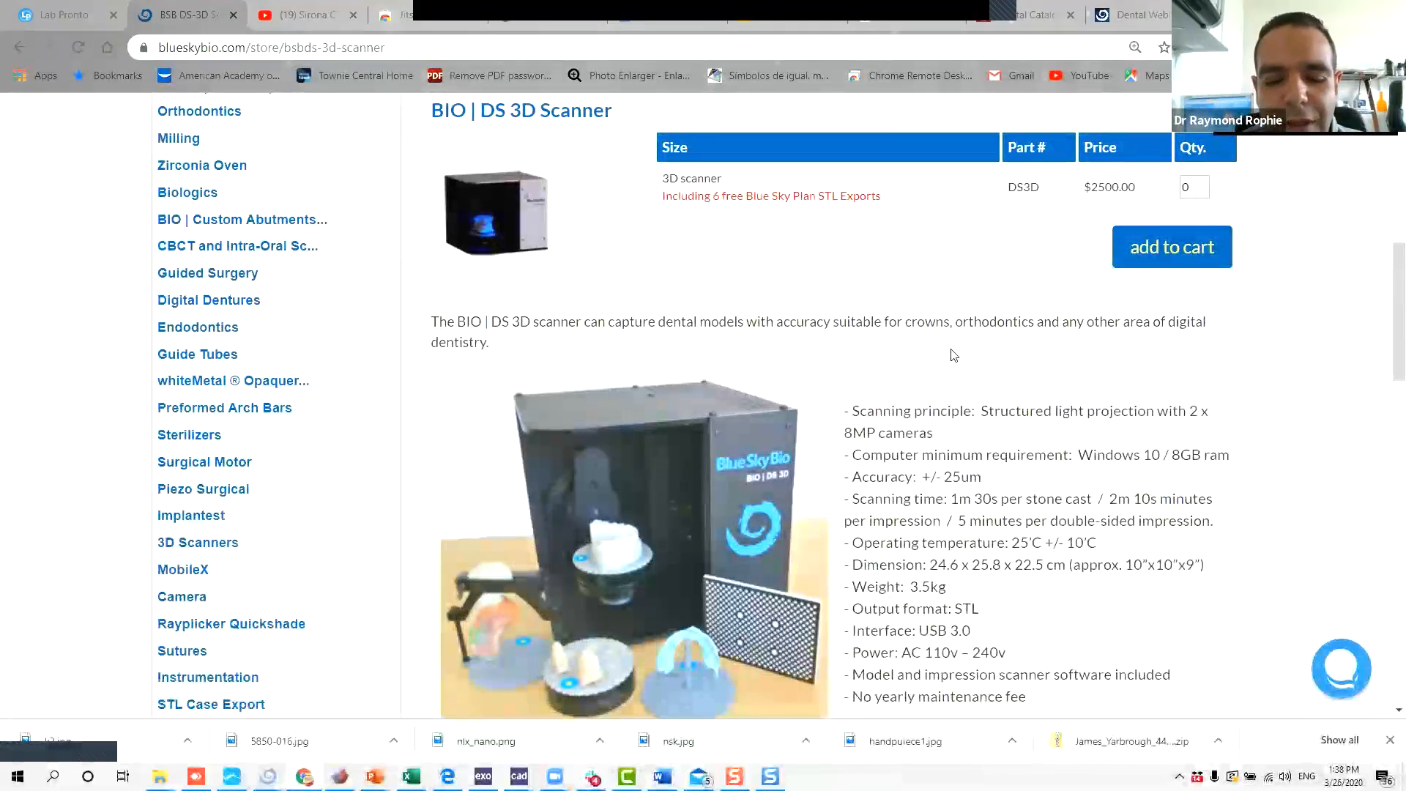
Review the BIO | DS 3D Scanner product page, covering its price, technical specifications and warranty information.
scroll(953, 356, "down", 2)
scroll(976, 324, "down", 2)
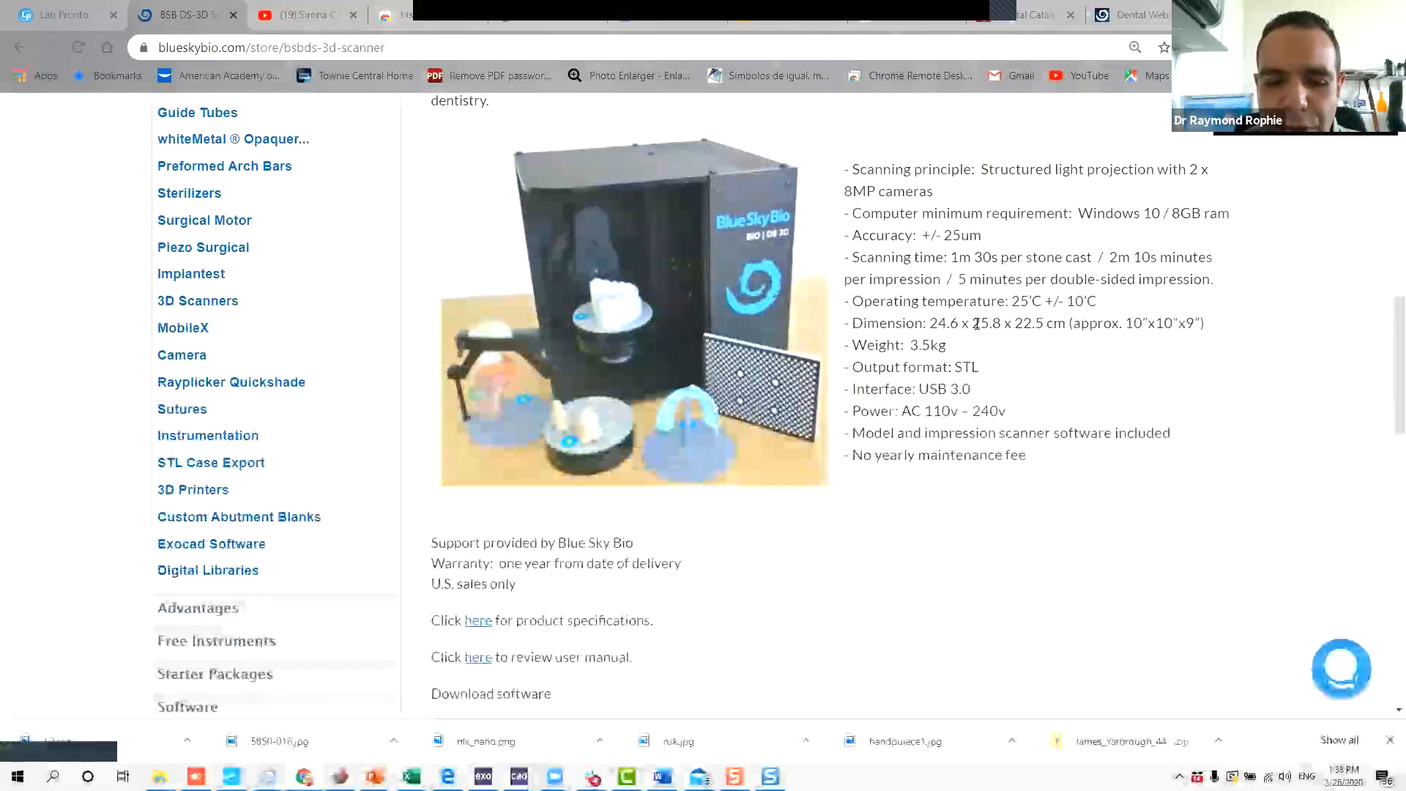
scroll(981, 323, "up", 3)
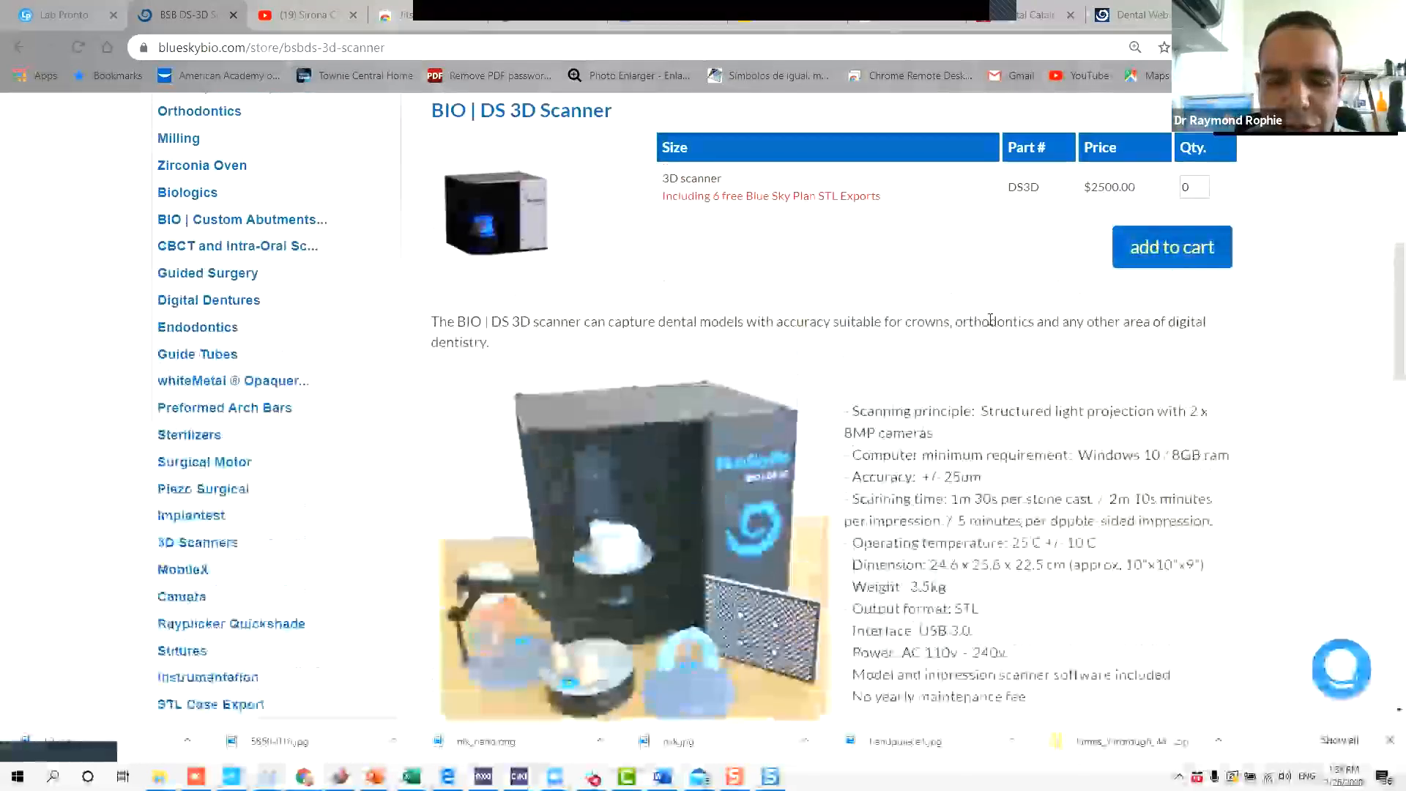
scroll(990, 323, "up", 1)
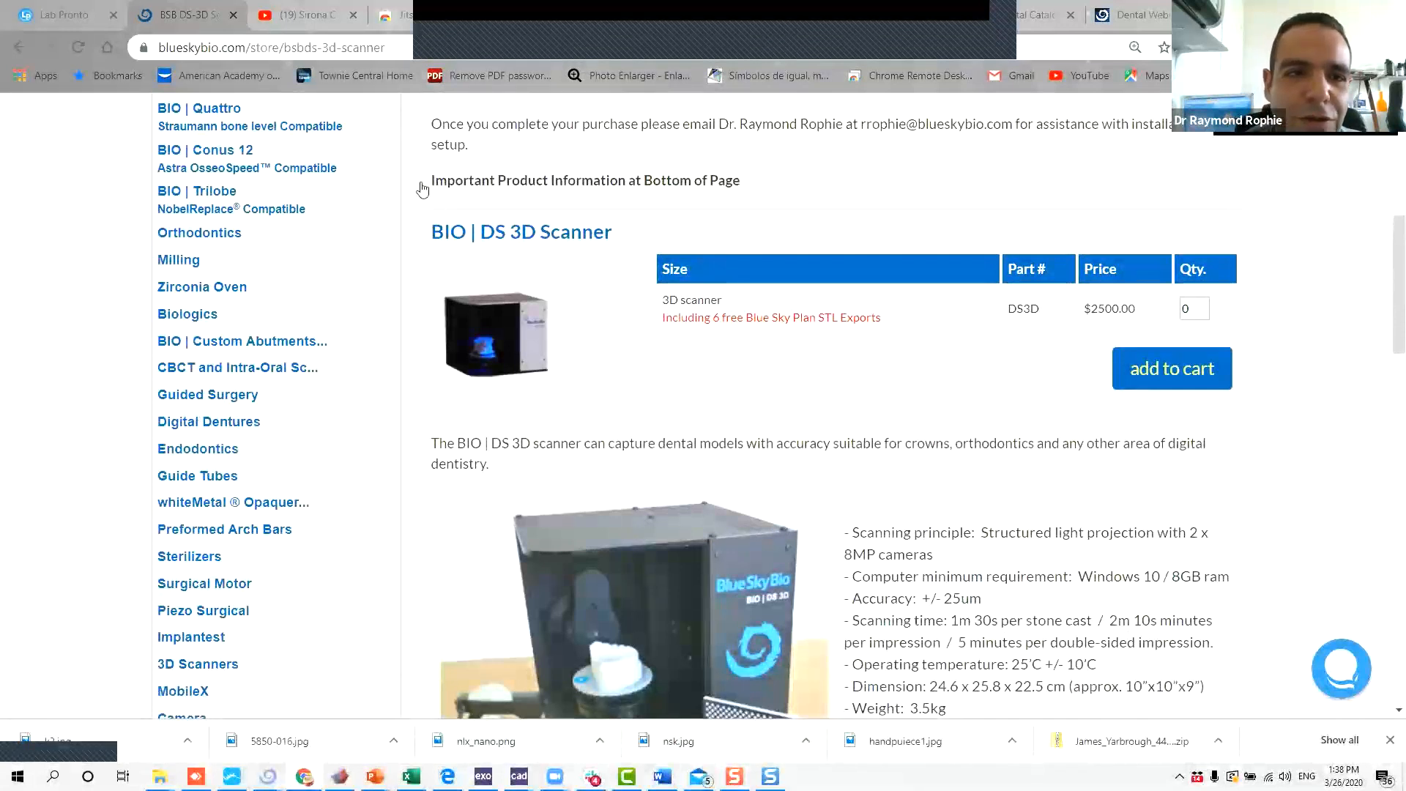
scroll(482, 242, "up", 1)
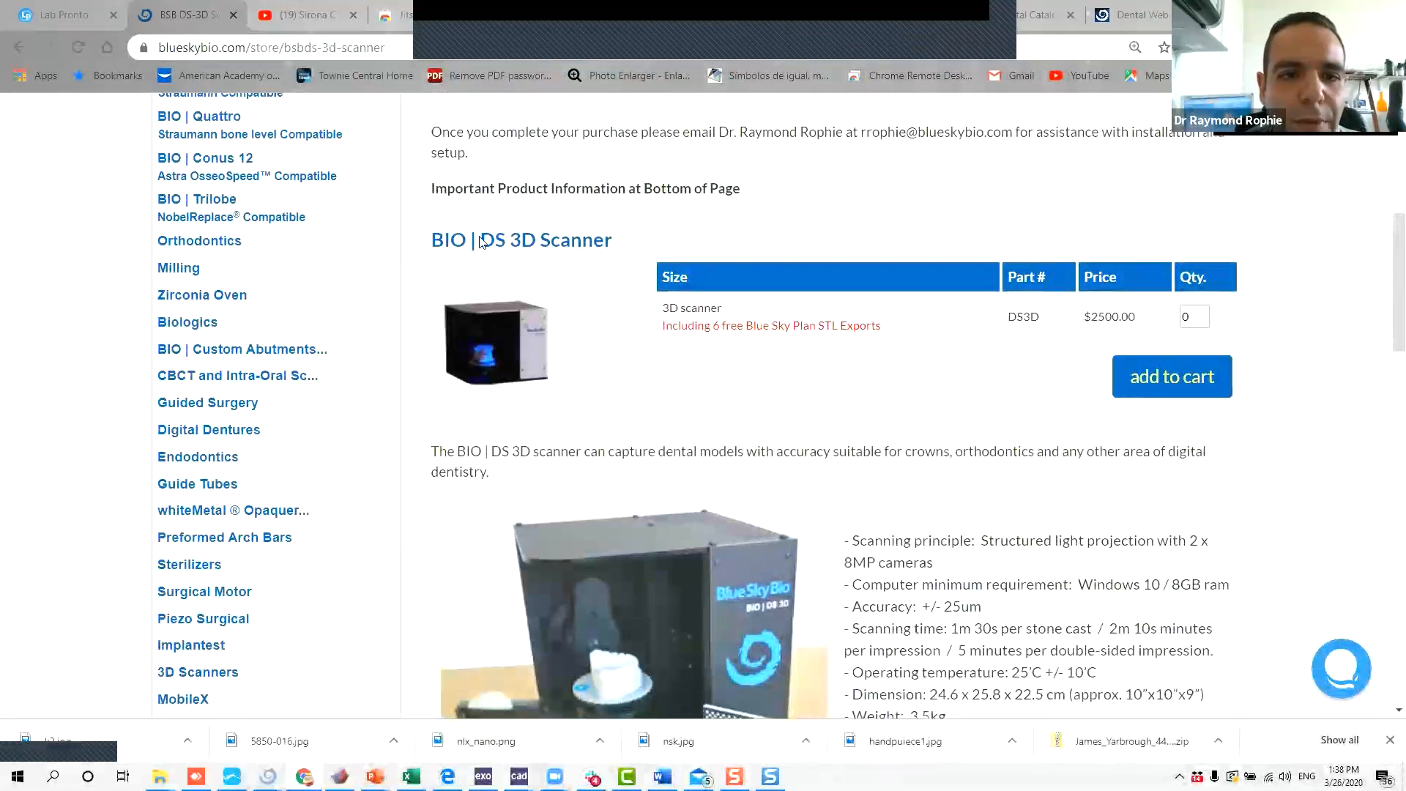
scroll(481, 242, "up", 5)
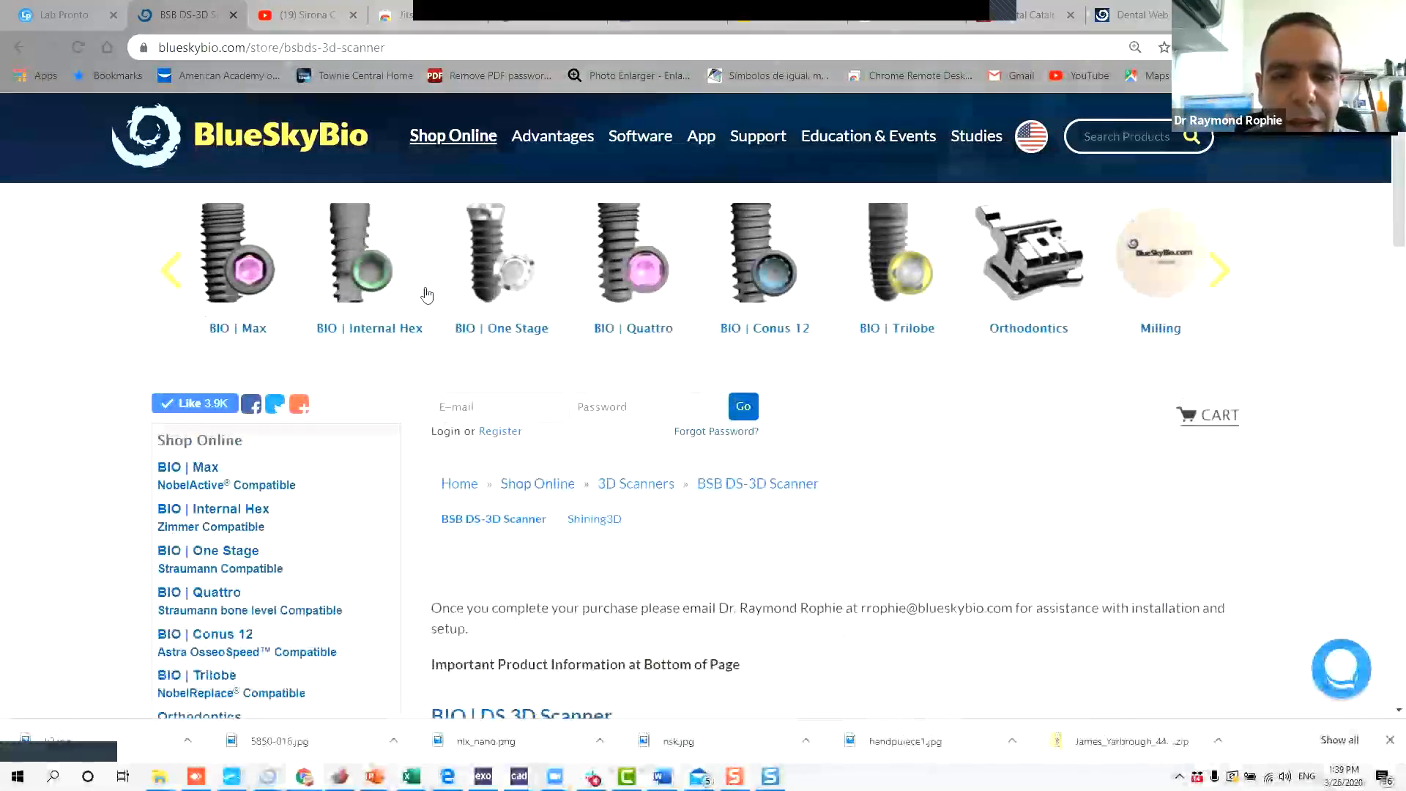
Browse the store's product categories, open 3D Scanners and view the BSB DS-3D Scanner product page.
left_click(1218, 280)
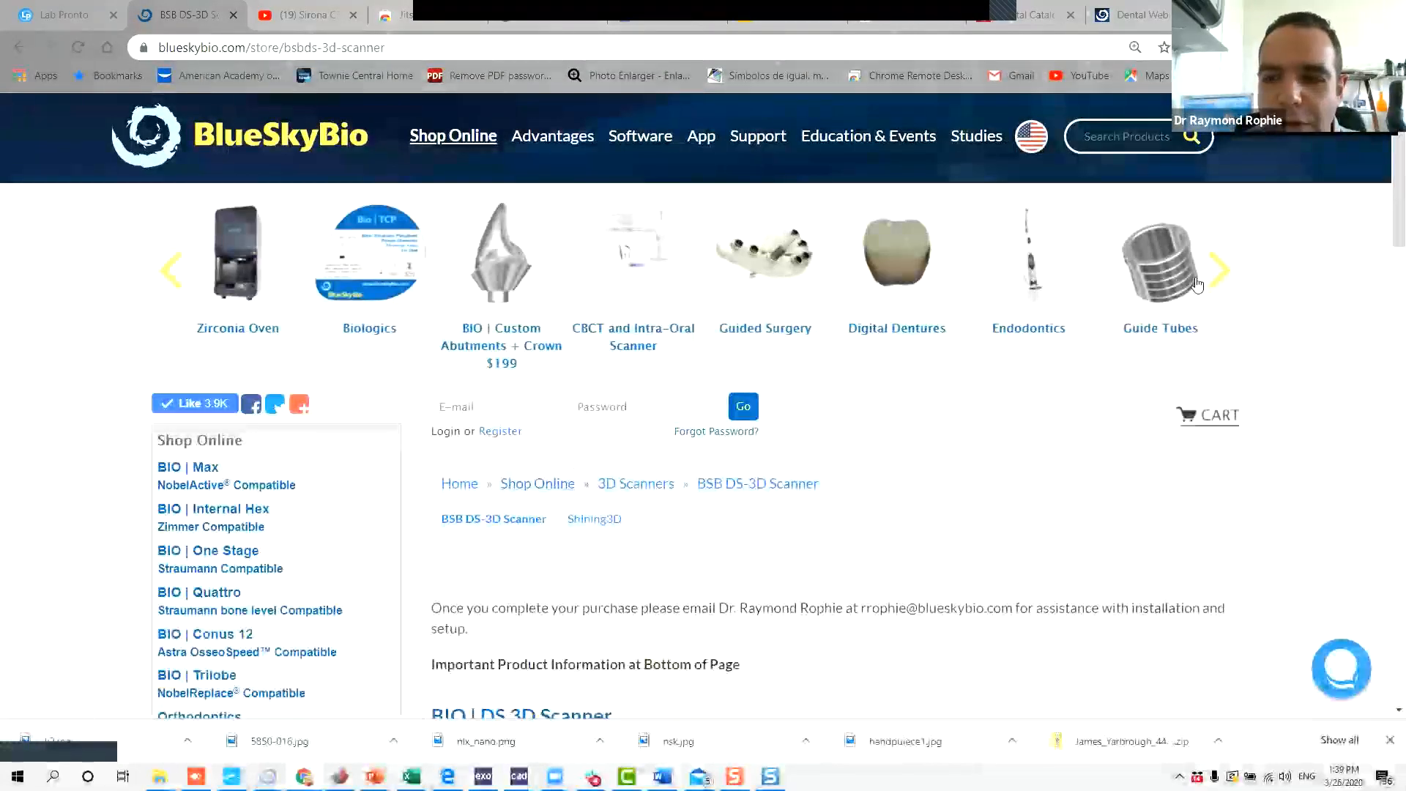
left_click(1219, 273)
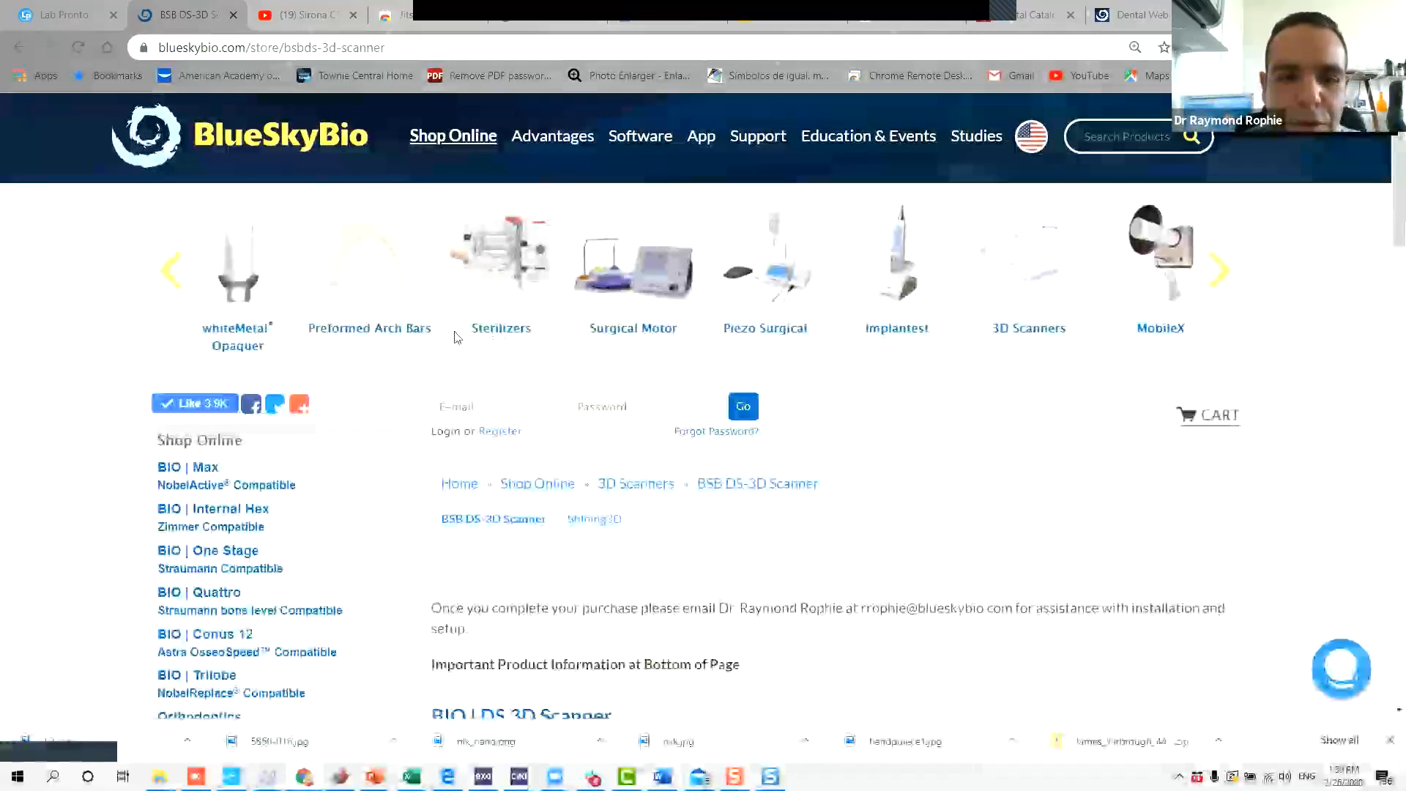
scroll(421, 489, "down", 1)
scroll(421, 488, "down", 10)
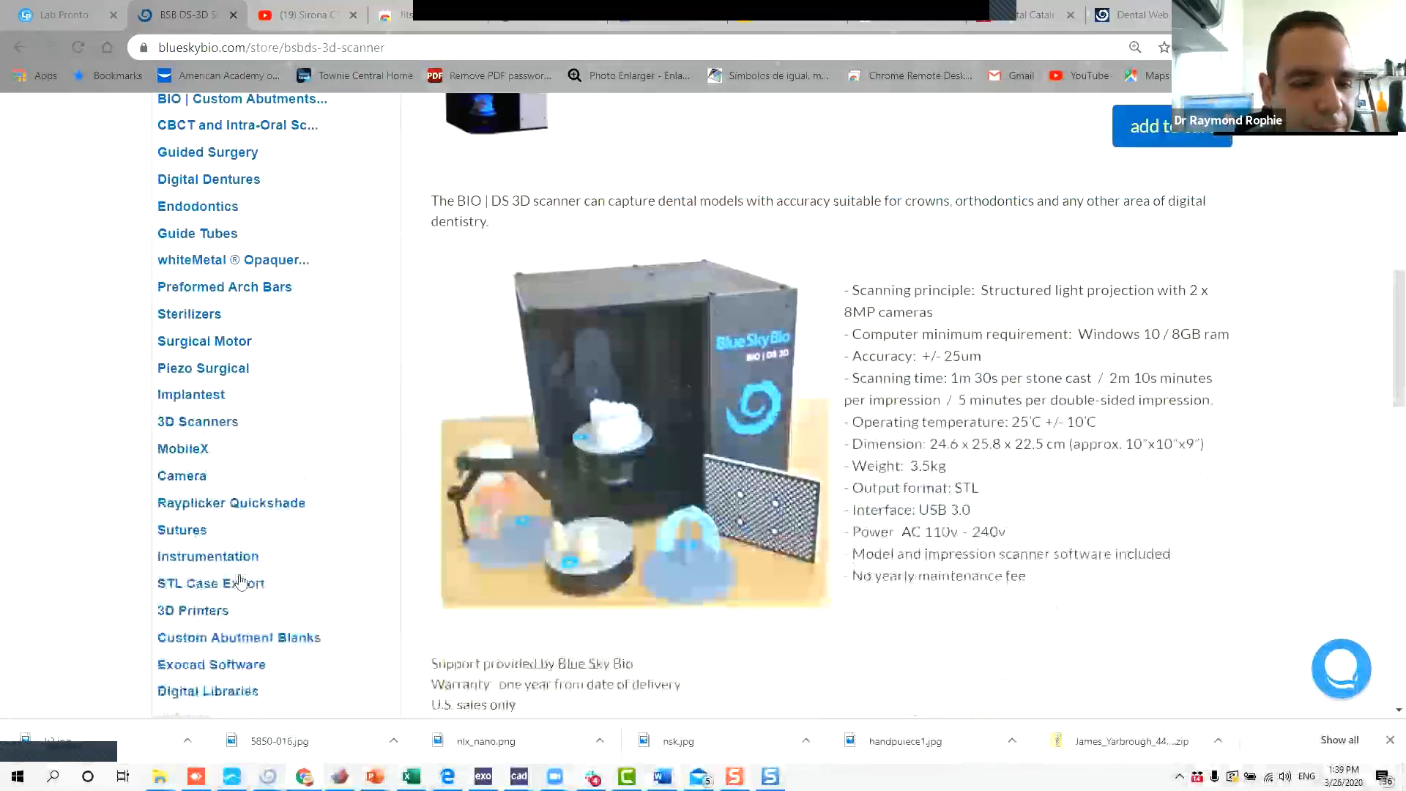
left_click(237, 421)
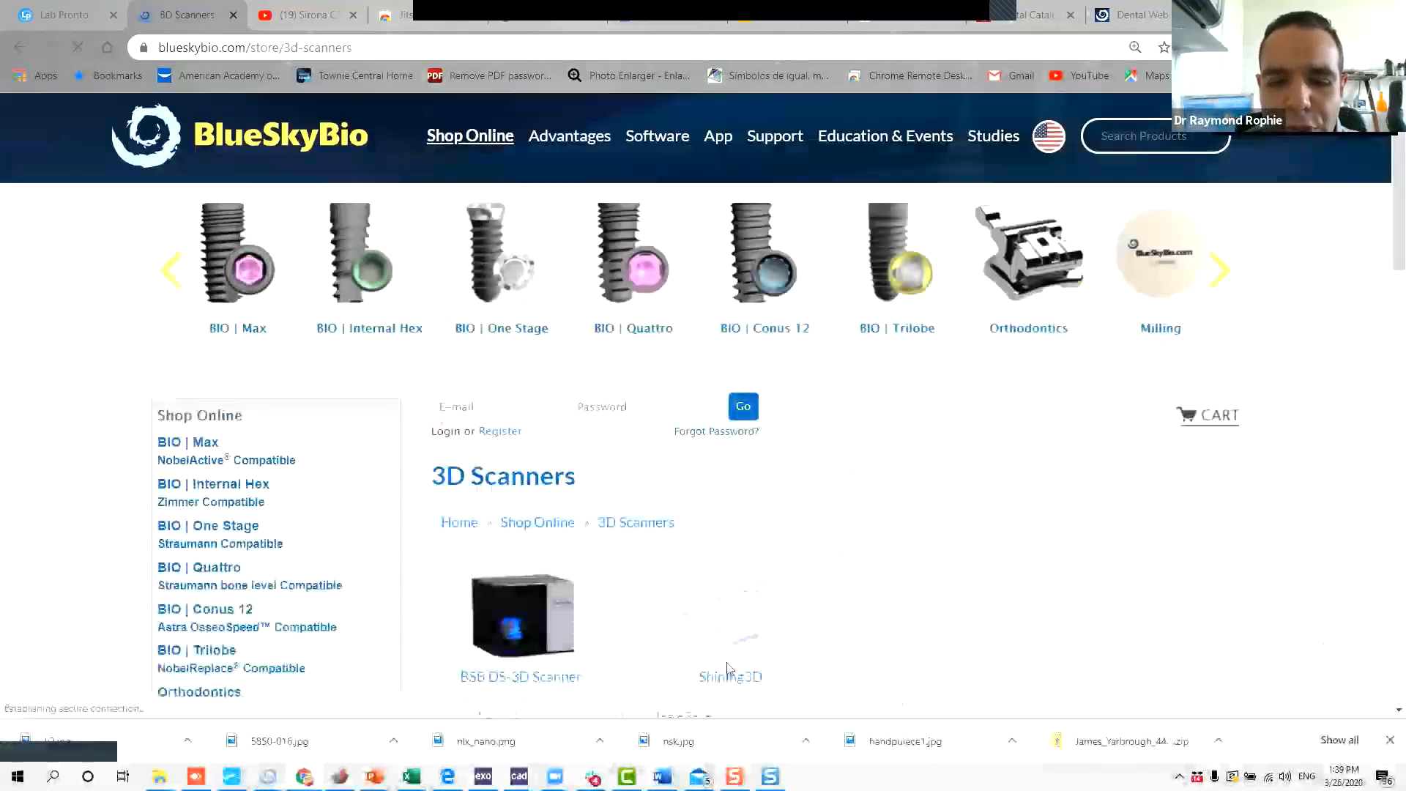
scroll(735, 502, "down", 3)
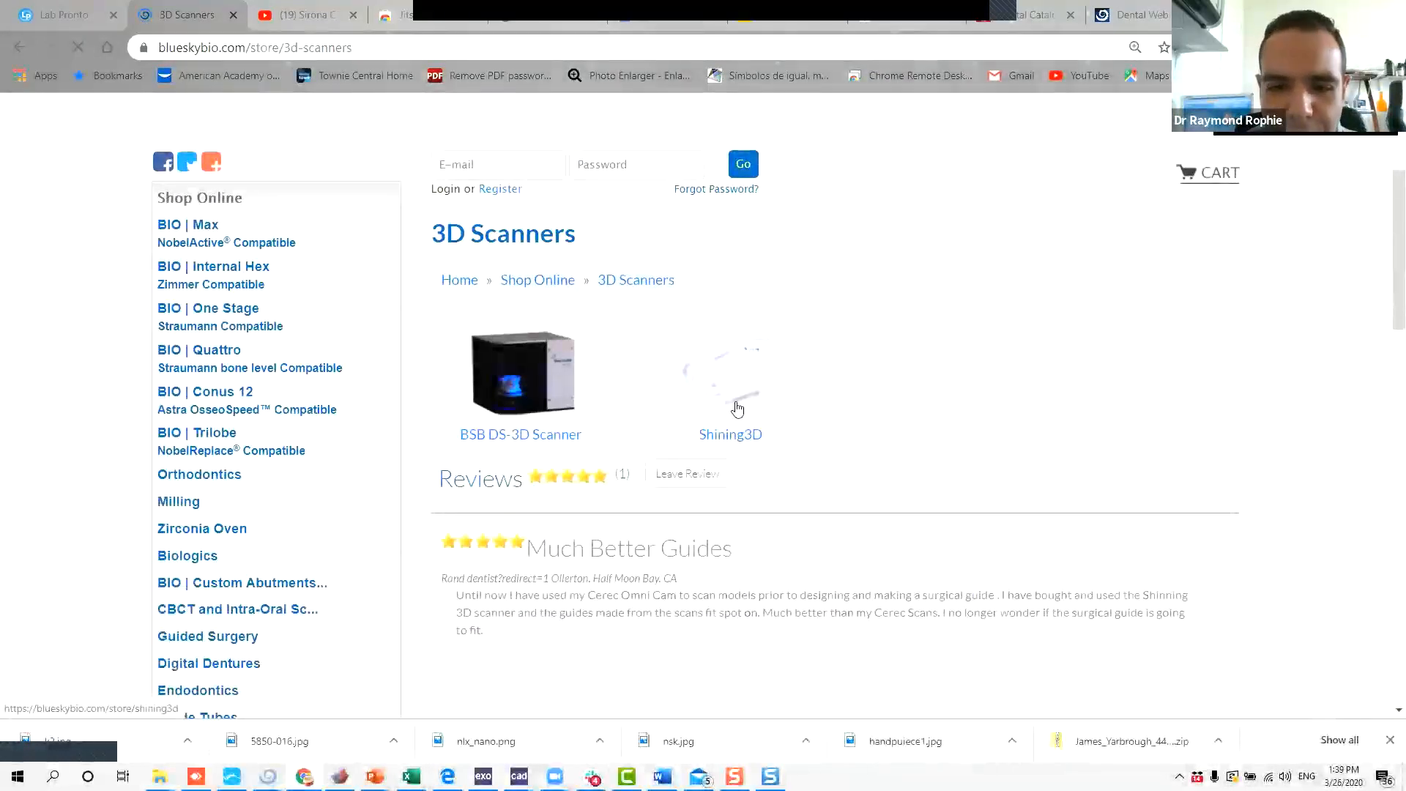
left_click(567, 419)
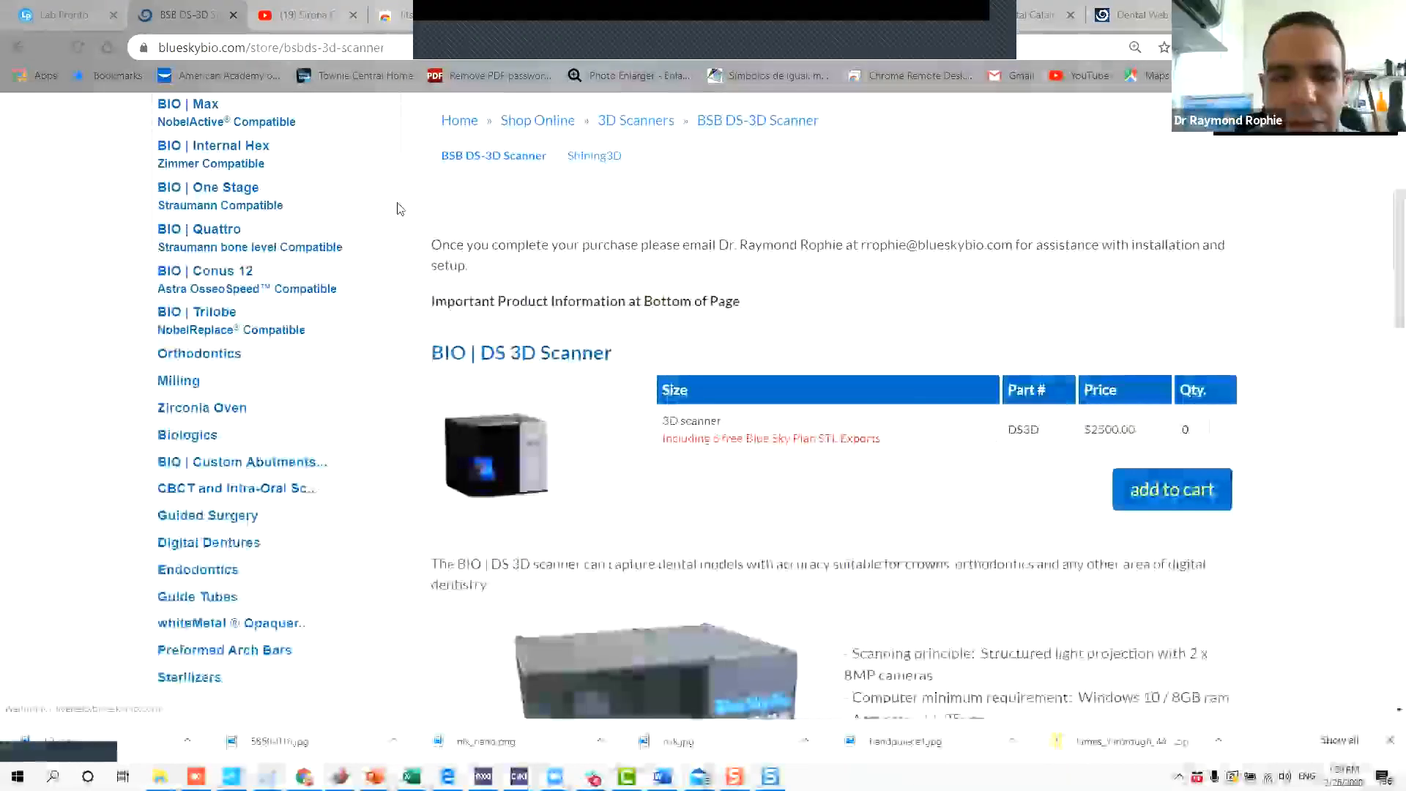
Browse the CBCT and Intra-Oral Scanner category, view the Carestream Dental Intra-Oral Scanner page and return to the category.
left_click(16, 50)
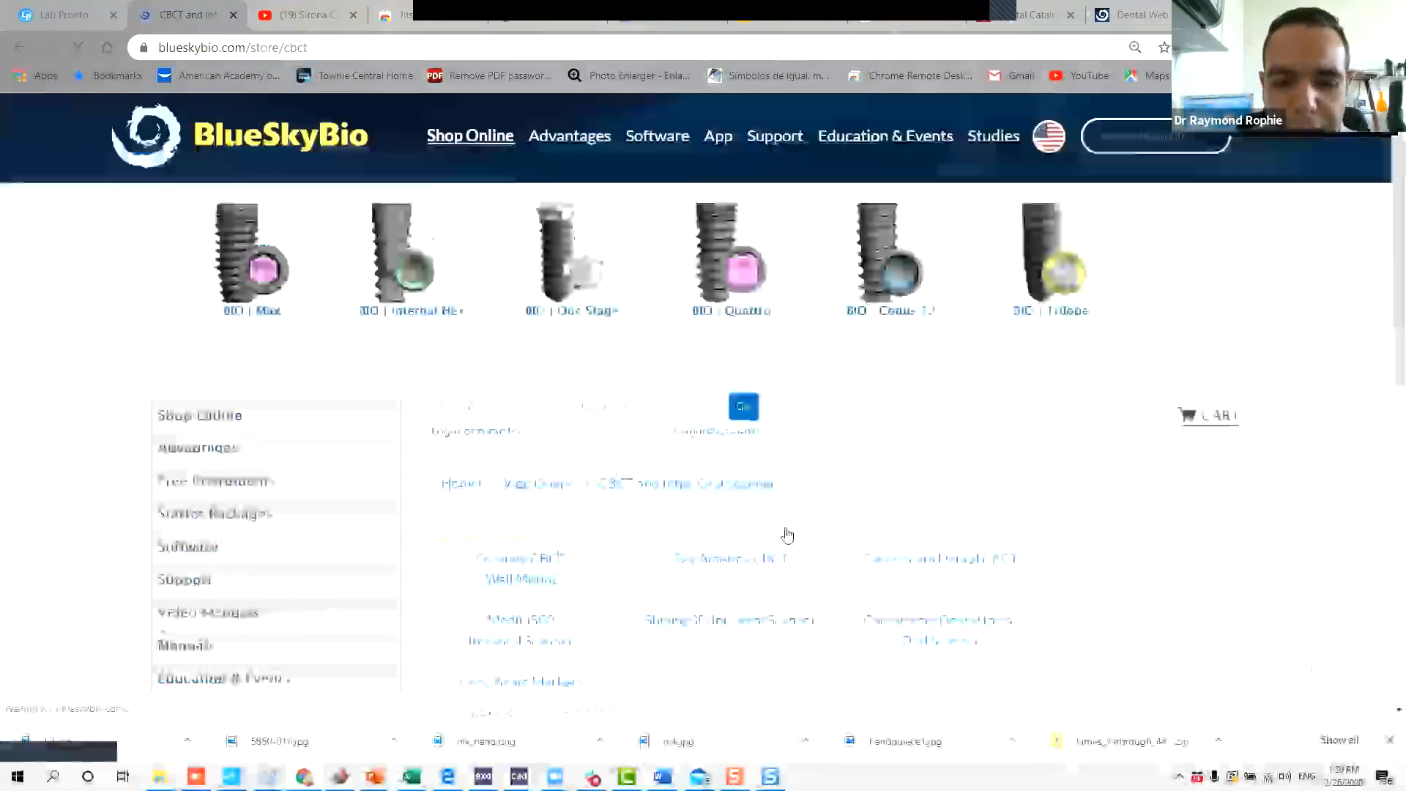
scroll(795, 495, "down", 5)
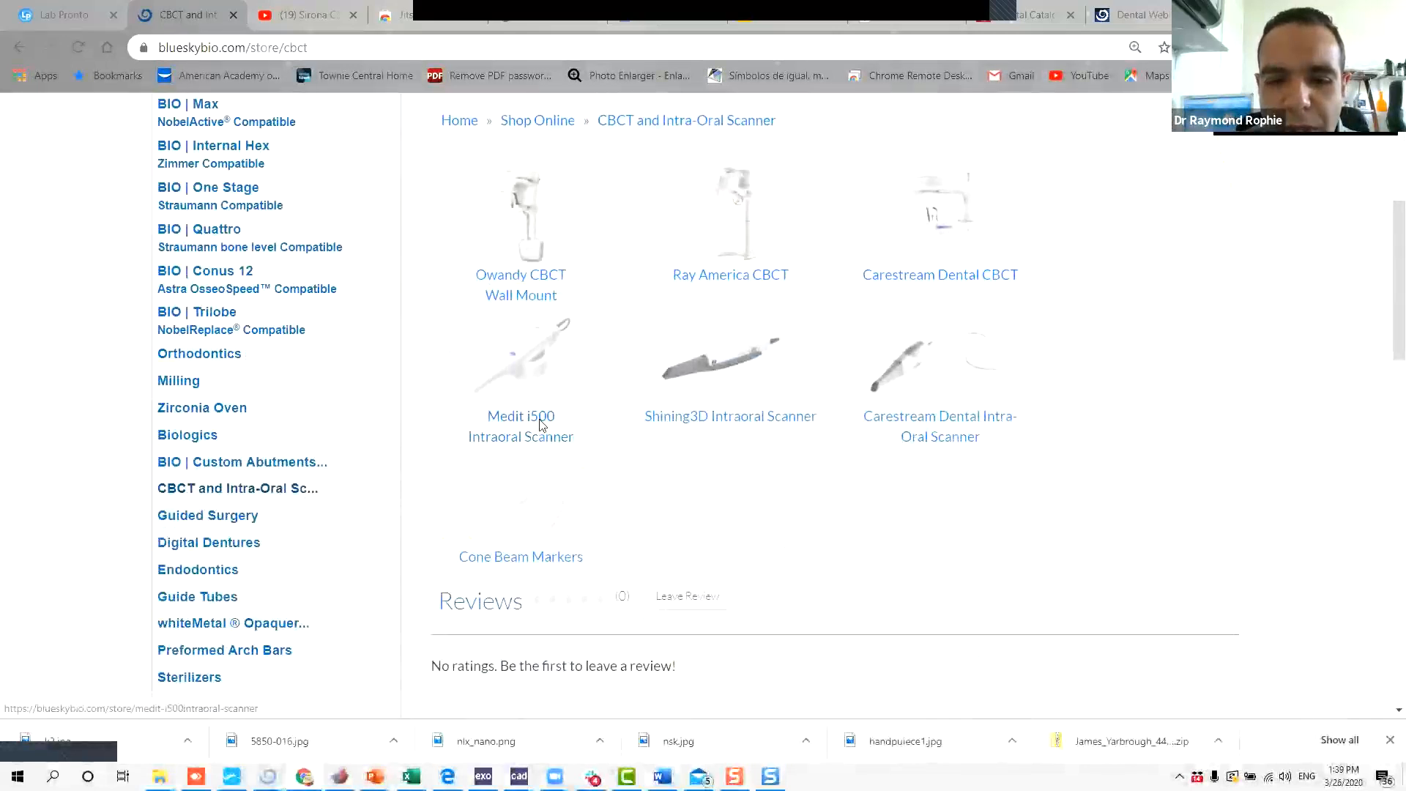
left_click(974, 429)
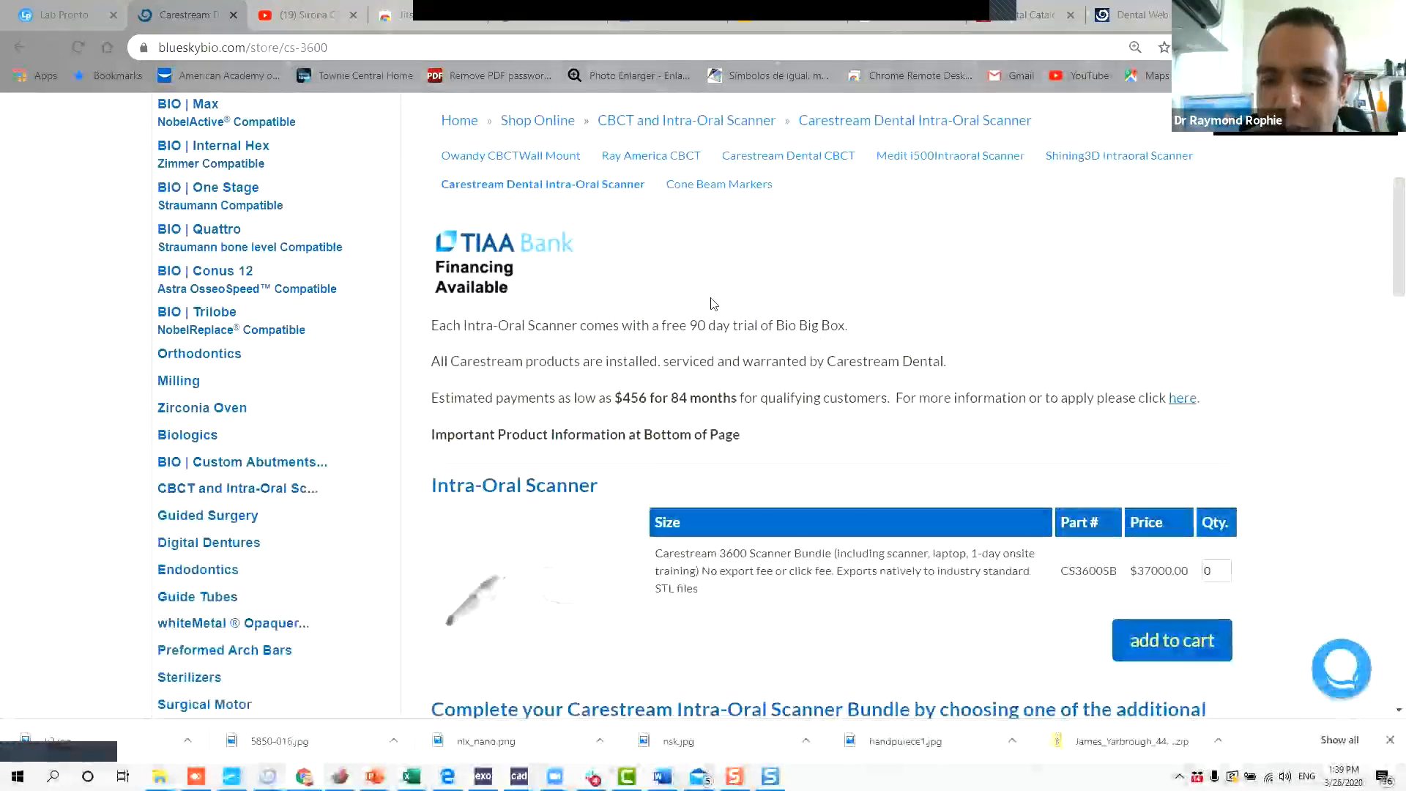
left_click(16, 47)
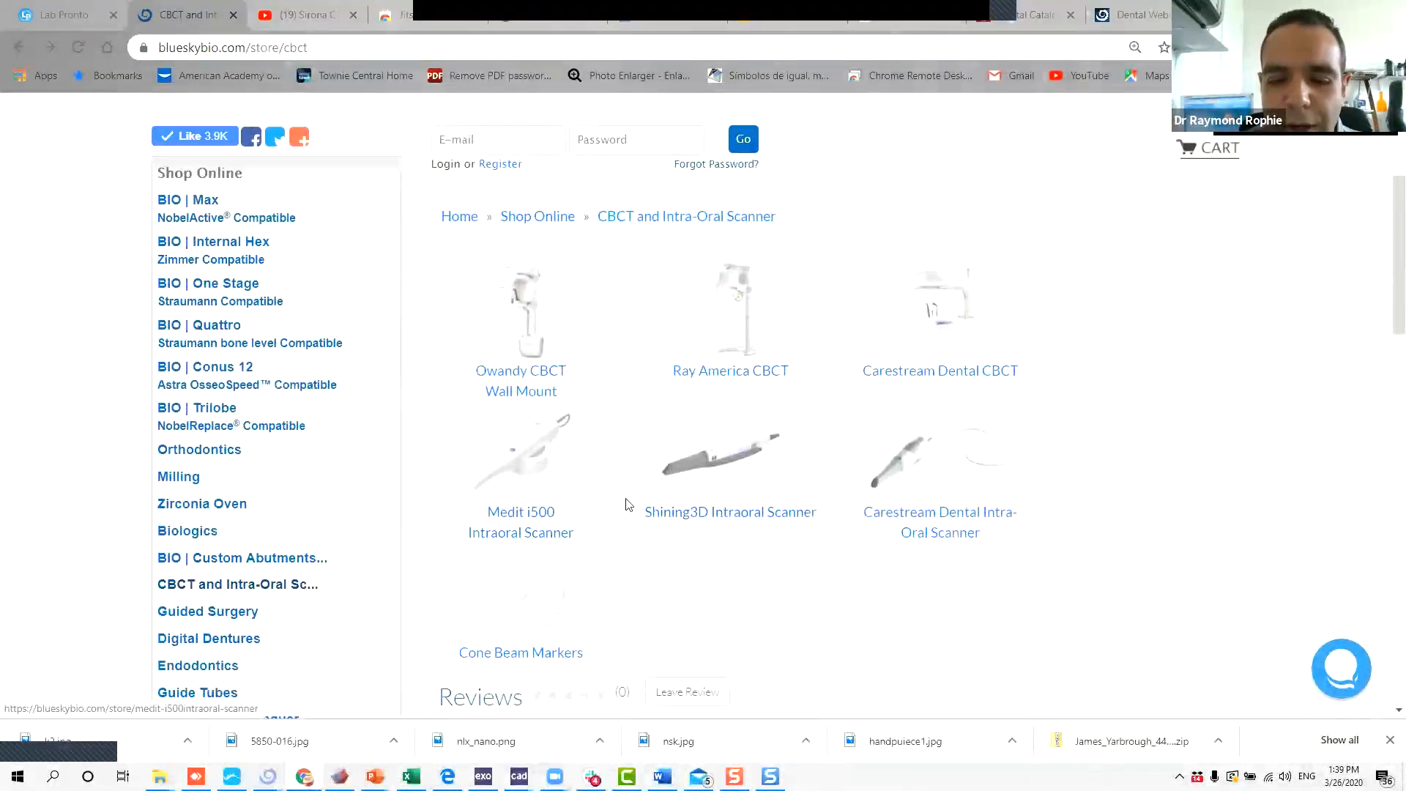
Open the Medit i500 Intraoral Scanner product page and examine its price, included items and feature list.
left_click(503, 511)
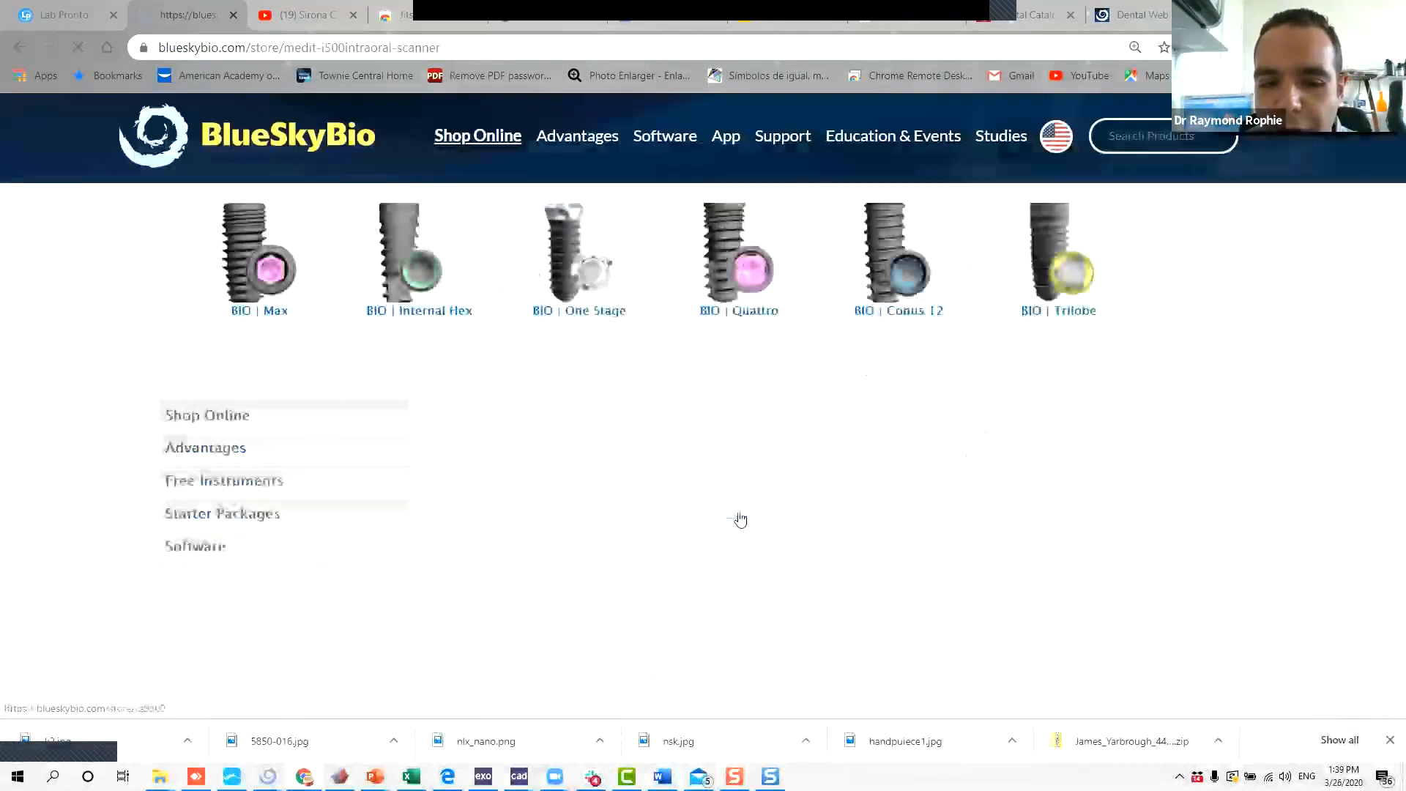
scroll(846, 462, "down", 5)
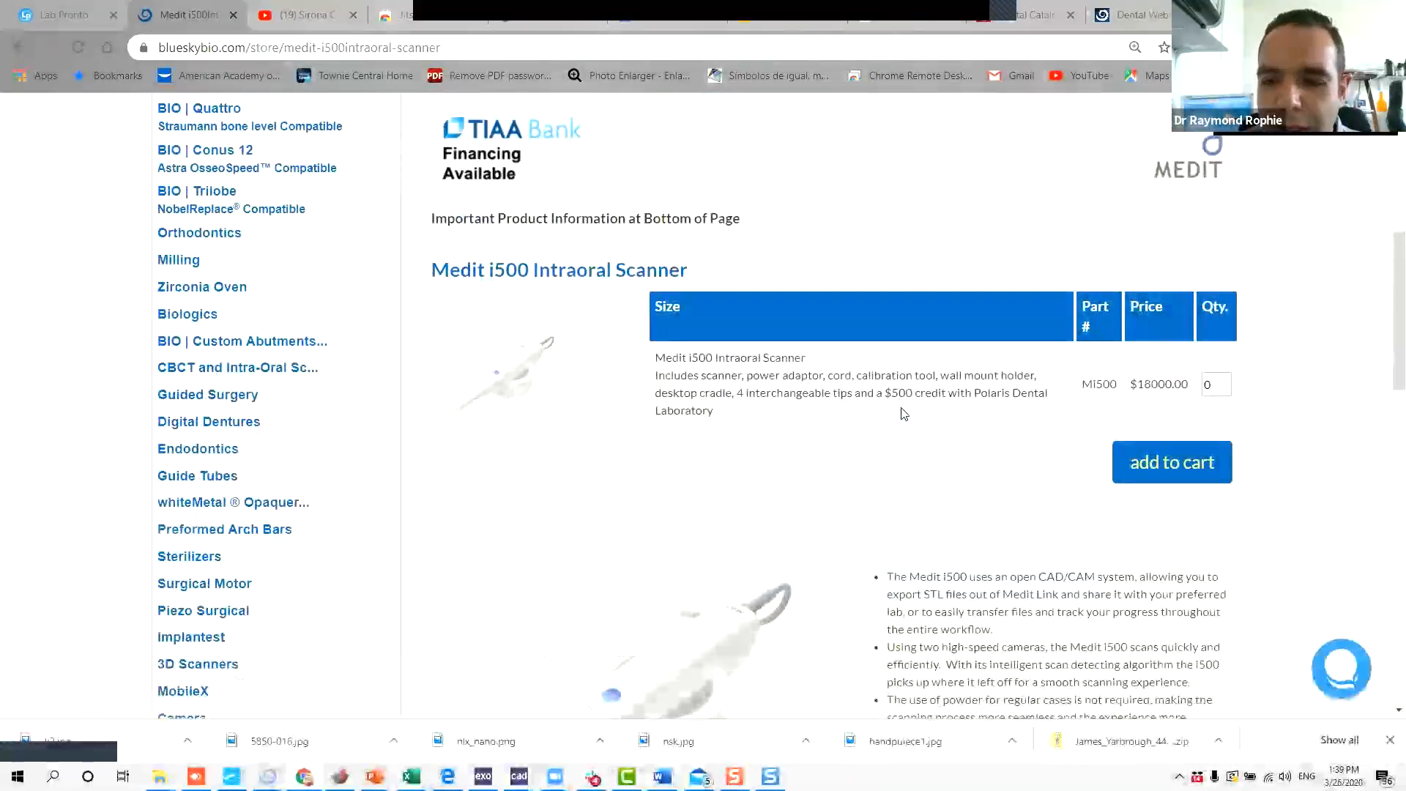
scroll(901, 413, "down", 2)
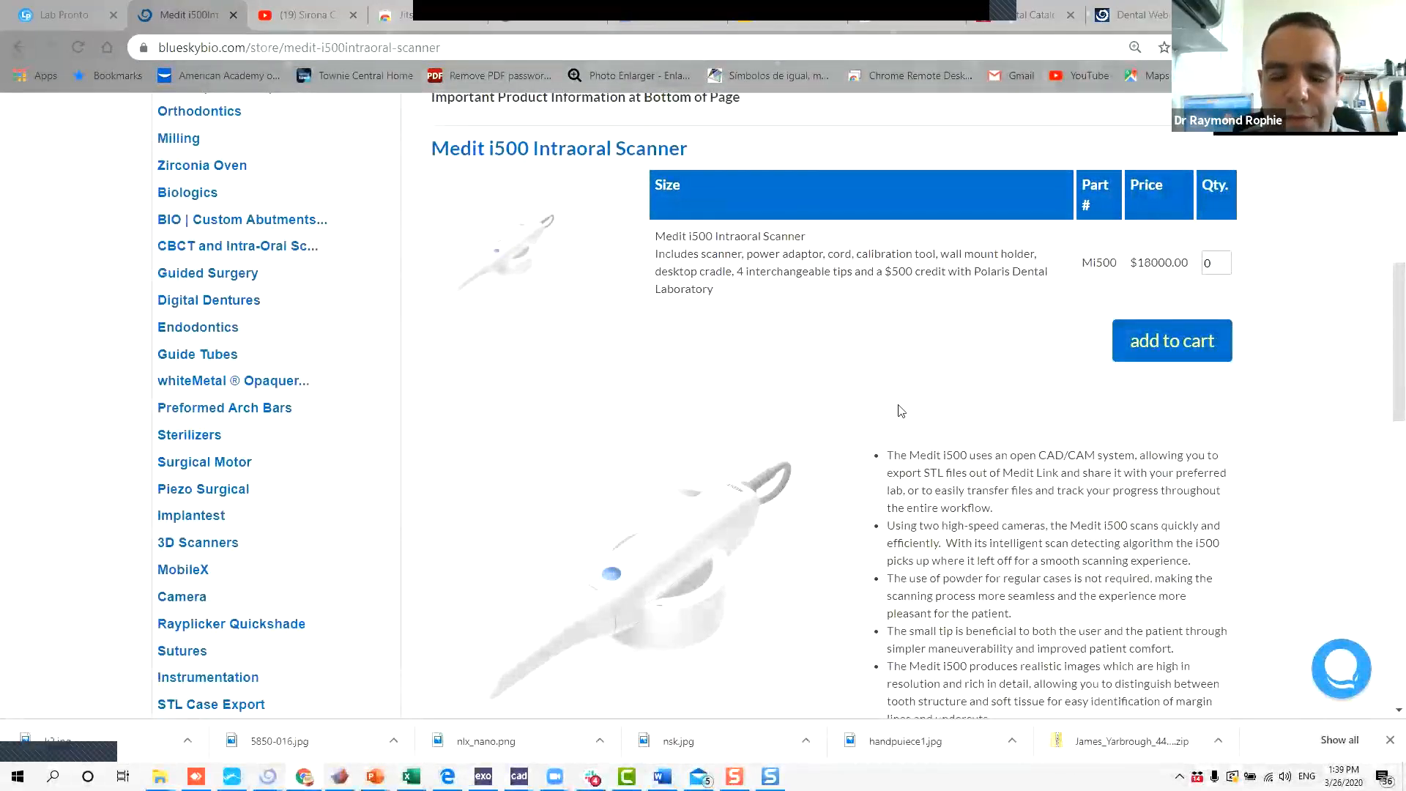
scroll(889, 362, "down", 2)
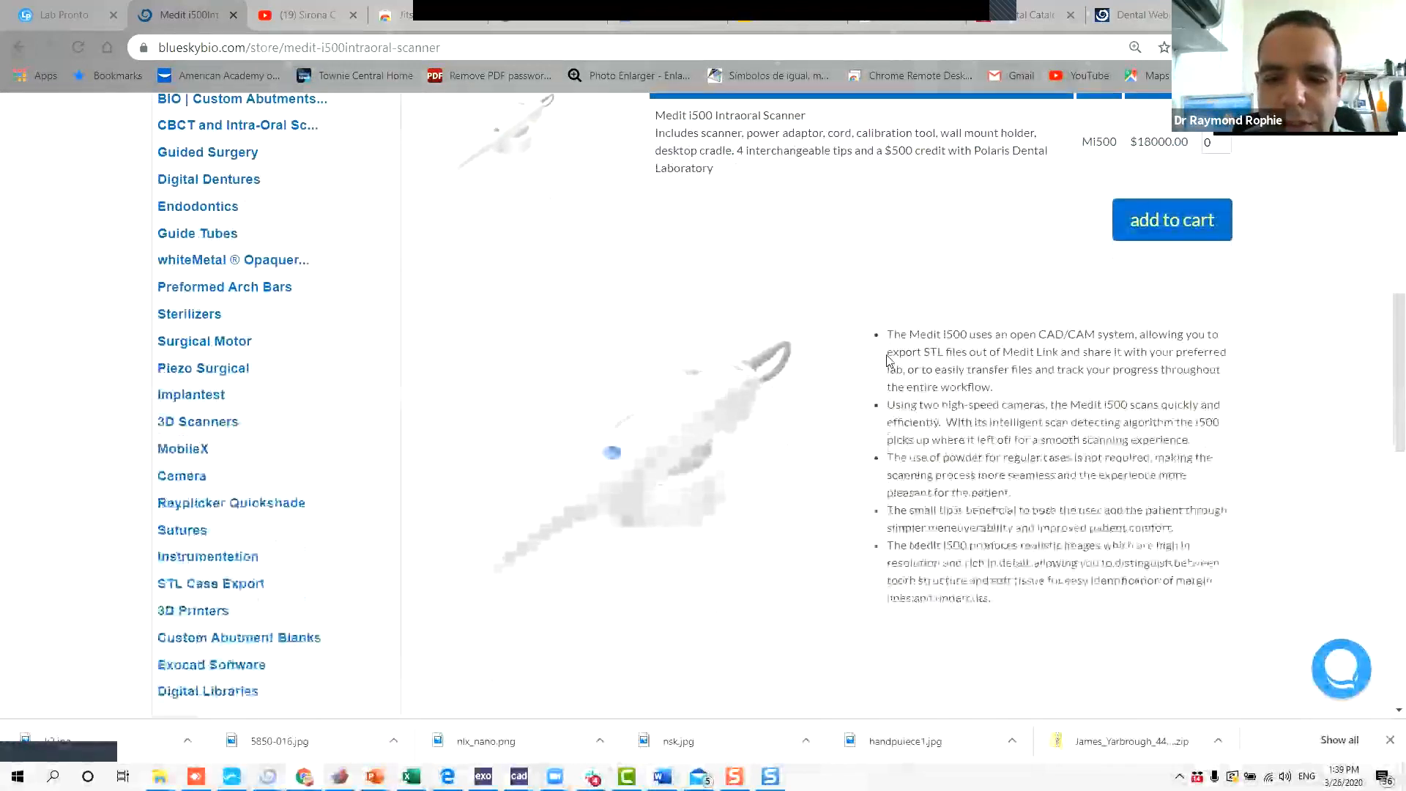
scroll(889, 362, "up", 2)
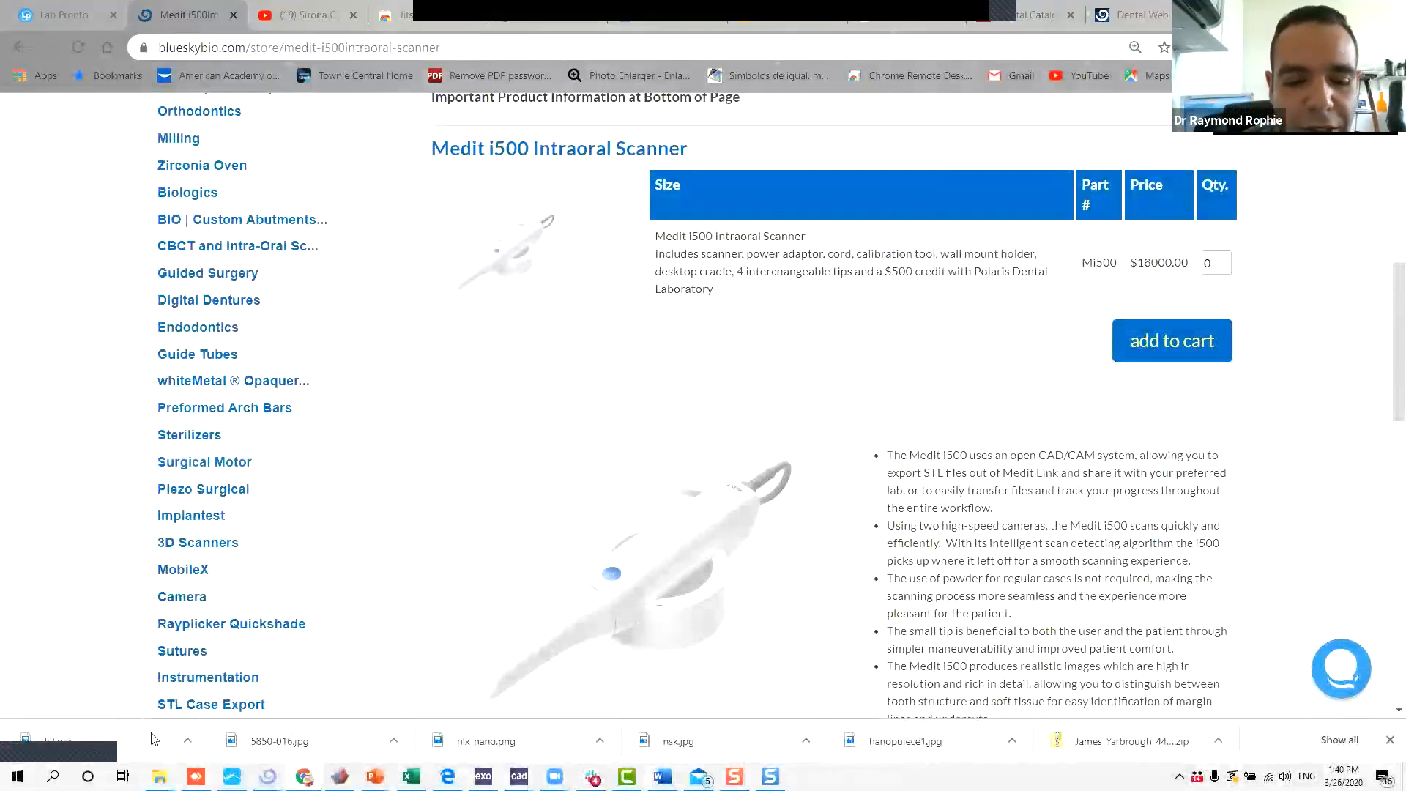
Switch to the LabPronto website and look through the services offered under Shop by Category.
mouse_move(268, 777)
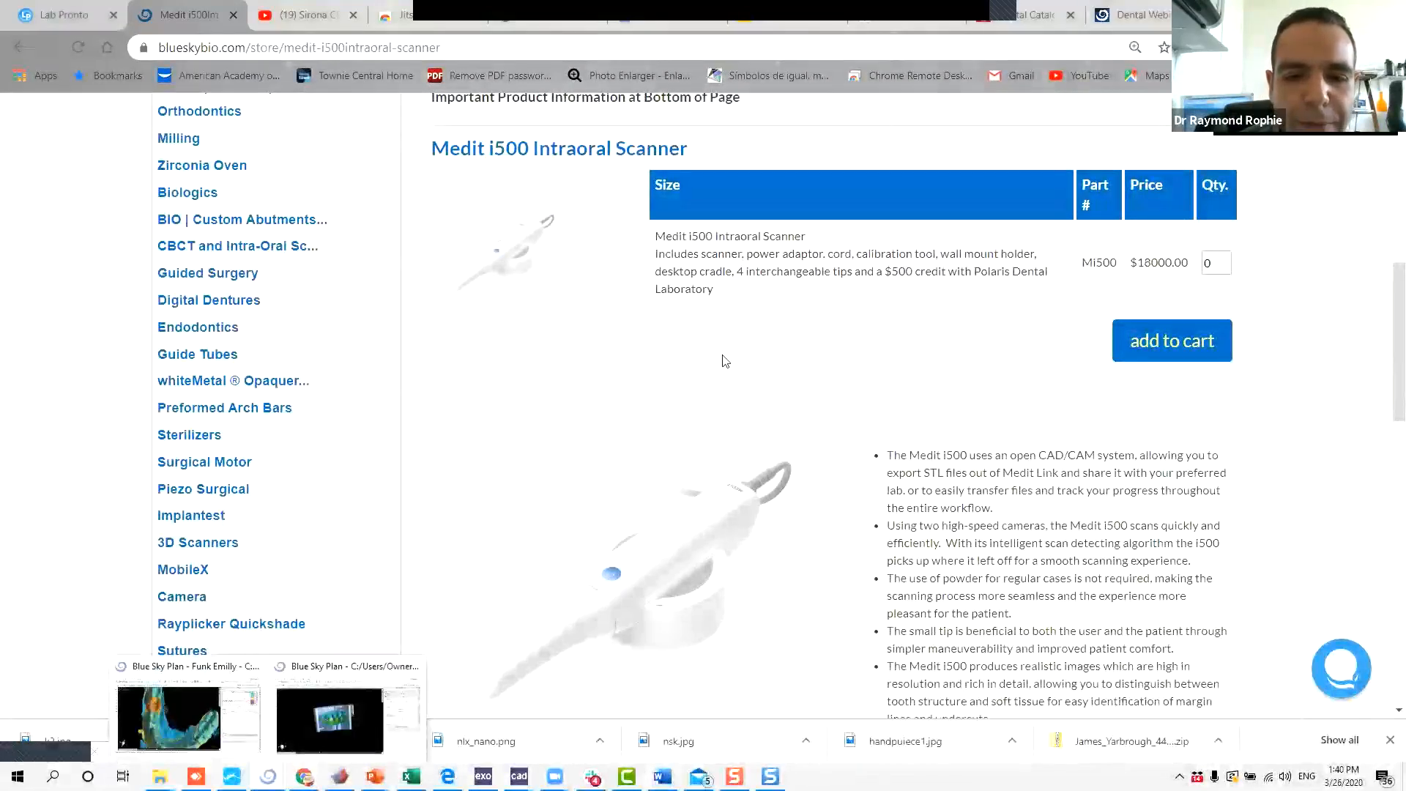
left_click(24, 17)
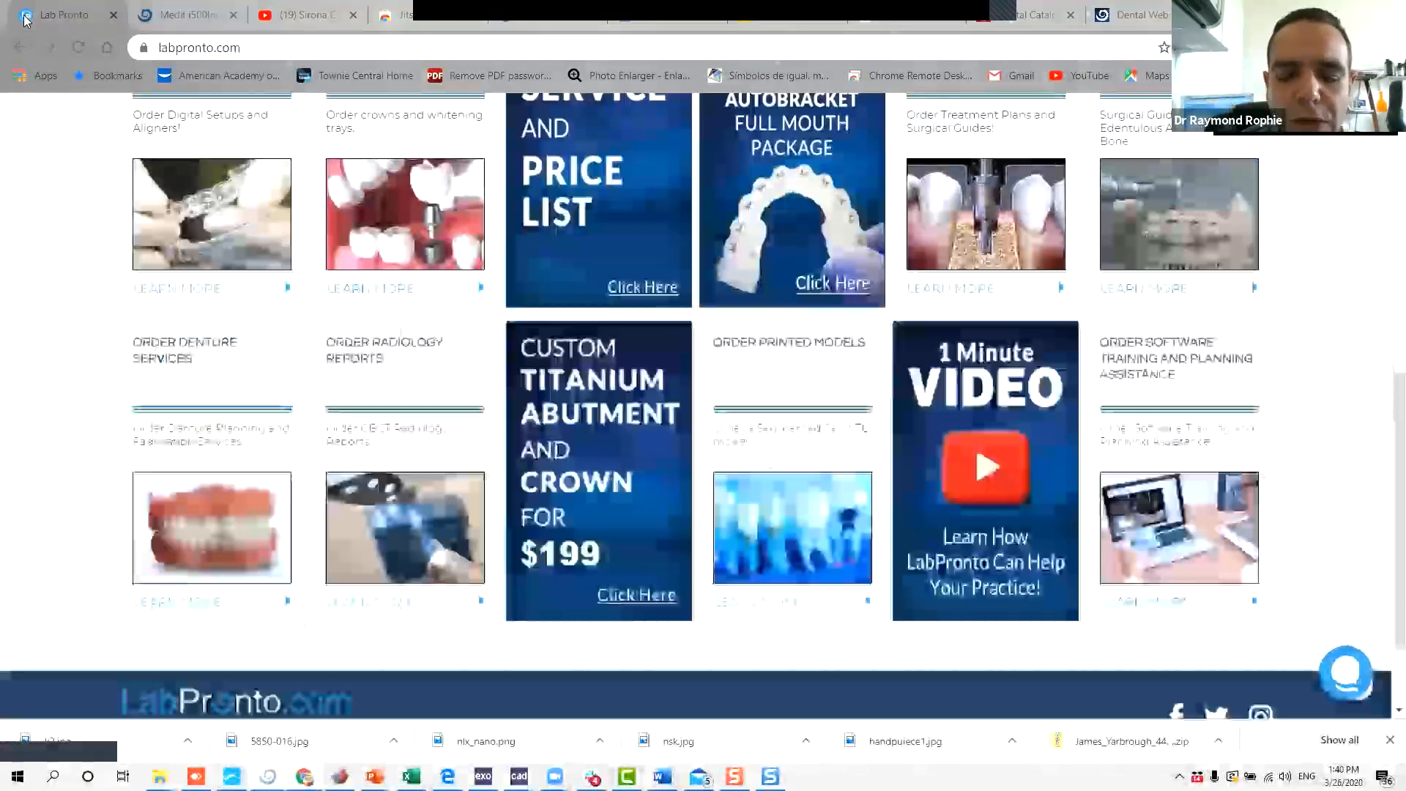
scroll(857, 160, "up", 7)
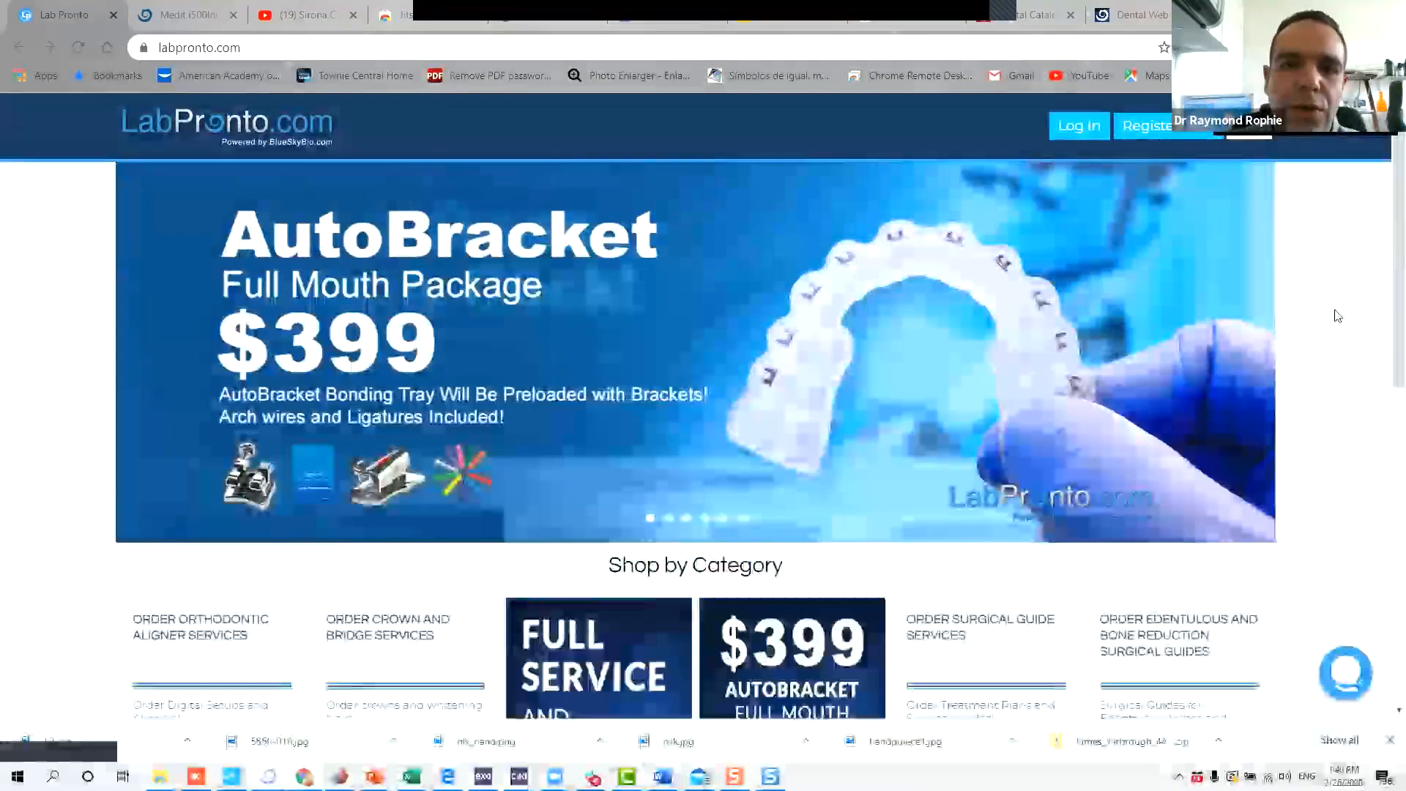
scroll(1340, 322, "down", 5)
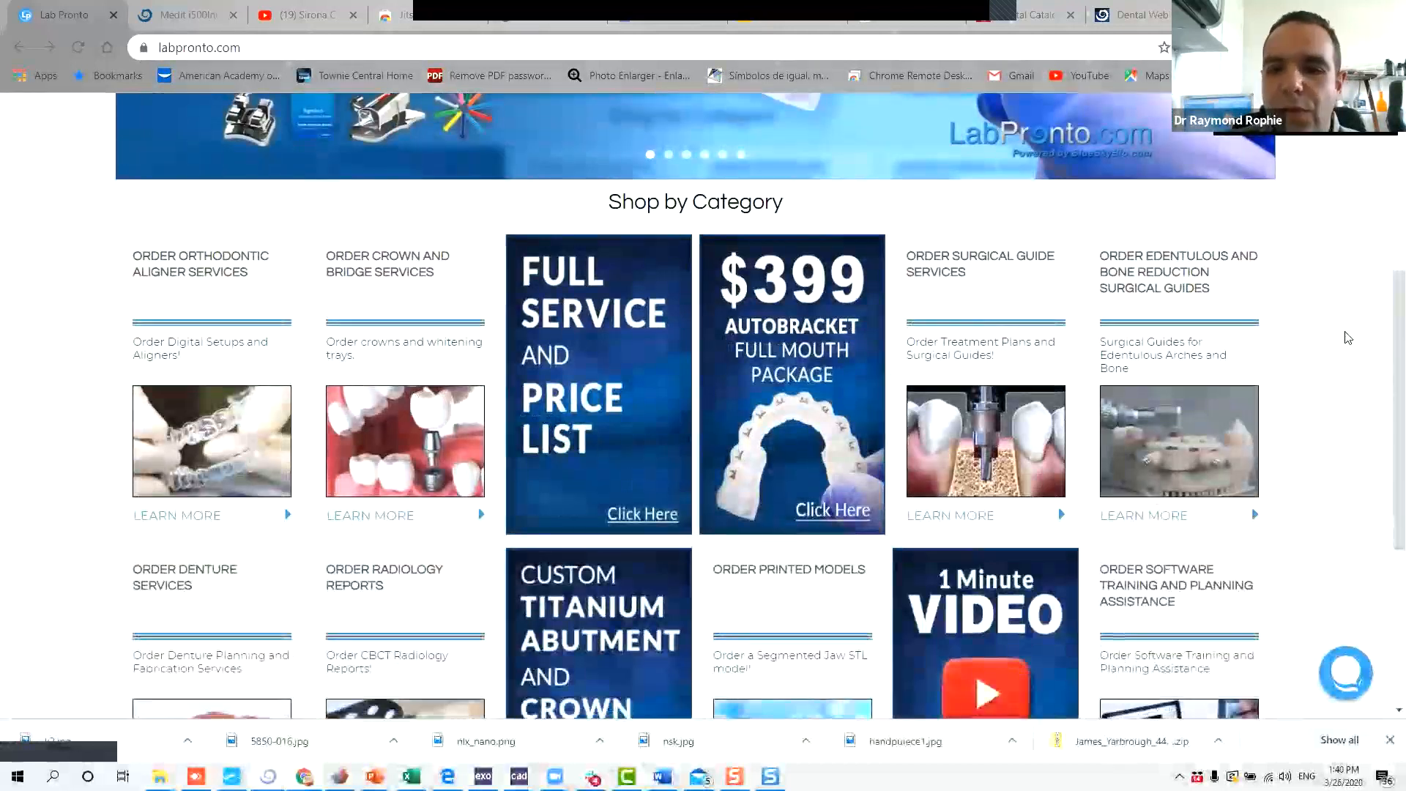
scroll(1348, 337, "down", 2)
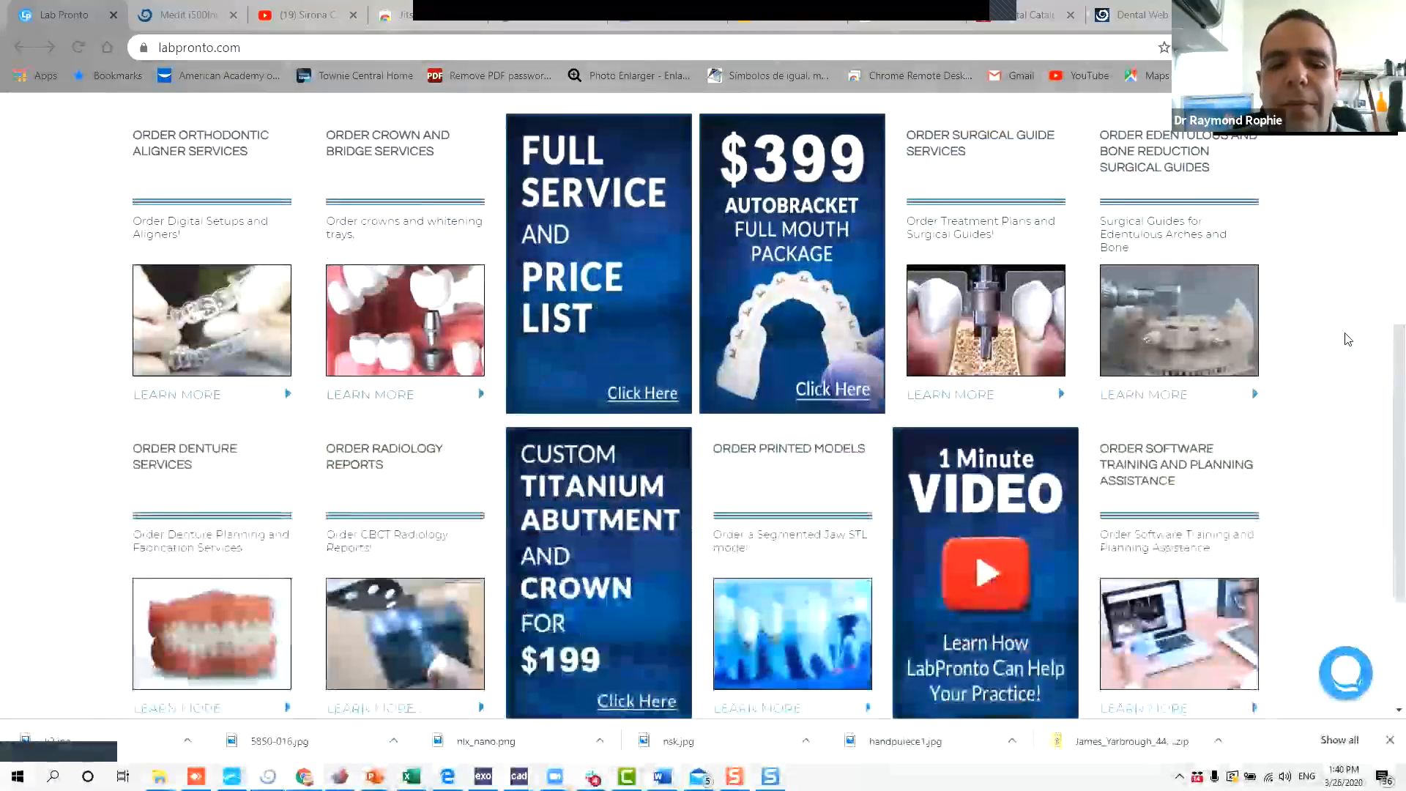
mouse_move(716, 501)
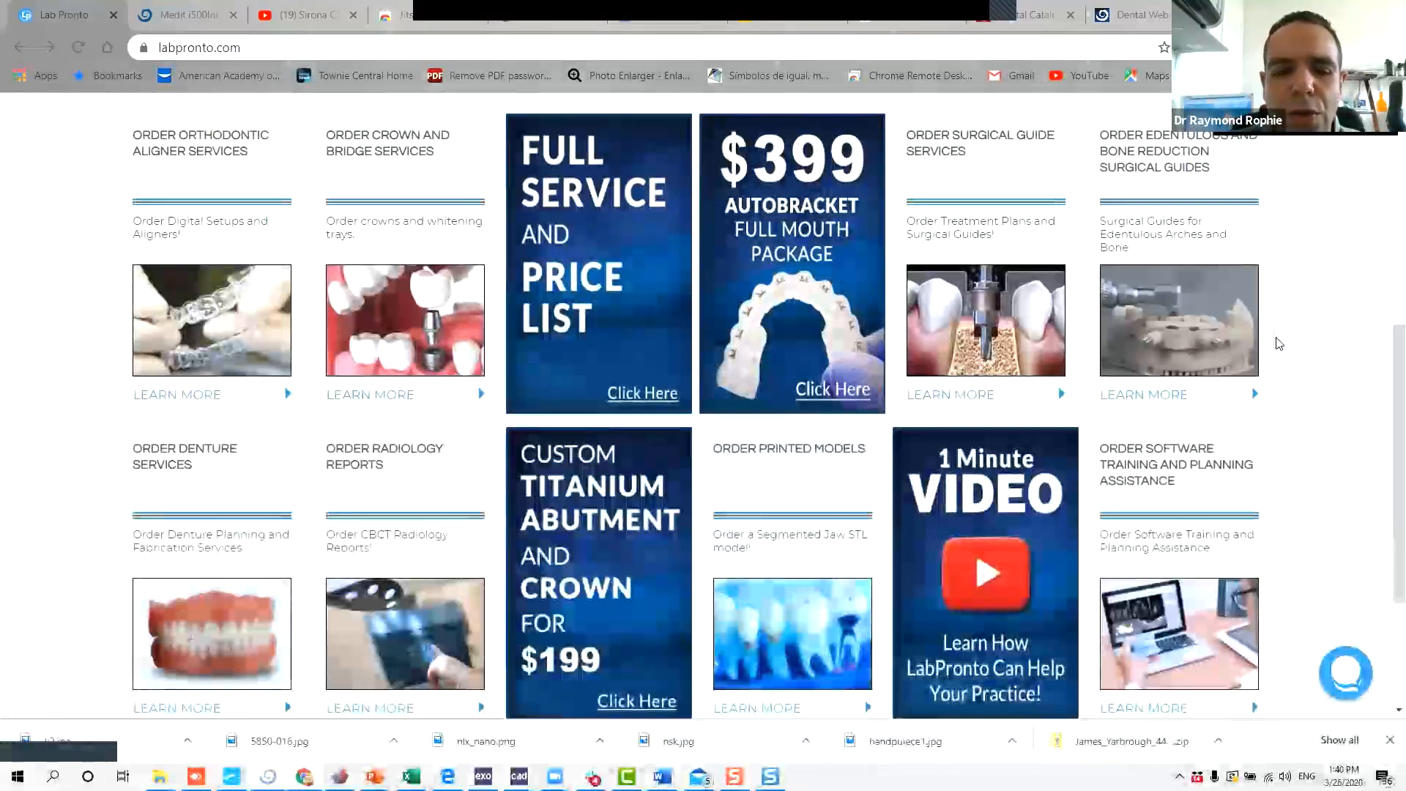
View the details and prices of LabPronto's crown and bridge services, and close the information window.
mouse_move(457, 337)
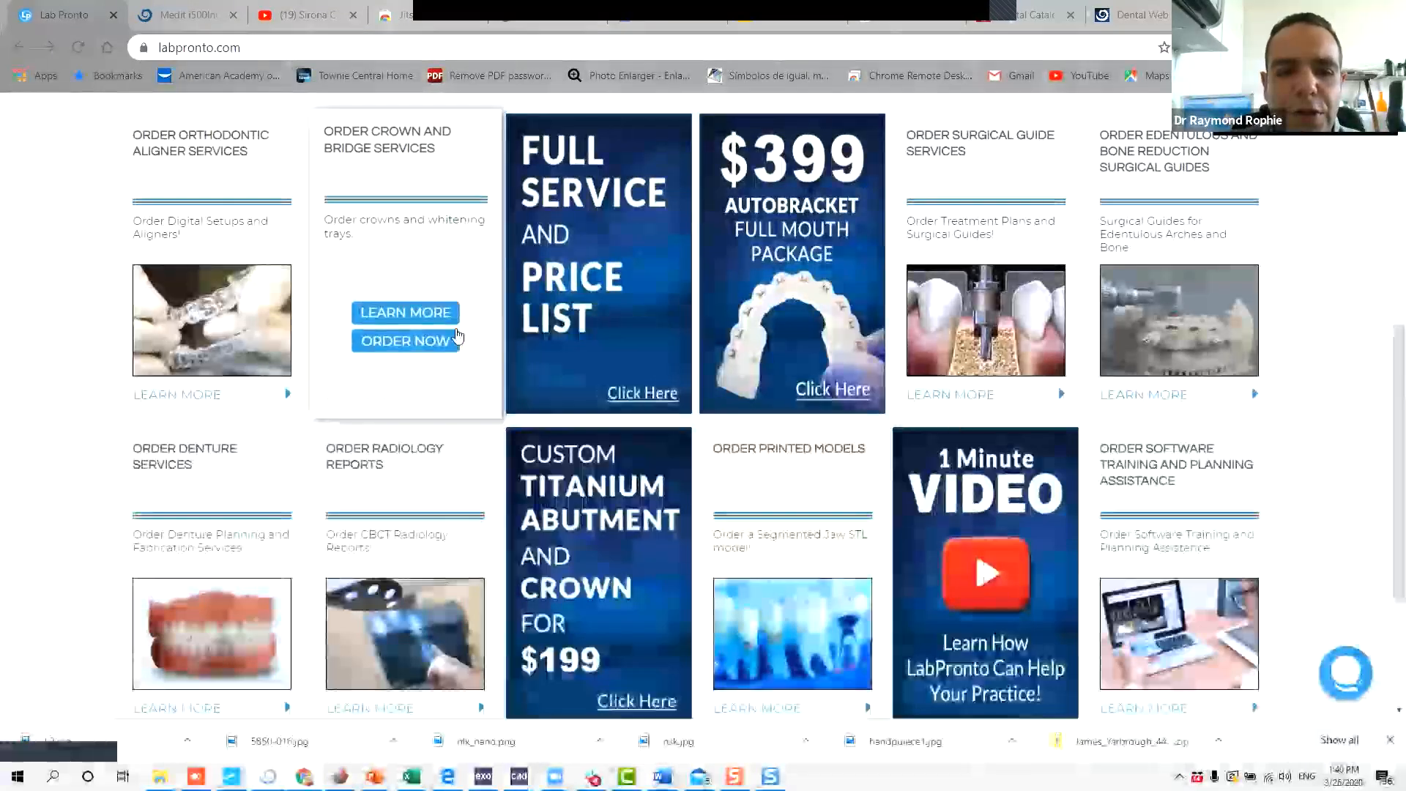
left_click(402, 313)
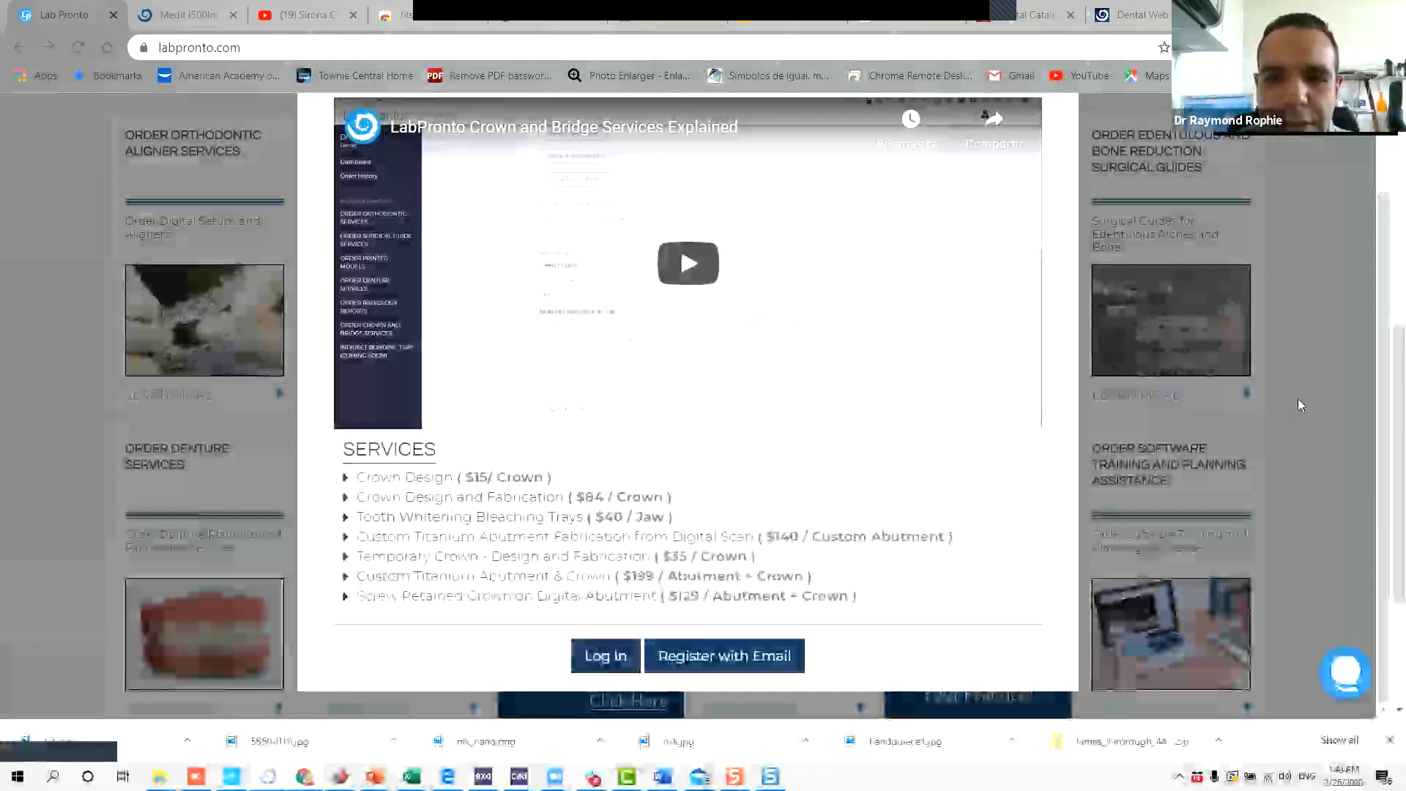
left_click(1299, 394)
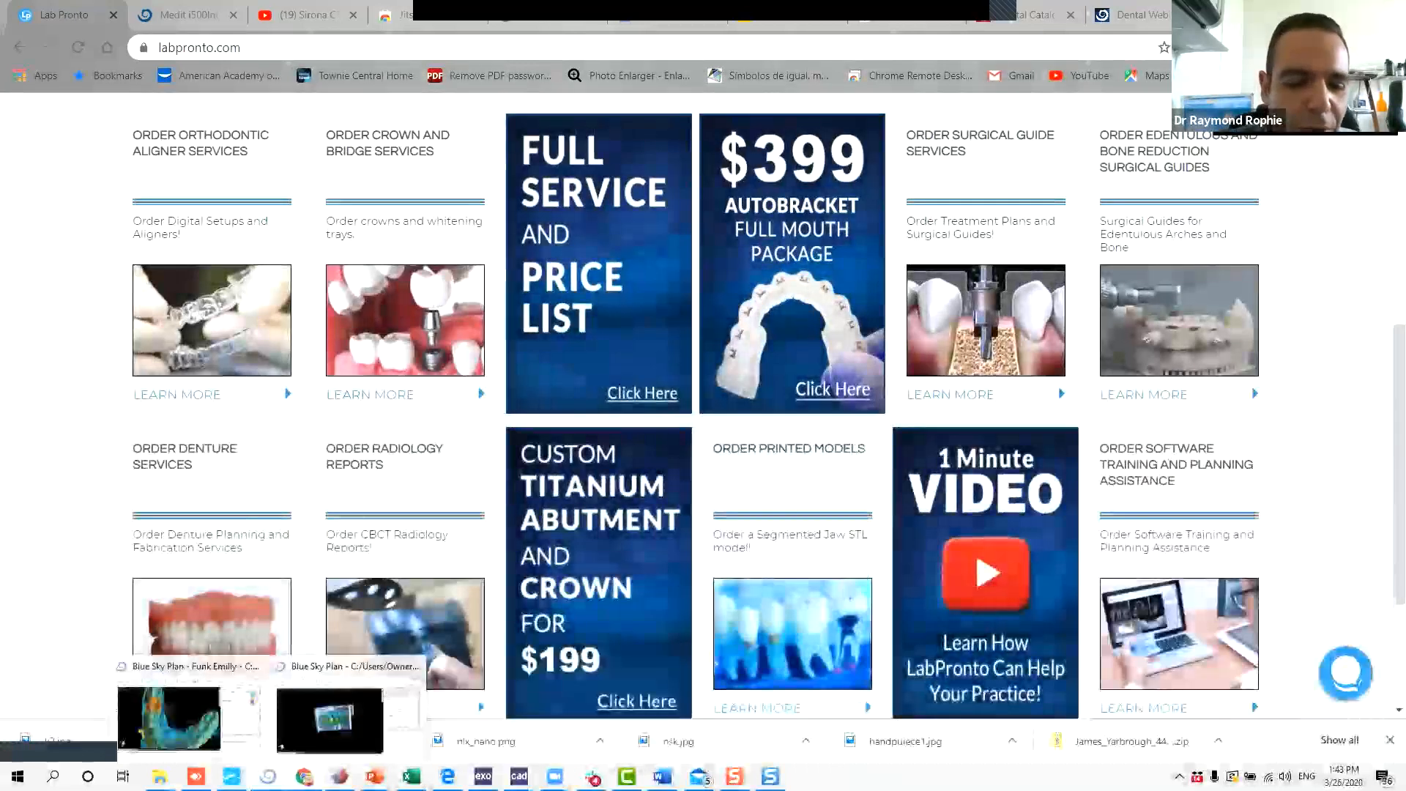
Switch to the Blue Sky Plan window with the 1 crown 30 case and examine the articulated jaw models and crown in 3D.
left_click(268, 776)
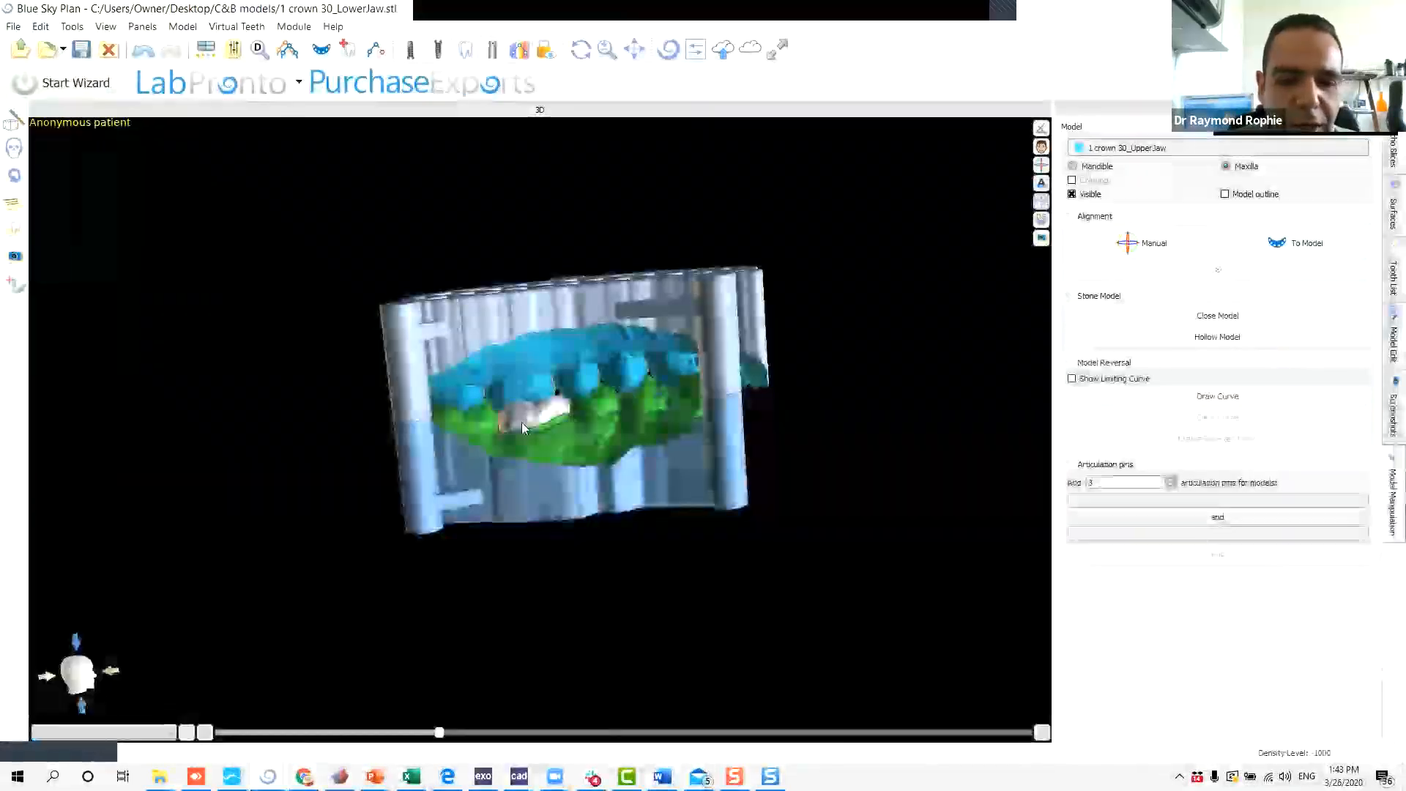
right_click_drag(801, 249, 749, 415)
left_click_drag(748, 415, 226, 482)
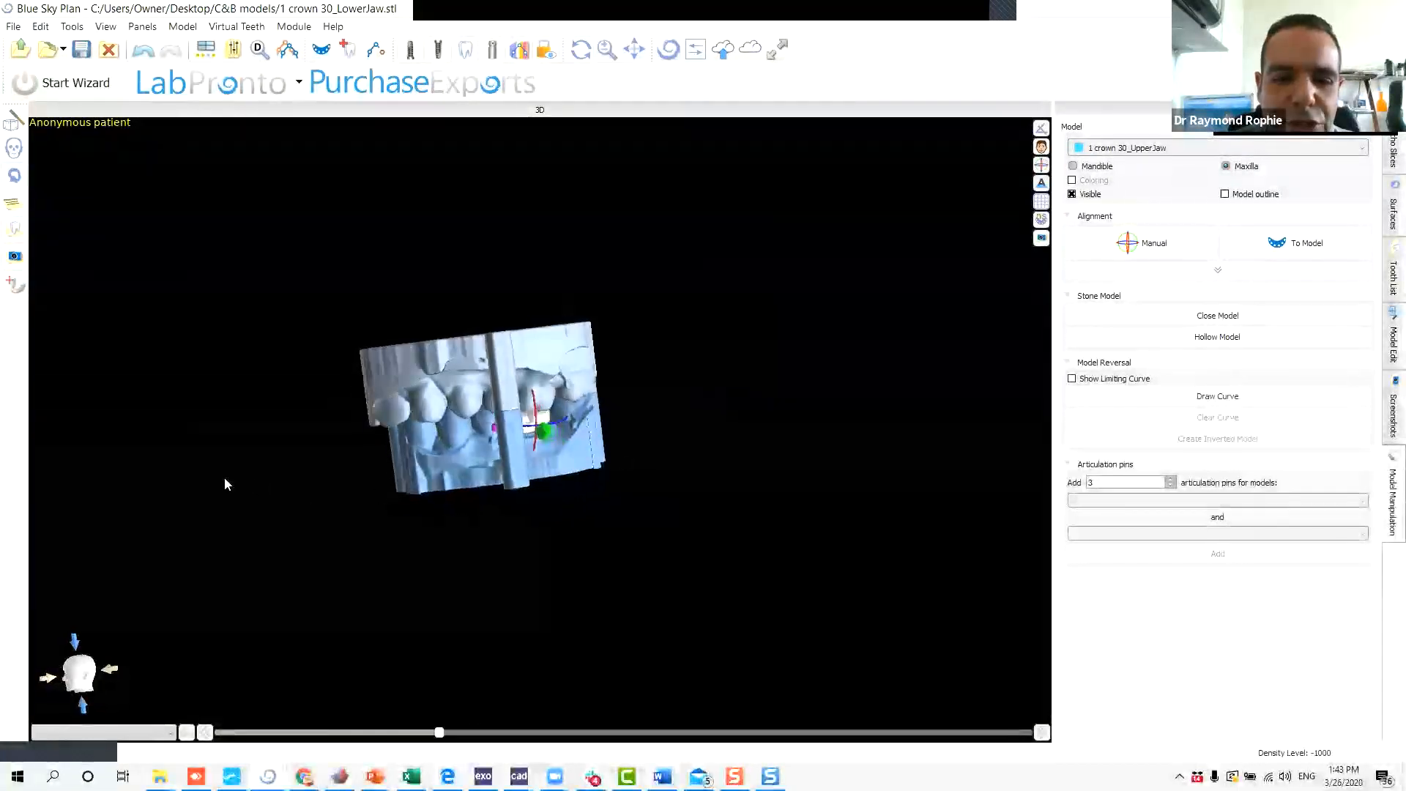
left_click_drag(715, 424, 623, 479)
right_click_drag(622, 480, 640, 390)
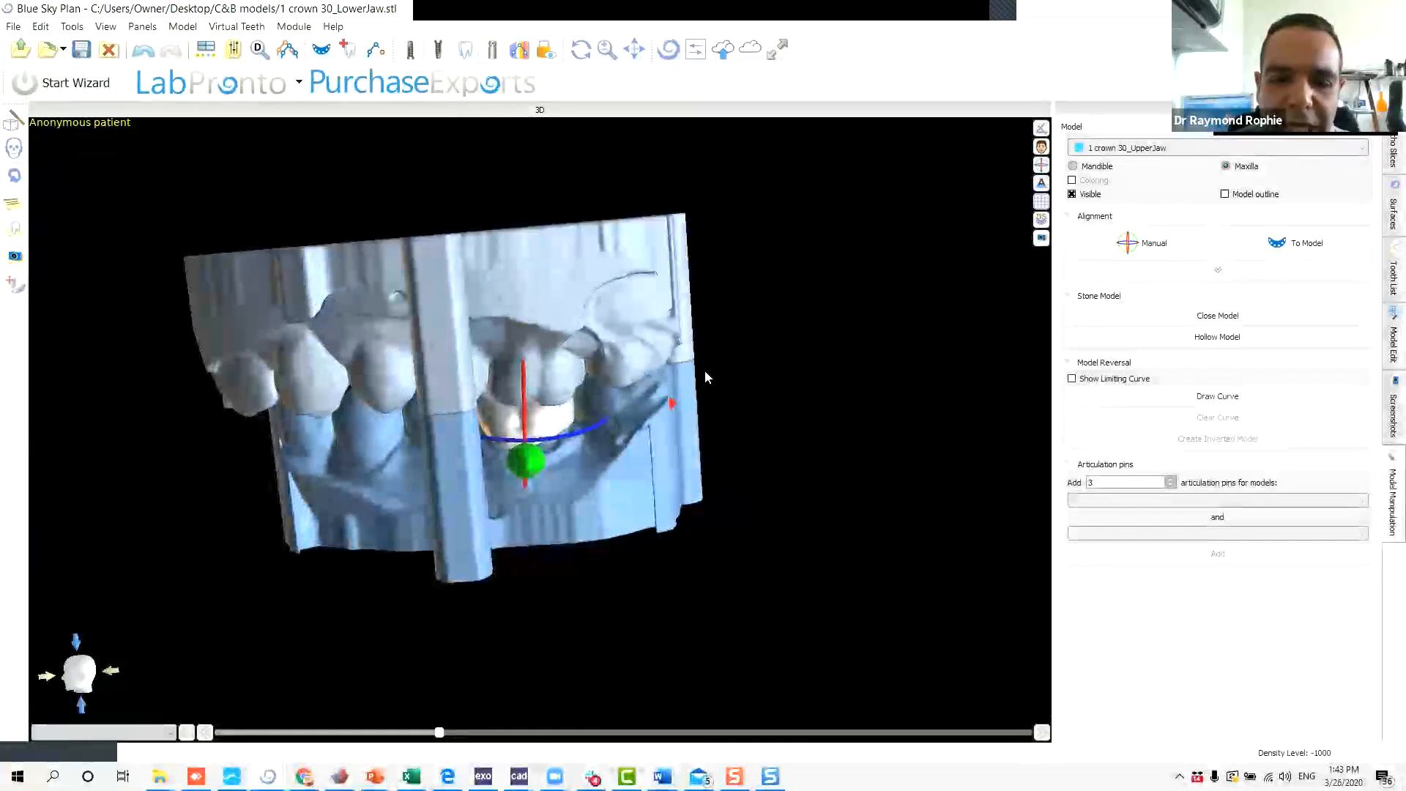
left_click_drag(706, 376, 813, 364)
left_click_drag(609, 537, 450, 393)
left_click_drag(744, 286, 754, 311)
mouse_move(652, 407)
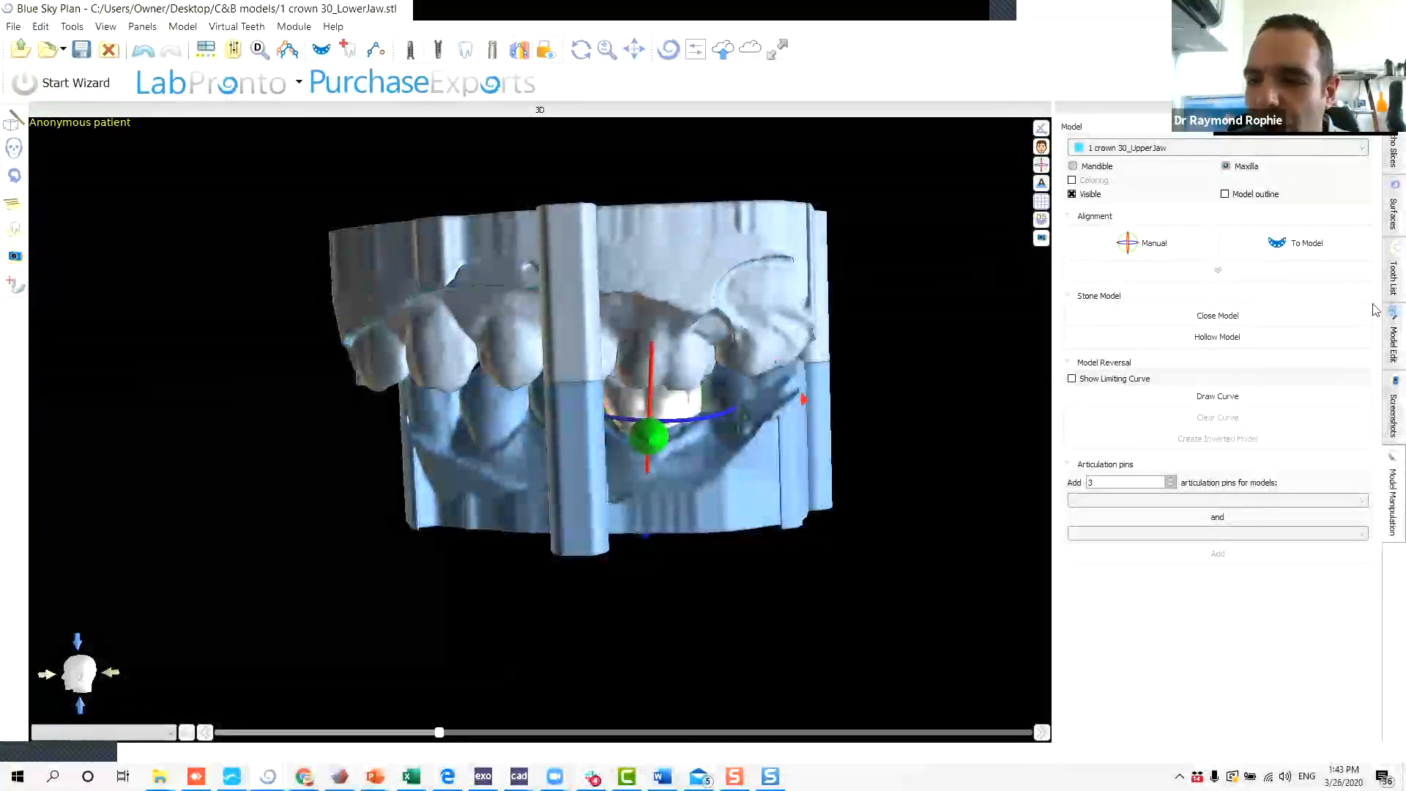
Open the STL surfaces list and hide the upper jaw model whose name begins with "1 crown 30_UpperJaw - hollow_with_".
left_click(1392, 213)
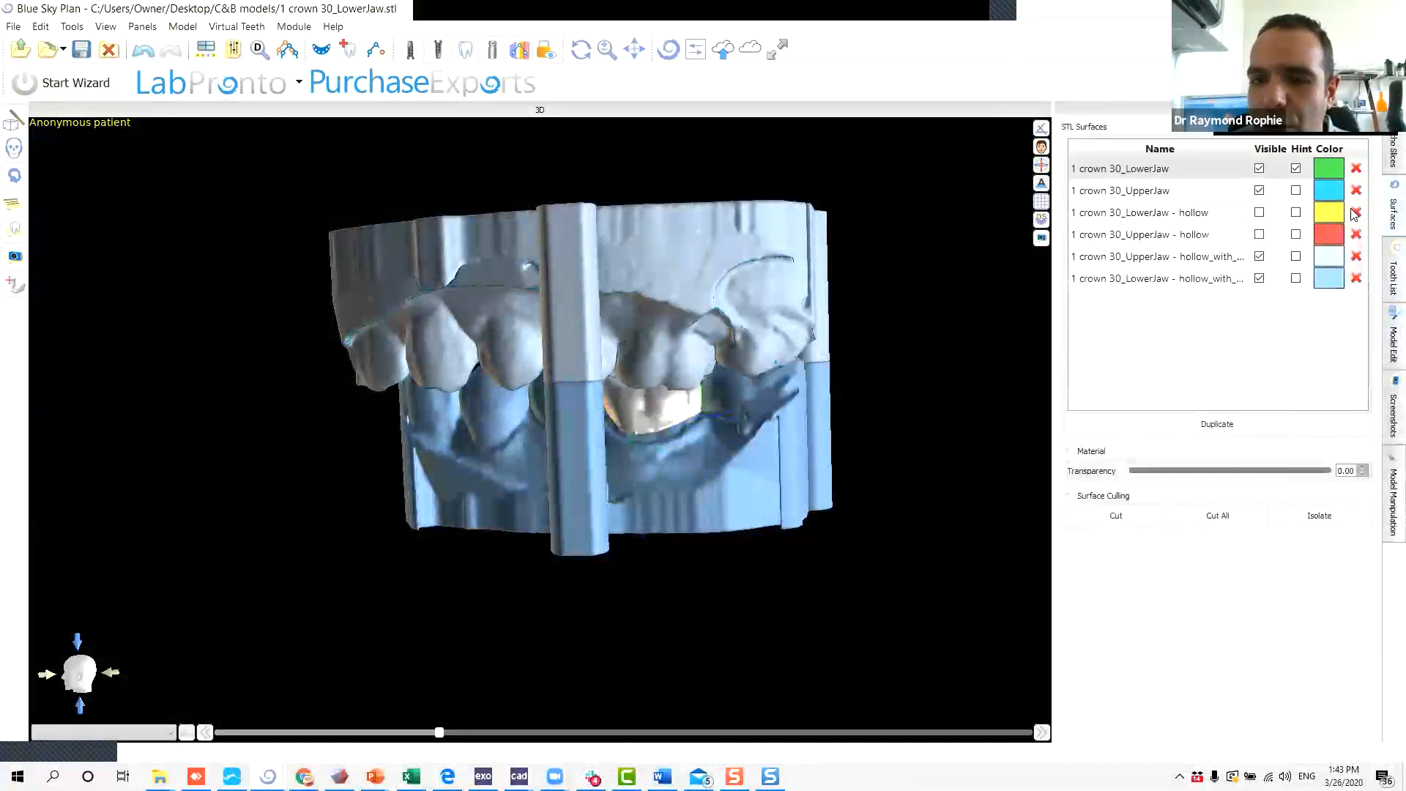
left_click(1259, 257)
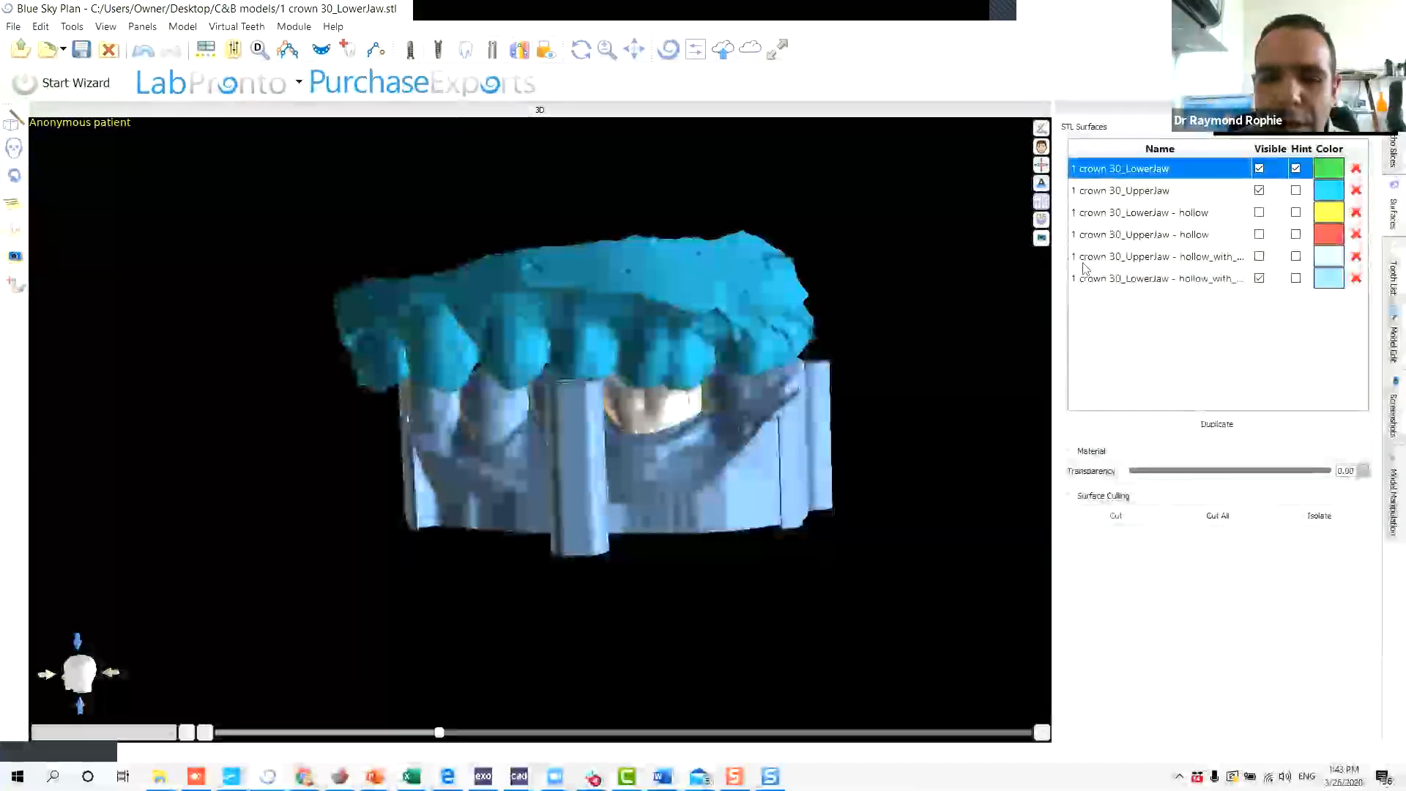
Hide the 1 crown 30_UpperJaw scan, inspect the lower model with its crown, and show the upper model beginning "1 crown 30_UpperJaw - hollow_with_".
left_click(1259, 190)
left_click_drag(653, 301, 333, 667)
left_click_drag(832, 182, 860, 383)
middle_click_drag(748, 428, 653, 345)
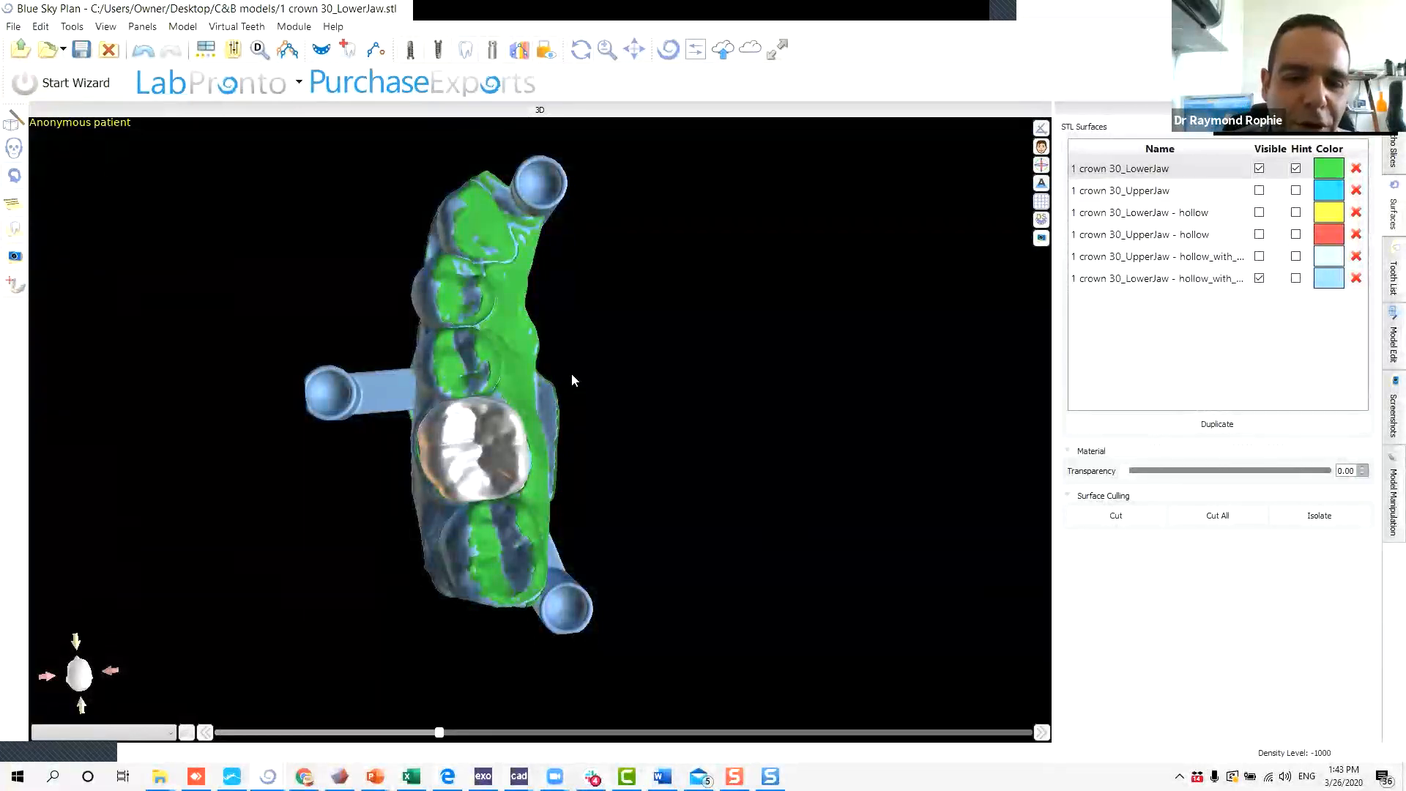
left_click_drag(601, 401, 899, 189)
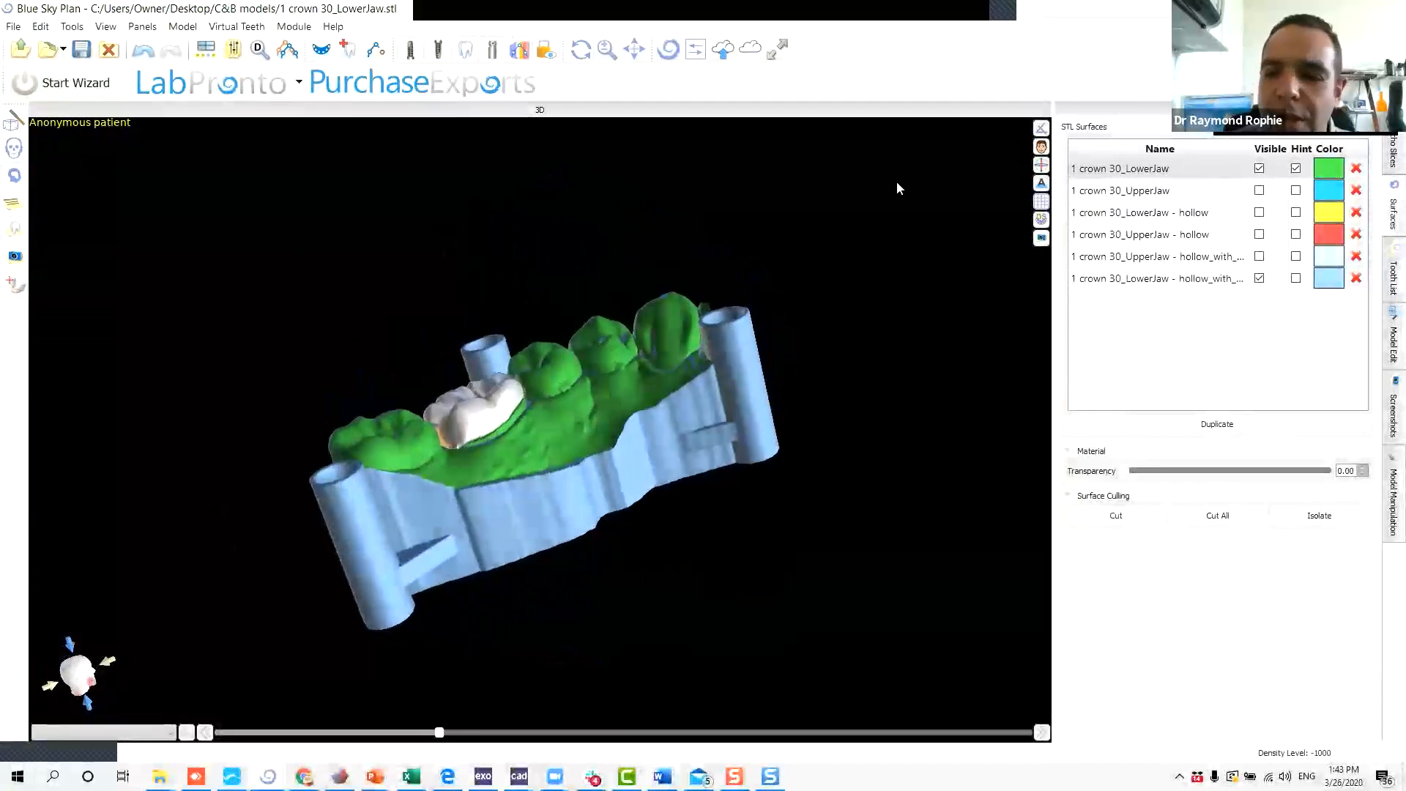
left_click(1259, 256)
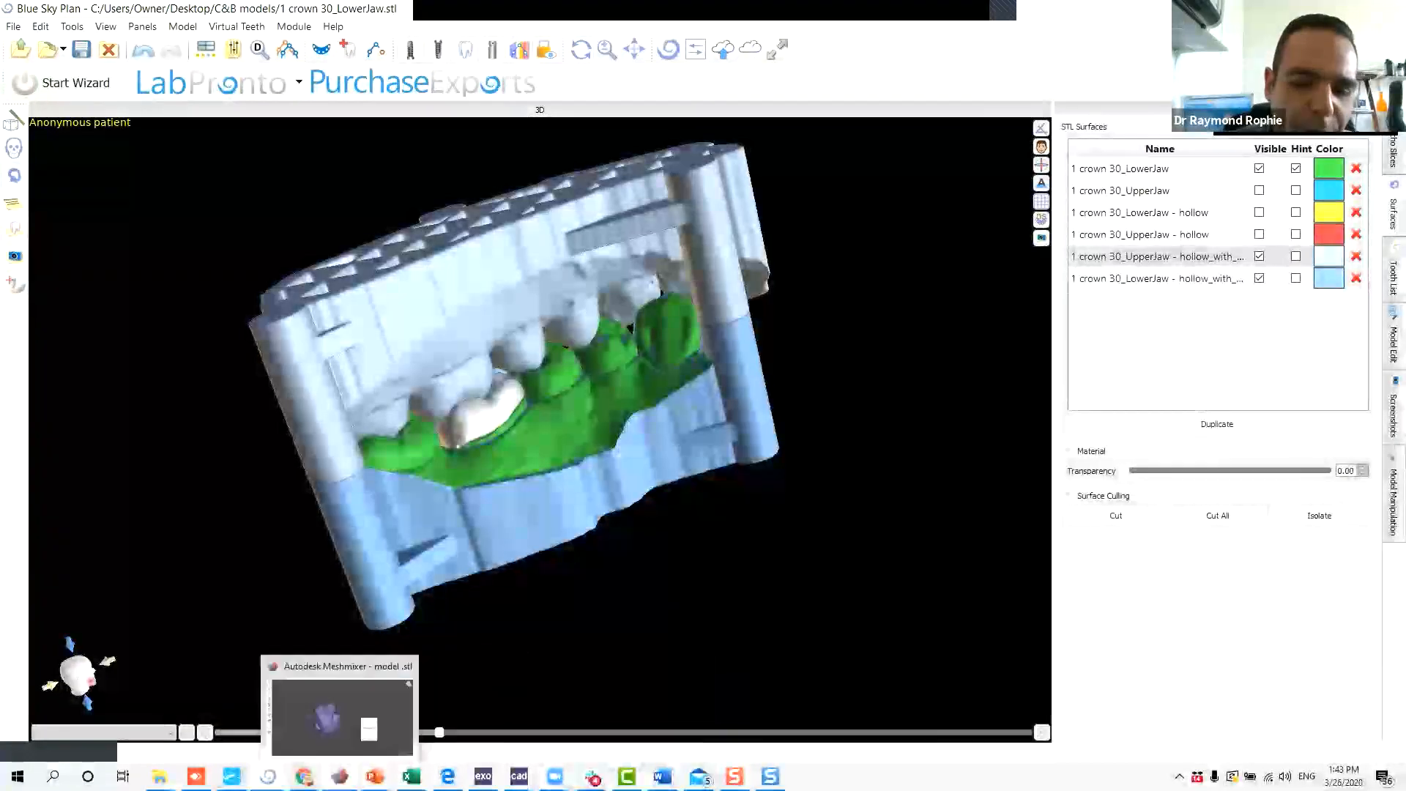
Switch to CHITUBOX 64 and look at the build plate of the project with the 1 crown 30 upper jaw model.
mouse_move(375, 776)
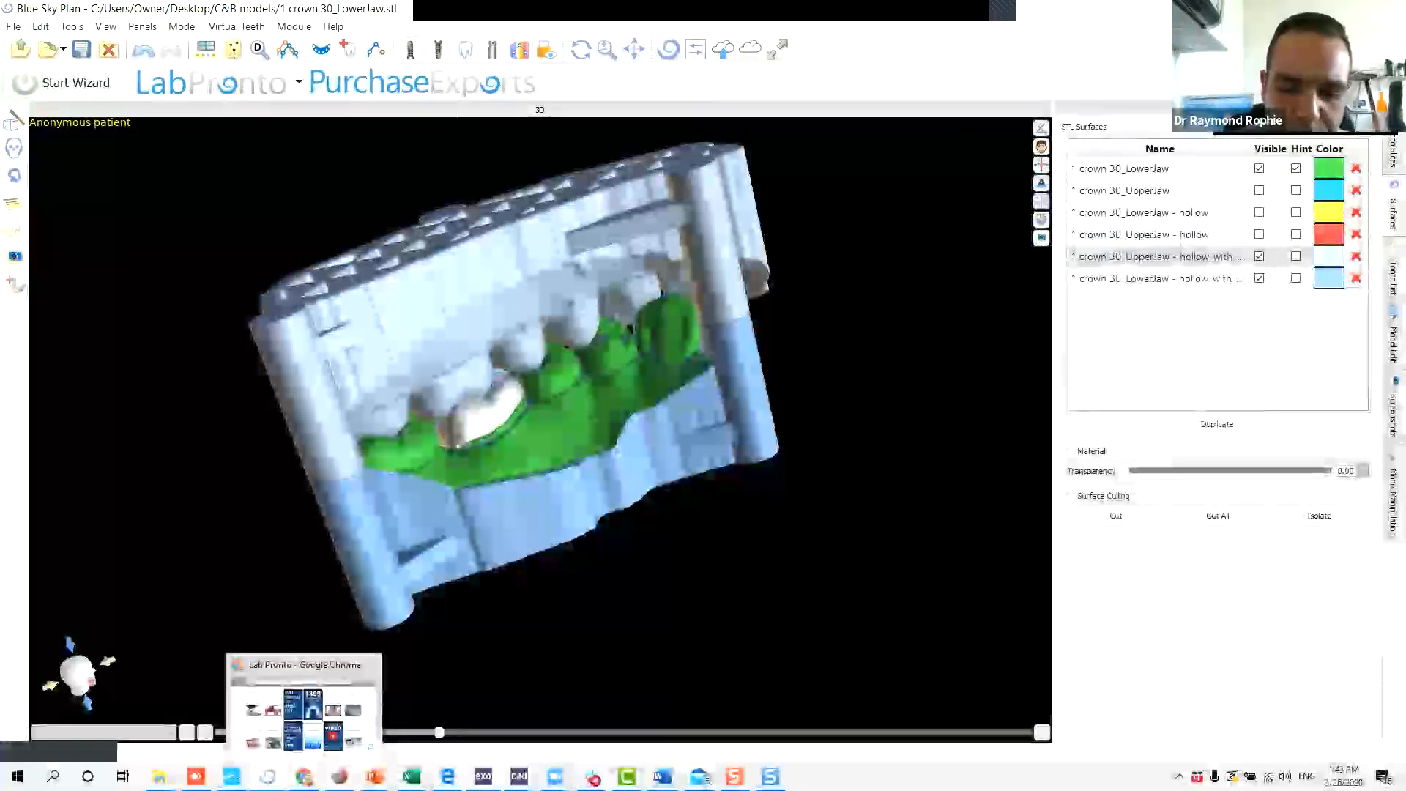
mouse_move(627, 777)
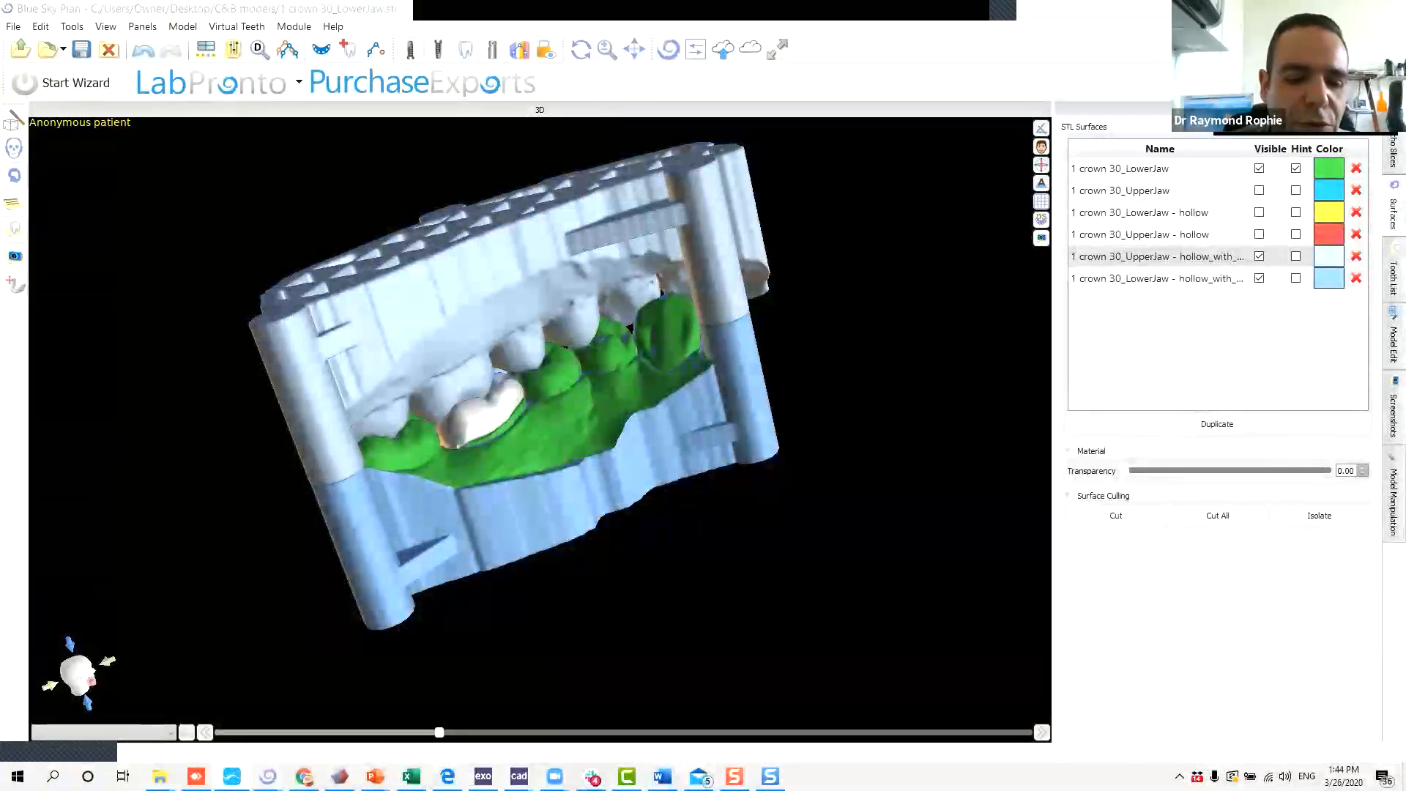
right_click(232, 776)
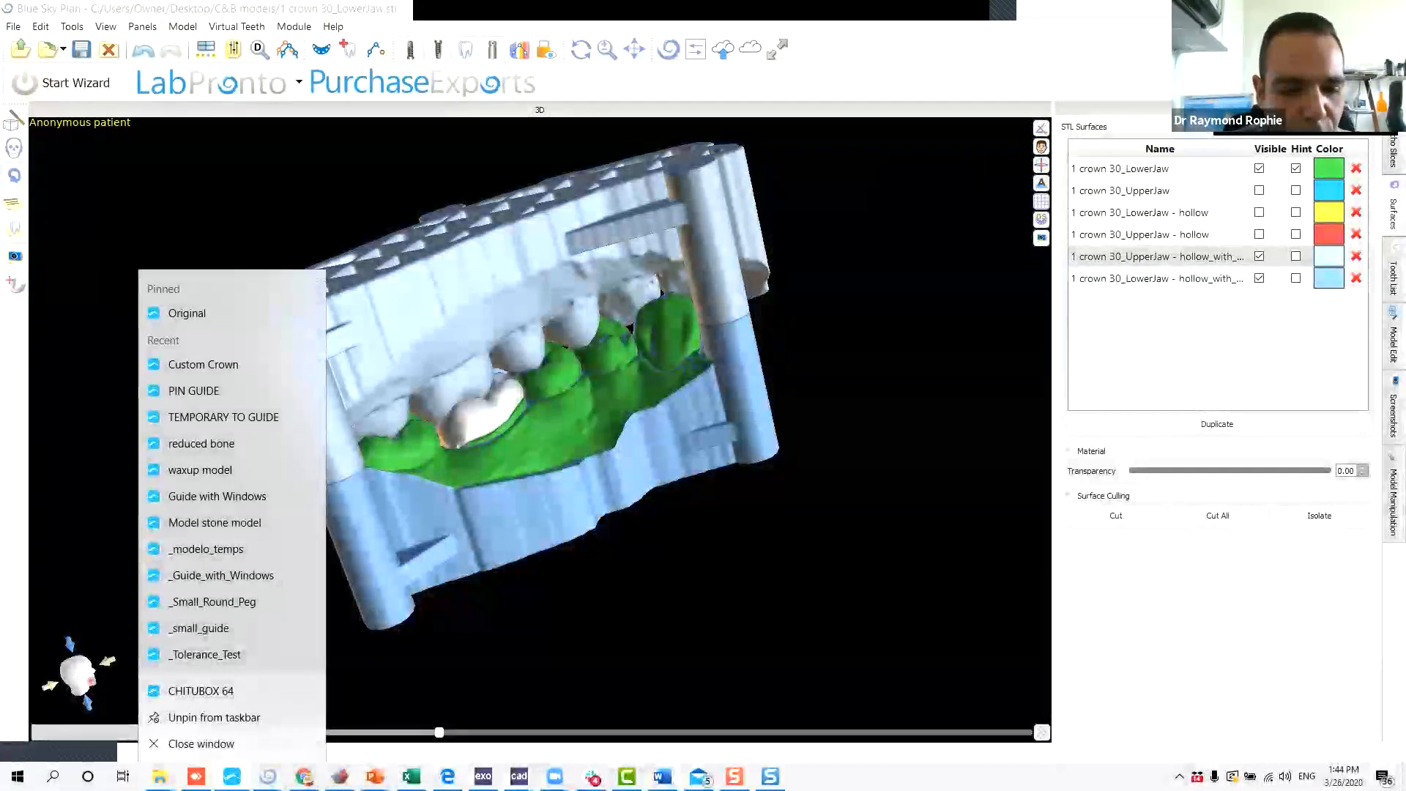
left_click(200, 688)
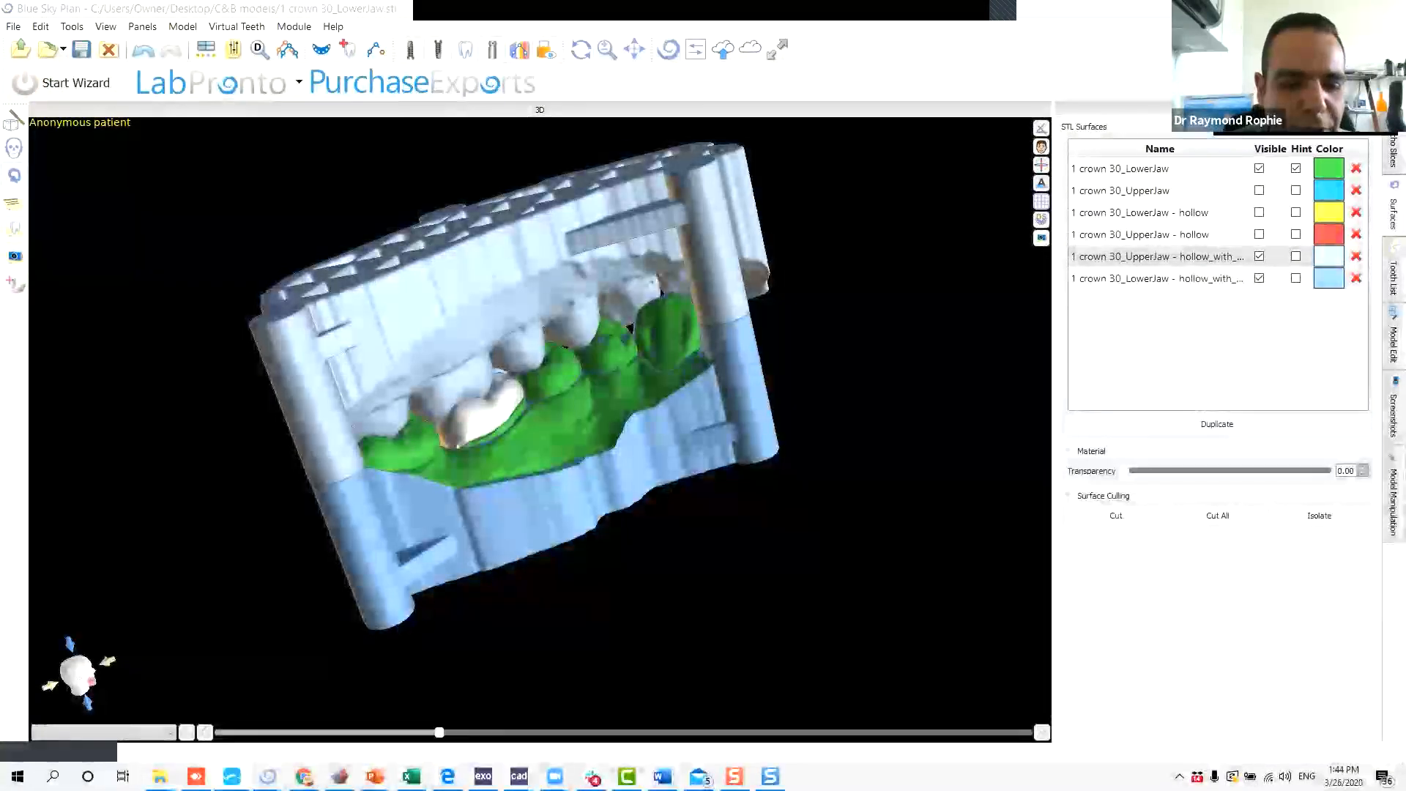
right_click(227, 766)
left_click(220, 684)
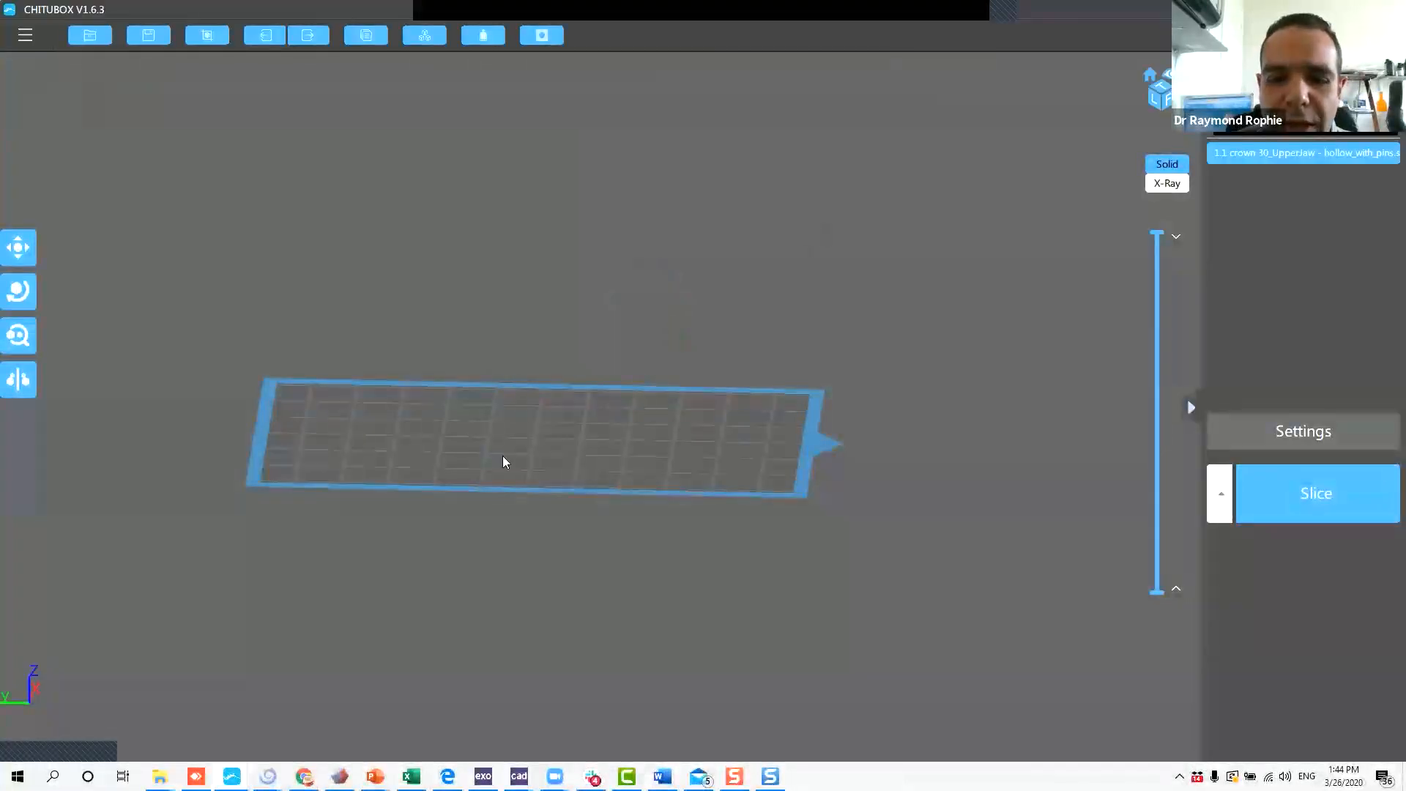
right_click_drag(741, 270, 937, 262)
Return to Blue Sky Plan and close the case, saving it as Blue Sky Plan Case in the molar folder of C&B models.
key("alt+Tab")
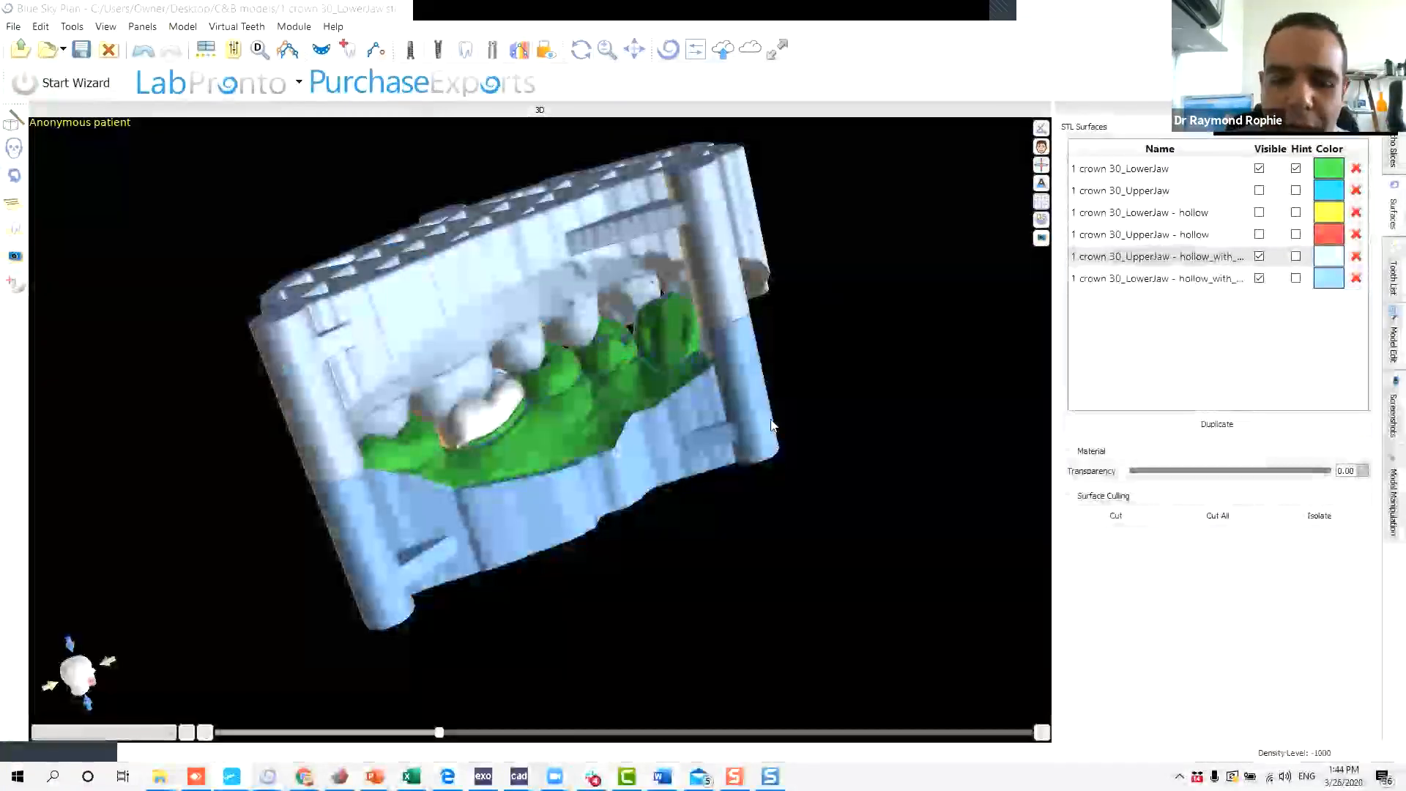
left_click(1388, 9)
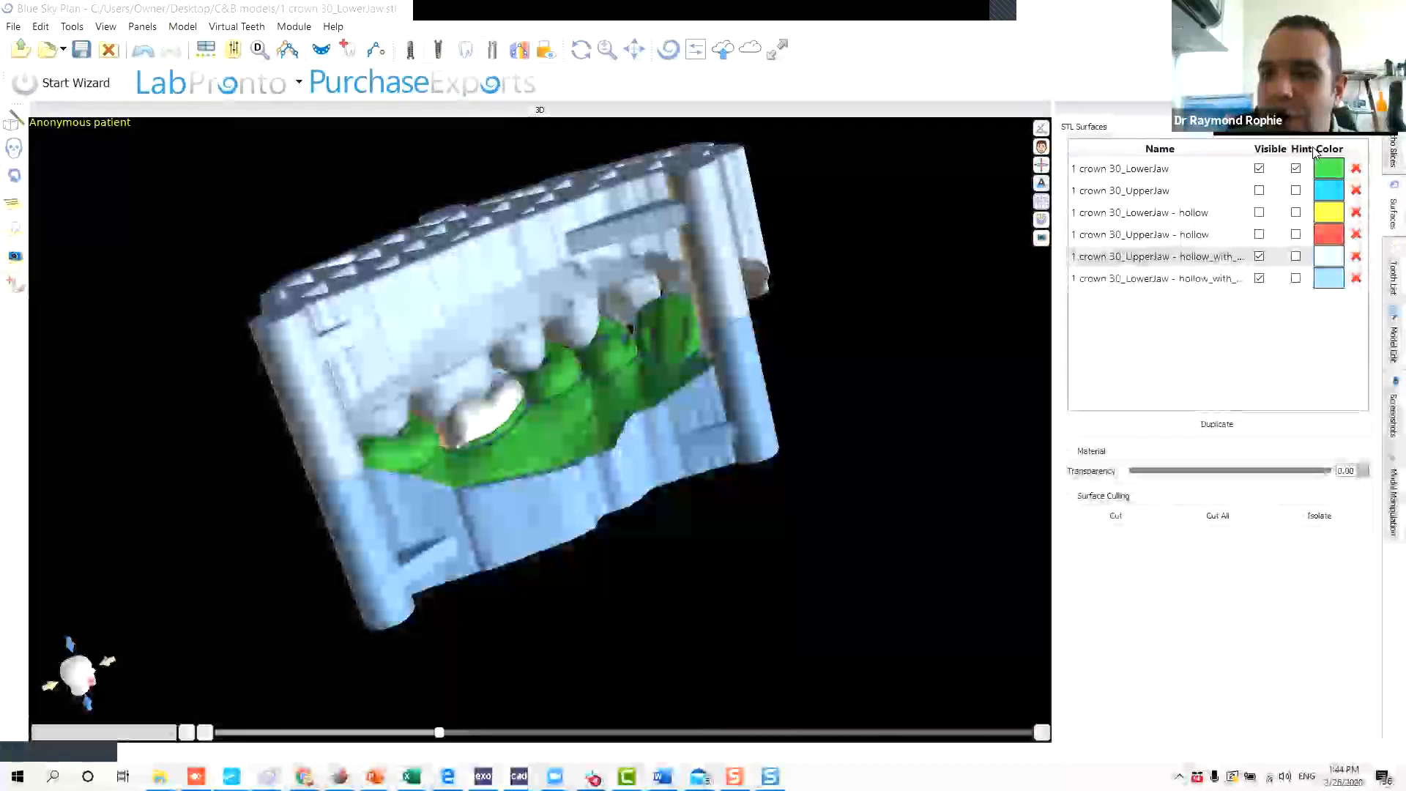
left_click(655, 407)
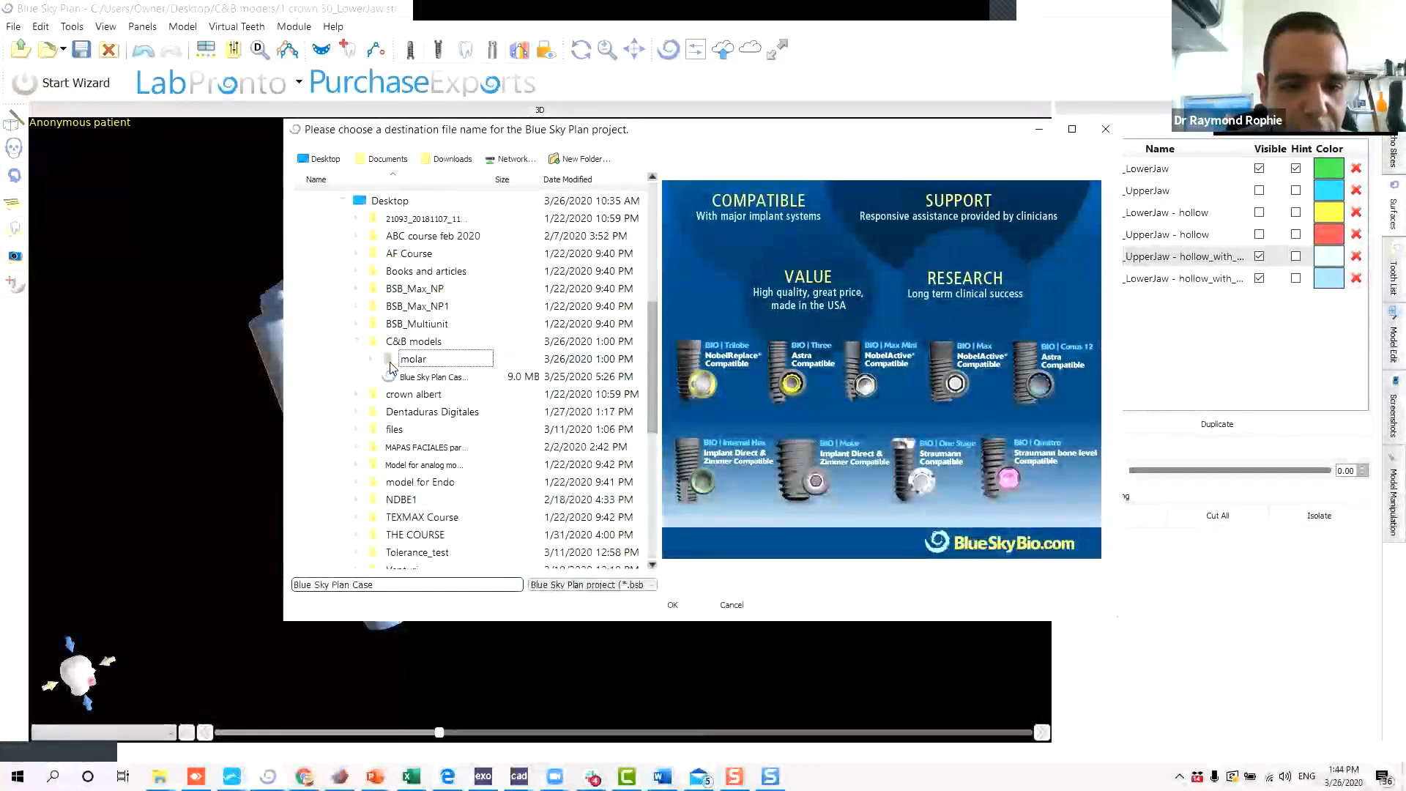
left_click(672, 605)
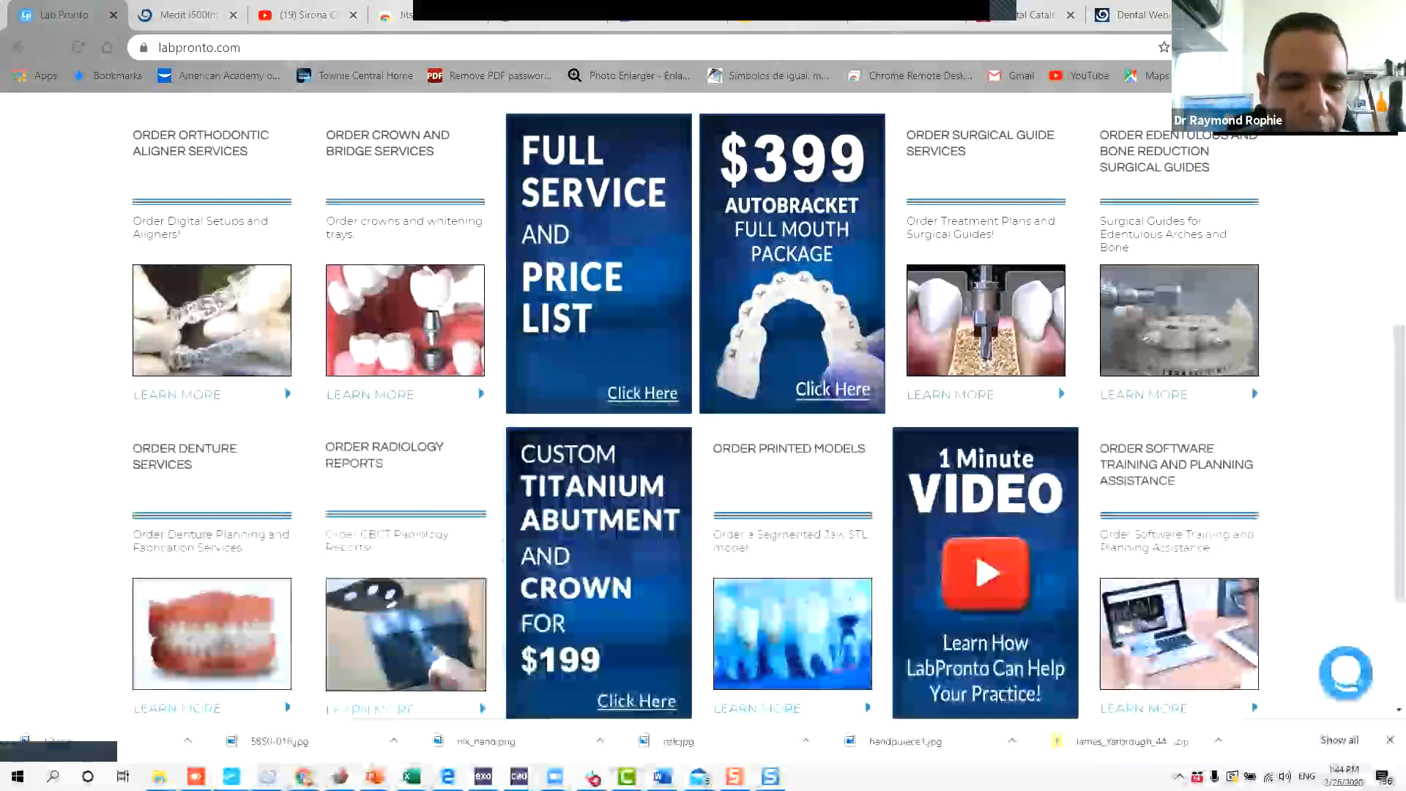
Launch Blue Sky Plan 4 again and dismiss the Production Results dialog in Camtasia.
right_click(268, 776)
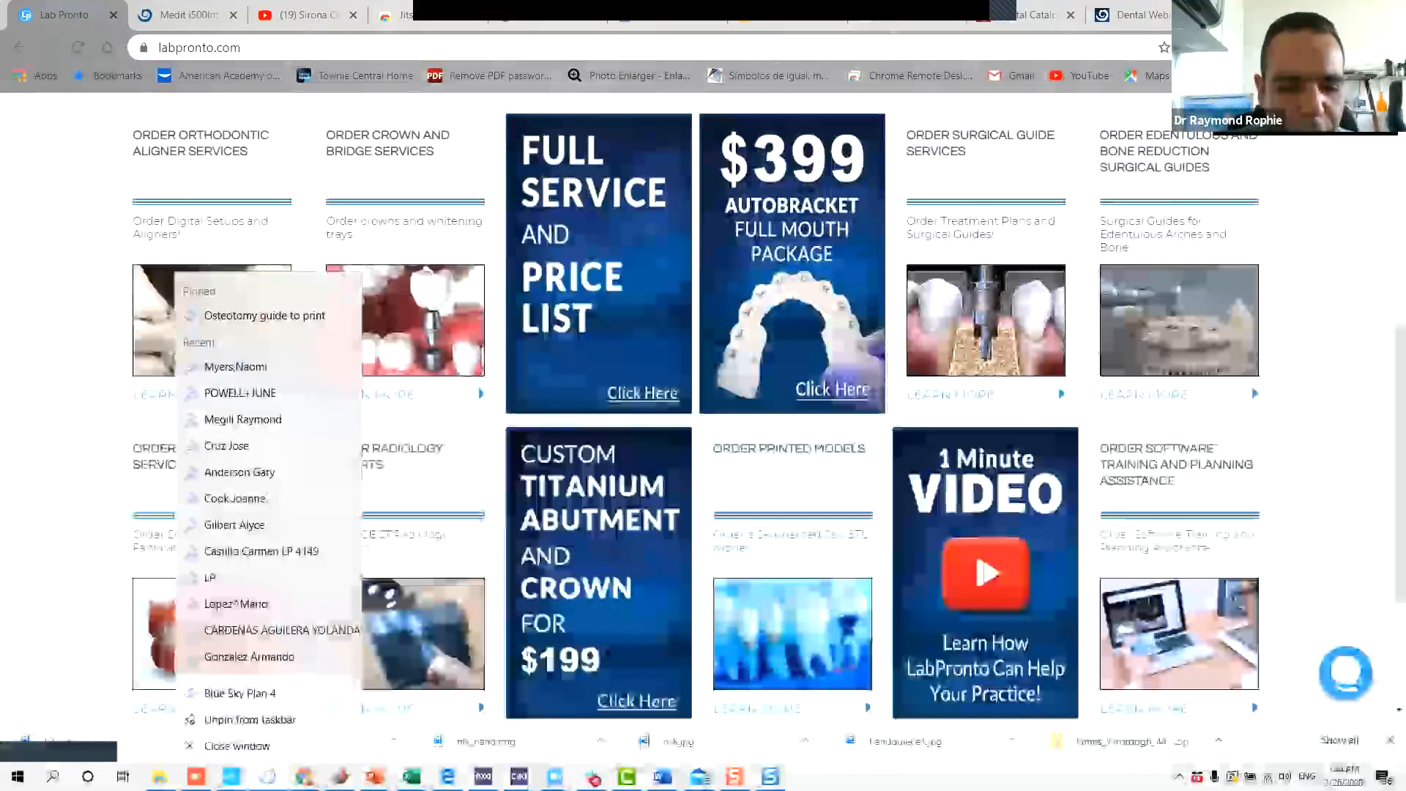
left_click(318, 695)
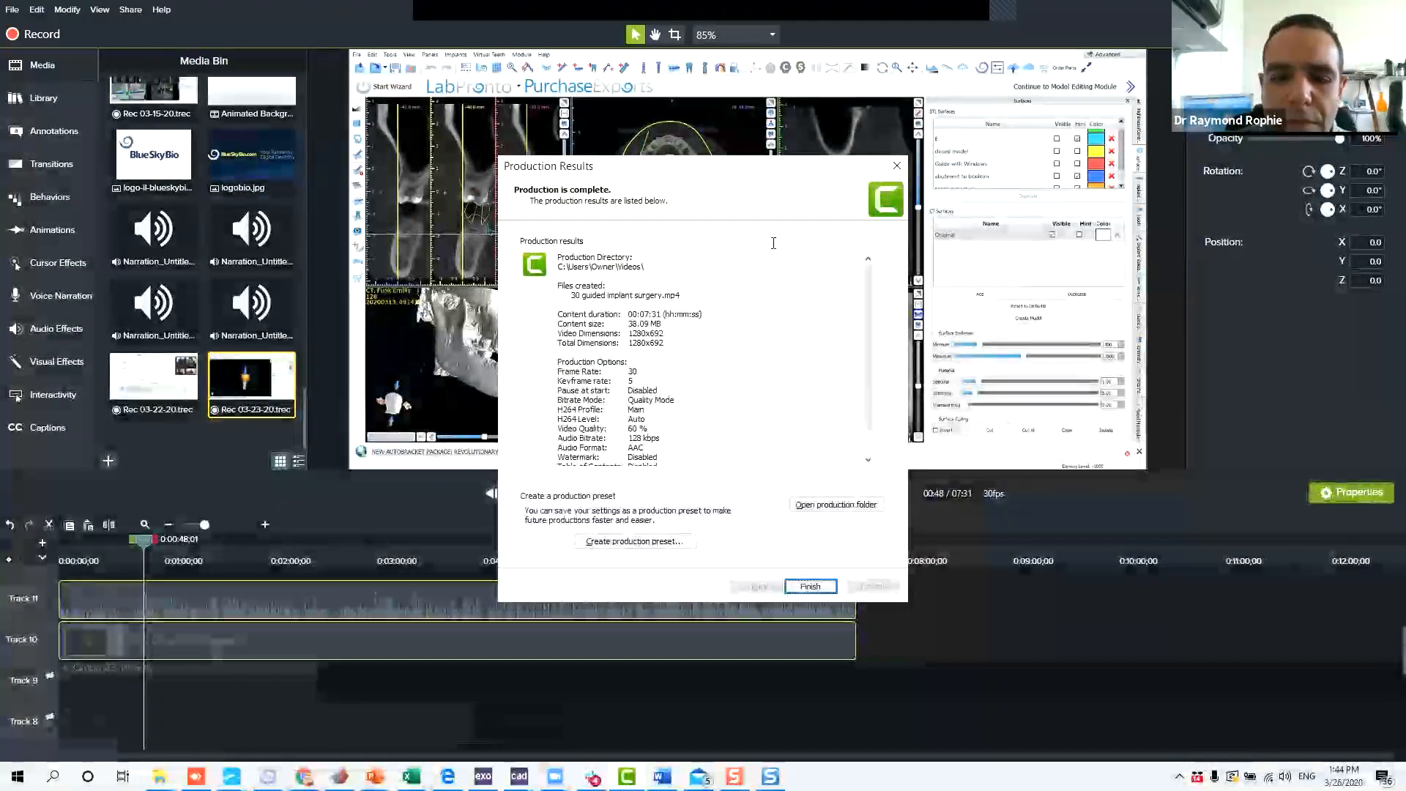
left_click(810, 586)
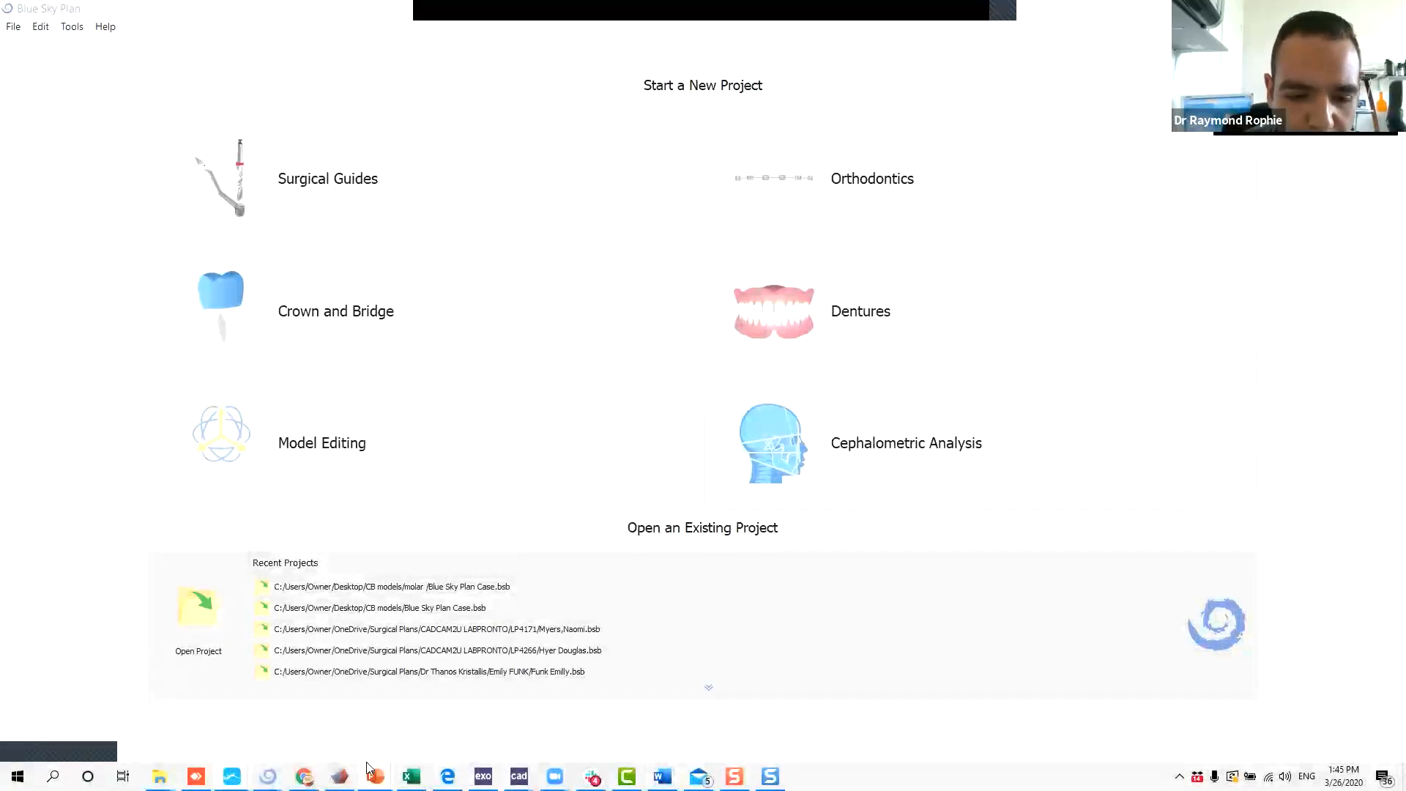
Switch to Presentation2 in PowerPoint, show the Construction Files slide, and point out the contact e-mail for beta testing the development build.
left_click(374, 775)
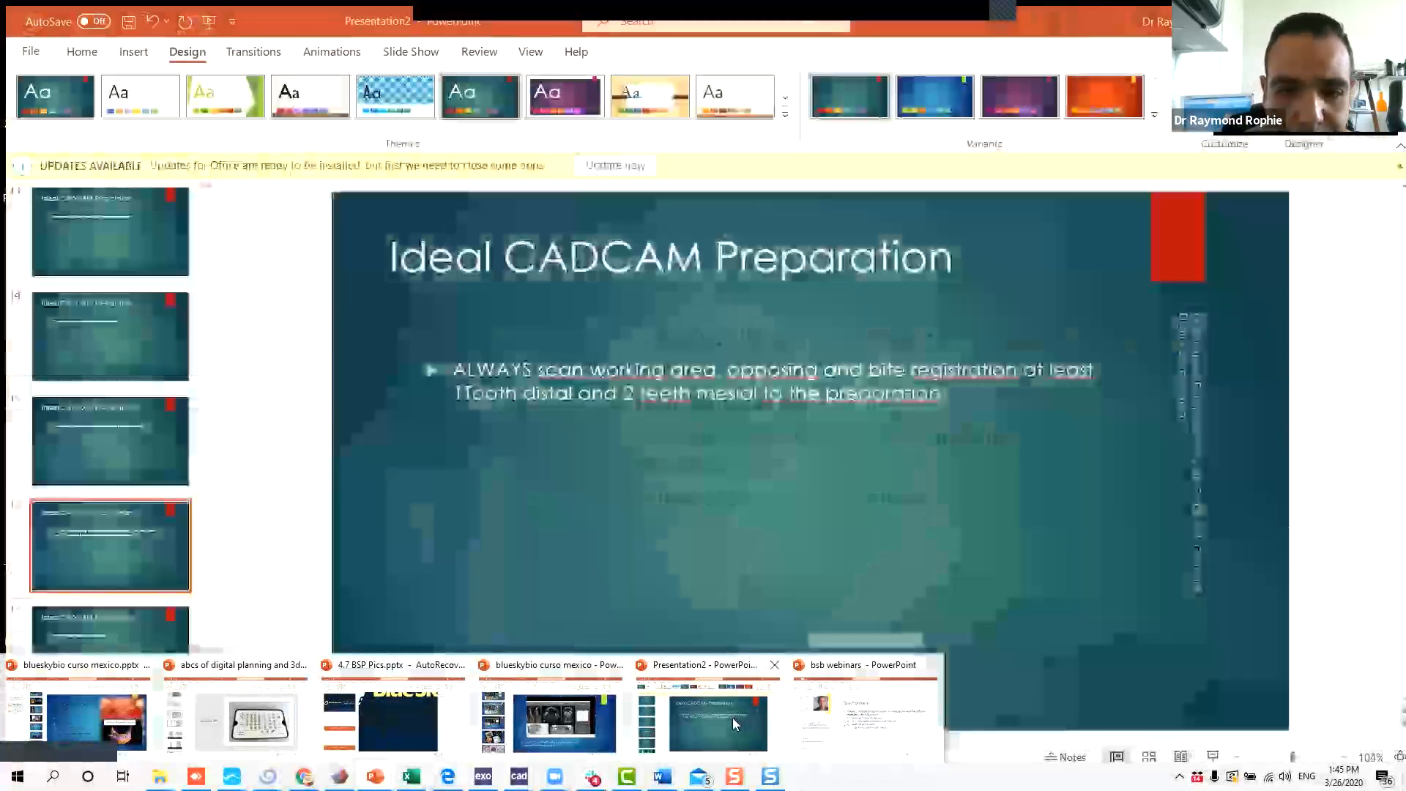
left_click(733, 717)
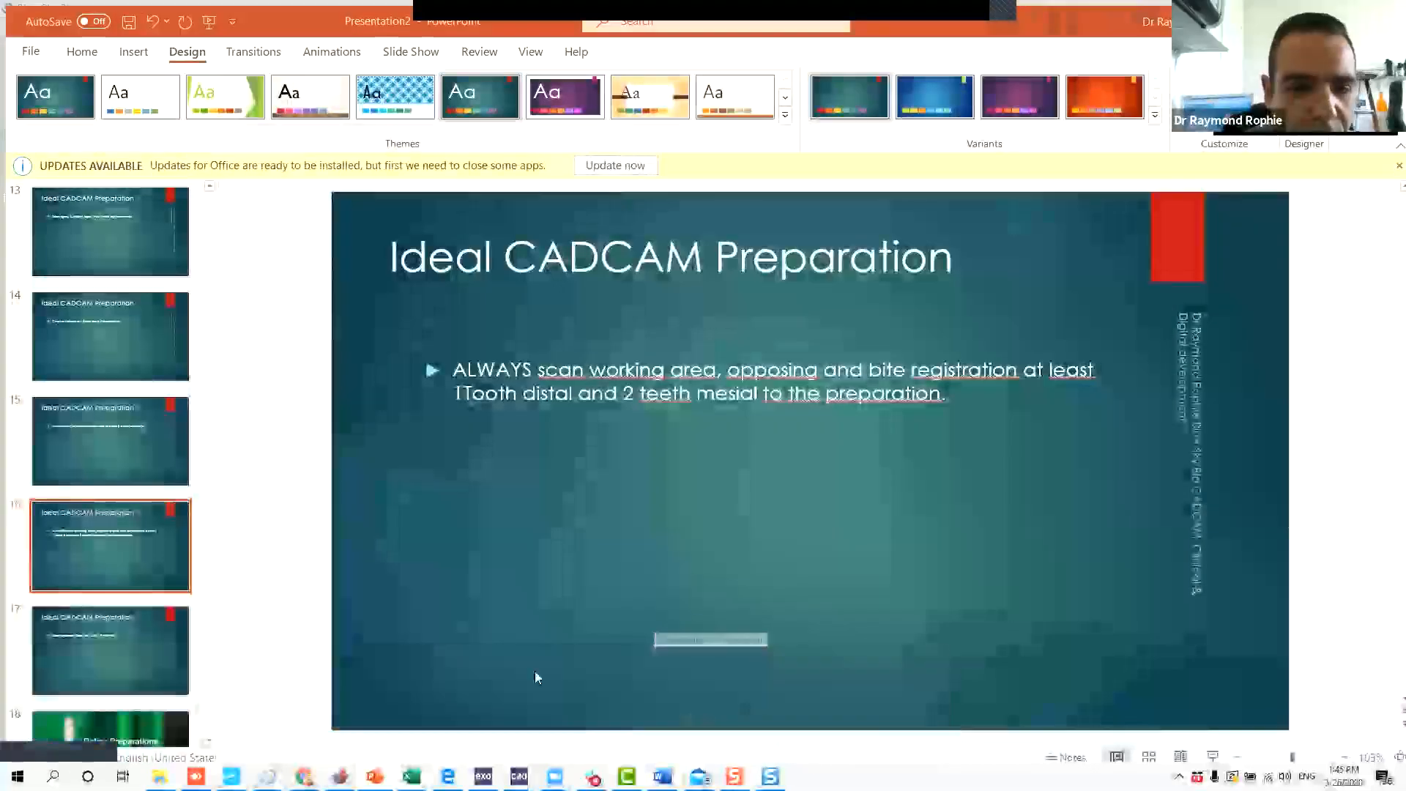
scroll(88, 560, "down", 3)
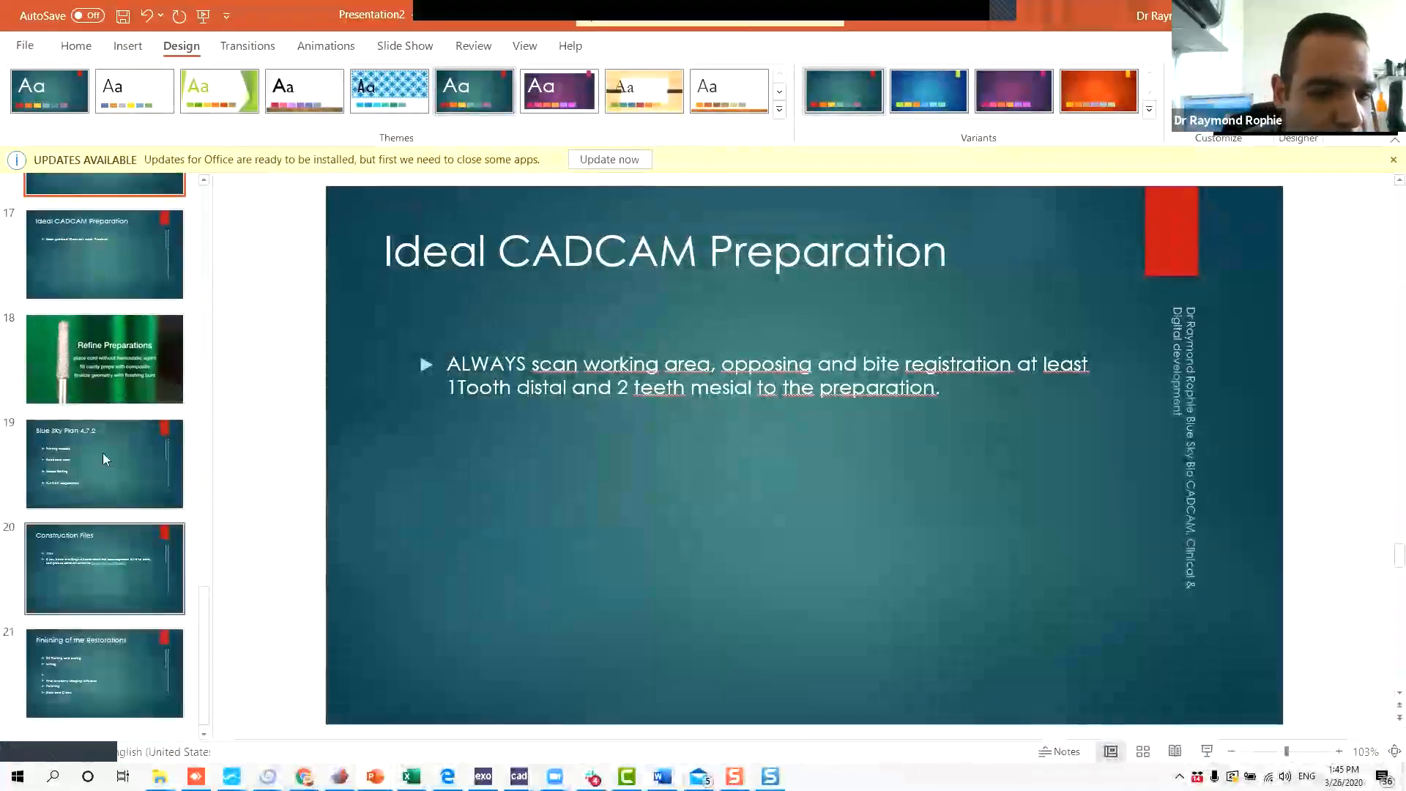
left_click(90, 264)
left_click(125, 637)
left_click(103, 565)
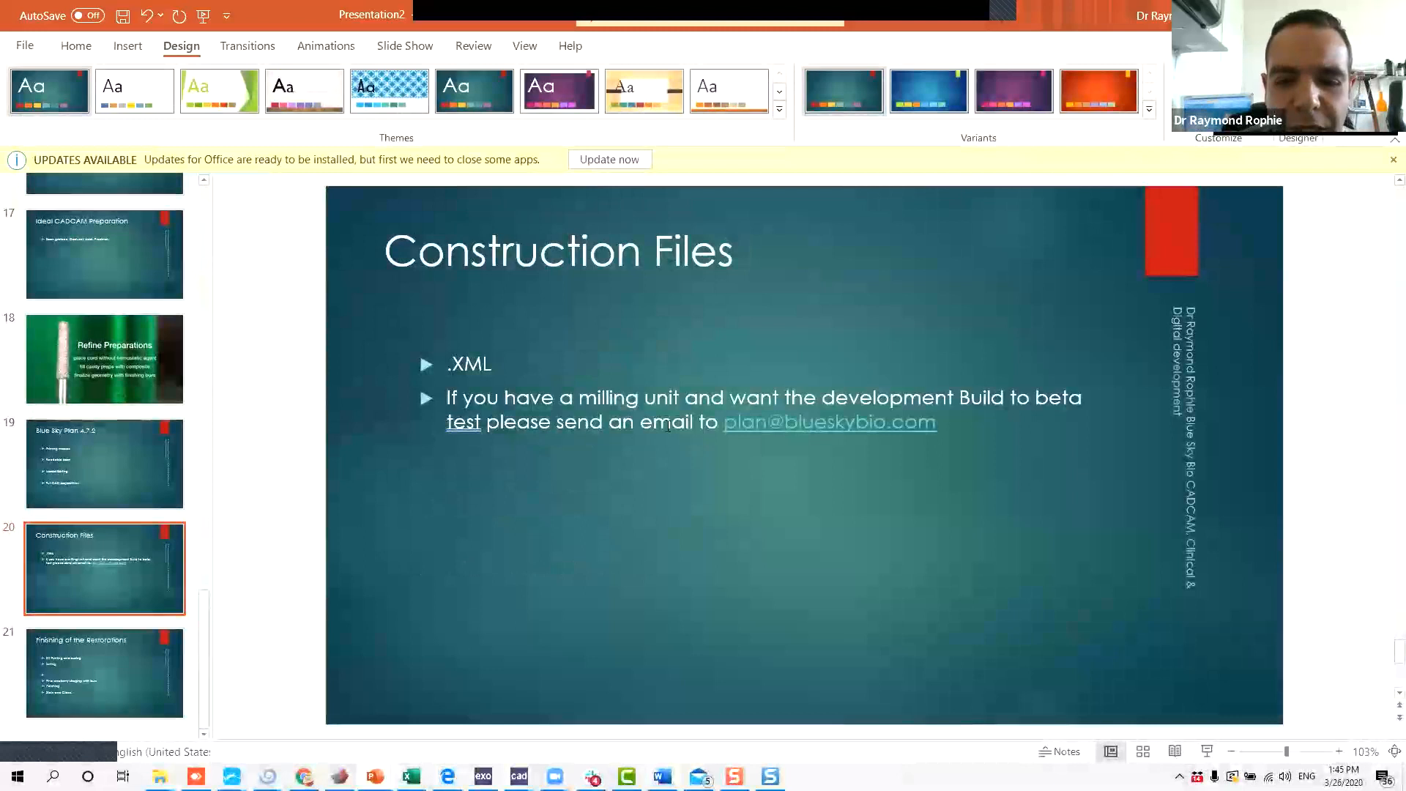
left_click_drag(699, 423, 943, 425)
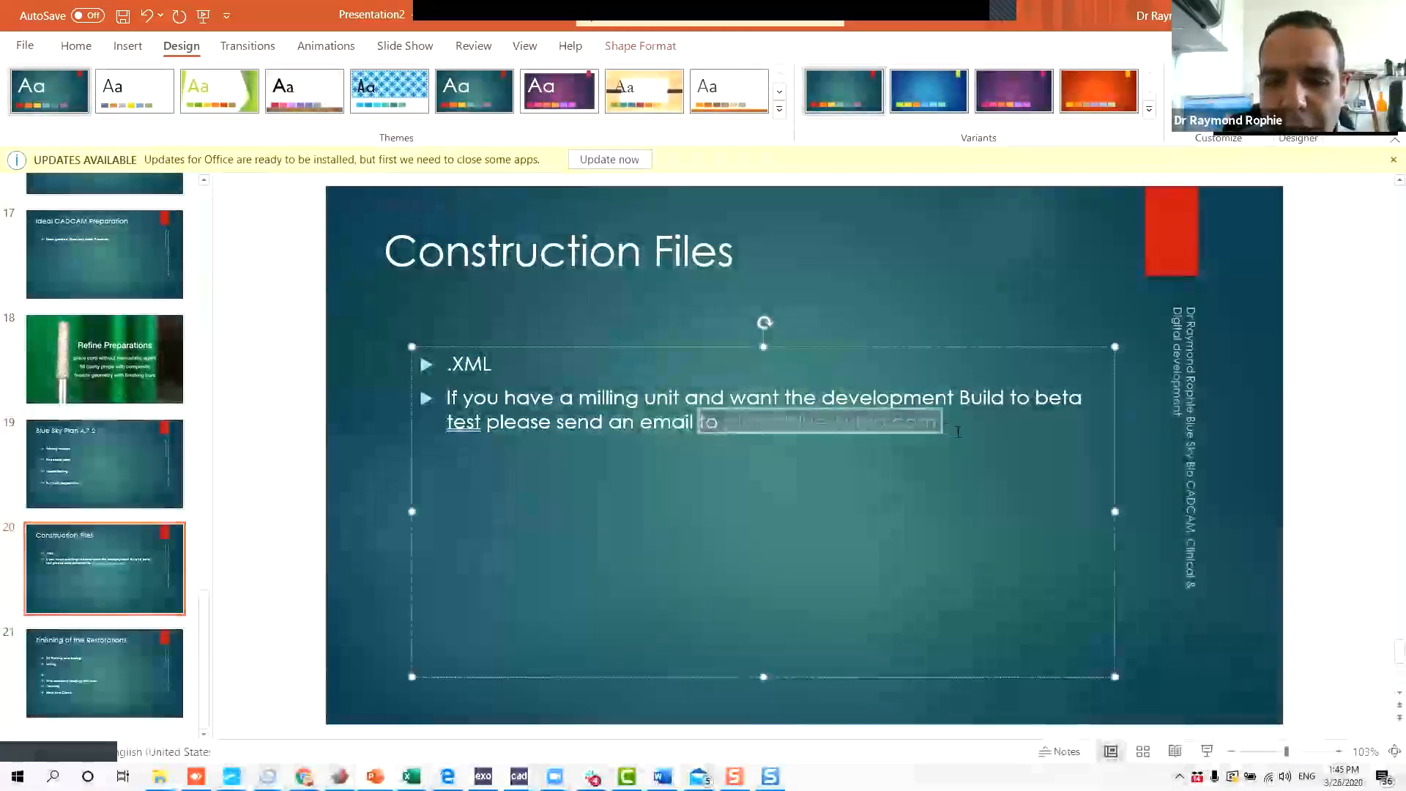
left_click(974, 451)
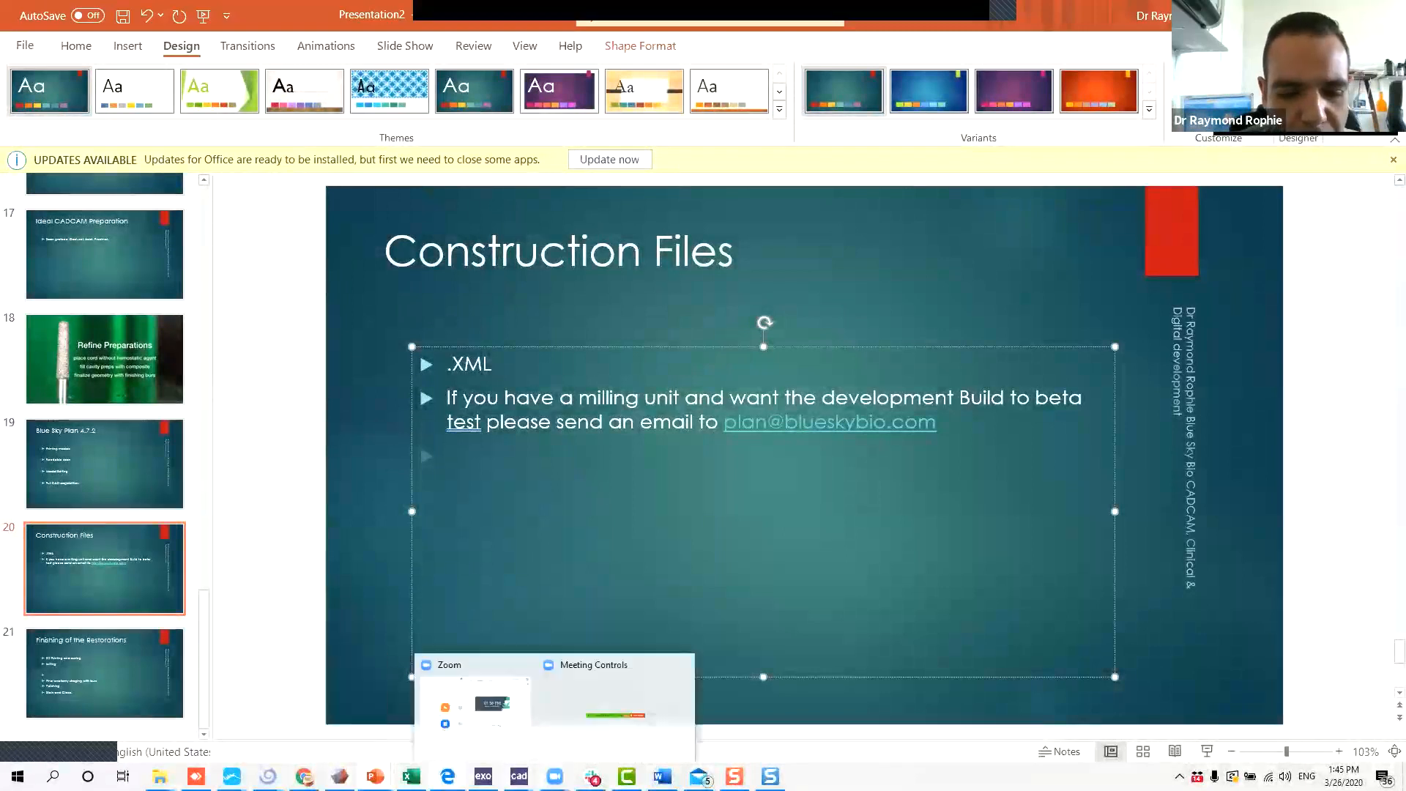
Switch to the Blue Sky Plan start window and start a new Crown and Bridge project for a conventional crown.
mouse_move(268, 776)
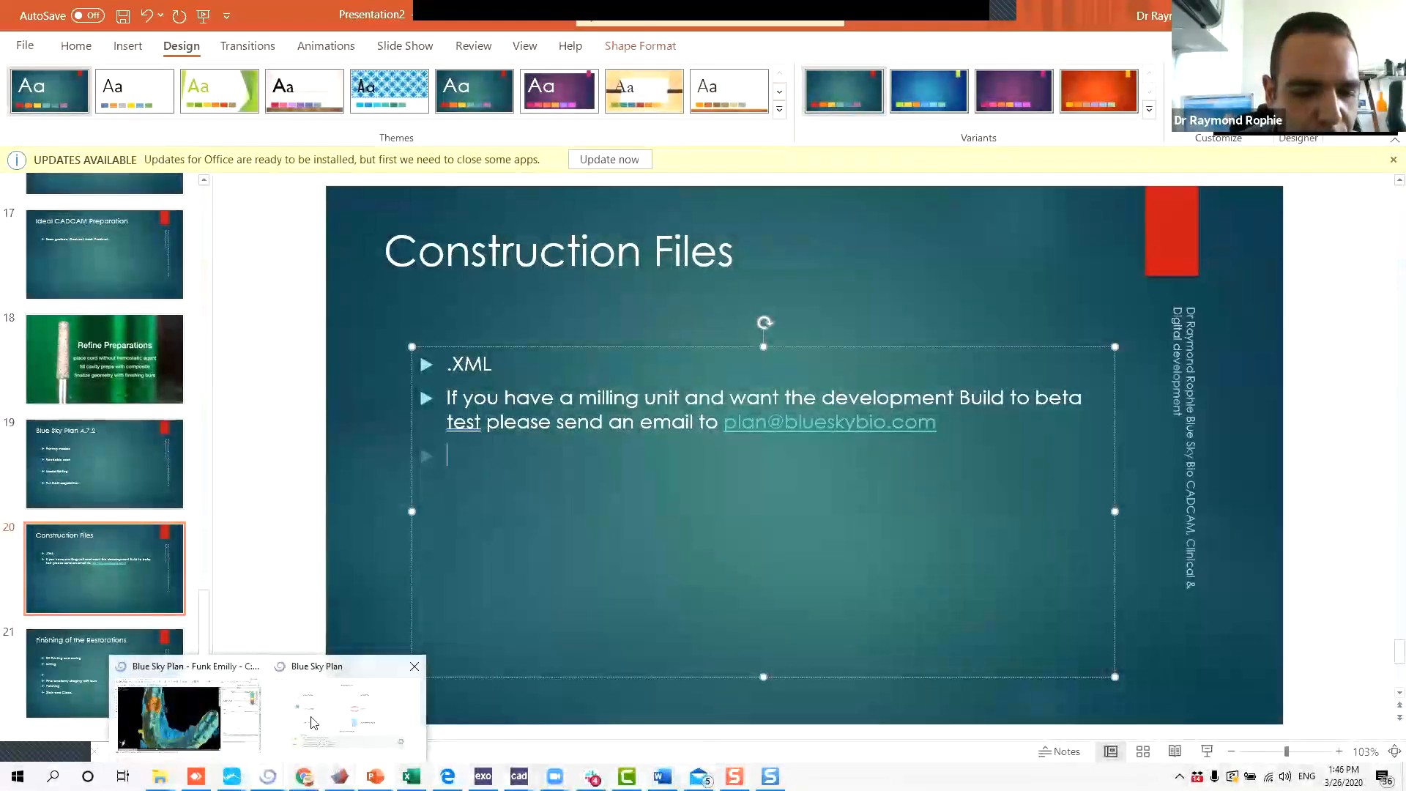
left_click(366, 722)
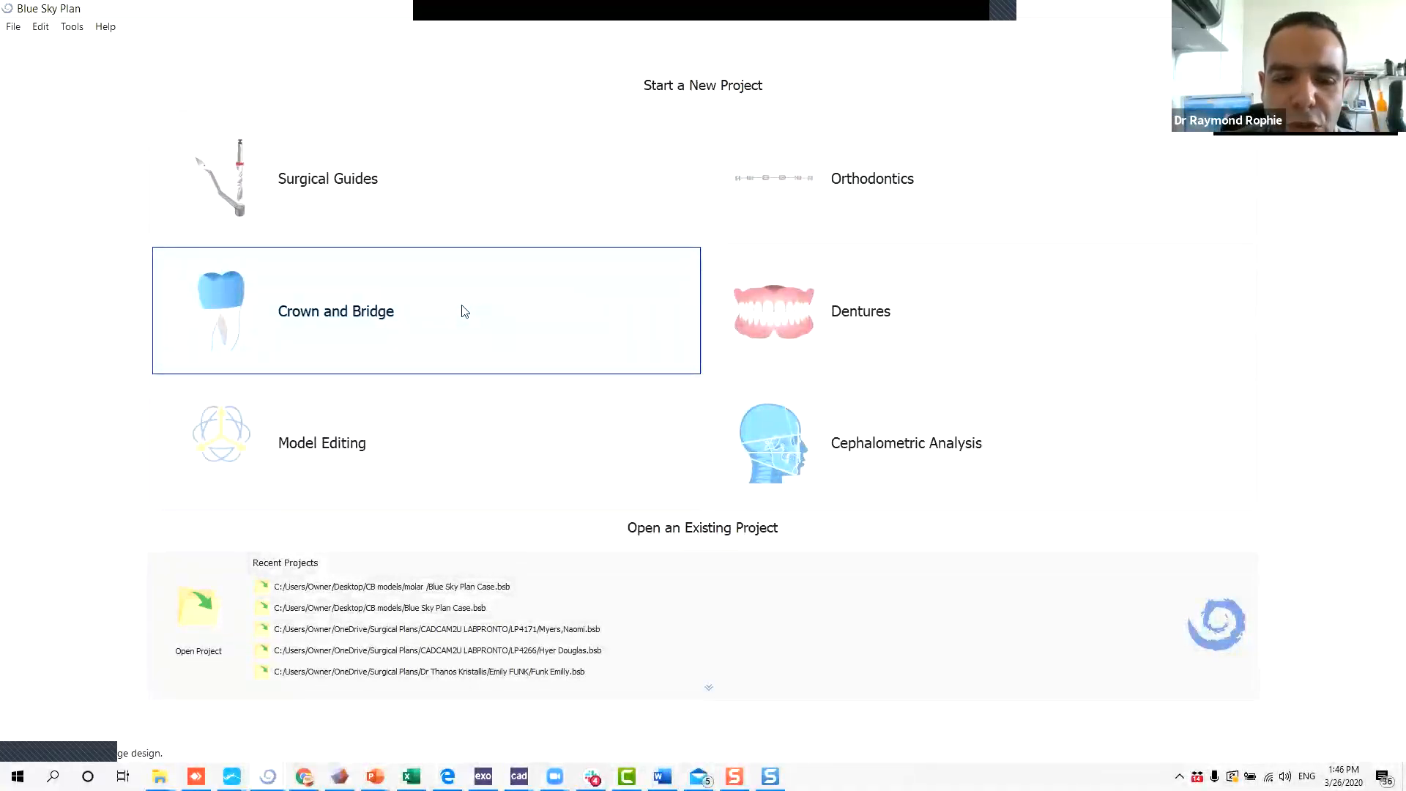
left_click(425, 323)
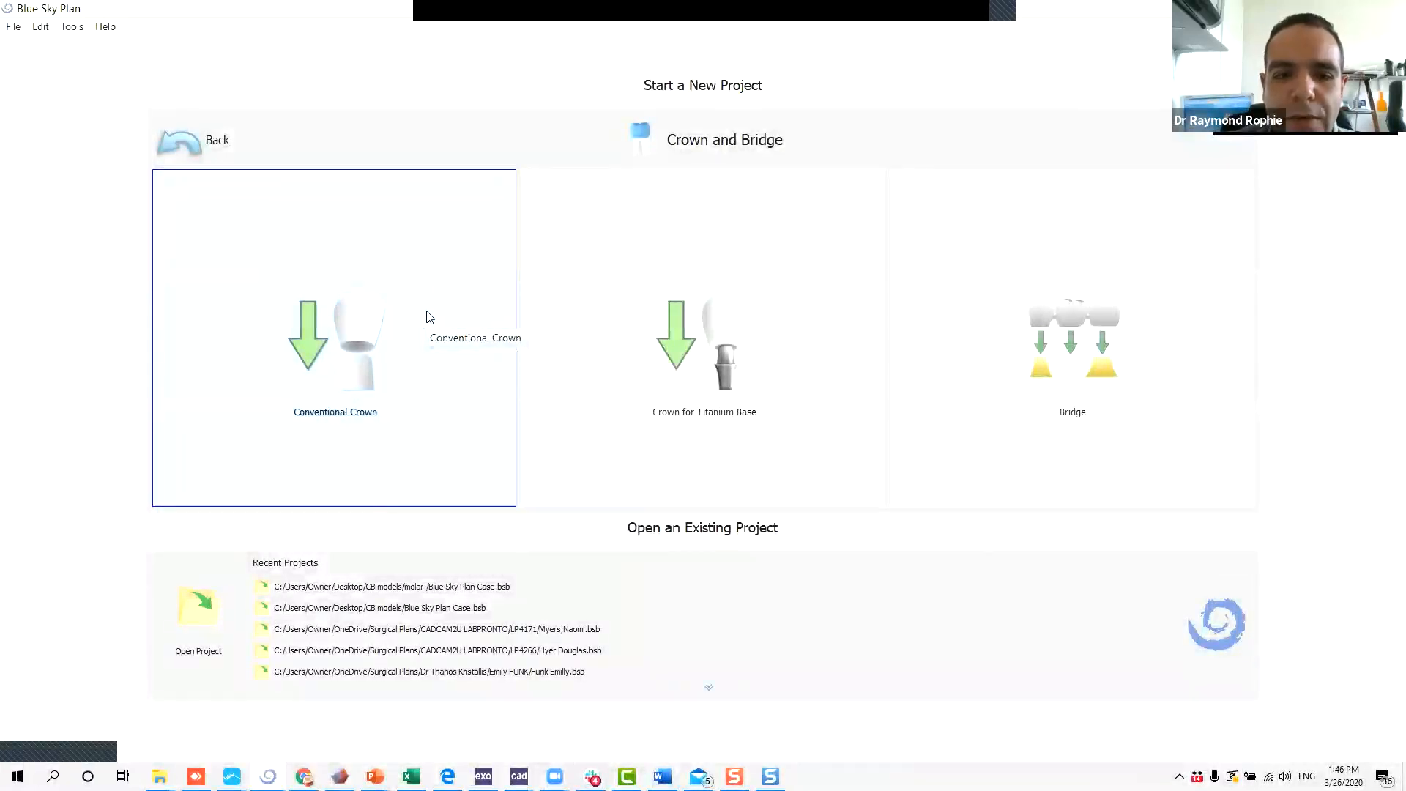
left_click(380, 361)
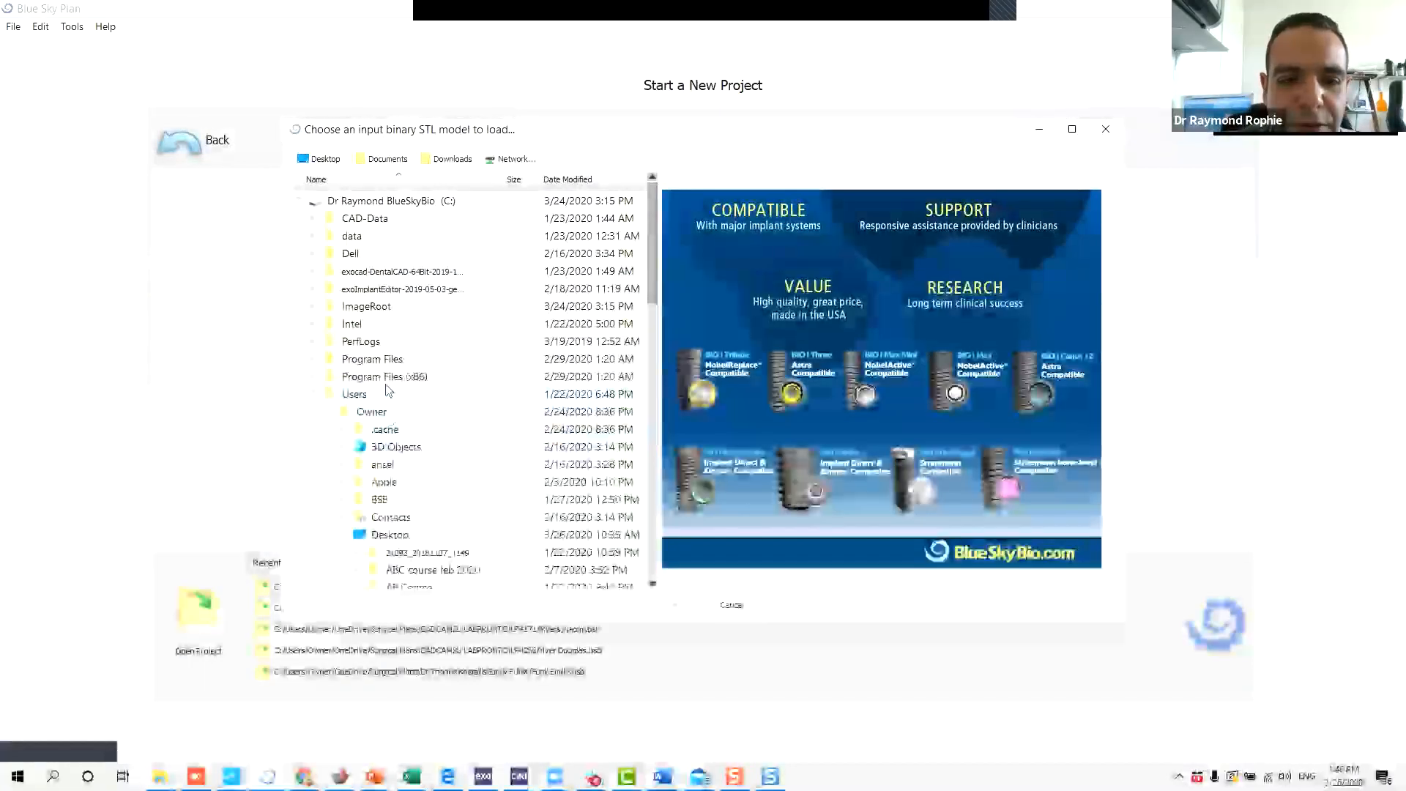
Load the 1 crown 30 LowerJaw and UpperJaw STL models from the C&B models folder.
scroll(393, 352, "down", 4)
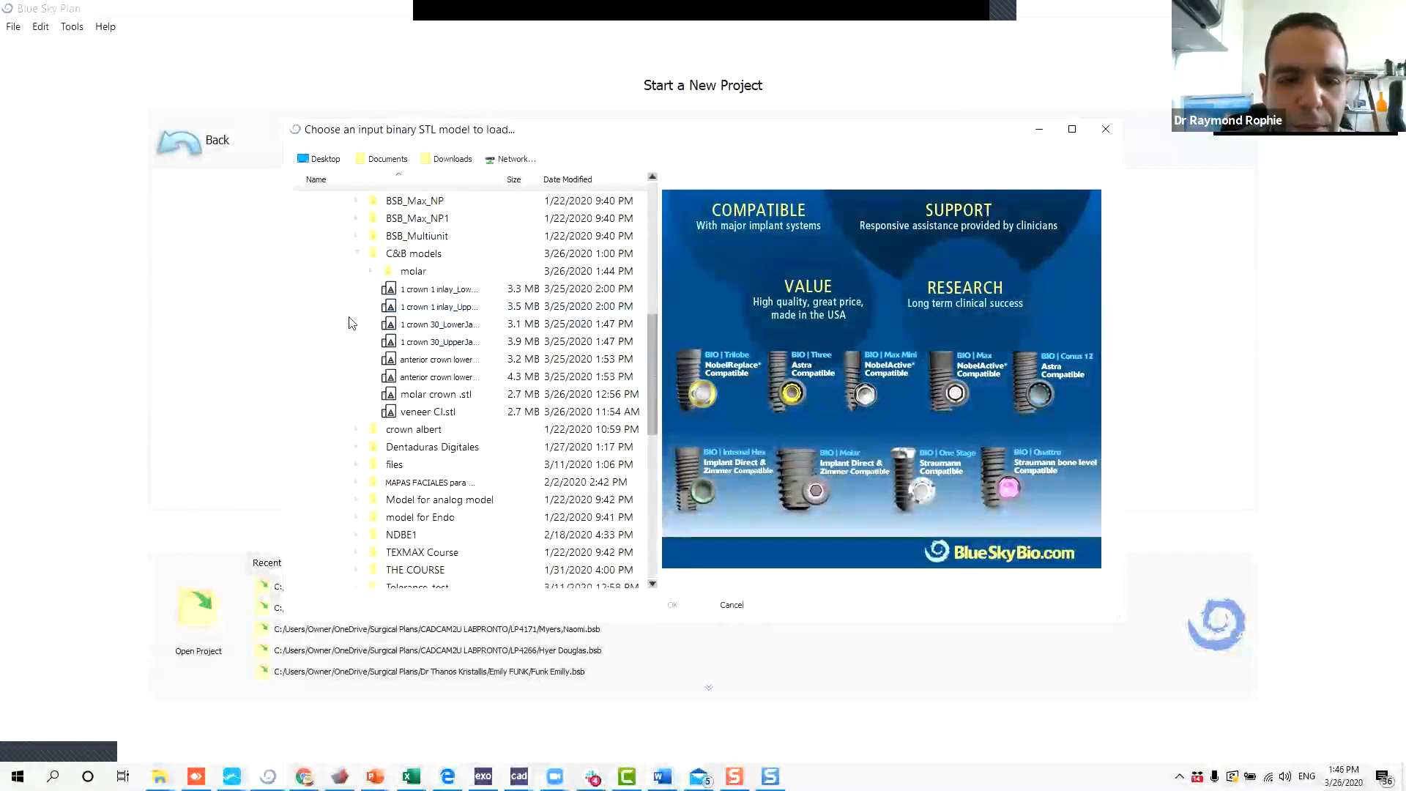
left_click(423, 324)
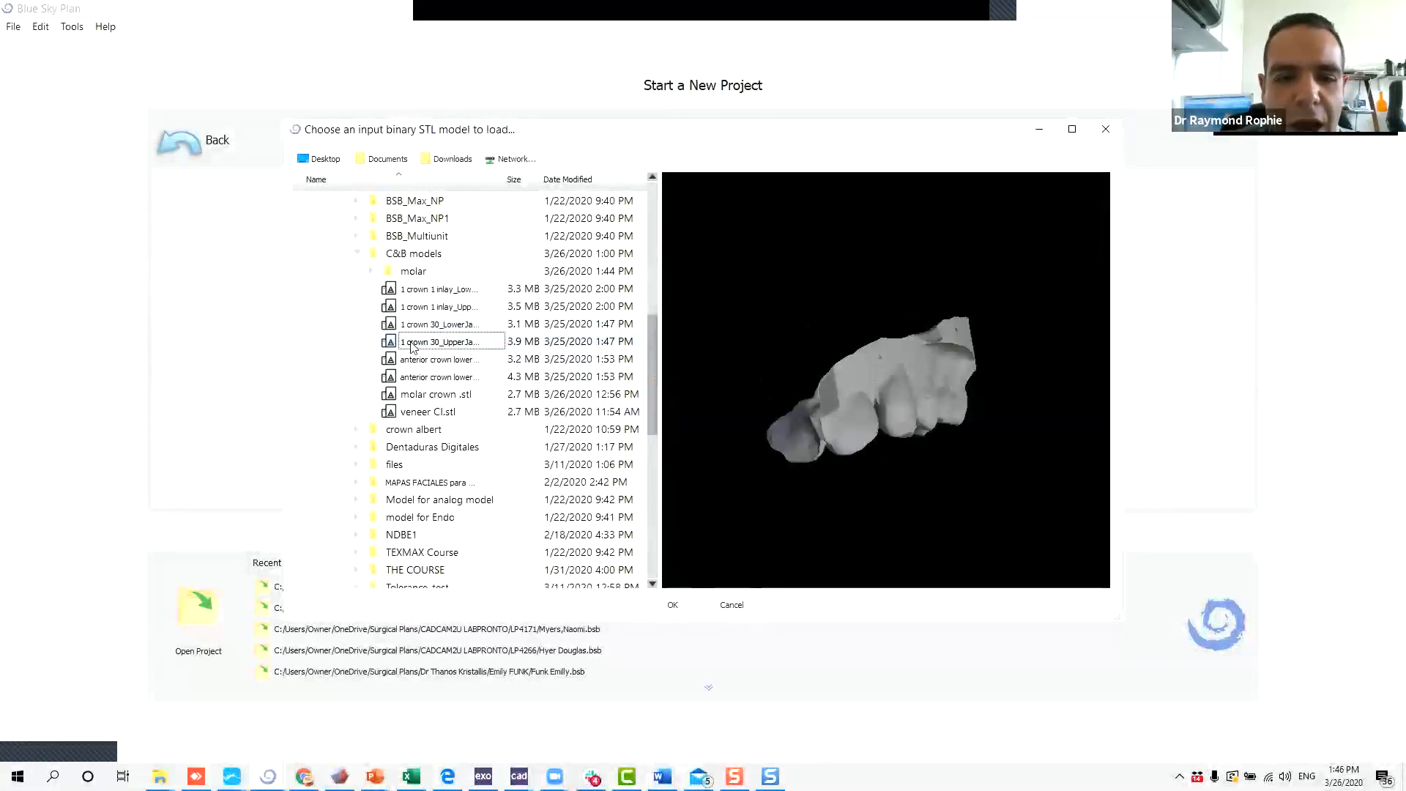
left_click(408, 348)
left_click(939, 340)
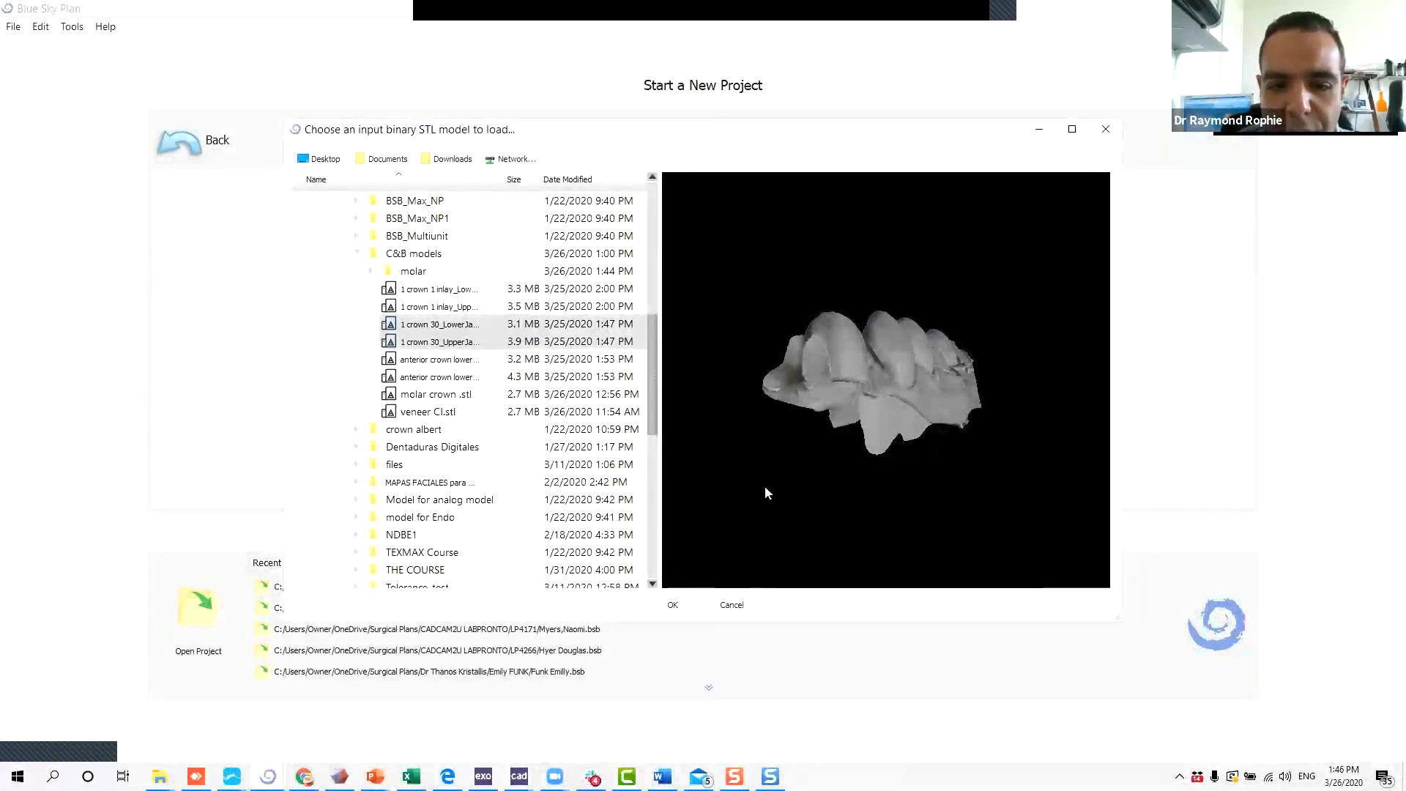
left_click(671, 604)
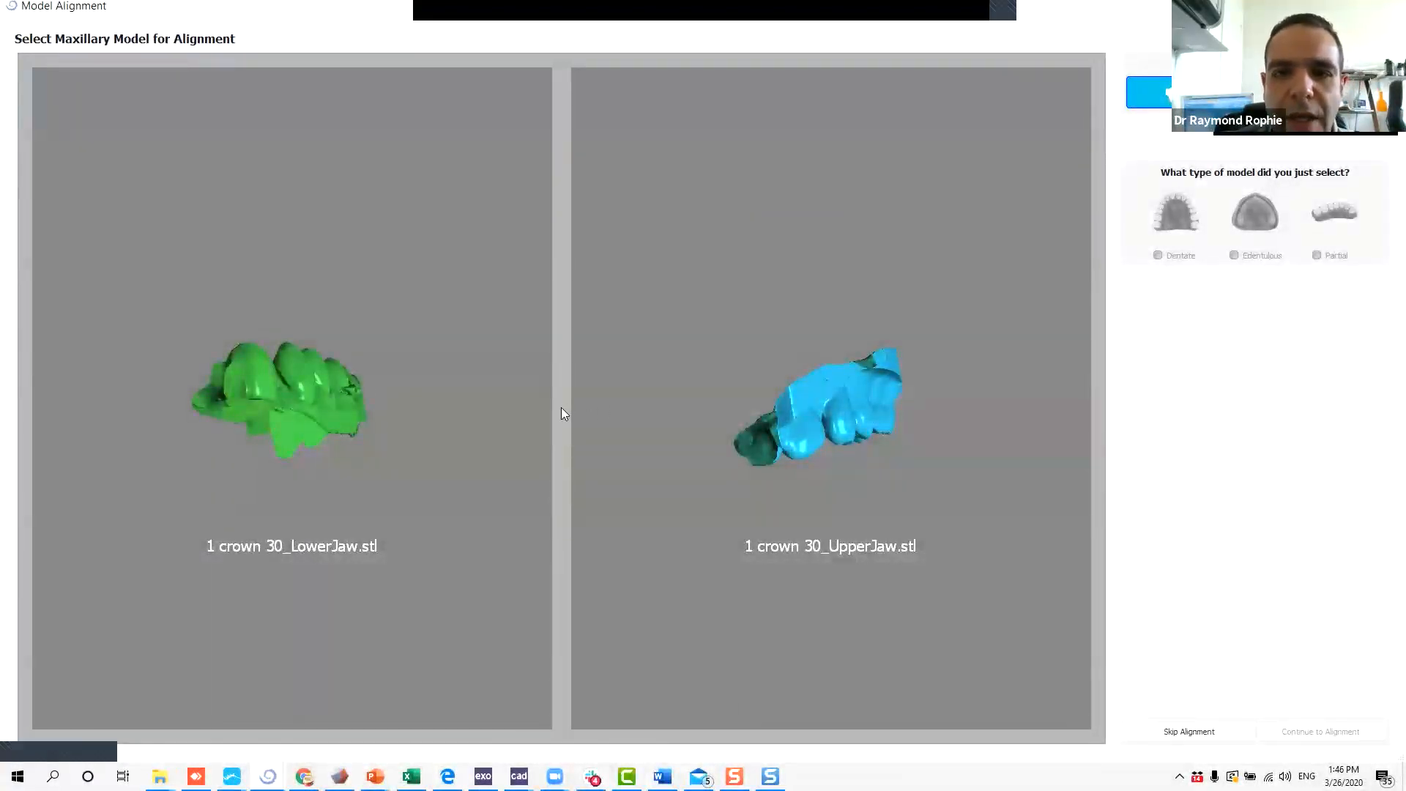
Select 1 crown 30_LowerJaw.stl as the mandibular model for alignment and set its type to Partial.
left_click(322, 344)
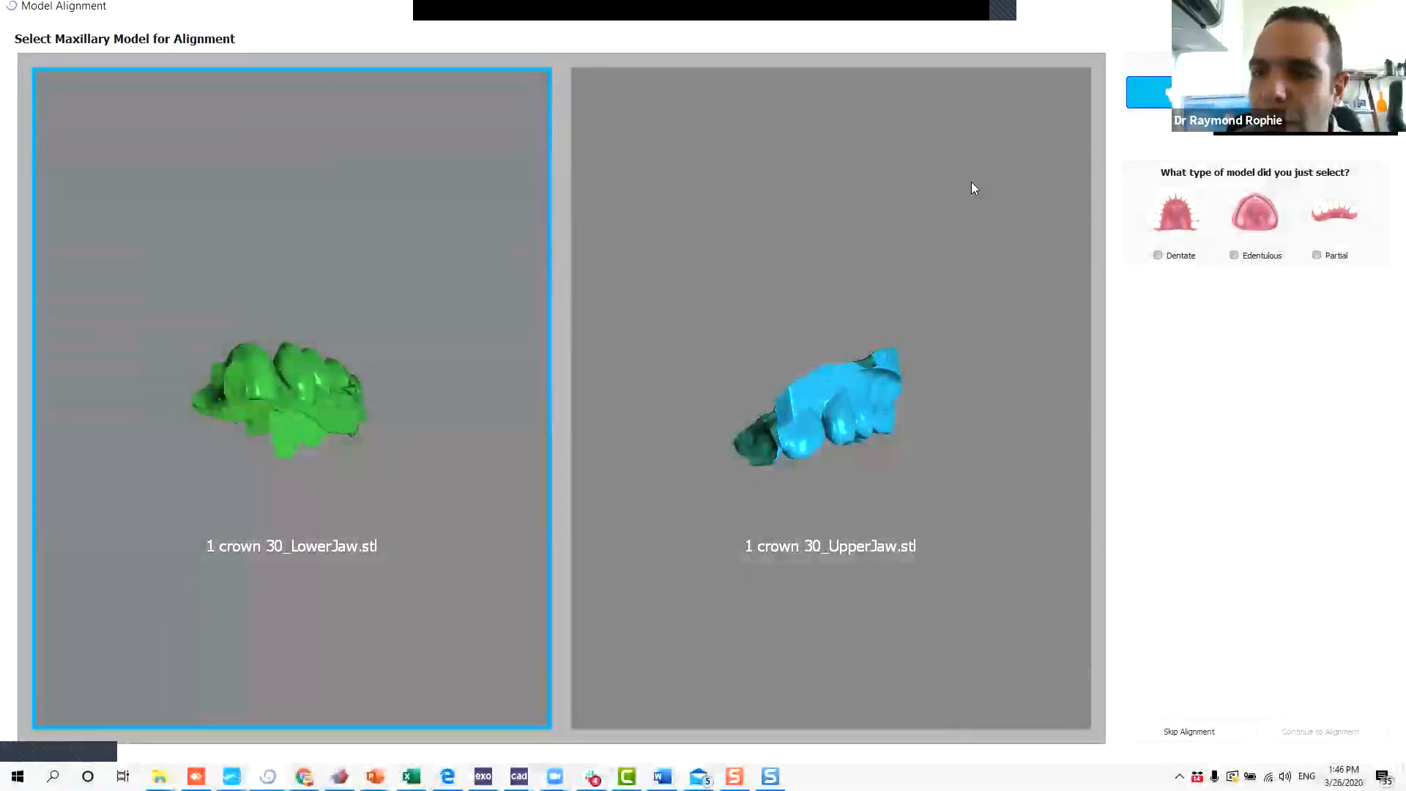
left_click(1164, 92)
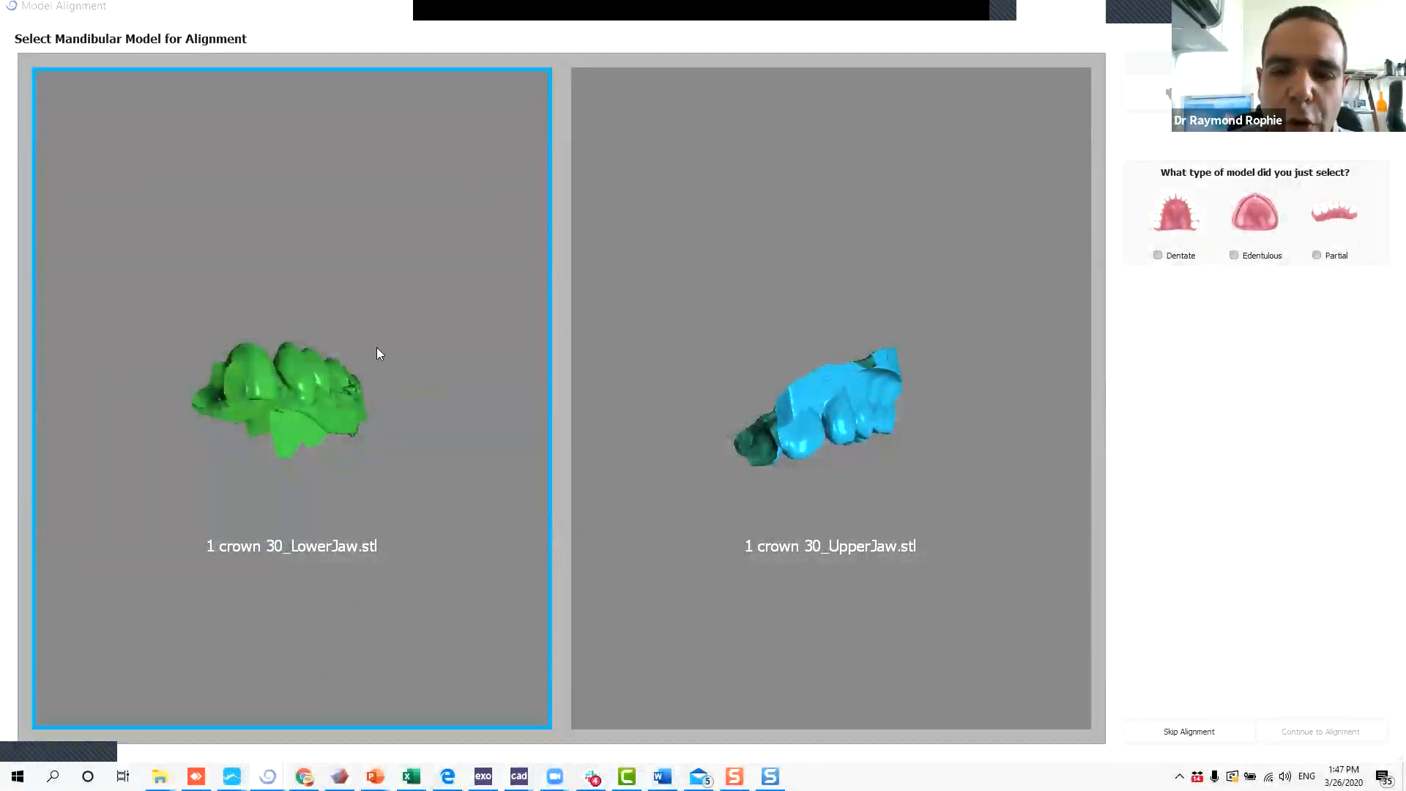
left_click(1334, 218)
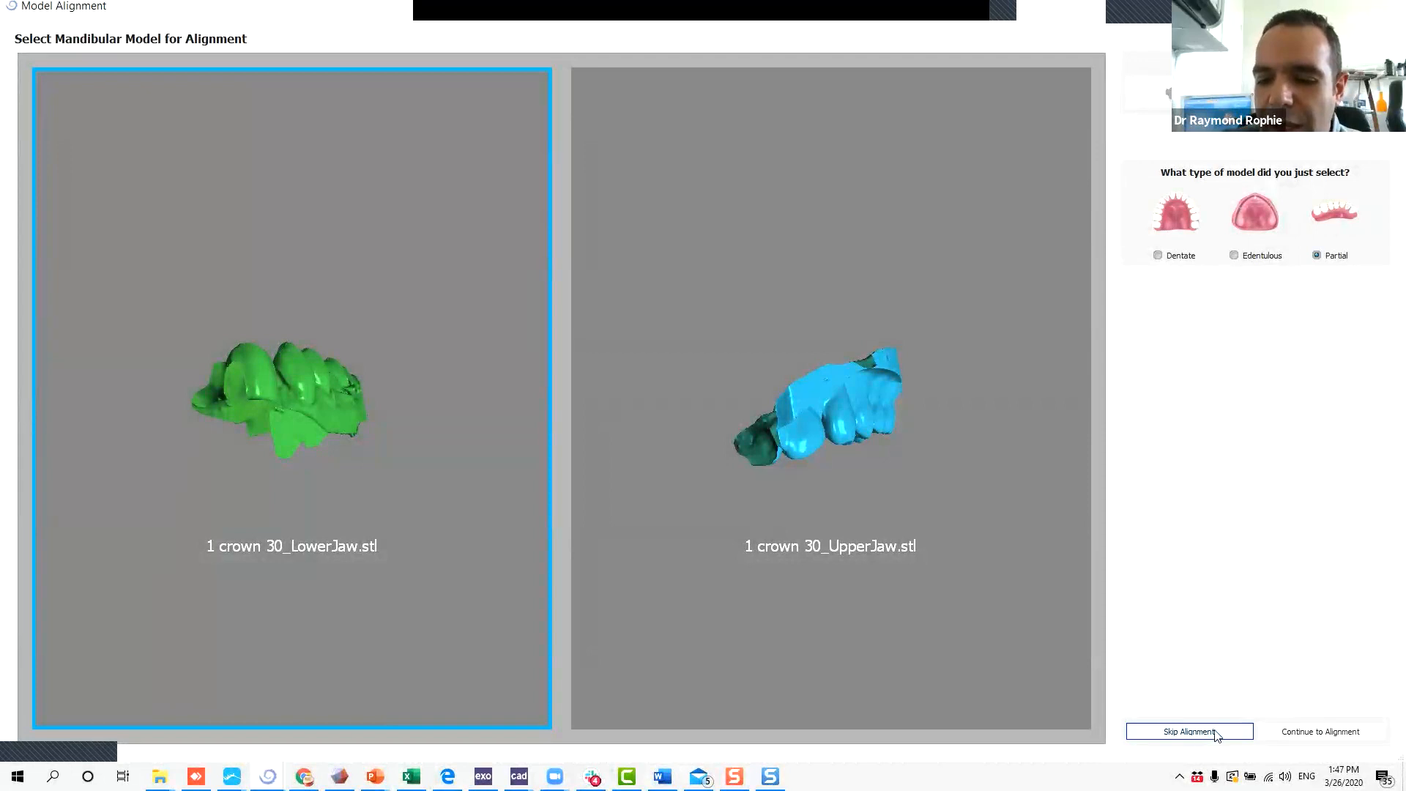
Look at the point placement page for automatic alignment and return to the model selection.
left_click(1323, 732)
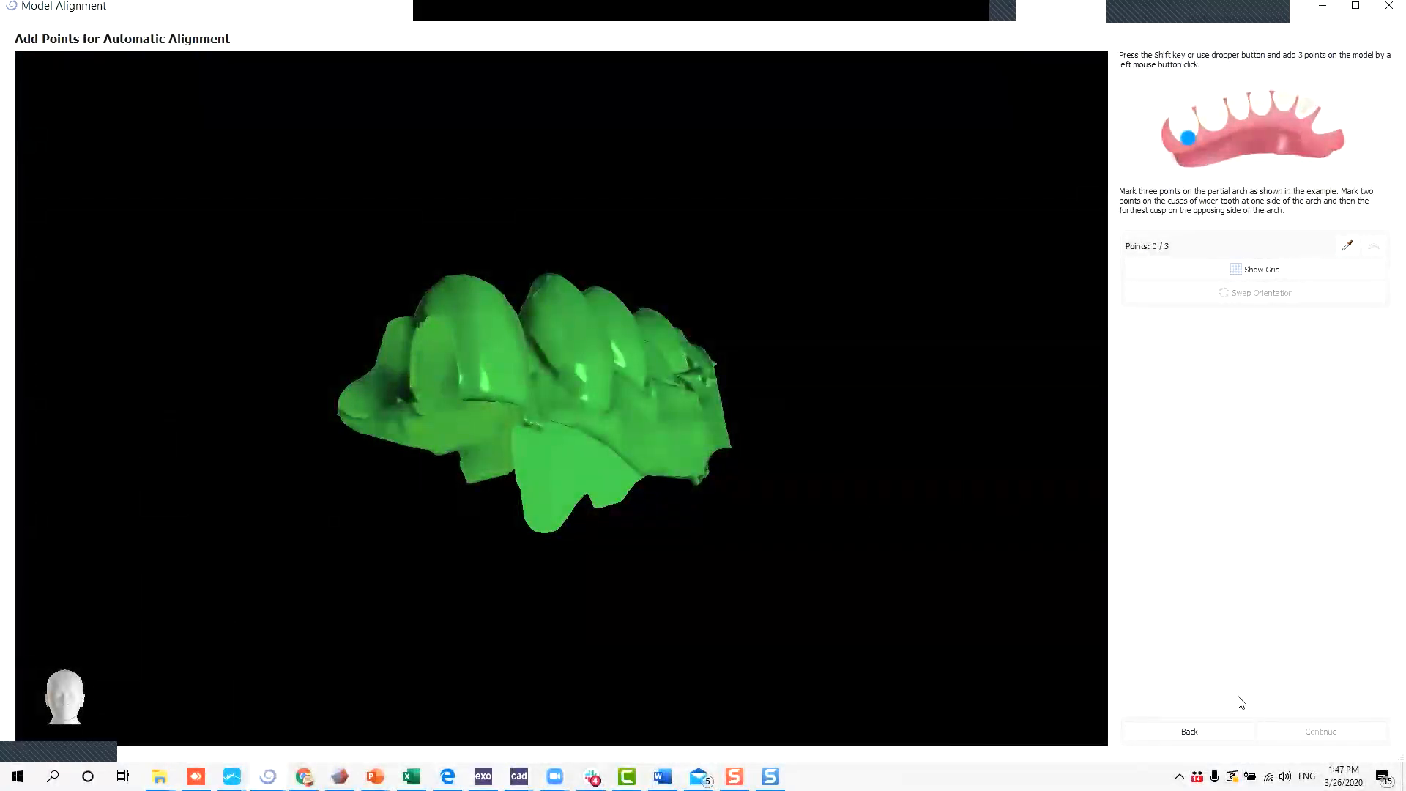
left_click(1212, 732)
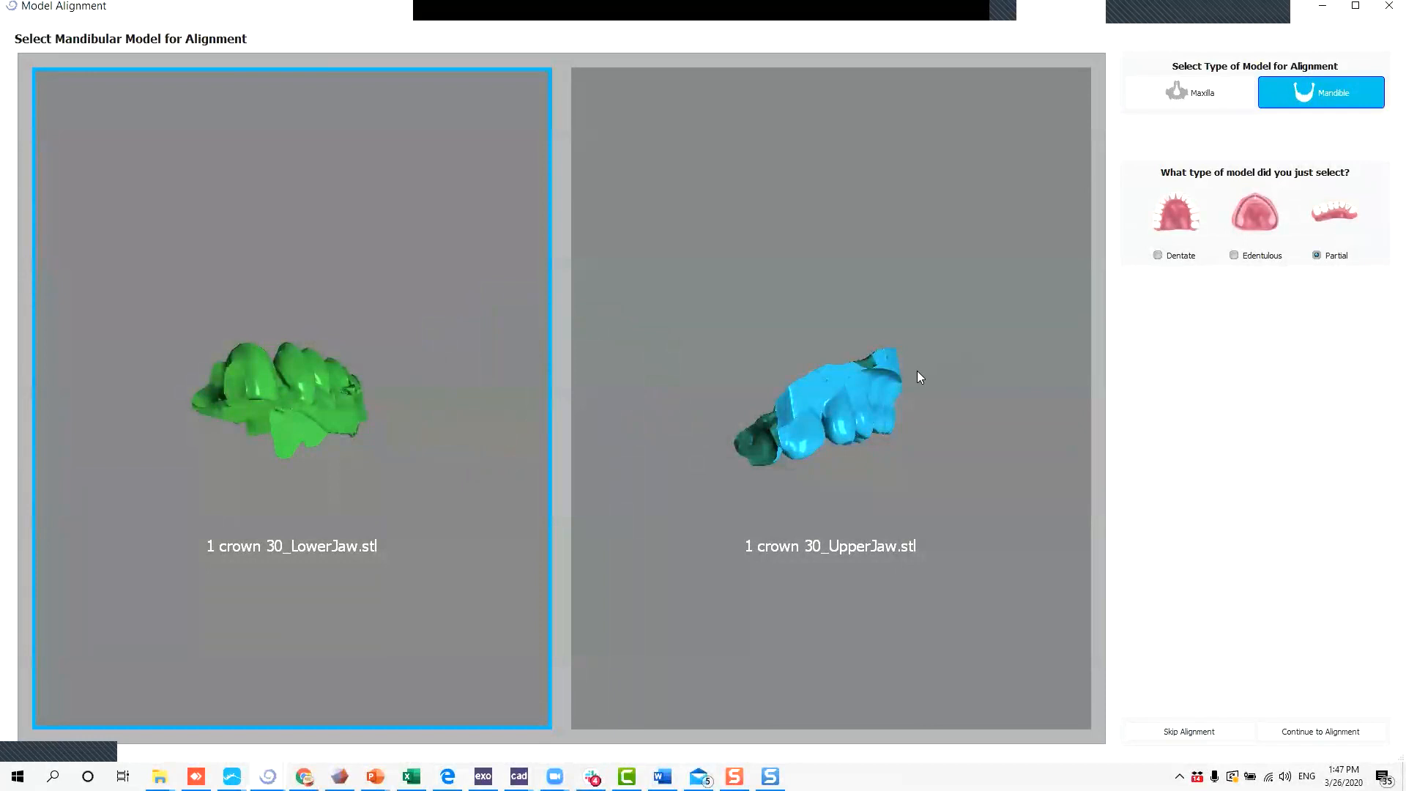
left_click(884, 391)
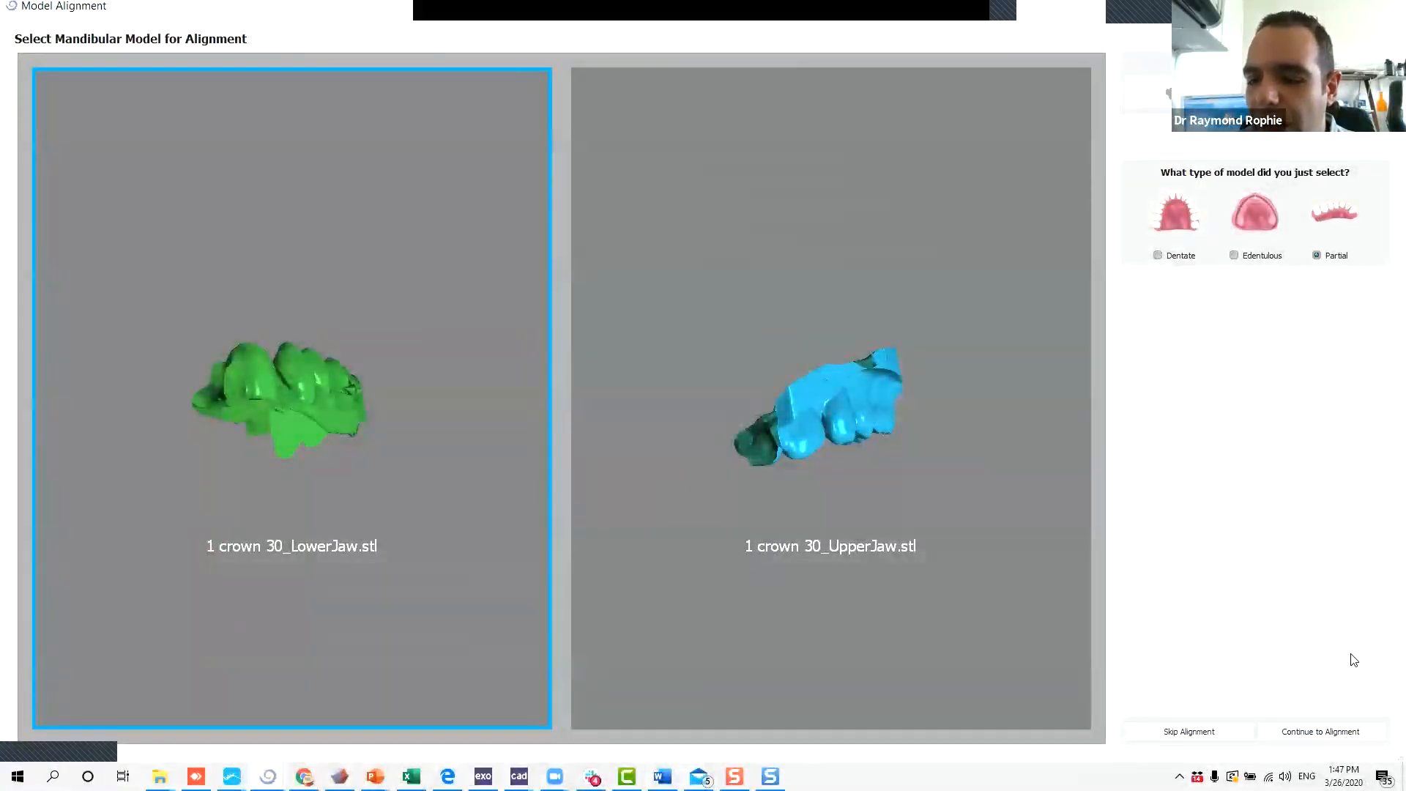
Continue to alignment and mark three points on the lower jaw: two cusps of the rear molar and one at the arch's front end.
left_click(1358, 731)
right_click_drag(595, 195, 579, 538)
right_click_drag(539, 312, 564, 543)
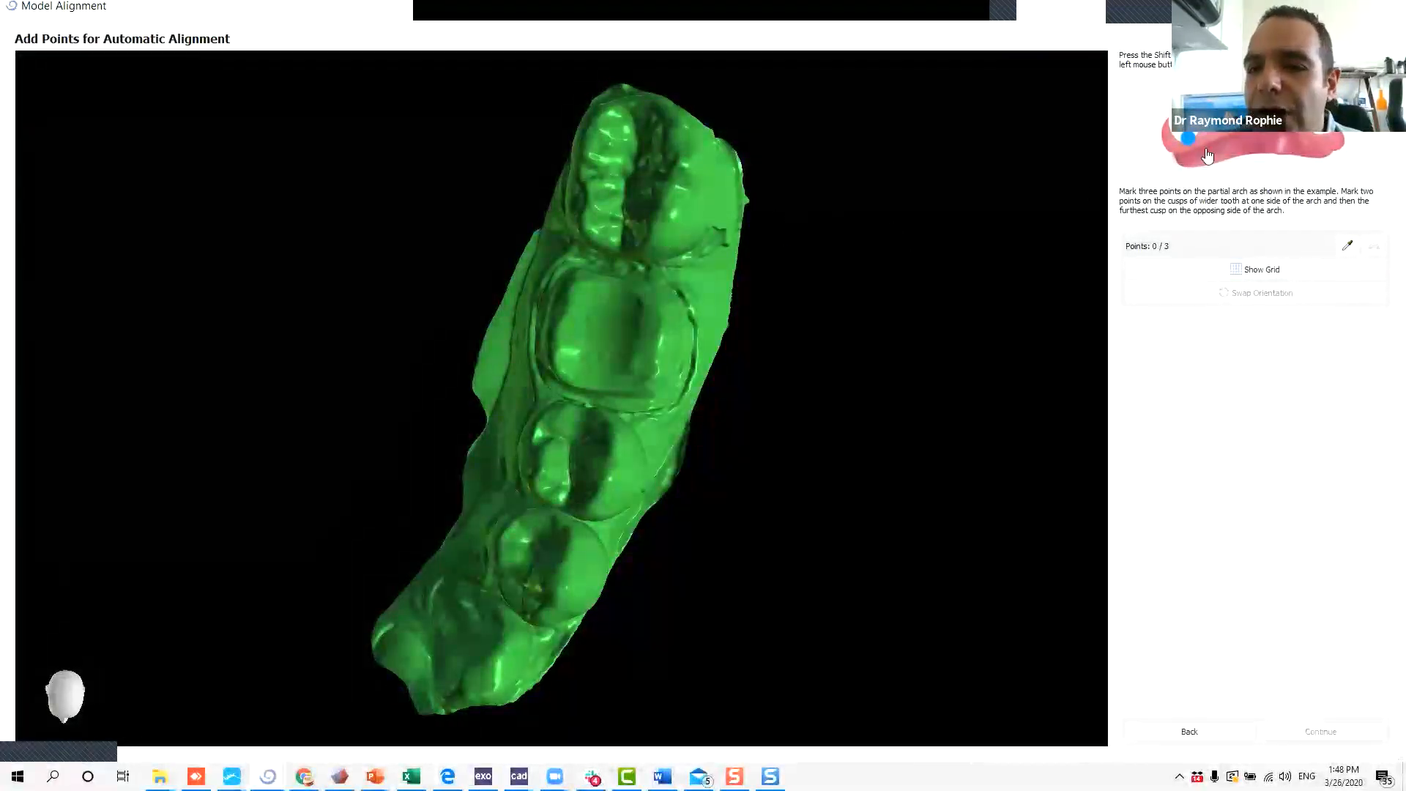
key("shift")
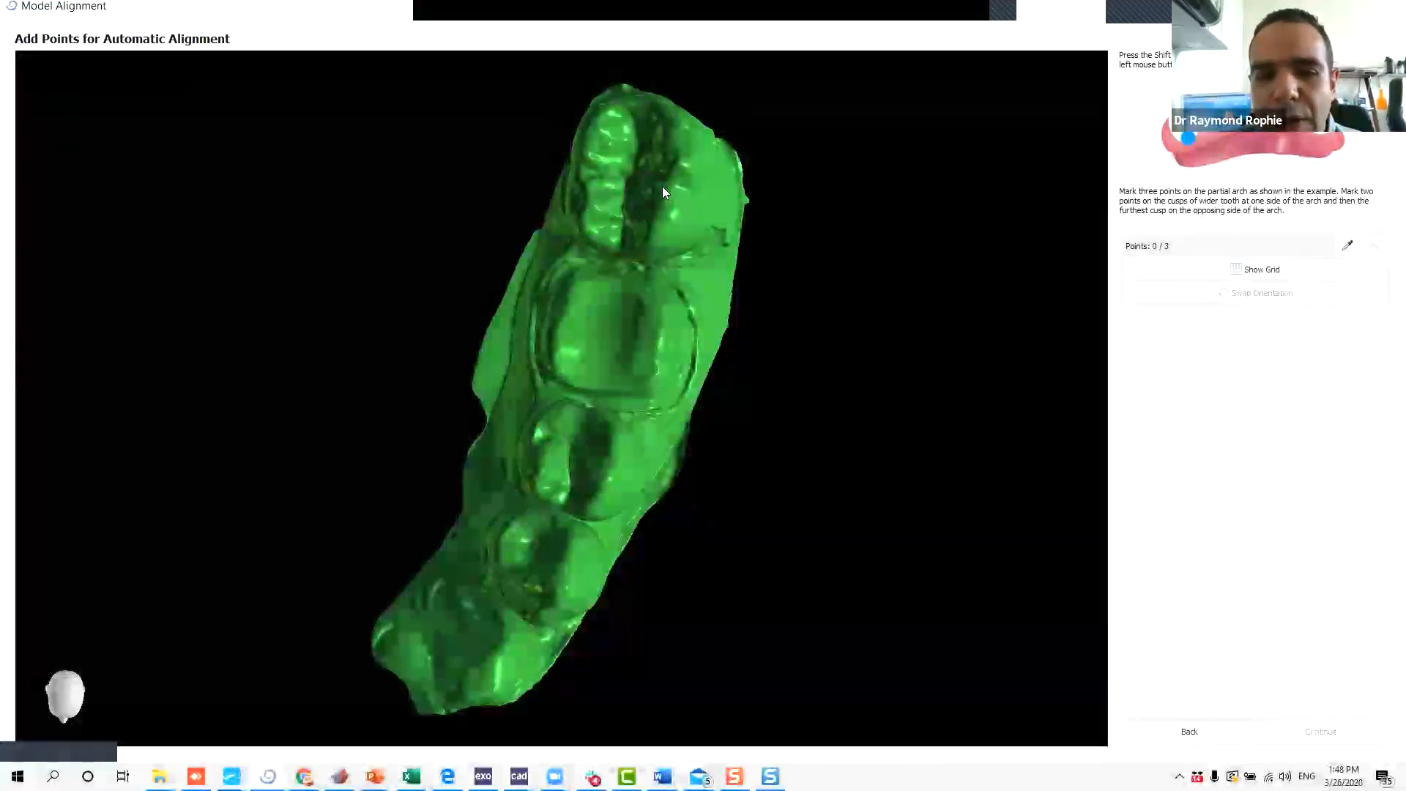
left_click(587, 149, "shift")
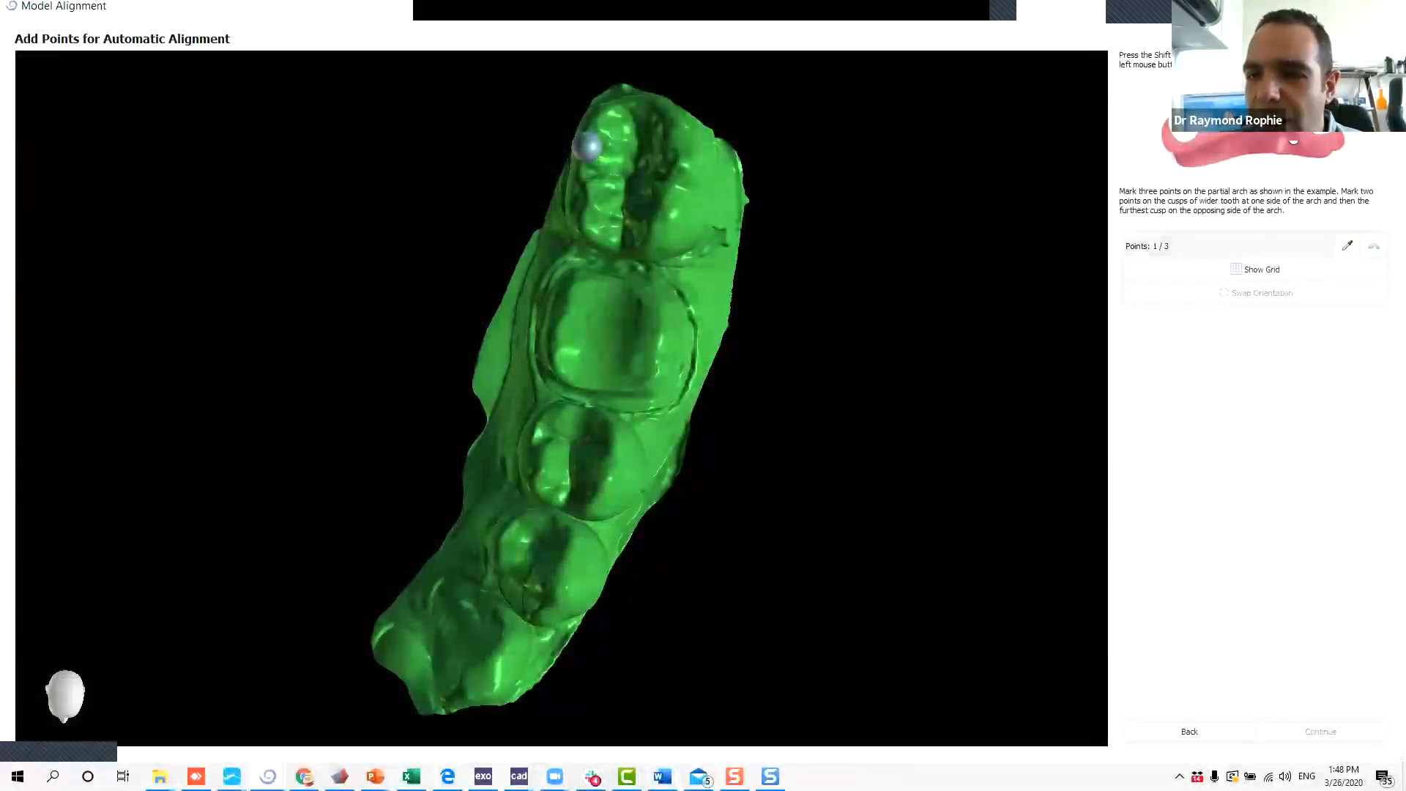
left_click(471, 692, "shift")
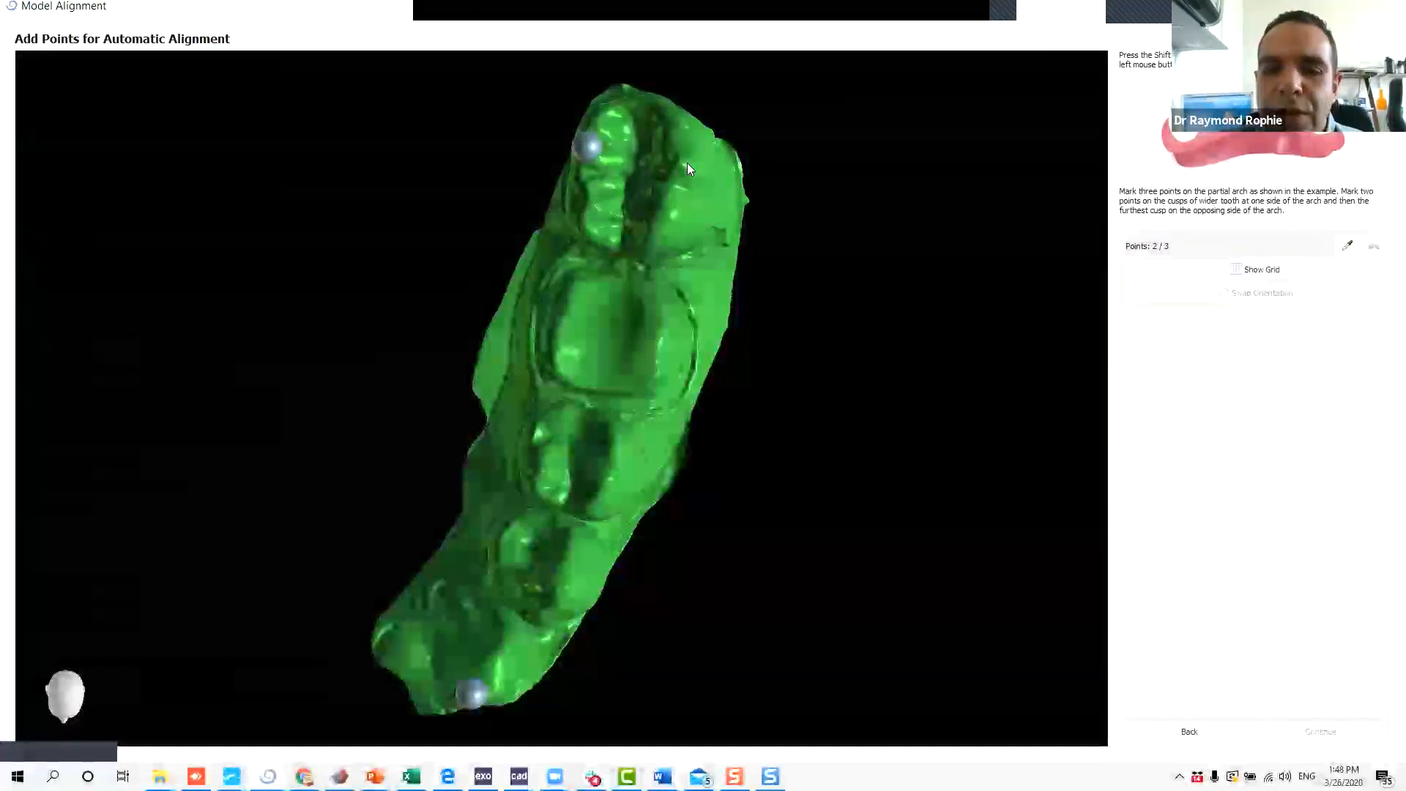
mouse_move(534, 718)
right_mouse_down()
mouse_move(501, 464)
mouse_move(515, 204)
mouse_move(632, 198)
mouse_move(876, 419)
mouse_move(856, 386)
mouse_move(876, 405)
mouse_move(778, 471)
mouse_move(518, 435)
mouse_move(892, 490)
mouse_move(801, 388)
mouse_move(784, 315)
right_mouse_up()
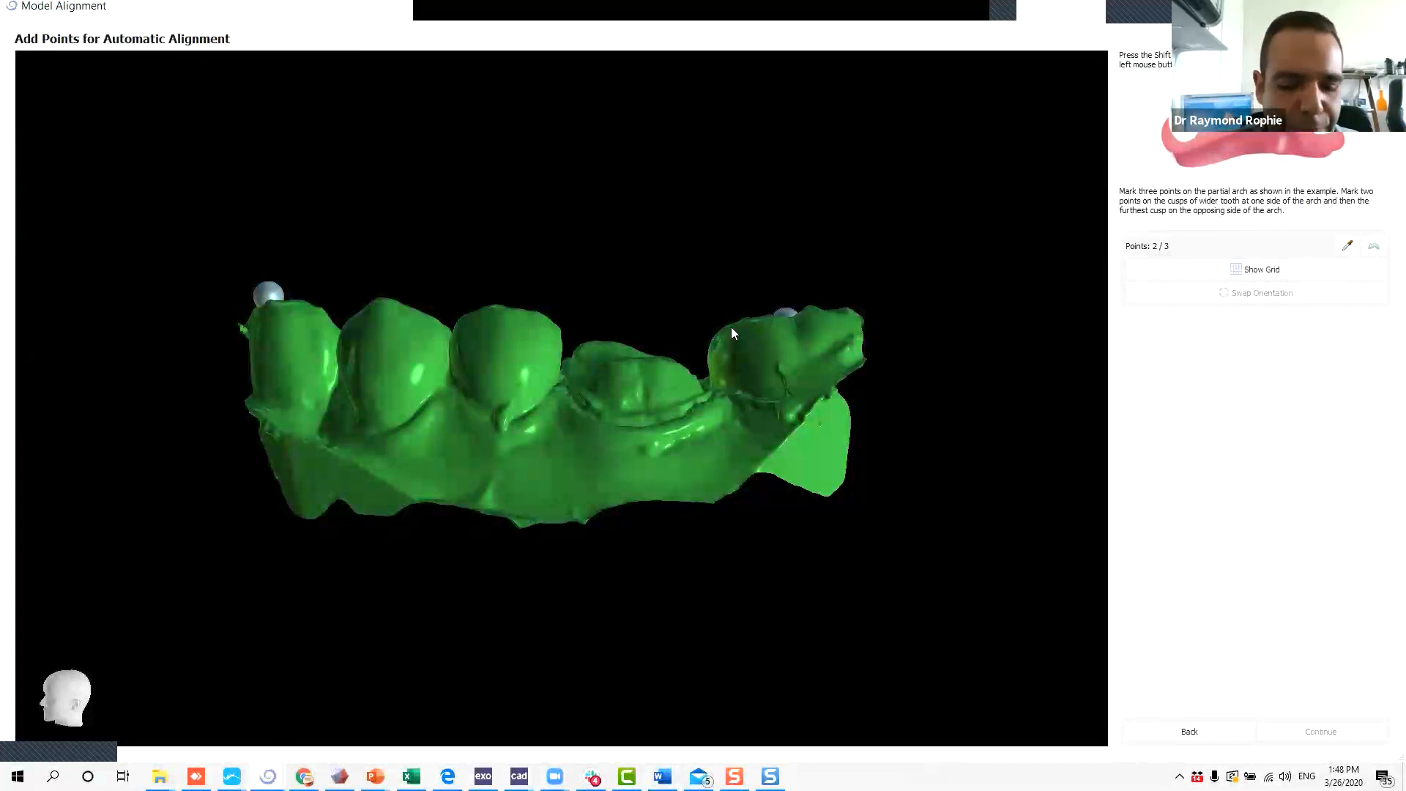
key("shift")
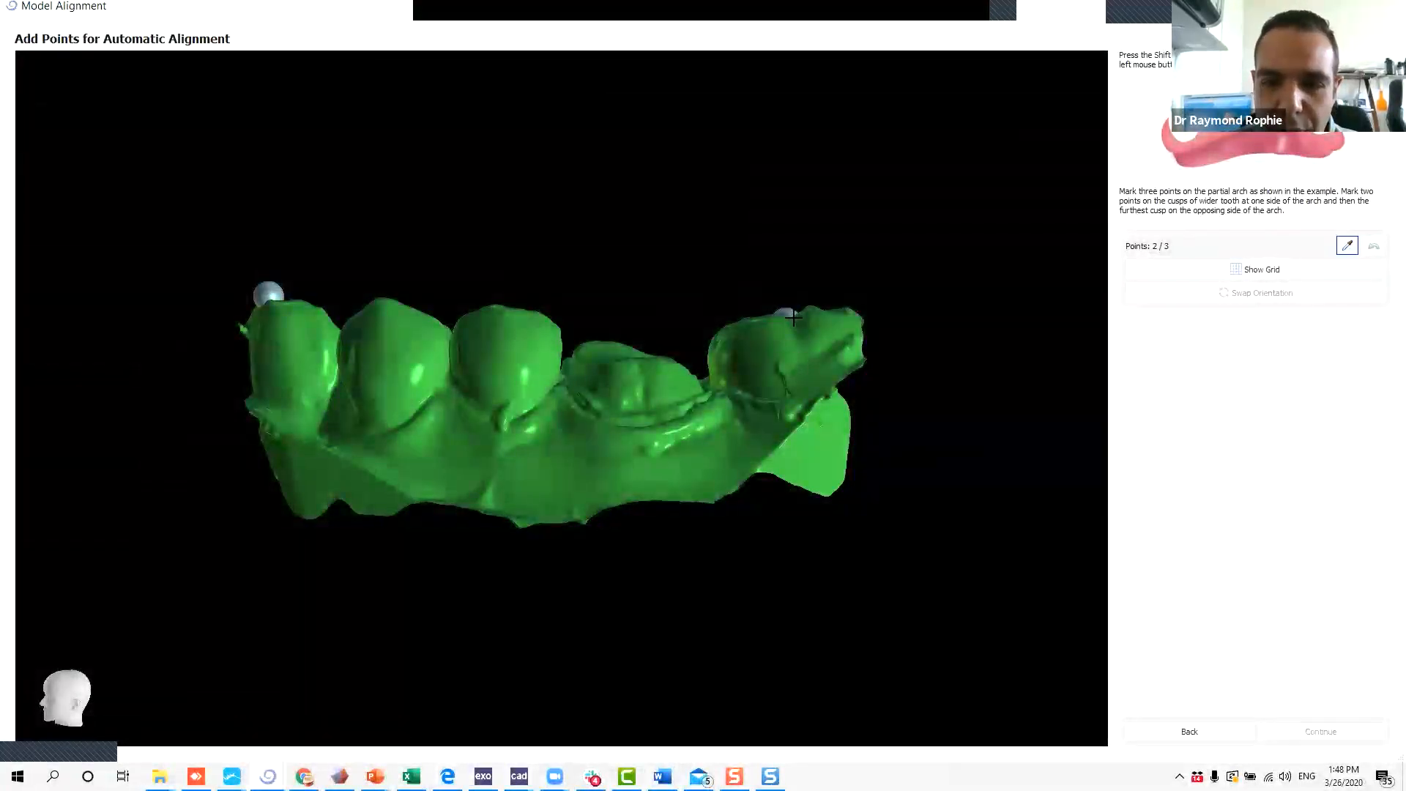
left_click(793, 318, "shift")
Examine the lower jaw's position against the alignment grid from several sides.
right_click_drag(834, 451, 980, 468)
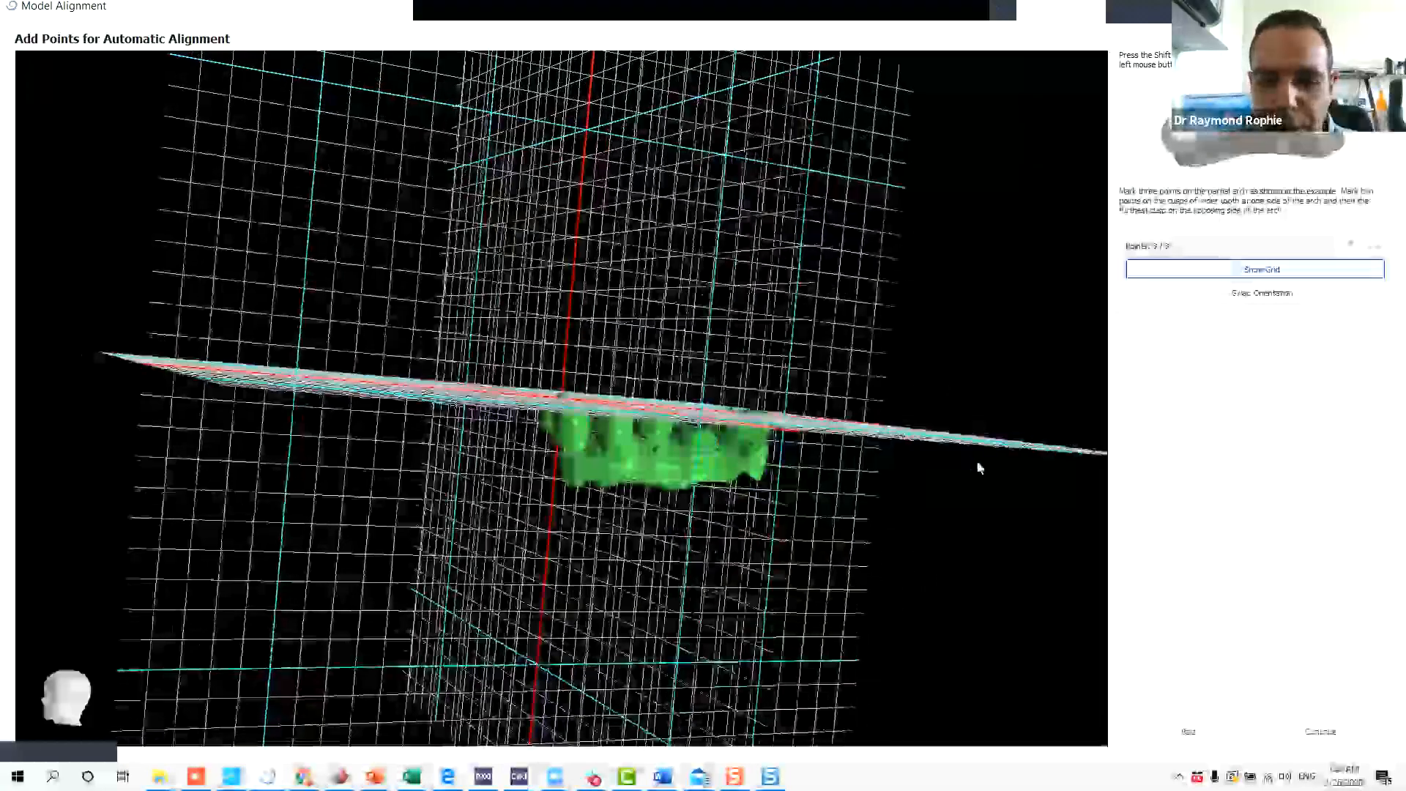
scroll(830, 449, "up", 5)
right_click_drag(826, 452, 477, 459)
right_click_drag(729, 465, 672, 412)
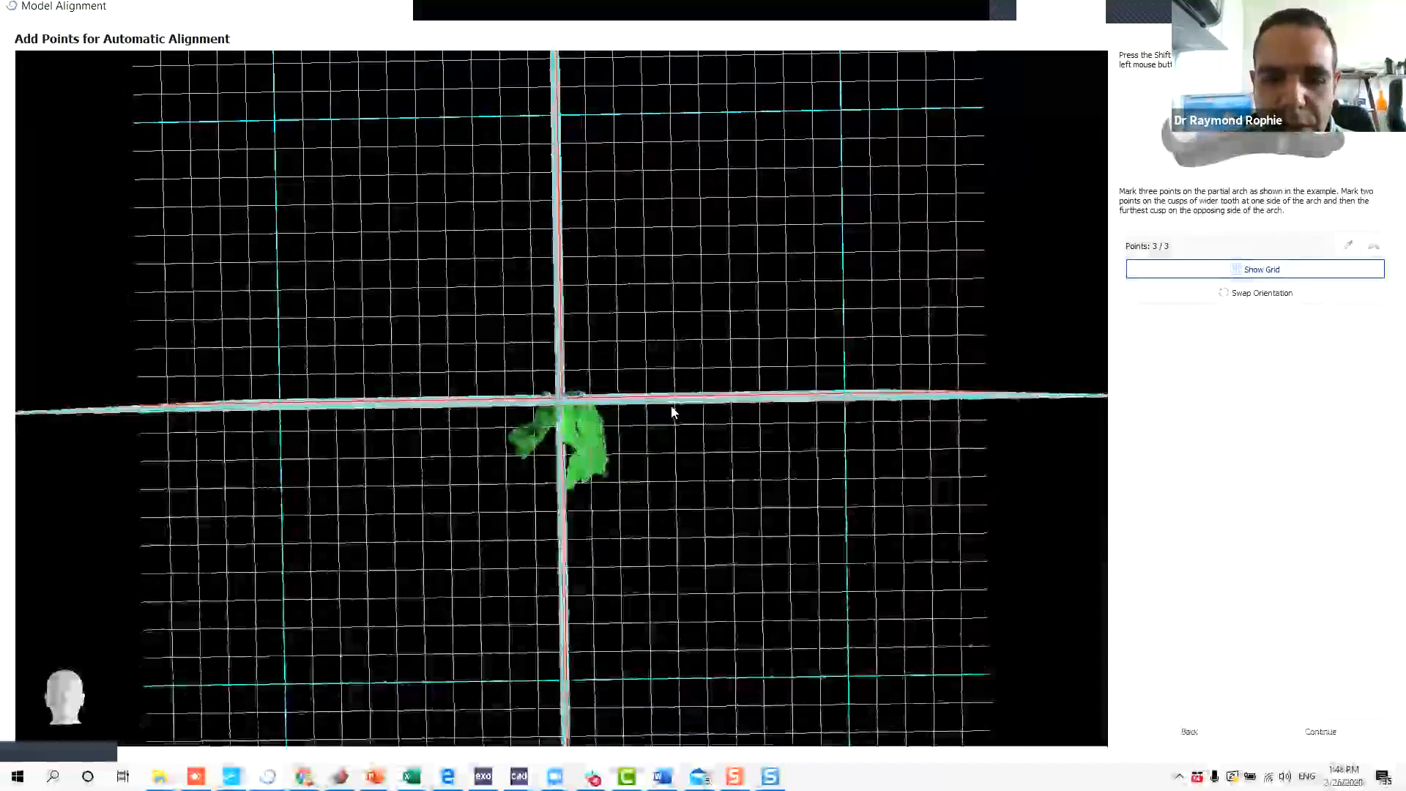
right_click_drag(780, 377, 809, 474)
scroll(809, 474, "up", 2)
middle_click_drag(809, 475, 505, 425)
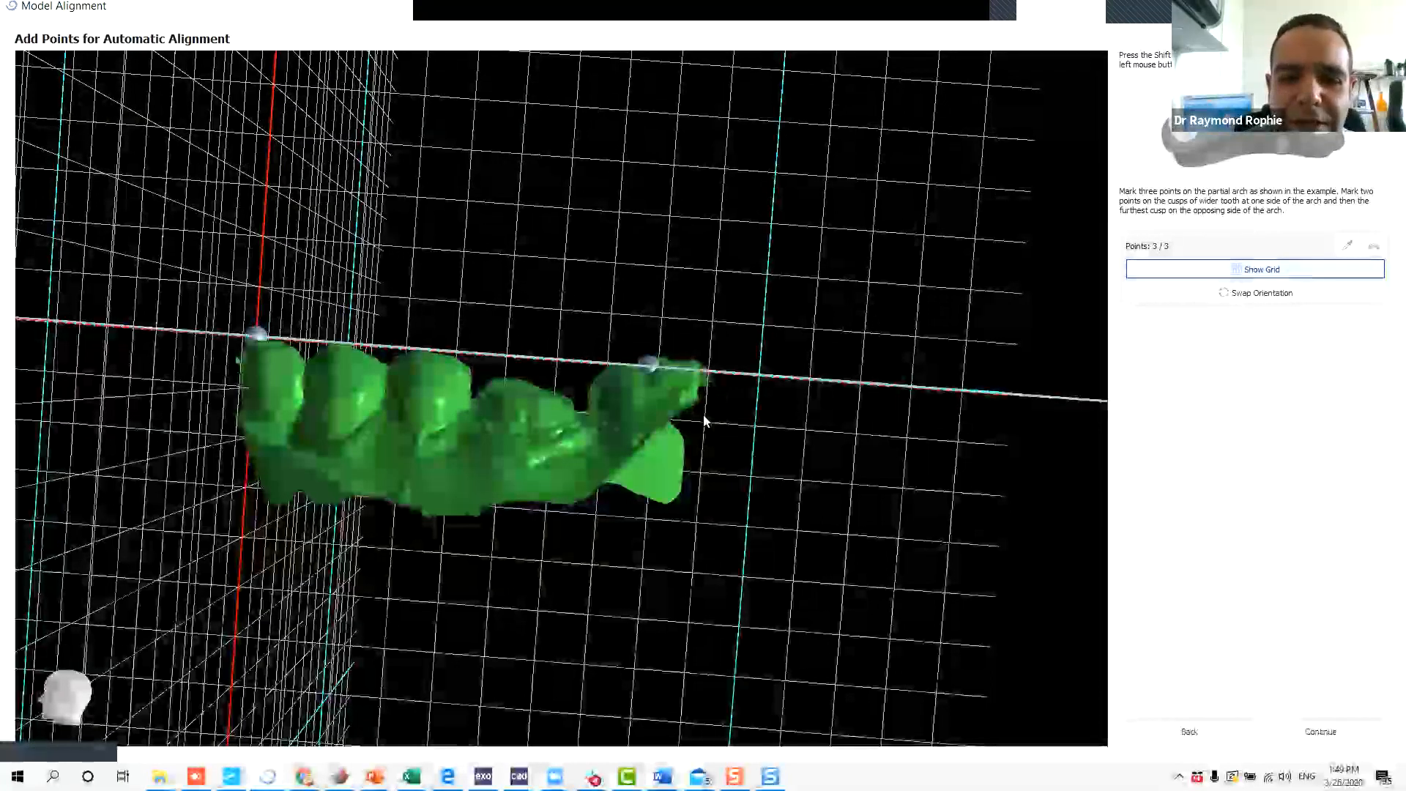
left_click_drag(590, 253, 577, 350)
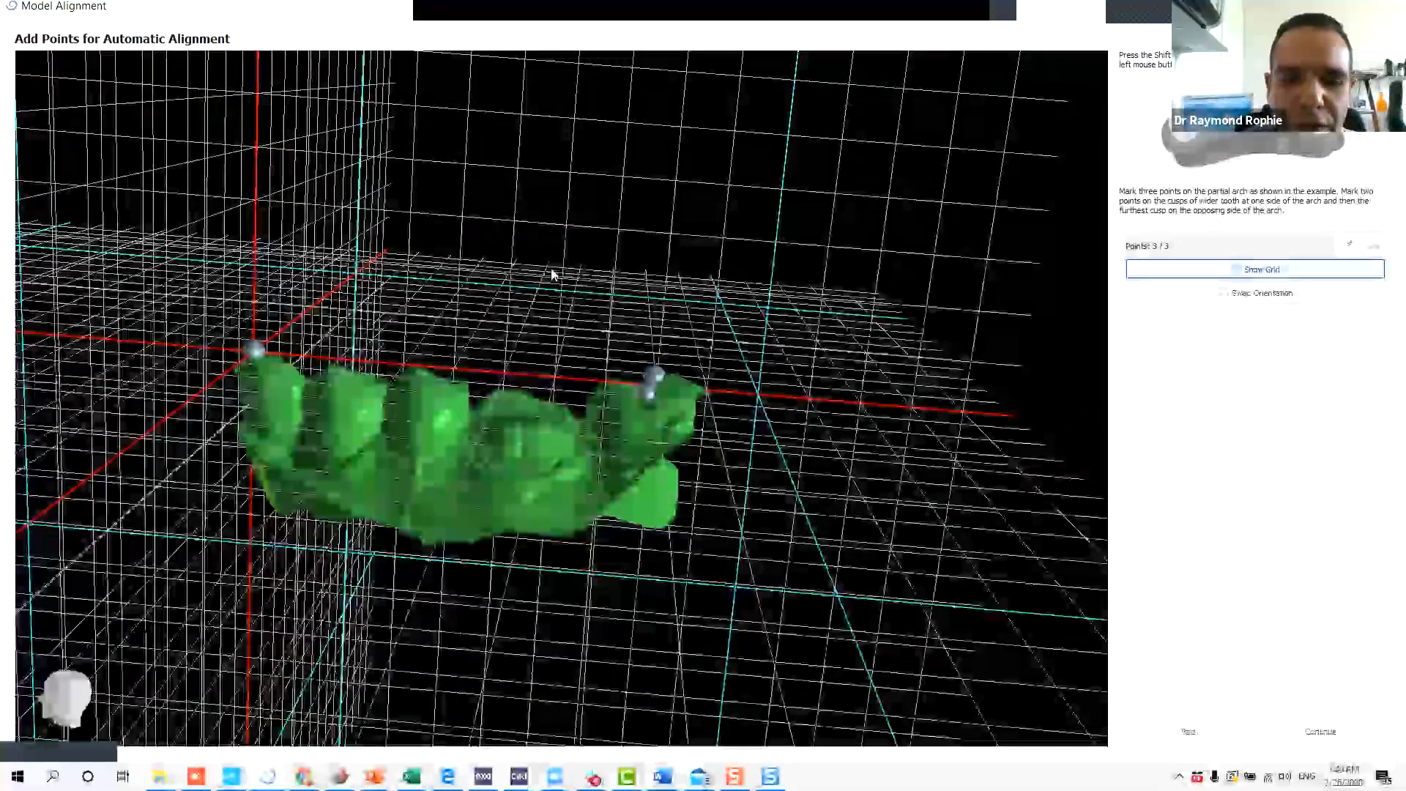
left_click_drag(662, 430, 641, 386)
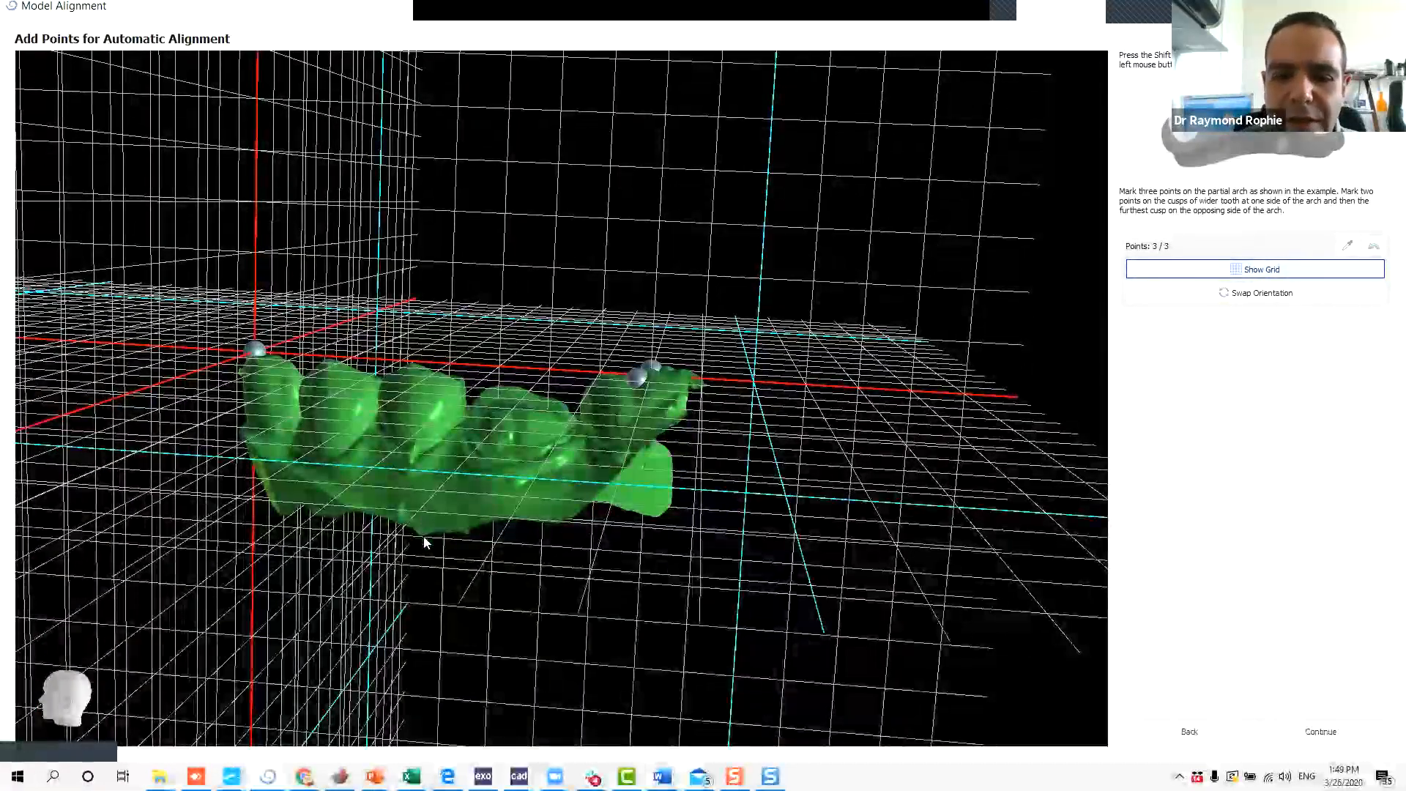
left_click_drag(424, 541, 395, 581)
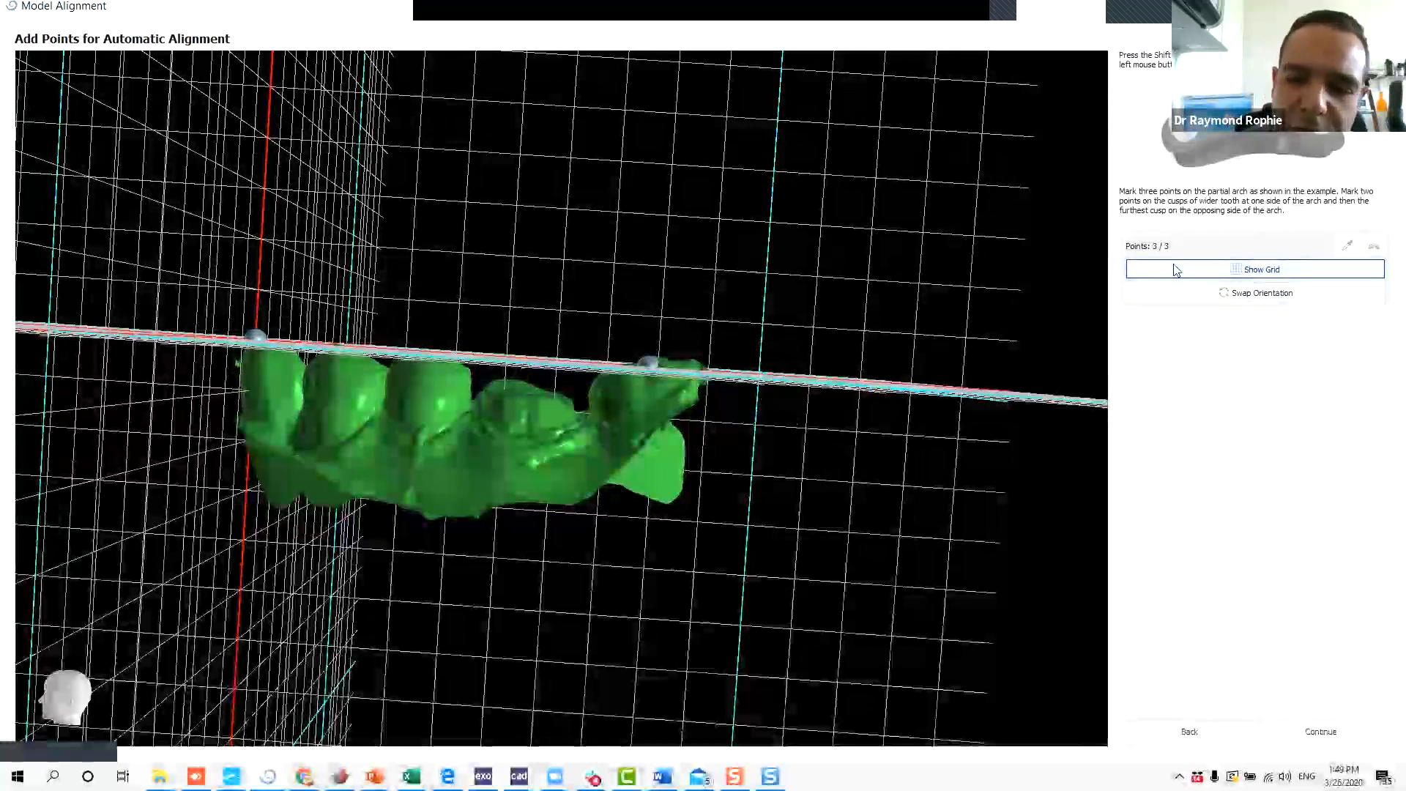
Try swapping the lower jaw's orientation, inspect it against the grid, and swap it back.
left_click(1259, 301)
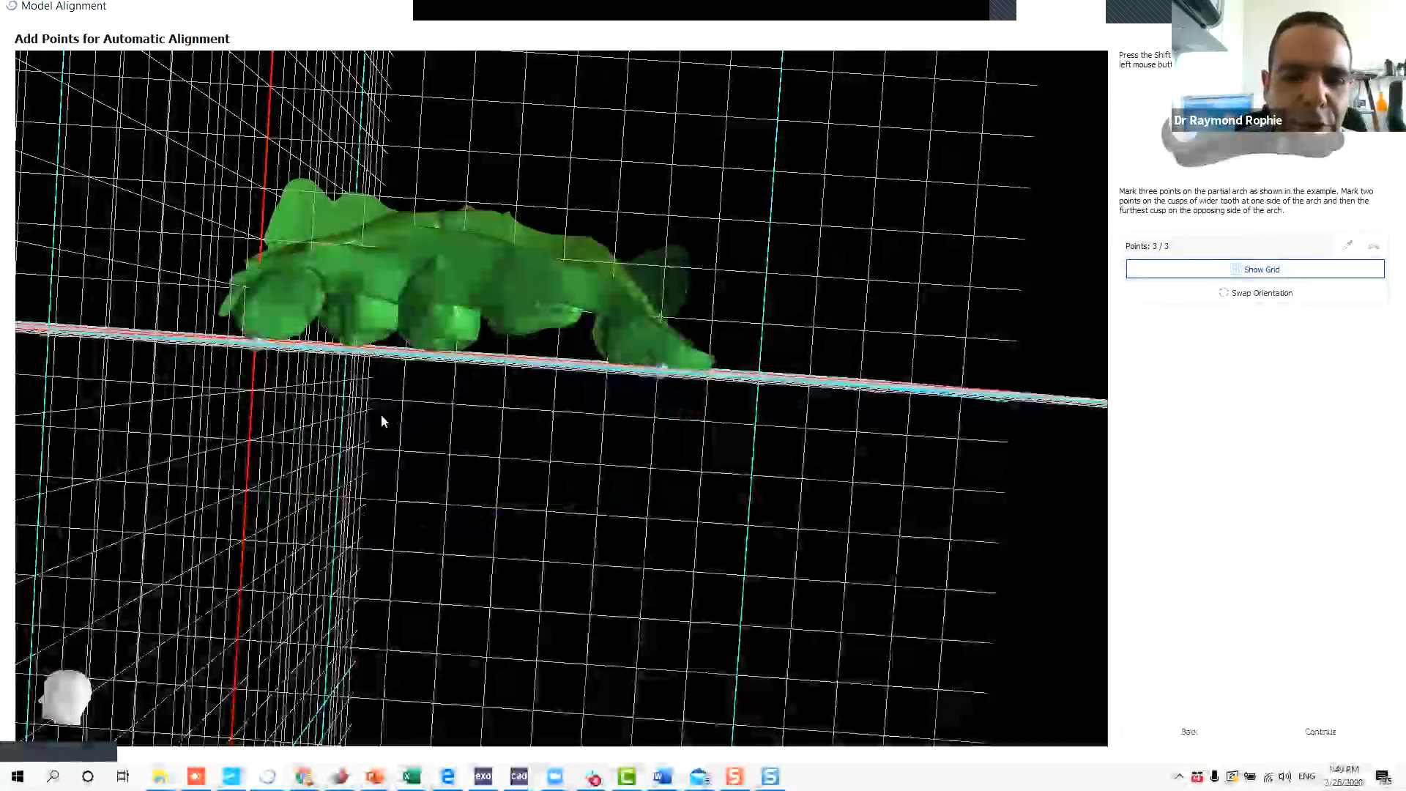
left_click_drag(837, 438, 590, 311)
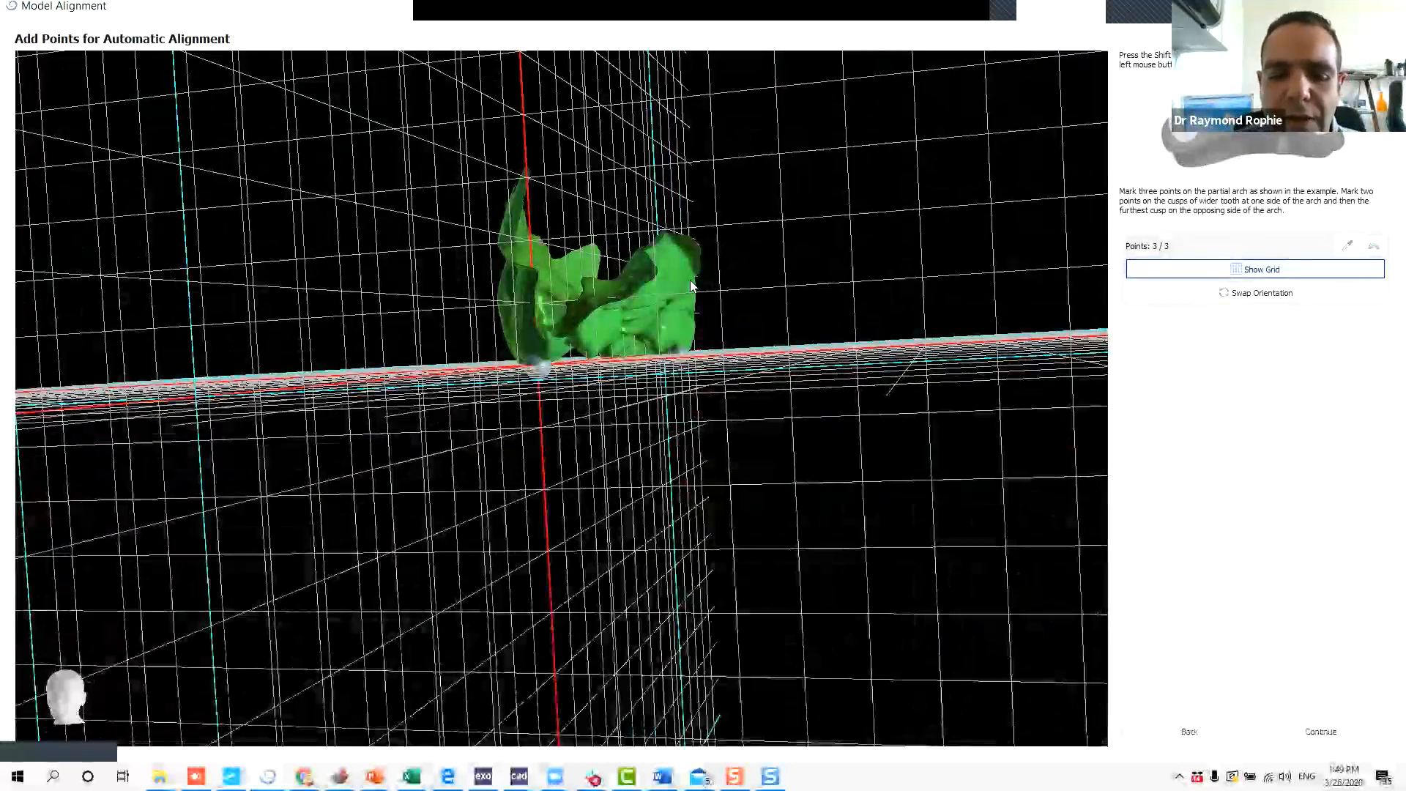
left_click_drag(690, 280, 745, 311)
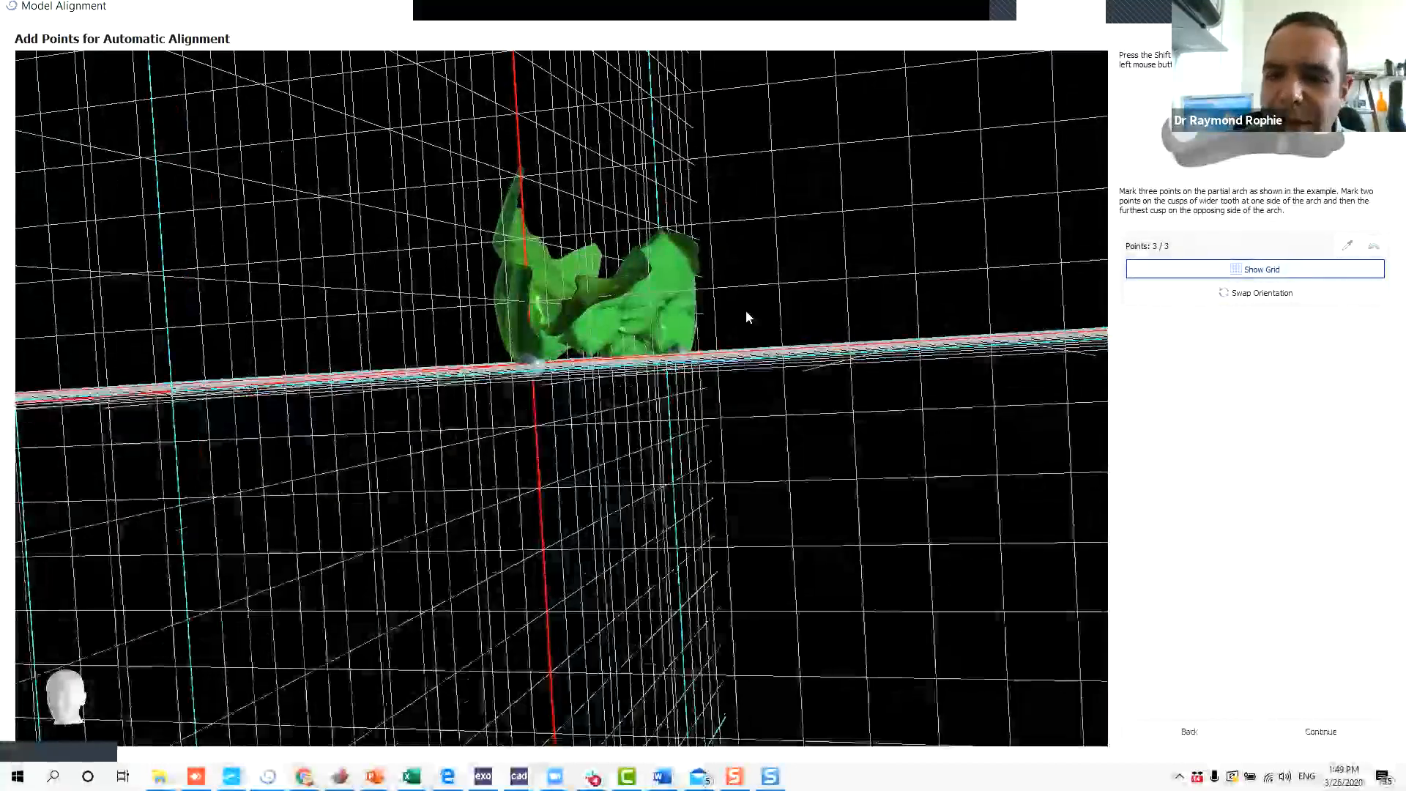
left_click(1211, 295)
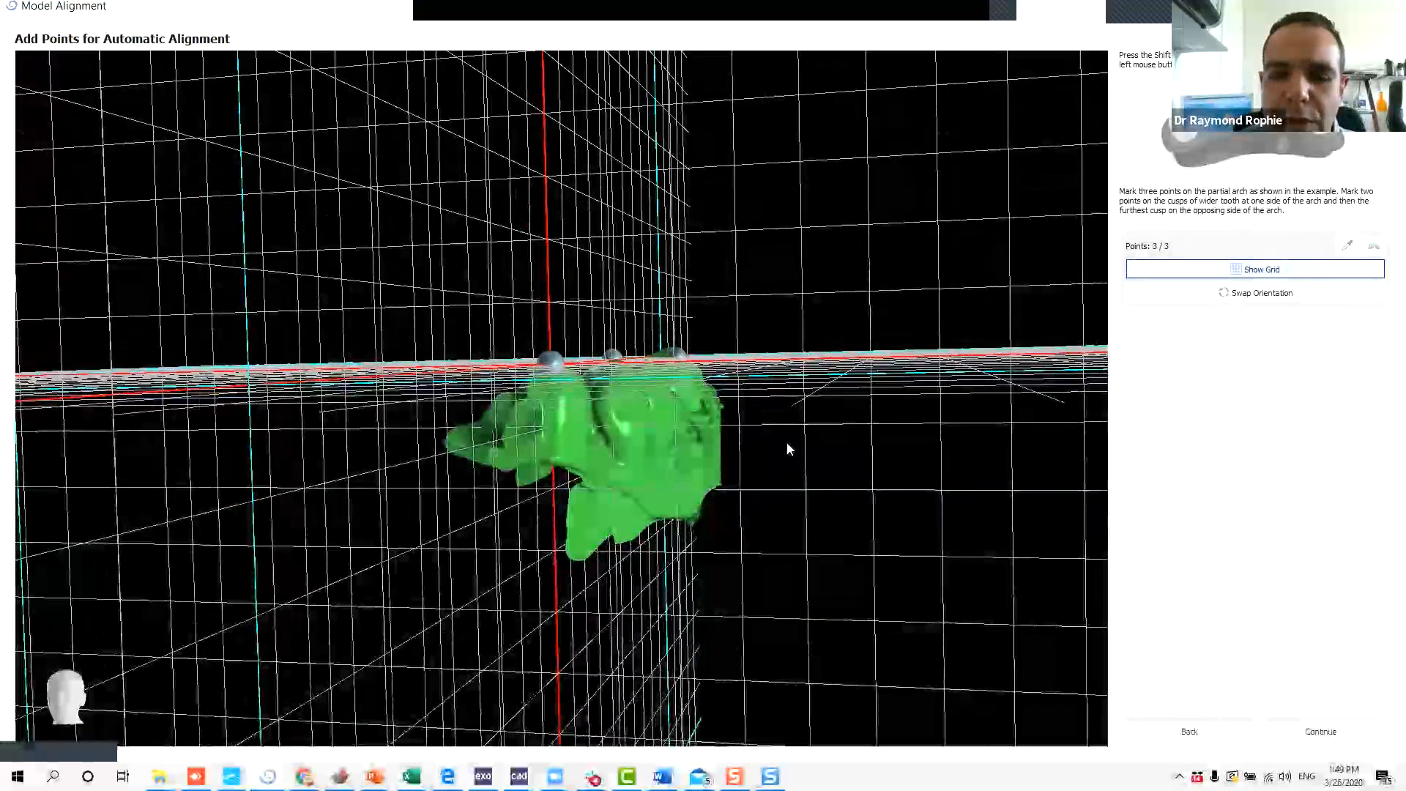
Continue to manual refinement, display both jaws together, check their position against the grid, and finish the alignment.
left_click(1316, 731)
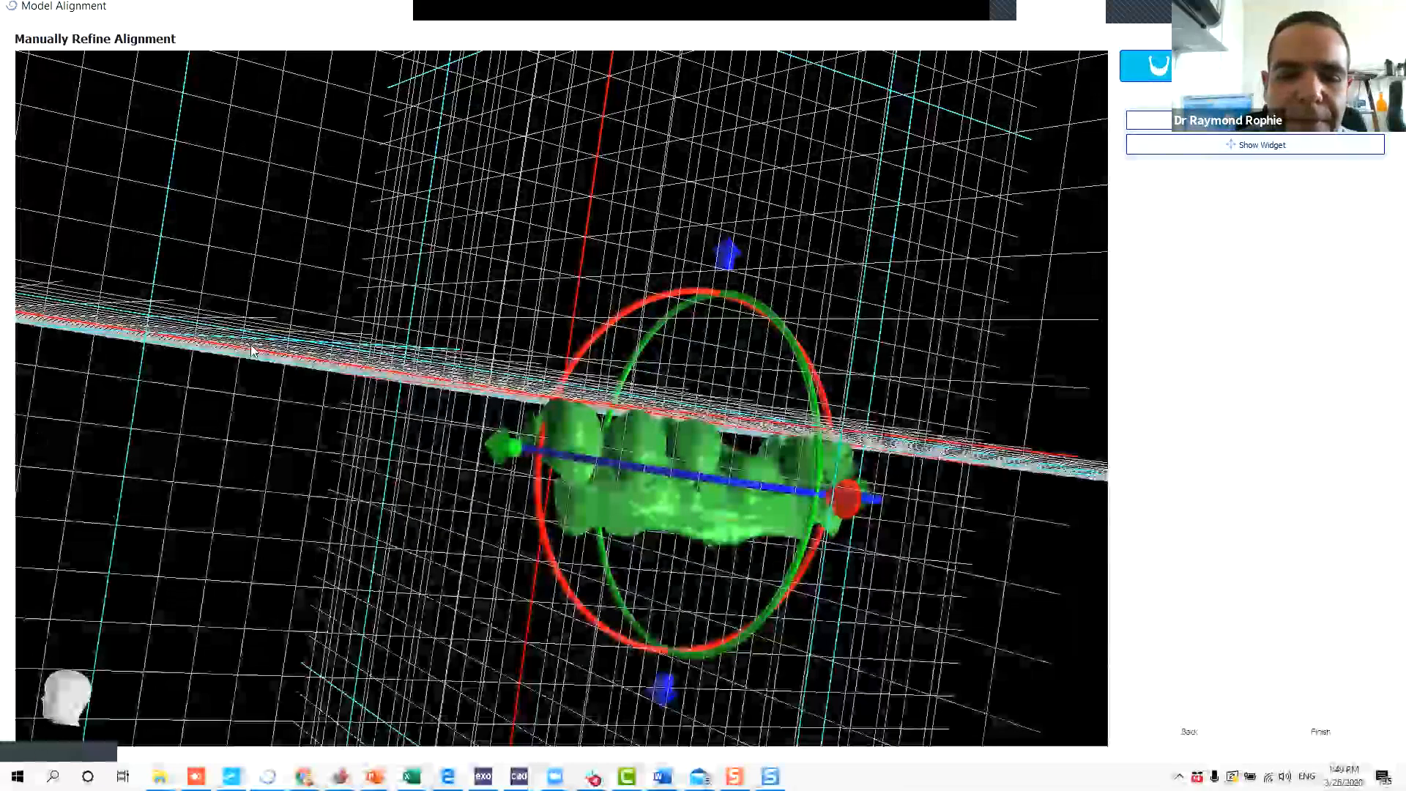
left_click_drag(349, 235, 677, 212)
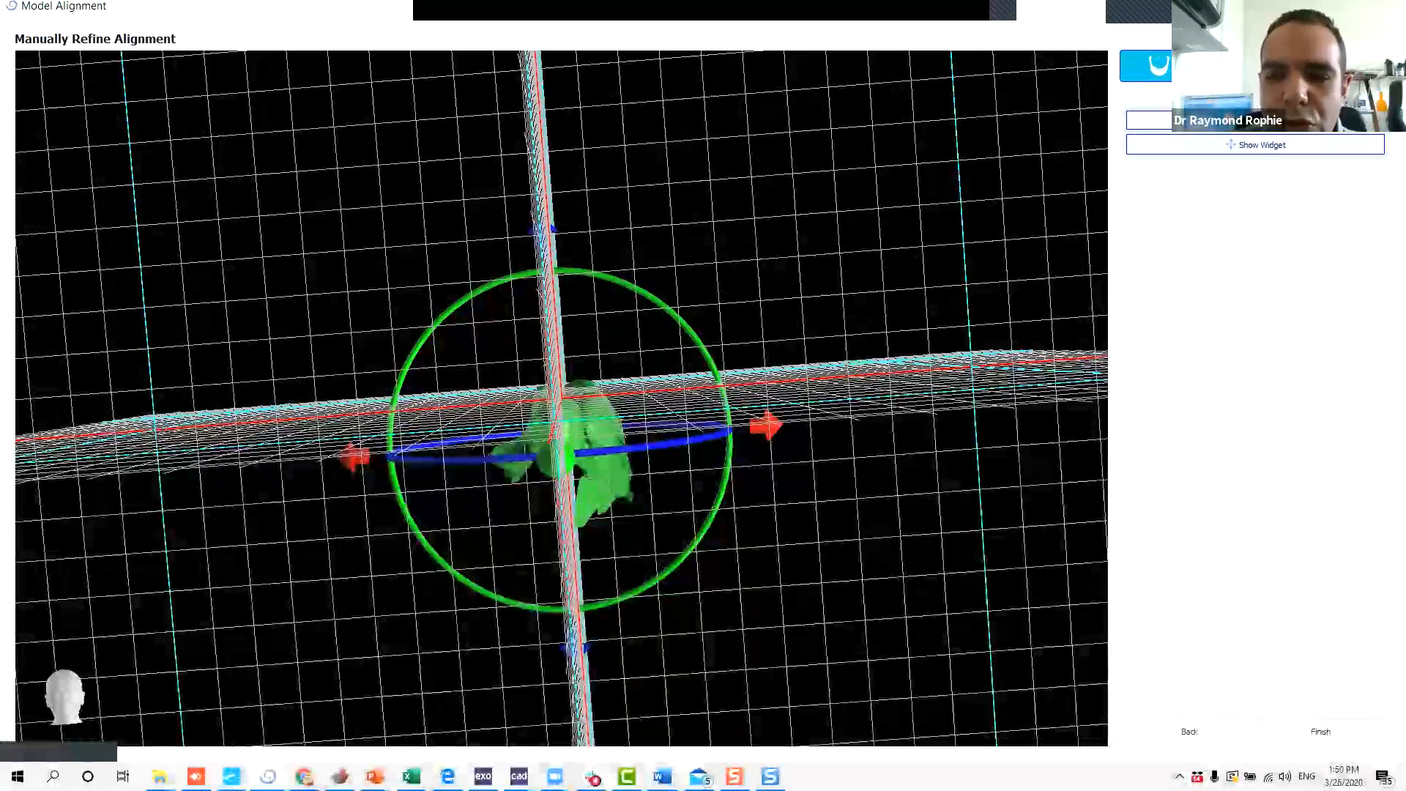
left_click(1255, 66)
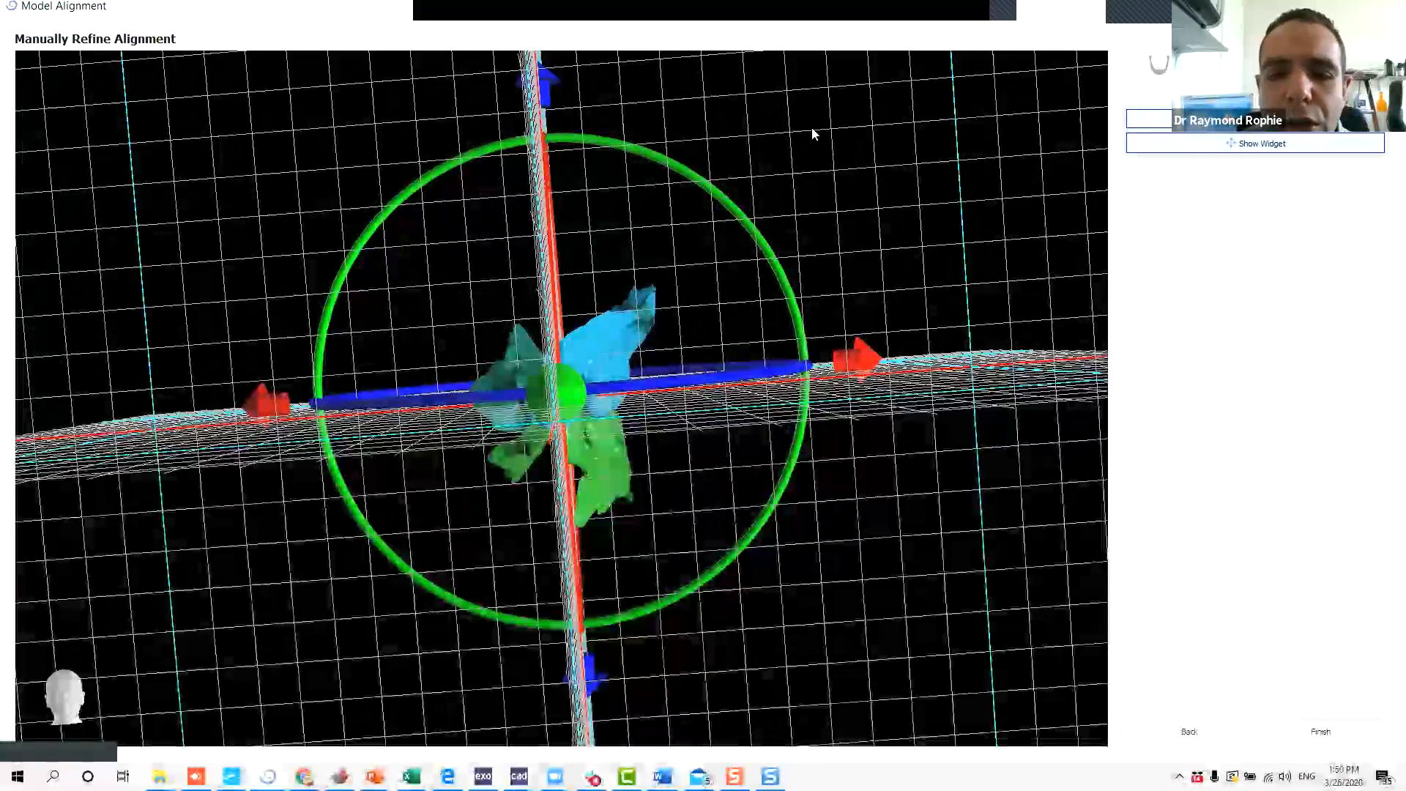
left_click_drag(732, 273, 795, 440)
left_click_drag(534, 185, 648, 281)
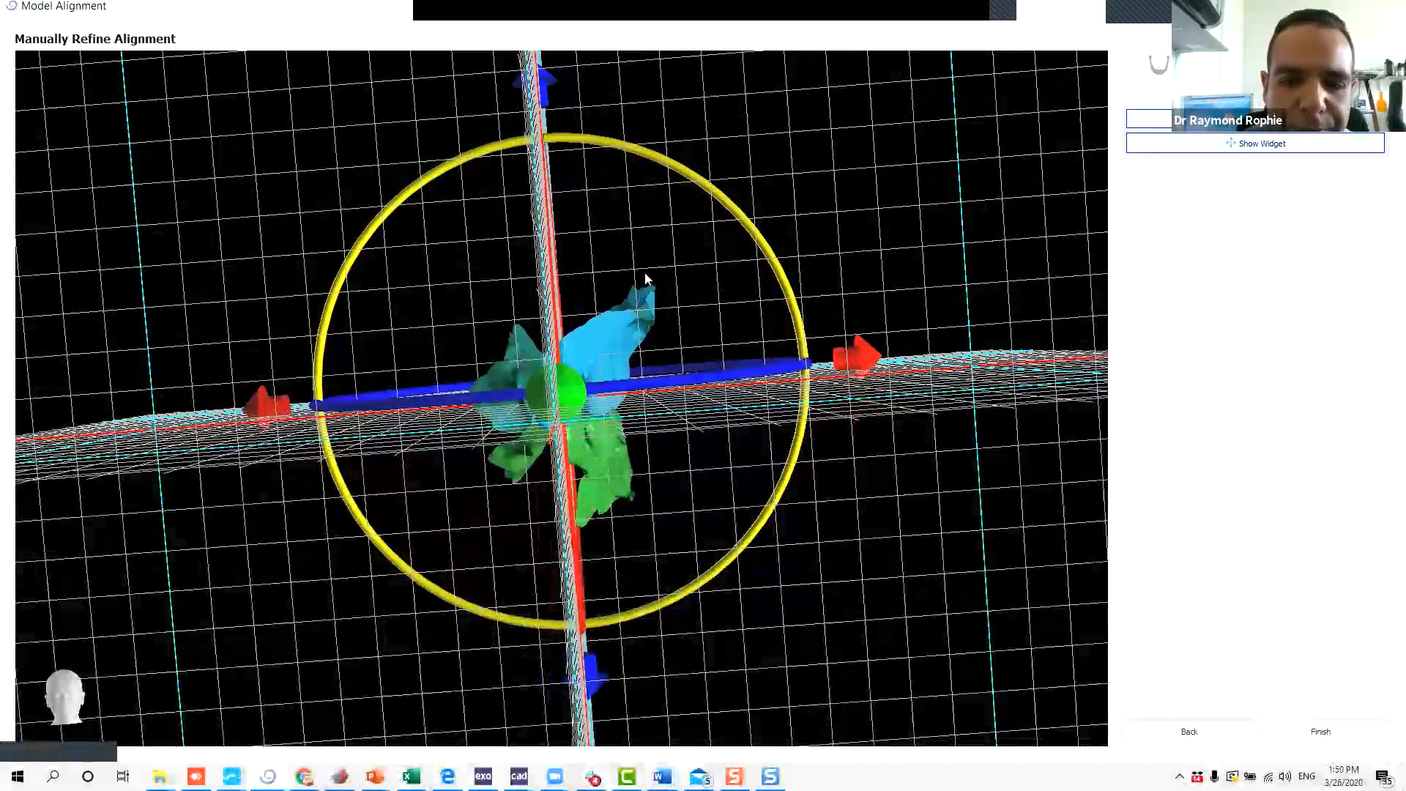
left_click_drag(864, 357, 564, 308)
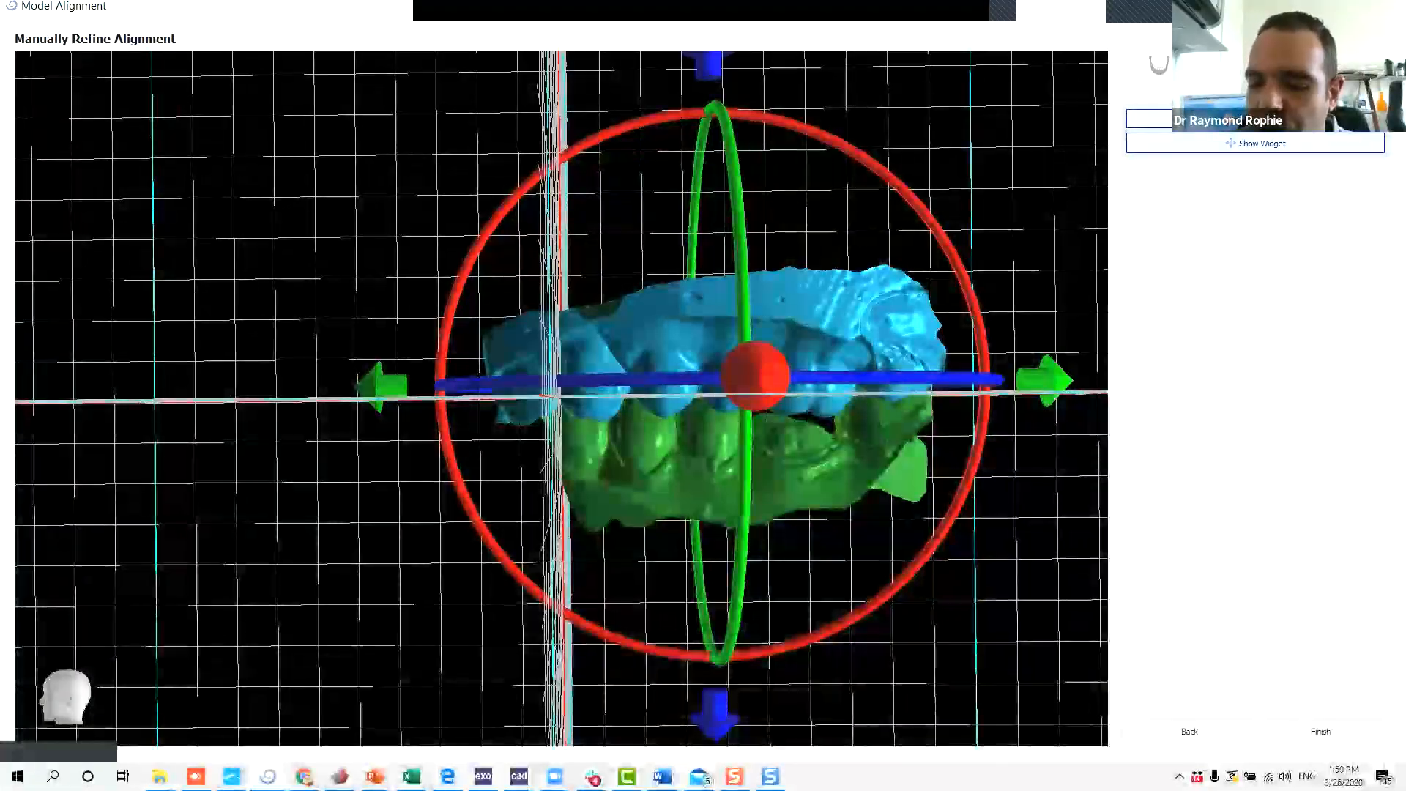
left_click(1323, 732)
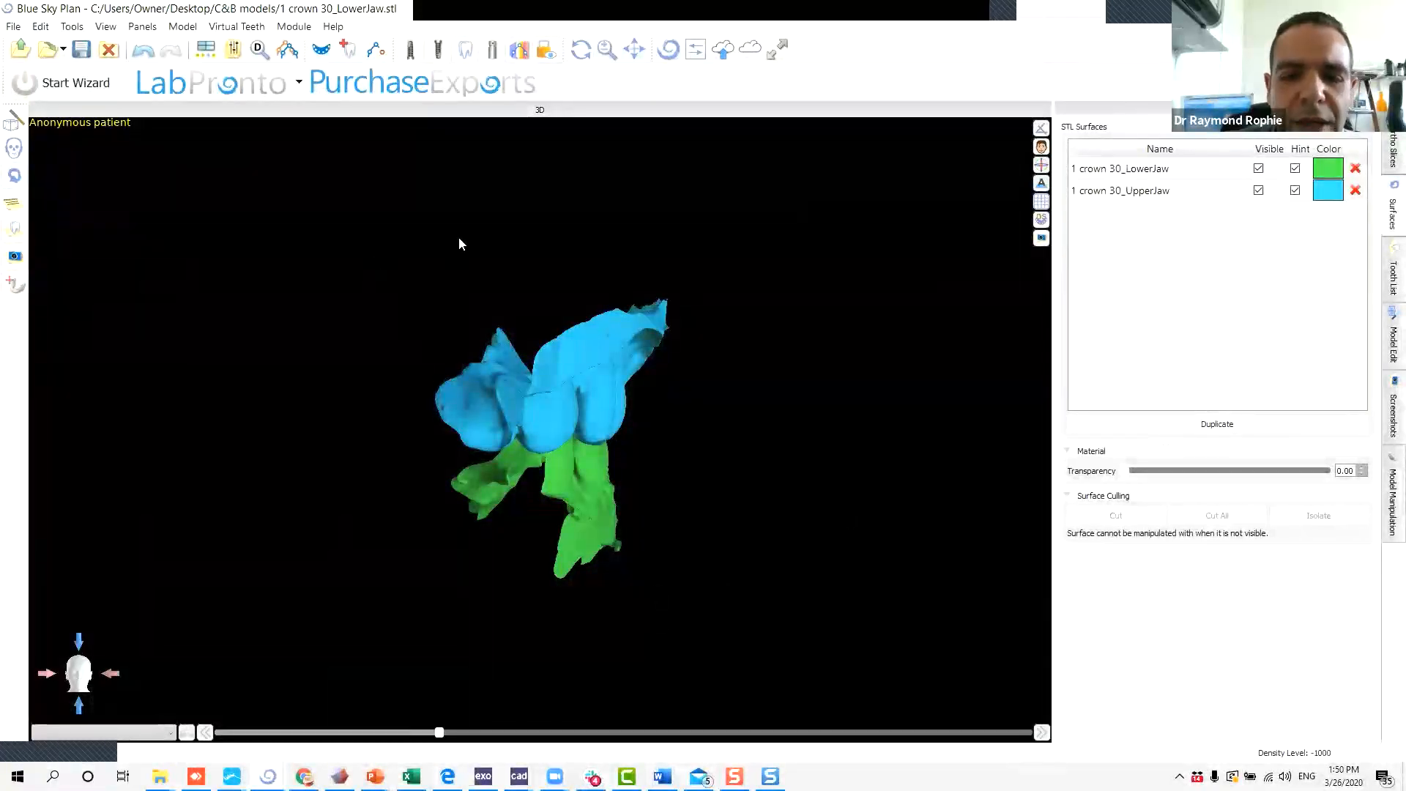
left_click_drag(403, 345, 792, 383)
left_click_drag(945, 411, 210, 398)
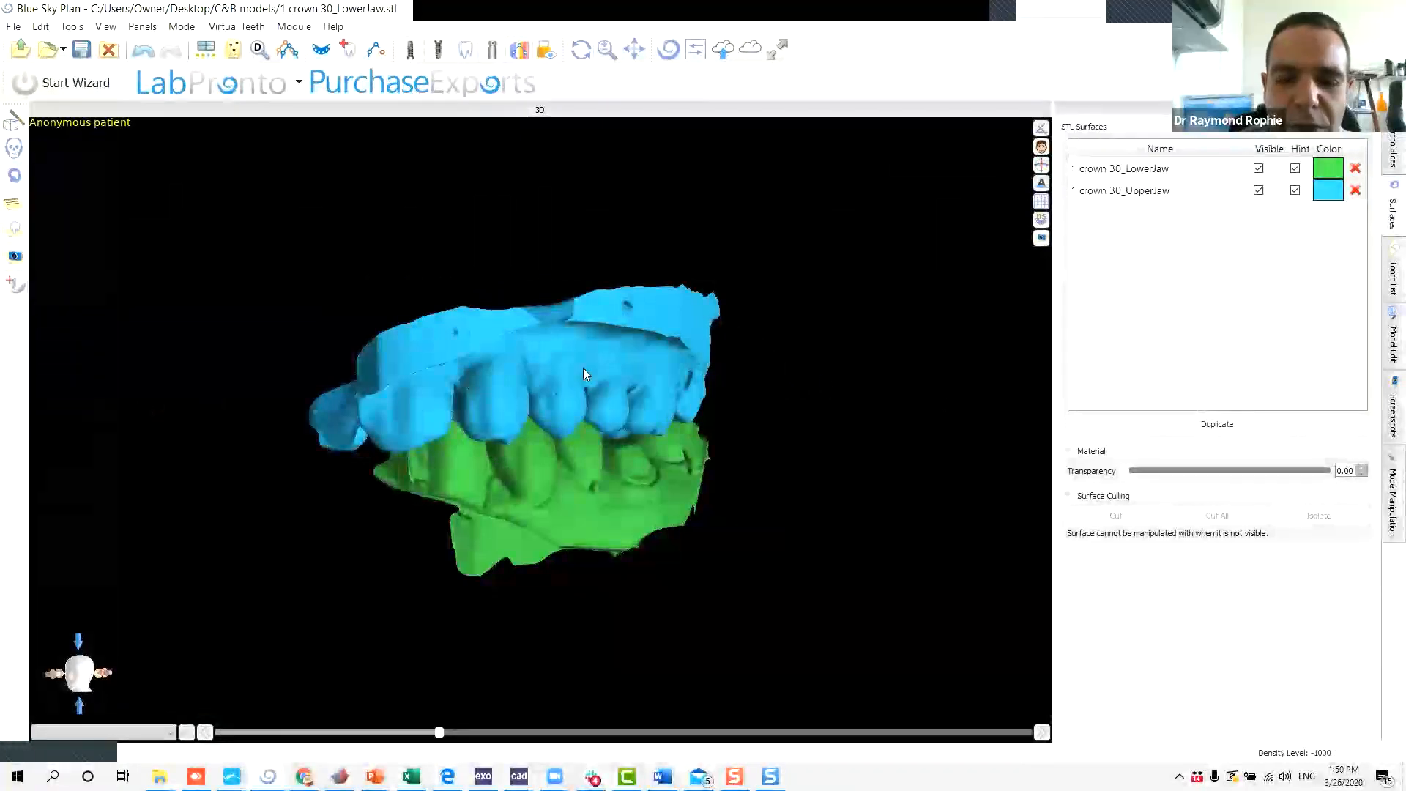
left_click_drag(699, 425, 414, 422)
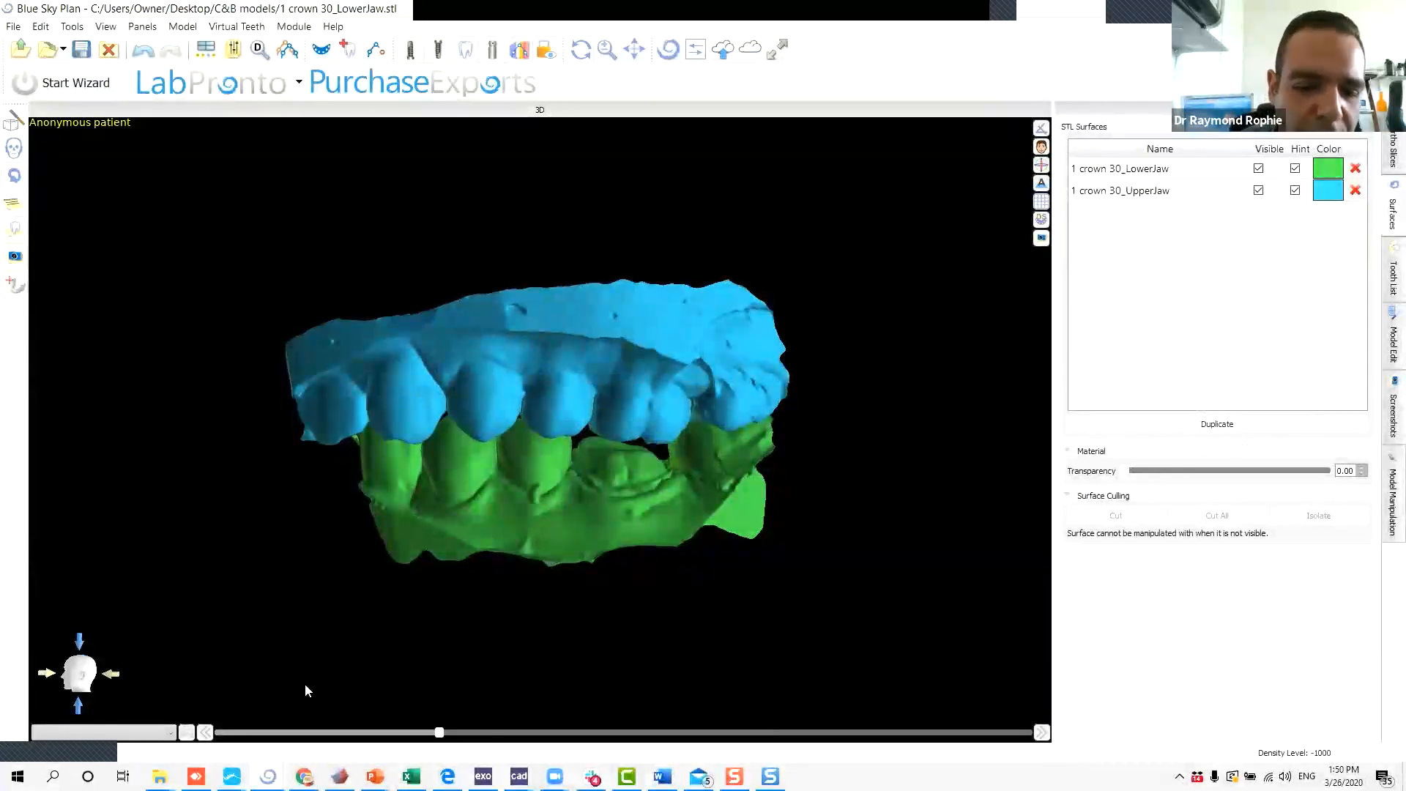
Switch to the other Blue Sky Plan window with the implant case and hide the closed model and tooth extracted surfaces.
mouse_move(268, 776)
left_click(207, 730)
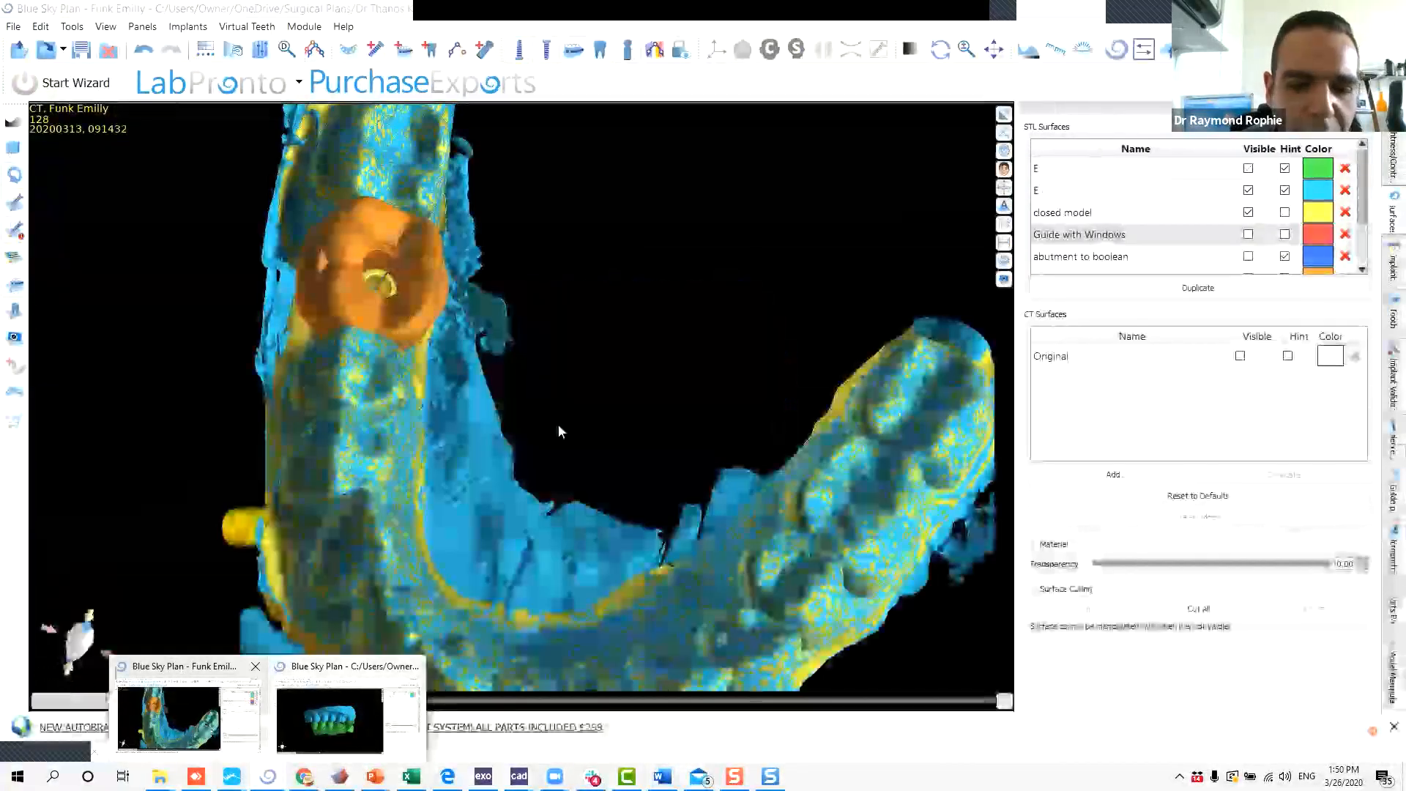
middle_click_drag(503, 350, 468, 482)
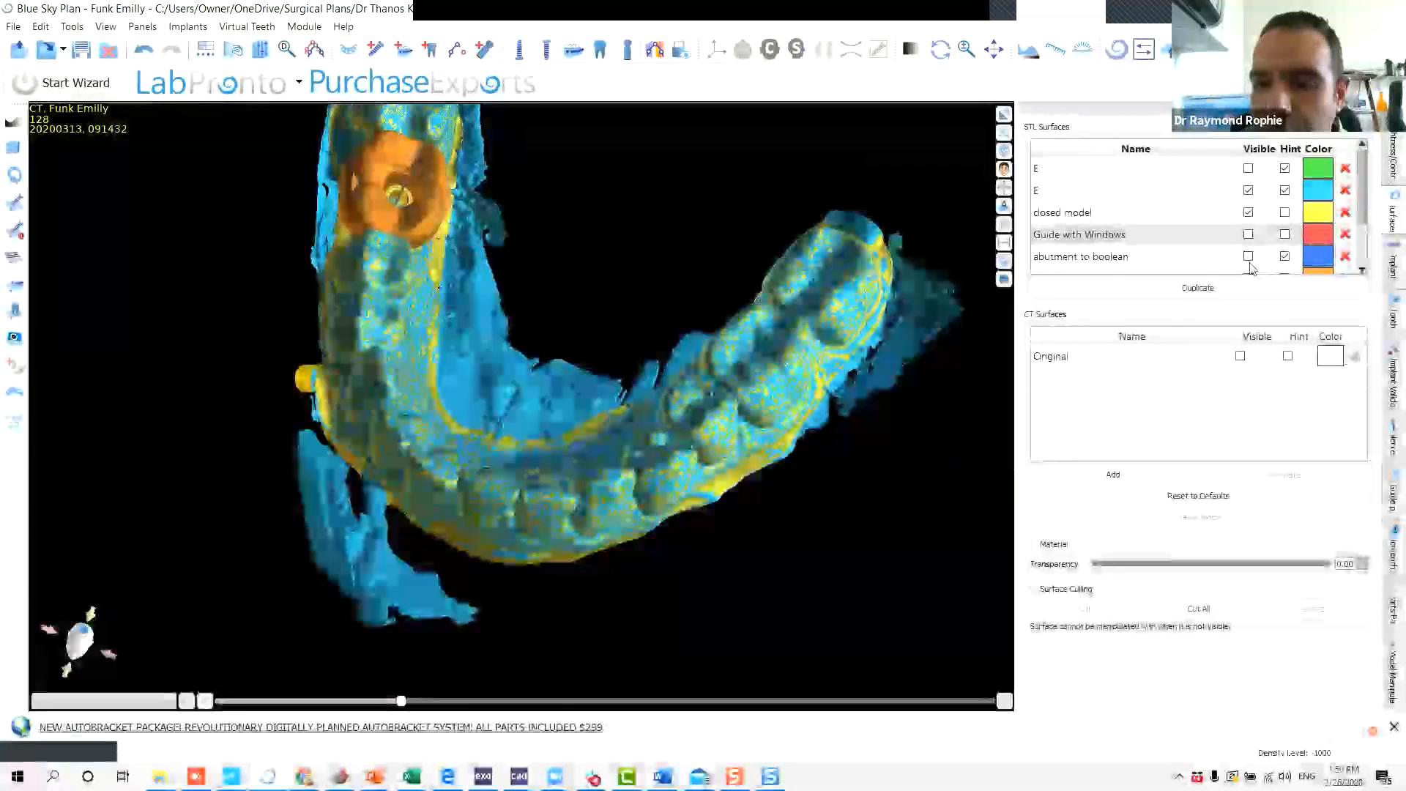
left_click(1248, 212)
scroll(1248, 234, "down", 1)
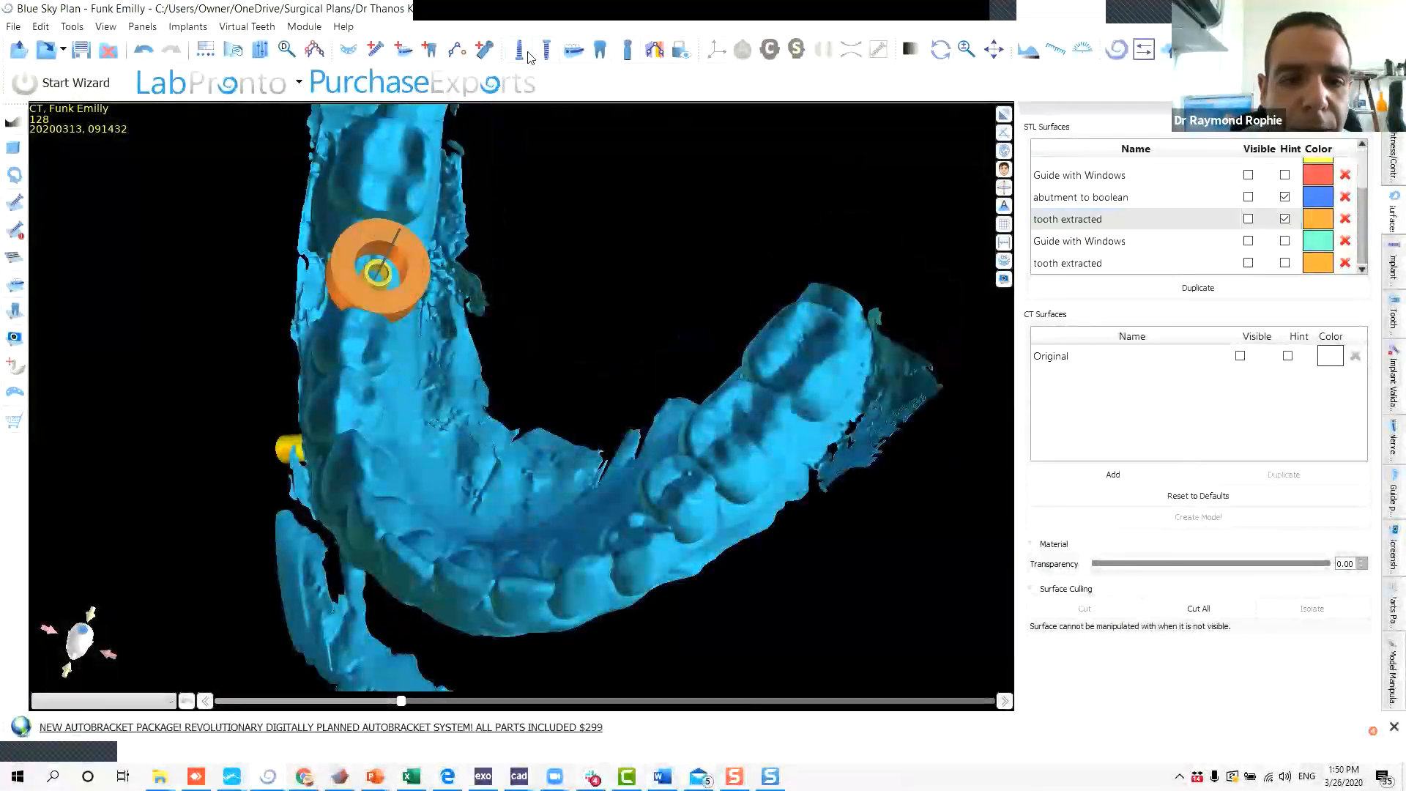
Hide the implant components and the yellow nerve so only the blue arch scan is displayed.
left_click_drag(497, 320, 645, 288)
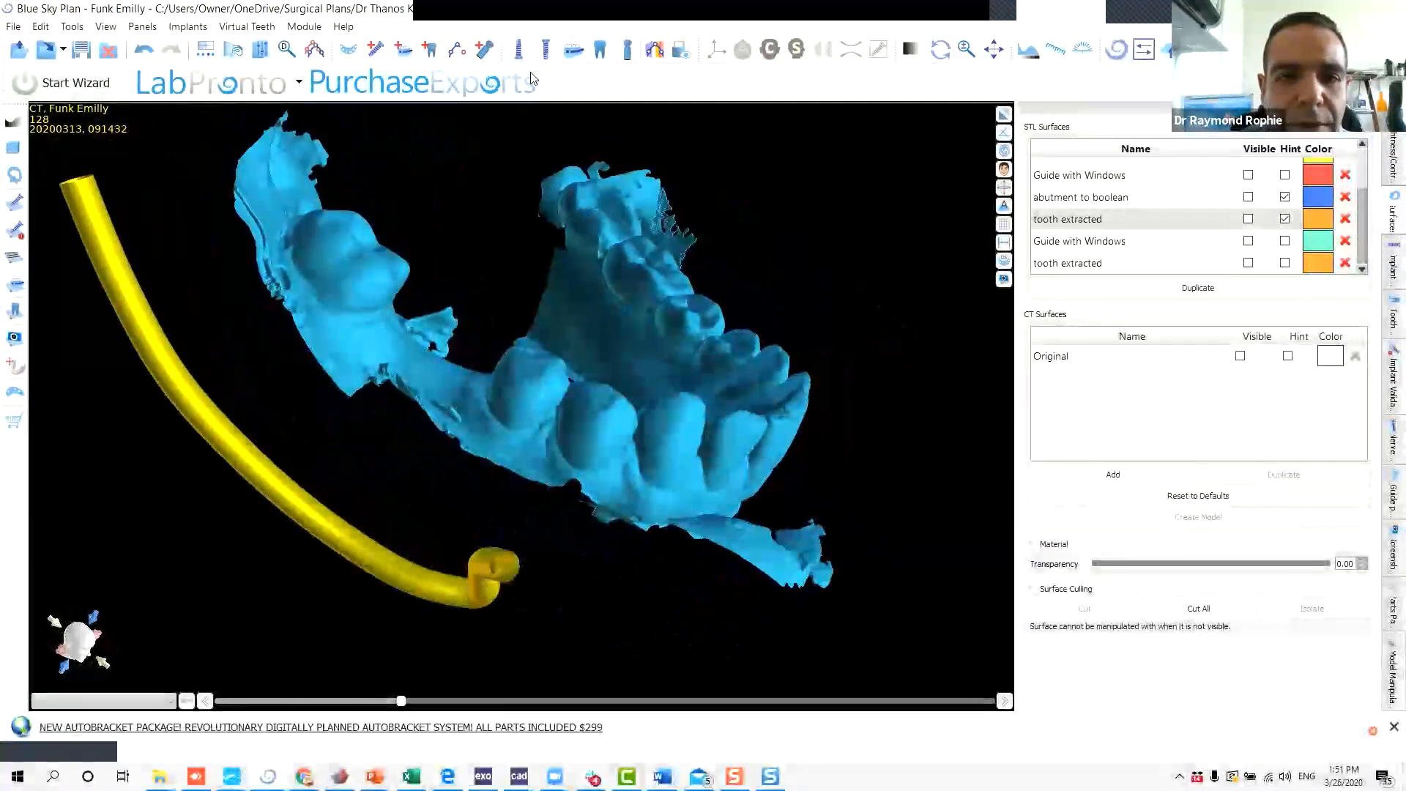
left_click(579, 51)
left_click_drag(781, 451, 608, 555)
scroll(644, 529, "down", 3)
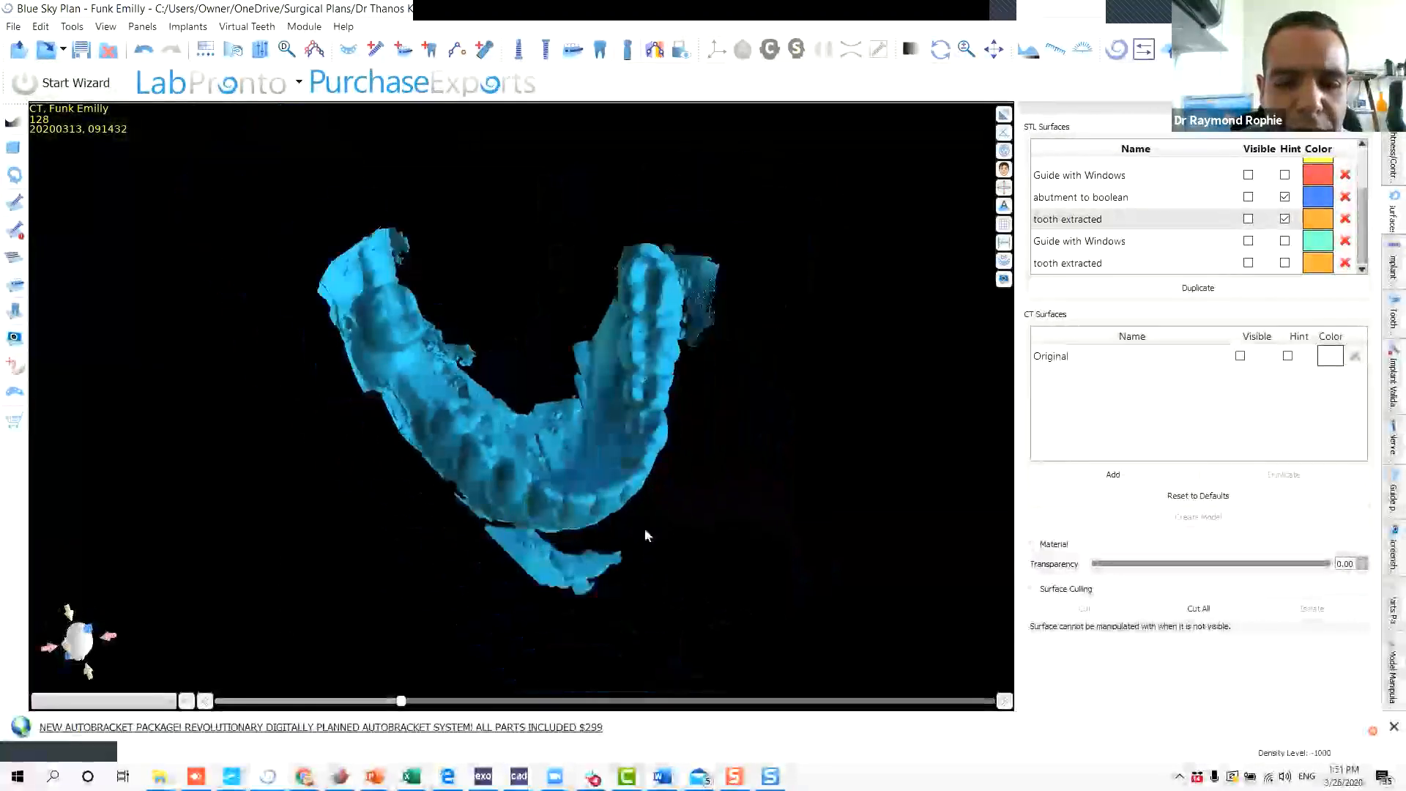
middle_click_drag(644, 529, 633, 448)
scroll(659, 439, "up", 3)
left_click_drag(676, 434, 607, 461)
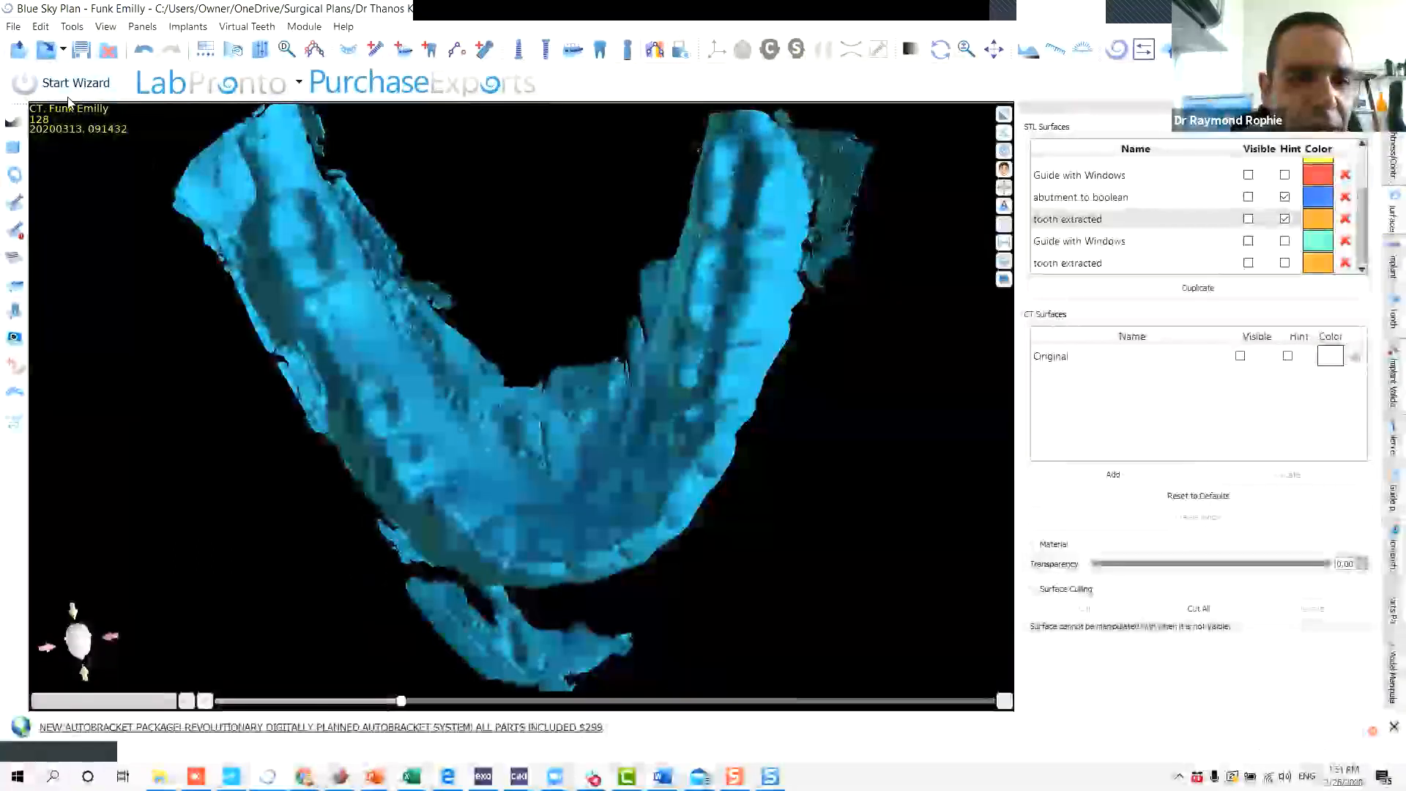
Anonymize the implant case by removing the patient's name.
left_click(67, 115)
left_click(780, 407)
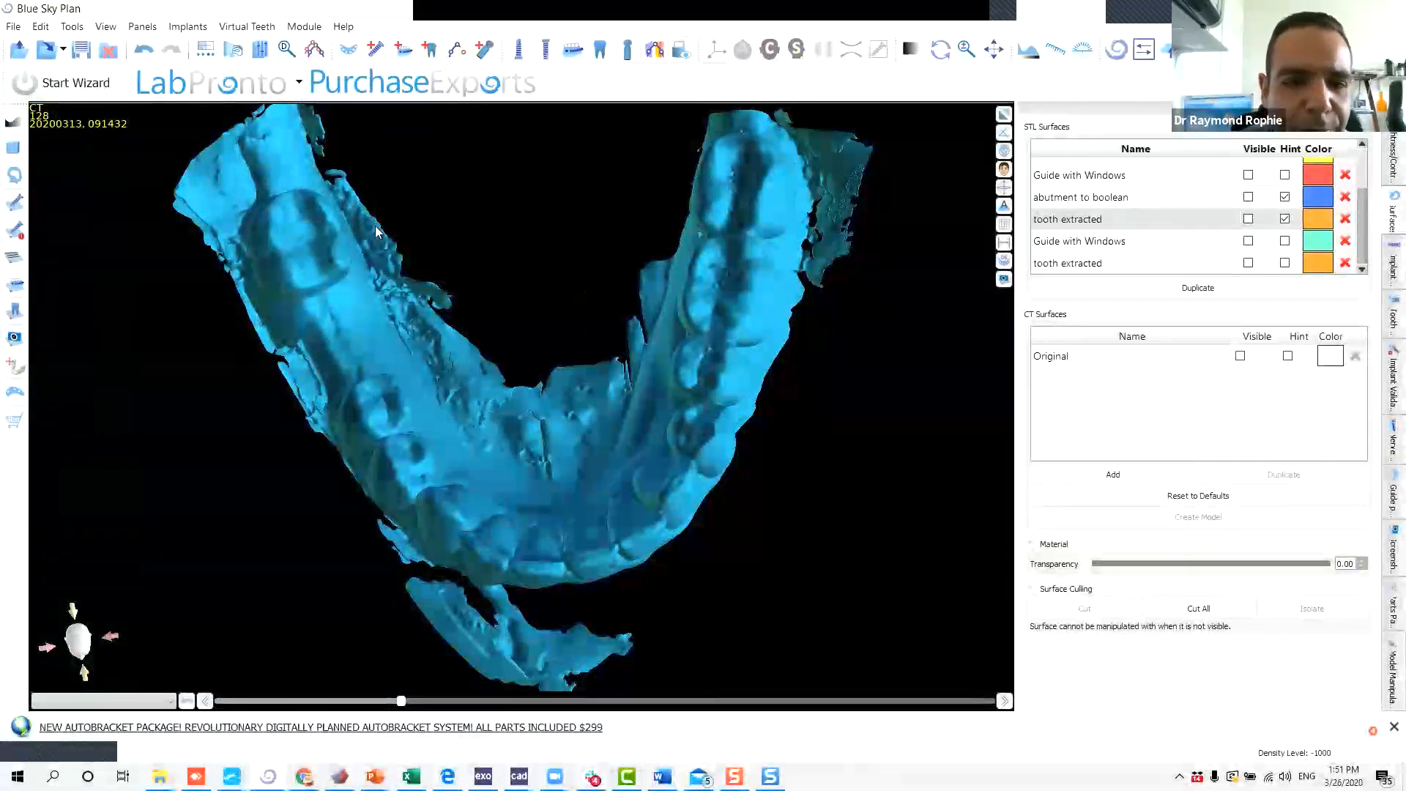
left_click_drag(210, 172, 798, 234)
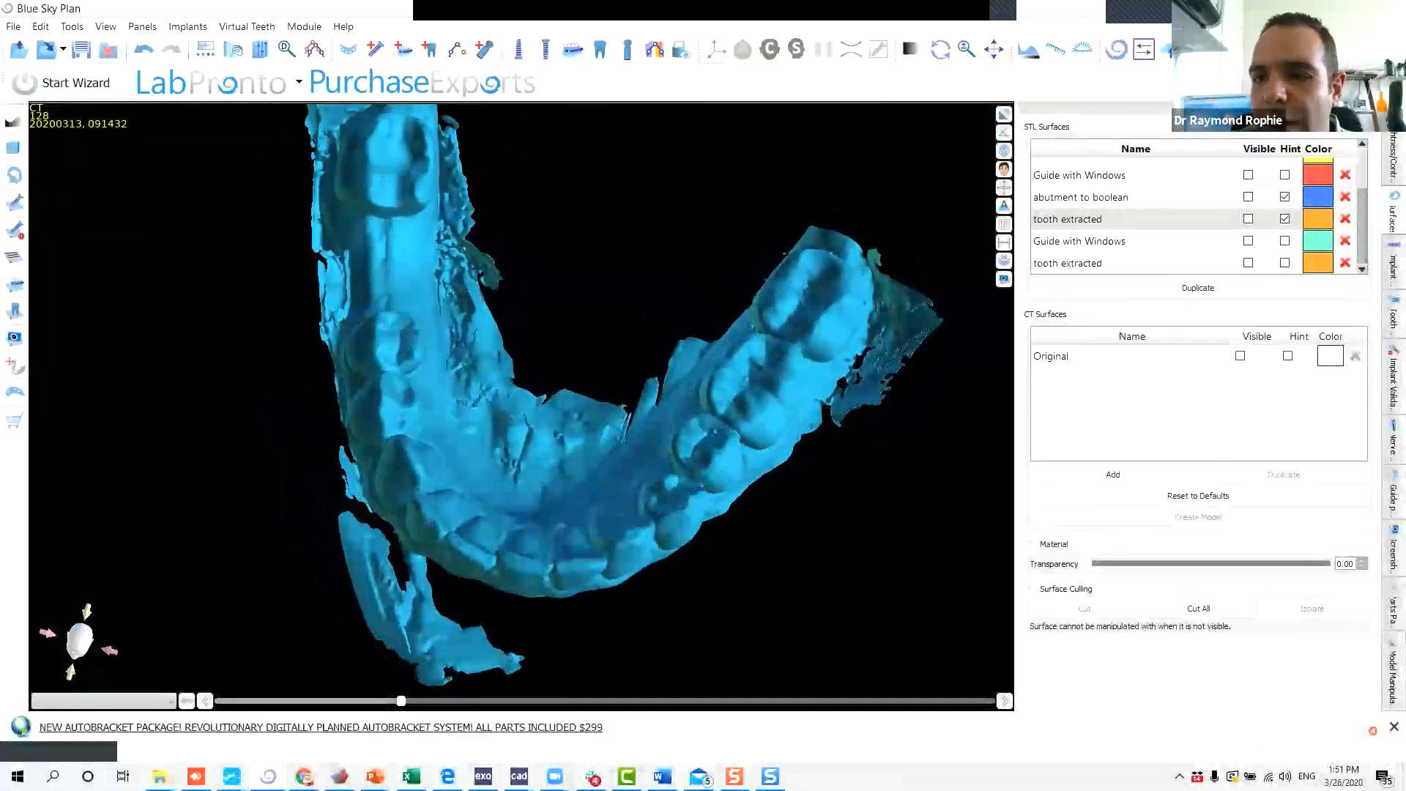
Show the closed model surface over the blue arch scan and inspect the edentulous gap.
scroll(1250, 243, "up", 1)
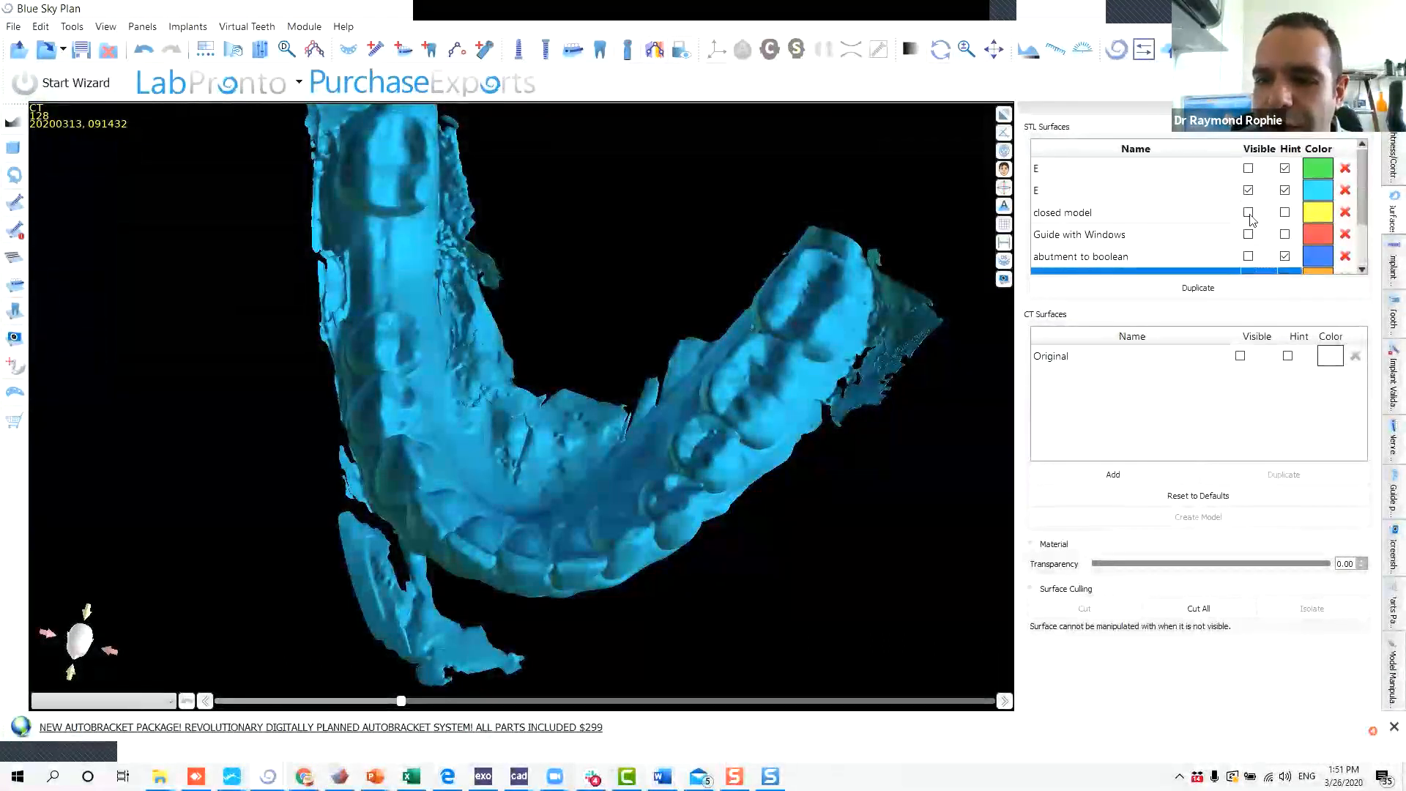
left_click(1248, 213)
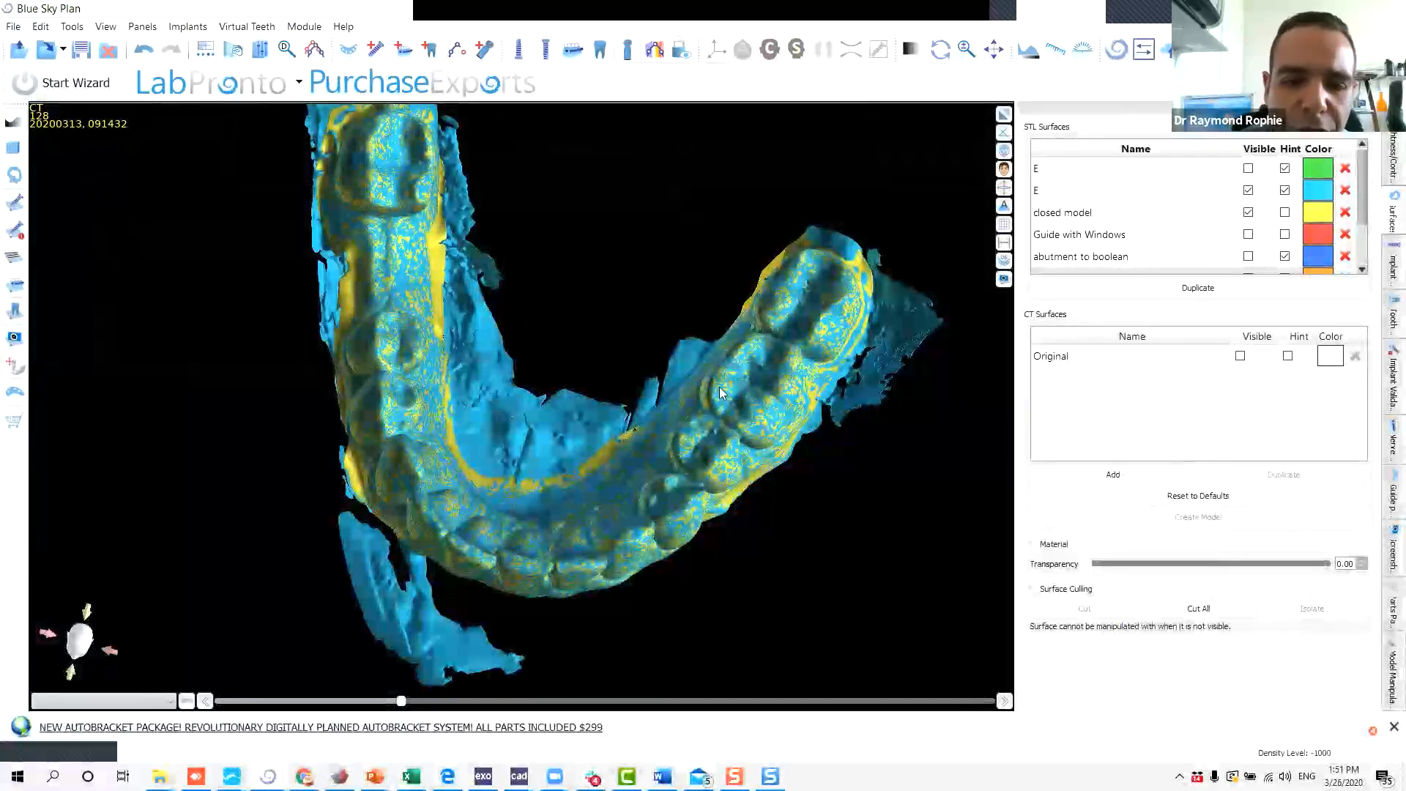
left_click_drag(329, 451, 375, 745)
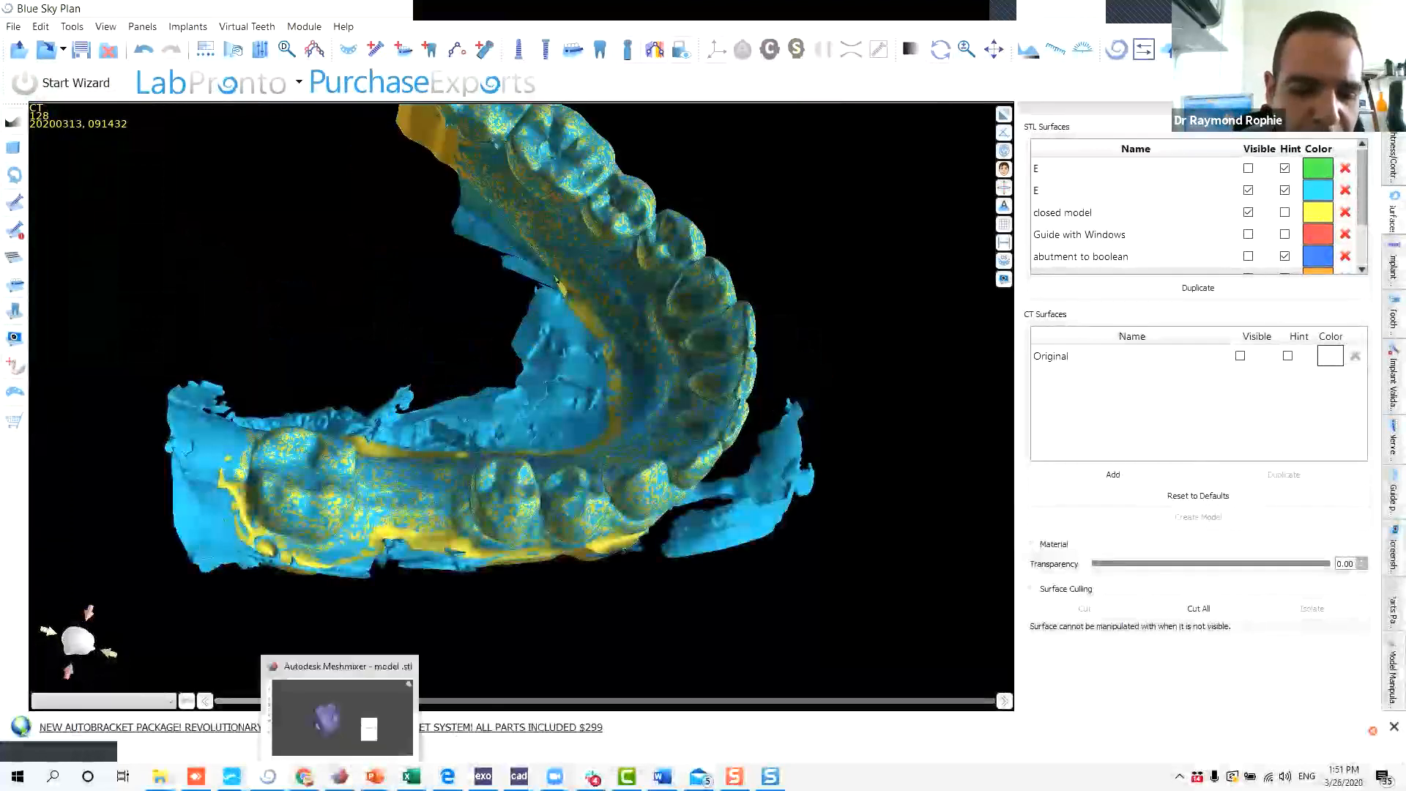
Switch back to the Blue Sky Plan window with the 1 crown 30 jaw scans and show the model editing tools.
mouse_move(268, 776)
left_click(322, 721)
left_click_drag(402, 430, 462, 466)
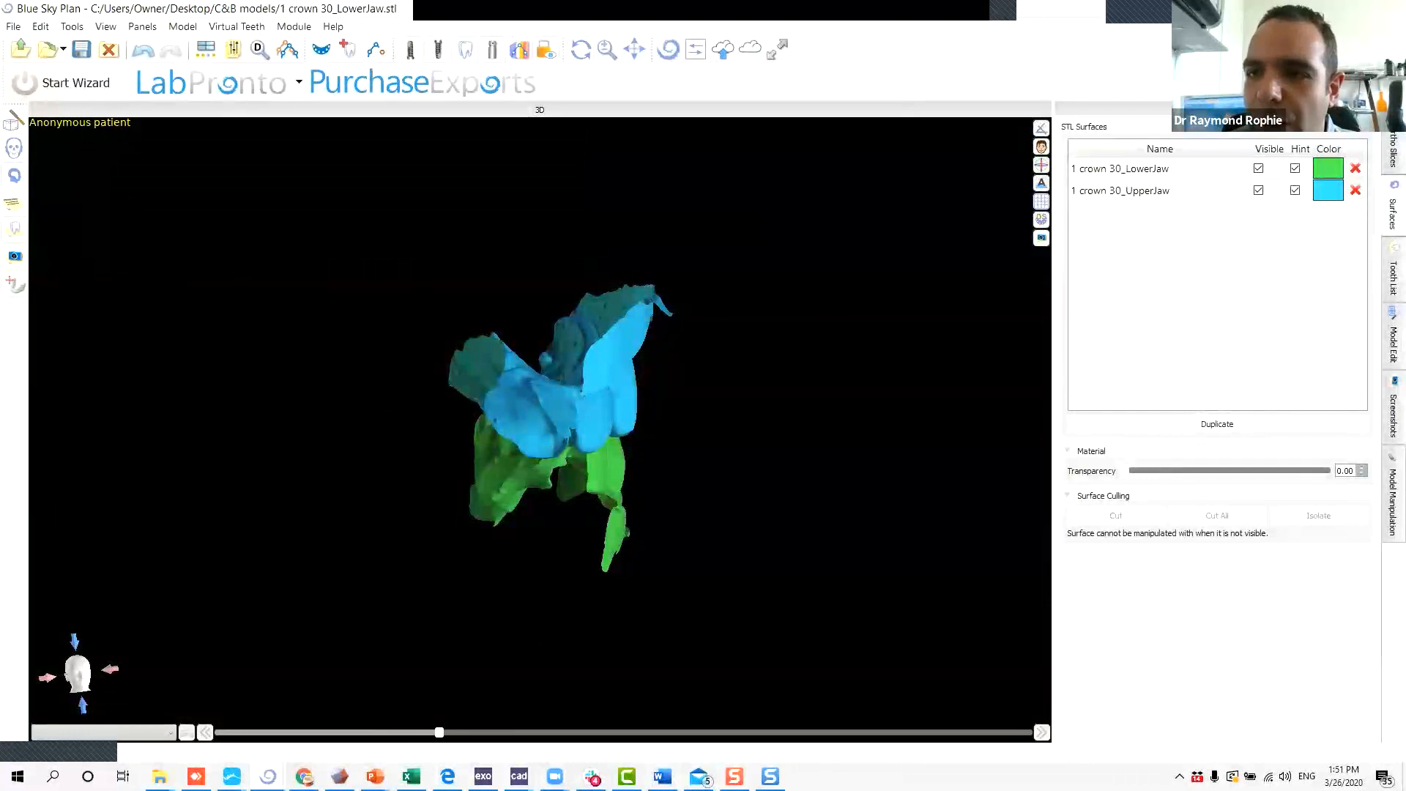
left_click(15, 122)
Change to the Crown and Bridge module and examine how the aligned upper and lower jaws meet around the prepared tooth.
left_click_drag(681, 442, 483, 381)
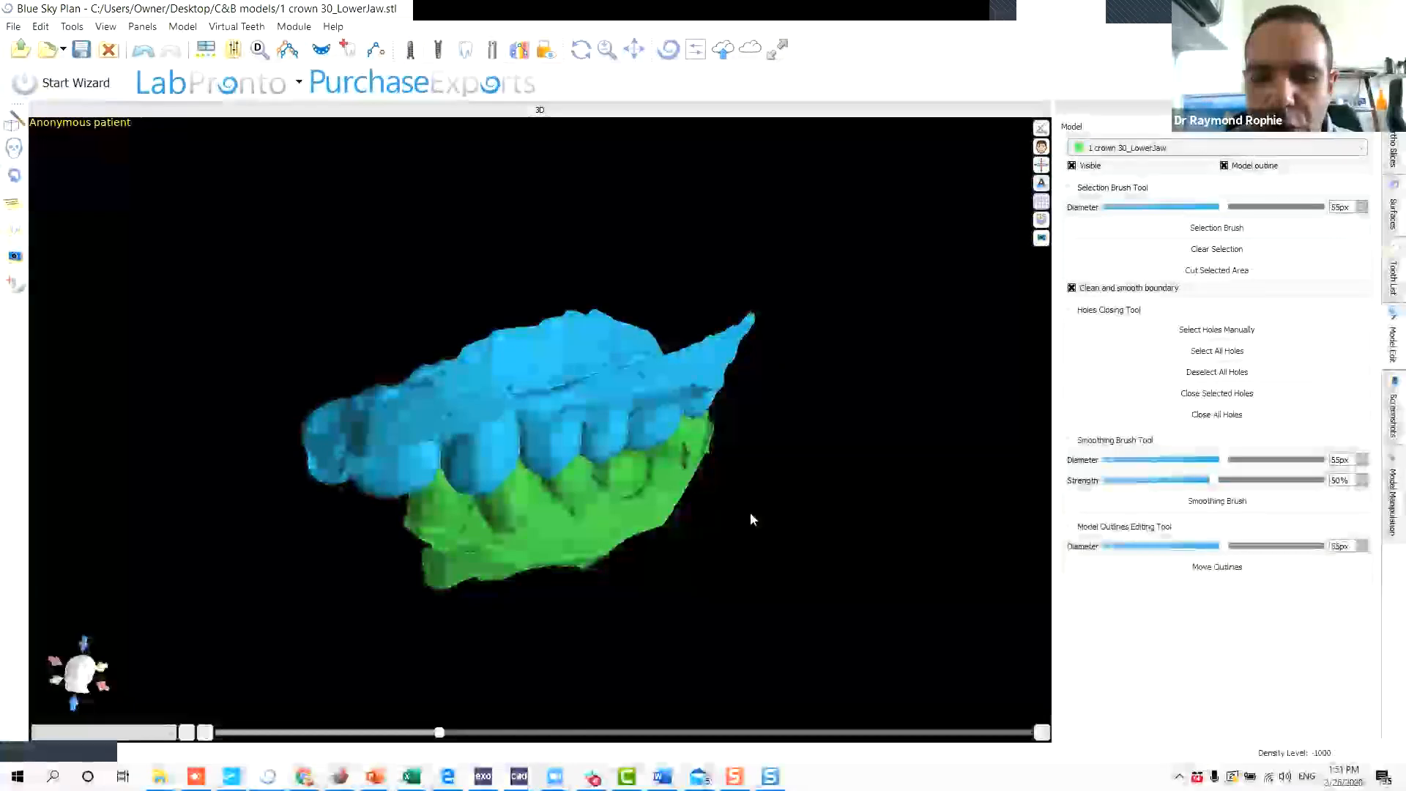
left_click_drag(660, 572, 803, 465)
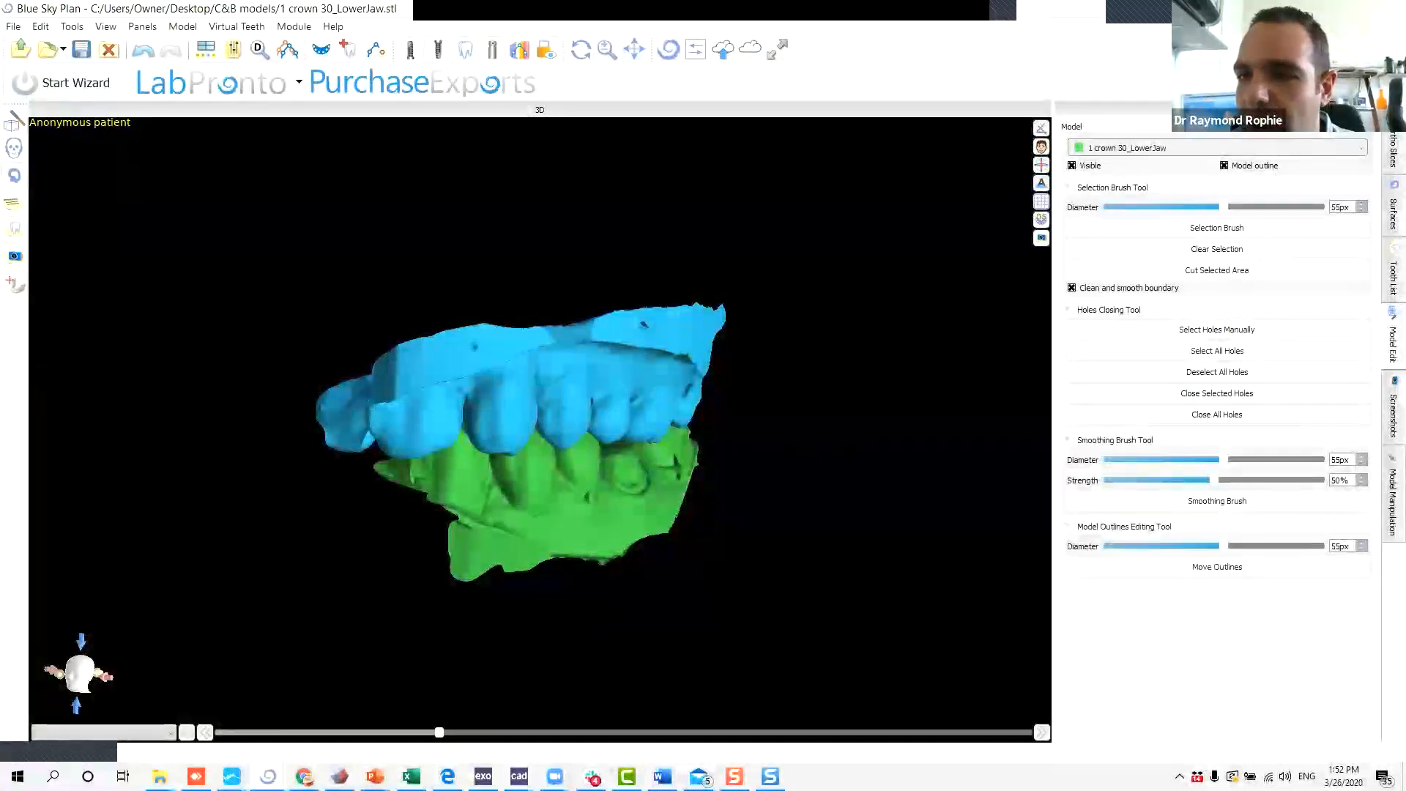
left_click_drag(810, 491, 496, 471)
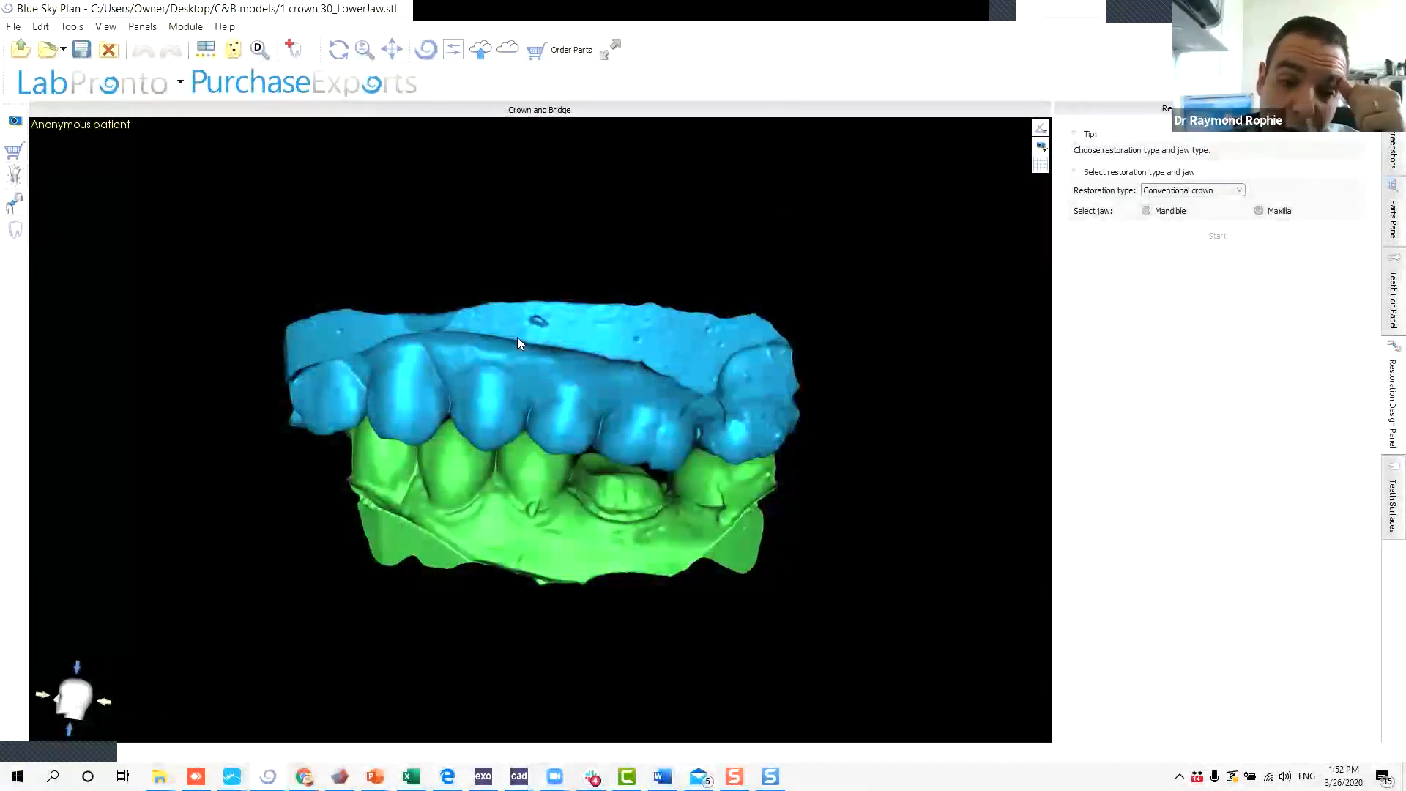
left_click_drag(626, 464, 475, 463)
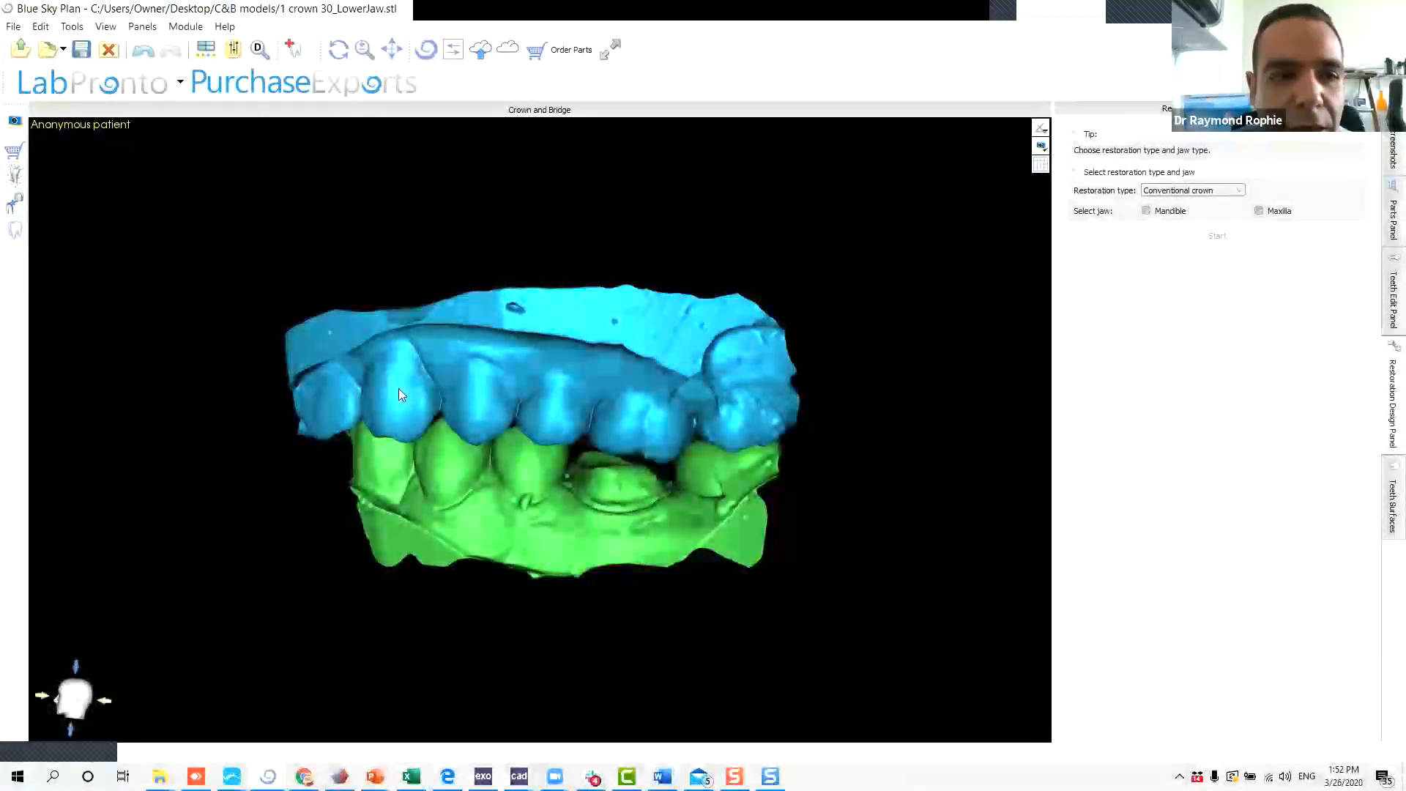
left_click_drag(504, 363, 532, 380)
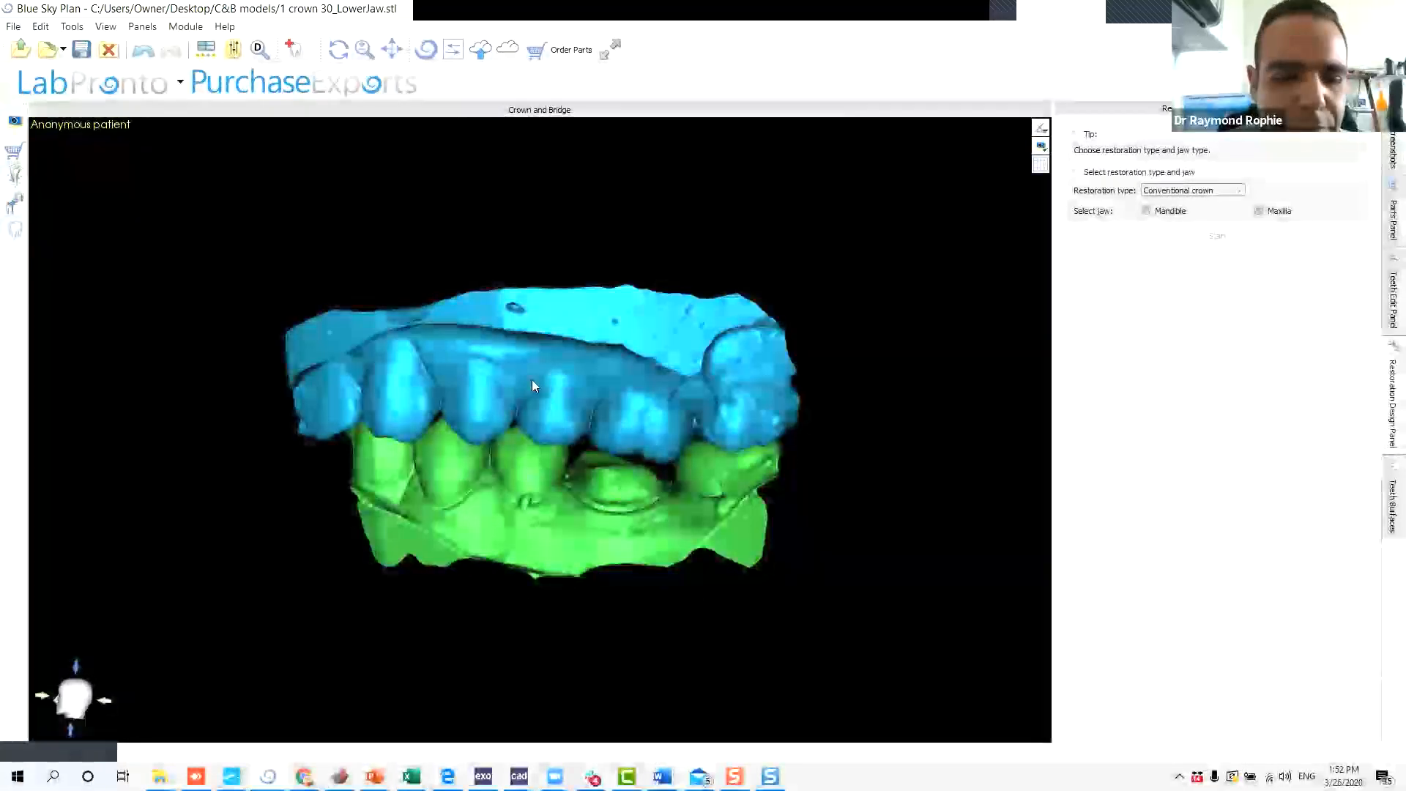
left_click_drag(460, 499, 879, 444)
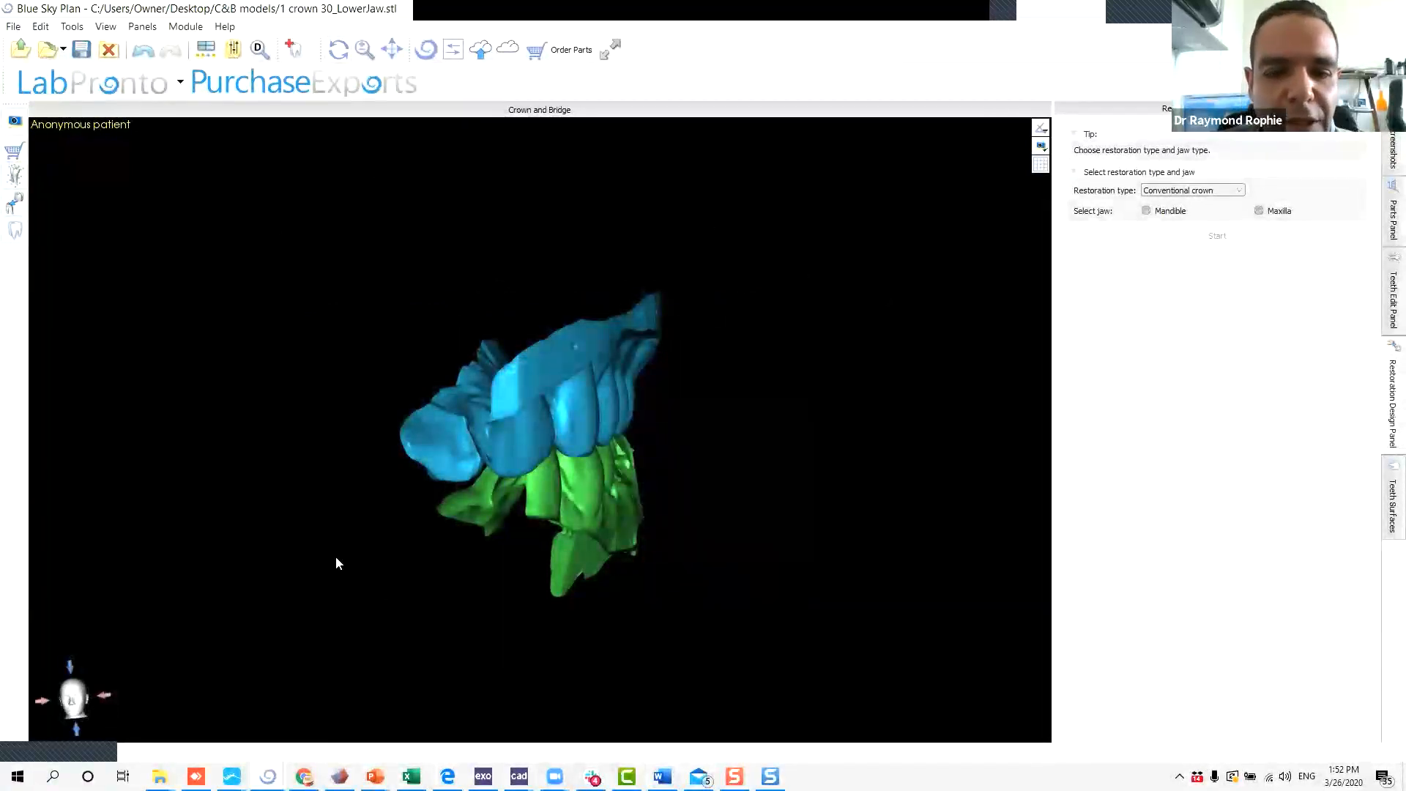
Move the Panels toolbar from beside the 3D view to the end of the main toolbar row.
left_click(142, 26)
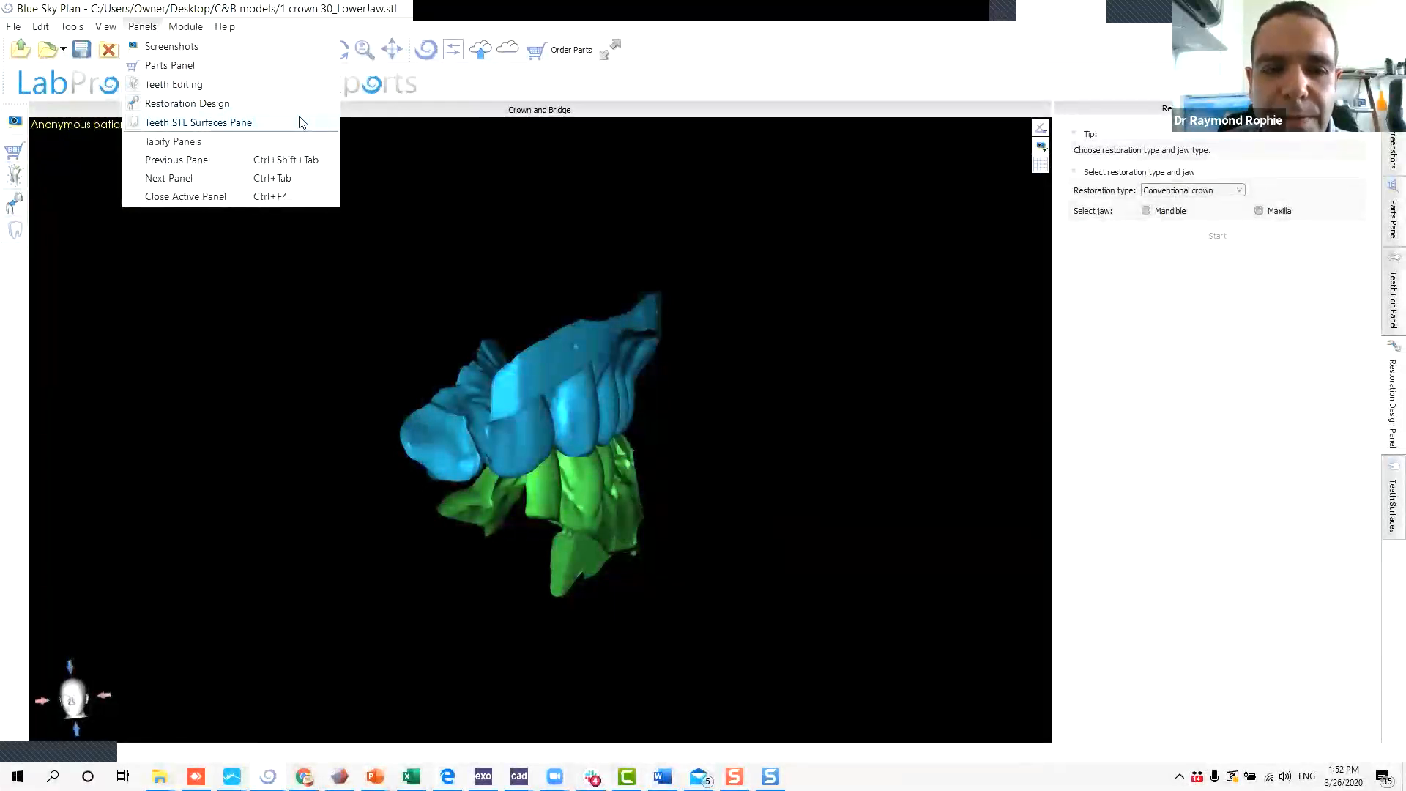
left_click(510, 189)
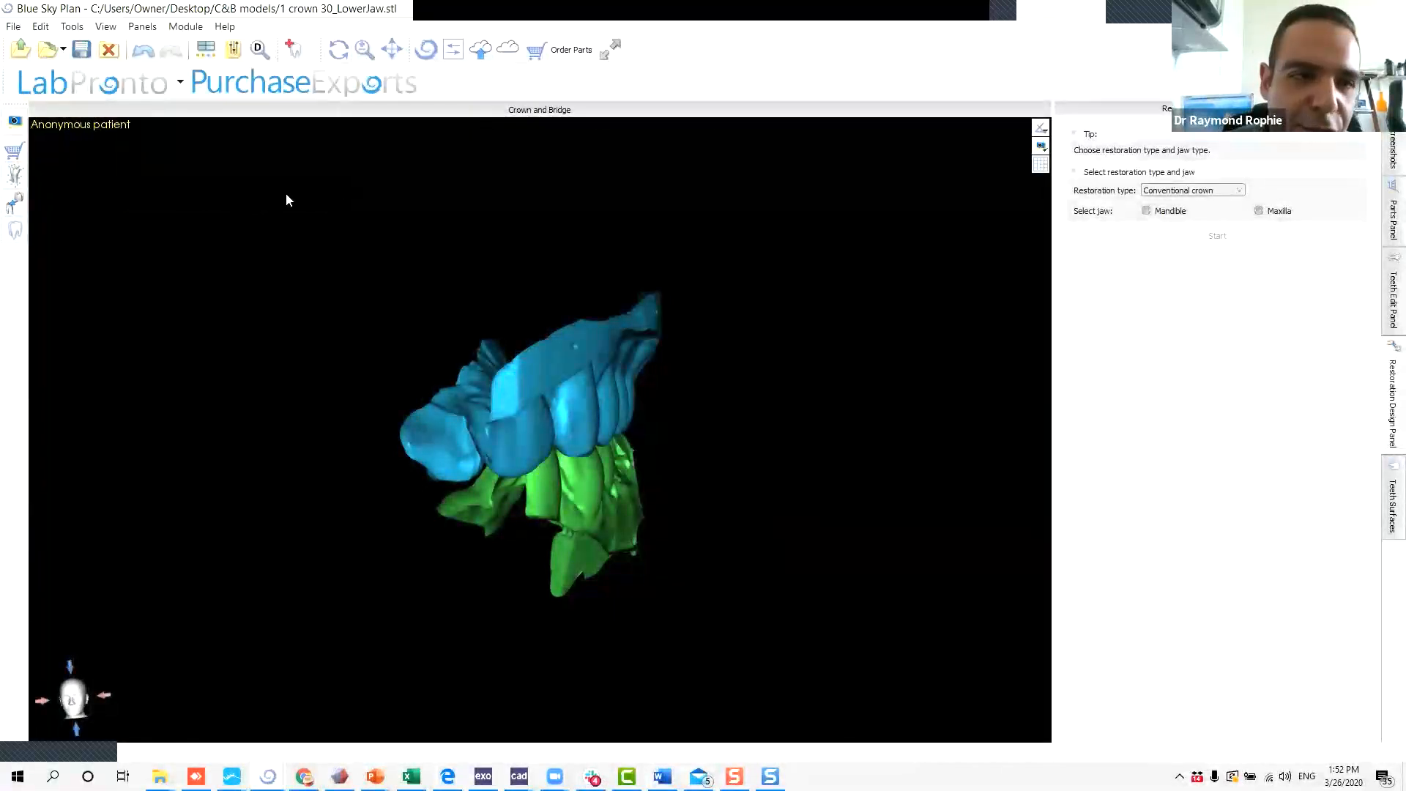
left_click_drag(17, 105, 14, 172)
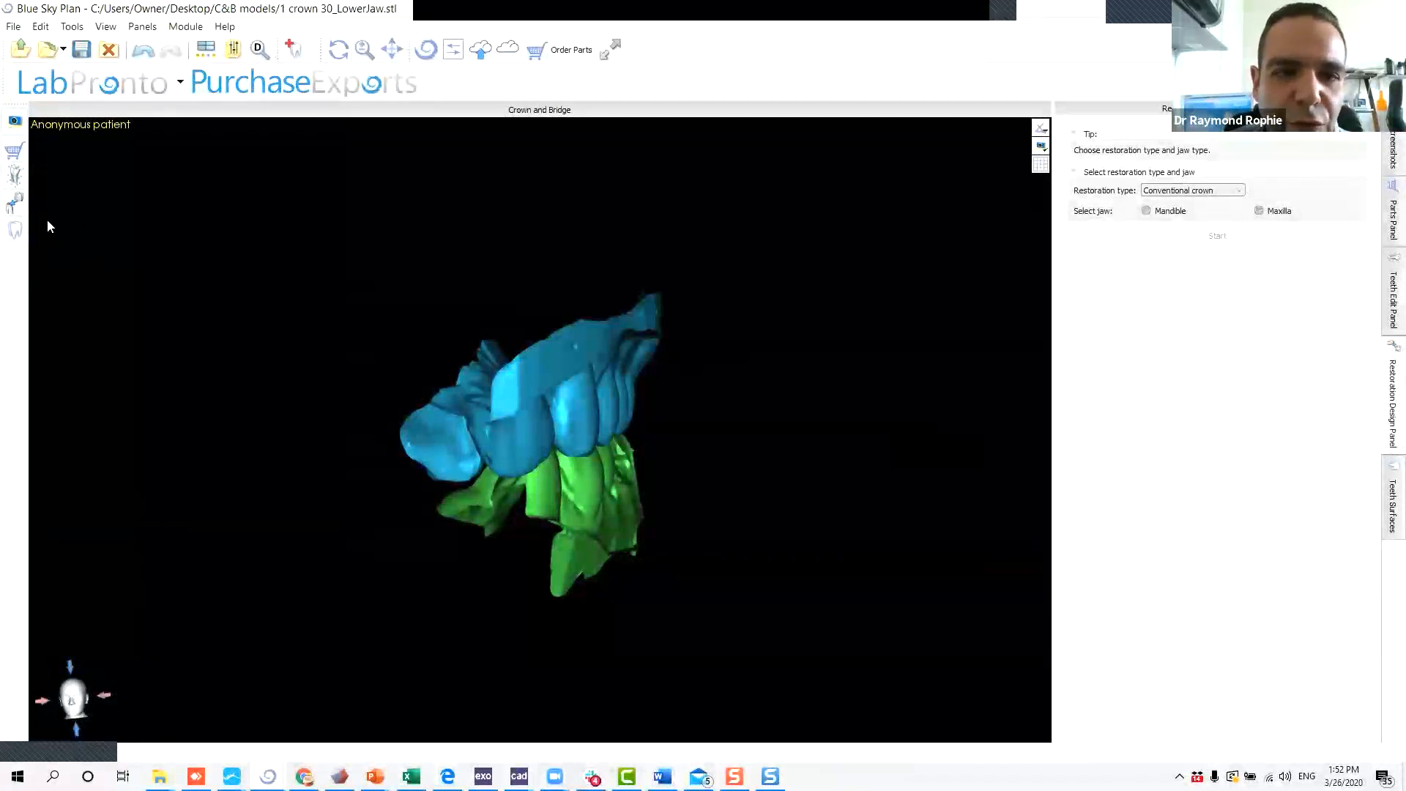
left_click_drag(16, 110, 632, 49)
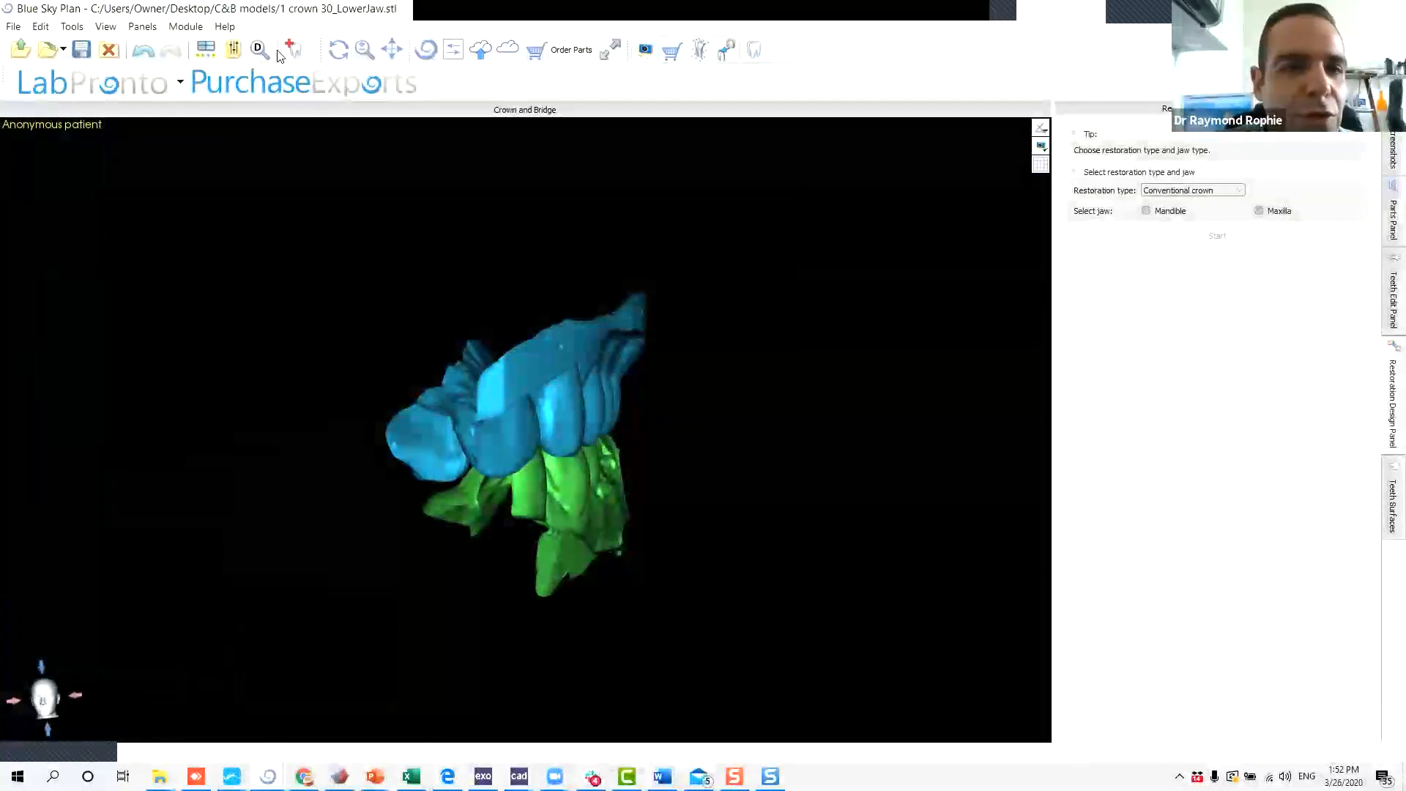
Hide the Panels toolbar, show it again and dock it vertically beside the 3D view.
left_click(142, 26)
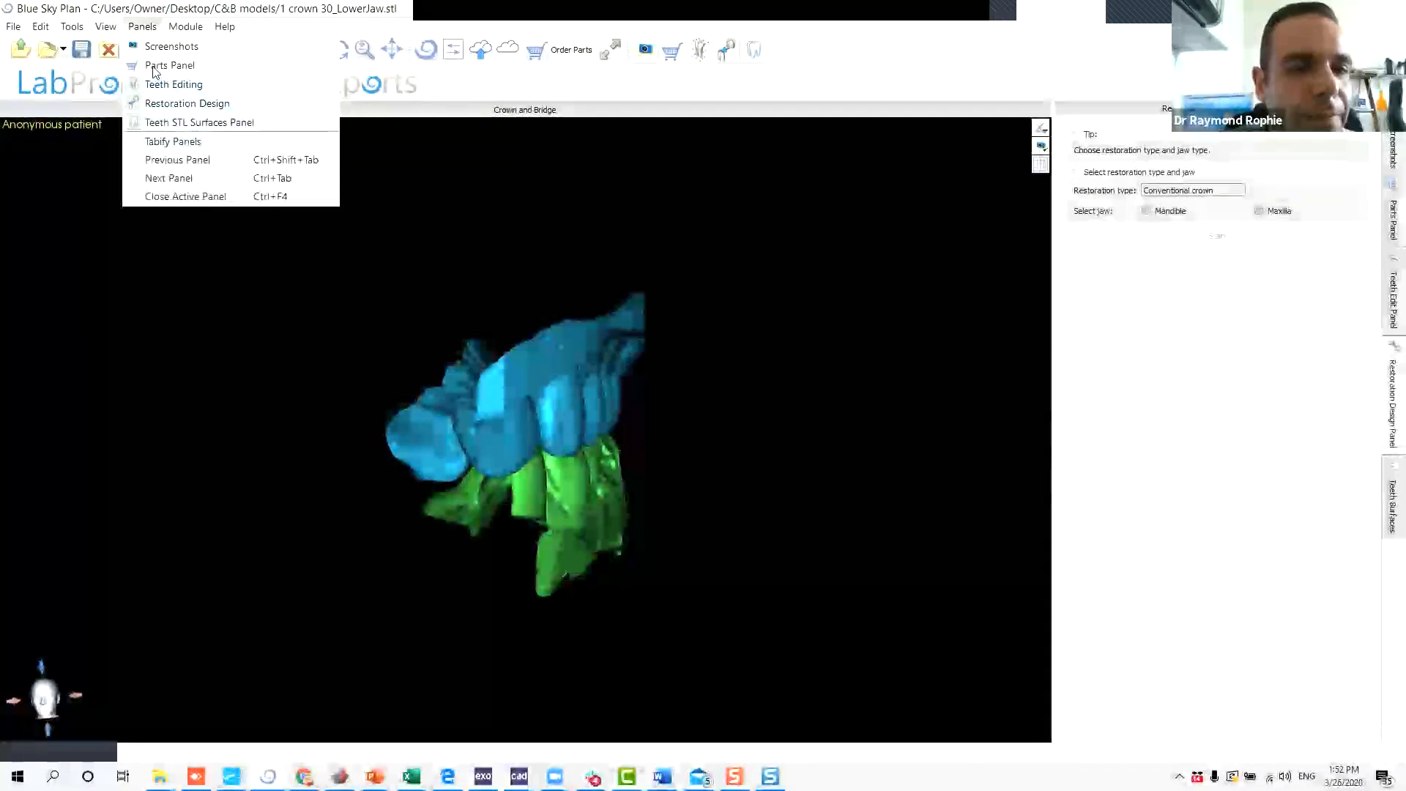
mouse_move(106, 26)
mouse_move(132, 82)
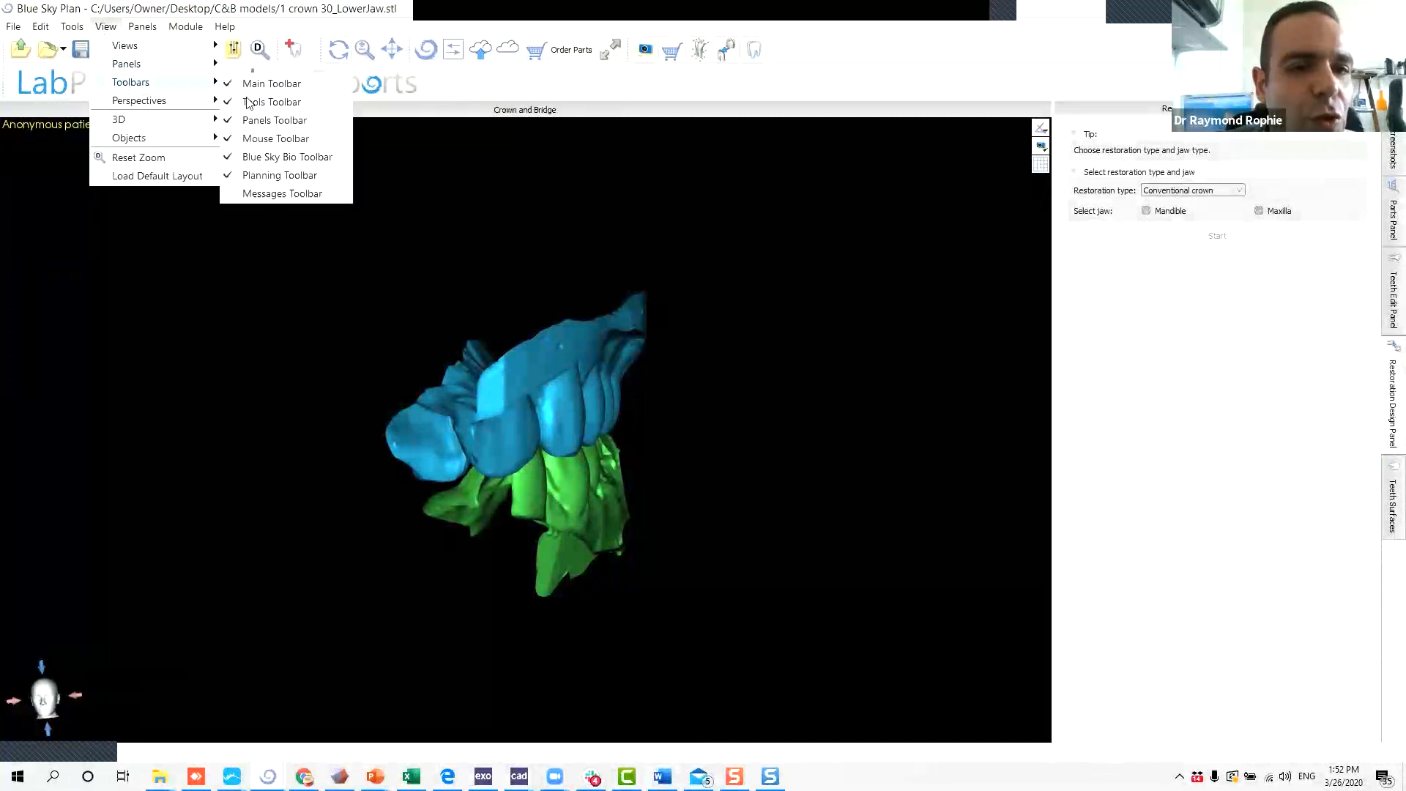
left_click(278, 139)
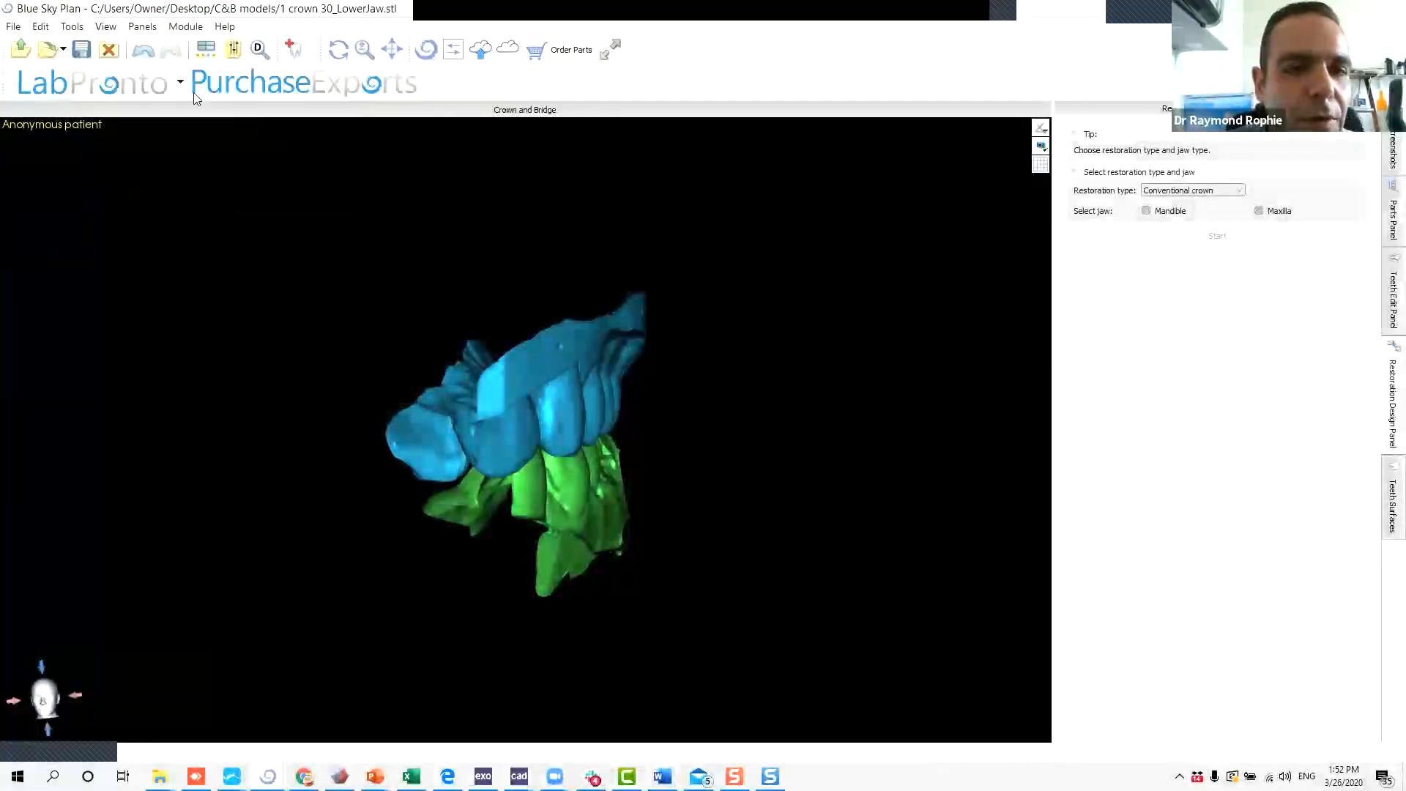
left_click(106, 27)
mouse_move(128, 84)
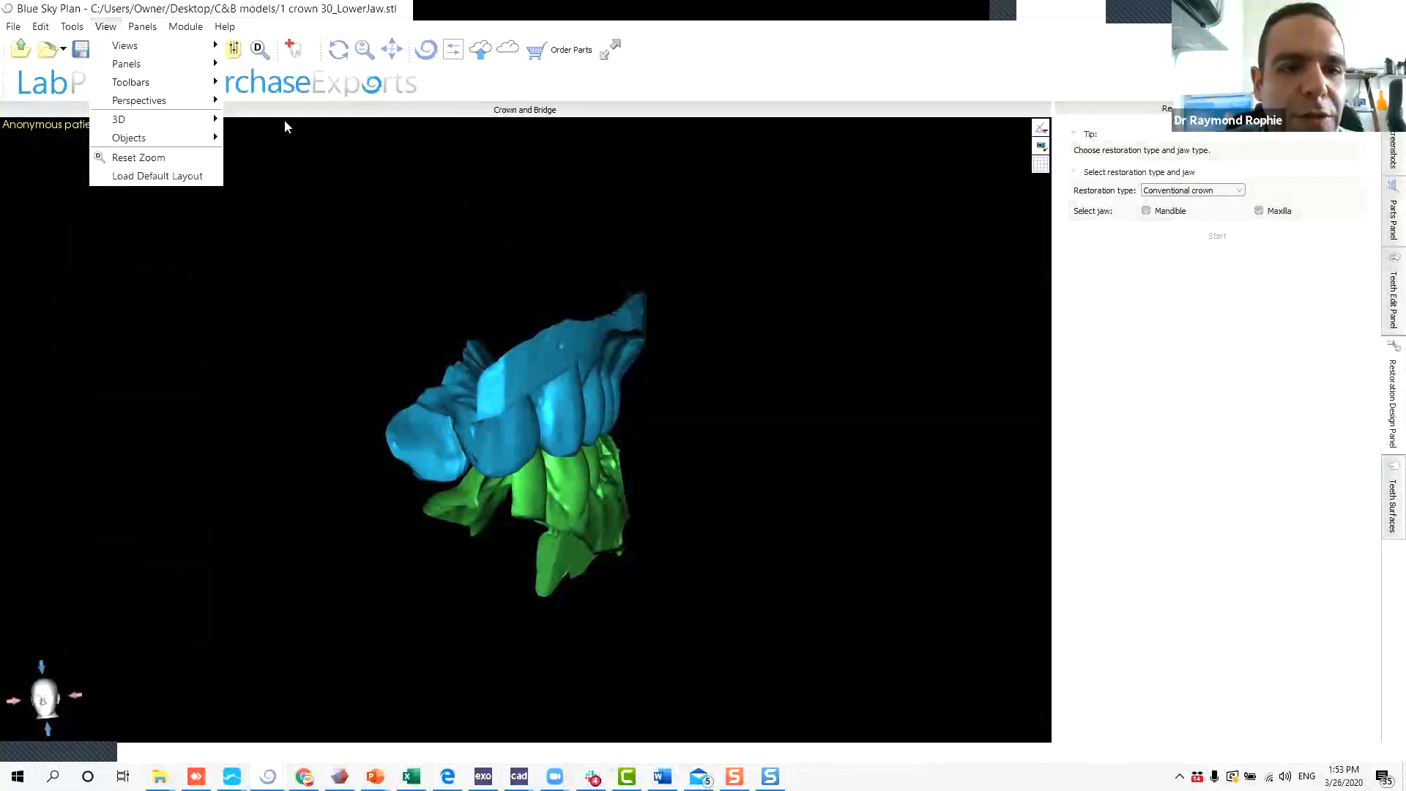
left_click(264, 120)
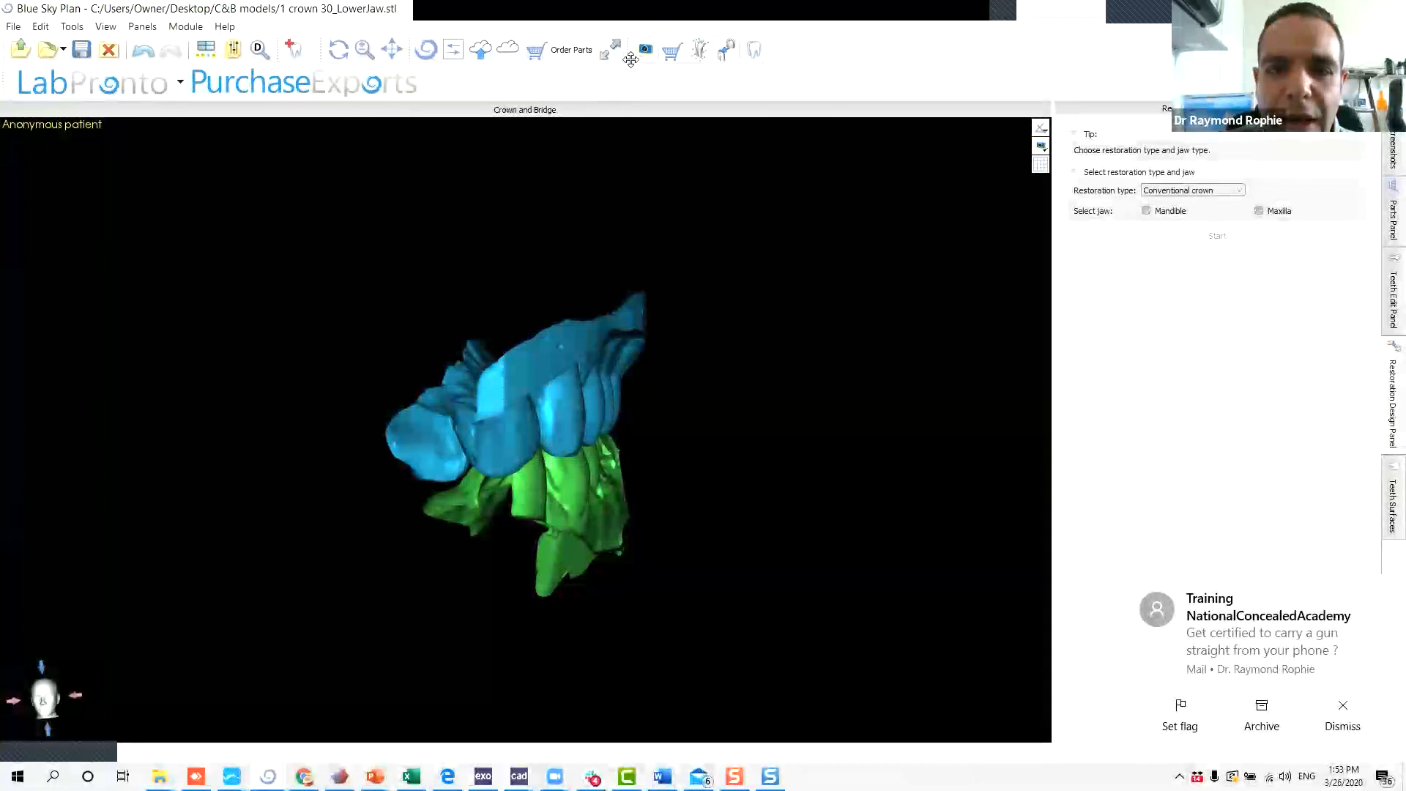
left_click_drag(629, 48, 11, 249)
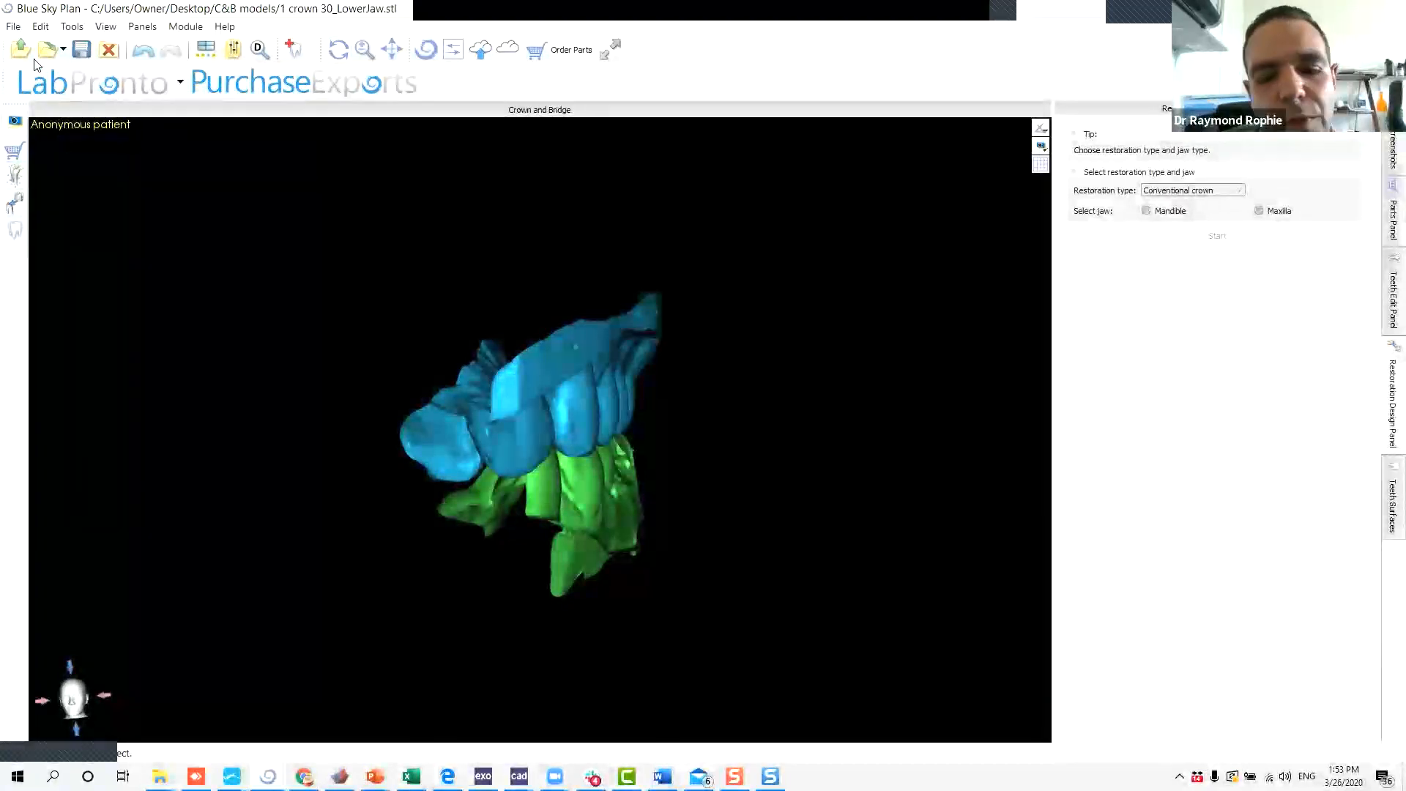
Close the Restoration Design panel and open it again.
left_click(15, 209)
left_click(16, 211)
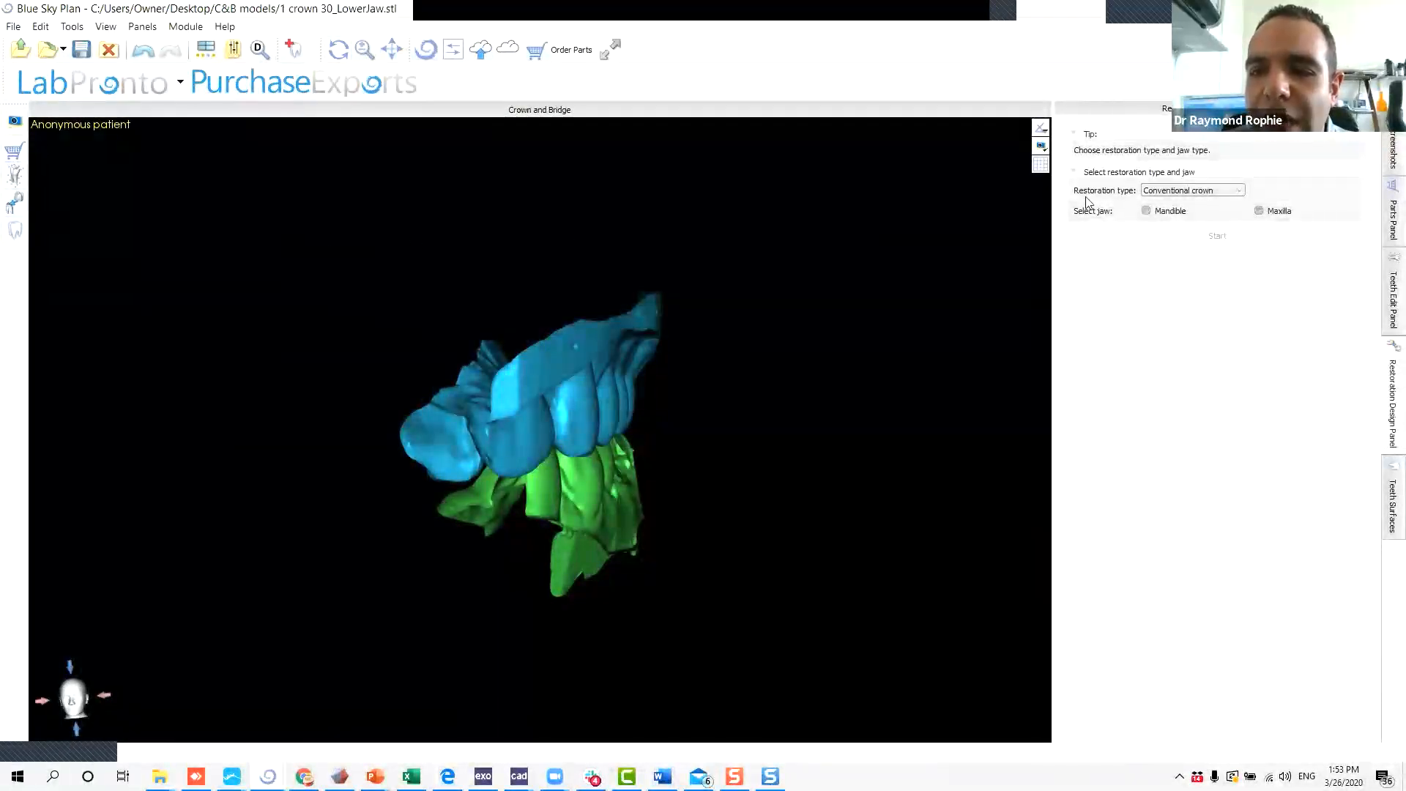
left_click(143, 27)
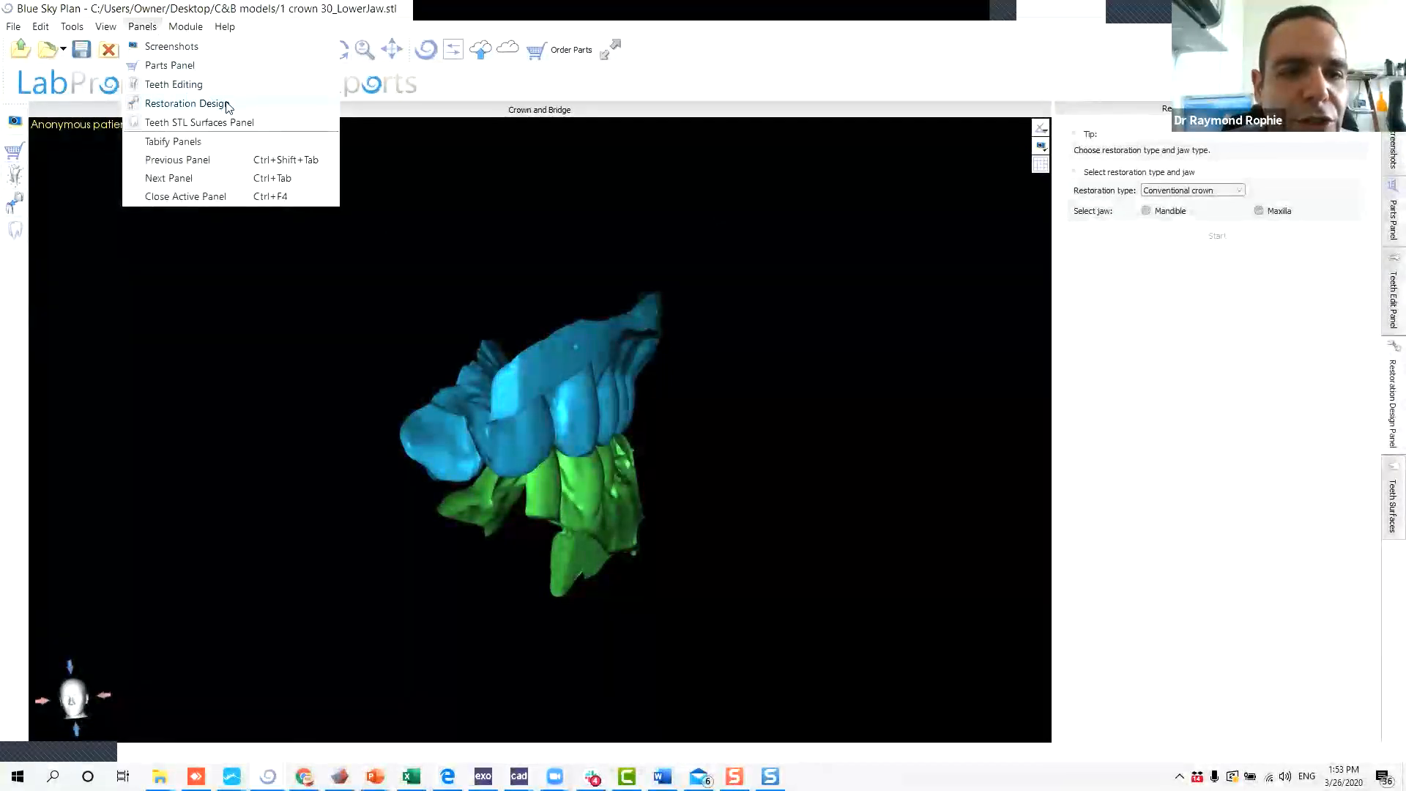
left_click(219, 122)
left_click(142, 30)
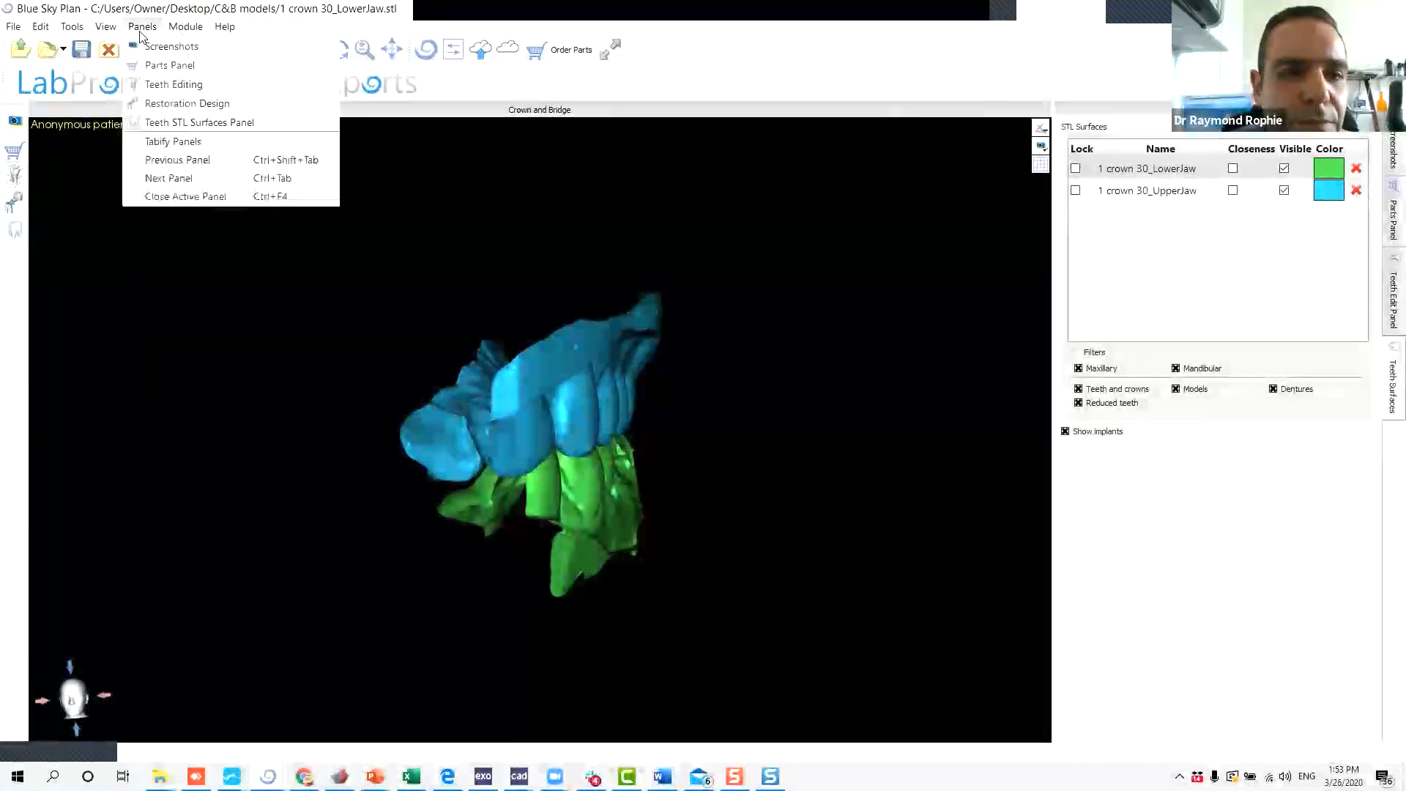
left_click(158, 103)
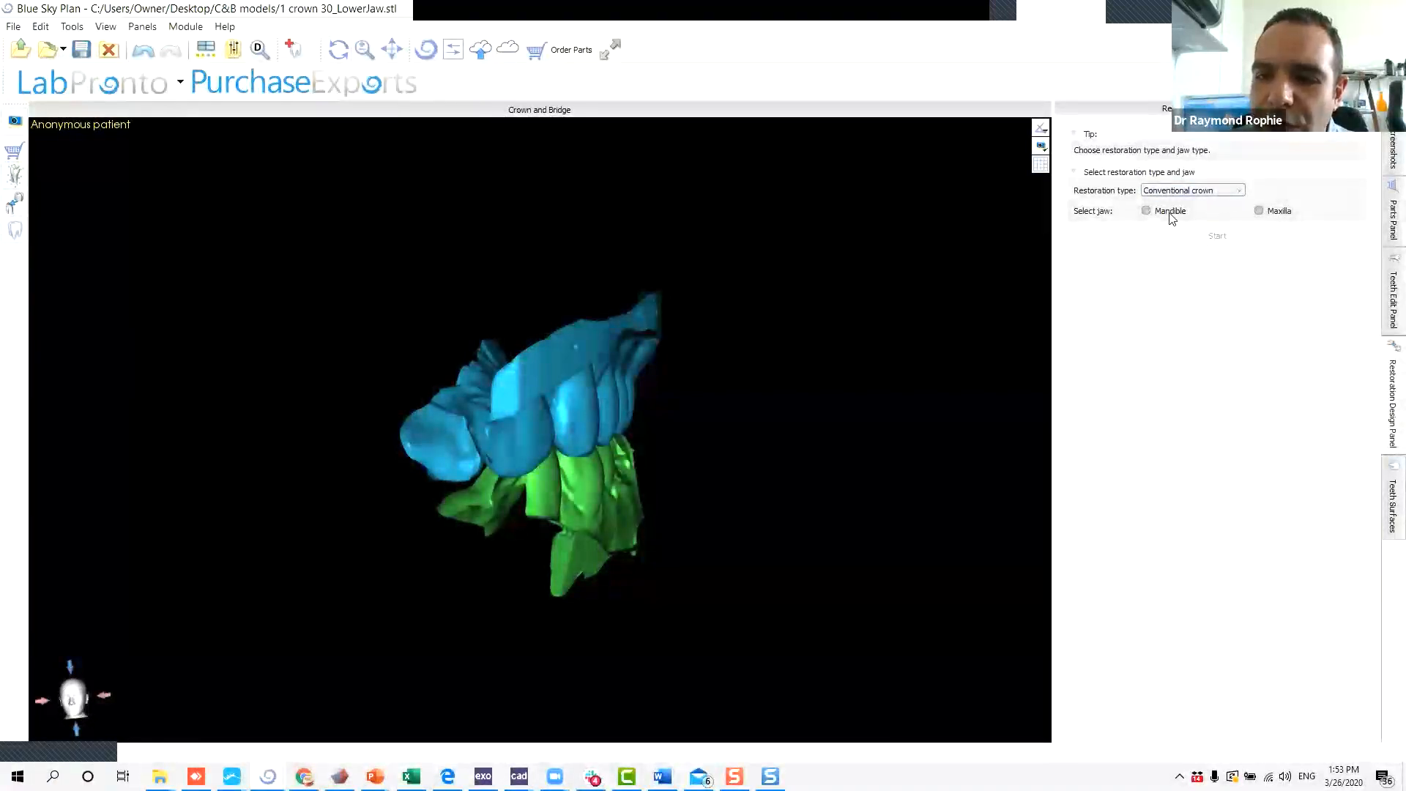
Choose the mandible for the conventional crown, set 1 crown 30_UpperJaw as the antagonist and start the restoration design.
left_click(1147, 211)
left_click_drag(757, 495, 890, 376)
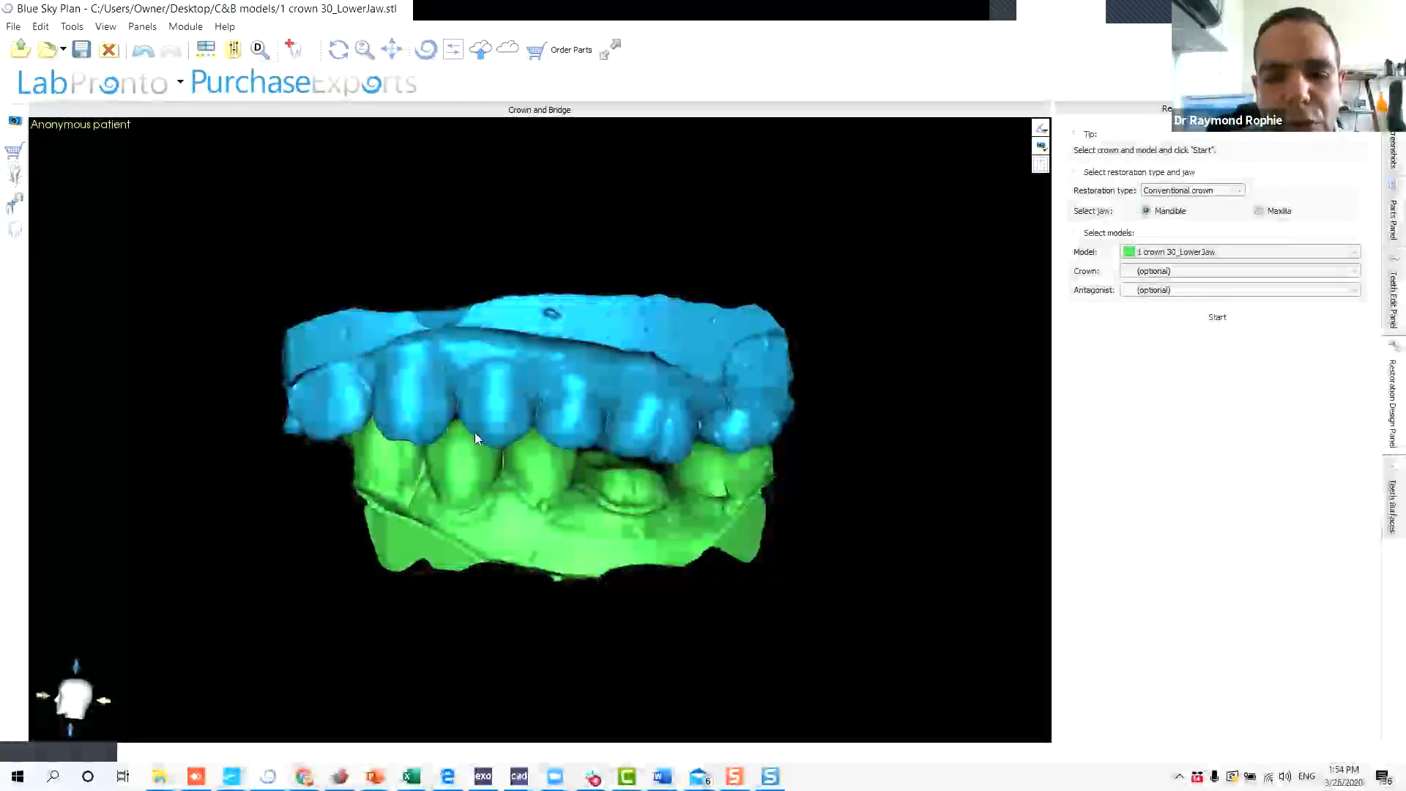
left_click_drag(408, 470, 445, 479)
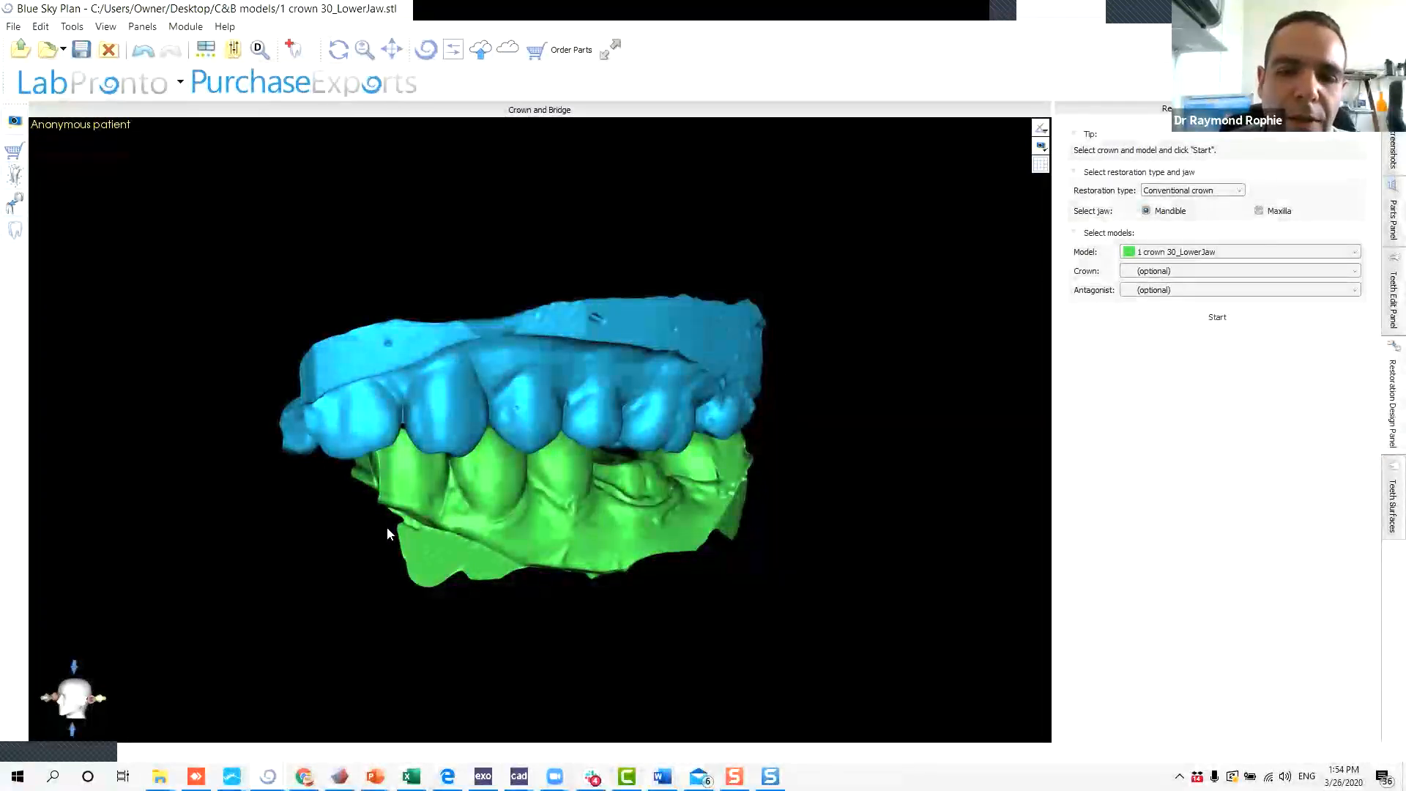
left_click(1137, 291)
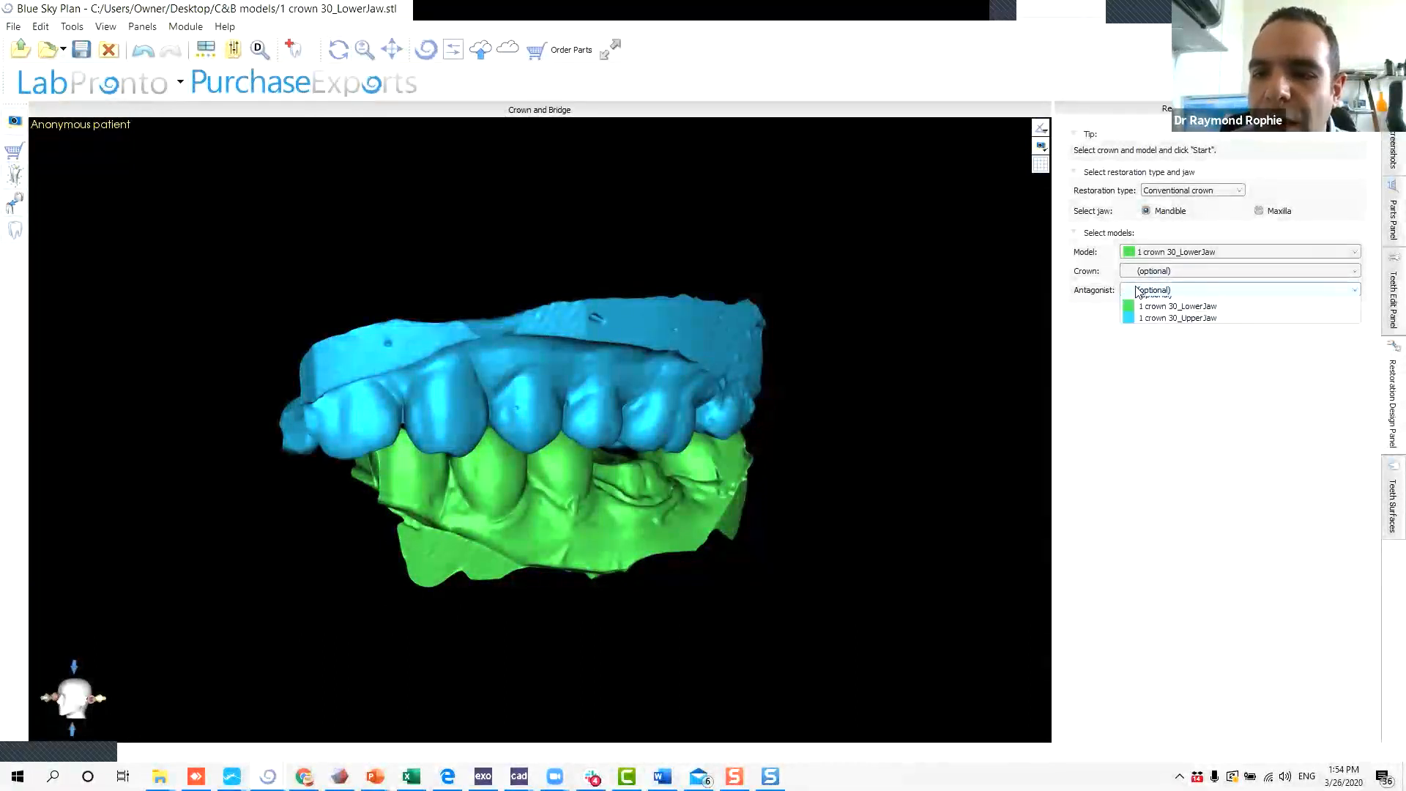
left_click(1150, 329)
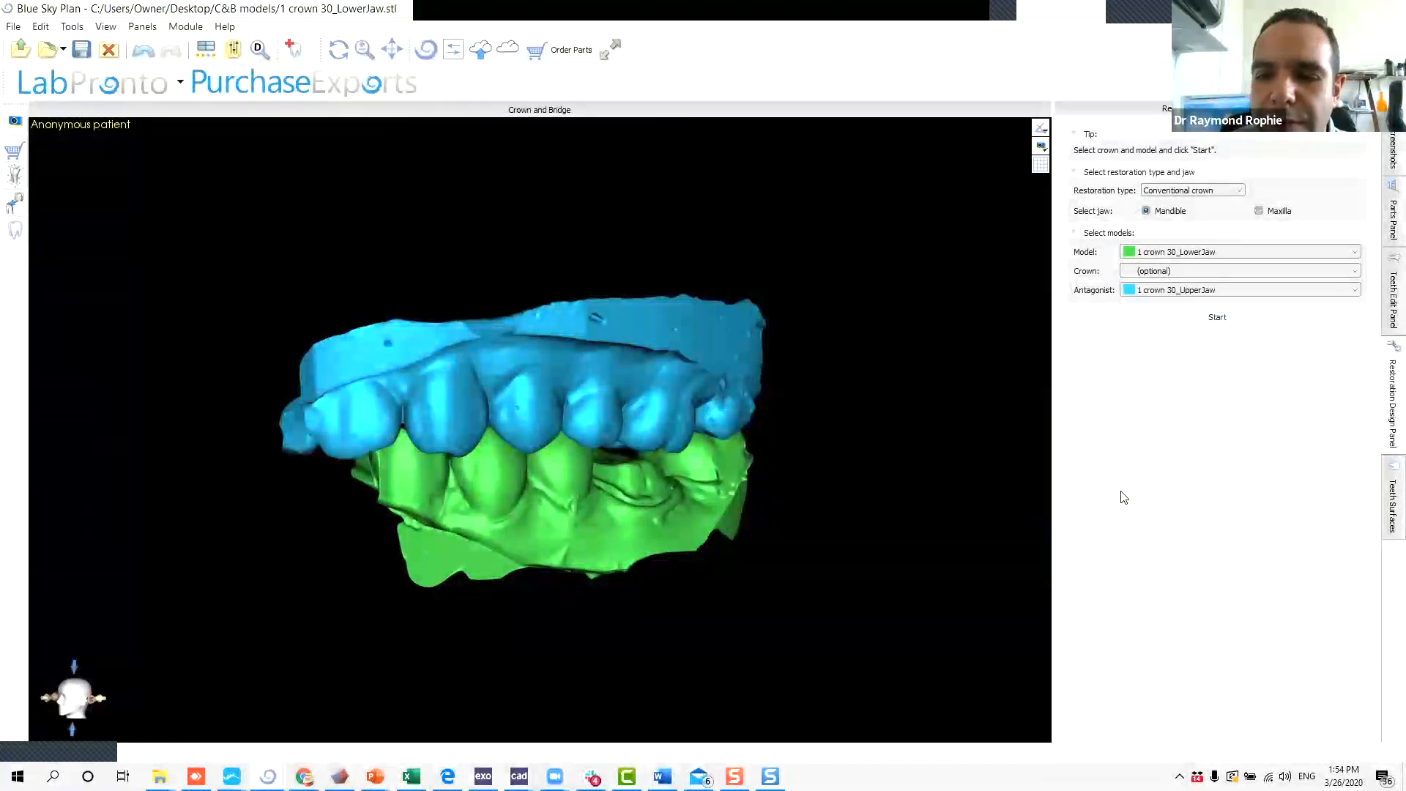
left_click(1215, 319)
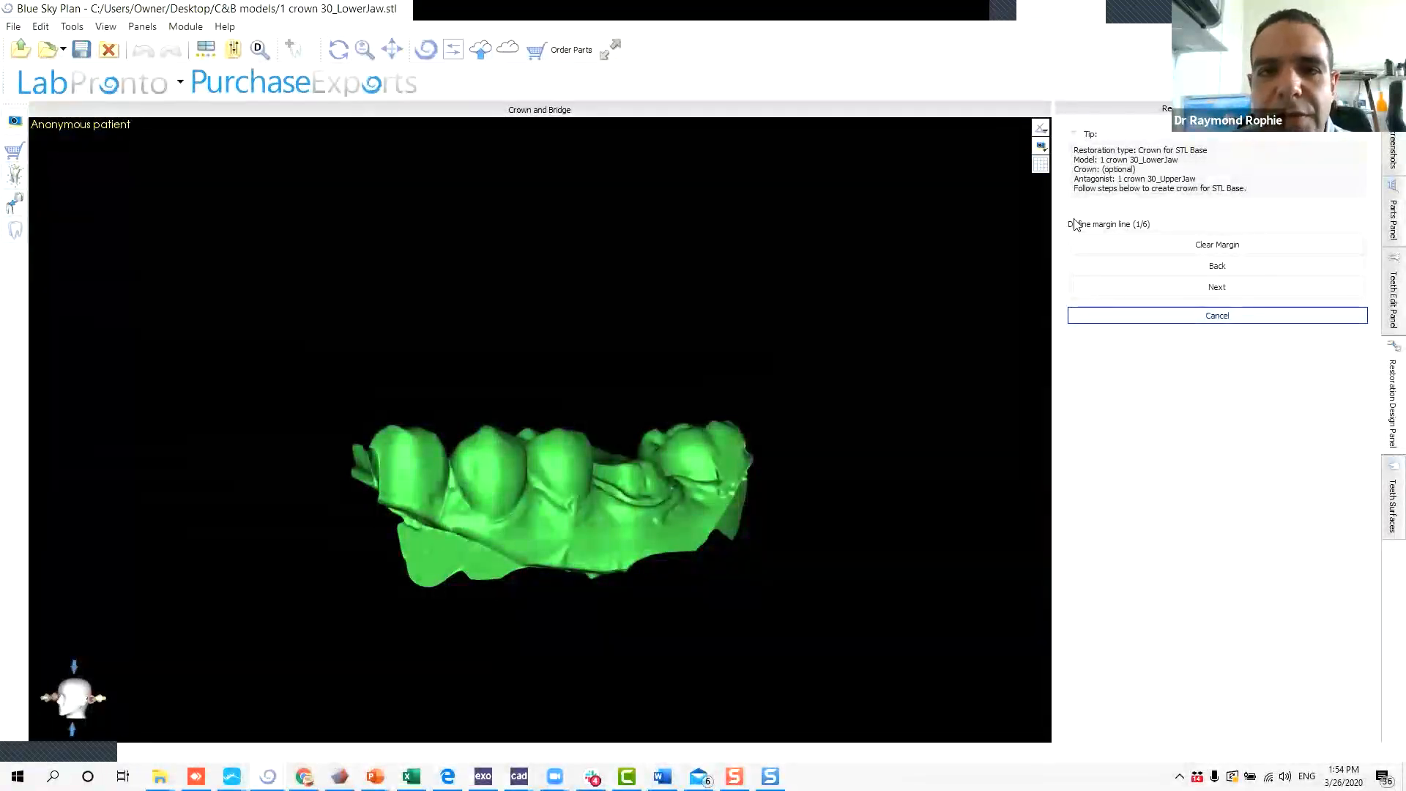
Examine the prepared tooth and its margin on the lower jaw scan from occlusal and side views.
left_click_drag(506, 382, 525, 675)
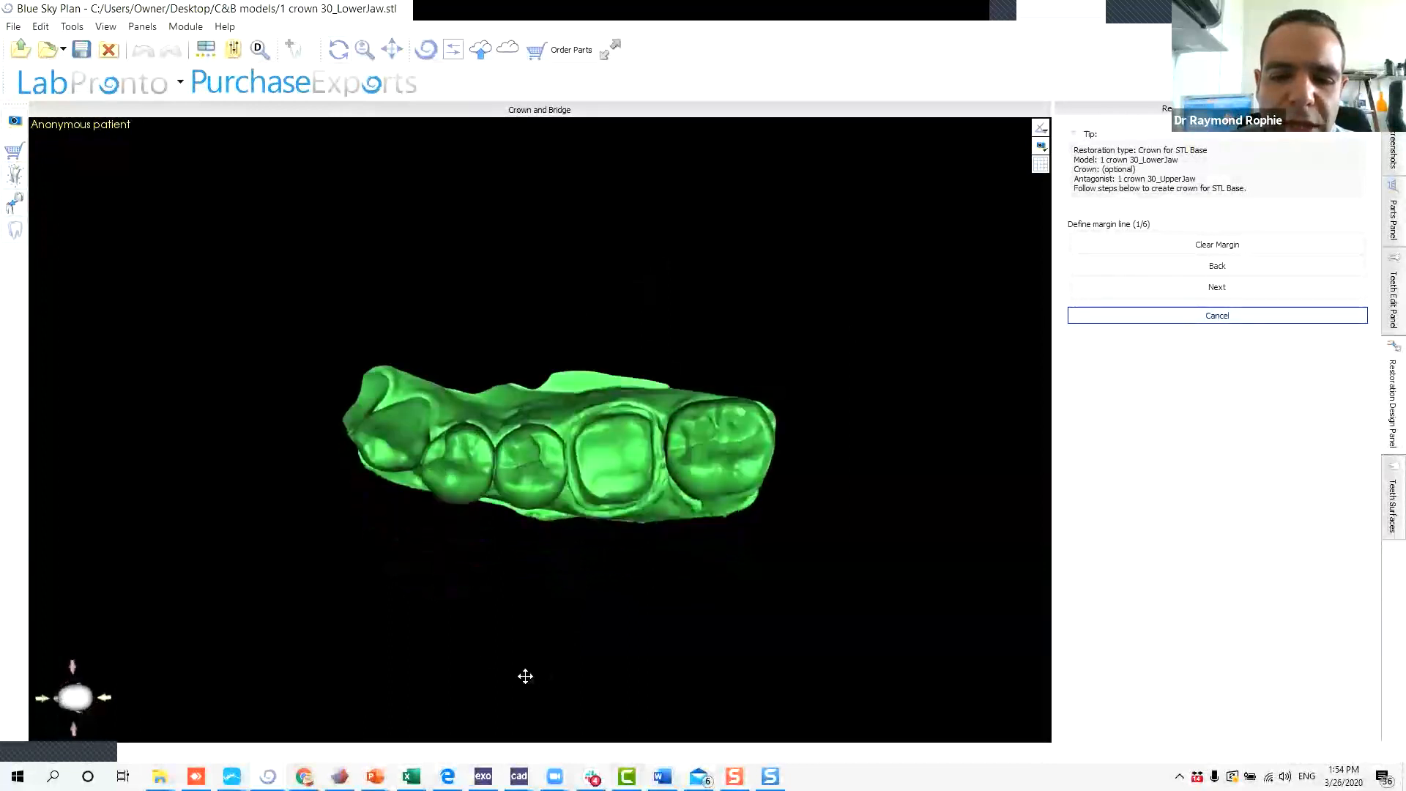
scroll(649, 524, "up", 5)
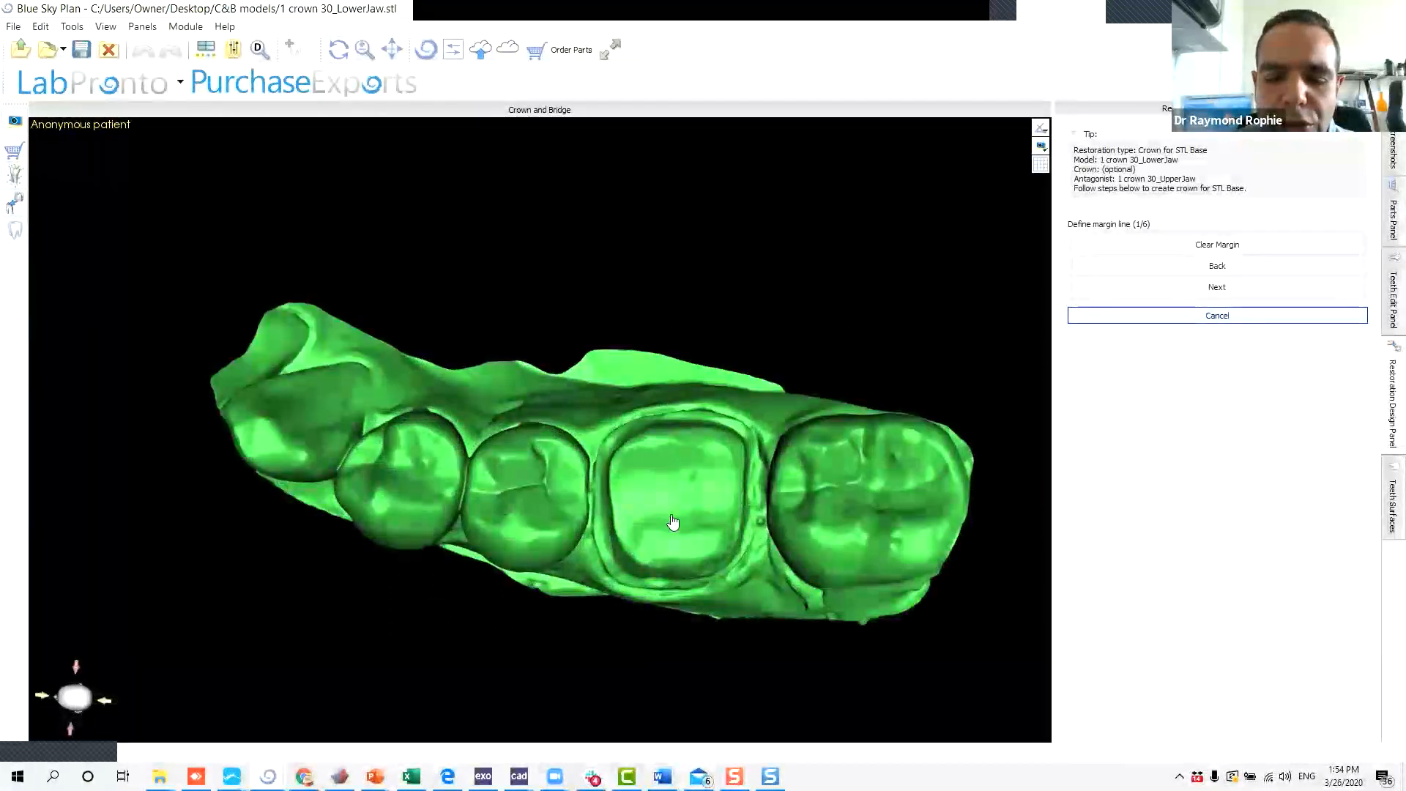
left_click_drag(685, 615, 778, 317)
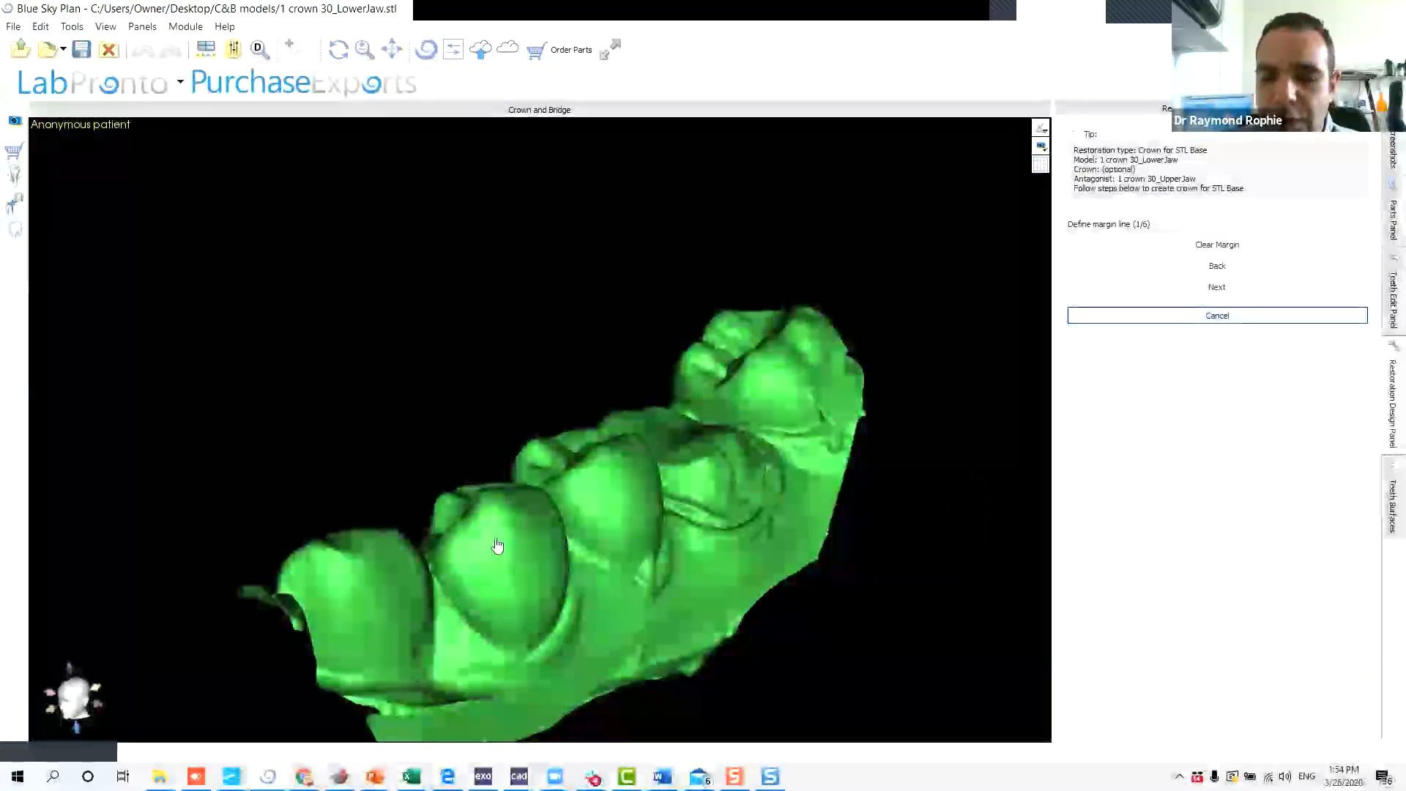
left_click_drag(581, 512, 520, 479)
left_click_drag(386, 474, 518, 304)
left_click_drag(828, 401, 725, 532)
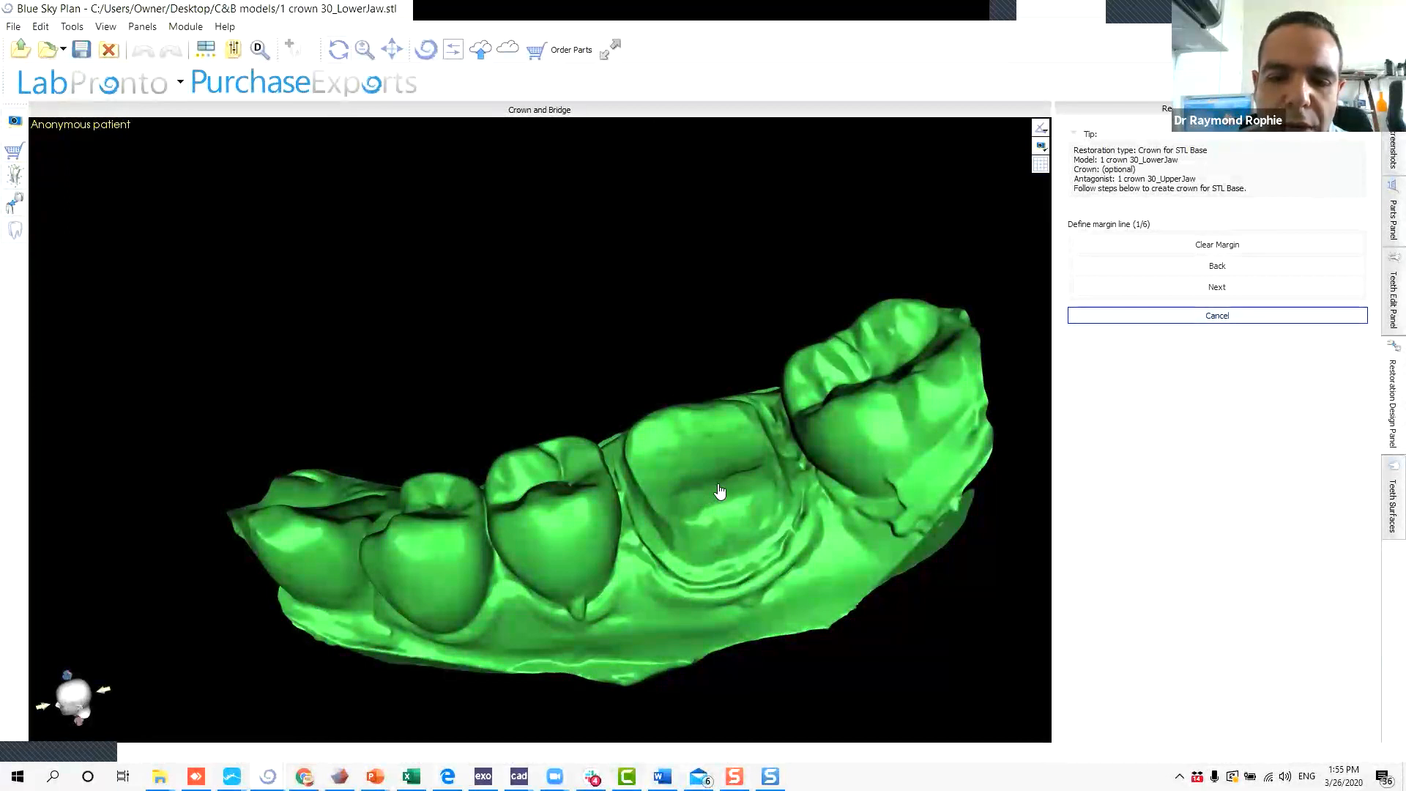
right_click_drag(719, 491, 594, 189)
middle_click_drag(344, 550, 685, 364)
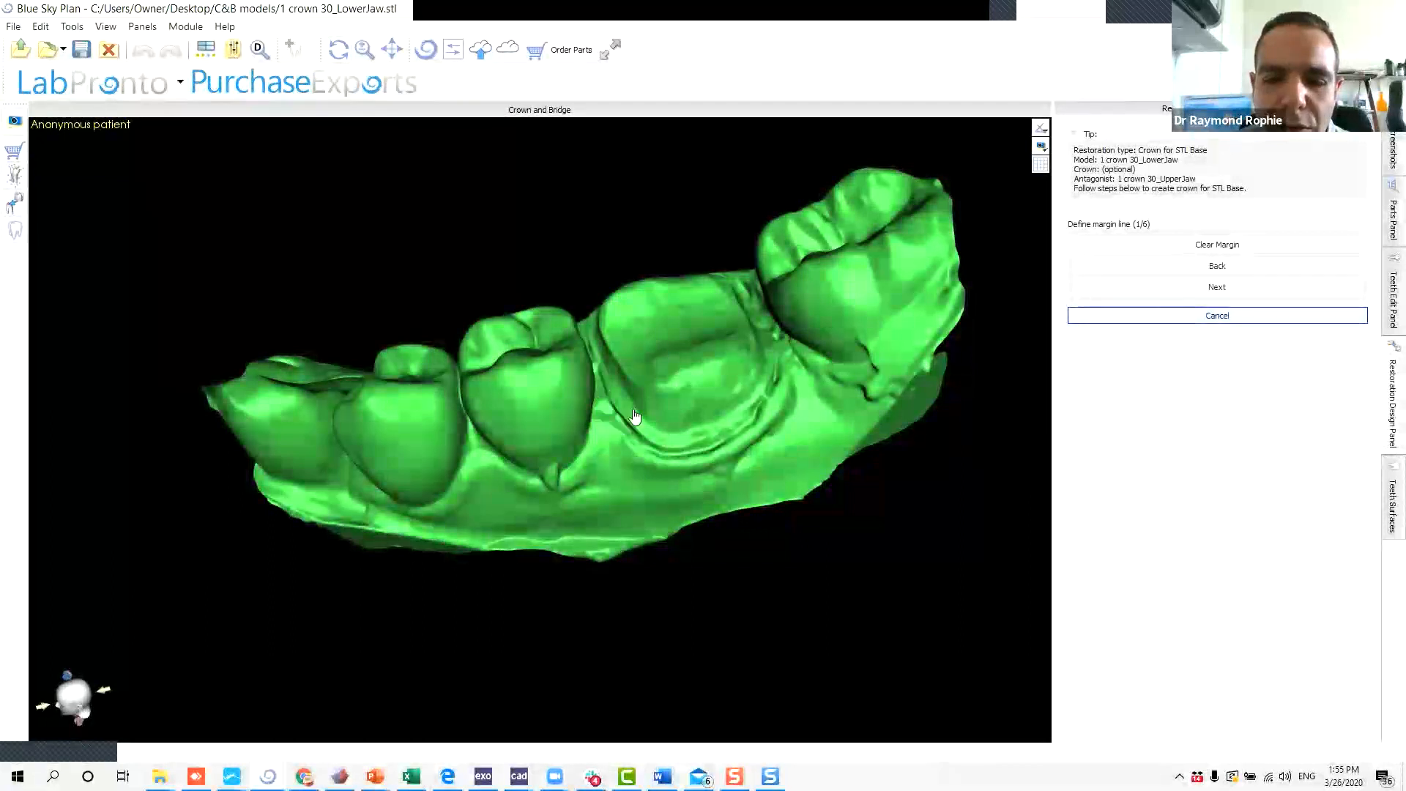
right_click_drag(634, 415, 512, 411)
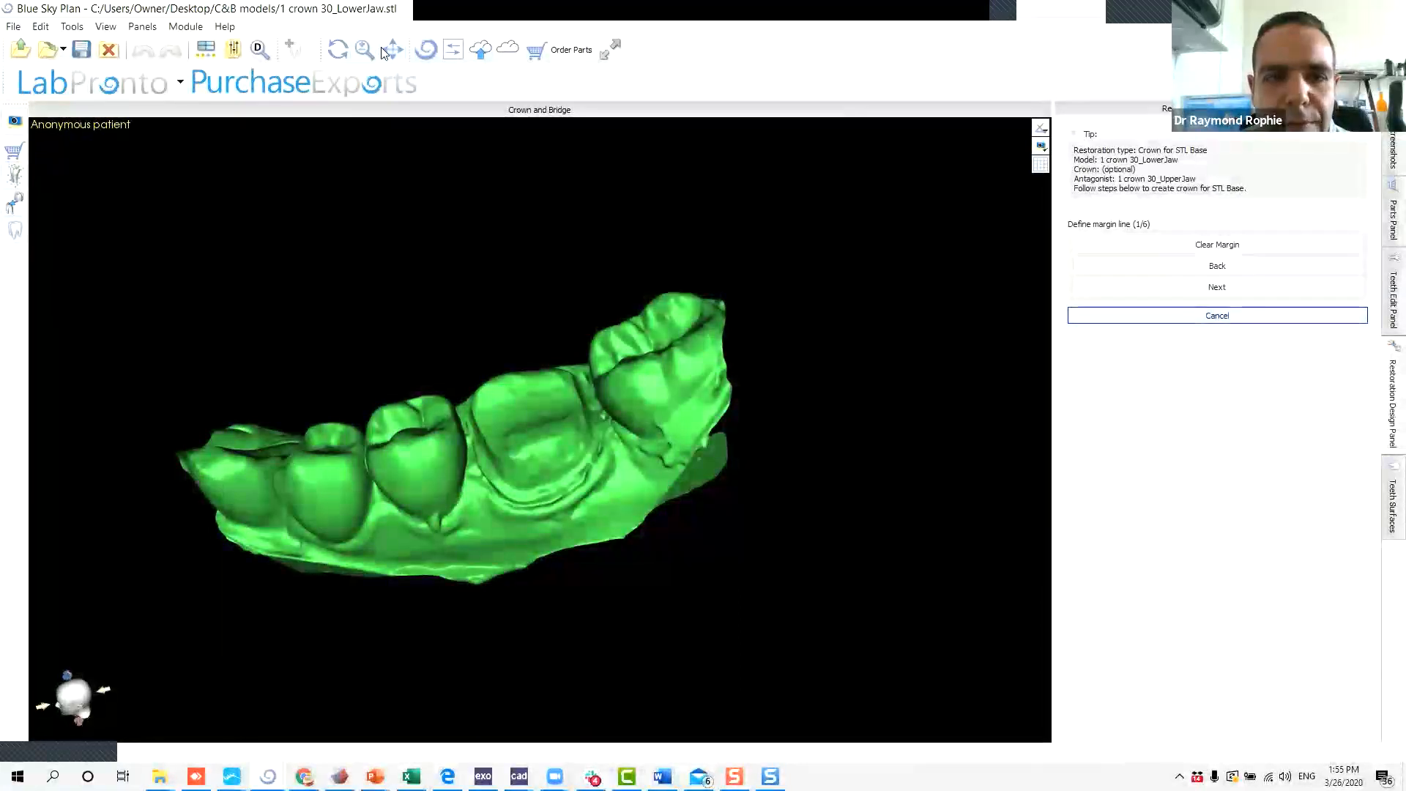
Hide the Blue Sky Bio toolbar and show it again.
left_click(106, 27)
mouse_move(115, 91)
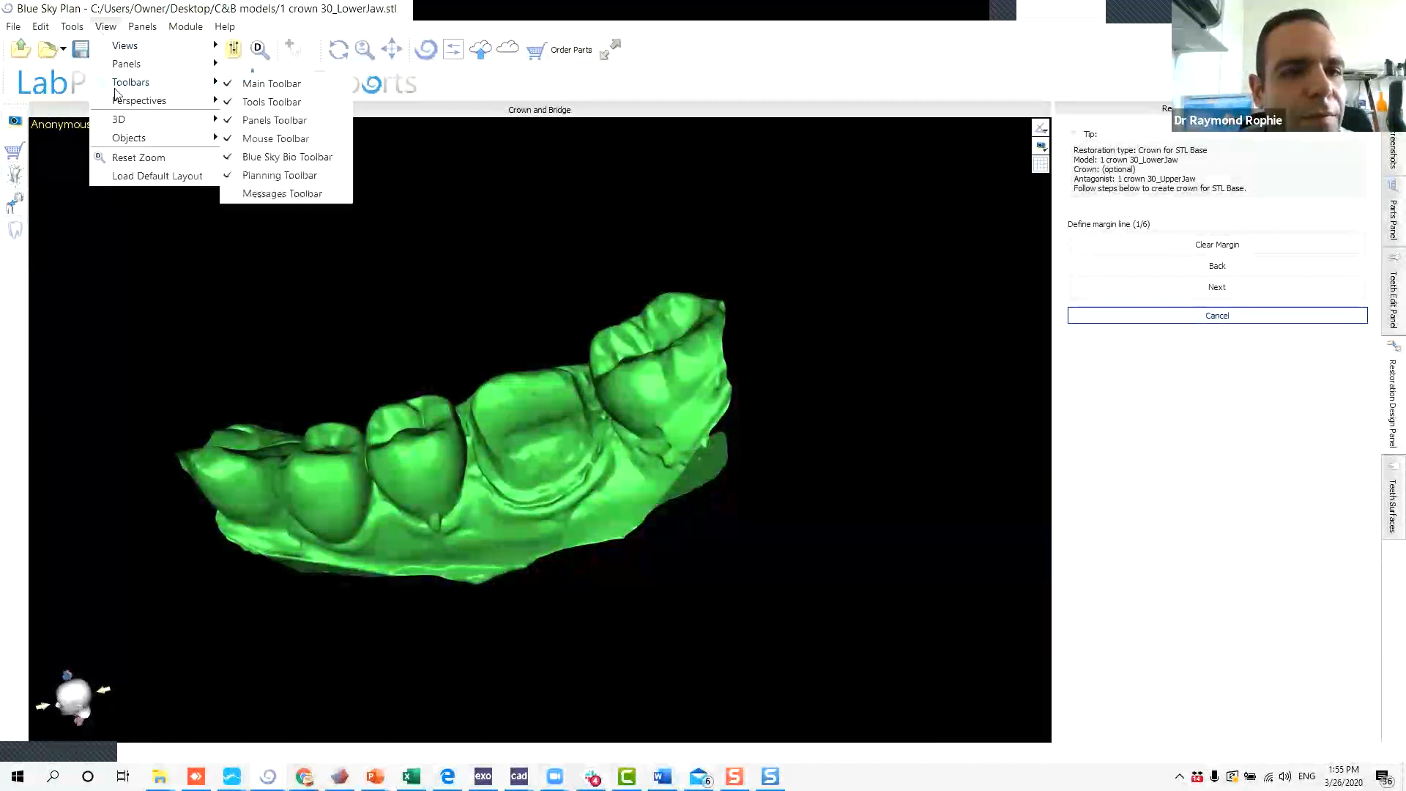
left_click(329, 158)
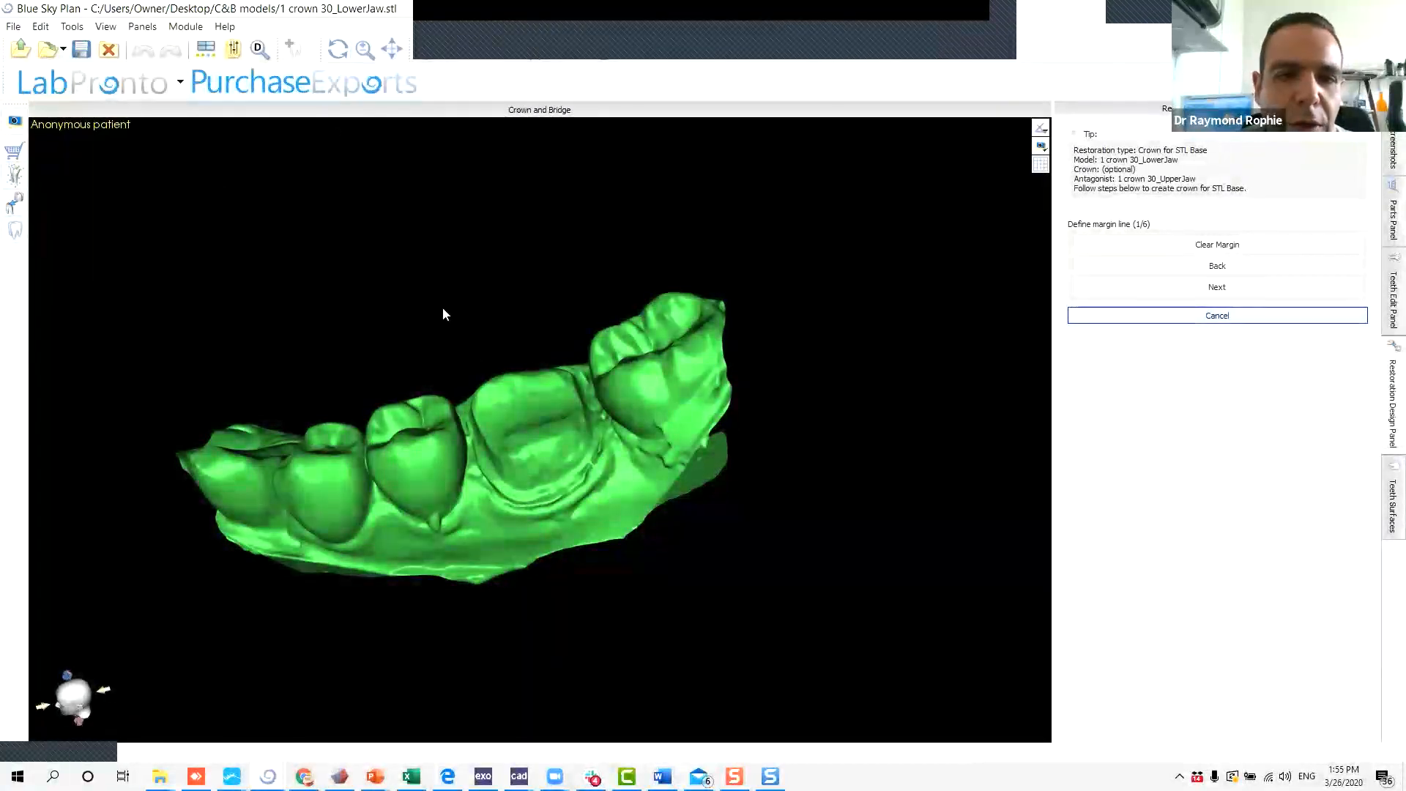
right_click_drag(475, 317, 557, 252)
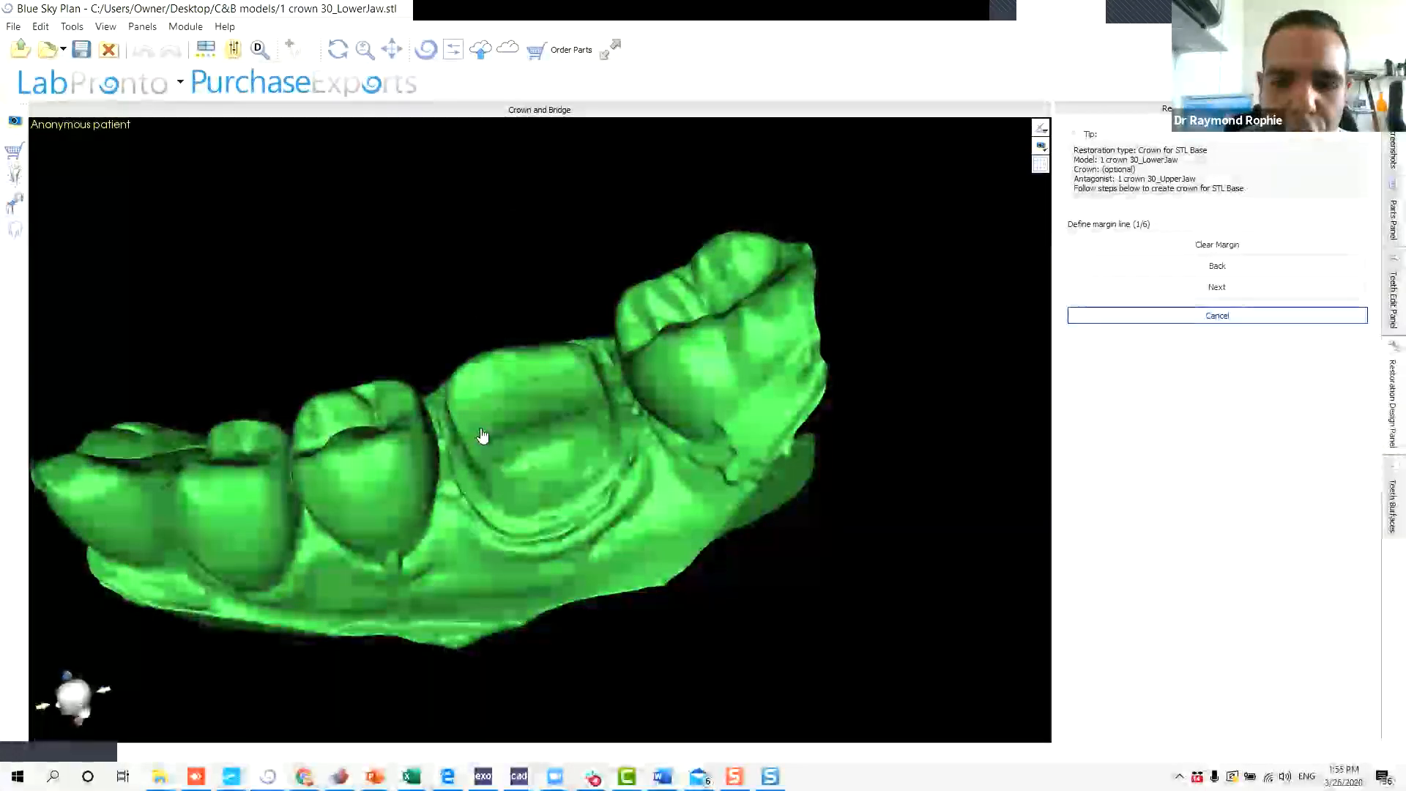
Examine the prepared tooth on the lower jaw scan close up, from the occlusal surface and the side, to locate its margin.
left_click(365, 52)
left_click_drag(477, 247, 449, 153)
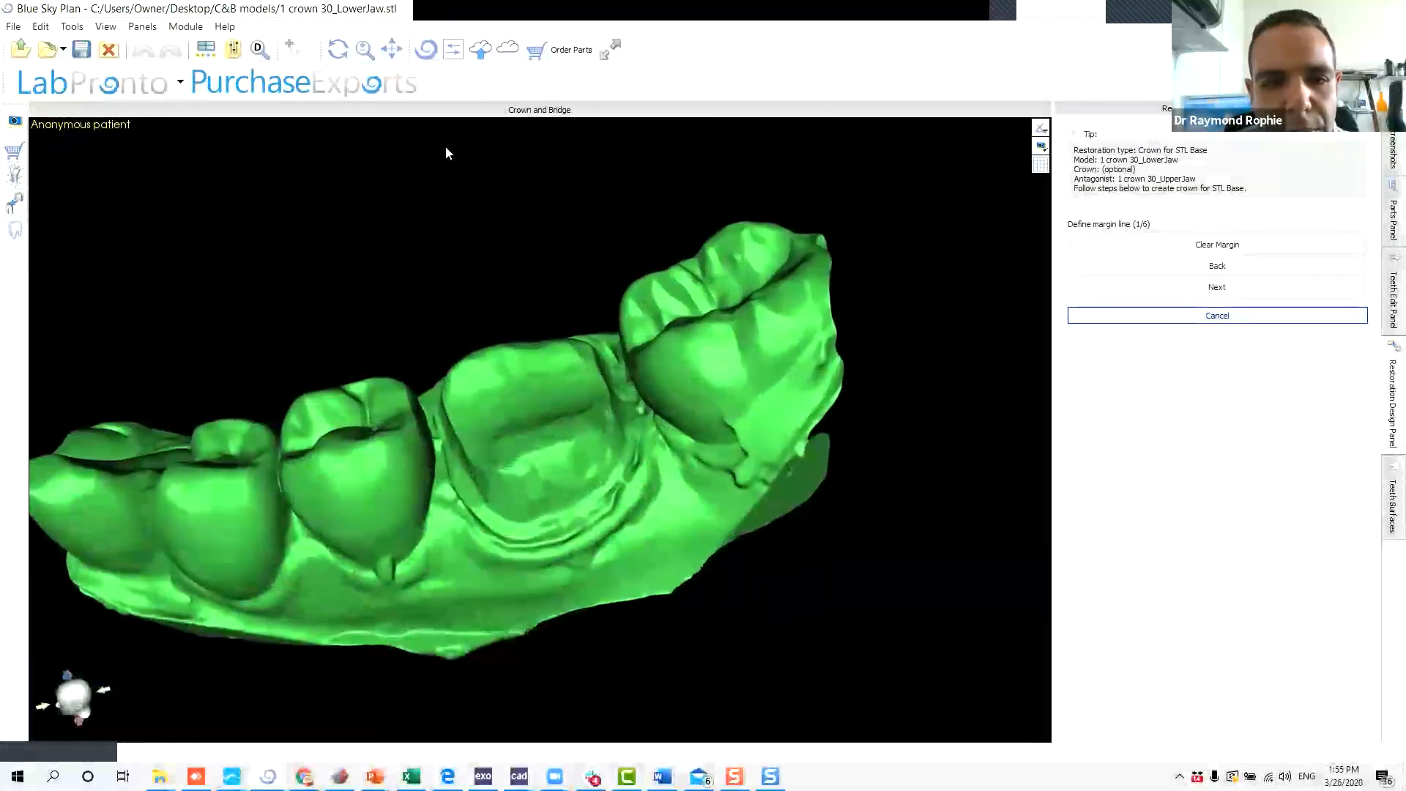
left_click(393, 51)
left_click_drag(540, 220, 347, 156)
left_click(338, 50)
left_click_drag(340, 300, 452, 359)
left_click_drag(949, 359, 663, 469)
scroll(649, 455, "up", 3)
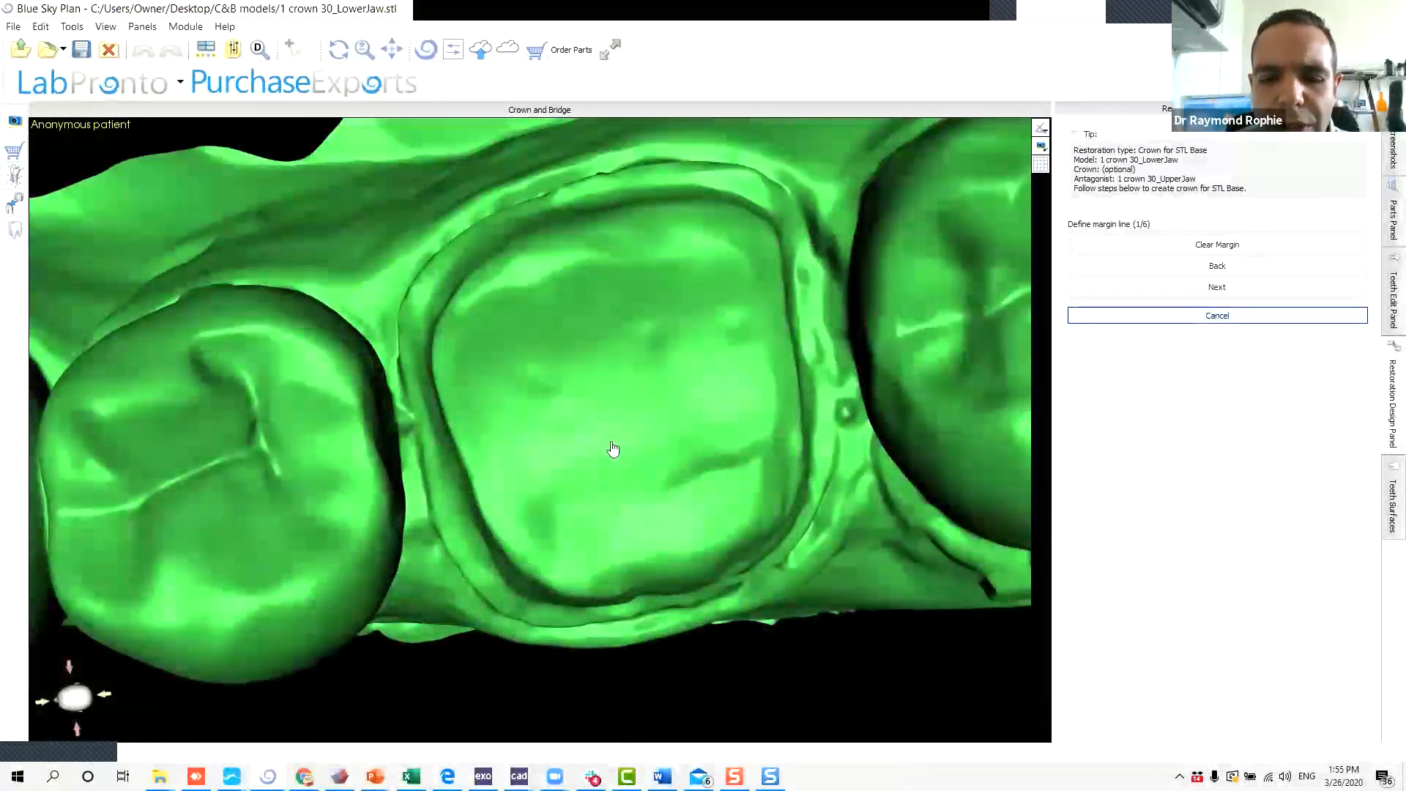
left_click_drag(575, 473, 618, 427)
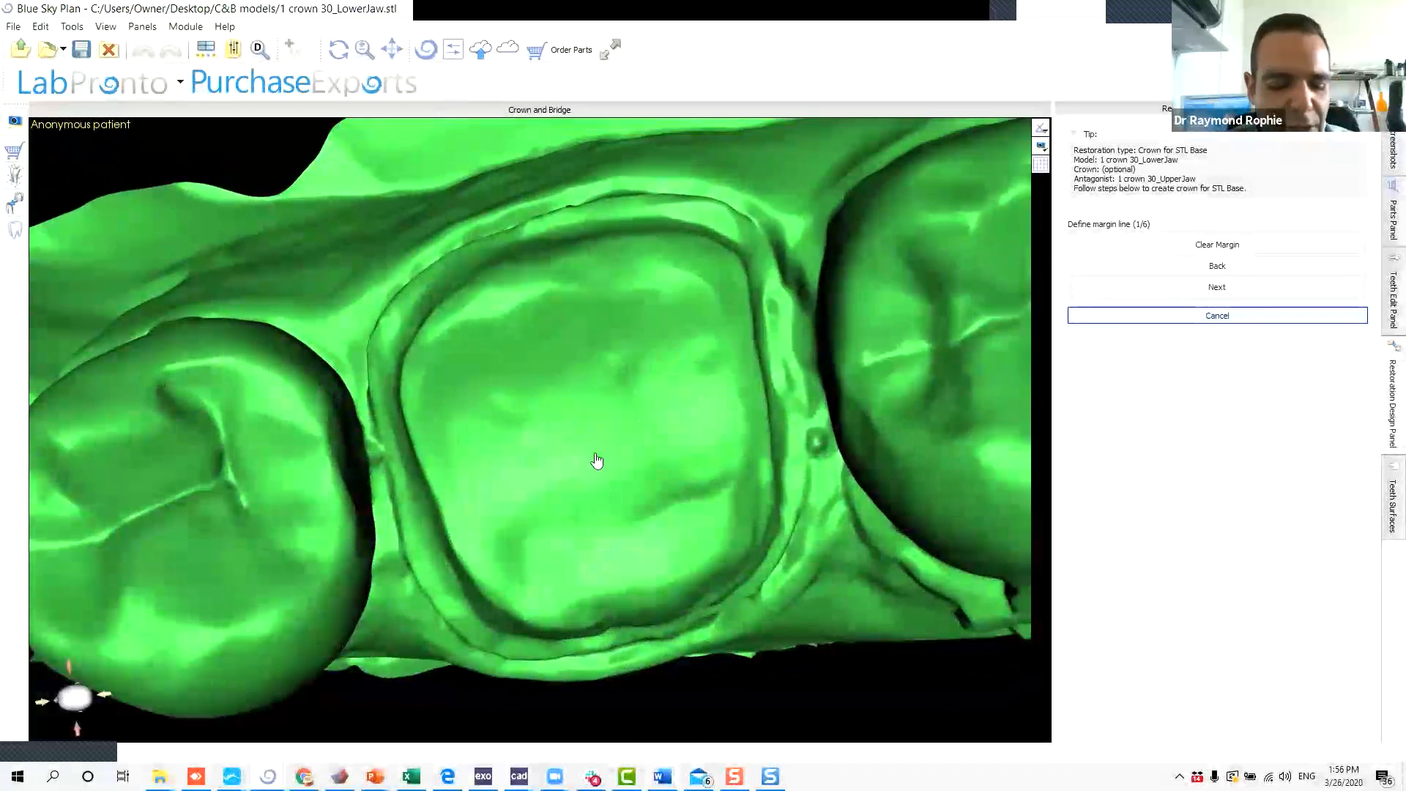
left_click_drag(591, 515, 587, 448)
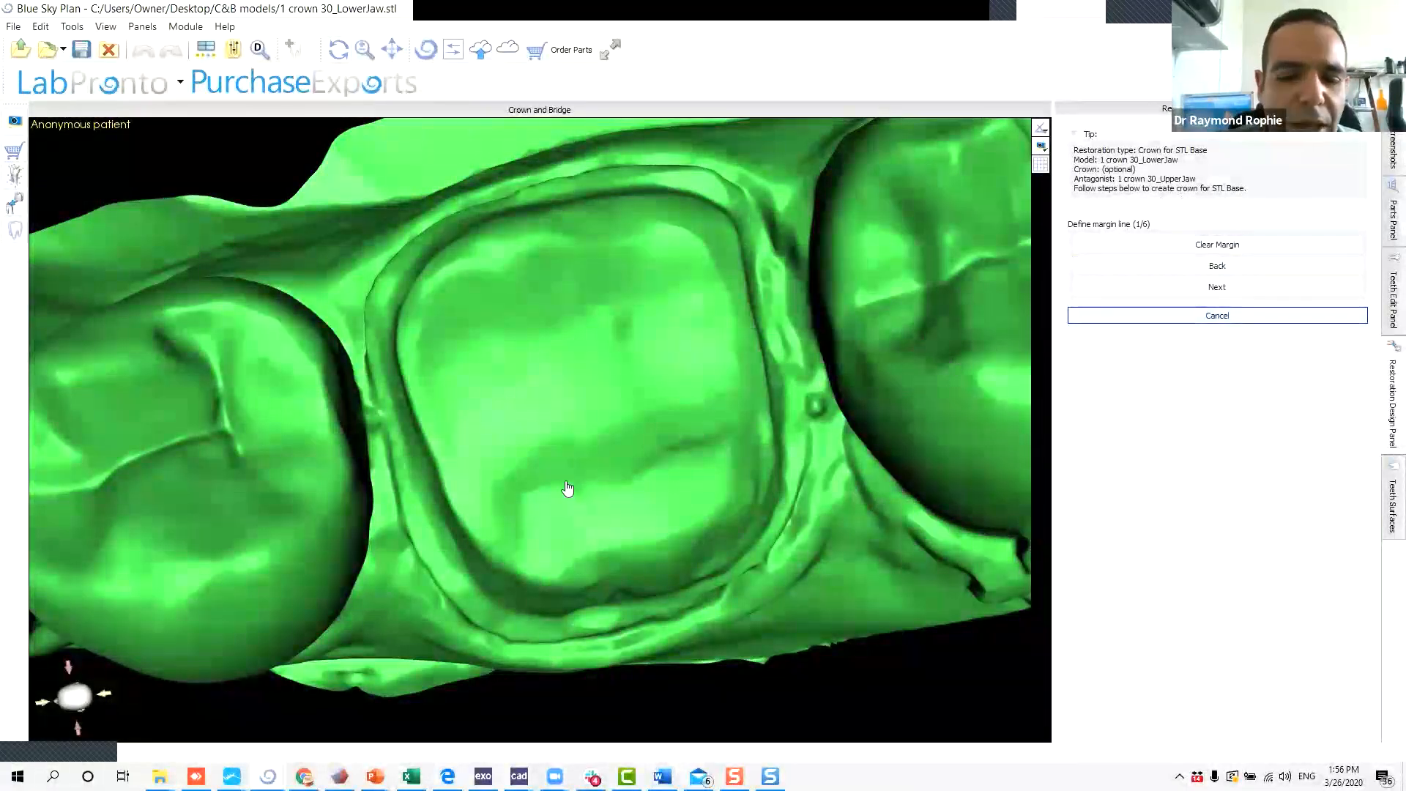
left_click_drag(539, 612, 512, 408)
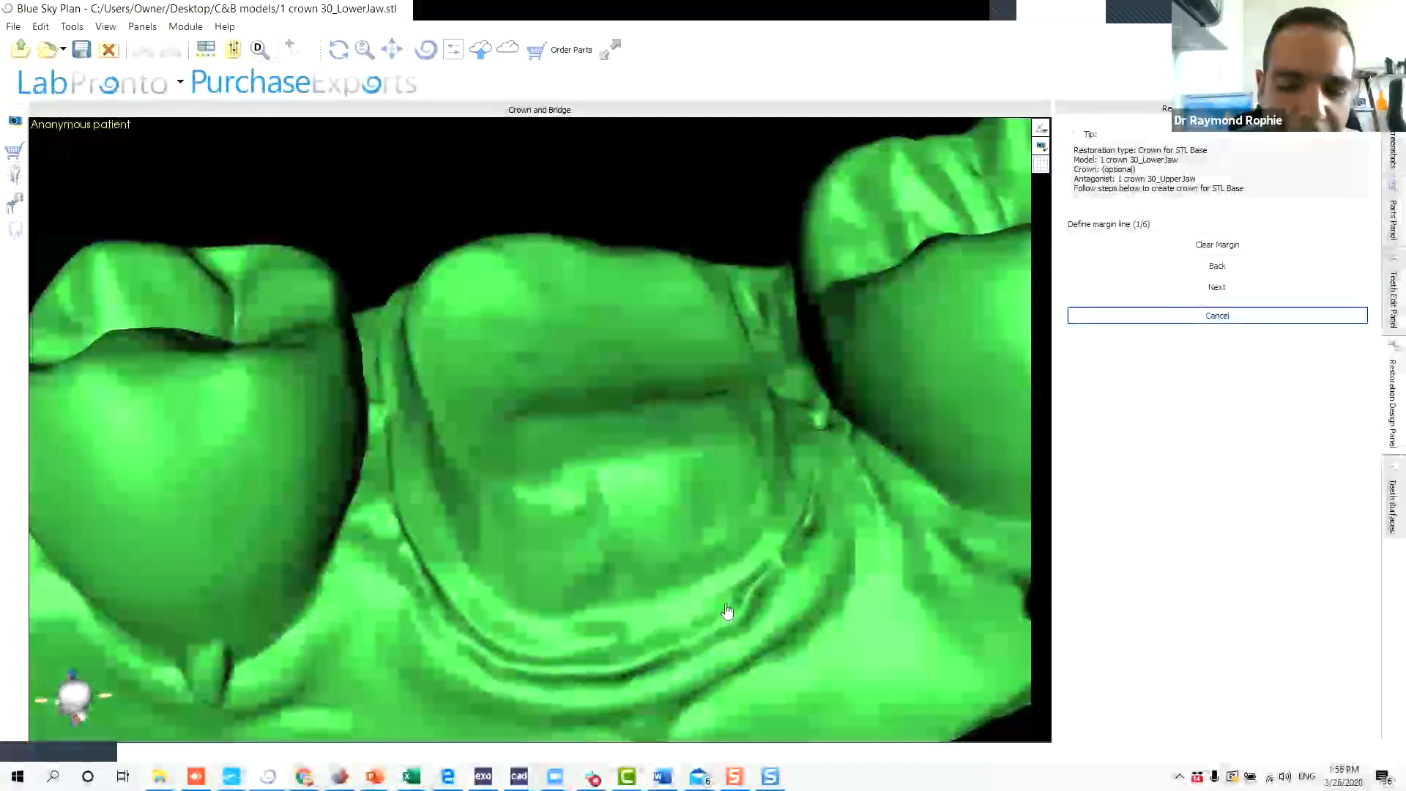
Trace the margin line around the prepared tooth by placing points along the finish line on all four sides.
left_click(518, 654)
left_click_drag(791, 209, 628, 503)
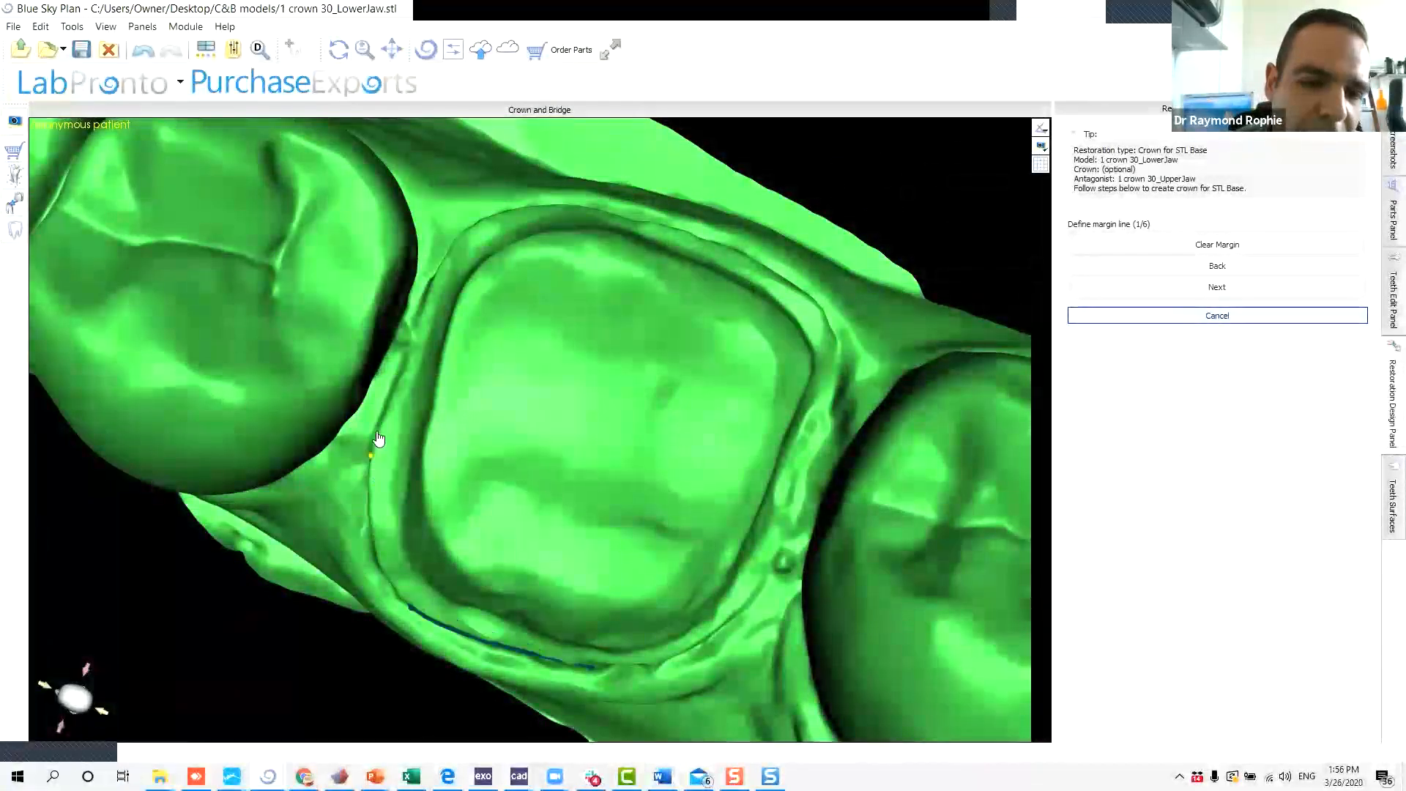
left_click(439, 269)
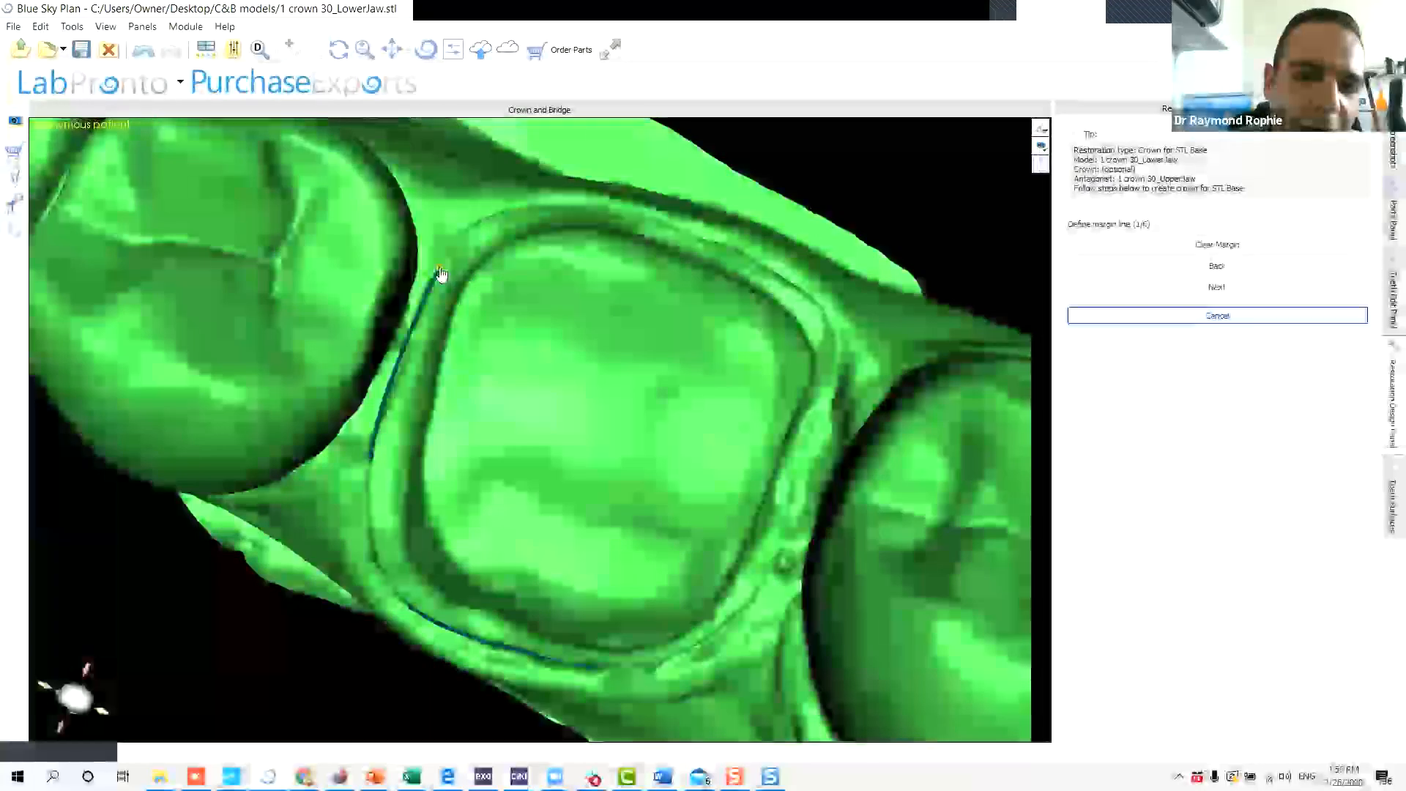
left_click(619, 218)
left_click(823, 313)
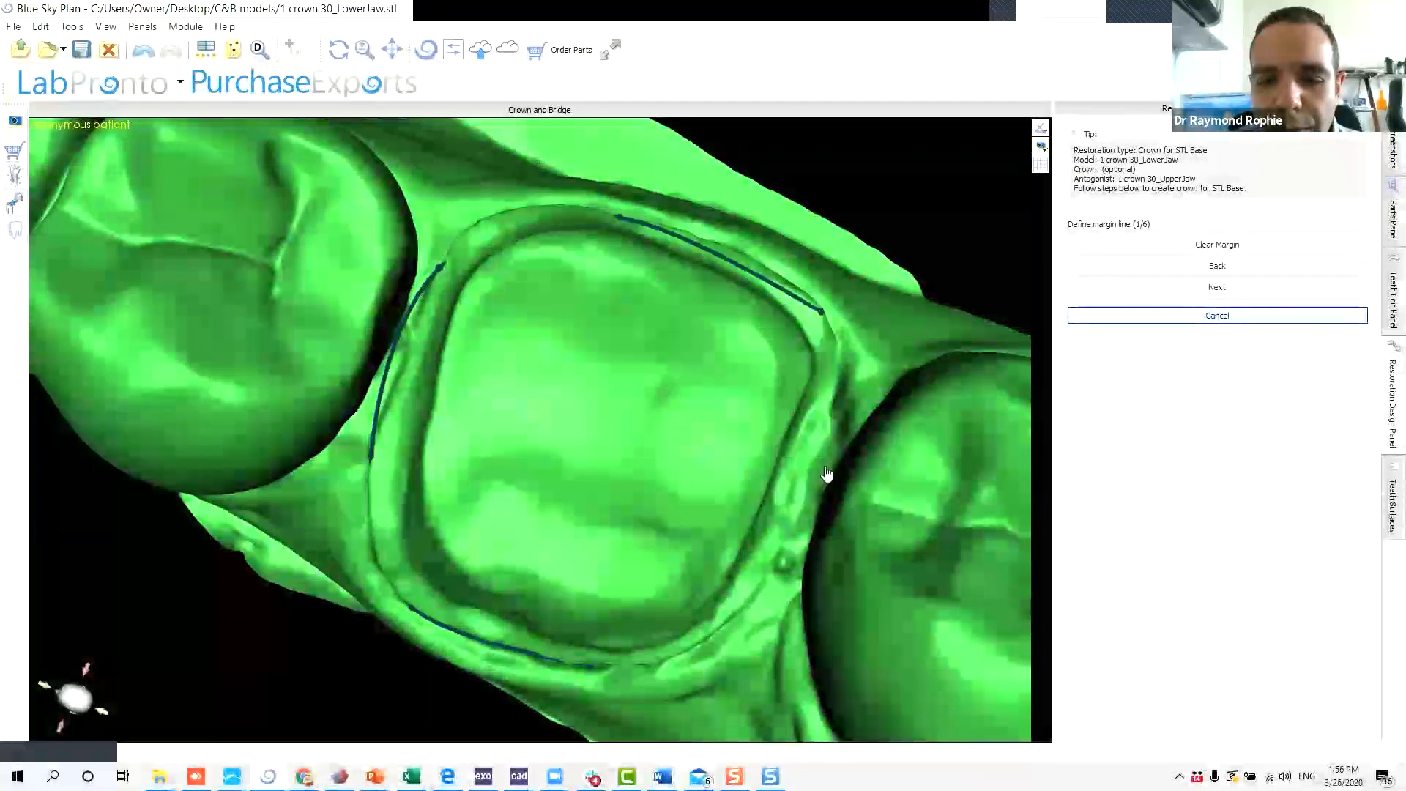
left_click(782, 549)
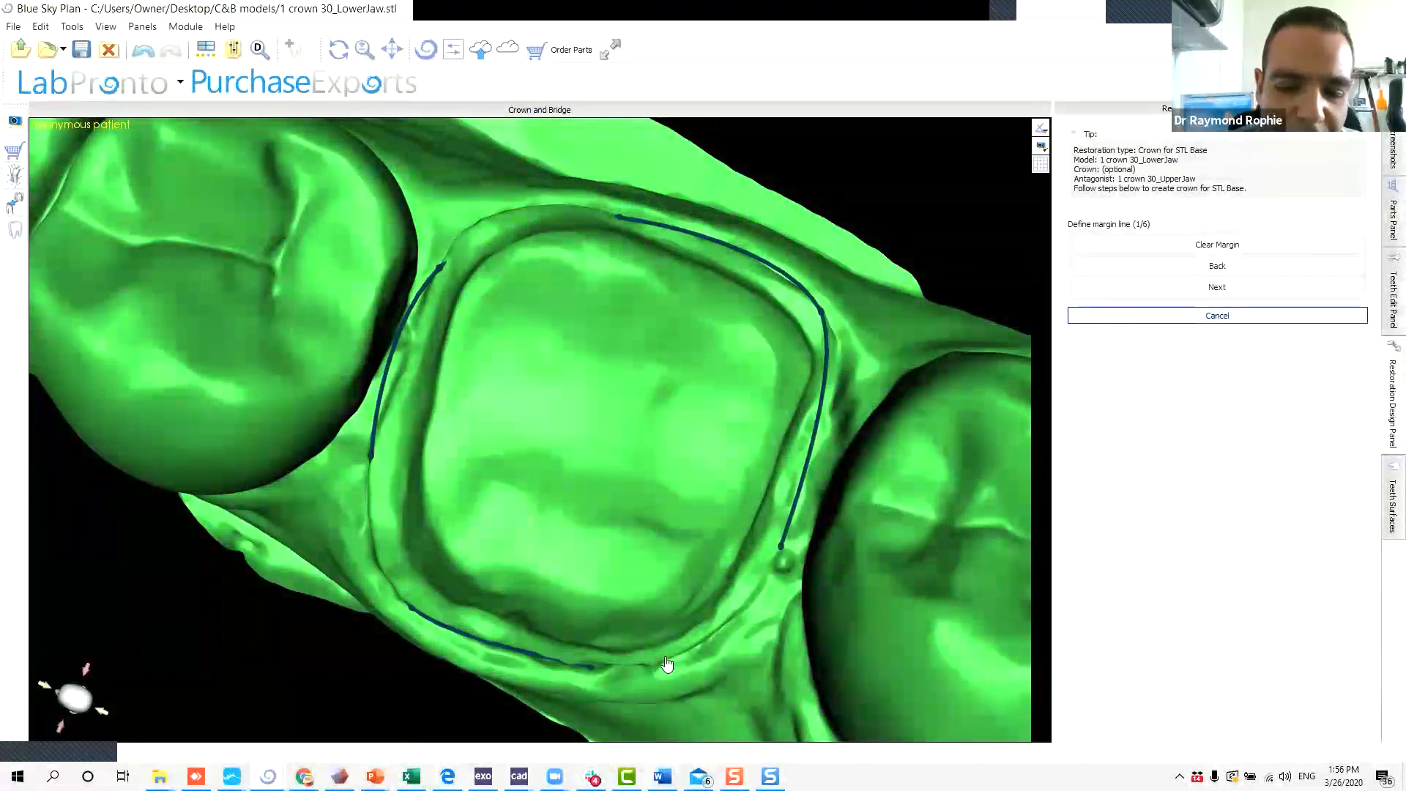
left_click(666, 659)
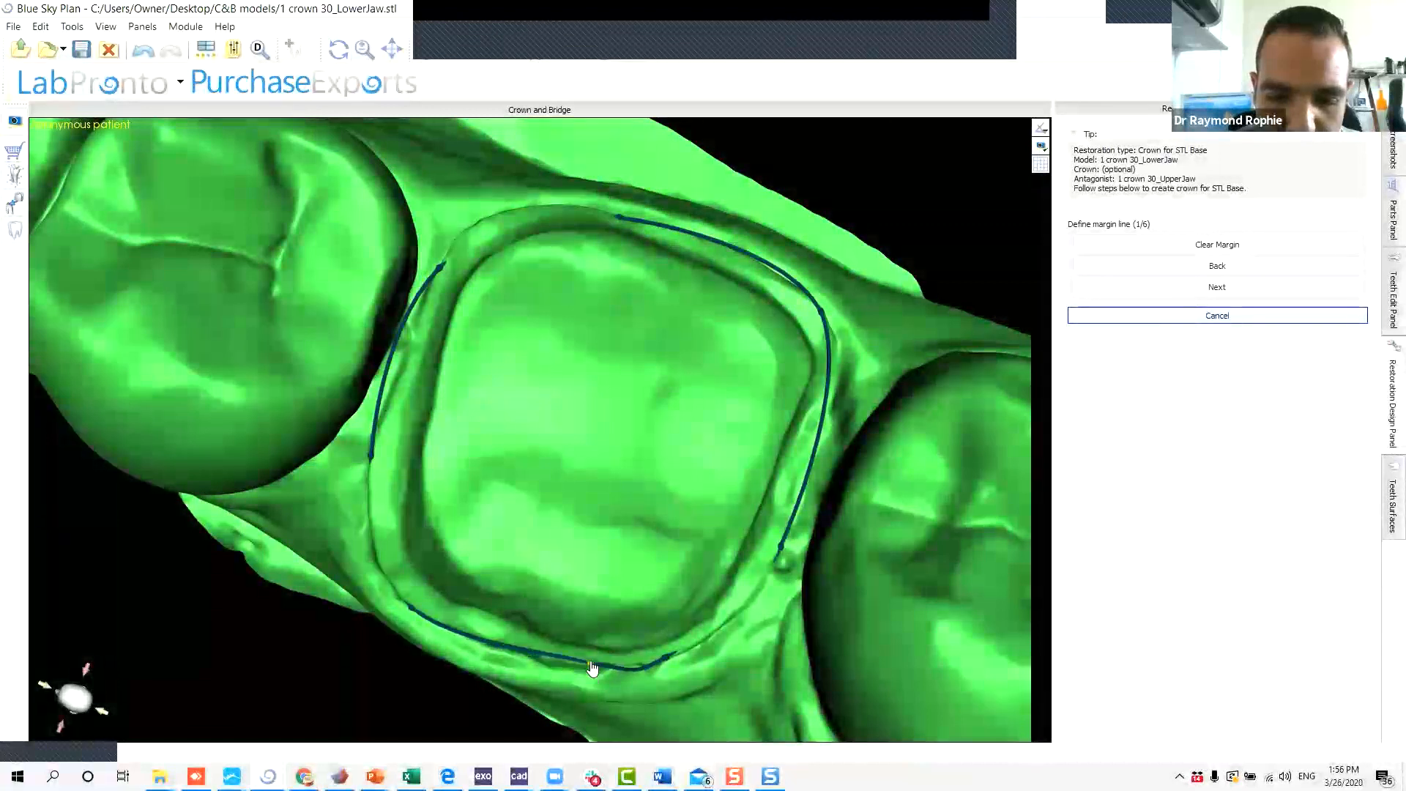
Redraw the margin line section facing the neighbouring premolar so it follows the preparation instead of running onto that tooth.
right_click_drag(590, 665, 465, 595)
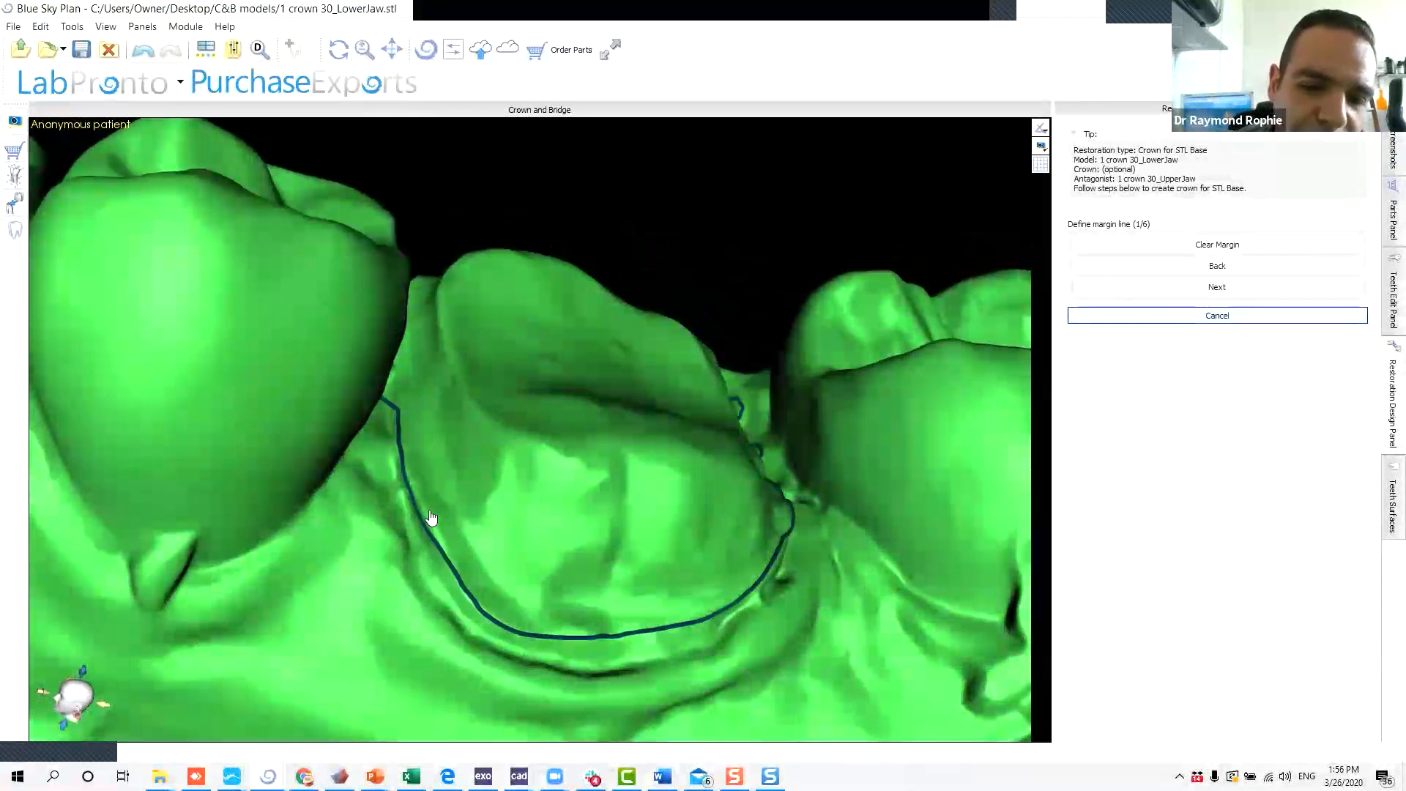
right_click_drag(605, 358, 391, 430)
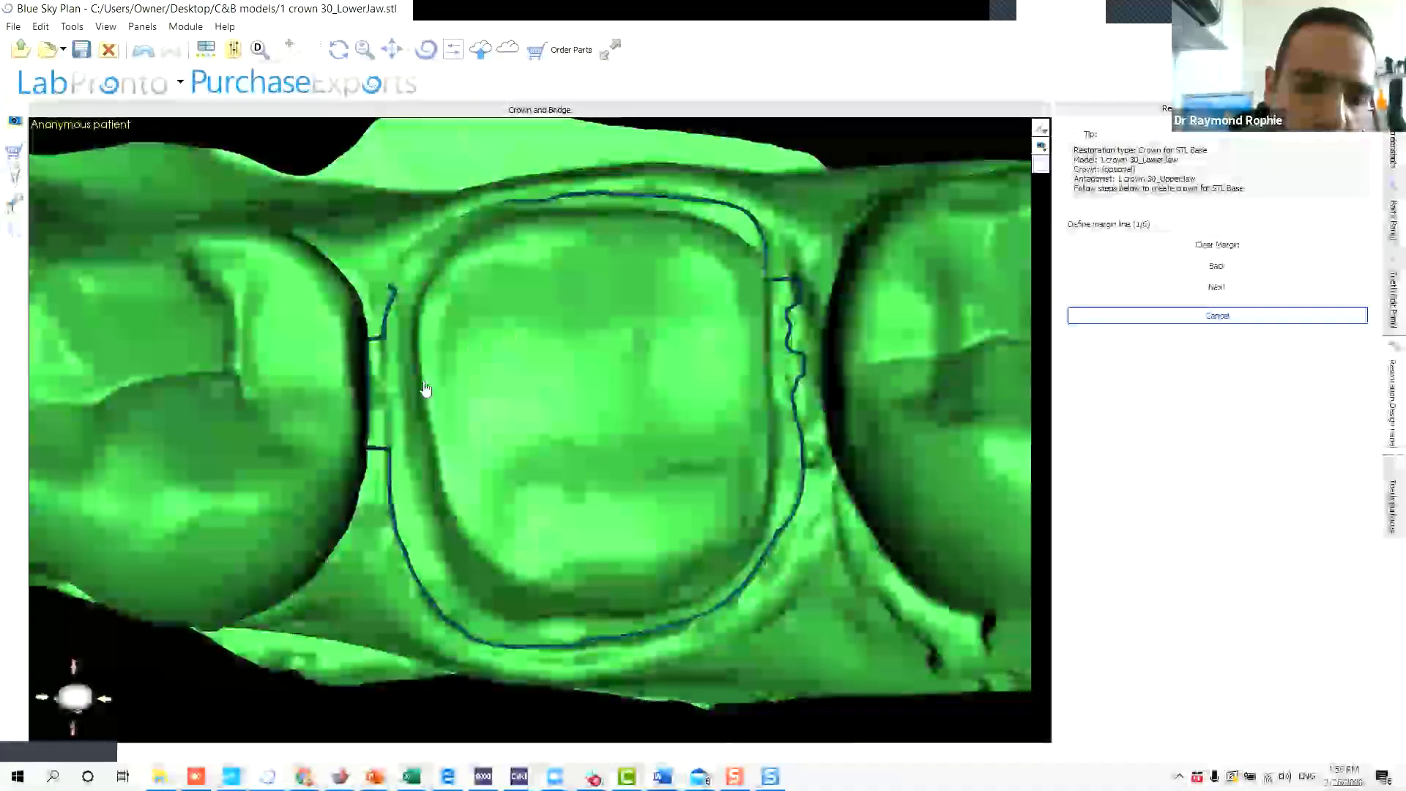
left_click(385, 402)
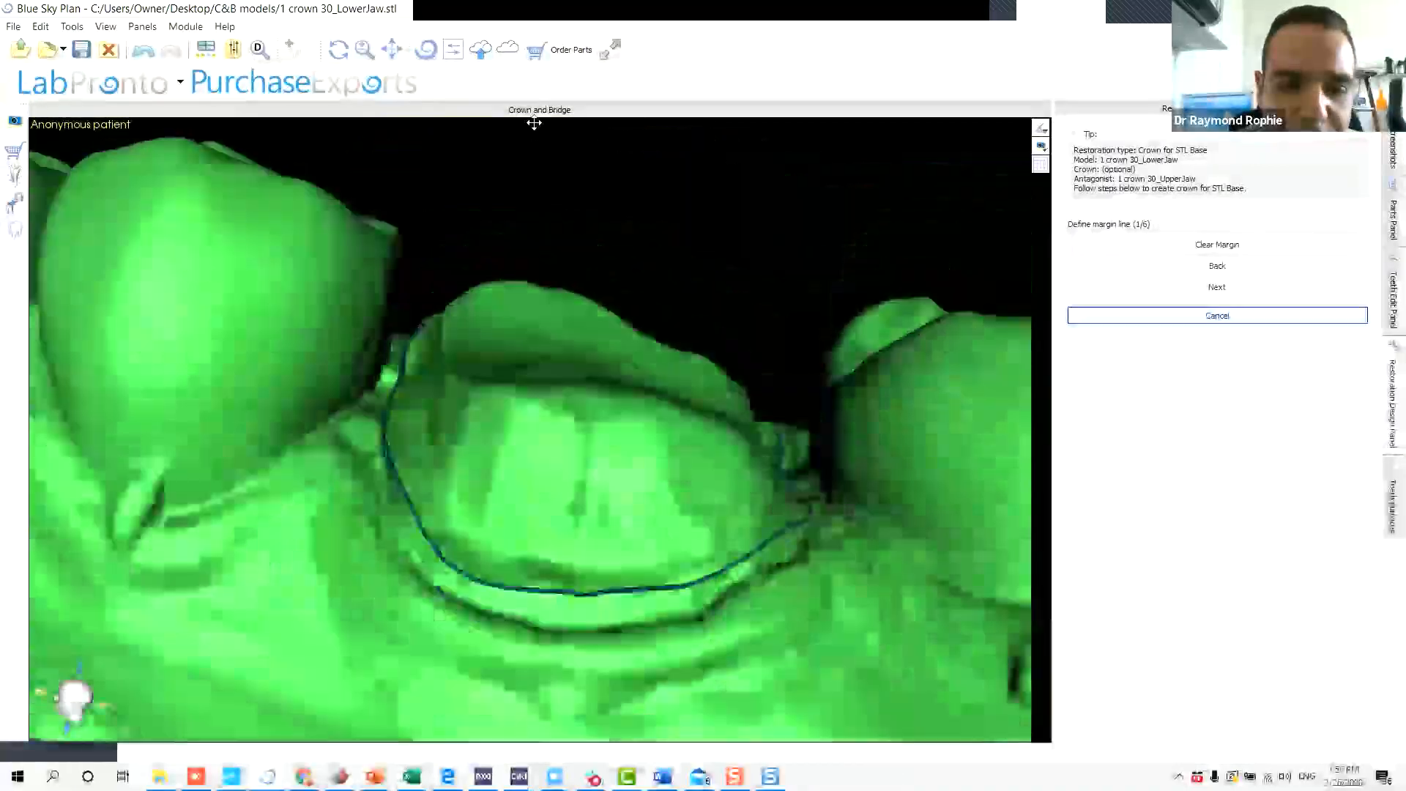
Smooth the uneven margin line section along the outer shoulder of the prepared tooth and check its fit.
scroll(518, 439, "up", 5)
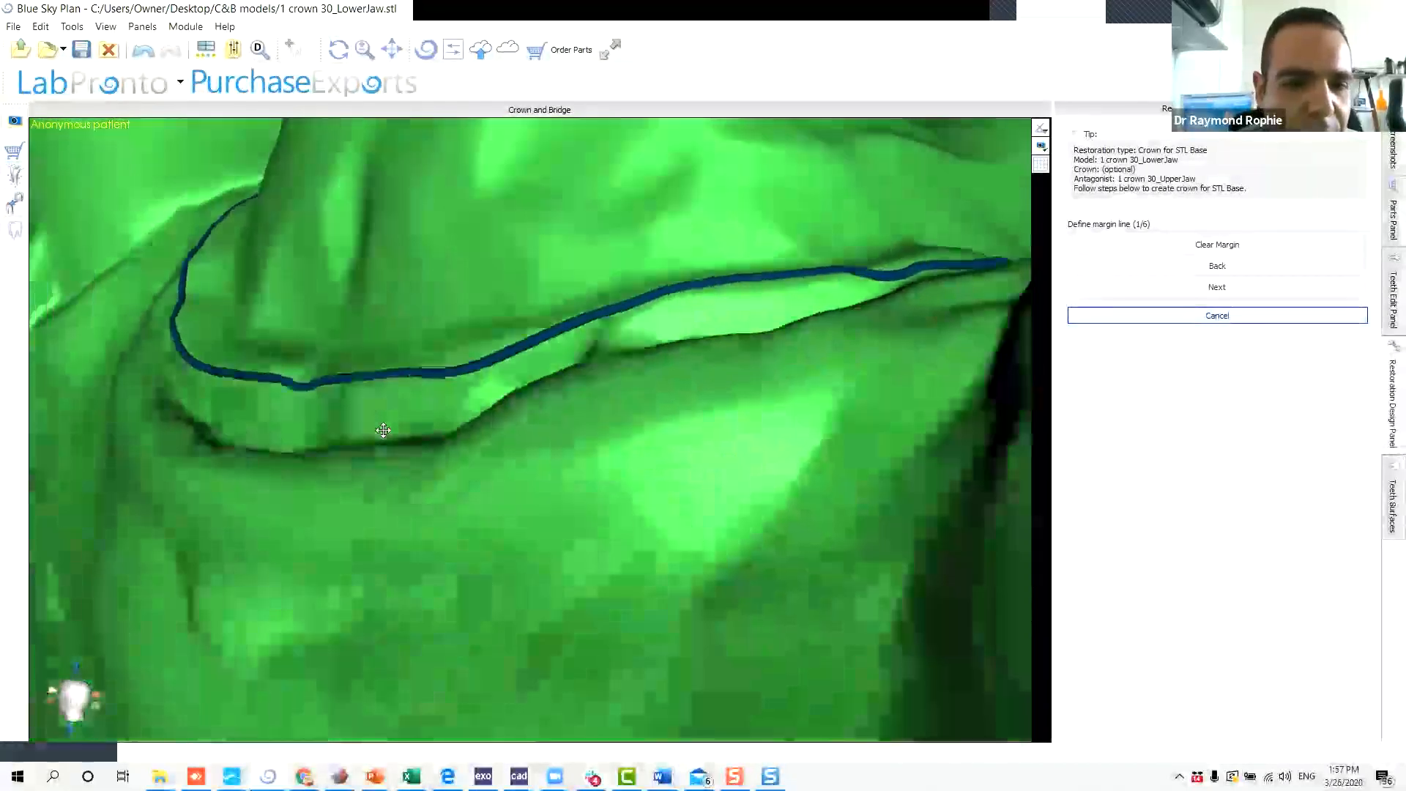
mouse_move(383, 431)
left_mouse_down()
mouse_move(416, 436)
mouse_move(317, 445)
mouse_move(185, 416)
left_mouse_up()
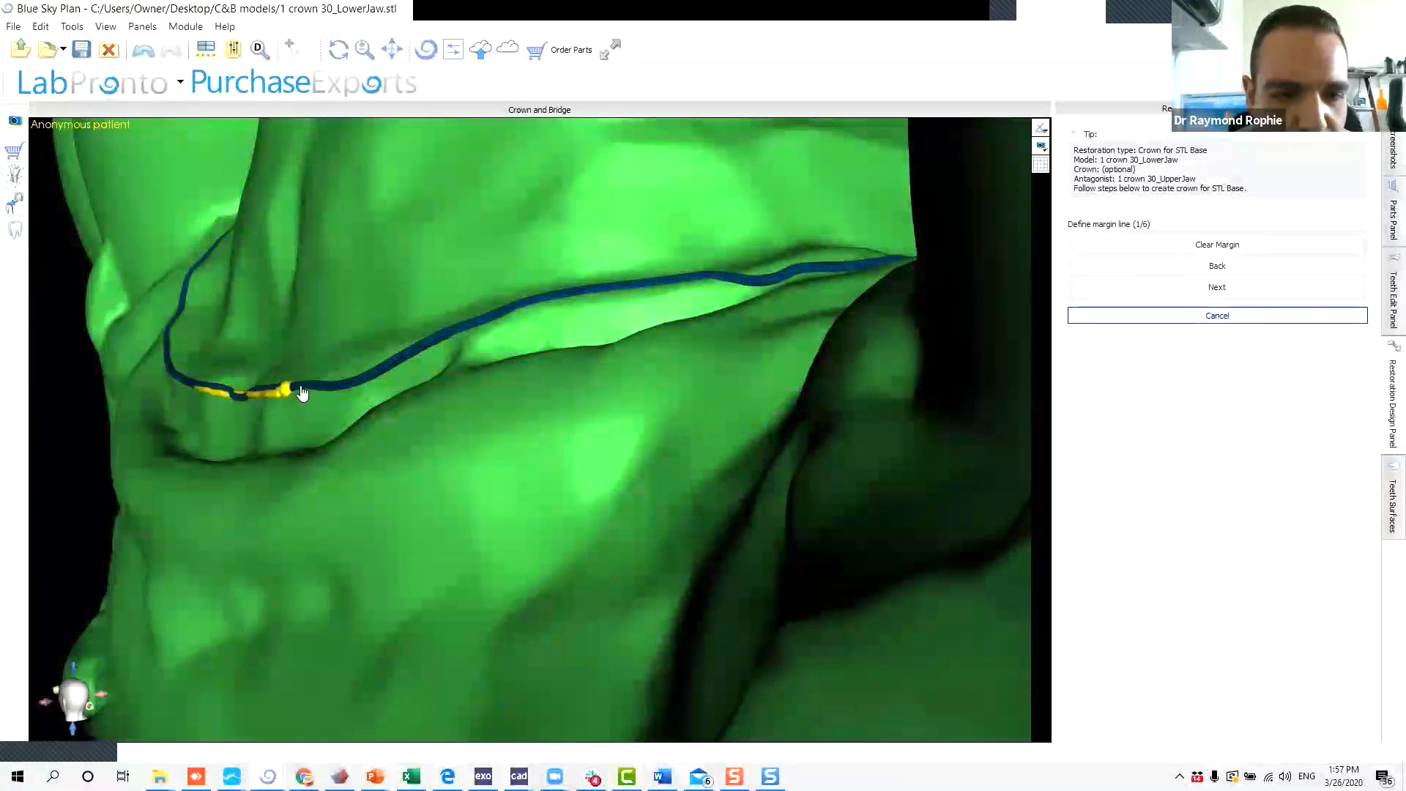
scroll(398, 415, "up", 3)
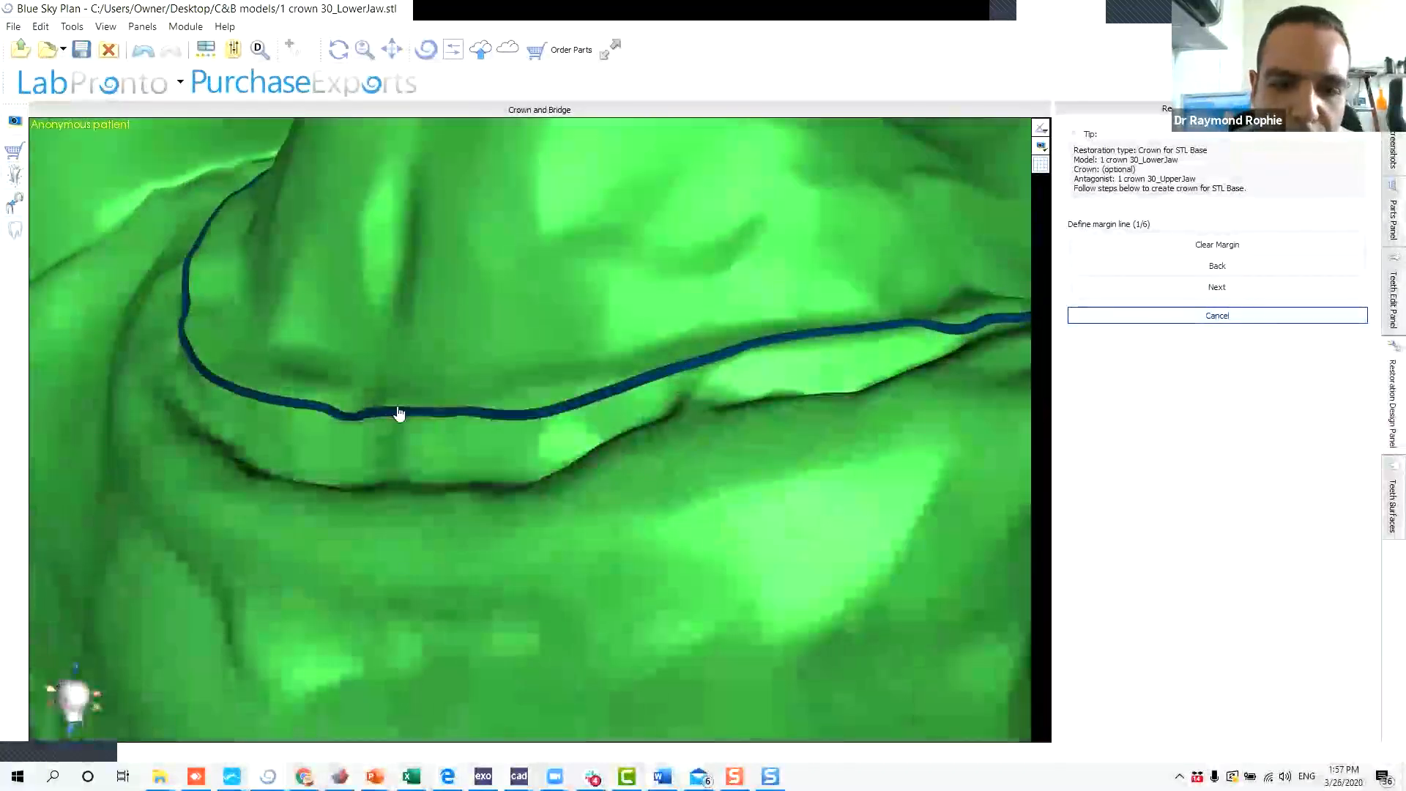
left_click_drag(222, 503, 421, 688)
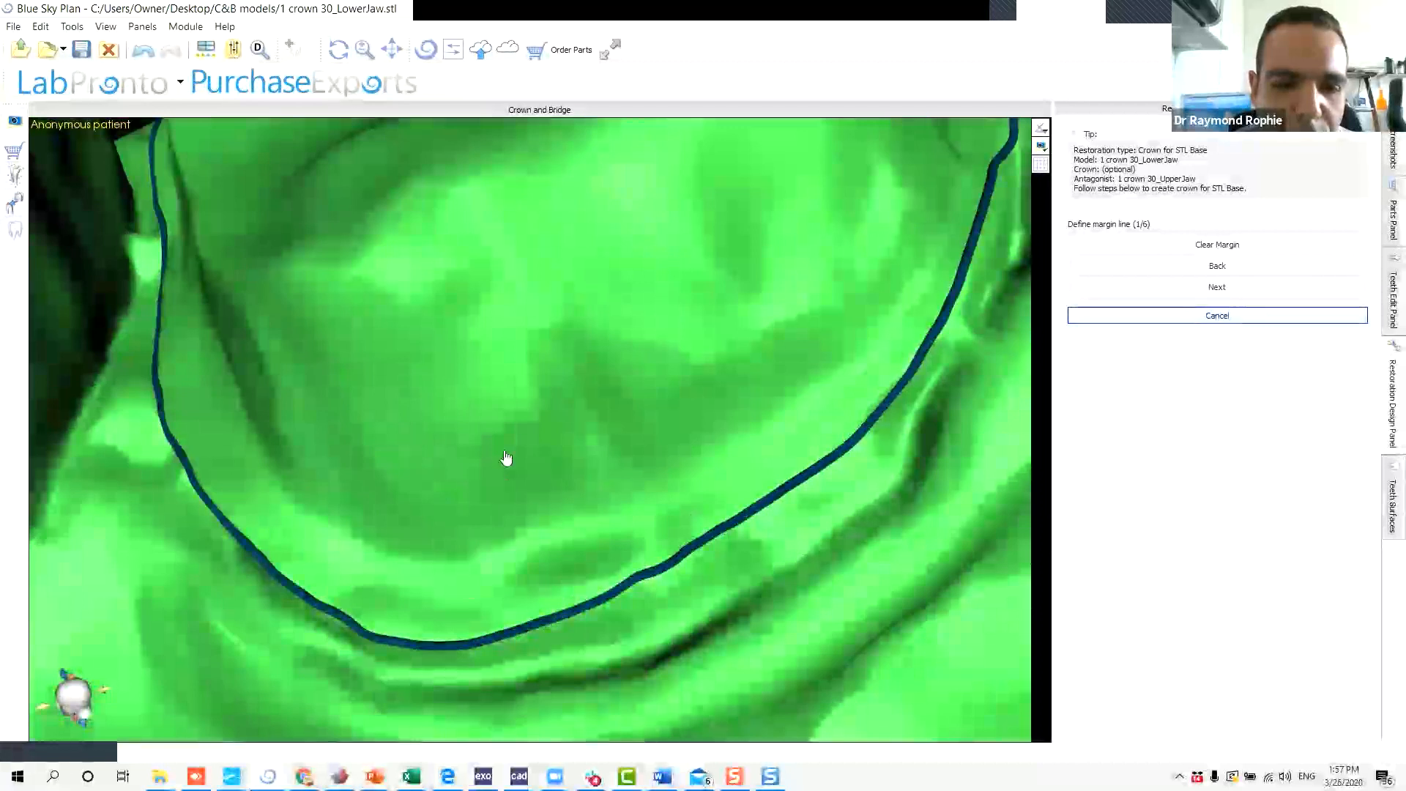
left_click_drag(623, 274, 497, 371)
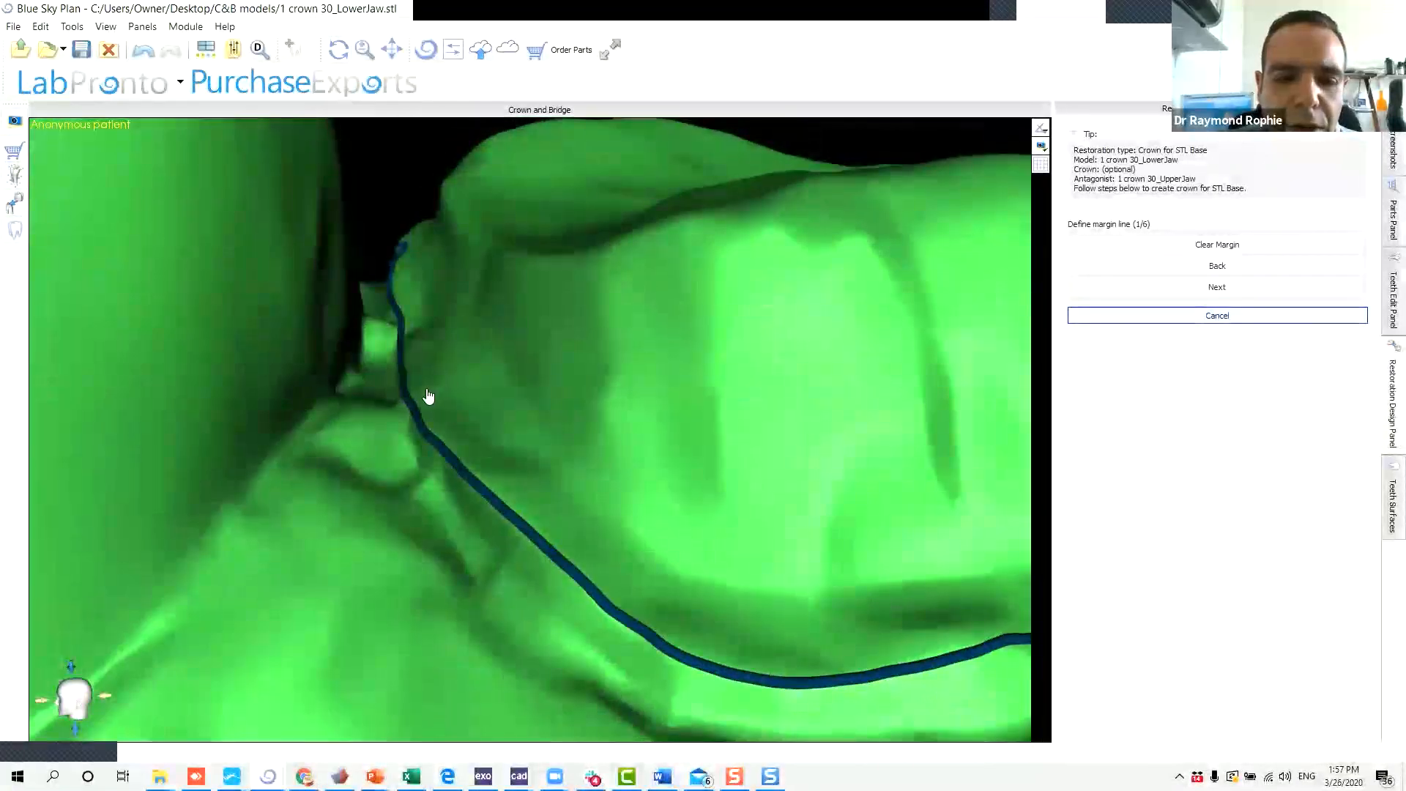
Replace the jagged margin line section facing the rear molar with a smooth curve along the preparation edge.
left_click_drag(411, 405, 659, 566)
left_click_drag(664, 340, 589, 492)
scroll(685, 382, "down", 4)
scroll(589, 492, "up", 5)
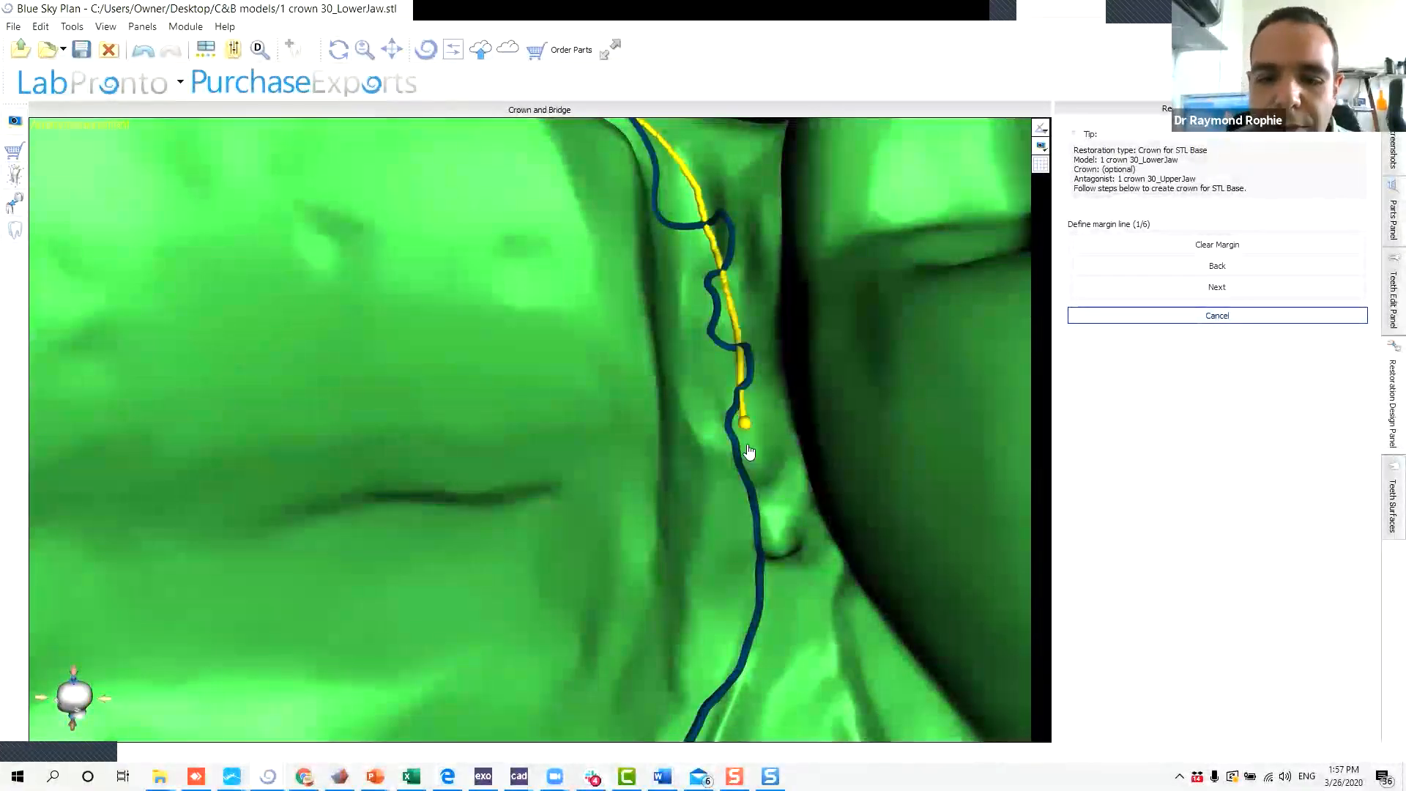
left_click(747, 595)
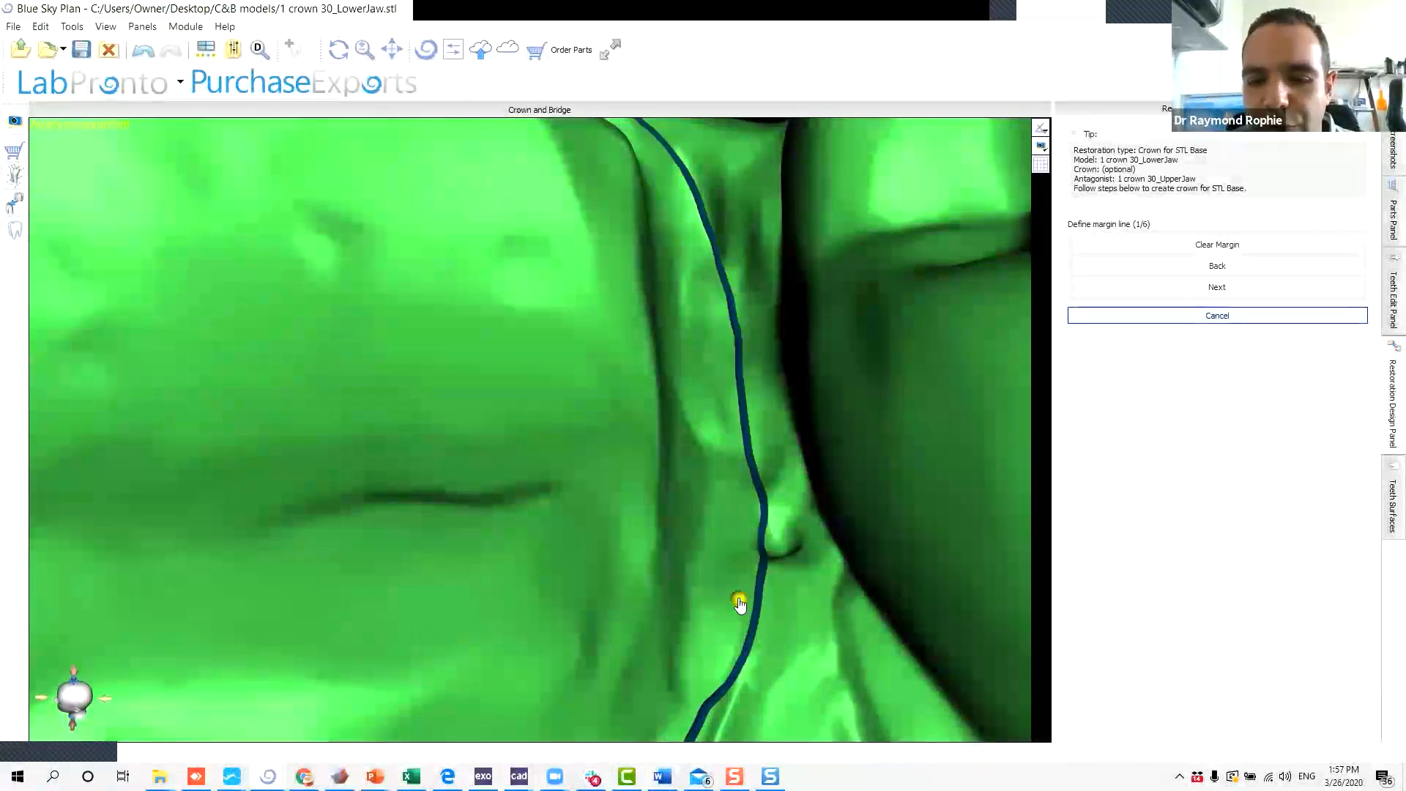
left_click(749, 469)
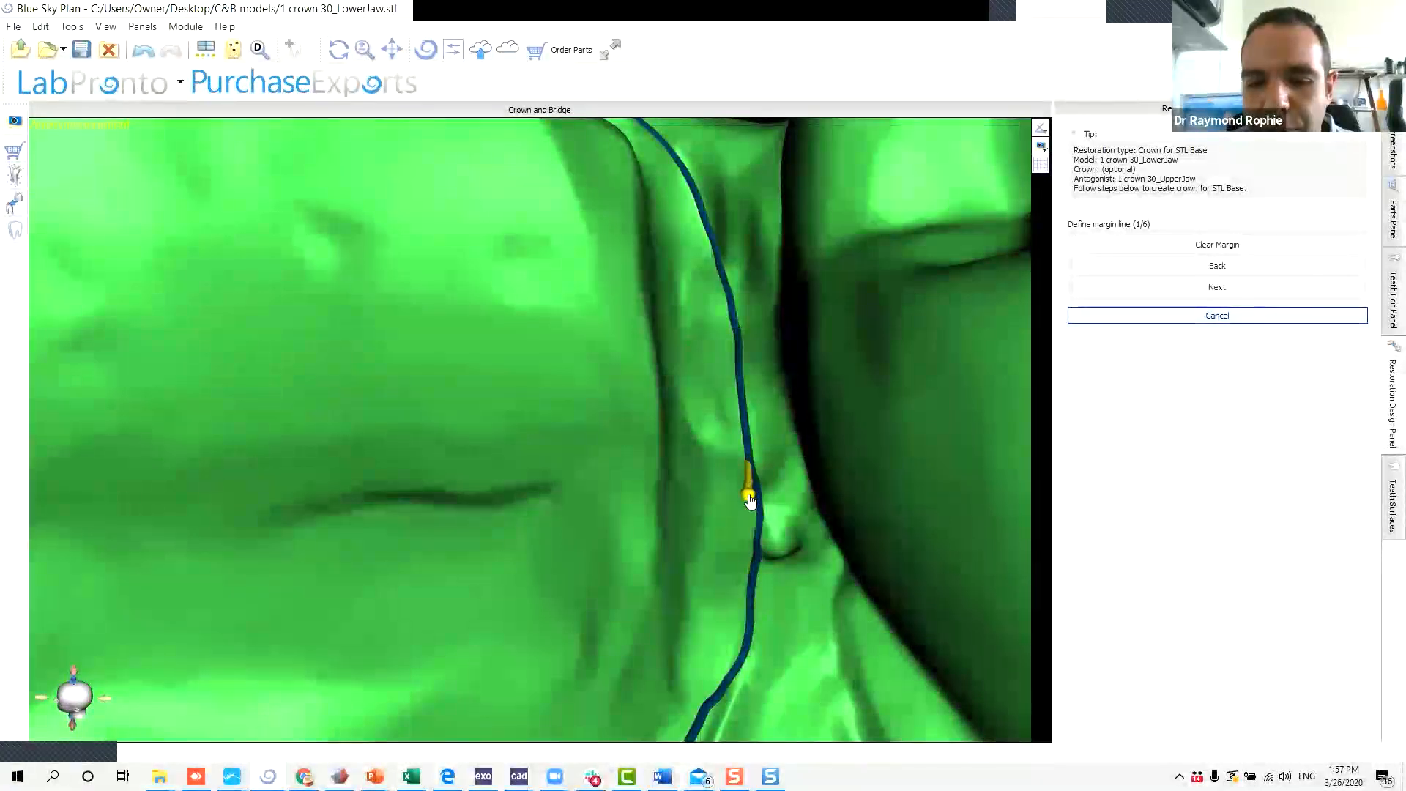
left_click(749, 498)
Refine the margin line at the near corner beside the rear molar, following the edge of the shoulder.
scroll(738, 472, "down", 7)
left_click_drag(510, 471, 536, 441)
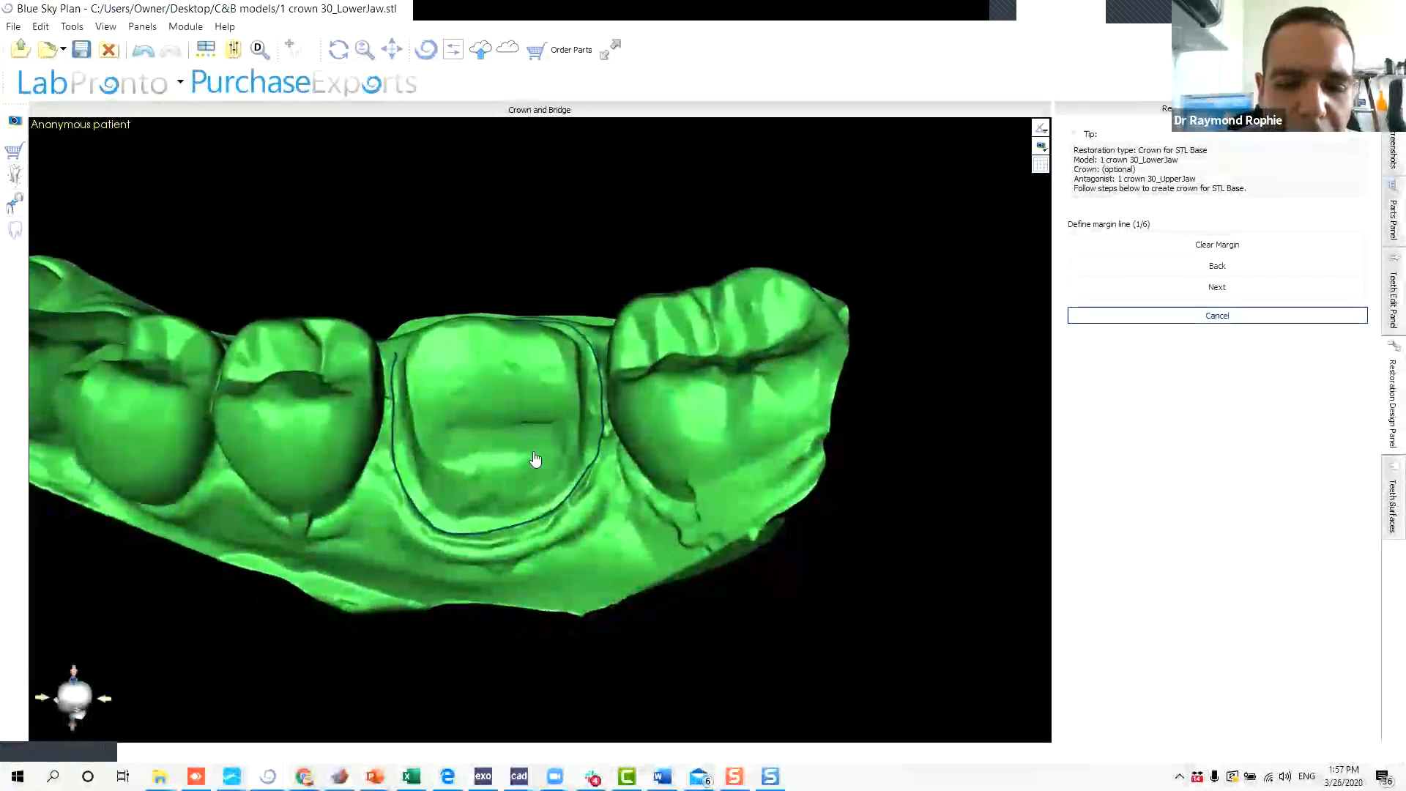
scroll(628, 505, "up", 6)
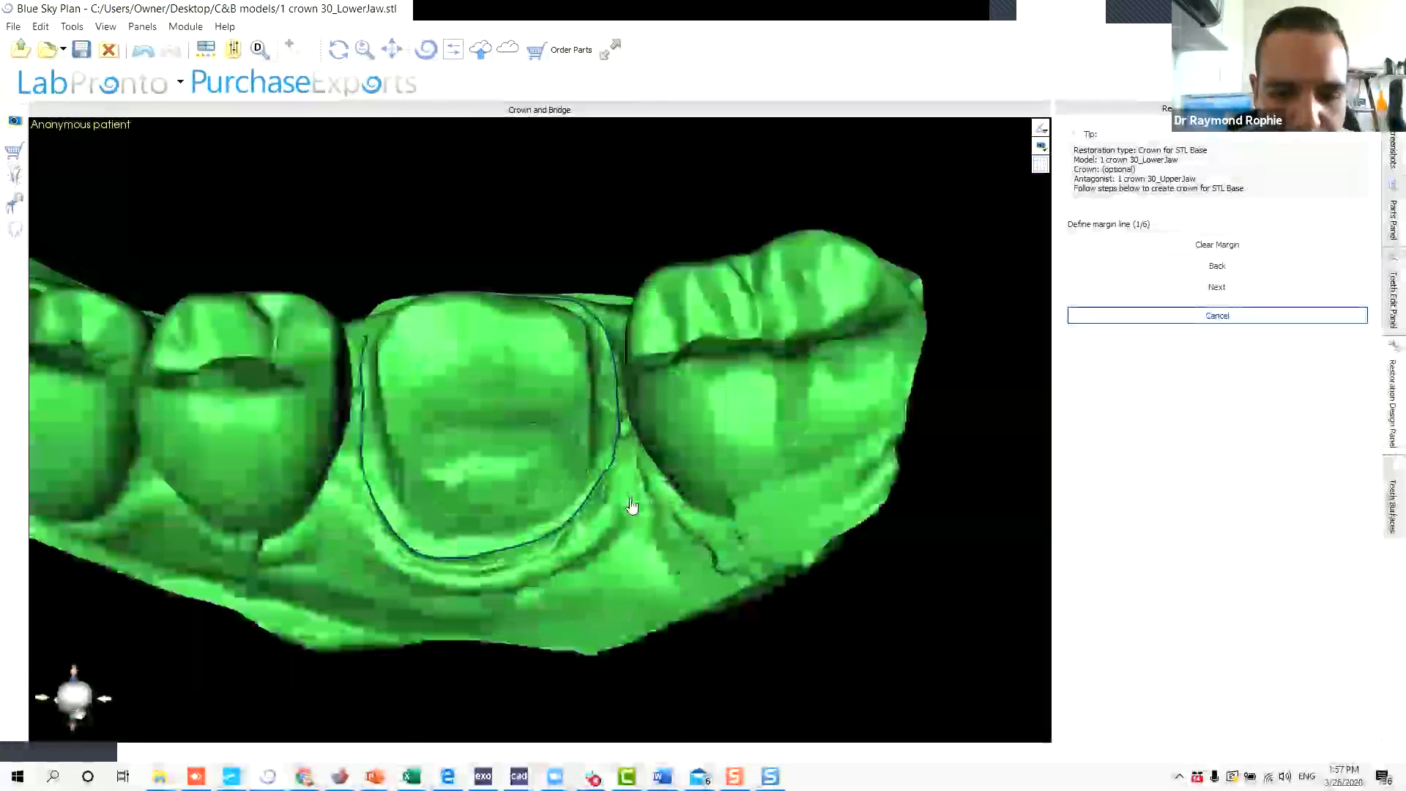
right_click_drag(461, 615, 444, 495)
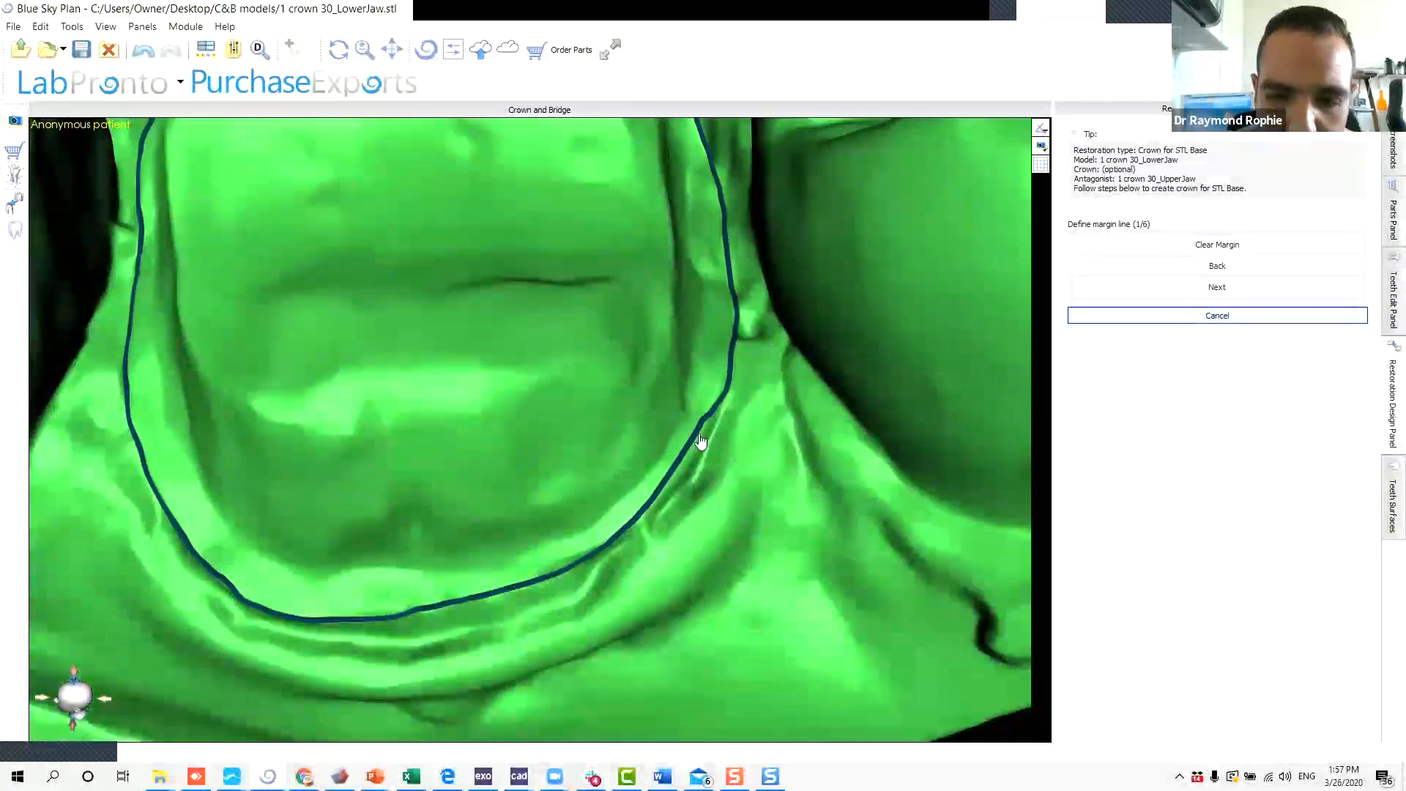
mouse_move(727, 381)
left_mouse_down()
mouse_move(649, 515)
mouse_move(701, 452)
left_mouse_up()
right_click_drag(709, 443, 670, 512)
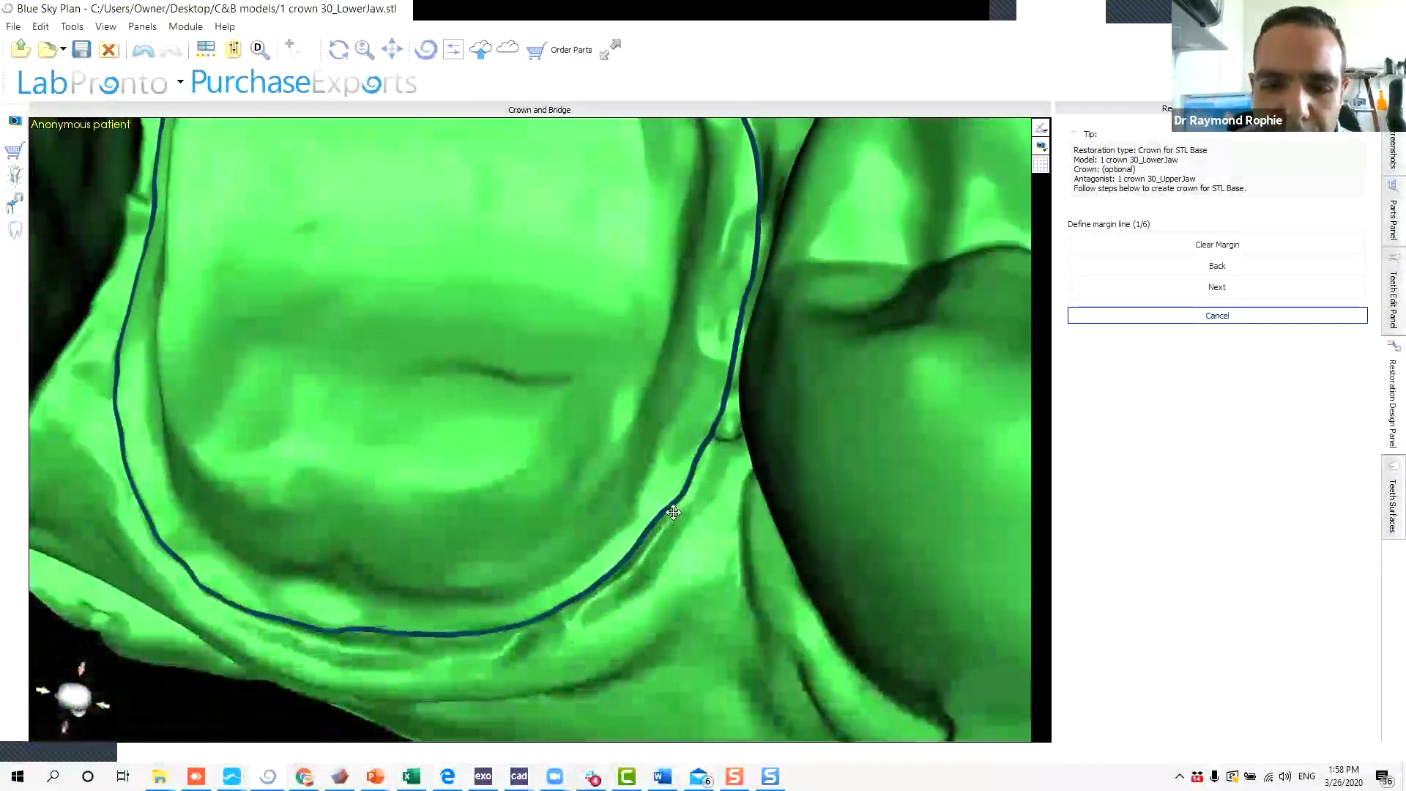
left_click_drag(678, 502, 680, 495)
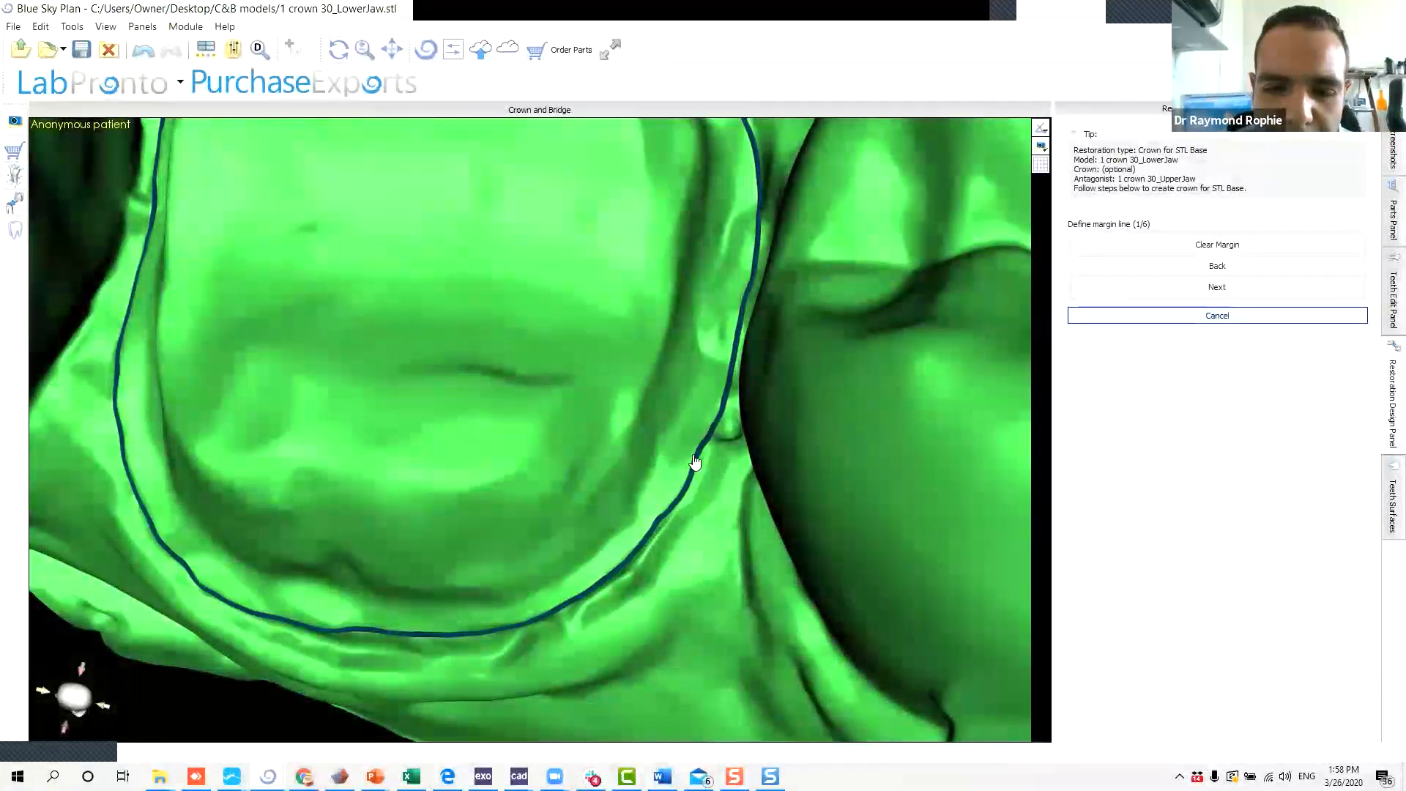
Move the margin line outward to the shoulder edge around the far corner beside the rear molar.
right_click_drag(806, 320, 745, 359)
right_click_drag(681, 248, 820, 487)
right_click_drag(586, 366, 703, 395)
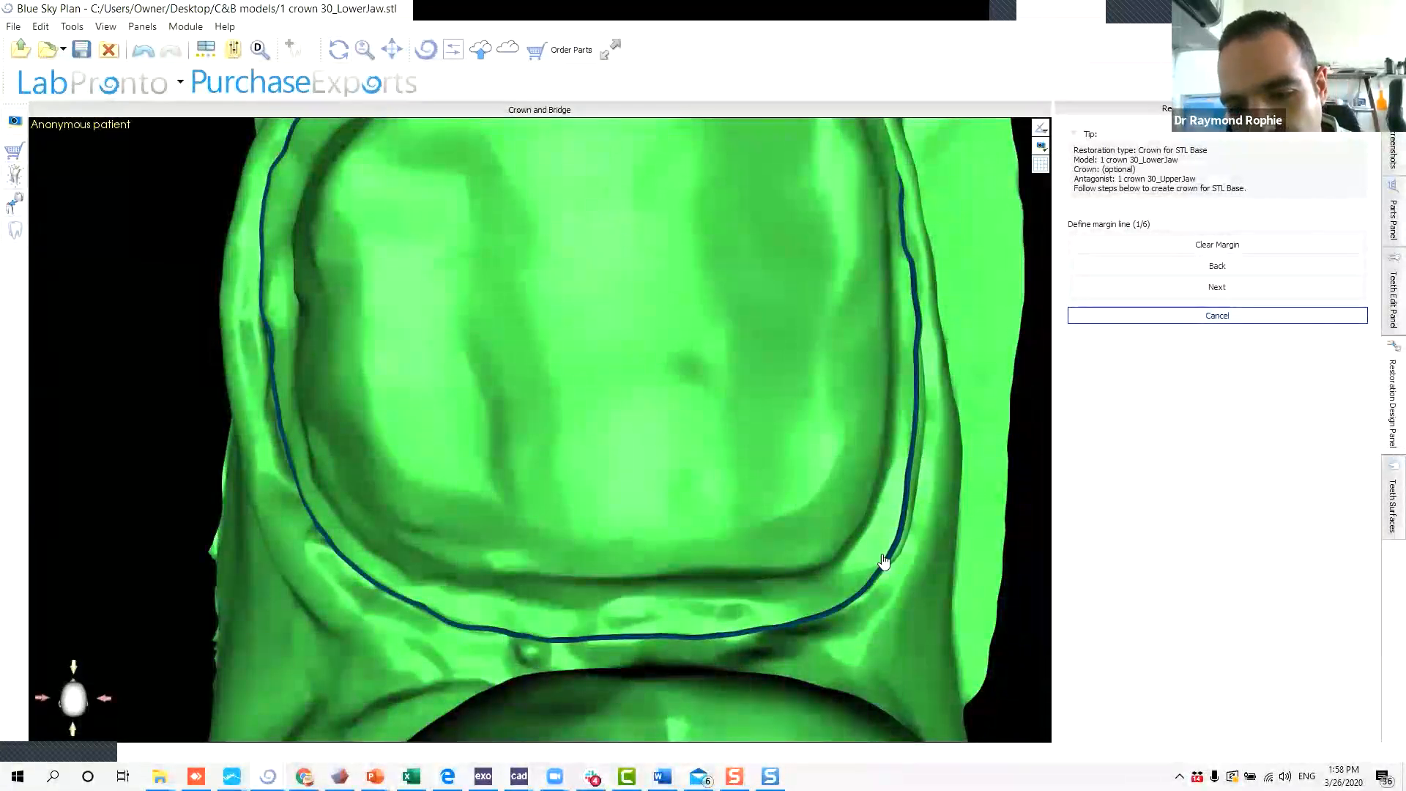
scroll(907, 493, "up", 3)
middle_click_drag(817, 476, 469, 439)
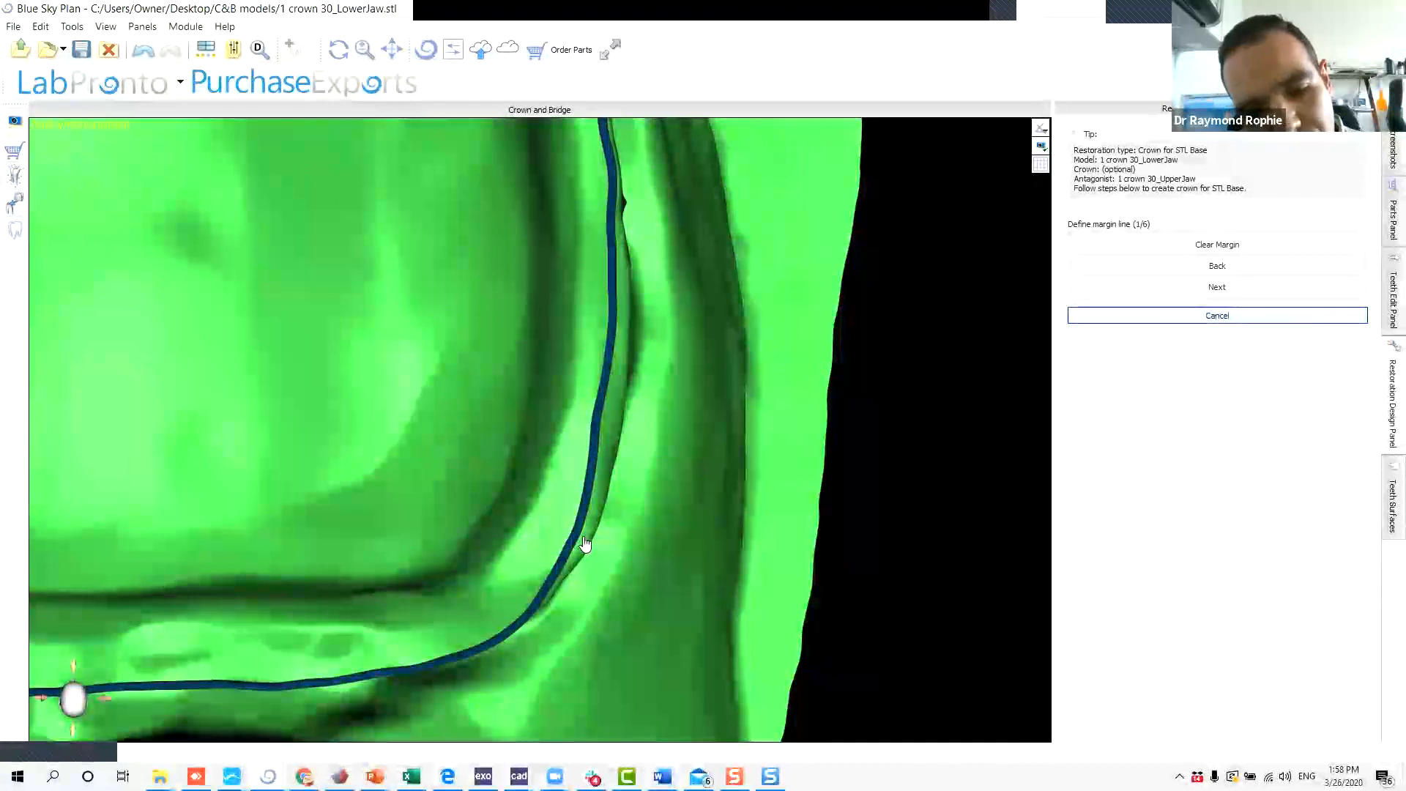
scroll(599, 538, "down", 5)
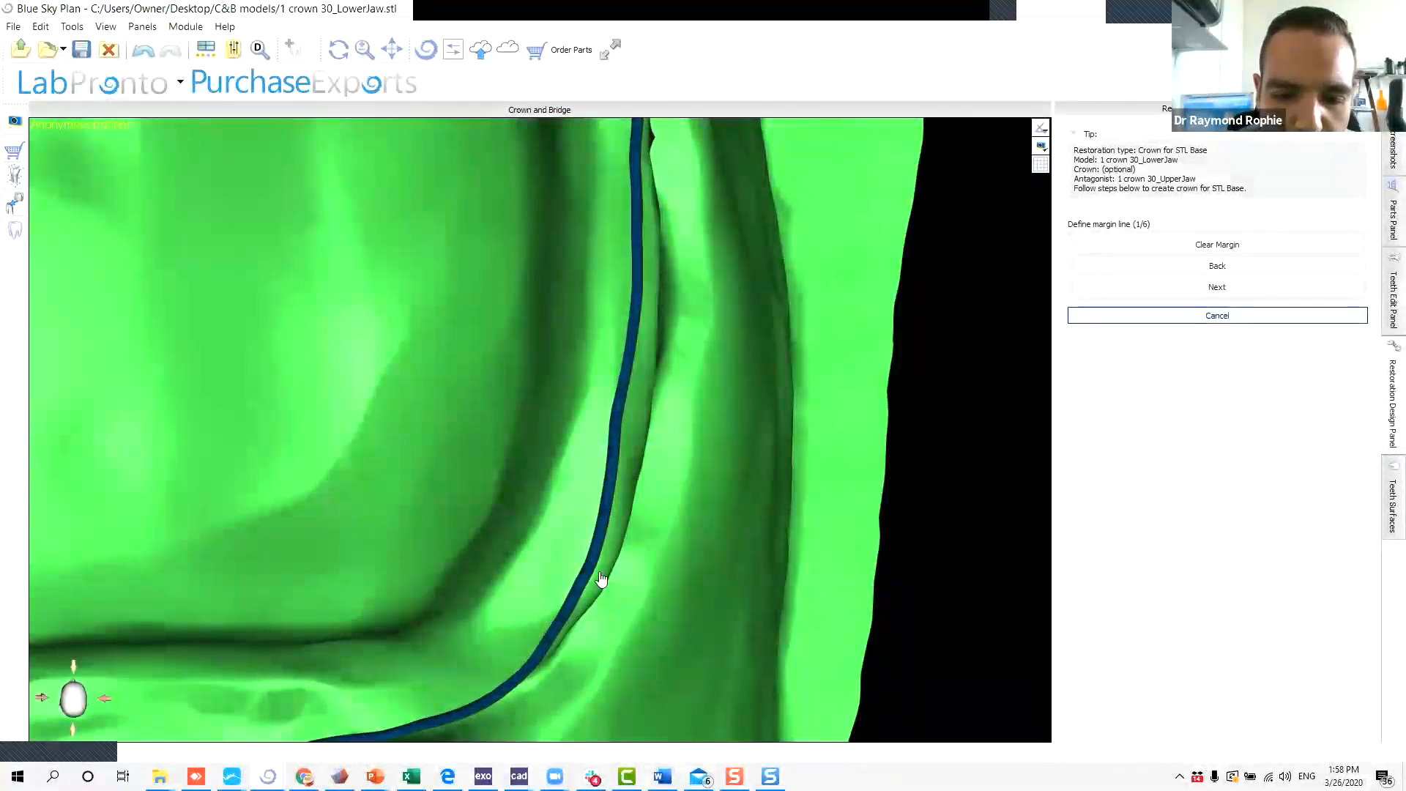
left_click(601, 579)
left_click(634, 389)
left_click(632, 397)
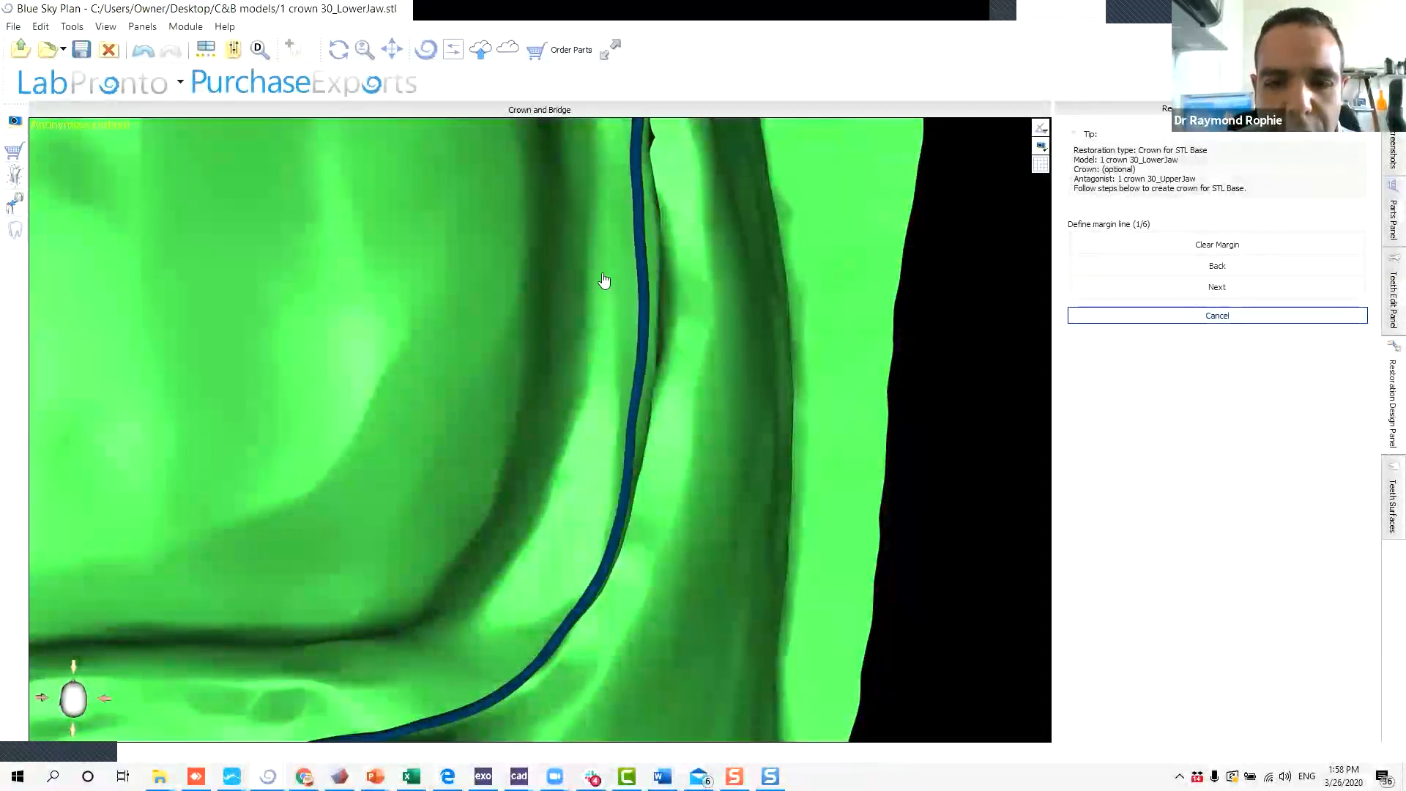
Adjust the margin line along the far side of the prepared tooth to follow the outer edge of the shoulder.
middle_click_drag(604, 282, 593, 435)
left_click(593, 435)
left_click(596, 500)
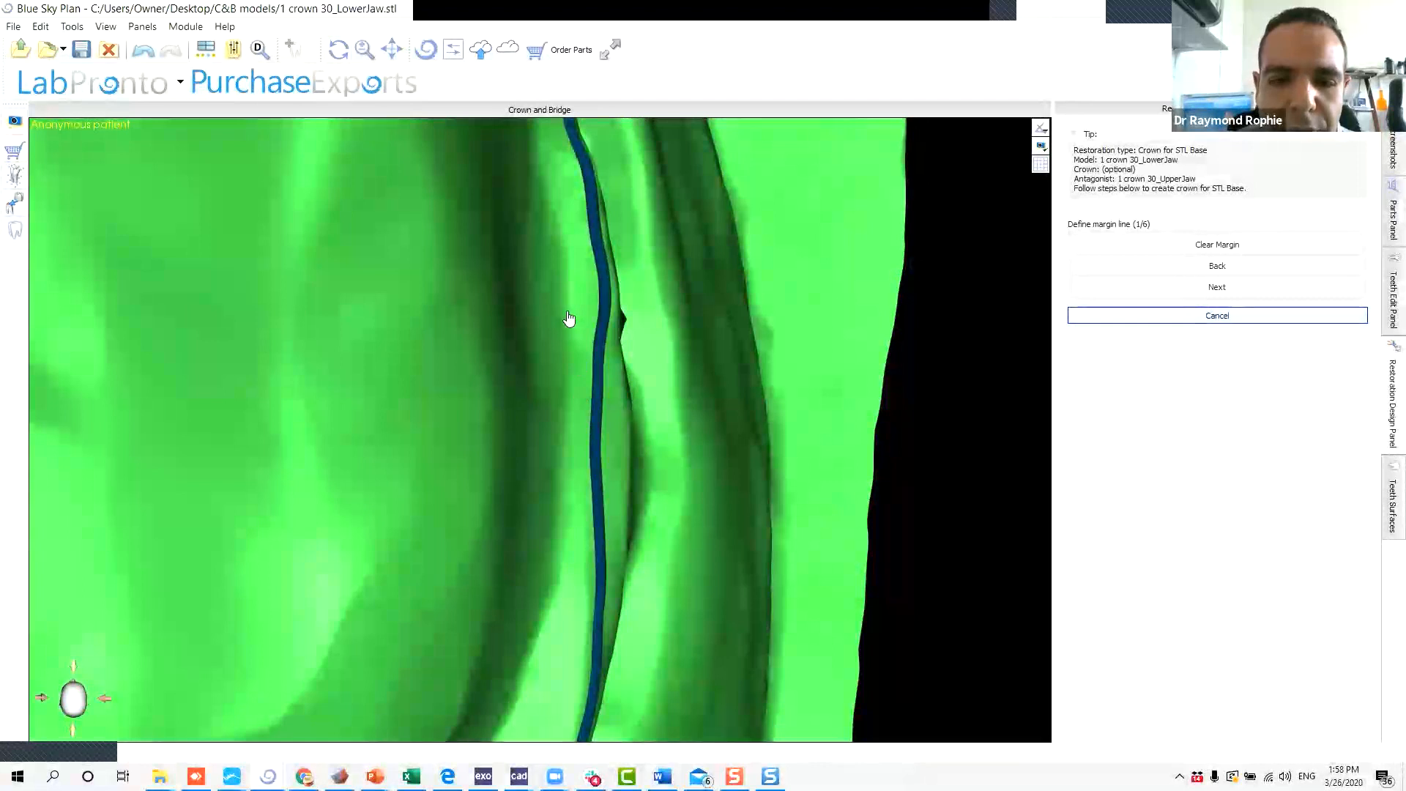
middle_click_drag(570, 318, 580, 590)
mouse_move(526, 398)
right_mouse_down()
mouse_move(411, 464)
mouse_move(484, 542)
mouse_move(600, 474)
mouse_move(367, 442)
mouse_move(437, 496)
right_mouse_up()
left_click(432, 496)
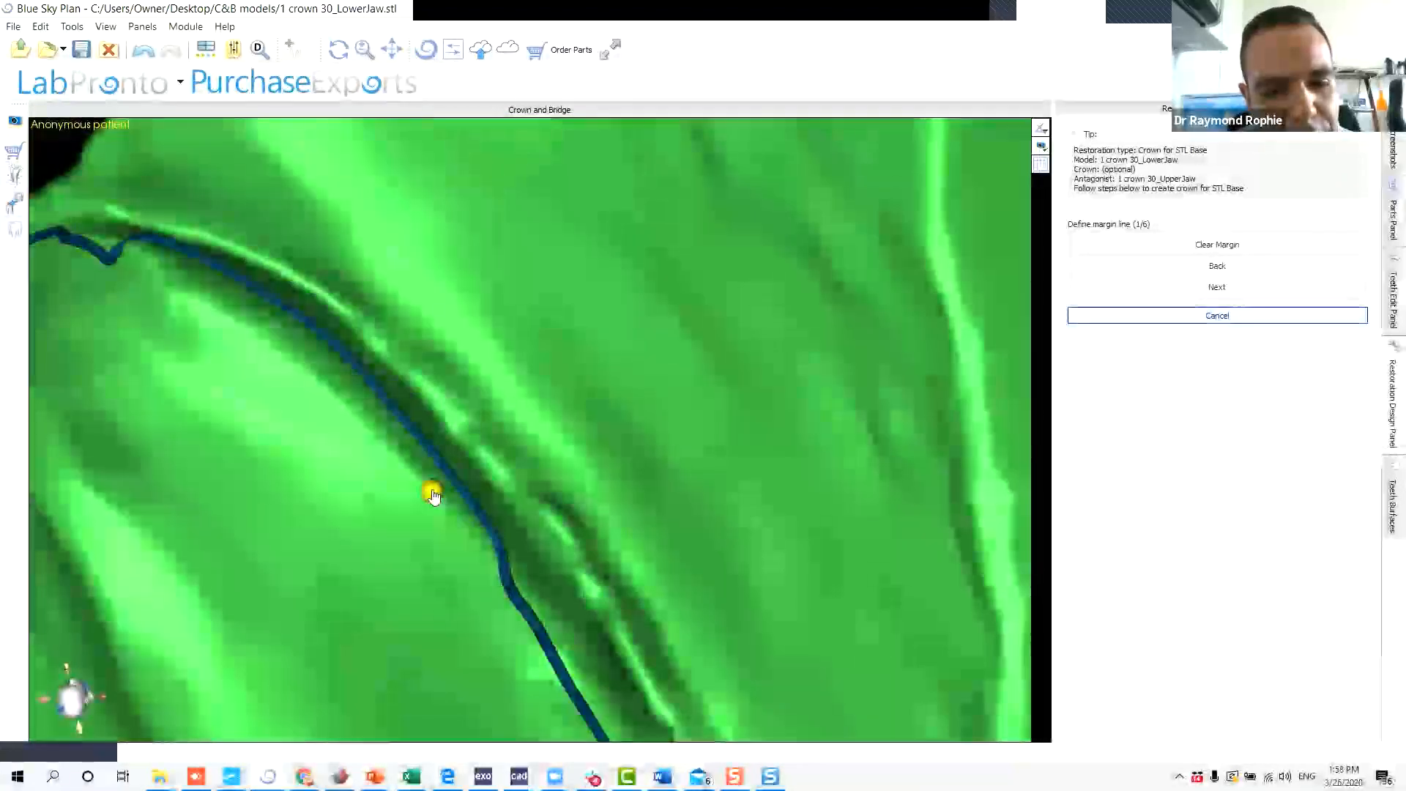
Straighten the inward dip in the margin line near the corner of the preparation, following the shoulder edge.
right_click_drag(427, 338, 546, 528)
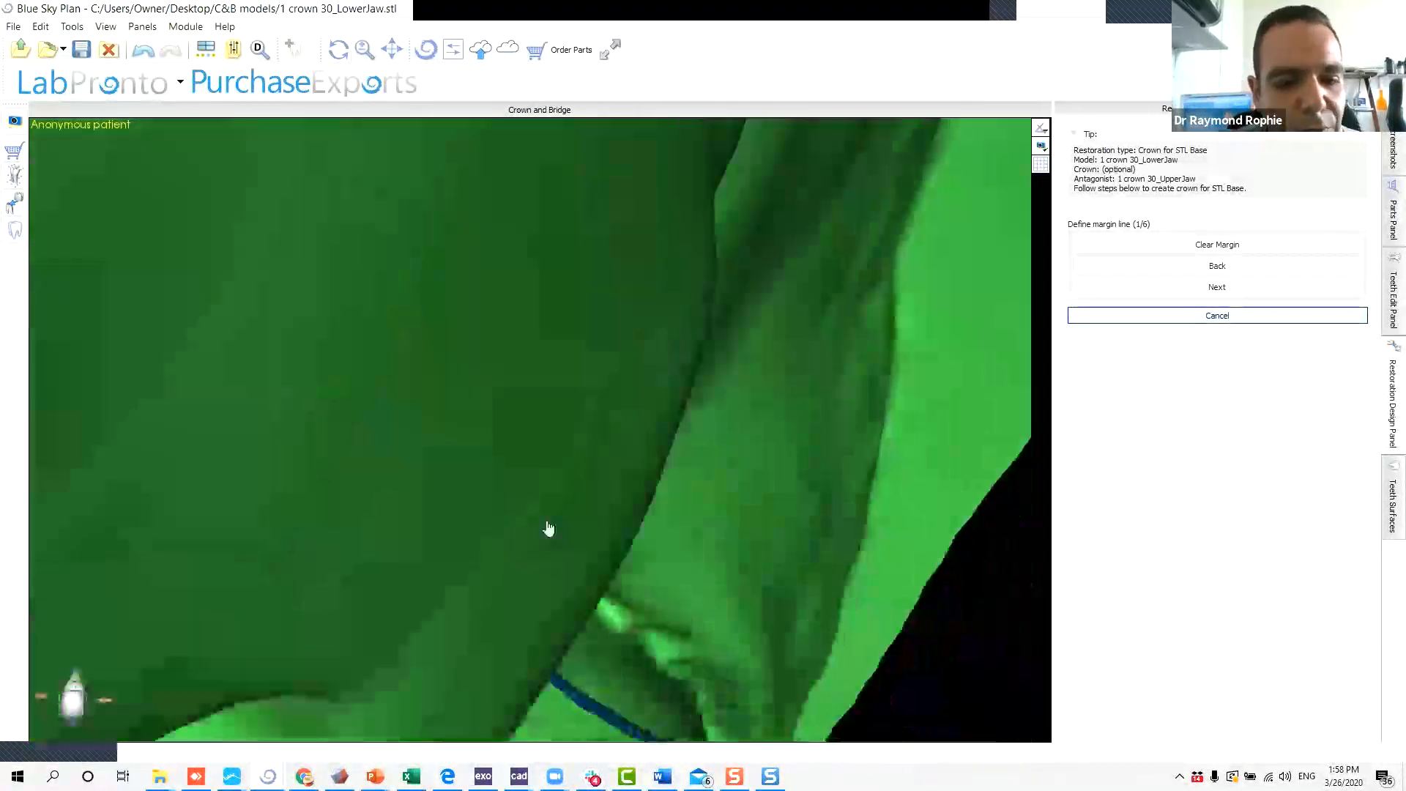
right_click_drag(373, 475, 395, 480)
middle_click_drag(395, 480, 631, 419)
left_click(445, 411)
right_click_drag(443, 414, 540, 432)
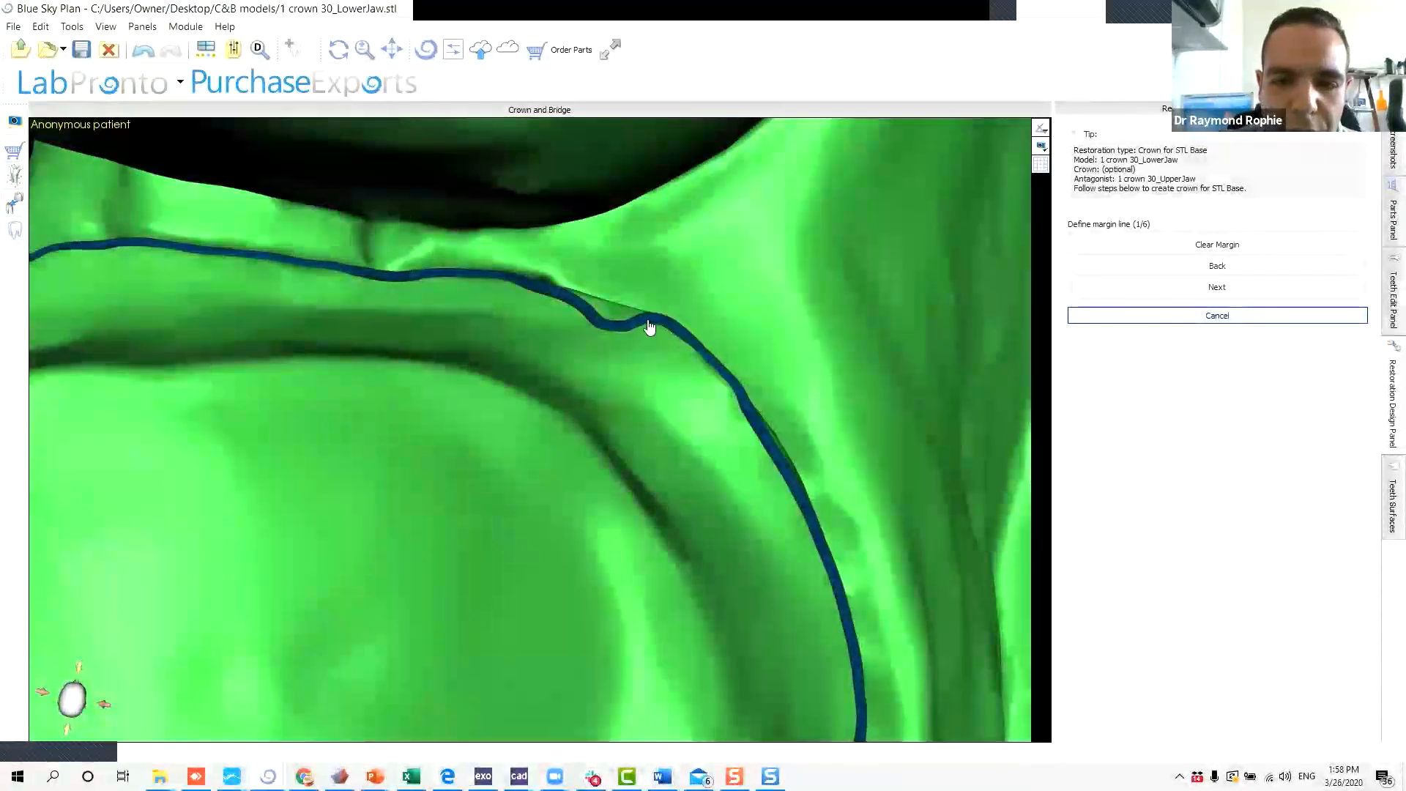
left_click_drag(638, 315, 578, 301)
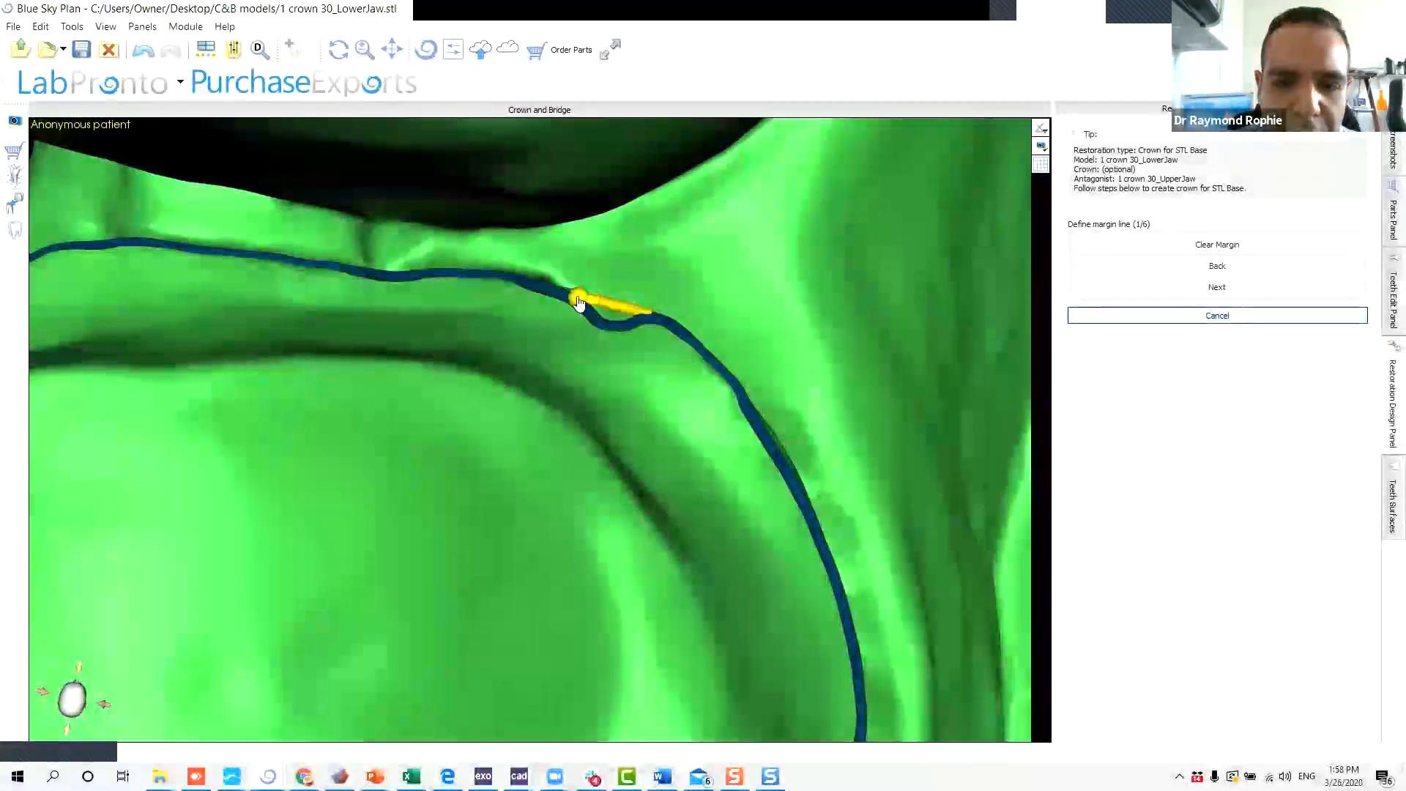
Examine the complete margin line around the prepared tooth from the occlusal view and from the sides.
right_click_drag(455, 429, 619, 498)
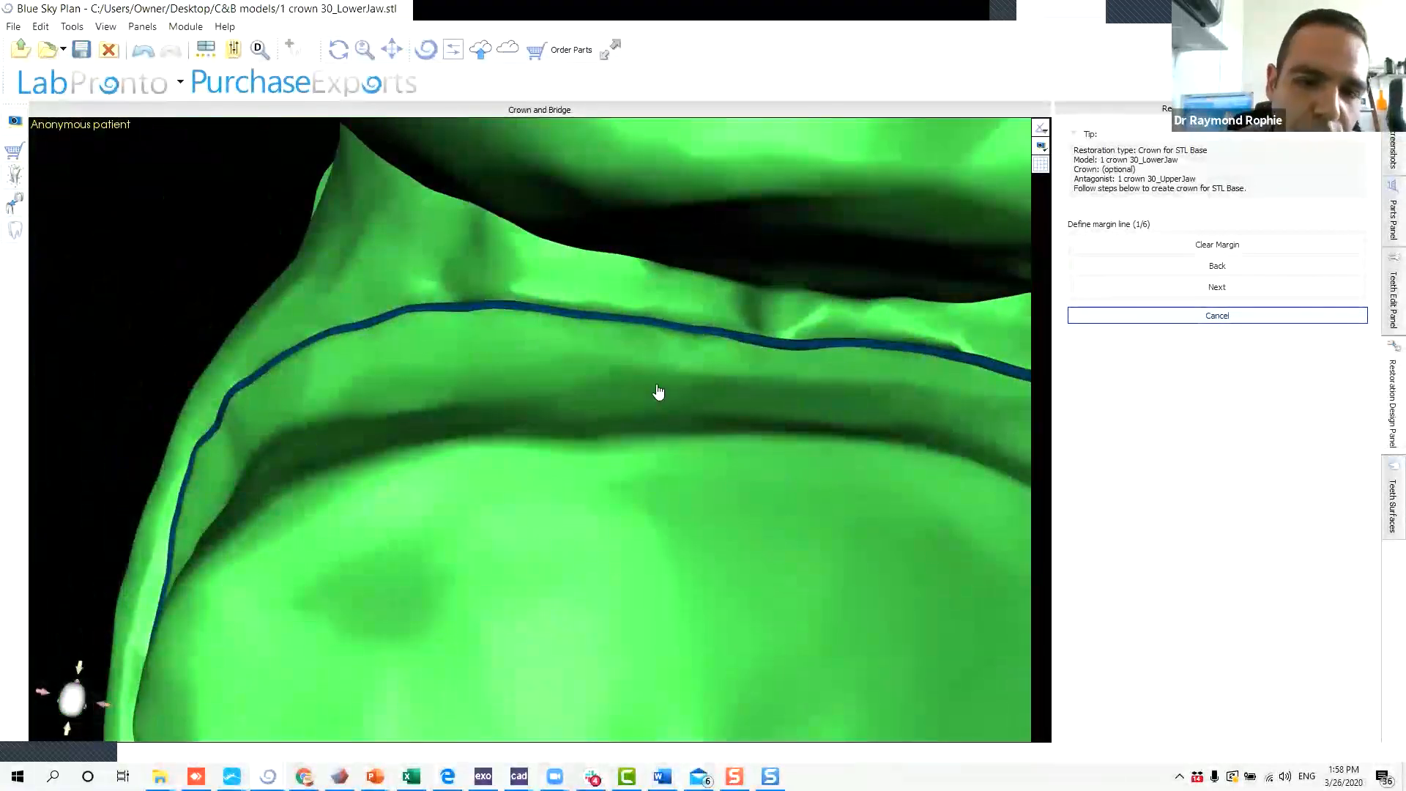
right_click_drag(235, 468, 732, 320)
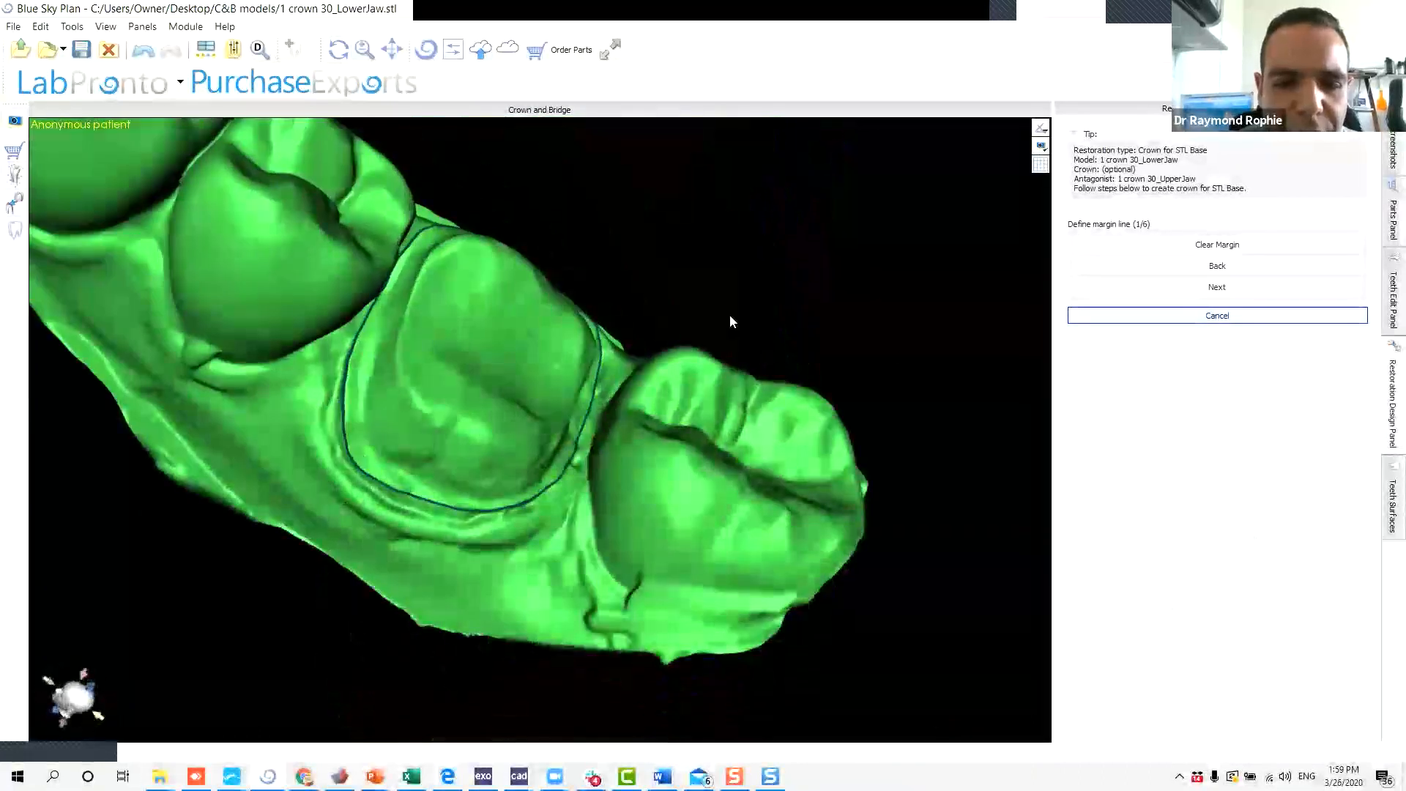
right_click_drag(634, 279, 715, 493)
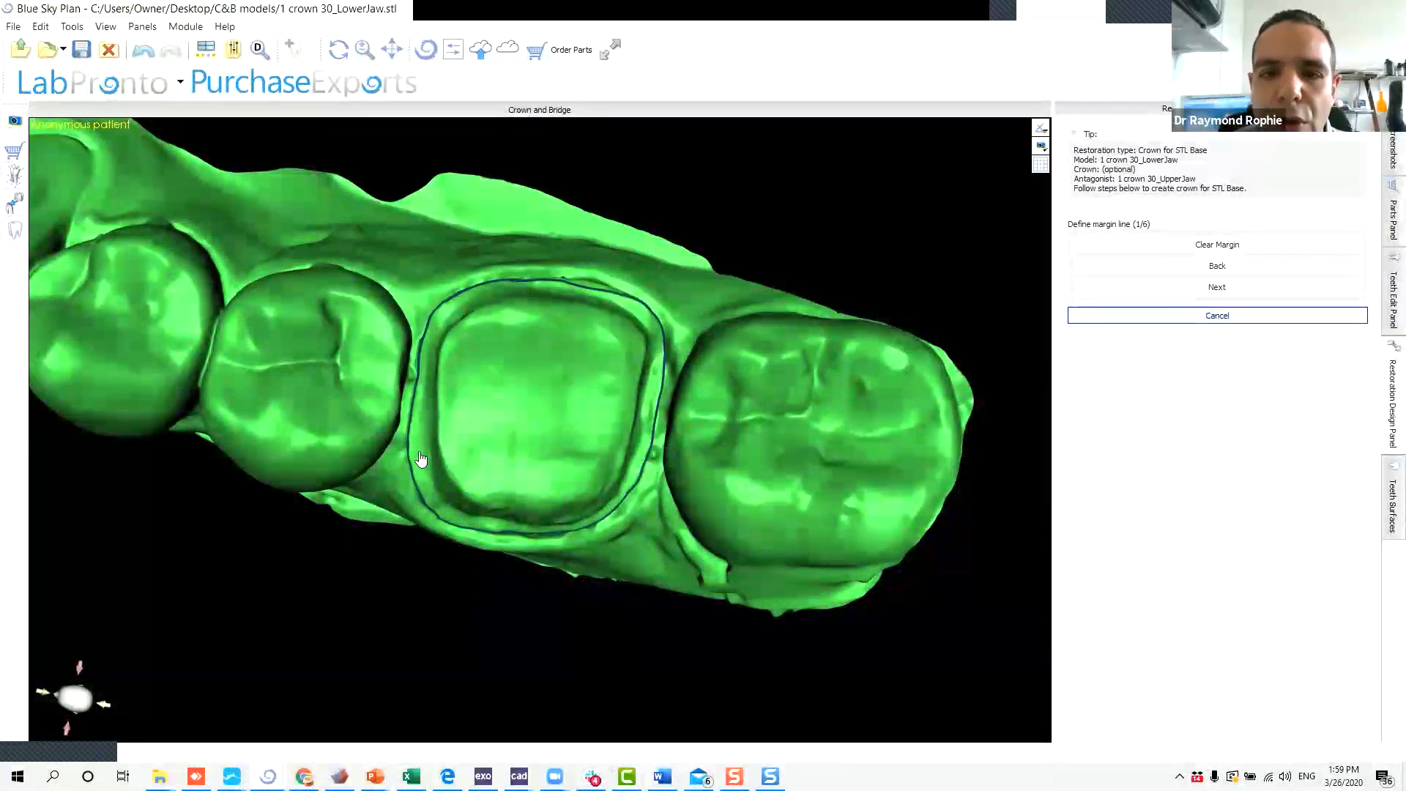
right_click_drag(509, 447, 508, 447)
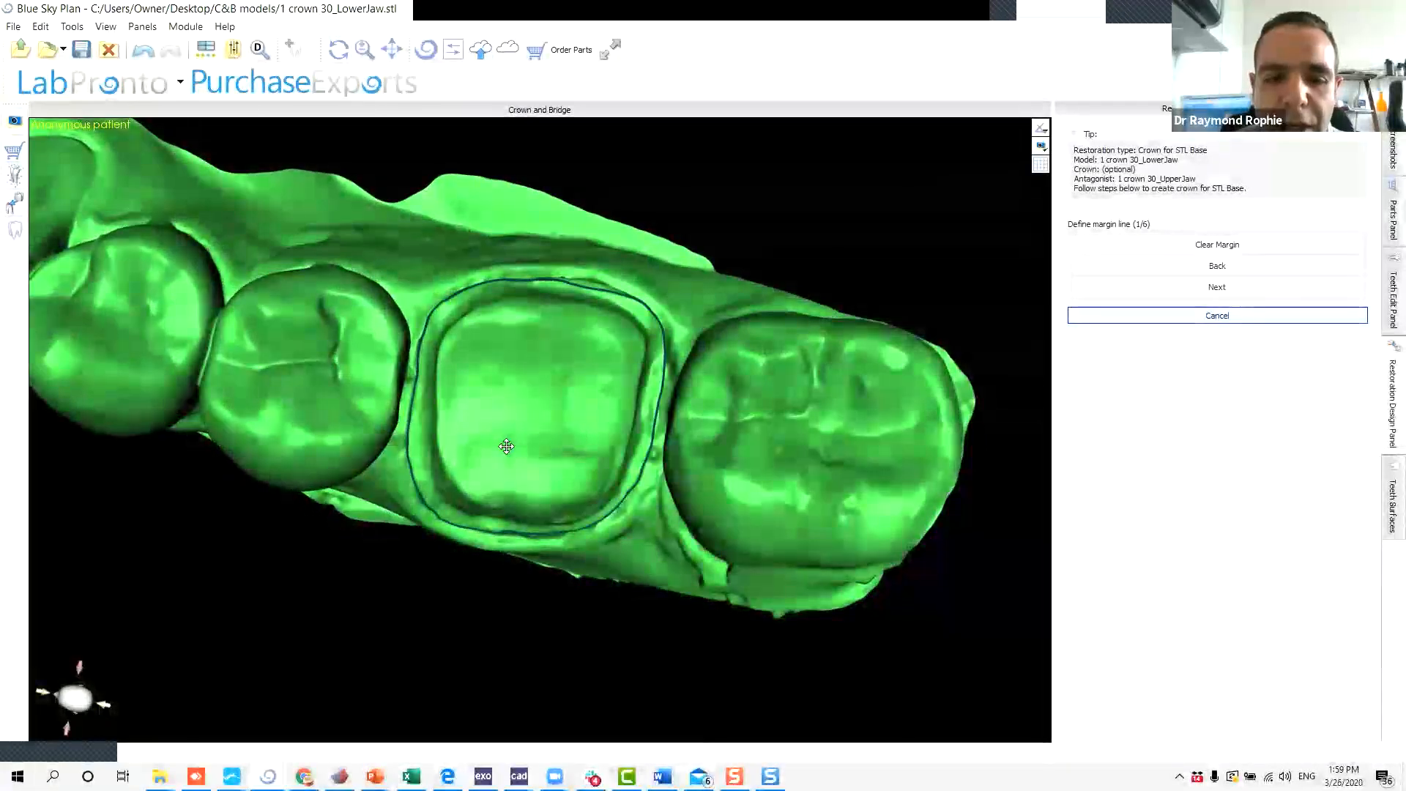
right_click_drag(469, 634, 732, 286)
mouse_move(268, 777)
left_click_drag(304, 777, 483, 754)
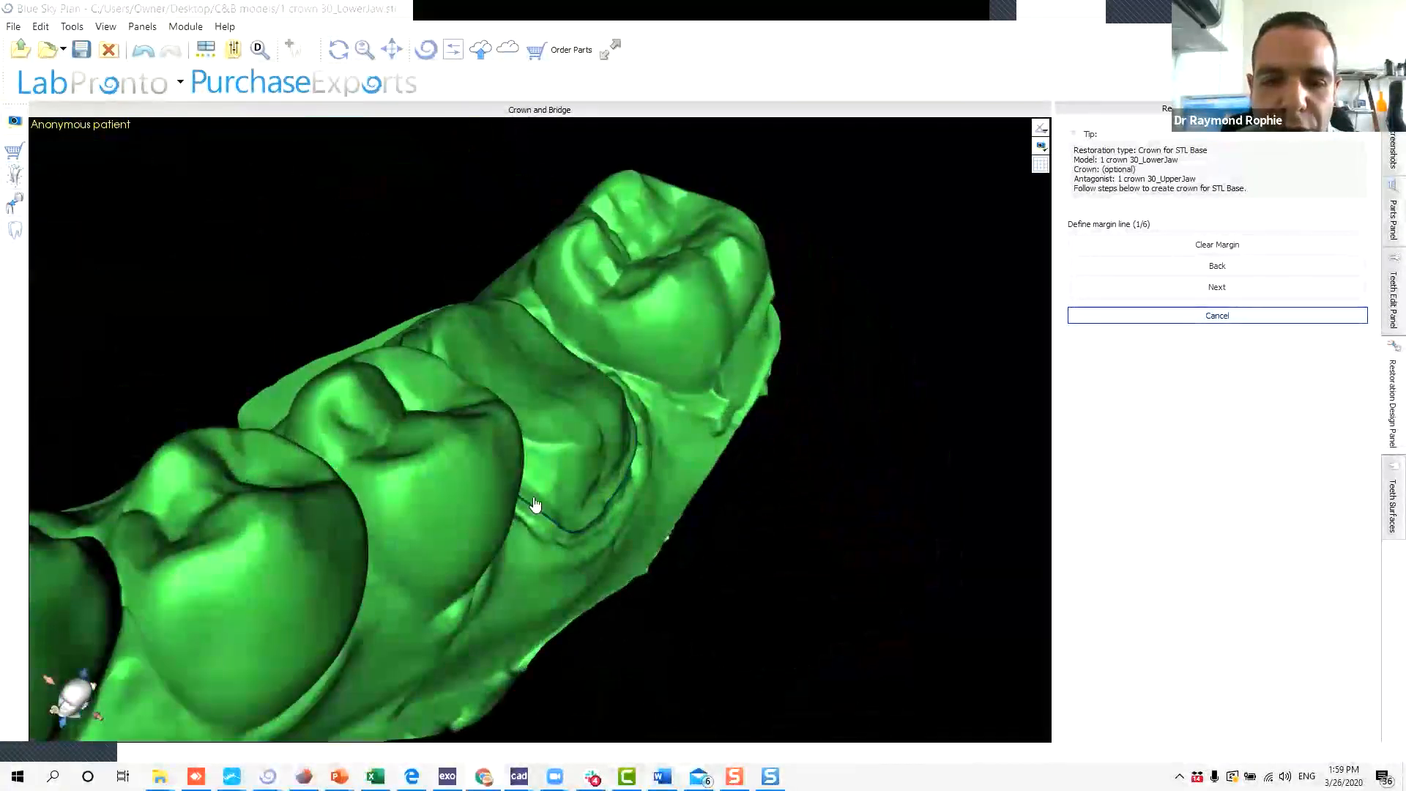
right_click_drag(766, 448, 724, 450)
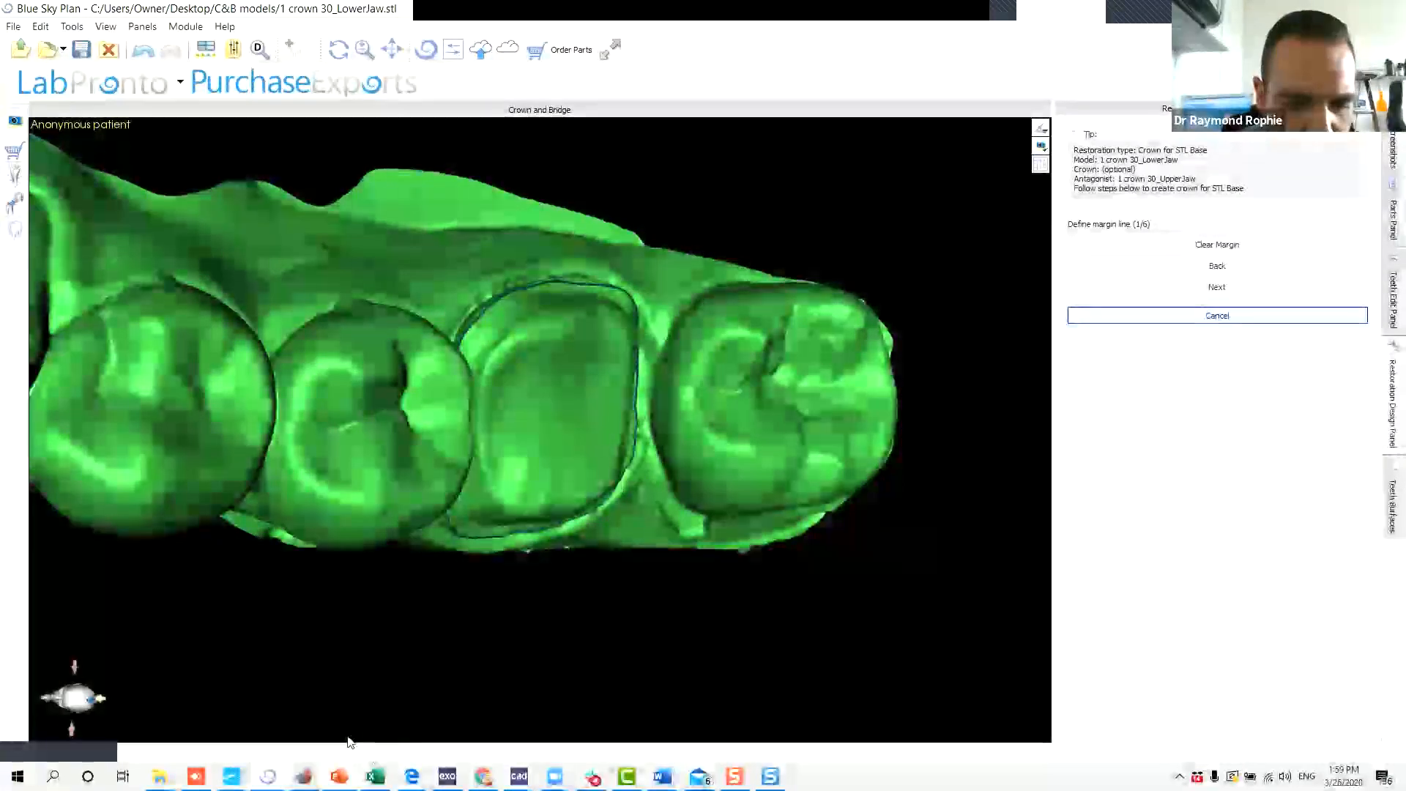
Switch to PowerPoint and show the "Burs" slide about the white polishing stone in Presentation2.
left_click(338, 776)
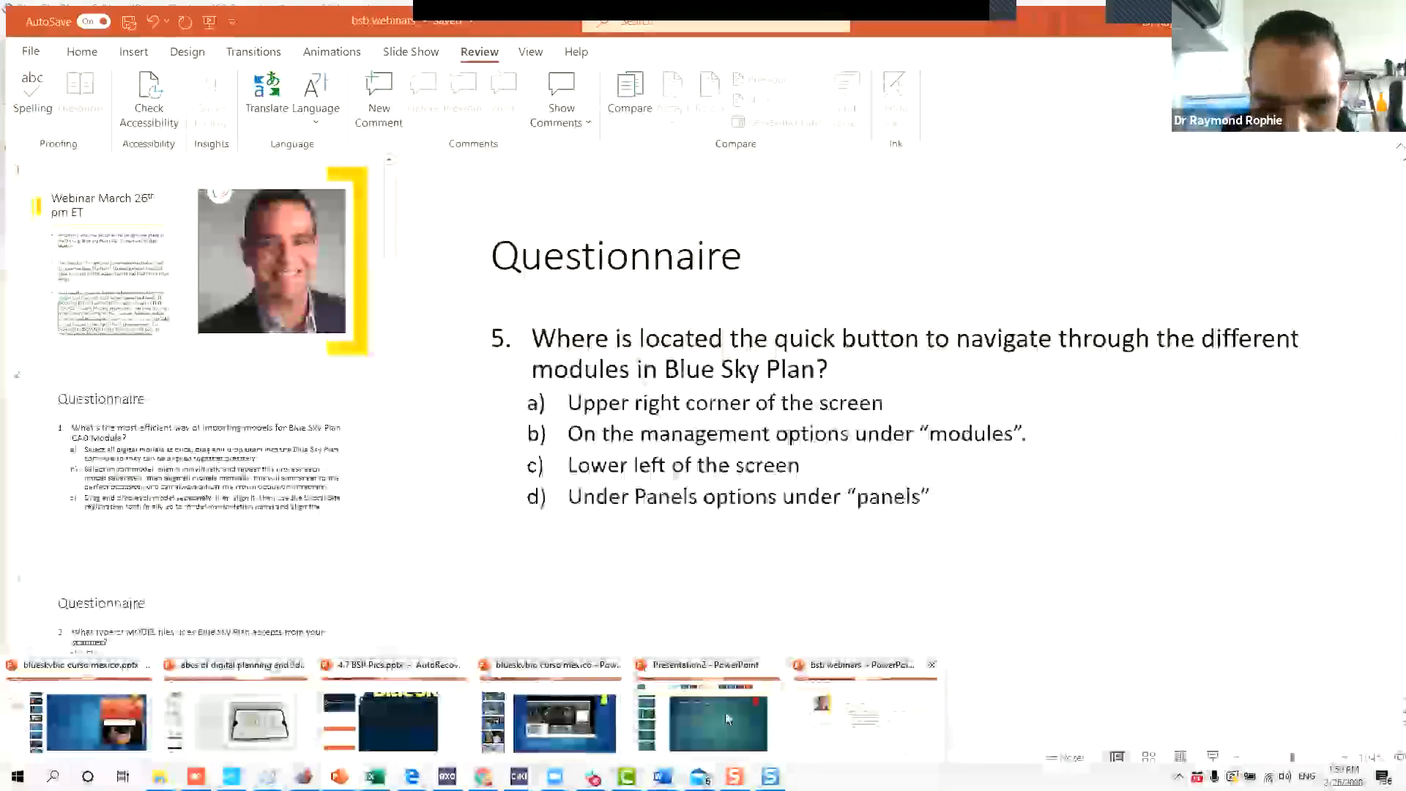
left_click(723, 712)
scroll(132, 415, "up", 8)
scroll(130, 408, "up", 5)
left_click(104, 564)
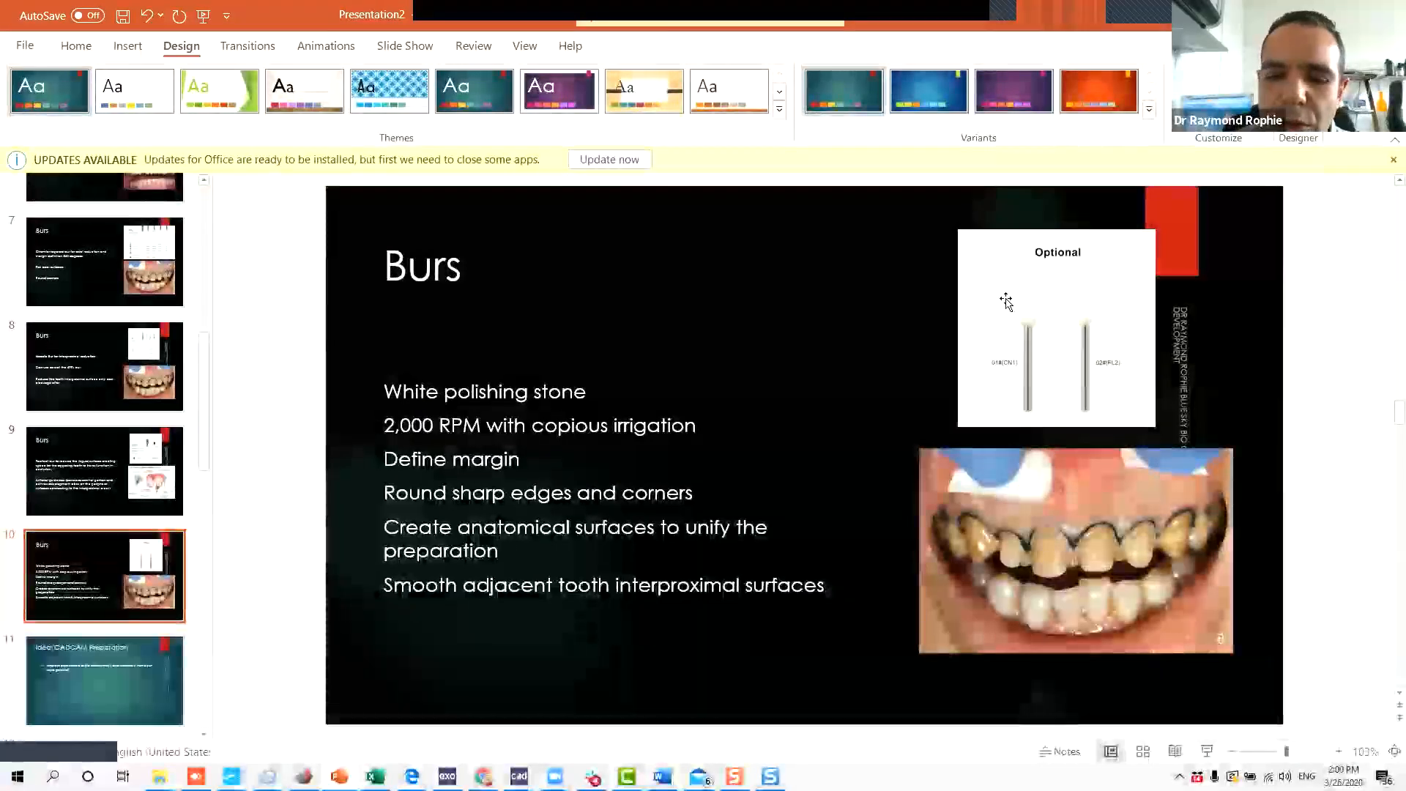
Return to Blue Sky Plan and accept the margin line to continue to the insert direction stage.
mouse_move(663, 776)
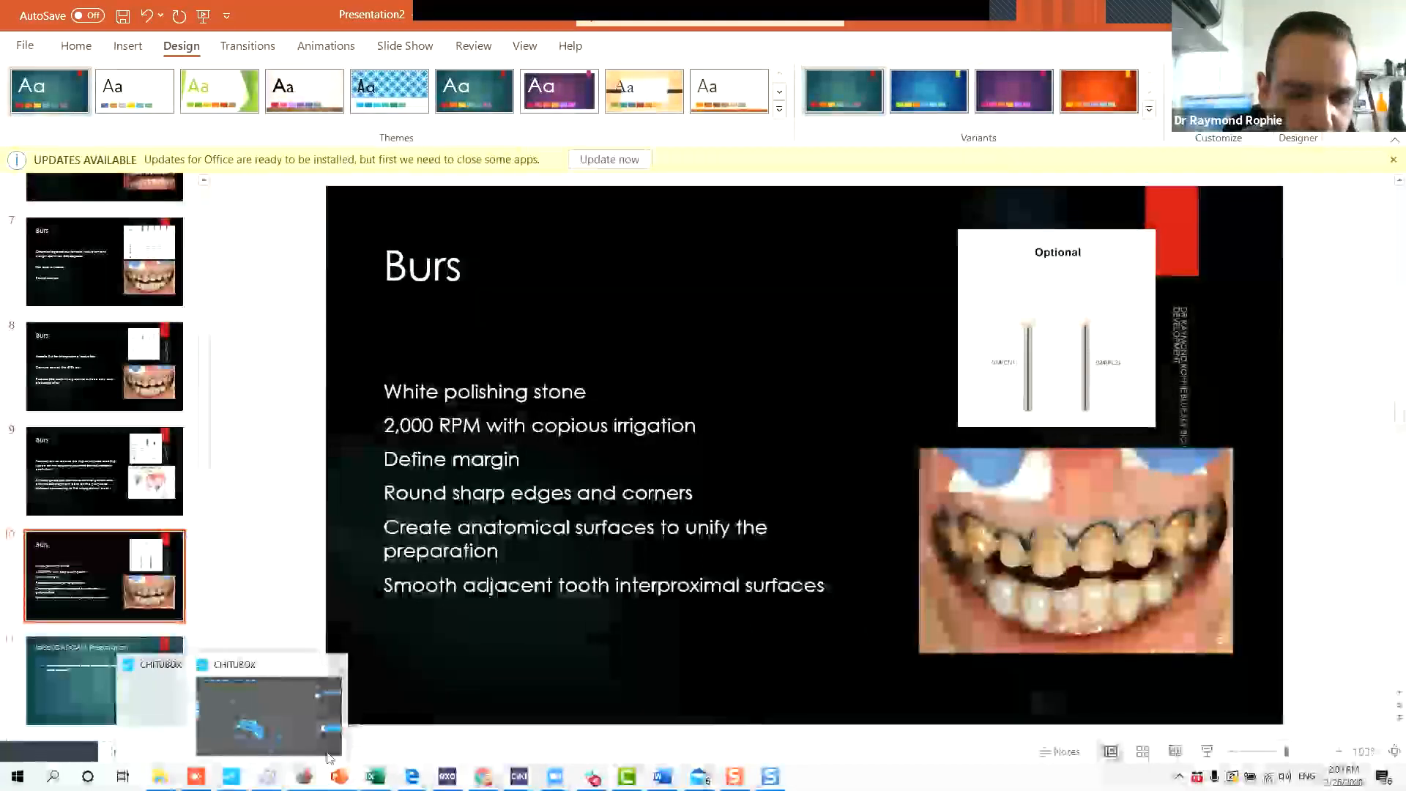
mouse_move(290, 764)
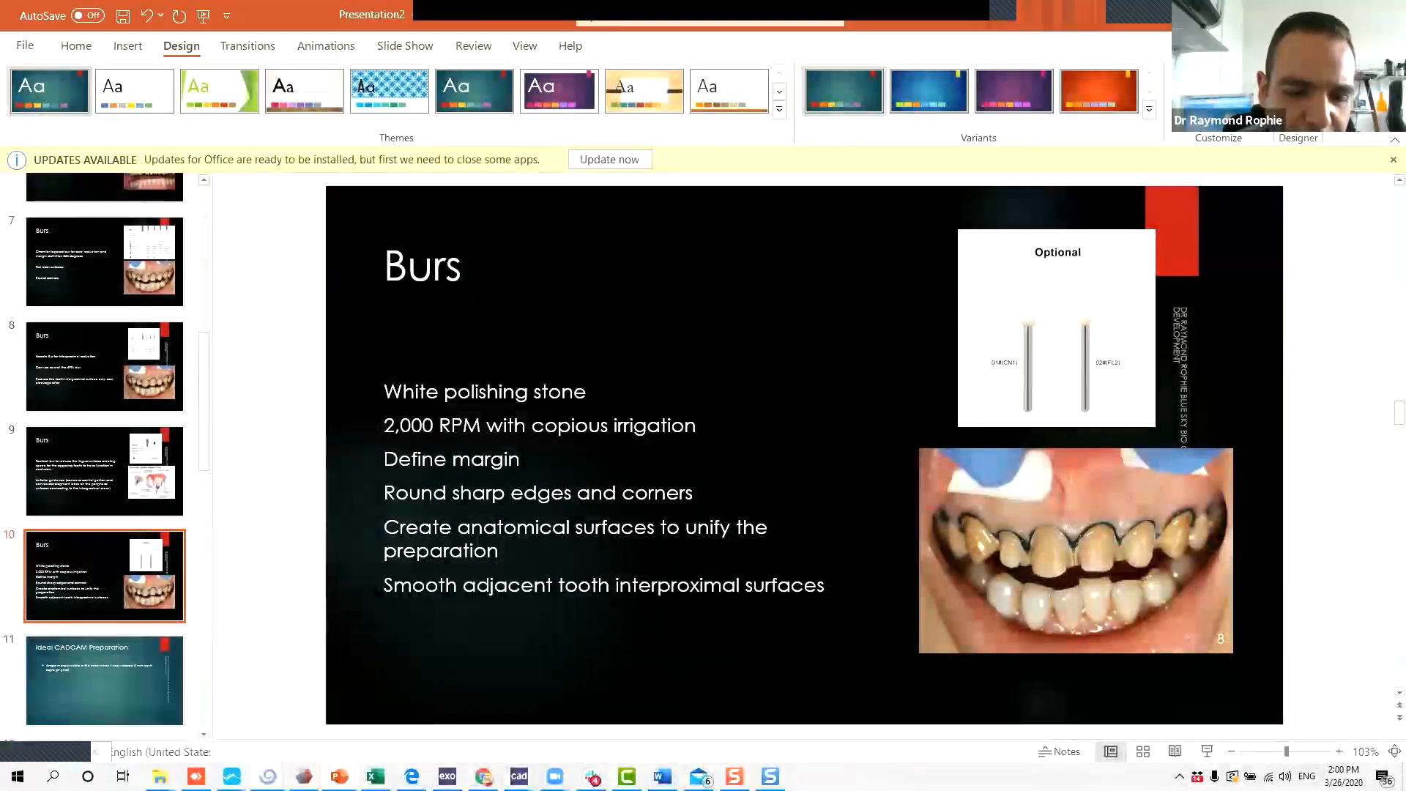
left_click(311, 734)
mouse_move(538, 465)
left_mouse_down()
mouse_move(477, 366)
mouse_move(628, 512)
mouse_move(556, 454)
mouse_move(596, 396)
mouse_move(608, 413)
mouse_move(550, 433)
mouse_move(527, 480)
left_mouse_up()
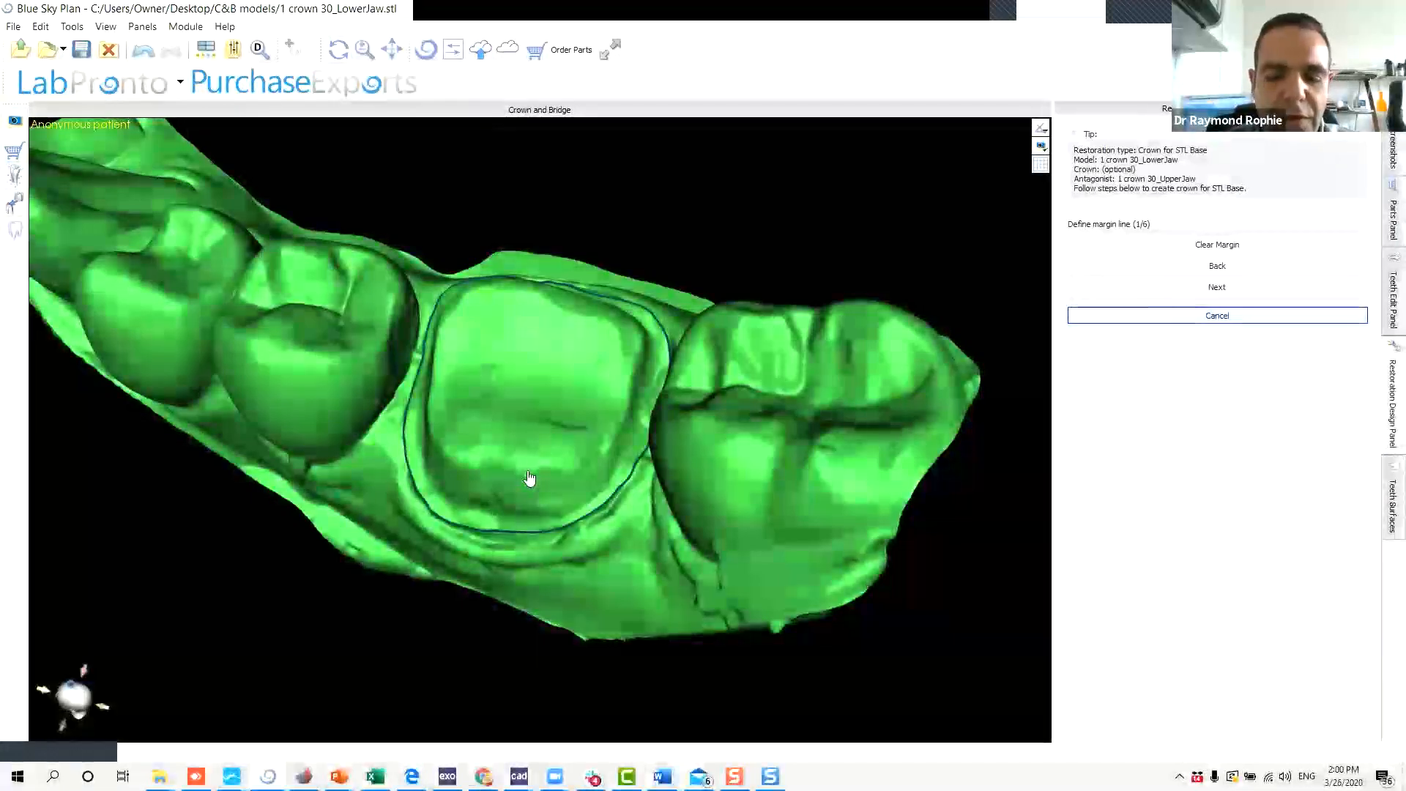
left_click_drag(515, 465, 554, 448)
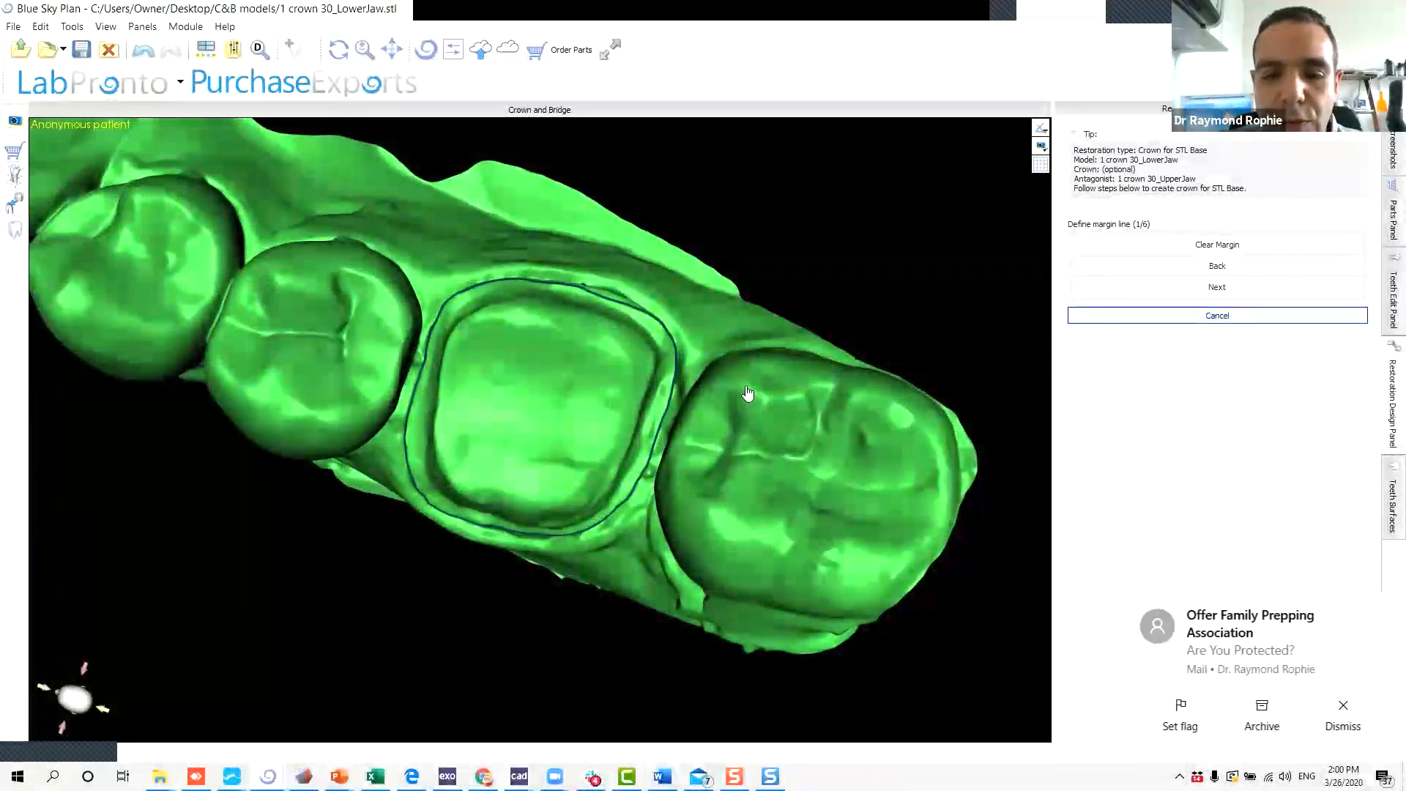
left_click(1380, 610)
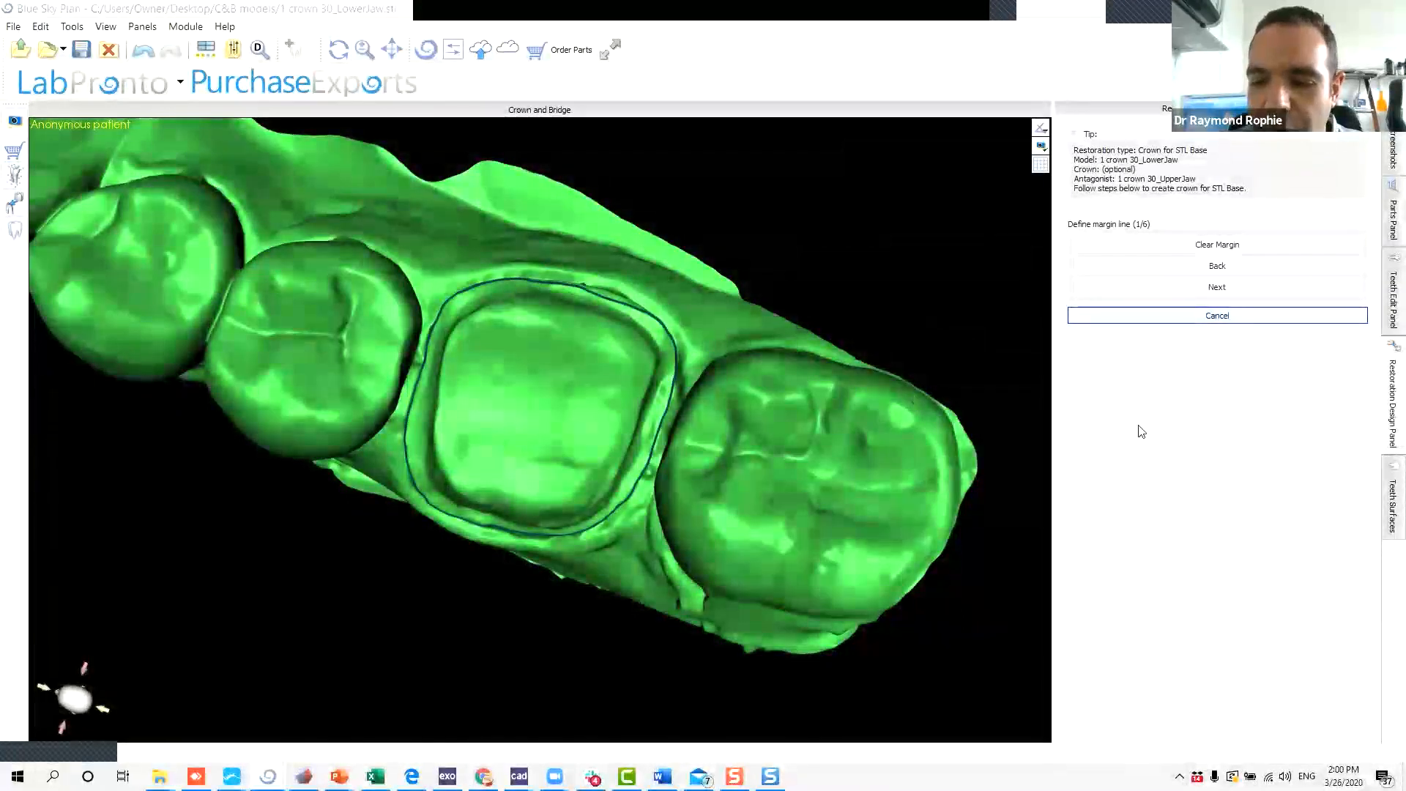
left_click(1248, 288)
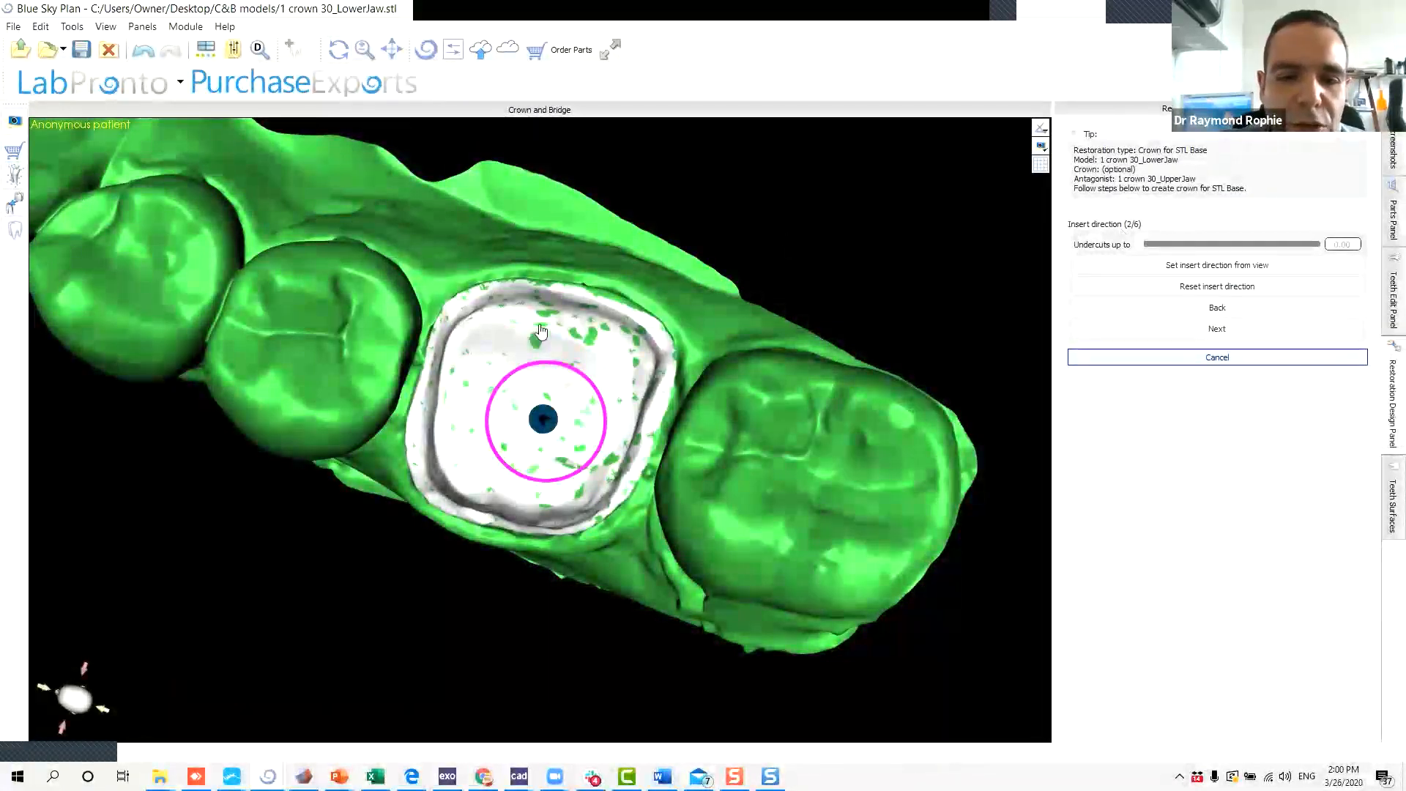
Raise the displayed undercut limit to its maximum and inspect the prepared tooth for undercuts from the side.
middle_click_drag(544, 307, 547, 338)
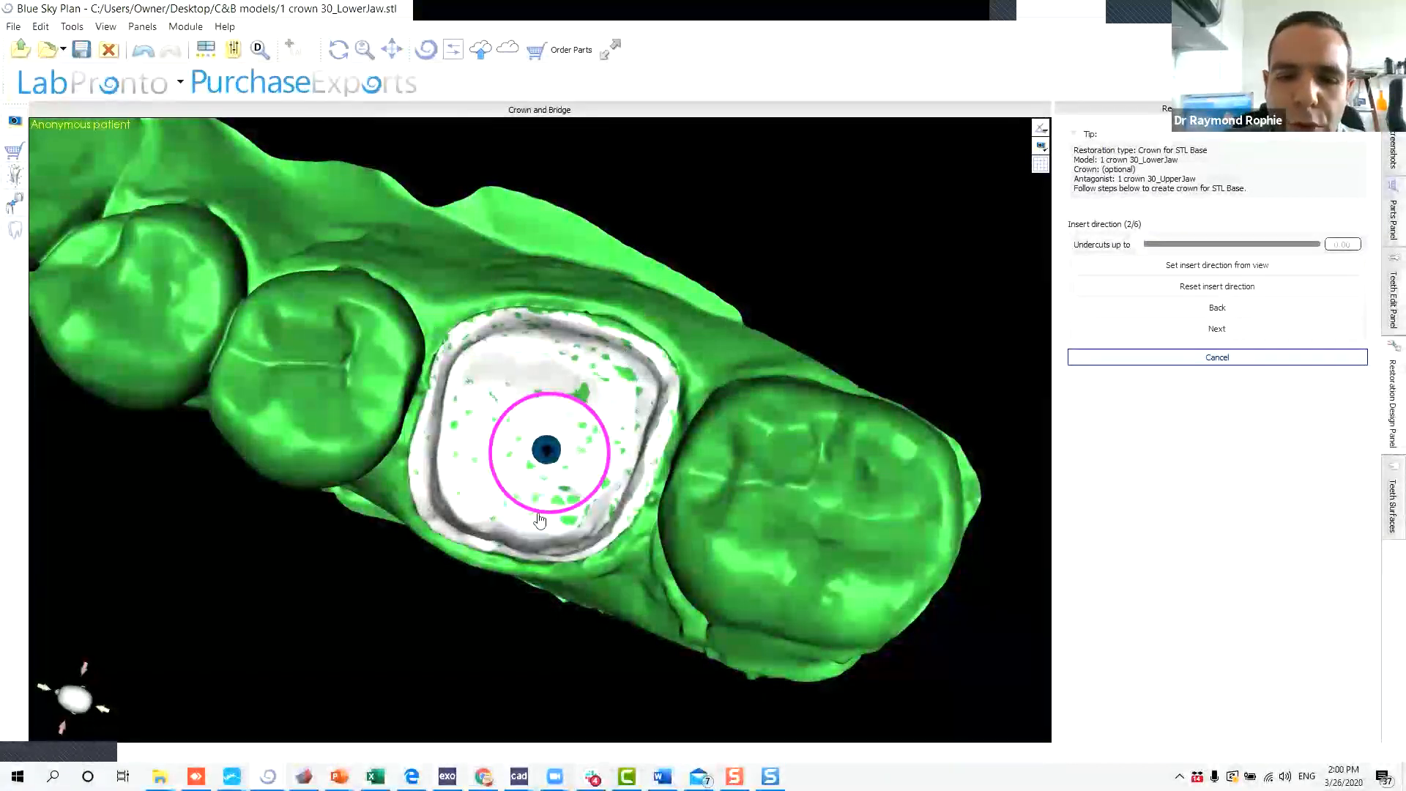
left_click_drag(564, 604, 566, 605)
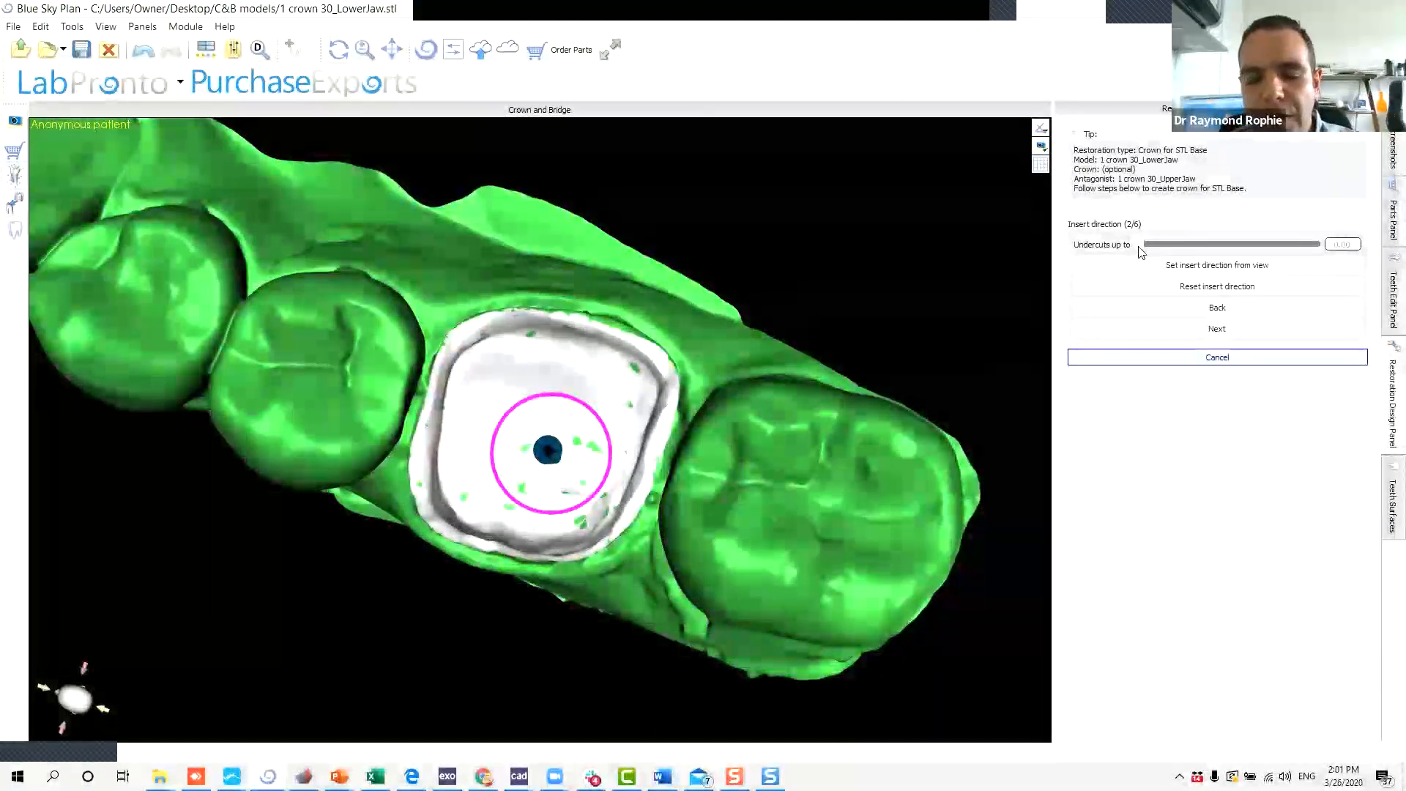
left_click_drag(1139, 247, 1317, 246)
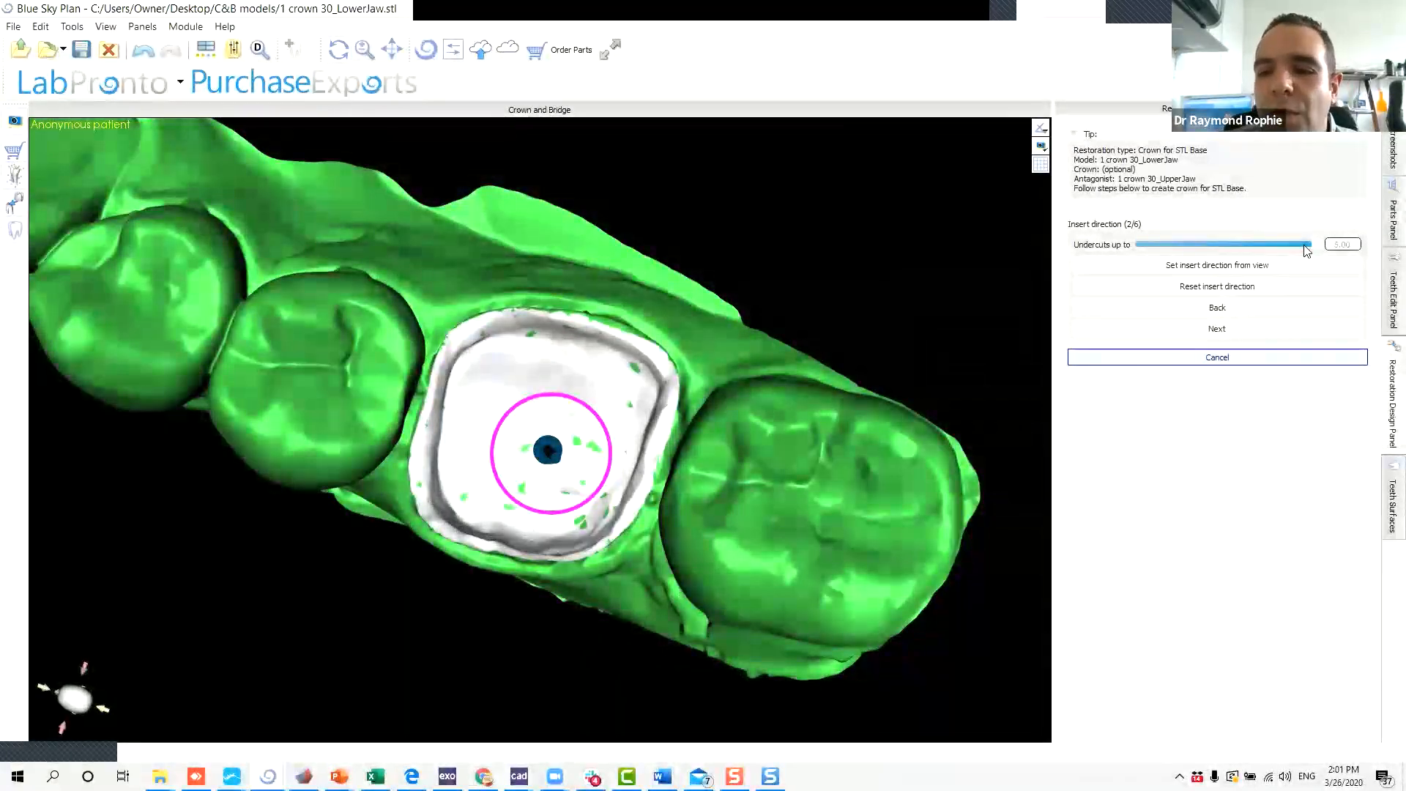
mouse_move(634, 570)
left_mouse_down()
mouse_move(601, 287)
mouse_move(628, 497)
mouse_move(617, 491)
left_mouse_up()
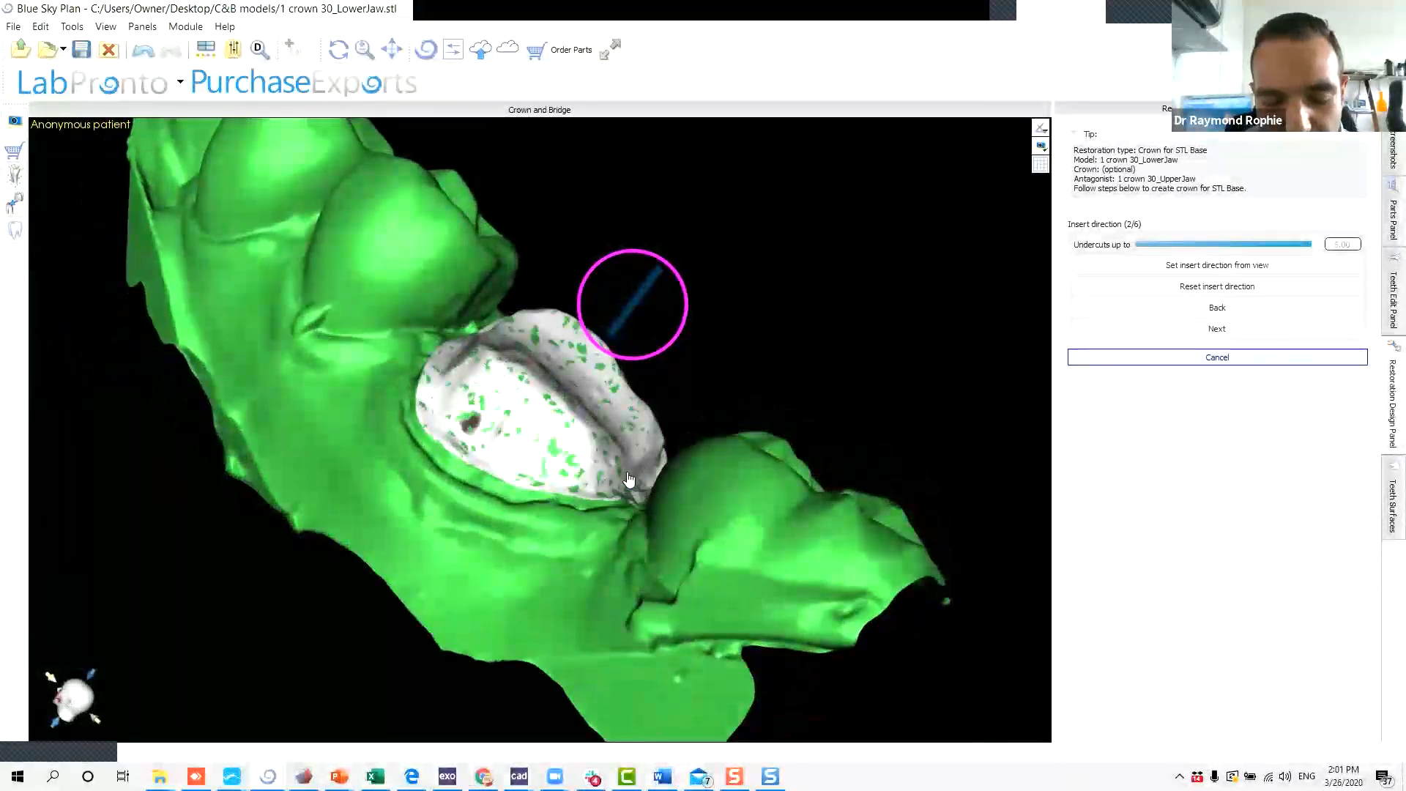
scroll(469, 437, "up", 5)
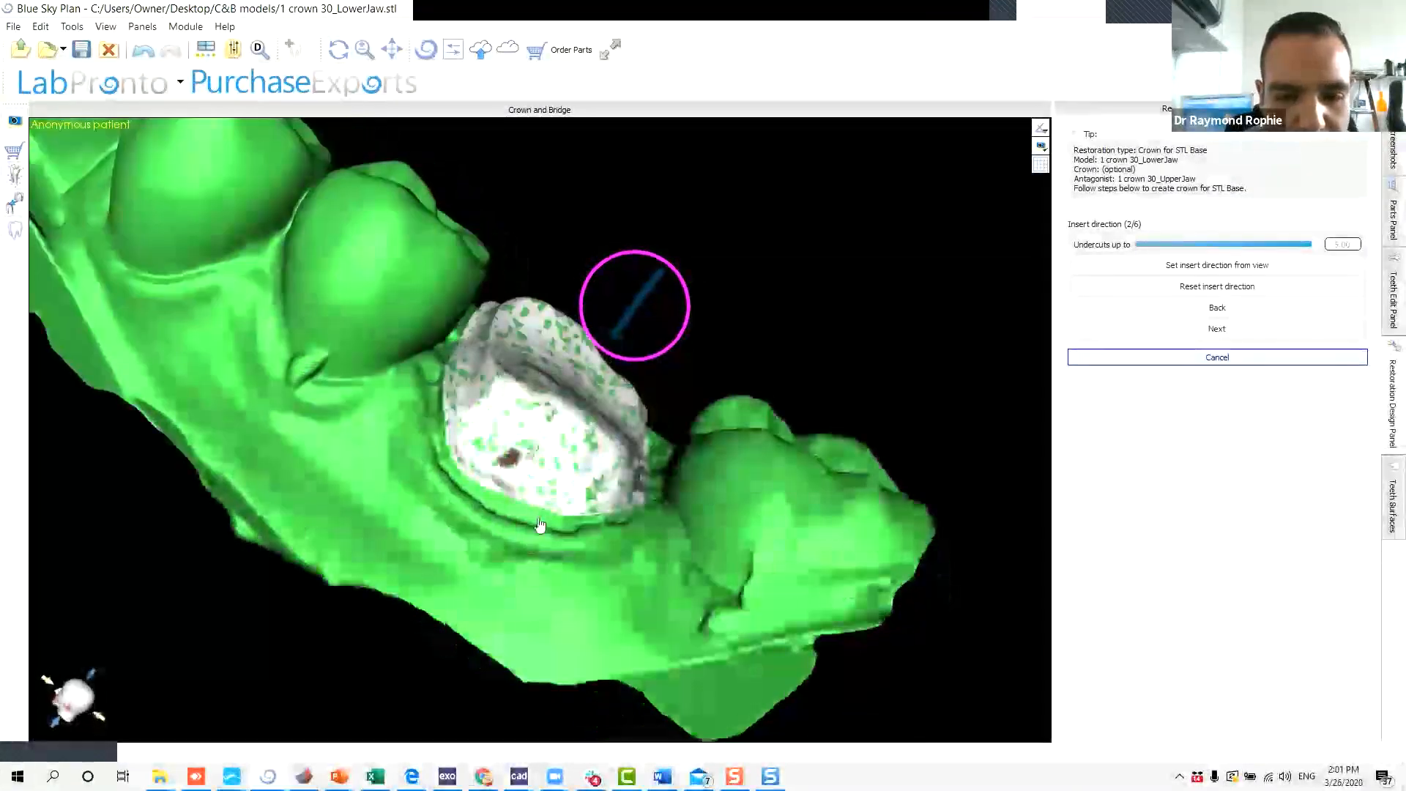
scroll(494, 499, "up", 1)
scroll(889, 428, "down", 5)
Set the undercut limit to 0.25 and take the insert direction from an occlusal view of the prepared tooth.
left_click_drag(892, 428, 1147, 246)
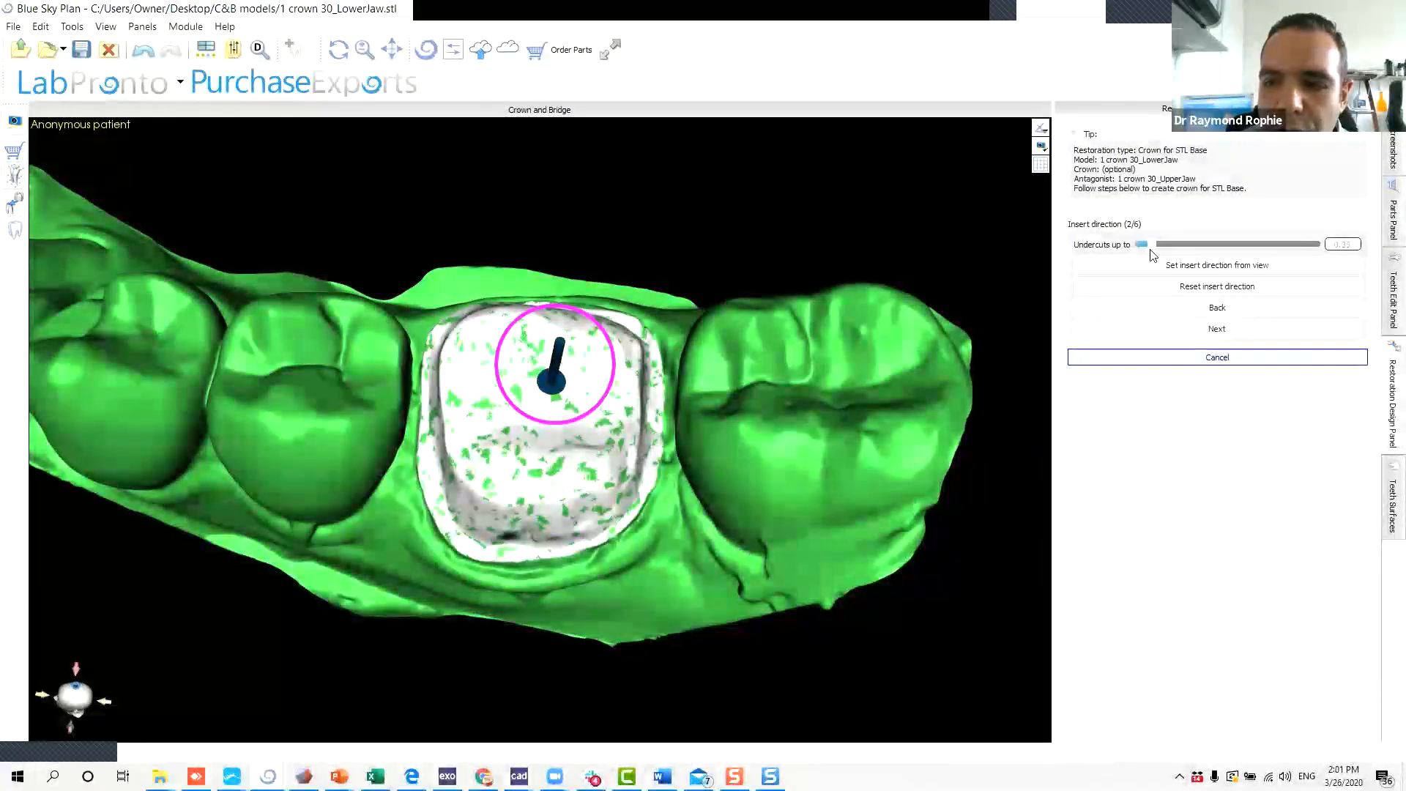
left_click_drag(1146, 250, 1147, 249)
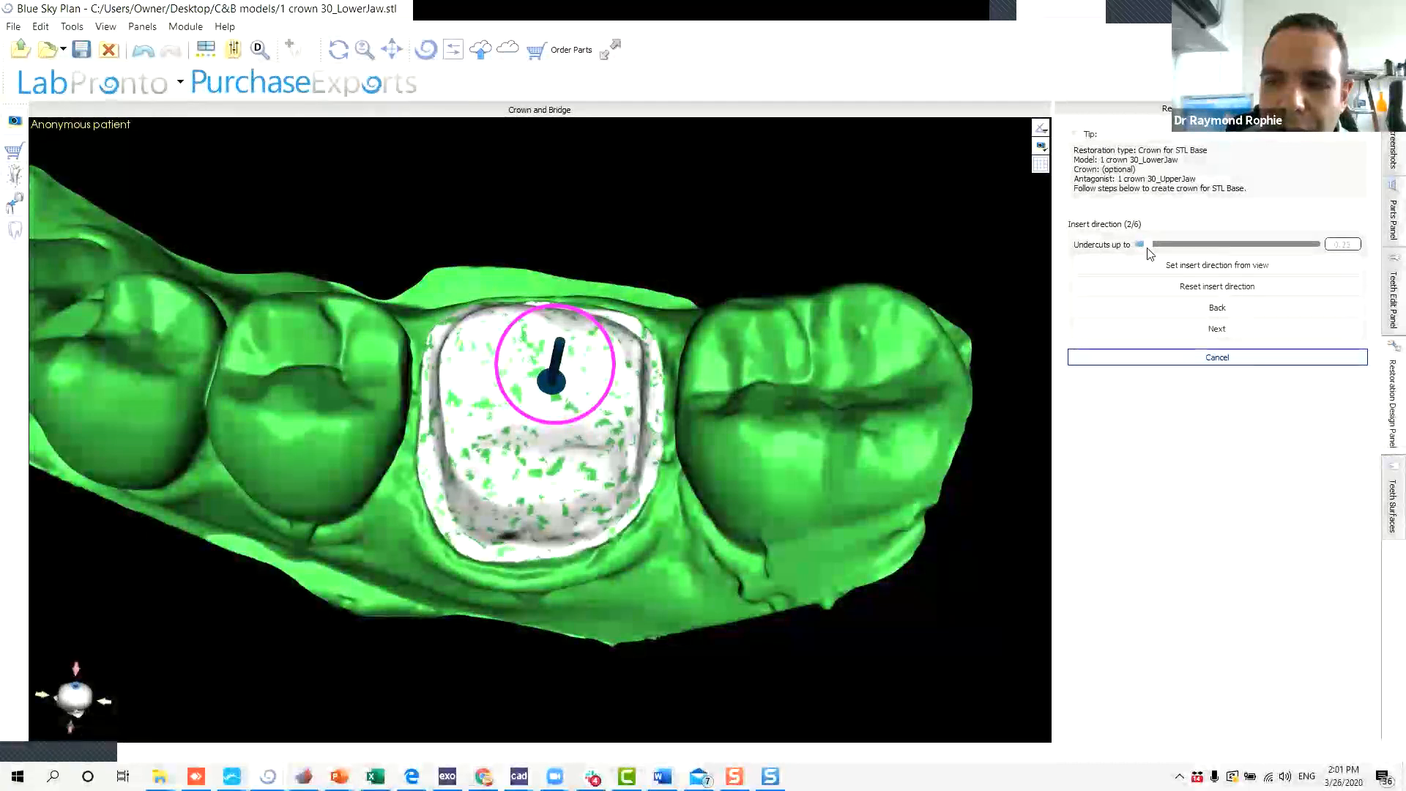
left_click_drag(512, 627, 614, 401)
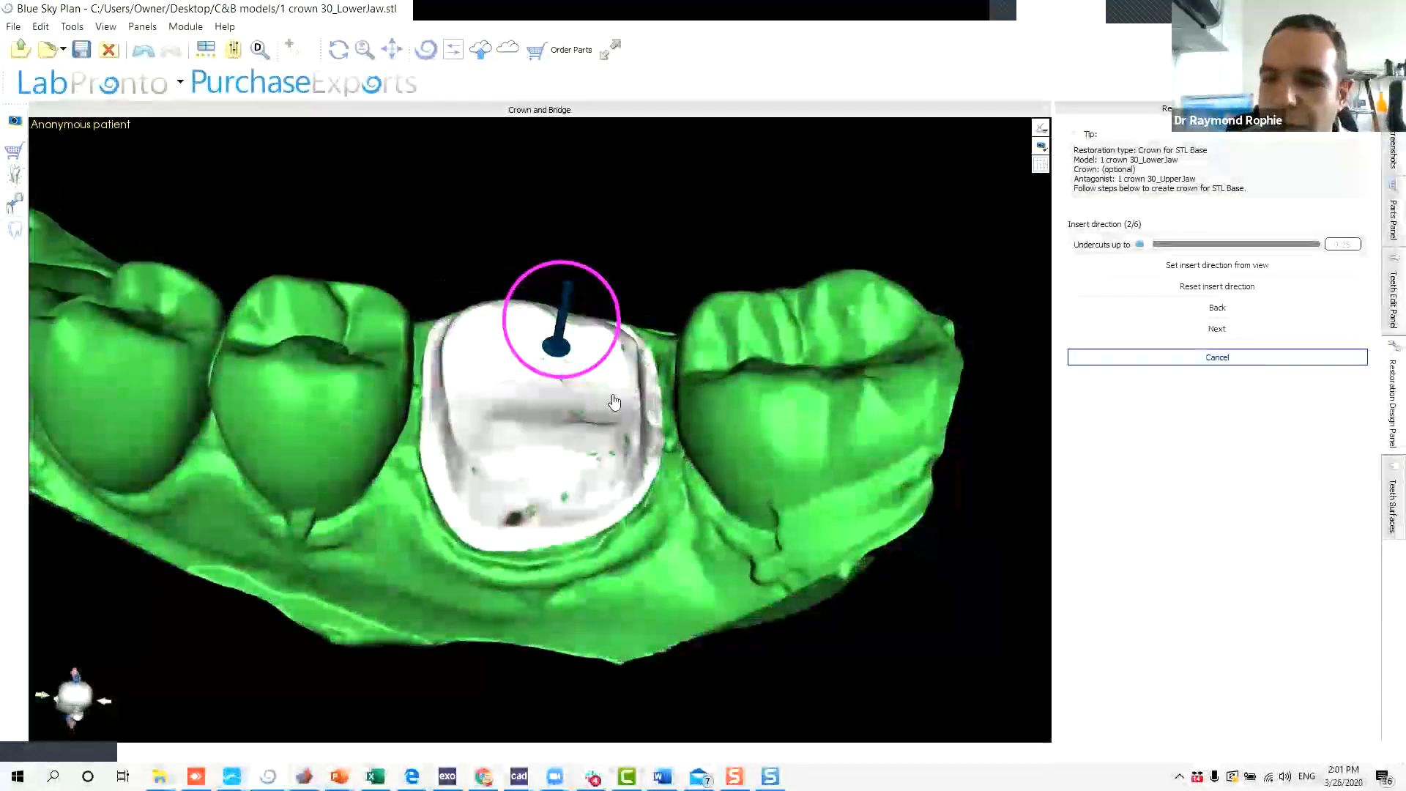
left_click_drag(617, 486, 557, 394)
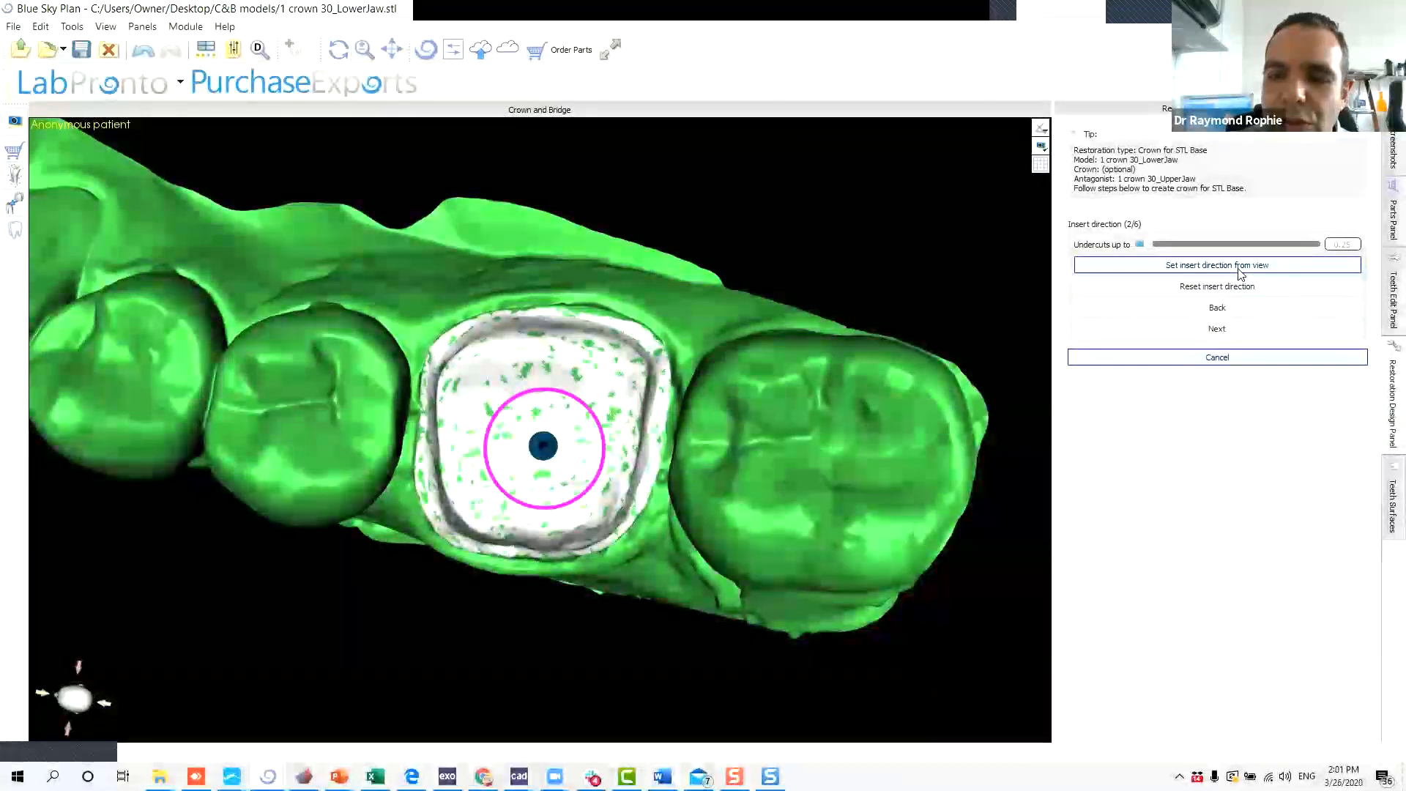
mouse_move(700, 776)
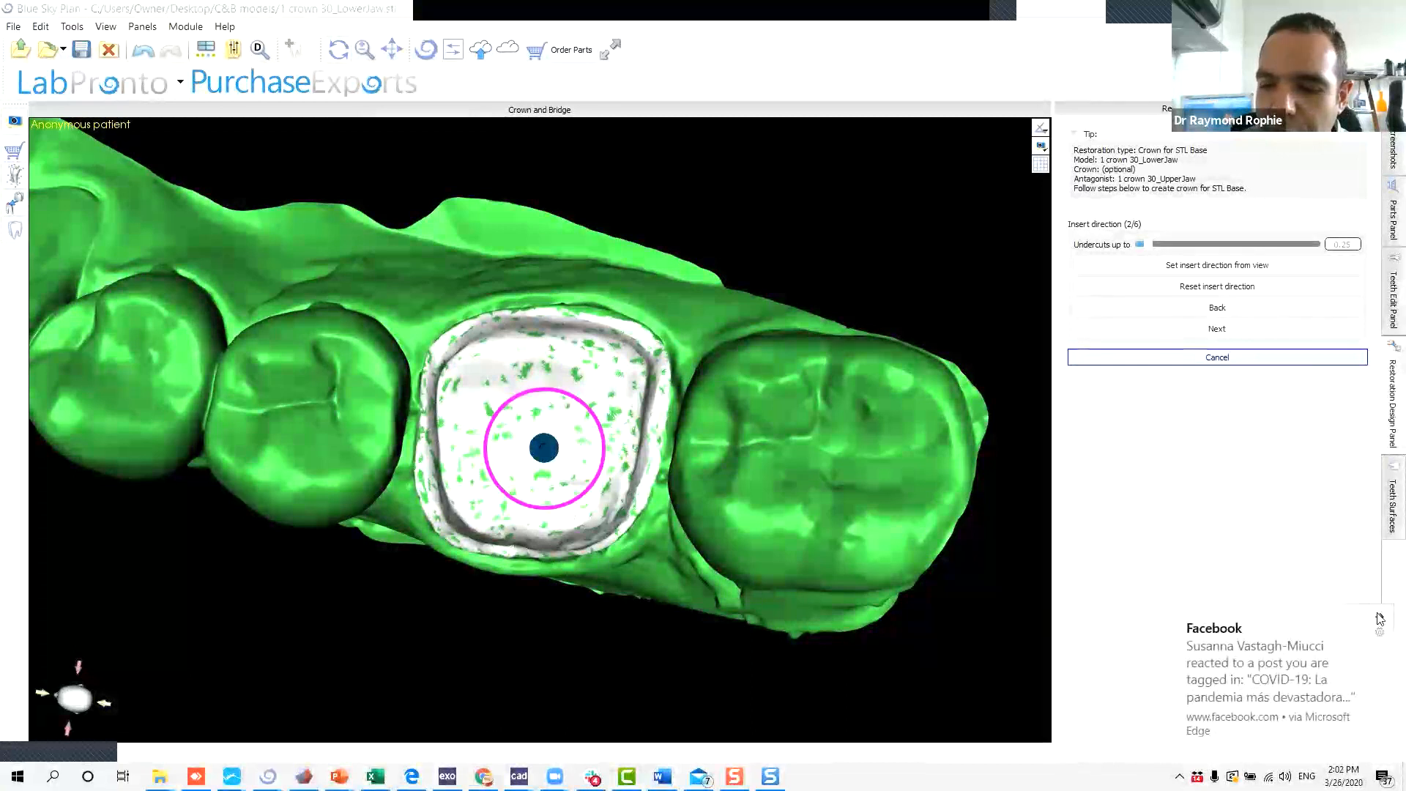
left_click(1380, 619)
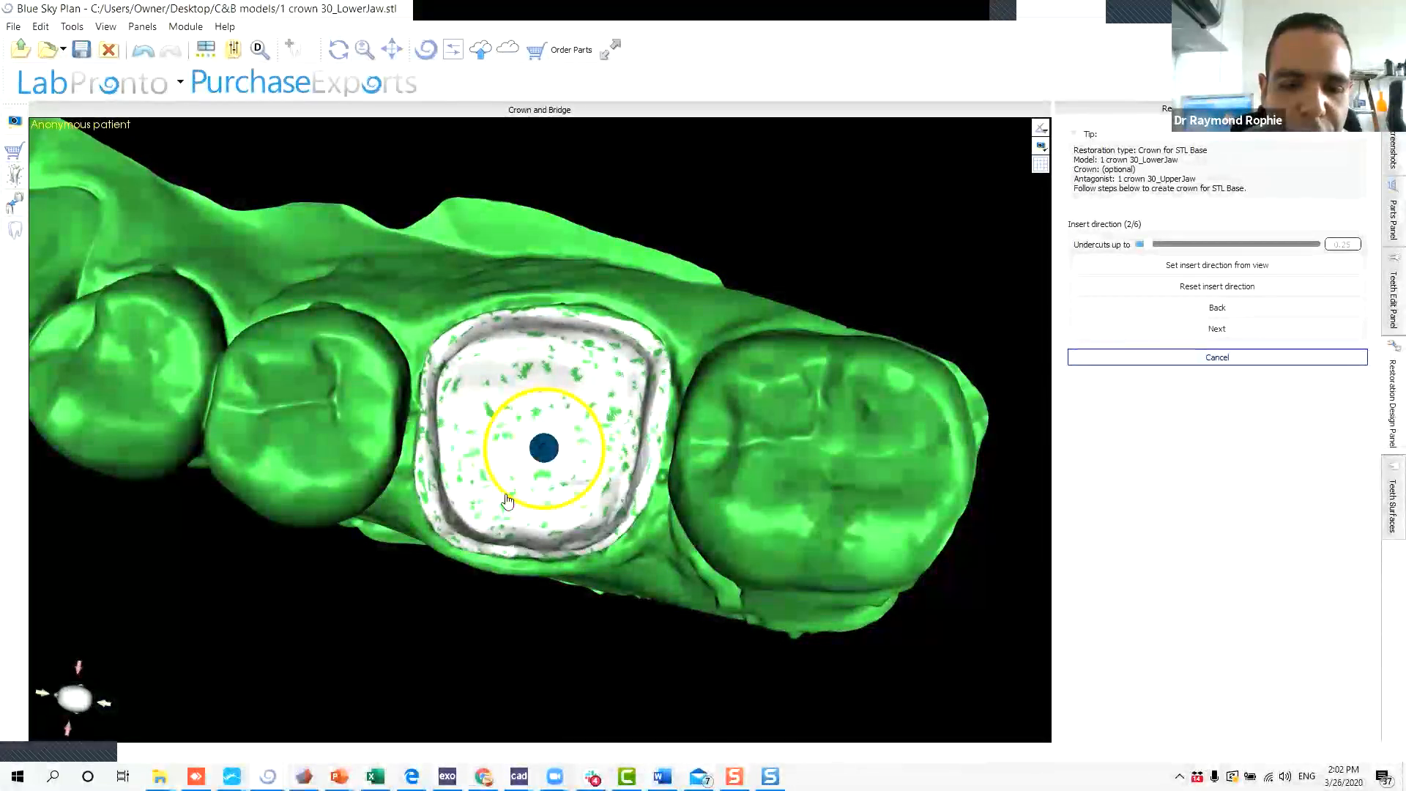
Tilt the crown's insert direction manually with its rotation handle, checking the undercut areas from several sides.
right_click_drag(606, 613, 562, 235)
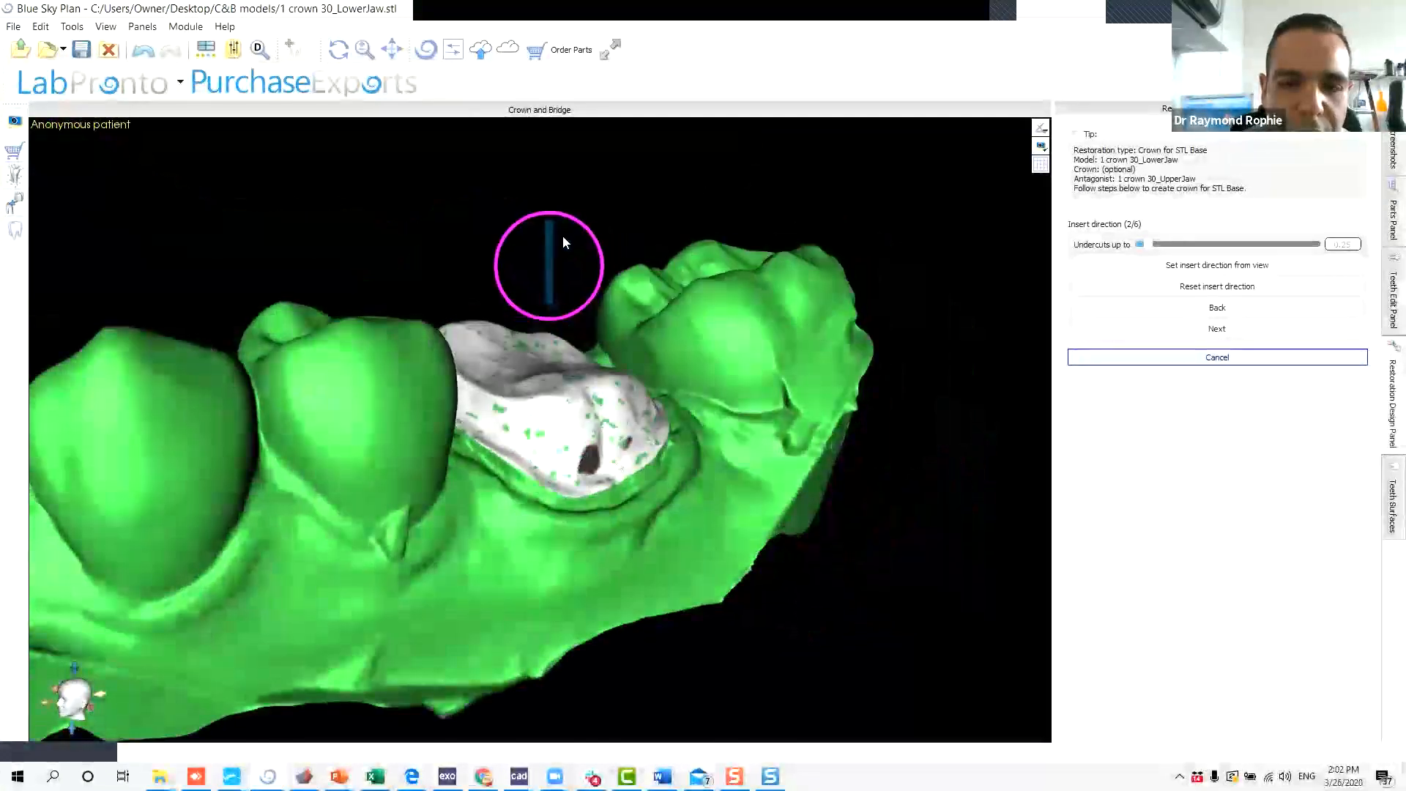
left_click_drag(601, 288, 559, 323)
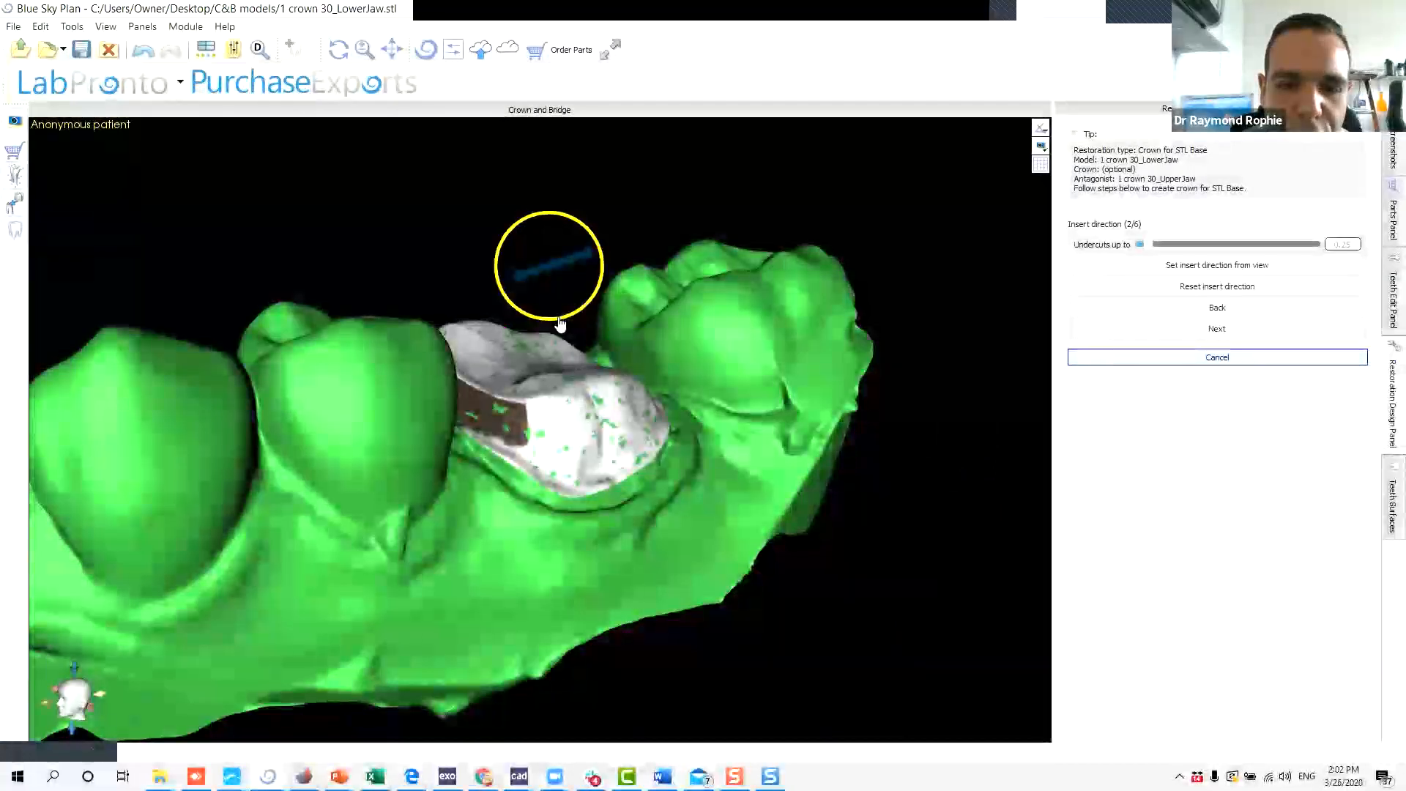
right_click_drag(798, 415, 400, 339)
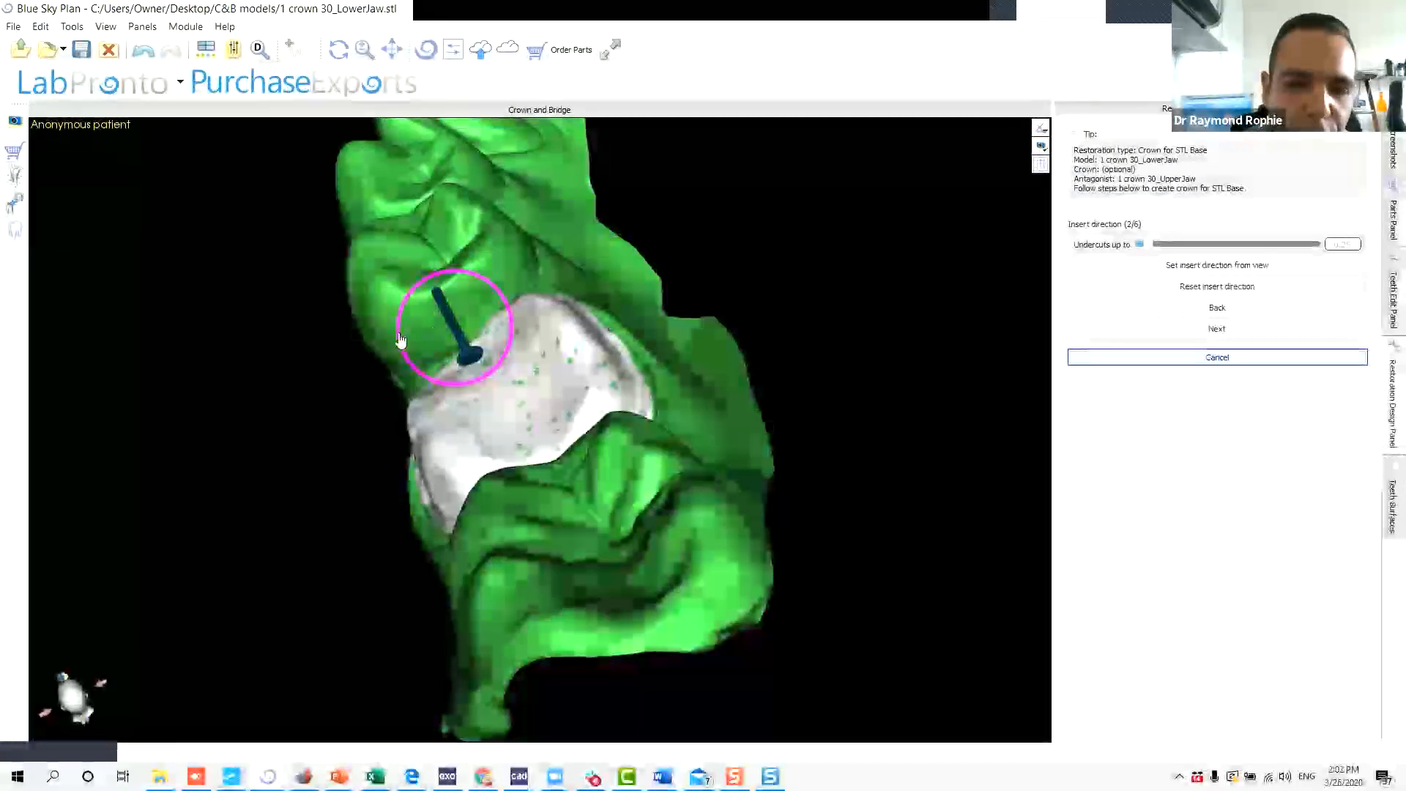
left_click_drag(403, 340, 480, 374)
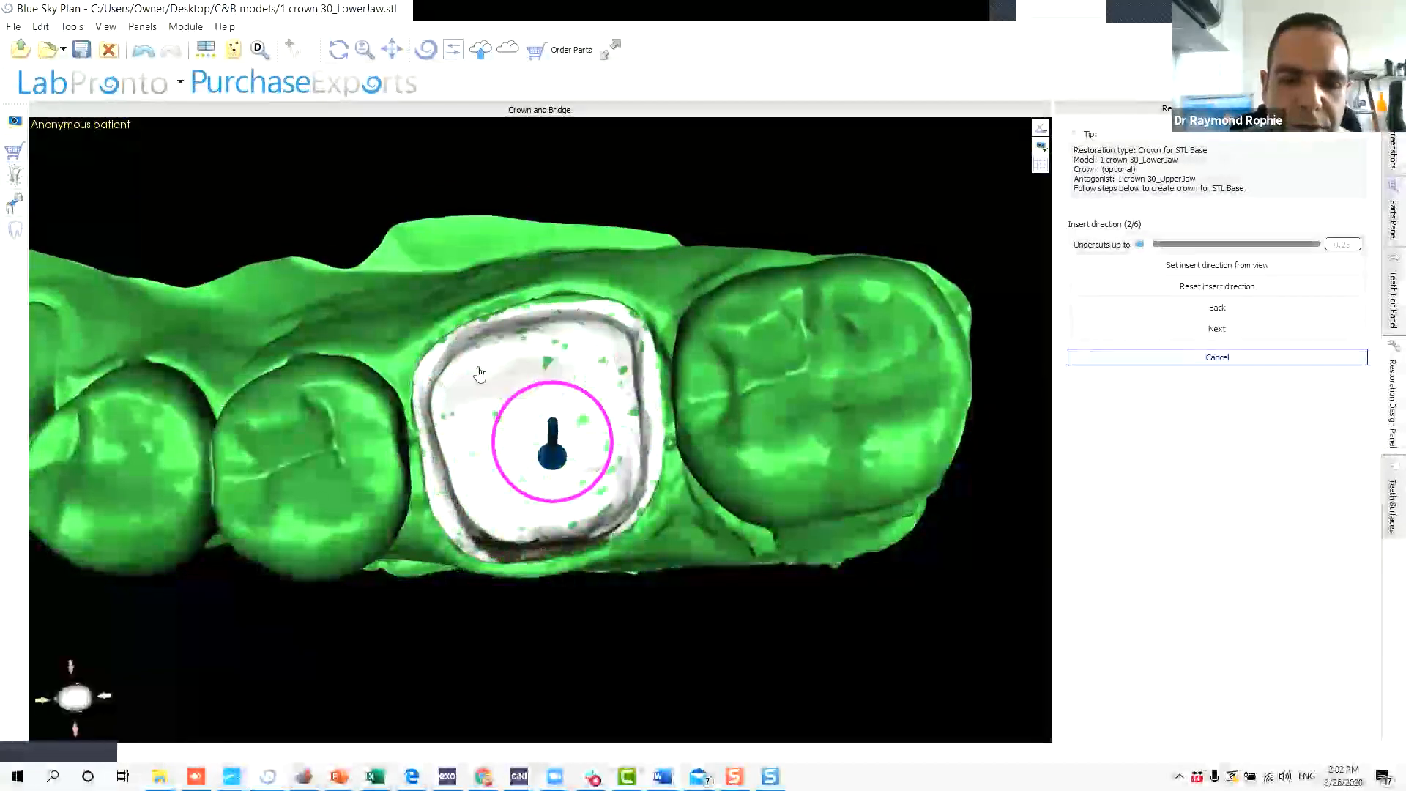
Set the insert direction from the view looking straight down on the prepared tooth, refining the viewing angle.
left_click(1144, 268)
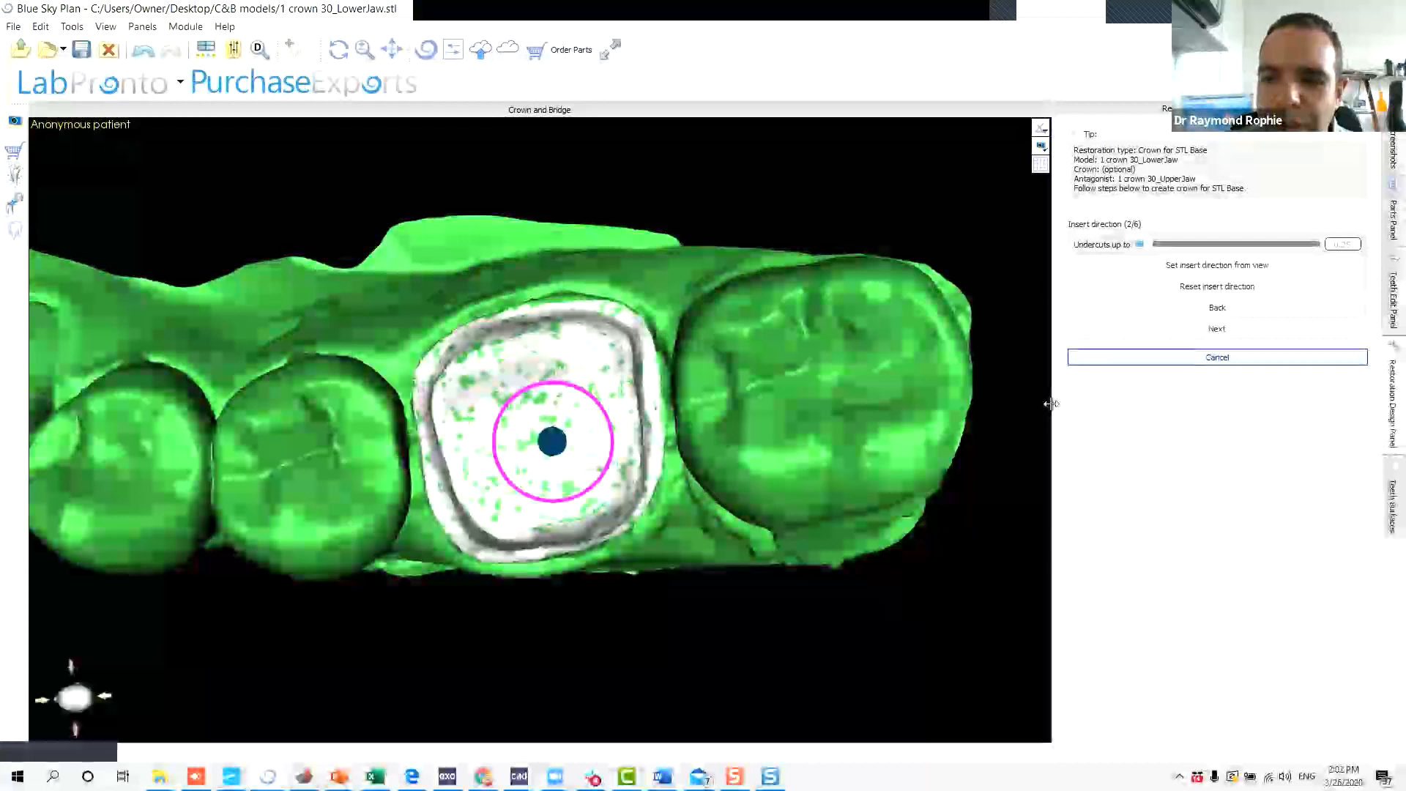
left_click_drag(602, 576, 596, 556)
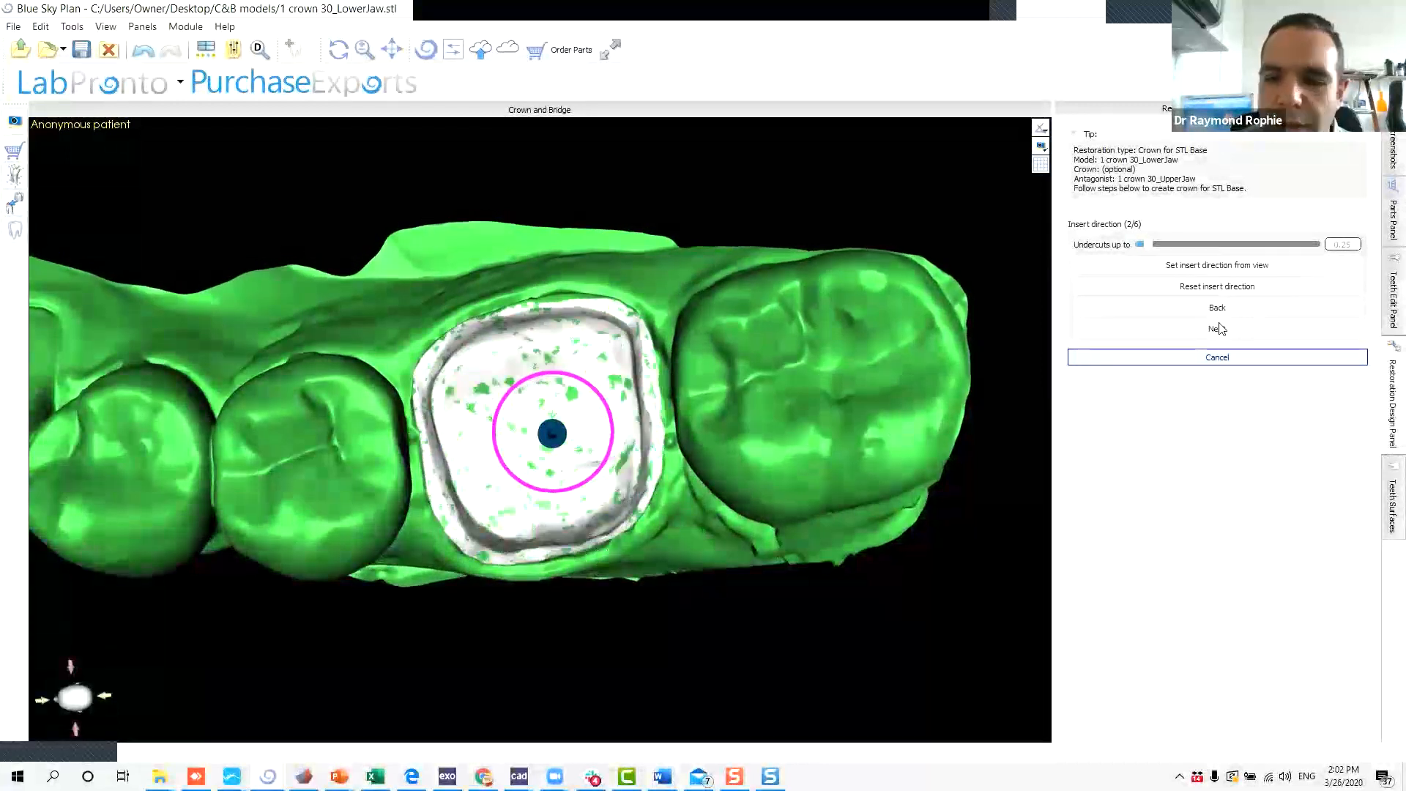
left_click(1245, 268)
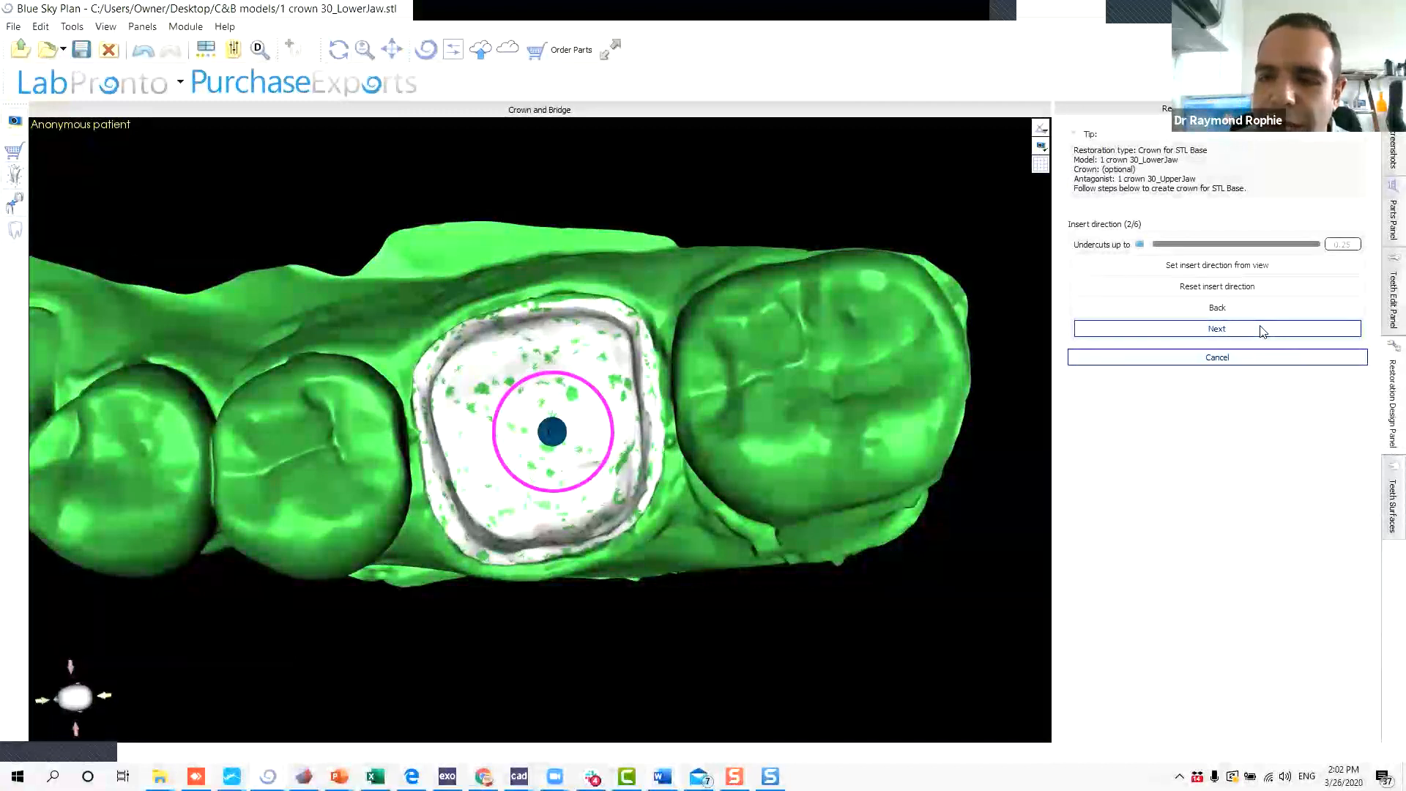
Accept the insert direction and paint the approximal areas on the neighbouring teeth where they face the prepared tooth.
left_click(1261, 331)
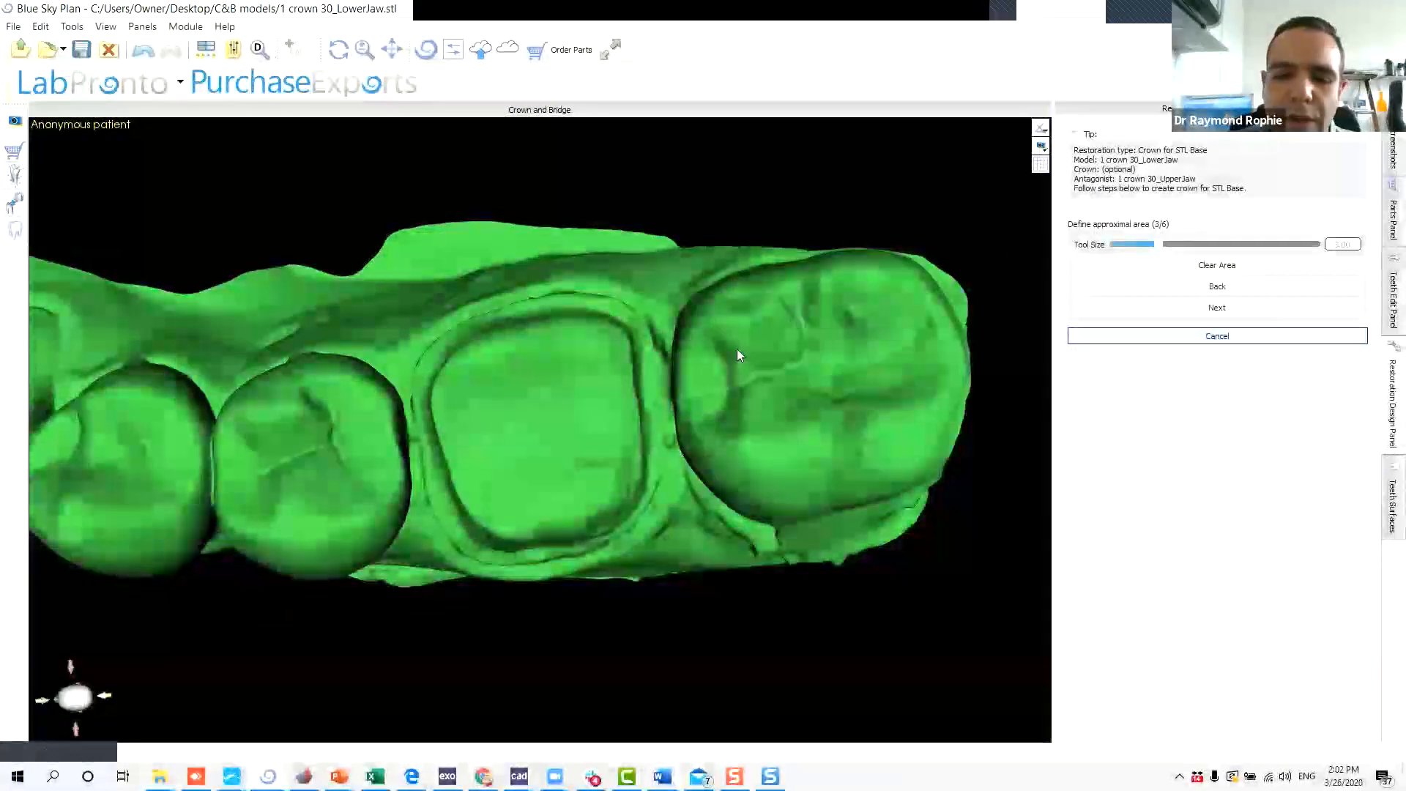
left_click_drag(544, 583, 613, 366)
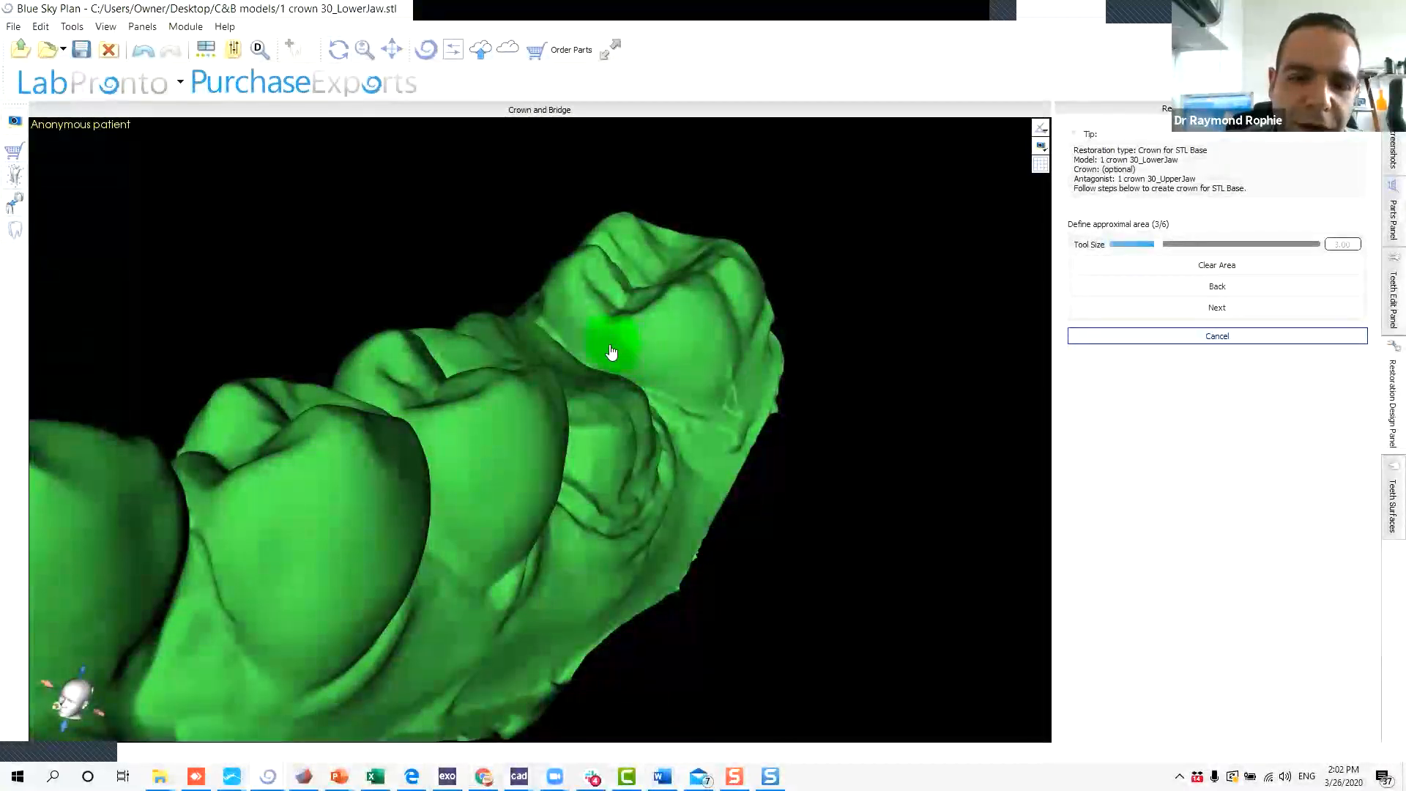
left_click(612, 352)
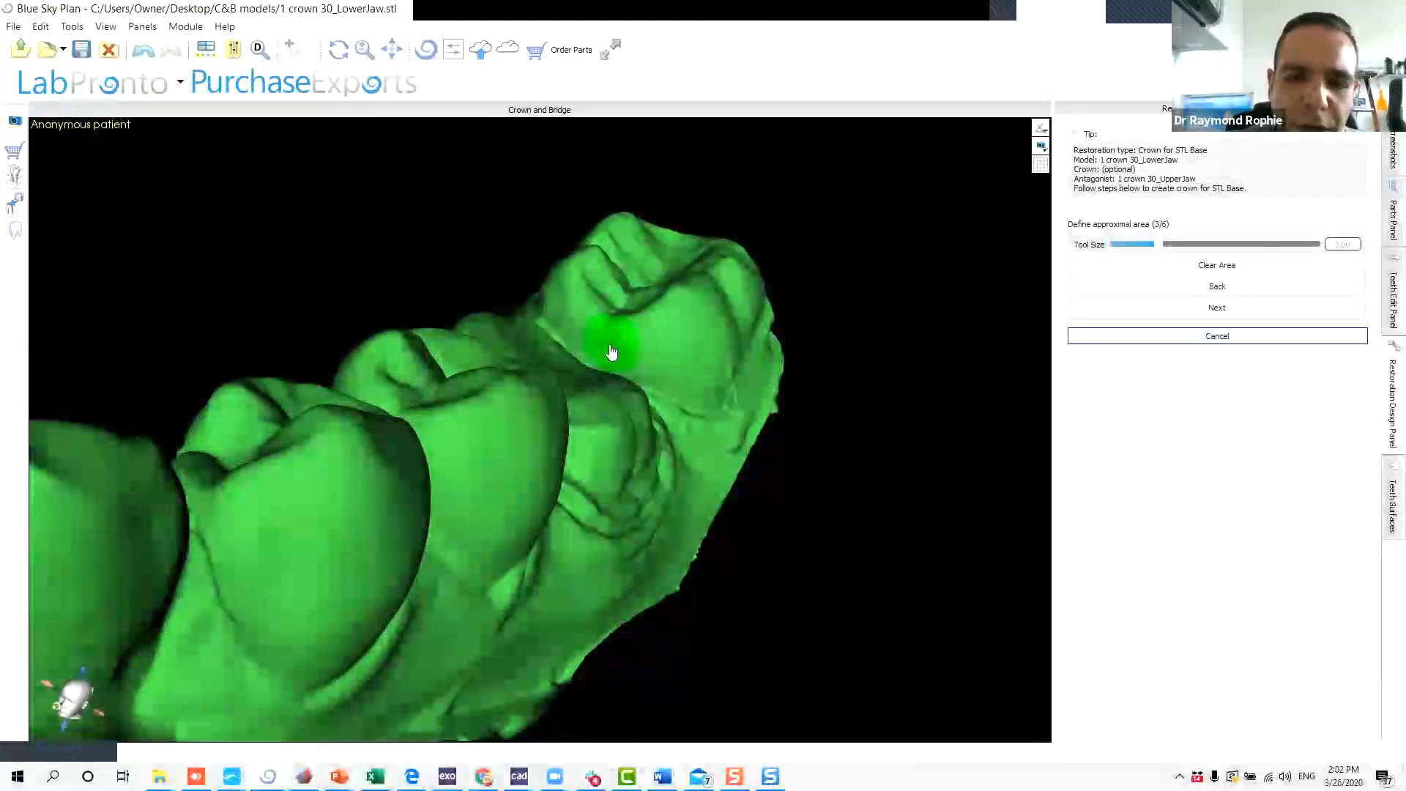
left_click_drag(836, 484, 110, 538)
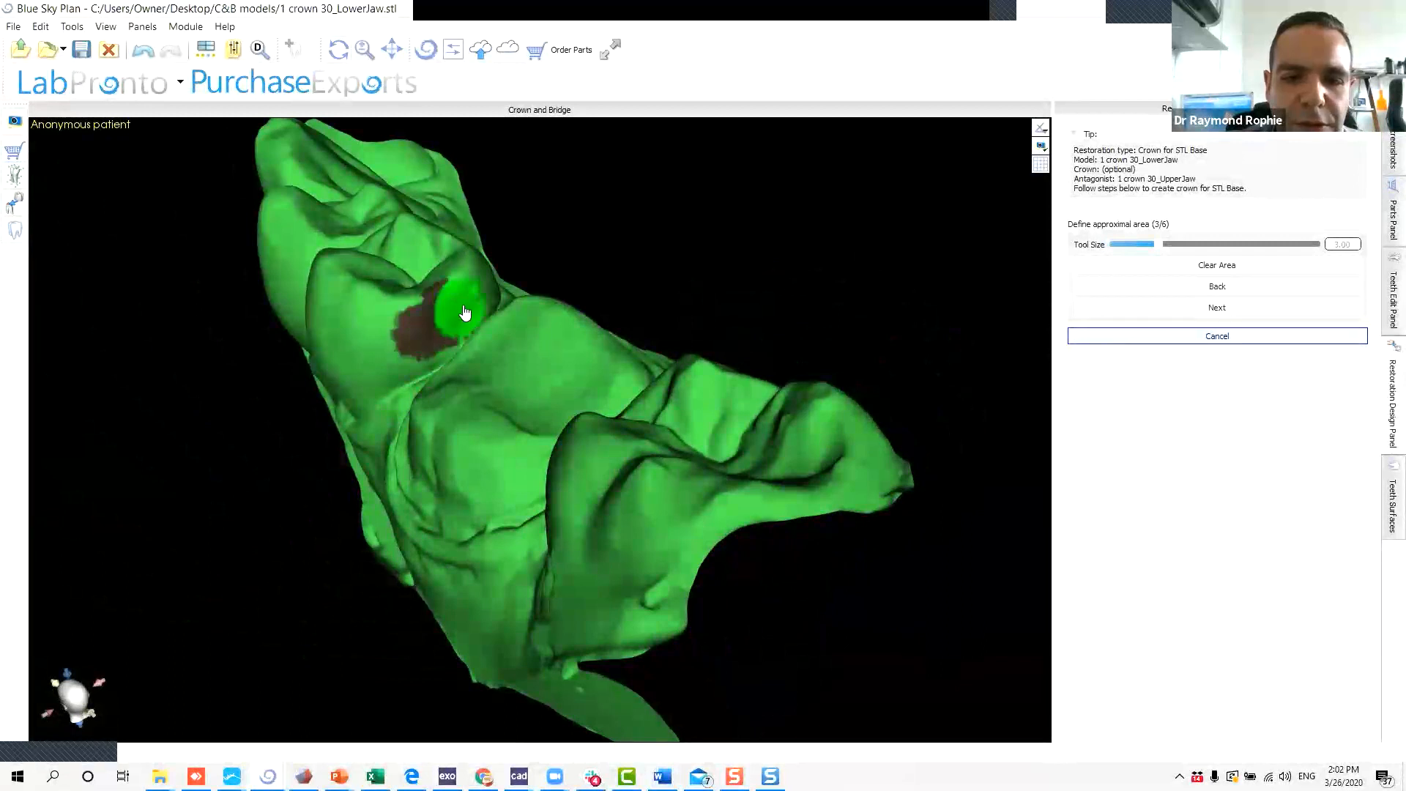
left_click_drag(231, 776, 648, 566)
mouse_move(369, 594)
left_mouse_down()
mouse_move(718, 350)
mouse_move(719, 293)
left_mouse_up()
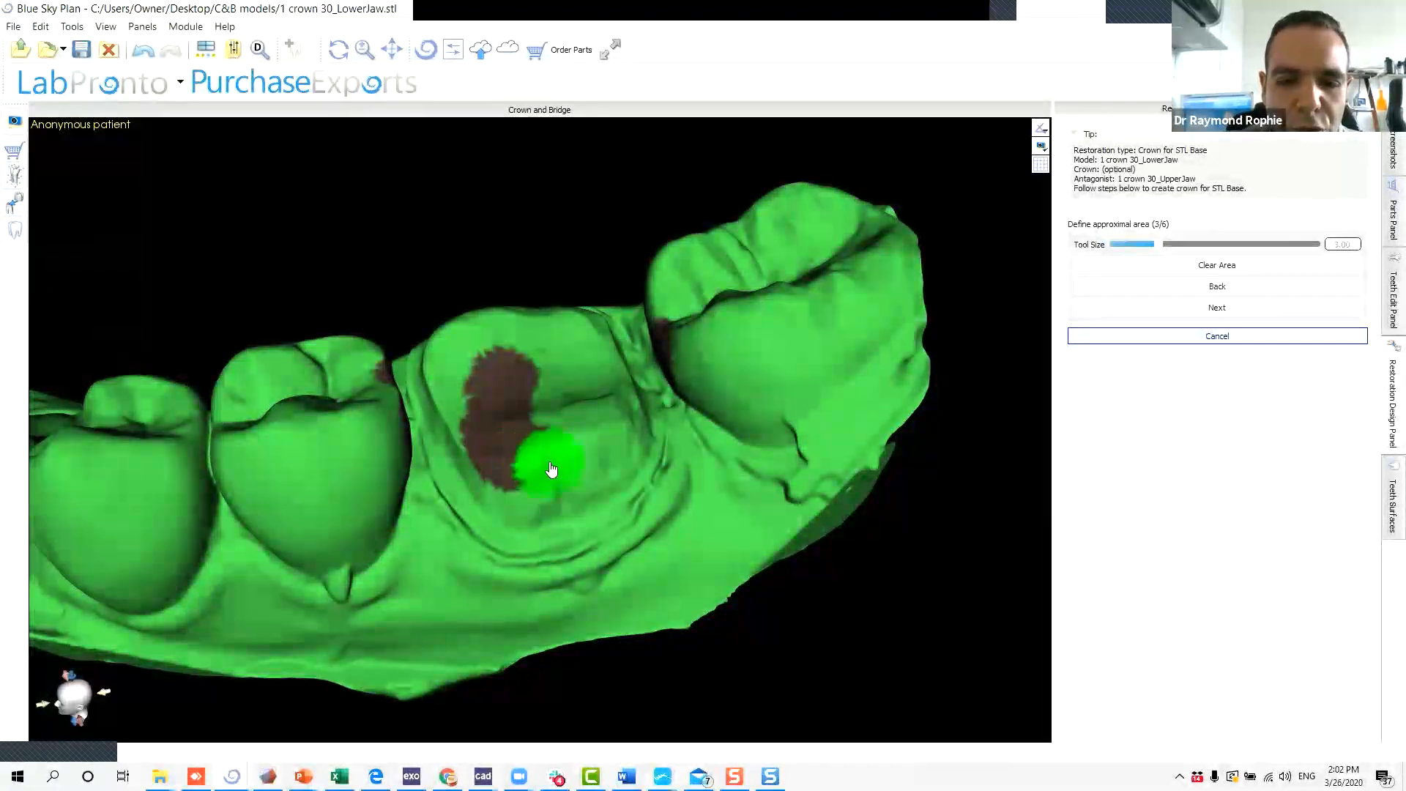
Refine the approximal areas on both neighbouring teeth, keeping the prepared tooth unmarked, and set the tool size to 1.50.
mouse_move(551, 461)
left_mouse_down()
mouse_move(517, 468)
mouse_move(493, 439)
mouse_move(490, 368)
mouse_move(534, 393)
mouse_move(539, 446)
mouse_move(574, 502)
left_mouse_up()
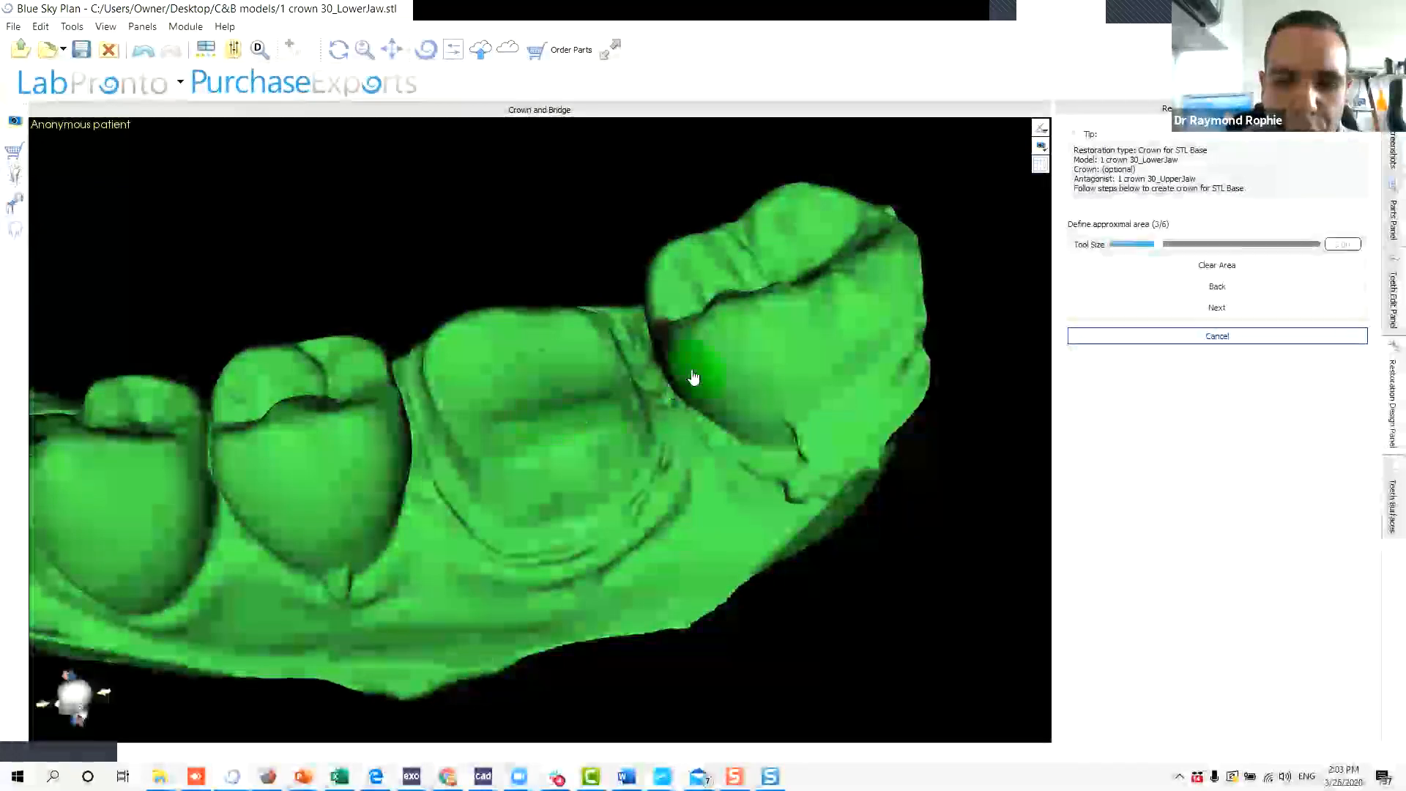
right_click_drag(667, 403, 761, 311)
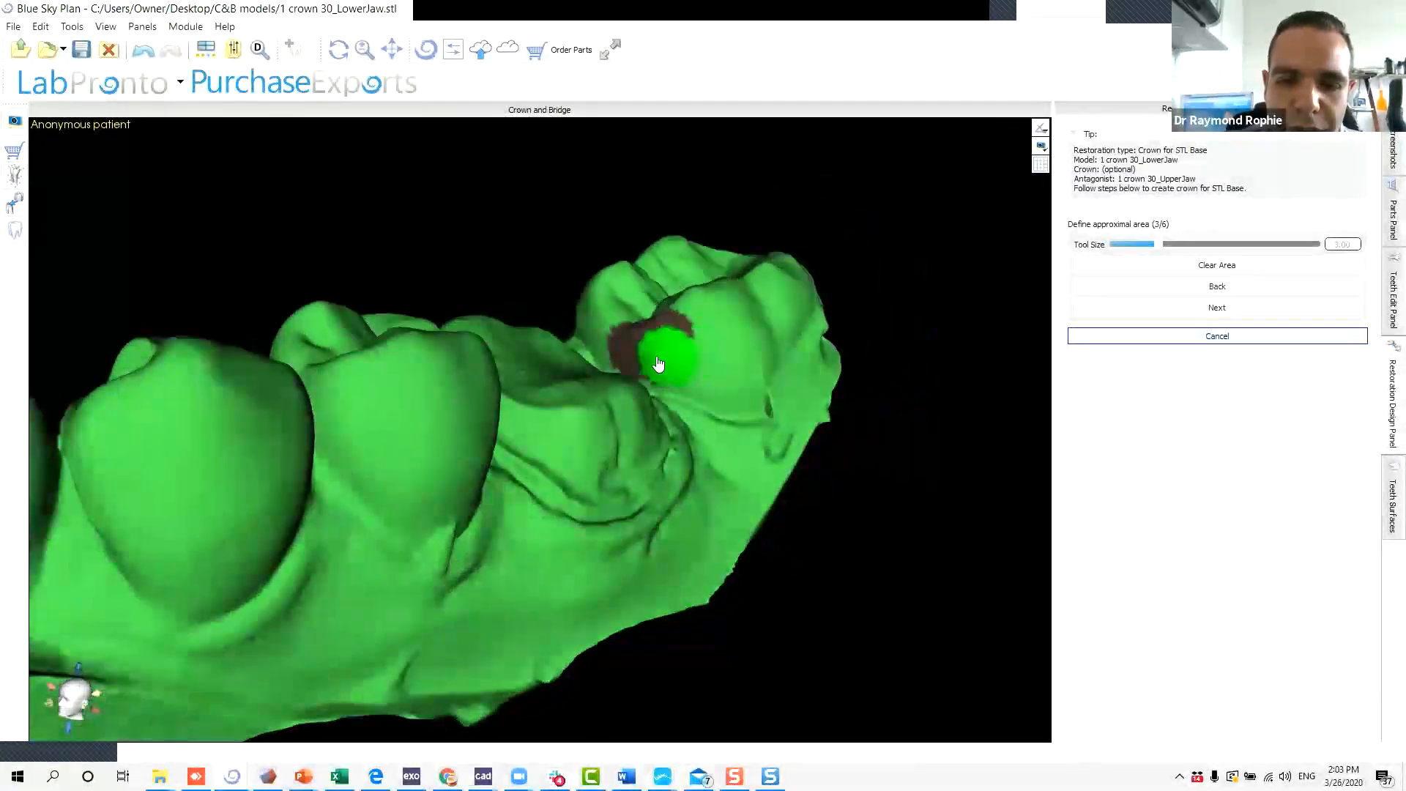
right_click_drag(631, 356, 441, 322)
right_click_drag(654, 260, 688, 291)
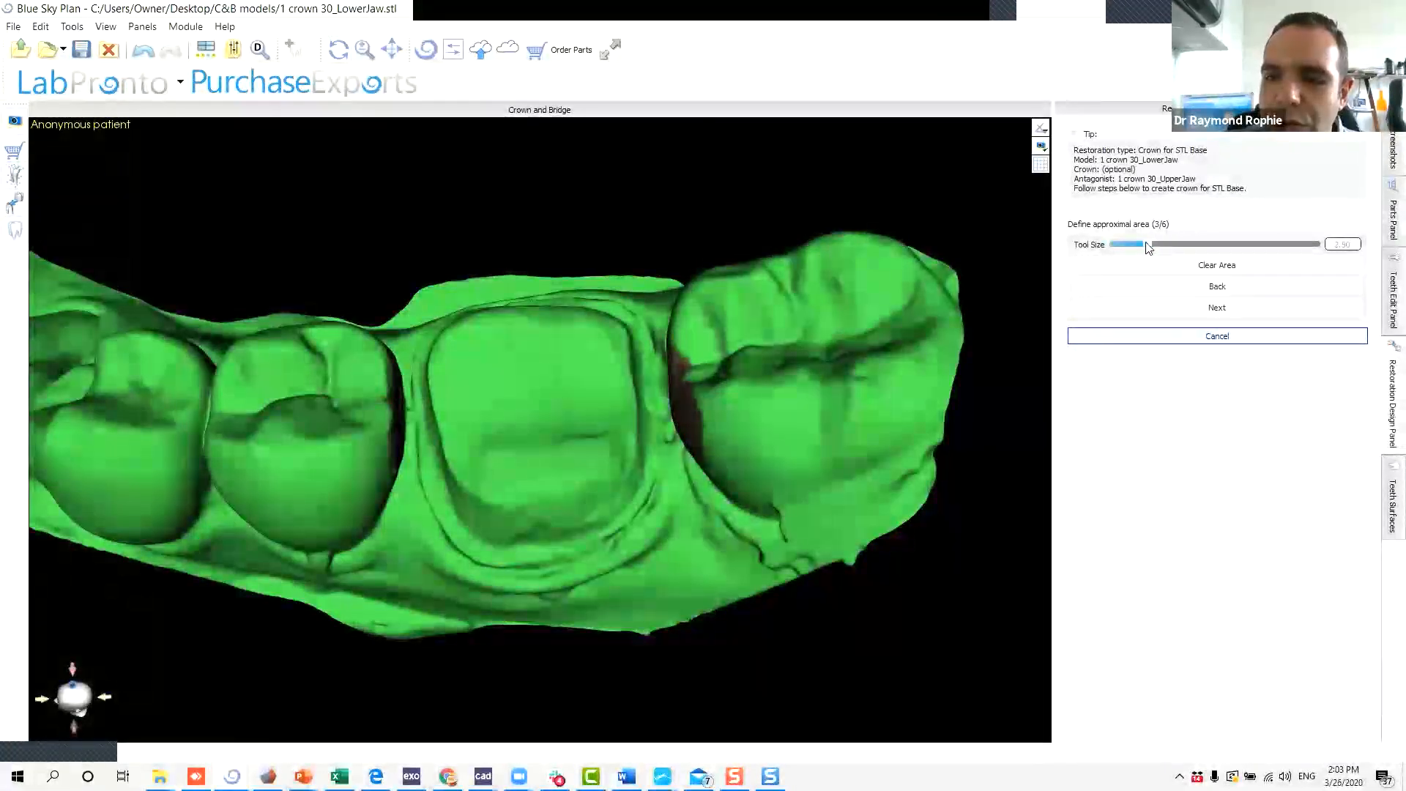
left_click_drag(1236, 244, 1103, 254)
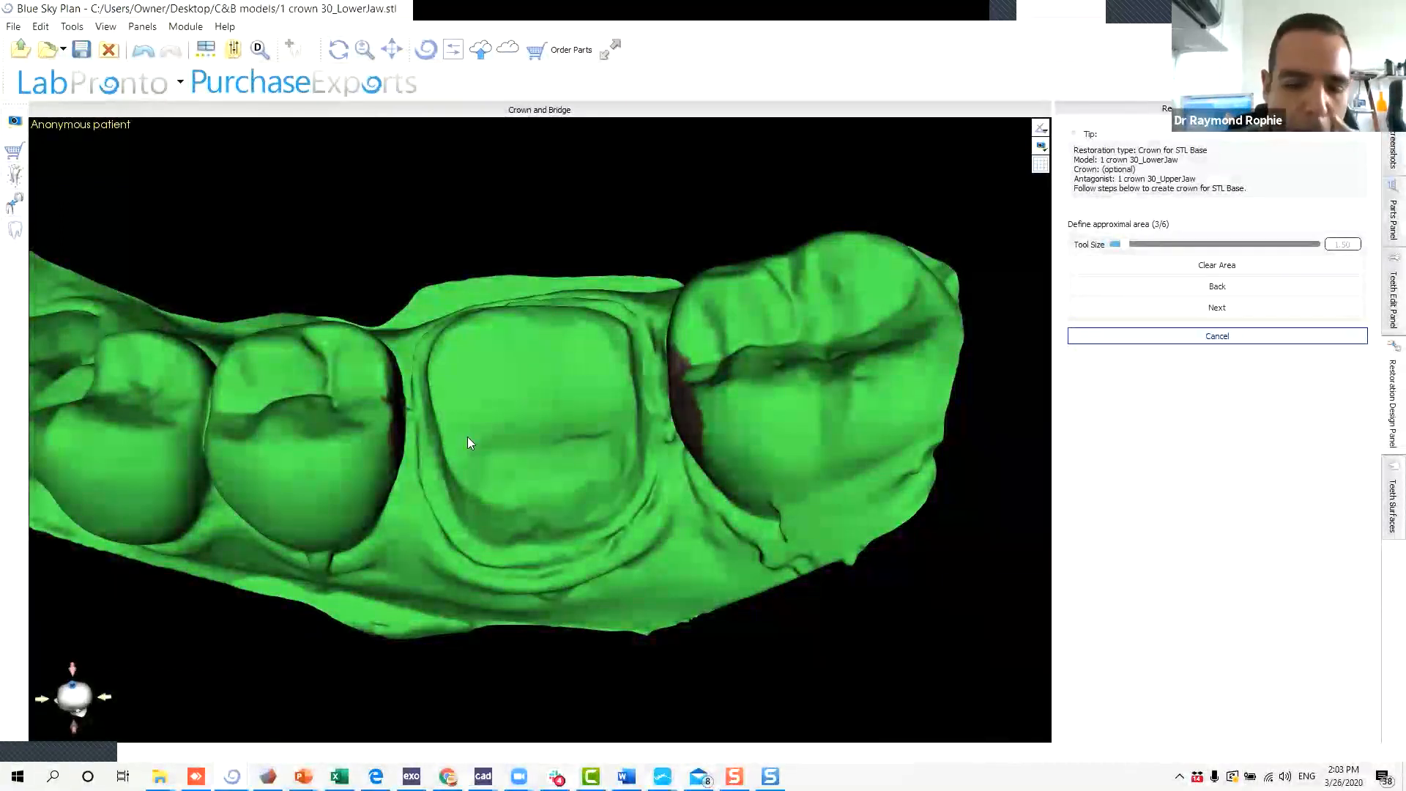
Accept the approximal areas and add a medium Left Mandibular First Molar from the Mitch Hurst Pontic Library.
left_click(1223, 311)
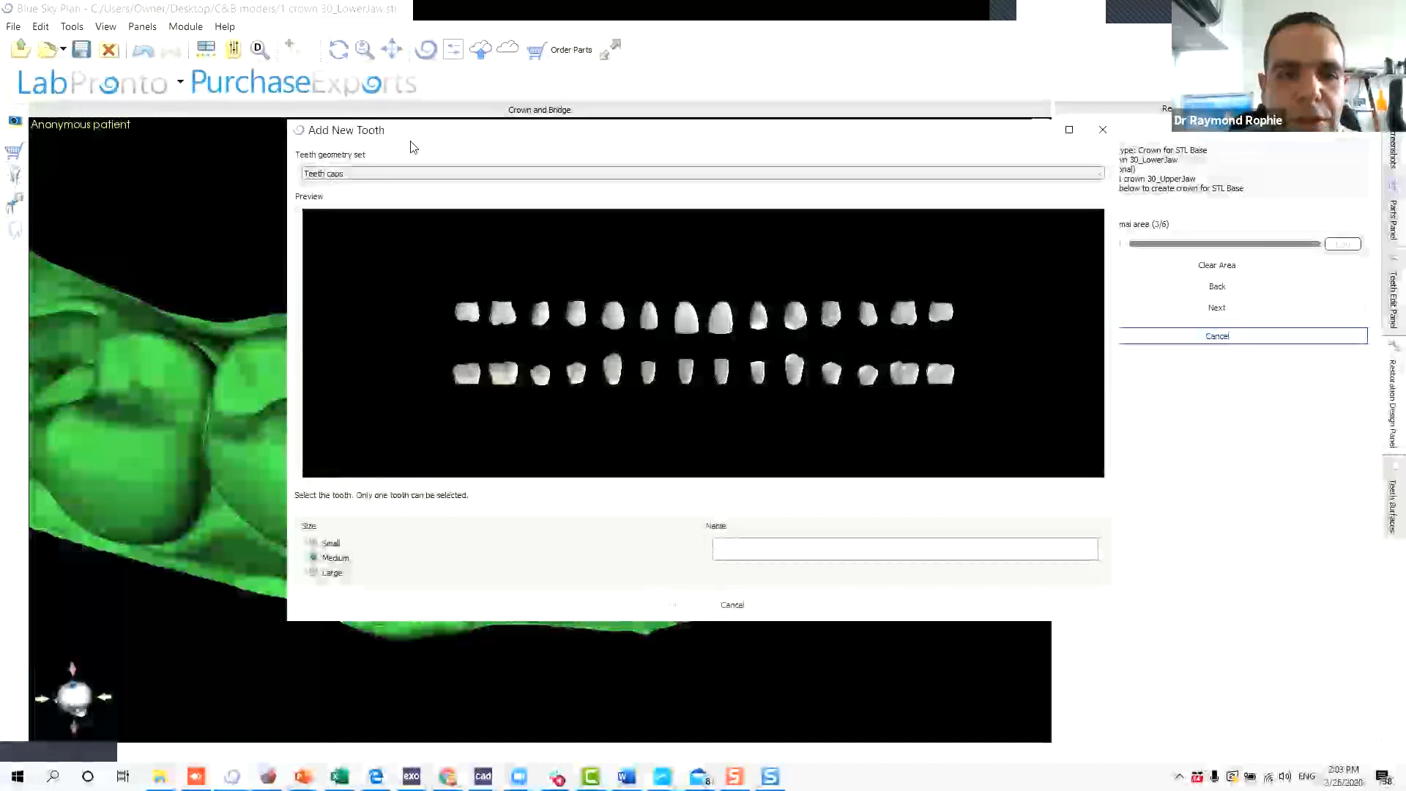
left_click(486, 172)
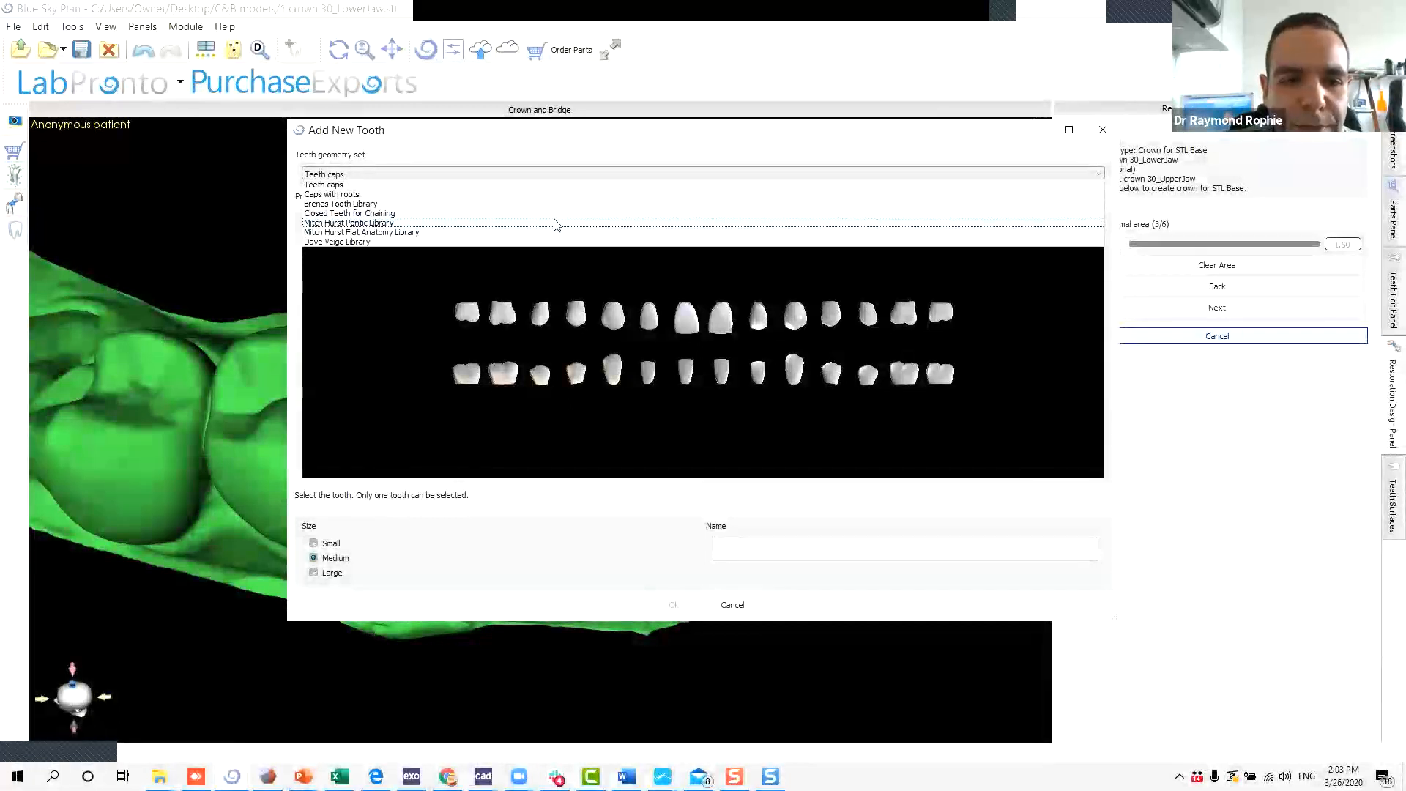
left_click(552, 222)
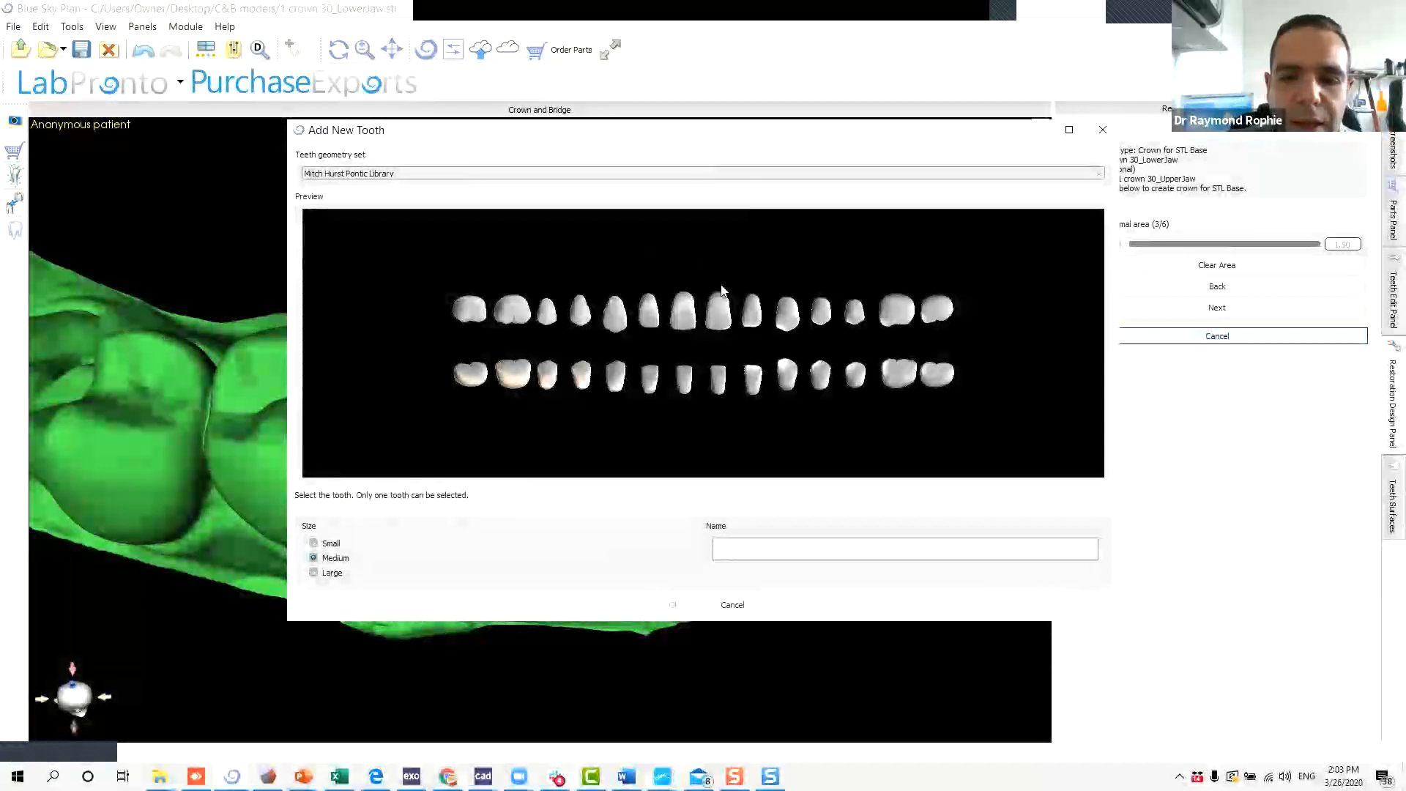
left_click(899, 371)
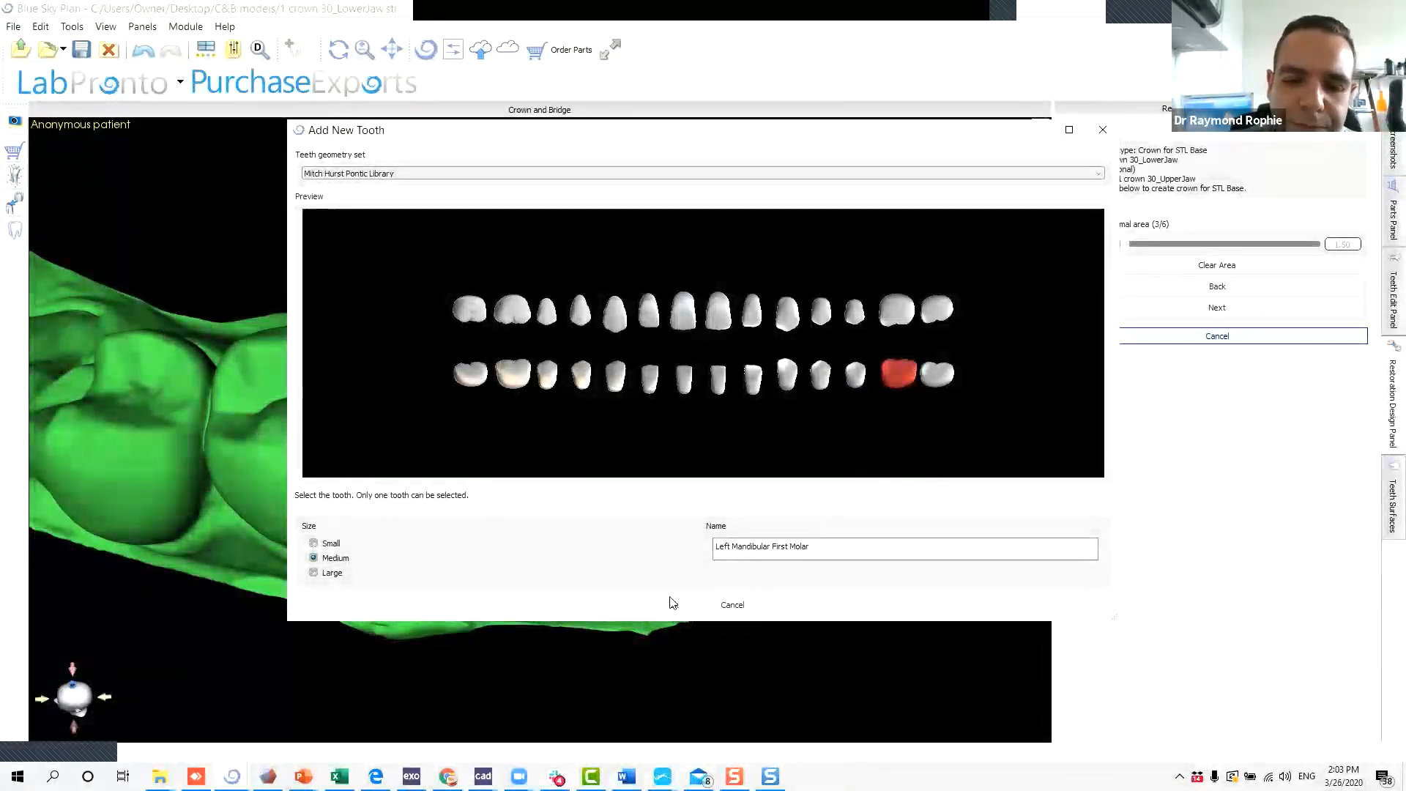
left_click(318, 559)
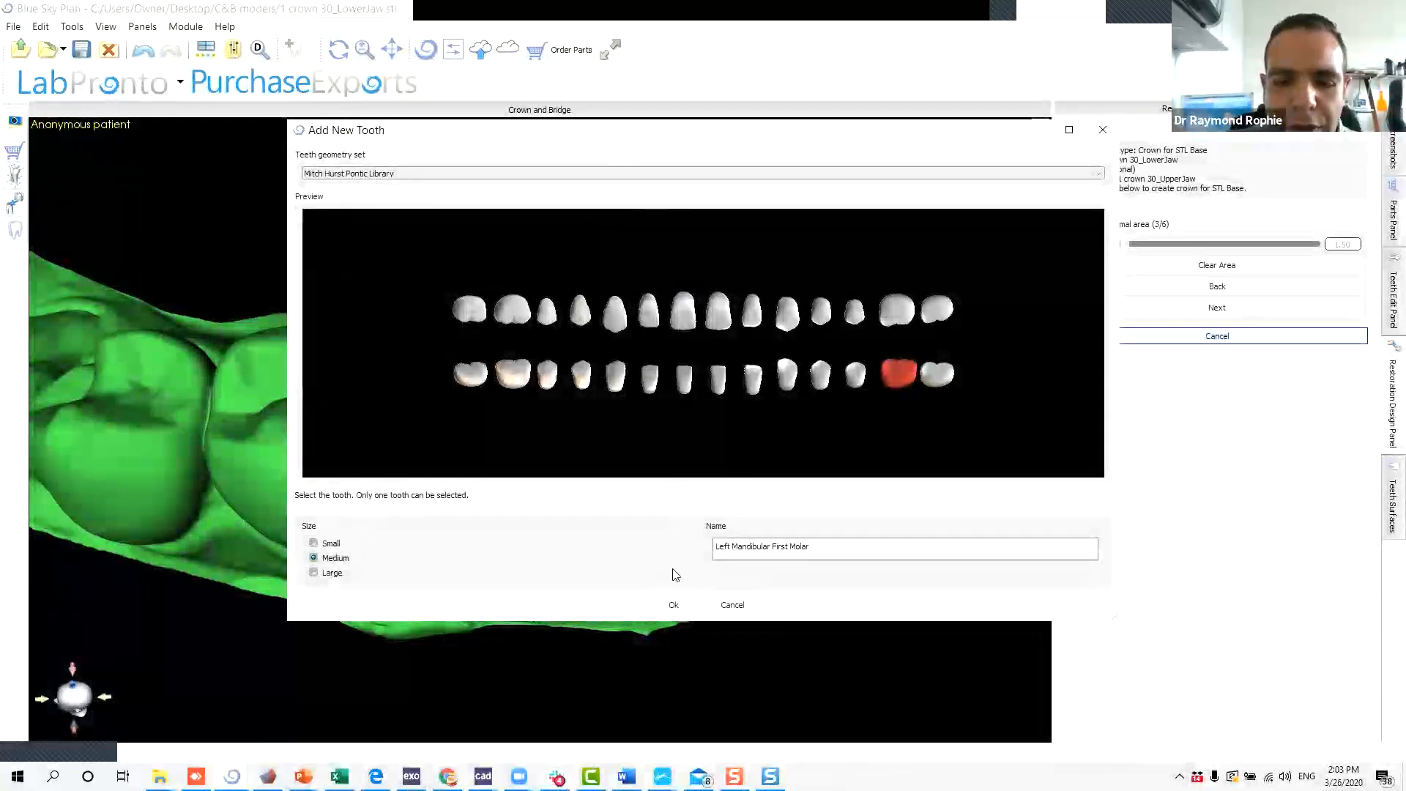
left_click(676, 605)
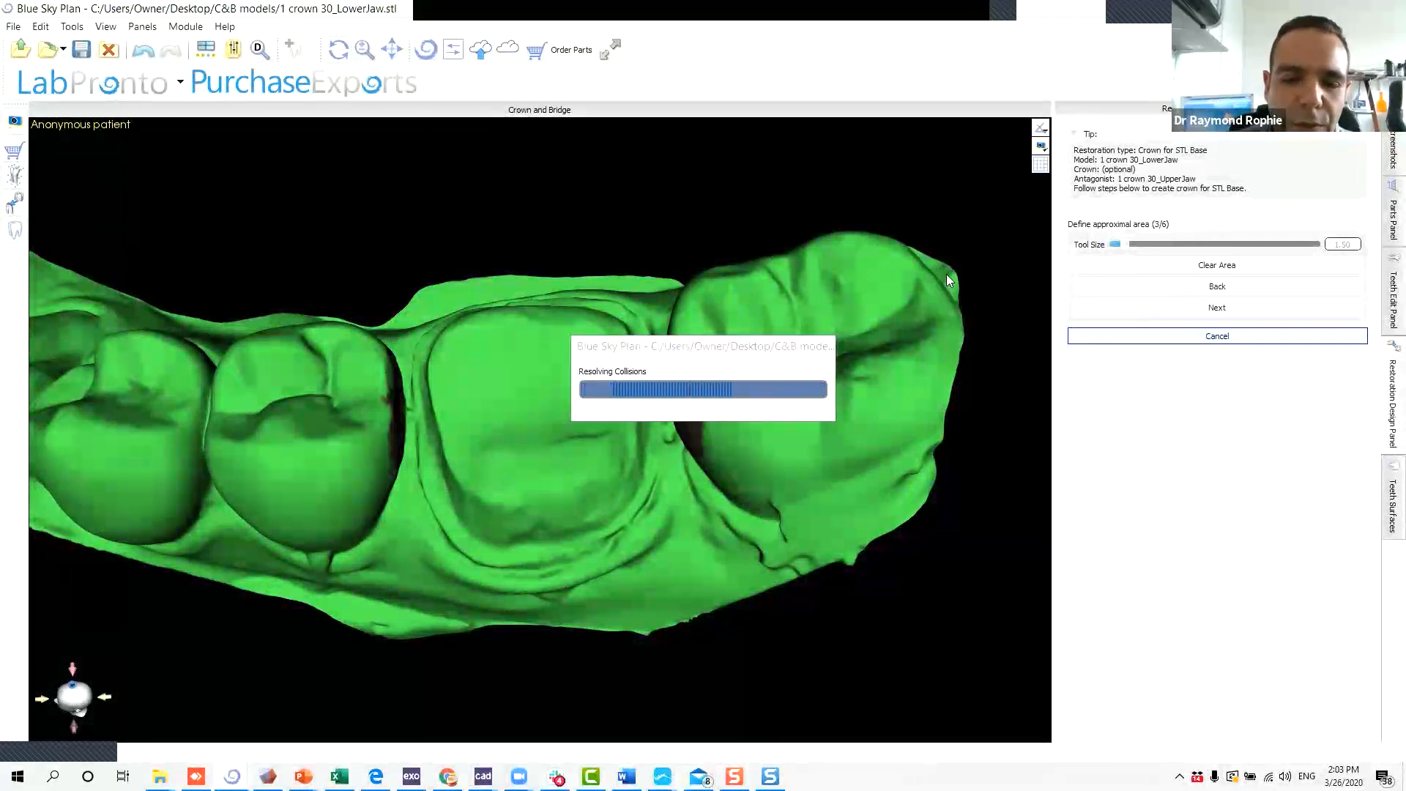
Dismiss the Windows update notification and inspect the placed crown from the side, from behind the arch and from above.
left_click_drag(375, 688, 631, 127)
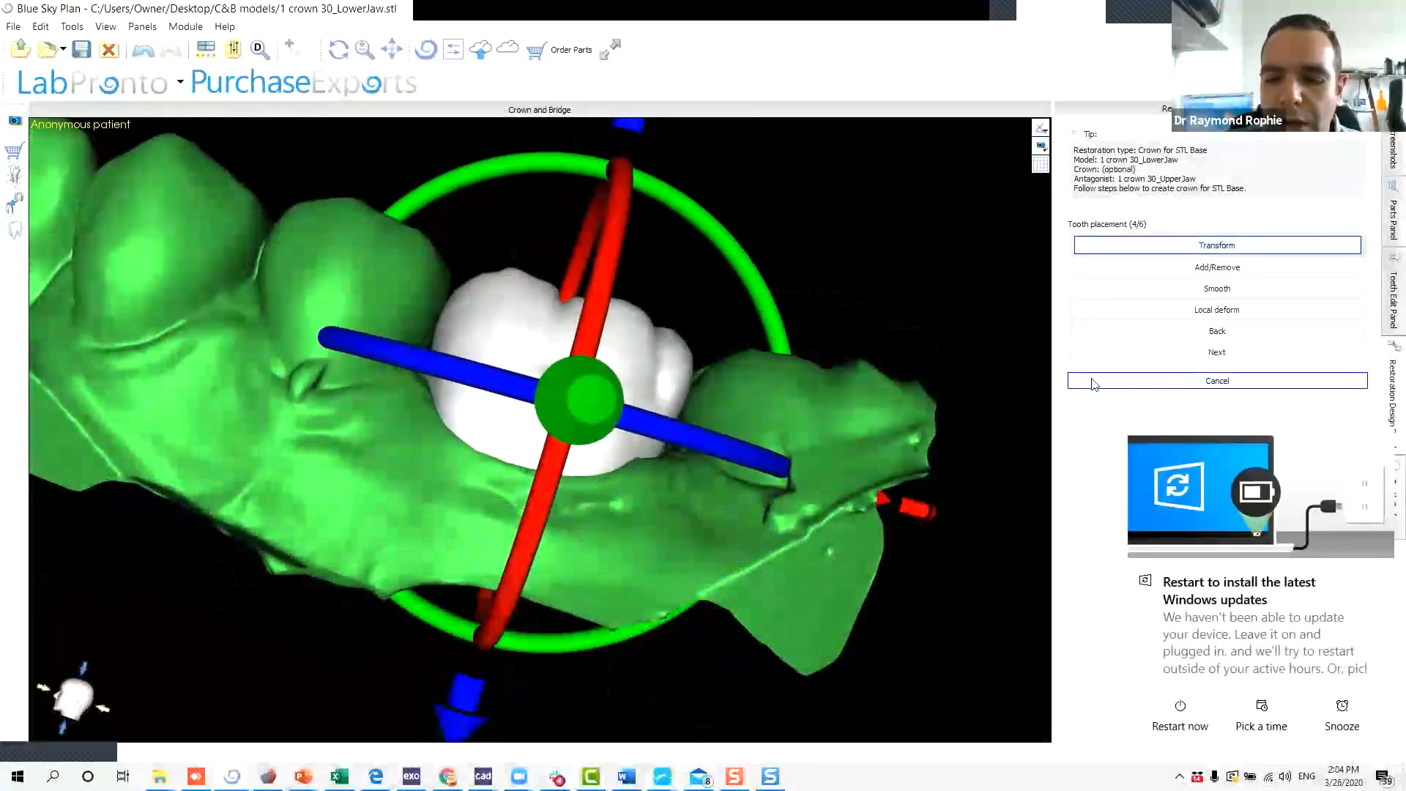
left_click(1380, 574)
left_click_drag(323, 168, 717, 548)
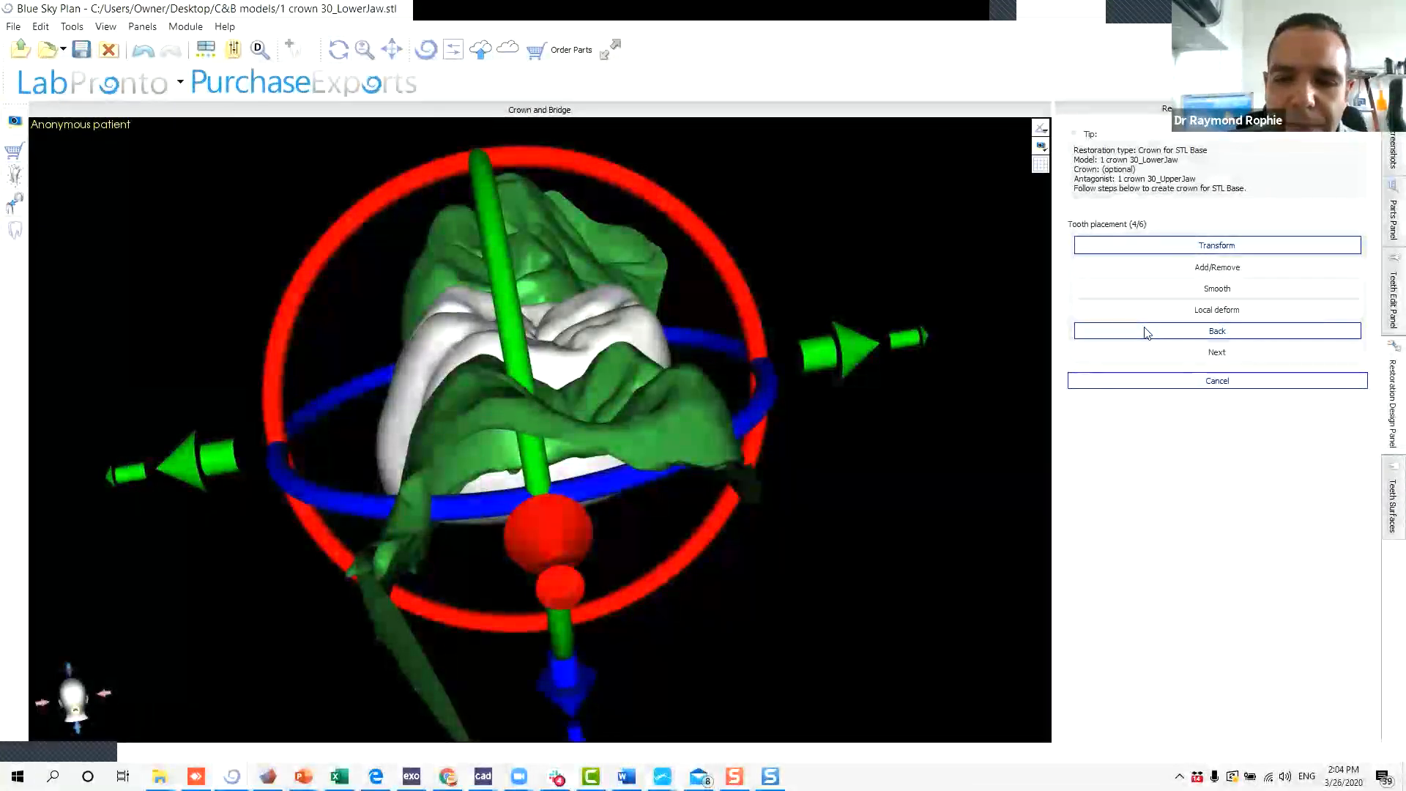
left_click_drag(820, 179, 884, 223)
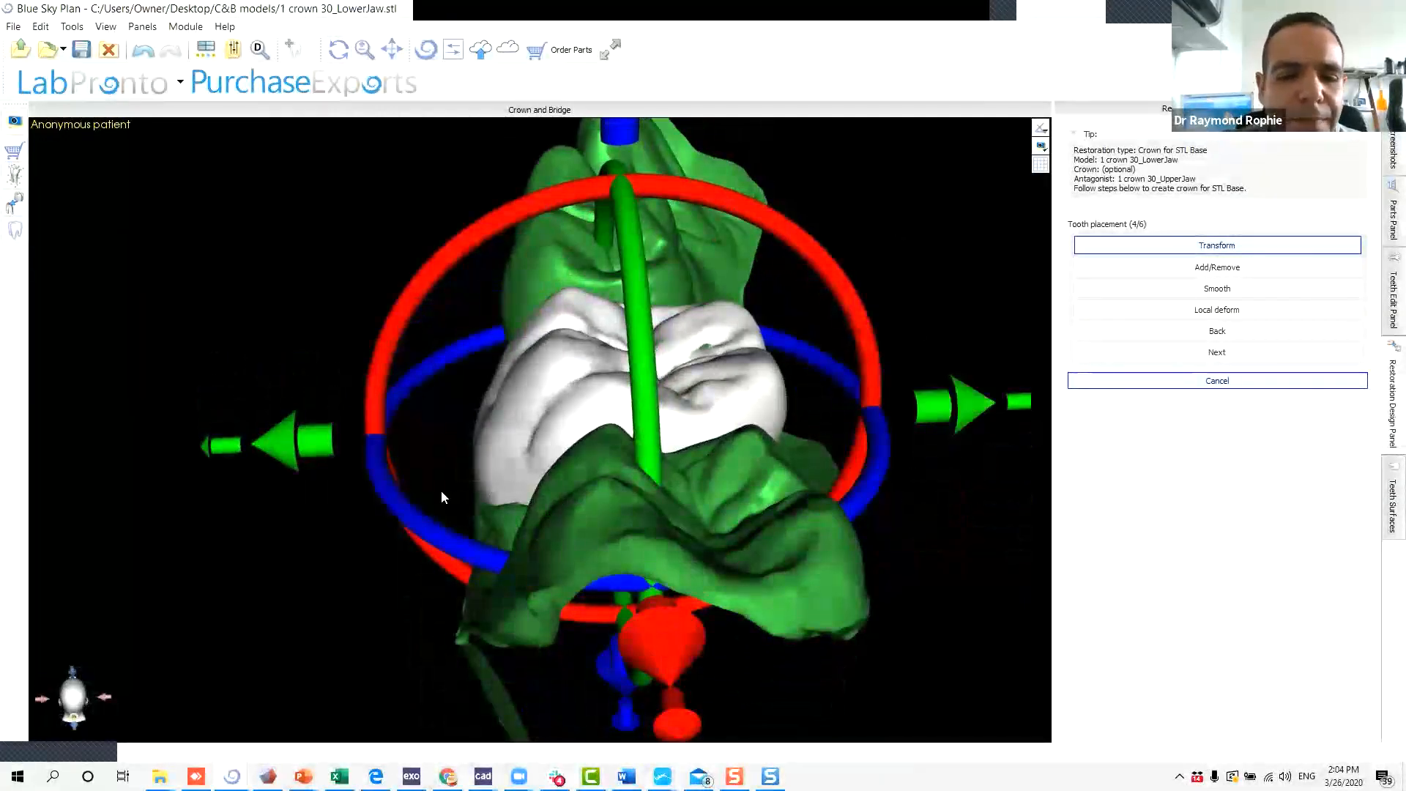
left_click_drag(149, 246, 542, 631)
scroll(540, 631, "down", 2)
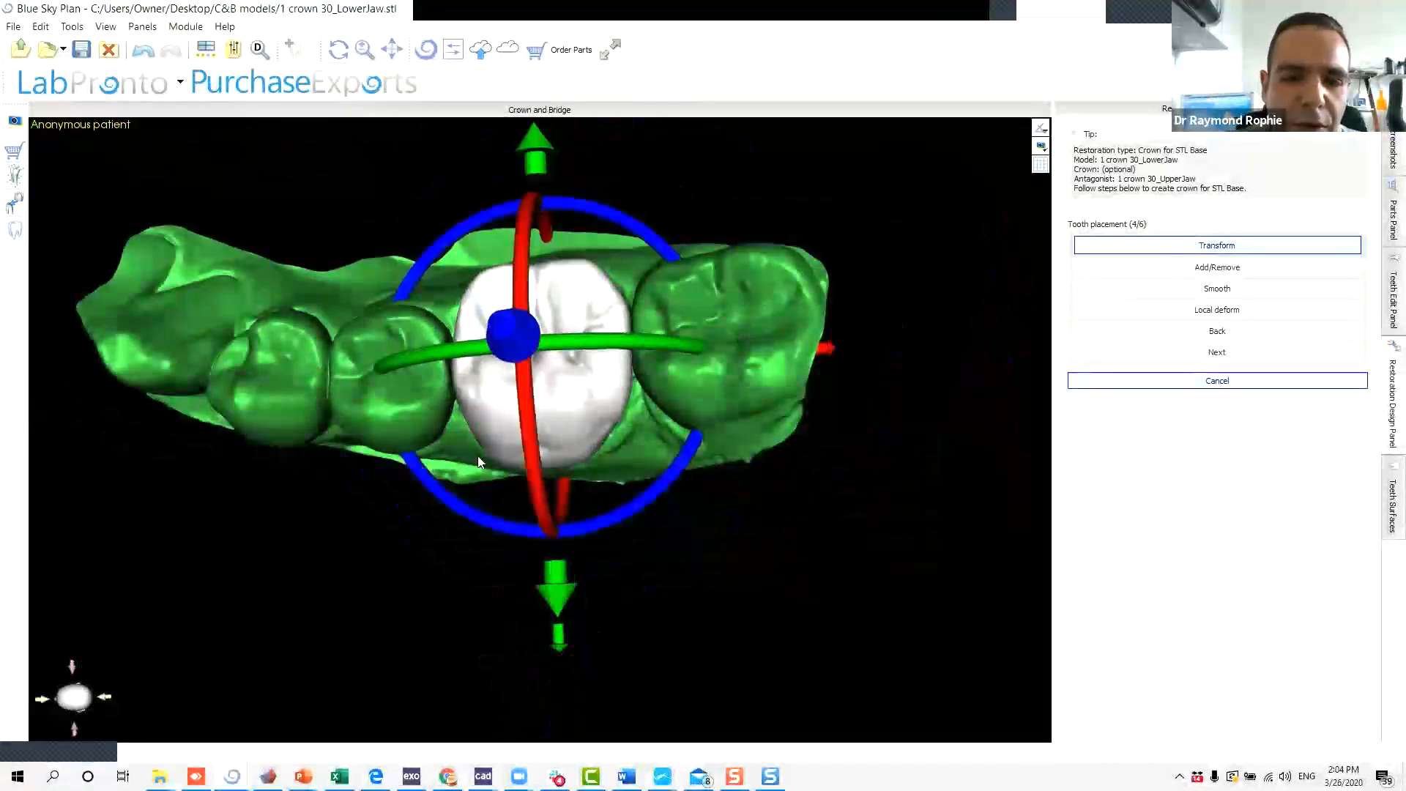
middle_click_drag(661, 435, 733, 530)
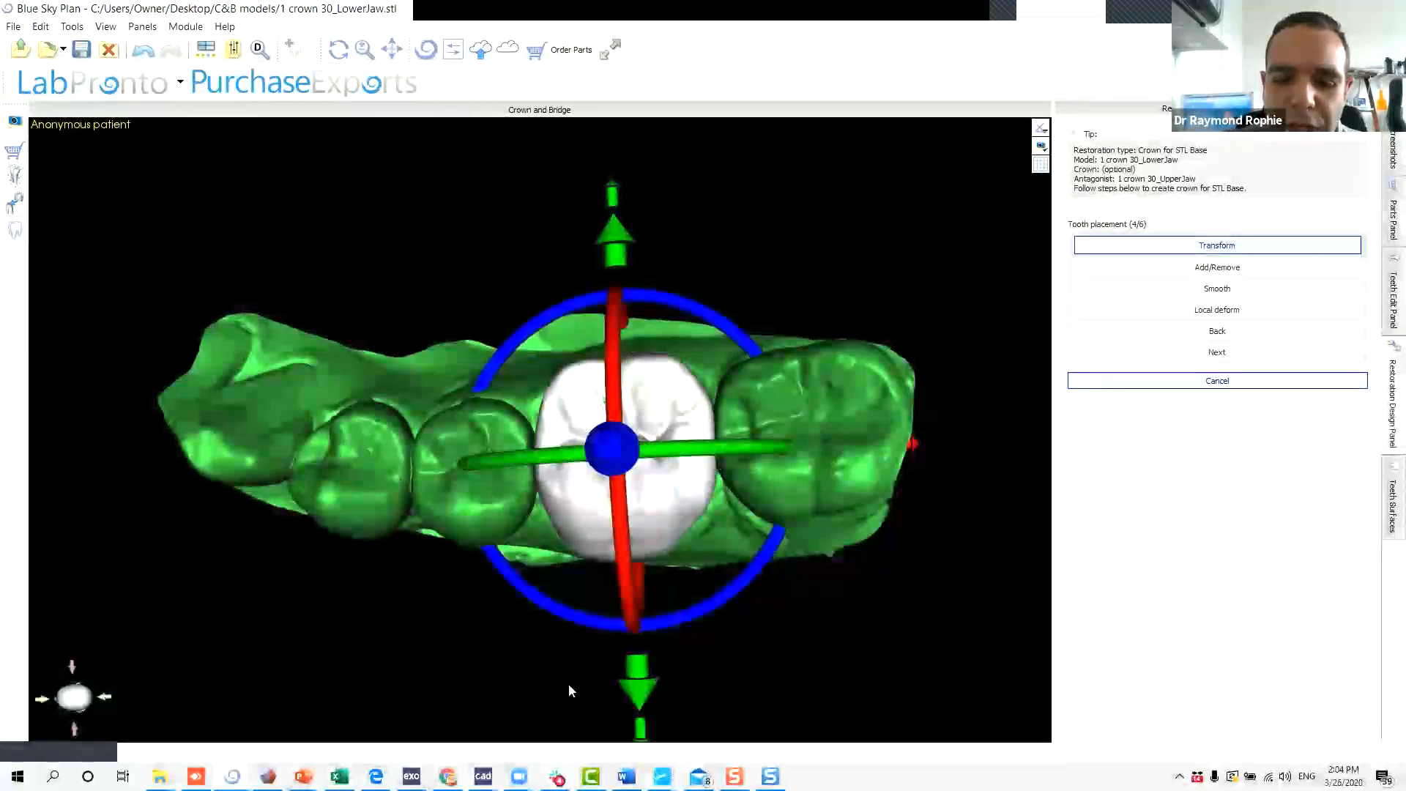
middle_click_drag(736, 641, 744, 607)
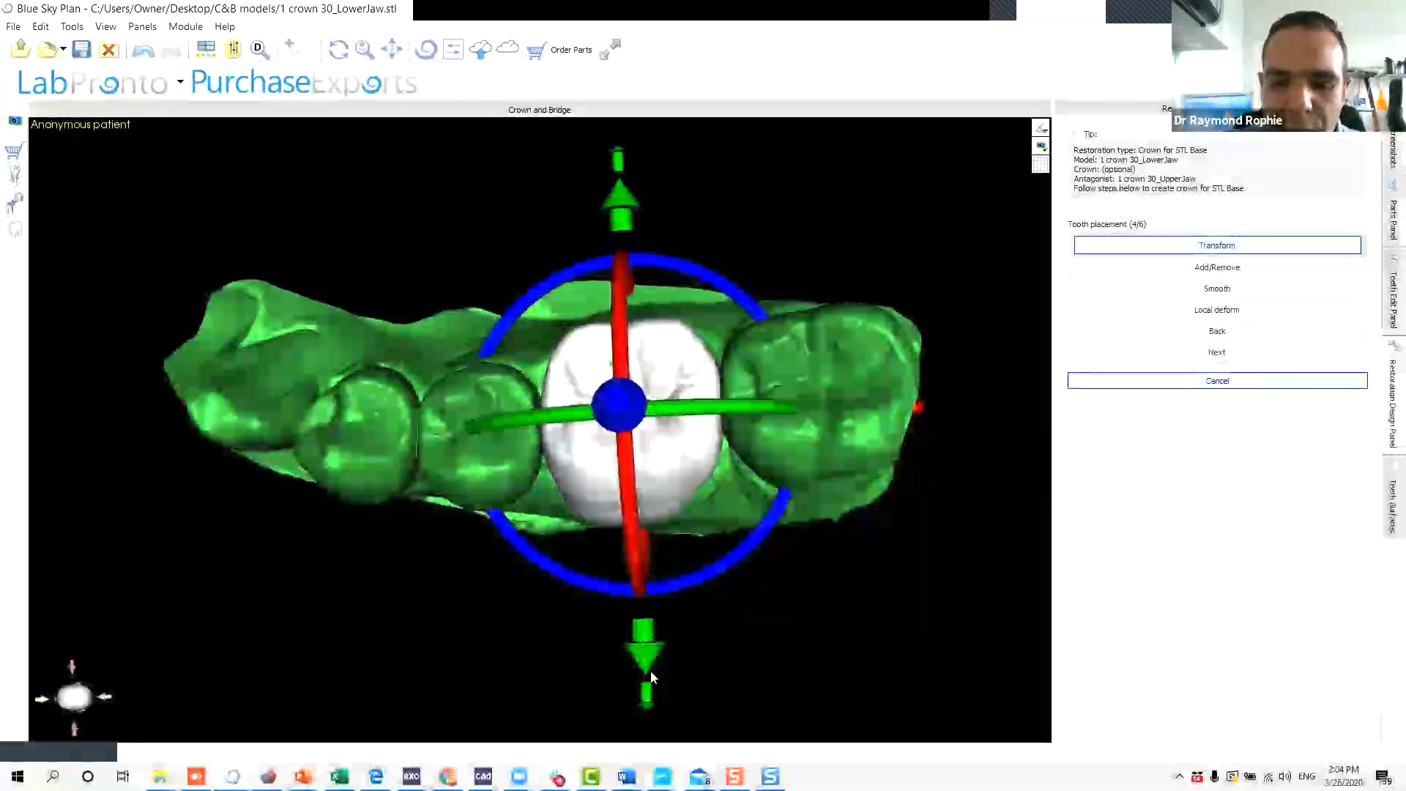
Shift the crown slightly across the arch and adjust its vertical fit over the prepared tooth, checking from several sides.
left_click_drag(643, 677, 664, 641)
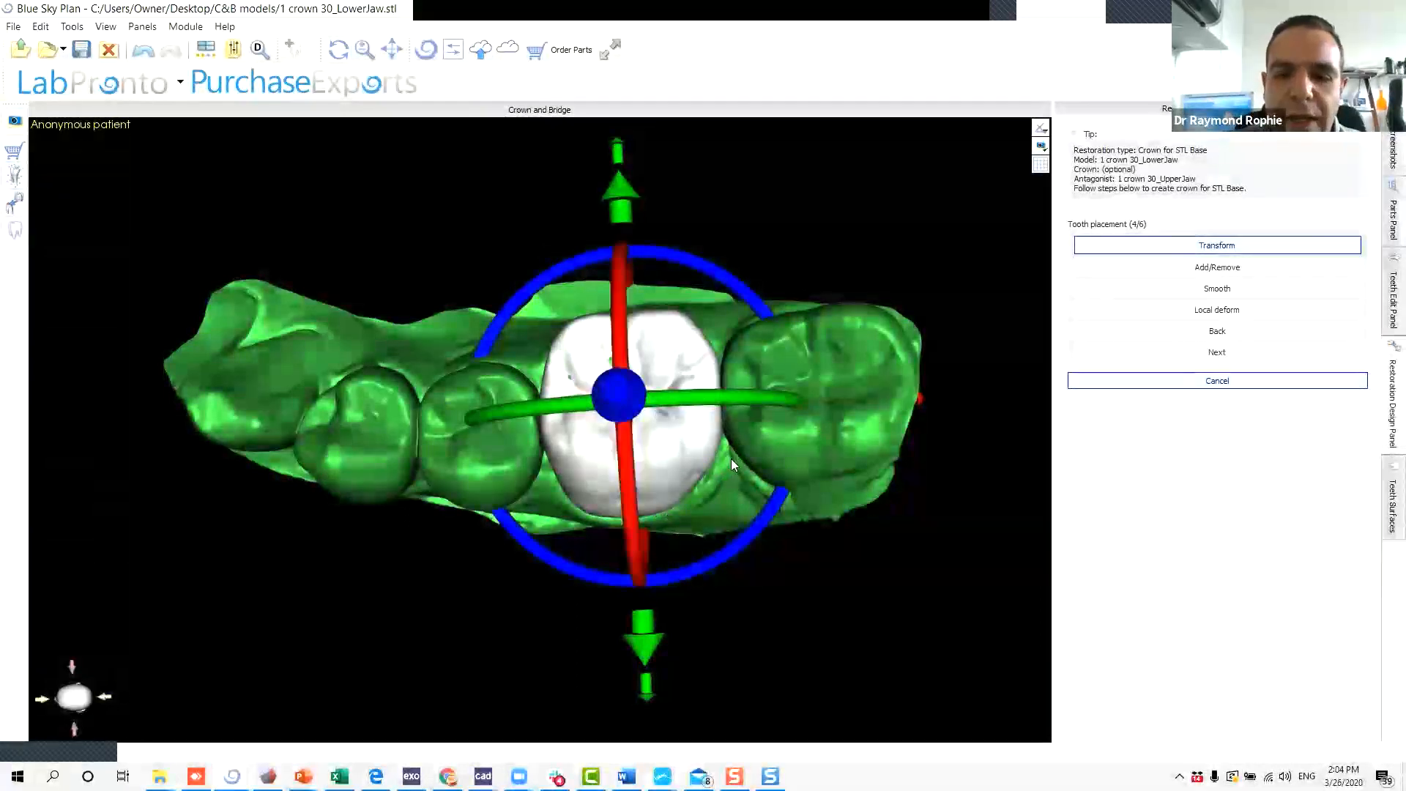
left_click_drag(559, 677, 520, 323)
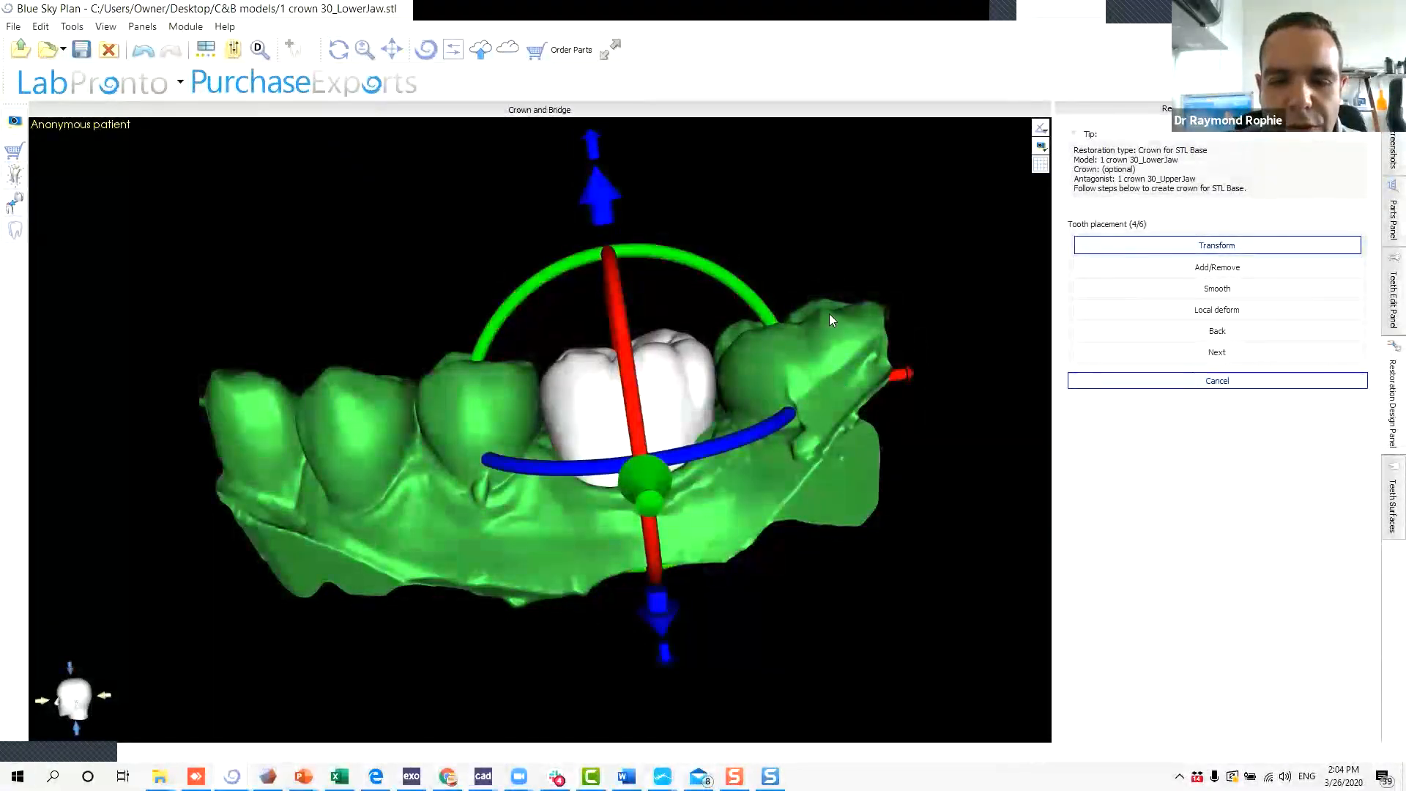
left_click_drag(655, 264, 661, 346)
left_click_drag(286, 565, 701, 524)
middle_click_drag(812, 342, 1018, 442)
left_click_drag(1018, 442, 382, 423)
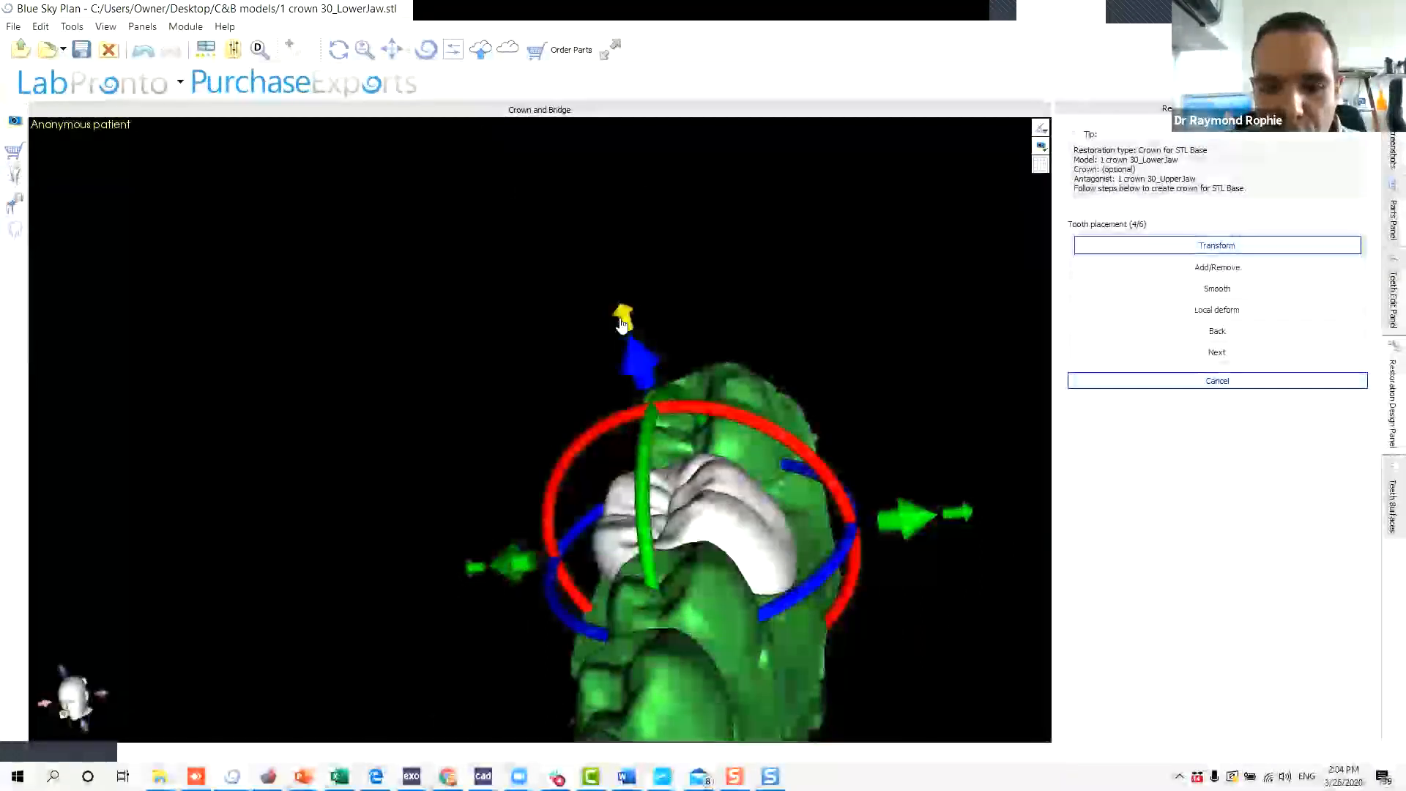
left_click_drag(625, 330, 614, 281)
left_click_drag(750, 433, 605, 317)
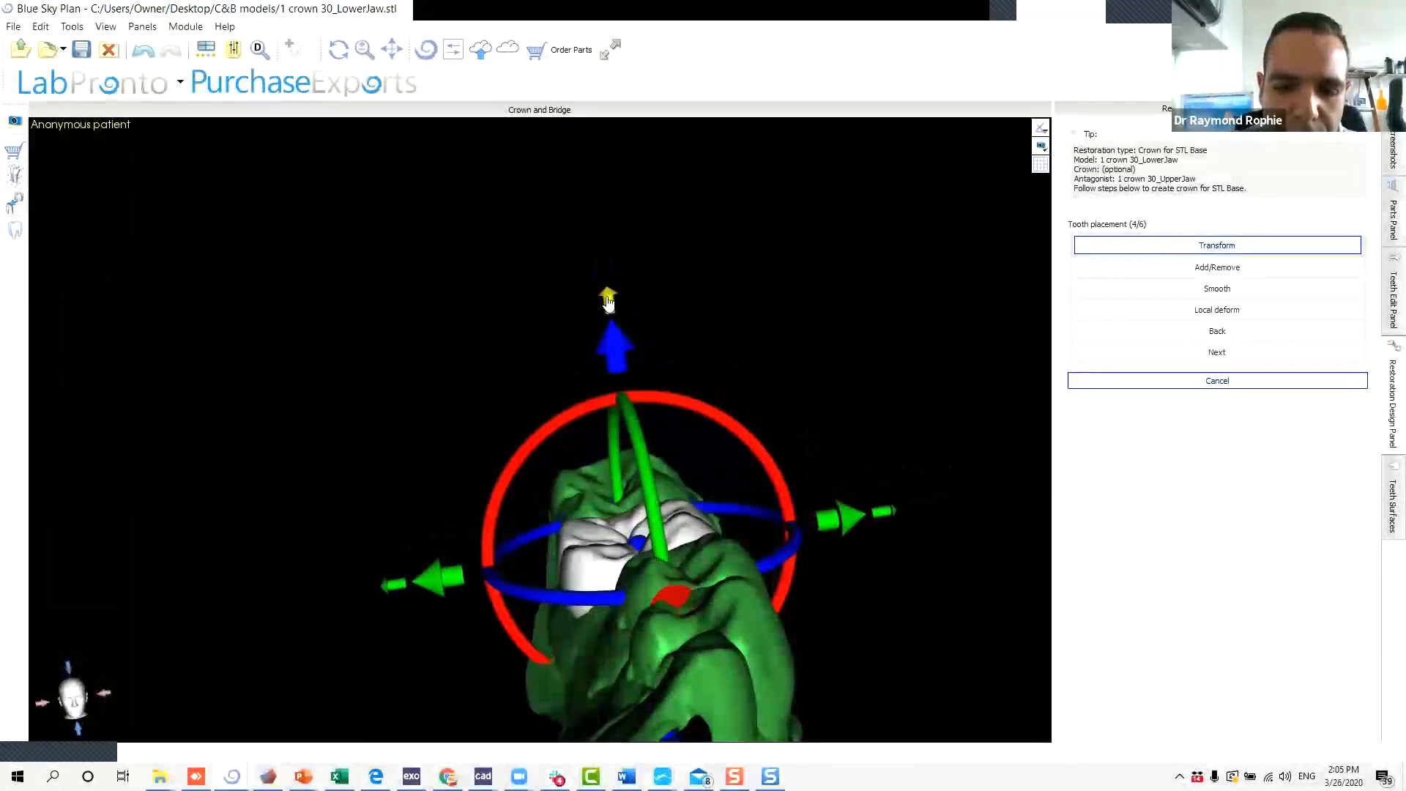
Fine-tune the crown's position and rotation from the occlusal view to align it with the neighbouring teeth.
left_click_drag(364, 335, 681, 352)
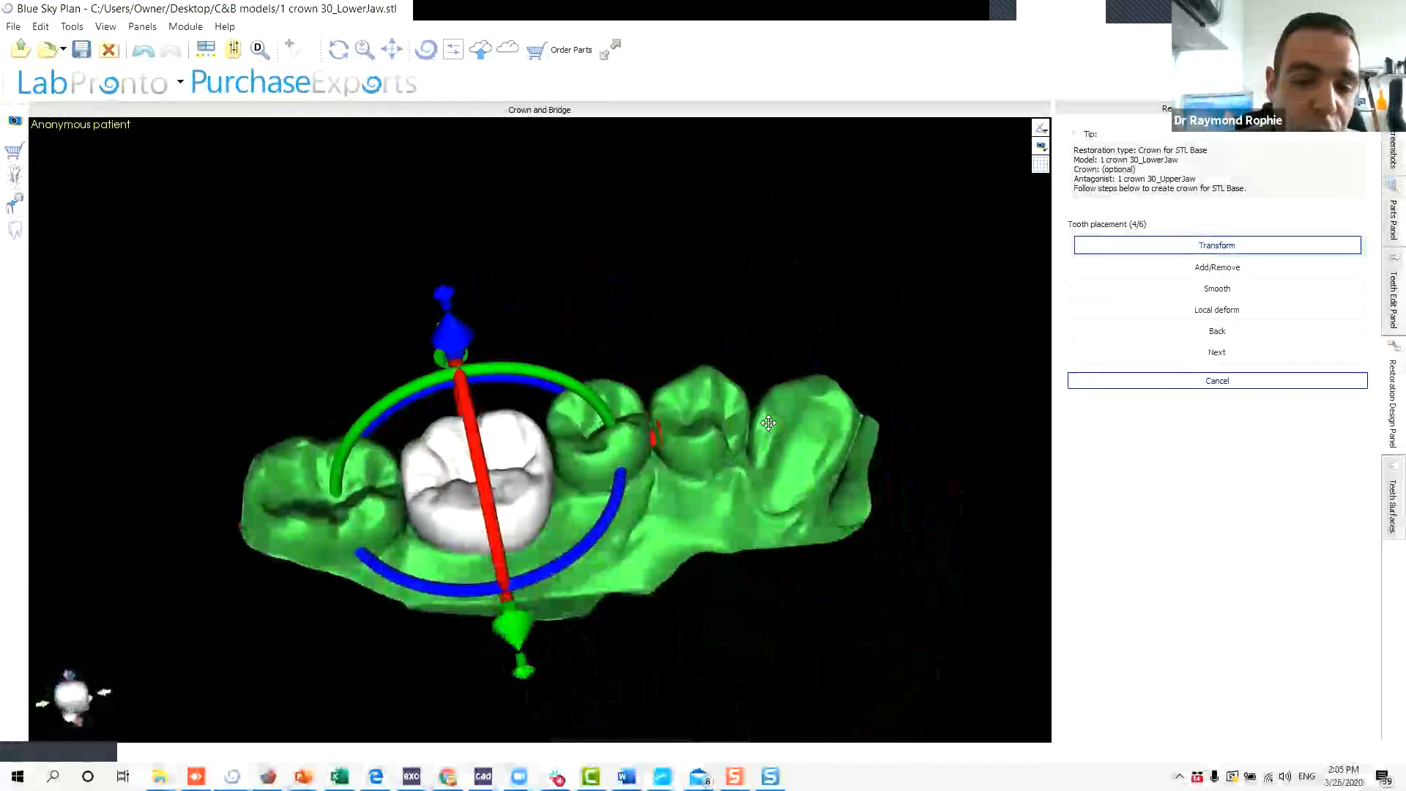
left_click_drag(516, 233, 539, 452)
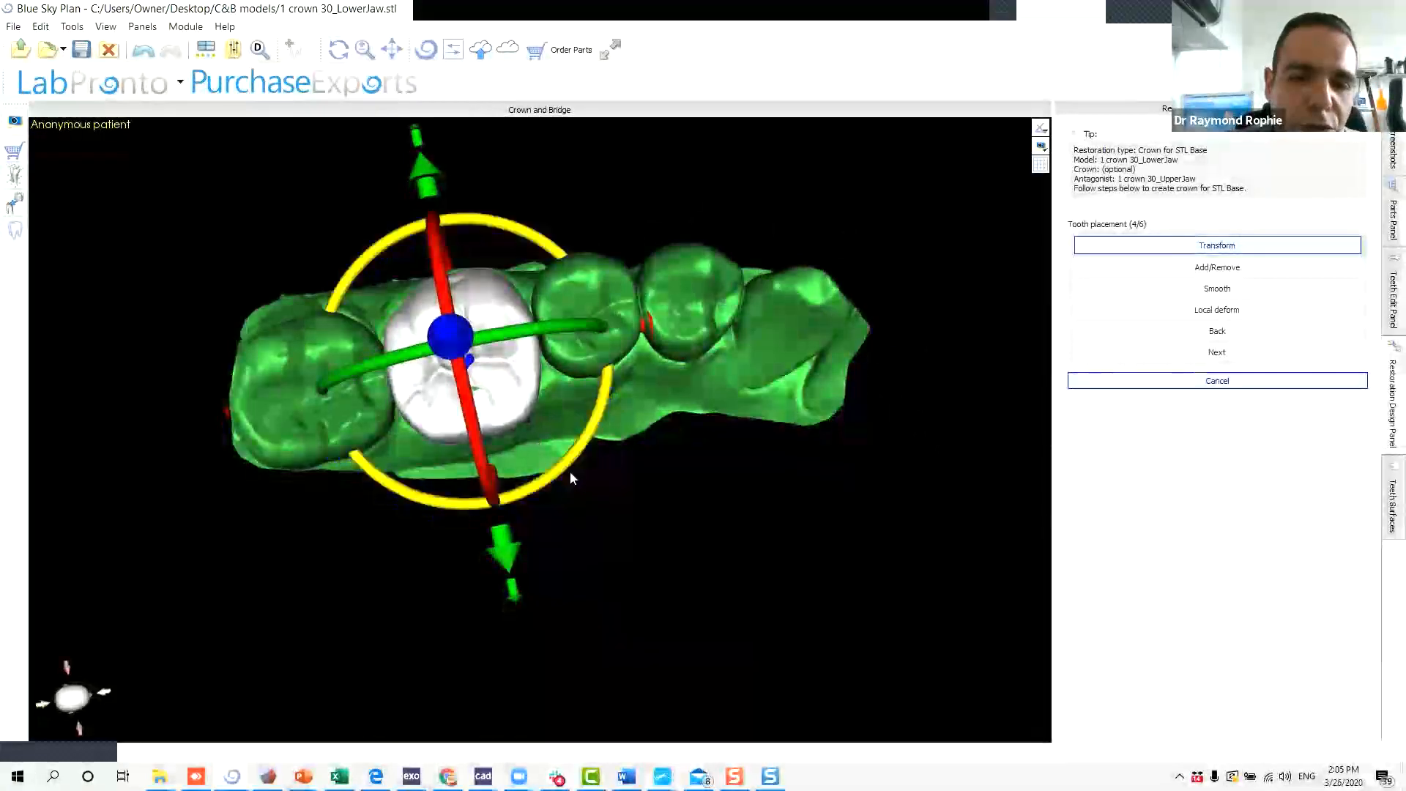
left_click_drag(496, 555, 497, 553)
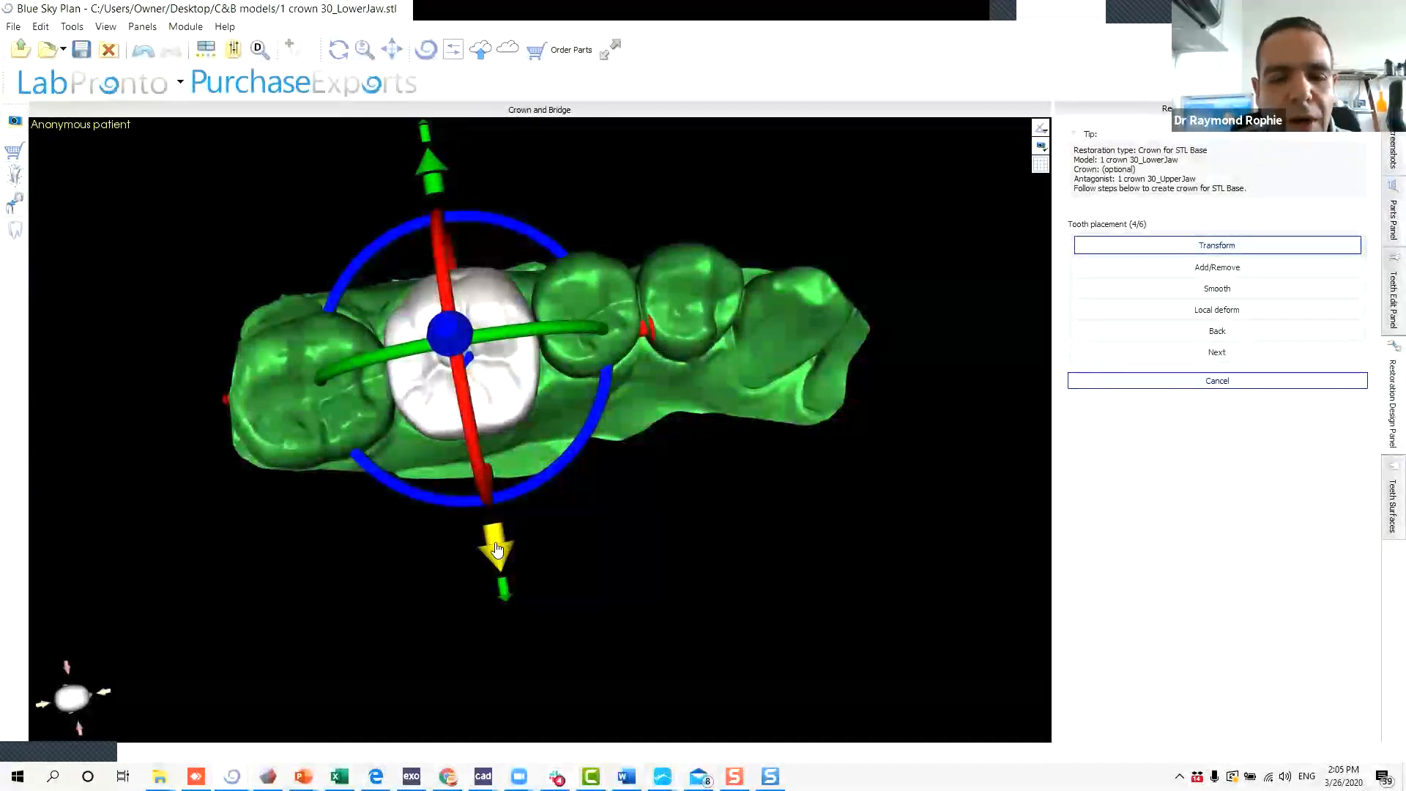
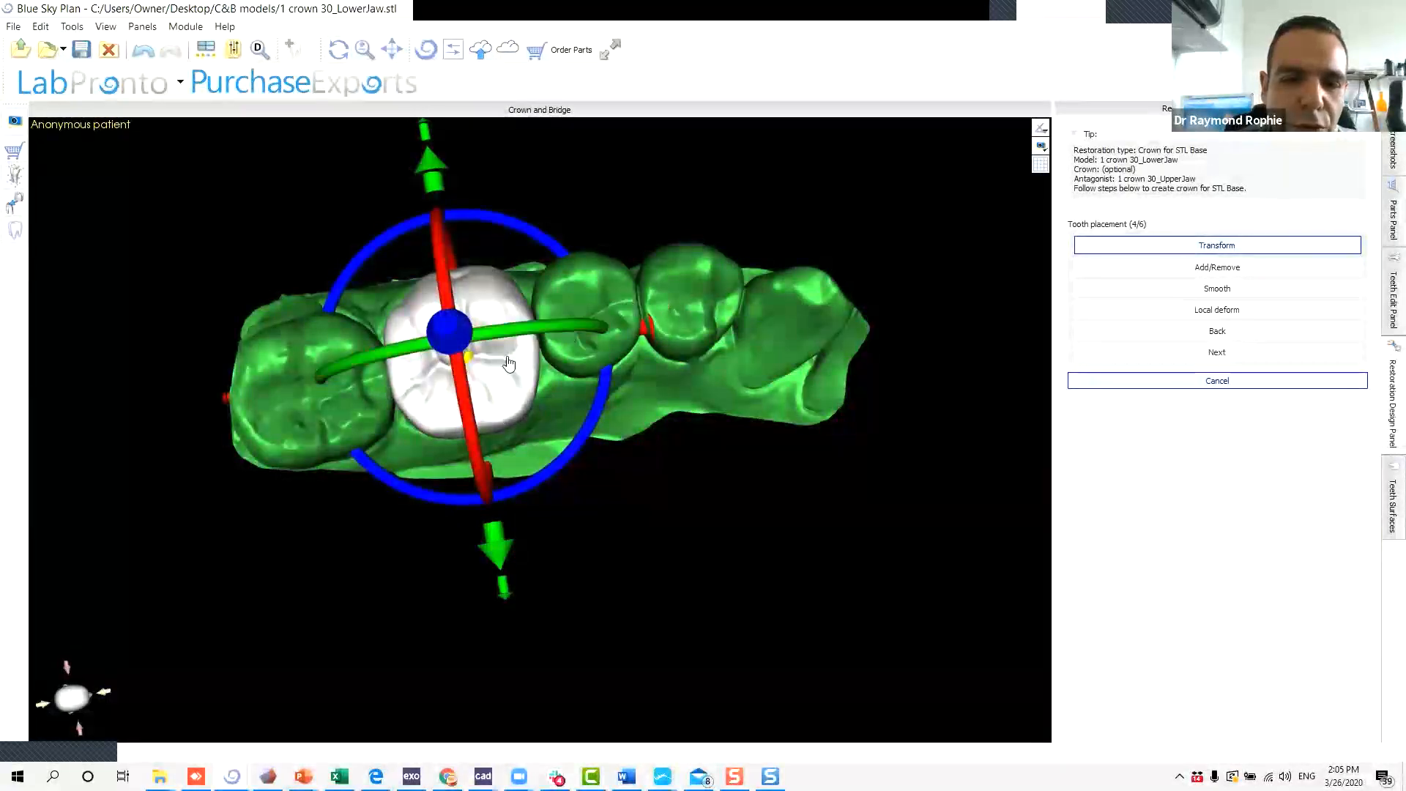
left_click_drag(513, 498, 542, 480)
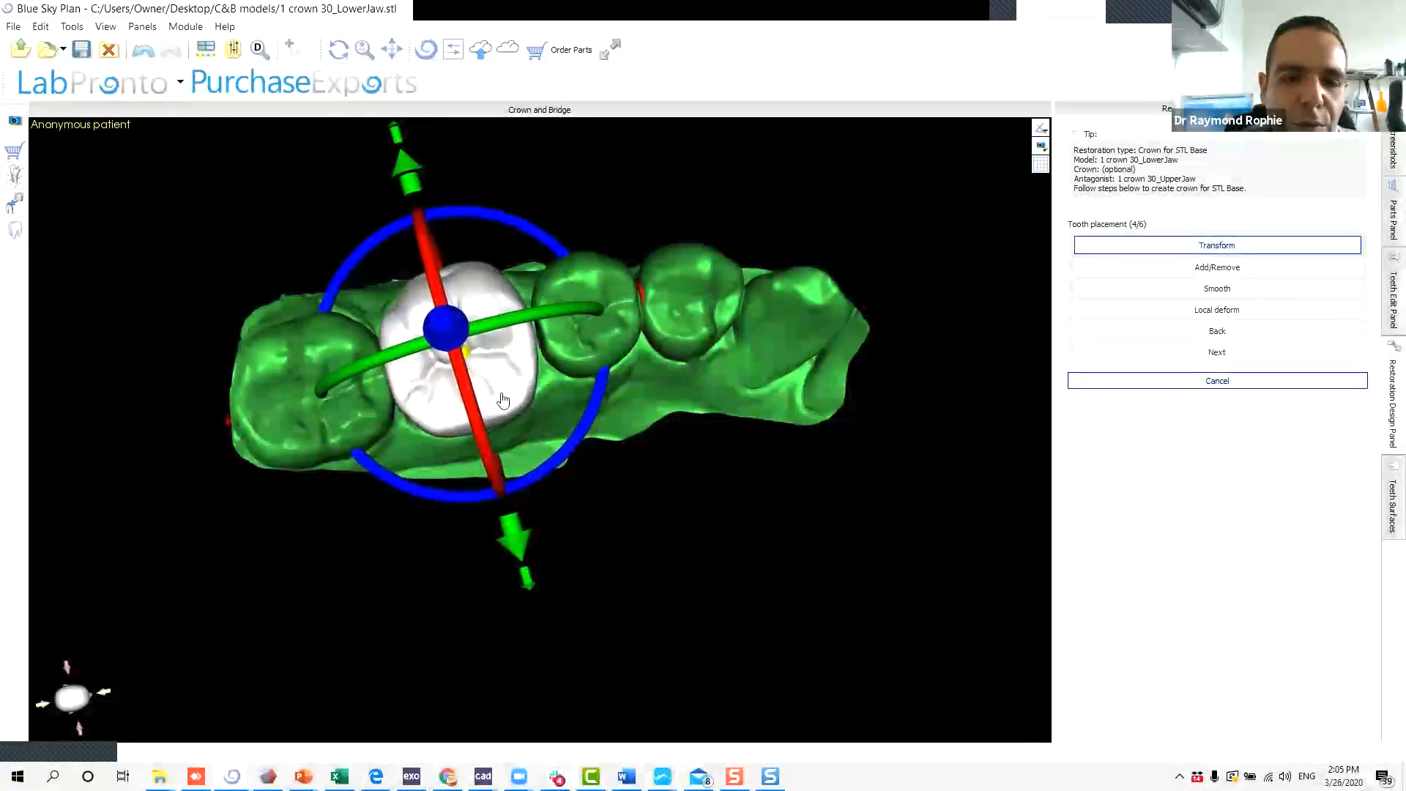
left_click_drag(503, 396, 509, 397)
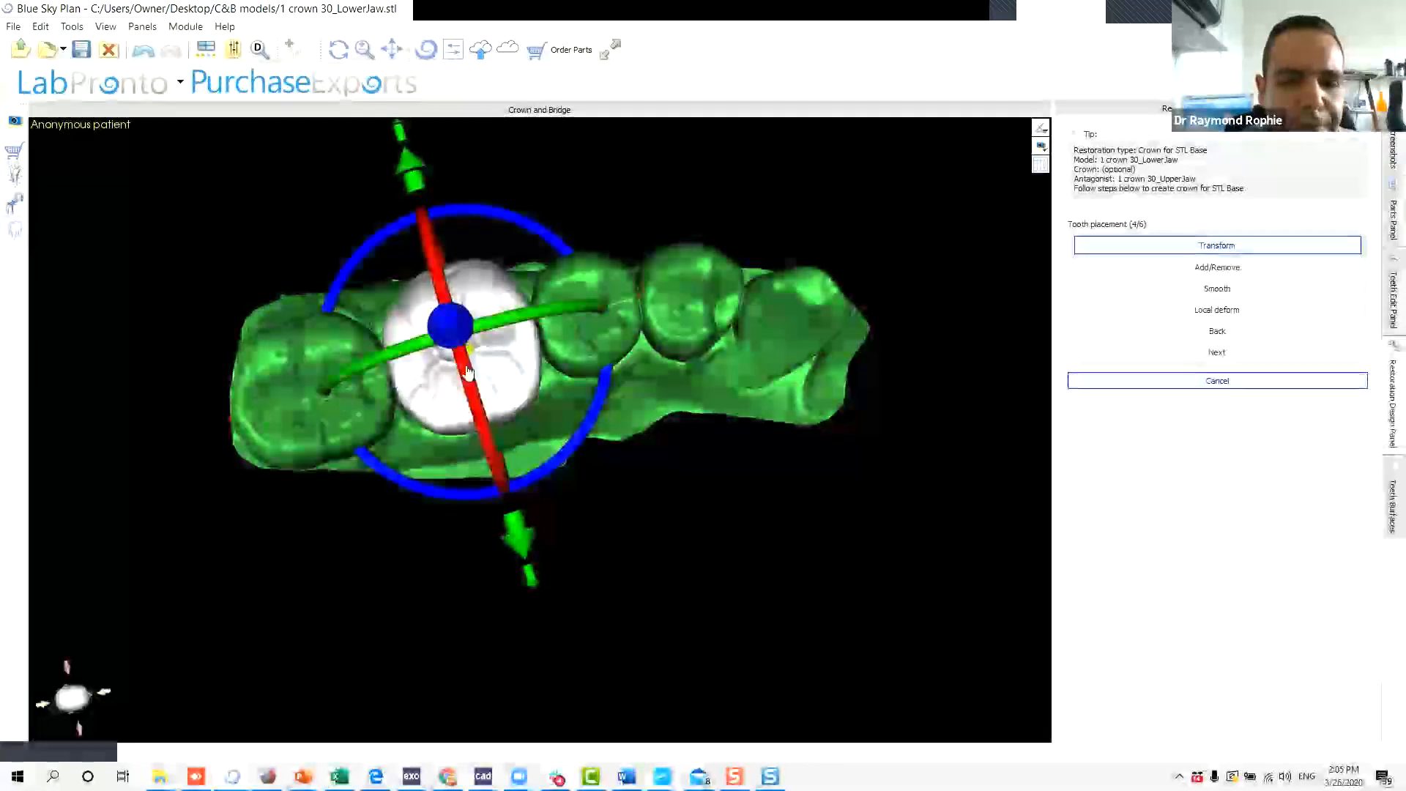
left_click_drag(564, 462, 533, 452)
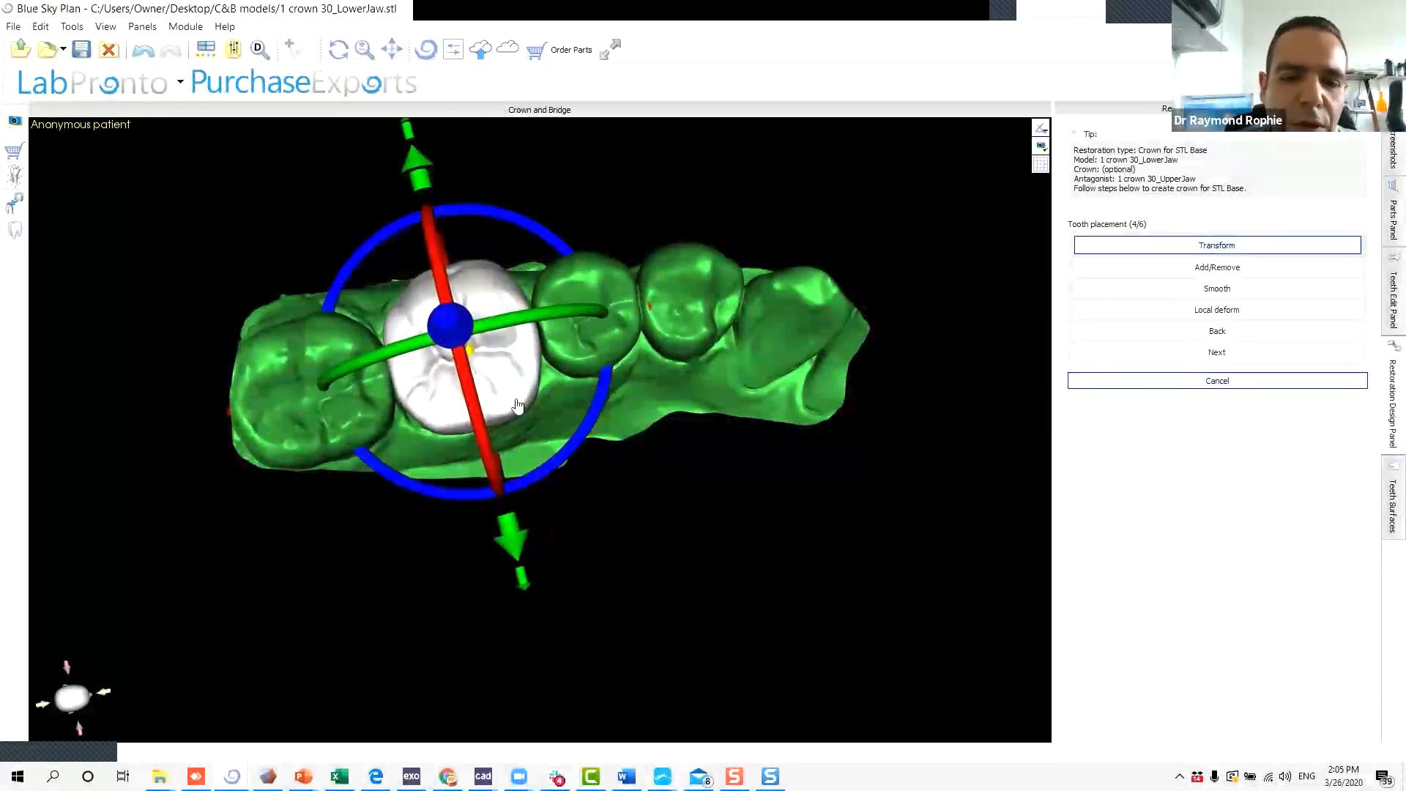
Lower the crown slightly toward the gum from a side view of the arch.
left_click_drag(710, 489, 621, 476)
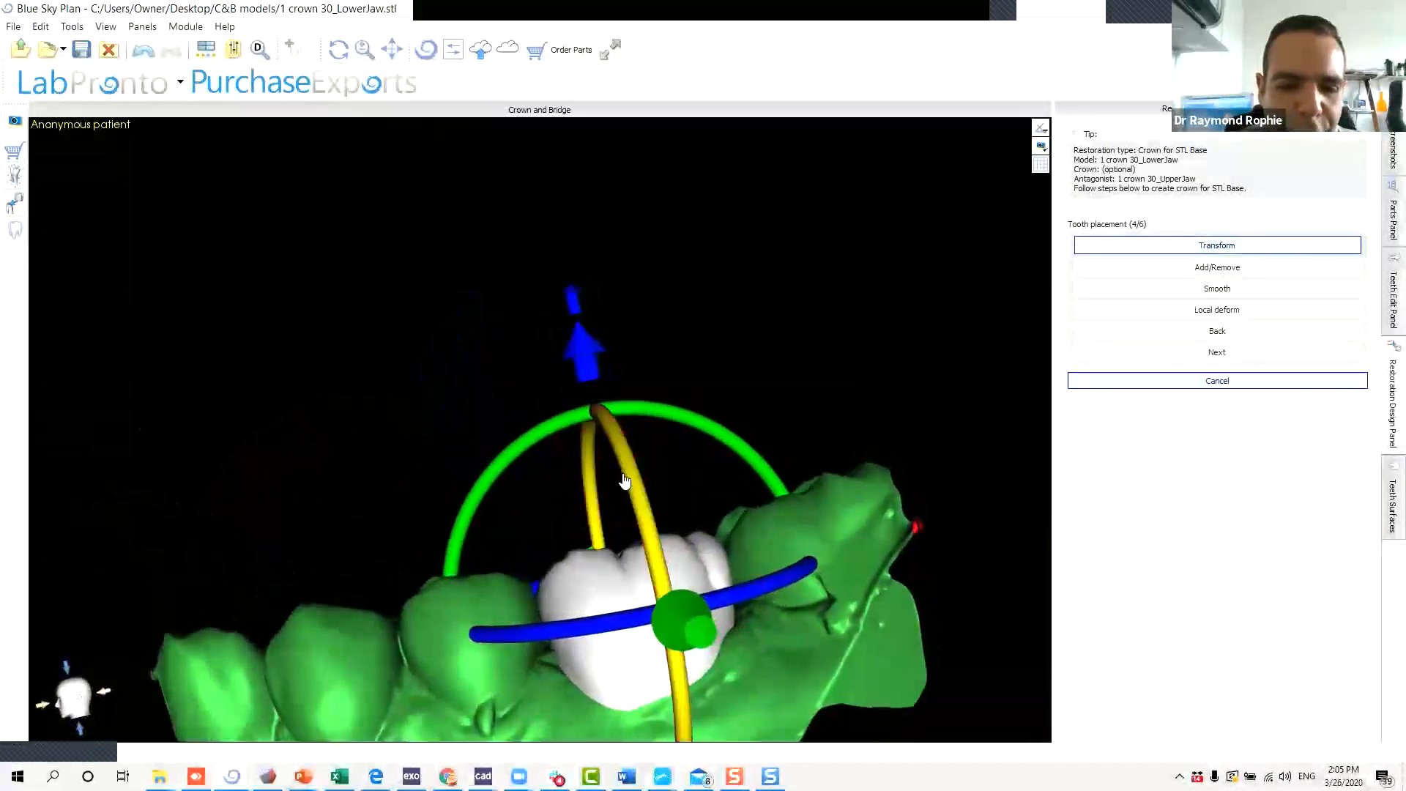
middle_click_drag(389, 472, 346, 260)
left_click_drag(907, 325, 887, 540)
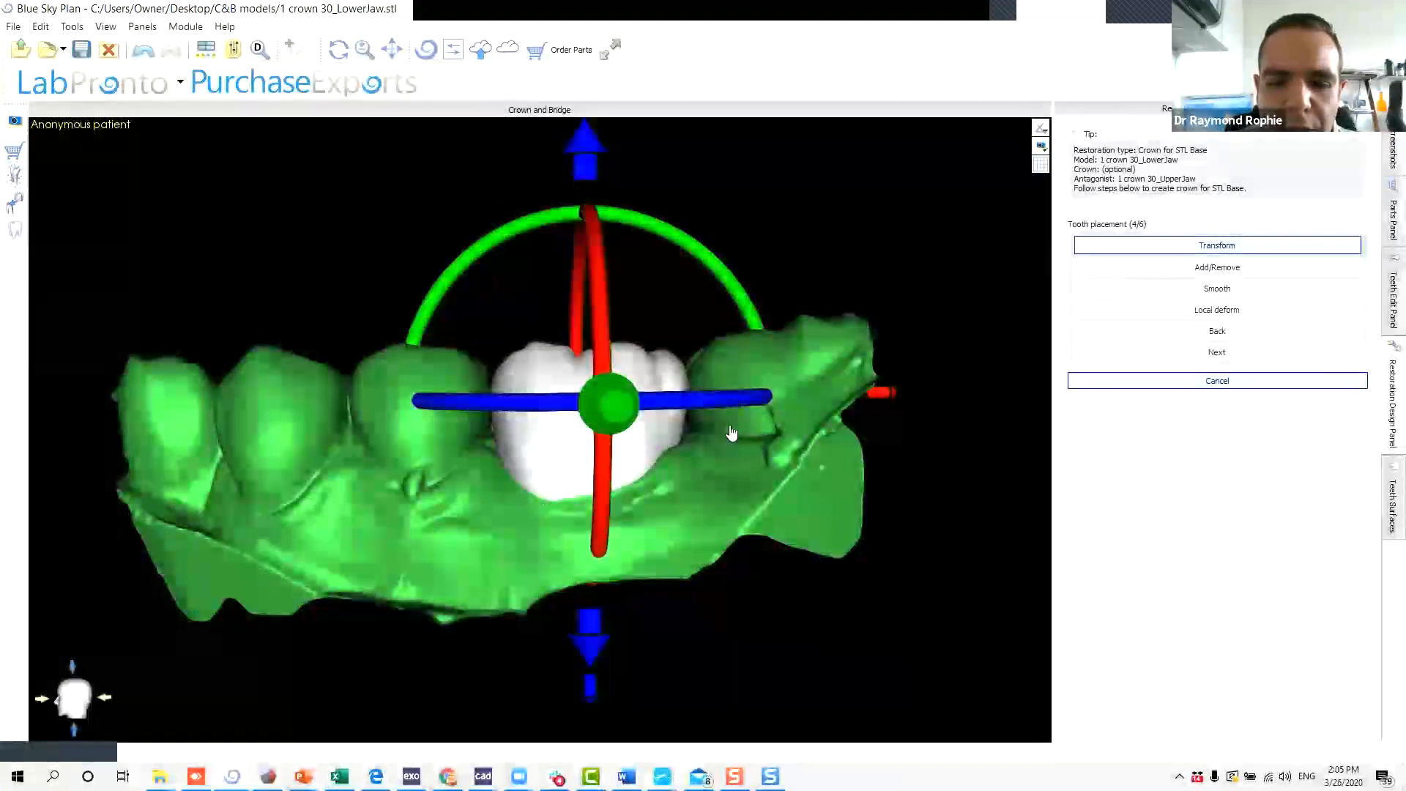
left_click_drag(587, 157, 587, 165)
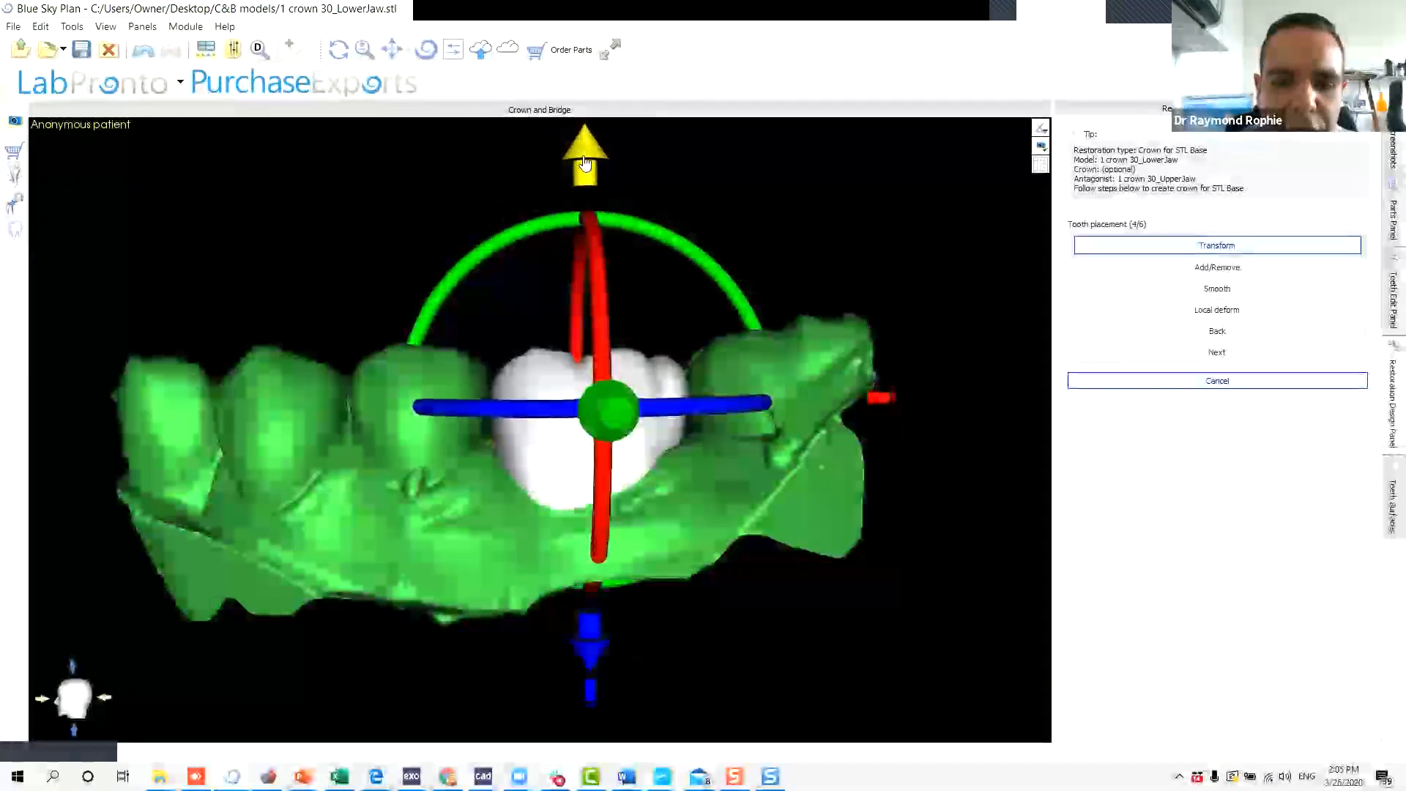
Nudge the crown along the arch, correct its front-to-back tilt, and lower it slightly over the prepared tooth.
left_click_drag(846, 402, 841, 402)
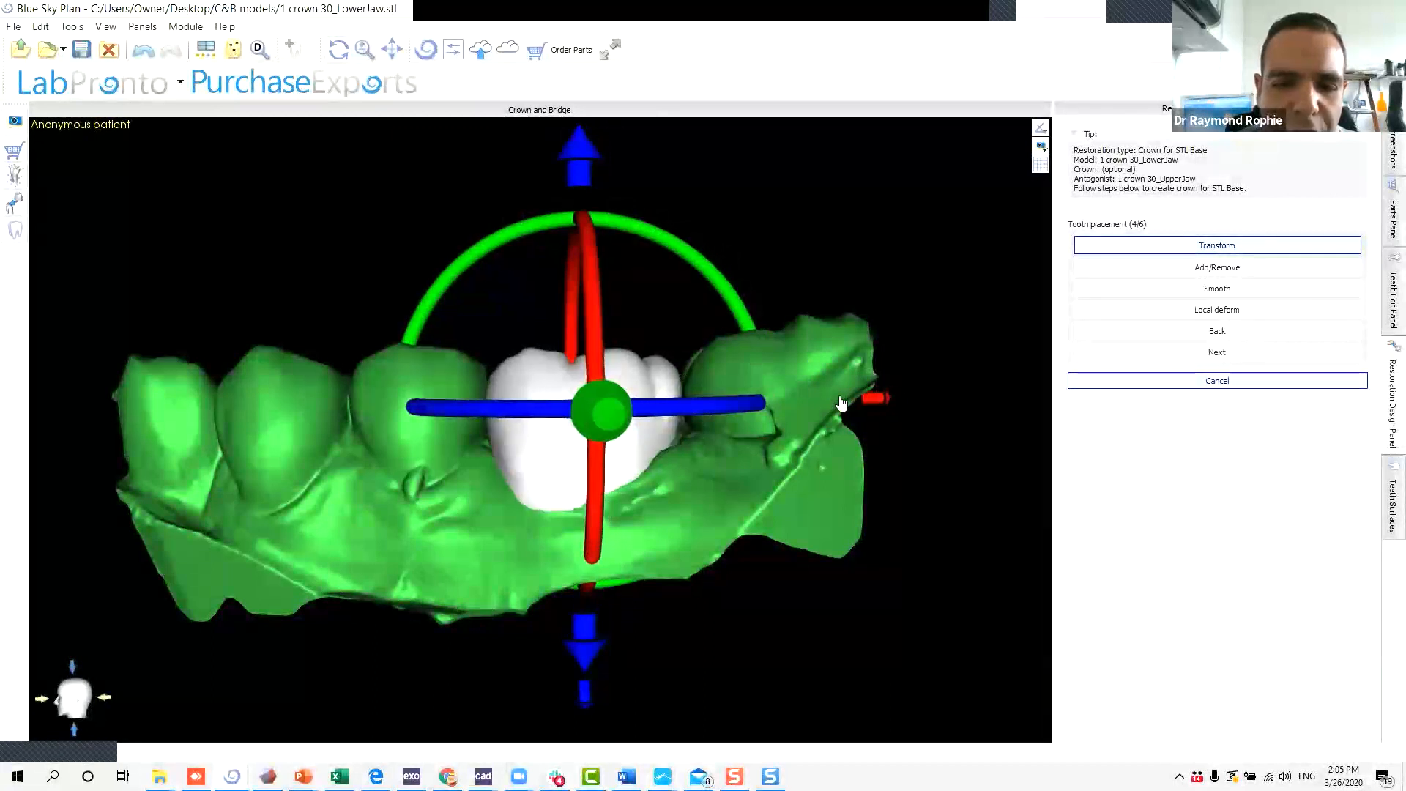
left_click_drag(720, 280, 710, 269)
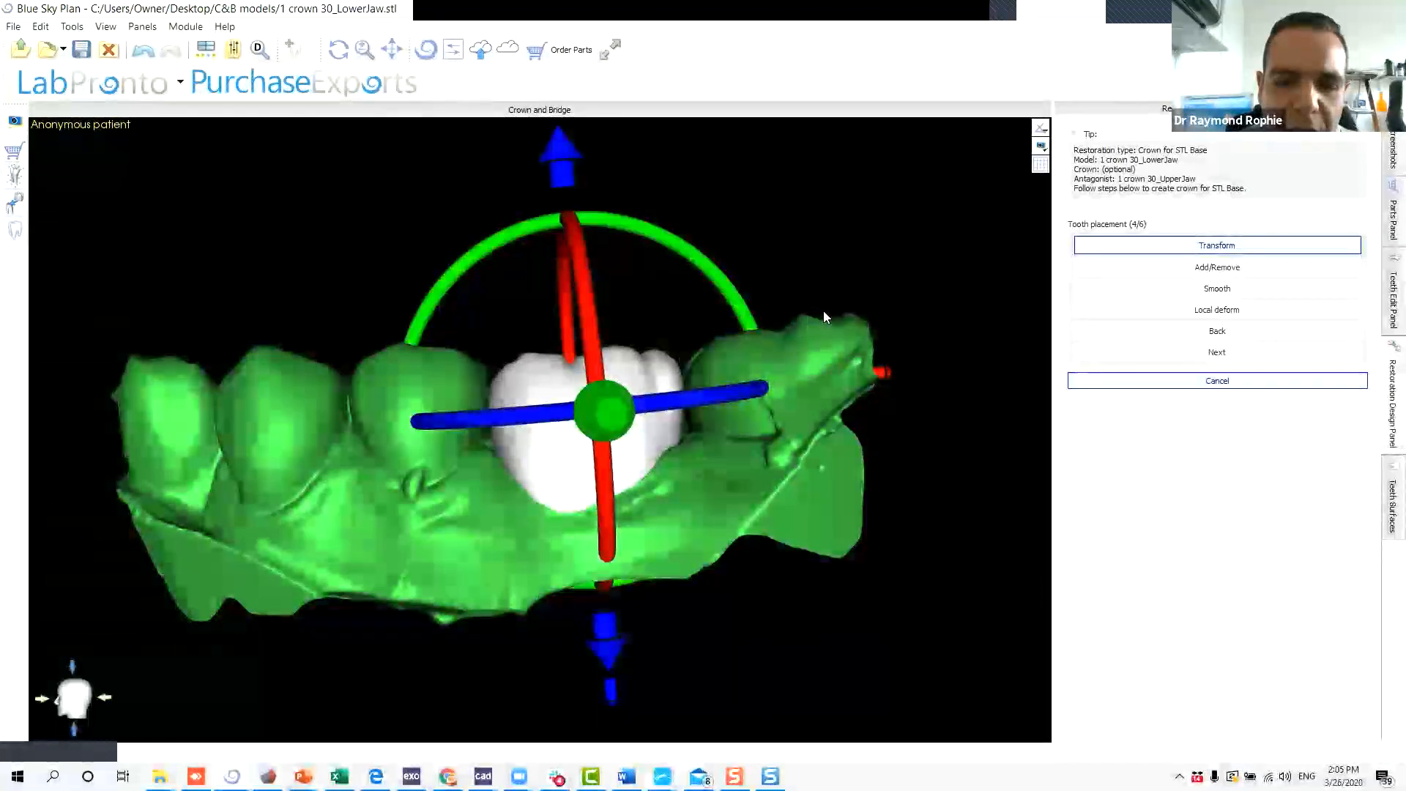
left_click_drag(440, 298, 445, 291)
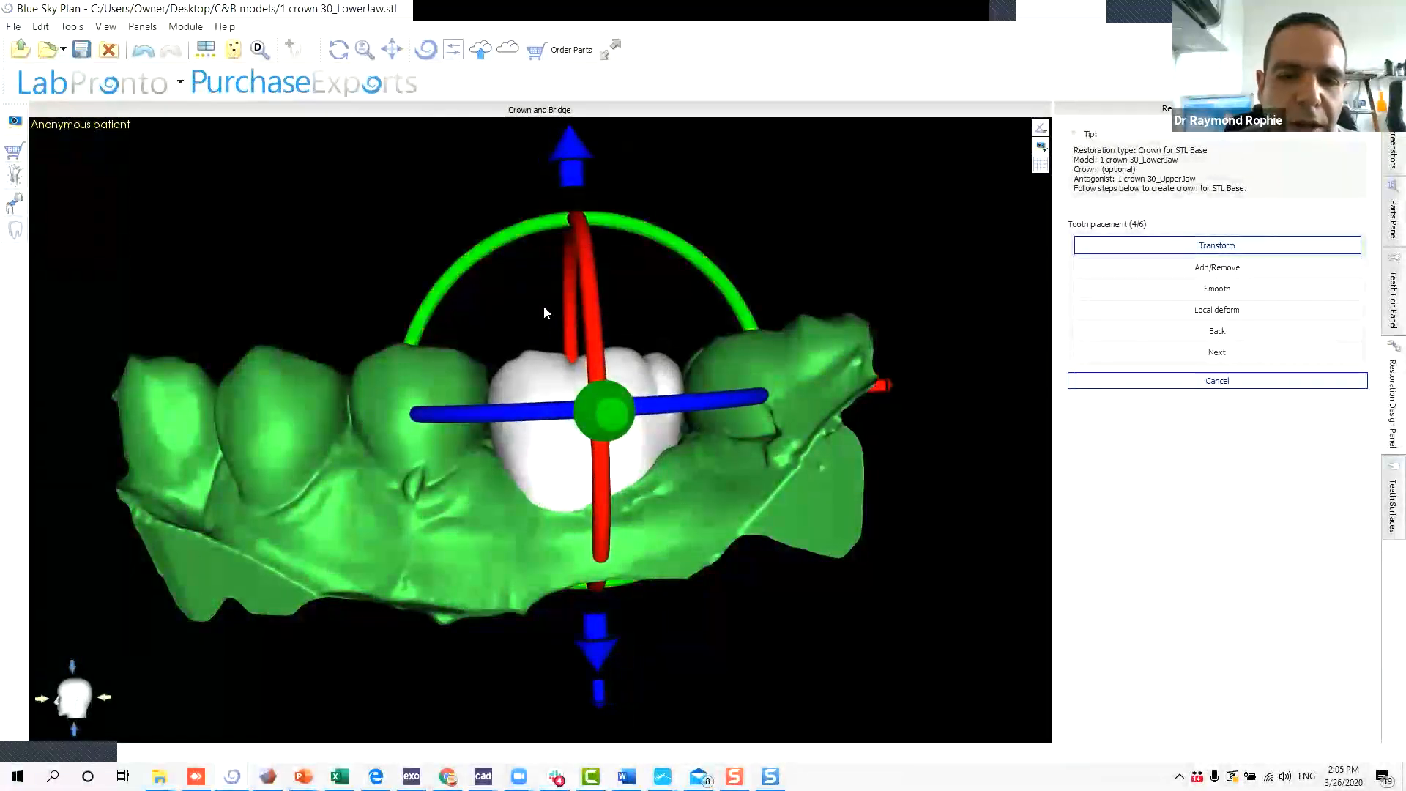
left_click_drag(574, 183, 574, 187)
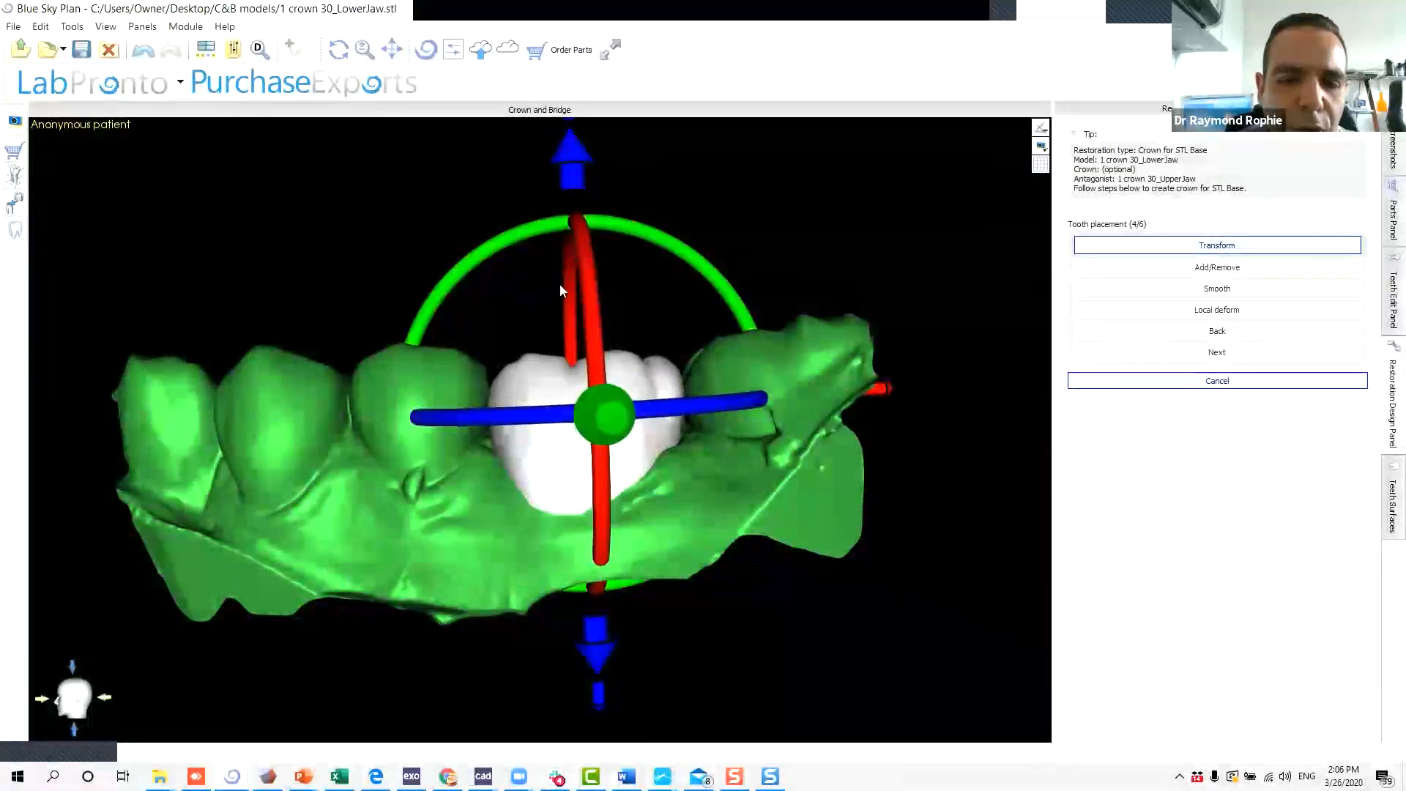
Tilt the crown across the arch and raise it slightly, checking it from the end of the arch.
left_click_drag(740, 198, 624, 615)
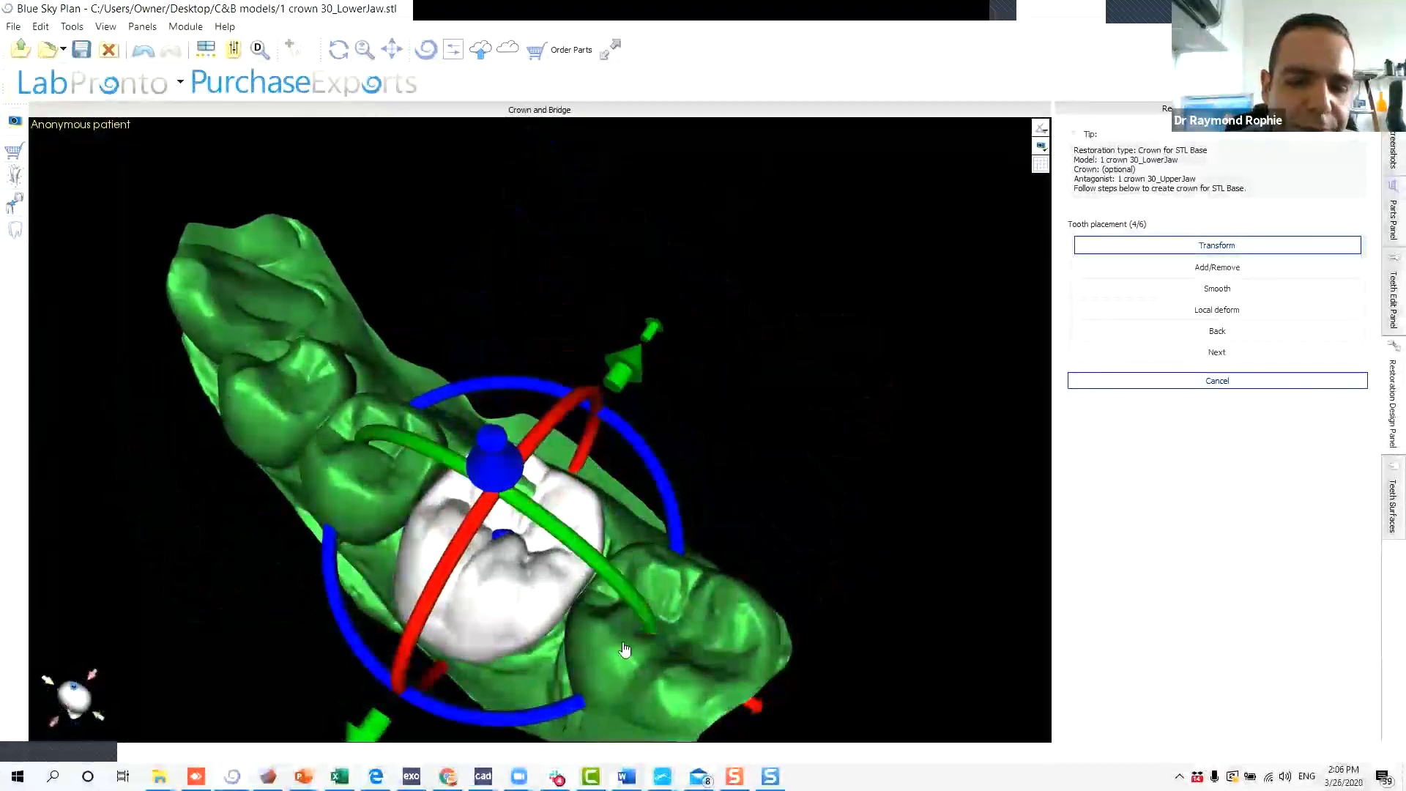
left_click_drag(835, 709, 501, 469)
left_click_drag(527, 323, 516, 303)
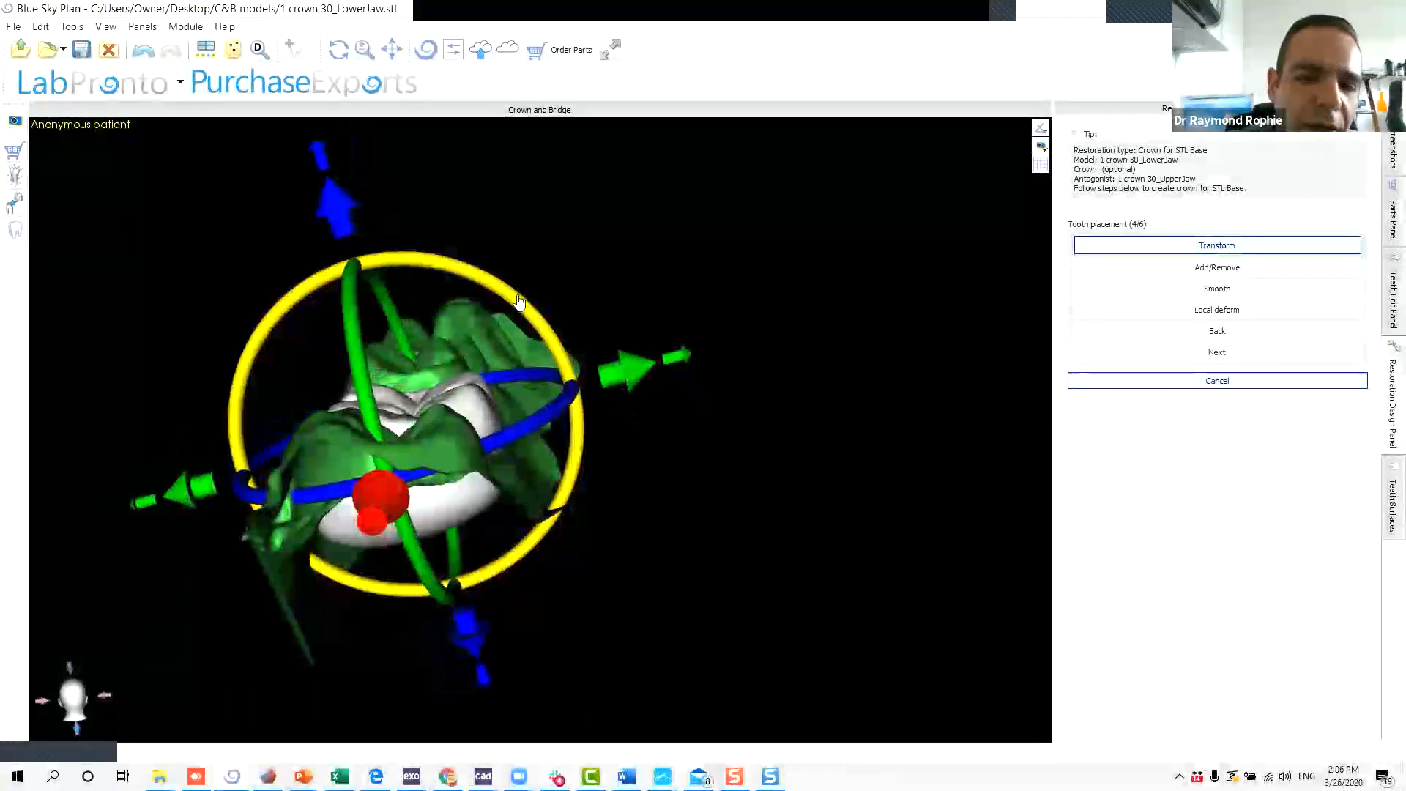
left_click_drag(338, 216, 336, 201)
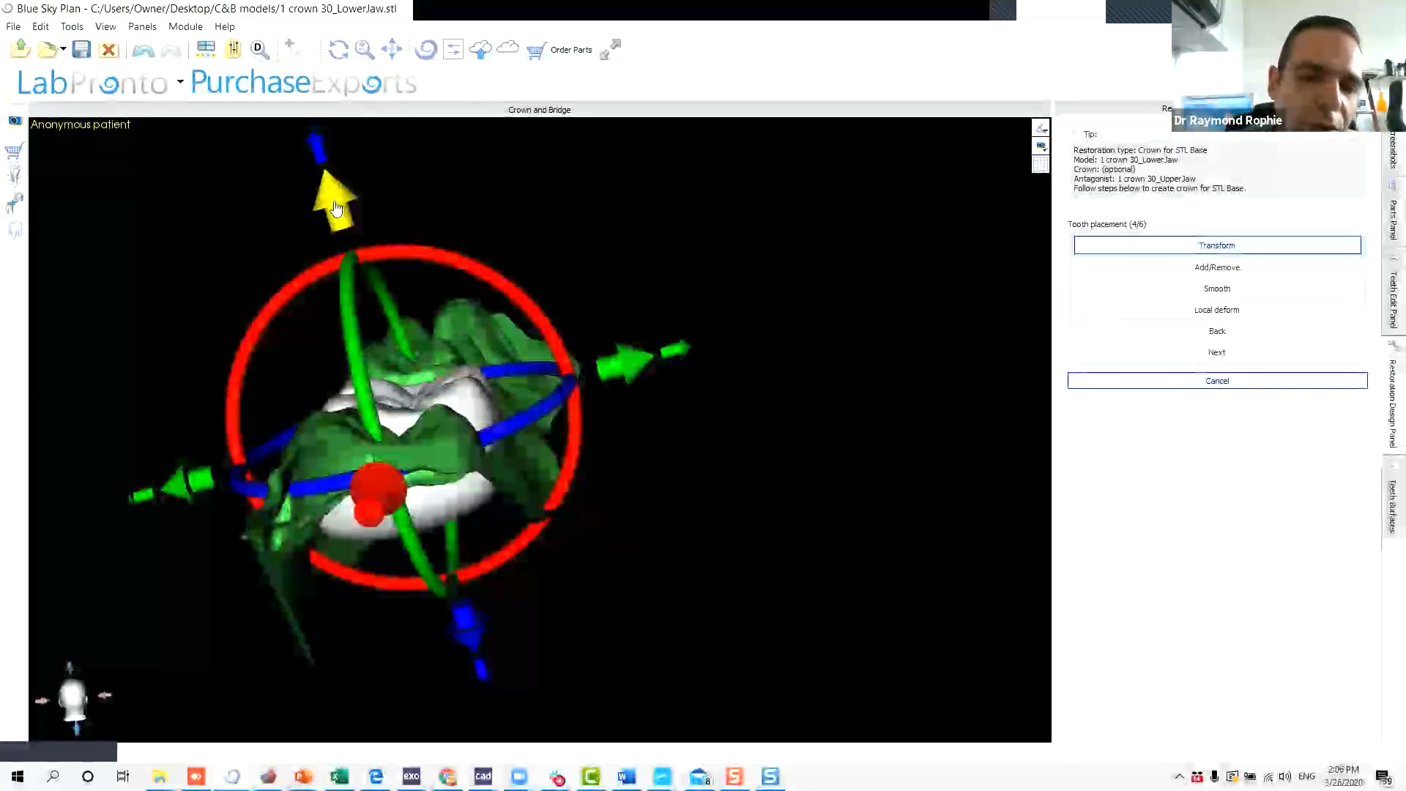
Refine the crown's crosswise tilt and shift it across the arch to line up with the adjacent teeth.
left_click_drag(166, 442, 345, 552)
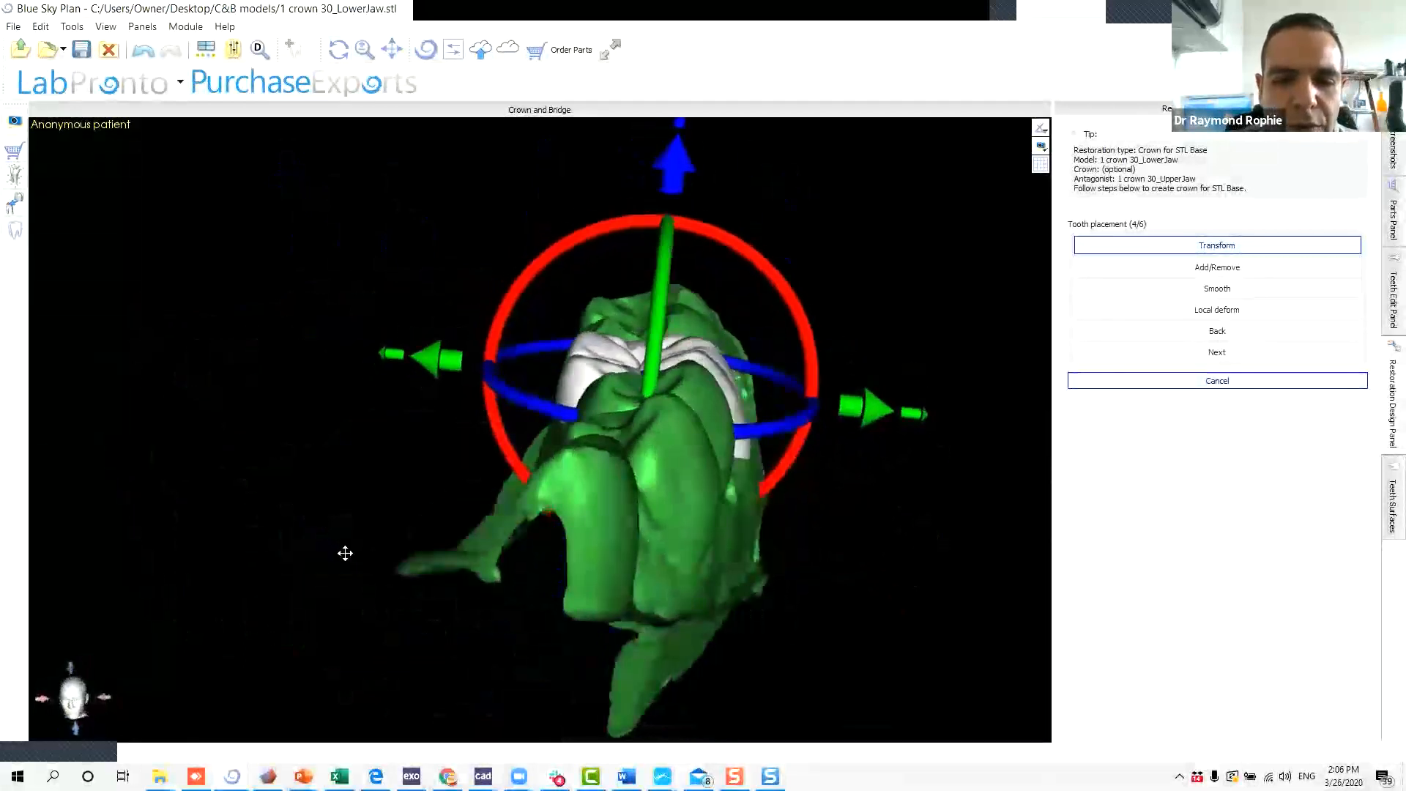
left_click_drag(722, 244, 730, 243)
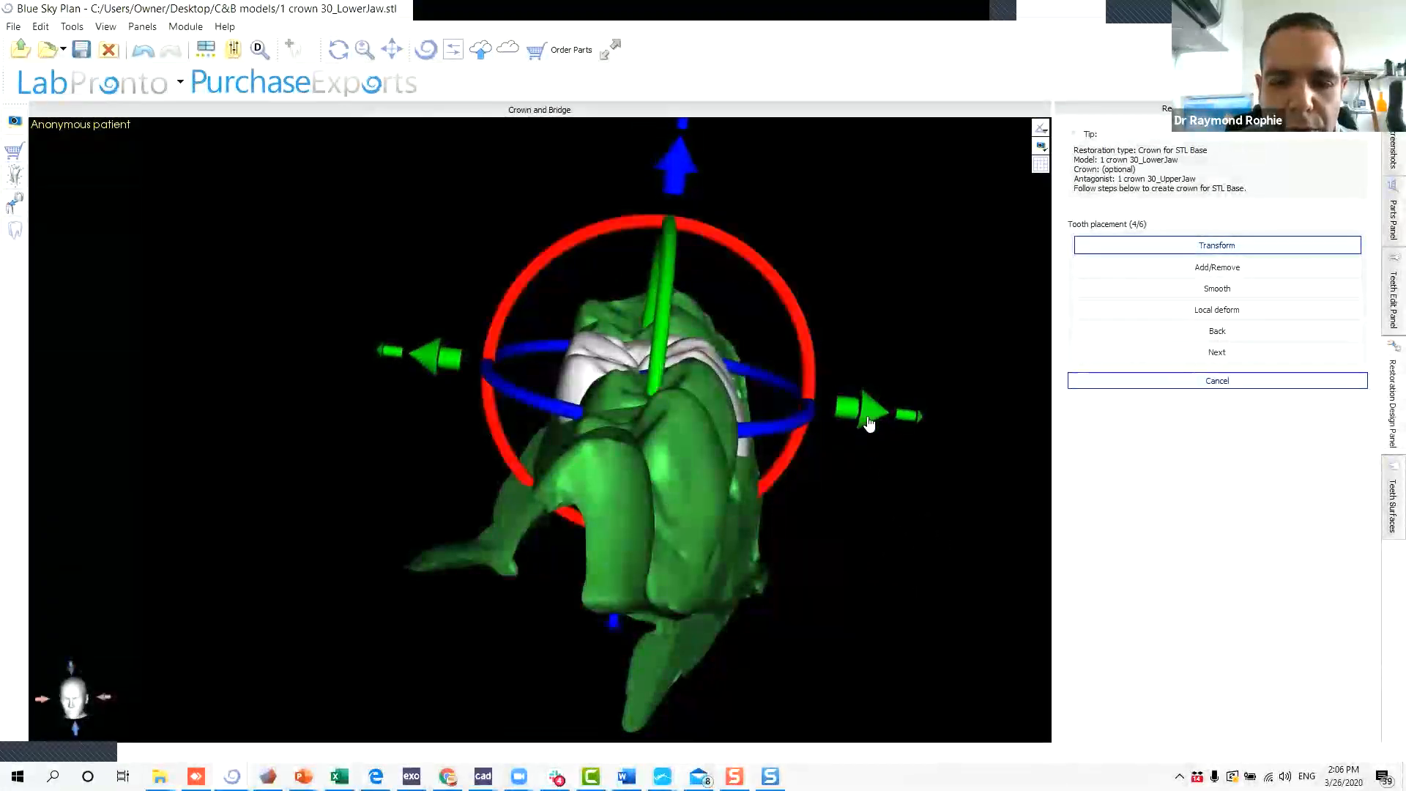
left_click_drag(865, 416, 870, 417)
left_click_drag(899, 270, 362, 292)
left_click_drag(455, 356, 460, 357)
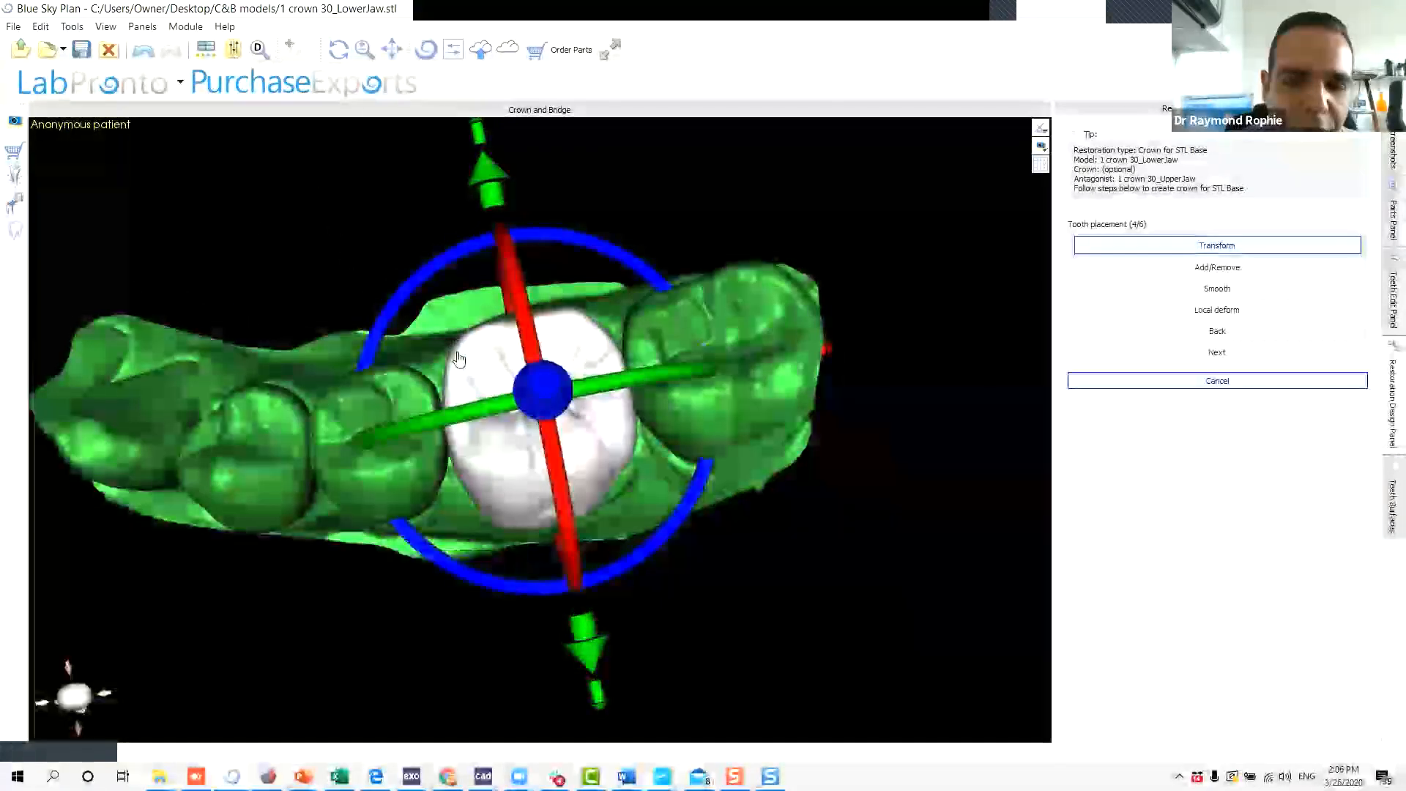
left_click_drag(561, 695, 296, 347)
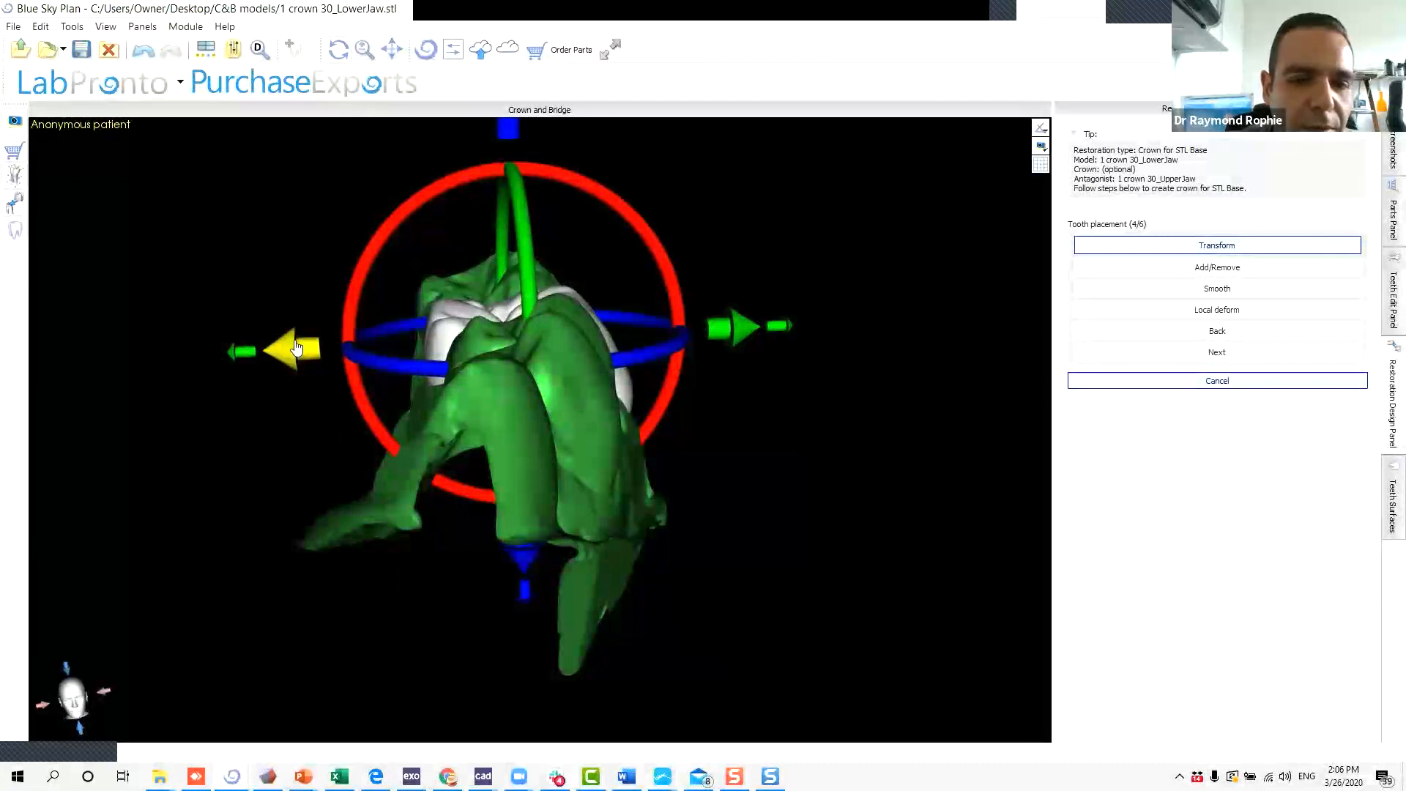
Examine the crown's alignment, contacts and gum-side edge from the side and from above.
left_click_drag(473, 355, 697, 315)
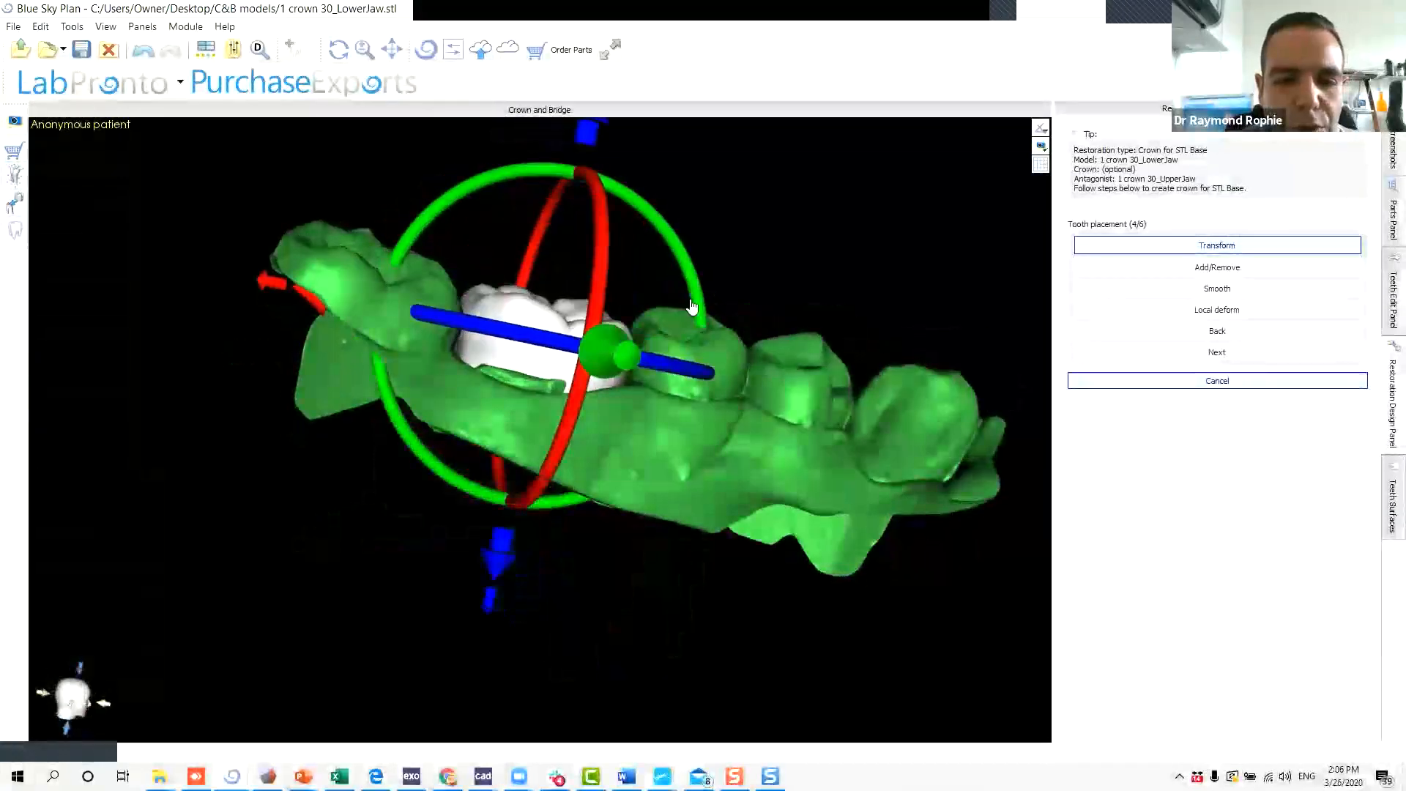
left_click_drag(315, 185, 284, 194)
left_click_drag(738, 165, 646, 377)
scroll(502, 398, "up", 1)
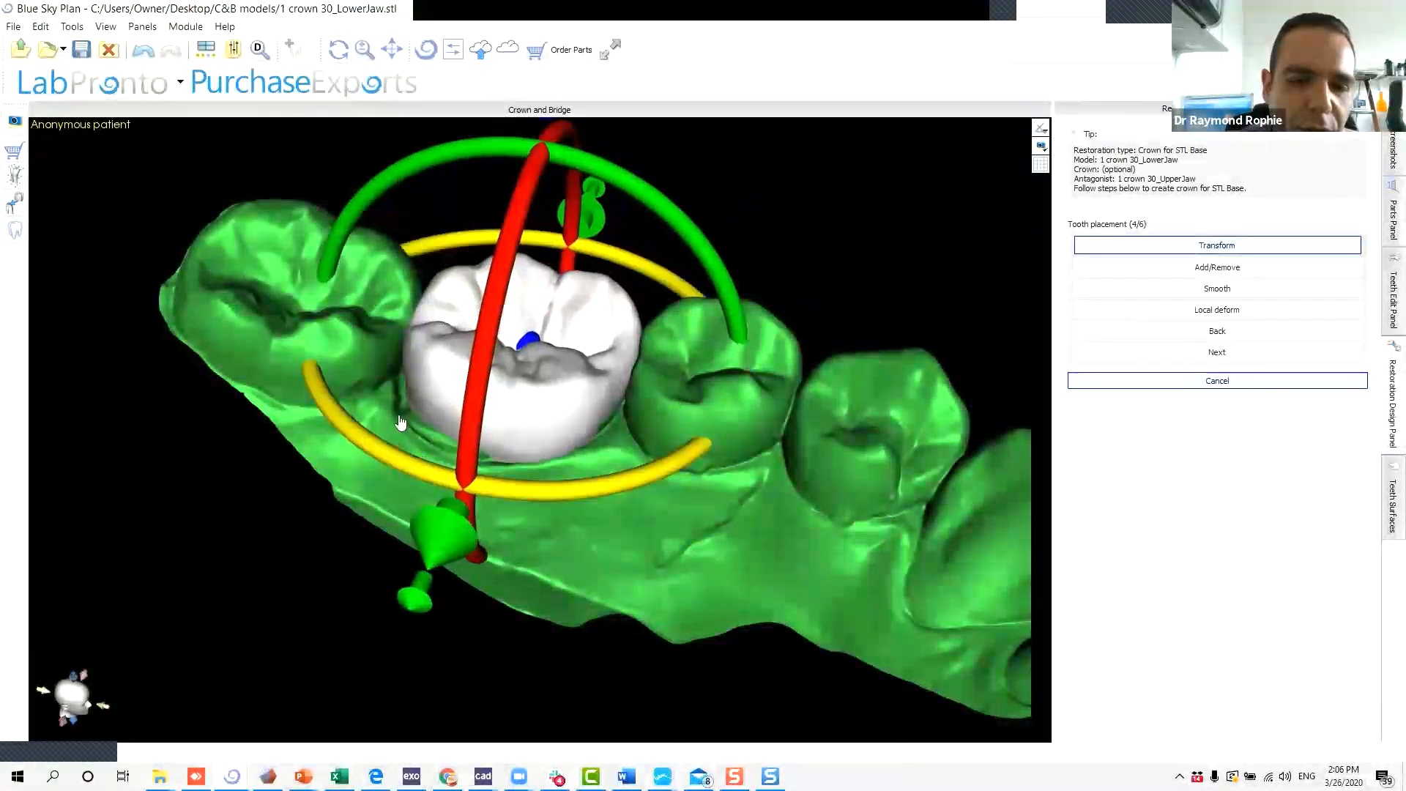
mouse_move(891, 276)
left_mouse_down()
mouse_move(518, 564)
mouse_move(560, 683)
mouse_move(575, 457)
left_mouse_up()
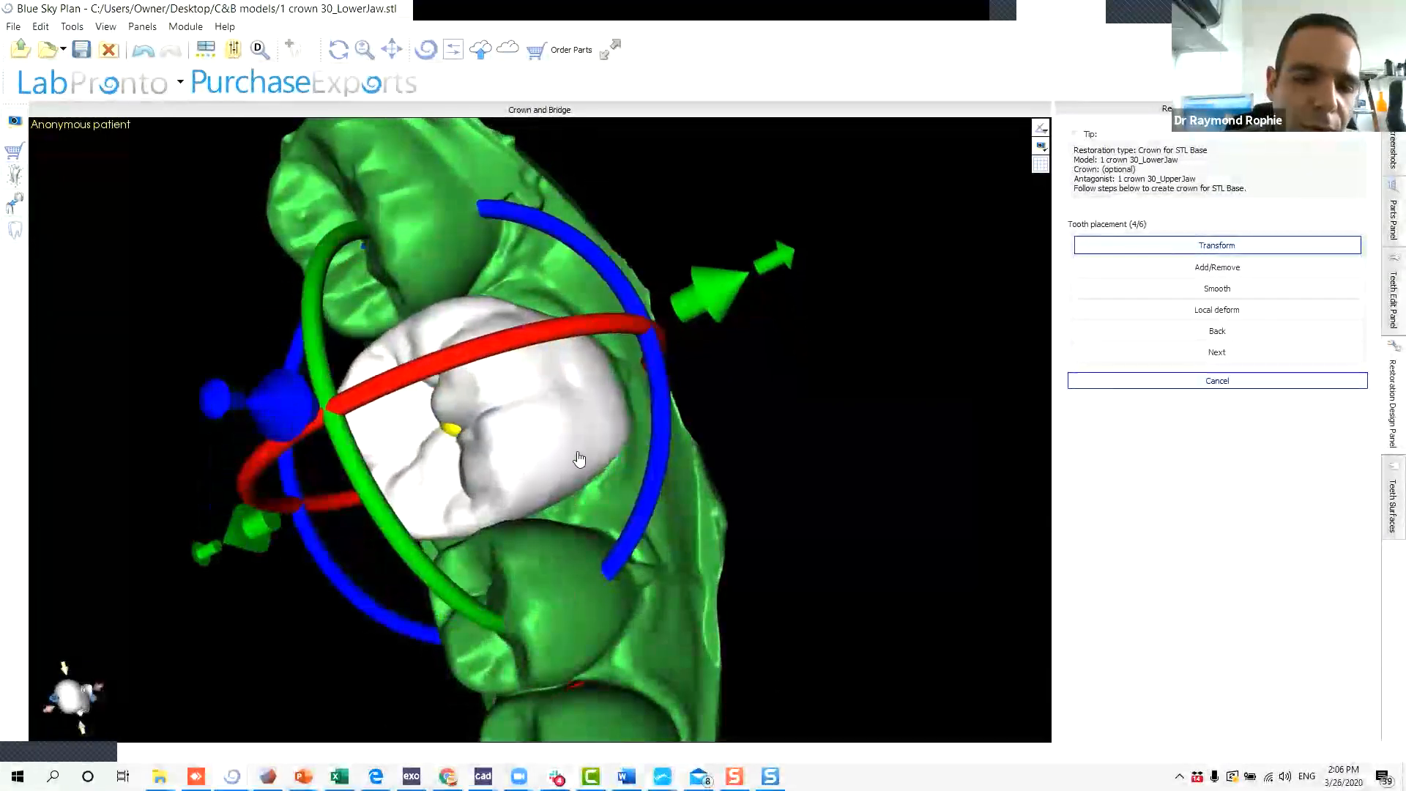
left_click_drag(349, 696, 590, 402)
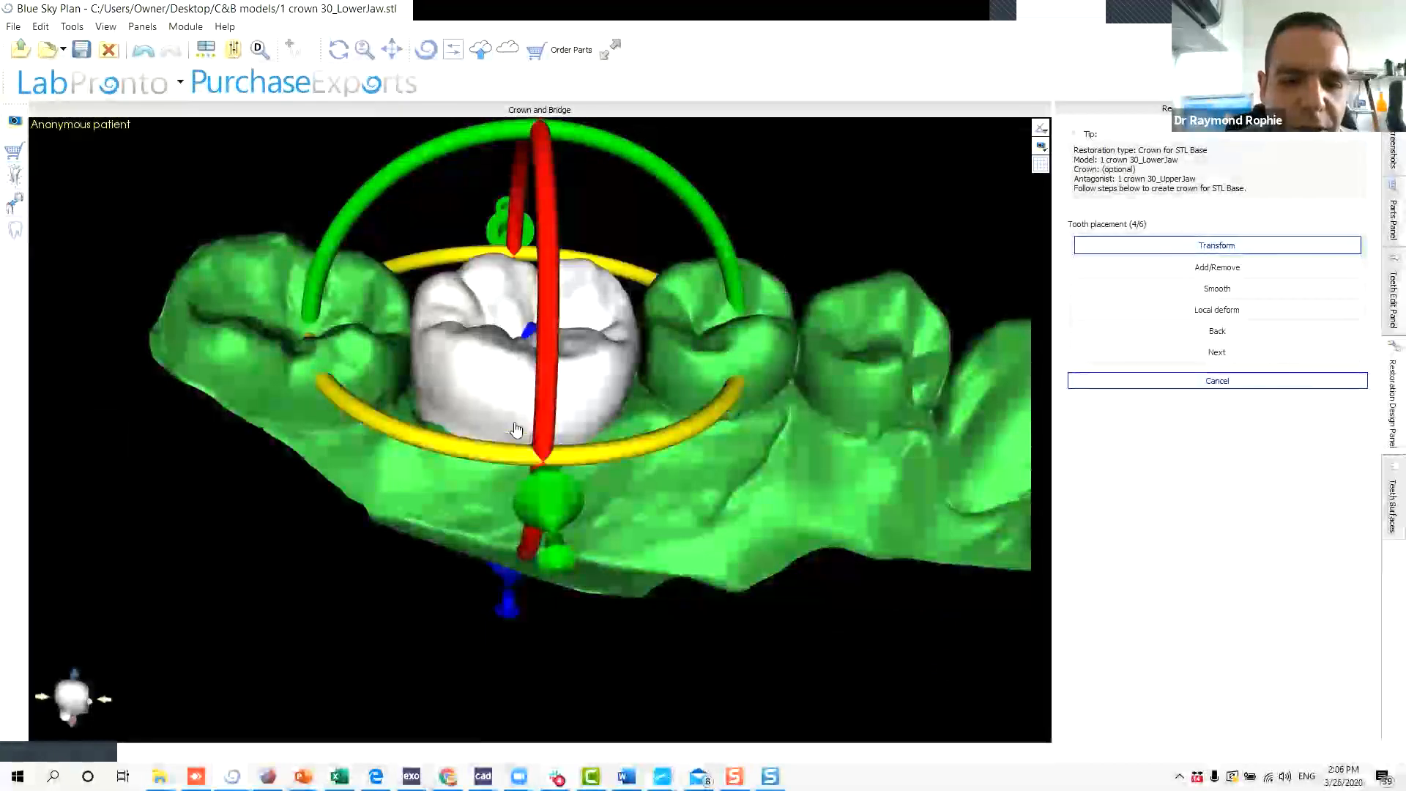
Use Add/Remove to build up the crown's lower edge on the side facing the rear molar.
left_click(1187, 268)
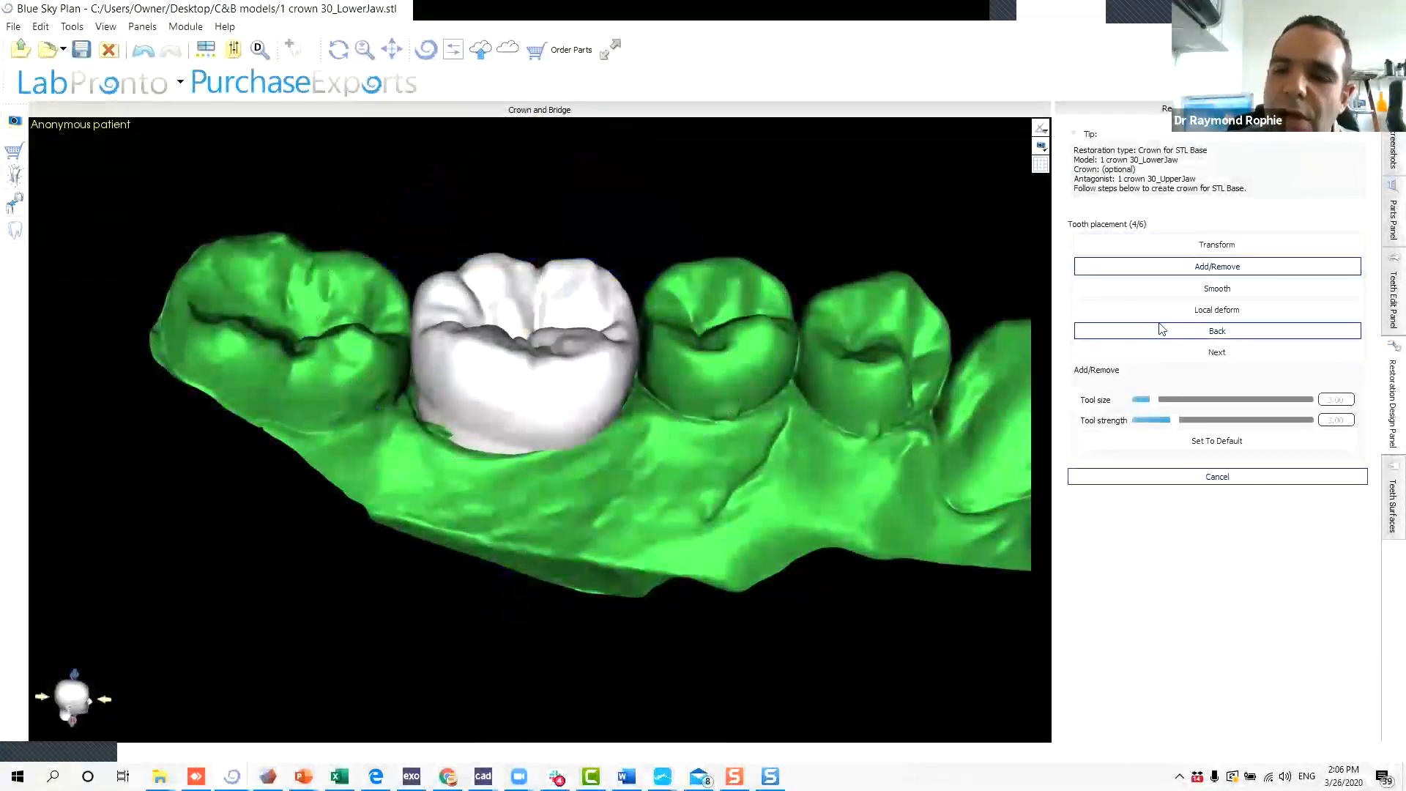
left_click(1159, 247)
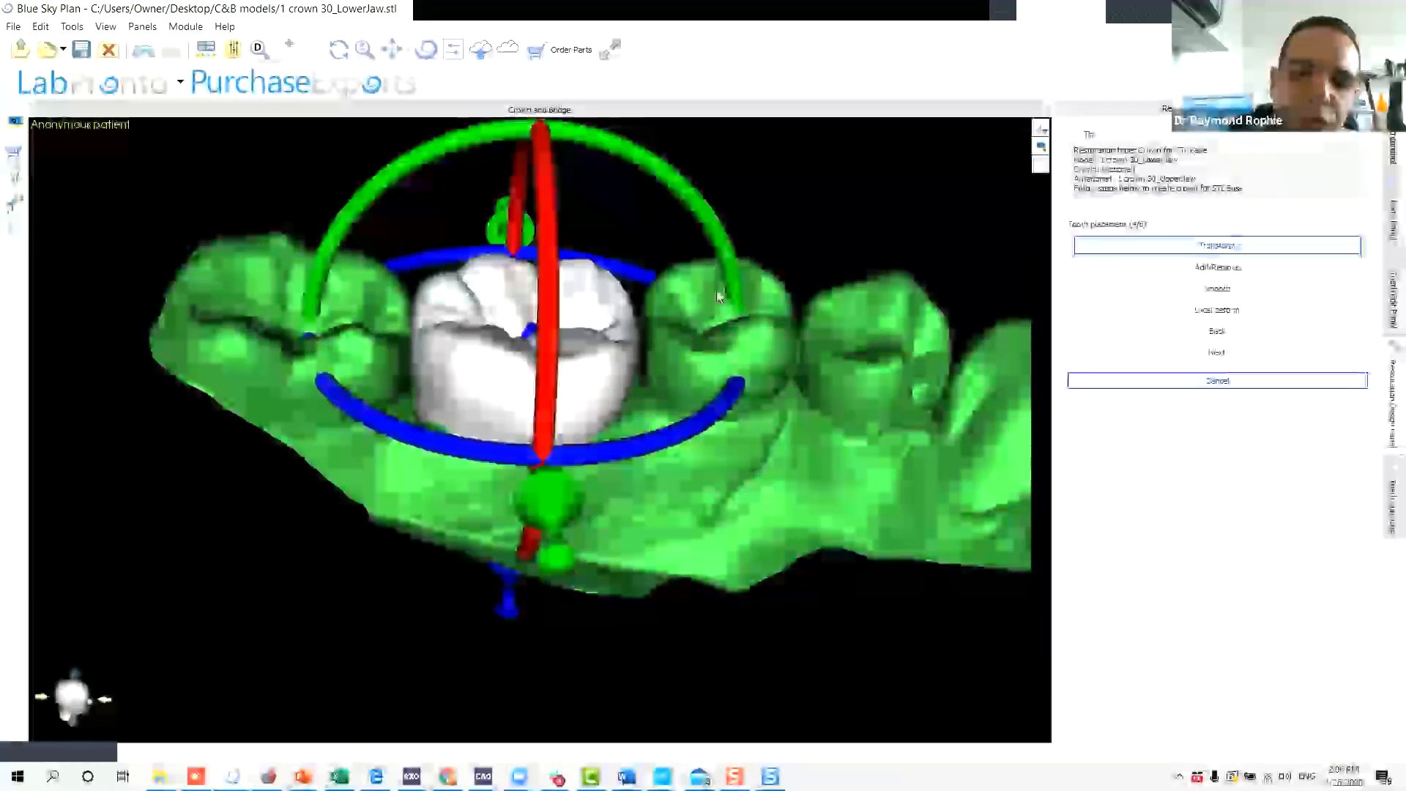
left_click(1190, 269)
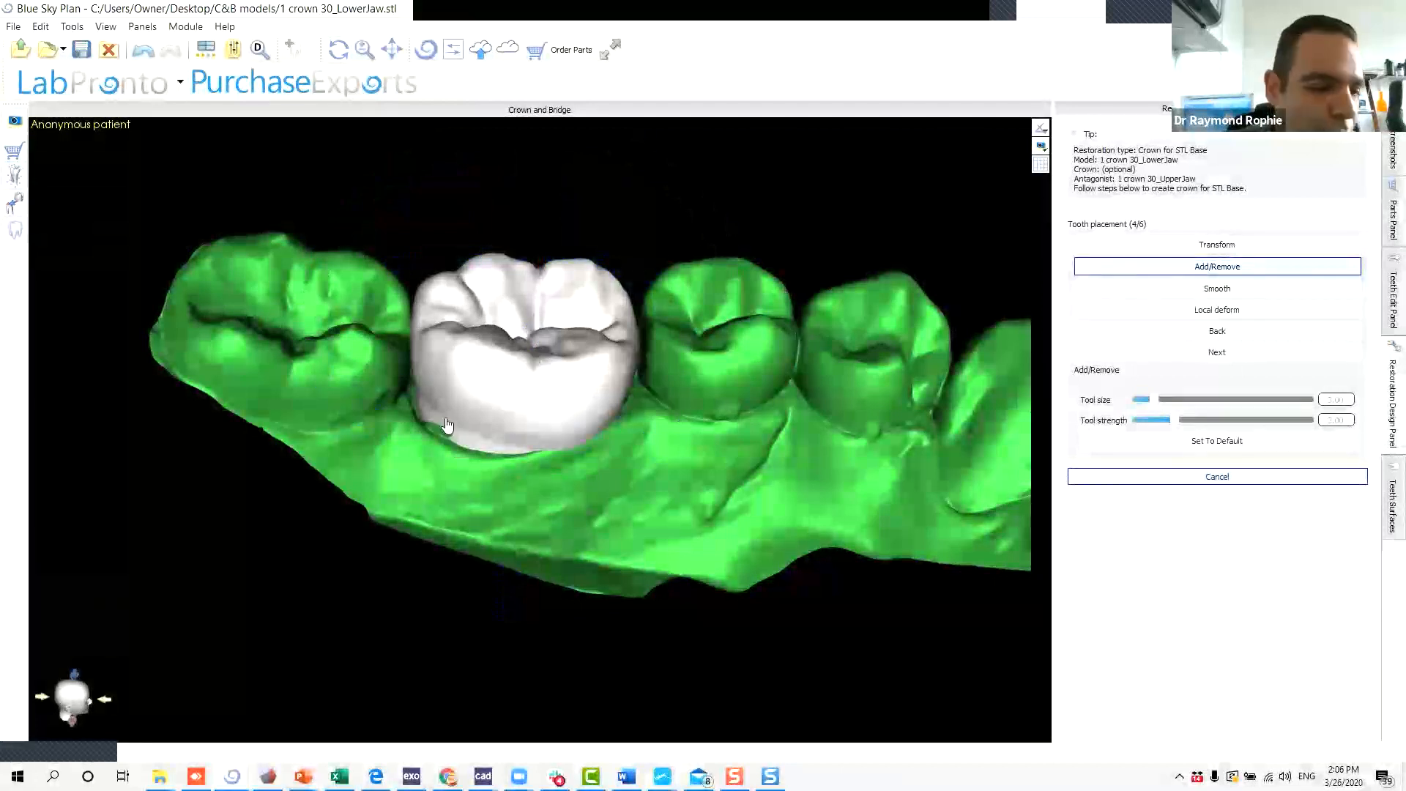
left_click(489, 419)
left_click(469, 423)
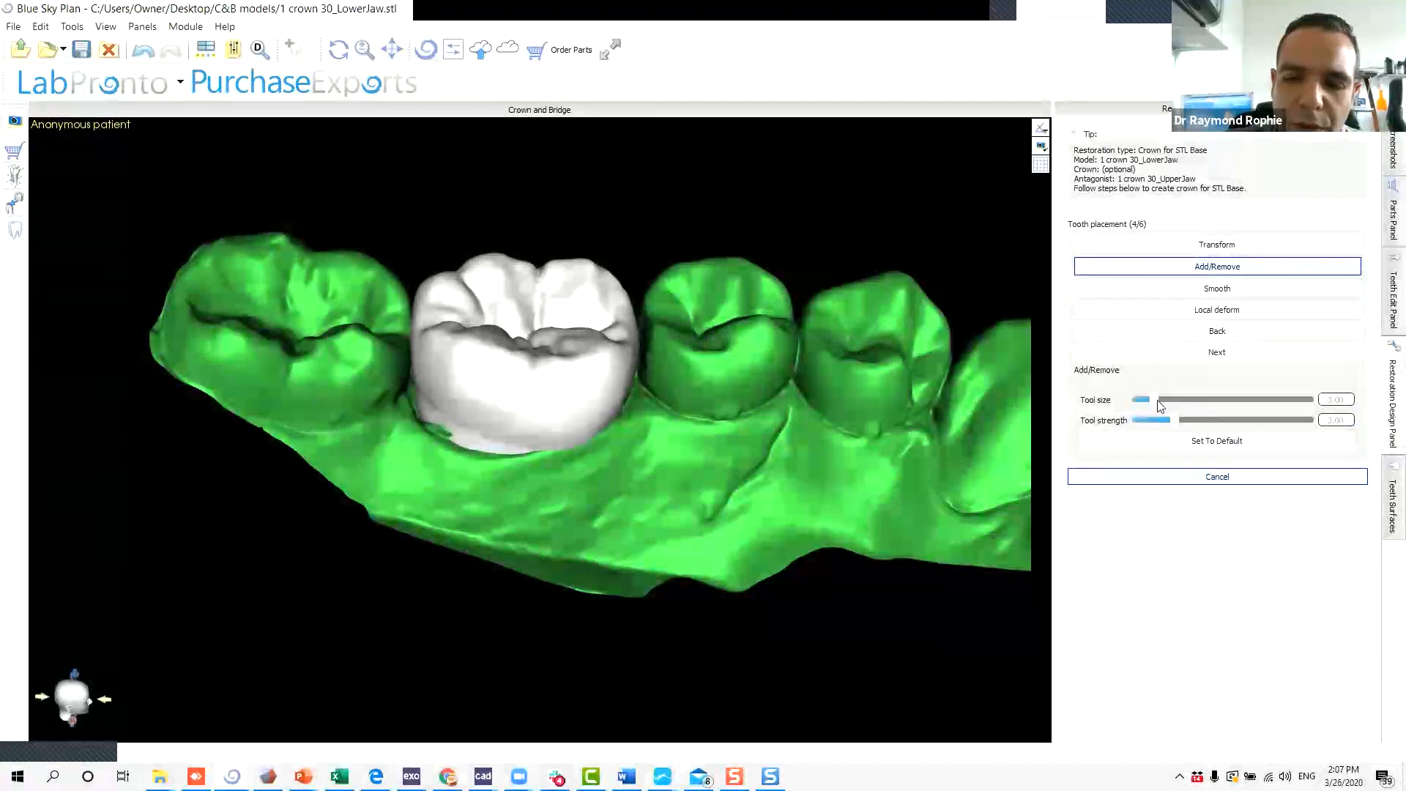
left_click(463, 417)
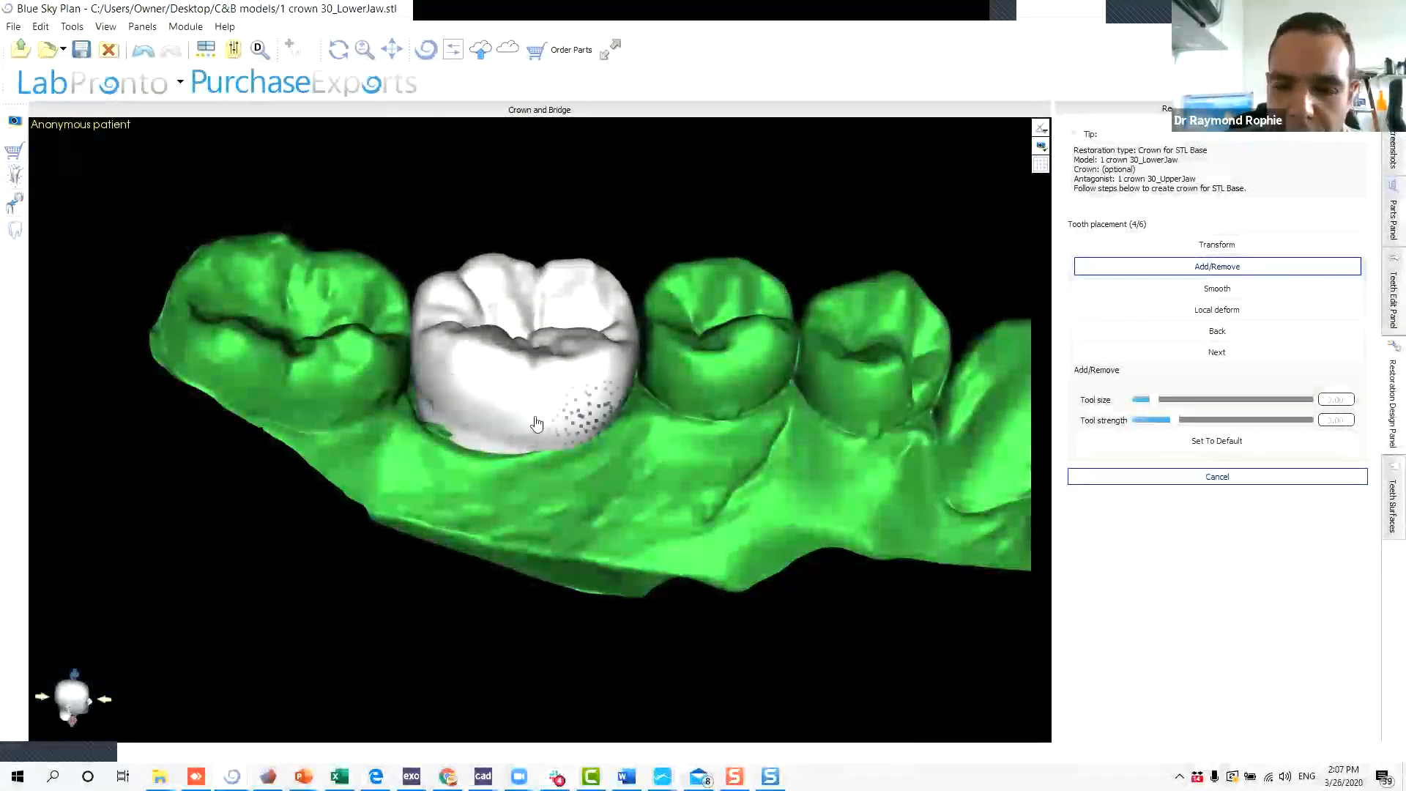
left_click(463, 418)
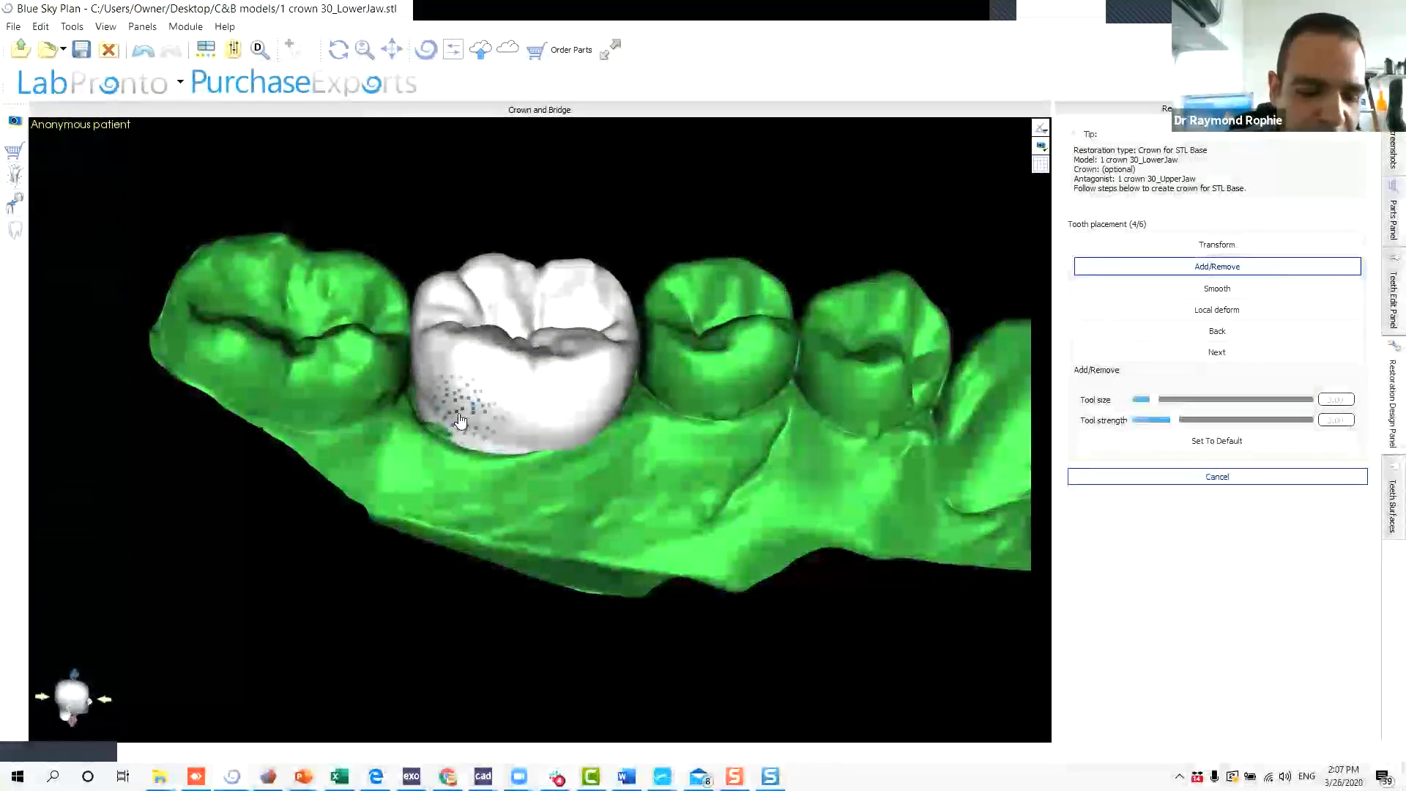
Try larger and smaller Add/Remove tool sizes, then use a small one to add material at the crown's lower corner beside the rear molar.
scroll(462, 420, "up", 9, "ctrl")
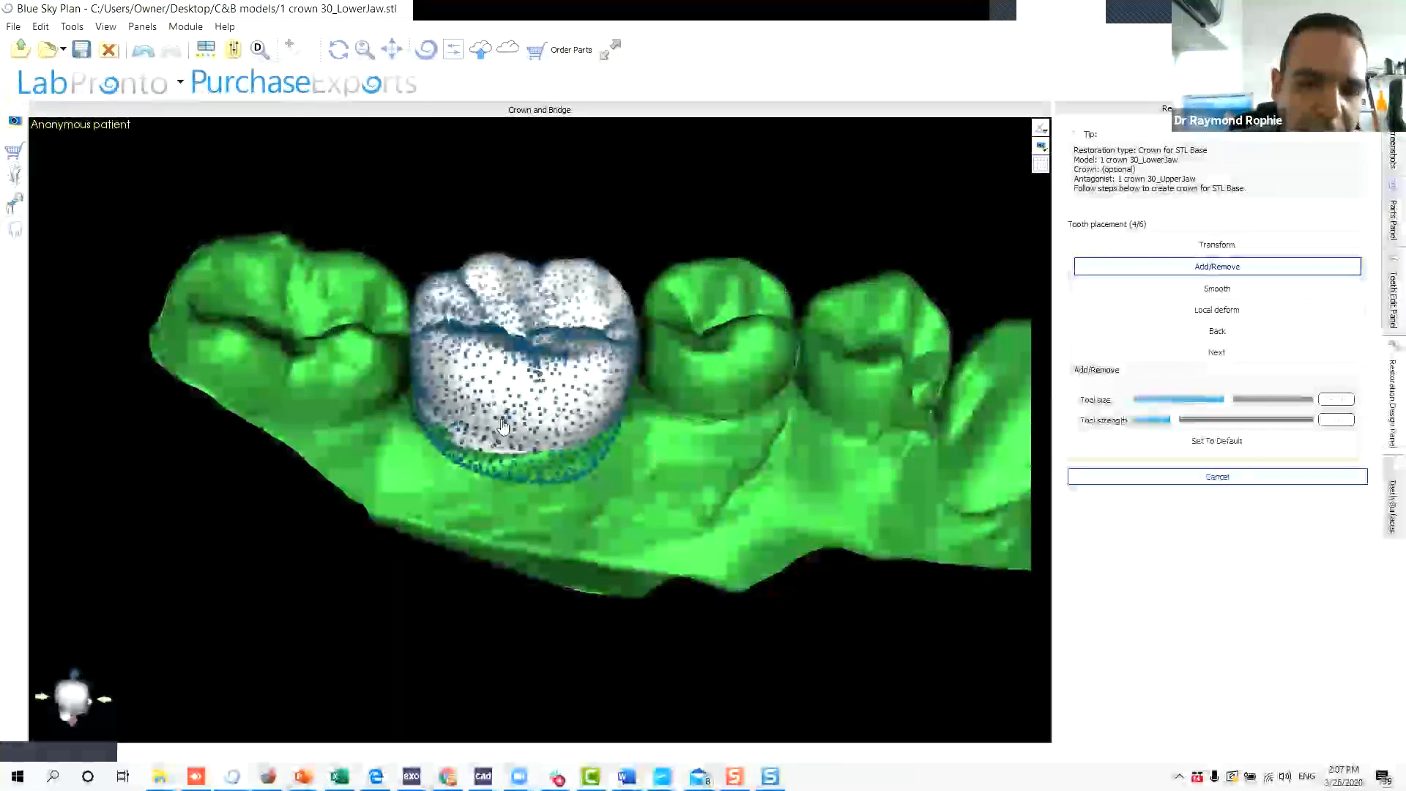
scroll(434, 405, "down", 11, "ctrl")
scroll(434, 404, "up", 10, "ctrl")
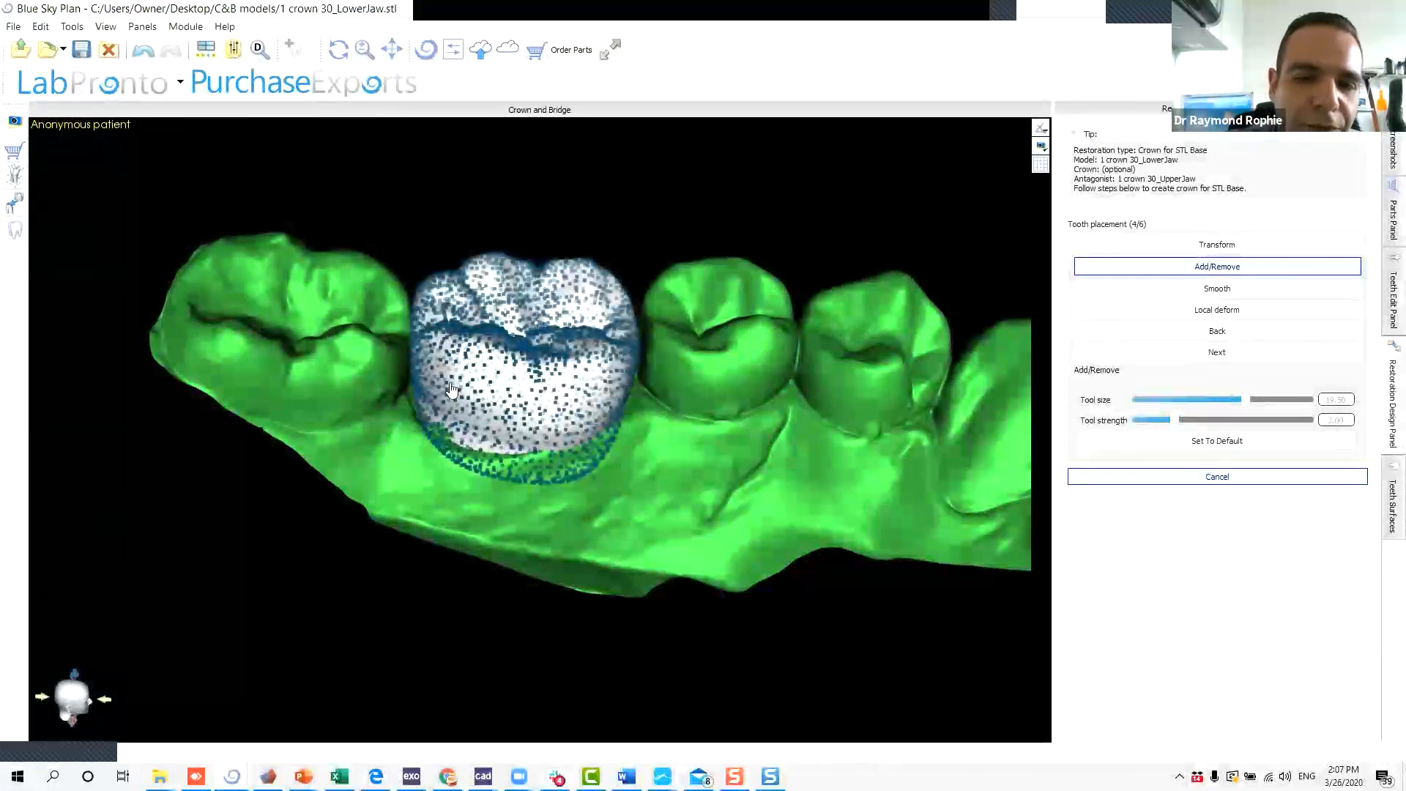
scroll(464, 412, "down", 12, "ctrl")
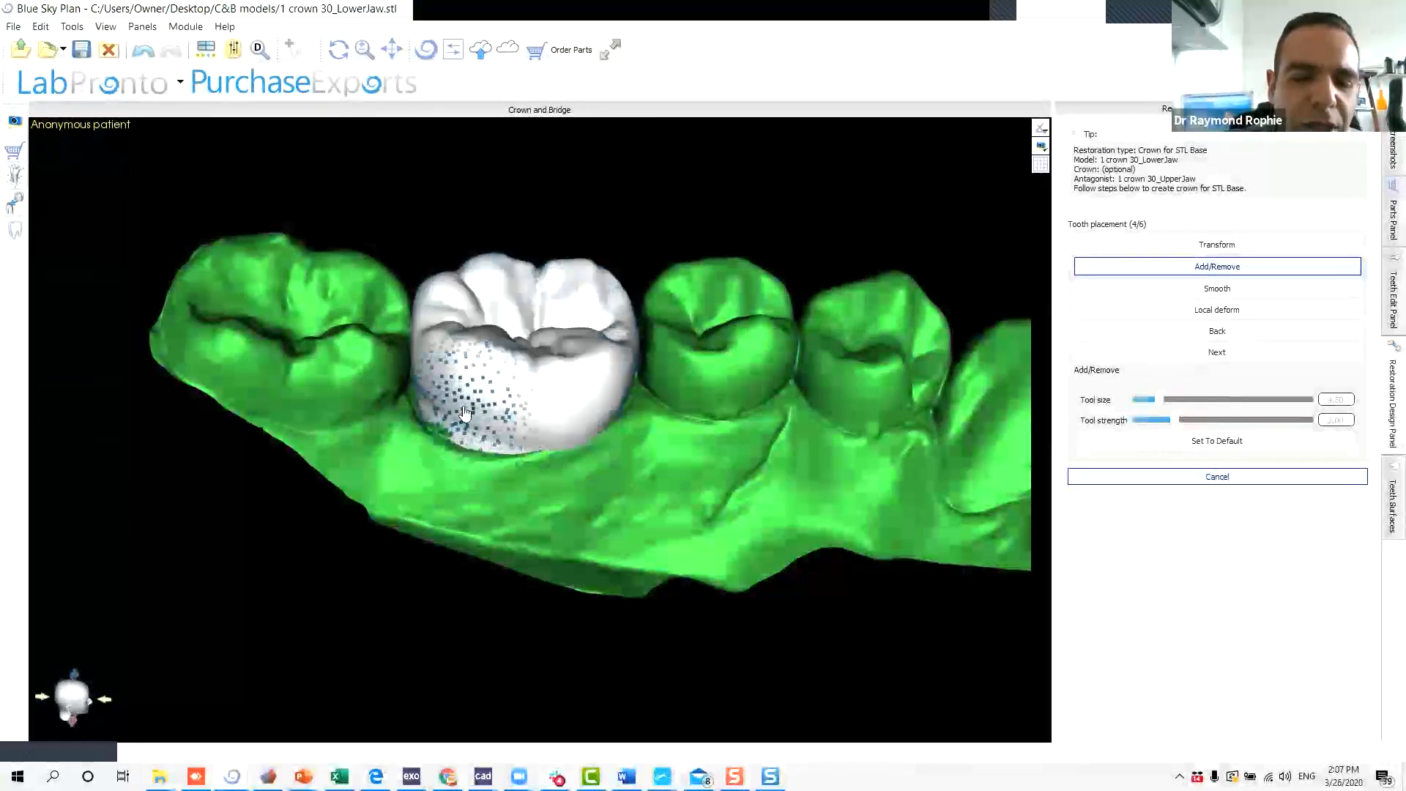
scroll(463, 405, "down", 2, "ctrl")
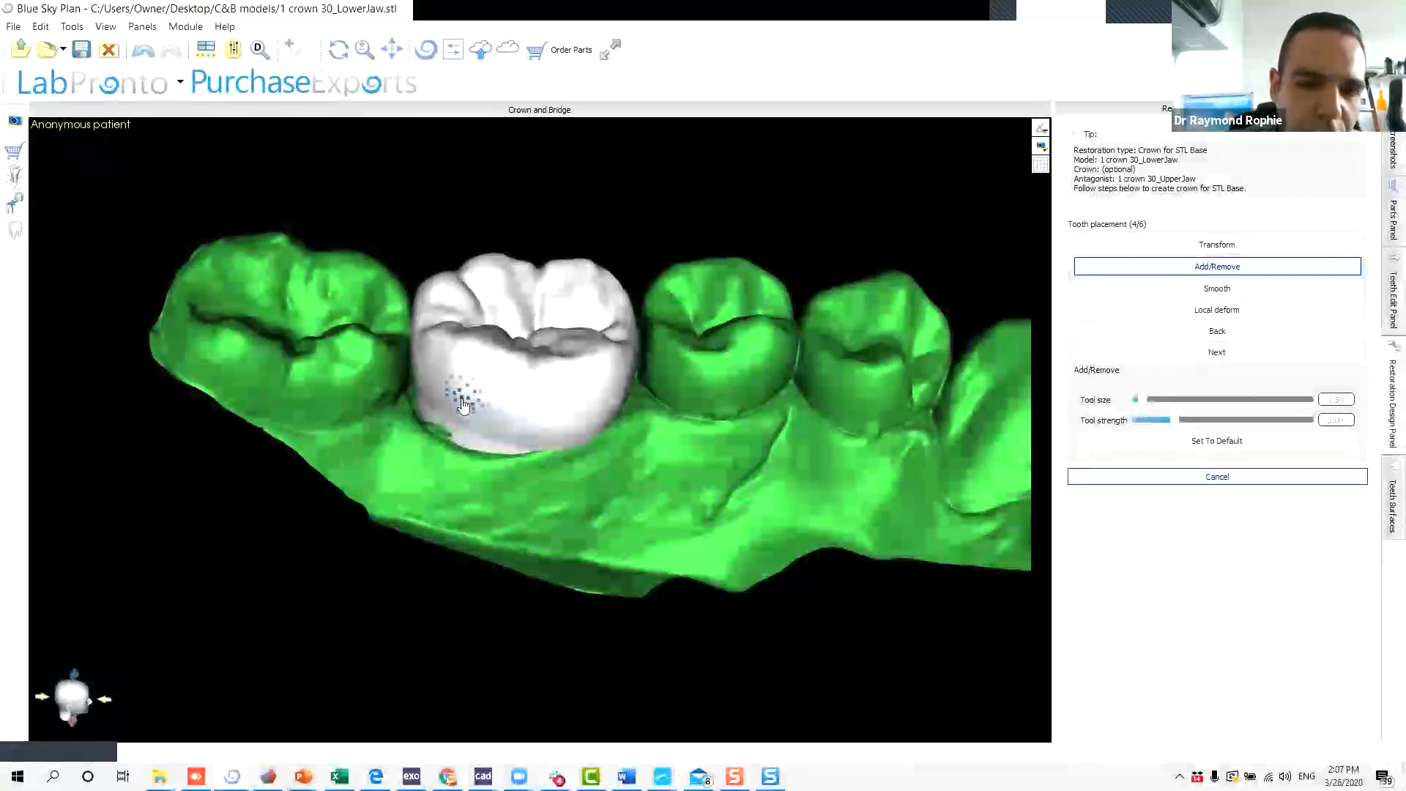
scroll(463, 405, "down", 4, "ctrl")
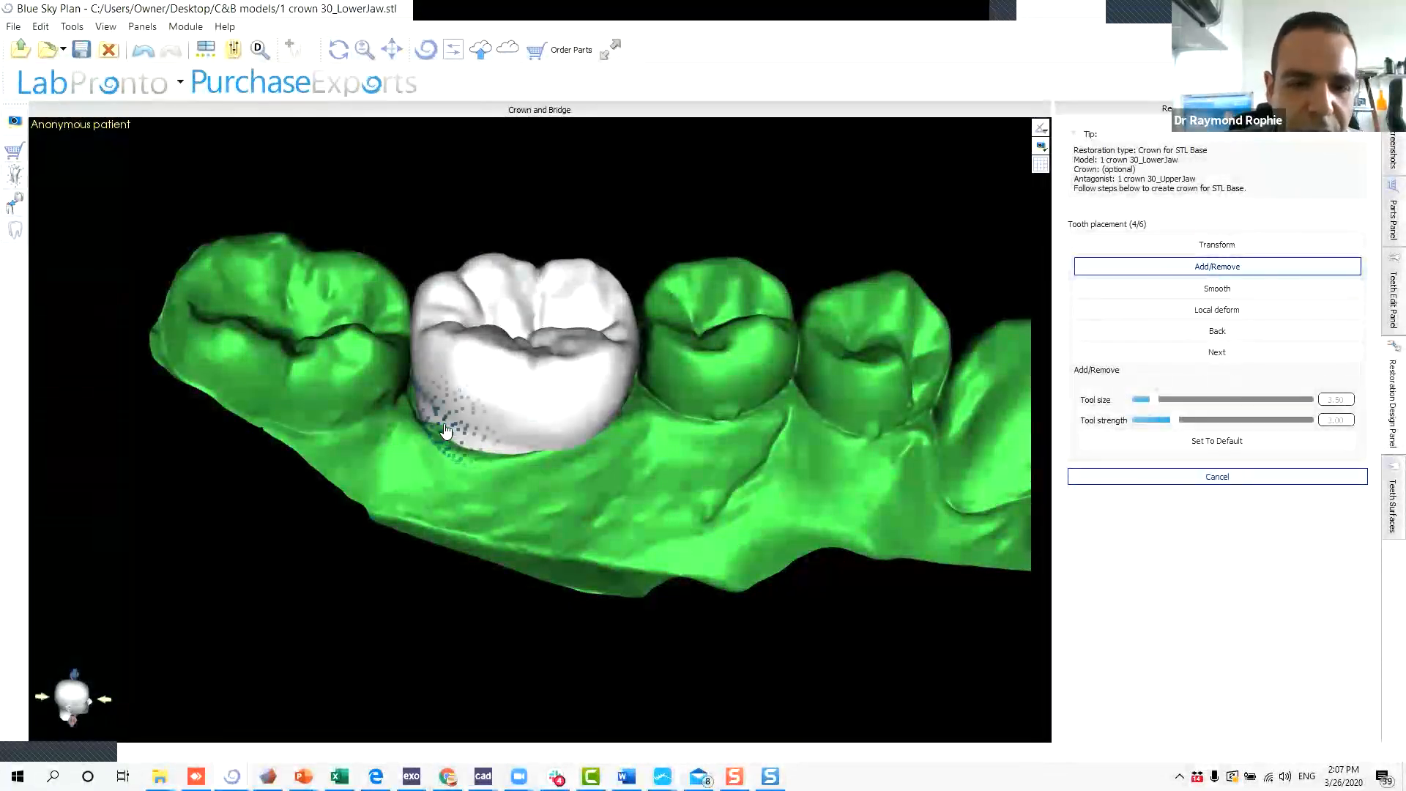
scroll(435, 442, "up", 4)
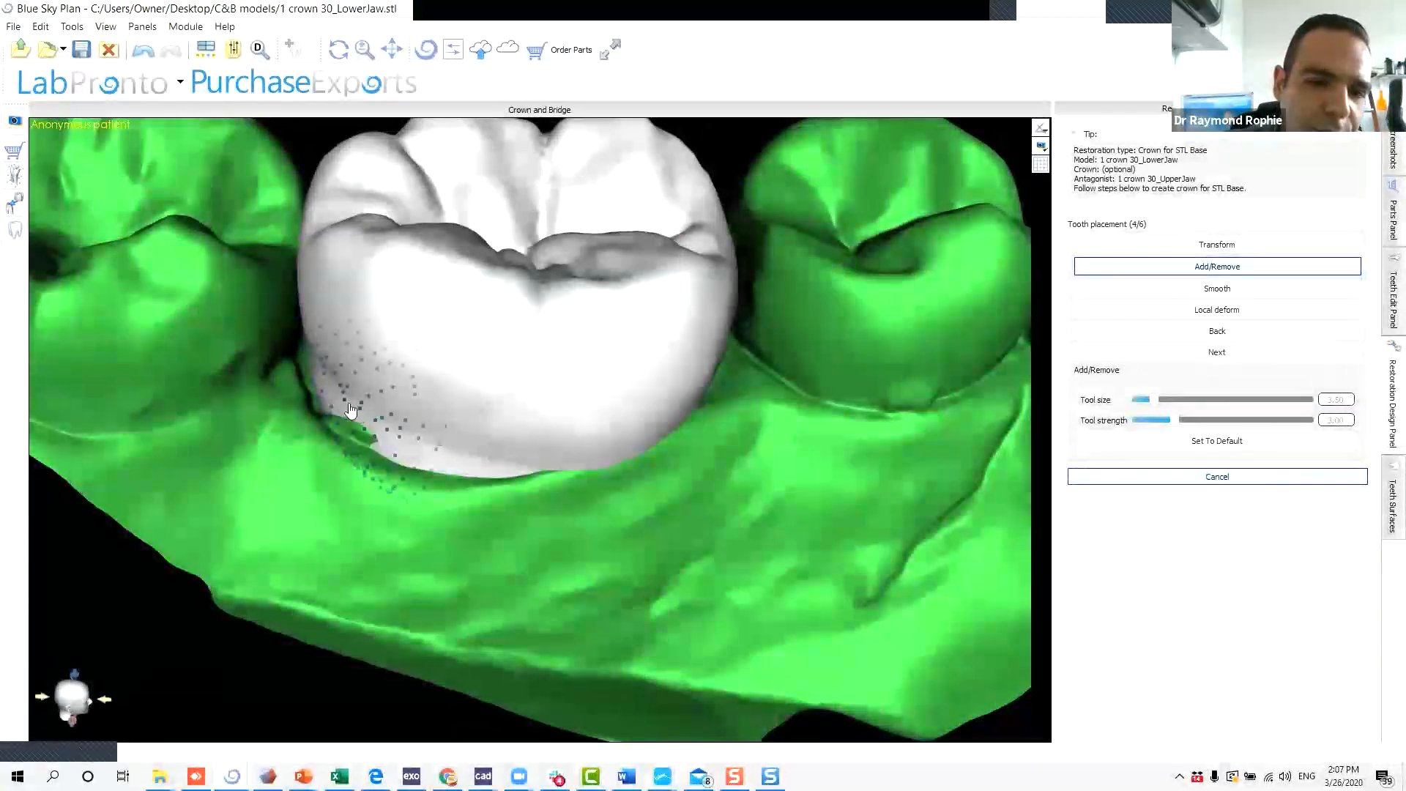
left_click_drag(353, 415, 323, 404)
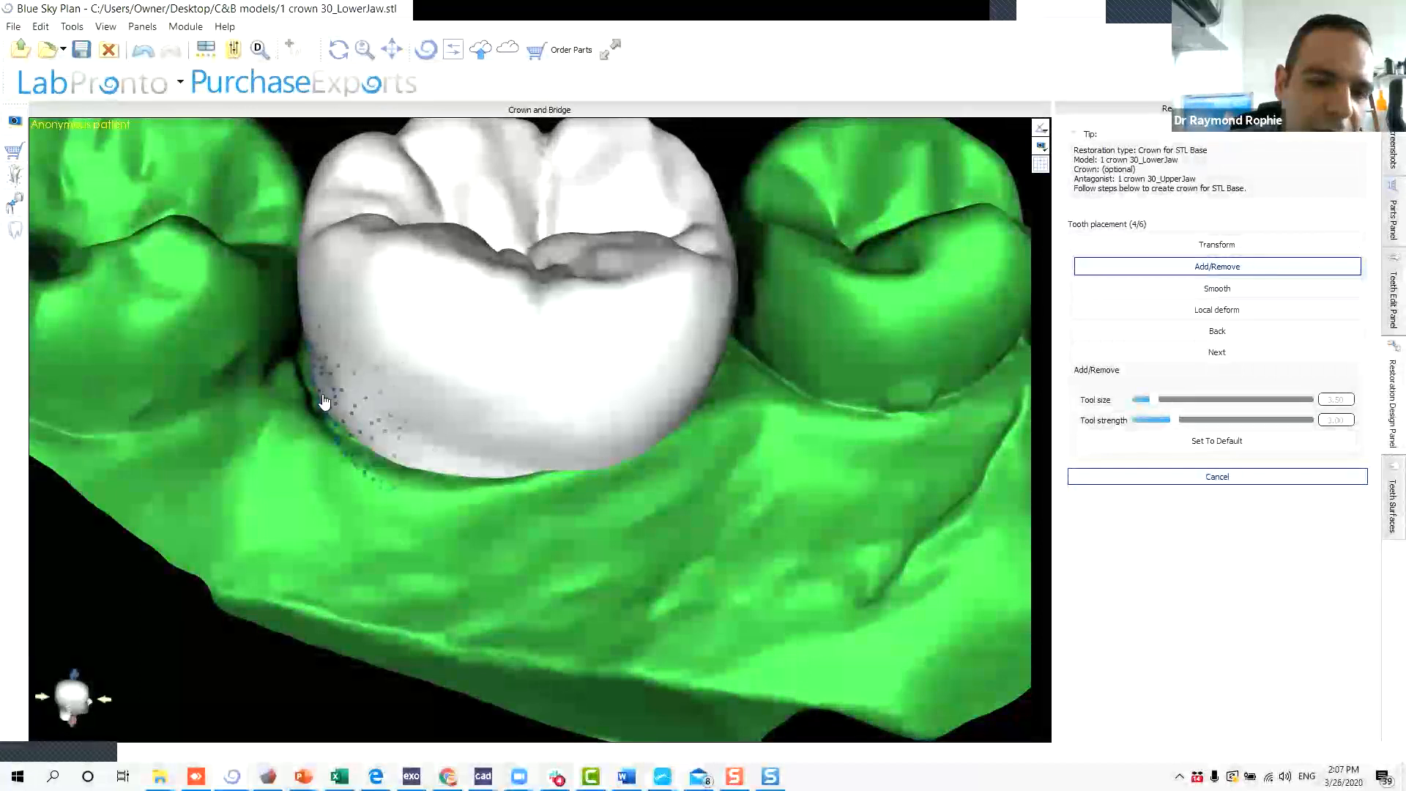
scroll(520, 418, "down", 5)
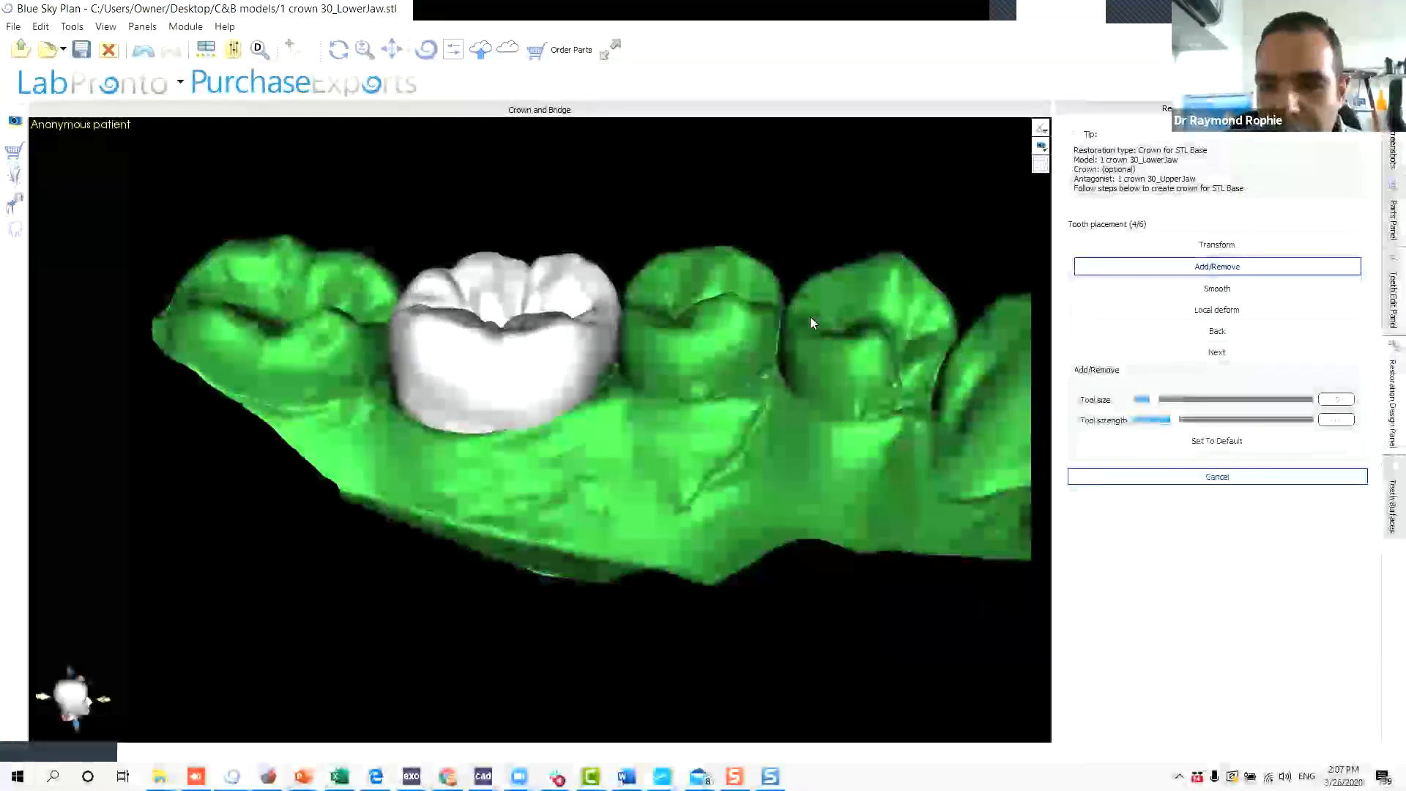
left_click_drag(425, 414, 425, 408)
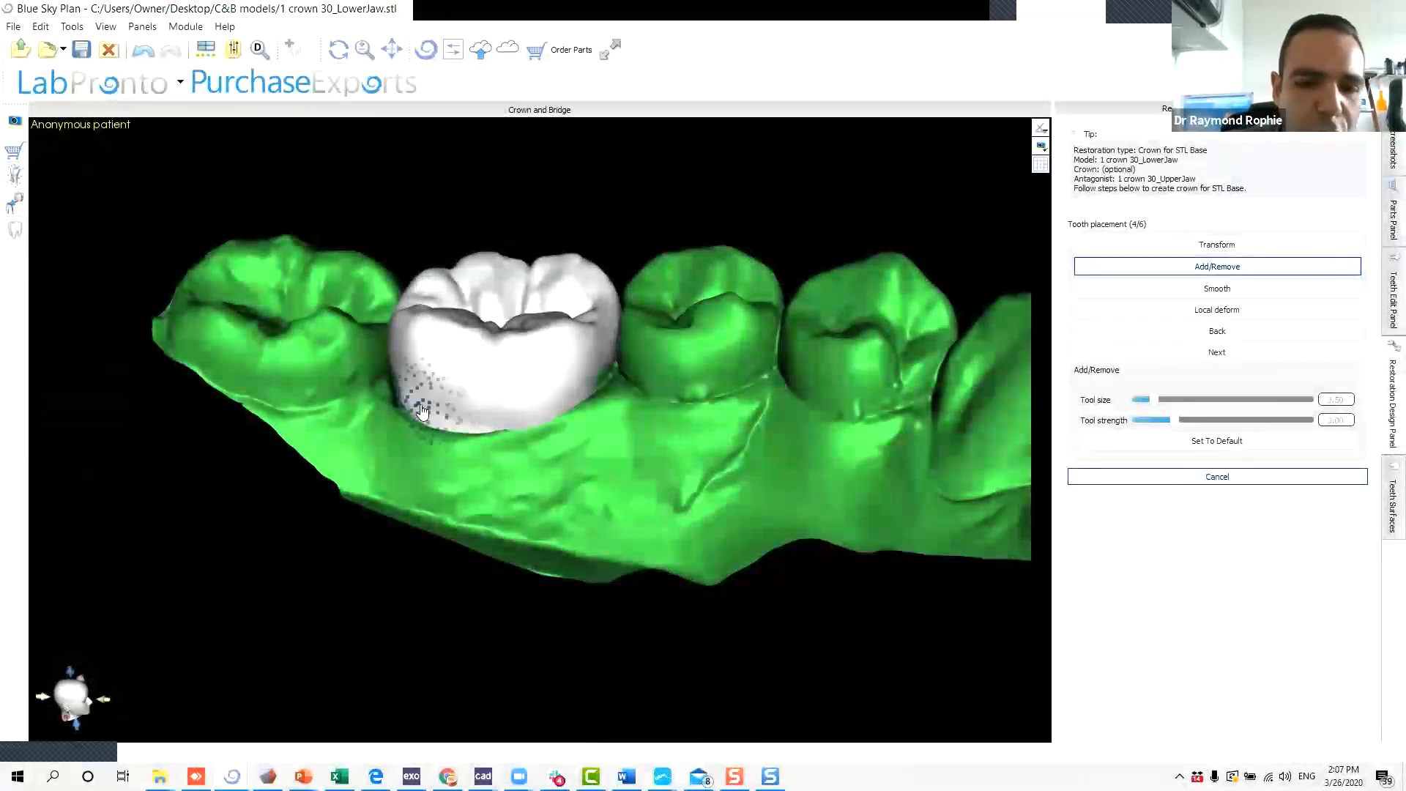
Inspect the built-up crown from several sides and along the arch, comparing its contour with the neighbouring teeth.
mouse_move(358, 424)
left_mouse_down()
mouse_move(540, 438)
mouse_move(474, 427)
mouse_move(498, 430)
left_mouse_up()
mouse_move(357, 505)
left_mouse_down()
mouse_move(444, 420)
mouse_move(392, 549)
left_mouse_up()
left_click_drag(284, 434, 665, 326)
left_click_drag(430, 480, 429, 406)
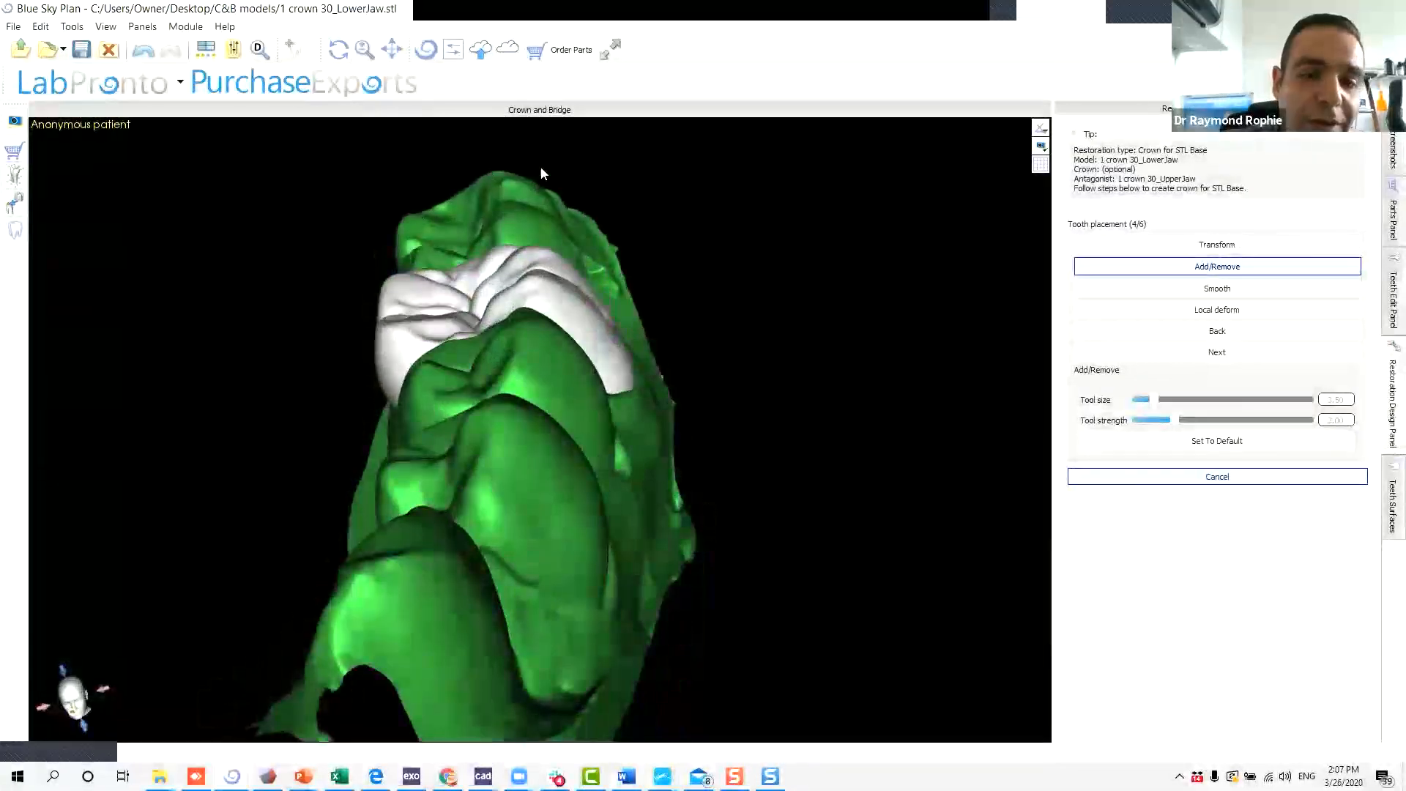
left_click_drag(541, 169, 596, 249)
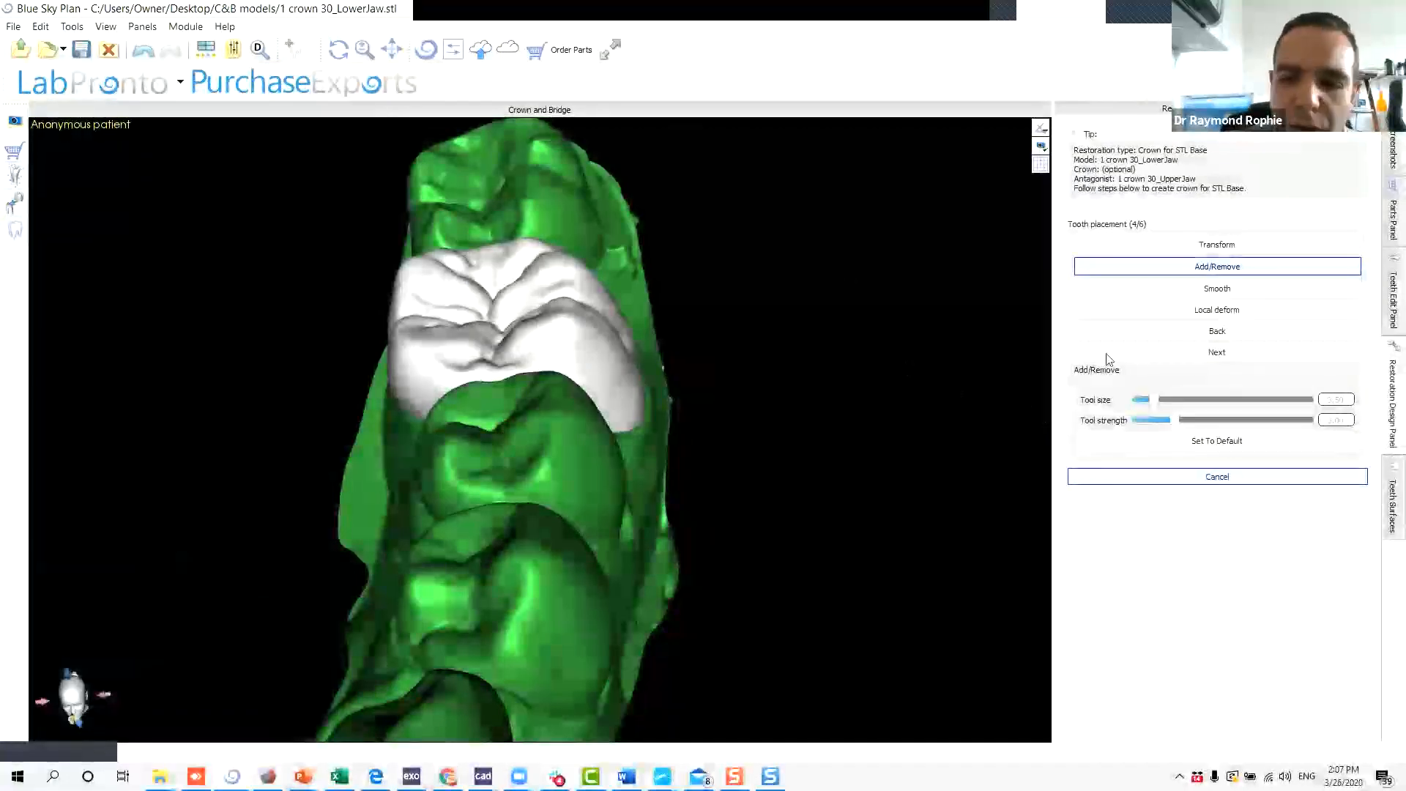
Use Local Deform with an enlarged tool size to reshape the crown's side wall near its gum-side edge.
left_click(1218, 309)
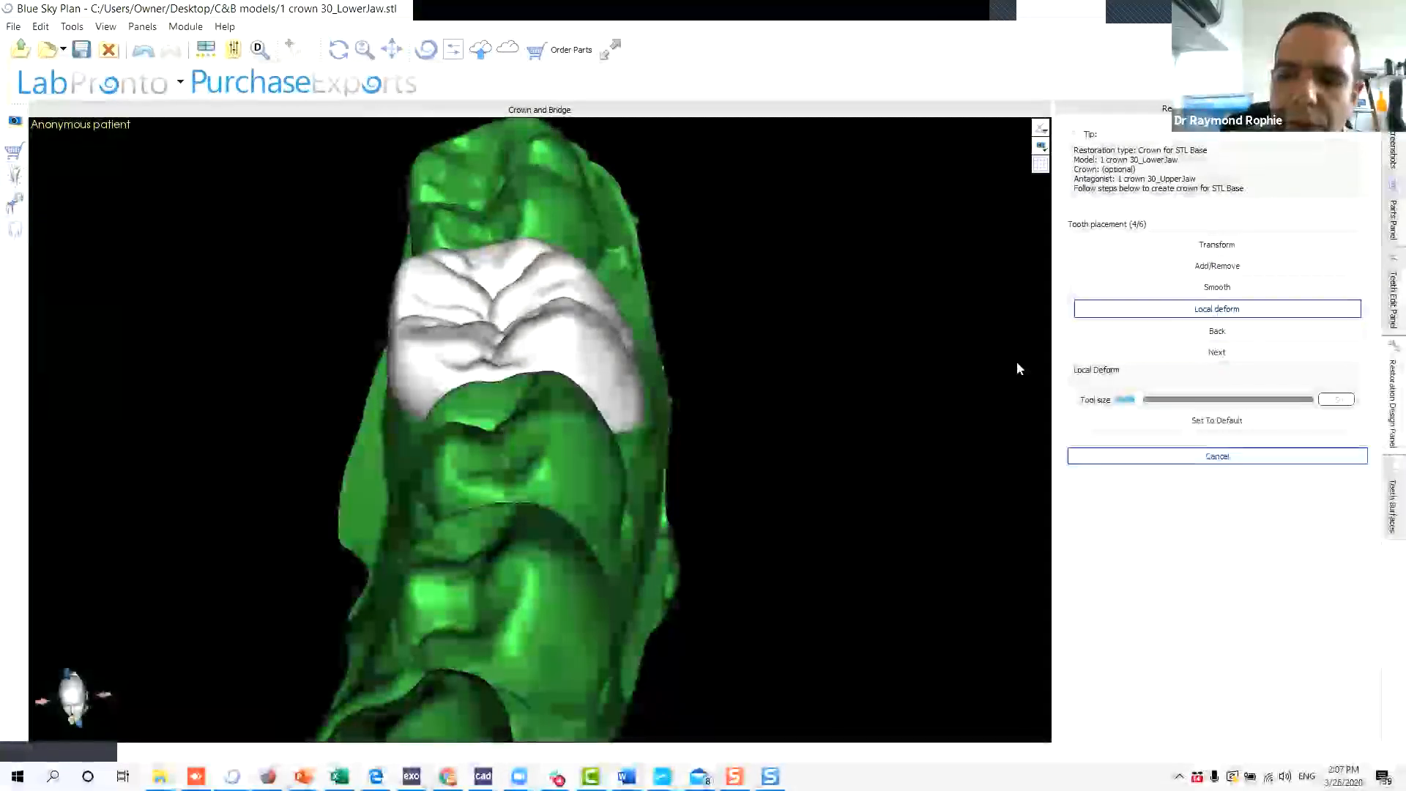
left_click_drag(719, 540, 650, 386)
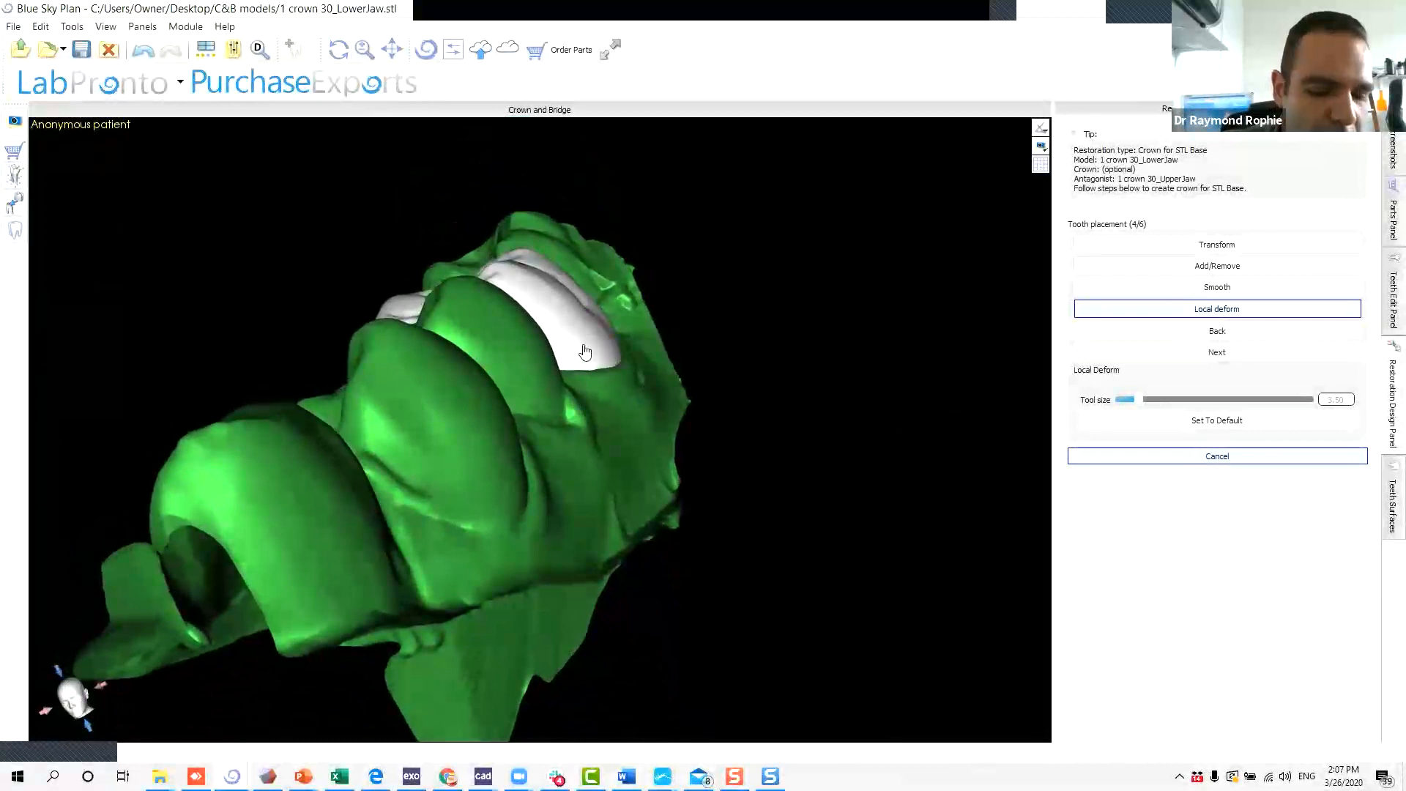
scroll(582, 339, "up", 4, "ctrl")
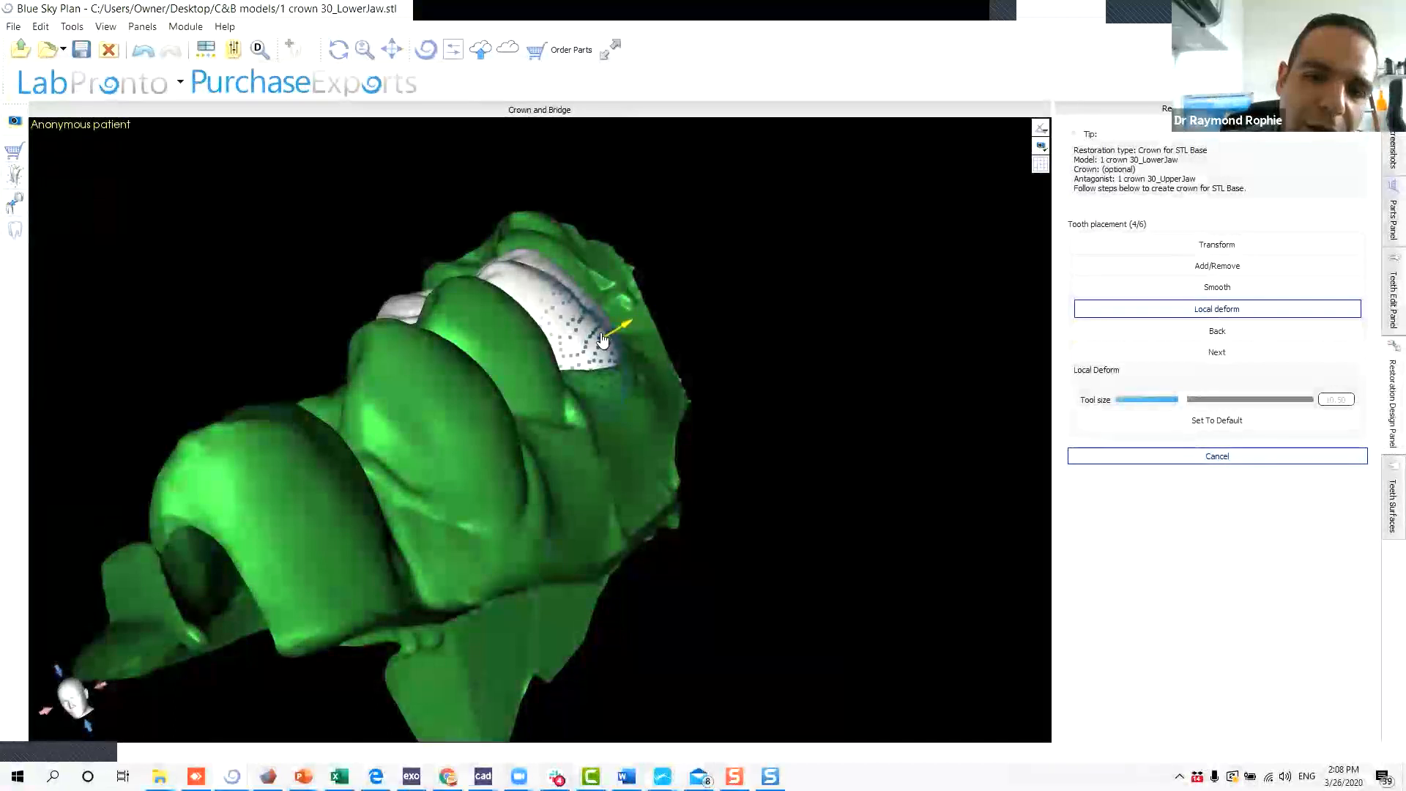
right_click_drag(614, 325, 596, 421)
mouse_move(610, 282)
right_mouse_down()
mouse_move(602, 308)
mouse_move(563, 304)
right_mouse_up()
right_click_drag(485, 379, 575, 364)
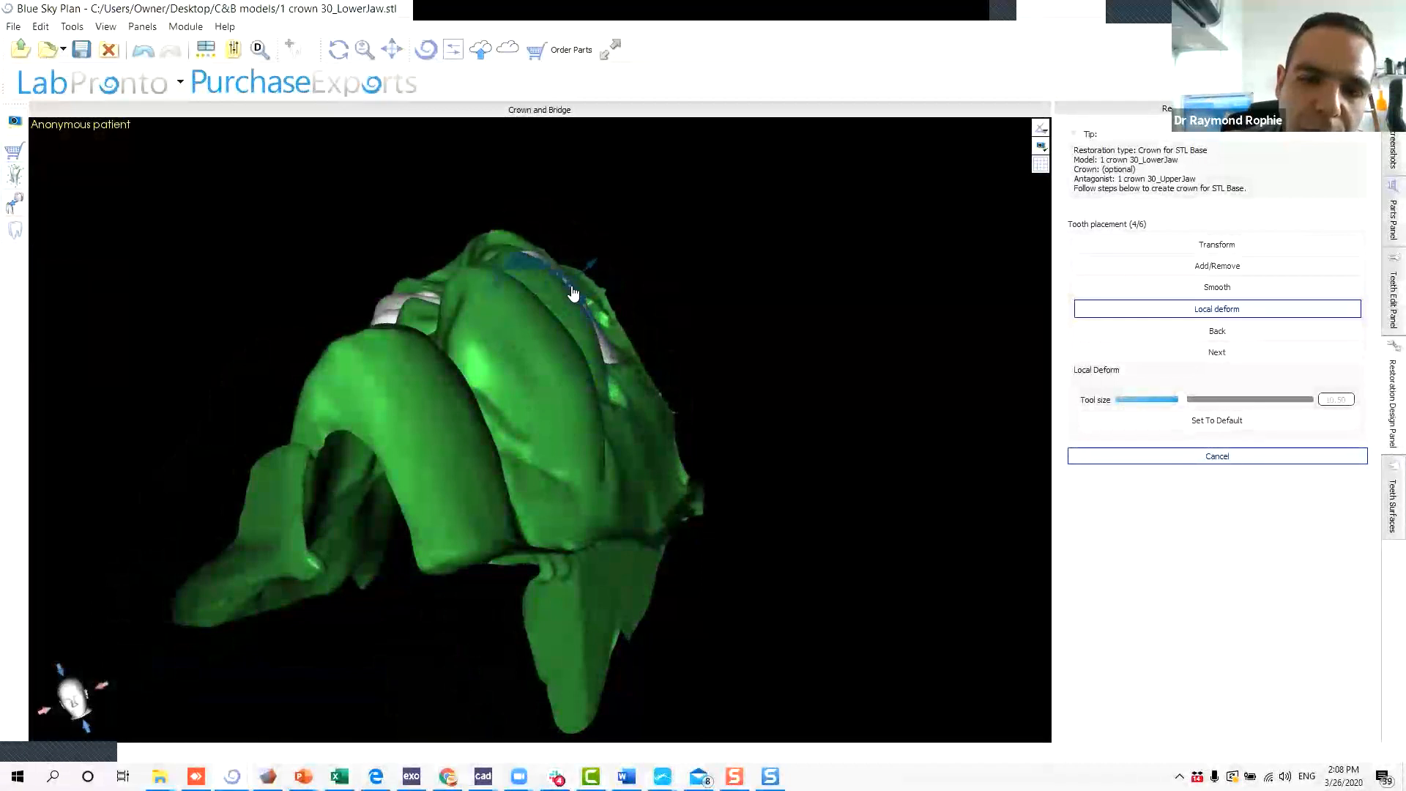
scroll(573, 293, "down", 2)
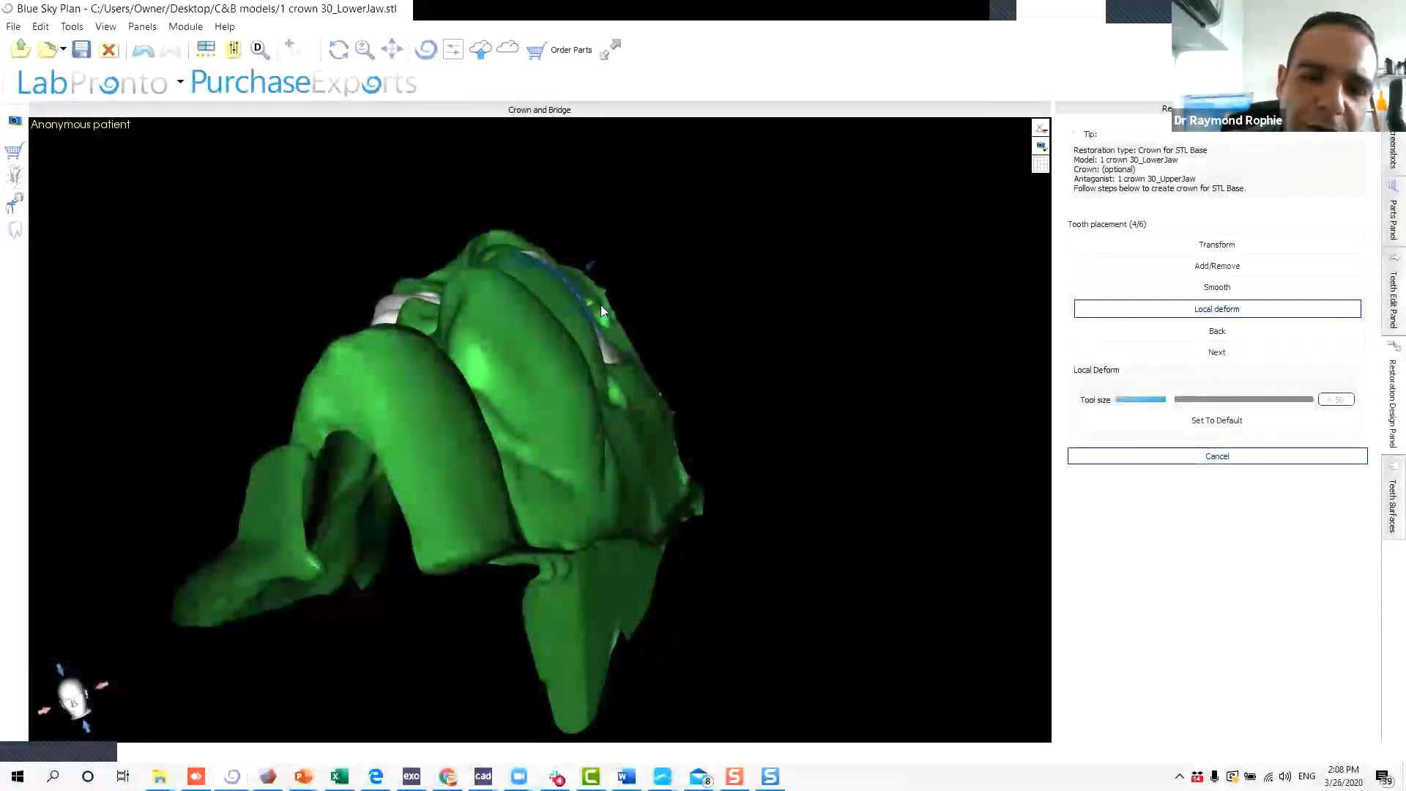
Reduce the Local Deform tool size and adjust the crown's side contour to follow the outline of the neighbouring teeth.
mouse_move(612, 353)
right_mouse_down()
mouse_move(607, 372)
mouse_move(684, 258)
mouse_move(706, 288)
mouse_move(732, 470)
mouse_move(621, 511)
mouse_move(637, 386)
mouse_move(621, 291)
mouse_move(643, 289)
mouse_move(633, 210)
mouse_move(626, 229)
right_mouse_up()
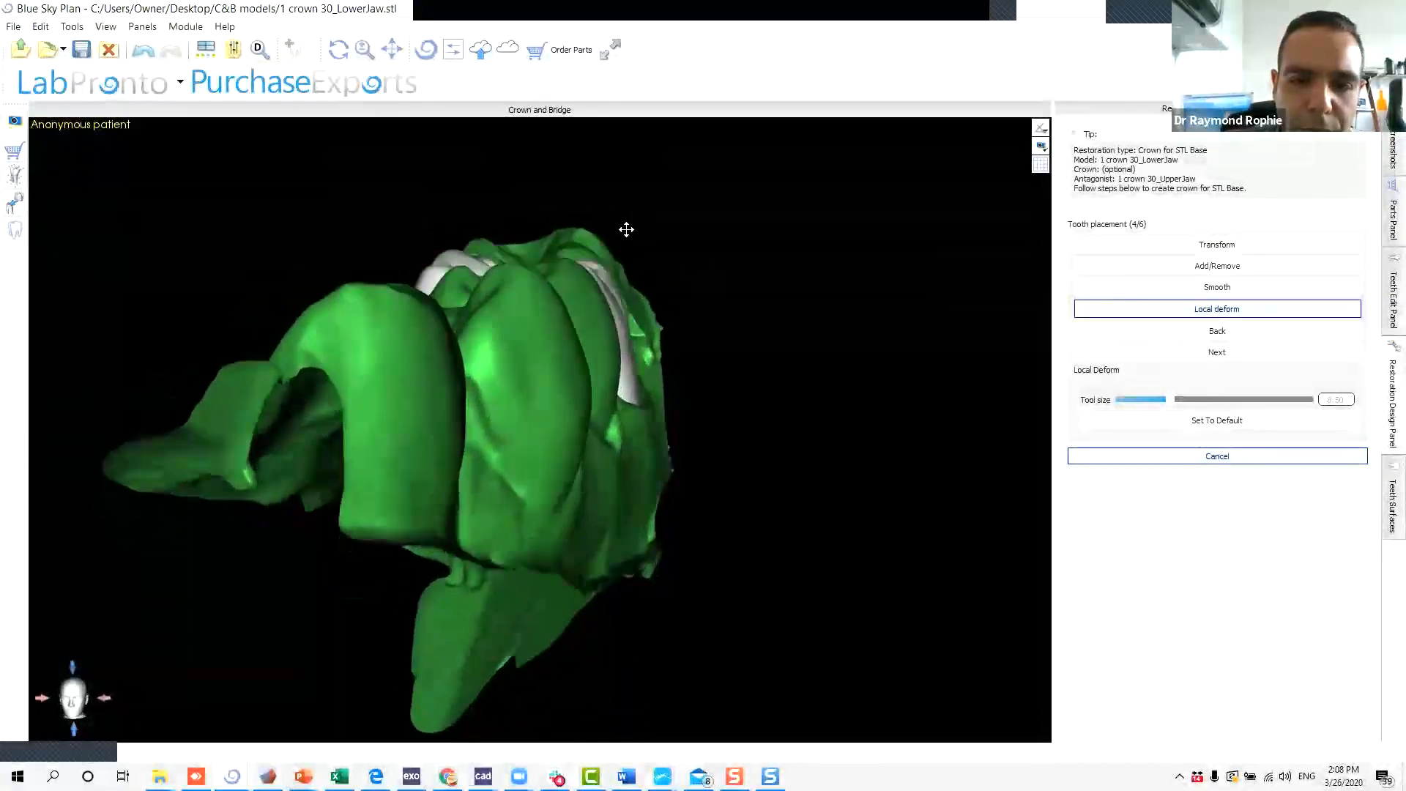
scroll(602, 268, "down", 3, "ctrl")
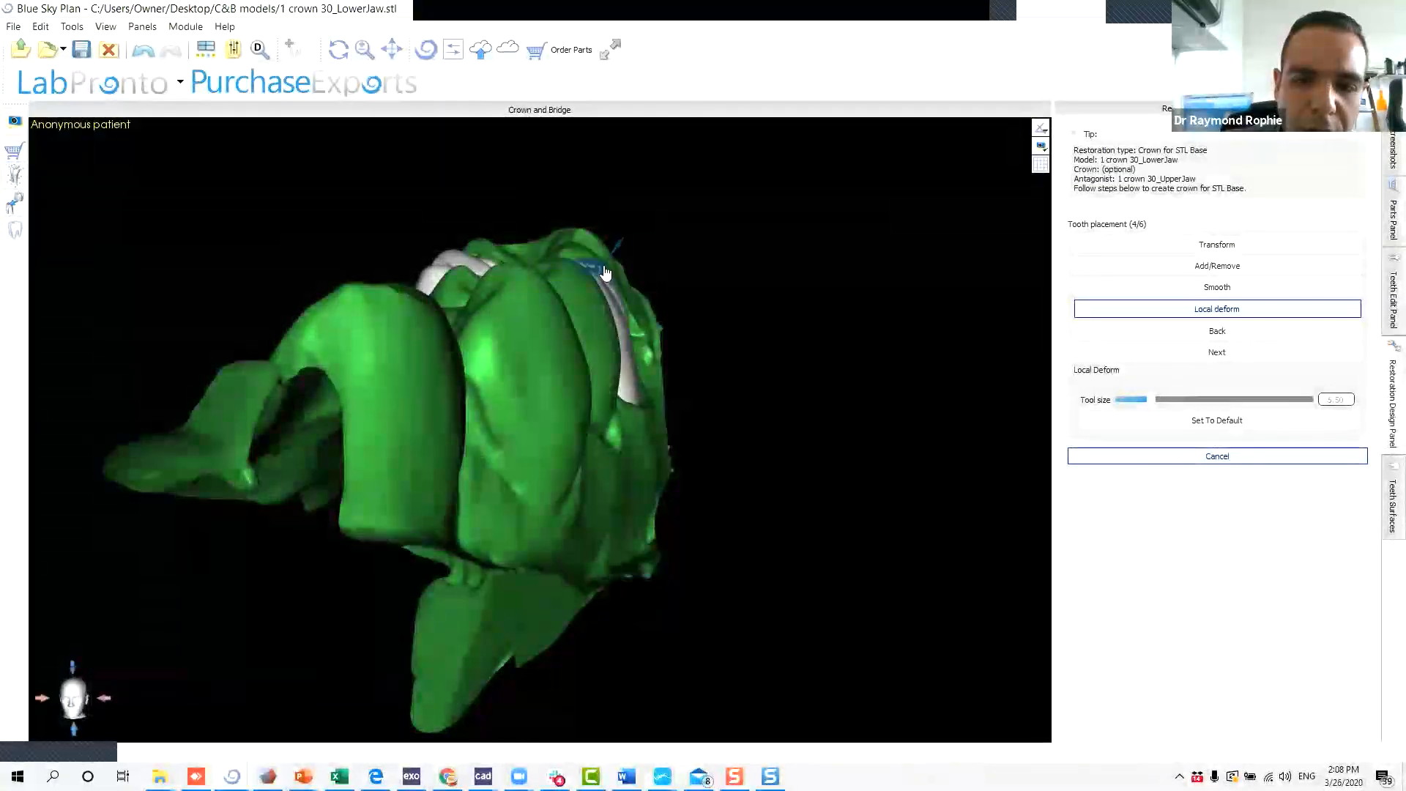
right_click_drag(603, 277, 651, 396)
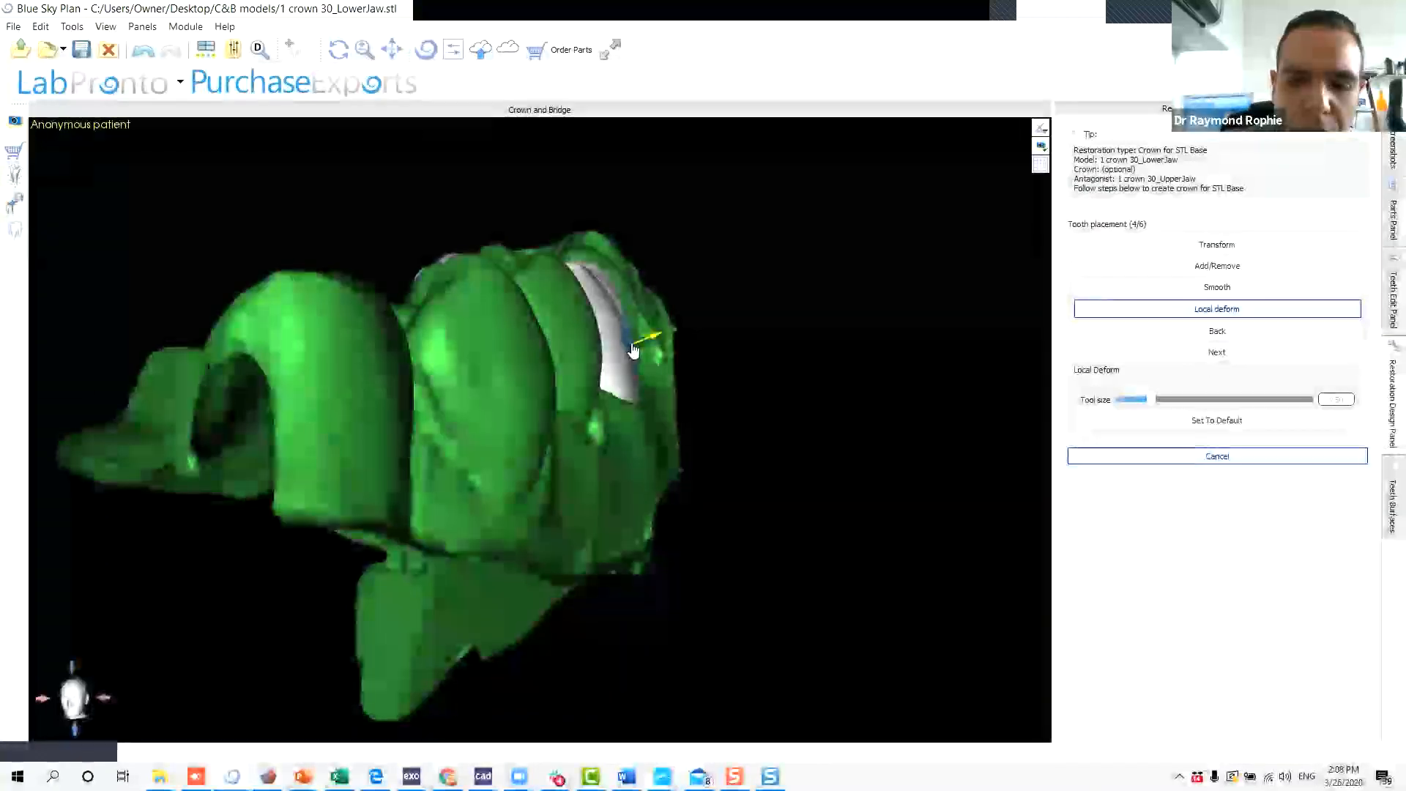
right_click_drag(688, 349, 621, 393)
right_click_drag(756, 344, 462, 512)
right_click_drag(762, 342, 536, 271)
Enlarge the Local Deform tool and reshape the cusp area on the crown's upper side edge.
scroll(537, 271, "up", 4)
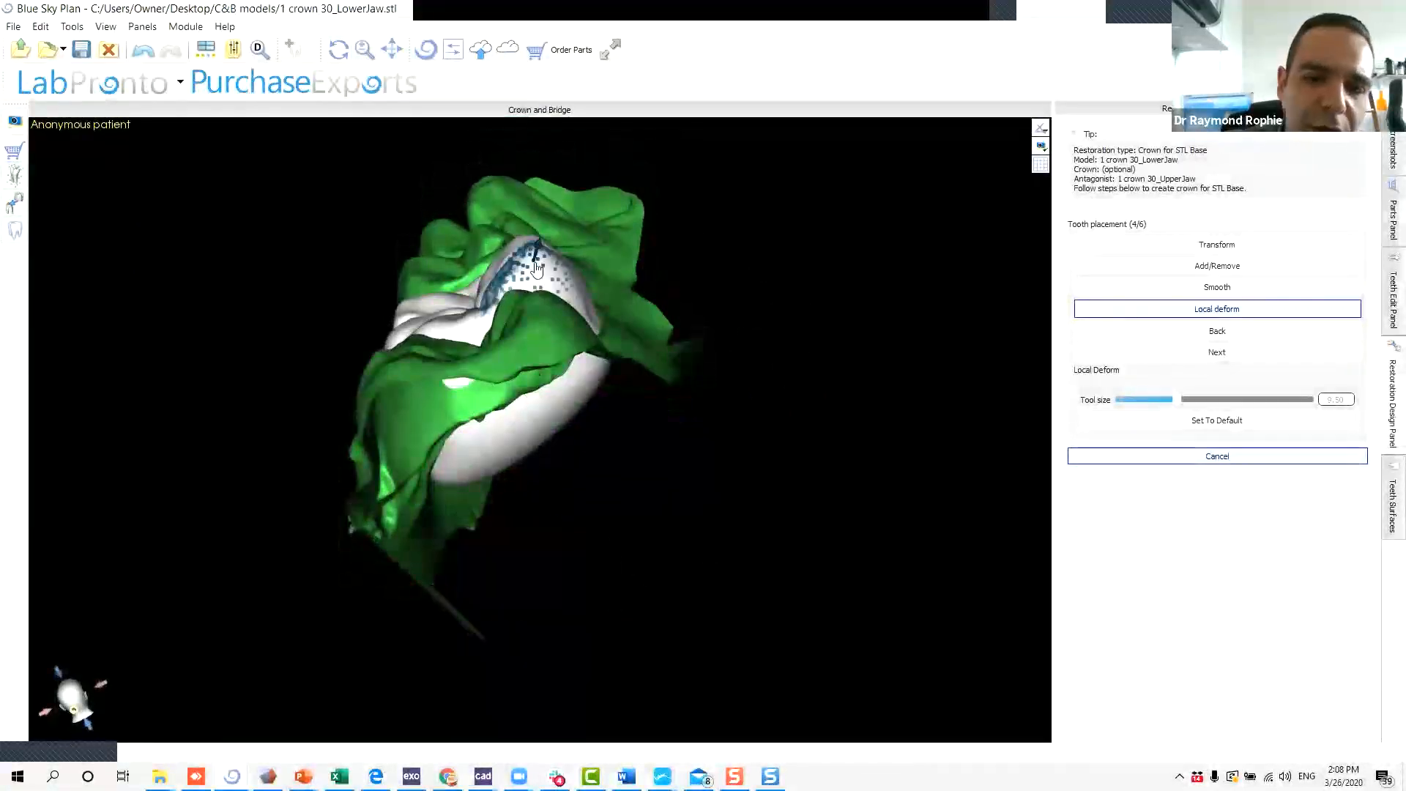
scroll(601, 318, "up", 6)
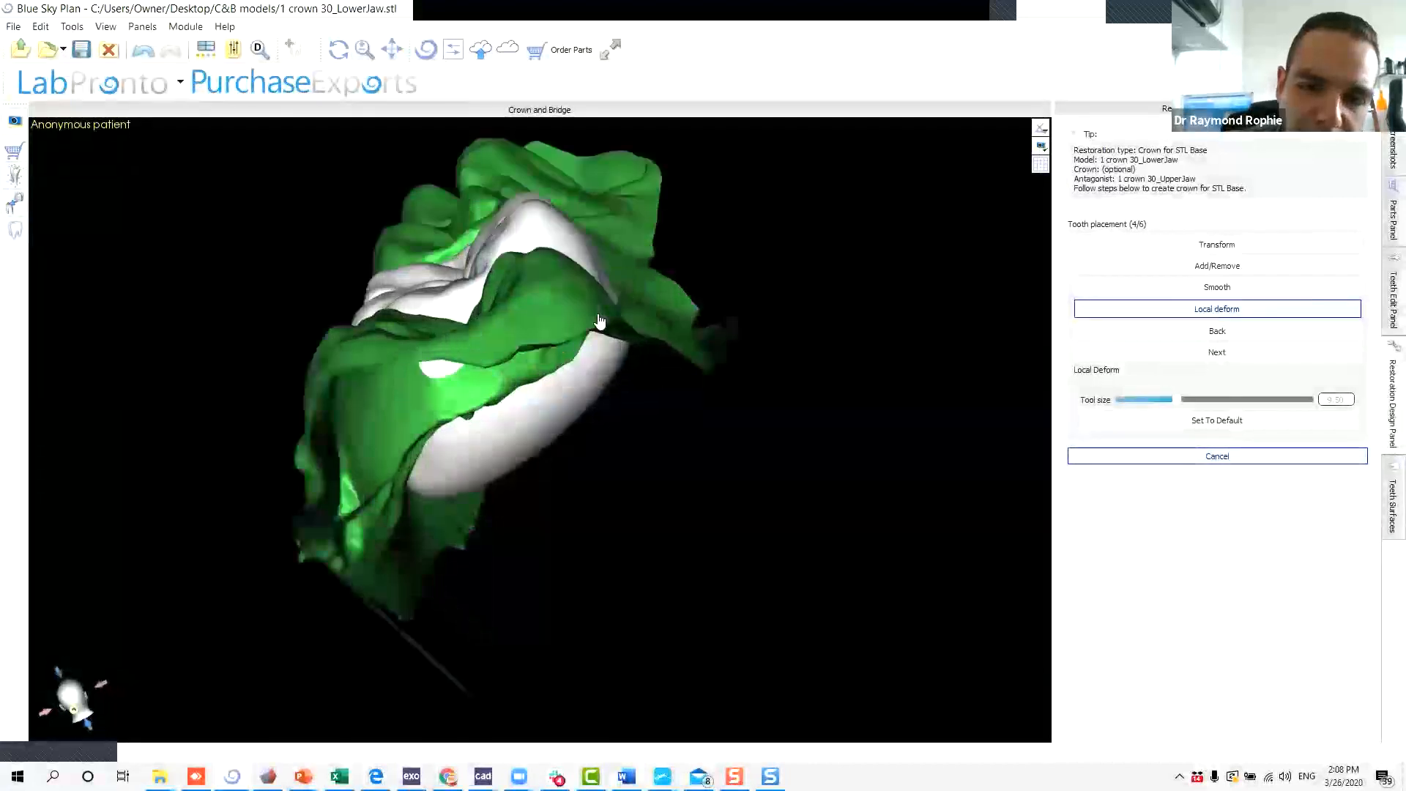
scroll(708, 322, "down", 5)
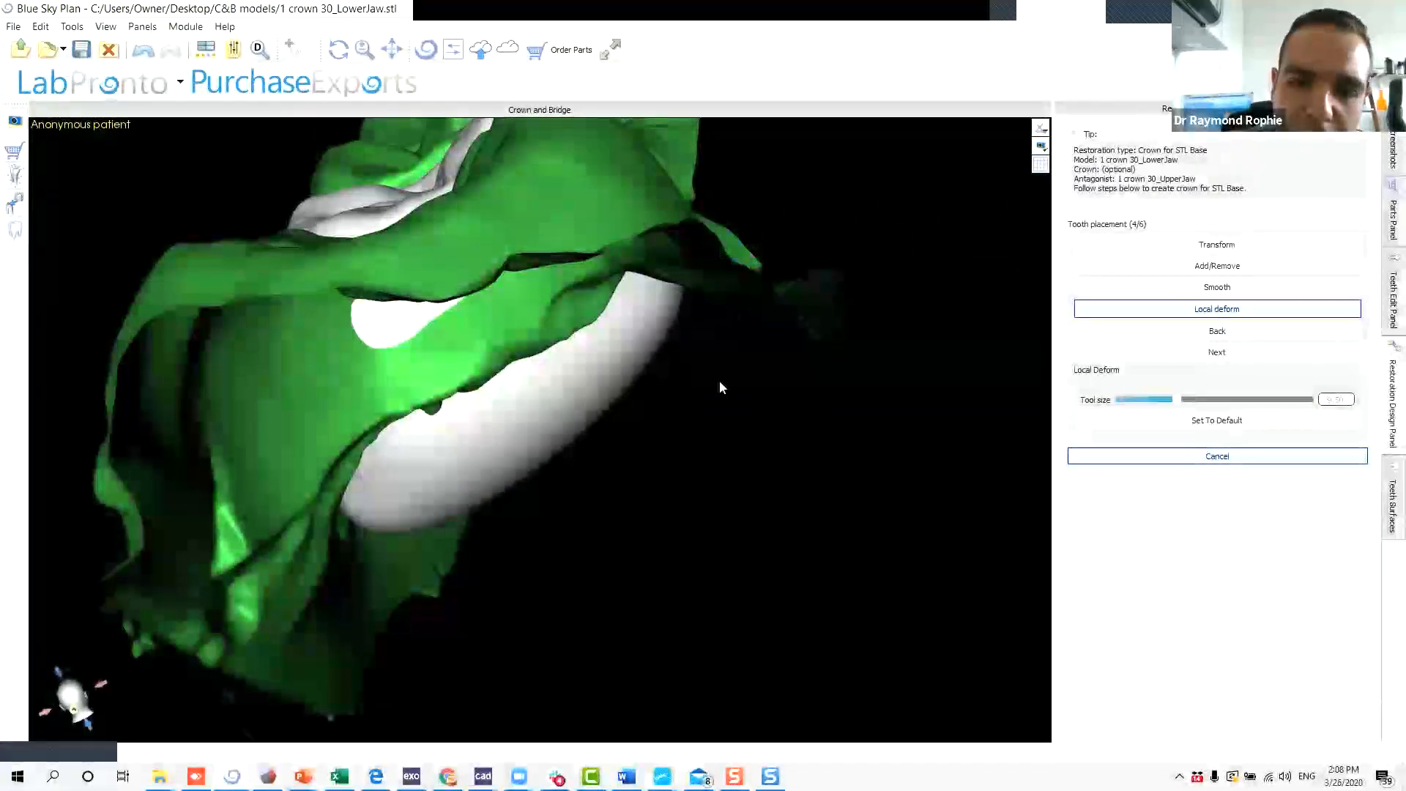
right_click_drag(719, 380, 595, 316)
scroll(598, 314, "up", 1)
mouse_move(605, 307)
right_mouse_down()
mouse_move(672, 313)
mouse_move(542, 275)
mouse_move(572, 241)
mouse_move(550, 205)
mouse_move(590, 339)
right_mouse_up()
mouse_move(525, 294)
right_mouse_down()
mouse_move(656, 204)
mouse_move(538, 326)
right_mouse_up()
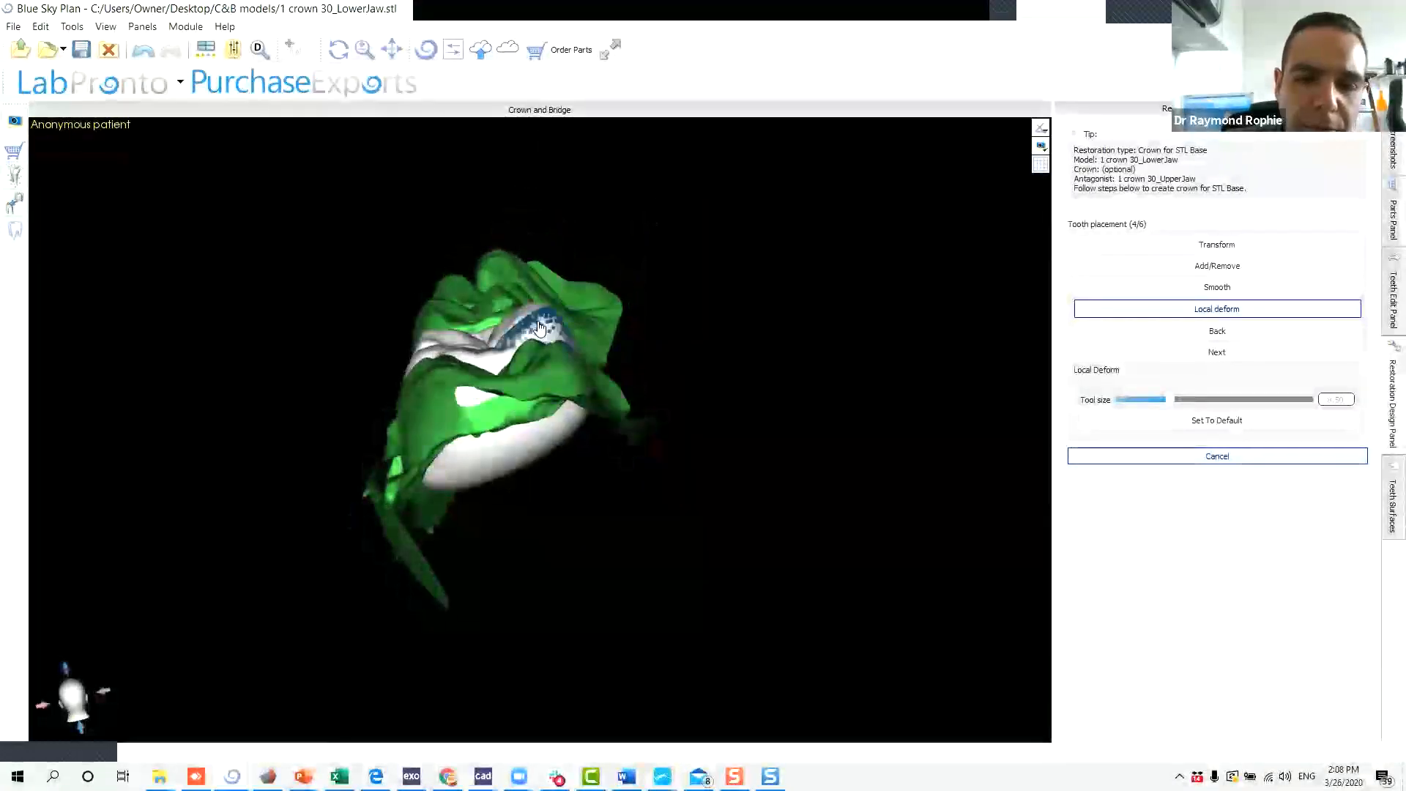
mouse_move(544, 326)
left_mouse_down()
mouse_move(517, 329)
mouse_move(496, 361)
left_mouse_up()
Examine the crown's contour, underside and contacts with the rear molar and the premolar from the side and from below.
mouse_move(608, 350)
left_mouse_down()
mouse_move(552, 486)
mouse_move(850, 392)
left_mouse_up()
mouse_move(498, 489)
left_mouse_down()
mouse_move(528, 446)
mouse_move(659, 344)
mouse_move(763, 298)
mouse_move(759, 322)
mouse_move(586, 469)
mouse_move(399, 584)
mouse_move(401, 601)
left_mouse_up()
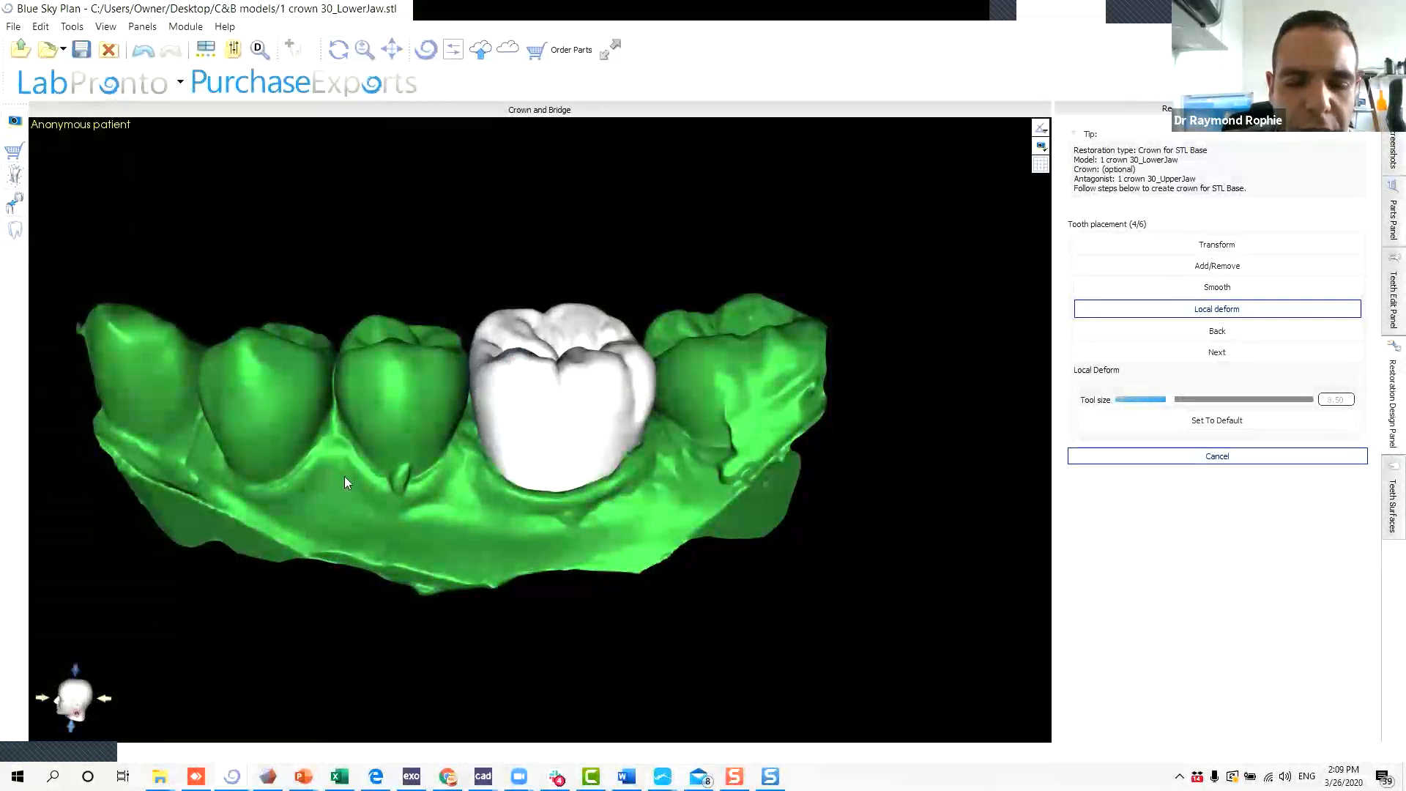
left_click_drag(301, 590, 545, 371)
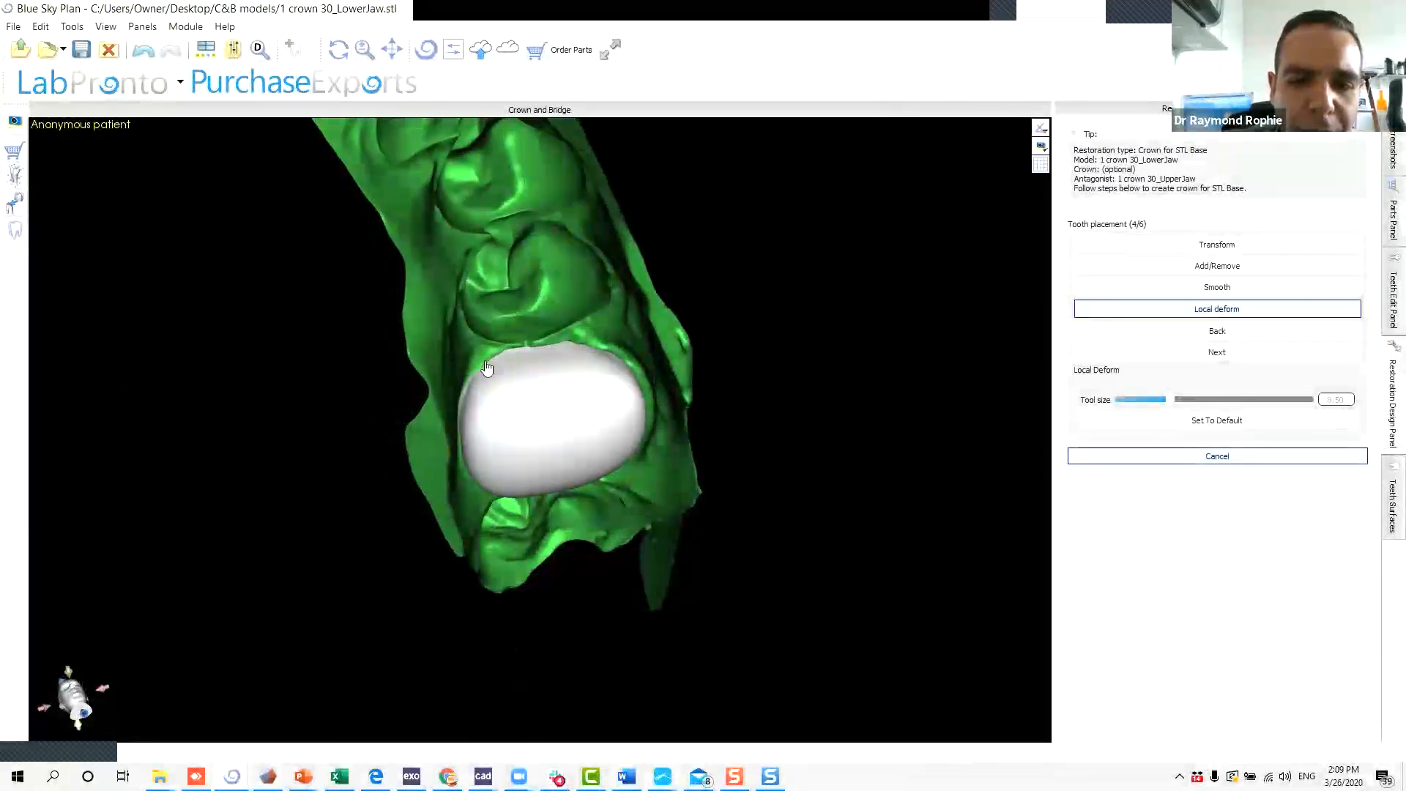
left_click_drag(535, 320, 396, 374)
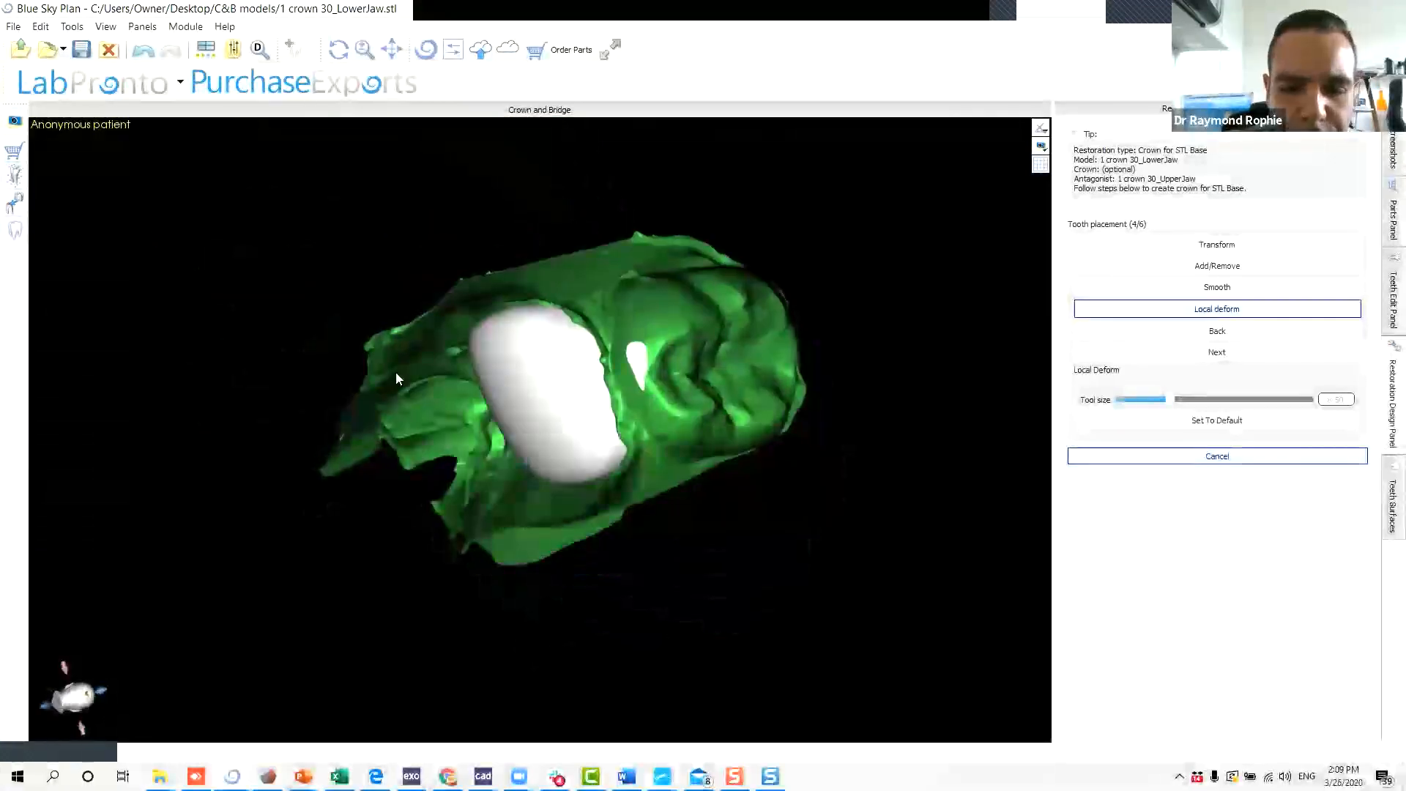
left_click_drag(380, 487, 599, 328)
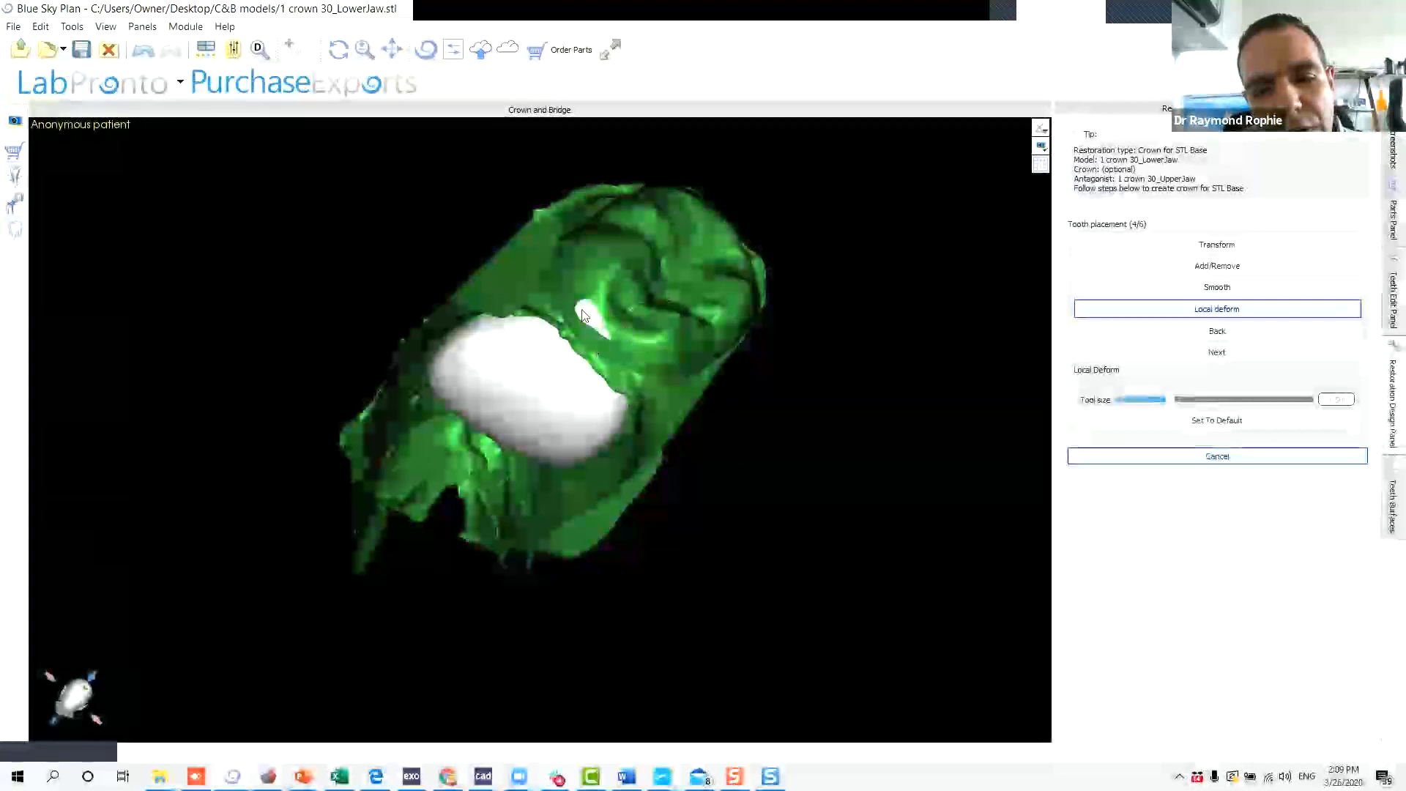
left_click_drag(693, 296, 616, 317)
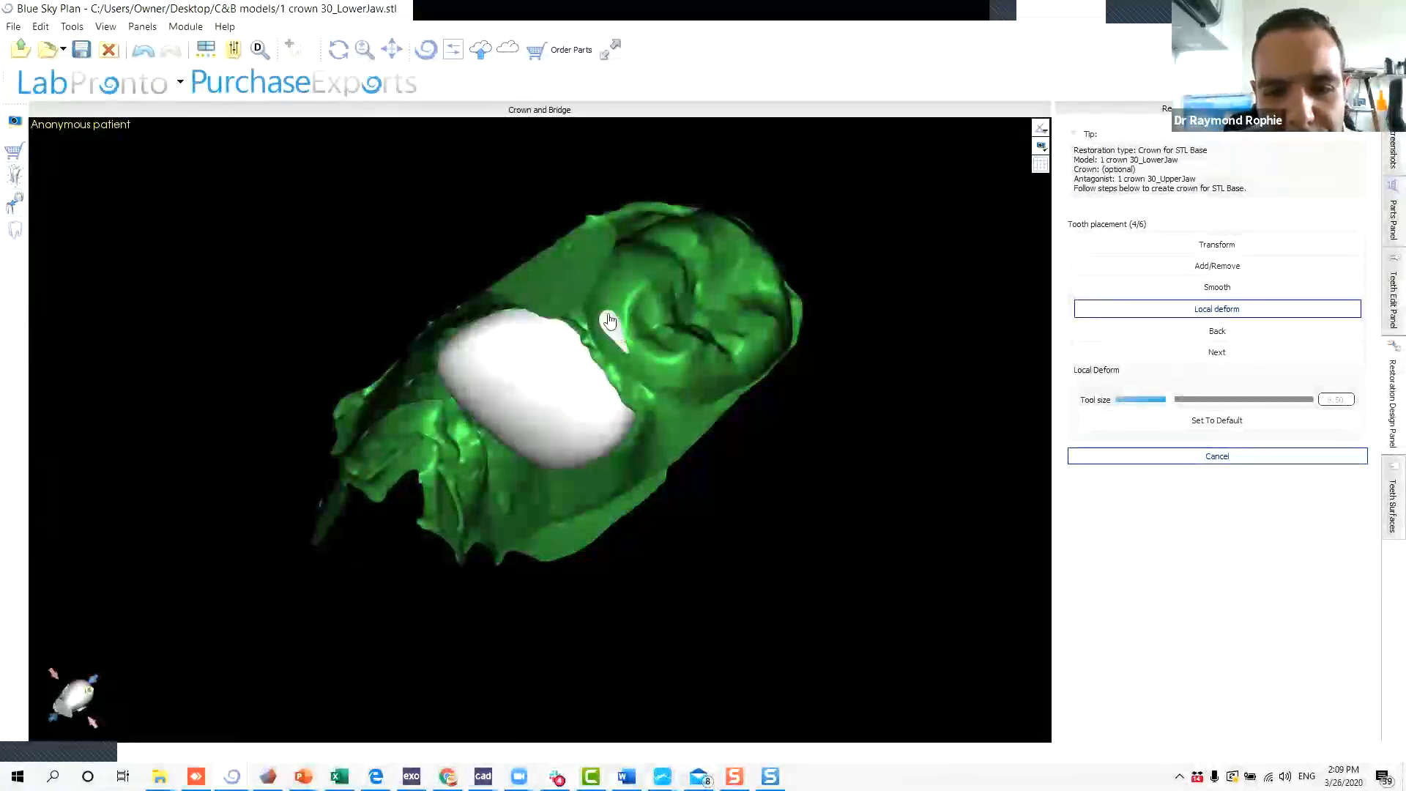
left_click_drag(647, 304, 653, 336)
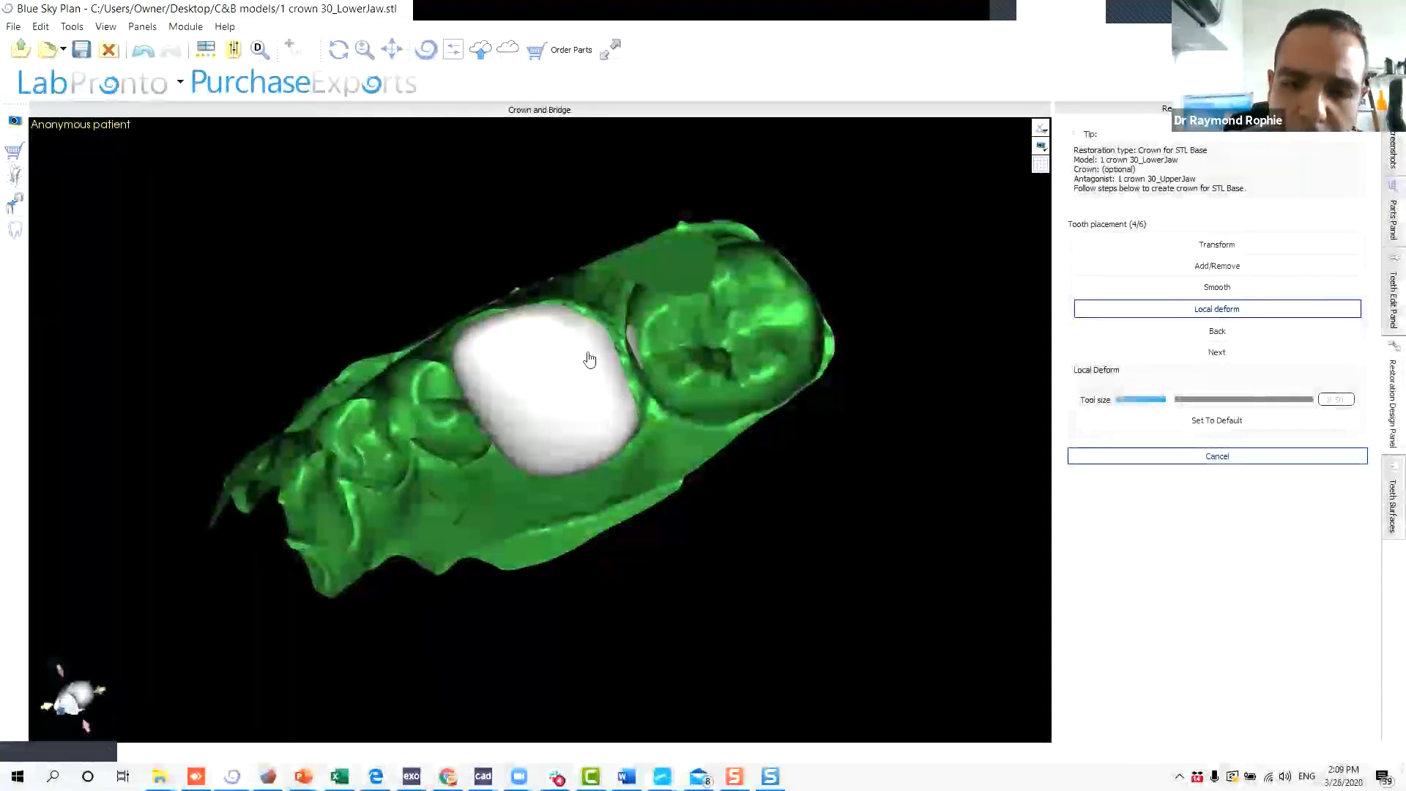
left_click_drag(355, 464, 426, 429)
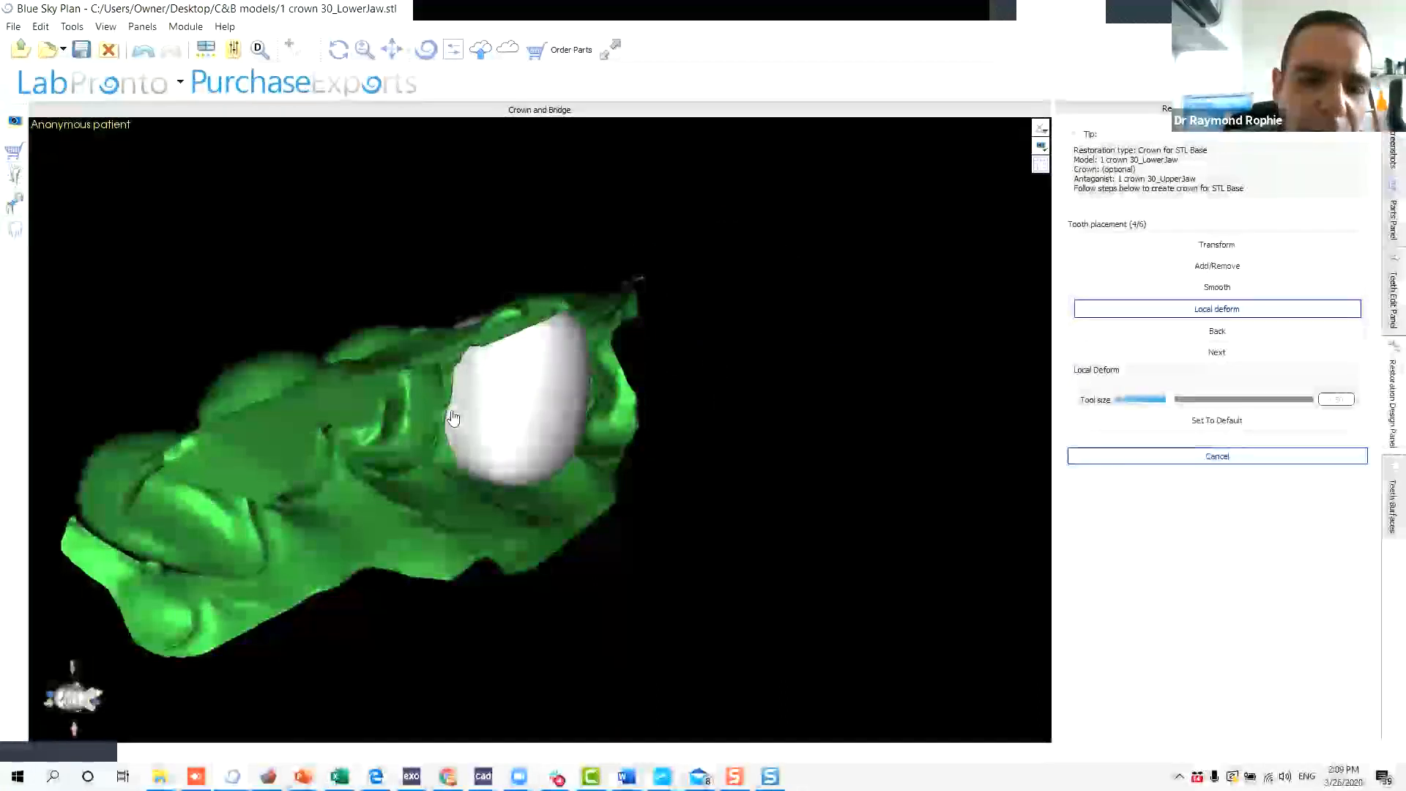
Use Local Deform to pull the crown's front side into contact with the adjacent premolar, checking it from above and below.
left_click_drag(615, 222, 472, 663)
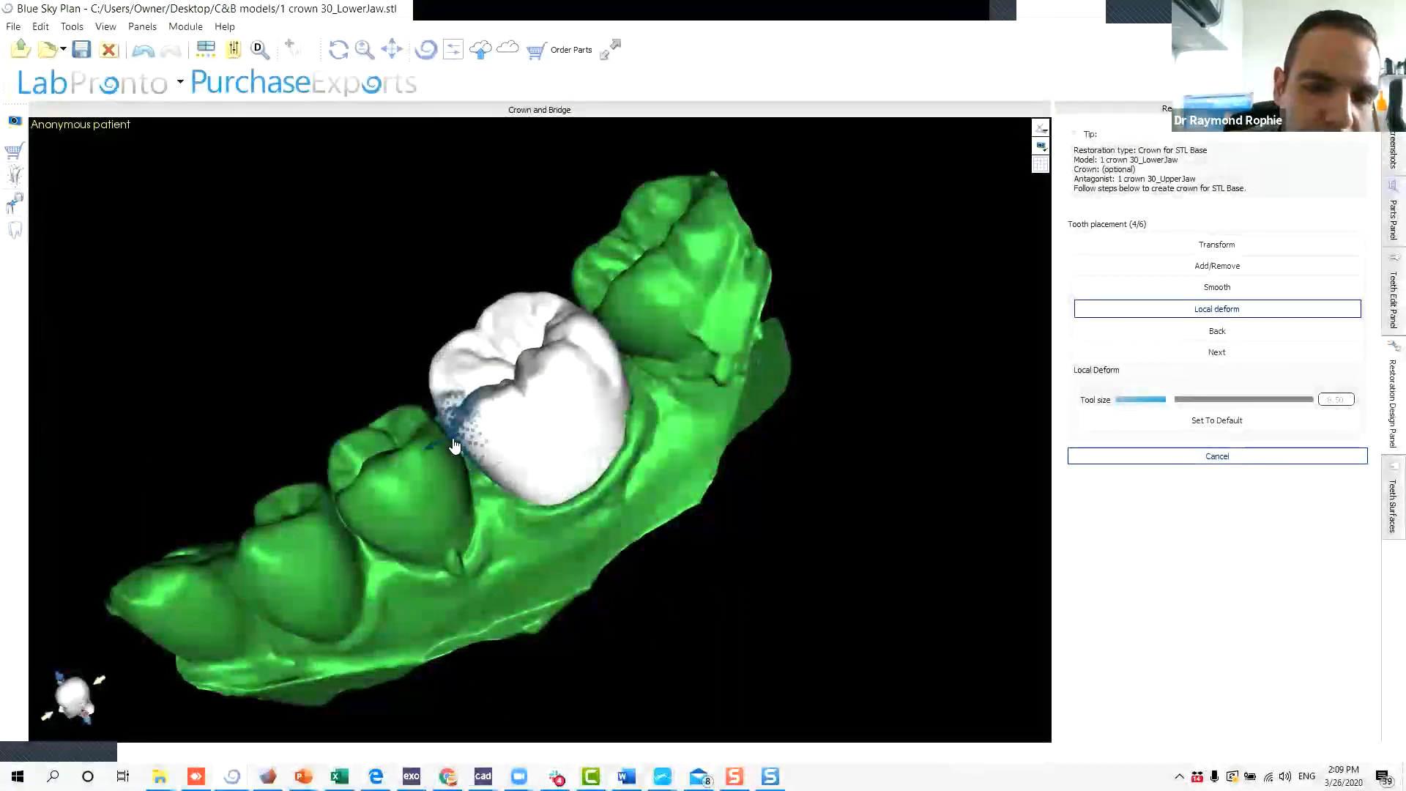
mouse_move(432, 396)
left_mouse_down()
mouse_move(492, 502)
mouse_move(446, 520)
mouse_move(501, 615)
left_mouse_up()
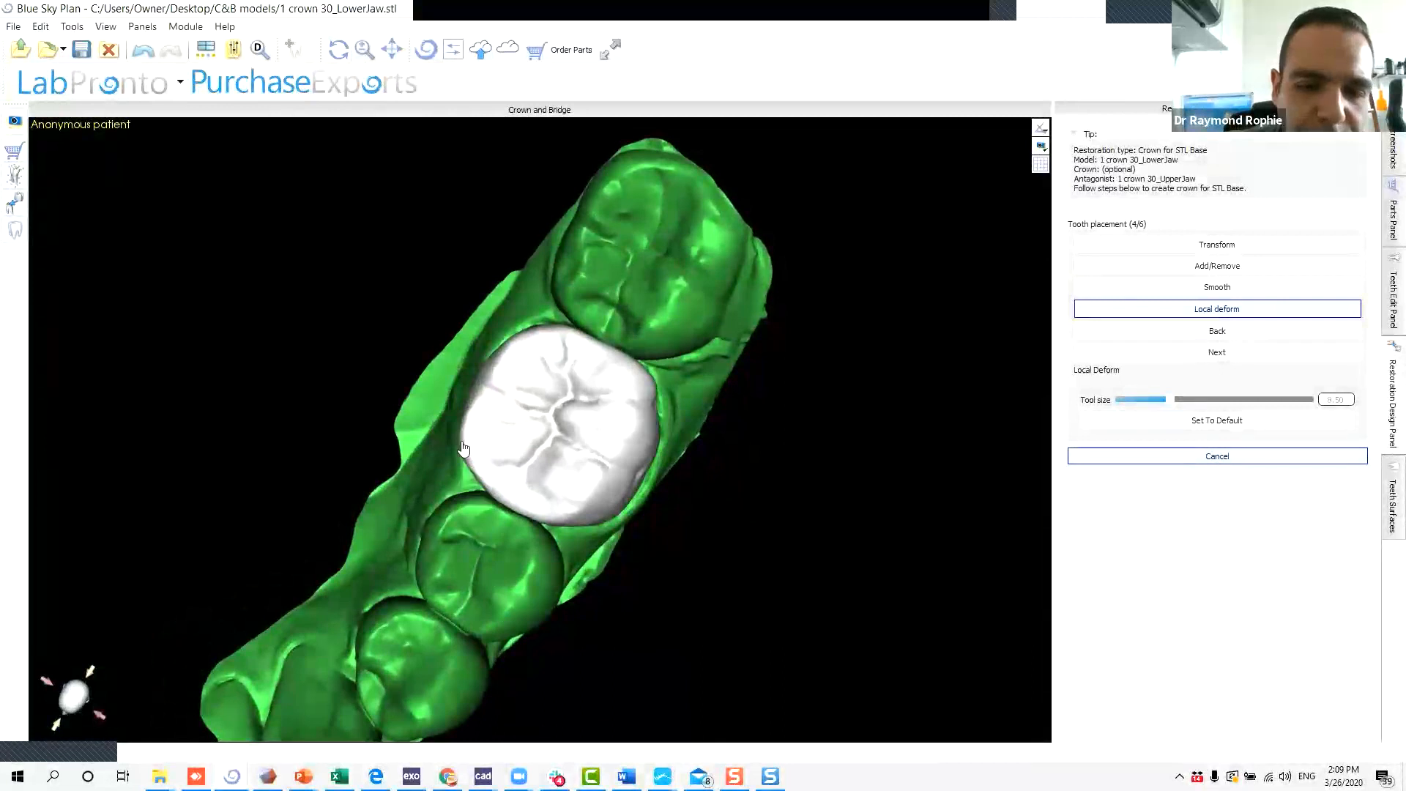
left_click_drag(537, 571, 562, 520)
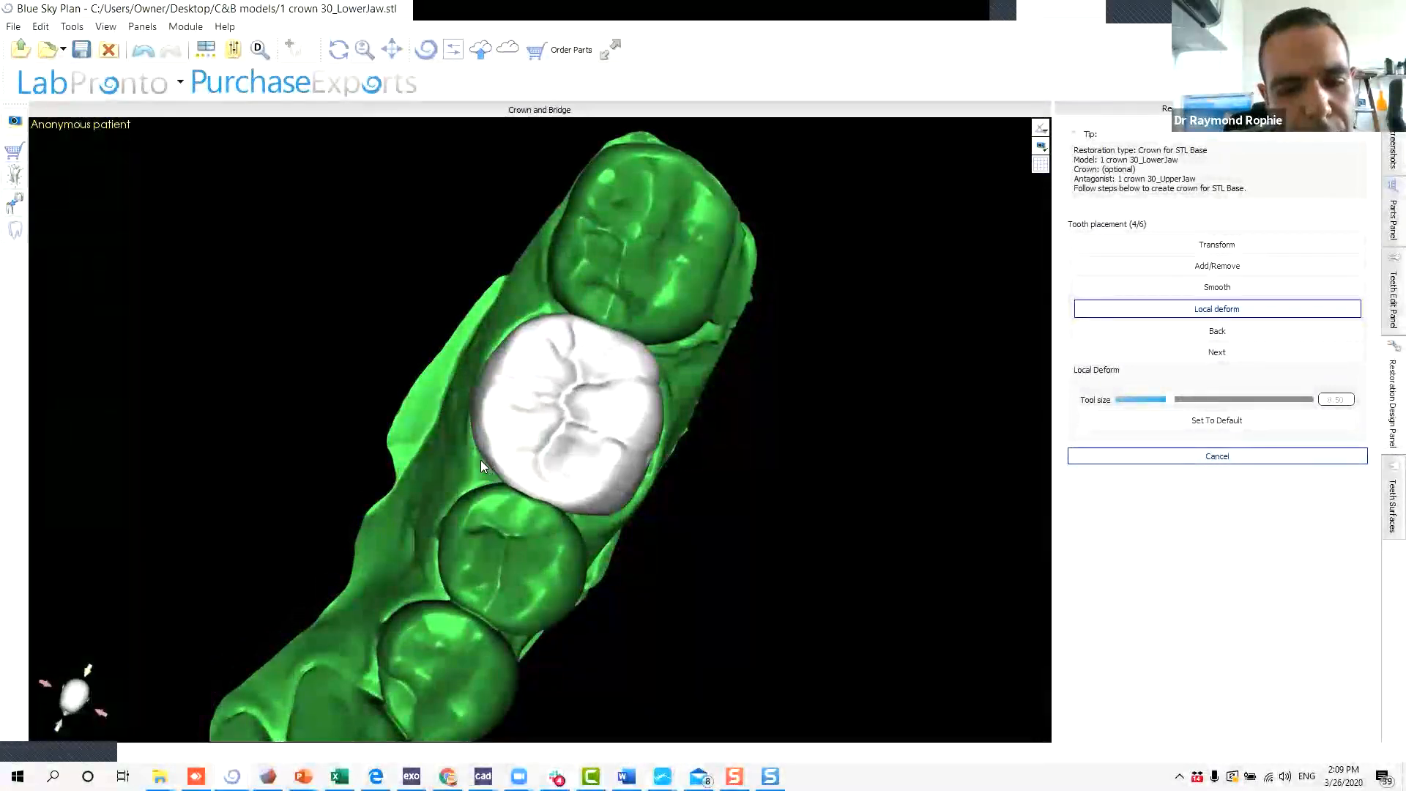
mouse_move(498, 578)
left_mouse_down()
mouse_move(825, 332)
mouse_move(754, 248)
mouse_move(615, 344)
left_mouse_up()
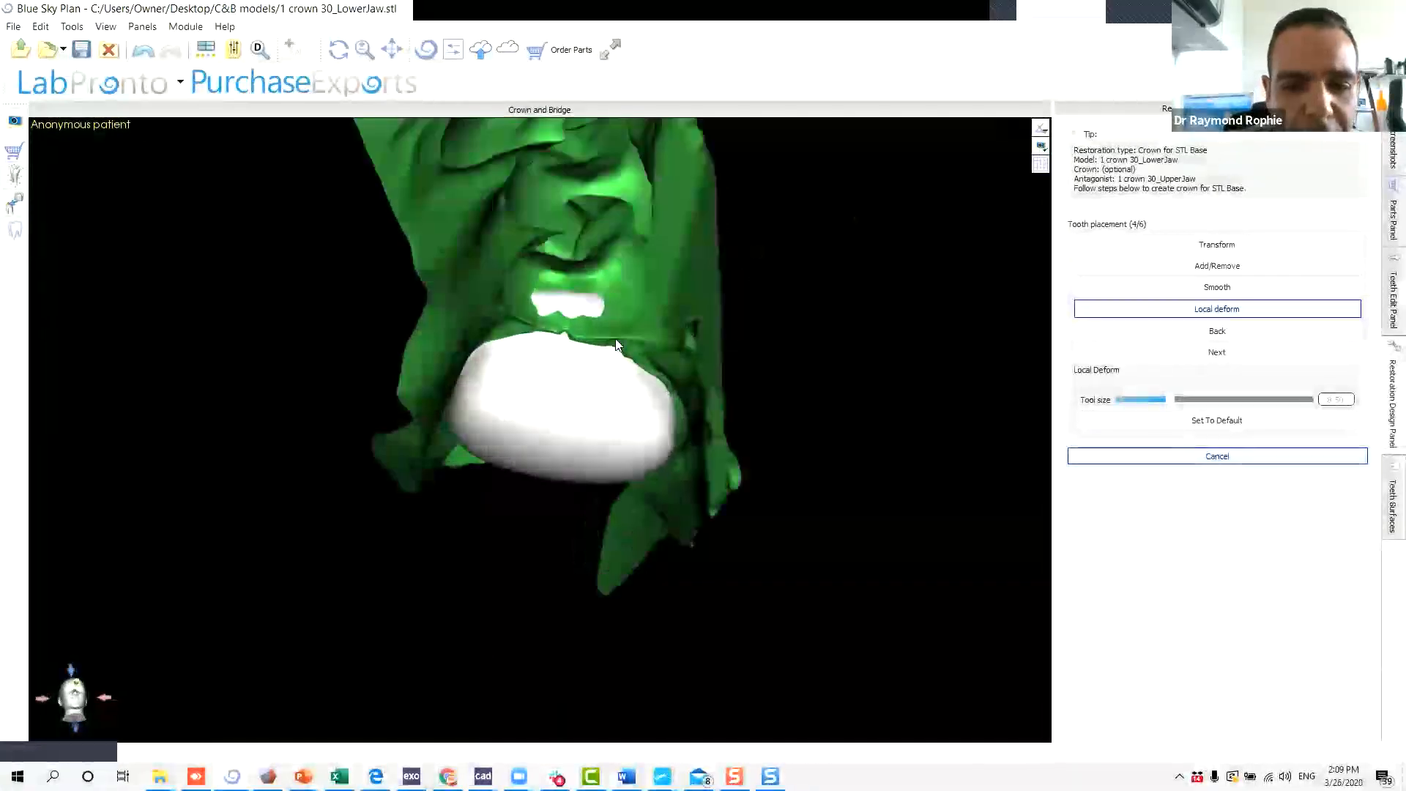
left_click_drag(536, 506, 542, 311)
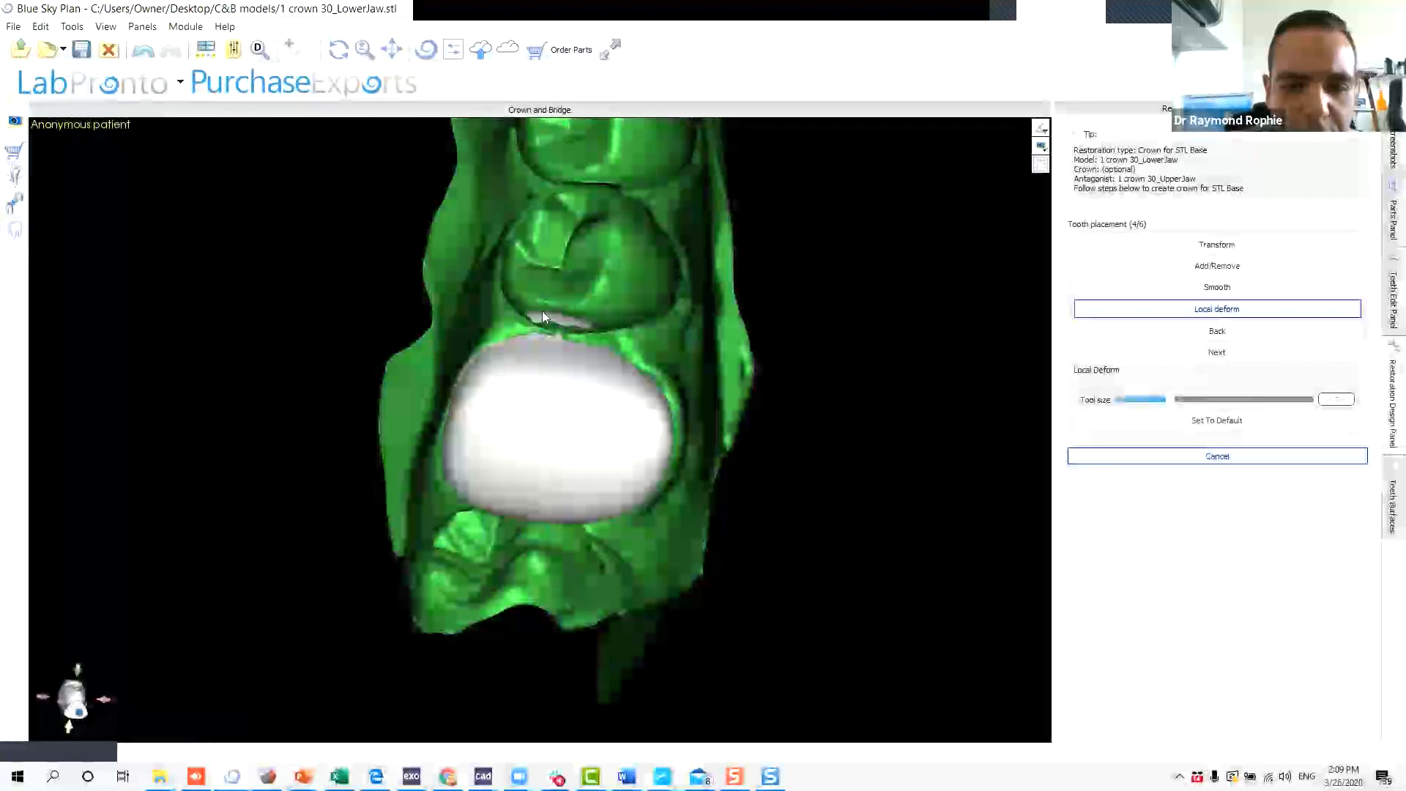
left_click_drag(546, 394, 623, 295)
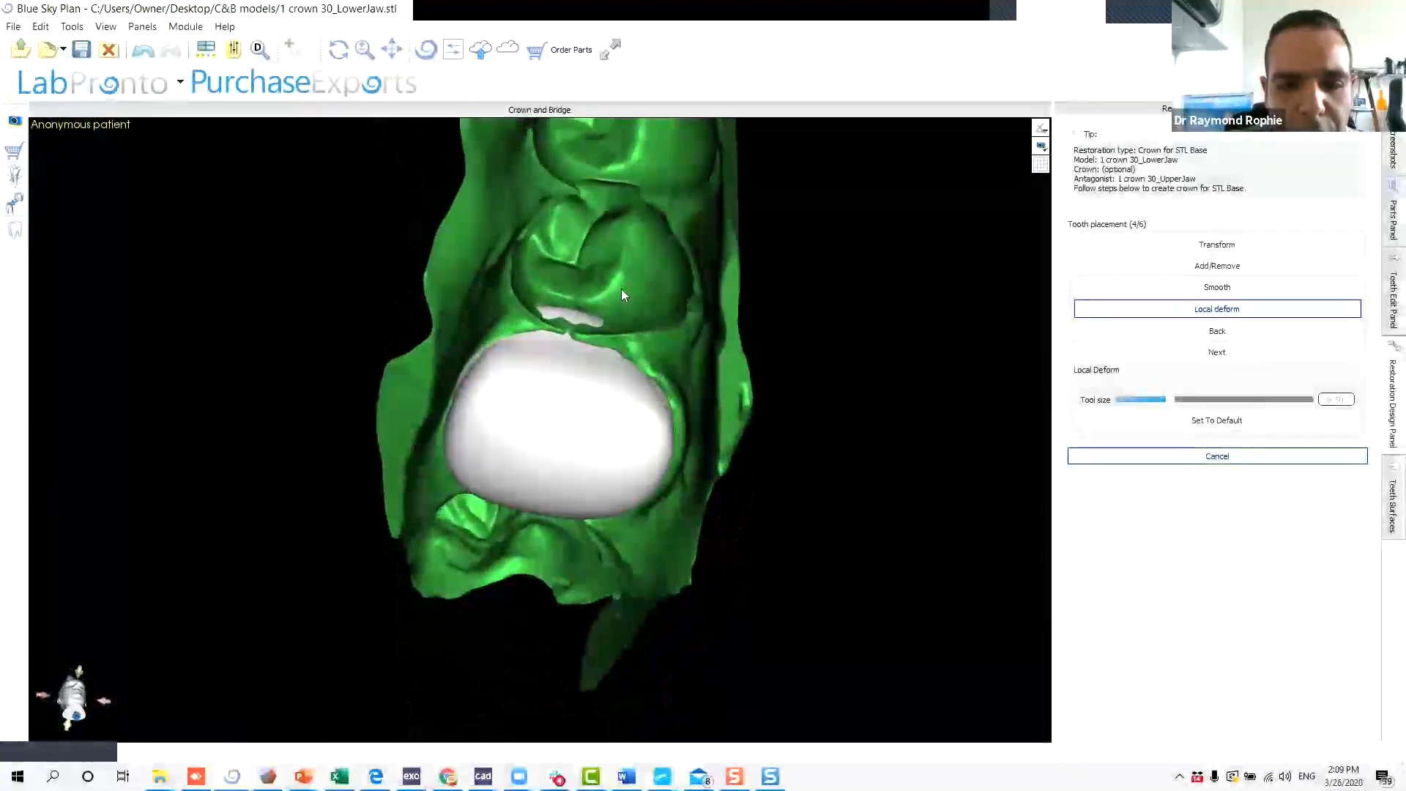
Use Smooth with a small tool size to even out the crown surface where it contacts the neighbouring teeth.
left_click(1155, 288)
left_click_drag(661, 278, 580, 308)
scroll(575, 307, "down", 8, "ctrl")
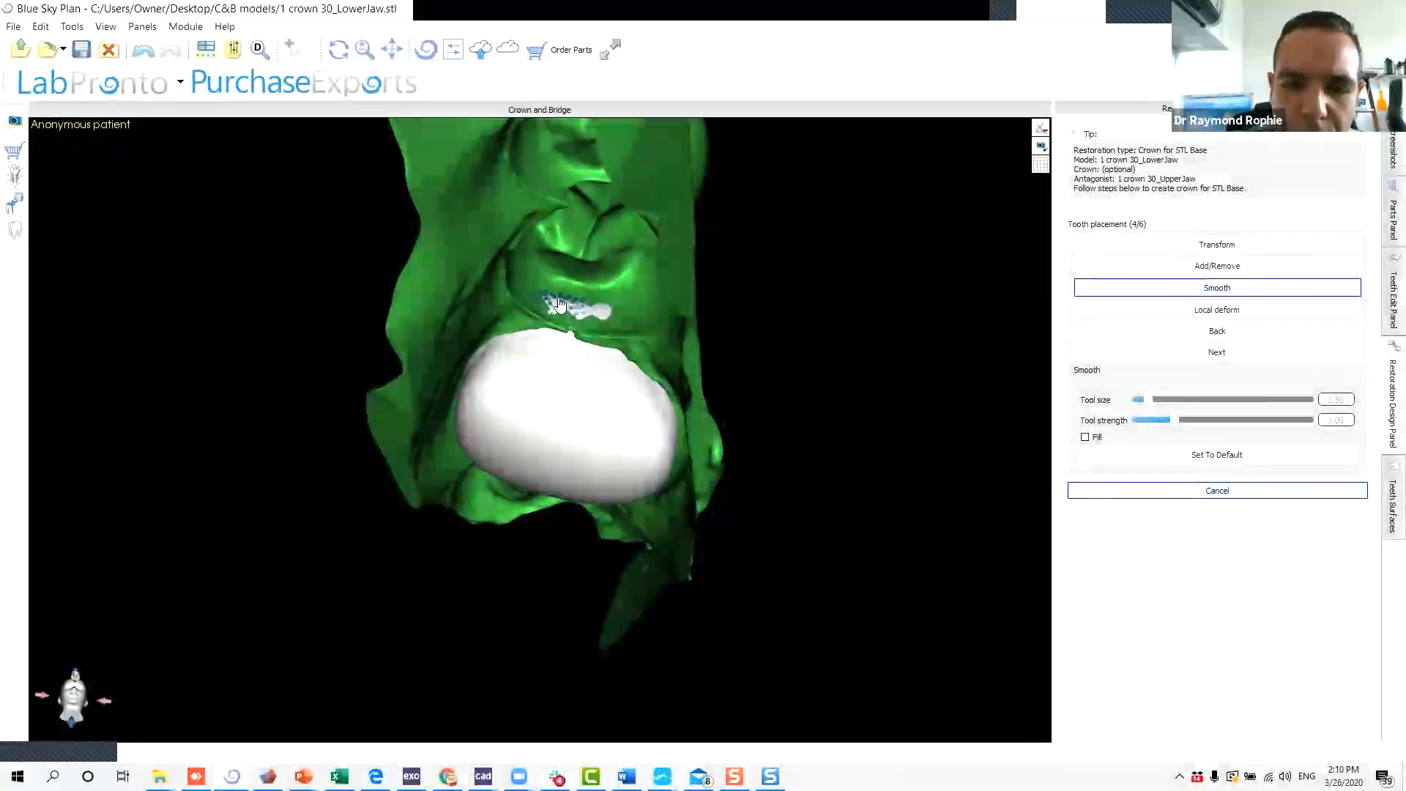
mouse_move(468, 501)
right_mouse_down()
mouse_move(288, 609)
mouse_move(475, 453)
right_mouse_up()
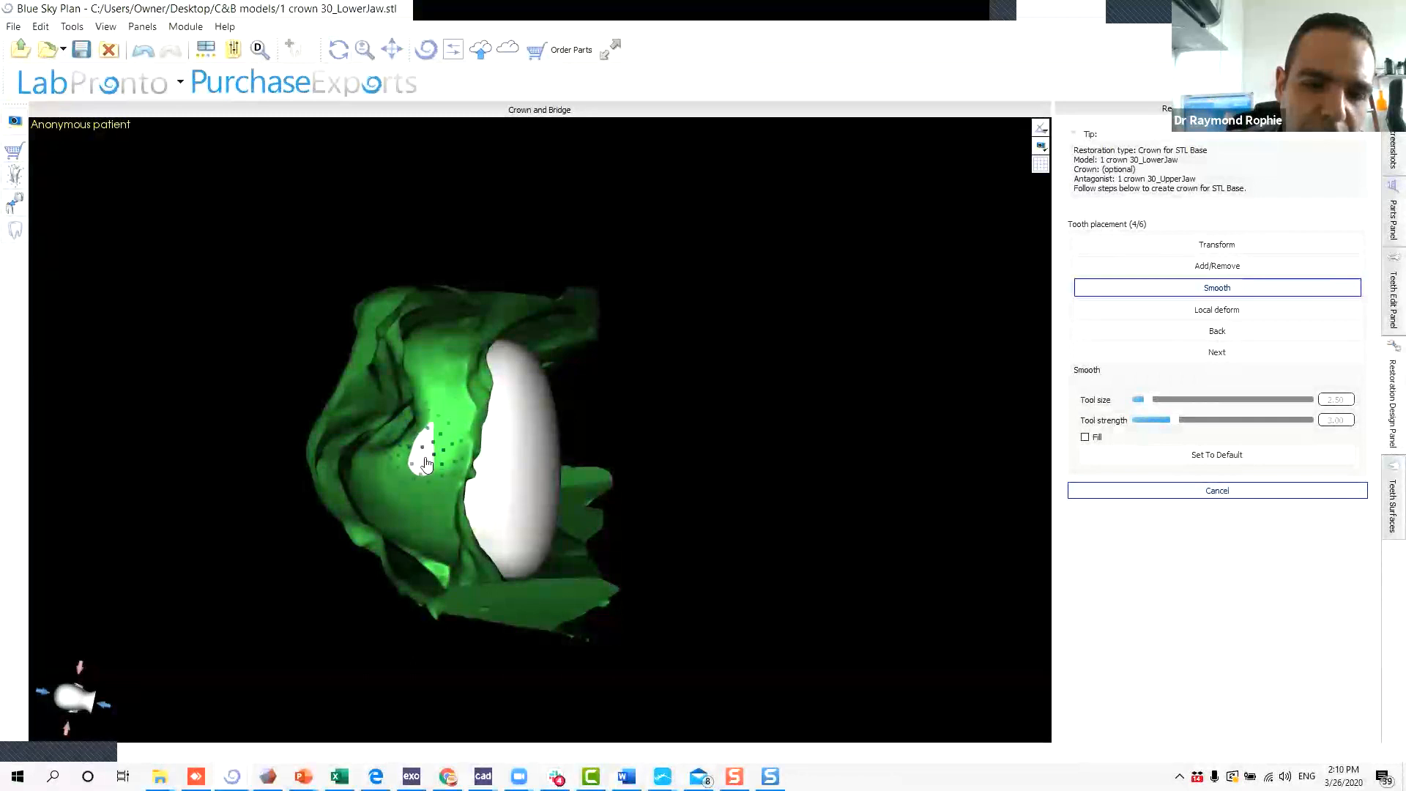
Make the 1 crown 30_UpperJaw surface visible above the crown to check the bite.
right_click_drag(816, 386, 643, 480)
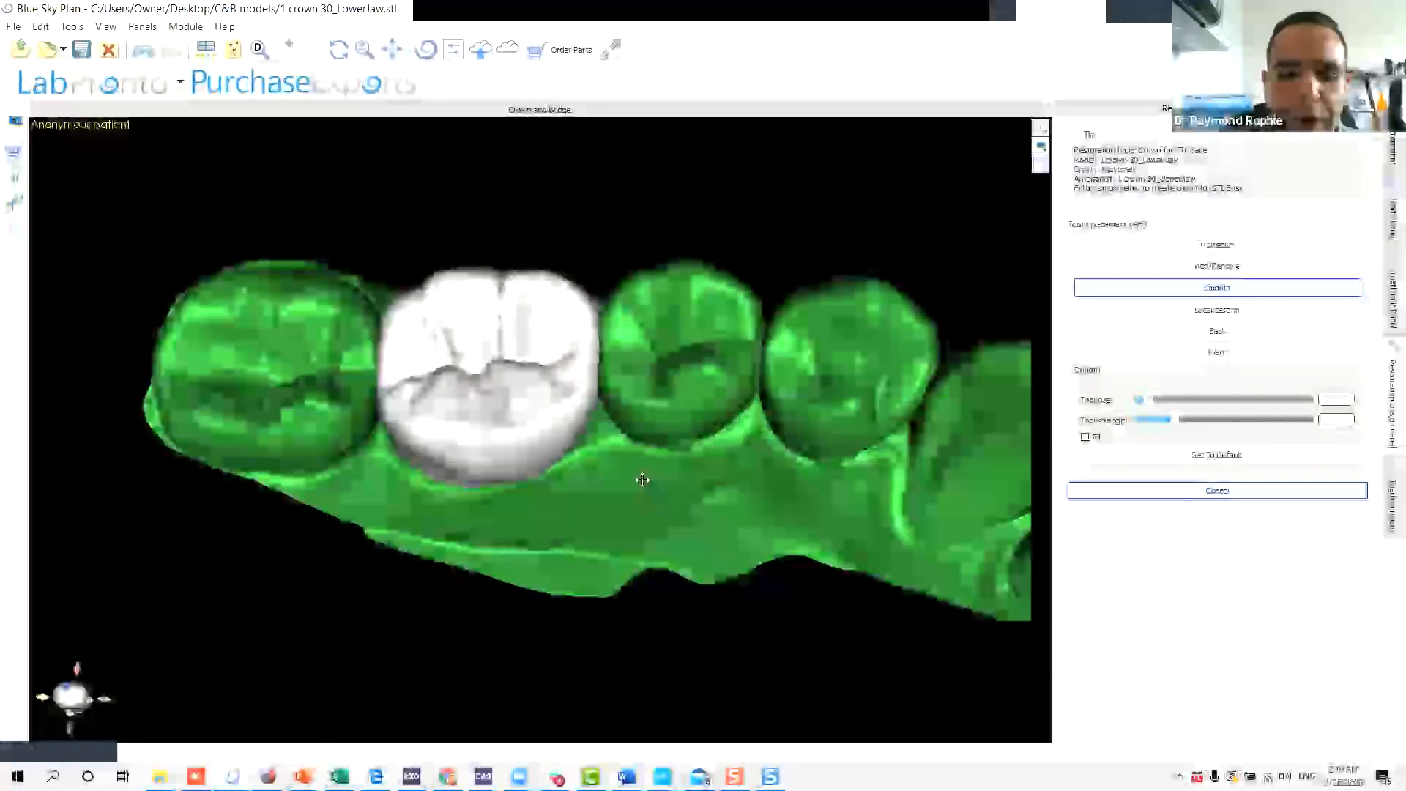
left_click(1385, 489)
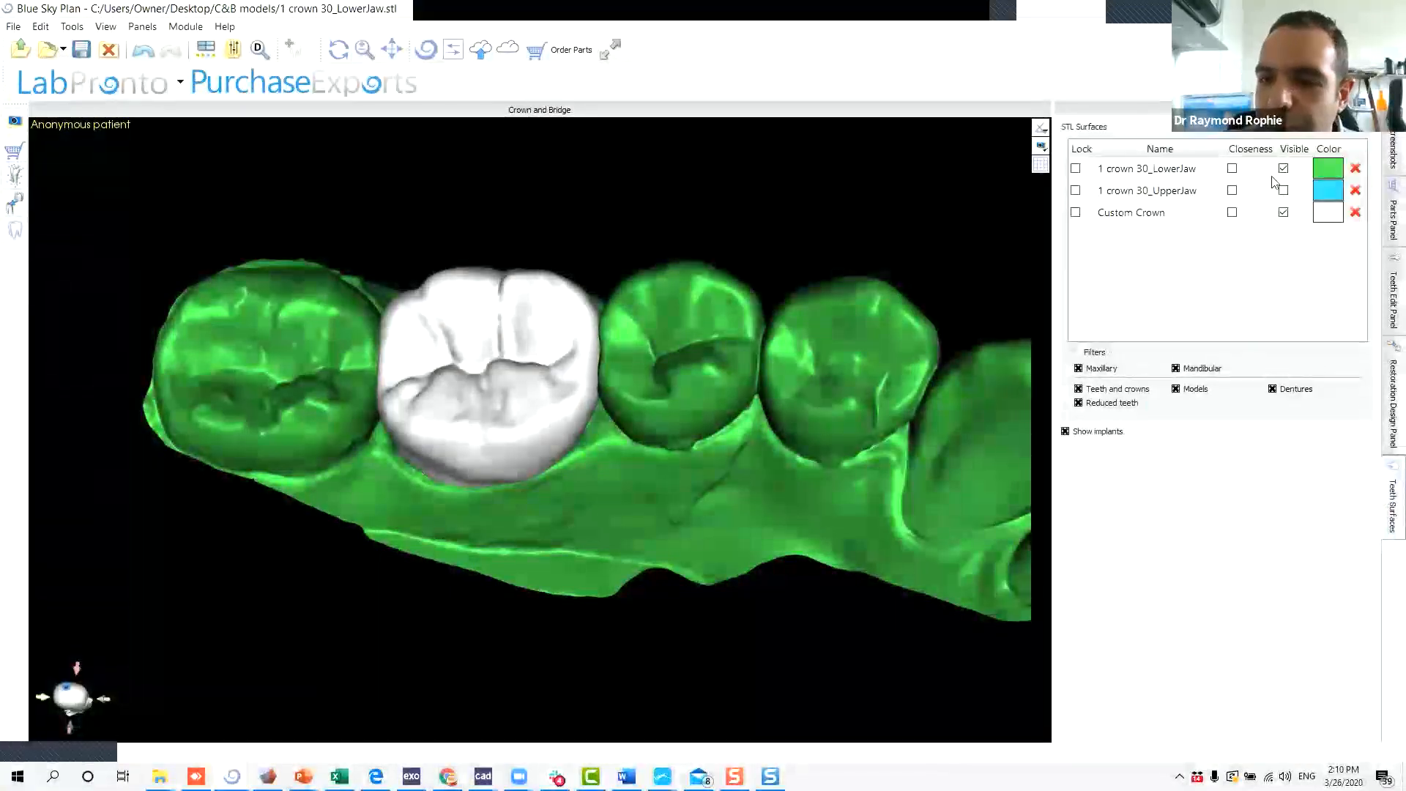
left_click(1283, 190)
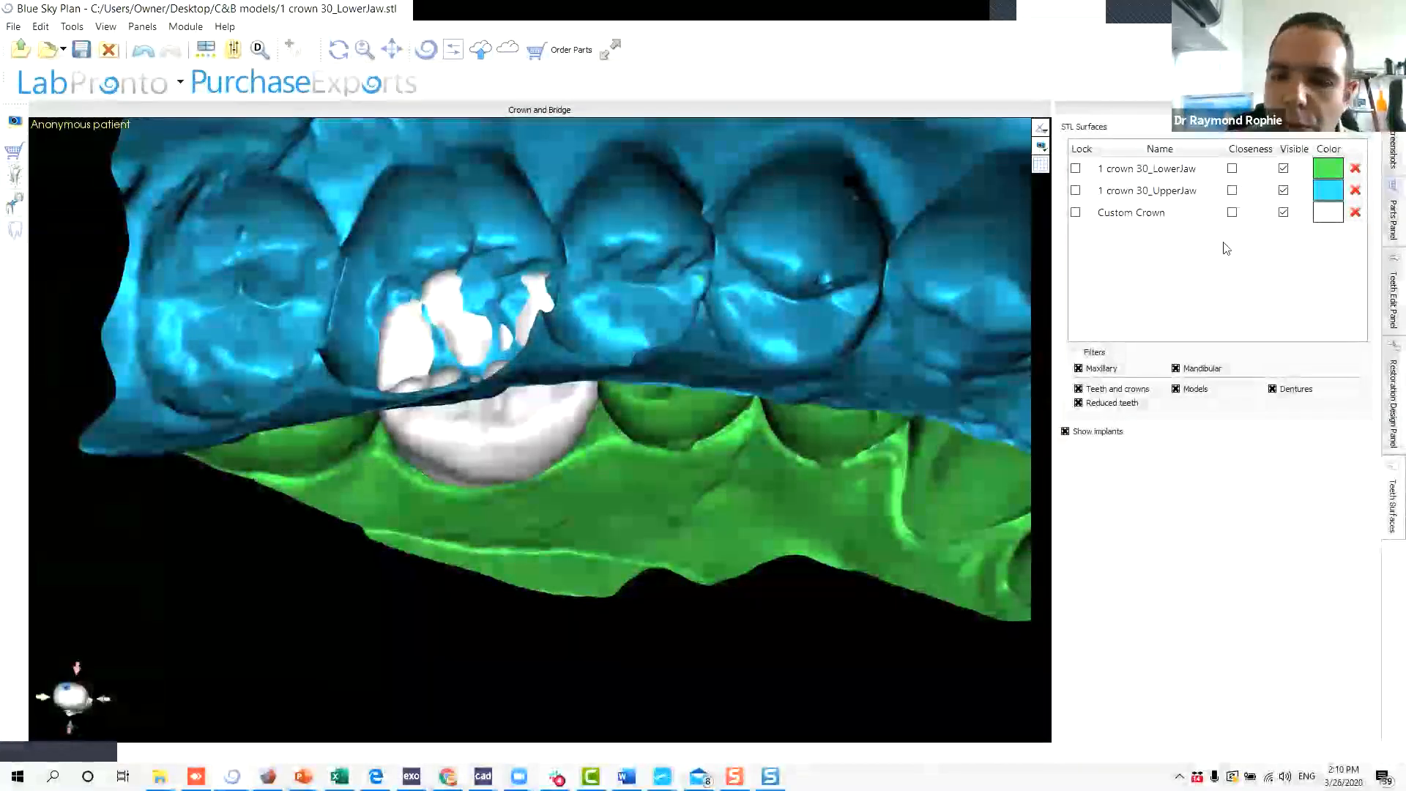
Use Local Deform to push down the crown's chewing-surface areas that protrude through the upper jaw, varying the tool size.
left_click(1391, 403)
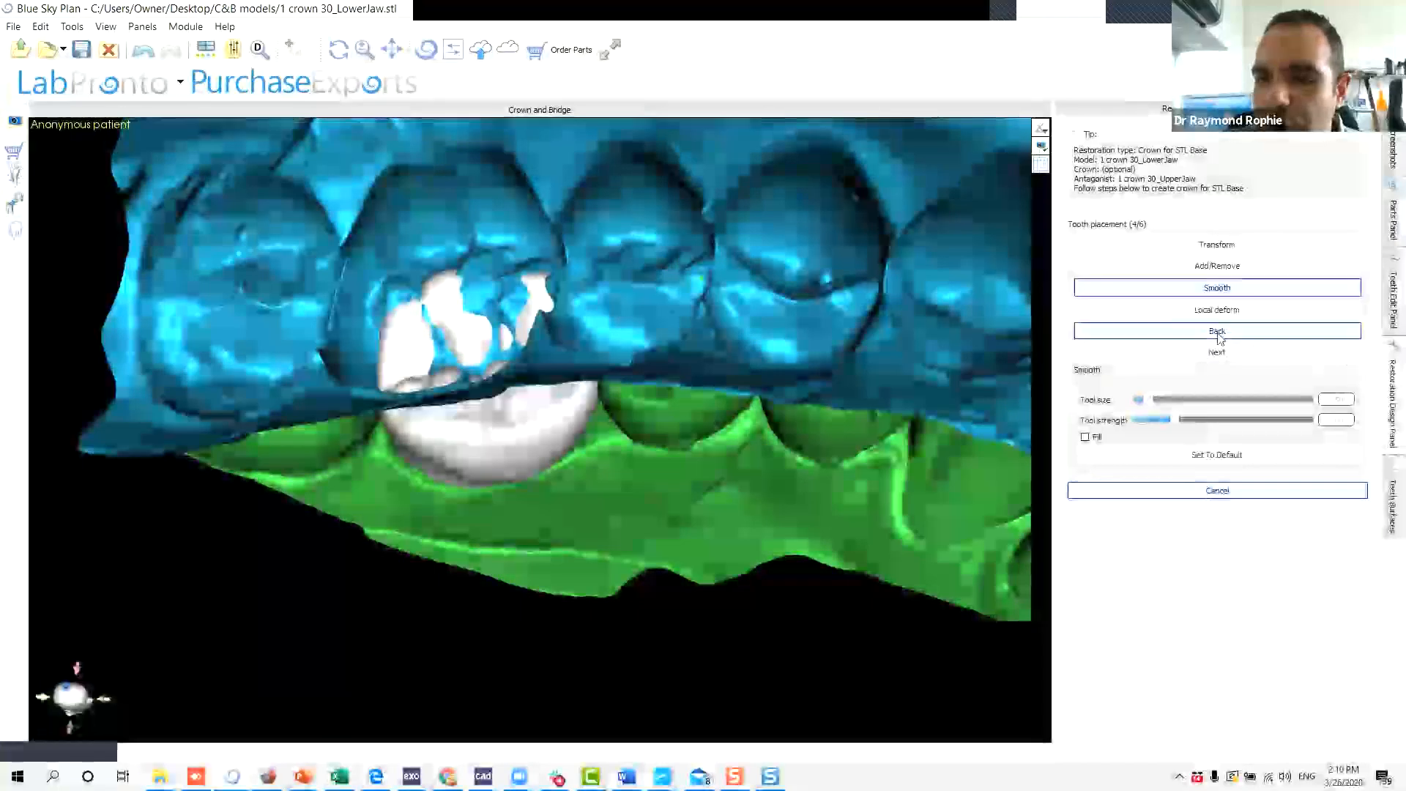
left_click(1208, 311)
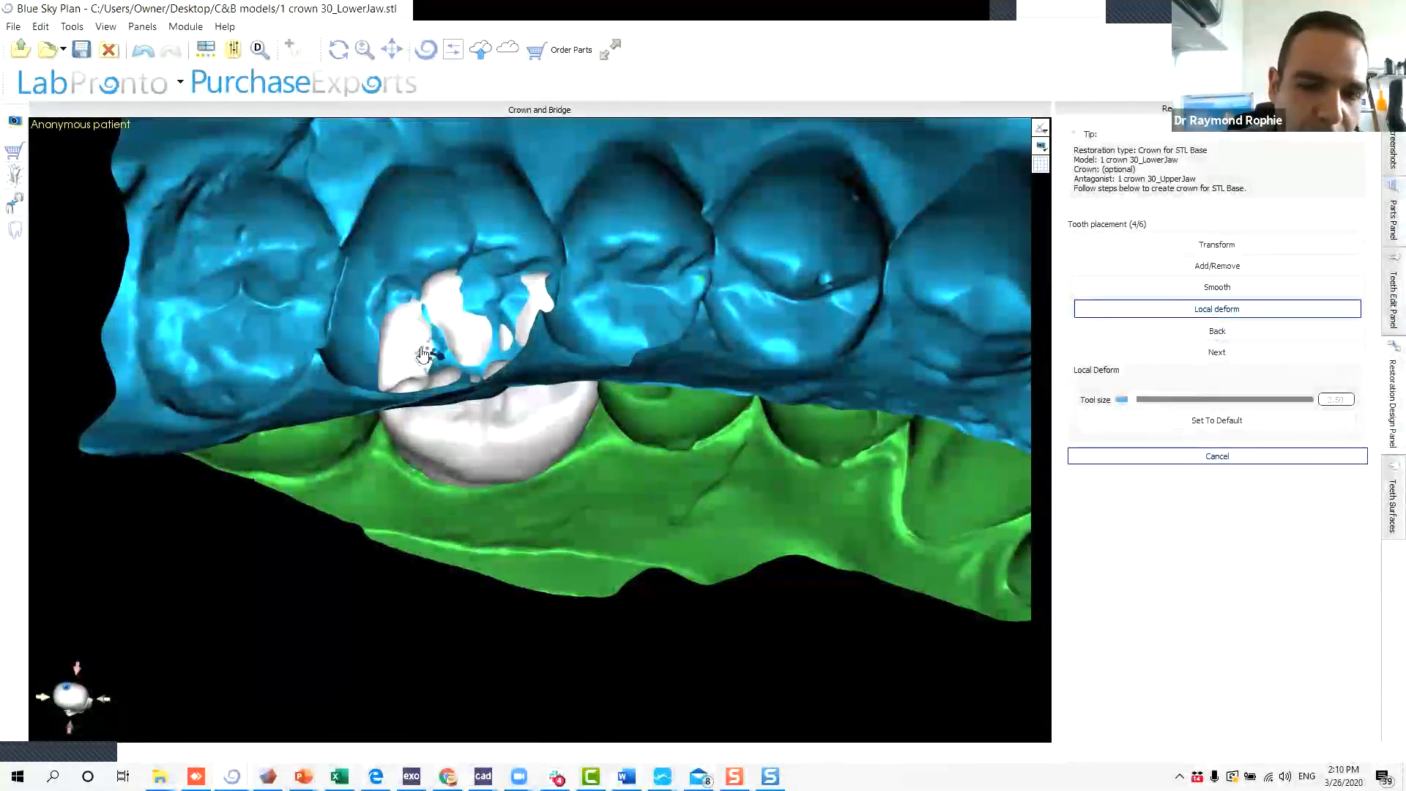
scroll(398, 363, "up", 5)
mouse_move(394, 386)
left_mouse_down()
mouse_move(432, 366)
mouse_move(495, 380)
left_mouse_up()
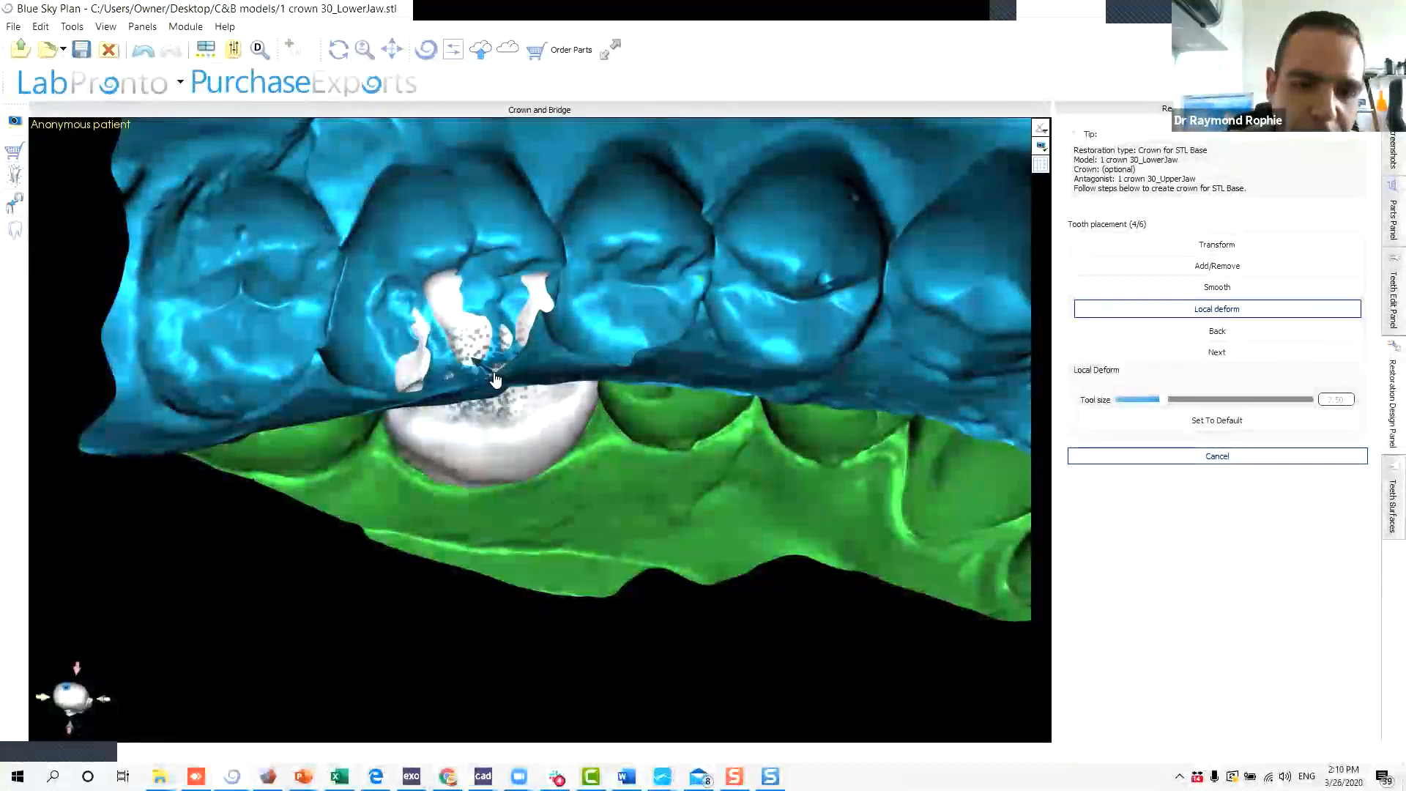
scroll(498, 372, "down", 3)
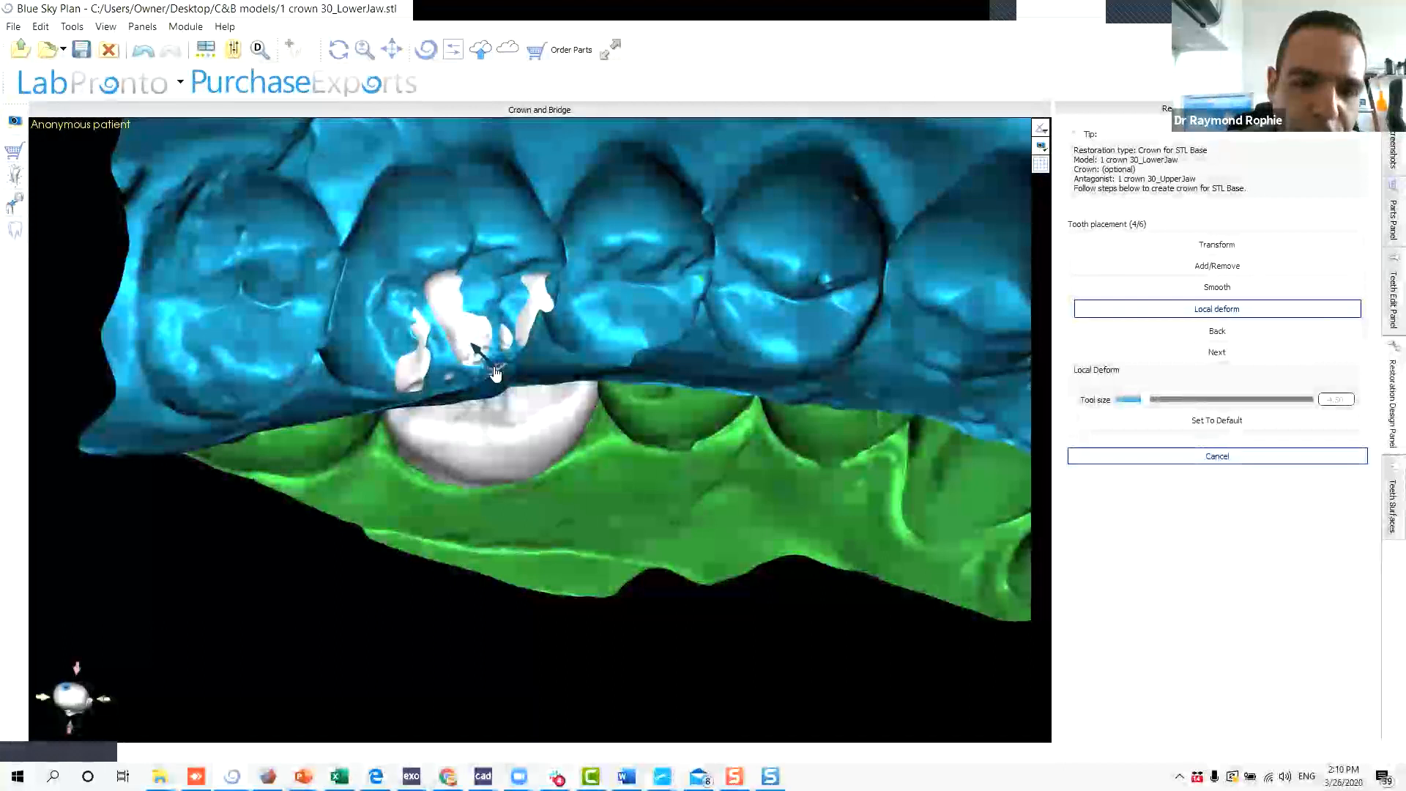
mouse_move(535, 304)
left_mouse_down()
mouse_move(543, 288)
mouse_move(511, 346)
mouse_move(505, 334)
left_mouse_up()
left_click_drag(439, 293, 441, 280)
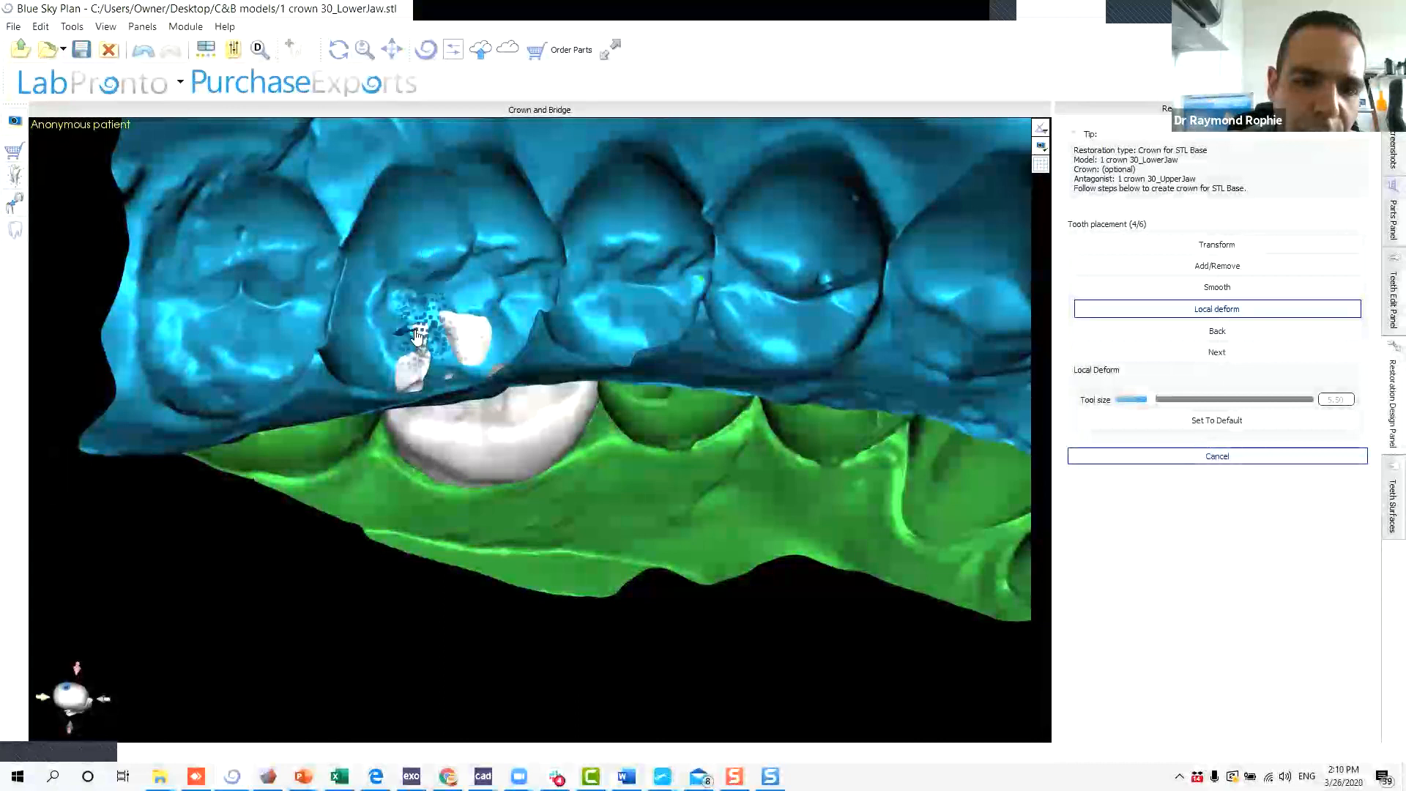
Reduce the remaining heavy bite areas on the crown to small point contacts with Local Deform, checking the bite from several angles.
left_click_drag(425, 344, 410, 380)
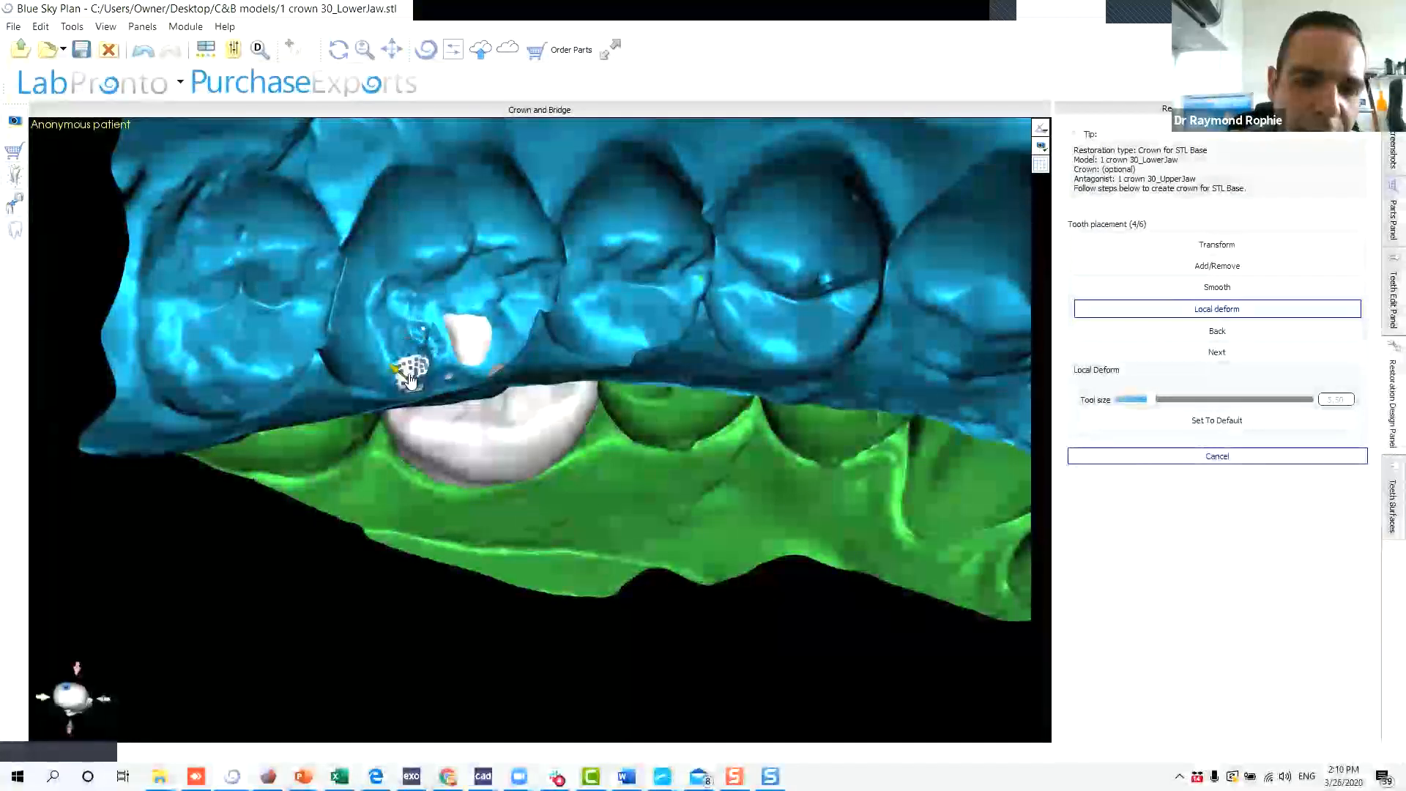
left_click_drag(472, 333, 471, 350)
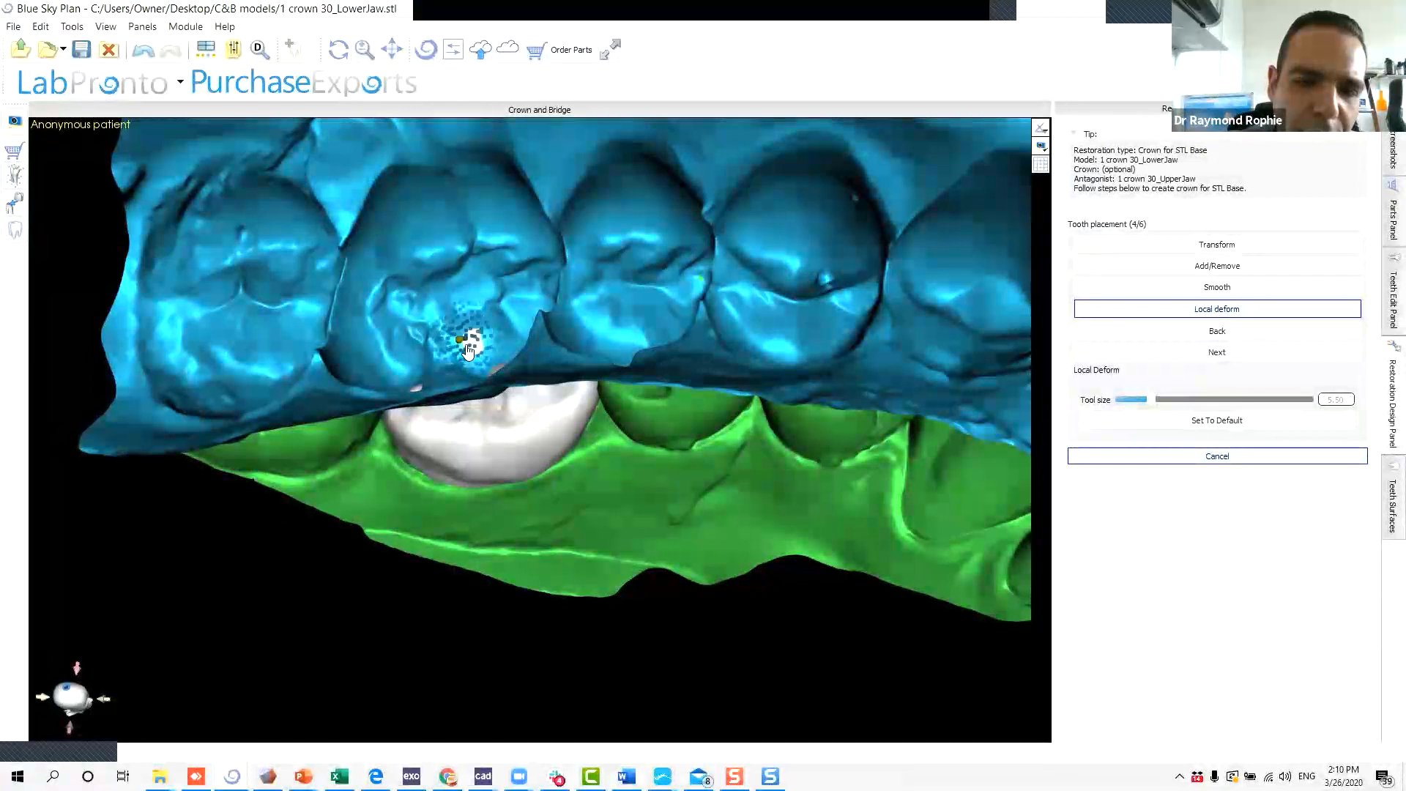
left_click(470, 352)
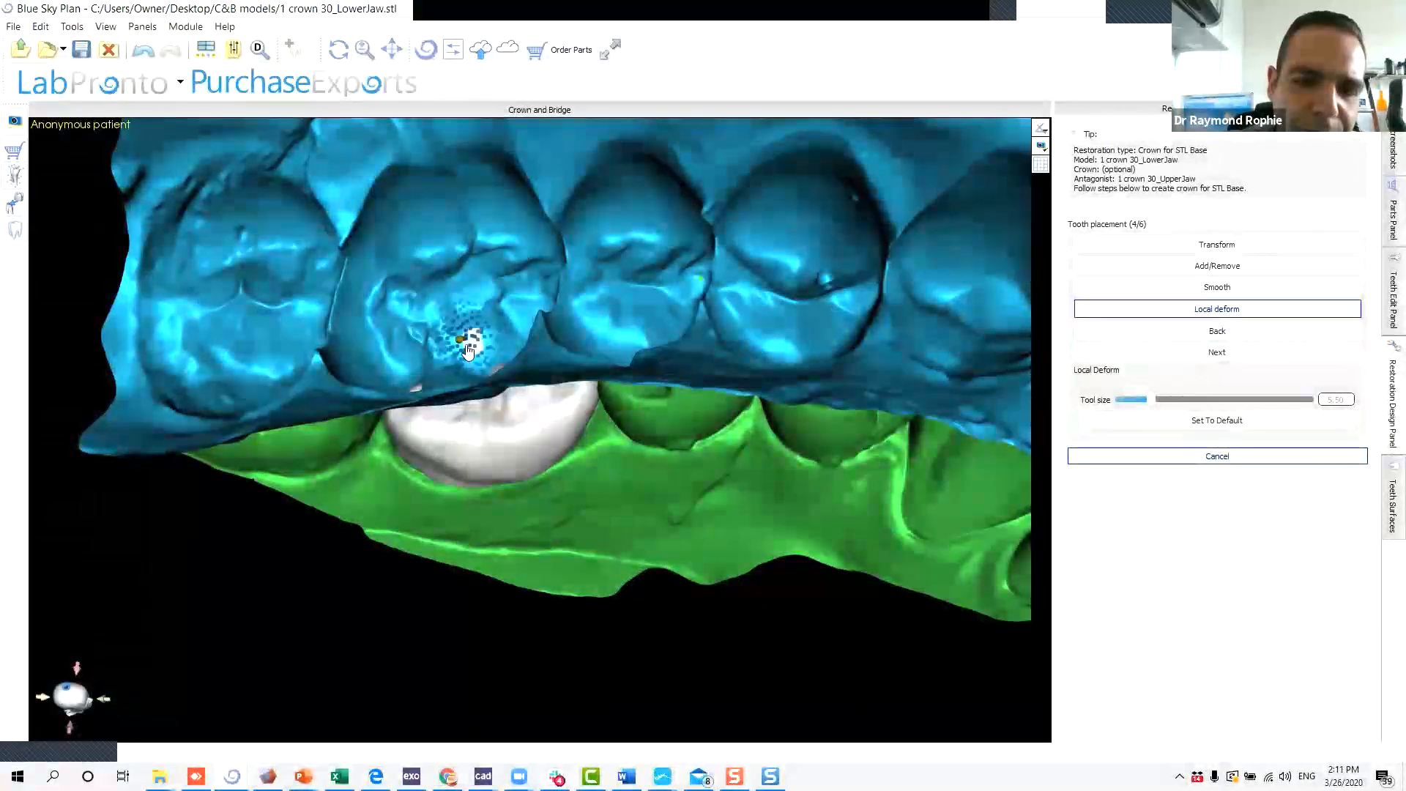
left_click_drag(504, 299, 538, 311)
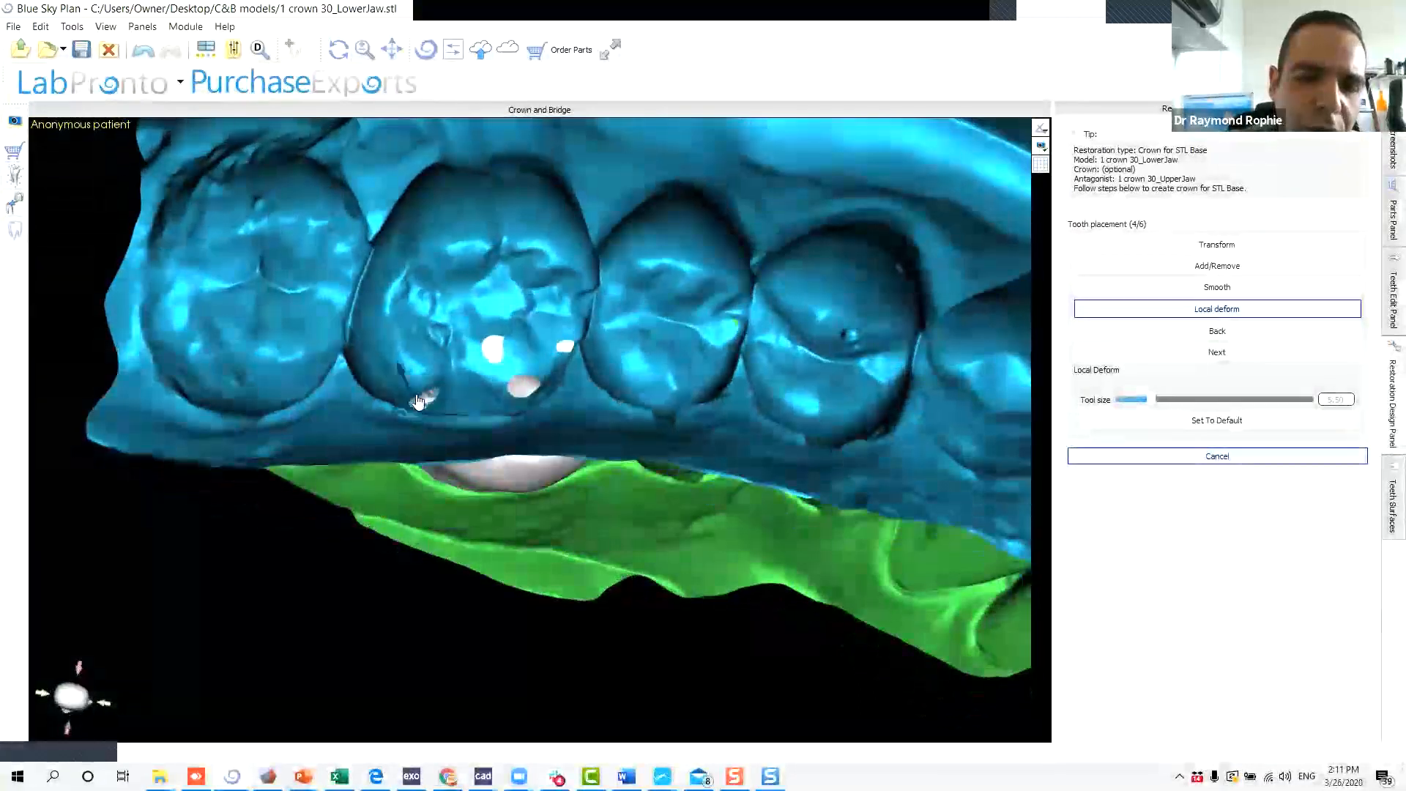
left_click_drag(428, 571, 446, 575)
scroll(531, 387, "down", 2, "ctrl")
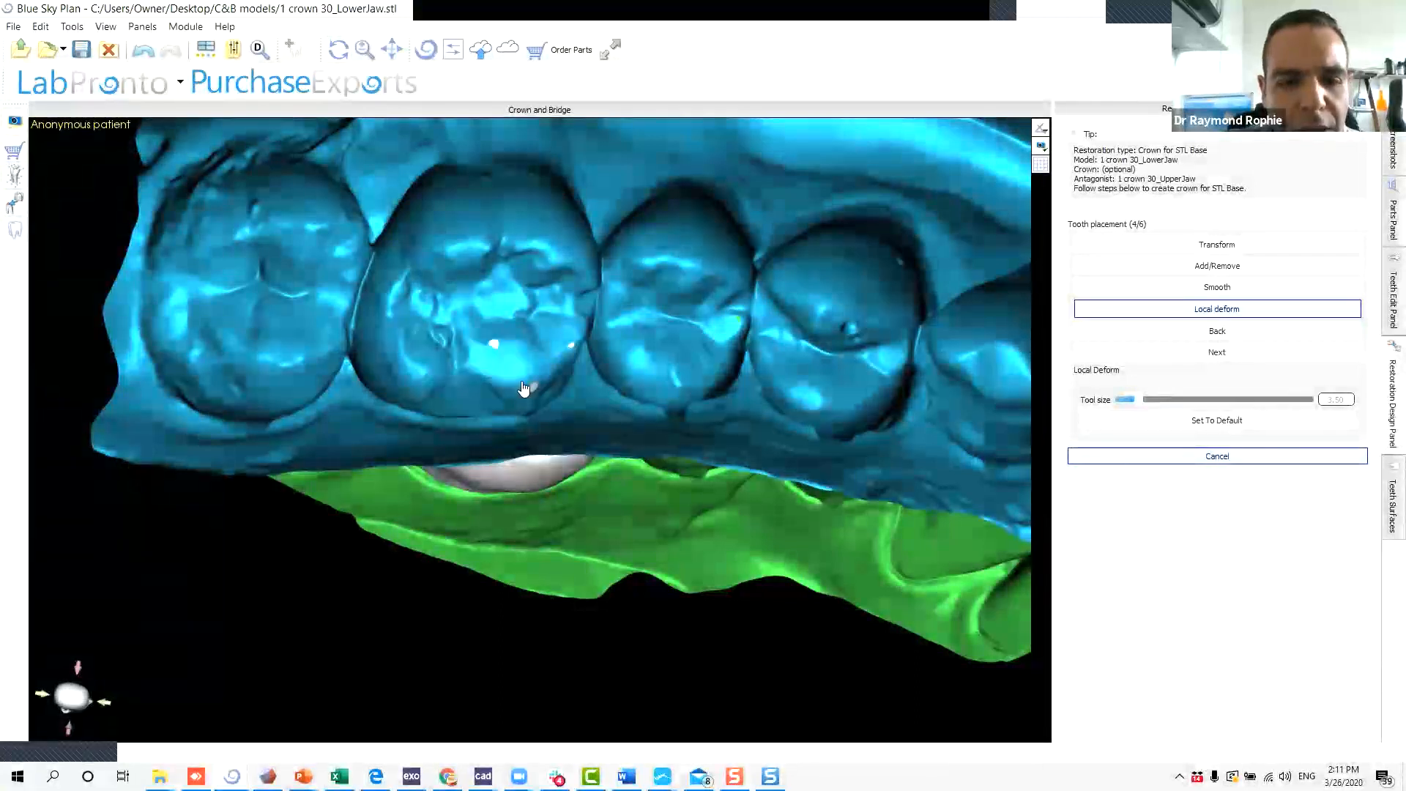
left_click_drag(585, 425, 763, 326)
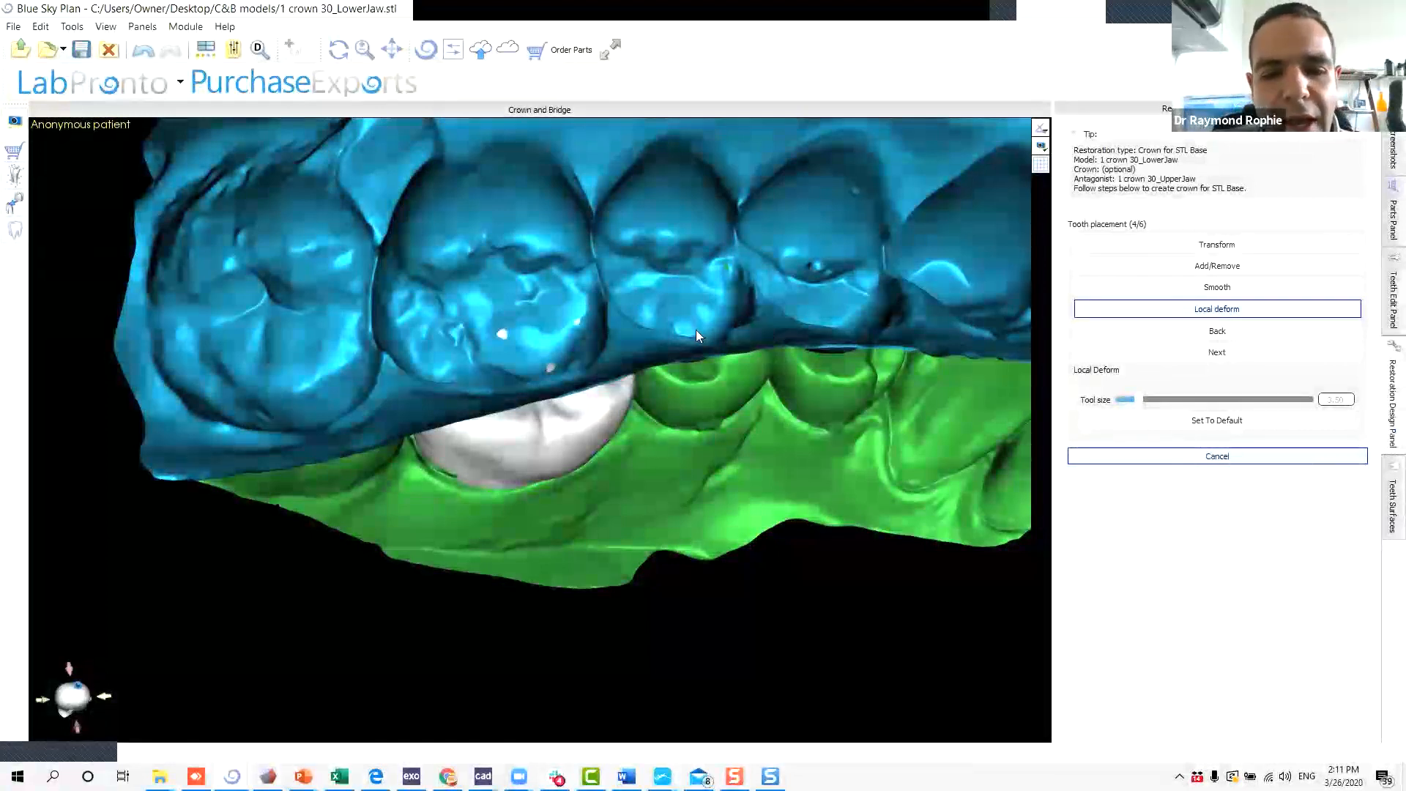
left_click_drag(695, 334, 632, 397)
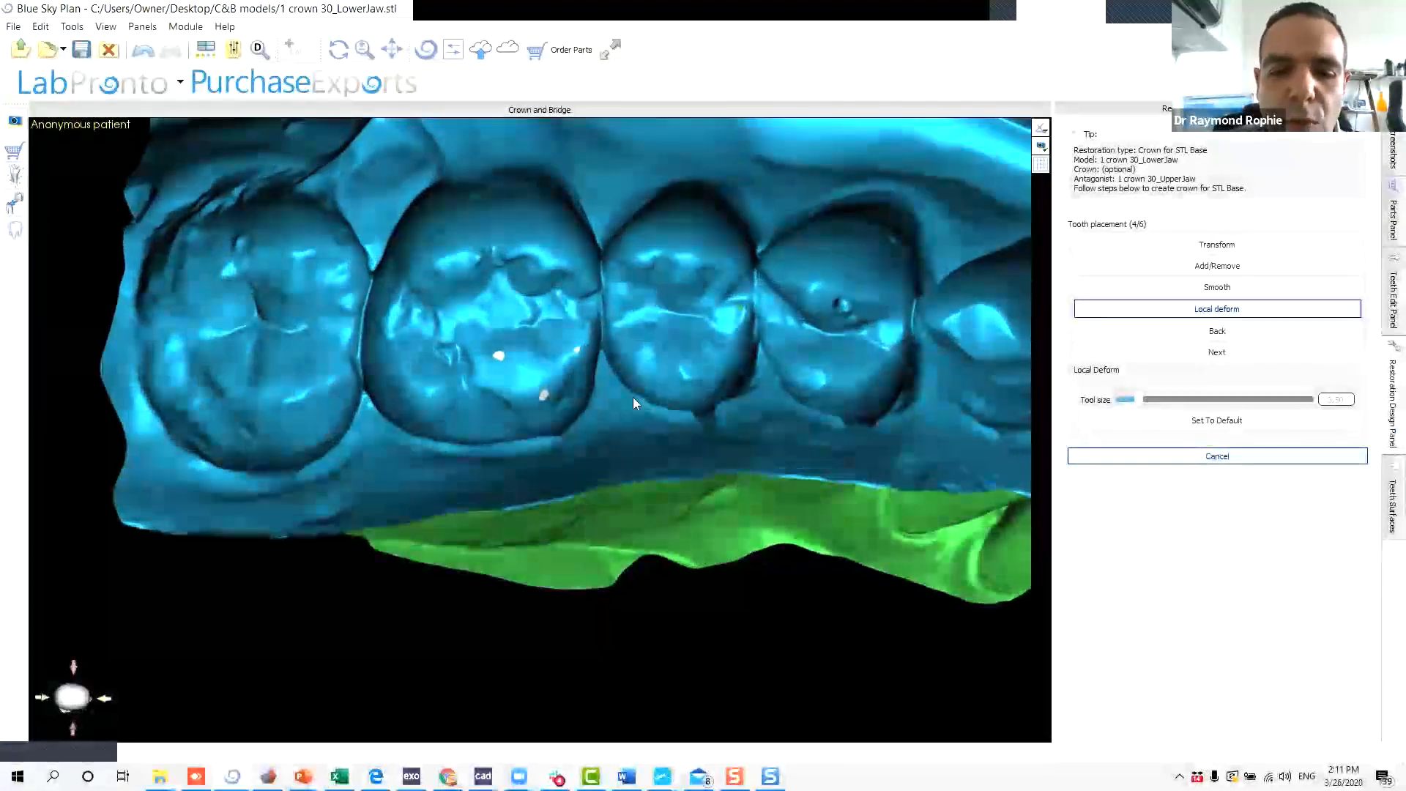
left_click_drag(476, 568, 513, 557)
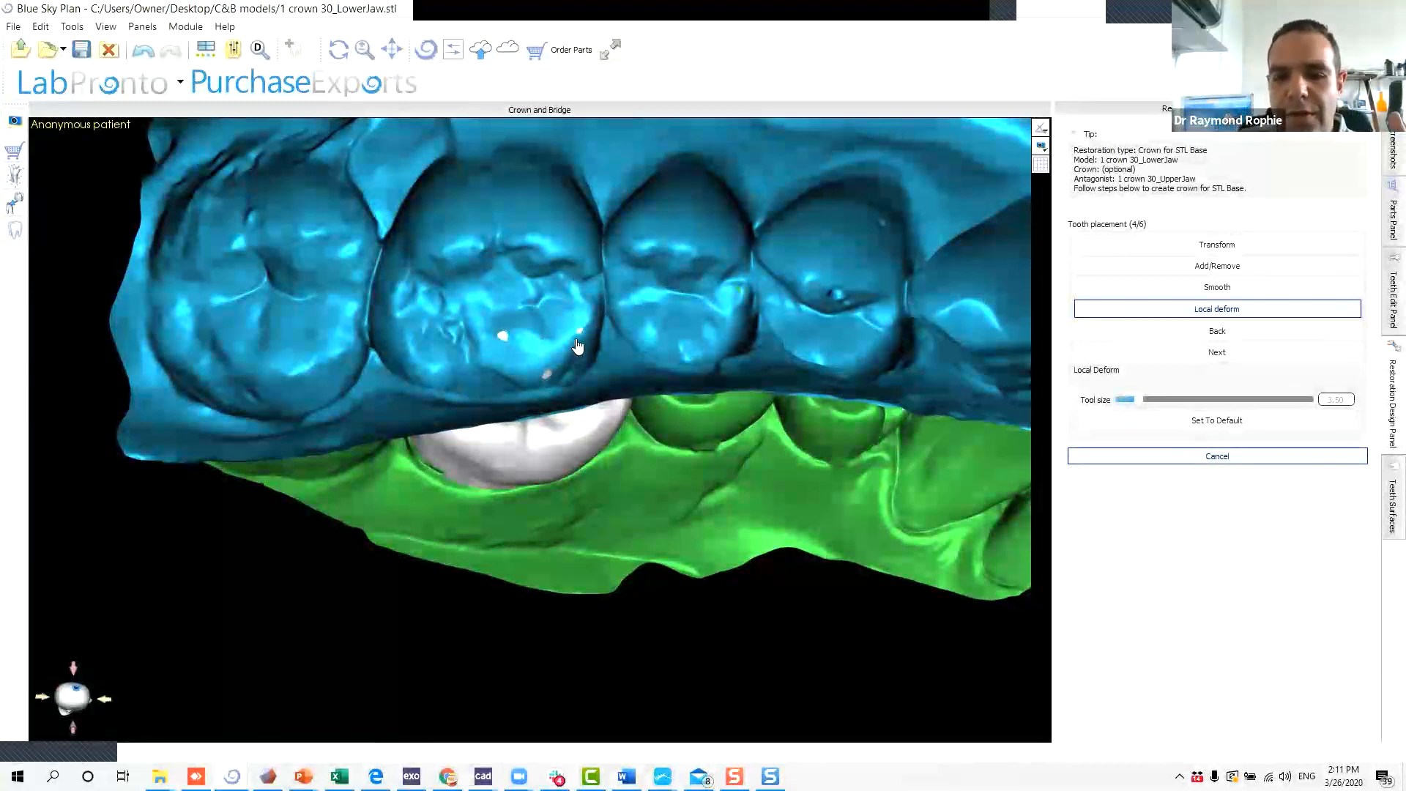
left_click_drag(474, 210, 529, 311)
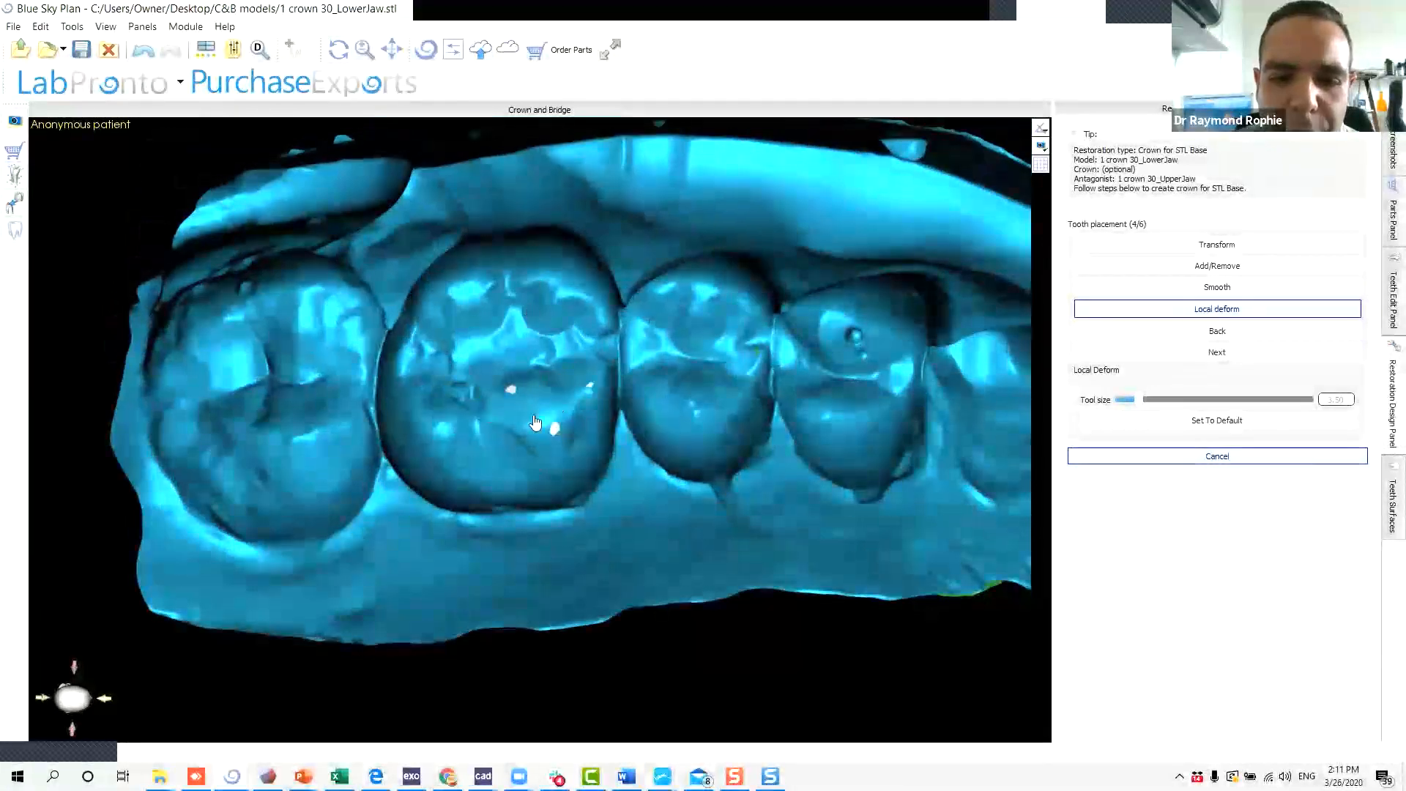
left_click_drag(700, 526, 507, 493)
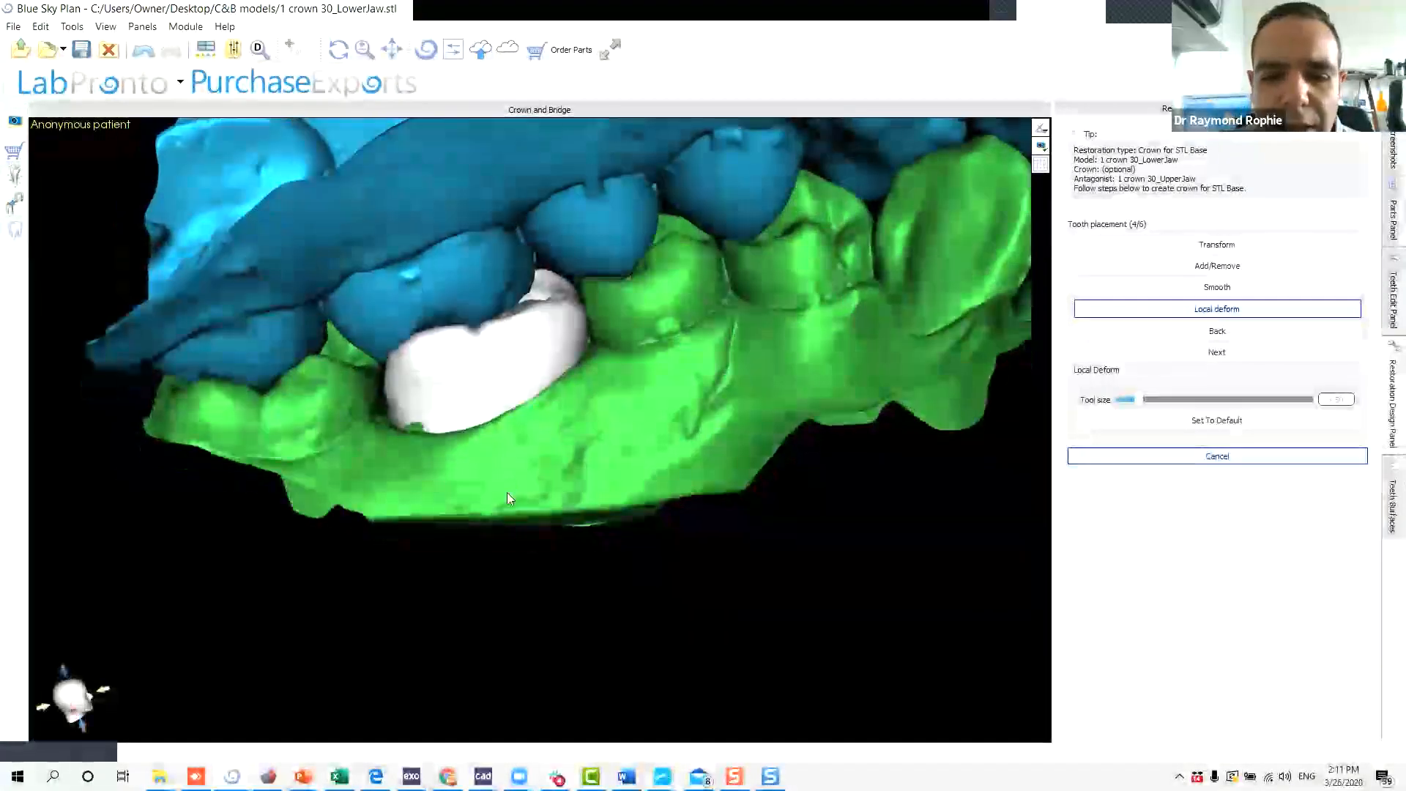
Refine the crown's side with Smooth and cover the exposed spot at its lower rear margin using Add/Remove and Local Deform.
left_click(1217, 288)
mouse_move(472, 417)
left_mouse_down()
mouse_move(464, 393)
mouse_move(471, 424)
mouse_move(468, 405)
mouse_move(534, 367)
mouse_move(502, 371)
left_mouse_up()
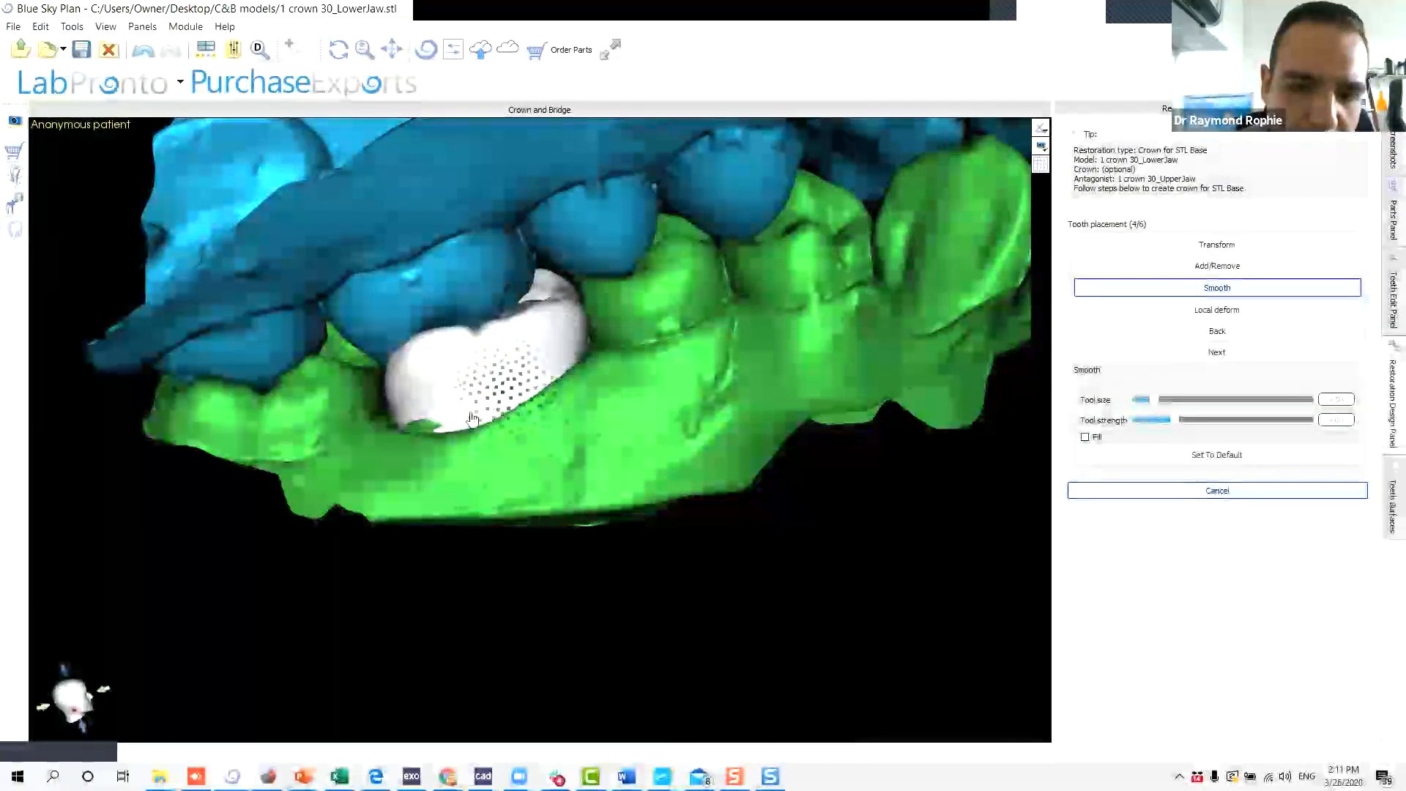
left_click(1149, 267)
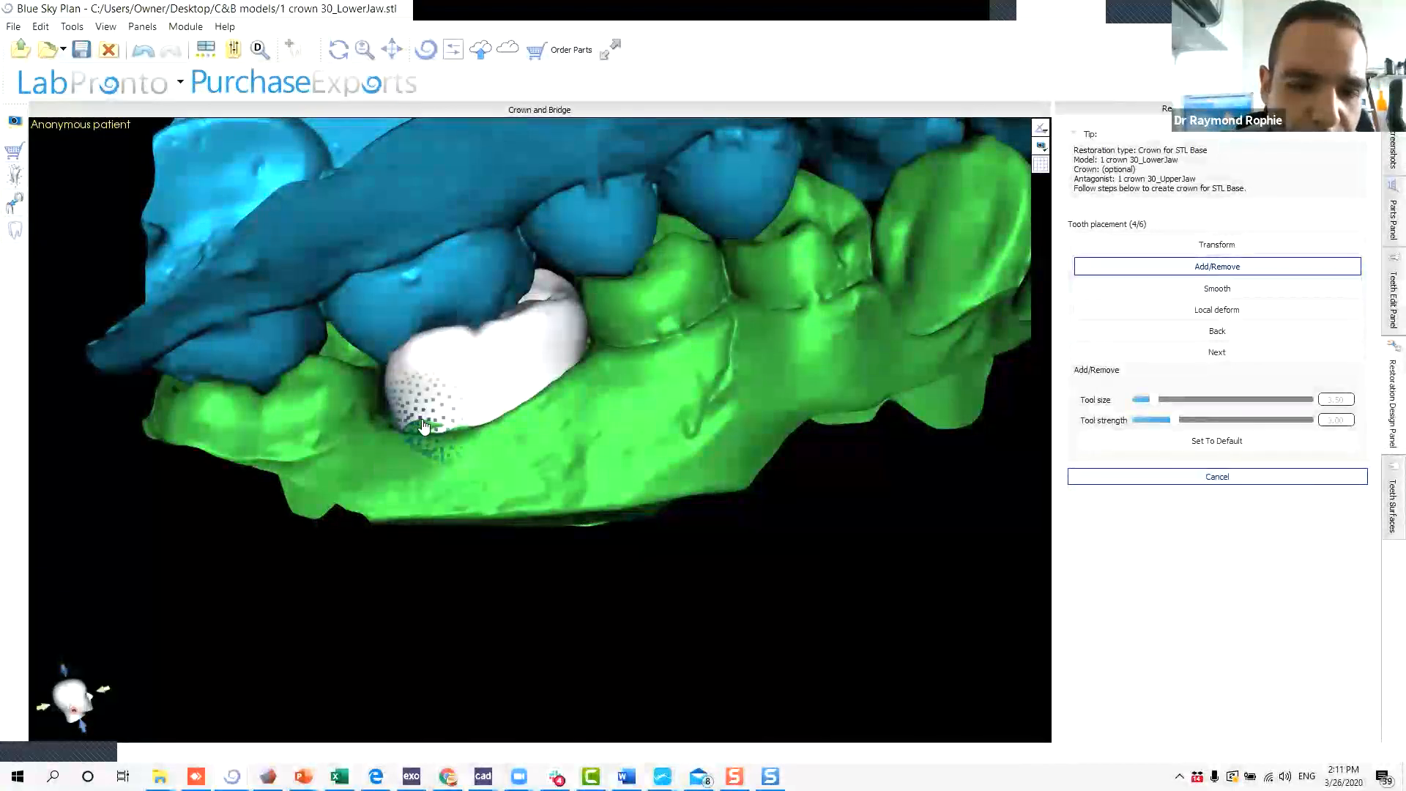
left_click_drag(416, 425, 412, 420)
middle_click_drag(511, 488, 435, 479)
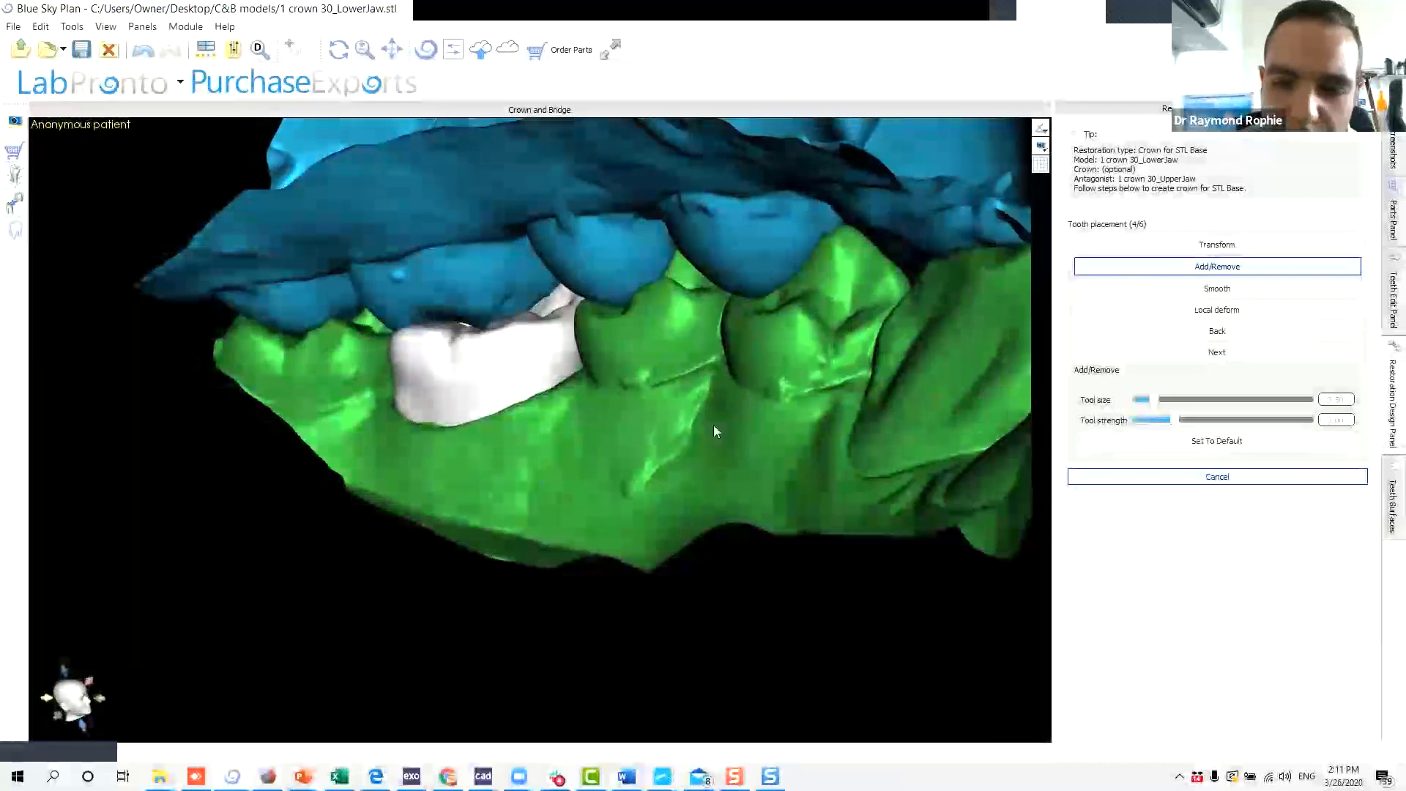
left_click(1217, 308)
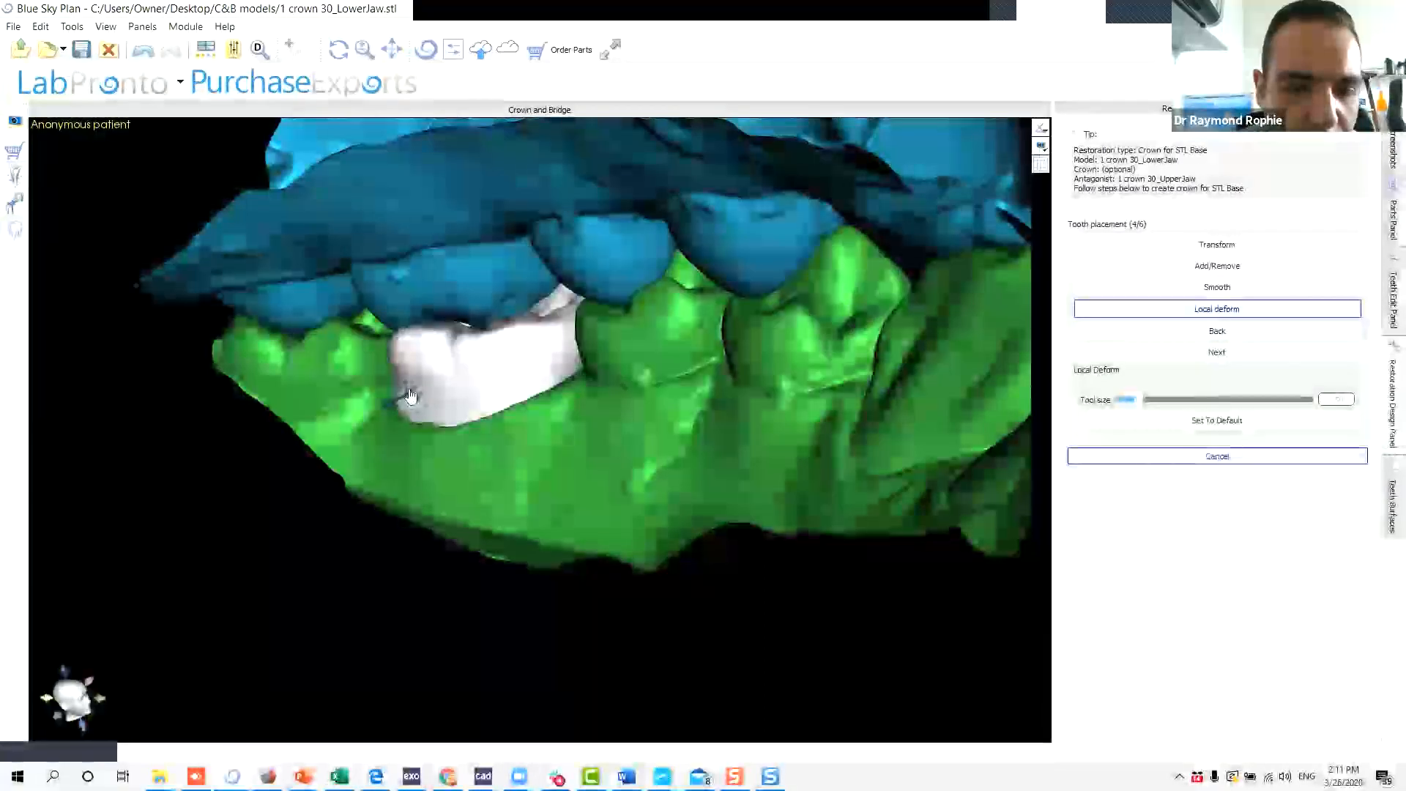
middle_click_drag(357, 411, 1061, 481)
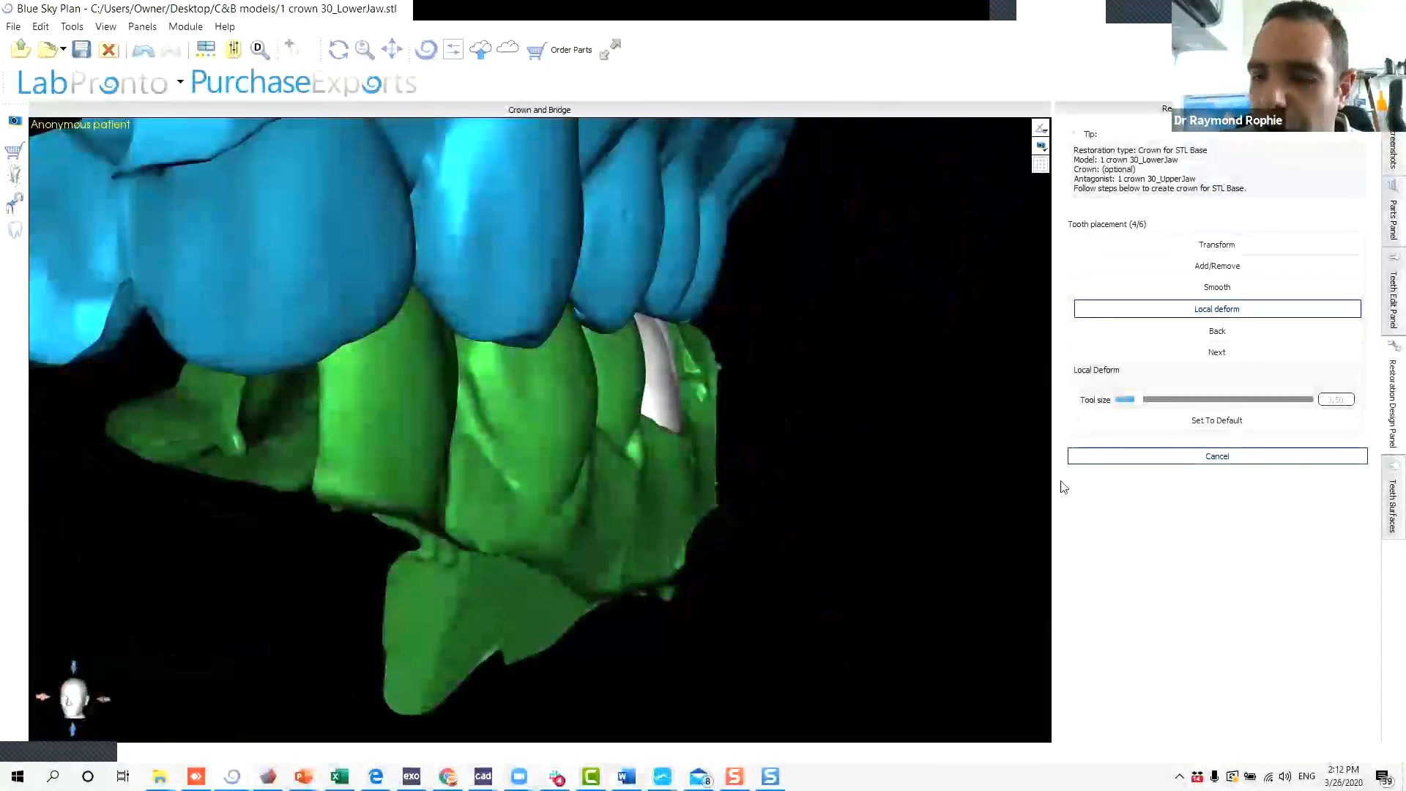
Finish tooth placement and advance to the Crown bottom stage, viewing the prepared tooth from the side and above.
left_click(1217, 352)
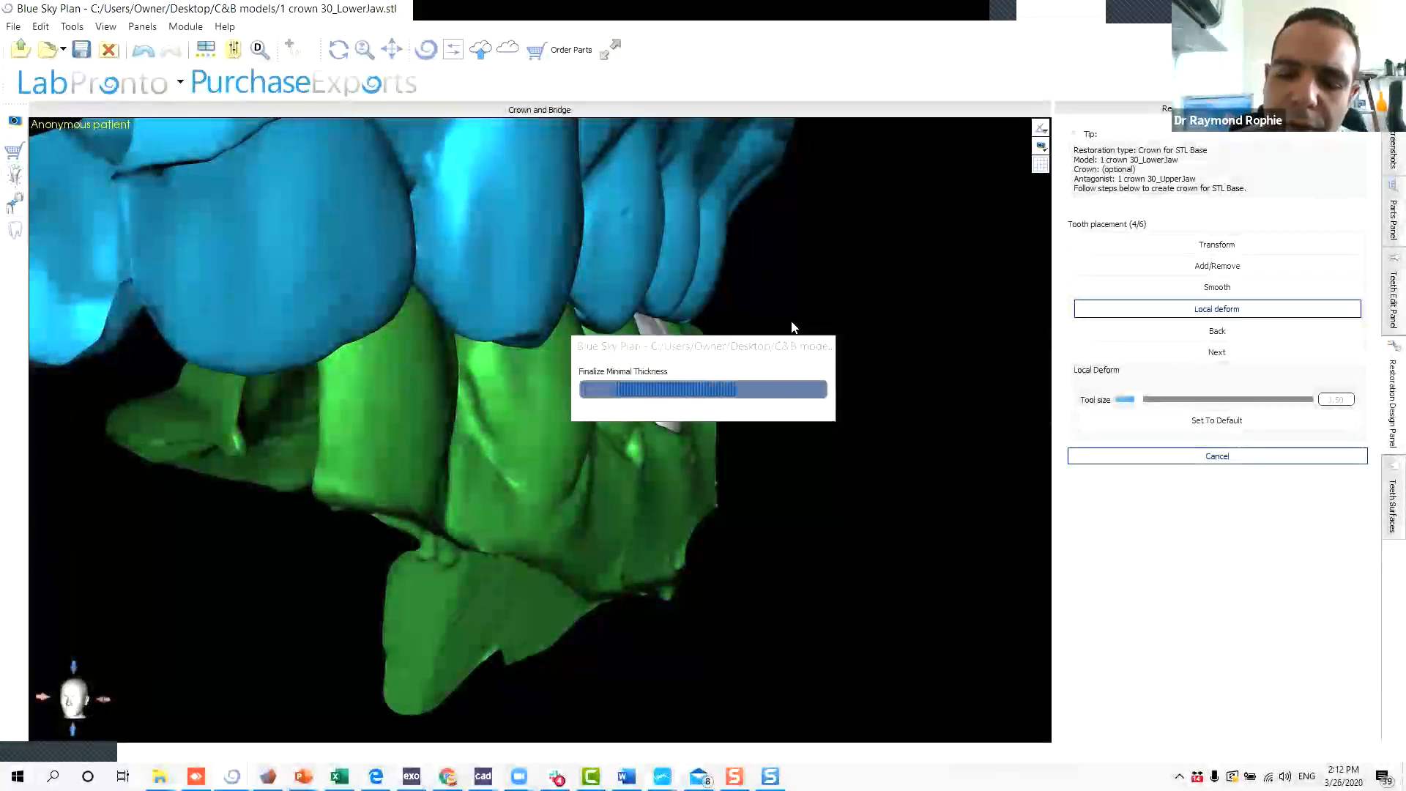
left_click_drag(820, 313, 470, 449)
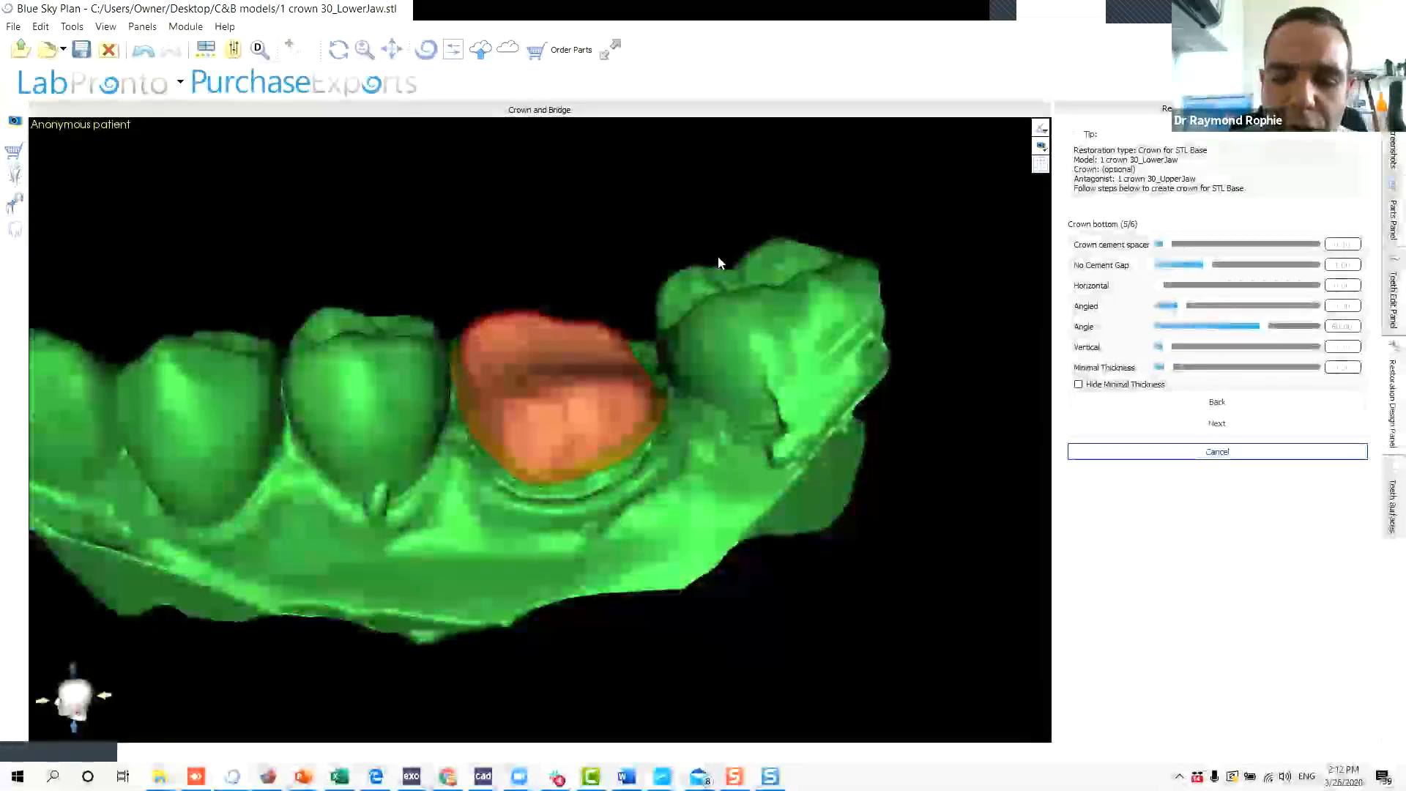
left_click_drag(703, 312, 518, 394)
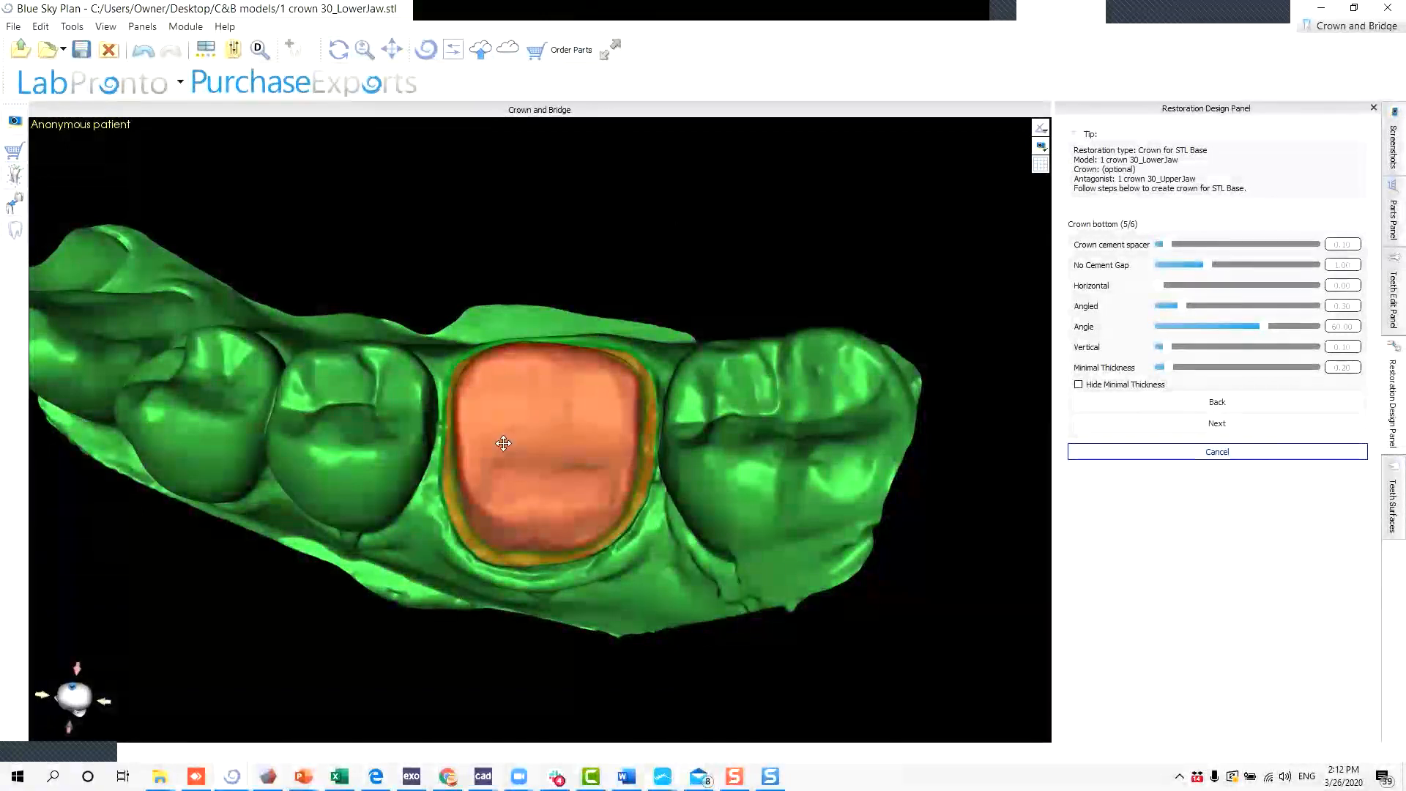
left_click_drag(504, 443, 505, 455)
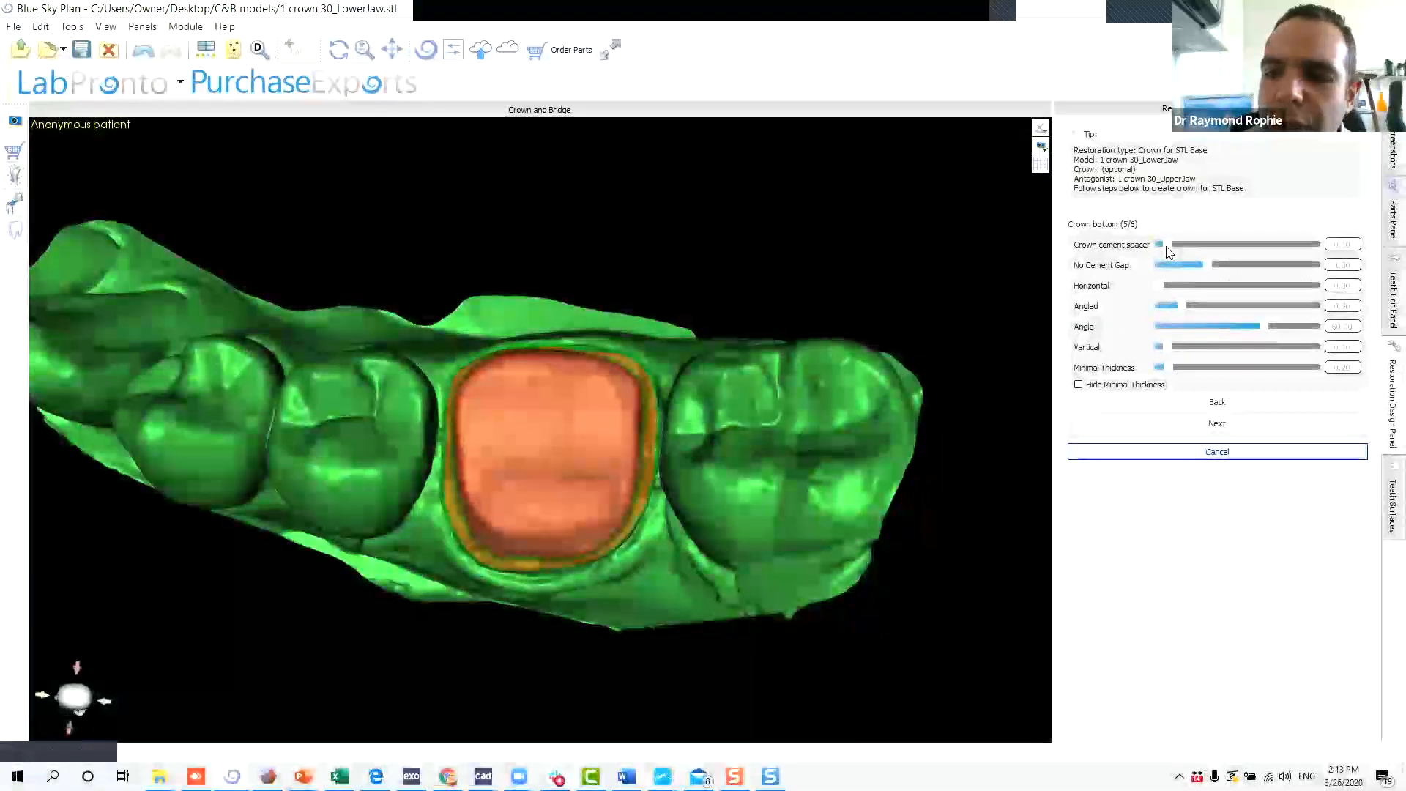
Set the Crown cement spacer to 0.30.
left_click(1184, 252)
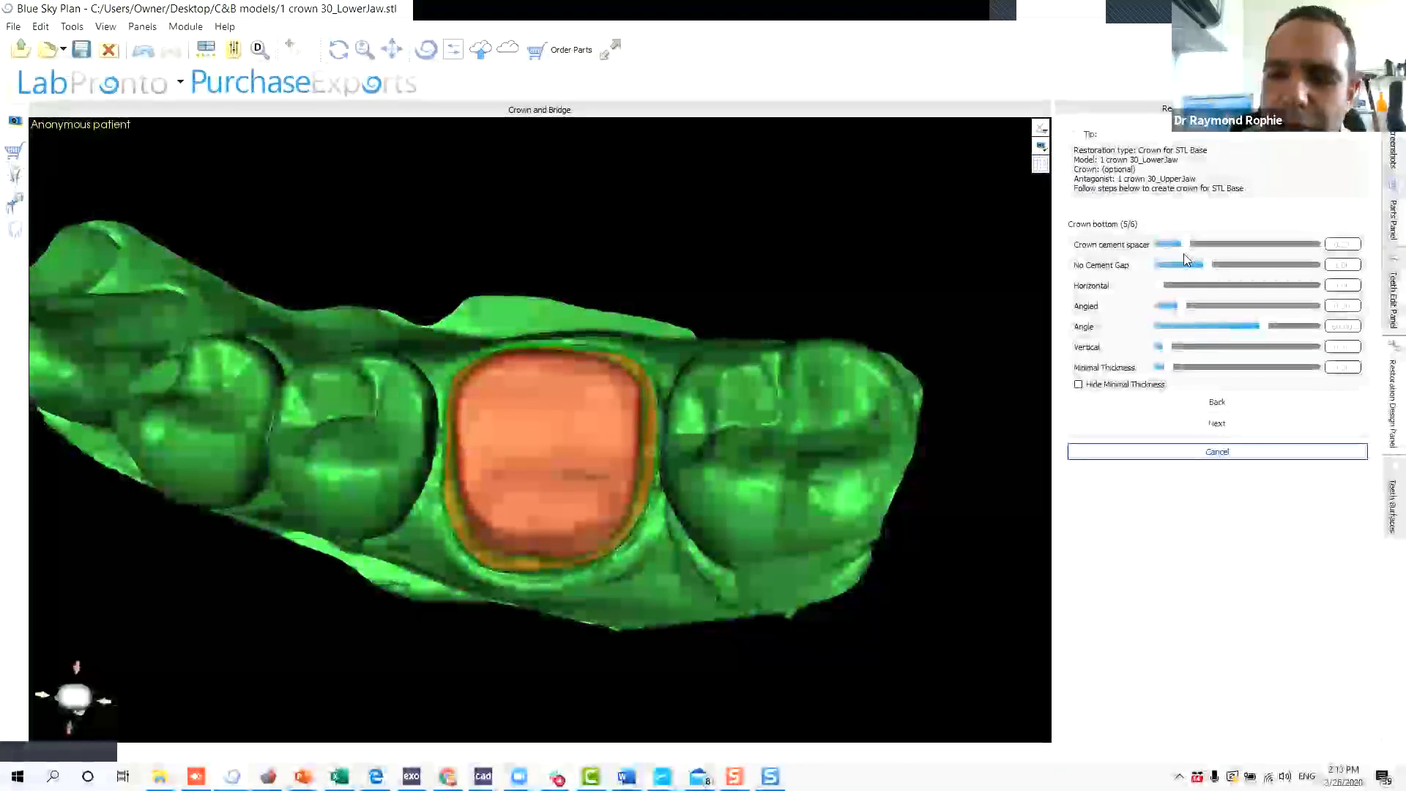
left_click_drag(1182, 253, 1196, 253)
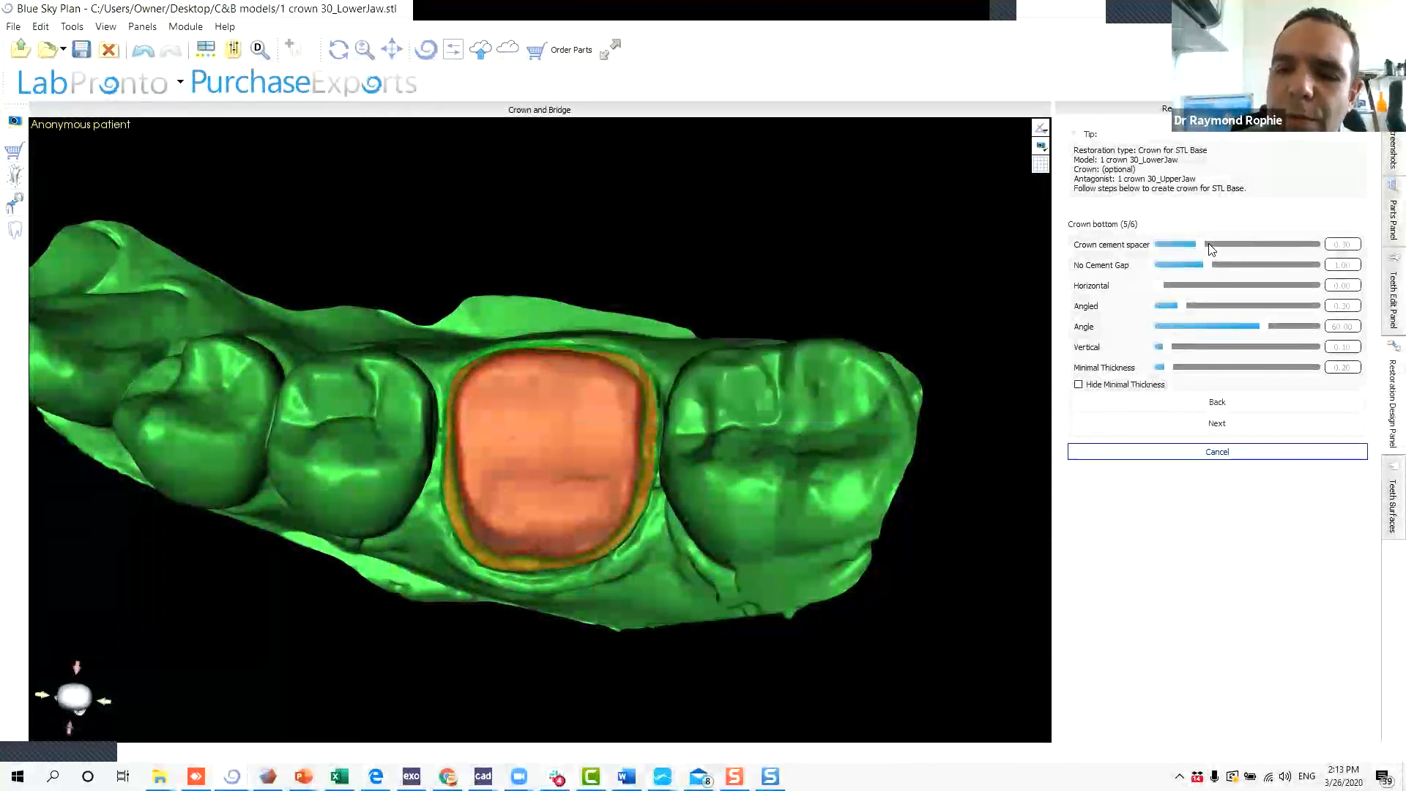
mouse_move(1198, 244)
left_mouse_down()
mouse_move(1180, 245)
mouse_move(1198, 249)
left_mouse_up()
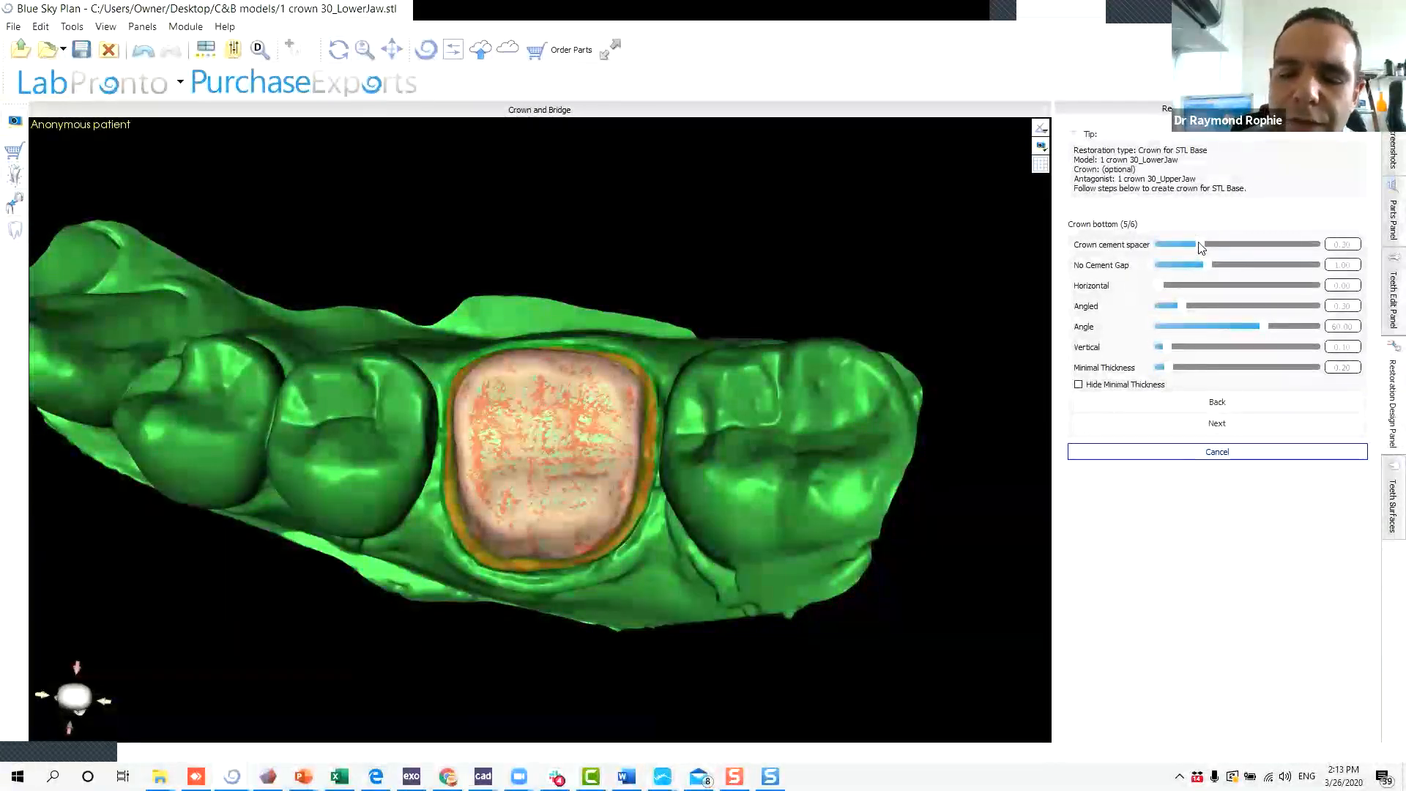
mouse_move(1200, 249)
left_mouse_down()
mouse_move(1182, 248)
mouse_move(1196, 251)
left_mouse_up()
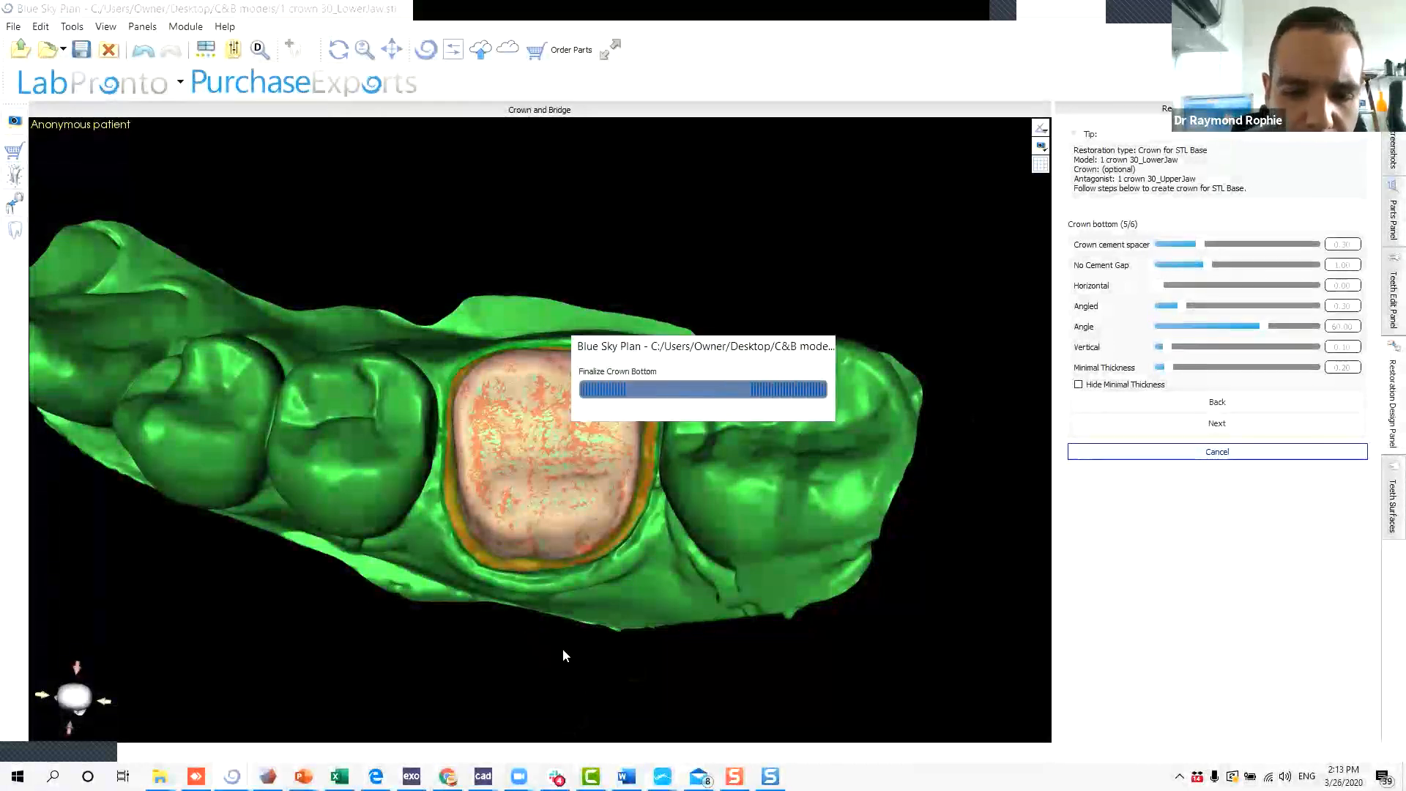
Examine the cement spacer area and the uncemented band along the preparation margin from the side and close up.
left_click_drag(565, 652, 557, 306)
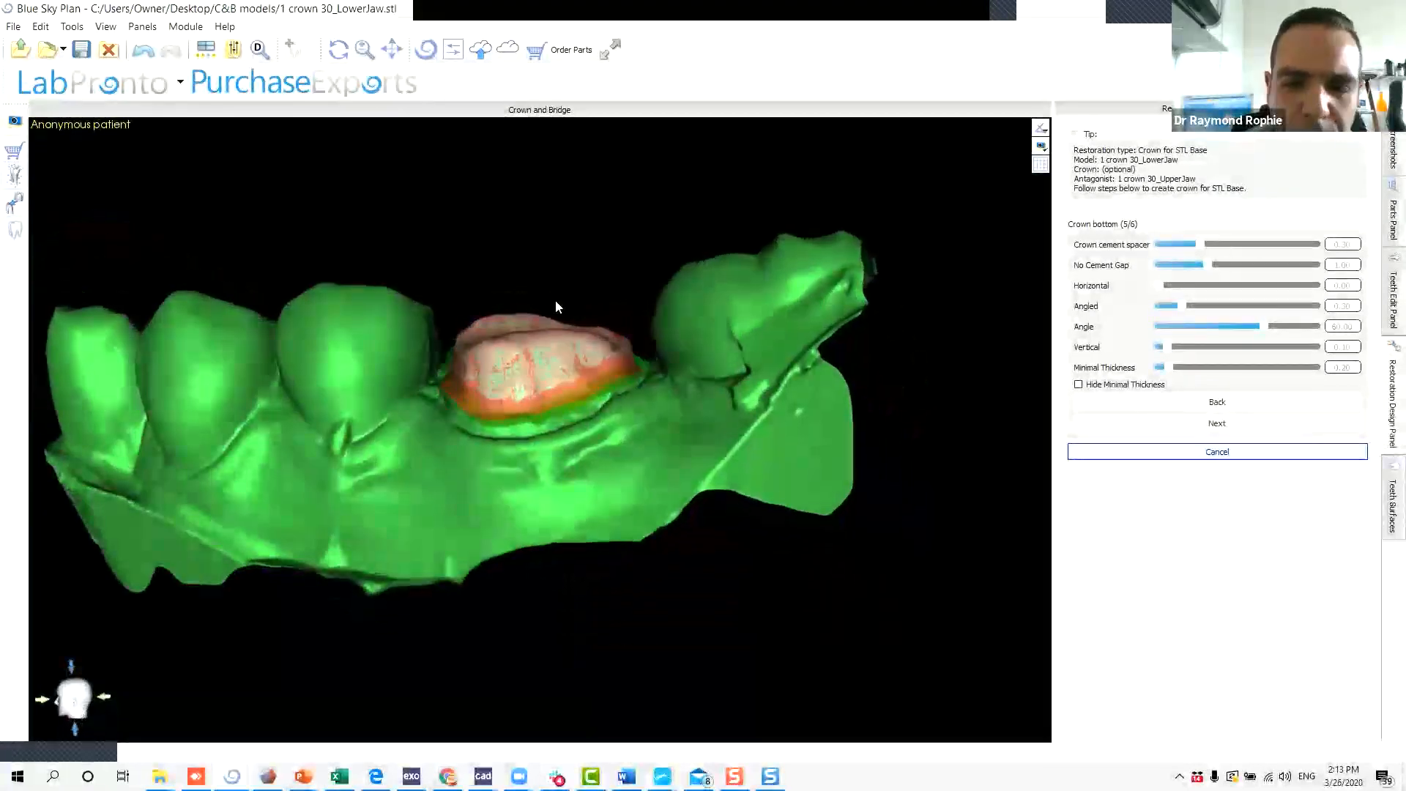
scroll(785, 350, "up", 5)
middle_click_drag(715, 347, 676, 434)
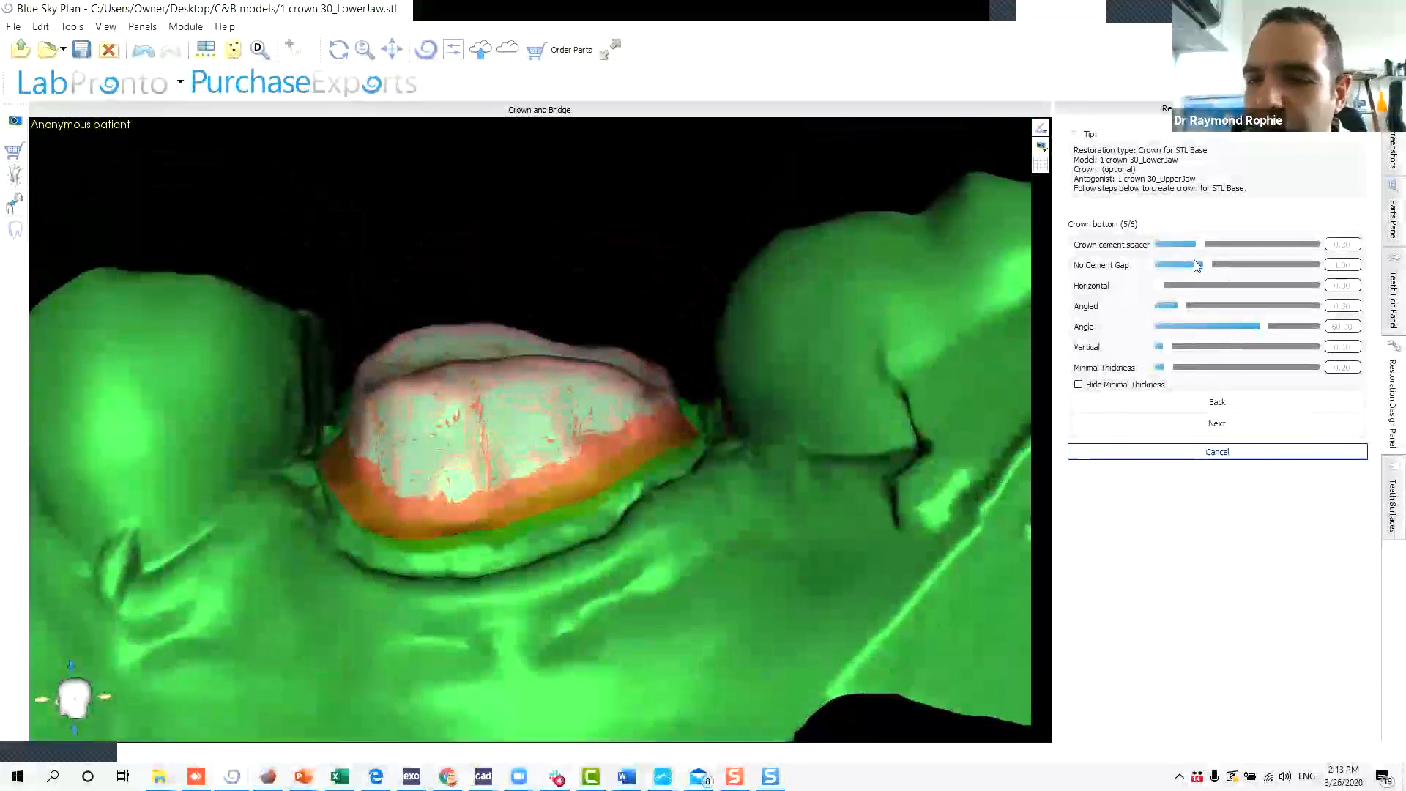
left_click_drag(503, 256, 500, 282)
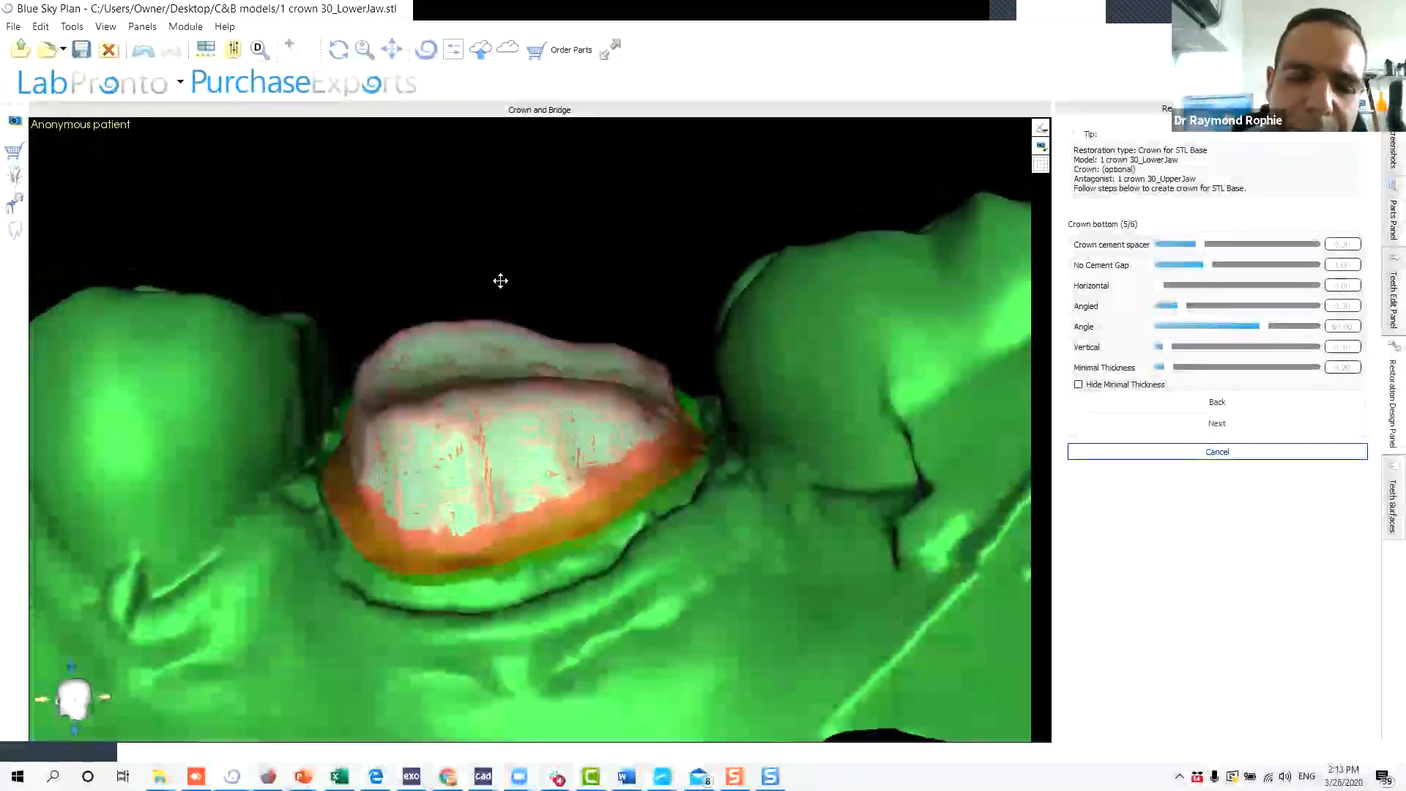
scroll(725, 493, "up", 5)
left_click_drag(589, 322, 324, 284)
middle_click_drag(553, 547, 385, 402)
left_click_drag(381, 423, 627, 437)
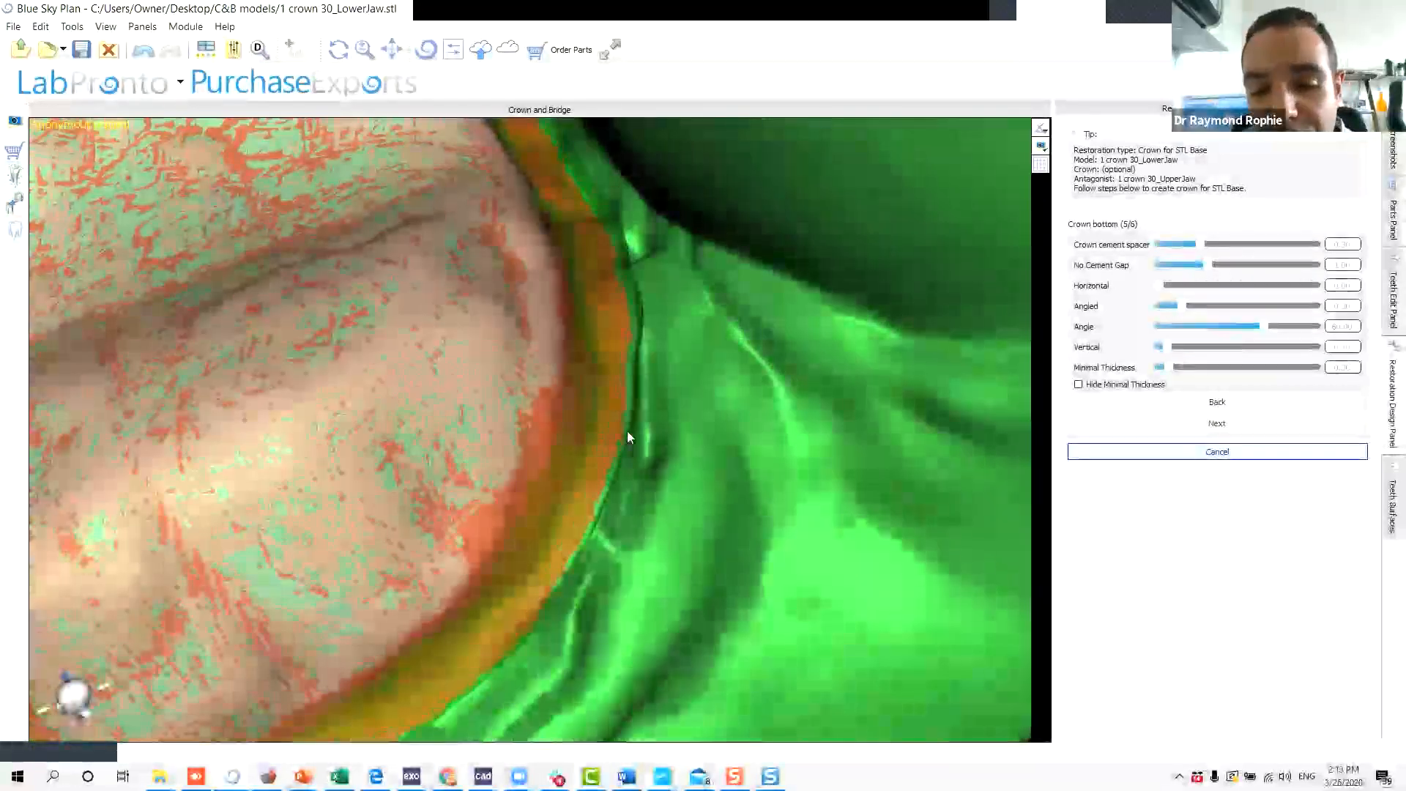
scroll(623, 431, "up", 2)
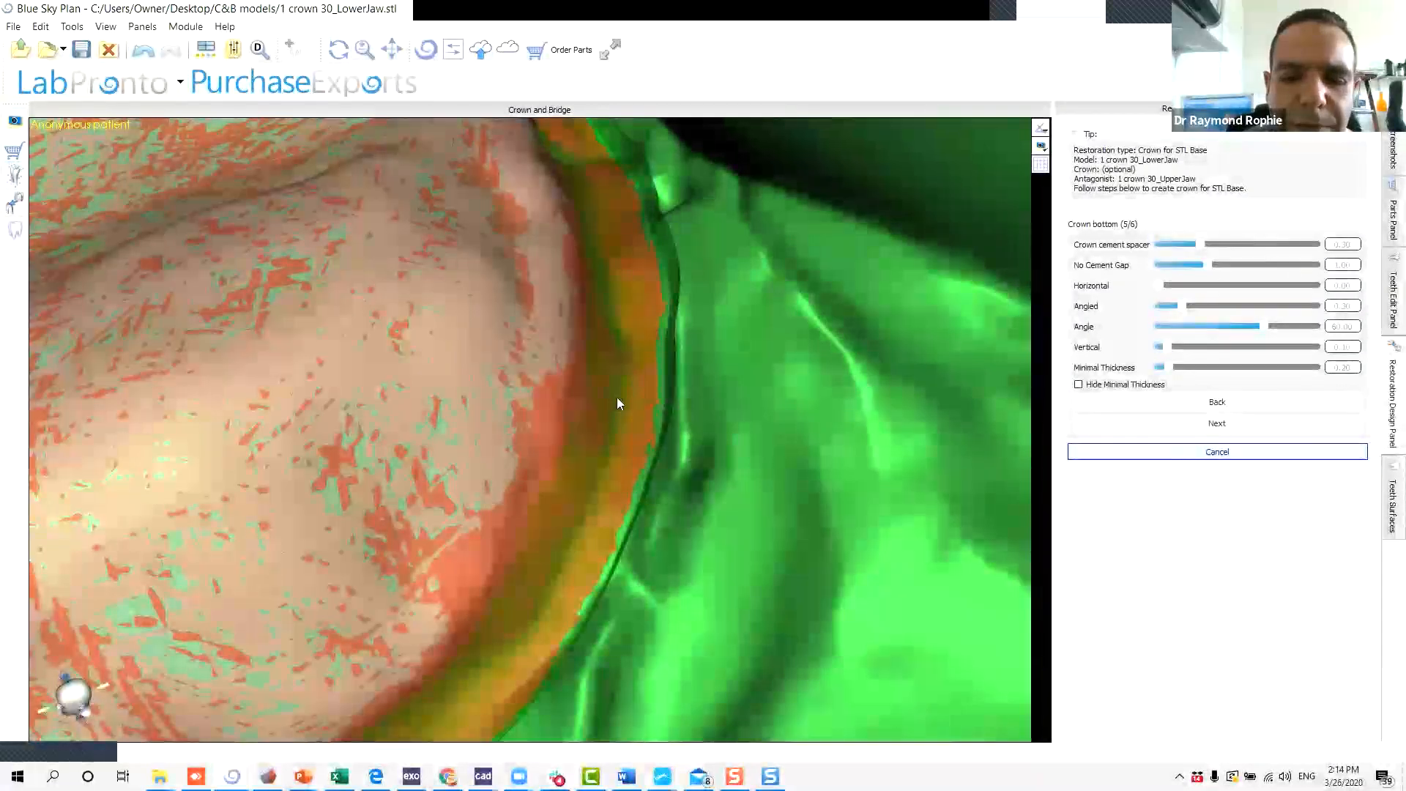
Examine the prepared tooth from the underside of the lower jaw, close up along the margin line.
scroll(617, 396, "down", 10)
left_click_drag(901, 520, 253, 460)
left_click_drag(125, 478, 728, 411)
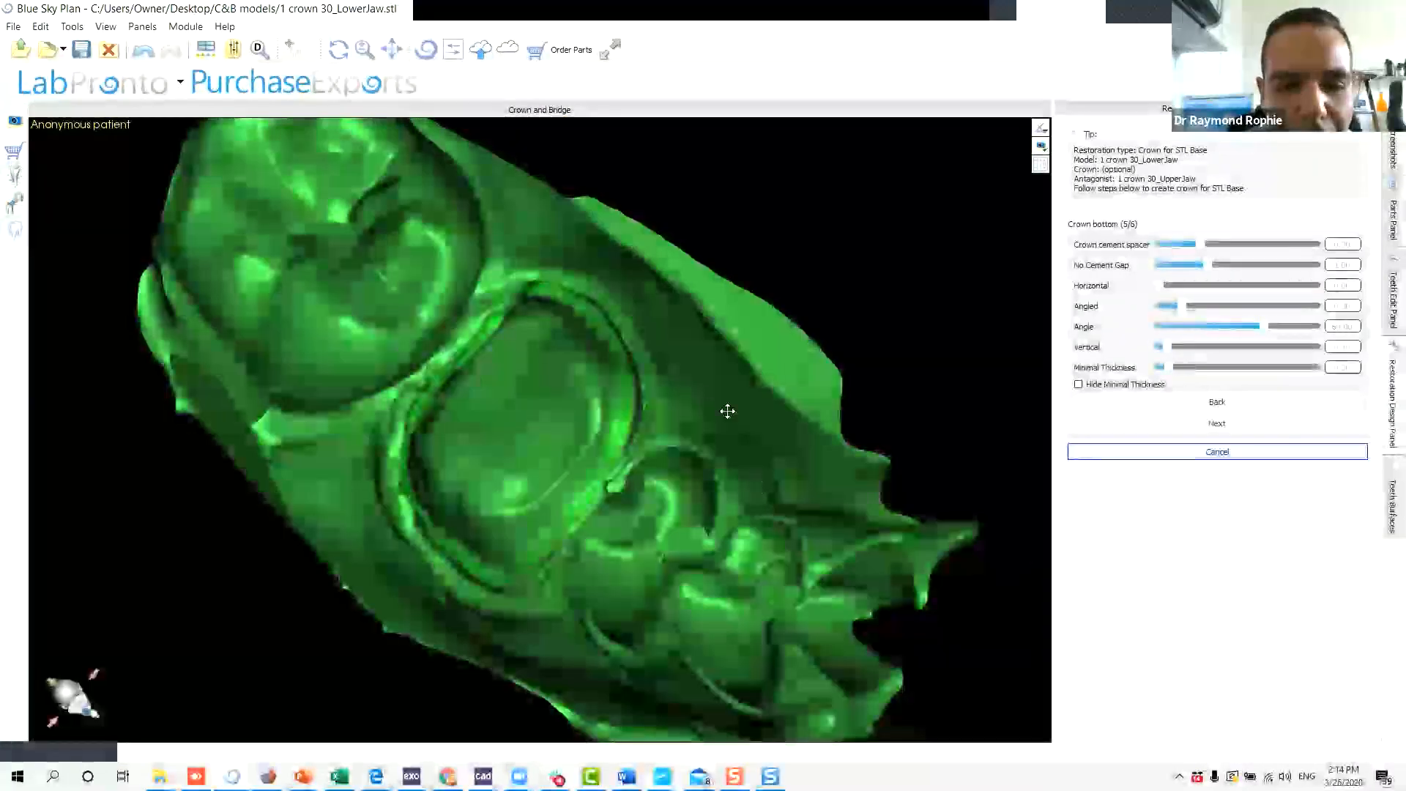
left_click_drag(591, 369, 415, 364)
scroll(479, 300, "up", 5)
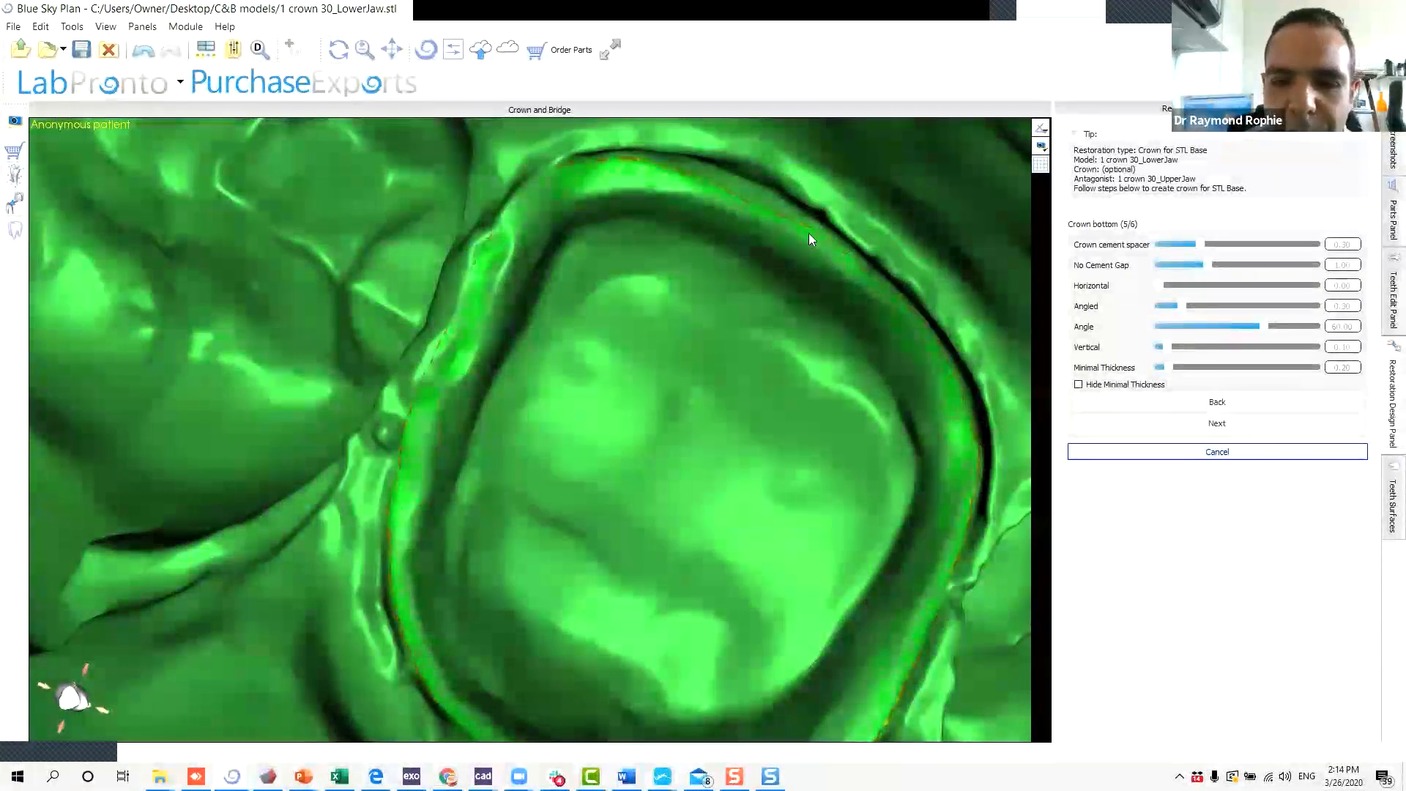
Reduce the No Cement Gap along the preparation margin to about 0.4.
left_click_drag(913, 229, 787, 212)
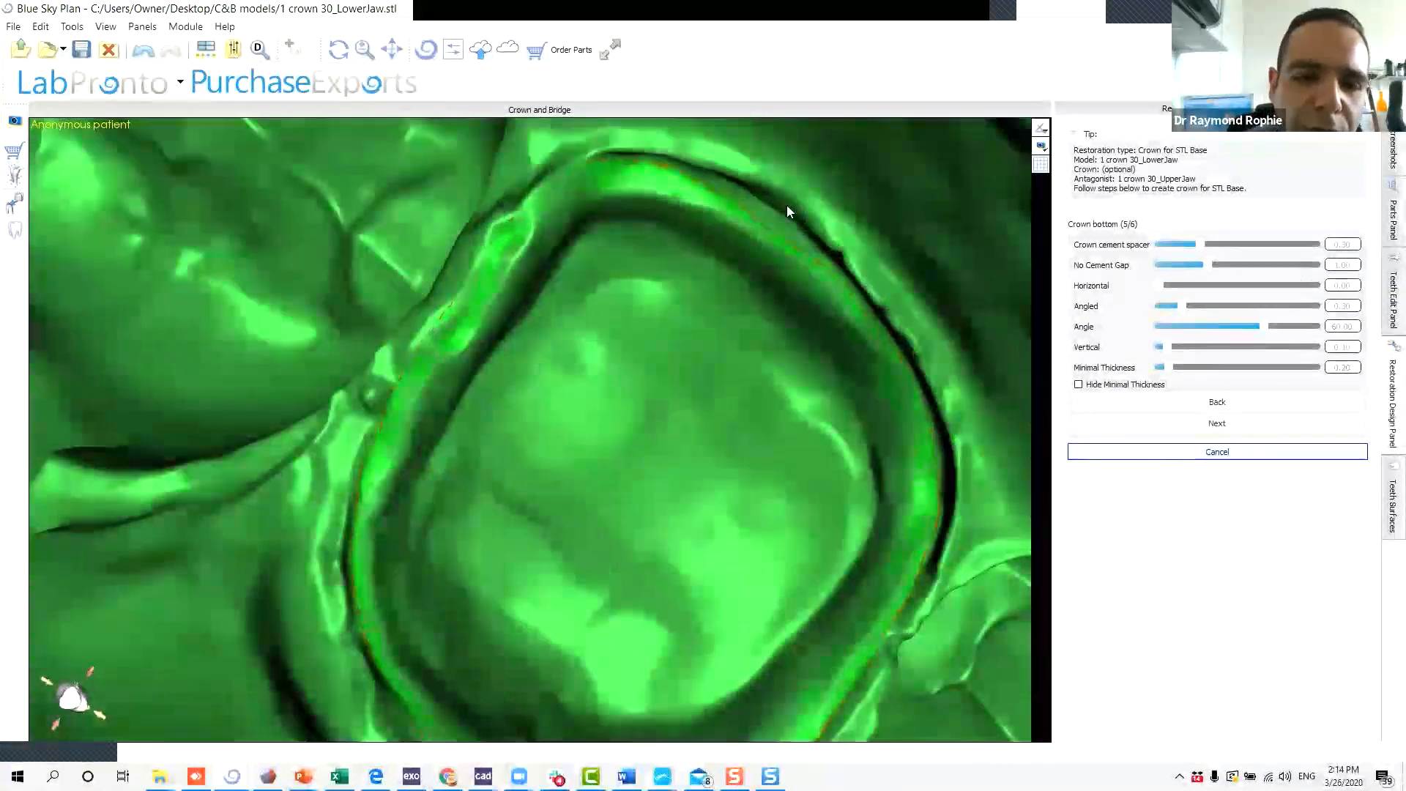
left_click_drag(938, 363, 593, 383)
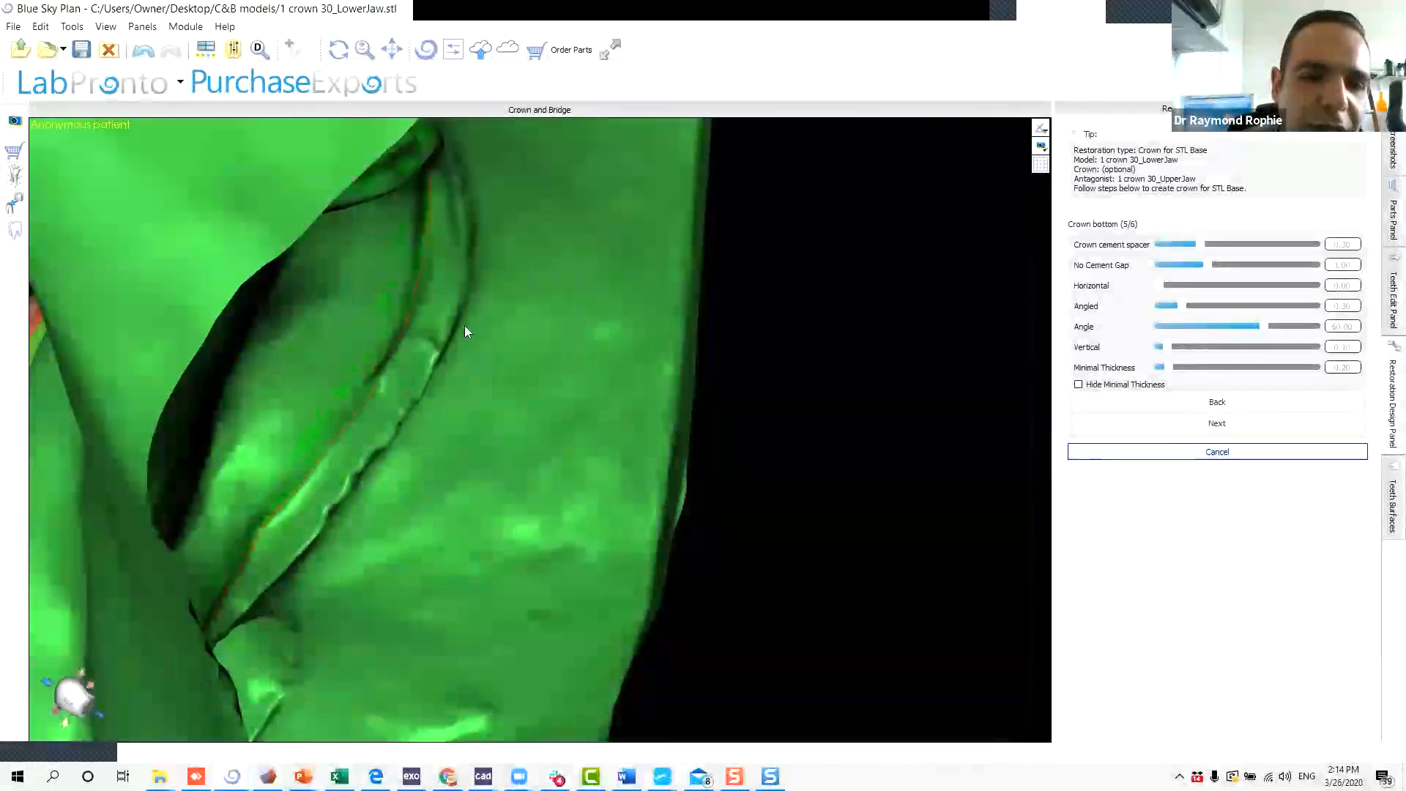
left_click_drag(435, 273, 738, 298)
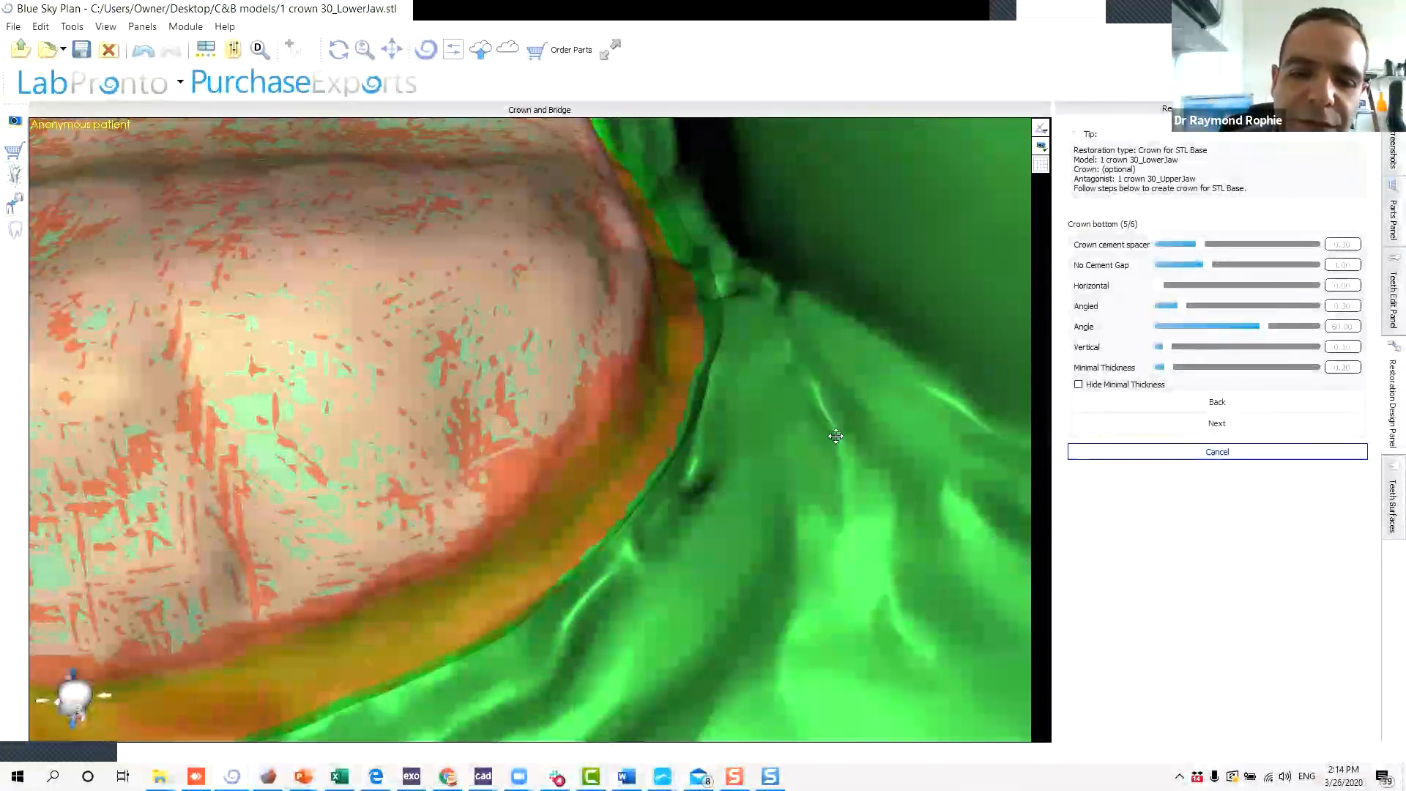
right_click_drag(836, 447, 846, 470)
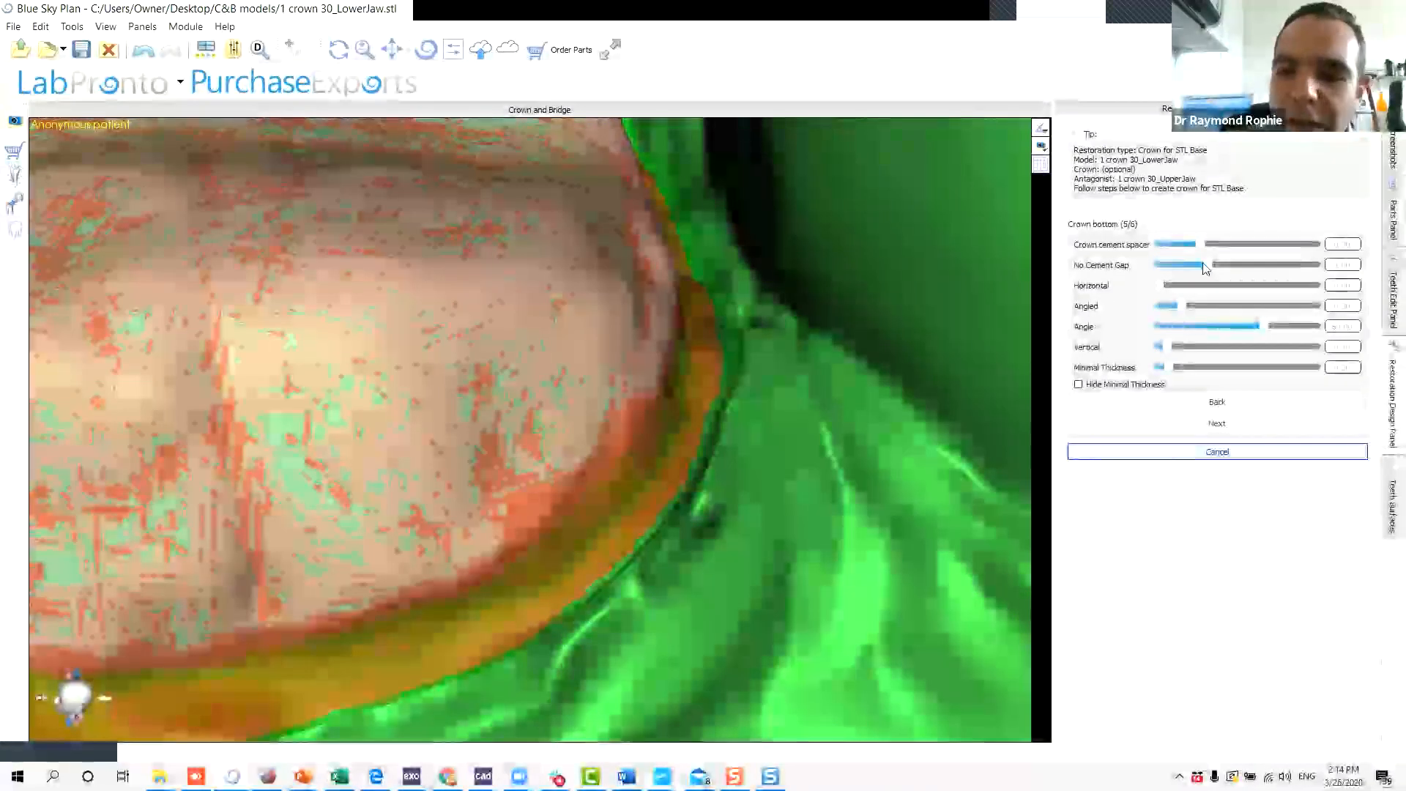
left_click_drag(1215, 268, 1176, 270)
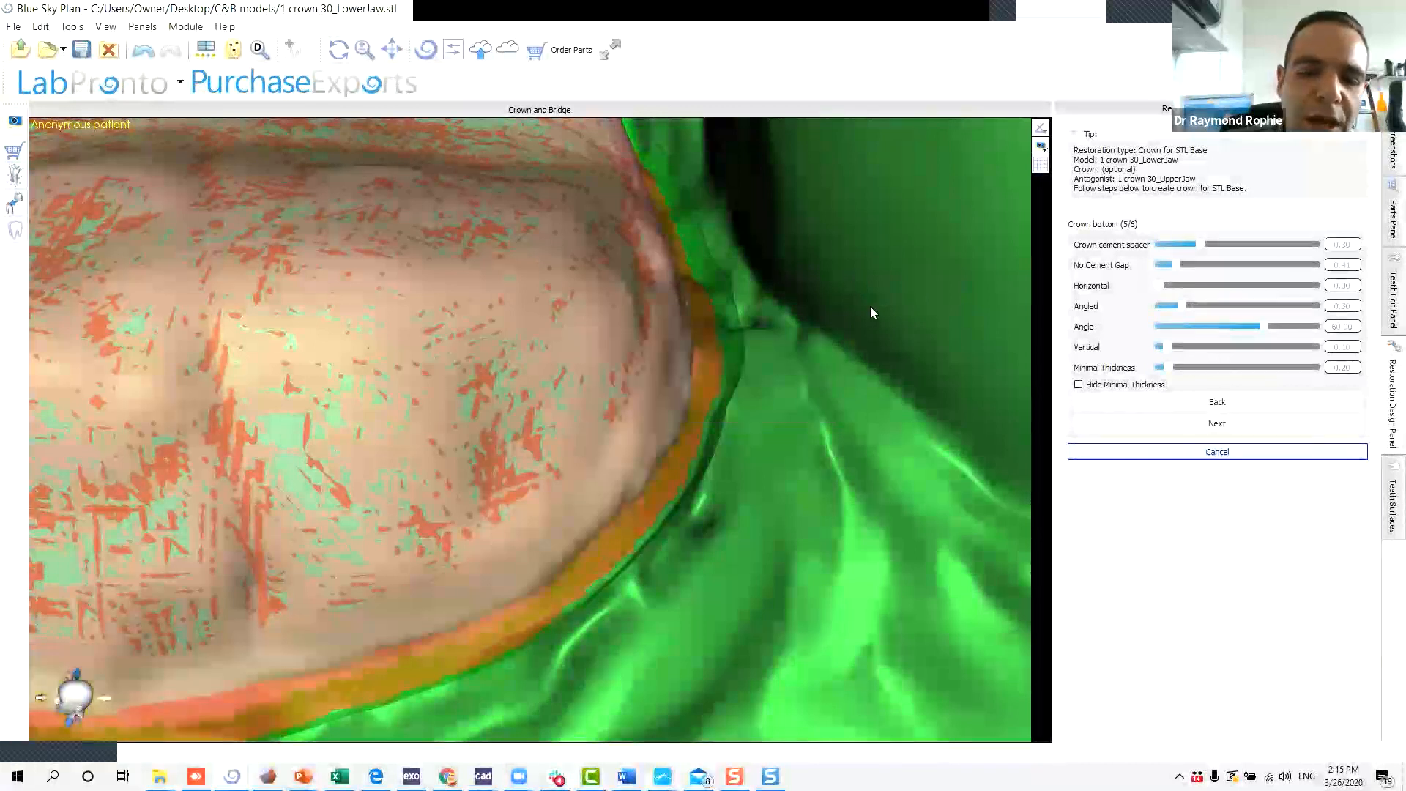
Inspect the uncemented band around the preparation margin and set the crown bottom's Angle to 59.00.
left_click_drag(662, 377, 919, 235)
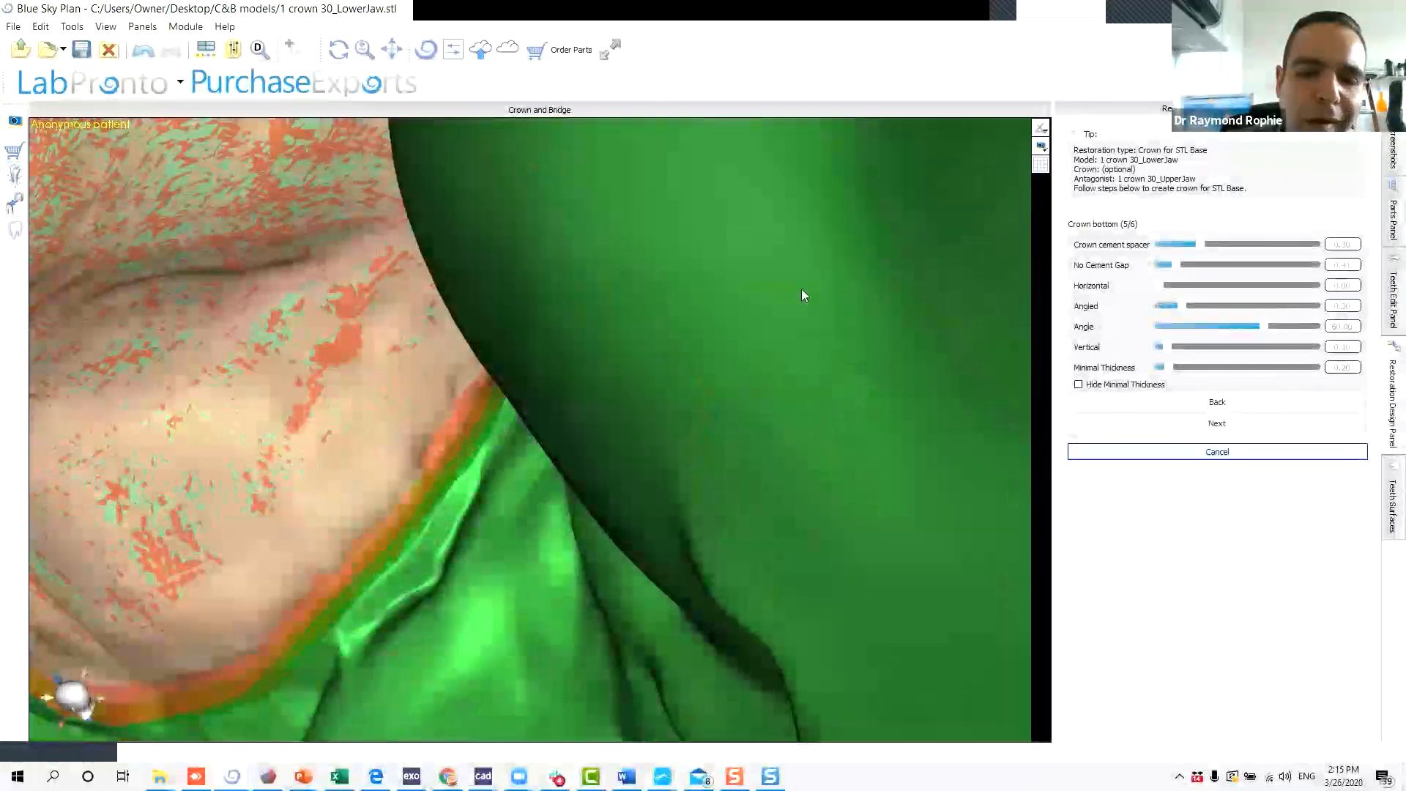
scroll(764, 422, "down", 5)
left_click_drag(492, 279, 549, 268)
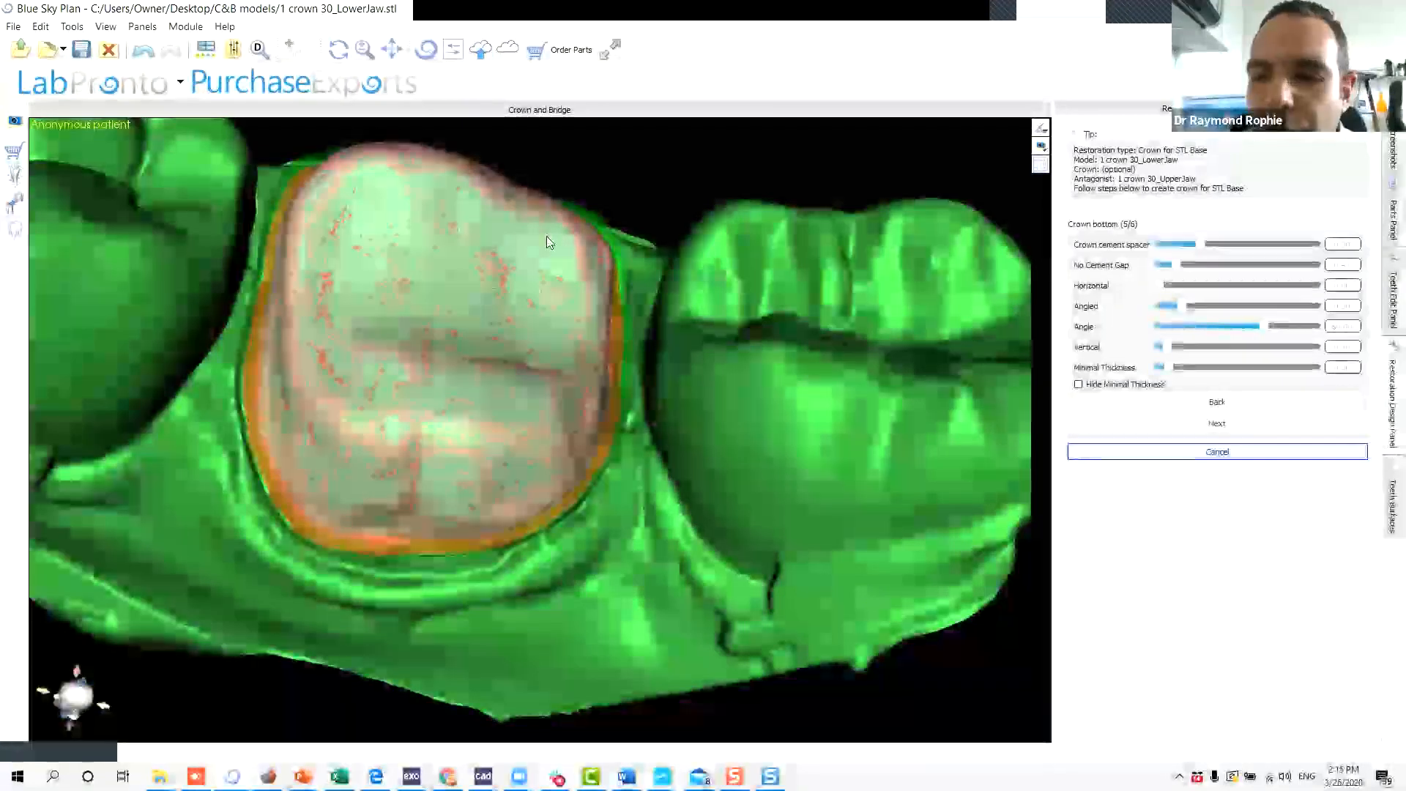
left_click_drag(390, 514, 508, 538)
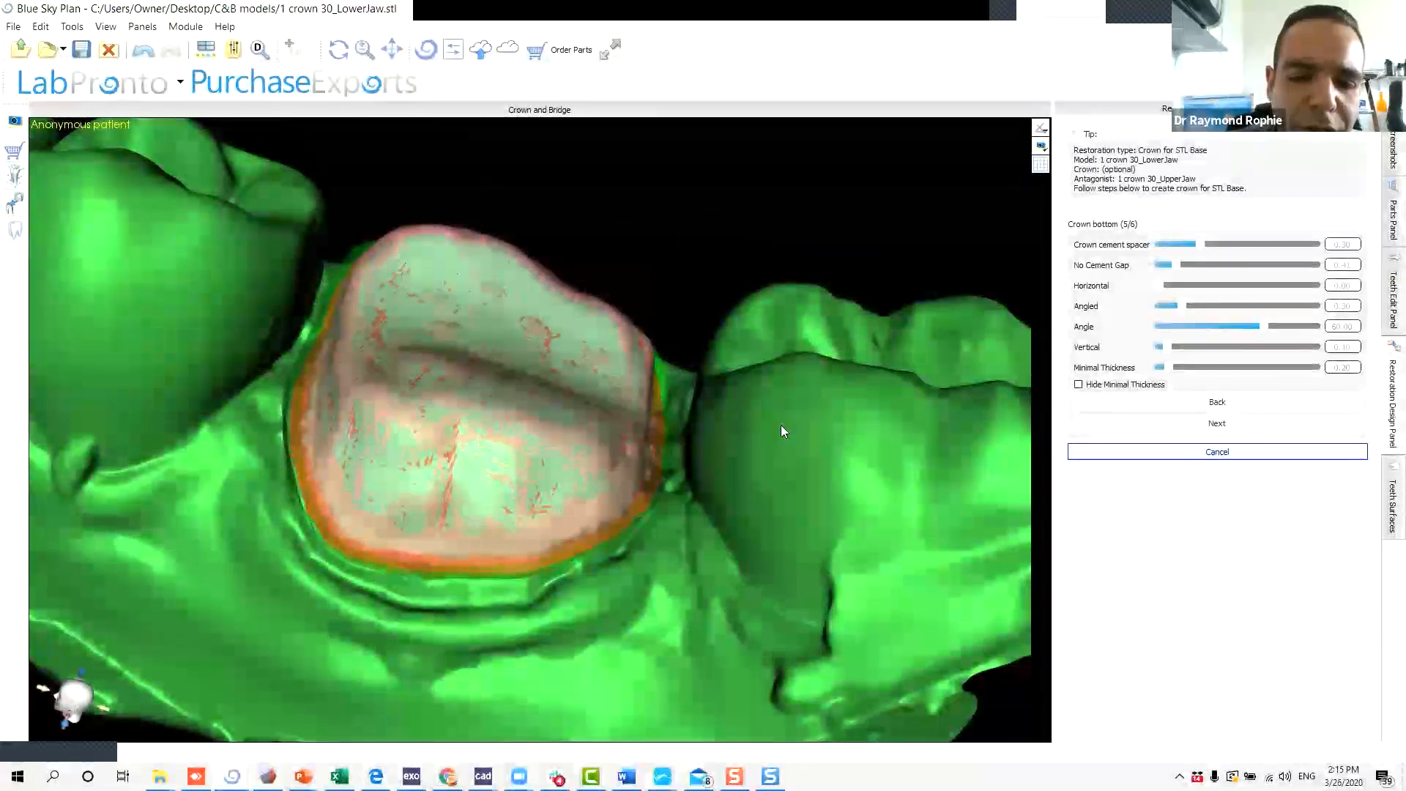
scroll(729, 448, "up", 3)
middle_click_drag(615, 451, 459, 335)
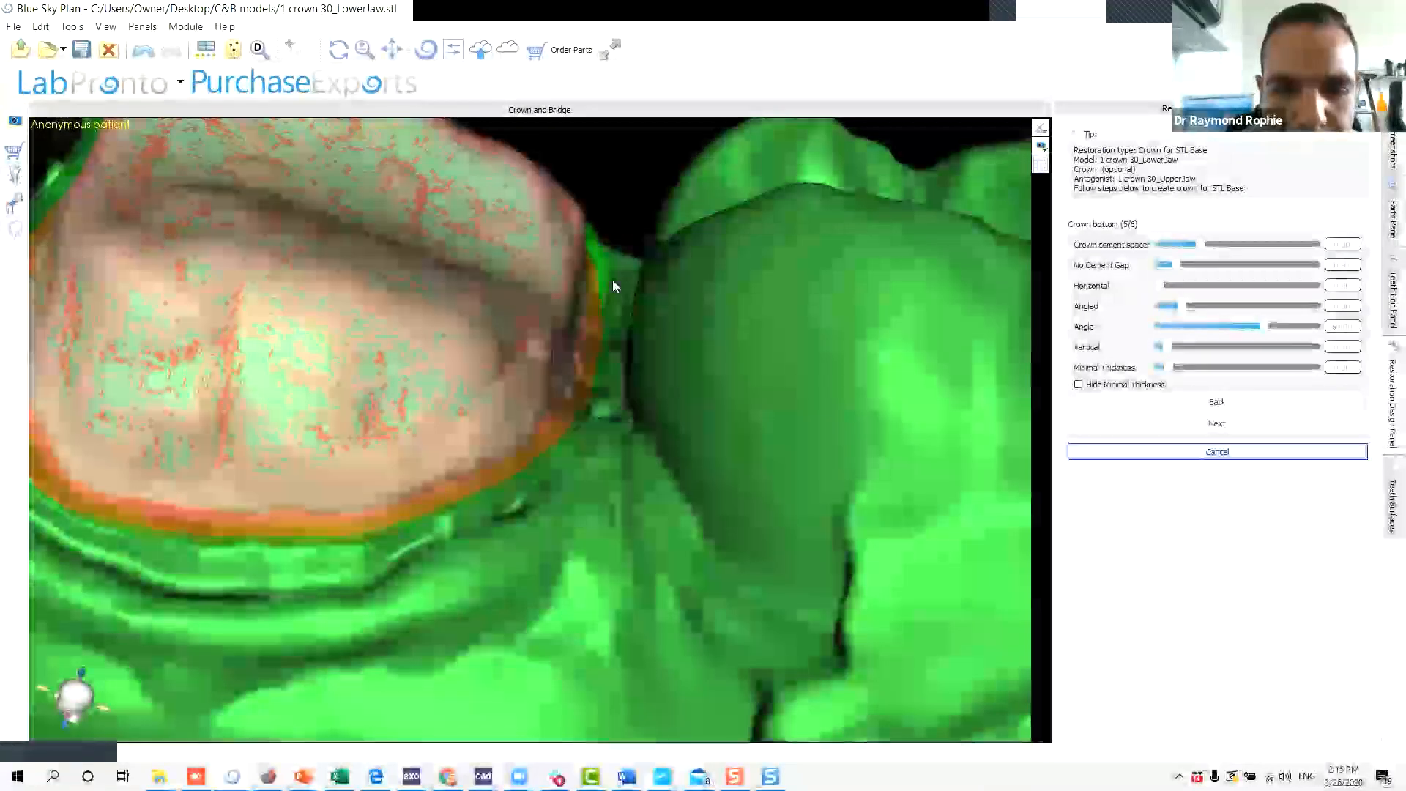
scroll(849, 370, "up", 3)
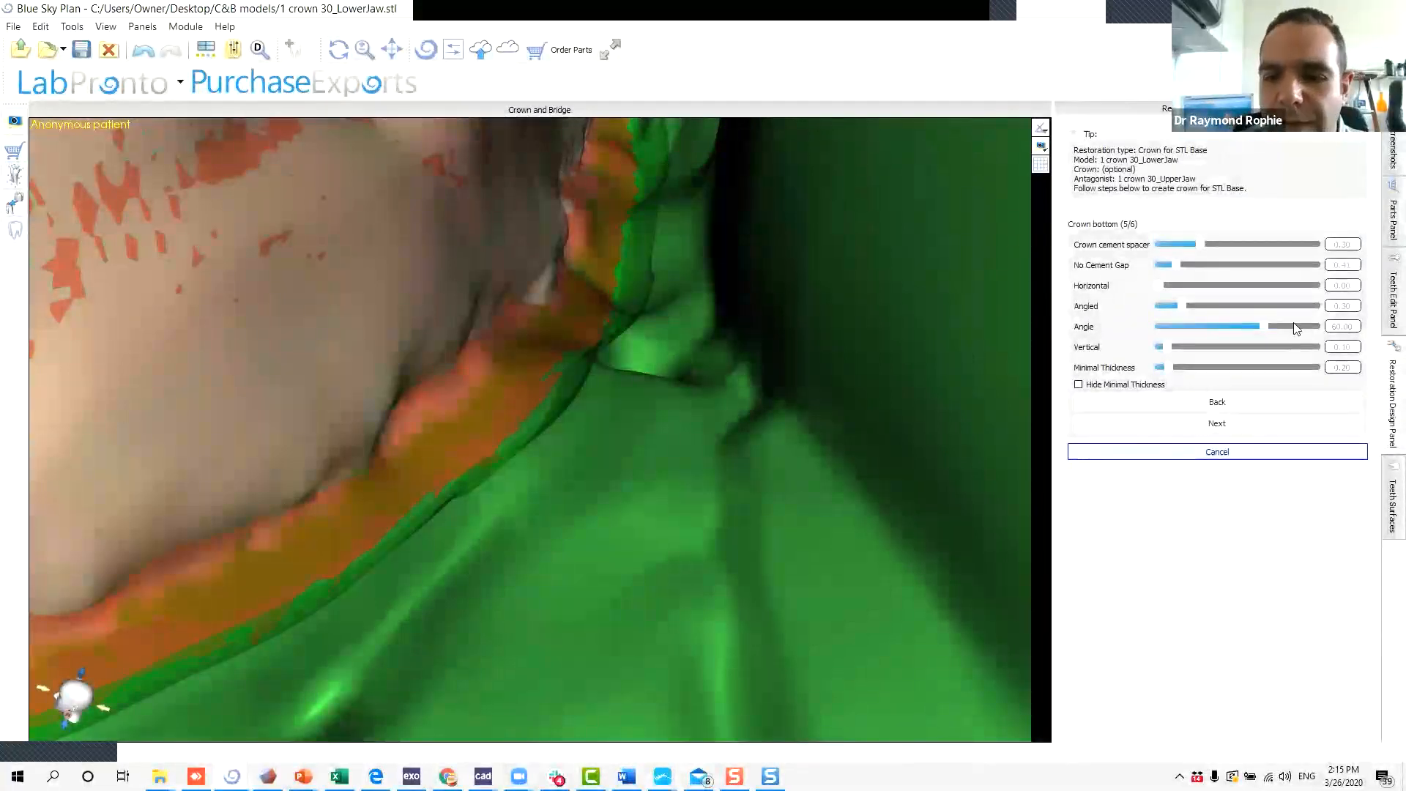
mouse_move(1264, 331)
left_mouse_down()
mouse_move(1120, 333)
mouse_move(1285, 324)
mouse_move(1264, 326)
left_mouse_up()
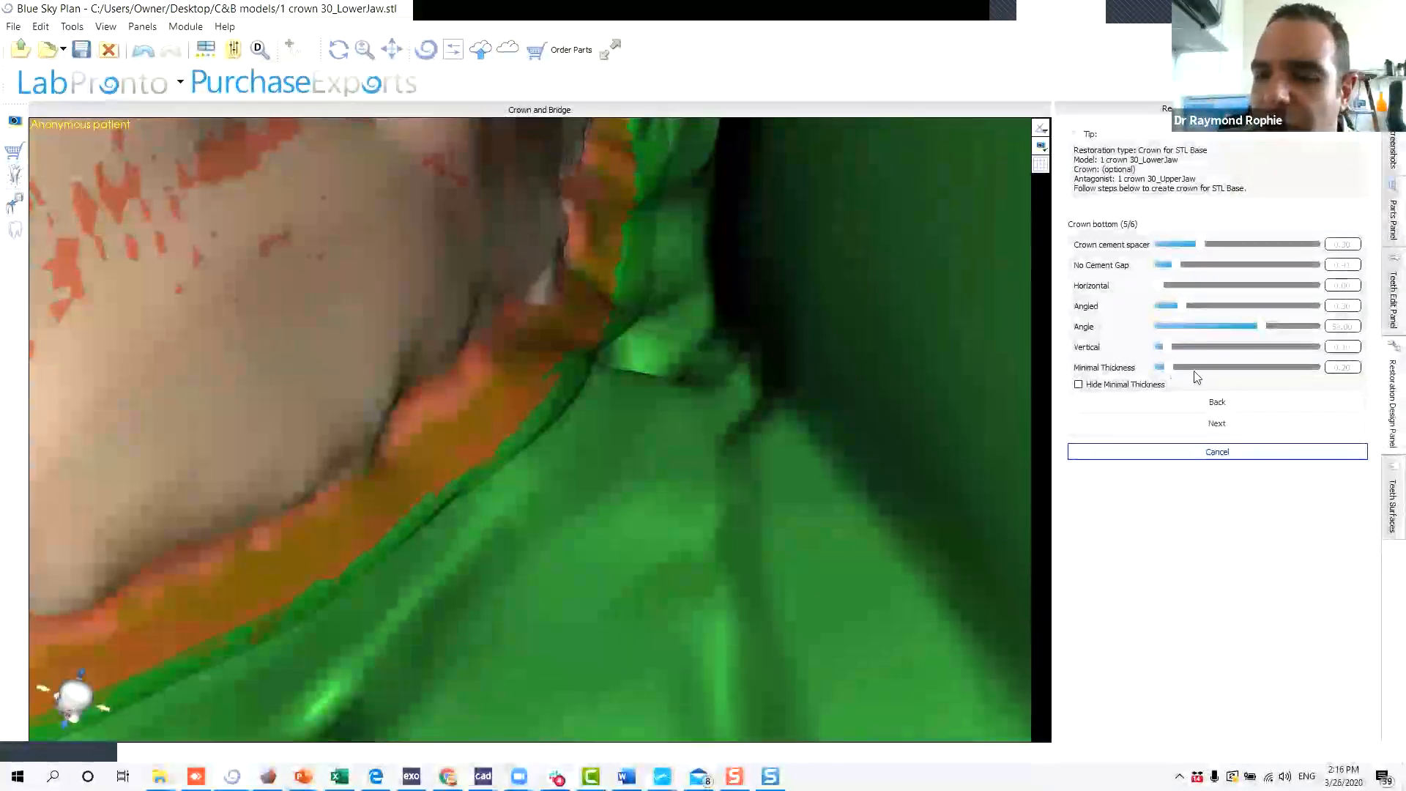
Set the crown bottom's Minimal Thickness to 0.70.
left_click(1191, 374)
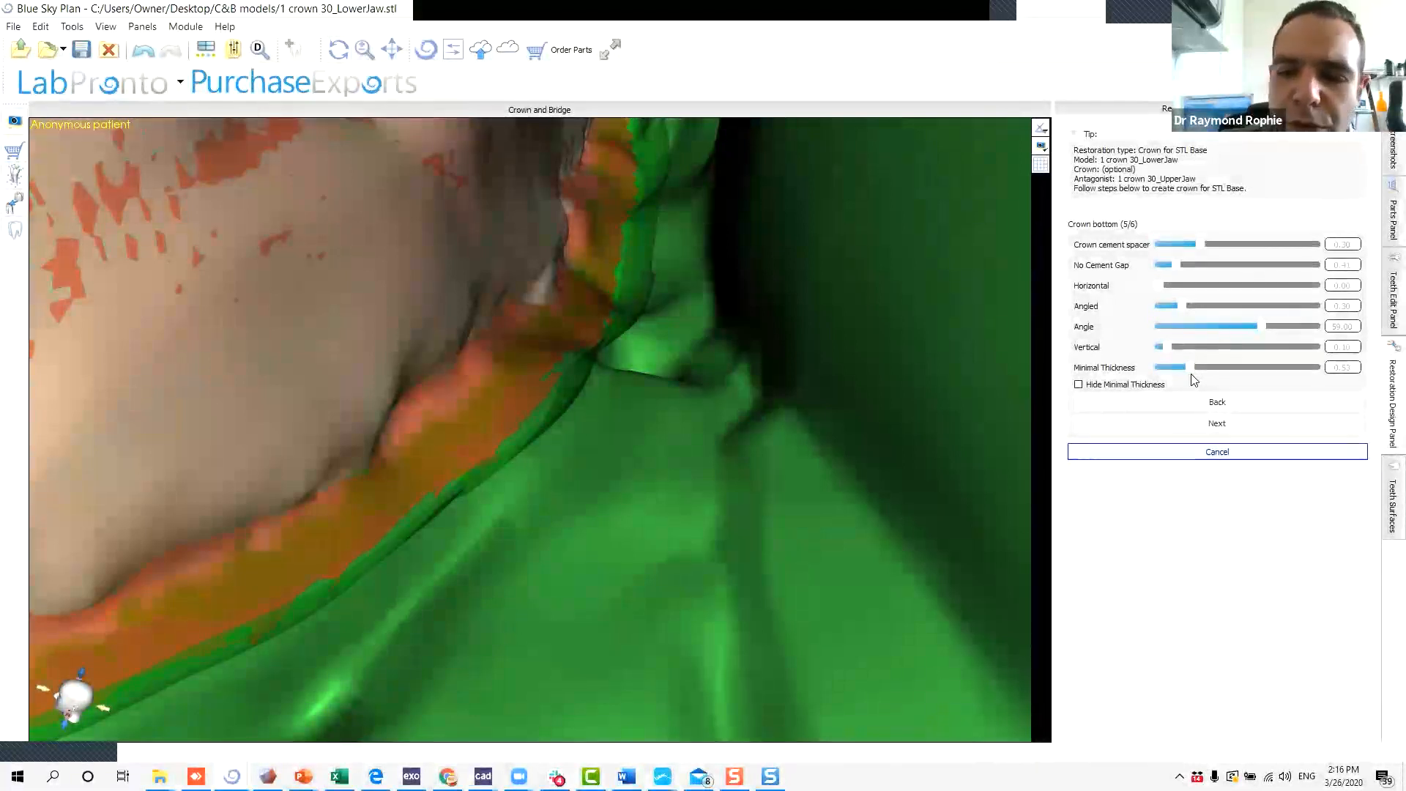
left_click_drag(1196, 375, 1204, 372)
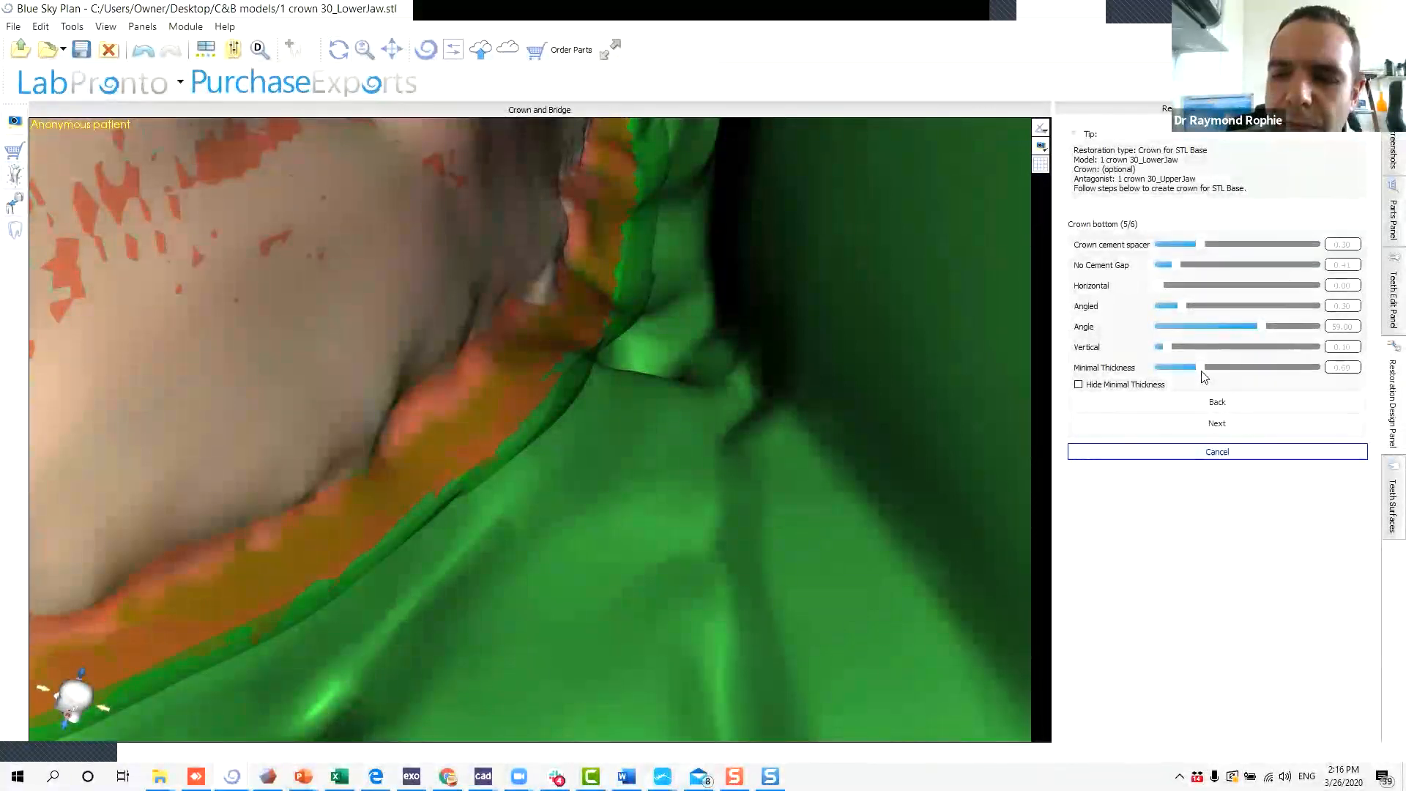
left_click_drag(1199, 372, 1200, 373)
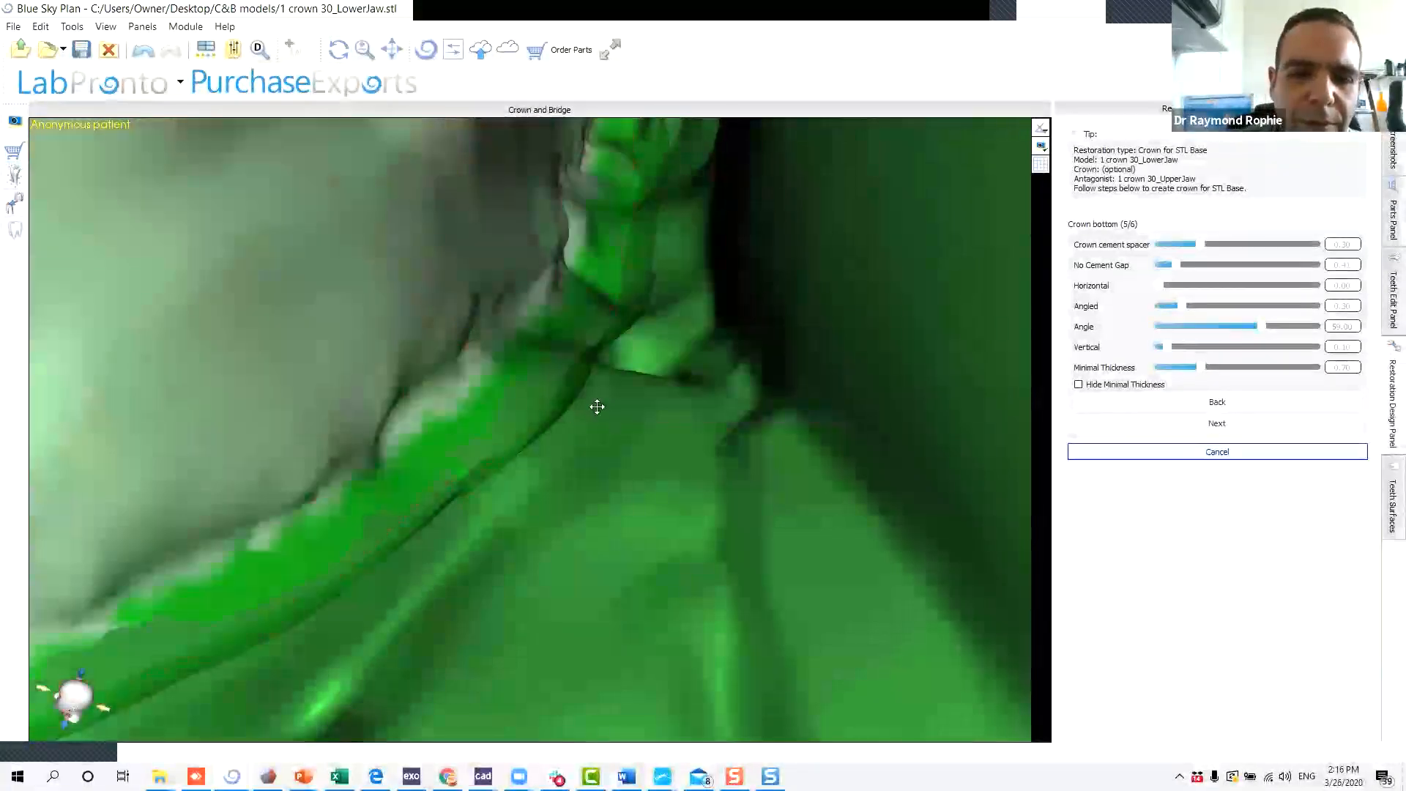
Examine the minimal thickness areas around the prepared tooth, and the generated crown's bite contacts and contour at the Cut intersections stage.
scroll(599, 412, "down", 5)
middle_click_drag(716, 563, 813, 477)
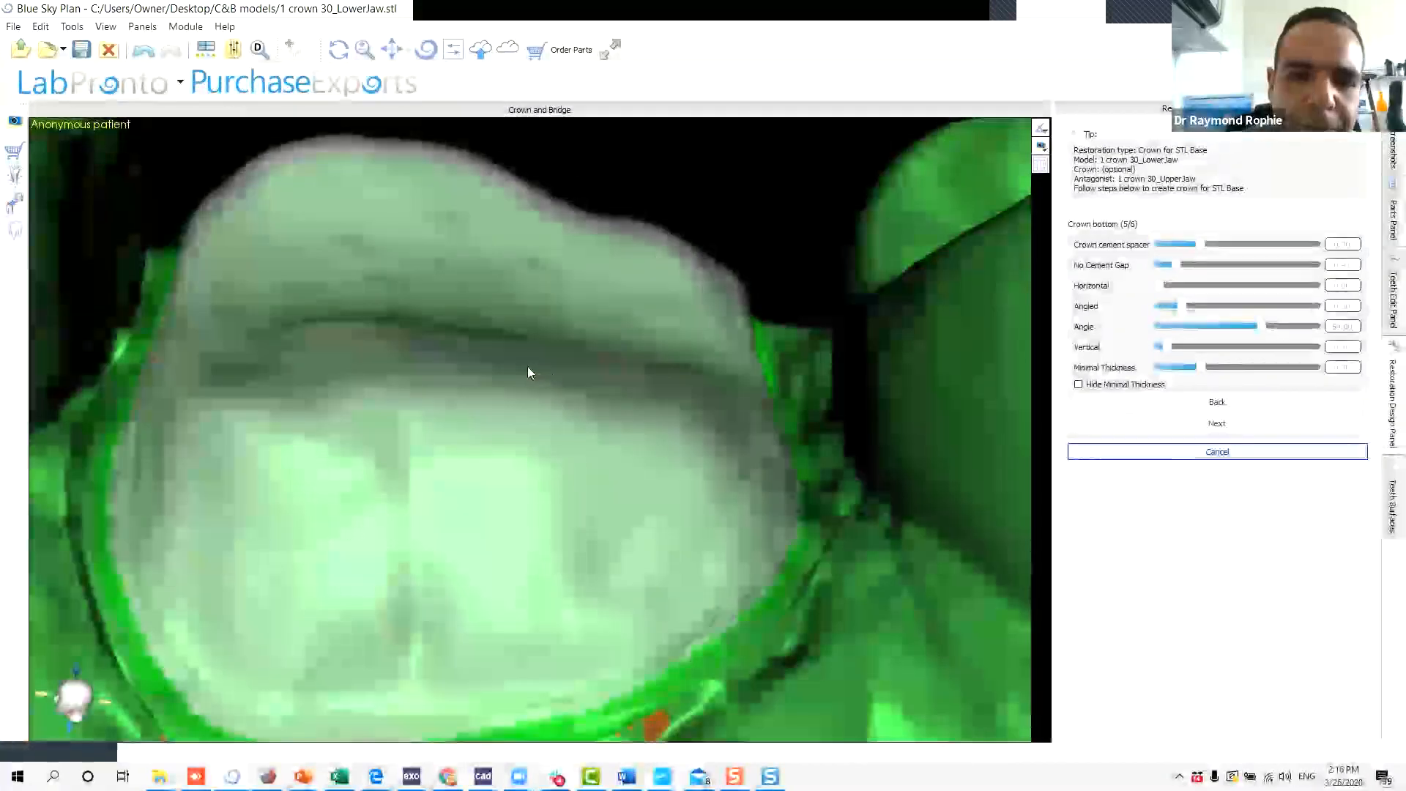
scroll(528, 370, "down", 5)
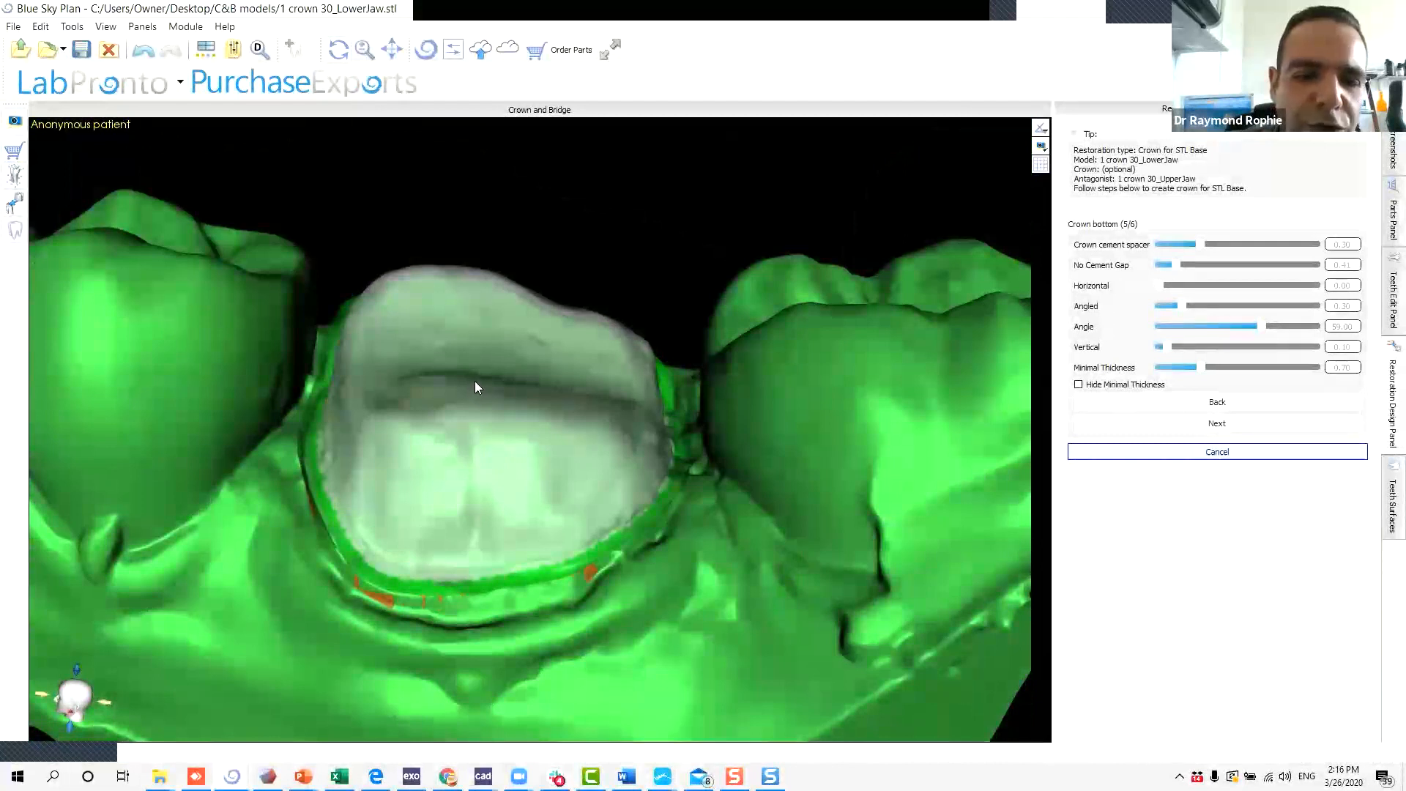
middle_click_drag(473, 389, 477, 383)
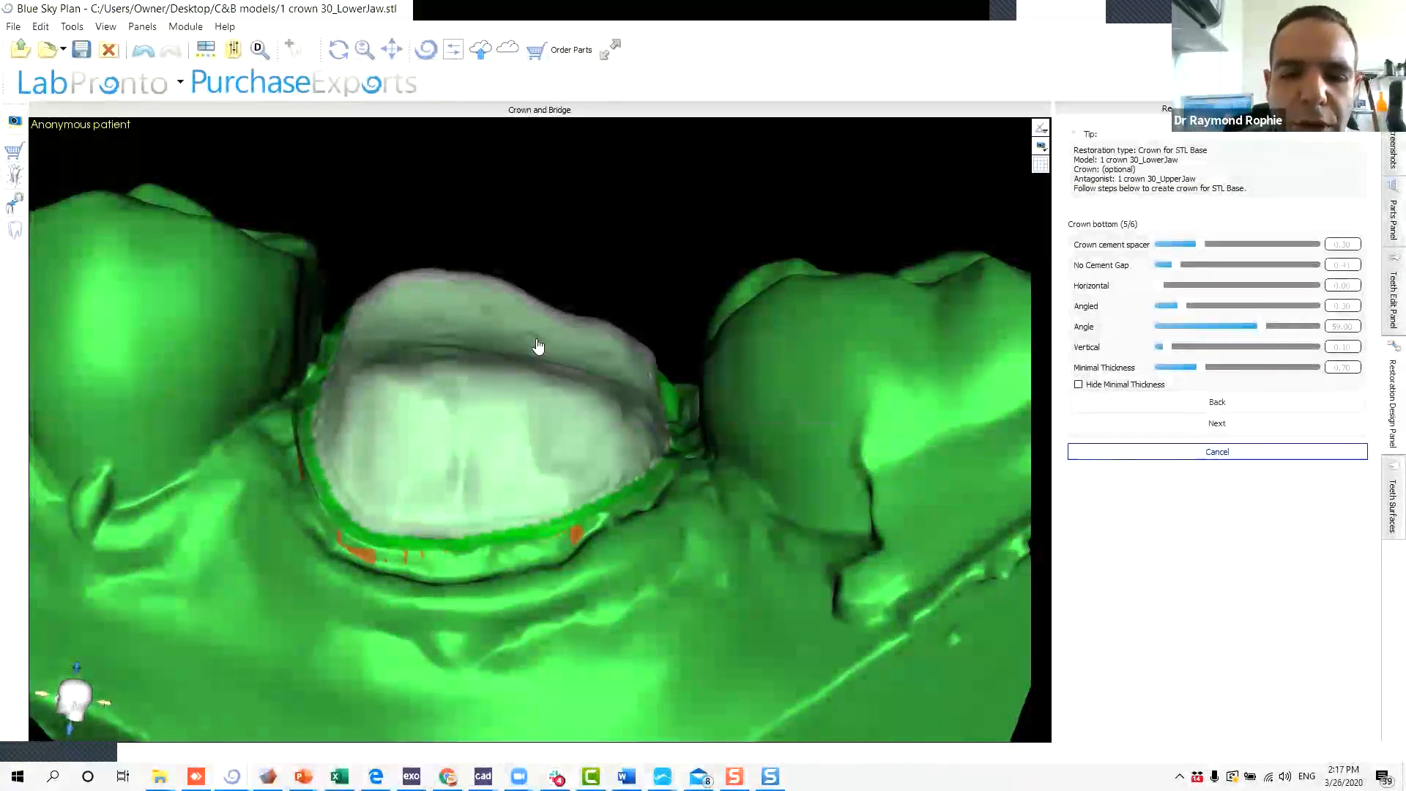
left_click_drag(535, 600, 671, 480)
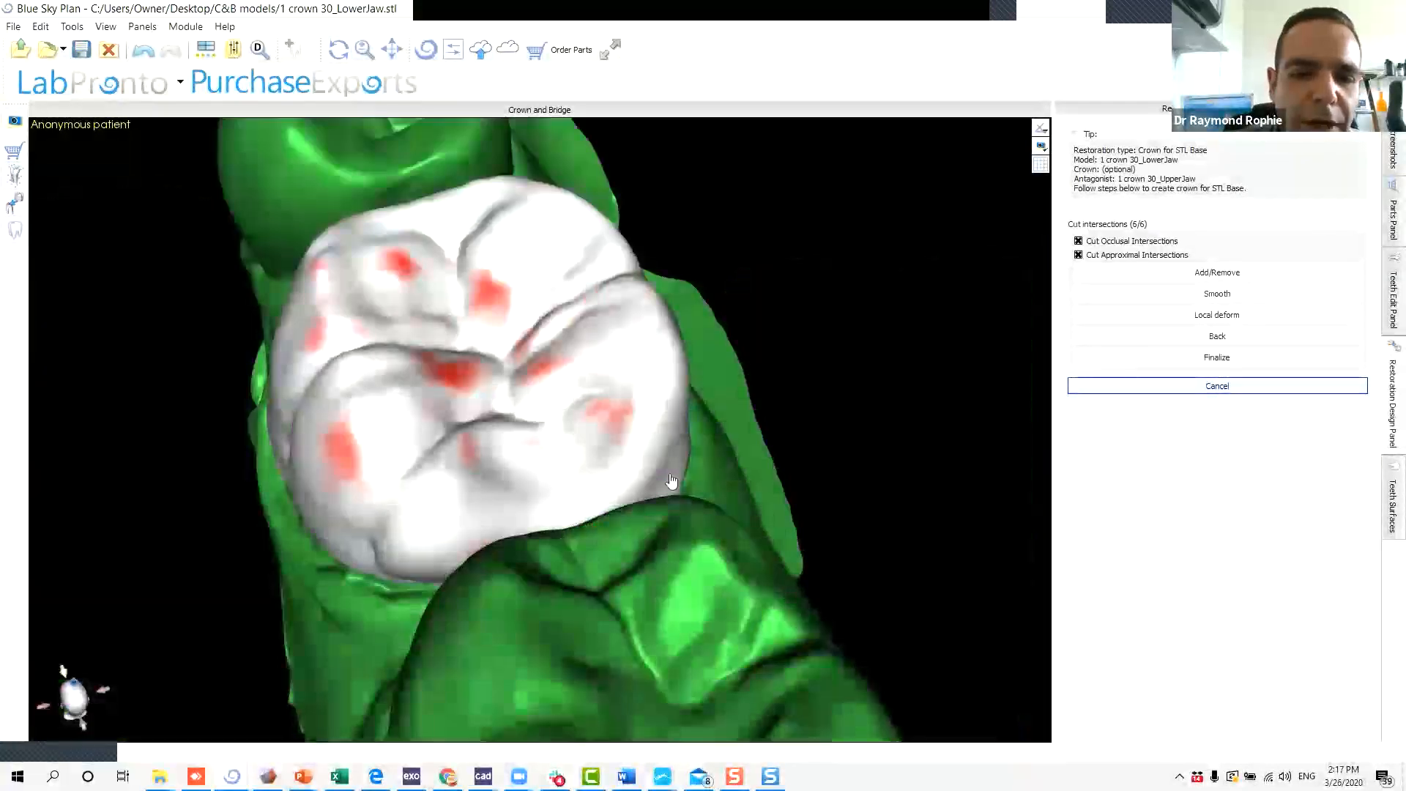
left_click_drag(512, 468, 436, 471)
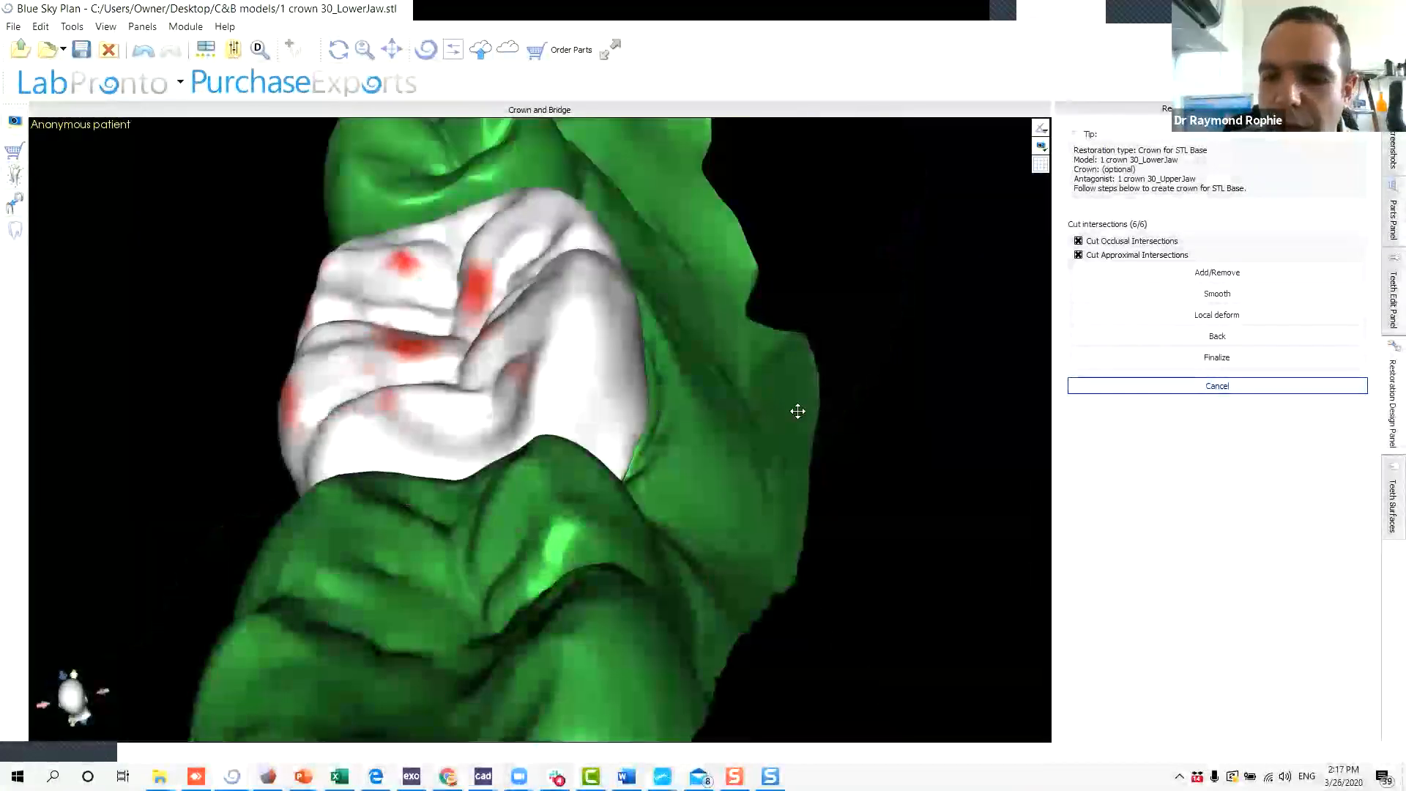
left_click_drag(824, 451, 477, 653)
left_click_drag(363, 585, 456, 314)
left_click_drag(541, 369, 414, 408)
left_click_drag(478, 474, 733, 439)
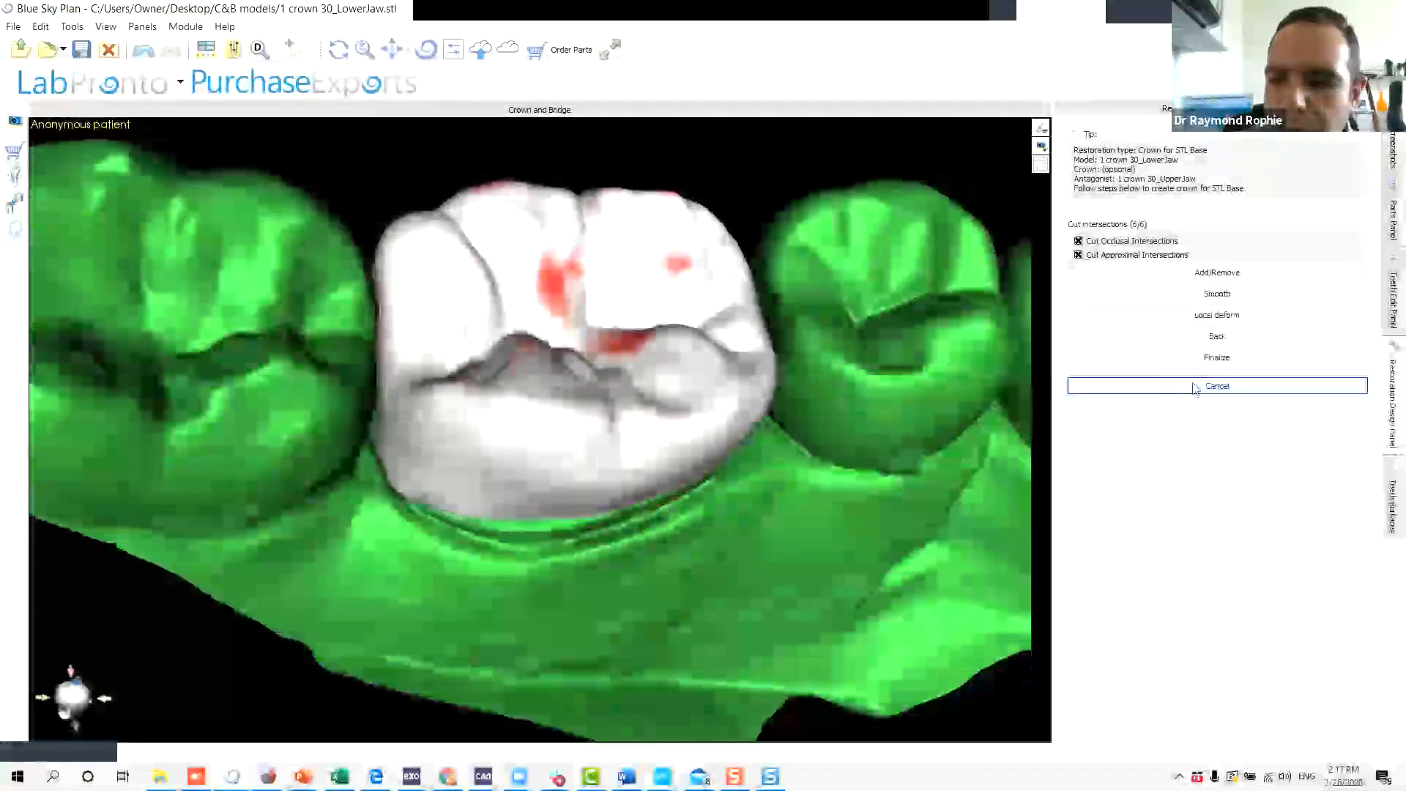
Return to the Crown bottom stage to raise the Minimal Thickness to about 0.7, and regenerate the crown for cutting intersections.
left_click(1187, 340)
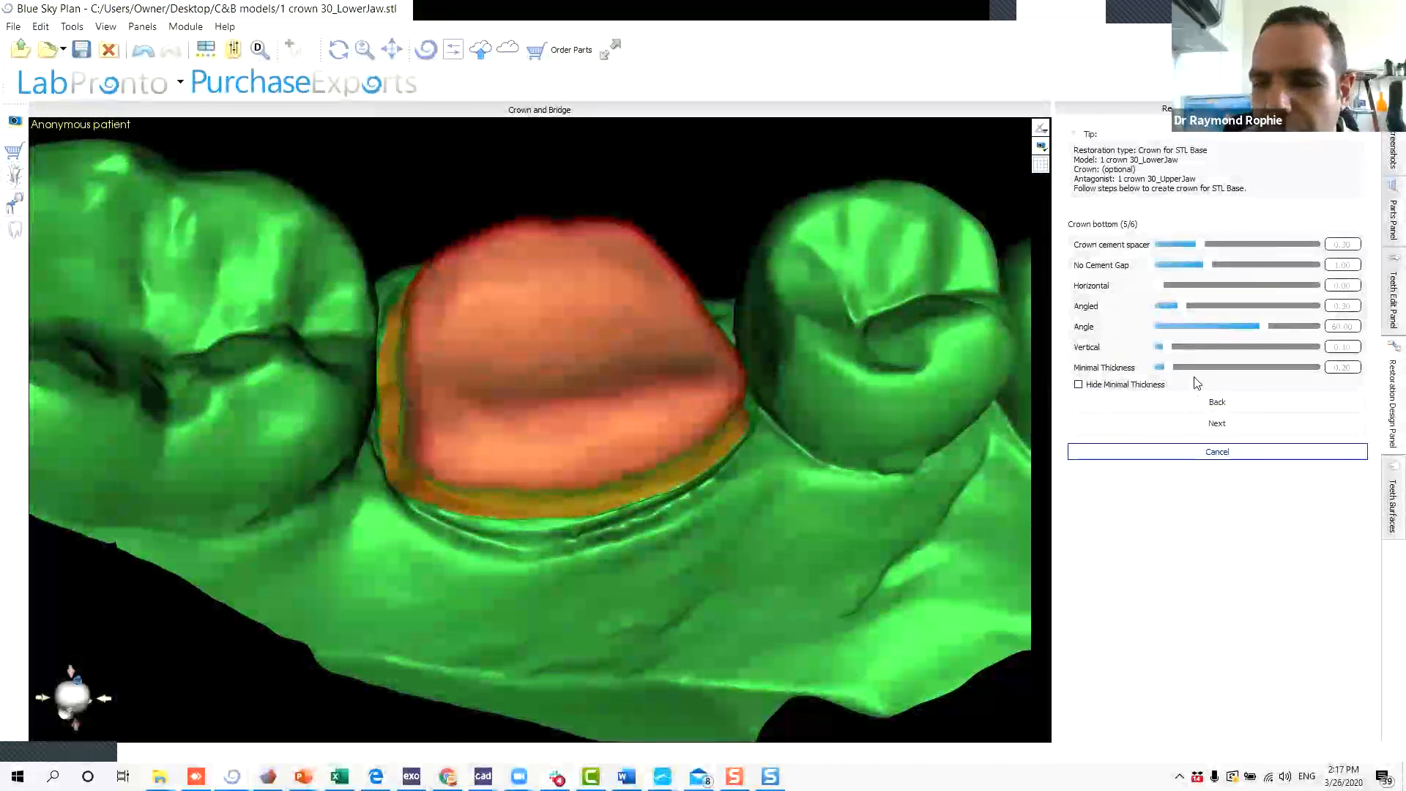
left_click_drag(1209, 371, 1211, 373)
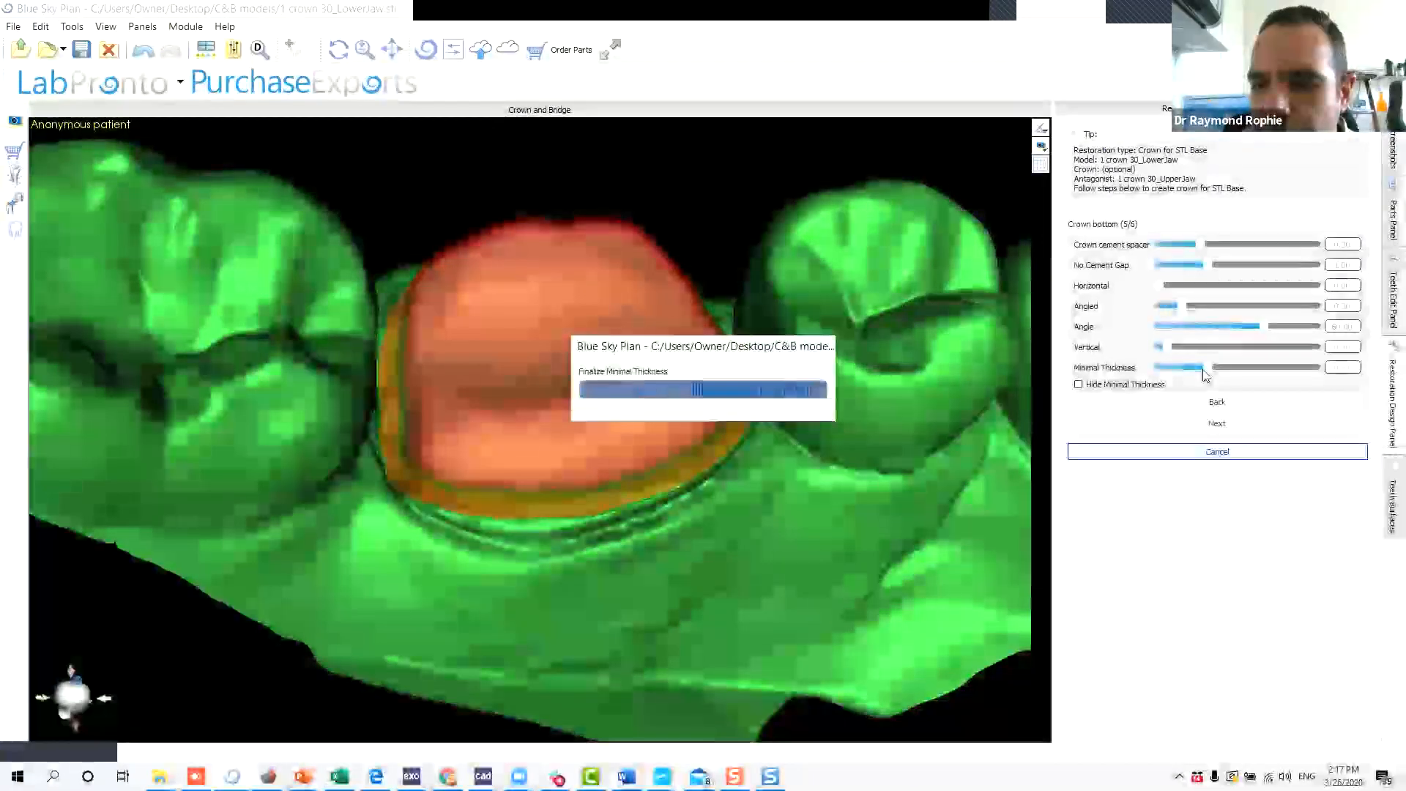
left_click_drag(1206, 373, 1203, 375)
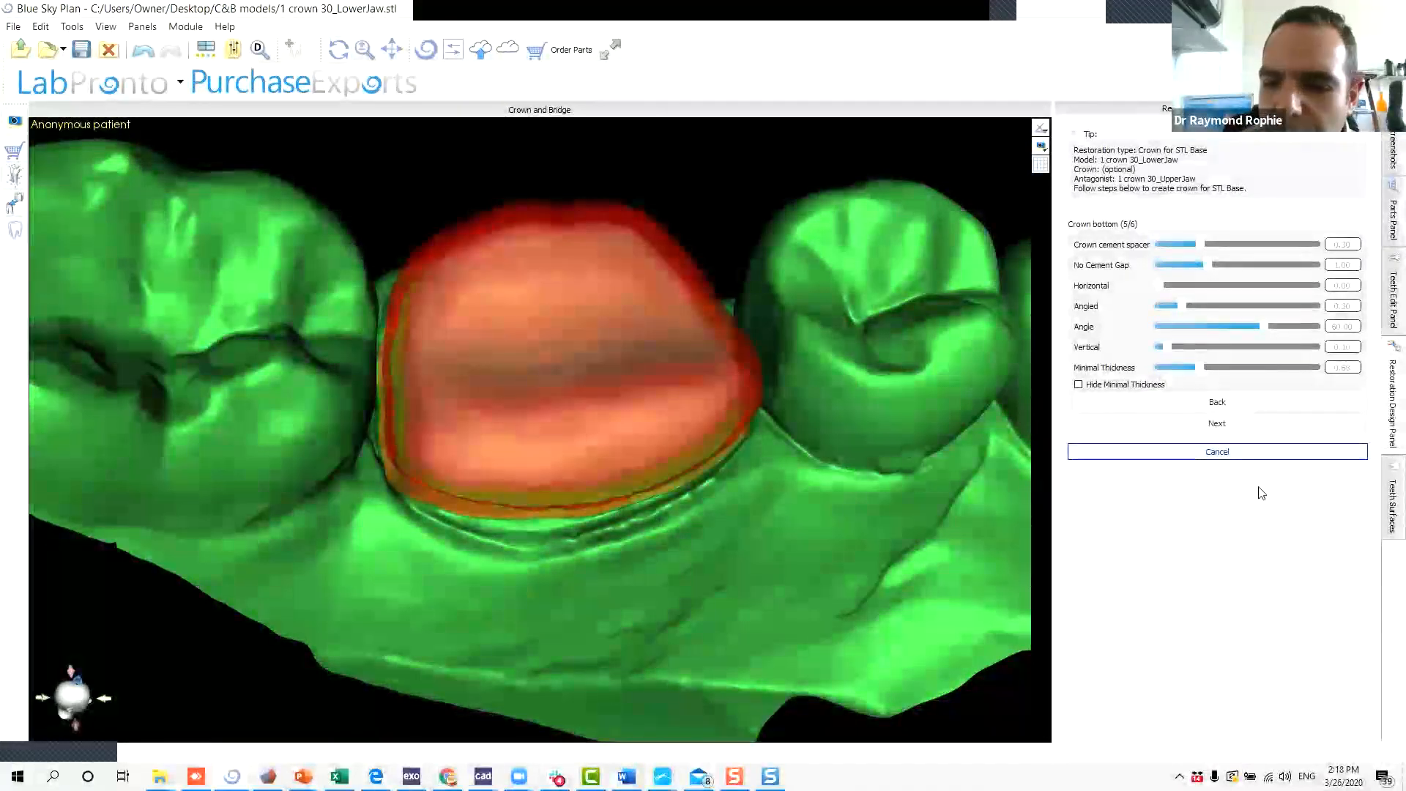
left_click(1245, 431)
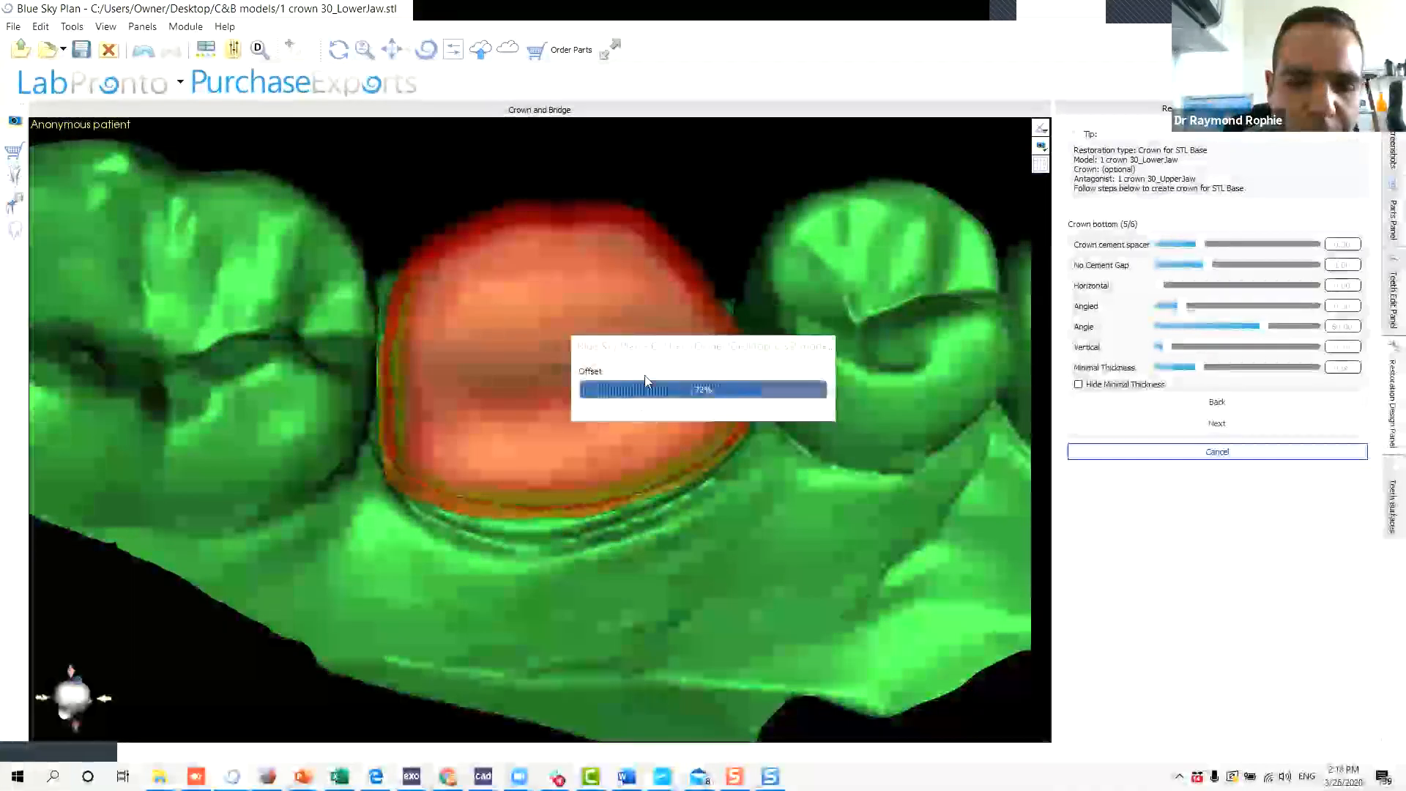
Reshape the cusps along one side of the crown with Local deform at a tool size of 6.50.
left_click_drag(659, 364, 513, 435)
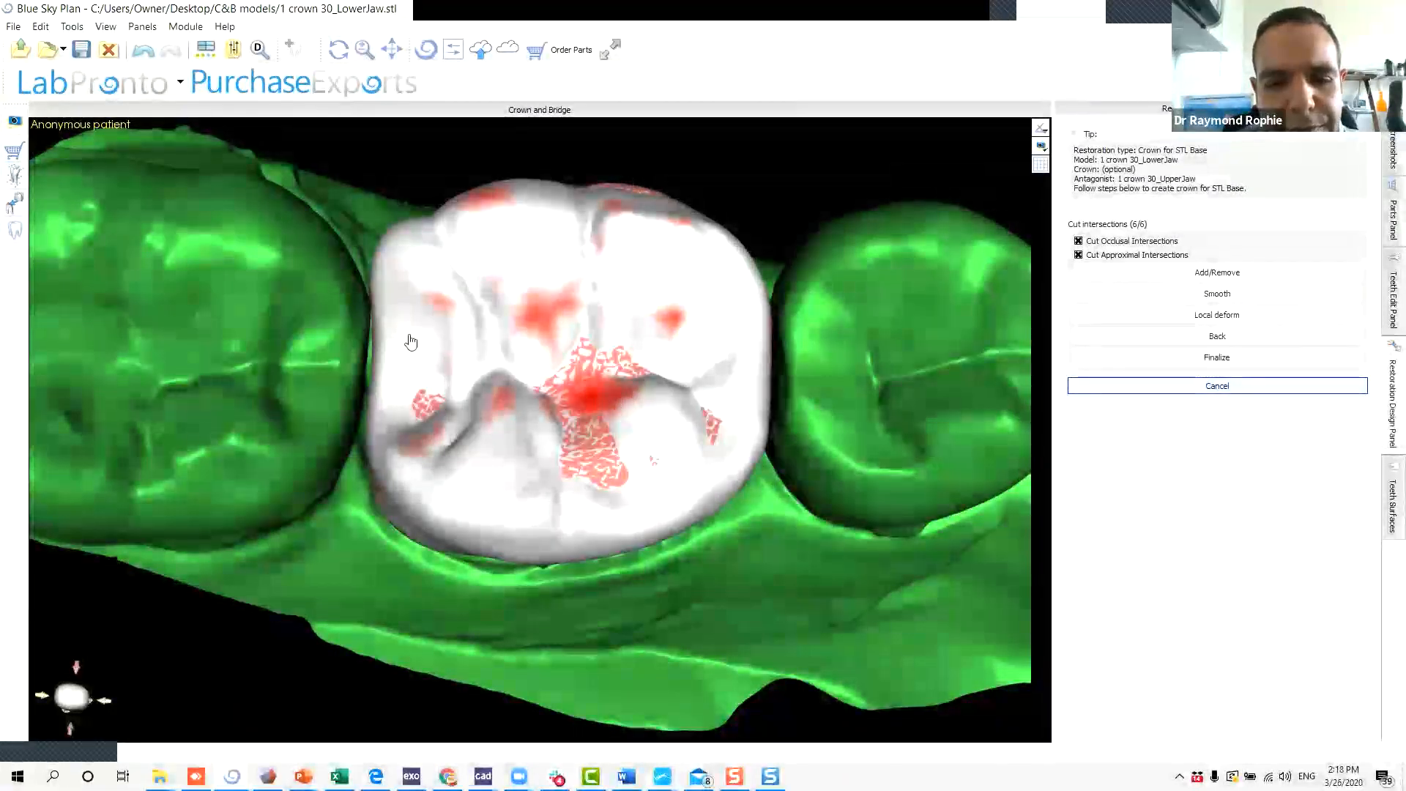
left_click_drag(693, 293, 388, 371)
left_click(1277, 316)
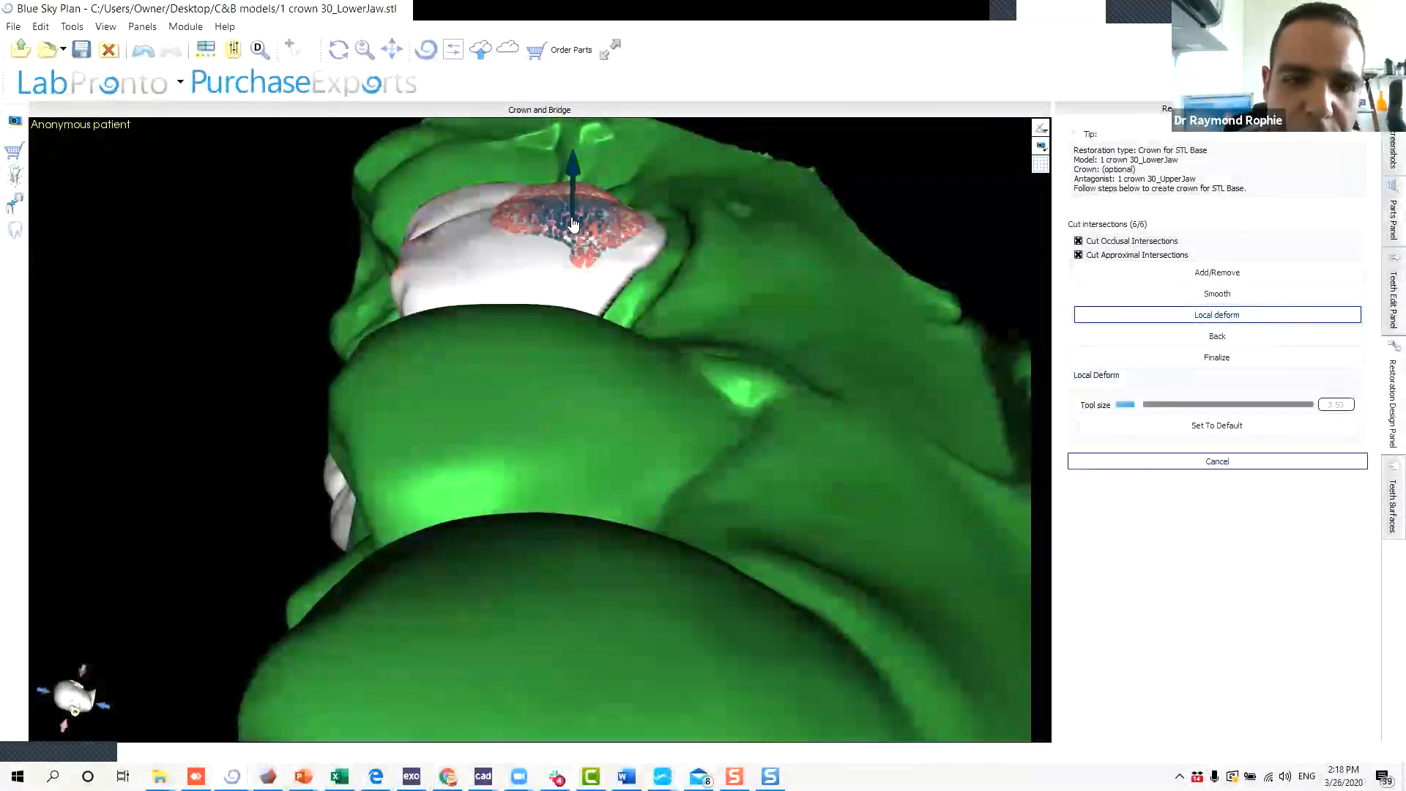
scroll(573, 224, "up", 3)
left_click_drag(573, 224, 572, 230)
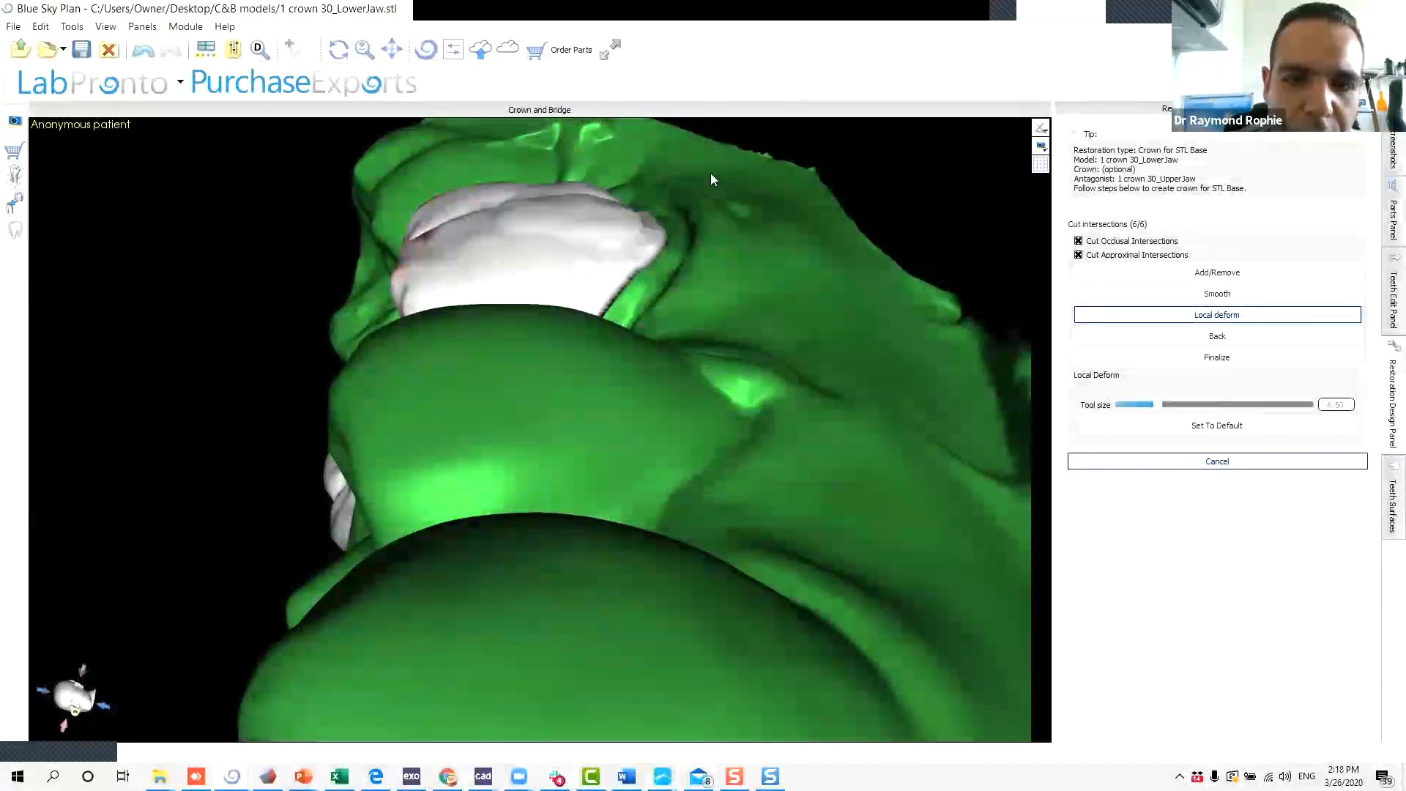
left_click_drag(711, 174, 664, 336)
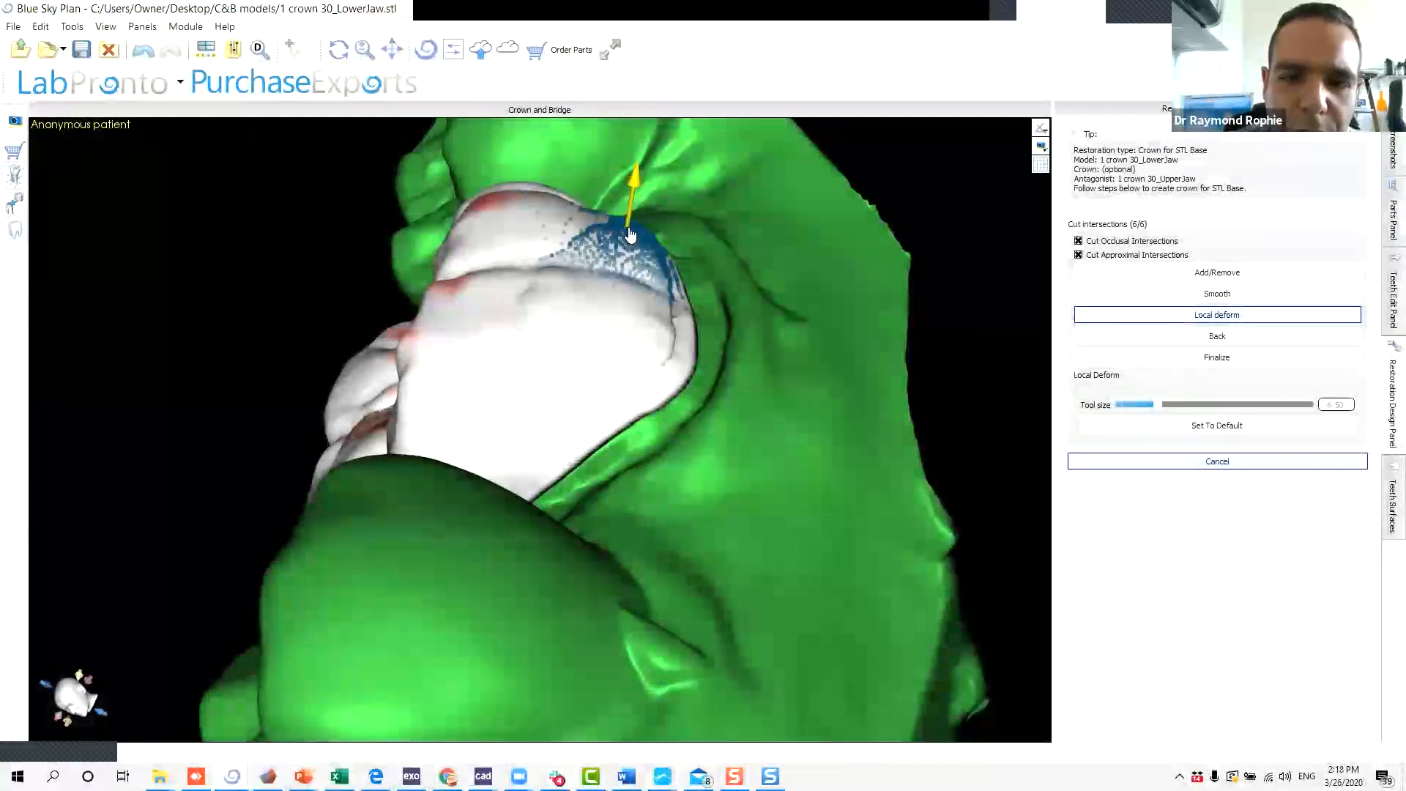
left_click_drag(631, 235, 632, 240)
Check the crown's occlusal contact areas from above and make the lower jaw model transparent.
left_click_drag(795, 275, 780, 490)
left_click_drag(828, 330, 856, 411)
scroll(469, 340, "down", 3, "ctrl")
mouse_move(464, 333)
left_mouse_down()
mouse_move(408, 403)
mouse_move(477, 405)
mouse_move(578, 374)
mouse_move(607, 318)
left_mouse_up()
mouse_move(611, 322)
right_mouse_down()
mouse_move(736, 439)
mouse_move(677, 469)
mouse_move(623, 457)
mouse_move(567, 472)
right_mouse_up()
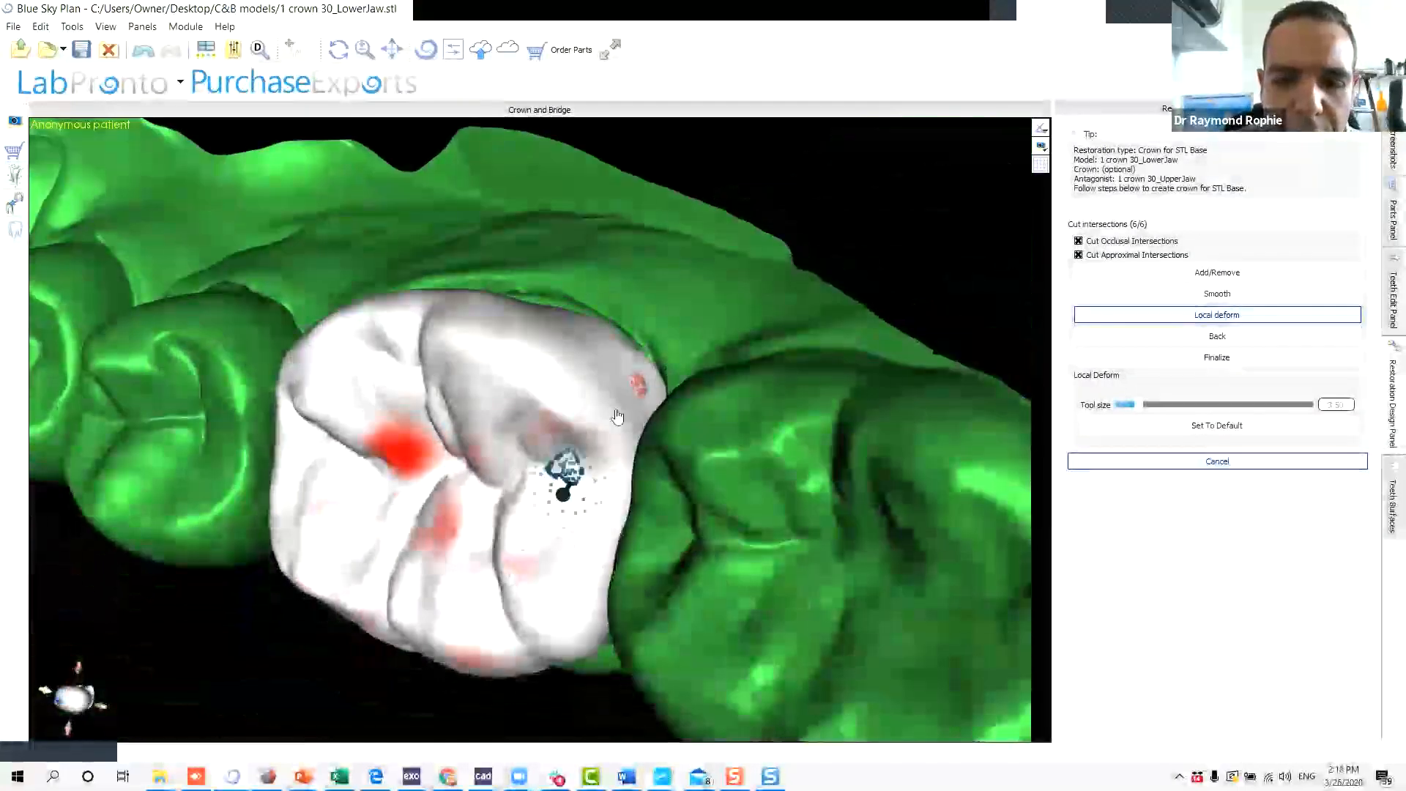
mouse_move(643, 392)
right_mouse_down()
mouse_move(756, 393)
mouse_move(687, 341)
mouse_move(711, 386)
right_mouse_up()
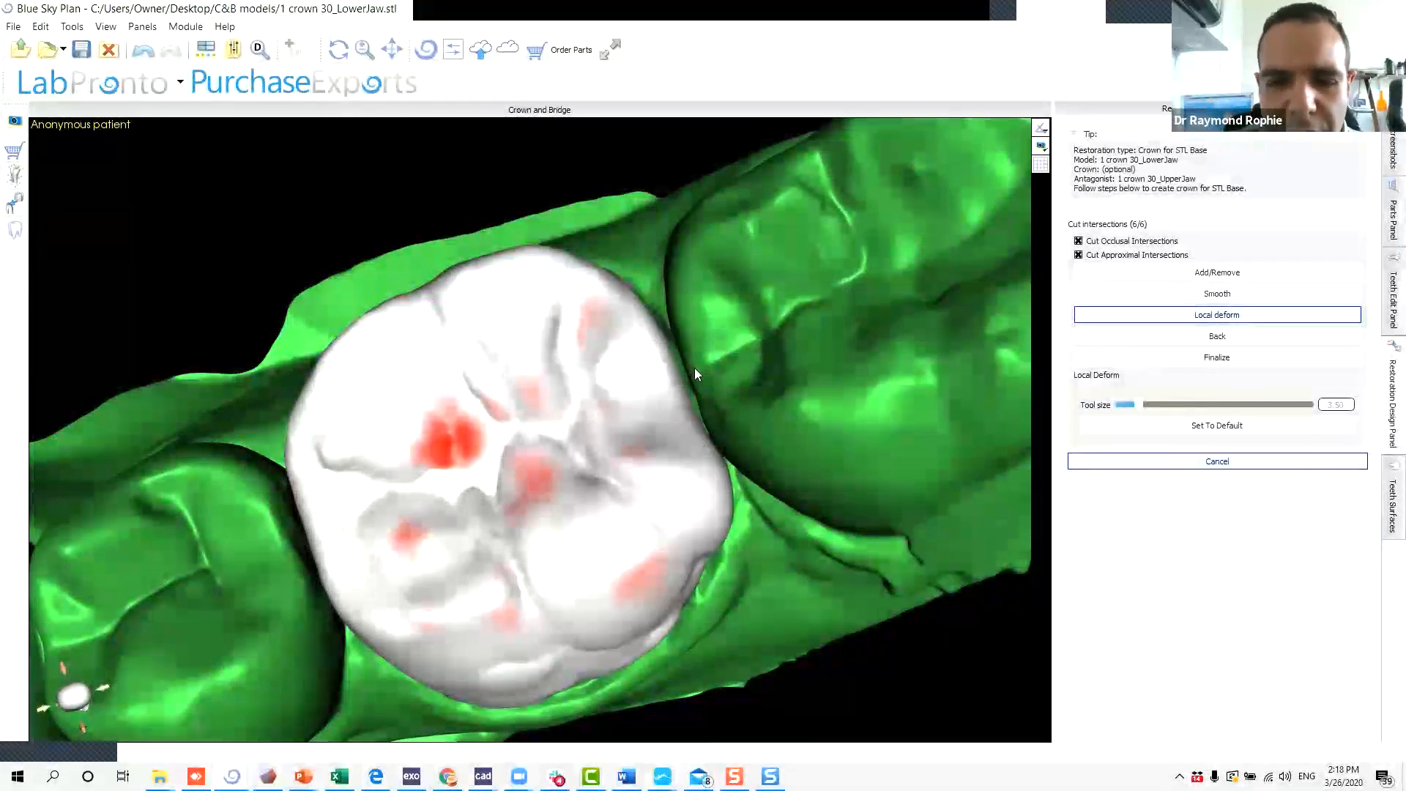
right_click(694, 368)
left_click(719, 271)
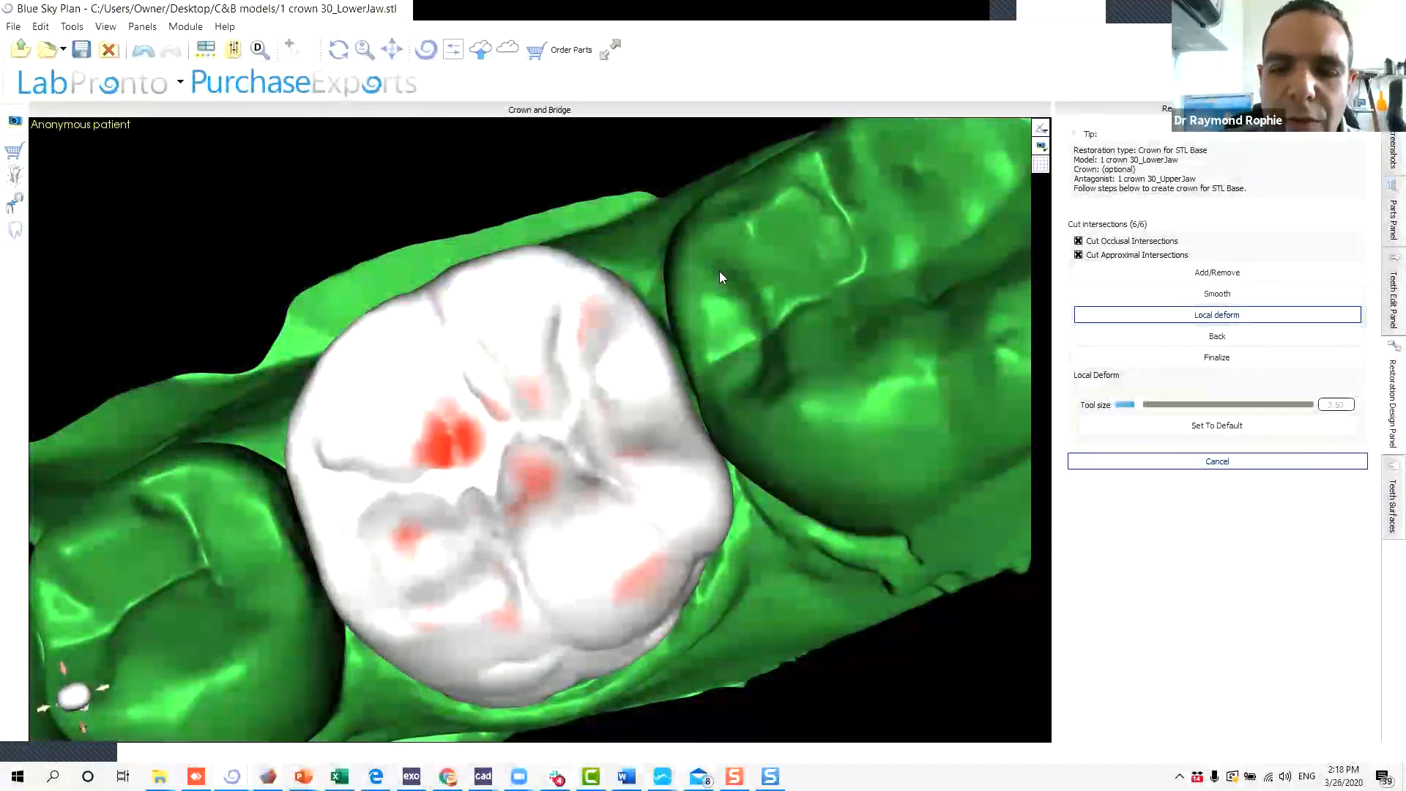
right_click(720, 271)
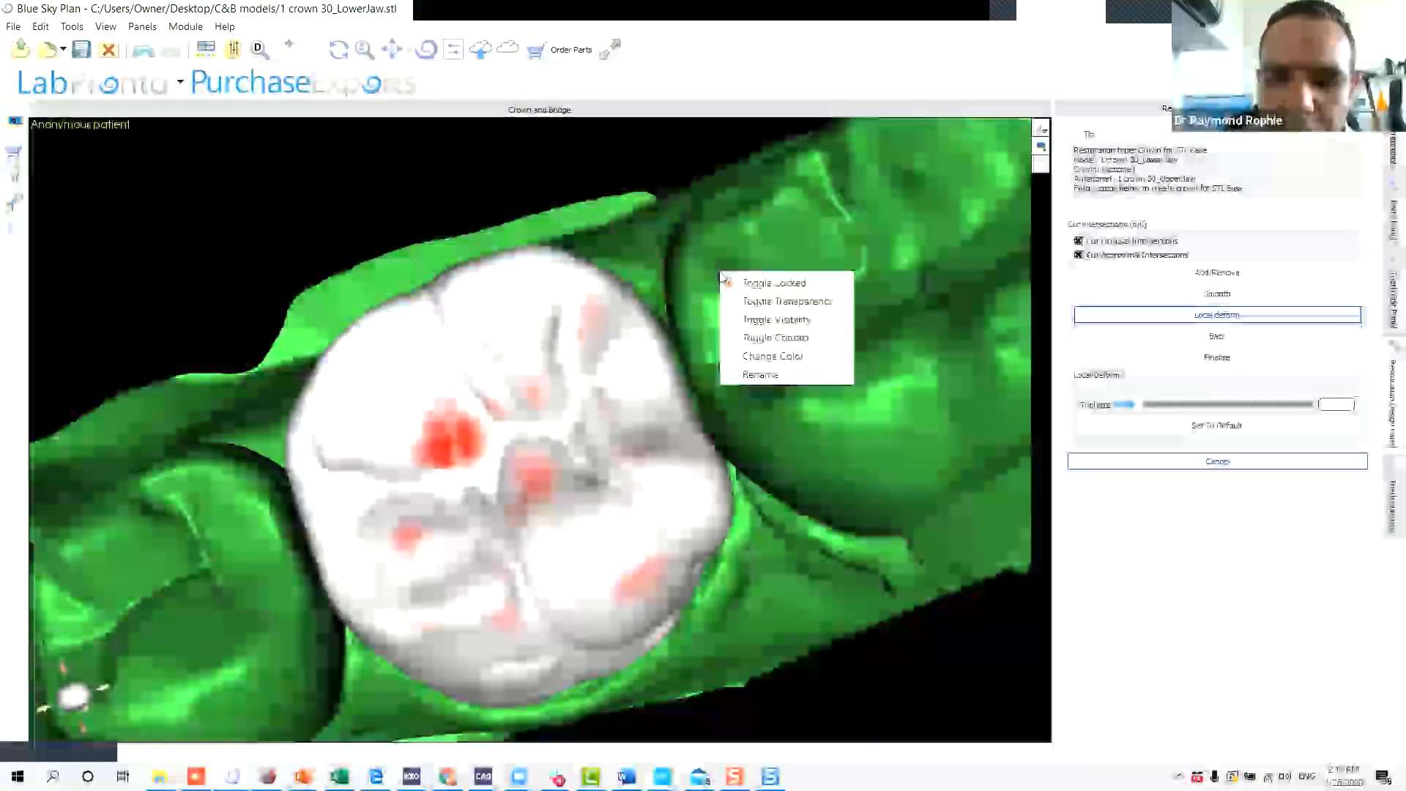
left_click(762, 302)
Pull the crown's proximal wall outward toward the adjacent tooth using Local deform with an enlarged tool size.
left_click_drag(838, 411, 625, 440)
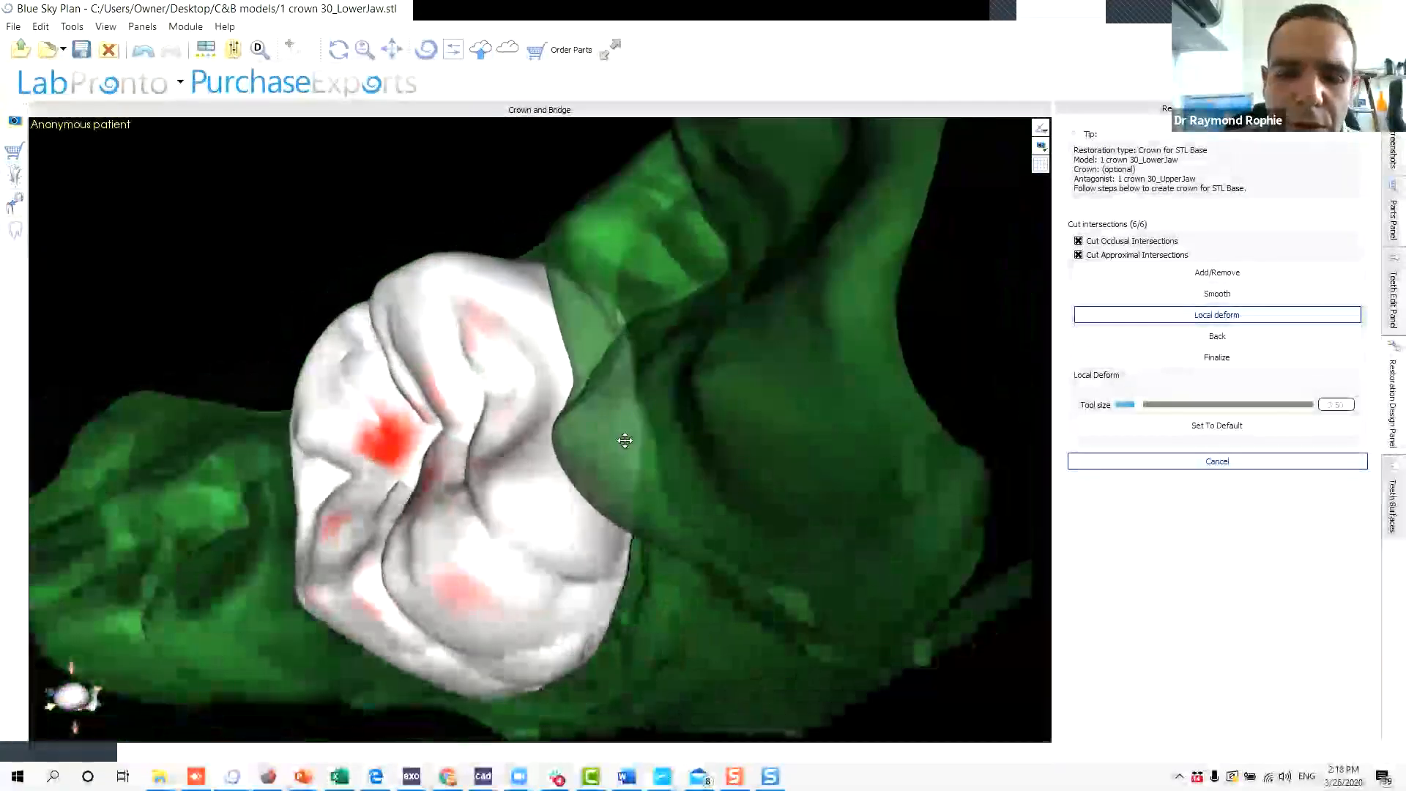
scroll(601, 381, "up", 8)
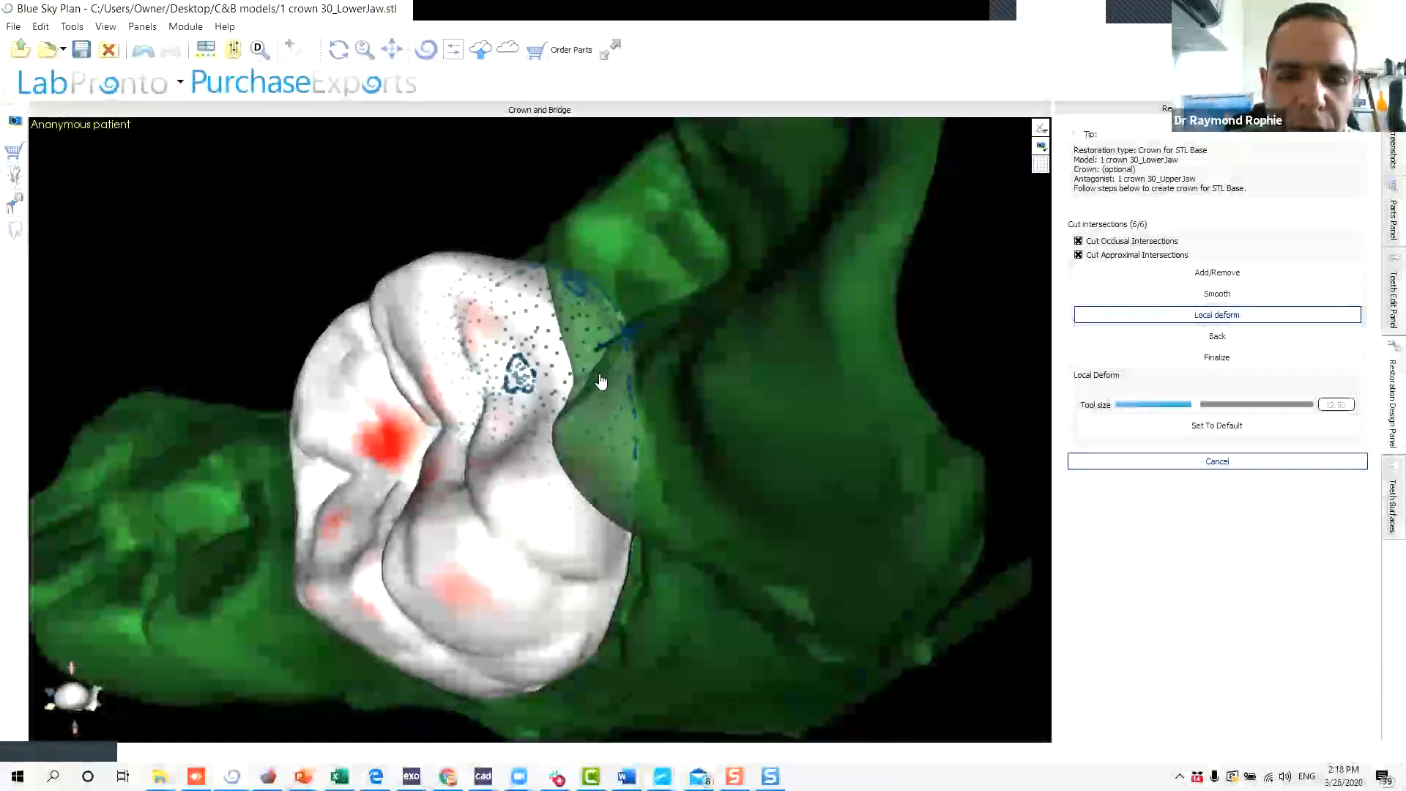
left_click_drag(605, 374, 612, 372)
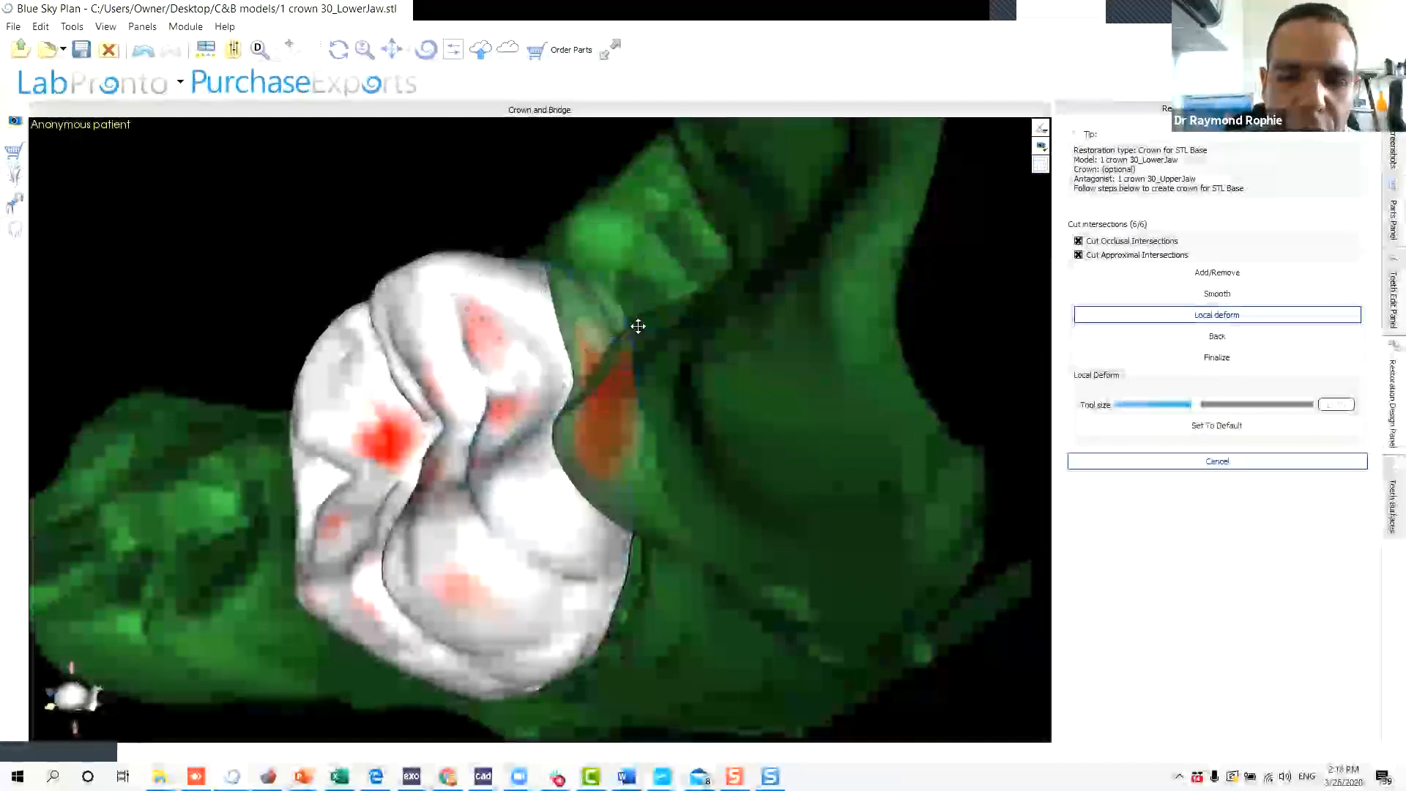
Reshape the crown's outer side wall with Local deform at a tool size of 5.50.
left_click_drag(637, 327, 634, 390)
left_click_drag(746, 395, 915, 348)
left_click_drag(751, 496, 804, 466)
left_click_drag(277, 696, 604, 397)
scroll(484, 350, "down", 6)
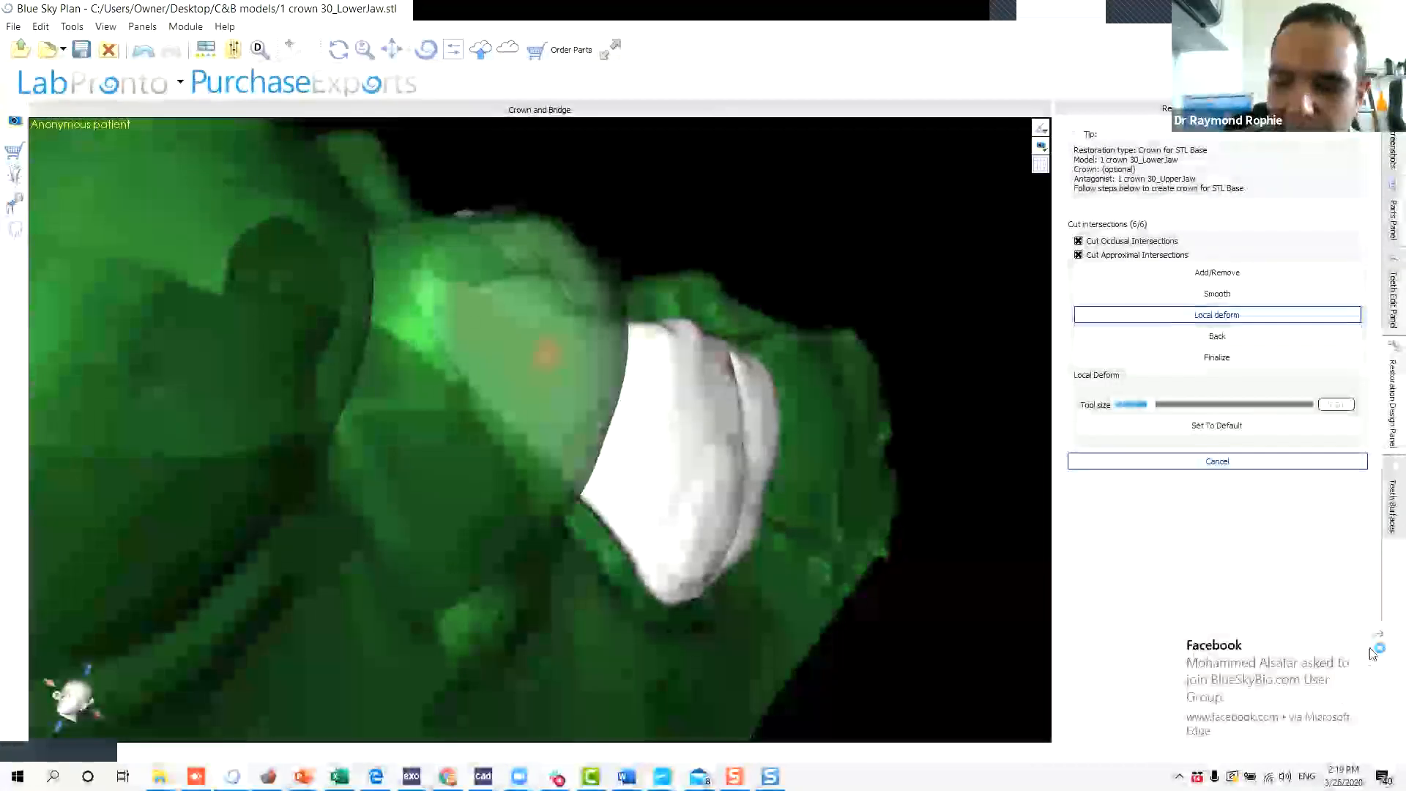
left_click(1377, 632)
left_click_drag(943, 299, 1042, 242)
left_click_drag(570, 696, 606, 509)
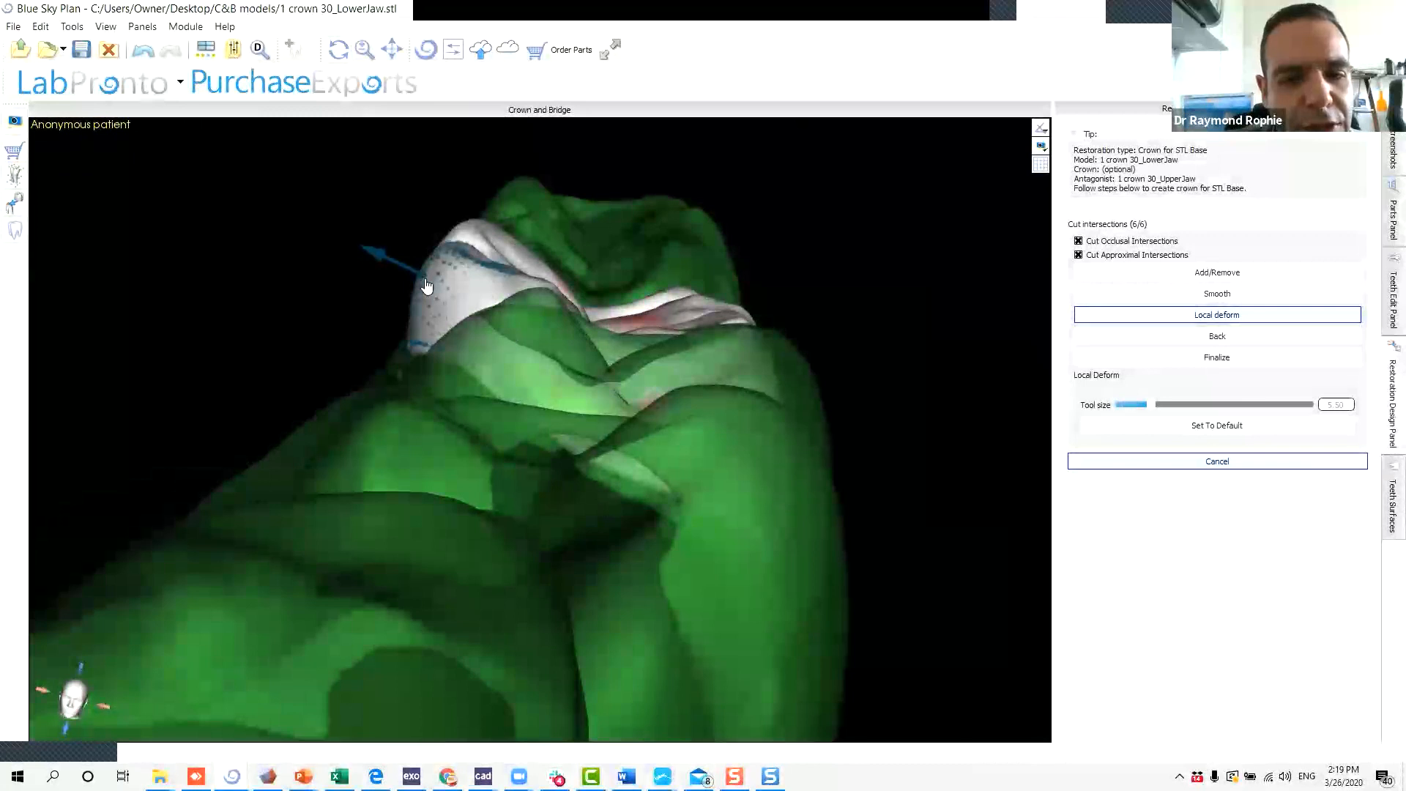
mouse_move(430, 279)
left_mouse_down()
mouse_move(402, 336)
mouse_move(408, 282)
mouse_move(427, 280)
mouse_move(398, 398)
mouse_move(422, 267)
left_mouse_up()
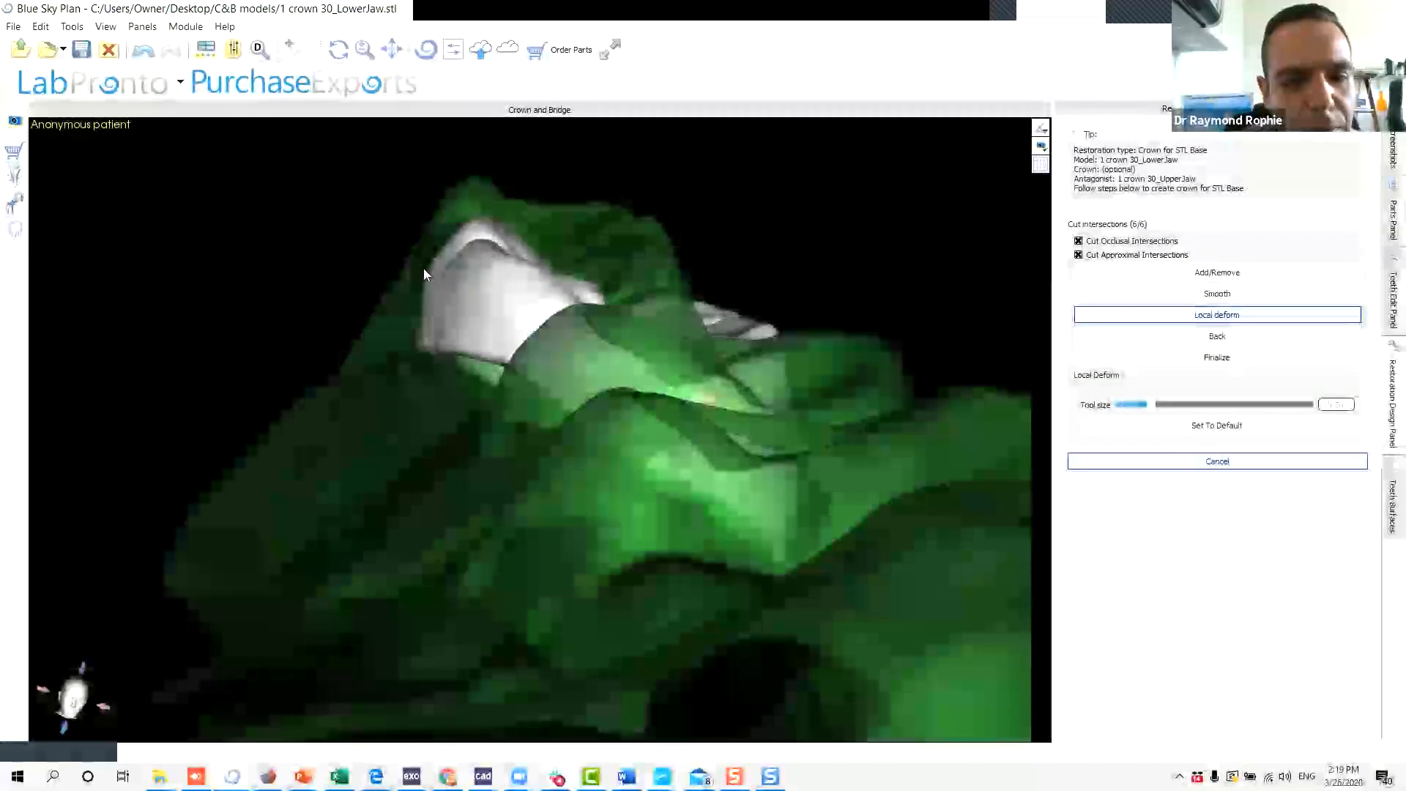
left_click_drag(436, 312, 432, 323)
Inspect the crown's proximal contact, and switch Cut Occlusal Intersections off and back on to compare the occlusal contacts.
left_click_drag(326, 370, 481, 361)
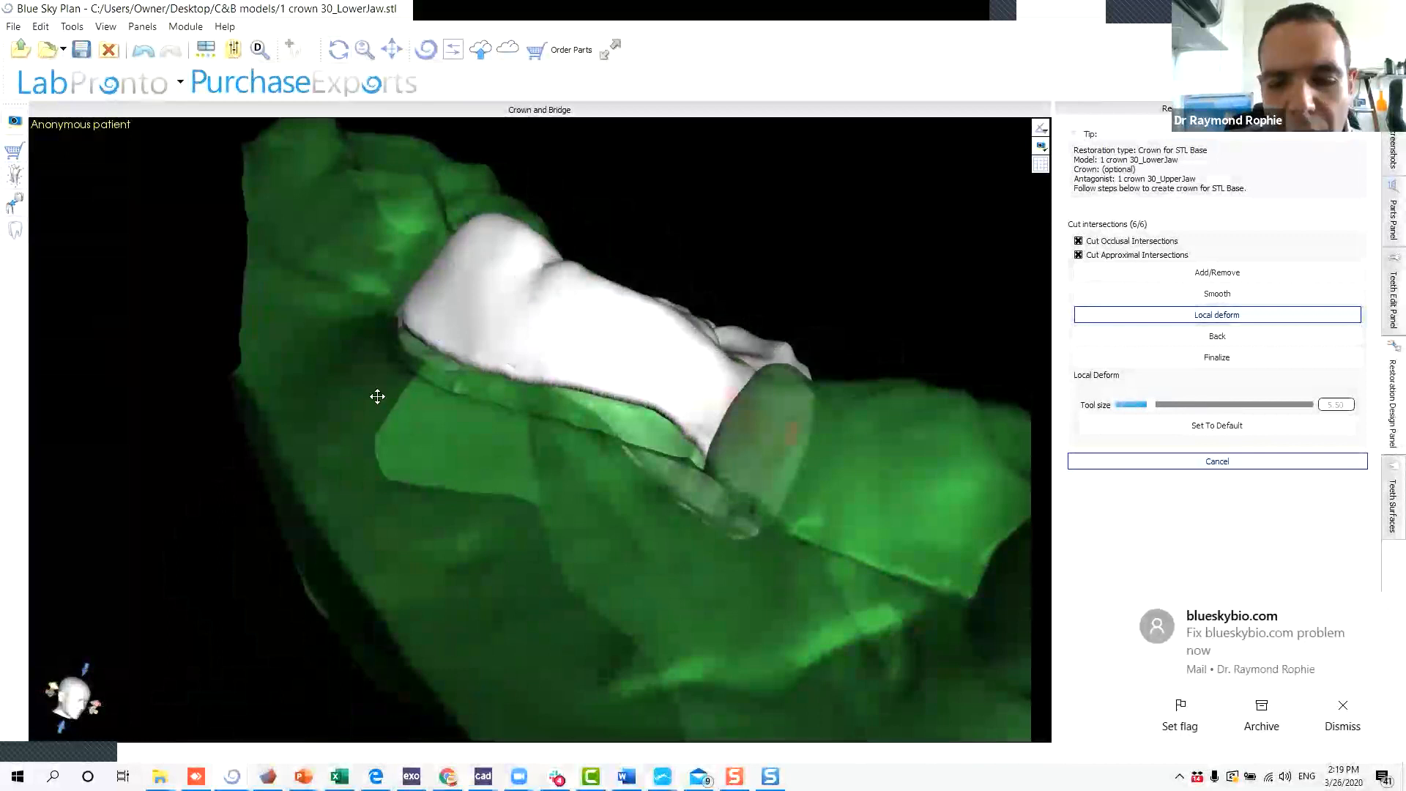
left_click_drag(376, 399, 612, 437)
left_click_drag(361, 280, 952, 285)
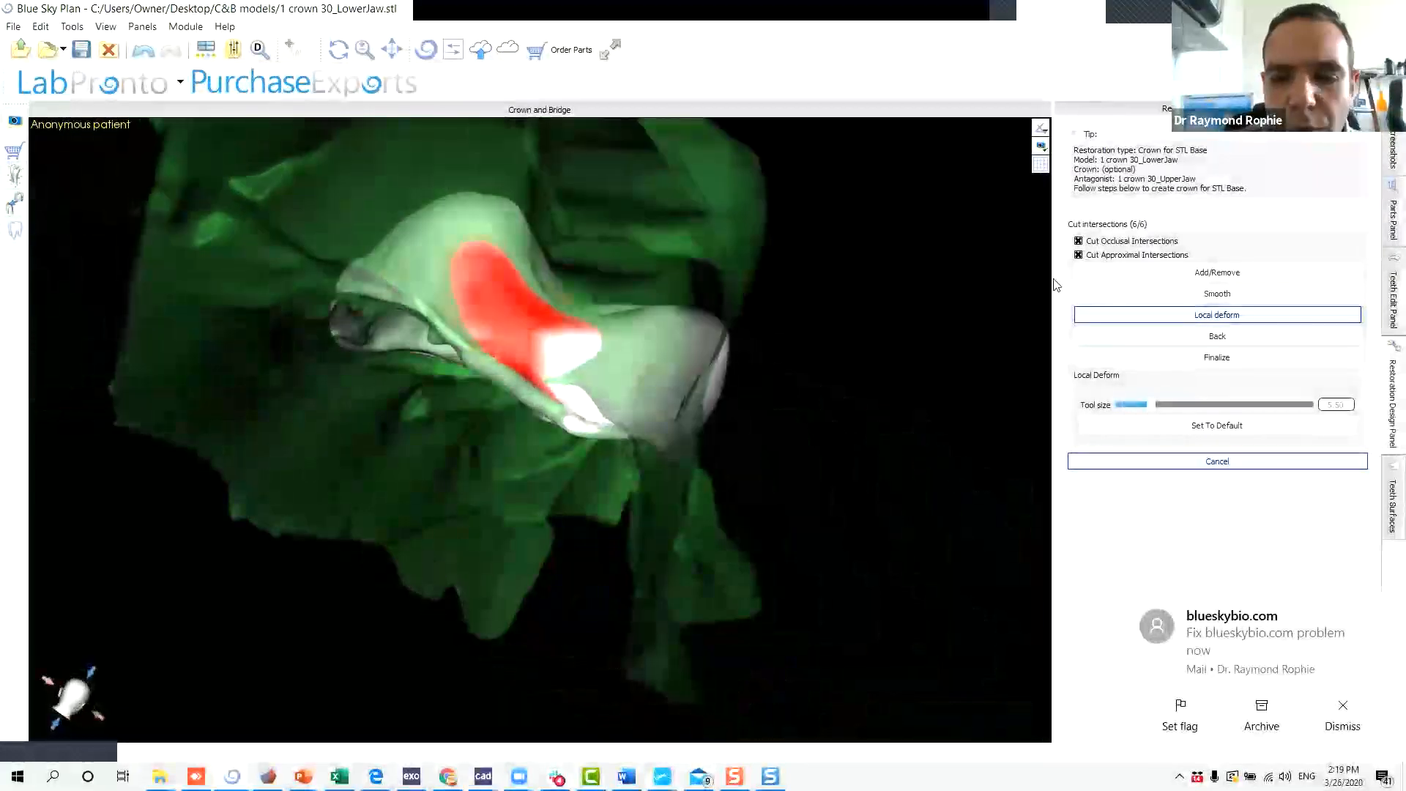
left_click_drag(820, 323, 430, 445)
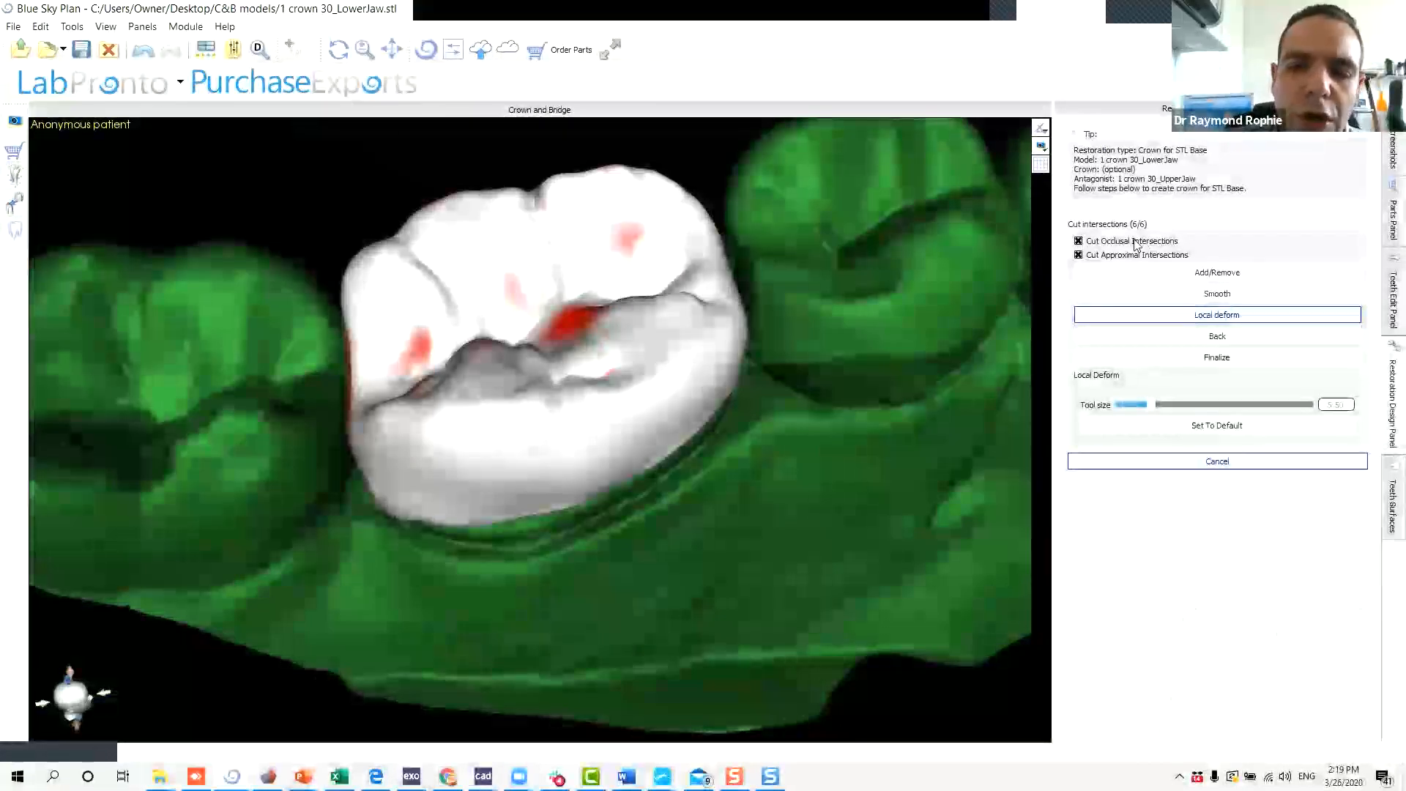
left_click(1134, 244)
left_click(1135, 244)
left_click(1137, 245)
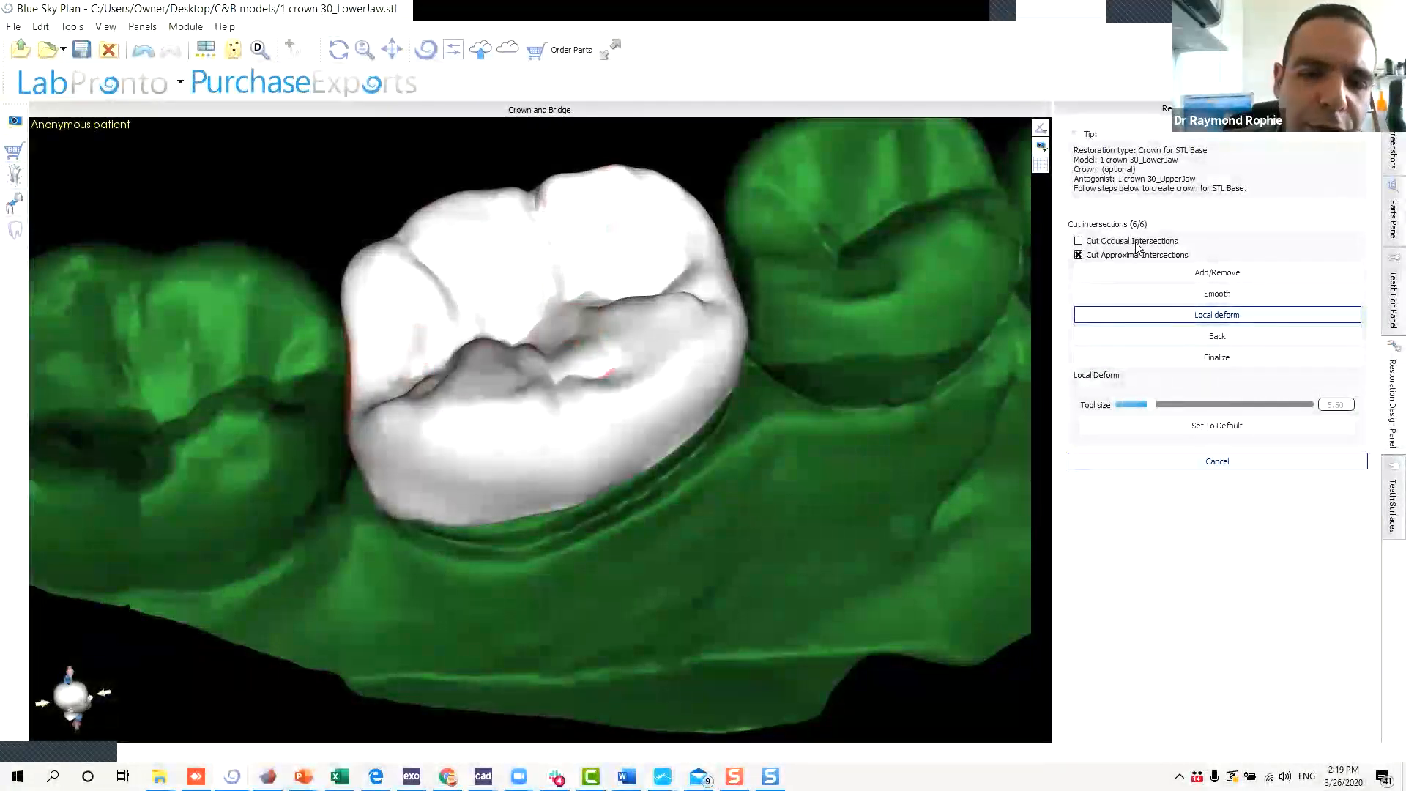
left_click(1136, 245)
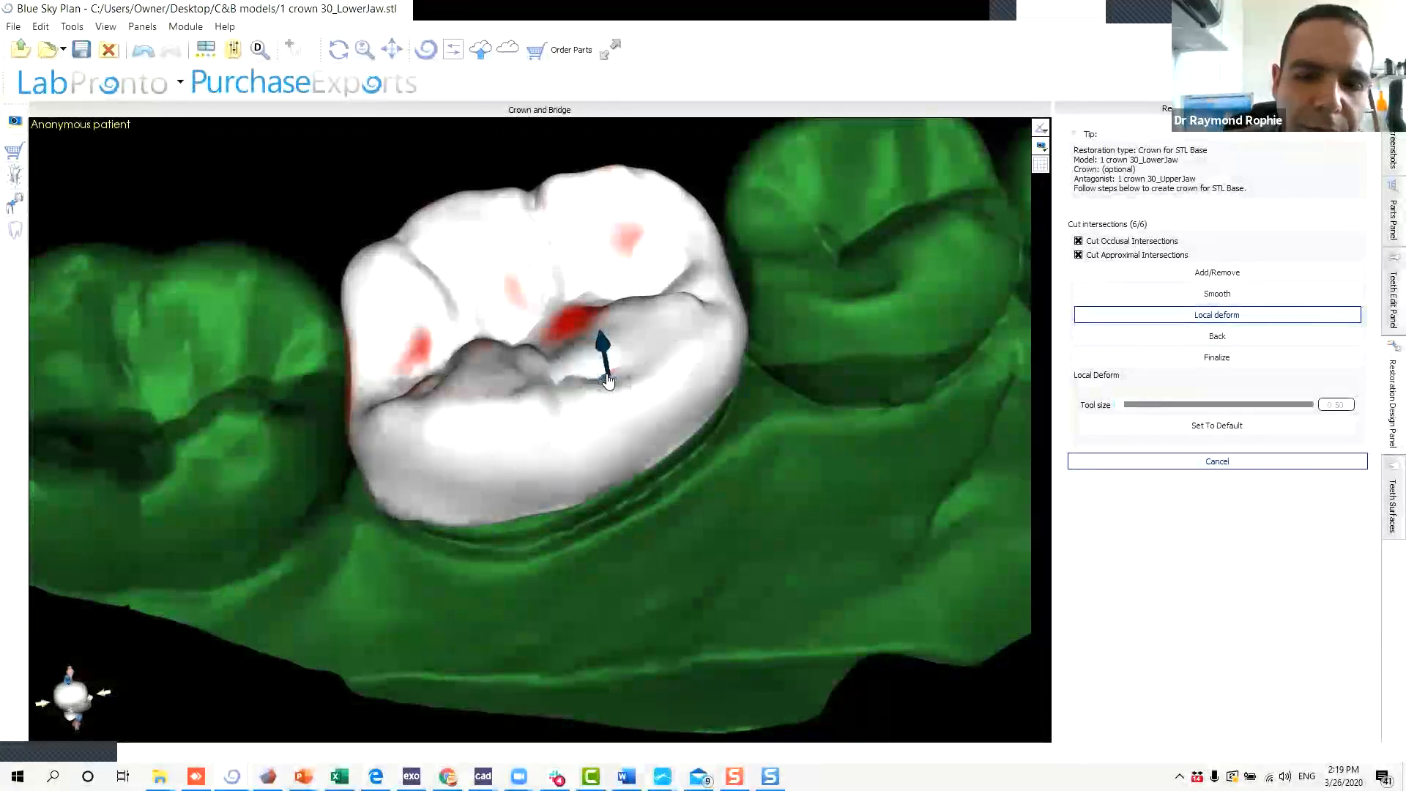
left_click_drag(608, 380, 610, 380)
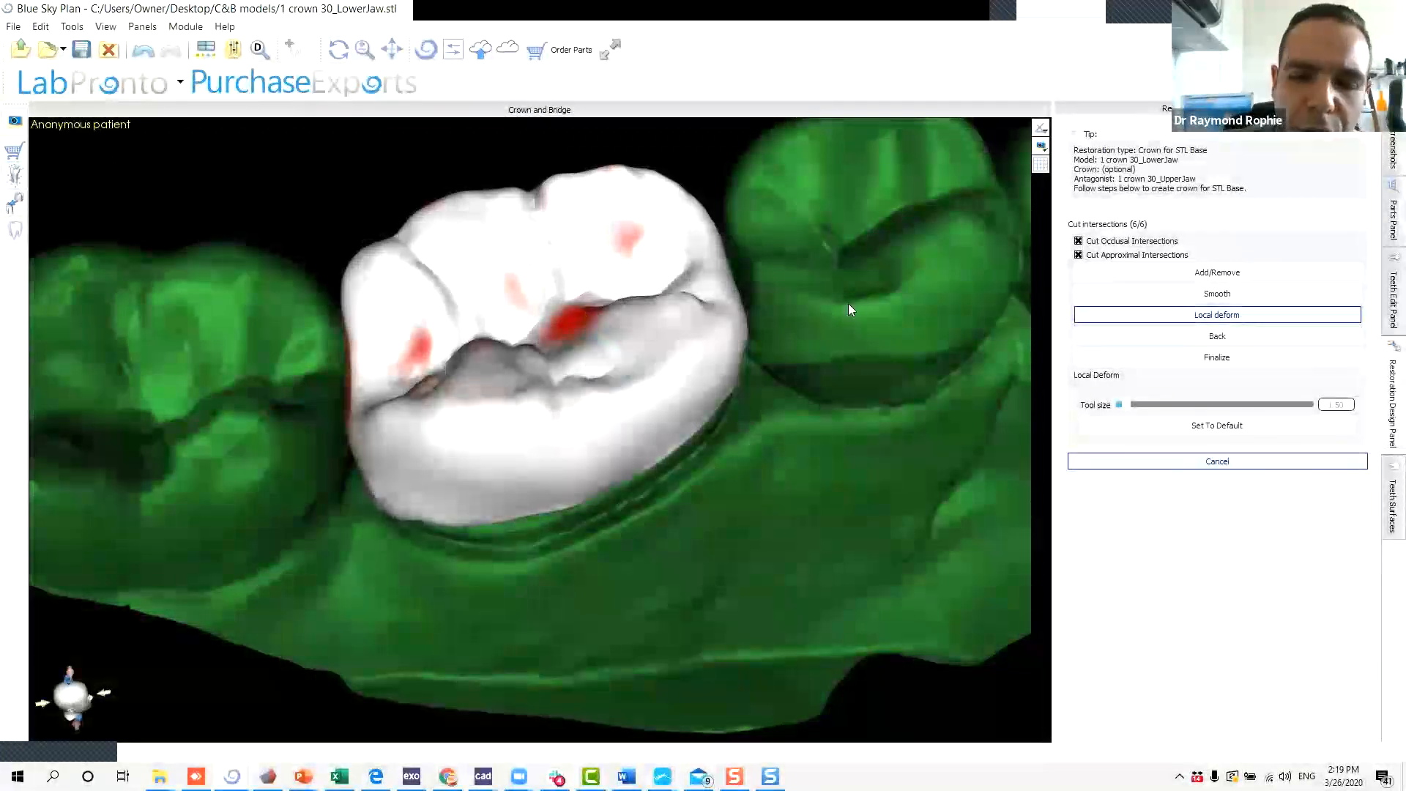
Turn off Cut Approximal Intersections and adjust the crown's proximal wall with Local deform at a tool size of 5.50.
left_click(1105, 255)
left_click_drag(926, 462, 498, 425)
left_click(1128, 256)
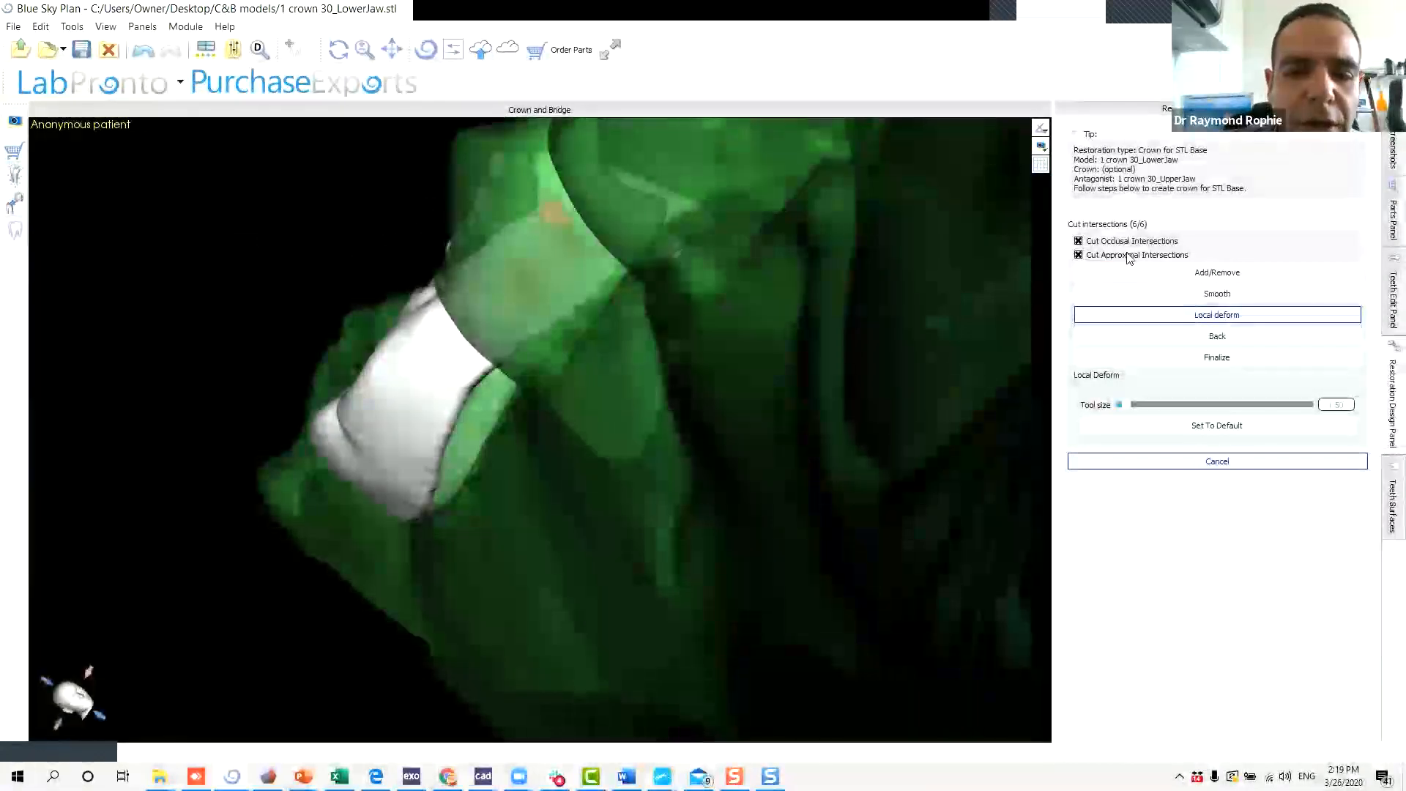
left_click_drag(213, 204, 575, 378)
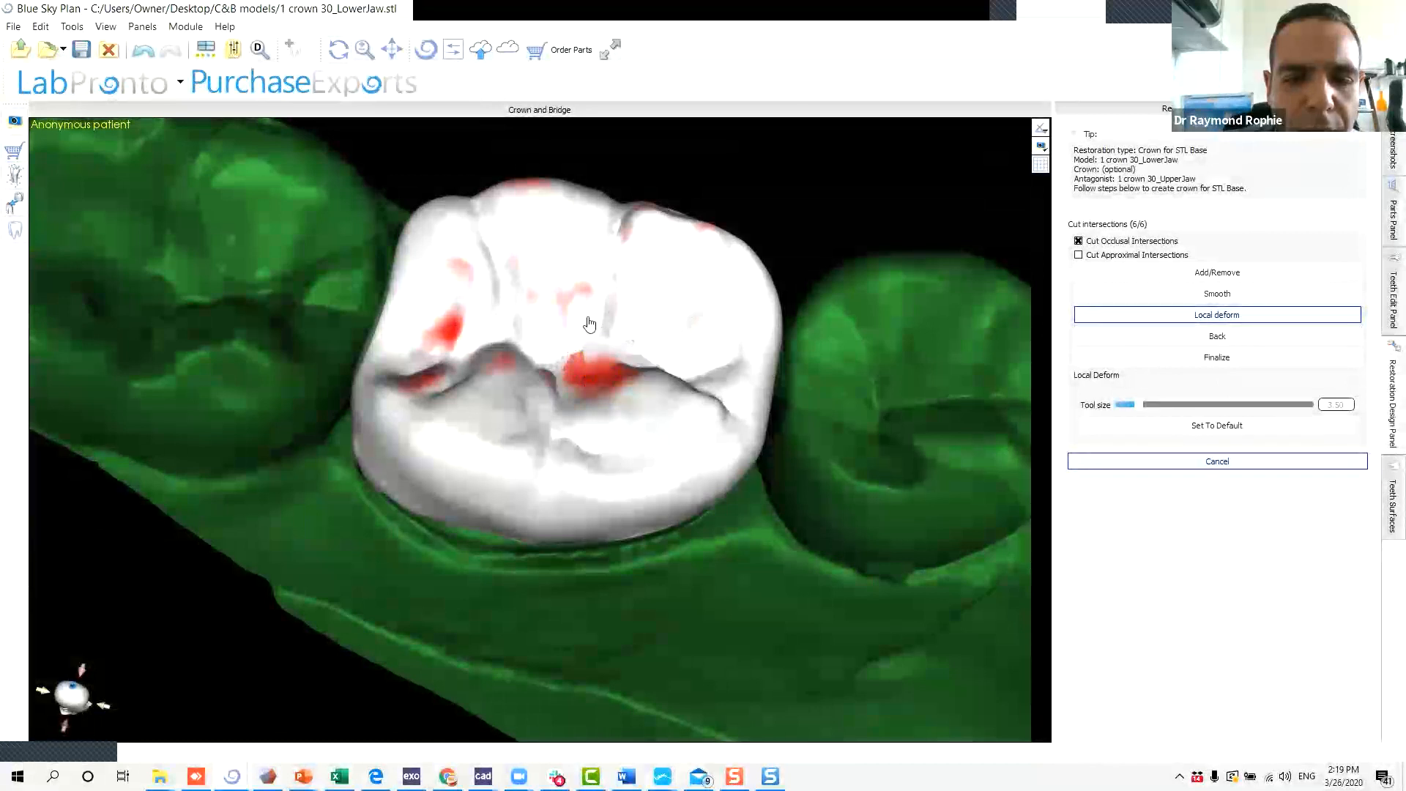
mouse_move(364, 512)
left_mouse_down()
mouse_move(618, 364)
mouse_move(848, 350)
left_mouse_up()
scroll(460, 308, "up", 4, "ctrl")
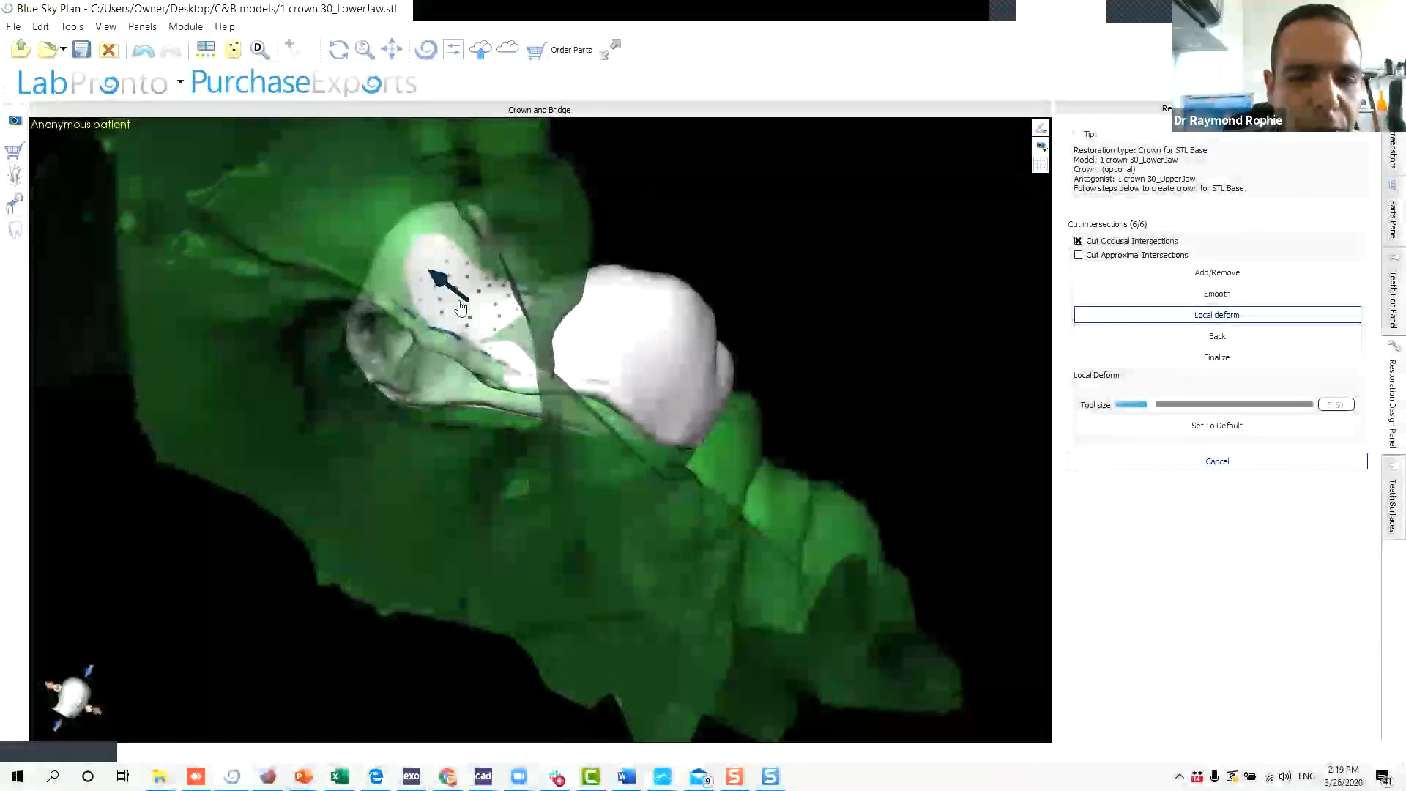
left_click_drag(464, 307, 791, 404)
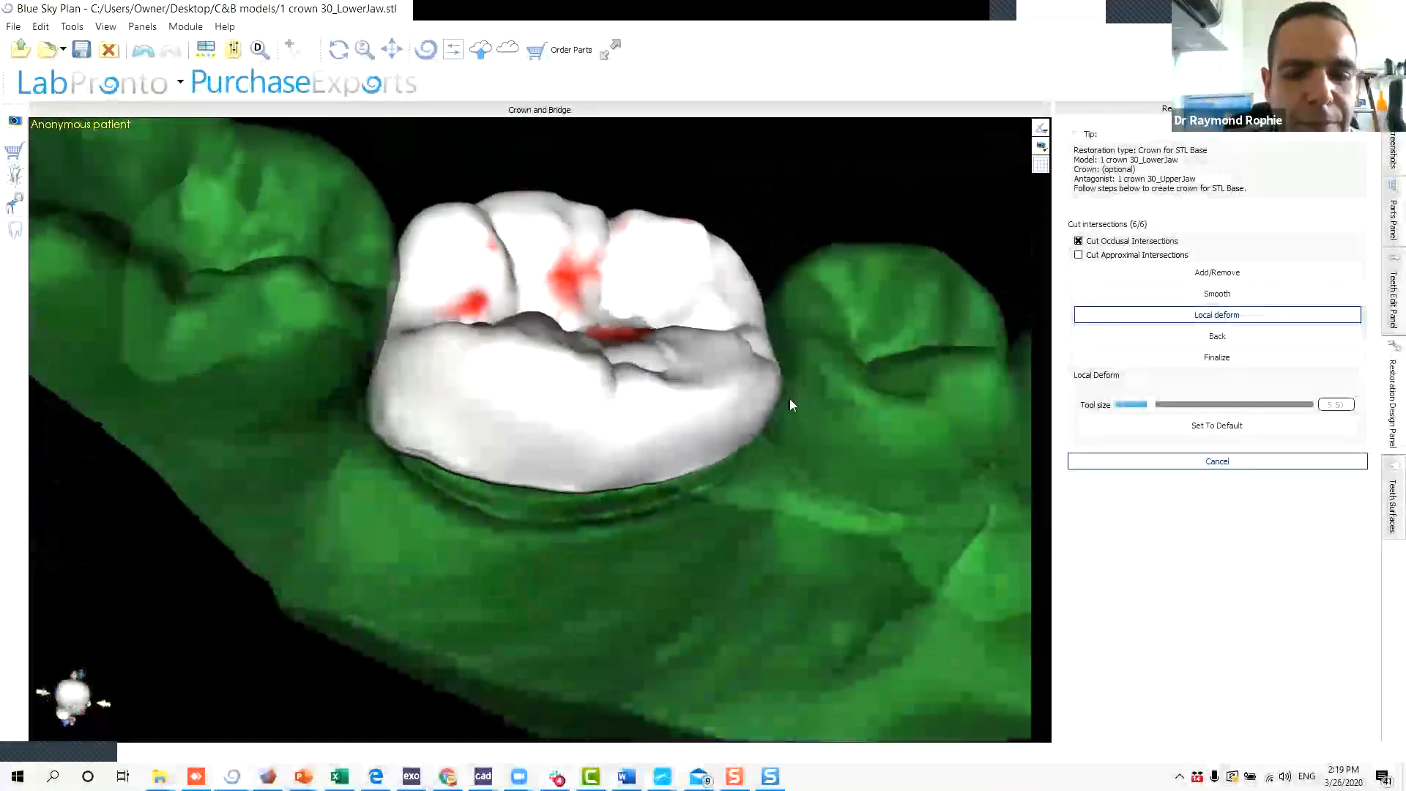
Return to the Crown bottom stage, set Minimal Thickness to 0.70, regenerate the crown, and activate Local deform.
left_click(1176, 342)
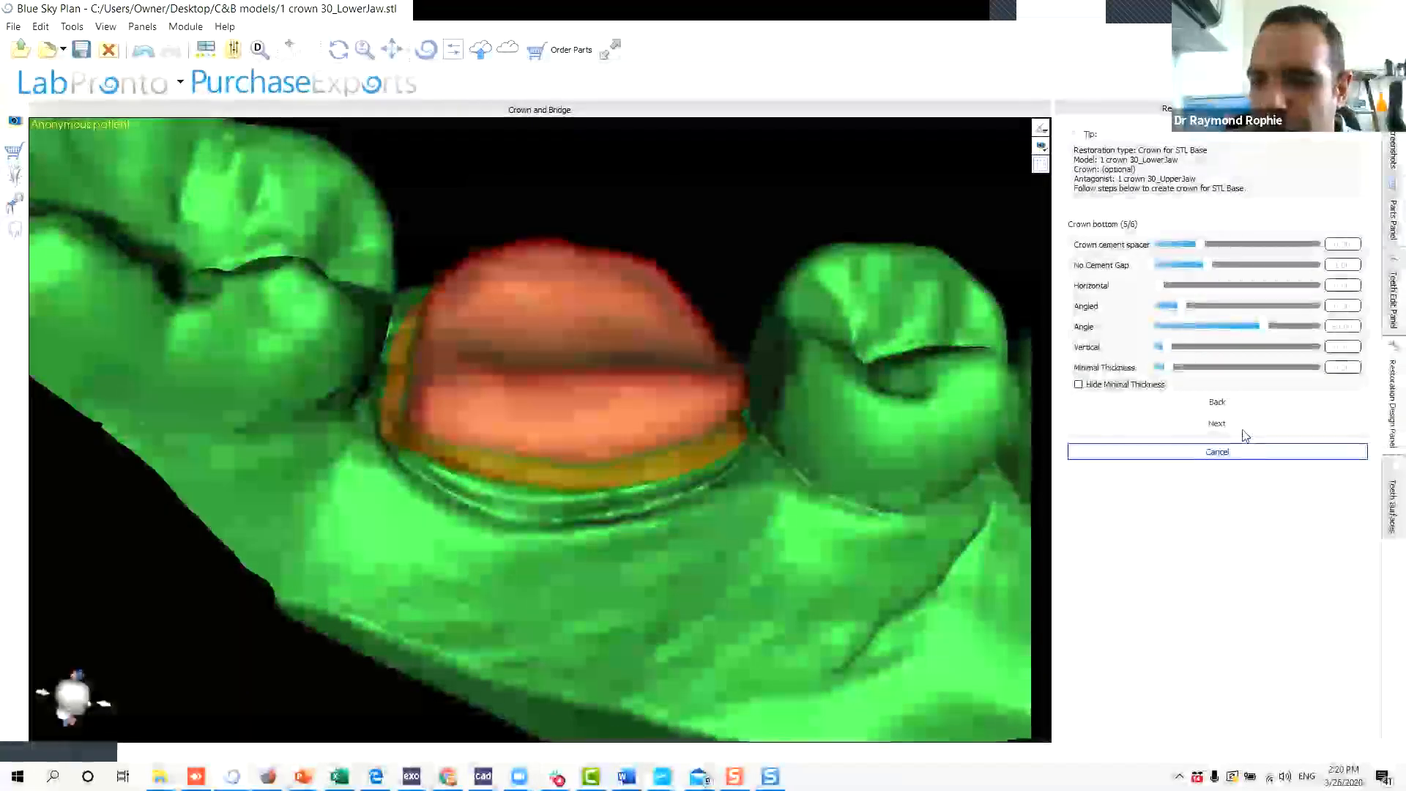
left_click_drag(1210, 382, 1204, 388)
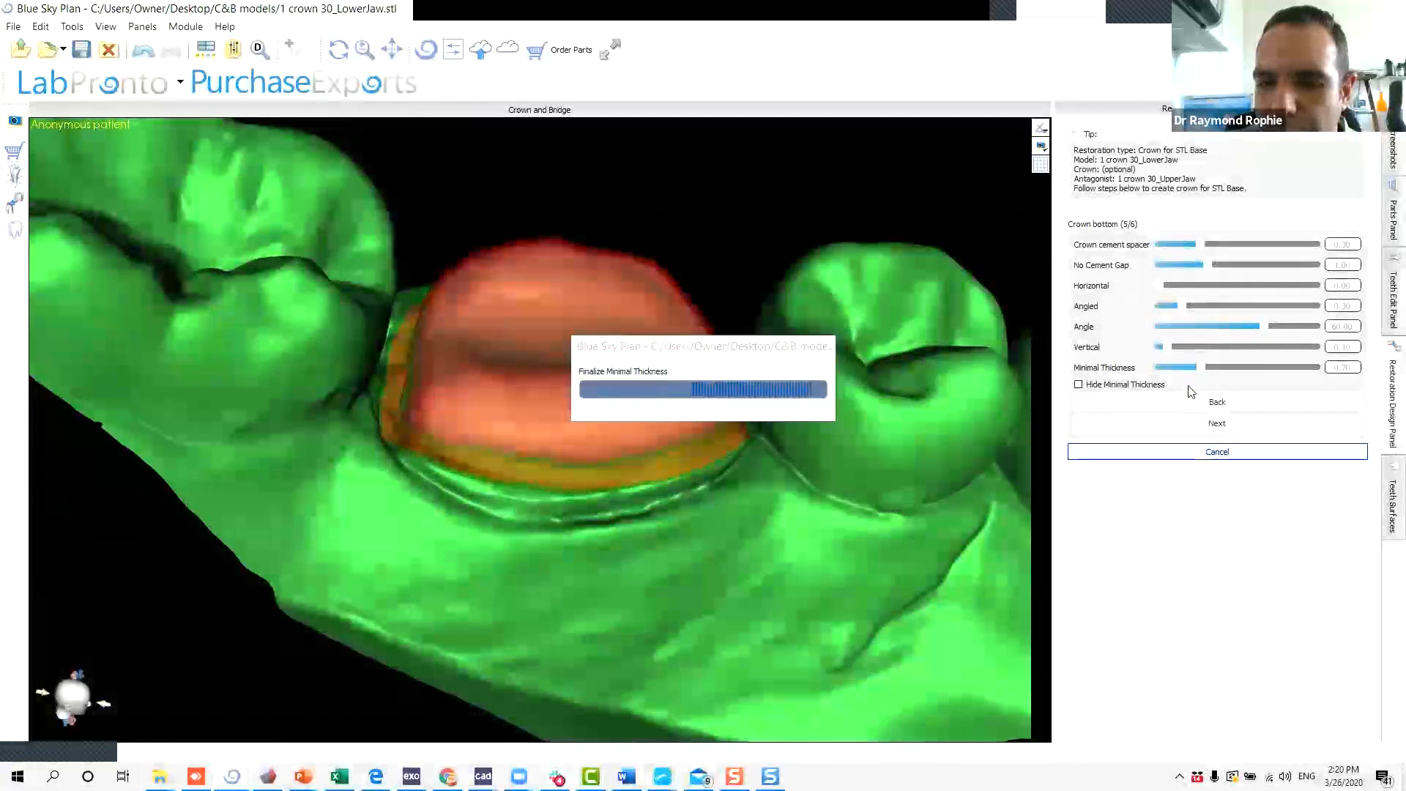
left_click(1199, 424)
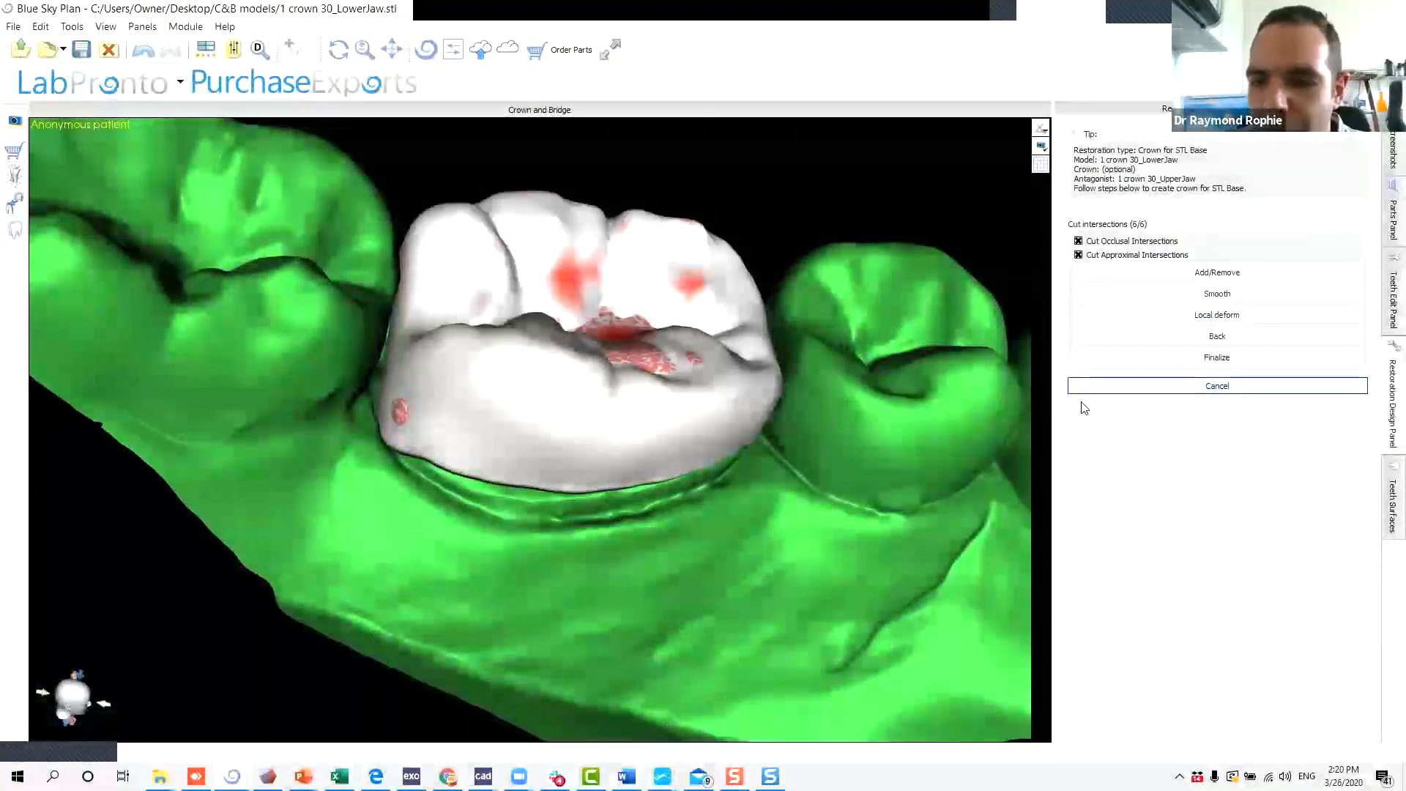
left_click(1188, 314)
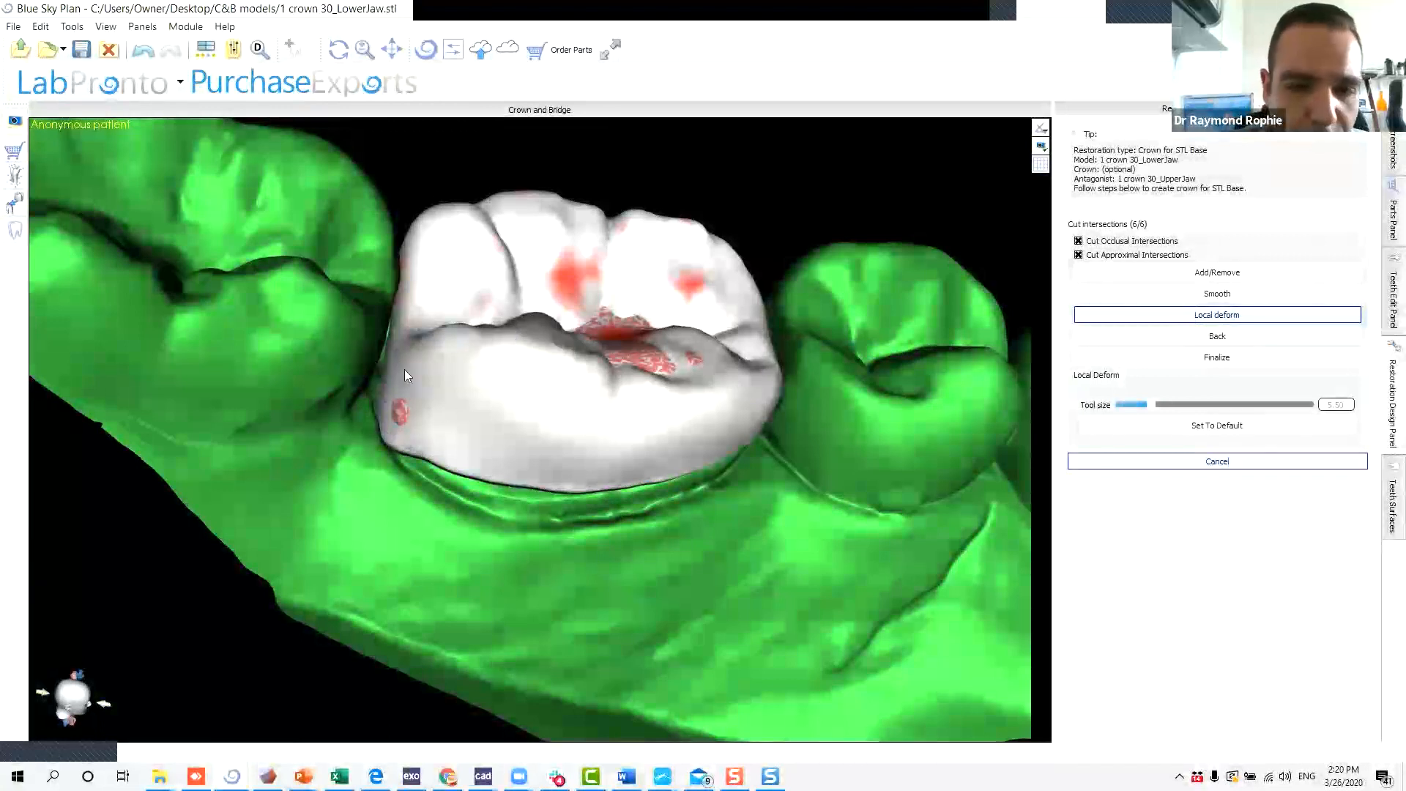
Locally deform the crown's side wall beside the adjacent tooth and its central groove and outer surface, adjusting the tool size as needed.
scroll(409, 357, "up", 2, "ctrl")
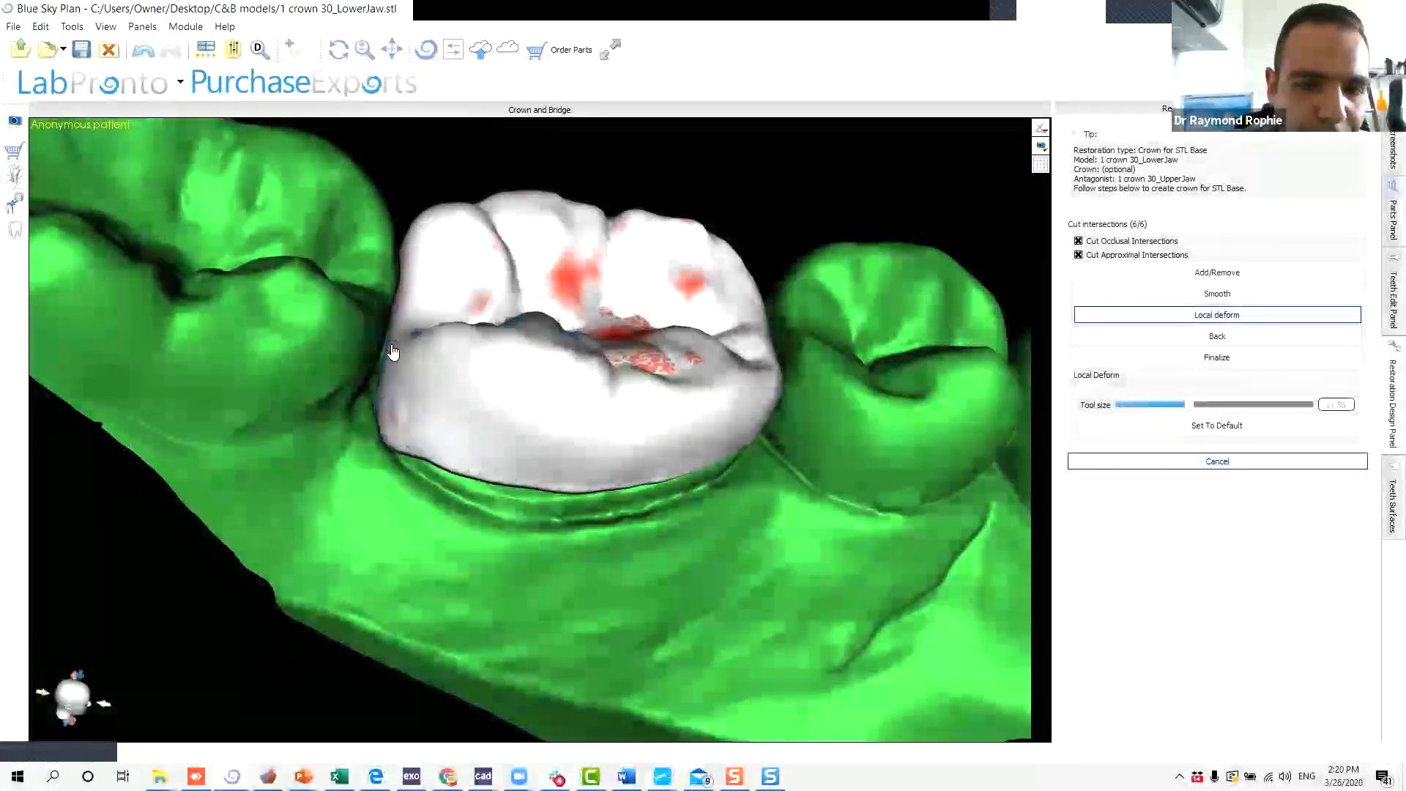
left_click_drag(396, 353, 383, 341)
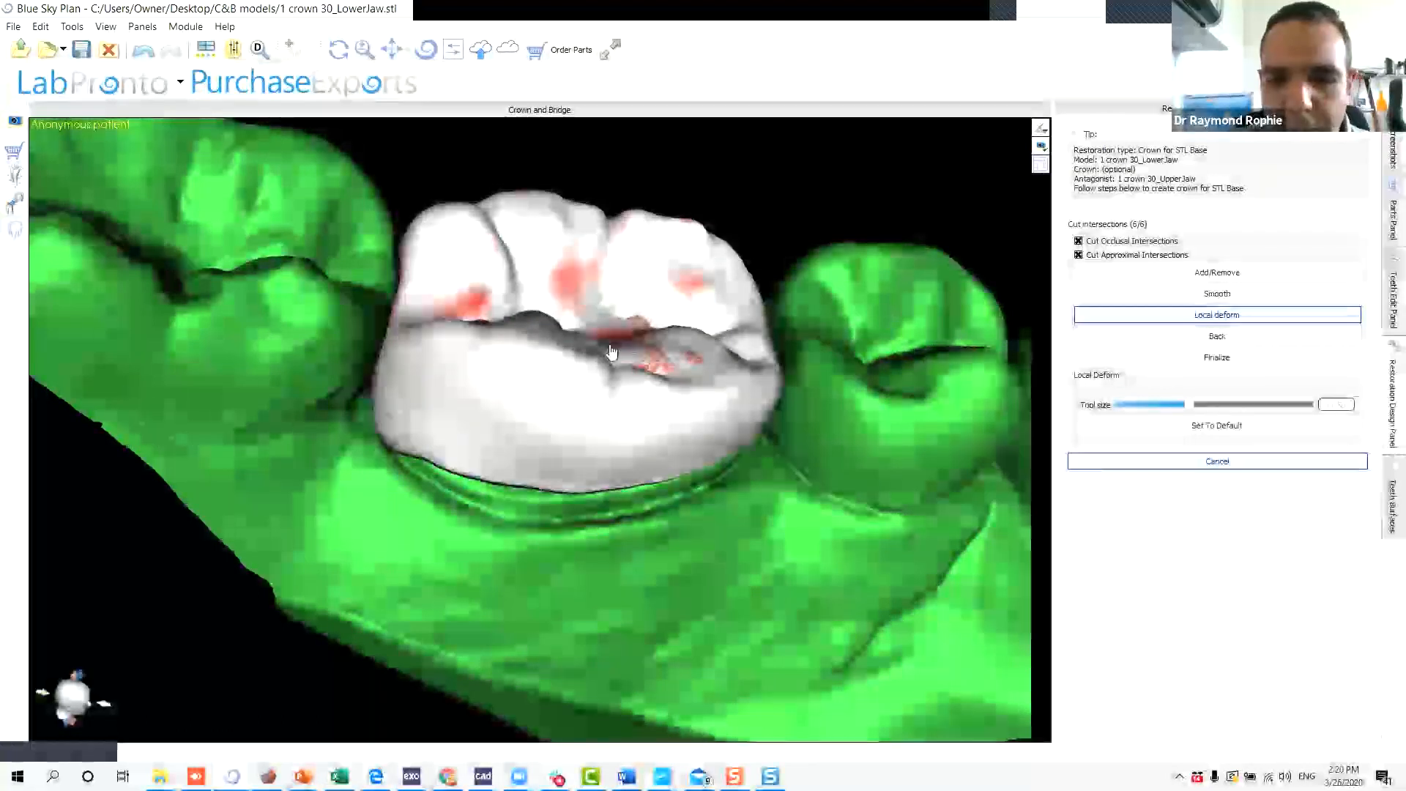
scroll(656, 359, "down", 5, "ctrl")
left_click_drag(655, 360, 656, 364)
left_click_drag(781, 400, 703, 468)
left_click_drag(644, 384, 643, 390)
left_click_drag(846, 500, 505, 480)
left_click_drag(700, 321, 702, 317)
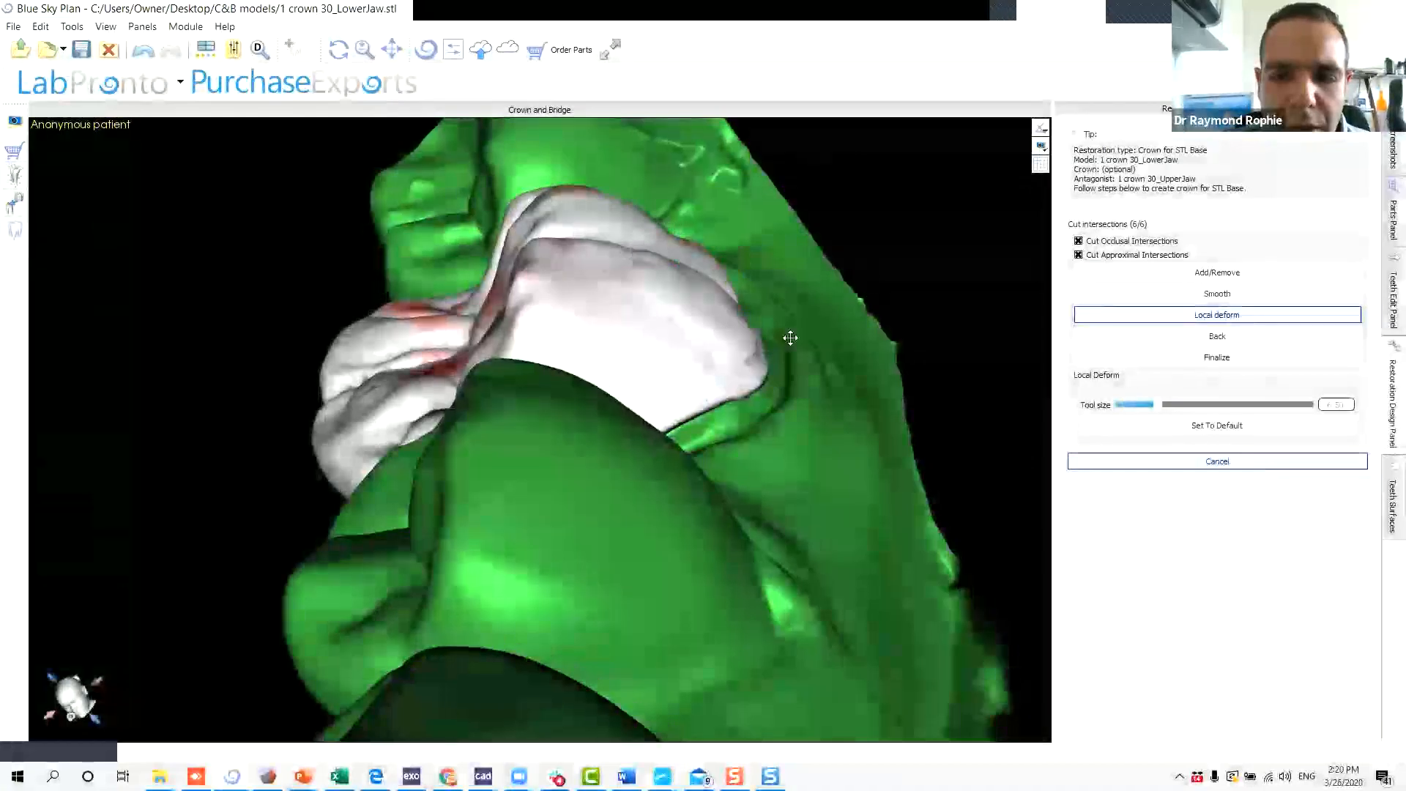
left_click_drag(791, 337, 714, 366)
Smooth the crown's outer side surface and the part of its underside exposed beneath the lower jaw model, using a smaller tool size.
left_click(1172, 294)
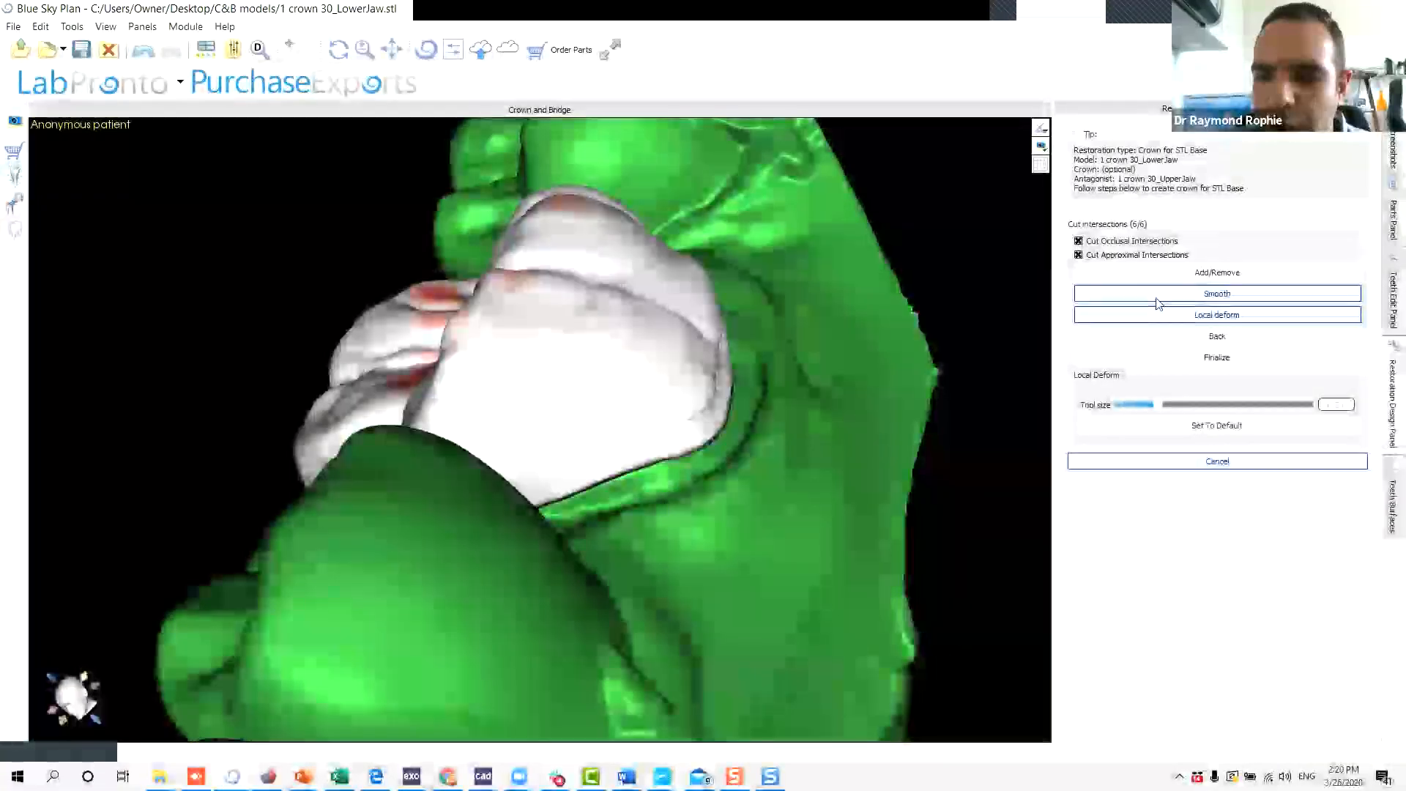
left_click_drag(675, 344, 675, 362)
scroll(636, 388, "down", 5, "ctrl")
mouse_move(708, 257)
left_mouse_down()
mouse_move(713, 419)
mouse_move(694, 430)
left_mouse_up()
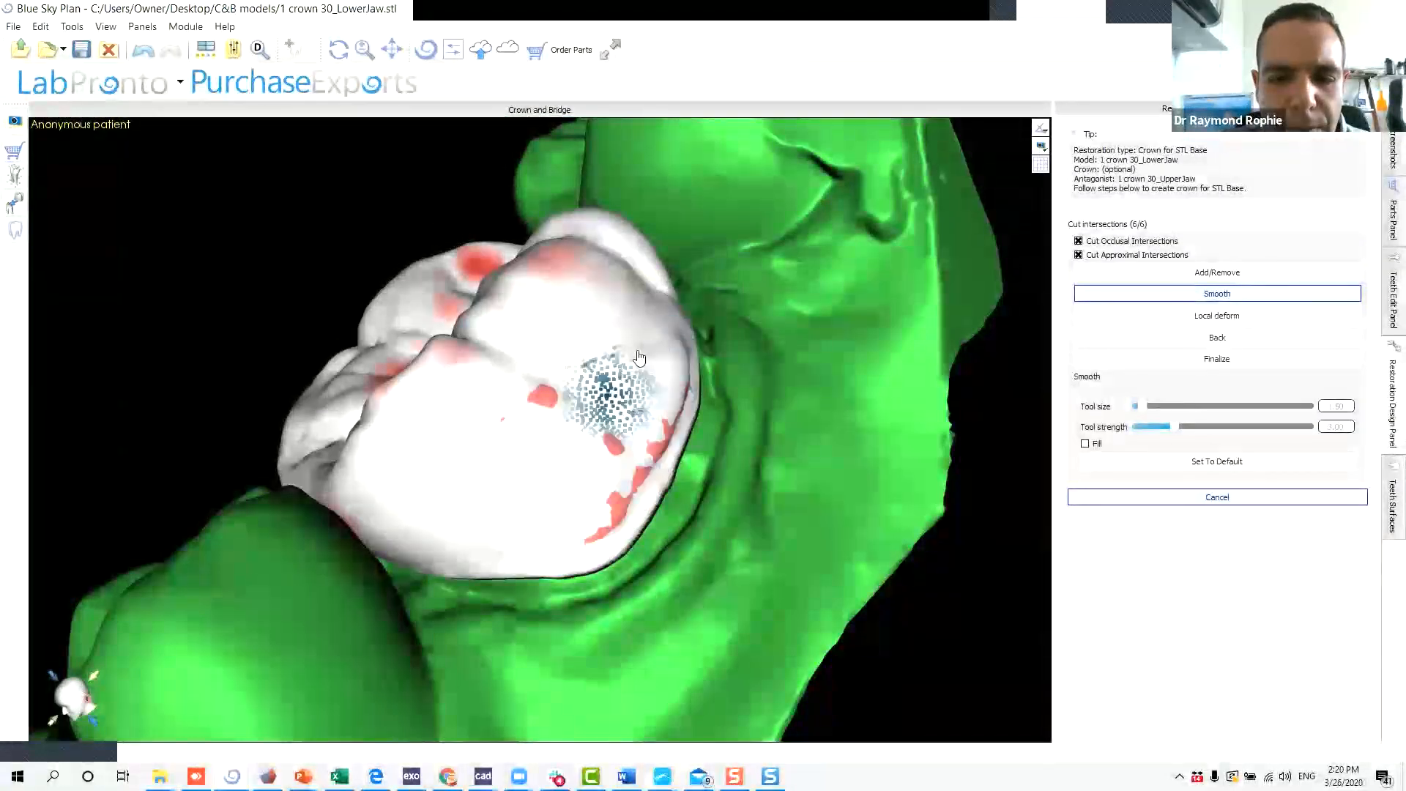
left_click(529, 421)
mouse_move(553, 627)
left_mouse_down()
mouse_move(533, 673)
mouse_move(612, 613)
mouse_move(556, 469)
mouse_move(446, 388)
left_mouse_up()
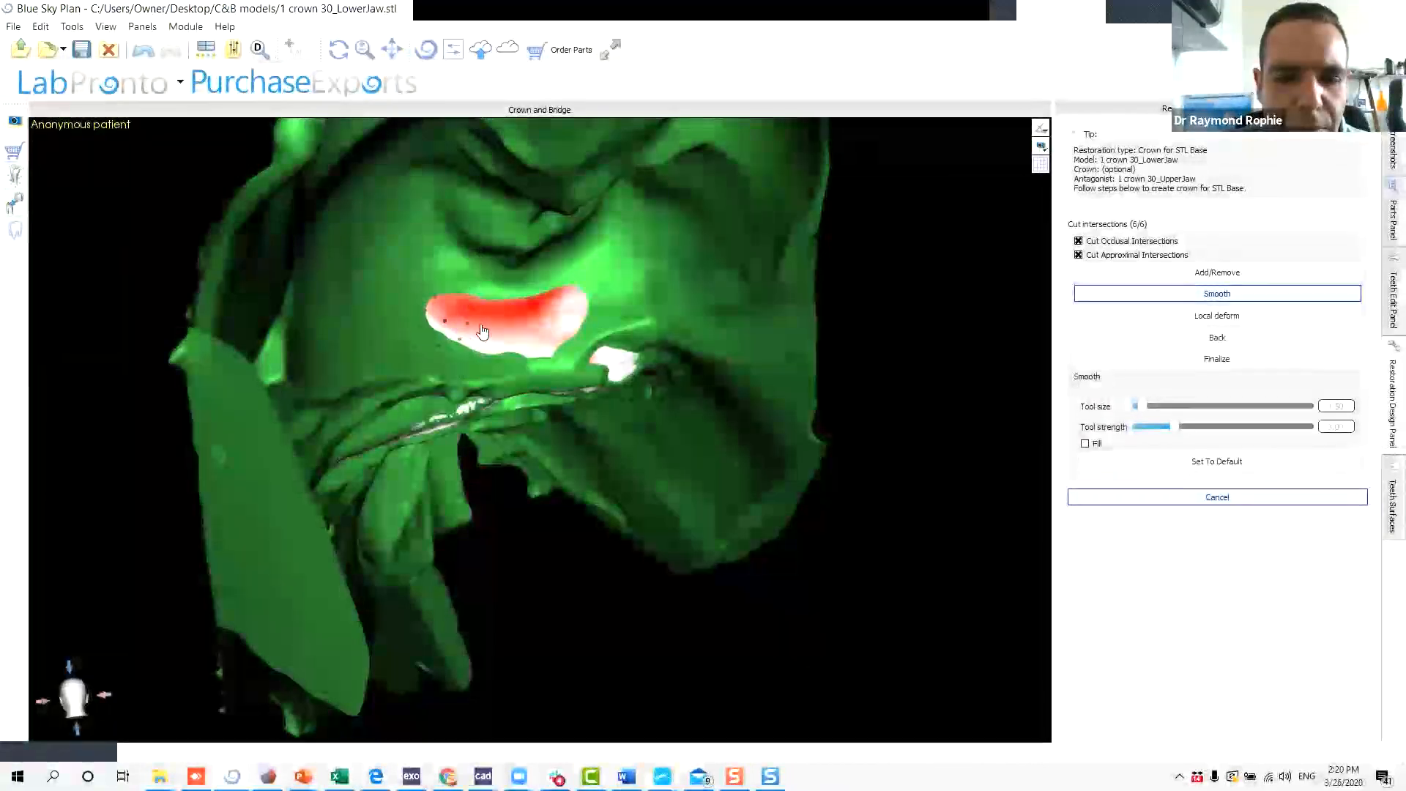
mouse_move(490, 329)
left_mouse_down()
mouse_move(534, 335)
mouse_move(562, 321)
left_mouse_up()
left_click_drag(740, 623, 559, 362)
left_click_drag(634, 173, 700, 223)
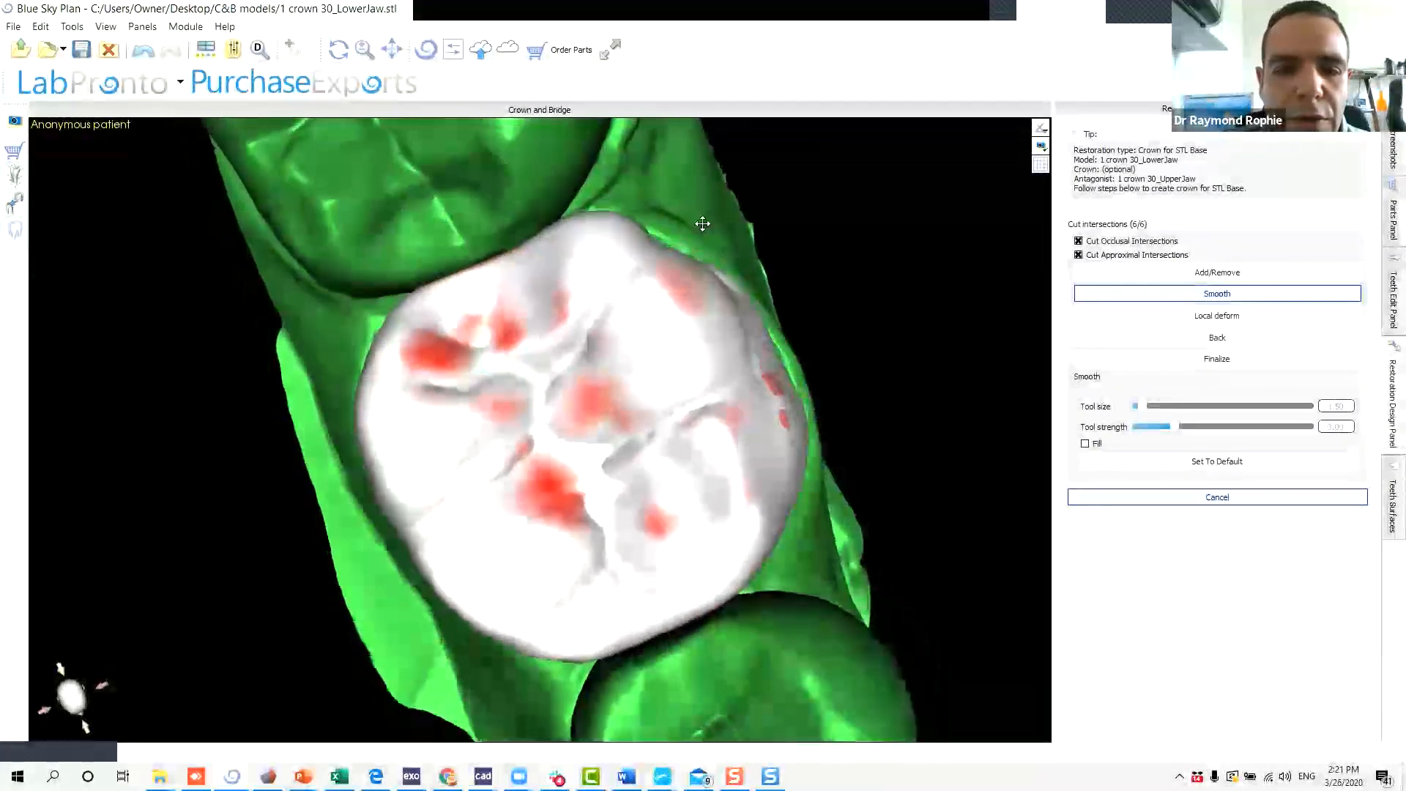
Try smoothing the crown's edge near the adjacent tooth with a 2.50 tool size, and undo it.
scroll(580, 224, "down", 4)
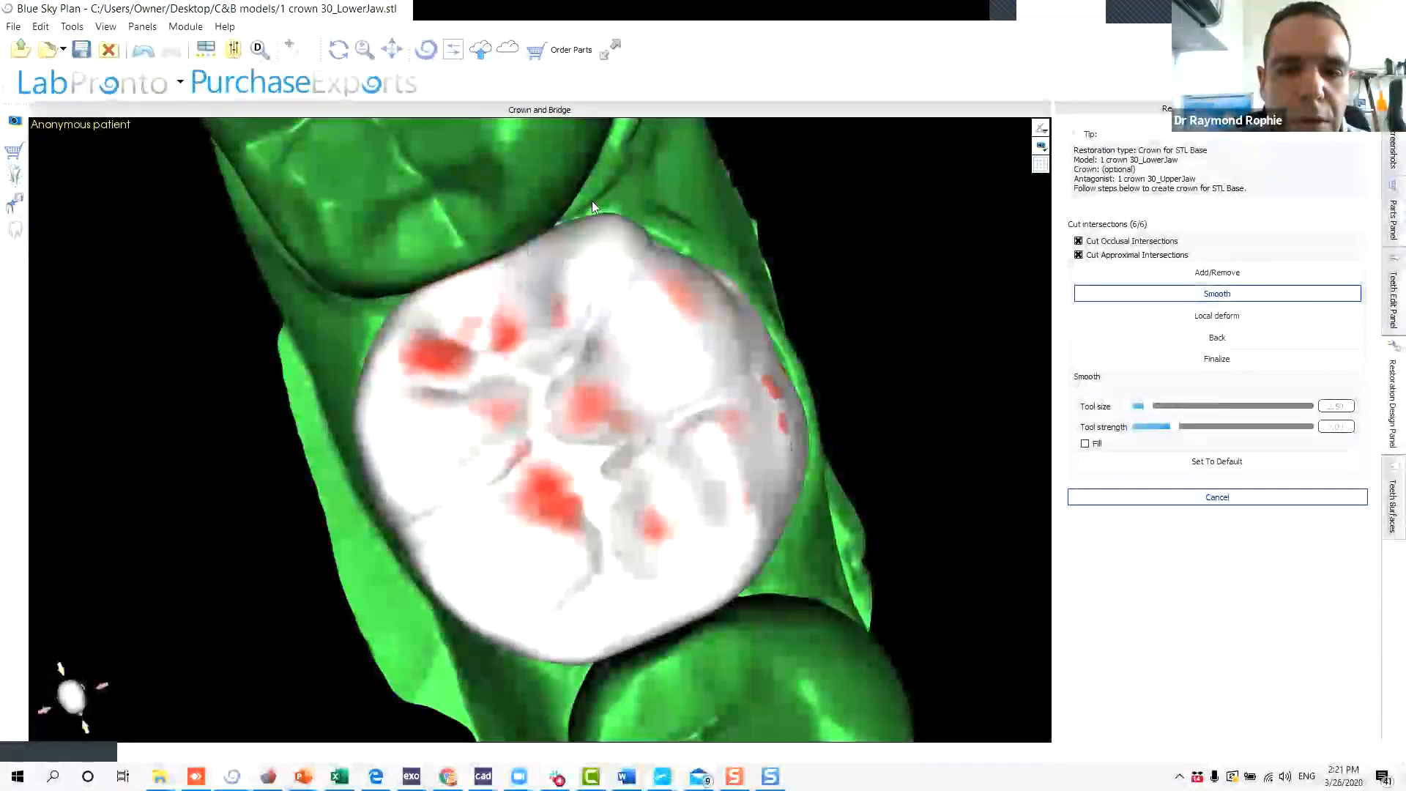
key("ctrl+z")
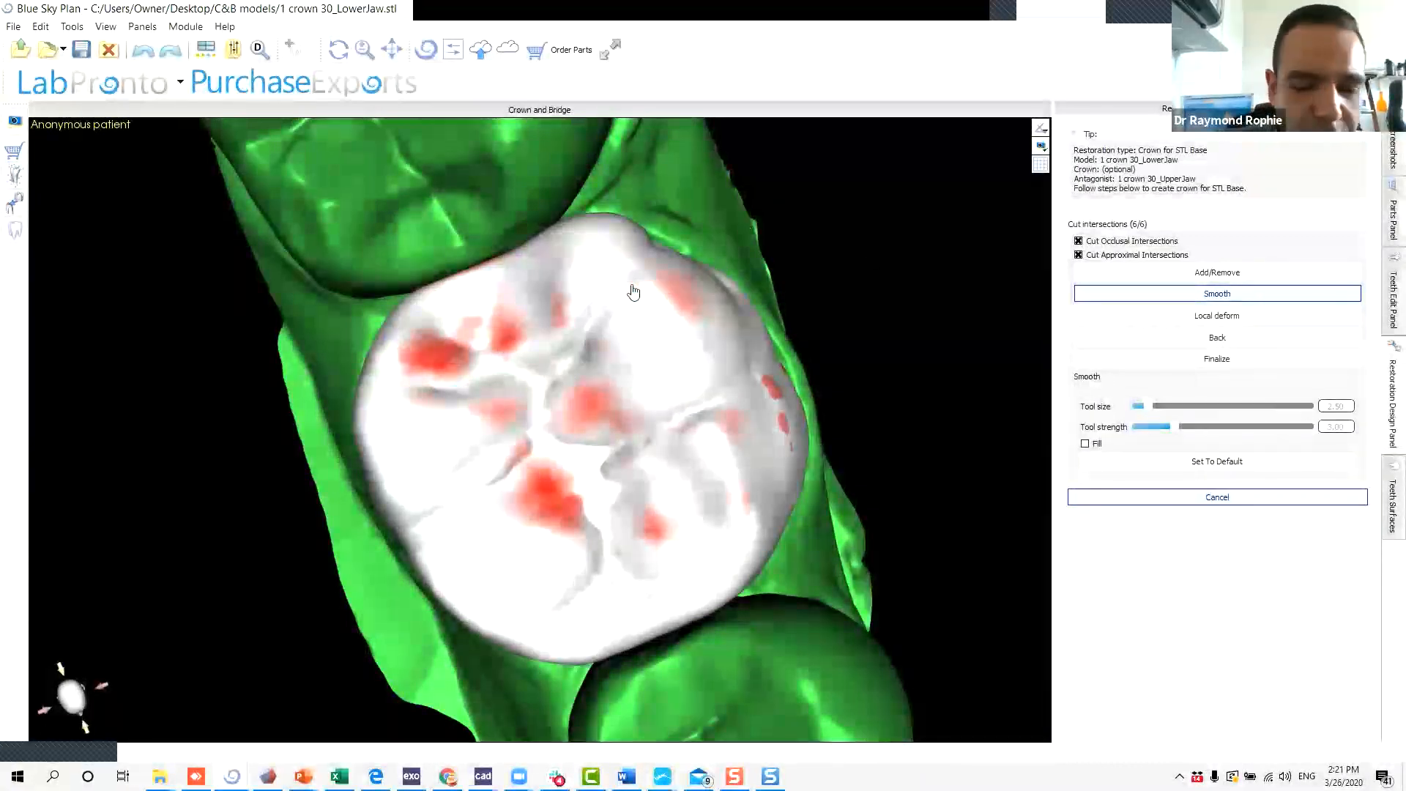
left_click_drag(600, 238, 605, 224)
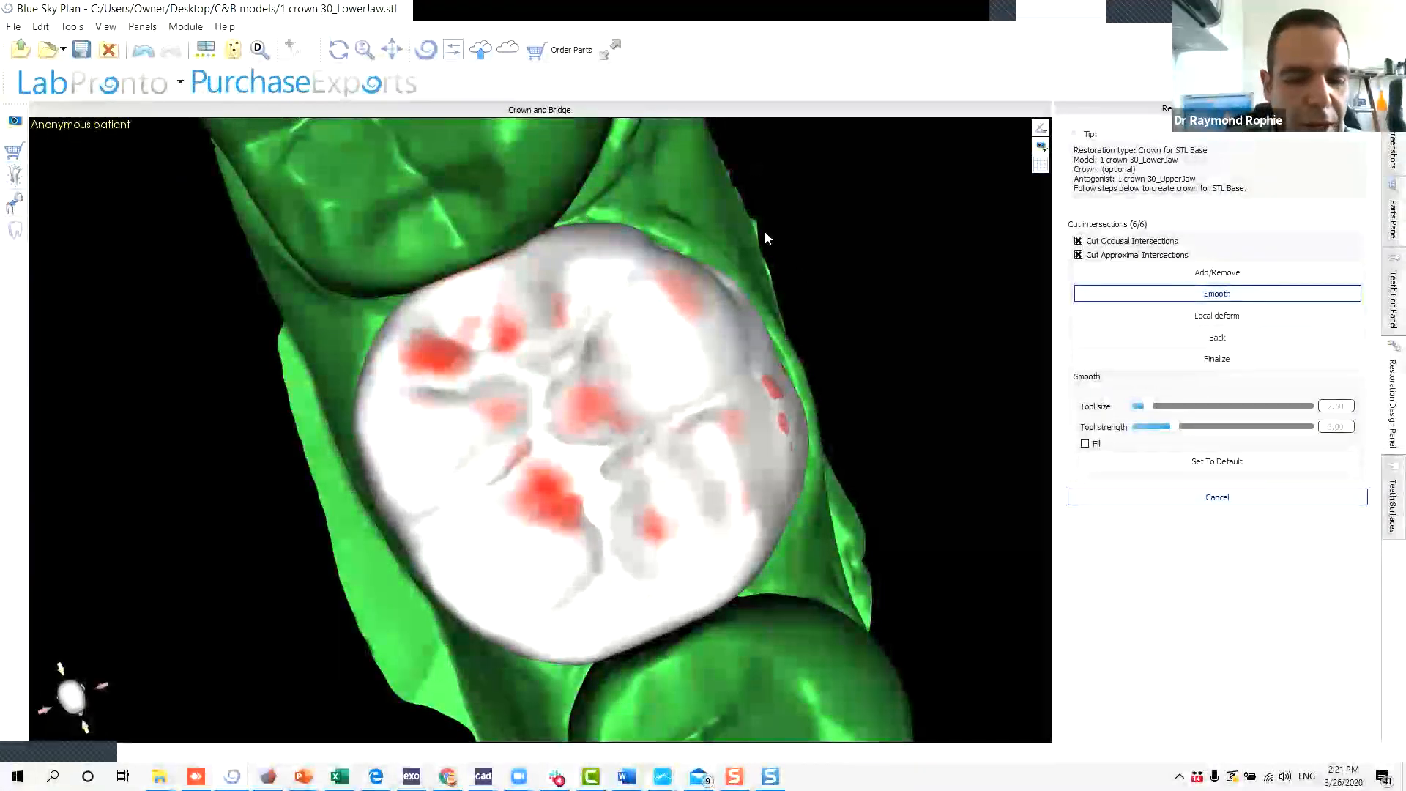
left_click(142, 51)
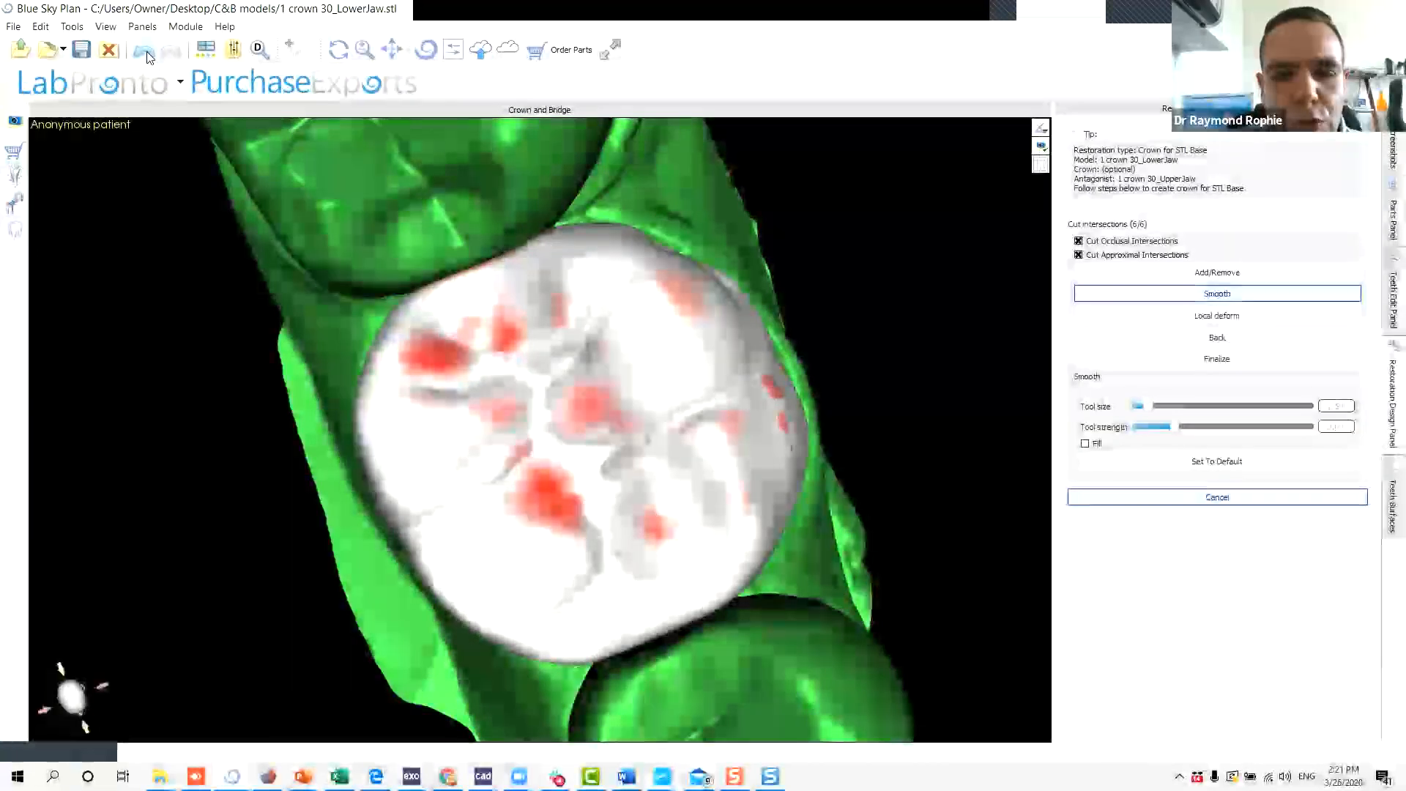
left_click(146, 52)
Locally deform the crown's outer wall over the red-marked areas near the margin with a 4.50 tool size.
left_click_drag(858, 199, 725, 216)
left_click_drag(542, 226, 544, 284)
left_click(1202, 320)
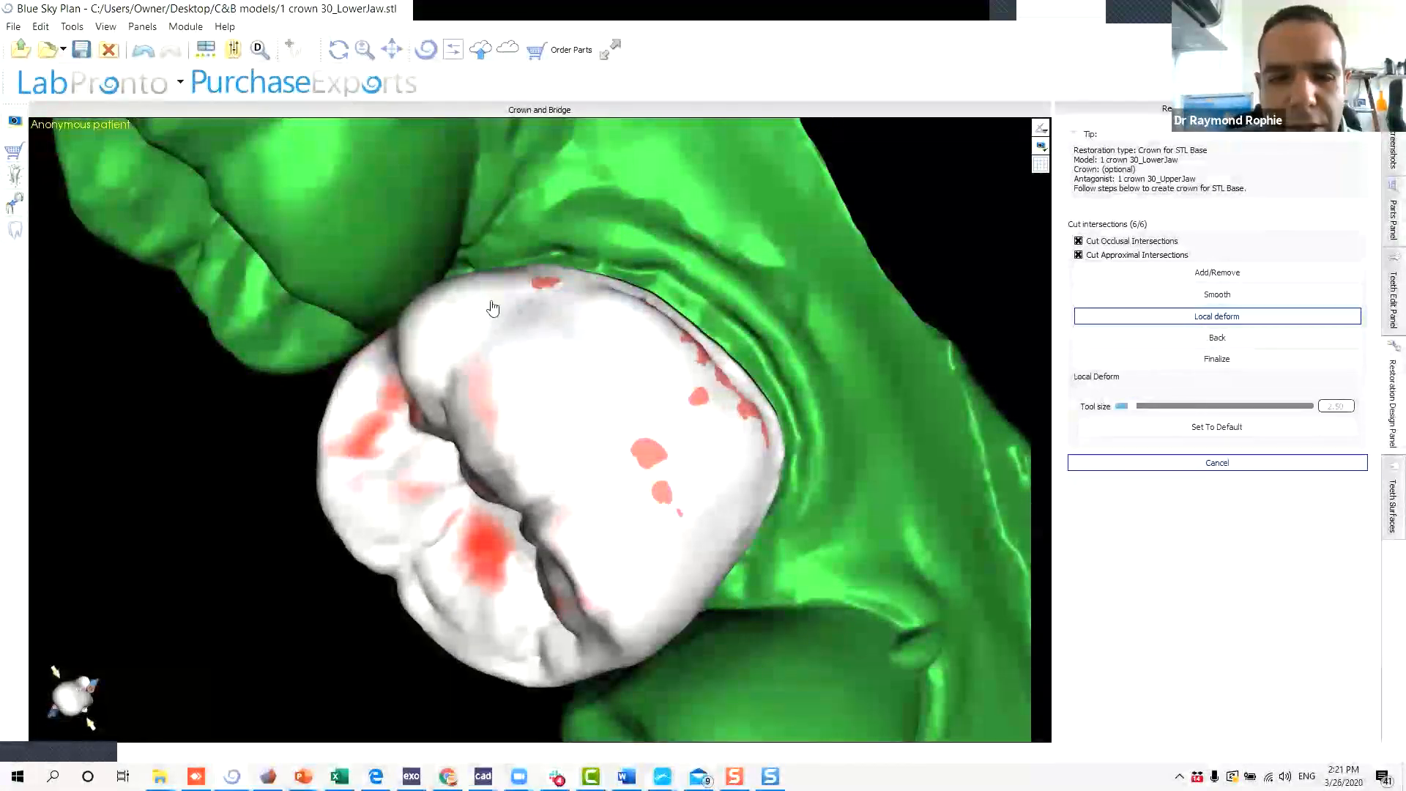
scroll(549, 299, "down", 1)
scroll(543, 287, "up", 3)
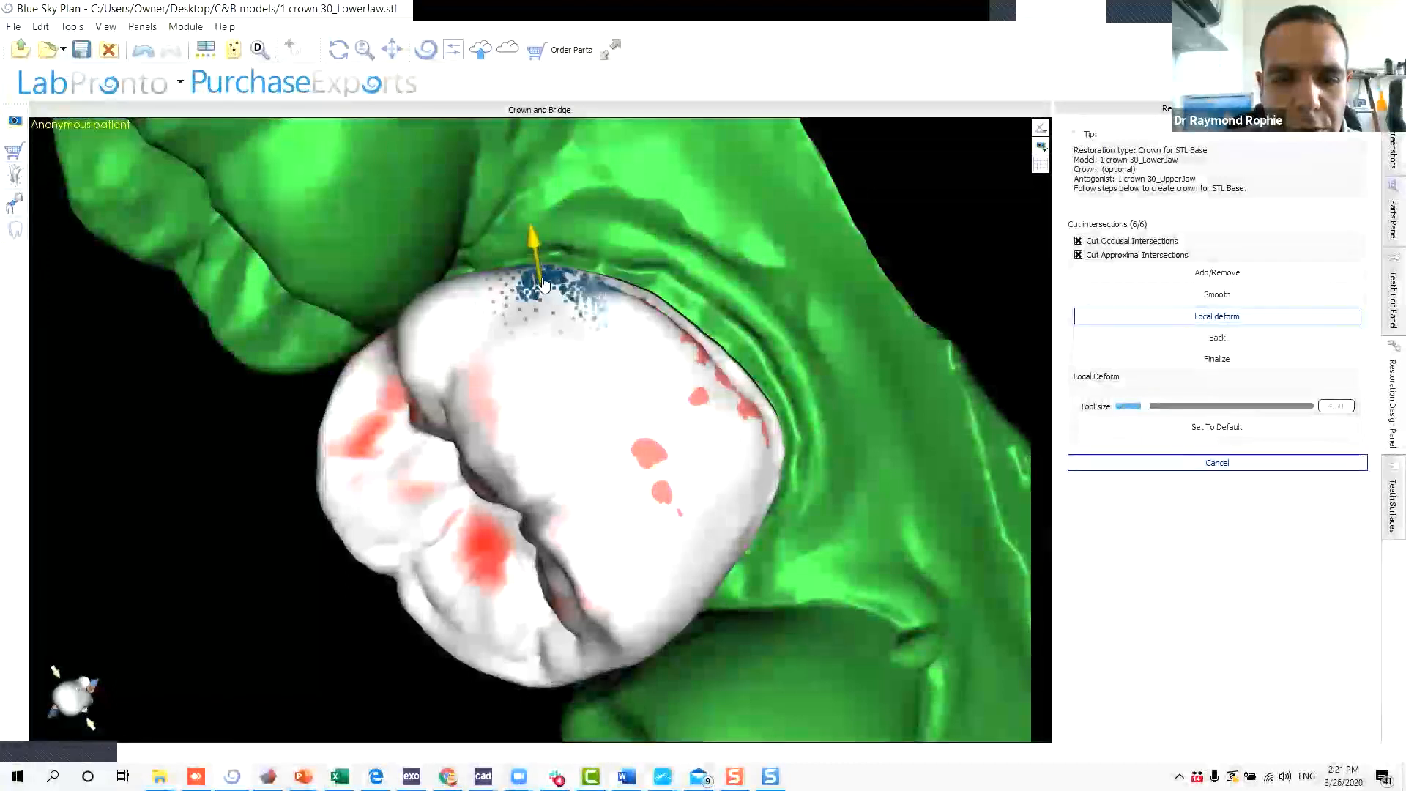
left_click_drag(740, 257, 765, 325)
left_click_drag(780, 389, 705, 430)
left_click_drag(492, 703, 539, 309)
mouse_move(943, 379)
left_mouse_down()
mouse_move(737, 462)
mouse_move(496, 389)
left_mouse_up()
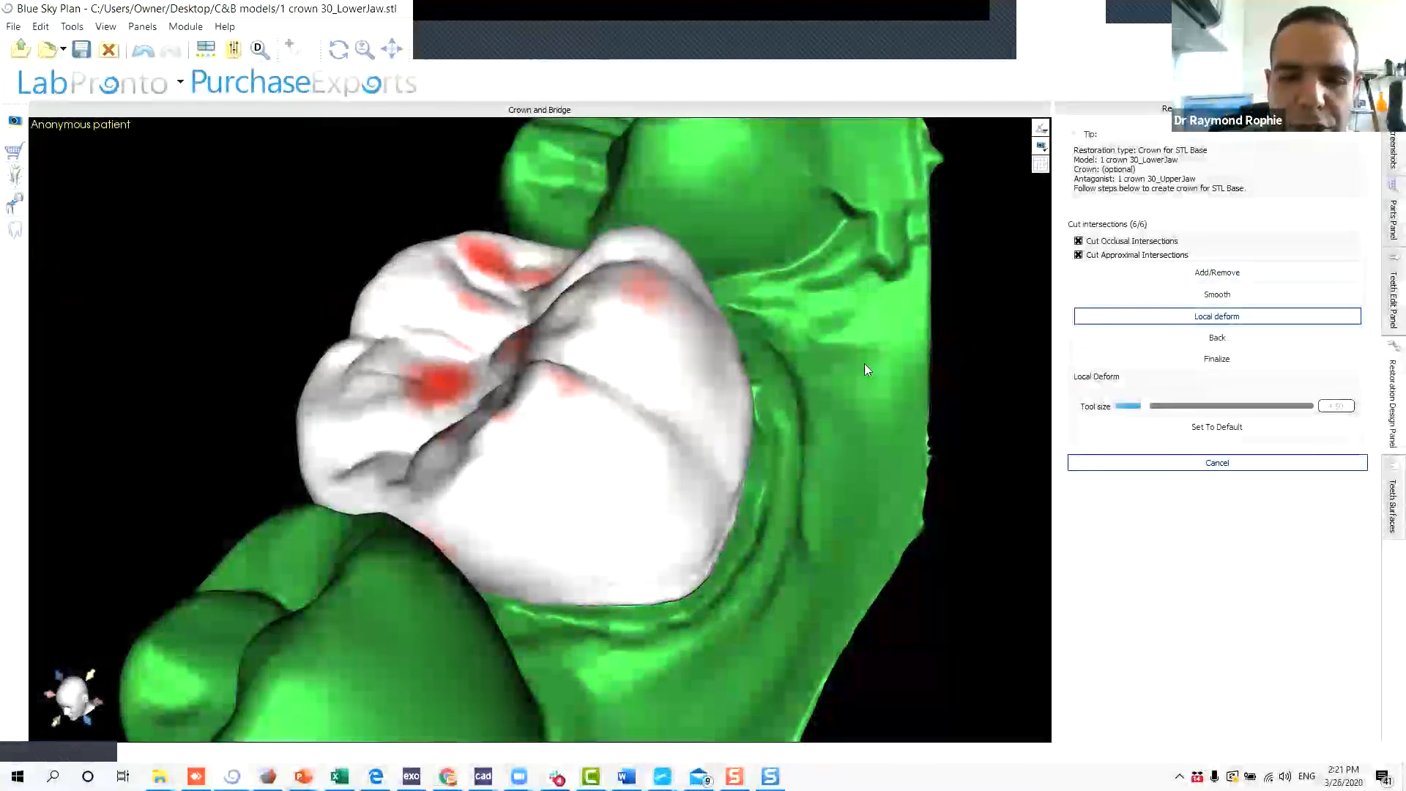
left_click_drag(752, 539, 672, 536)
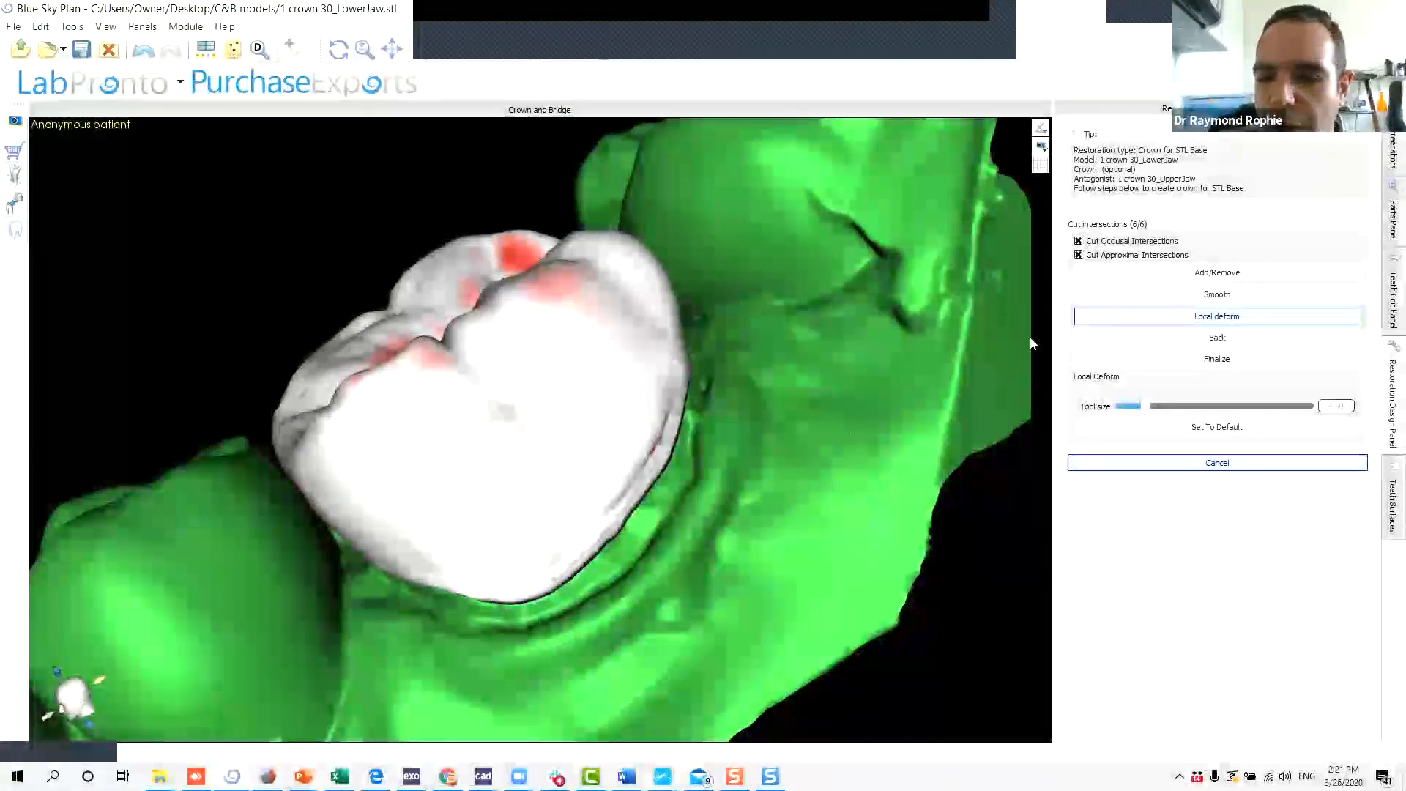
Smooth the crown's outer wall near the margin with a 4.50 tool size, and finalize the crown with occlusal and approximal intersections cut.
left_click(1216, 294)
mouse_move(534, 505)
left_mouse_down()
mouse_move(527, 492)
mouse_move(578, 472)
mouse_move(663, 399)
mouse_move(677, 546)
left_mouse_up()
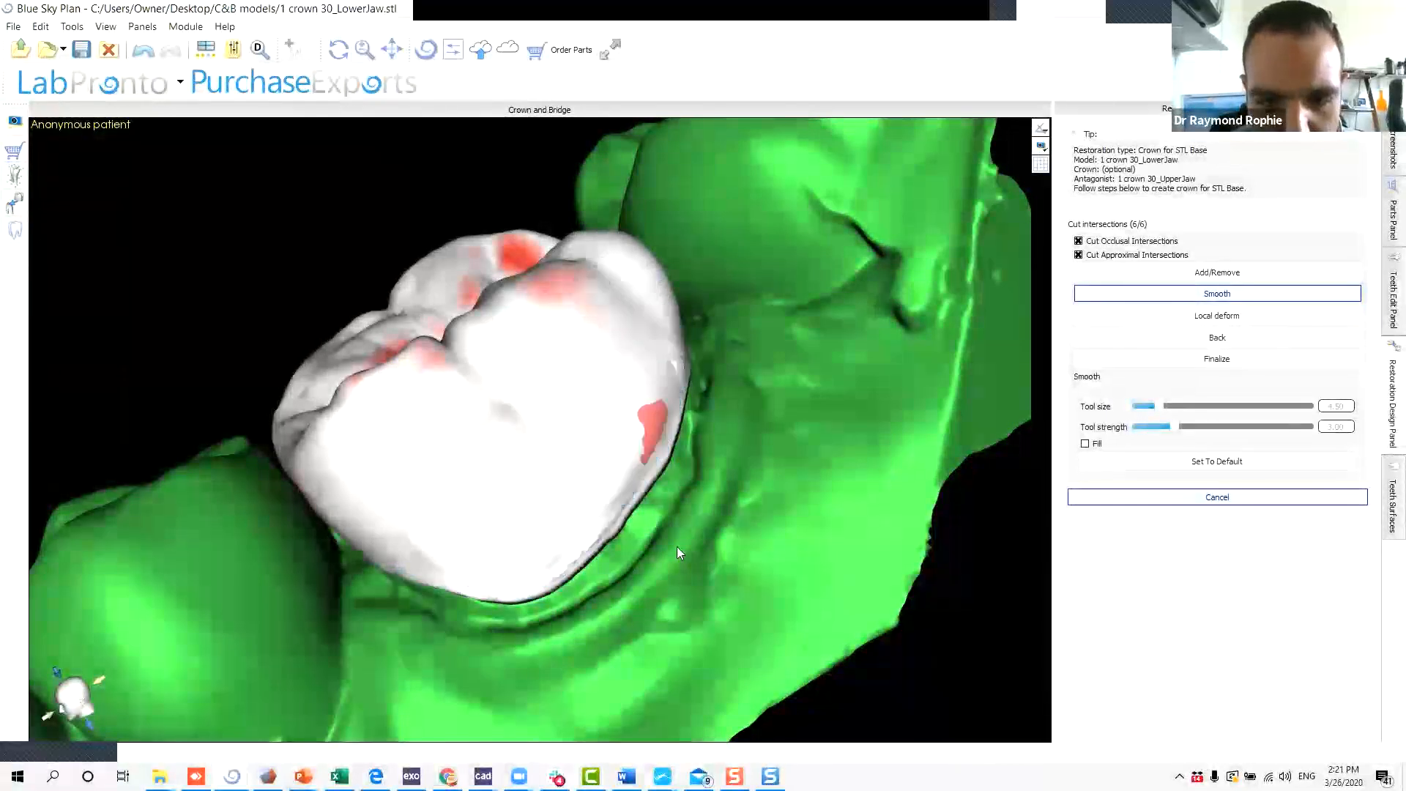
left_click(1216, 360)
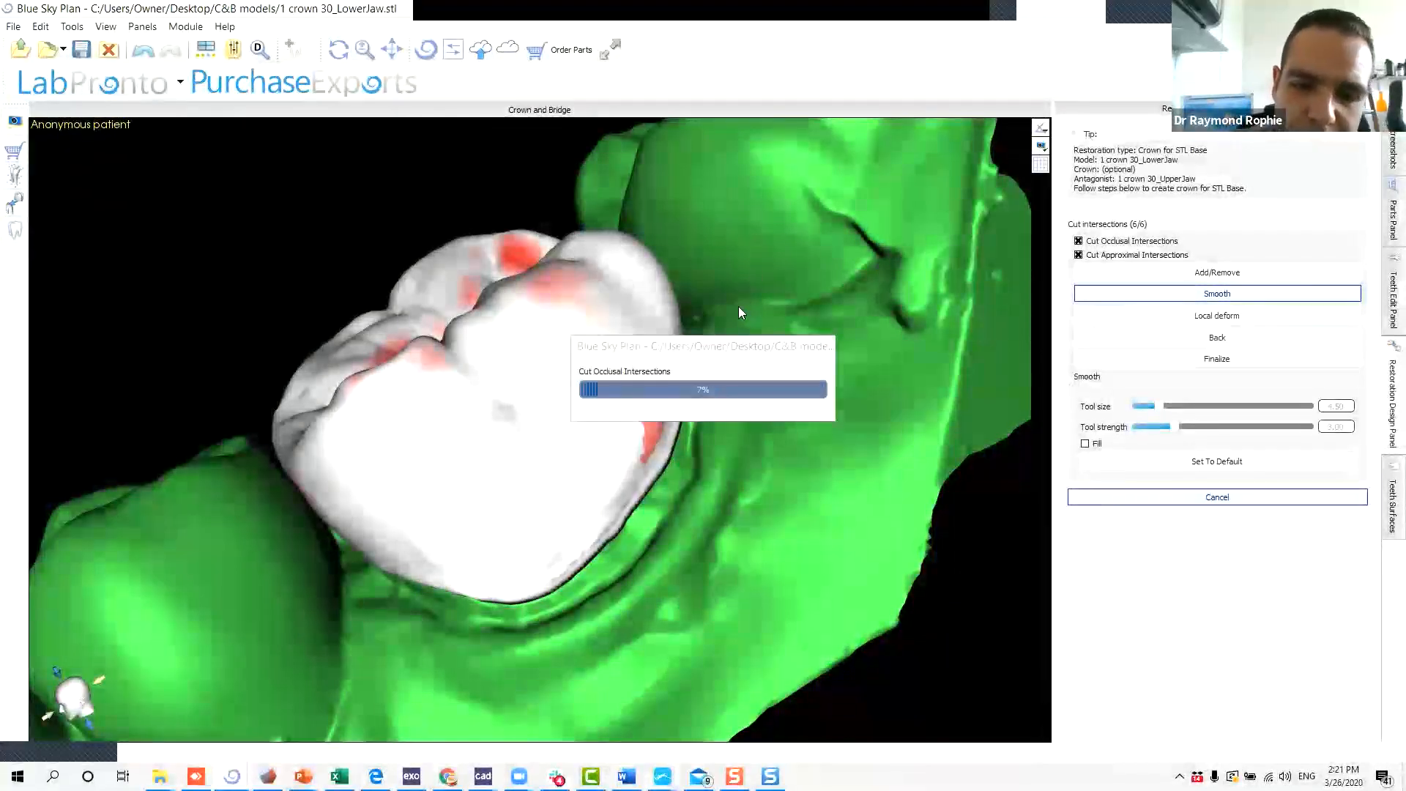
left_click_drag(746, 316, 769, 388)
left_click_drag(151, 342, 220, 359)
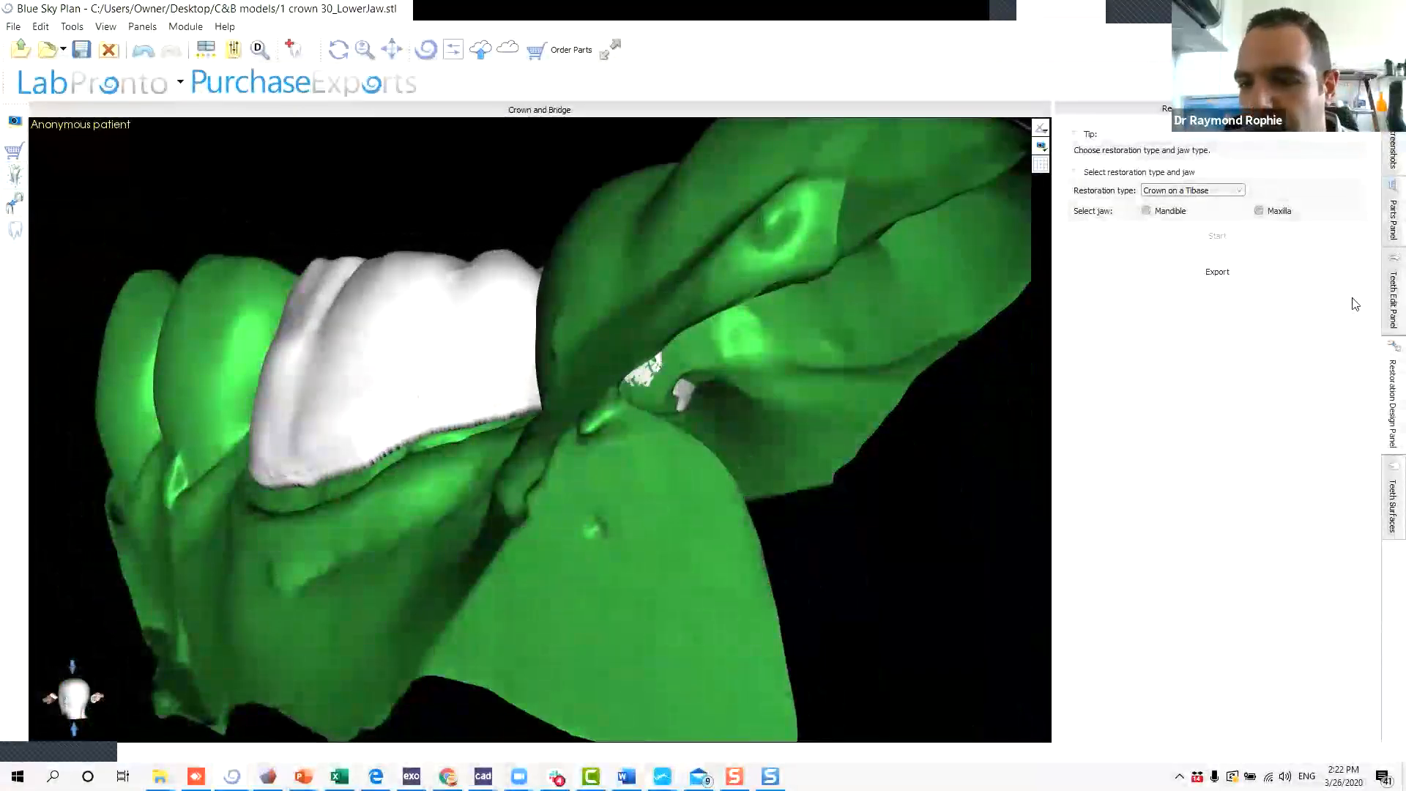
Open the teeth editing tools and make Custom Crown the active model.
left_click(1392, 301)
left_click_drag(623, 372, 417, 335)
left_click(1144, 129)
left_click(1179, 146)
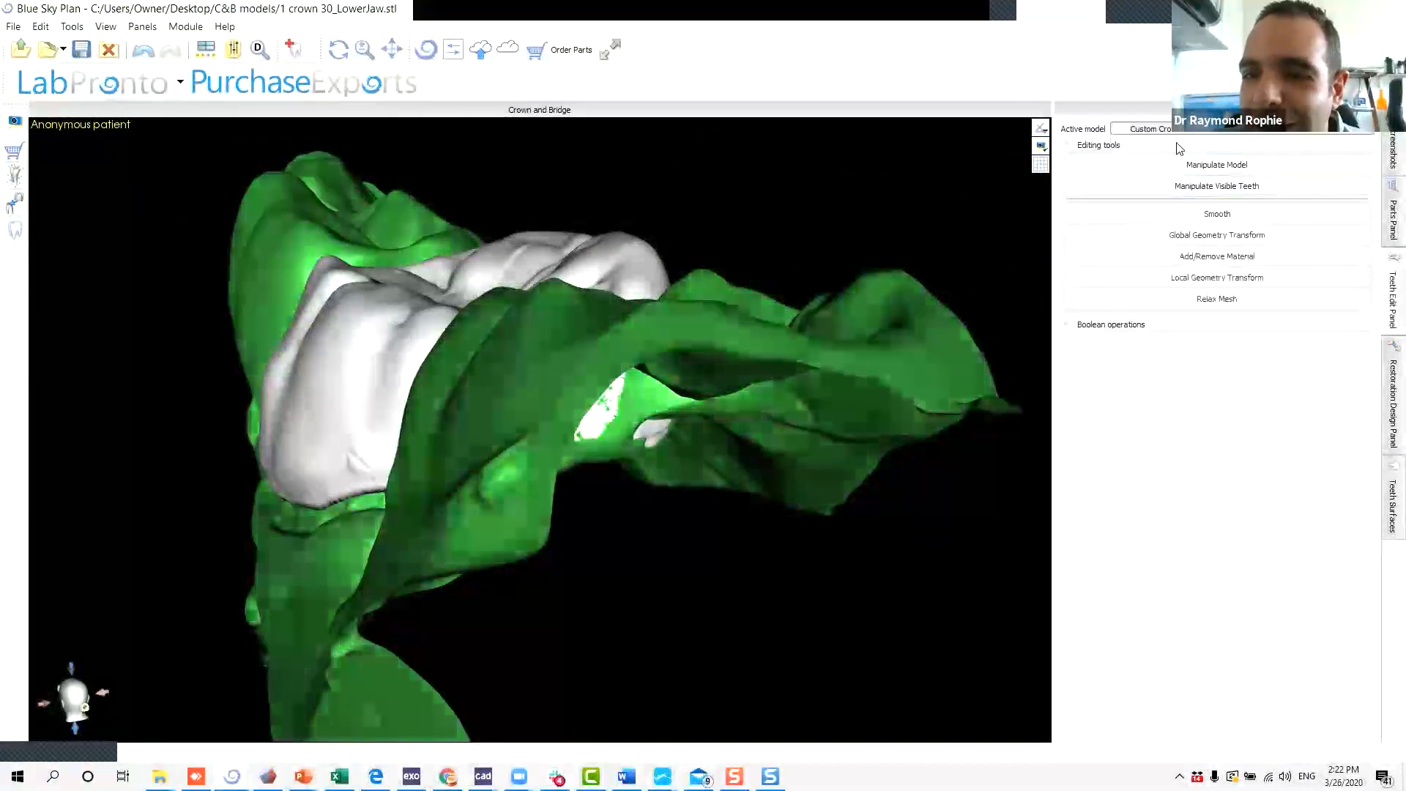
Reshape the custom crown's side wall beside the neighbouring tooth with Local Geometry Transform, using an enlarged tool size.
left_click(1172, 279)
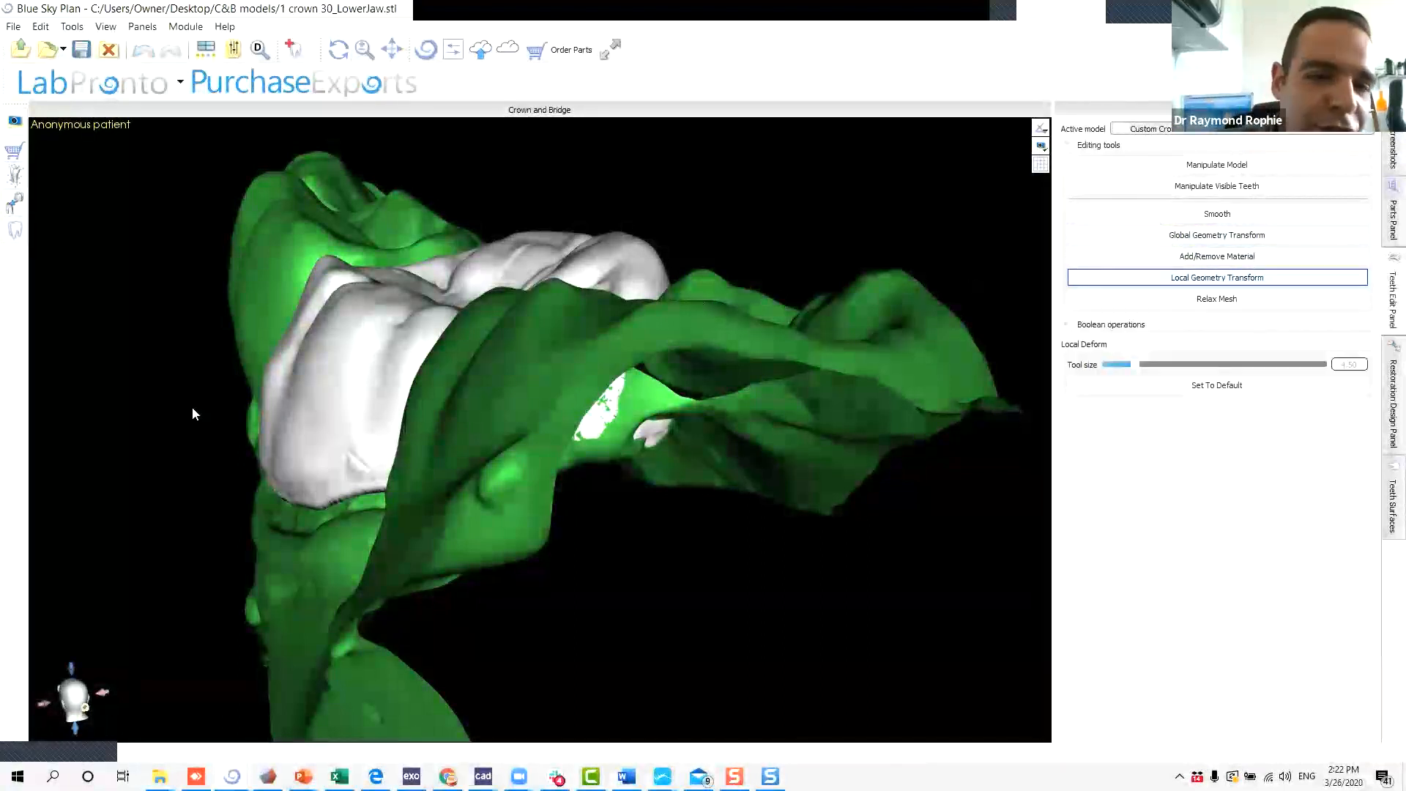
scroll(192, 409, "up", 4)
left_click_drag(193, 409, 217, 390)
scroll(301, 313, "down", 2)
mouse_move(301, 313)
left_mouse_down()
mouse_move(274, 312)
mouse_move(285, 307)
left_mouse_up()
left_click_drag(201, 264, 311, 304)
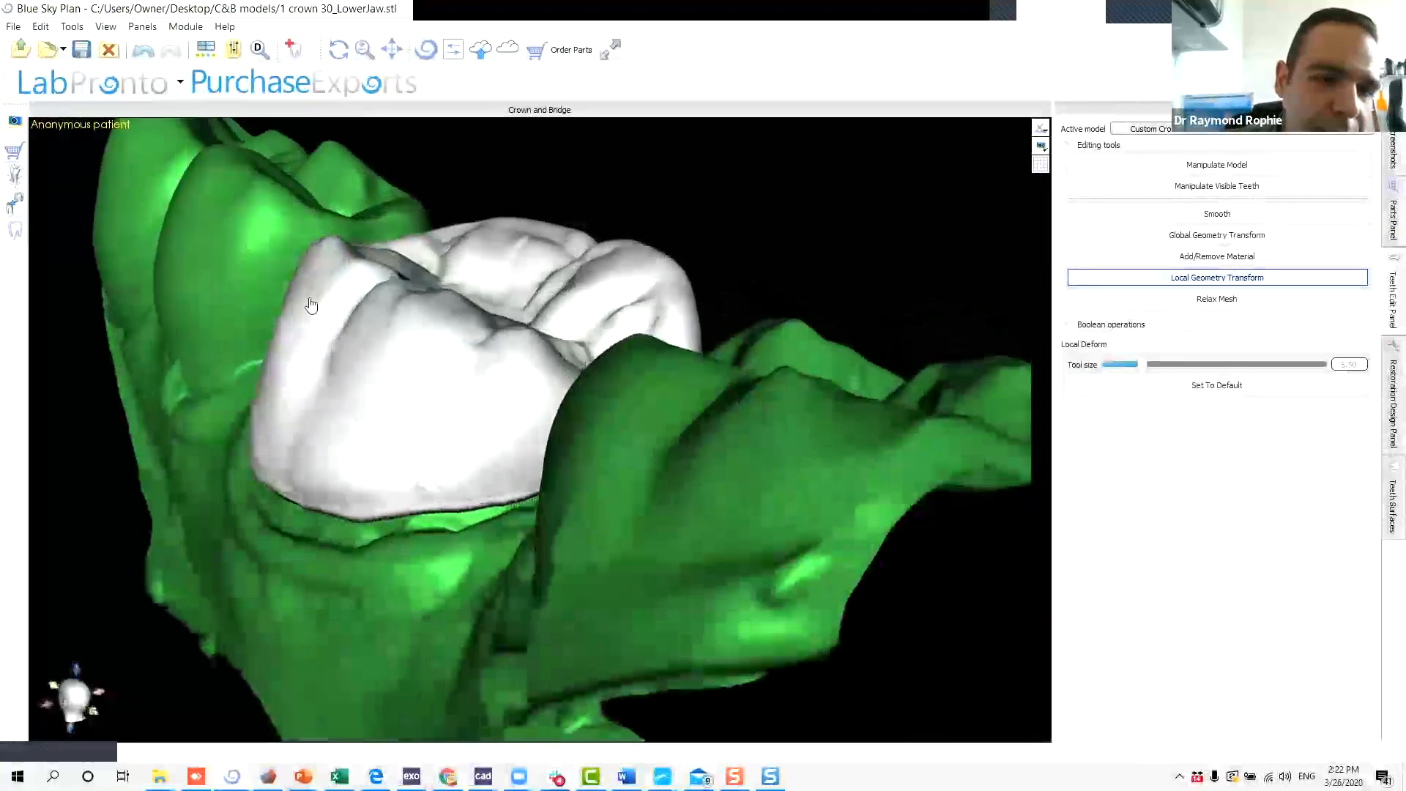
left_click_drag(220, 371, 361, 332)
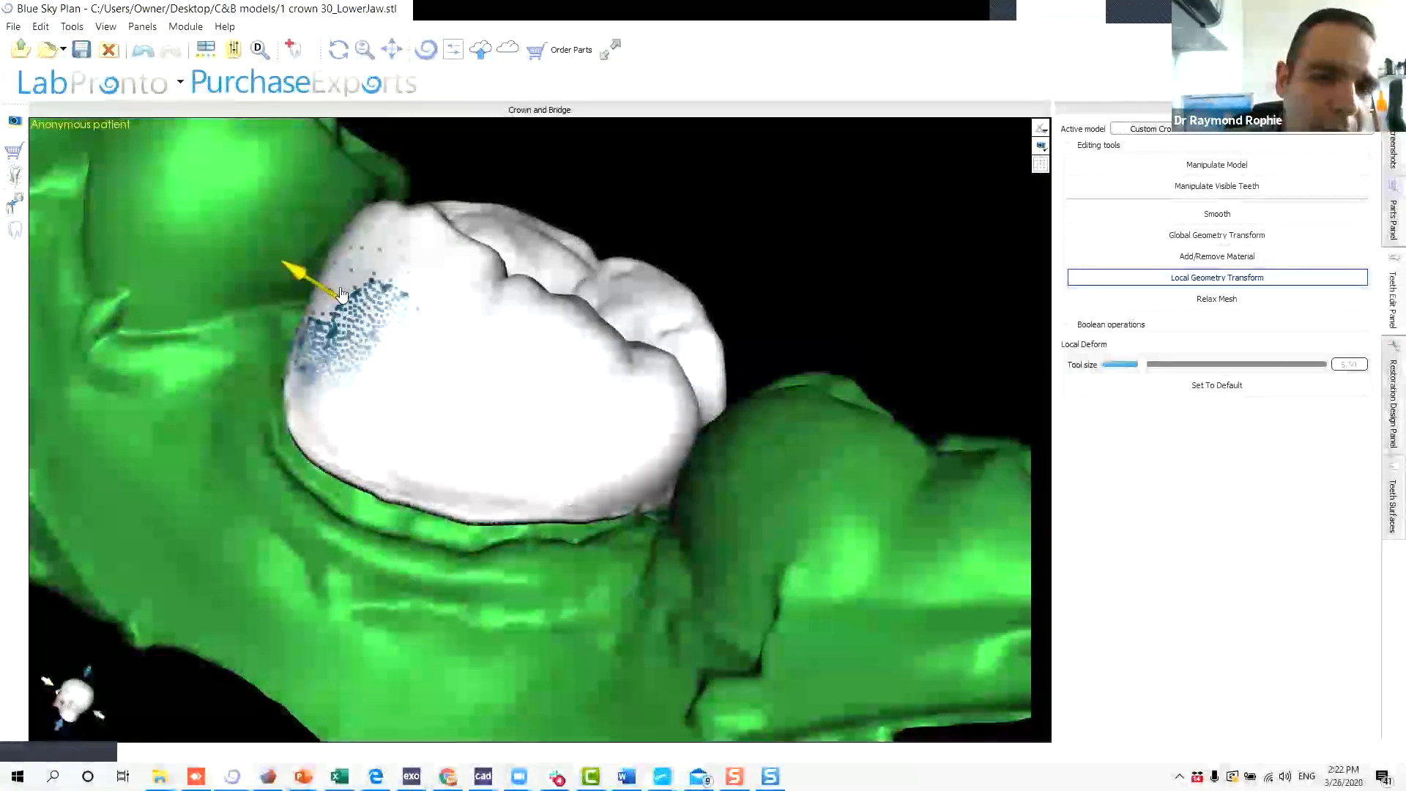
left_click_drag(276, 477, 677, 396)
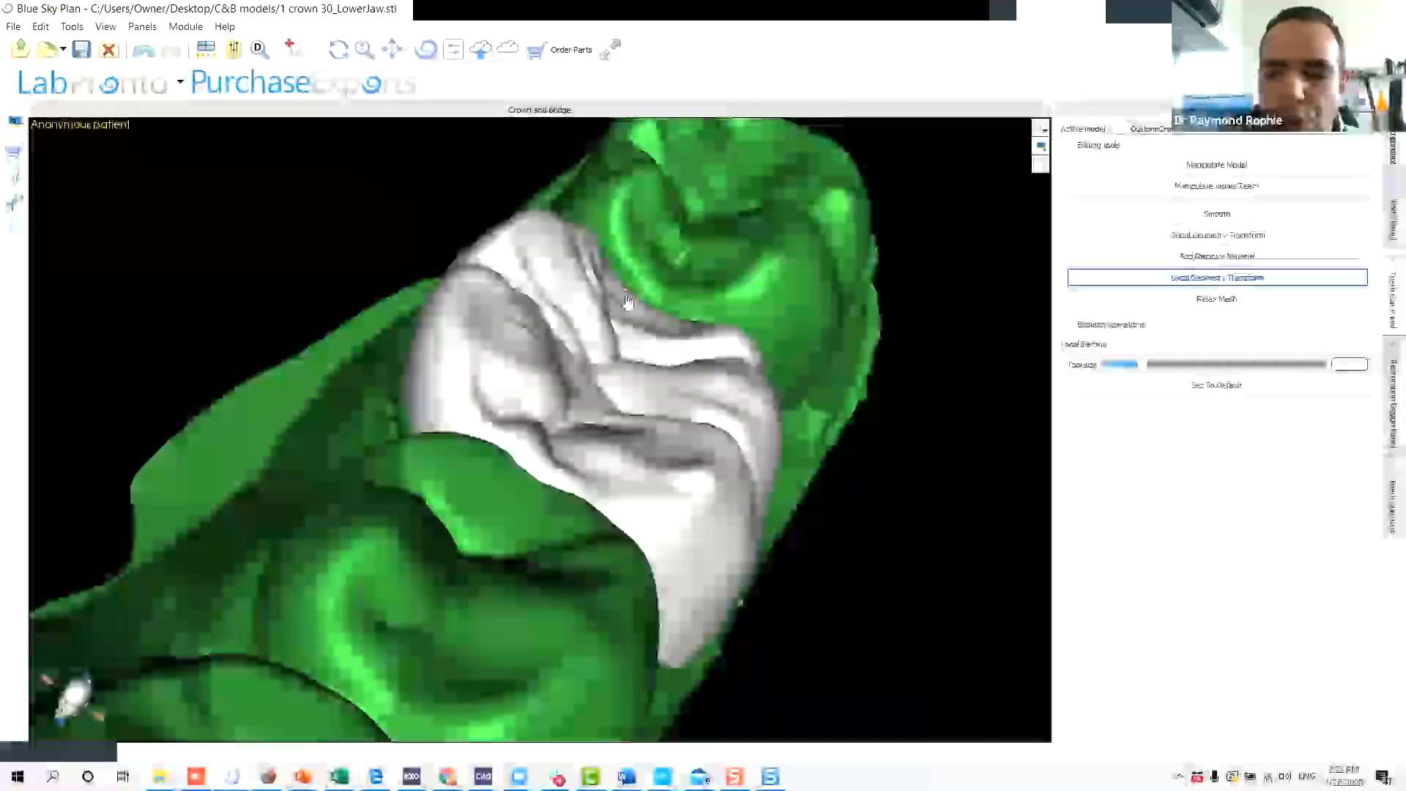
Export Custom Crown at Standard quality as separate files into the molar folder inside C&B models.
left_click(1392, 498)
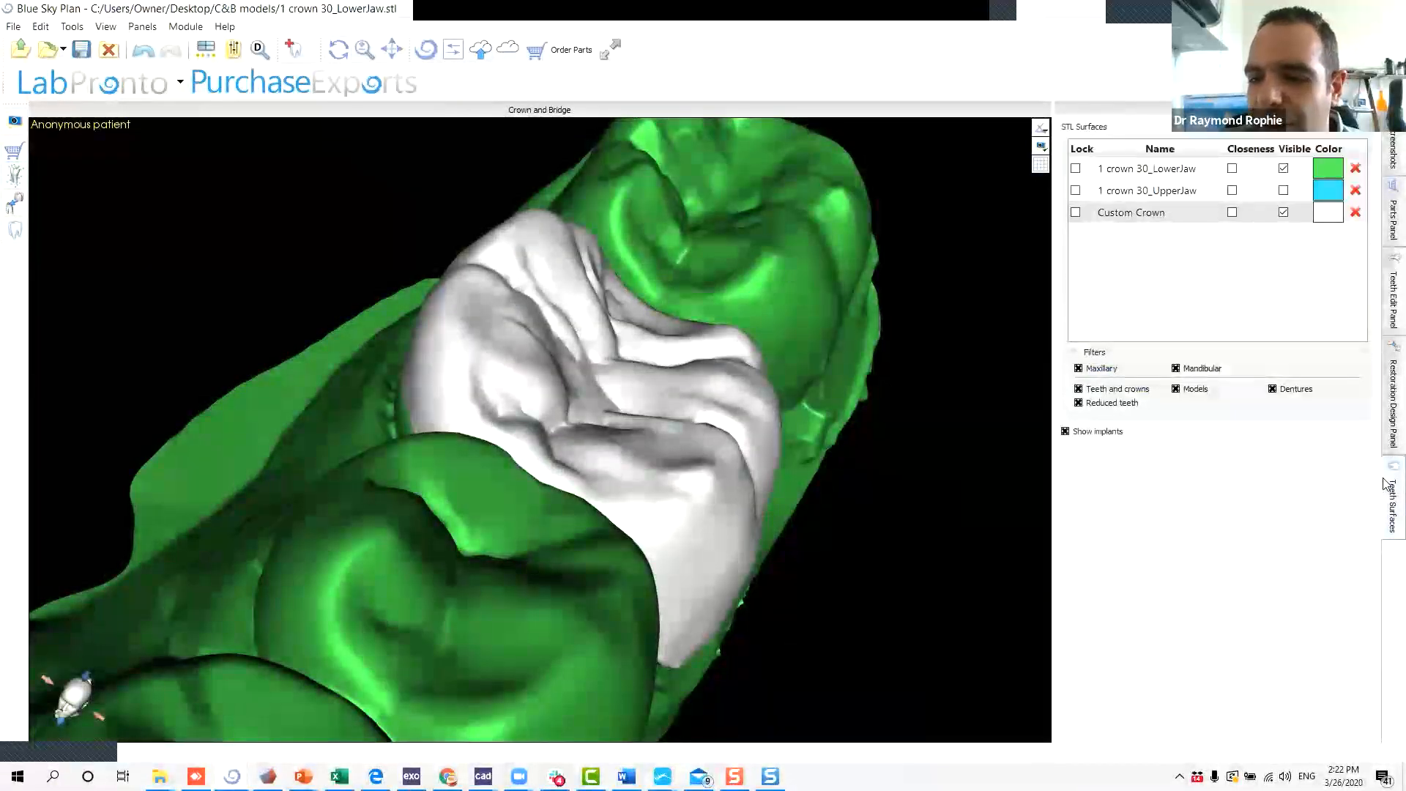
left_click(1386, 284)
left_click(1386, 384)
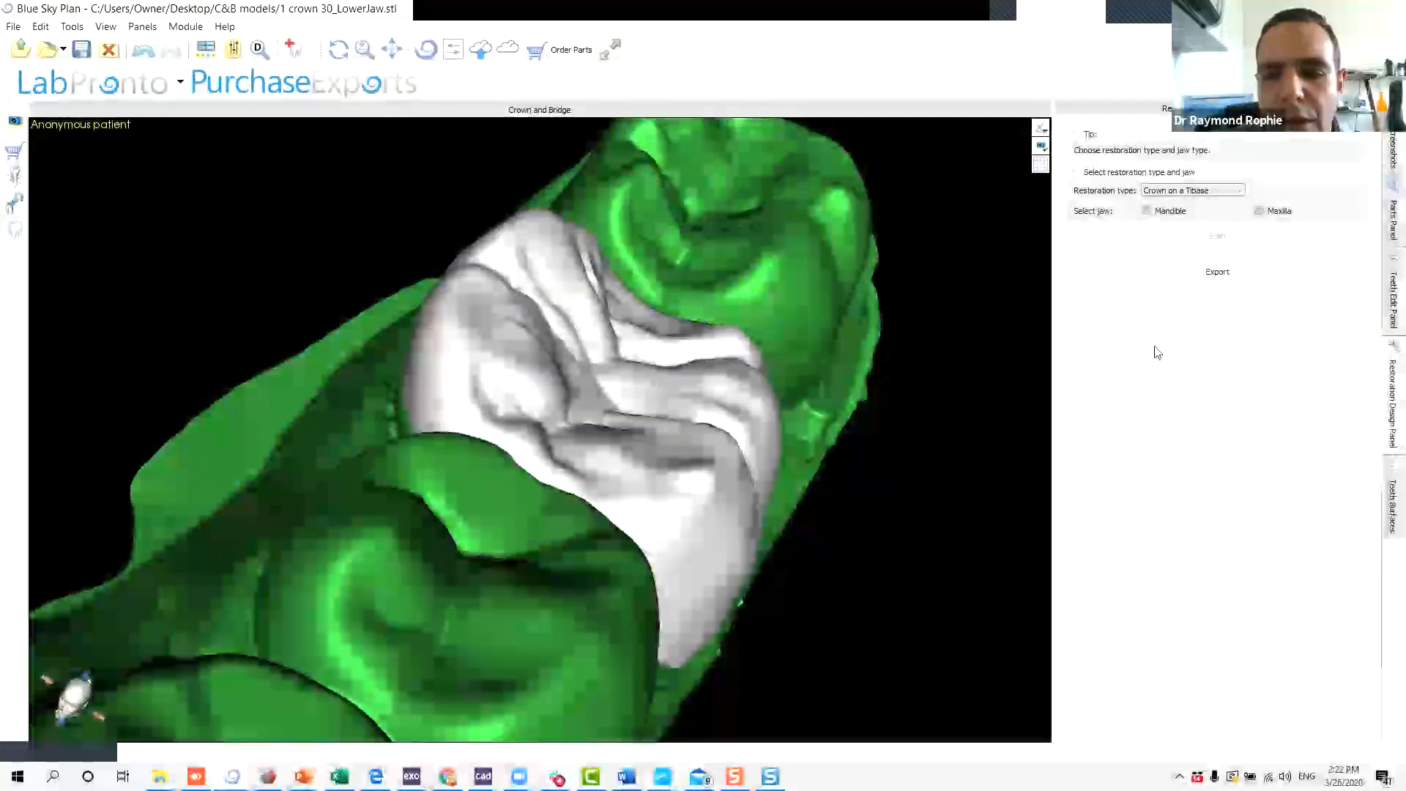
left_click(1203, 274)
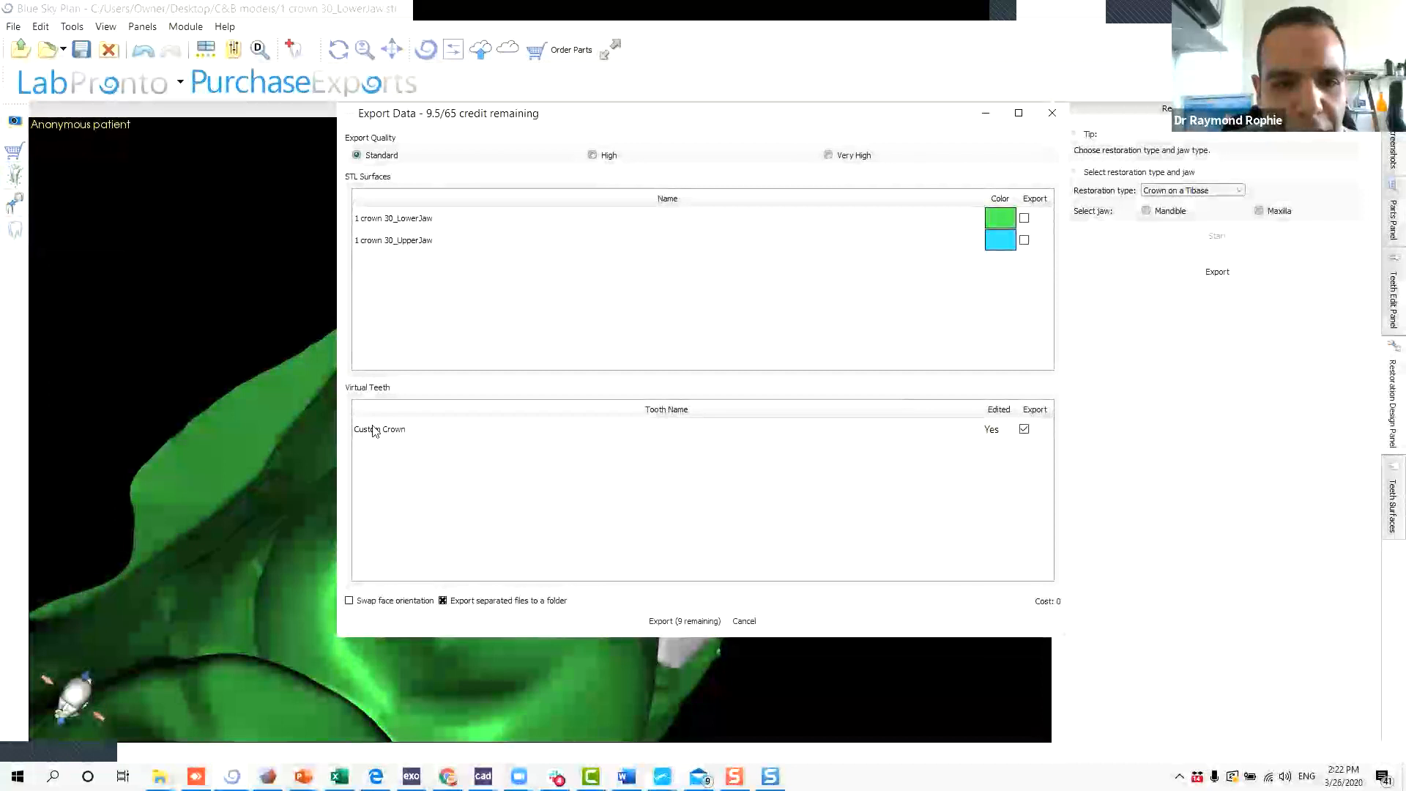
left_click(684, 621)
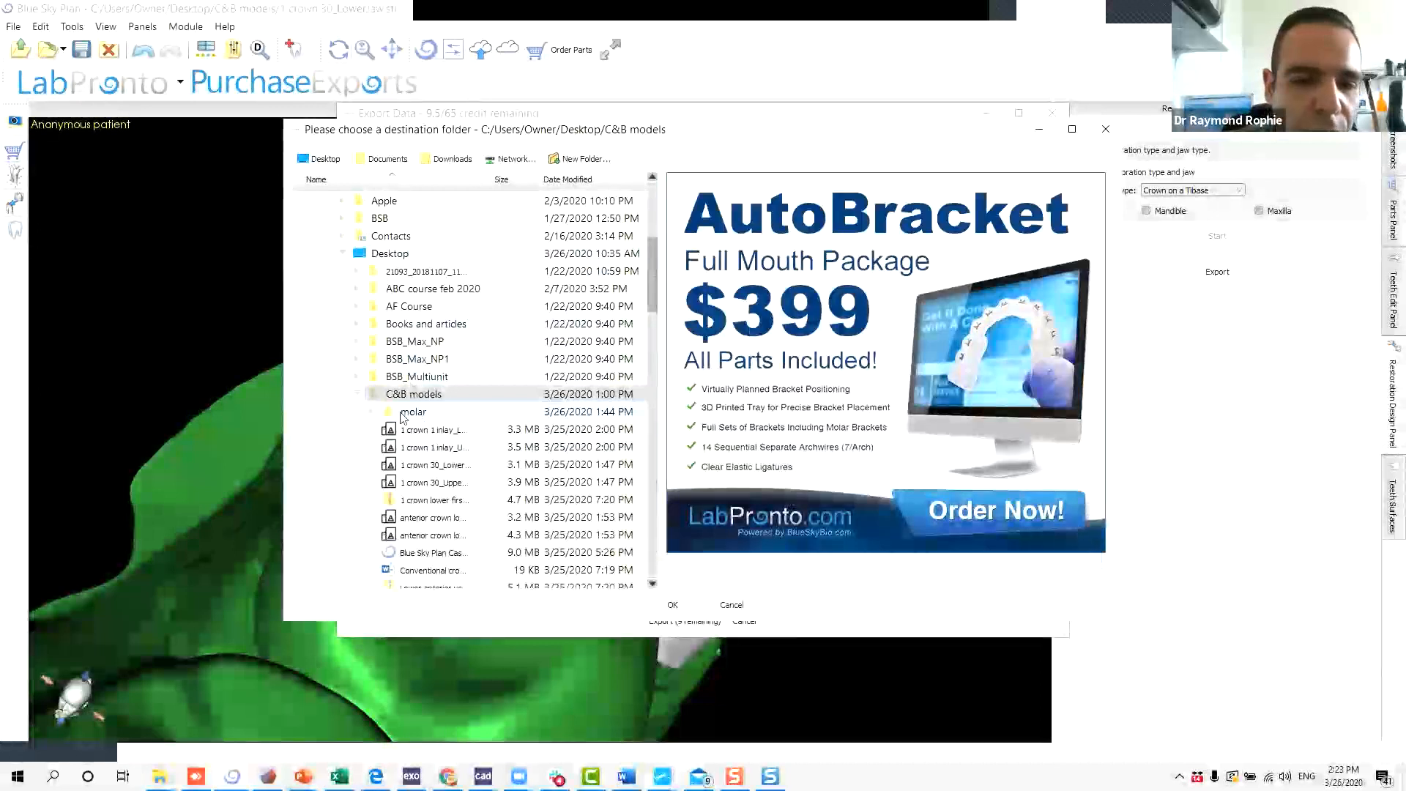
left_click(401, 415)
left_click(429, 396)
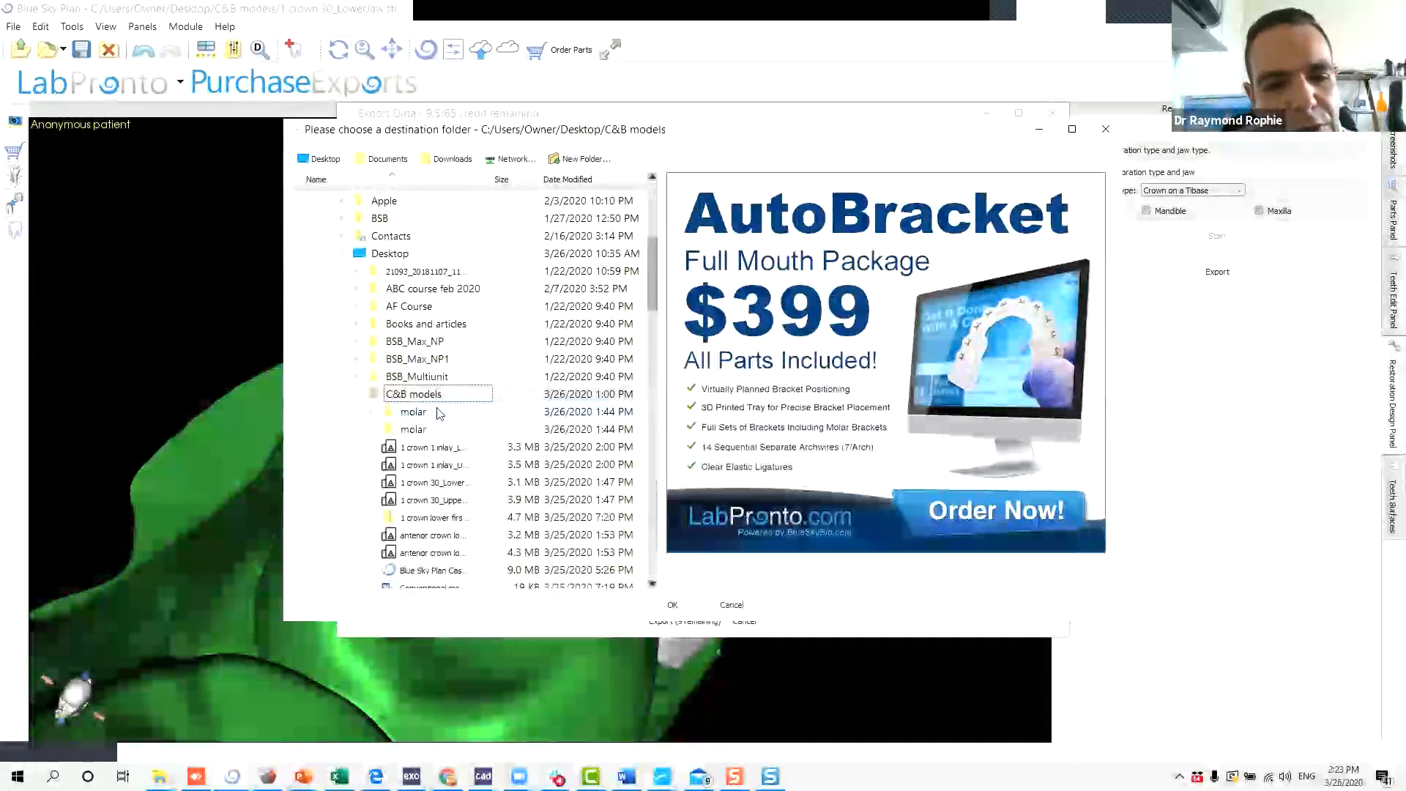
double_click(414, 413)
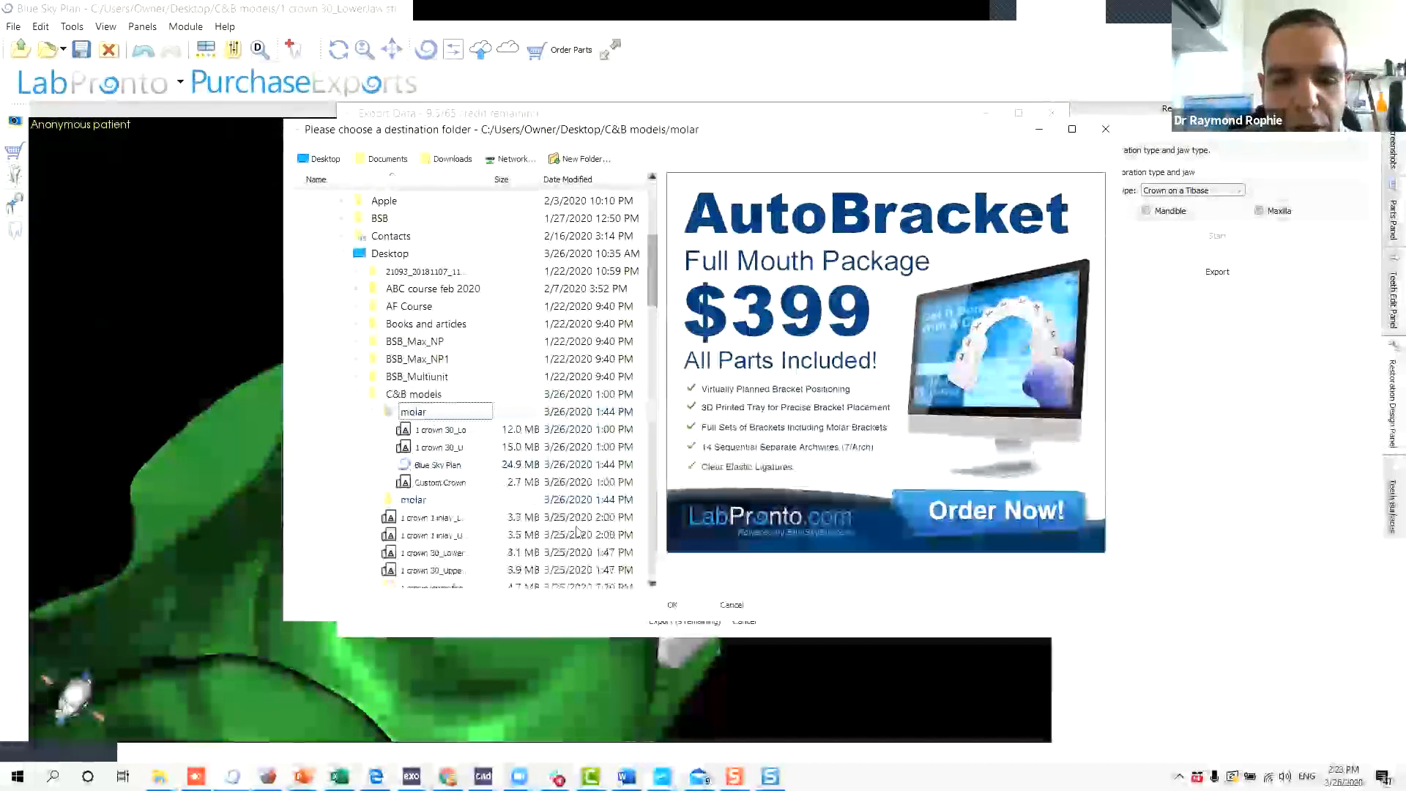
left_click(674, 608)
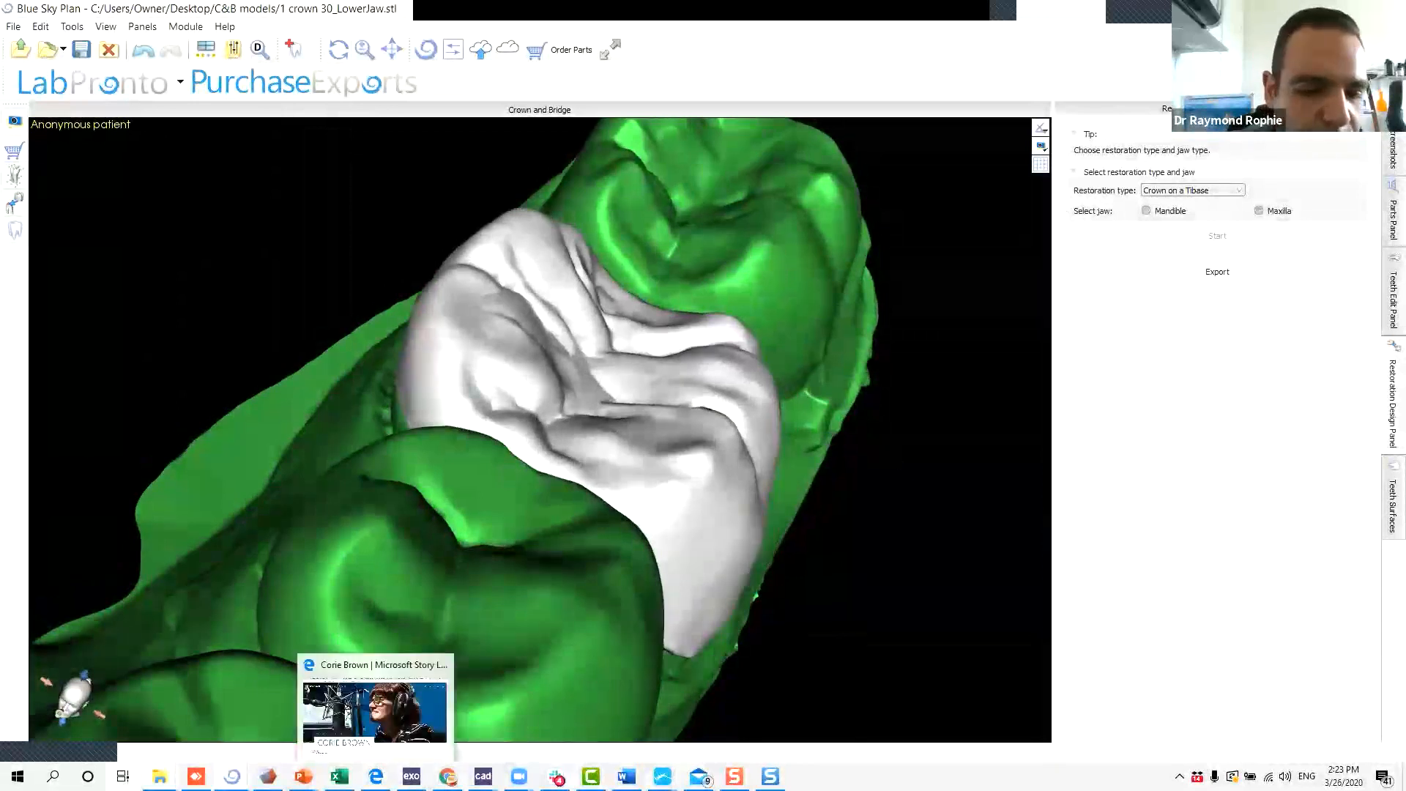
Check the exported crown file in the molar folder of C&B models in File Explorer, and return to Blue Sky Plan.
mouse_move(159, 776)
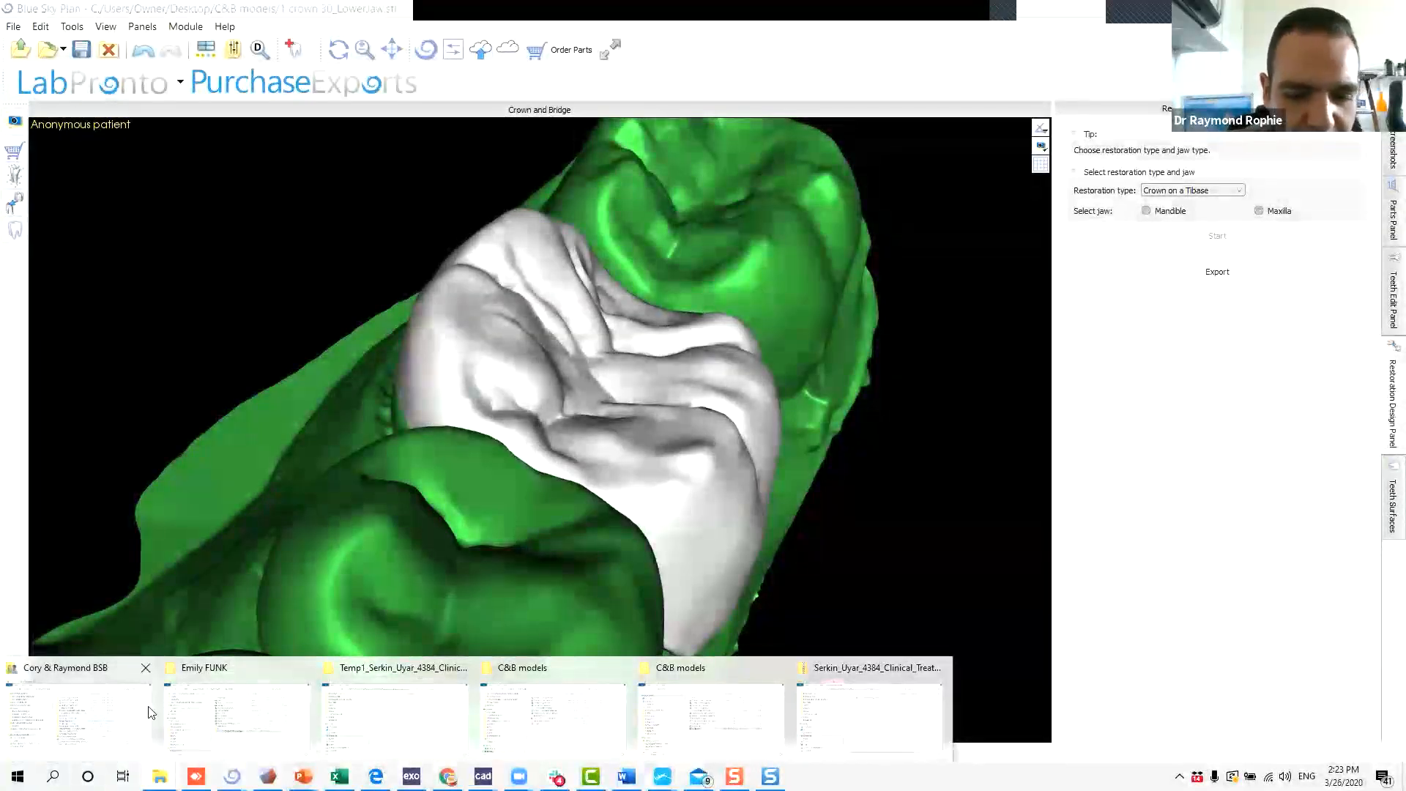
left_click(752, 716)
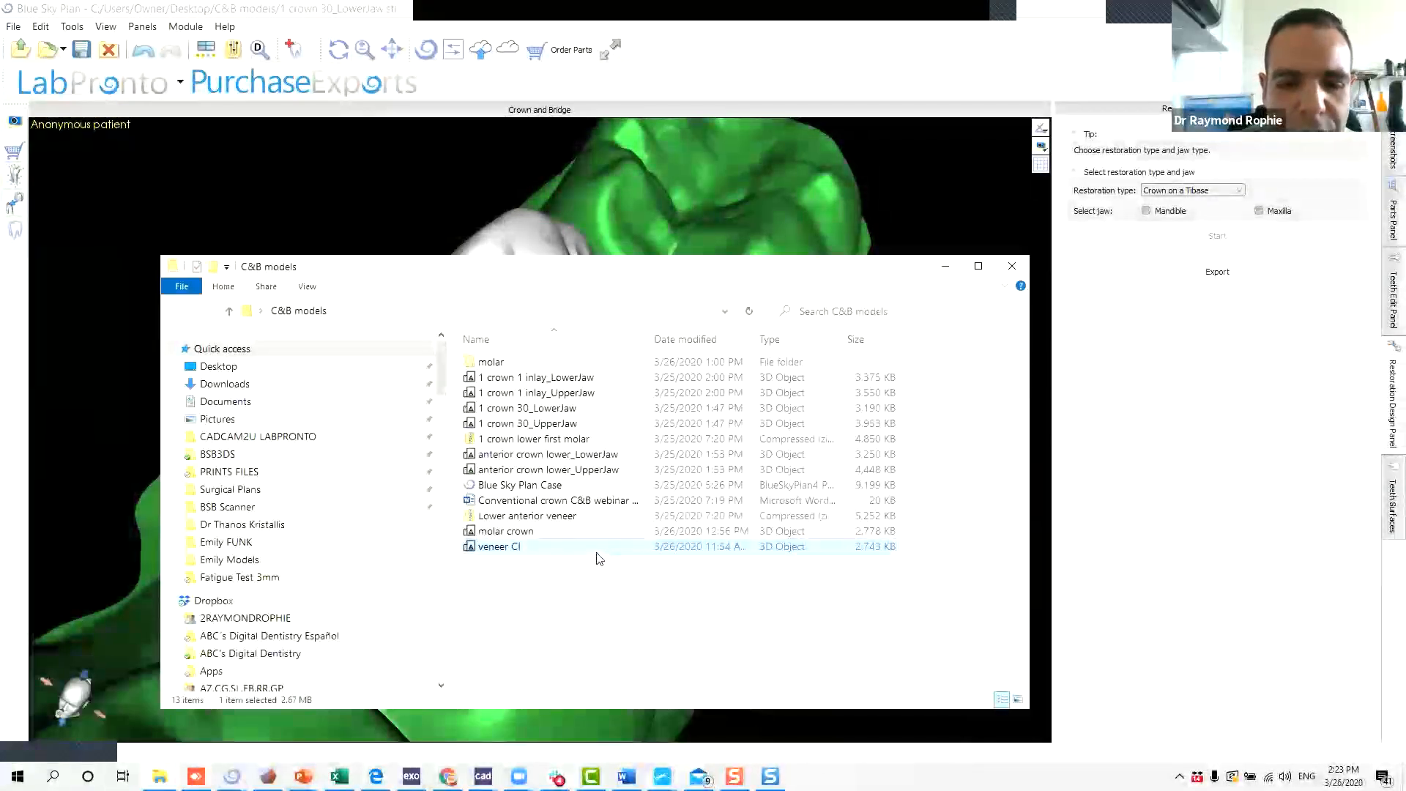
double_click(540, 362)
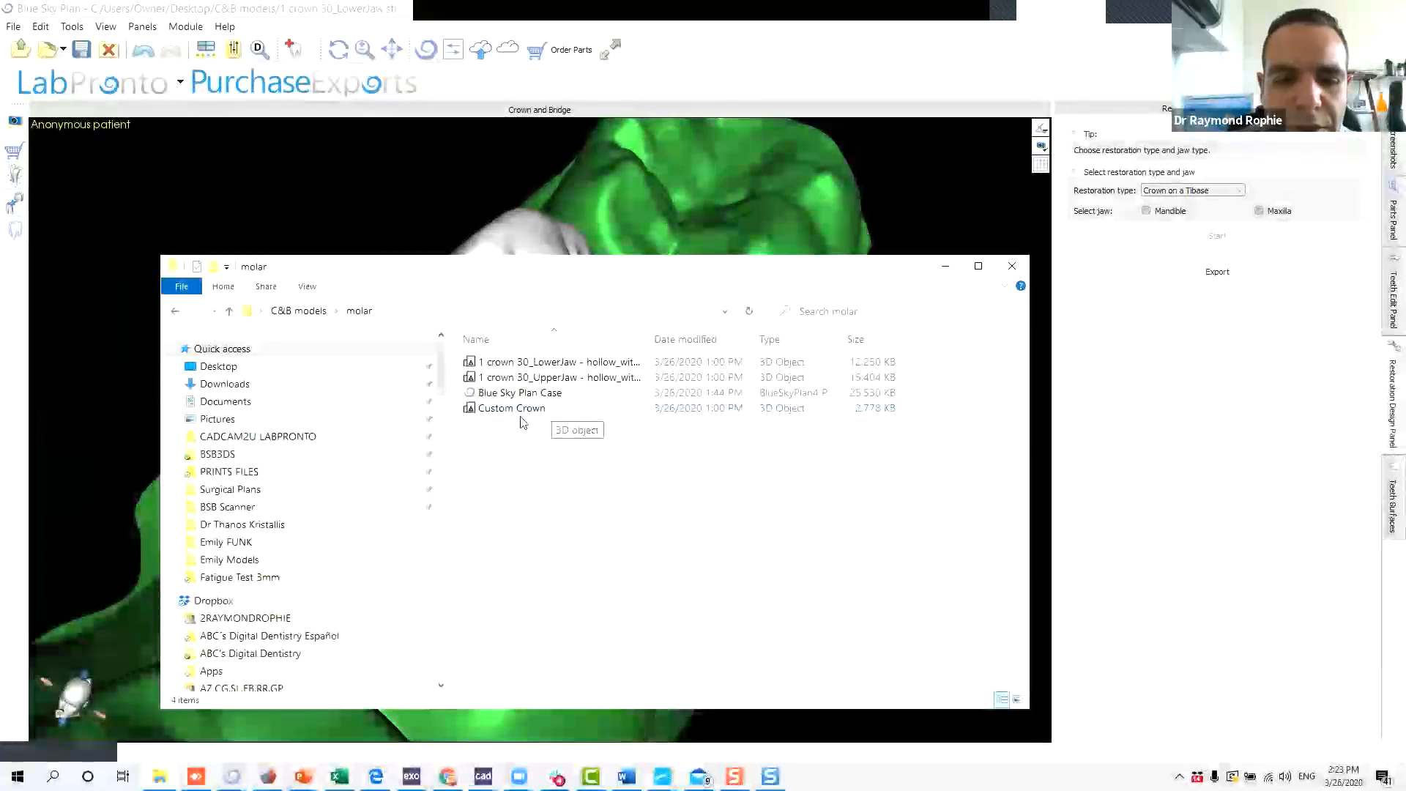
left_click(230, 314)
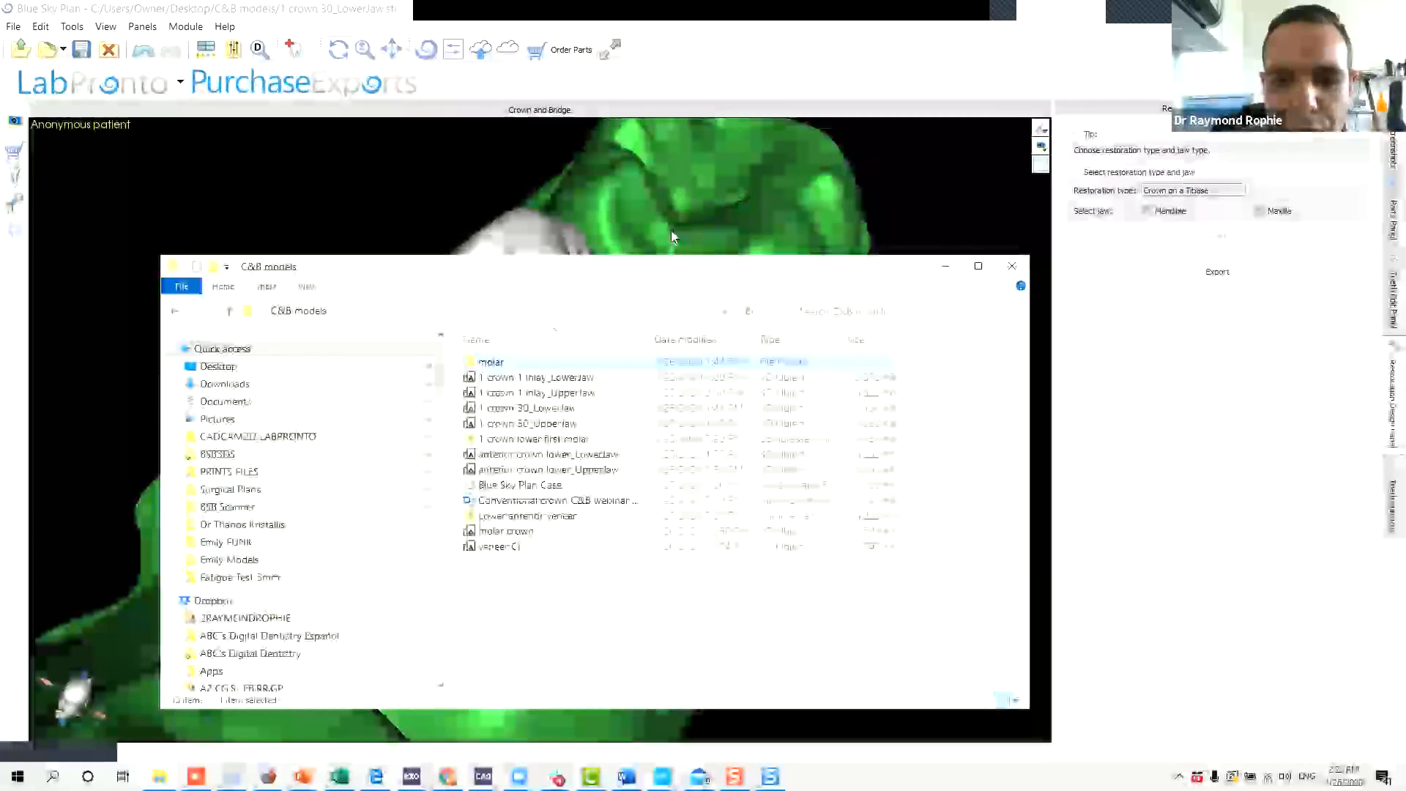
left_click(671, 230)
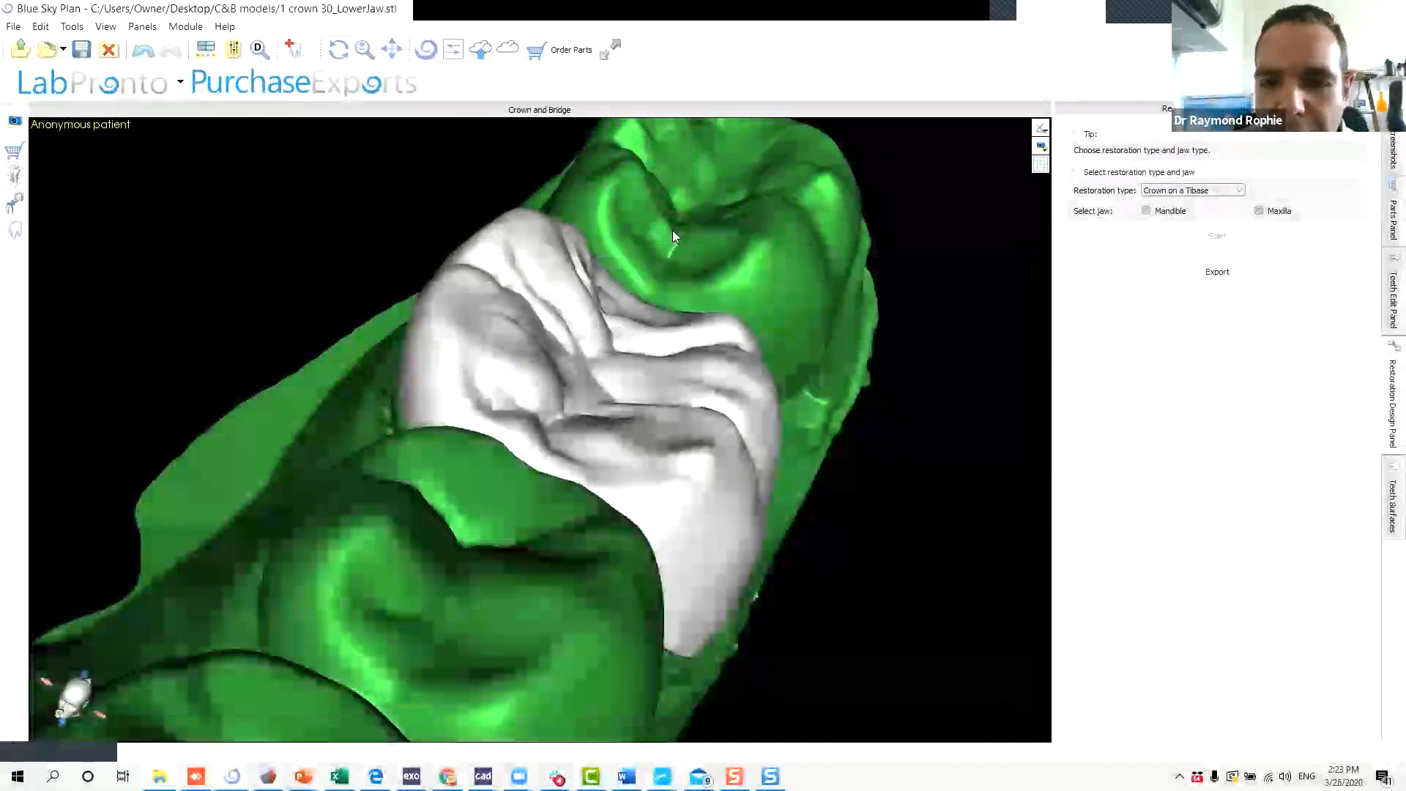
Remove the Custom Crown surface from the STL surfaces, keeping the lower and upper jaw models.
left_click_drag(838, 515, 662, 420)
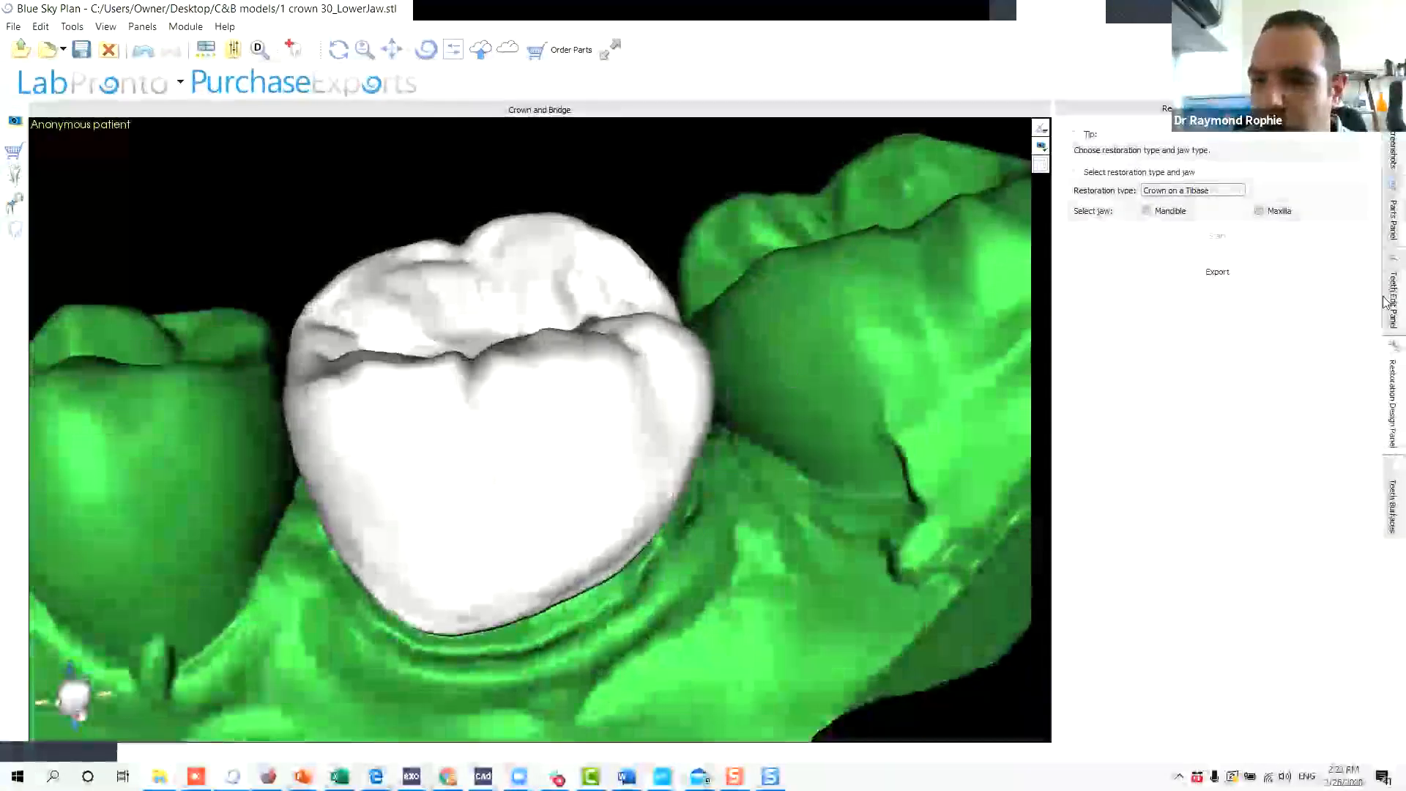
left_click(1391, 511)
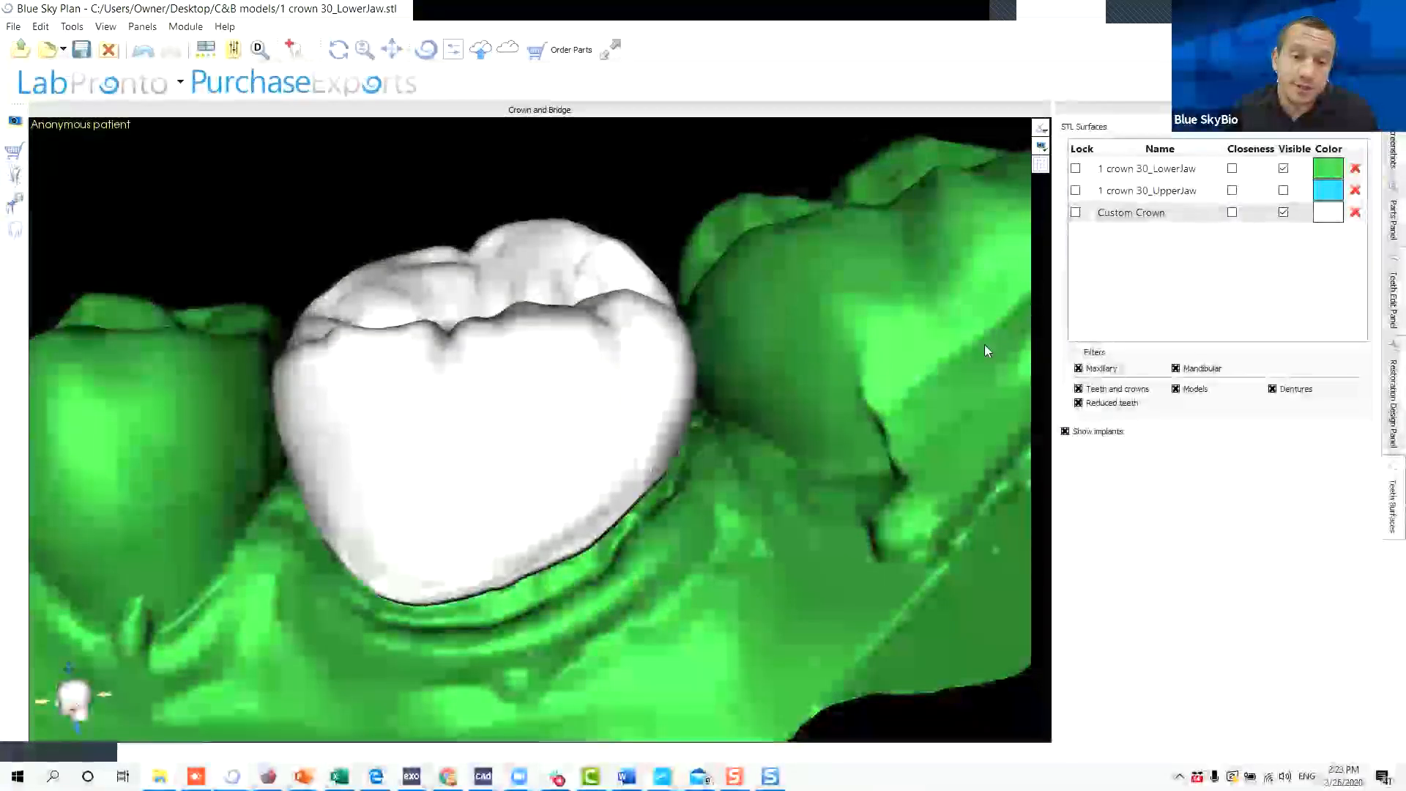
left_click(1355, 213)
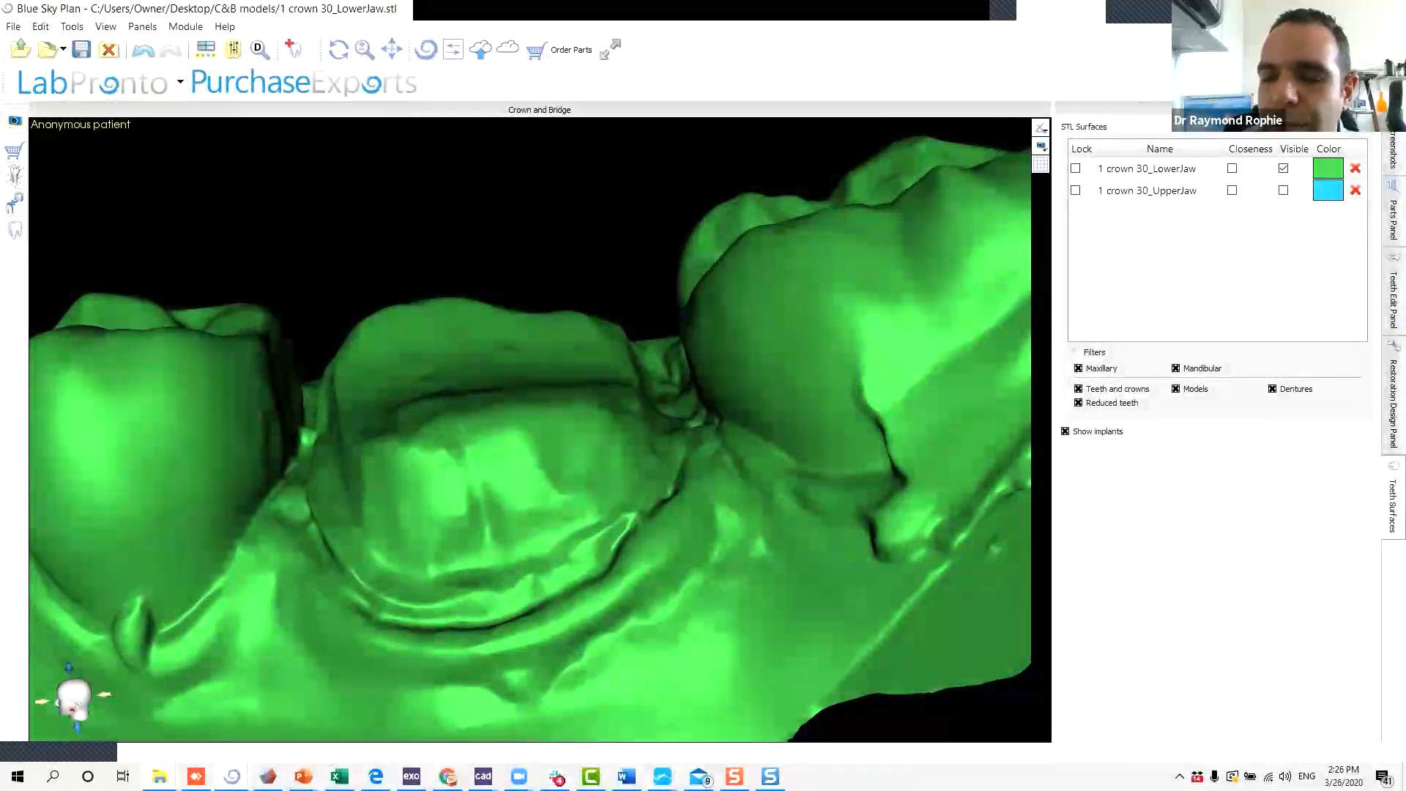
Switch to the Advanced module and view the options for aligning 1 crown 30_LowerJaw to the upper jaw model.
left_click(1337, 50)
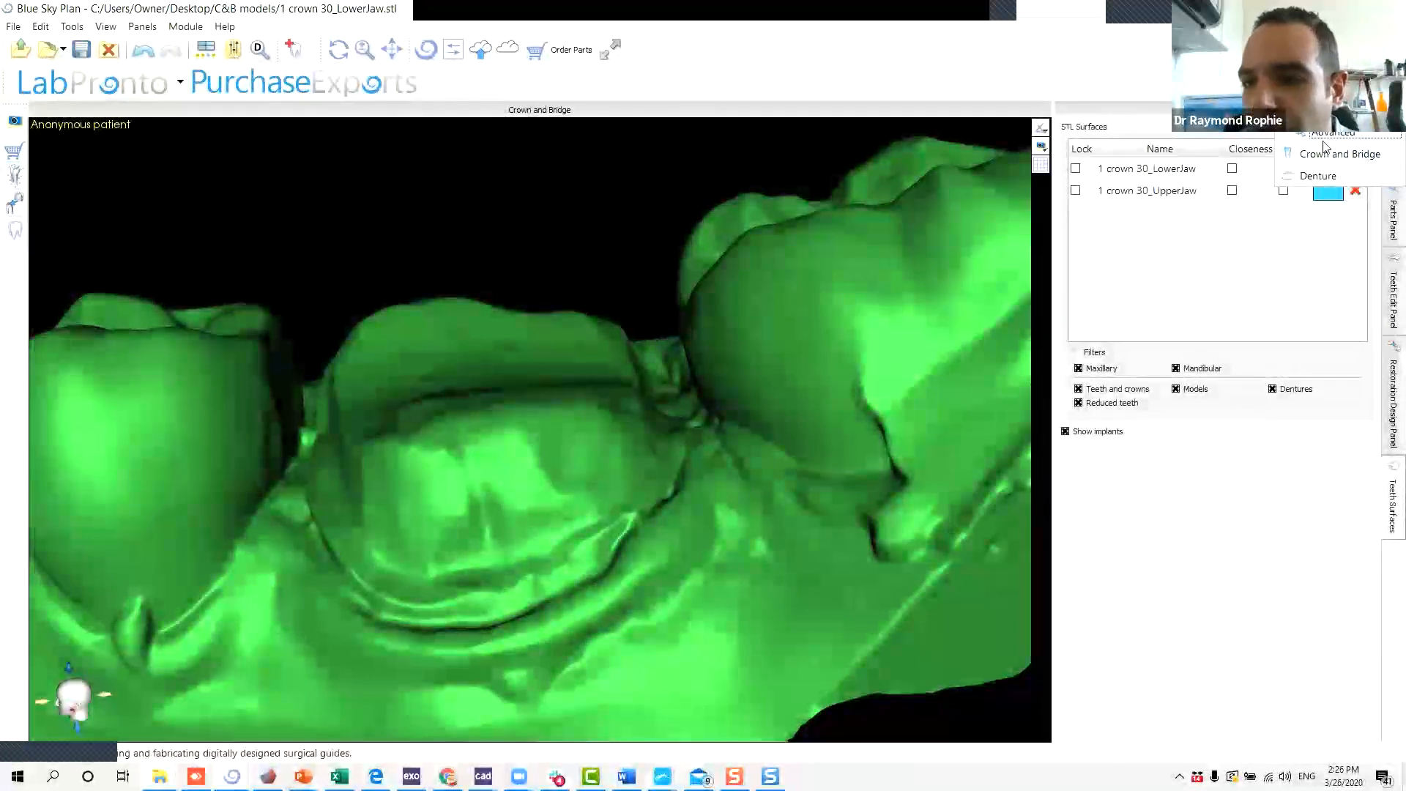
left_click(1334, 135)
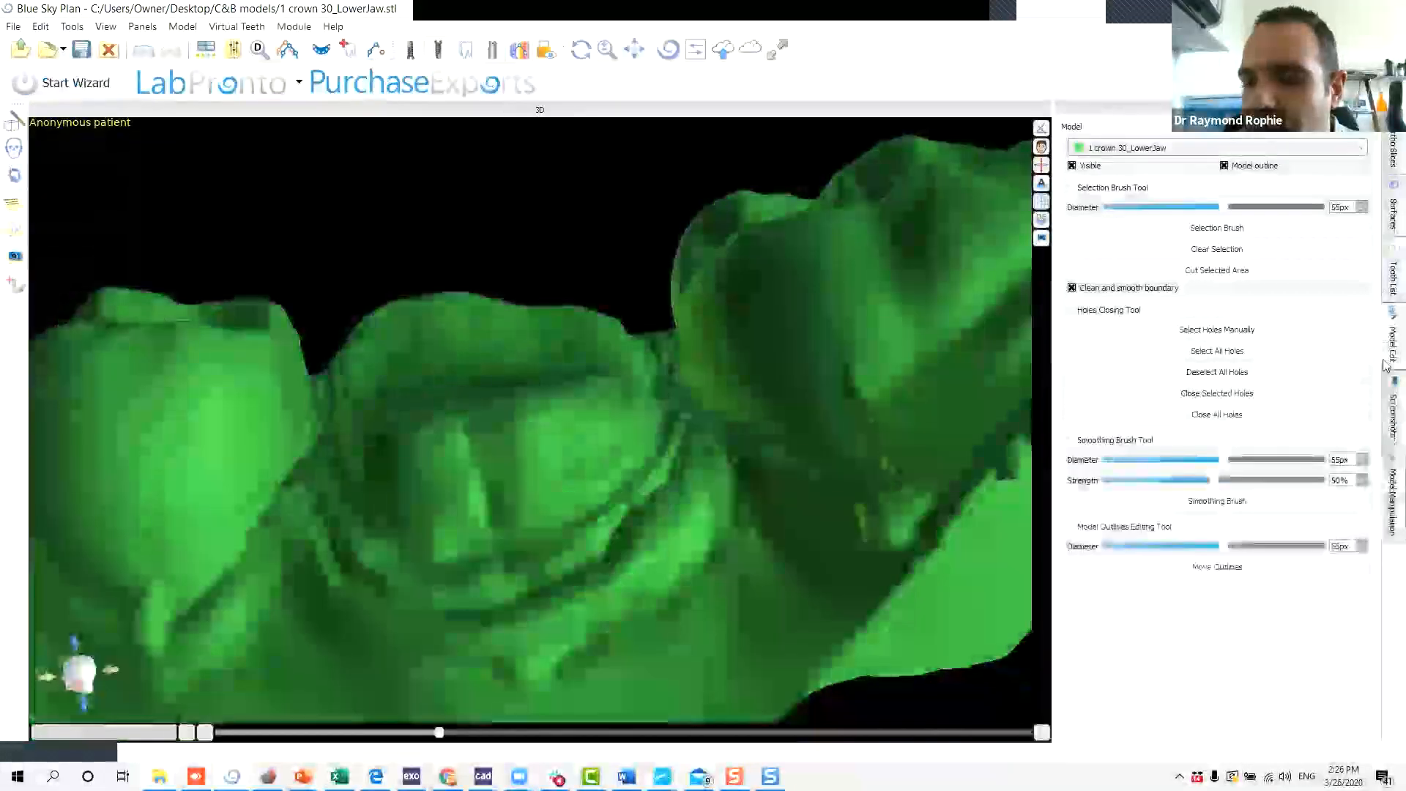
left_click(1391, 485)
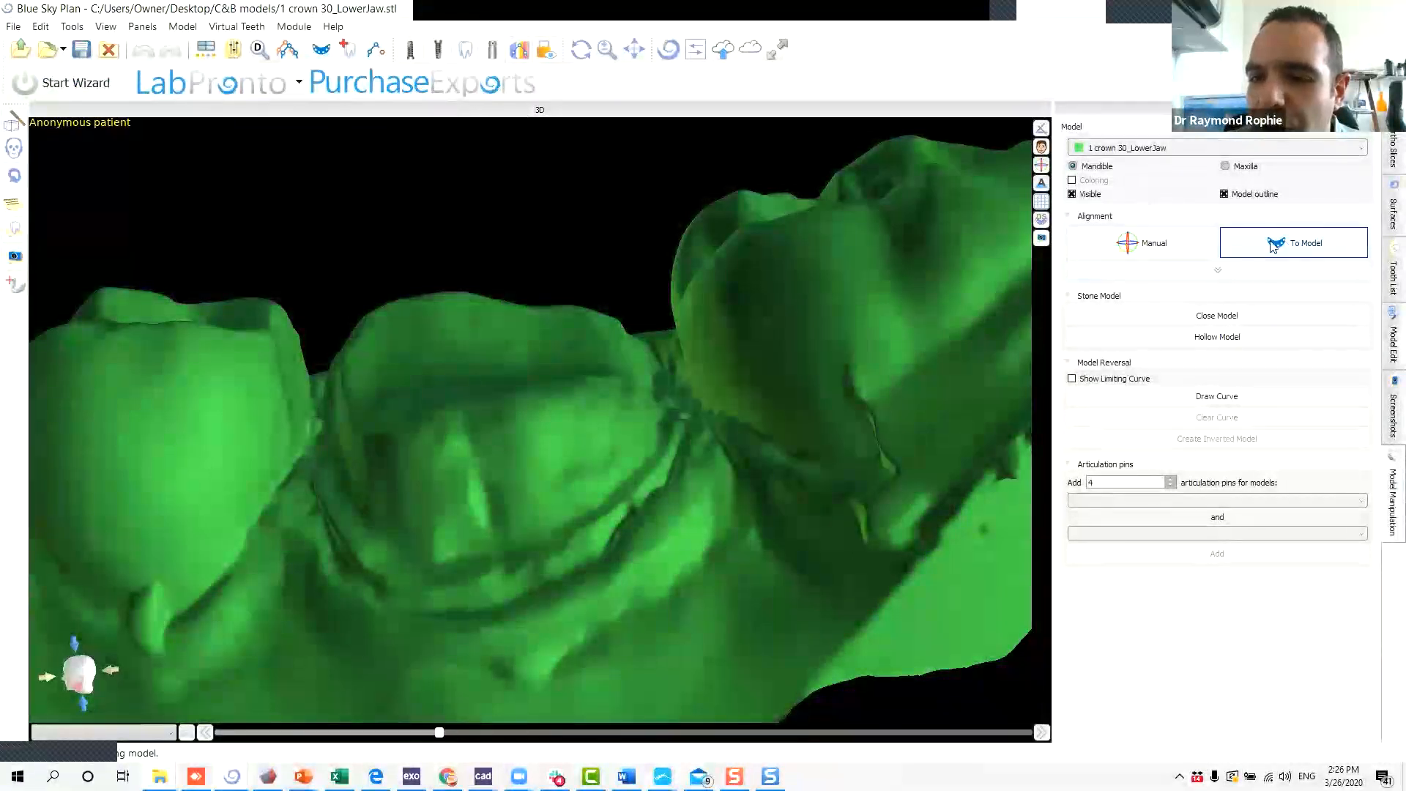
left_click(1302, 249)
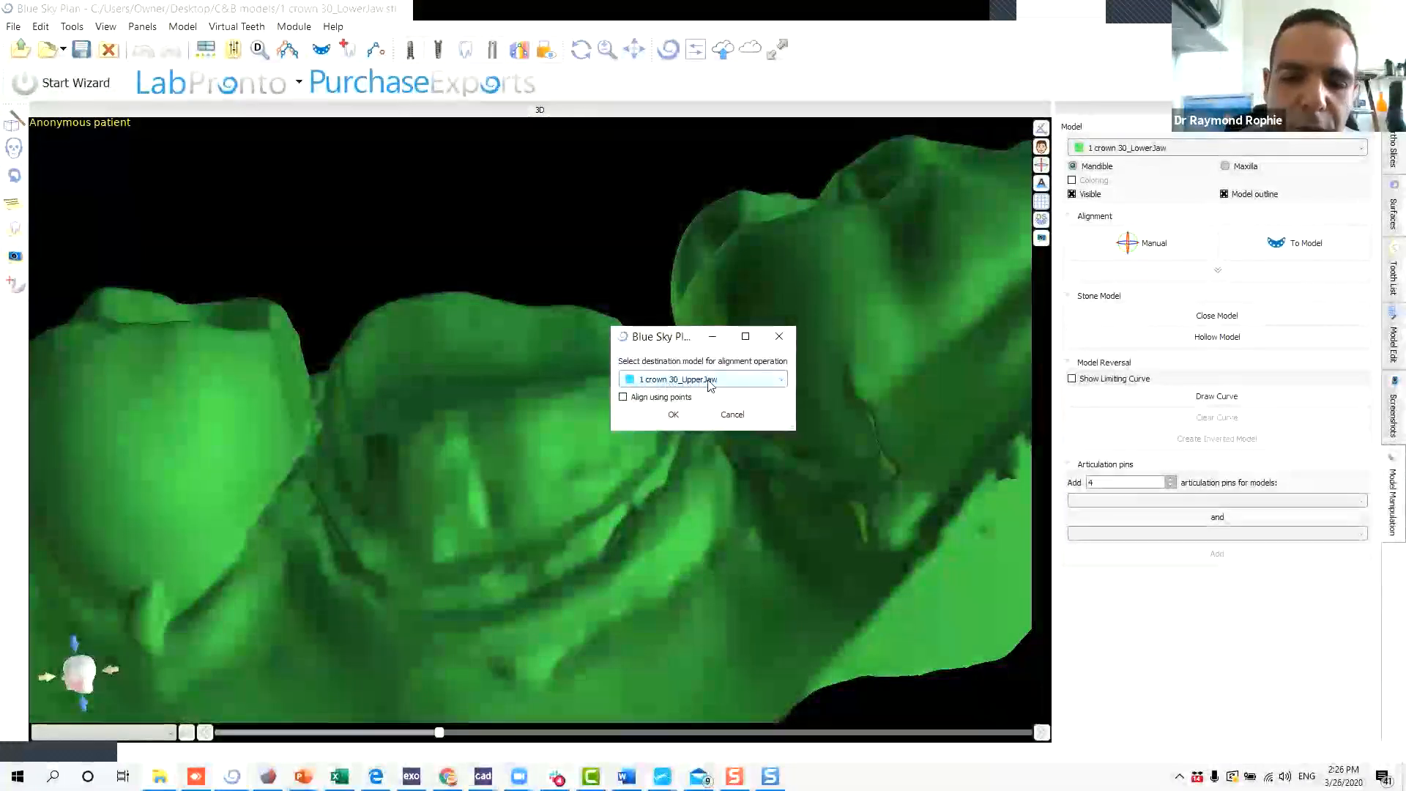
left_click(733, 415)
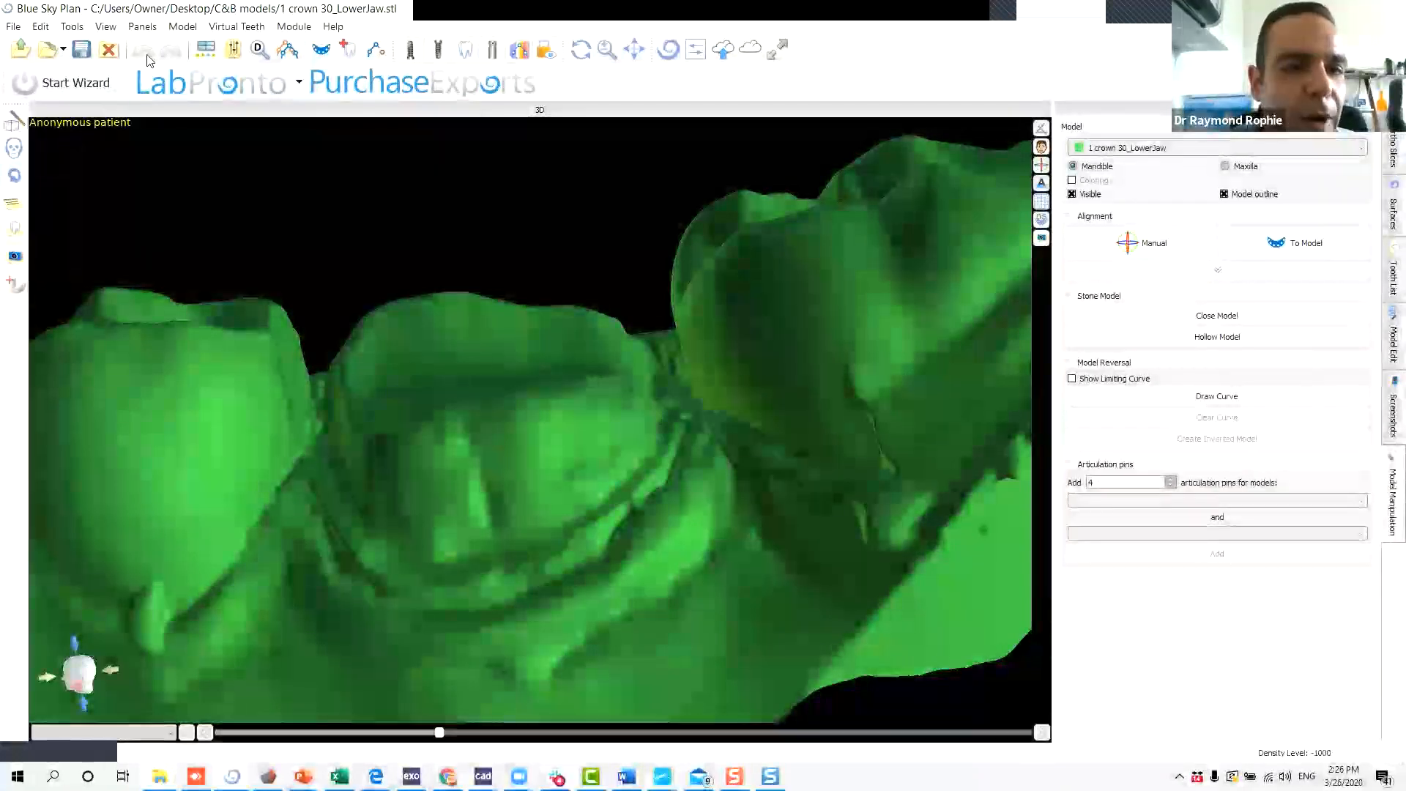
Open Buccal Bite Registration and view the options for adding a Centric buccal bite and importing its scan.
left_click(143, 27)
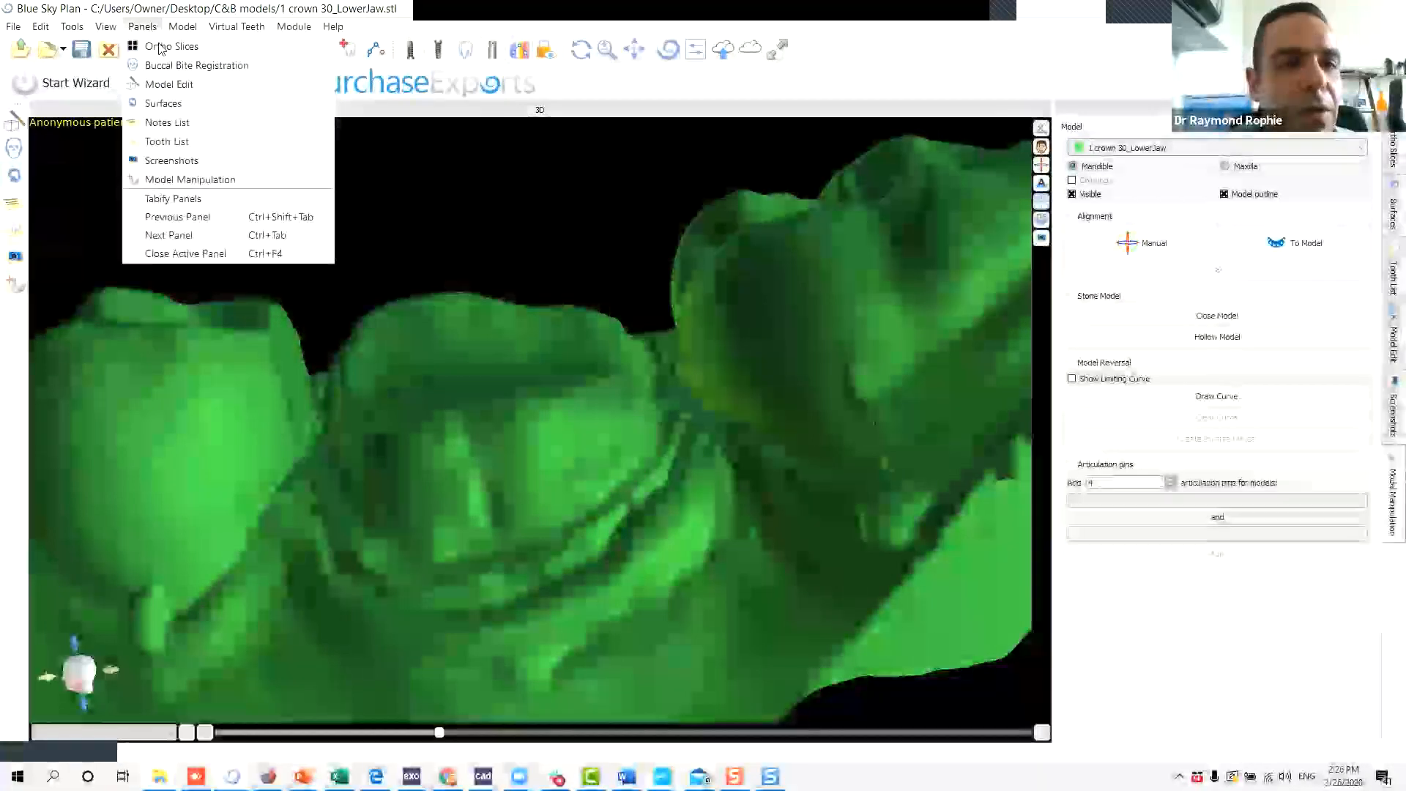
left_click(197, 60)
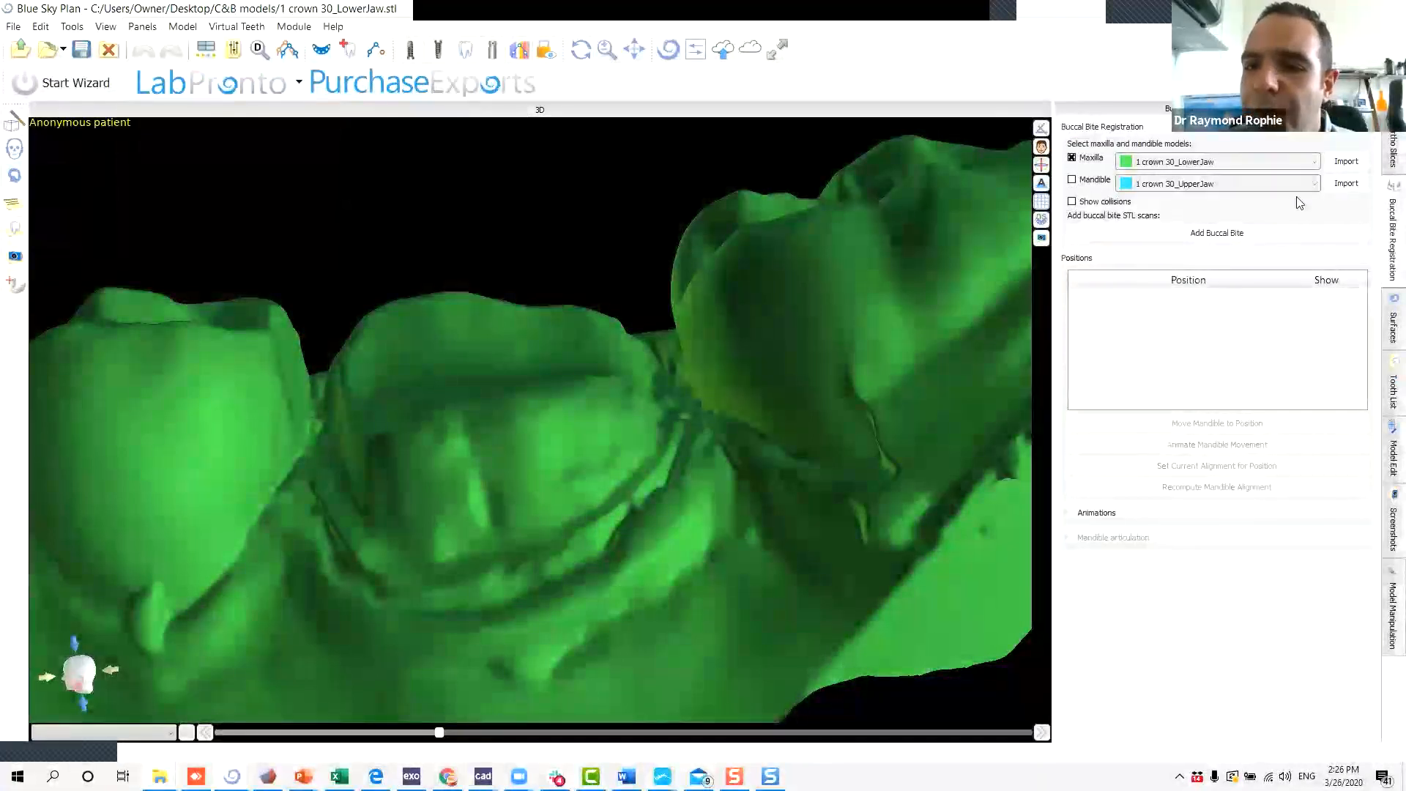
left_click(1205, 233)
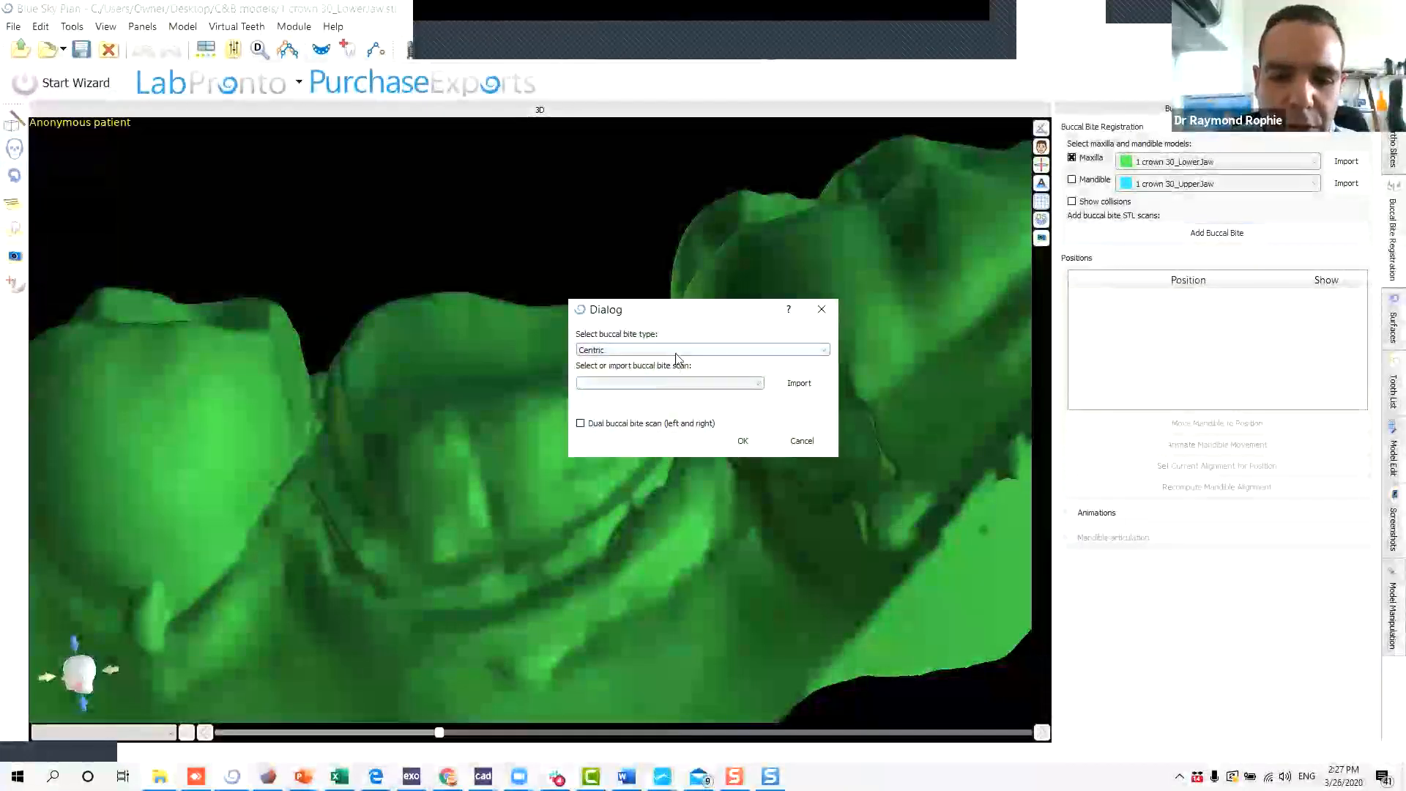
left_click(800, 383)
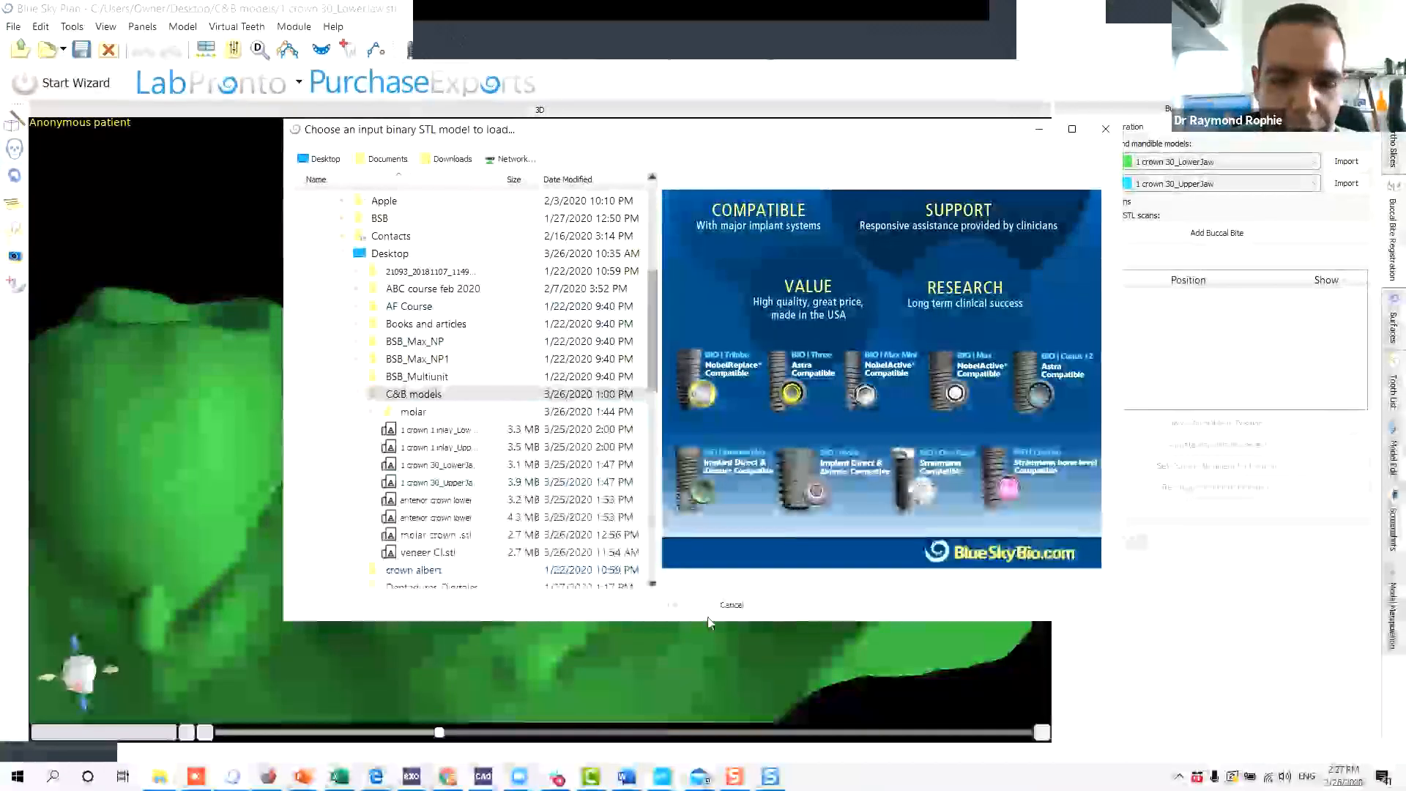
left_click(738, 606)
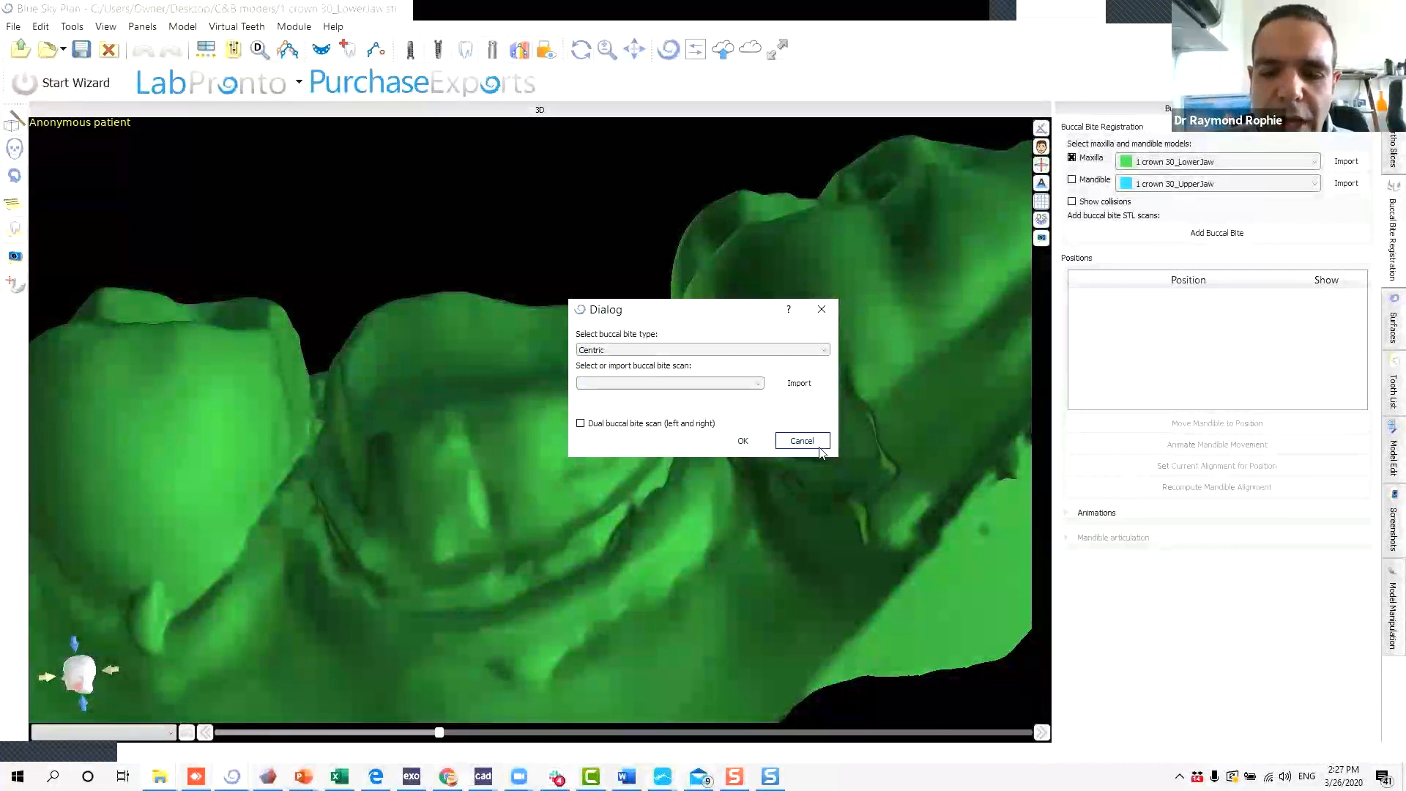
left_click(759, 446)
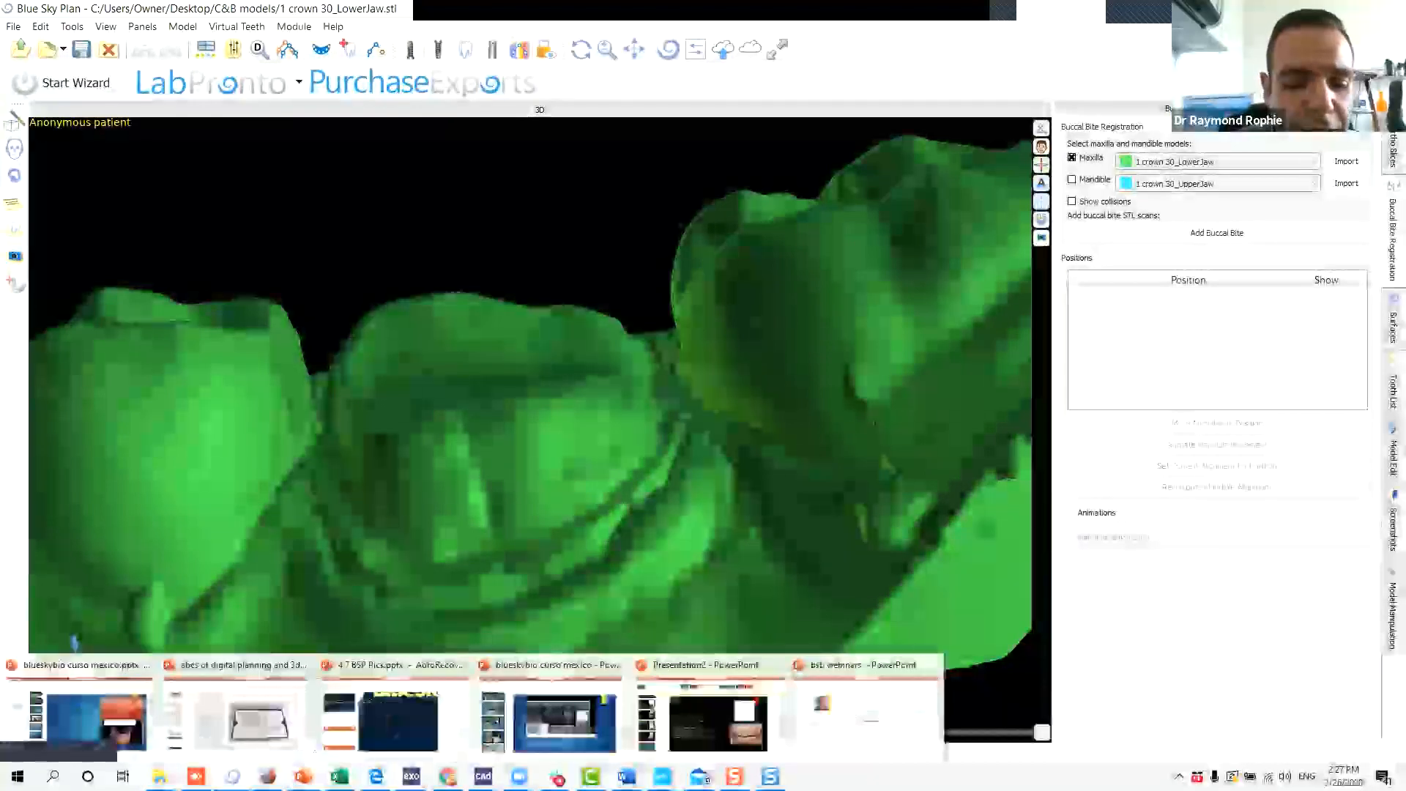
Launch another Blue Sky Plan 4 window and start a Crown and Bridge project for a Conventional Crown.
right_click(234, 775)
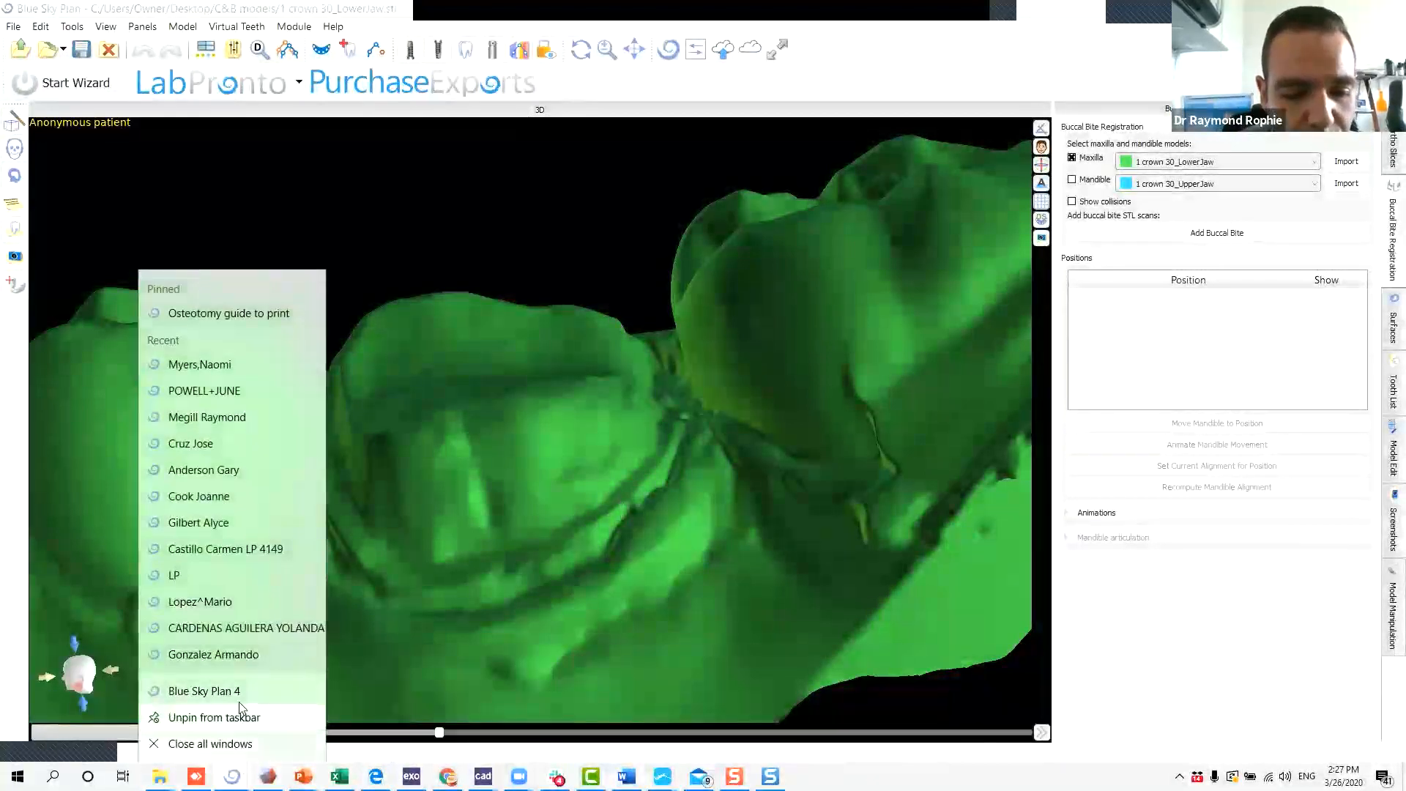
left_click(249, 690)
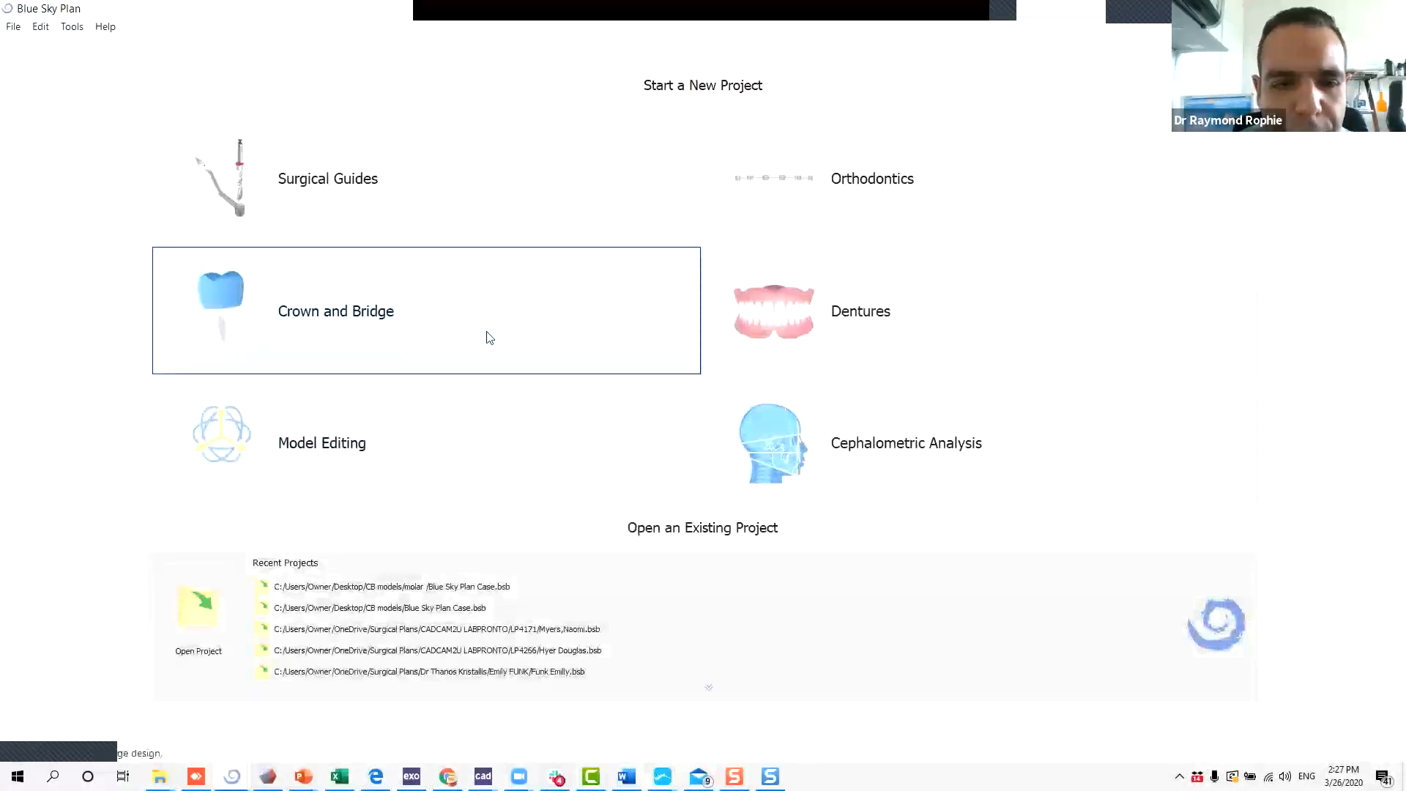
left_click(472, 313)
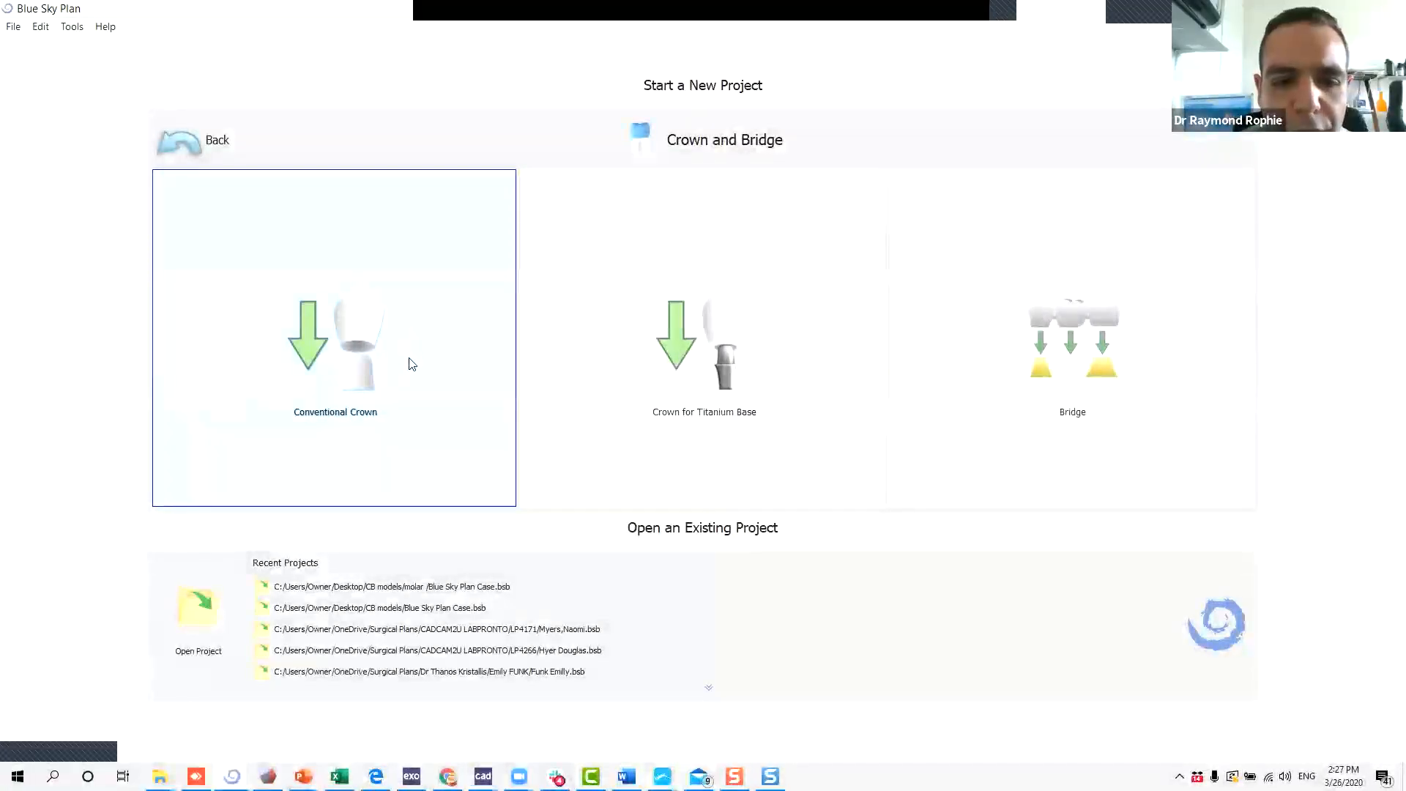
left_click(471, 383)
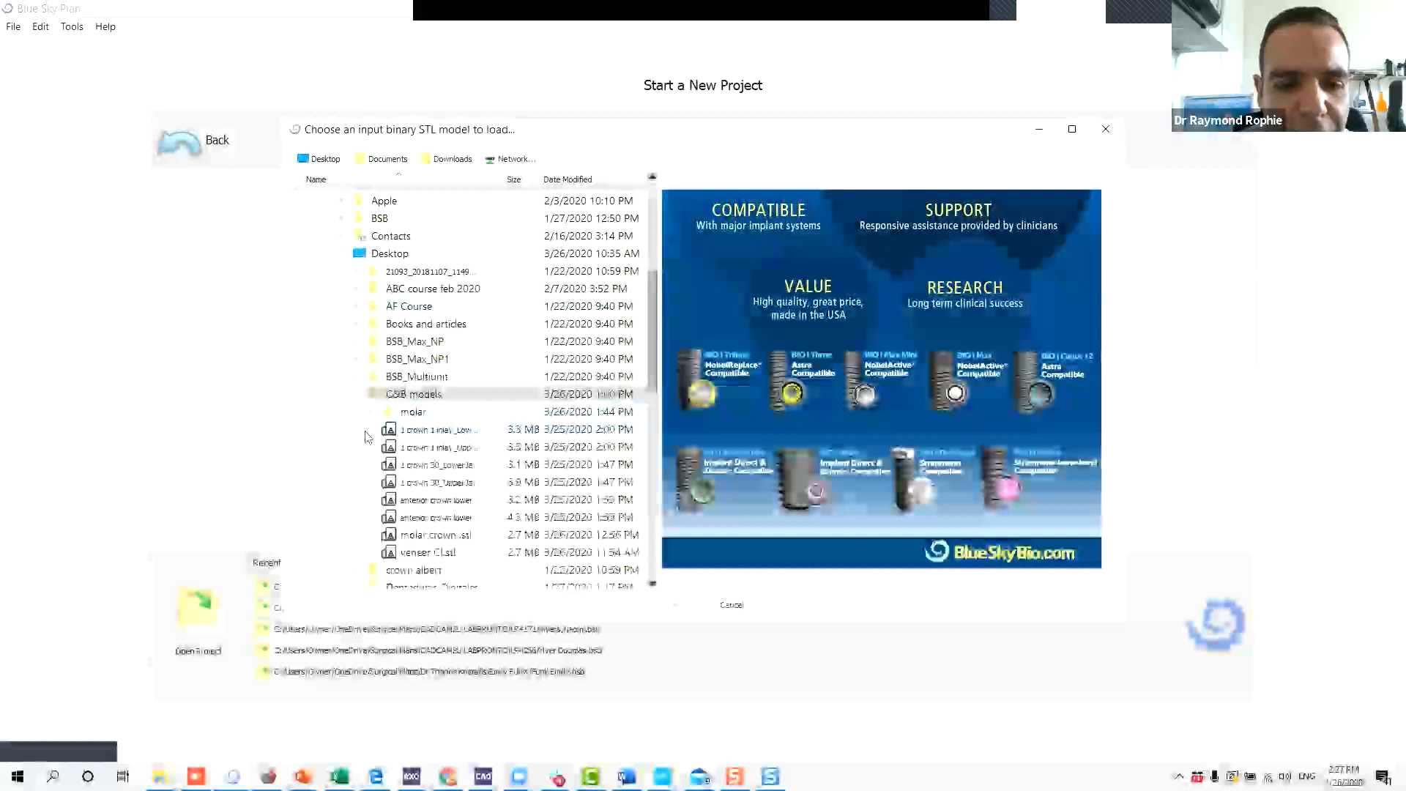
Load both anterior crown lower STL files, lower jaw and upper jaw, from the C&B models folder and proceed to model alignment.
left_click(400, 504)
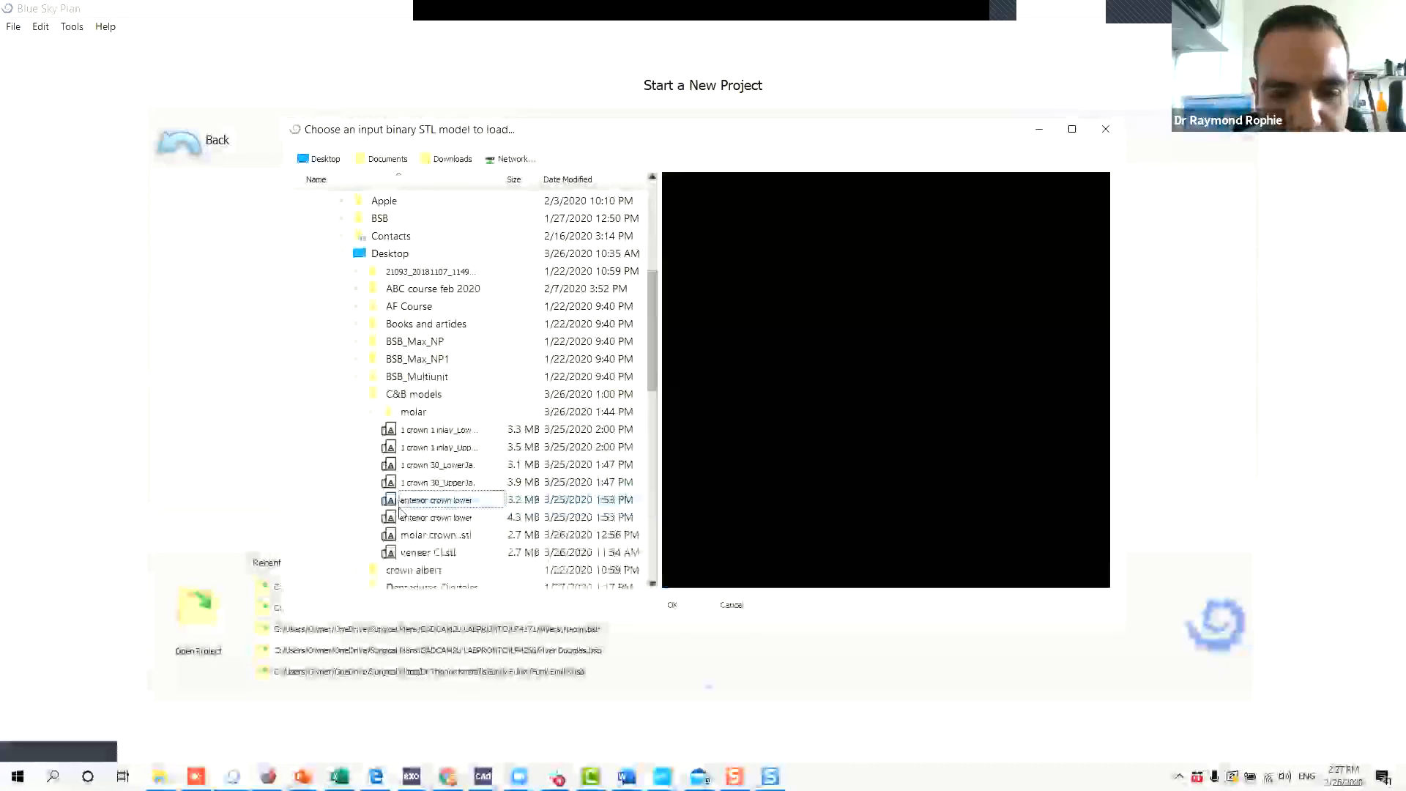
left_click(439, 518)
left_click(348, 495)
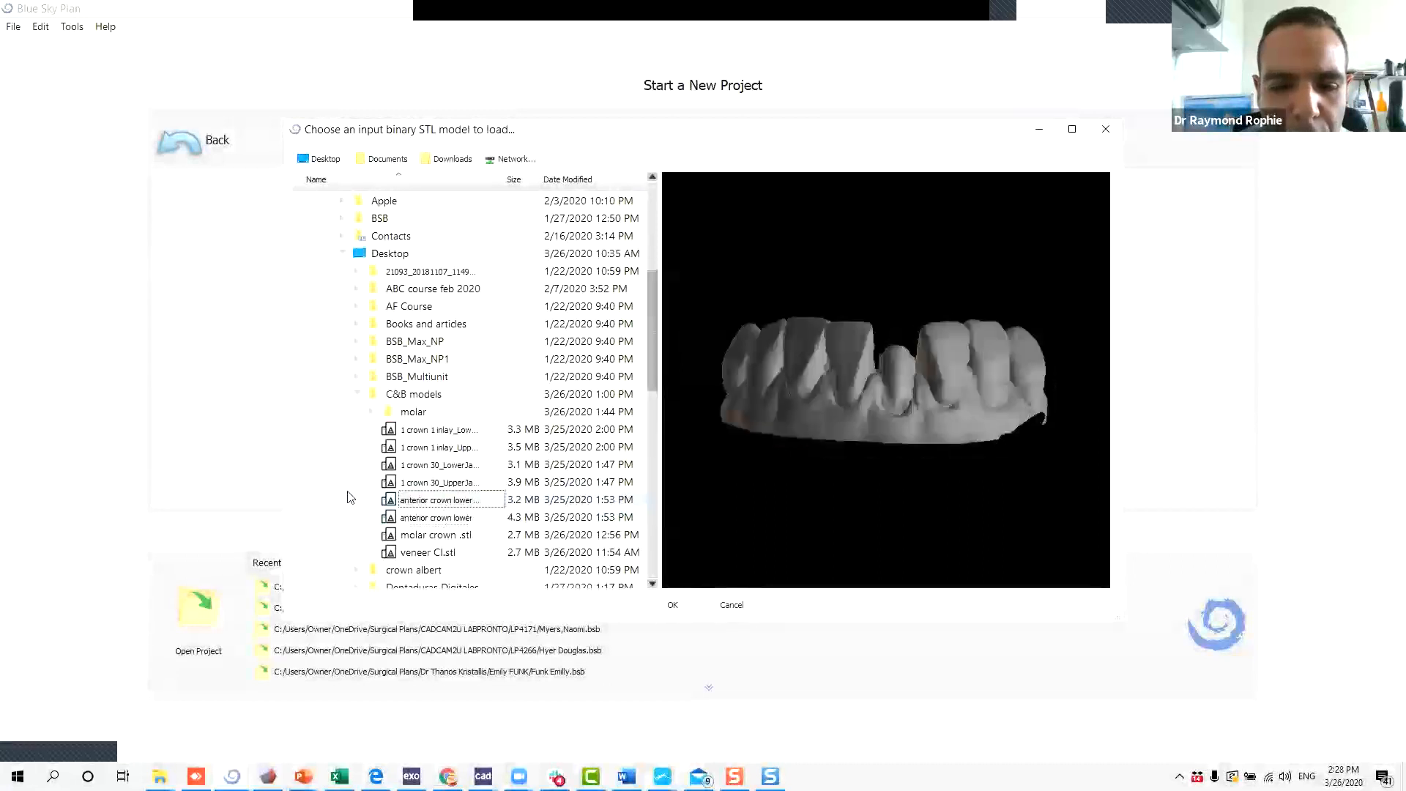
left_click(384, 513)
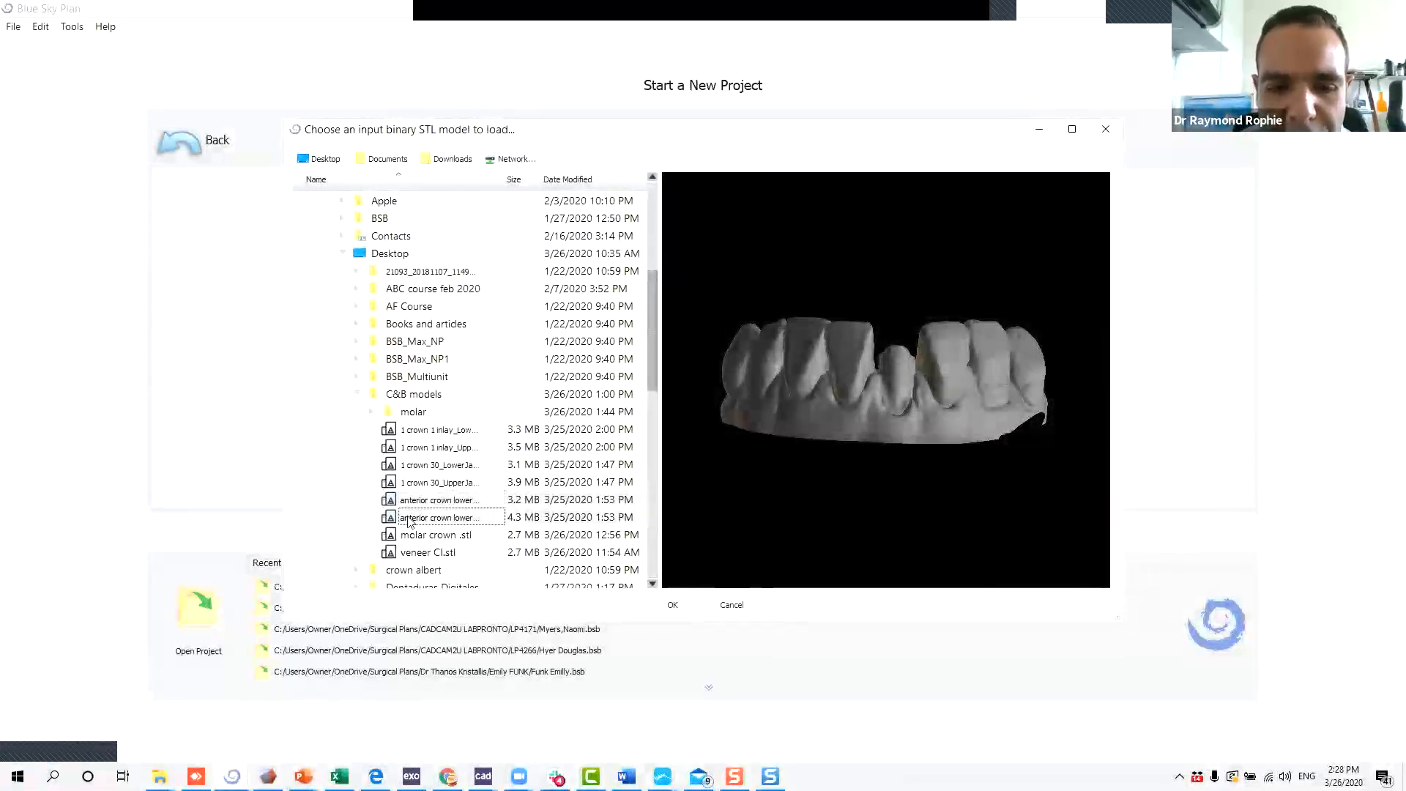
left_click(447, 506)
left_click(444, 521)
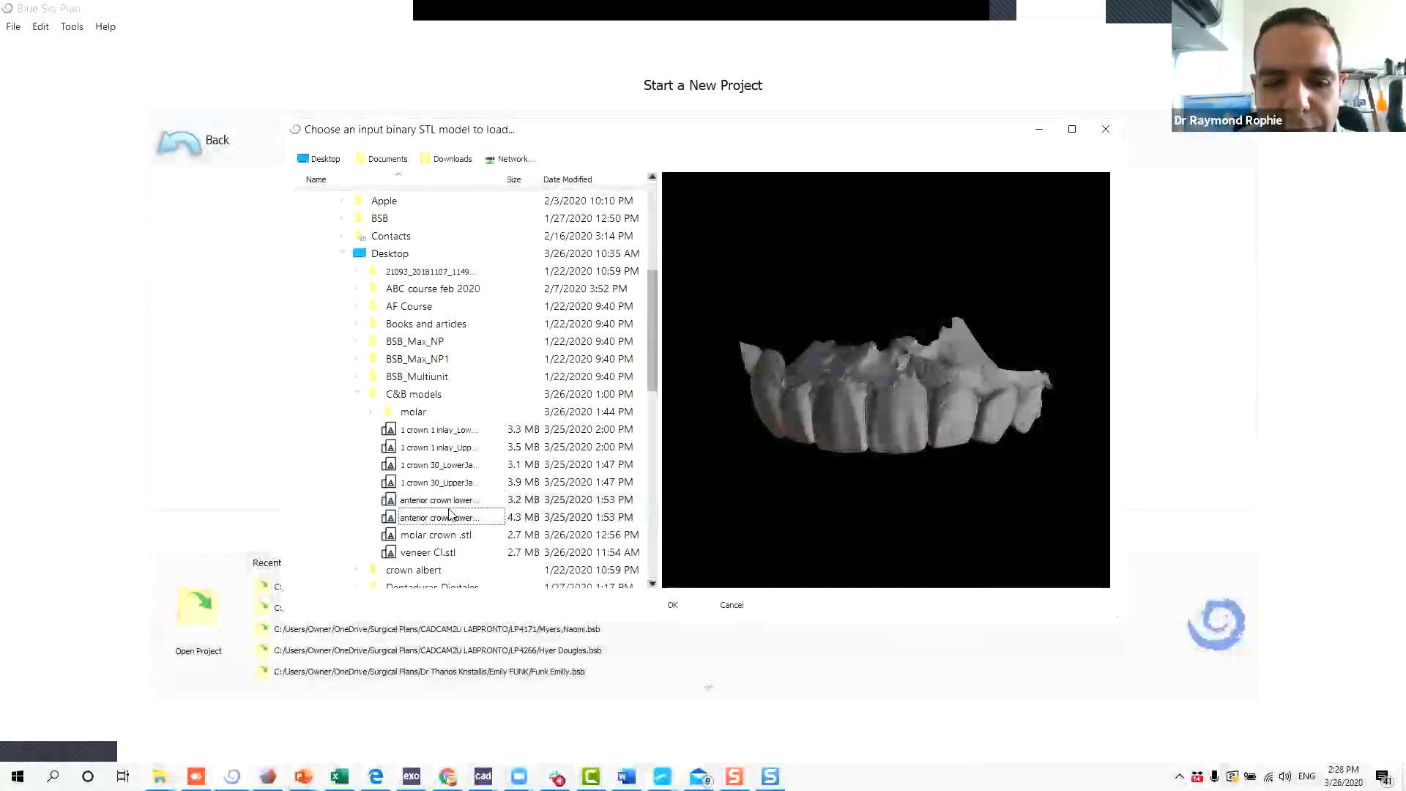
left_click(445, 501)
left_click(444, 517, "shift")
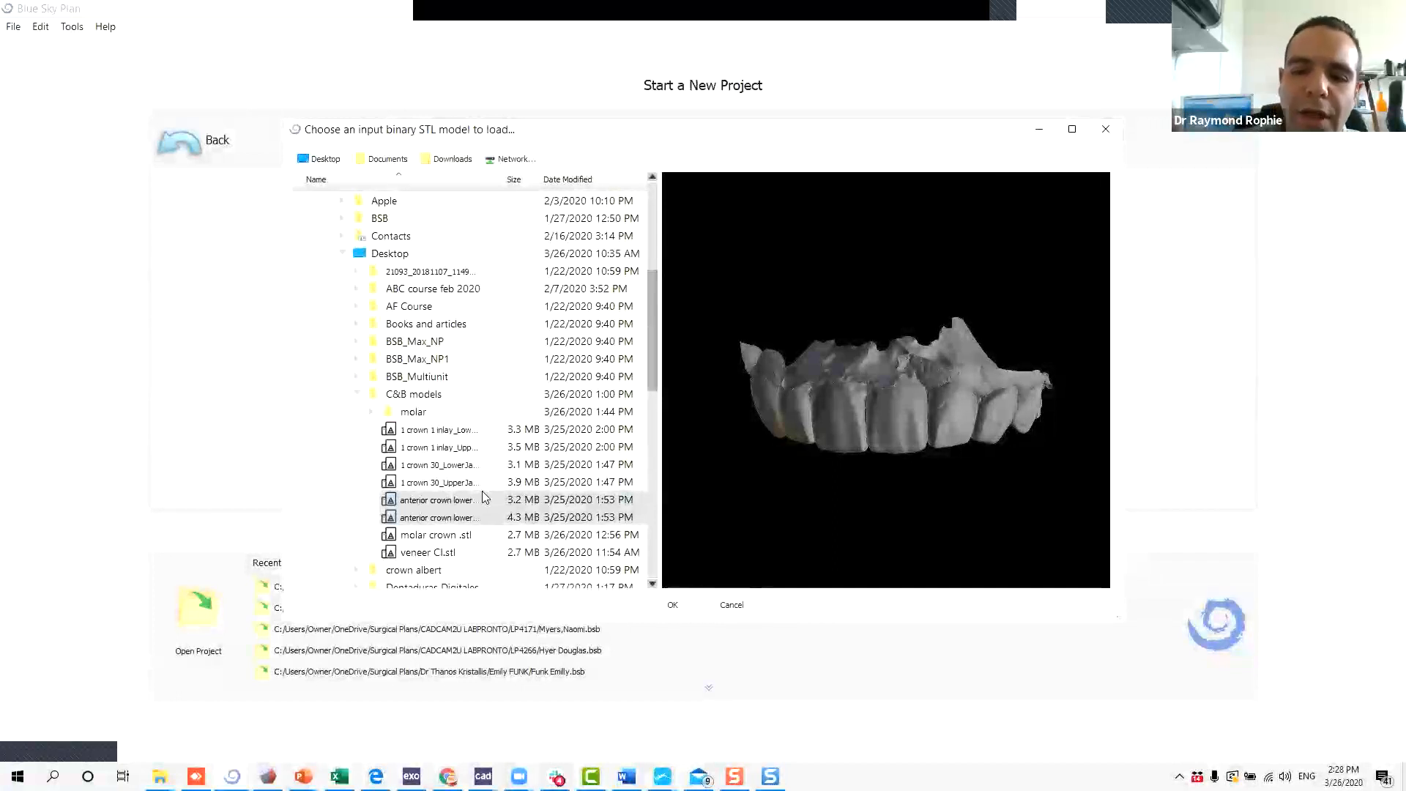
left_click(674, 605)
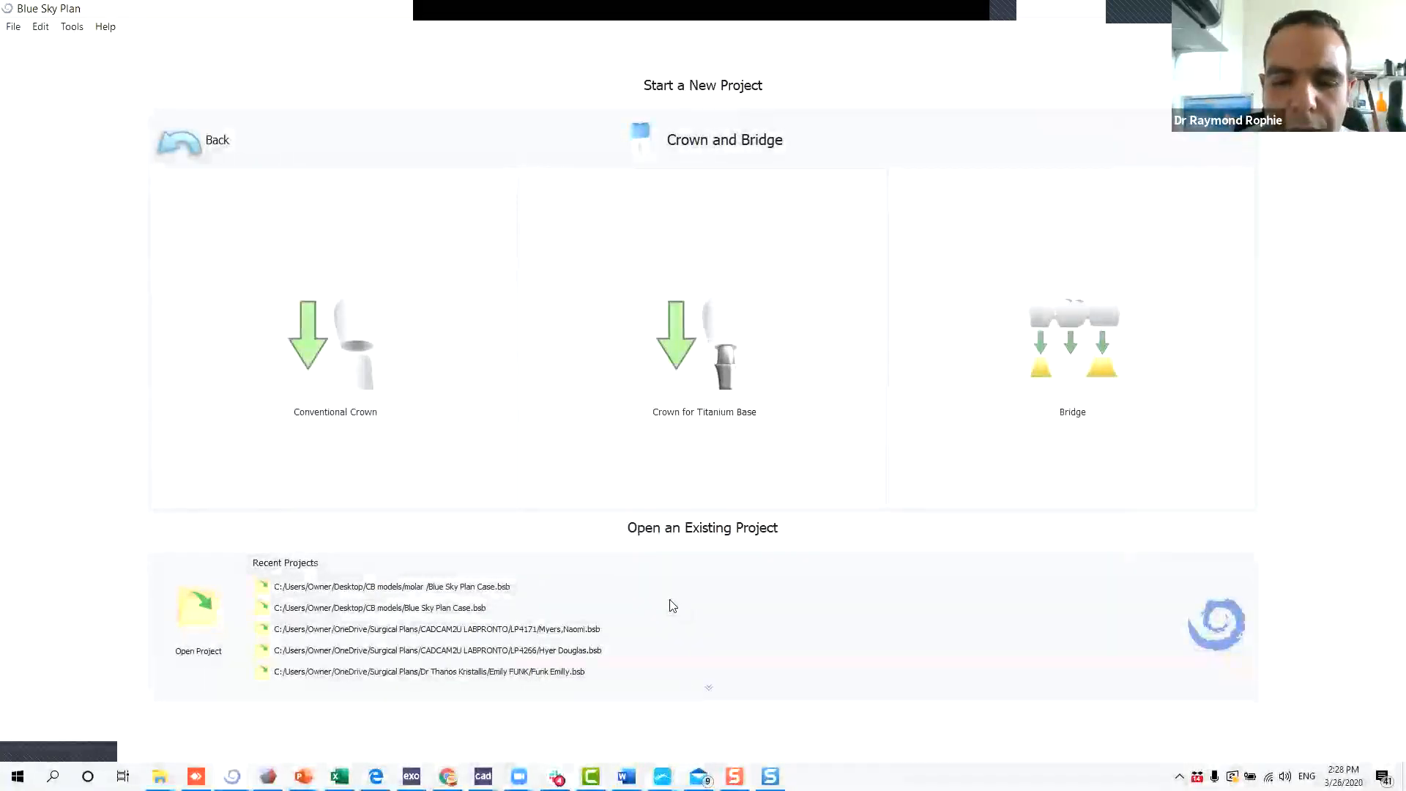
left_click(651, 495)
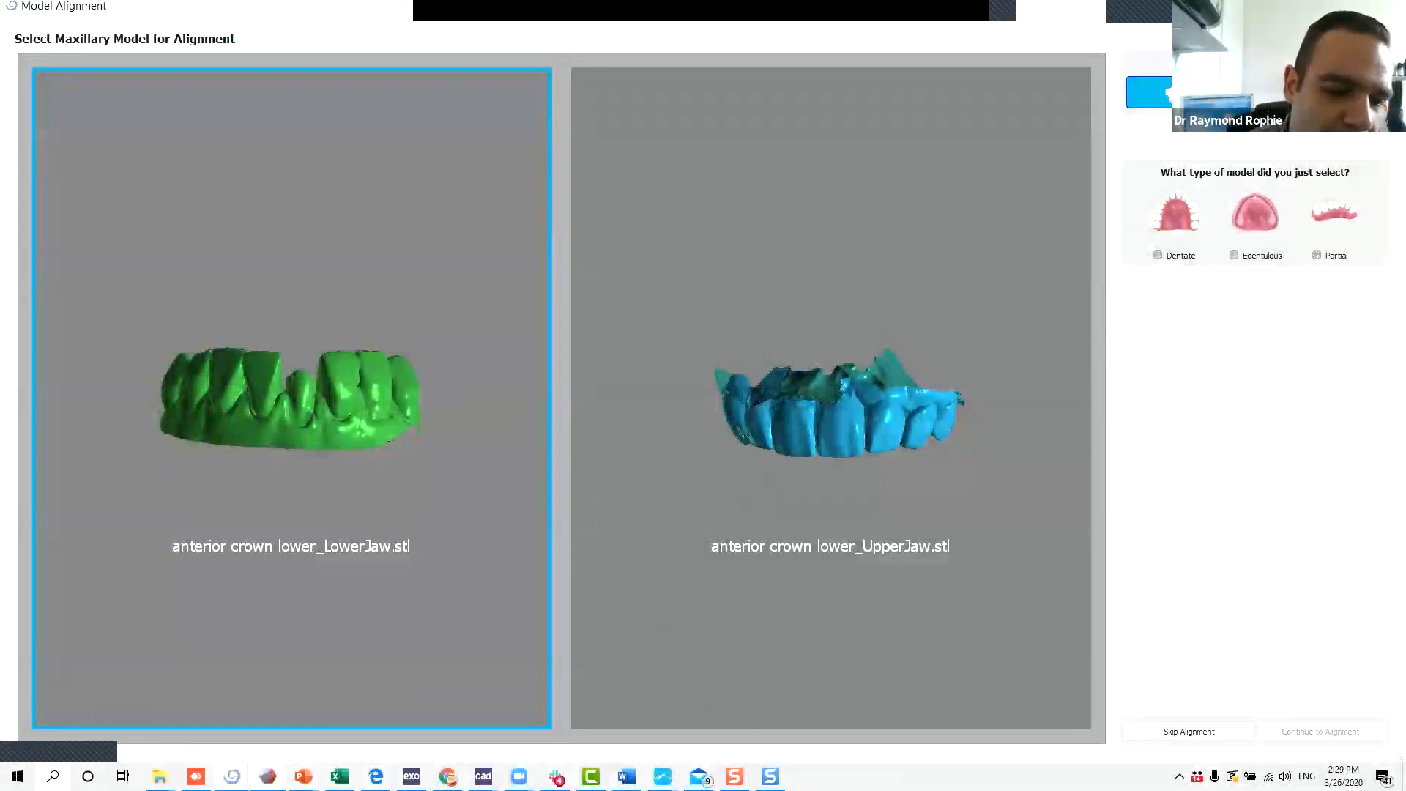
Search the computer for the Medit software.
left_click(53, 776)
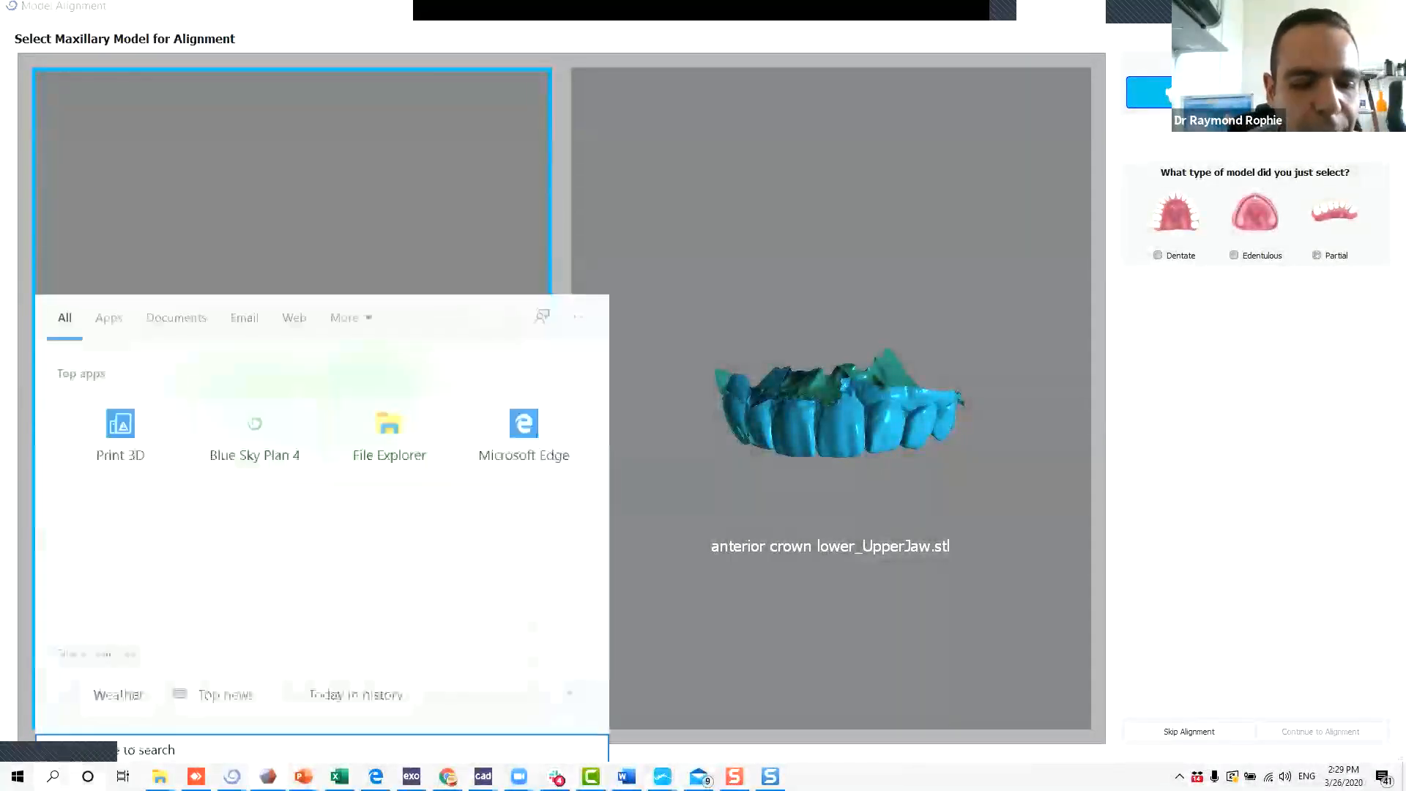
type("medil")
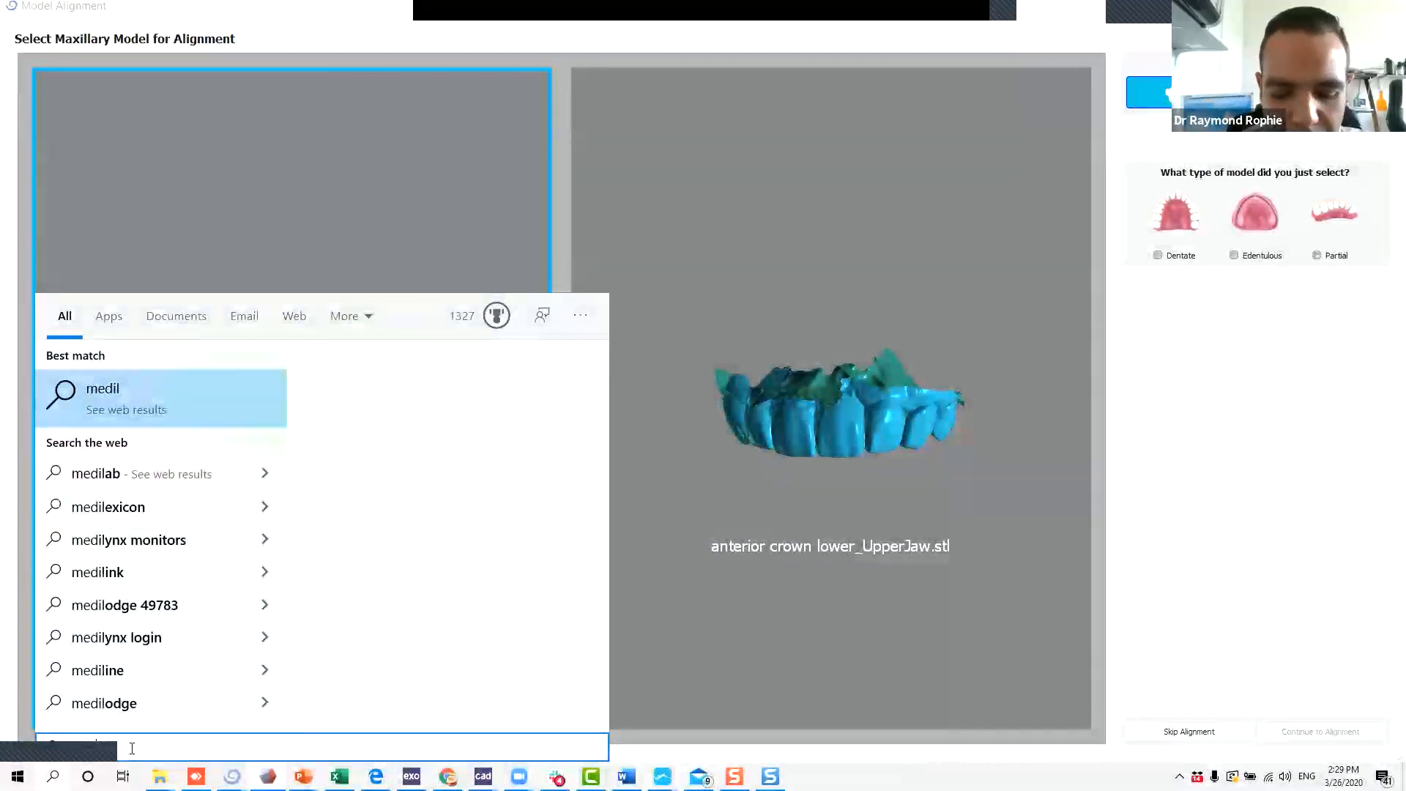
key("BackSpace")
type("t")
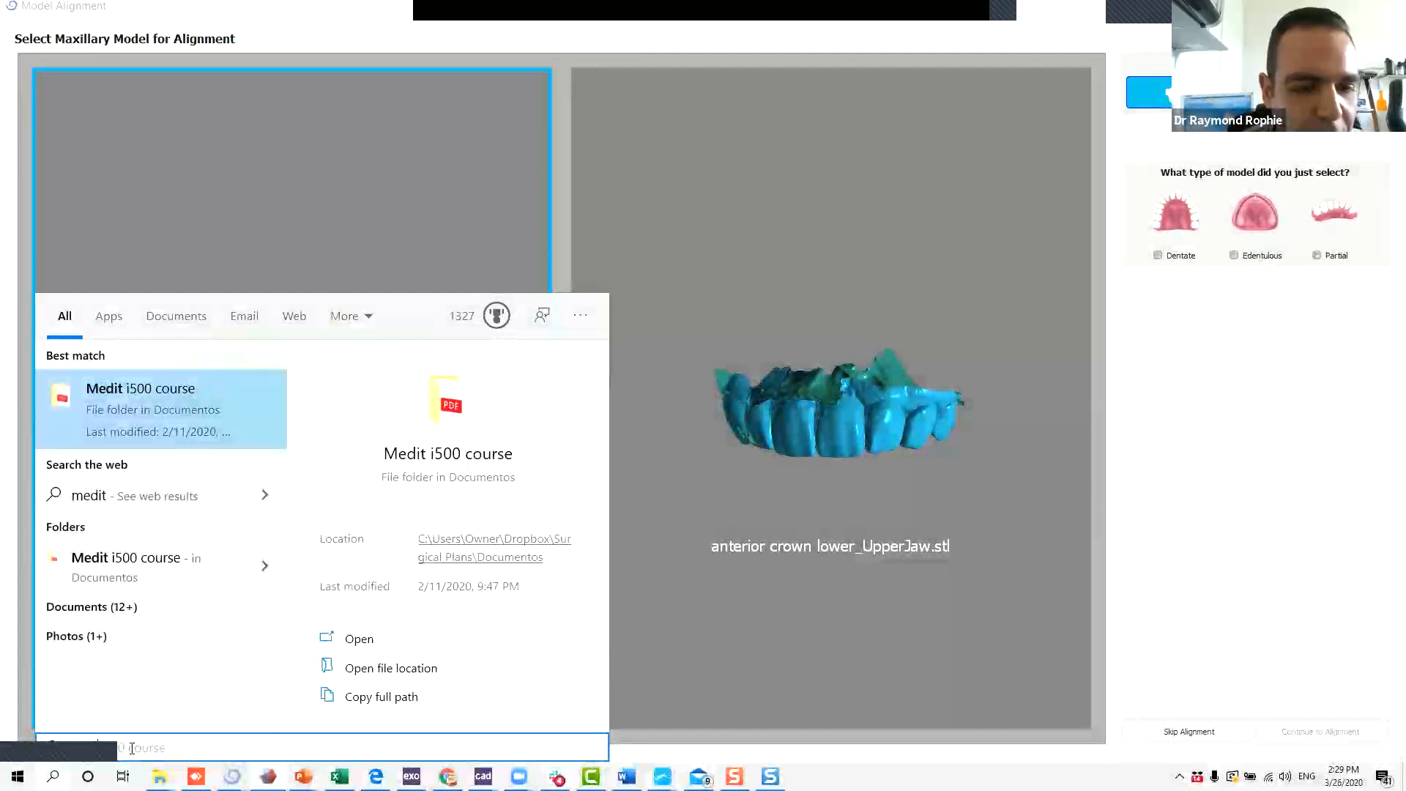
Select anterior crown lower_UpperJaw.stl as the maxillary model for alignment.
left_click(738, 644)
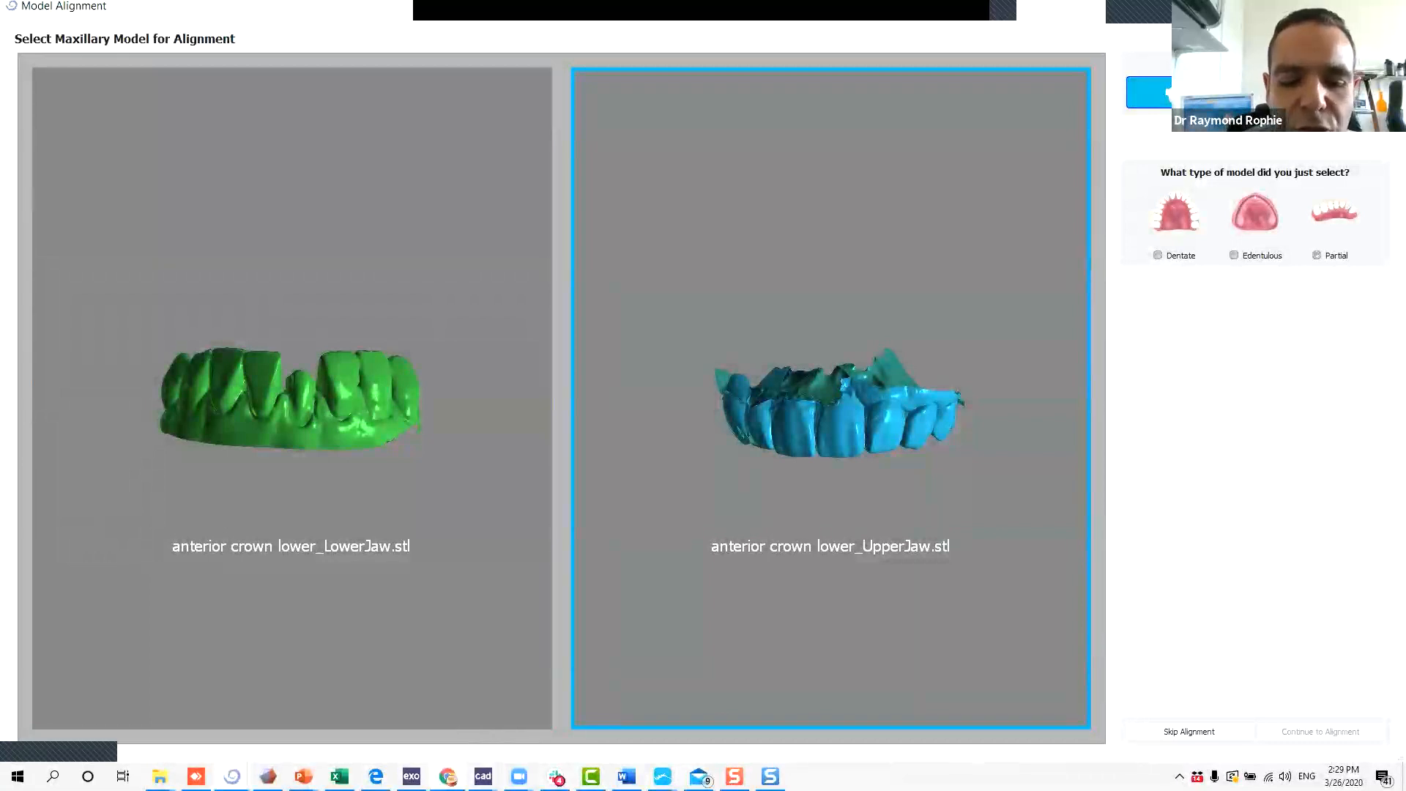
Switch to Chrome, search the web for "medit link", open the Medit dental clinic site and accept its cookies.
left_click(448, 777)
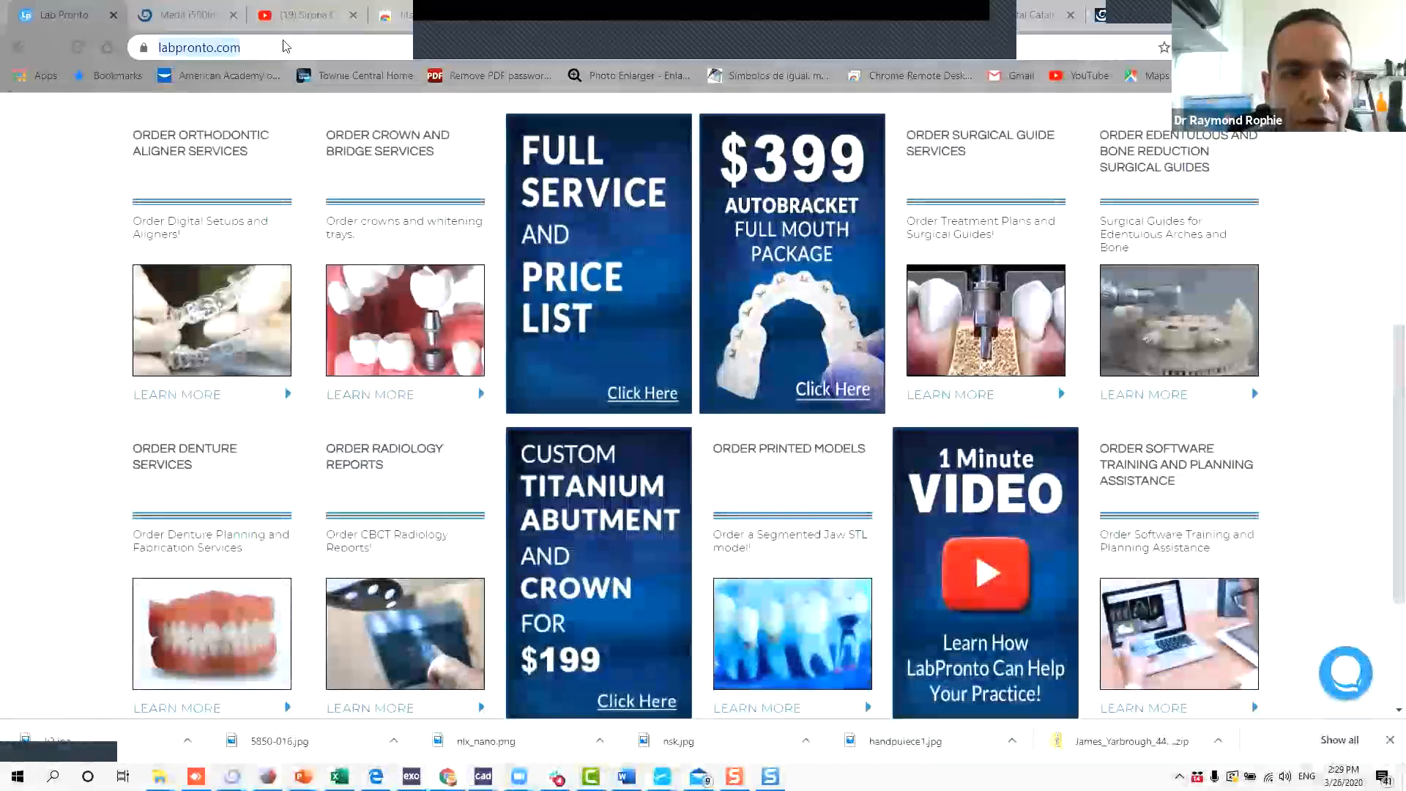
left_click(278, 14)
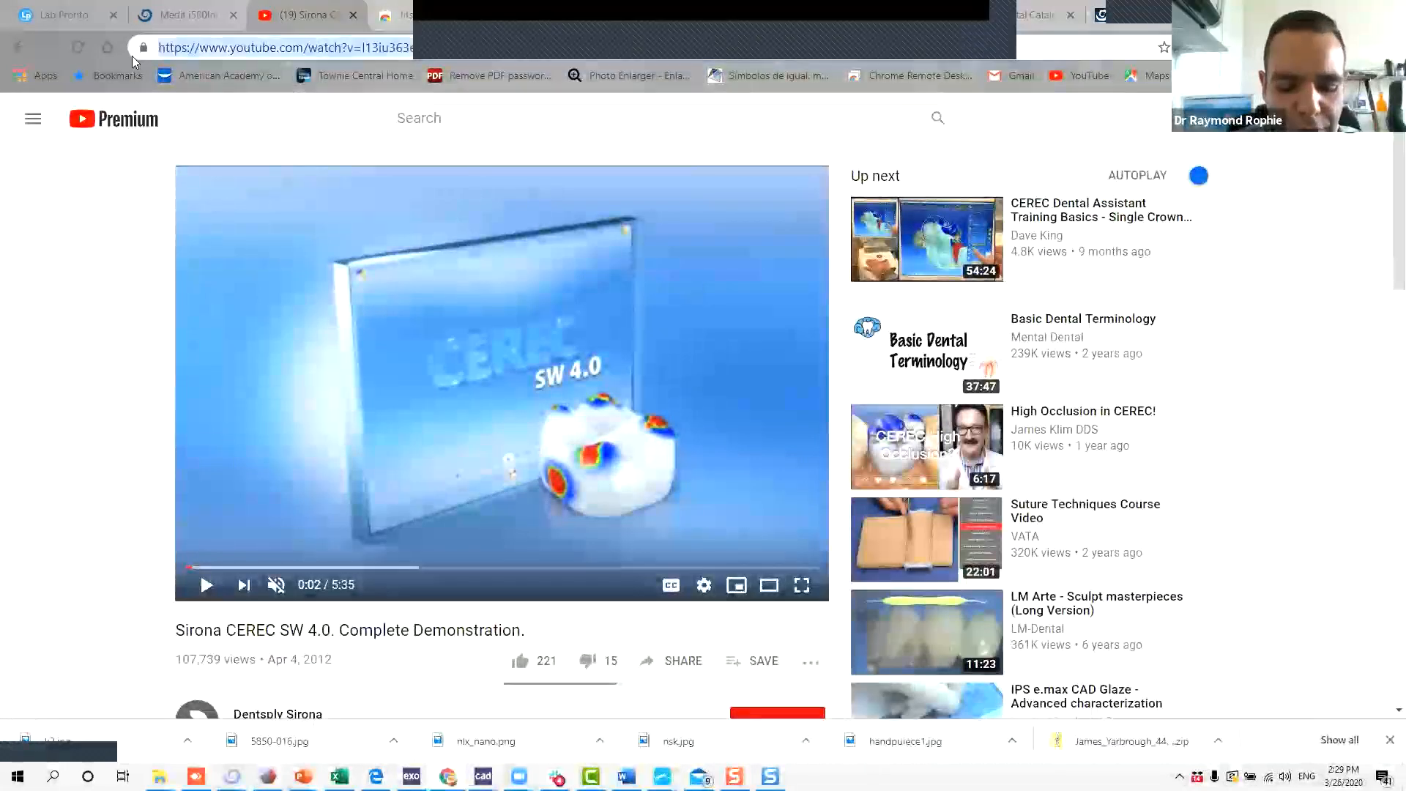
type("m")
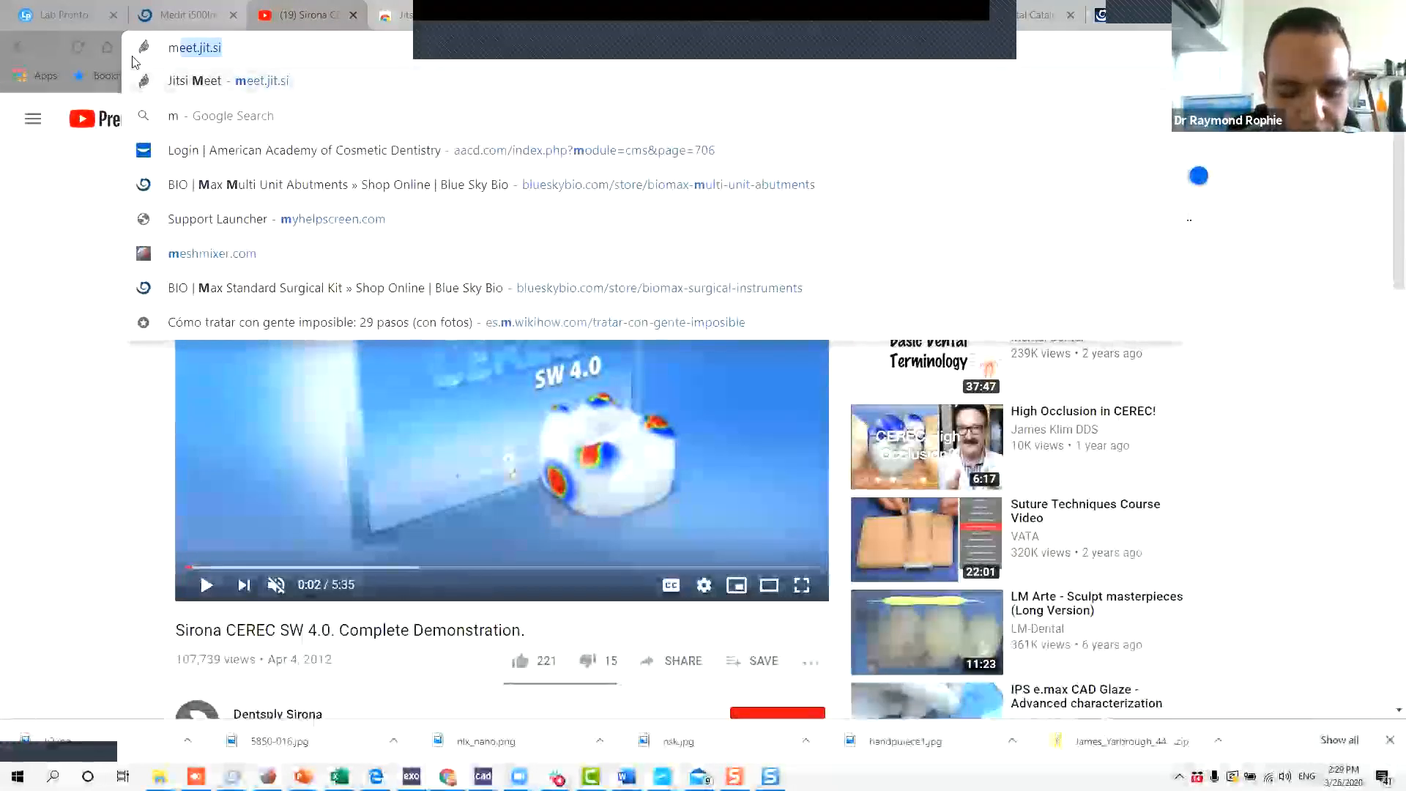
type("edit link")
key("Return")
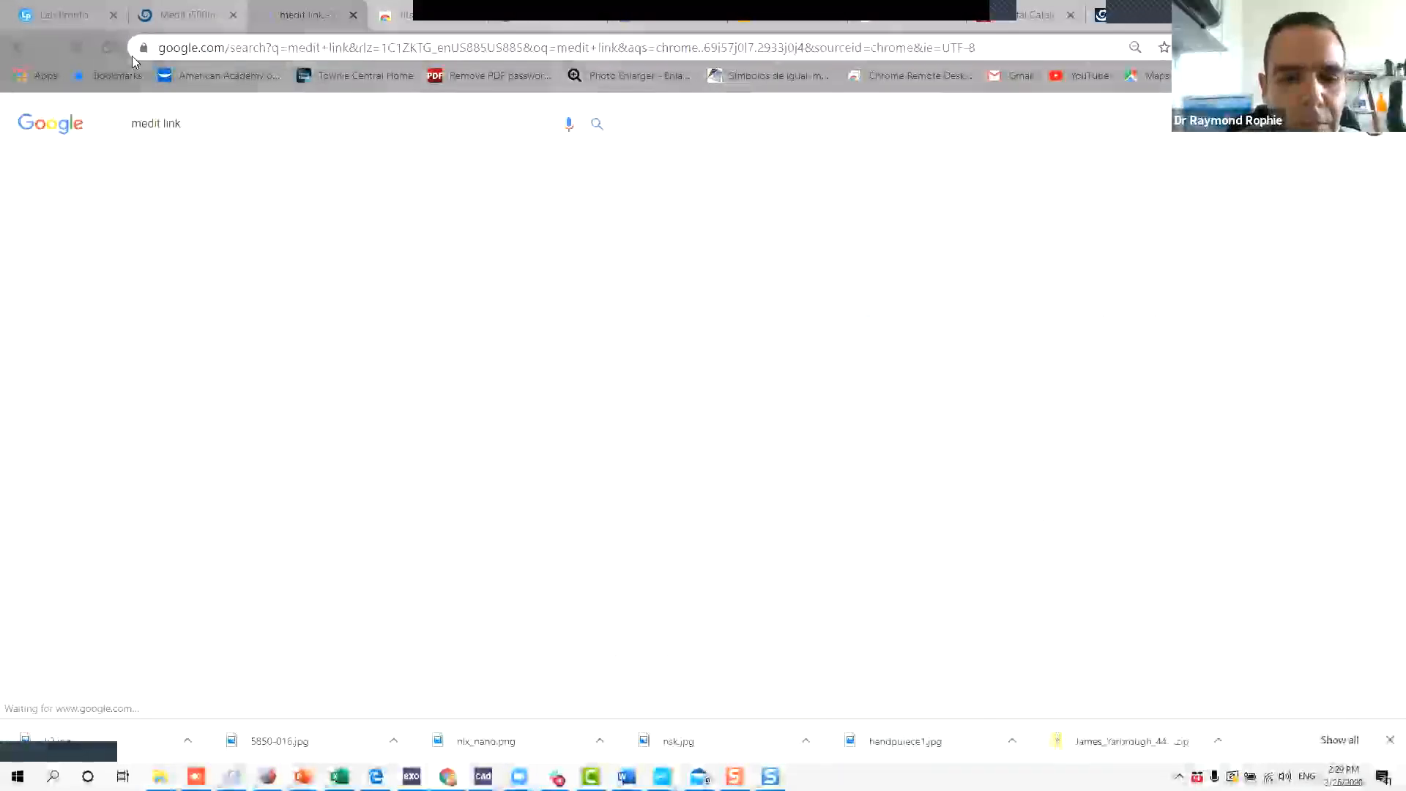
left_click(286, 244)
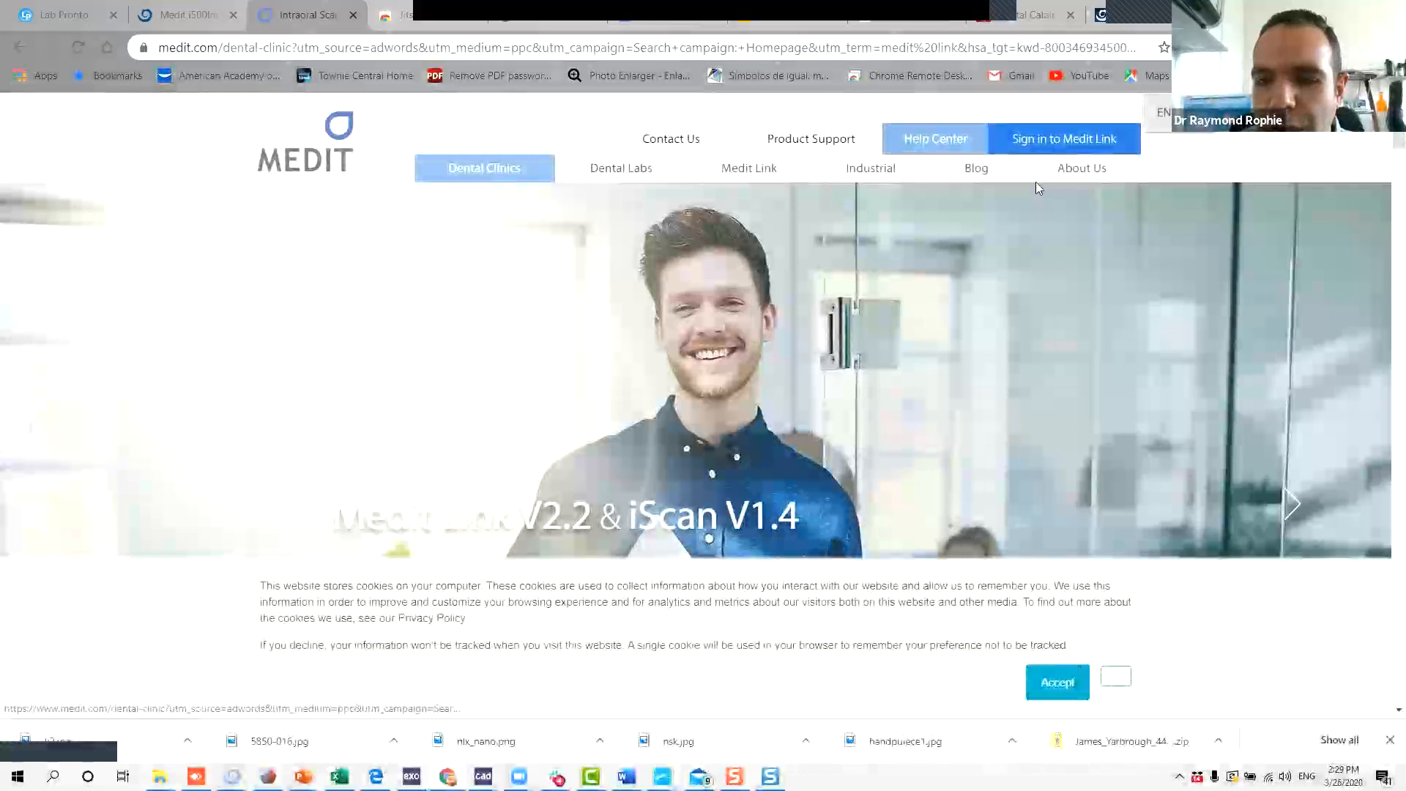
left_click(1055, 682)
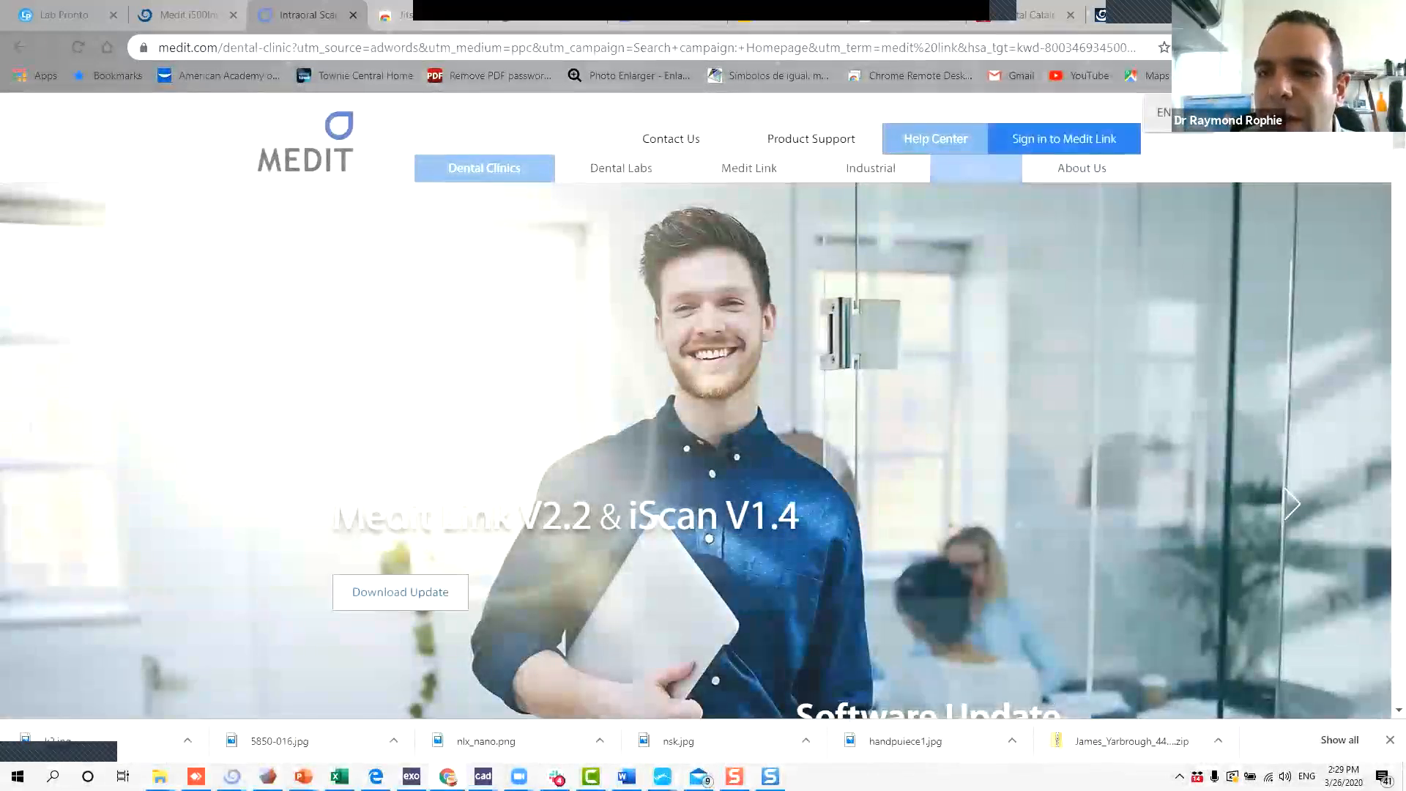
Return to Blue Sky Plan, set anterior crown lower_LowerJaw.stl as the mandibular model of type Partial, and continue to alignment.
left_click(1302, 11)
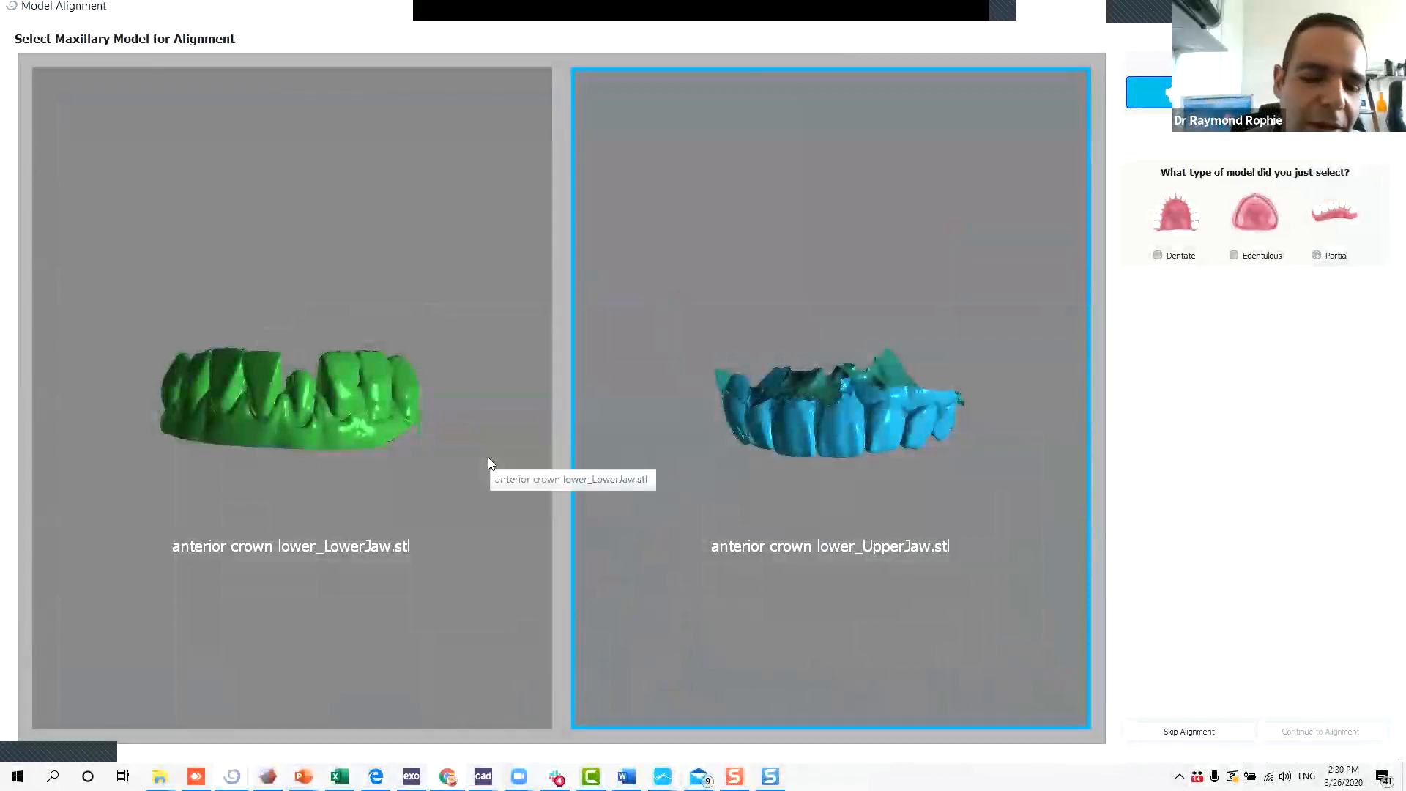
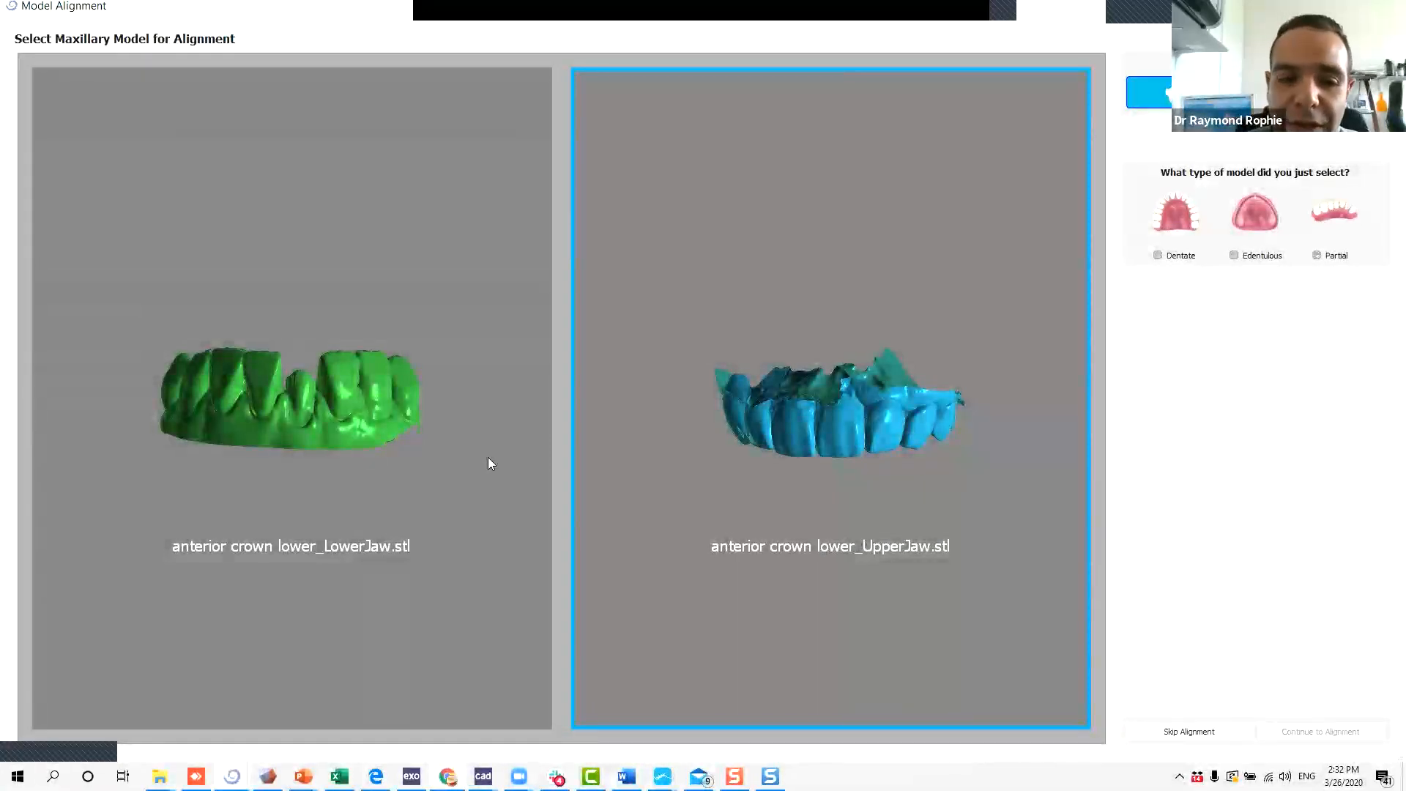
left_click(313, 472)
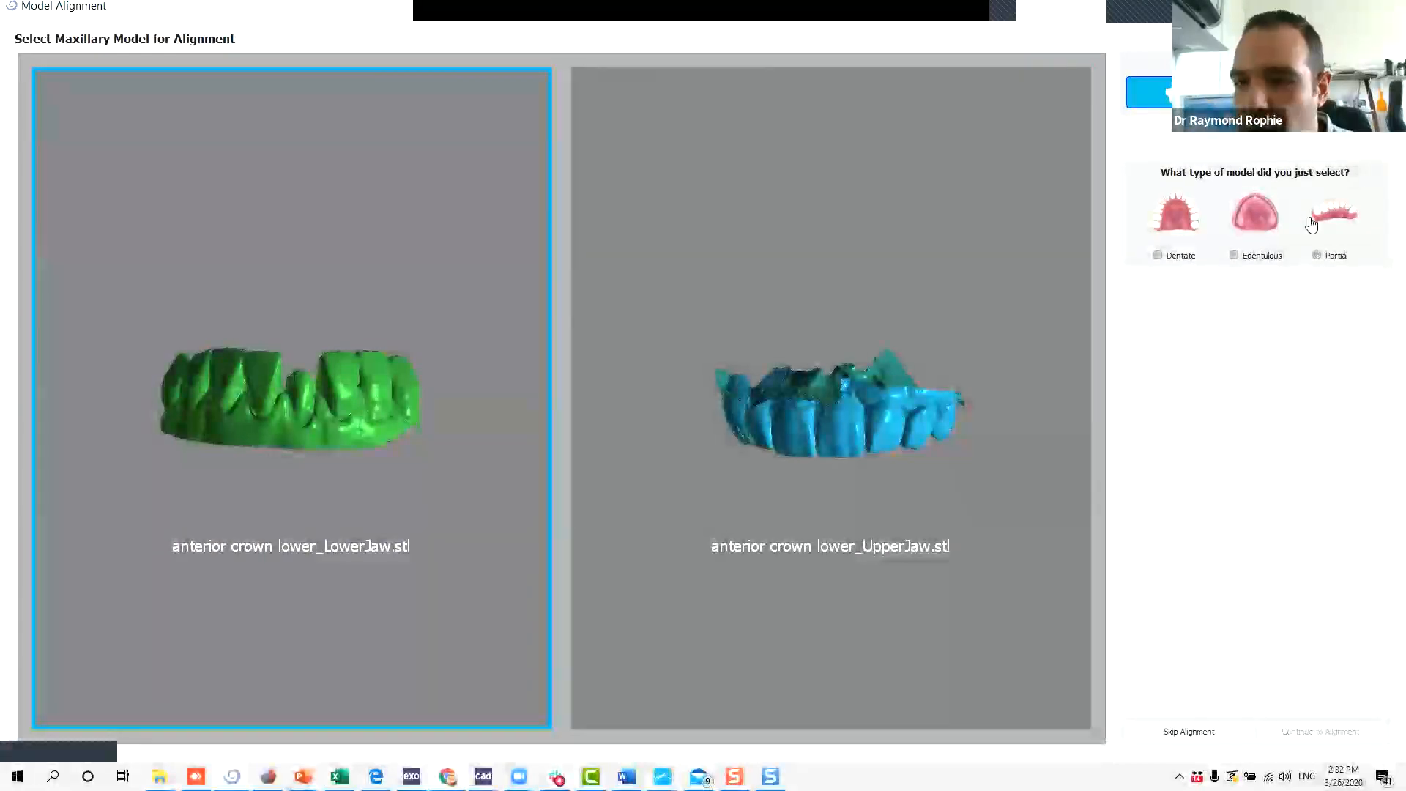
left_click(1168, 92)
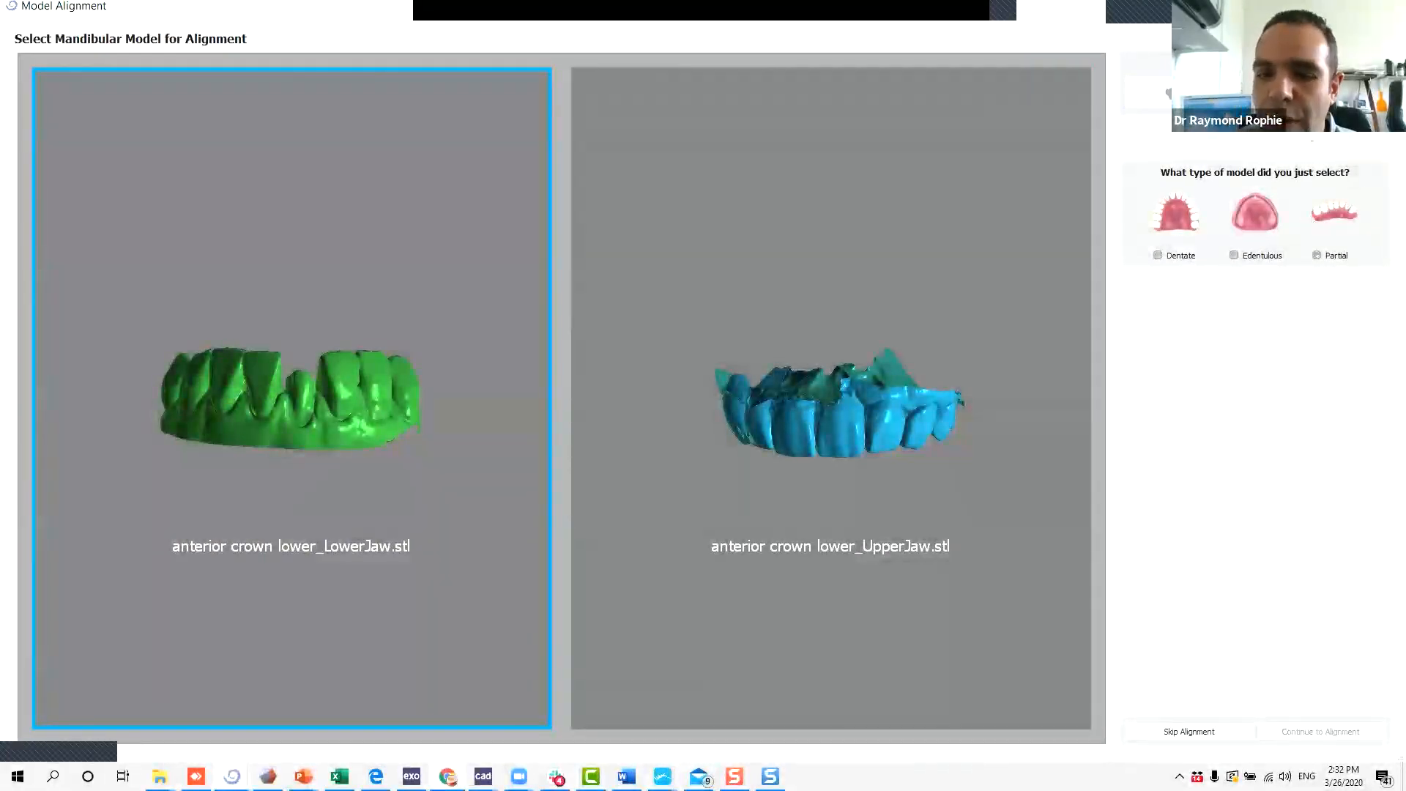
left_click(1348, 211)
left_click(1331, 728)
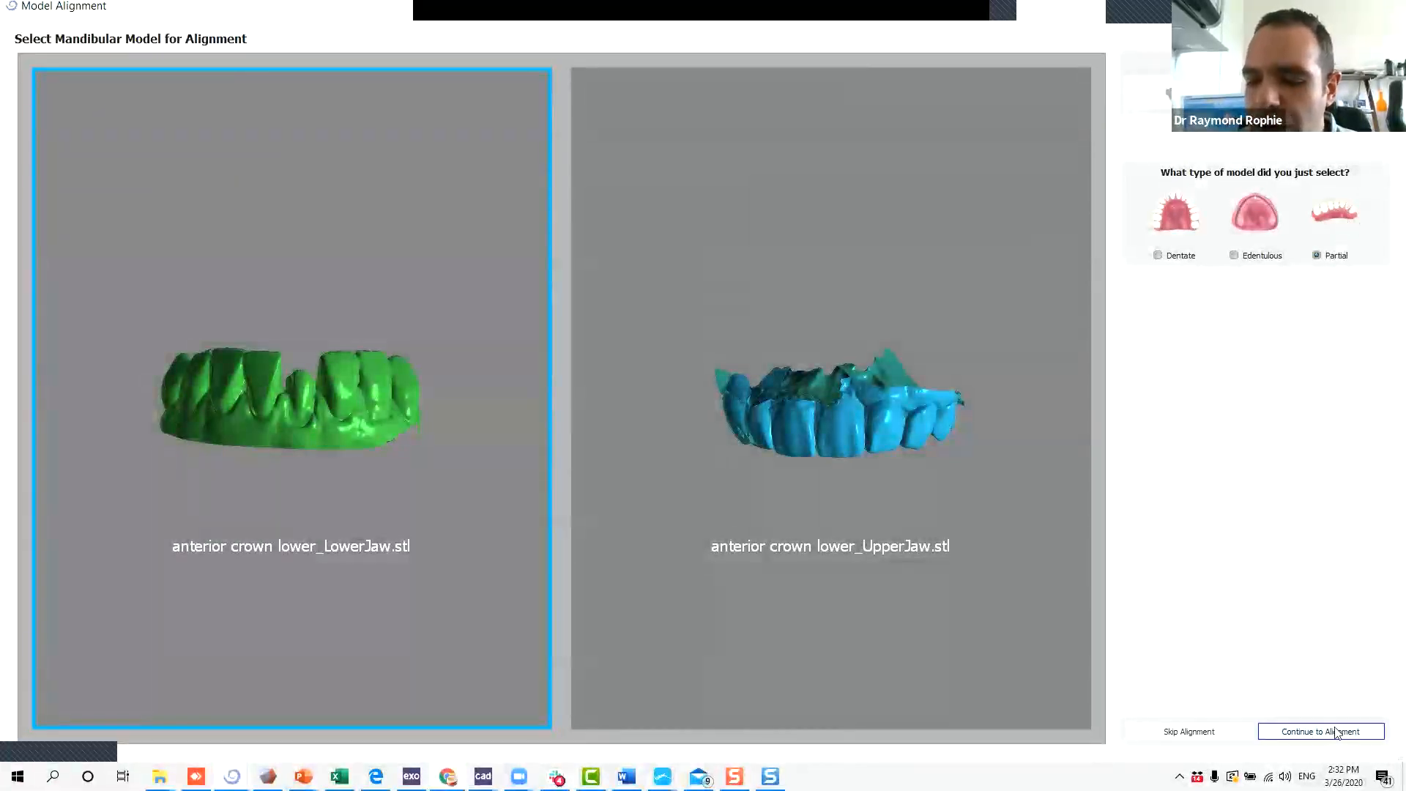
Mark three alignment points on the lower partial arch, on both rearmost cusps and the incisor beside the prepared tooth, and accept the automatic alignment.
left_click_drag(558, 142, 554, 454)
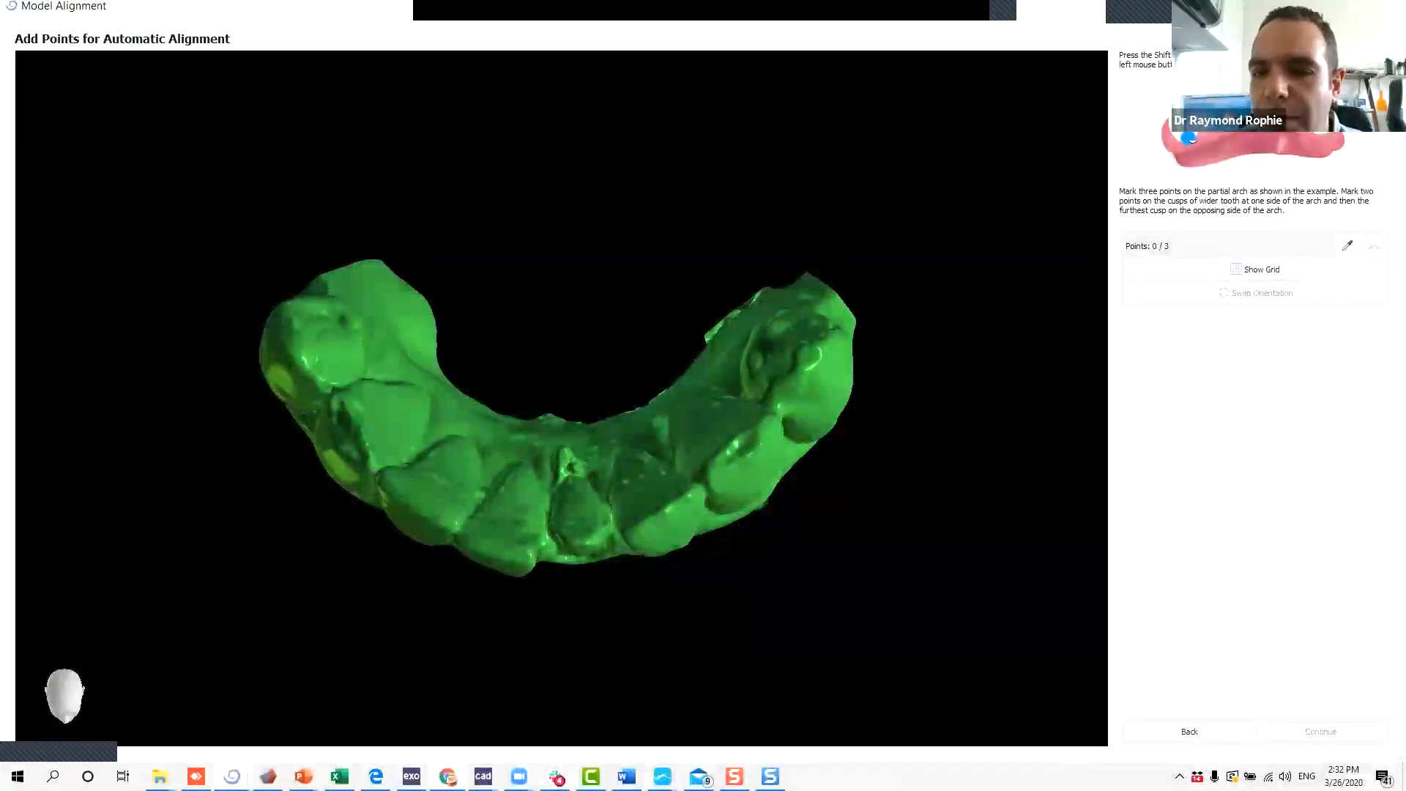
left_click_drag(588, 350, 601, 291)
left_click(297, 331, "shift")
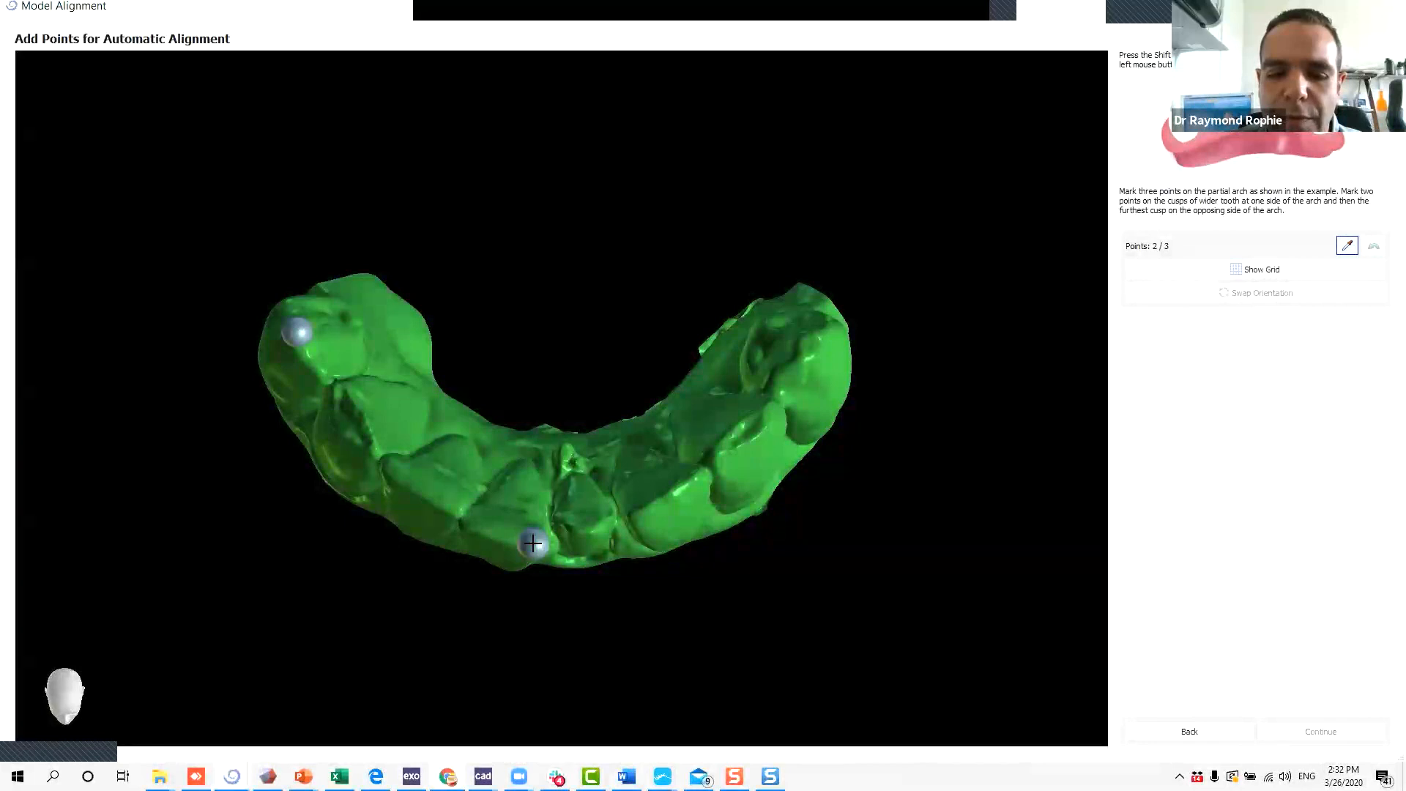
left_click(817, 341, "shift")
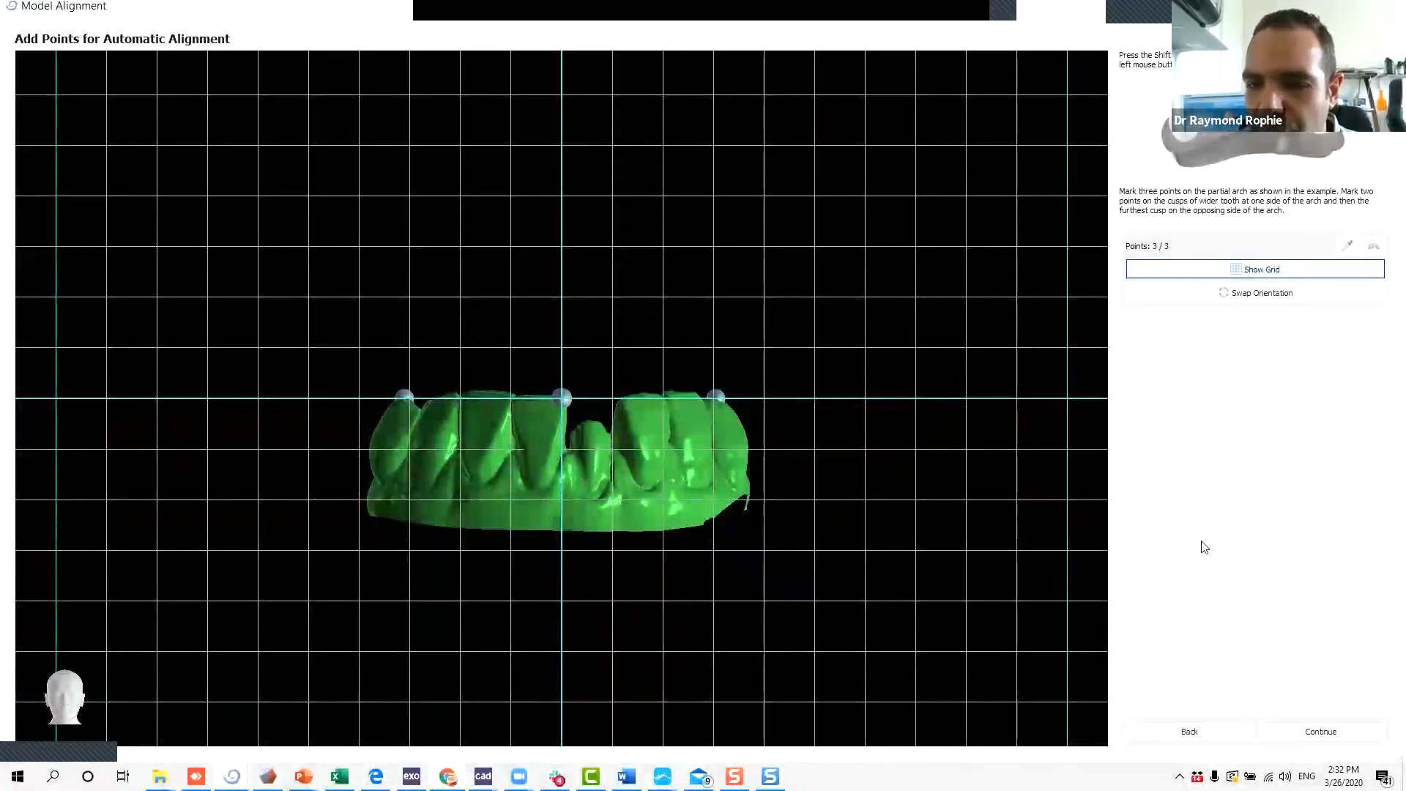
left_click_drag(863, 454, 534, 473)
left_click_drag(1091, 351, 425, 300)
left_click_drag(445, 371, 353, 397)
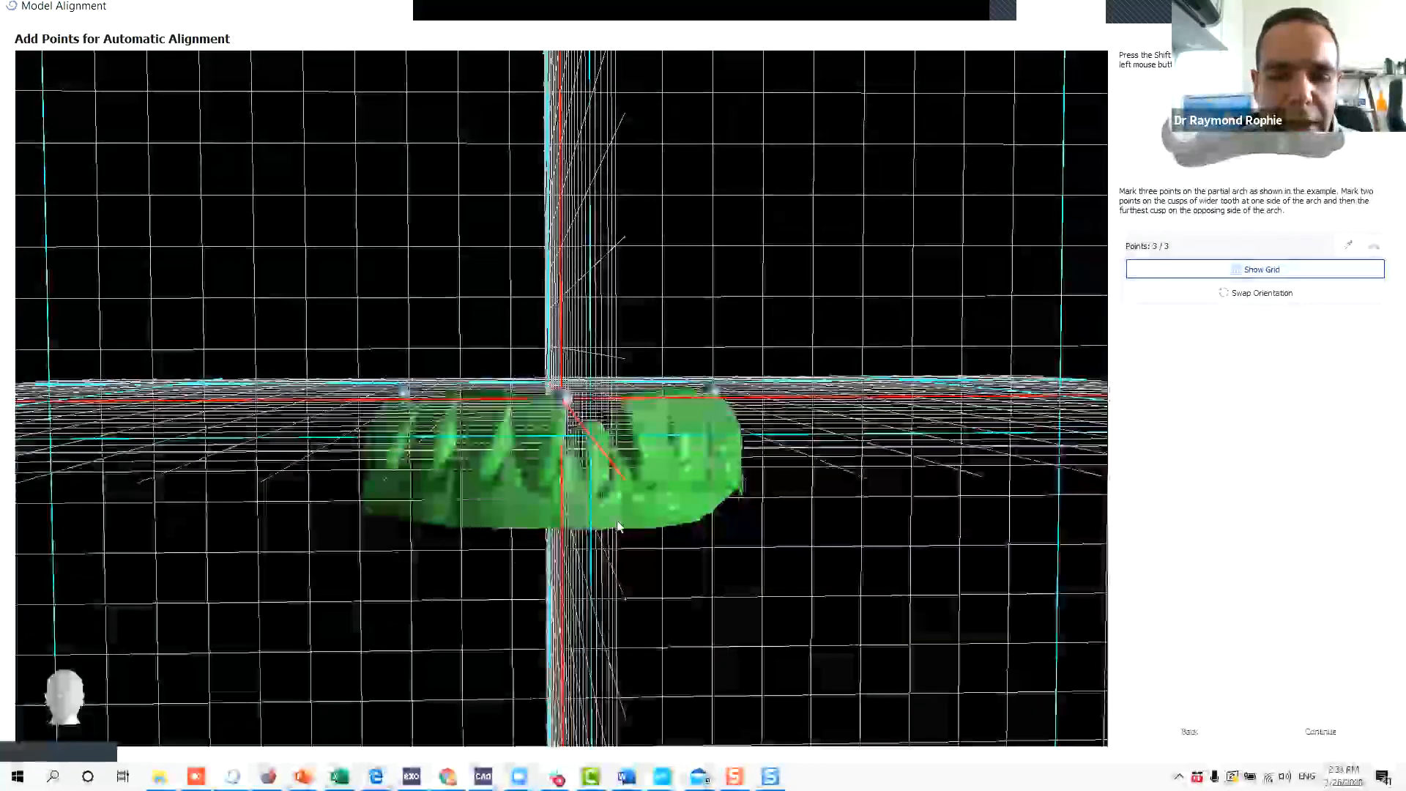
left_click_drag(464, 558, 1173, 323)
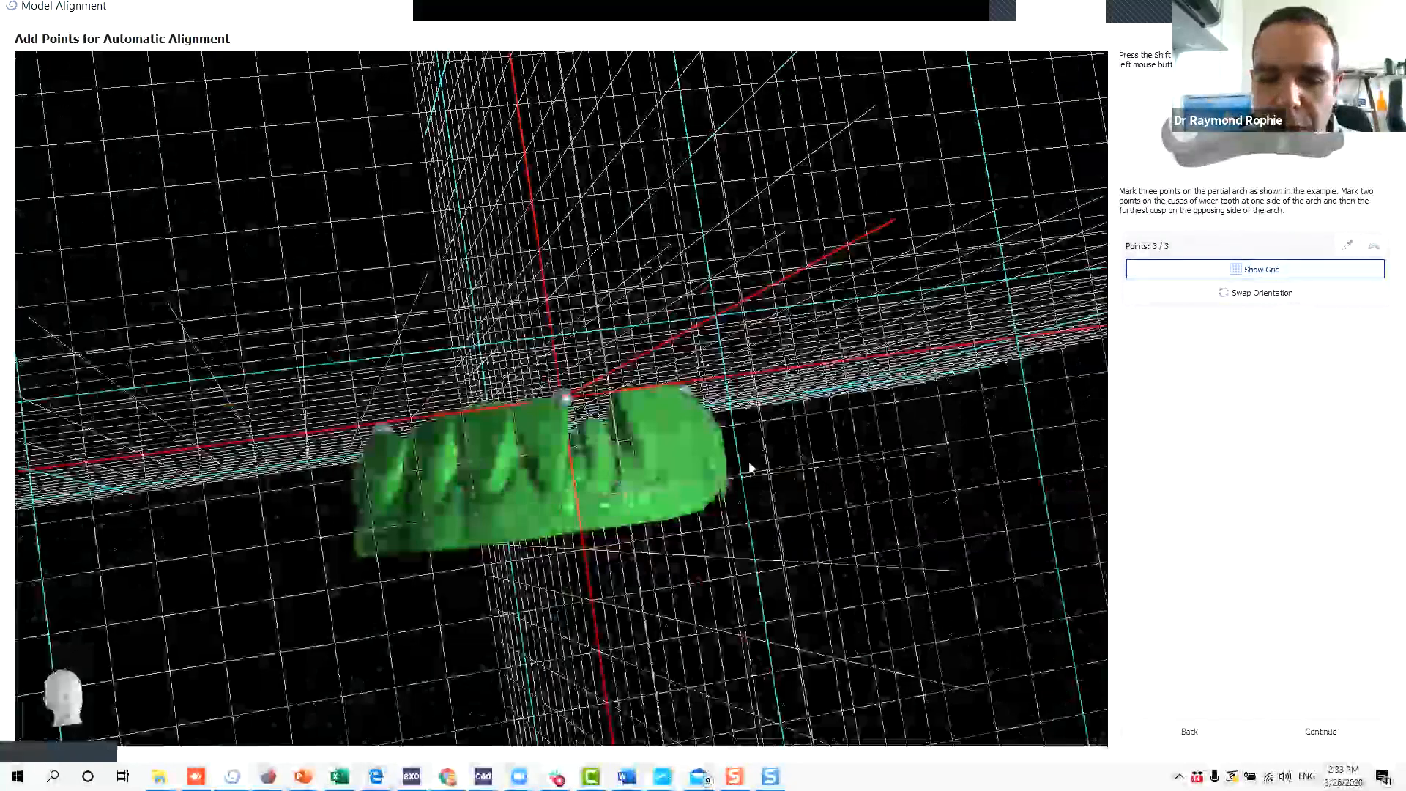
left_click_drag(750, 467, 490, 622)
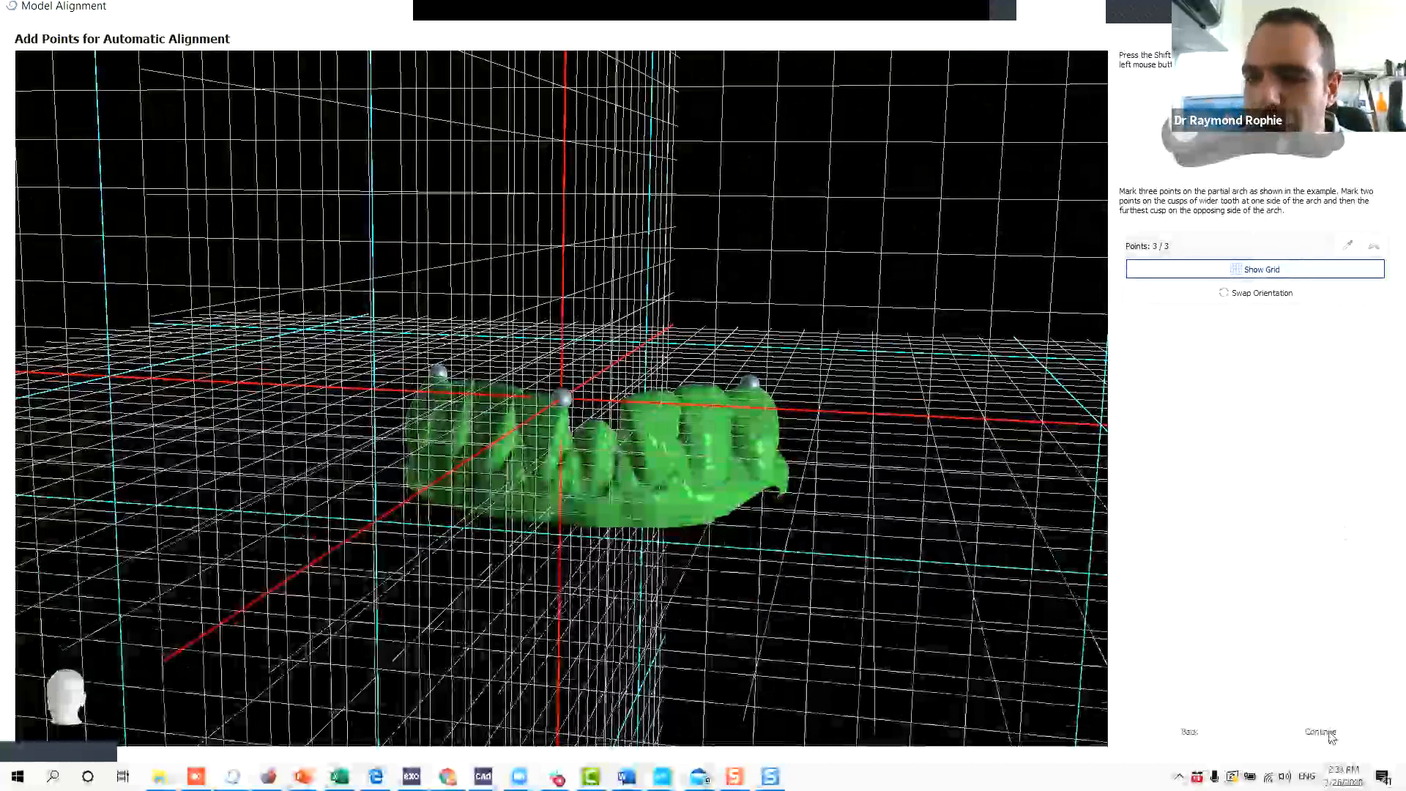
left_click(1320, 731)
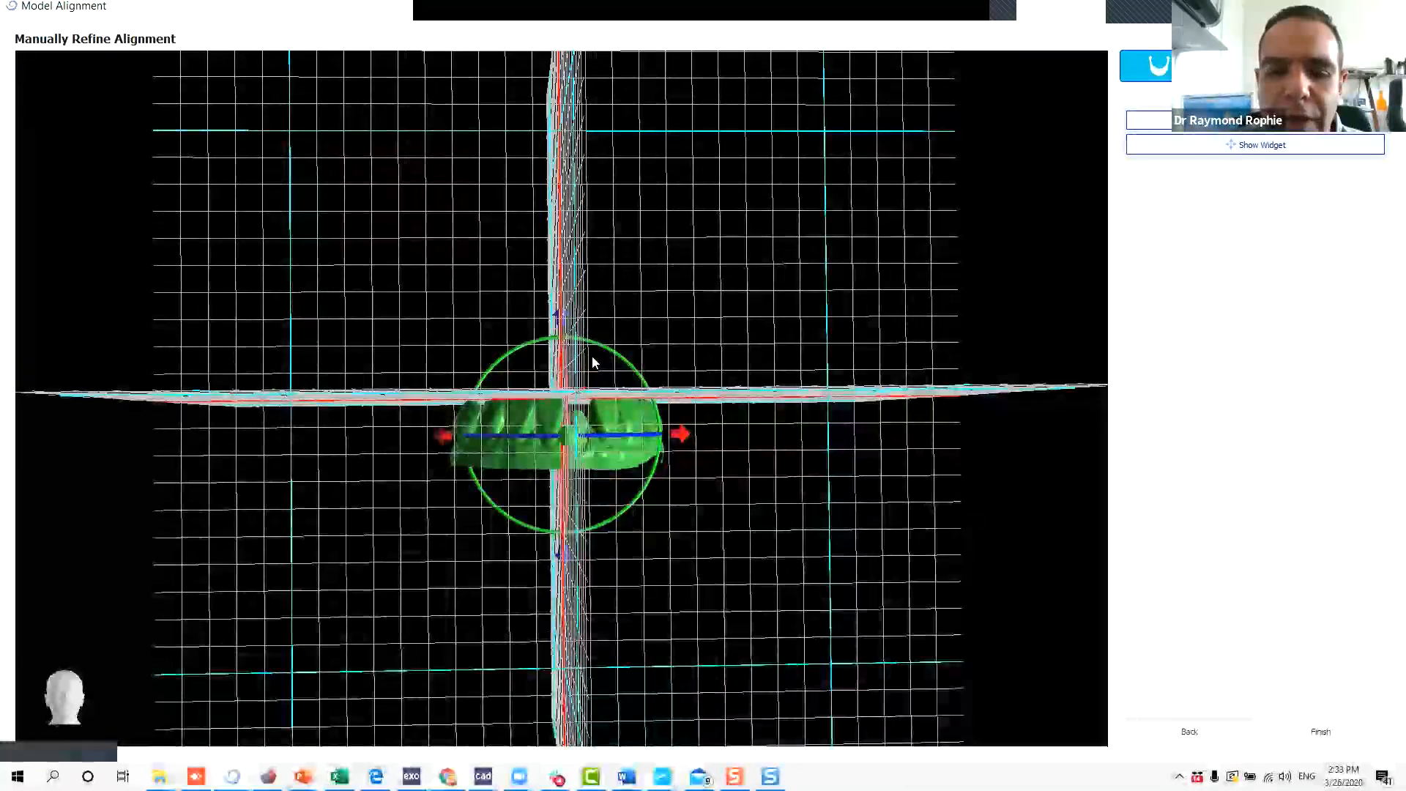
left_click_drag(592, 343, 493, 366)
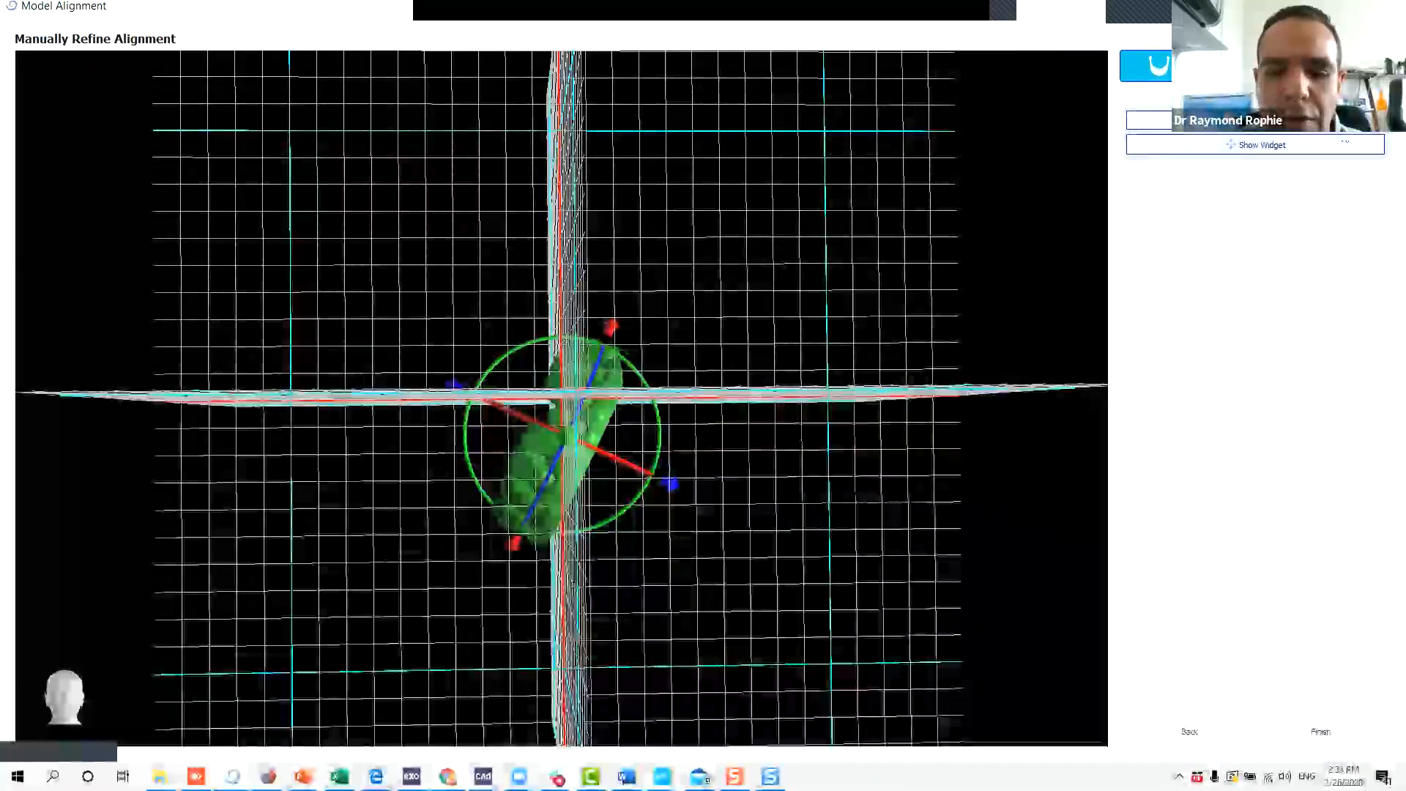
left_click(1255, 66)
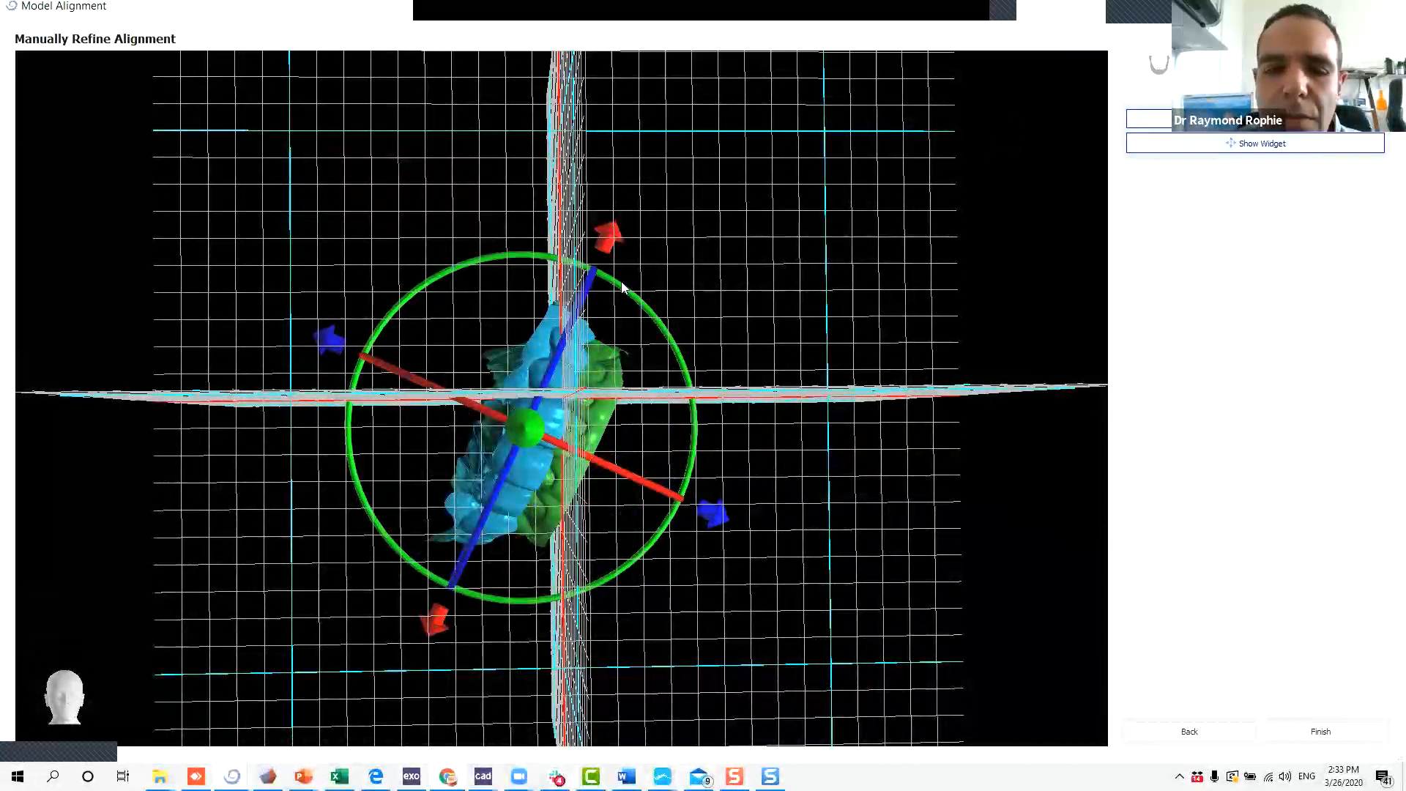
right_click_drag(521, 336, 529, 334)
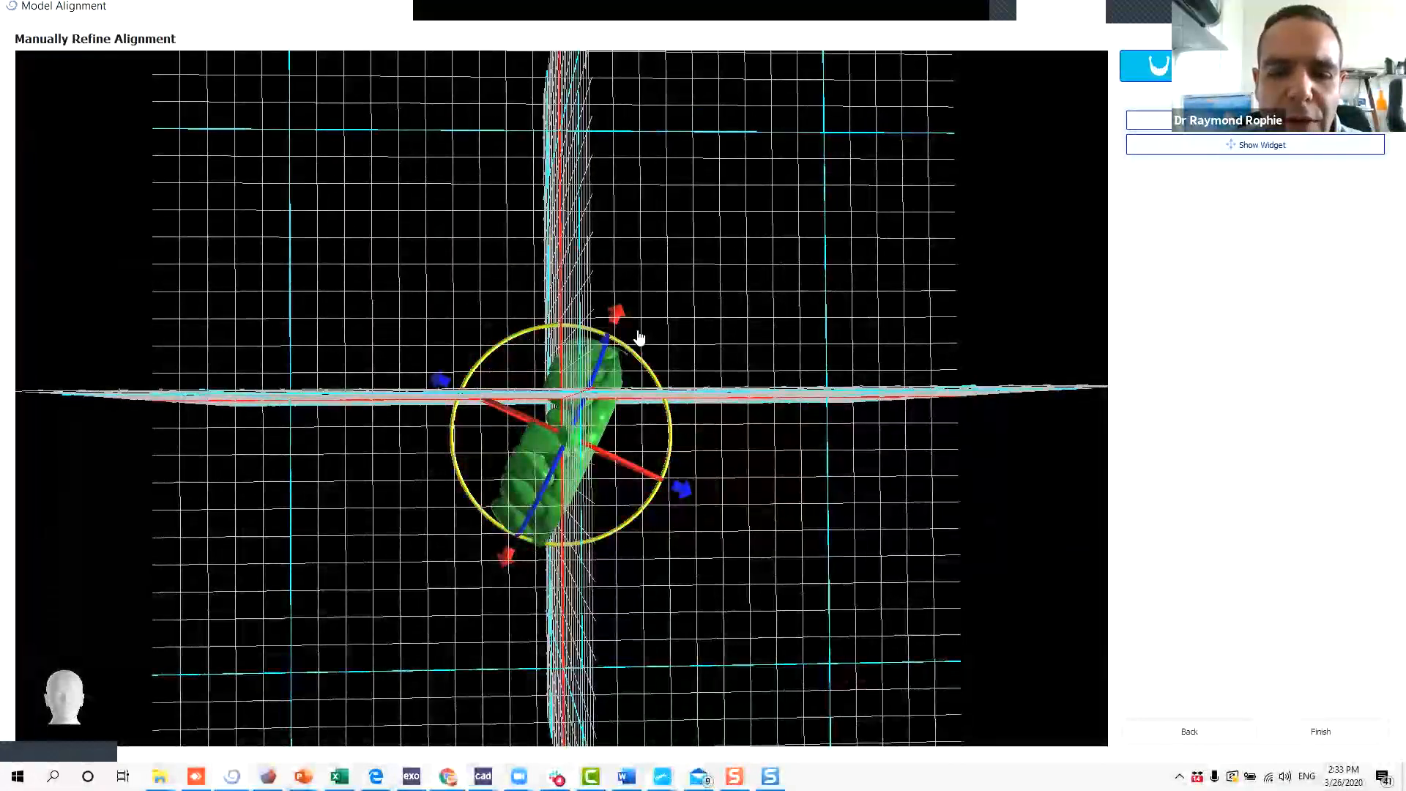
left_click_drag(638, 333, 647, 334)
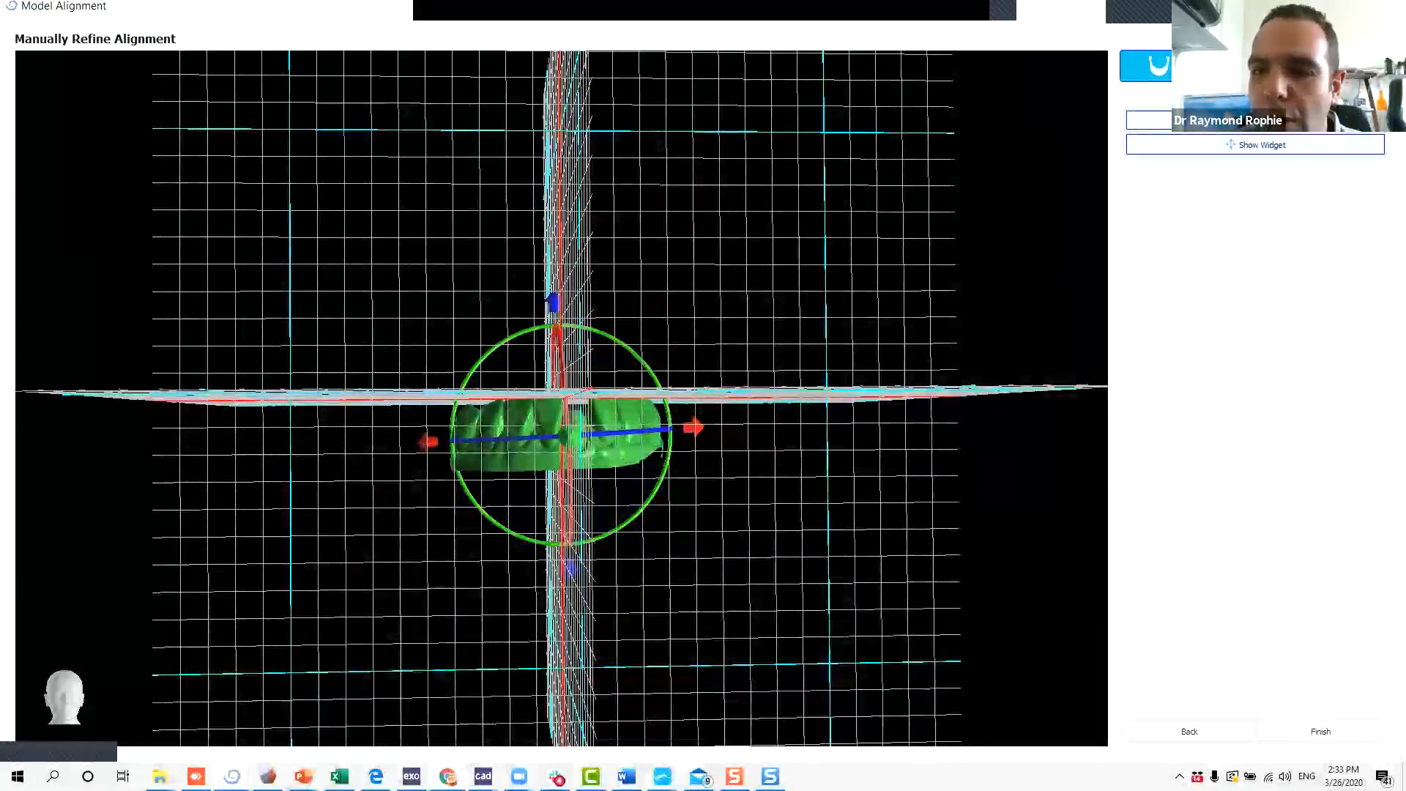
left_click(1255, 66)
left_click_drag(642, 275, 659, 297)
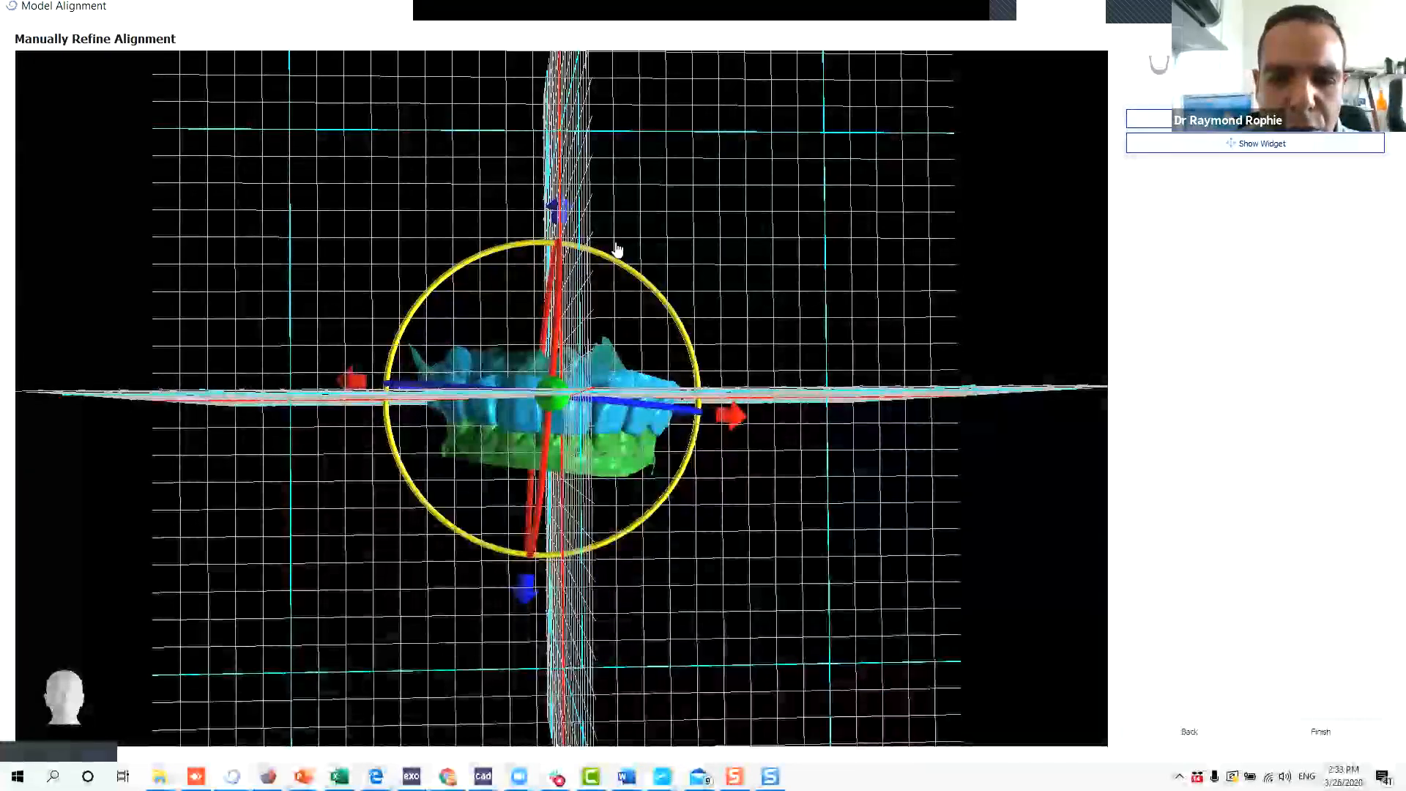
left_click_drag(618, 247, 328, 245)
left_click_drag(594, 542, 561, 456)
left_click_drag(424, 298, 653, 314)
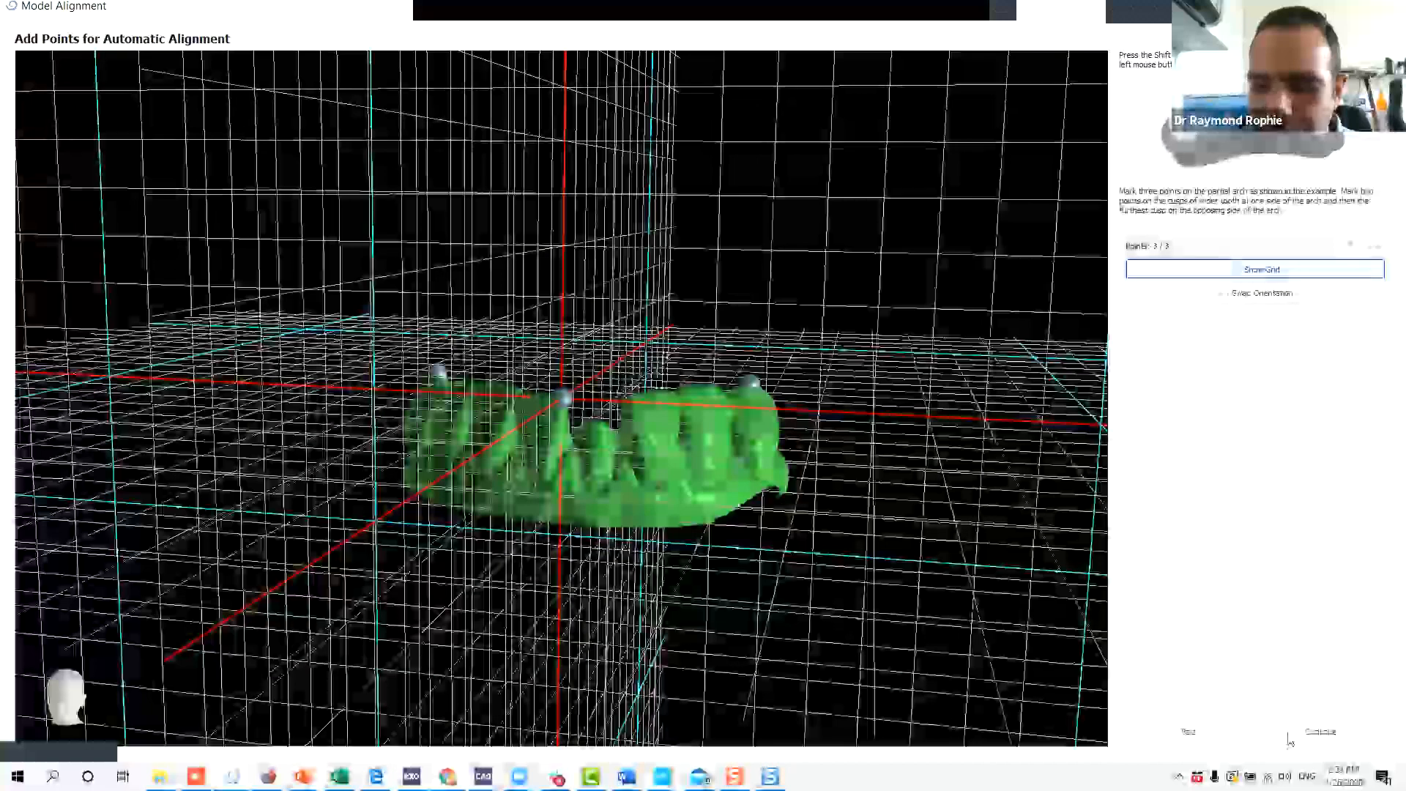
left_click(1290, 736)
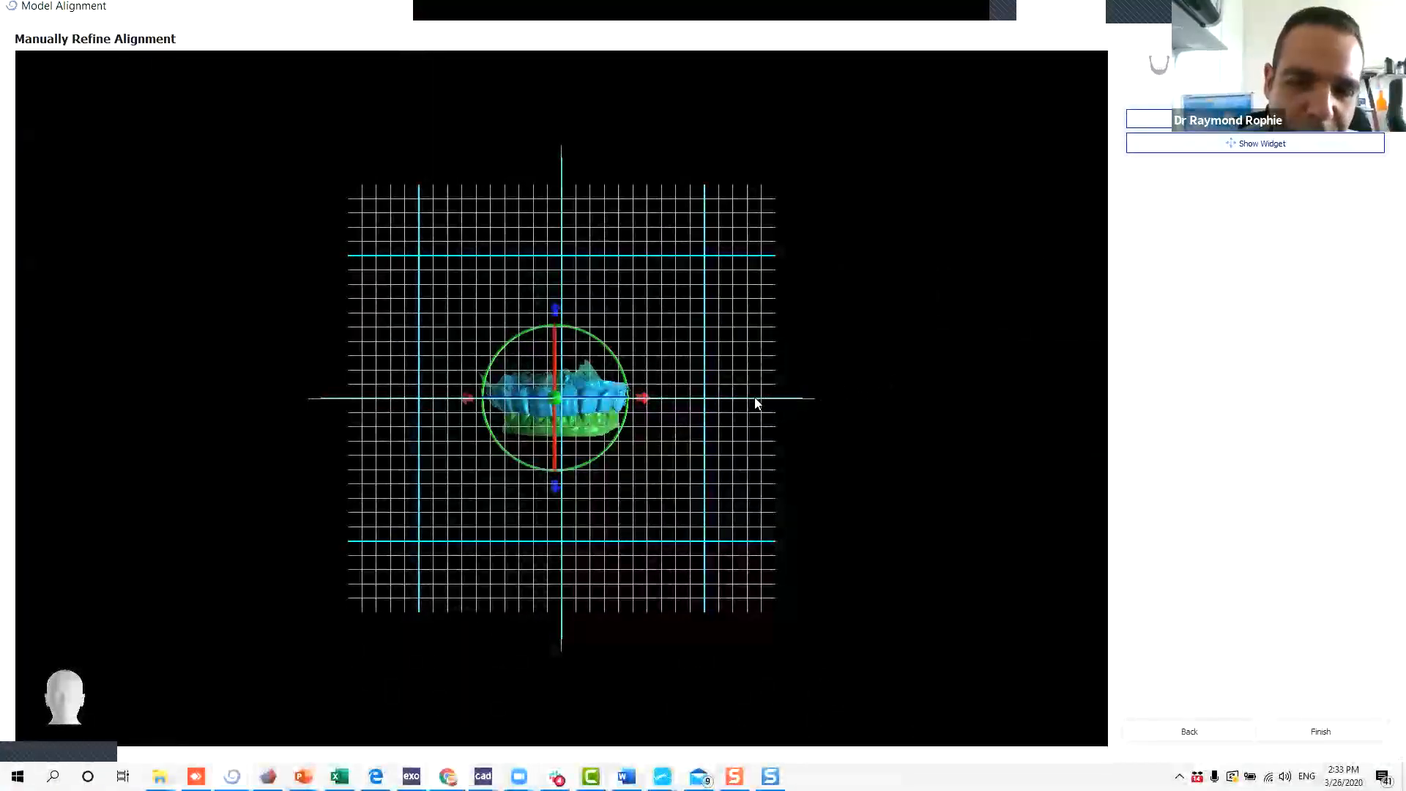
Rotate both jaw models slightly as seen from the side and finish the manual alignment refinement.
scroll(754, 399, "up", 5)
right_click_drag(753, 400, 675, 468)
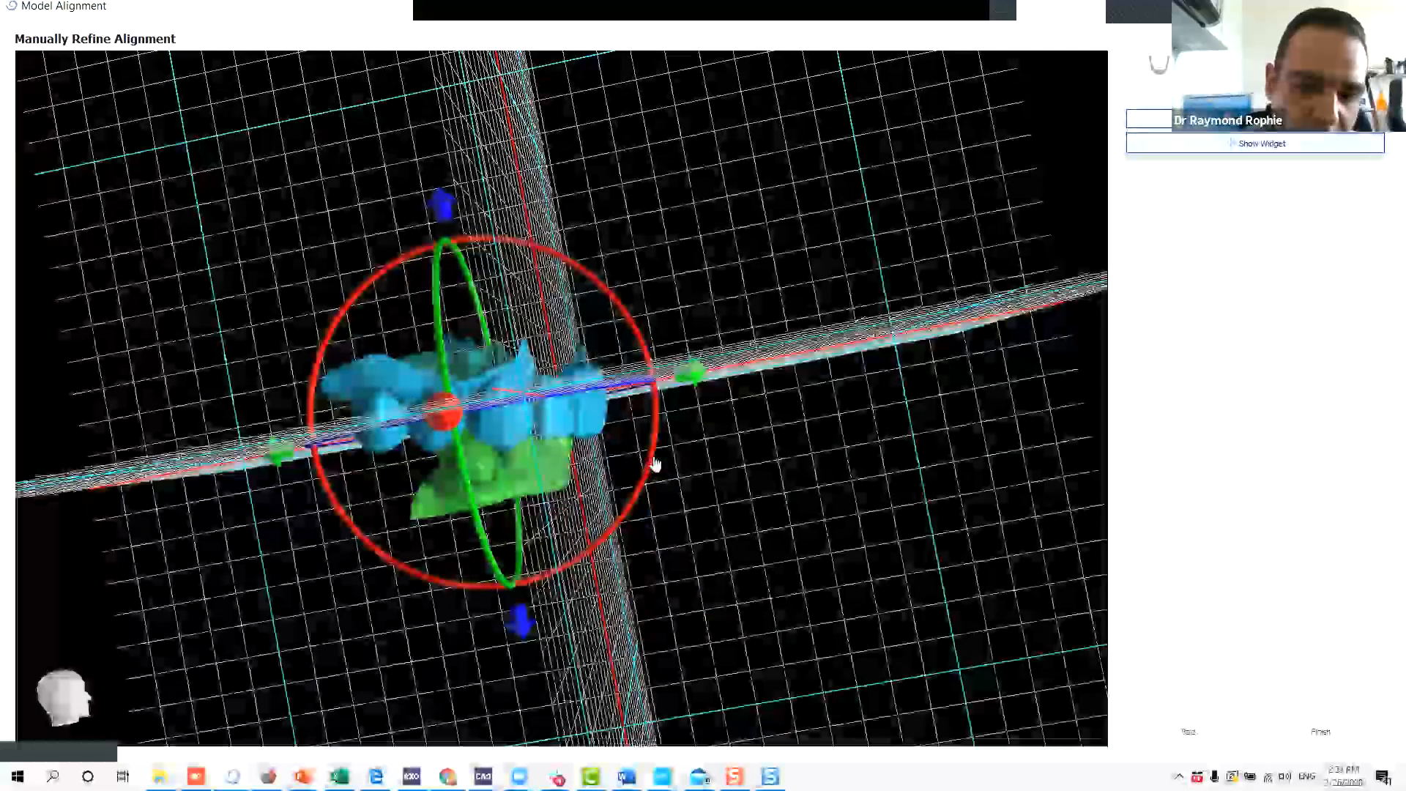
left_click_drag(653, 469, 656, 466)
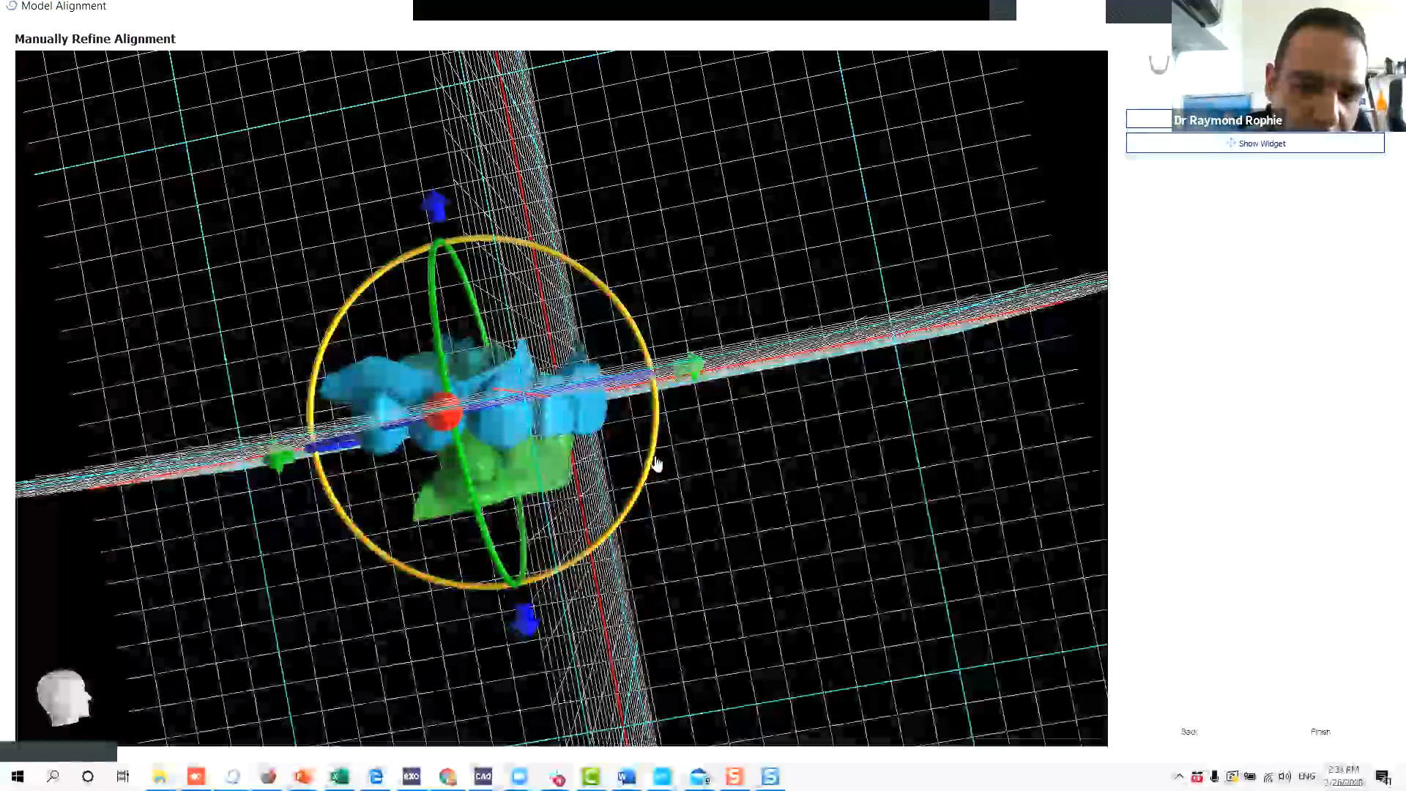
left_click(1350, 731)
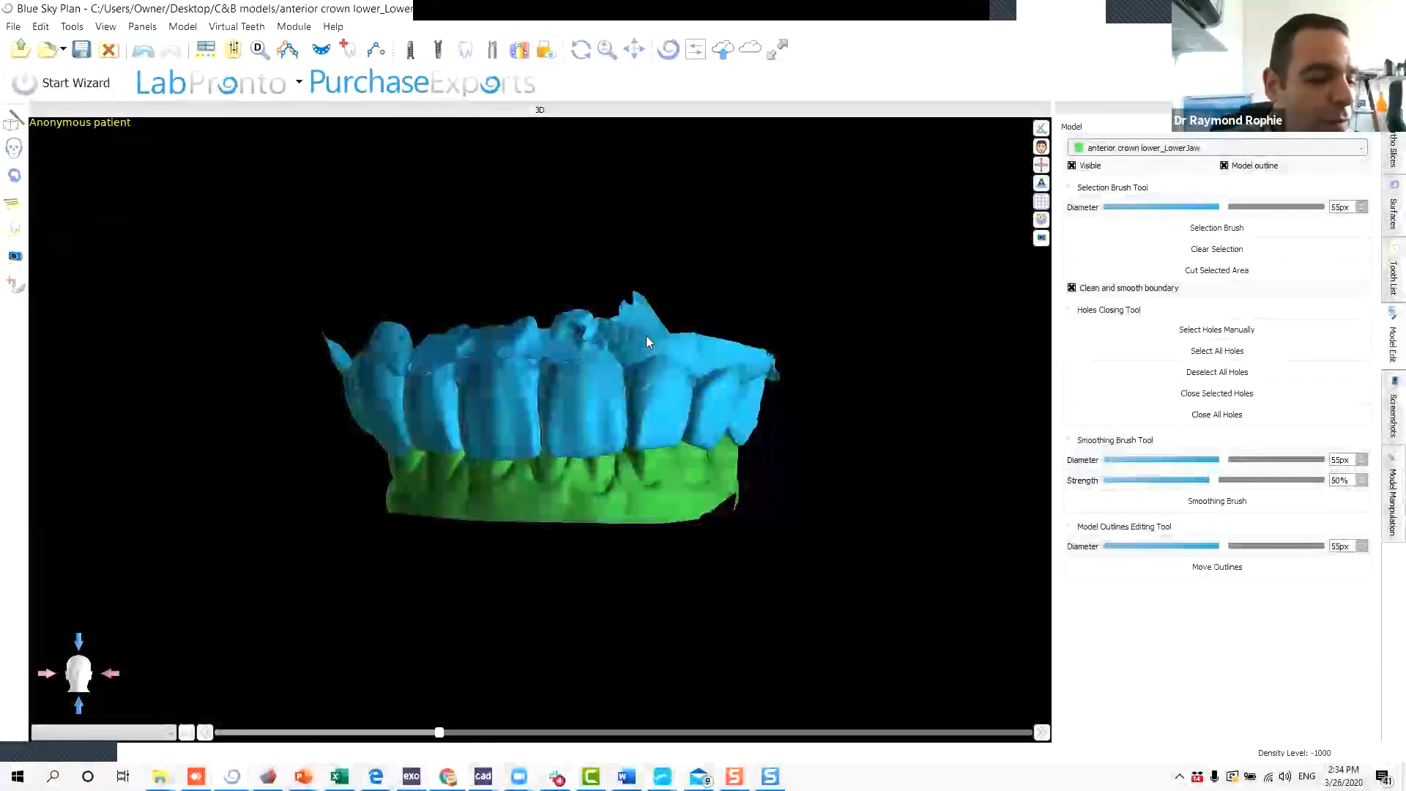
Create a hollow stone model from the anterior crown lower_LowerJaw model.
left_click_drag(405, 521, 820, 650)
left_click_drag(445, 417, 614, 367)
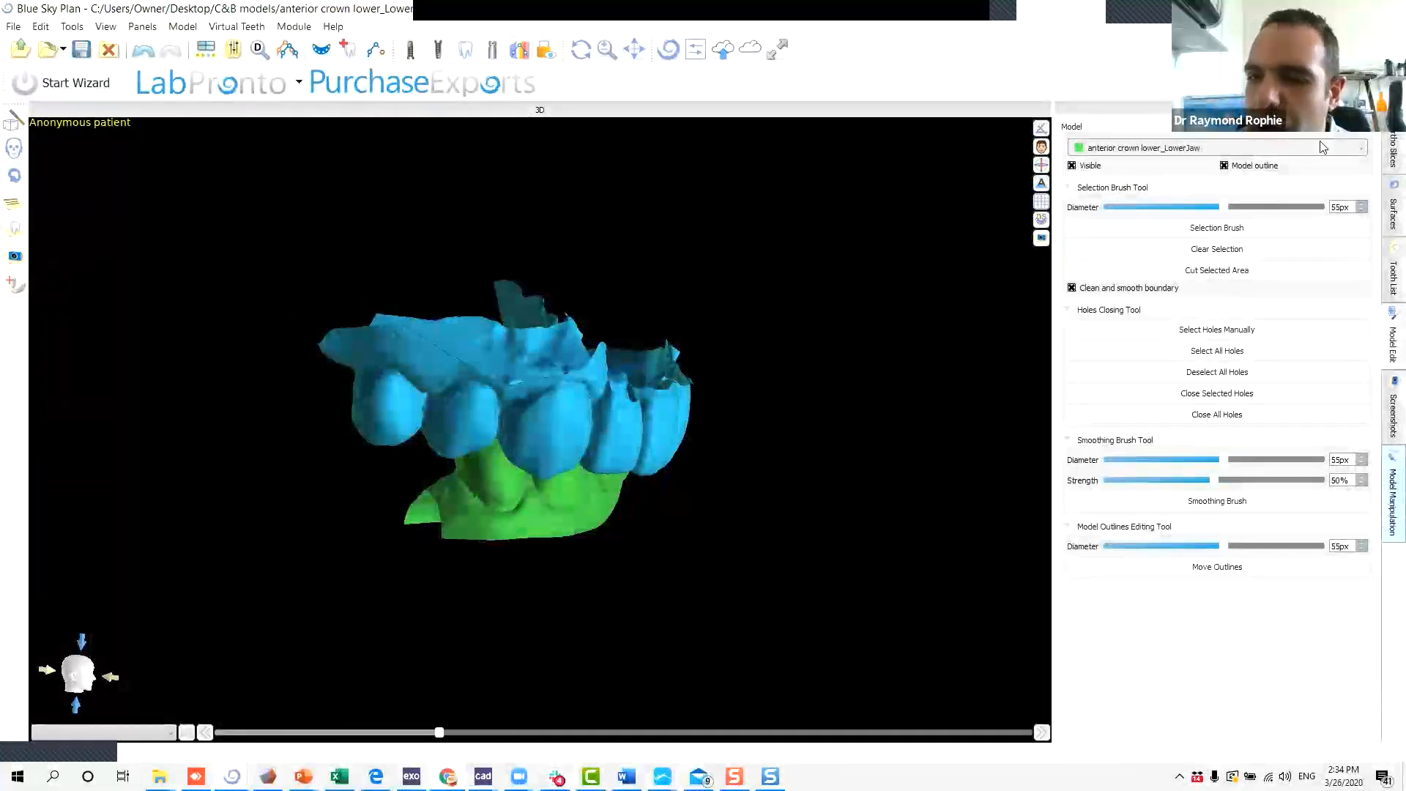
left_click(1392, 498)
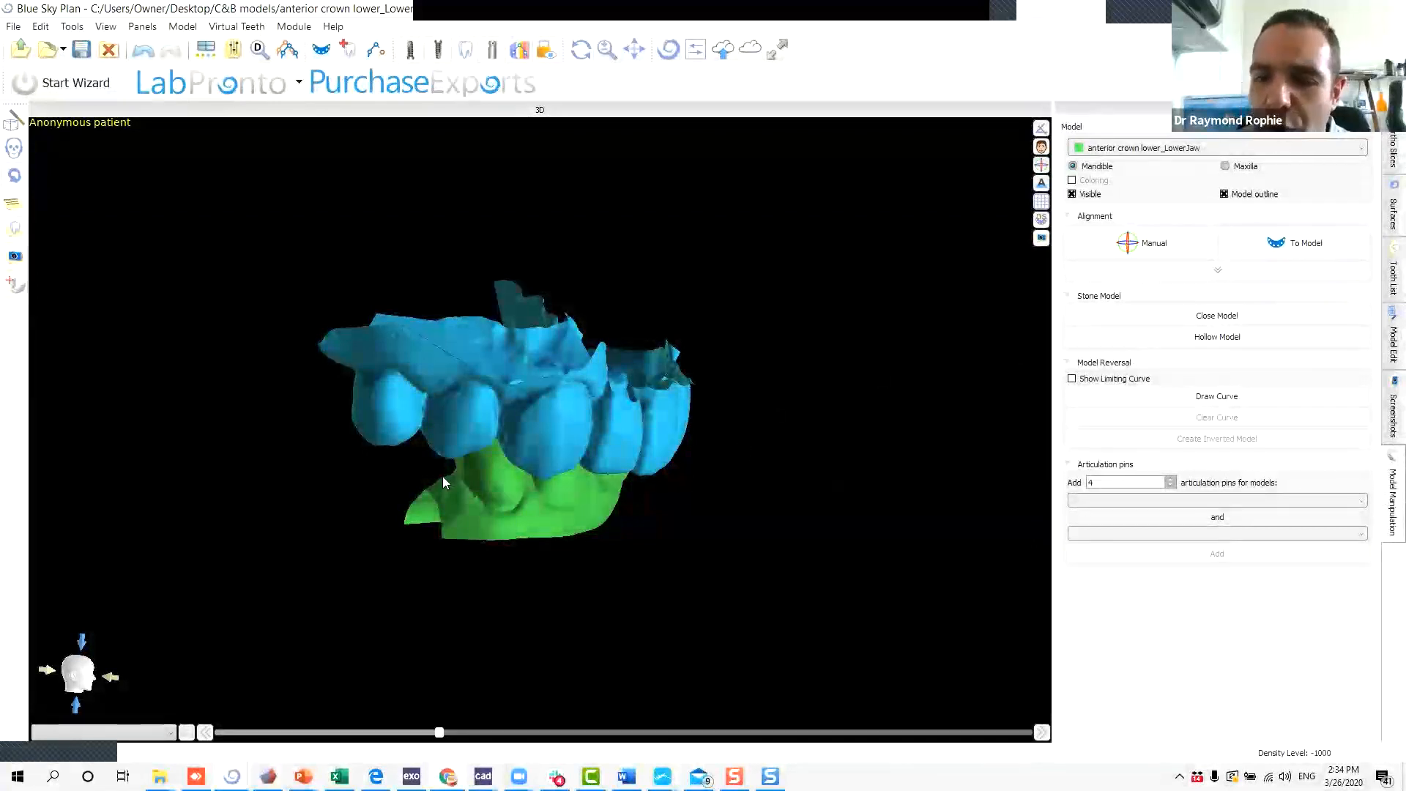
left_click_drag(443, 483, 738, 402)
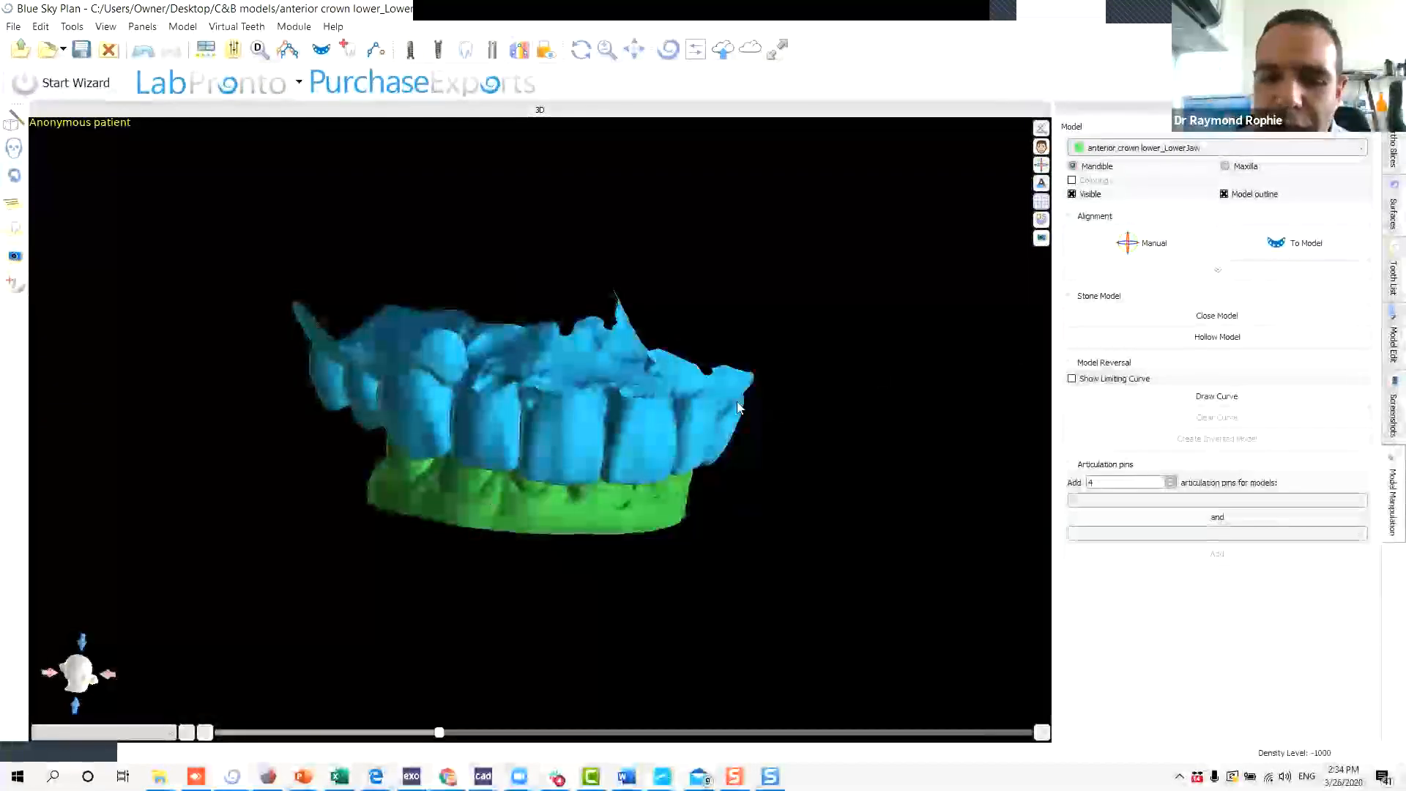
left_click(1166, 149)
left_click(1149, 161)
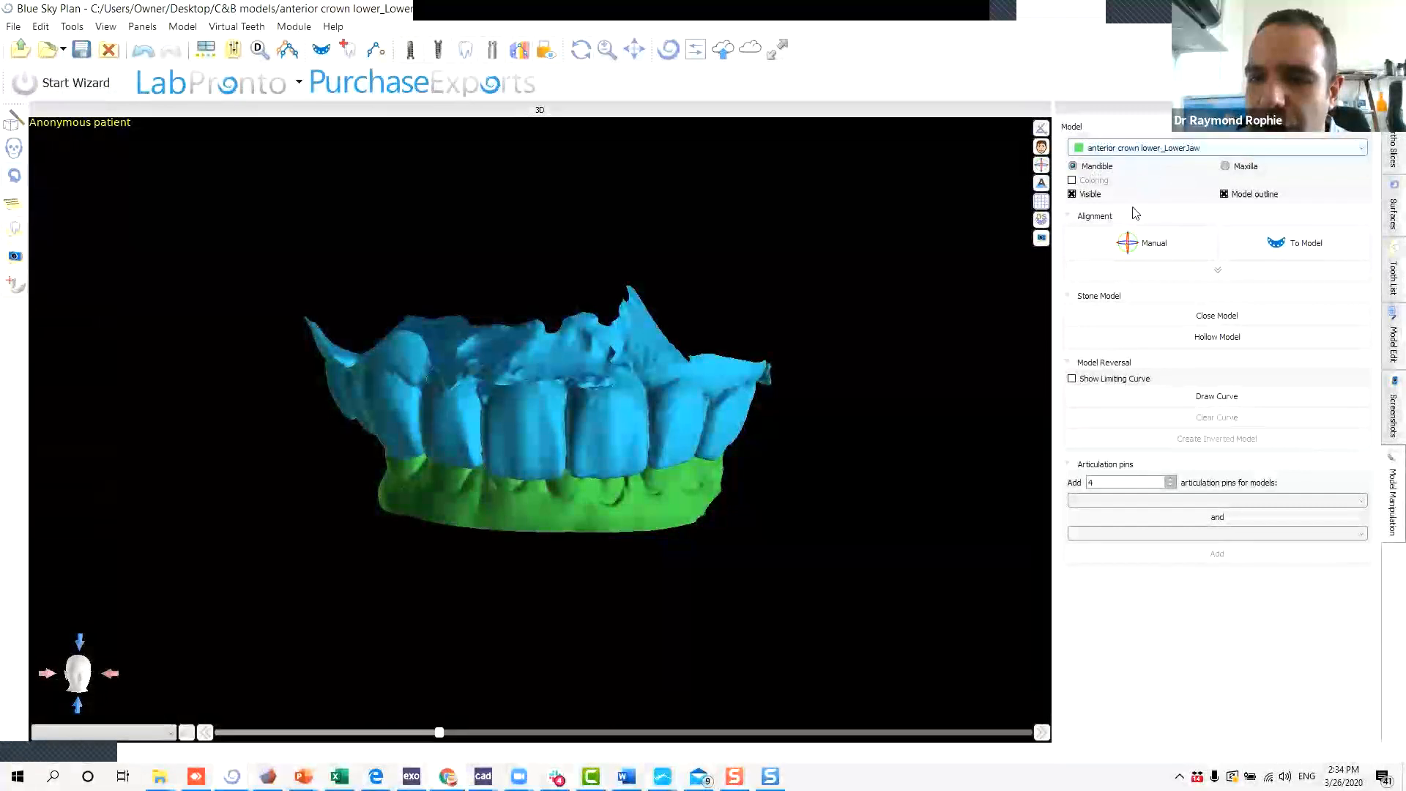
left_click(1196, 338)
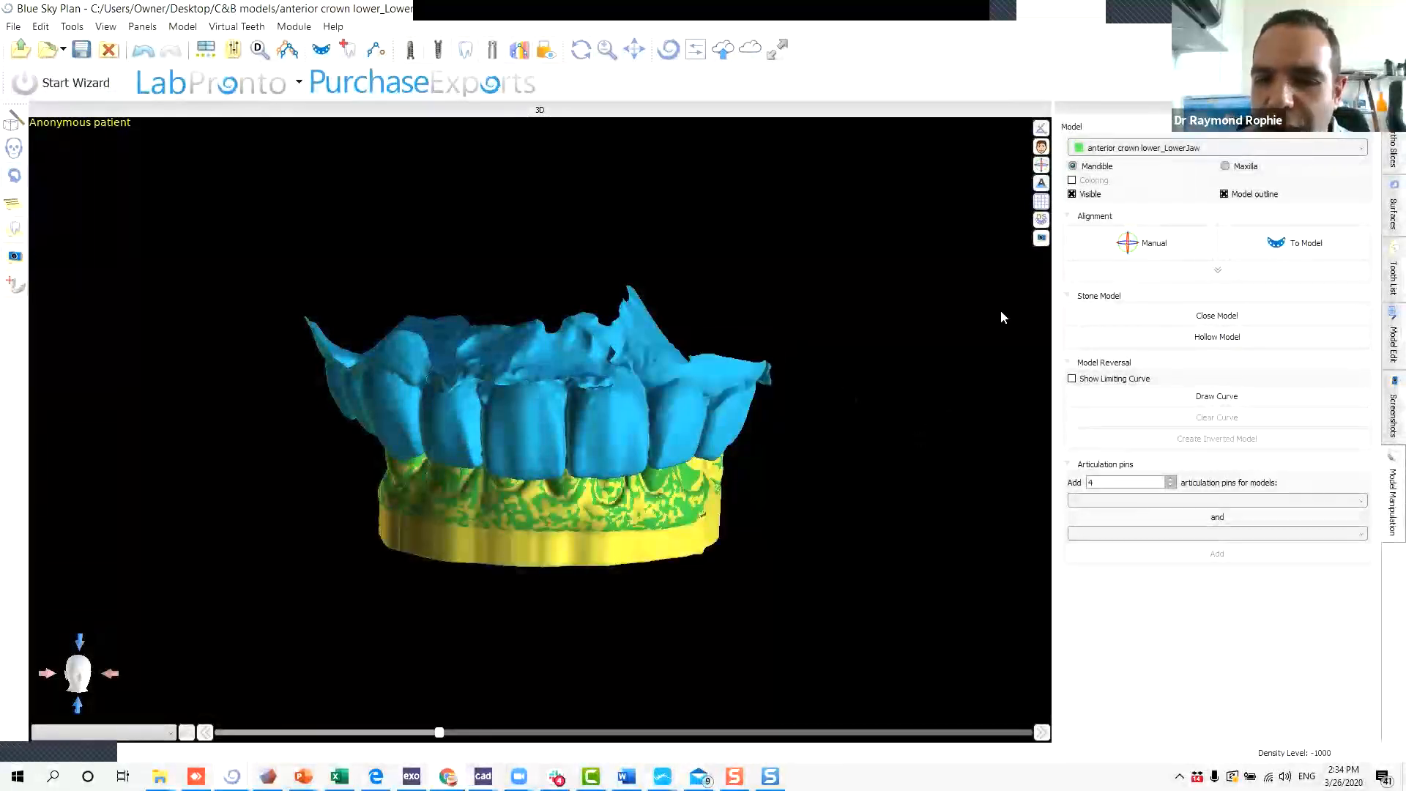
Create a hollow stone model from the anterior crown lower_UpperJaw model.
left_click(1172, 147)
left_click(1175, 175)
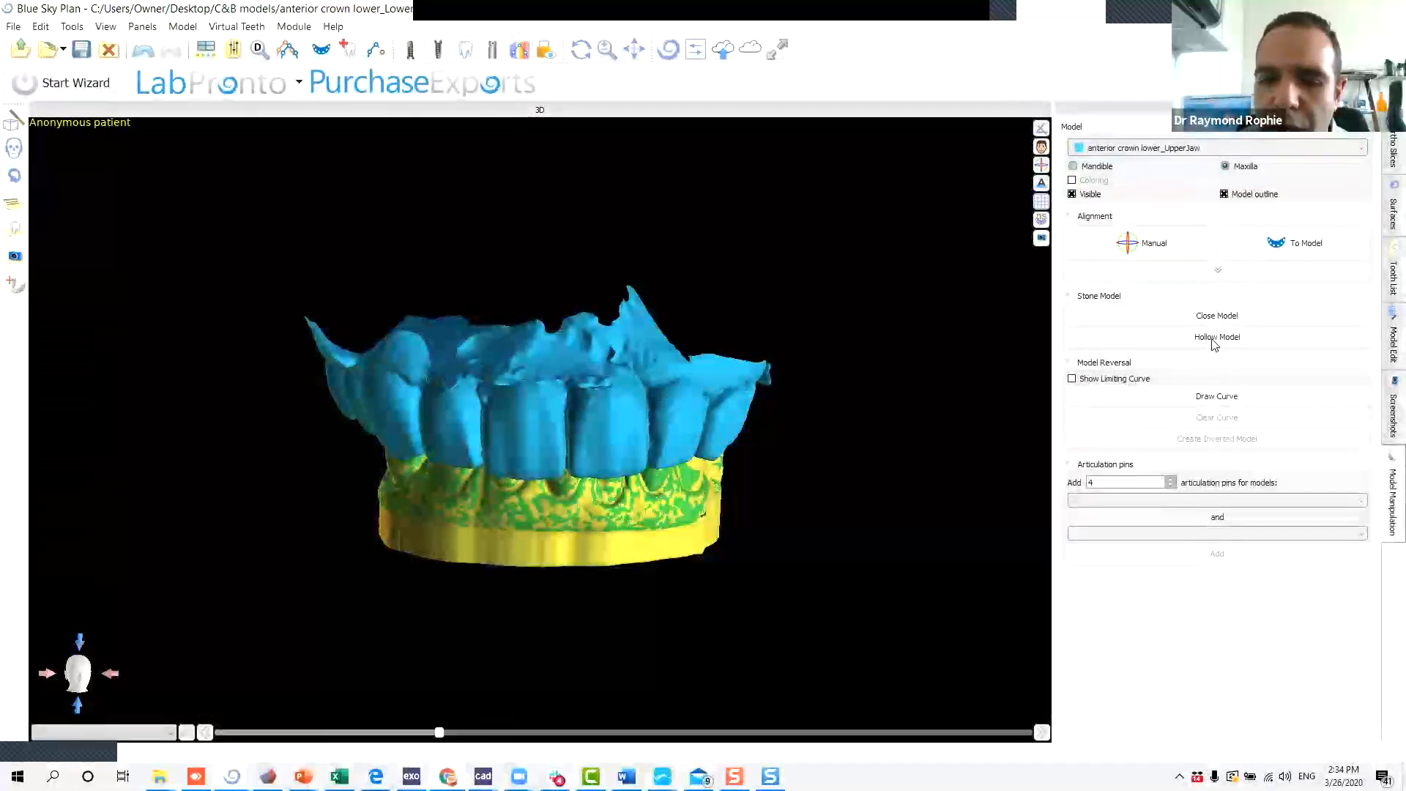
left_click(1214, 340)
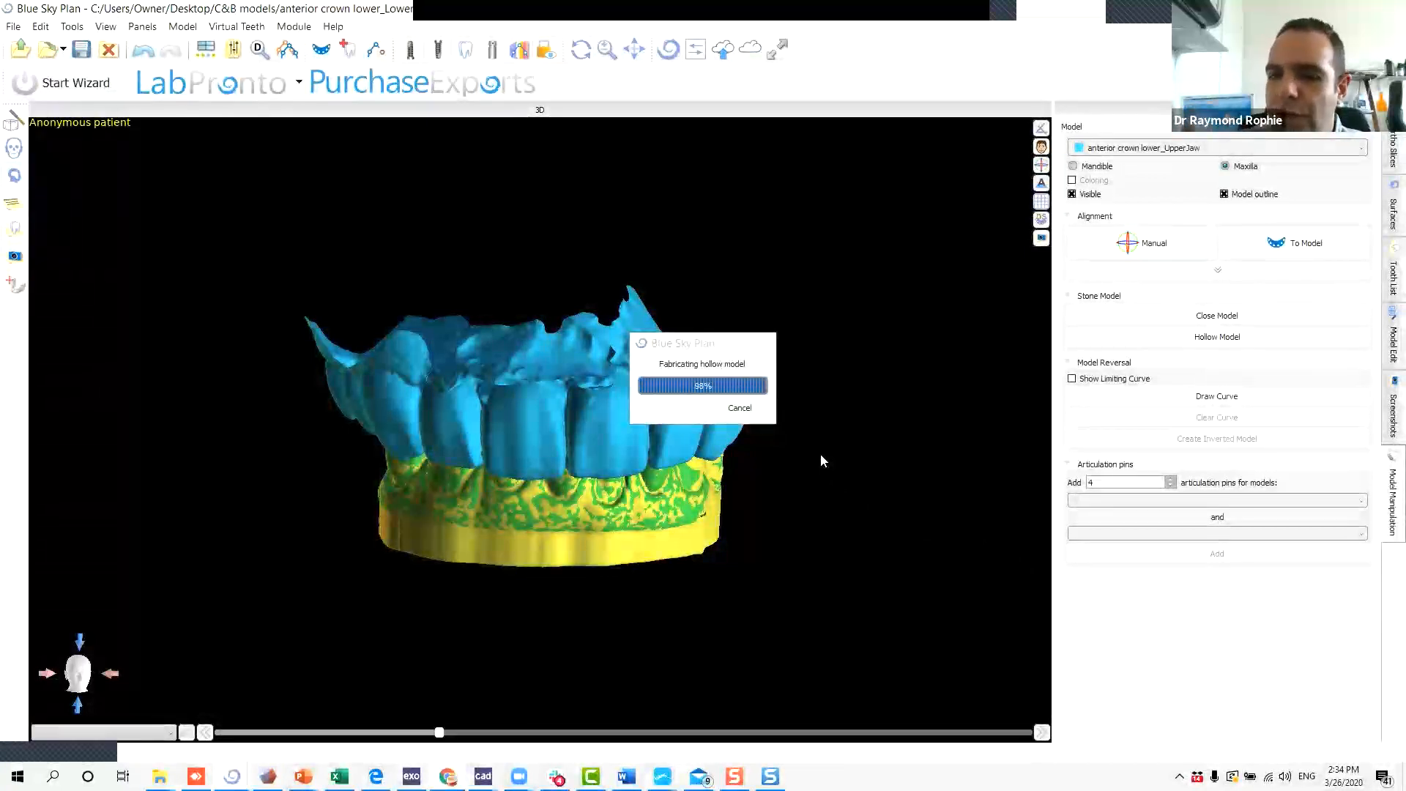
left_click_drag(714, 443, 973, 262)
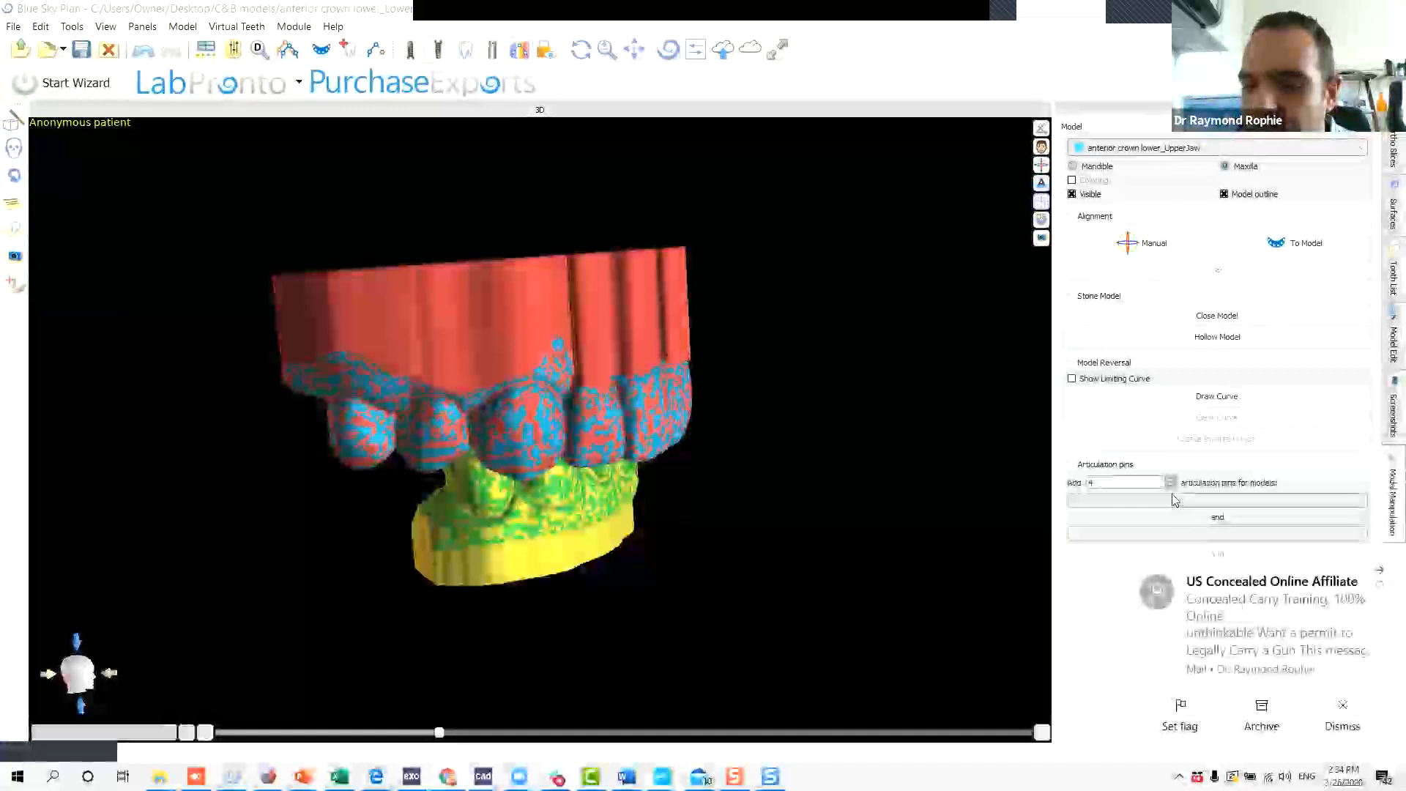
Add 3 articulation pins between the anterior crown lower_UpperJaw hollow and anterior crown lower_LowerJaw hollow models.
left_click(1178, 399)
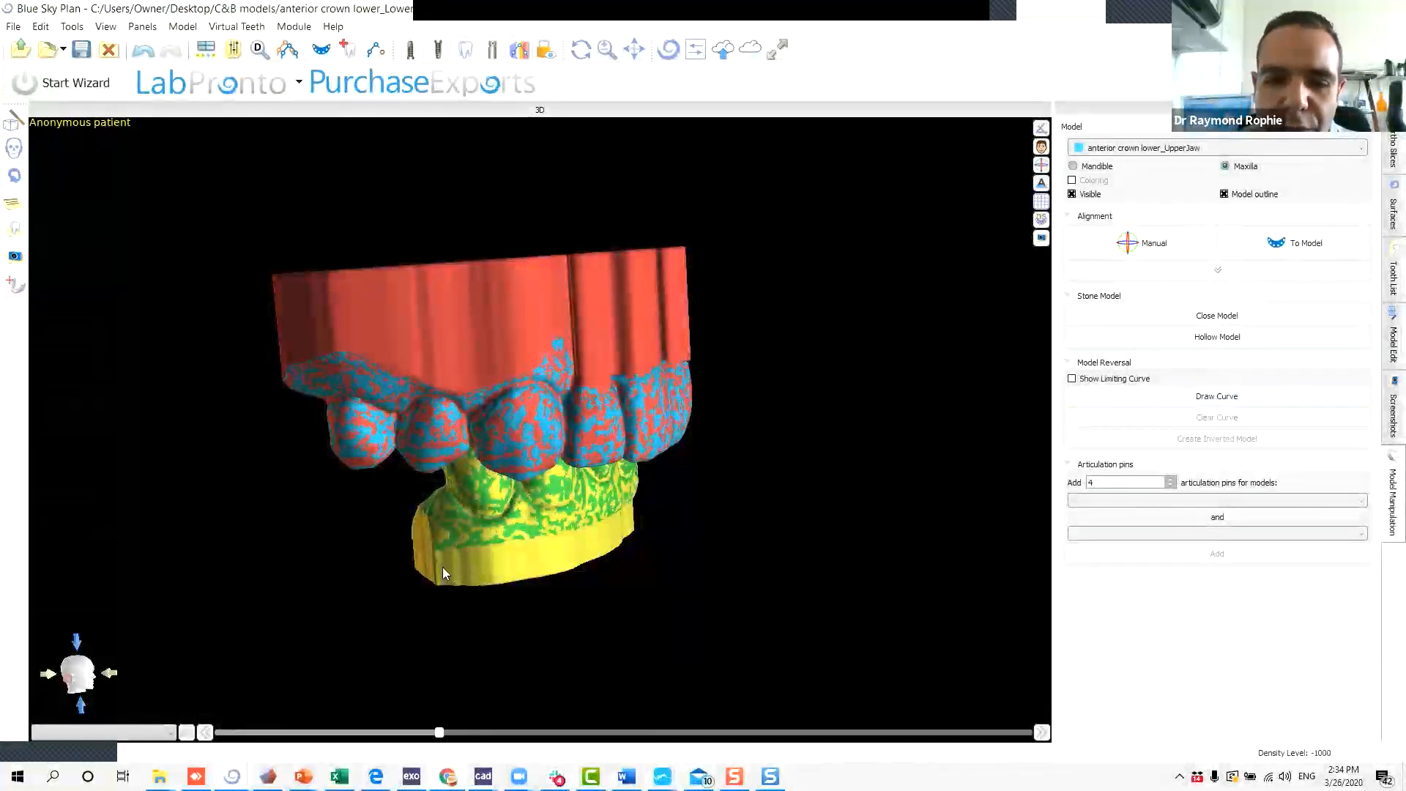
left_click_drag(442, 567, 486, 548)
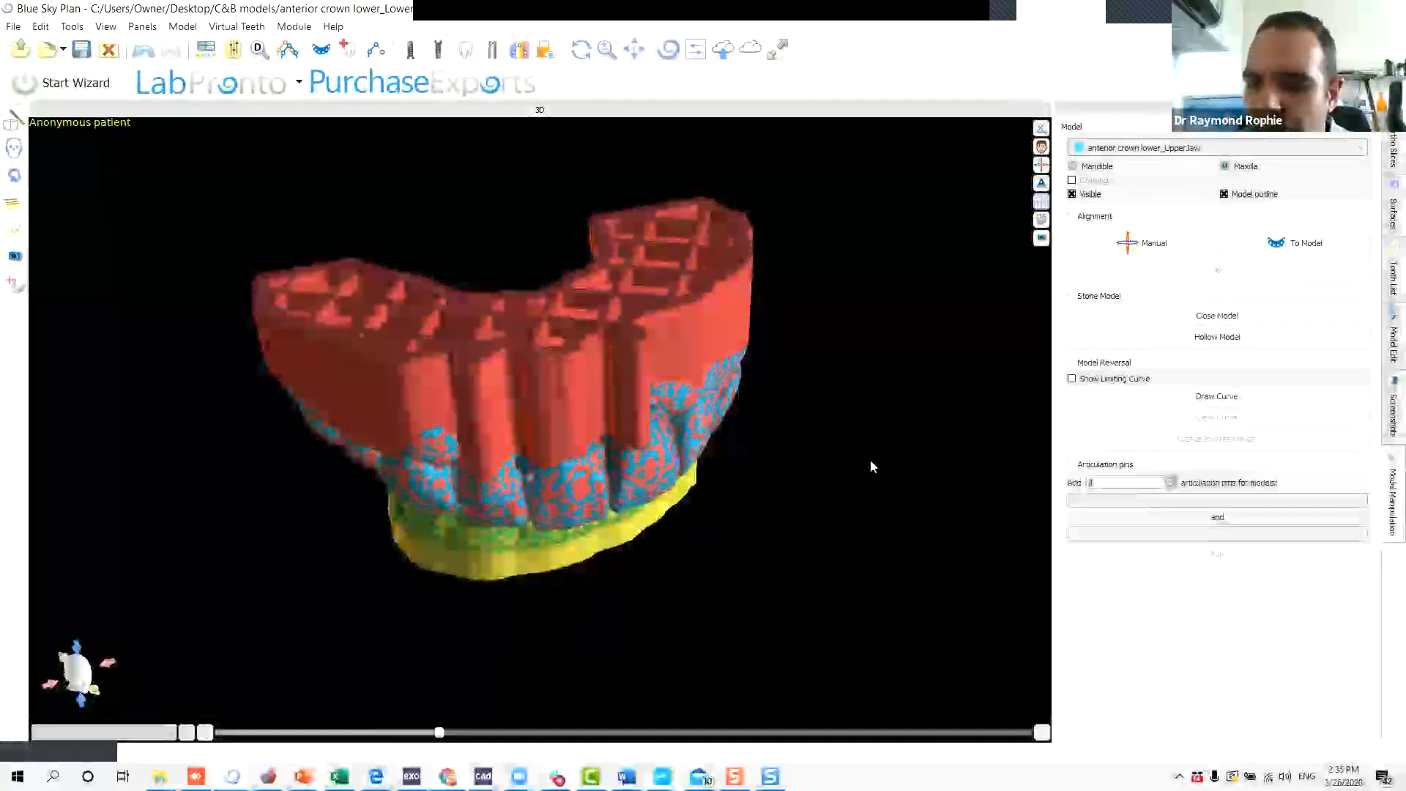
left_click(1170, 479)
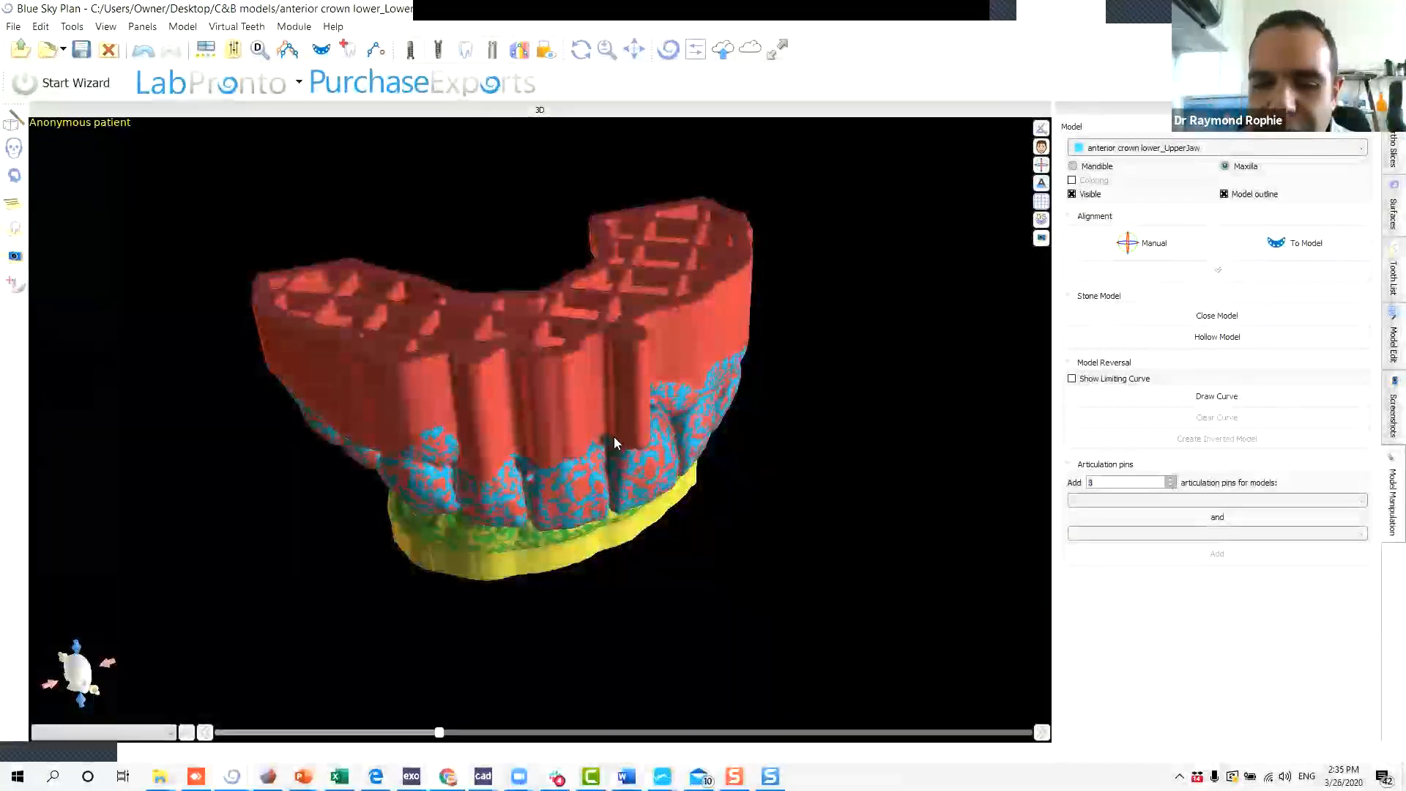
left_click(1252, 503)
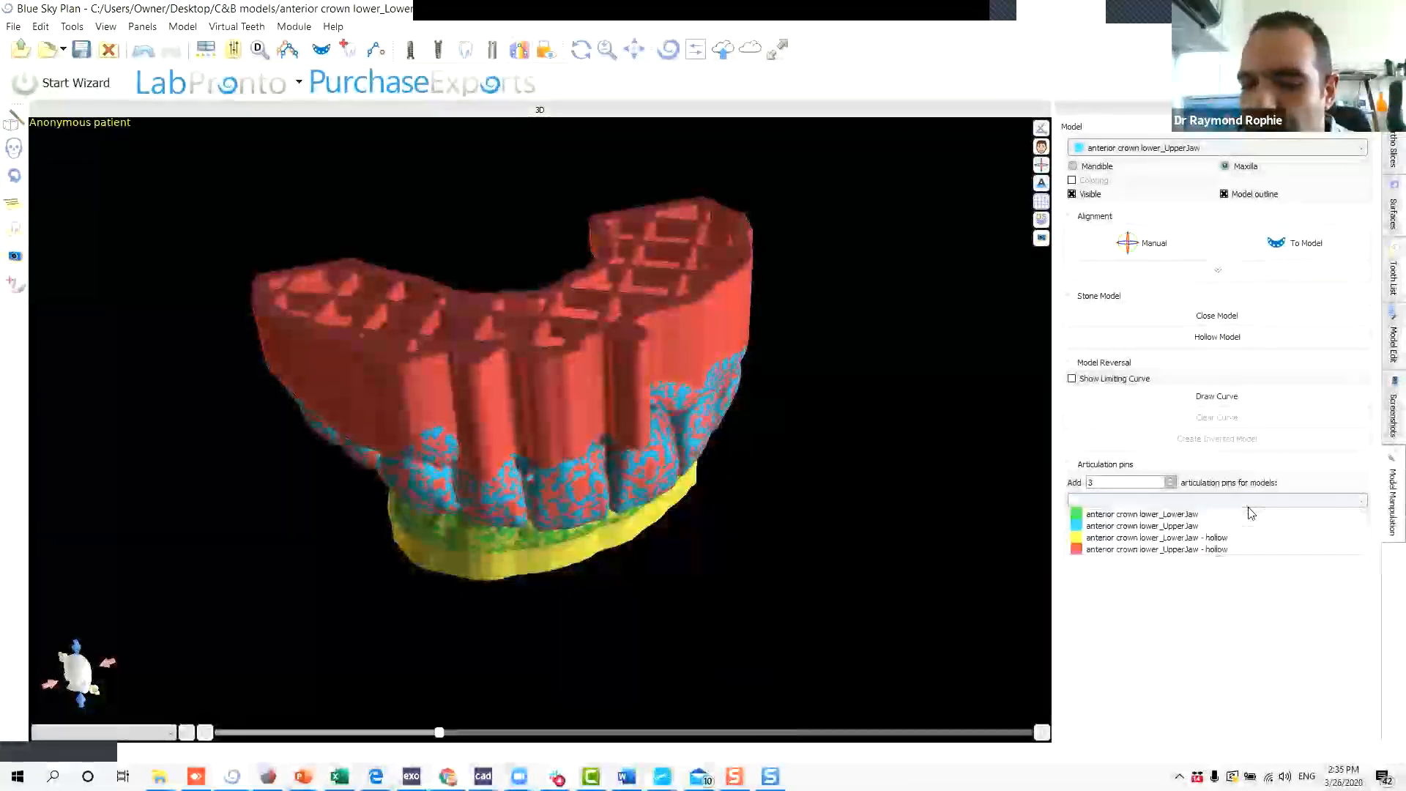
left_click(1239, 549)
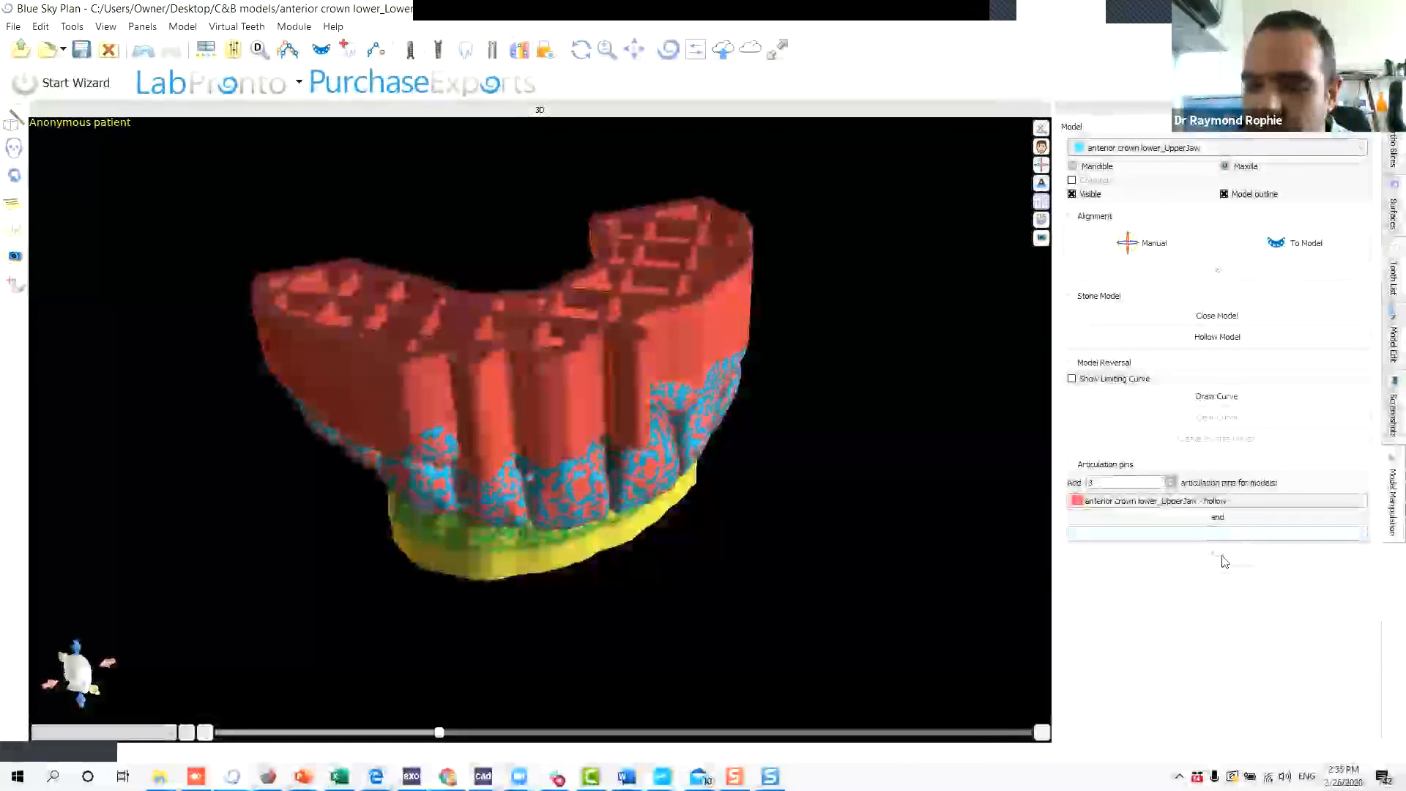
left_click(1220, 534)
left_click_drag(591, 293, 853, 415)
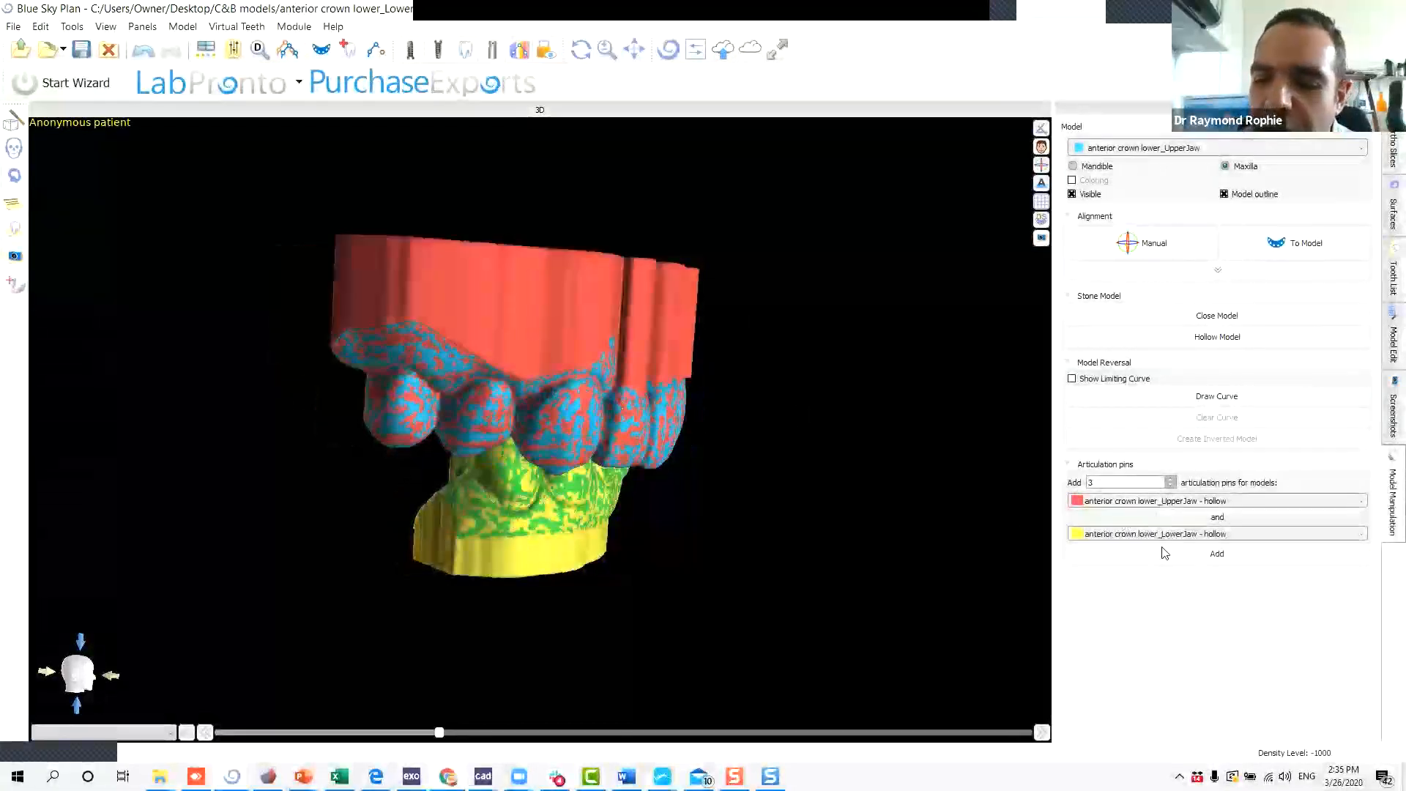
left_click(1159, 555)
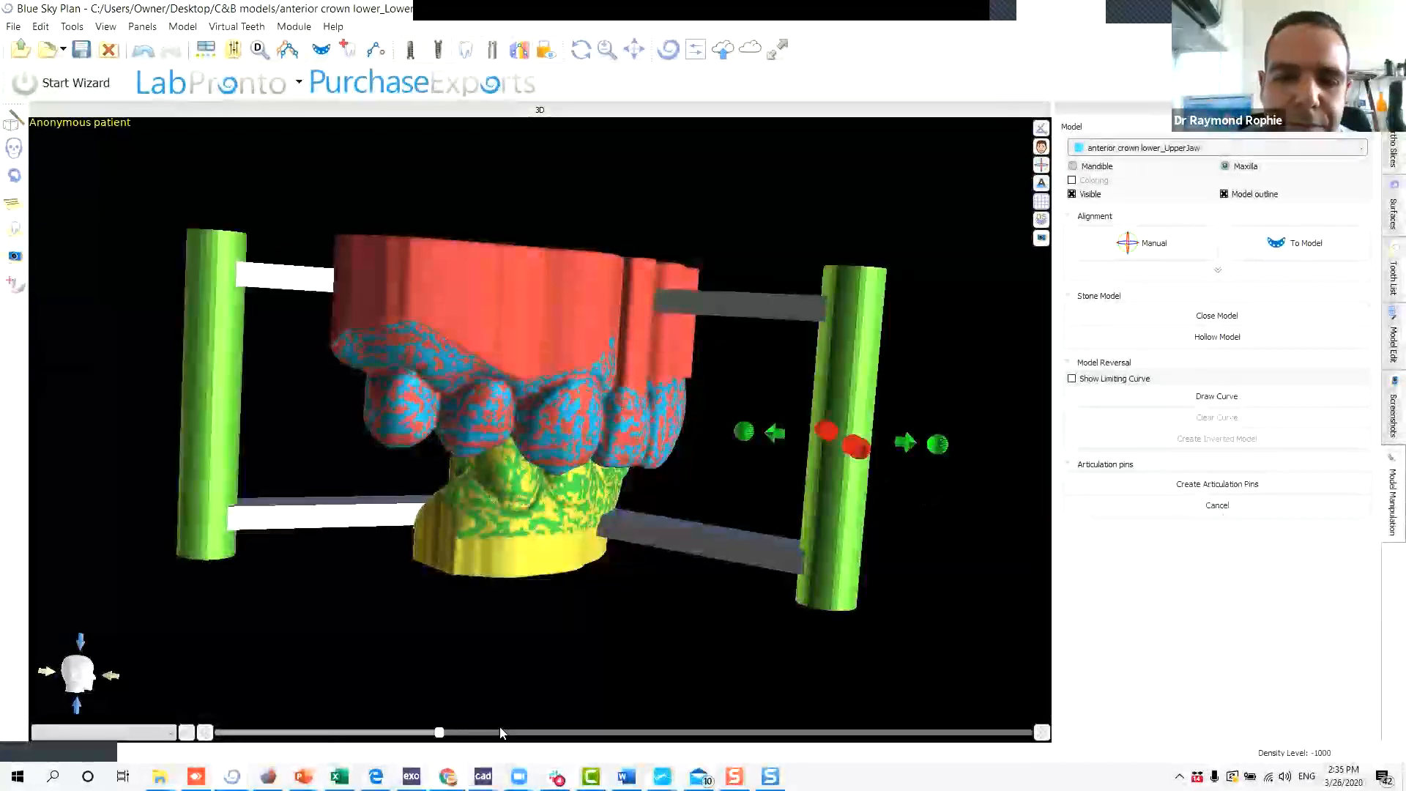
Adjust the placement of the articulation pins around the two hollow jaw models and create the pins.
left_click_drag(855, 432, 497, 614)
middle_click_drag(539, 533, 577, 413)
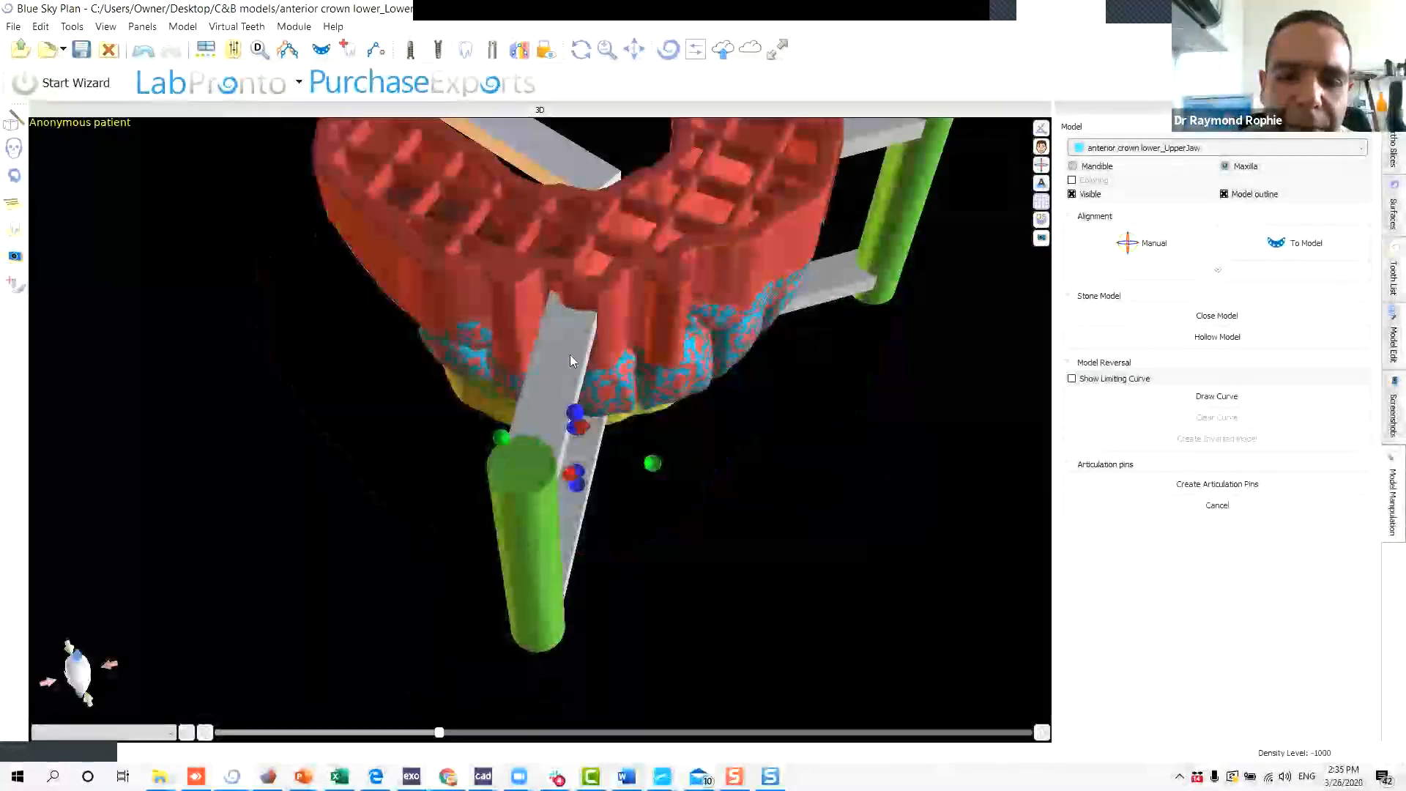
right_click_drag(662, 352, 663, 431)
left_click_drag(653, 508, 601, 381)
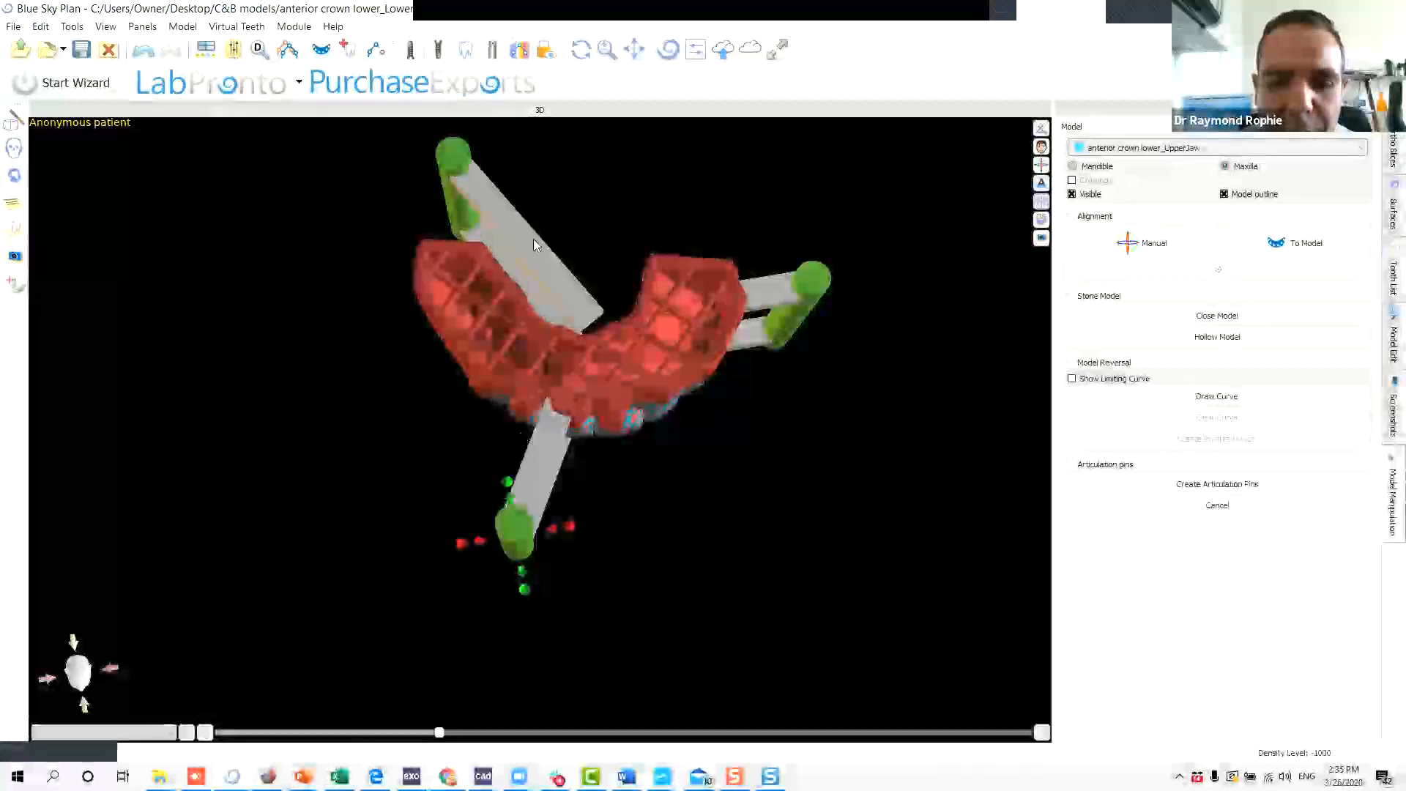
left_click(507, 227)
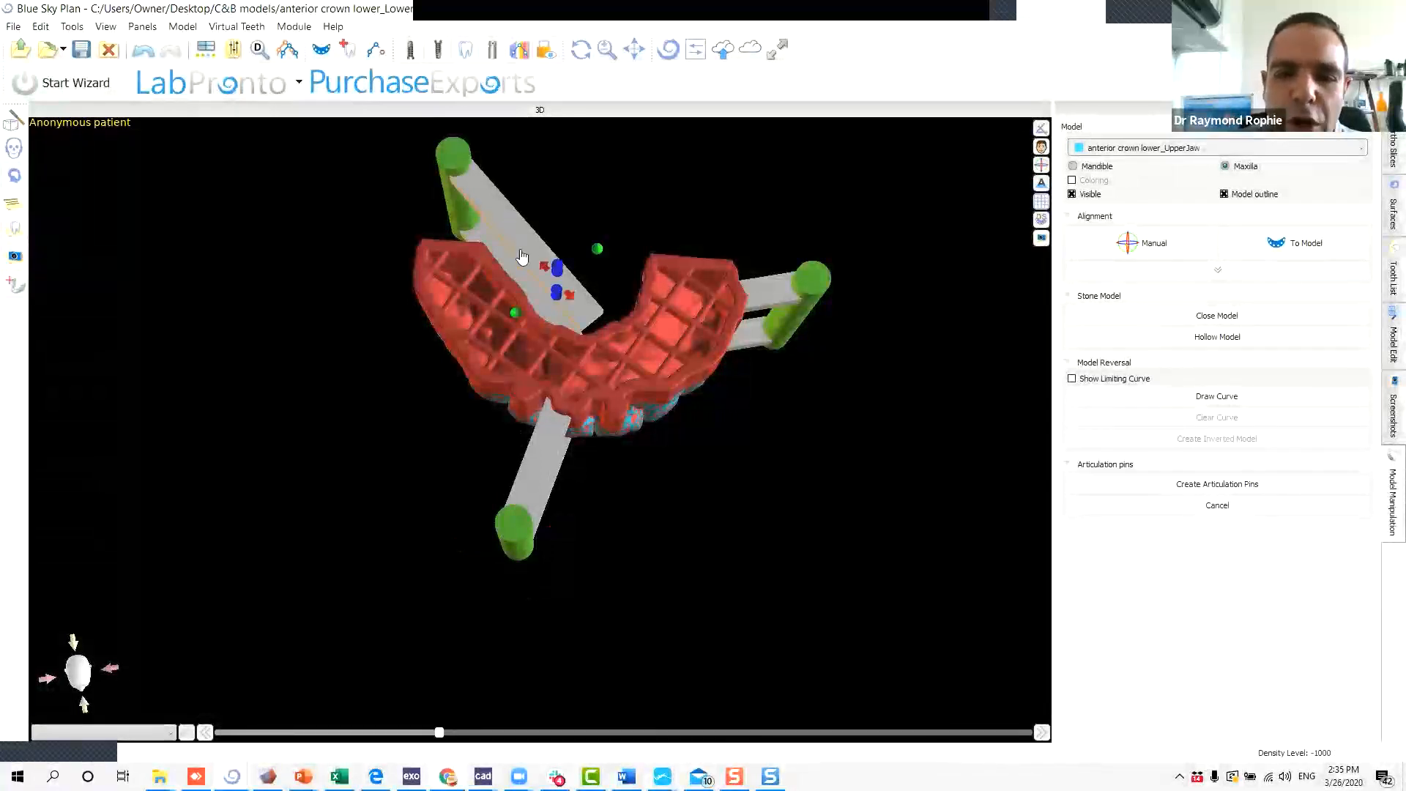
left_click_drag(359, 458, 349, 269)
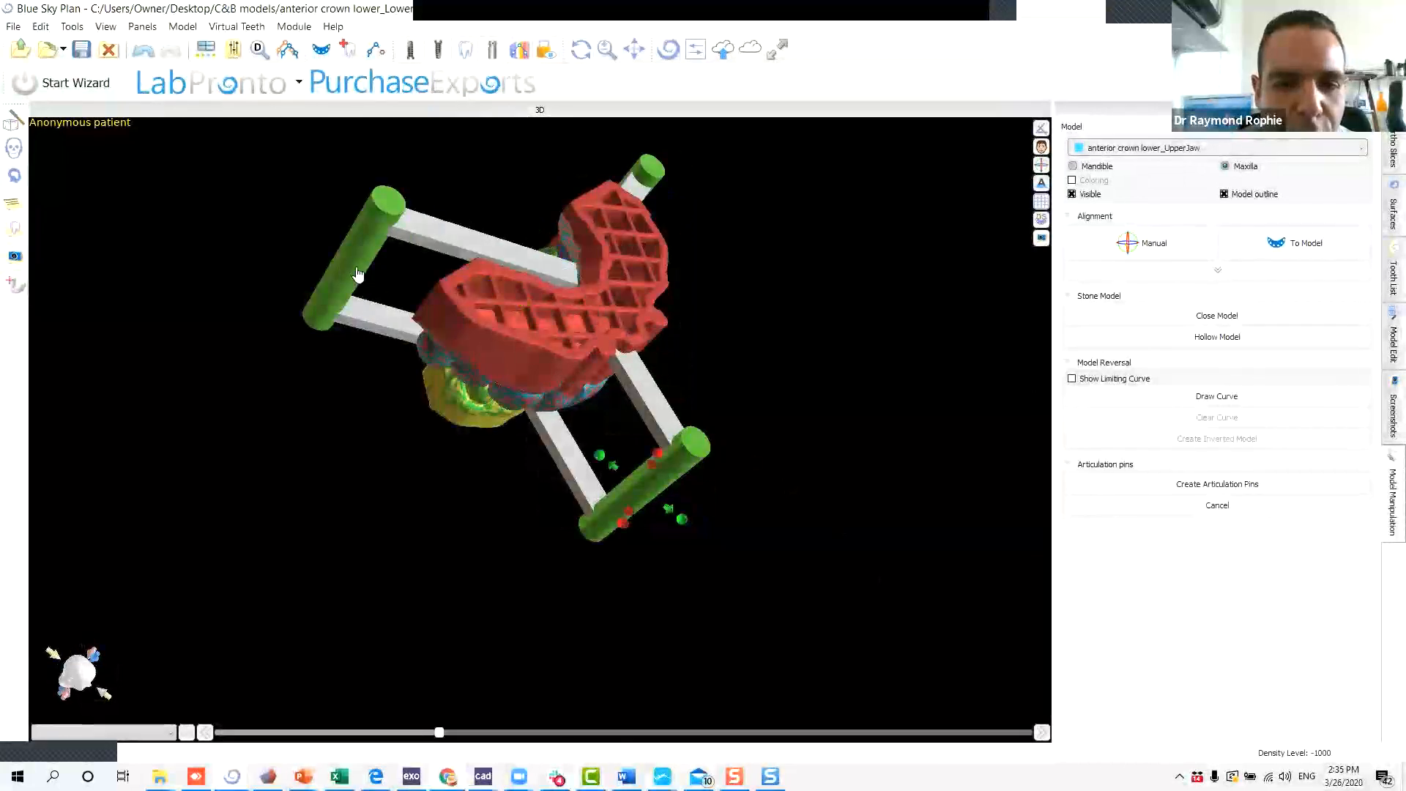
left_click(356, 270)
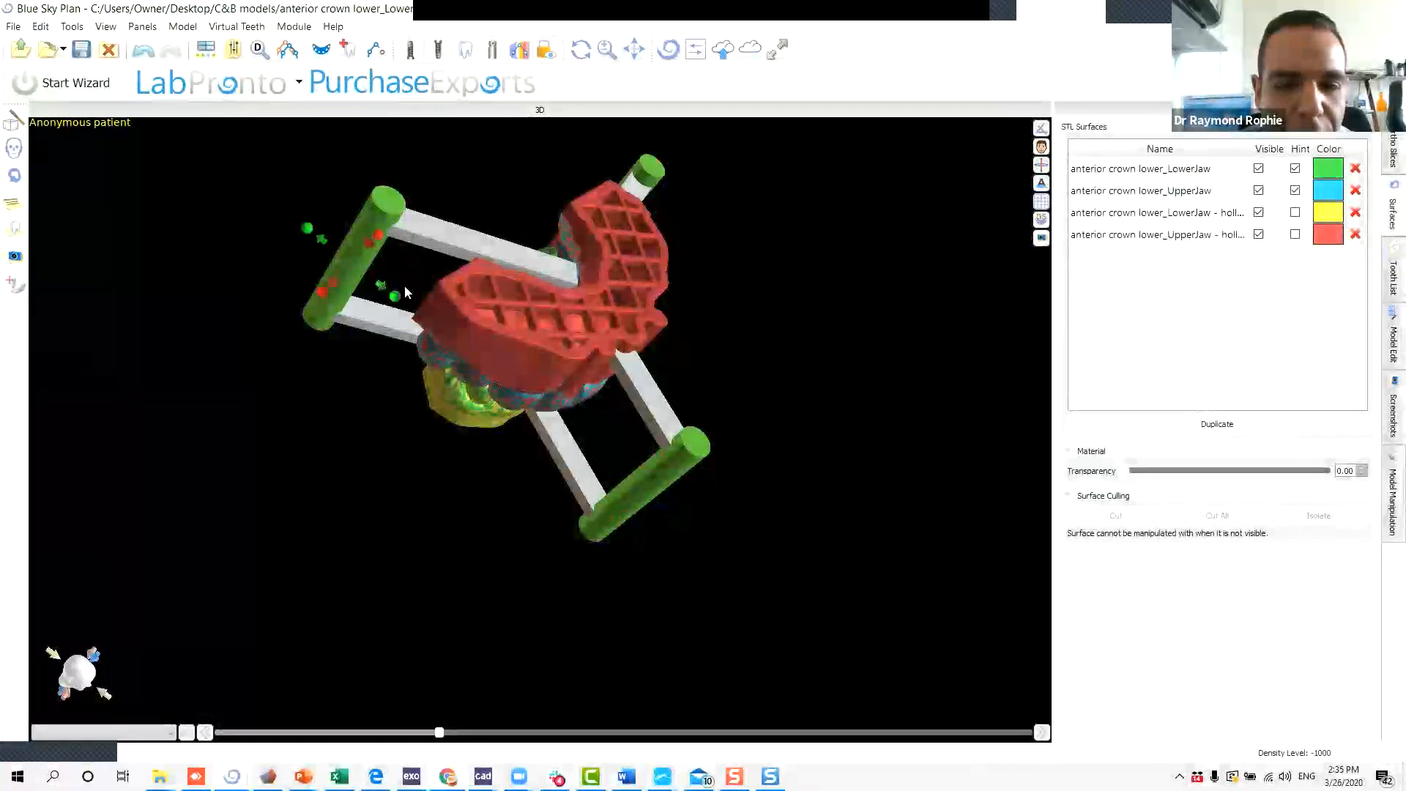
left_click_drag(406, 291, 557, 445)
left_click_drag(598, 537, 502, 489)
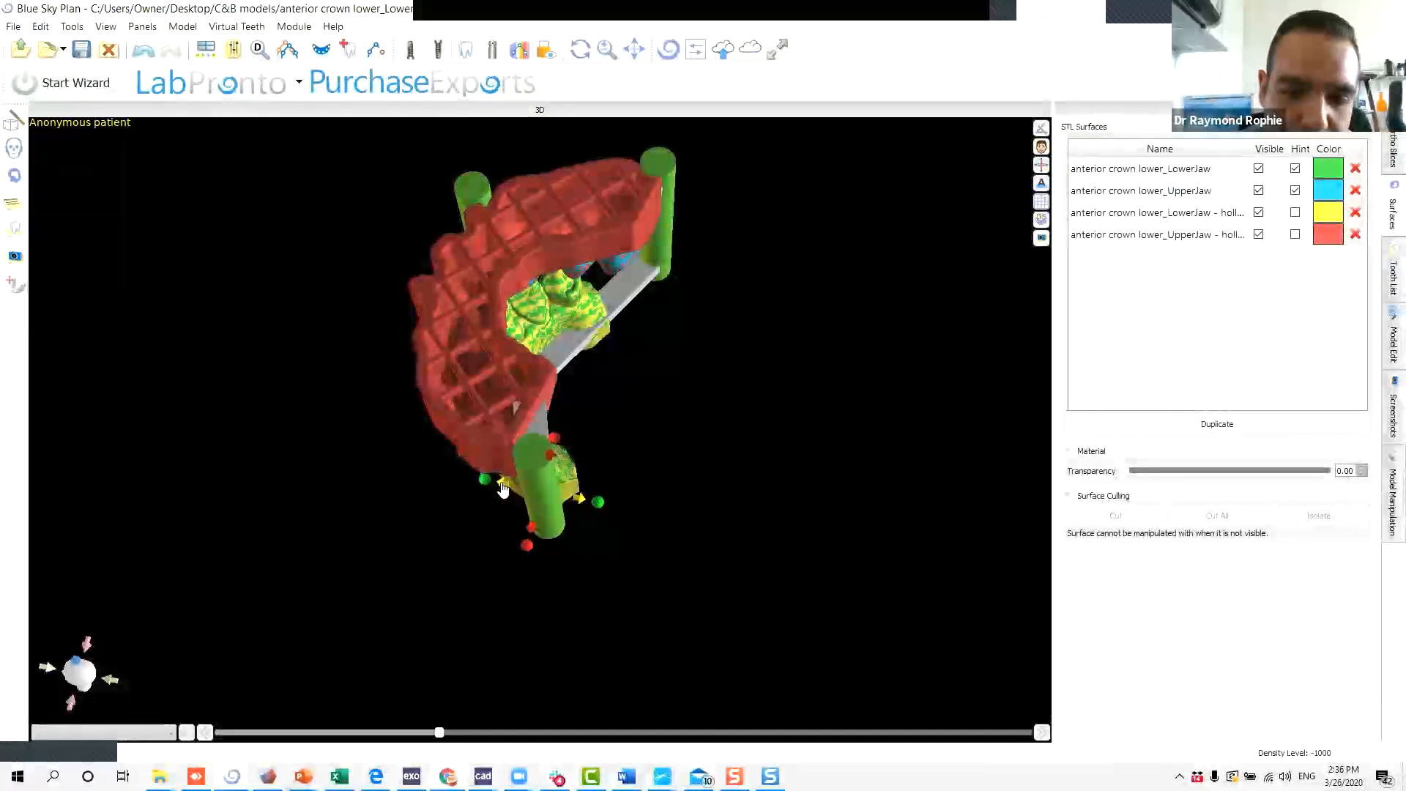
left_click_drag(709, 443, 673, 482)
left_click_drag(532, 437, 842, 428)
left_click(1387, 456)
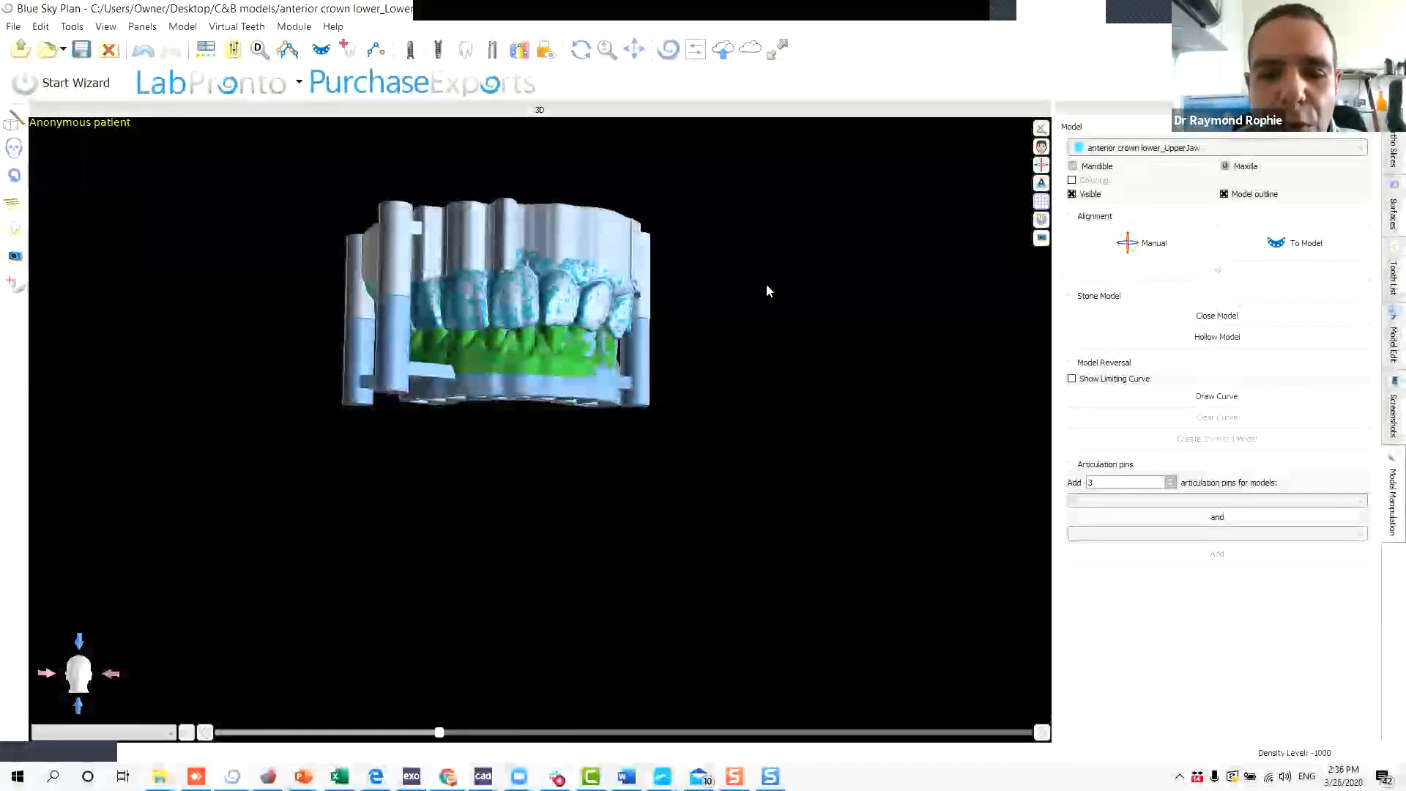
Hide the original anterior crown lower_UpperJaw and anterior crown lower_LowerJaw scans so only the pinned hollow models show.
left_click_drag(678, 273, 667, 504)
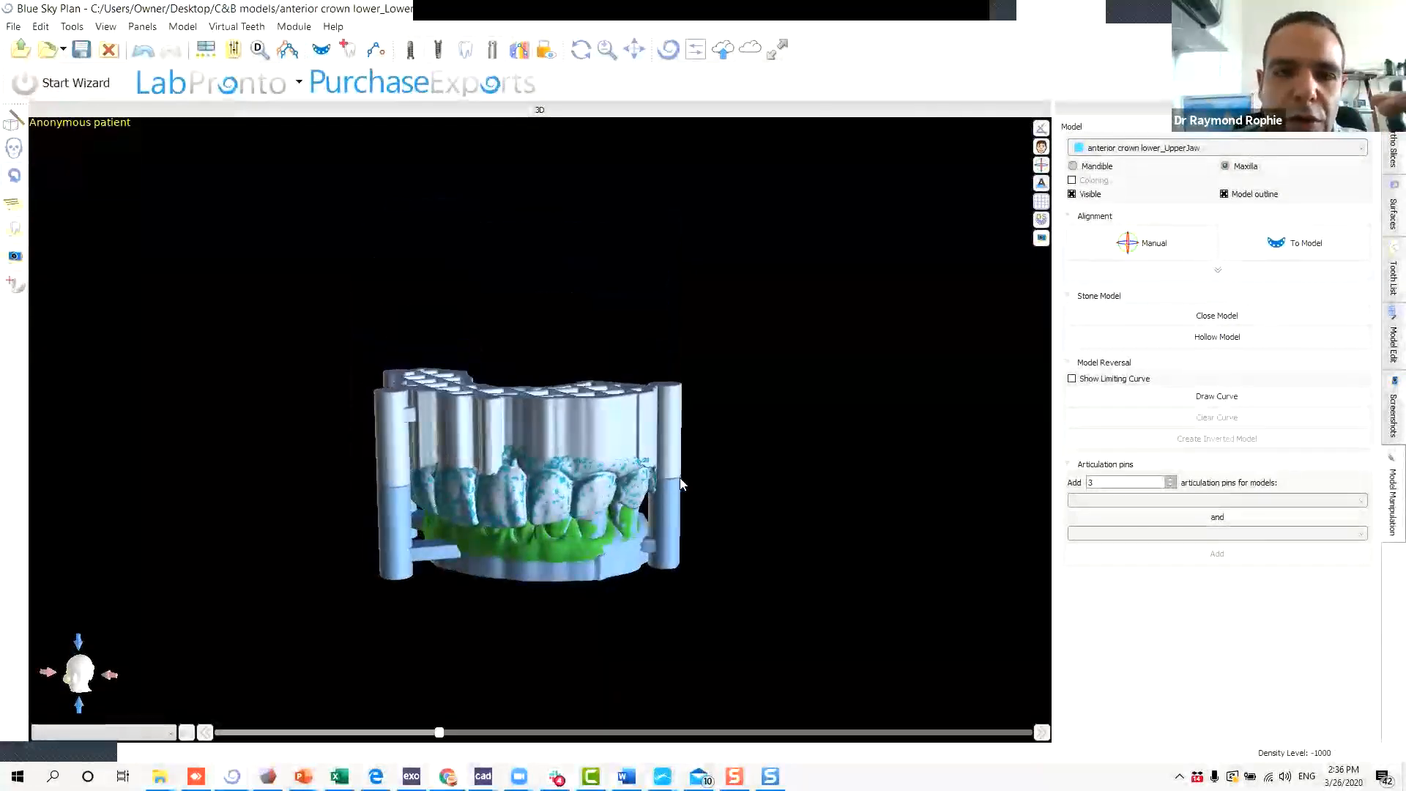
middle_click_drag(514, 535, 547, 447)
left_click_drag(546, 446, 773, 410)
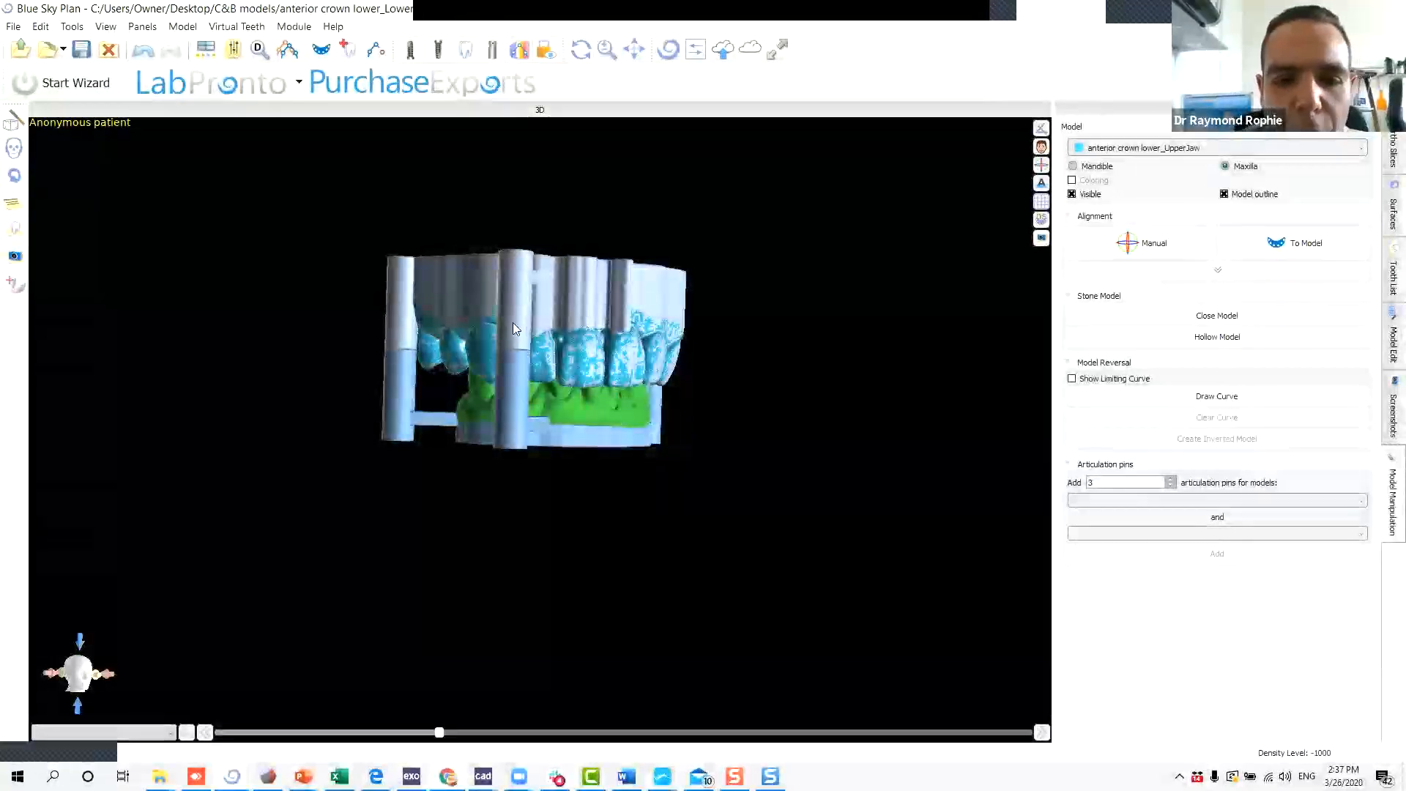
left_click(1394, 212)
left_click(1258, 191)
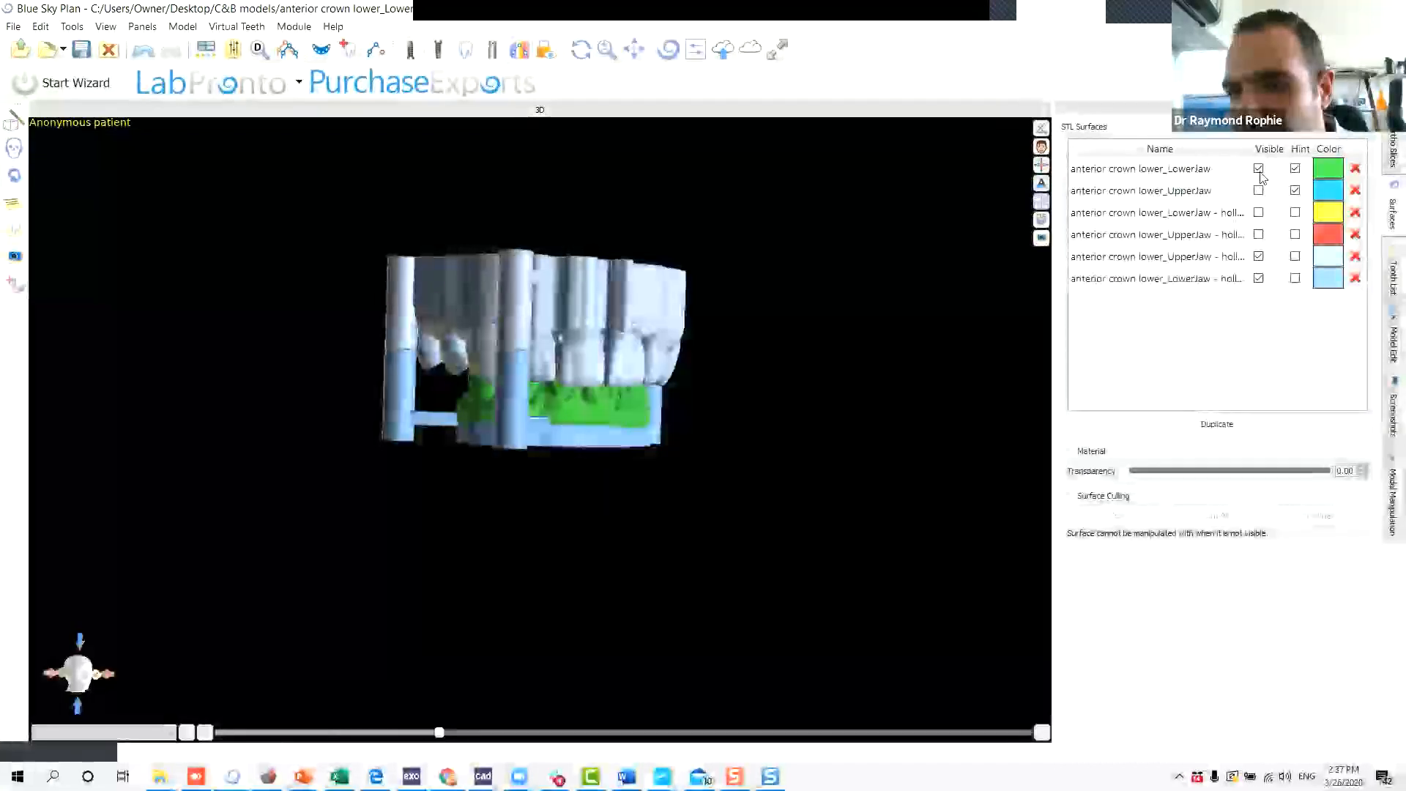
left_click(1258, 169)
Examine the pinned upper and lower hollow models one at a time and show both together again.
left_click(1264, 262)
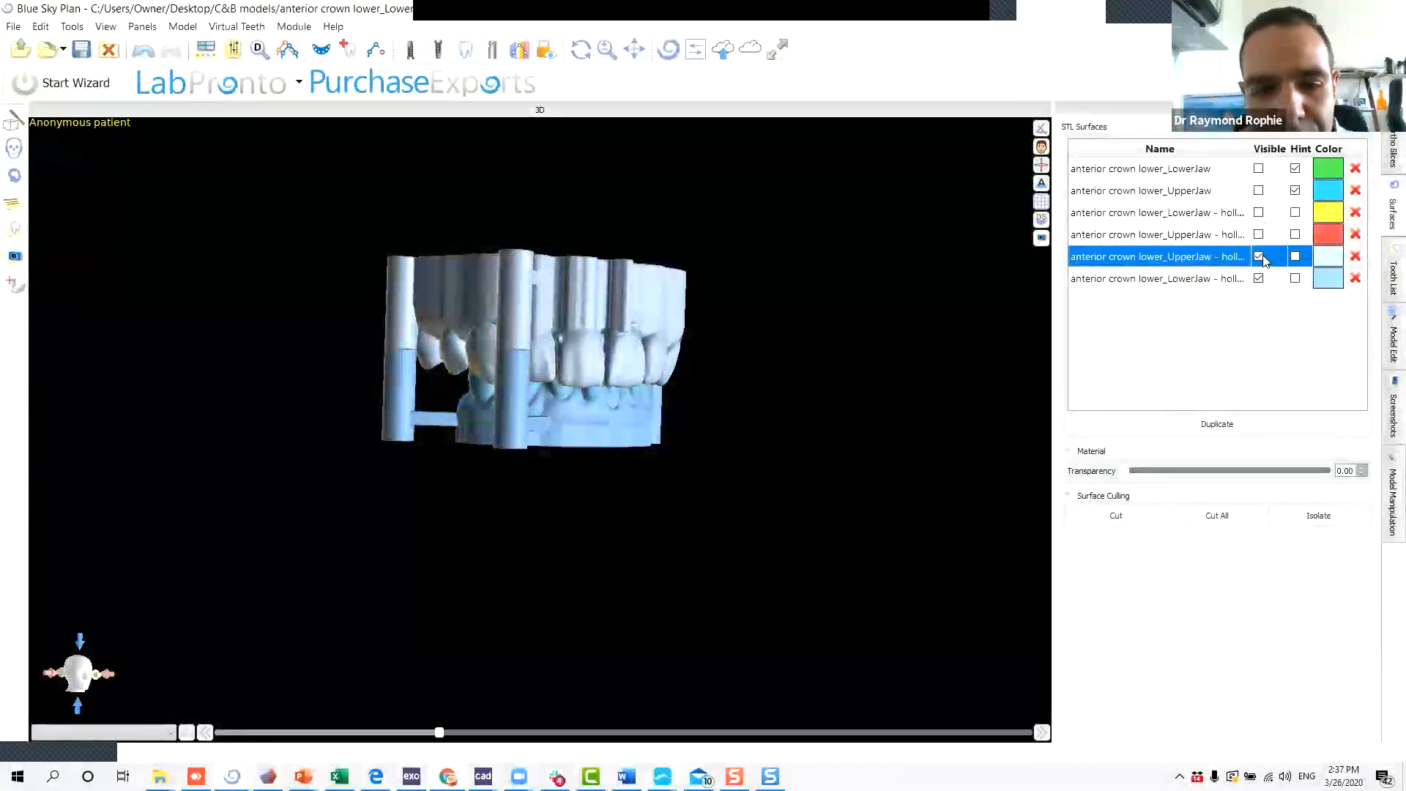
left_click(1258, 278)
left_click_drag(650, 454, 1033, 286)
scroll(553, 345, "up", 3)
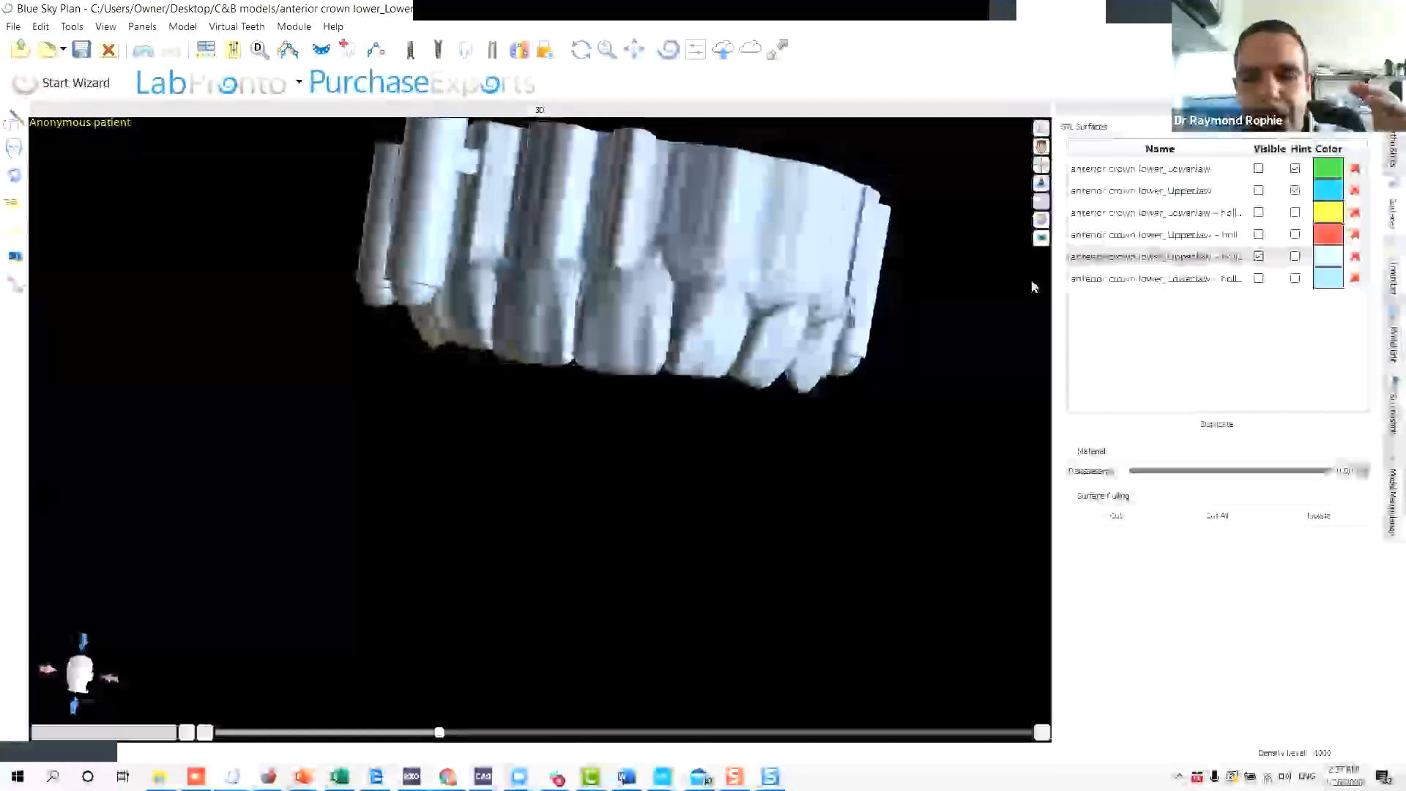
left_click(1258, 278)
left_click(1258, 256)
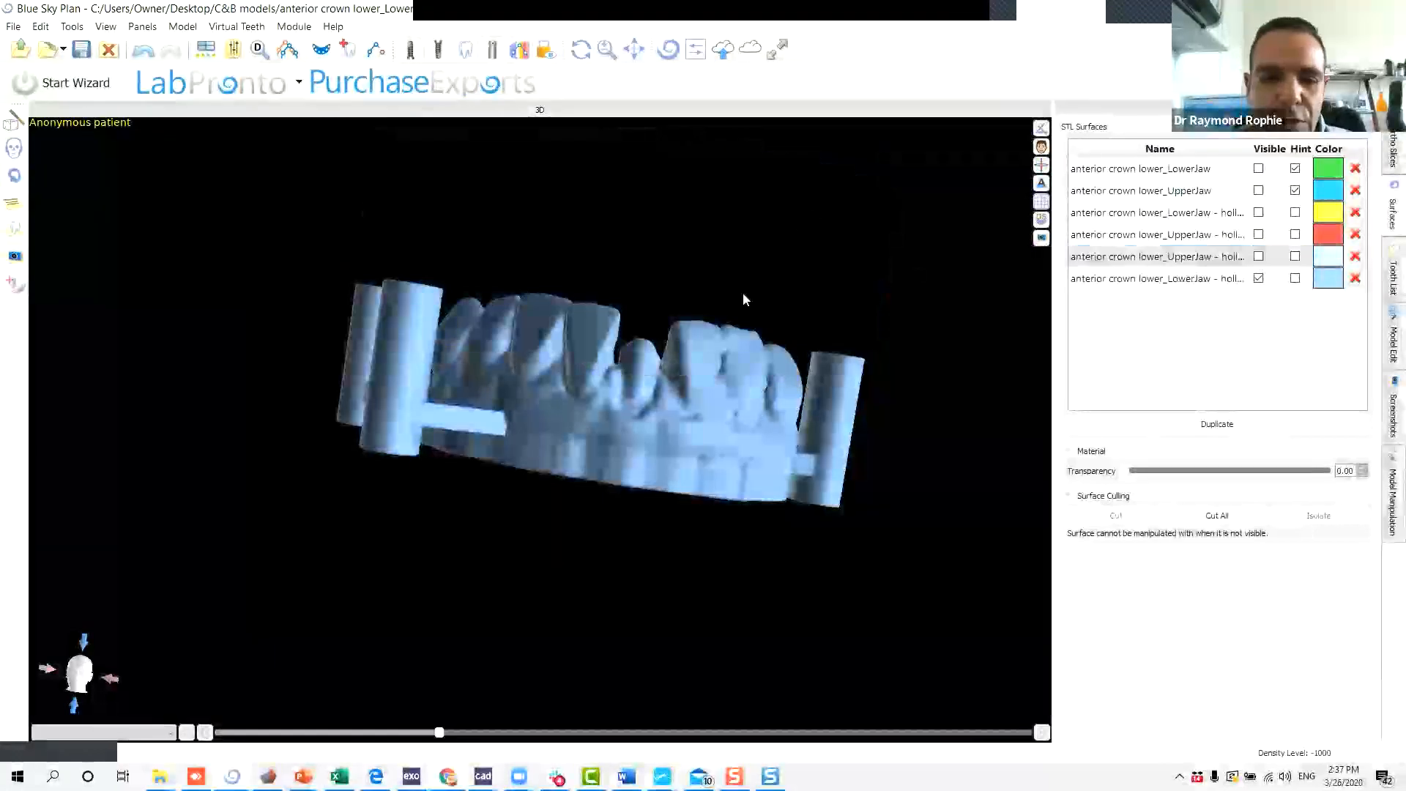
left_click_drag(743, 292, 360, 354)
left_click_drag(711, 561, 927, 299)
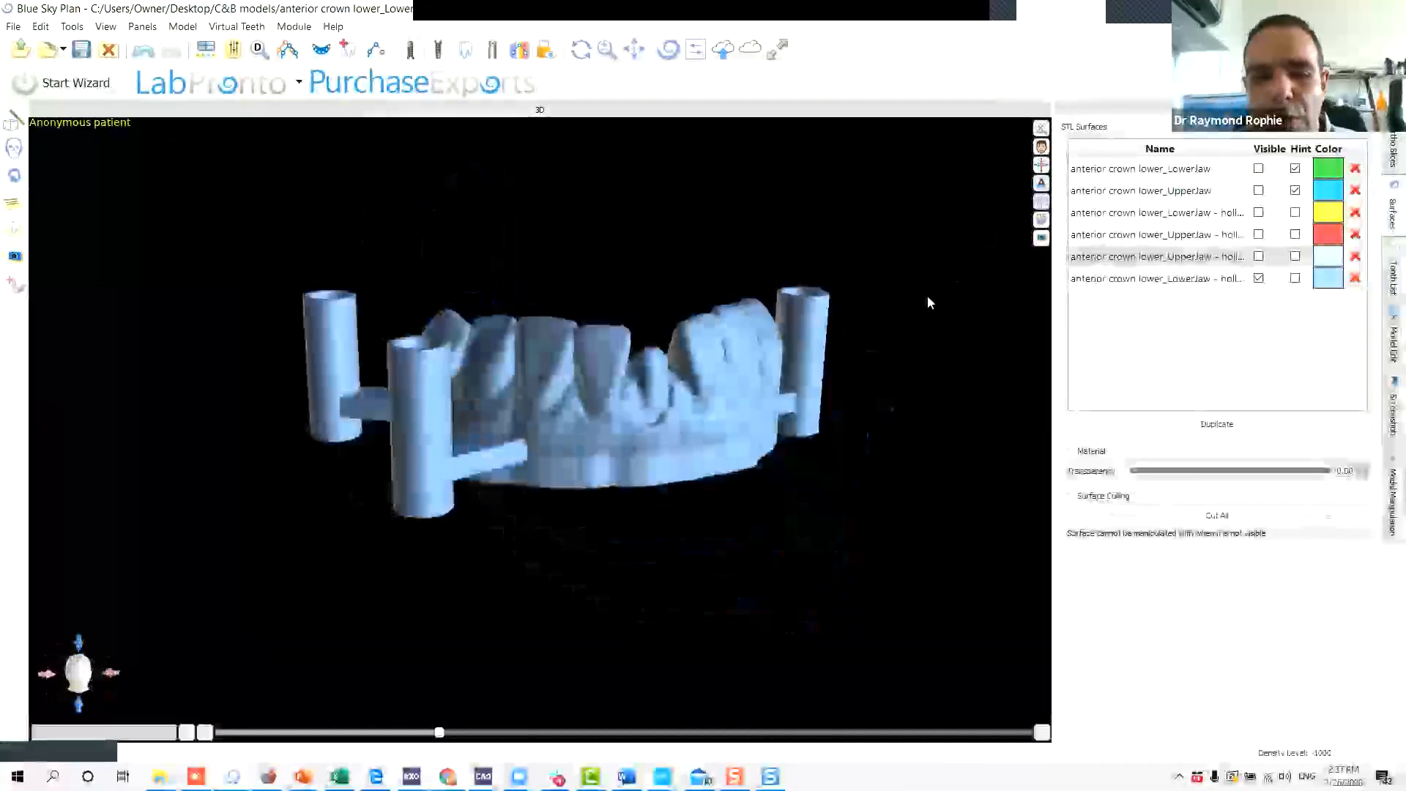
left_click(1258, 256)
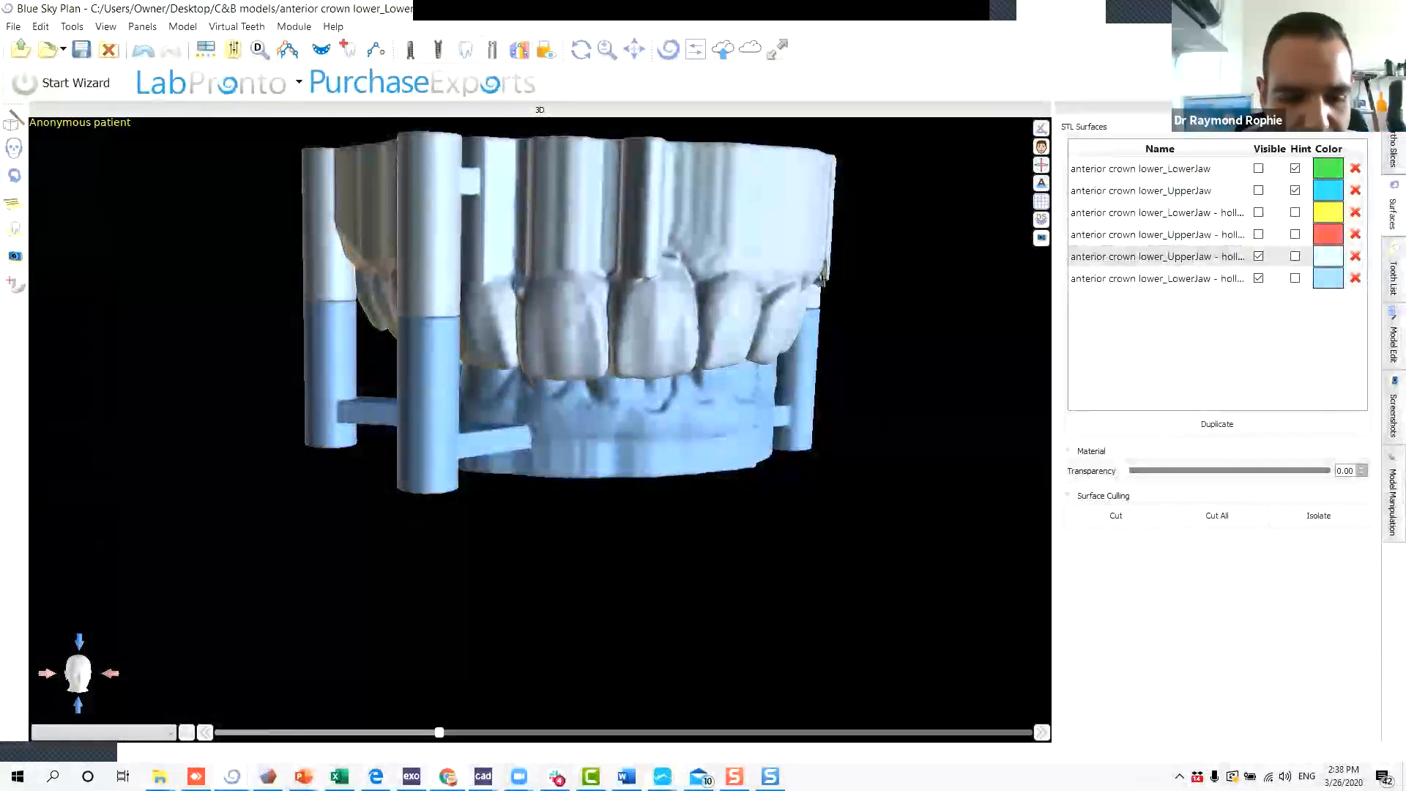
Switch to the blueskybio curso mexico presentation in PowerPoint, look through its slides and return to Blue Sky Plan.
mouse_move(303, 776)
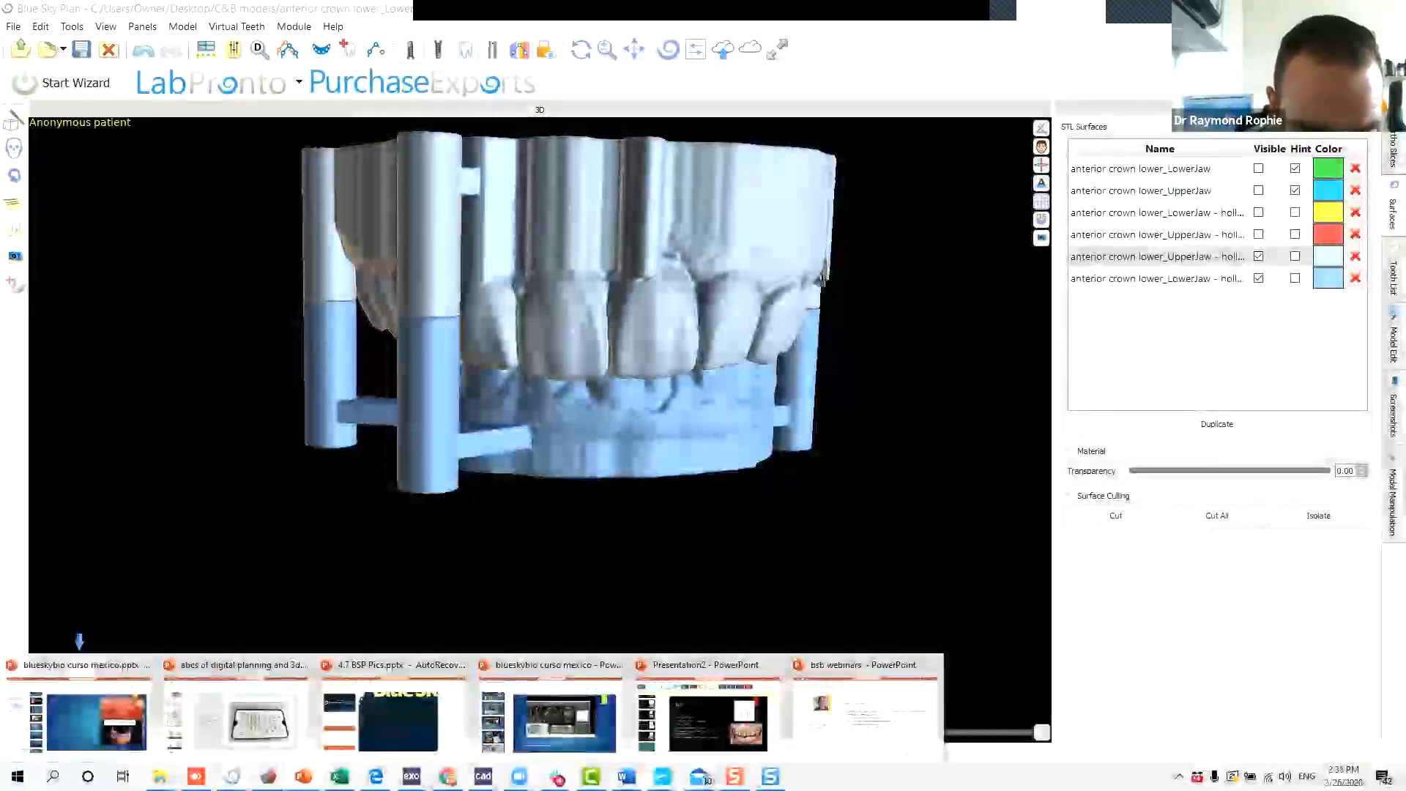
left_click(539, 718)
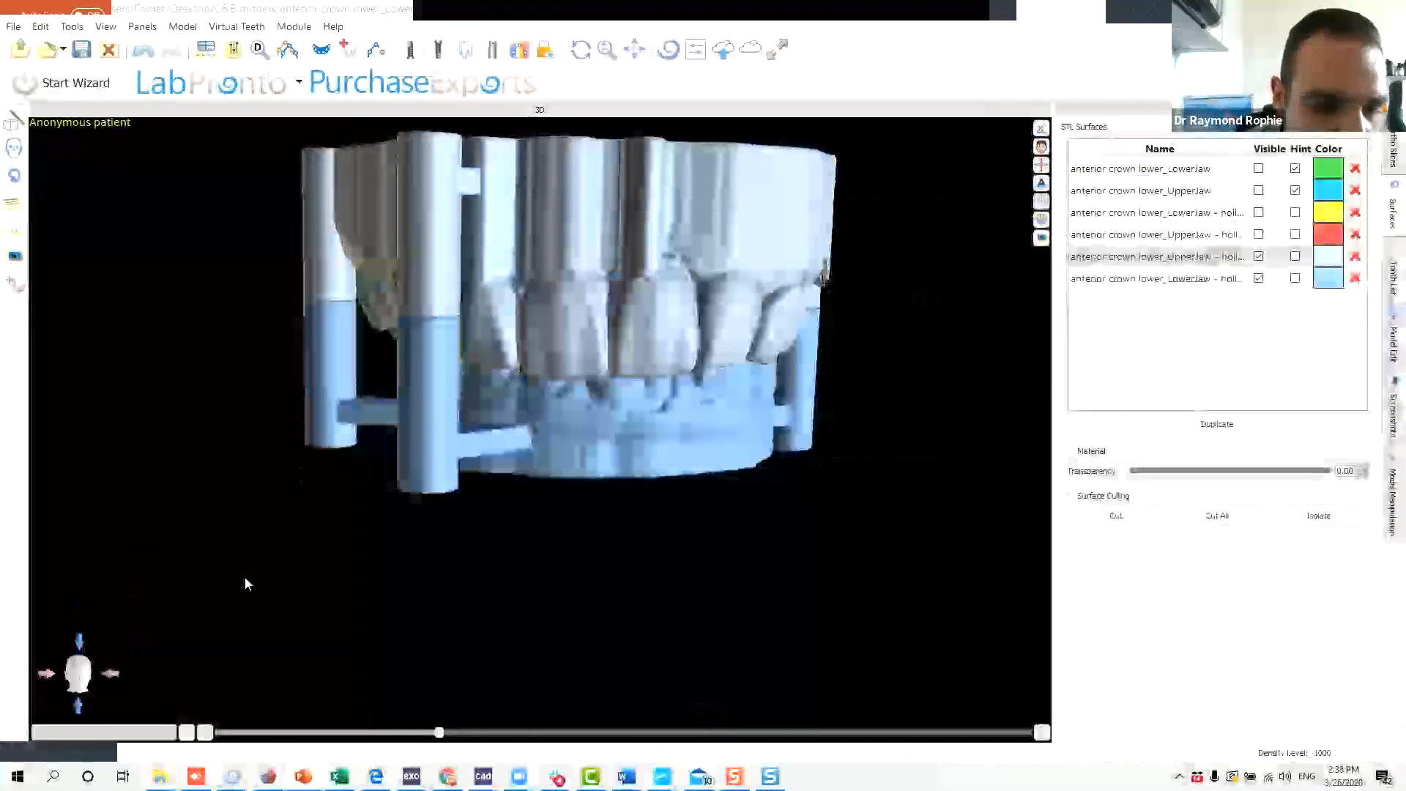
scroll(263, 461, "down", 15)
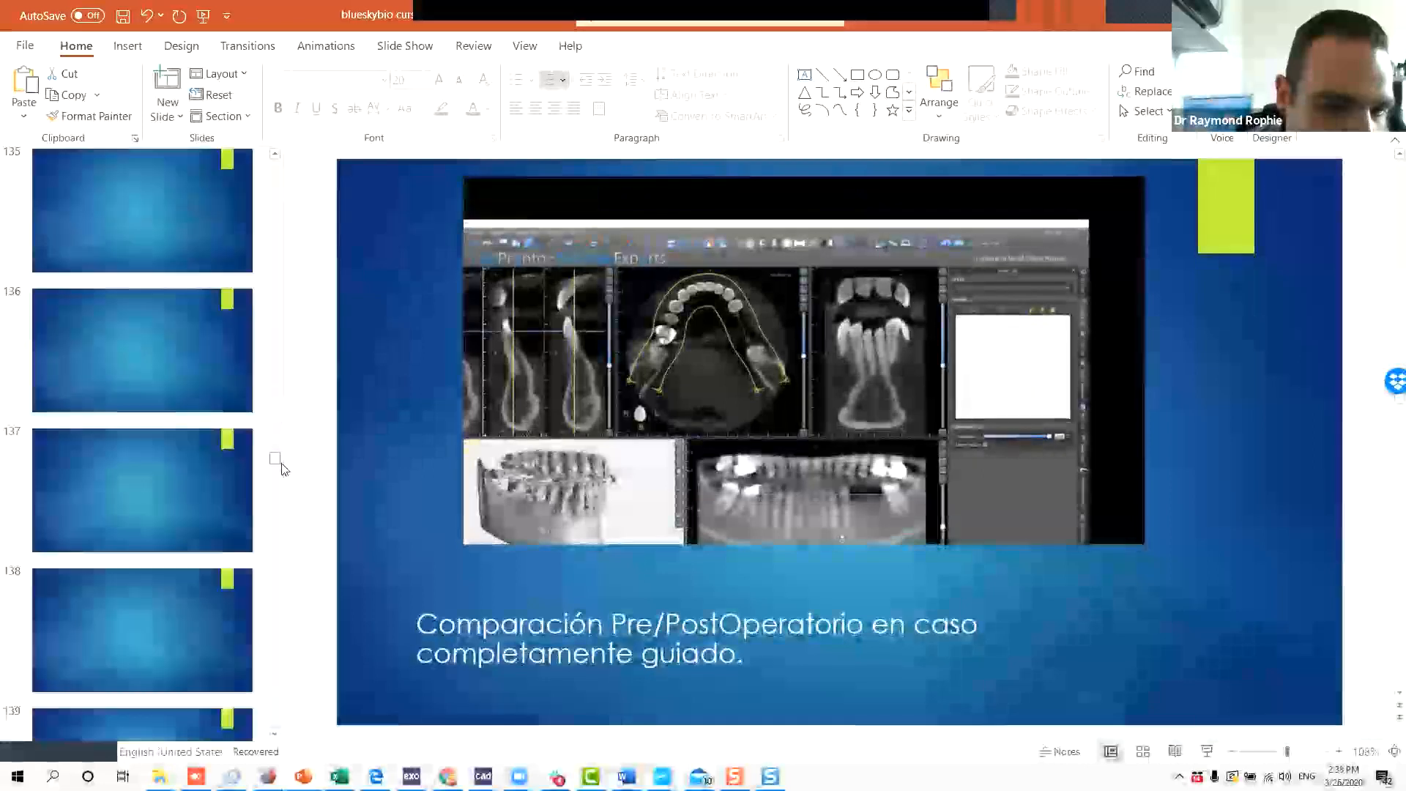
scroll(220, 476, "down", 10)
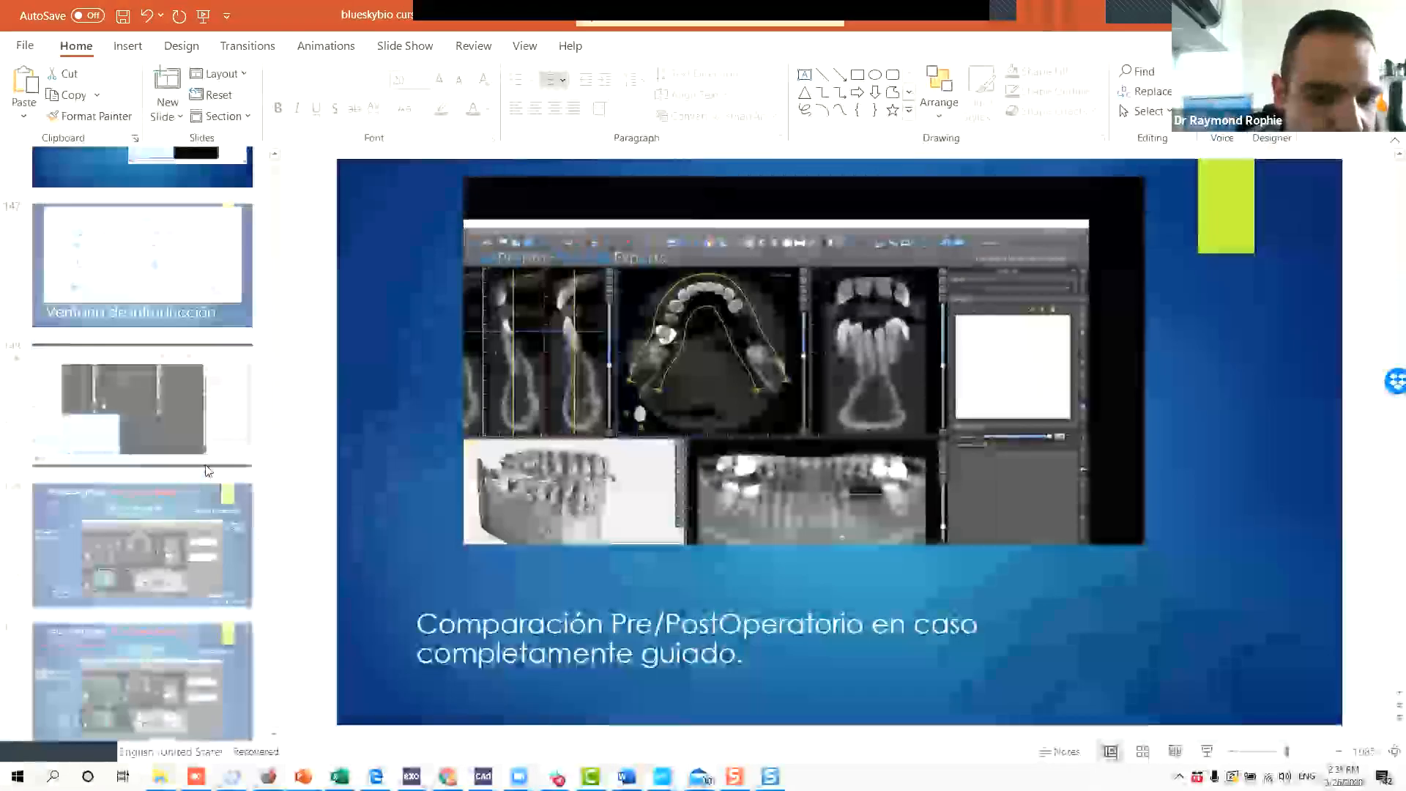
scroll(204, 466, "down", 20)
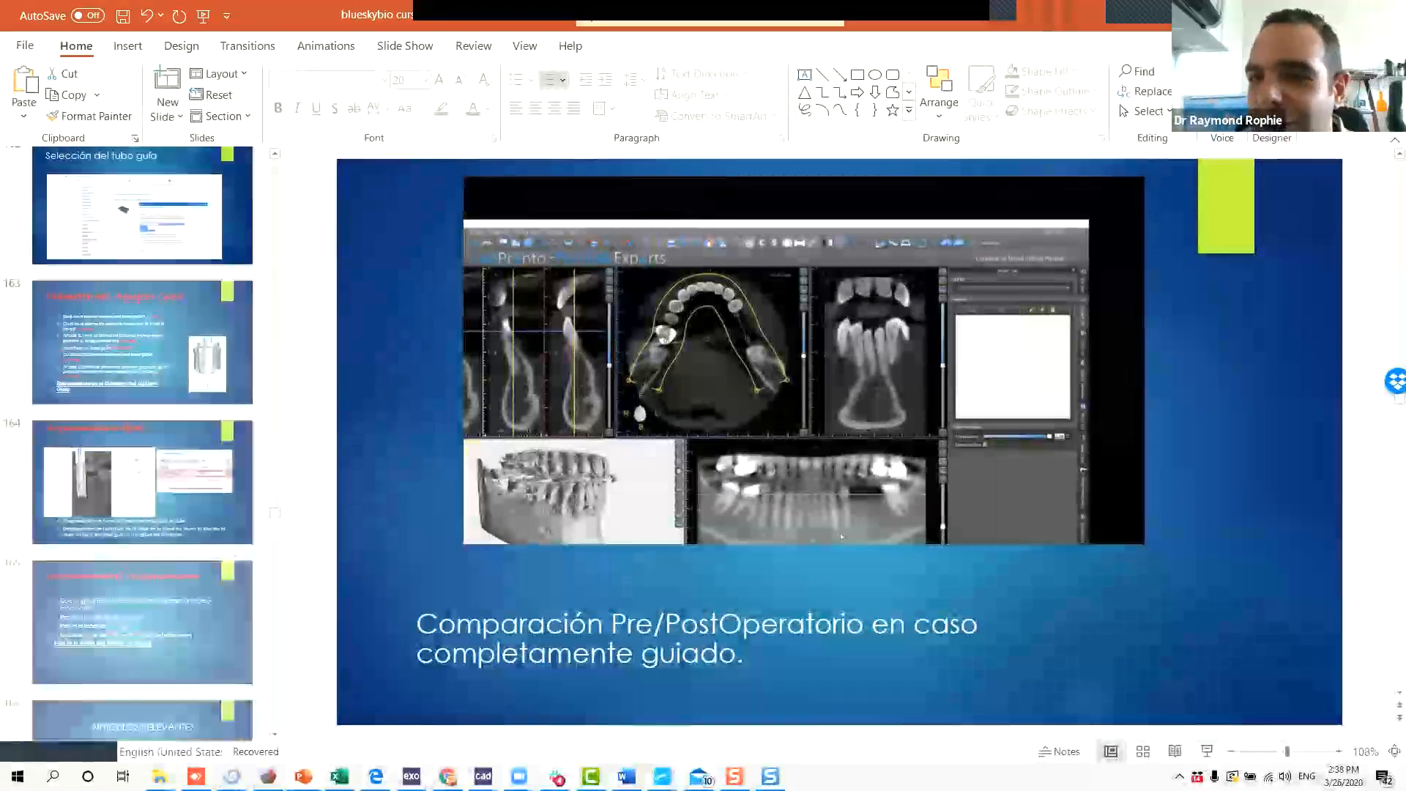
key("alt+Tab")
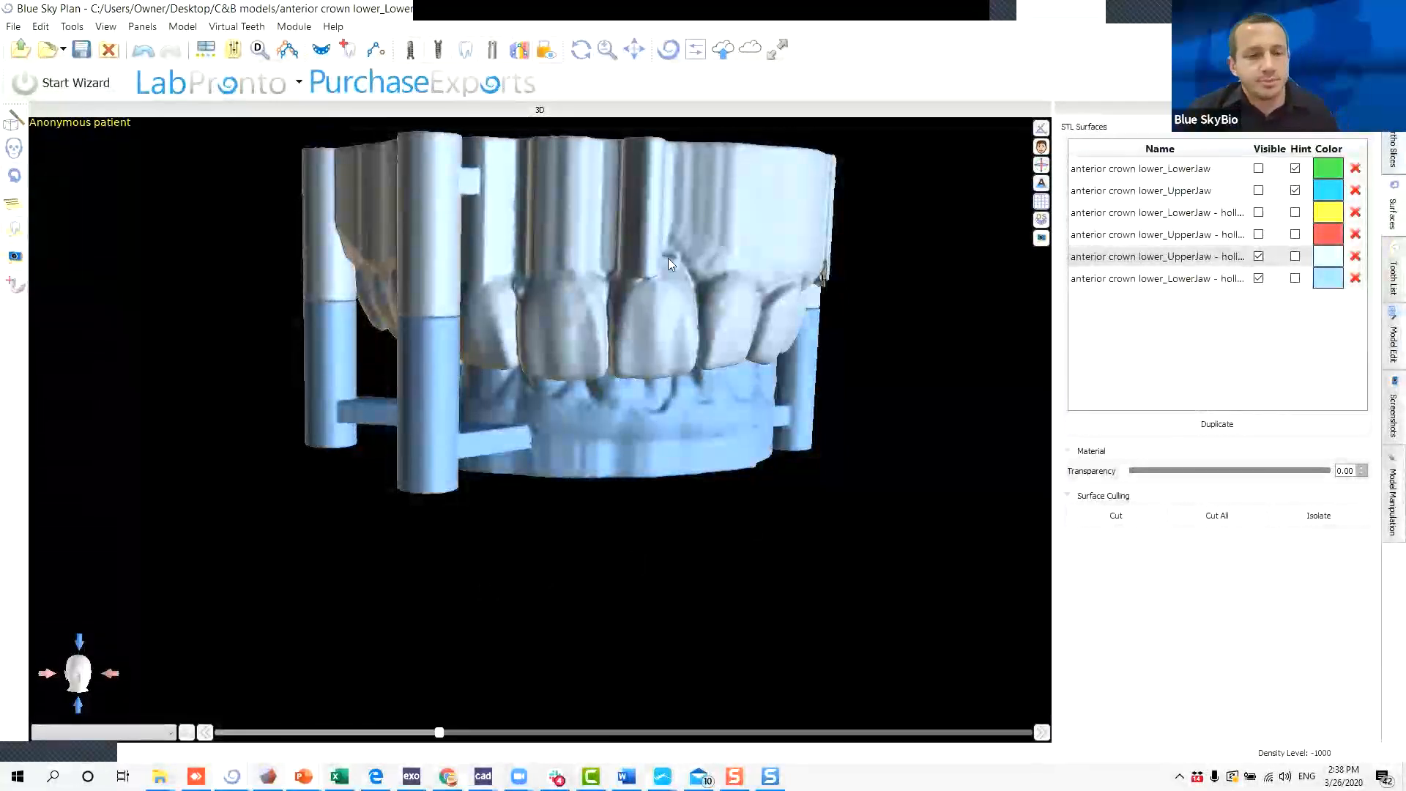
left_click_drag(640, 258, 617, 301)
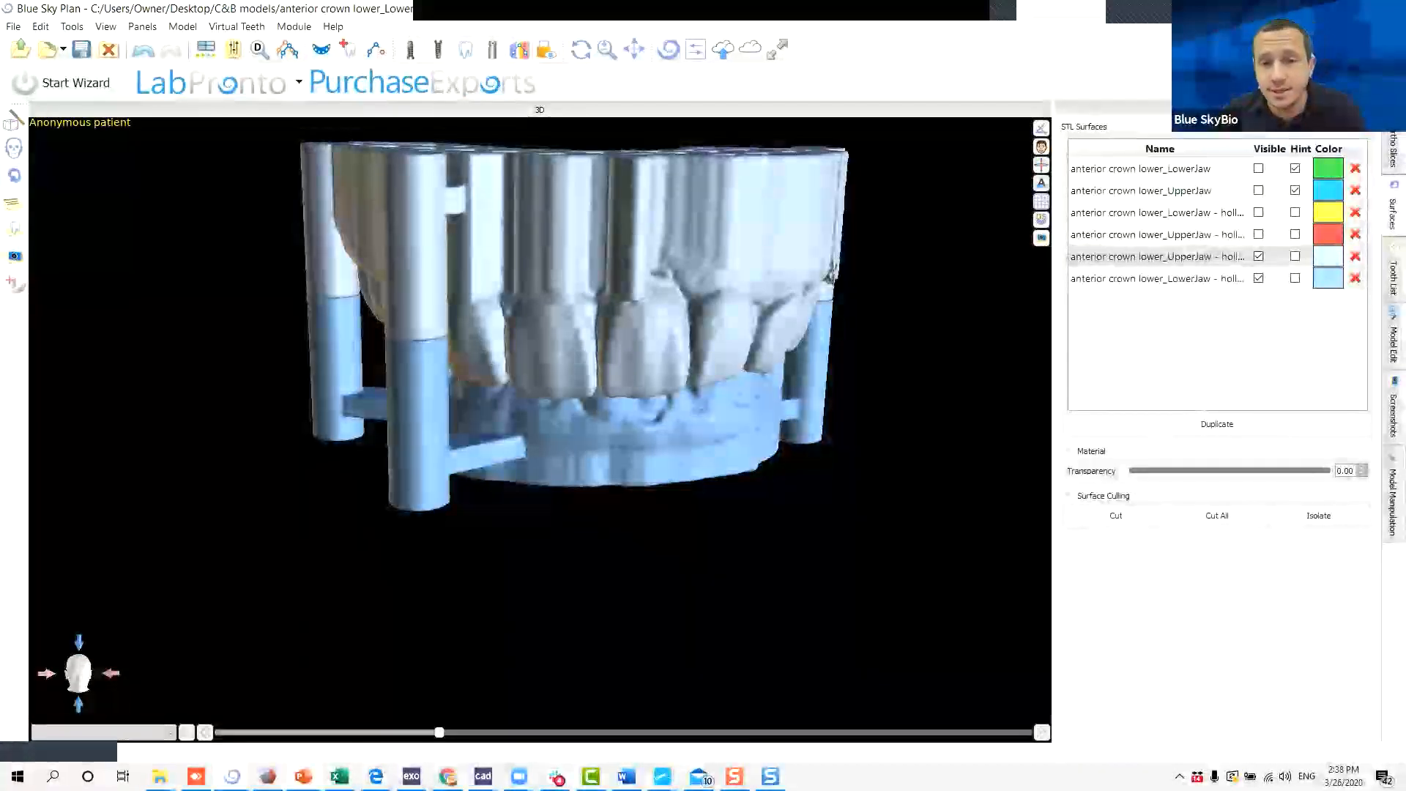
left_click_drag(620, 451, 600, 442)
left_click_drag(612, 578, 638, 542)
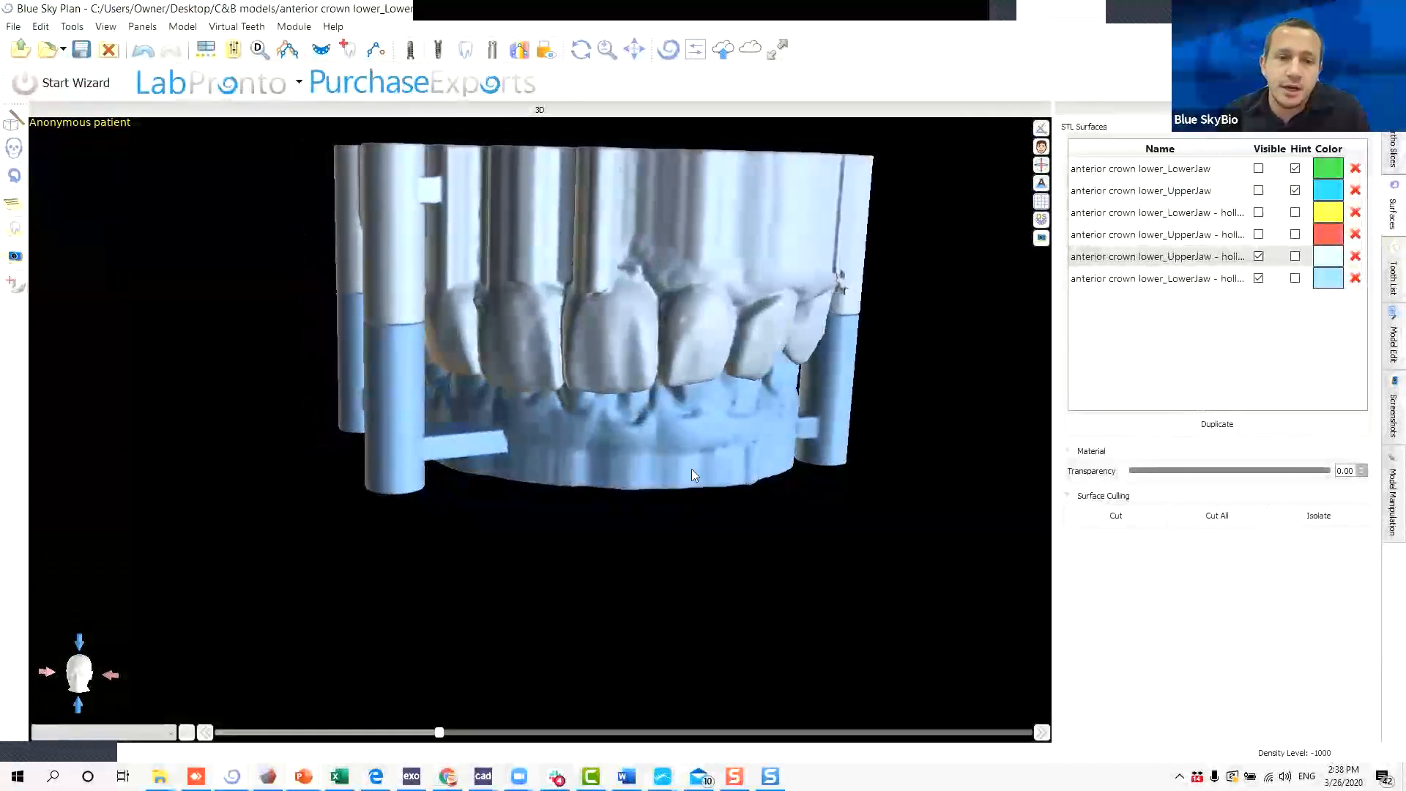
left_click_drag(693, 474, 706, 421)
left_click_drag(813, 447, 375, 384)
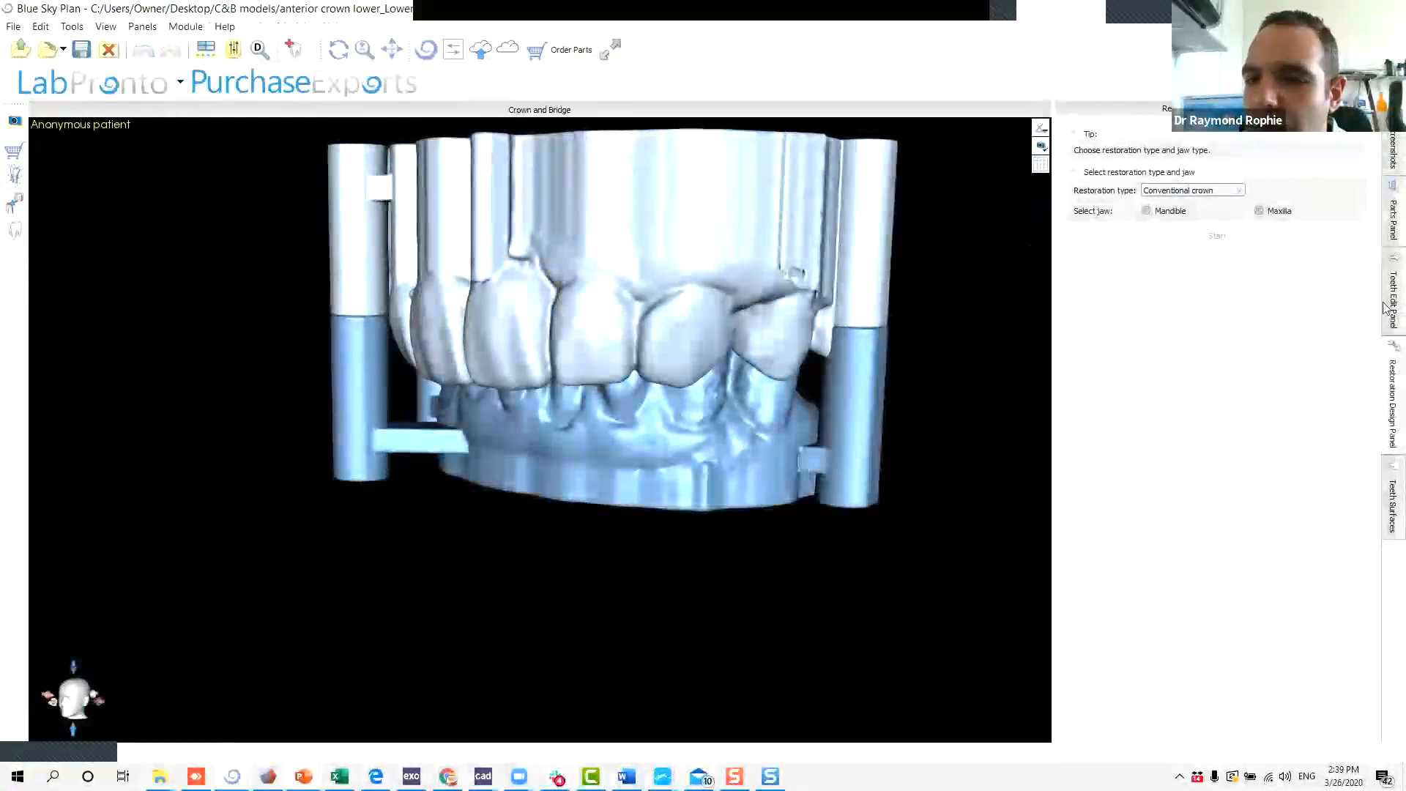
Hide both pinned hollow models in the Crown and Bridge module and show the original upper and lower jaw scans.
left_click(1387, 487)
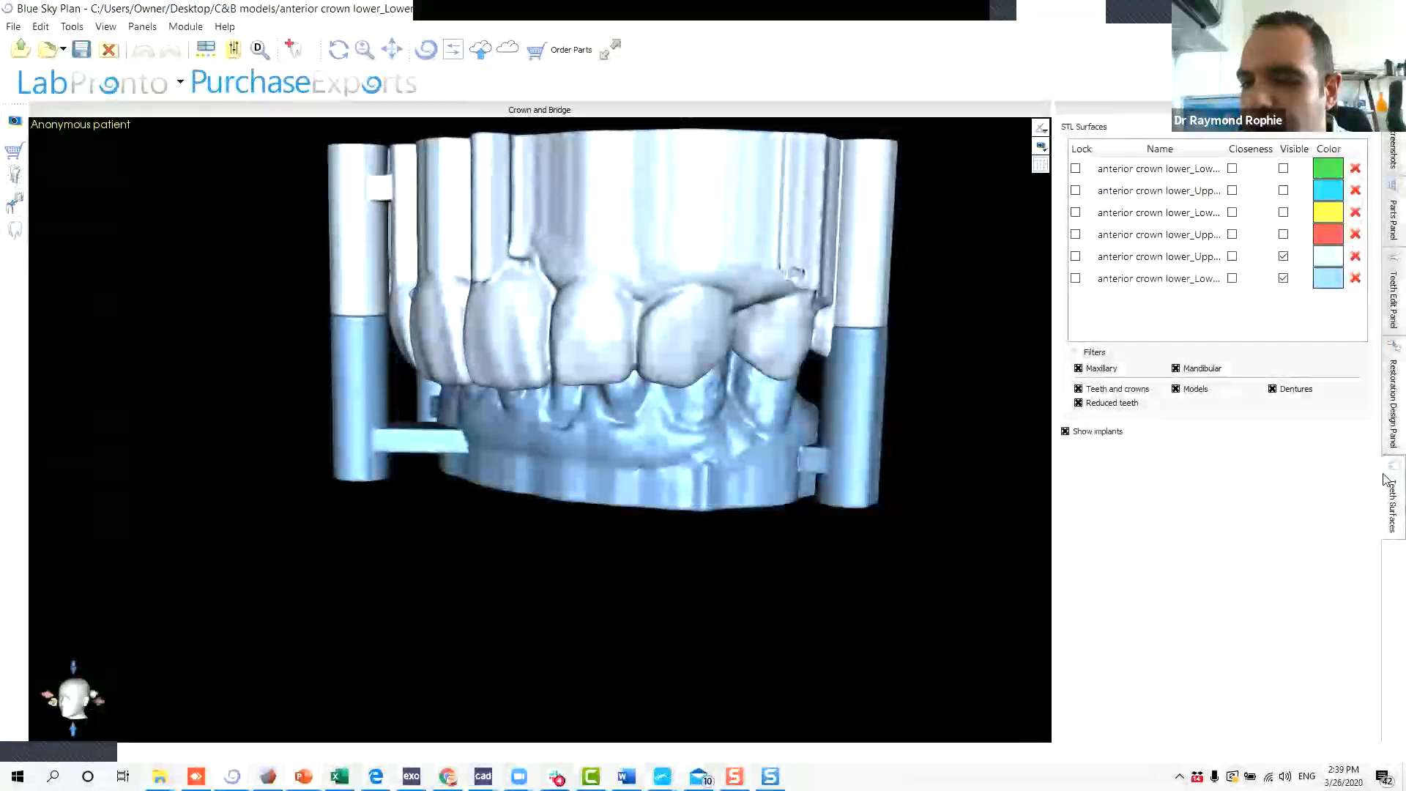
left_click(1284, 257)
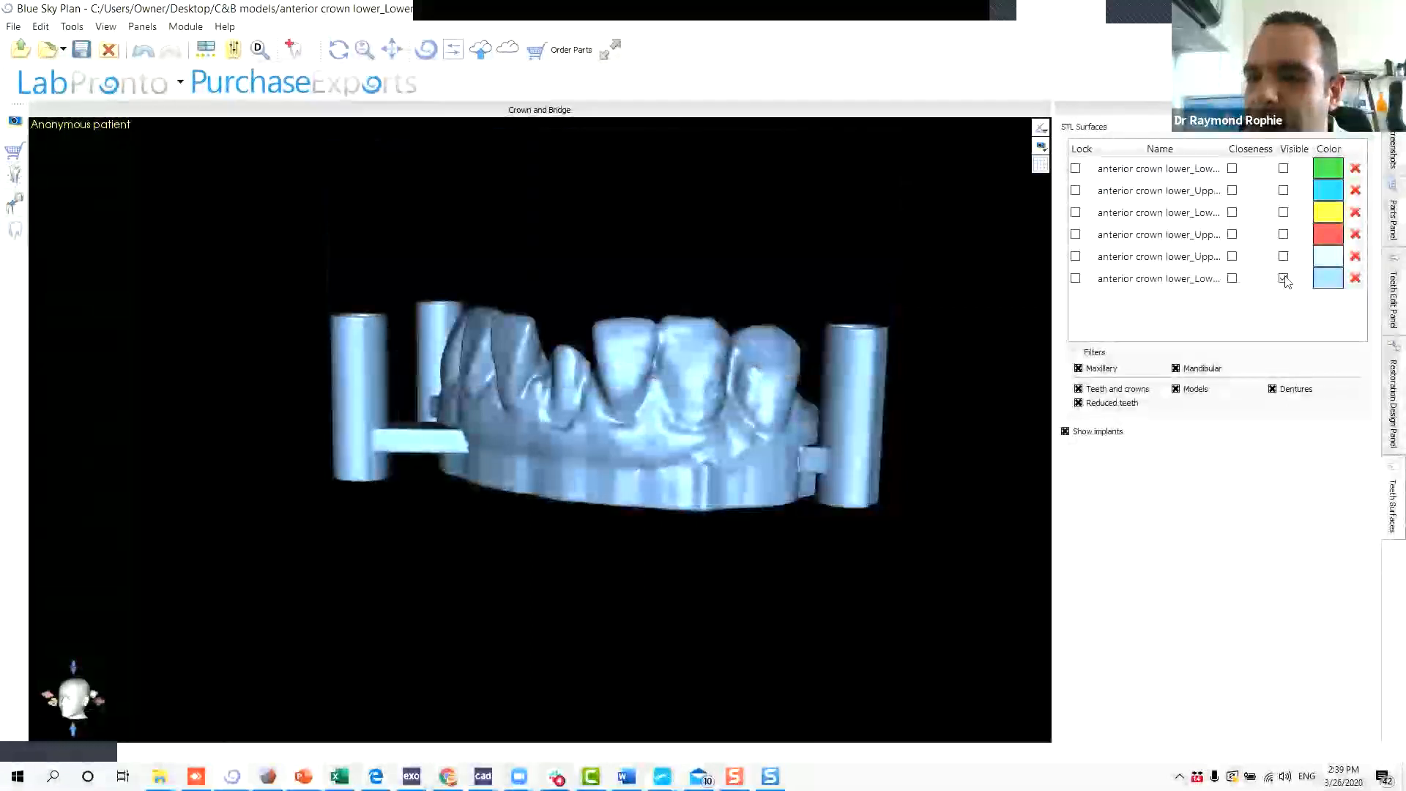
left_click(1284, 278)
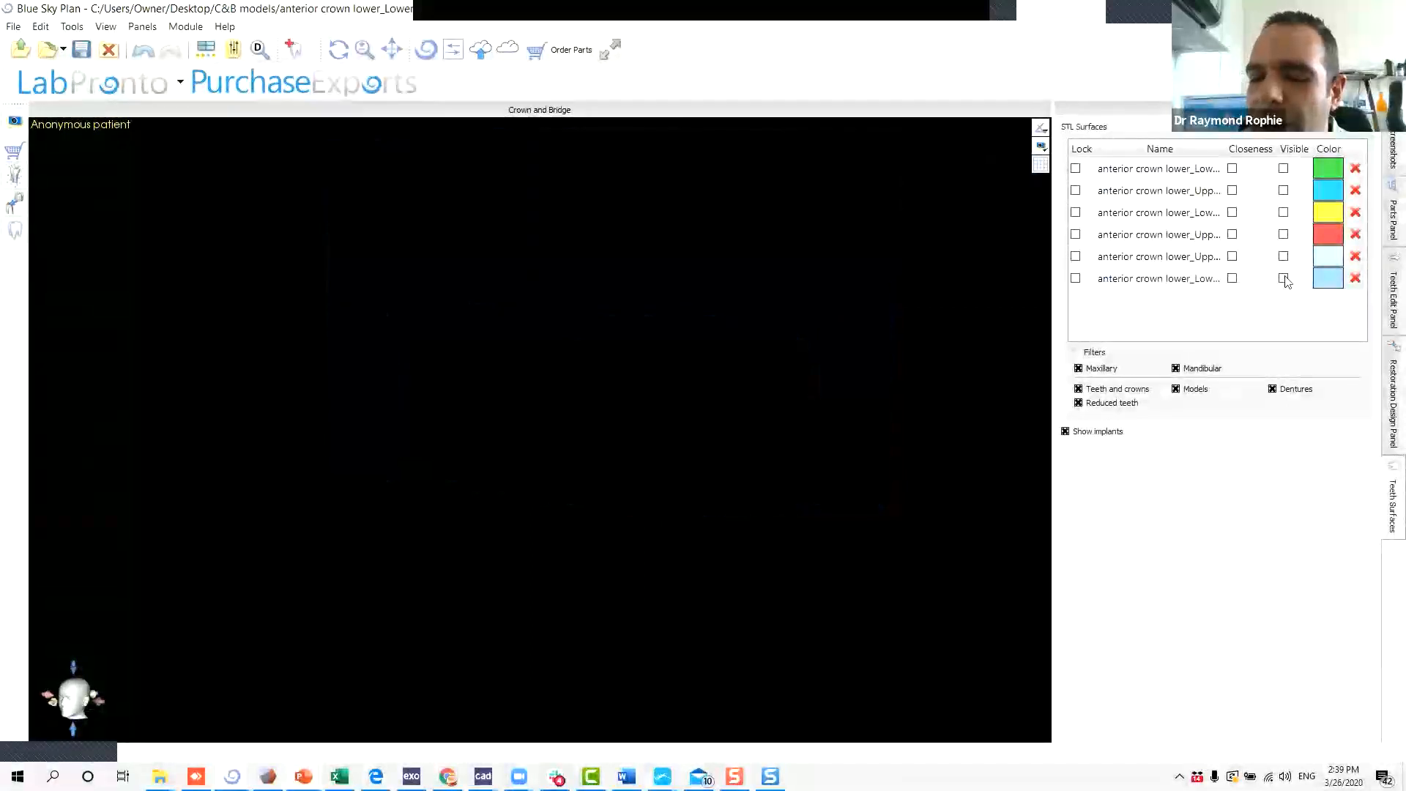
left_click(1283, 191)
left_click(1284, 168)
left_click_drag(626, 305, 556, 493)
middle_click_drag(538, 466, 508, 394)
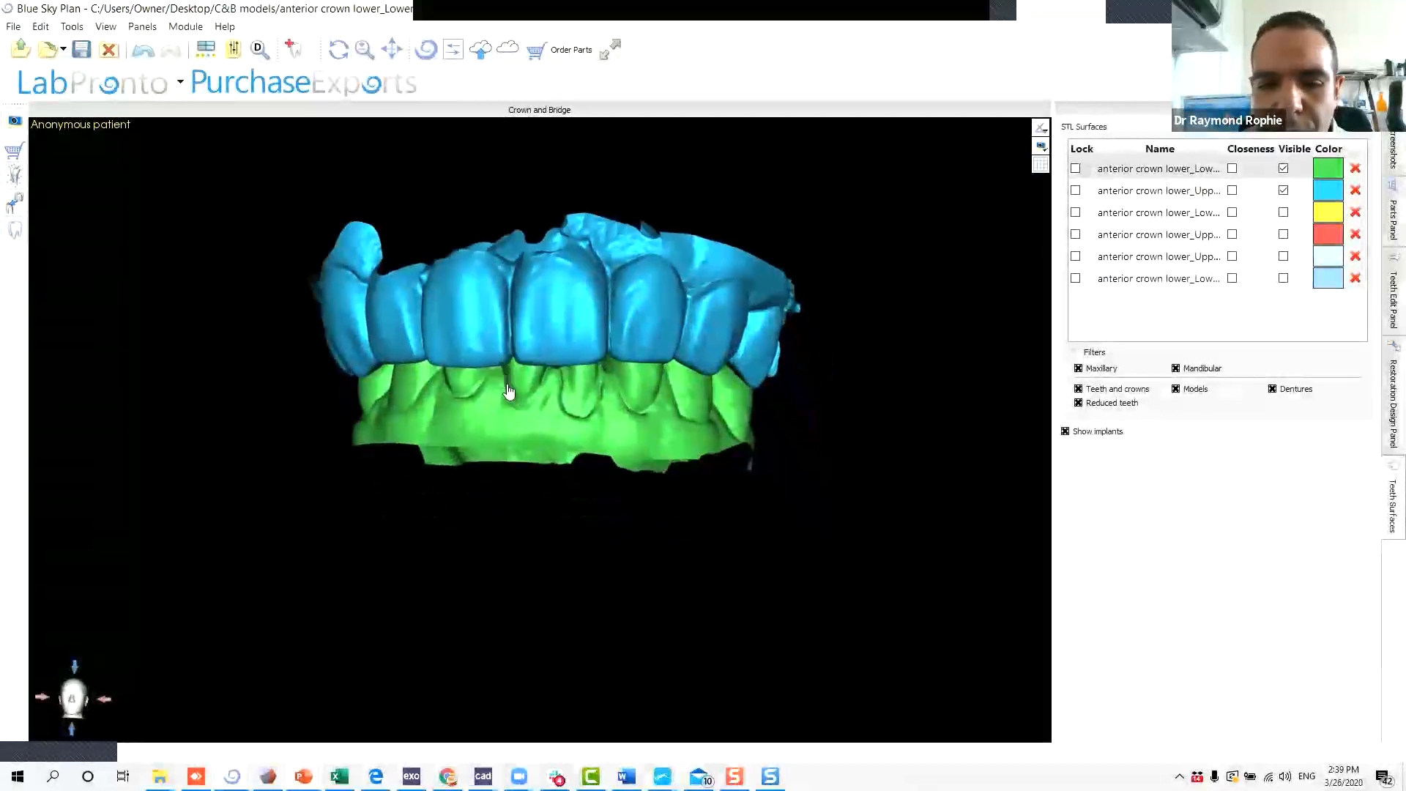
Hide the upper jaw scan and examine the margin of the prepared lower incisor from several angles.
scroll(548, 395, "up", 5)
left_click_drag(496, 358, 431, 382)
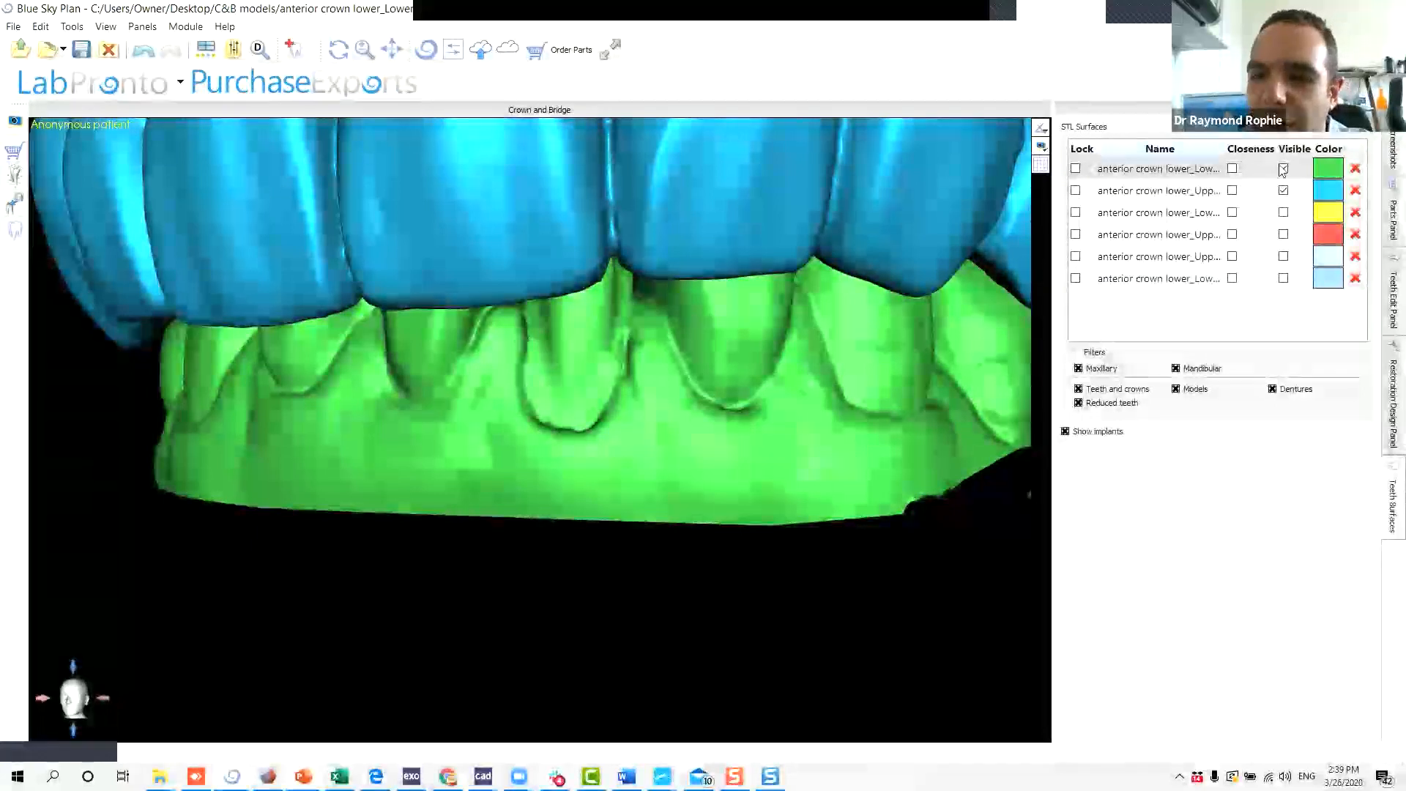
left_click(1283, 191)
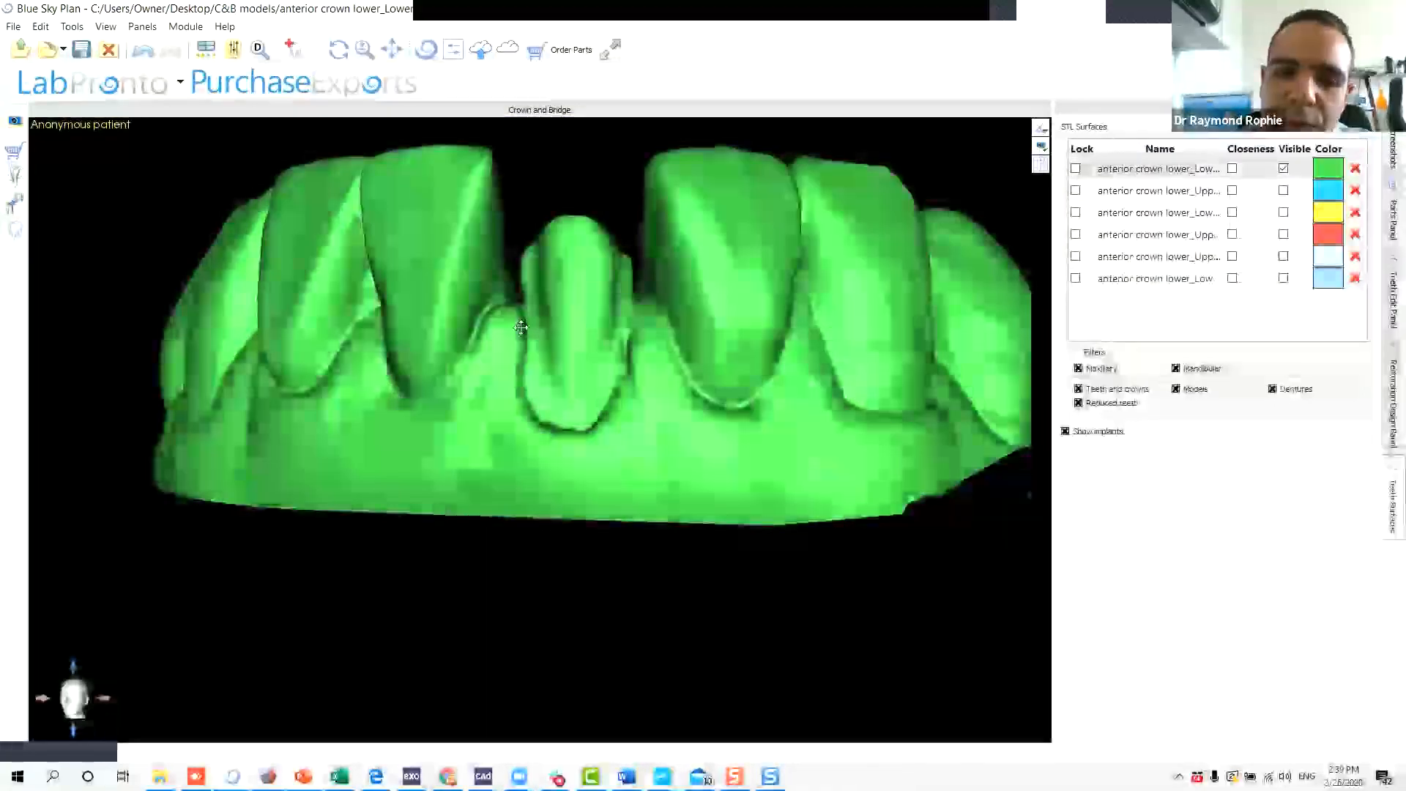
scroll(593, 359, "up", 5)
left_click_drag(591, 370, 339, 361)
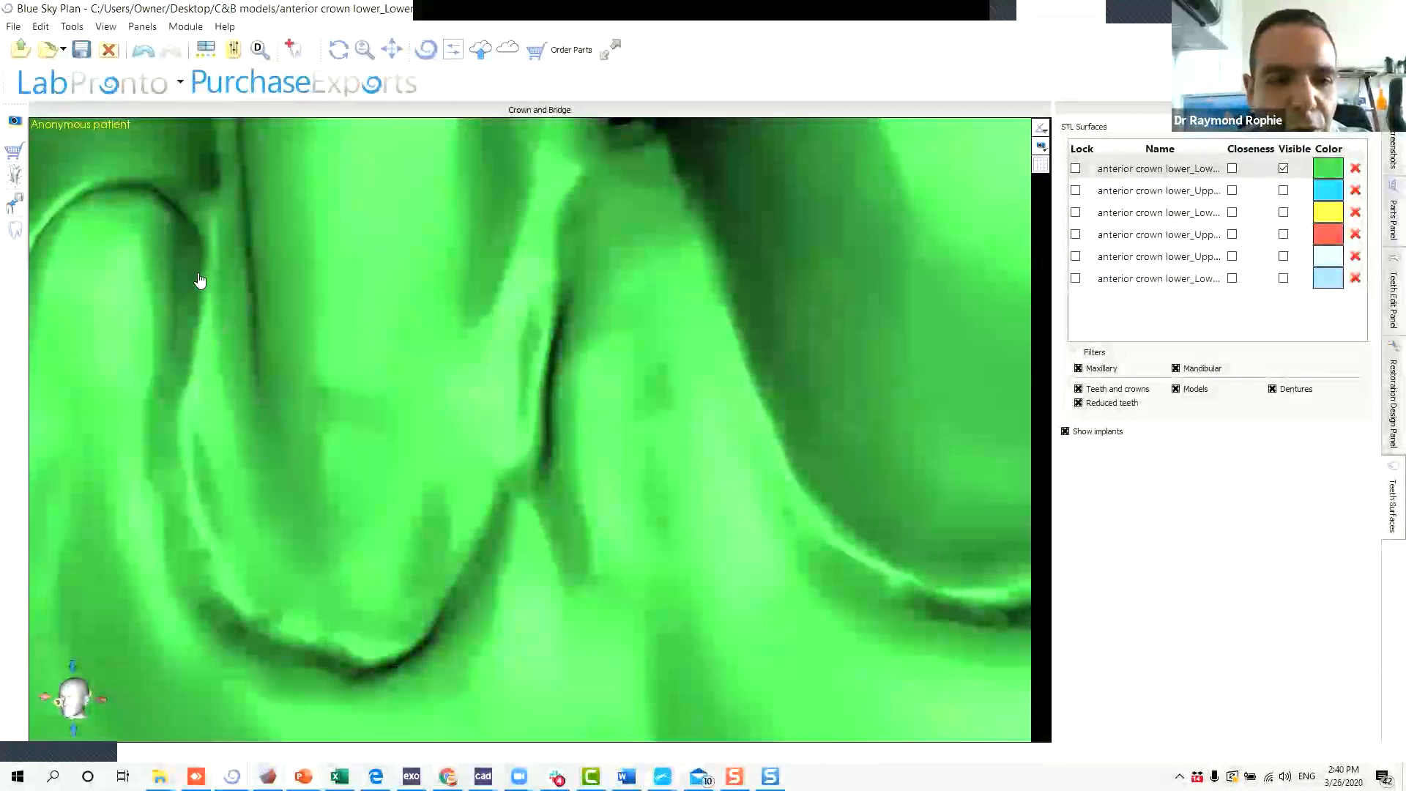
scroll(539, 539, "down", 5)
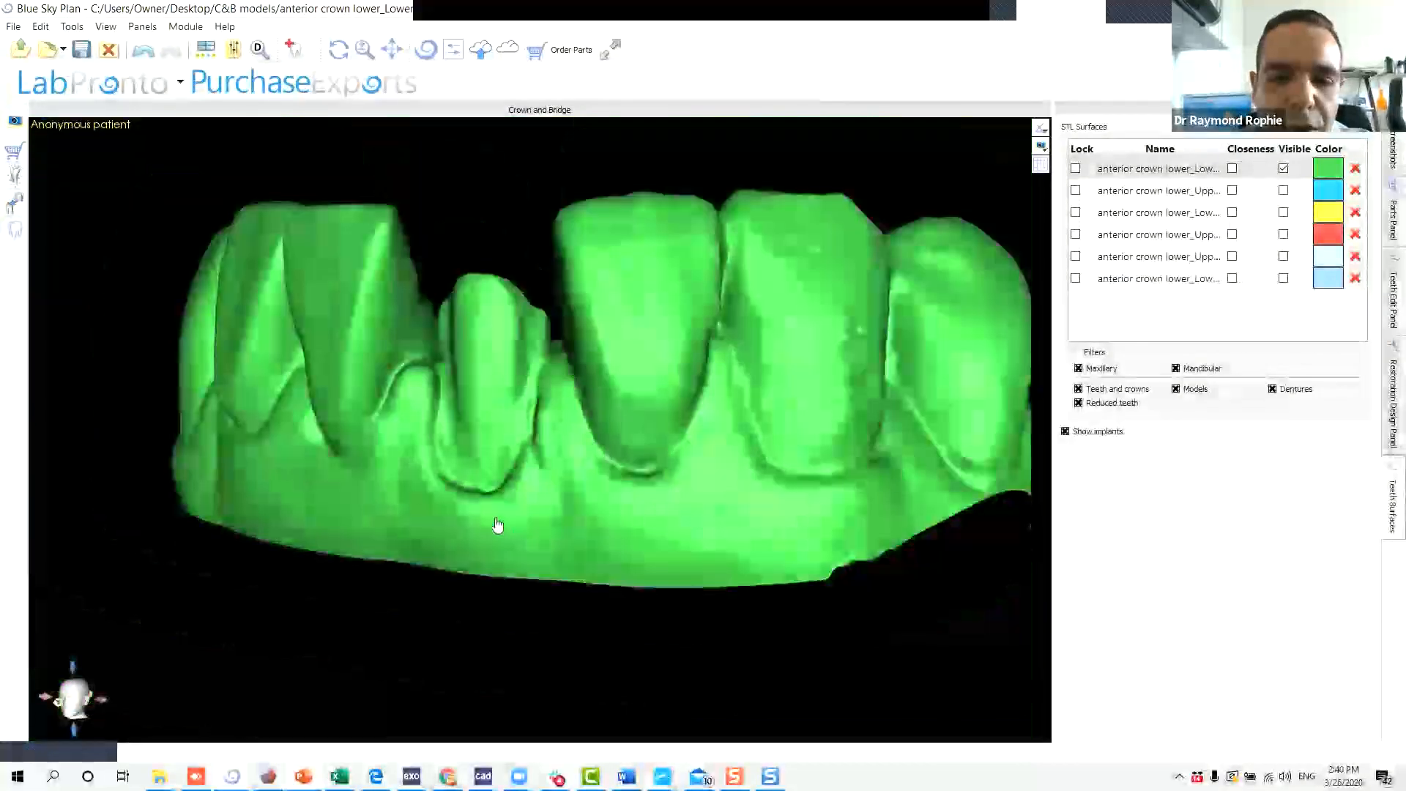
left_click_drag(580, 471, 591, 417)
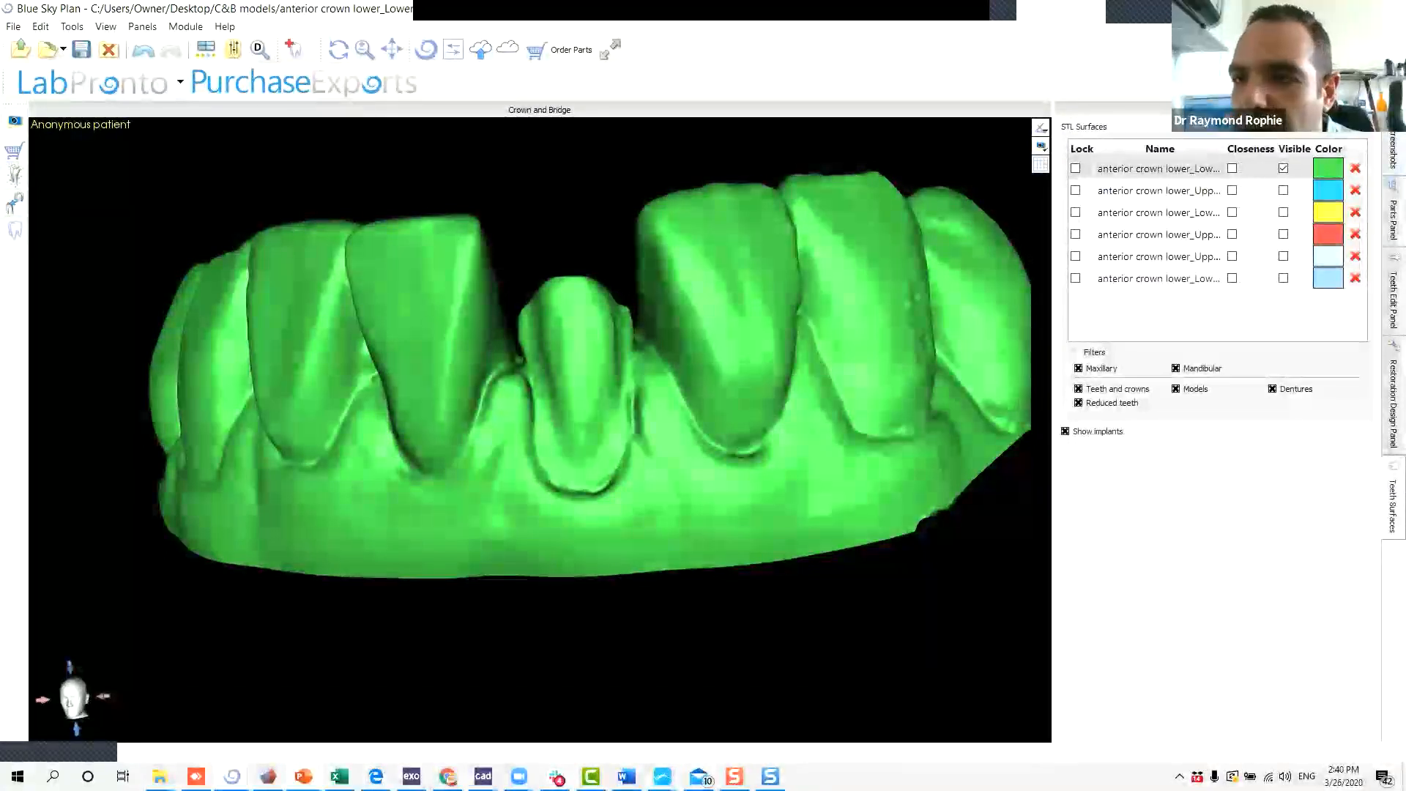
Add a medium Left Mandibular Central Incisor from the Brenes Tooth Library over the prepared lower tooth.
left_click(1392, 402)
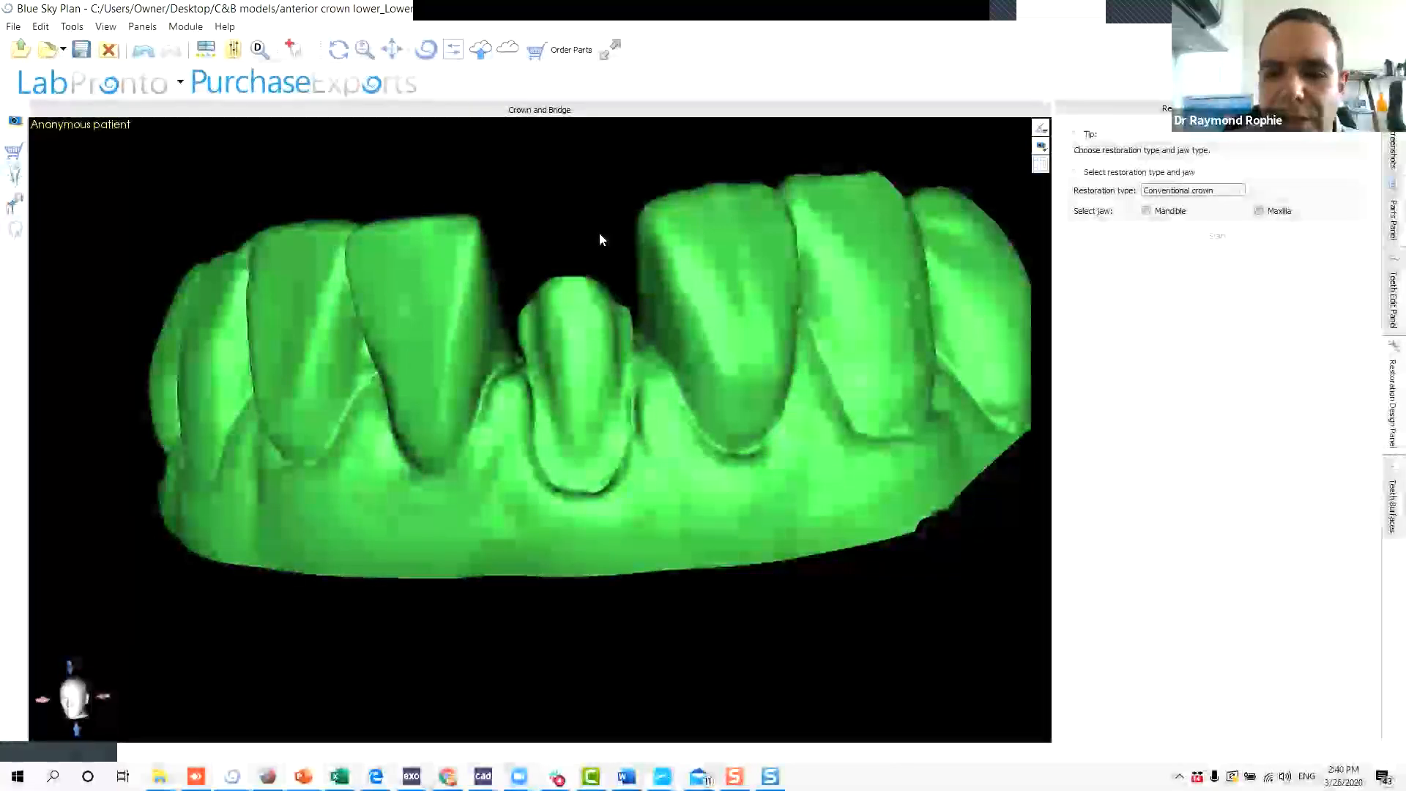
middle_click_drag(824, 258, 818, 345)
left_click_drag(140, 277, 163, 251)
scroll(686, 369, "down", 6)
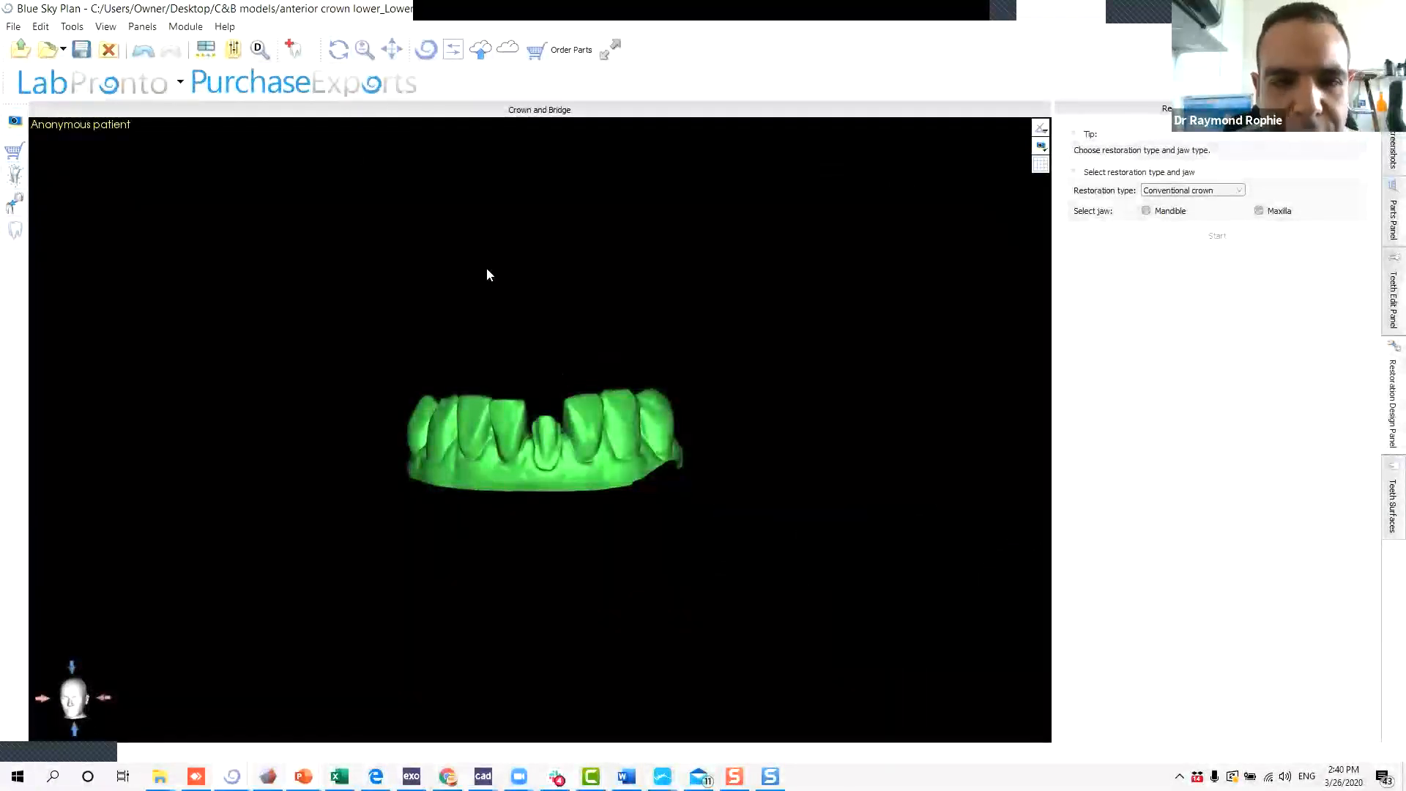
left_click(289, 51)
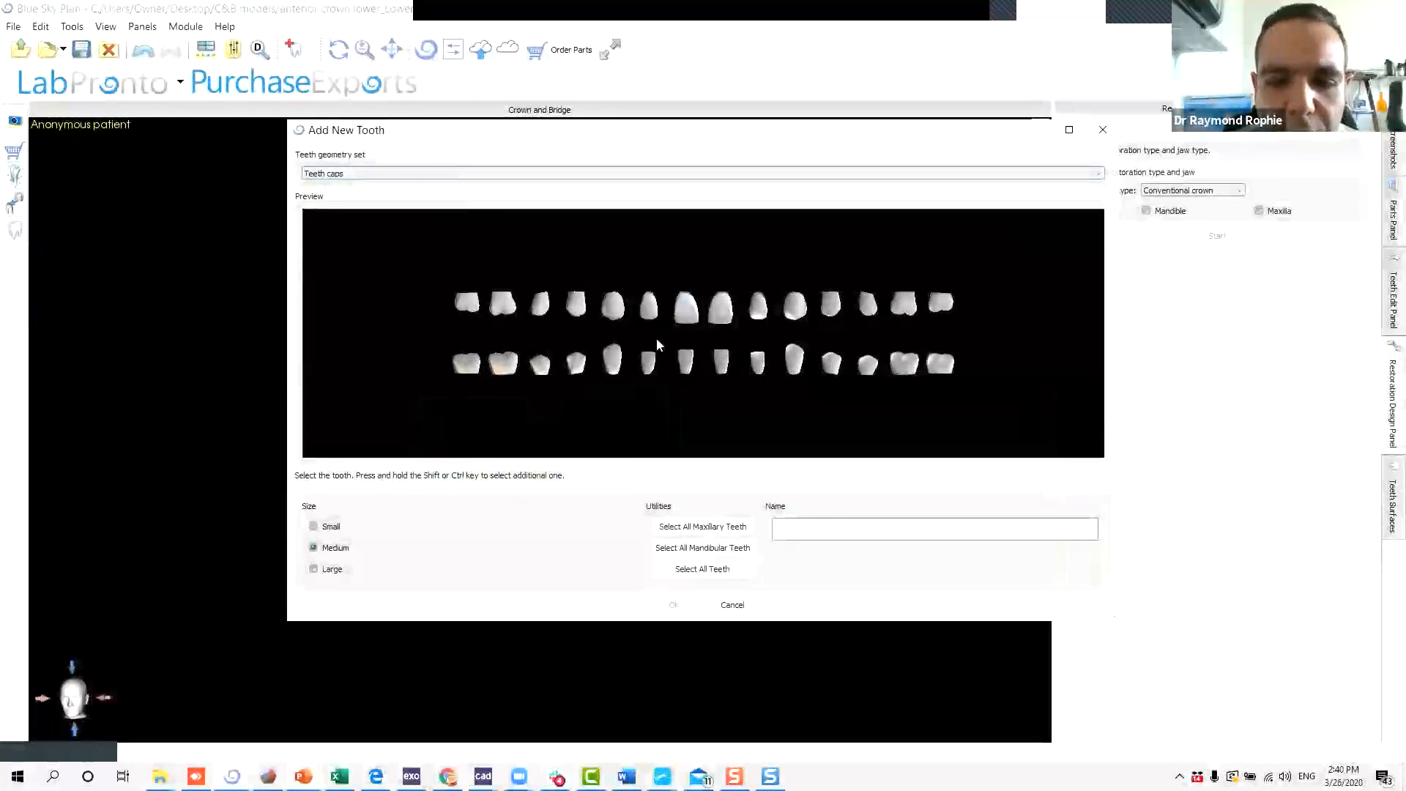
left_click(719, 371)
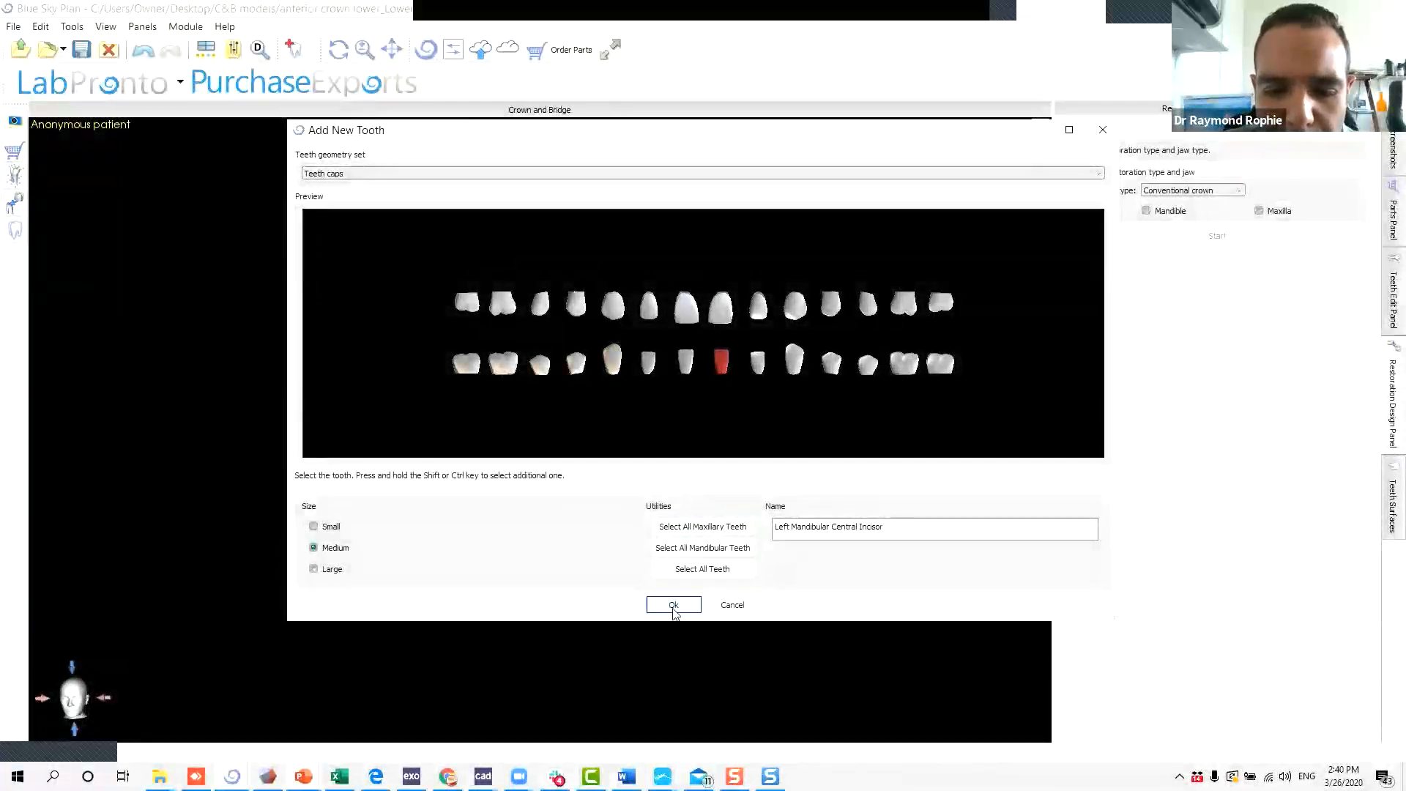
left_click(376, 177)
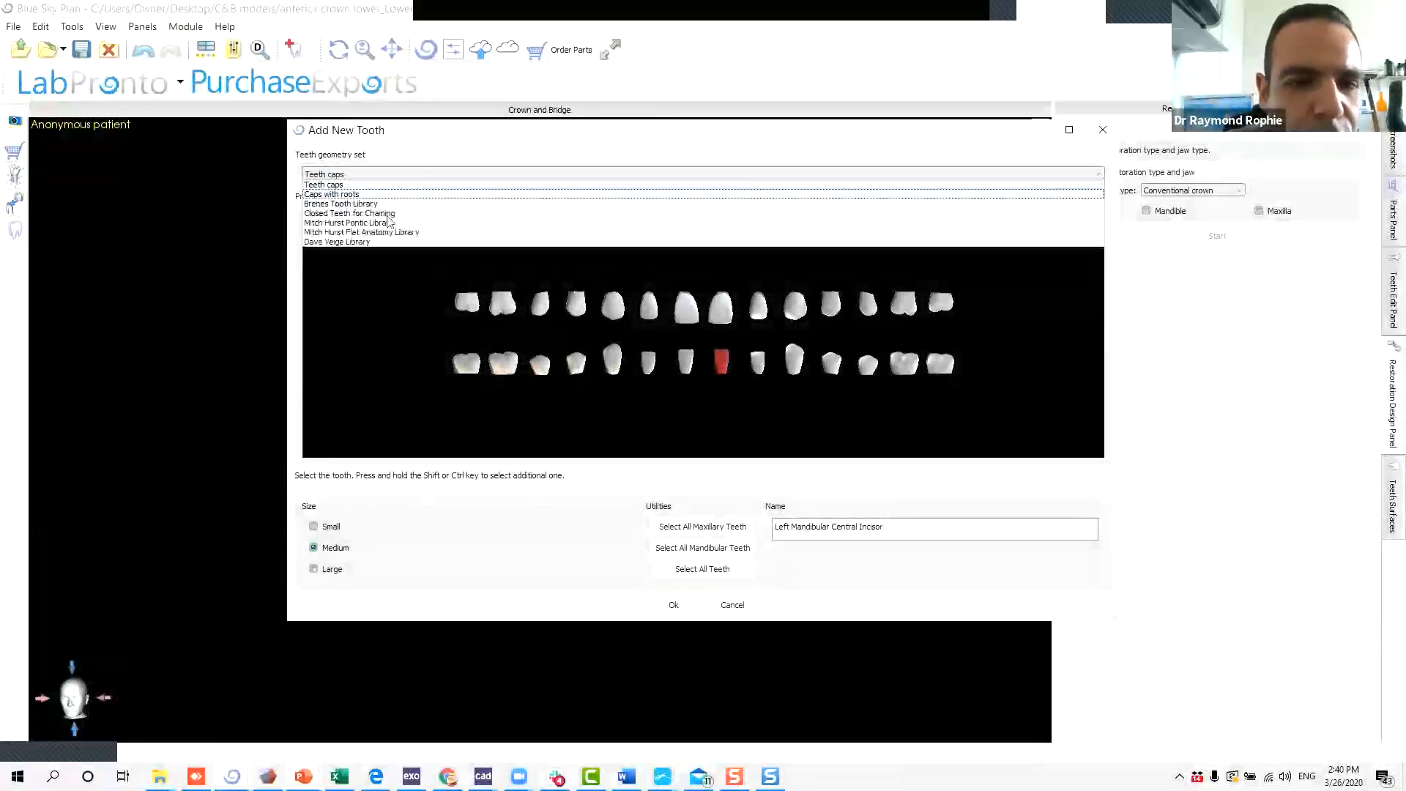
left_click(446, 239)
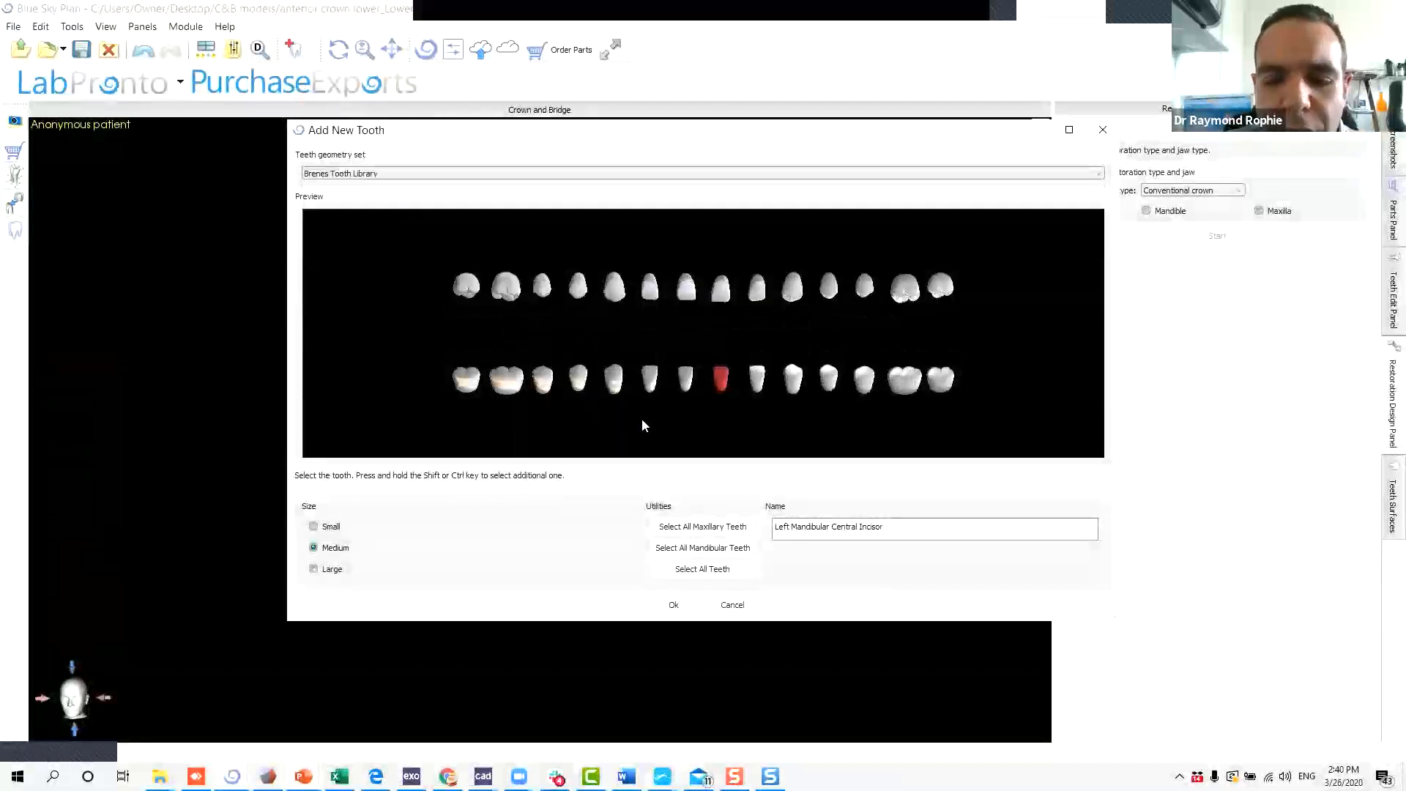
left_click(673, 605)
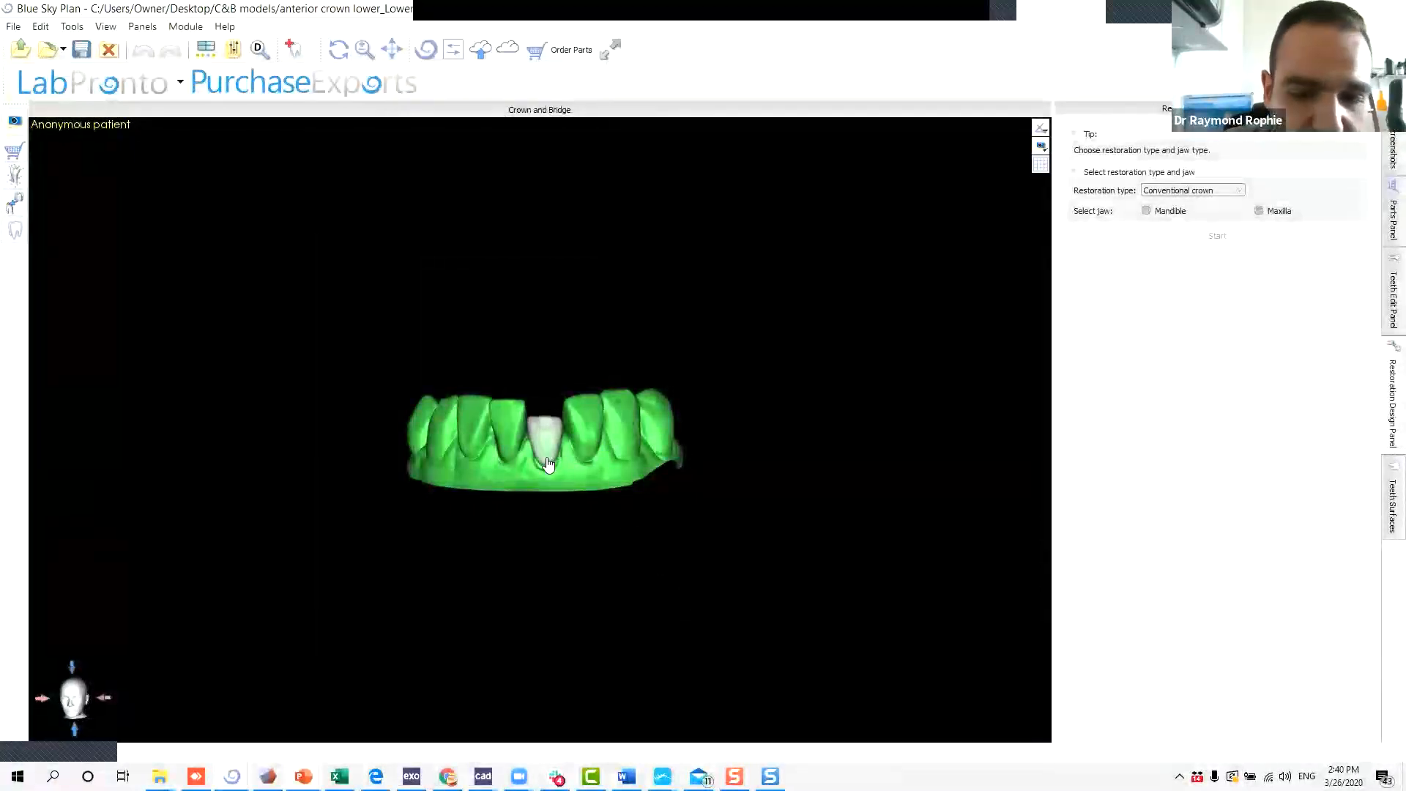
Using Manipulate Model, move the incisor lingually onto the preparation, tilt its incisal edge inward and lower it slightly.
left_click_drag(567, 457, 469, 615)
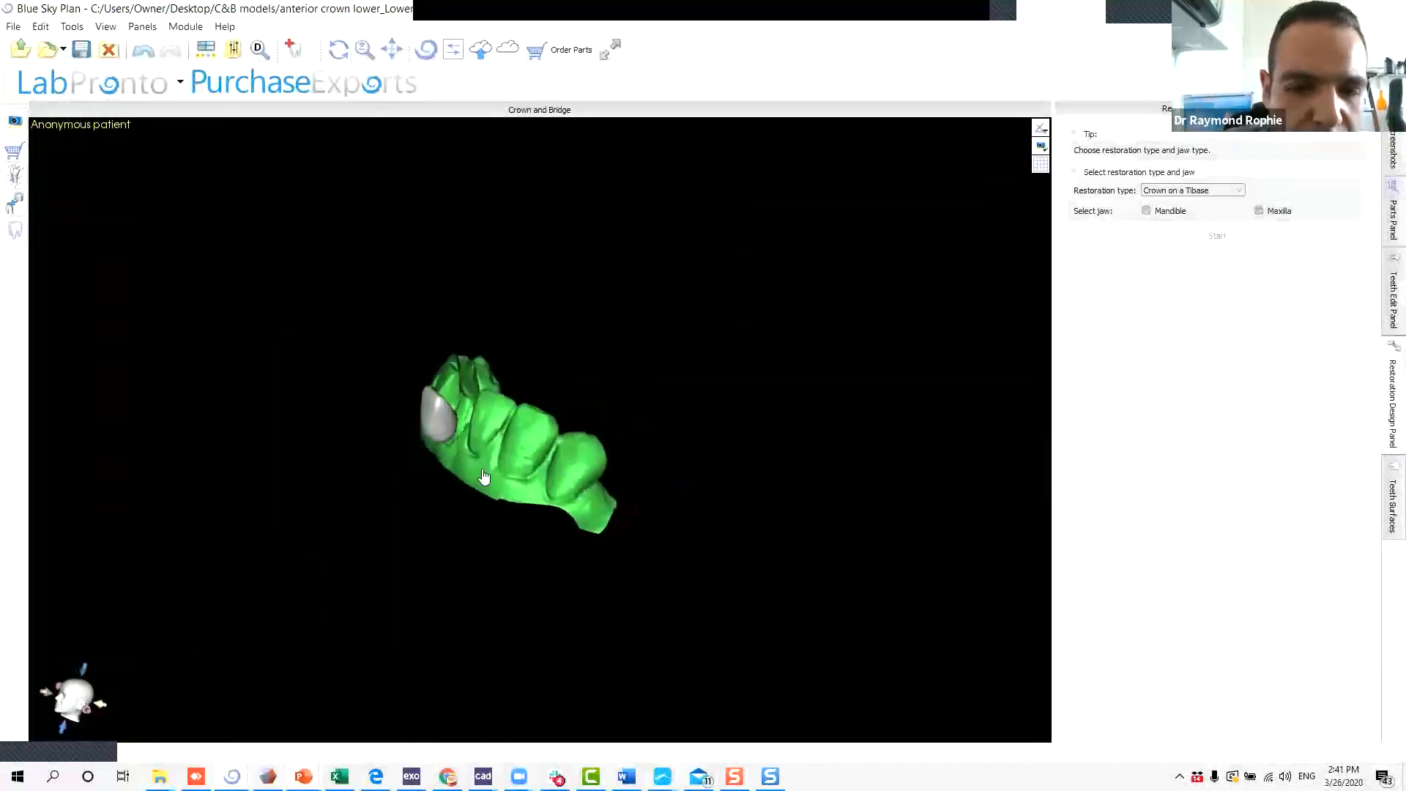
scroll(476, 472, "up", 4)
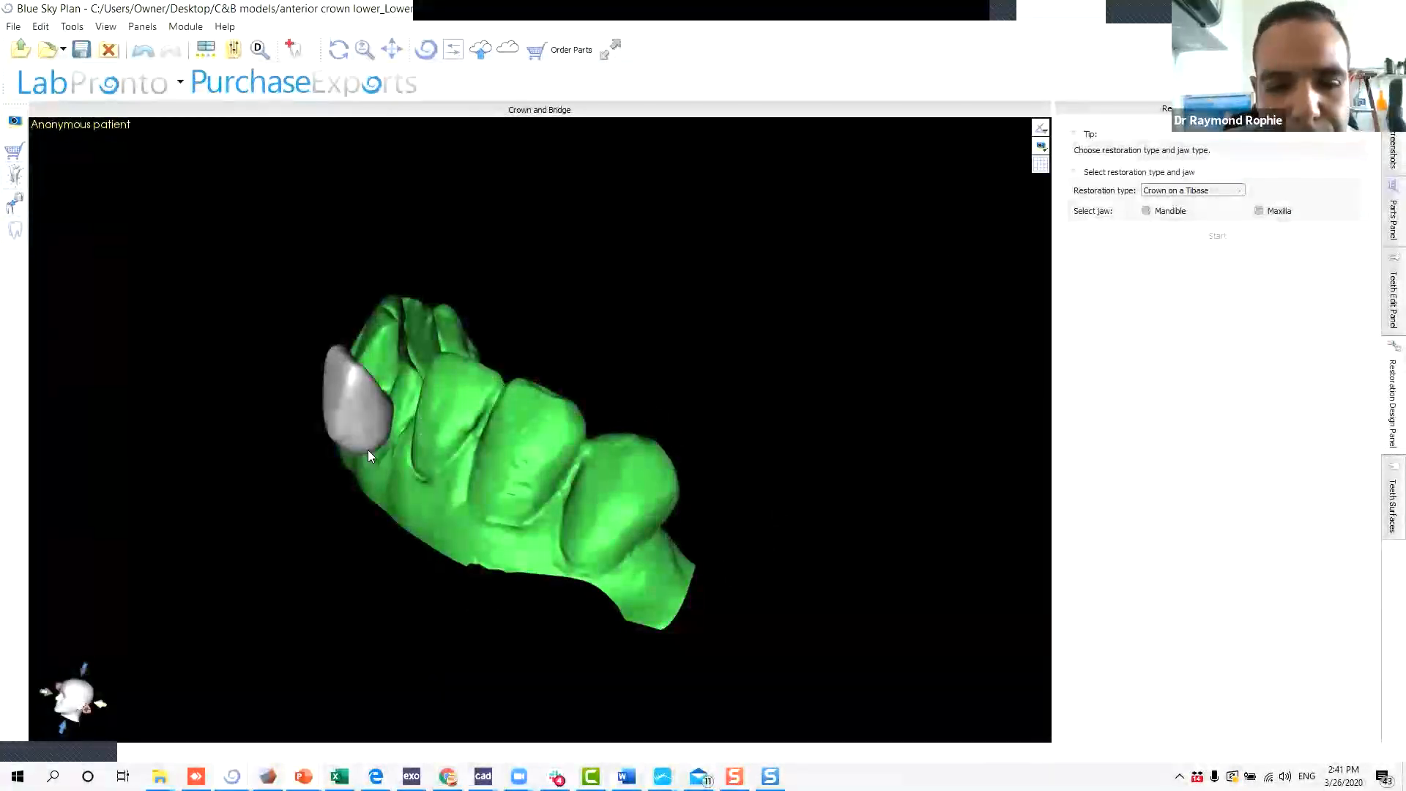
left_click(1388, 320)
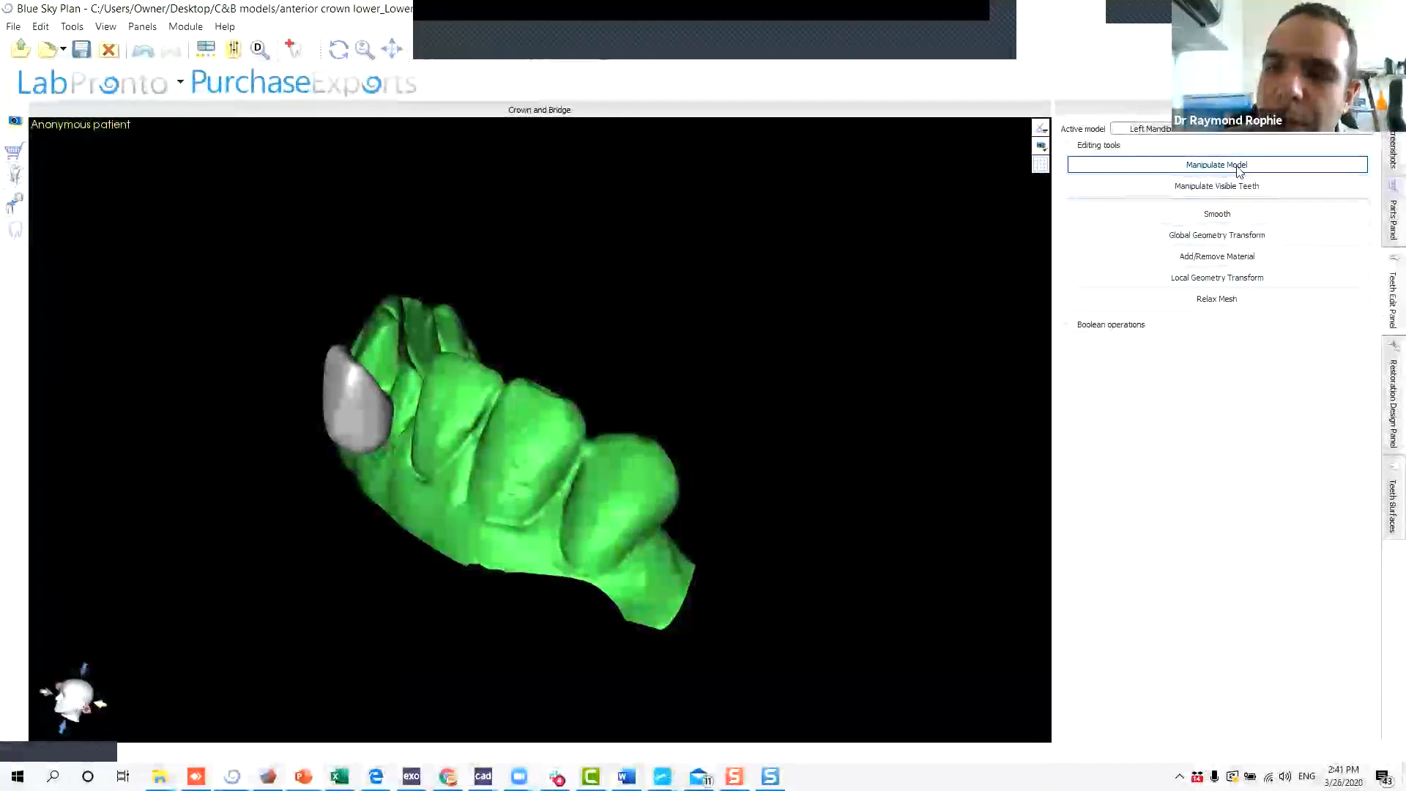
left_click(373, 463)
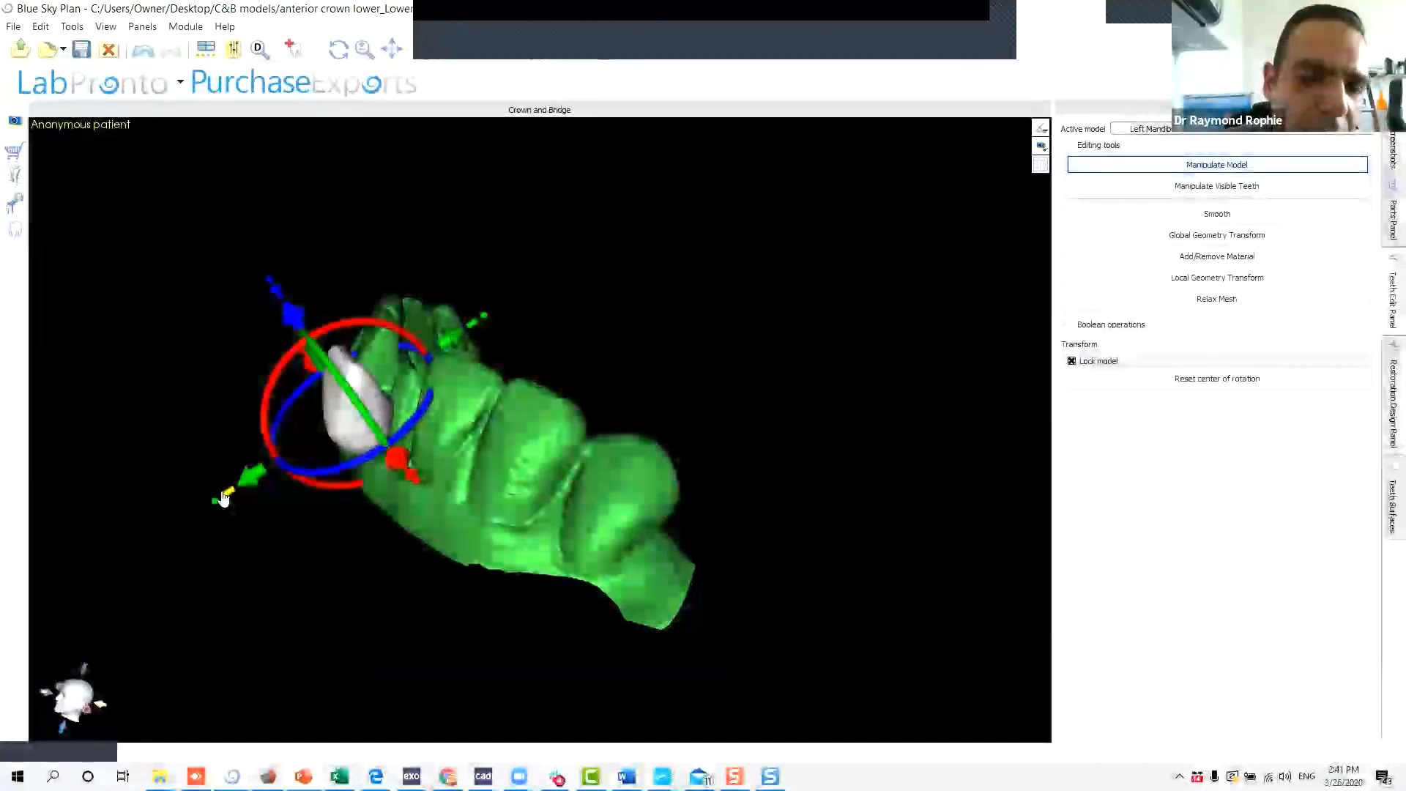
left_click_drag(246, 487, 297, 470)
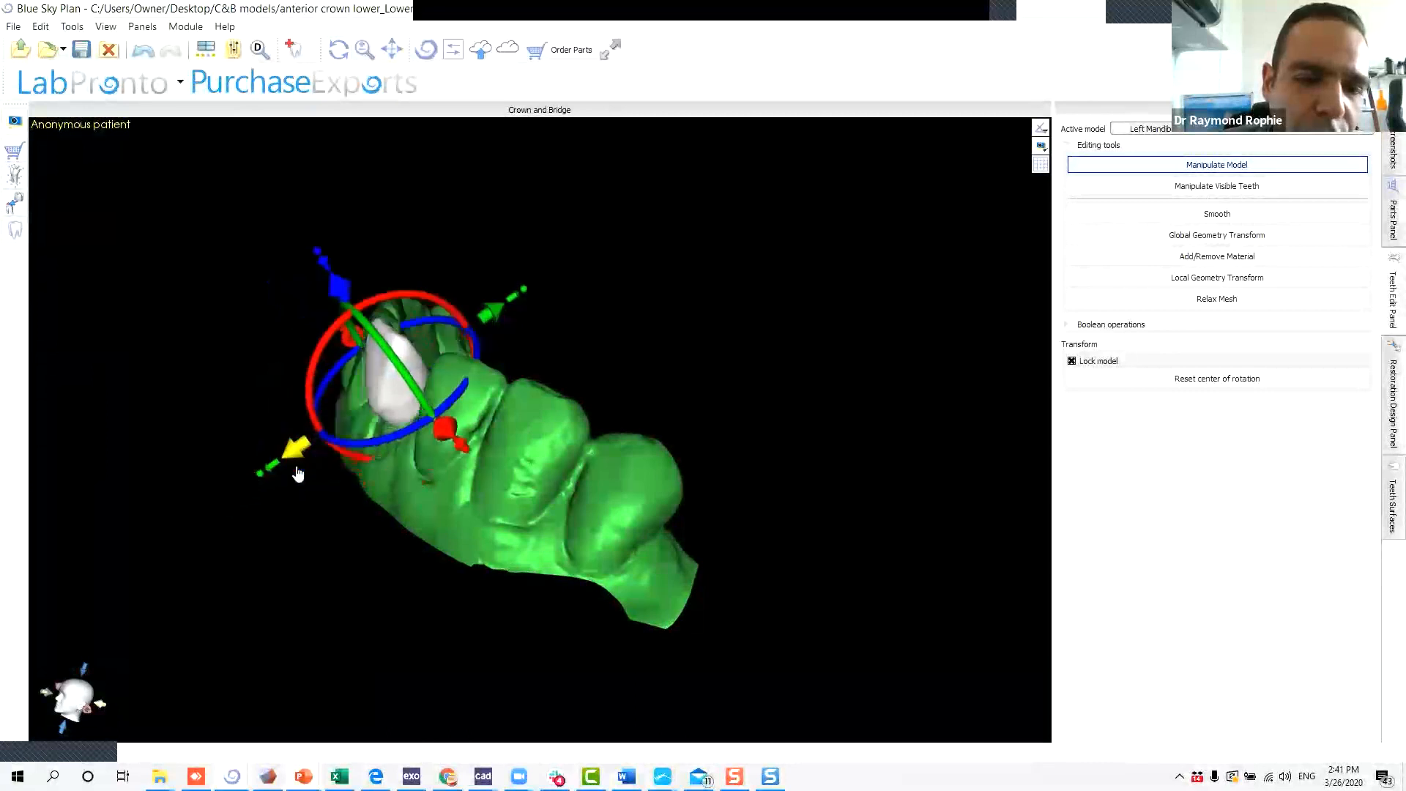
left_click_drag(313, 397, 423, 168)
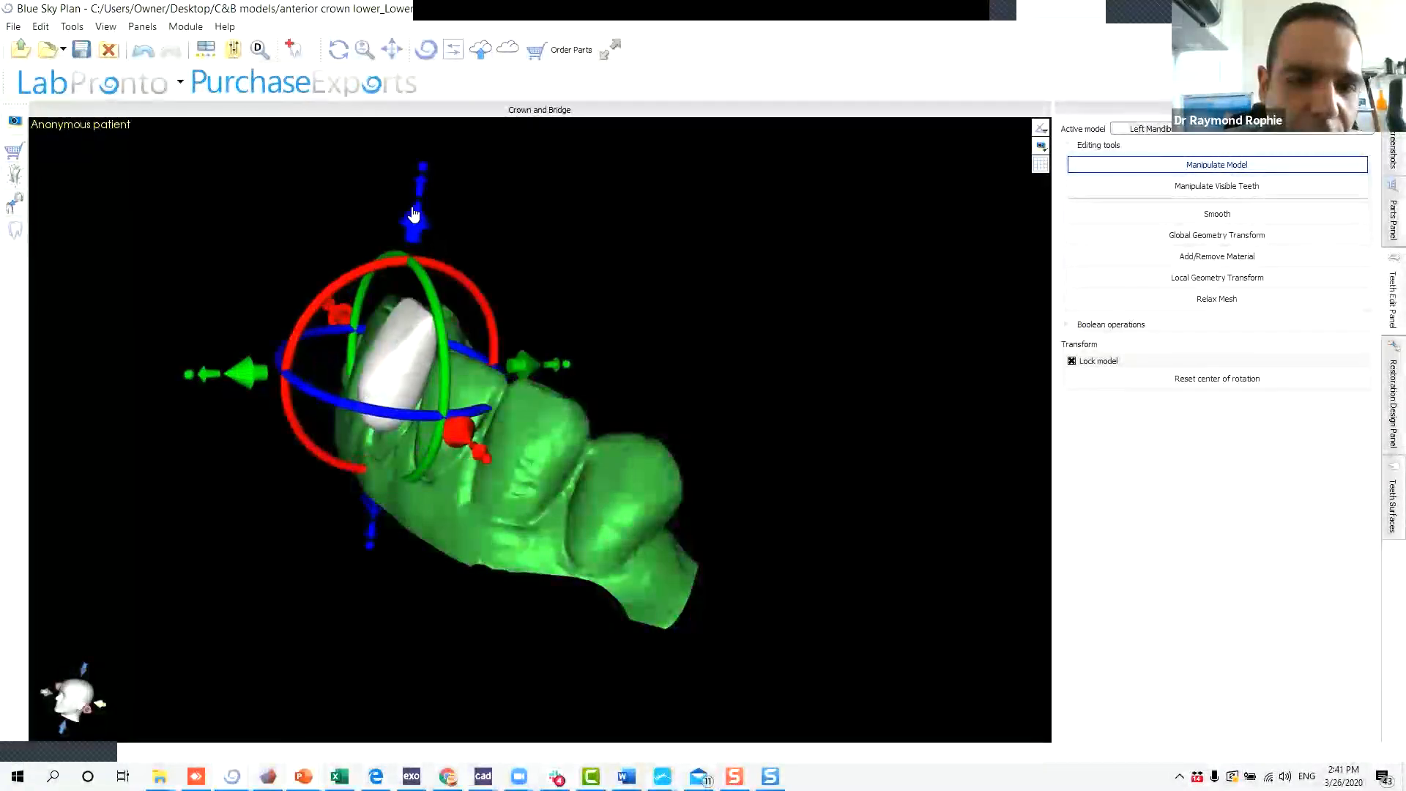
left_click_drag(421, 232, 414, 265)
Nudge the incisor sideways within the gap and adjust its labiolingual tilt against the neighbouring teeth.
left_click_drag(322, 657, 555, 594)
left_click_drag(685, 297, 700, 336)
scroll(700, 335, "up", 5)
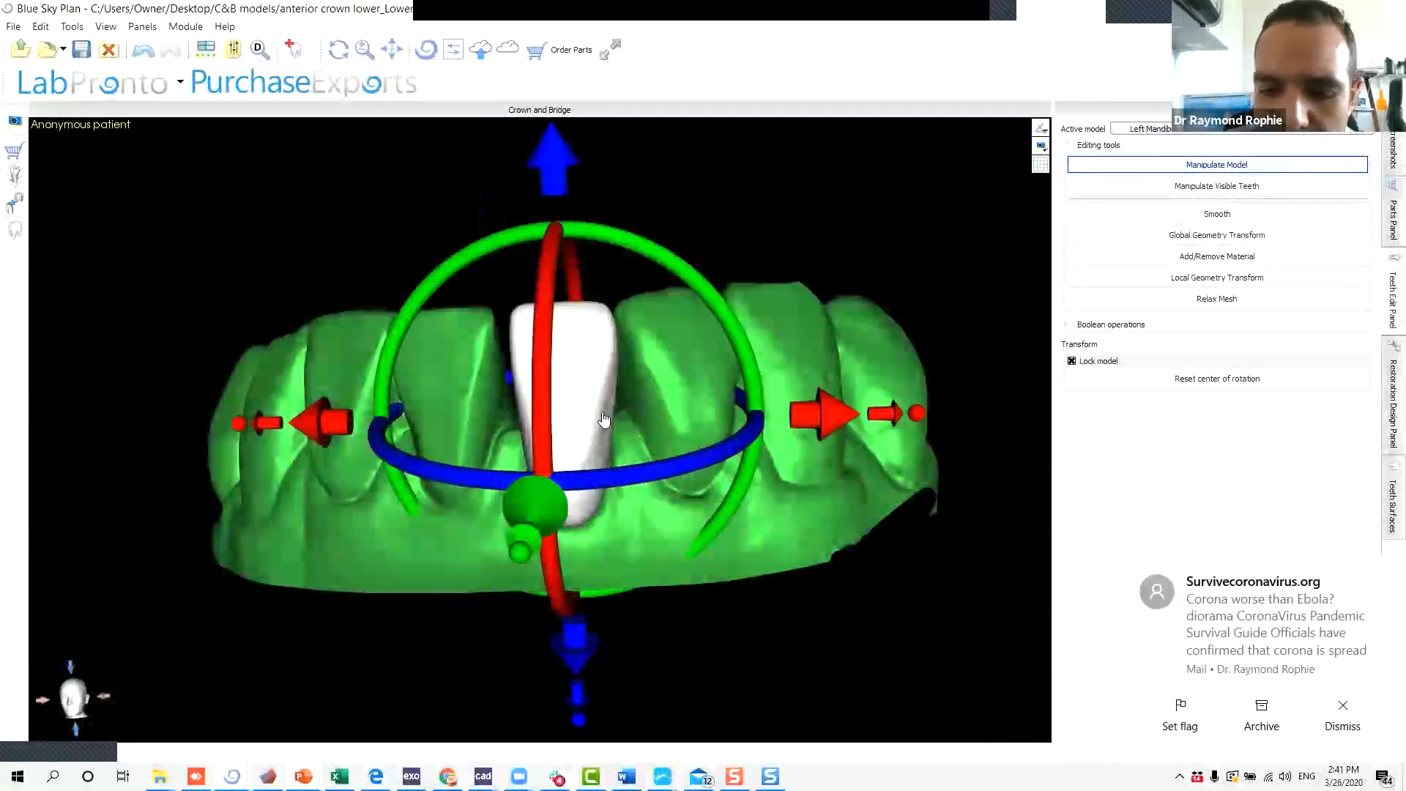
left_click(1380, 573)
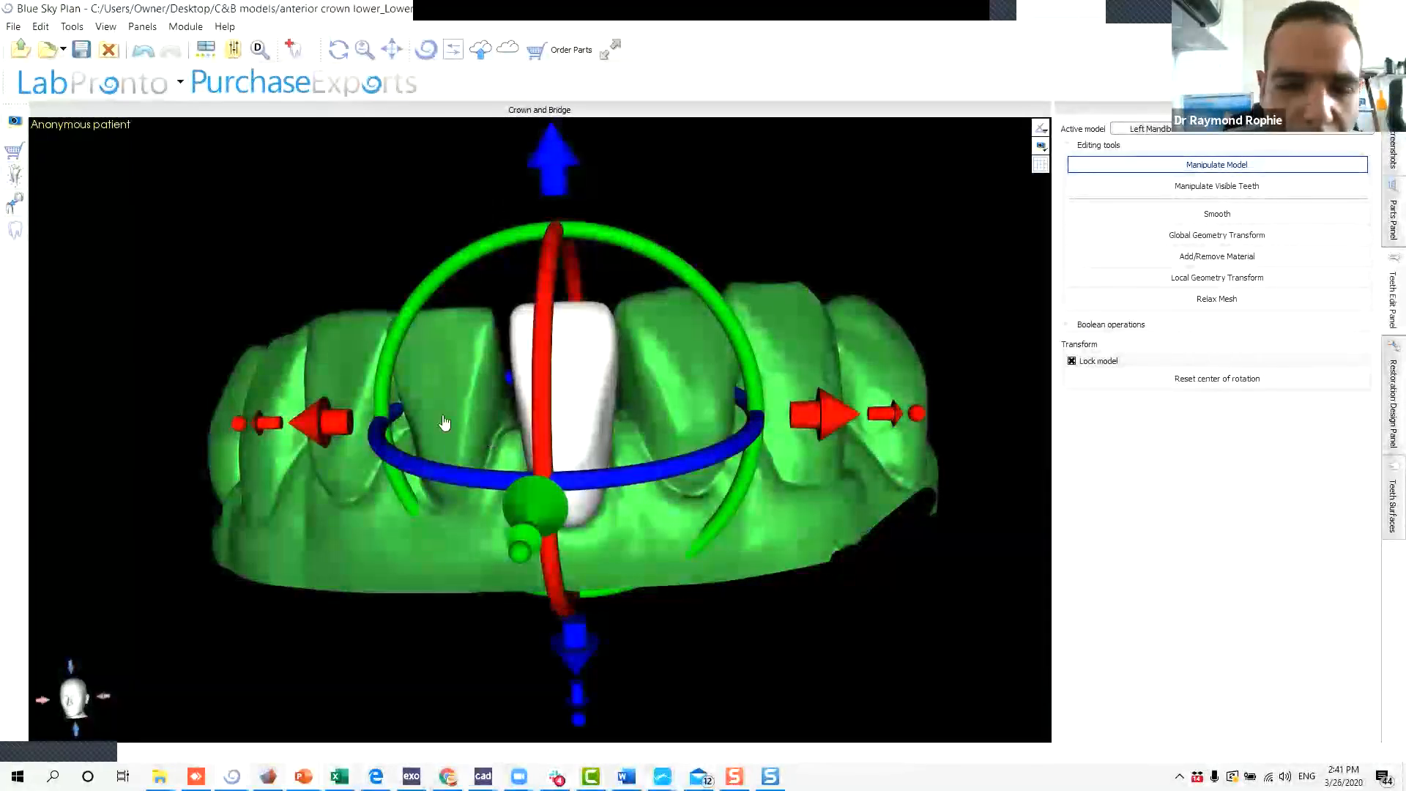
left_click(236, 430)
left_click(235, 429)
left_click(234, 429)
left_click_drag(758, 509, 559, 353)
left_click_drag(466, 313, 436, 308)
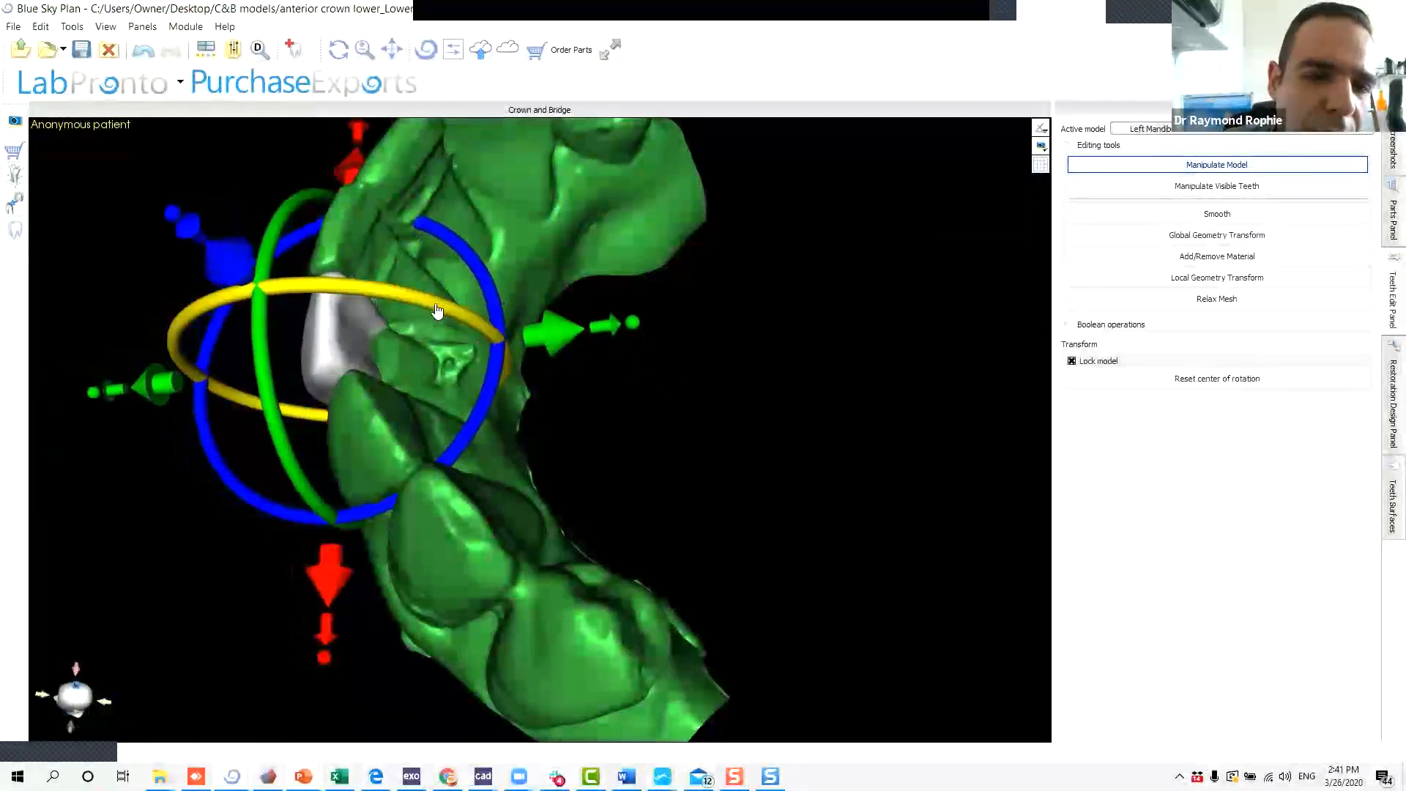
Fine-tune the incisor's sideways position, rotate it about its long axis to follow the arch, and correct its mesiodistal tilt.
left_click_drag(186, 595, 338, 402)
left_click_drag(439, 362, 298, 480)
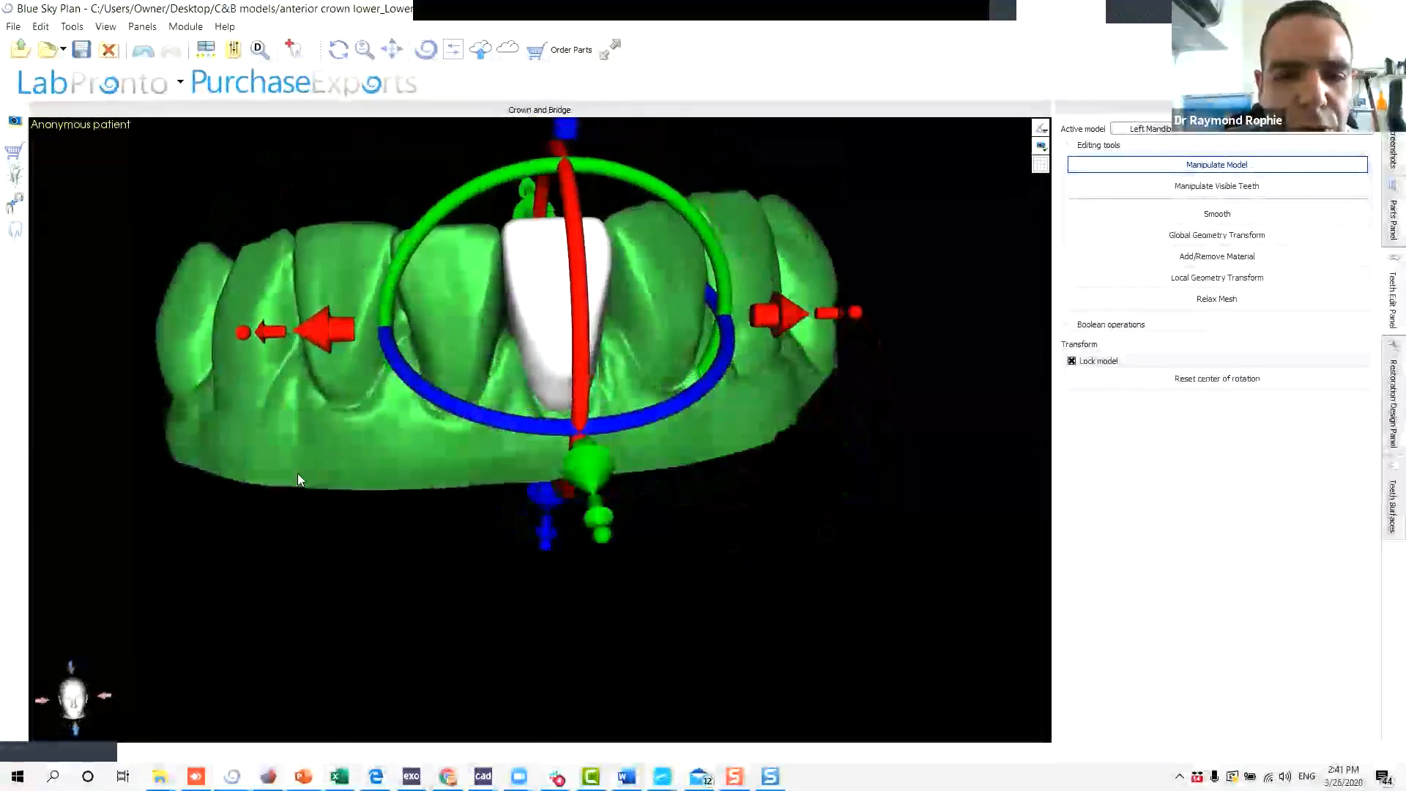
left_click_drag(664, 612, 624, 577)
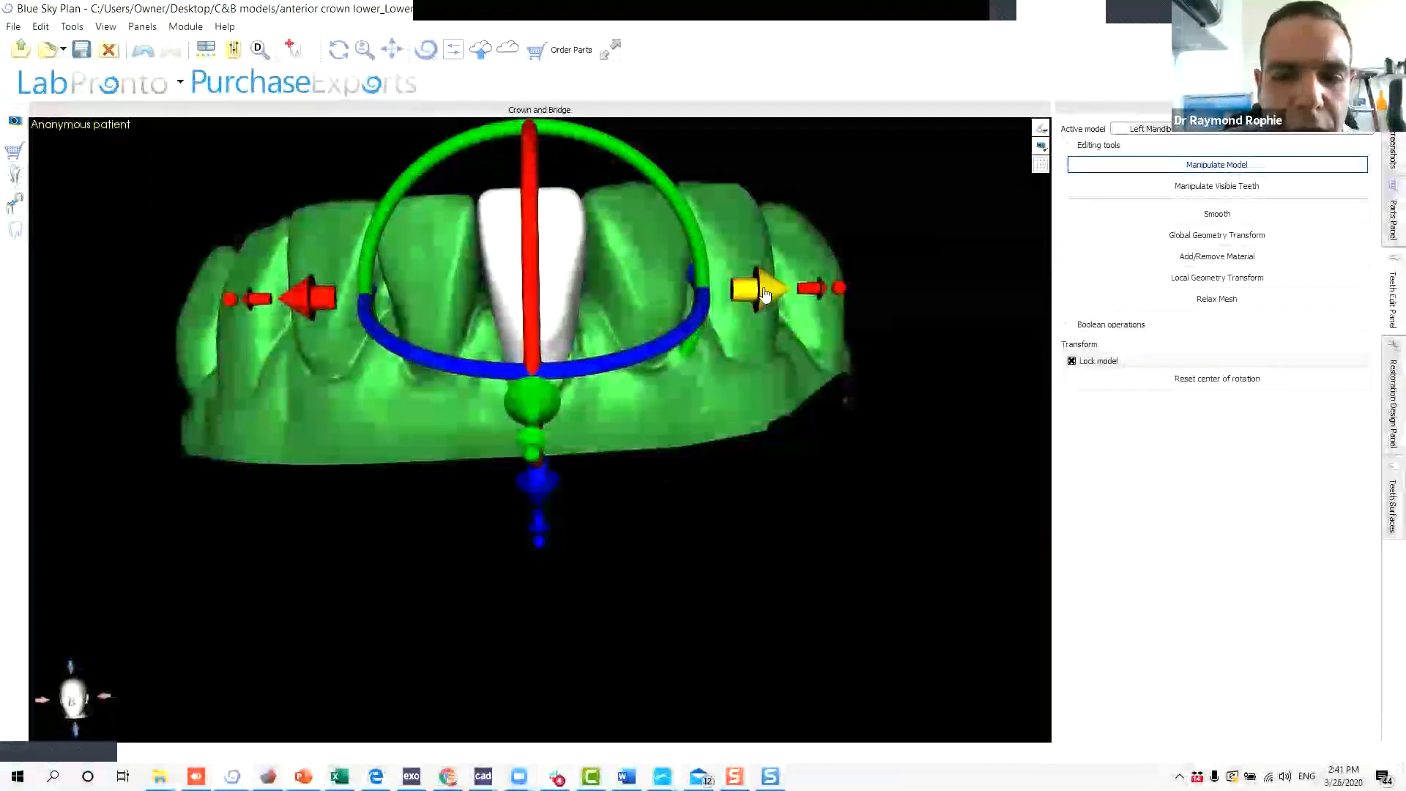
left_click_drag(764, 293, 766, 294)
left_click_drag(884, 396, 557, 623)
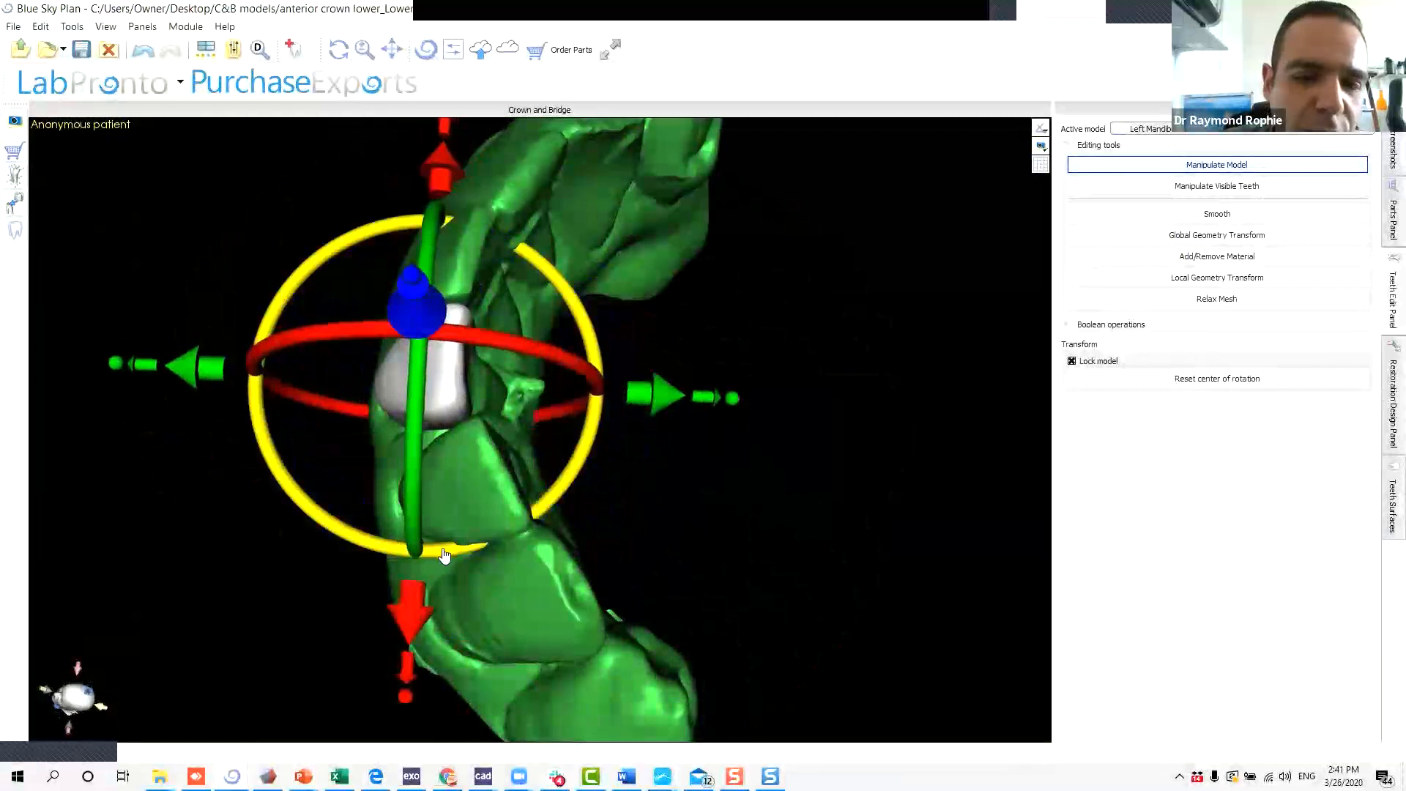
left_click_drag(653, 618, 405, 499)
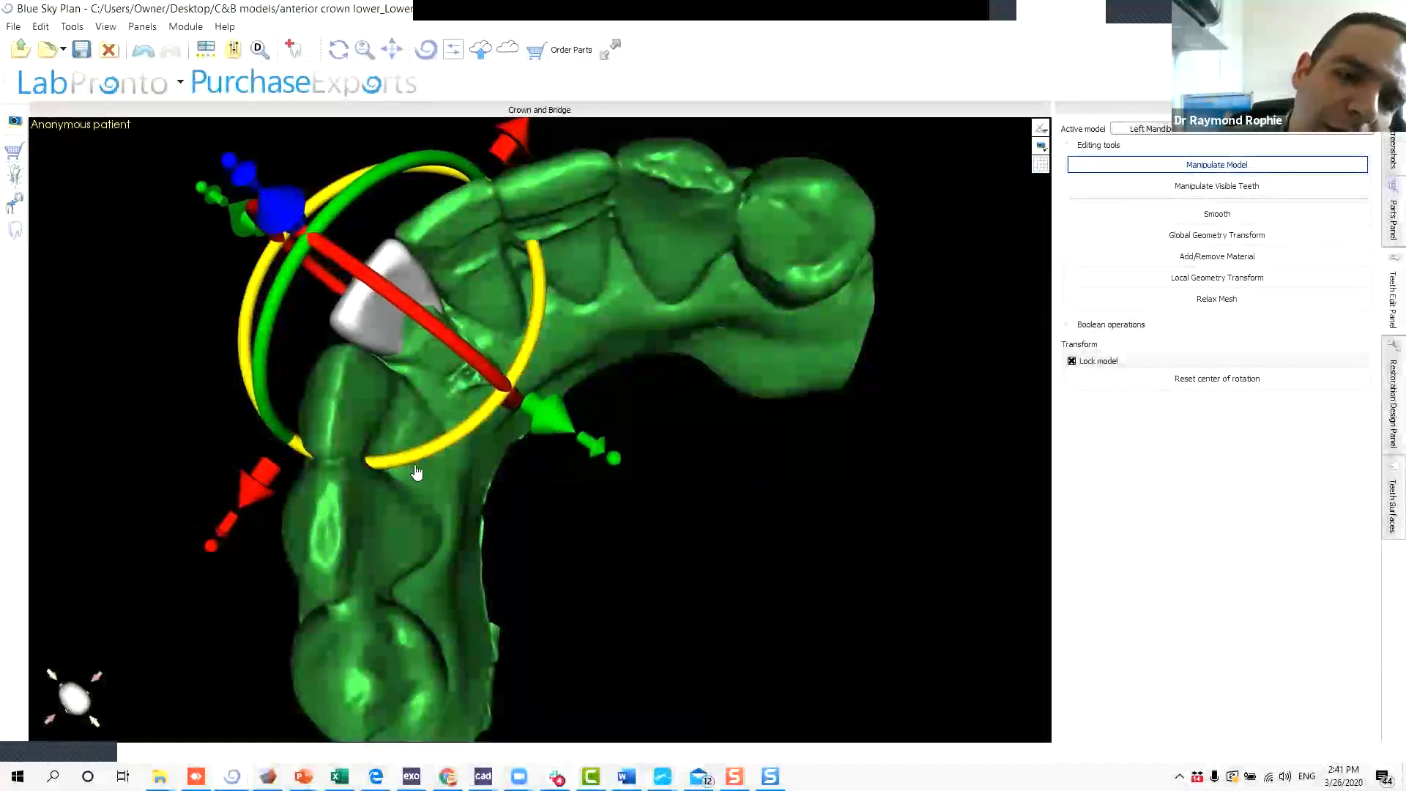
left_click_drag(274, 656, 463, 512)
left_click_drag(463, 272, 463, 267)
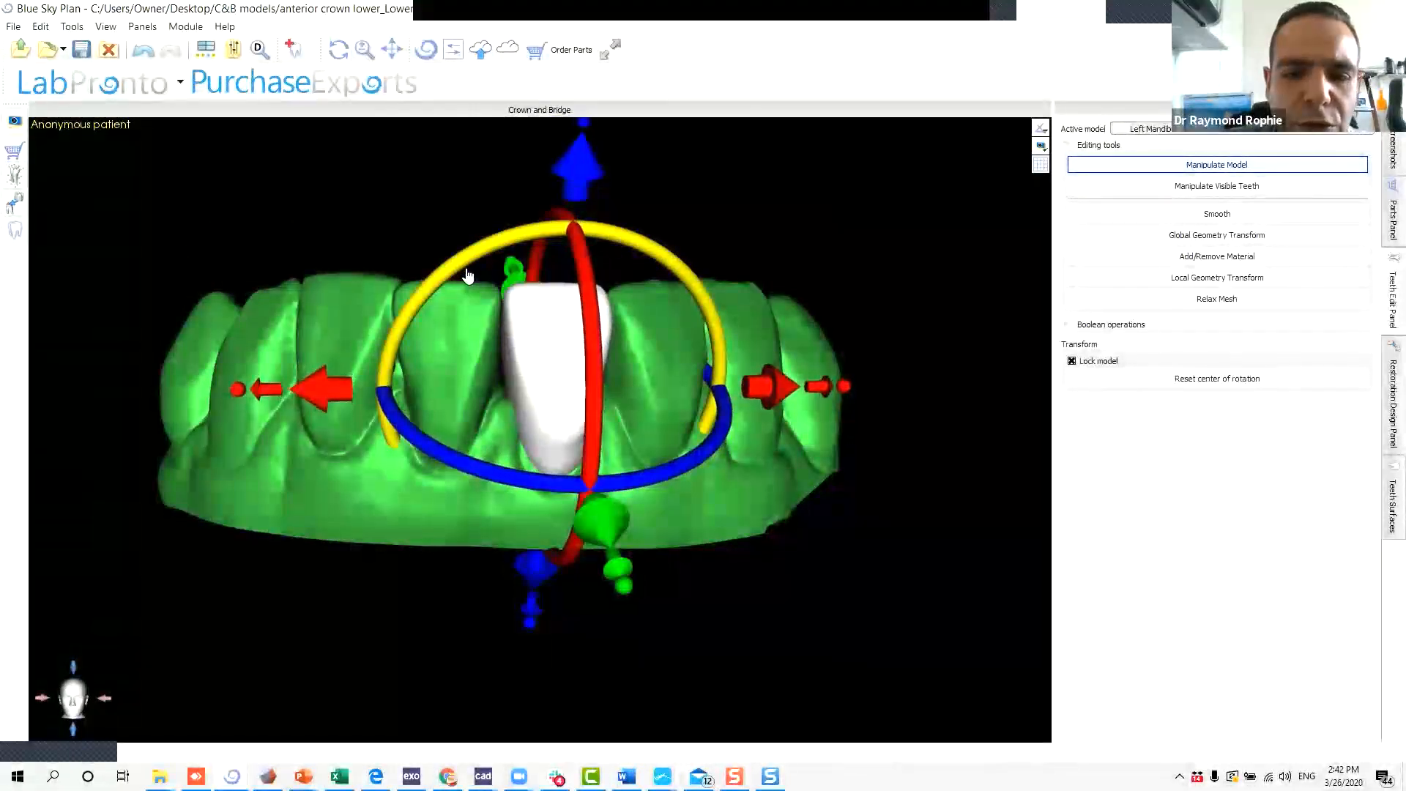
Adjust the incisor's labiolingual position and raise it slightly to align its incisal edge with the neighbouring teeth.
left_click_drag(439, 496, 806, 575)
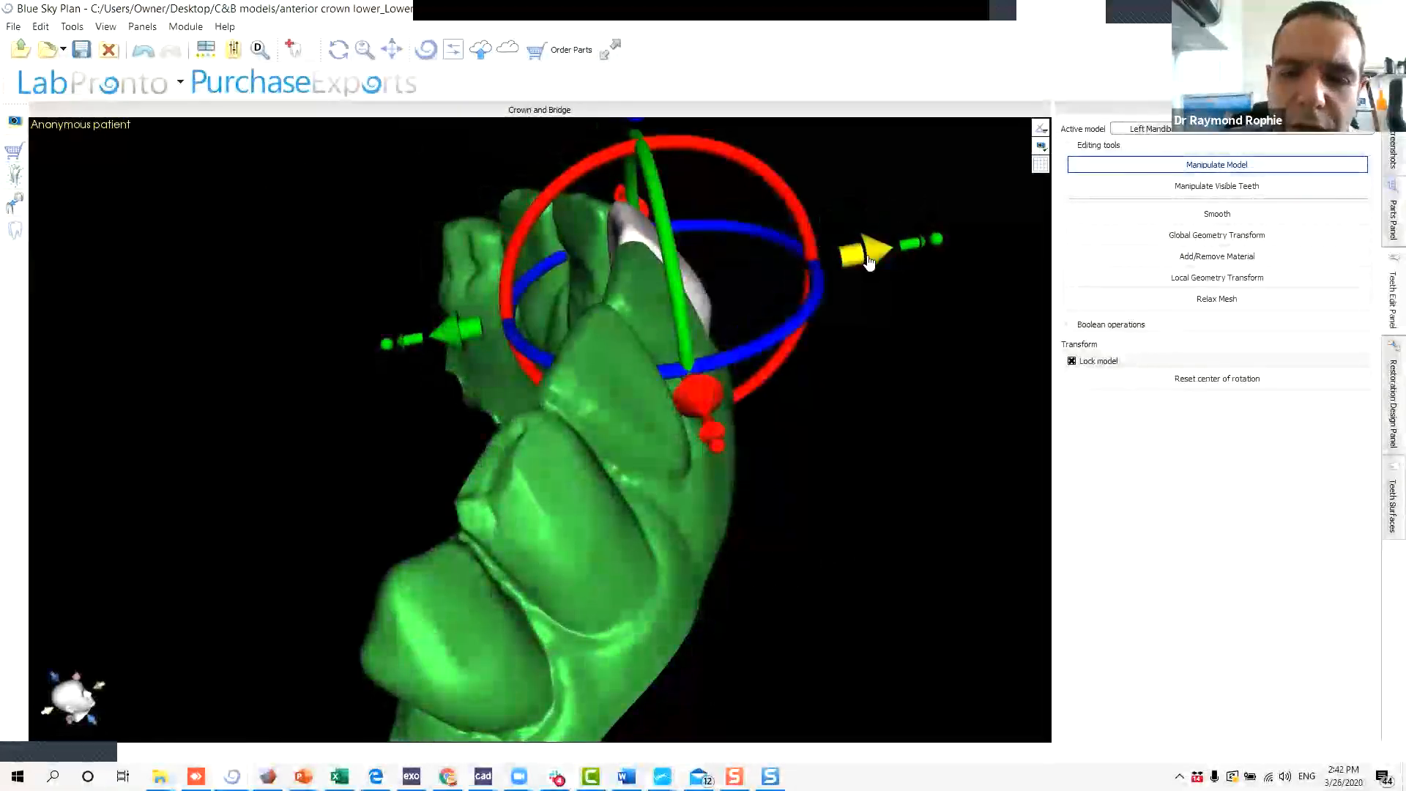
middle_click_drag(791, 209, 806, 277)
left_click_drag(651, 156, 653, 162)
left_click_drag(579, 505, 864, 357)
middle_click_drag(865, 356, 869, 361)
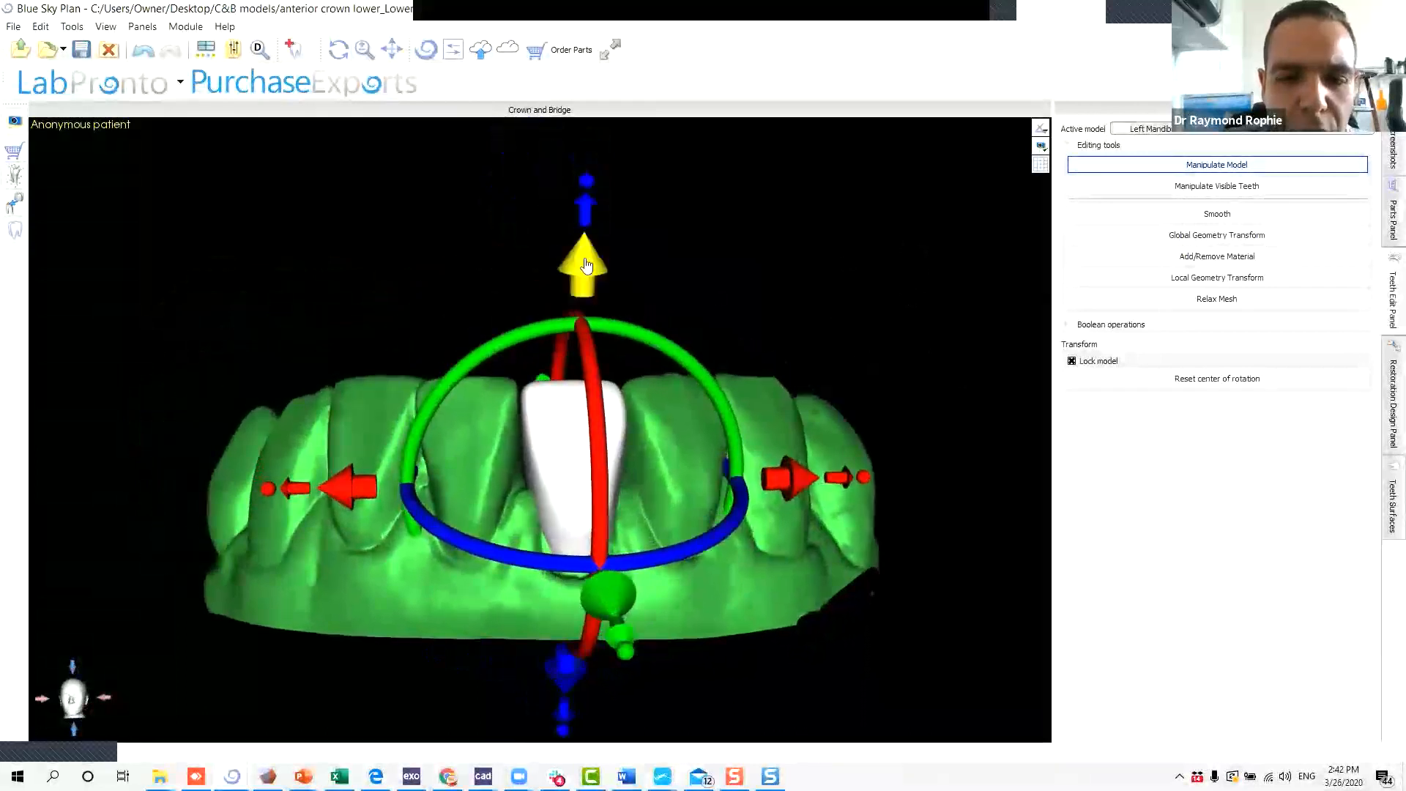
left_click_drag(582, 264, 582, 258)
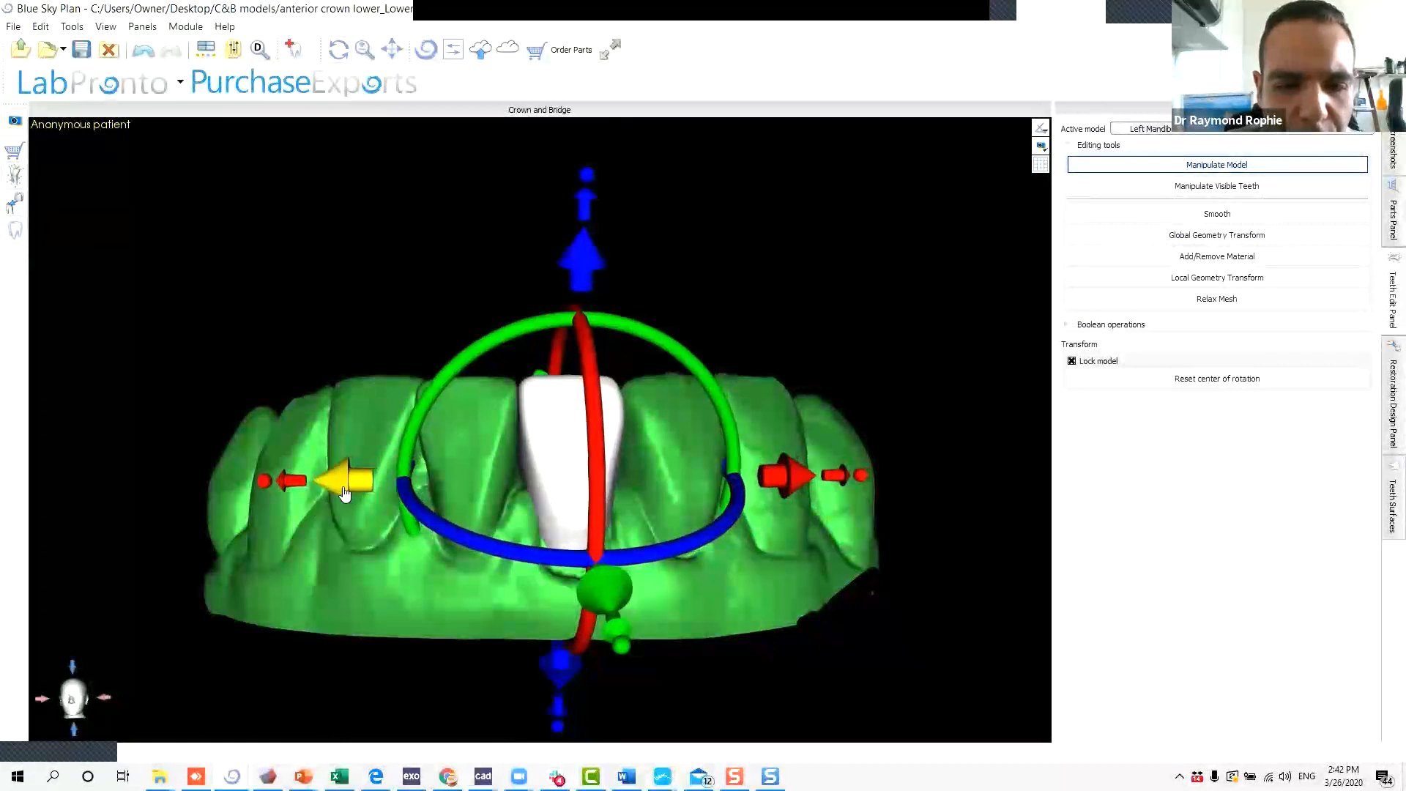
left_click_drag(660, 612, 111, 383)
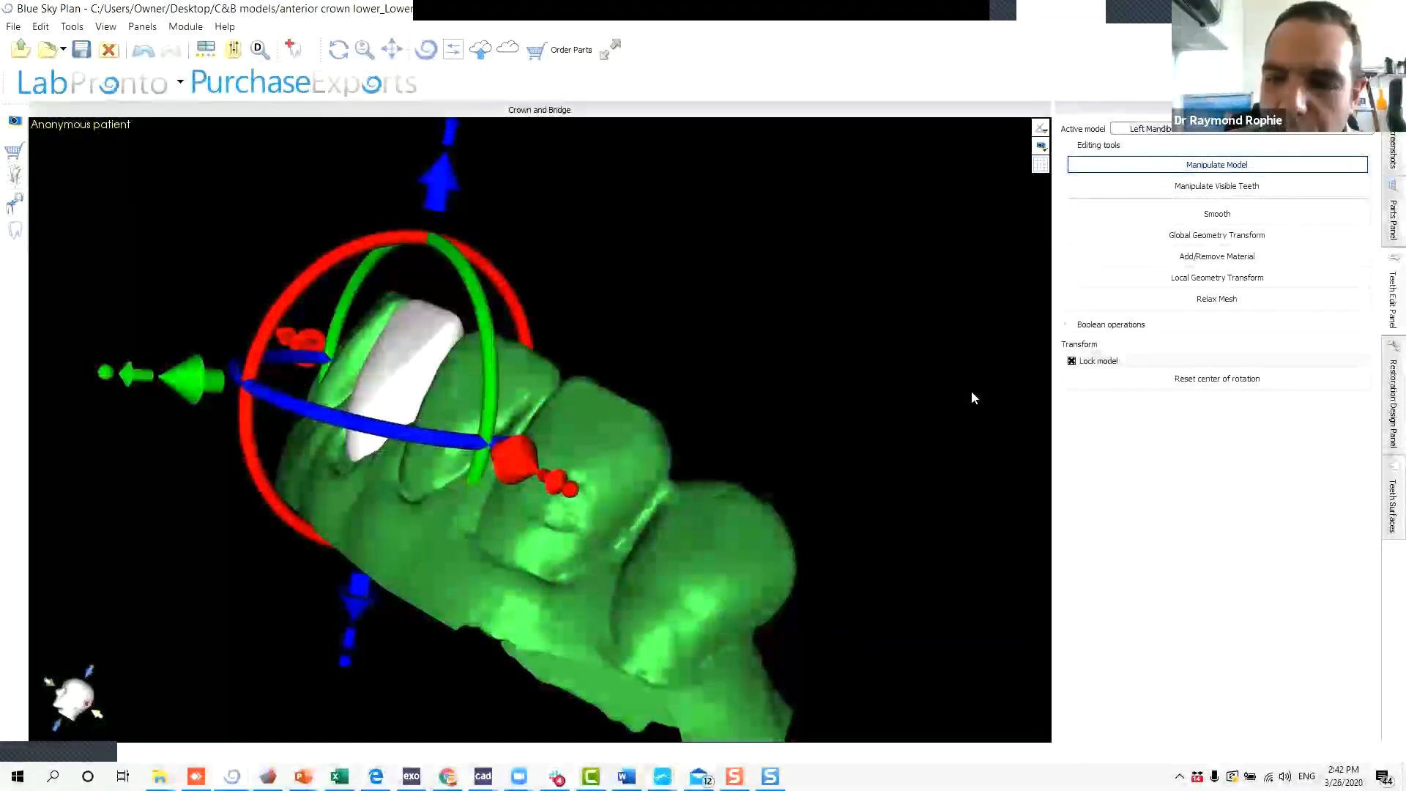
Using Global Geometry Transform, reshape the incisor's labial surface and neck to follow the preparation's gingival margin.
left_click(1227, 236)
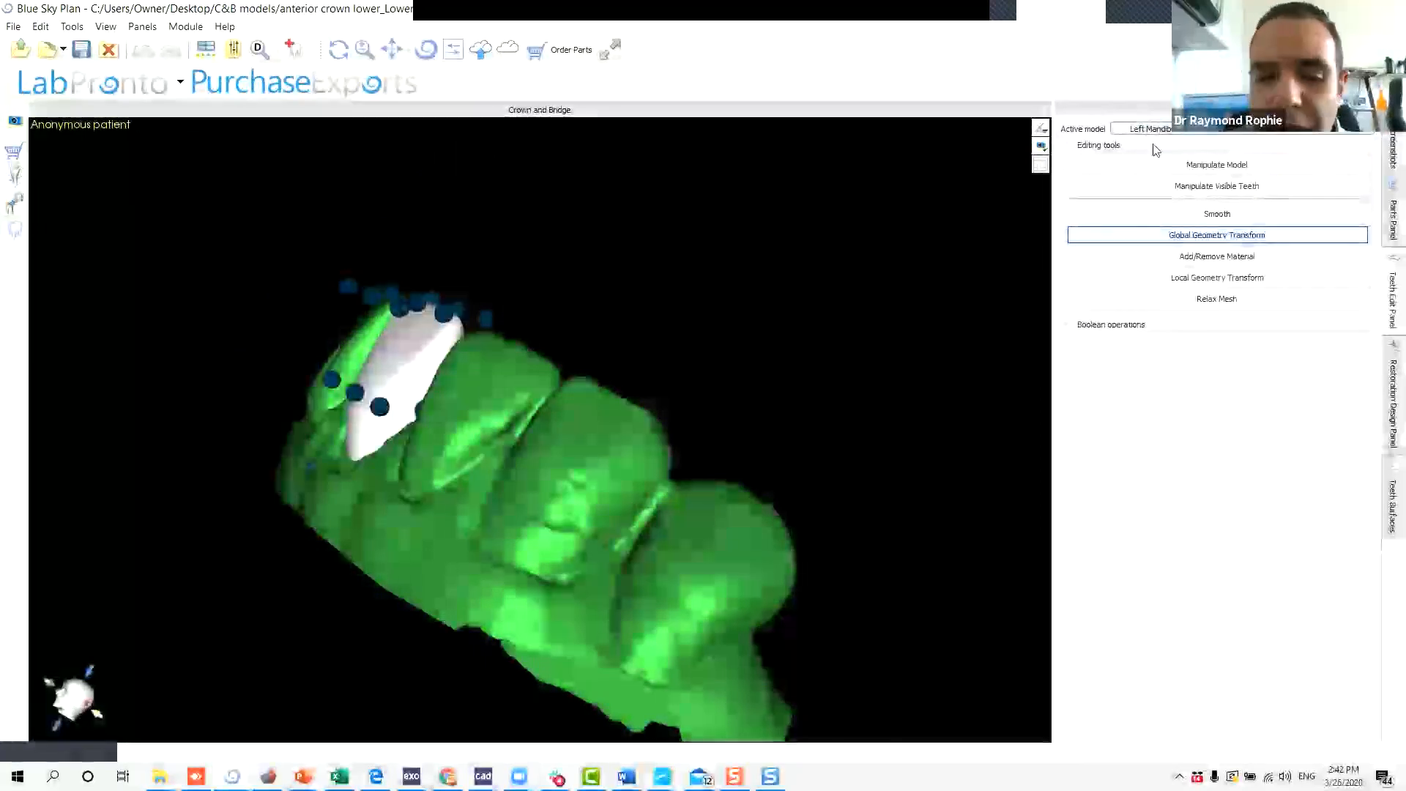
left_click_drag(290, 504, 558, 330)
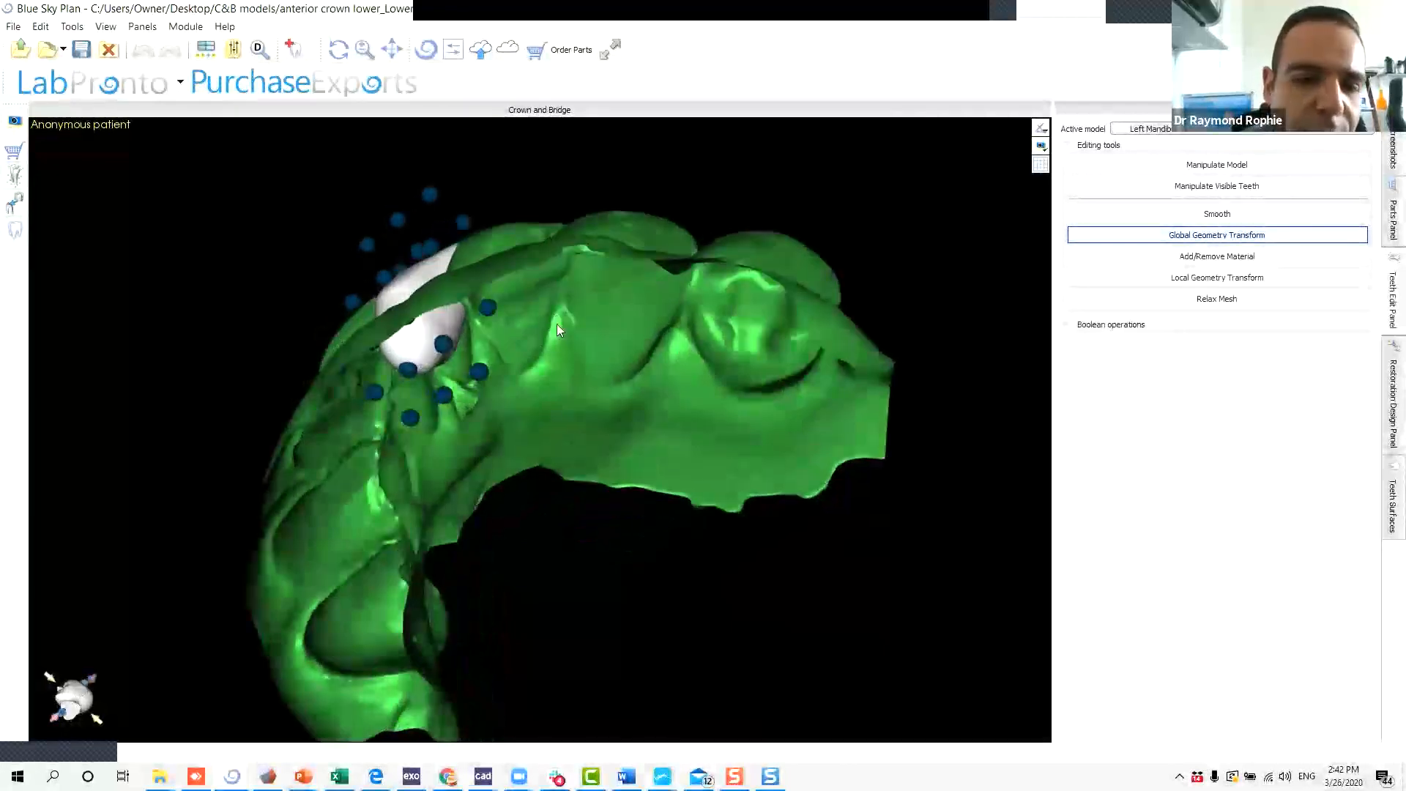
left_click_drag(541, 476, 507, 360)
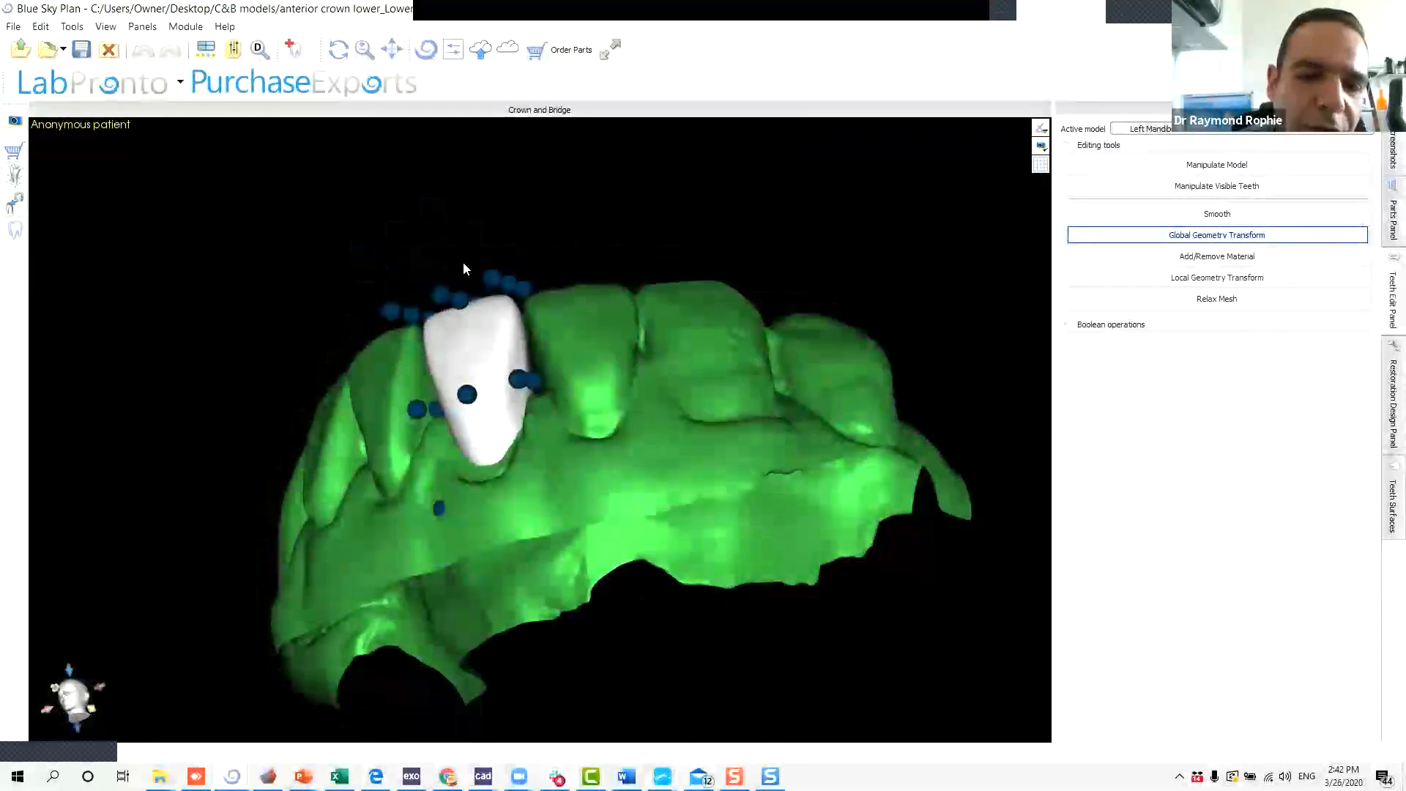
left_click_drag(599, 394, 555, 539)
left_click_drag(516, 431, 525, 725)
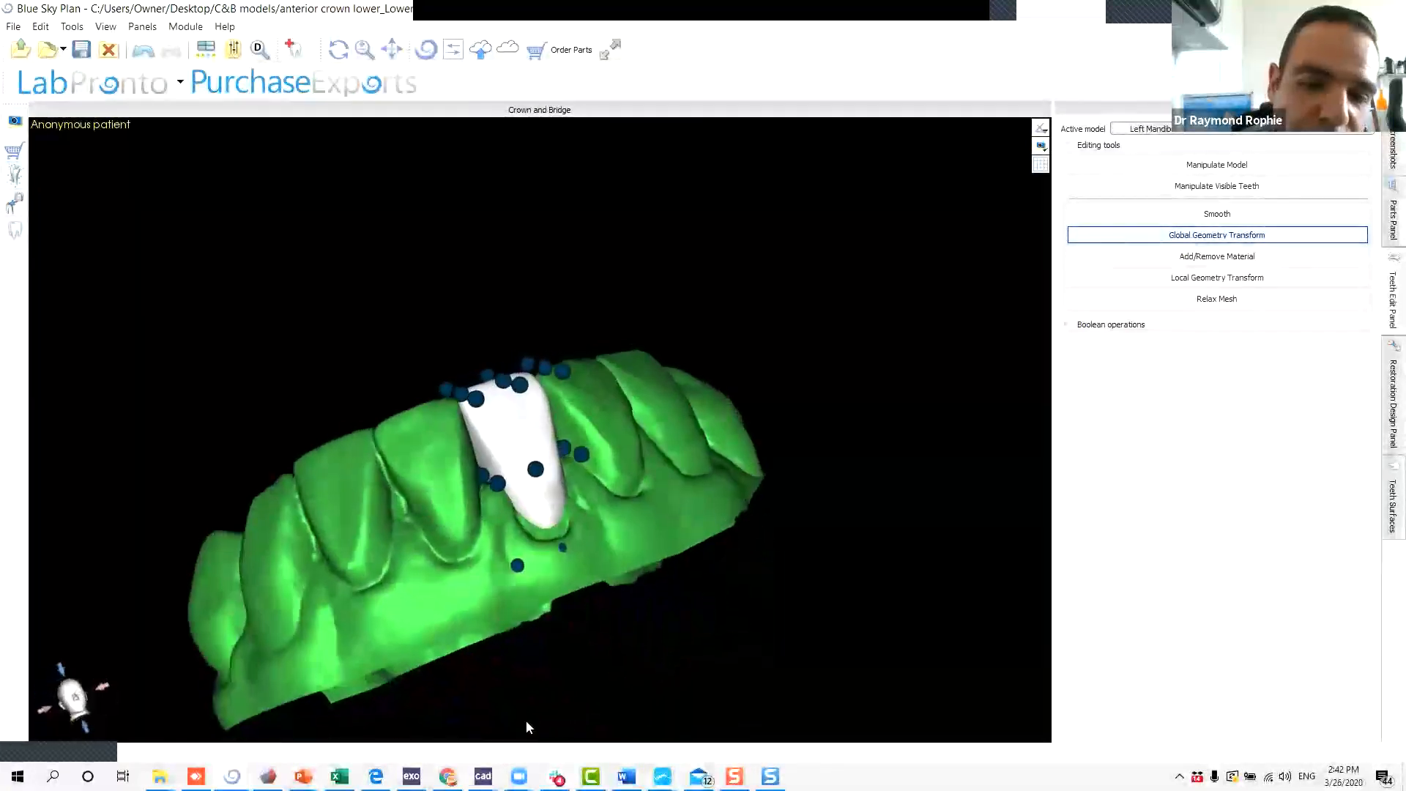
left_click_drag(656, 650, 483, 460)
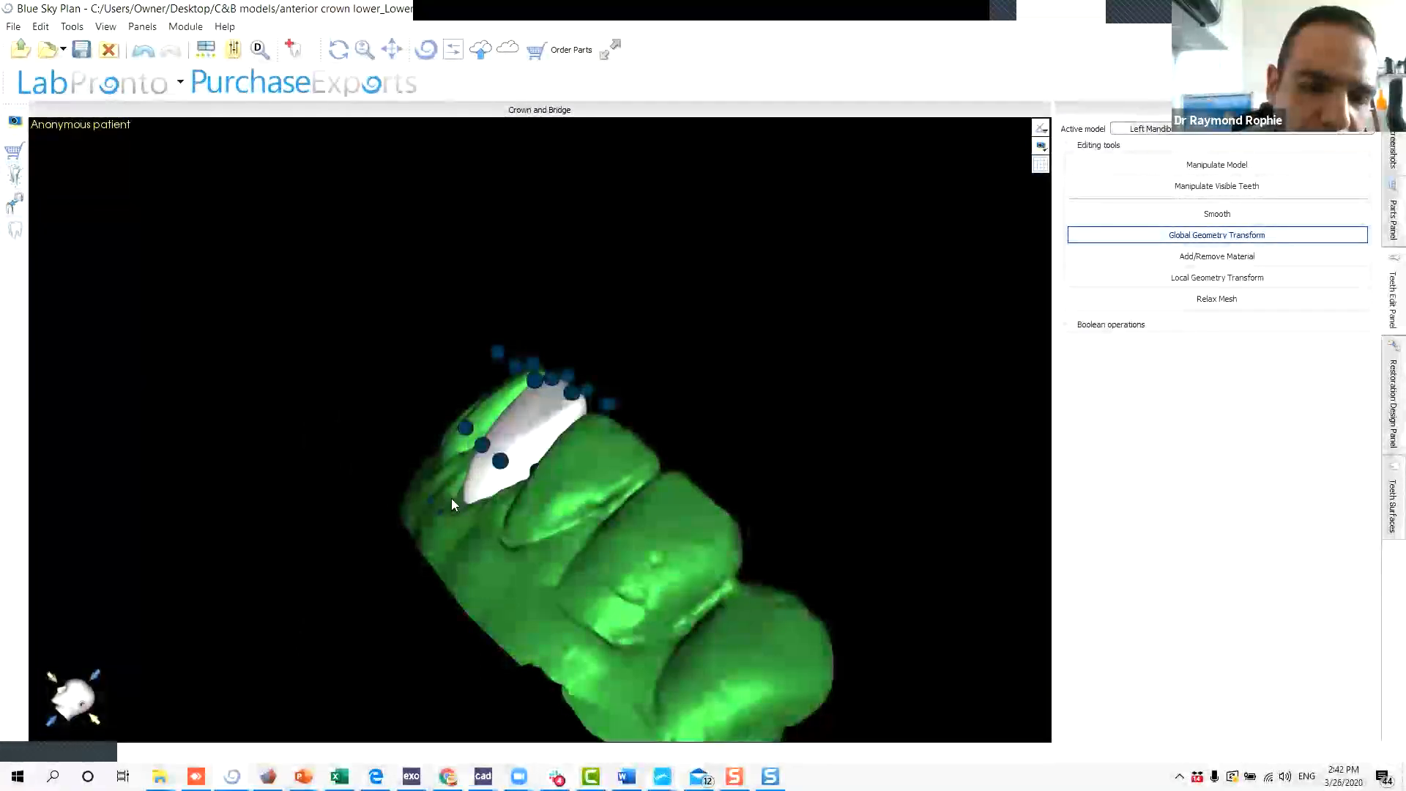
left_click_drag(437, 523, 696, 570)
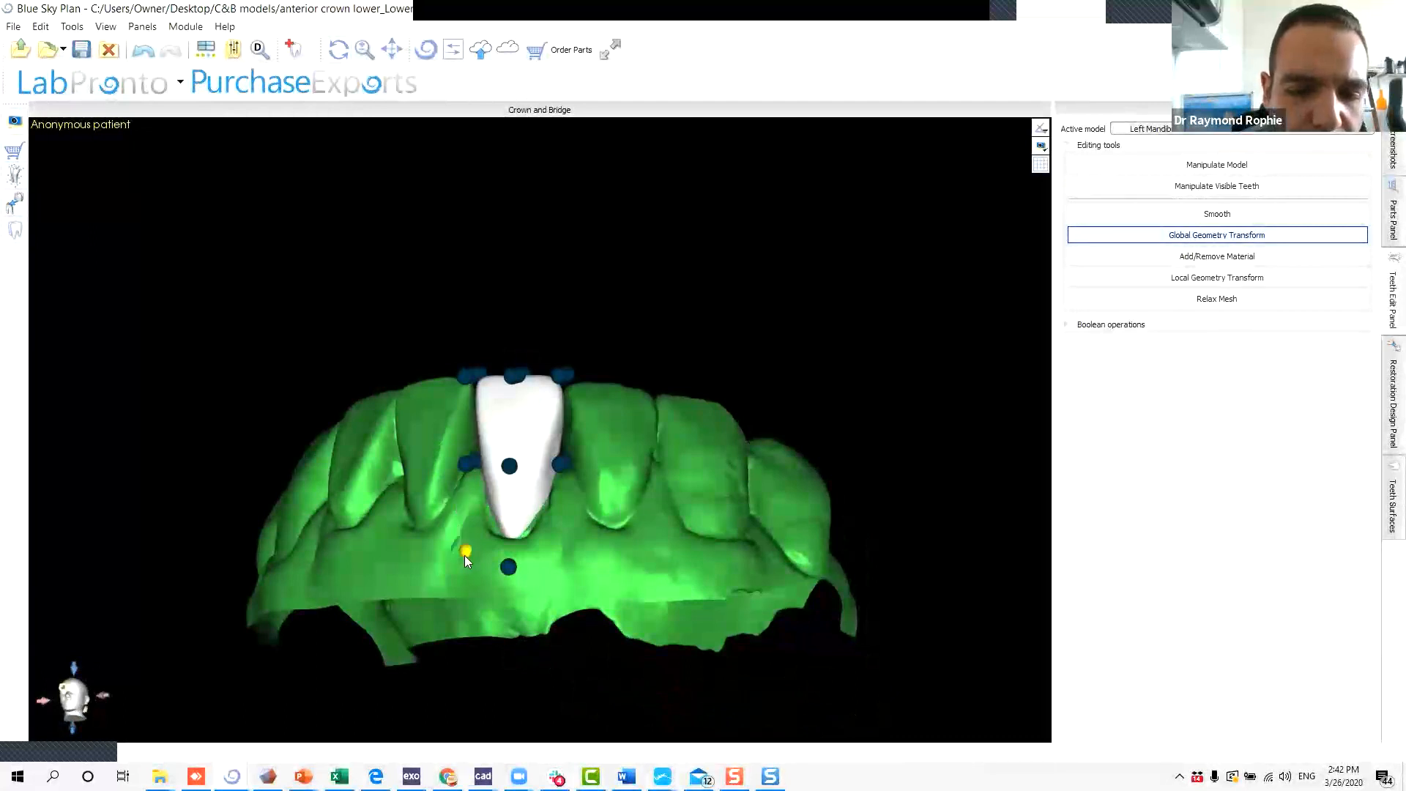
Widen the incisor's lingual side towards both neighbouring teeth to cover the preparation, using the global control points.
left_click_drag(565, 472, 842, 414)
left_click_drag(579, 429, 515, 521)
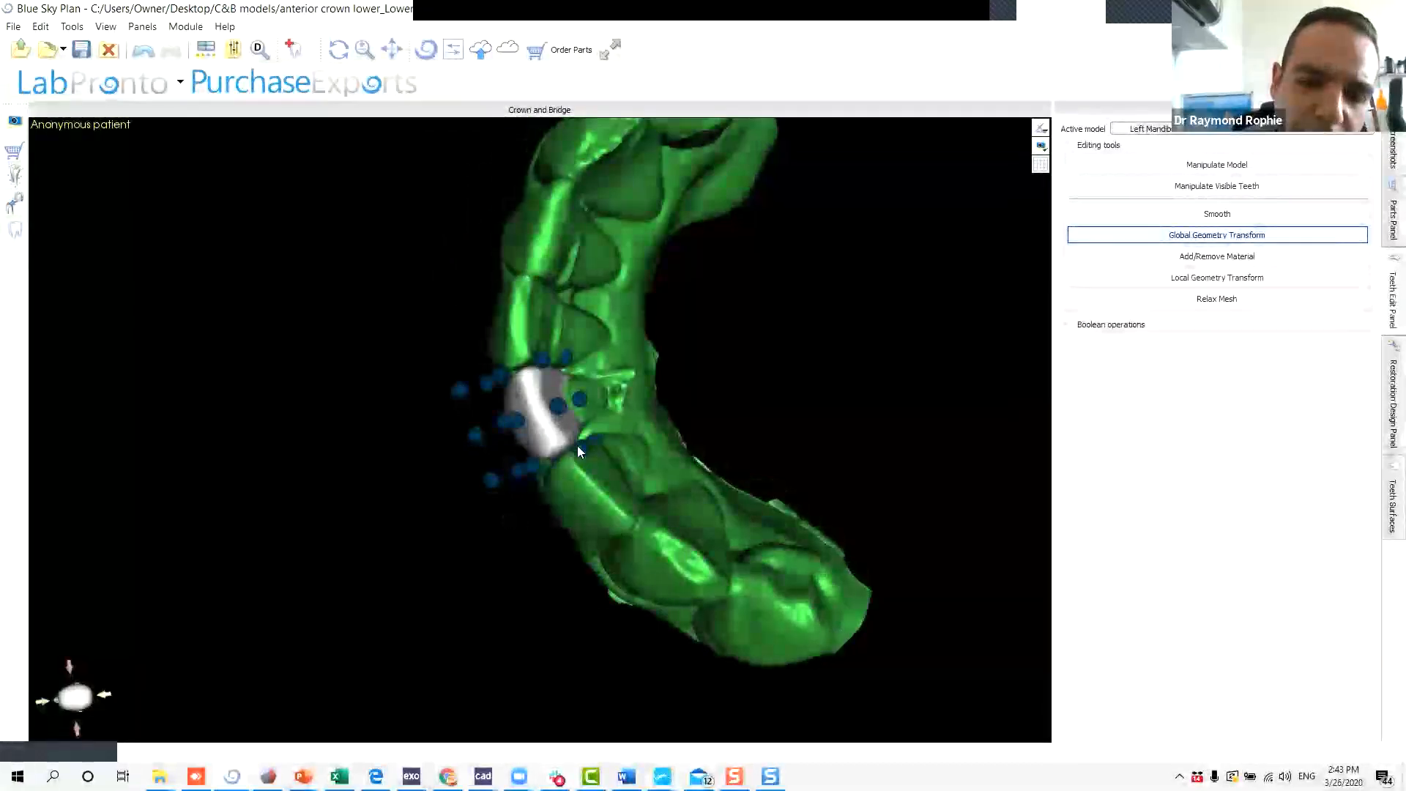
mouse_move(582, 456)
left_mouse_down()
mouse_move(595, 488)
mouse_move(593, 405)
mouse_move(606, 449)
left_mouse_up()
left_click_drag(464, 592, 559, 396)
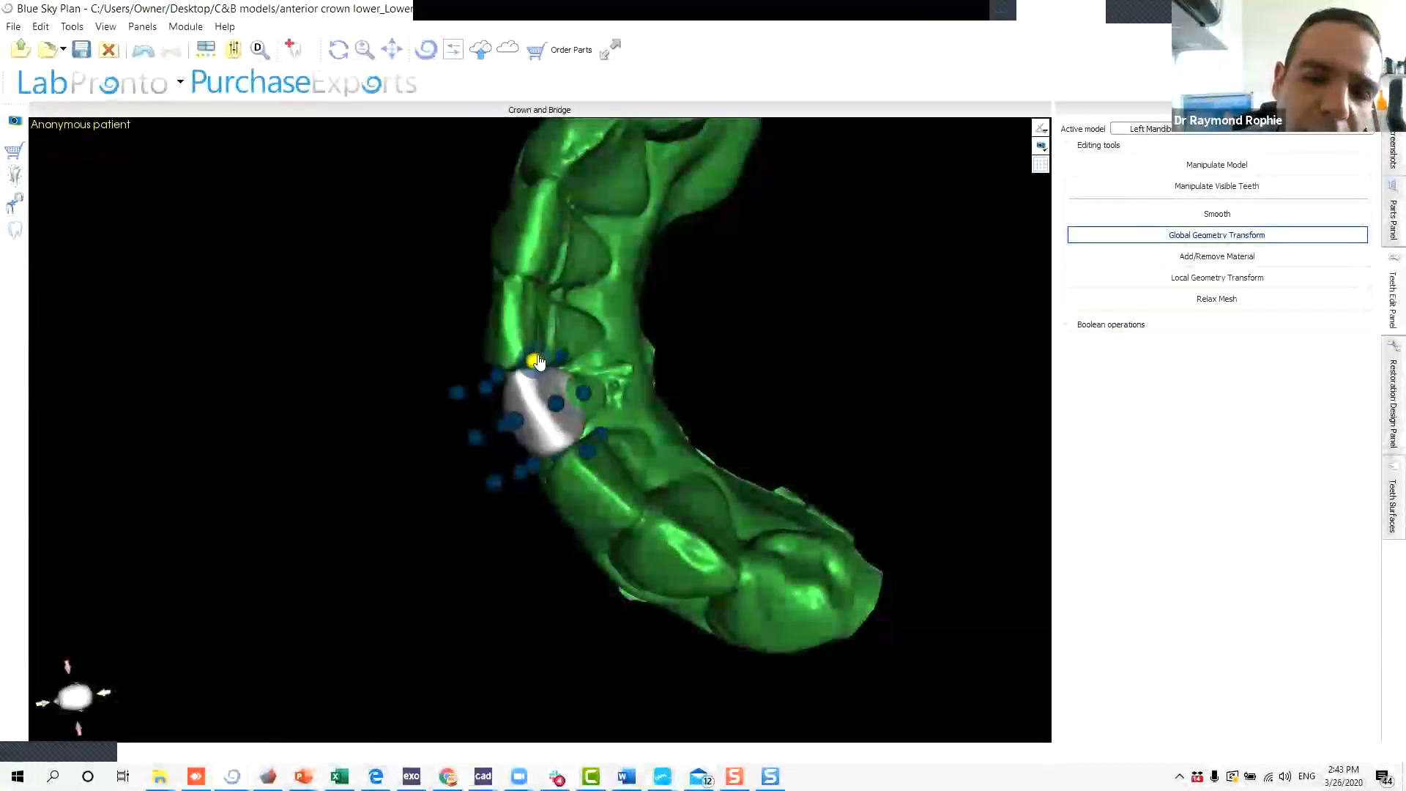
Adjust the incisor's incisal corners and mesial and distal contours against the adjacent teeth with the global control points.
left_click_drag(391, 472, 720, 258)
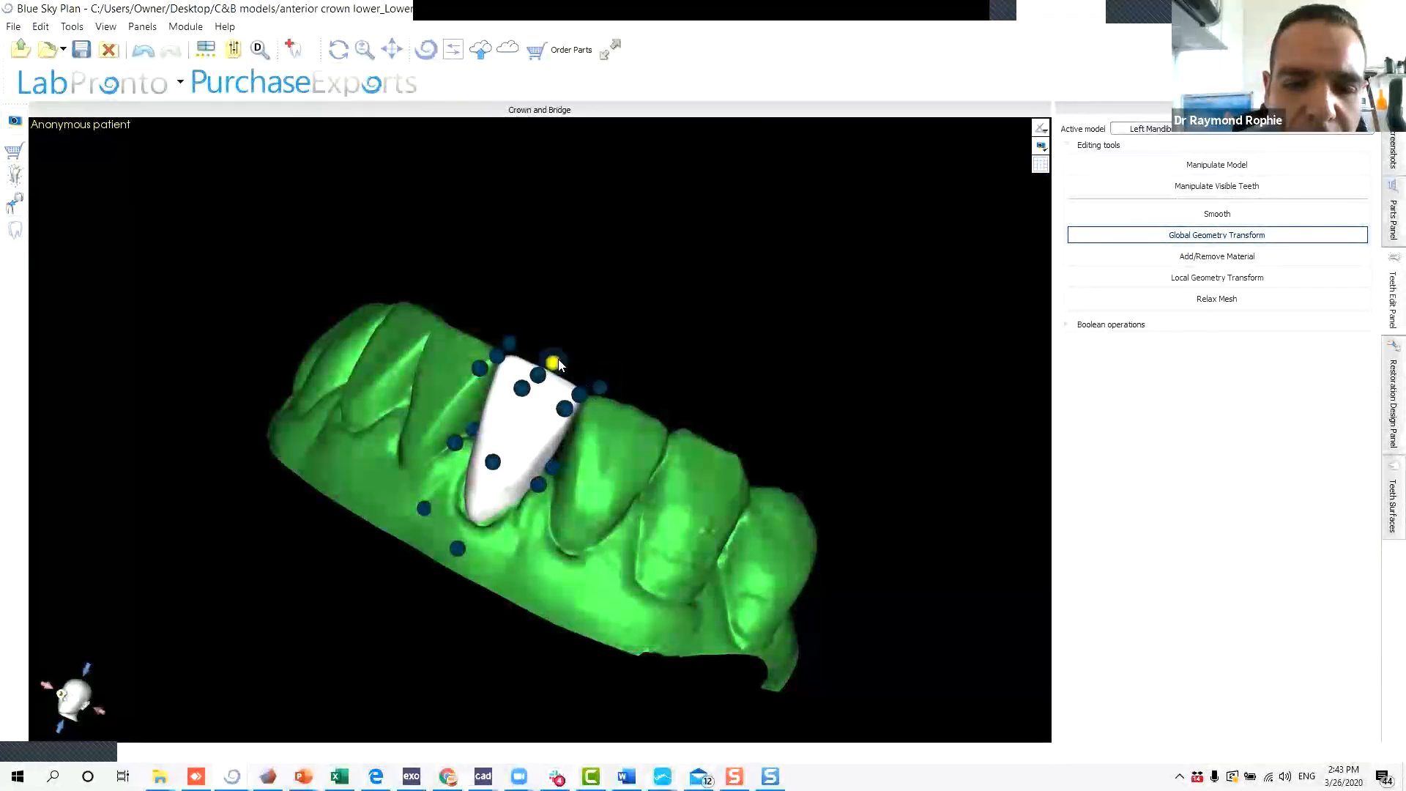
left_click_drag(584, 547, 578, 401)
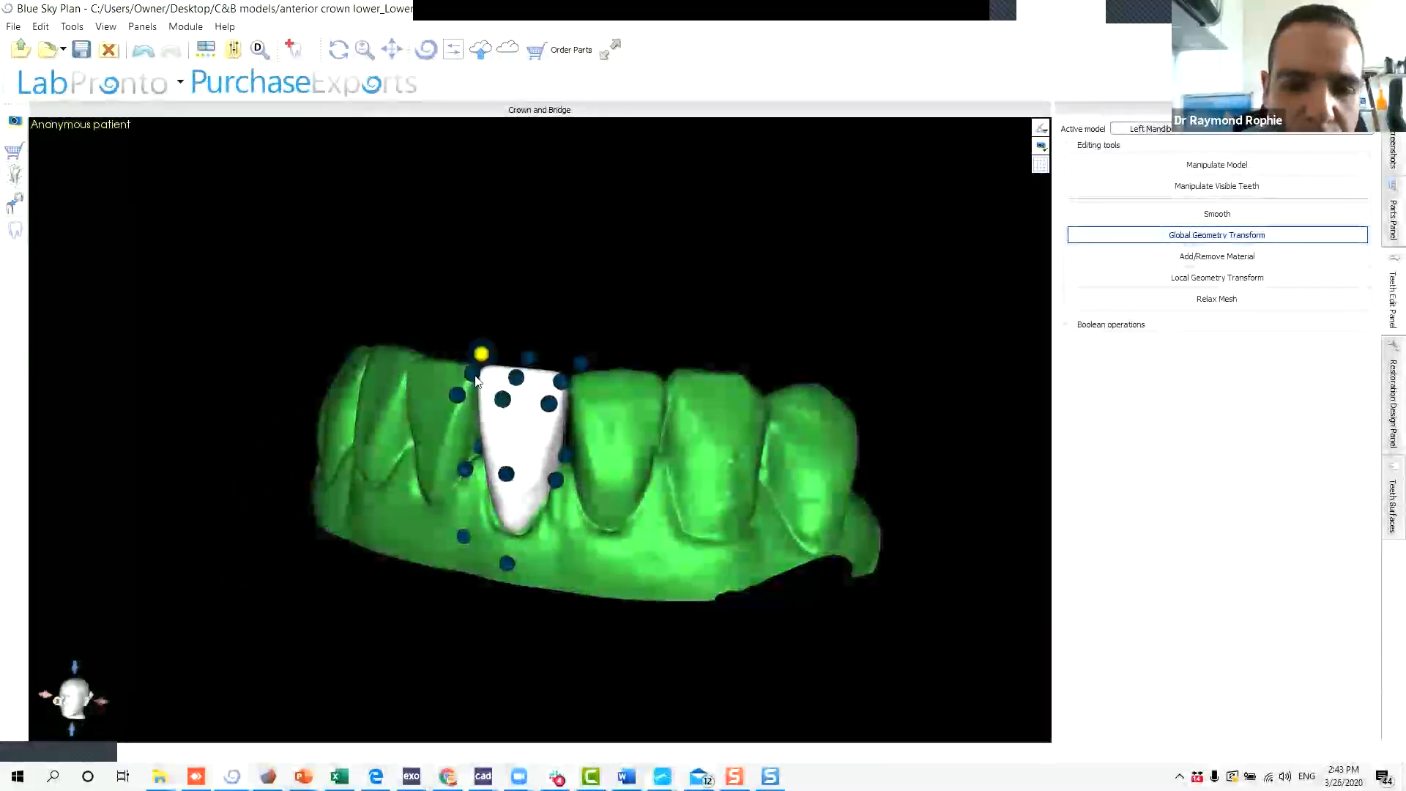
left_click_drag(386, 476, 501, 431)
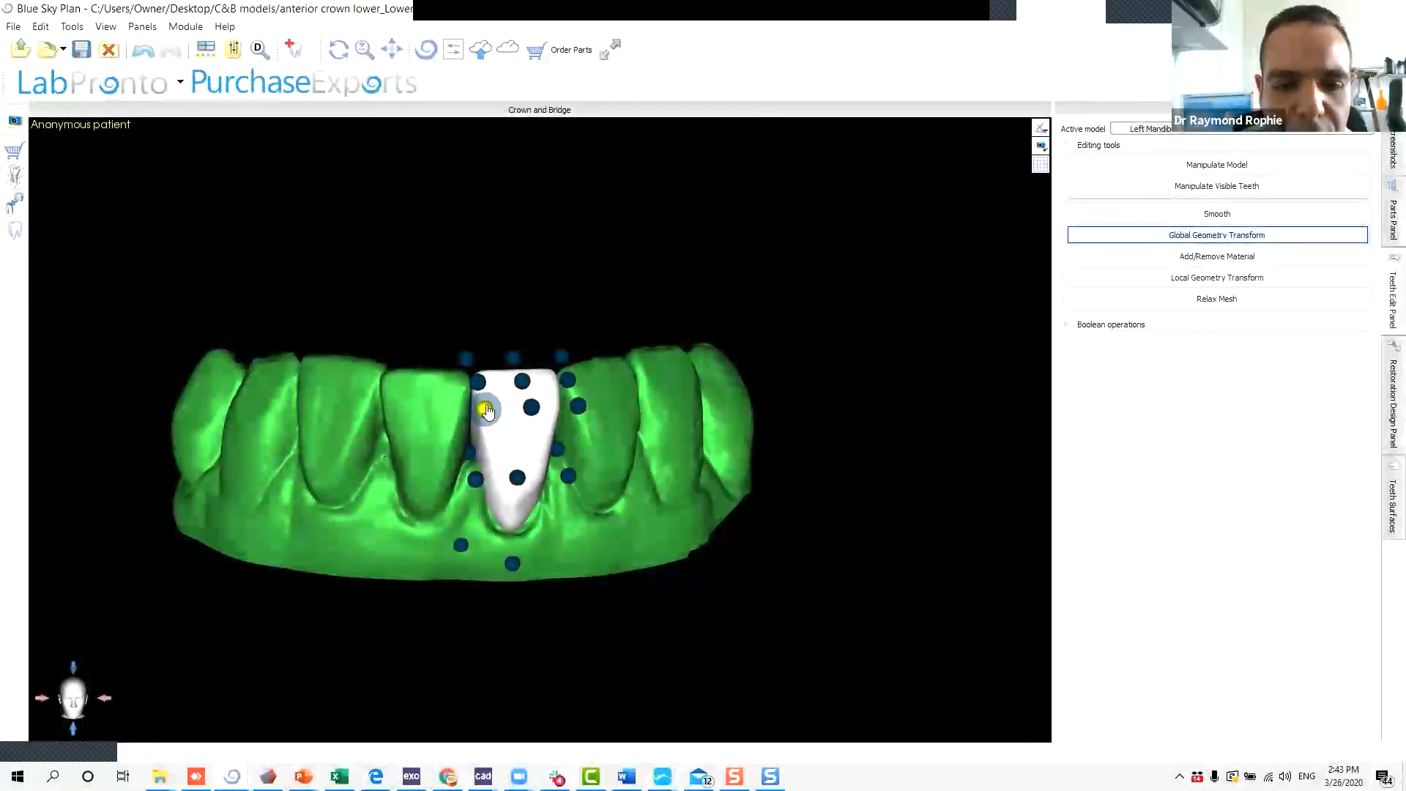
left_click_drag(730, 479, 525, 508)
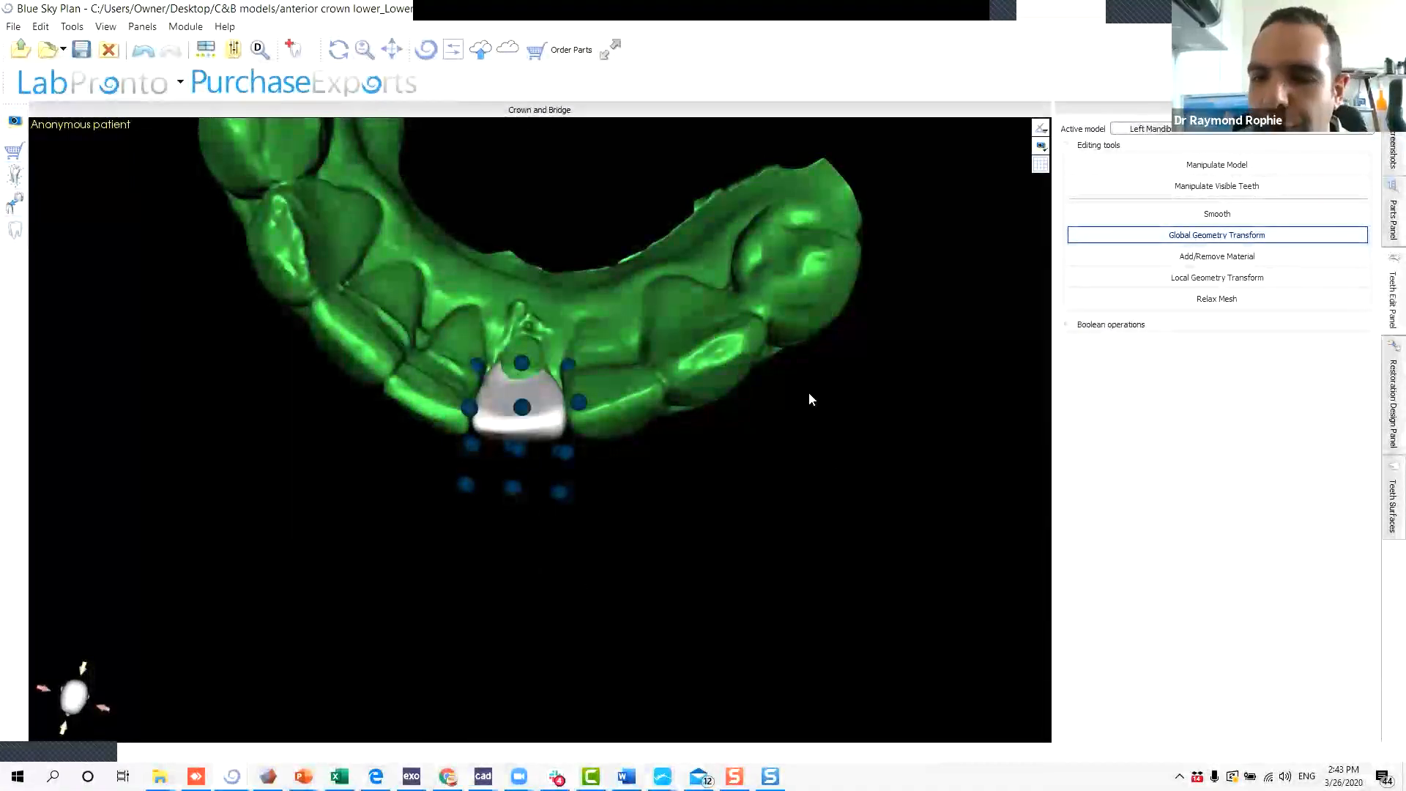
Using Local Geometry Transform with an enlarged tool size, pull the incisor's lingual surface further over the preparation.
left_click(1177, 279)
scroll(517, 381, "up", 5, "ctrl")
left_click_drag(520, 376, 521, 376)
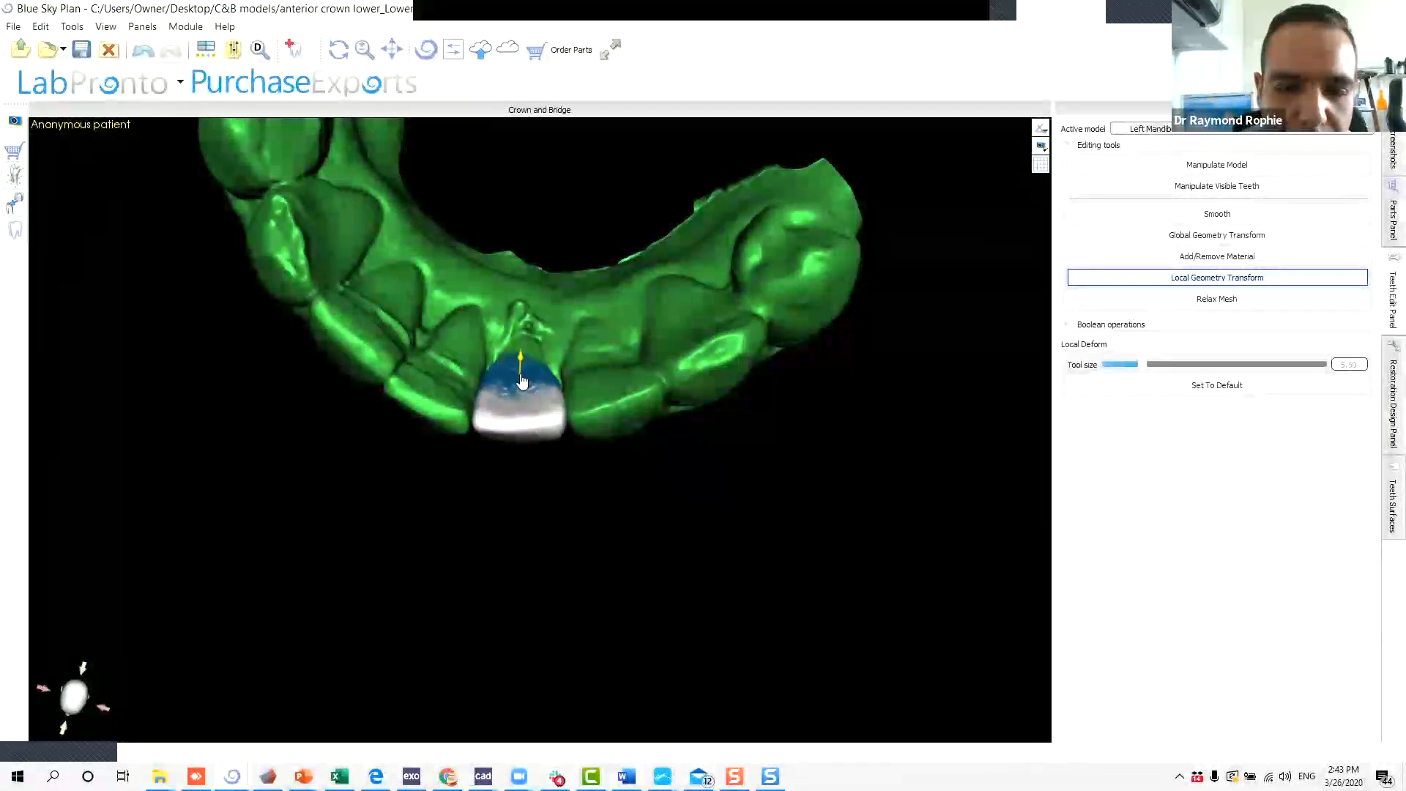
left_click_drag(574, 596, 584, 243)
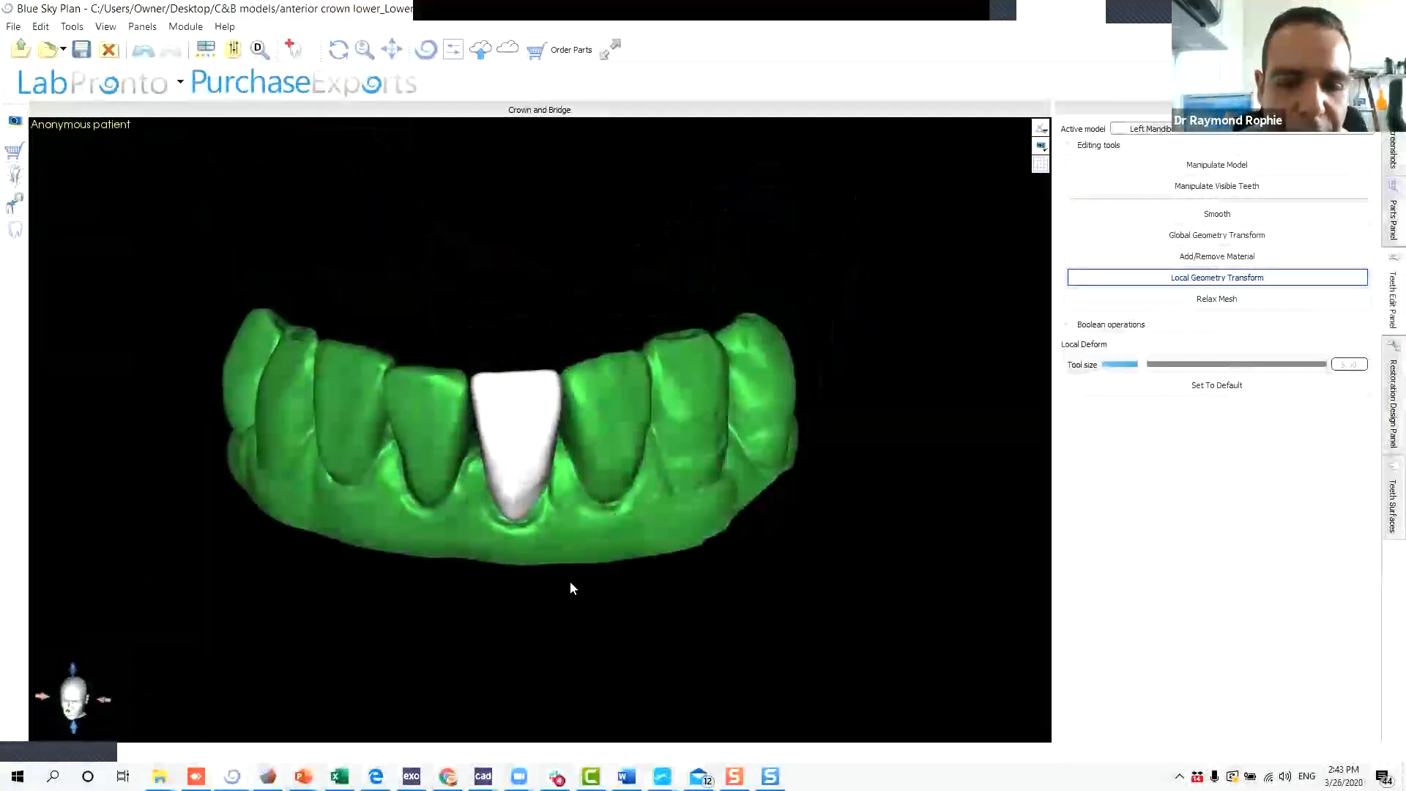
left_click_drag(571, 588, 526, 520)
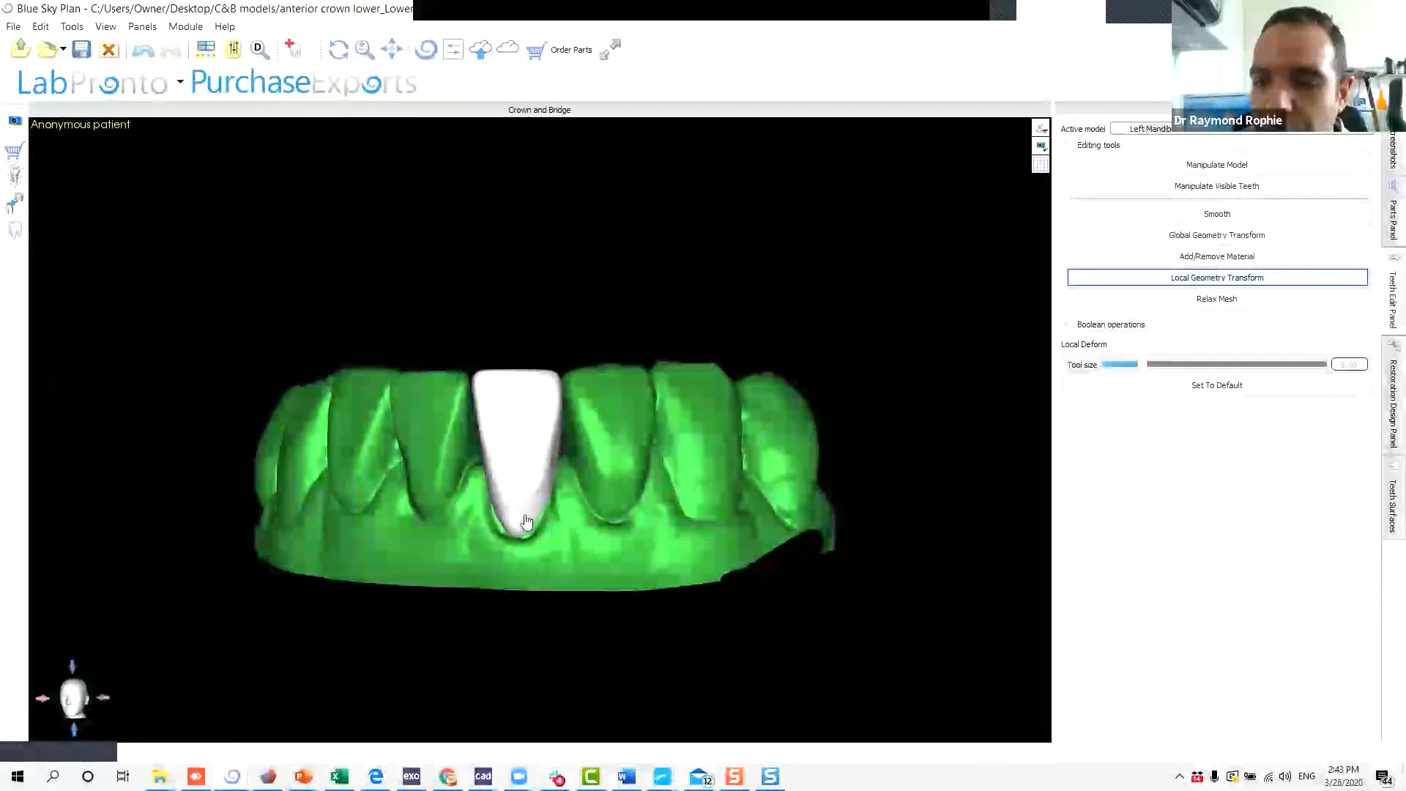
Adjust the Relax Mesh tool size and relax the mesh on the cervical half of the incisor's labial surface.
left_click(1201, 299)
scroll(519, 485, "down", 5, "ctrl")
scroll(525, 483, "up", 2, "ctrl")
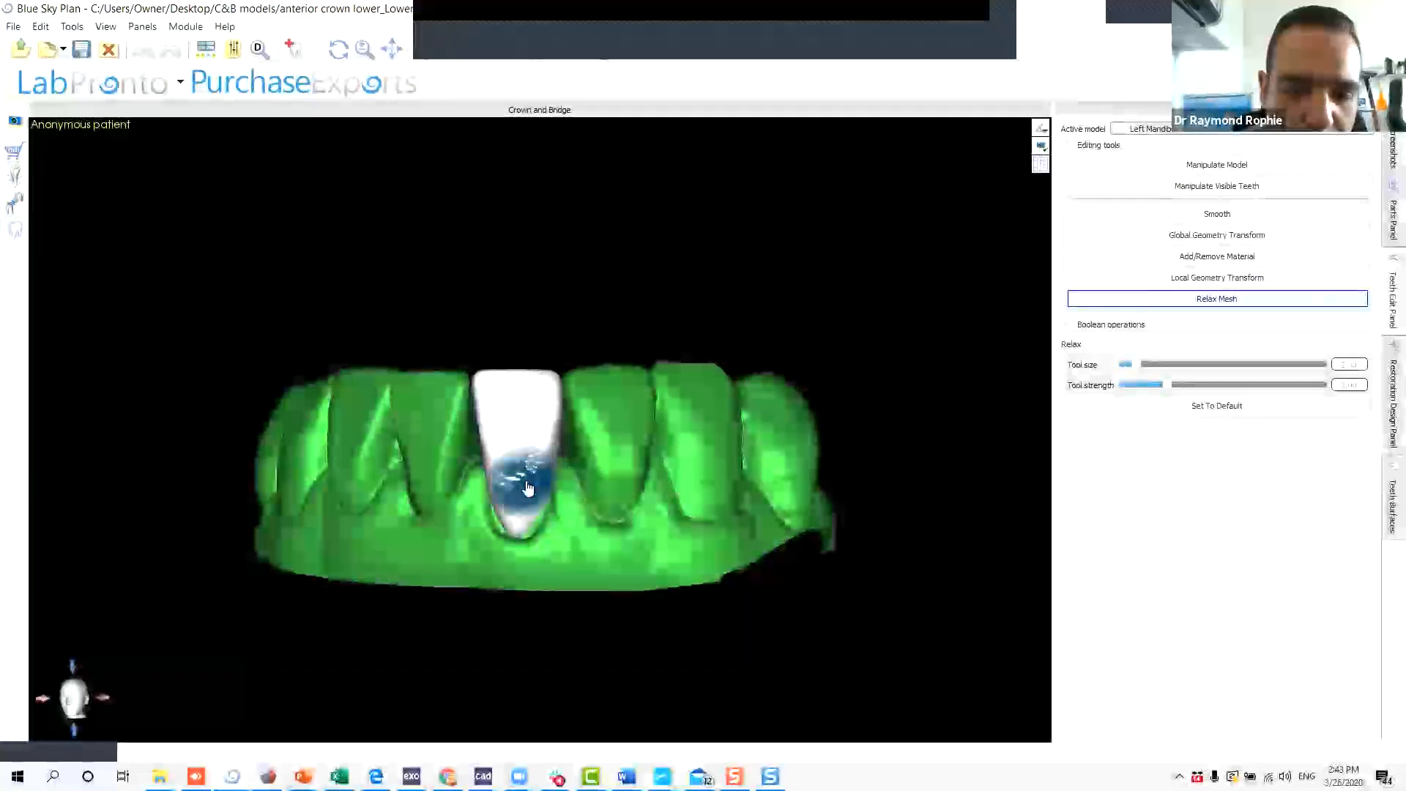
scroll(529, 482, "down", 1, "ctrl")
mouse_move(531, 480)
left_mouse_down()
mouse_move(512, 493)
mouse_move(534, 474)
left_mouse_up()
Using Local Geometry Transform with an adjusted tool size, reshape the incisor's labial cervical edge along the gingival margin.
left_click(1148, 236)
left_click(1180, 277)
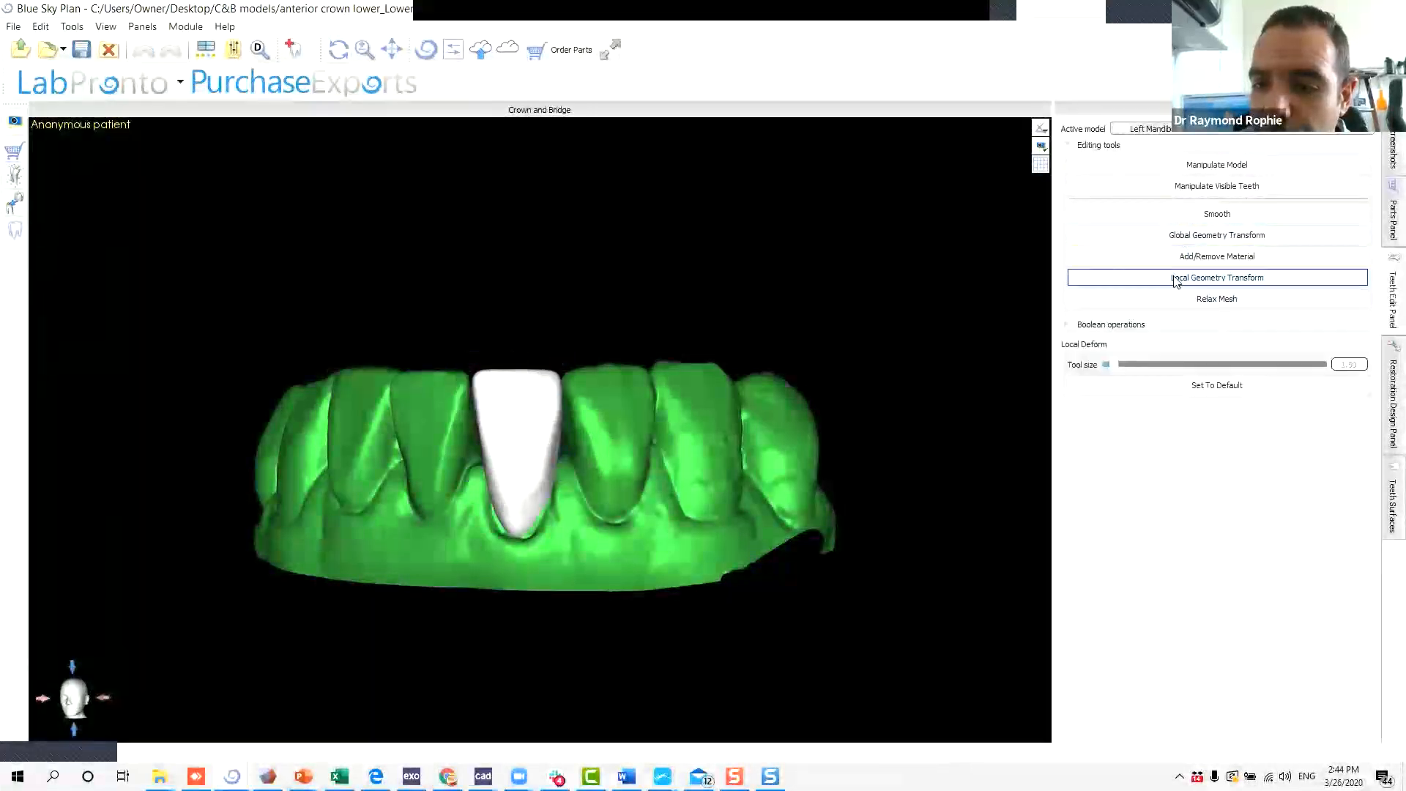
scroll(534, 530, "up", 4, "ctrl")
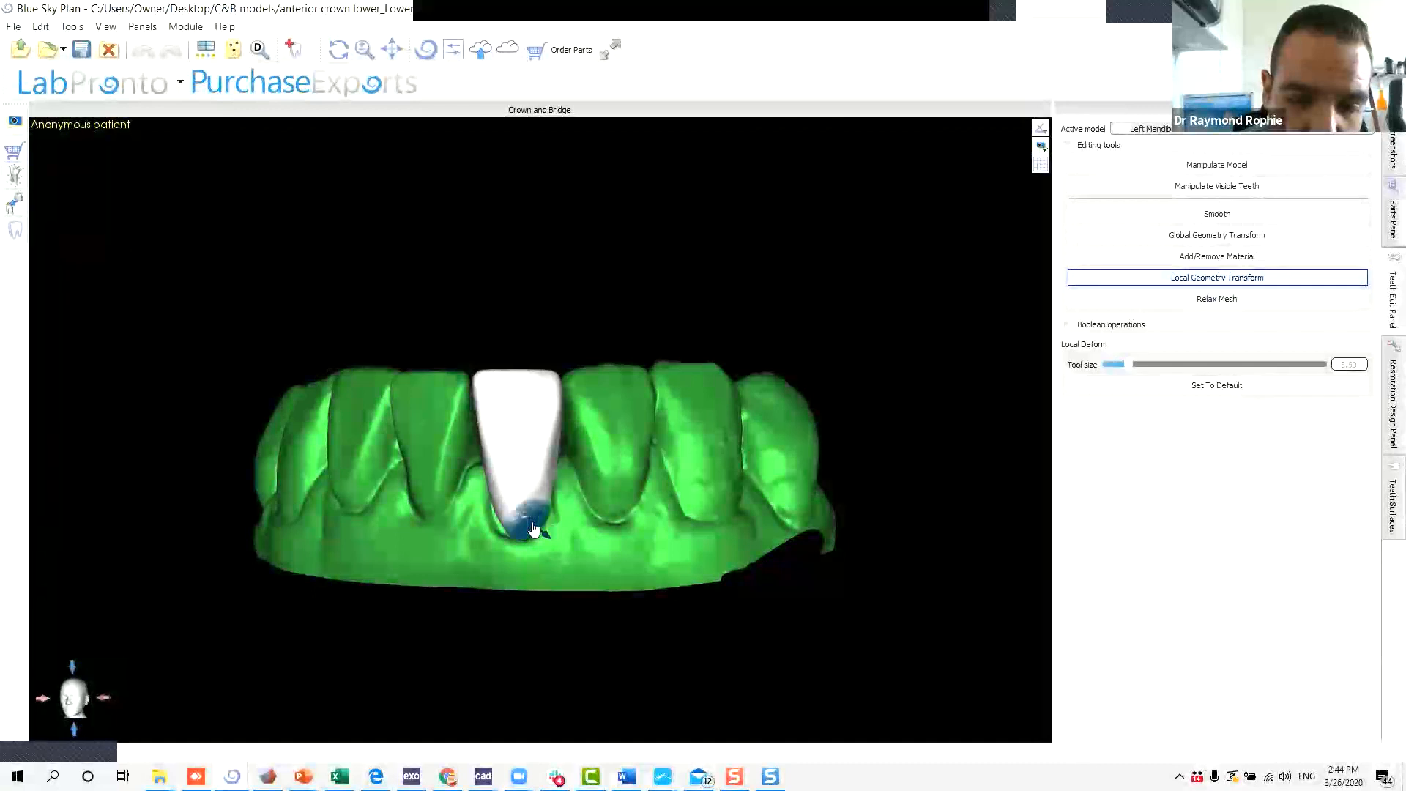
left_click_drag(589, 568, 578, 523)
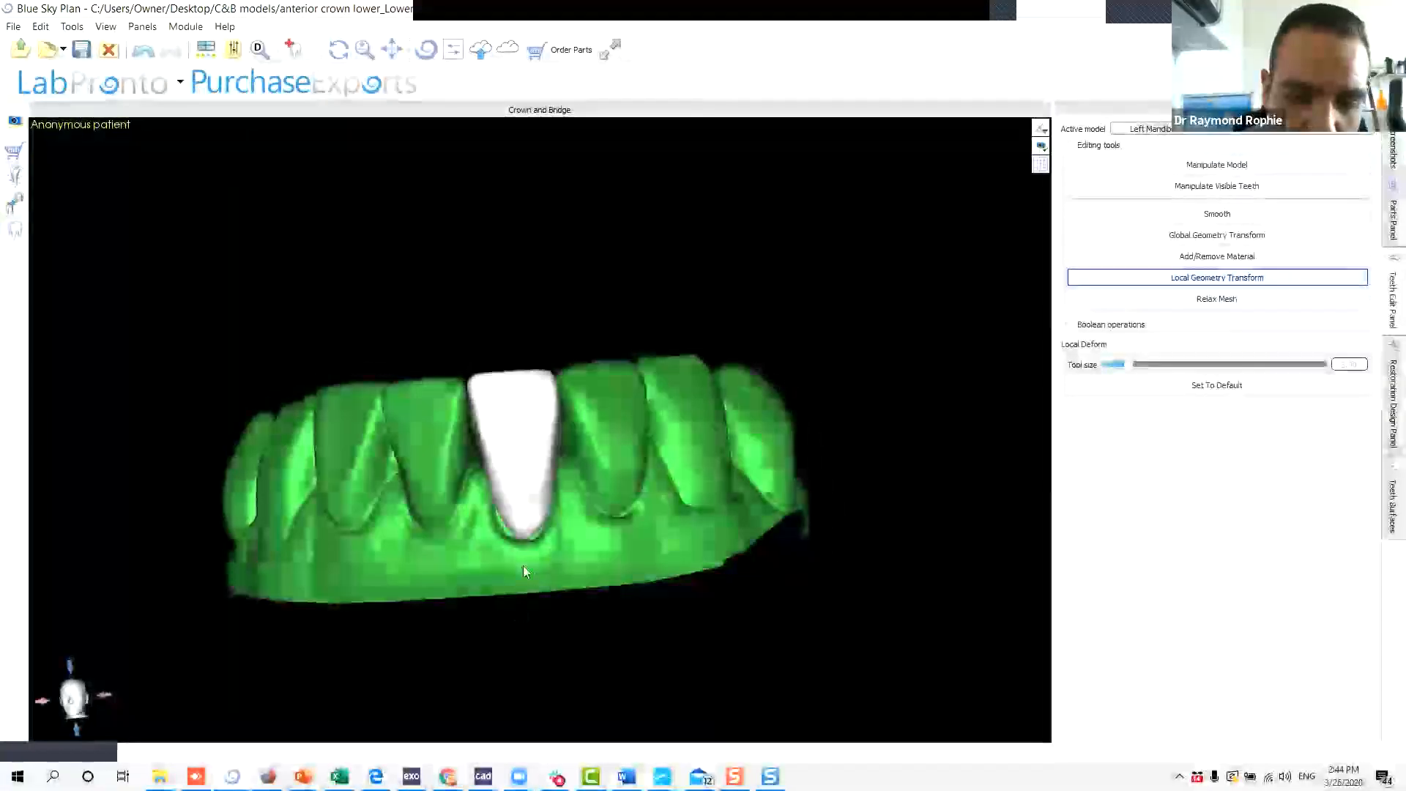
Smooth the incisor's labial surface with an adjusted Smooth tool size.
left_click(1216, 213)
scroll(538, 524, "down", 2, "ctrl")
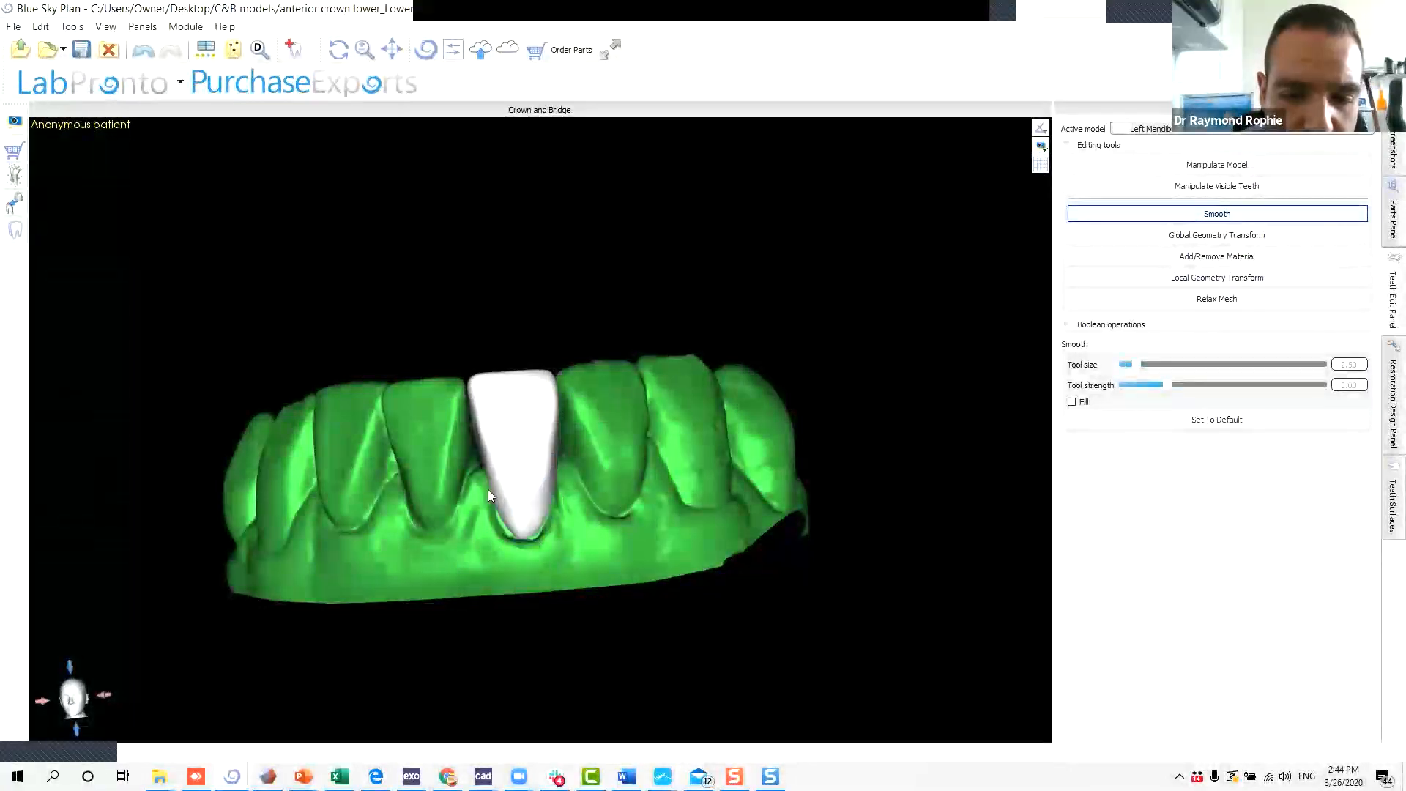
right_click_drag(610, 621, 671, 428)
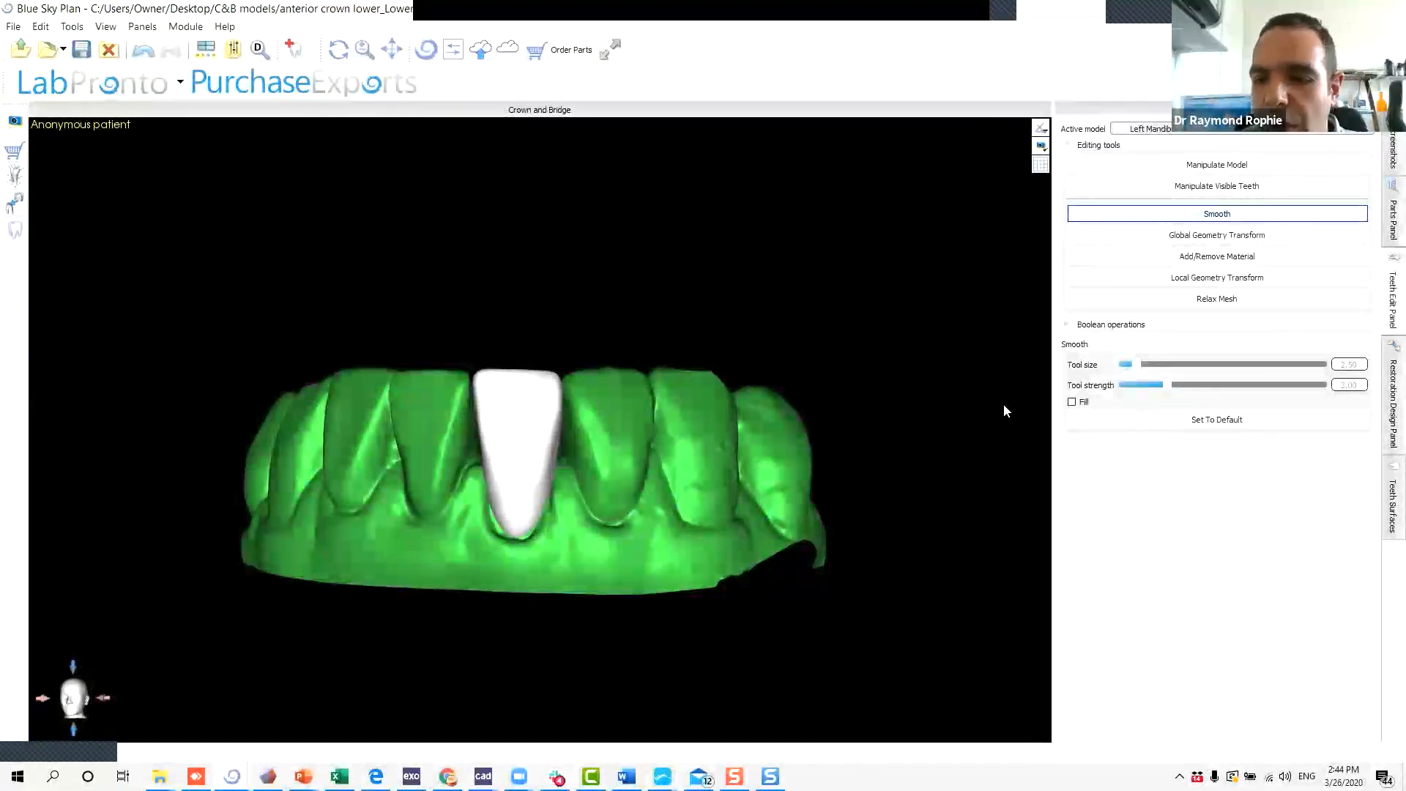
Start a Conventional crown restoration for the Mandible with Left Mandibular Central Incisor as crown and anterior crown lower_UpperJaw as antagonist.
left_click(1386, 445)
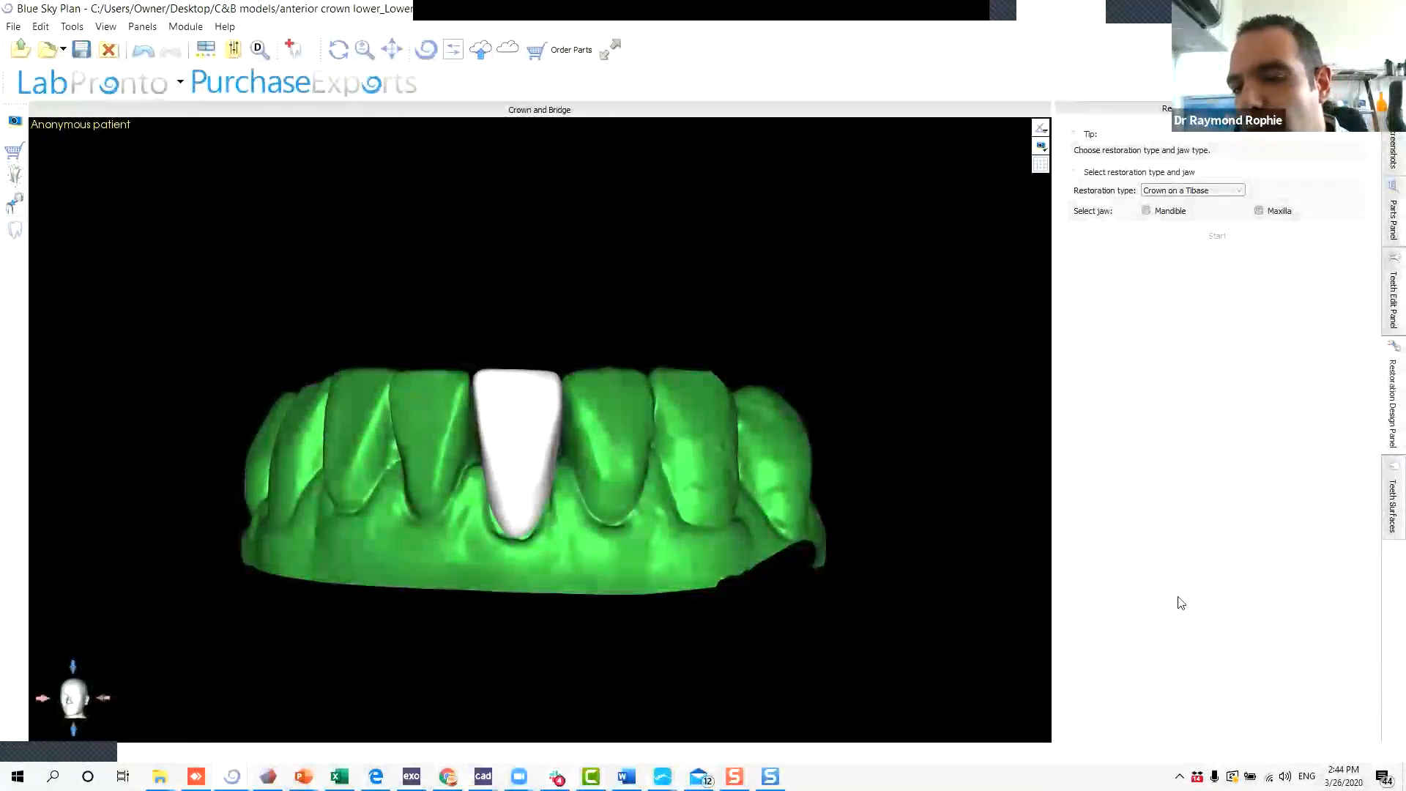
left_click(1175, 209)
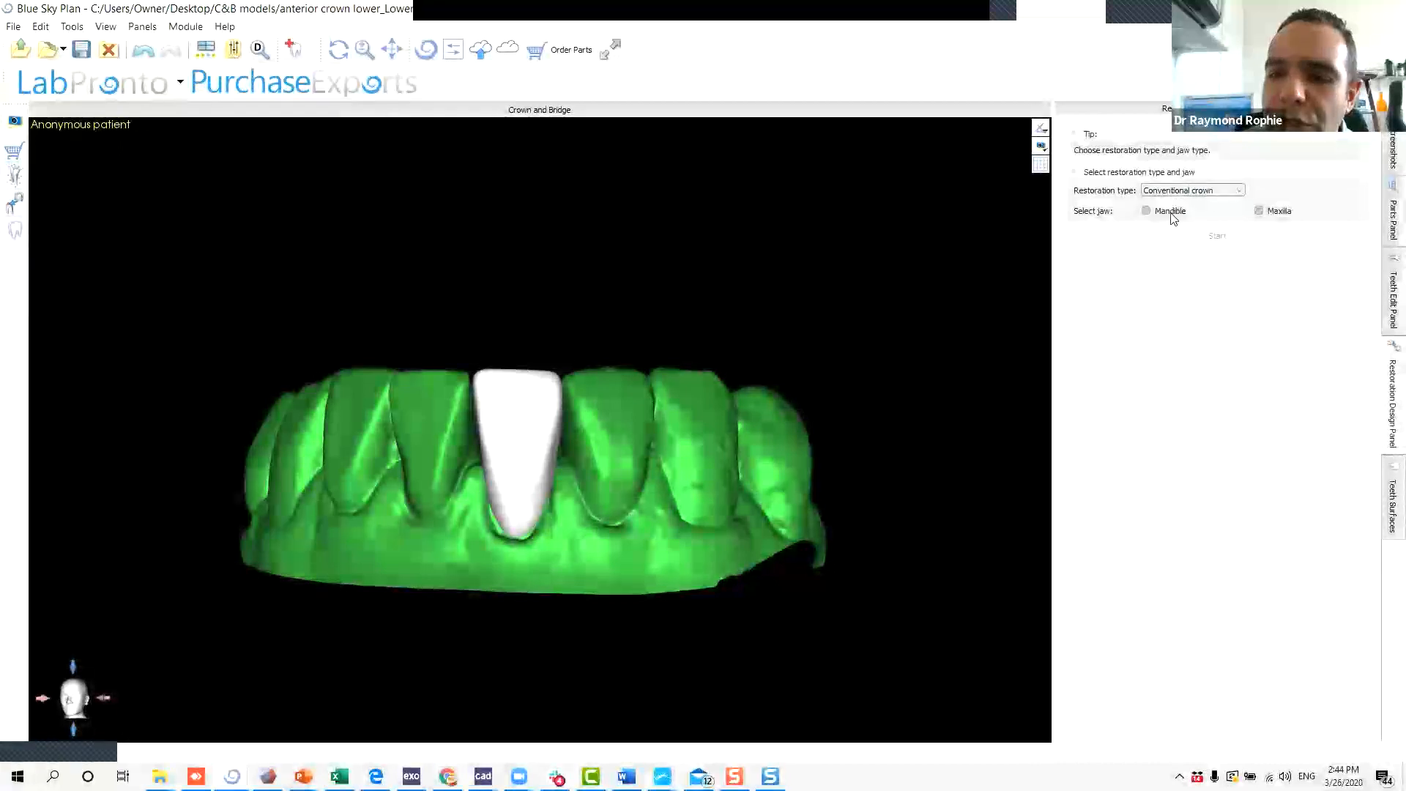
left_click(1166, 213)
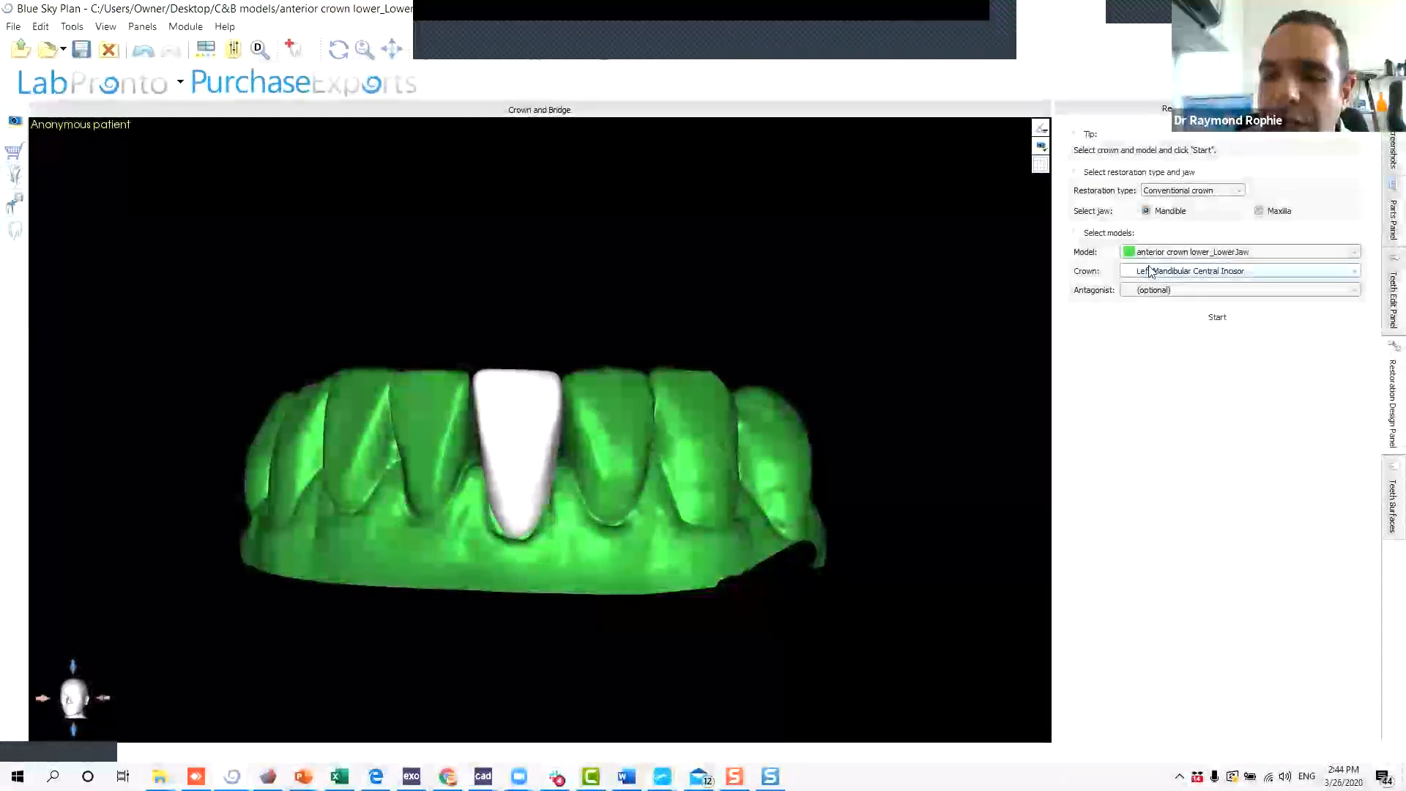
left_click(1158, 290)
left_click(1252, 327)
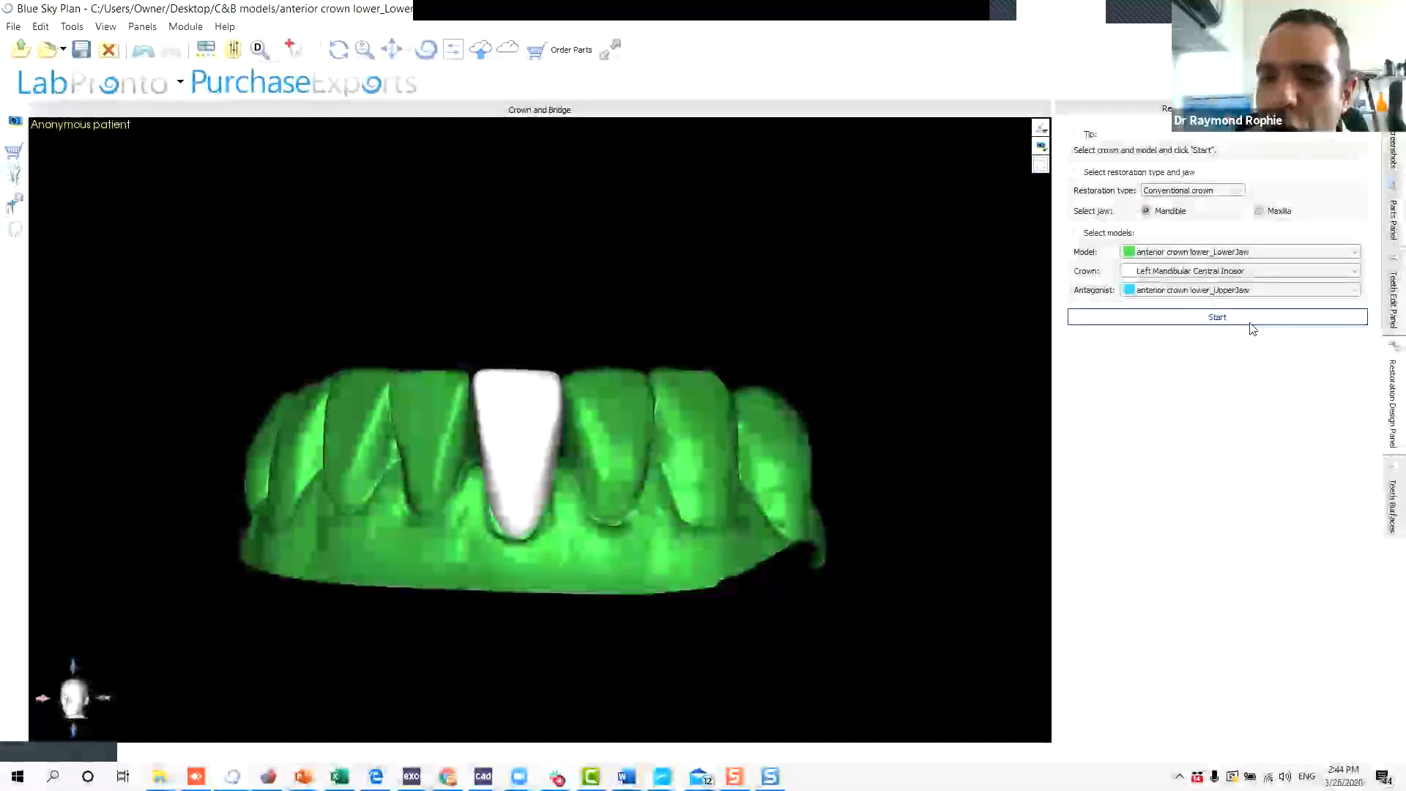
left_click(1188, 317)
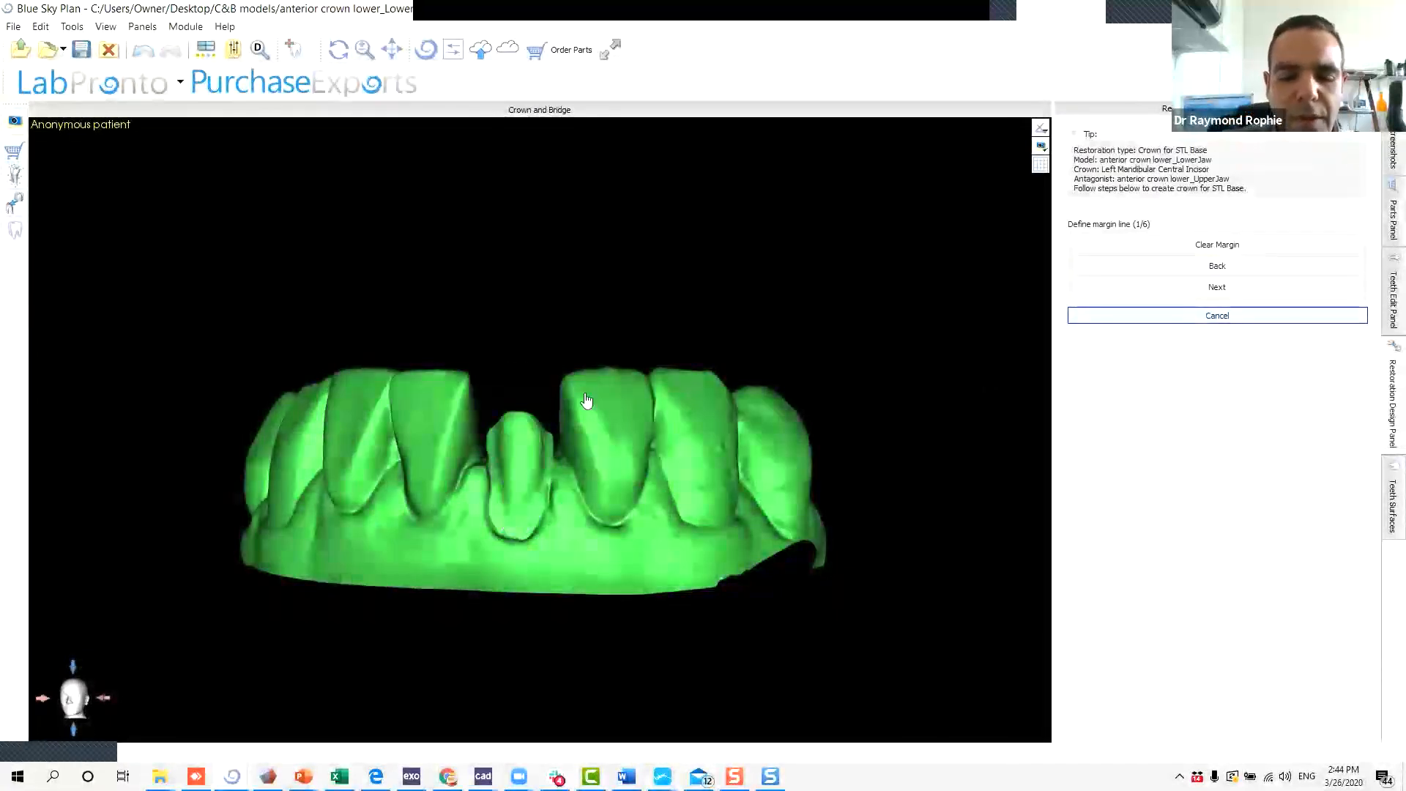
Trace the crown margin line along the labial and proximal edges of the prepared tooth.
scroll(525, 471, "up", 4)
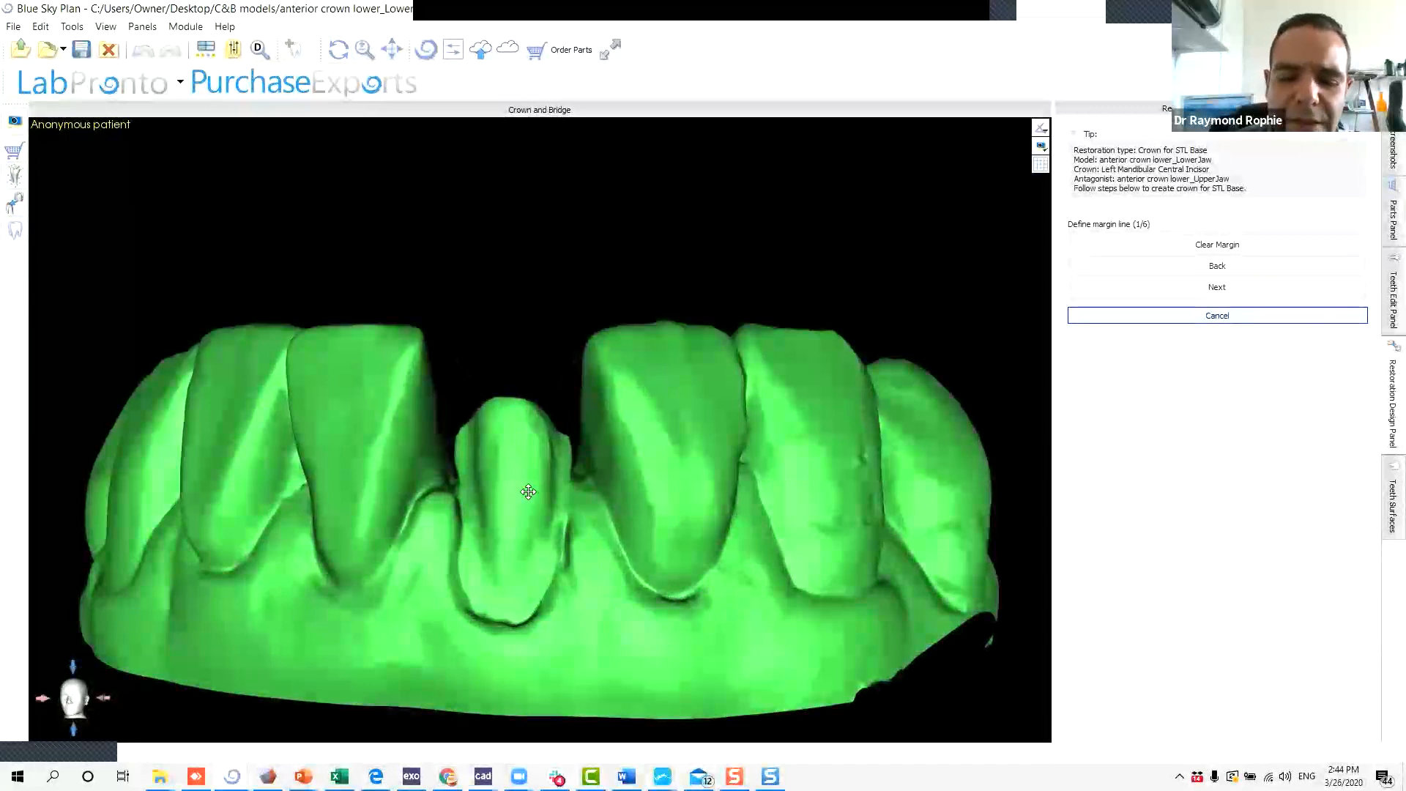
middle_click_drag(528, 491, 560, 434)
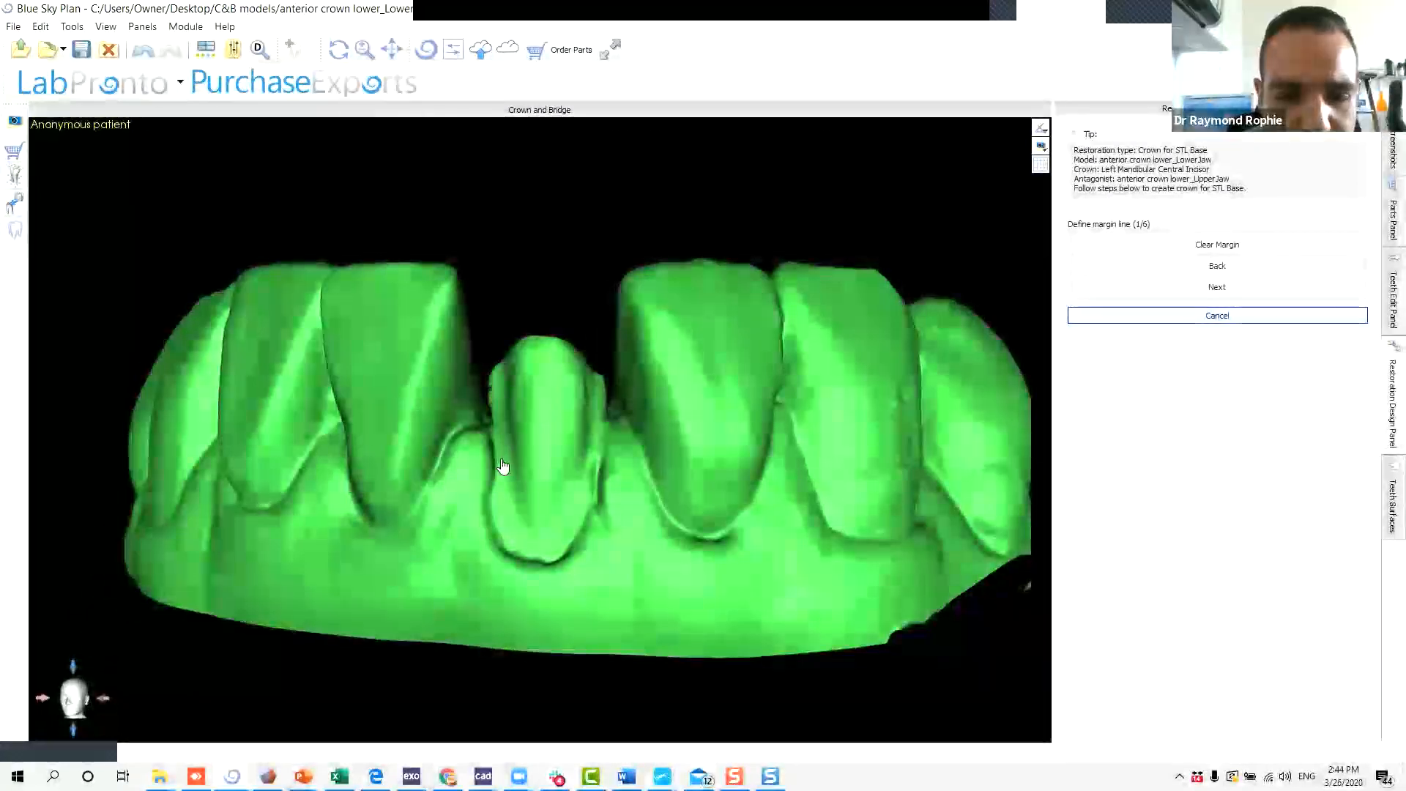
left_click(556, 564)
left_click(590, 506)
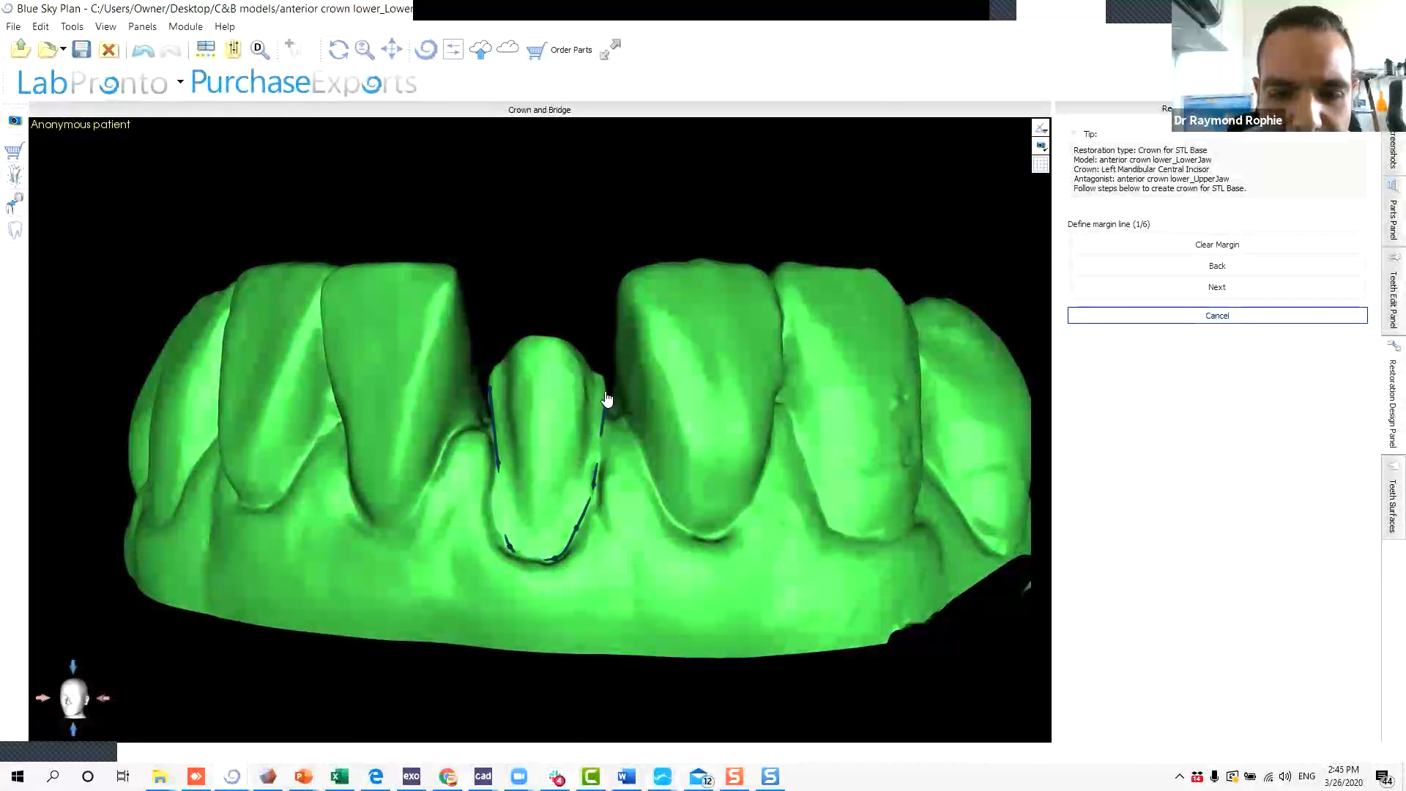
Continue the margin line around the lingual side of the prepared tooth.
left_click_drag(745, 240, 745, 642)
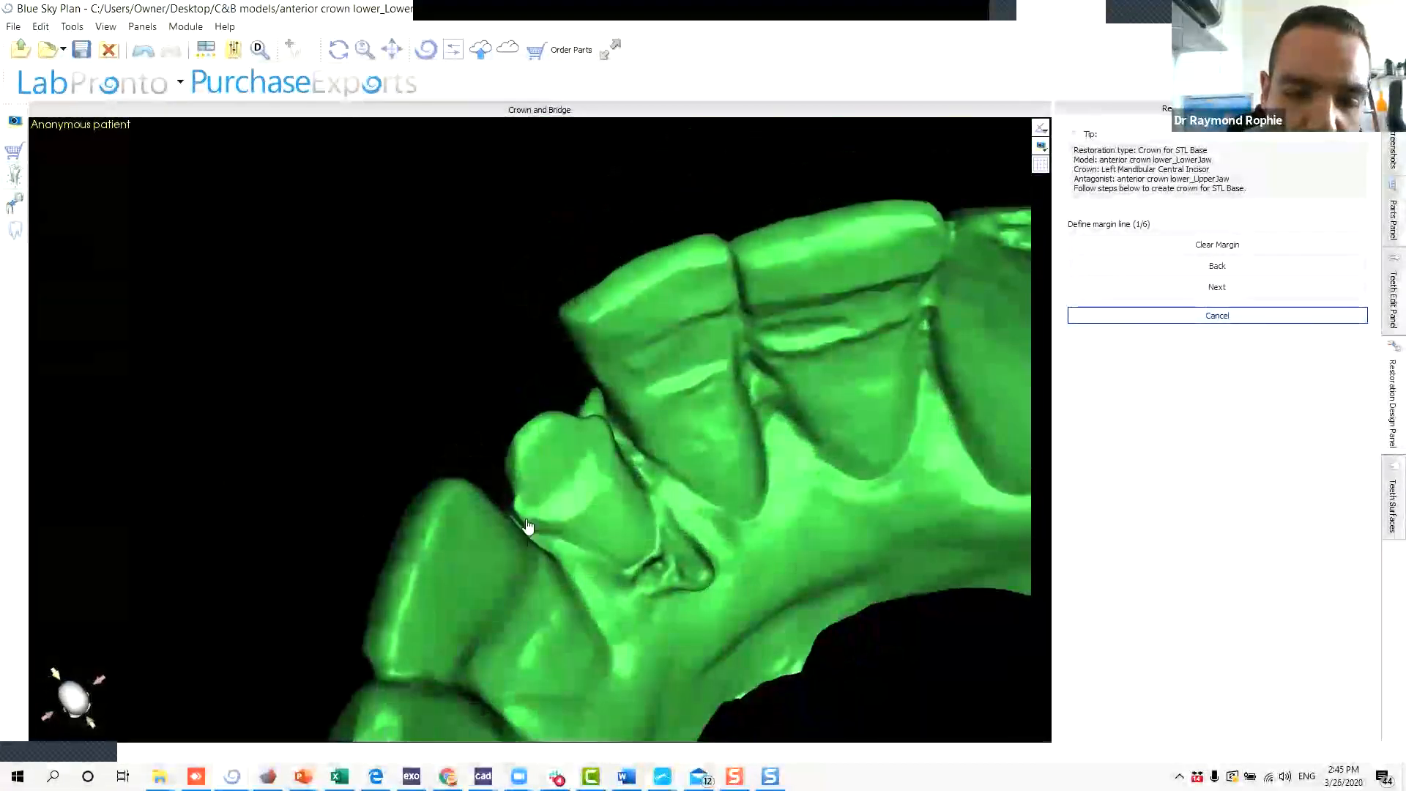
left_click(572, 512)
left_click(608, 484)
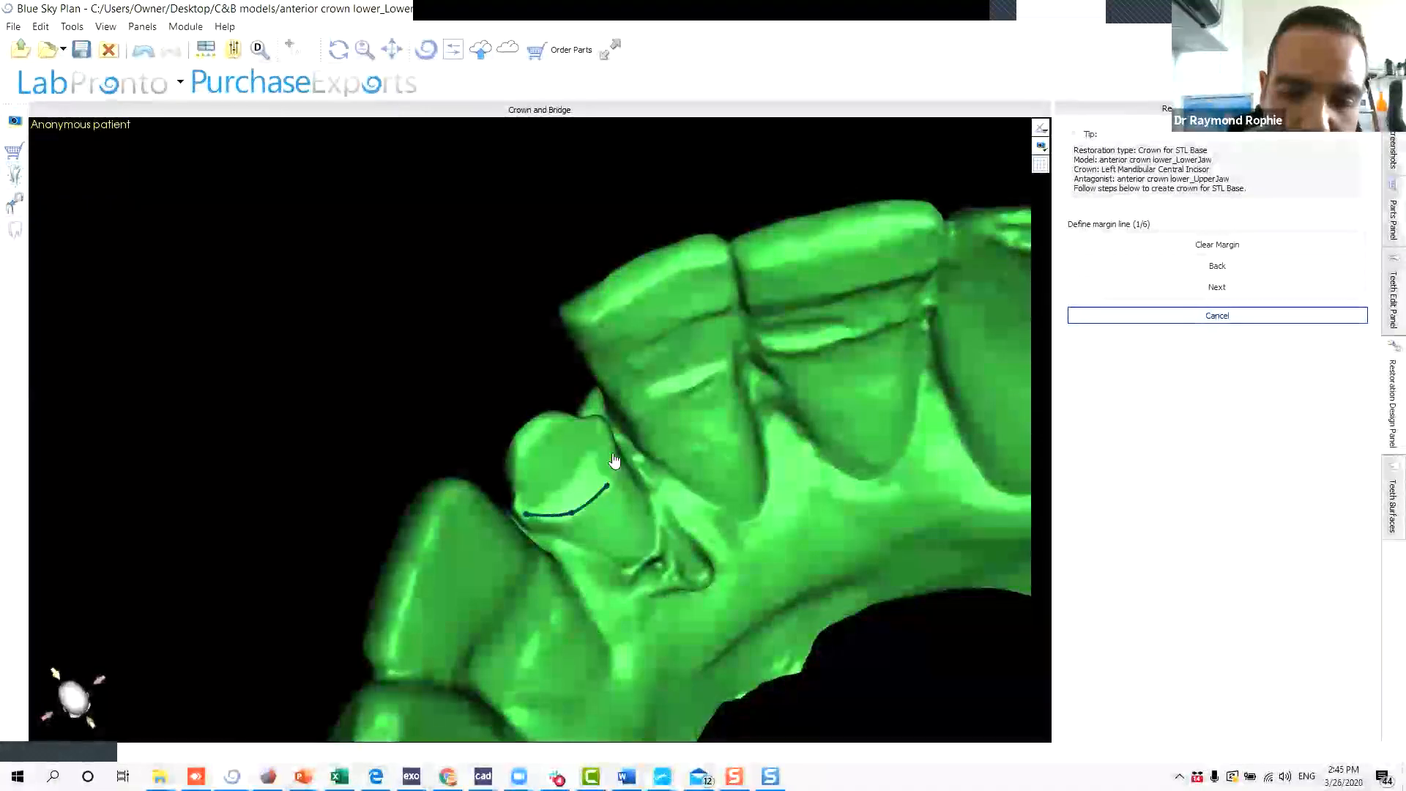
Complete the crown margin line along the remaining proximal edge and close it around the prepared tooth.
left_click_drag(402, 537, 896, 616)
left_click_drag(487, 678, 528, 418)
scroll(503, 380, "up", 6)
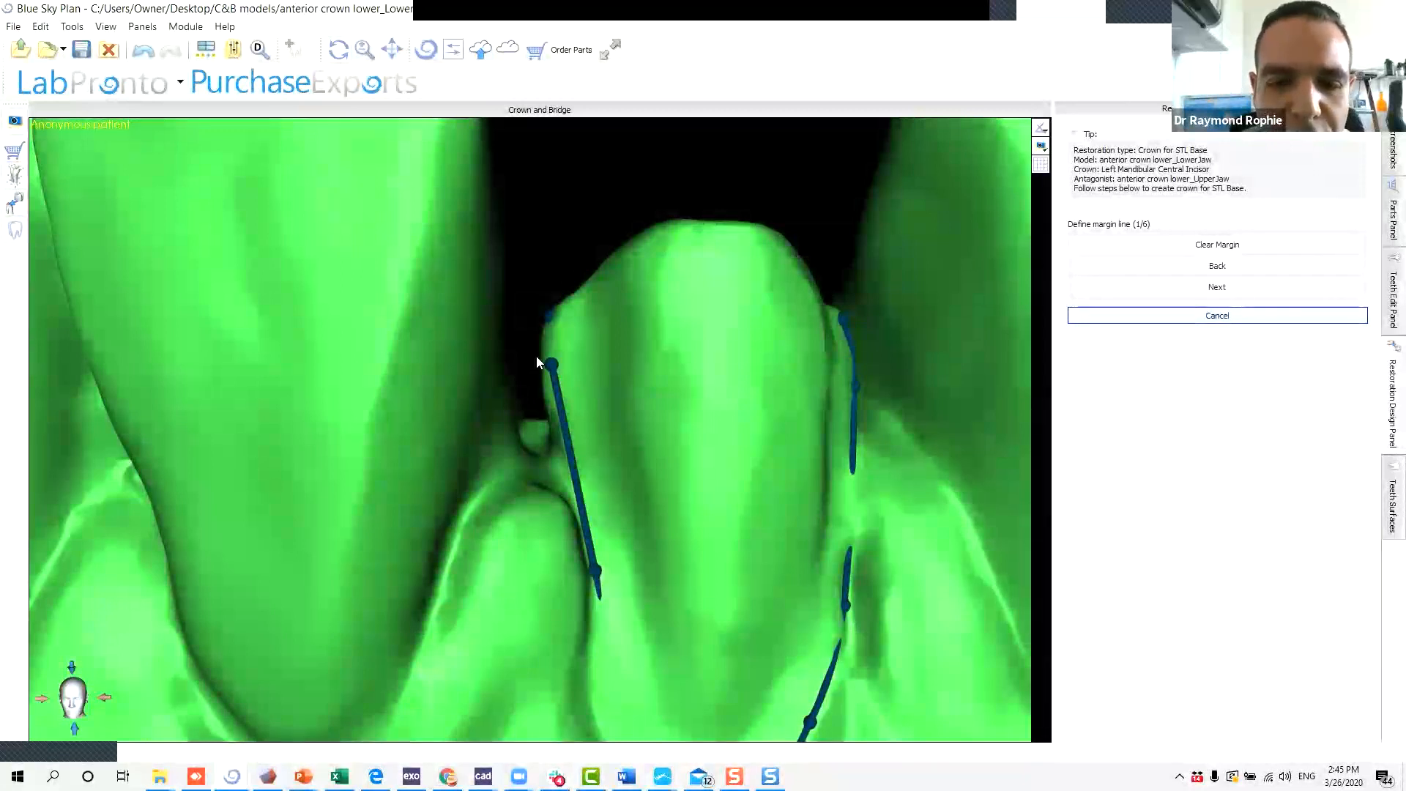
left_click_drag(551, 338, 597, 597)
left_click_drag(555, 381, 549, 348)
left_click_drag(637, 489, 570, 473)
mouse_move(694, 453)
left_mouse_down()
mouse_move(728, 468)
mouse_move(606, 594)
mouse_move(649, 568)
mouse_move(670, 451)
left_mouse_up()
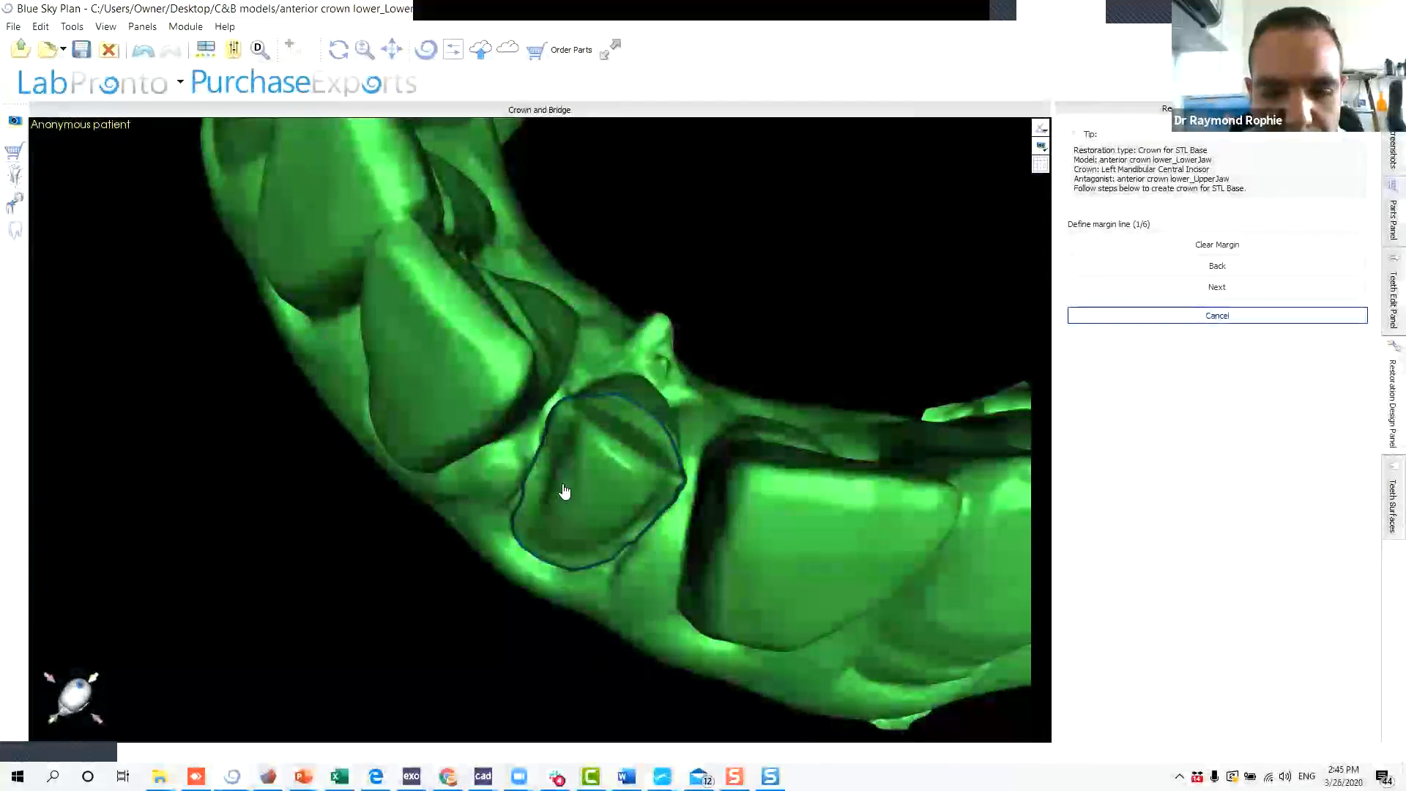
Check the fit of the closed margin line from the labial, incisal and lingual sides of the prepared tooth.
scroll(546, 469, "up", 5)
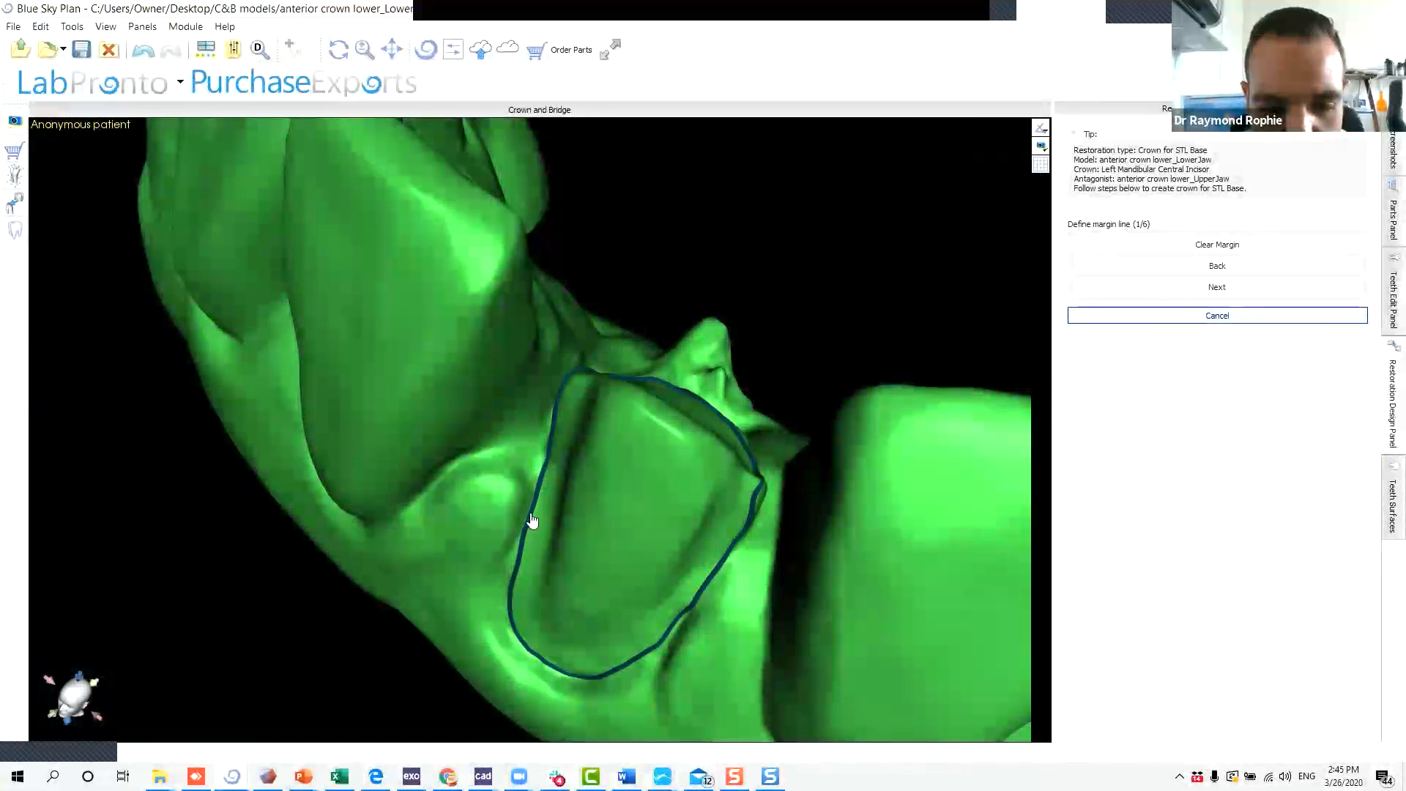
right_click_drag(539, 609, 617, 595)
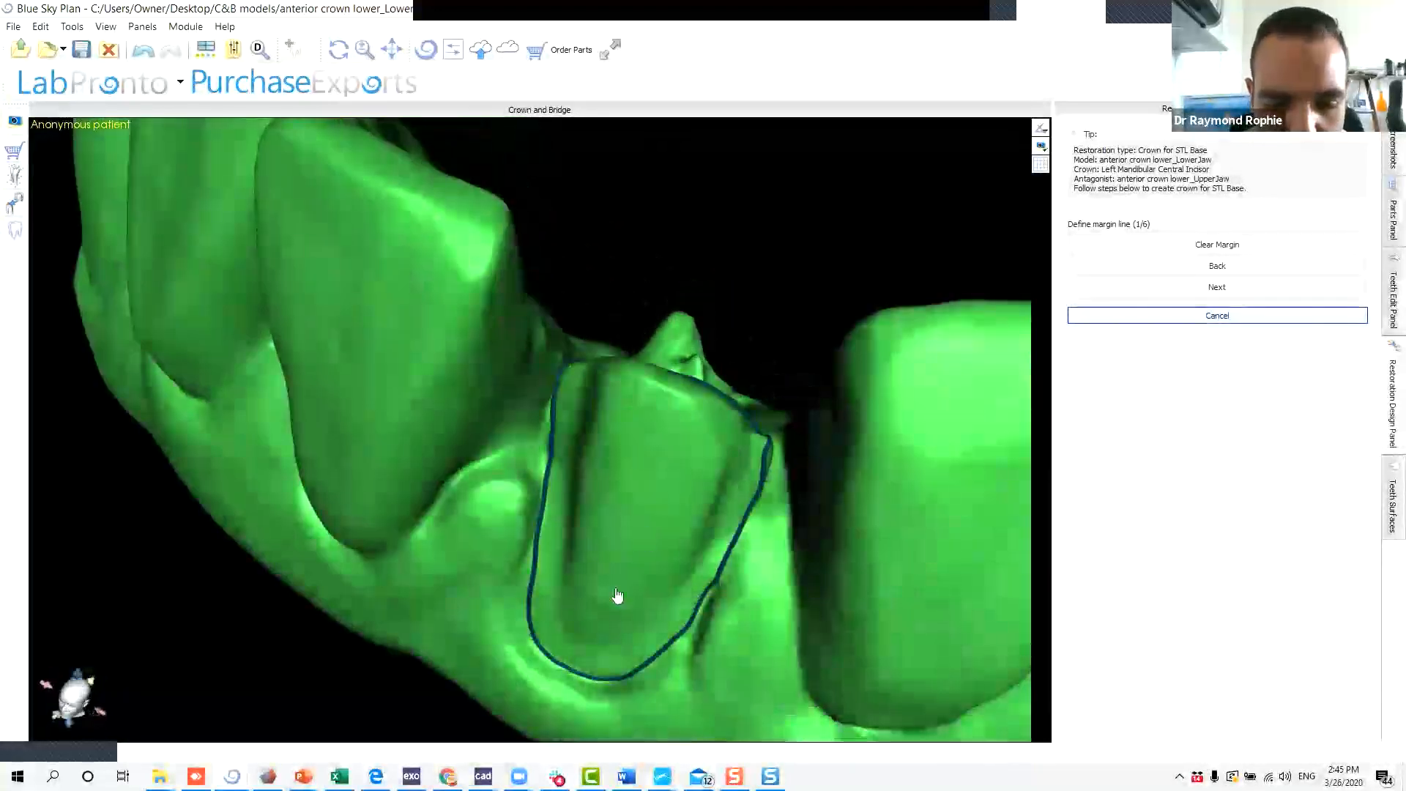
right_click_drag(573, 523, 606, 376)
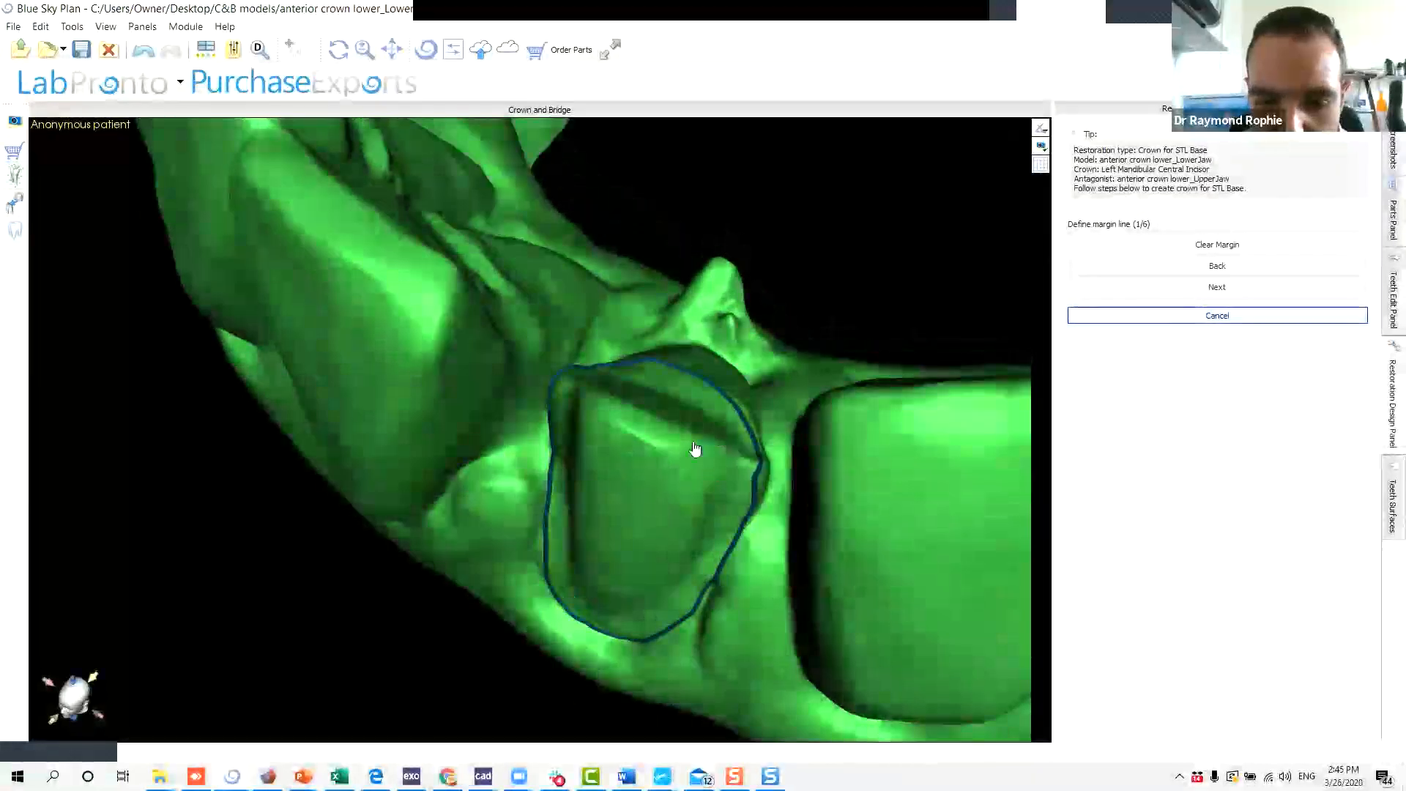
right_click_drag(695, 449, 722, 536)
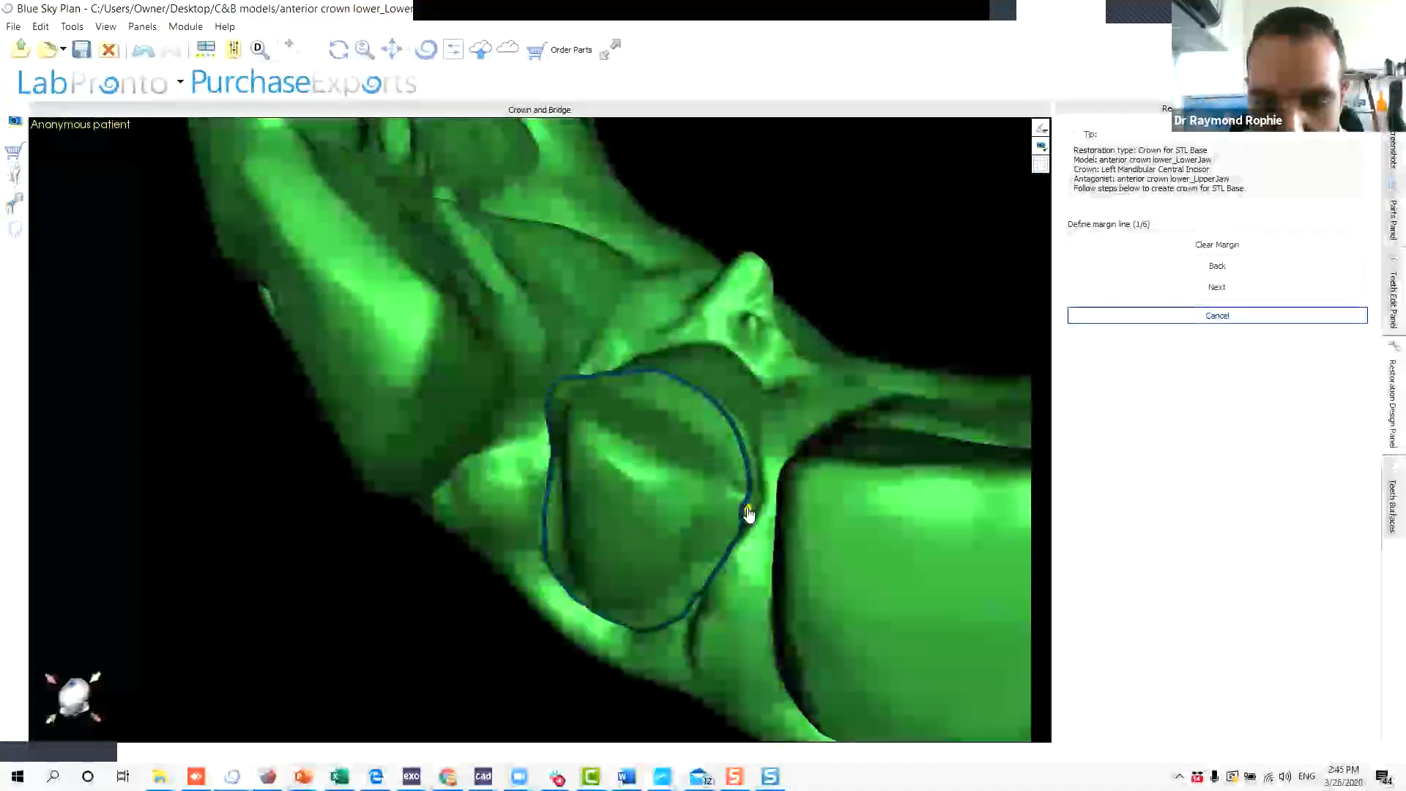
right_click_drag(748, 514, 715, 498)
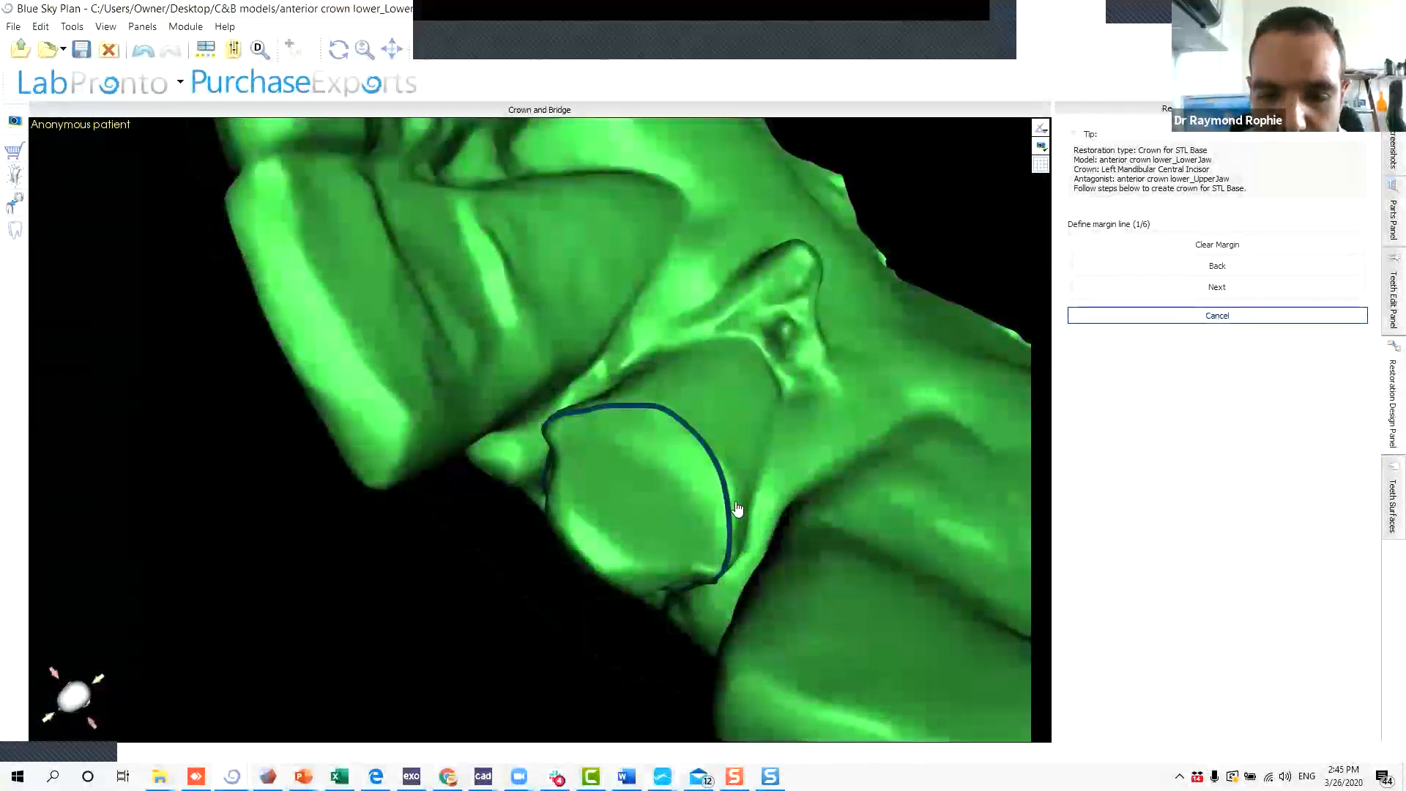
right_click_drag(619, 406, 618, 276)
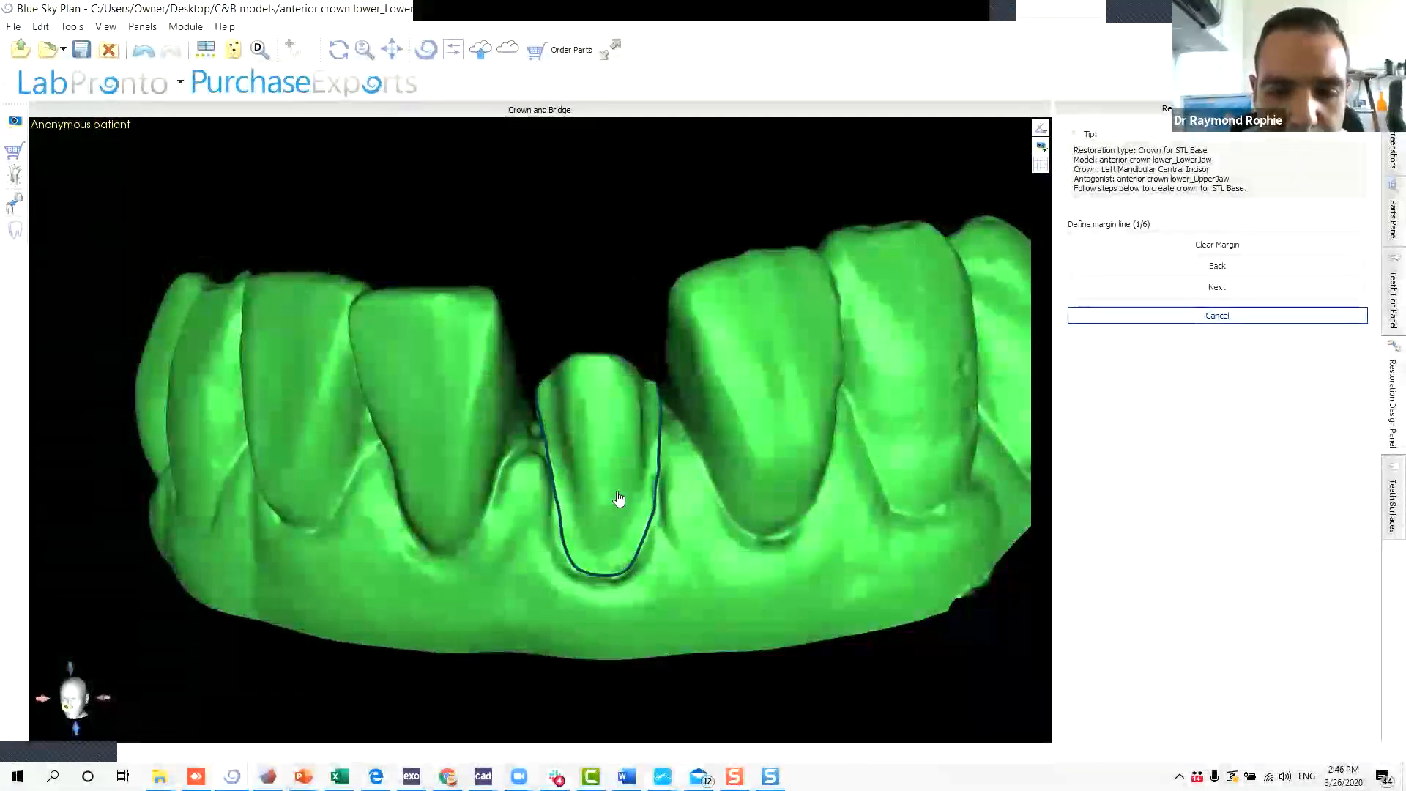
Refine the margin line along the proximal edge of the prepared tooth and accept it.
right_click_drag(534, 327, 385, 369)
scroll(427, 335, "up", 8)
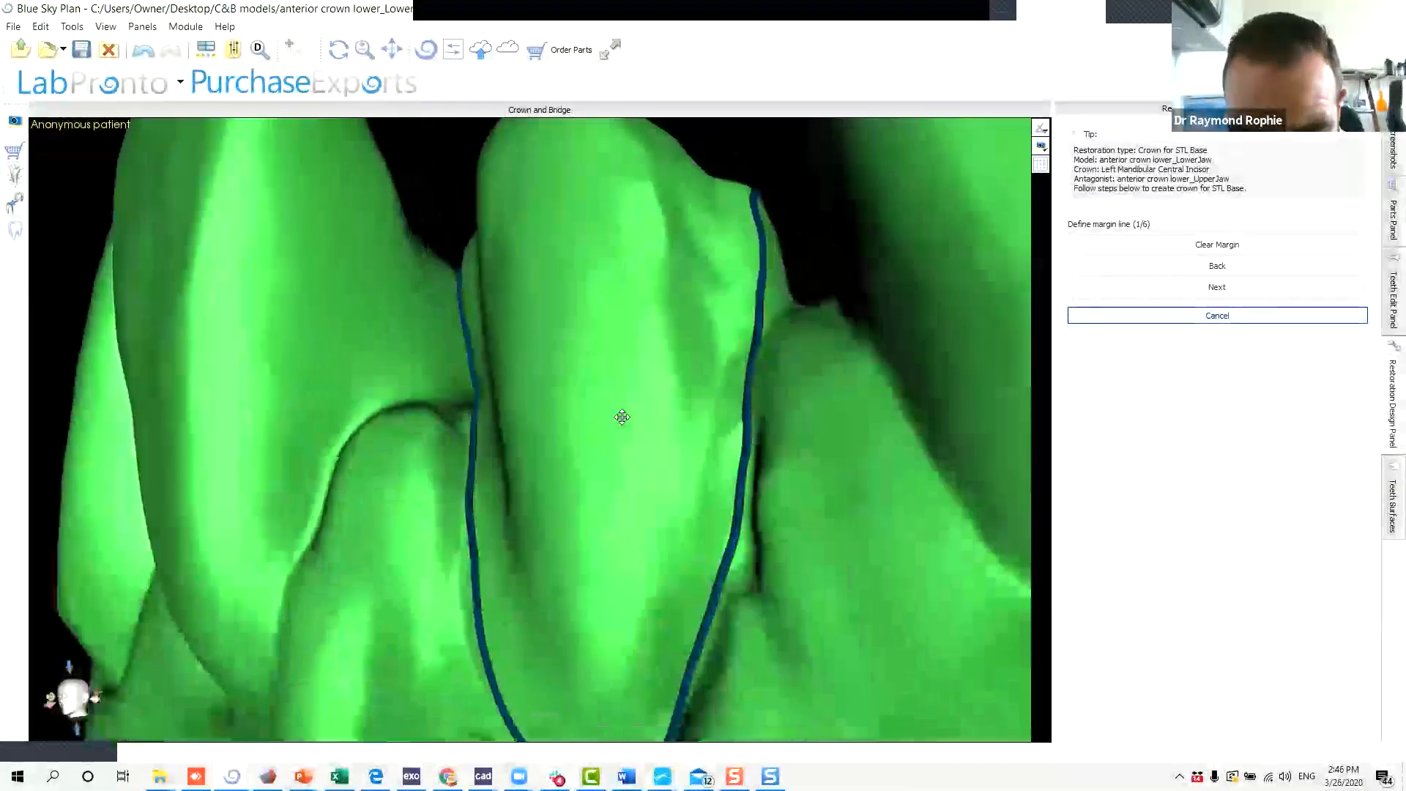
right_click_drag(622, 416, 793, 433)
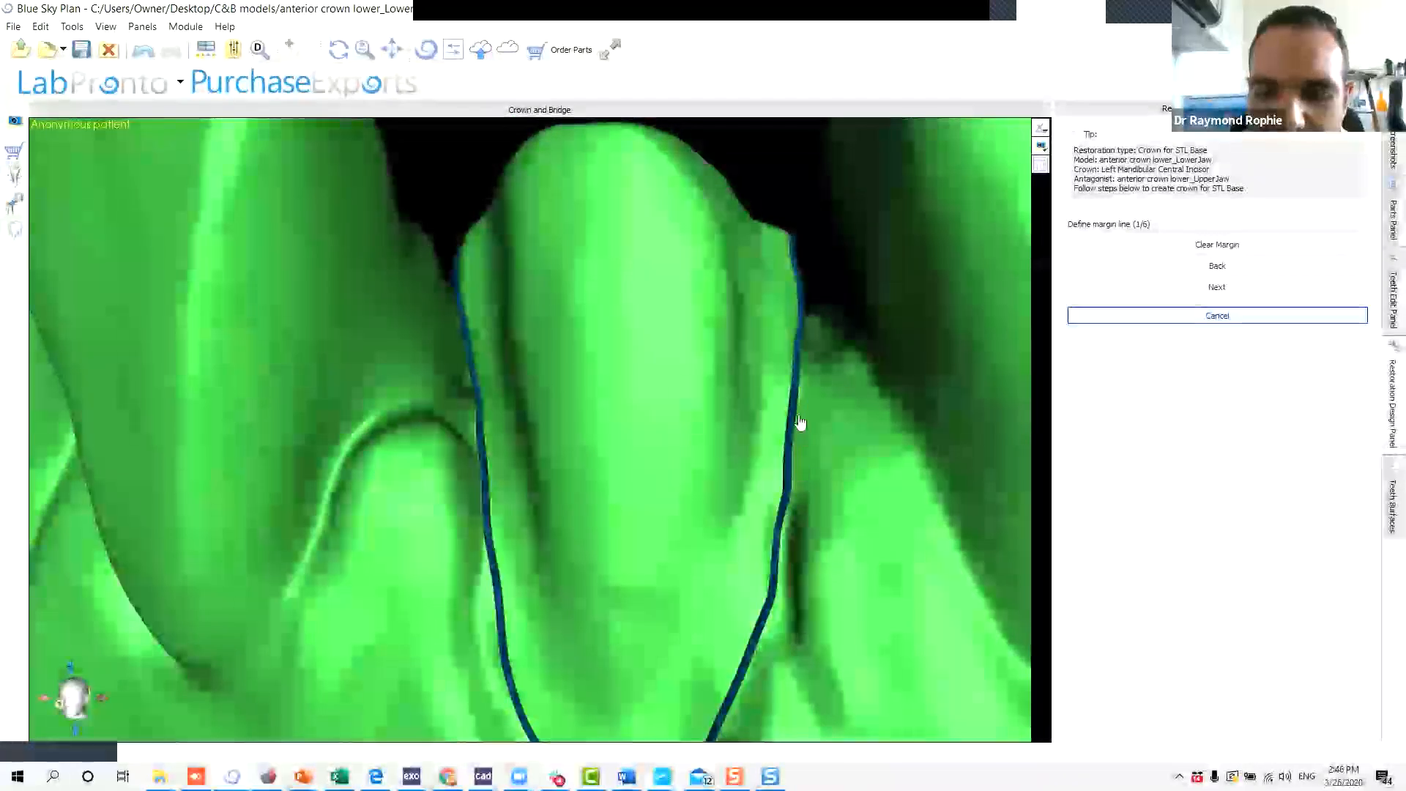
left_click_drag(762, 577, 756, 637)
scroll(663, 440, "down", 2)
right_click_drag(599, 408, 585, 515)
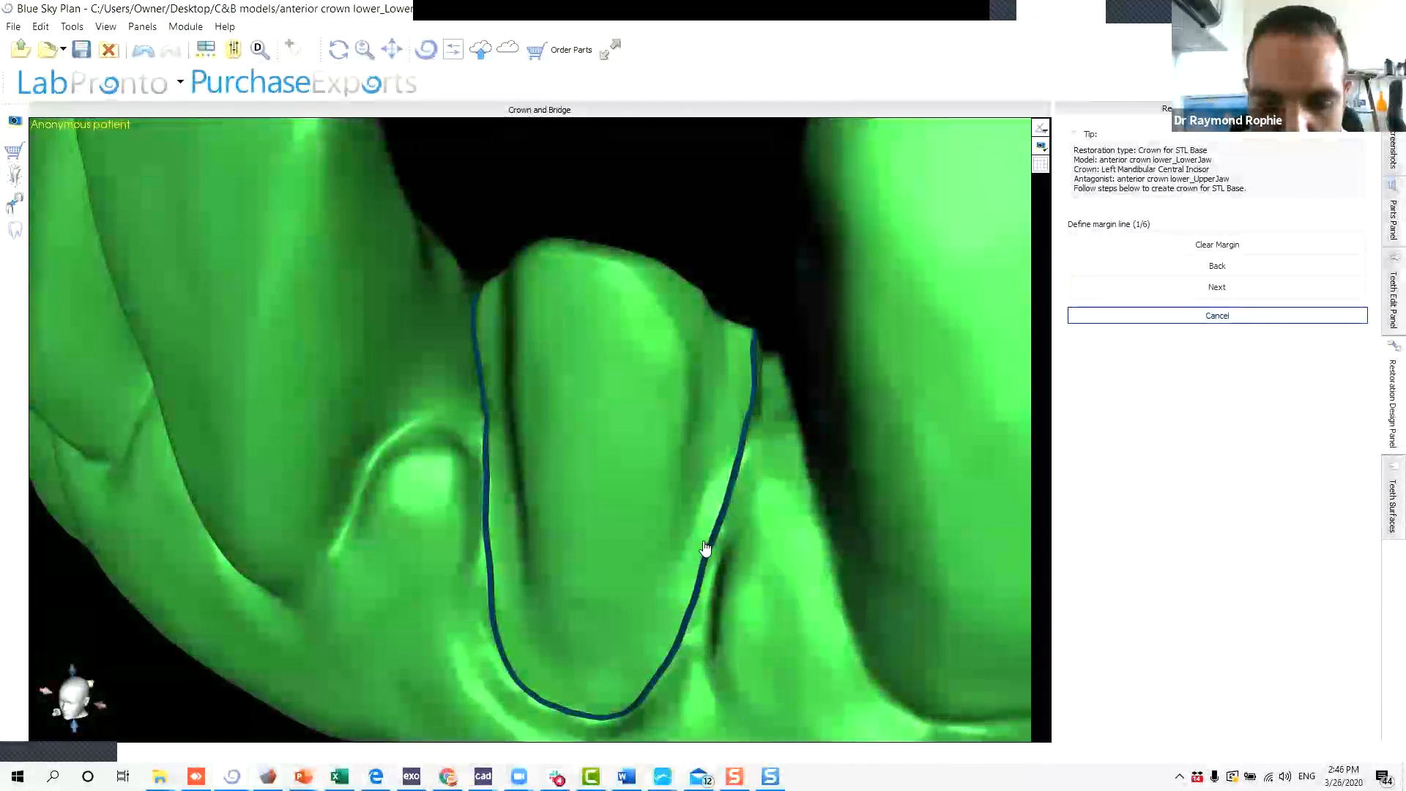
scroll(569, 508, "down", 3)
right_click_drag(568, 509, 492, 623)
right_click_drag(659, 453, 705, 362)
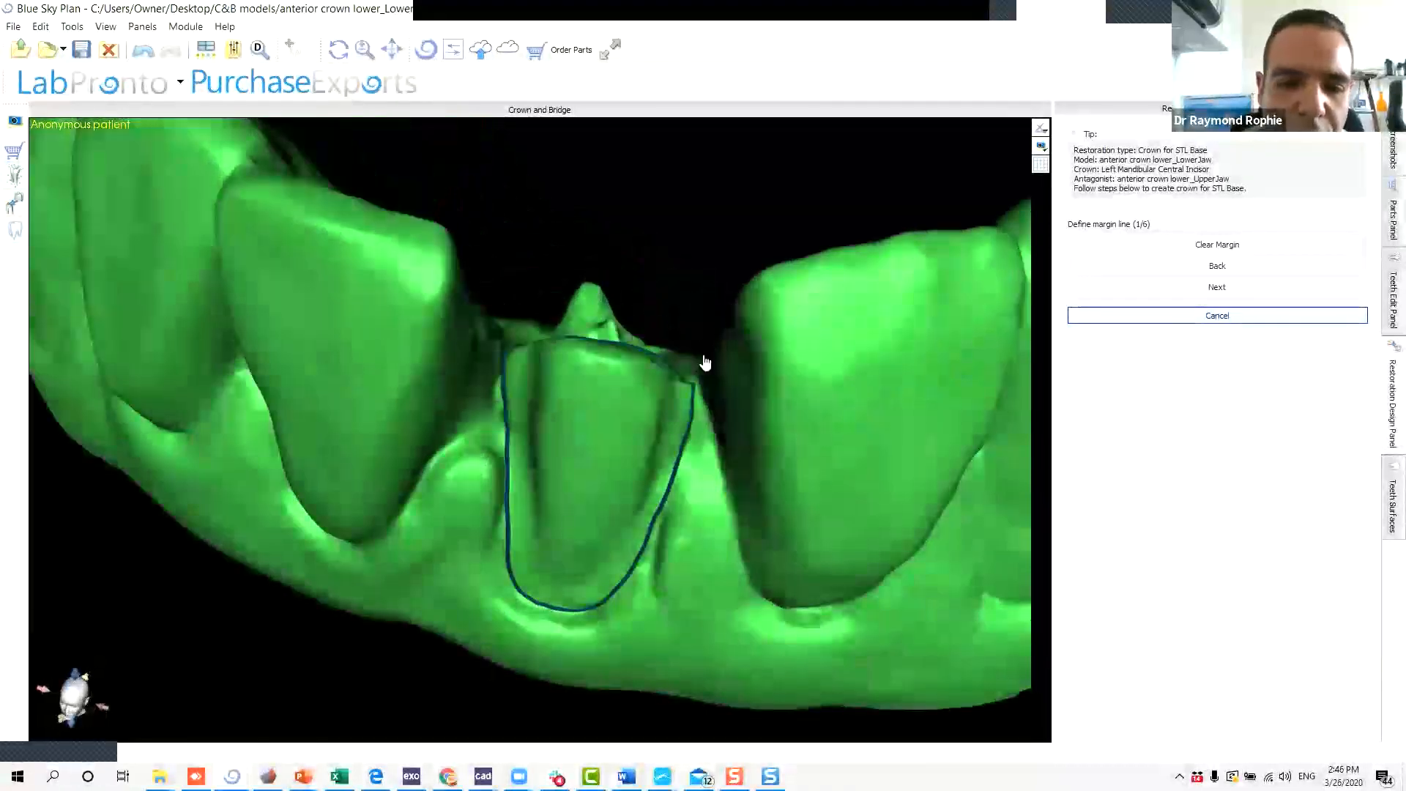
left_click(1219, 291)
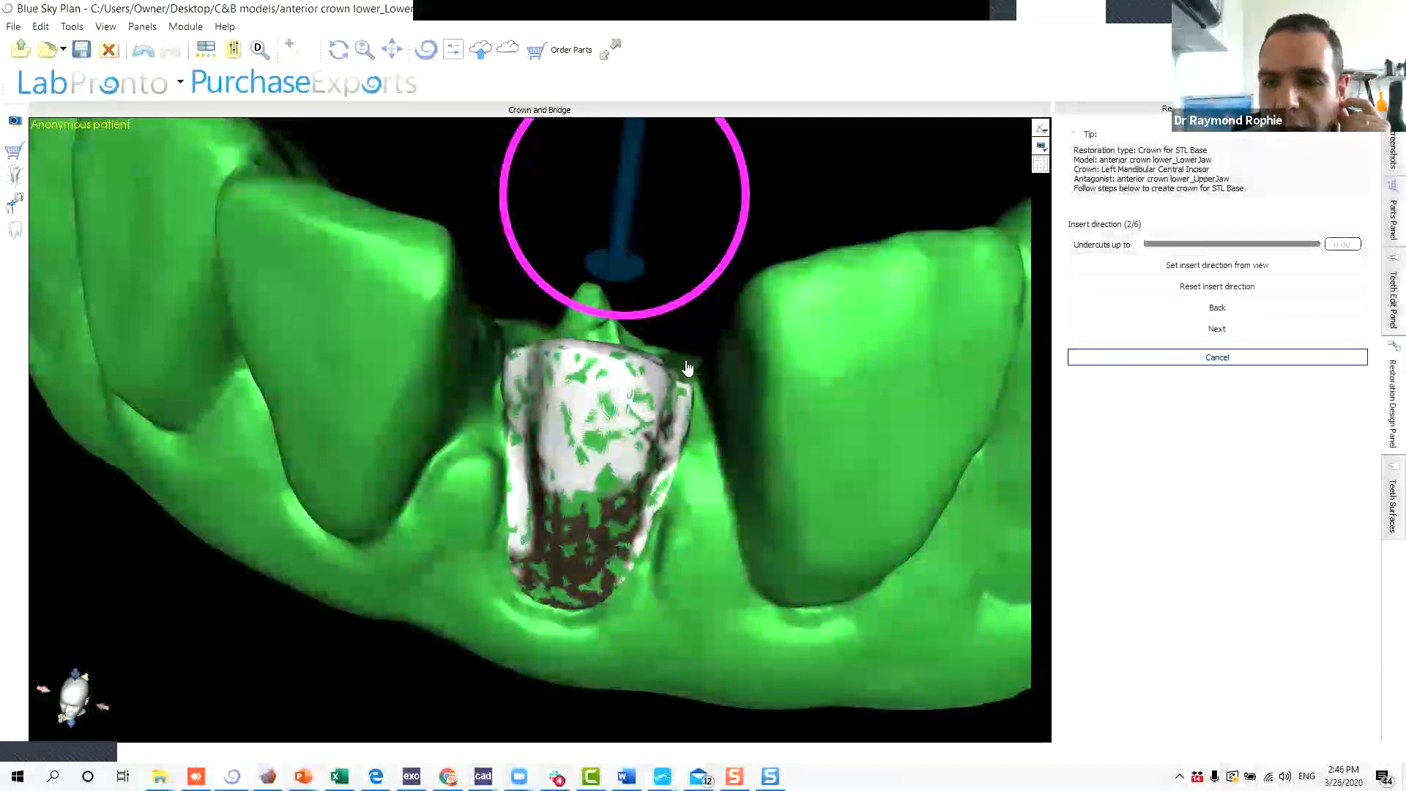
Set the crown's insert direction from a tilted labial view of the lower arch.
scroll(506, 372, "down", 5)
left_click_drag(323, 398, 441, 370)
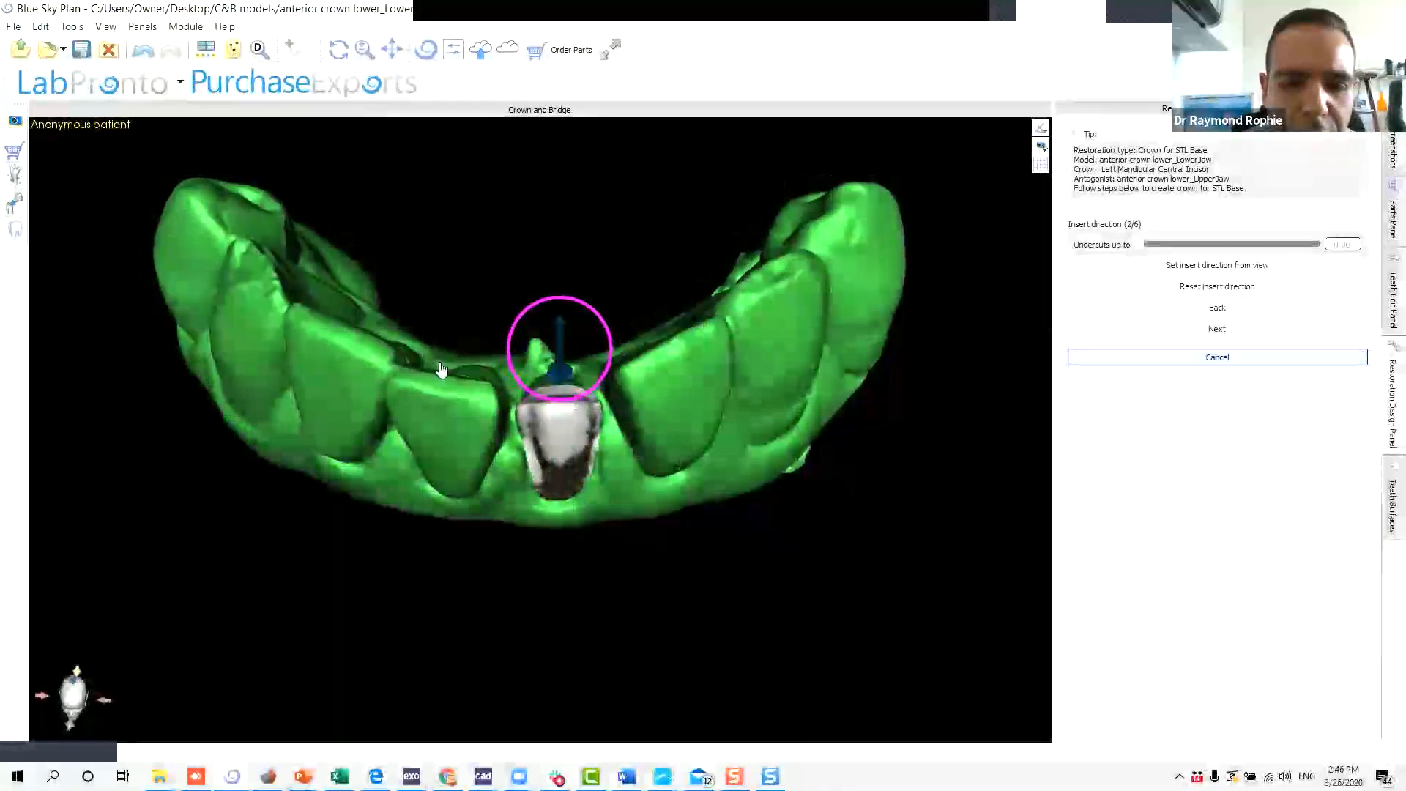
left_click_drag(698, 306, 685, 352)
left_click_drag(619, 477, 522, 551)
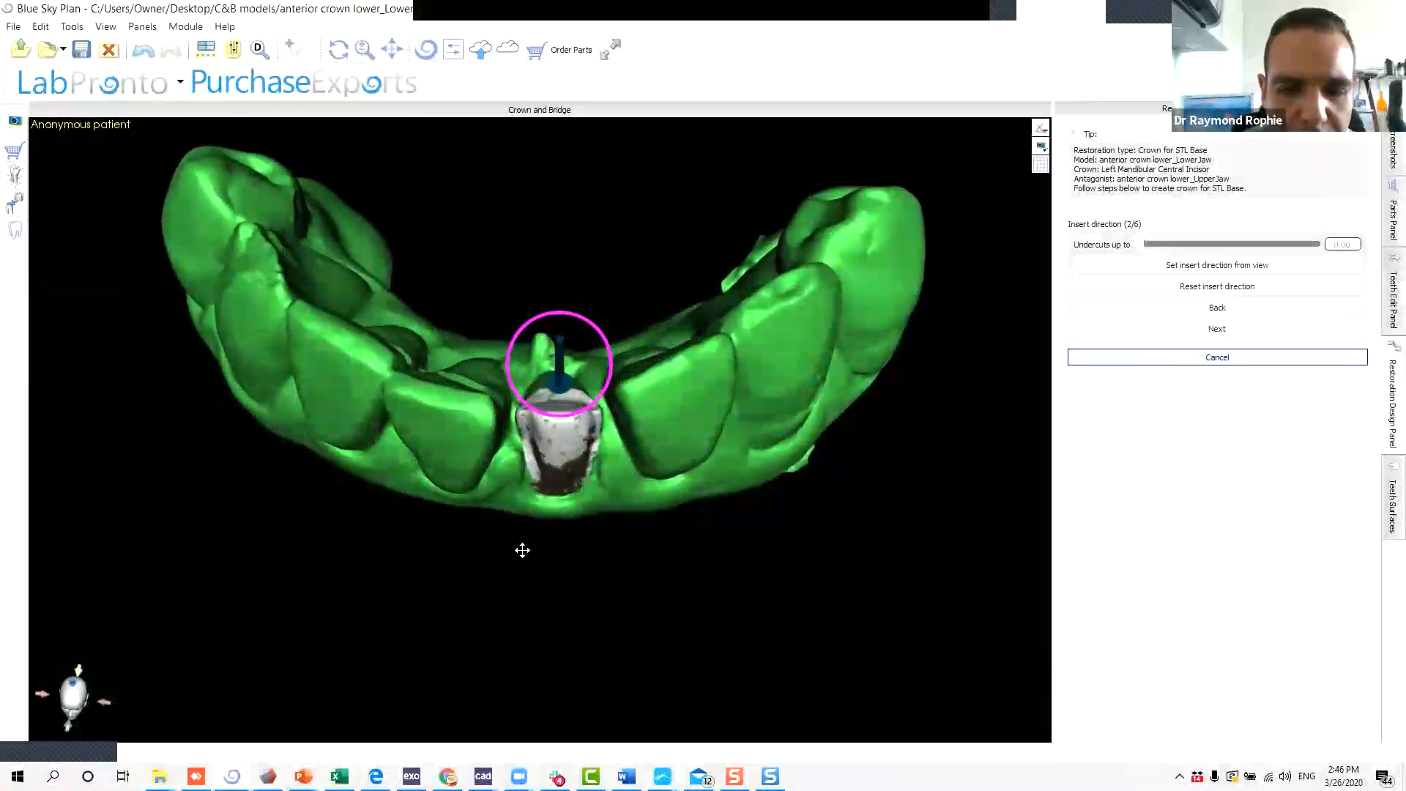
mouse_move(559, 442)
left_mouse_down()
mouse_move(552, 470)
mouse_move(553, 425)
left_mouse_up()
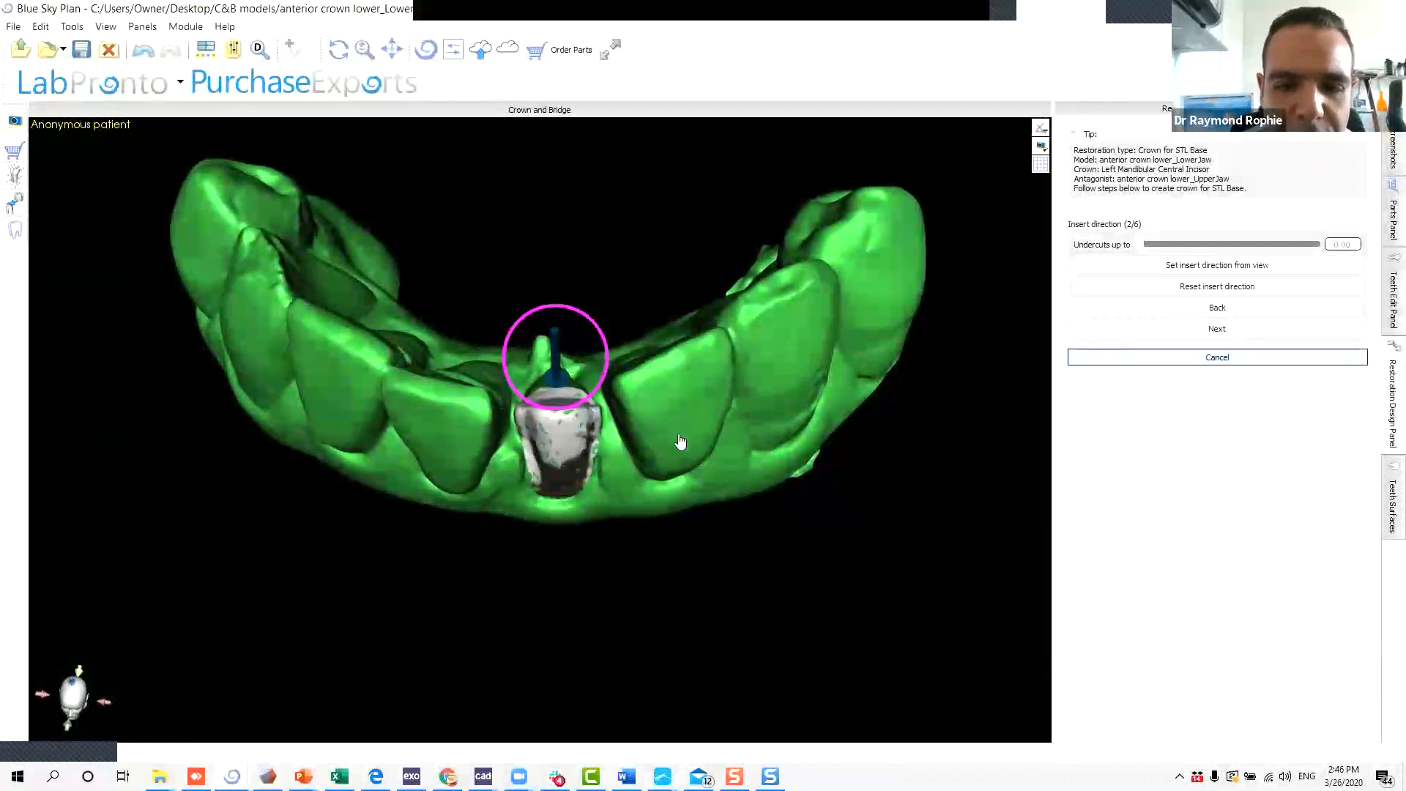
left_click(1153, 267)
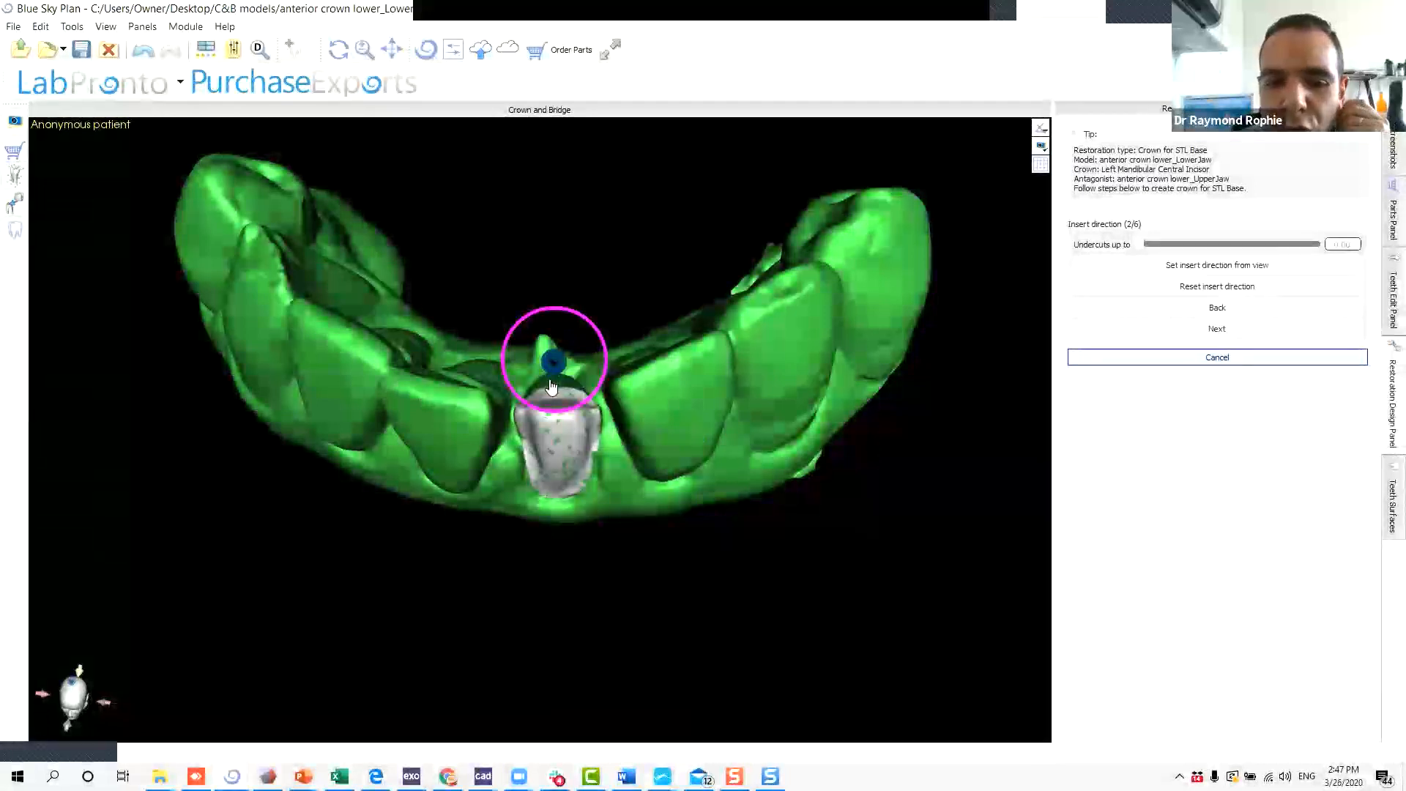
Adjust the insert direction arrow manually while checking the undercuts from the side, lingual and labial views.
left_click_drag(564, 461, 847, 386)
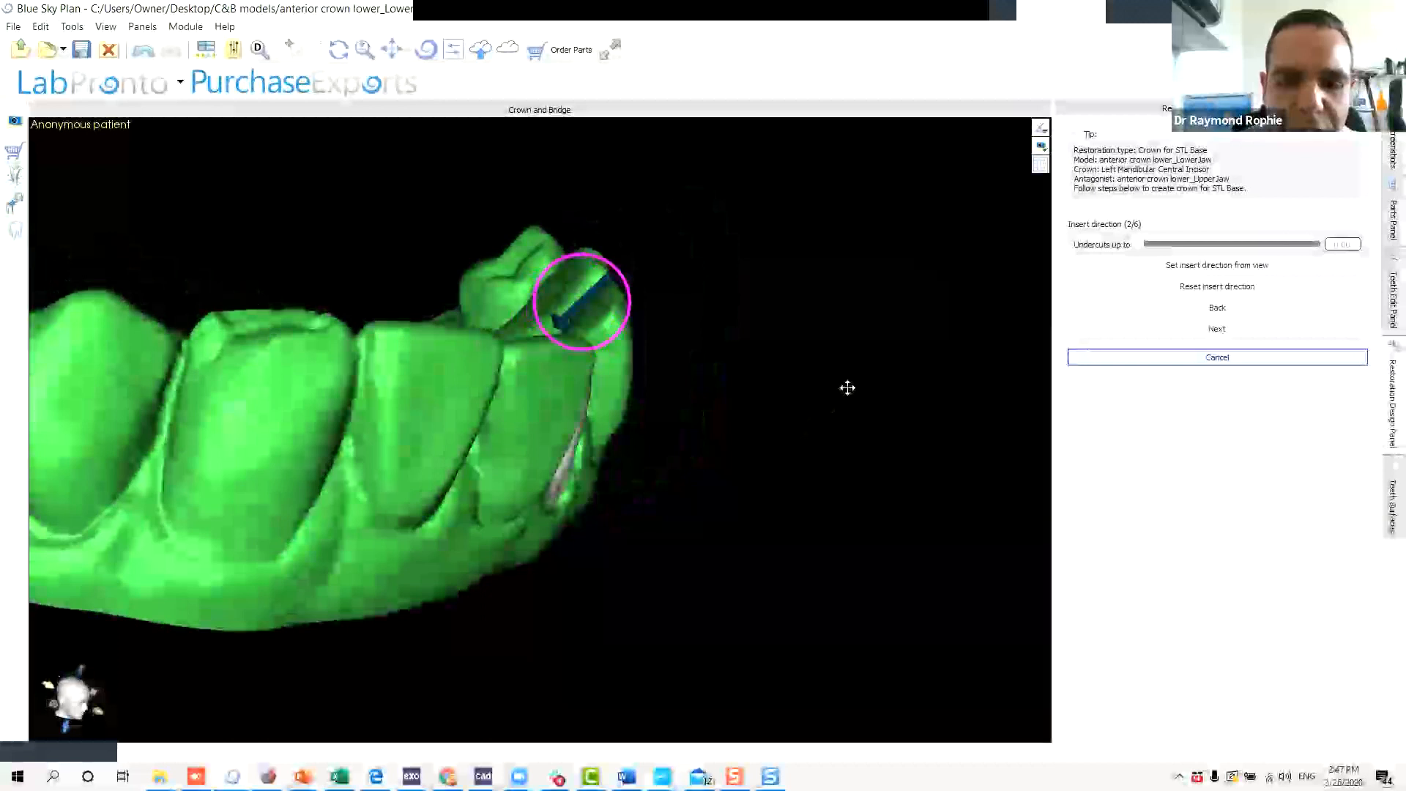
left_click_drag(794, 637, 687, 340)
left_click_drag(584, 268, 595, 305)
left_click_drag(564, 364, 483, 600)
scroll(323, 490, "up", 2)
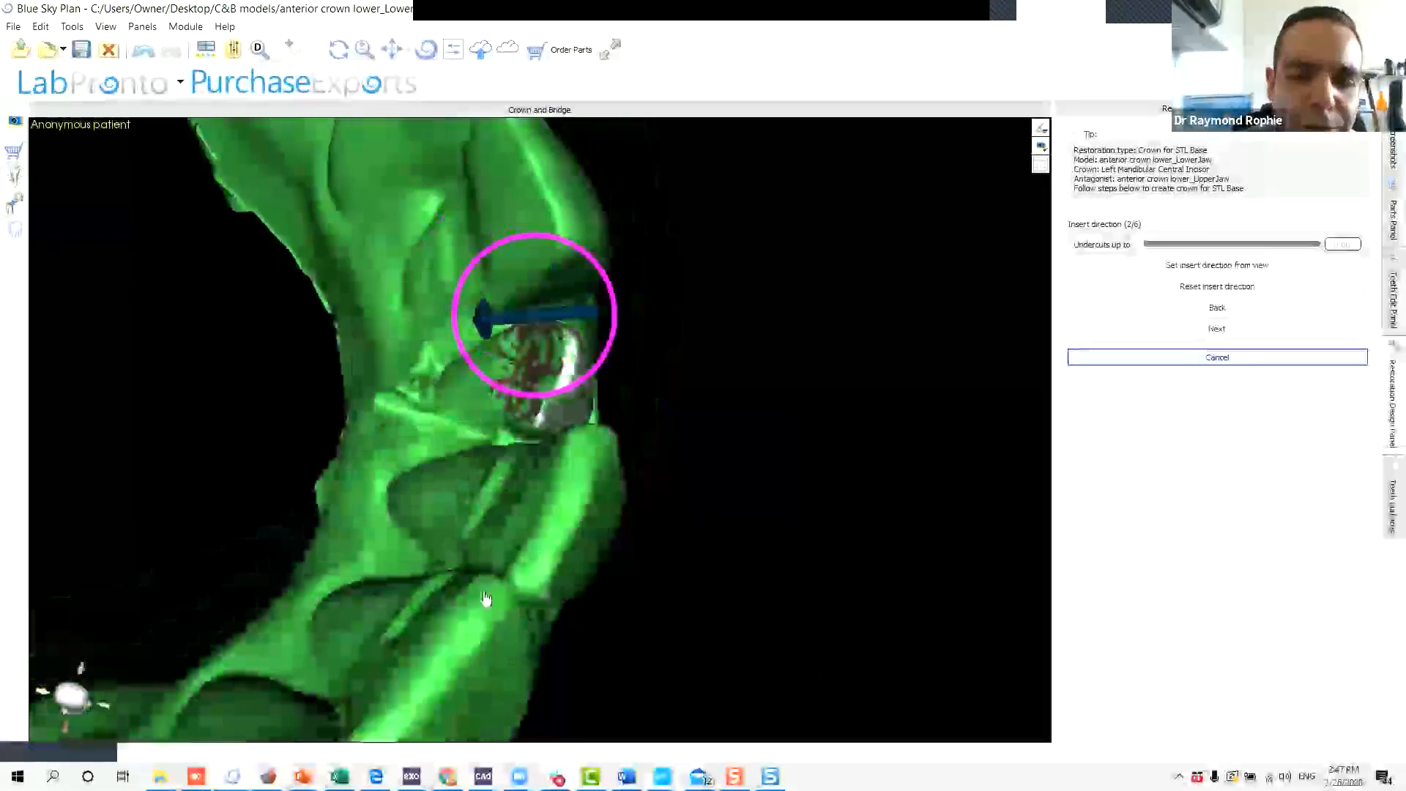
left_click_drag(646, 450, 522, 412)
left_click_drag(610, 383, 652, 432)
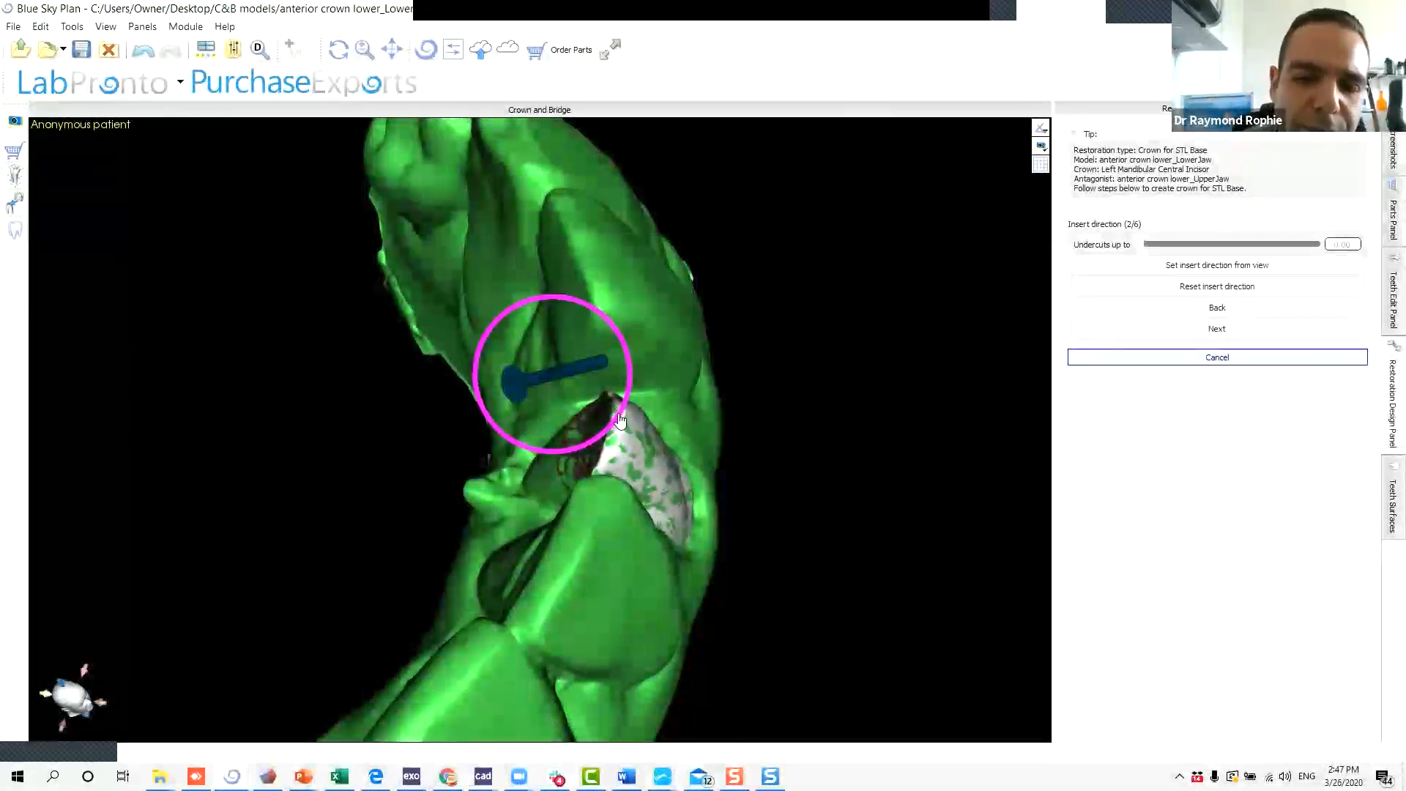
left_click_drag(621, 419, 285, 306)
left_click_drag(540, 334, 521, 332)
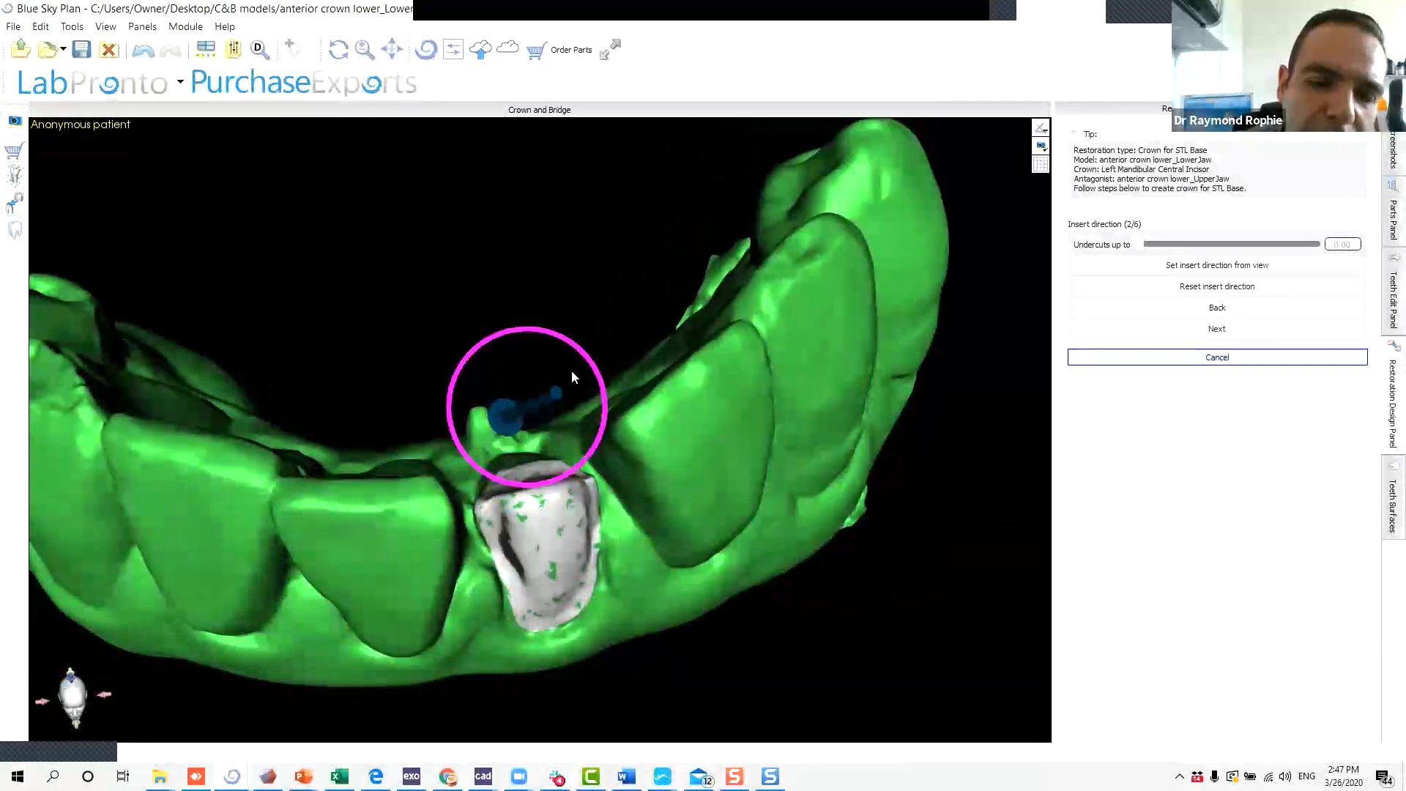
left_click_drag(574, 477, 570, 476)
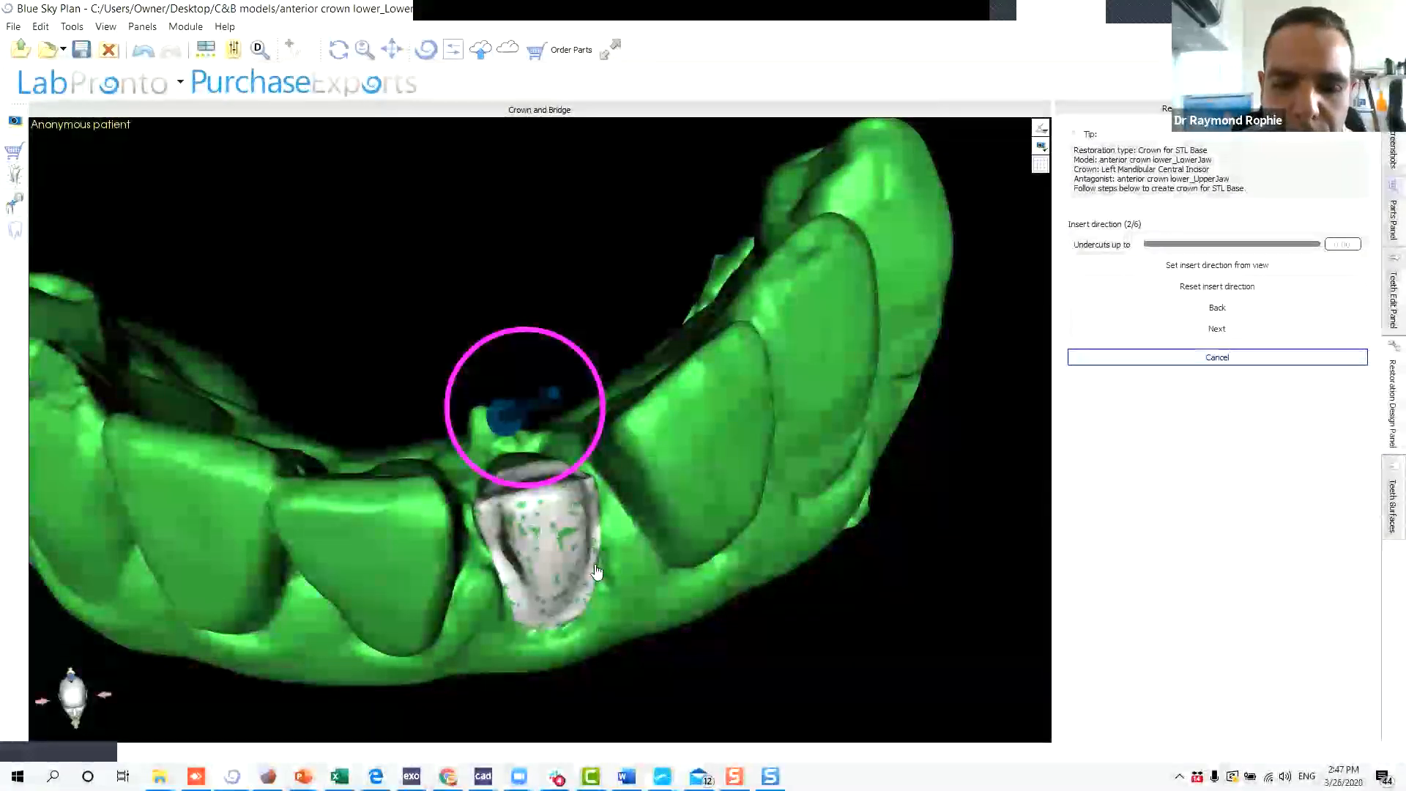
Set the insert direction from a labial view tilted toward the incisal edge, adjust the undercut limit and accept the direction.
left_click_drag(647, 544, 414, 569)
left_click_drag(489, 538, 584, 576)
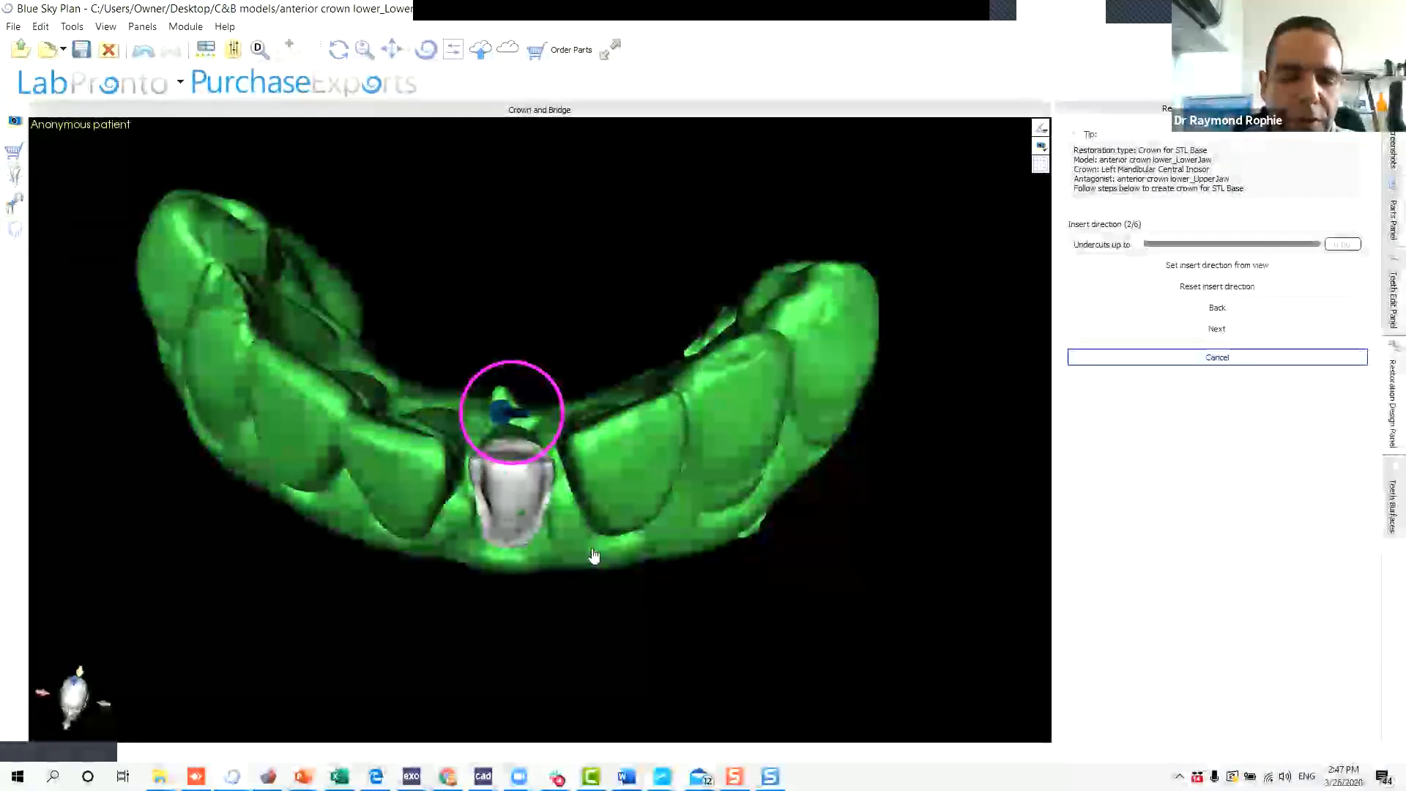
left_click(1207, 267)
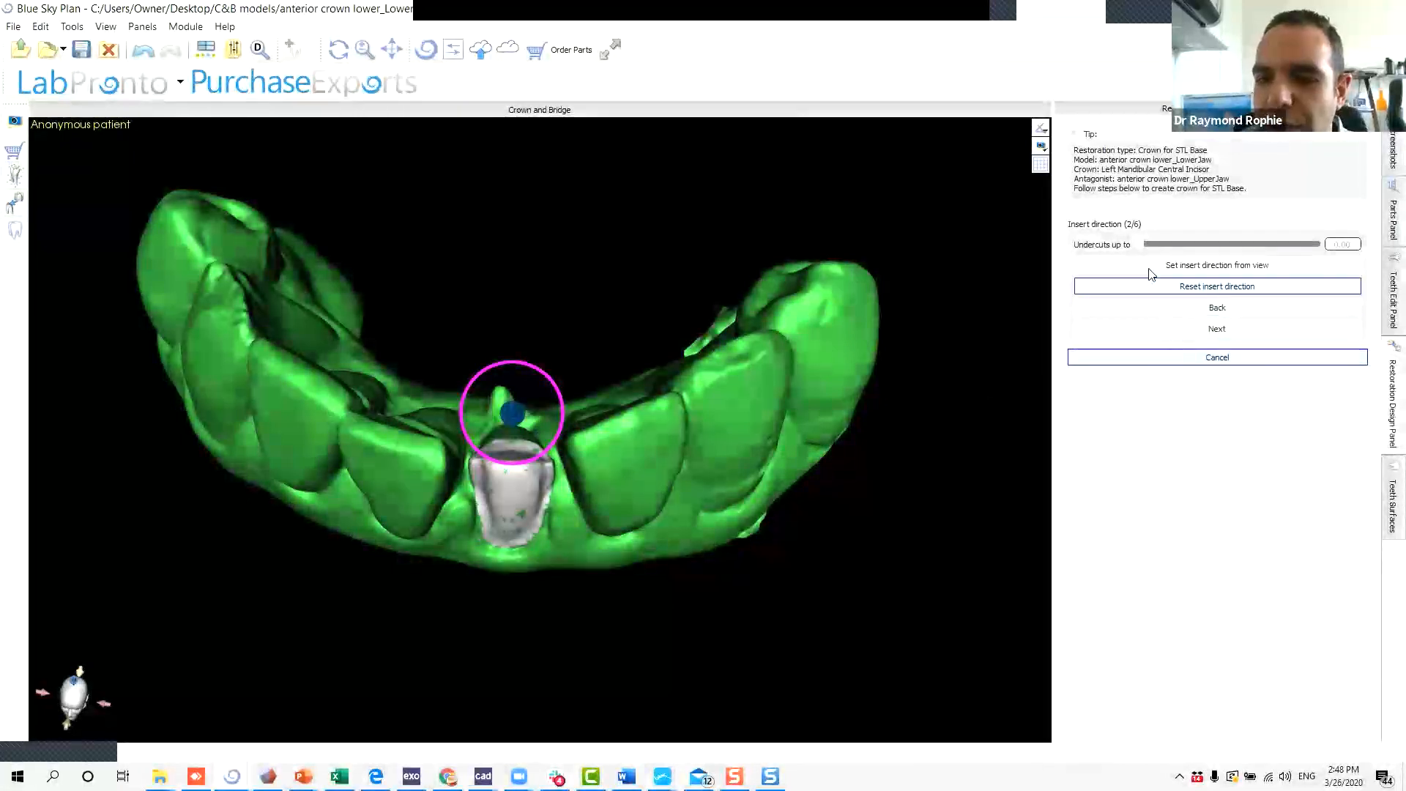
left_click(1144, 246)
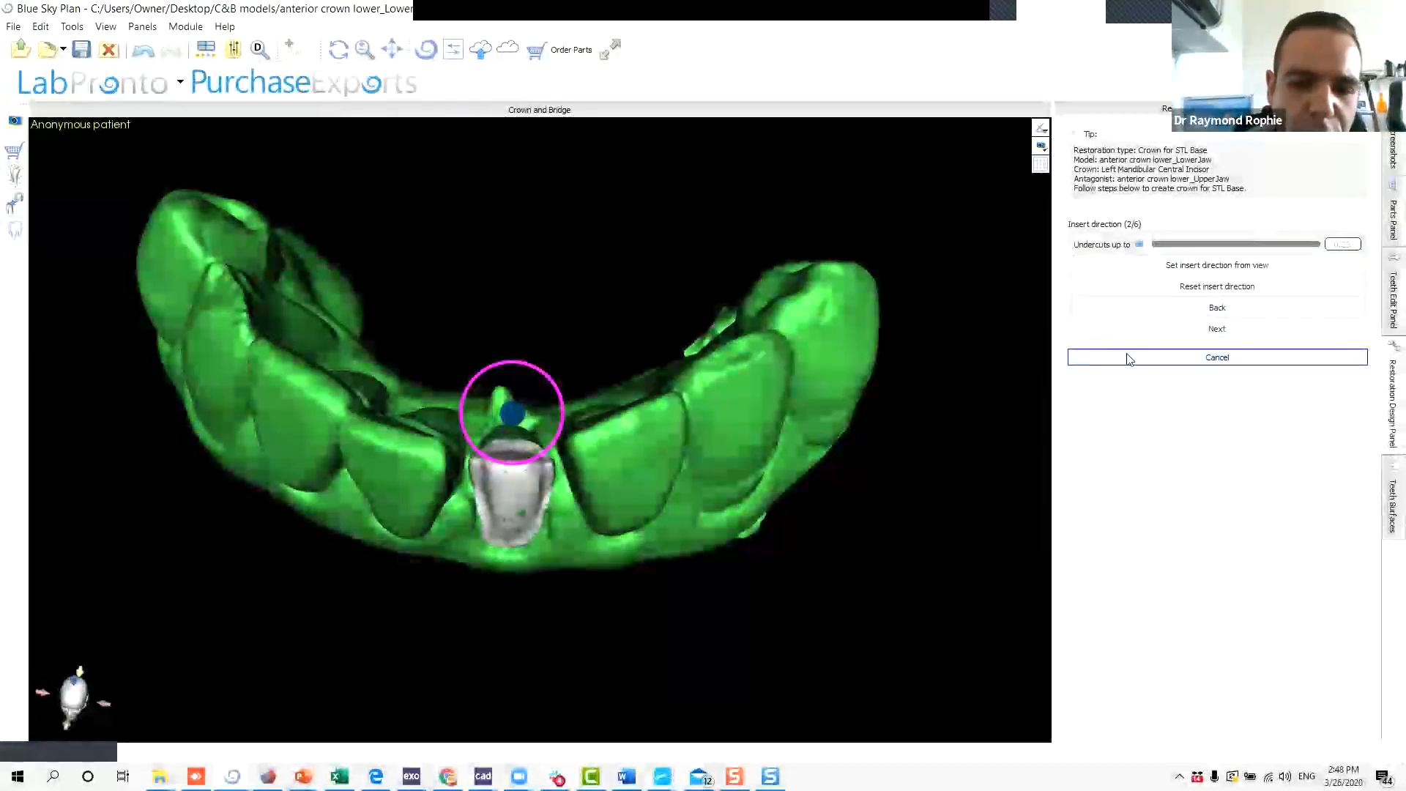
left_click(1194, 331)
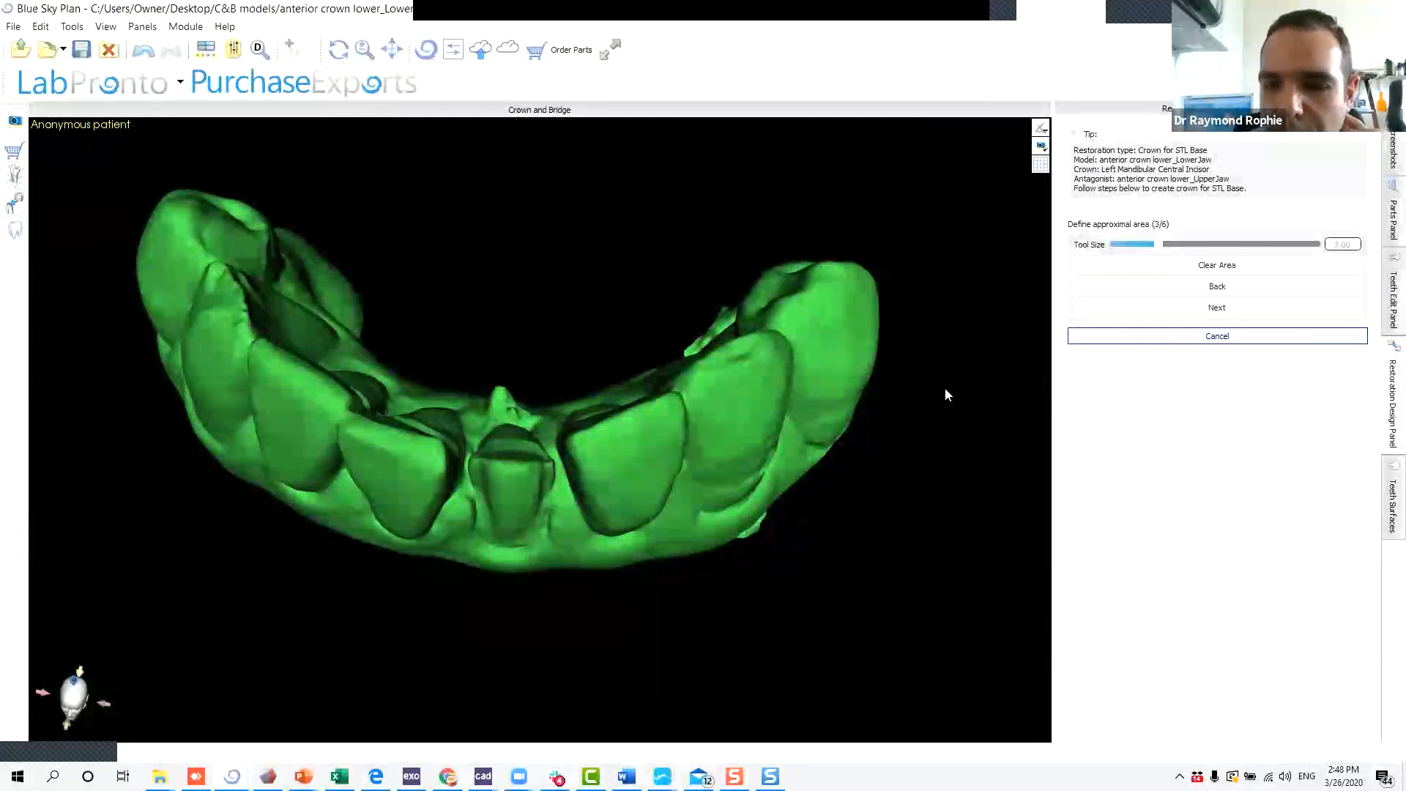
Mark the approximal area on the surface facing the prepared tooth on one neighbouring tooth.
mouse_move(558, 633)
left_mouse_down()
mouse_move(737, 404)
mouse_move(767, 402)
left_mouse_up()
left_click(599, 404)
mouse_move(721, 495)
left_mouse_down()
mouse_move(304, 534)
mouse_move(322, 526)
left_mouse_up()
left_click(427, 401)
mouse_move(546, 555)
left_mouse_down()
mouse_move(816, 525)
mouse_move(713, 556)
mouse_move(687, 532)
left_mouse_up()
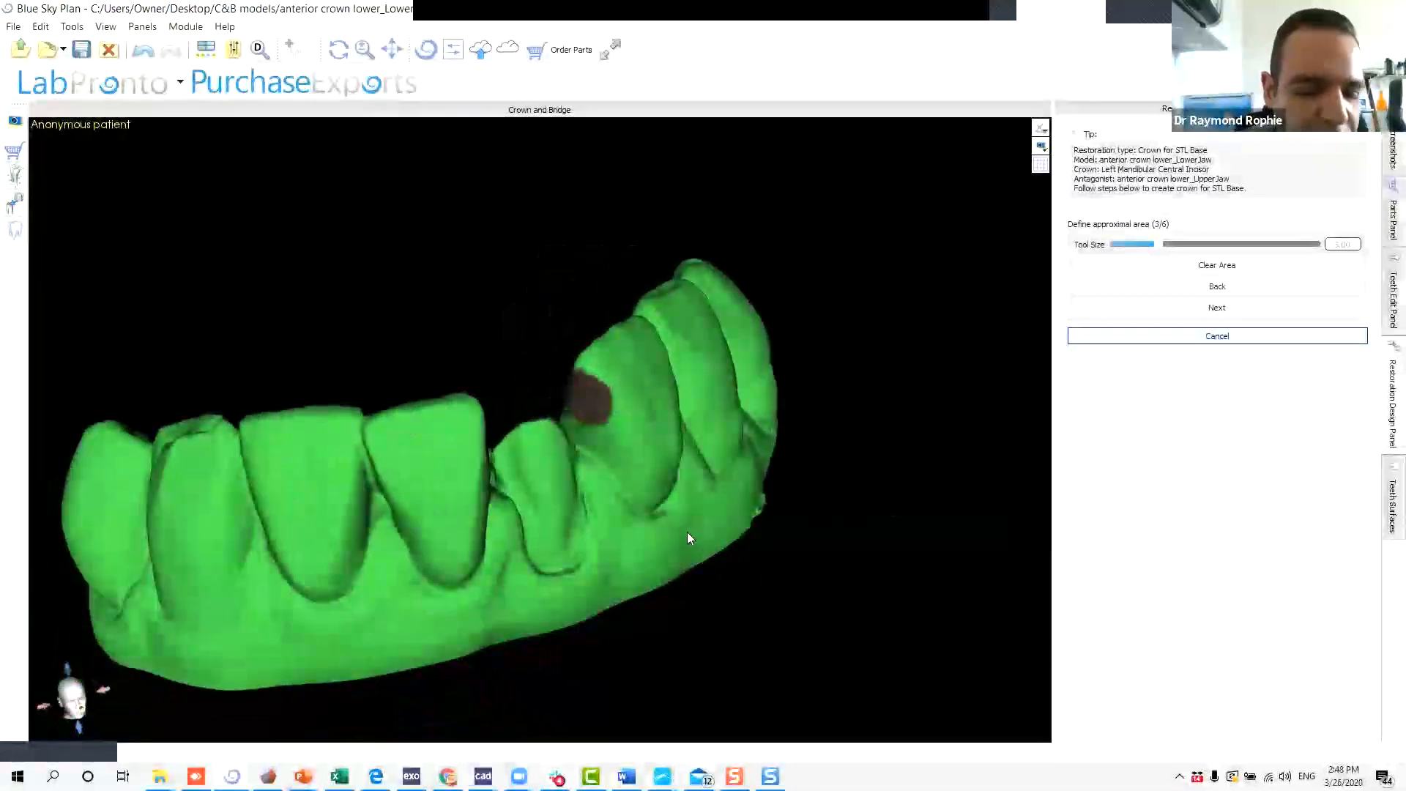
left_click(586, 400)
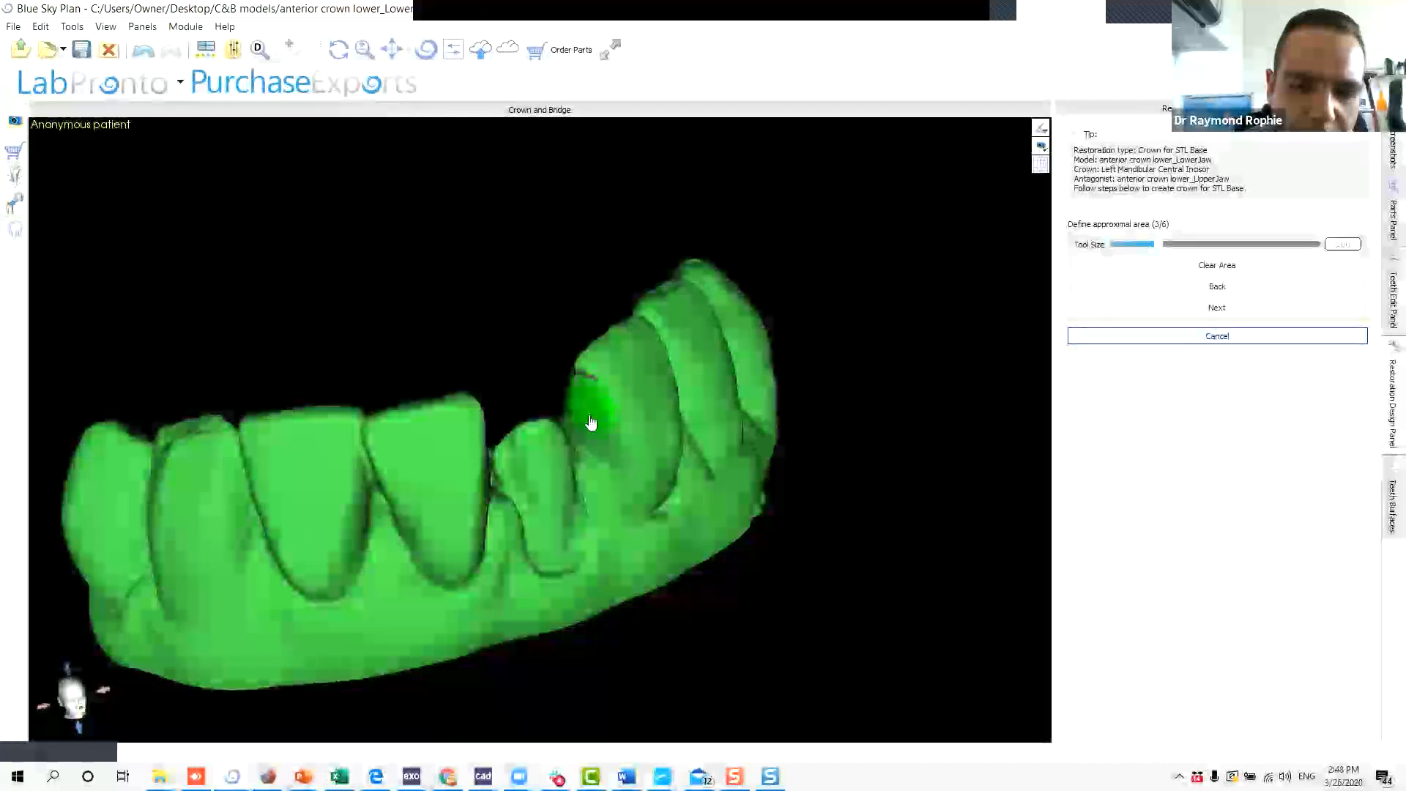
Mark the approximal area on the neighbouring tooth across the gap and continue to tooth placement.
mouse_move(674, 447)
left_mouse_down()
mouse_move(273, 682)
mouse_move(430, 412)
mouse_move(432, 239)
mouse_move(485, 428)
left_mouse_up()
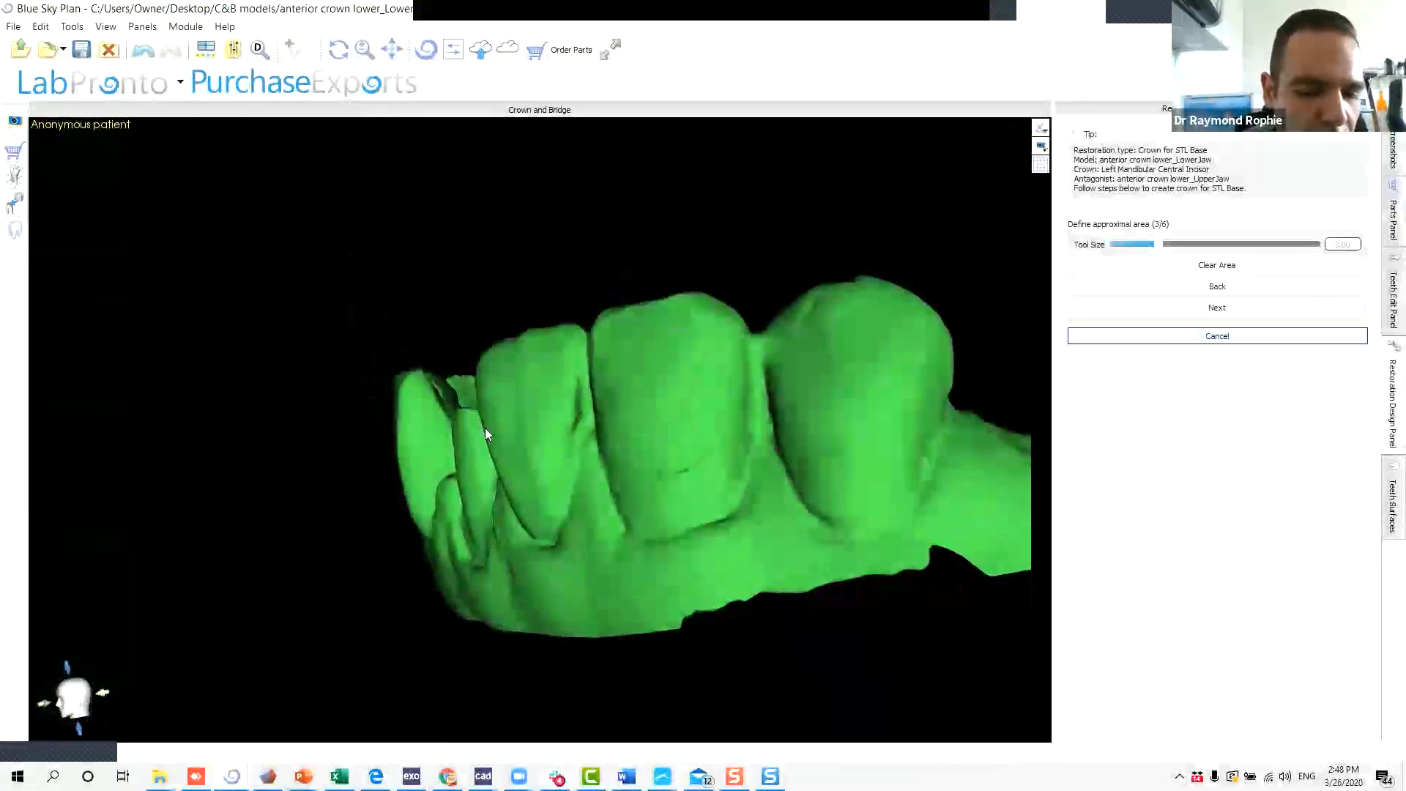
left_click(424, 432)
mouse_move(348, 513)
left_mouse_down()
mouse_move(864, 410)
mouse_move(730, 605)
left_mouse_up()
left_click(575, 374)
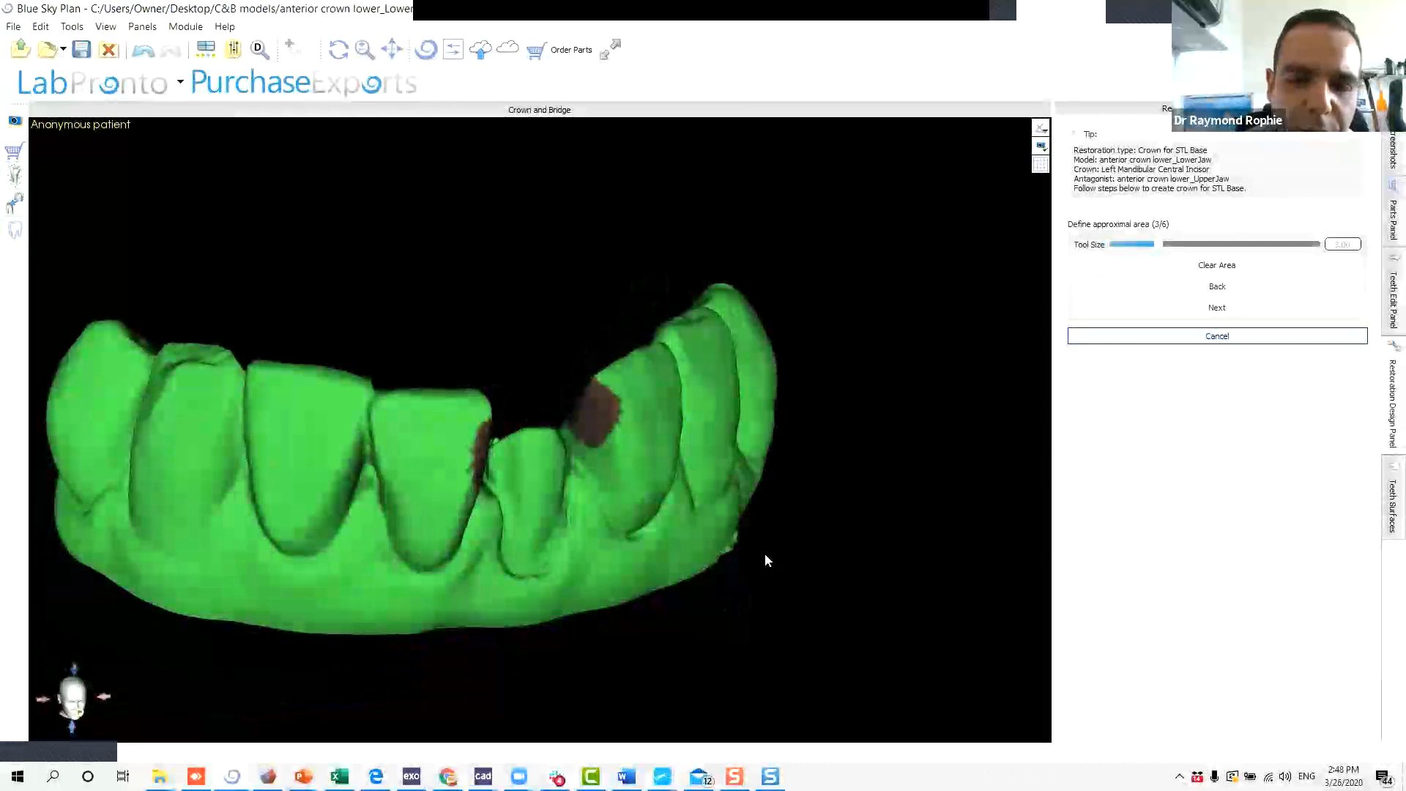
left_click_drag(764, 552, 631, 561)
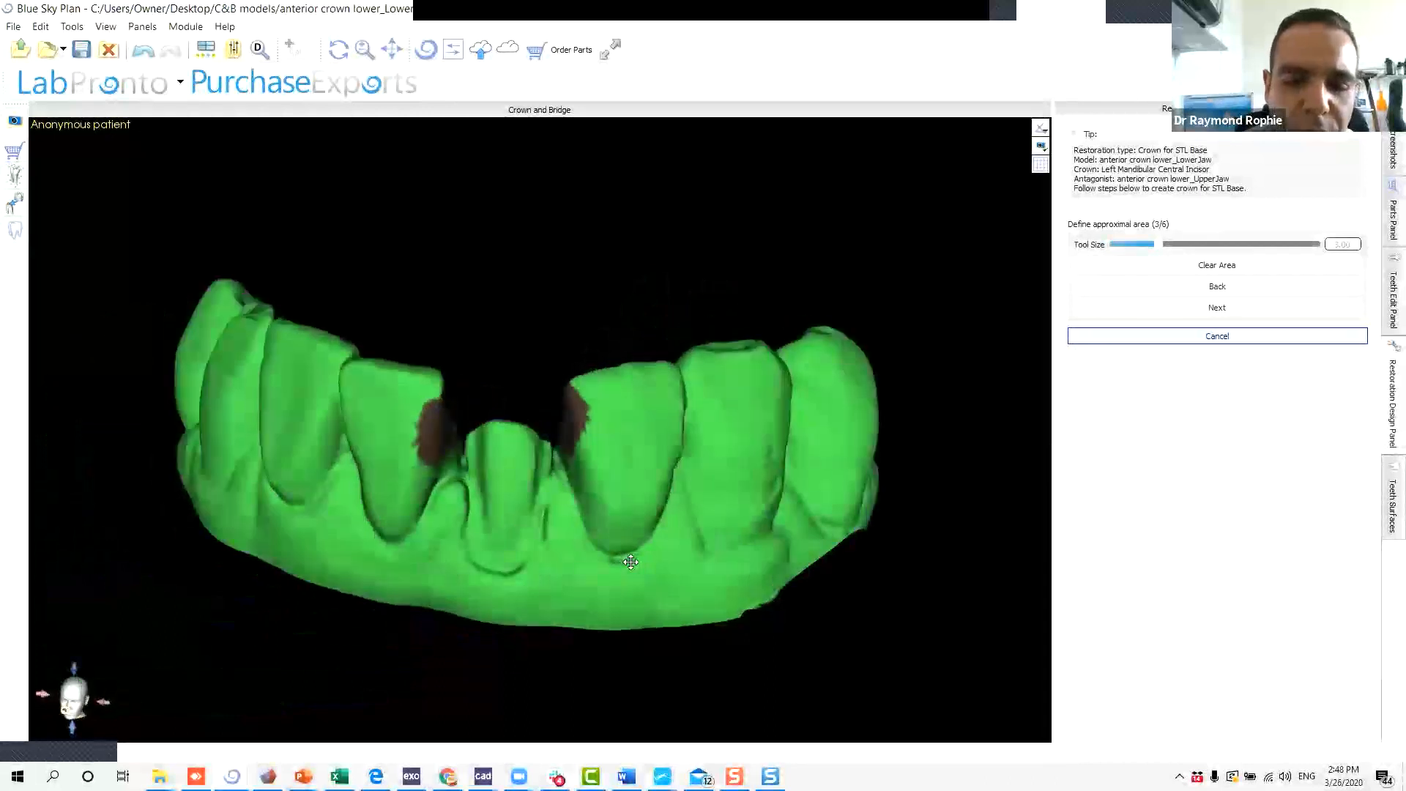
left_click(1275, 309)
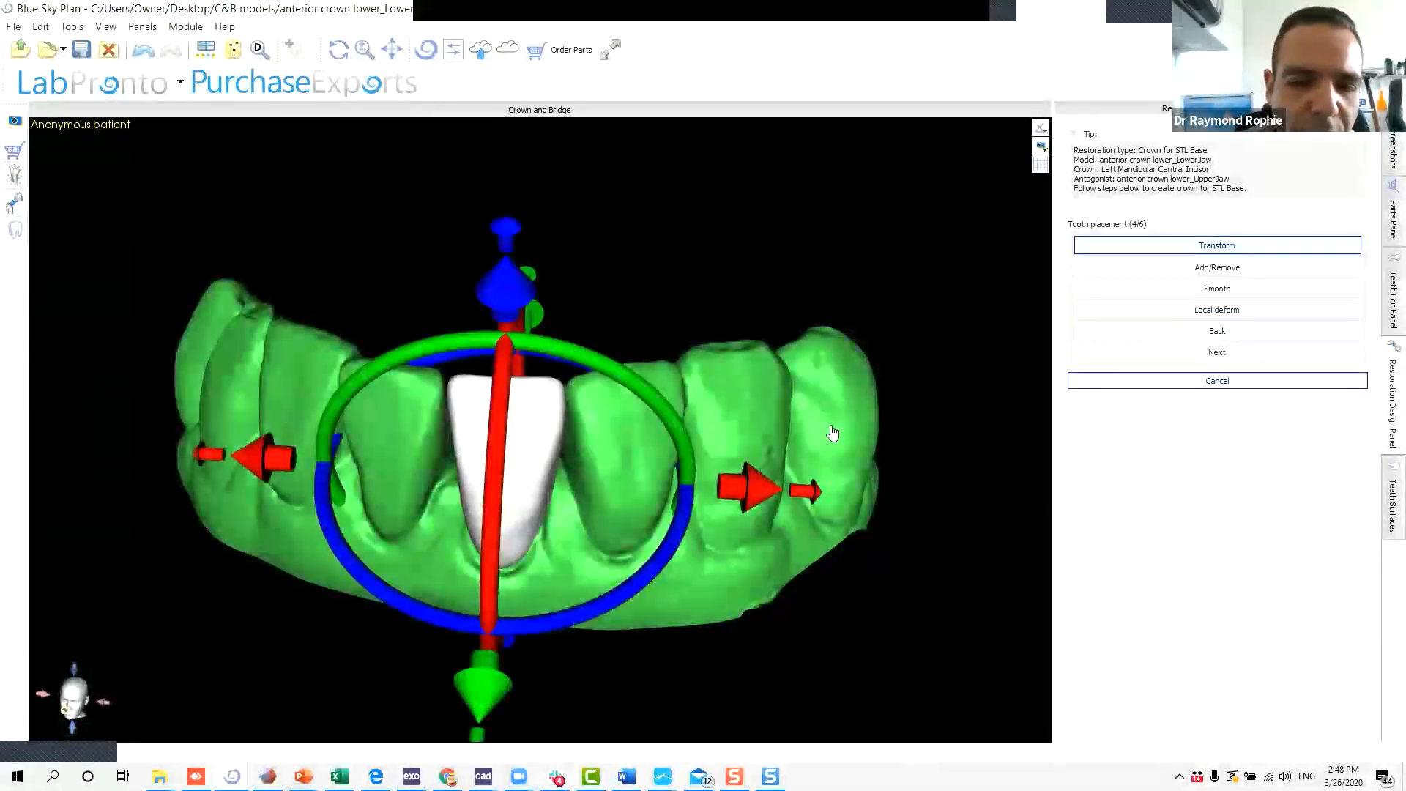
Check the incisor's placement over the prepared tooth from several sides and accept it to reach the crown bottom settings.
left_click_drag(896, 368, 959, 334)
left_click_drag(152, 410, 685, 671)
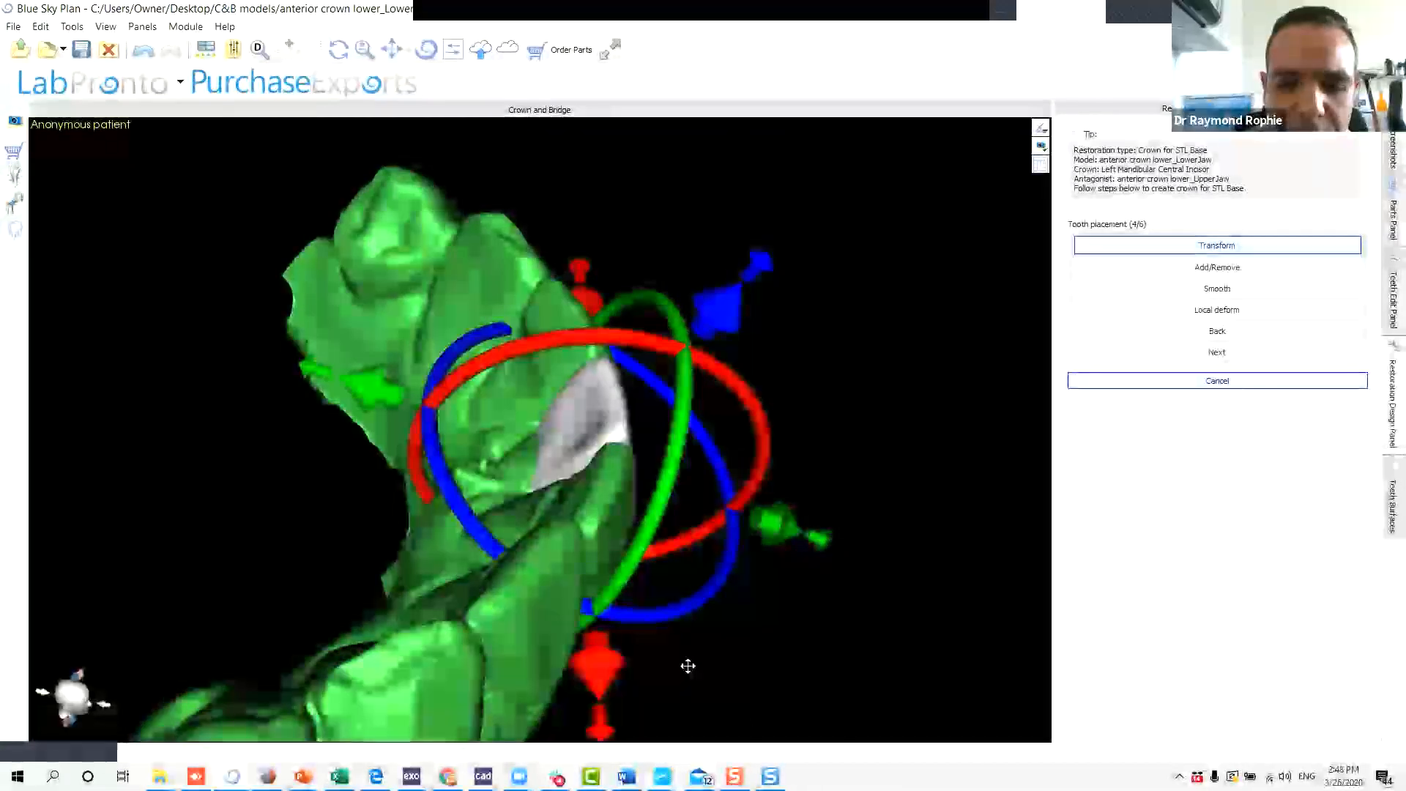
left_click_drag(857, 666, 414, 428)
left_click(1235, 352)
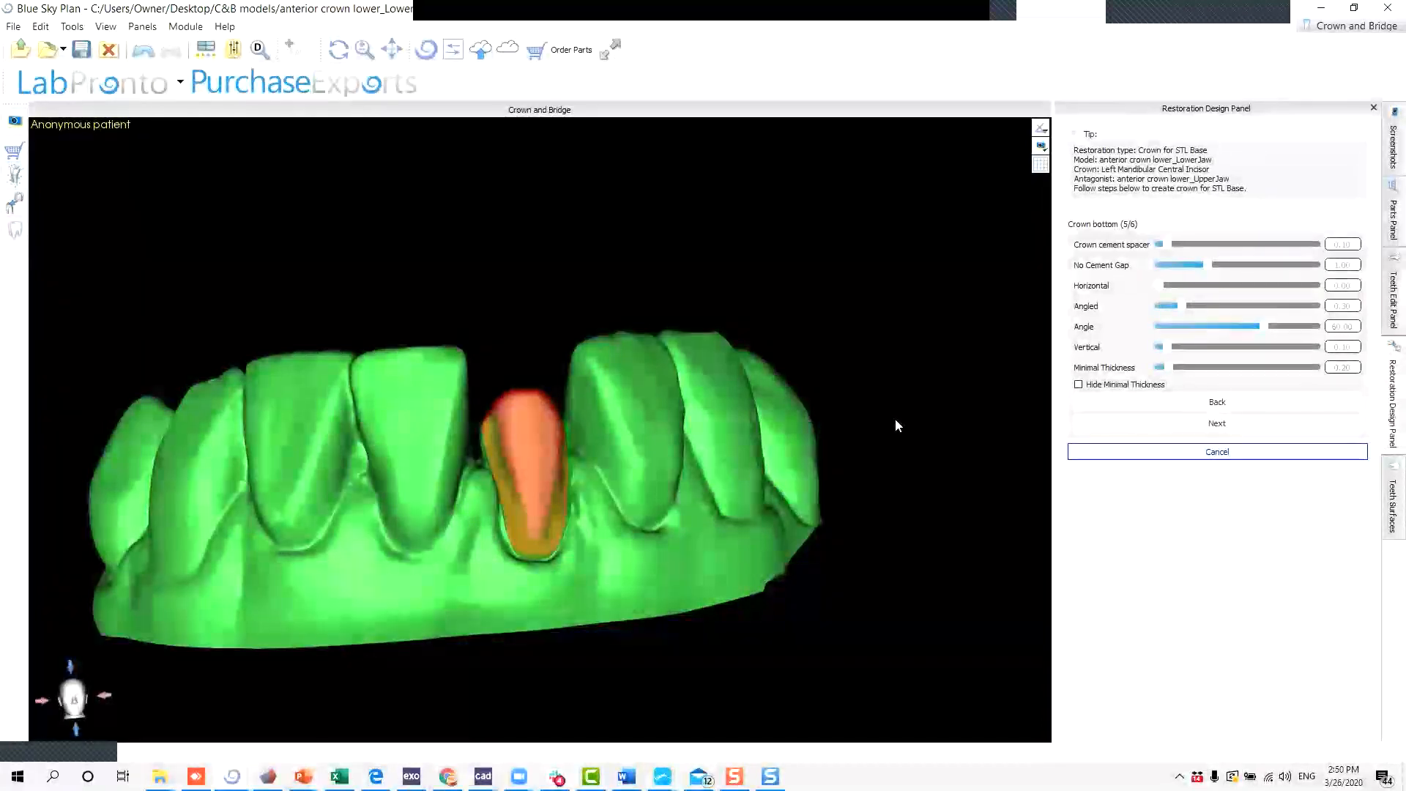
left_click_drag(750, 398, 769, 438)
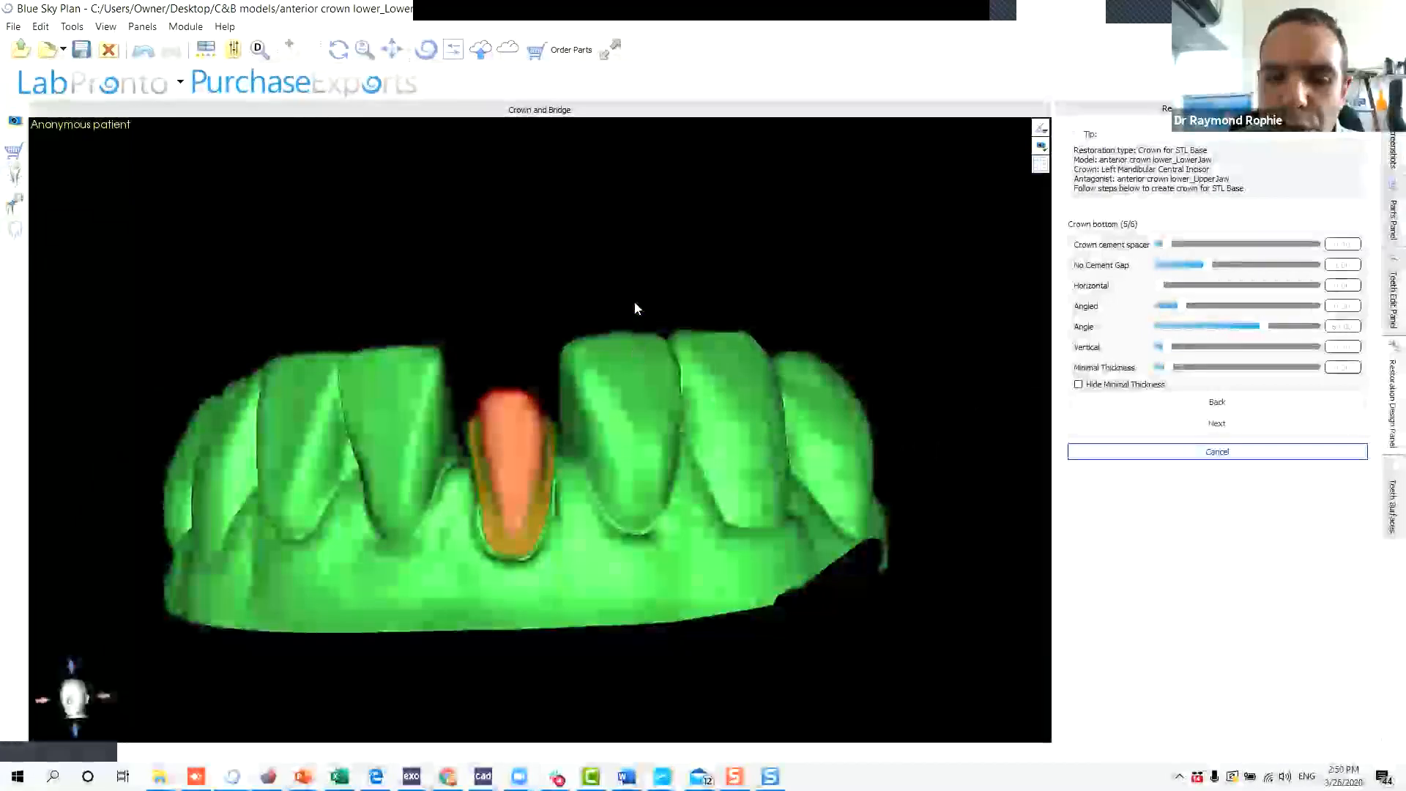
Raise the crown's minimal thickness to 0.49 and inspect the prepared tooth from the incisal side.
left_click_drag(636, 302, 604, 496)
scroll(550, 403, "up", 3)
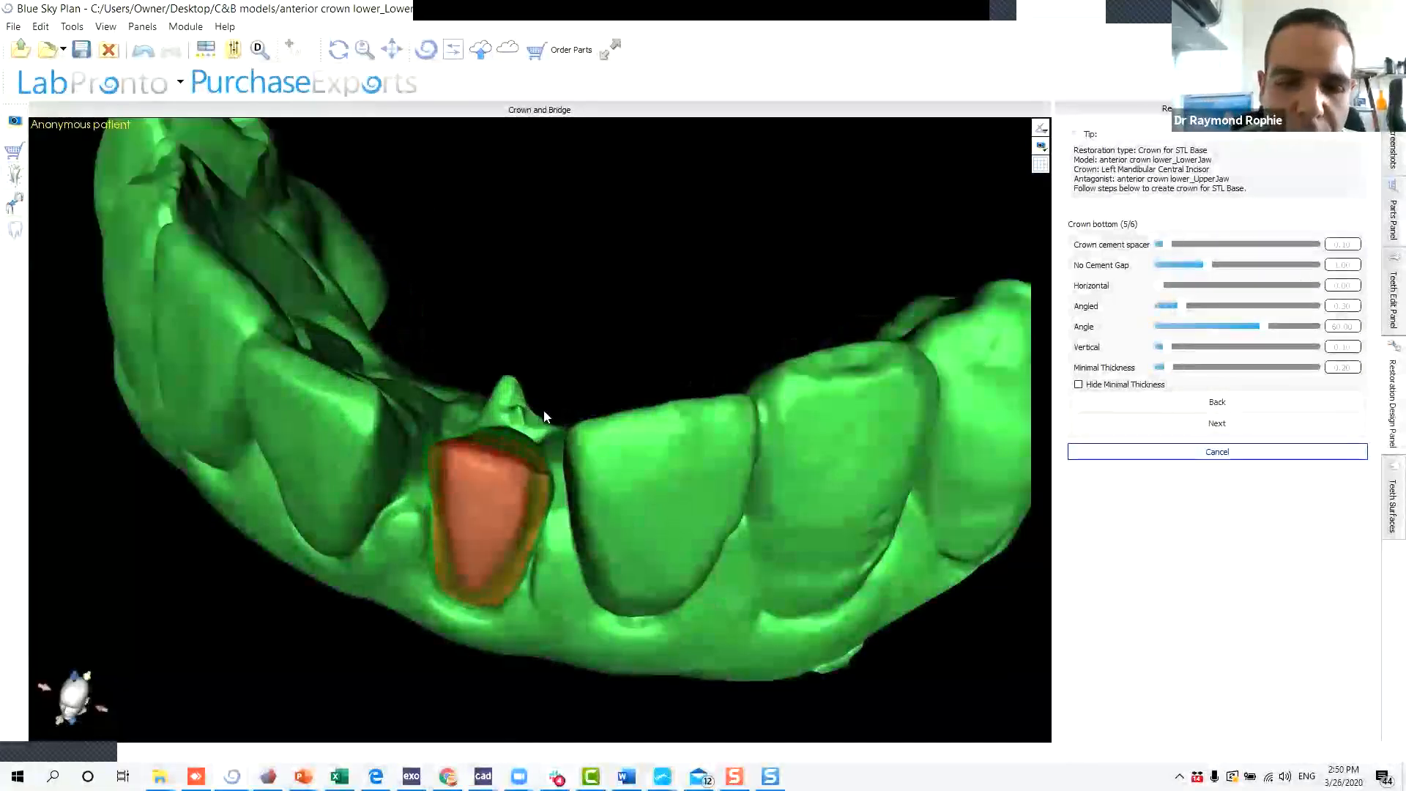
left_click_drag(544, 407, 512, 476)
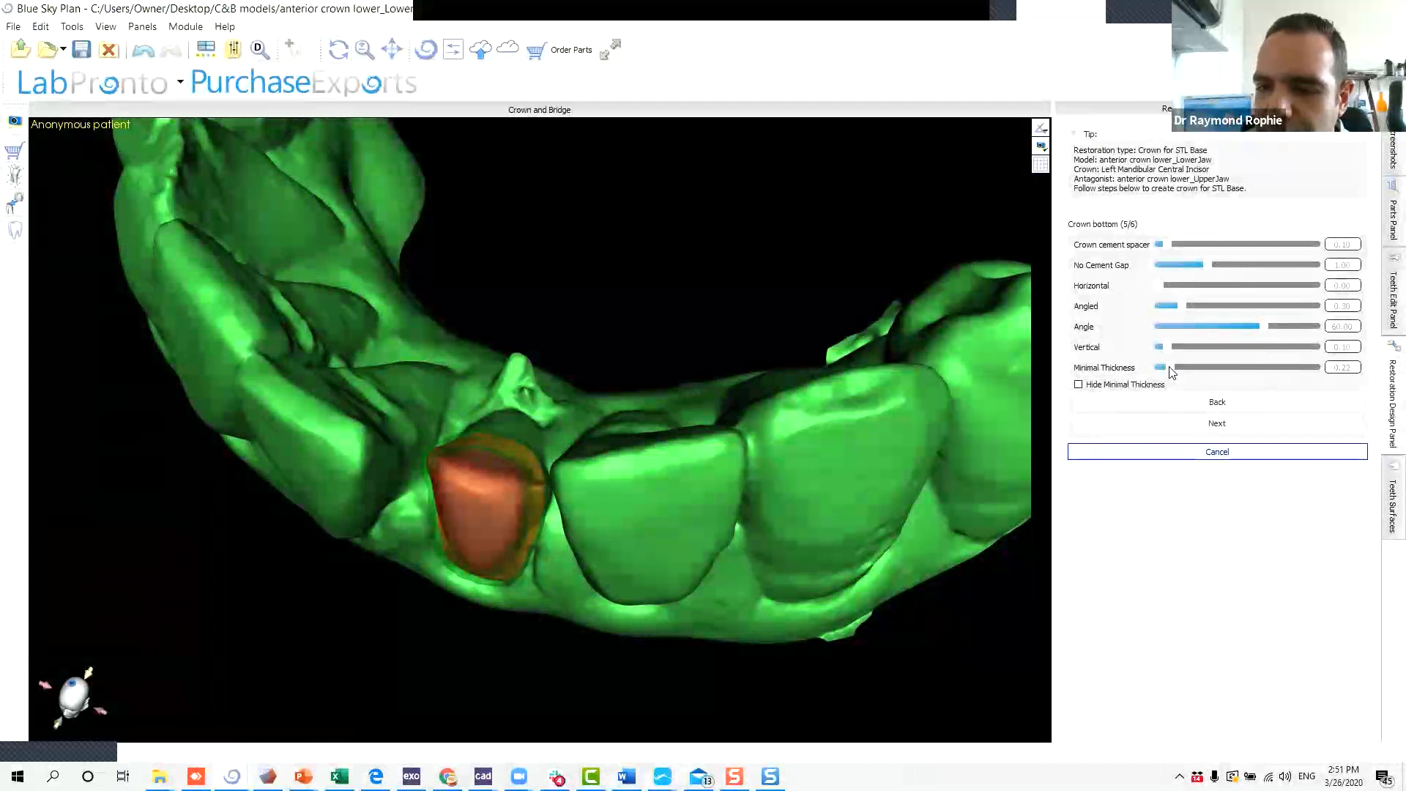
left_click_drag(1170, 372, 1185, 385)
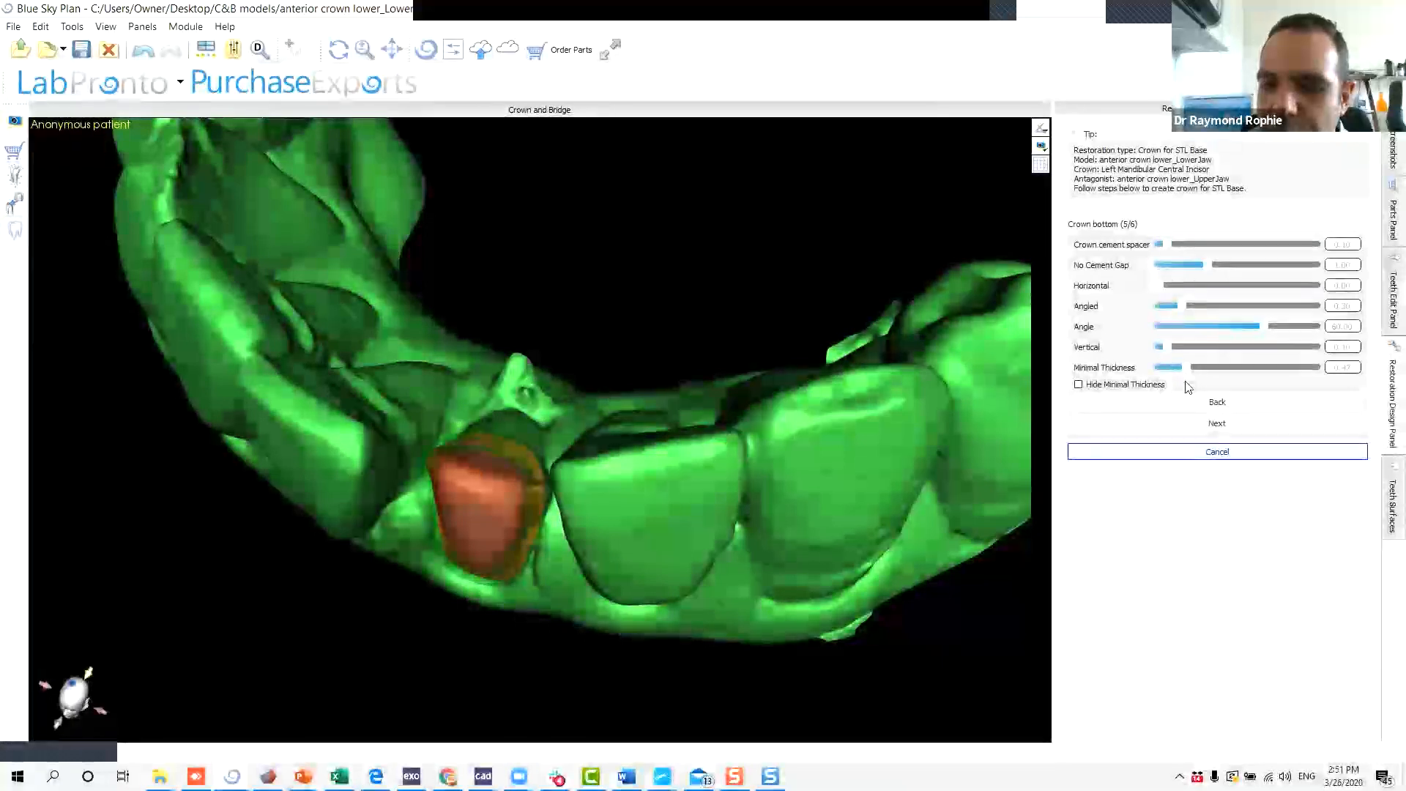
left_click_drag(1187, 387, 1188, 382)
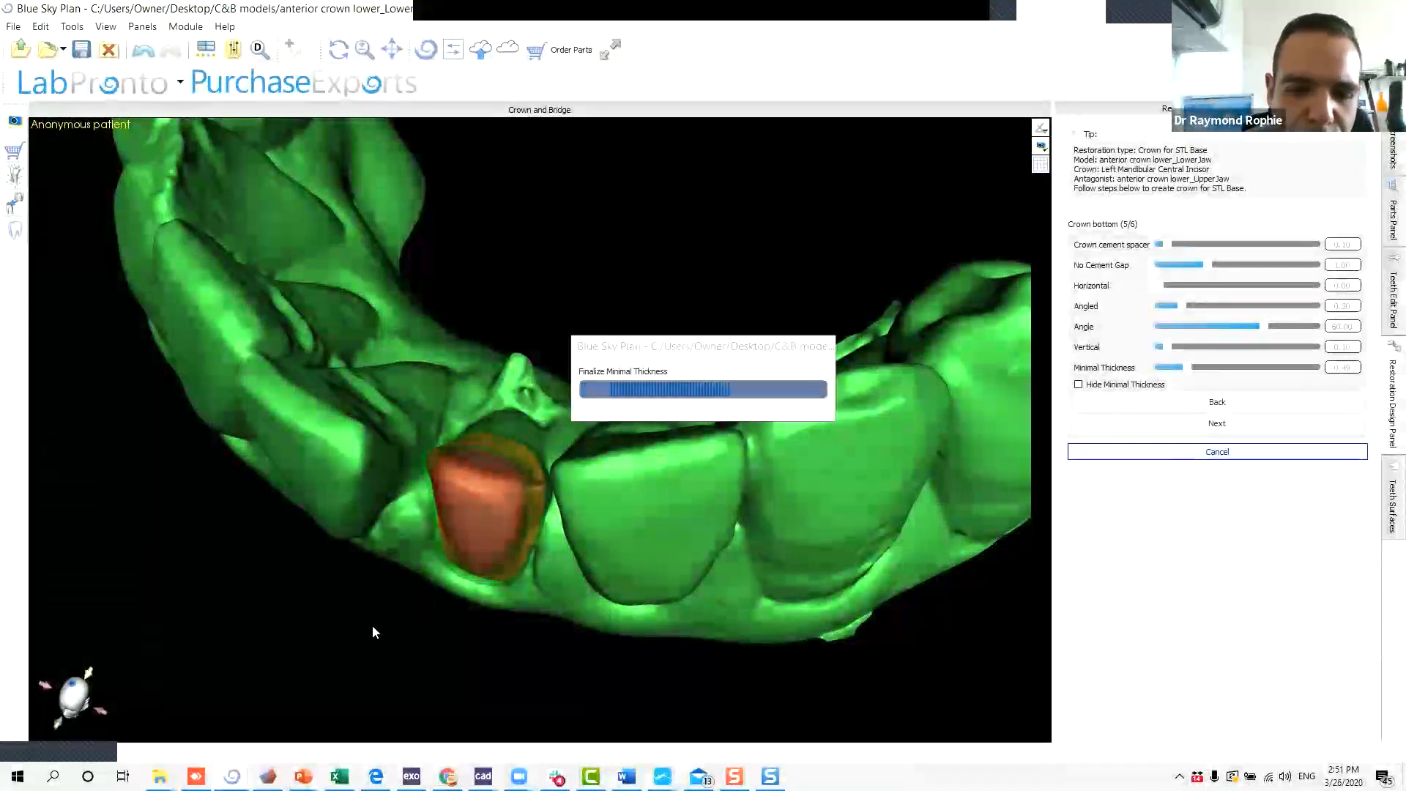
left_click_drag(408, 654, 440, 400)
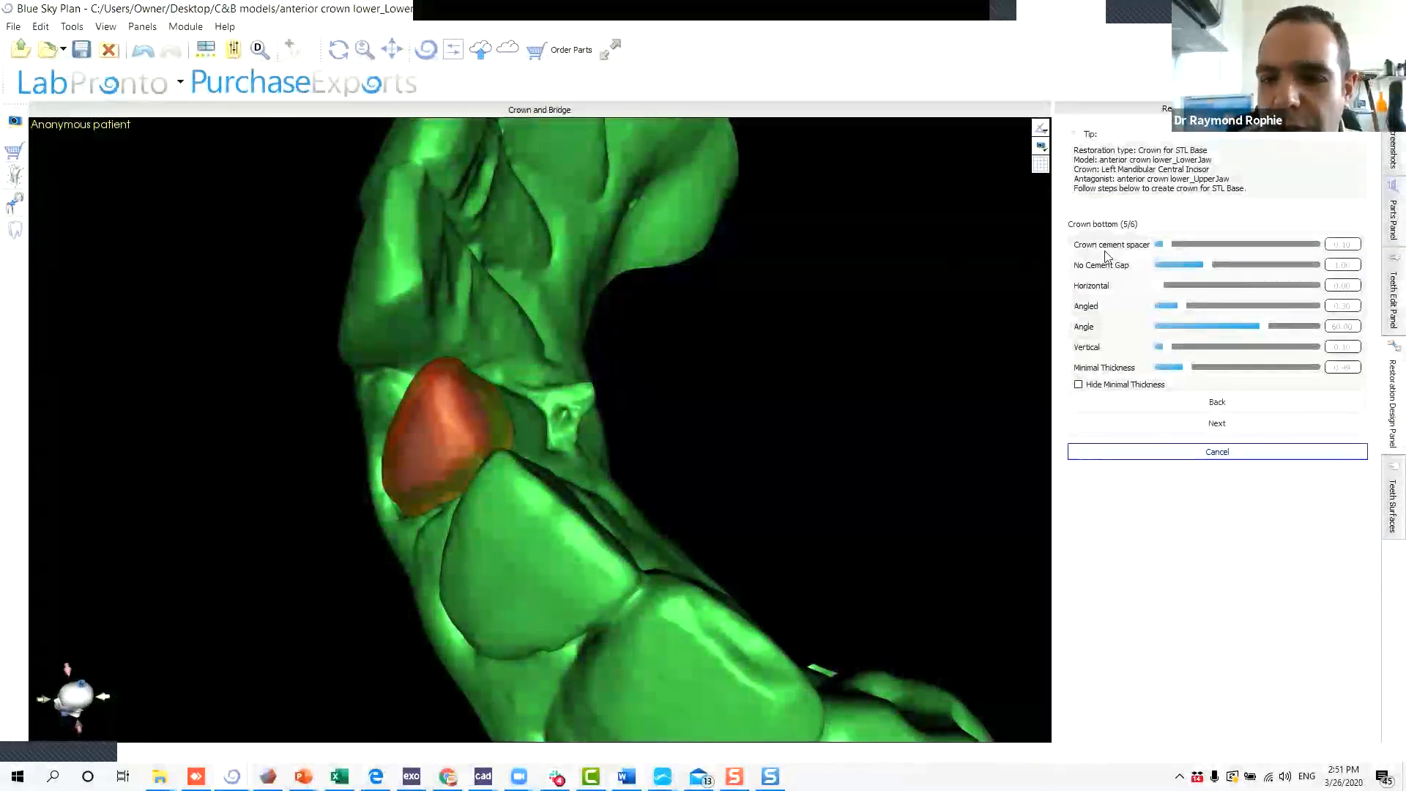
Increase the crown cement spacer to 0.17 and check the red thickness shell around the preparation from the labial side.
left_click_drag(1168, 245, 1176, 246)
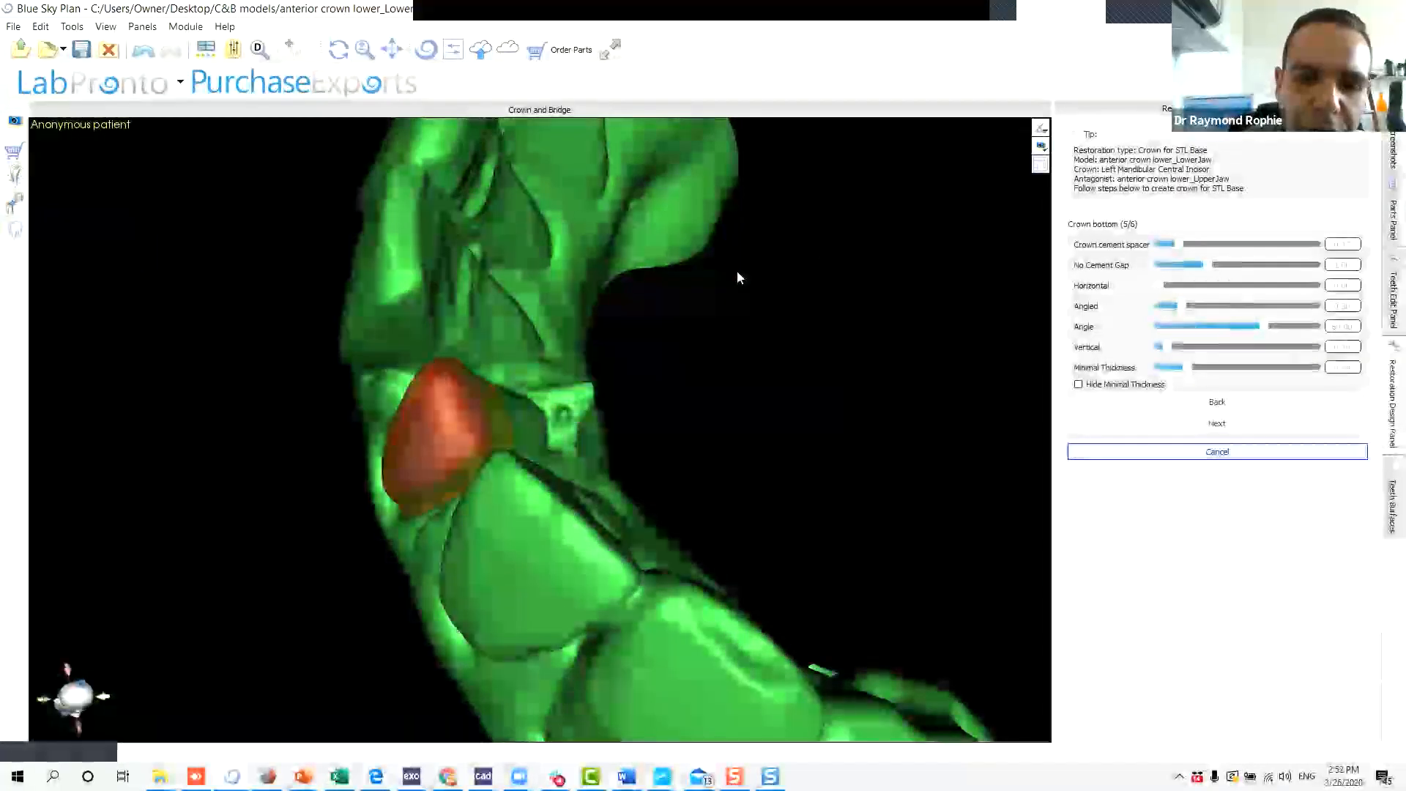
left_click_drag(656, 543, 835, 235)
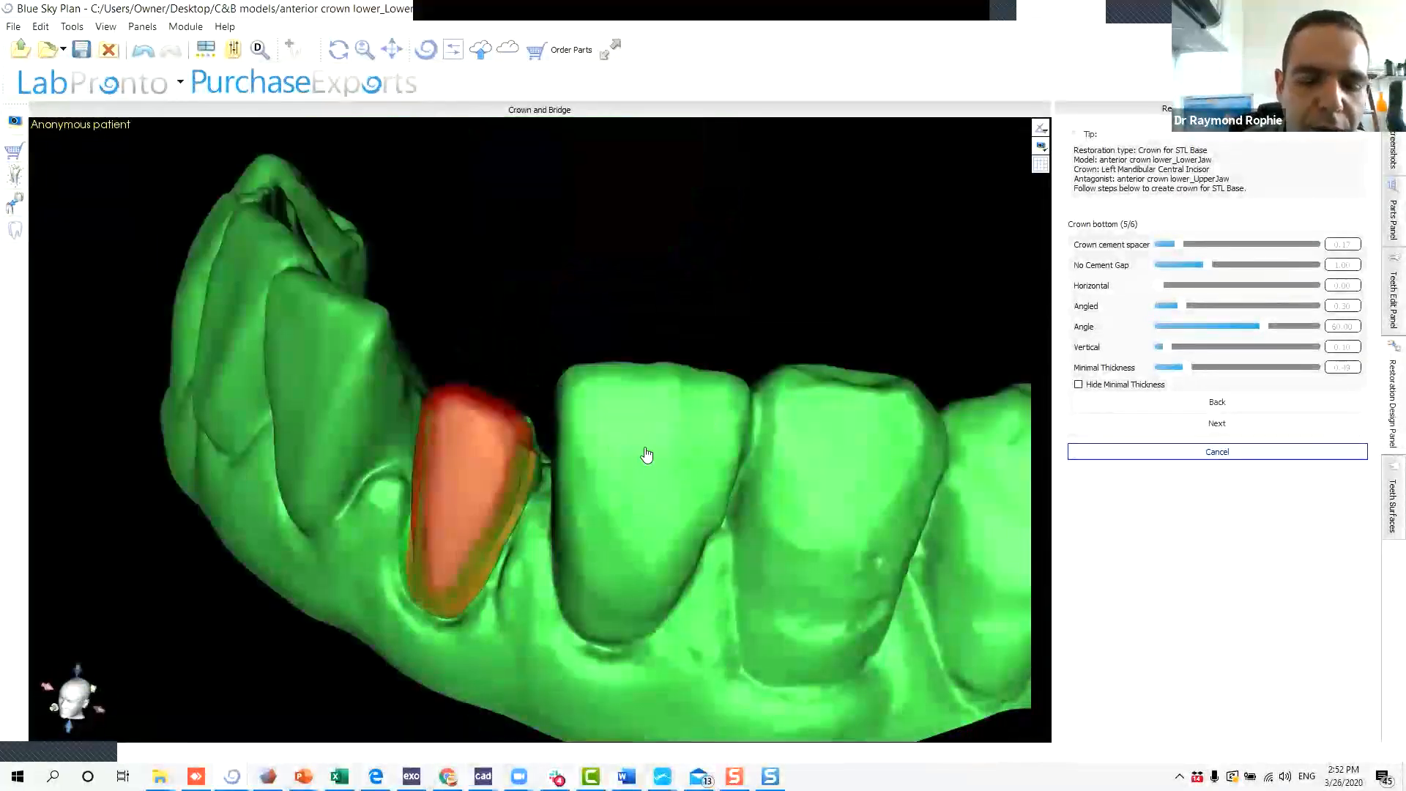
left_click_drag(643, 454, 753, 408)
left_click_drag(656, 260, 555, 195)
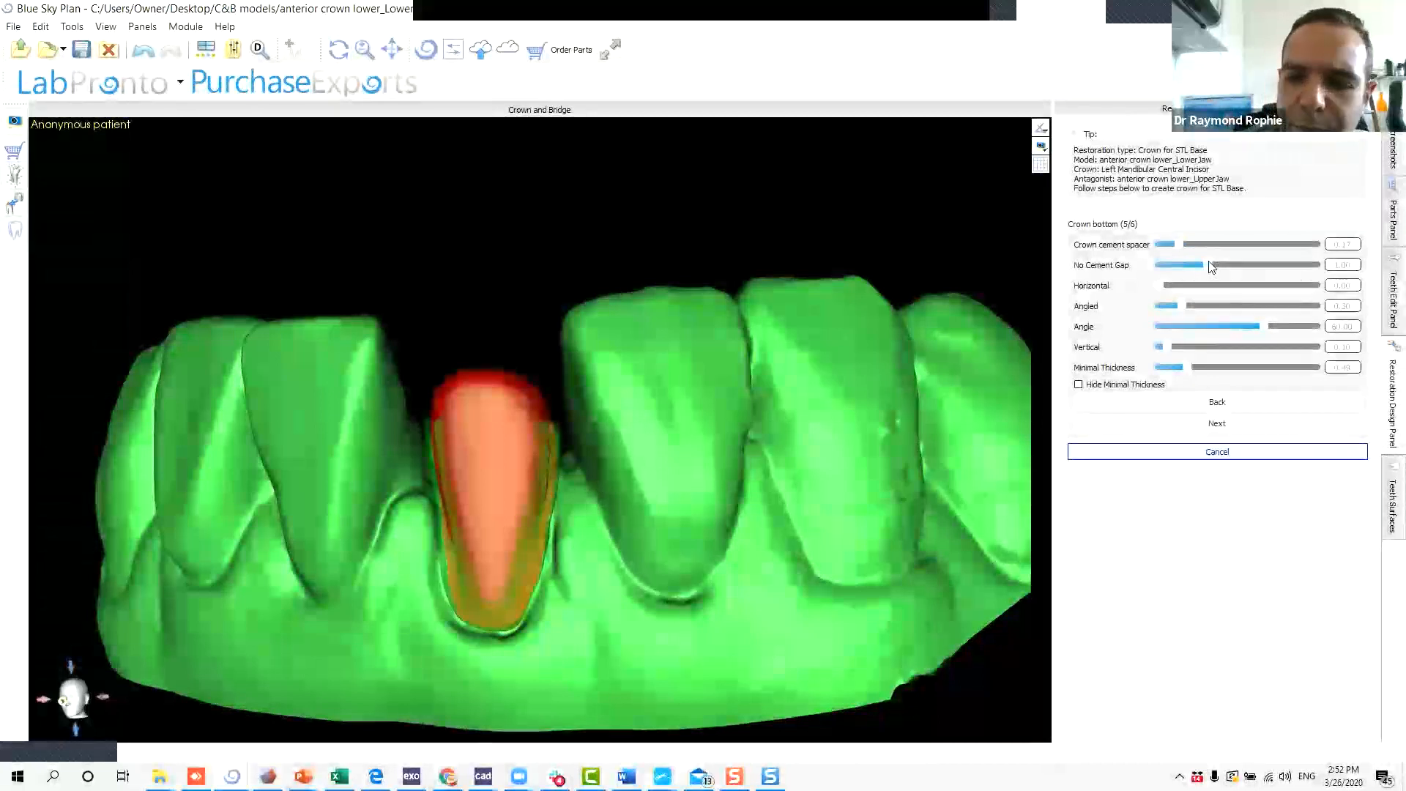
Reduce the no-cement gap to 0.48 while checking the band along the preparation's margin up close.
left_click_drag(1209, 273, 1197, 273)
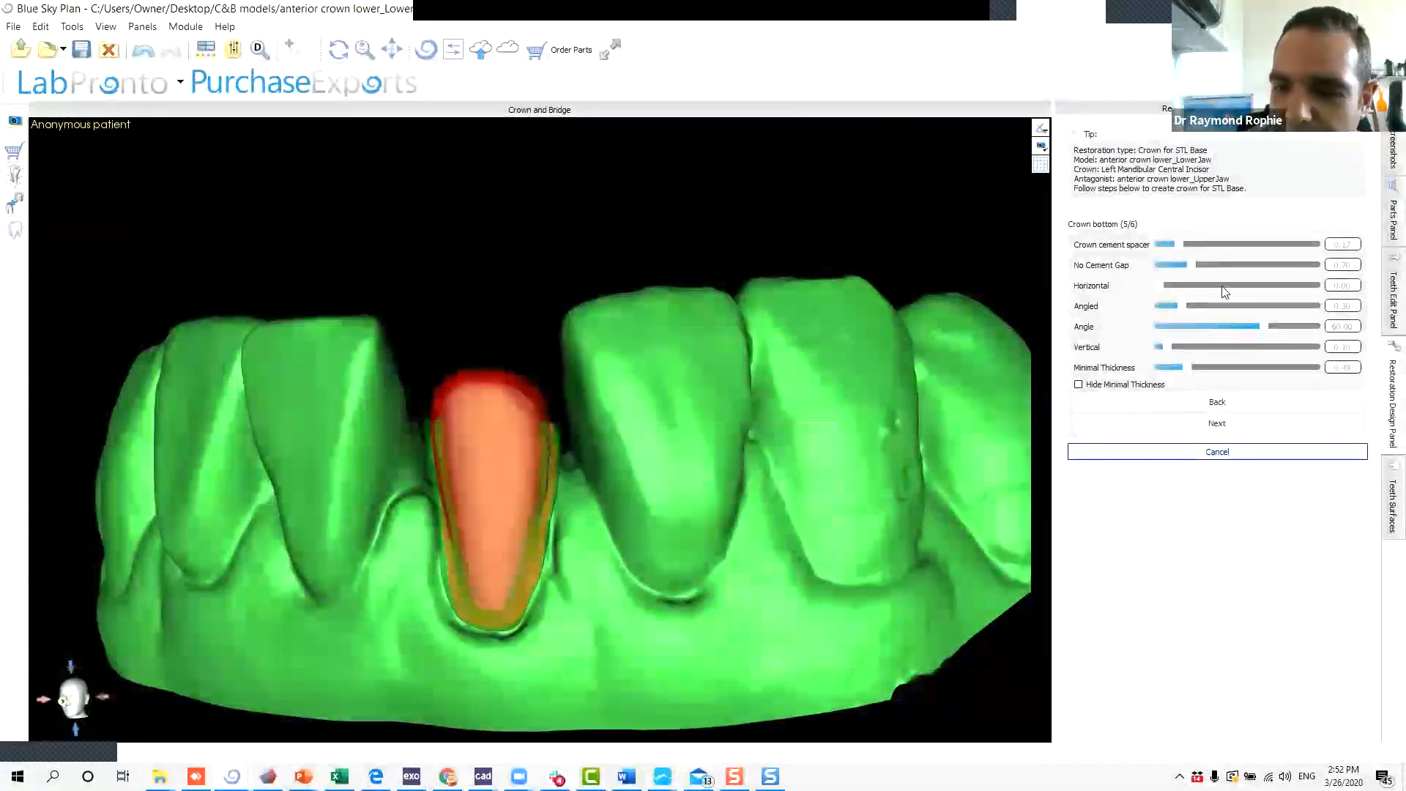
scroll(461, 459, "up", 5)
middle_click_drag(461, 459, 321, 124)
scroll(320, 310, "up", 4)
middle_click_drag(305, 332, 494, 315)
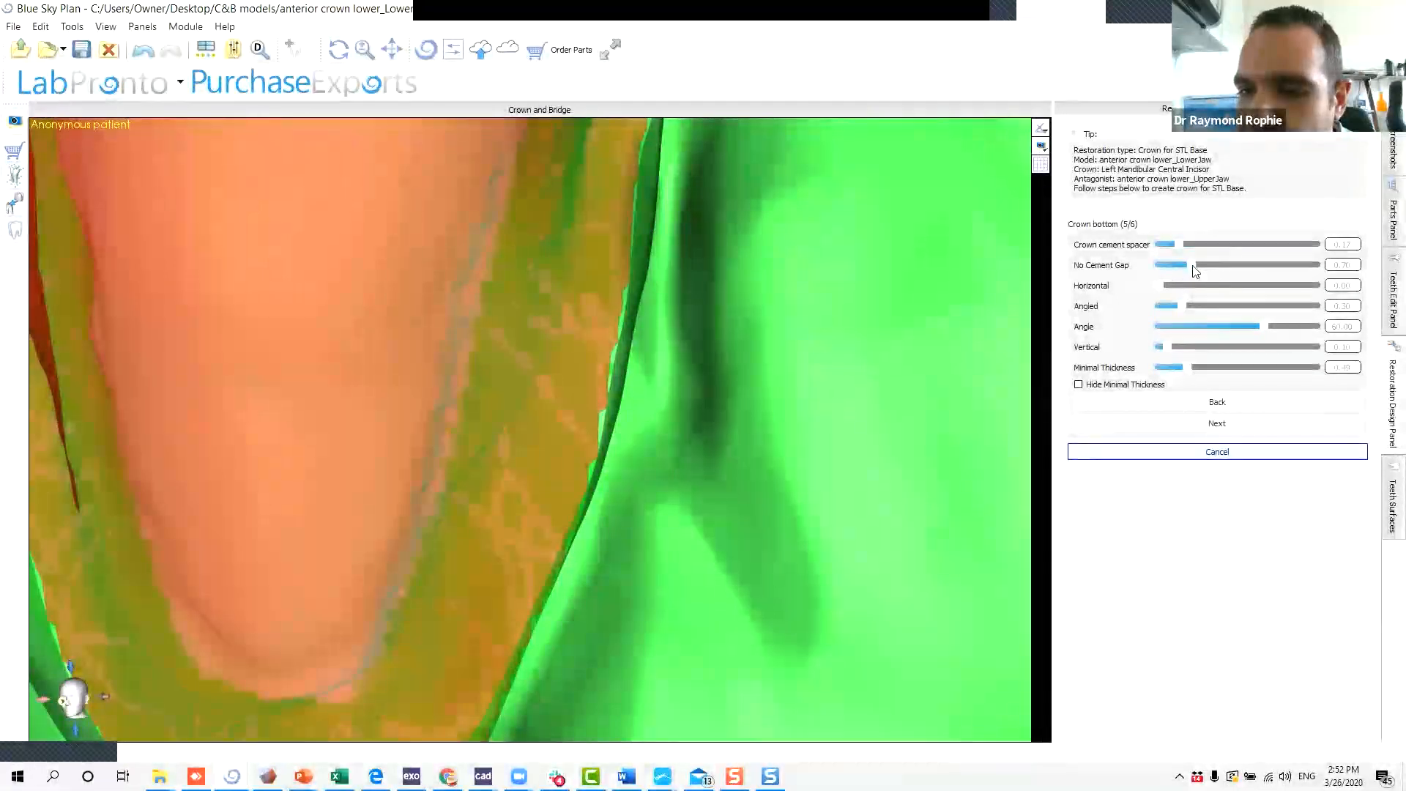
left_click_drag(1192, 267, 1180, 270)
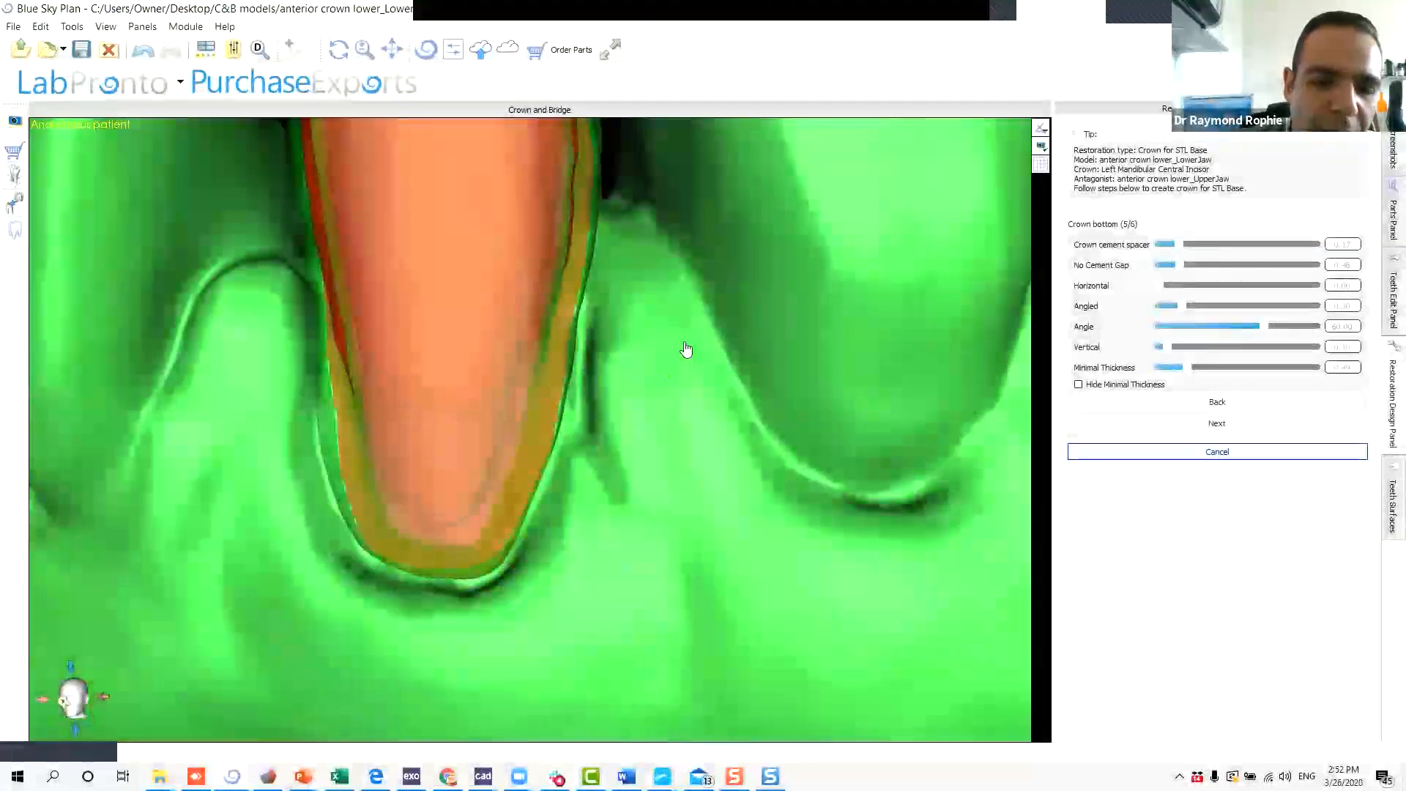
Inspect the margin band closely, then set the crown bottom's angled value to 0.09 and the angle to 71.
left_click_drag(686, 350, 835, 315)
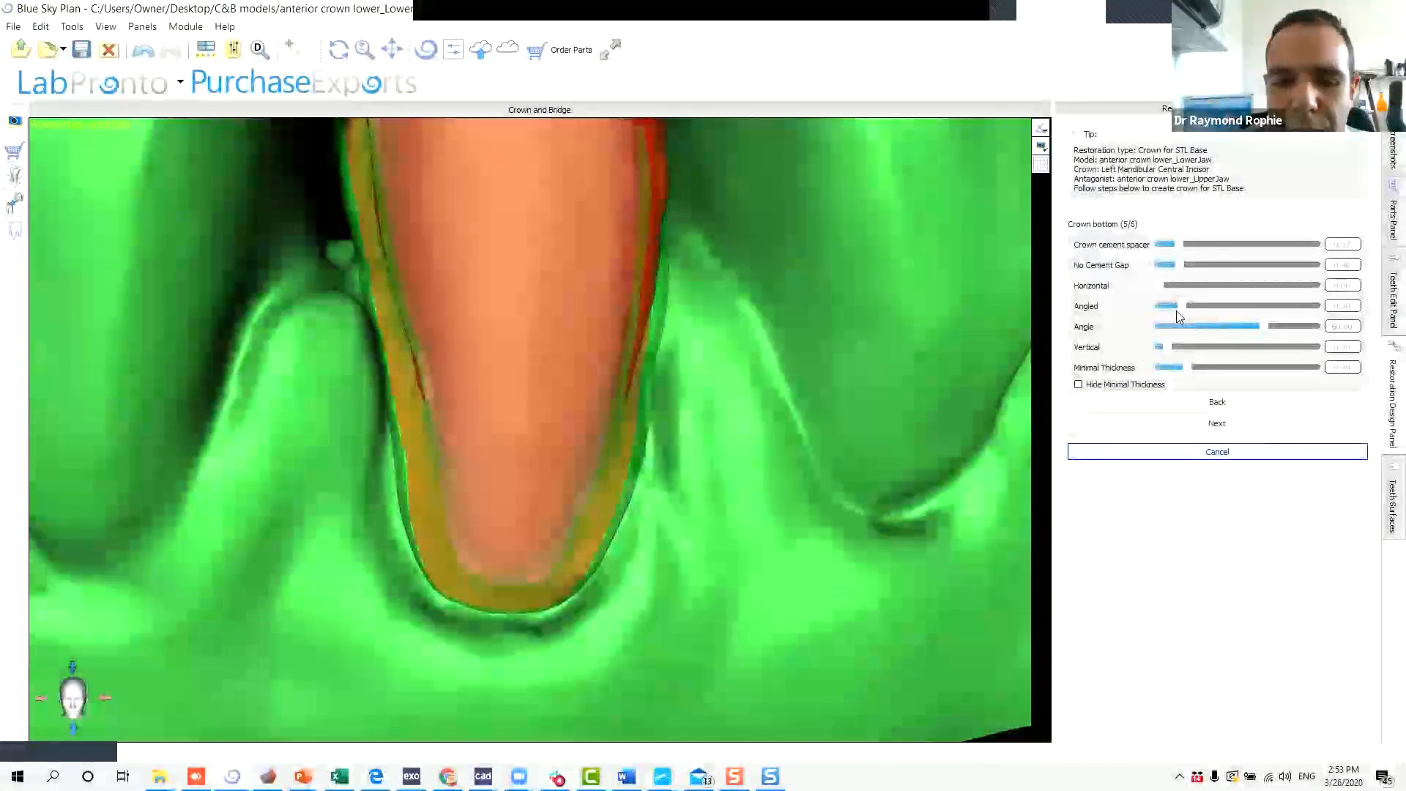
left_click_drag(565, 504, 558, 378)
scroll(494, 362, "up", 3)
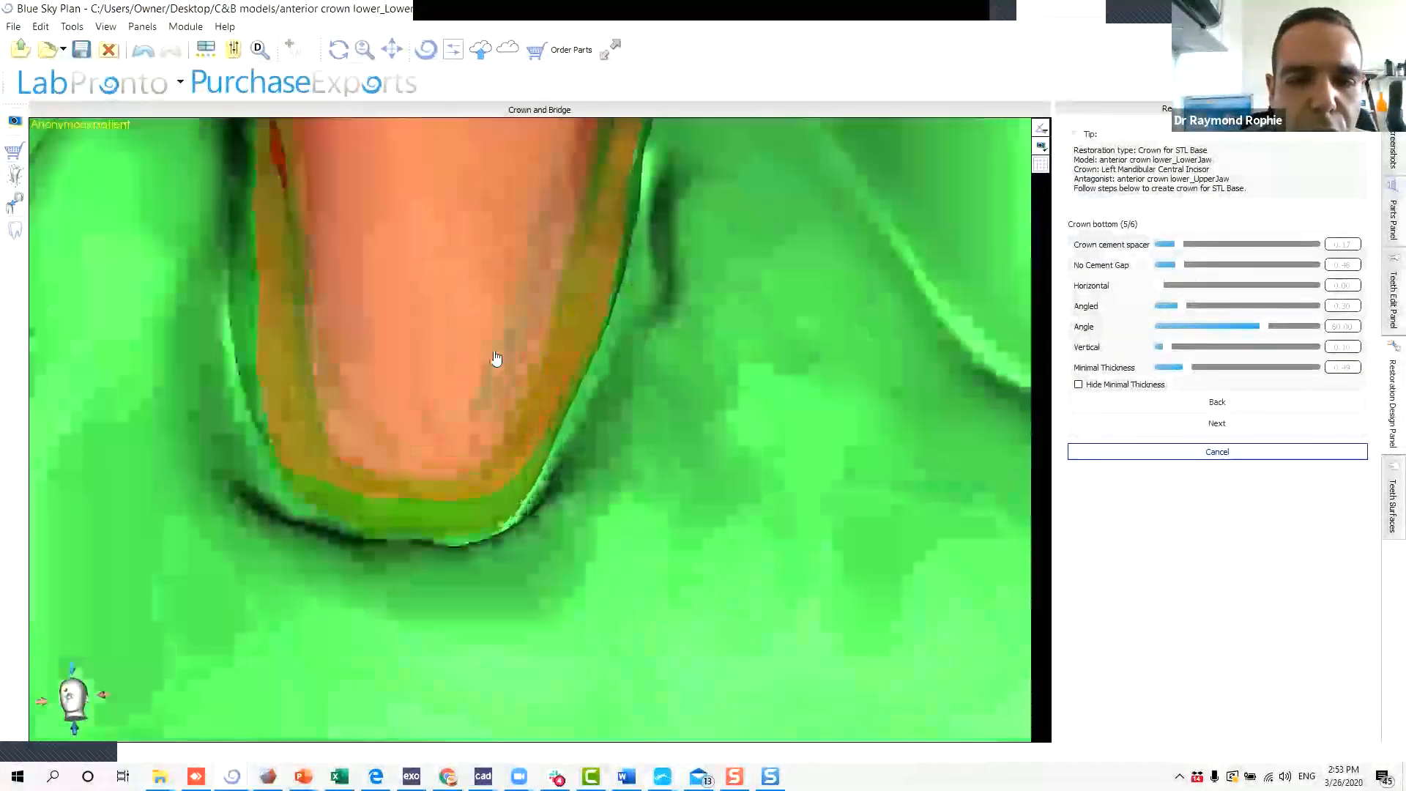
middle_click_drag(619, 227, 389, 604)
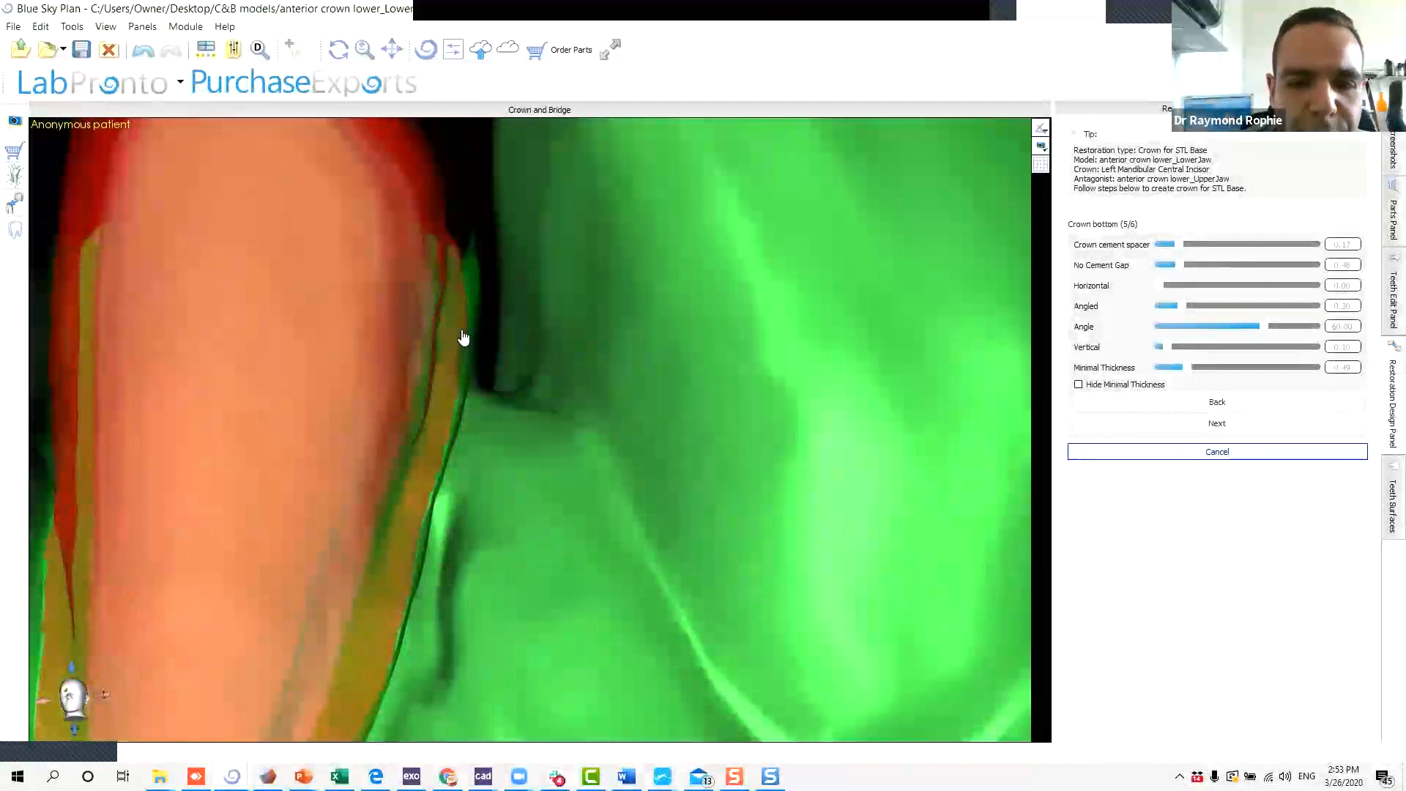
mouse_move(1183, 306)
left_mouse_down()
mouse_move(1157, 296)
mouse_move(1169, 309)
left_mouse_up()
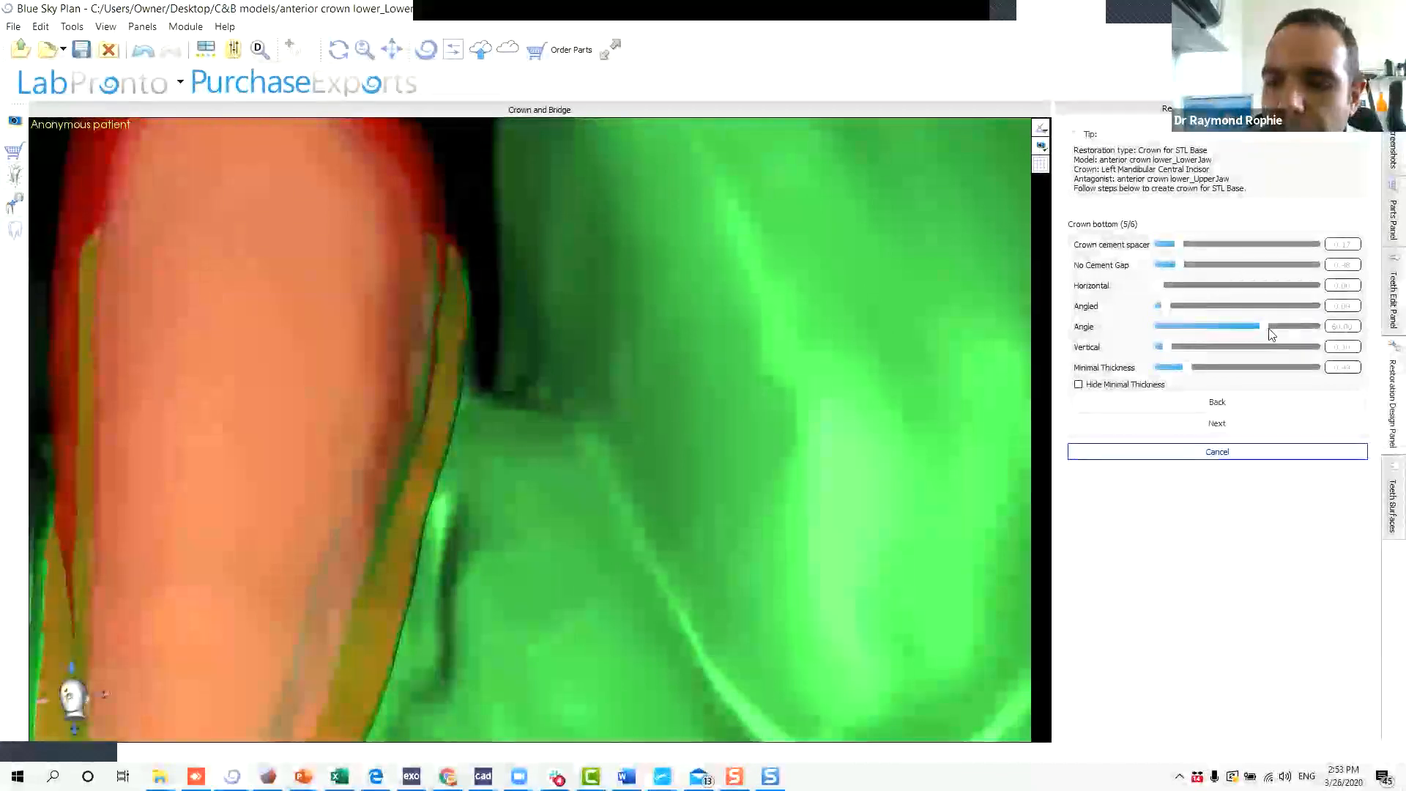
mouse_move(1263, 327)
left_mouse_down()
mouse_move(1149, 323)
mouse_move(1299, 324)
mouse_move(1287, 326)
left_mouse_up()
left_click_drag(357, 577, 1047, 469)
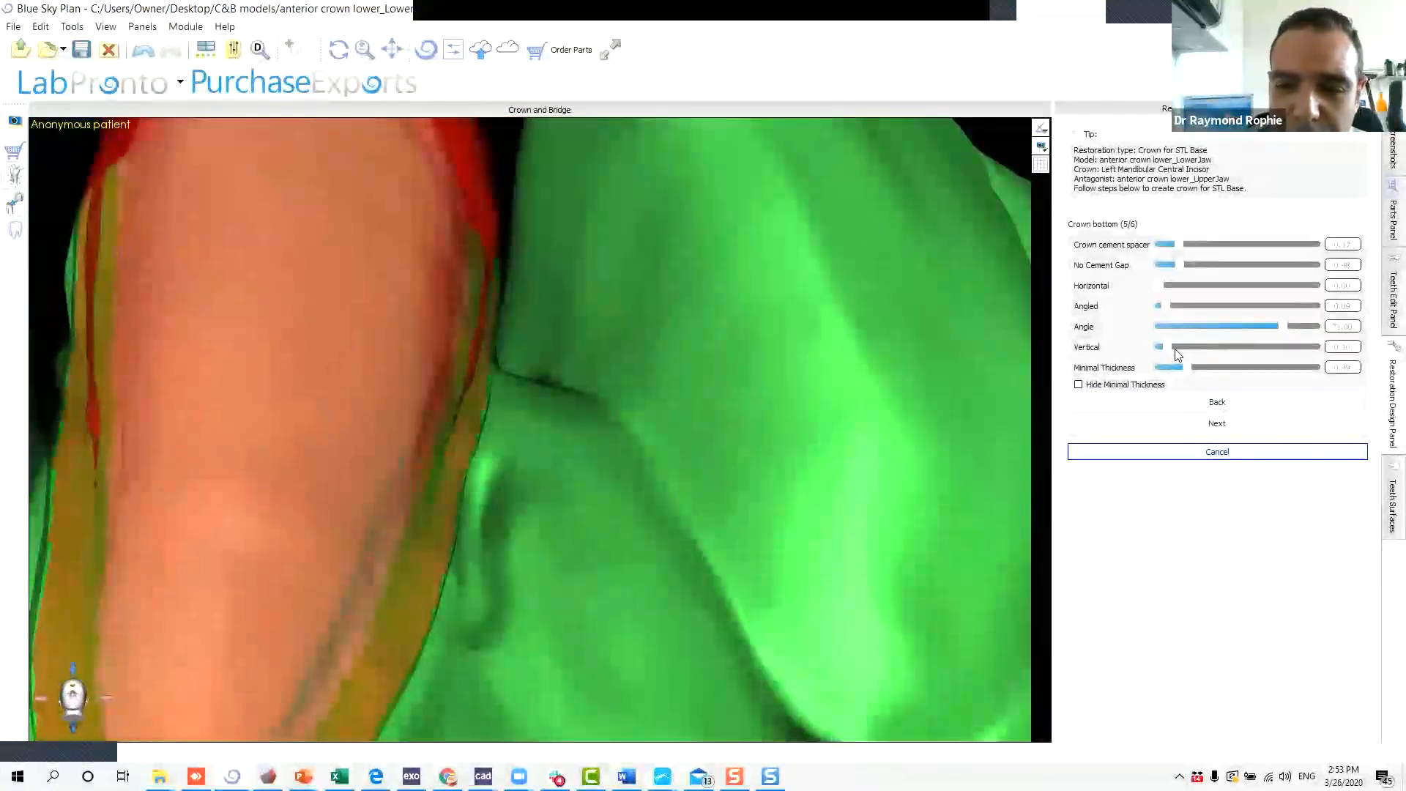
Set the crown bottom's vertical value to 0.13 and accept the settings to generate the crown.
mouse_move(1165, 349)
left_mouse_down()
mouse_move(1227, 351)
mouse_move(1165, 350)
left_mouse_up()
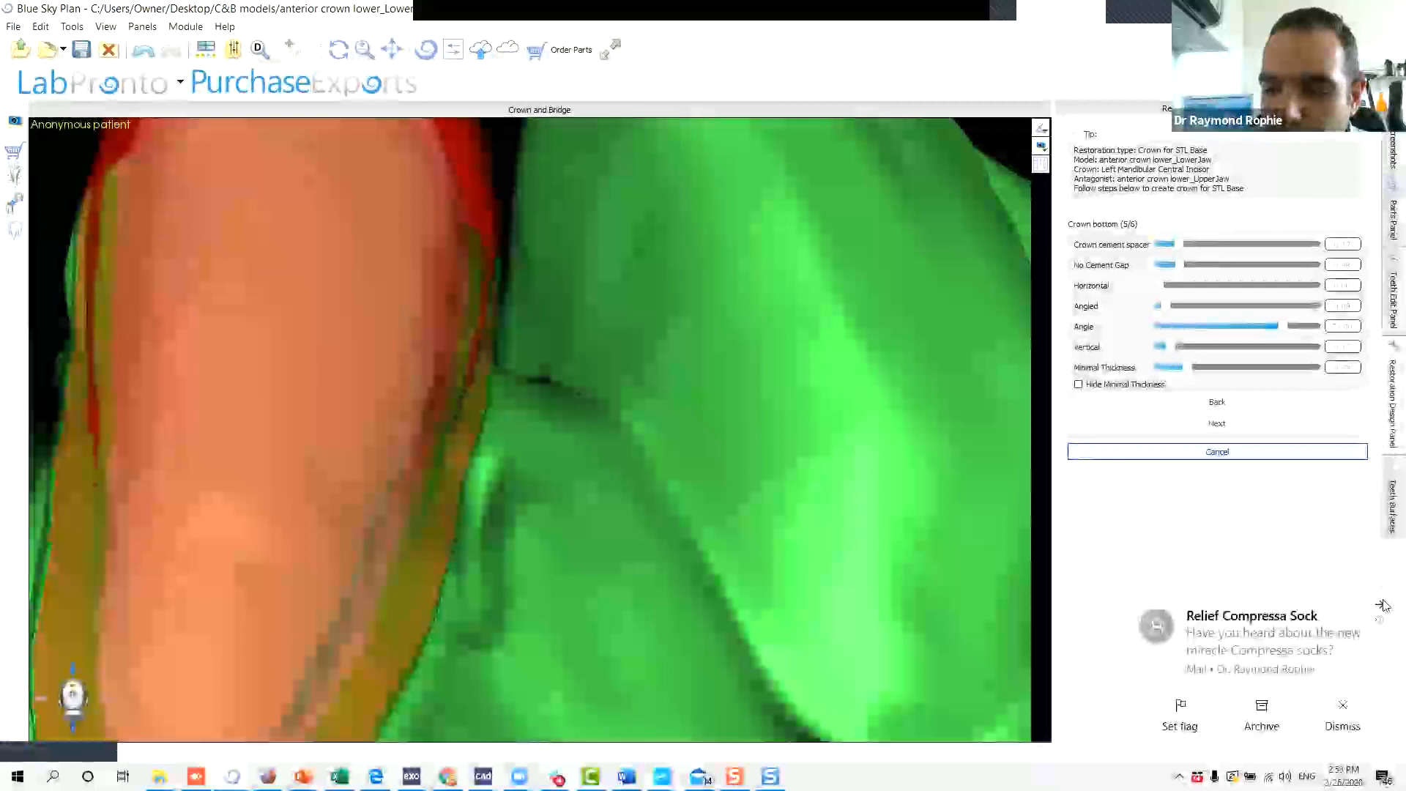
scroll(510, 508, "down", 3)
left_click_drag(511, 508, 408, 540)
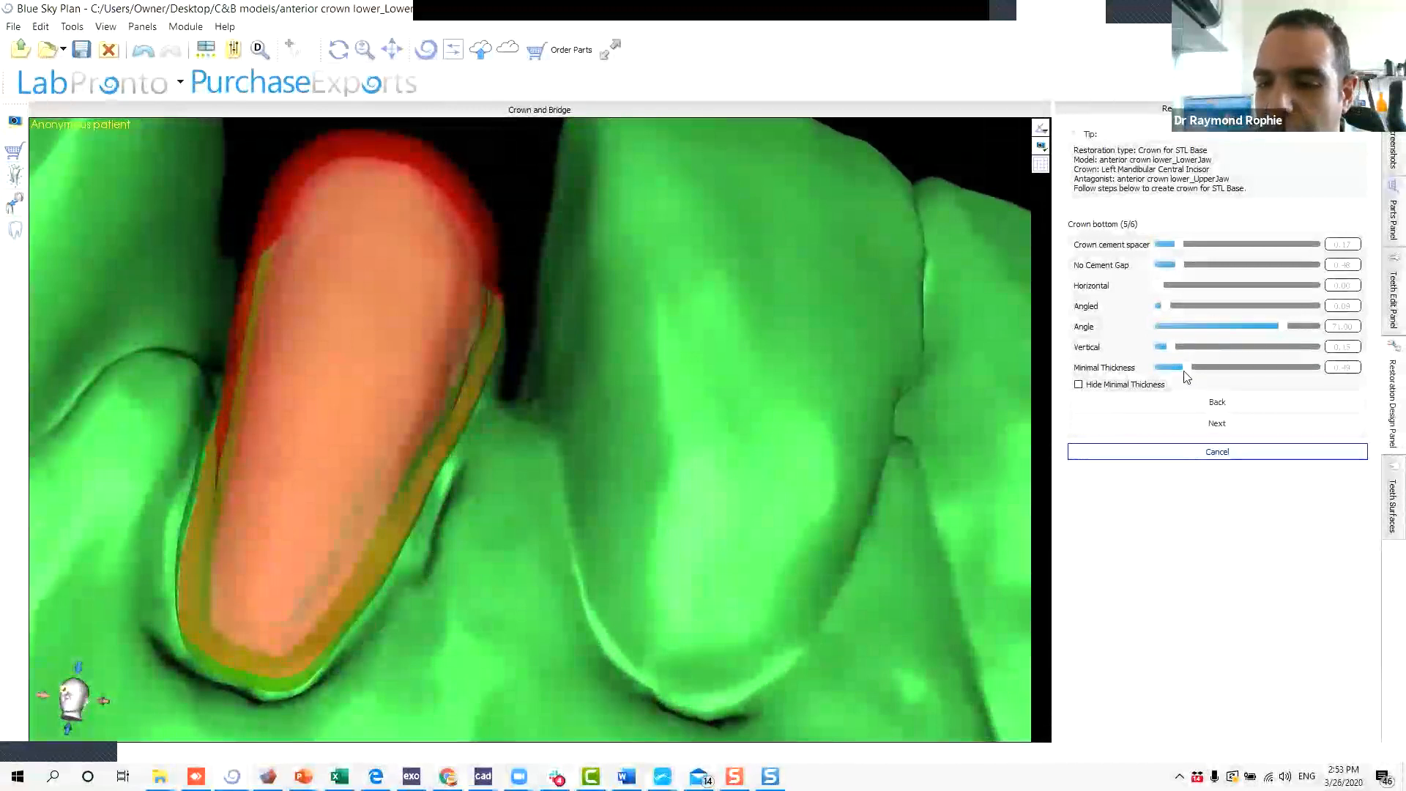
left_click(1201, 424)
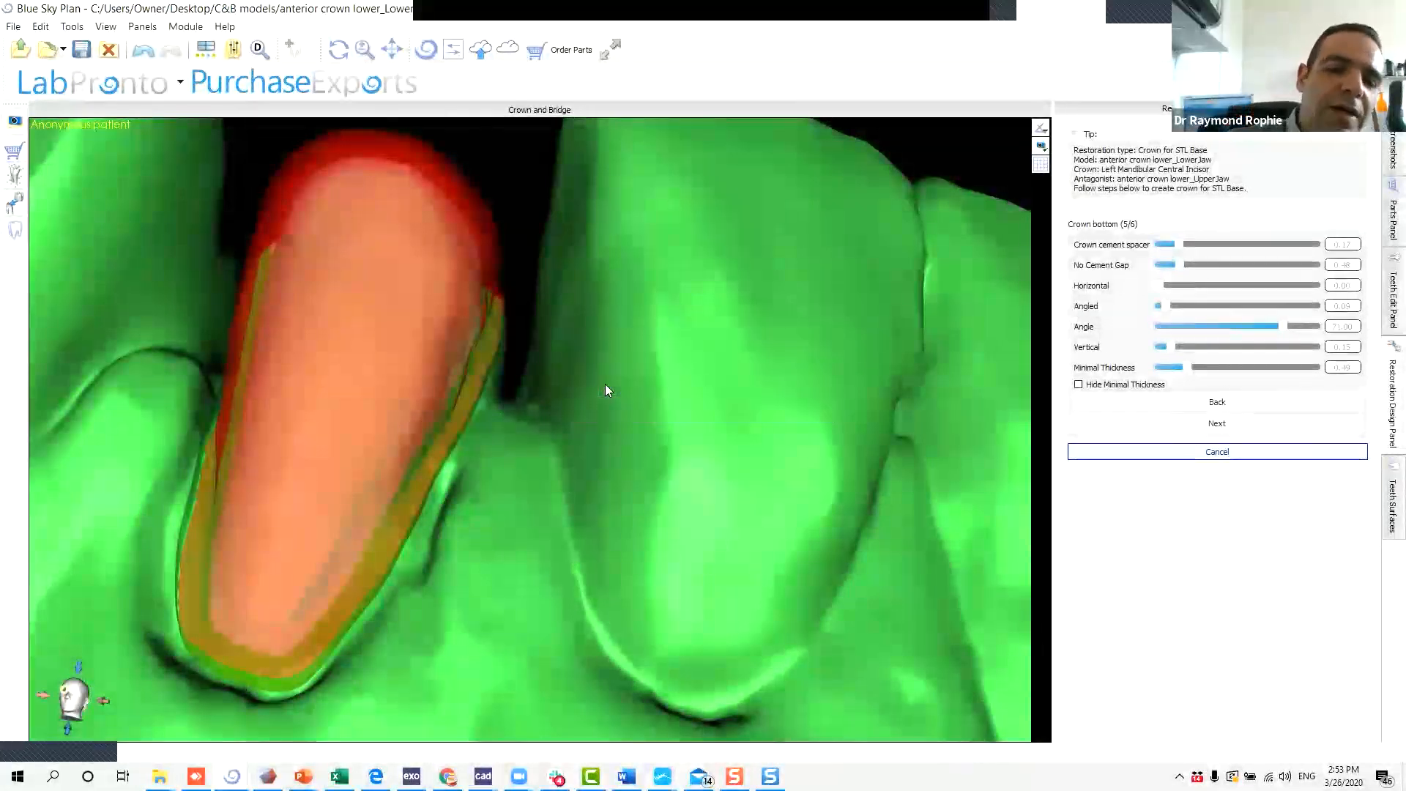
Pull the crown's lingual surface outward near the neighbouring tooth with Local deform and check the new contour.
scroll(630, 398, "down", 4)
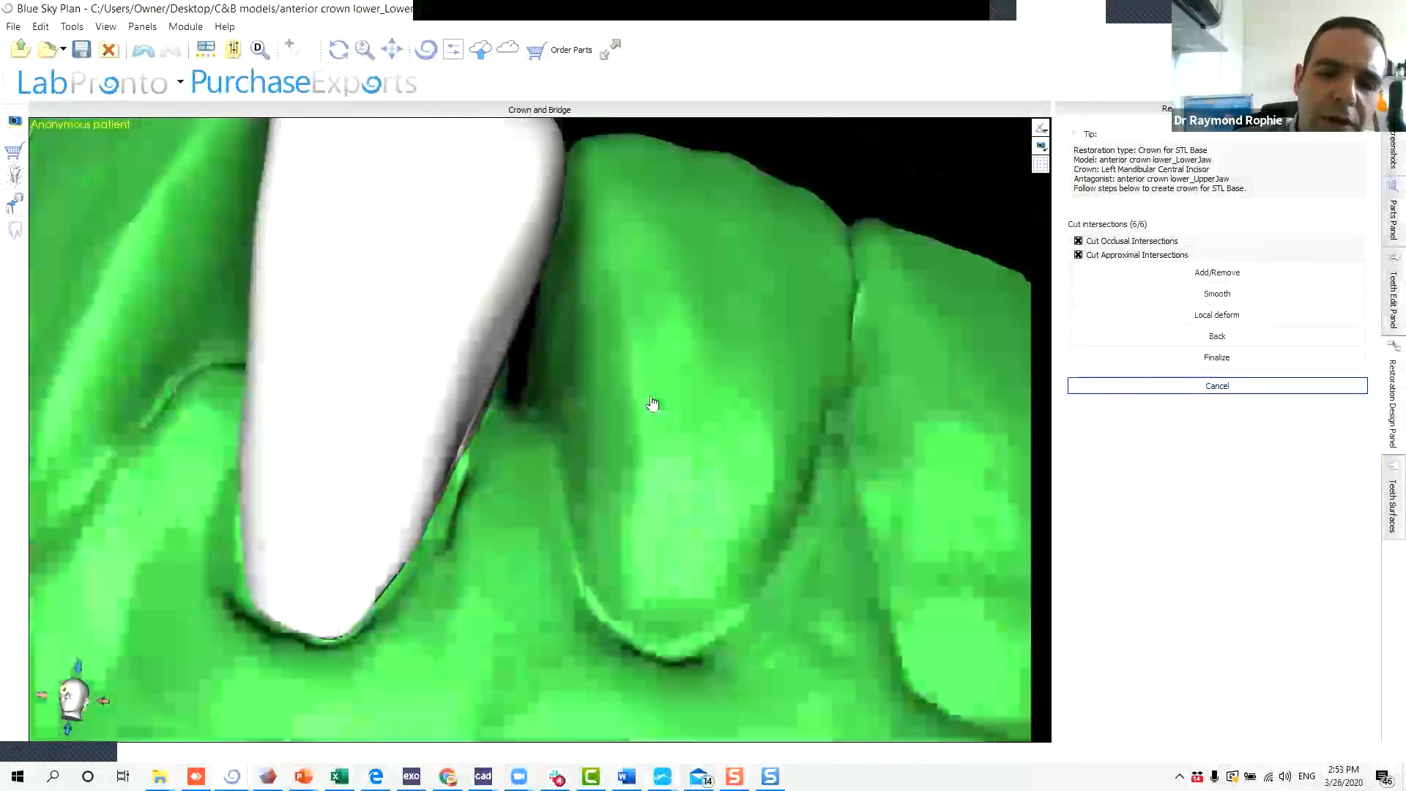
left_click_drag(681, 402, 277, 479)
left_click_drag(627, 340, 528, 429)
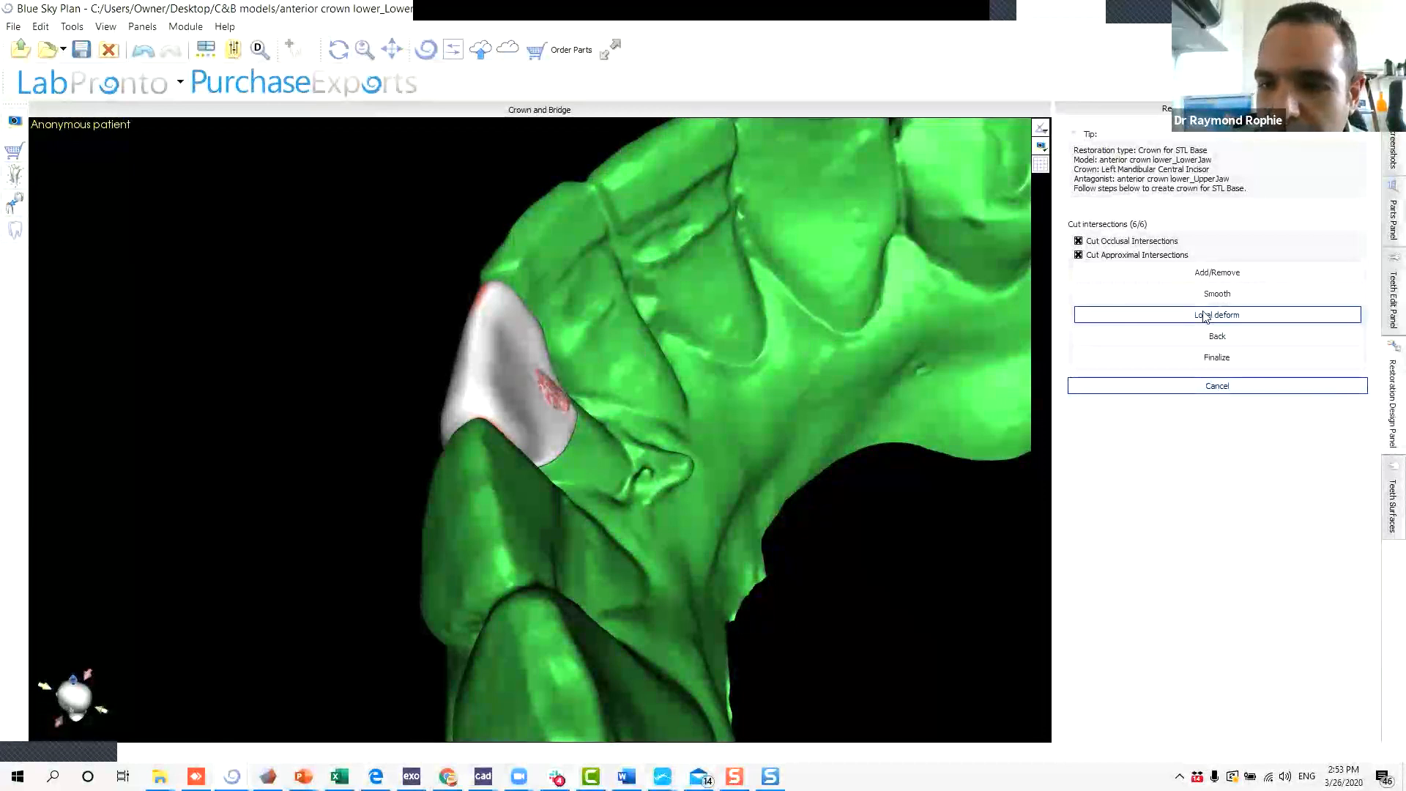
left_click(1207, 316)
scroll(551, 398, "up", 2)
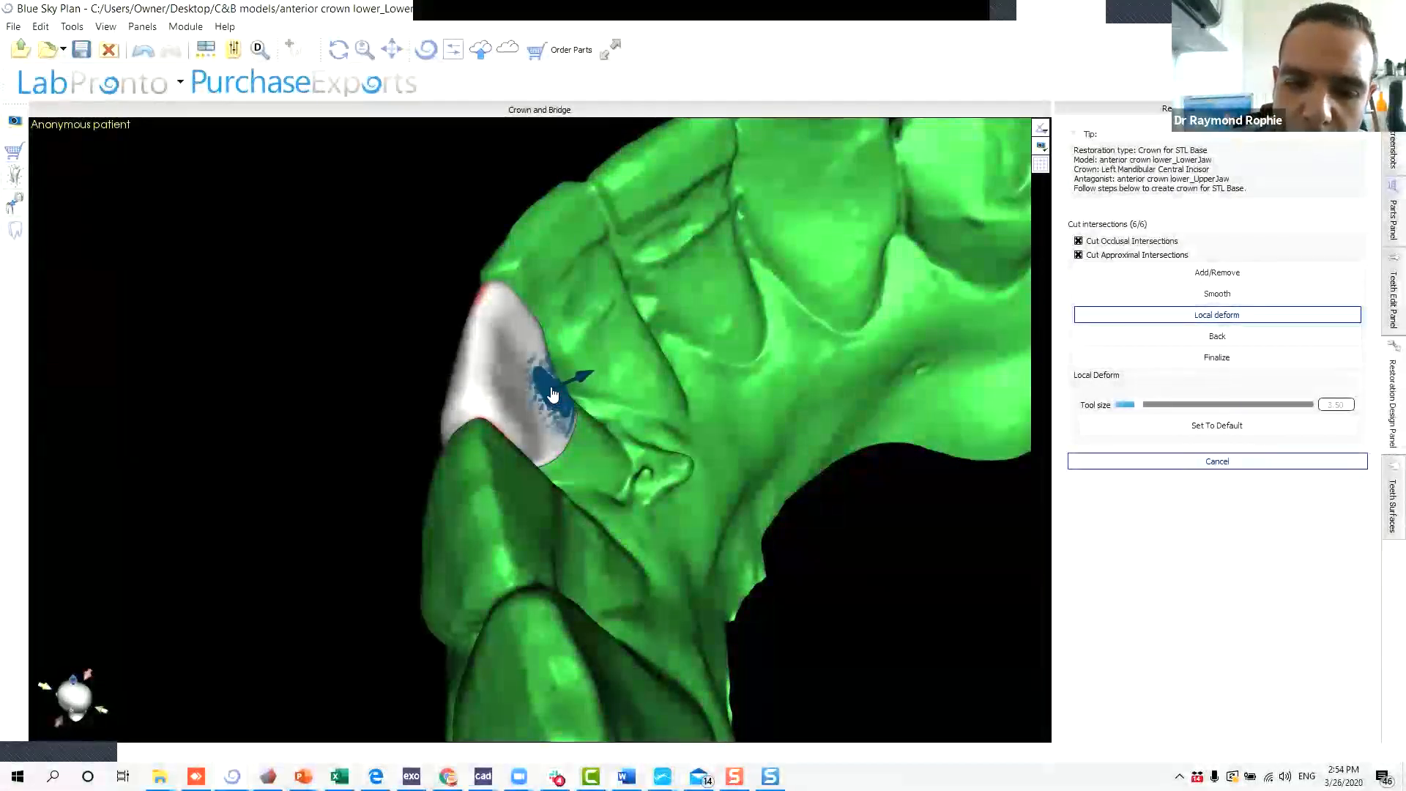
left_click_drag(553, 393, 571, 379)
right_click_drag(609, 380, 578, 386)
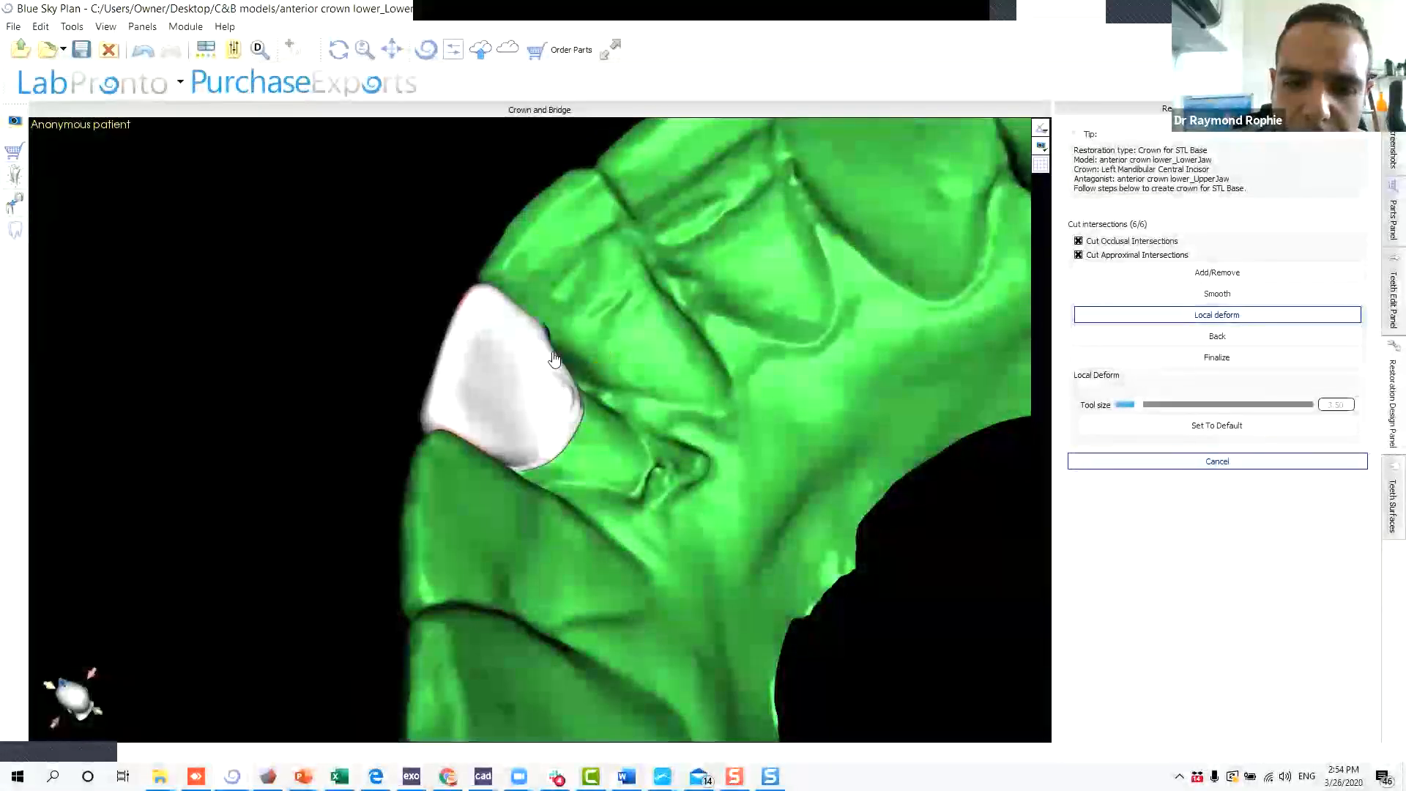
right_click_drag(555, 361, 605, 405)
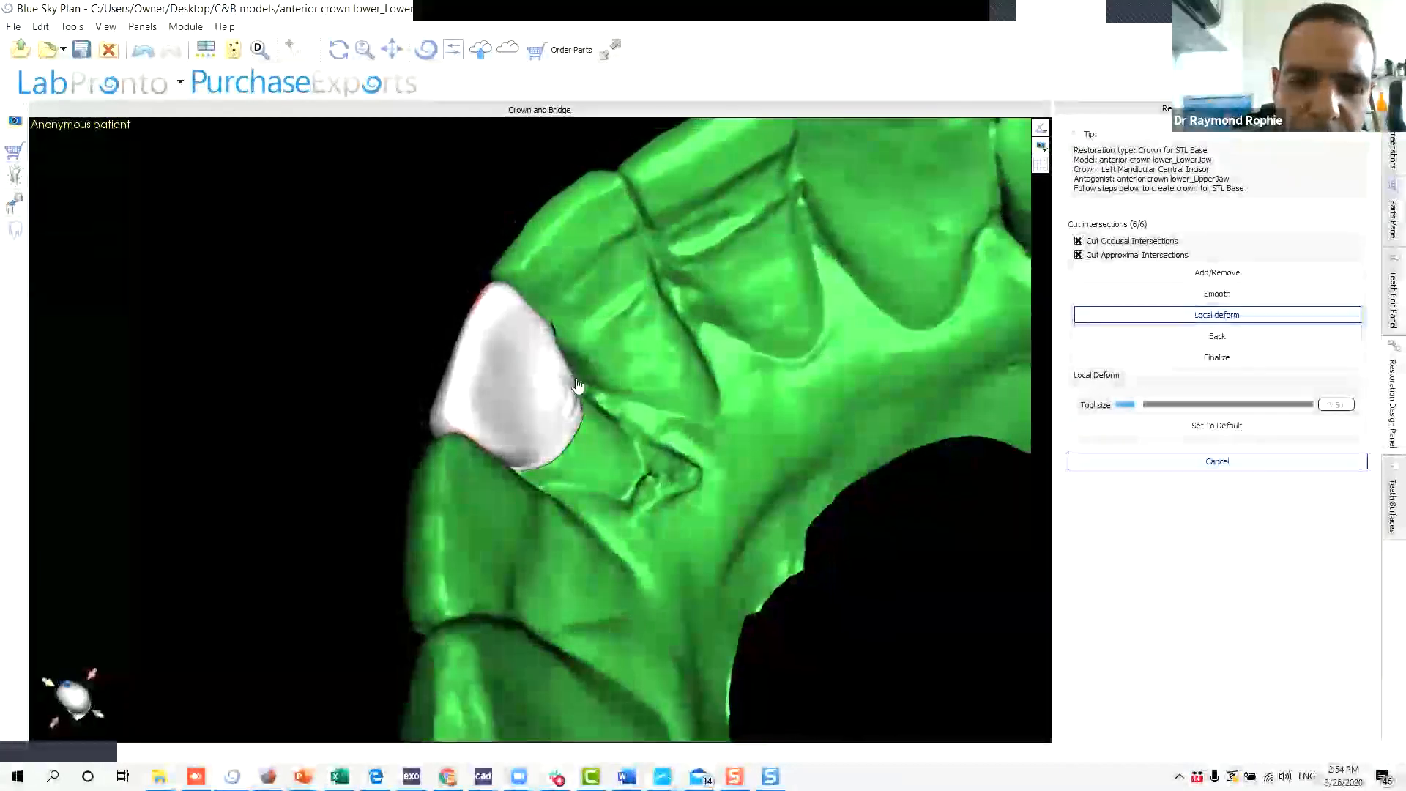
Smooth the deformed lingual surface of the crown with a tool size of 1.50.
left_click(1170, 296)
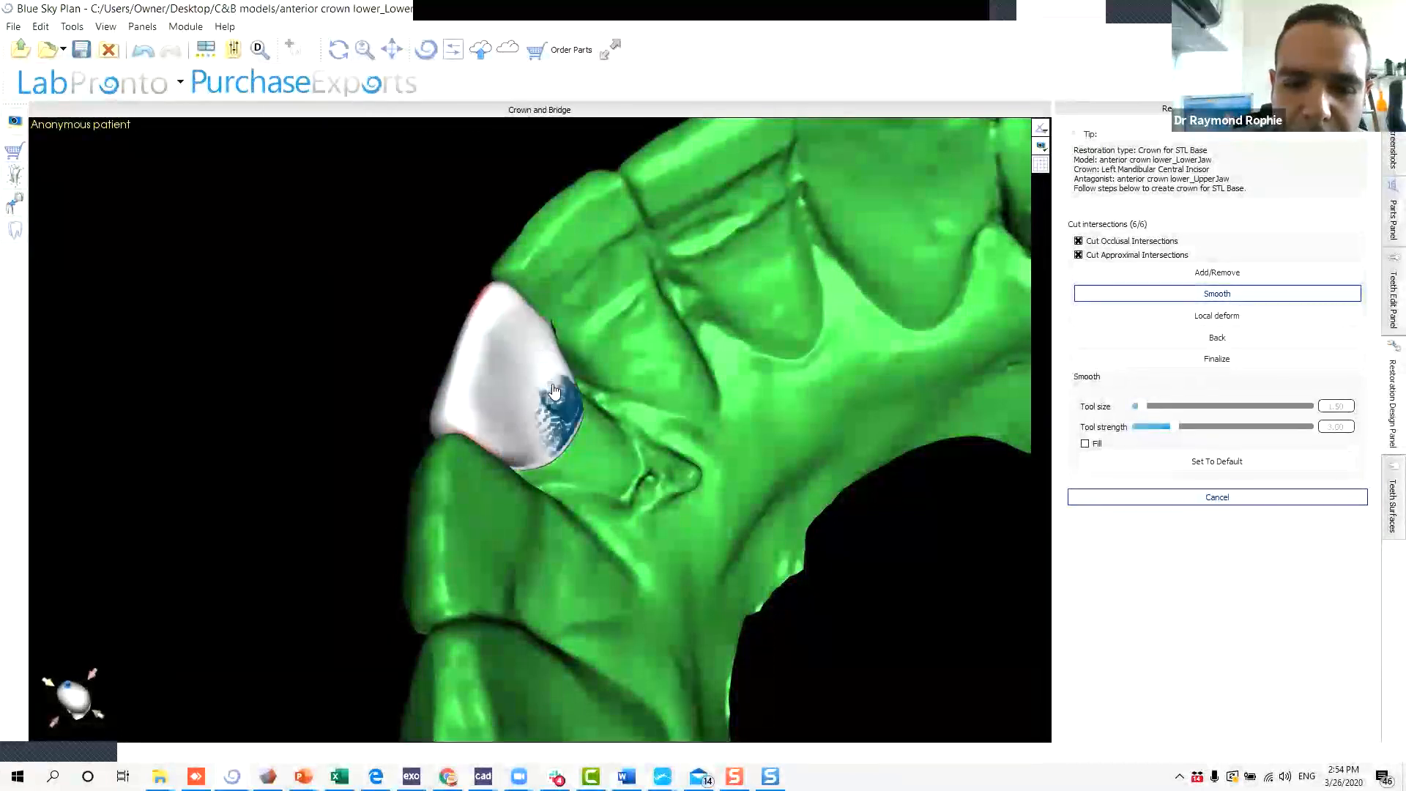
mouse_move(554, 331)
right_mouse_down()
mouse_move(543, 414)
mouse_move(557, 424)
right_mouse_up()
mouse_move(578, 366)
right_mouse_down()
mouse_move(604, 395)
mouse_move(558, 393)
right_mouse_up()
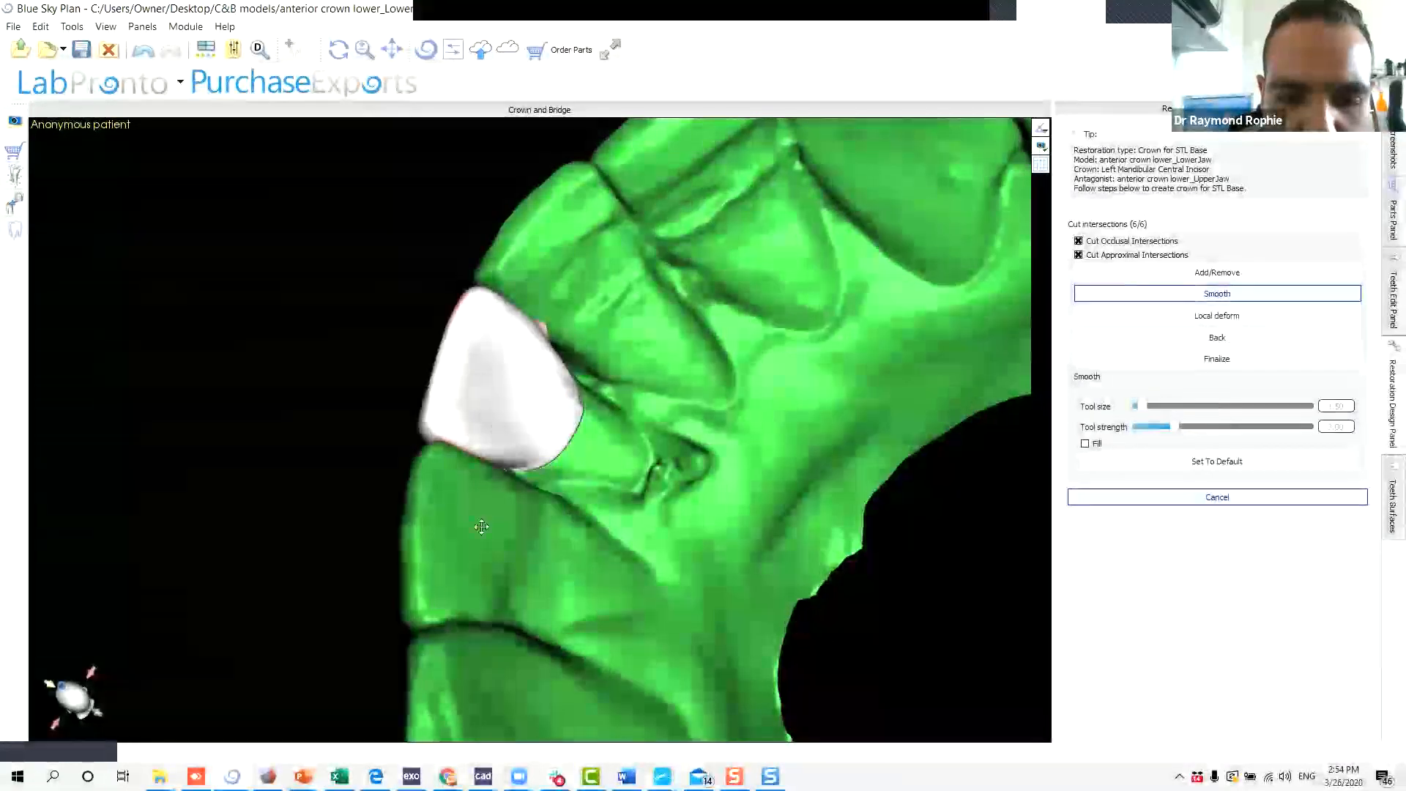
Smooth the part of the crown that pokes through the neighbouring tooth, working from the underside of the jaw model.
right_click_drag(505, 405, 497, 465)
mouse_move(498, 548)
right_mouse_down()
mouse_move(606, 147)
mouse_move(584, 587)
mouse_move(641, 518)
mouse_move(540, 330)
mouse_move(483, 354)
right_mouse_up()
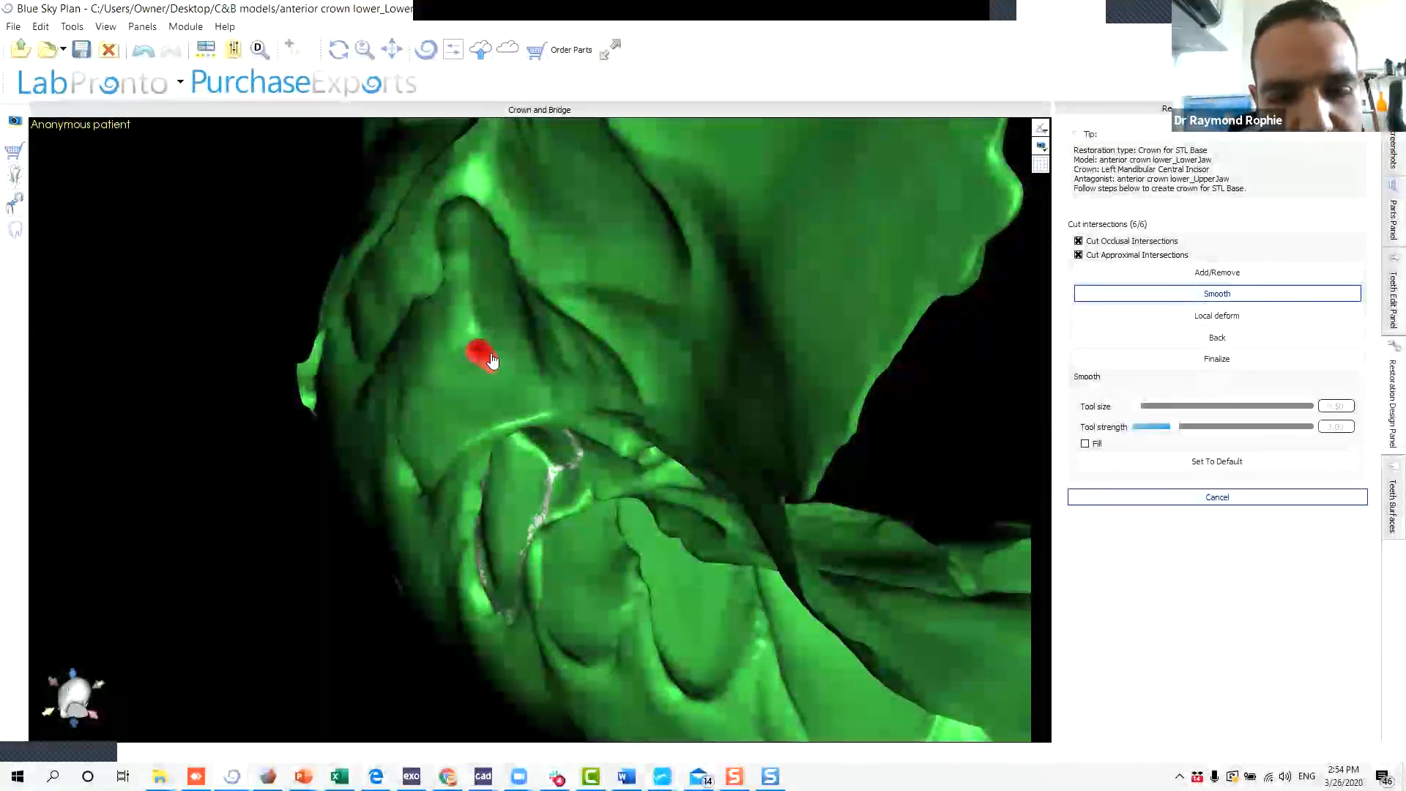
scroll(490, 360, "up", 3)
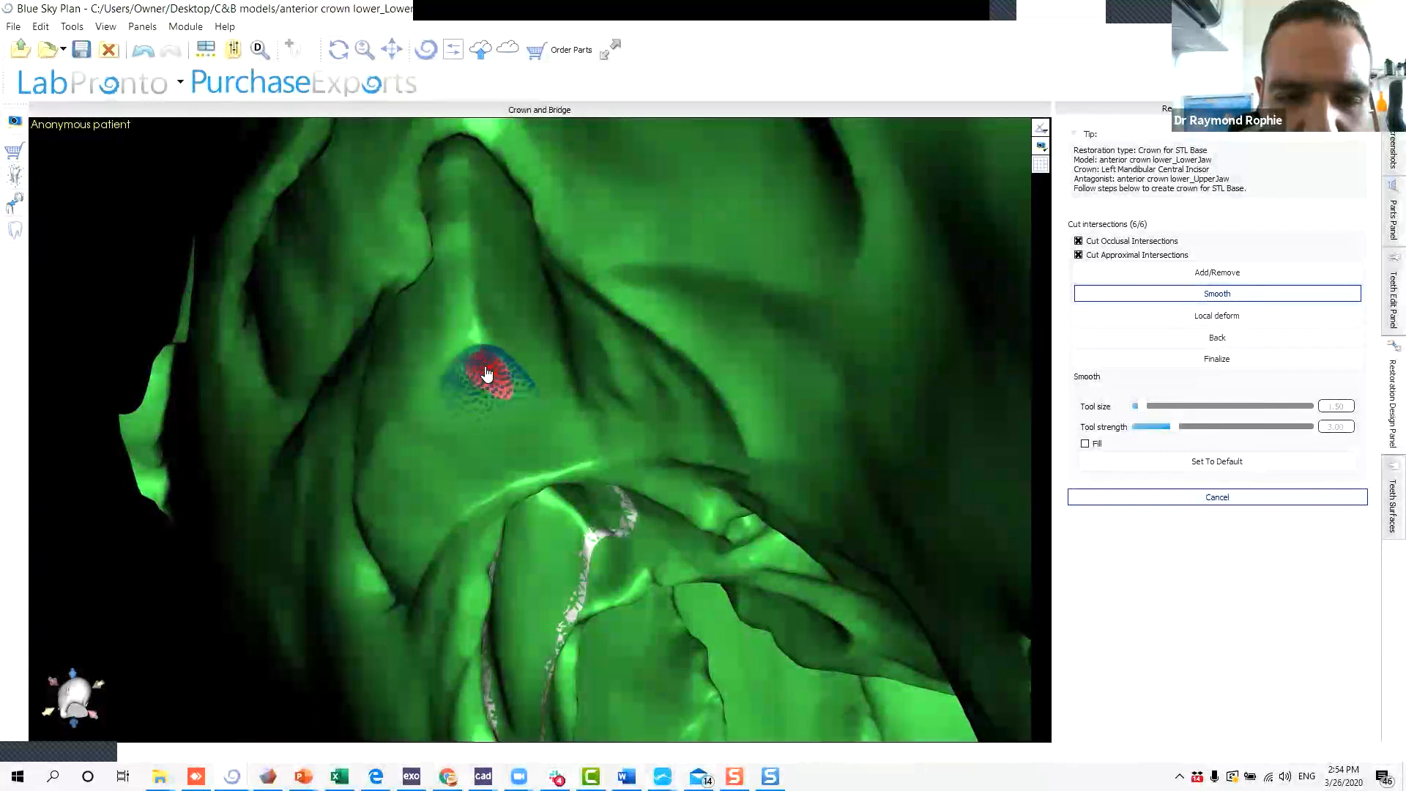
right_click_drag(573, 480, 717, 541)
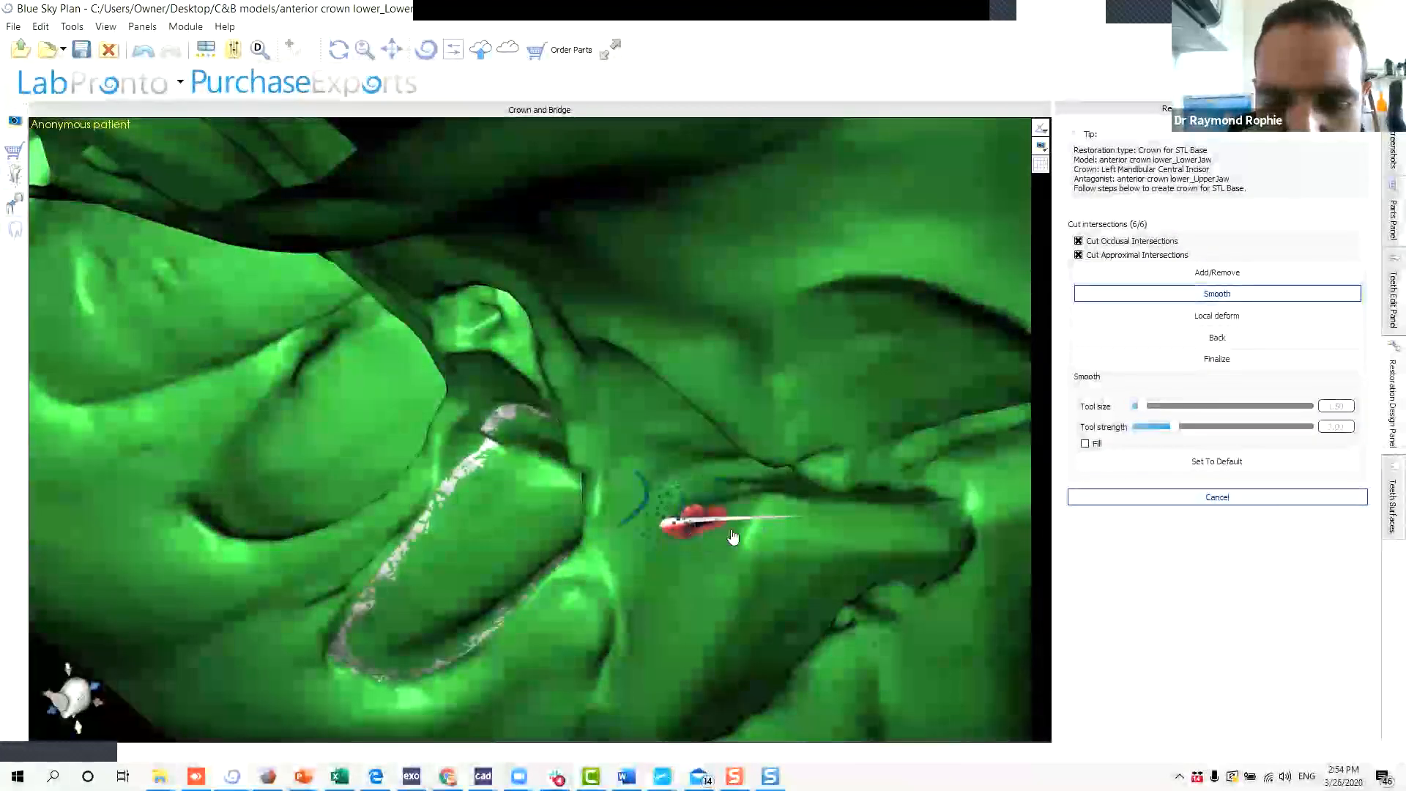
Make the jaw model semi-transparent and smooth down the thin spike on the crown's lingual side beside the neighbouring tooth.
scroll(612, 396, "down", 6)
right_click_drag(612, 396, 487, 769)
right_click_drag(622, 476, 662, 498)
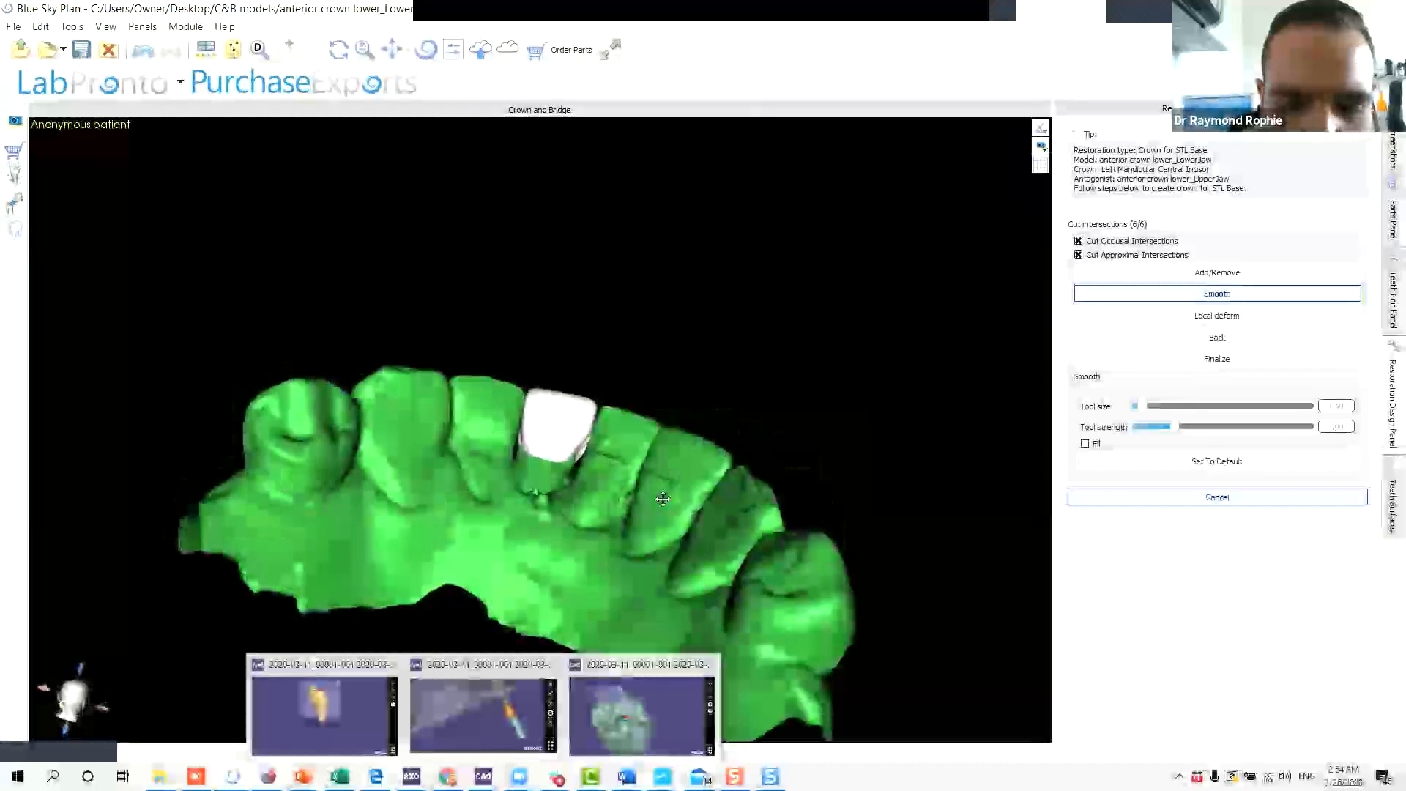
scroll(663, 499, "up", 5)
right_click_drag(606, 424, 588, 454)
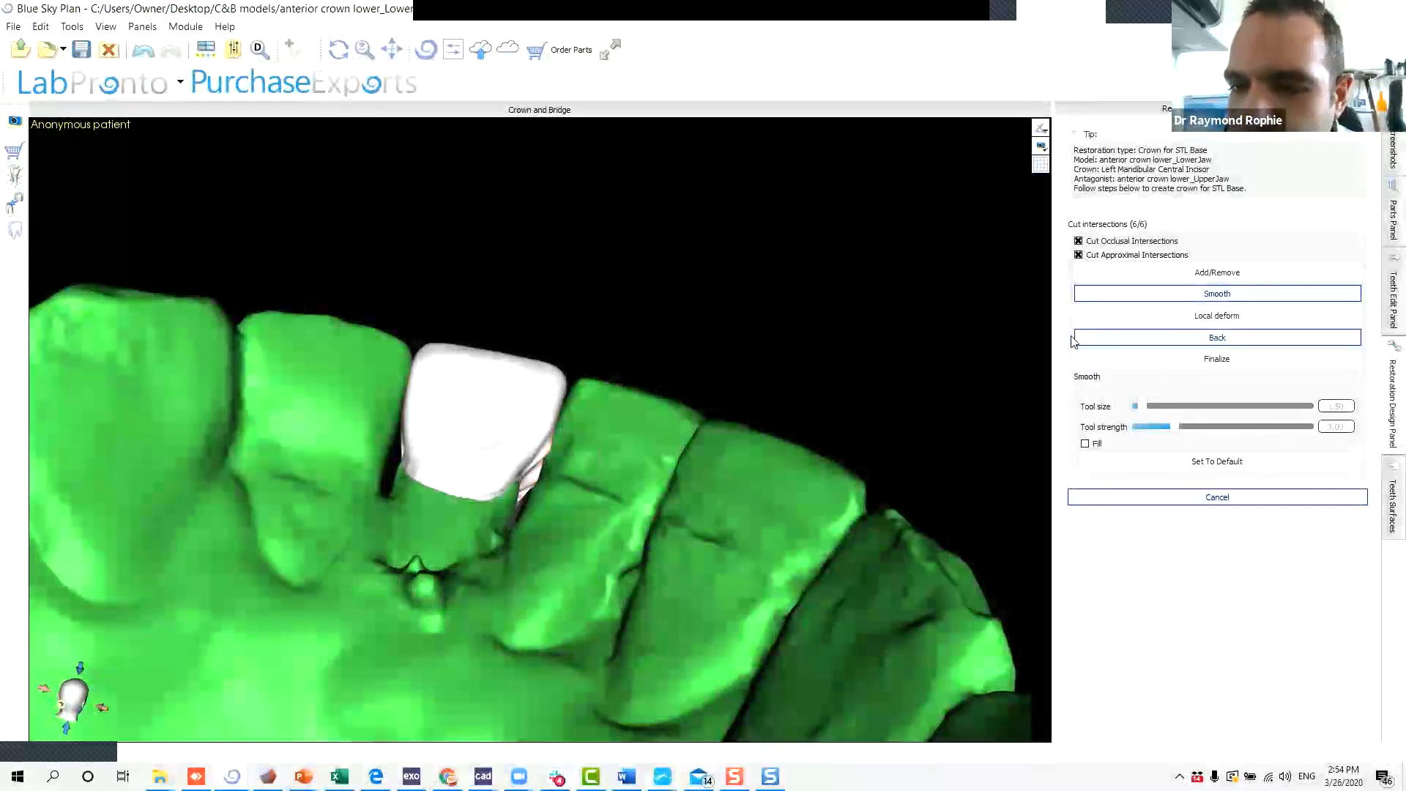
right_click_drag(603, 620, 597, 459)
right_click(773, 279)
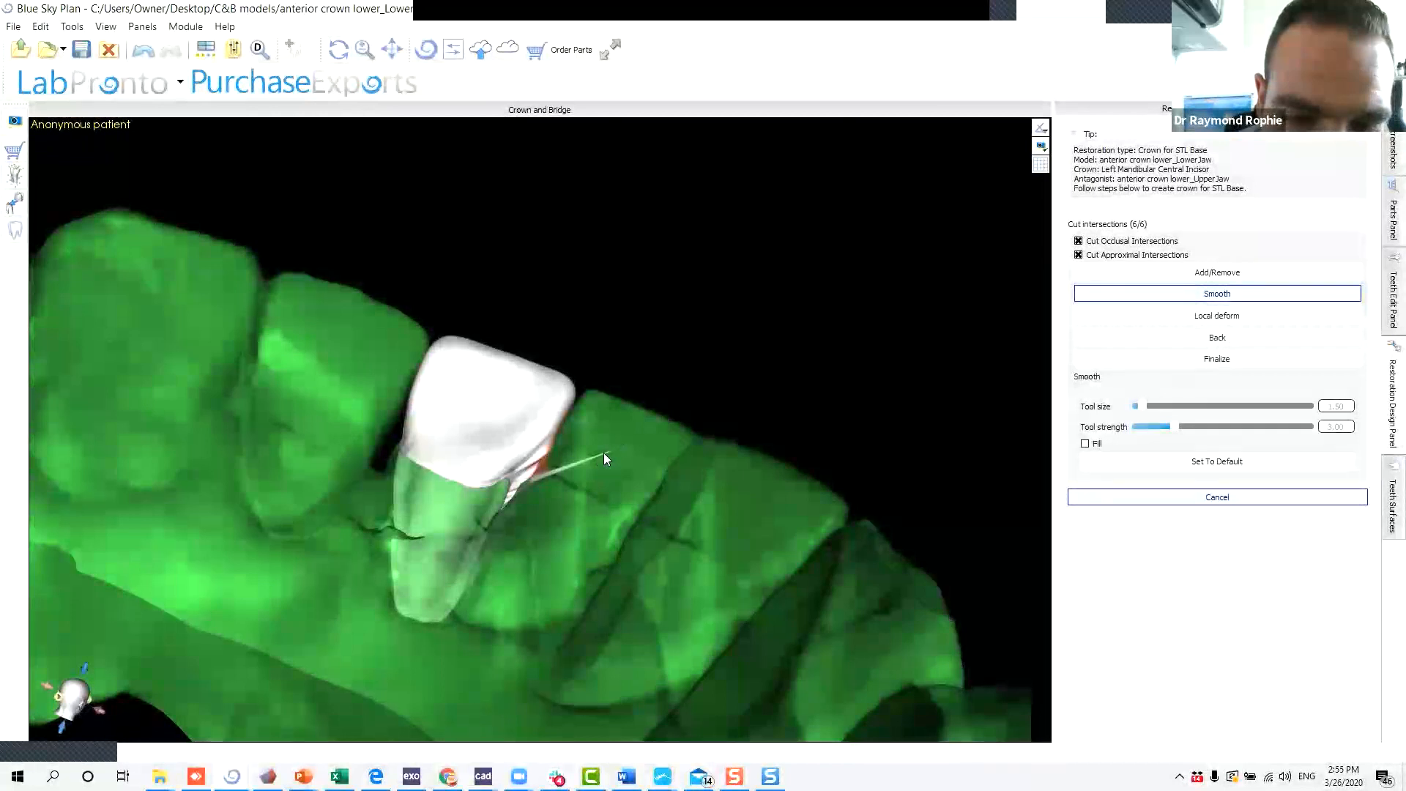
left_click(603, 454)
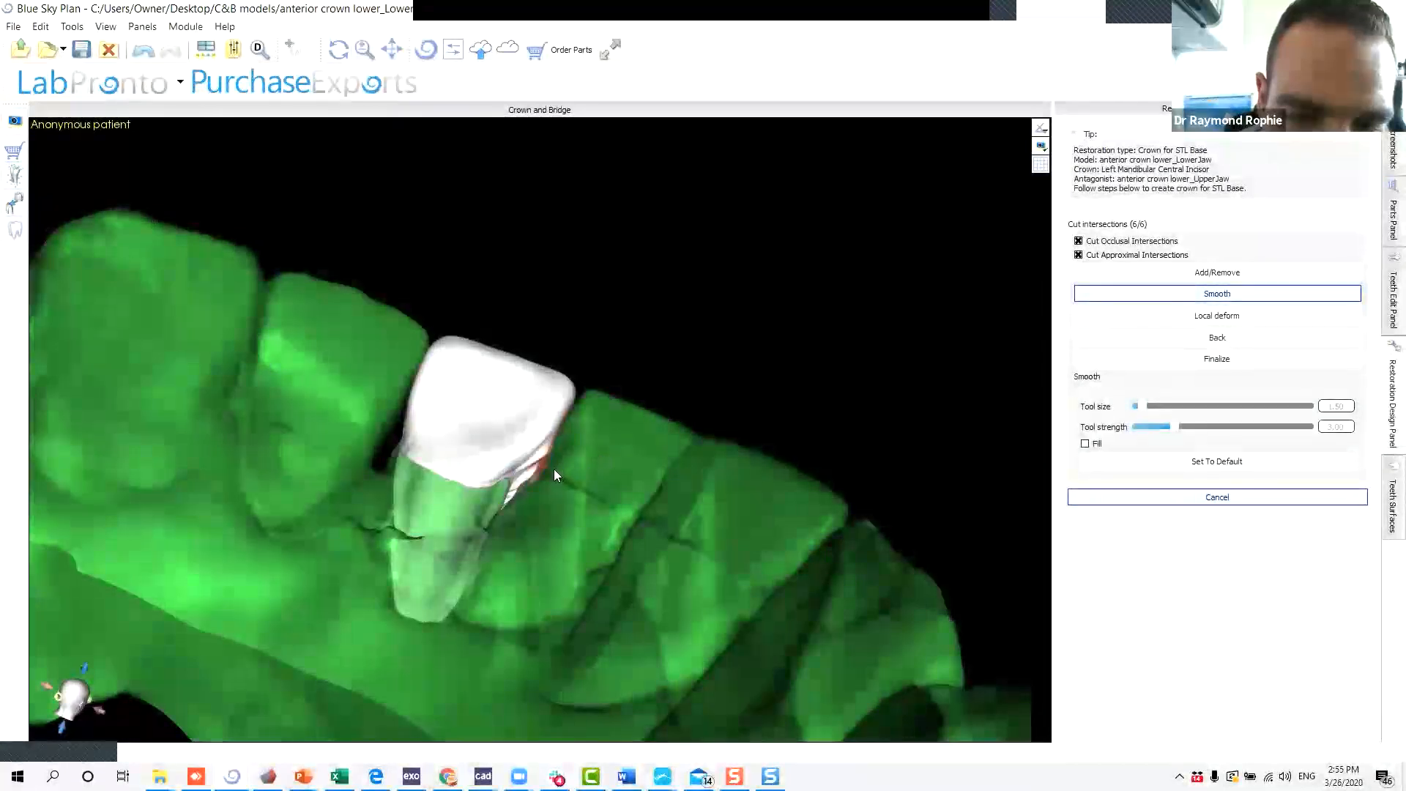
Smooth the uneven lingual side of the crown around the intersection beside the neighbouring tooth, using tool sizes of 0.50 and 1.50.
right_click_drag(650, 469, 620, 370)
scroll(706, 563, "up", 5)
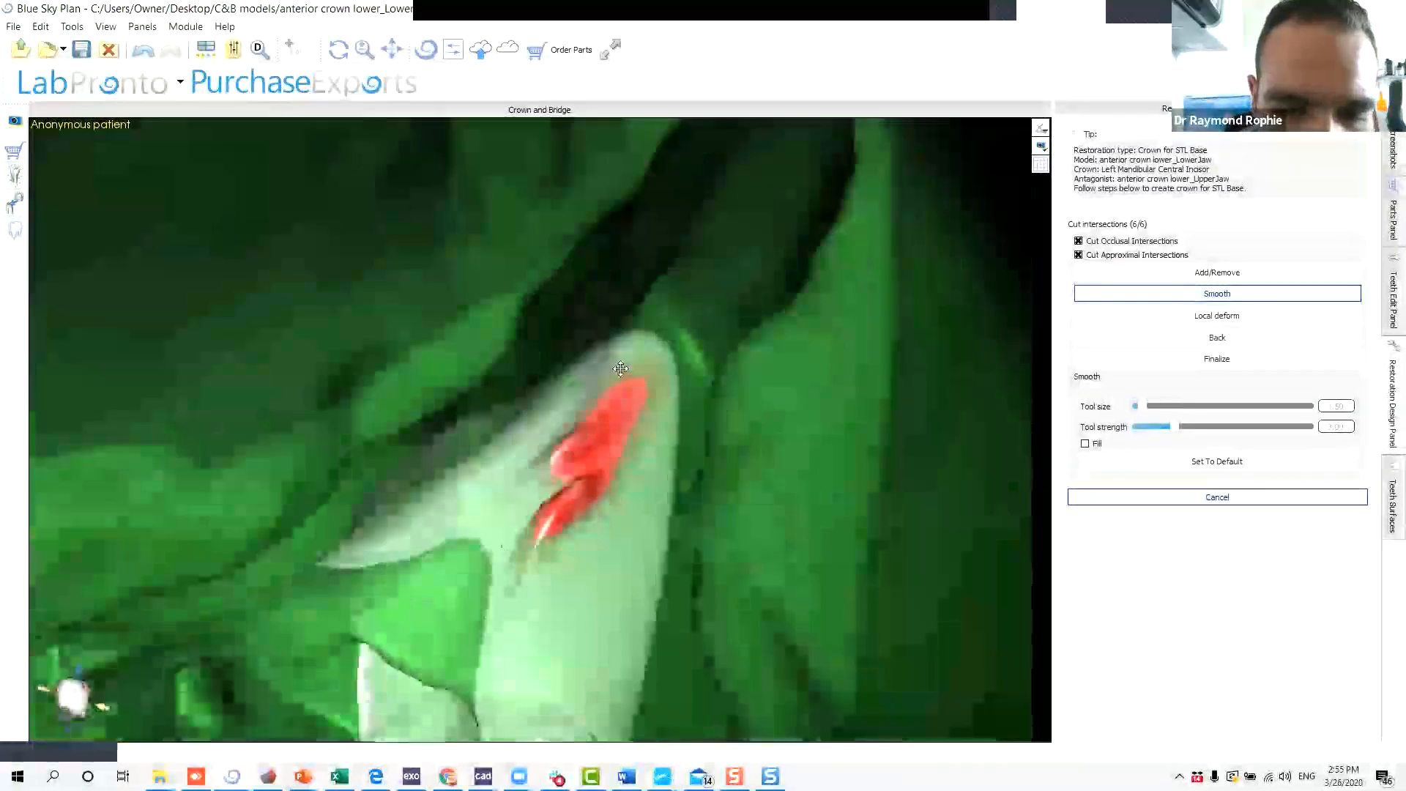
scroll(575, 490, "down", 2, "ctrl")
left_click(557, 511)
left_click_drag(576, 488, 581, 505)
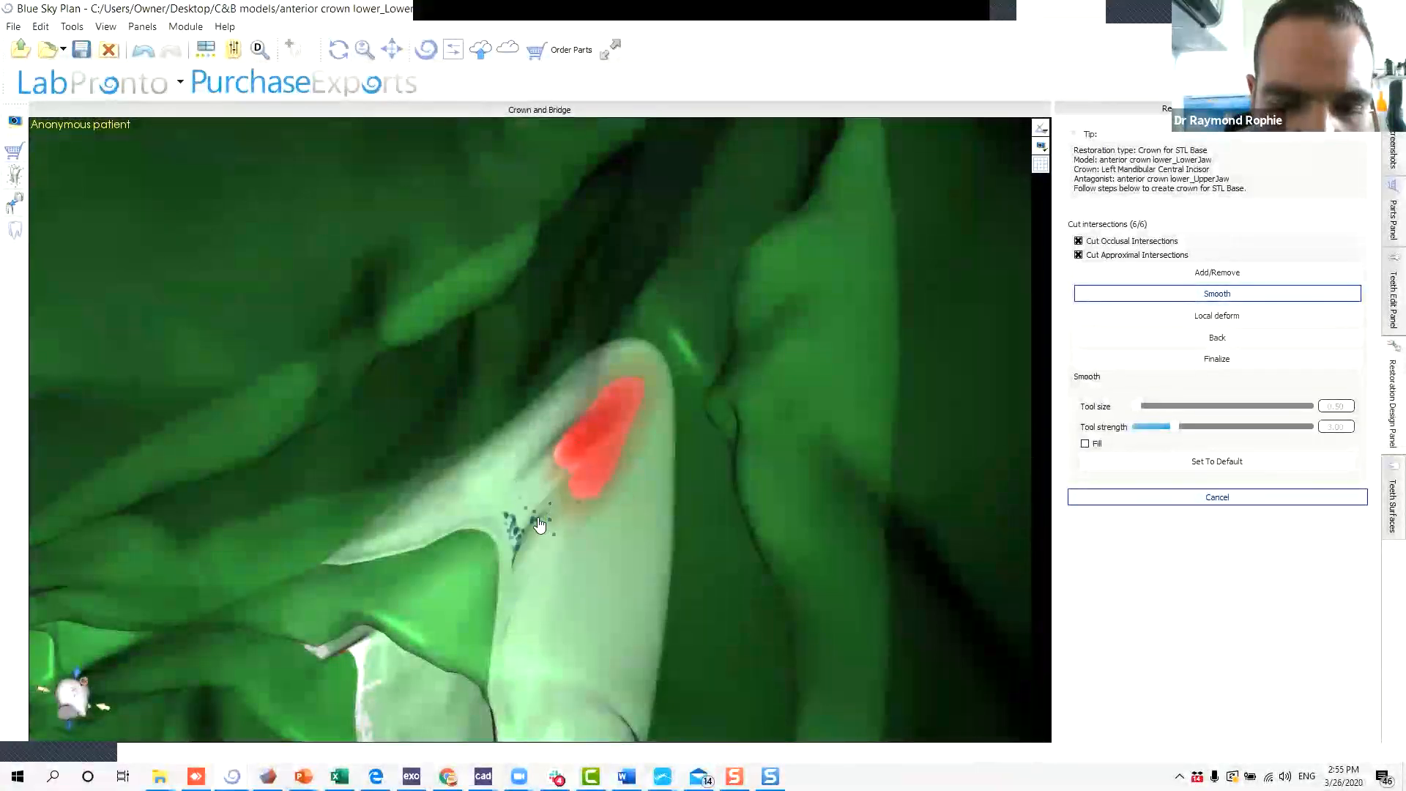
scroll(540, 524, "up", 3, "ctrl")
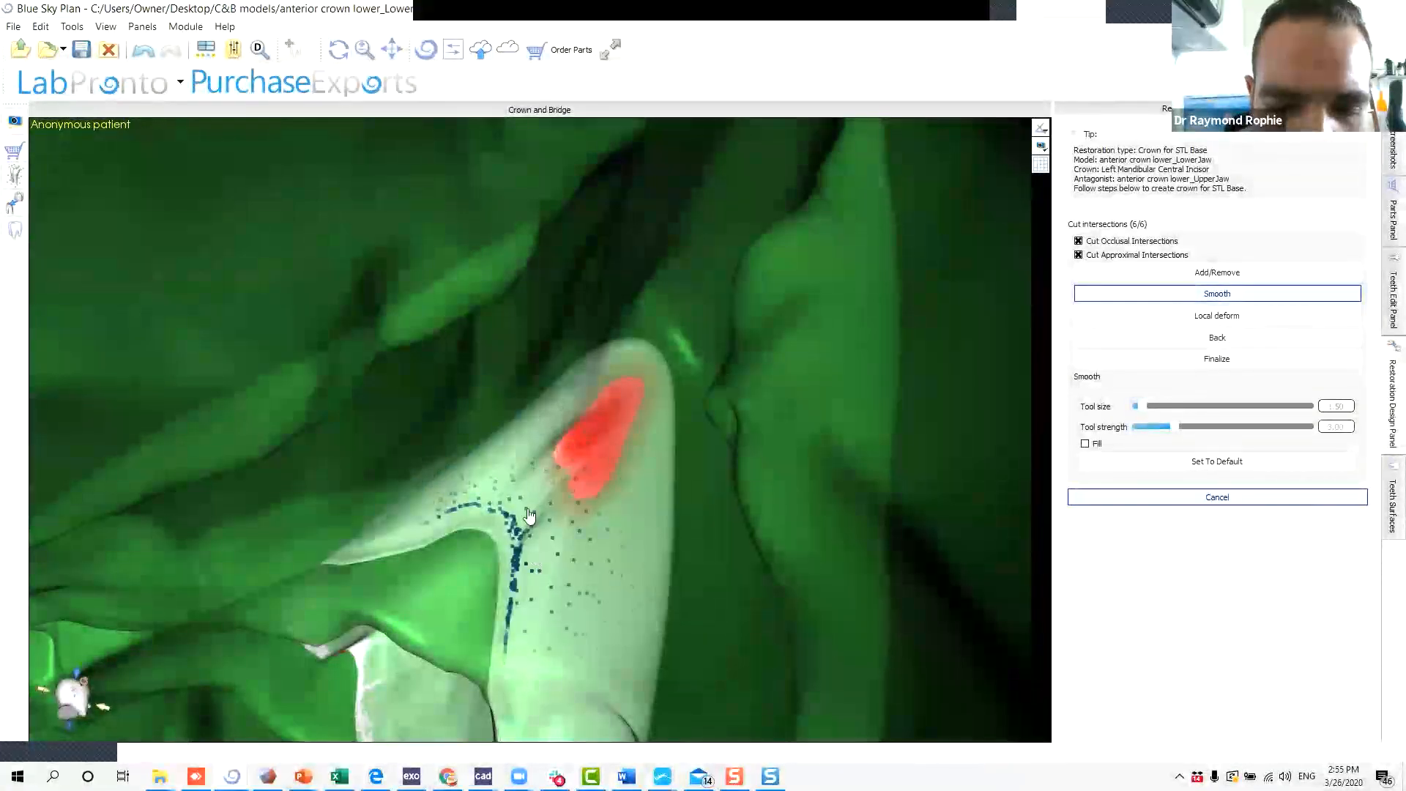
mouse_move(700, 413)
left_mouse_down()
mouse_move(716, 377)
mouse_move(455, 340)
mouse_move(270, 355)
mouse_move(329, 438)
mouse_move(627, 505)
mouse_move(587, 420)
mouse_move(530, 443)
mouse_move(995, 395)
mouse_move(544, 469)
left_mouse_up()
Smooth the crown's labial surface with a tool size of 1.50 and its lingual incisal area with a tool size of 0.50.
left_click_drag(778, 432, 739, 237)
scroll(741, 256, "down", 5)
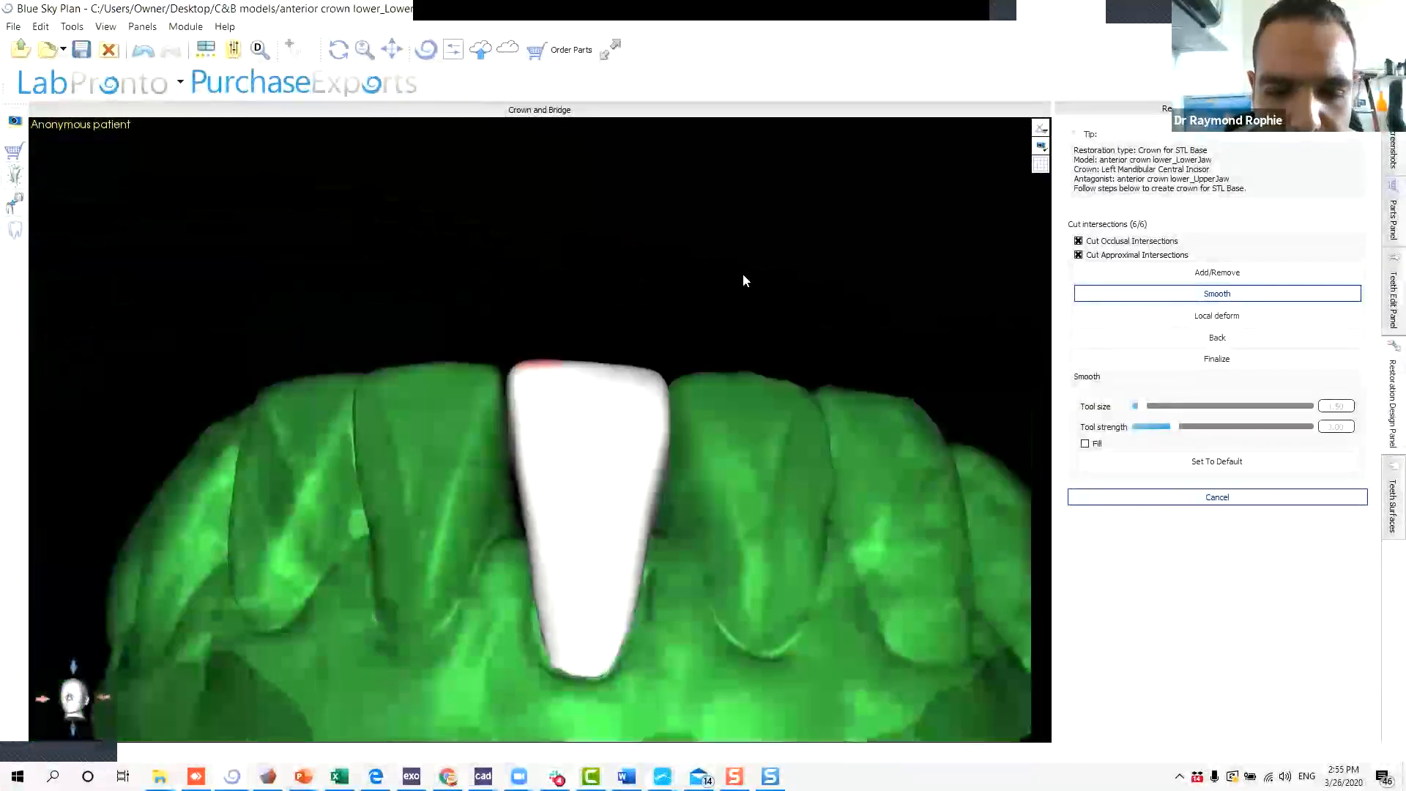
mouse_move(865, 513)
left_mouse_down()
mouse_move(948, 524)
mouse_move(724, 501)
mouse_move(596, 534)
left_mouse_up()
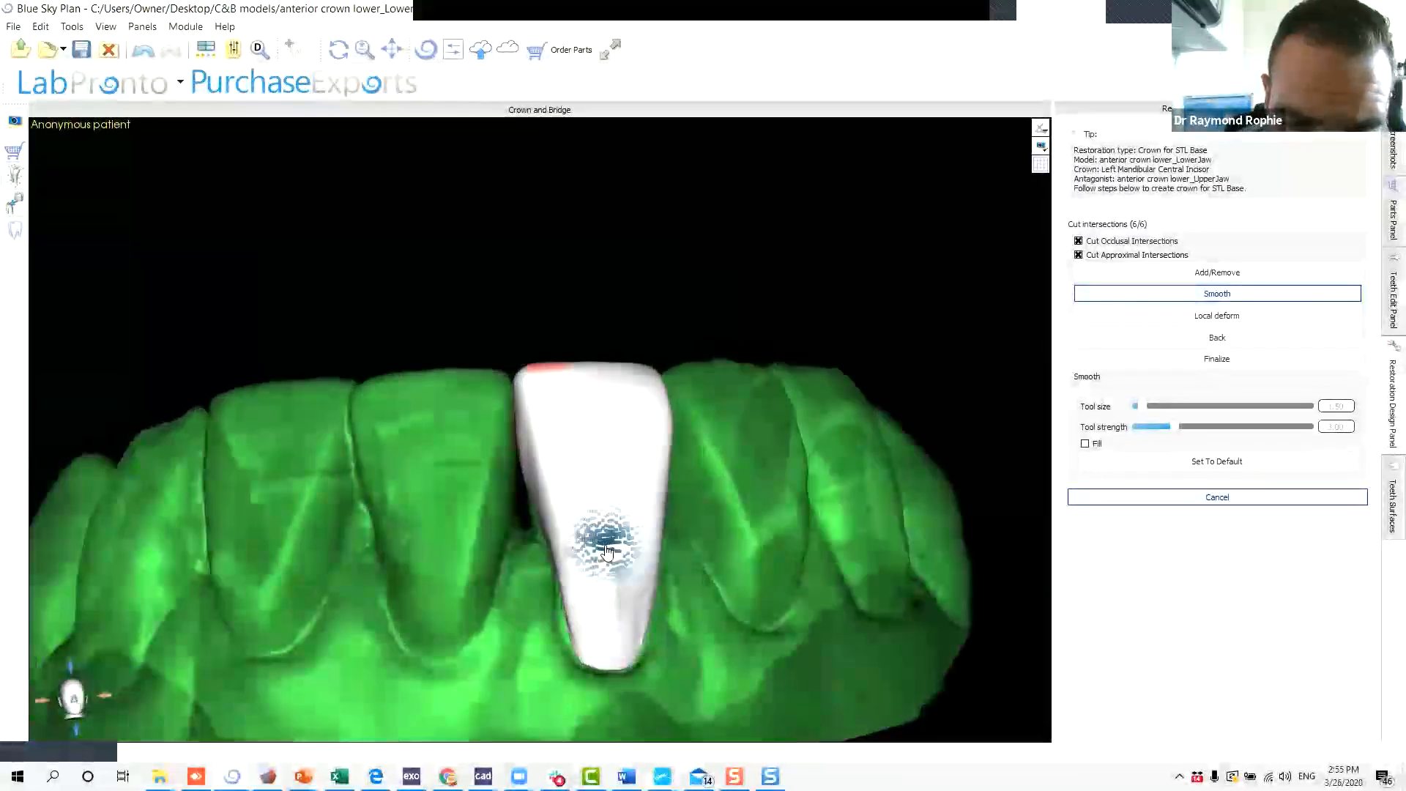
left_click_drag(596, 596, 584, 324)
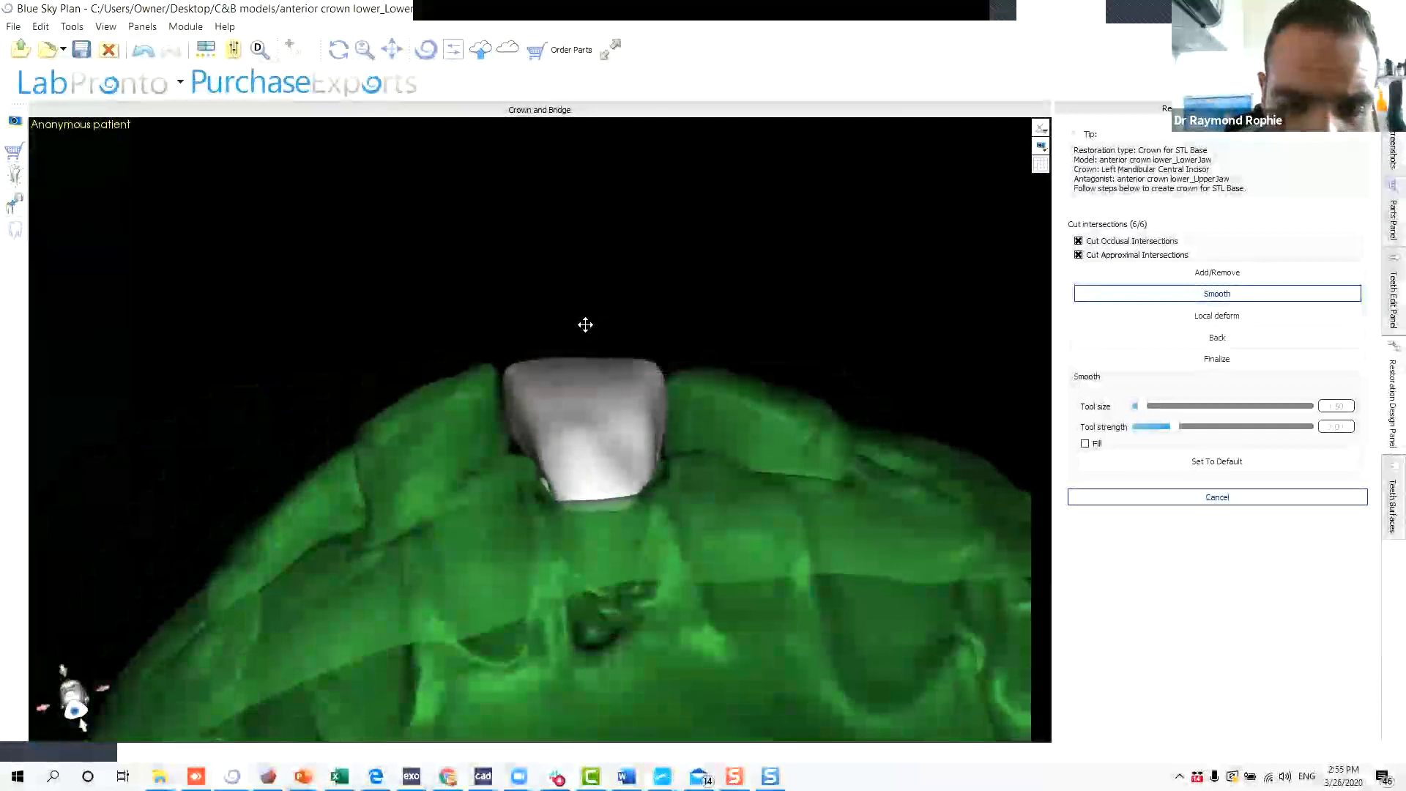
left_click_drag(554, 382, 553, 370)
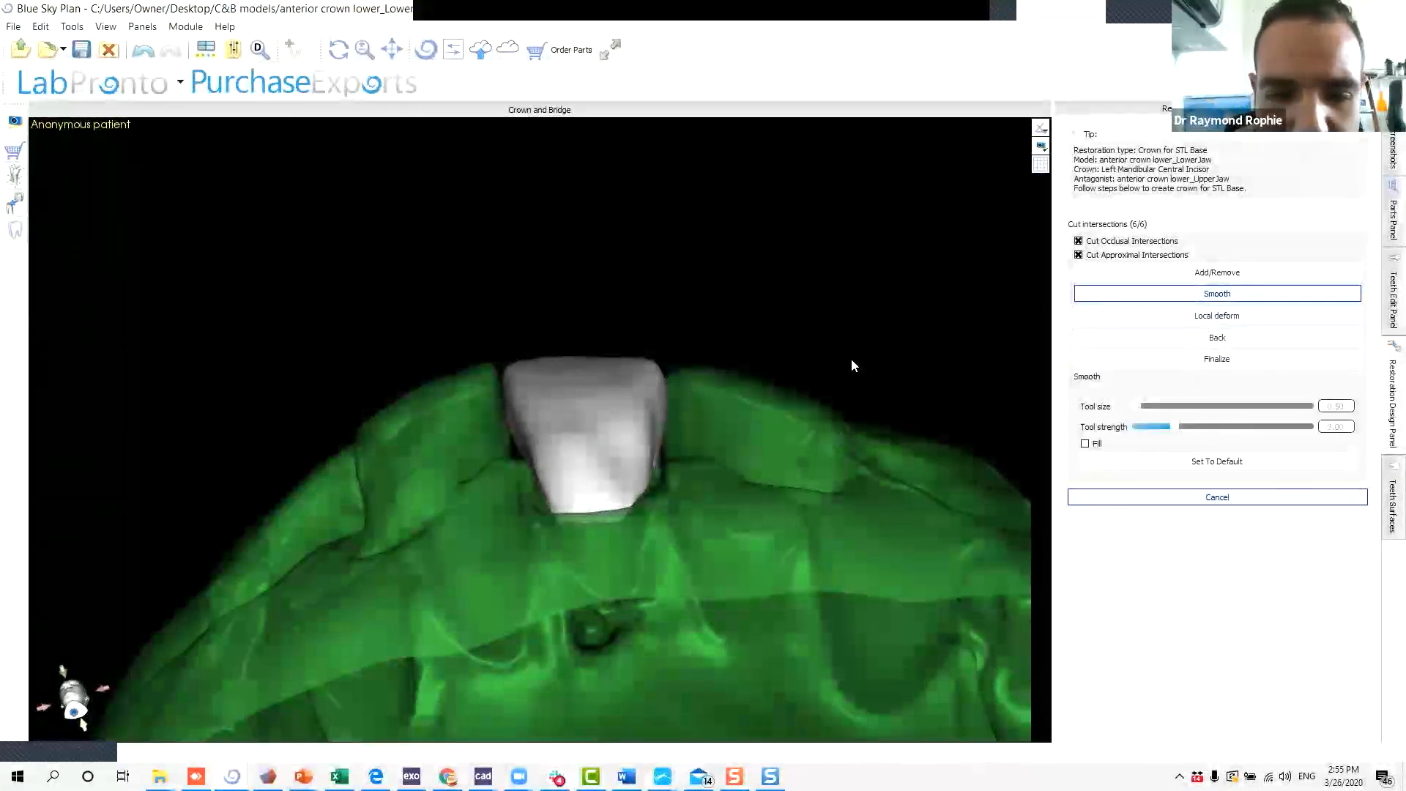
left_click_drag(851, 365, 906, 432)
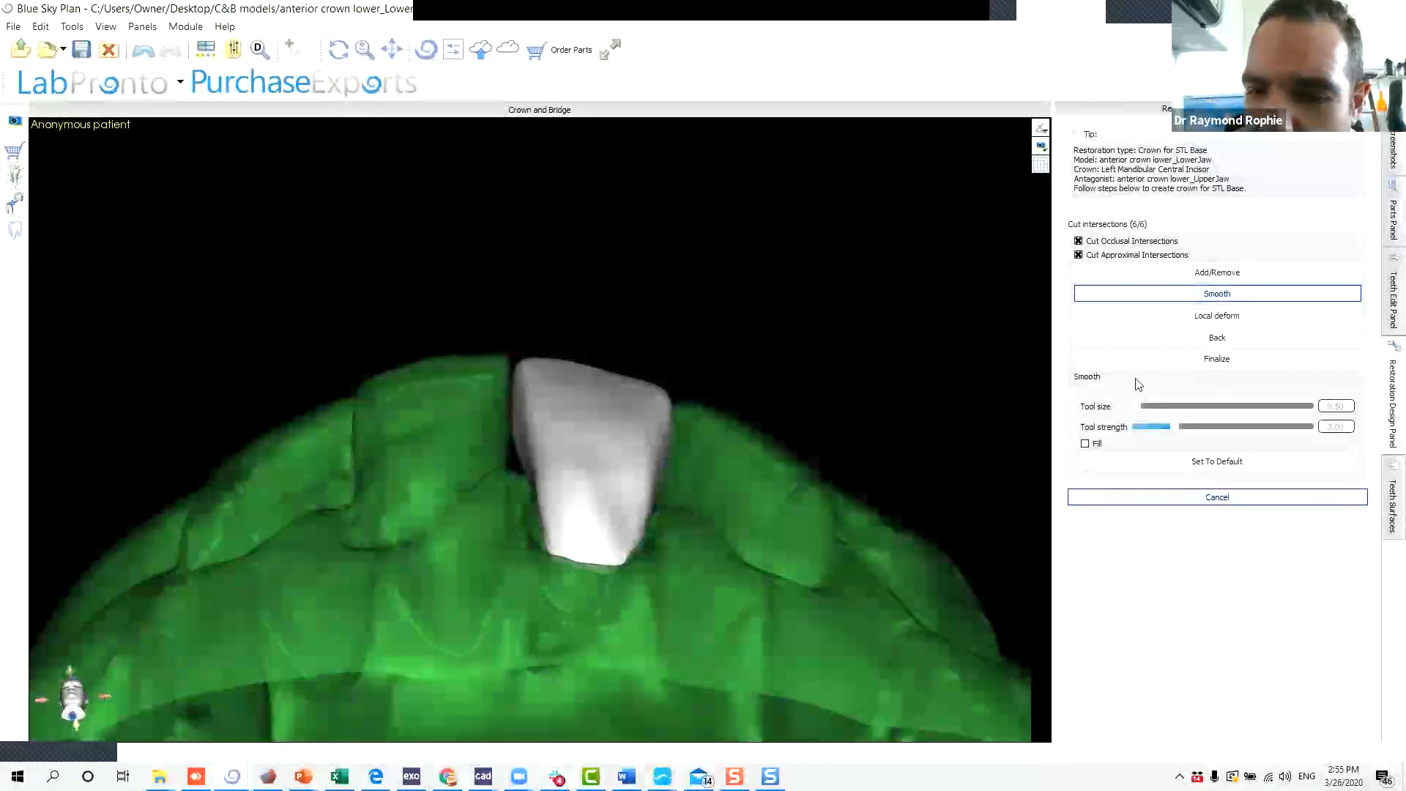
Reshape the crown's incisal corner beside the neighbouring tooth and its labial gum-side edge with Local deform.
left_click(1201, 315)
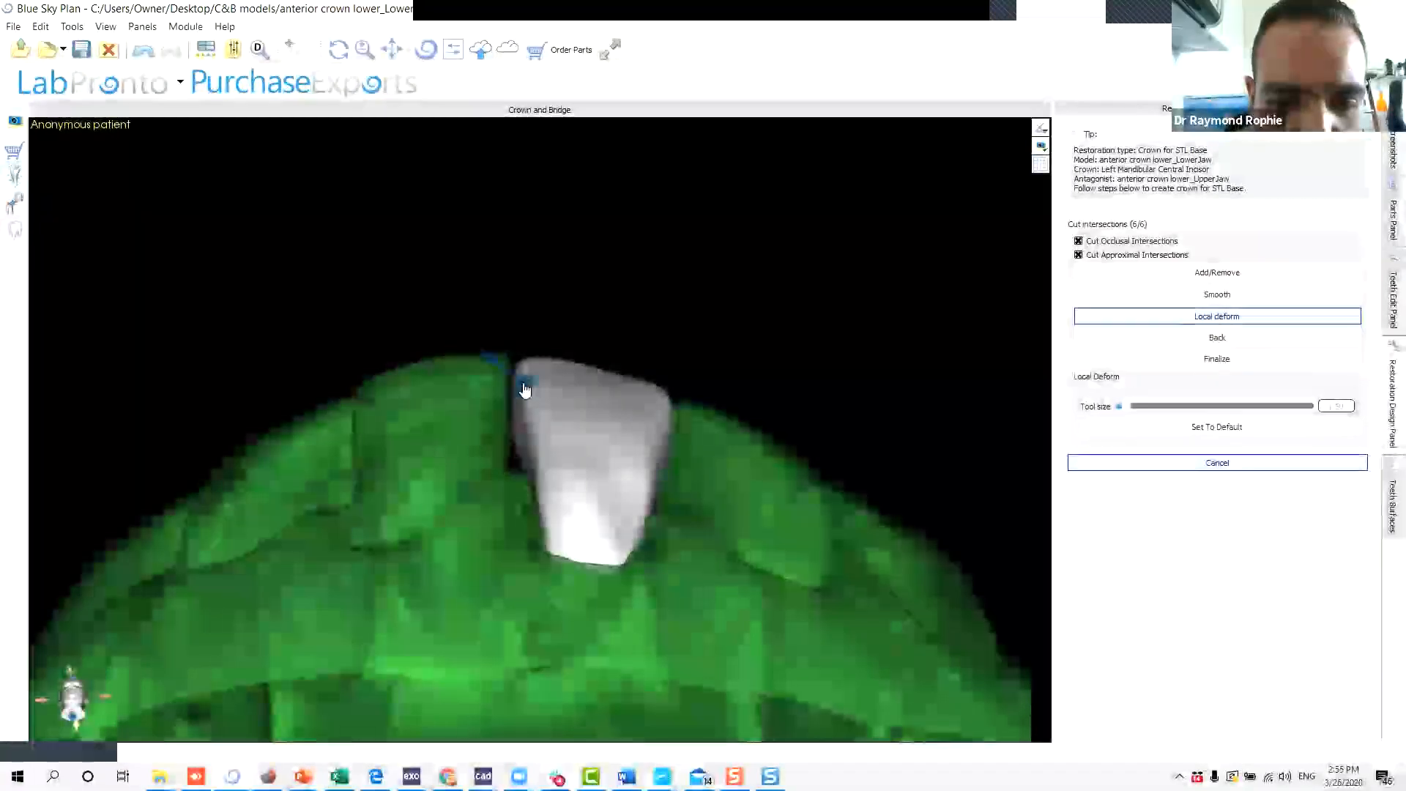
scroll(525, 391, "up", 2)
left_click_drag(586, 296, 523, 399)
left_click_drag(583, 342, 581, 625)
scroll(580, 620, "up", 2, "ctrl")
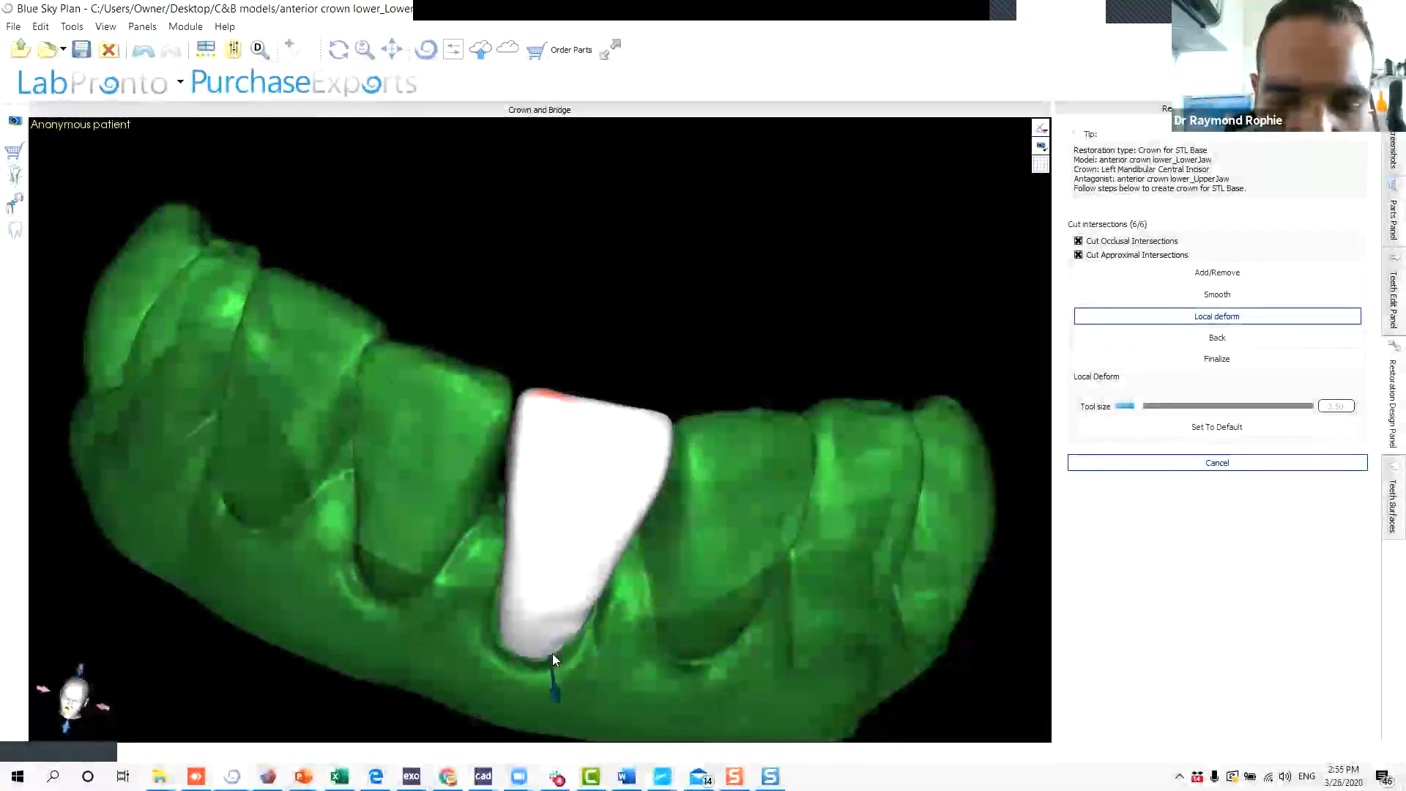
Smooth the labial surface of the crown near the gum margin with a tool size of 1.50.
left_click(1238, 294)
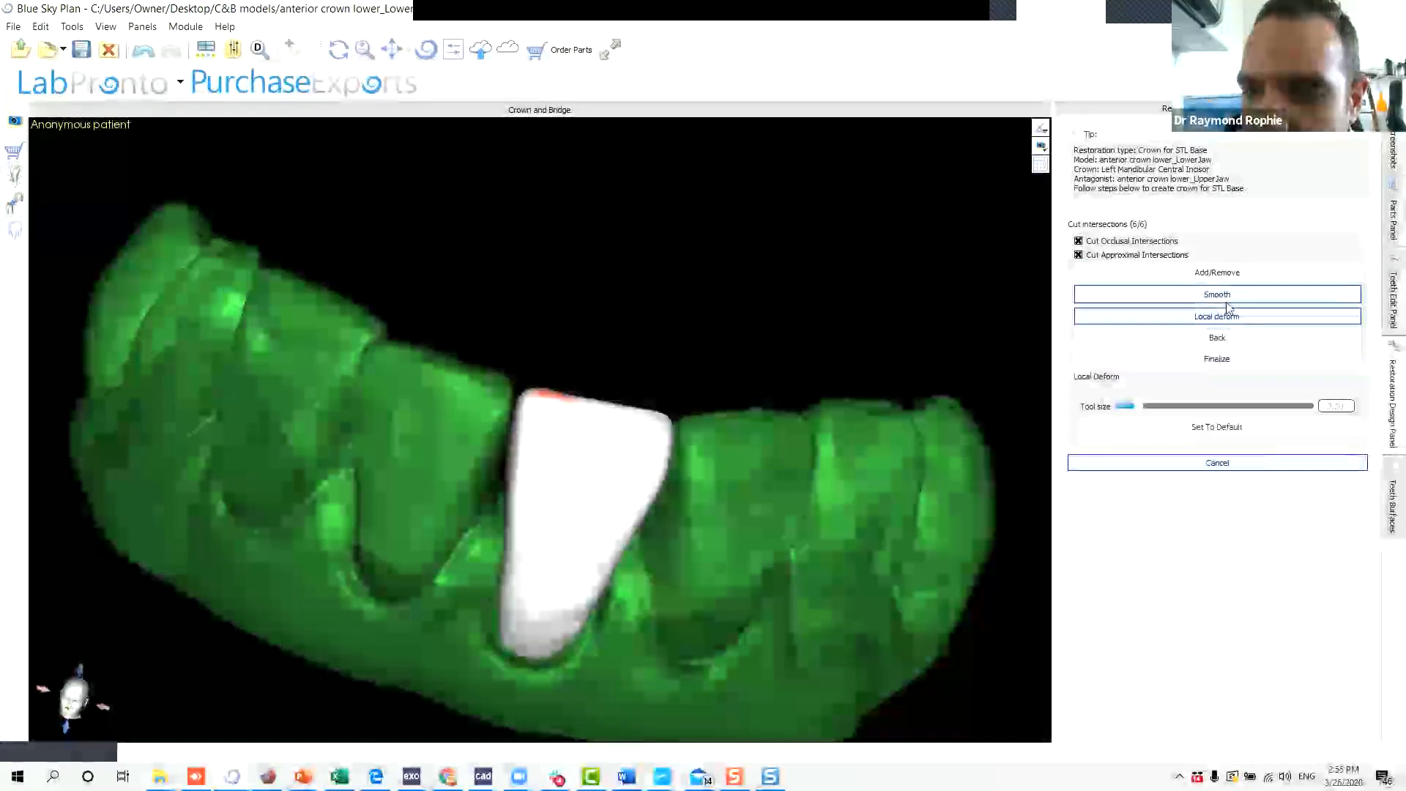
mouse_move(586, 586)
left_mouse_down()
mouse_move(542, 657)
mouse_move(579, 619)
left_mouse_up()
scroll(579, 621, "down", 6, "ctrl")
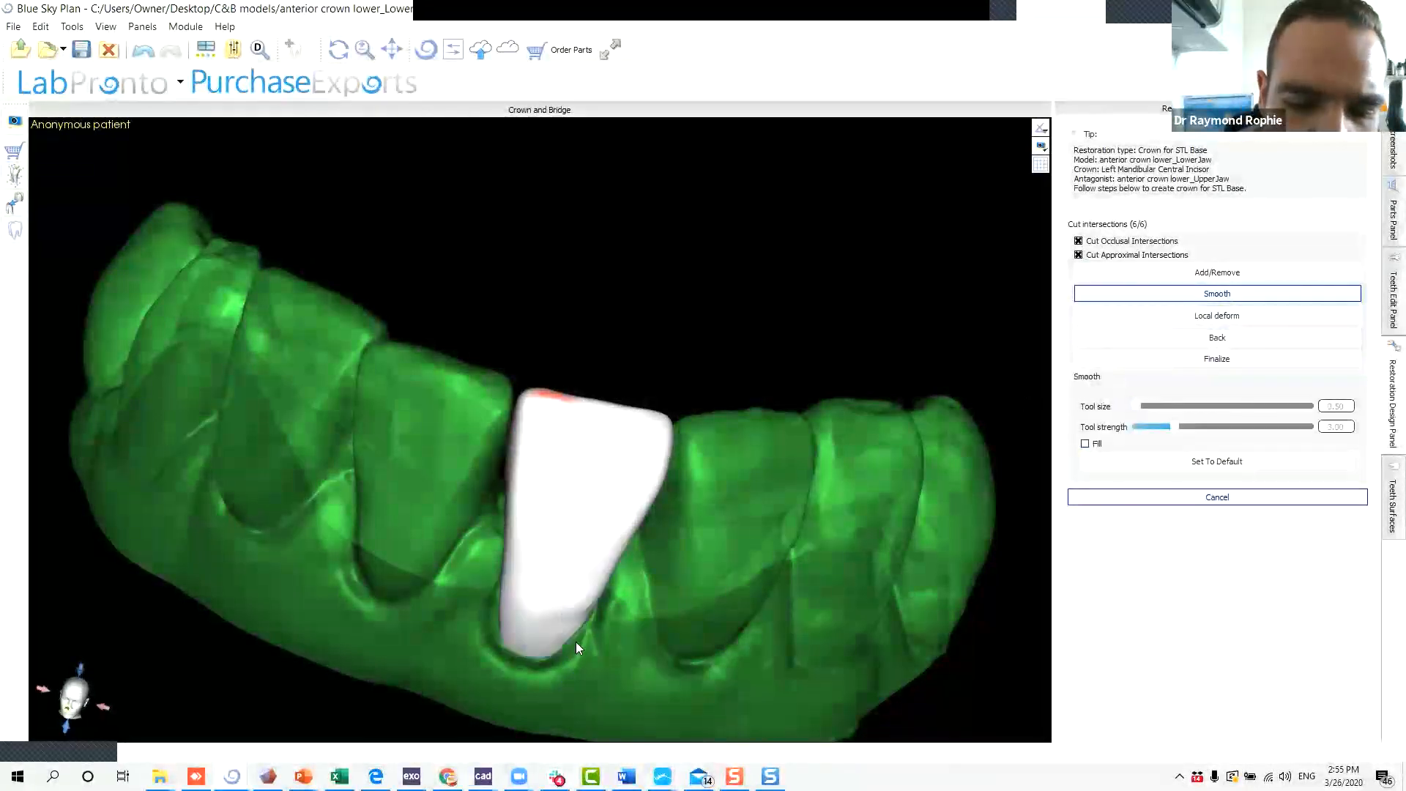
scroll(578, 606, "up", 2, "ctrl")
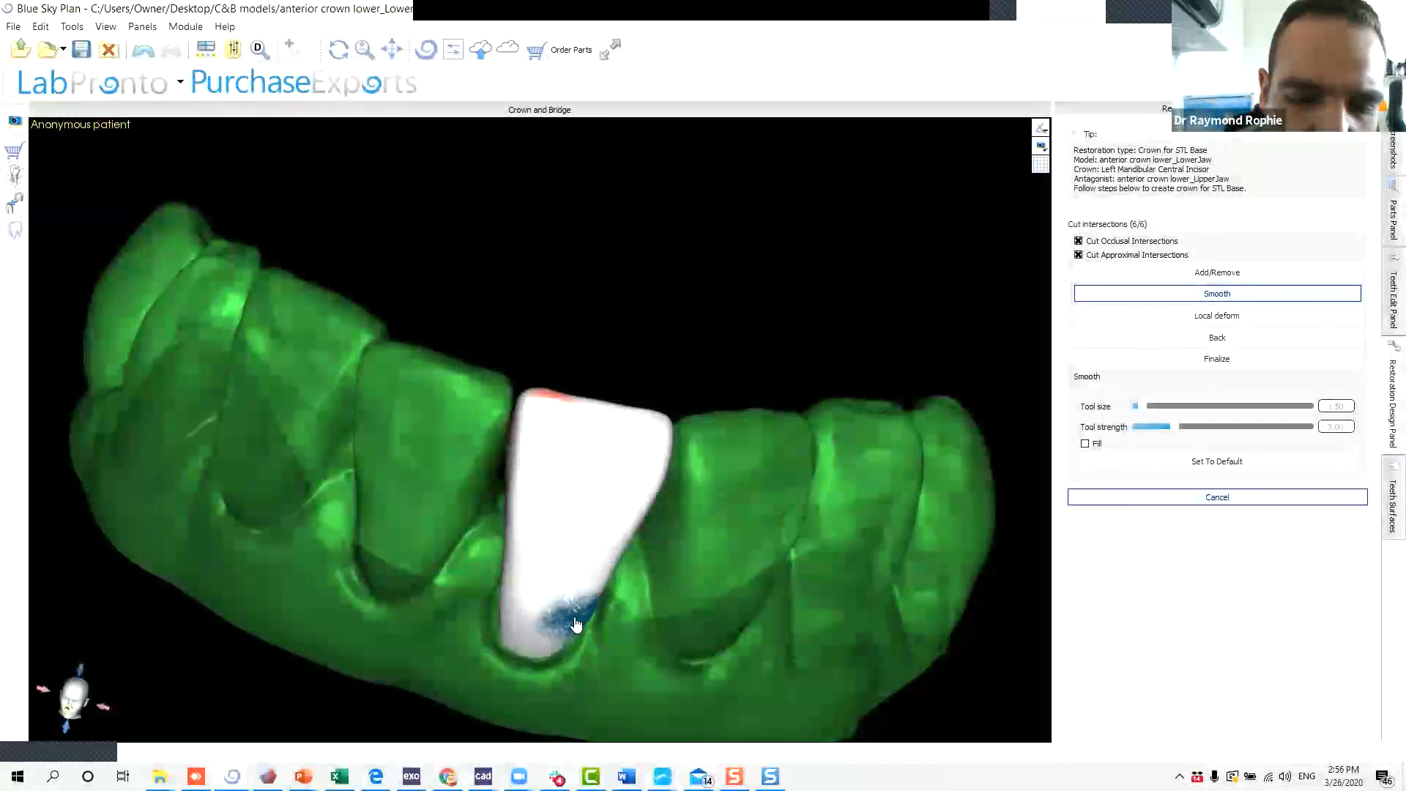
Adjust the crown's proximal contour near the gum with Local deform and smooth its lingual surface with a tool size of 1.50.
left_click(1245, 317)
scroll(615, 560, "up", 6, "ctrl")
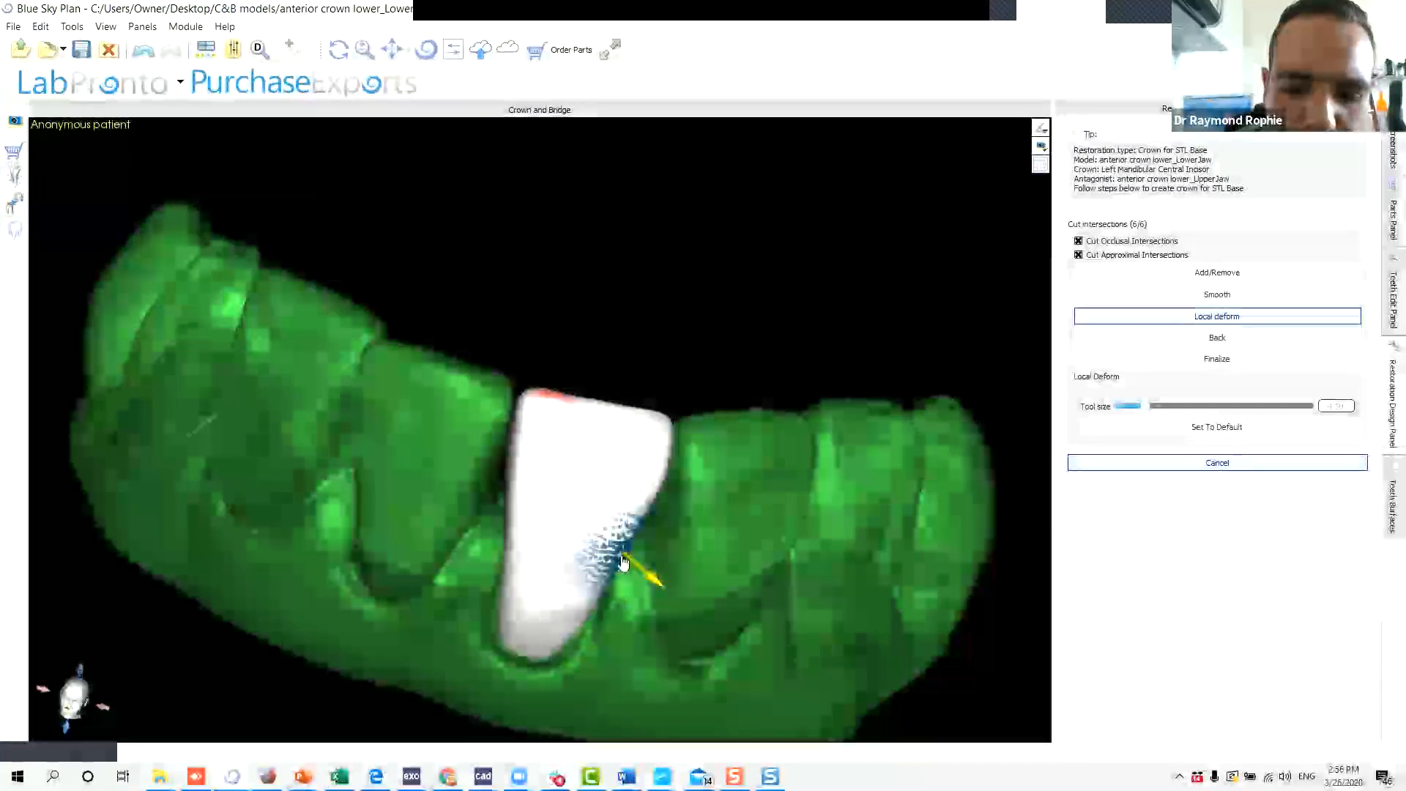
mouse_move(691, 565)
right_mouse_down()
mouse_move(530, 509)
mouse_move(837, 466)
mouse_move(317, 464)
mouse_move(471, 509)
right_mouse_up()
left_click(1185, 294)
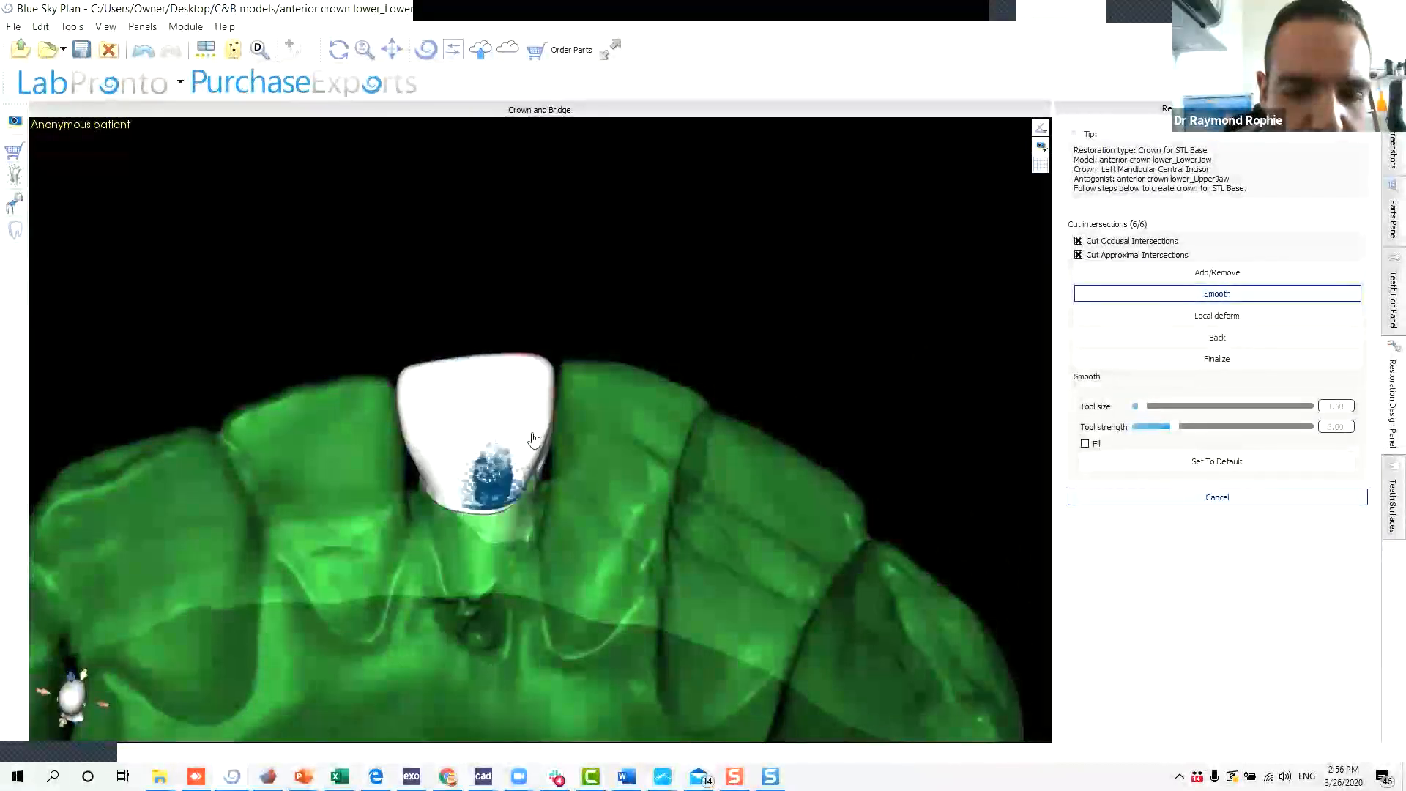
right_click_drag(659, 383, 534, 599)
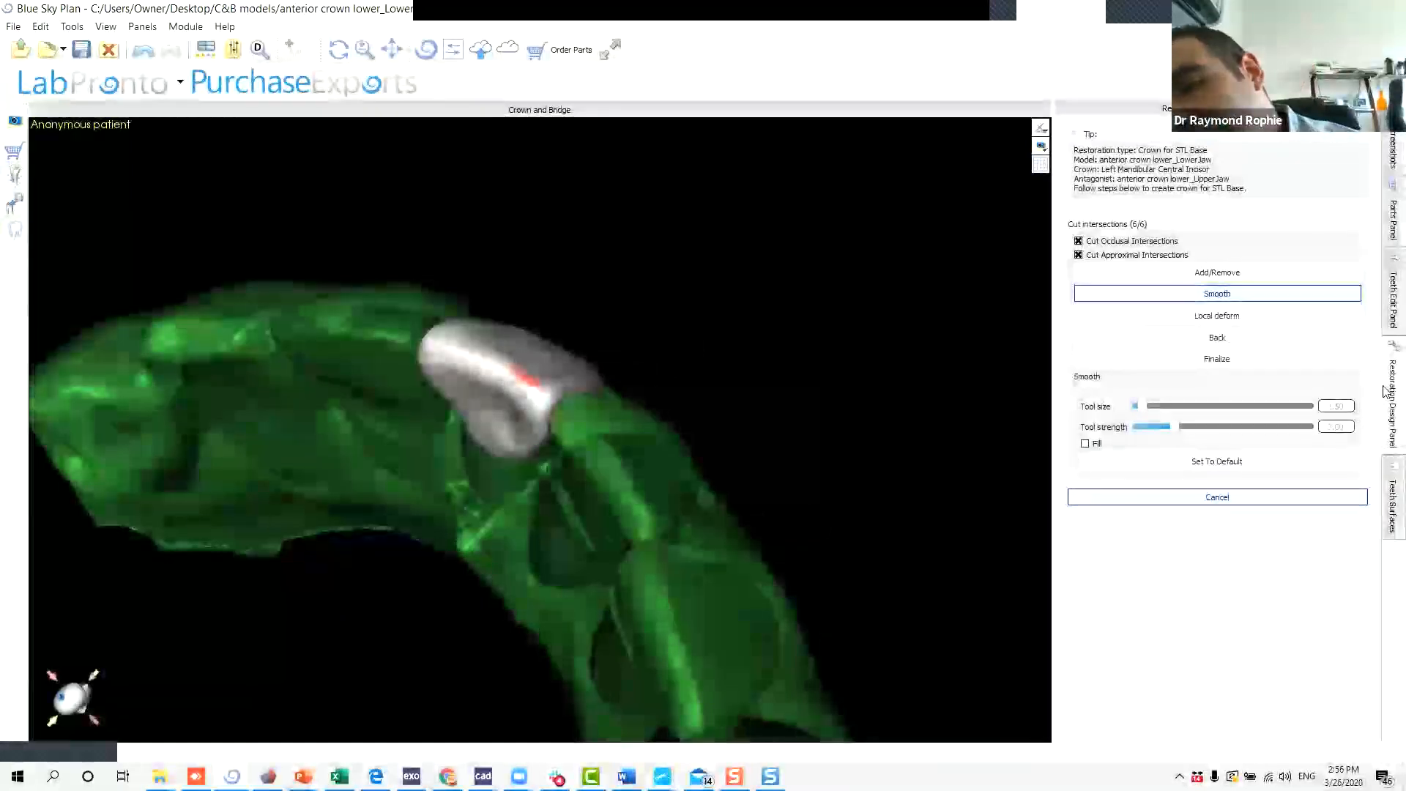
Show the upper jaw model to check the crown's occlusal contact with it, and hide that model again.
left_click(1386, 522)
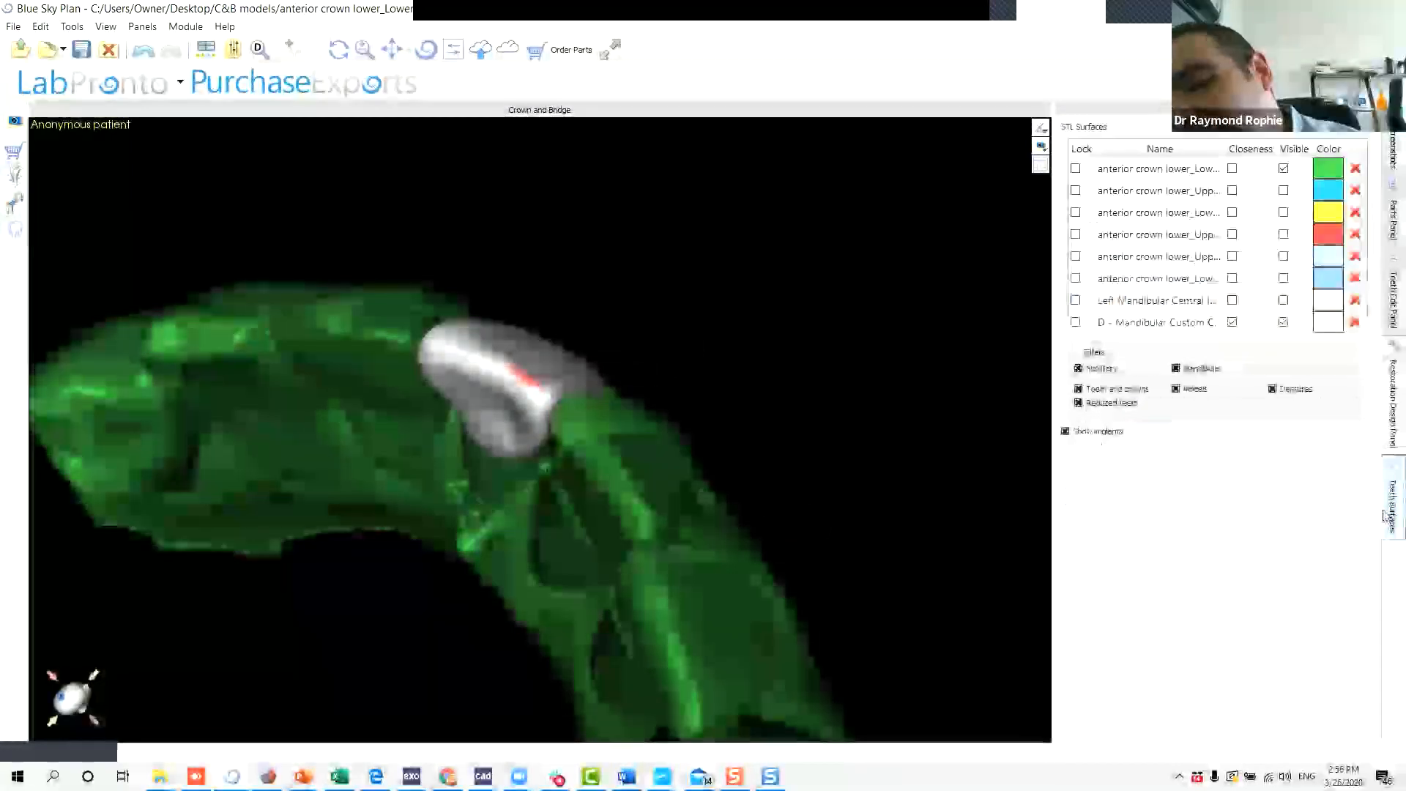
left_click(1283, 190)
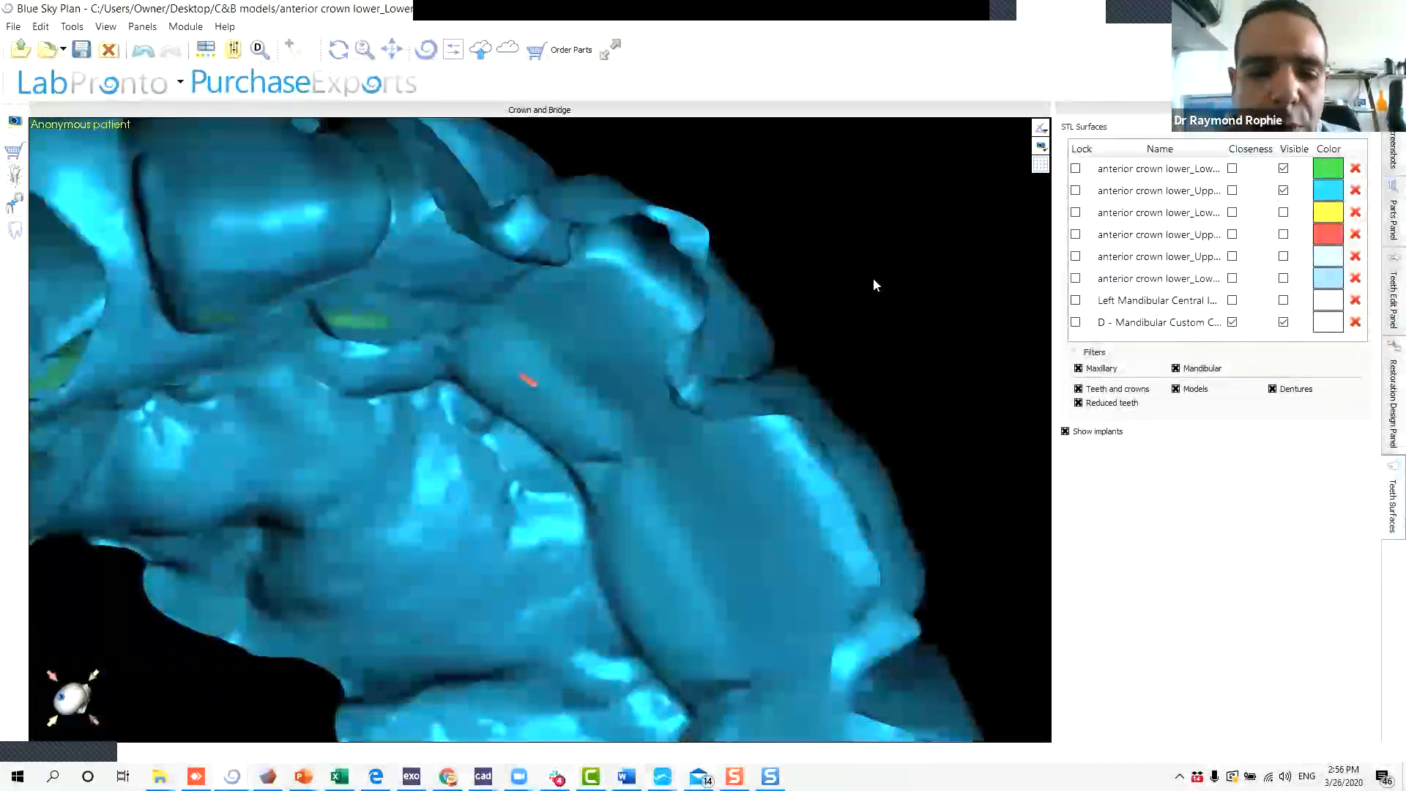
left_click_drag(556, 370, 652, 586)
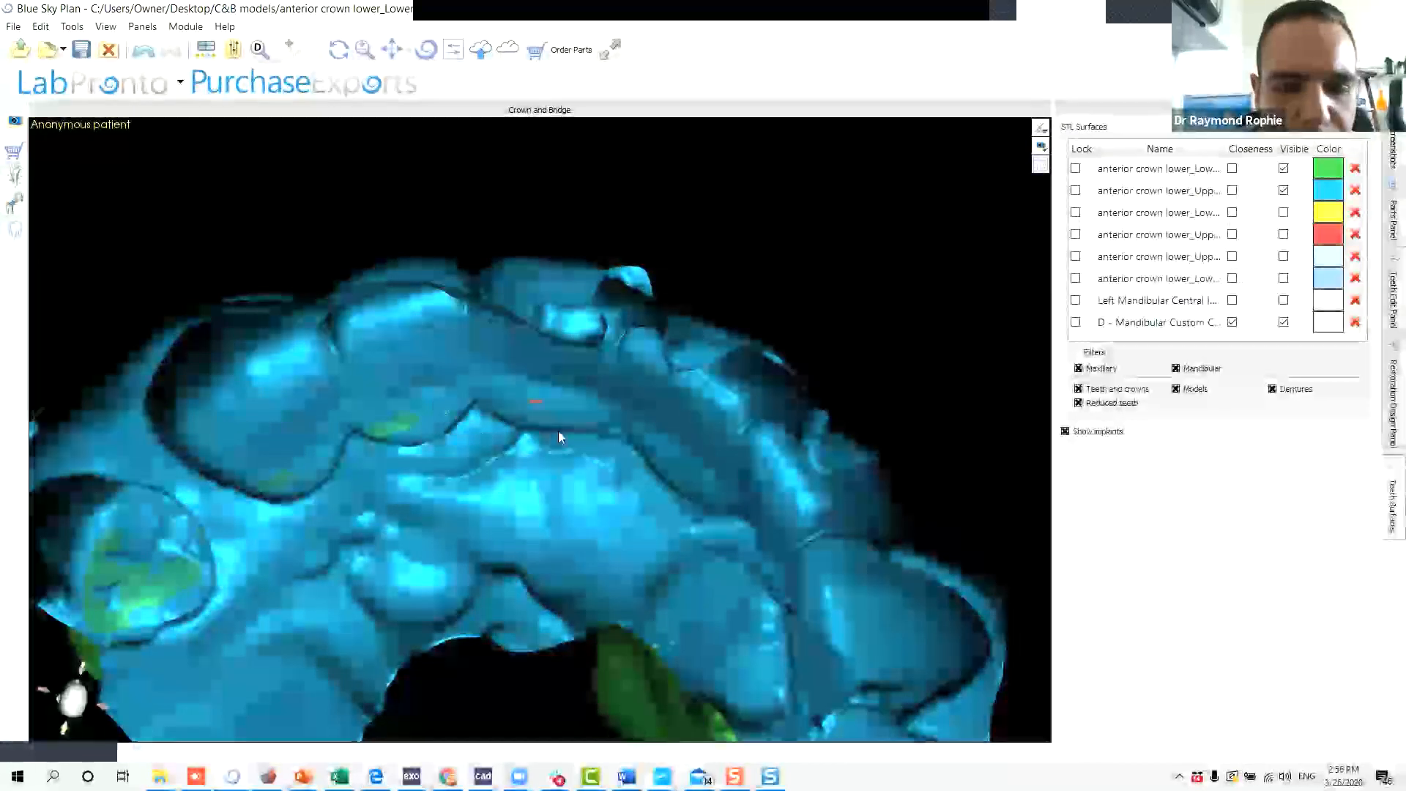
mouse_move(532, 412)
left_mouse_down()
mouse_move(532, 441)
mouse_move(522, 403)
left_mouse_up()
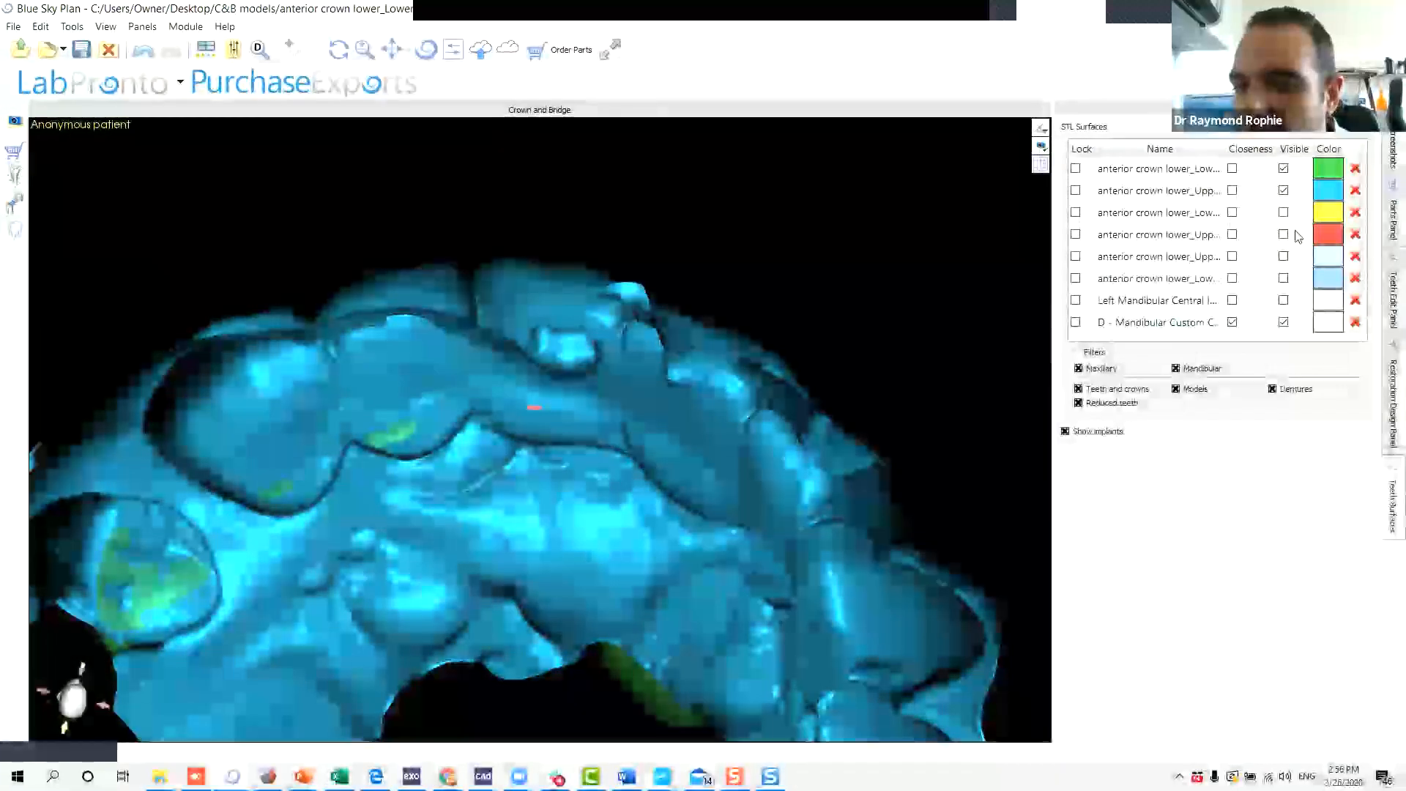
left_click(1283, 190)
left_click_drag(541, 594, 668, 583)
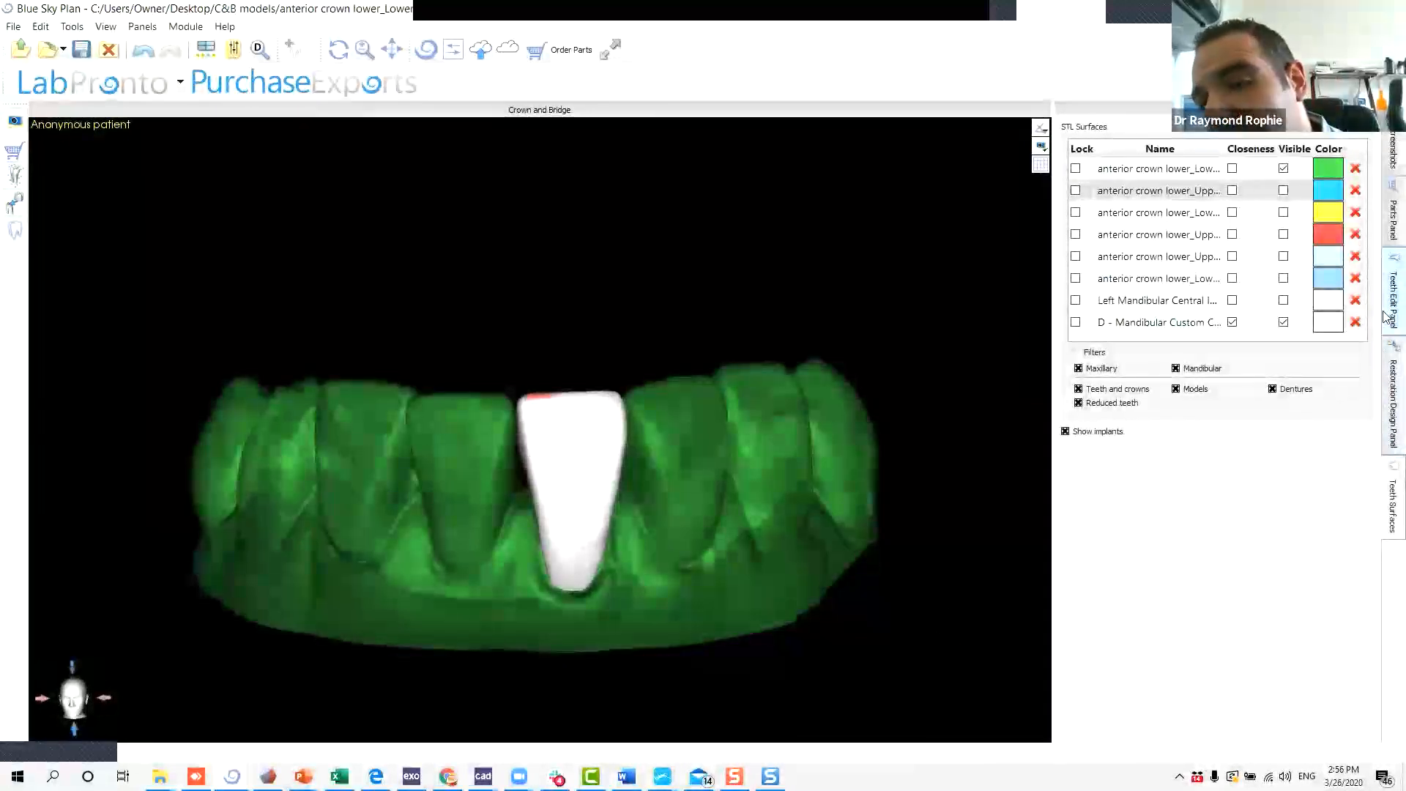
Finalize the crown with both Cut Occlusal Intersections and Cut Approximal Intersections enabled.
left_click(1388, 370)
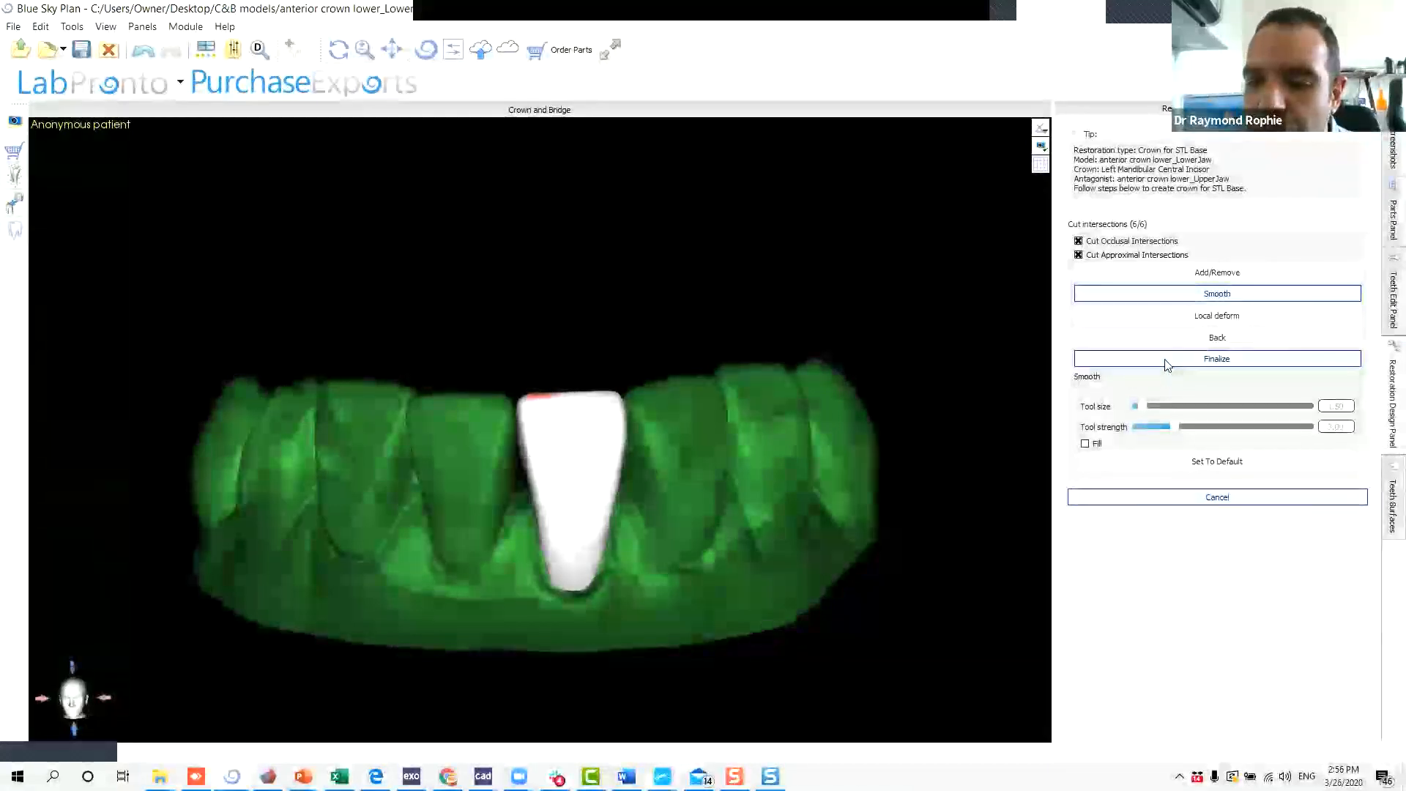
left_click(1147, 242)
left_click_drag(848, 522, 933, 448)
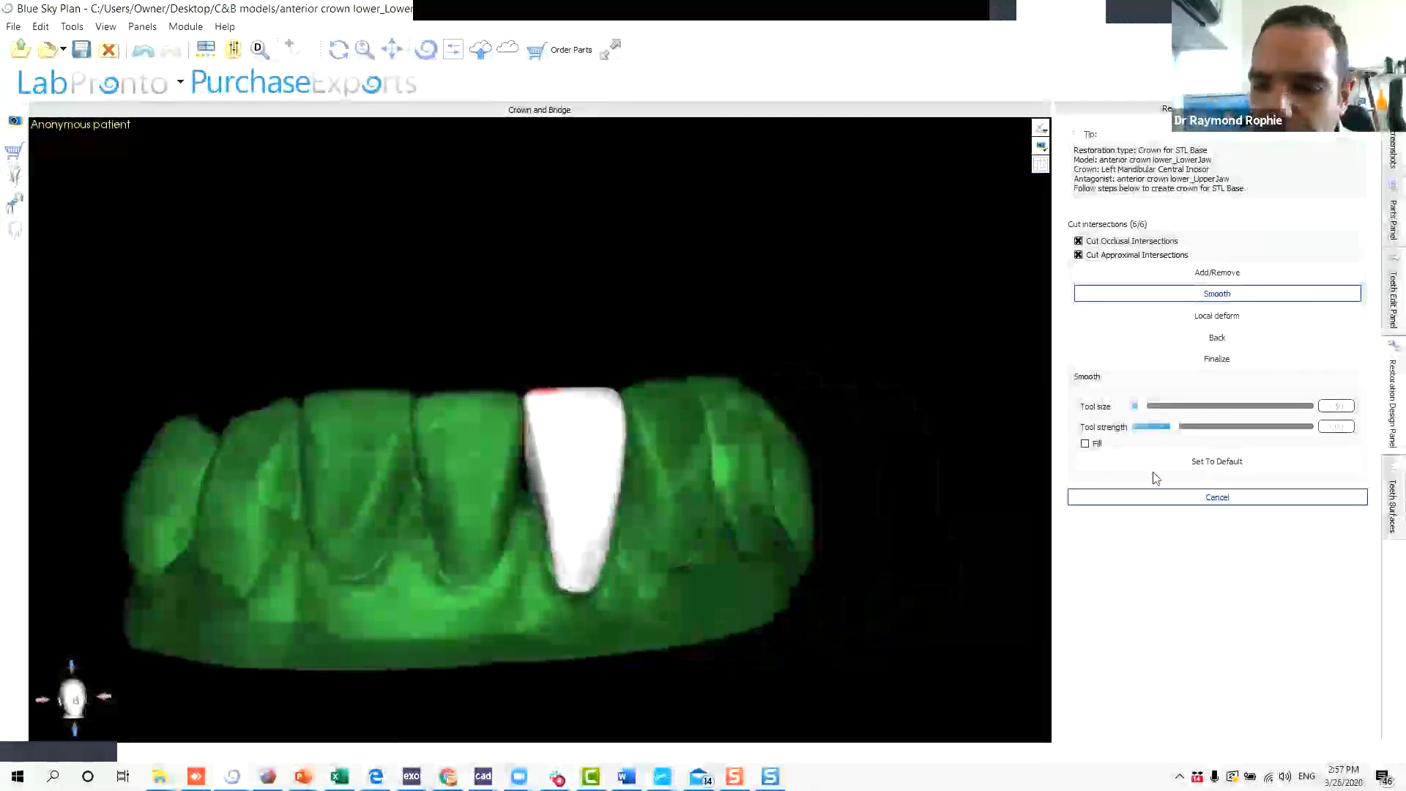
left_click(1223, 359)
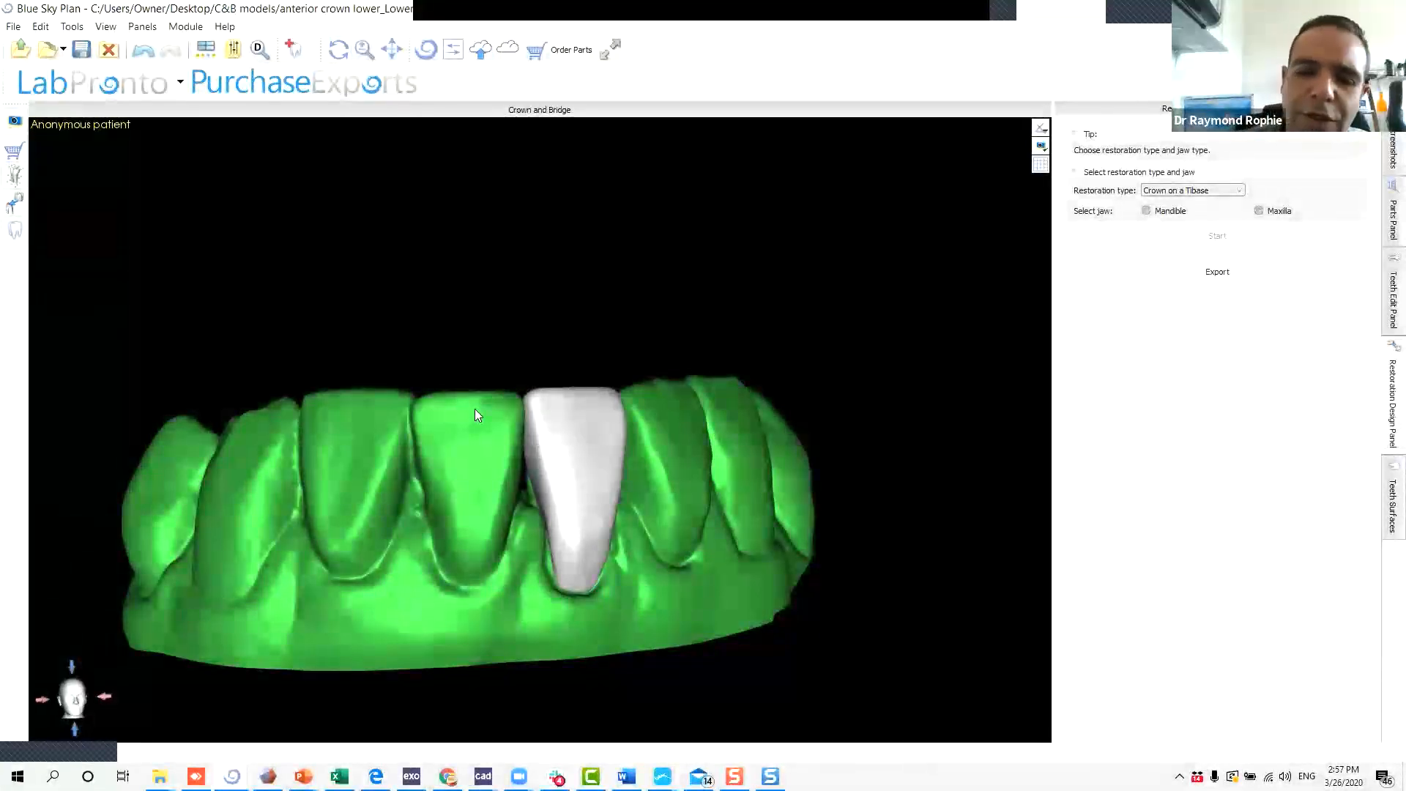
Inspect the finalized crown in the lower jaw, including its fit and margin from the underside of the model.
left_click_drag(687, 588, 552, 304)
left_click_drag(824, 622, 523, 396)
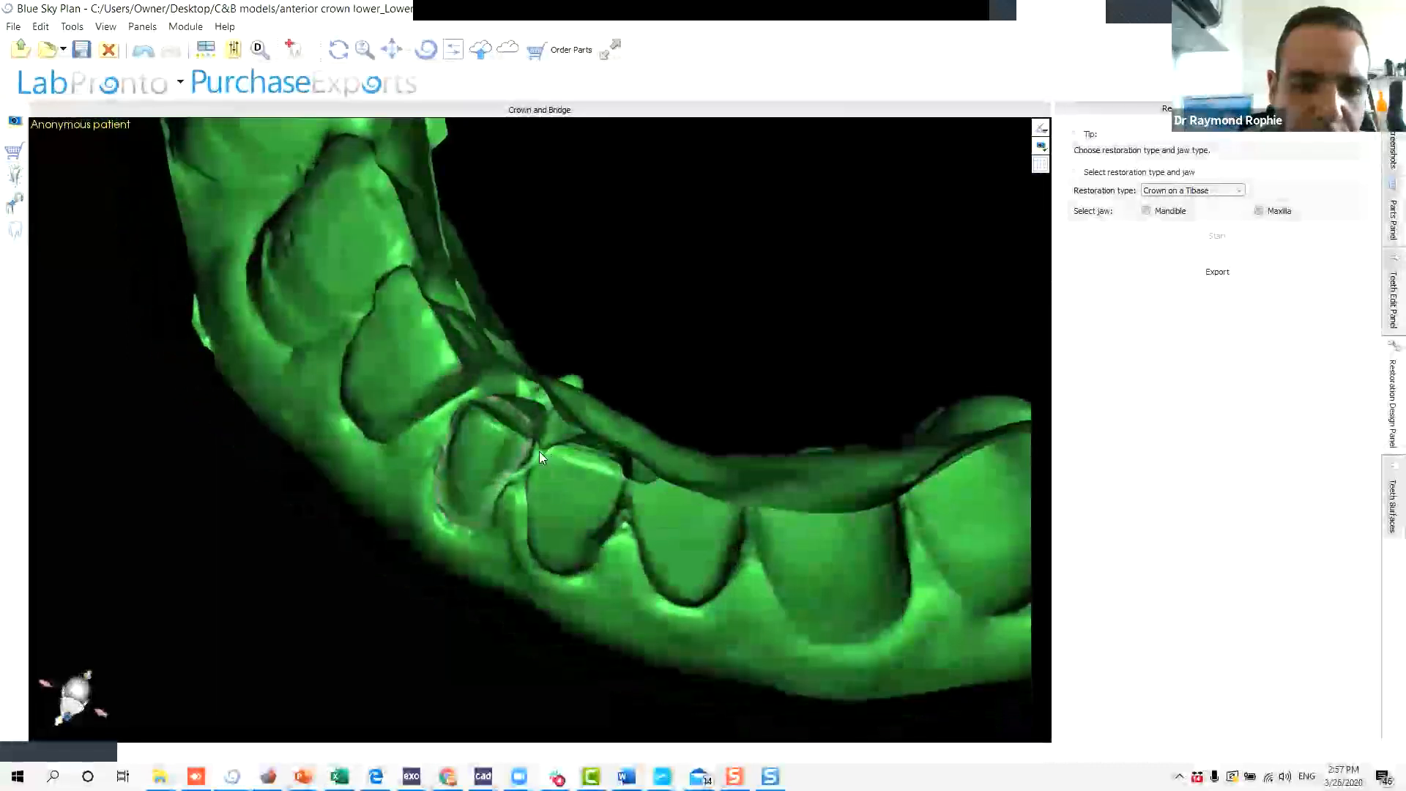
scroll(523, 392, "up", 5)
scroll(399, 311, "up", 3)
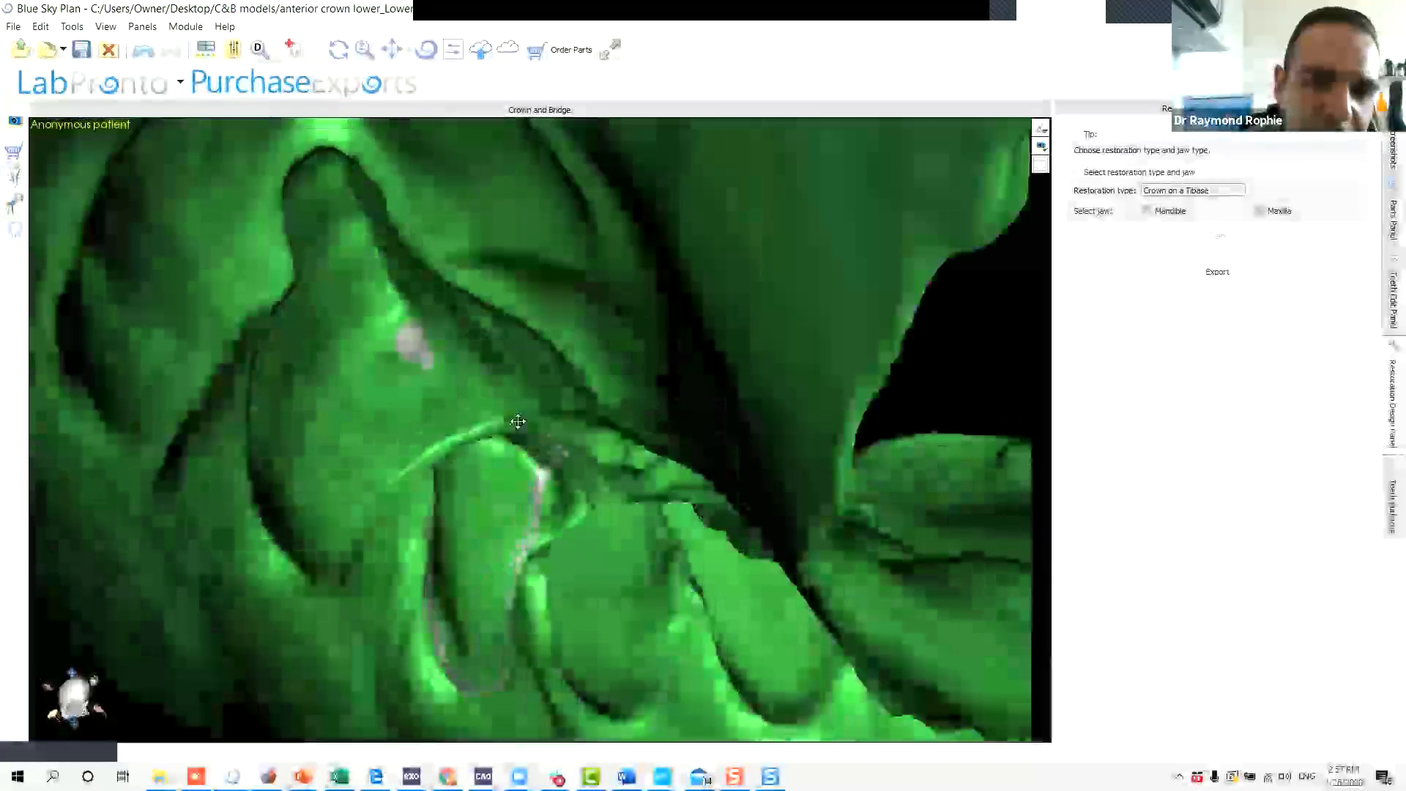
left_click_drag(402, 334, 539, 452)
left_click_drag(592, 384, 623, 446)
scroll(590, 485, "down", 4)
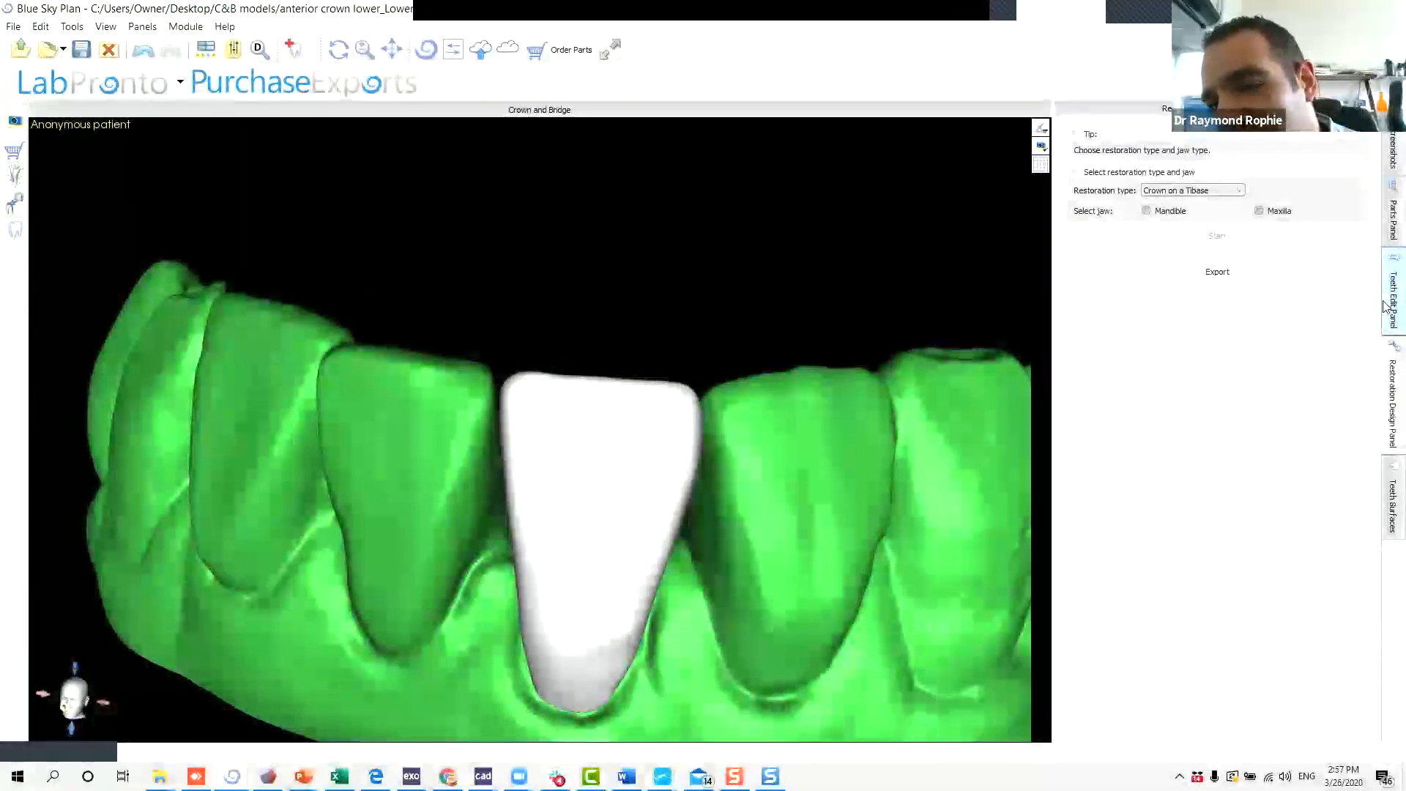
Hide the lower jaw model and examine the finalized crown on its own from the side and the lingual.
left_click(1386, 483)
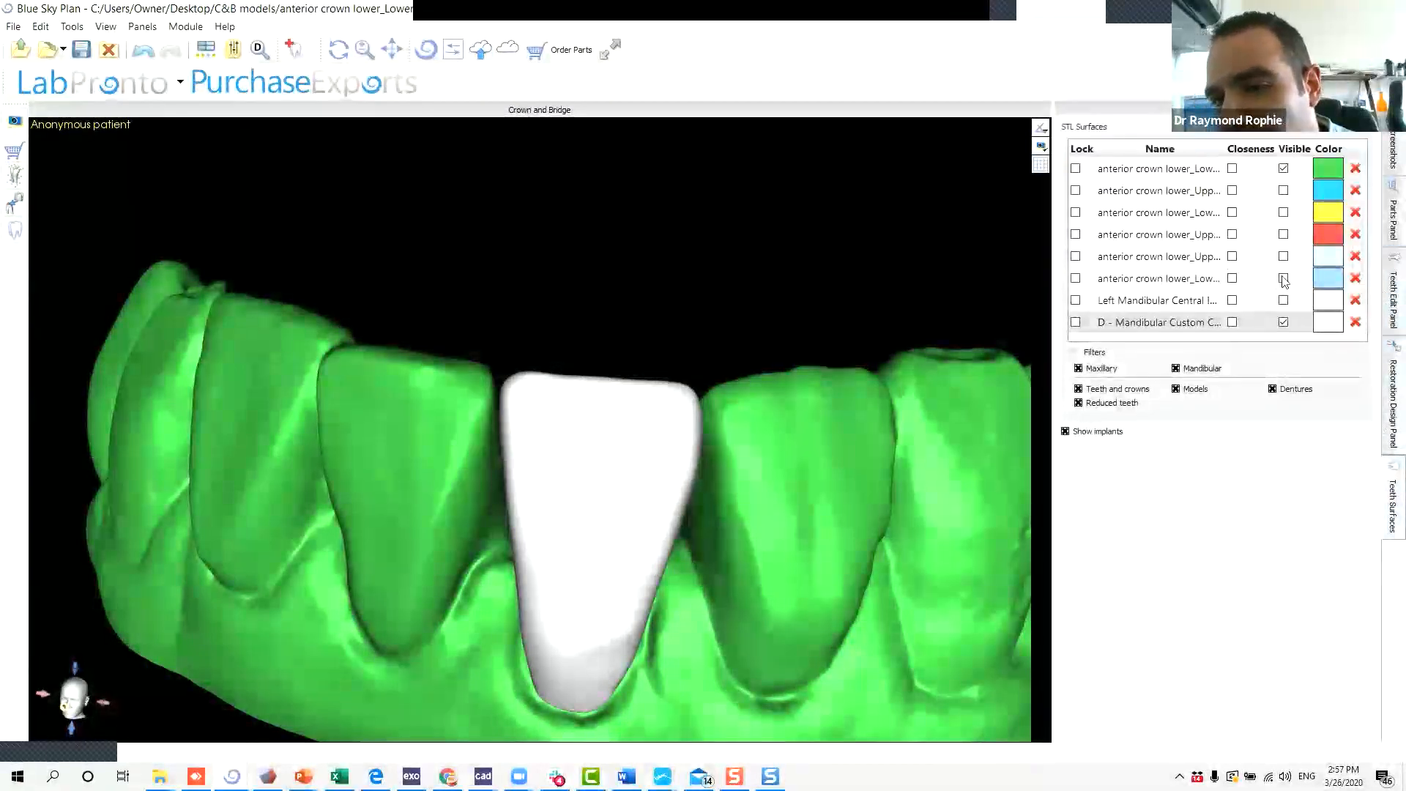
left_click(1283, 169)
left_click_drag(801, 447, 710, 440)
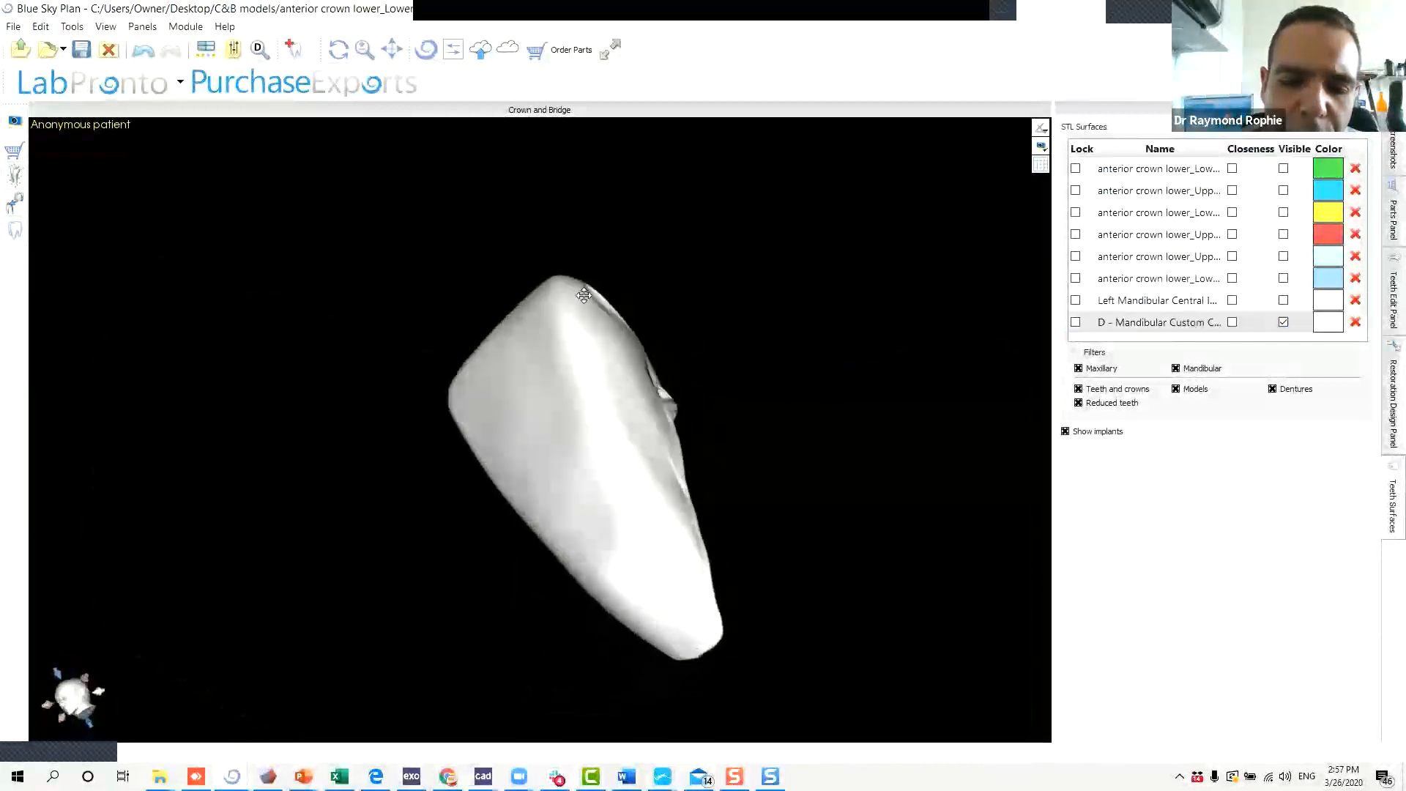
left_click_drag(838, 388, 687, 445)
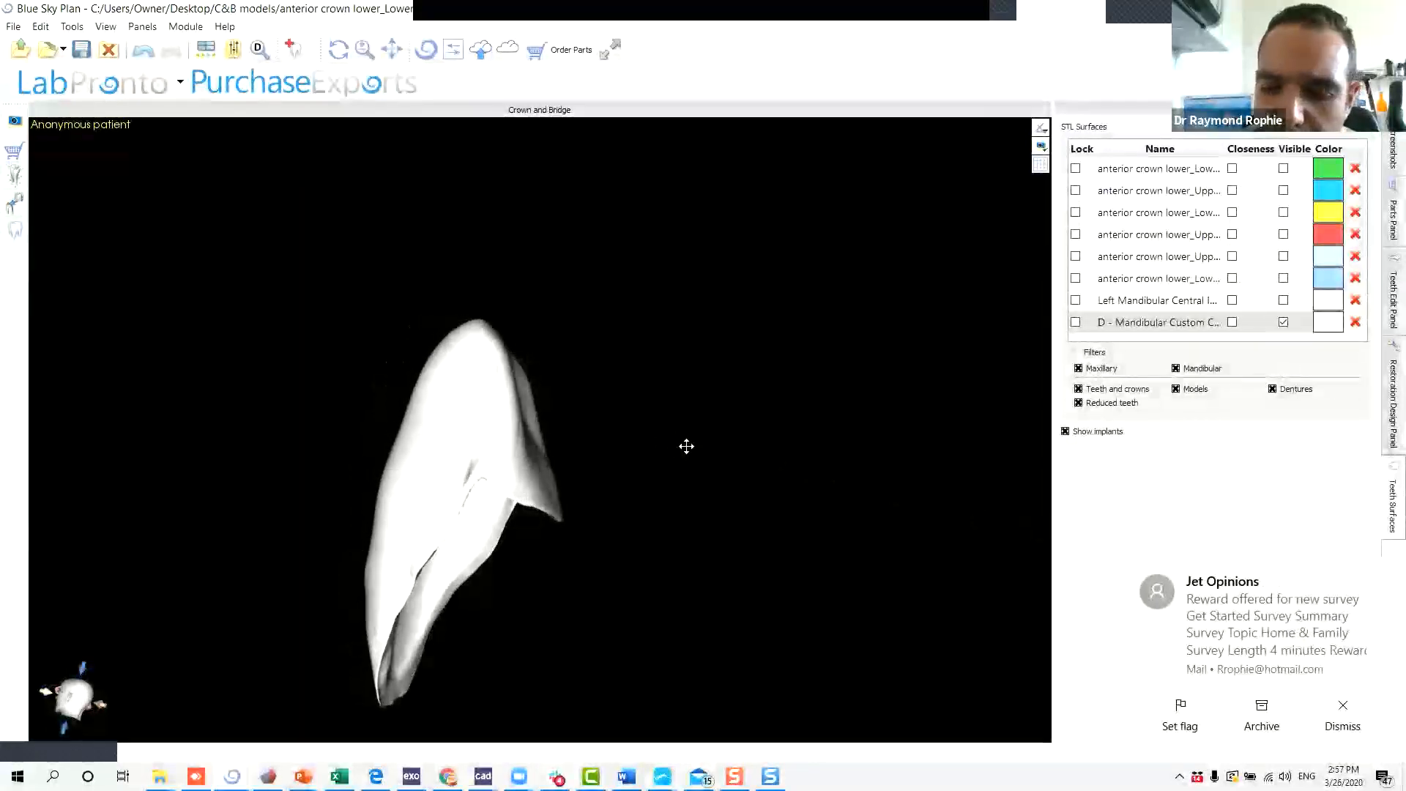
left_click(1380, 574)
left_click_drag(879, 498, 374, 439)
left_click_drag(566, 439, 583, 389)
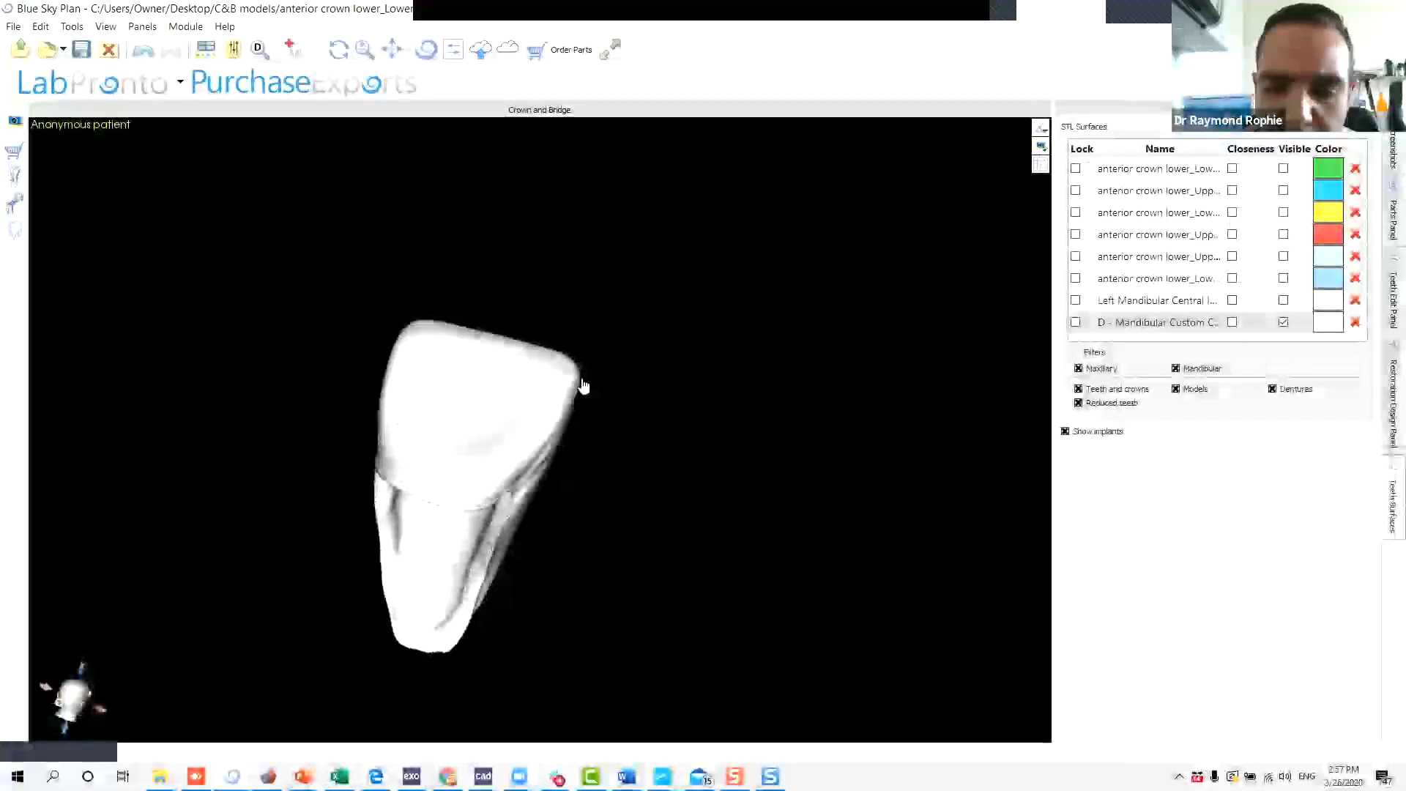
Make D - Mandibular Custom Crown the active model and smooth its proximal surface beside the margin with the Smooth tool.
left_click(1392, 296)
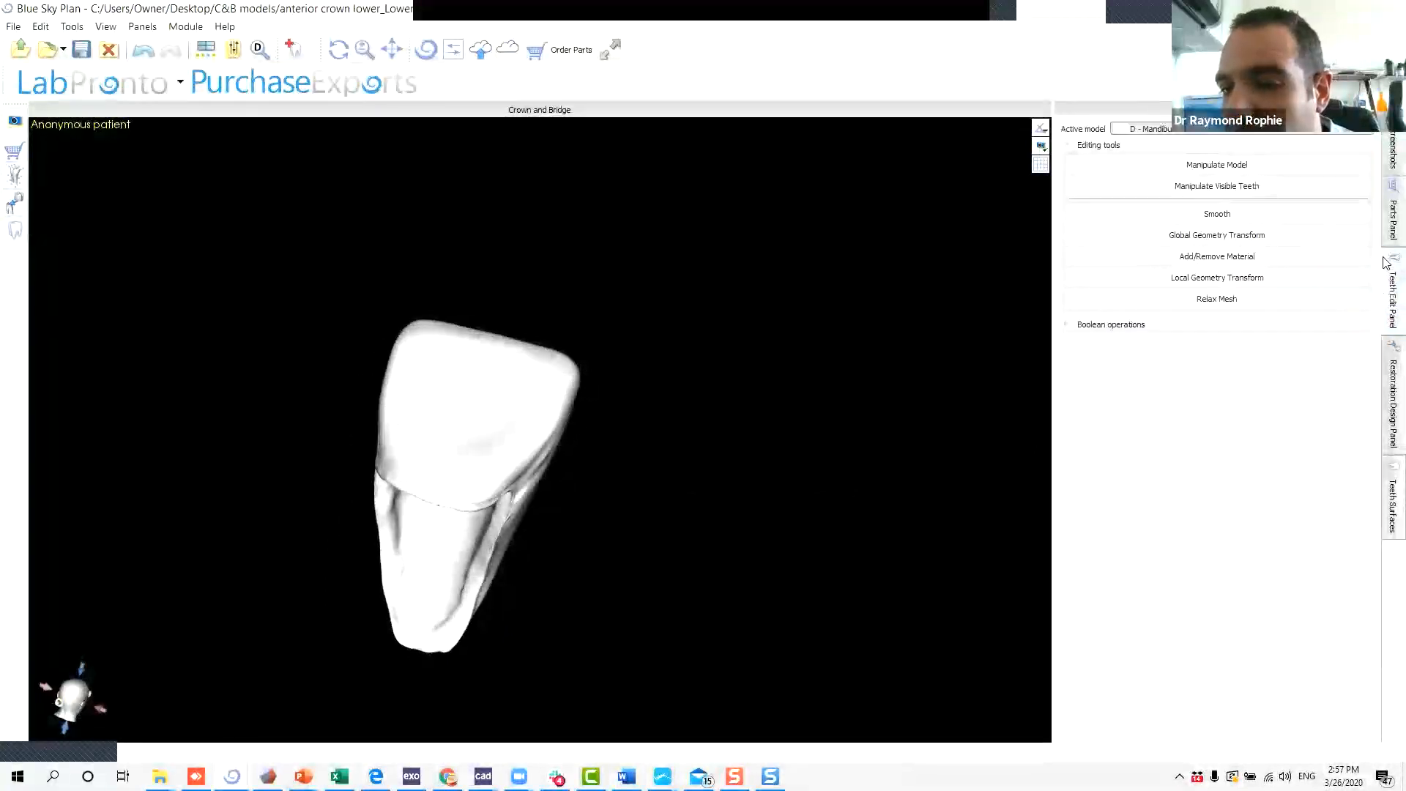
left_click(1234, 215)
left_click(1194, 130)
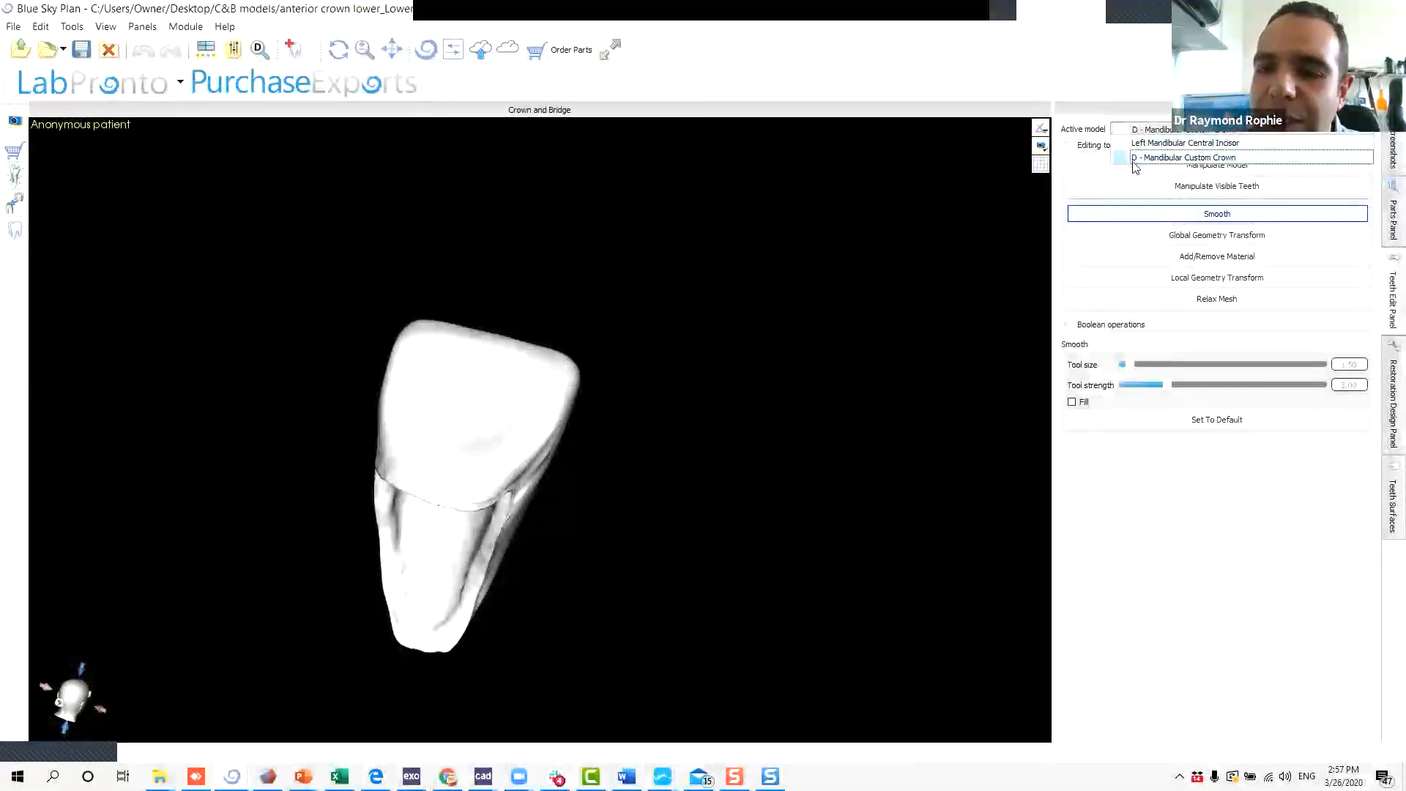
left_click(1157, 158)
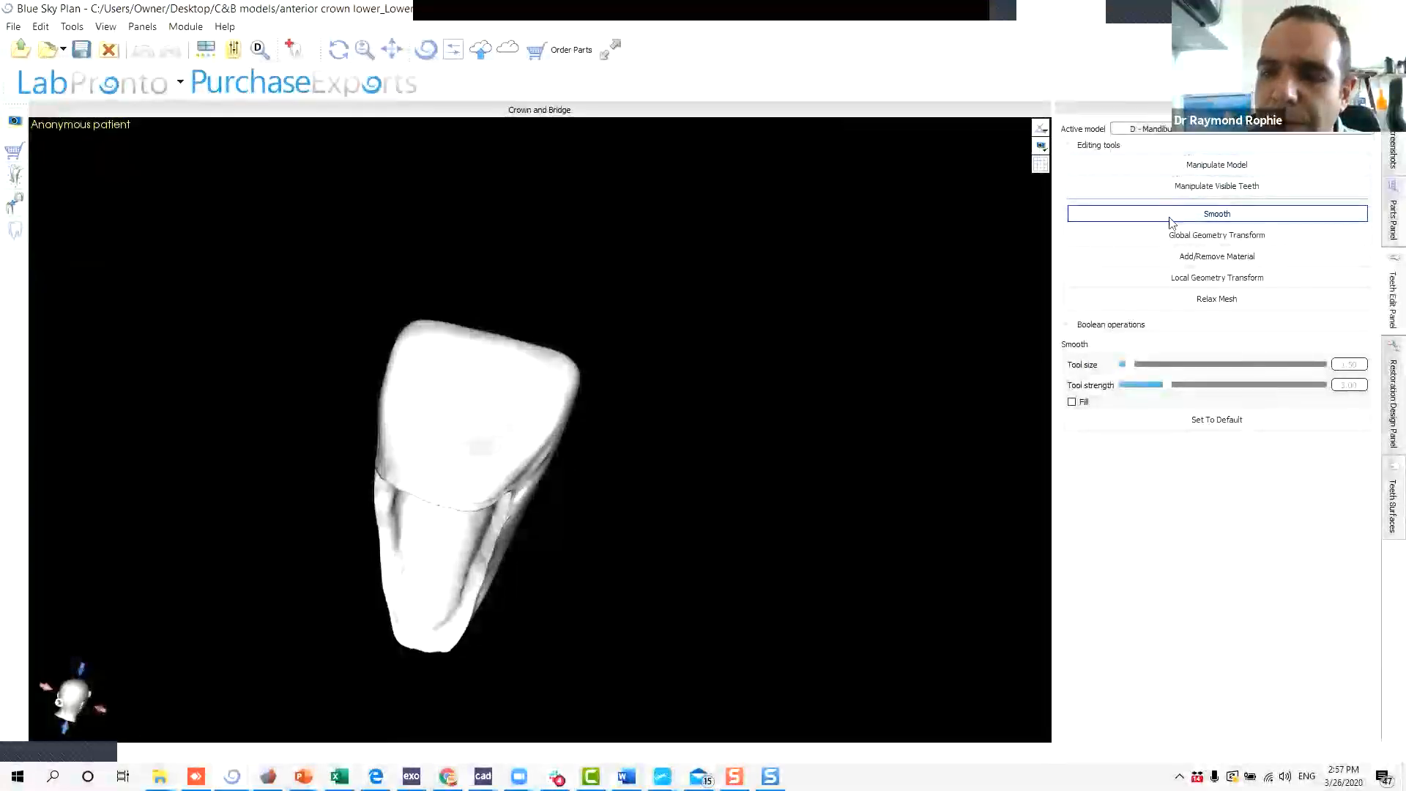
left_click_drag(372, 407, 816, 449)
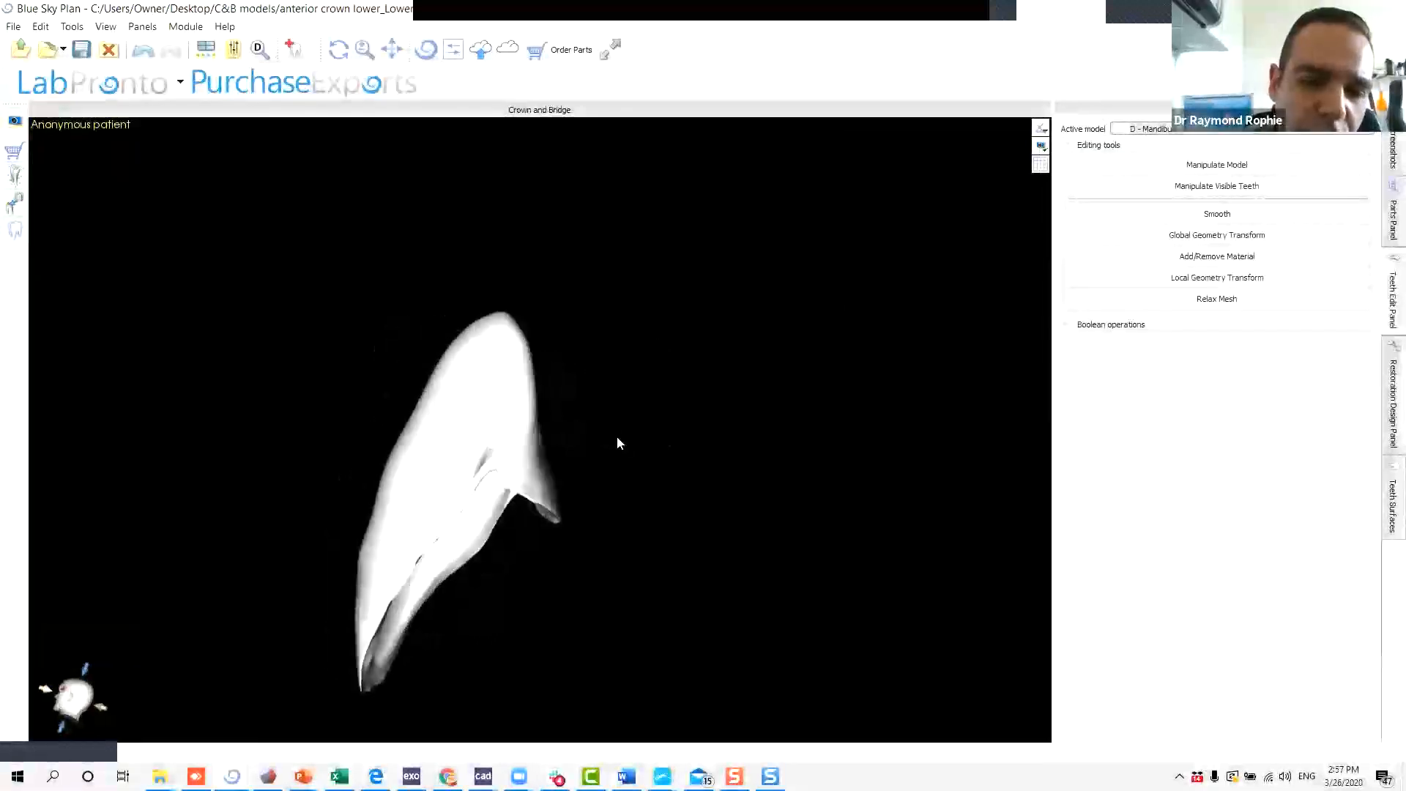
scroll(586, 441, "up", 3)
left_click_drag(581, 443, 334, 479)
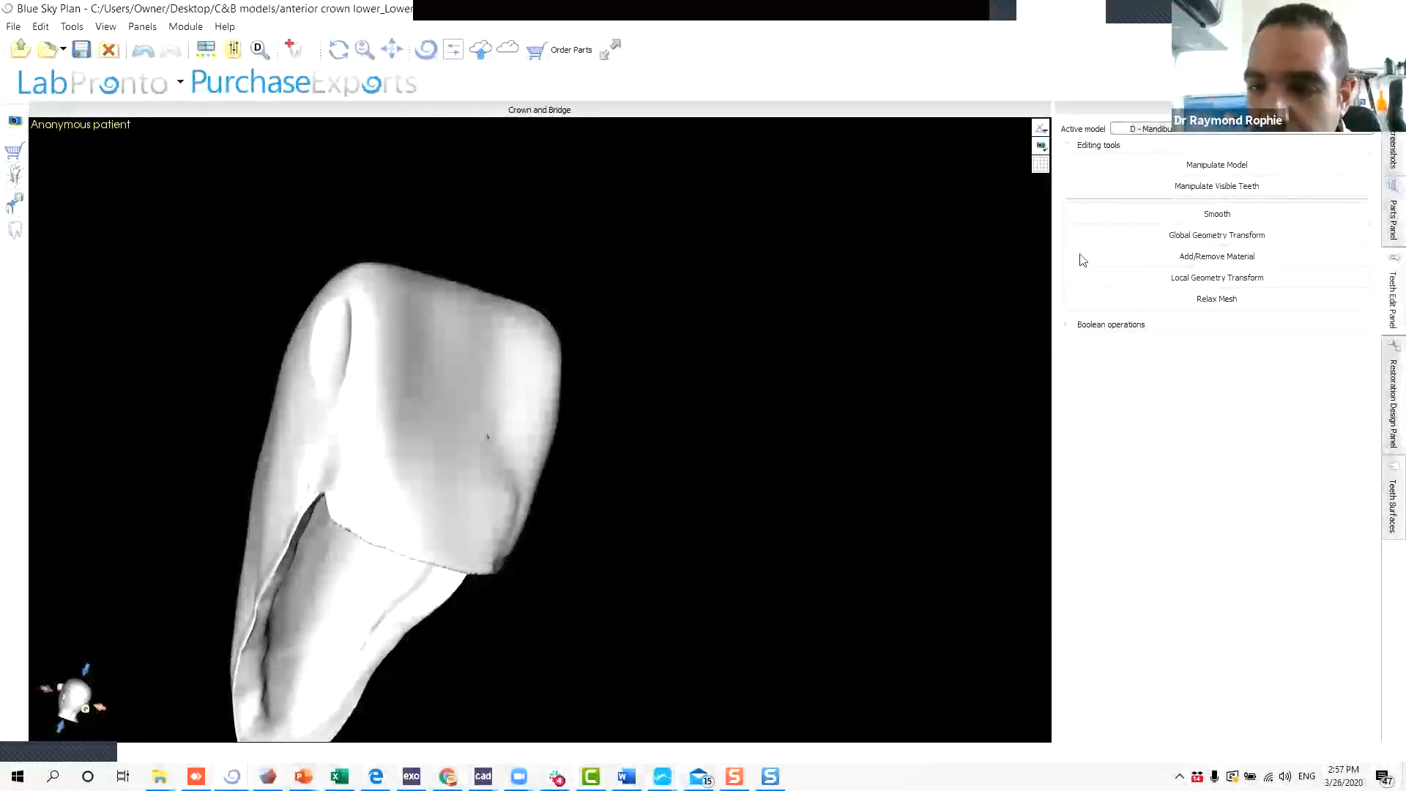
left_click(1195, 219)
mouse_move(329, 478)
left_mouse_down()
mouse_move(314, 458)
mouse_move(302, 535)
left_mouse_up()
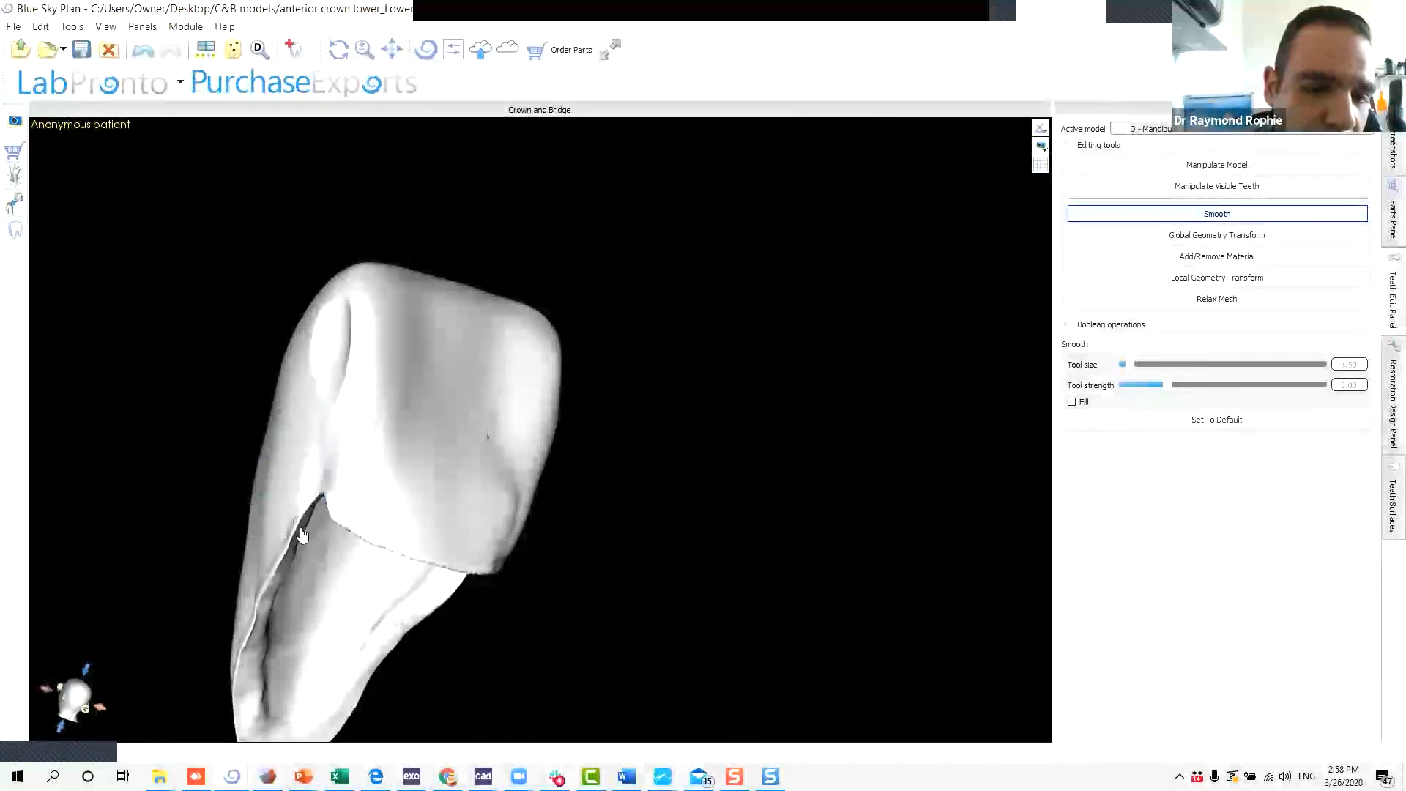
Smooth the crown's surface along the facial and proximal margin, working around it from the side and the underside.
left_click_drag(268, 597, 598, 460)
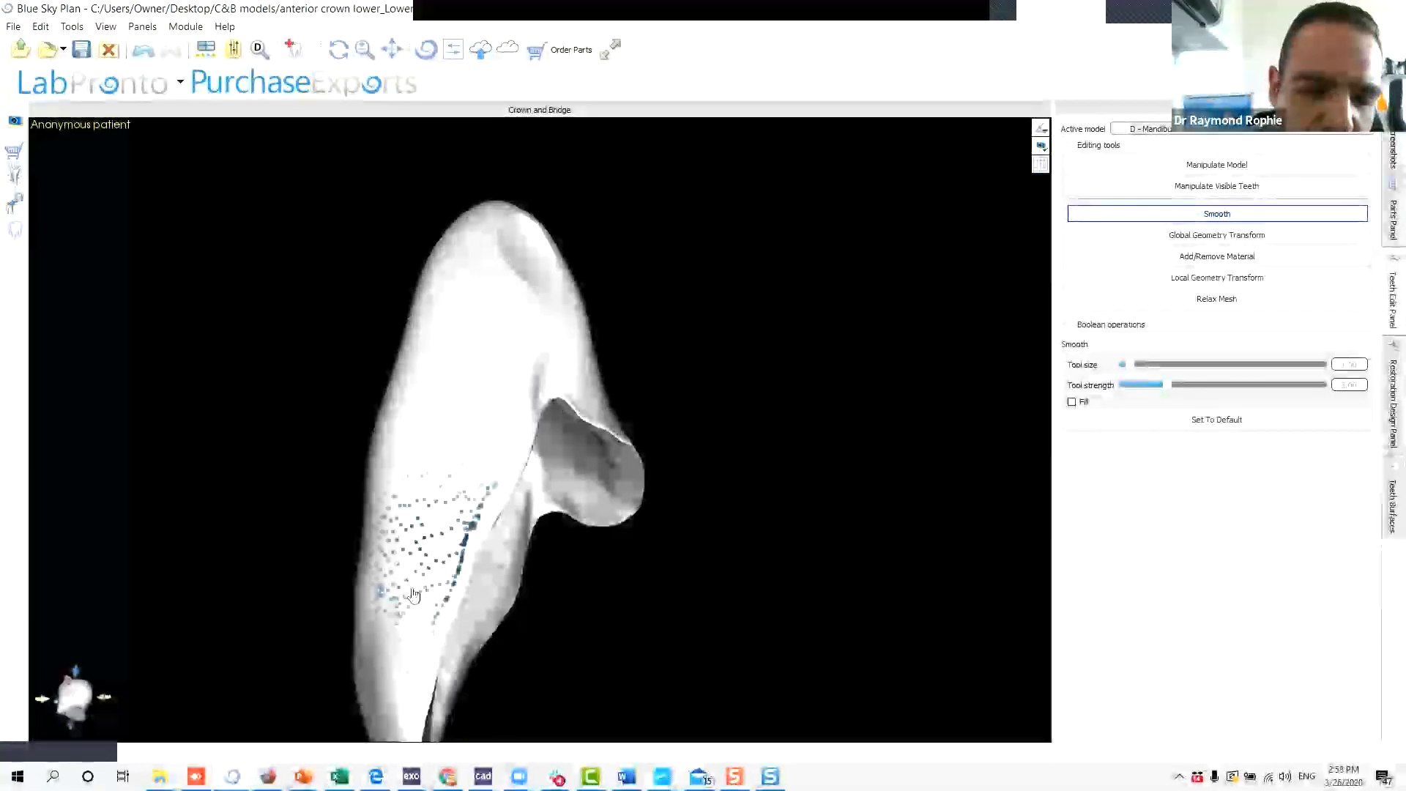
scroll(262, 520, "down", 1)
mouse_move(290, 497)
left_mouse_down()
mouse_move(373, 326)
mouse_move(464, 336)
left_mouse_up()
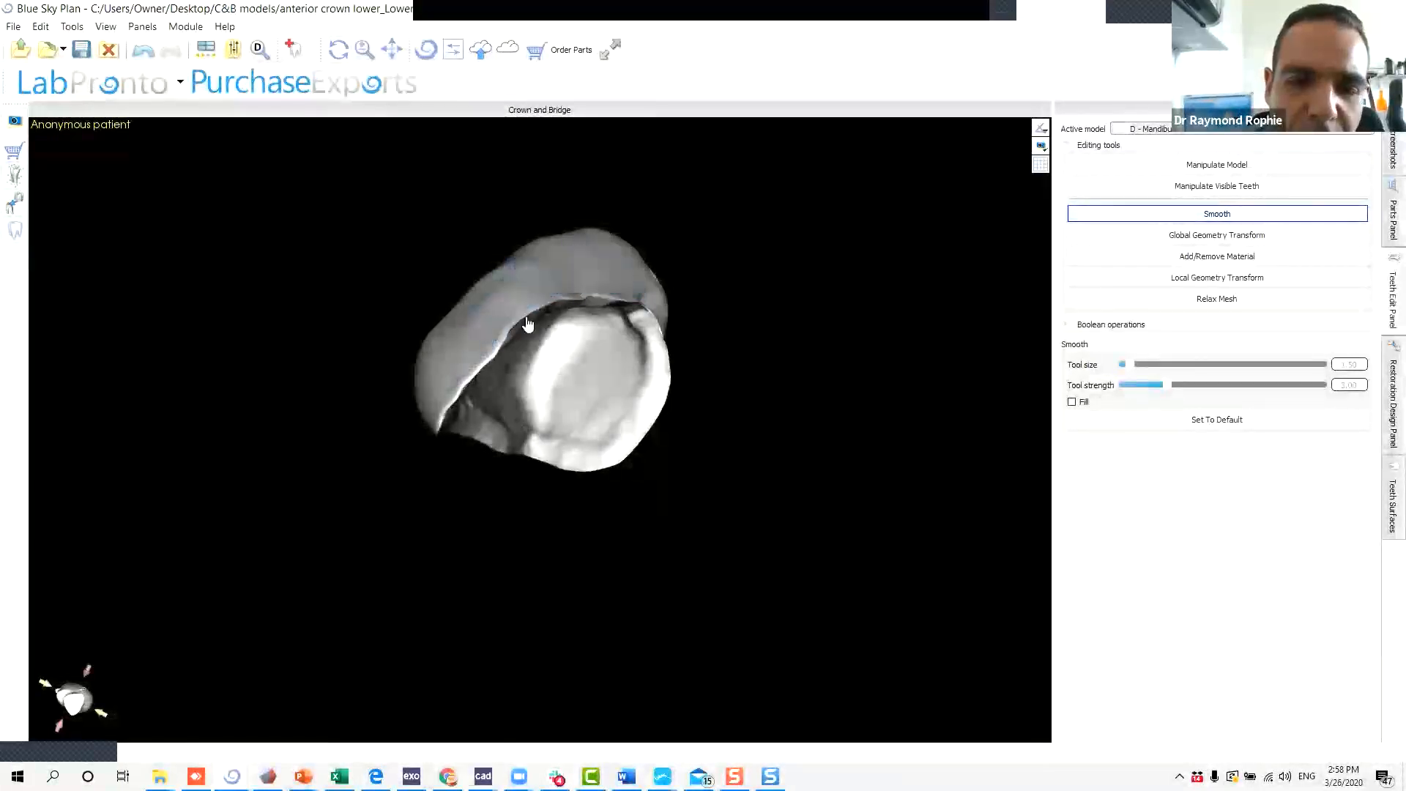
left_click_drag(401, 439, 581, 361)
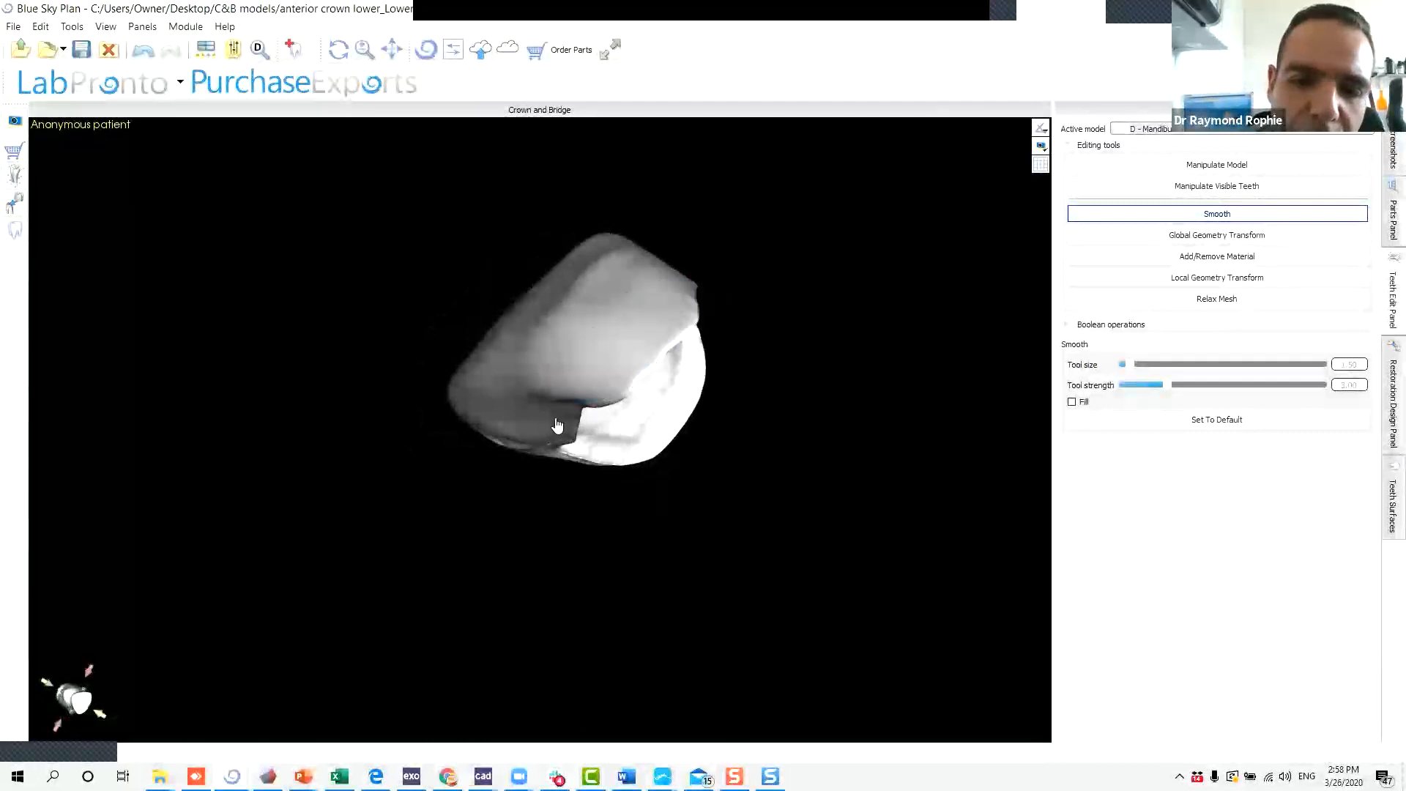
left_click_drag(556, 424, 721, 220)
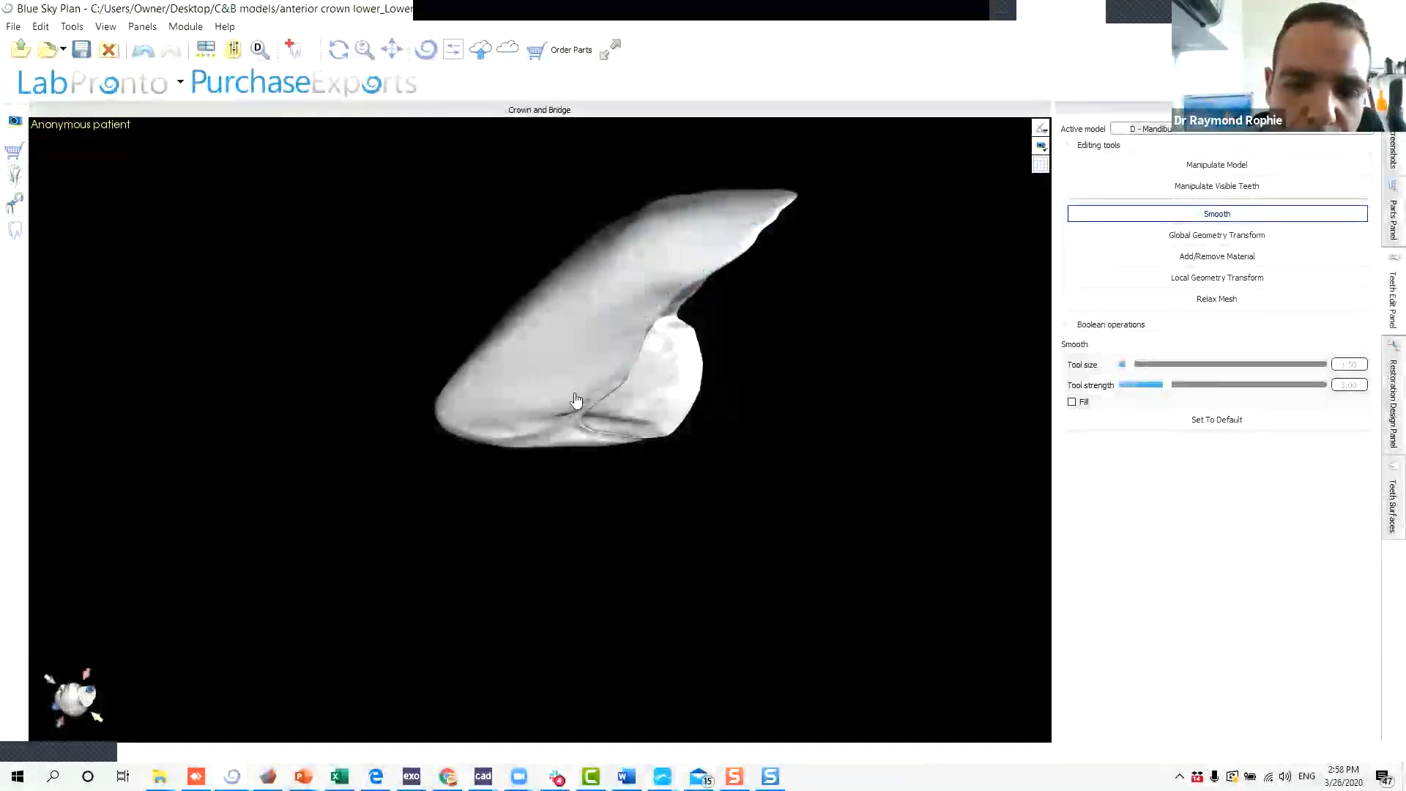
mouse_move(565, 430)
left_mouse_down()
mouse_move(586, 380)
mouse_move(630, 395)
mouse_move(612, 354)
left_mouse_up()
left_click_drag(692, 414, 668, 183)
left_click_drag(766, 511, 783, 376)
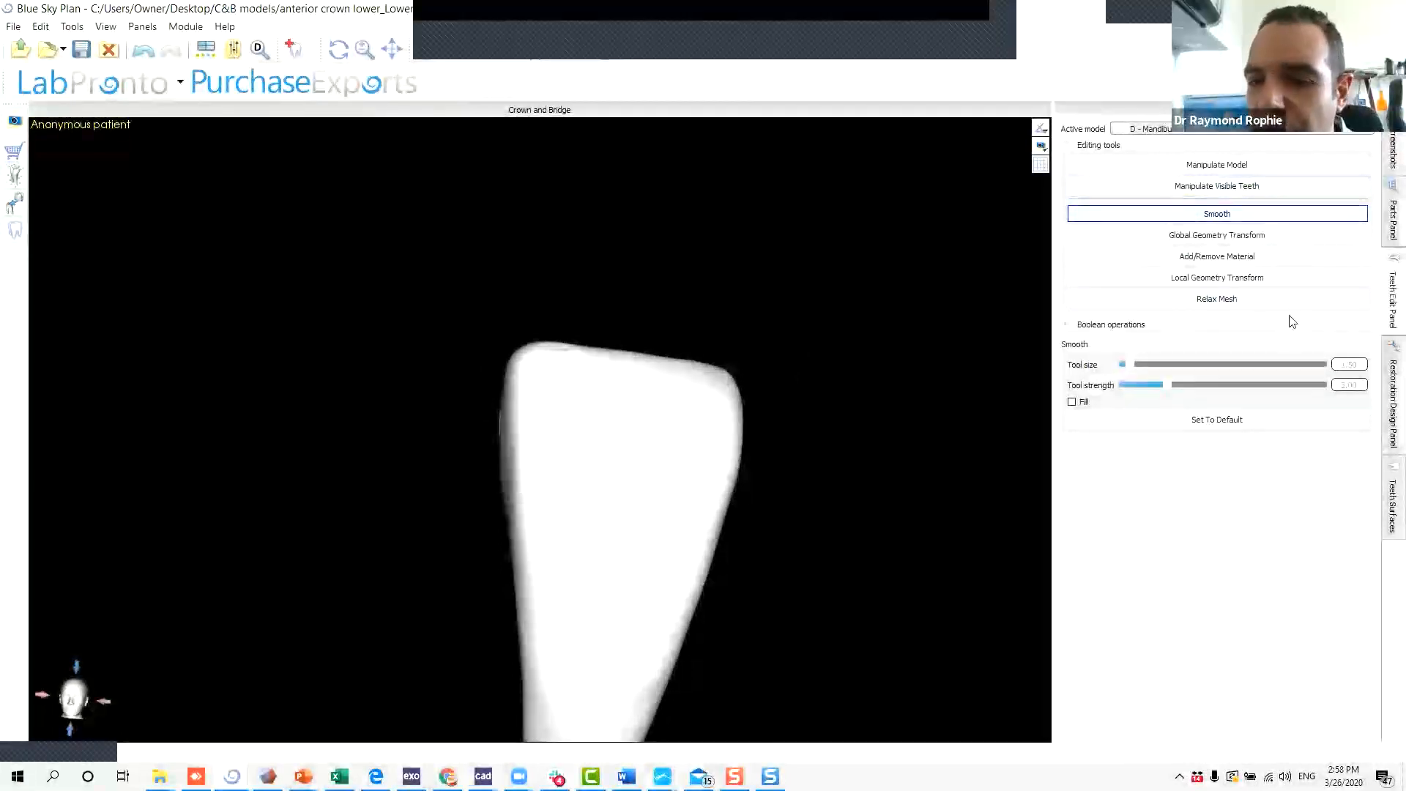
Start a Standard-quality export of D - Mandibular Custom Crown and both hollow_with_pins jaw models as separated files.
left_click(1392, 506)
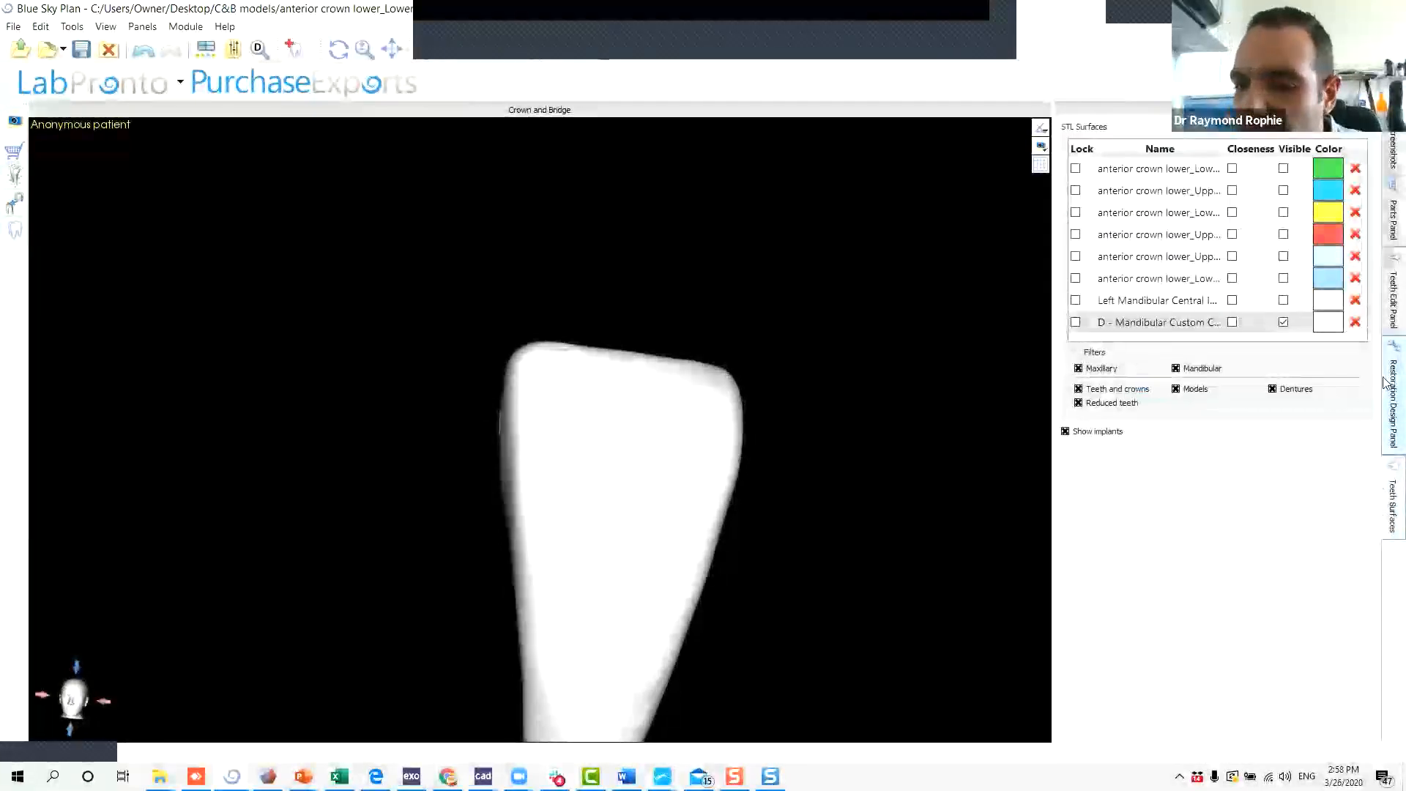
left_click(1388, 299)
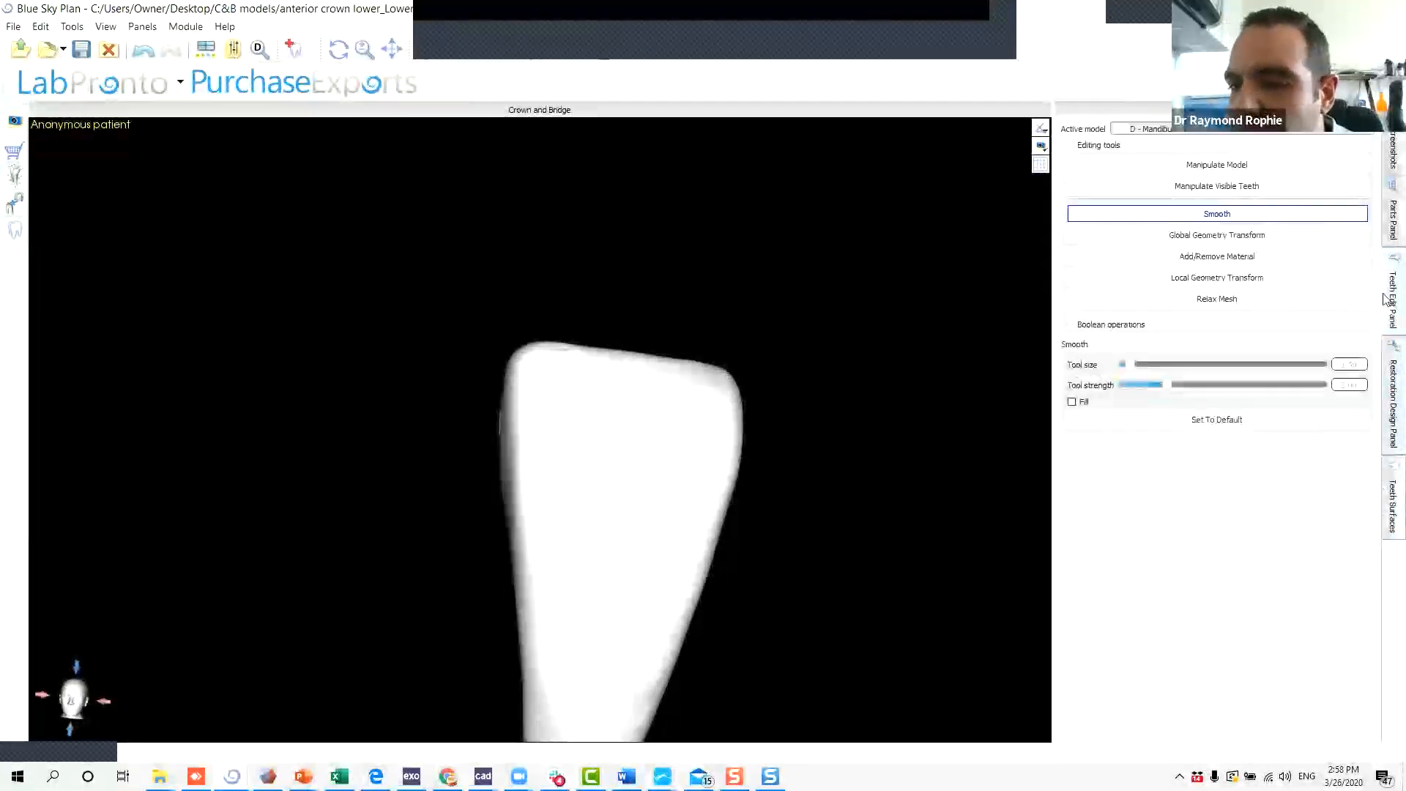
left_click(1389, 209)
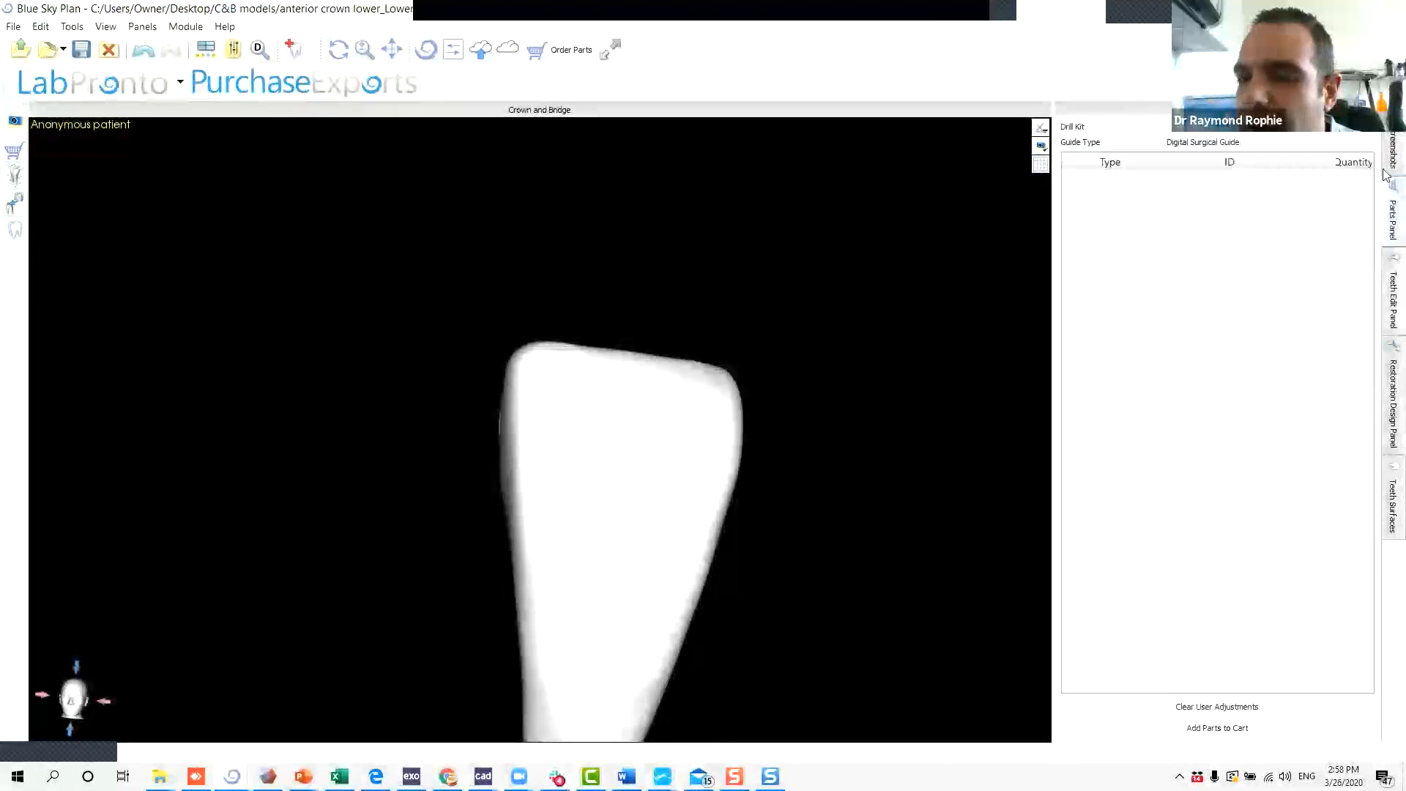
left_click(1386, 434)
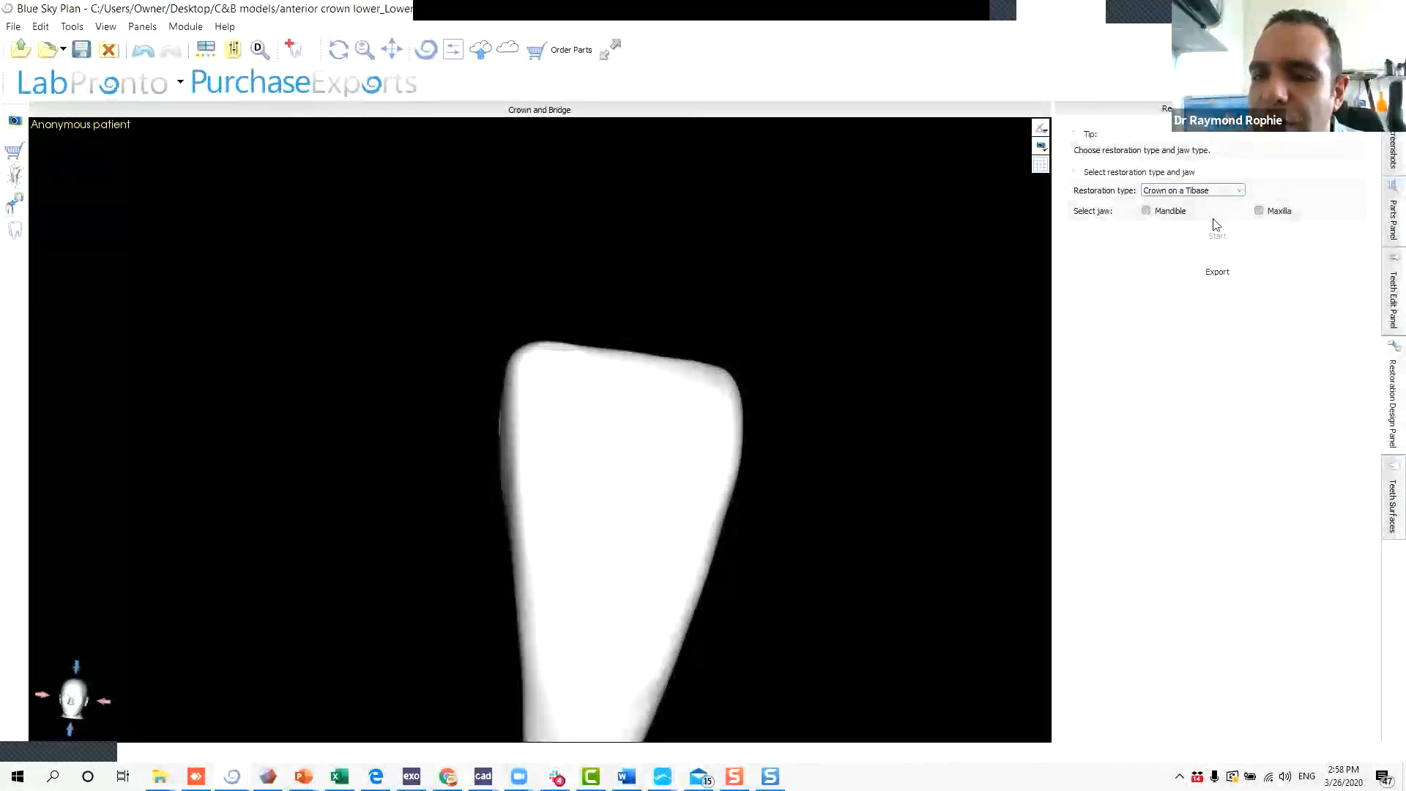
left_click(1218, 271)
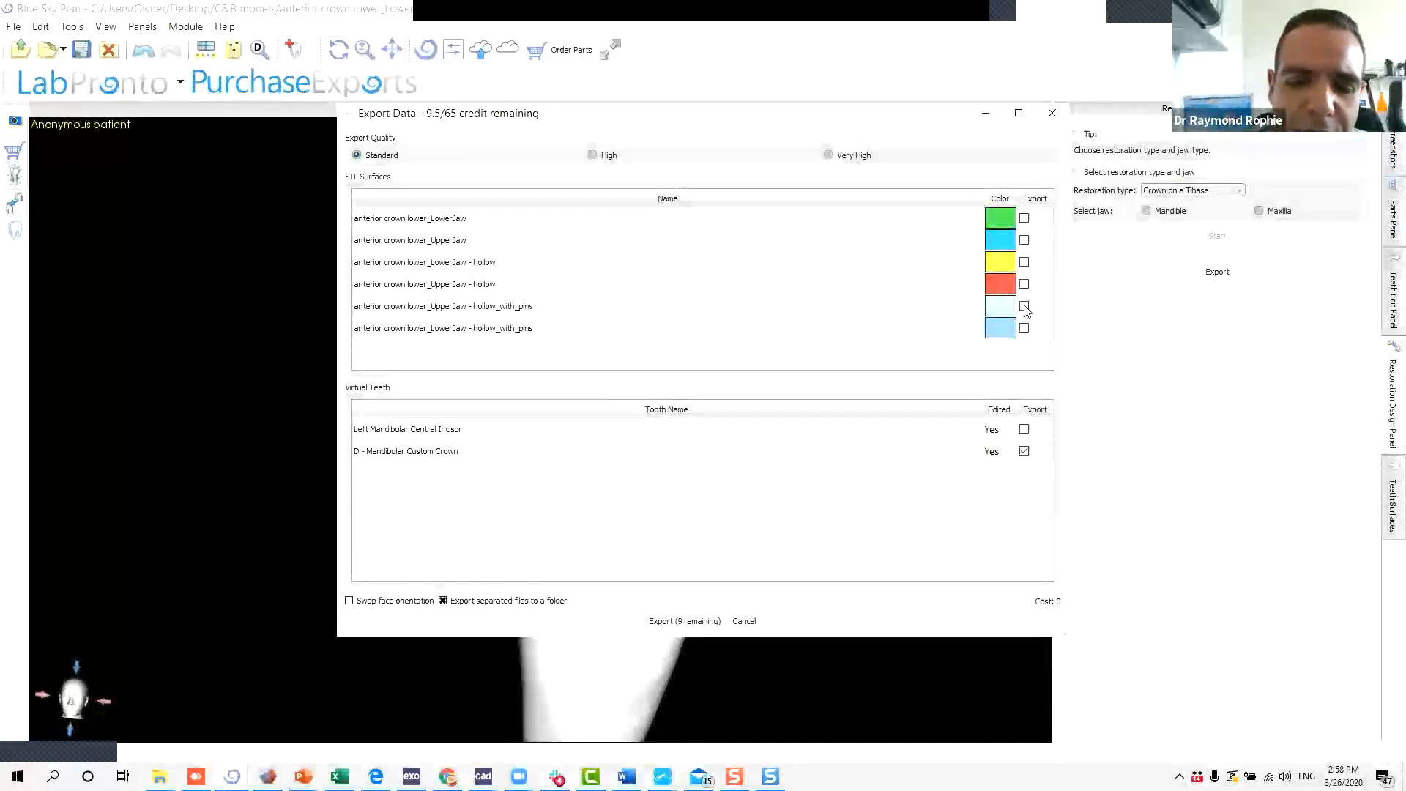
left_click(1025, 328)
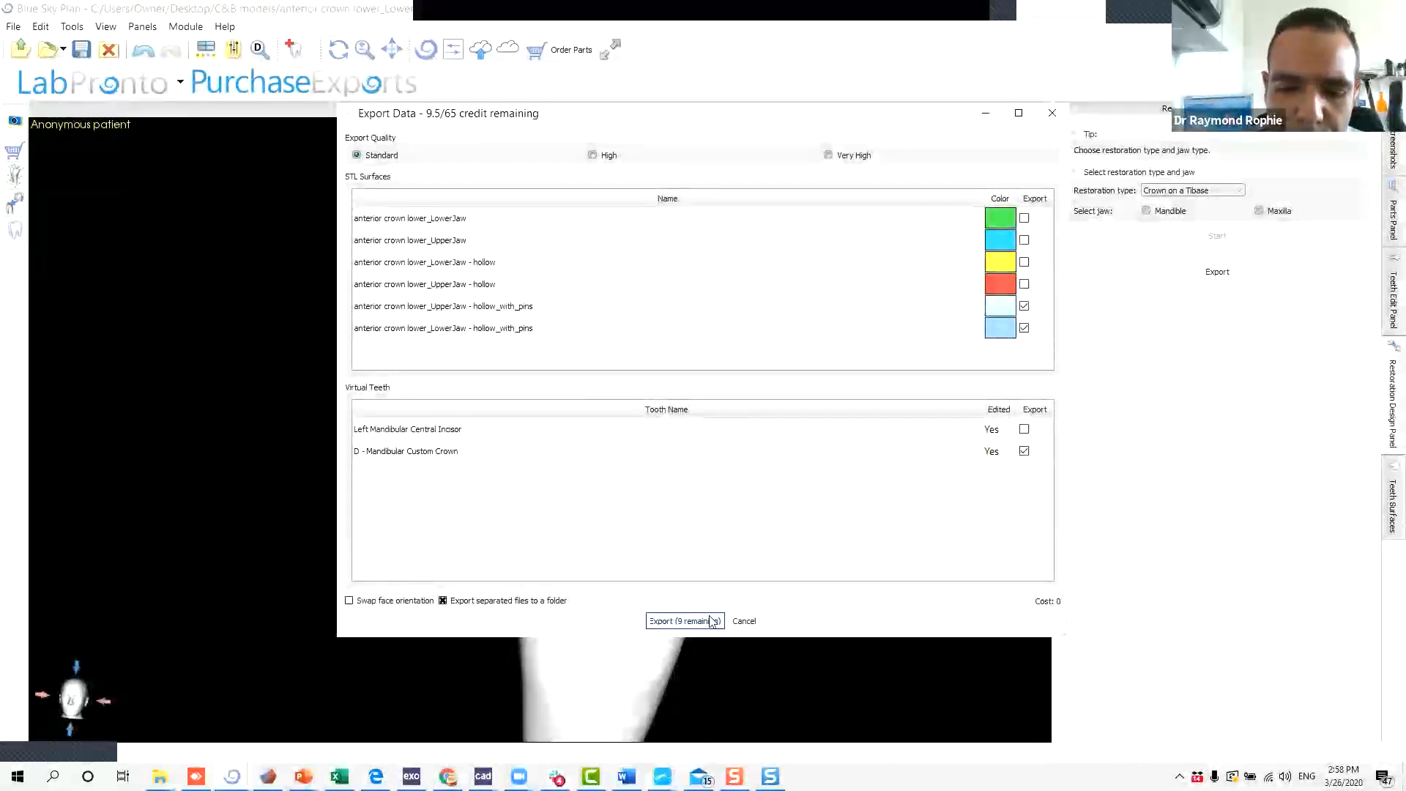
left_click(685, 621)
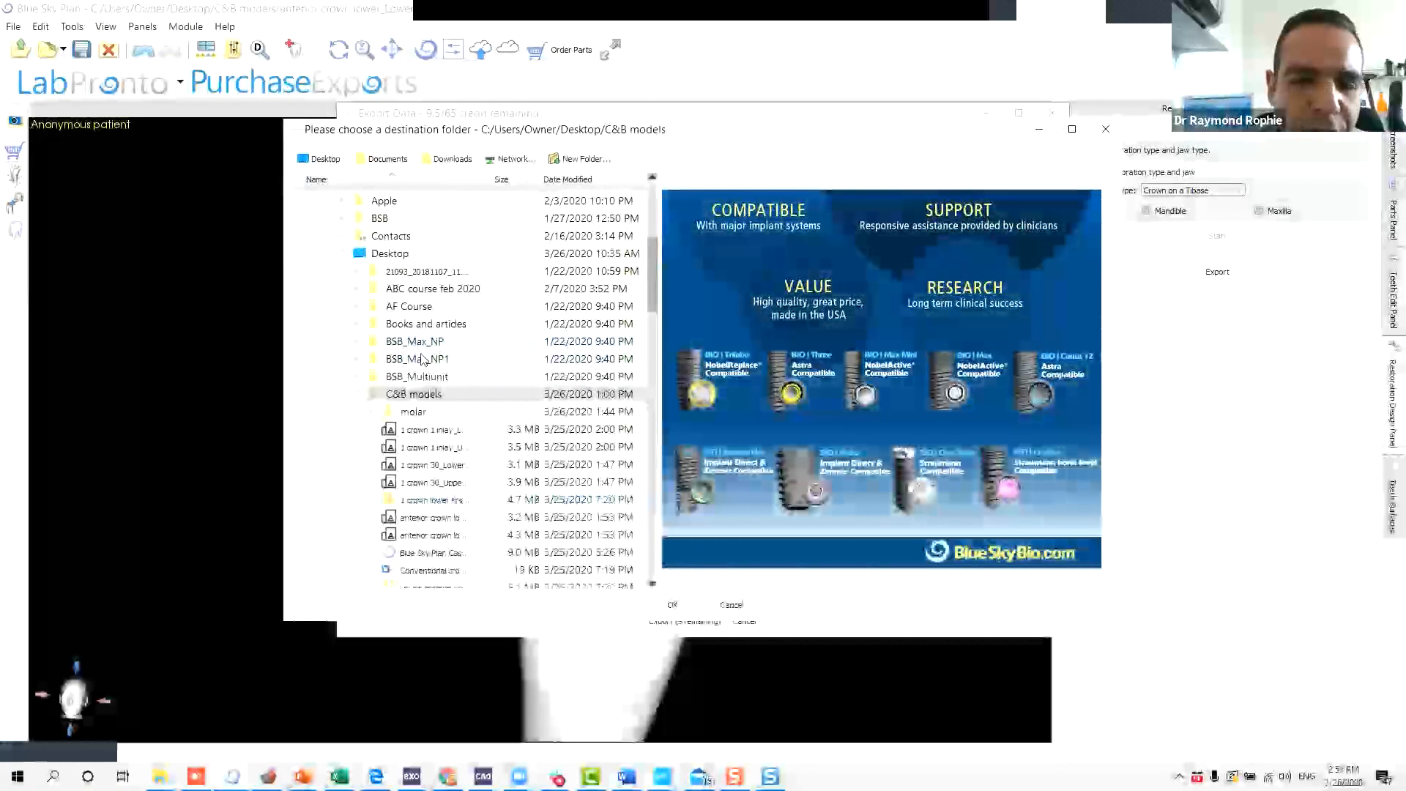
Create a folder named LOWER VENEER AND MODELS inside C&B models and save the separated files into it.
left_click(580, 158)
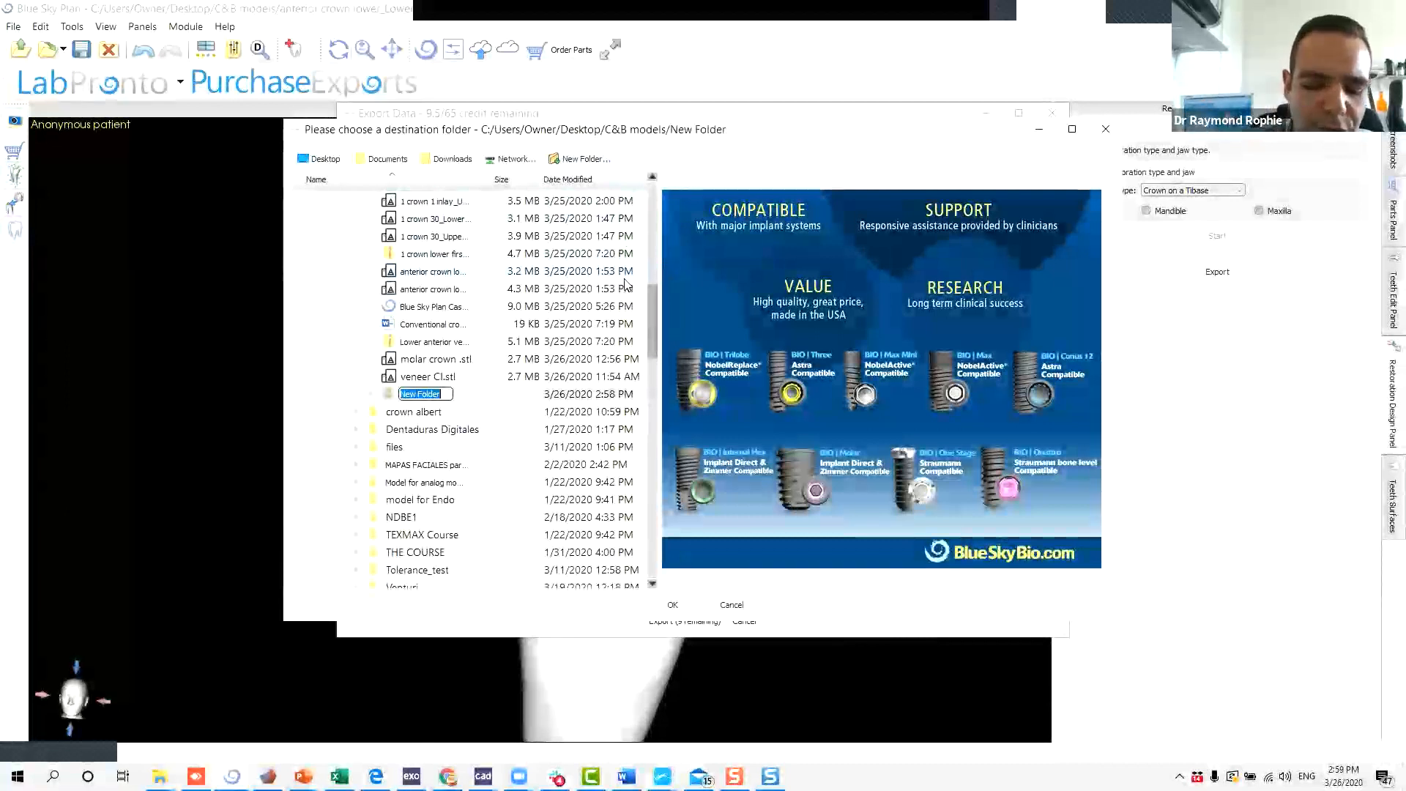
key("BackSpace")
type("crown anterior")
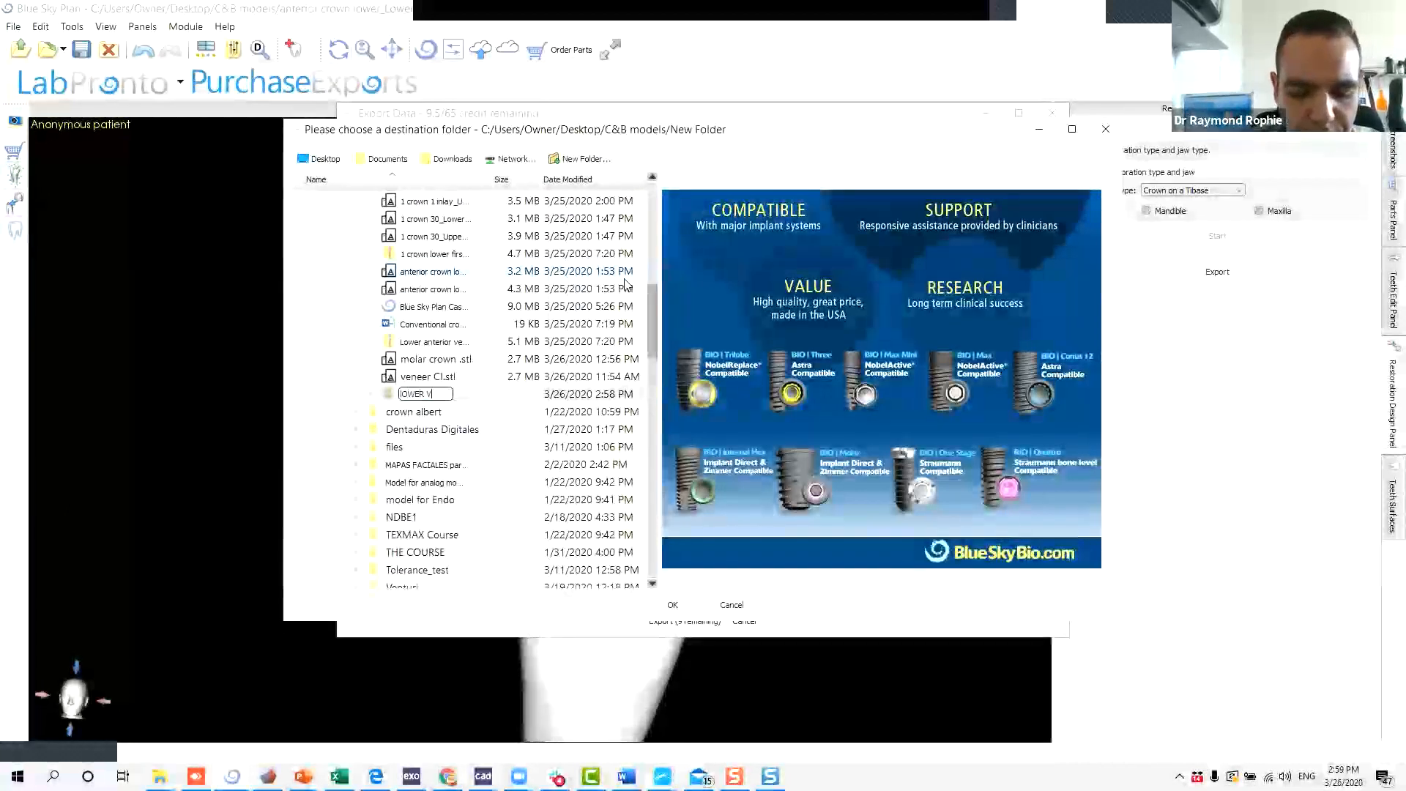
key("BackSpace")
key("BackSpace")
key("BackSpace")
key("BackSpace")
key("BackSpace")
key("BackSpace")
key("BackSpace")
key("BackSpace")
key("BackSpace")
key("BackSpace")
key("BackSpace")
key("BackSpace")
key("BackSpace")
key("BackSpace")
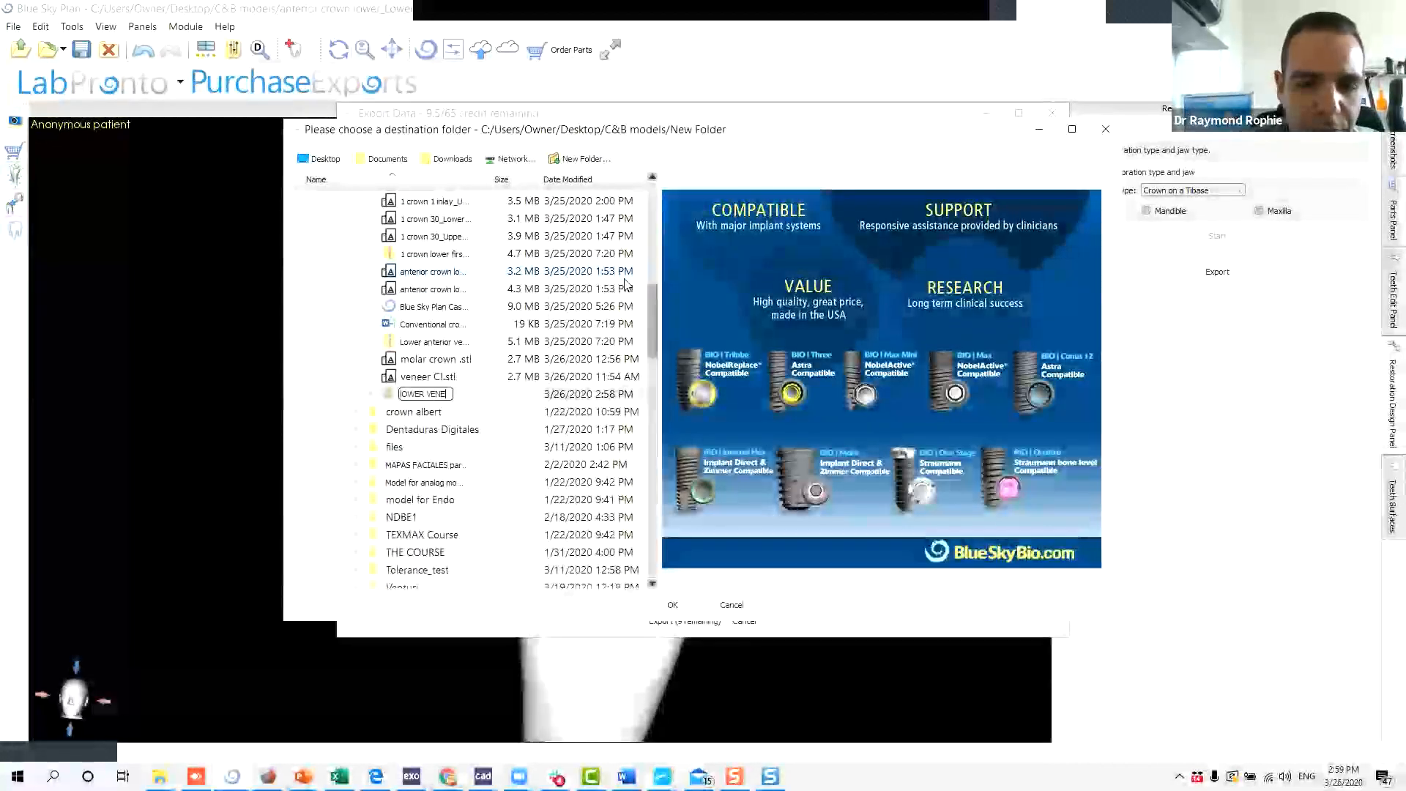
type("LOWER V")
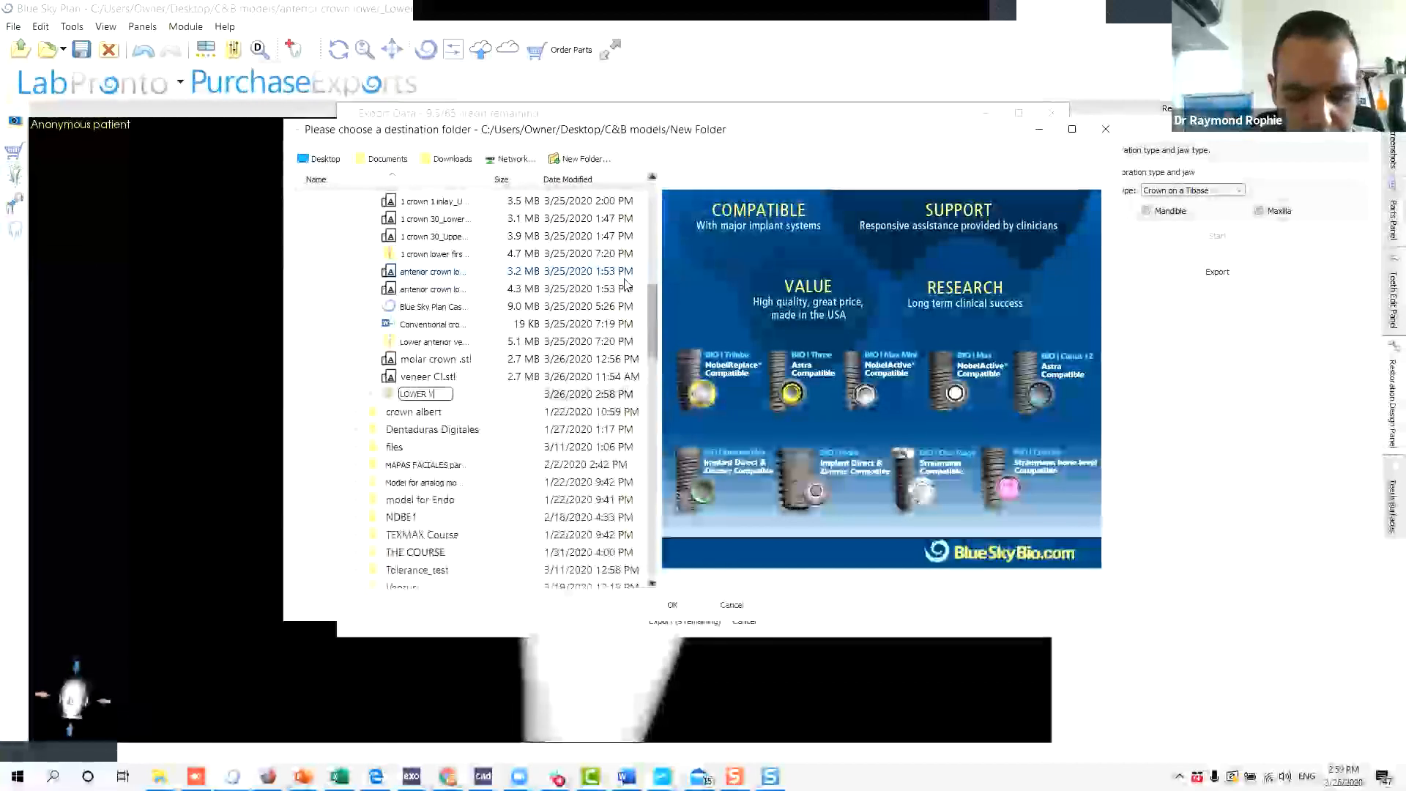
type("ENEER AND M")
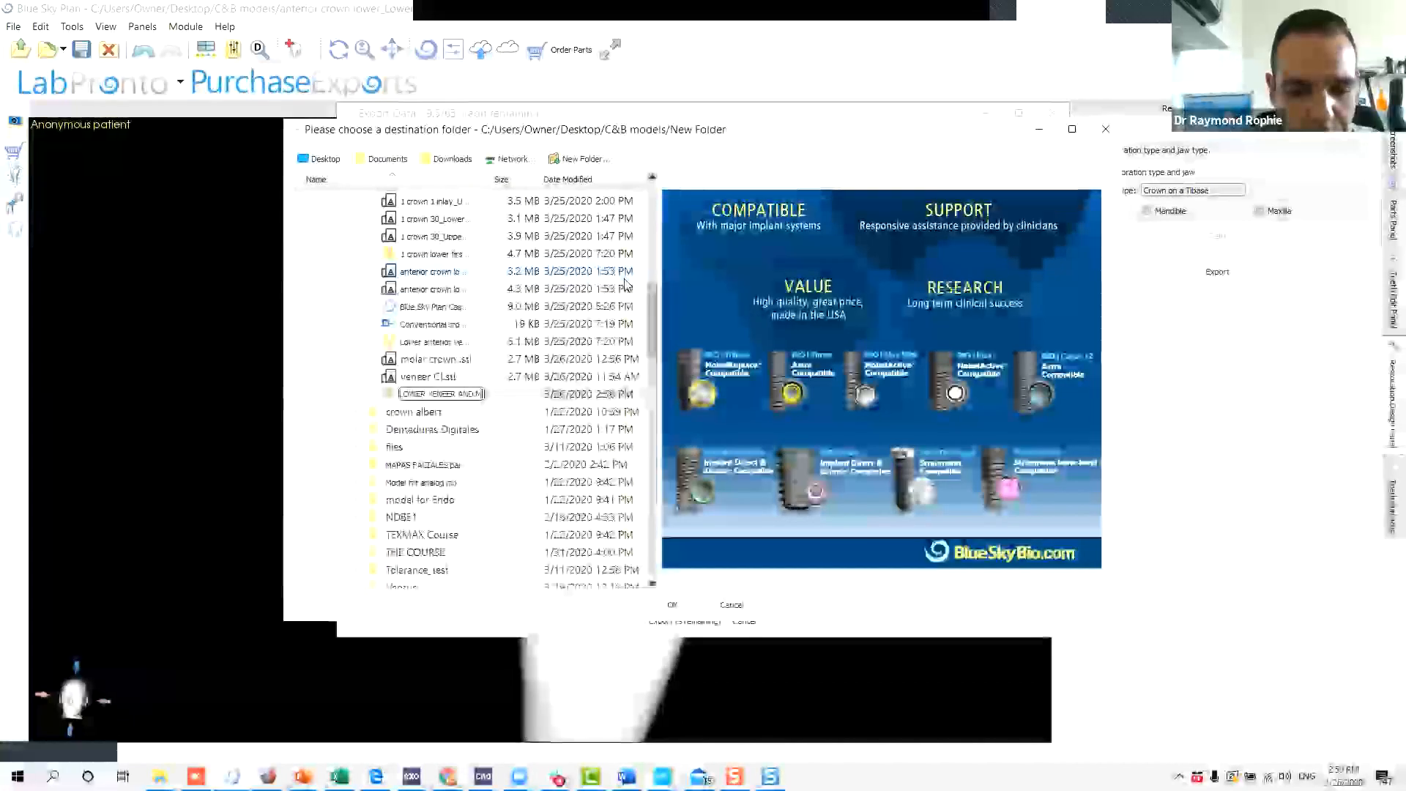
type("ODELS")
key("Return")
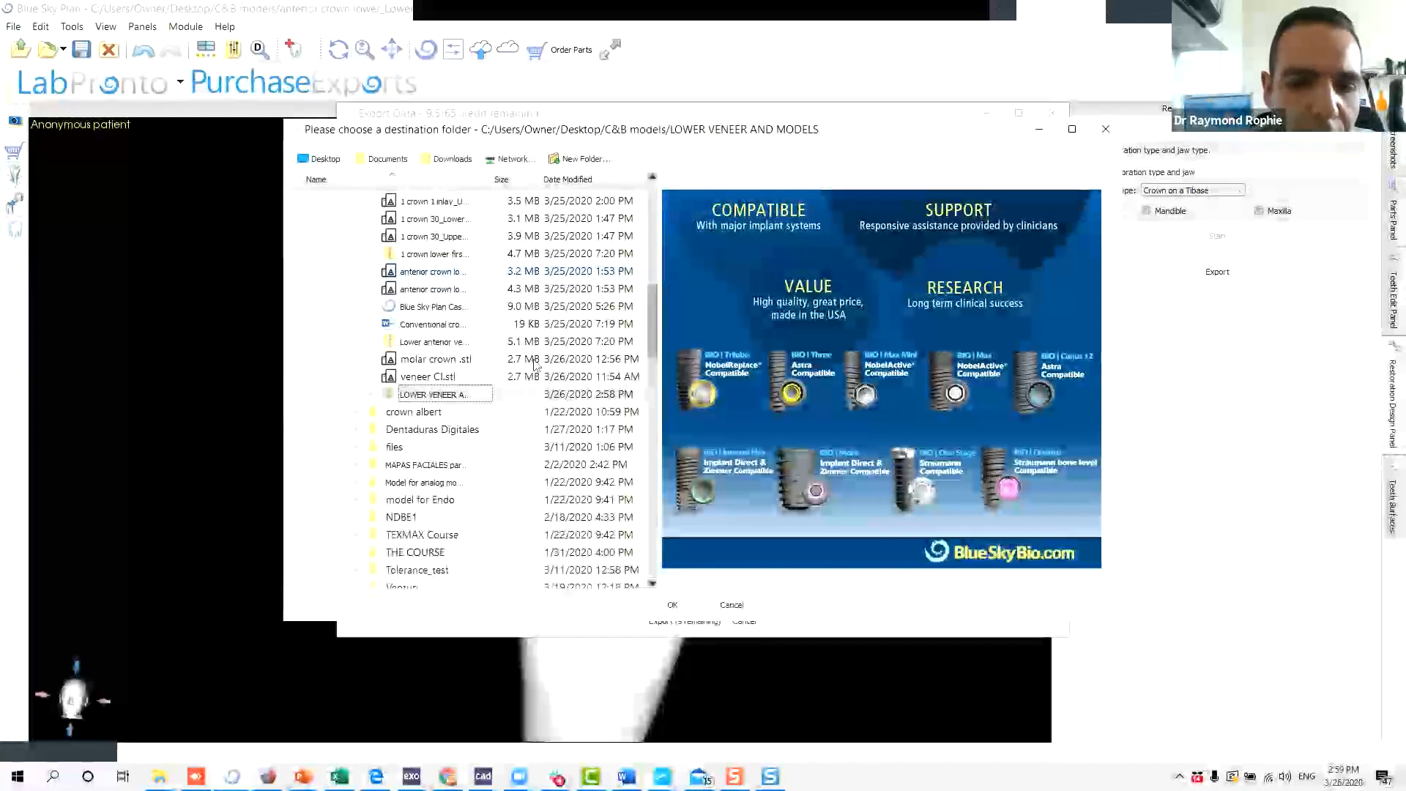
left_click(671, 604)
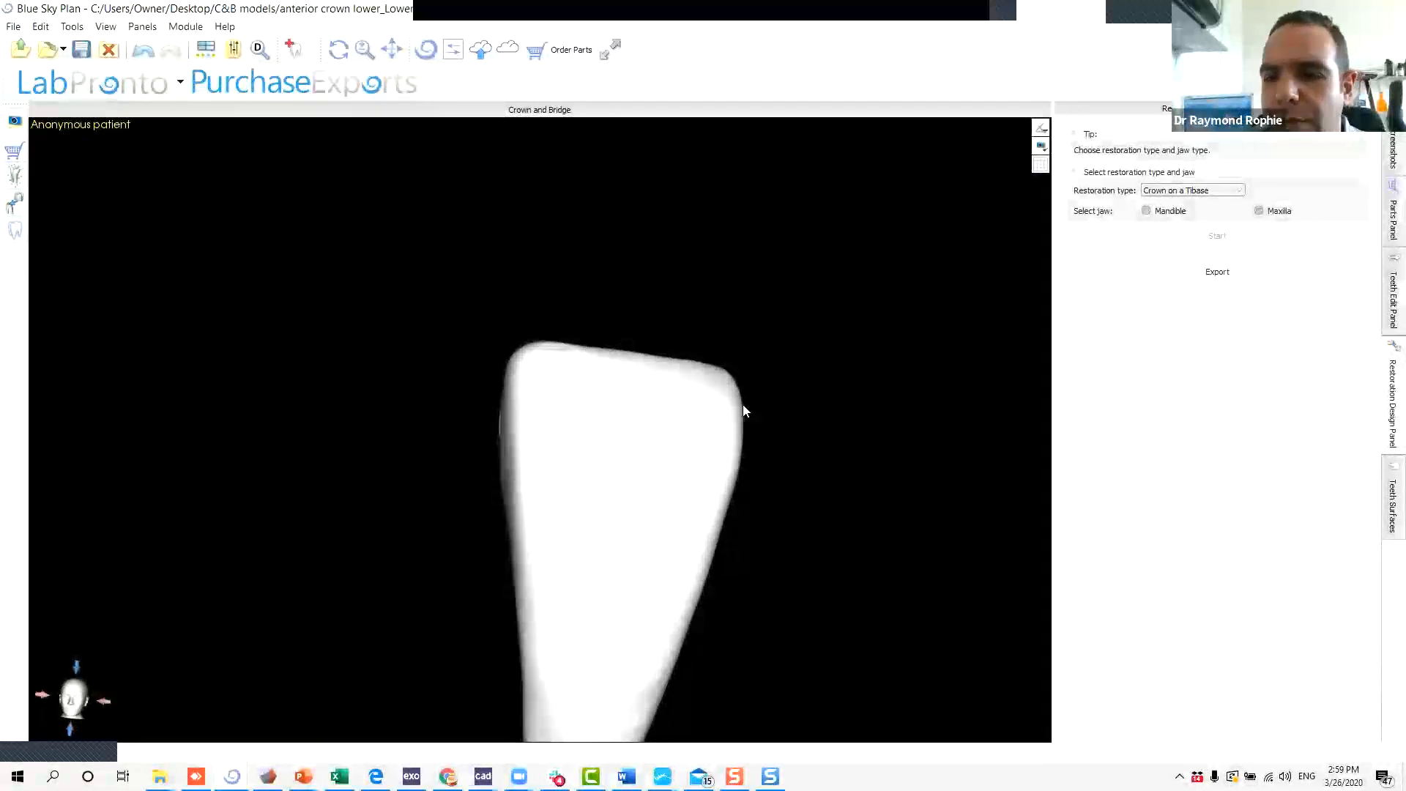
Set up another export with the LowerJaw hollow_with_pins model and D - Mandibular Custom Crown, with Export separated files to a folder disabled.
scroll(765, 392, "down", 2)
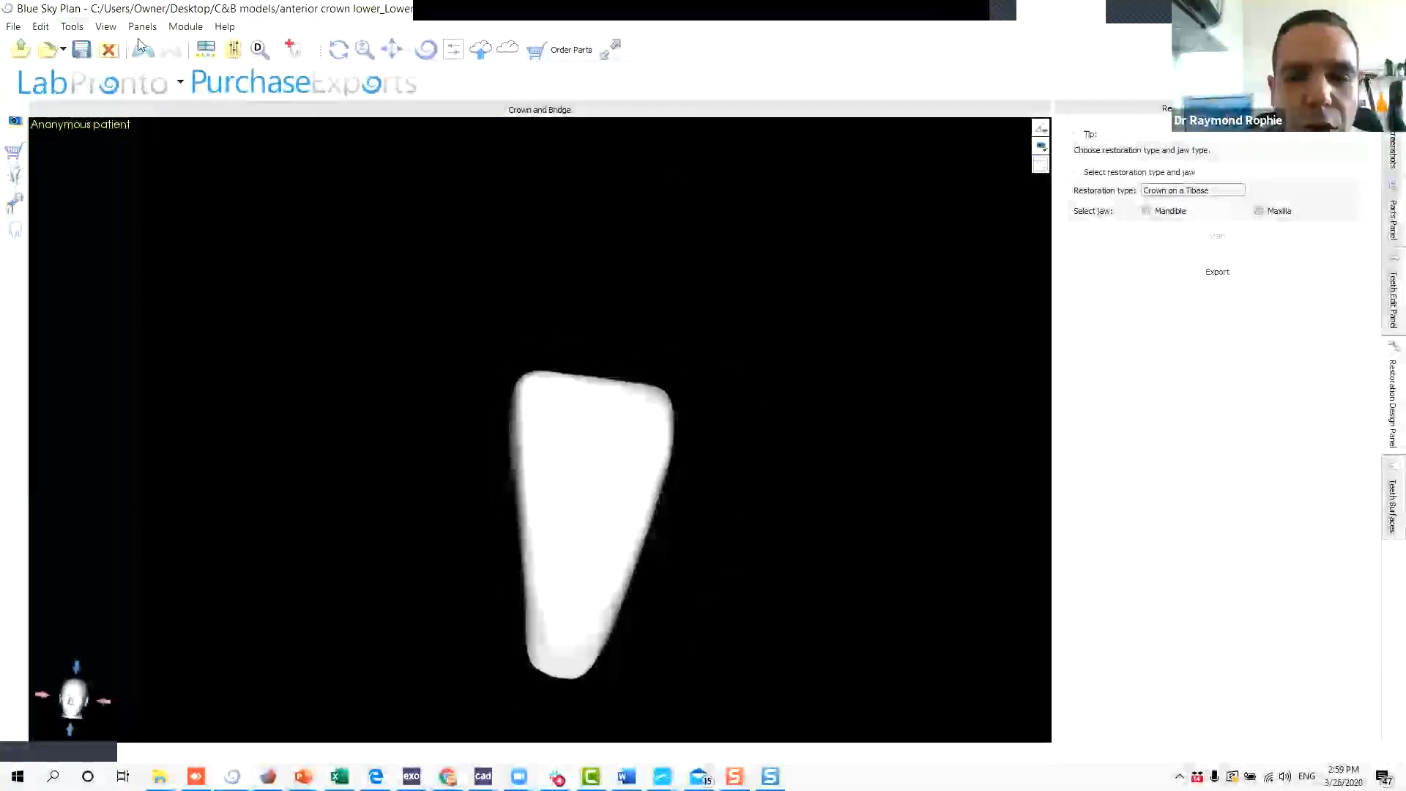
left_click(1142, 272)
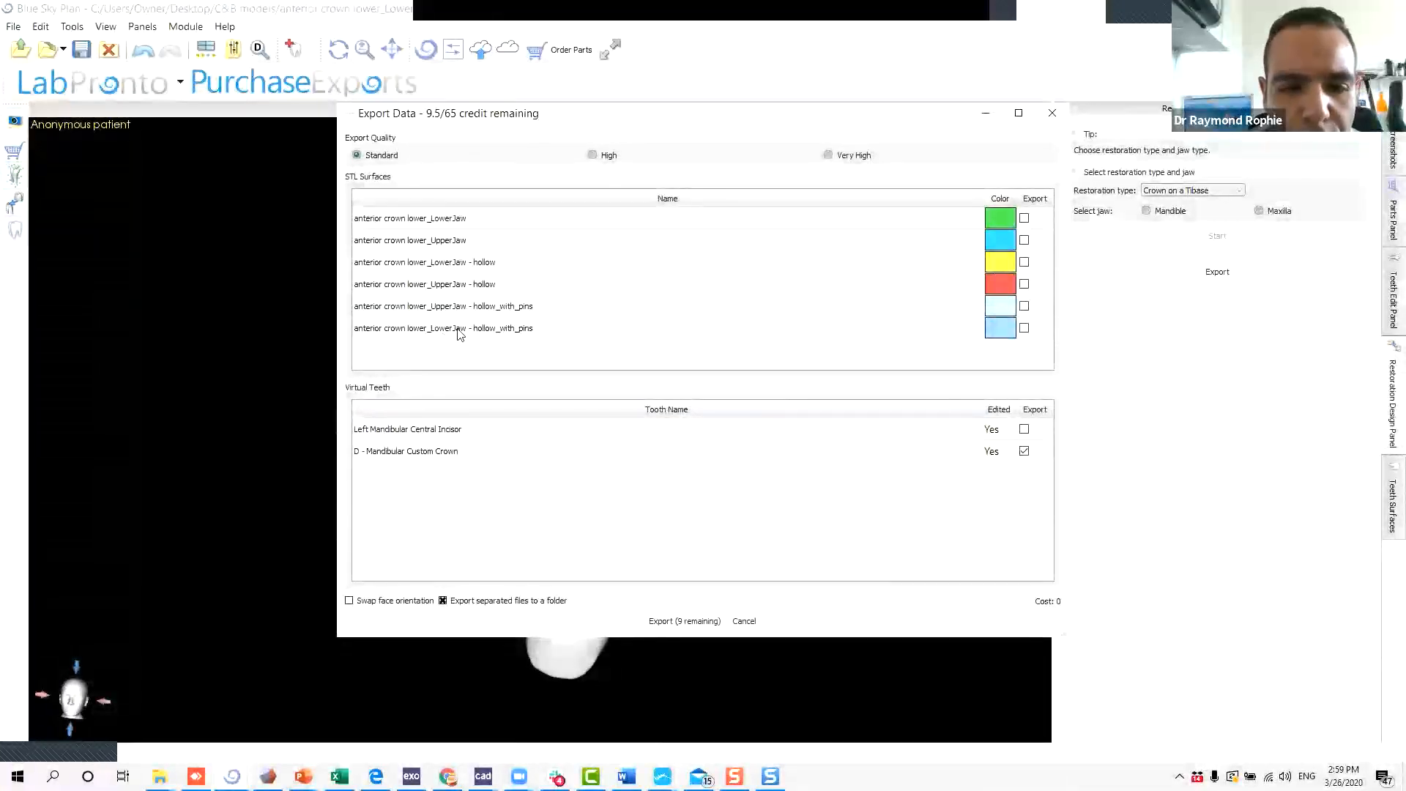
left_click(1024, 328)
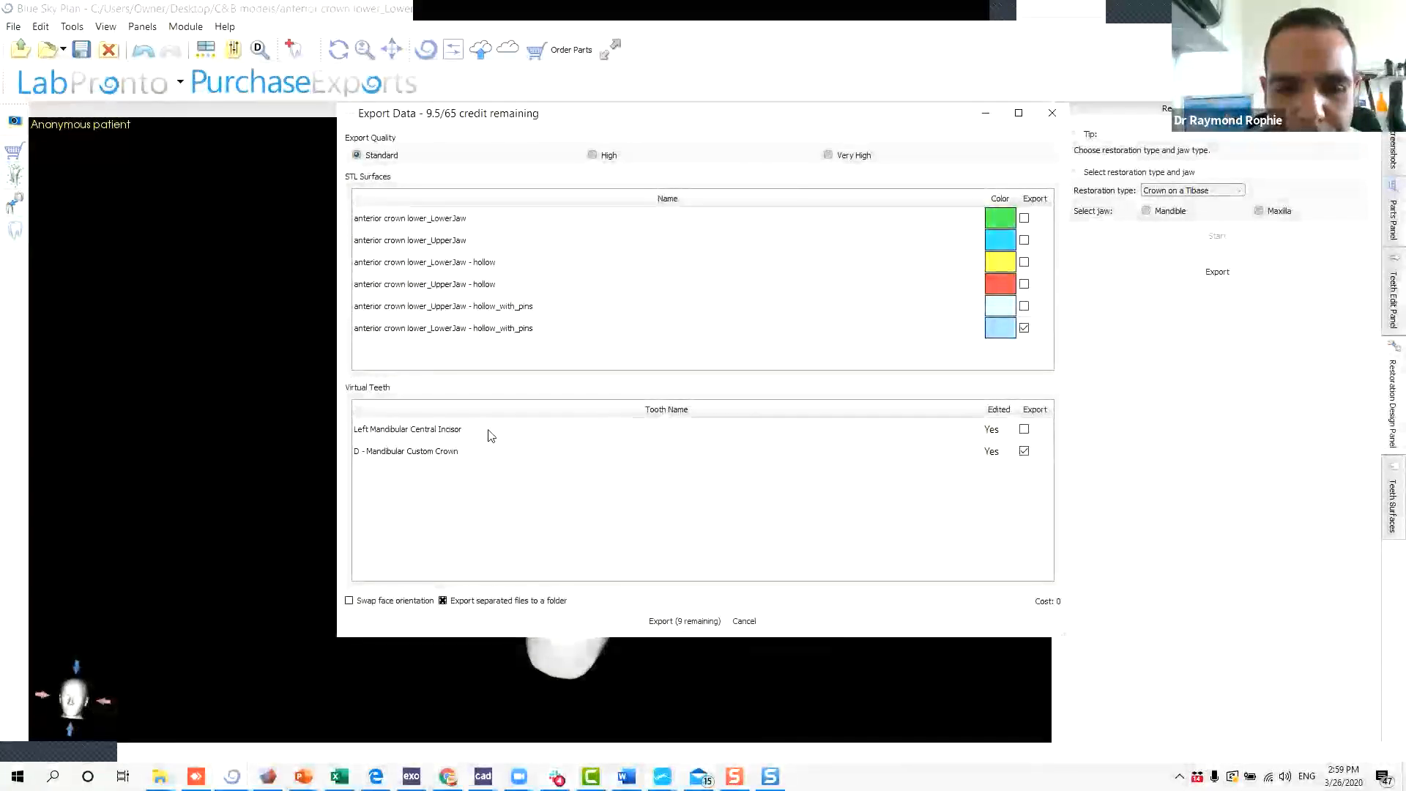
left_click(1024, 451)
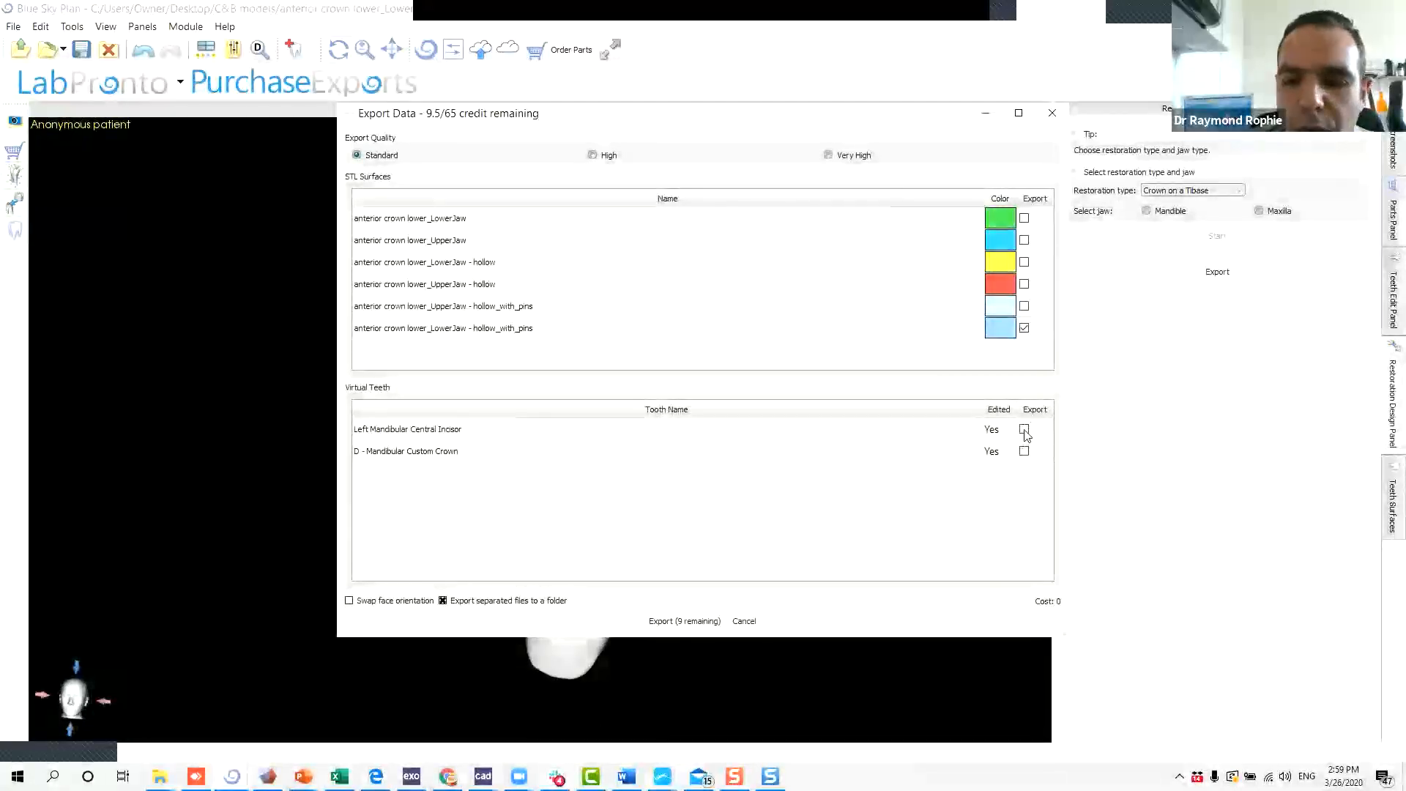
left_click(1024, 452)
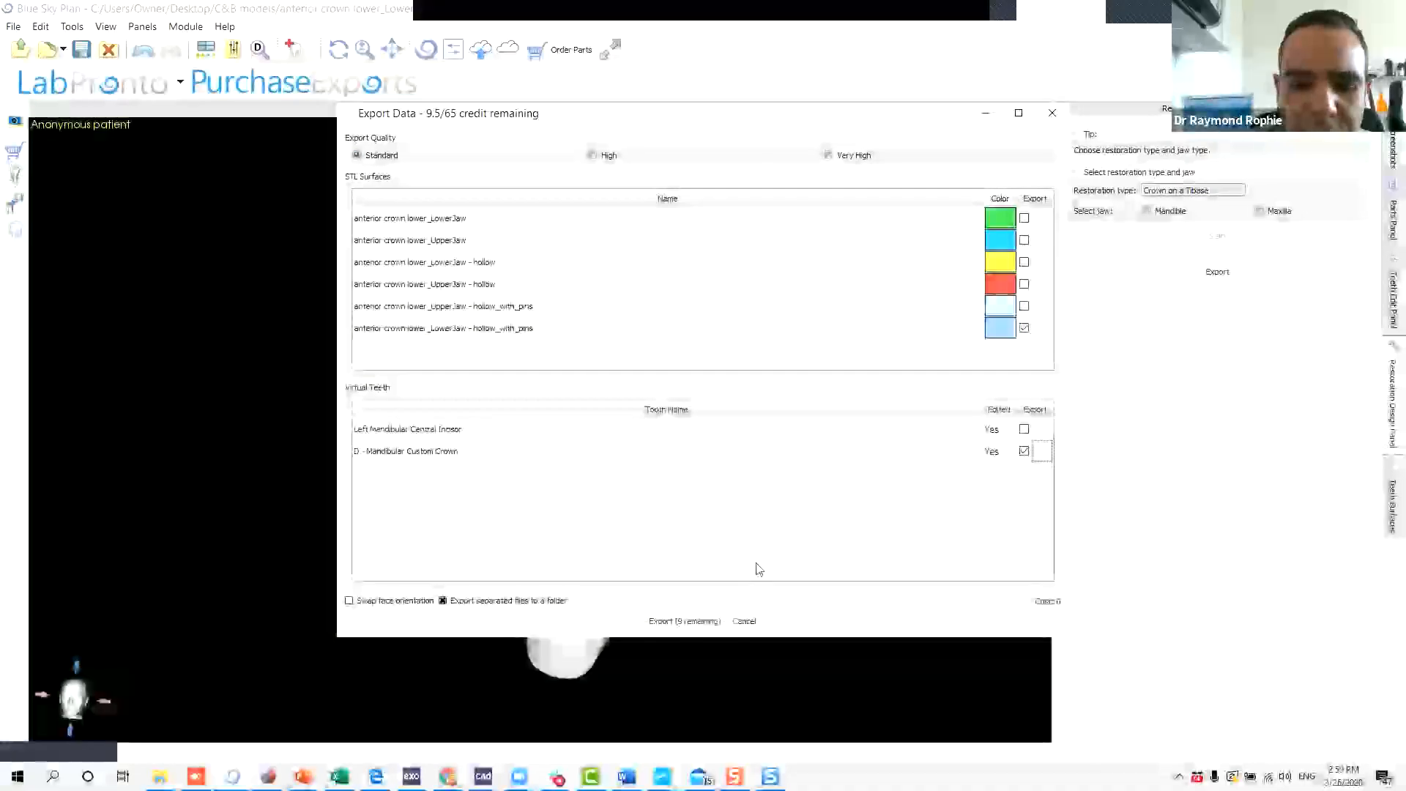
left_click(442, 601)
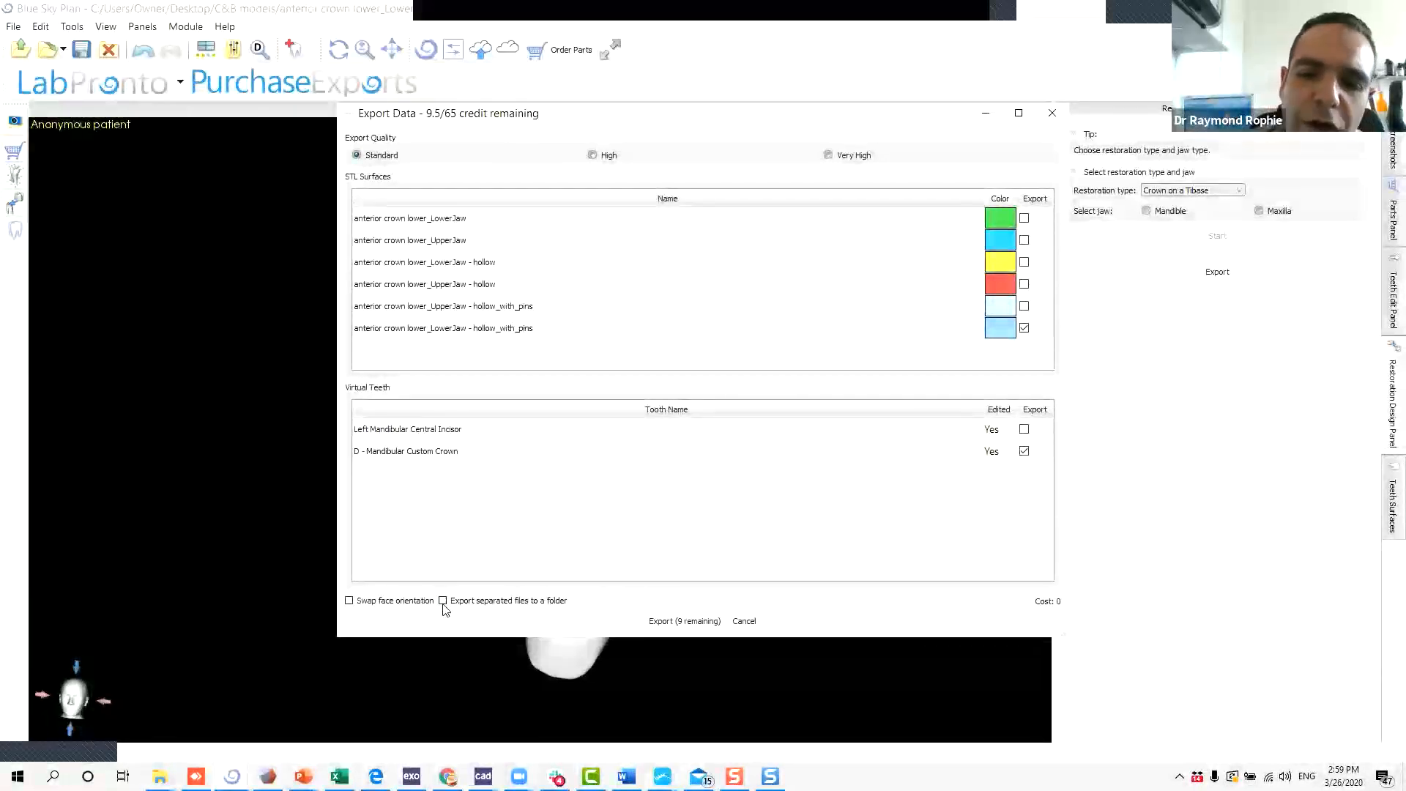
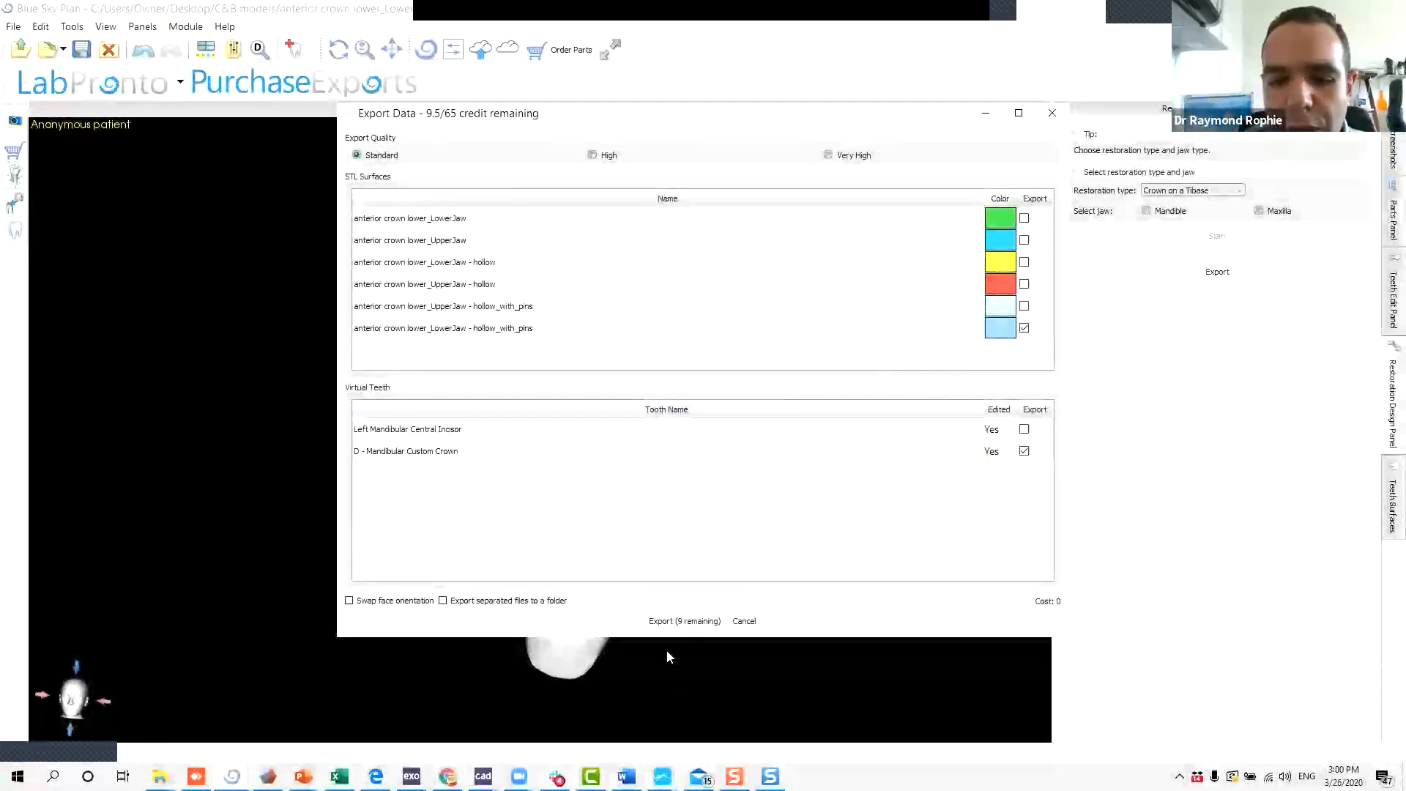
Export the combined crown and lower jaw model as an STL file named WAXUP MODEL in the LOWER VENEER AND MODELS folder.
left_click(669, 623)
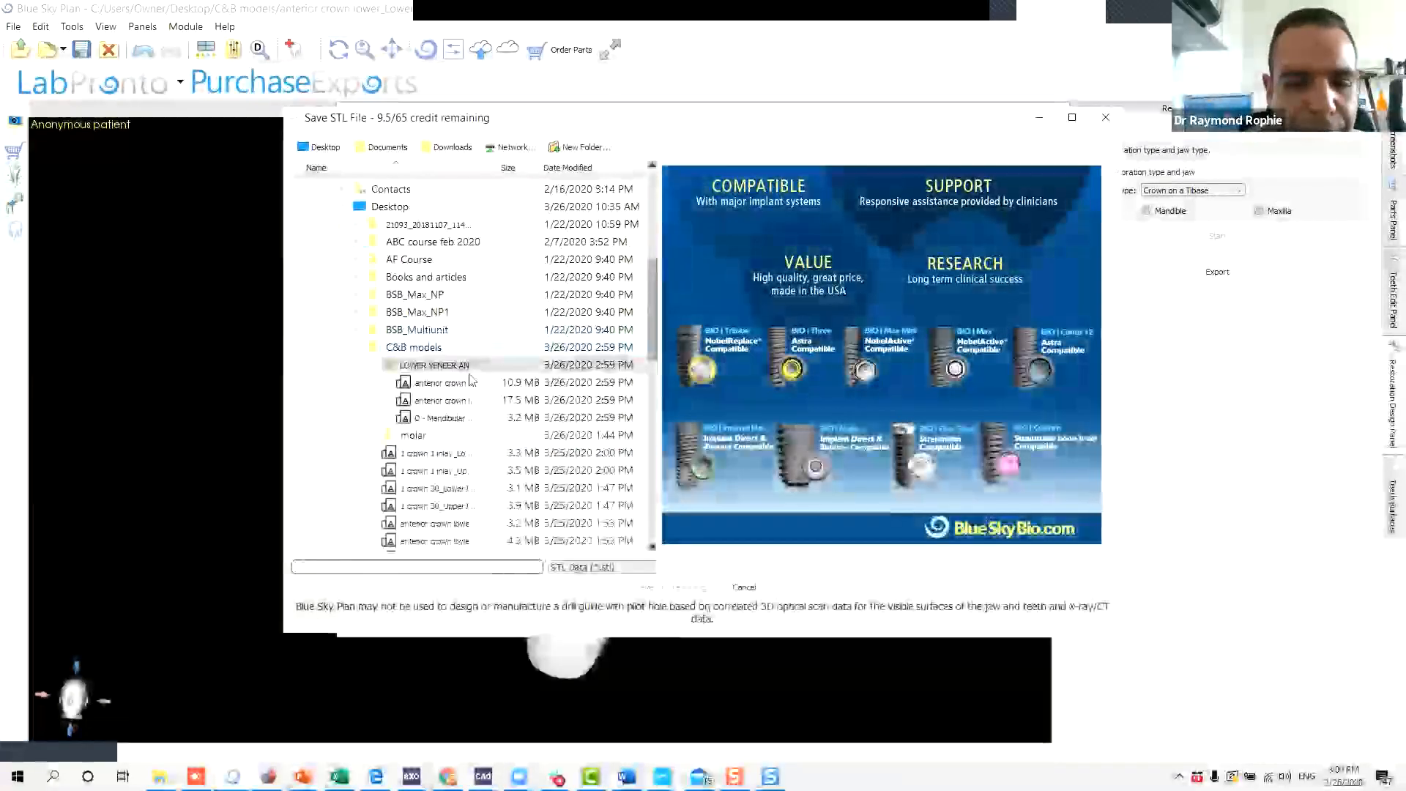
type("WAXUP MODEL")
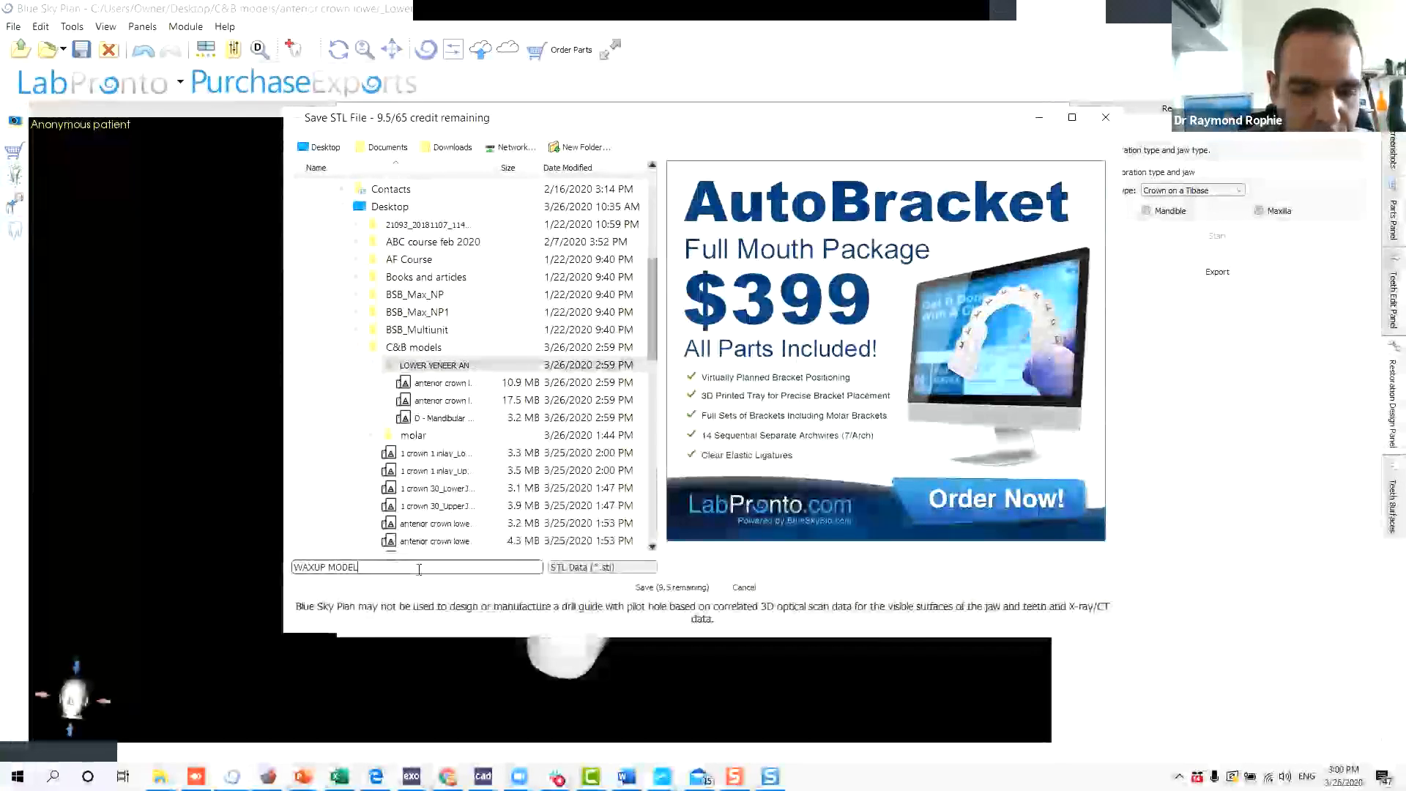
key("Return")
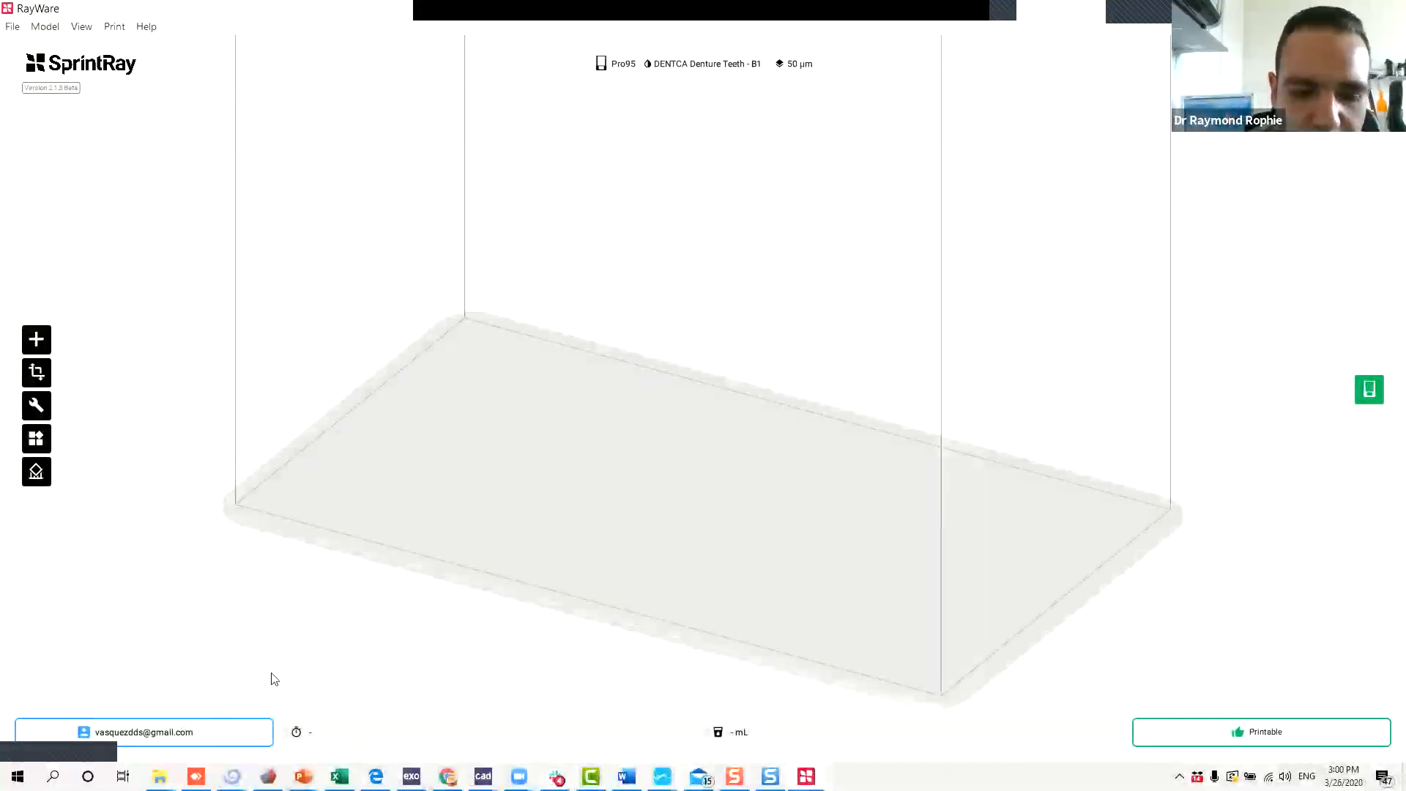
Open the LOWER VENEER AND MODELS folder inside C&B models and move its window clear of the RayWare build platform.
right_click_drag(478, 517, 504, 537)
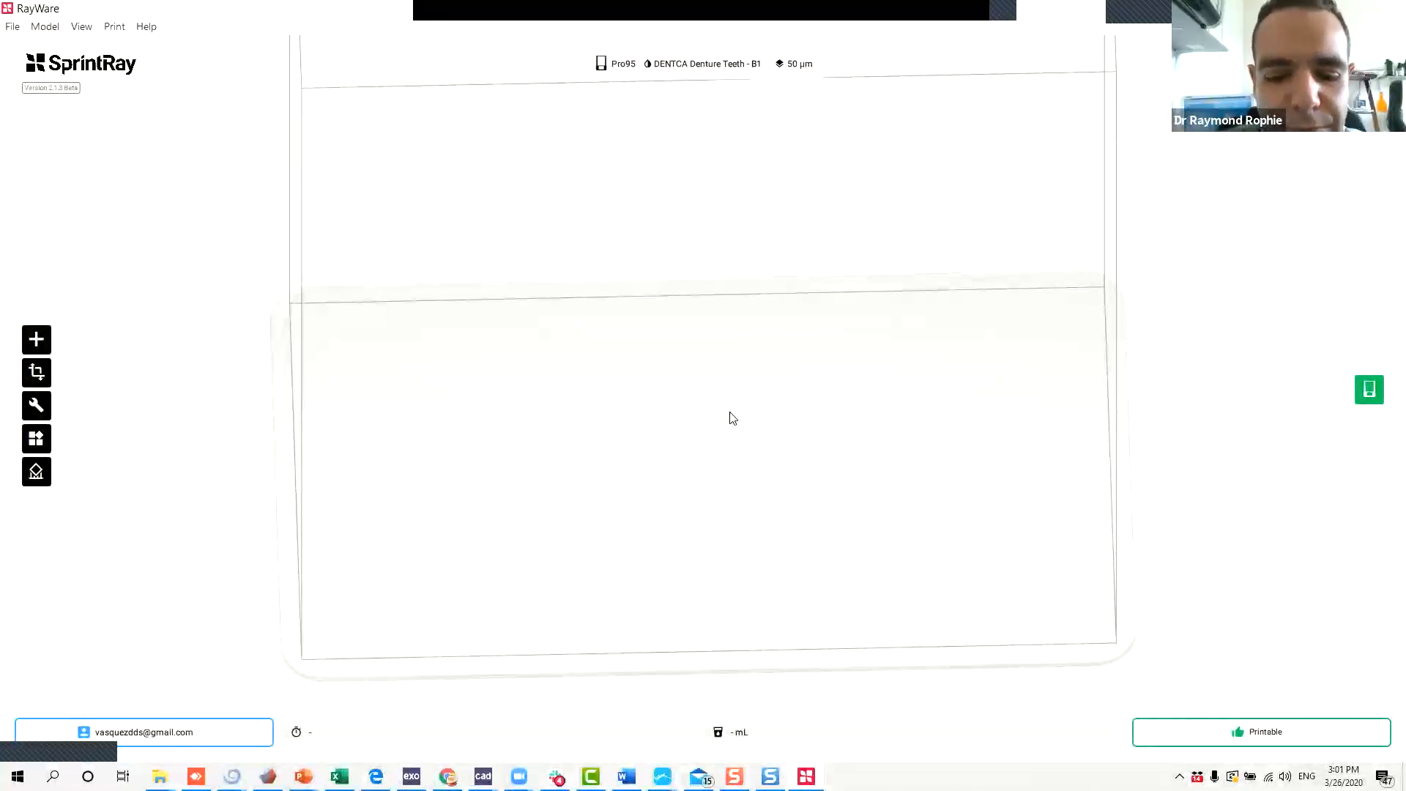
mouse_move(160, 776)
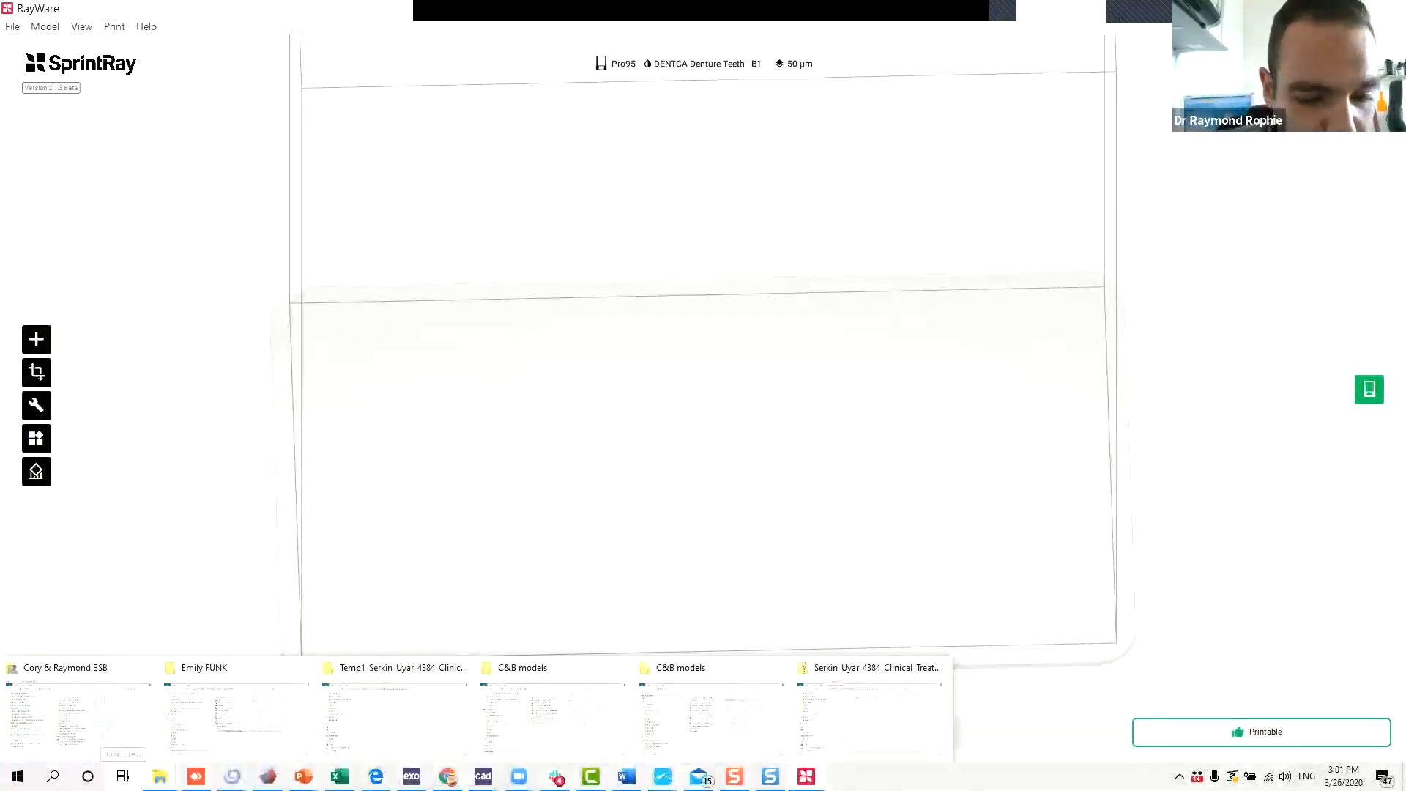
left_click(568, 699)
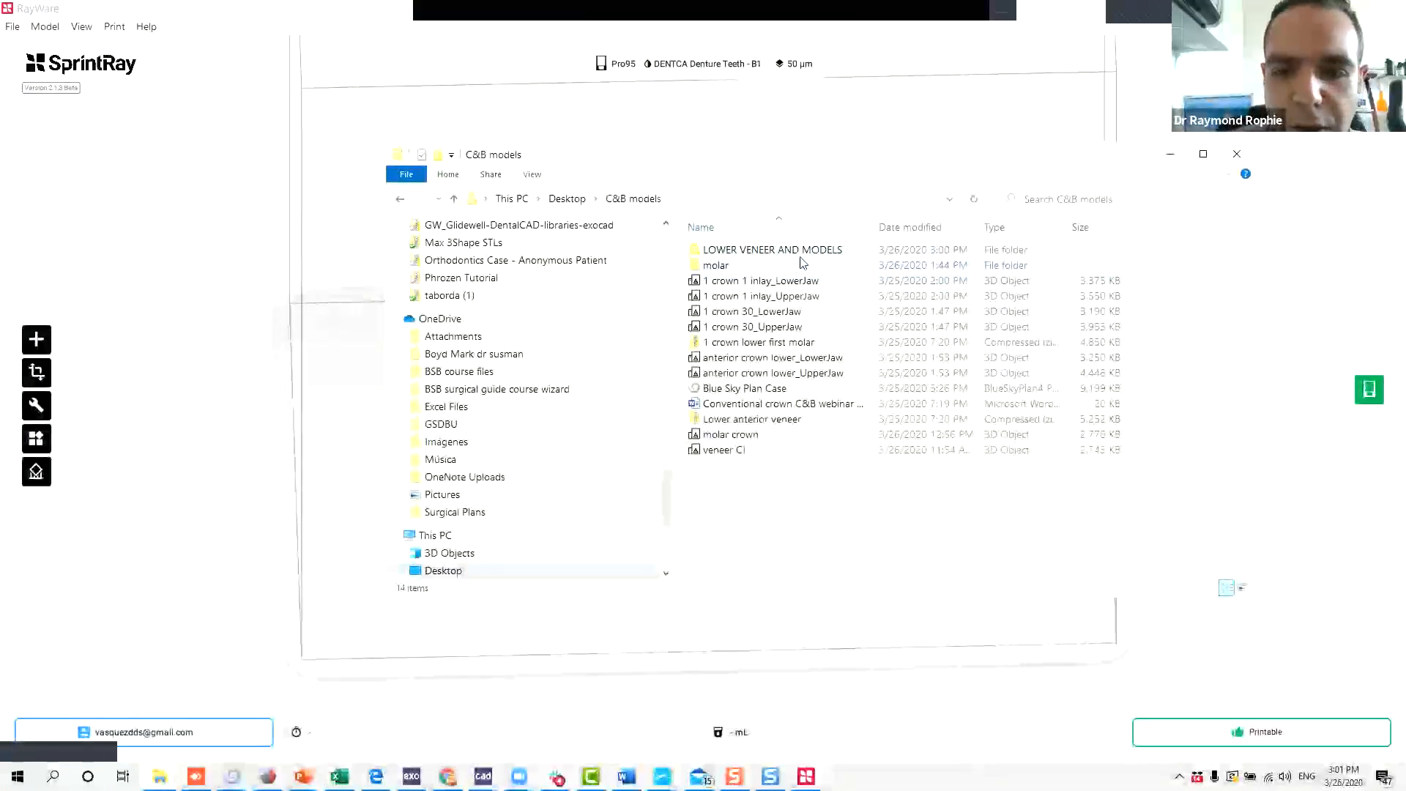
double_click(807, 252)
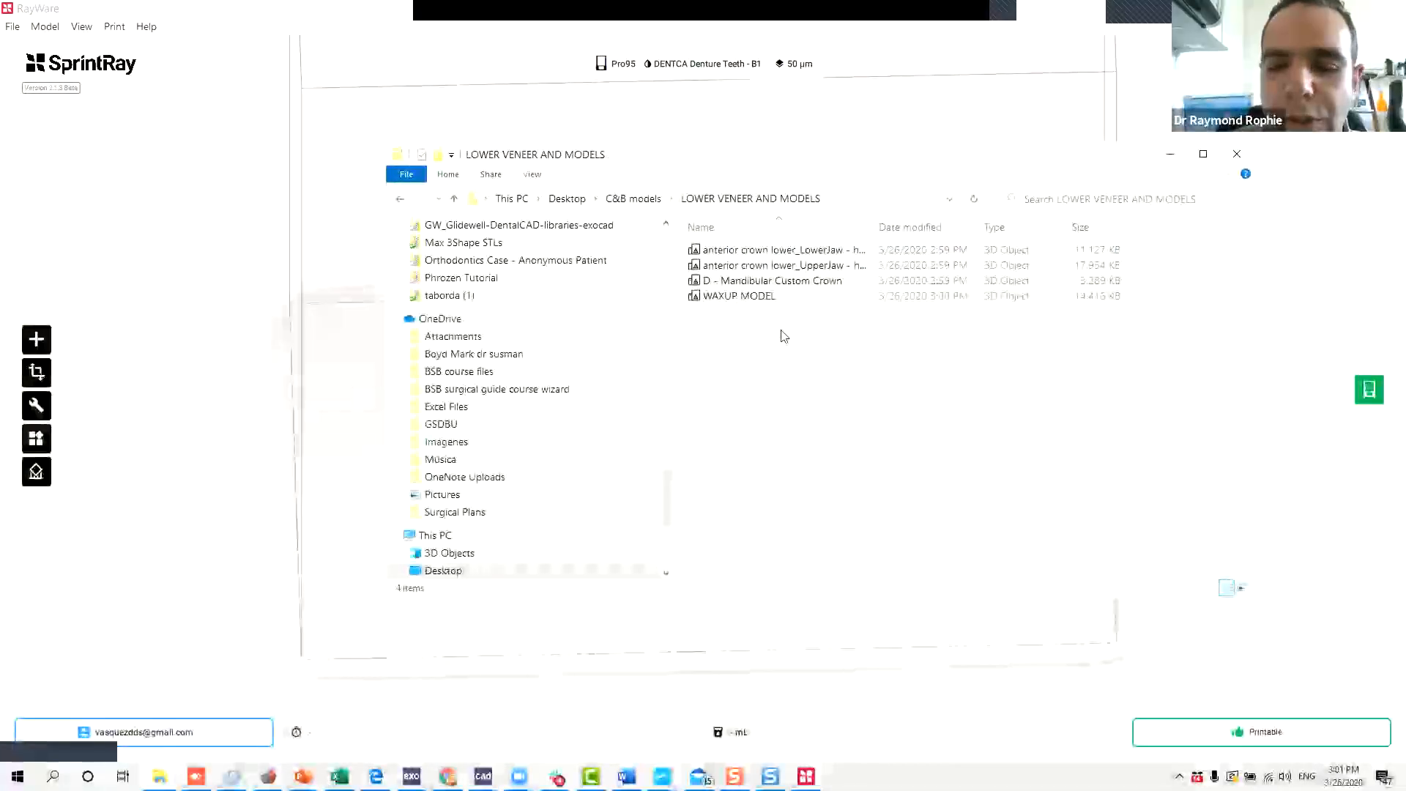
left_click_drag(856, 158, 1099, 102)
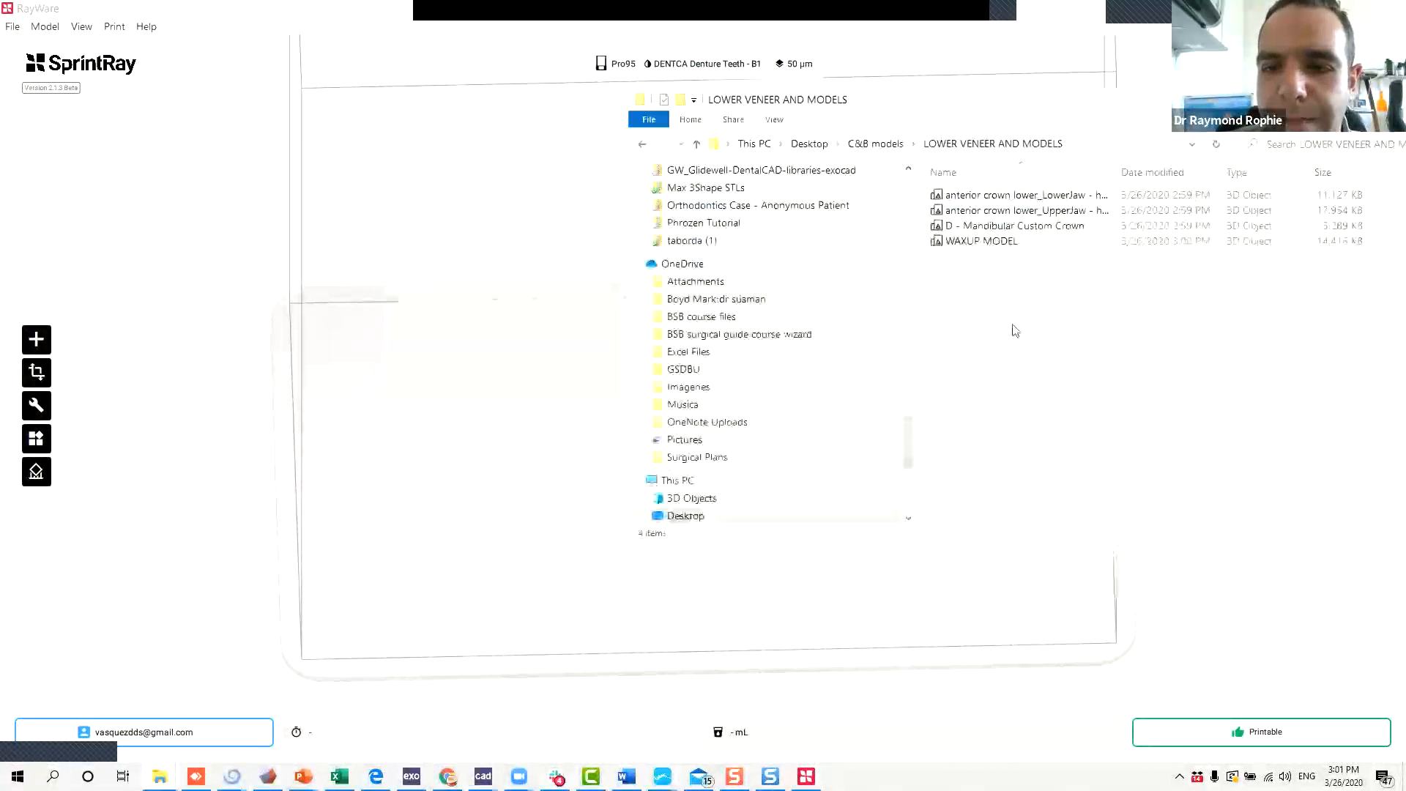
Import WAXUP MODEL, both hollow_with_pins jaw models and D - Mandibular Custom Crown onto the RayWare build platform.
left_click(980, 249)
left_click_drag(459, 432, 460, 434)
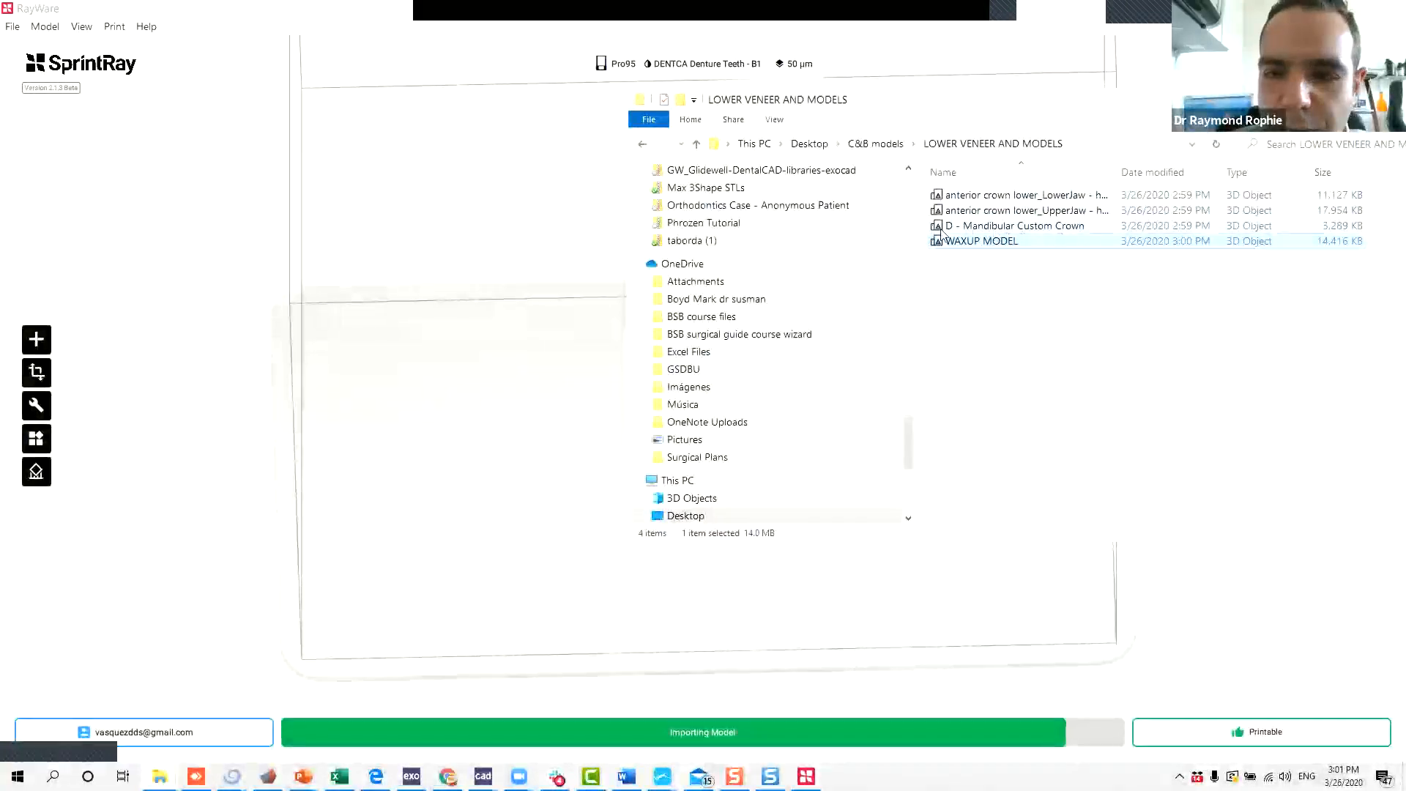
left_click_drag(925, 191, 412, 594)
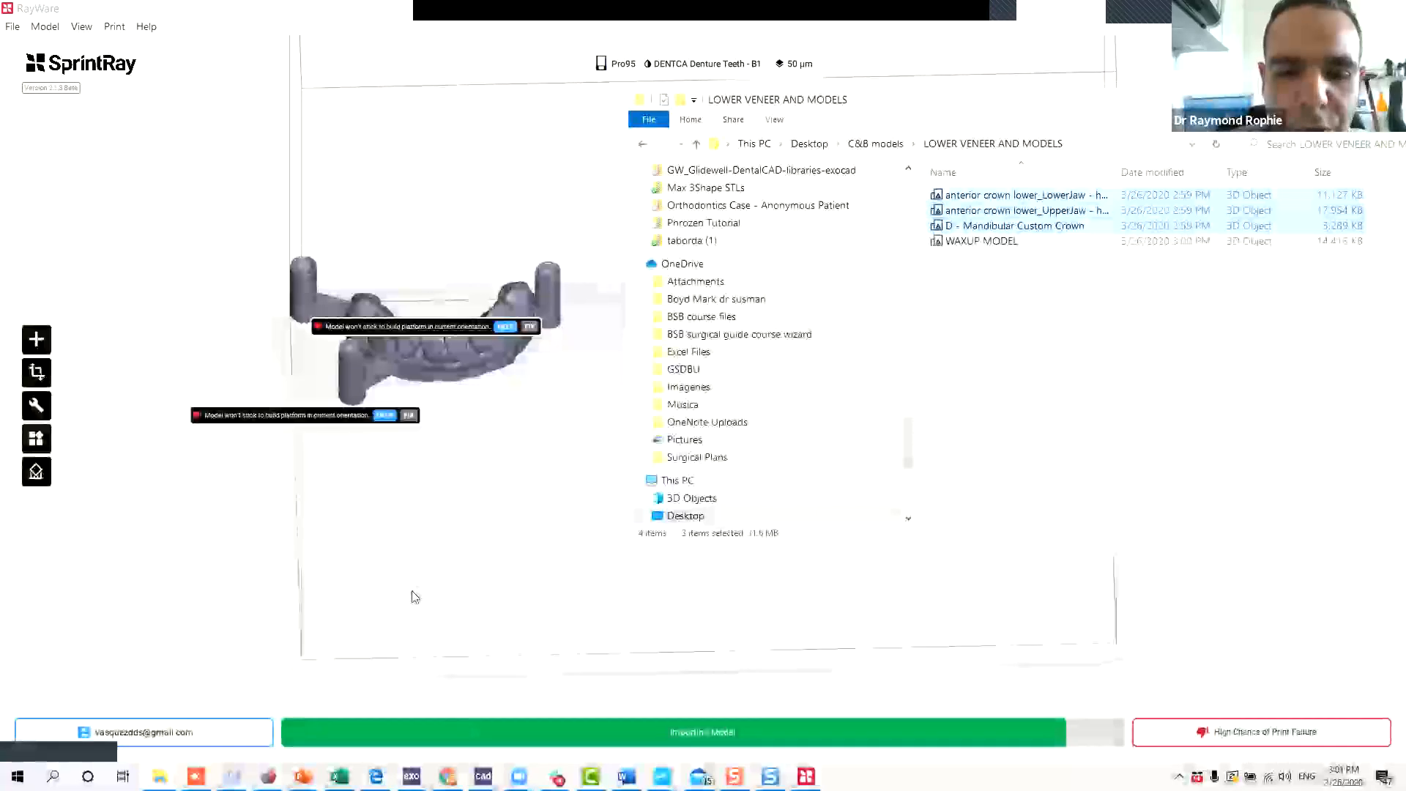
left_click(473, 542)
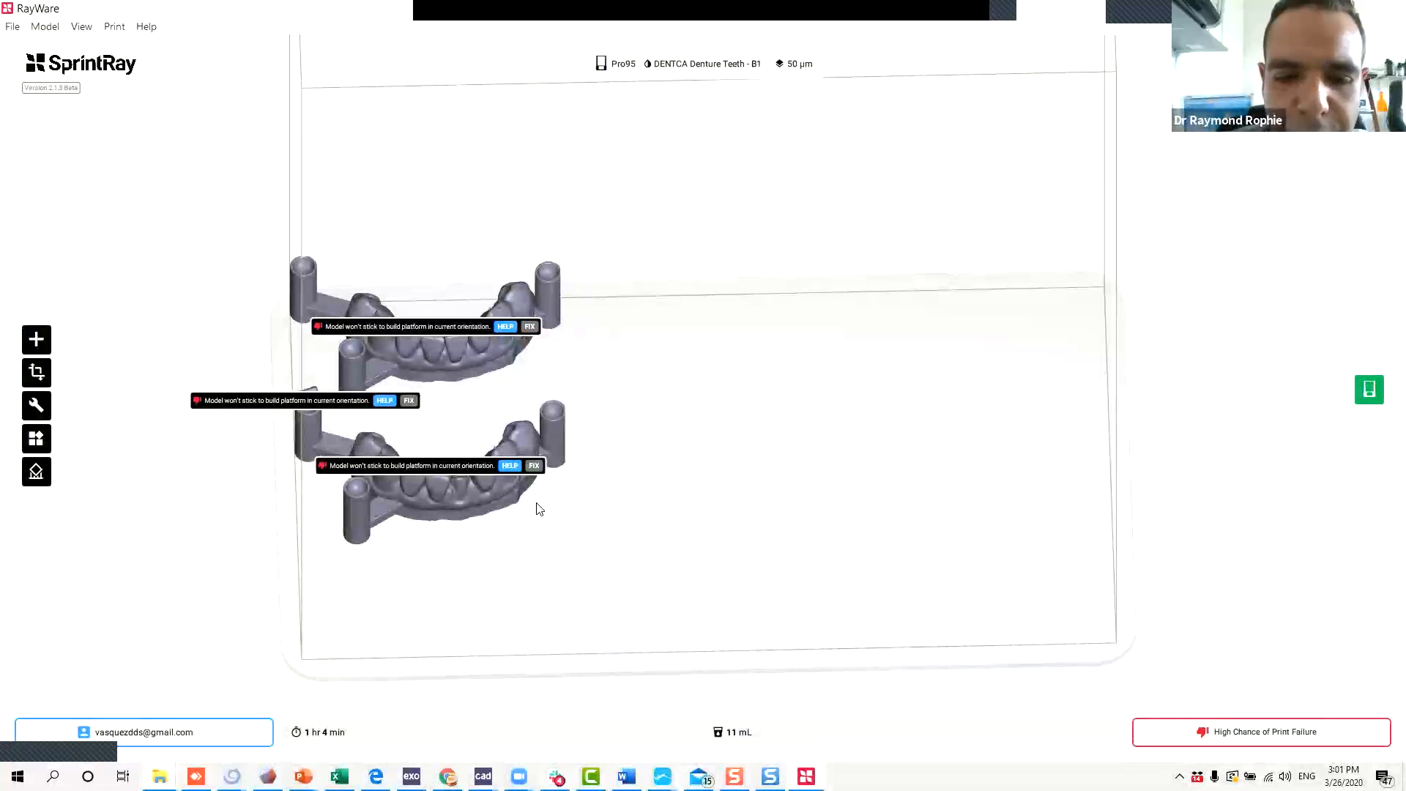
Separate the hollow_with_pins LowerJaw model from WAXUP MODEL, placing them side by side along the rear of the build platform.
left_click_drag(481, 495, 748, 456)
left_click_drag(892, 361, 899, 341)
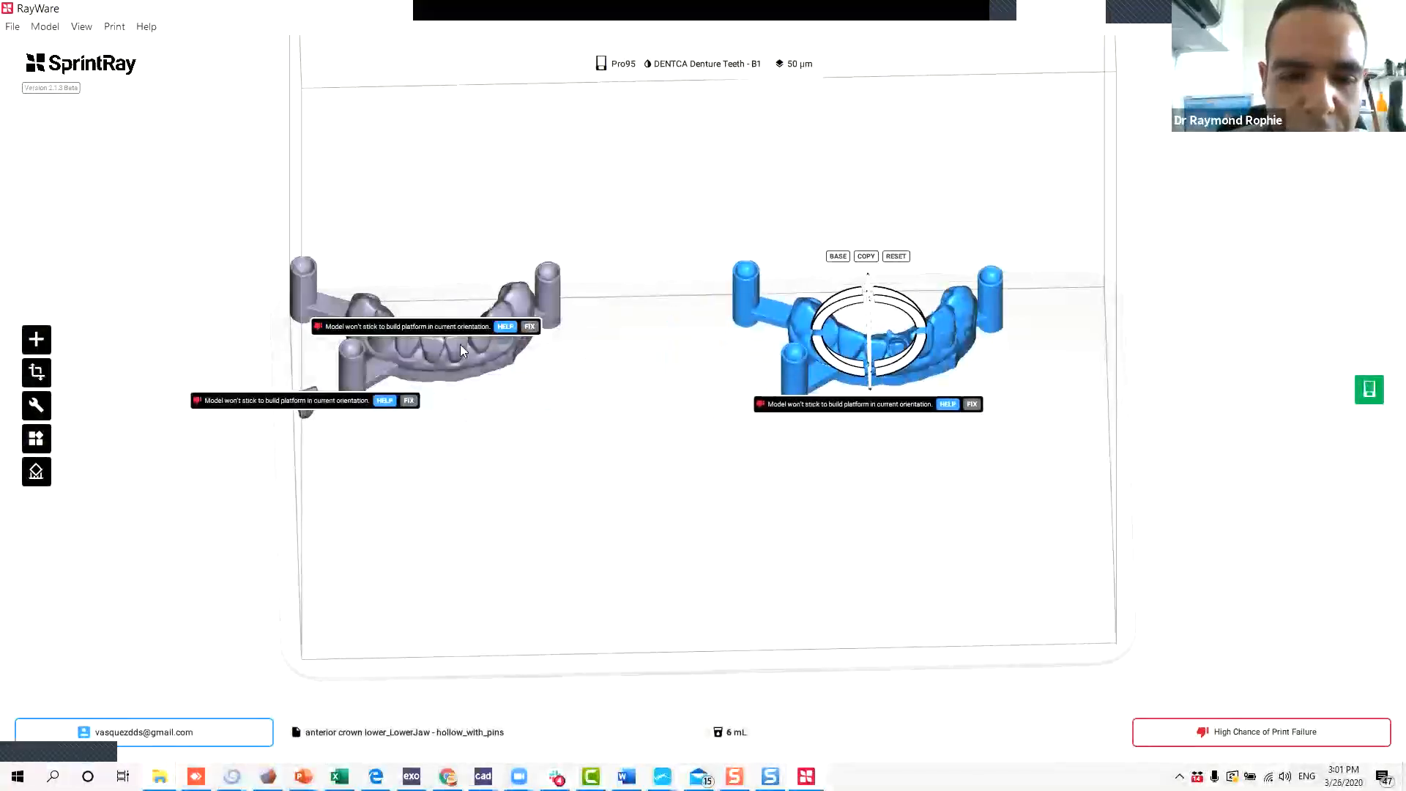
left_click_drag(457, 343, 544, 361)
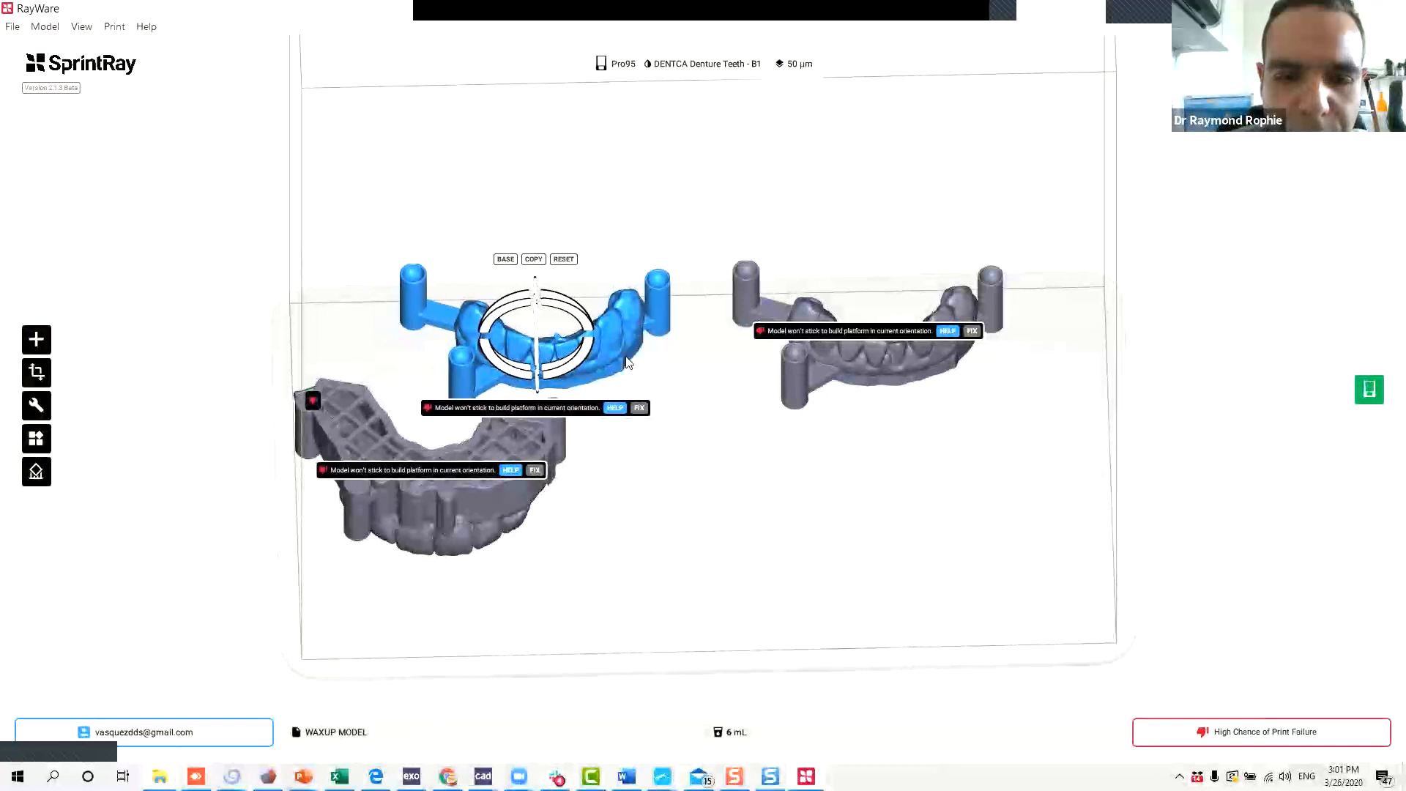
scroll(622, 355, "down", 2)
scroll(633, 356, "up", 4)
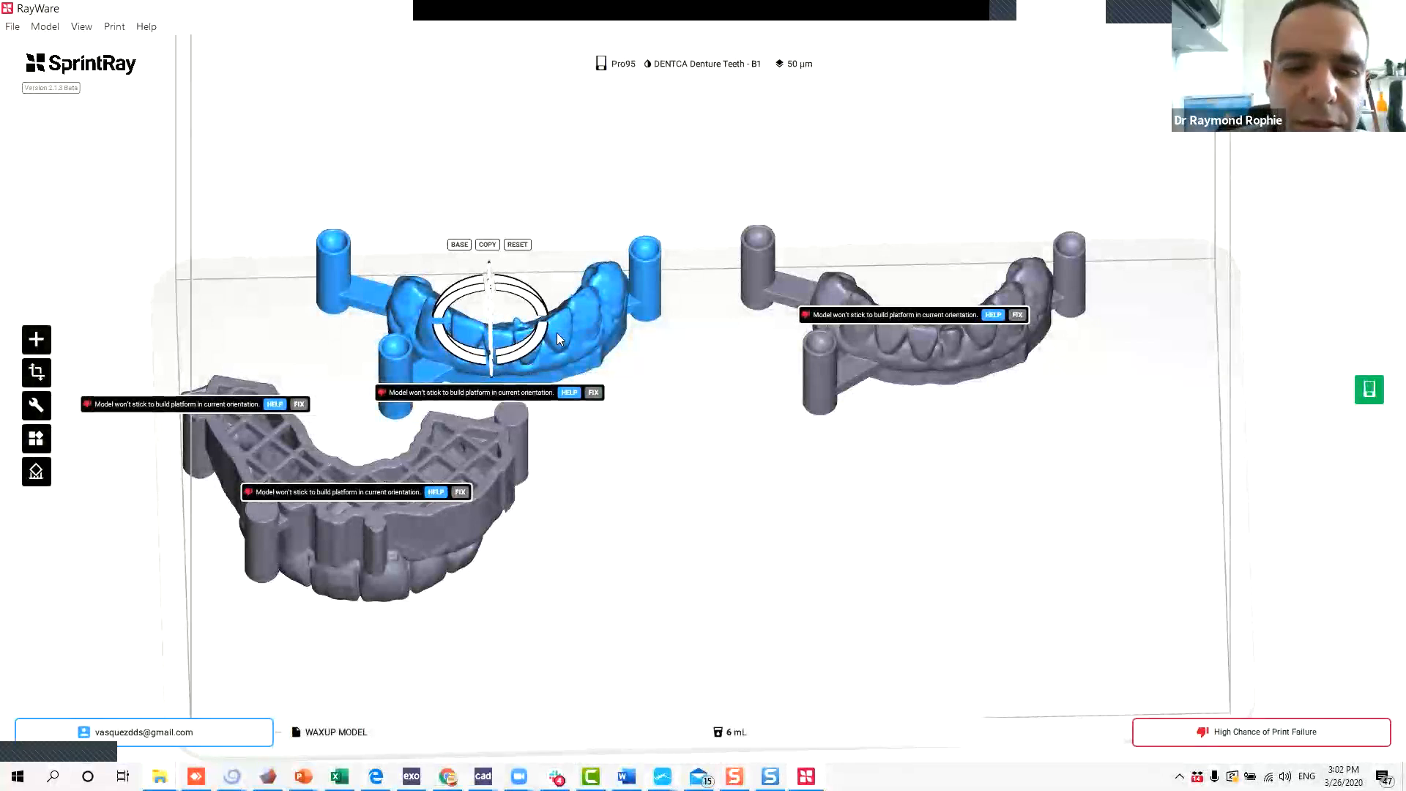
left_click(916, 385)
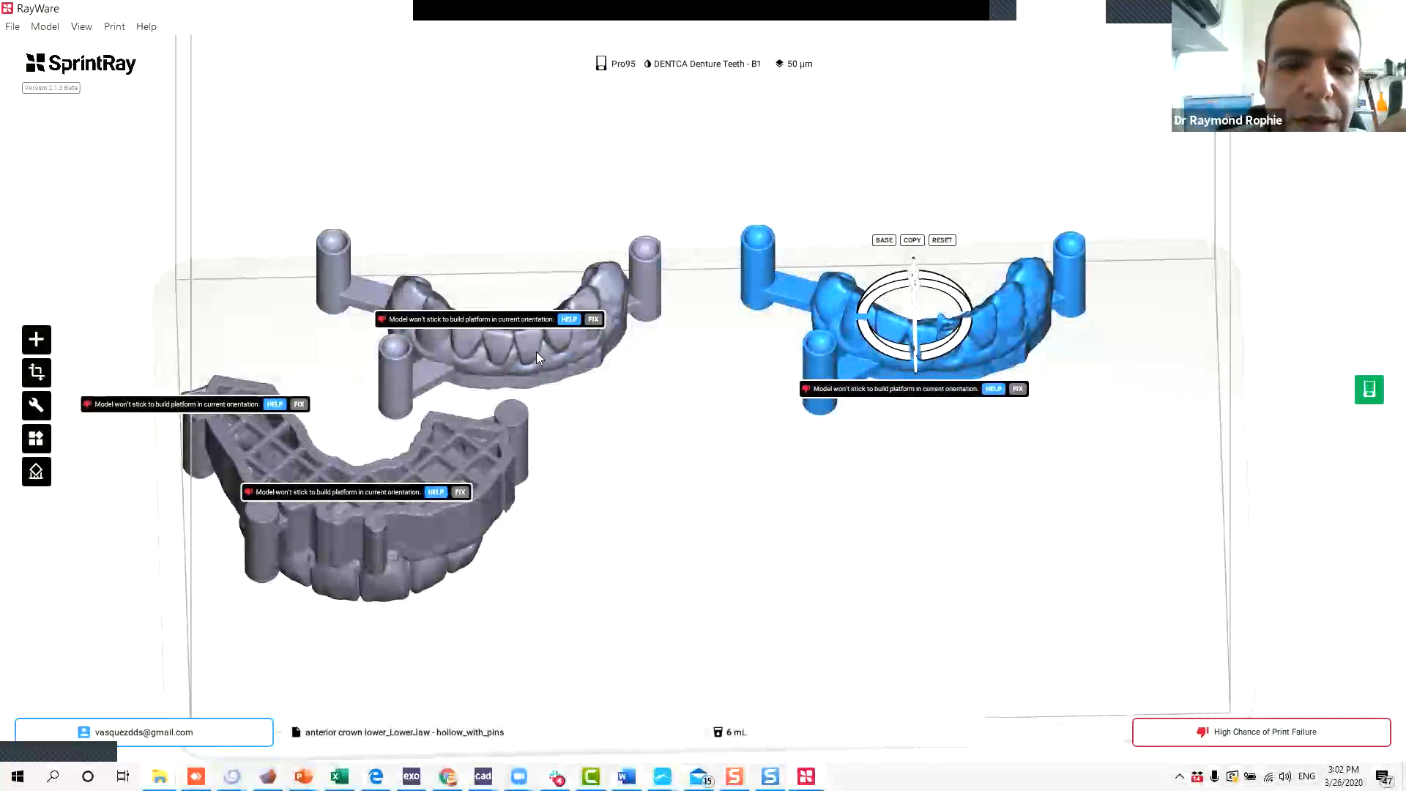
Move the UpperJaw model and D - Mandibular Custom Crown into the free space in front of the lower models.
left_click_drag(260, 391, 505, 513)
left_click_drag(203, 414, 994, 564)
left_click(769, 558)
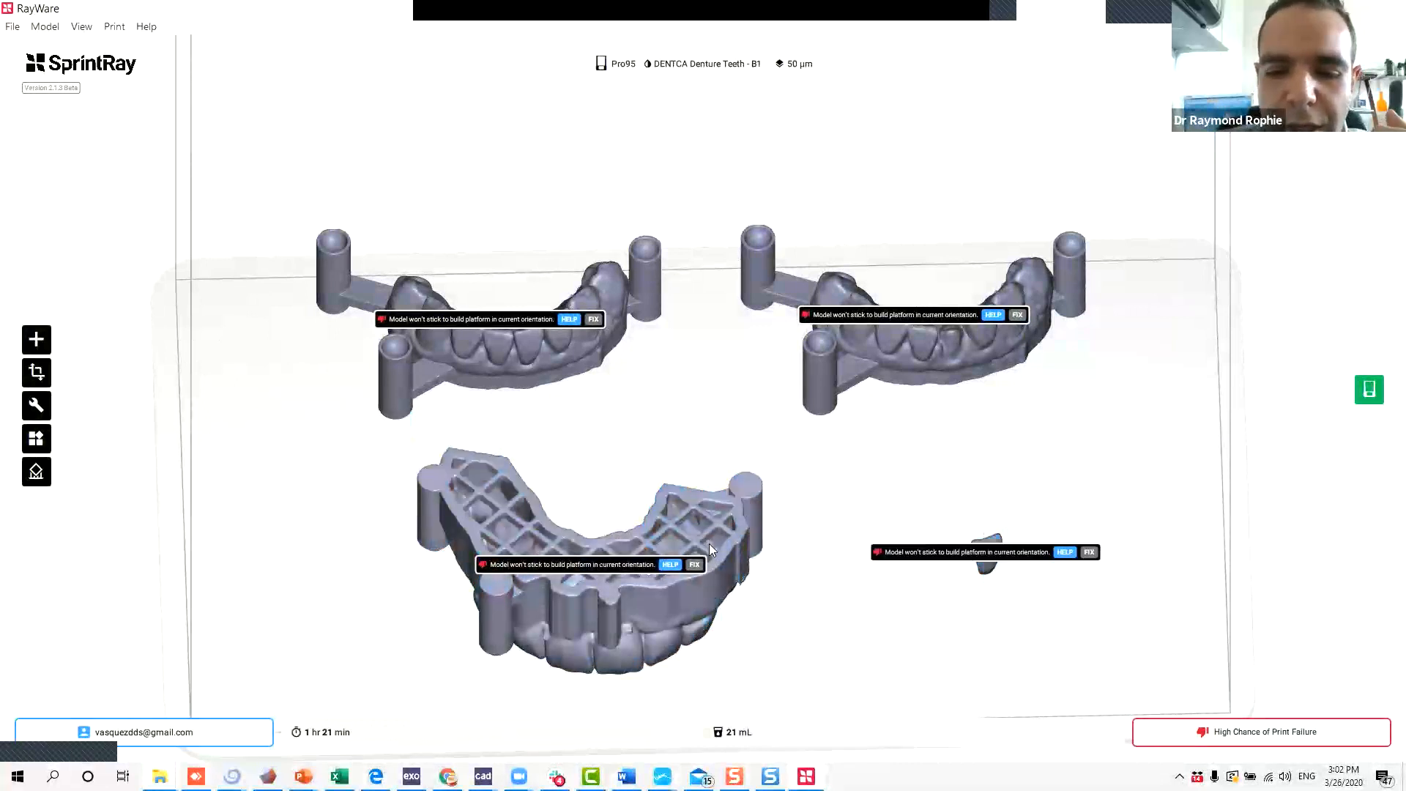
Set the flat lattice underside of the UpperJaw model as its base so its teeth face up, and inspect it from several sides.
right_click_drag(769, 558, 766, 526)
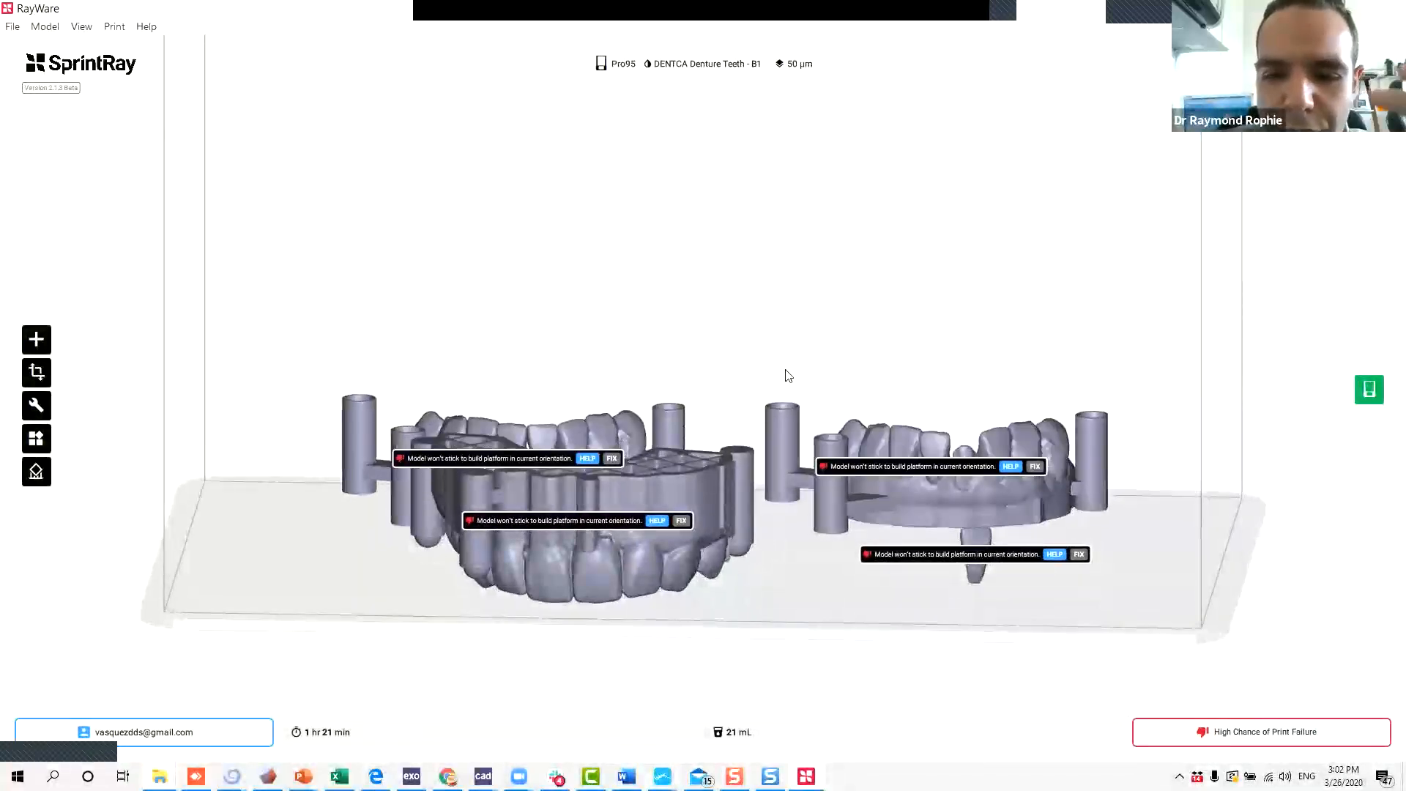
right_click_drag(747, 353, 748, 379)
left_click(658, 517)
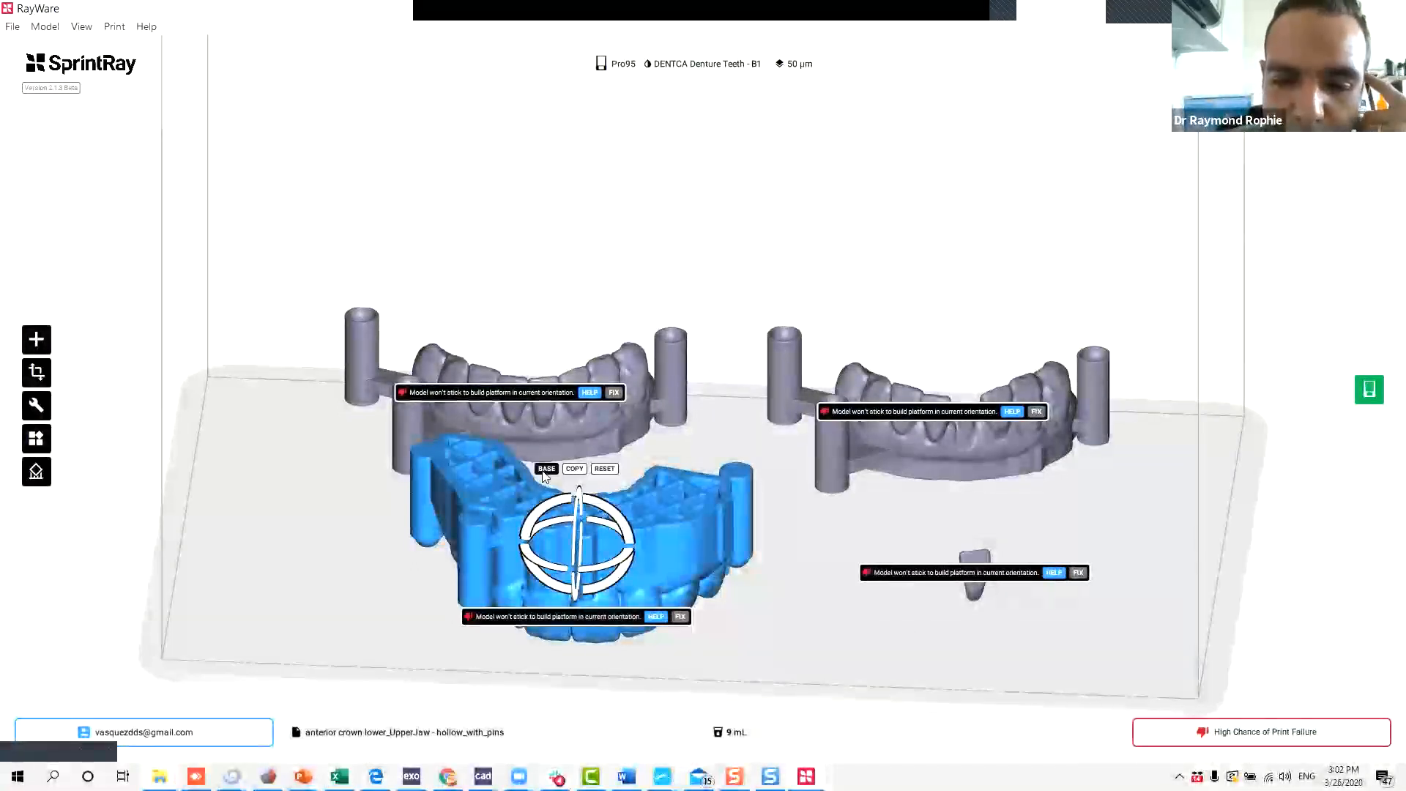
left_click(487, 516)
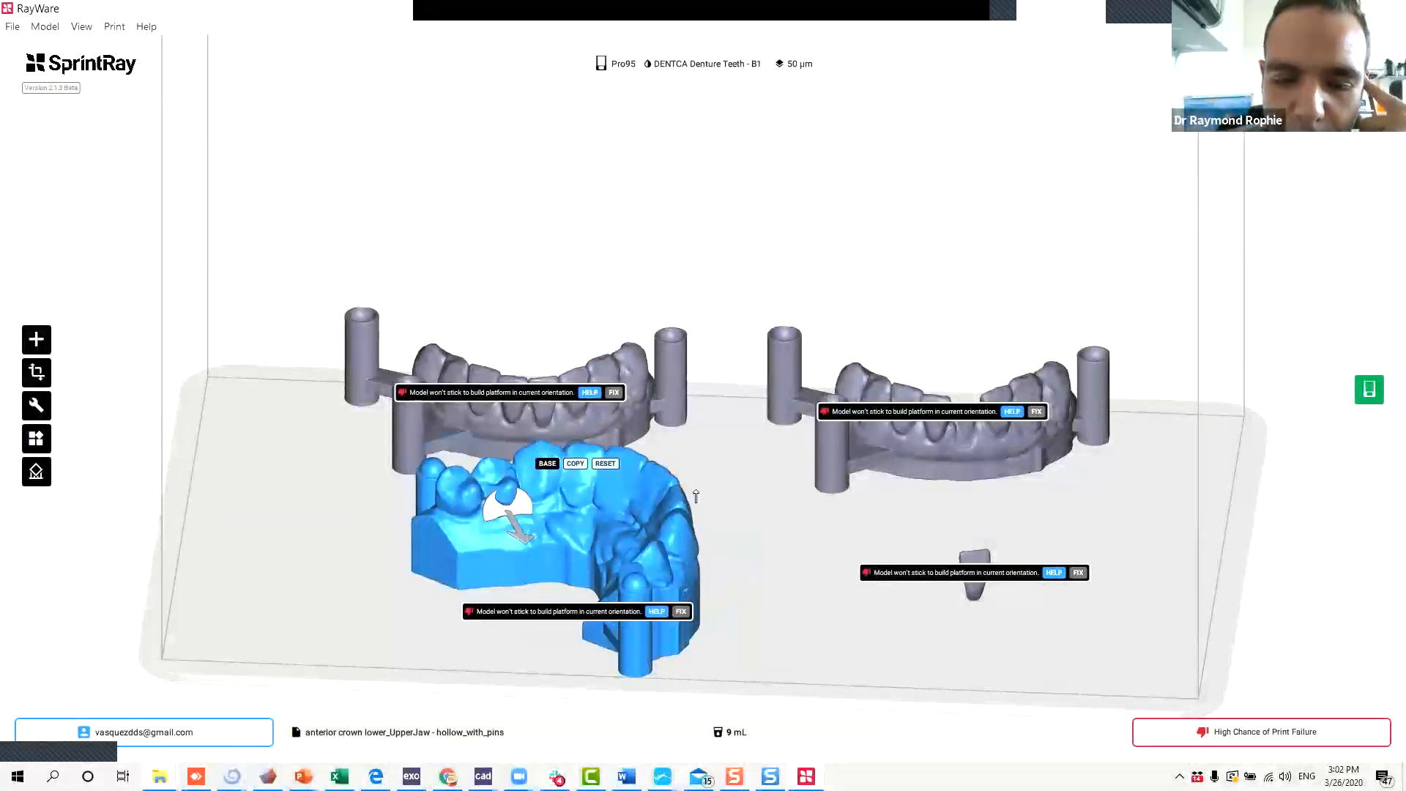
right_click_drag(745, 505, 689, 412)
right_click_drag(694, 483, 646, 562)
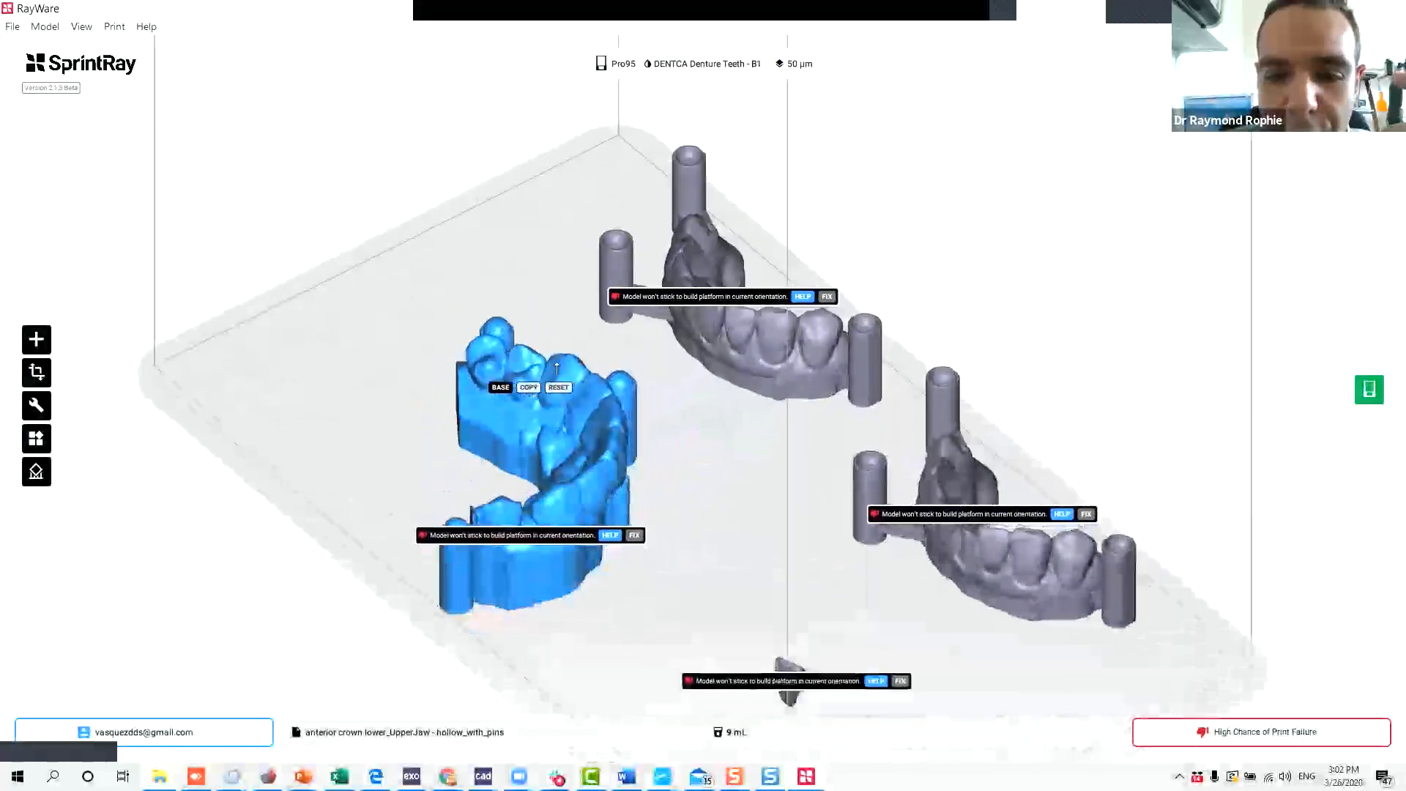
left_click(560, 385)
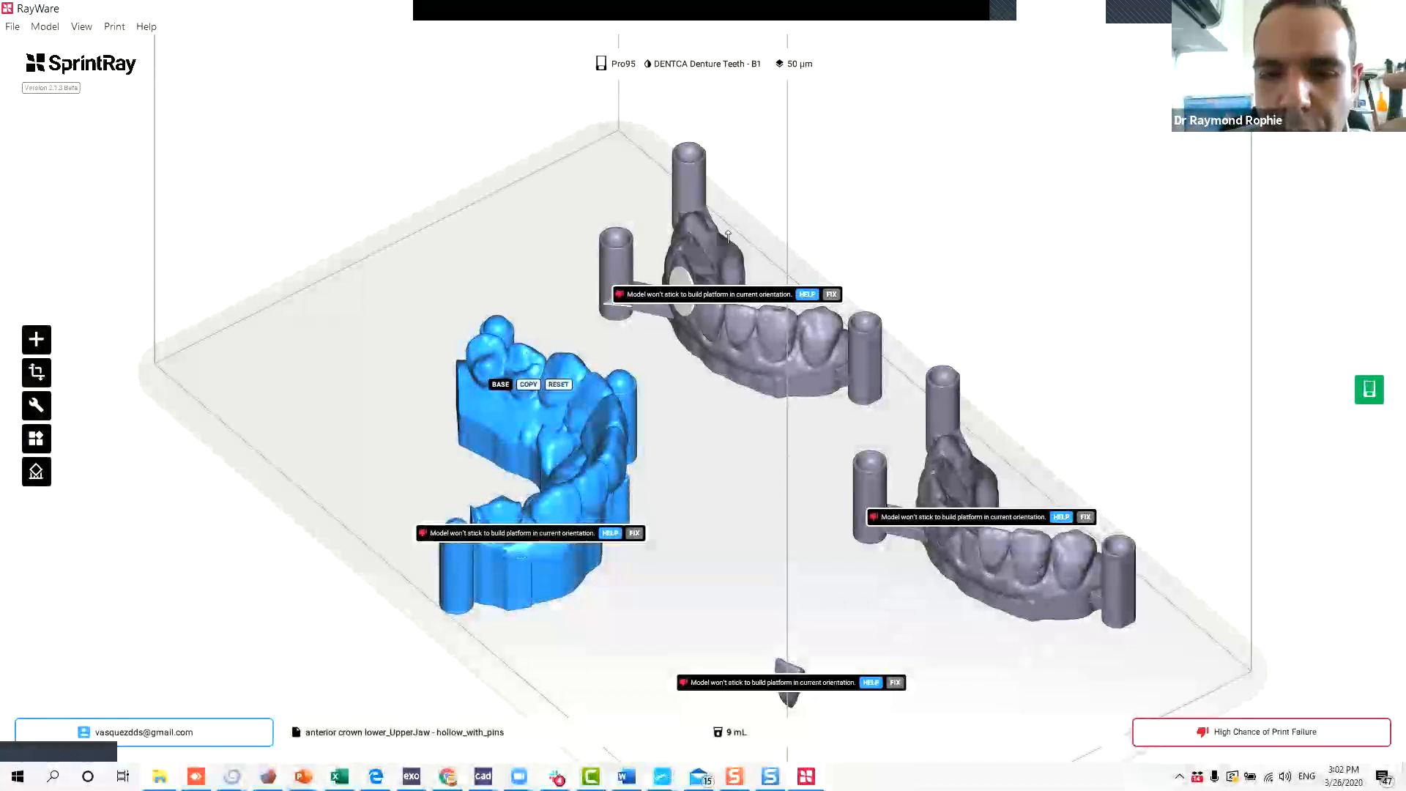
right_click_drag(719, 491, 650, 353)
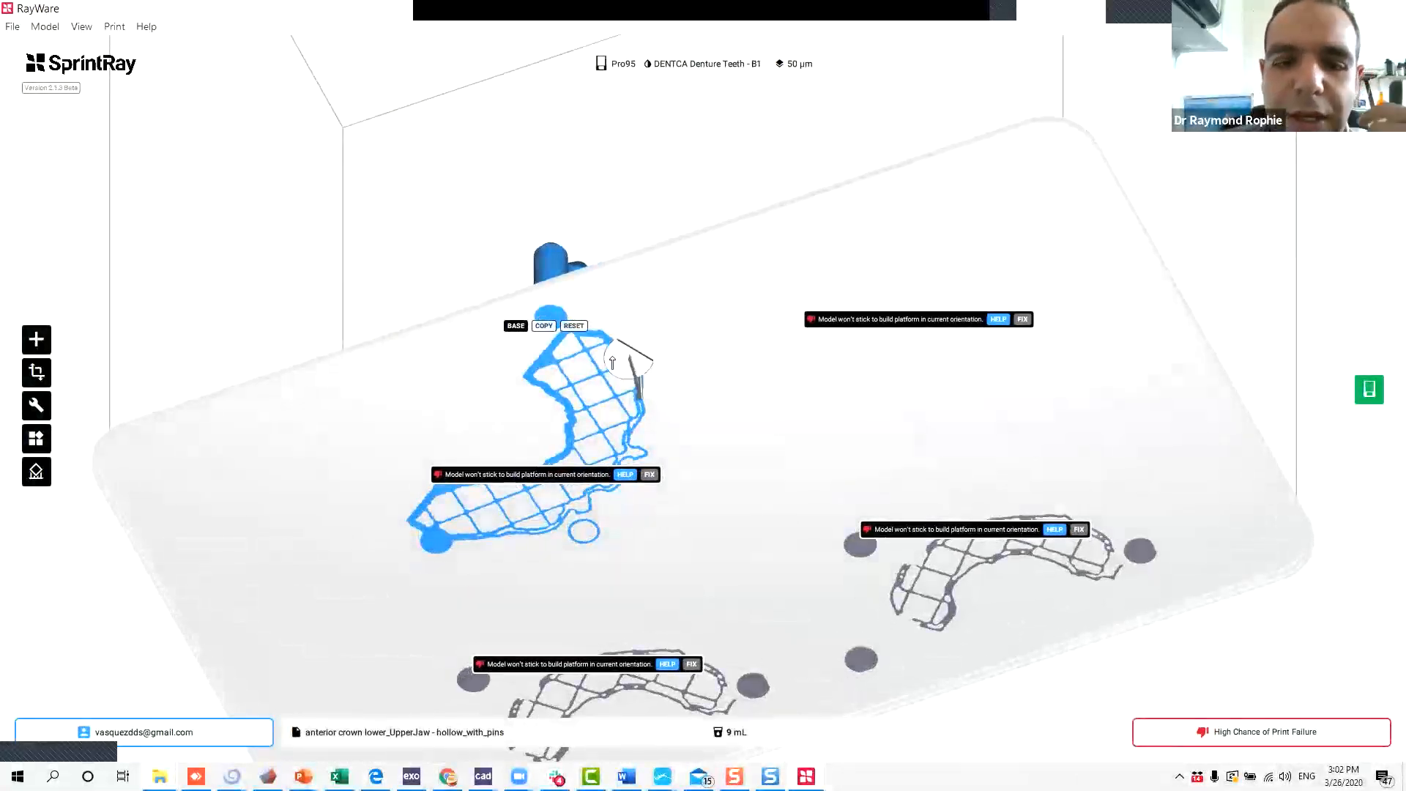
right_click_drag(709, 367, 776, 582)
middle_click_drag(776, 582, 659, 349)
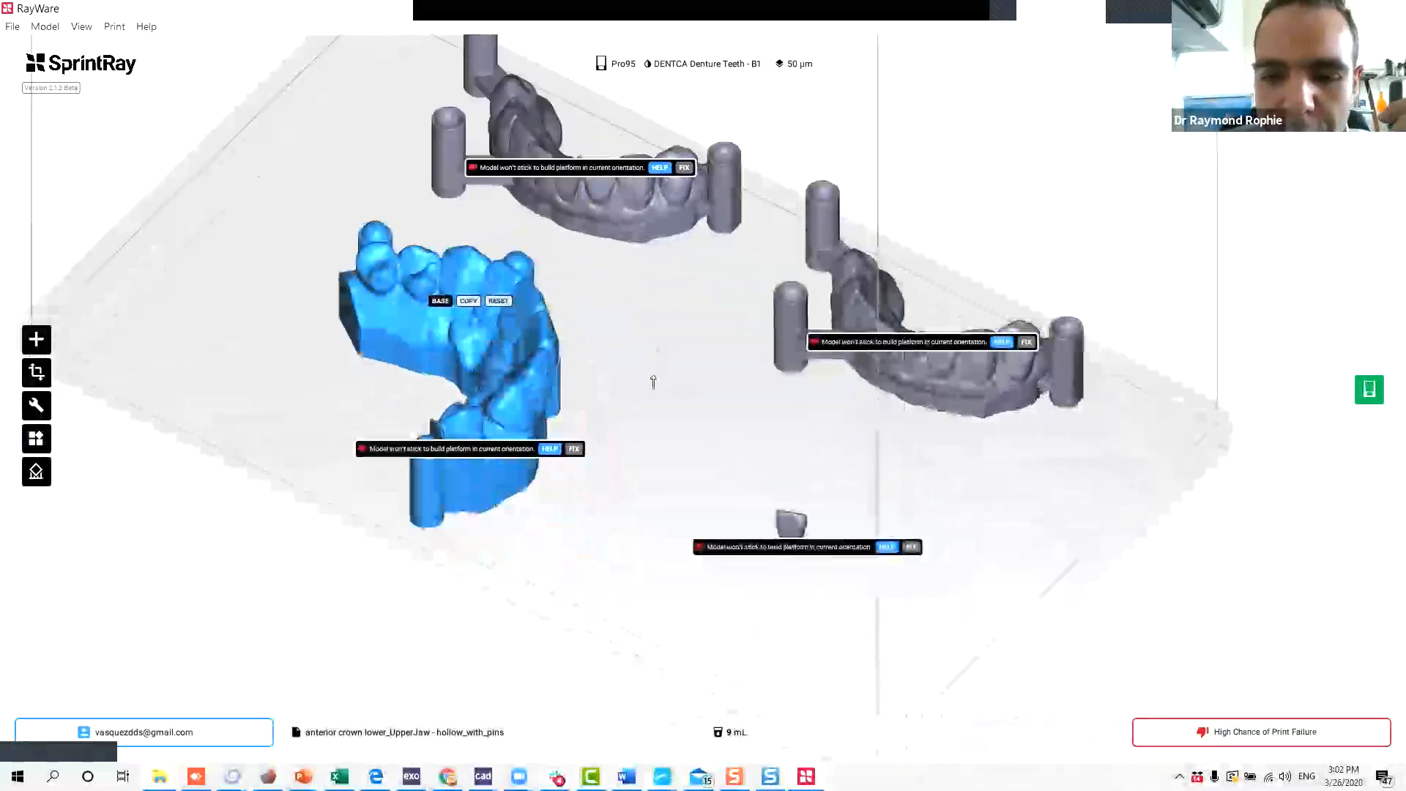
Set the incisal edge of D - Mandibular Custom Crown as its base so it faces the build platform.
scroll(663, 388, "down", 4)
scroll(805, 469, "up", 10)
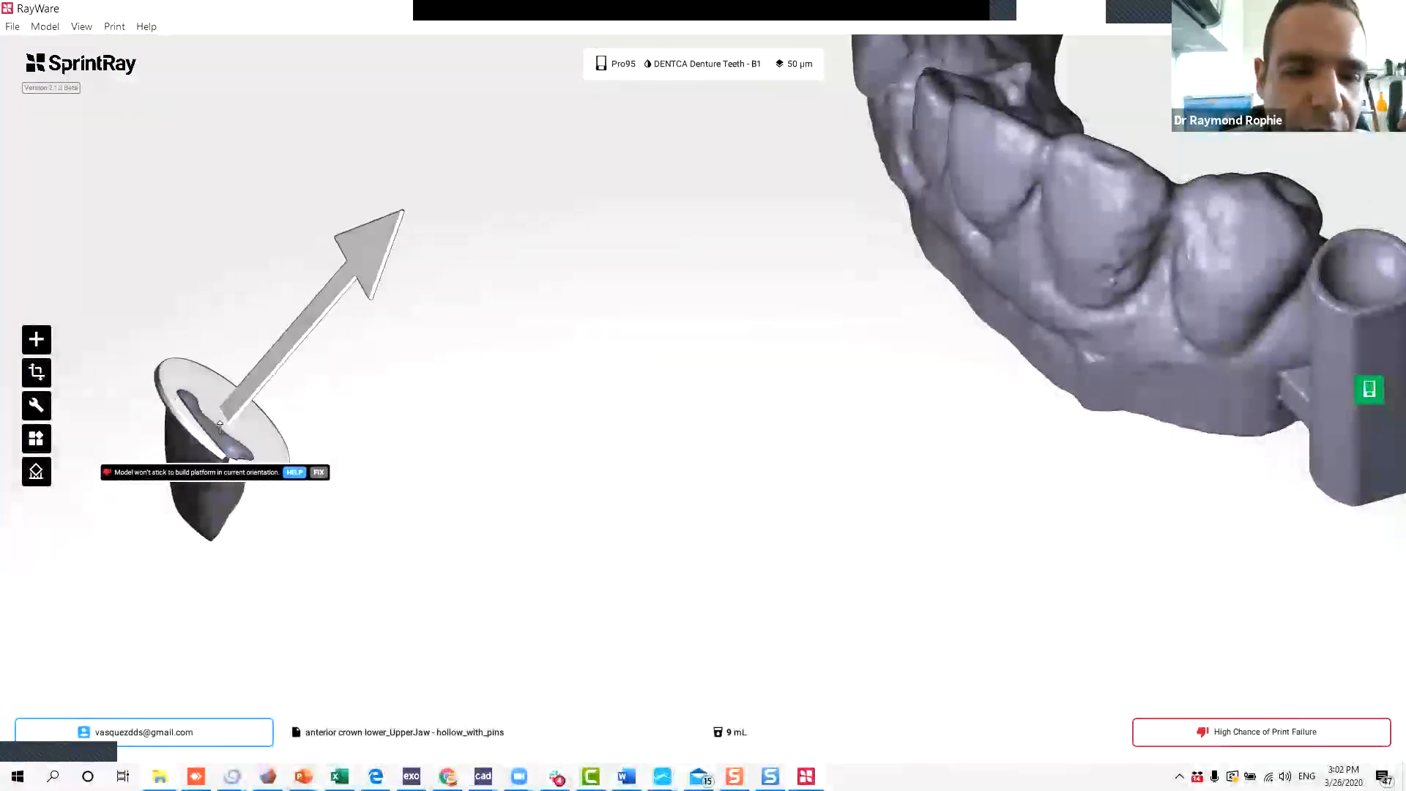
left_click(214, 430)
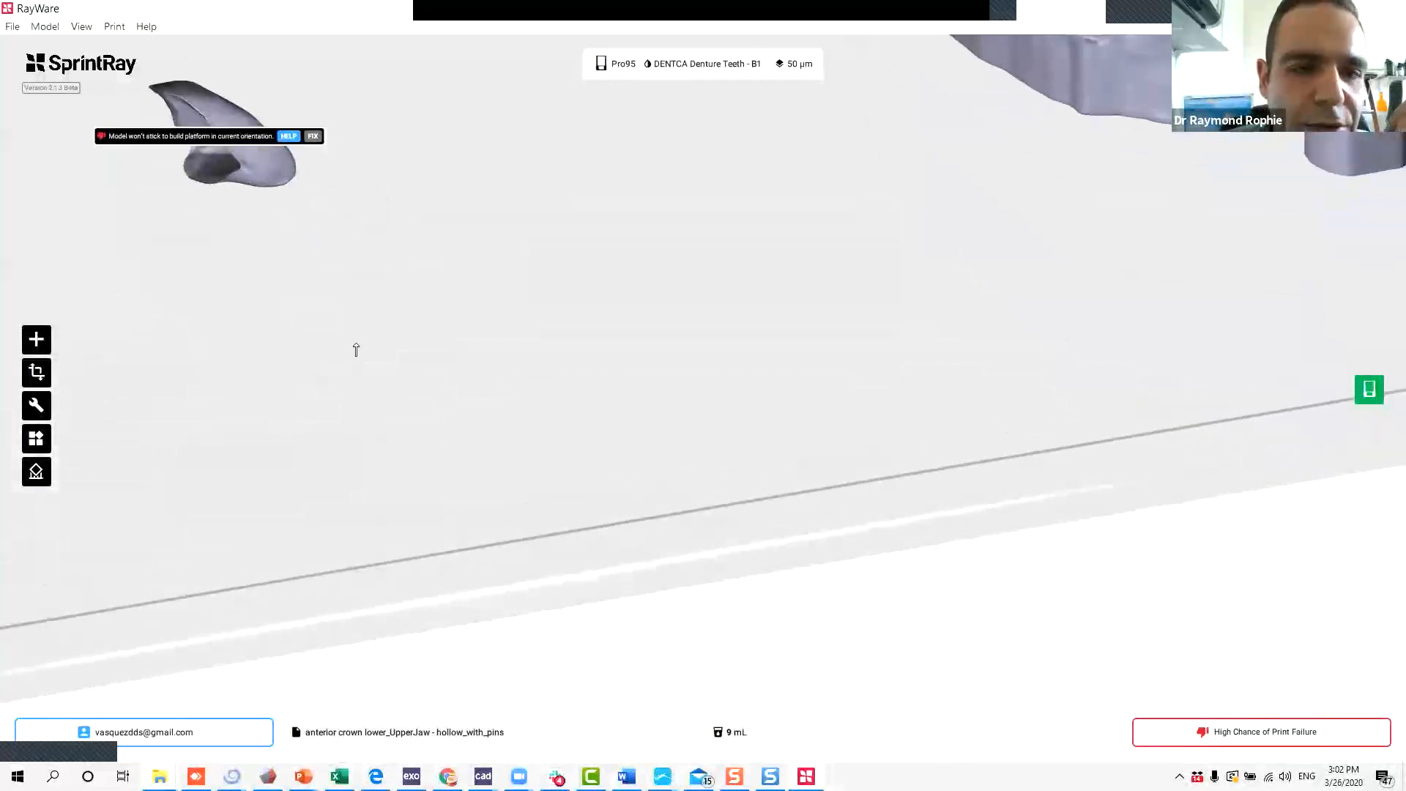
right_click_drag(442, 320, 489, 339)
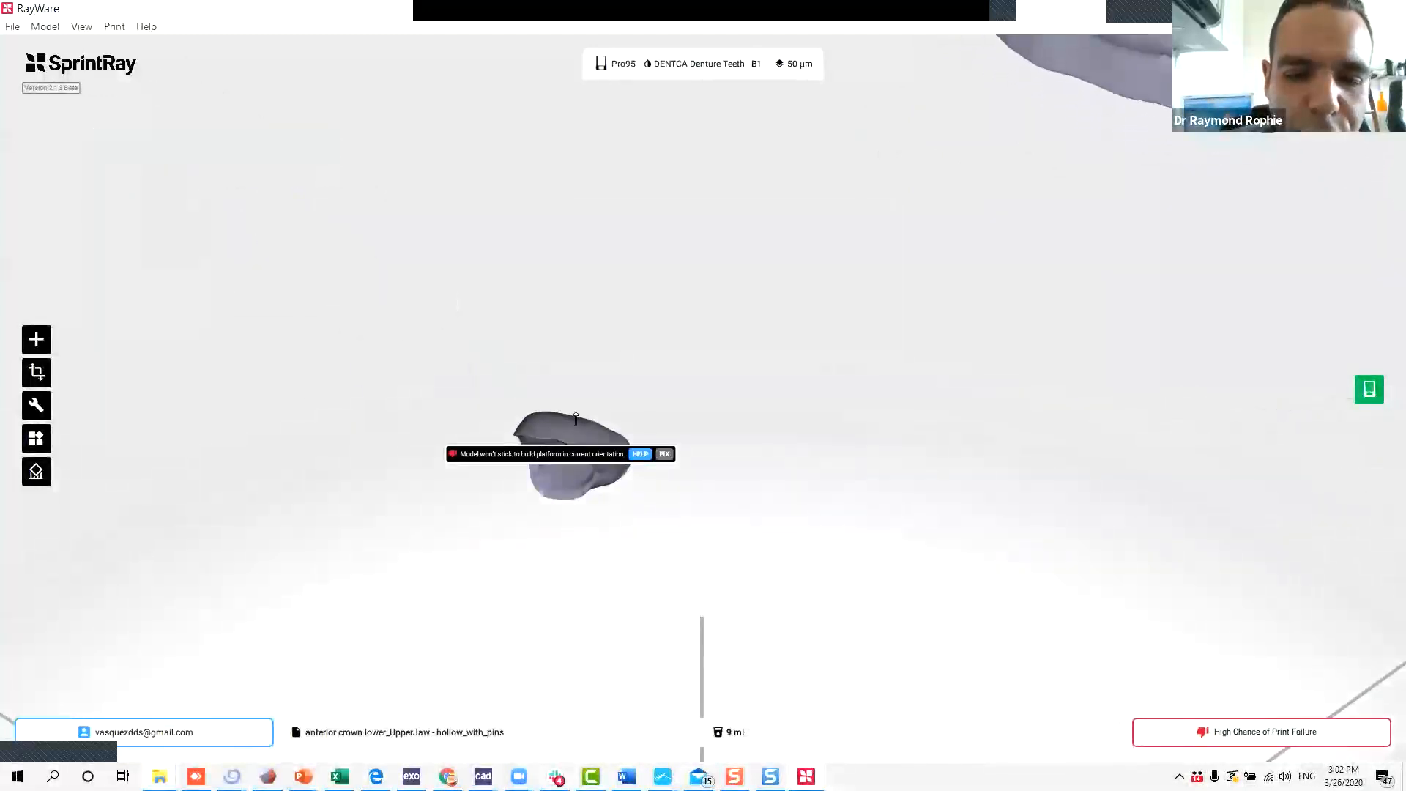
scroll(699, 422, "down", 5)
right_click_drag(798, 498, 722, 462)
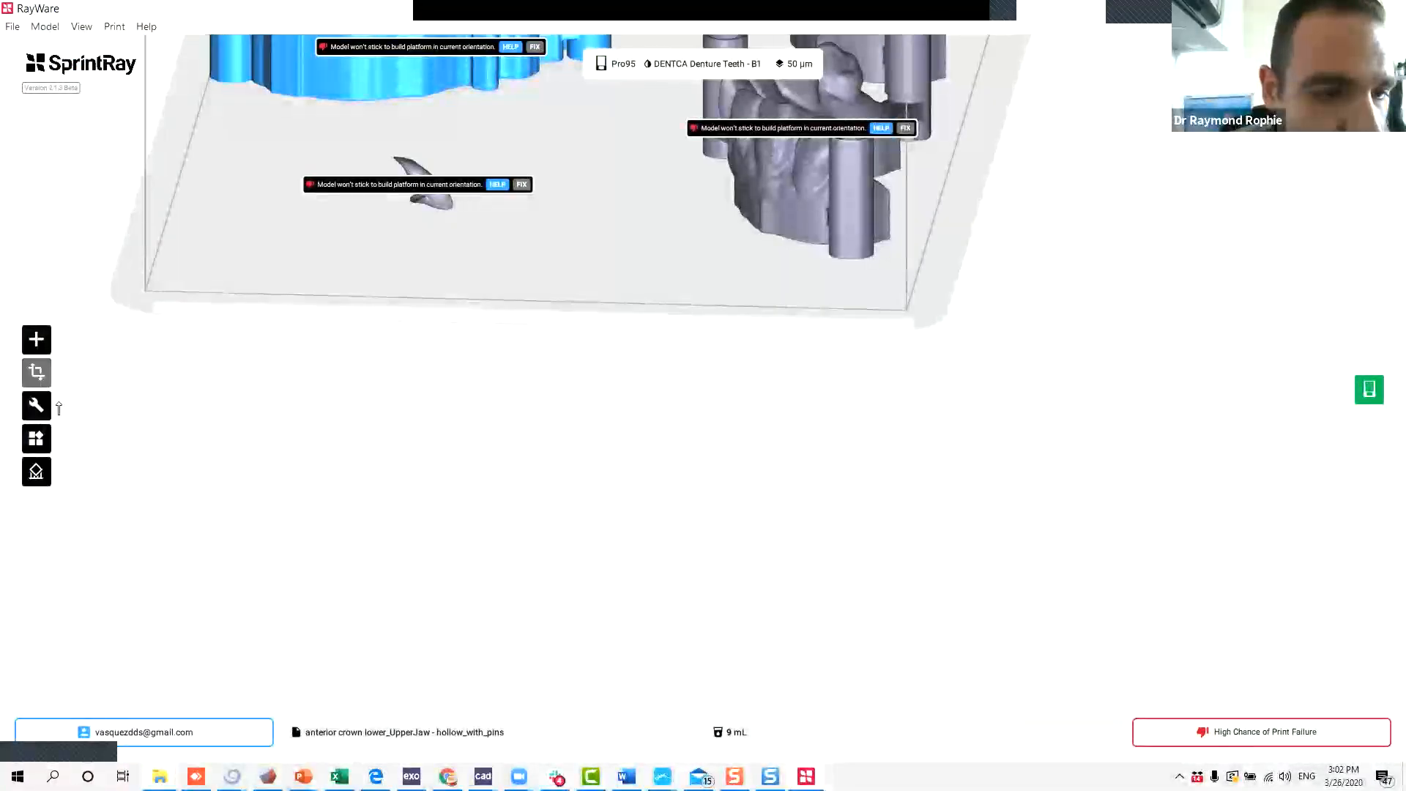
Rotate D - Mandibular Custom Crown slightly more upright and run the automatic fix to add its raft and supports.
left_click(217, 405)
left_click(429, 198)
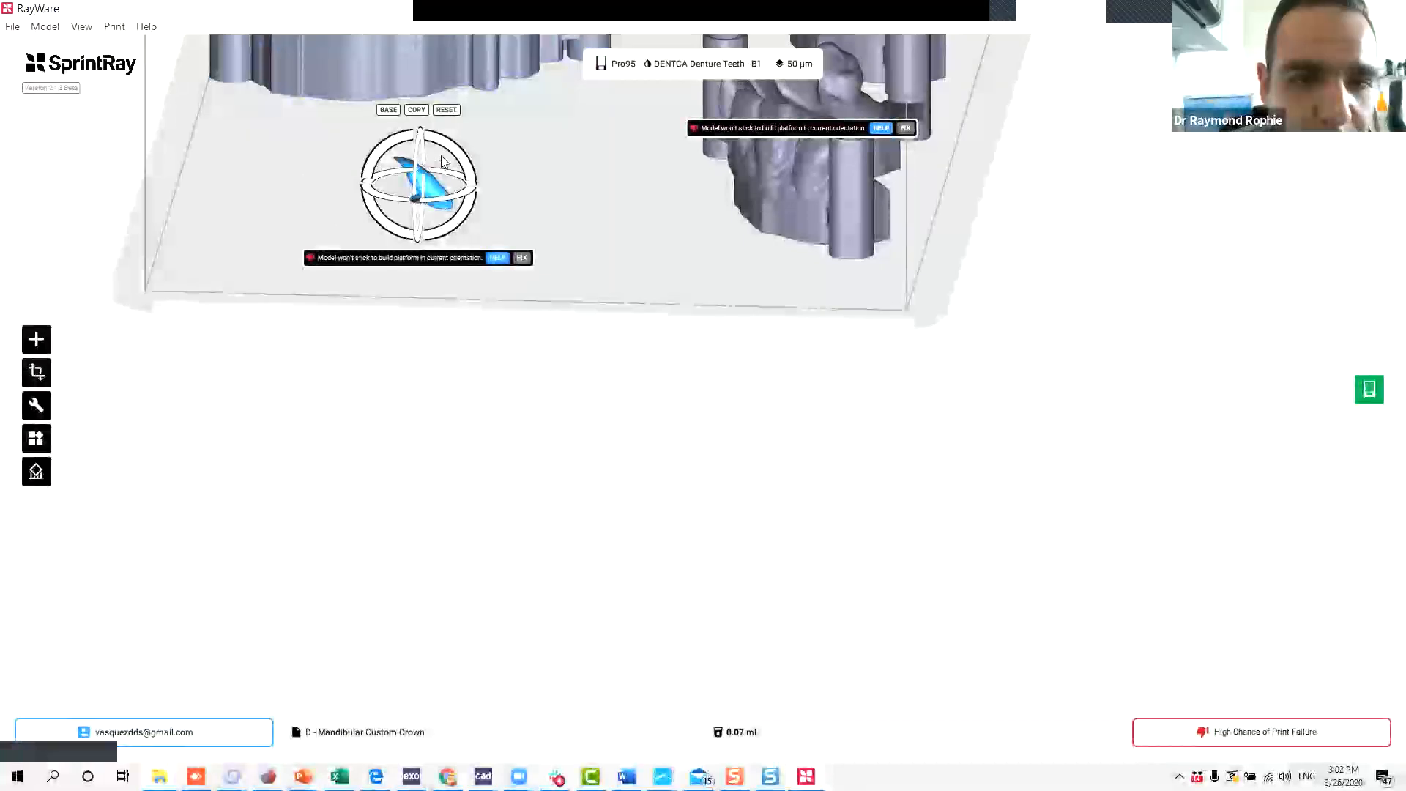
left_click_drag(465, 166, 465, 179)
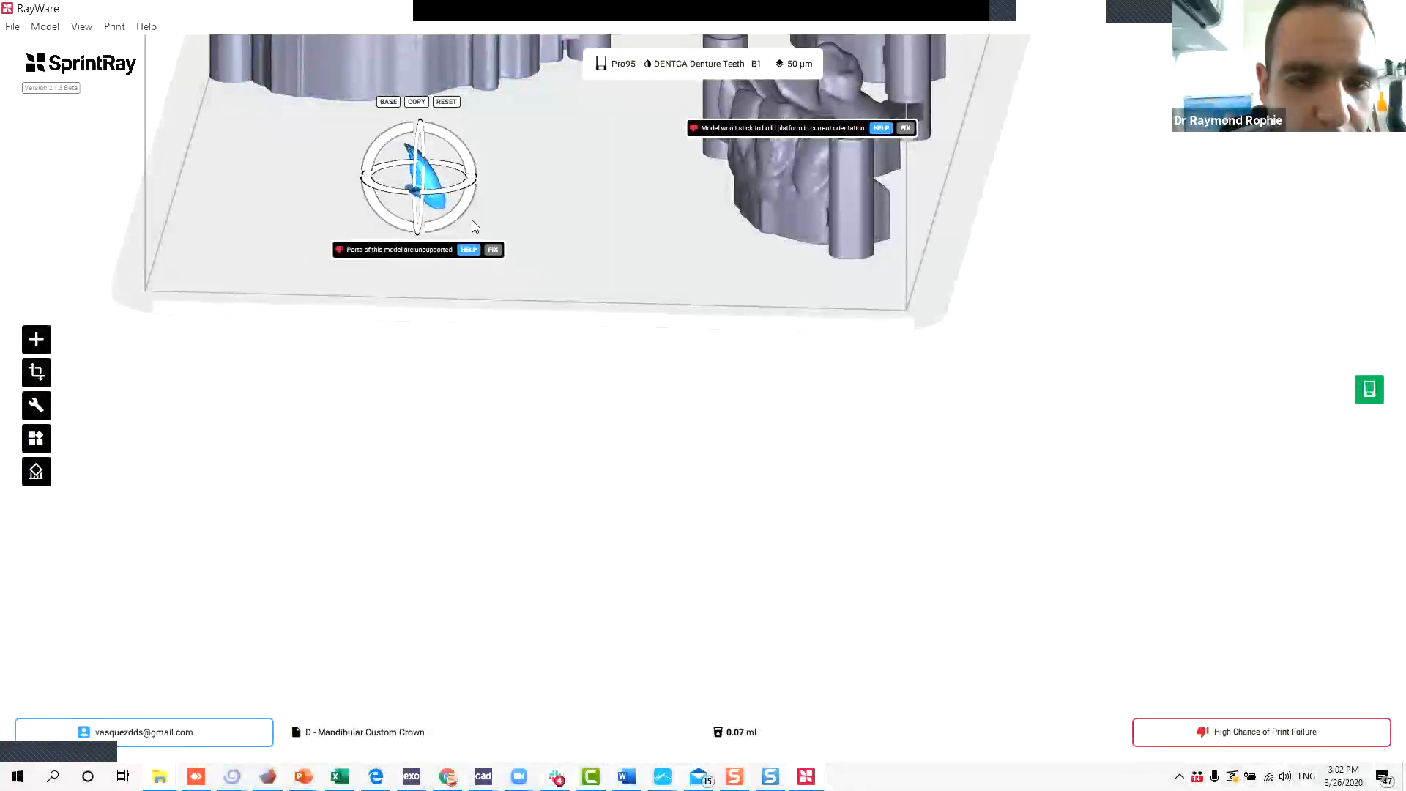
left_click(523, 249)
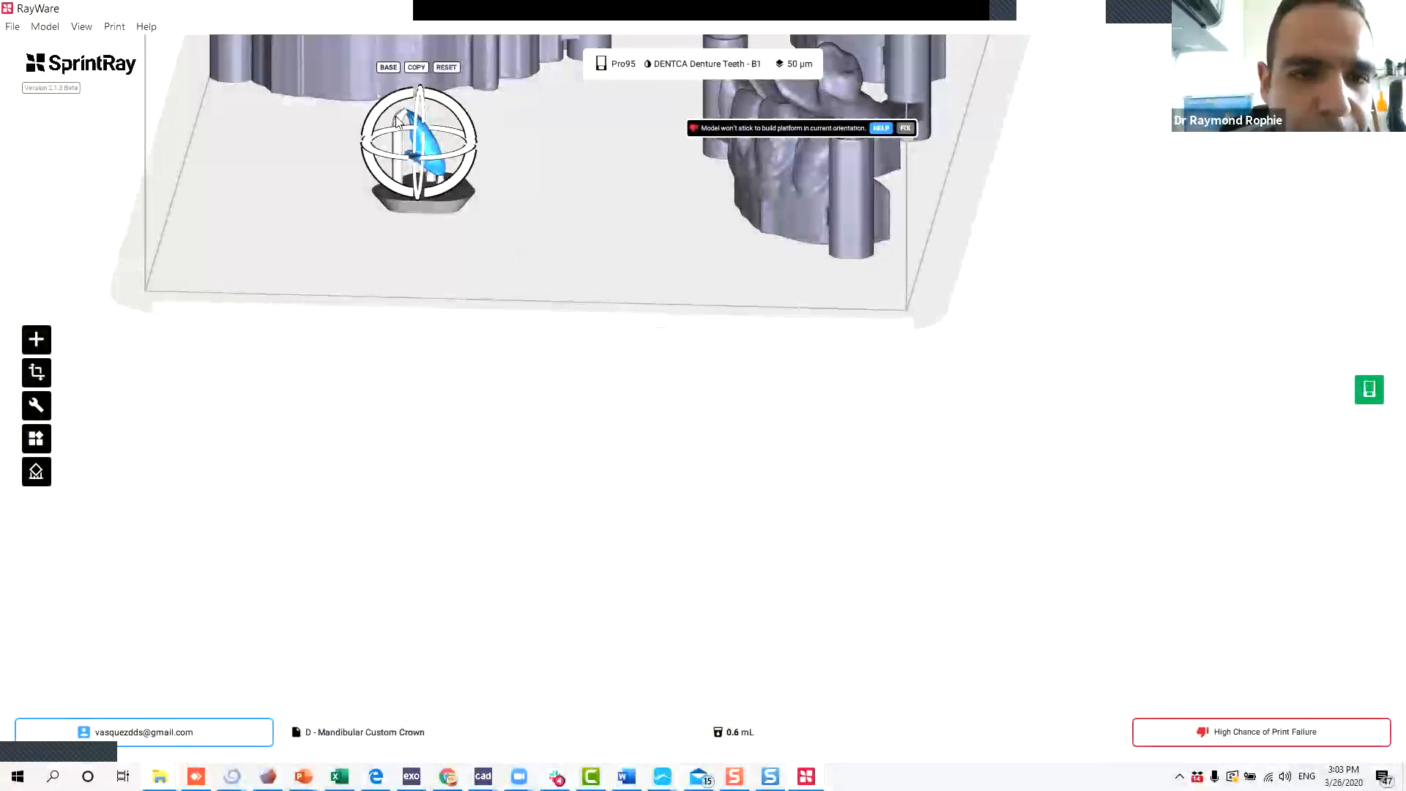
Edit the supports of D - Mandibular Custom Crown, removing the tall one beside its raised tip, and inspect those remaining.
left_click(36, 472)
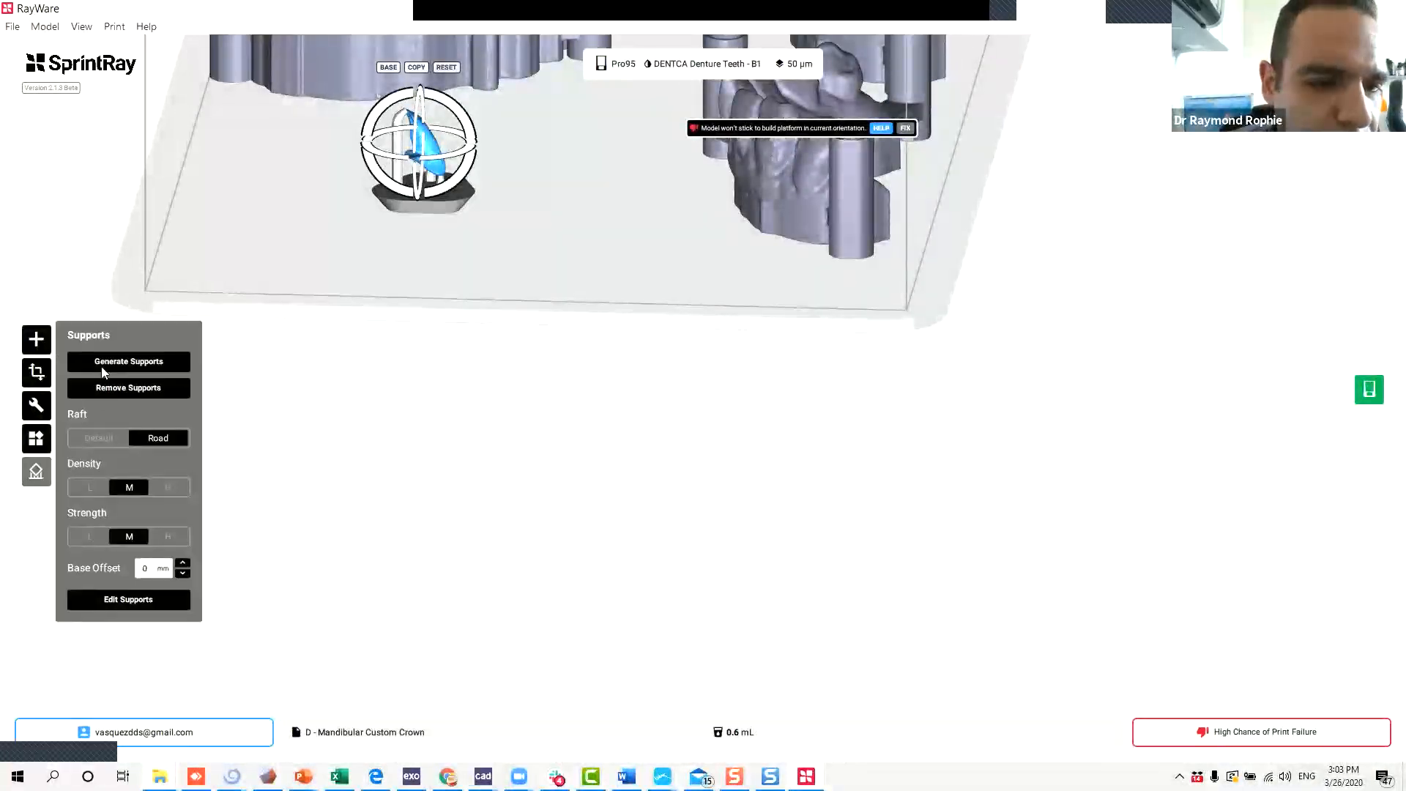
left_click(129, 602)
left_click(399, 132)
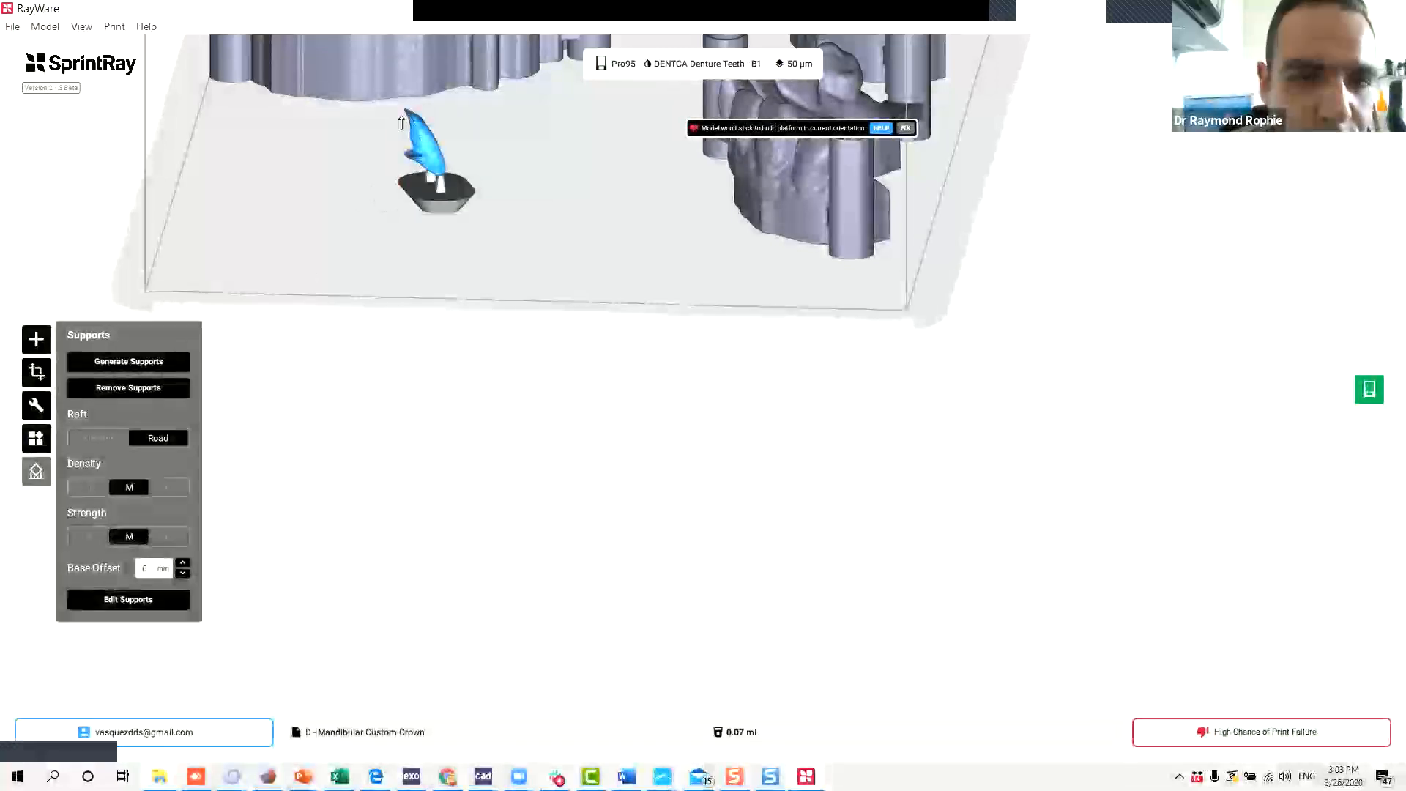
right_click_drag(501, 228, 533, 213)
left_click(623, 150)
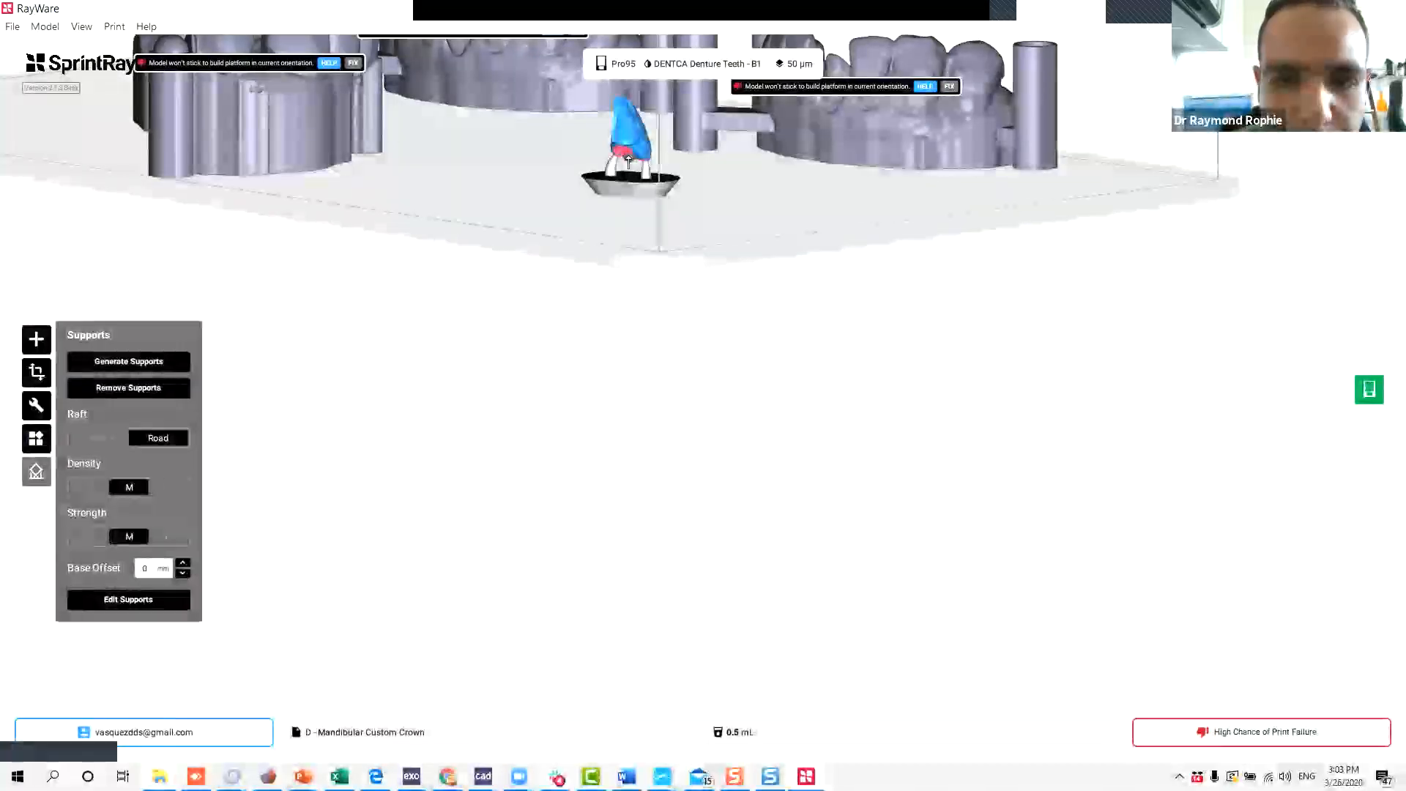
right_click_drag(725, 195, 561, 184)
scroll(568, 181, "down", 5)
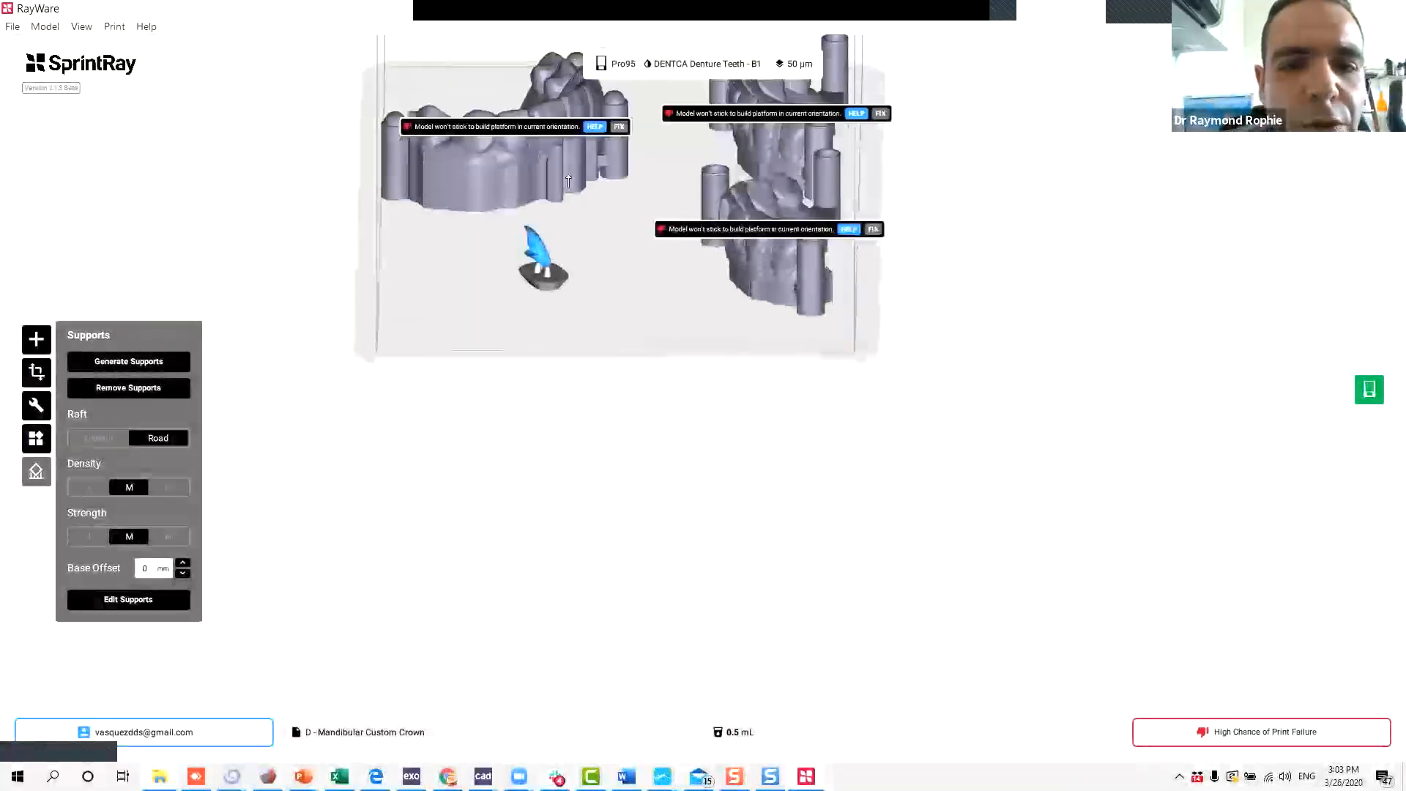
Run the automatic fix on the UpperJaw model, the LowerJaw model and WAXUP MODEL to generate their supports.
left_click(509, 181)
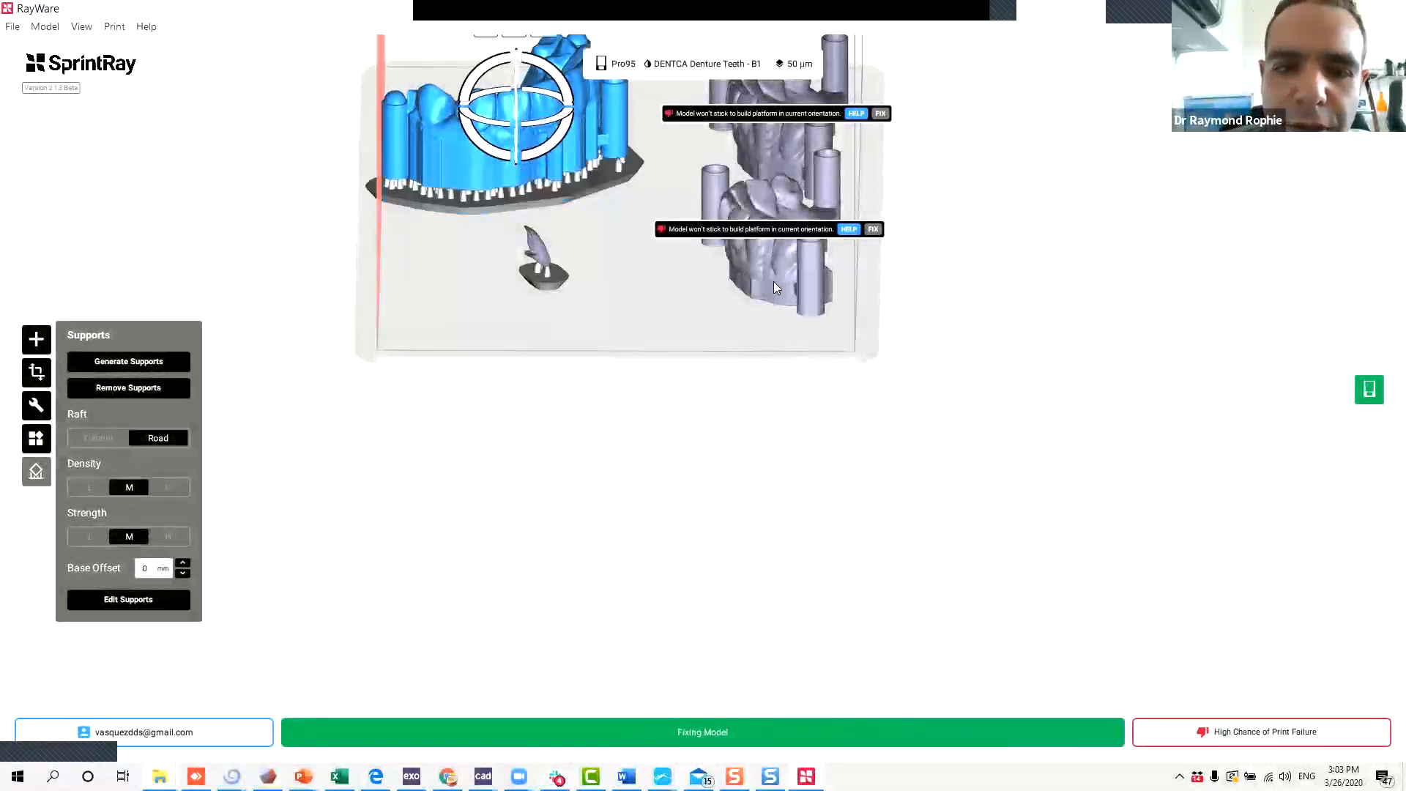
left_click(873, 303)
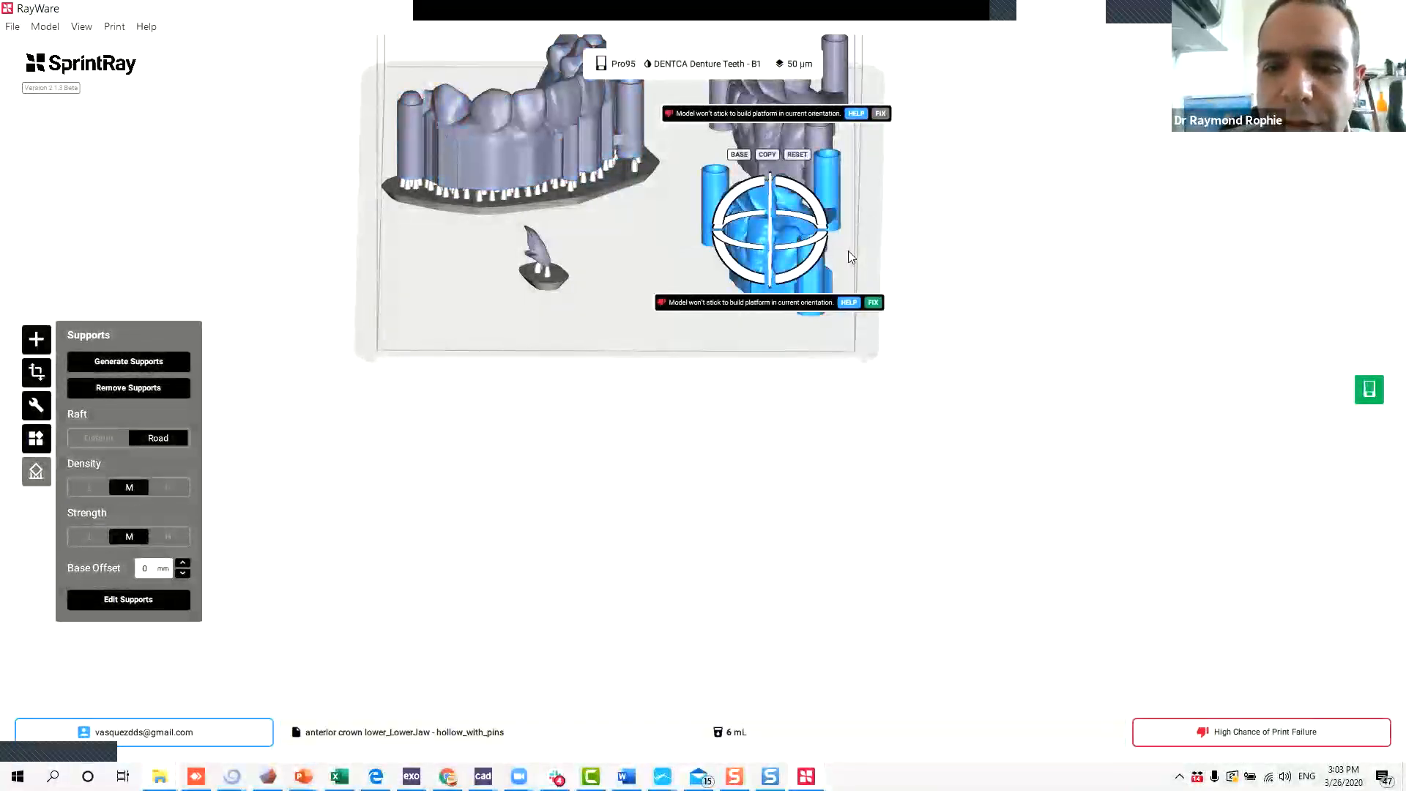
left_click(802, 134)
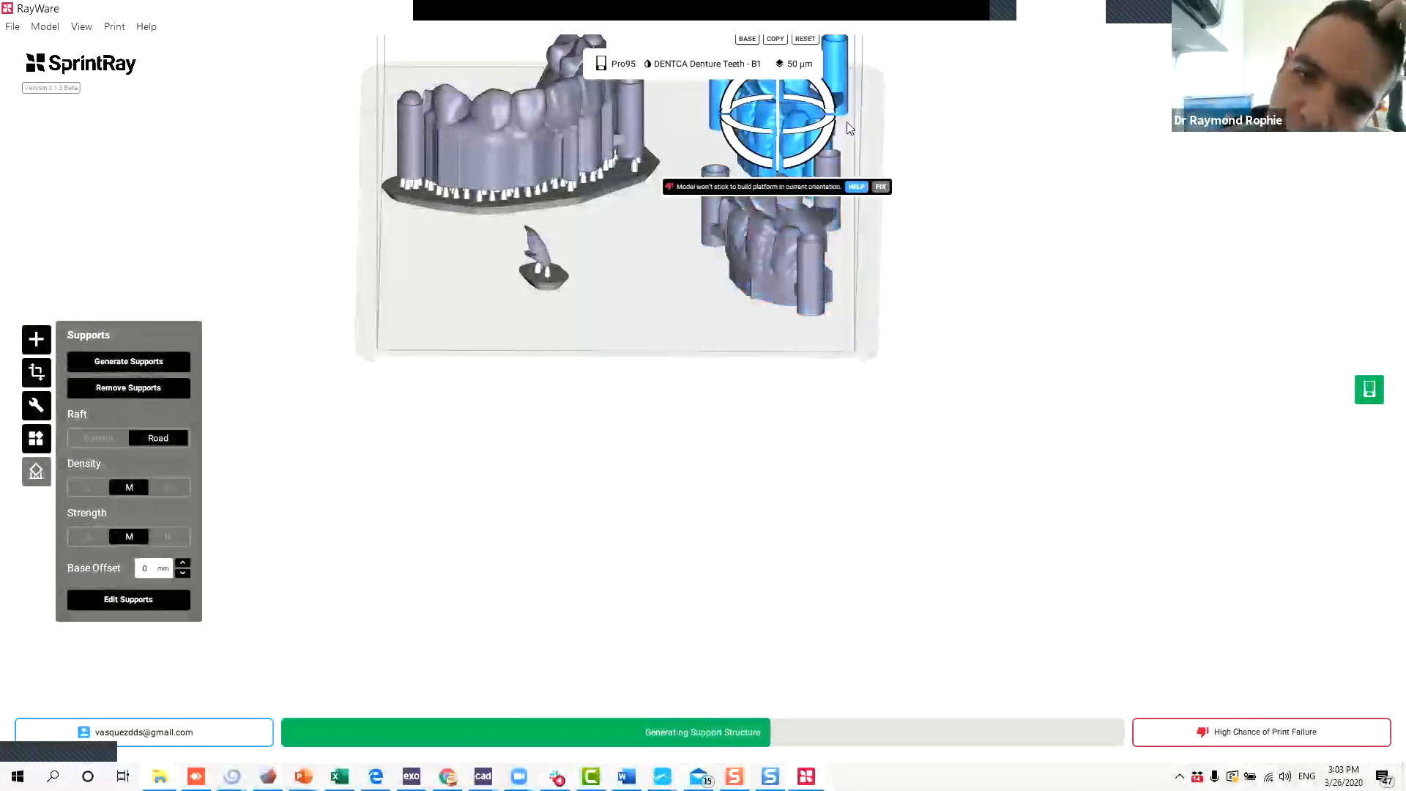
left_click(882, 187)
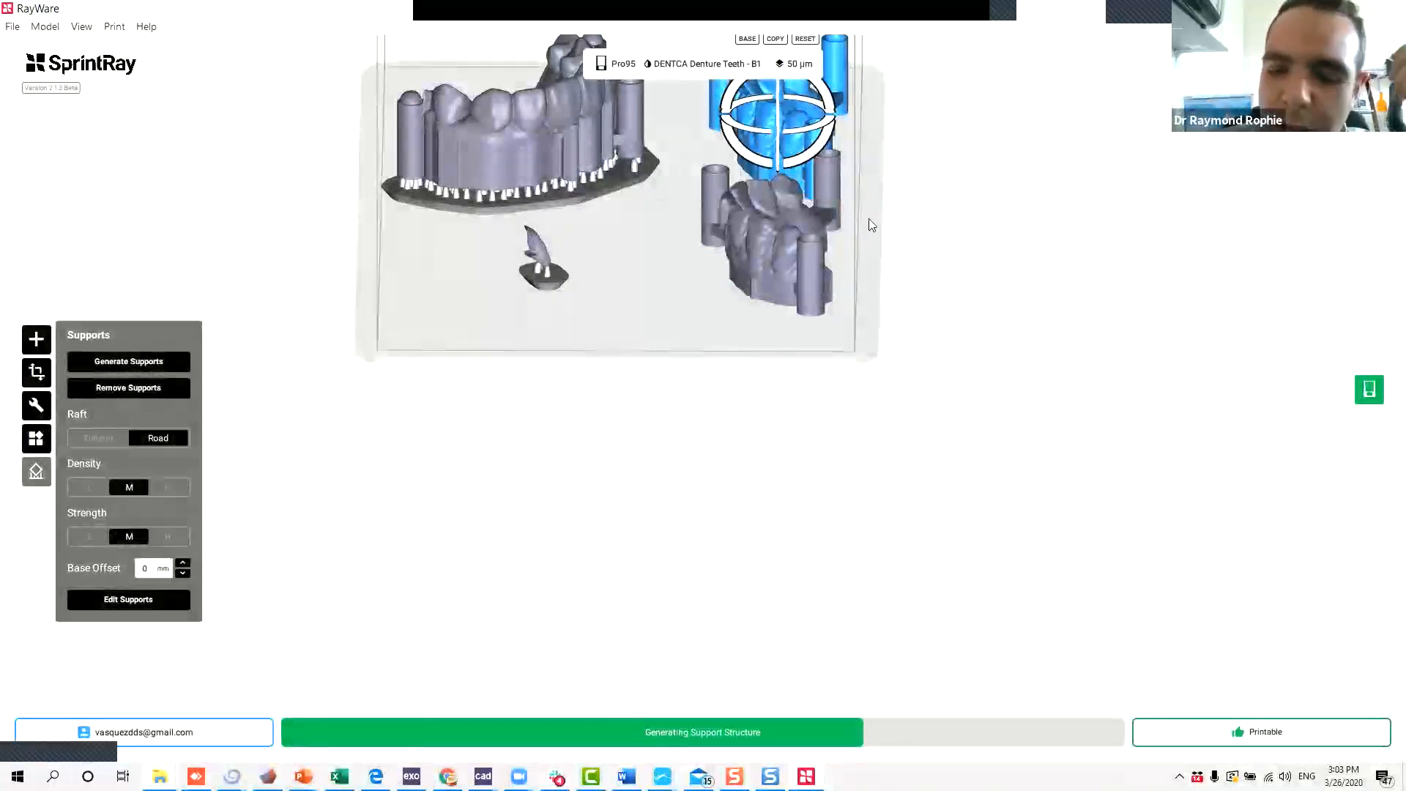
Switch to CHITUBOX and delete the model already on its build plate.
left_click(763, 254)
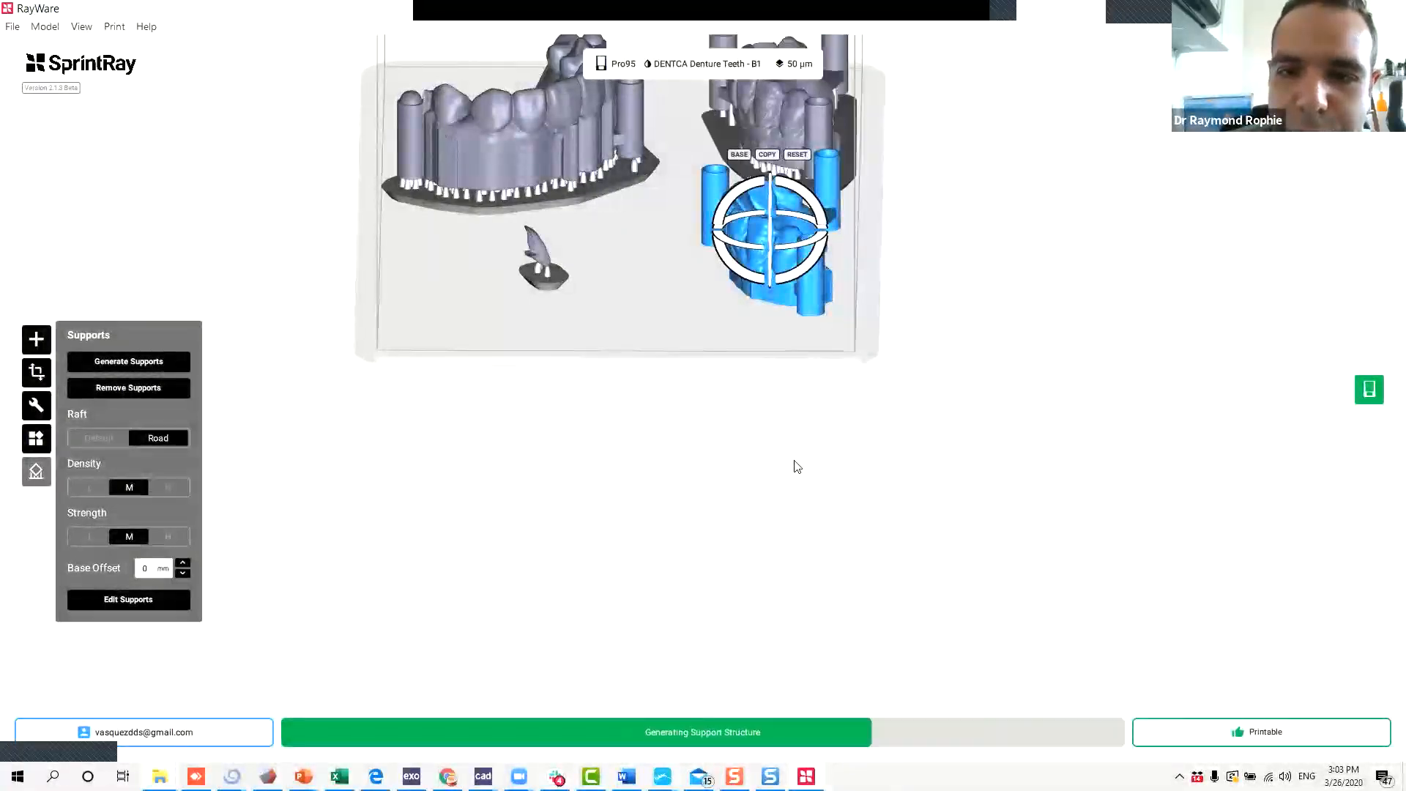
left_click_drag(968, 359, 776, 410)
mouse_move(303, 776)
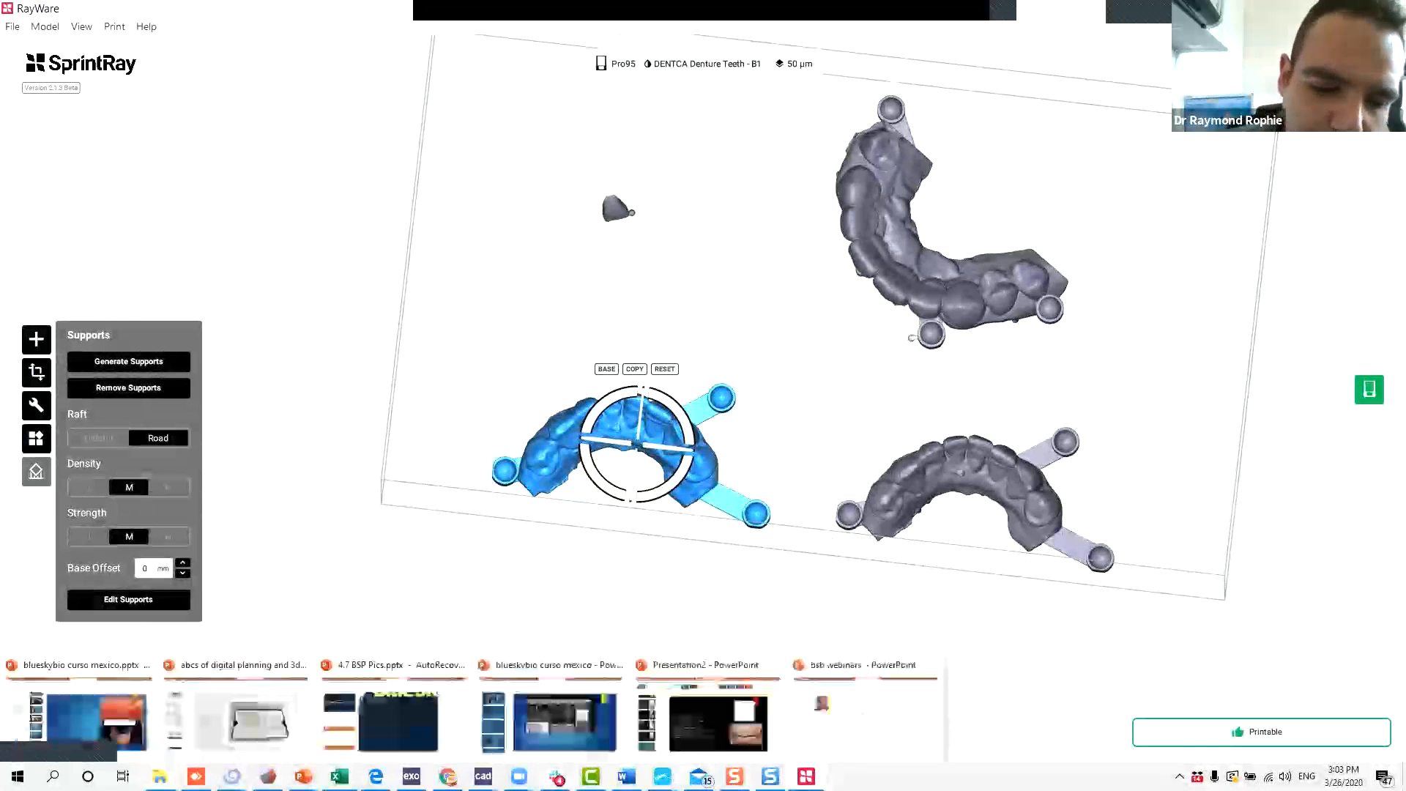
mouse_move(662, 776)
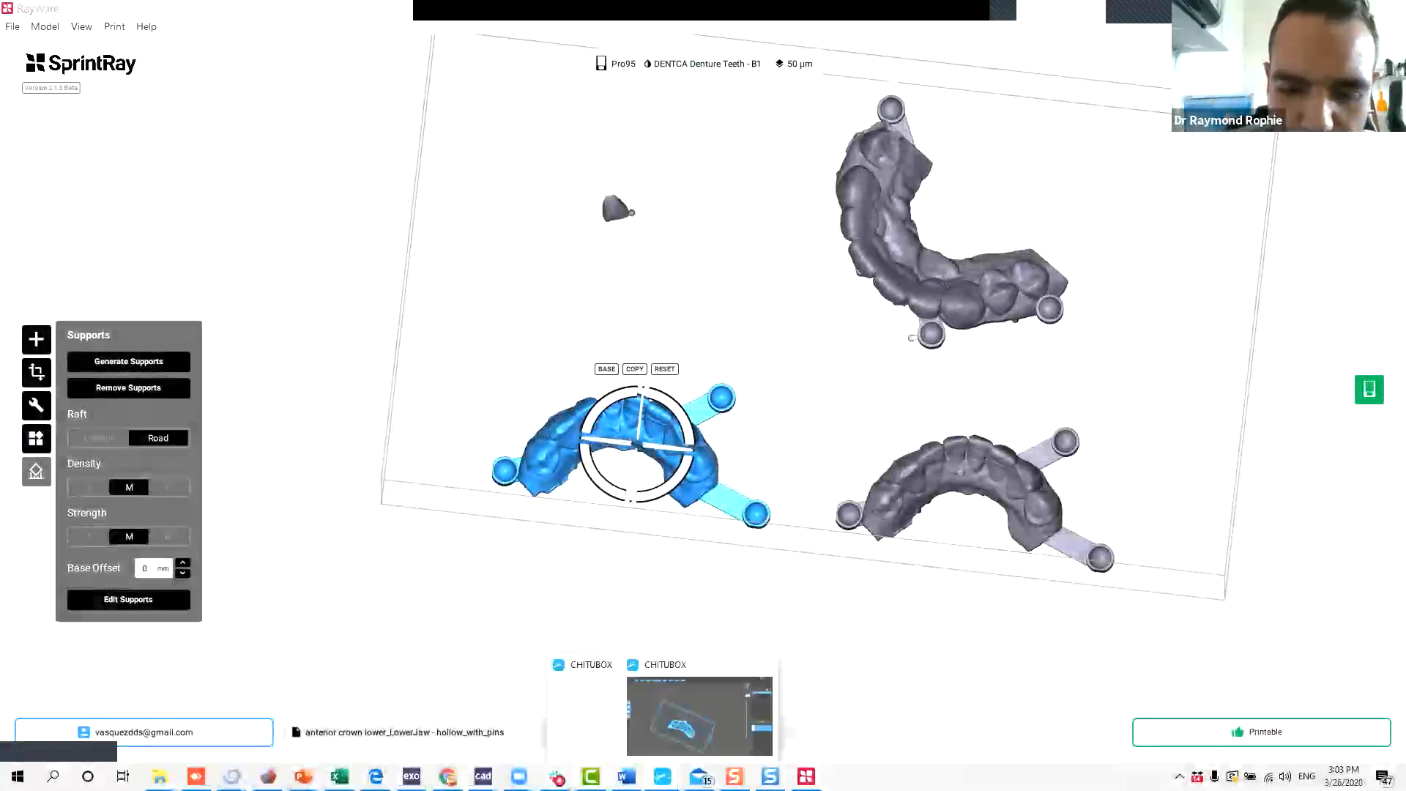
left_click(706, 722)
left_click_drag(675, 503, 580, 492)
key("Delete")
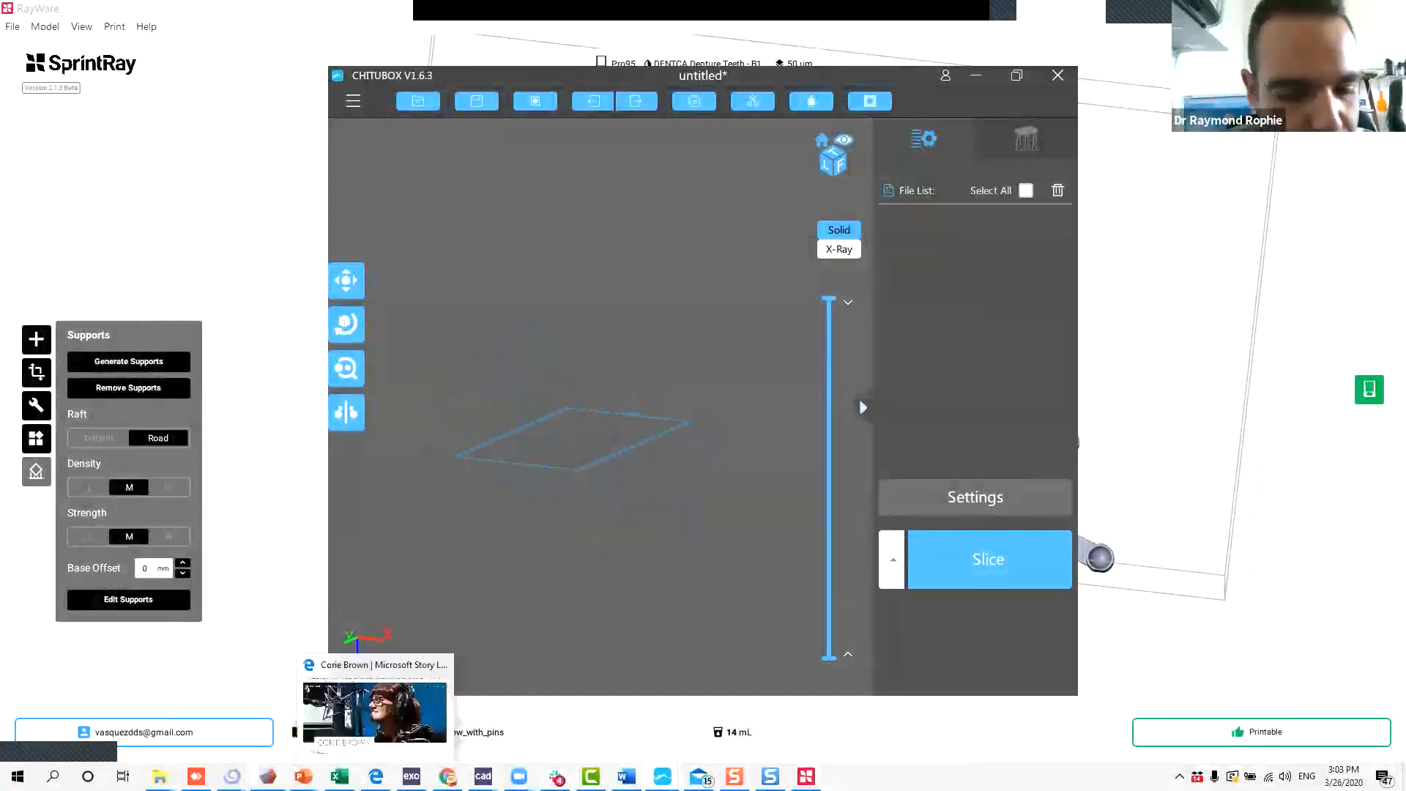
Import all four STL files from the LOWER VENEER AND MODELS folder within C&B models into CHITUBOX.
mouse_move(159, 776)
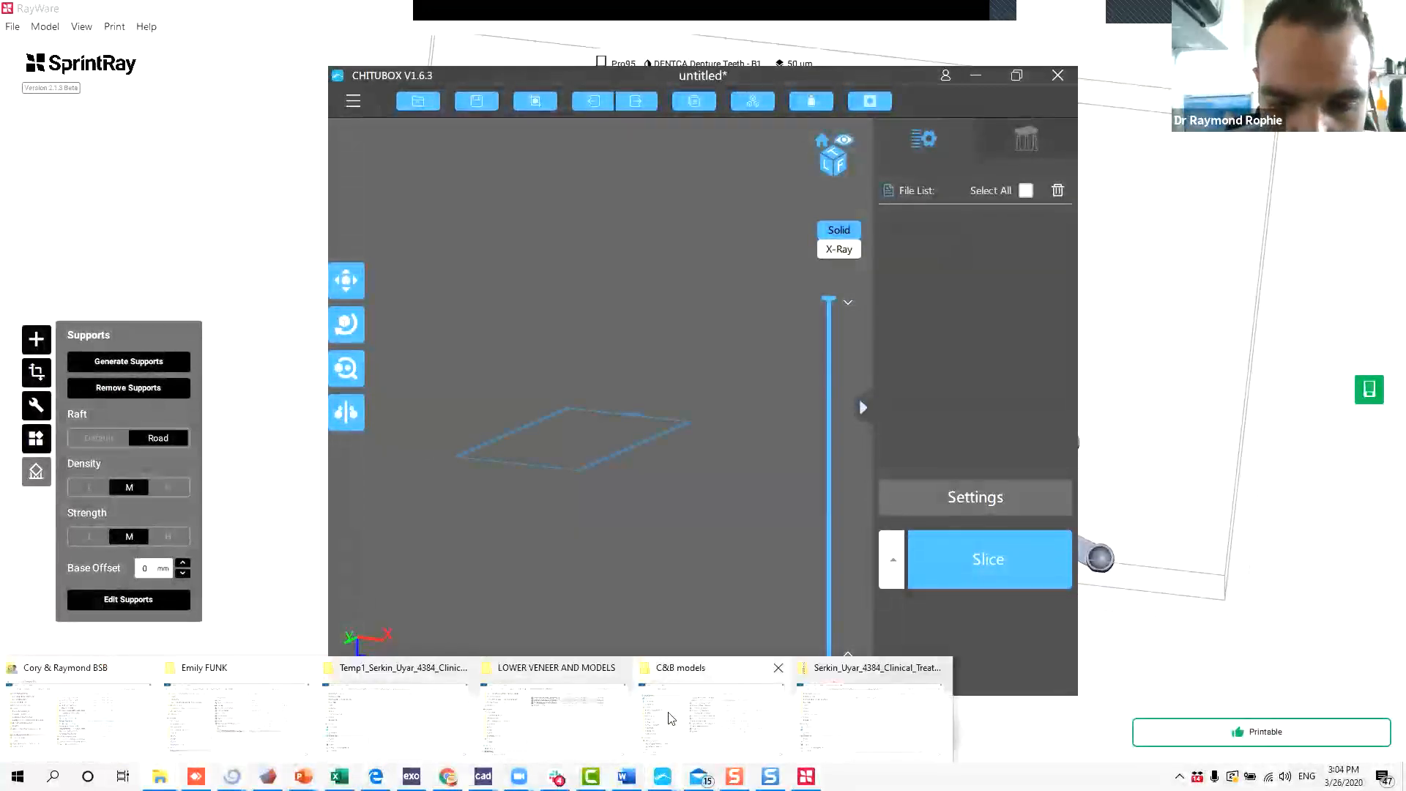
left_click(669, 719)
double_click(502, 366)
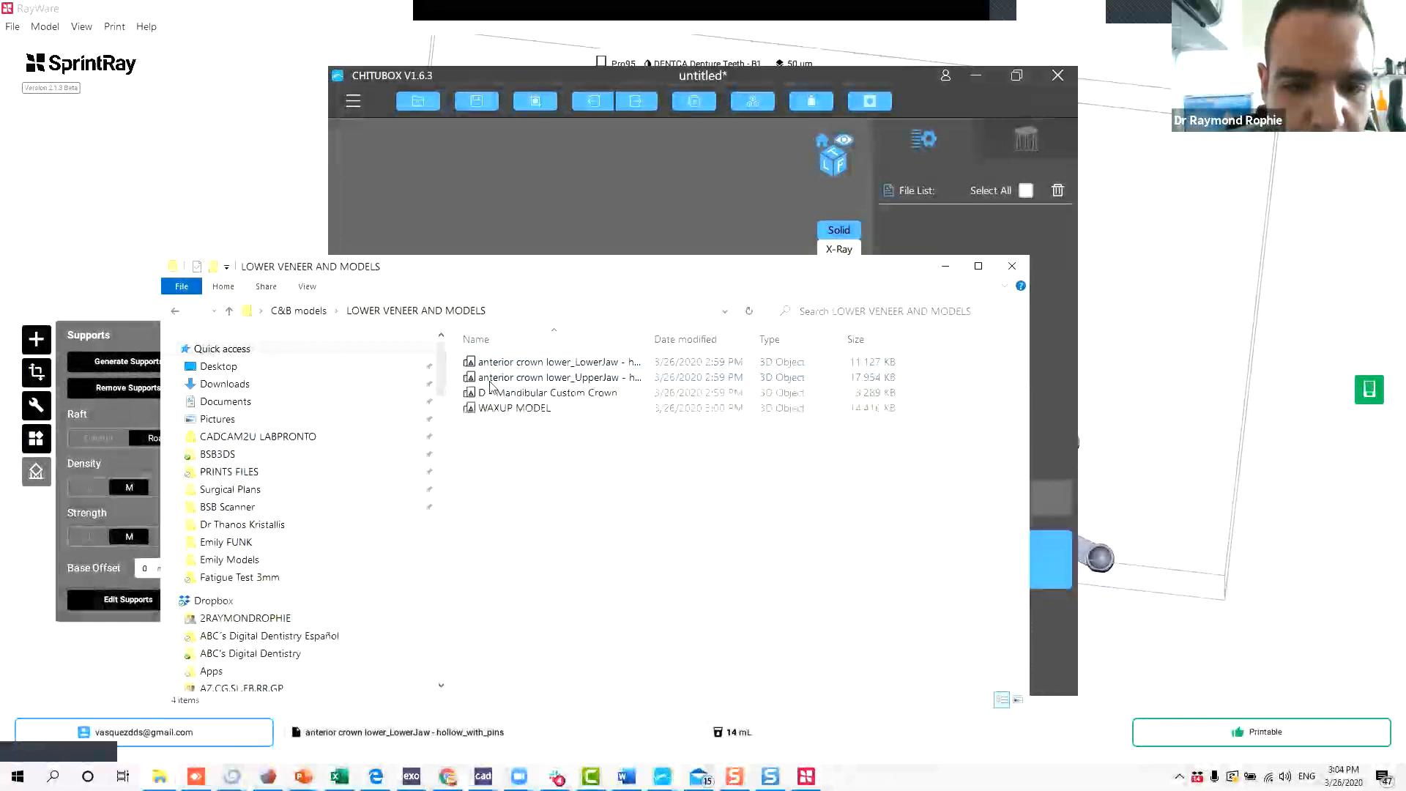
left_click_drag(477, 358, 537, 217)
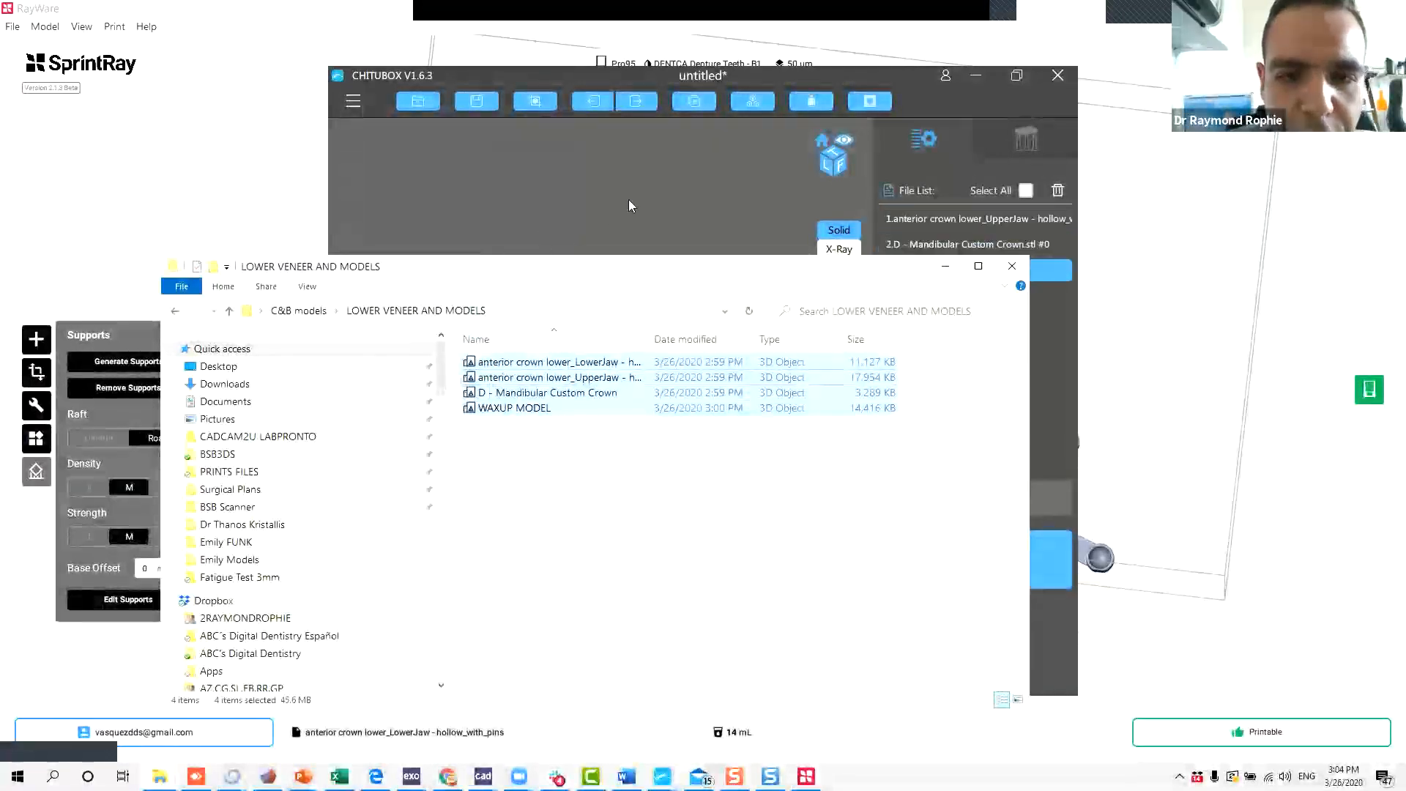
left_click_drag(641, 301, 564, 530)
Lay the inverted UpperJaw model on its flat base using Flatten by face so its teeth point up.
right_click_drag(563, 530, 561, 521)
scroll(564, 518, "up", 5)
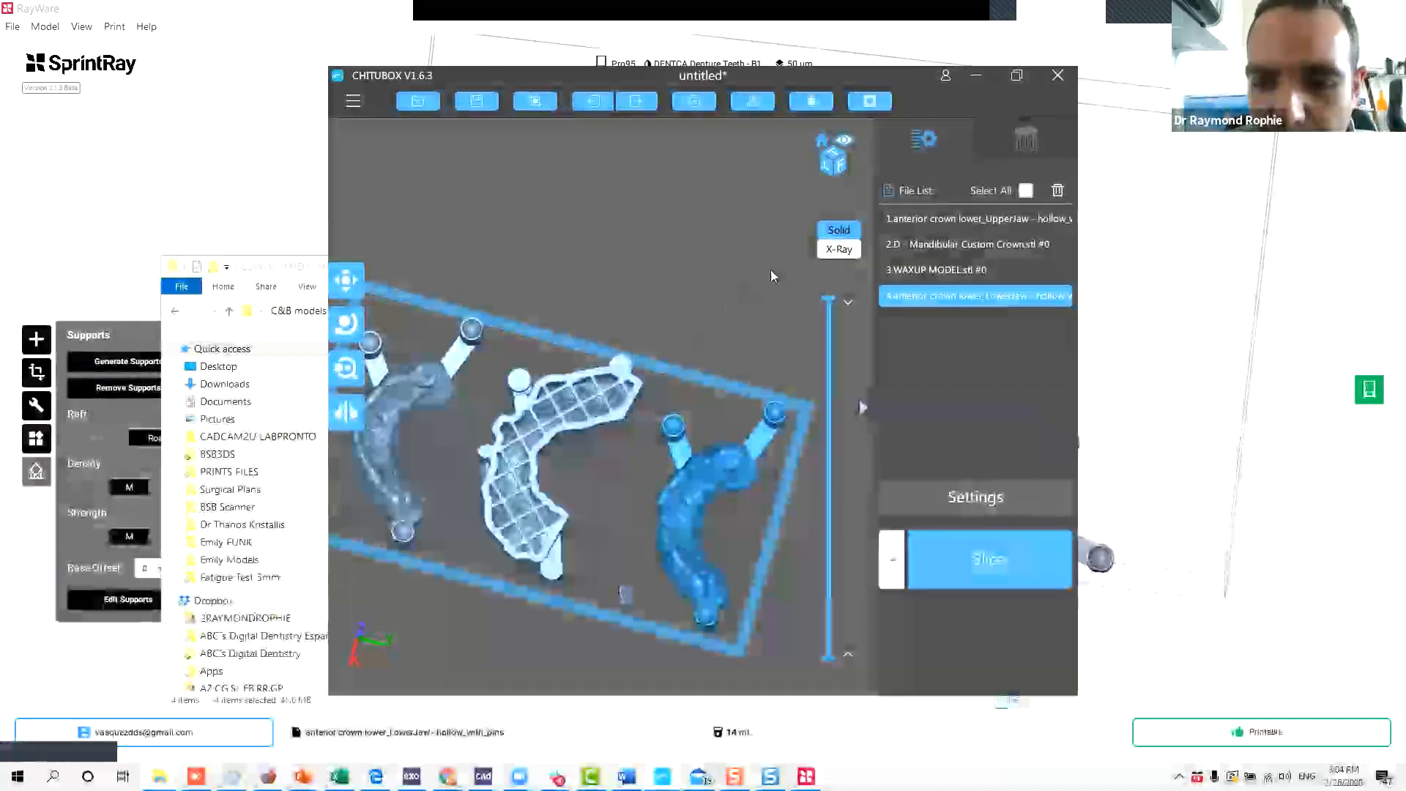
middle_click_drag(771, 269, 673, 307)
double_click(420, 425)
middle_click_drag(520, 474, 526, 473)
double_click(554, 466)
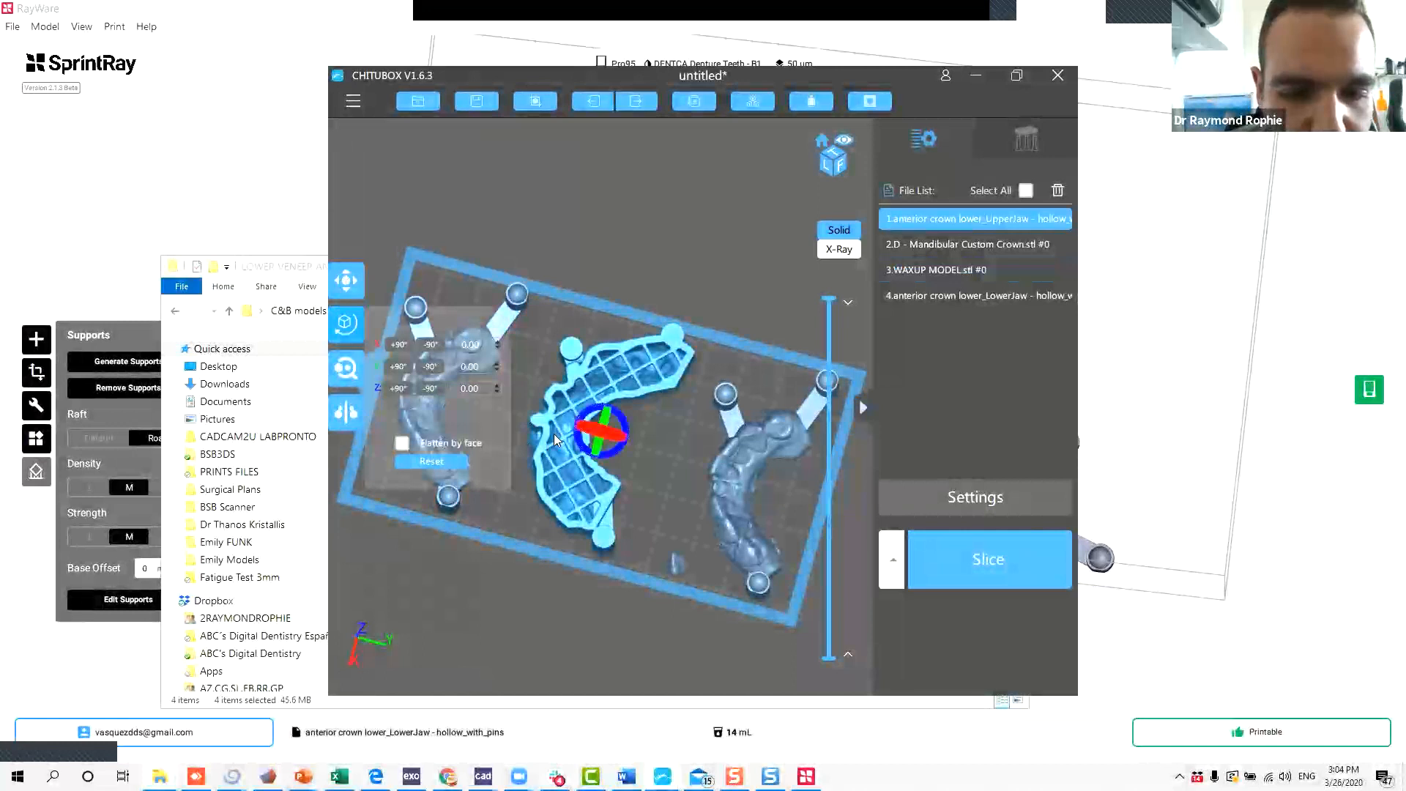
left_click(524, 533)
right_click_drag(524, 533, 533, 378)
left_click(533, 377)
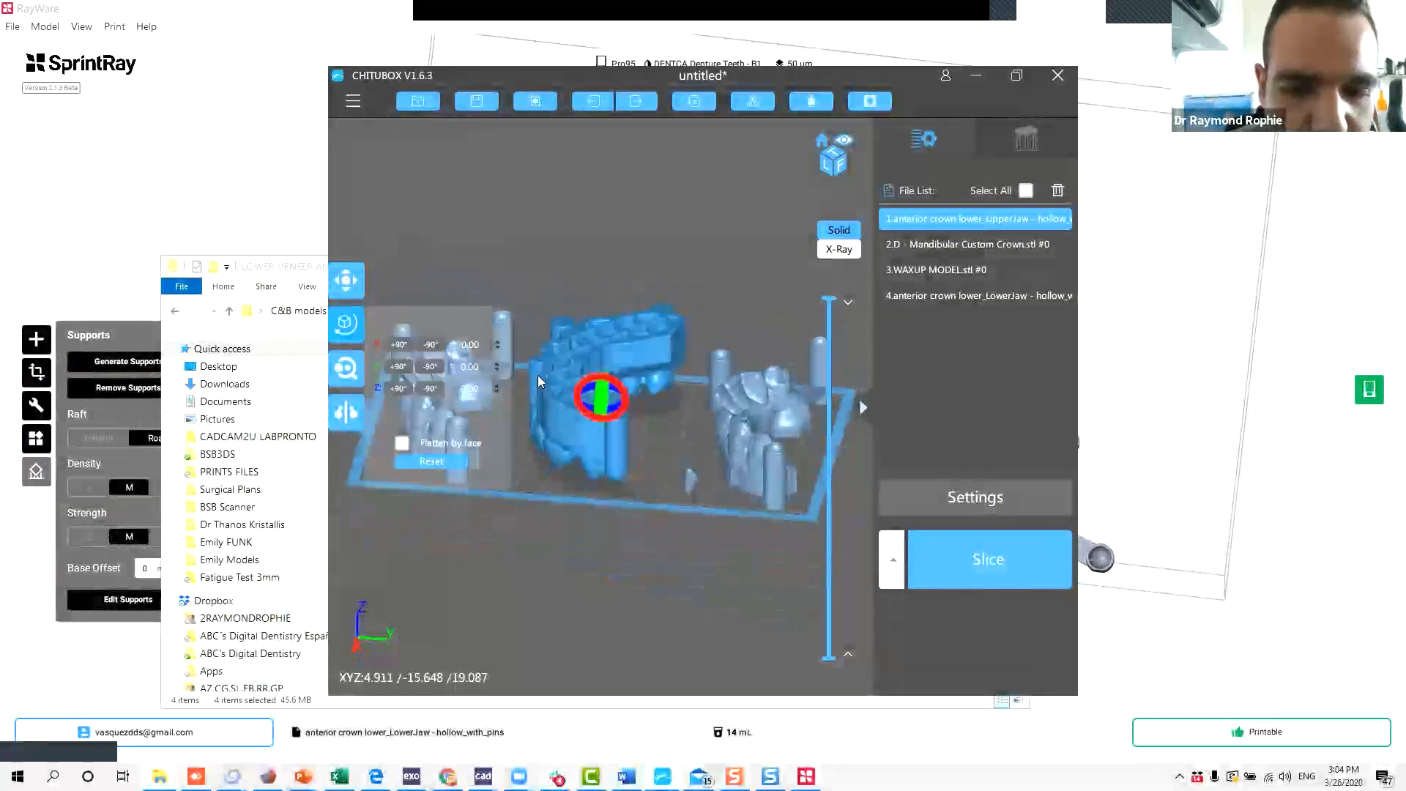
left_click(401, 445)
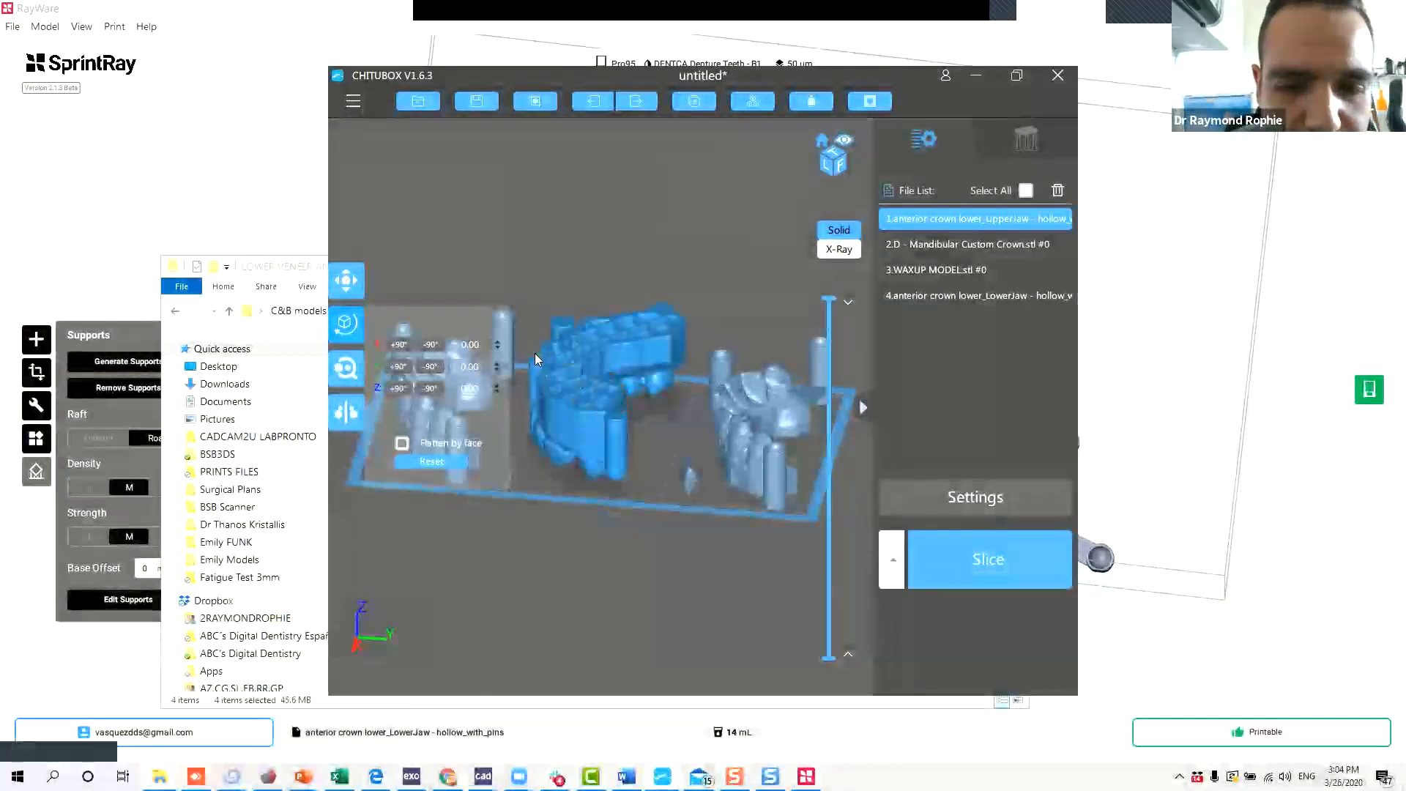
left_click(538, 360)
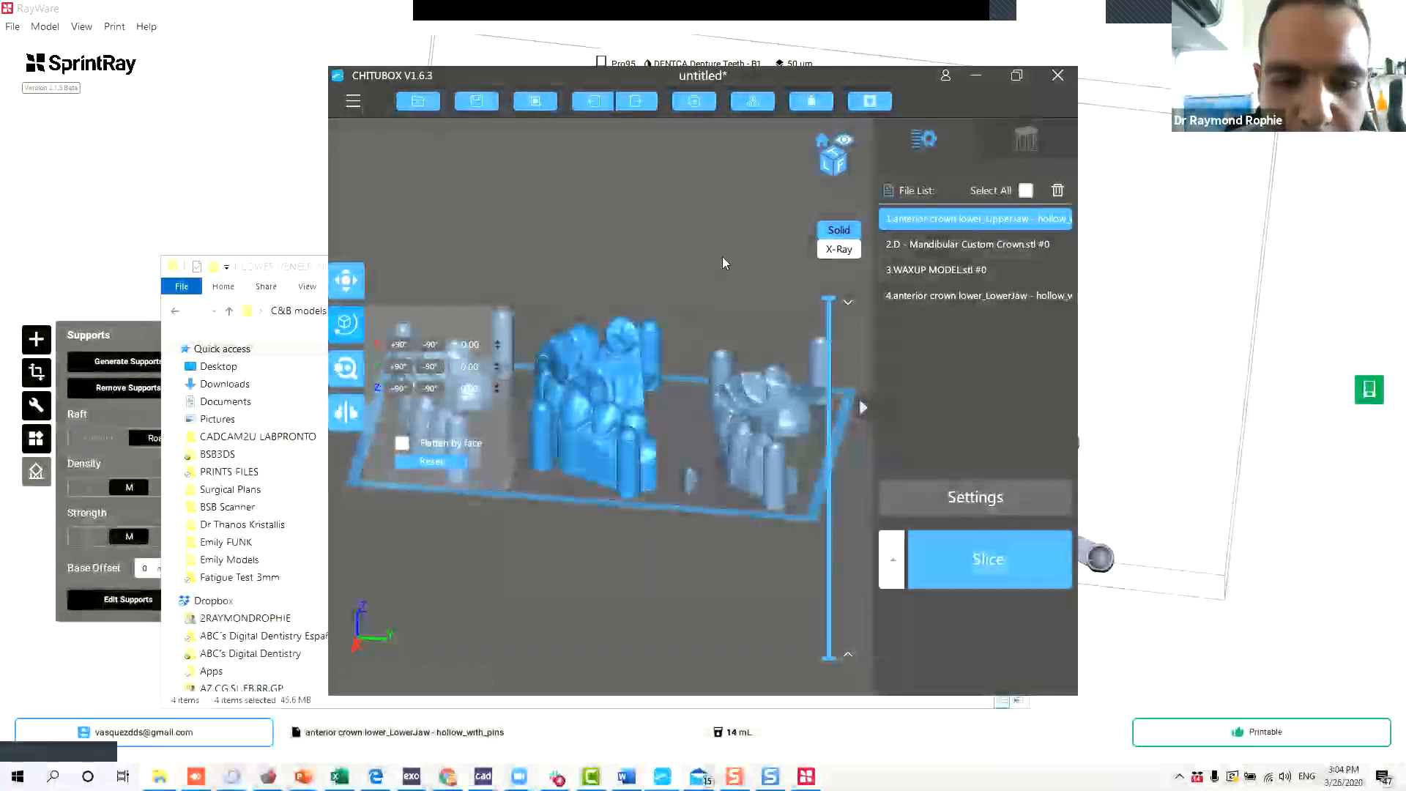
Move D - Mandibular Custom Crown into the open space inside the UpperJaw model's arch.
right_click_drag(715, 285, 670, 454)
left_click_drag(638, 591, 643, 473)
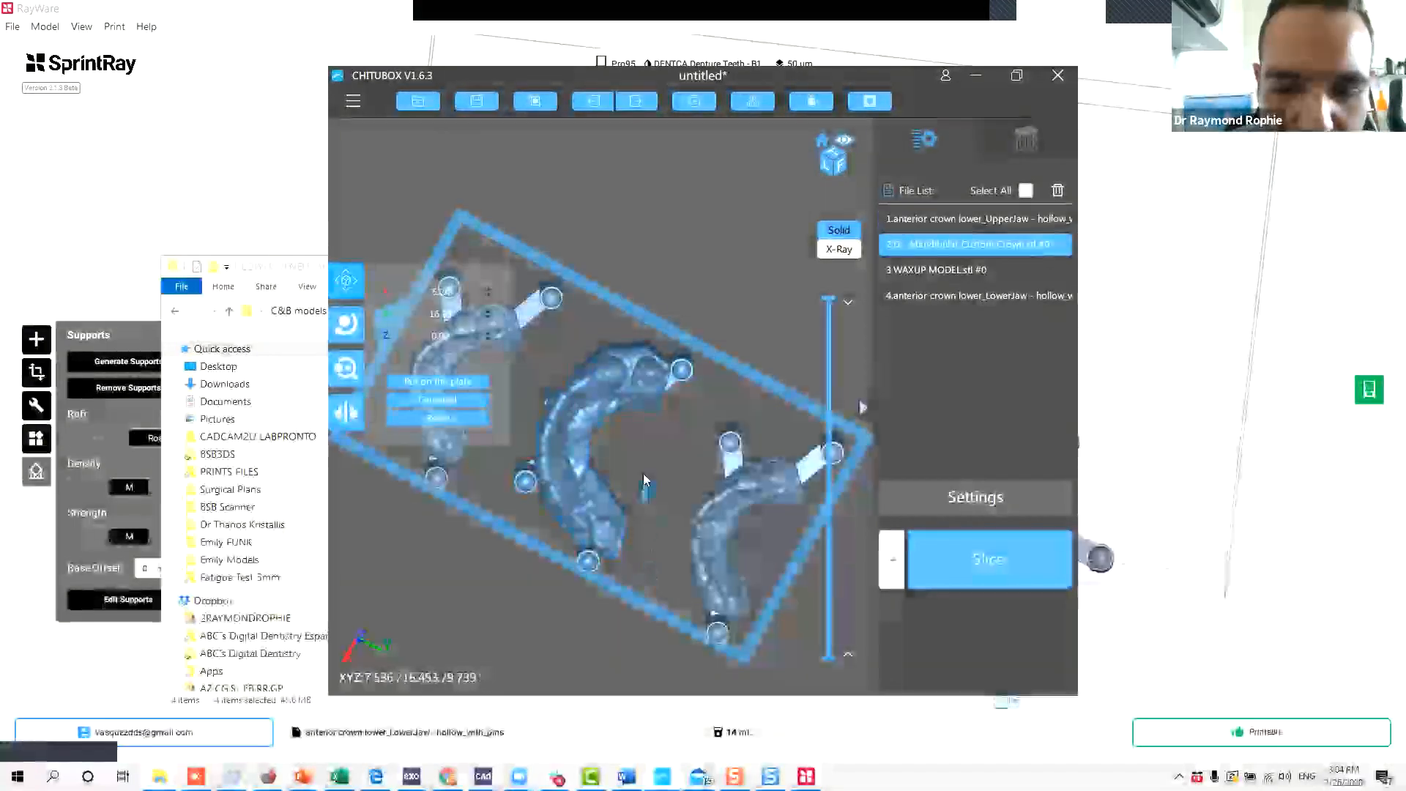
right_click_drag(643, 489, 640, 410)
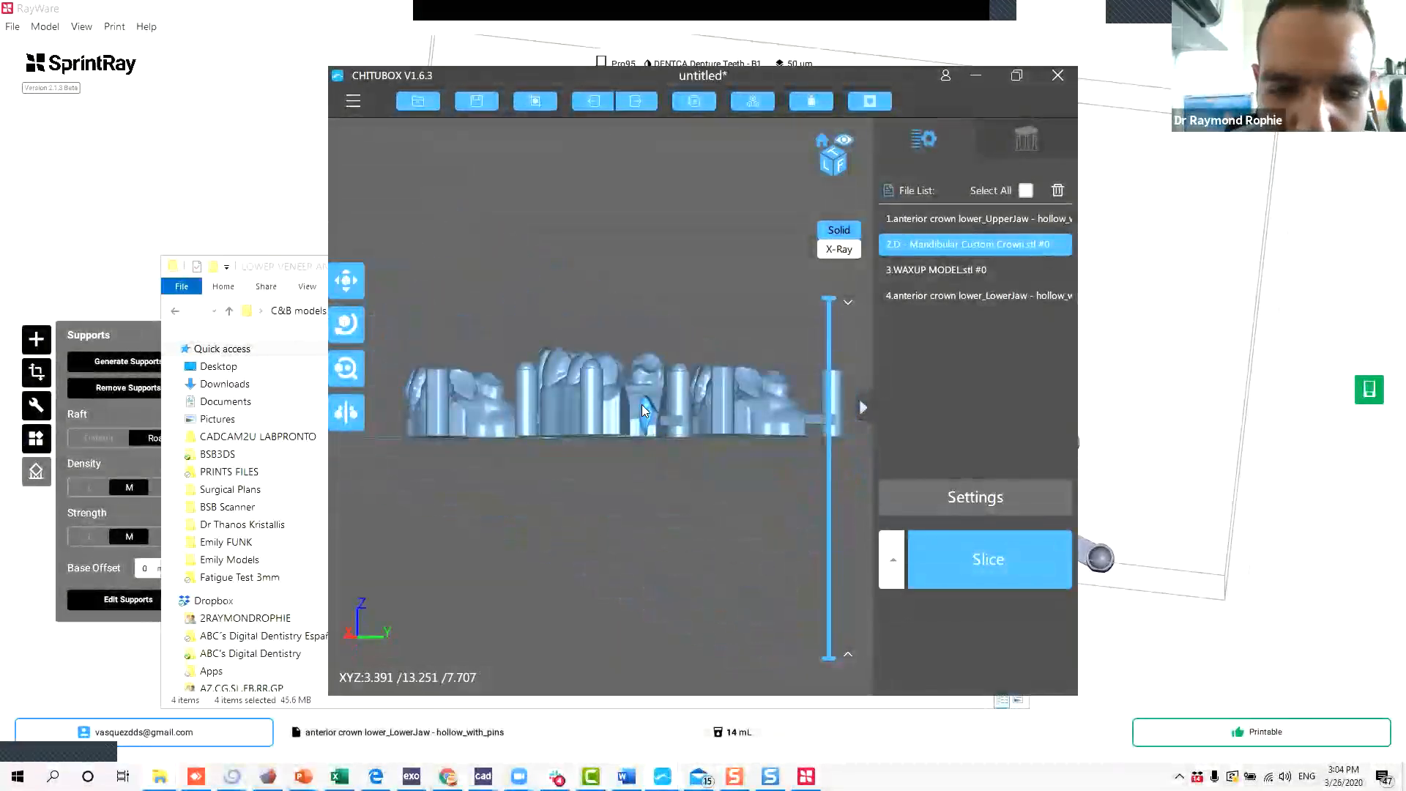
Rotate D - Mandibular Custom Crown freehand into a tilted printing orientation.
left_click(346, 325)
left_click_drag(606, 451, 659, 387)
left_click_drag(557, 383, 564, 385)
right_click_drag(669, 493, 532, 423)
left_click(610, 455)
right_click_drag(564, 489, 621, 457)
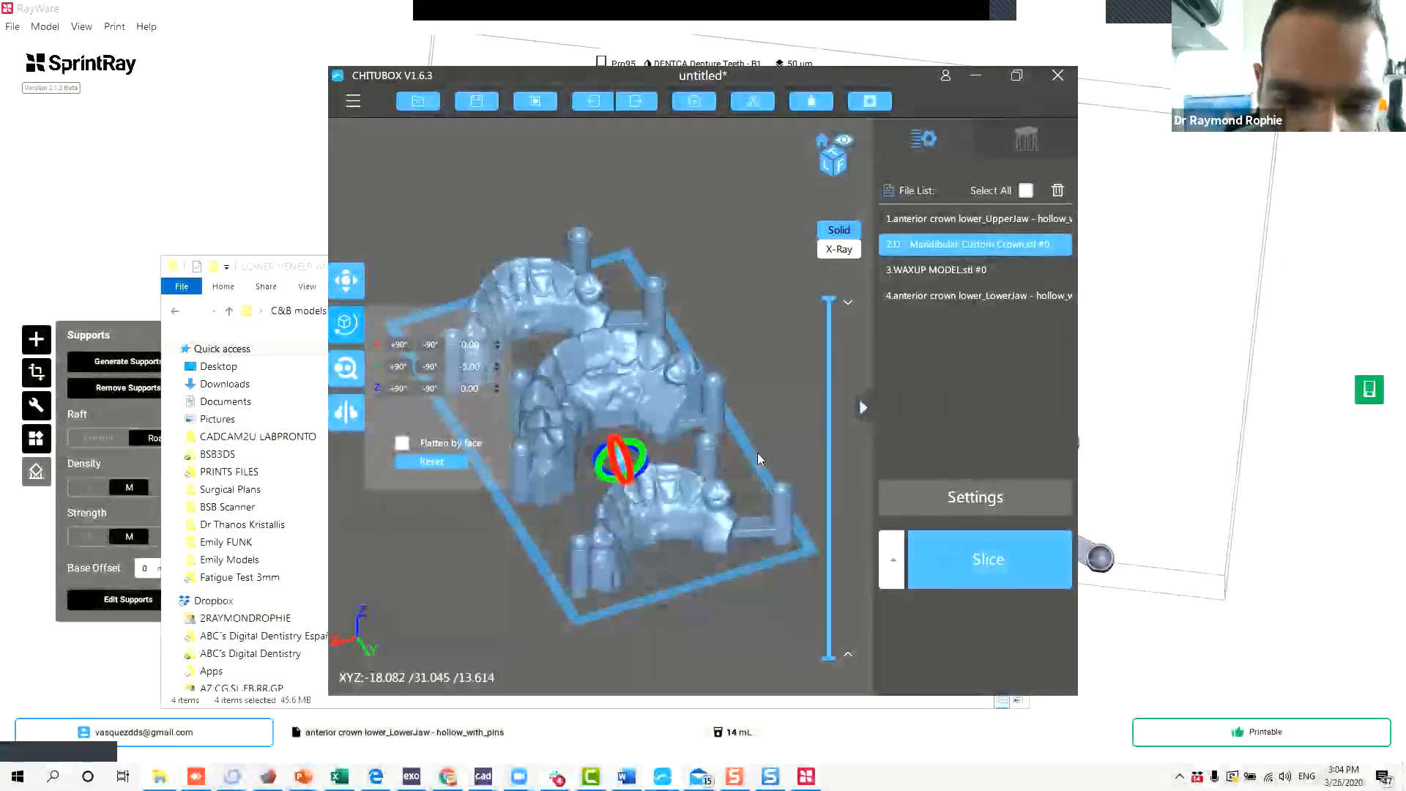
left_click(797, 443)
right_click_drag(796, 443, 755, 249)
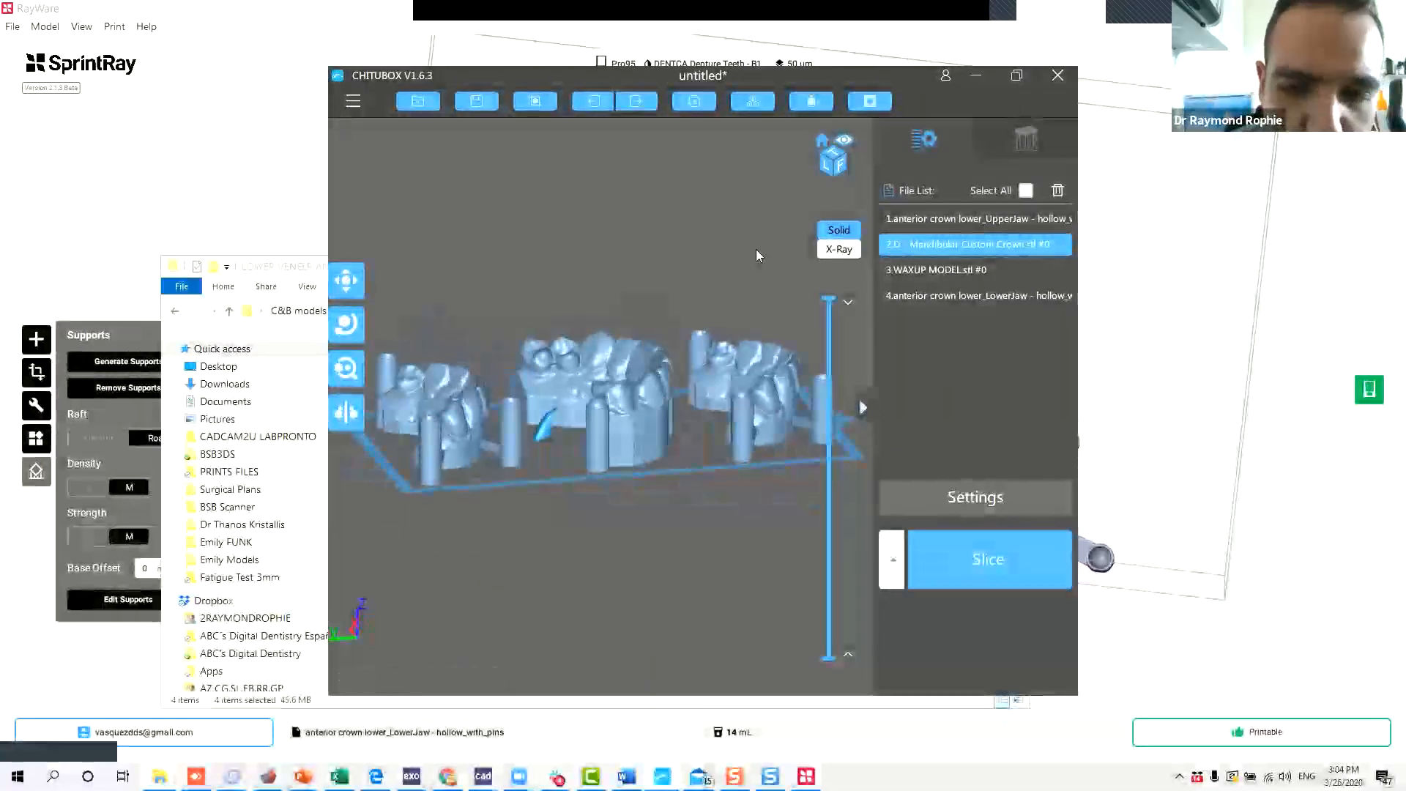
Generate automatic medium supports on all surfaces of D - Mandibular Custom Crown and inspect them from the side and from below.
left_click(1026, 140)
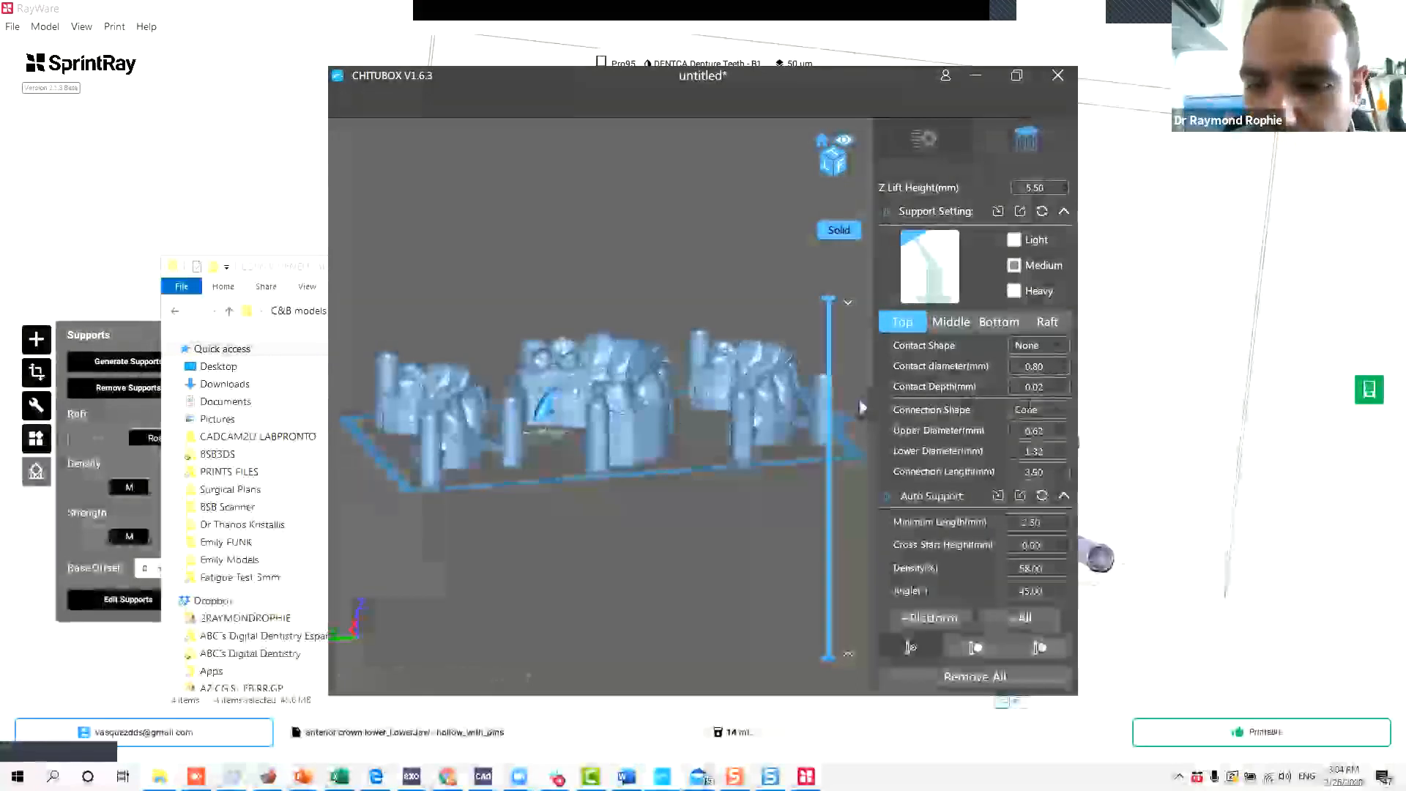
left_click(1020, 619)
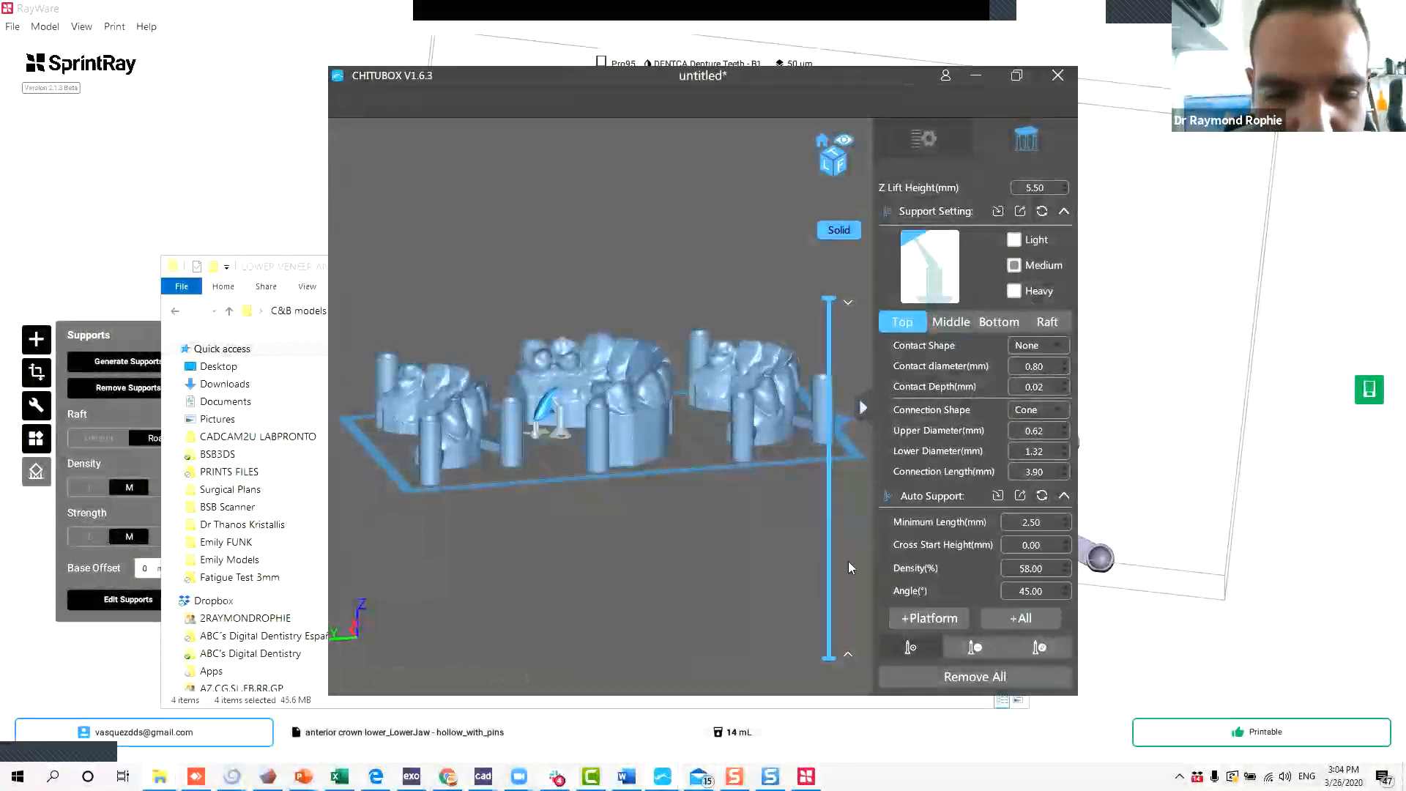
left_click(559, 416)
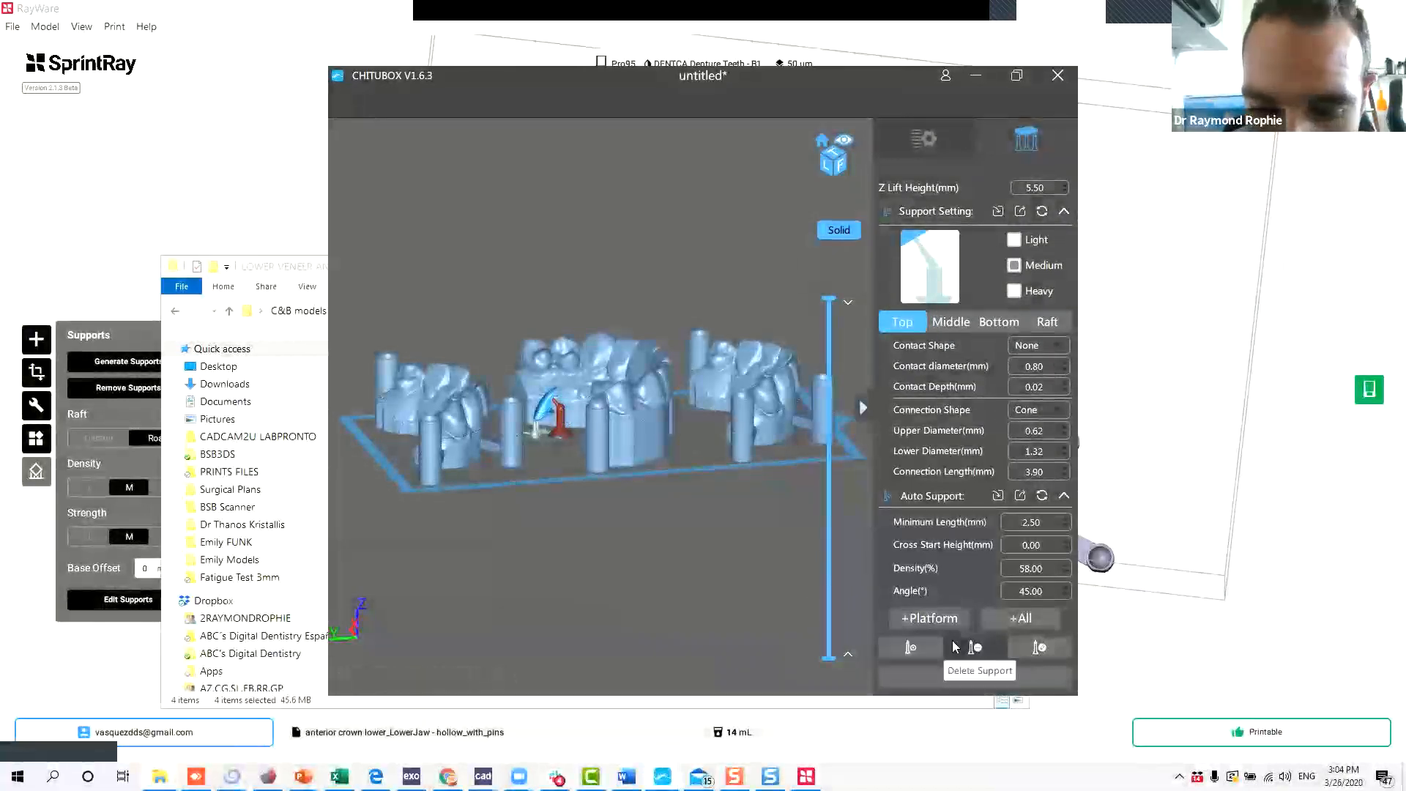
left_click_drag(533, 503, 613, 421)
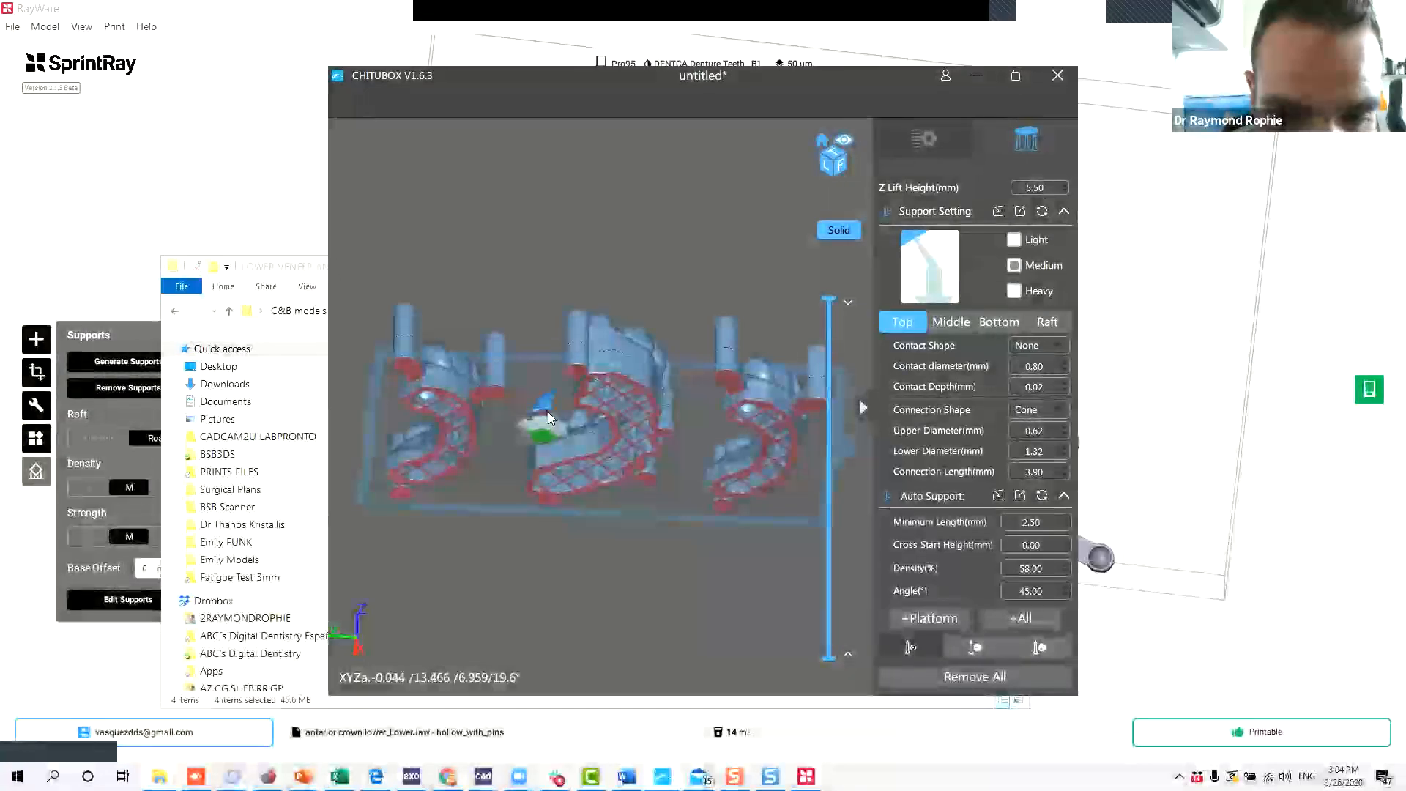
left_click_drag(557, 310, 567, 391)
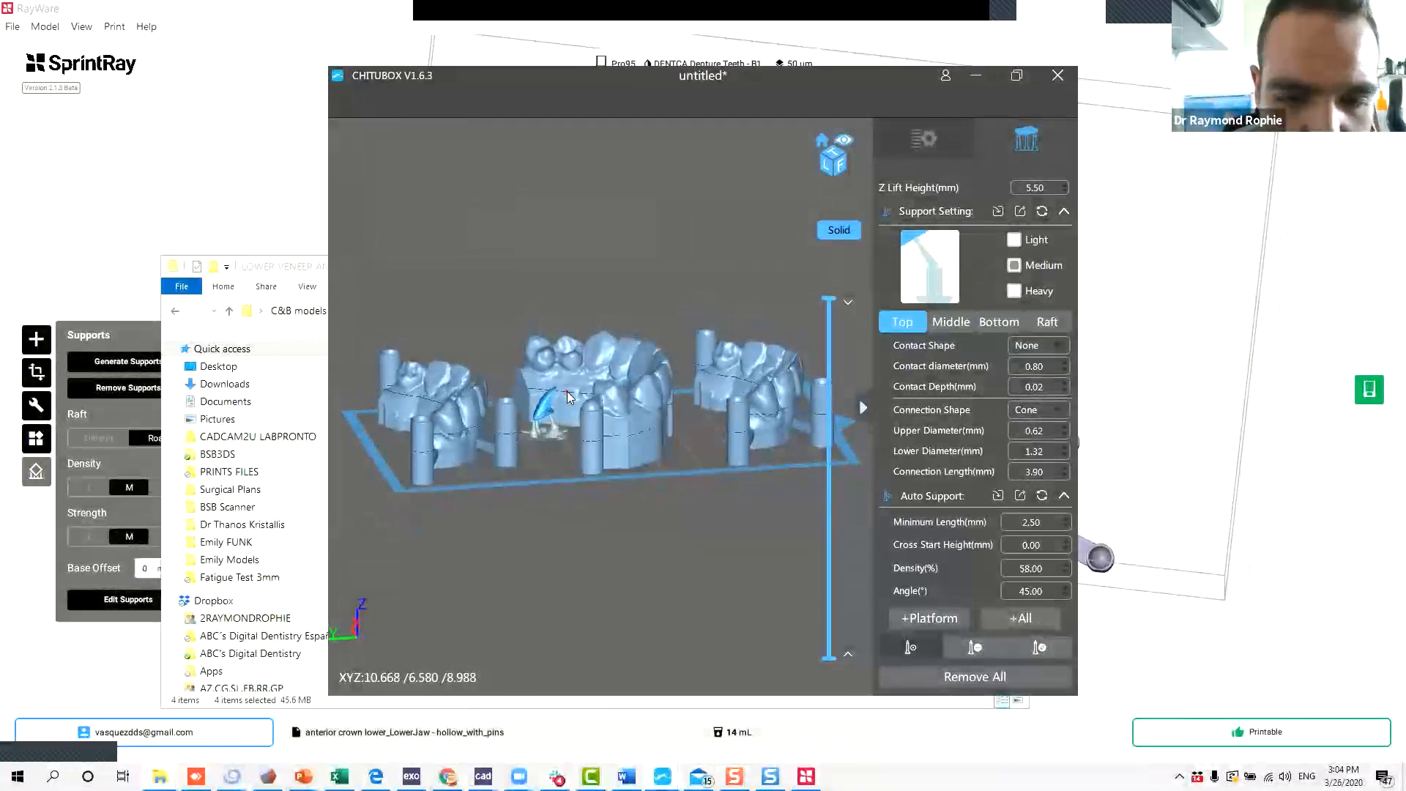
Rotate D - Mandibular Custom Crown more upright, accepting removal of its supports, and regenerate automatic medium supports on all its surfaces.
left_click(919, 134)
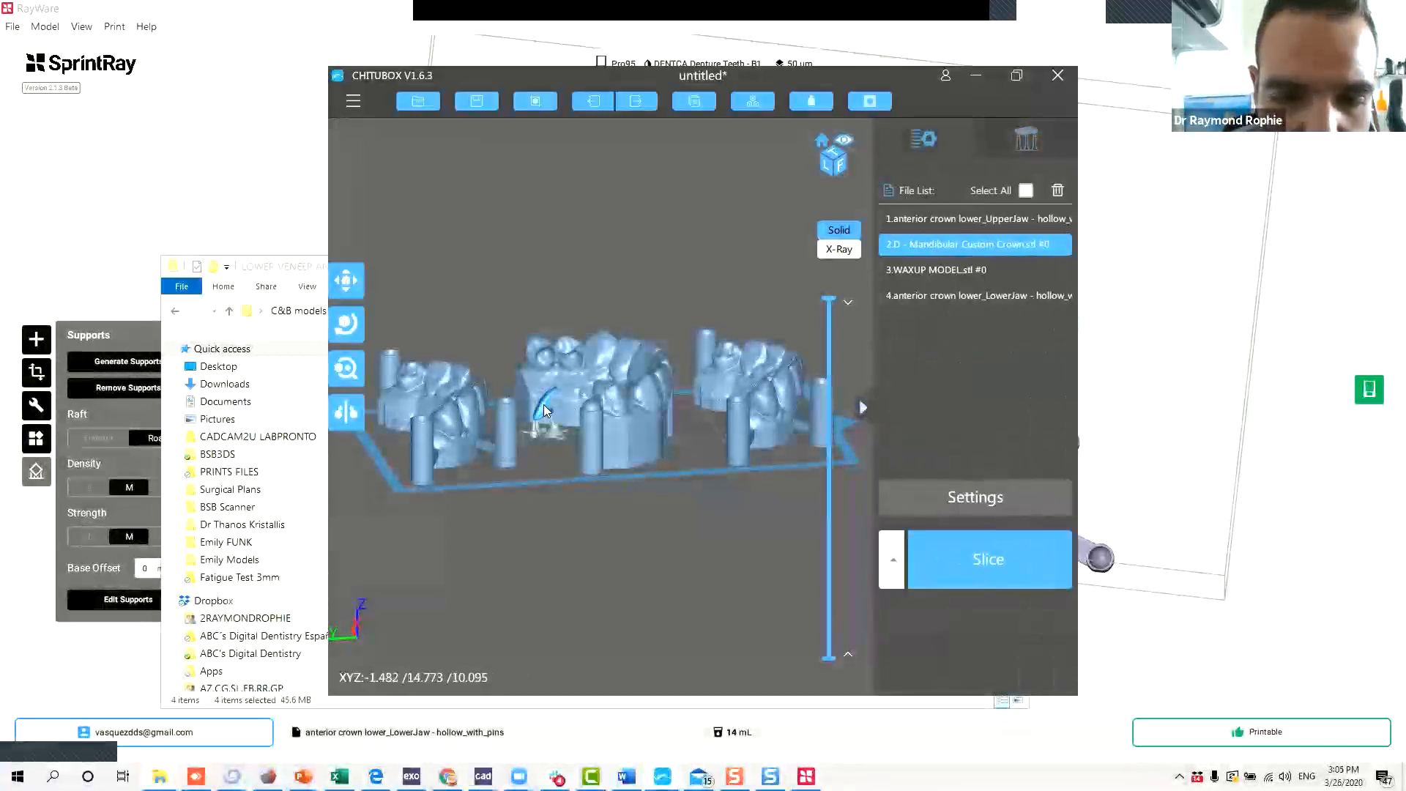
left_click(346, 325)
left_click(552, 406)
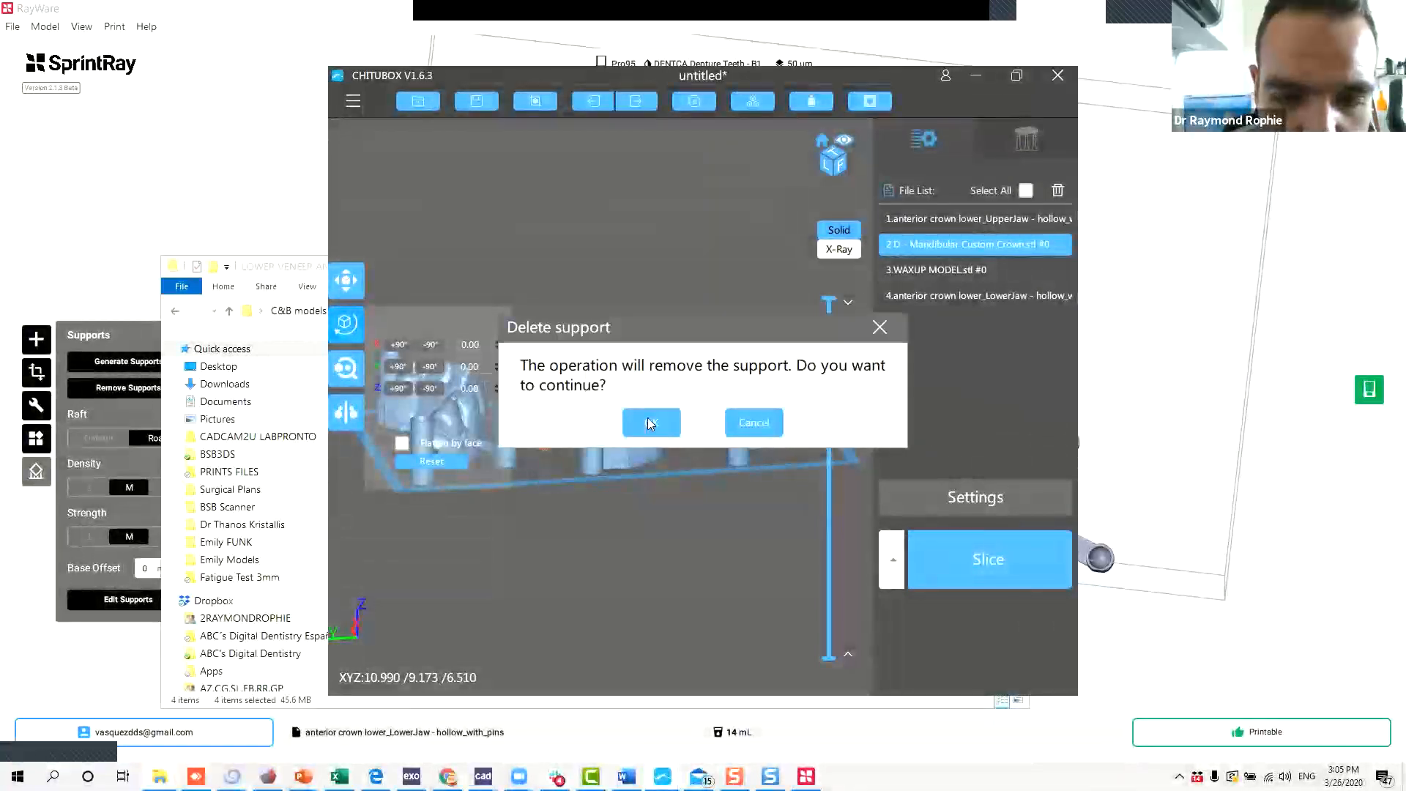
left_click(673, 422)
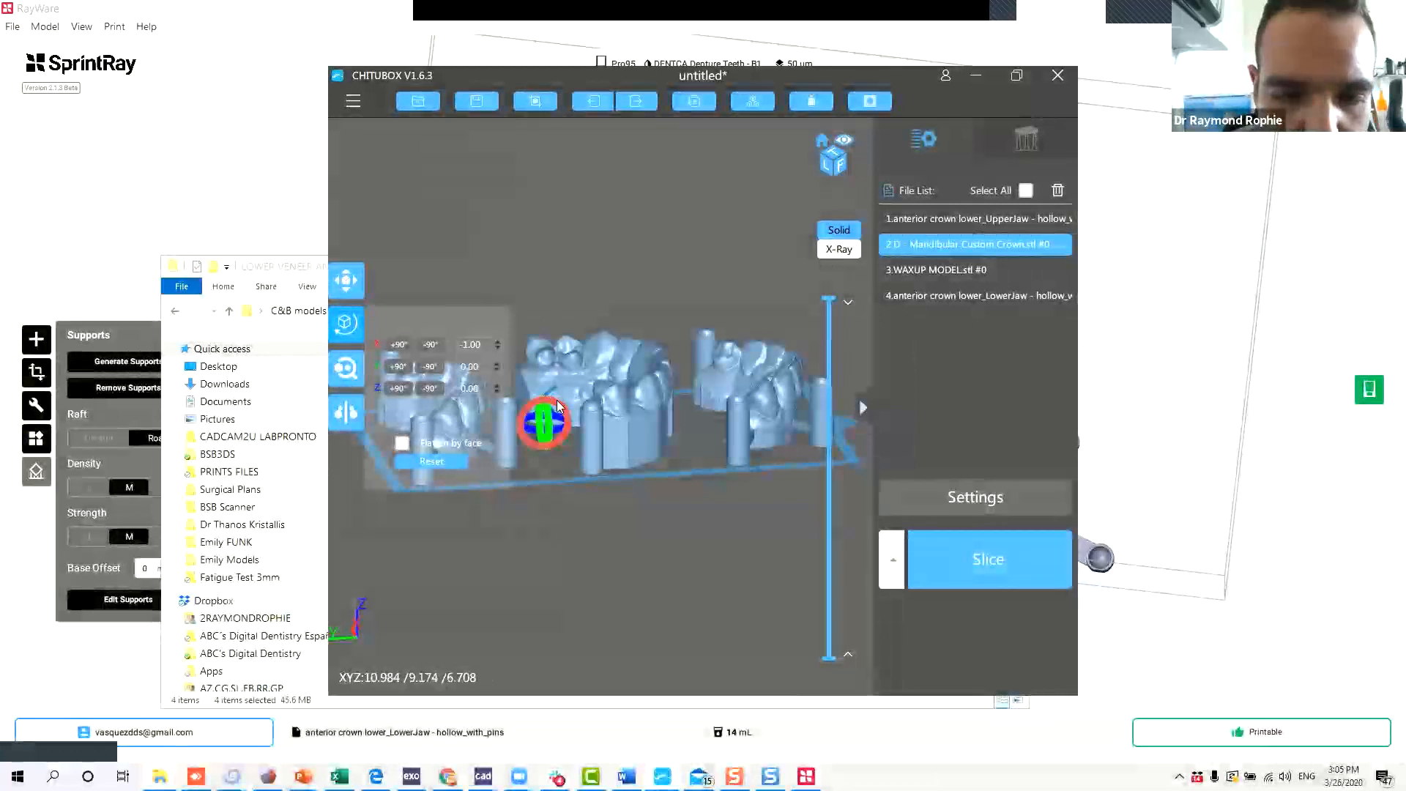
left_click(1024, 140)
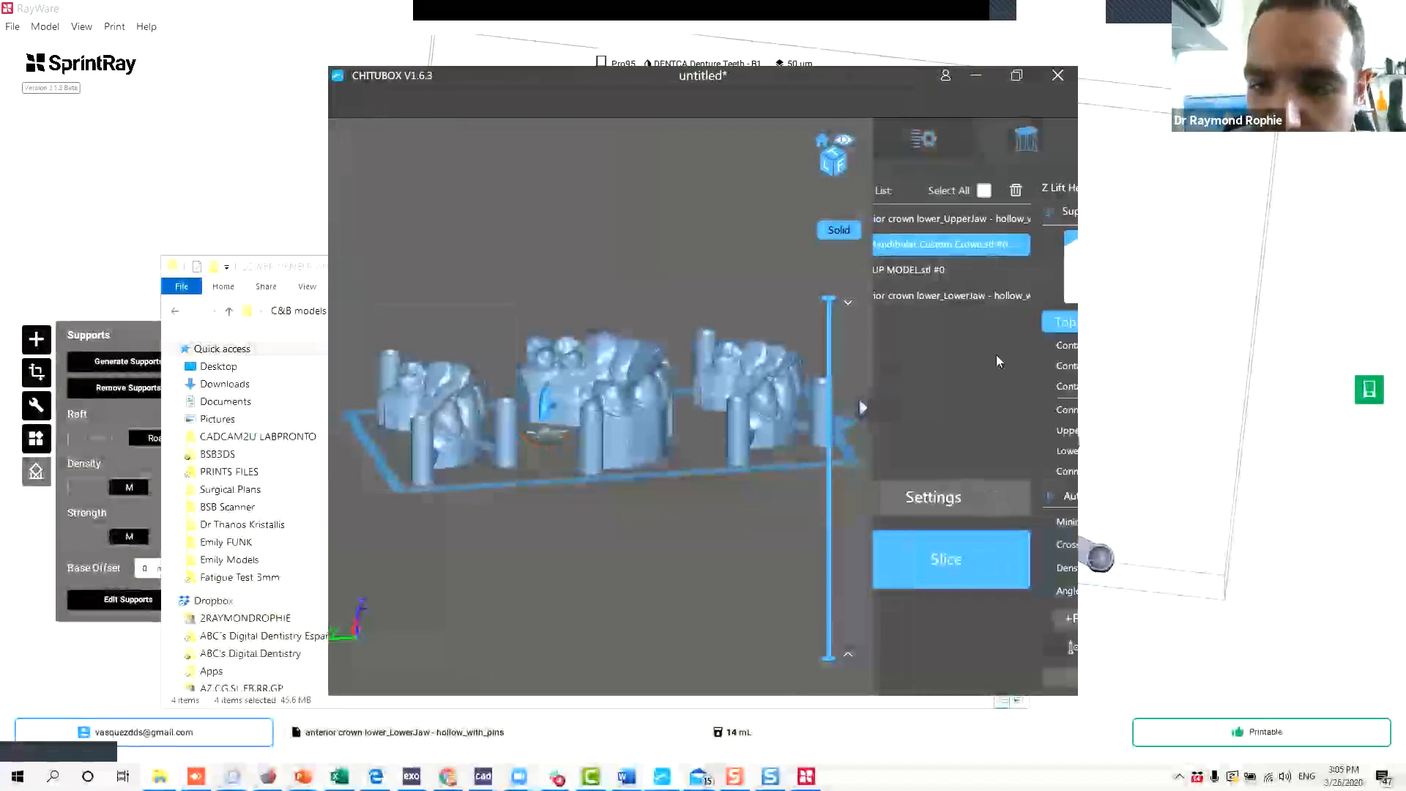
left_click(1004, 619)
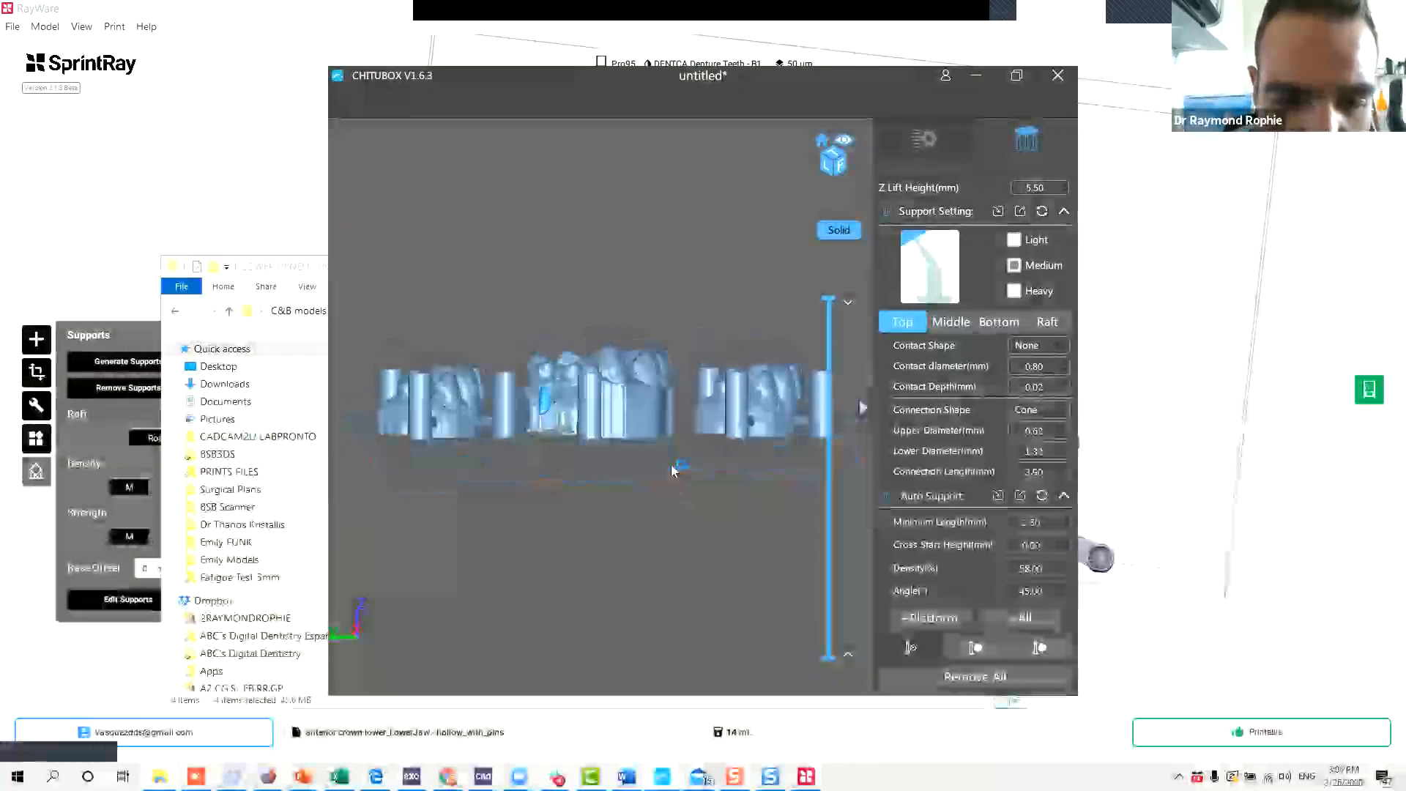
Set the Z lift height to 0.00 mm and automatically add supports across the whole first arch model.
left_click_drag(756, 400, 719, 429)
left_click_drag(601, 399, 589, 394)
right_click_drag(733, 268, 441, 407)
left_click(454, 409)
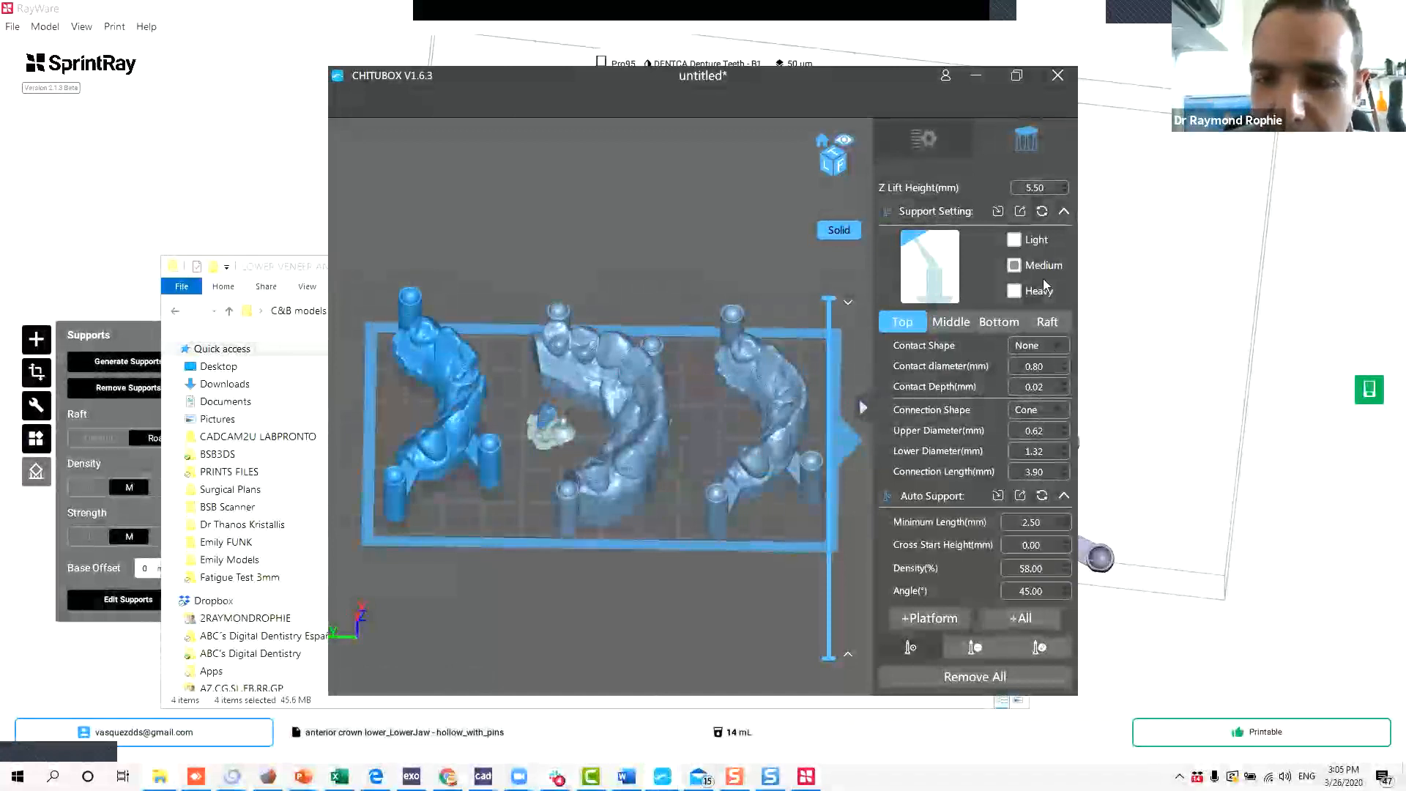
double_click(1047, 189)
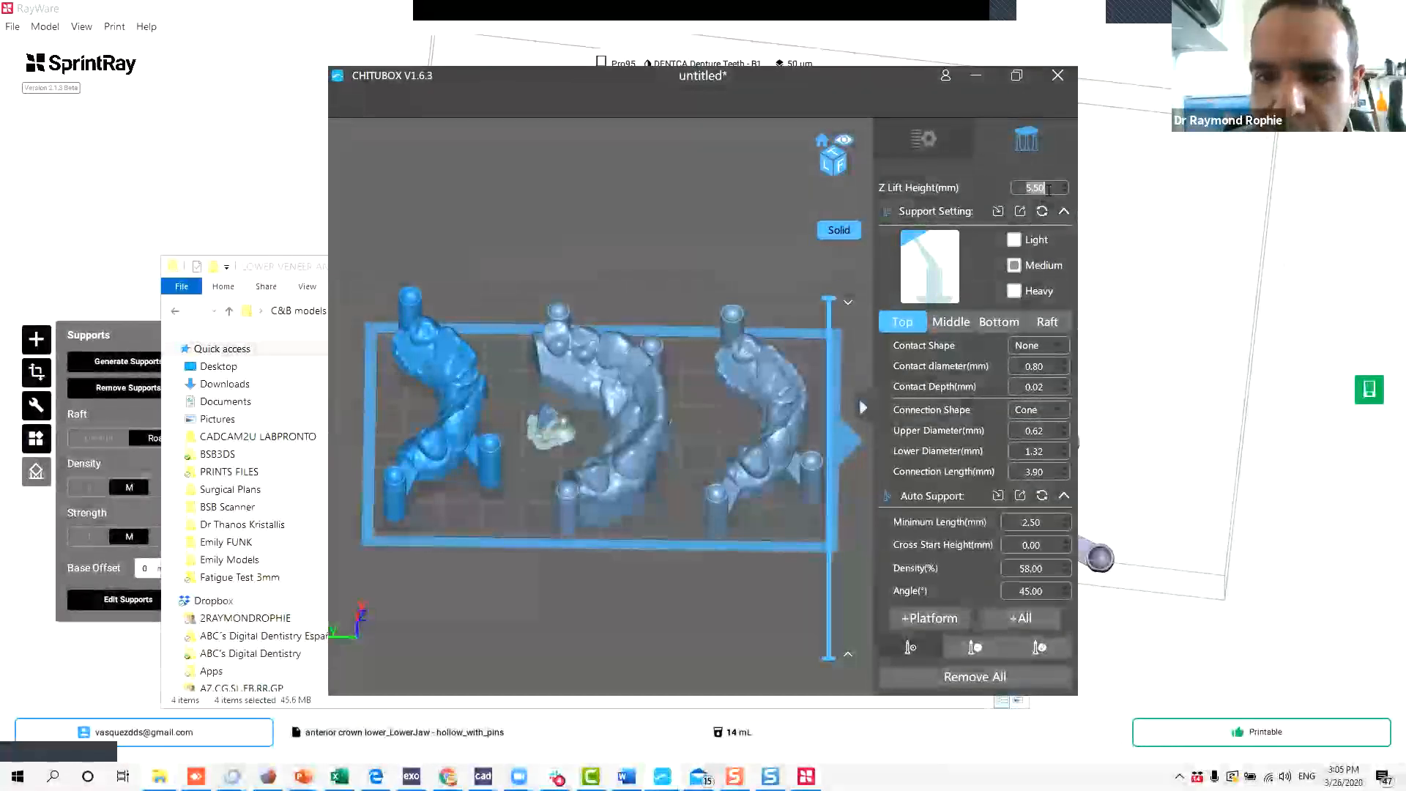
scroll(1048, 191, "down", 4)
scroll(1049, 187, "down", 1)
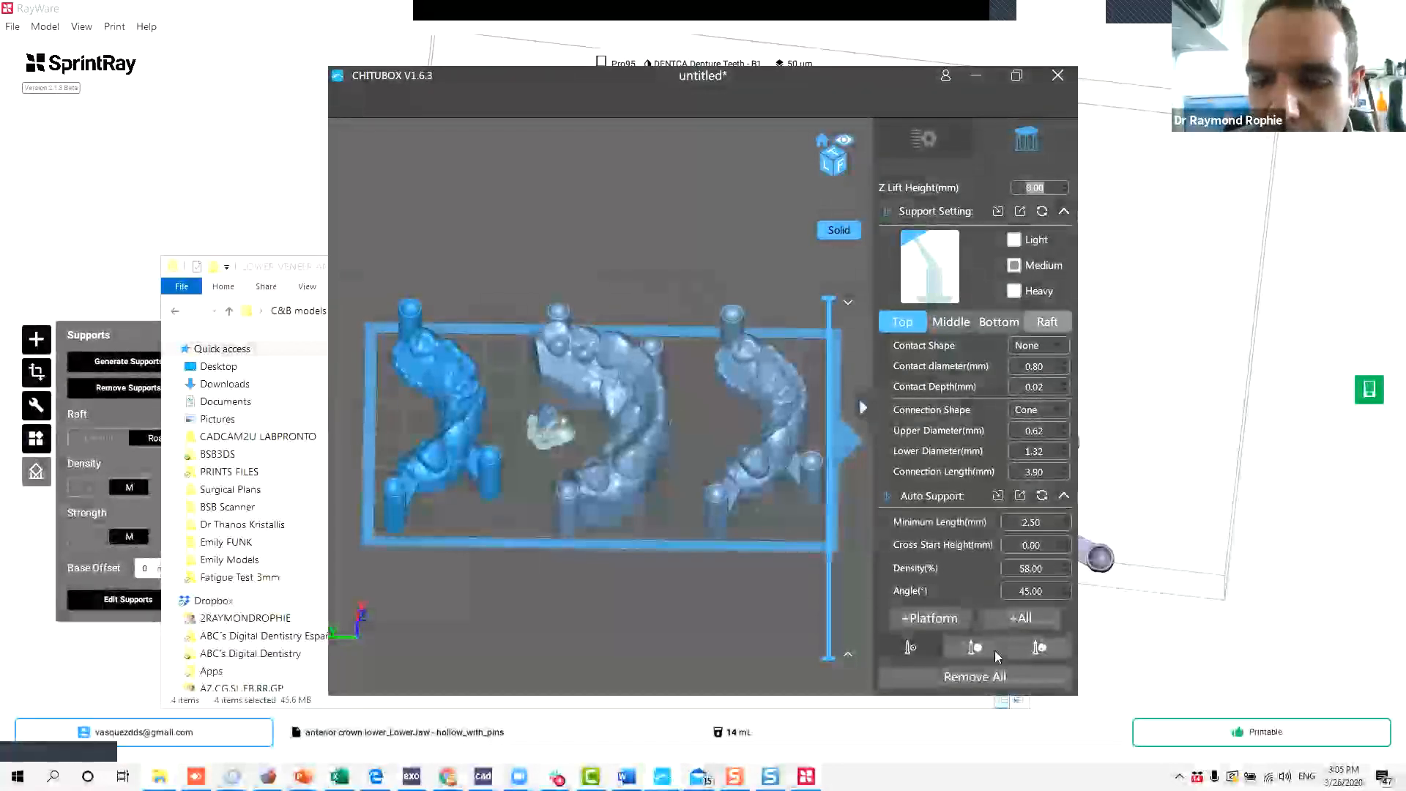
left_click(1002, 616)
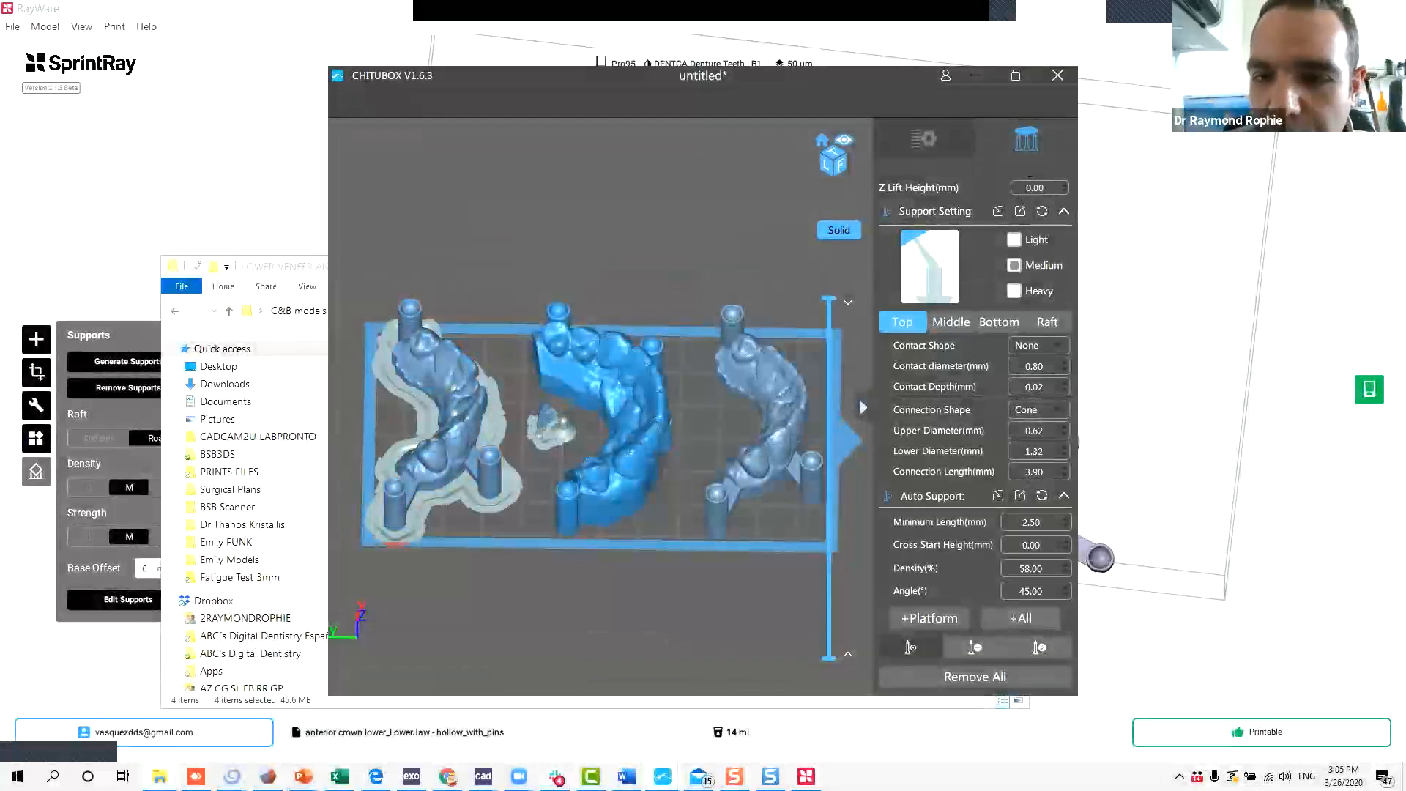
Automatically add supports everywhere on the middle arch and on the remaining unsupported arch.
left_click(1034, 624)
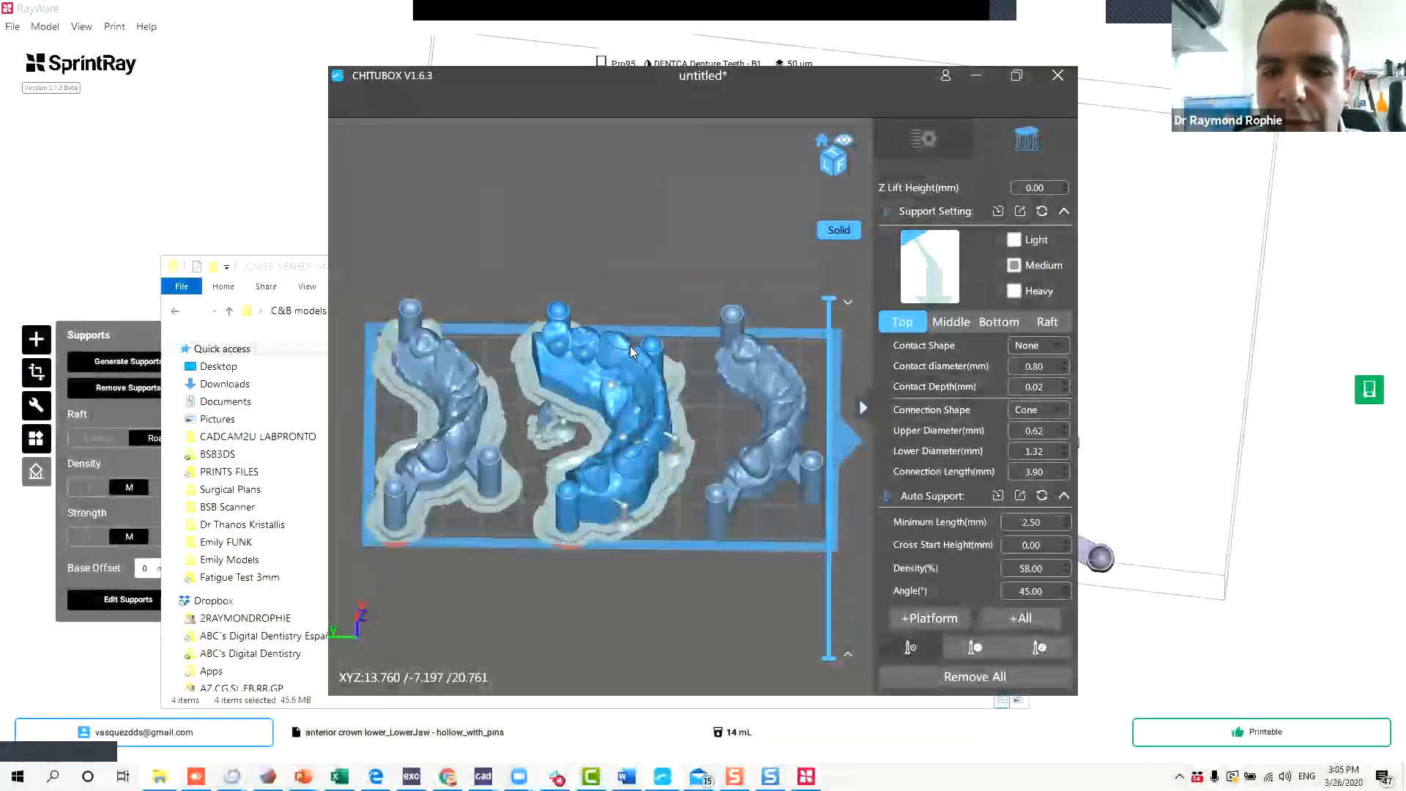
left_click(784, 480)
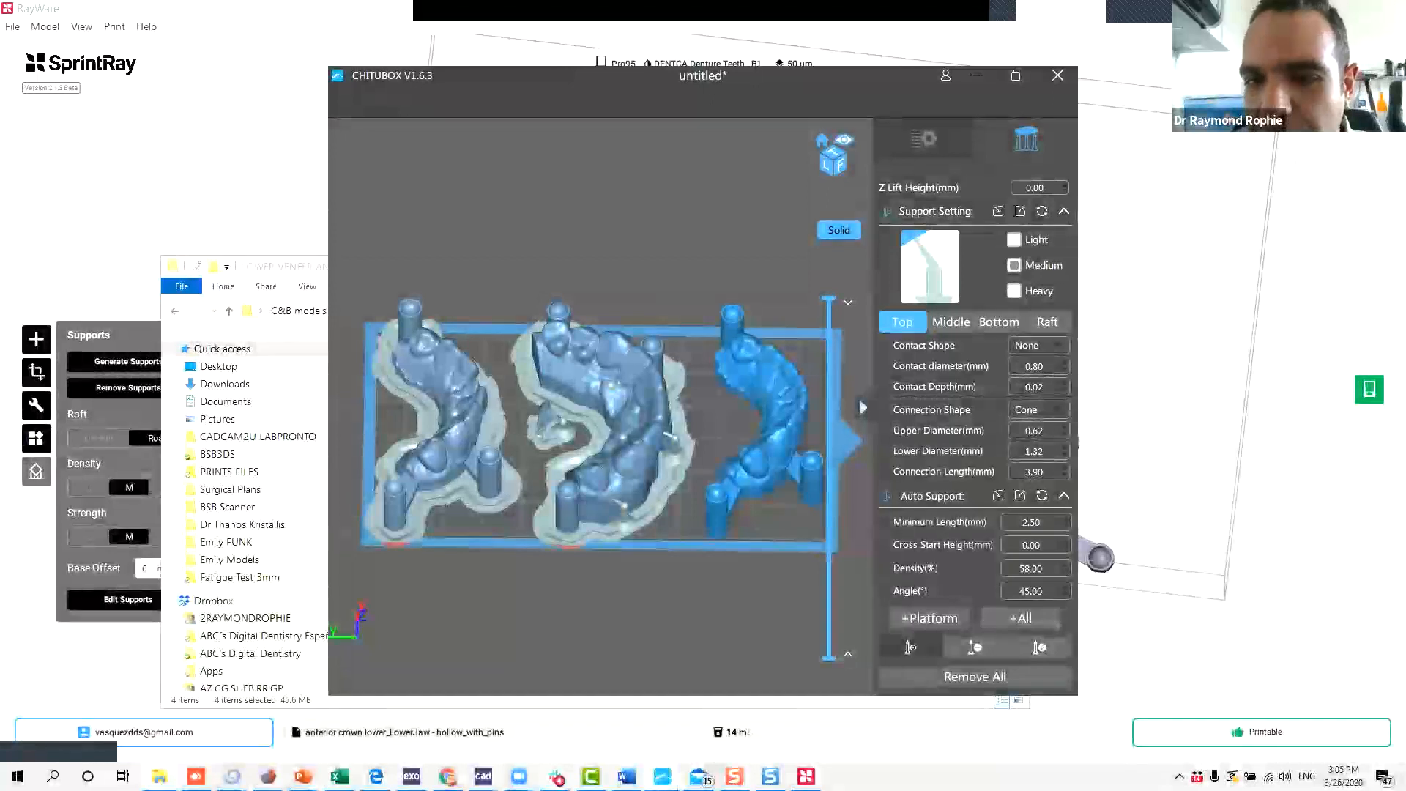
left_click(1020, 618)
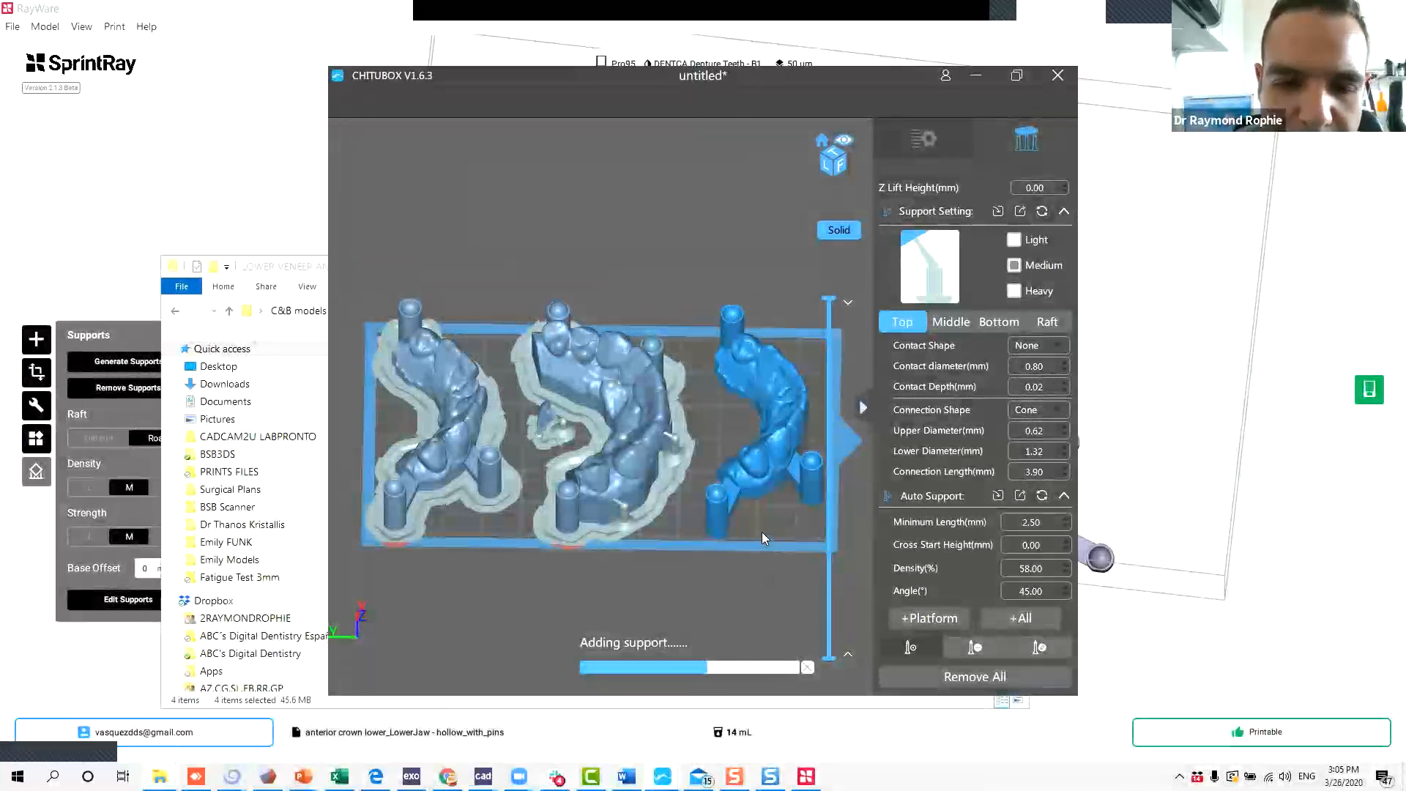
Place three extra support points on the underside of the middle arch and three on the first supported arch.
right_click_drag(752, 570, 750, 347)
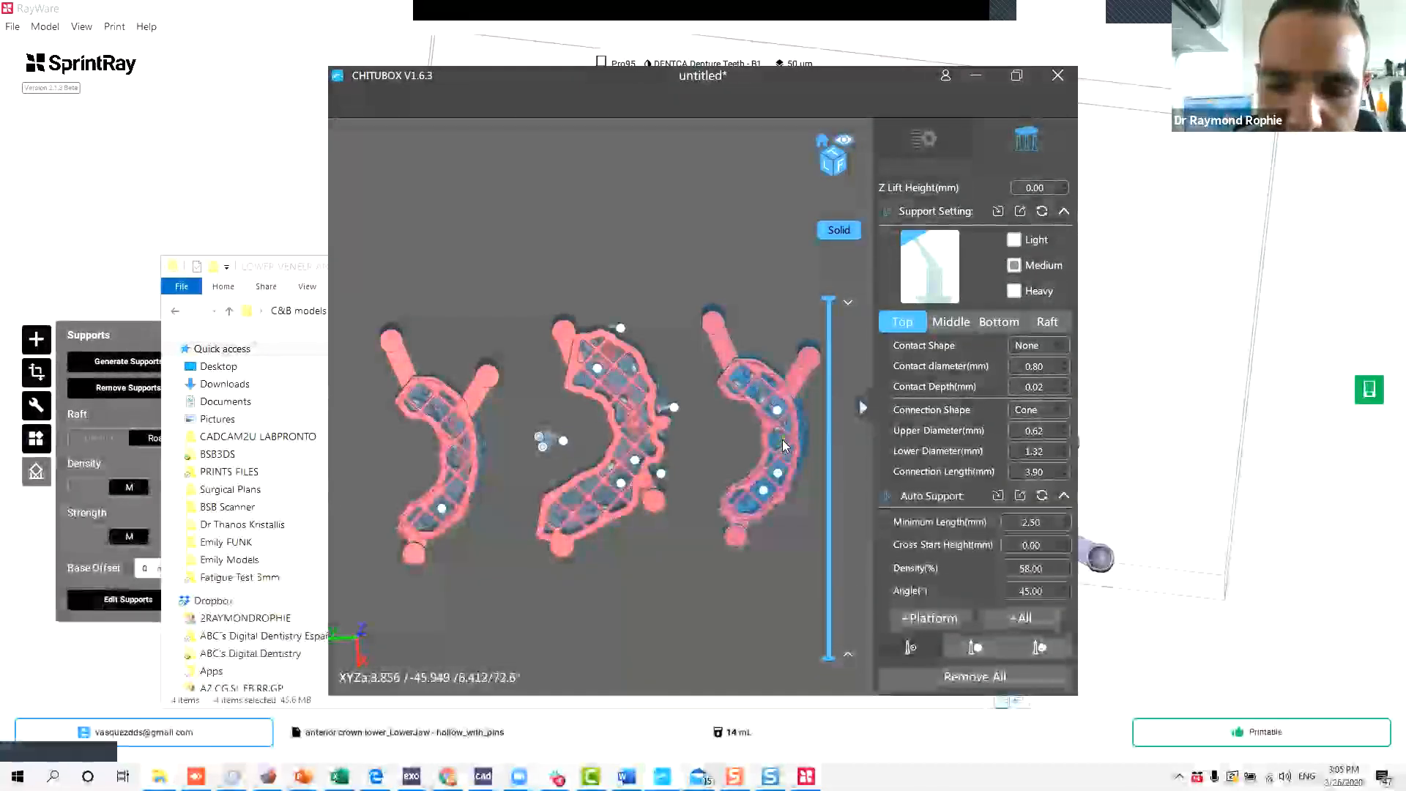
left_click(633, 399)
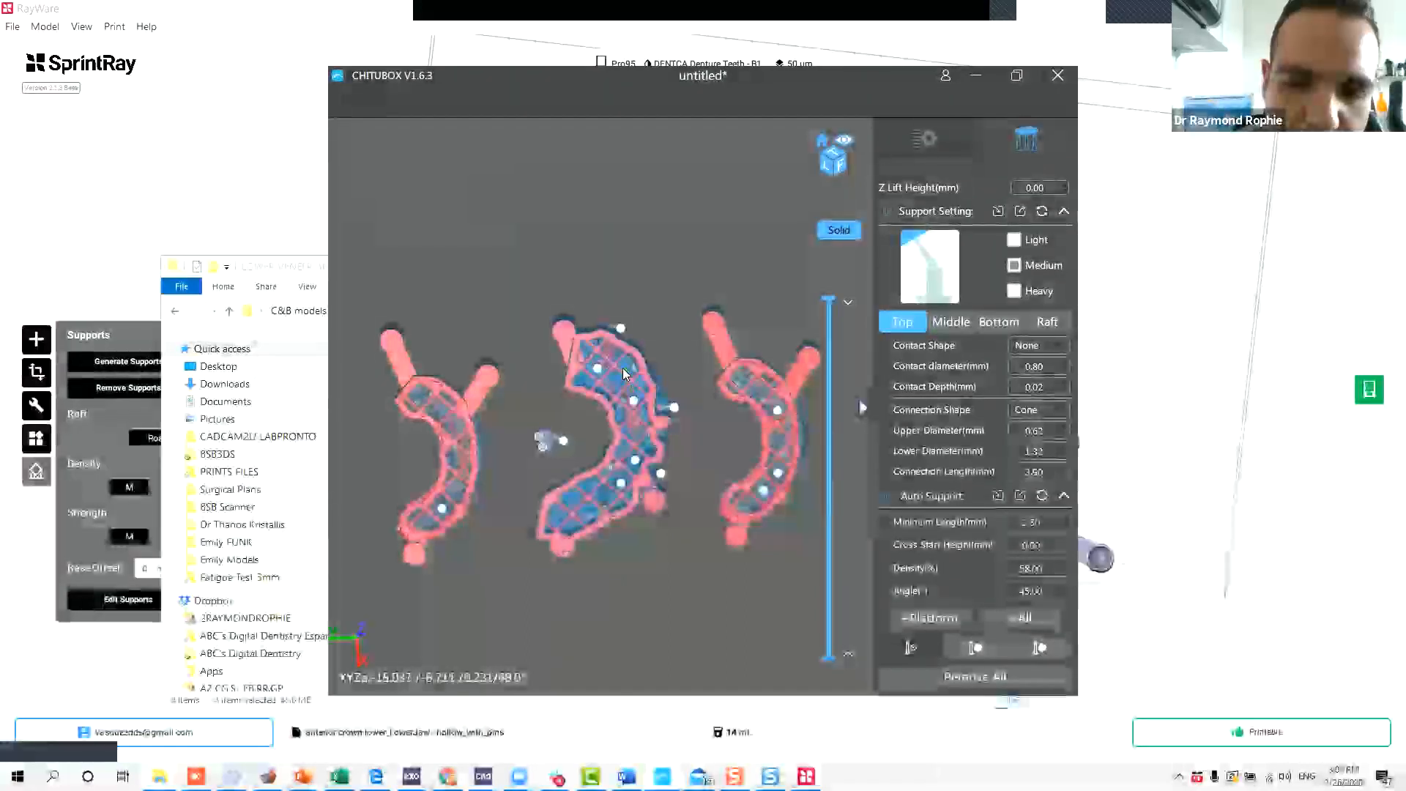
left_click(629, 364)
left_click(612, 381)
left_click(438, 408)
left_click(454, 424)
left_click(456, 489)
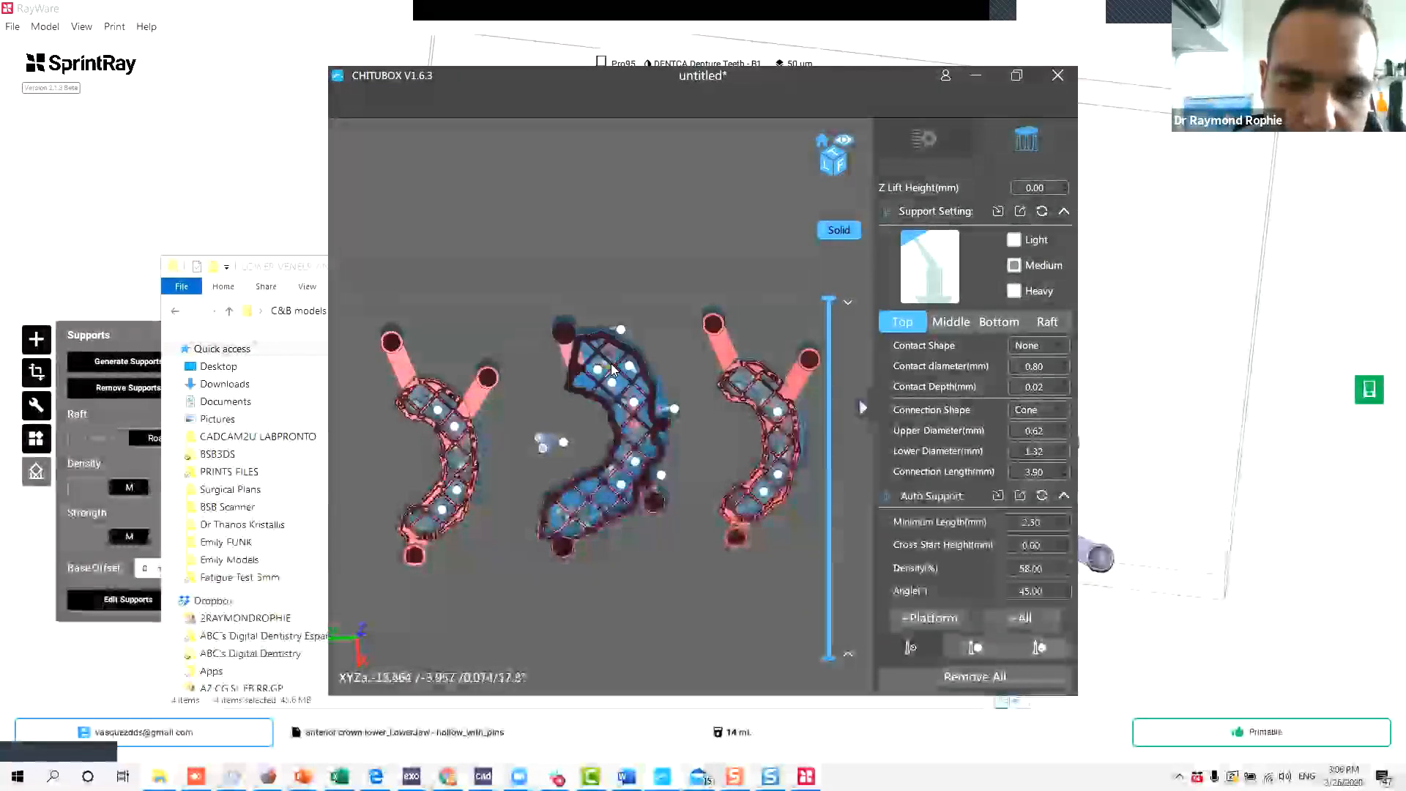
Delete the individual supports that show through the teeth of the first supported arch.
left_click_drag(756, 310, 665, 342)
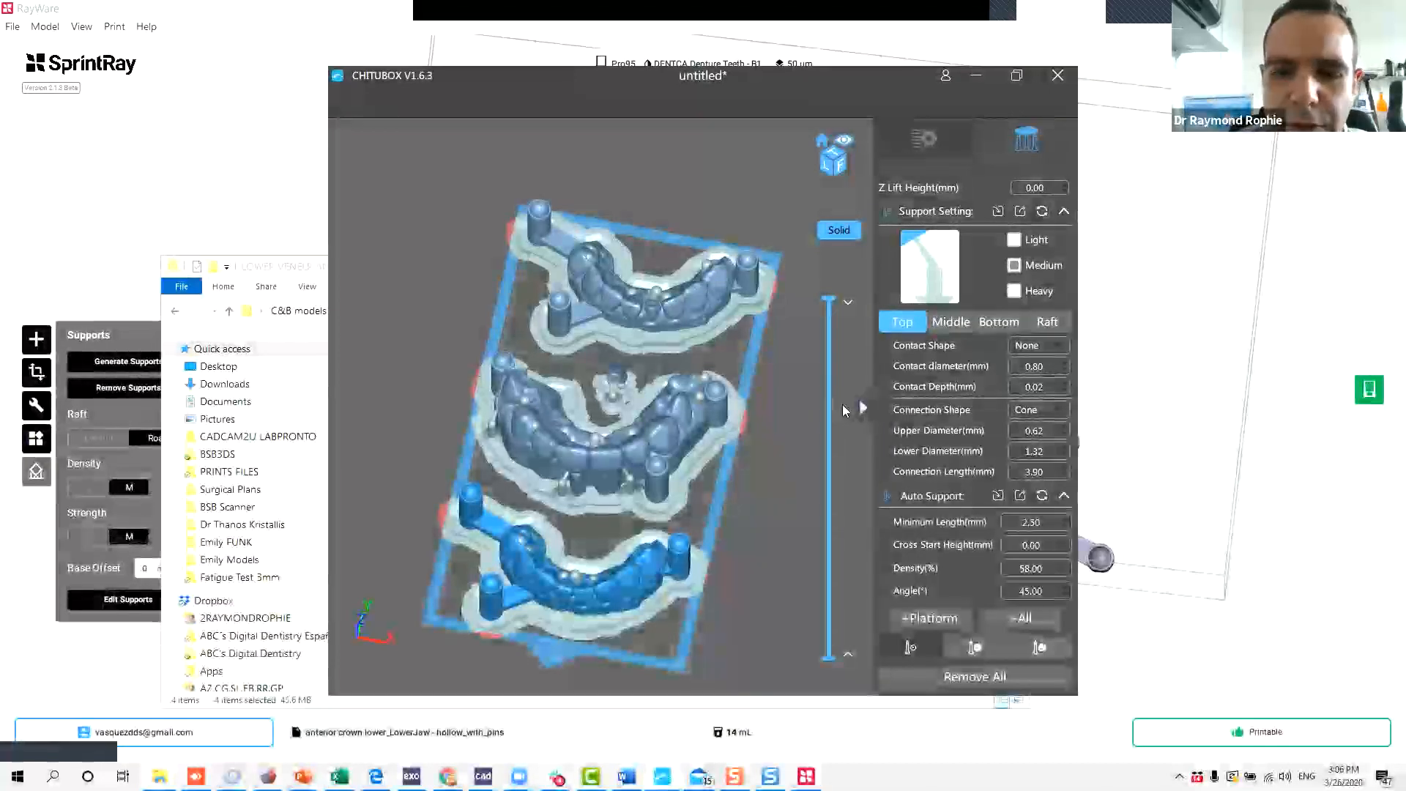
right_click_drag(747, 373, 571, 377)
scroll(512, 329, "up", 5)
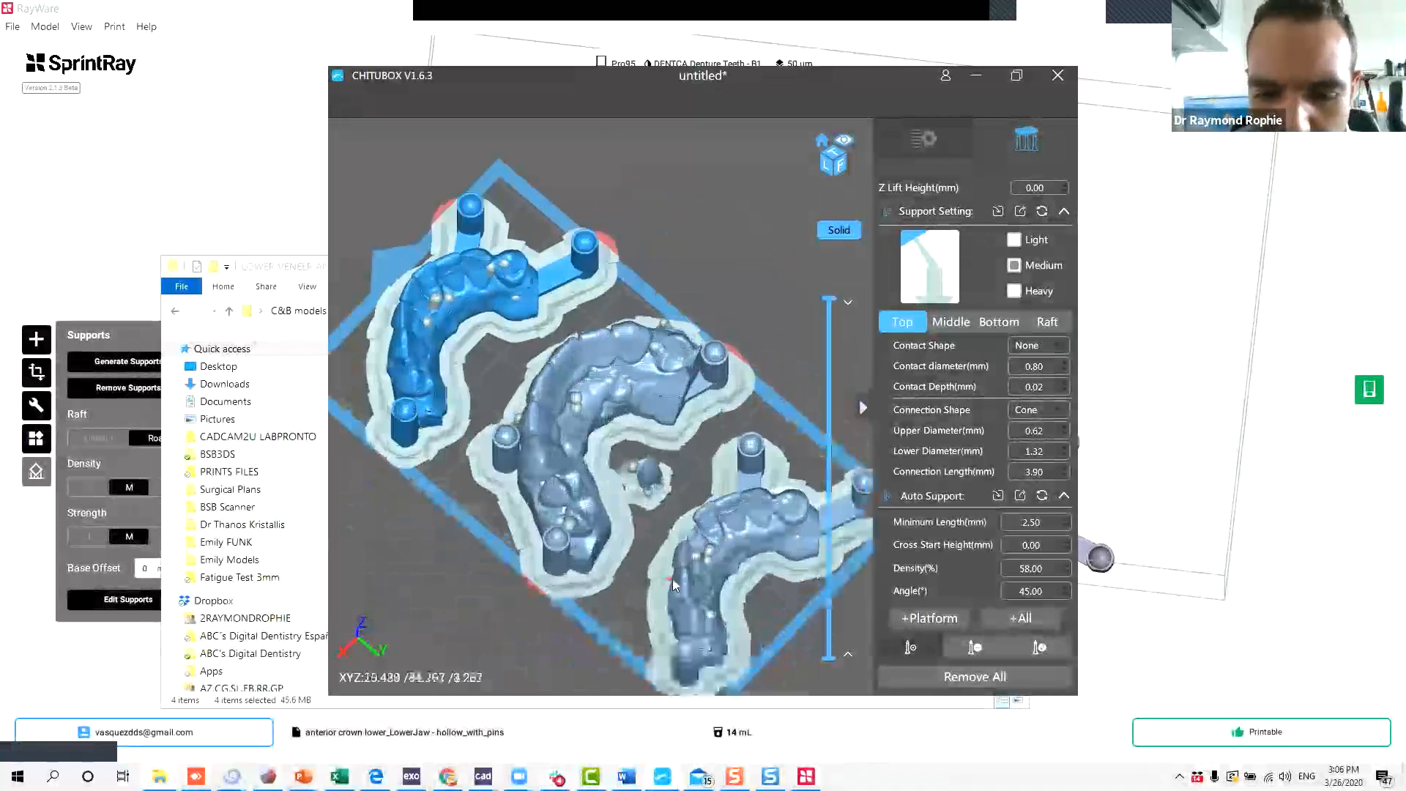
middle_click_drag(506, 318, 410, 215)
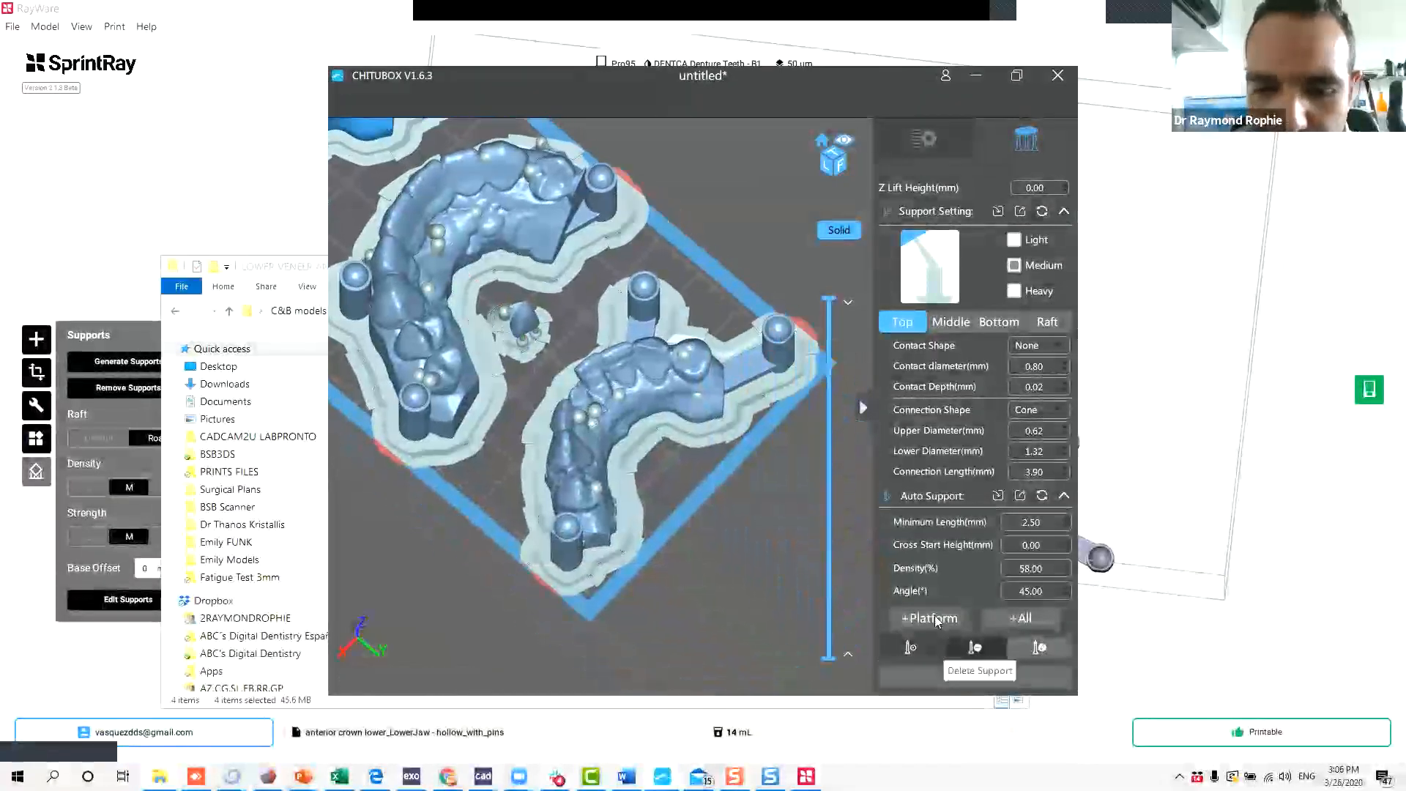
left_click(974, 647)
left_click(595, 417)
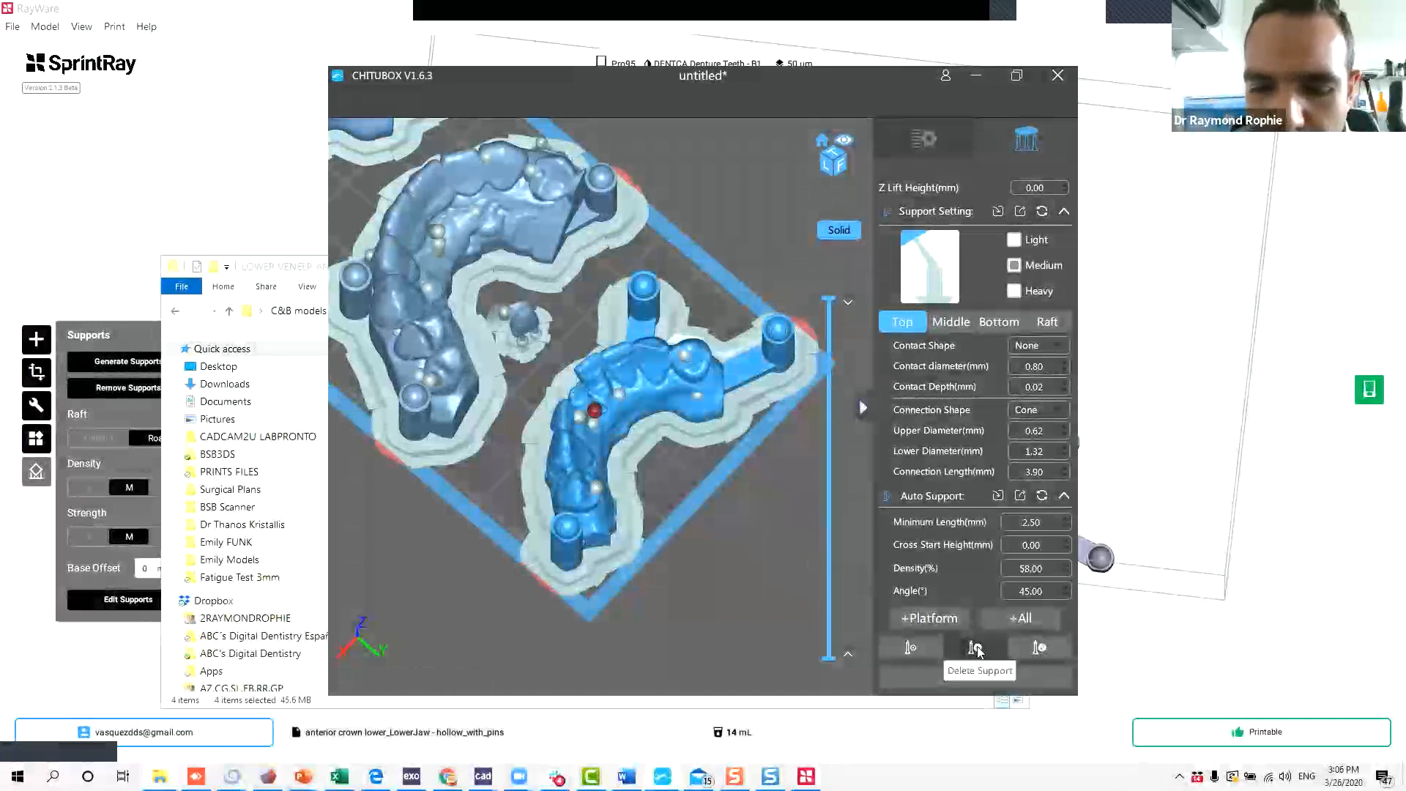
left_click(979, 651)
left_click(594, 423)
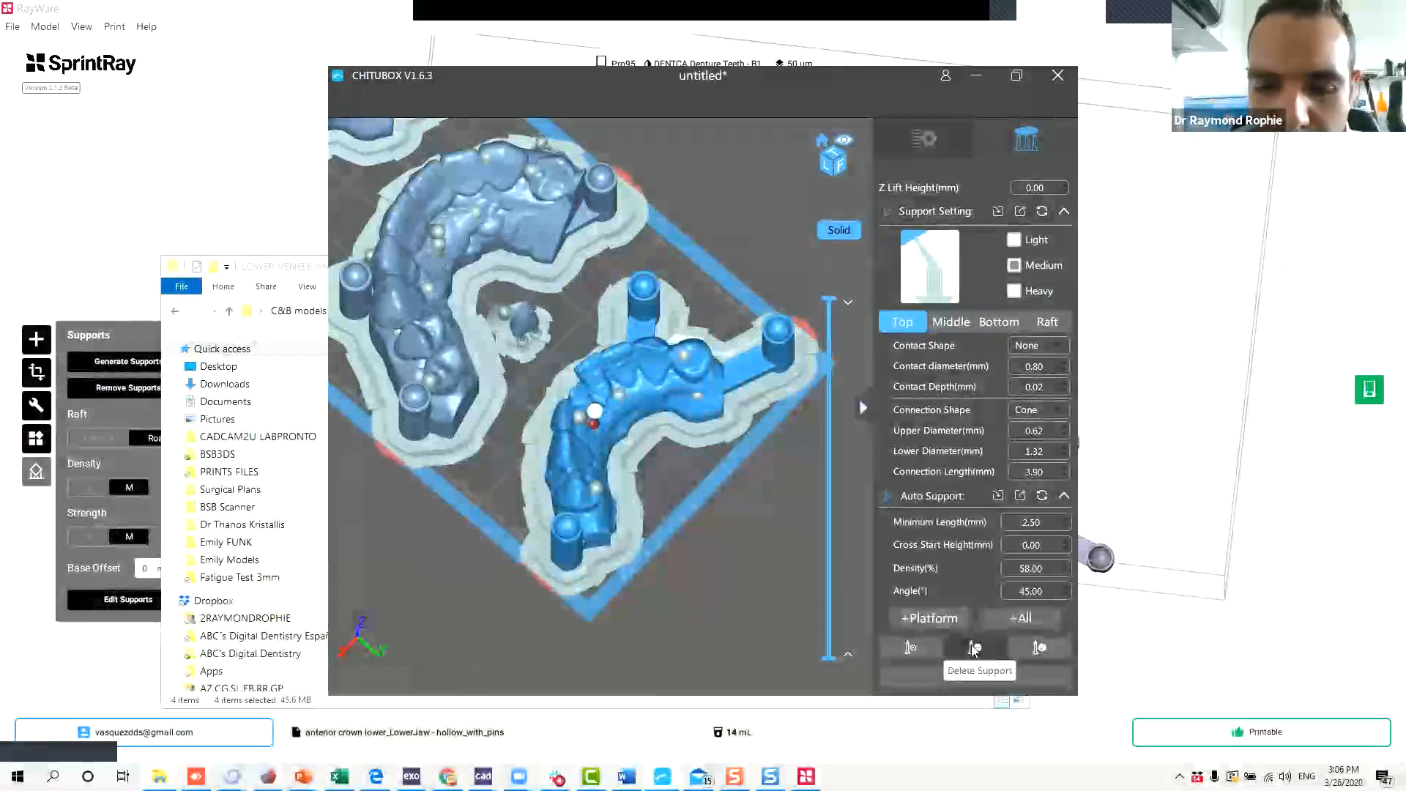
left_click(973, 647)
left_click(591, 413)
left_click(959, 645)
left_click(577, 417)
left_click(994, 649)
left_click(580, 418)
left_click(966, 639)
right_click_drag(590, 469, 680, 442)
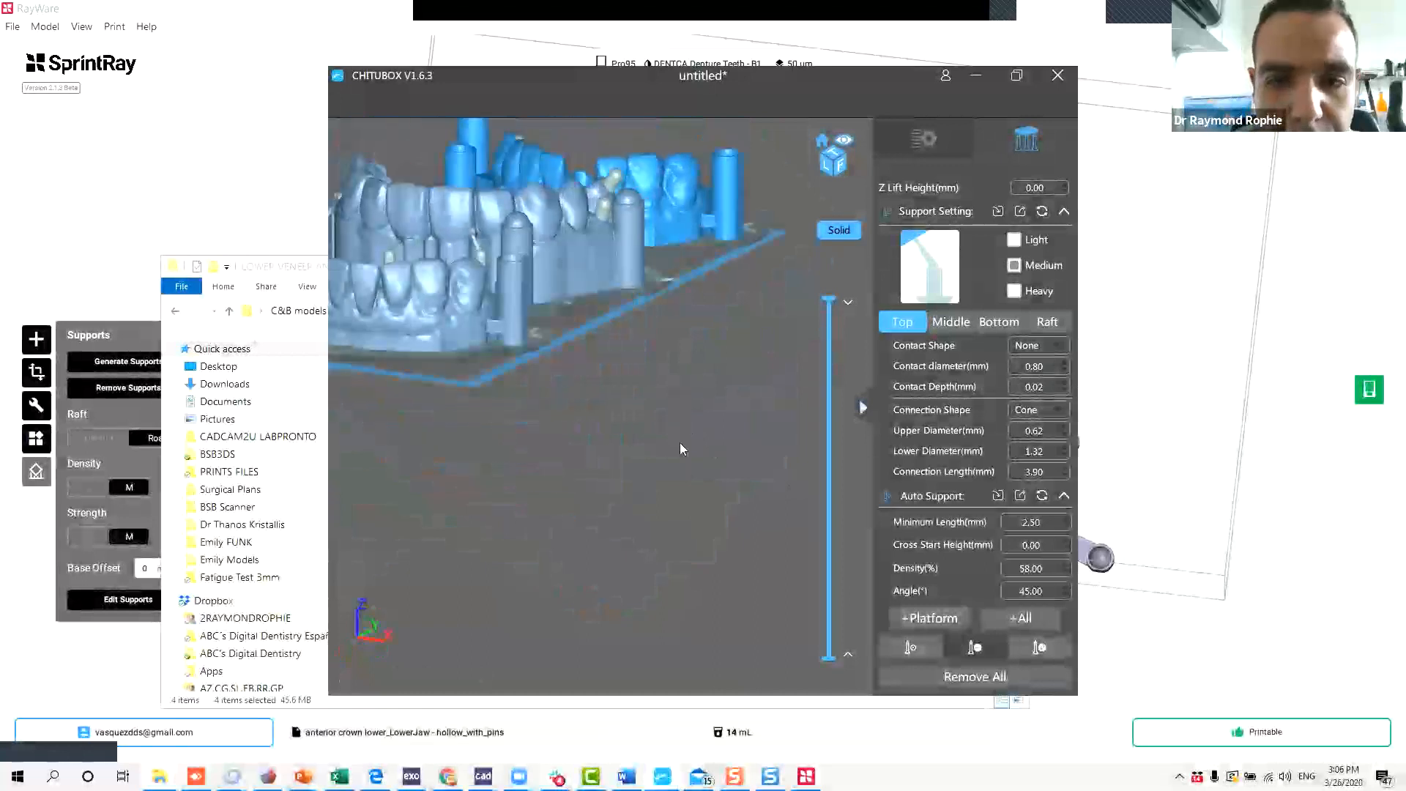
middle_click_drag(679, 442, 672, 506)
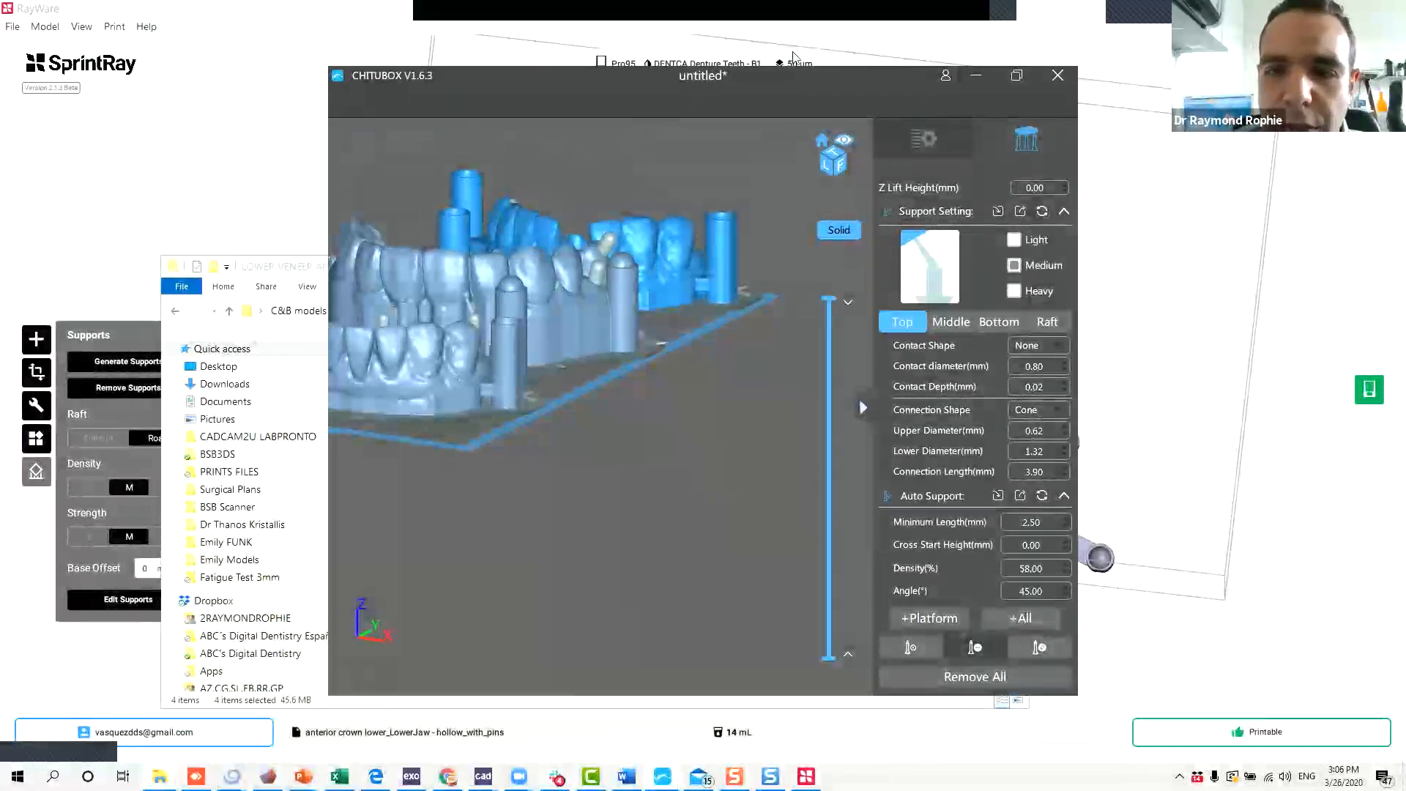
Switch to RayWare and apply a 100 µm layer thickness to the print job, keeping DENTCA Denture Teeth - B1 as material.
left_click_drag(807, 70, 524, 46)
left_click(1281, 232)
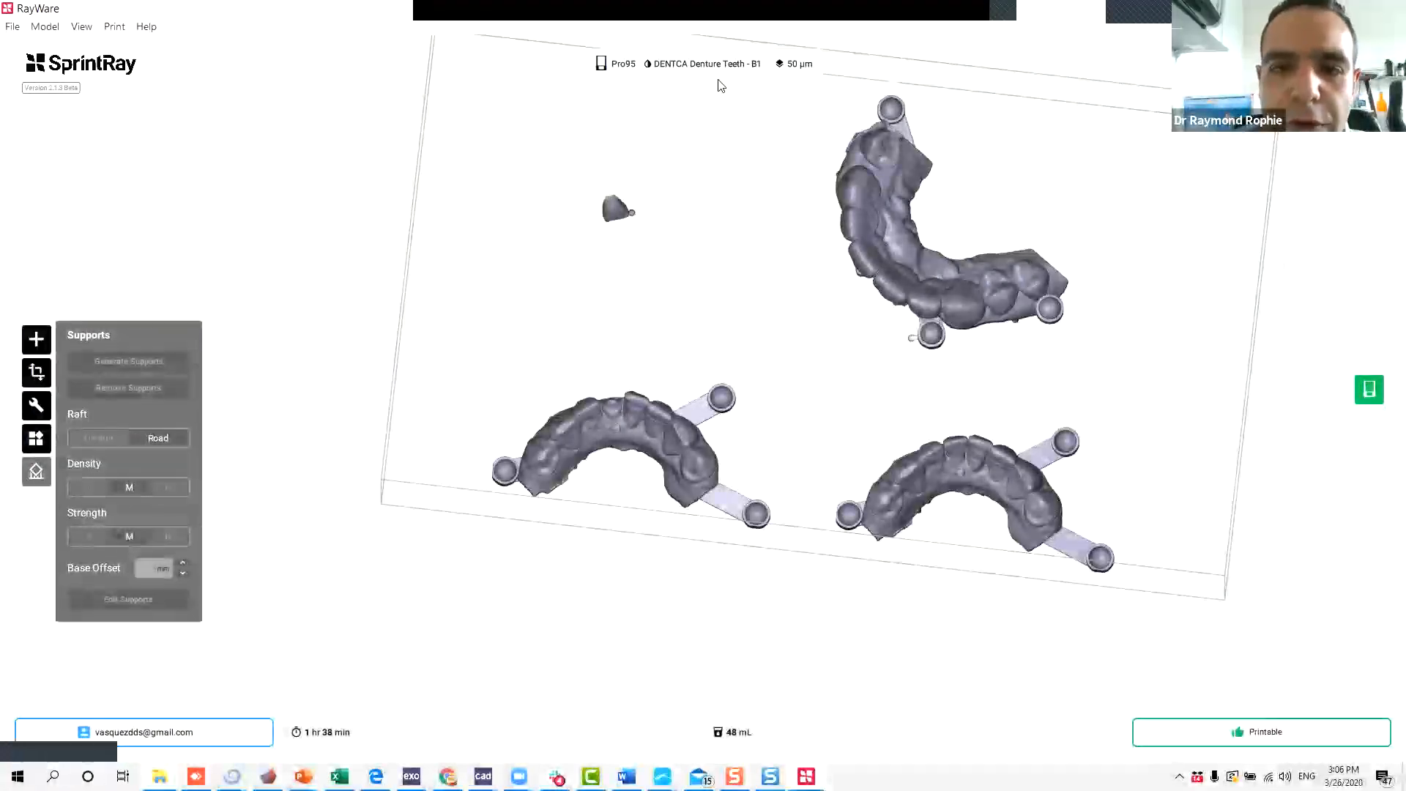
left_click(681, 64)
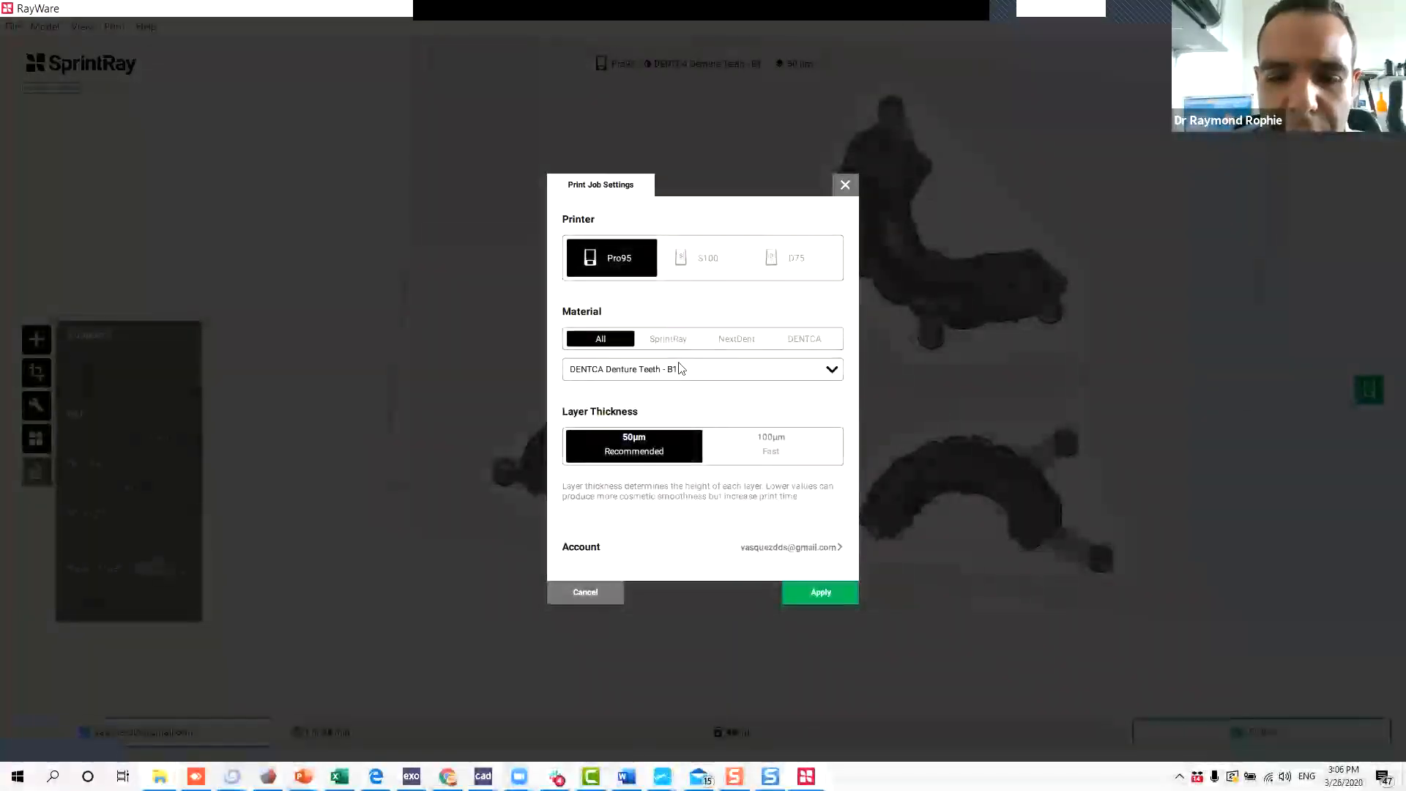
left_click(631, 371)
left_click(1058, 385)
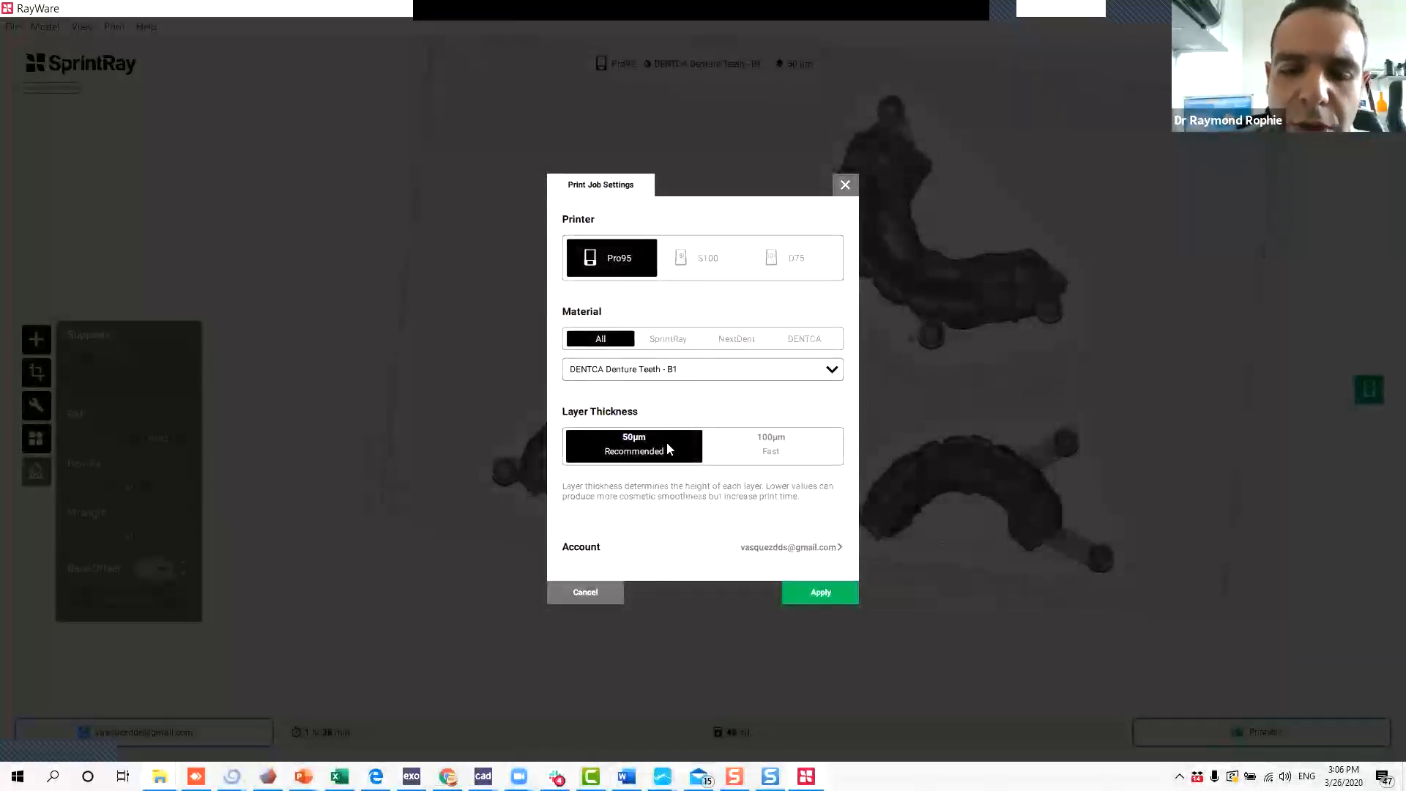
left_click(776, 441)
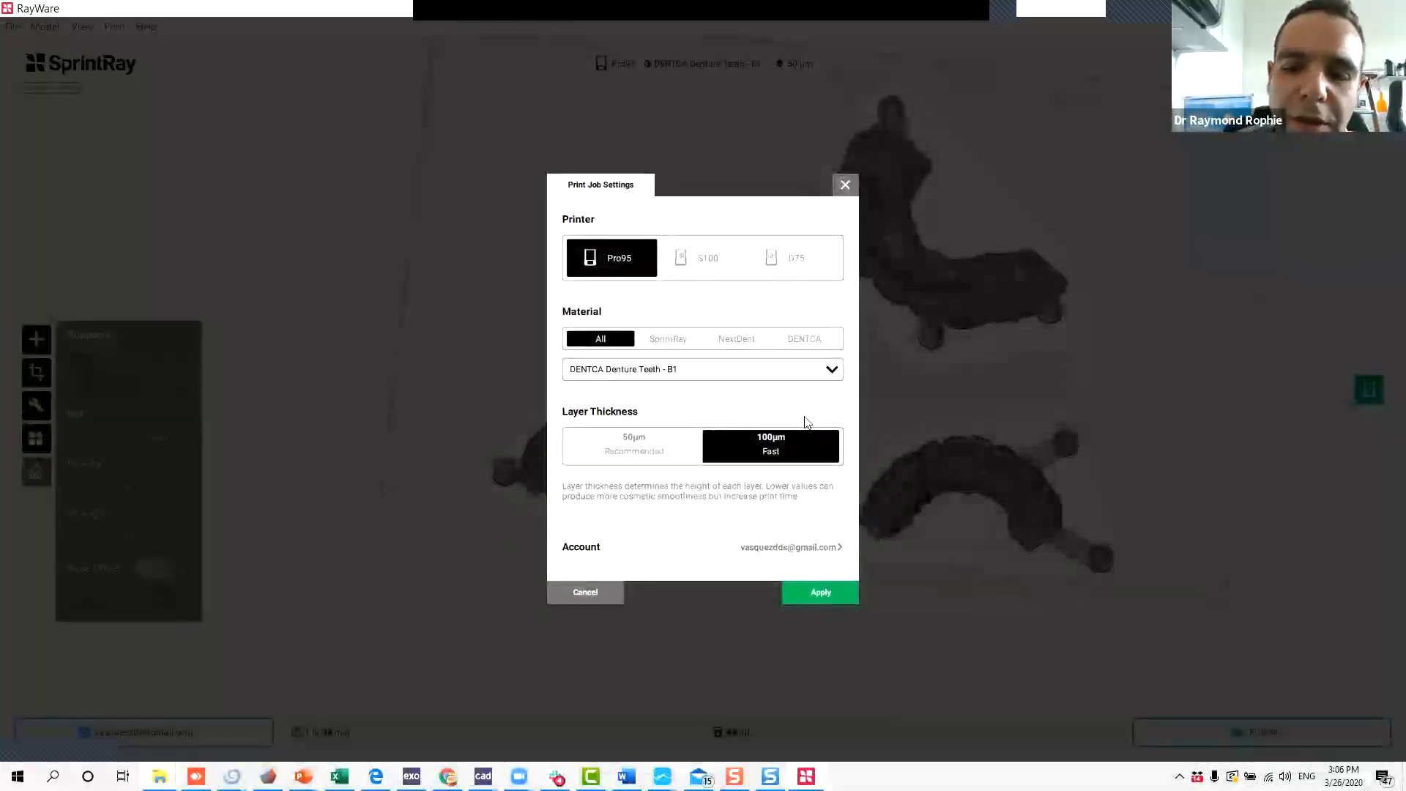
left_click(747, 375)
left_click(747, 377)
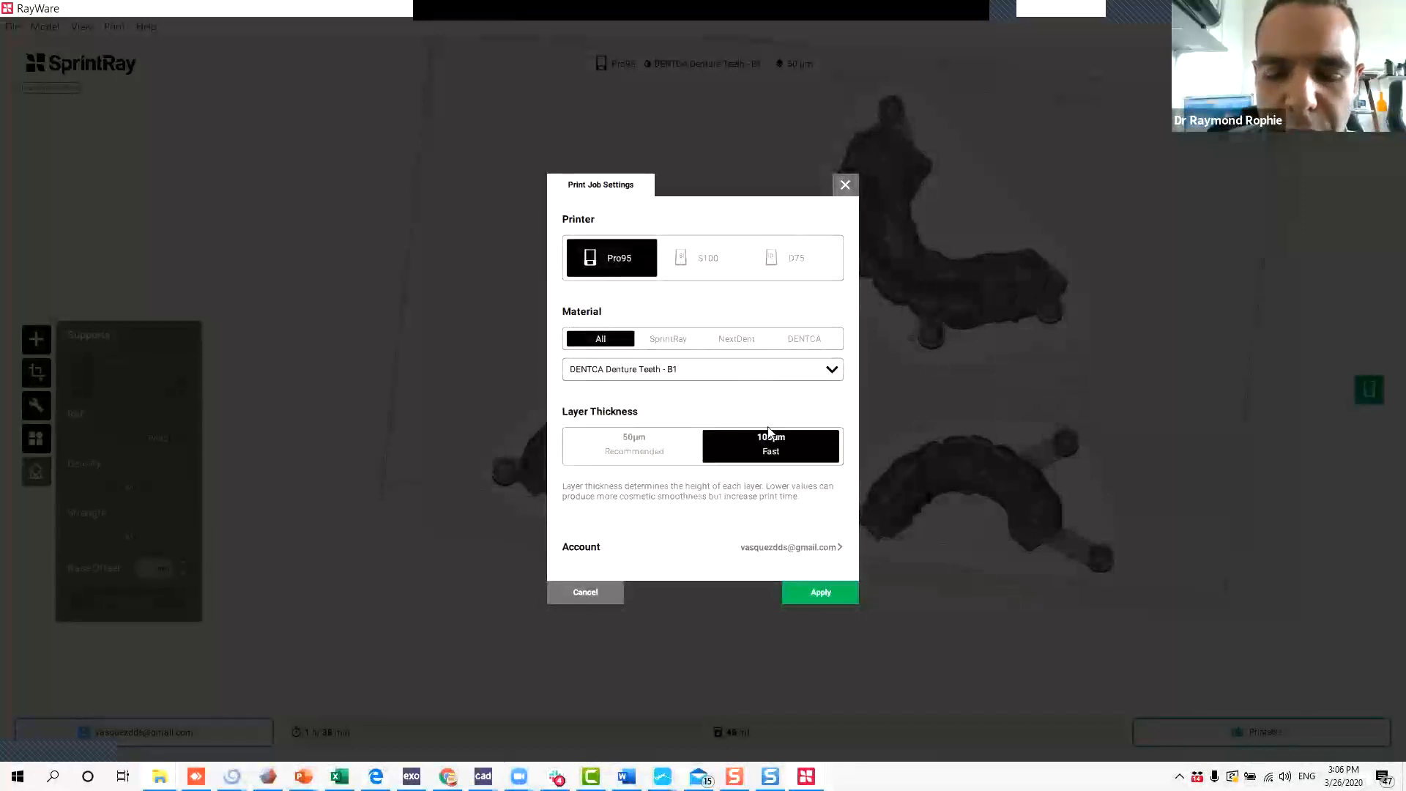
left_click(804, 594)
Move the arch model in front of the single tooth closer to it on the build platform and deselect it.
scroll(707, 315, "up", 3)
scroll(659, 366, "down", 3)
left_click(622, 396)
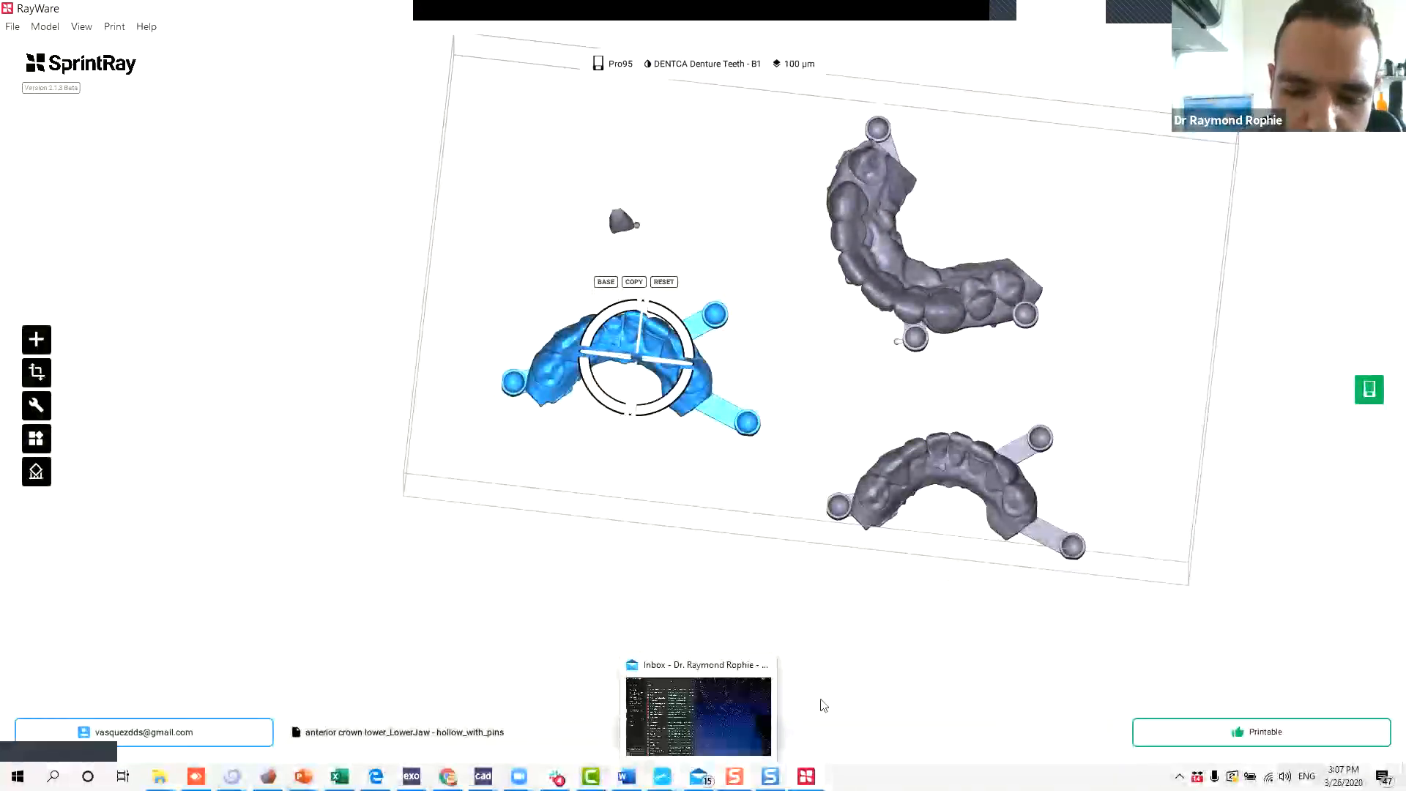
left_click(917, 625)
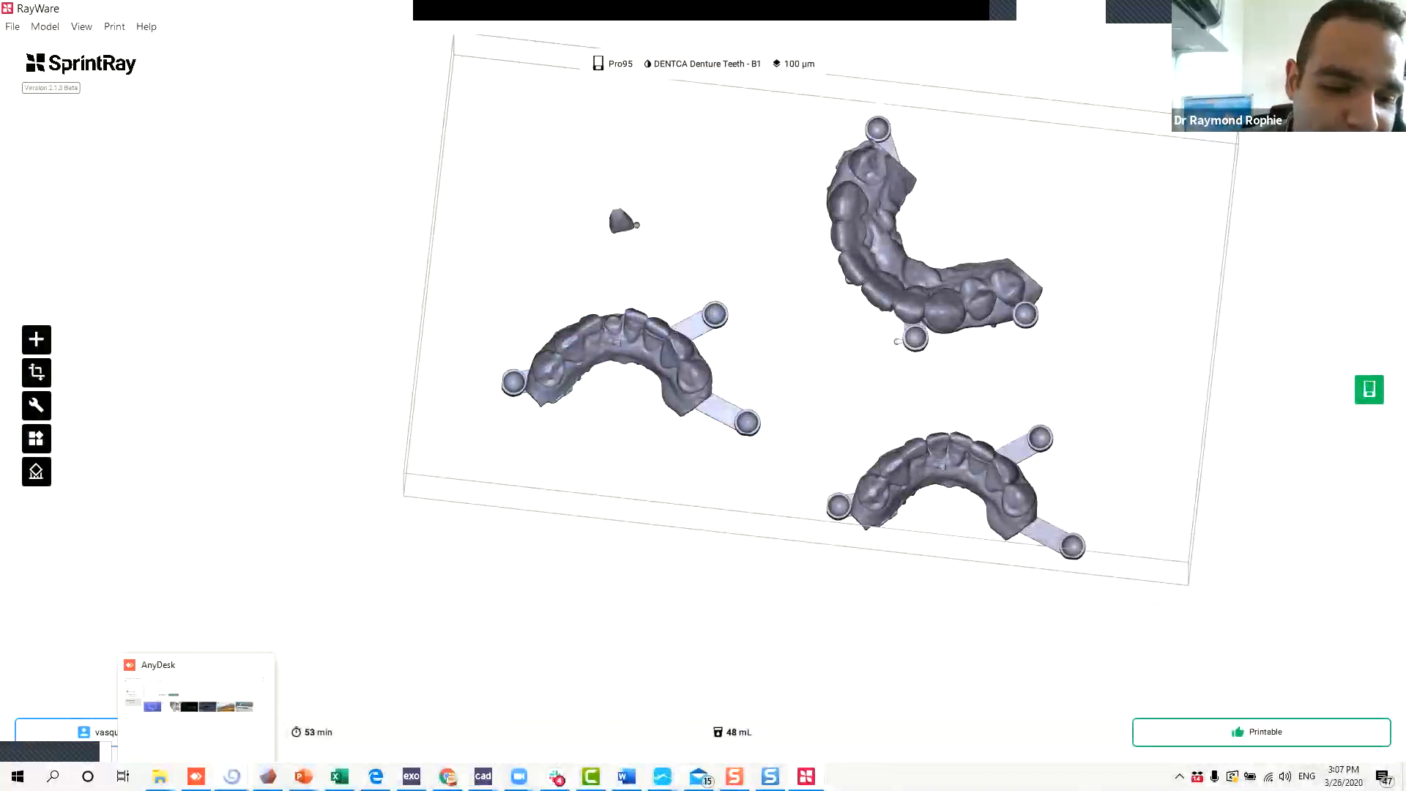
Switch to Presentation2 in PowerPoint and show slide 21, "Finishing of the Restorations".
mouse_move(303, 777)
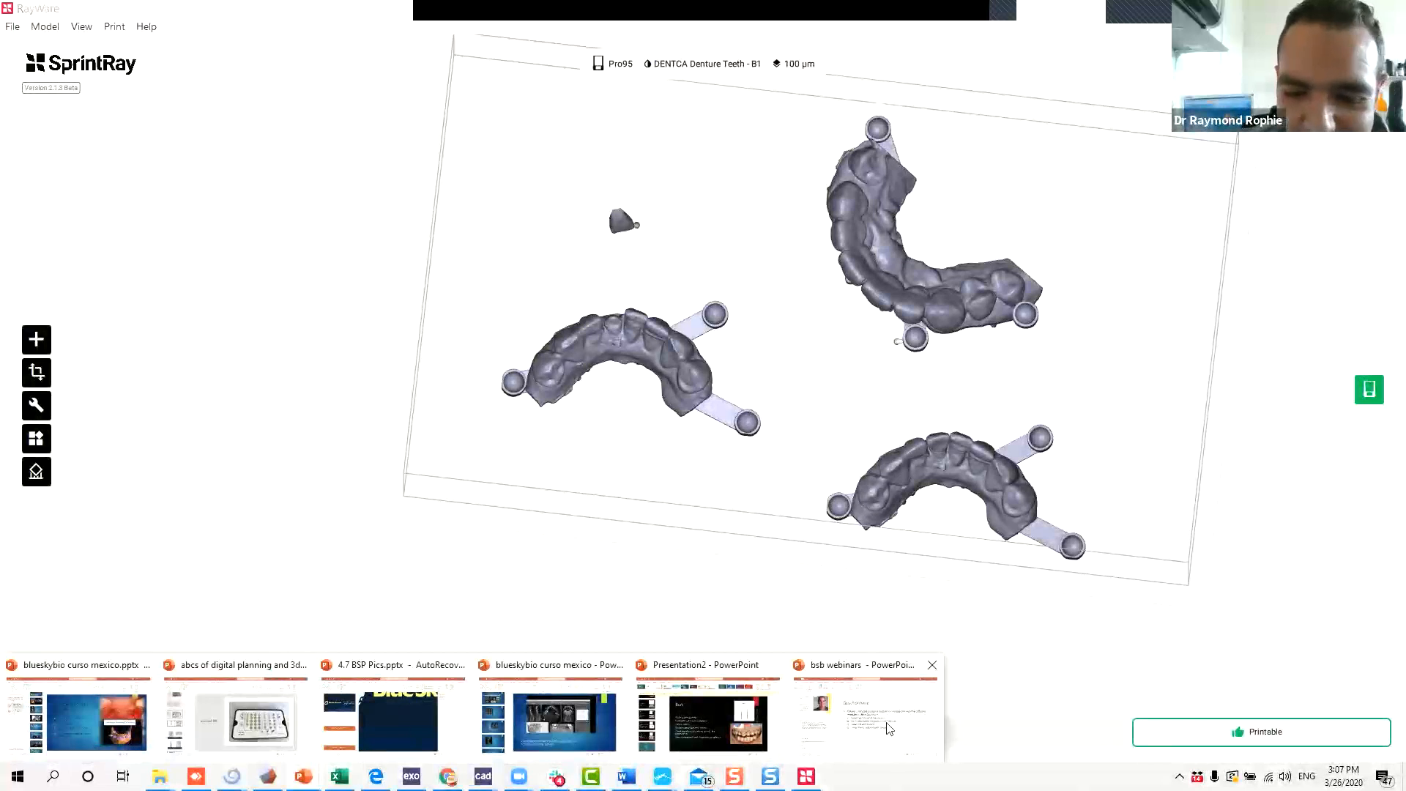
left_click(889, 727)
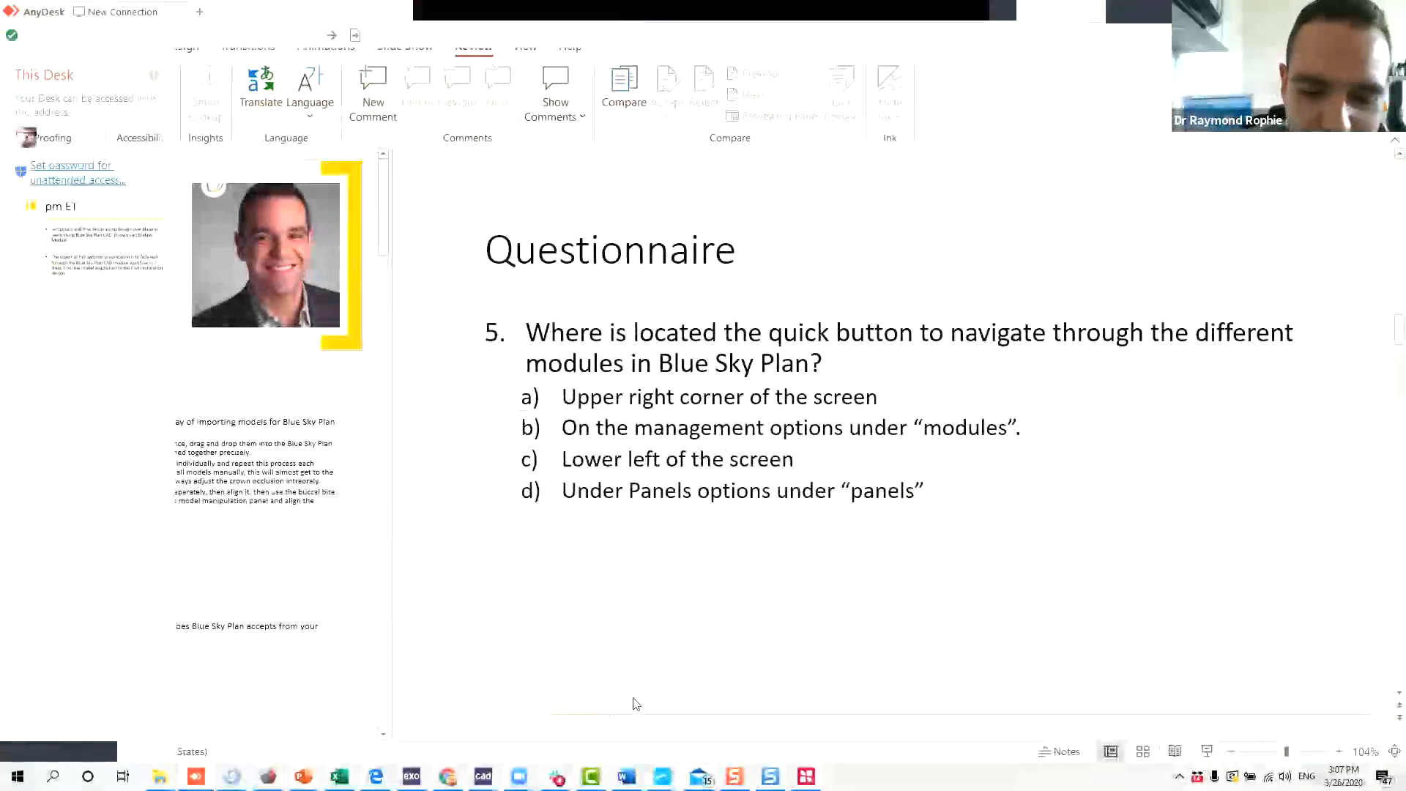
mouse_move(305, 775)
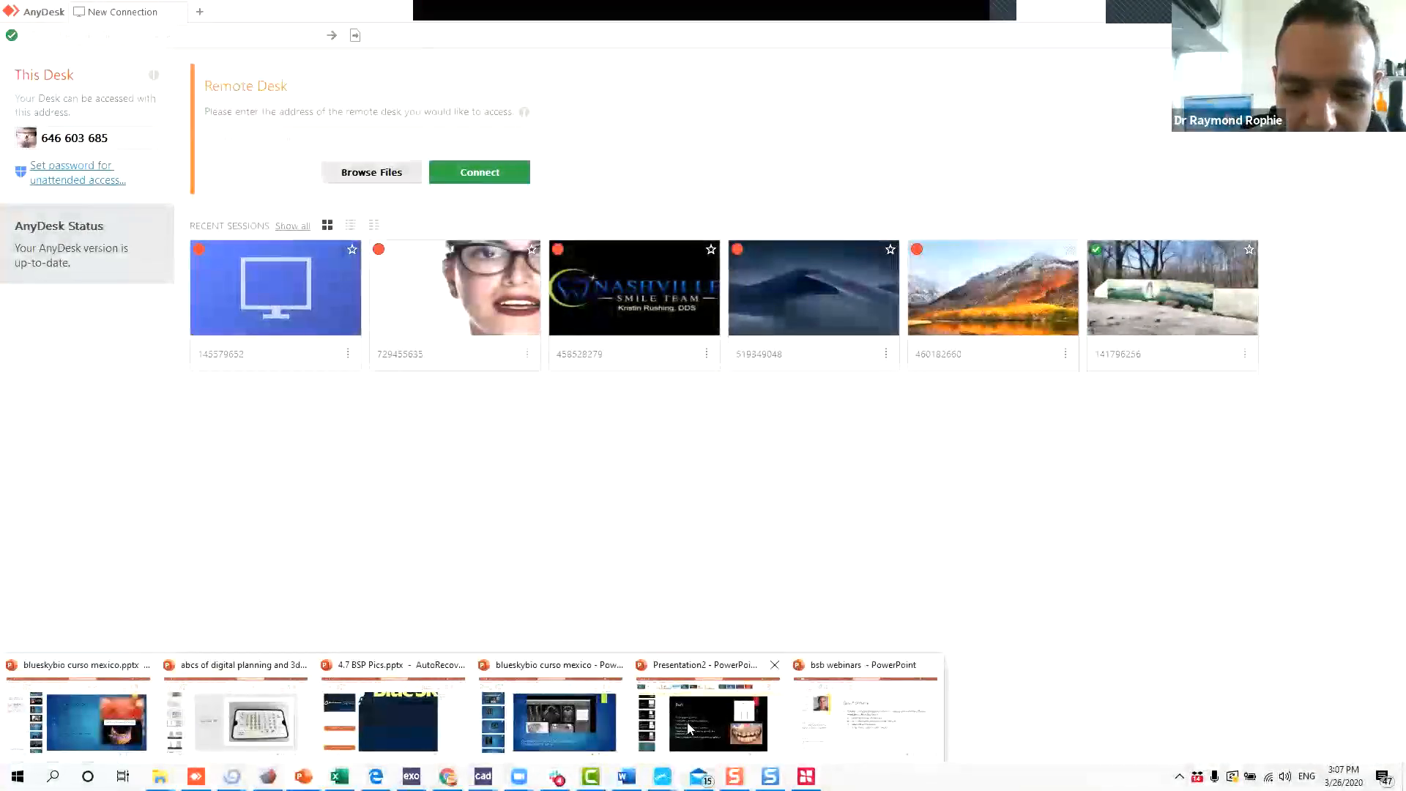
left_click(689, 728)
scroll(143, 530, "down", 5)
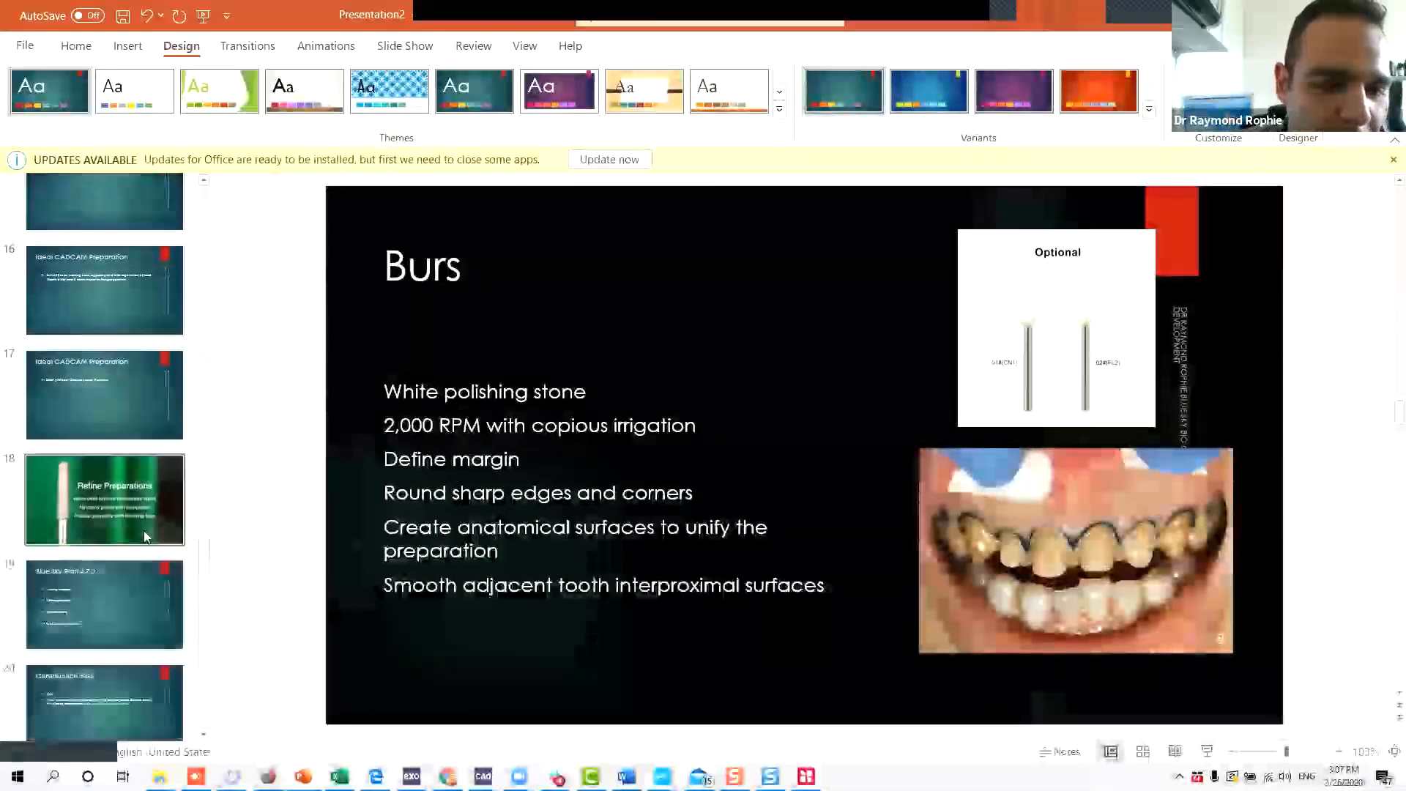
scroll(143, 530, "down", 2)
left_click(105, 675)
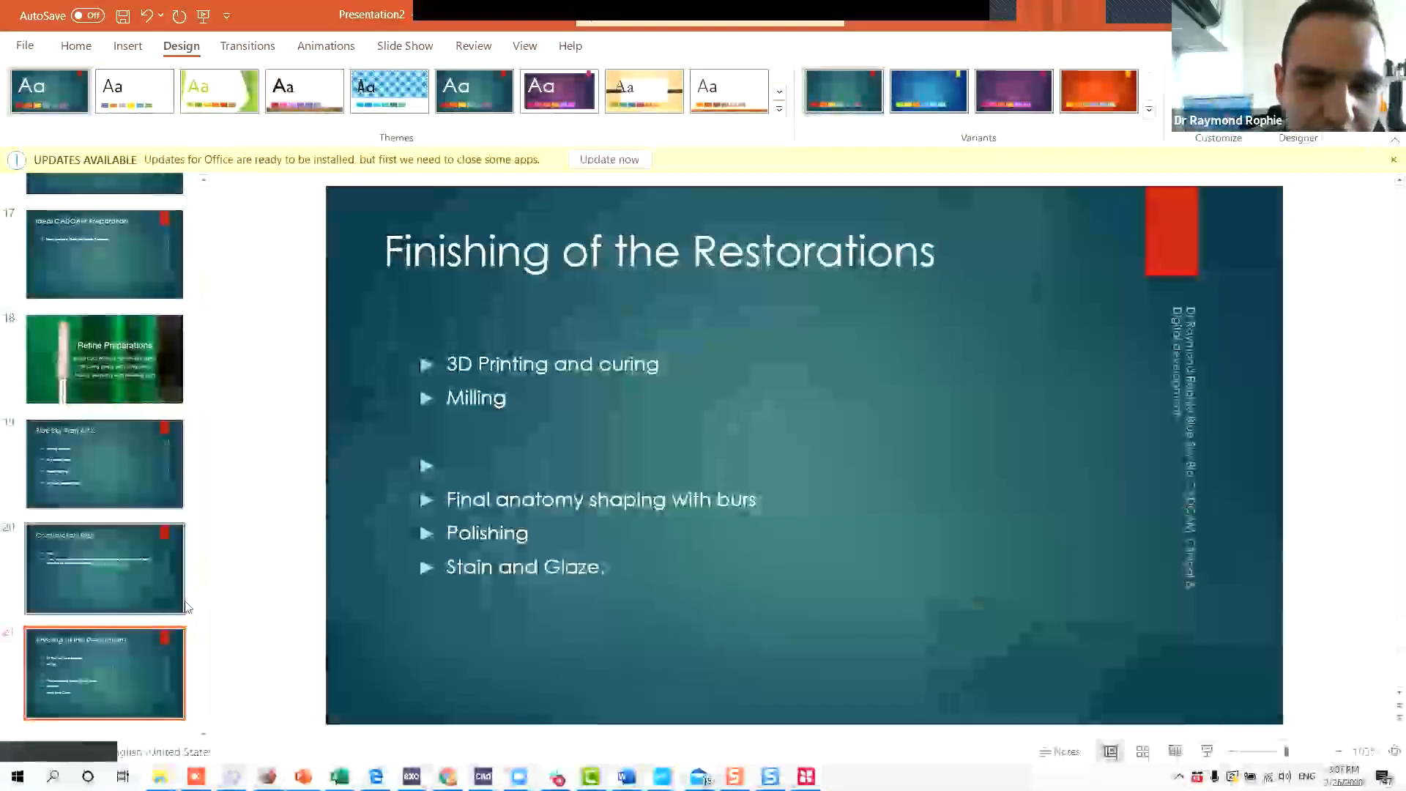
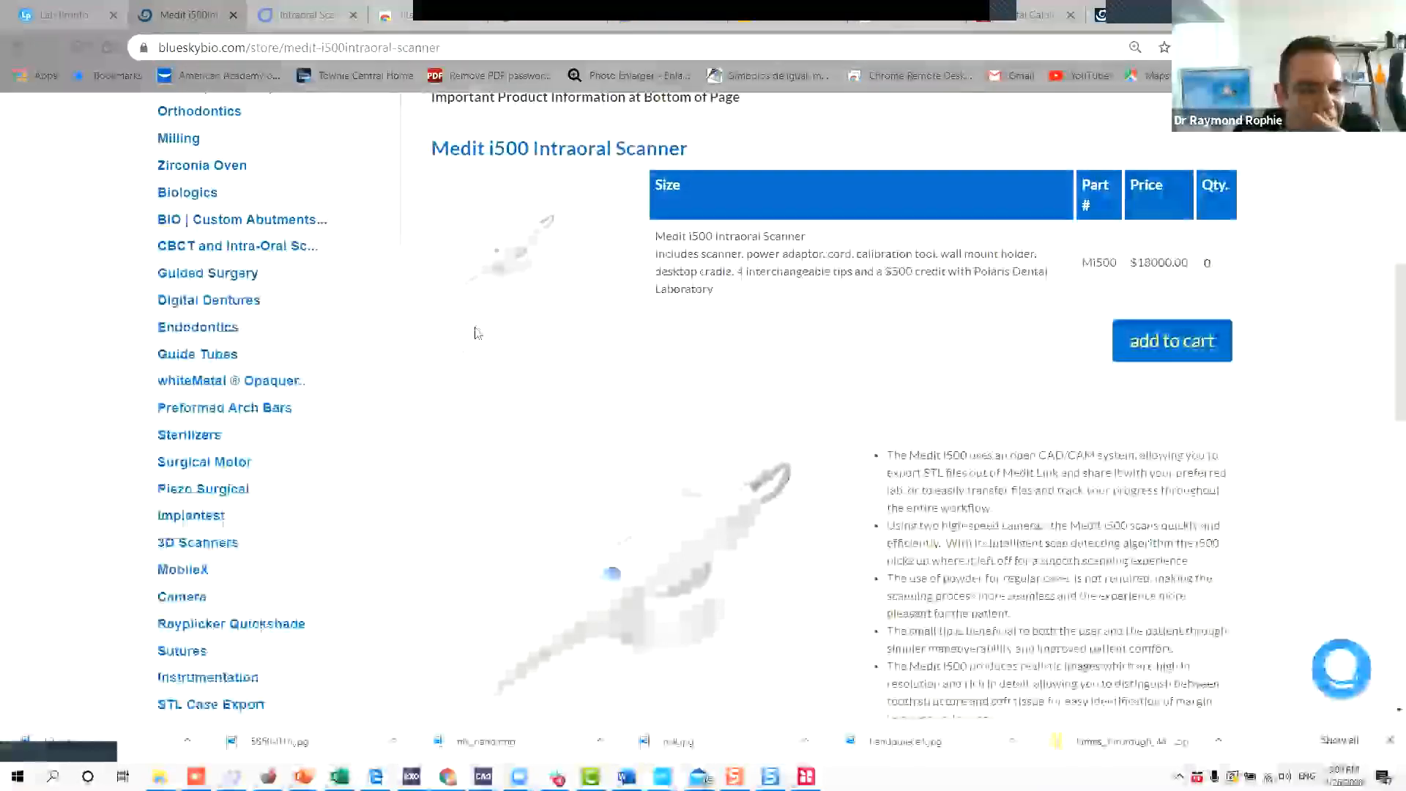
Look through the Medit i500 Intraoral Scanner page in the Blue Sky Bio store and go to the 3D printers category.
scroll(436, 505, "down", 5)
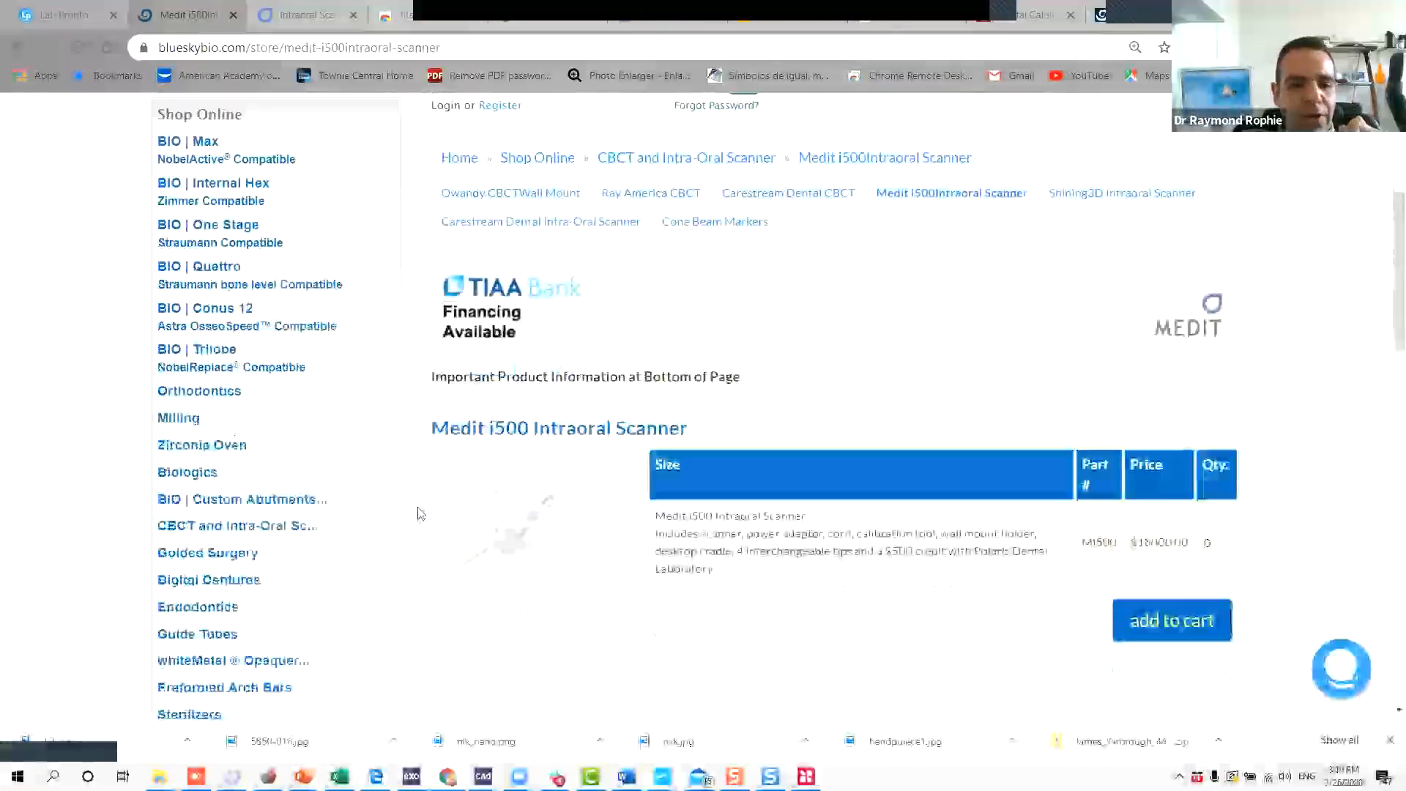
scroll(395, 555, "down", 3)
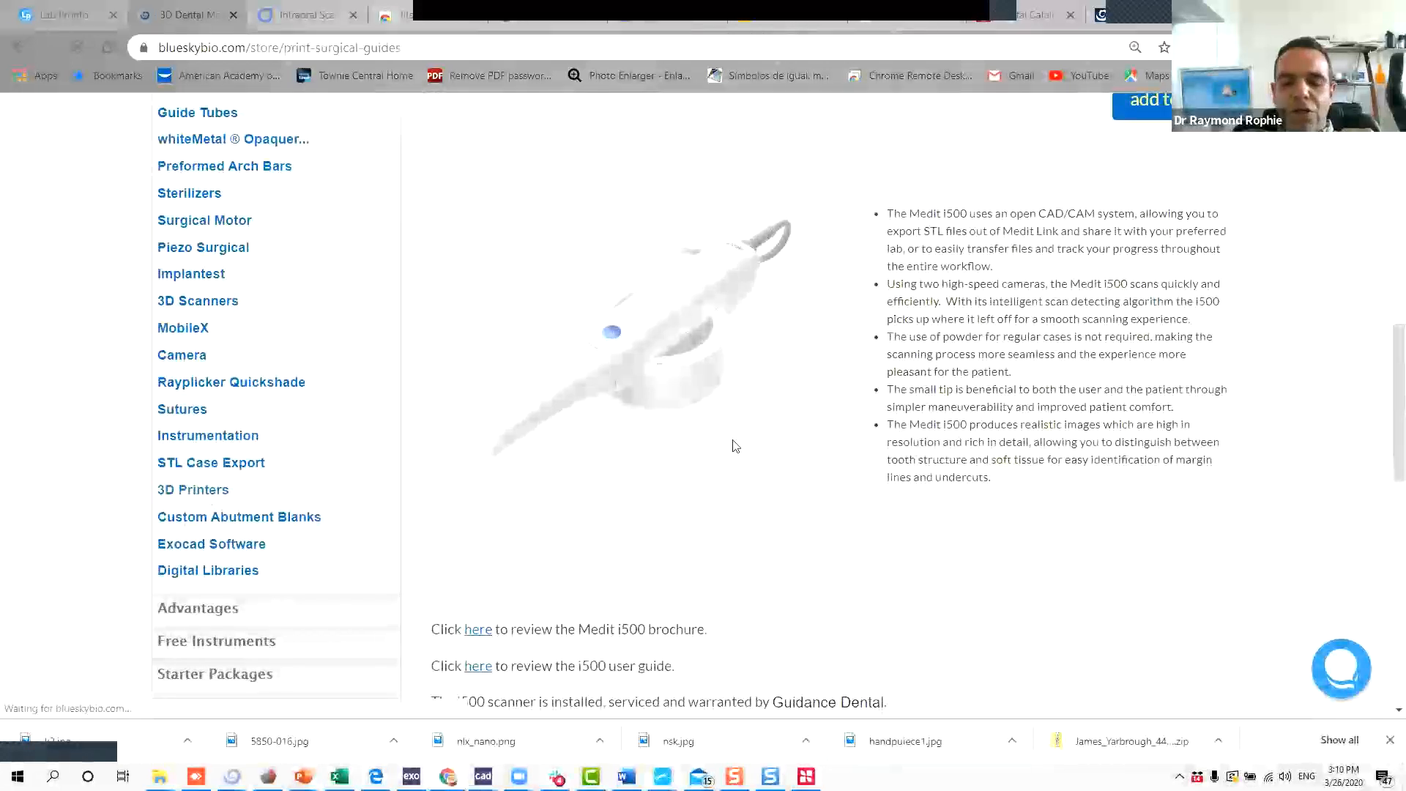
scroll(729, 512, "down", 3)
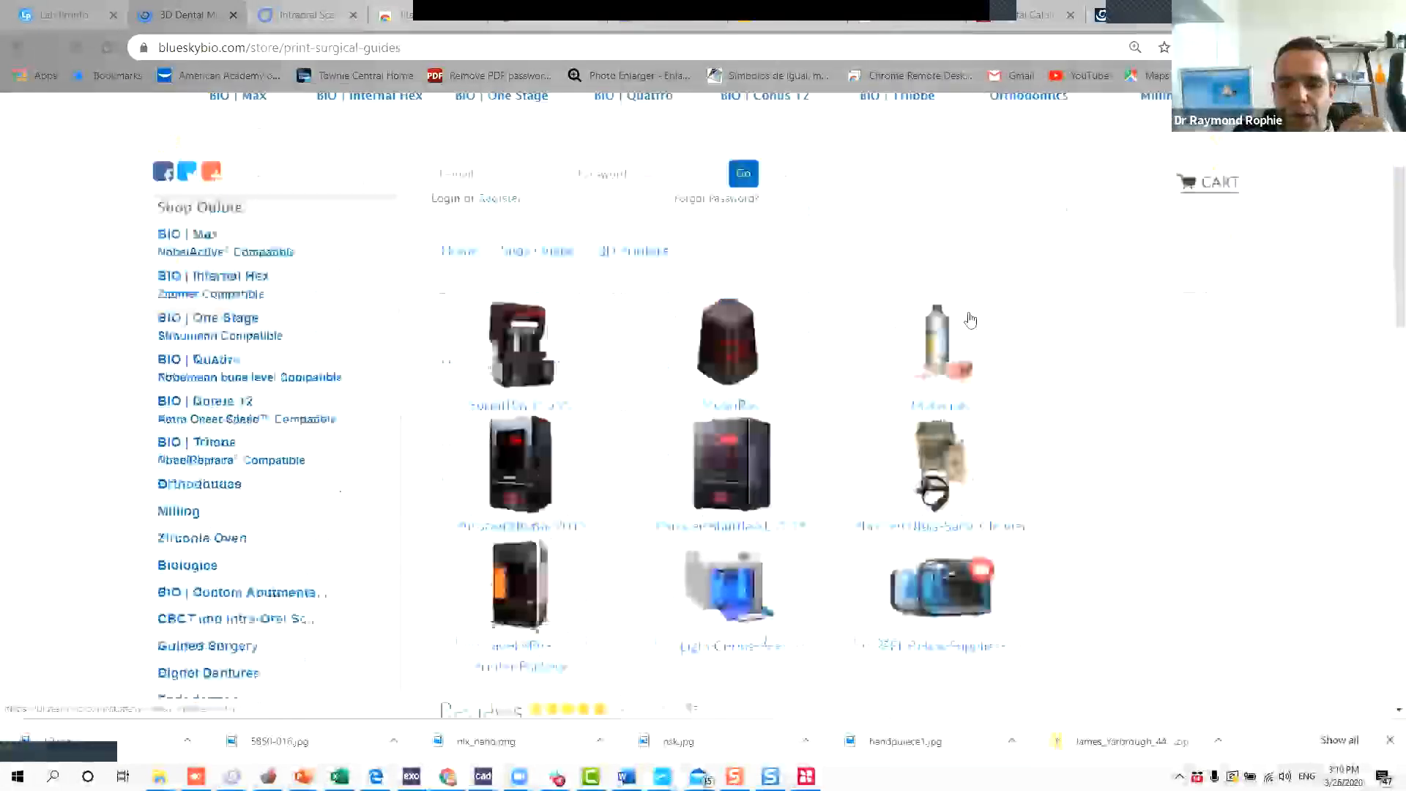
Open the 3D printing Materials page and examine the SprintRay resins down to the DENTCA denture resins.
left_click(954, 299)
scroll(881, 317, "down", 6)
scroll(800, 448, "down", 6)
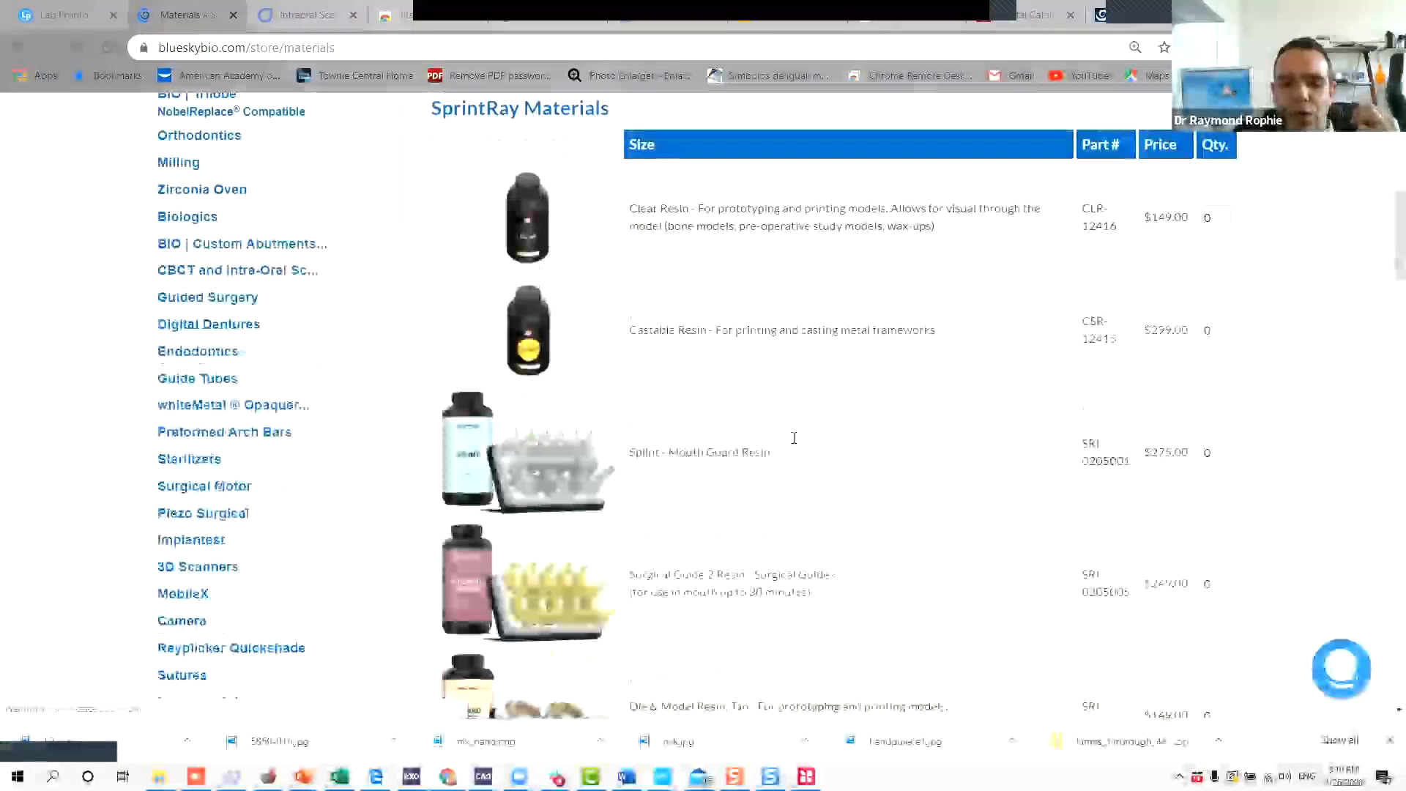
scroll(709, 427, "down", 5)
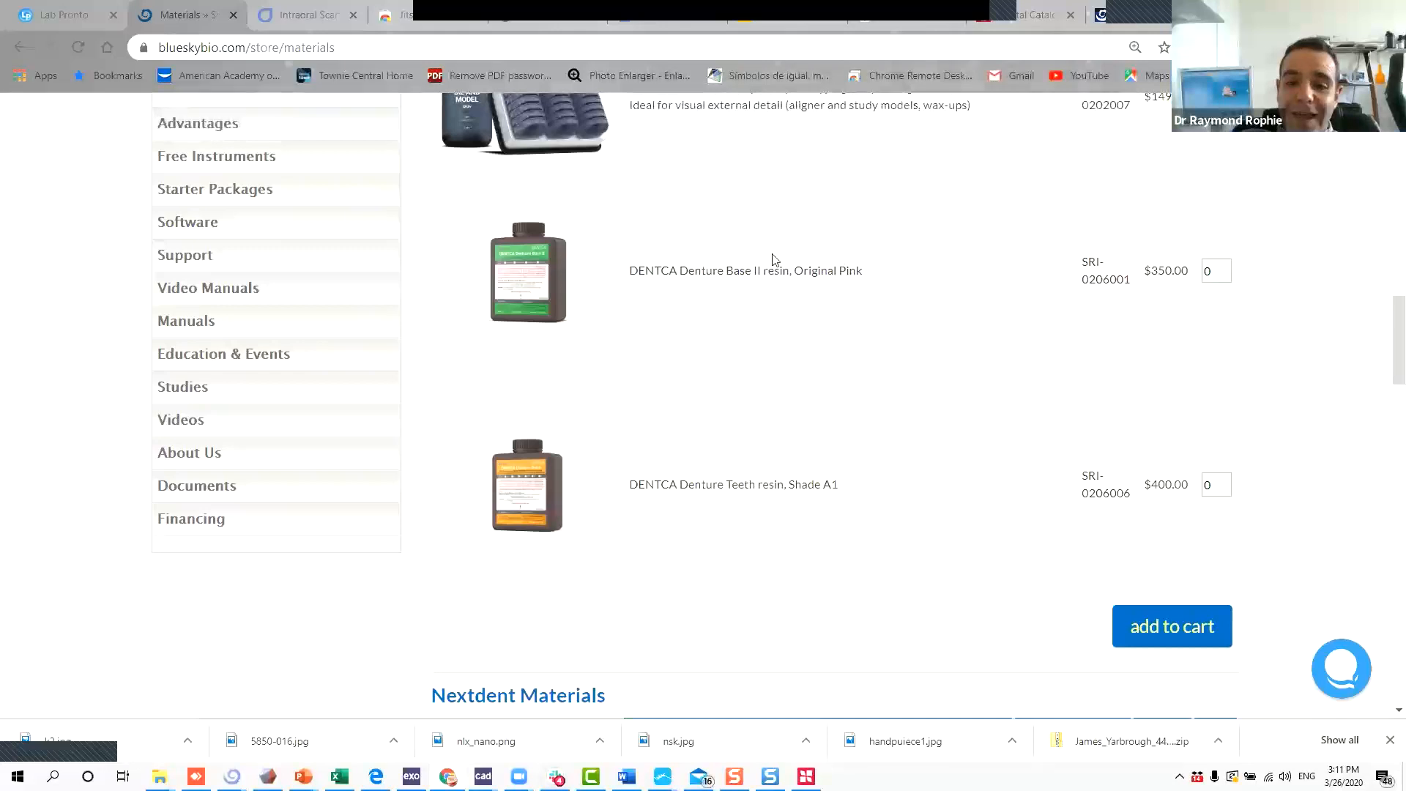
Switch to the Blue Sky Plan project 1 crown 30_LowerJaw and change to the Crown and Bridge module.
left_click(232, 776)
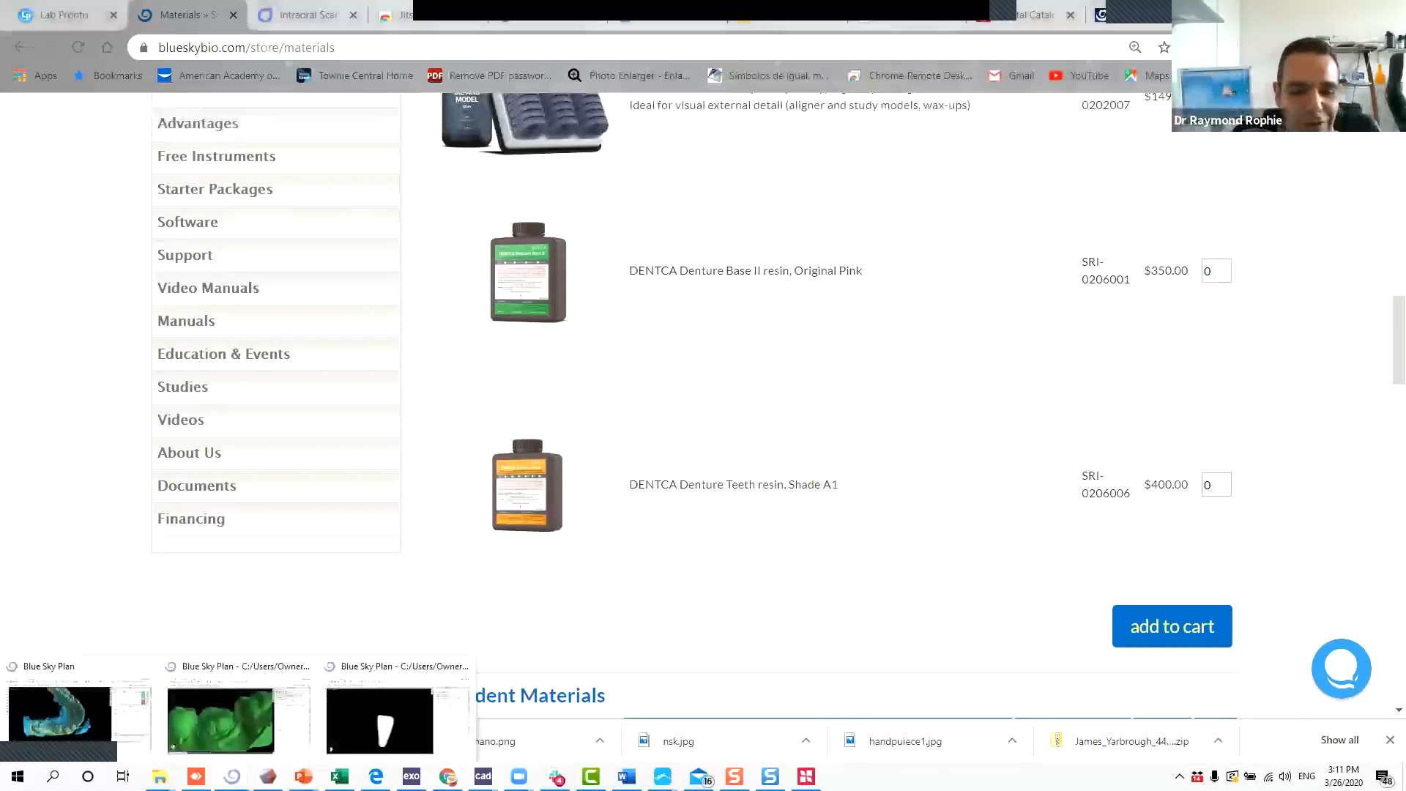
left_click(356, 713)
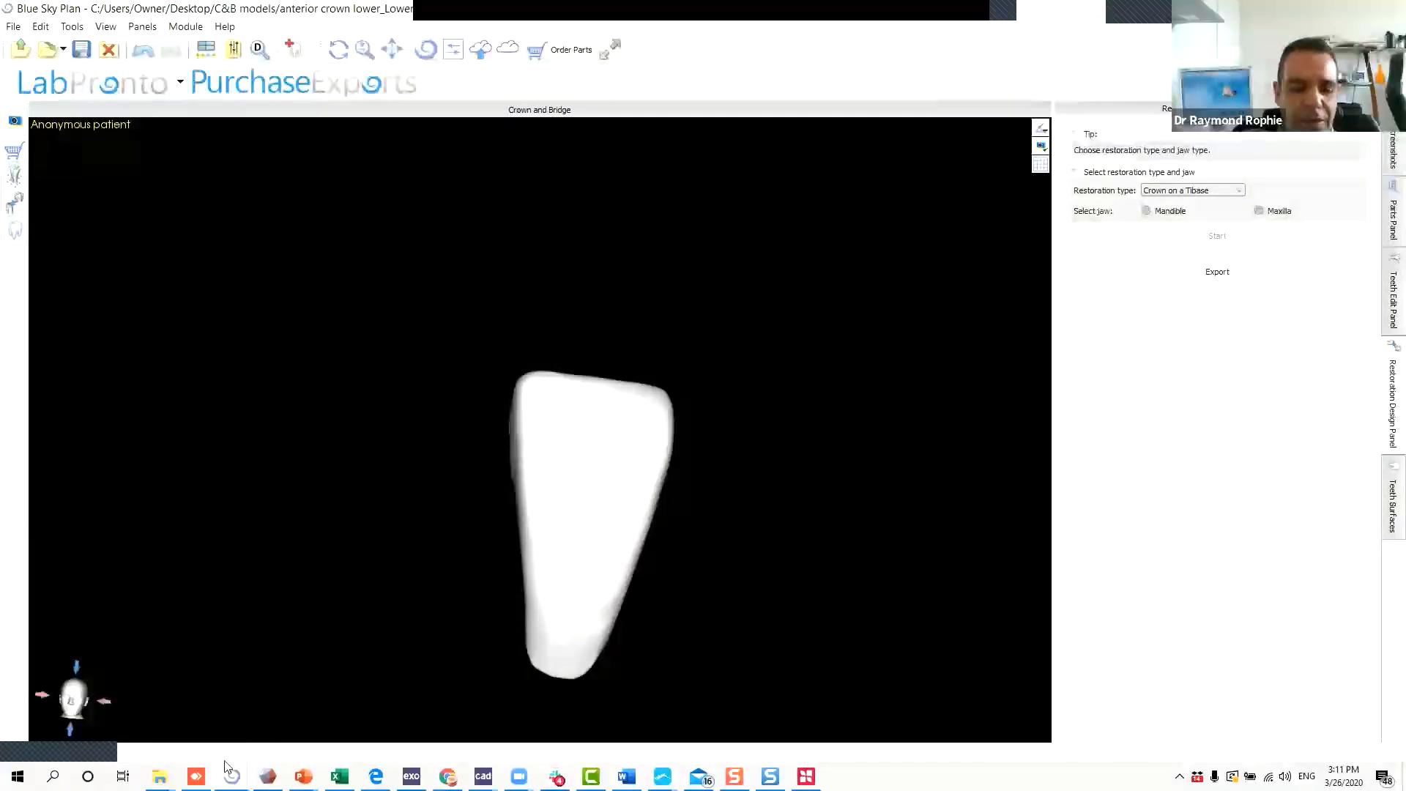
mouse_move(232, 776)
left_click(192, 731)
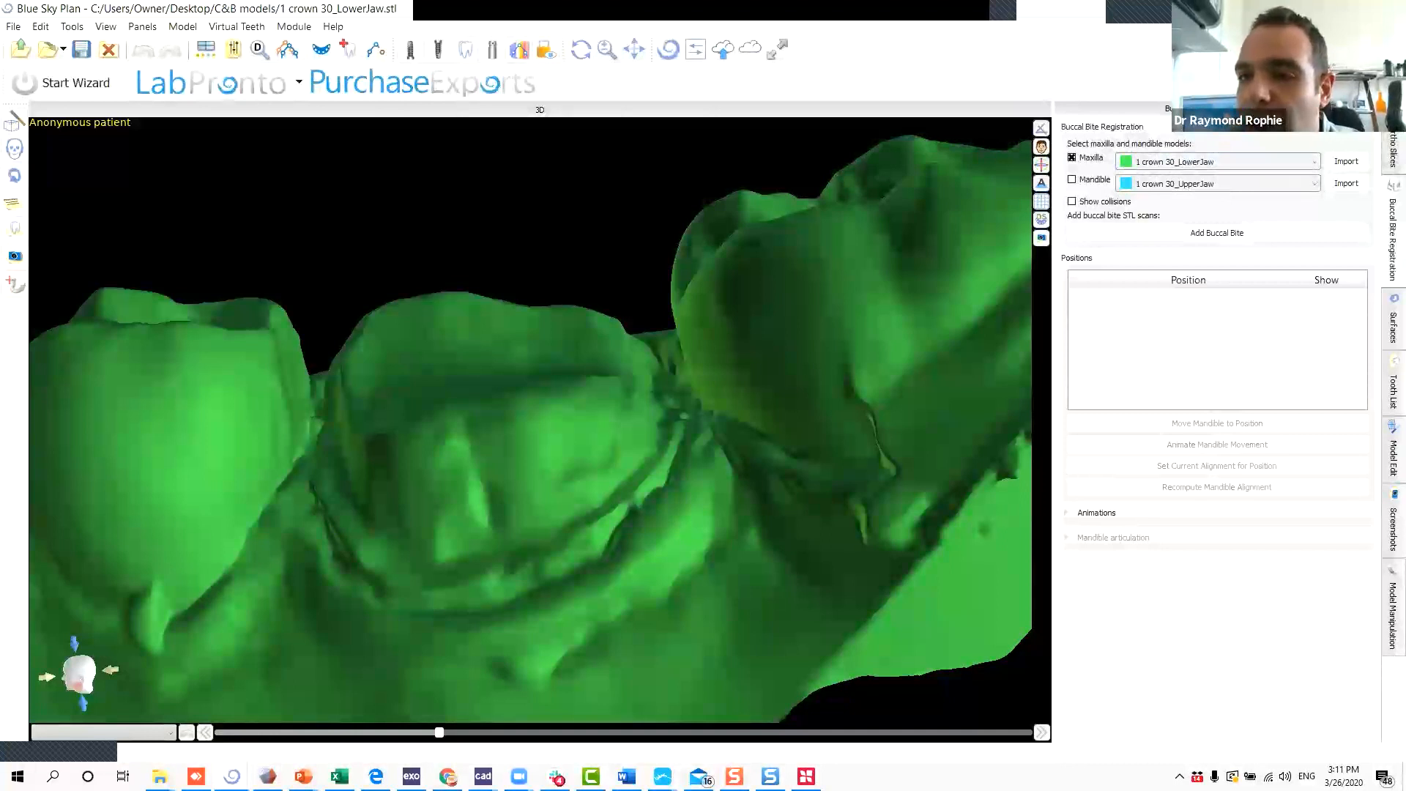
left_click(1317, 52)
left_click(1318, 159)
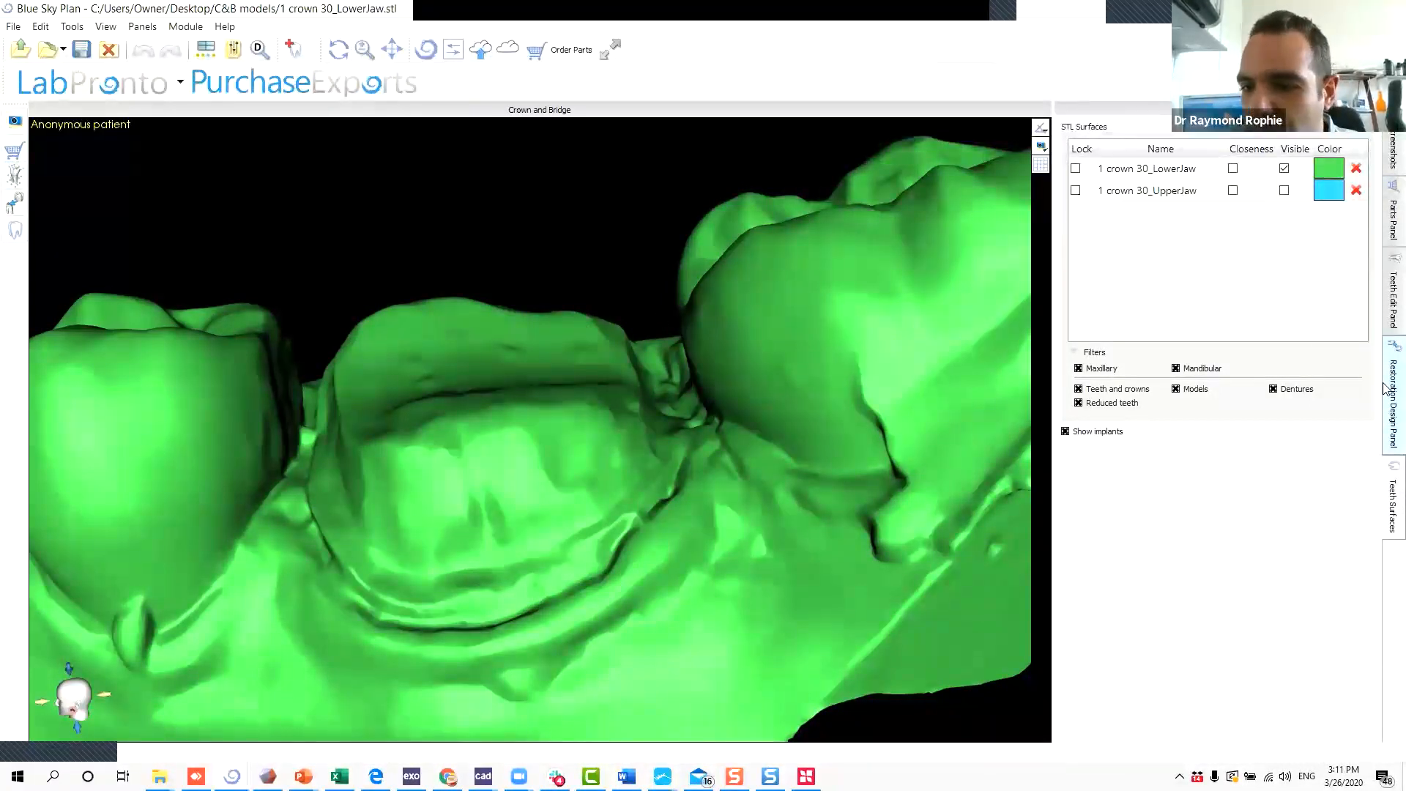
left_click(294, 49)
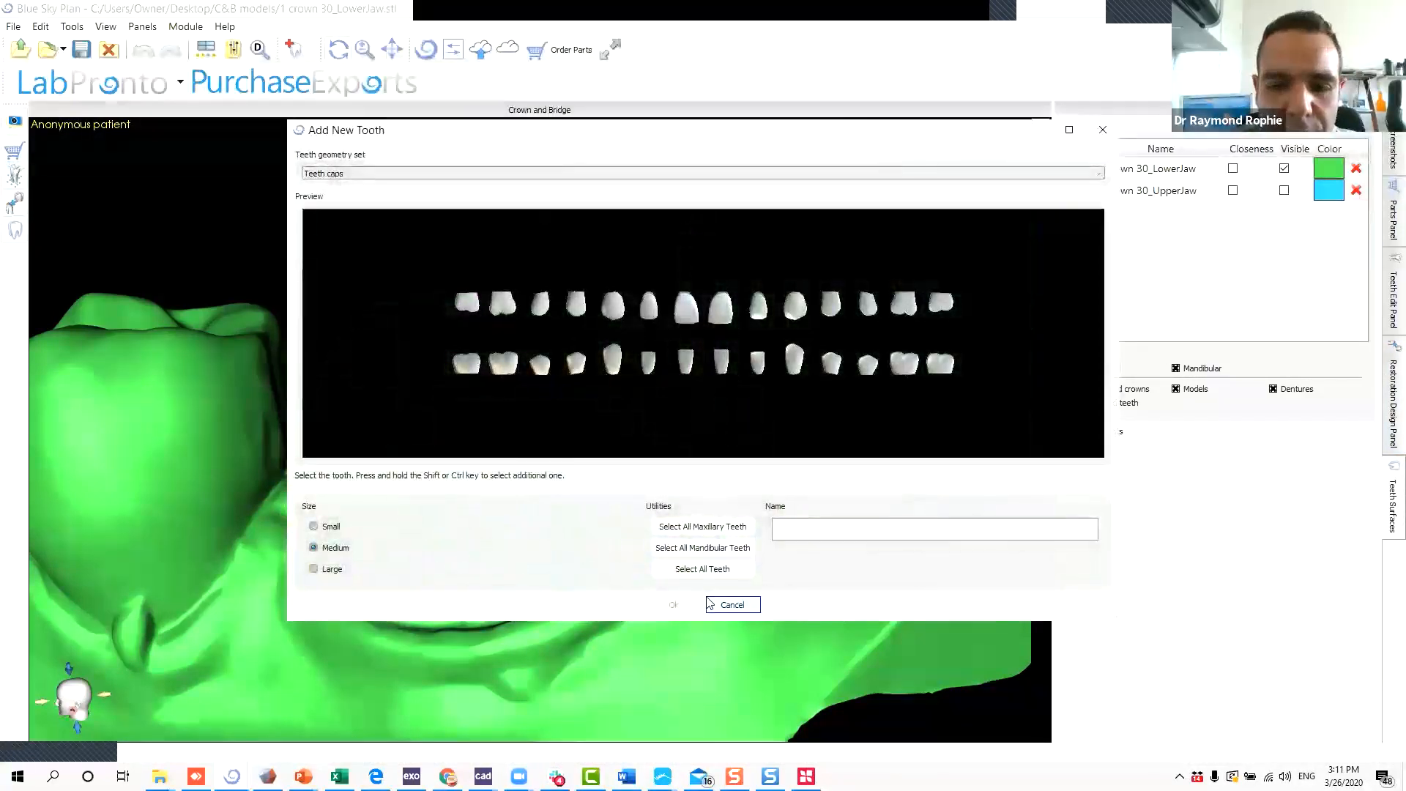
left_click(733, 608)
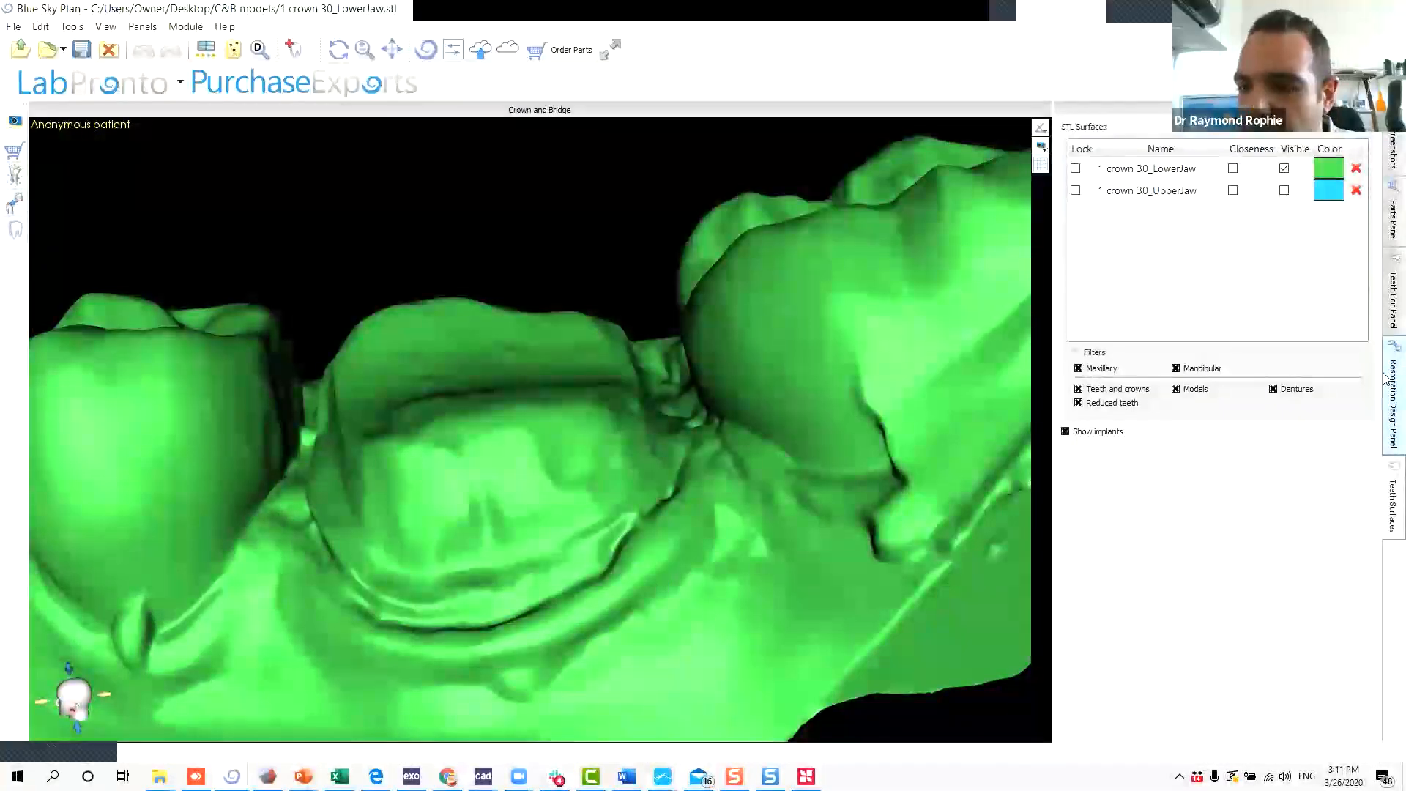
left_click(1386, 392)
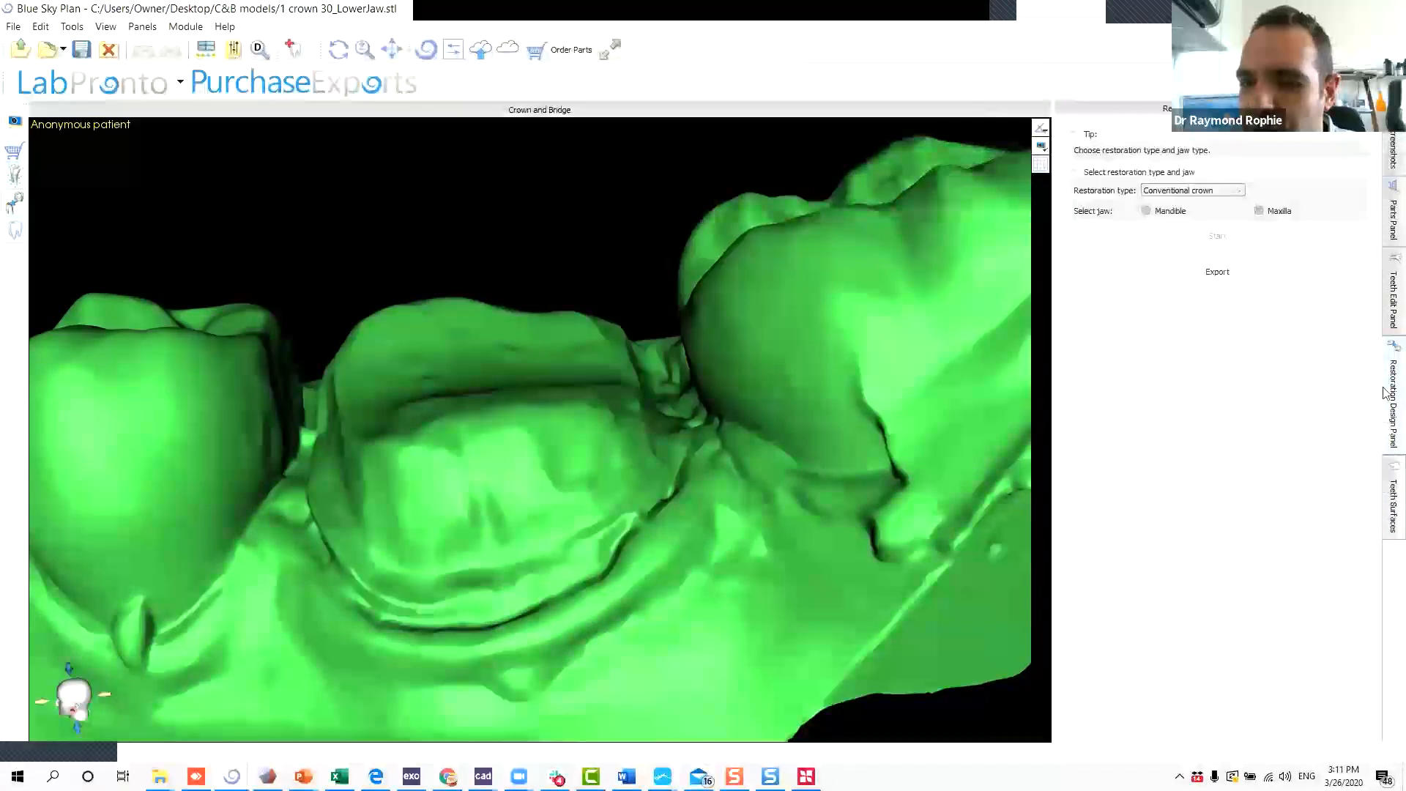
left_click(1385, 332)
left_click(1386, 475)
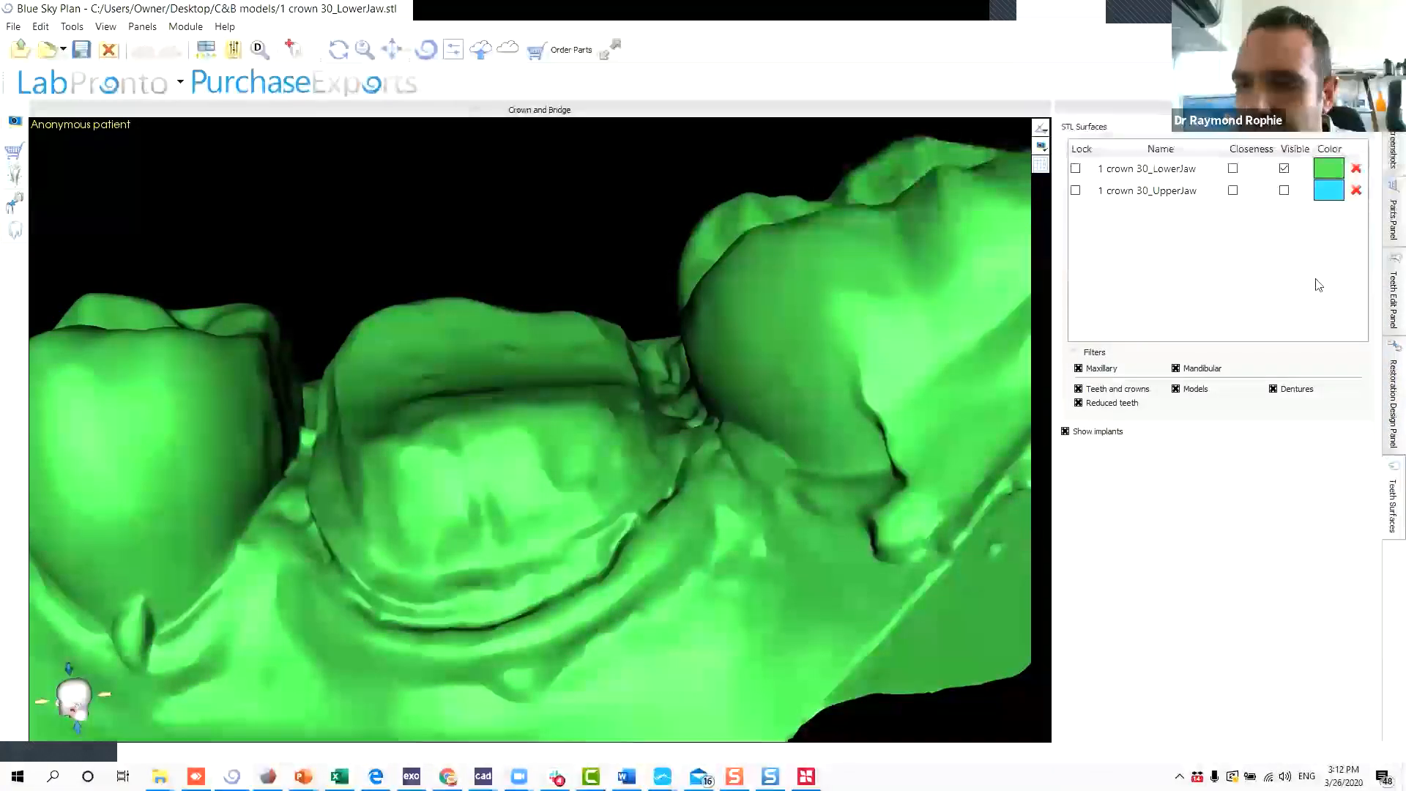
Start planning a new conventional crown on the mandible, using 1 crown 30_LowerJaw as model and 1 crown 30_UpperJaw as antagonist.
left_click(1392, 402)
left_click(1190, 189)
left_click(1189, 192)
left_click(1179, 213)
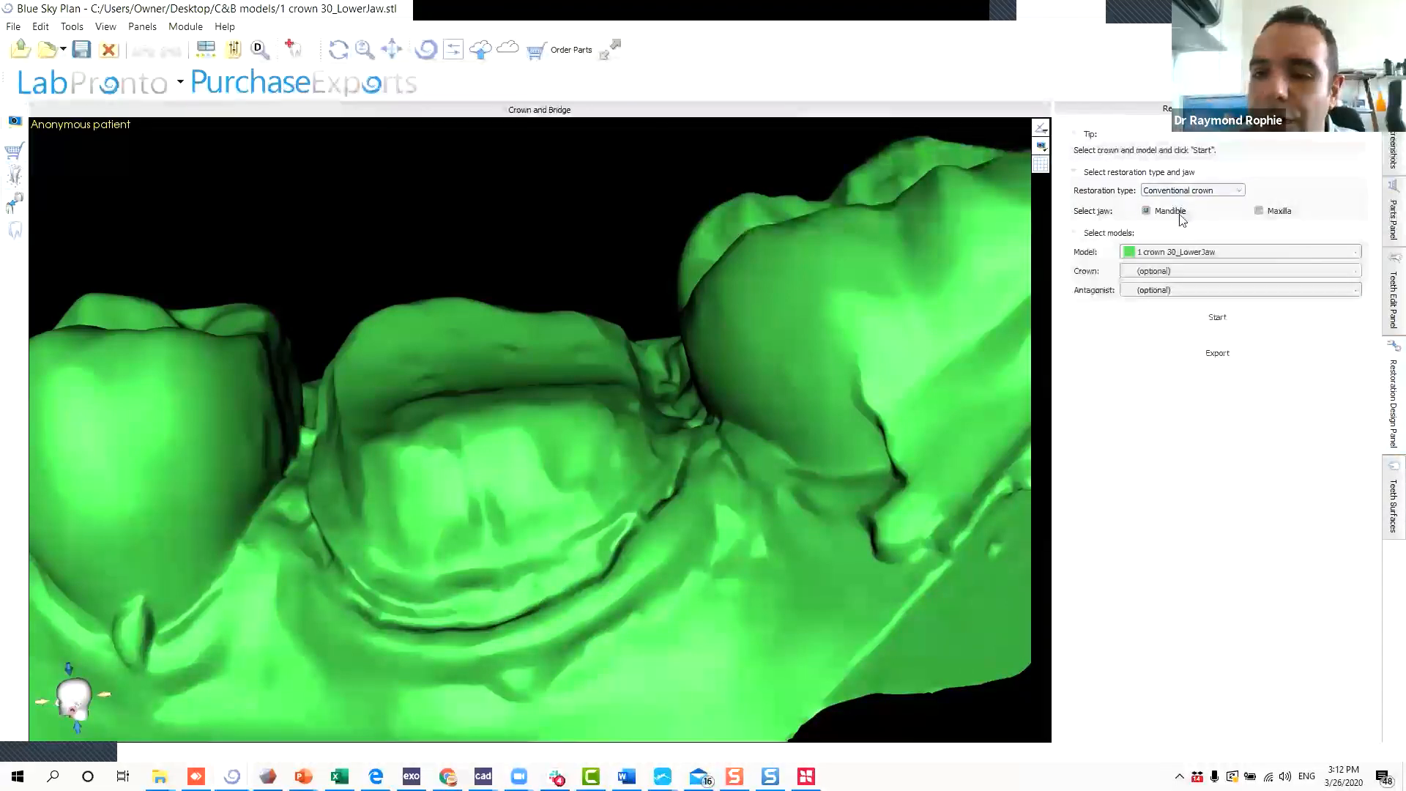
left_click(1208, 290)
left_click(1216, 327)
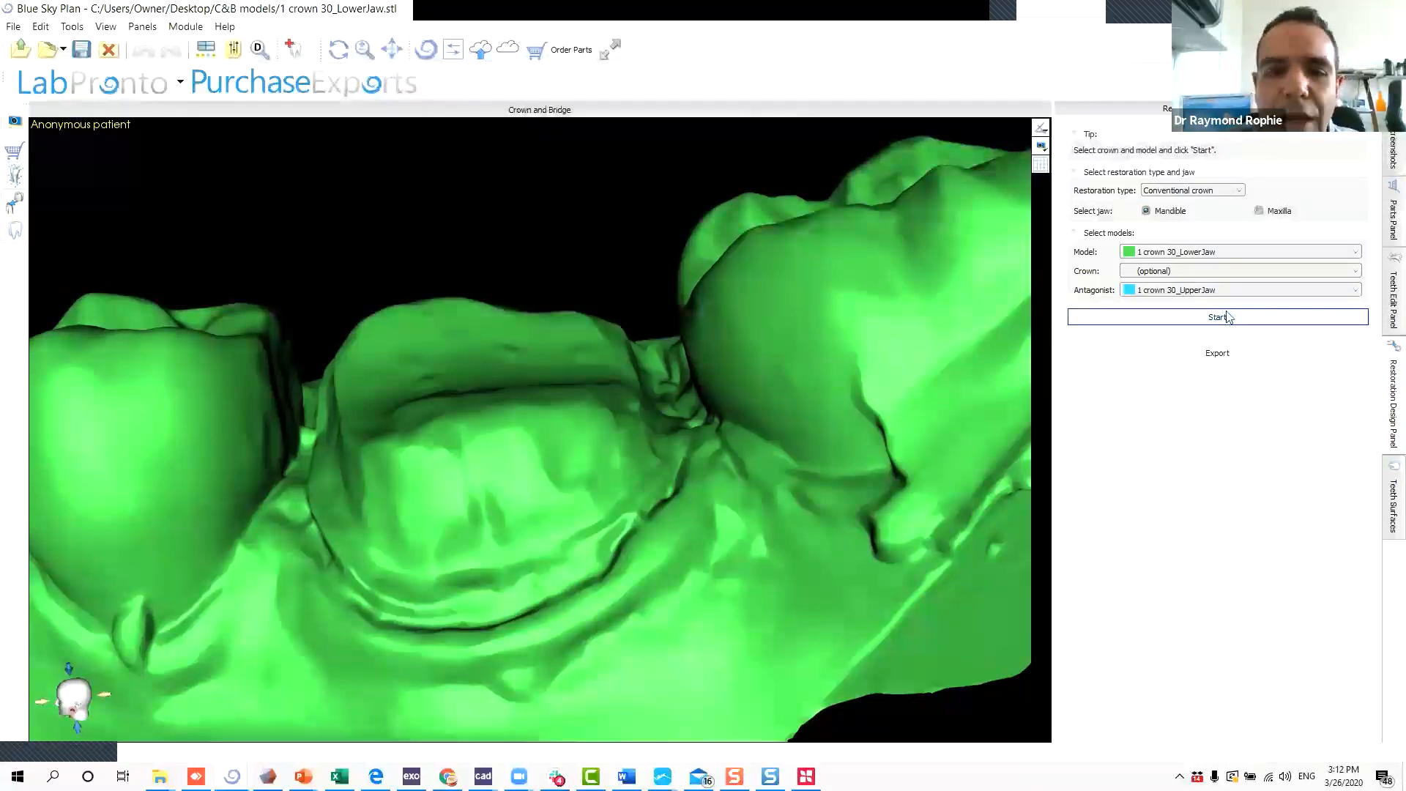
left_click(1228, 316)
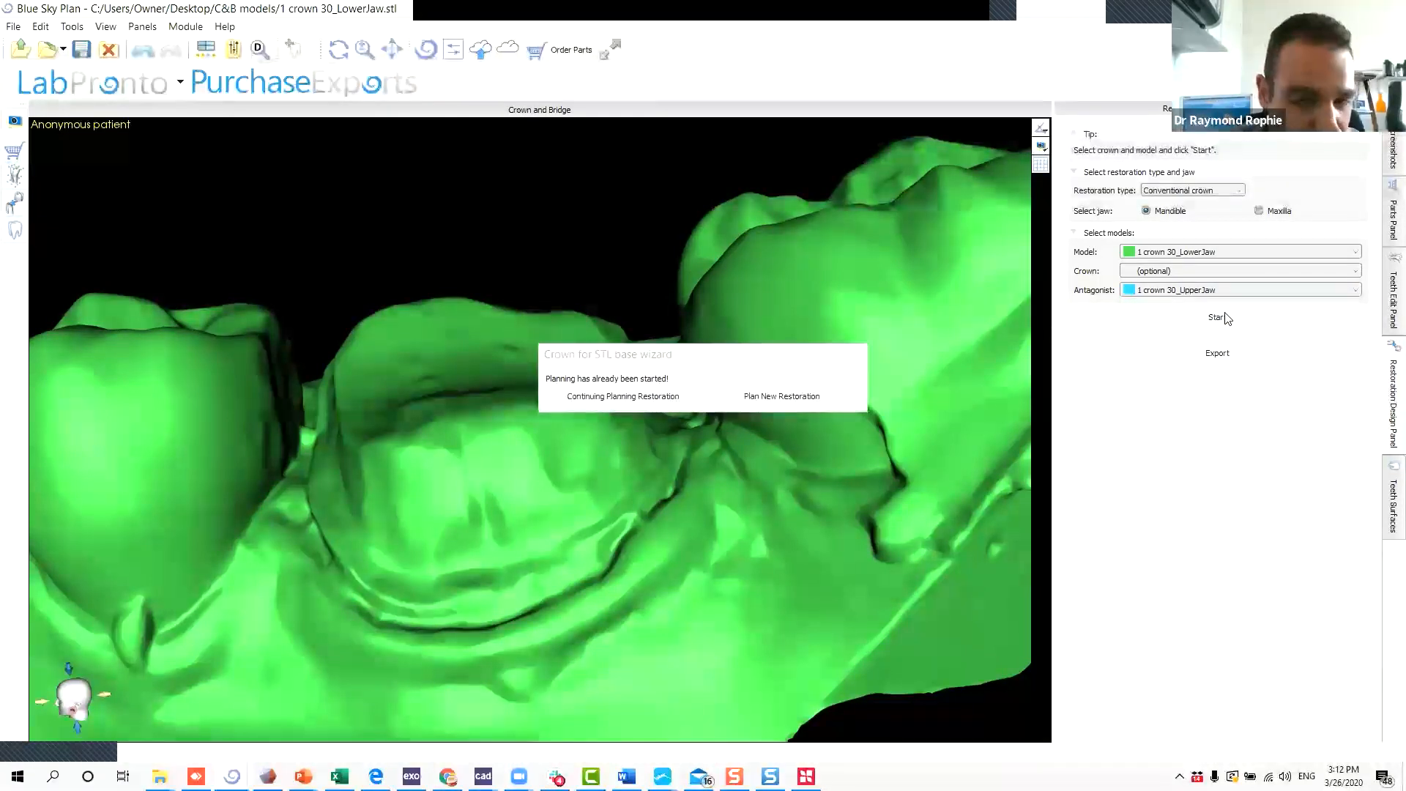
left_click(755, 396)
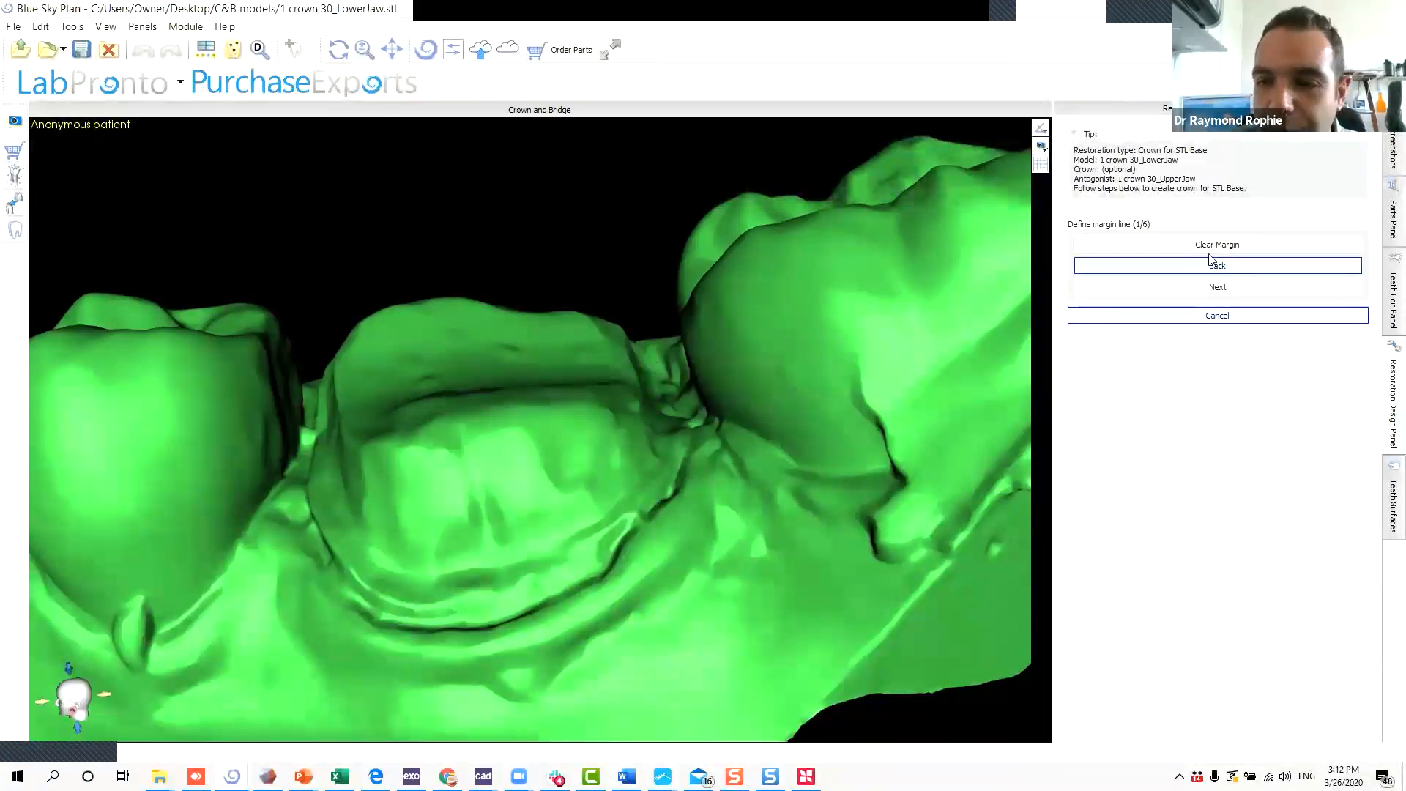
Define a closed margin line around the prepared molar in the occlusal view.
right_click_drag(725, 383, 347, 312)
left_click(351, 288)
left_click(541, 256)
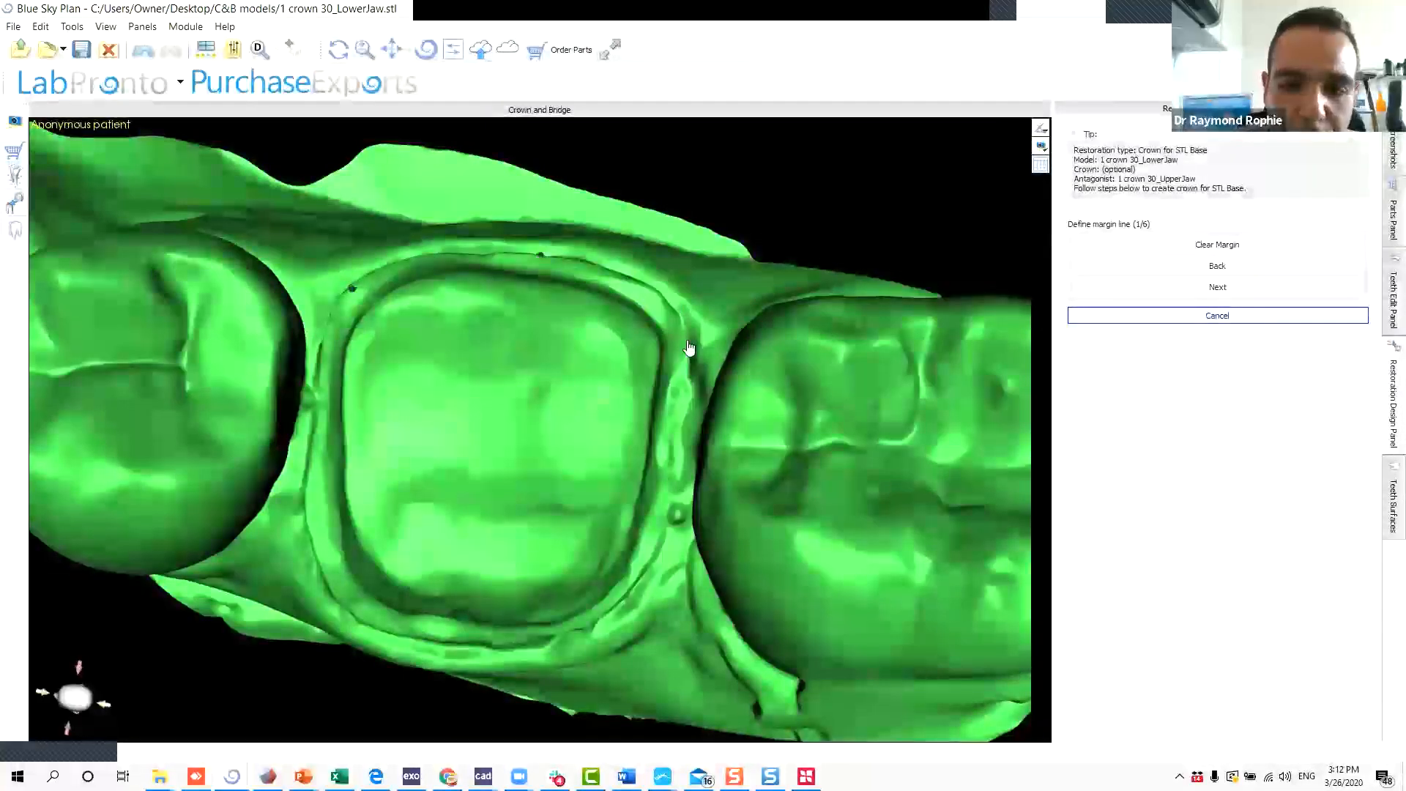
left_click(675, 386)
left_click(606, 612)
left_click(441, 643)
left_click(327, 322)
left_click(355, 290)
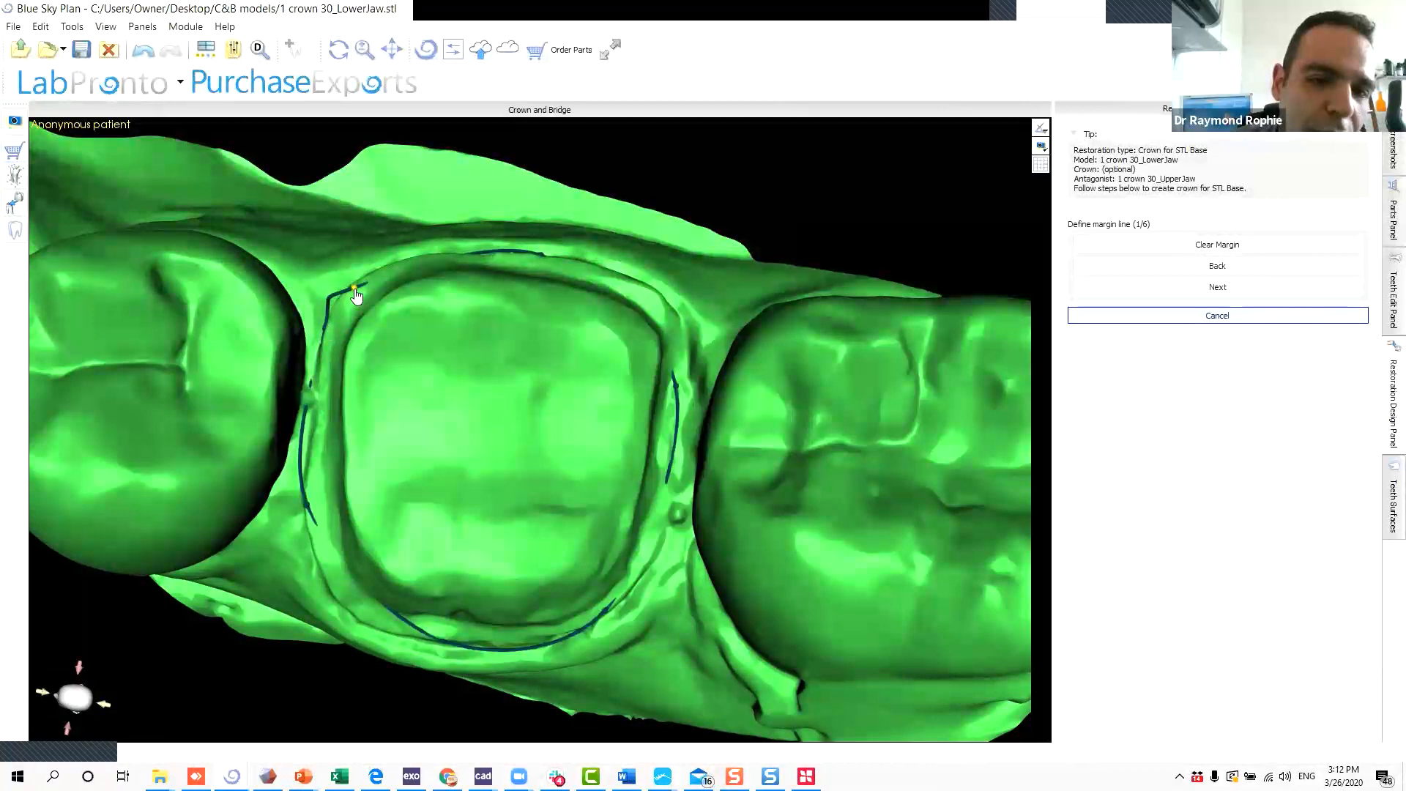
Pull the kinked margin line segments onto the preparation edge along one side and next to the neighbouring molar.
left_click_drag(433, 304, 434, 437)
mouse_move(349, 390)
left_mouse_down()
mouse_move(407, 336)
mouse_move(472, 308)
mouse_move(472, 359)
mouse_move(455, 336)
mouse_move(502, 317)
mouse_move(581, 310)
mouse_move(647, 331)
mouse_move(430, 339)
mouse_move(540, 315)
left_mouse_up()
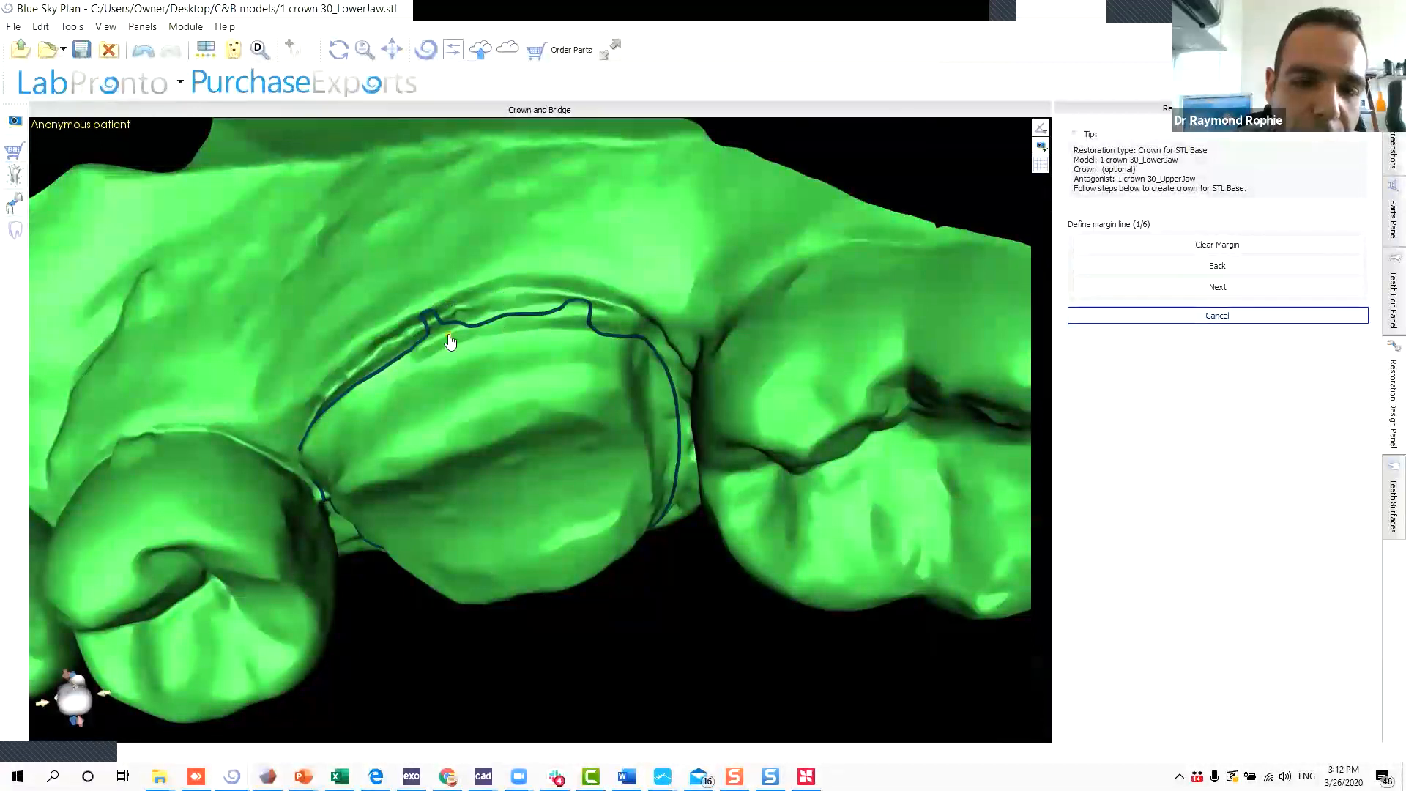
mouse_move(419, 350)
left_mouse_down()
mouse_move(508, 323)
mouse_move(590, 322)
left_mouse_up()
right_click_drag(557, 350, 501, 192)
mouse_move(542, 255)
left_mouse_down()
mouse_move(617, 287)
mouse_move(677, 426)
left_mouse_up()
right_click_drag(659, 430, 615, 289)
right_click_drag(663, 359, 681, 386)
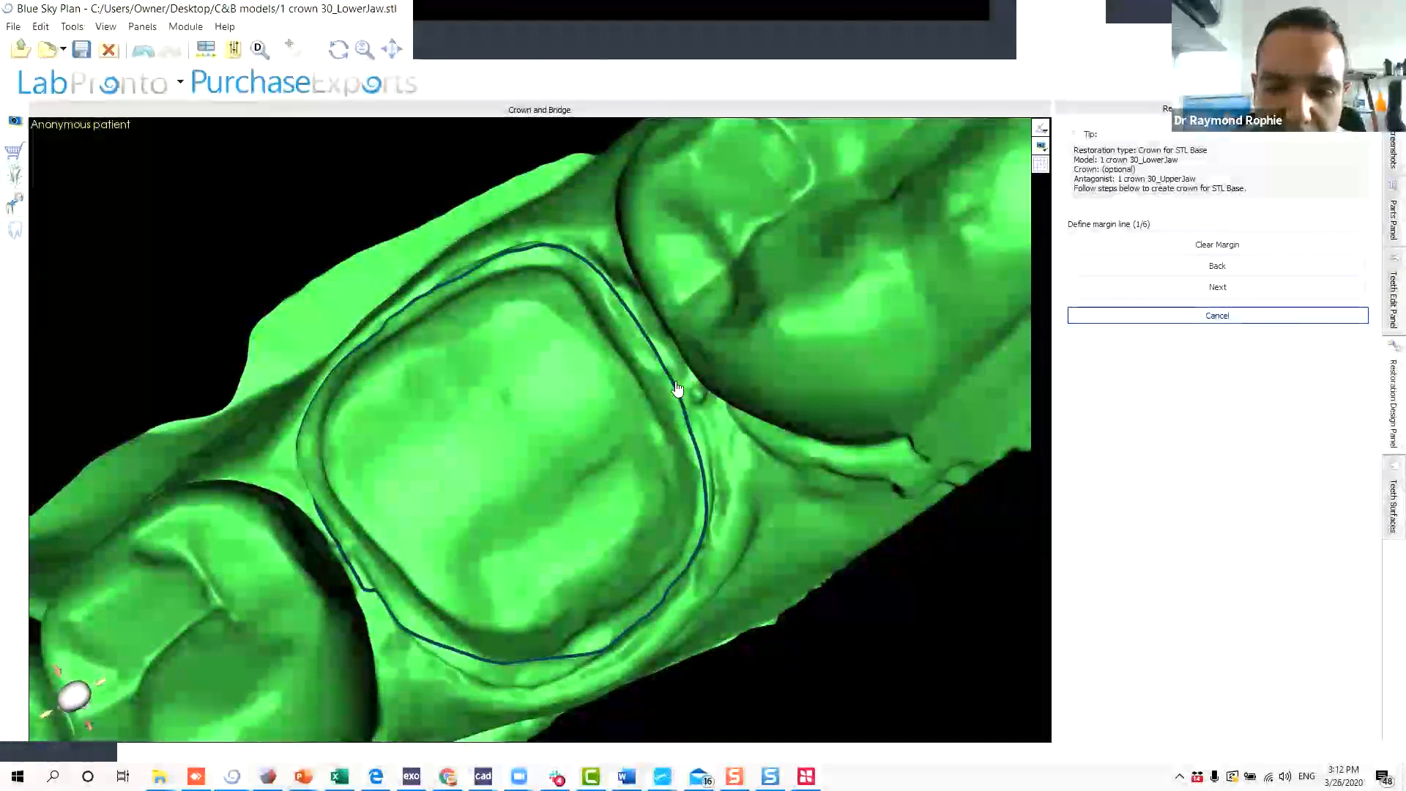
Refine the rest of the margin line around the preparation and proceed to the insert direction stage.
right_click_drag(534, 380, 702, 422)
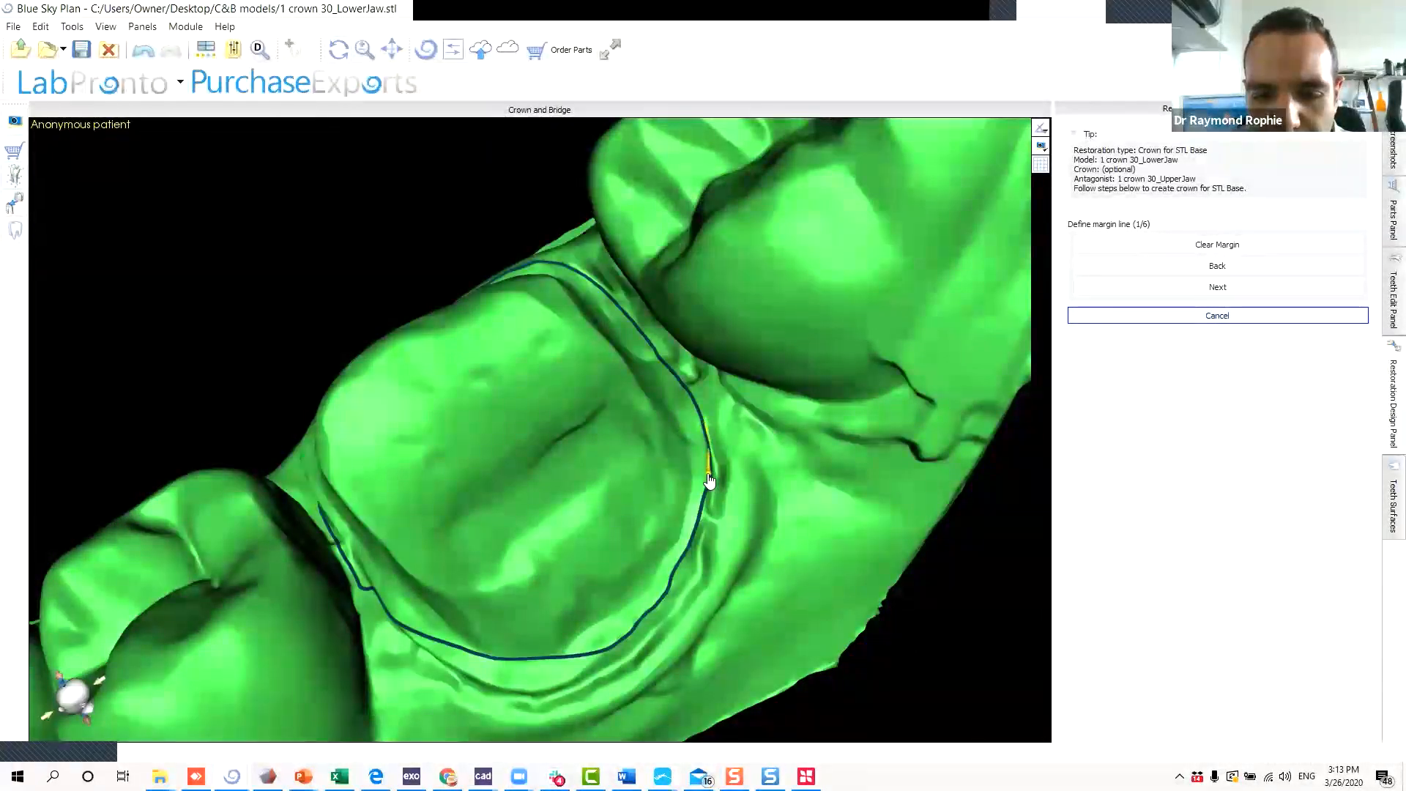
right_click_drag(669, 527, 649, 344)
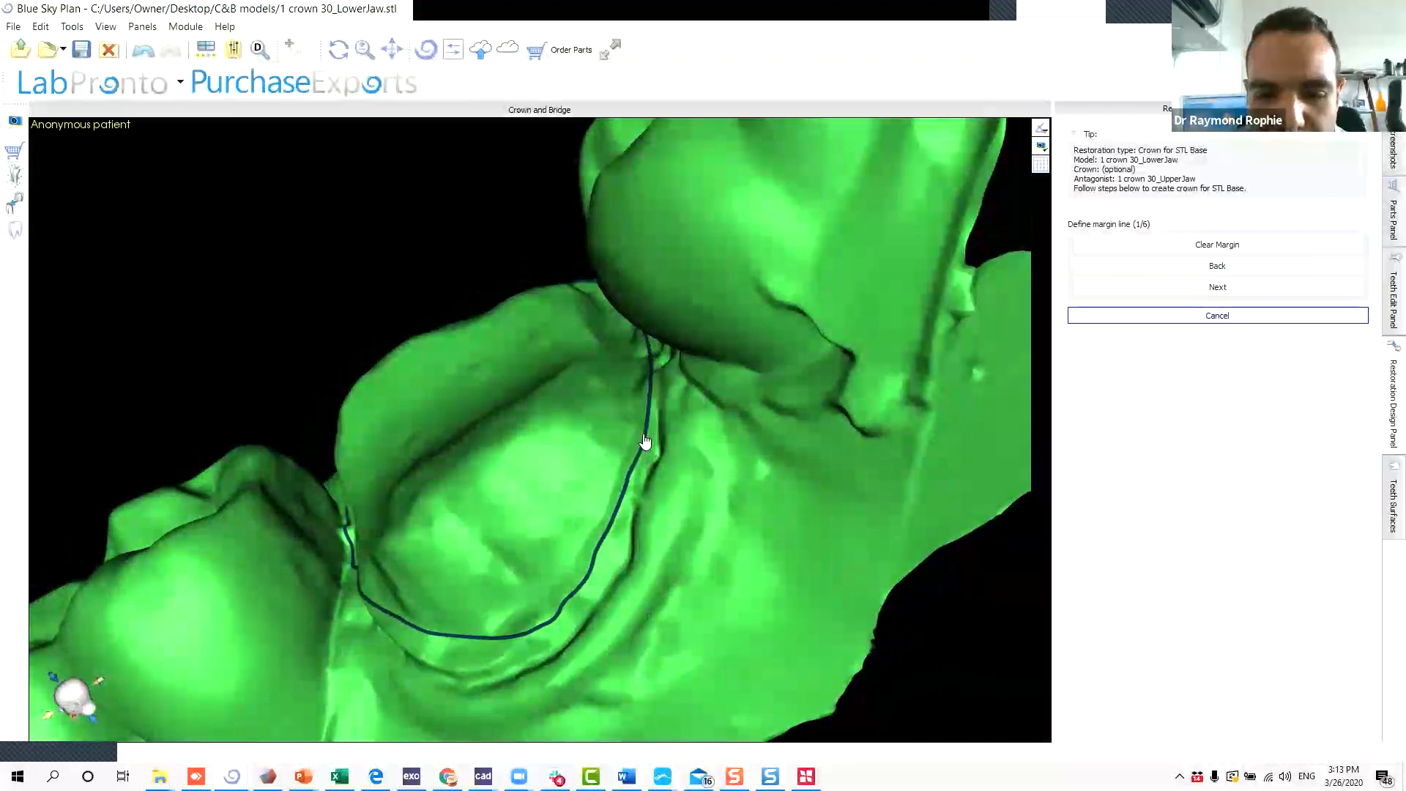
right_click_drag(644, 440, 694, 451)
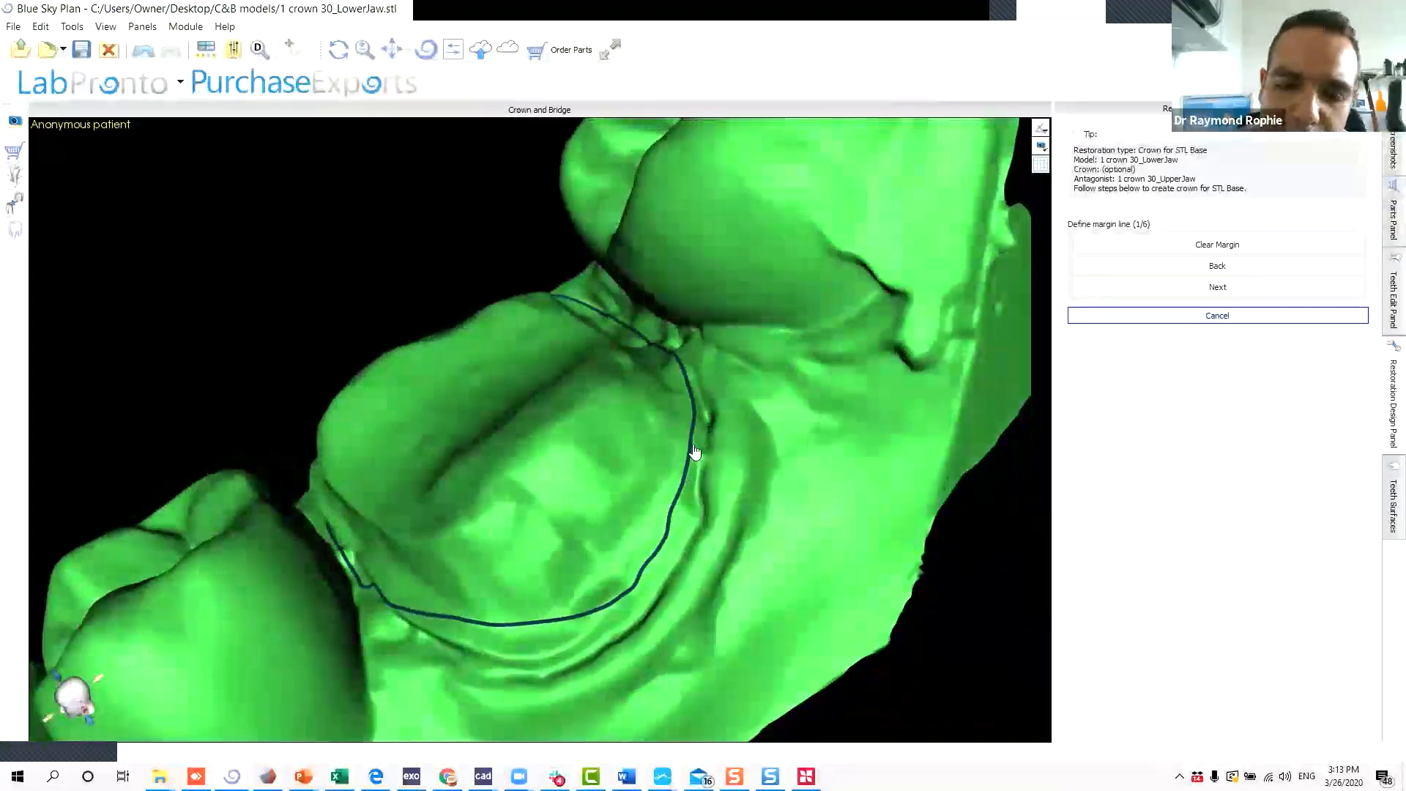
right_click_drag(615, 565, 553, 469)
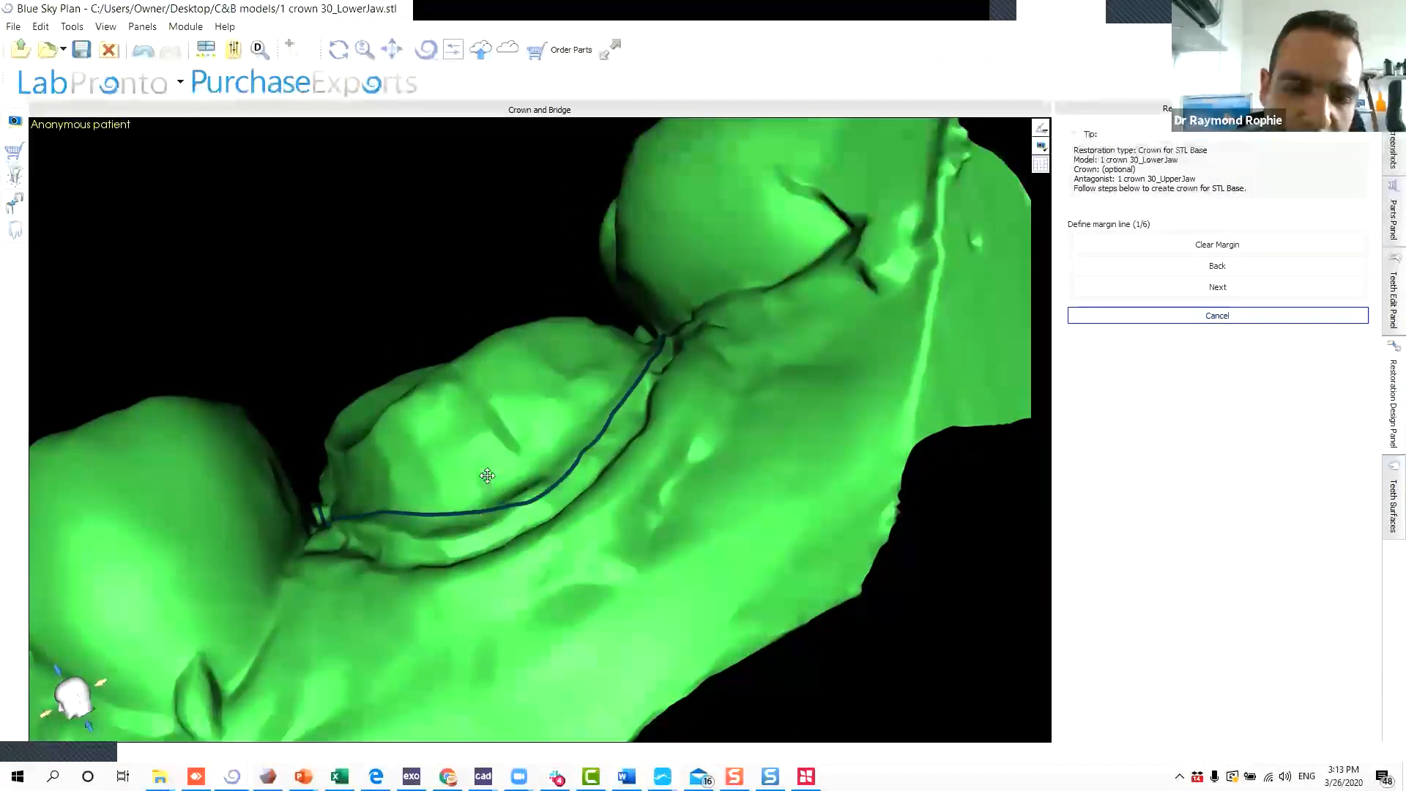
right_click_drag(486, 480, 587, 471)
mouse_move(588, 474)
left_mouse_down()
mouse_move(540, 508)
mouse_move(461, 501)
left_mouse_up()
right_click_drag(444, 424, 527, 559)
mouse_move(519, 567)
left_mouse_down()
mouse_move(549, 574)
mouse_move(570, 555)
mouse_move(552, 569)
mouse_move(599, 575)
left_mouse_up()
mouse_move(399, 323)
left_mouse_down()
mouse_move(461, 496)
mouse_move(462, 593)
mouse_move(438, 637)
mouse_move(379, 588)
left_mouse_up()
mouse_move(445, 641)
left_mouse_down()
mouse_move(405, 607)
mouse_move(453, 631)
mouse_move(458, 618)
mouse_move(421, 590)
left_mouse_up()
left_click_drag(528, 578, 1170, 304)
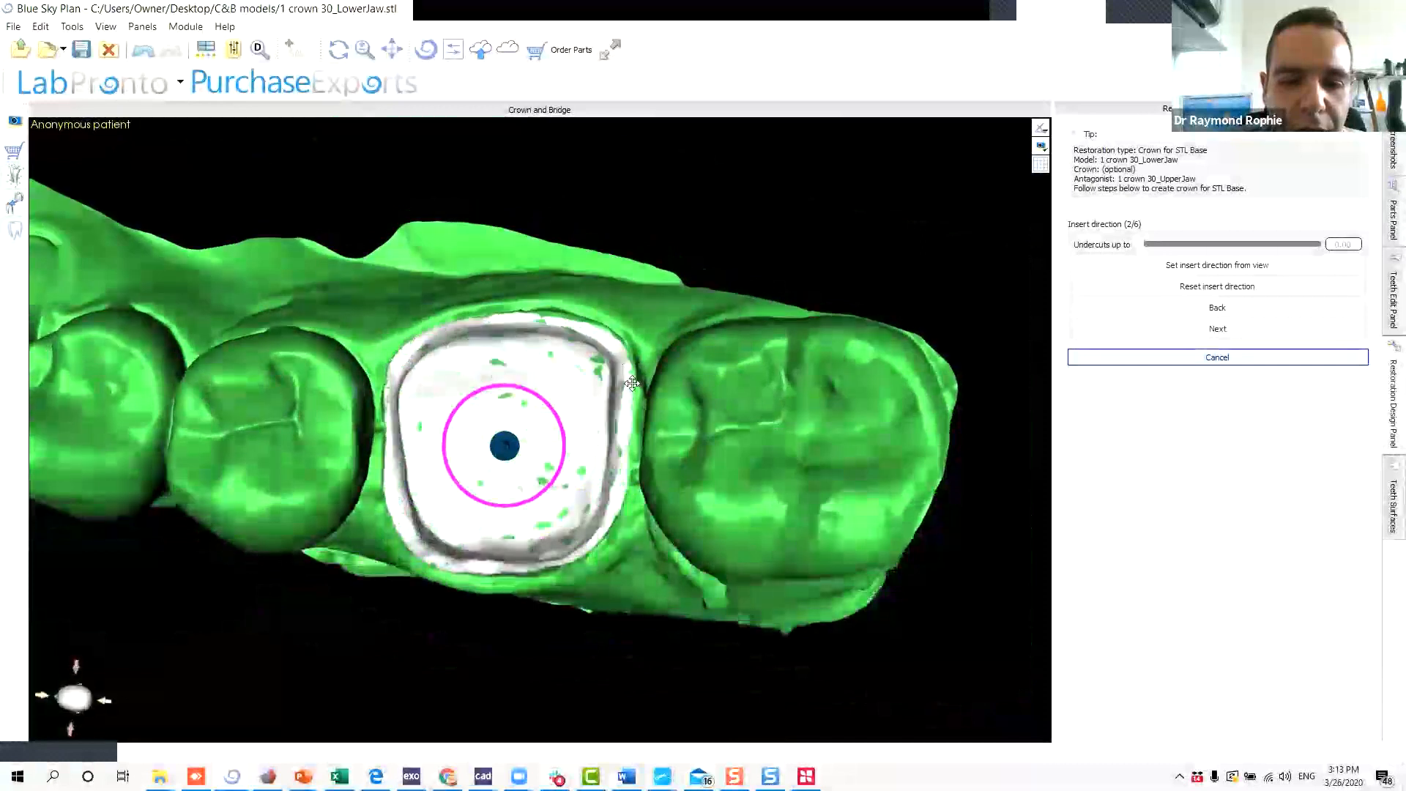
Adjust the insert direction and undercut limit, and mark the approximal areas on the teeth beside the preparation.
mouse_move(643, 357)
left_mouse_down()
mouse_move(630, 425)
mouse_move(493, 593)
mouse_move(621, 509)
mouse_move(647, 523)
left_mouse_up()
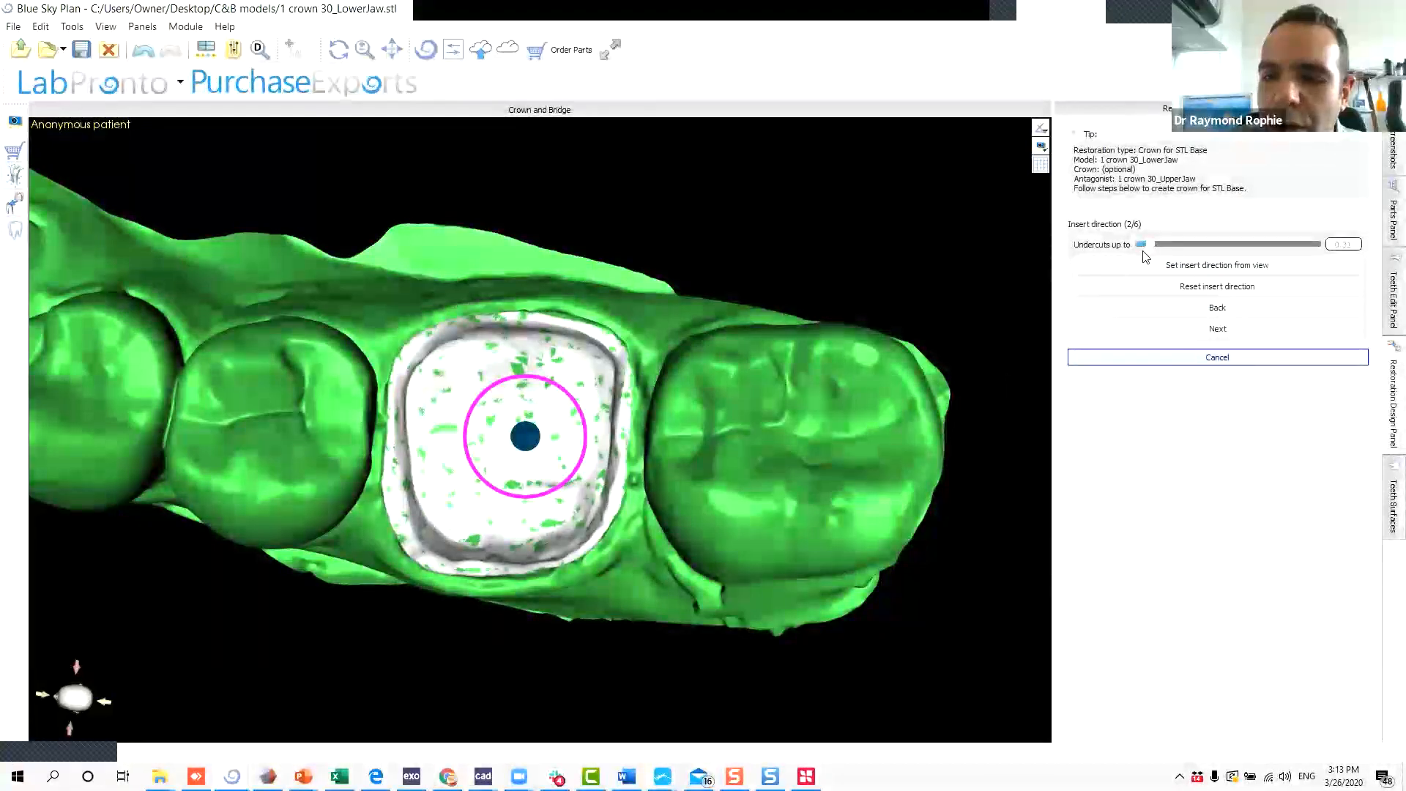
left_click(1167, 331)
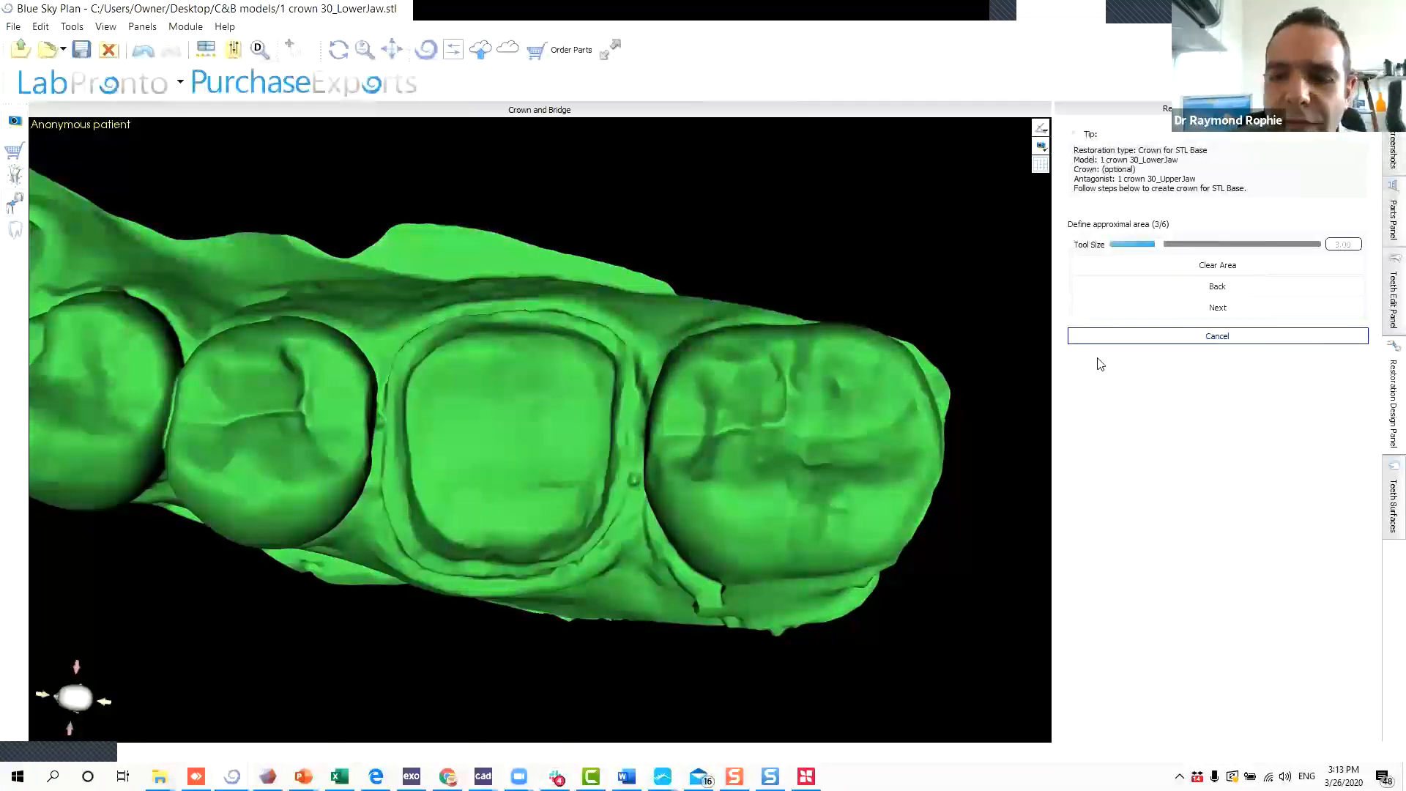
mouse_move(842, 352)
right_mouse_down()
mouse_move(822, 373)
mouse_move(667, 409)
mouse_move(100, 496)
mouse_move(386, 380)
right_mouse_up()
left_click(606, 377)
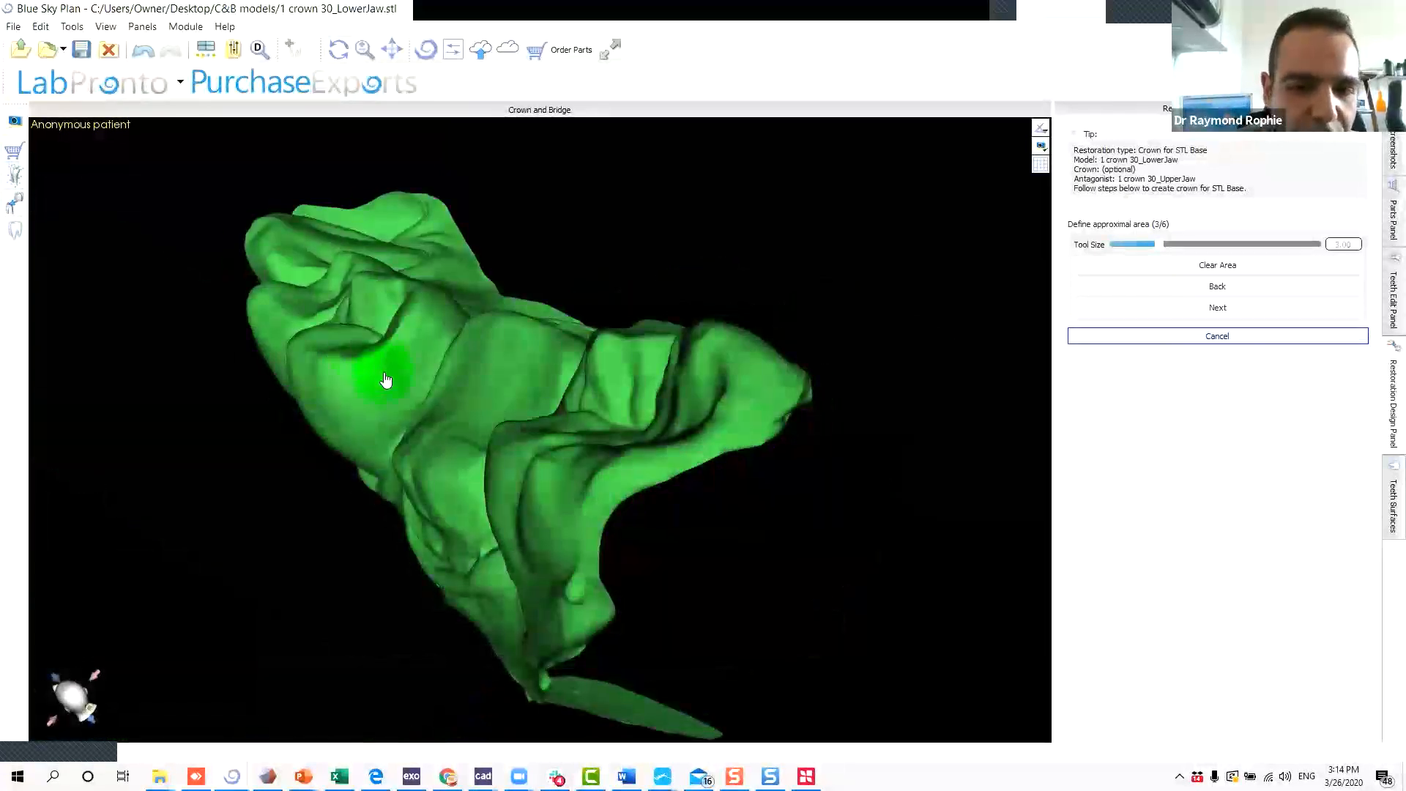
left_click(1252, 311)
Add a medium Left Mandibular First Molar from the Brenes Tooth Library and position it over the preparation.
left_click(517, 174)
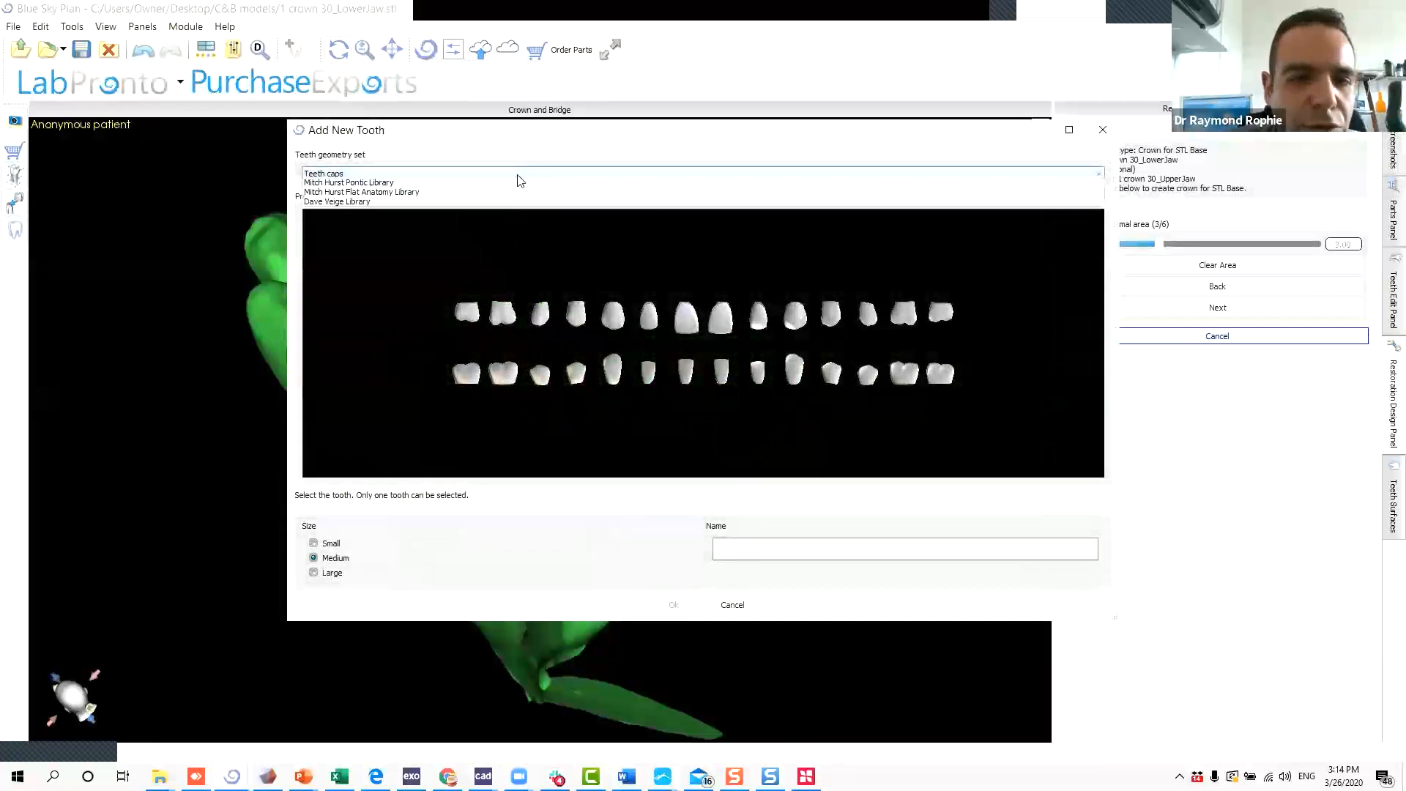
left_click(499, 204)
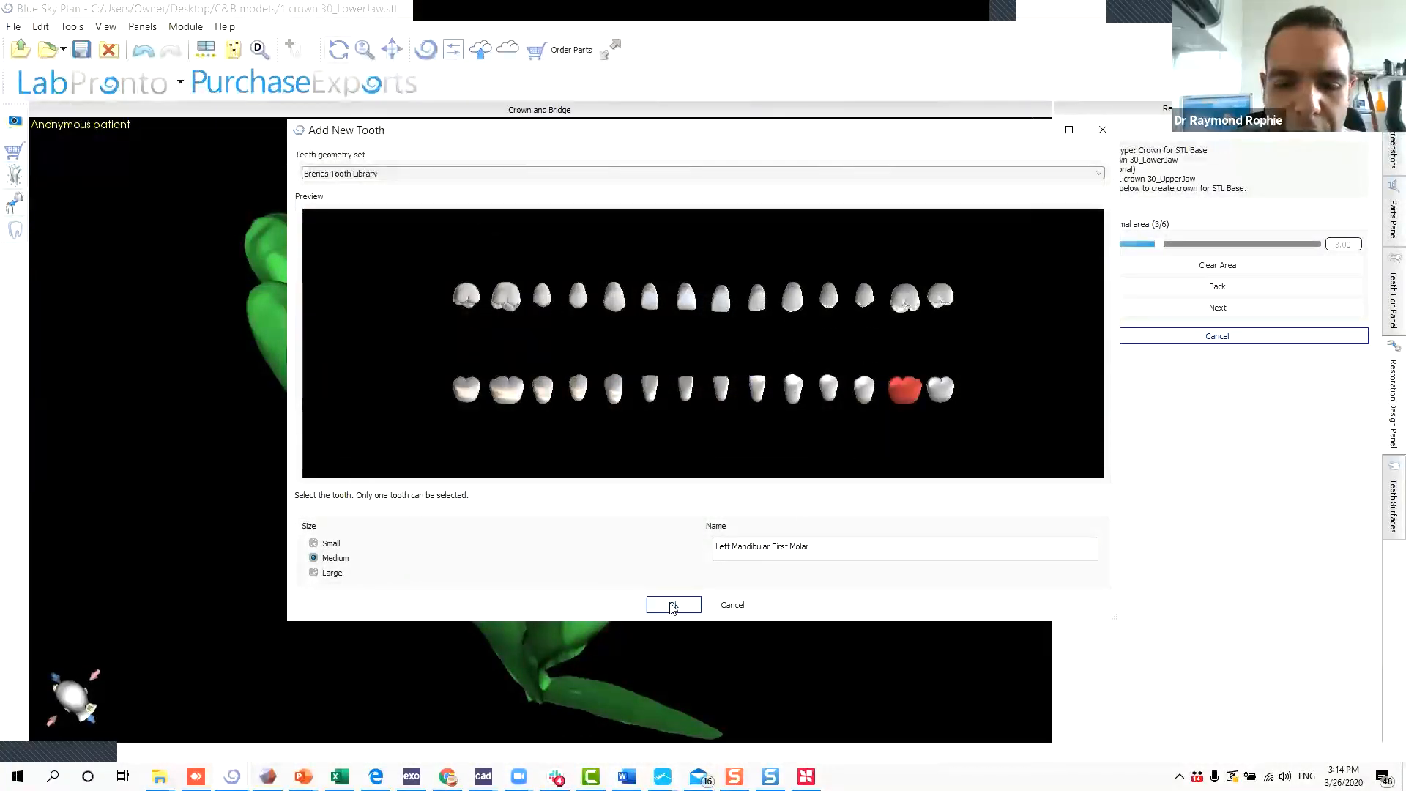
left_click(672, 605)
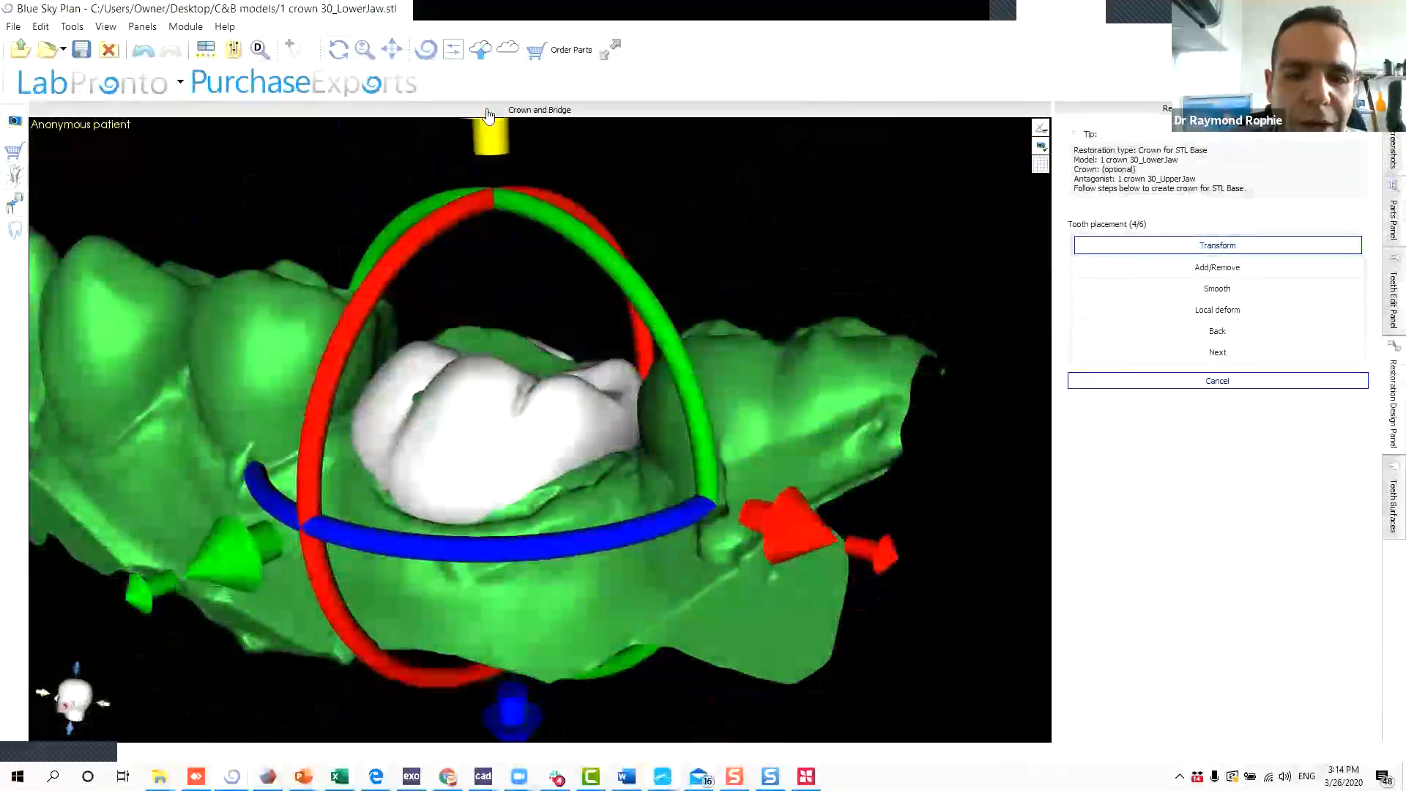
left_click_drag(748, 571, 371, 612)
left_click_drag(505, 408, 505, 420)
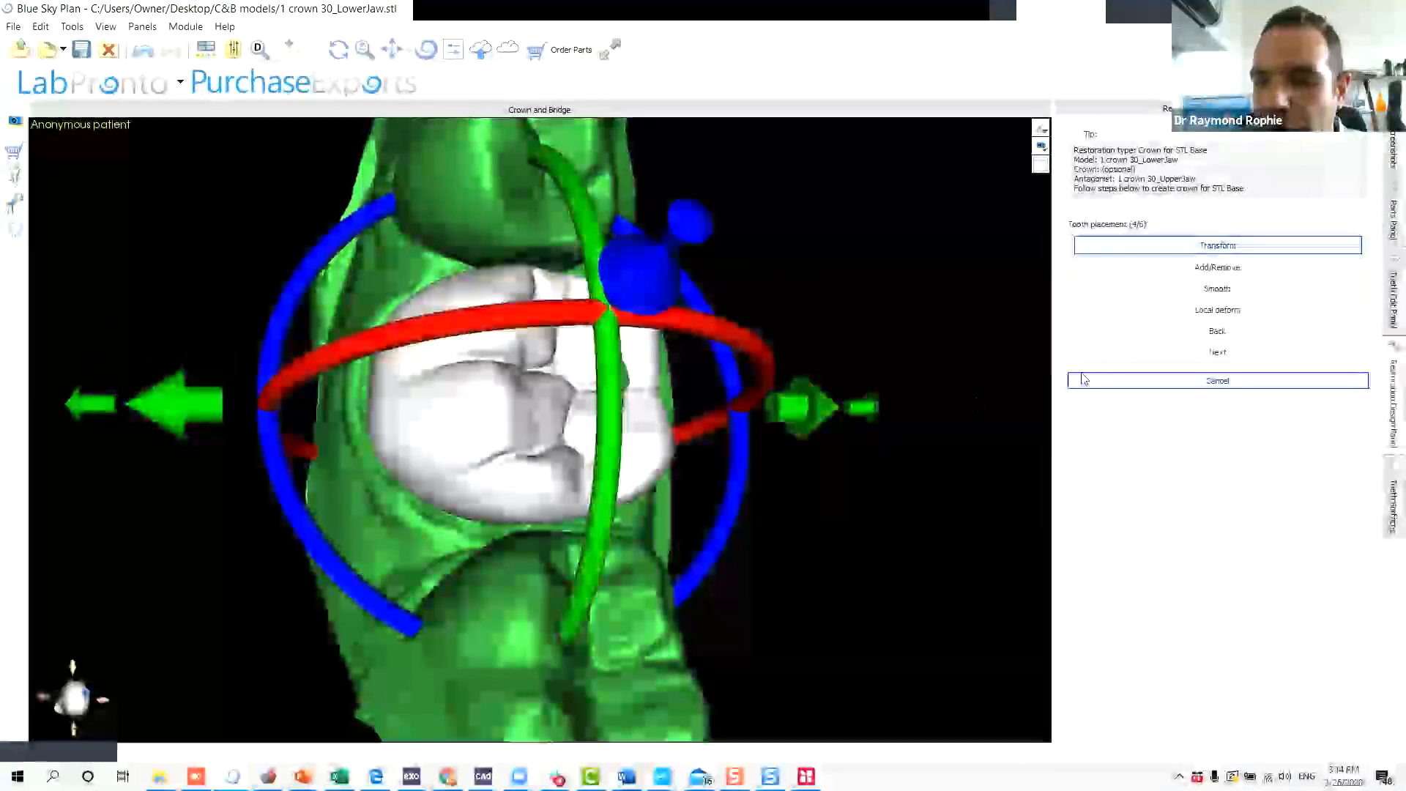
Smooth the crown's occlusal and side surfaces using the Smooth tool with increased size and strength.
left_click(1191, 293)
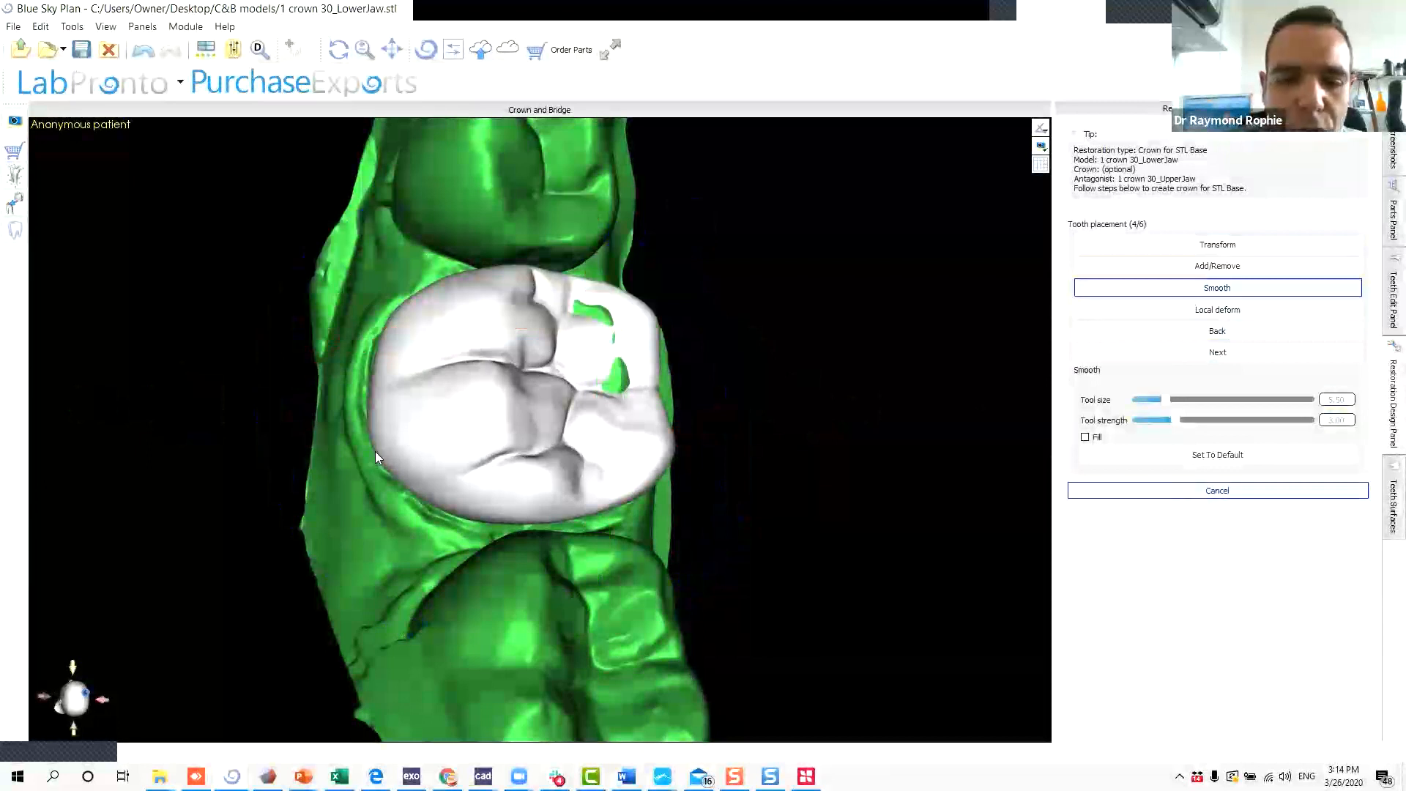
scroll(516, 414, "up", 6, "ctrl")
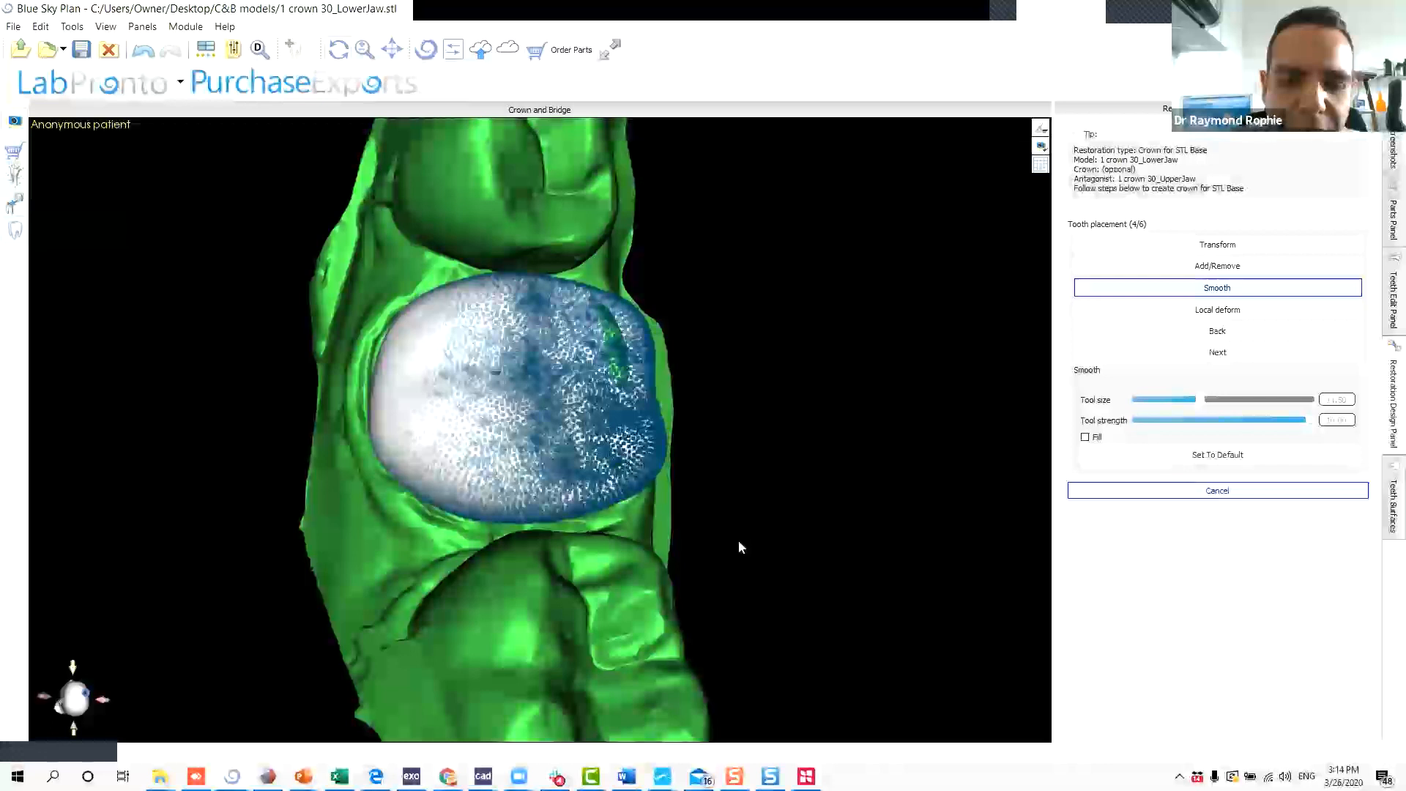
left_click_drag(651, 495, 403, 487)
mouse_move(613, 351)
left_mouse_down()
mouse_move(622, 404)
mouse_move(625, 323)
left_mouse_up()
left_click_drag(659, 469, 933, 486)
mouse_move(400, 454)
left_mouse_down()
mouse_move(421, 484)
mouse_move(389, 400)
mouse_move(399, 452)
mouse_move(462, 503)
mouse_move(393, 415)
left_mouse_up()
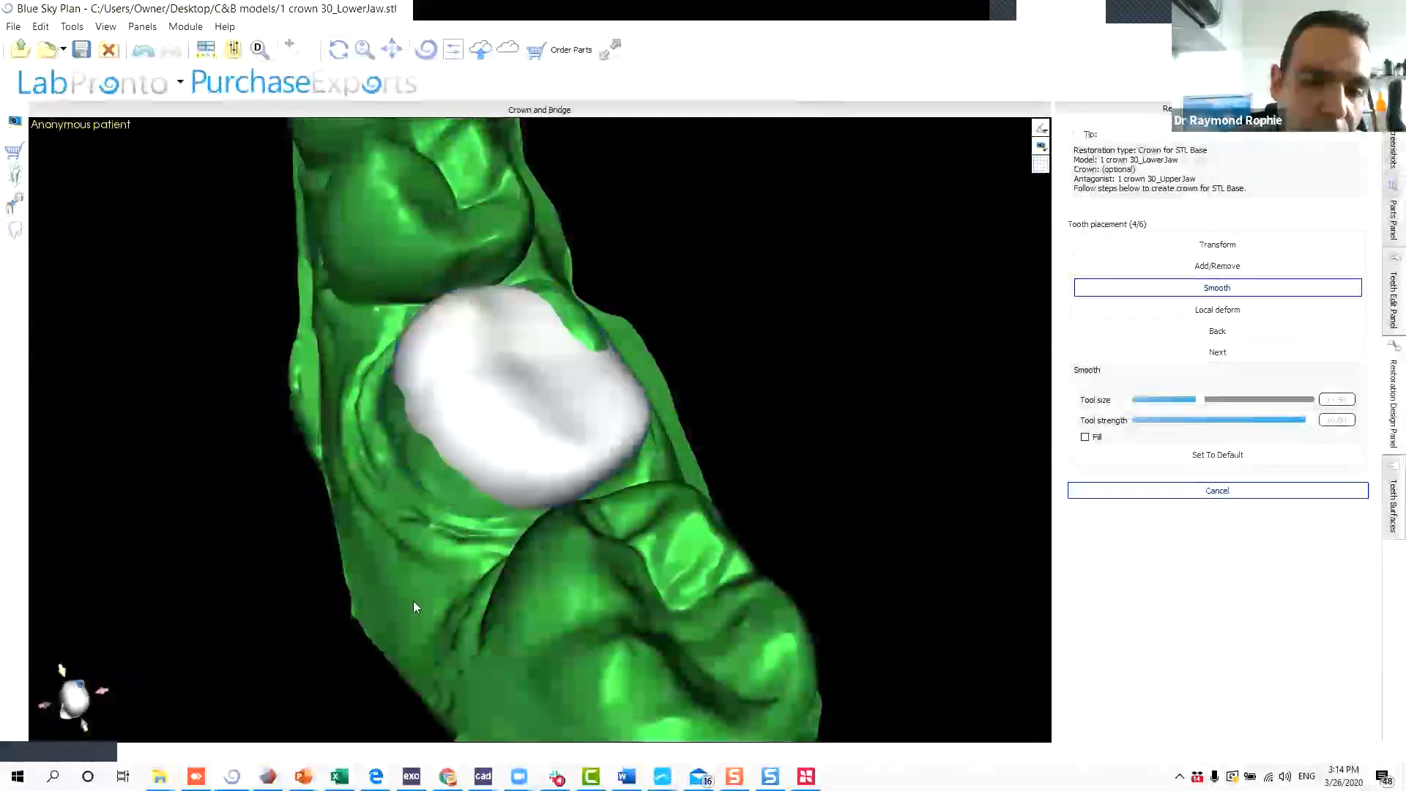
left_click_drag(374, 573, 511, 463)
left_click_drag(416, 494, 602, 486)
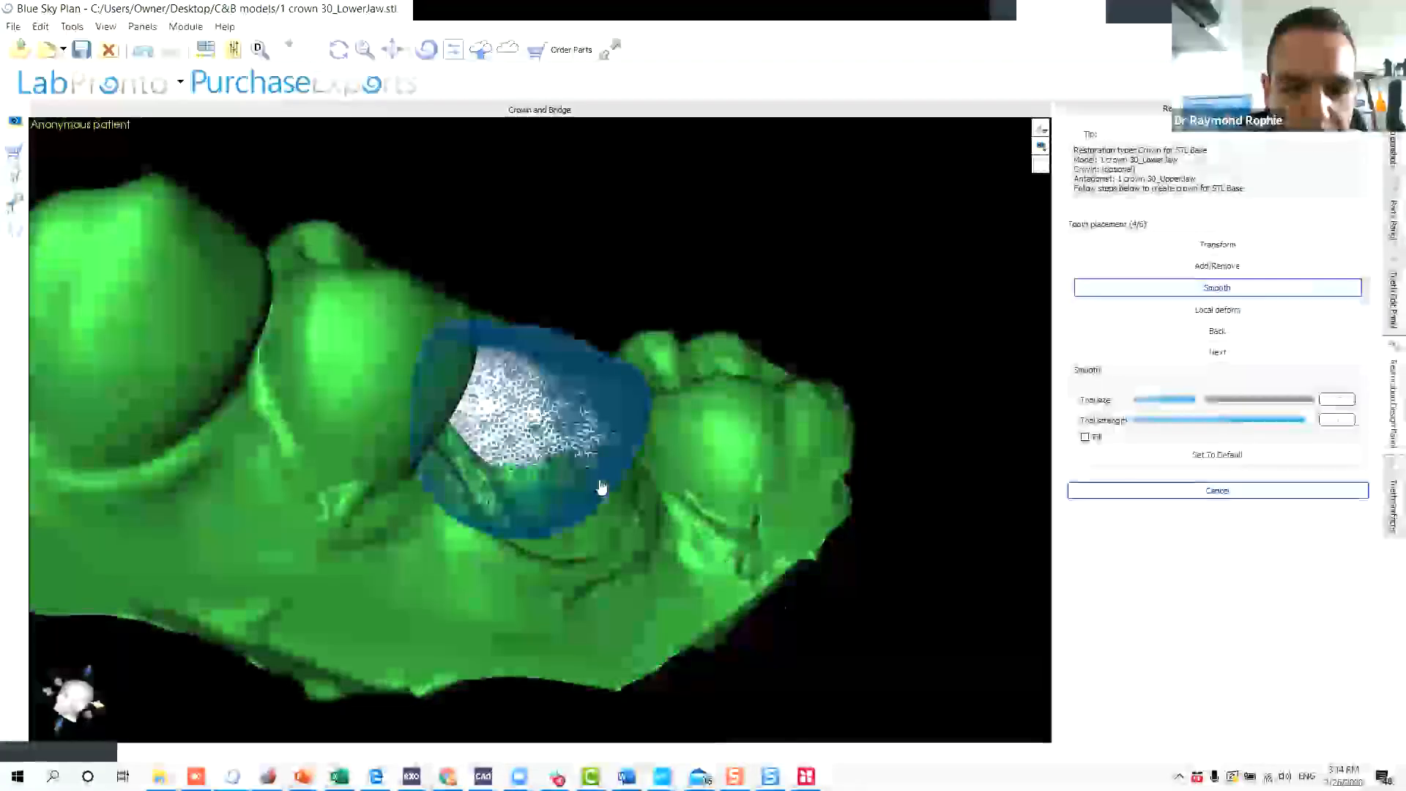
mouse_move(433, 513)
left_mouse_down()
mouse_move(430, 310)
mouse_move(476, 621)
mouse_move(505, 619)
left_mouse_up()
mouse_move(564, 471)
left_mouse_down()
mouse_move(608, 430)
mouse_move(587, 467)
mouse_move(530, 472)
mouse_move(613, 412)
mouse_move(512, 473)
mouse_move(493, 469)
left_mouse_up()
left_click_drag(522, 644, 808, 574)
Carve a branching fissure pattern into the crown's occlusal surface using a small Add/Remove tool.
left_click(1257, 266)
mouse_move(886, 300)
left_mouse_down()
mouse_move(501, 337)
mouse_move(430, 392)
left_mouse_up()
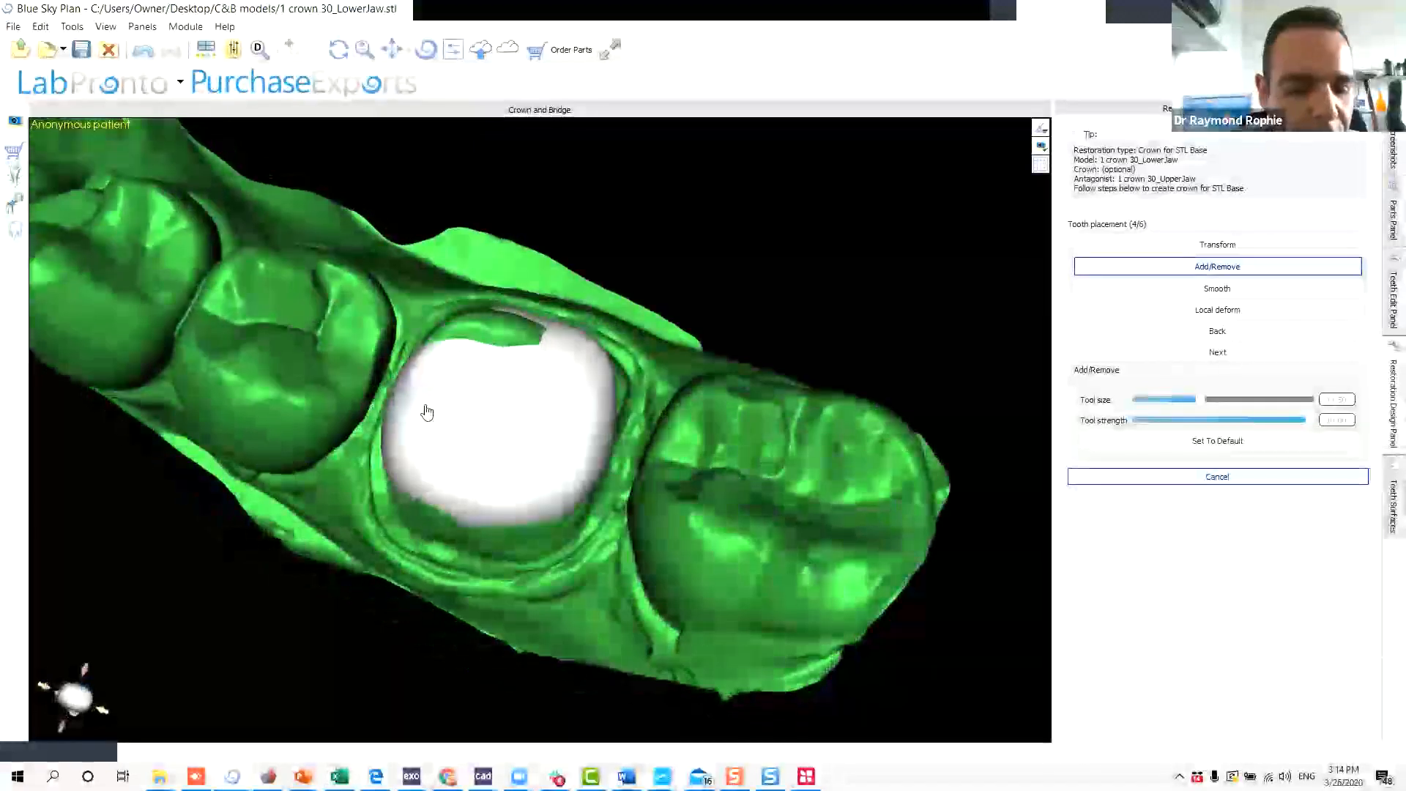
scroll(466, 418, "down", 7)
scroll(468, 416, "down", 1)
scroll(467, 415, "up", 1)
mouse_move(506, 418)
left_mouse_down()
mouse_move(579, 442)
mouse_move(517, 396)
mouse_move(545, 346)
left_mouse_up()
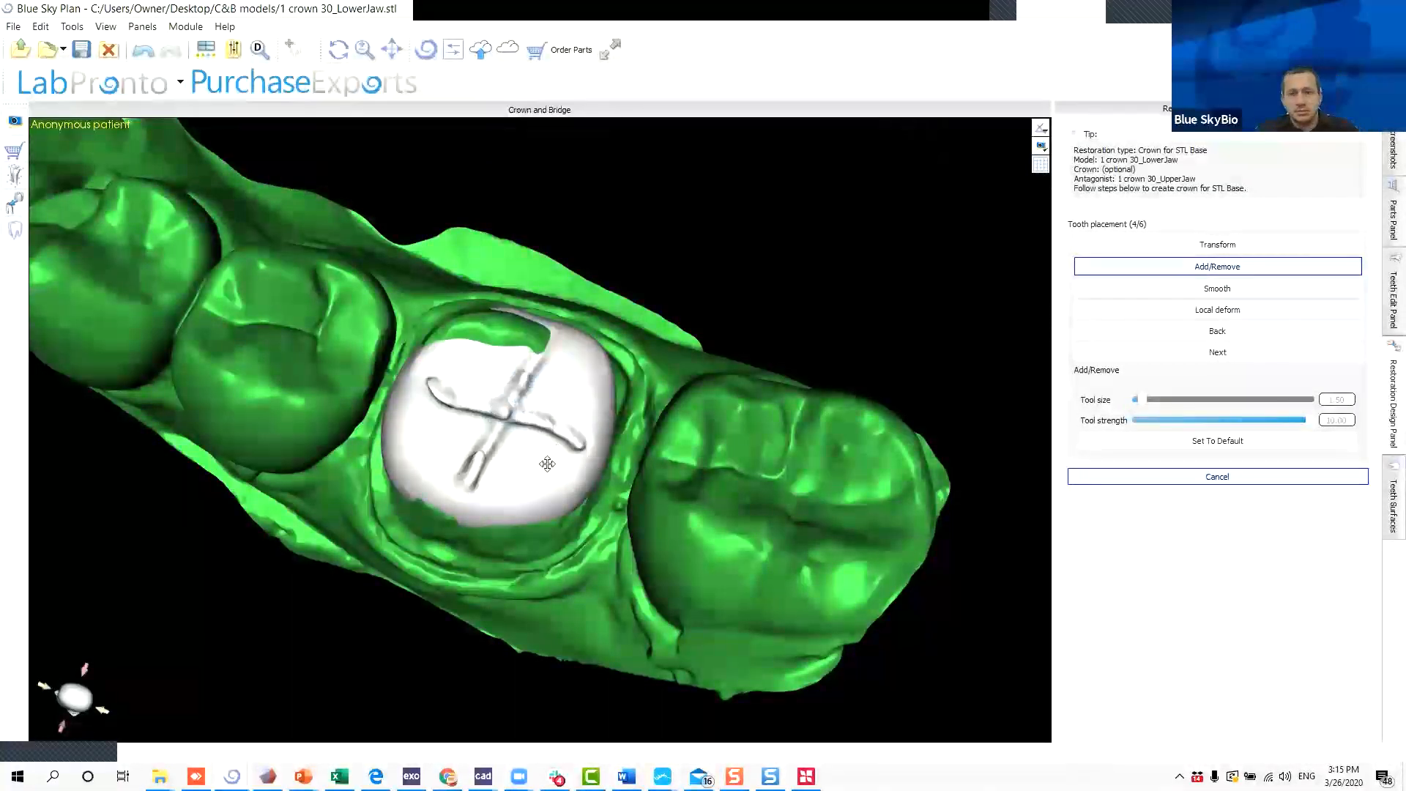
middle_click_drag(547, 464, 543, 476)
left_click_drag(514, 437, 524, 501)
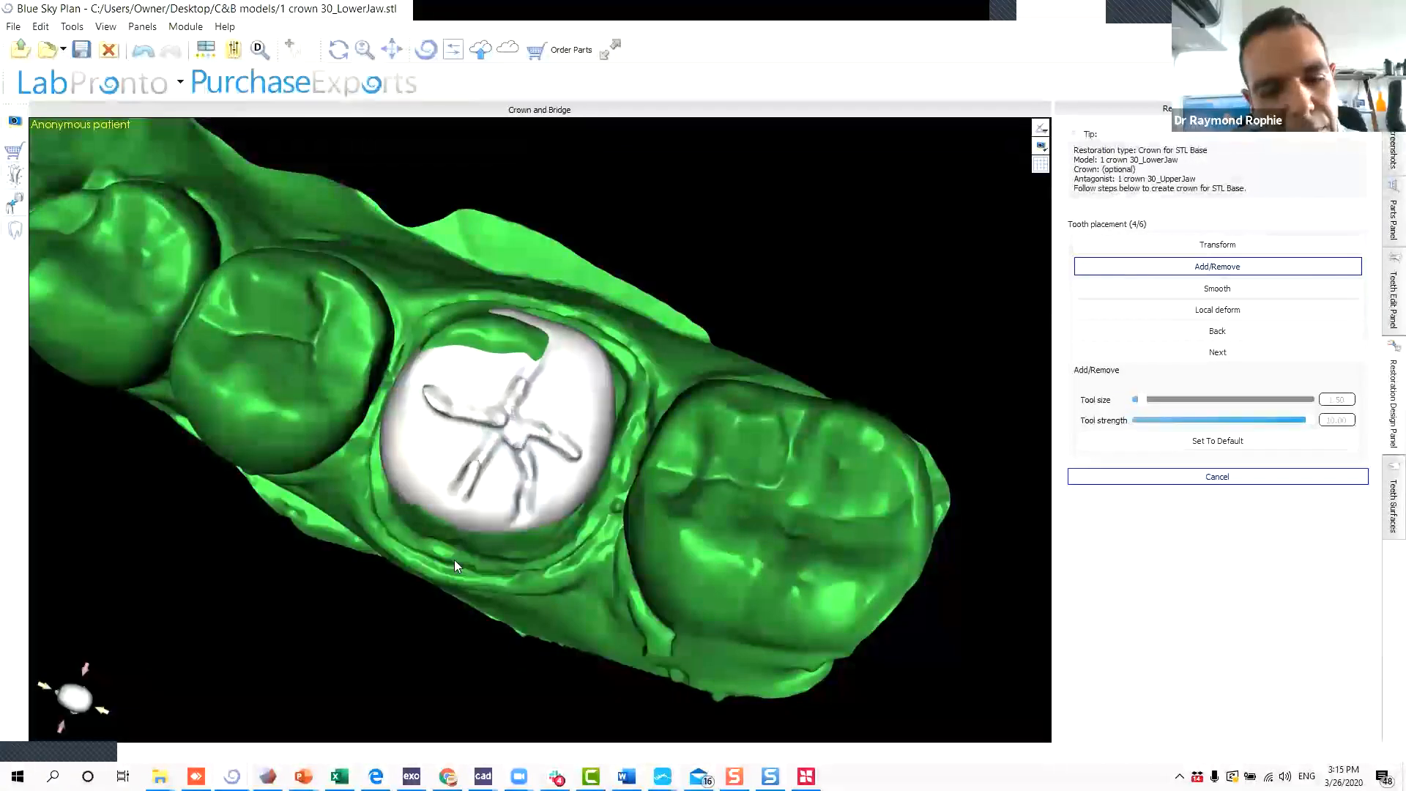
Finish carving the crown's occlusal fissures and soften them with the Smooth tool at strength 3.00.
middle_click_drag(454, 559, 454, 520)
mouse_move(457, 399)
left_mouse_down()
mouse_move(439, 366)
mouse_move(430, 374)
left_mouse_up()
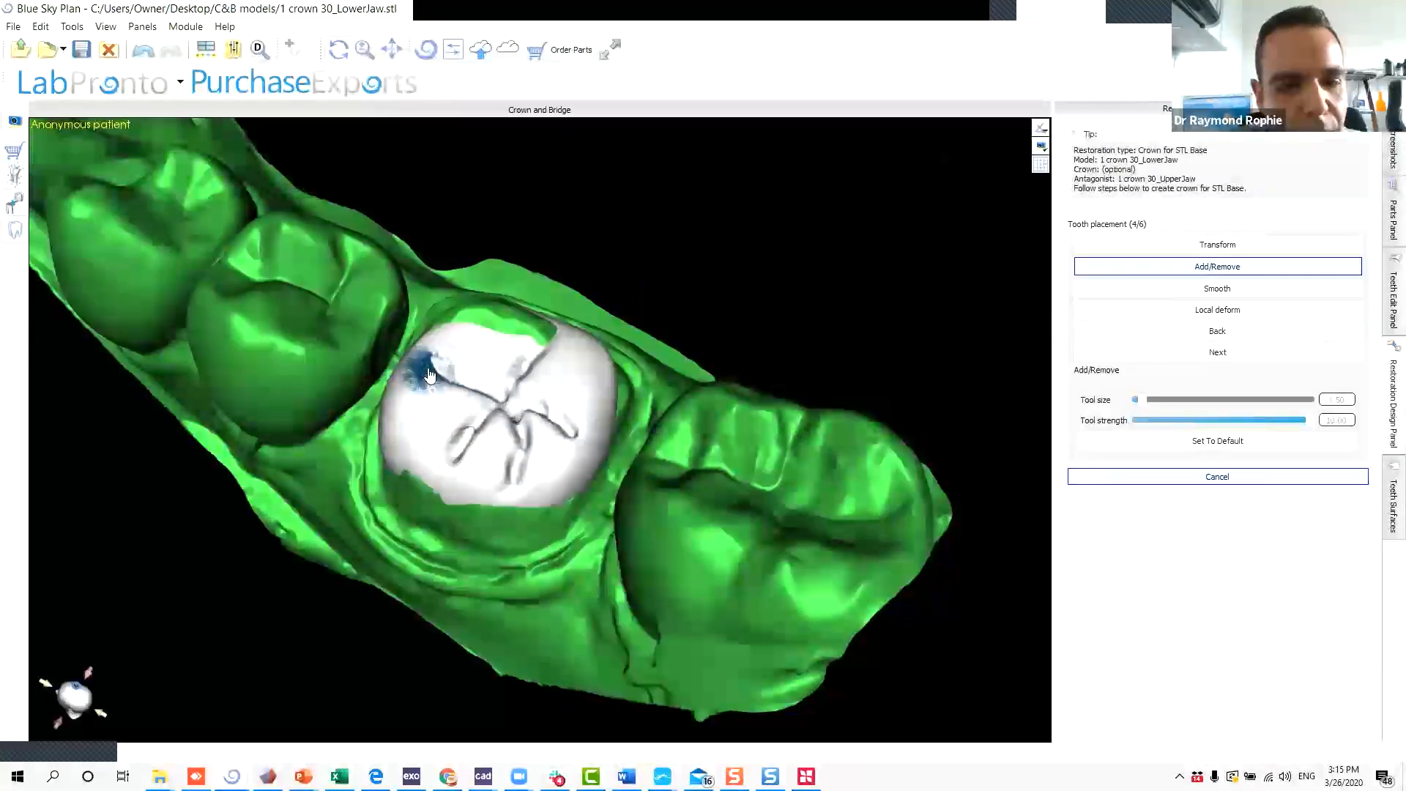
left_click_drag(699, 526, 476, 594)
left_click(1184, 287)
mouse_move(516, 459)
left_mouse_down()
mouse_move(489, 348)
mouse_move(596, 396)
left_mouse_up()
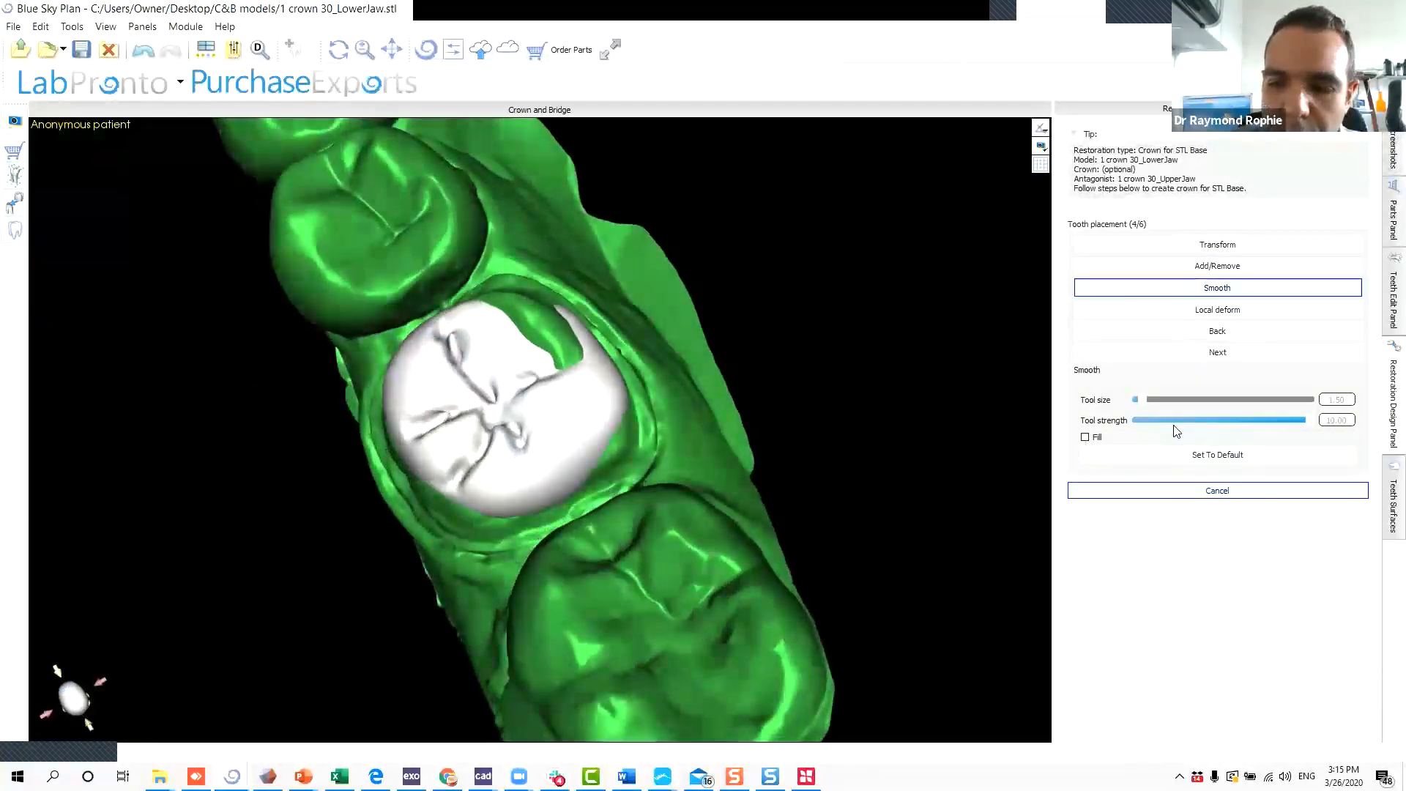
left_click(1172, 420)
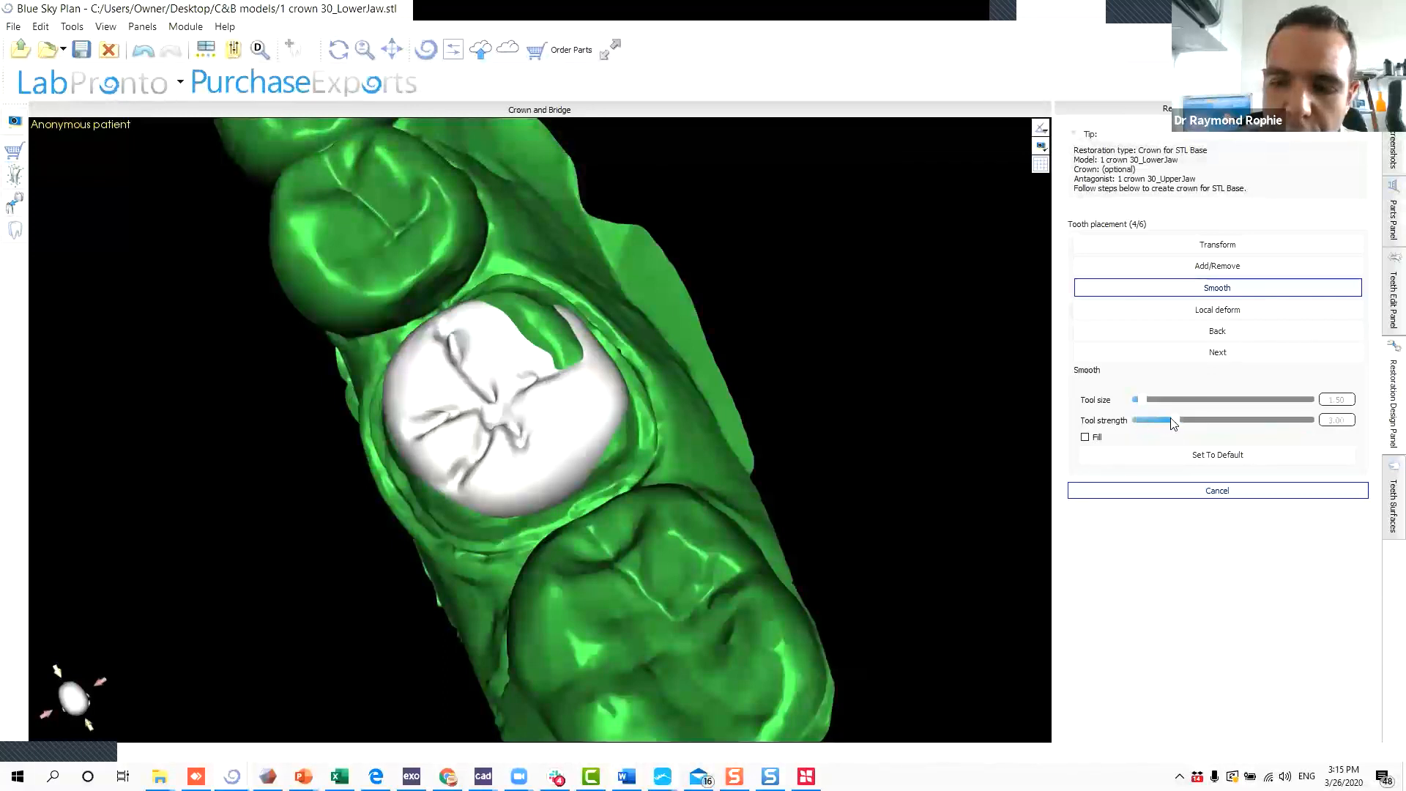
mouse_move(569, 413)
left_mouse_down()
mouse_move(564, 366)
mouse_move(493, 352)
mouse_move(449, 313)
mouse_move(525, 458)
mouse_move(444, 390)
mouse_move(439, 443)
mouse_move(425, 402)
mouse_move(414, 434)
mouse_move(483, 428)
mouse_move(456, 489)
mouse_move(513, 427)
left_mouse_up()
mouse_move(828, 616)
left_mouse_down()
mouse_move(910, 470)
mouse_move(889, 351)
left_mouse_up()
left_click_drag(505, 643, 467, 560)
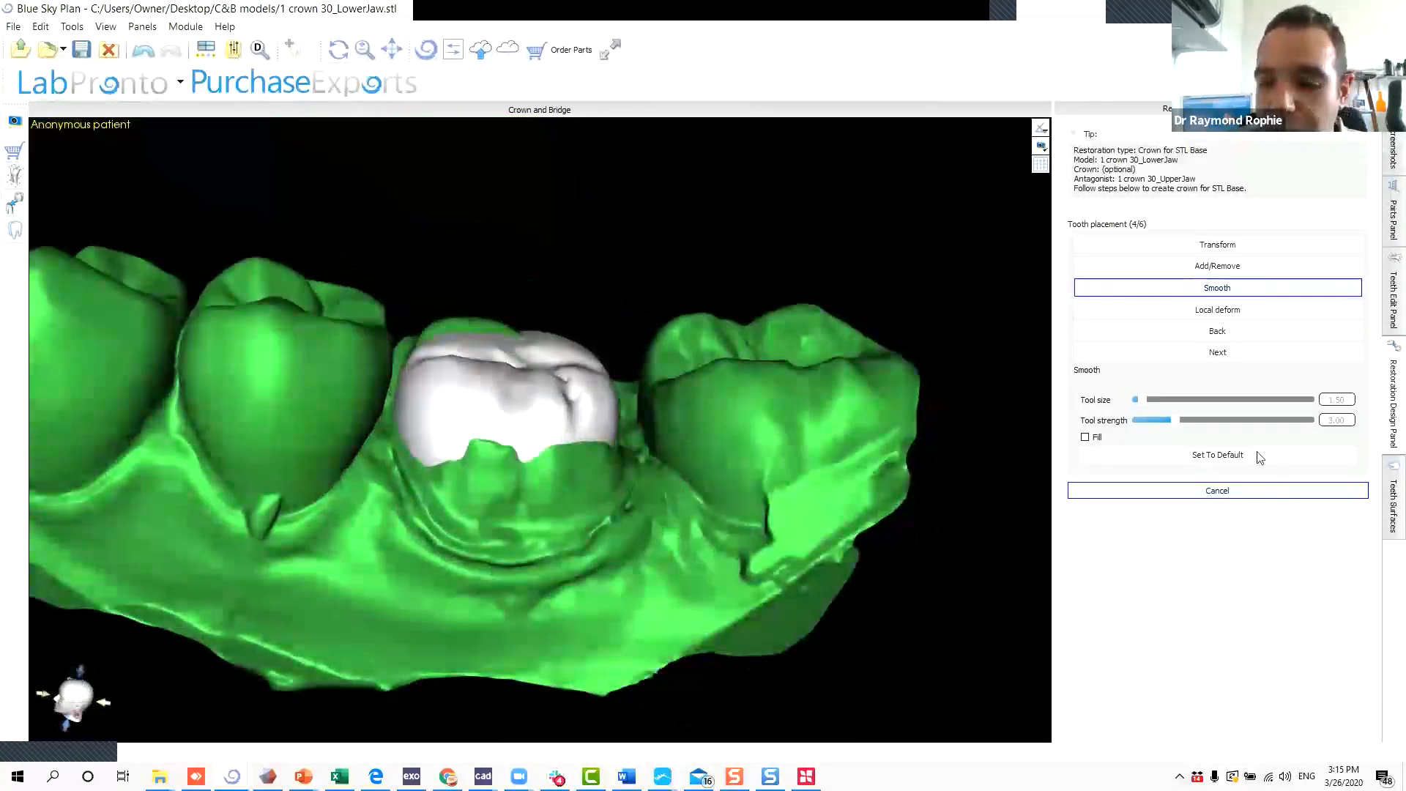
Set the crown bottom's cement spacer to 0.20 and minimal thickness to 0.41, and finalize the crown with occlusal and approximal intersections cut.
left_click(1229, 358)
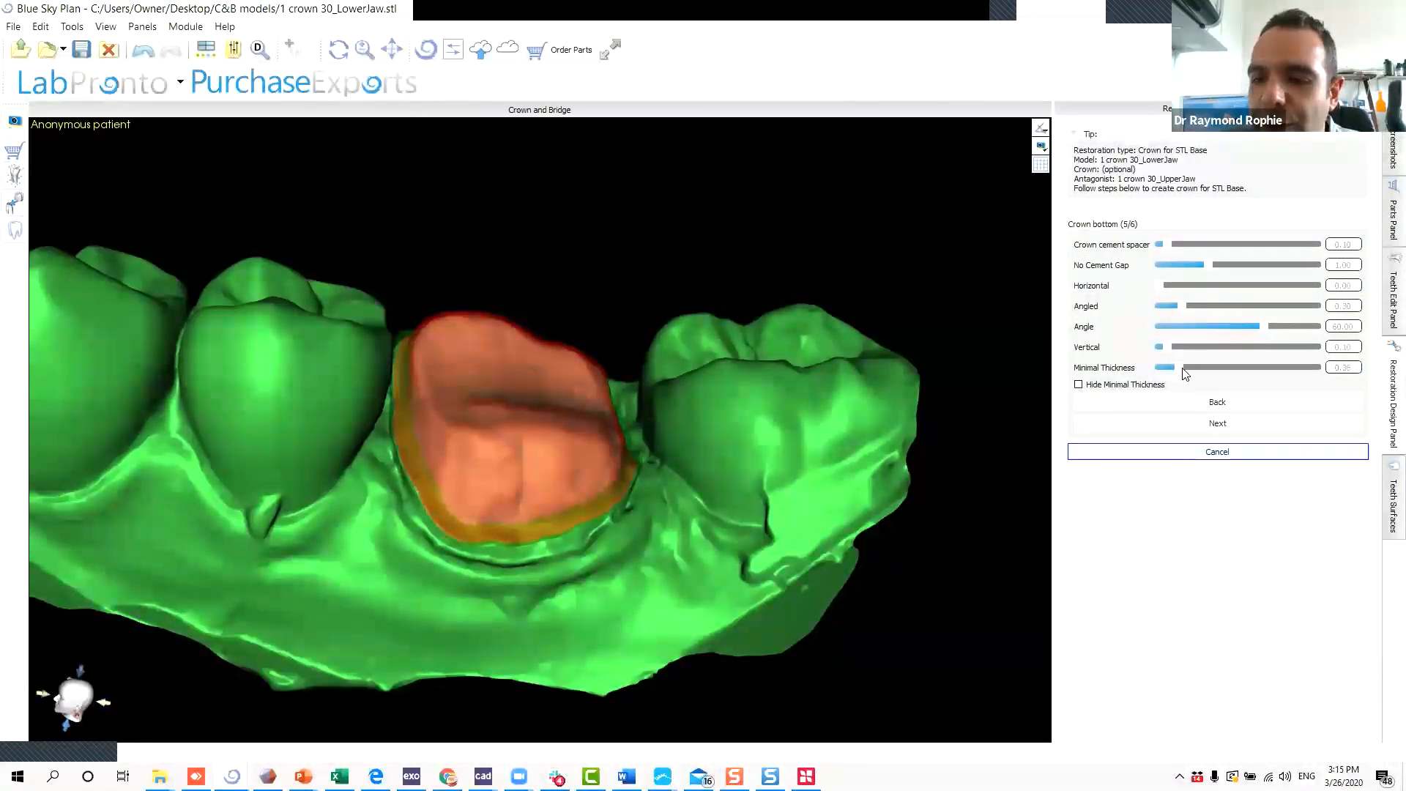
left_click_drag(1185, 369, 1187, 368)
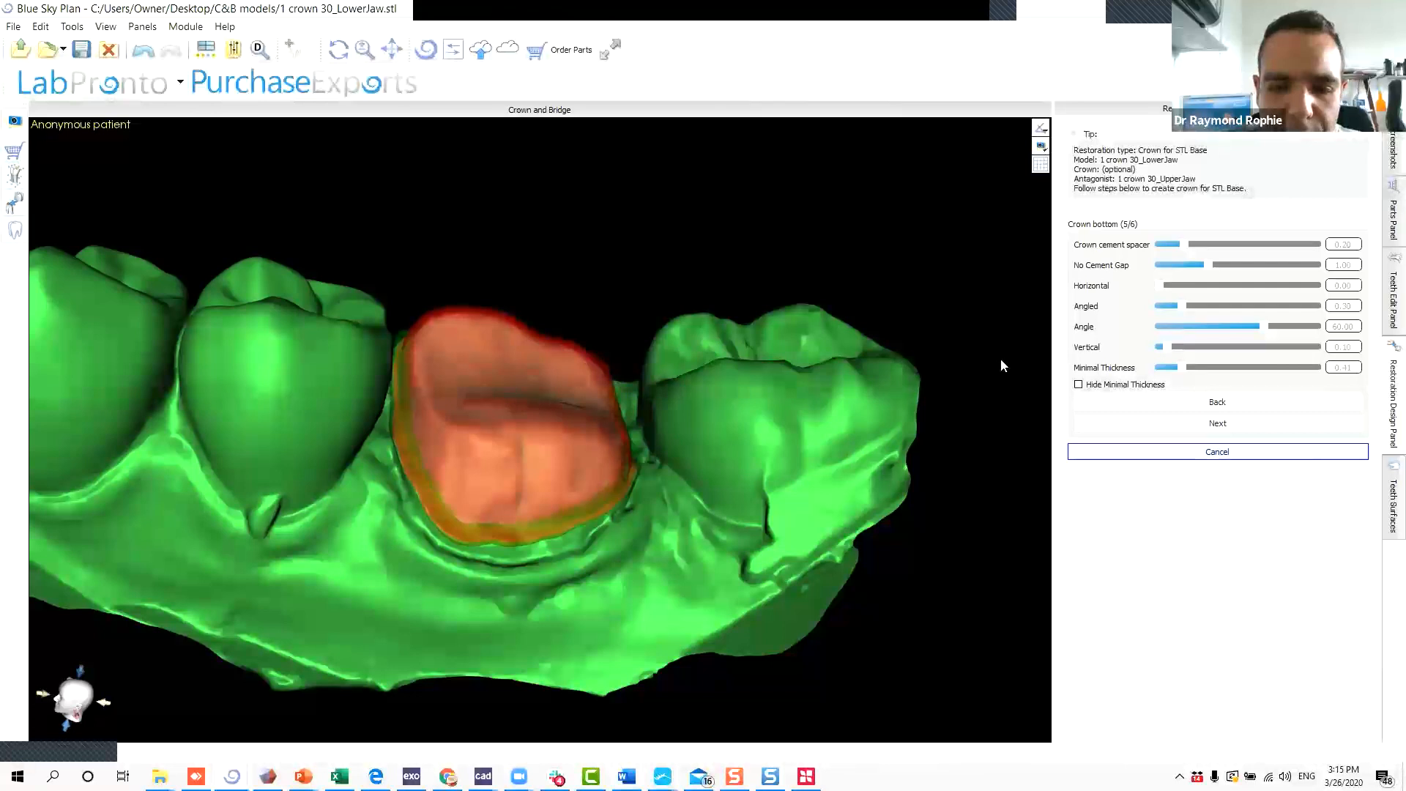
left_click(1217, 424)
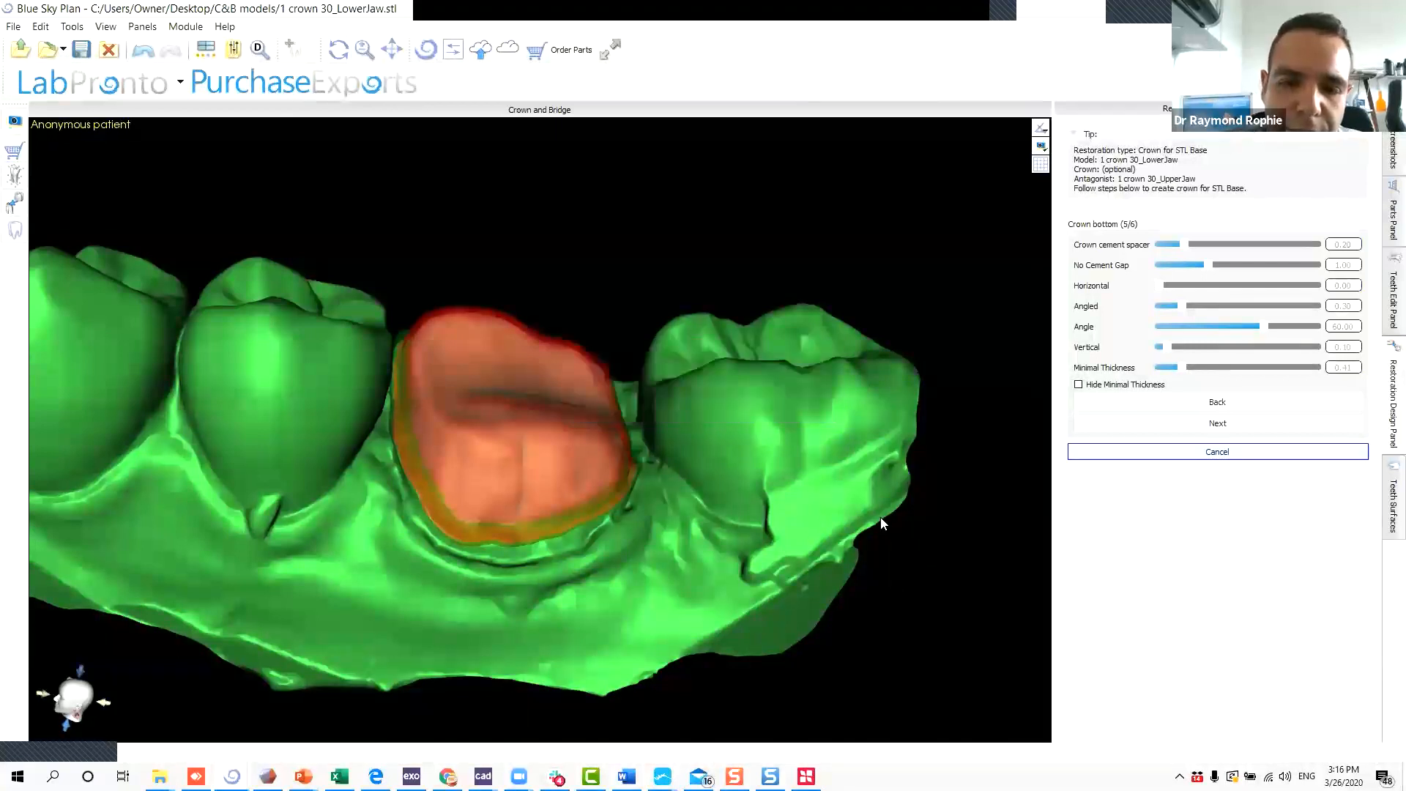
left_click_drag(840, 475, 311, 521)
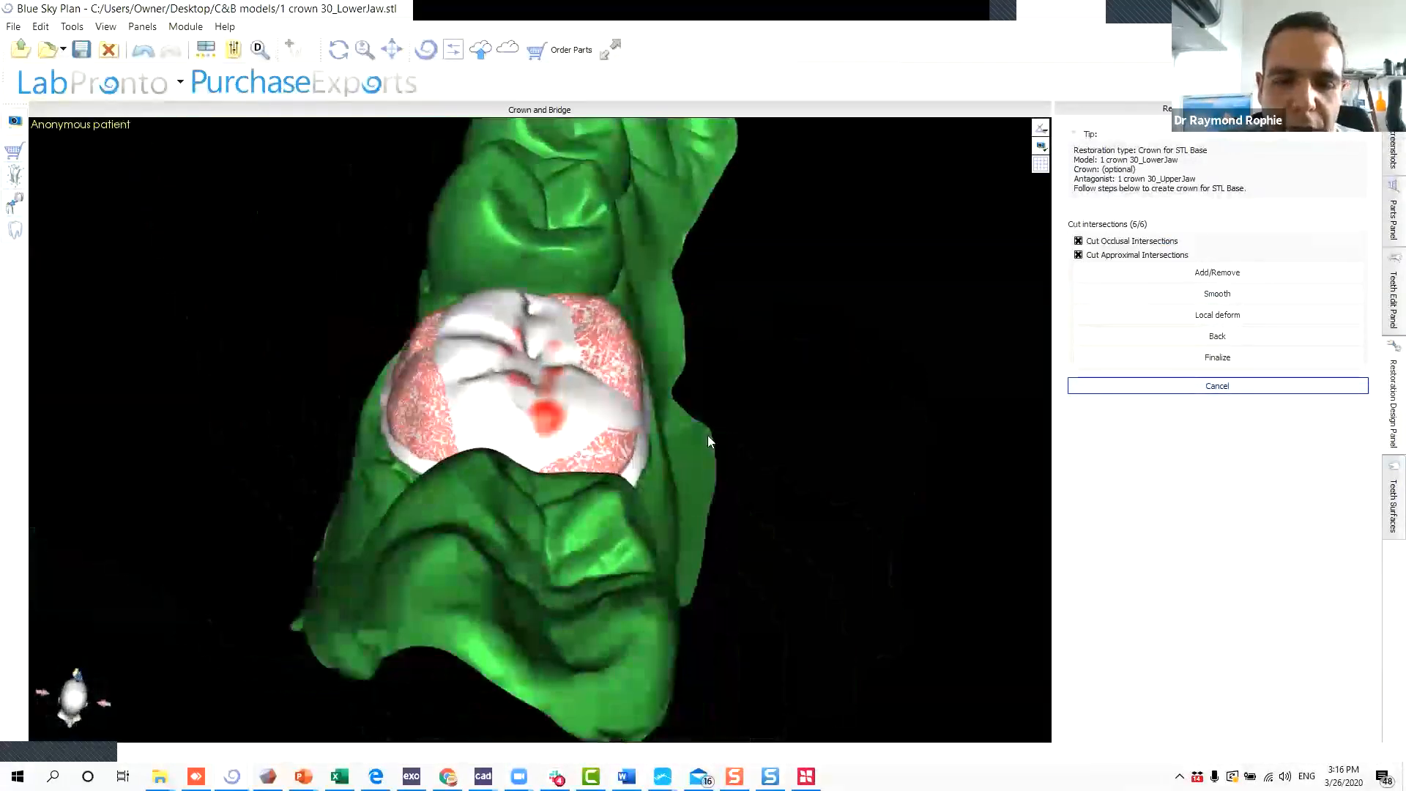
left_click(1155, 365)
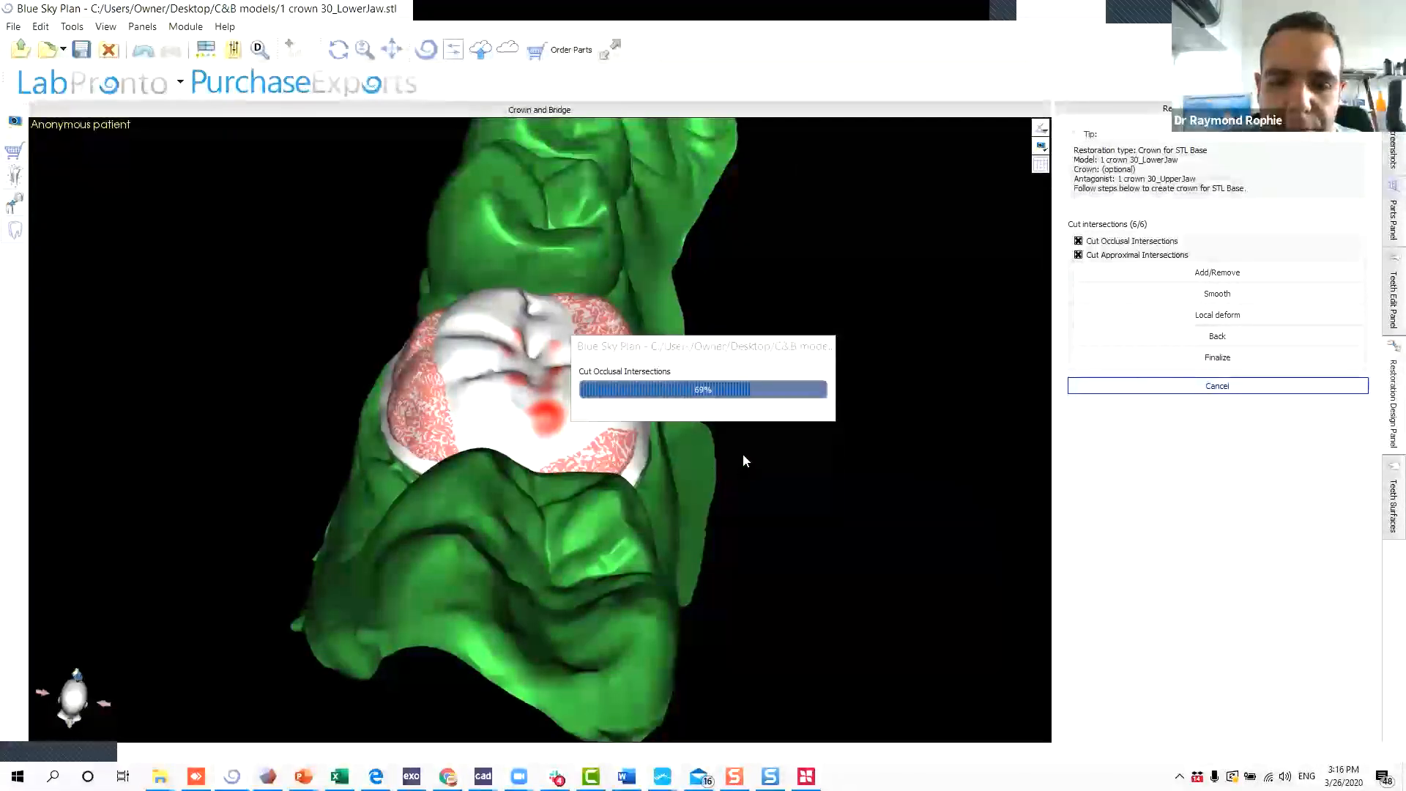
Smooth the finalized crown's occlusal surface in the teeth editing tools, using an enlarged Smooth tool.
left_click(1388, 296)
left_click(1219, 218)
left_click_drag(433, 717, 725, 740)
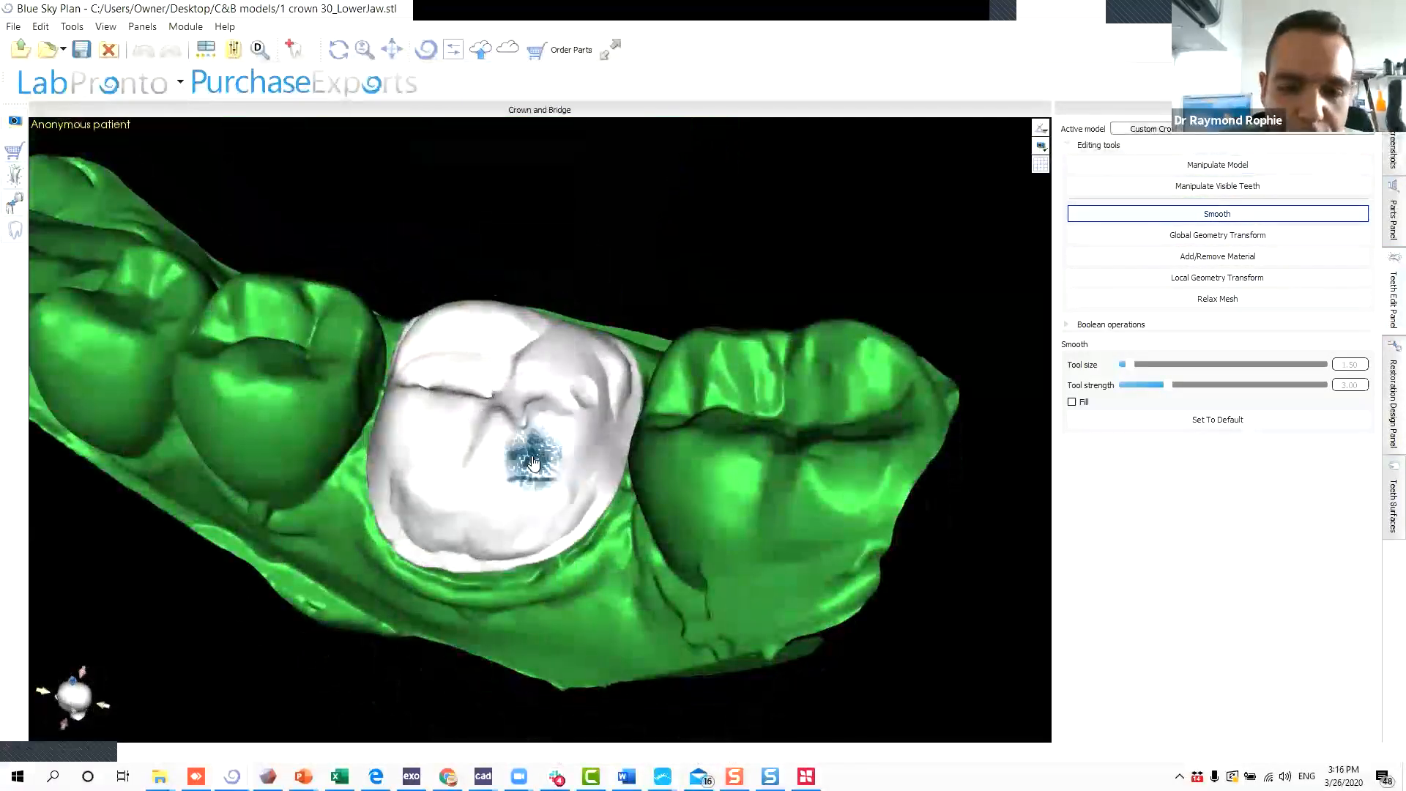
scroll(534, 452, "up", 5, "ctrl")
scroll(543, 446, "down", 1, "ctrl")
mouse_move(546, 445)
left_mouse_down()
mouse_move(534, 396)
mouse_move(420, 431)
mouse_move(410, 512)
mouse_move(483, 535)
mouse_move(622, 381)
mouse_move(617, 454)
mouse_move(469, 527)
mouse_move(395, 498)
mouse_move(388, 440)
mouse_move(427, 386)
mouse_move(447, 410)
mouse_move(508, 418)
left_mouse_up()
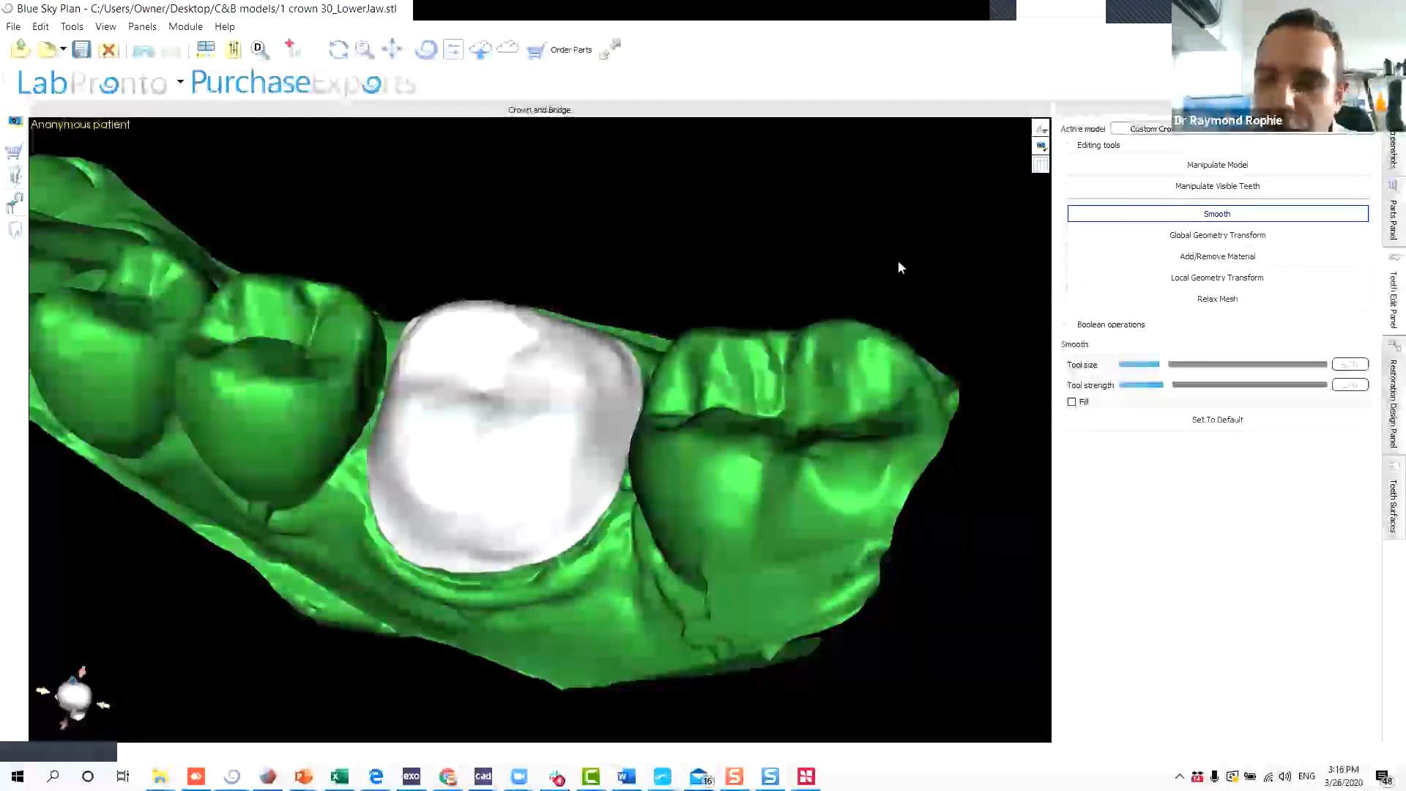
Reshape the crown's side wall and occlusal surface with the Add/Remove Material tool at size 6.50.
mouse_move(468, 463)
left_mouse_down()
mouse_move(571, 408)
mouse_move(517, 439)
mouse_move(439, 440)
mouse_move(466, 409)
mouse_move(542, 439)
mouse_move(571, 381)
mouse_move(549, 344)
mouse_move(564, 335)
mouse_move(627, 446)
mouse_move(540, 540)
mouse_move(445, 561)
left_mouse_up()
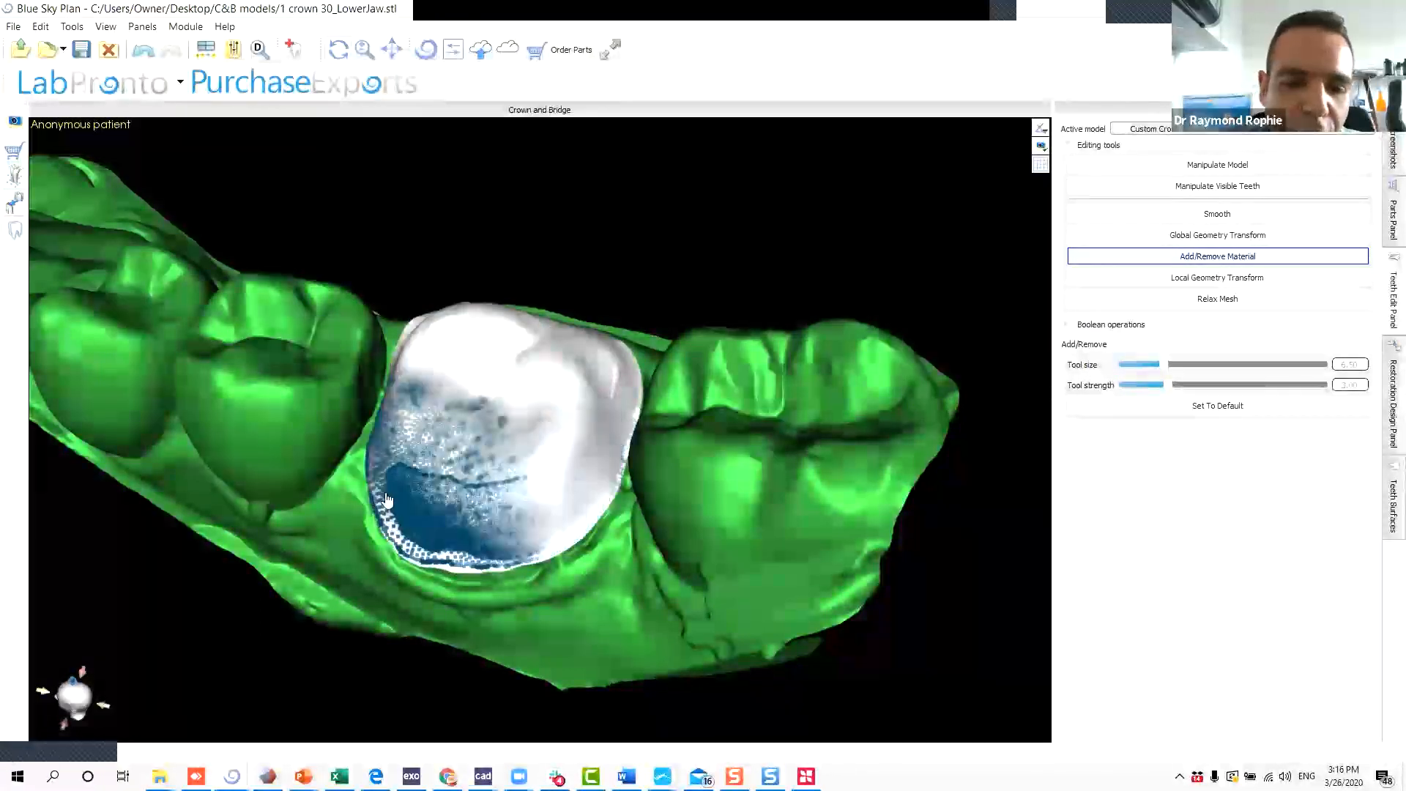
mouse_move(469, 337)
right_mouse_down()
mouse_move(659, 525)
mouse_move(509, 461)
right_mouse_up()
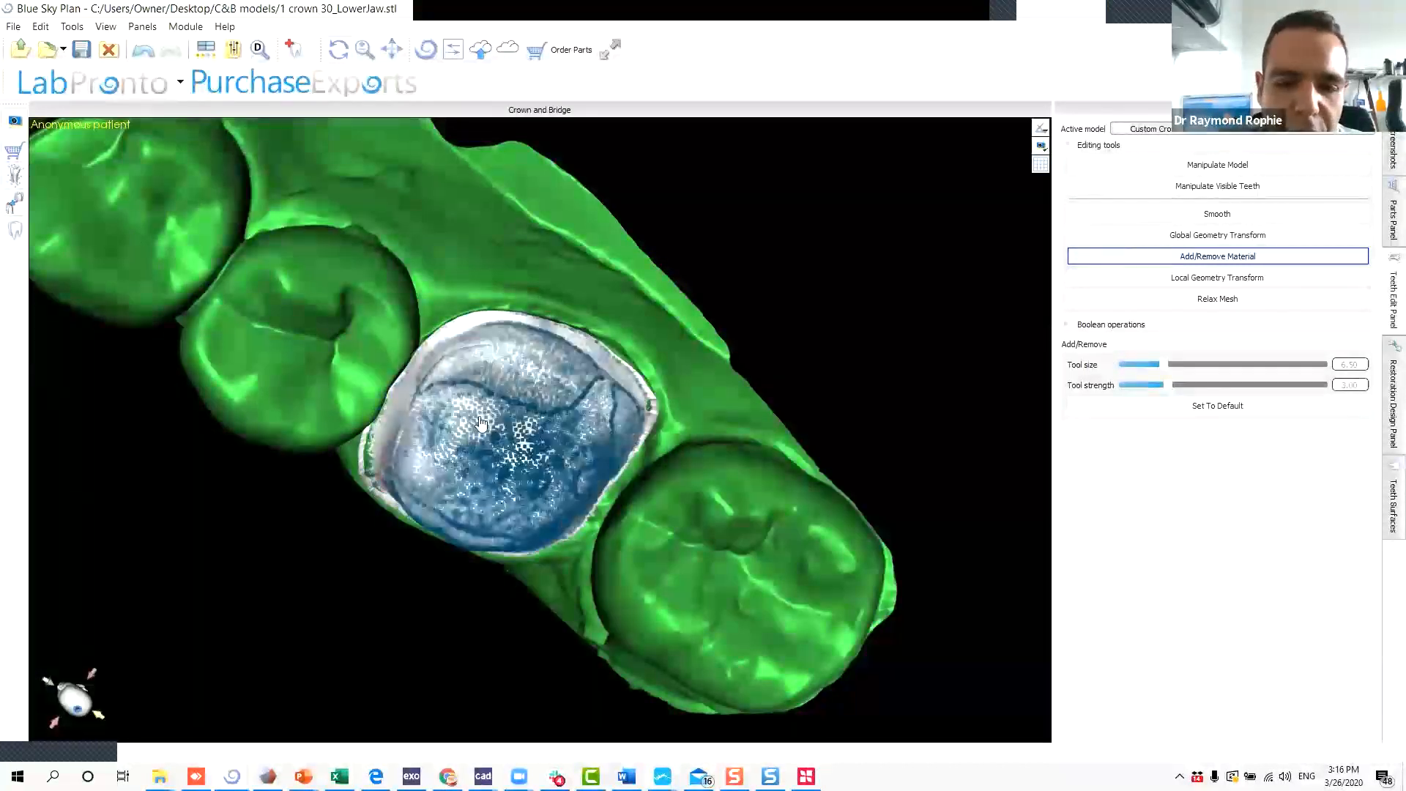
left_click_drag(745, 498, 660, 226)
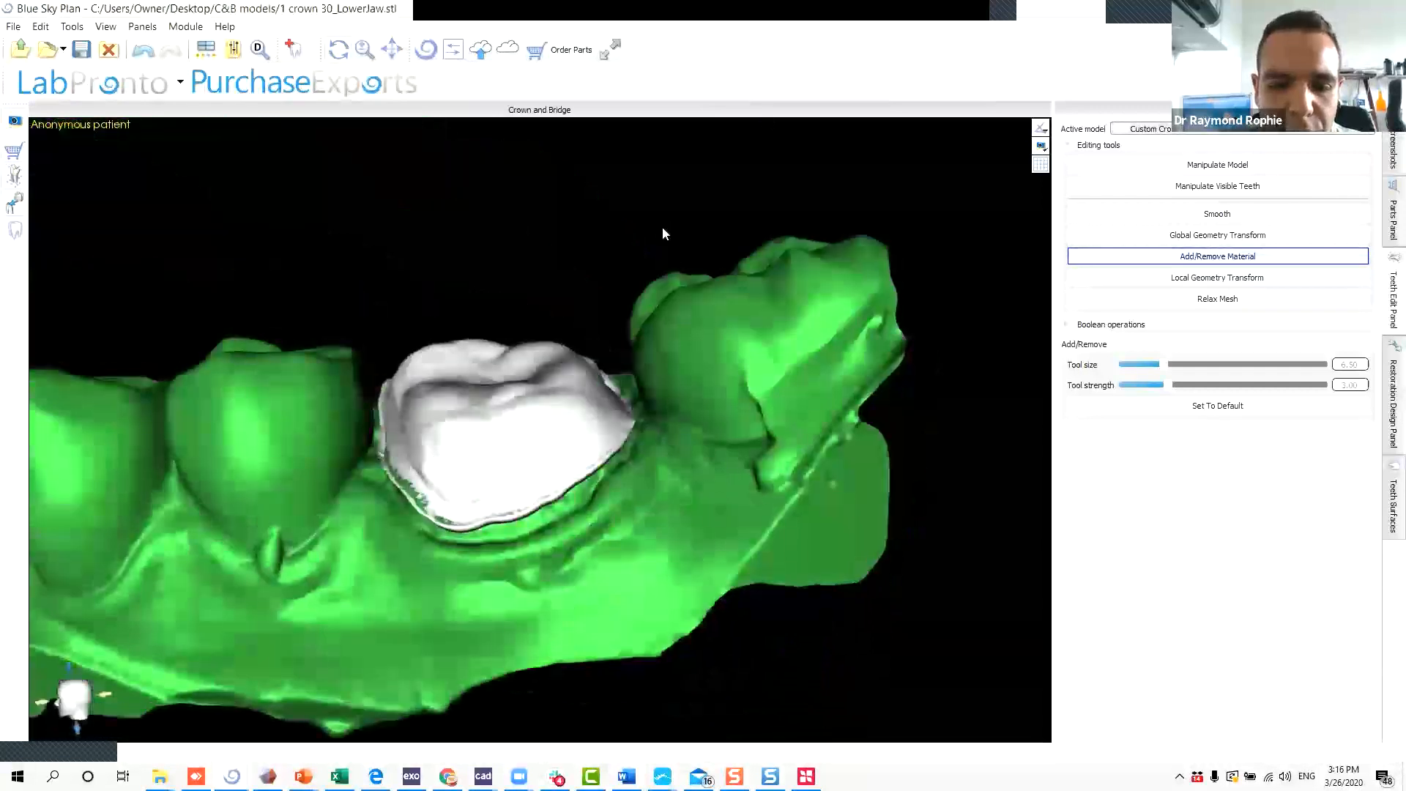
Refine the crown's cusps and ridges with a smaller Add/Remove Material tool, using sizes 1.50 and 3.50.
left_click(1175, 278)
left_click(1172, 256)
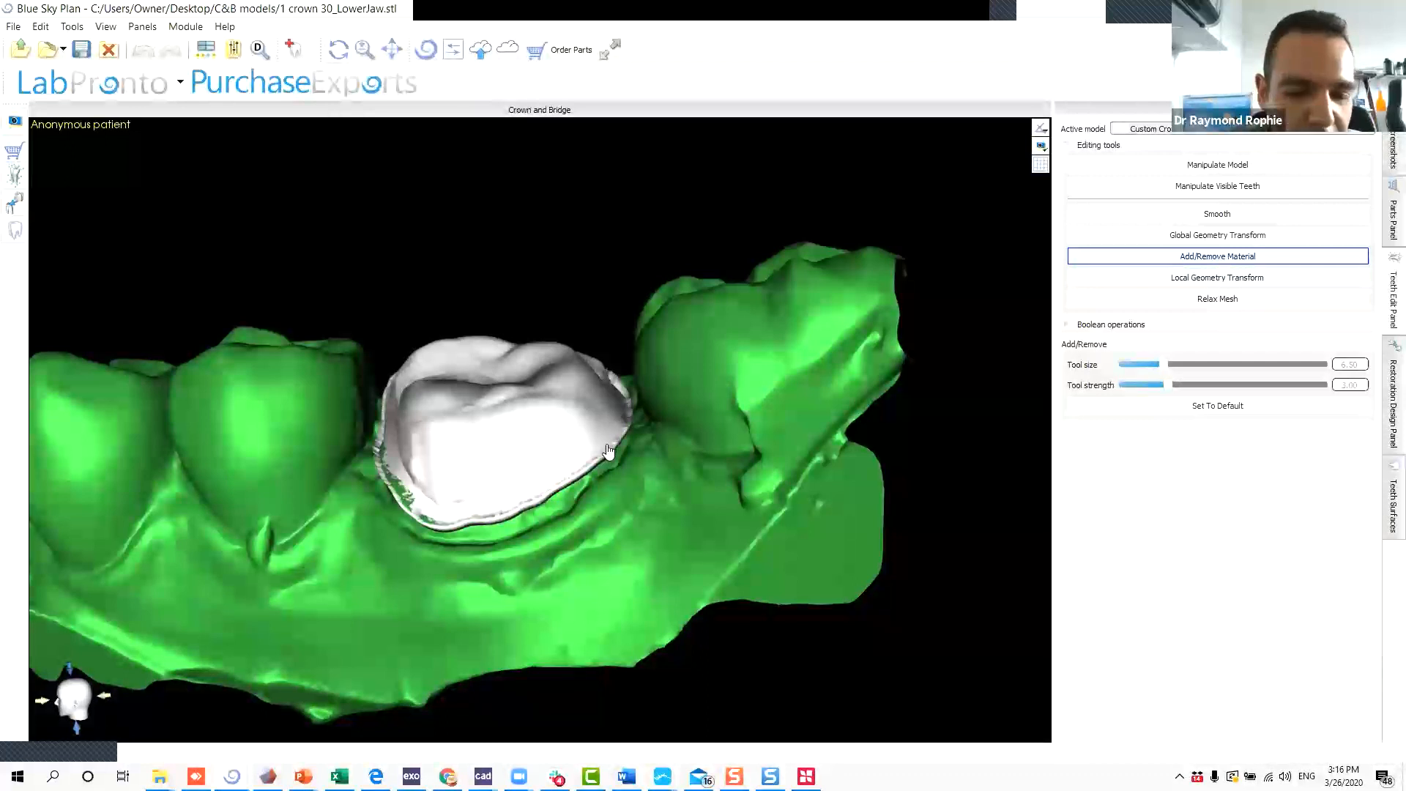
left_click(495, 467)
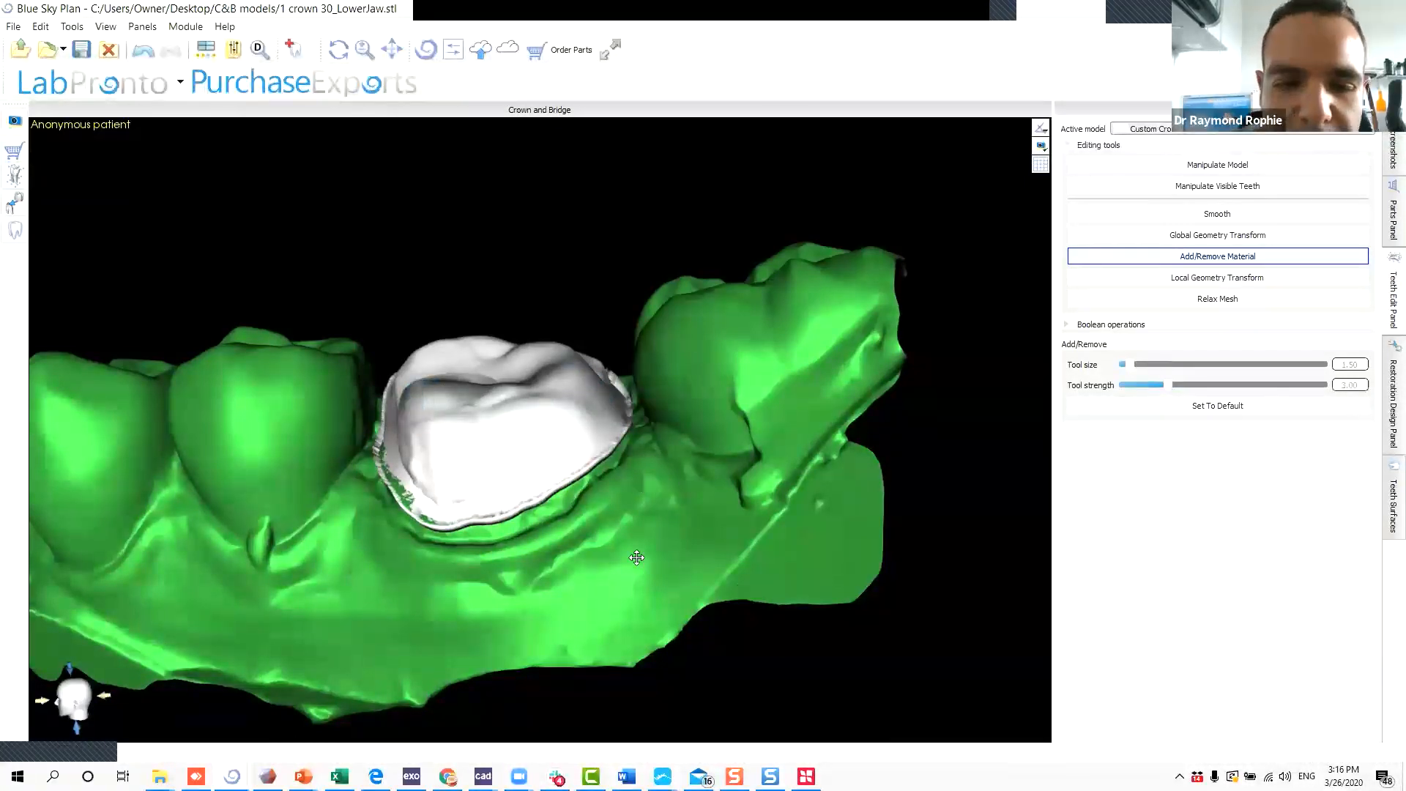
right_click_drag(688, 479, 297, 657)
right_click_drag(737, 480, 559, 486)
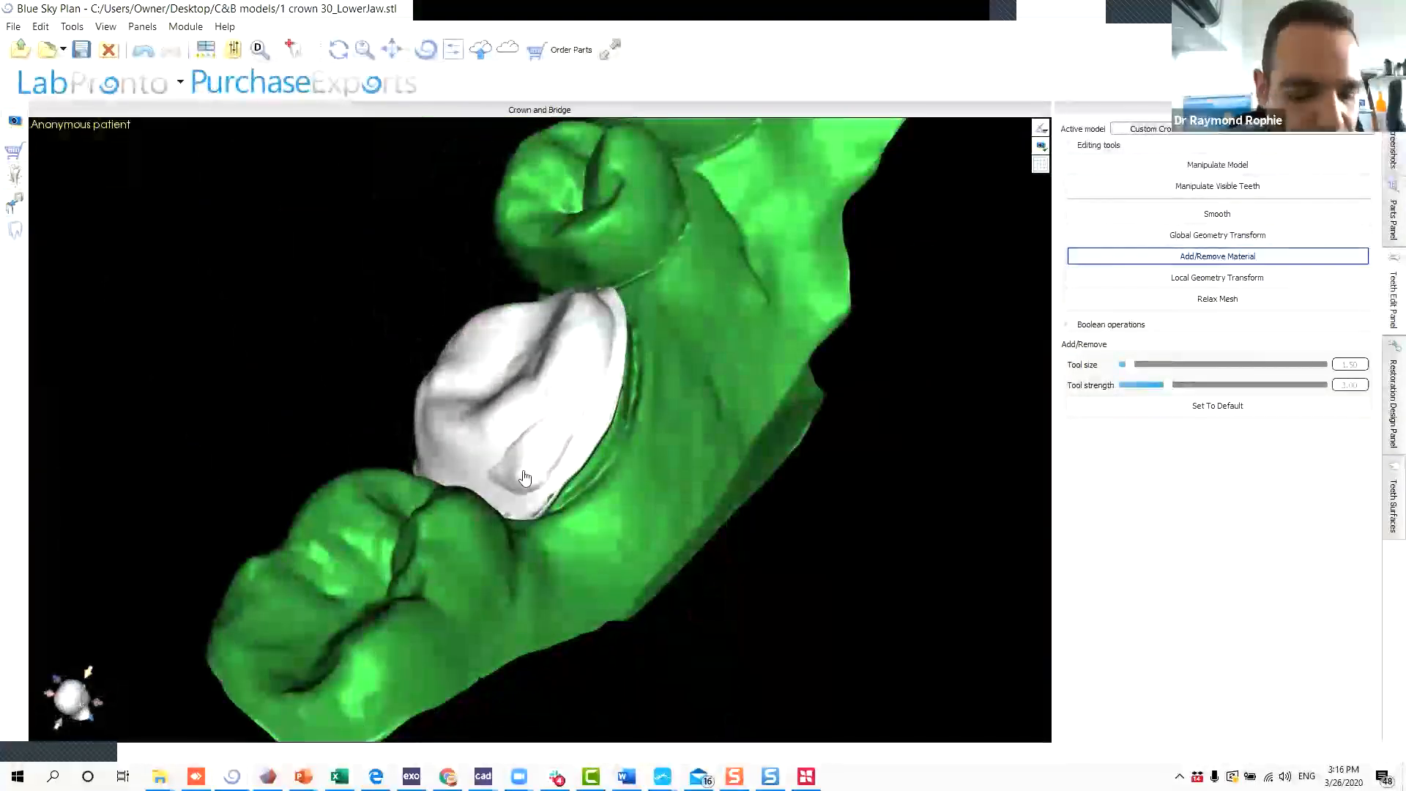
left_click(1128, 255)
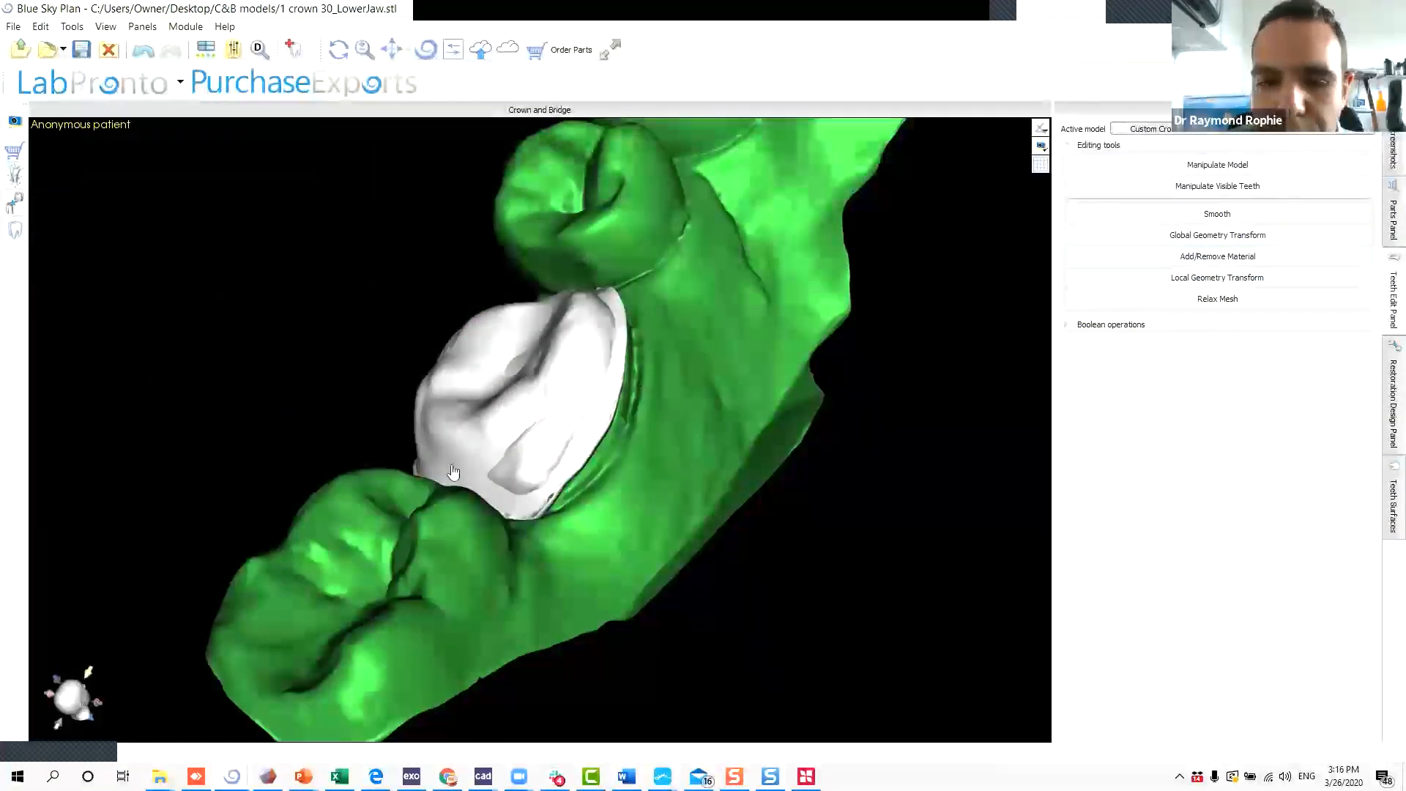
left_click(1096, 258)
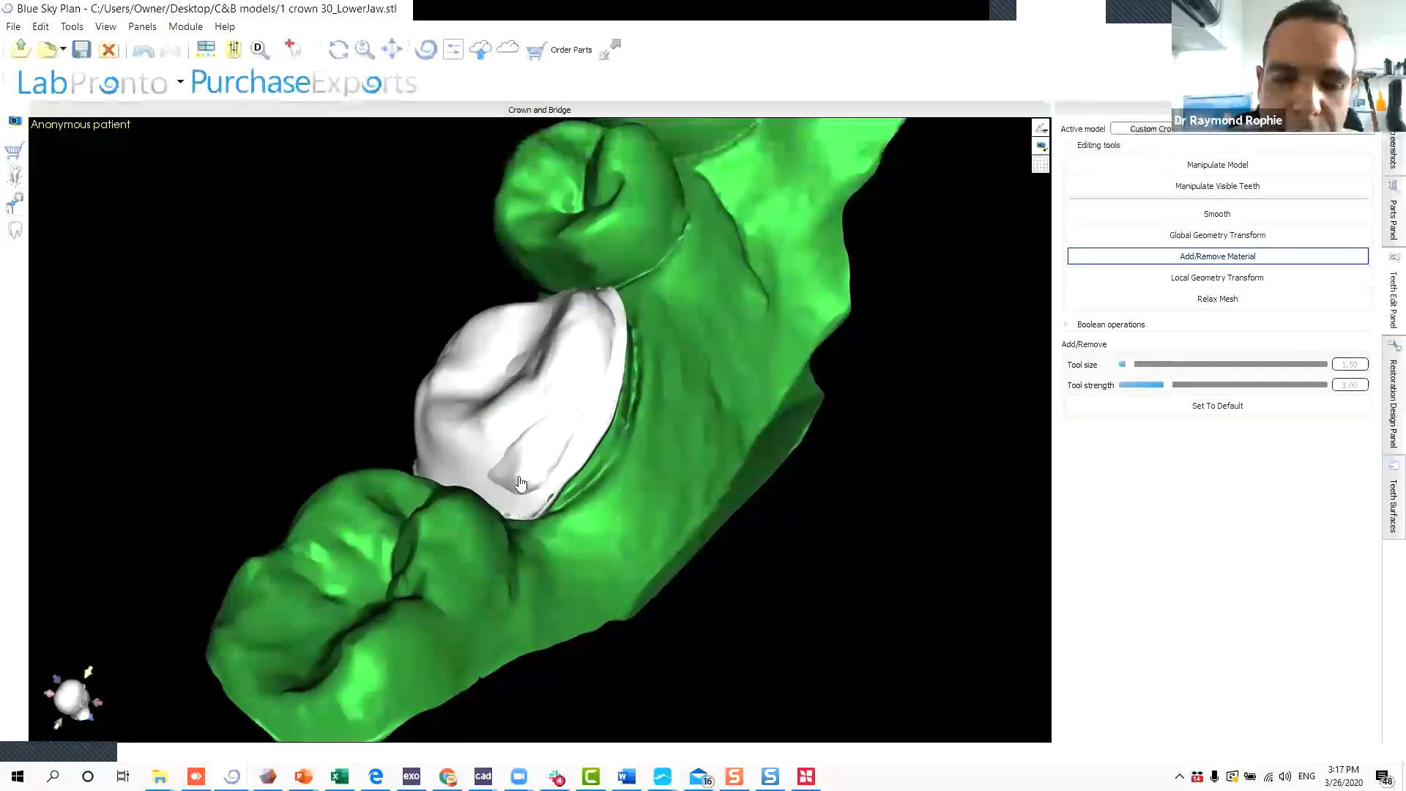
left_click_drag(537, 498, 607, 337)
mouse_move(458, 469)
left_mouse_down()
mouse_move(498, 429)
mouse_move(449, 359)
left_mouse_up()
mouse_move(448, 358)
right_mouse_down()
mouse_move(452, 374)
mouse_move(443, 332)
right_mouse_up()
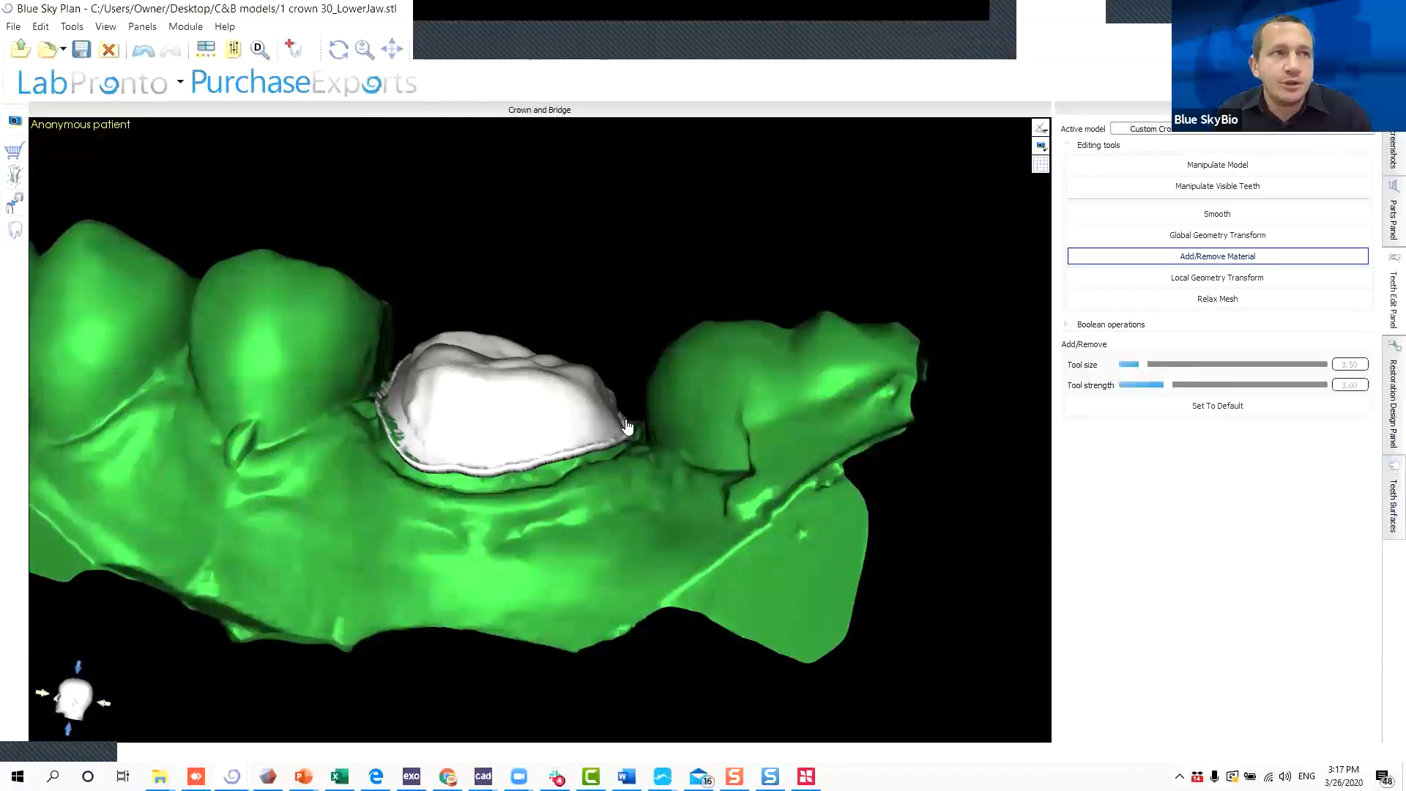
left_click_drag(667, 406, 376, 496)
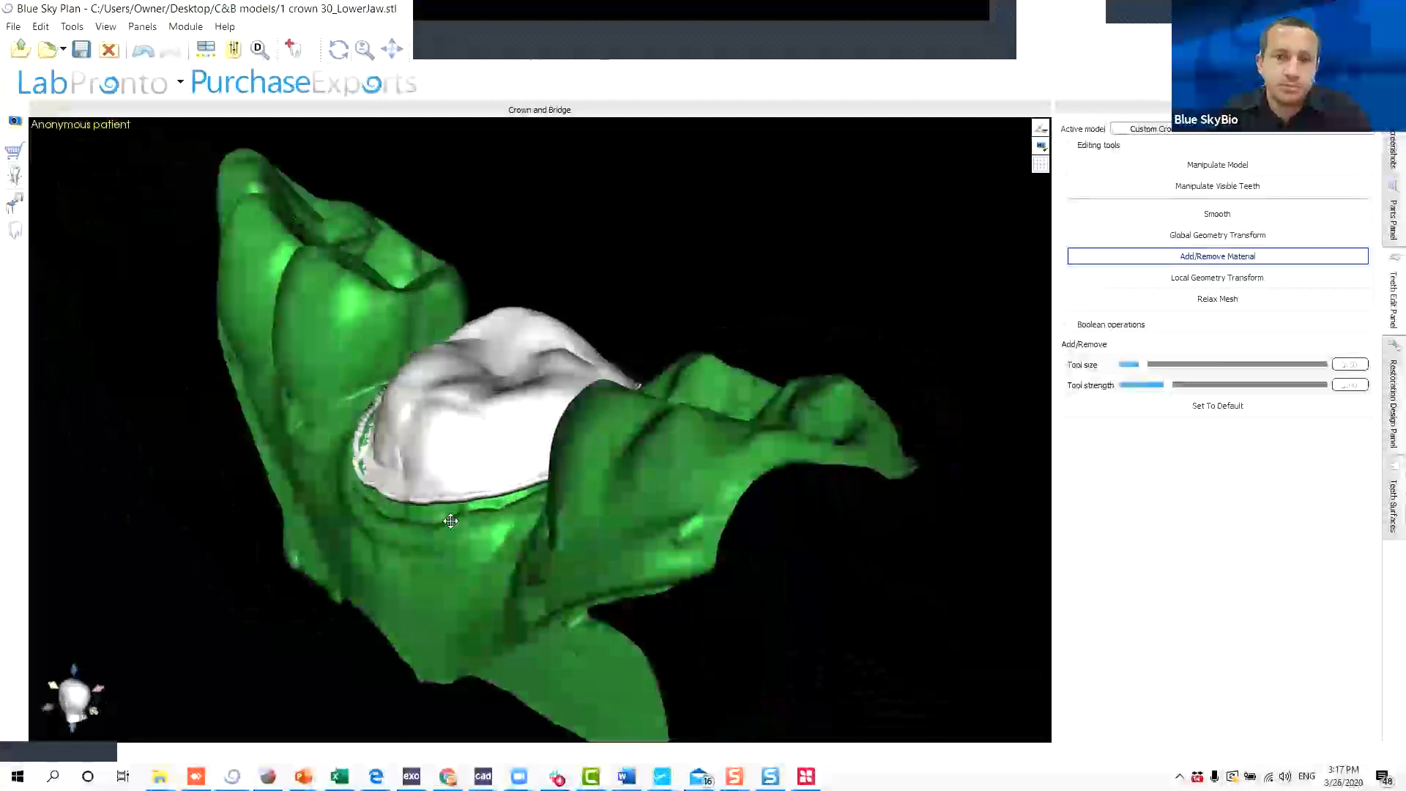
Show the upper jaw model and pull a crown cusp up toward the opposing teeth using Local Geometry Transform.
left_click(1389, 479)
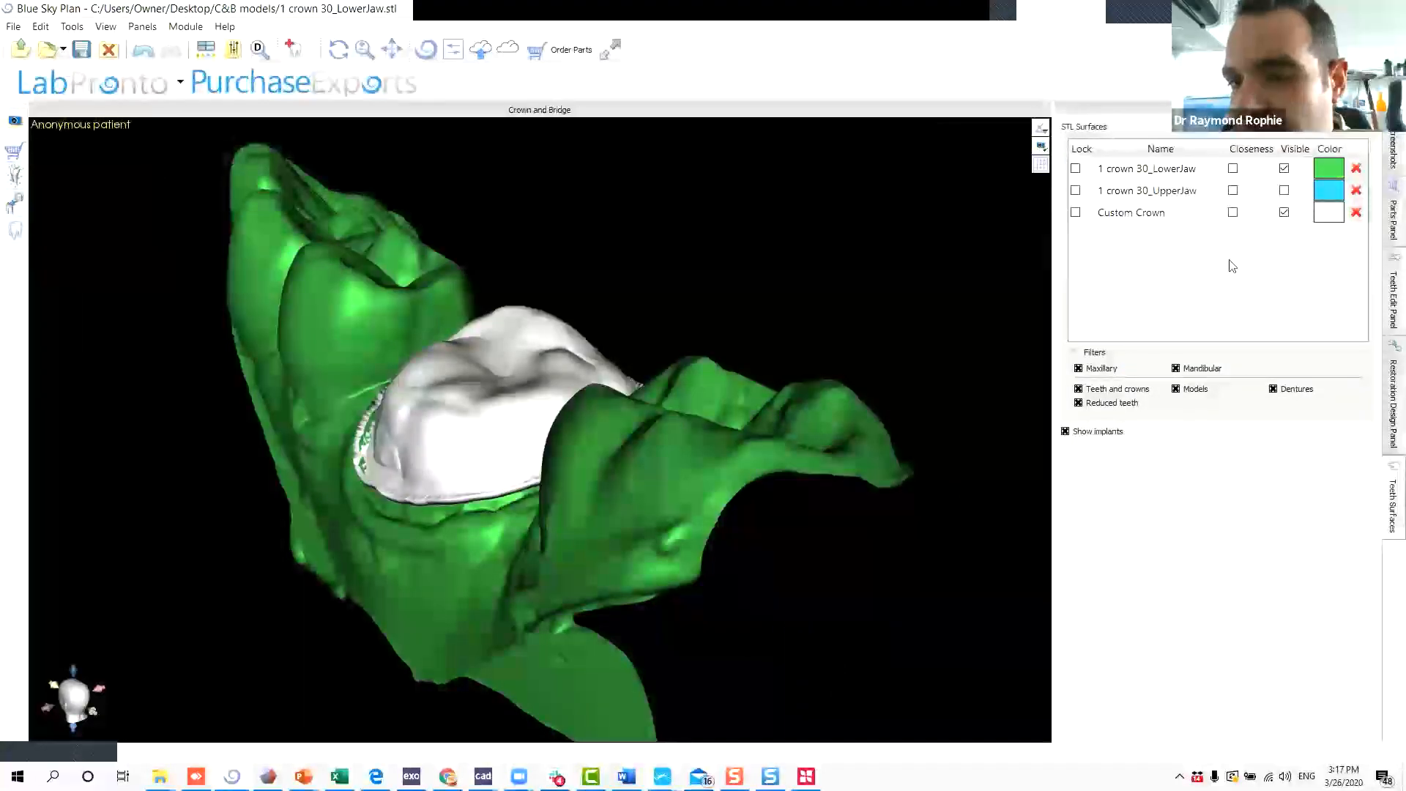
left_click(1285, 191)
left_click_drag(853, 263, 890, 359)
left_click(1386, 320)
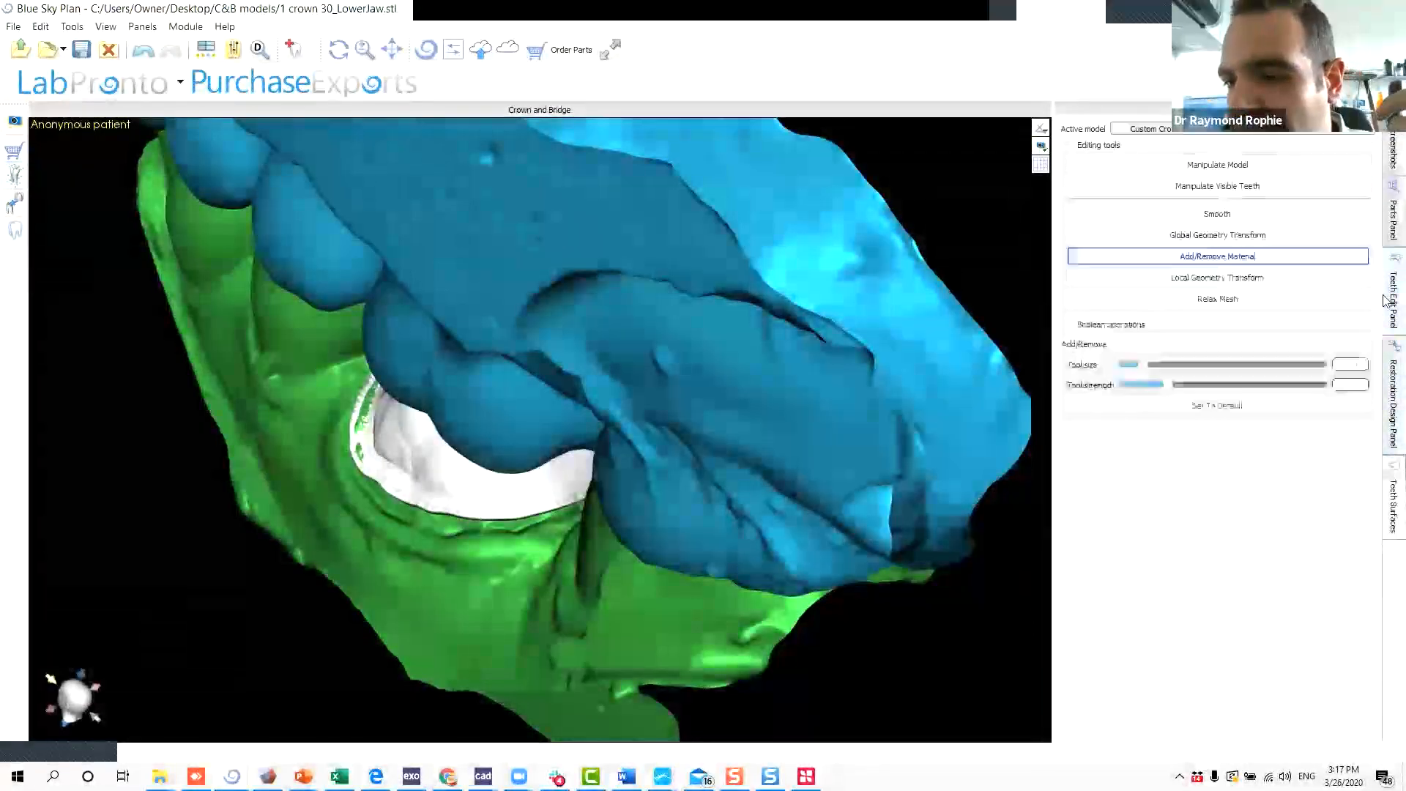
left_click(1245, 277)
left_click_drag(988, 349, 868, 252)
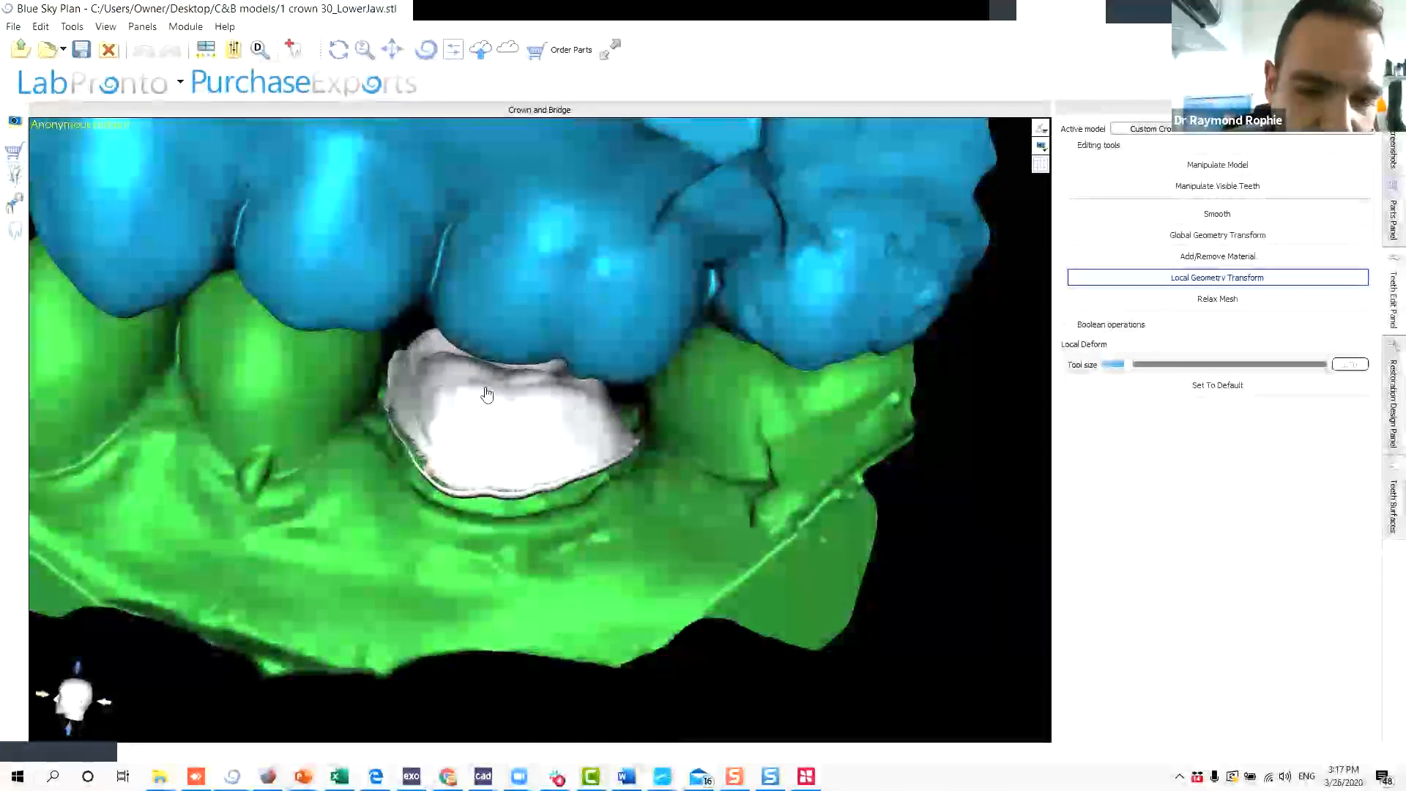
left_click_drag(483, 372, 504, 346)
left_click_drag(855, 273, 528, 344)
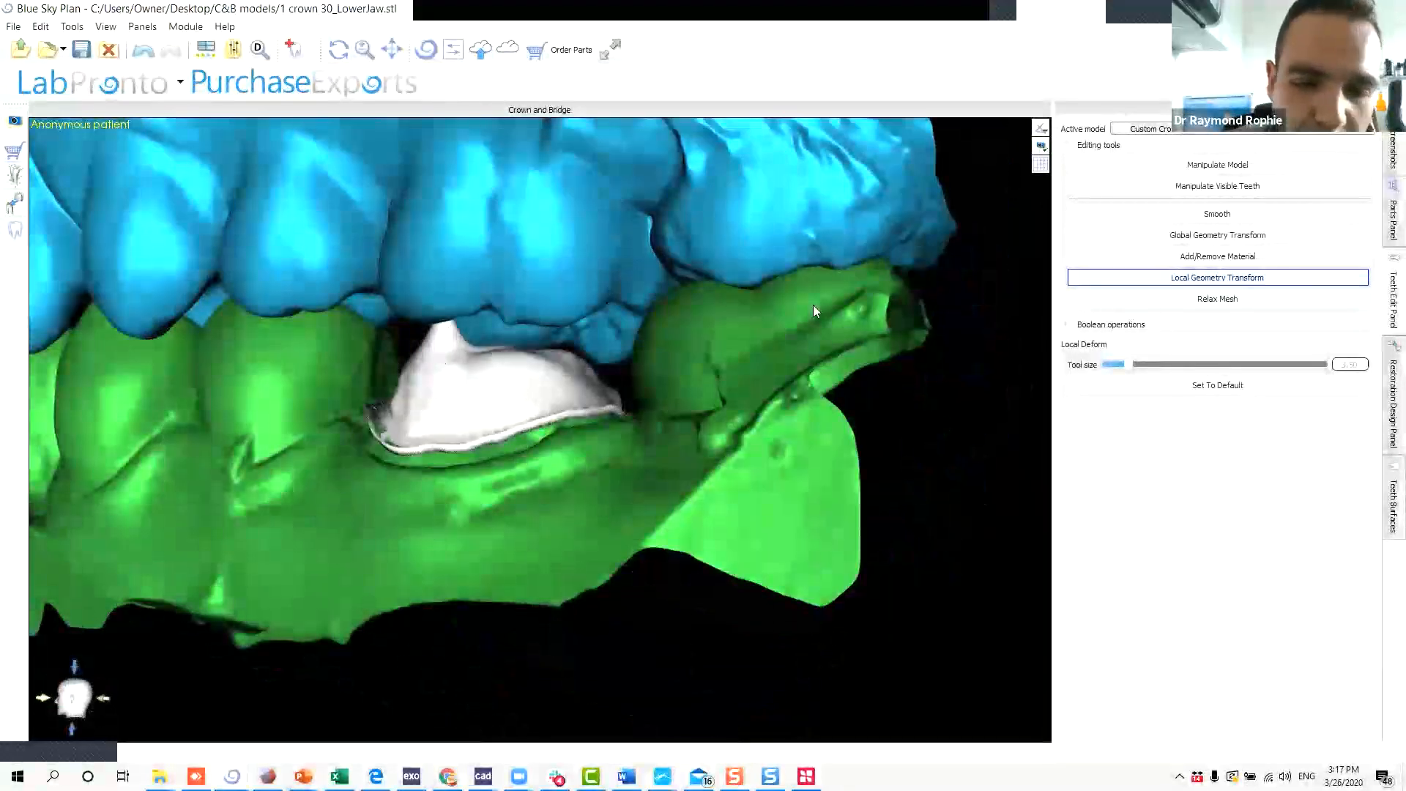
Hide the upper jaw model and reshape the crown's cusps by local deformation with a larger tool.
left_click(1393, 506)
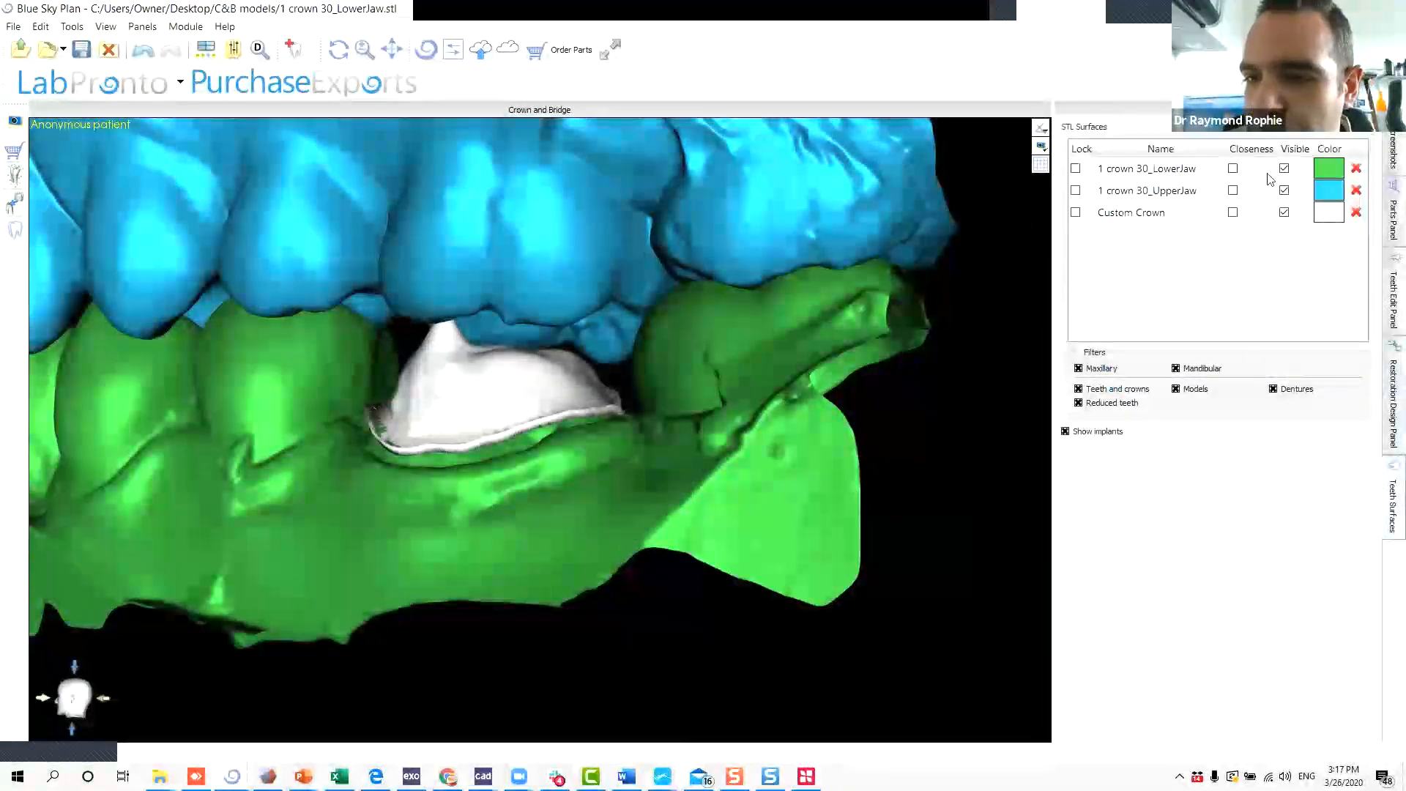
left_click(1284, 192)
left_click_drag(945, 242, 974, 405)
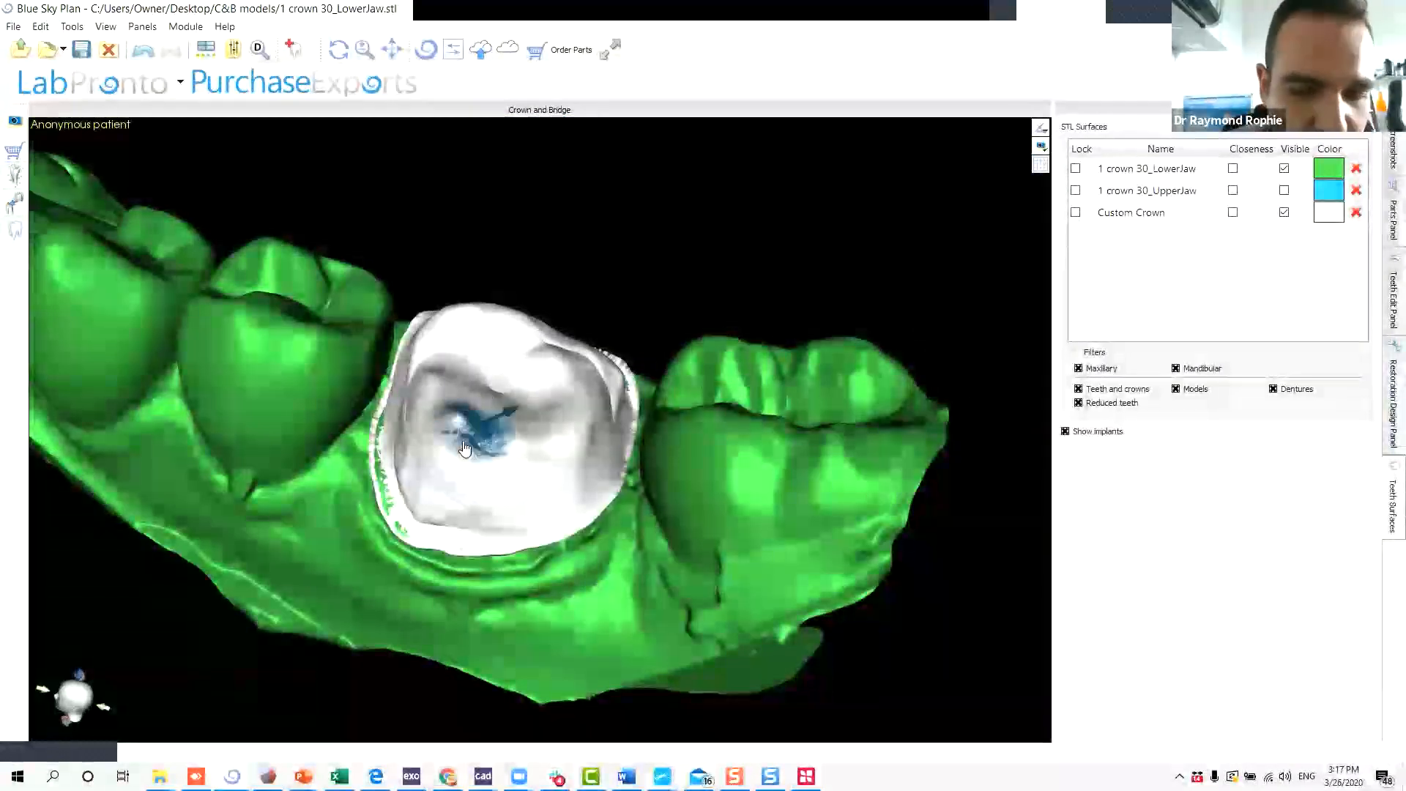
scroll(483, 437, "up", 5, "ctrl")
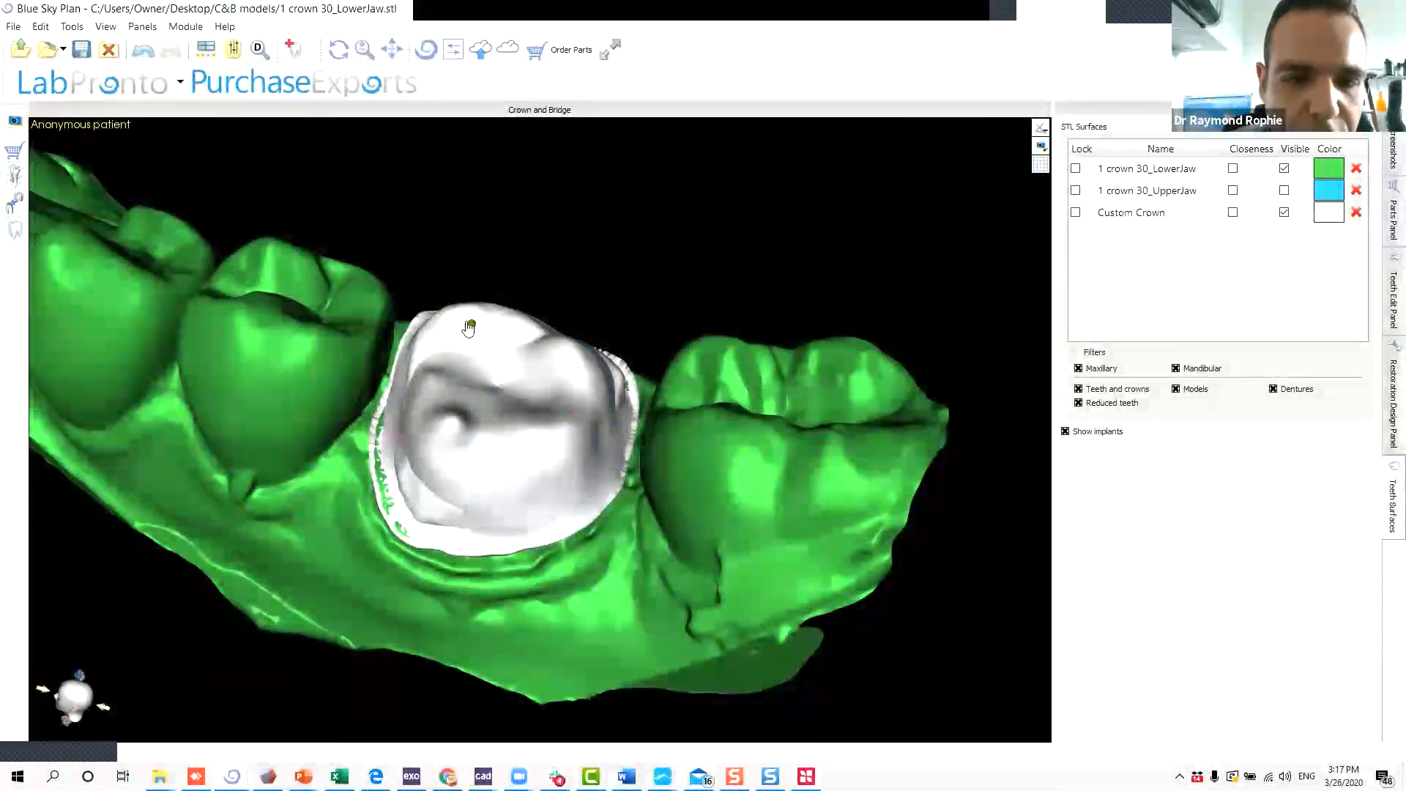
left_click_drag(549, 330, 356, 494)
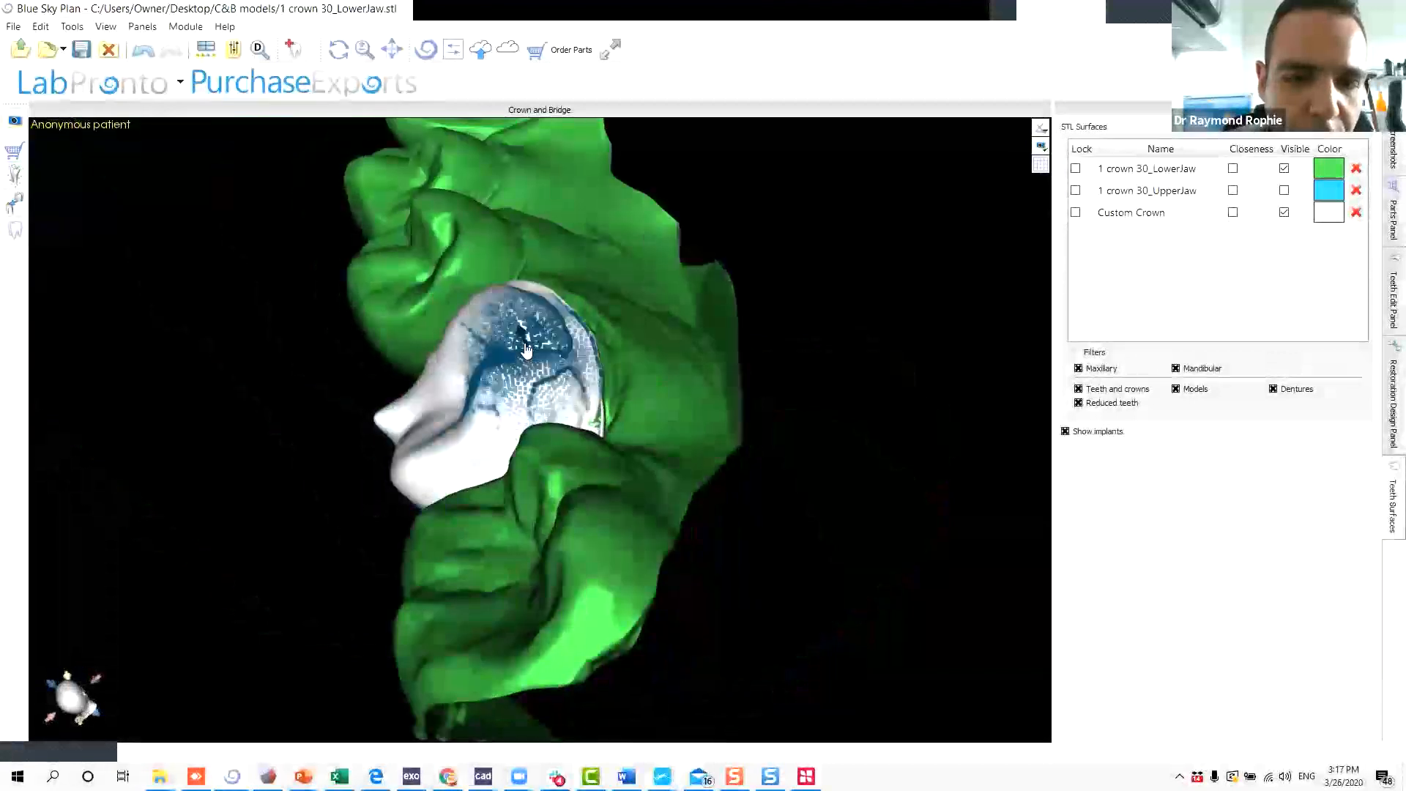
left_click_drag(526, 350, 130, 510)
left_click_drag(499, 360, 677, 345)
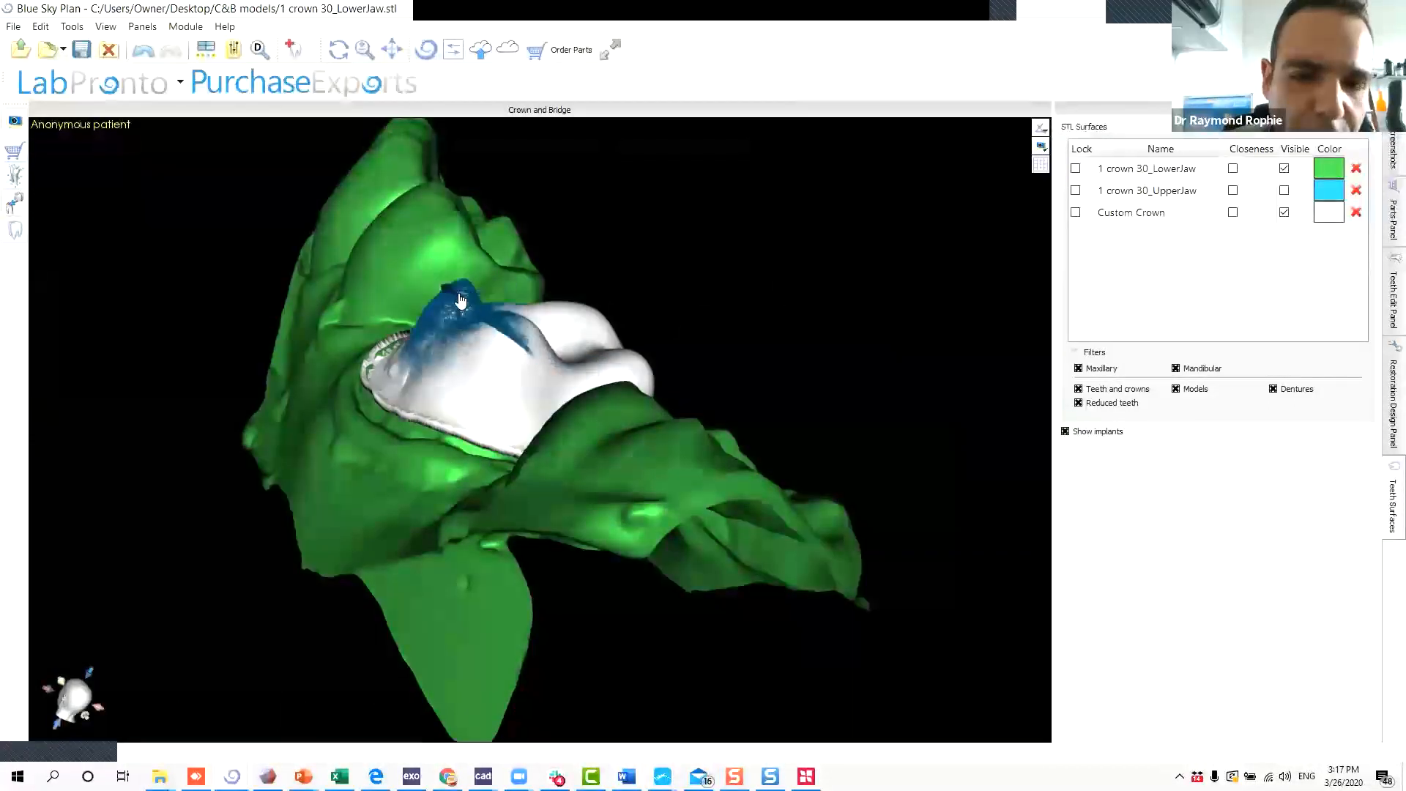
Deform the cusps and marginal ridges on the crown's opposite side and ends to refine its occlusal anatomy.
left_click_drag(480, 272, 383, 255)
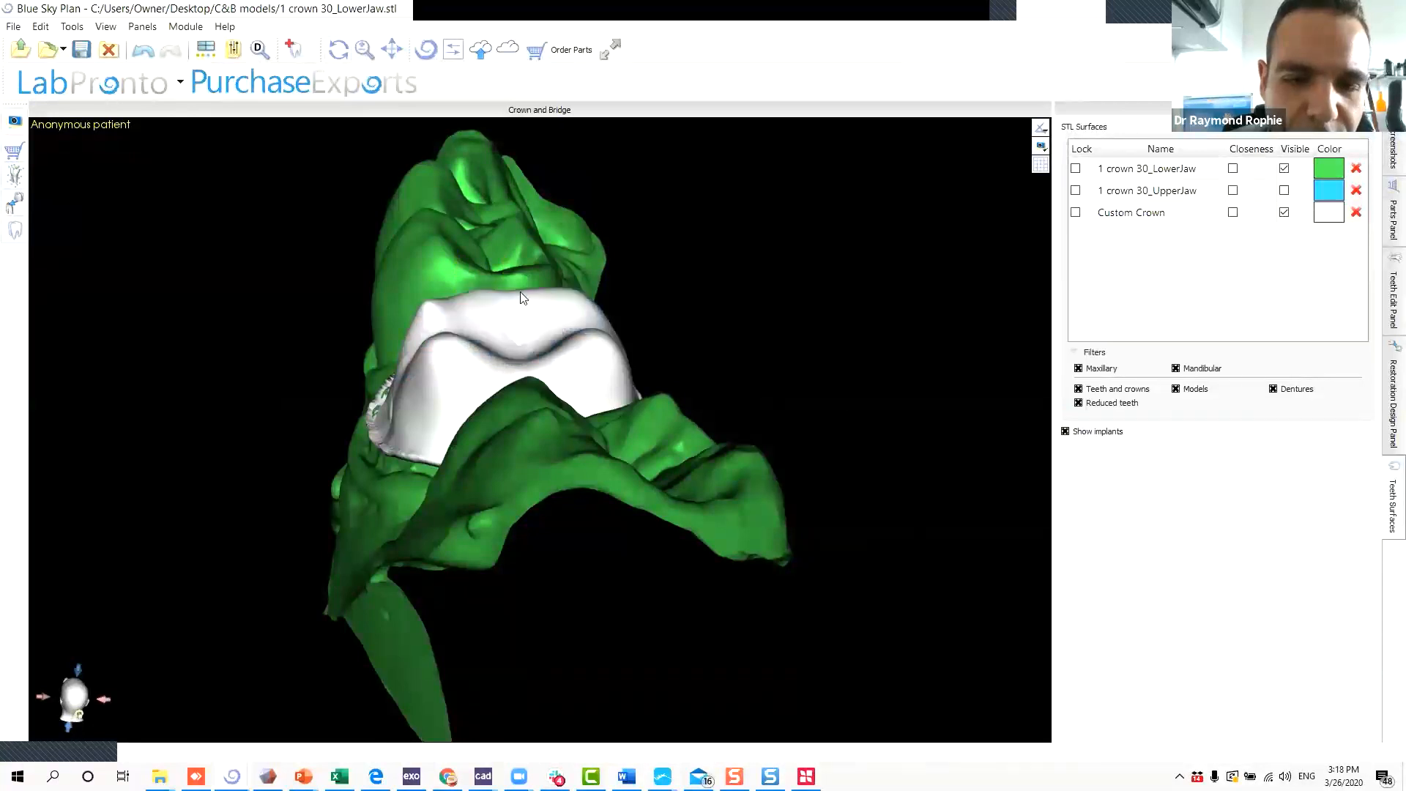
left_click_drag(521, 296, 204, 540)
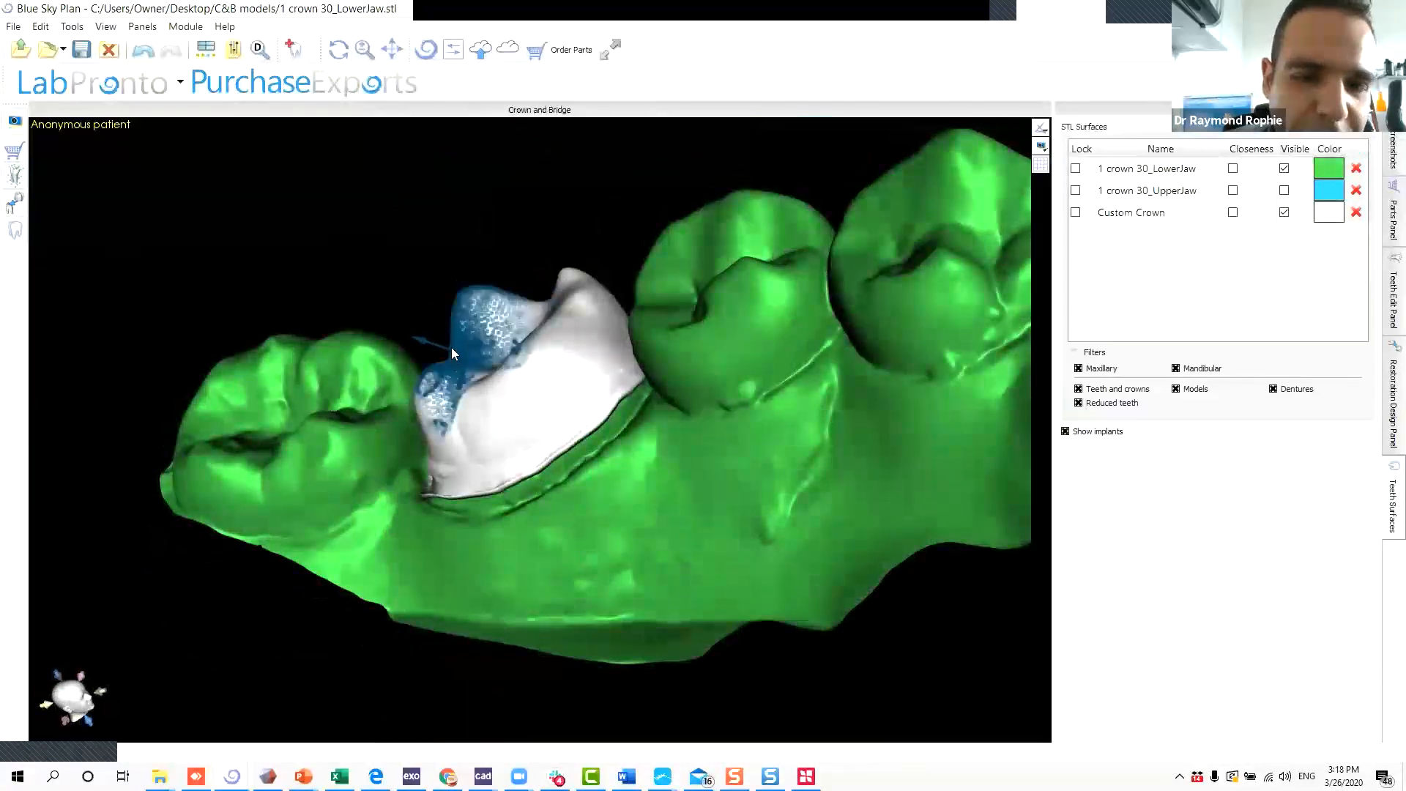
left_click_drag(450, 362, 438, 354)
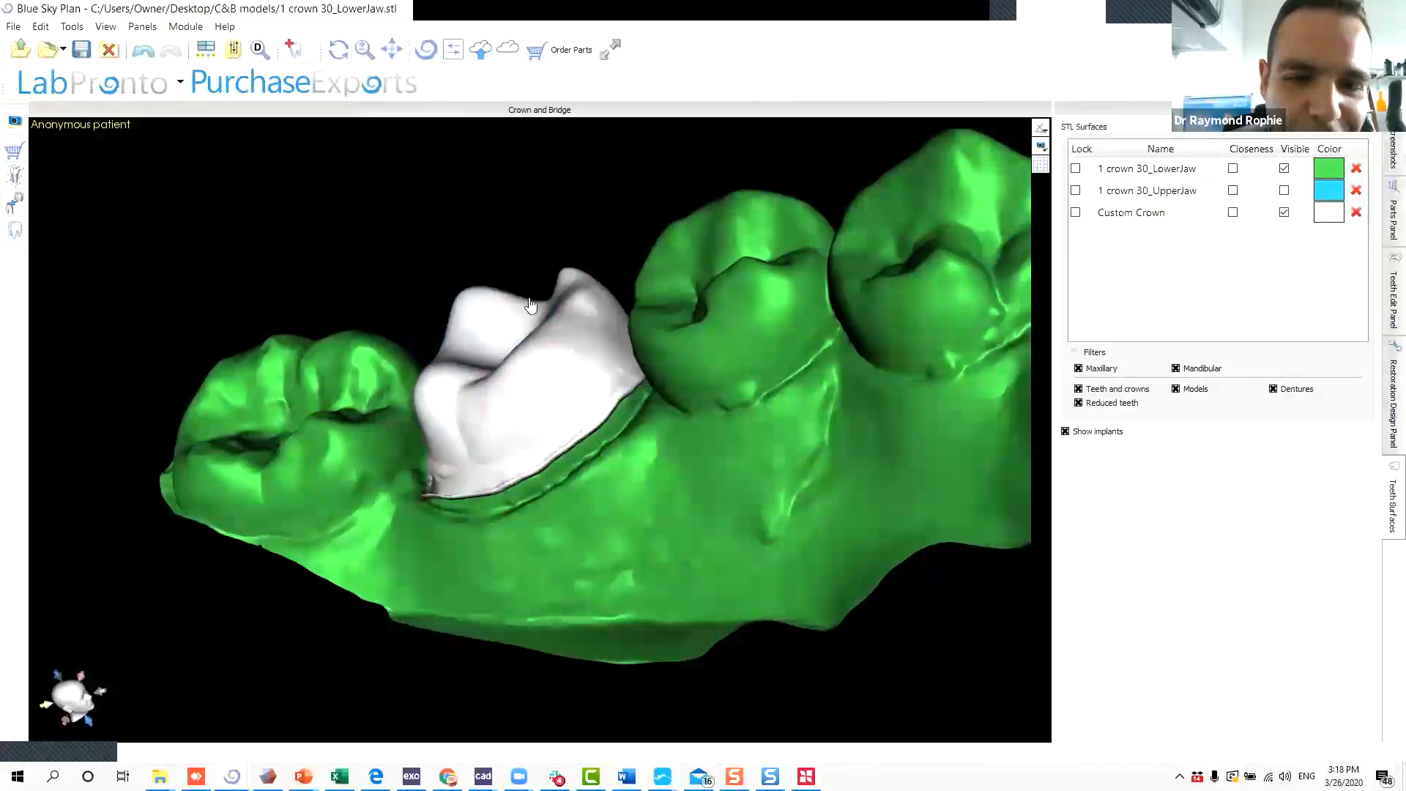
left_click_drag(543, 309, 536, 286)
left_click_drag(703, 542, 593, 377)
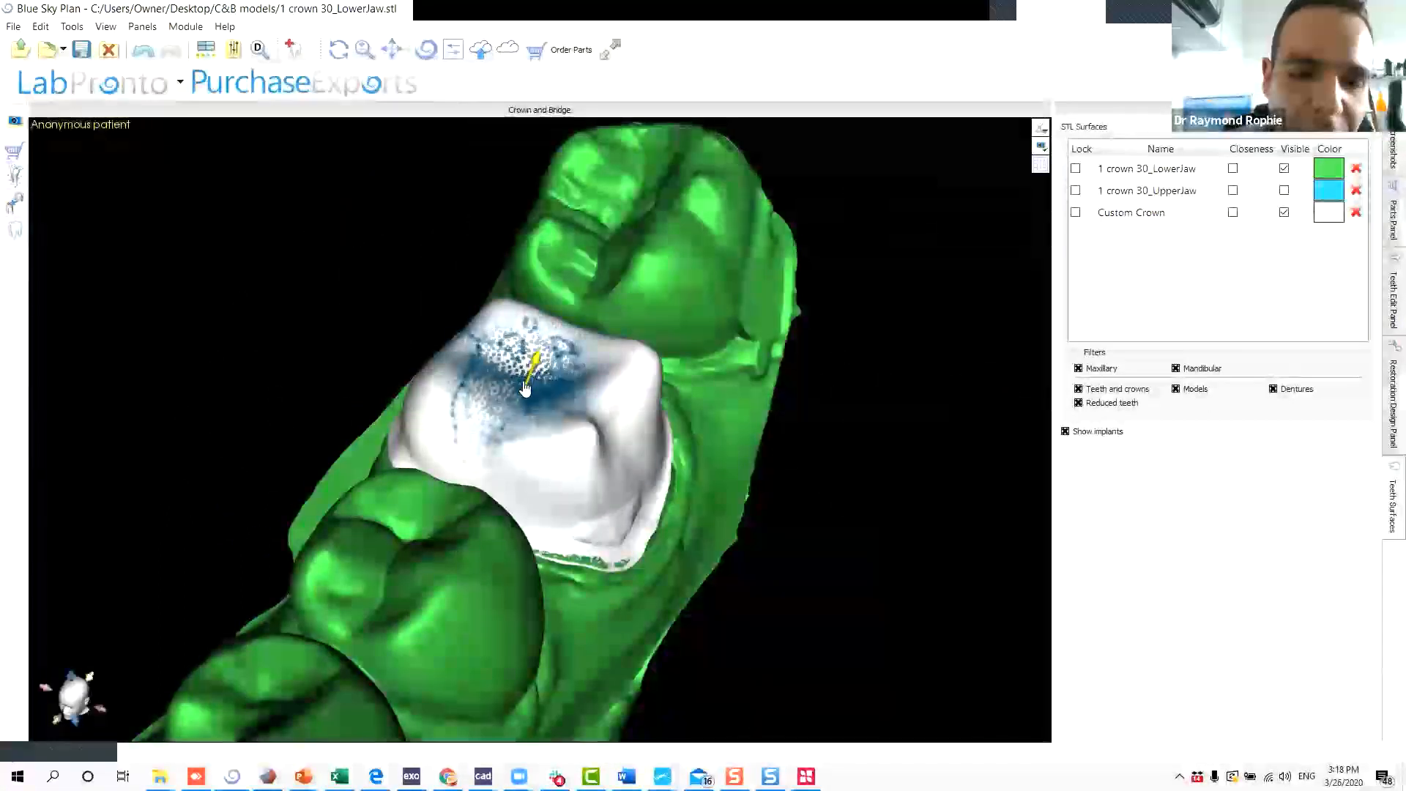
left_click_drag(701, 475, 614, 428)
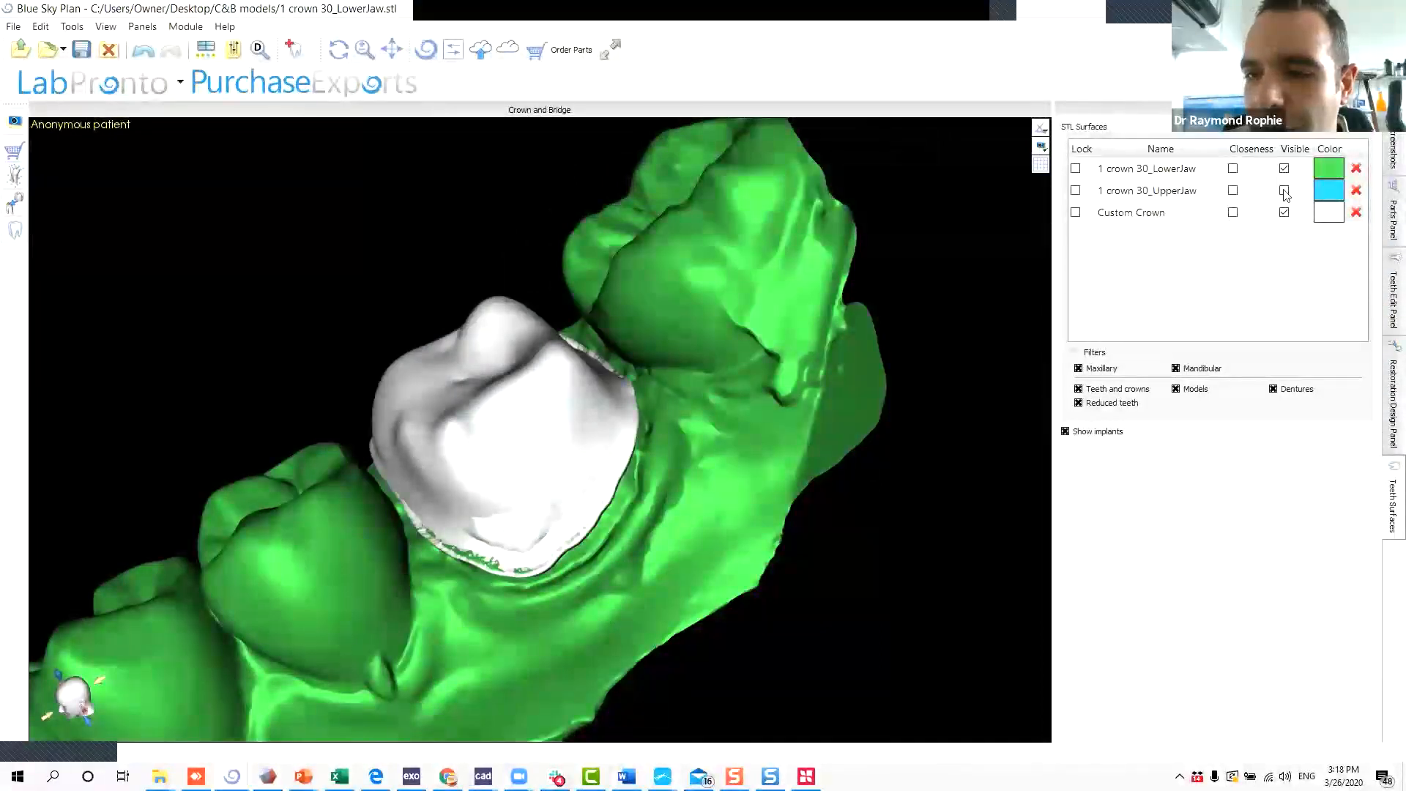
Show the upper jaw model and push down the crown areas protruding through the opposing tooth by local deformation.
left_click(1285, 191)
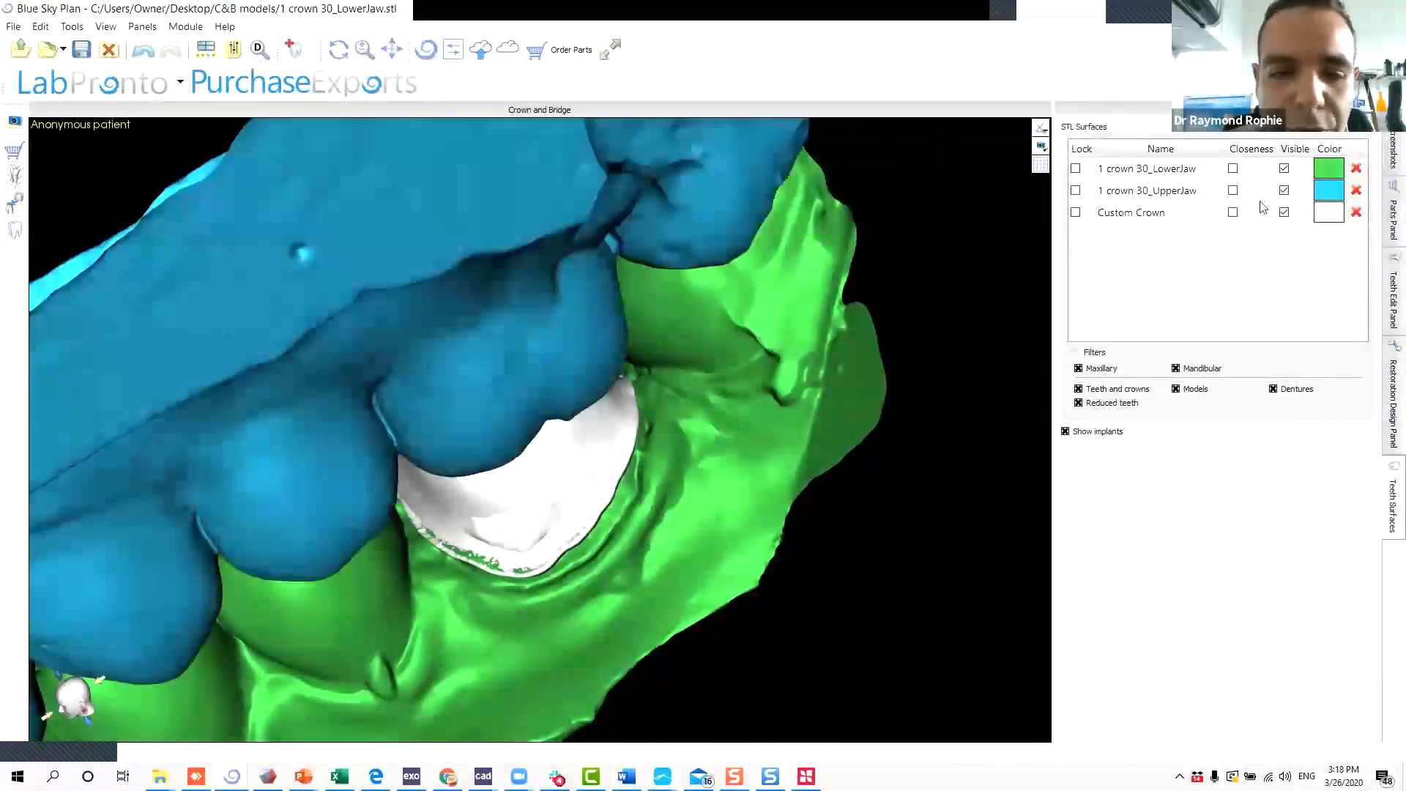
left_click_drag(220, 402, 545, 553)
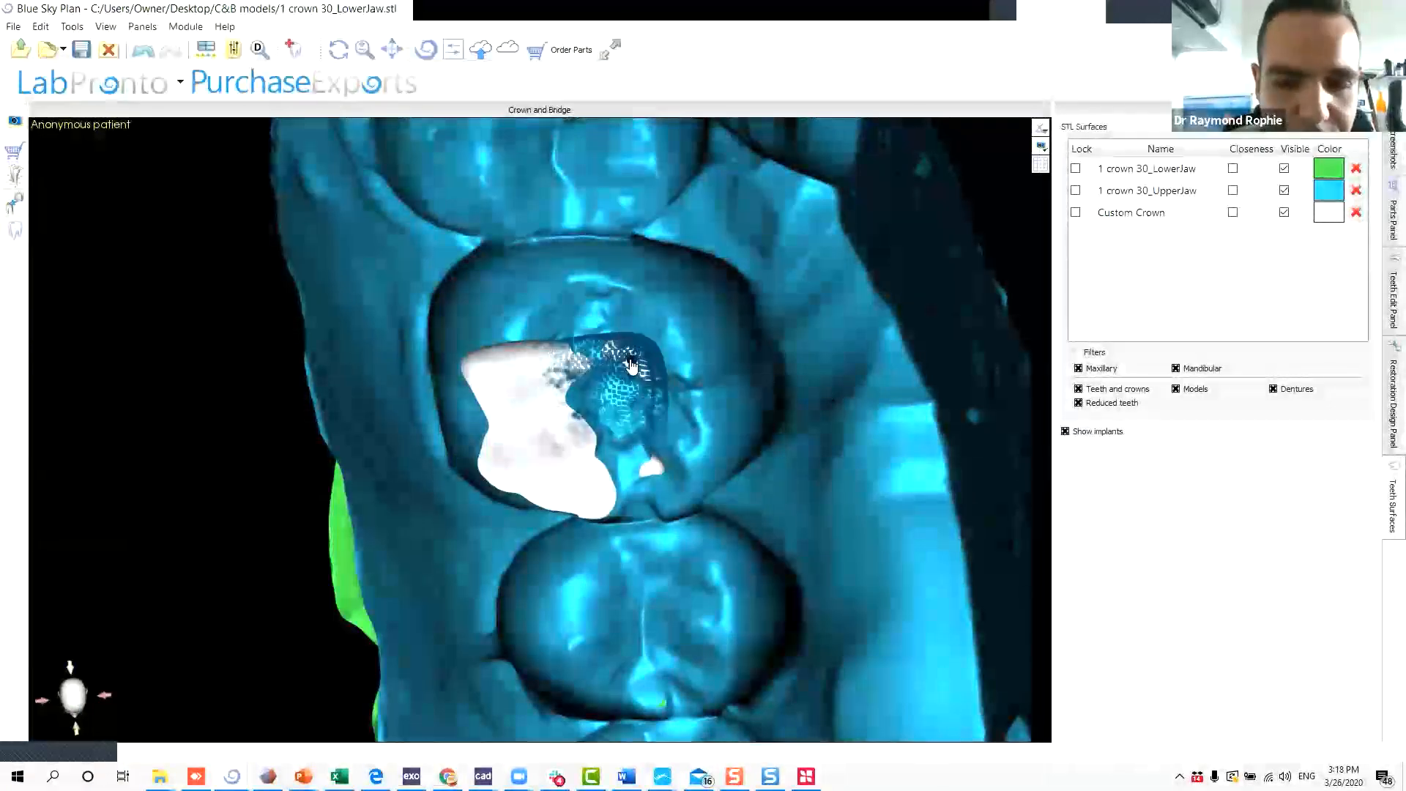
left_click_drag(643, 358, 634, 385)
mouse_move(525, 355)
left_mouse_down()
mouse_move(545, 351)
mouse_move(535, 359)
left_mouse_up()
mouse_move(533, 432)
left_mouse_down()
mouse_move(535, 464)
mouse_move(574, 515)
left_mouse_up()
left_click_drag(637, 467, 662, 466)
left_click_drag(529, 358, 522, 353)
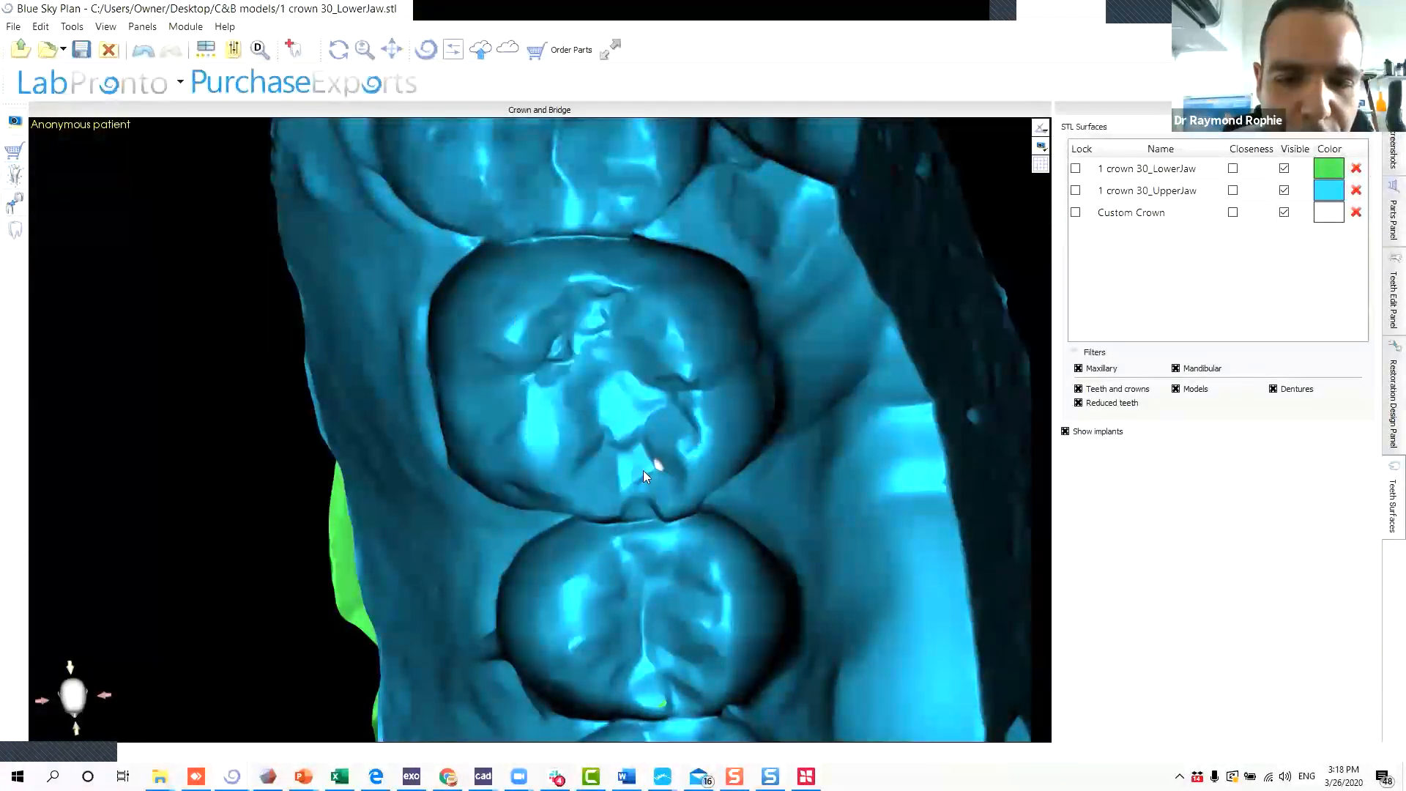
left_click_drag(645, 468, 661, 466)
left_click_drag(802, 534, 452, 439)
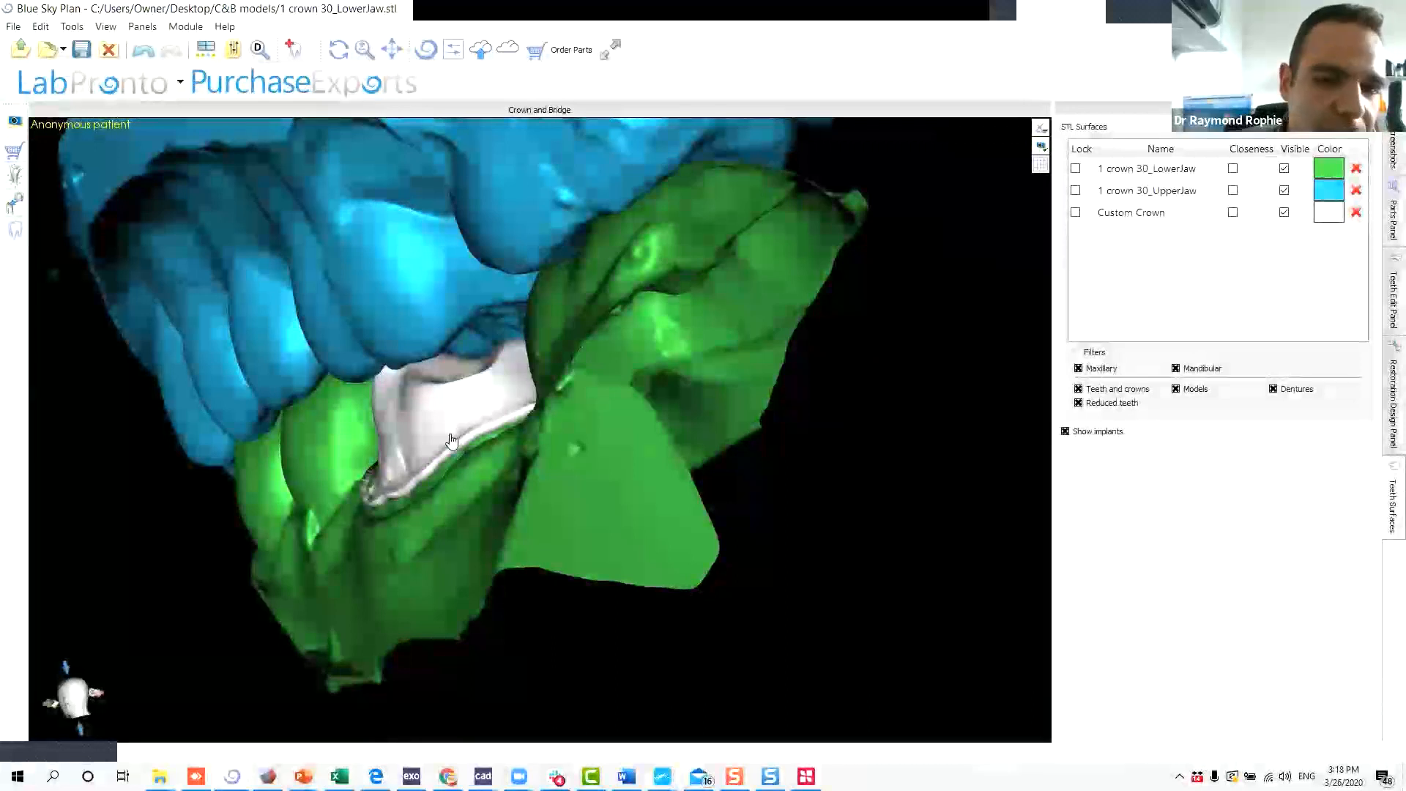
mouse_move(717, 7)
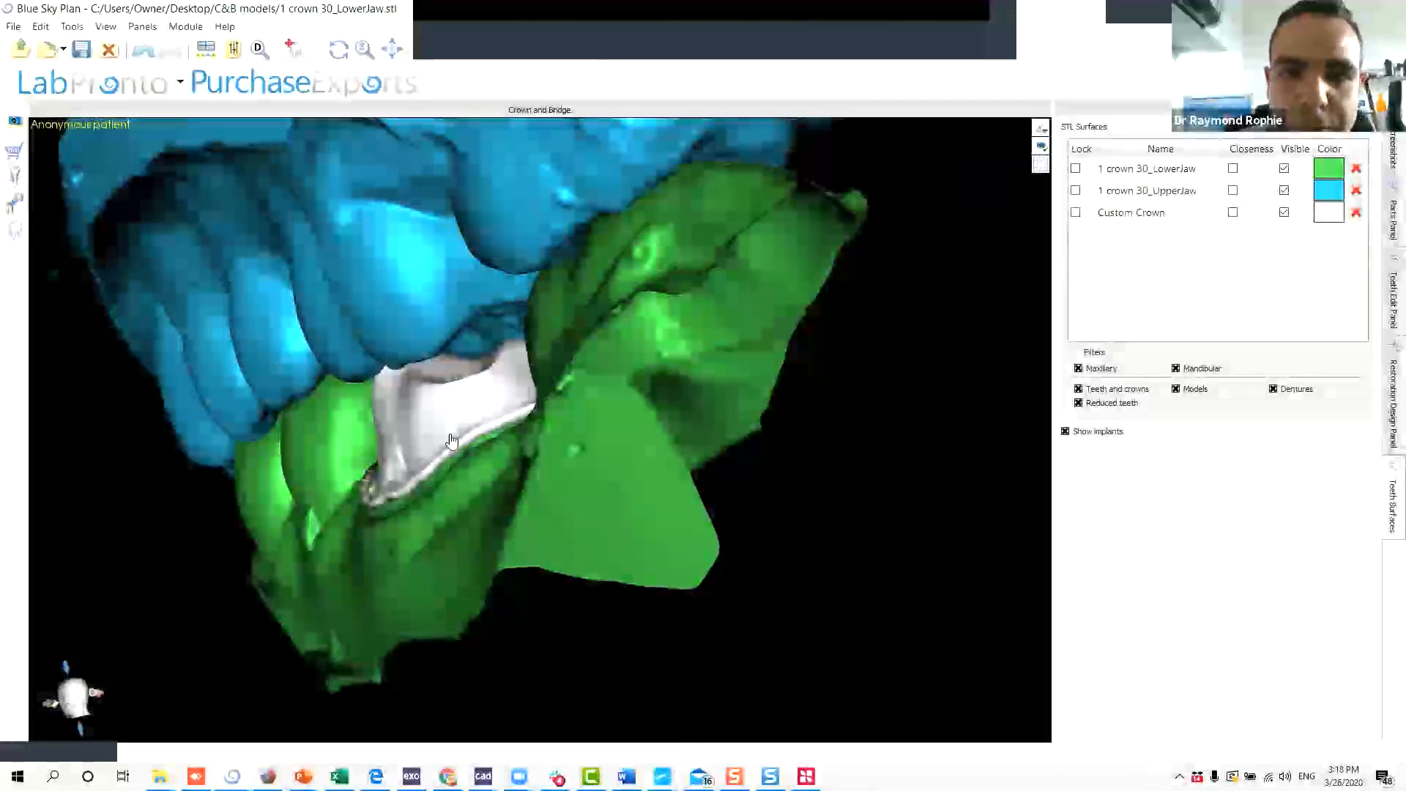
left_click(670, 20)
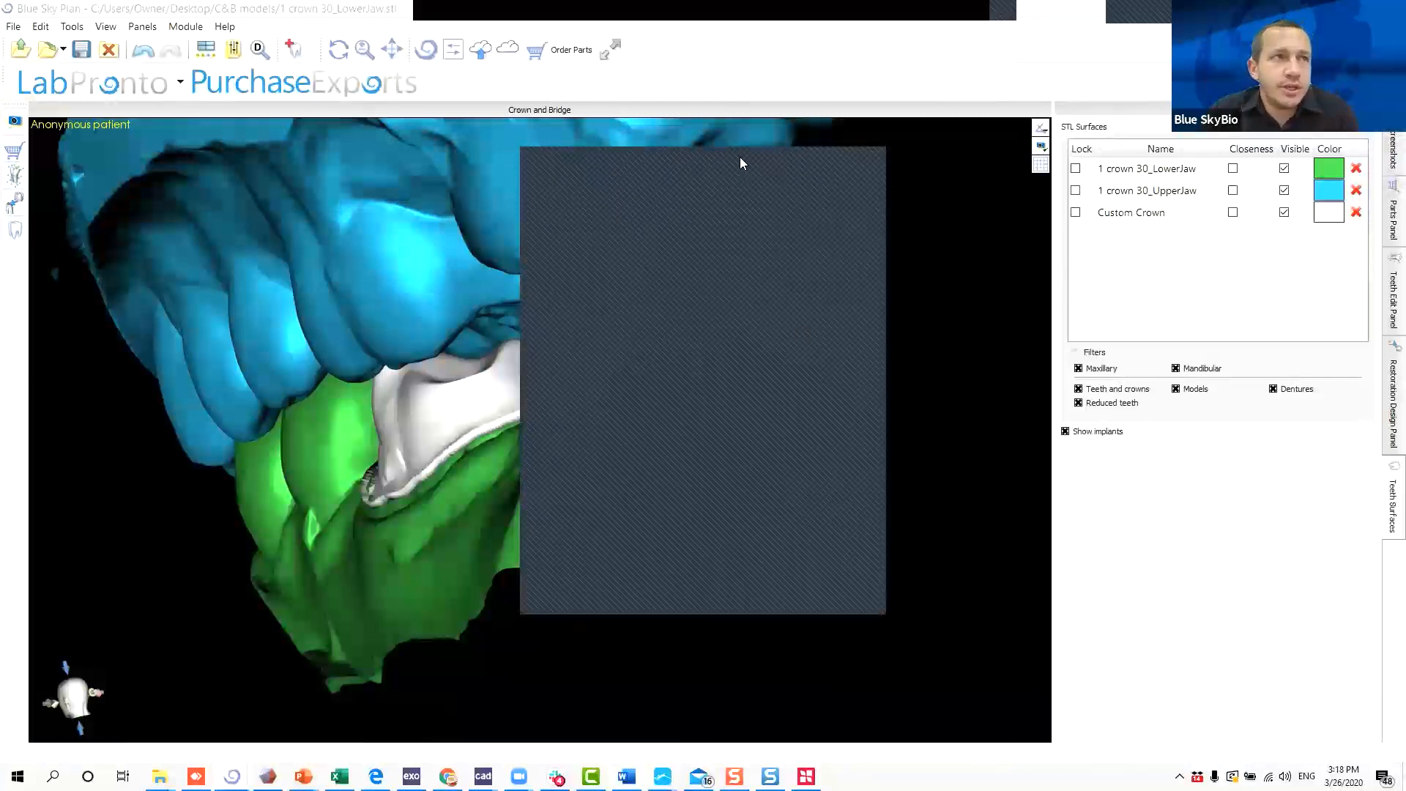
left_click_drag(739, 157, 1259, 174)
left_click(1321, 179)
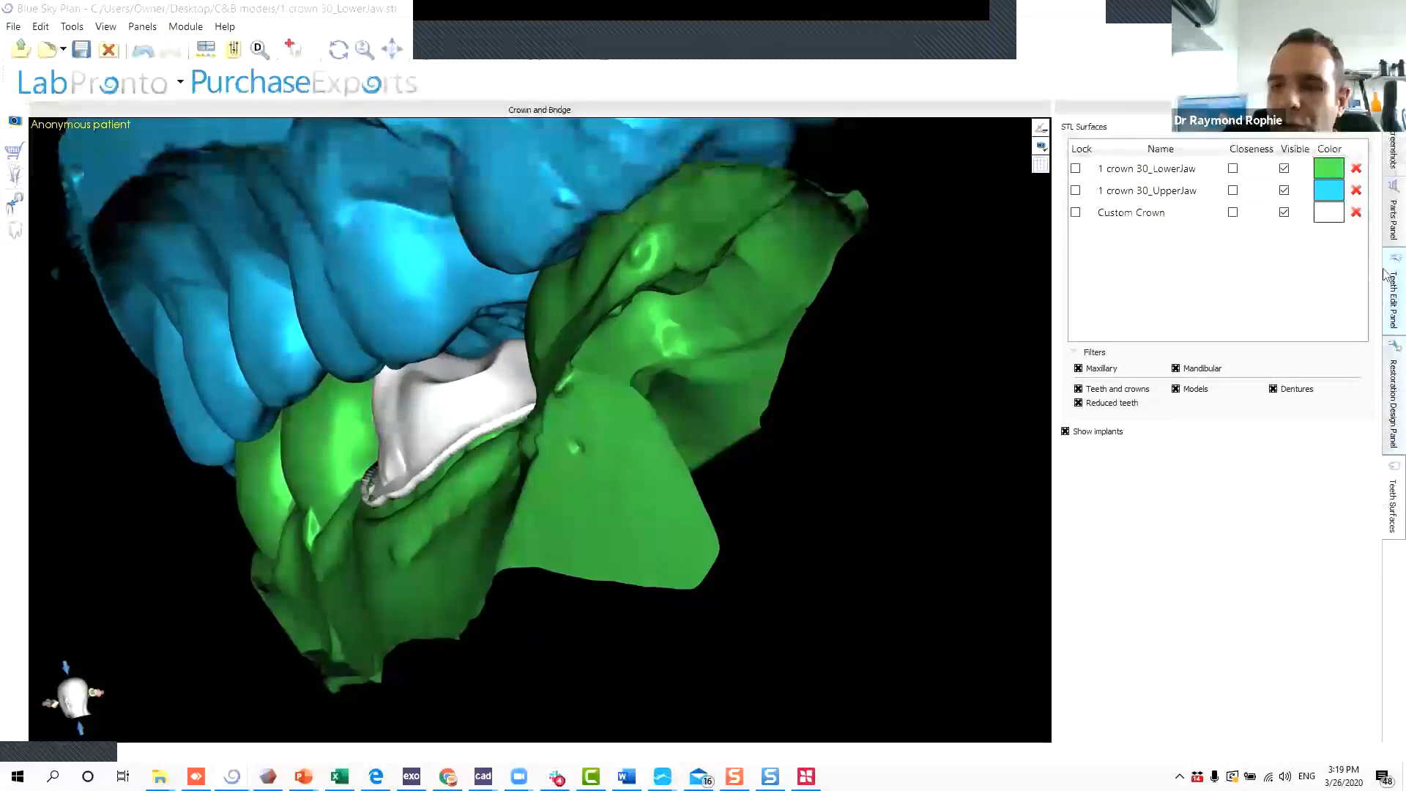
Hide the upper jaw model and examine the crown's occlusal surface against the neighbouring lower teeth.
left_click(1283, 191)
left_click_drag(628, 334, 622, 406)
Switch to the other open lower-arch case in the Crown and Bridge module and leave only the closed model visible.
mouse_move(232, 776)
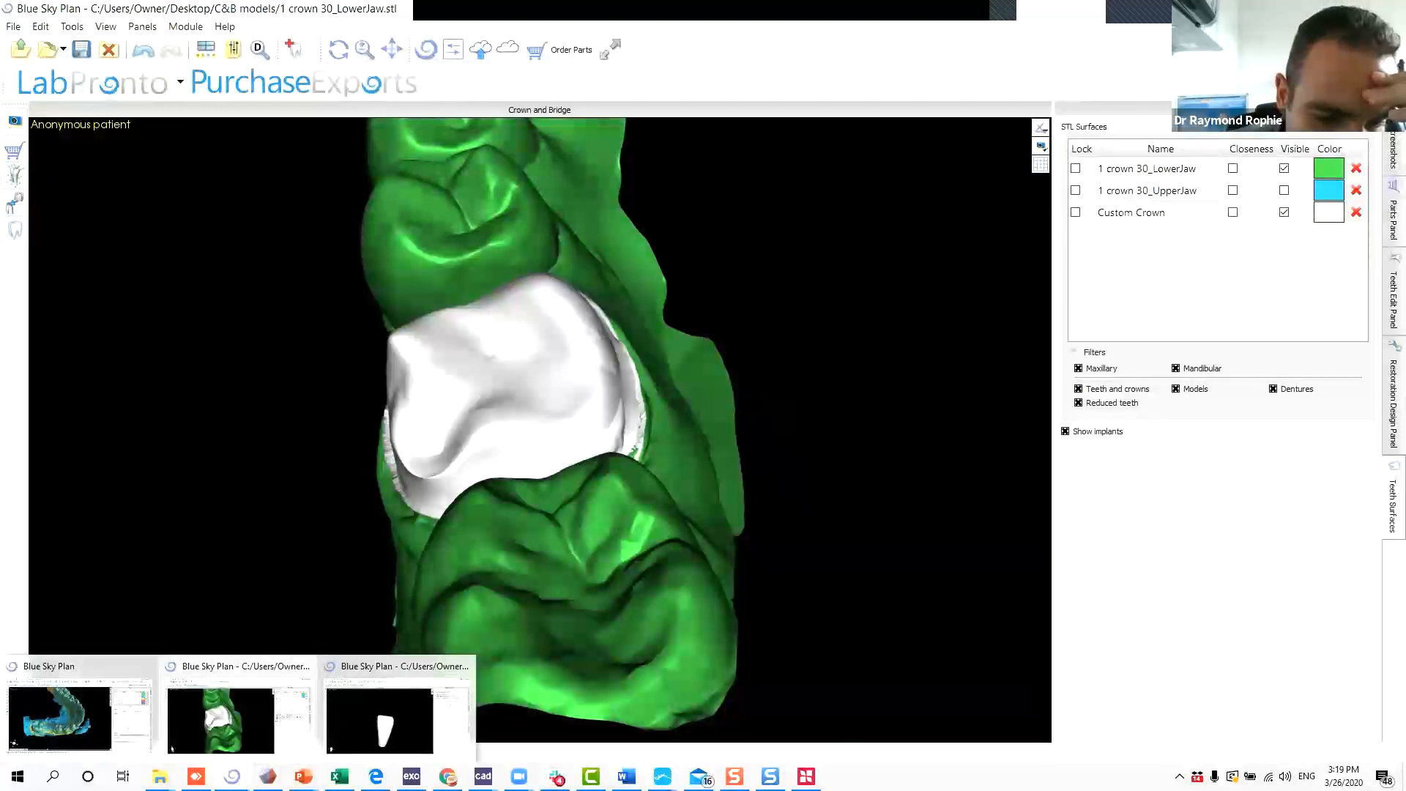
left_click(83, 721)
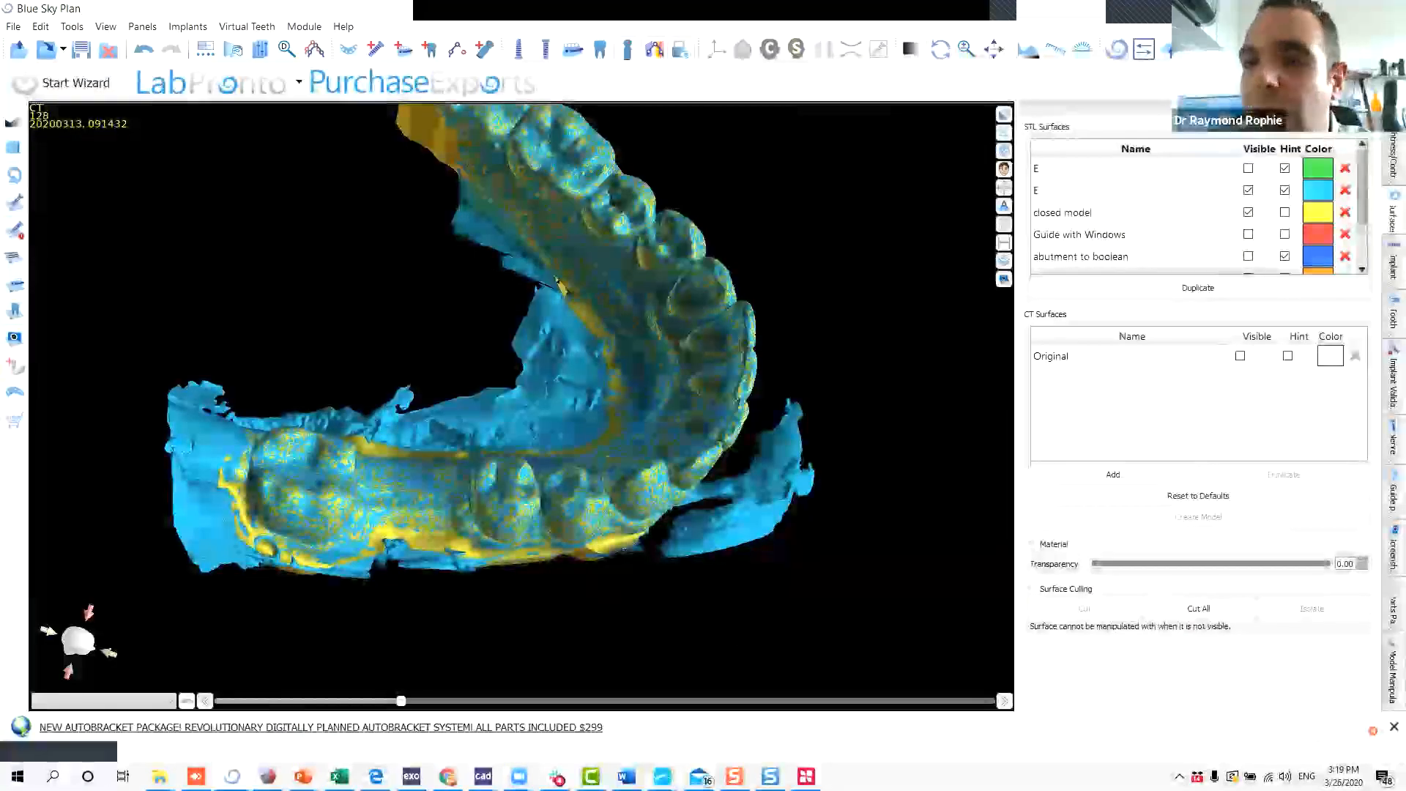
left_click(1336, 82)
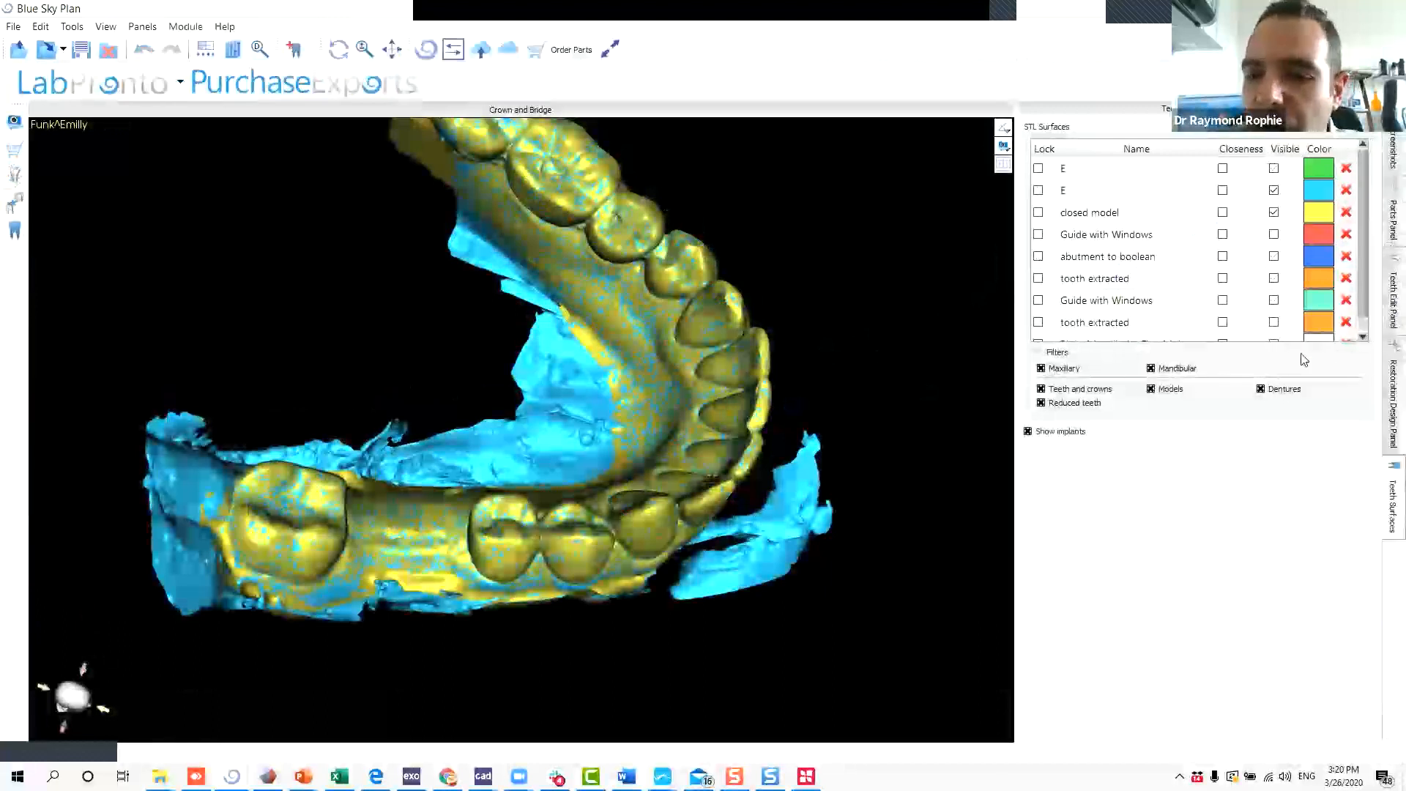
left_click(1274, 190)
left_click_drag(757, 547, 640, 346)
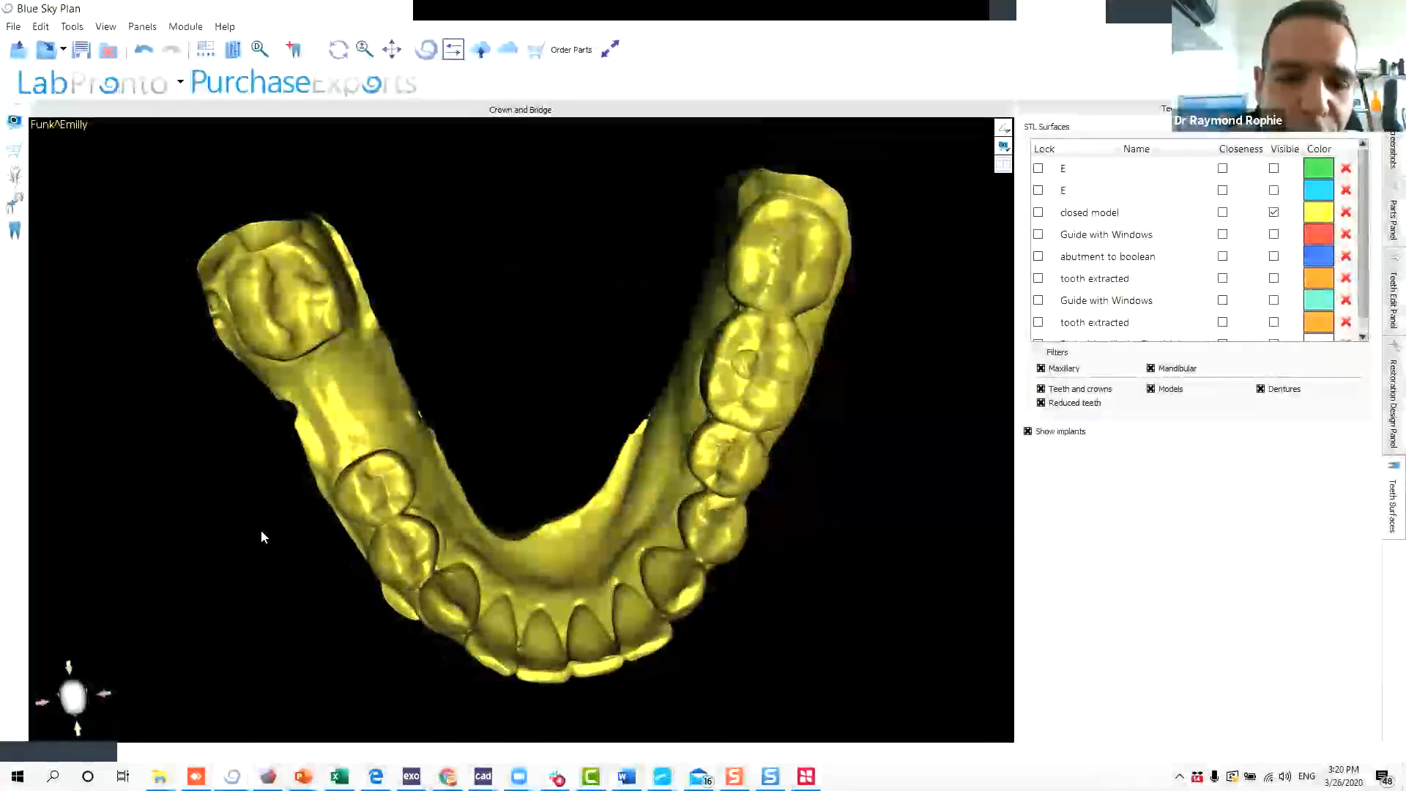
Add all mandibular teeth in medium size from the Mitch Hurst Pontic Library and place them on the closed model.
left_click(294, 49)
left_click(389, 176)
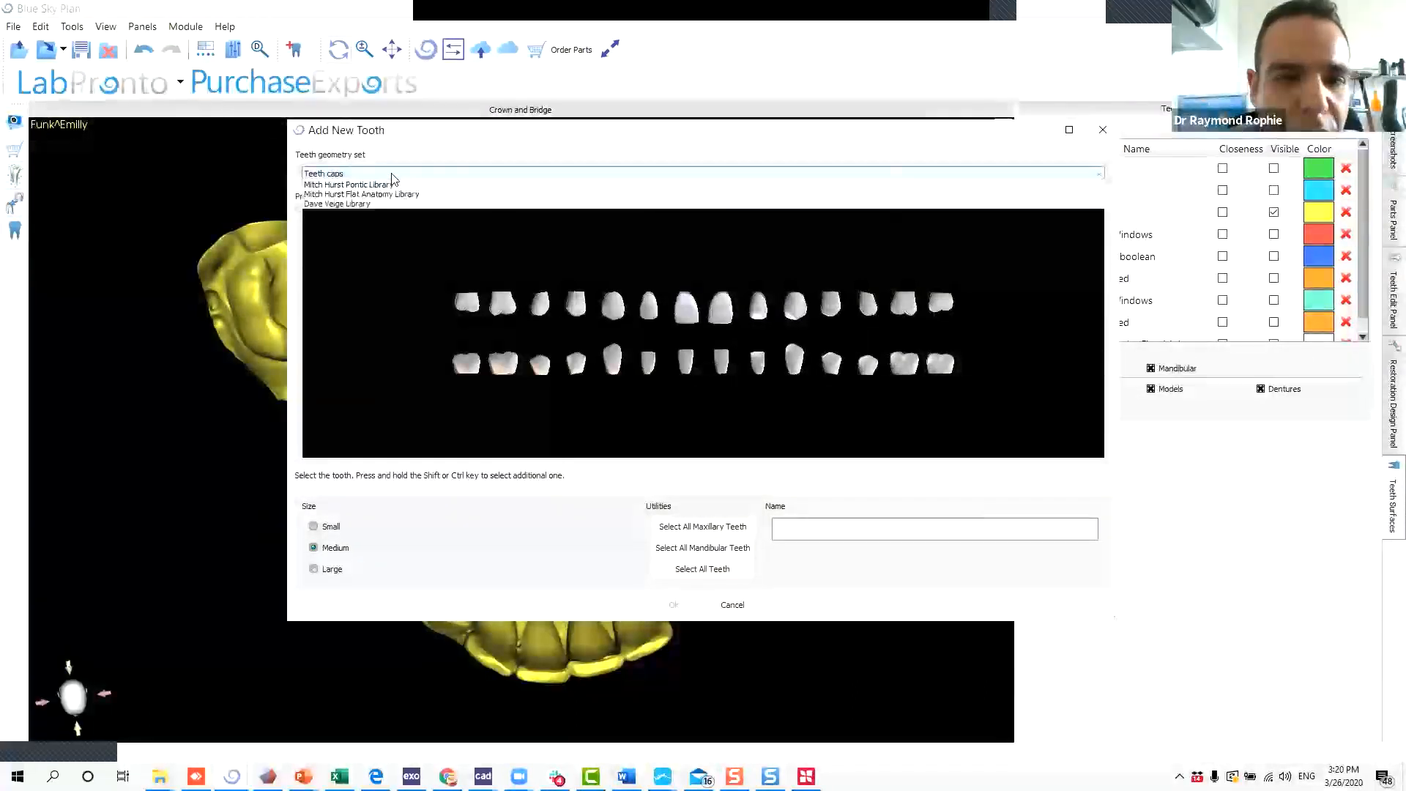
left_click(456, 222)
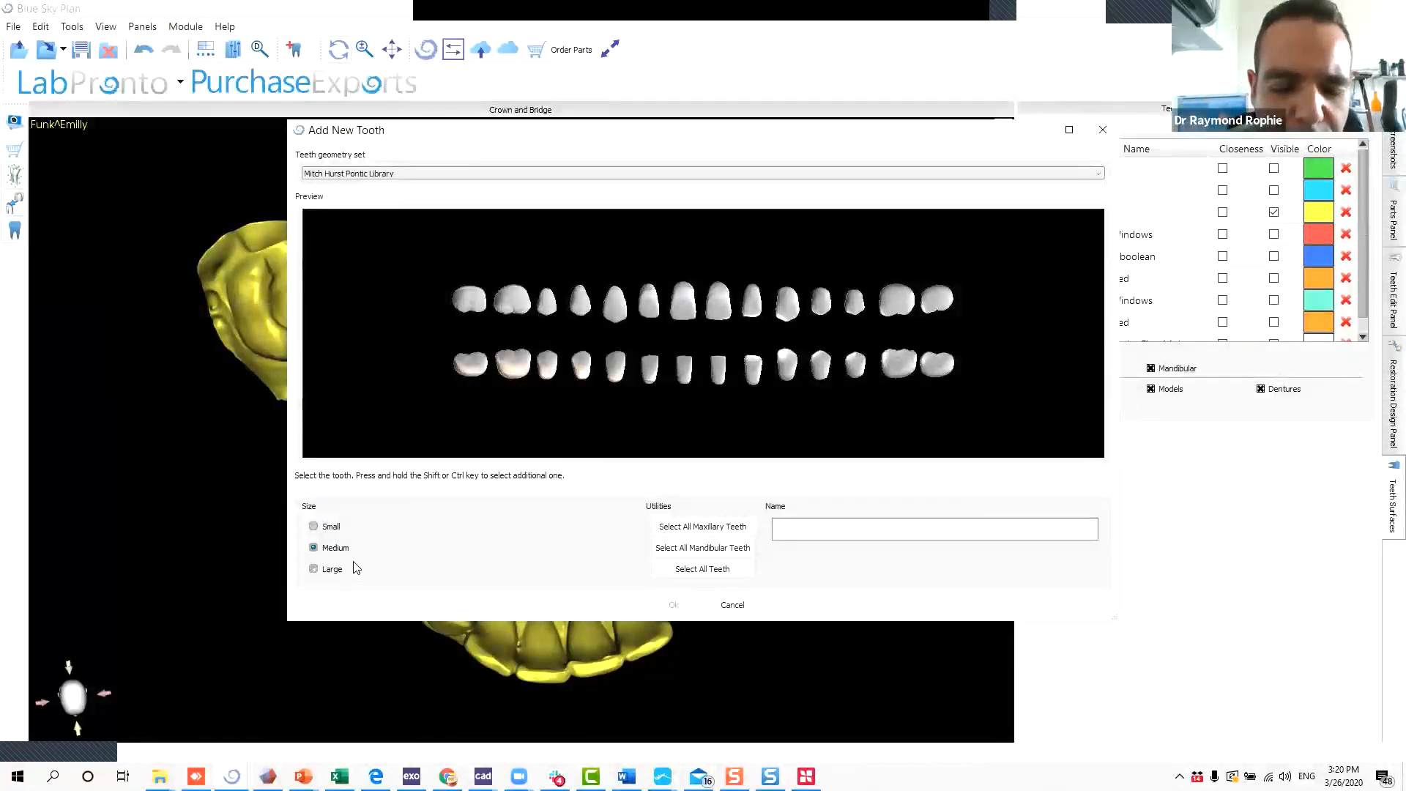
left_click(698, 549)
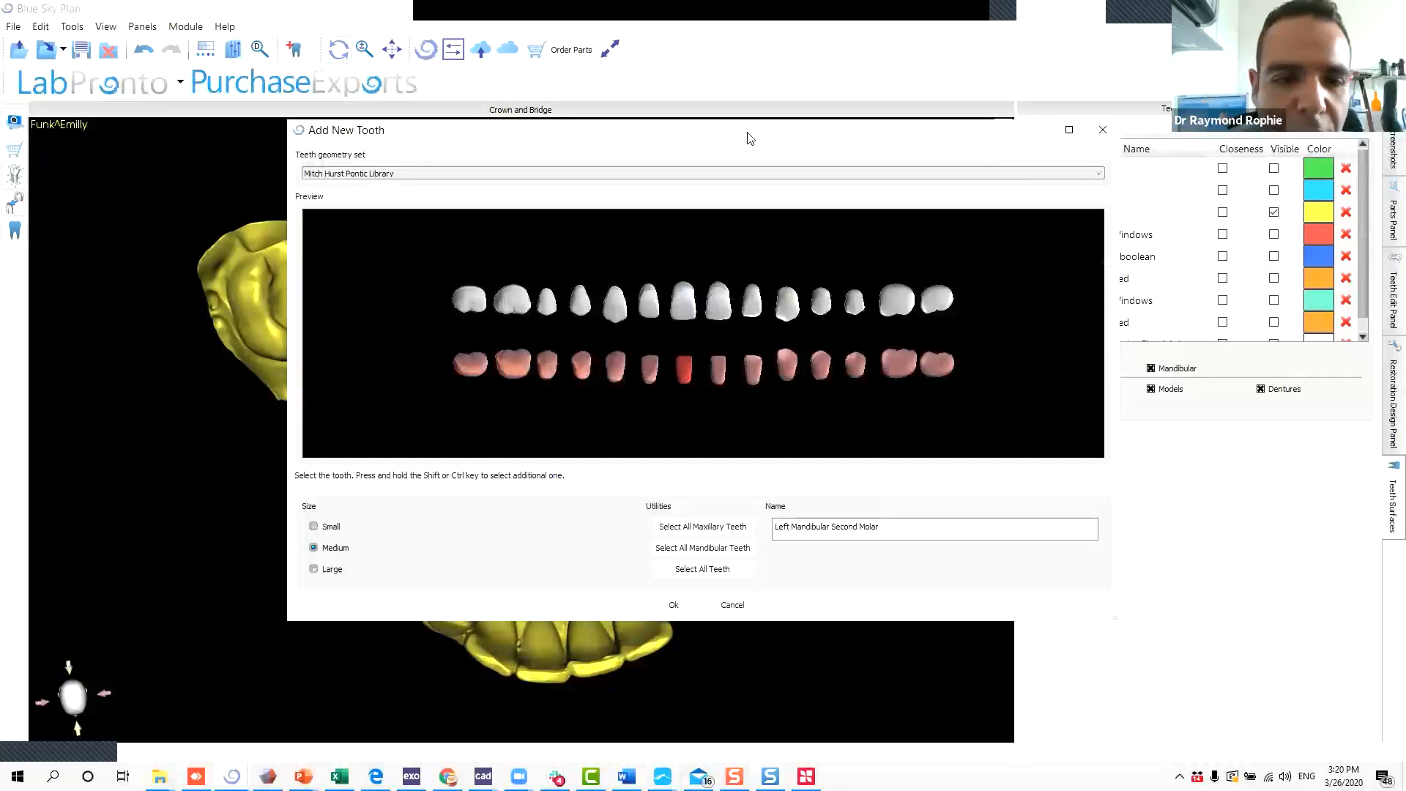
left_click_drag(749, 139, 756, 48)
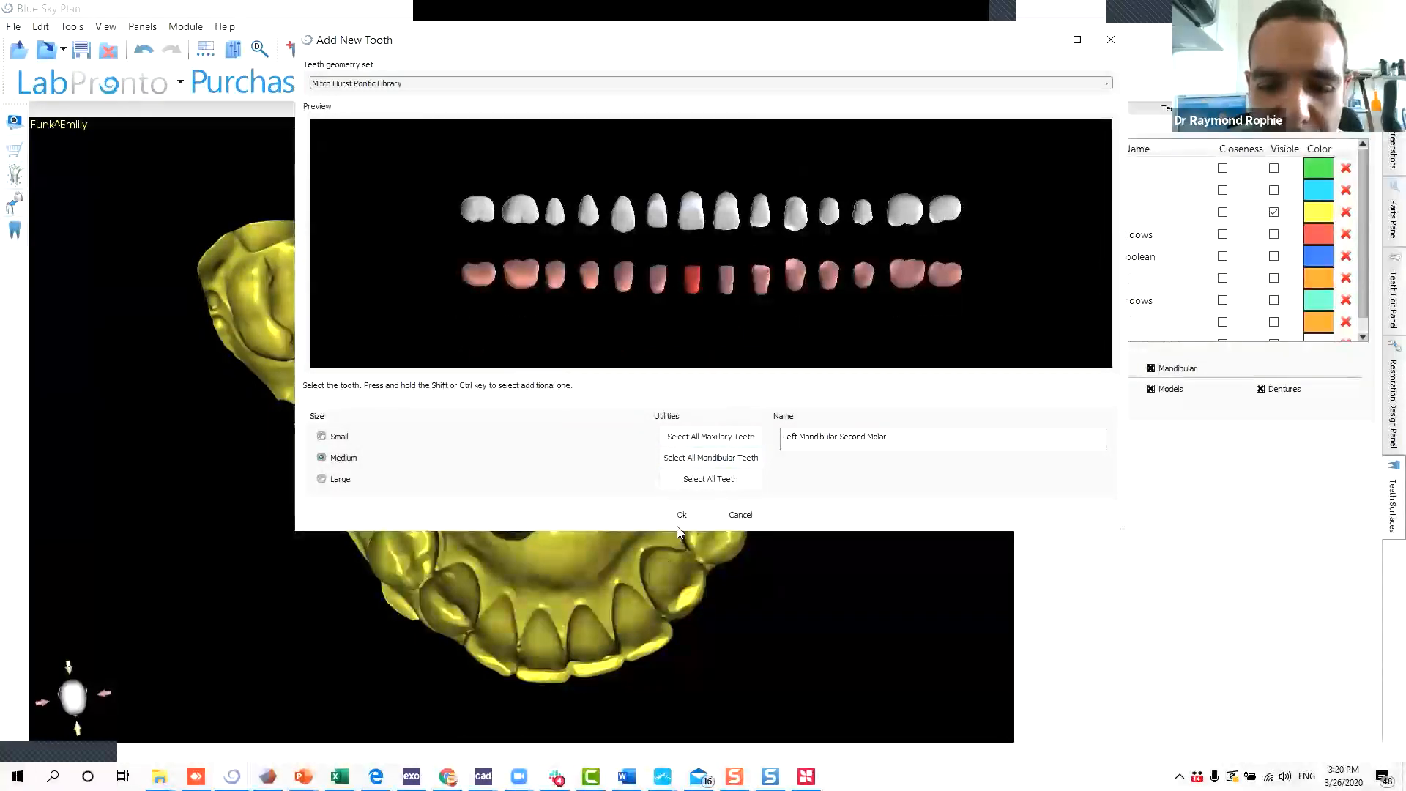
left_click(681, 516)
right_click_drag(589, 631, 529, 314)
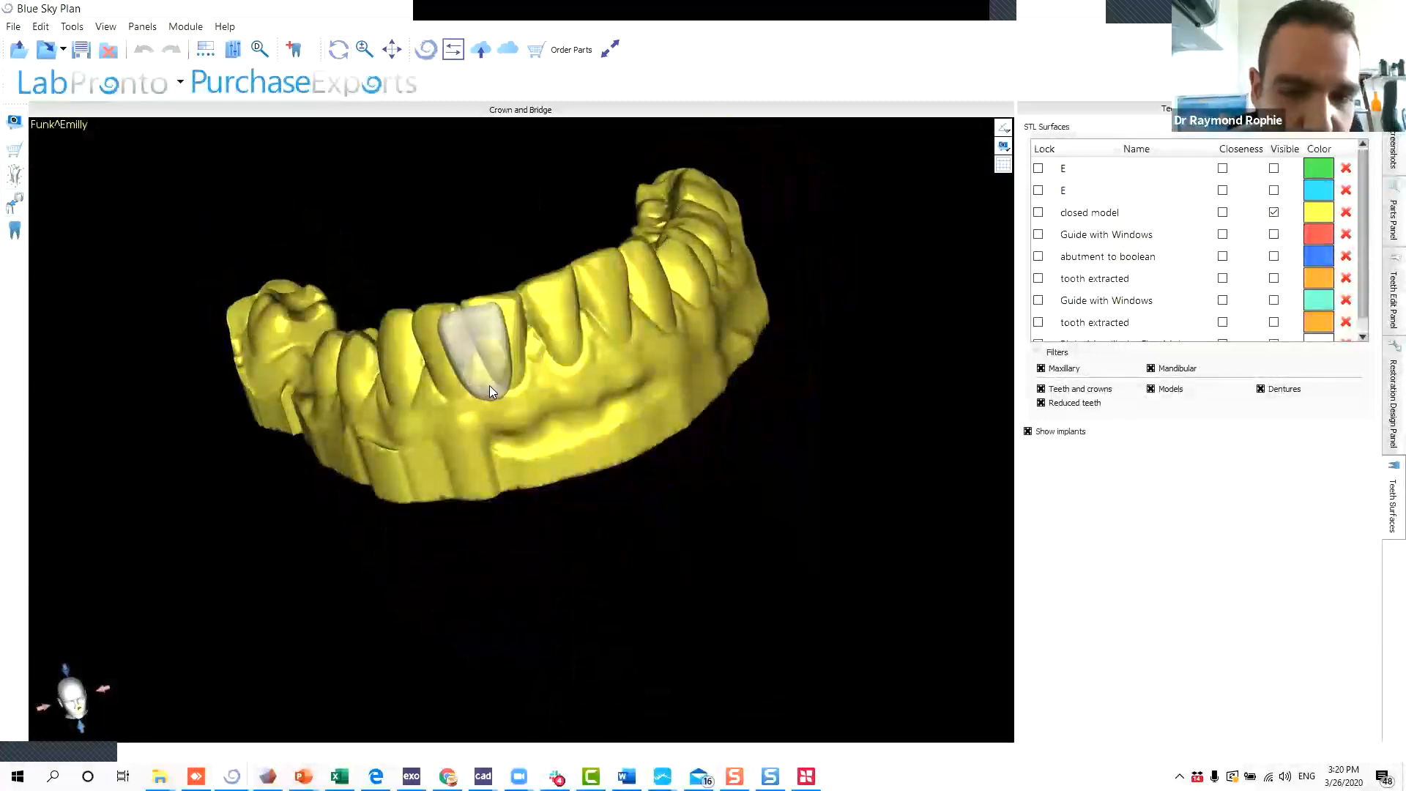
left_click(592, 208)
Move the whole set of library teeth back and sideways to line up with the yellow lower arch.
right_click_drag(659, 410, 653, 484)
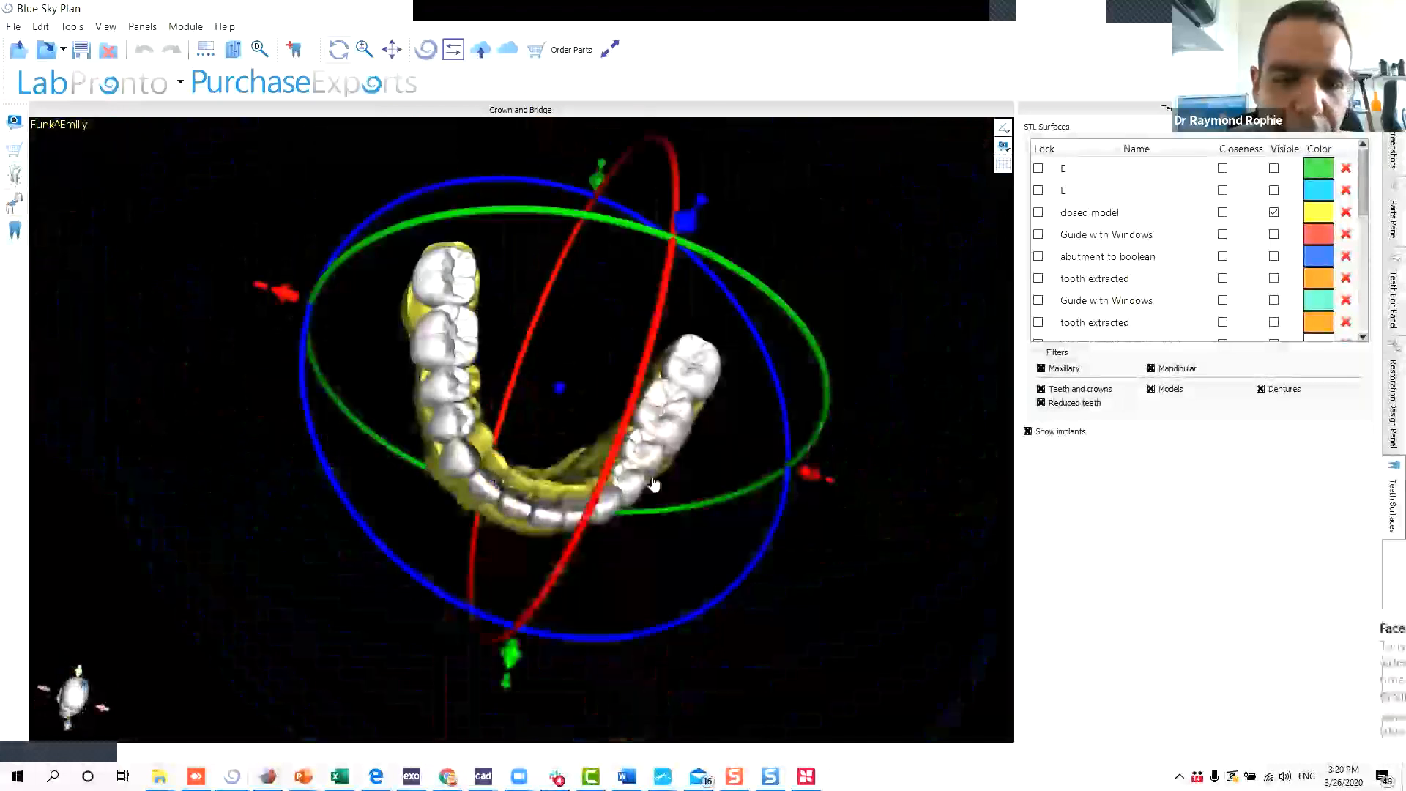
right_click_drag(791, 235, 583, 432)
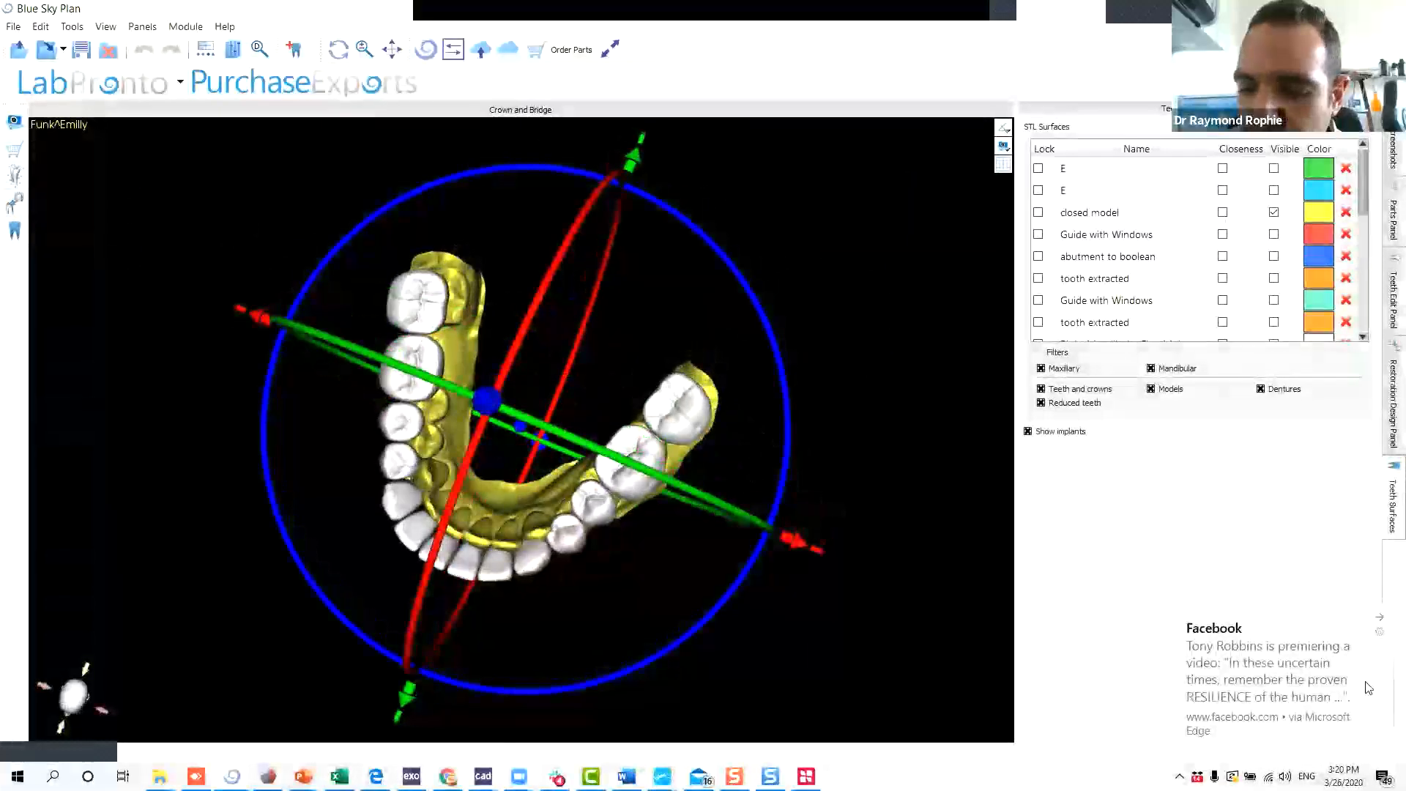
left_click(1380, 621)
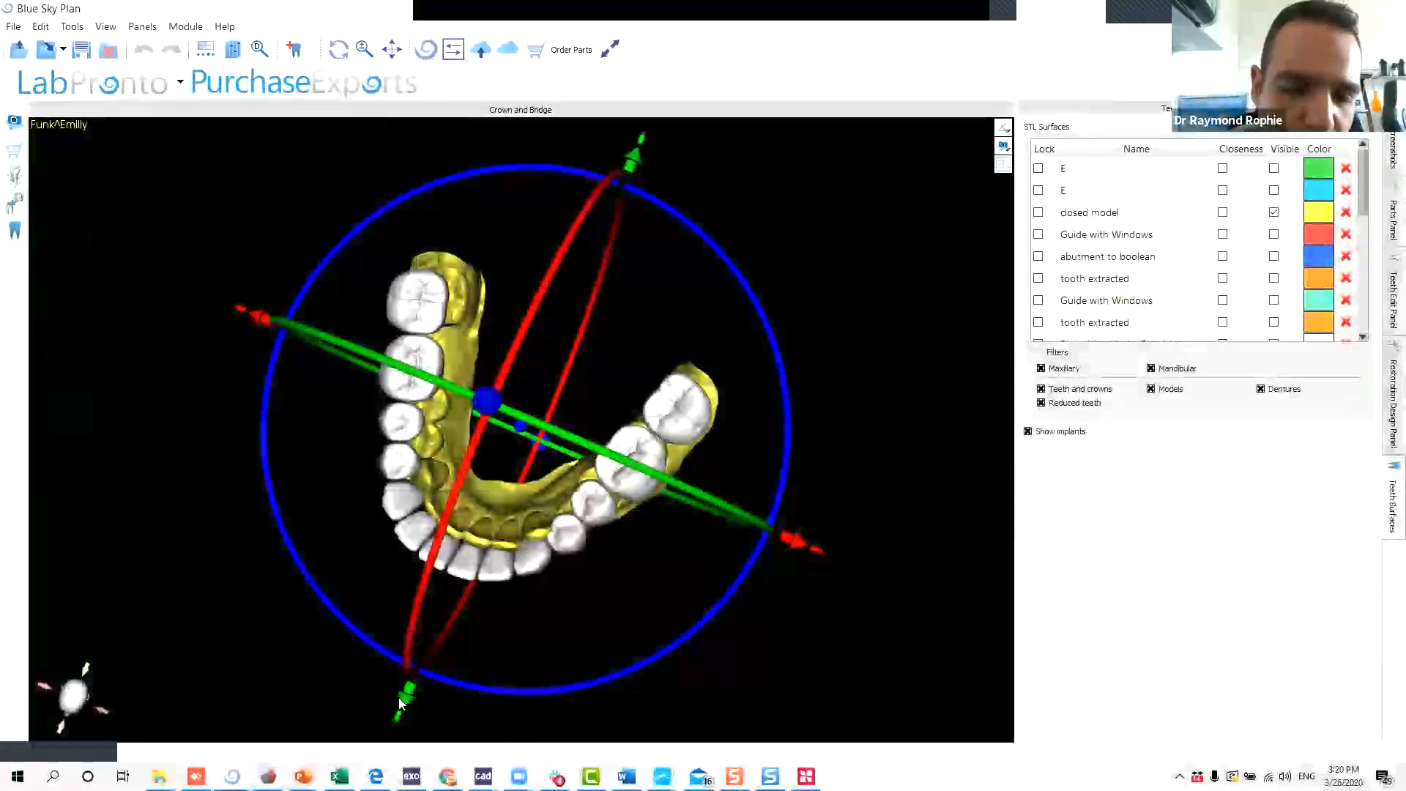
left_click_drag(408, 703, 423, 667)
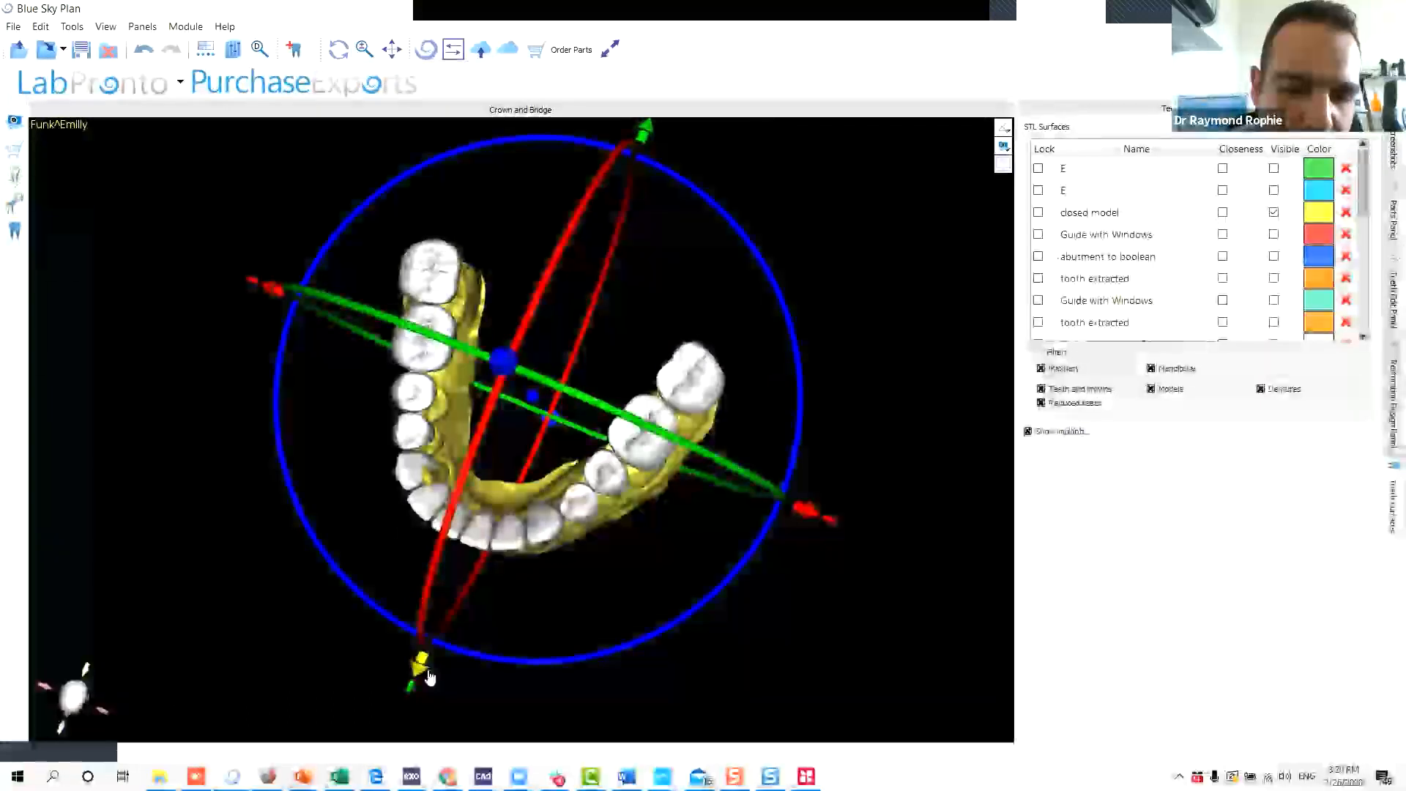
left_click_drag(808, 514, 813, 524)
left_click_drag(756, 669, 631, 301)
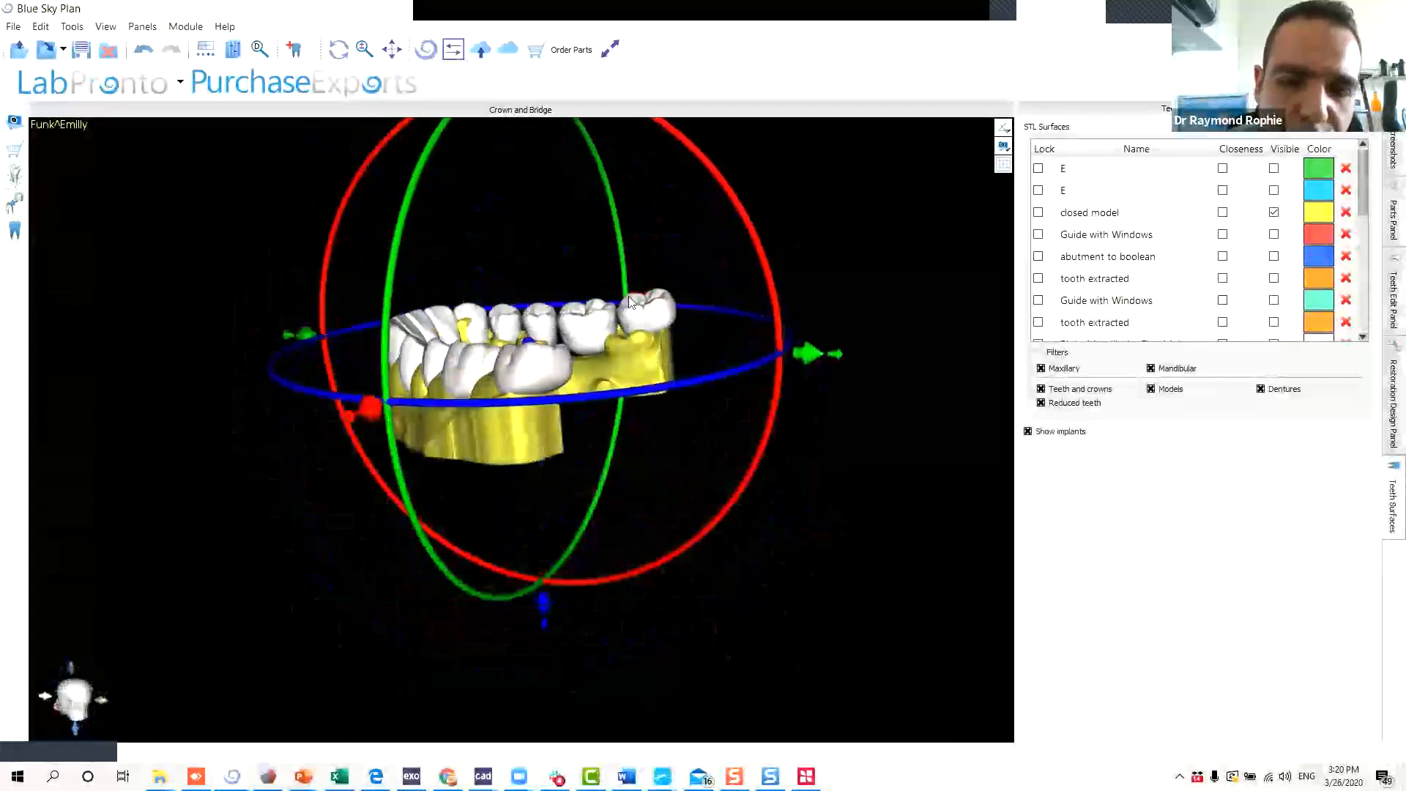
left_click_drag(813, 363, 805, 370)
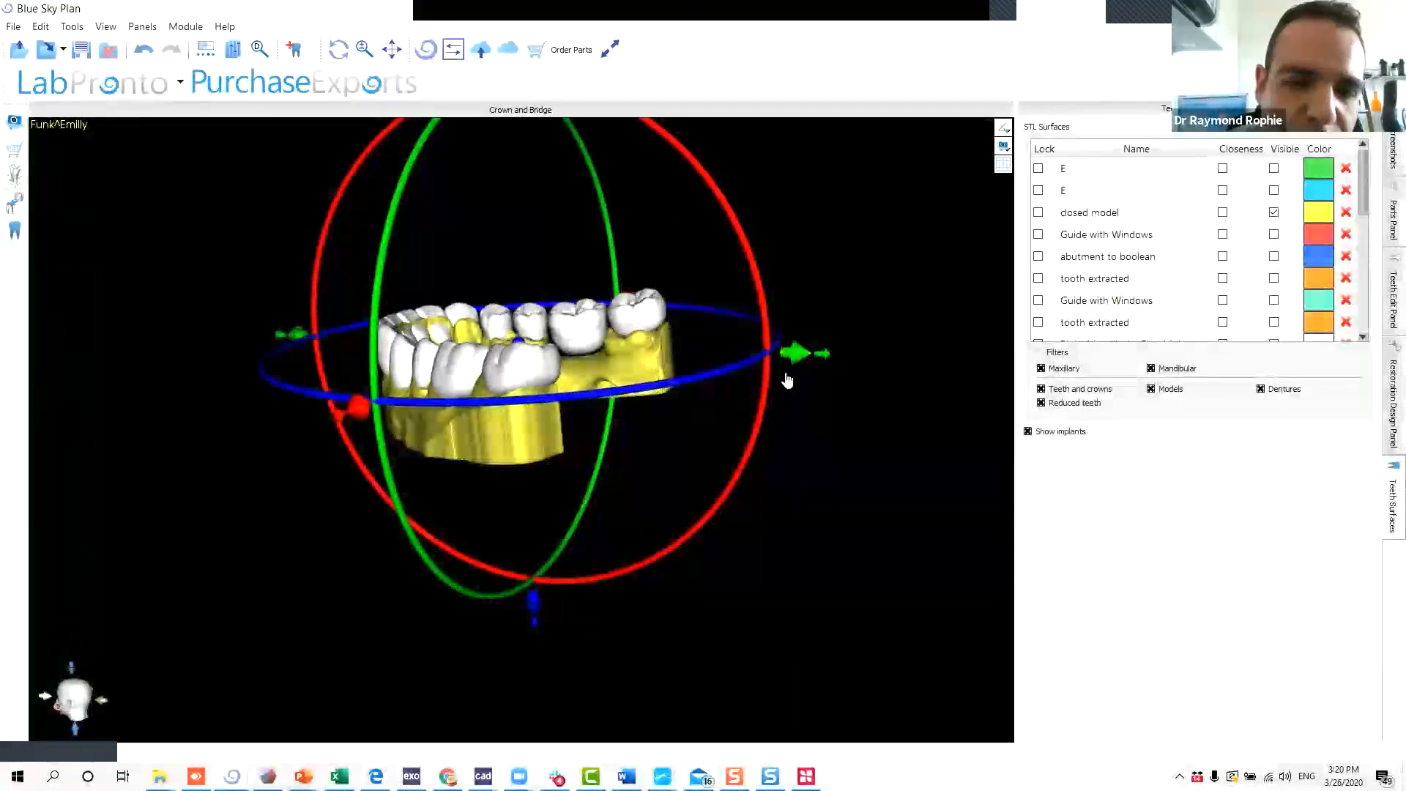
left_click_drag(308, 508, 439, 477)
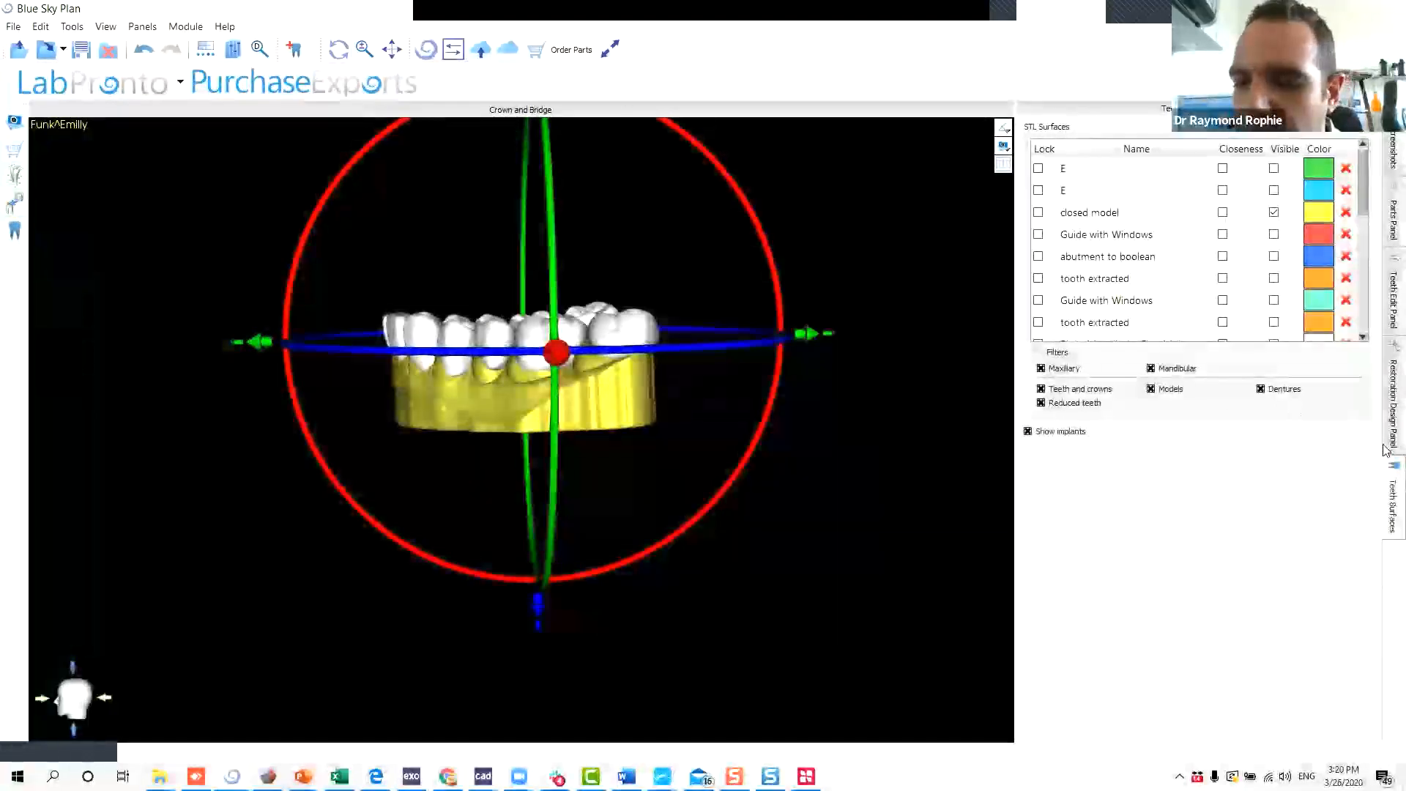
Scale the visible teeth to 0.90 and adjust their height over the lower model.
left_click(1391, 396)
left_click(1393, 300)
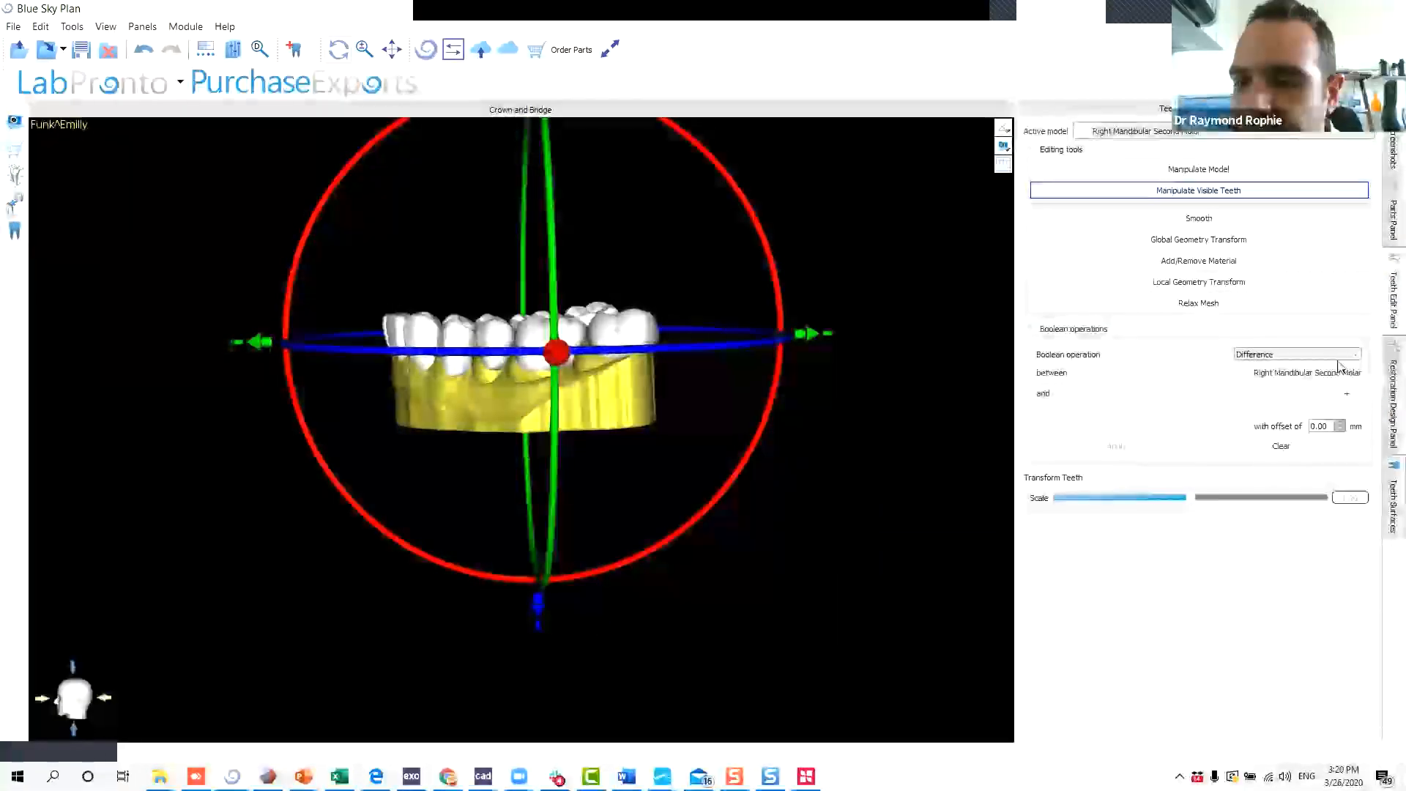
left_click_drag(1190, 500, 1163, 500)
left_click_drag(894, 266, 767, 367)
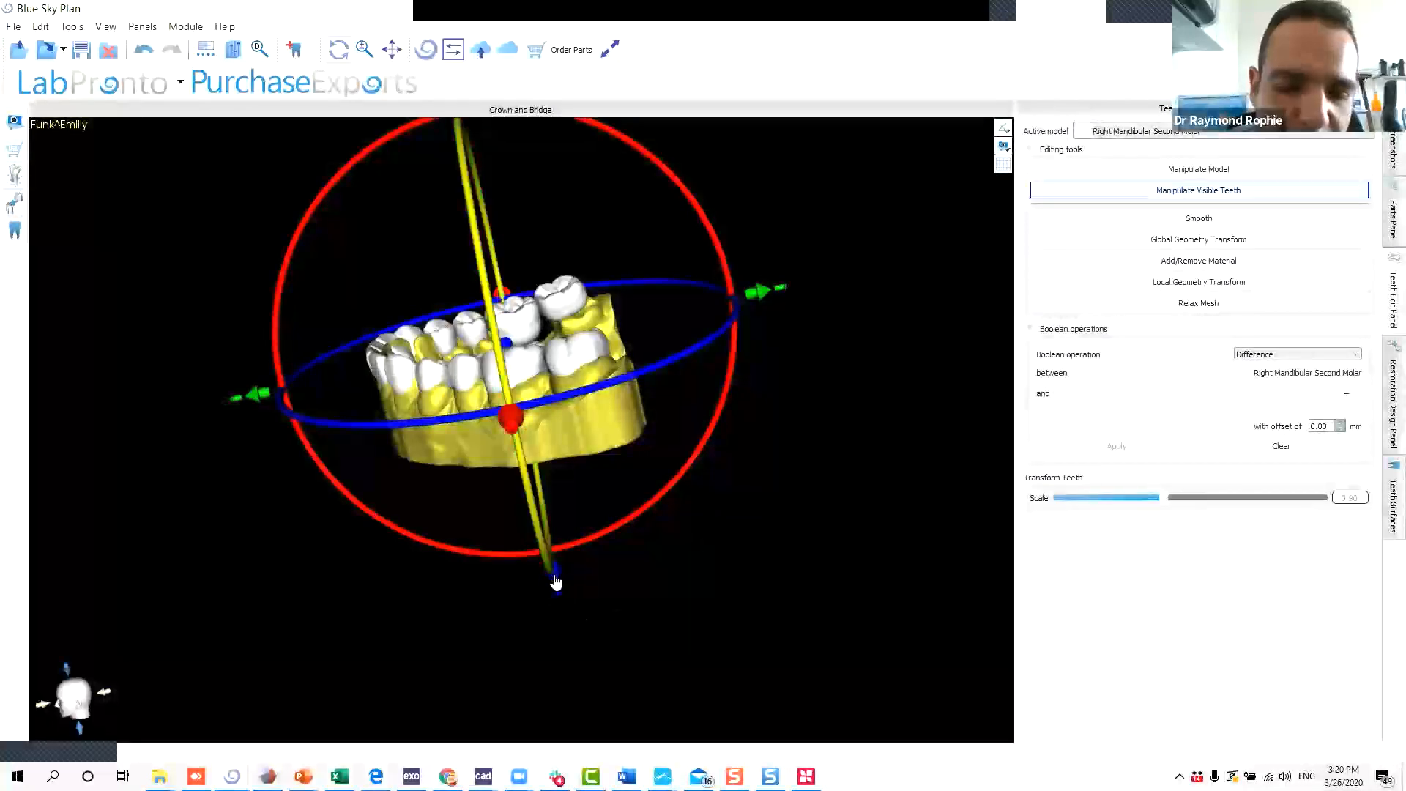
left_click_drag(188, 549, 659, 449)
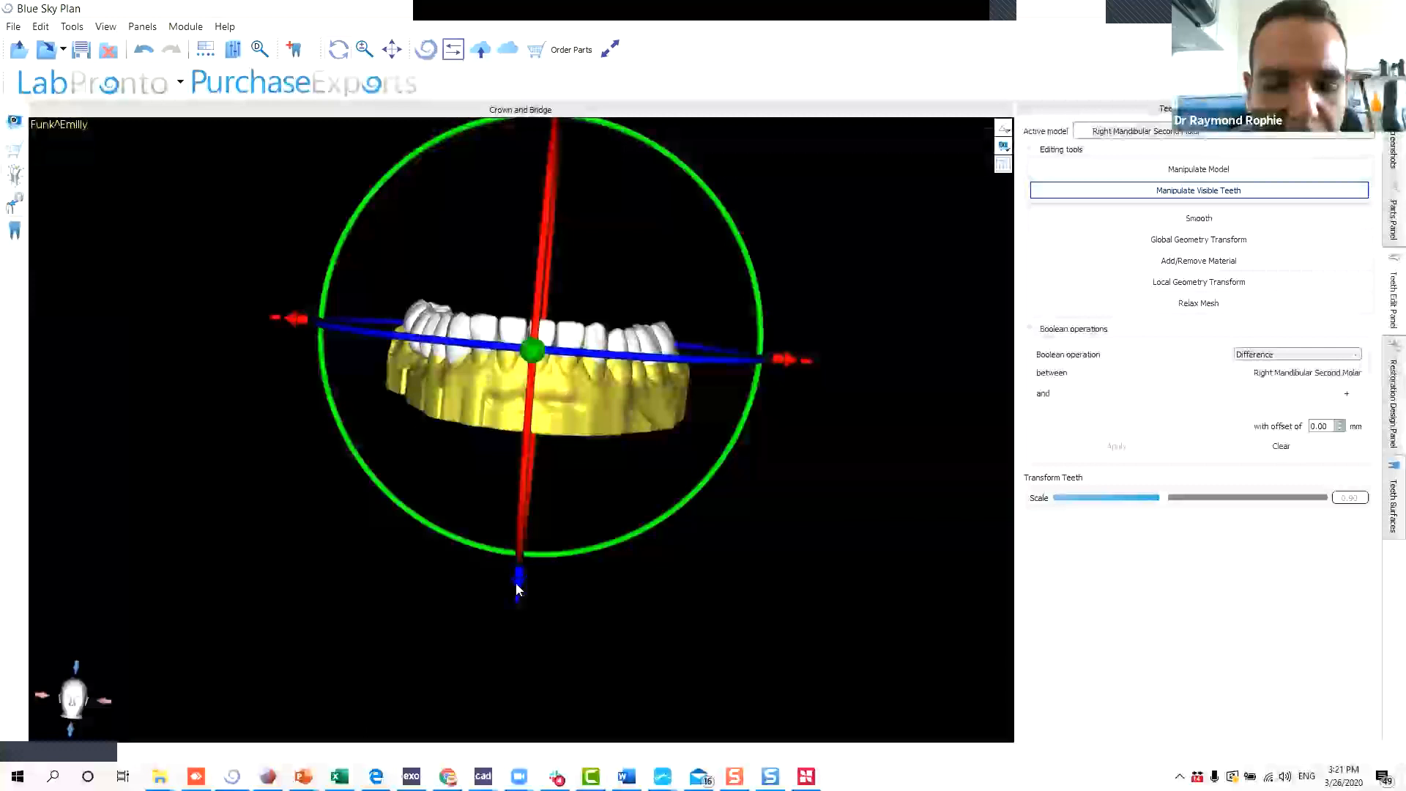
left_click_drag(518, 587, 519, 600)
Adjust the tooth set's front-to-back position and height so it seats over the arch from both sides.
left_click_drag(791, 549, 344, 448)
left_click_drag(848, 331, 632, 333)
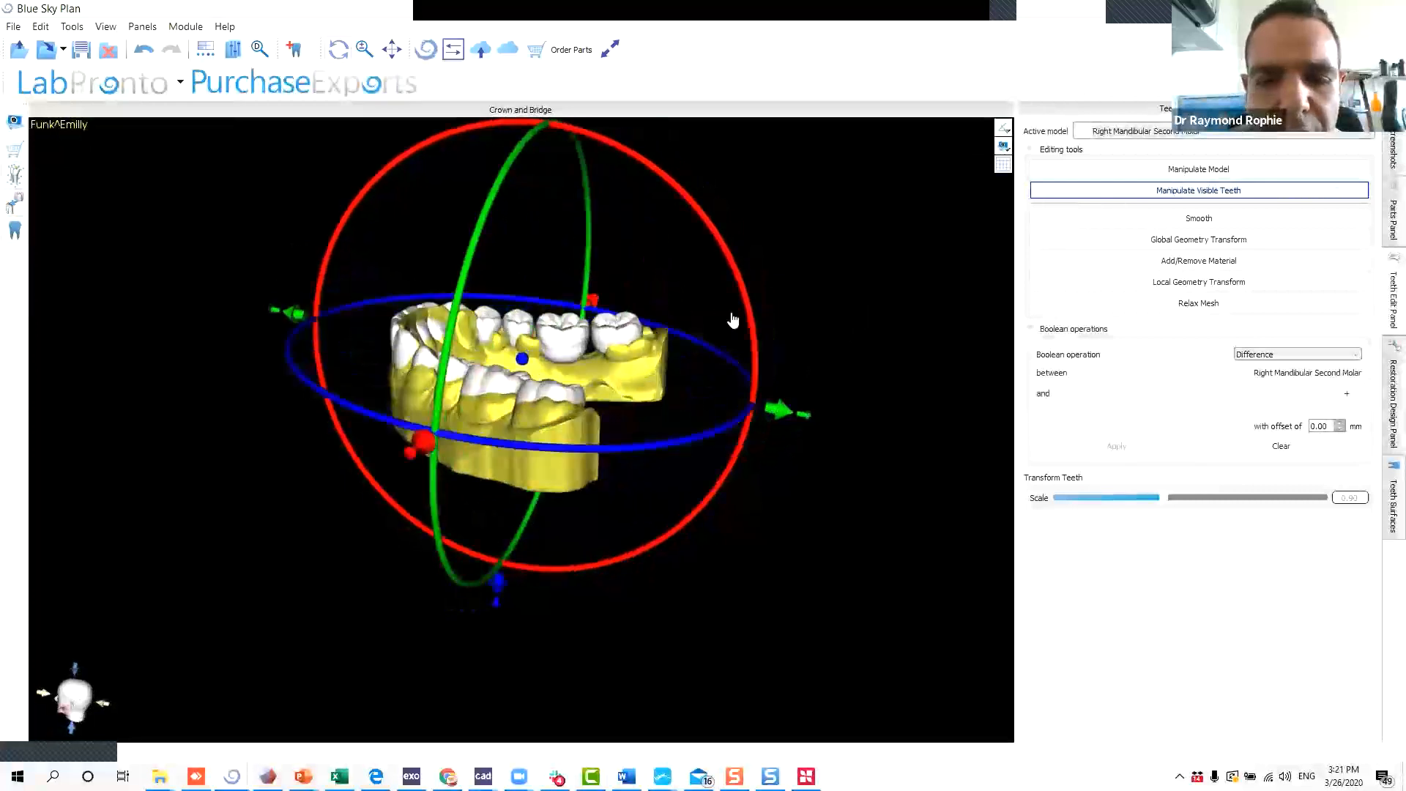
left_click_drag(803, 424, 667, 394)
left_click_drag(513, 600, 673, 374)
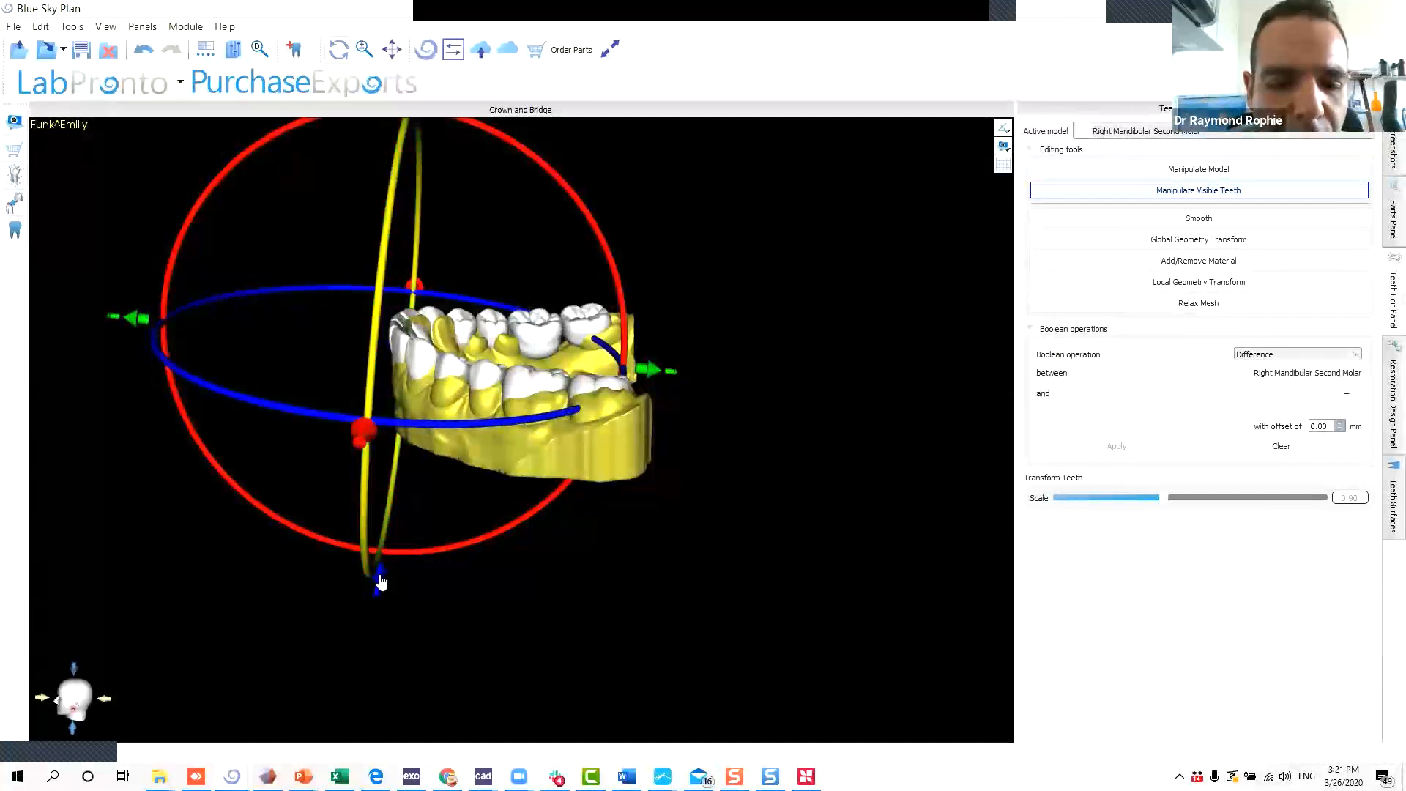
left_click_drag(381, 579, 384, 583)
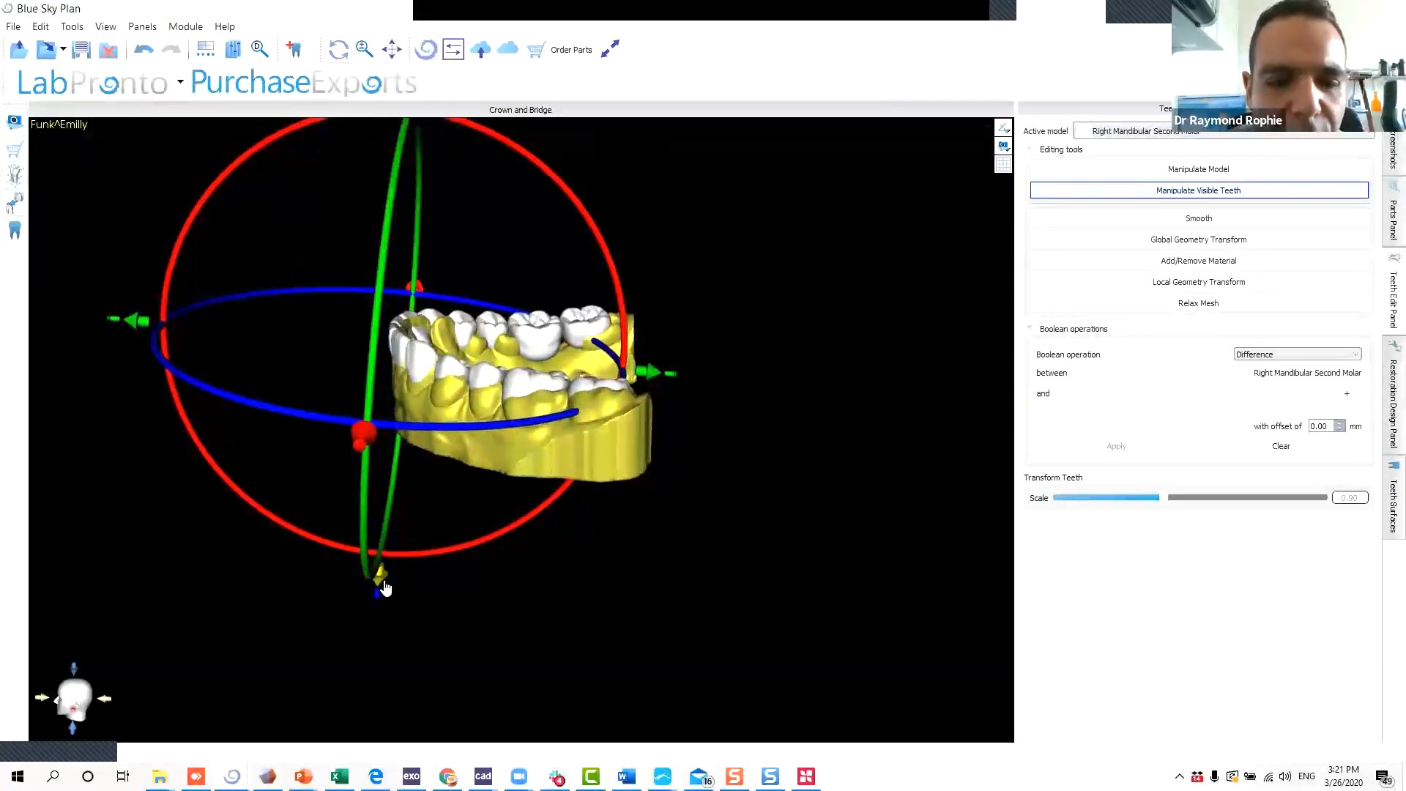
left_click_drag(220, 546, 809, 579)
left_click_drag(227, 359, 535, 498)
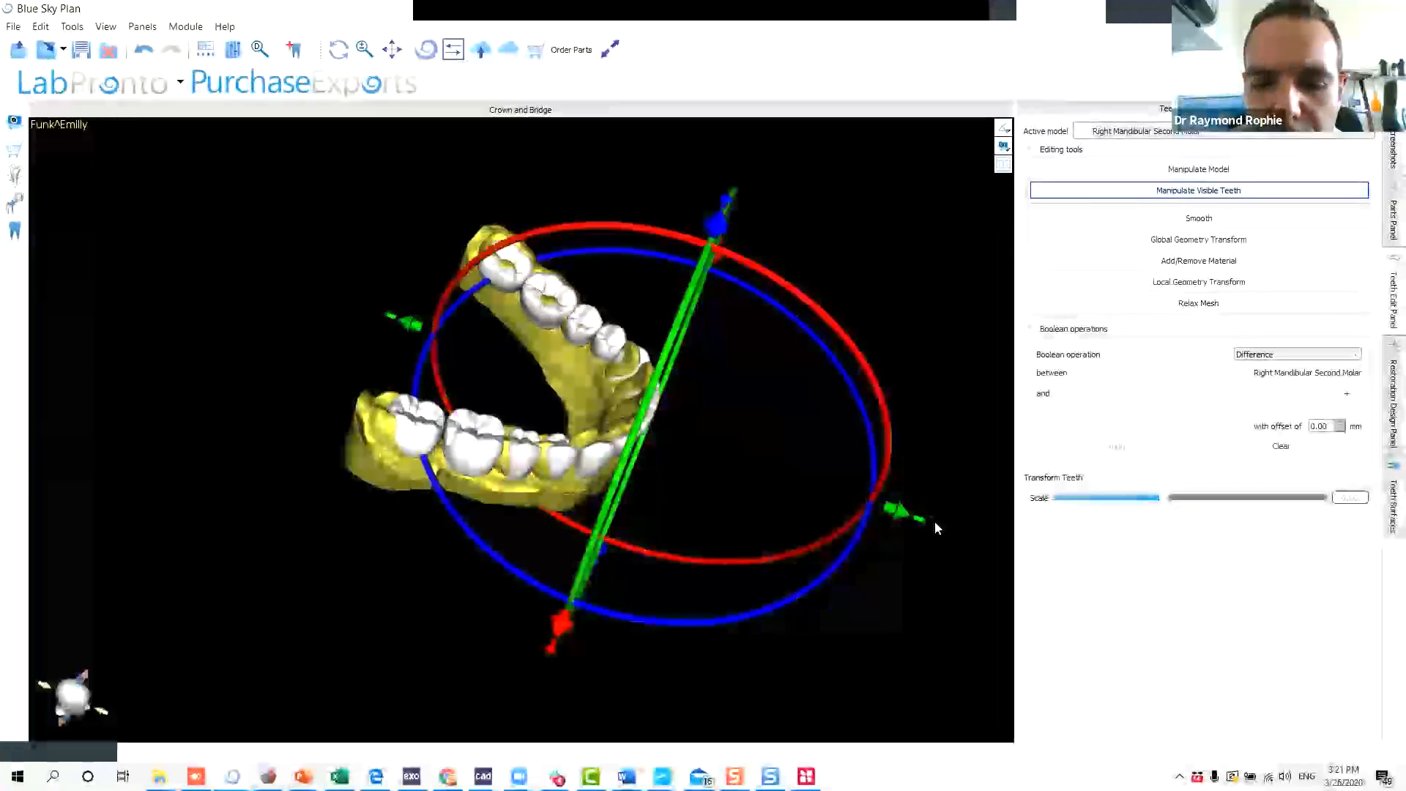
left_click_drag(901, 518, 895, 515)
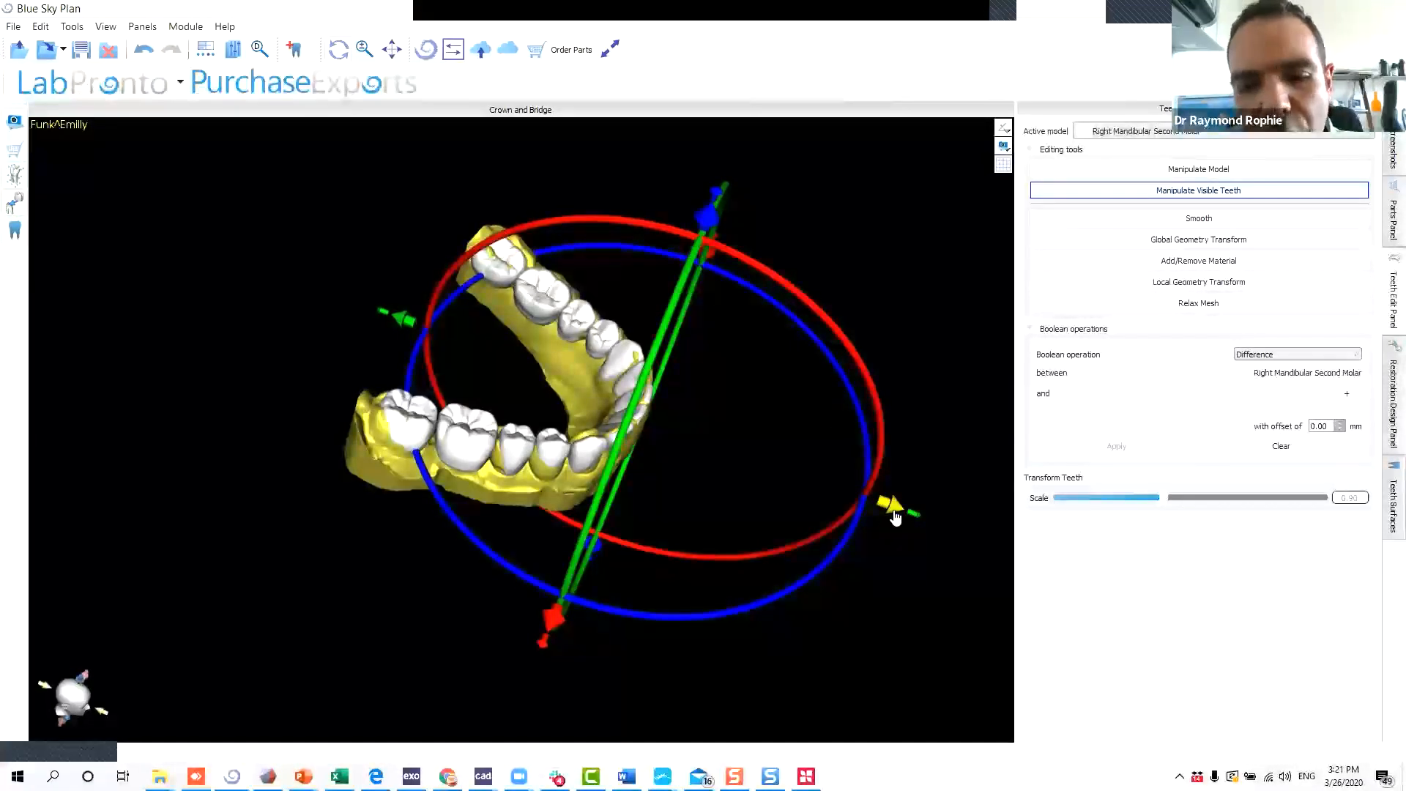
Scale the visible teeth to 0.94 and nudge the set sideways to centre it over the arch.
left_click_drag(849, 568, 439, 736)
left_click_drag(738, 405, 740, 407)
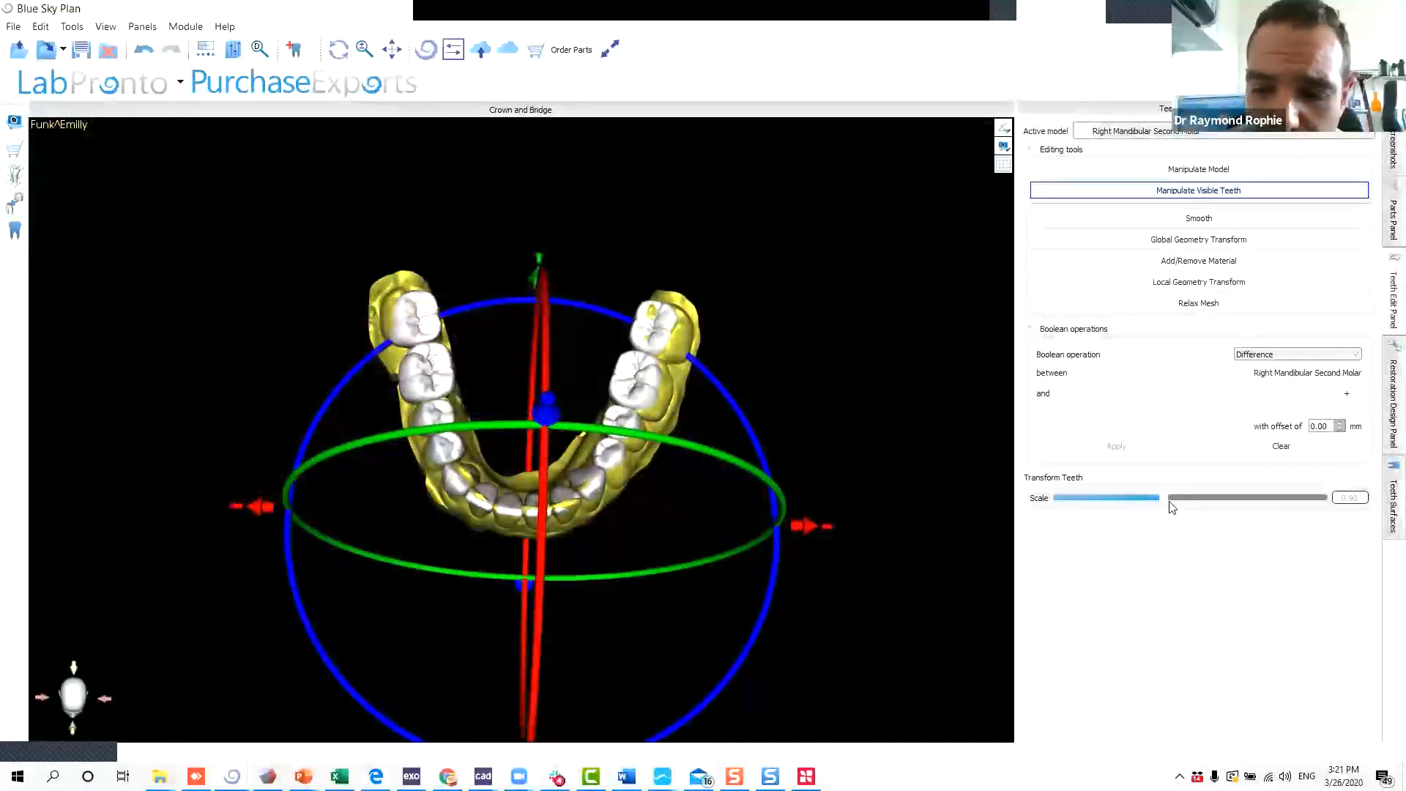
left_click_drag(1167, 504, 1179, 509)
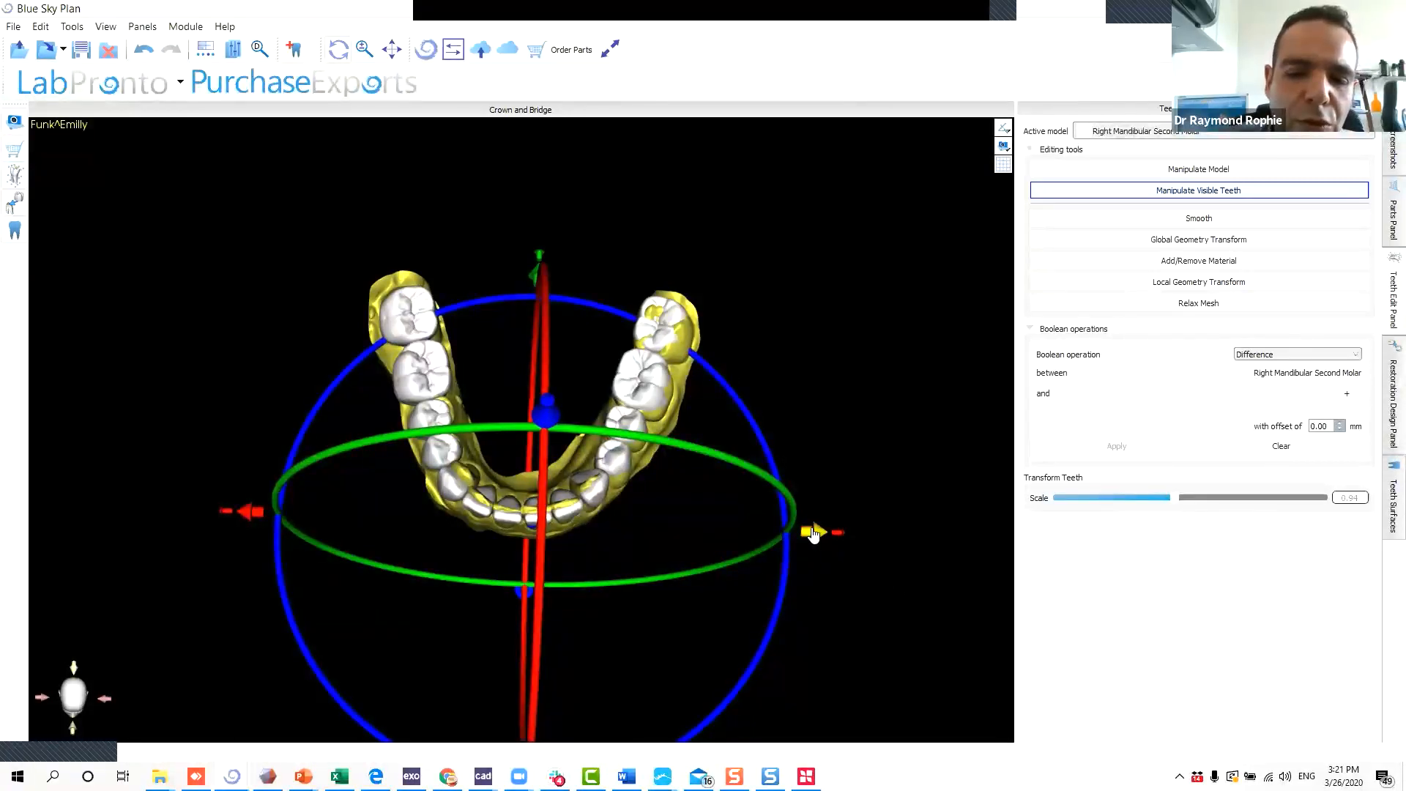
left_click_drag(813, 534, 810, 533)
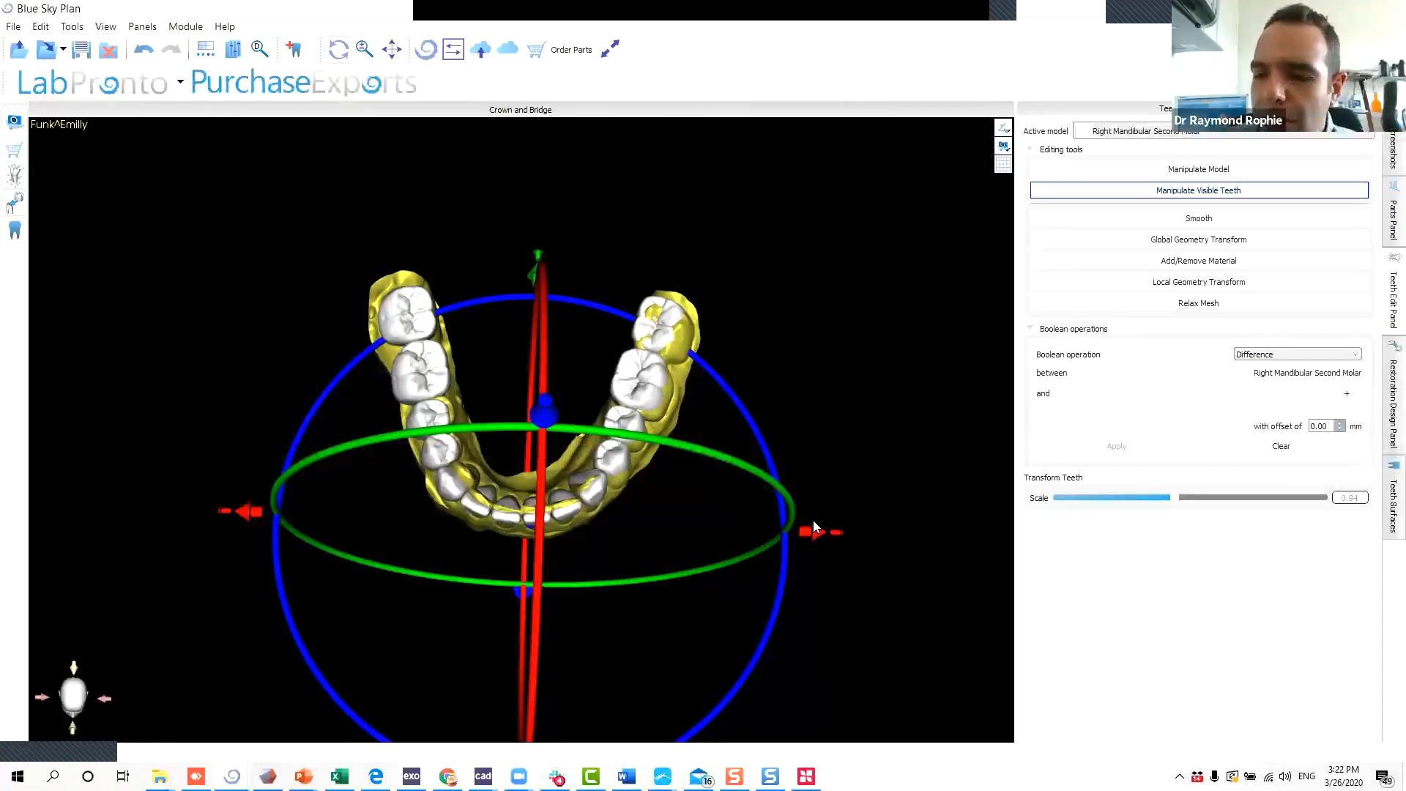
left_click(1388, 509)
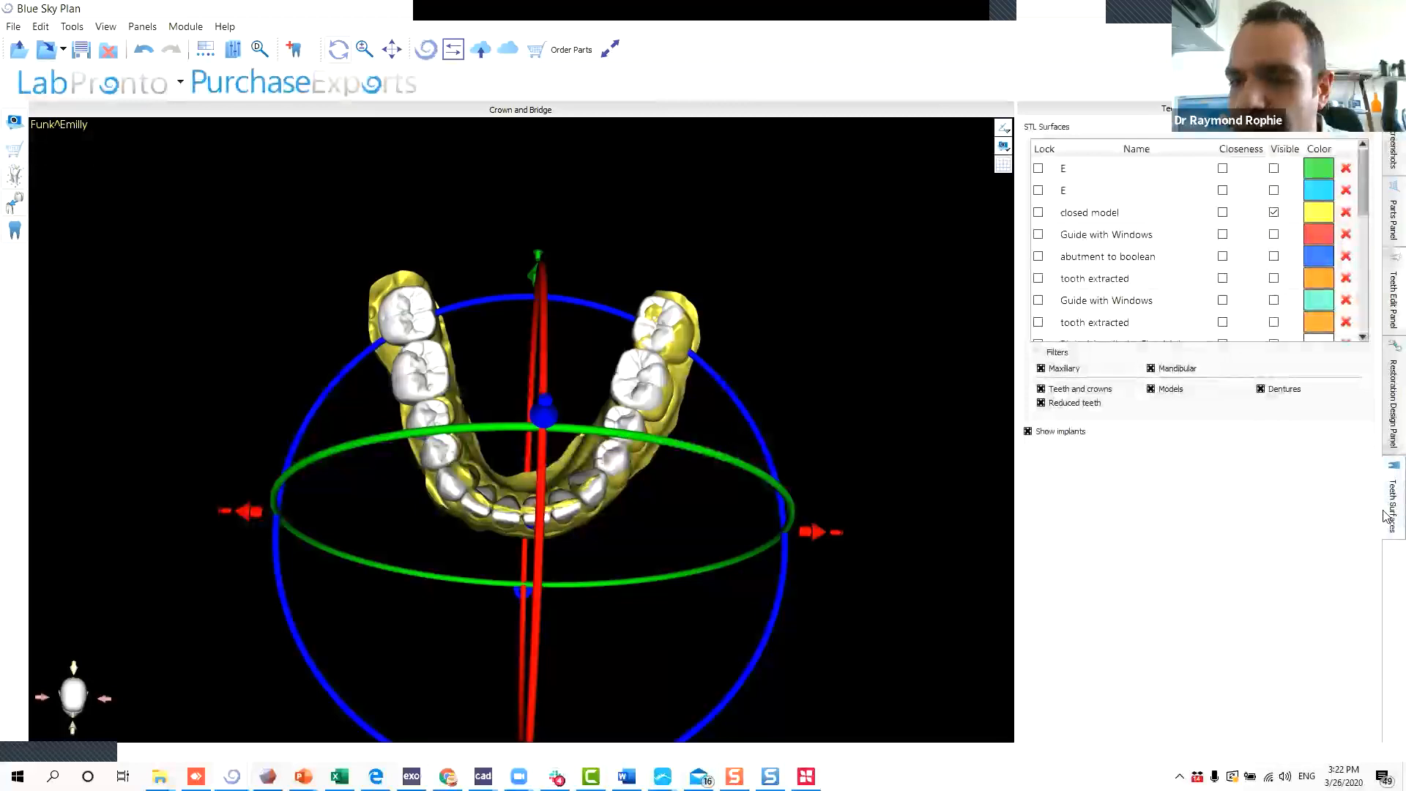
Show the green upper scan E over the closed model and nudge the library tooth set vertically.
left_click(1273, 169)
left_click_drag(875, 493, 518, 460)
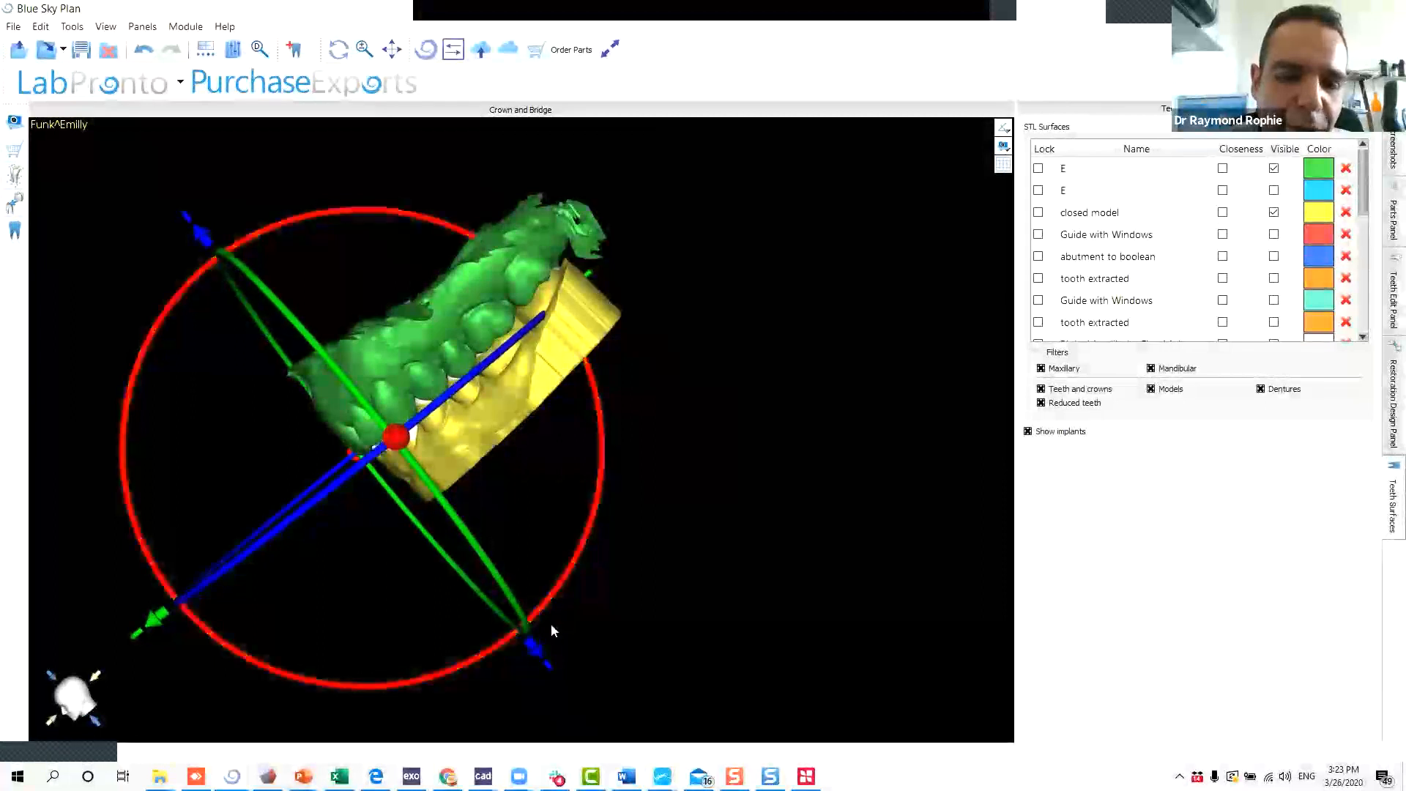
left_click_drag(535, 644, 539, 653)
Examine how the library teeth meet the green upper scan from the side, front, above and behind.
left_click_drag(82, 372, 499, 182)
left_click_drag(115, 618, 759, 180)
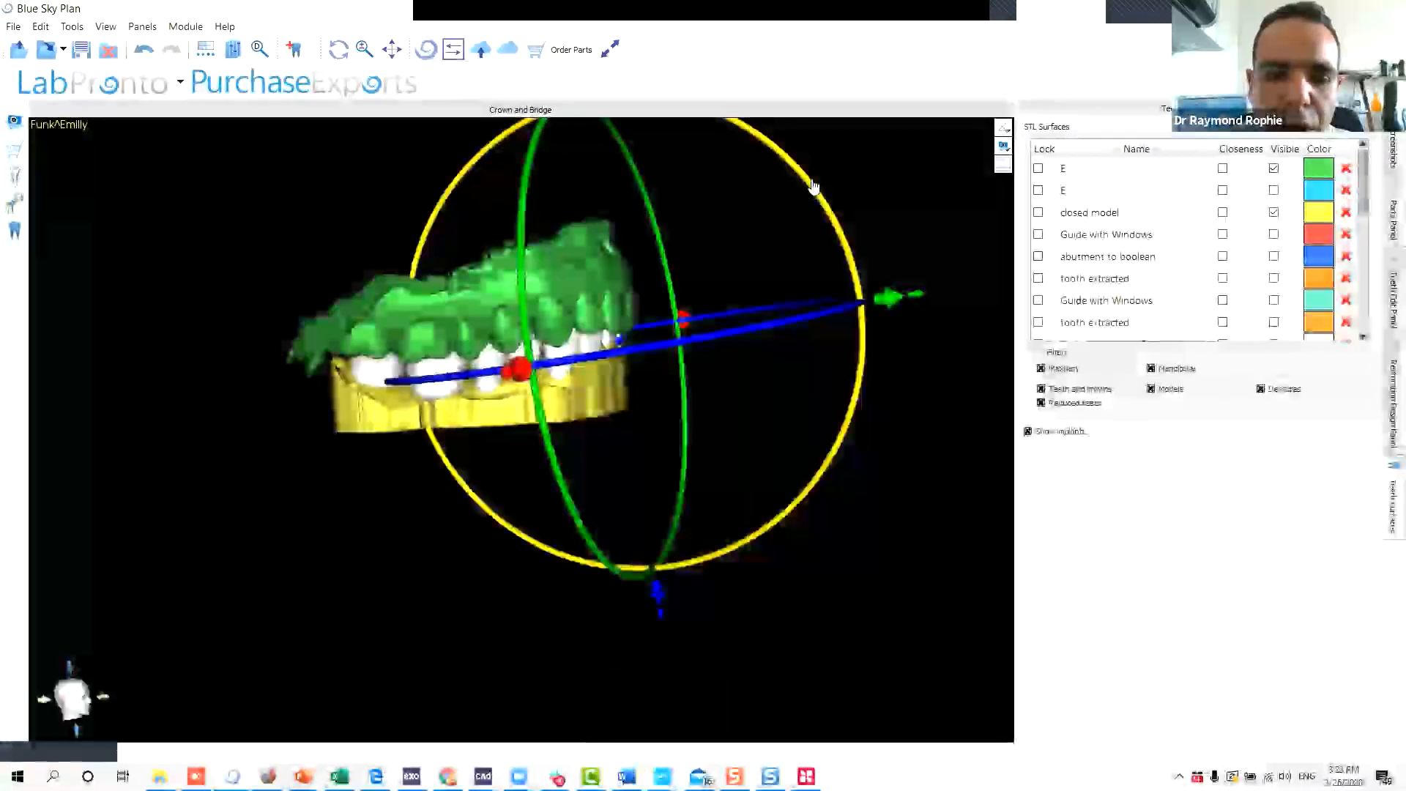
left_click_drag(923, 188, 442, 706)
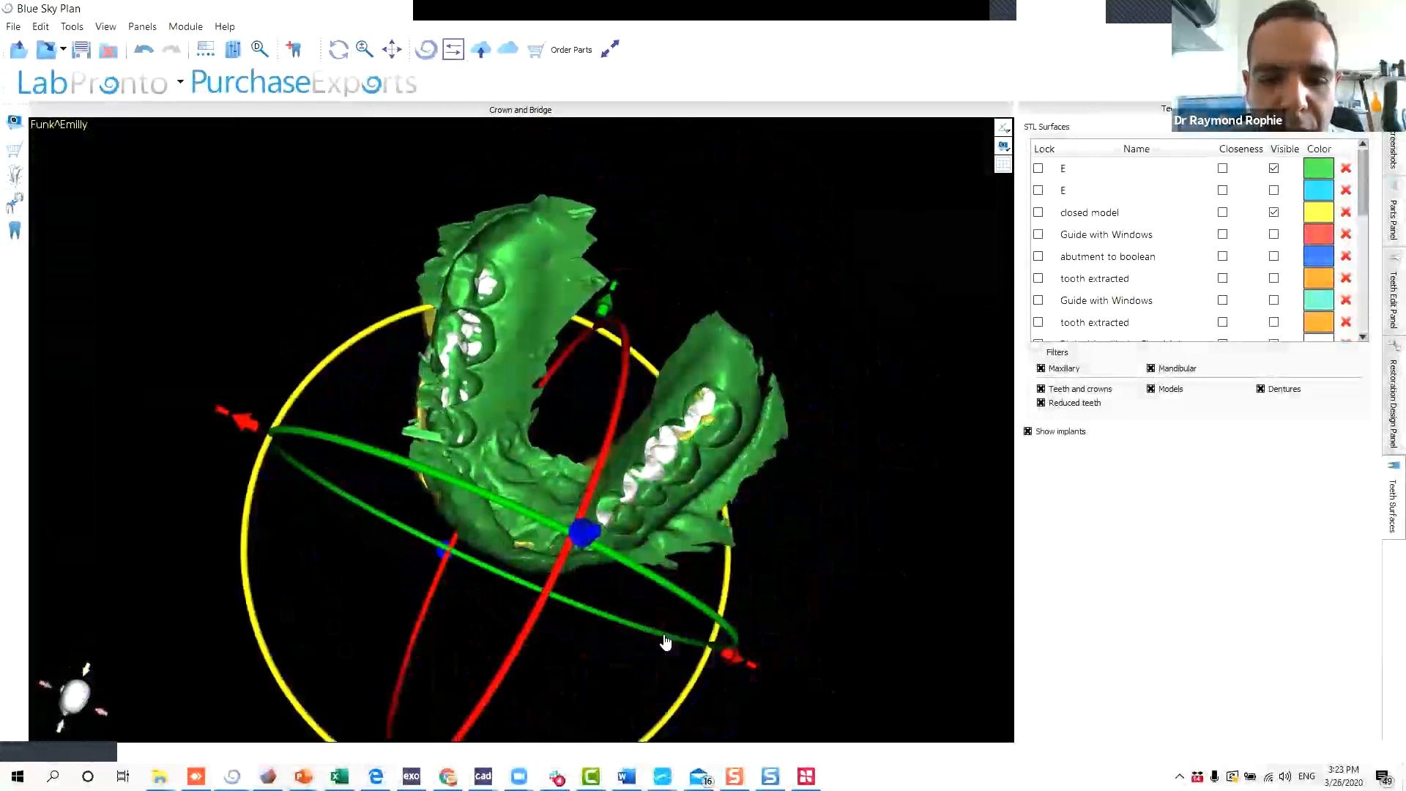
left_click_drag(569, 678, 574, 358)
scroll(585, 293, "down", 2)
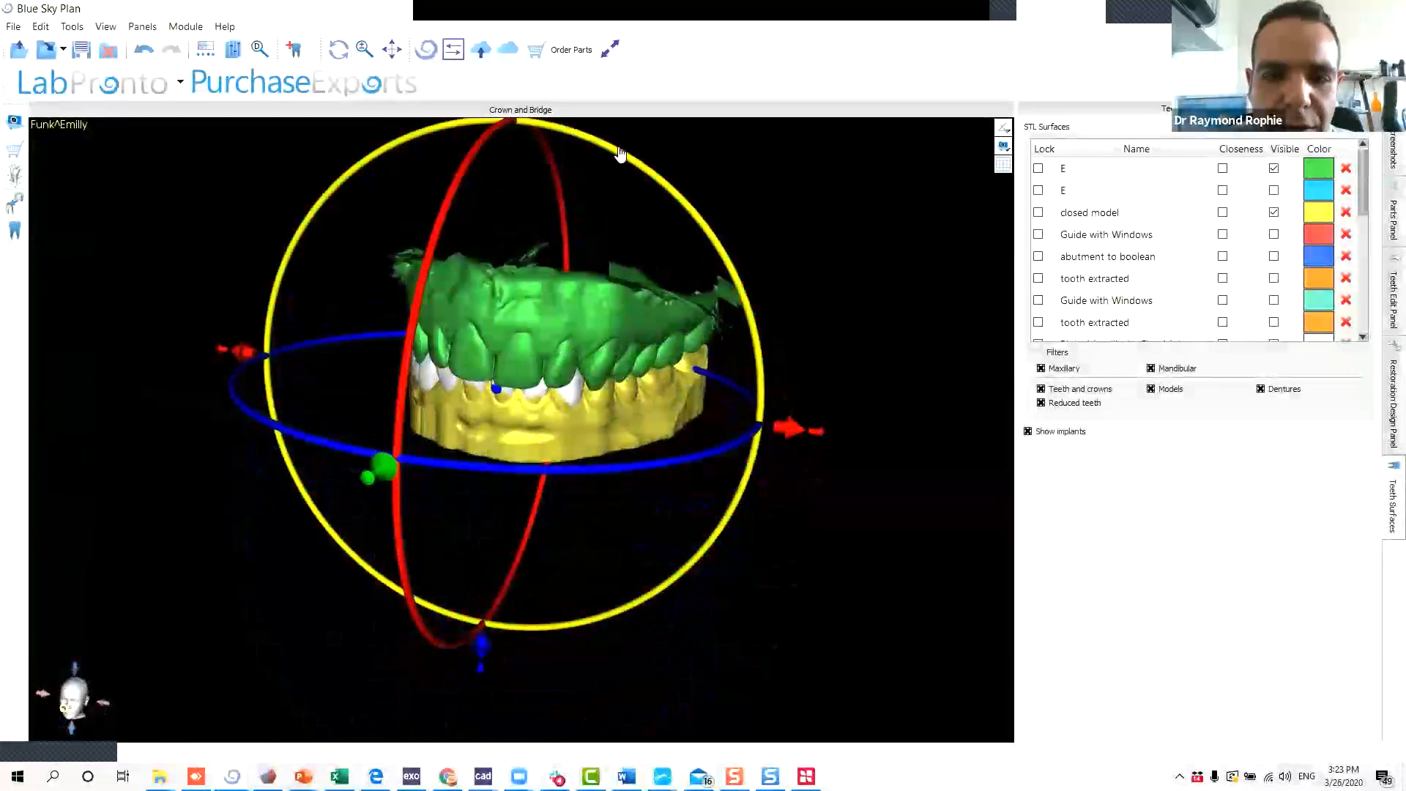
scroll(578, 235, "down", 3)
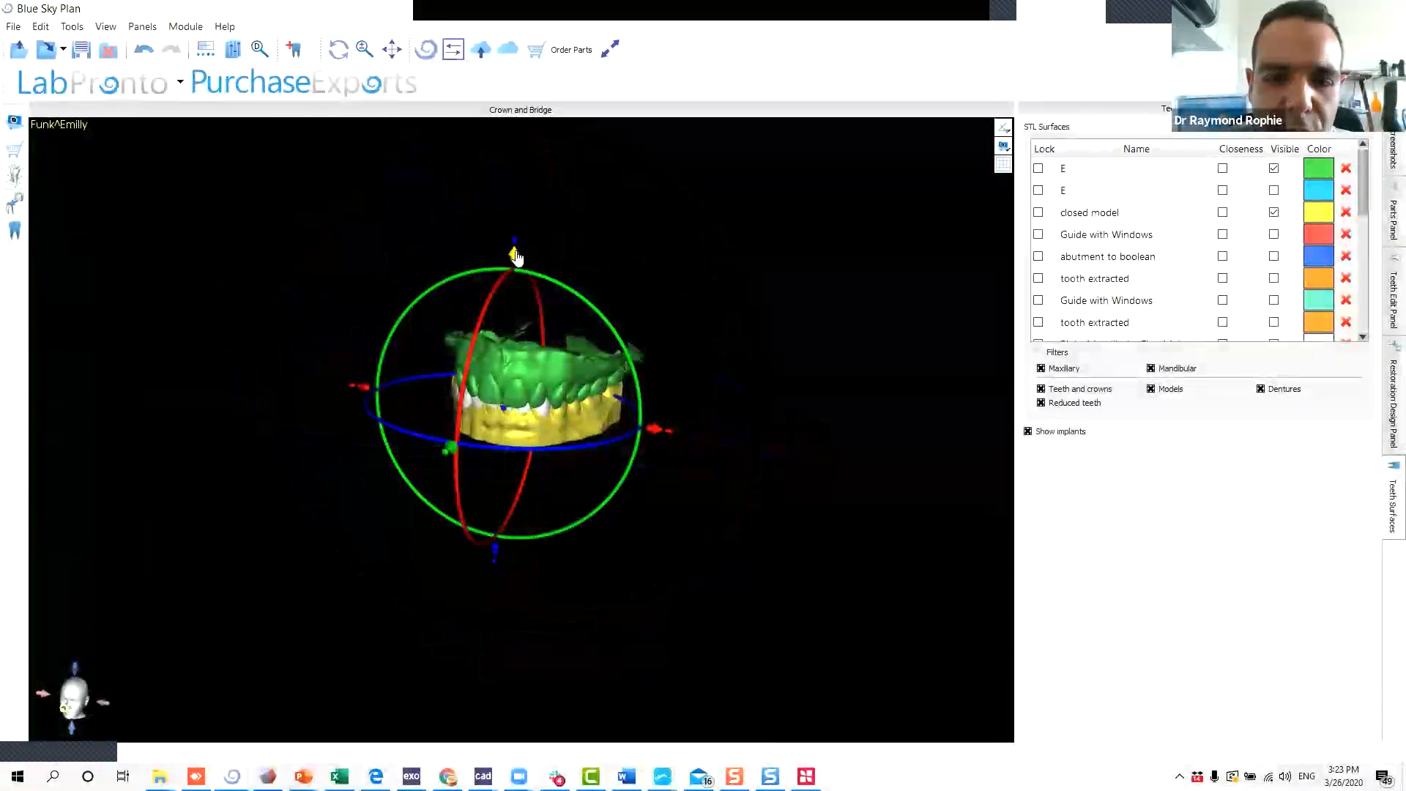
left_click_drag(628, 279, 606, 525)
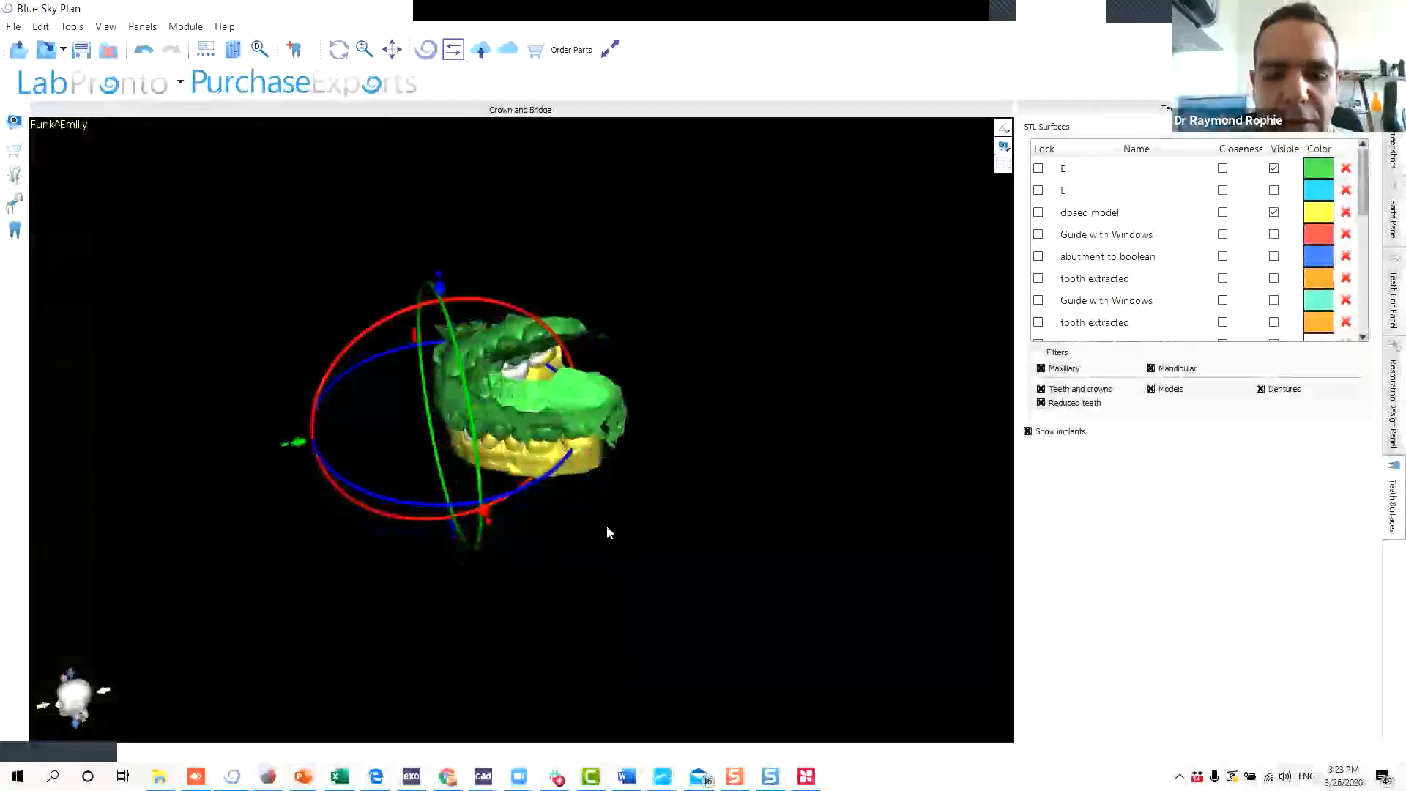
left_click_drag(416, 560, 511, 533)
scroll(537, 467, "up", 3)
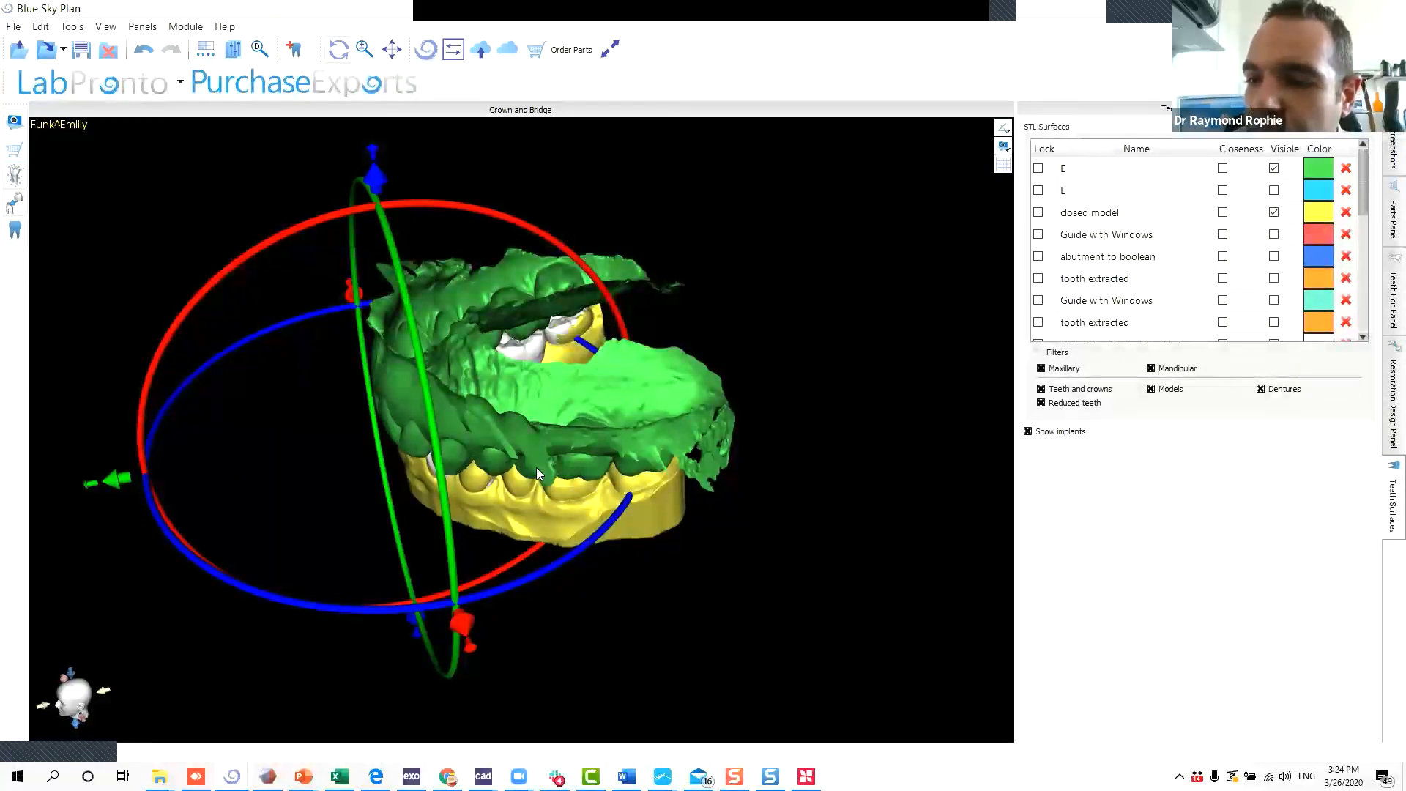
Subtract the closed model from the Right Mandibular Second Molar with a Boolean Difference at 0.00 mm offset.
left_click(1386, 300)
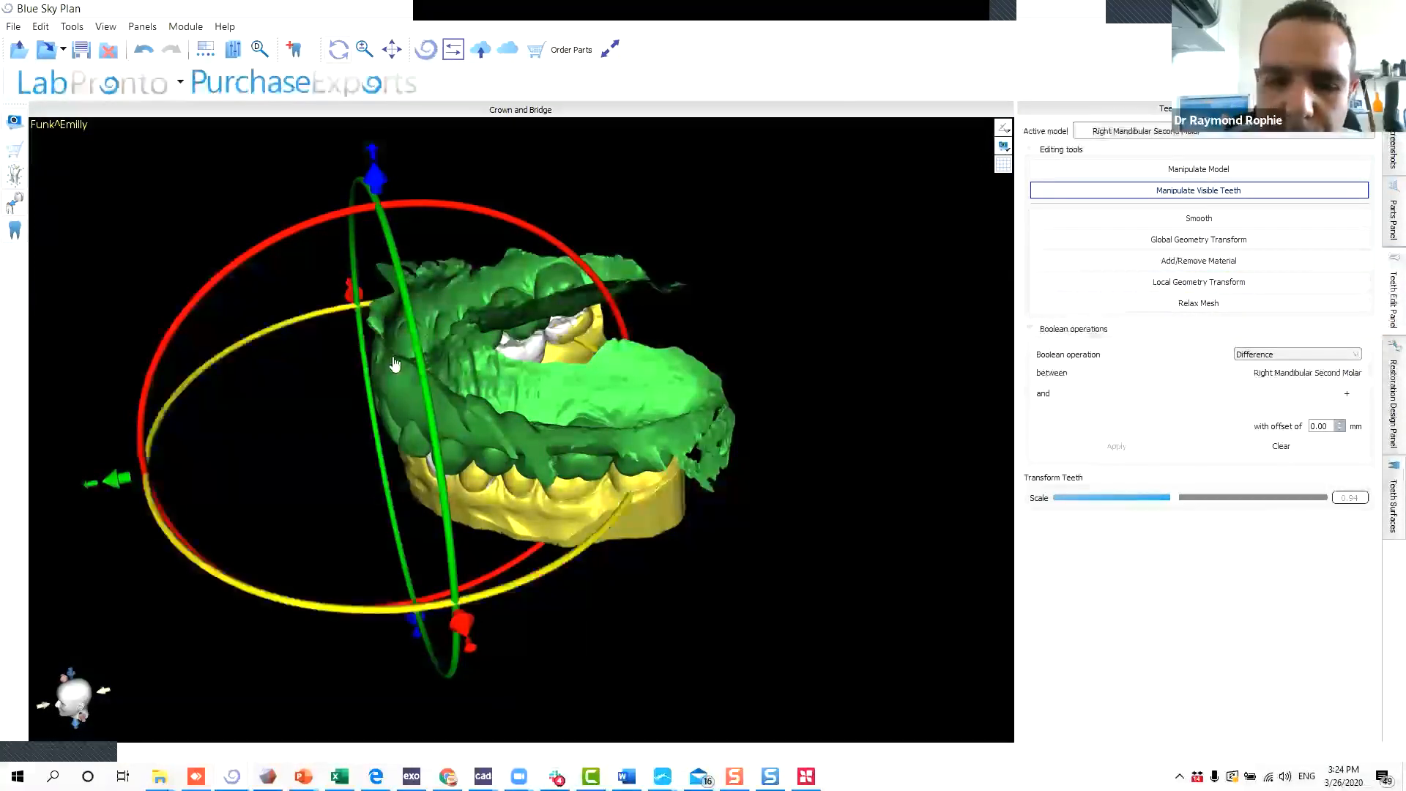
left_click_drag(182, 637, 291, 318)
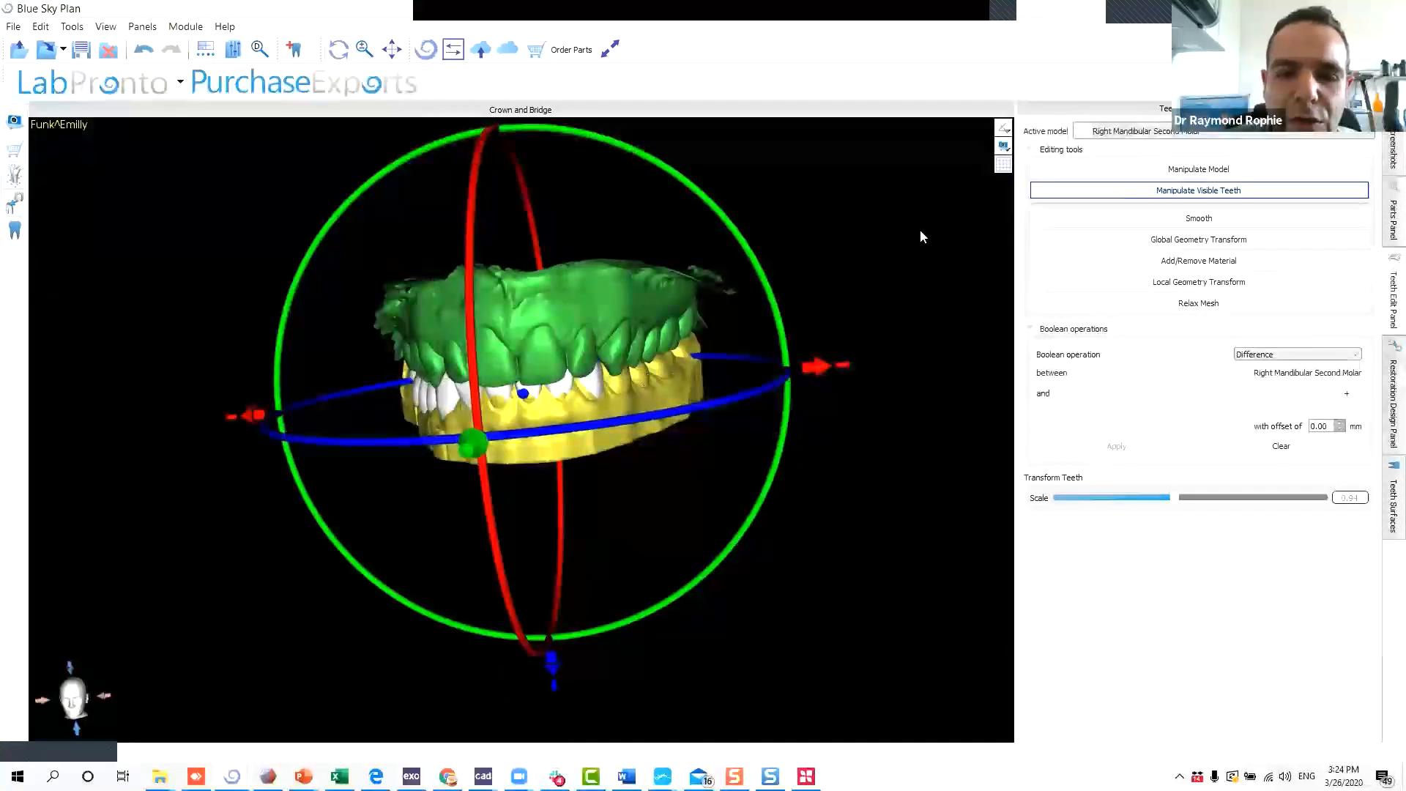
left_click(1389, 211)
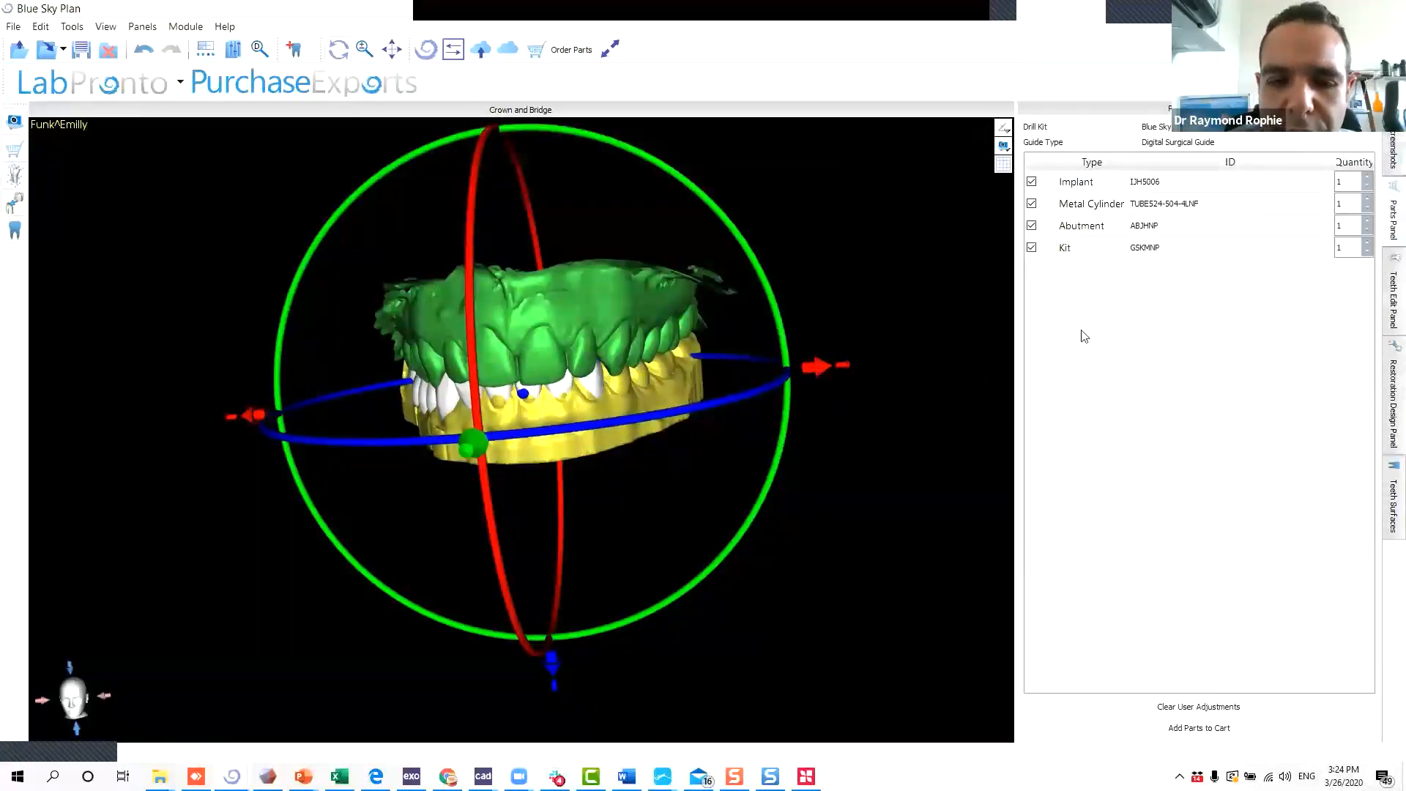
left_click(1389, 301)
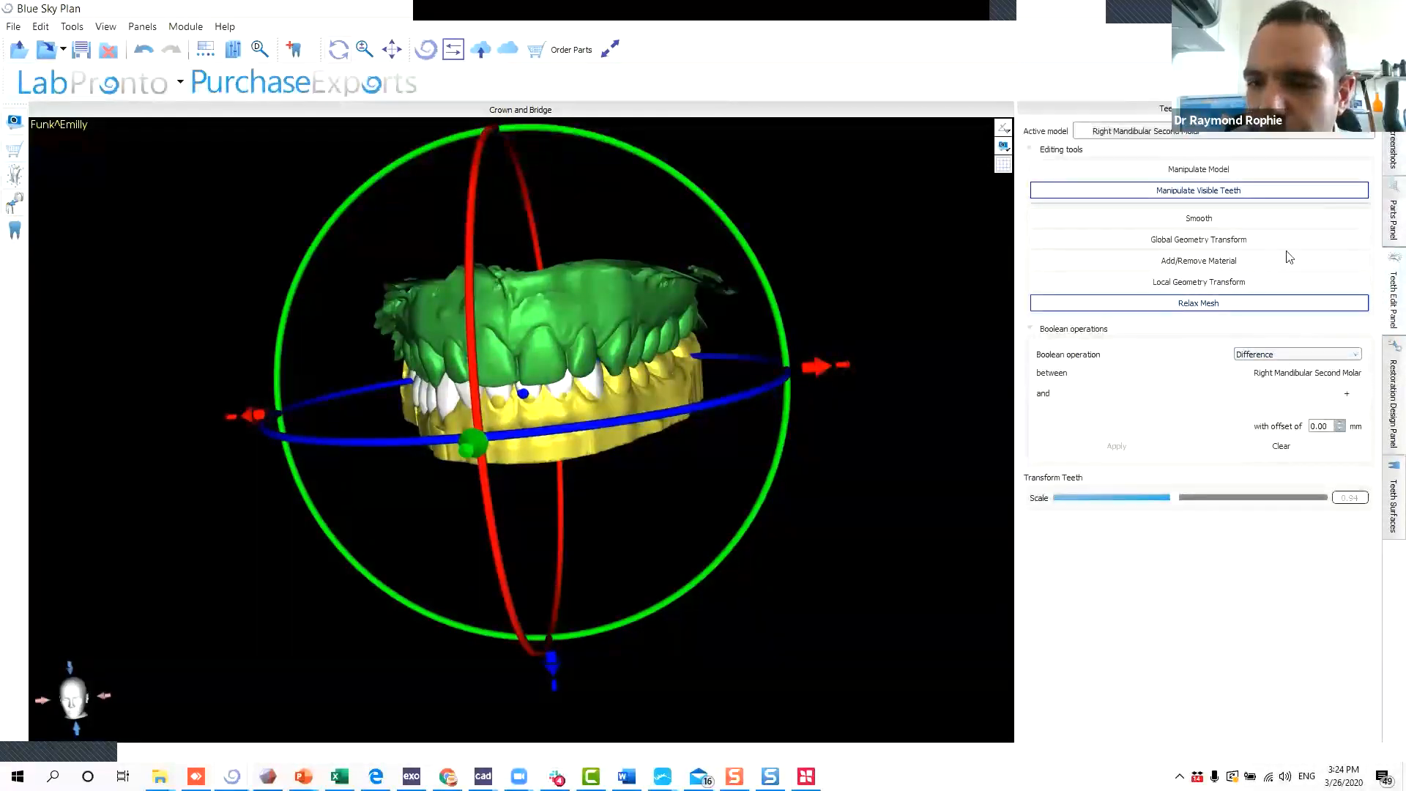
left_click_drag(296, 478, 615, 454)
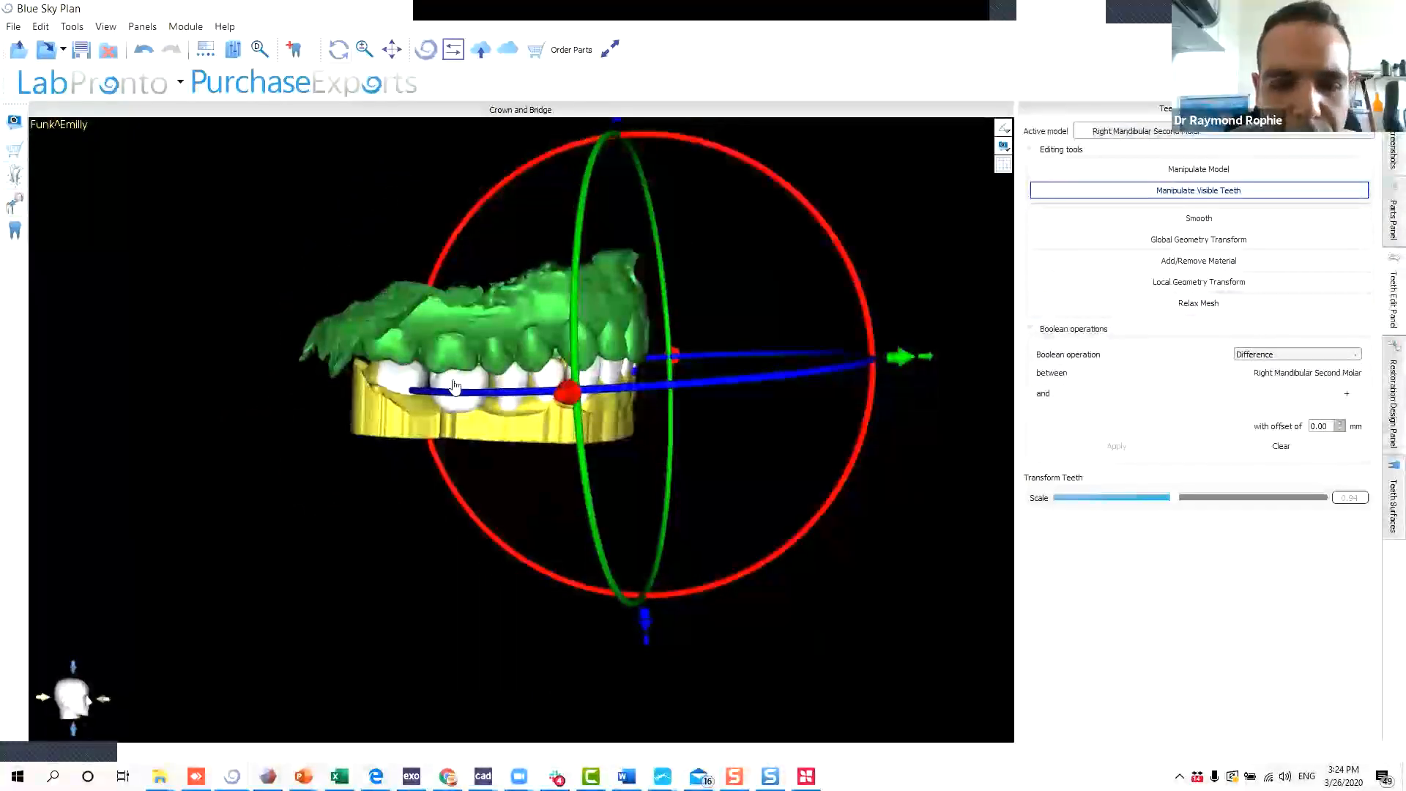
left_click_drag(871, 407, 608, 425)
left_click(1326, 357)
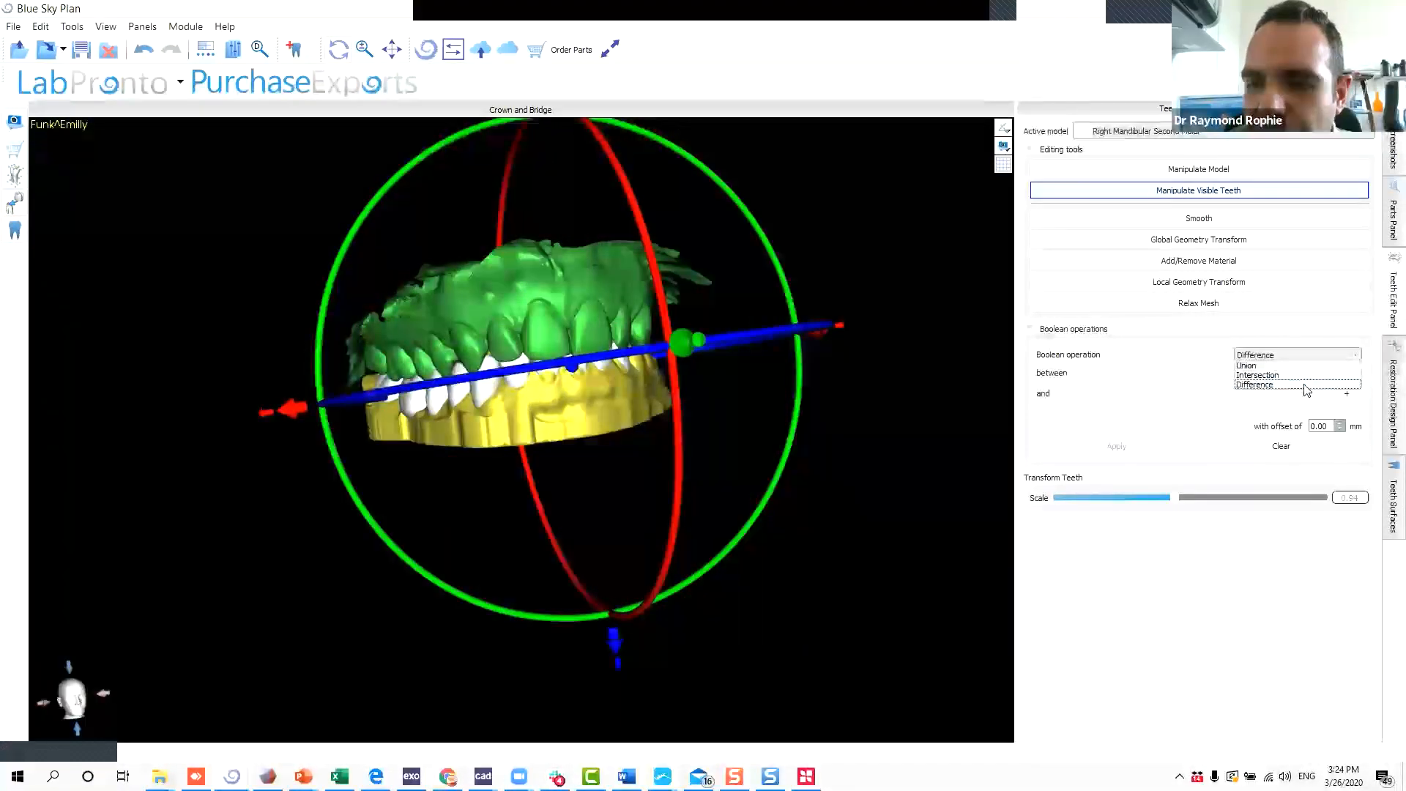
left_click(1254, 384)
left_click(1347, 393)
left_click(1114, 416)
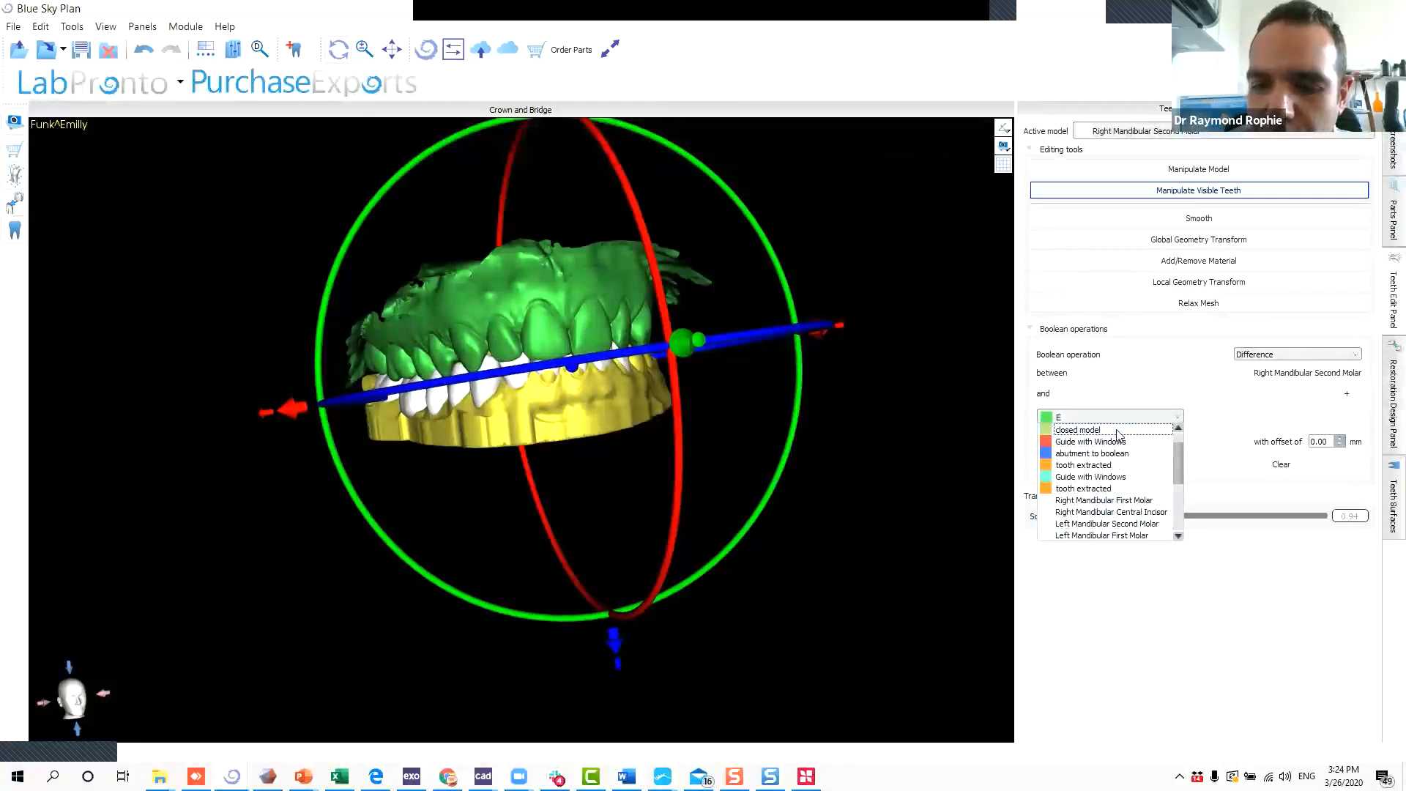
left_click(1082, 430)
left_click_drag(915, 413, 807, 431)
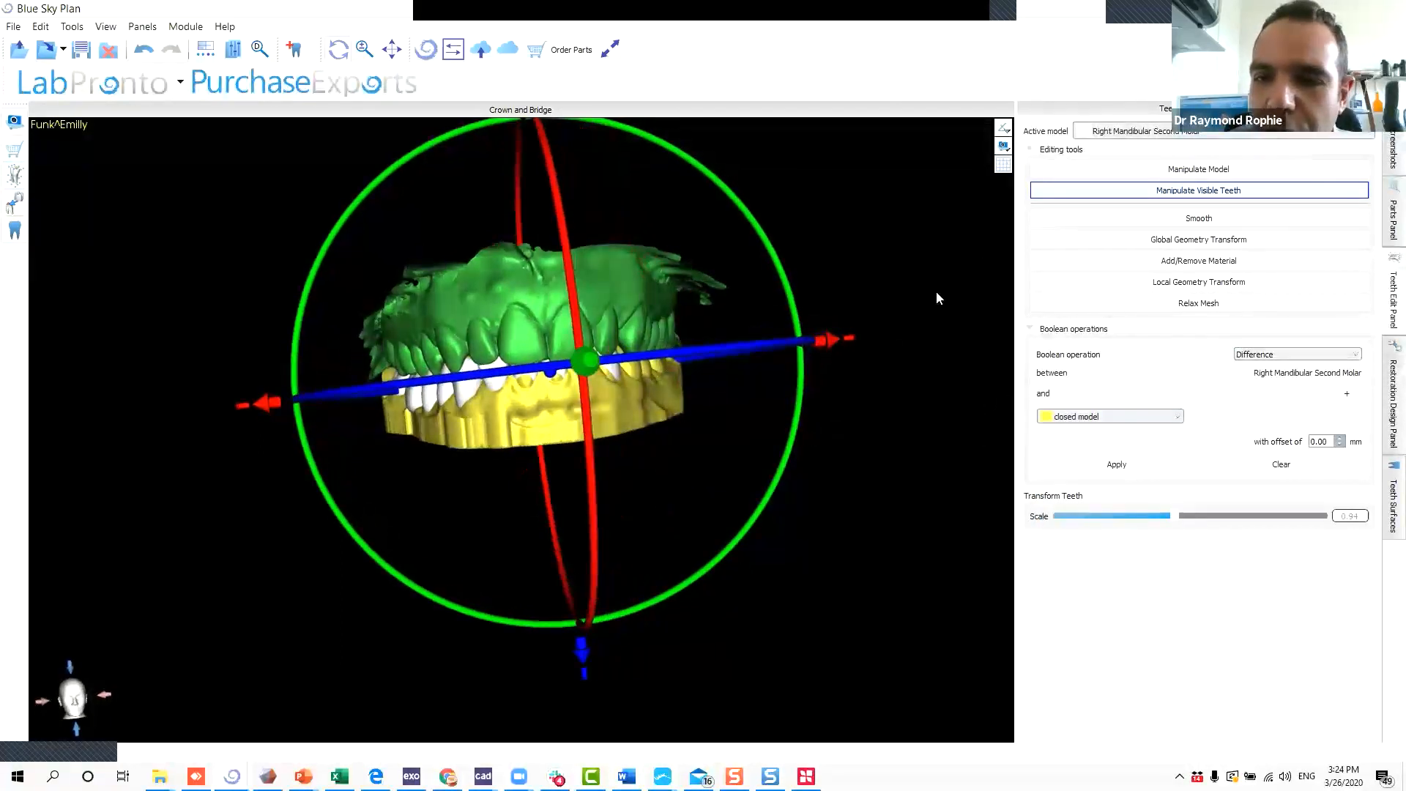
left_click(1155, 466)
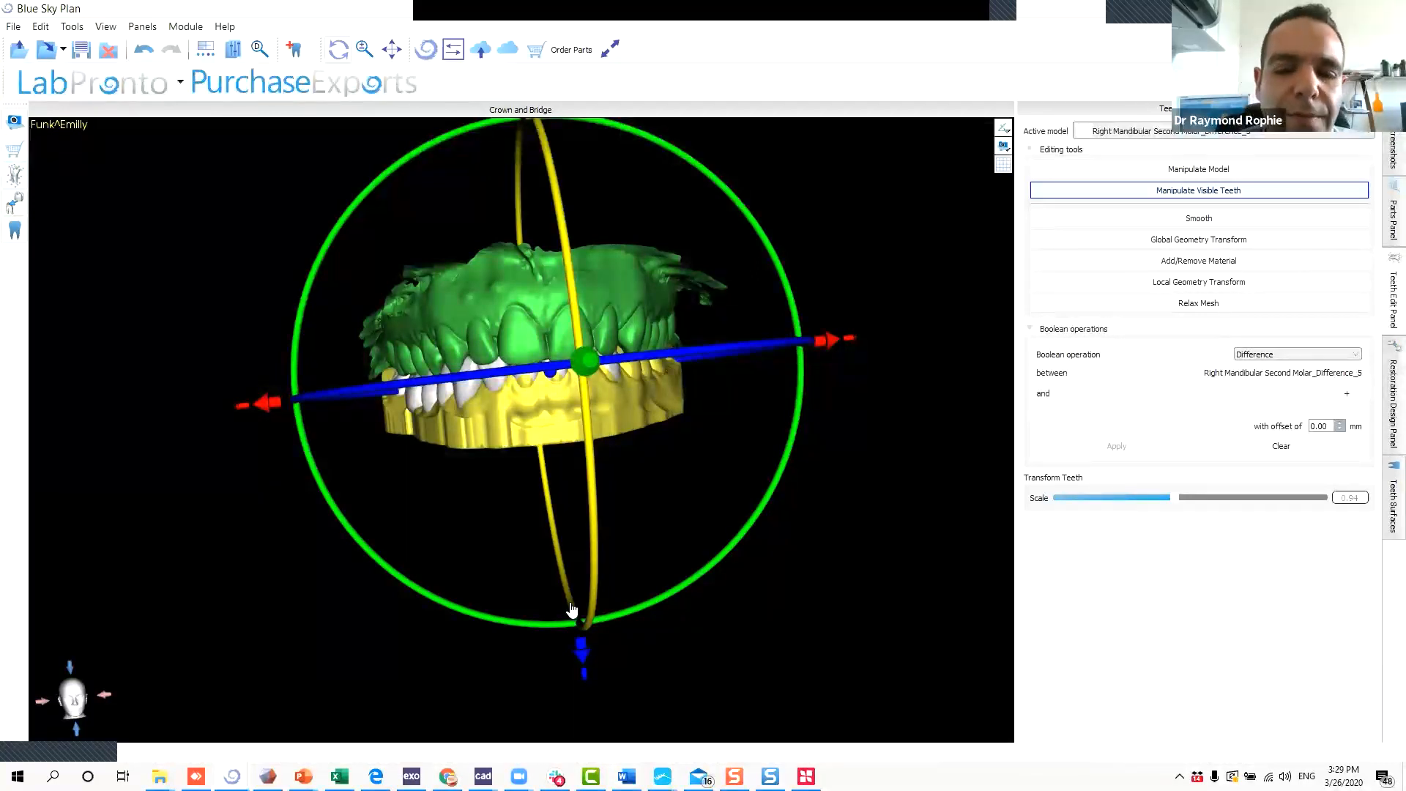
Set up a Standard-quality data export without the green E and closed model surfaces, keeping the checked virtual teeth.
left_click(13, 26)
left_click(97, 181)
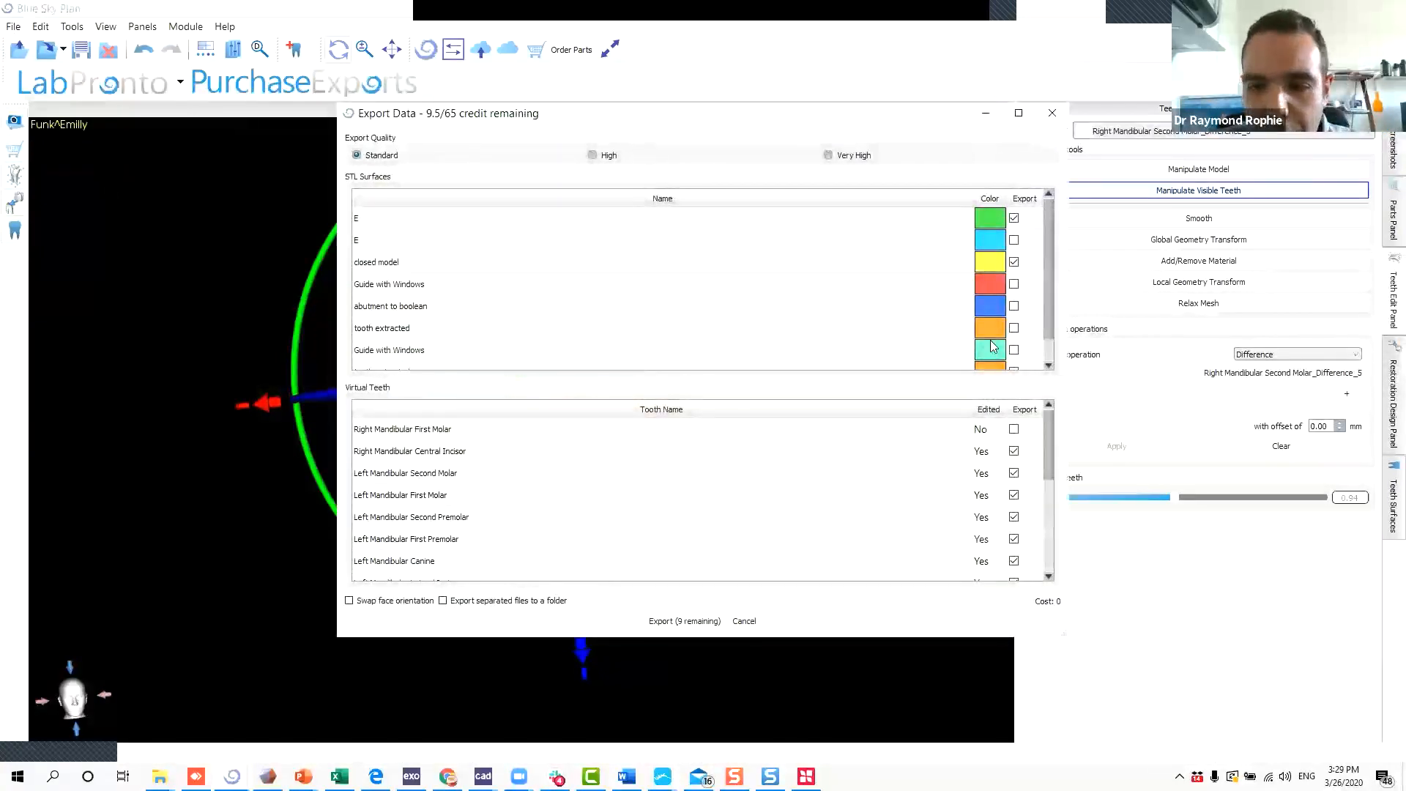
left_click(1013, 262)
left_click(1014, 219)
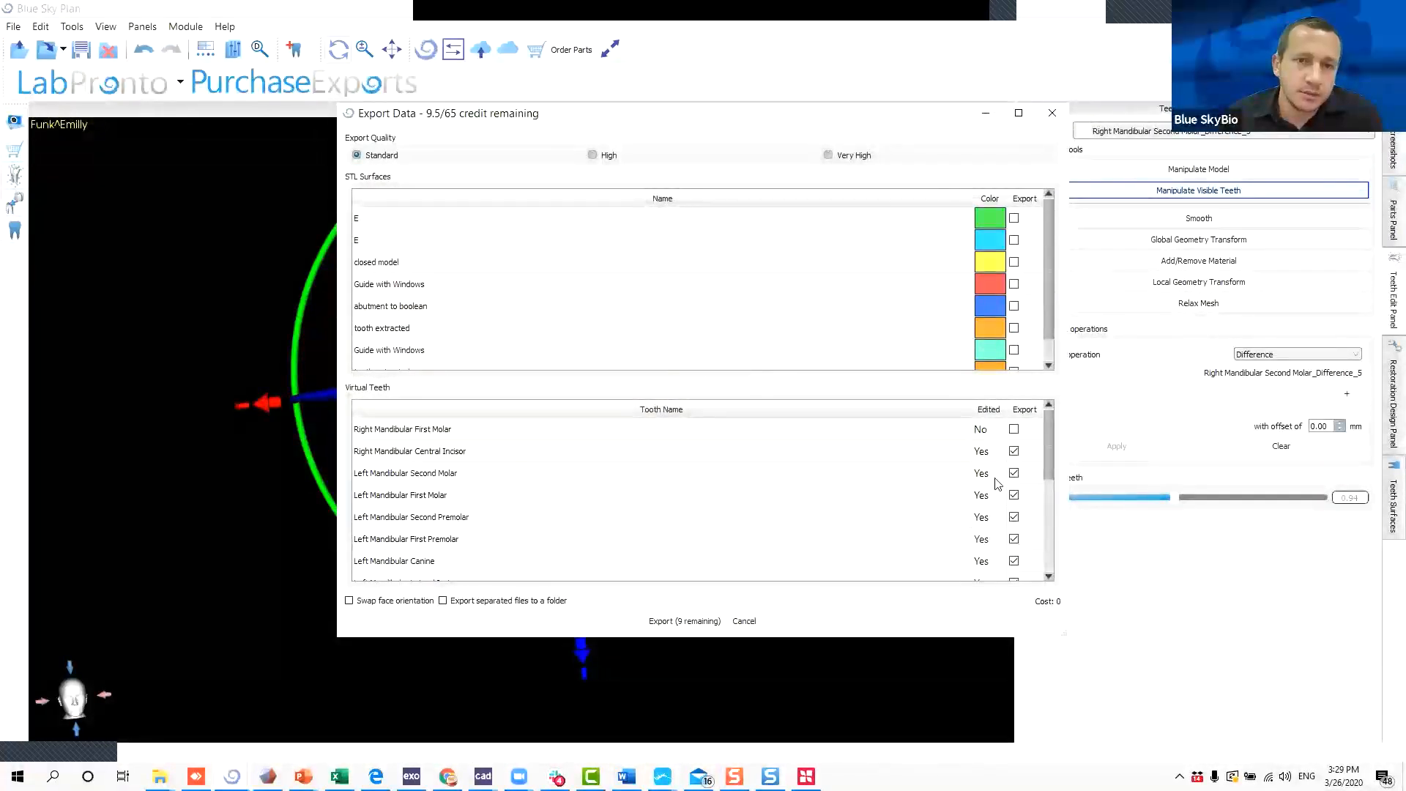
scroll(615, 469, "down", 5)
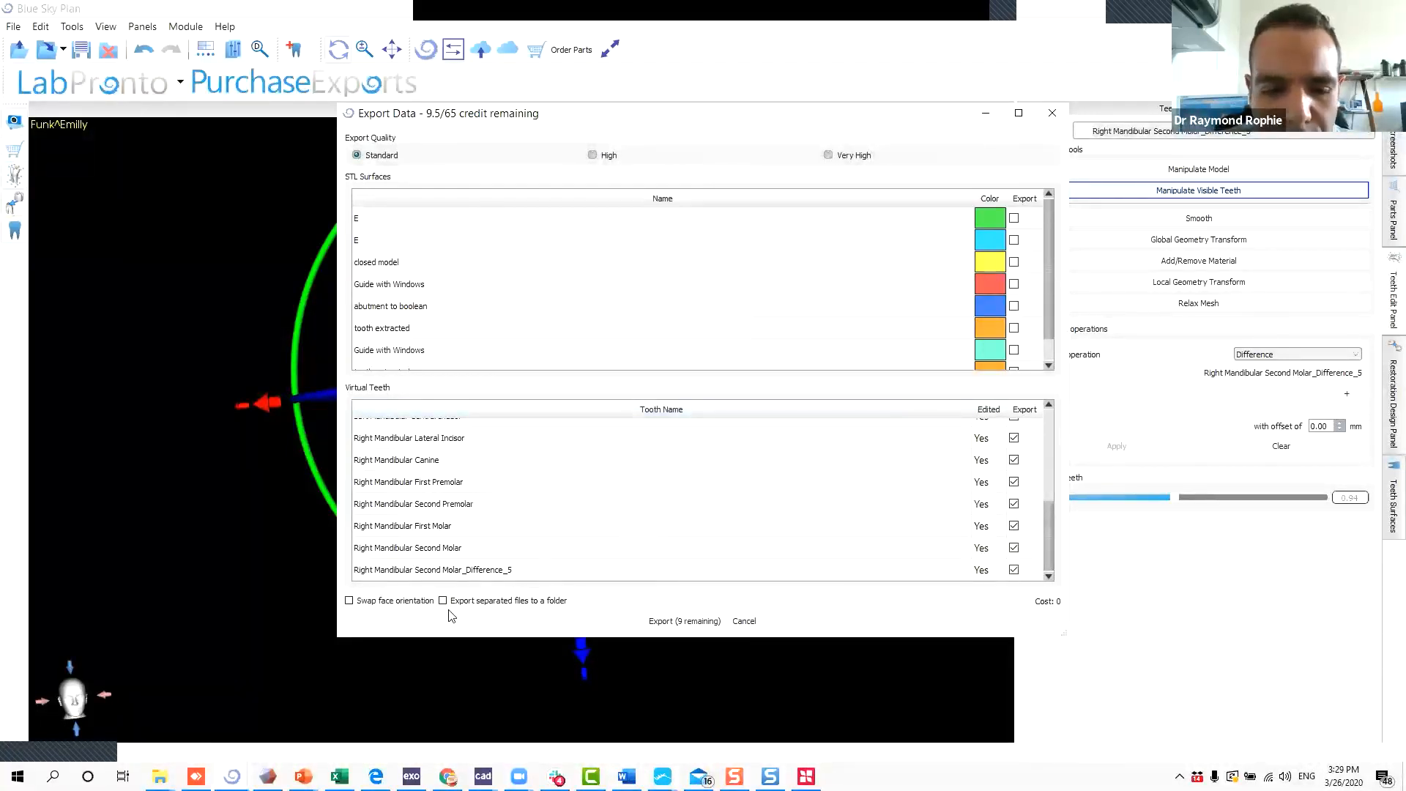
Start the STL export, clear the default file name and choose the C&B models folder on the Desktop.
left_click(686, 621)
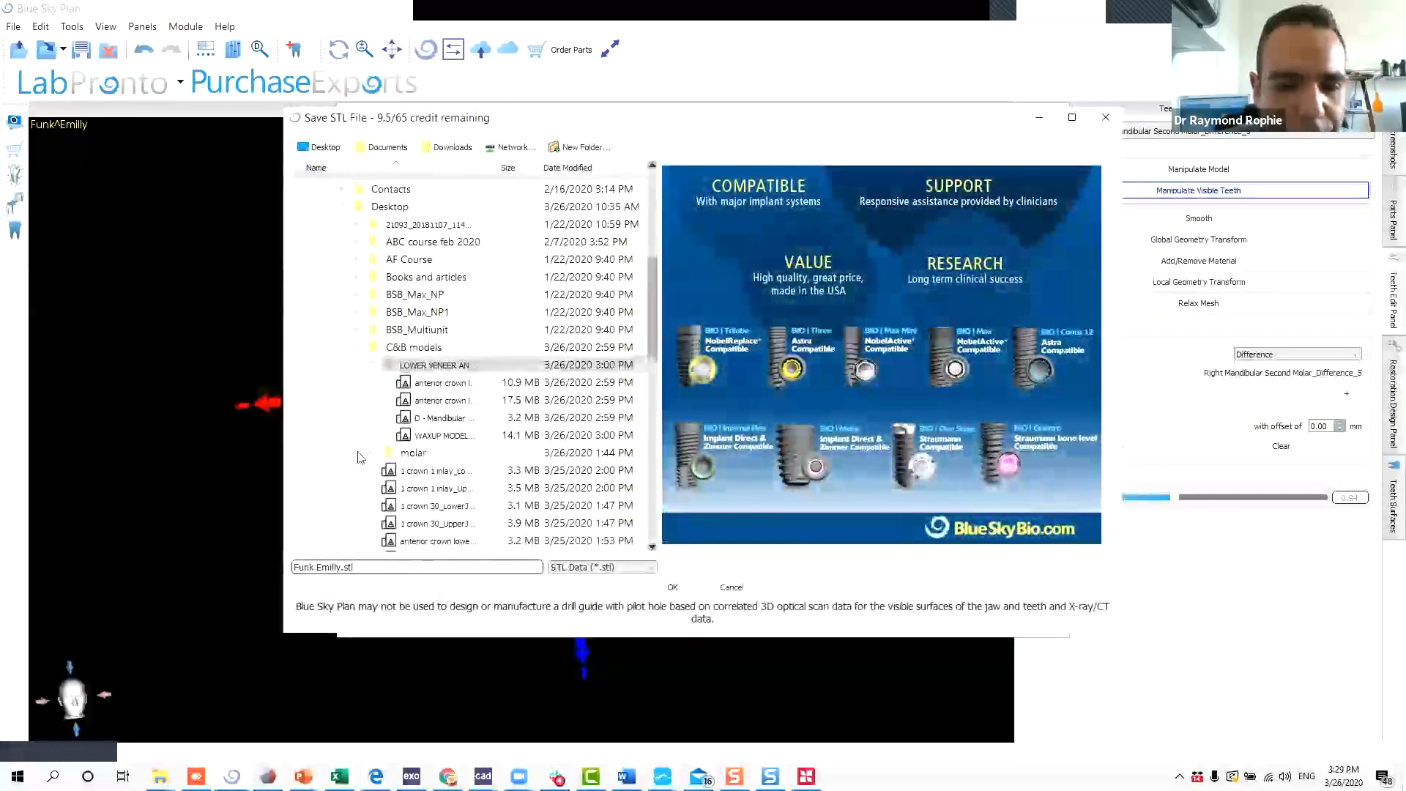
left_click_drag(360, 566, 153, 548)
key("BackSpace")
type("L")
left_click(402, 347)
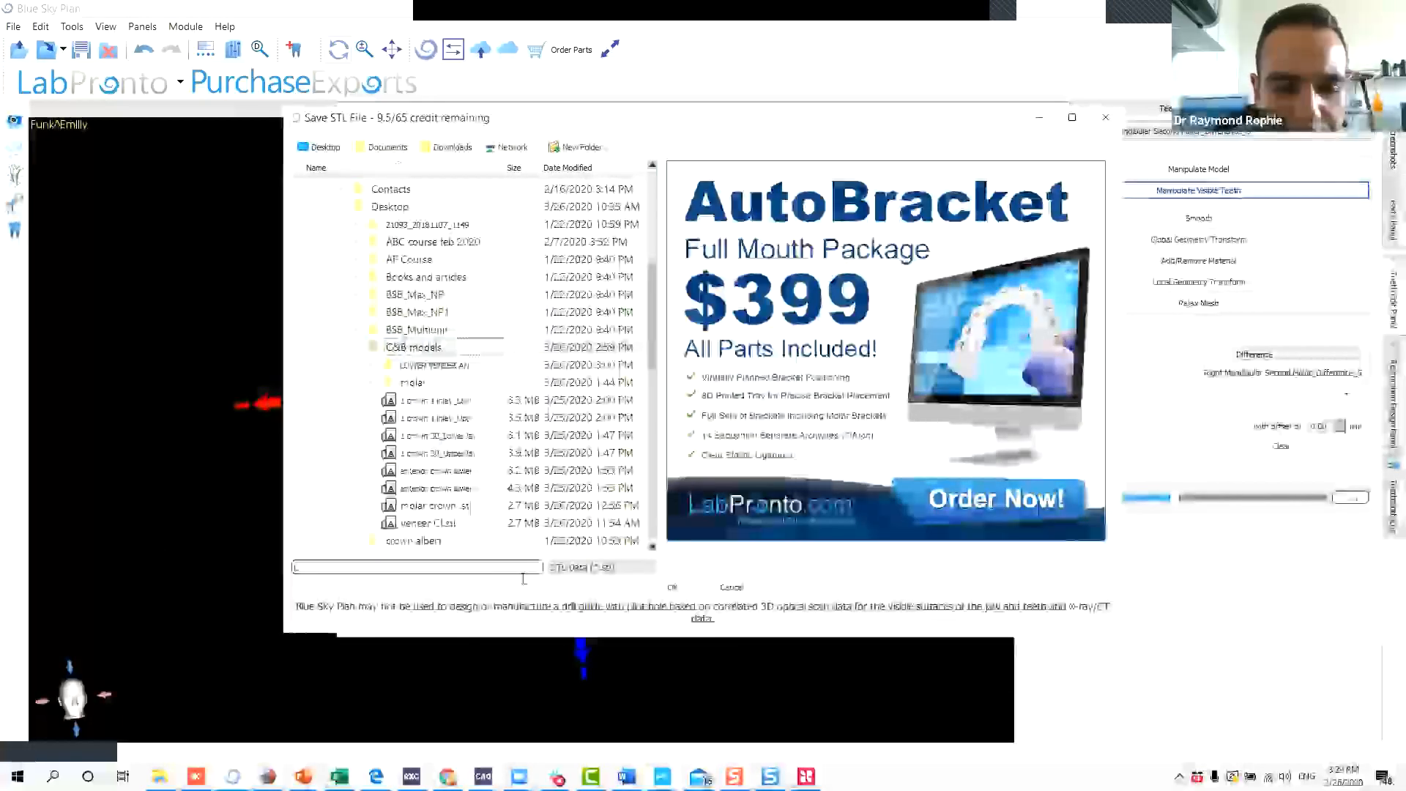
type("BRIDGE")
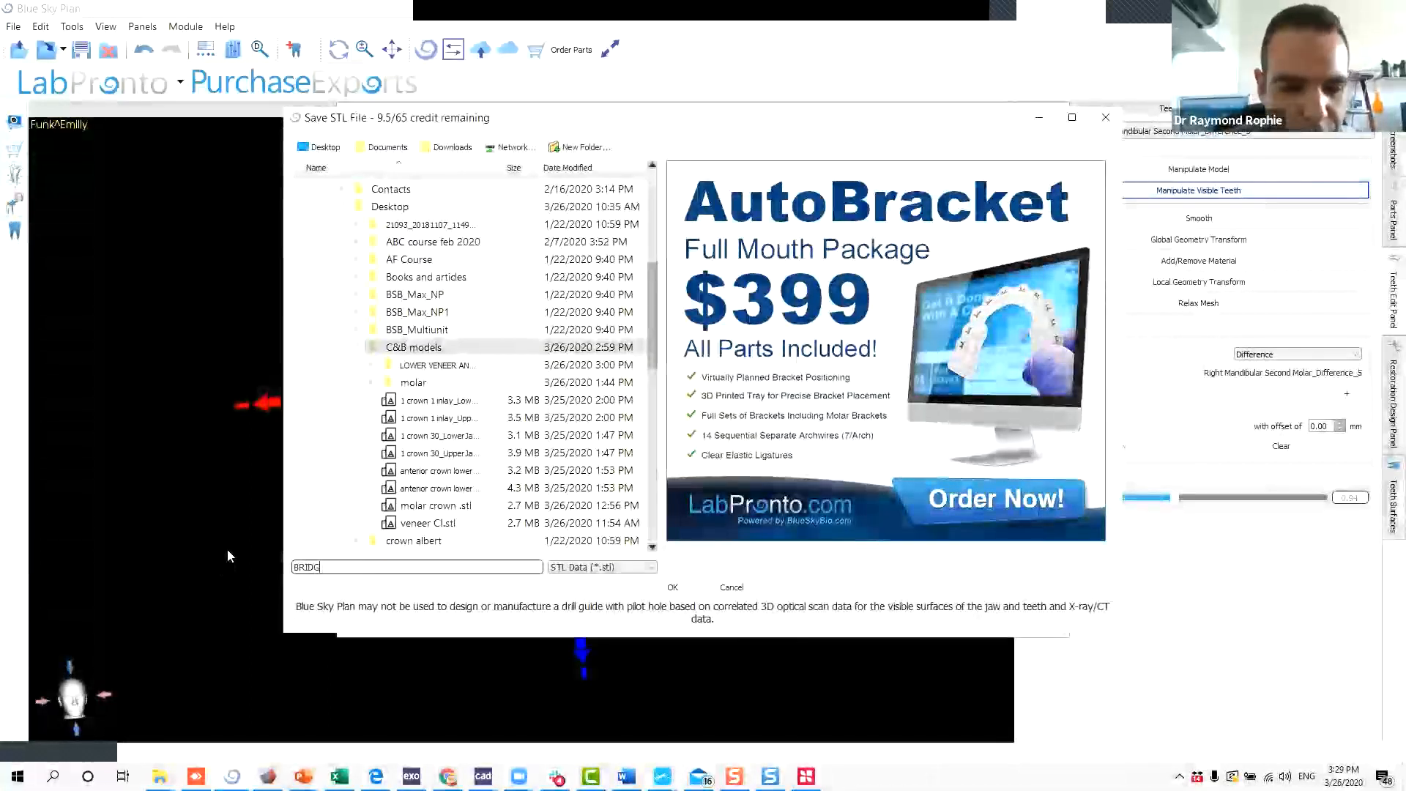
key("BackSpace")
key("BackSpace")
key("BackSpace")
key("BackSpace")
key("BackSpace")
key("BackSpace")
key("BackSpace")
Name the STL file FUL ARCH WAXUP and save the export.
type("FUL ARCK")
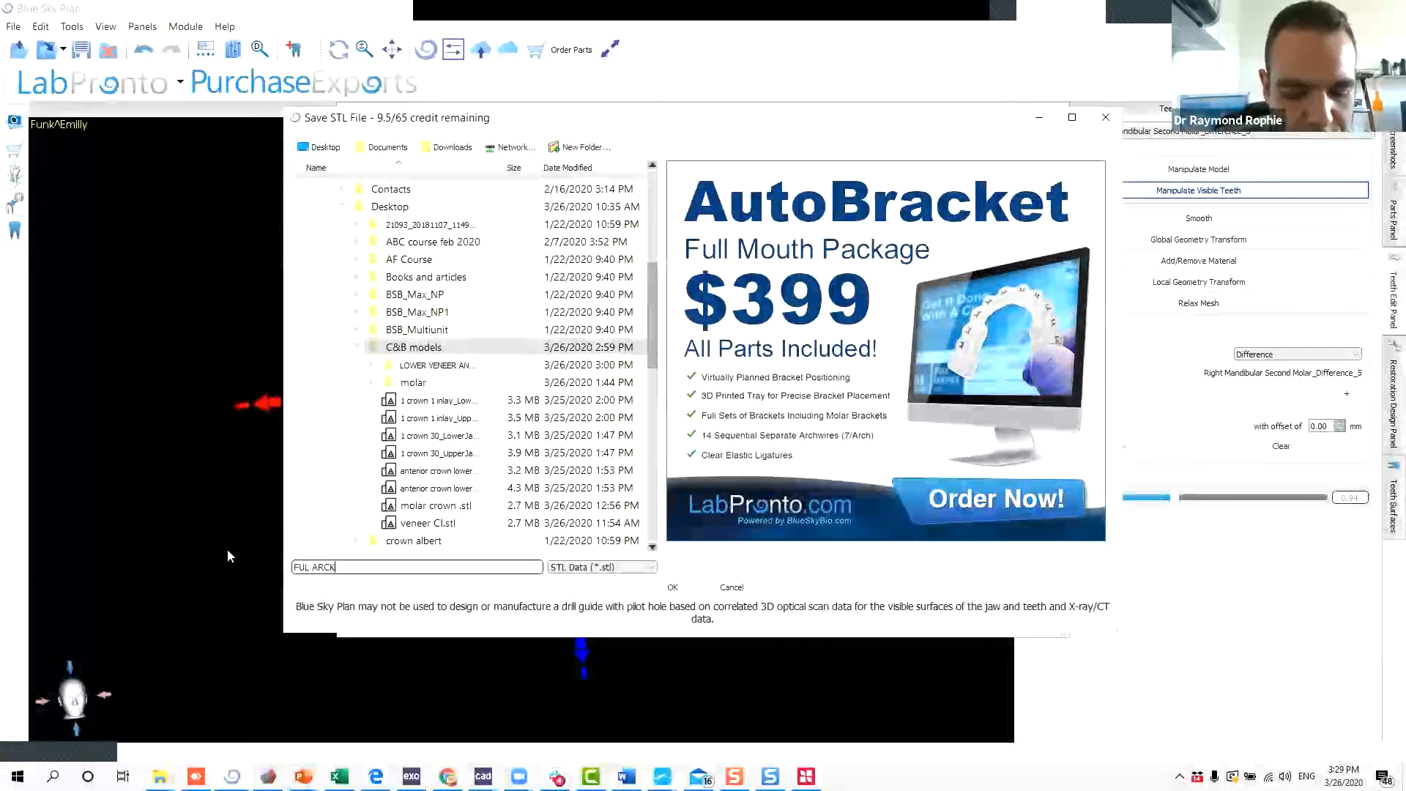
key("BackSpace")
type("H WAXUP")
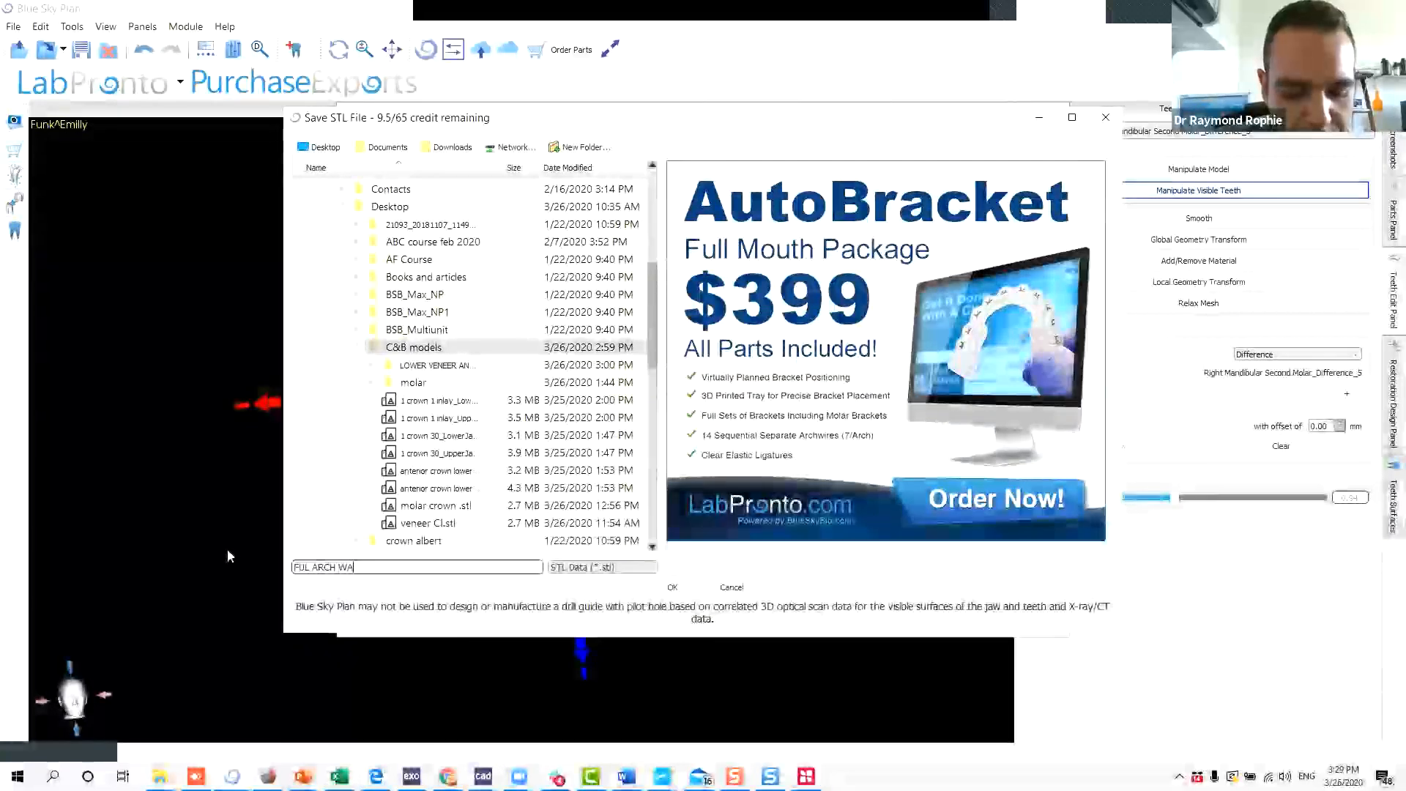
left_click(672, 588)
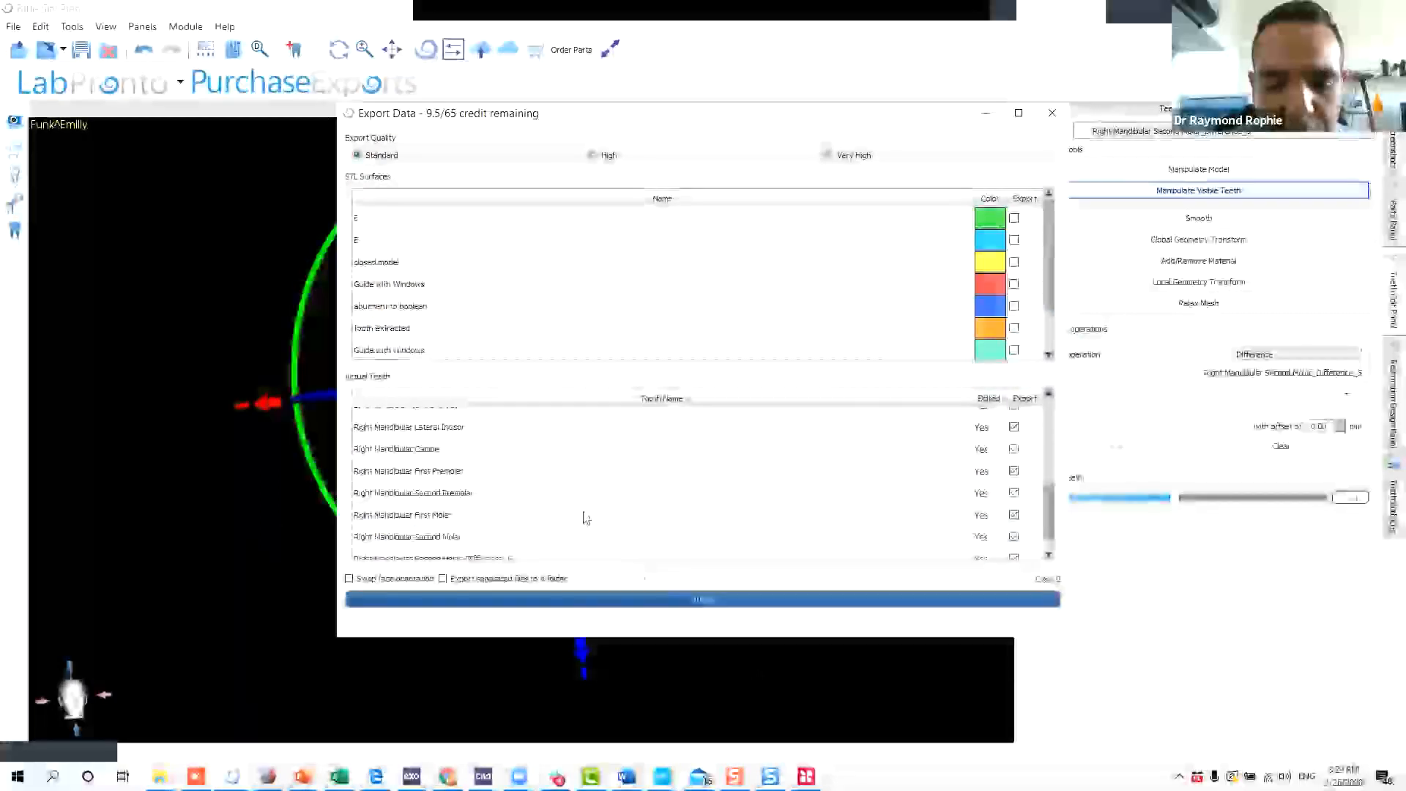
Export the data again as separate files into a new folder named FULL ARCH WAXUP inside C&B models.
left_click(15, 27)
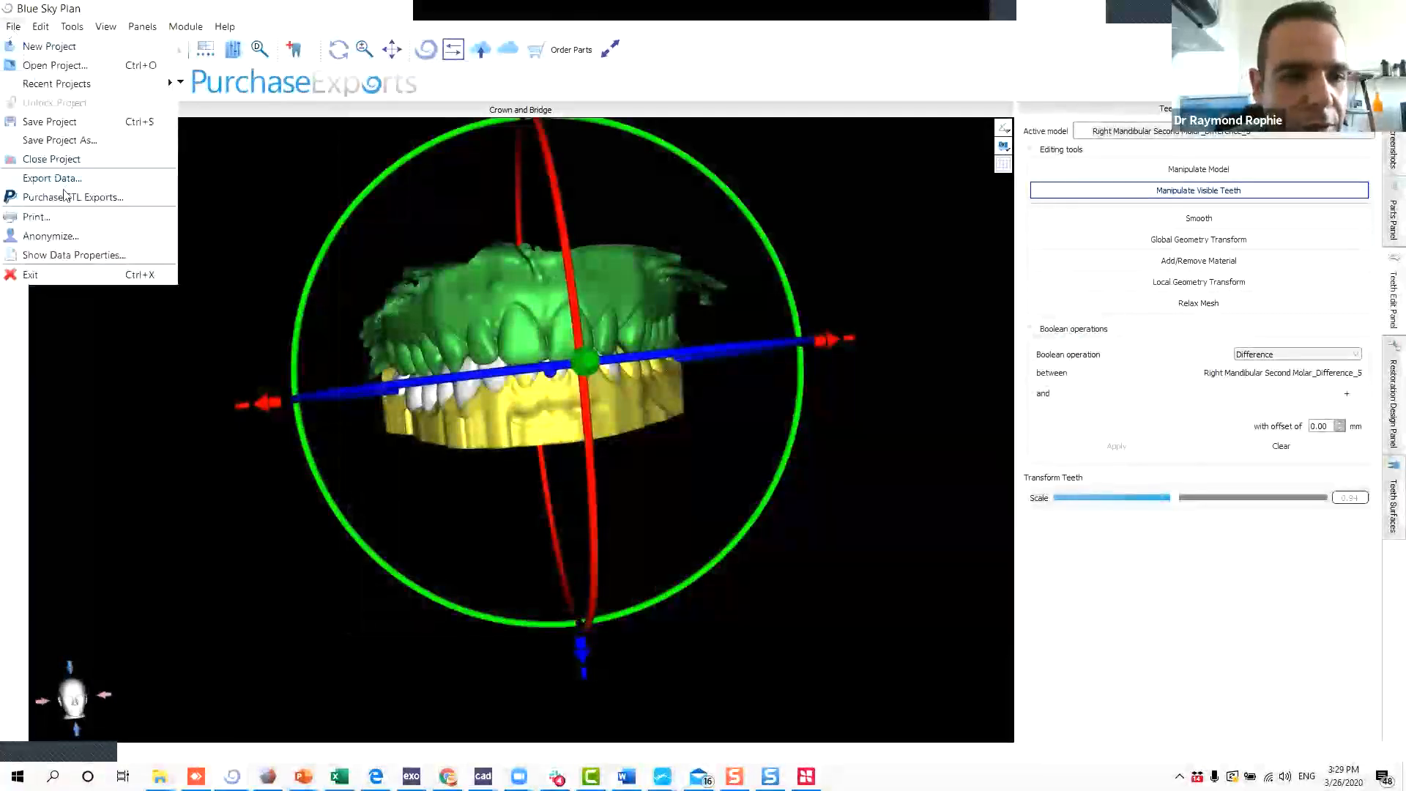
left_click(77, 183)
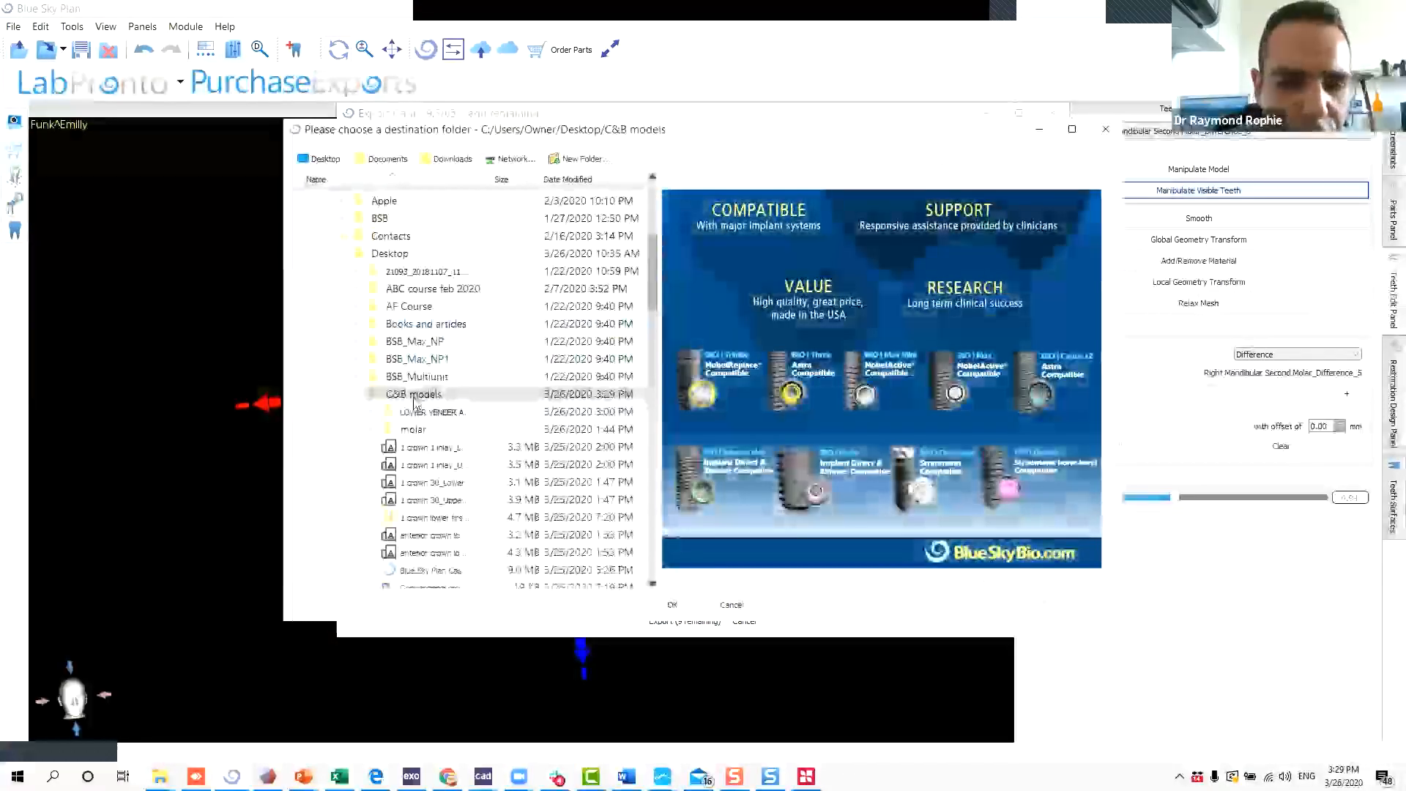
left_click(590, 159)
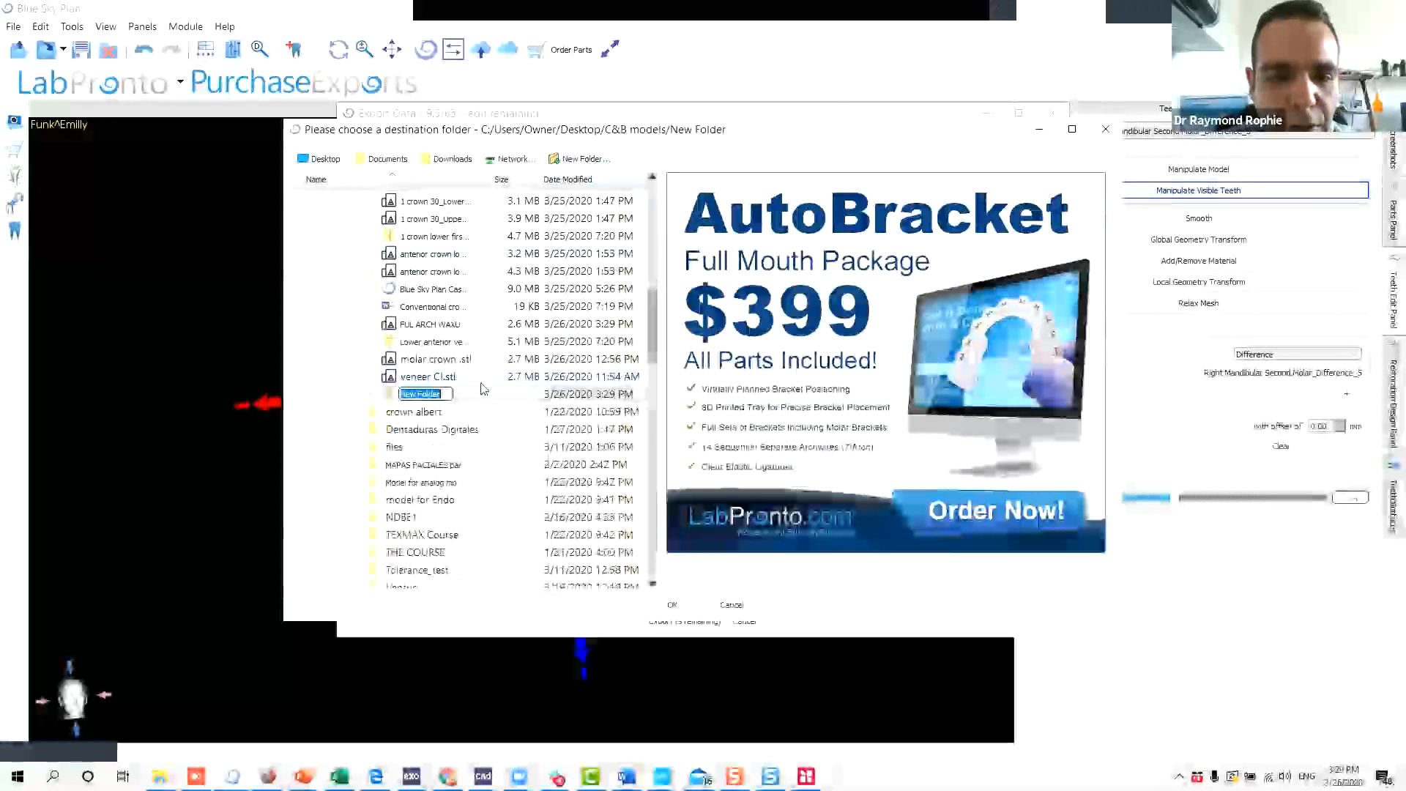
type("FULL")
type("ARCH WAXUP")
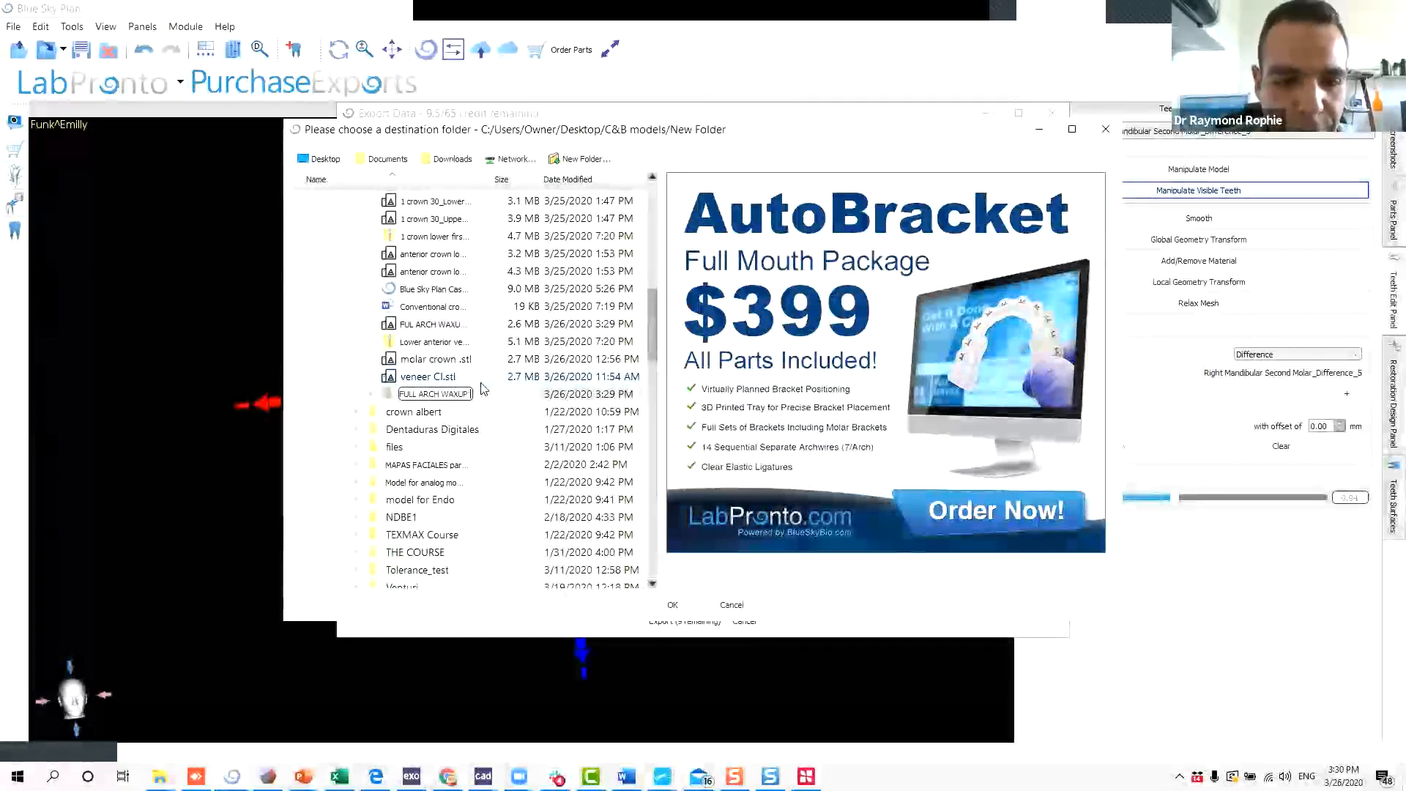
key("Return")
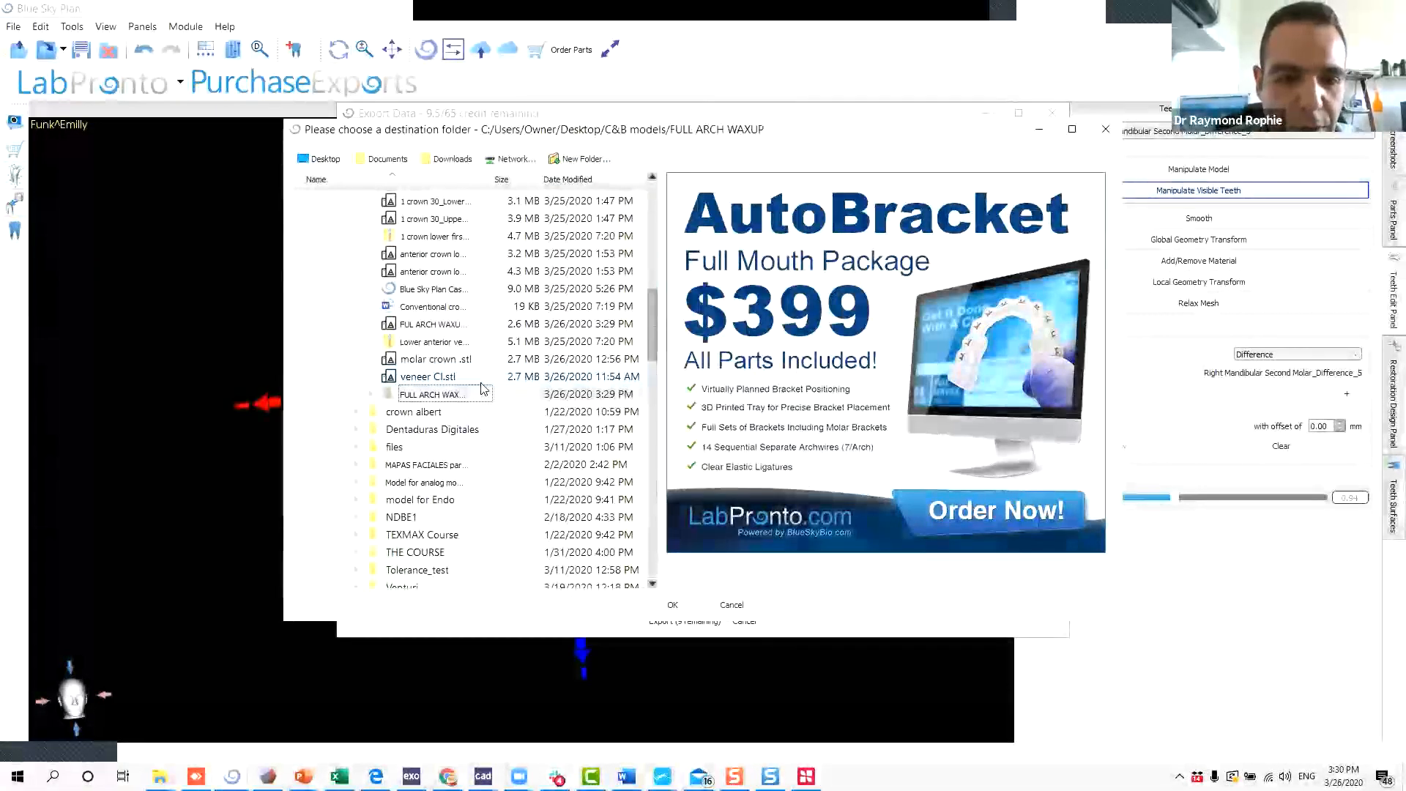
left_click(673, 605)
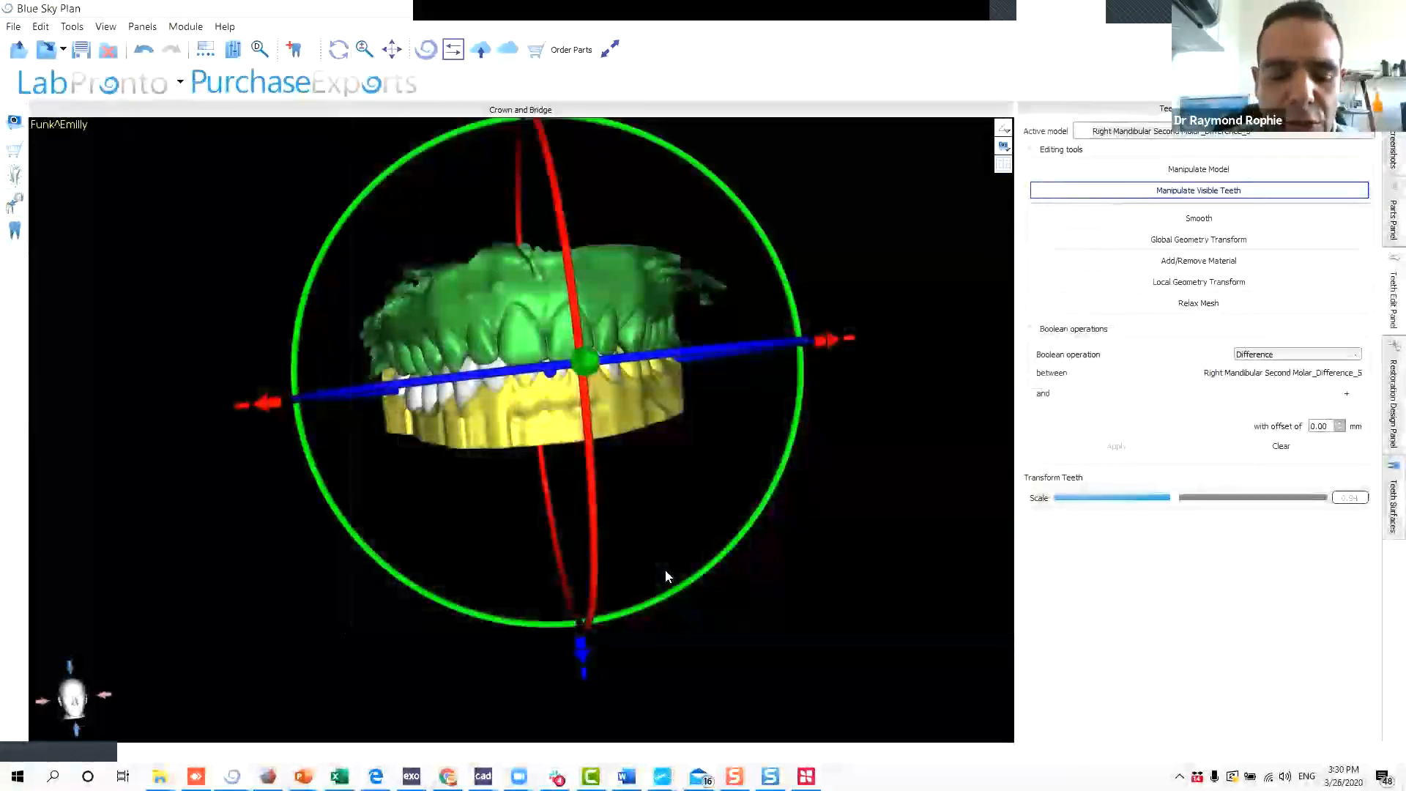
Switch to File Explorer and open the C&B models folder on the Desktop.
mouse_move(448, 776)
mouse_move(159, 776)
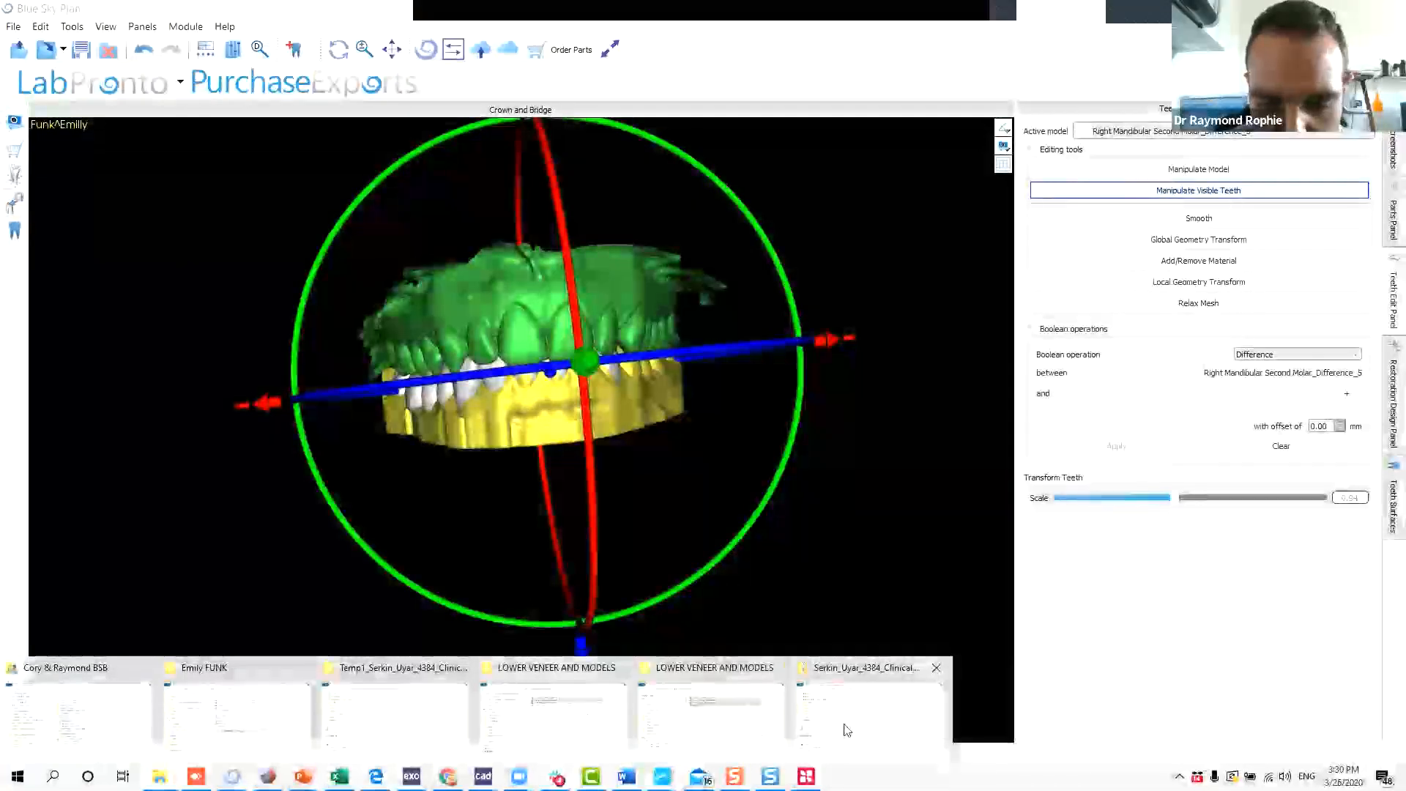
left_click(832, 725)
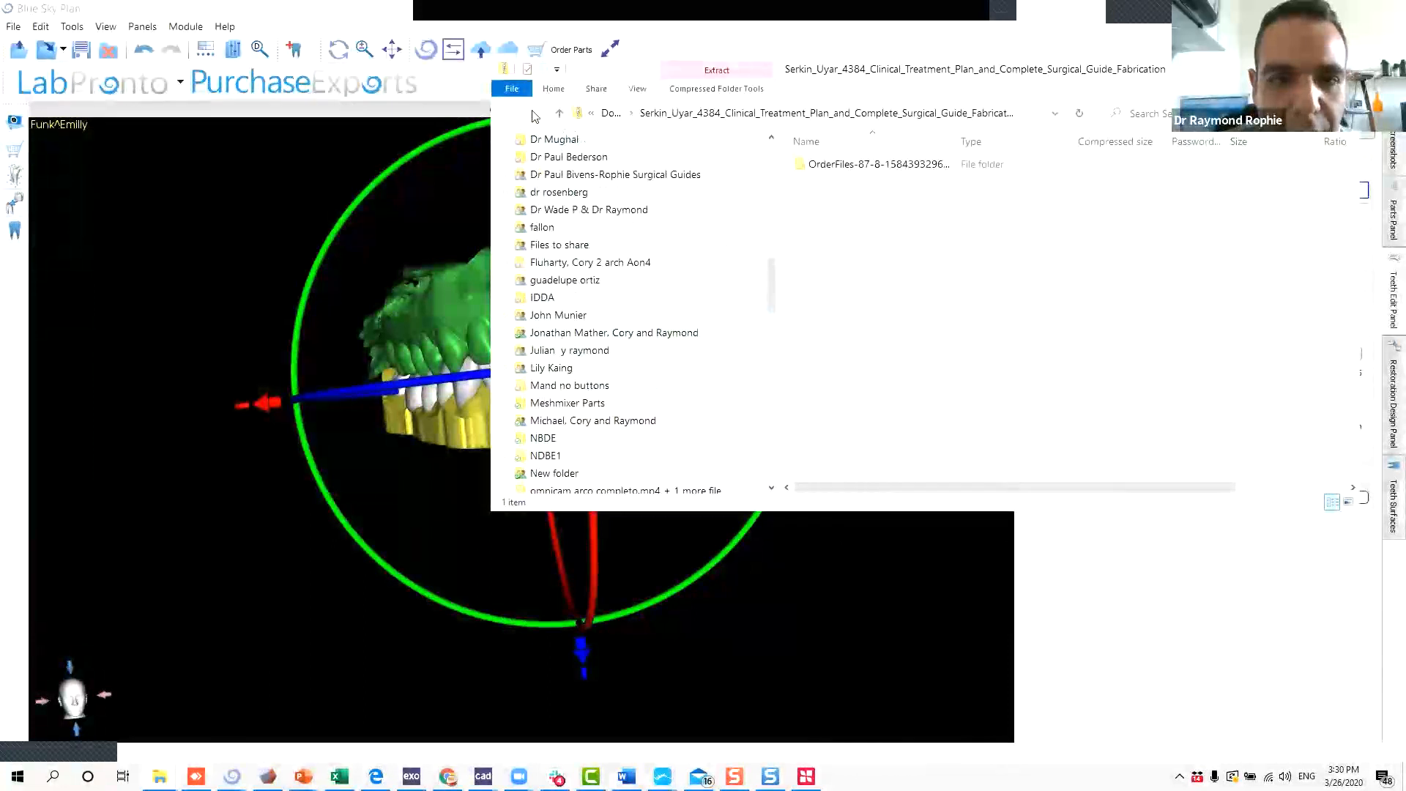
scroll(626, 251, "up", 4)
scroll(626, 251, "up", 10)
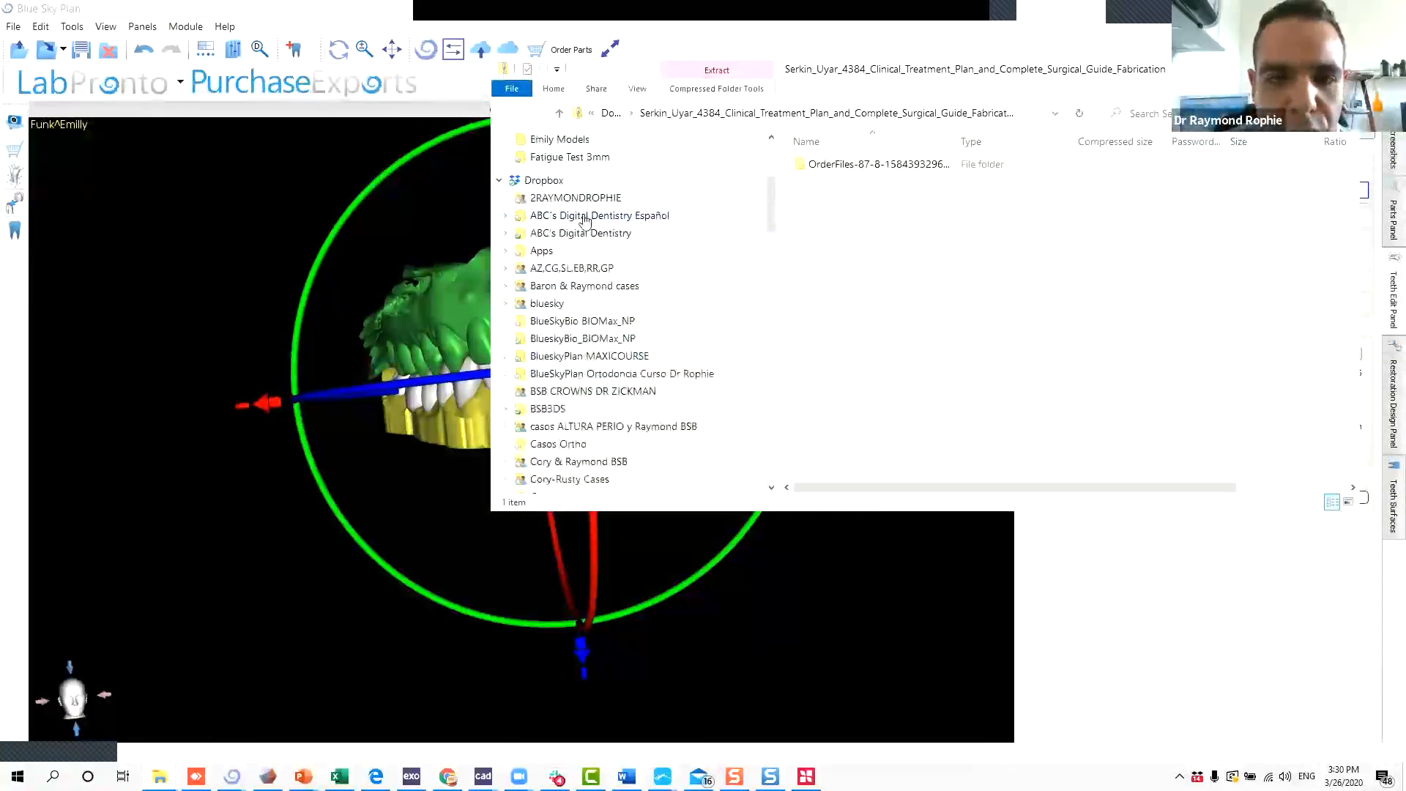
left_click(550, 170)
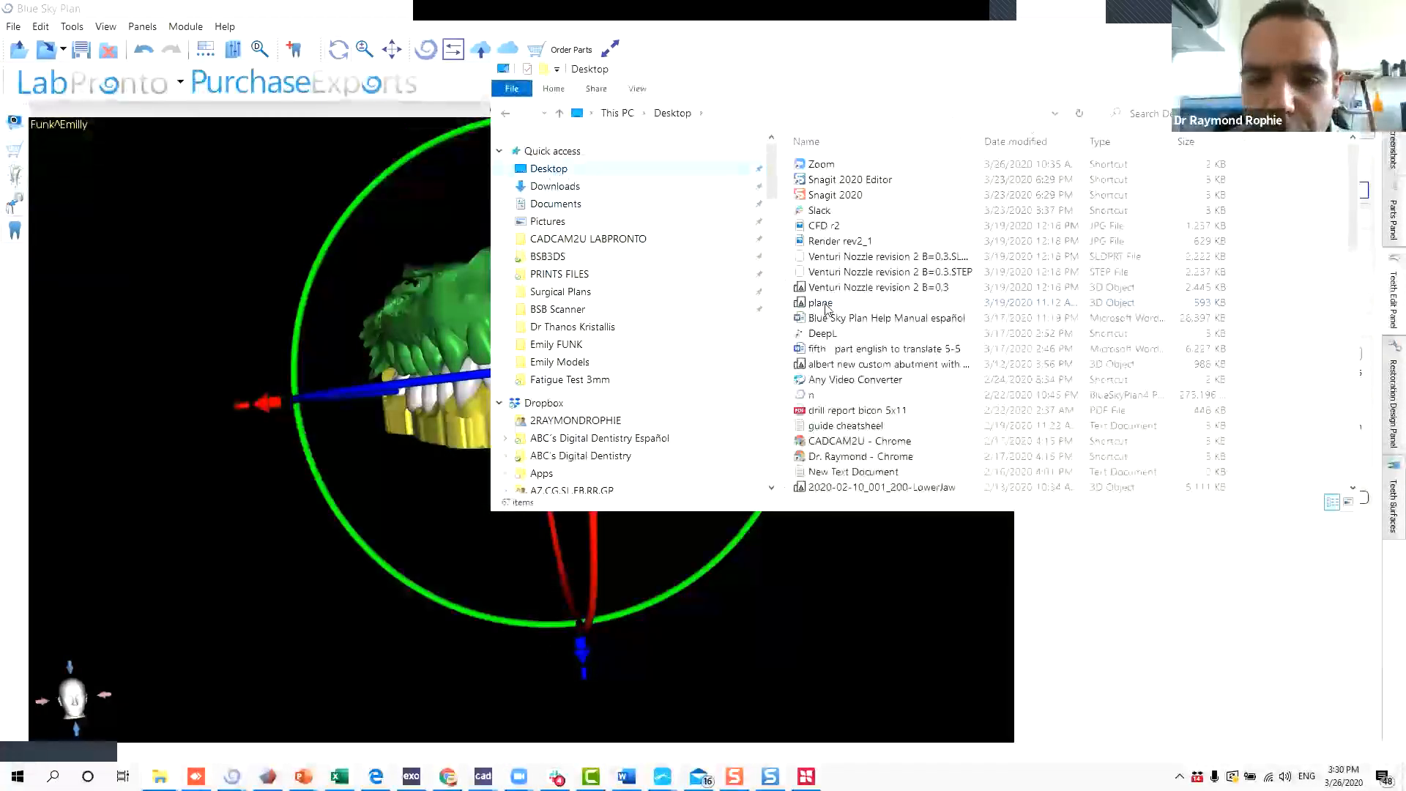
scroll(852, 346, "down", 1)
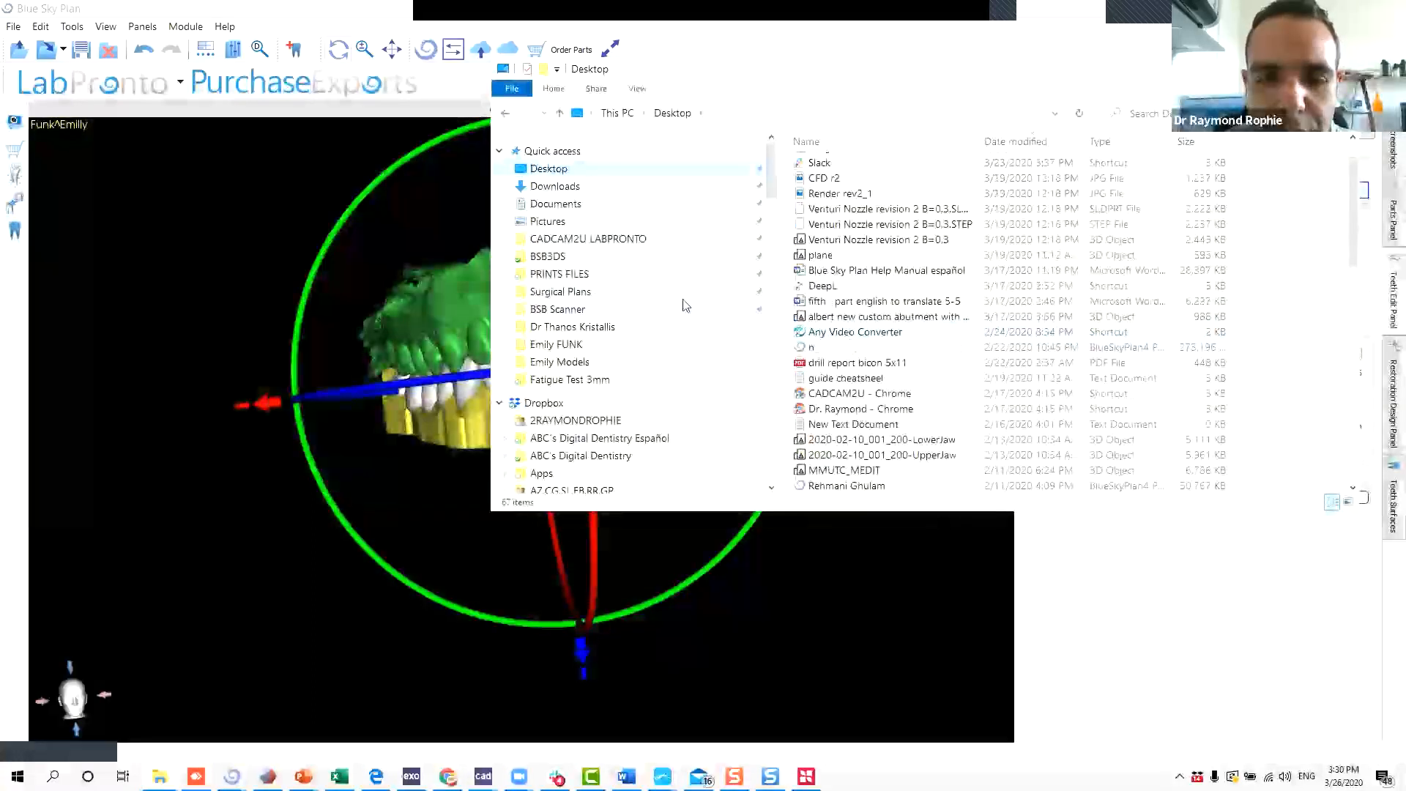
scroll(871, 351, "down", 6)
scroll(871, 351, "down", 8)
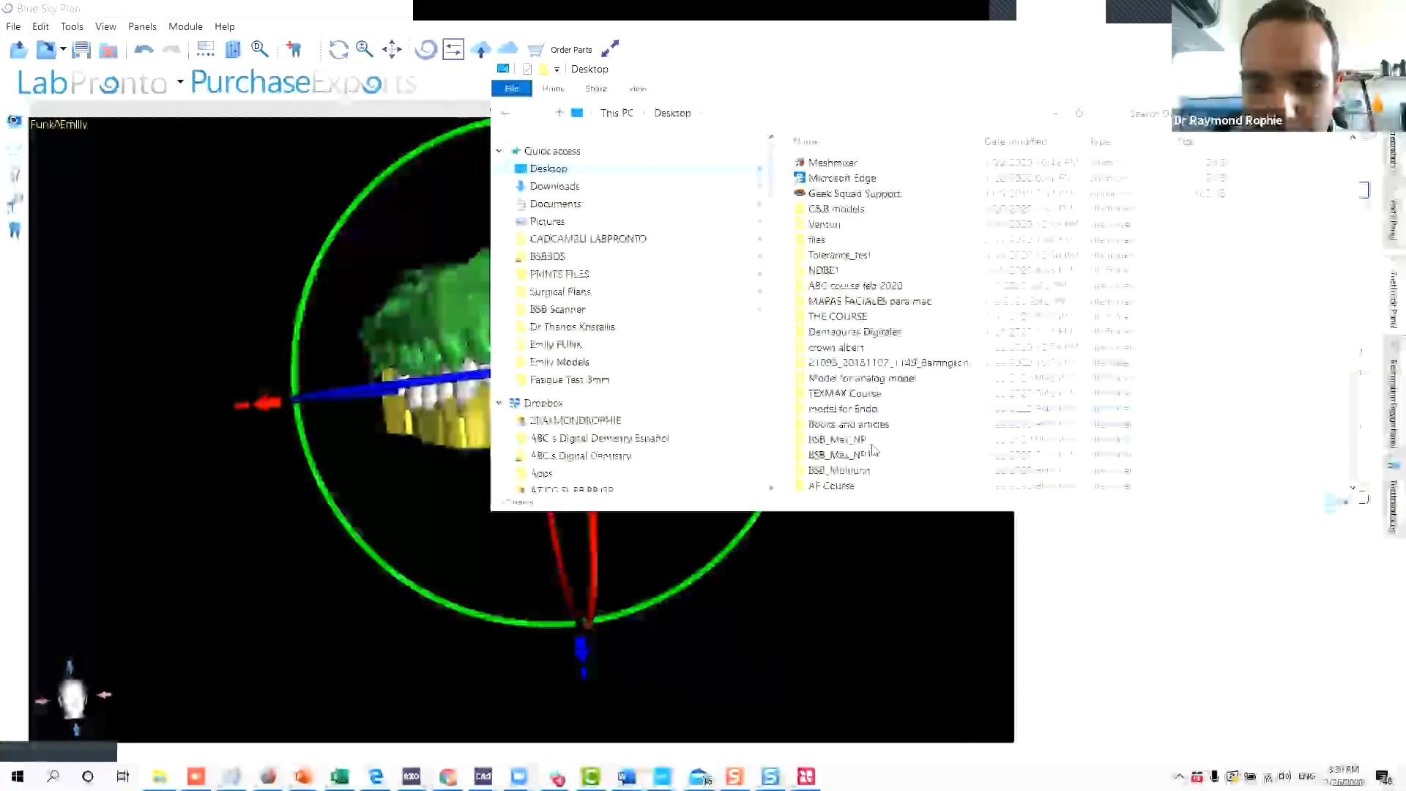
left_click(853, 211)
double_click(853, 211)
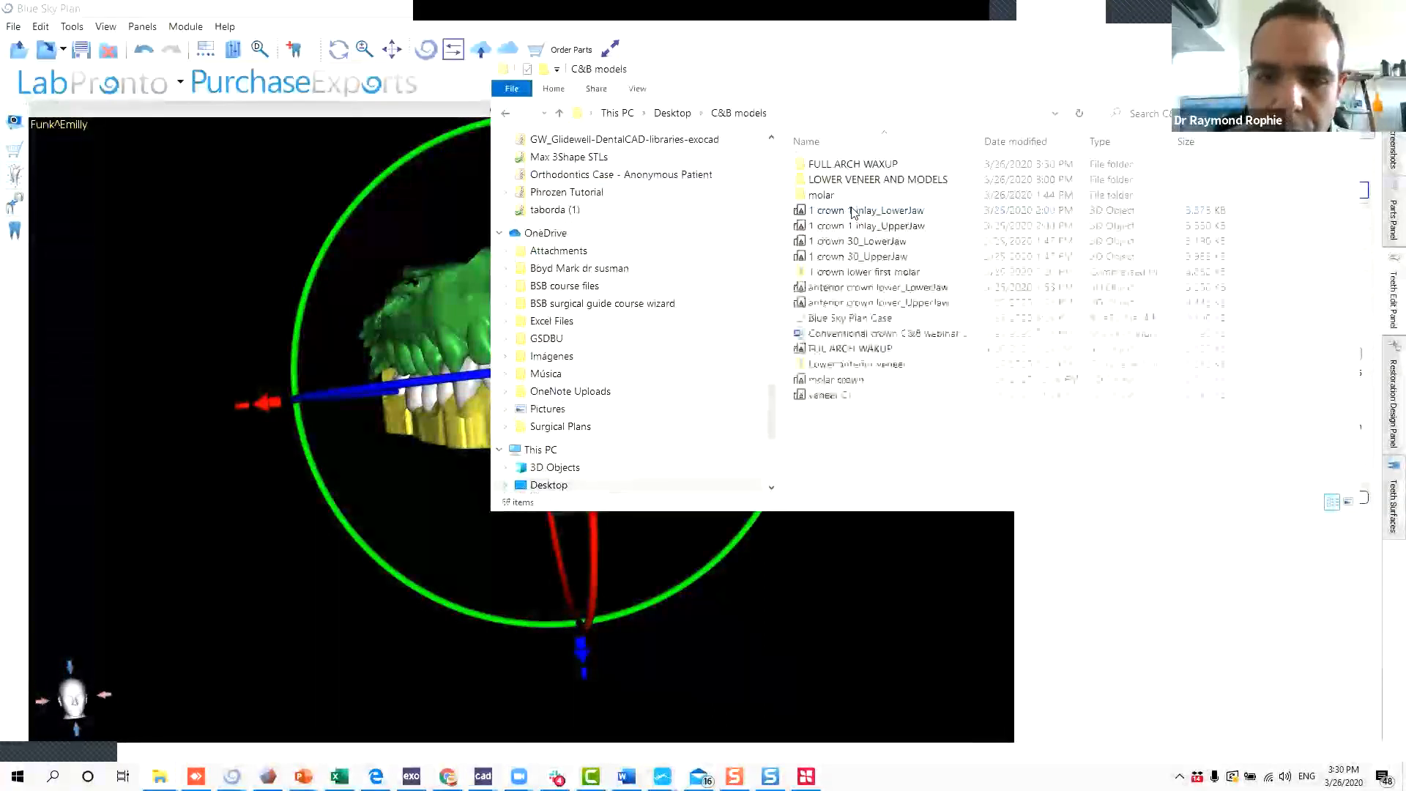
Preview the exported FUL ARCH WAXUP file in the 3D viewer, then close the viewer.
mouse_move(868, 350)
left_mouse_down()
mouse_move(842, 107)
mouse_move(848, 355)
left_mouse_up()
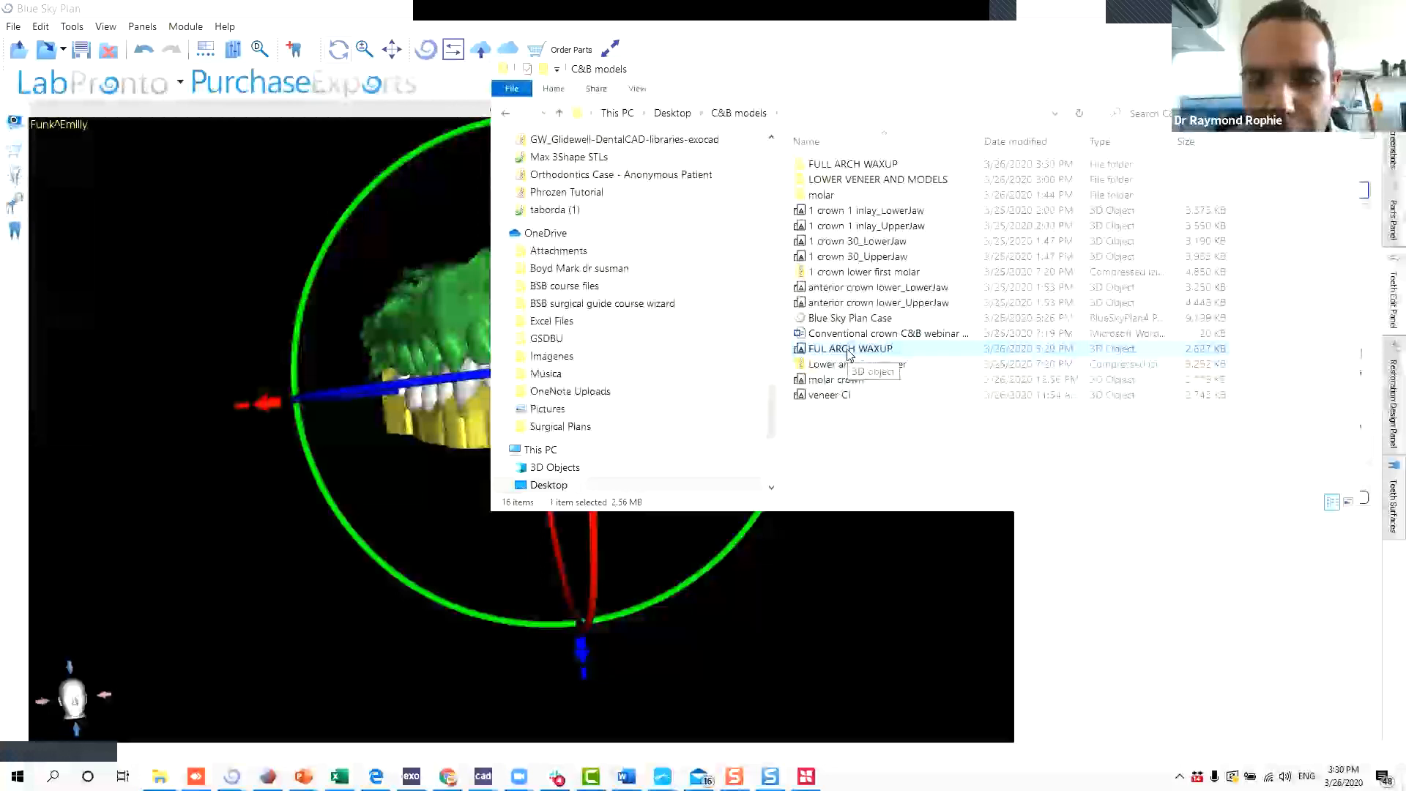
double_click(847, 355)
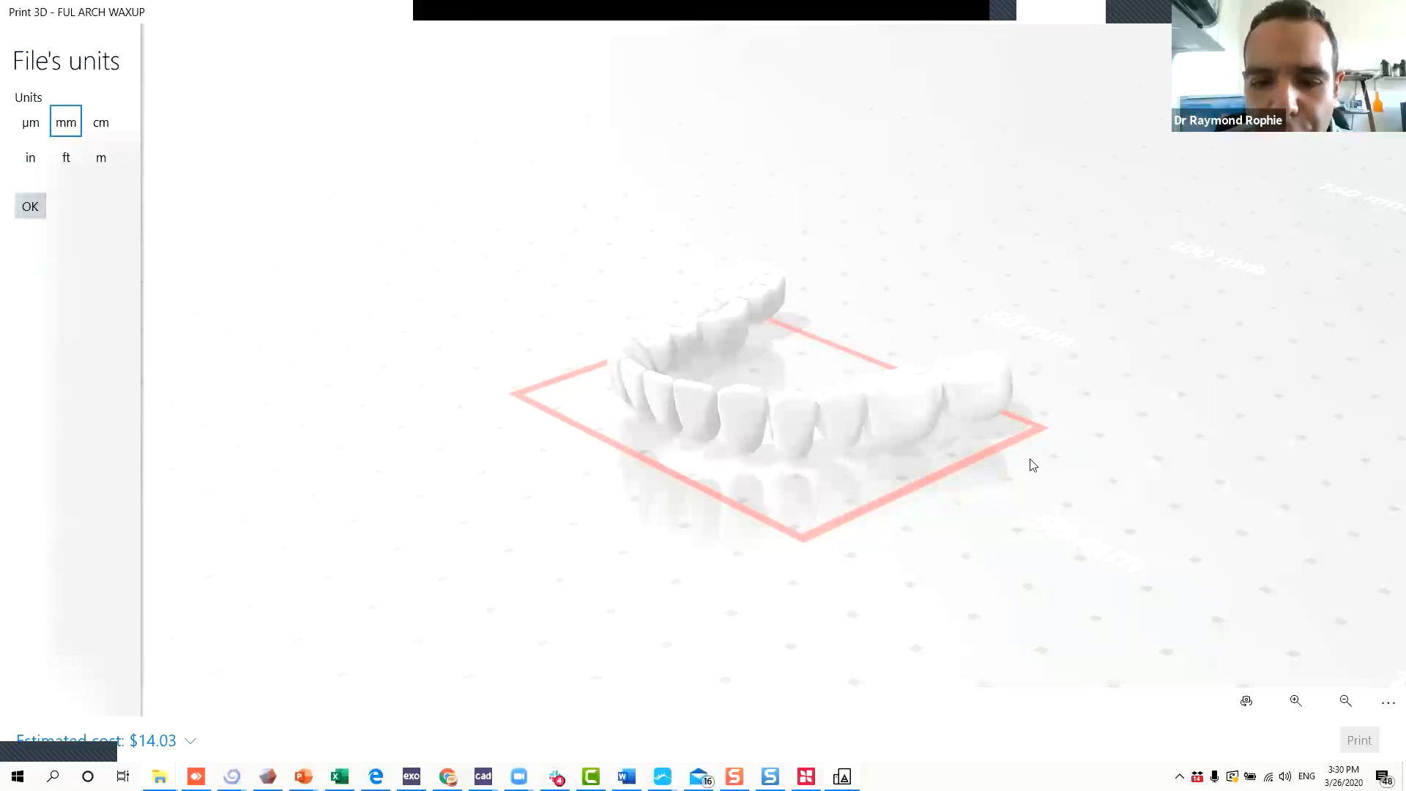
left_click(1389, 12)
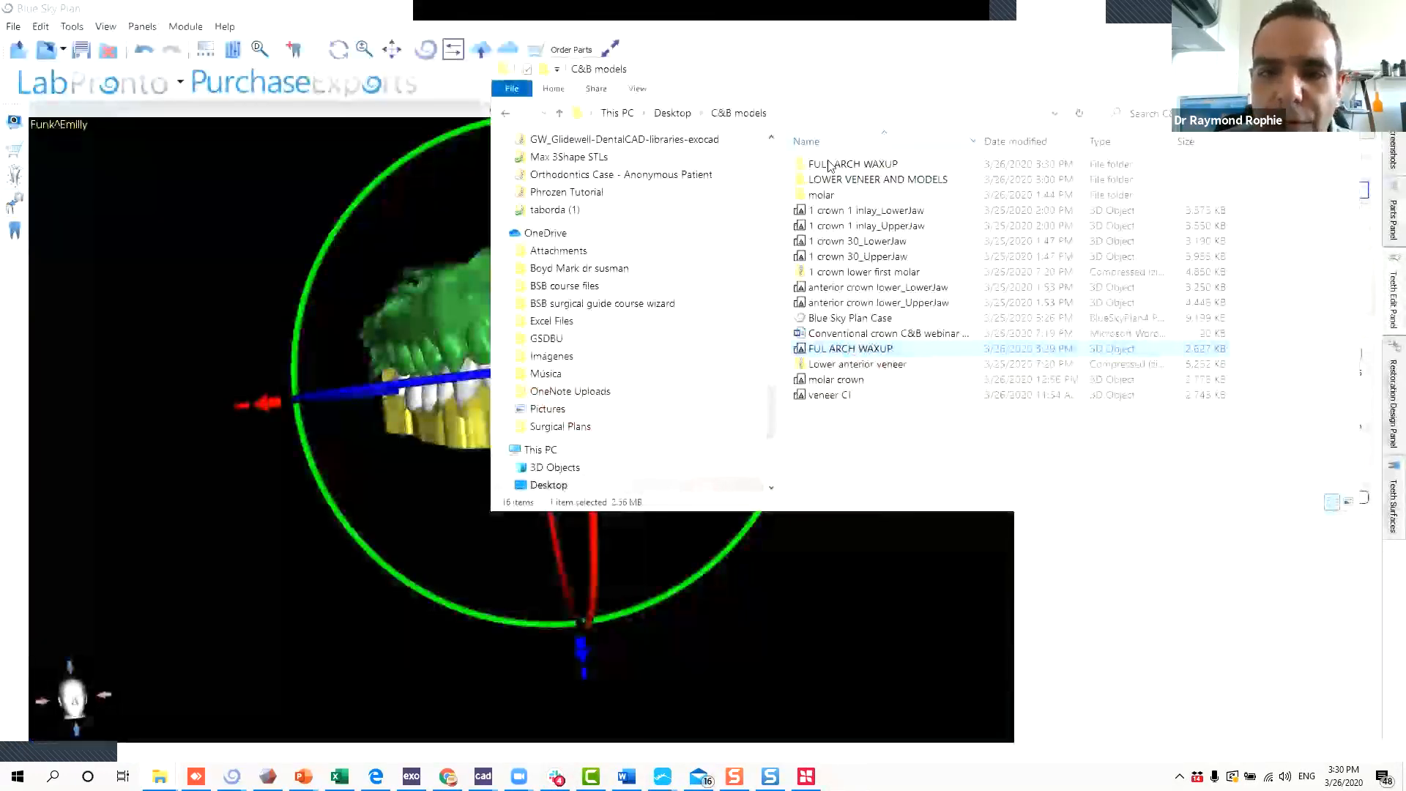
In the FULL ARCH WAXUP folder, inspect the Right Mandibular Second Molar_Difference_5 file from several sides and return to Blue Sky Plan.
double_click(830, 165)
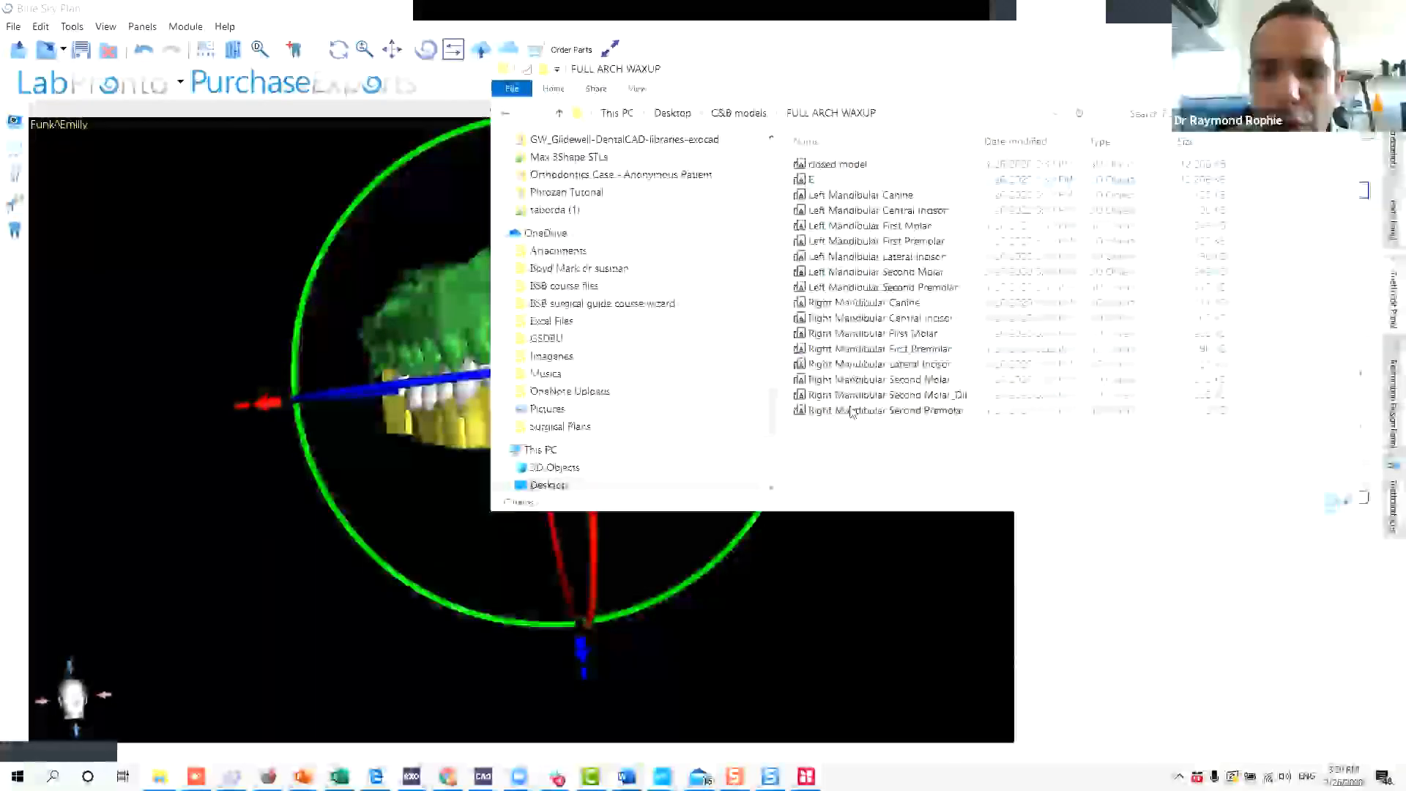
double_click(871, 364)
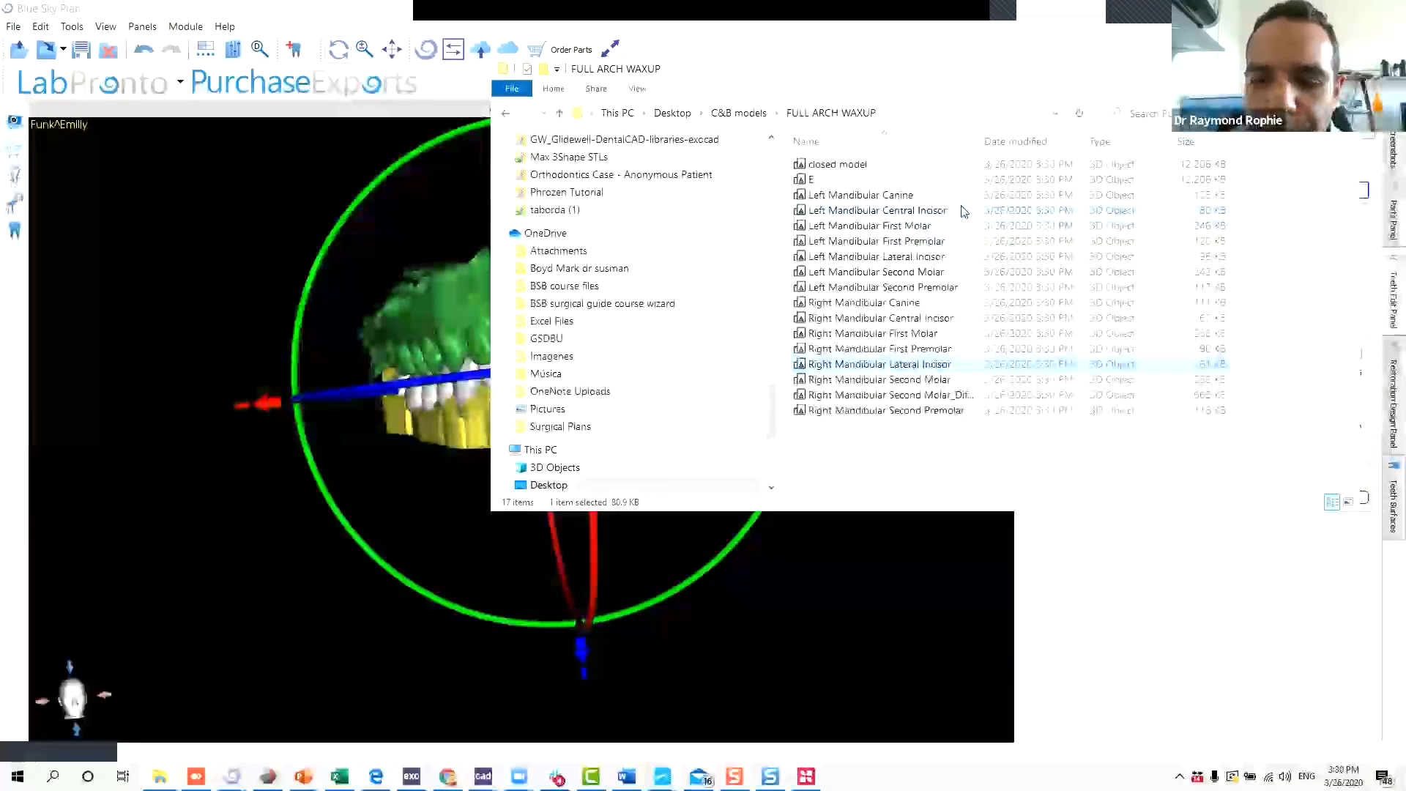
left_click(956, 397)
double_click(955, 397)
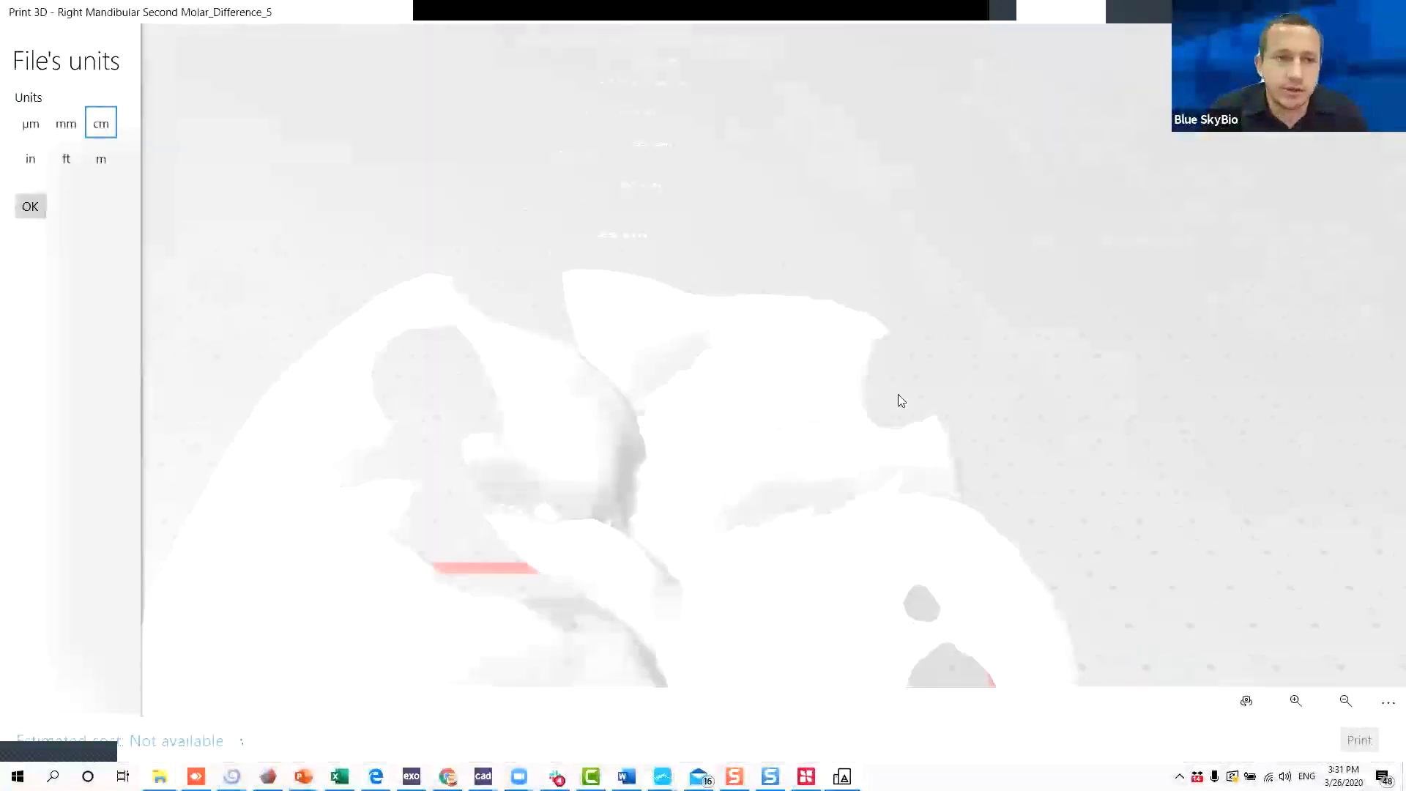
left_click_drag(550, 353, 916, 412)
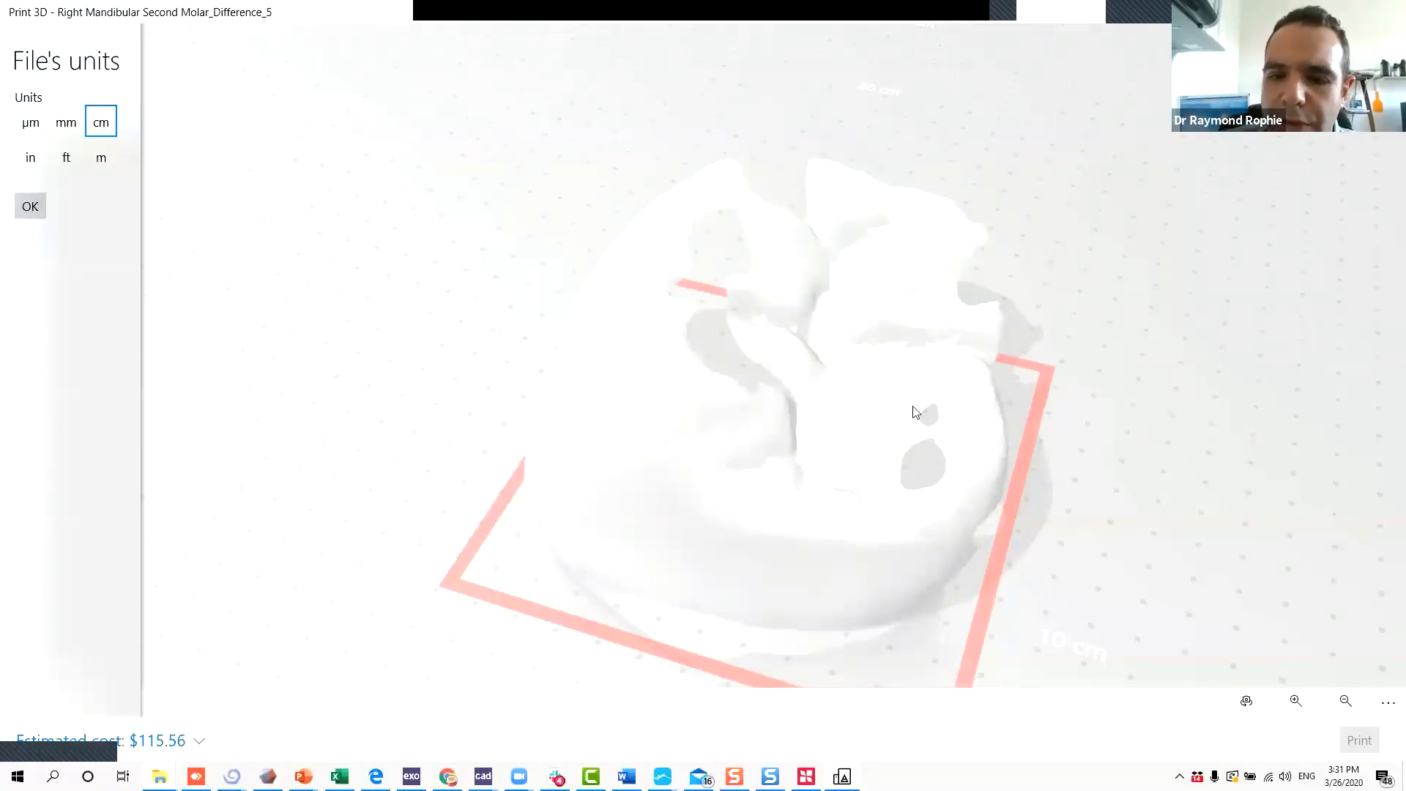
left_click_drag(1092, 462, 1070, 315)
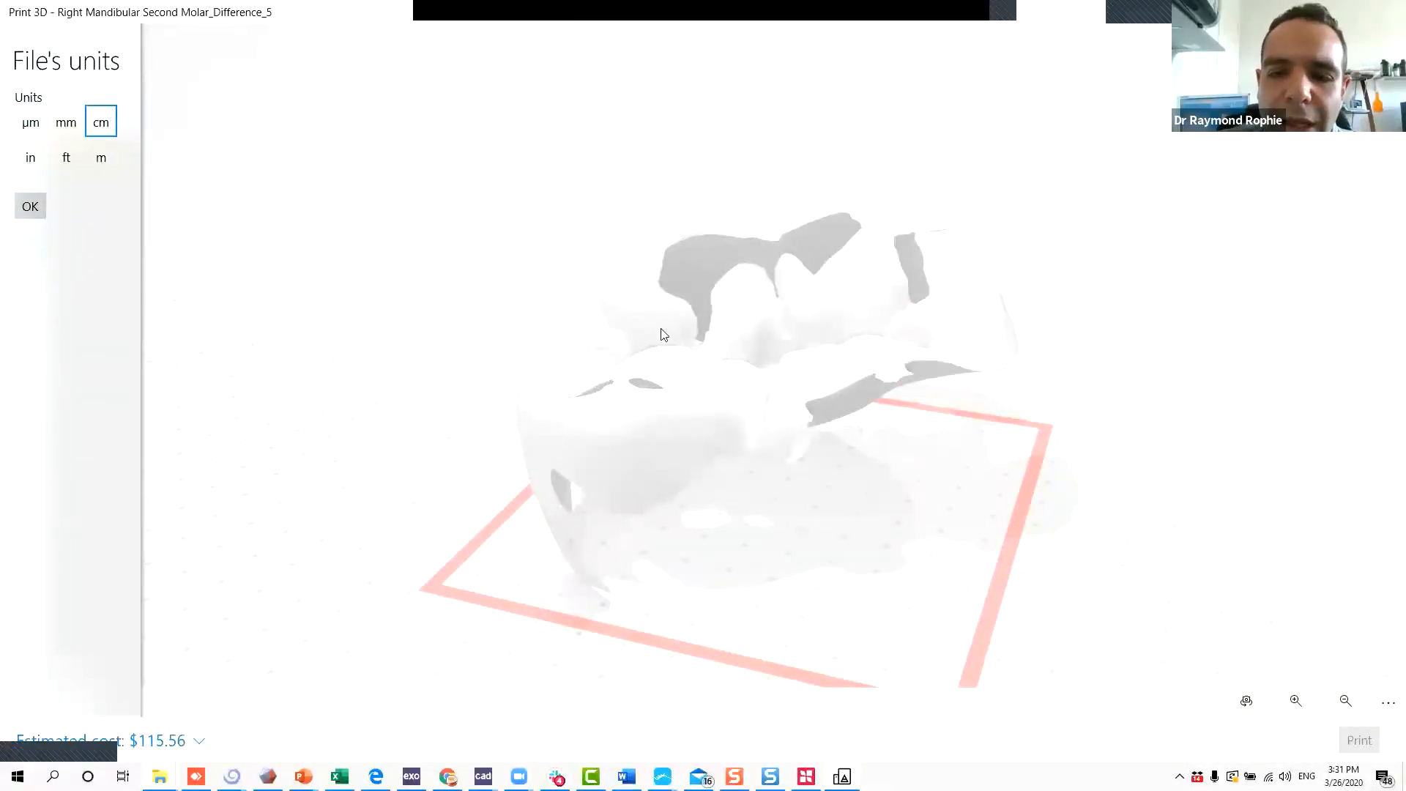
left_click_drag(910, 348, 933, 276)
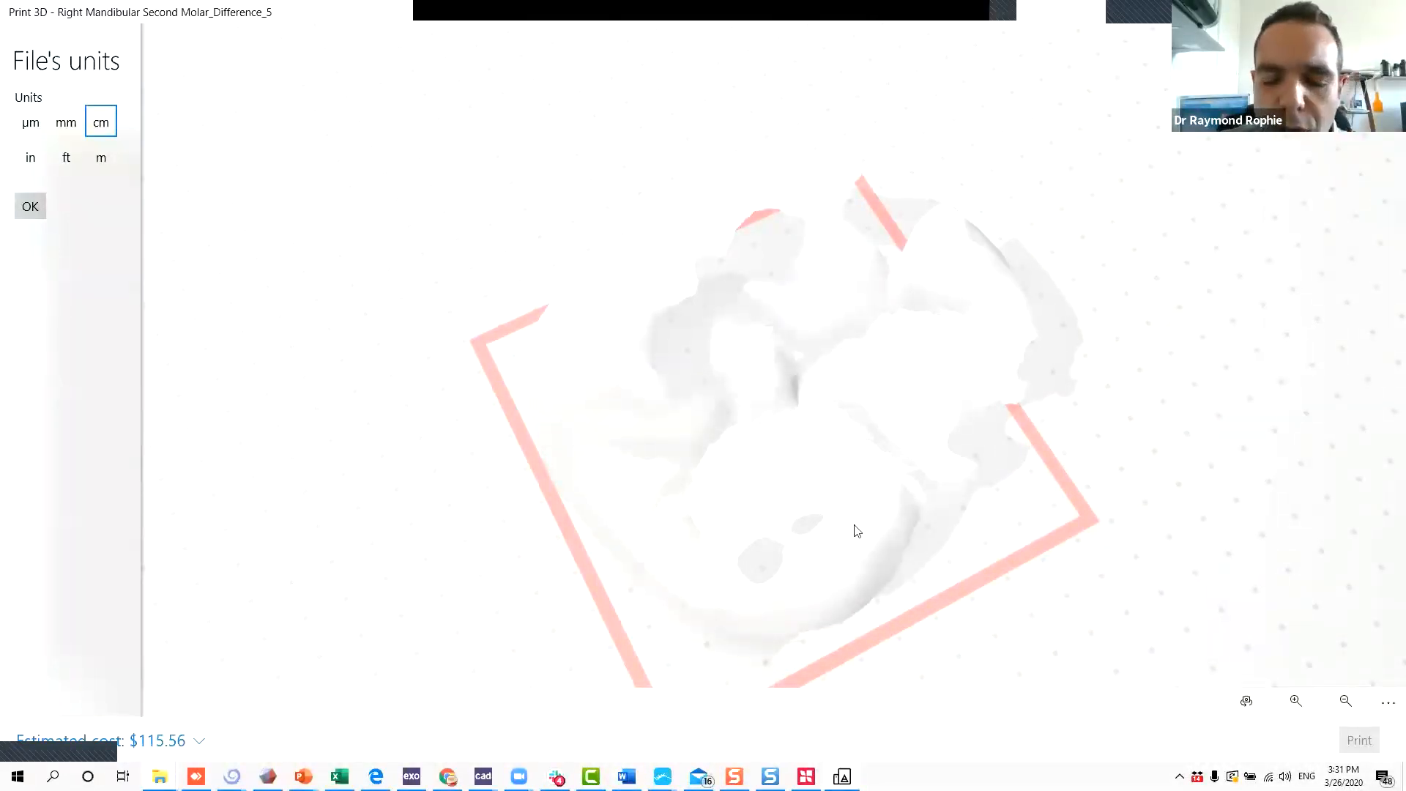
left_click_drag(684, 521, 625, 213)
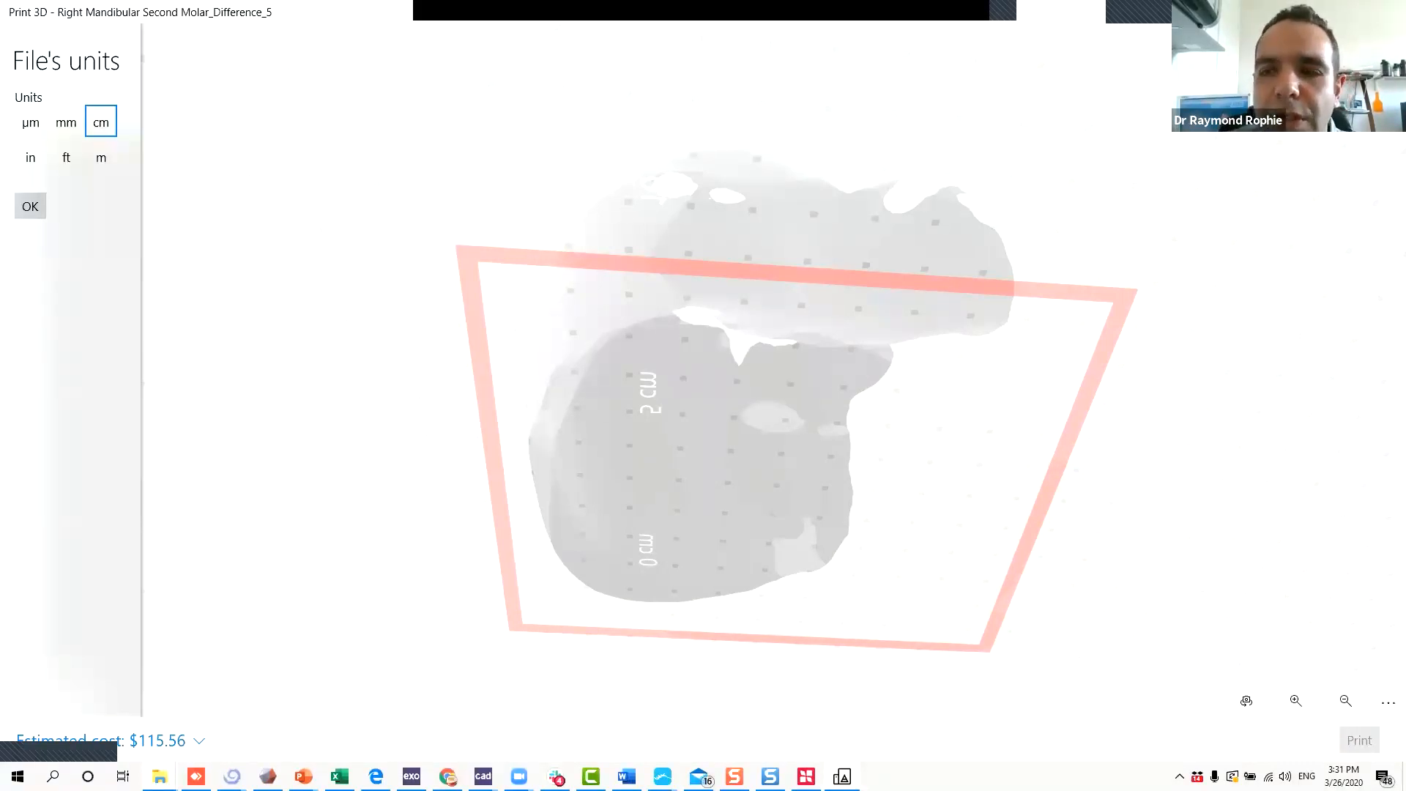
left_click(1321, 11)
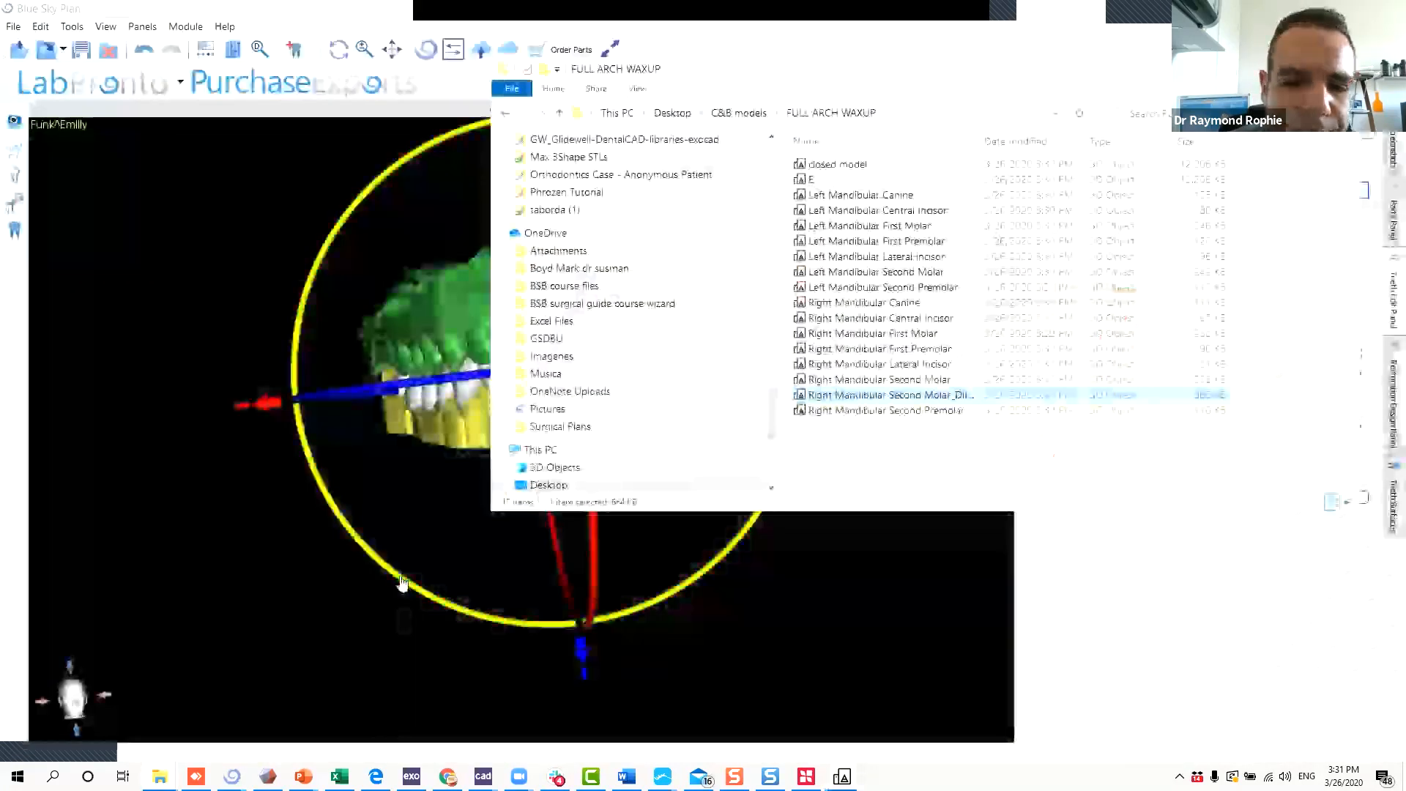
left_click(323, 626)
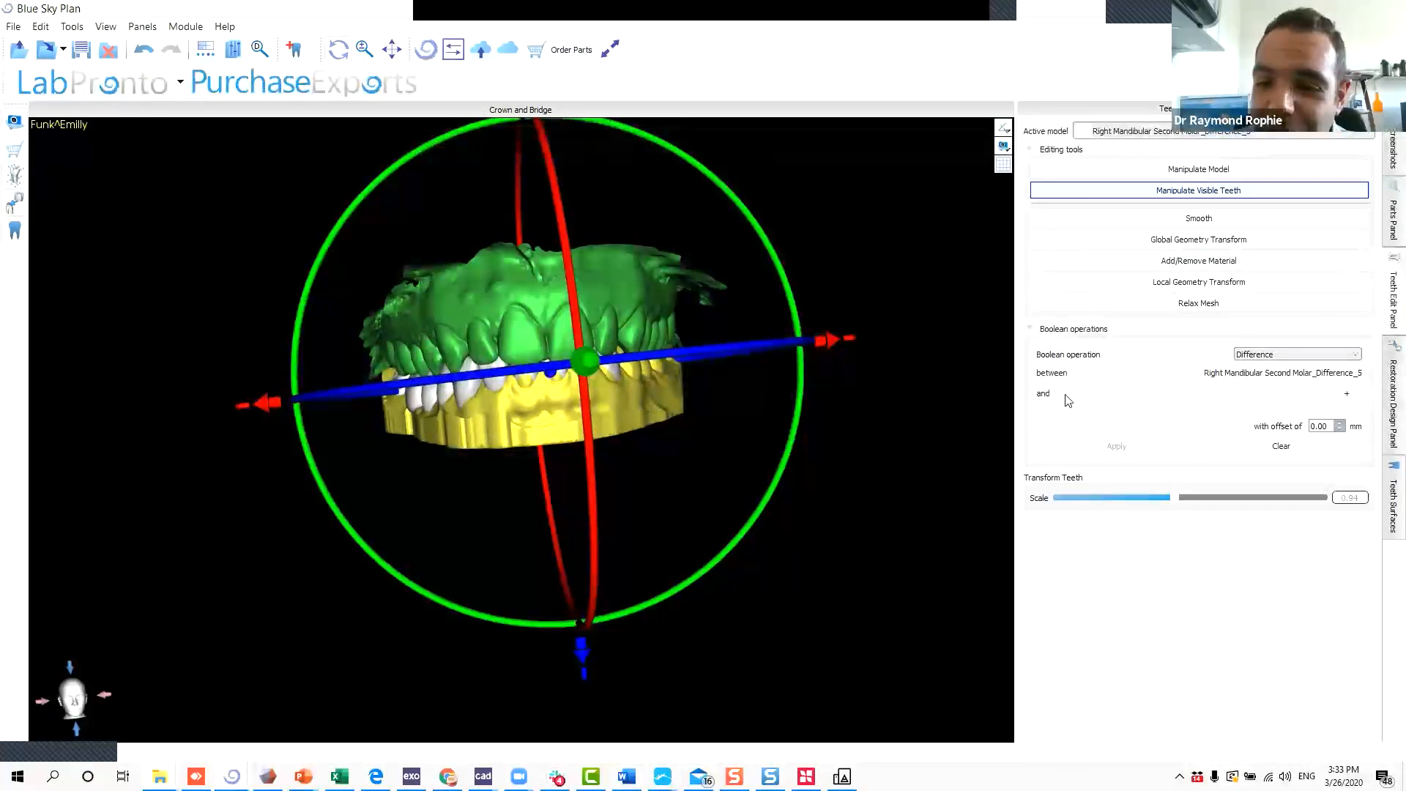
left_click(1388, 410)
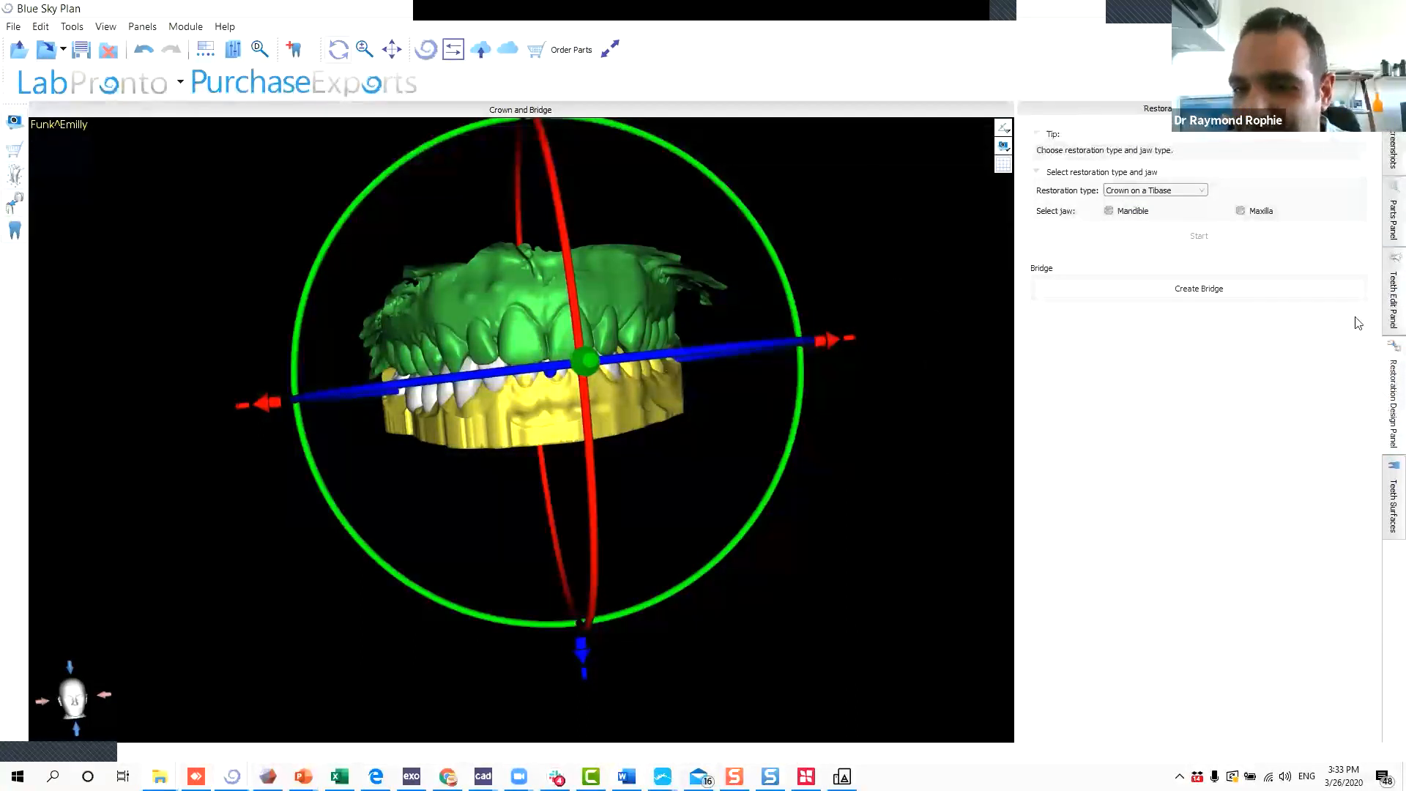
left_click(1386, 316)
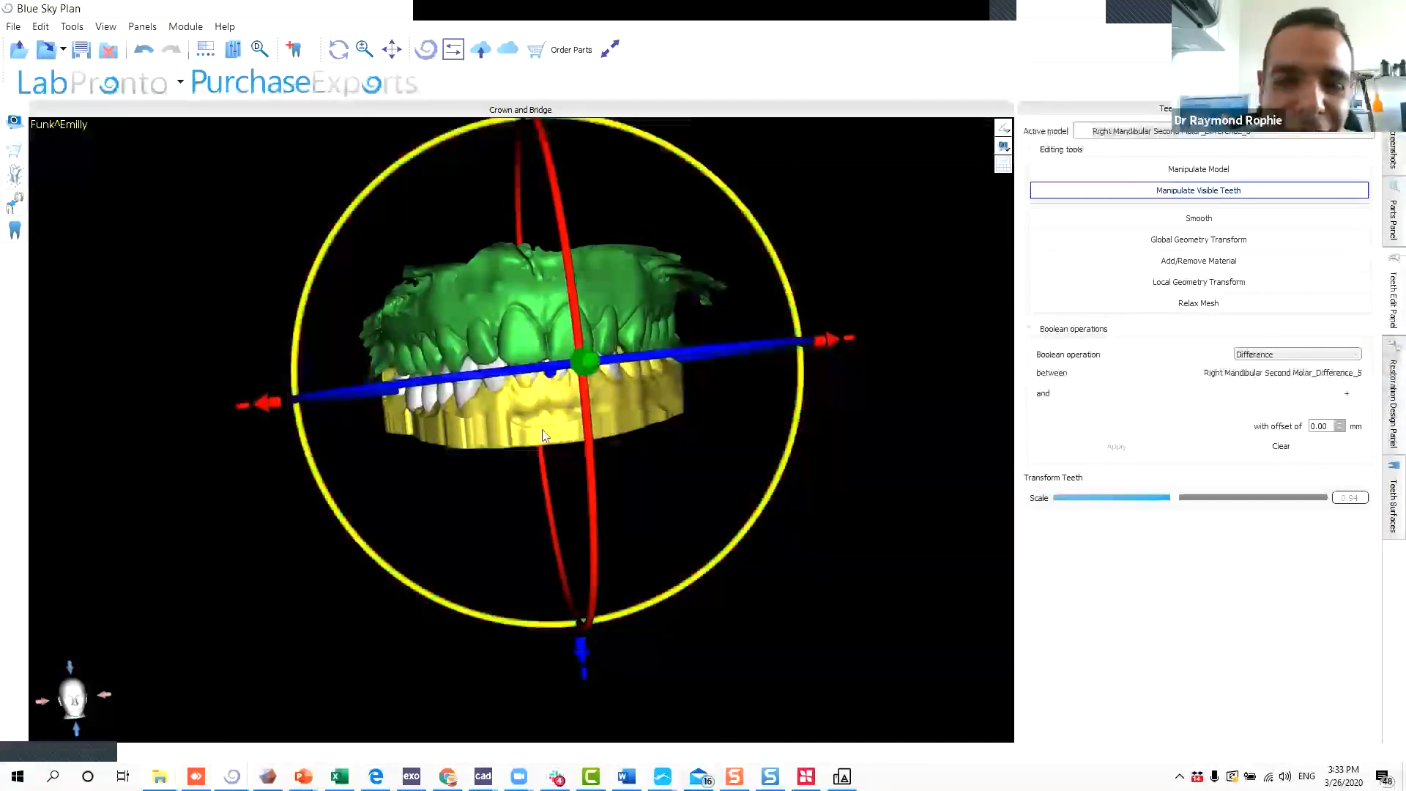
Switch to the open 1 crown 30_LowerJaw project and examine the custom crown and its margin from the side.
mouse_move(411, 776)
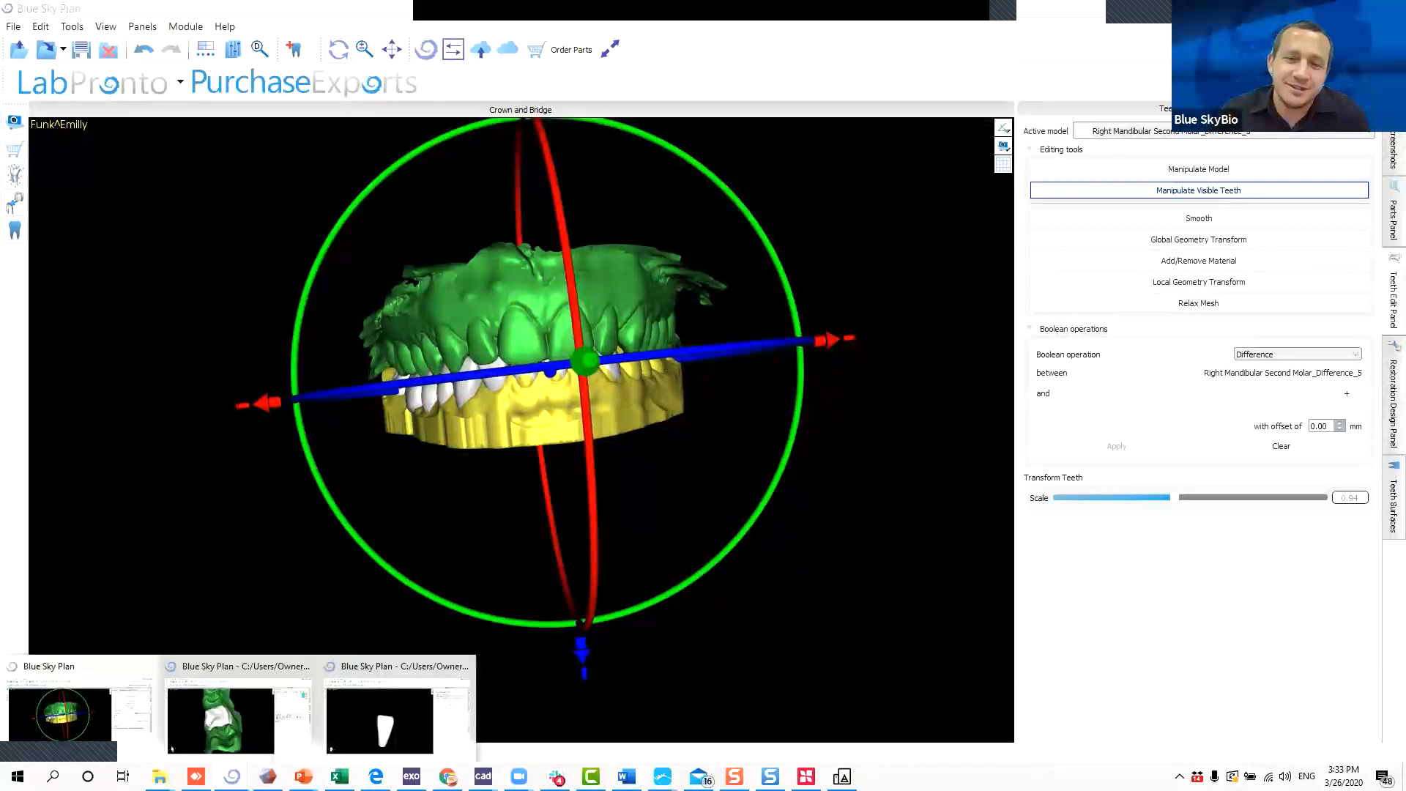
left_click(236, 732)
left_click_drag(503, 424, 662, 449)
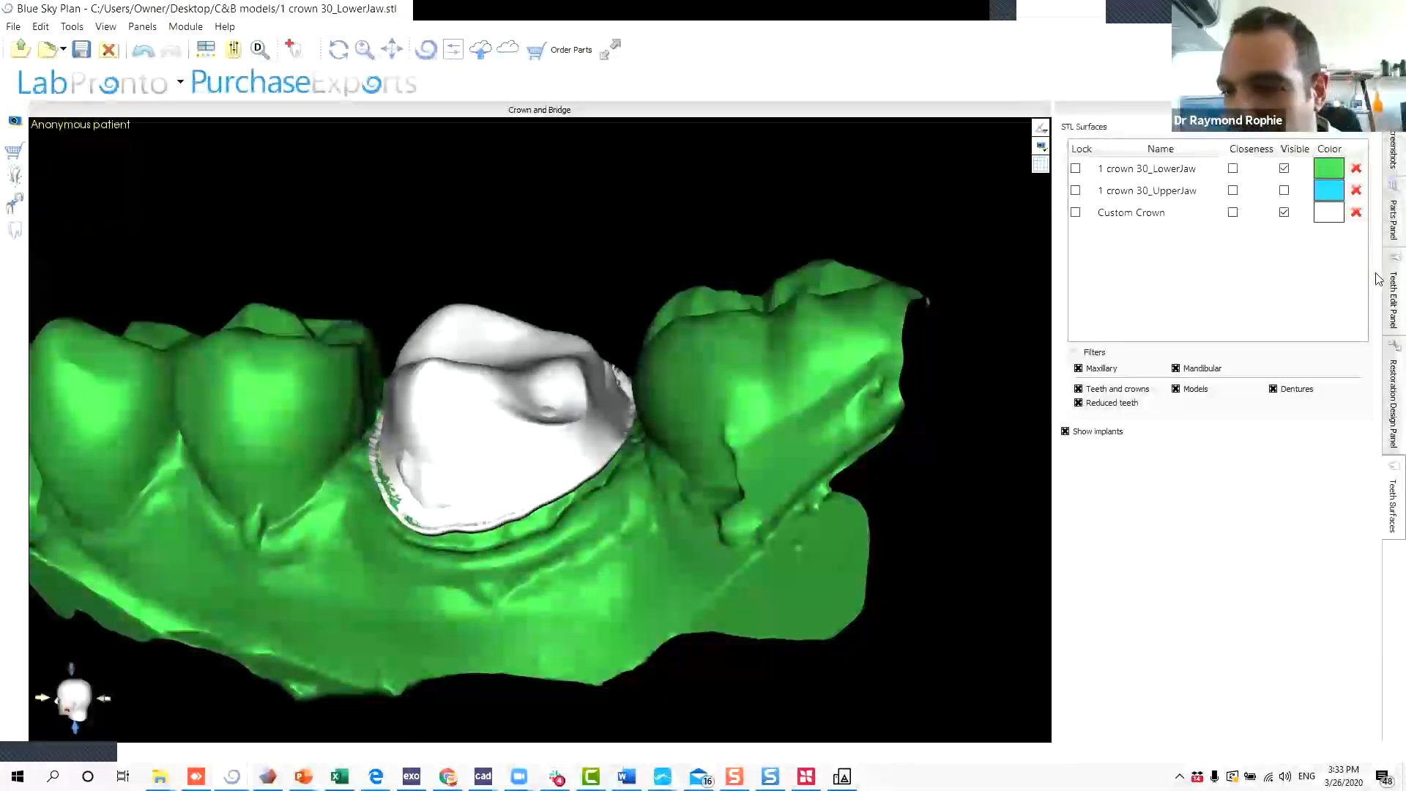
left_click_drag(525, 355, 483, 251)
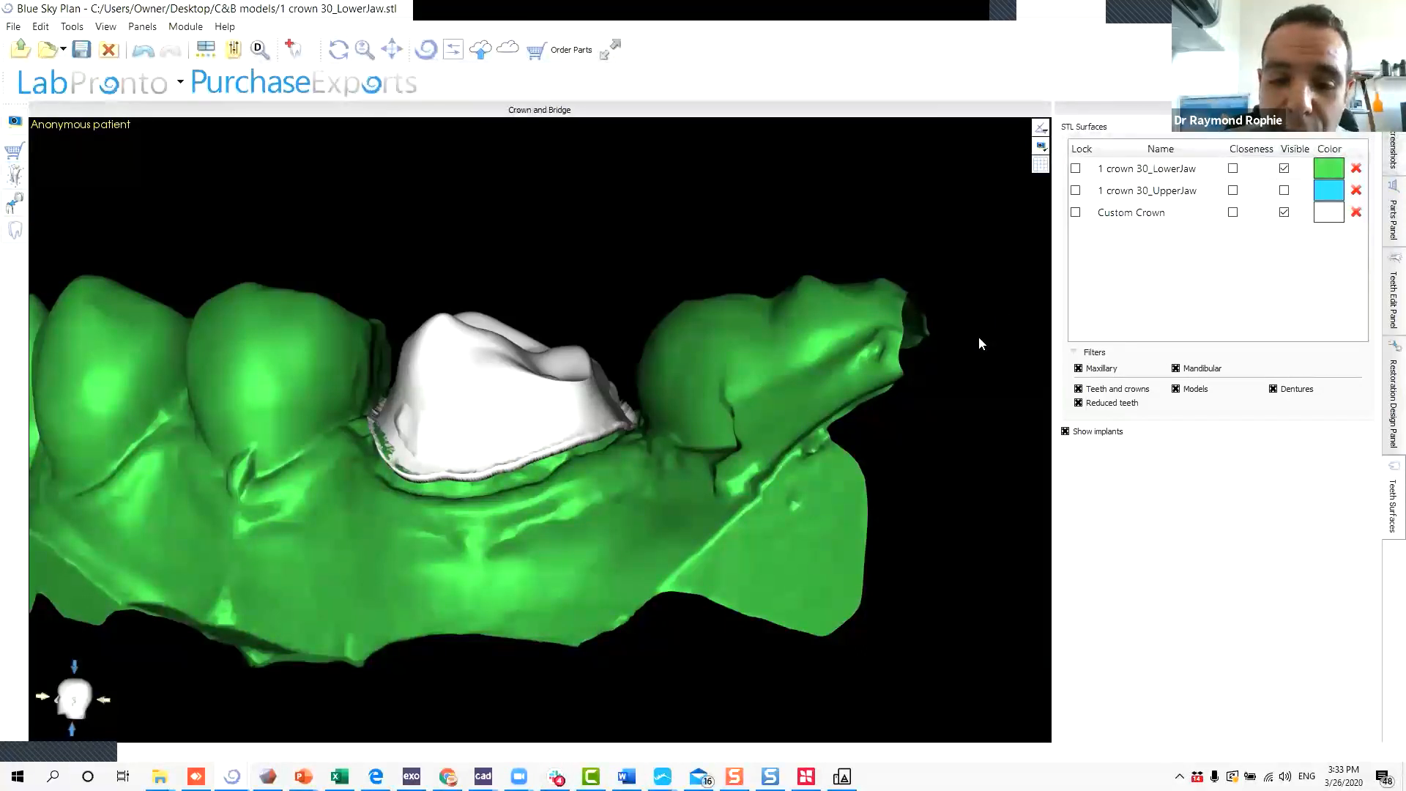
Smooth the side and chewing surfaces of the custom crown with the Smooth tool.
left_click(1382, 286)
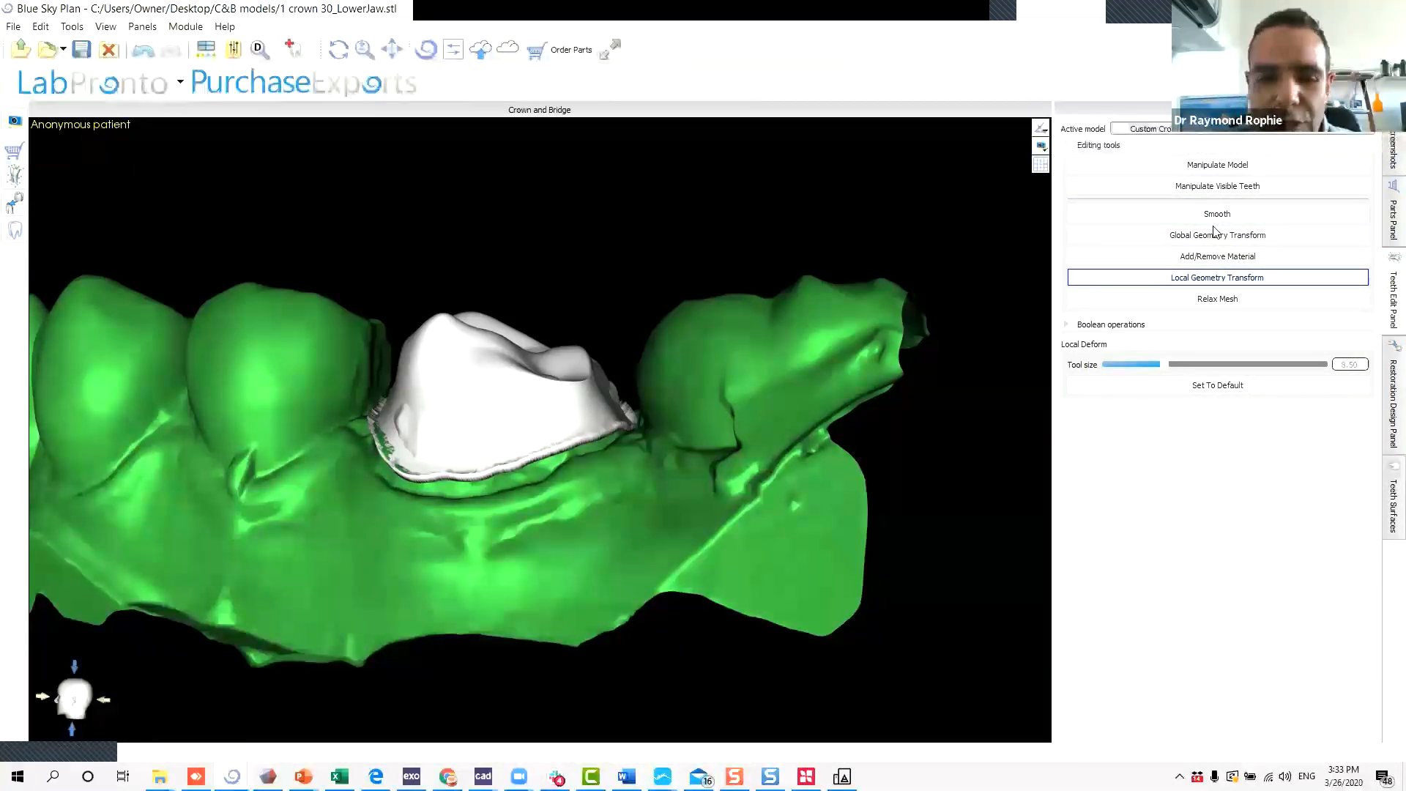
left_click(1215, 216)
right_click_drag(581, 350, 579, 460)
mouse_move(578, 459)
left_mouse_down()
mouse_move(404, 387)
mouse_move(459, 318)
mouse_move(428, 395)
mouse_move(442, 411)
left_mouse_up()
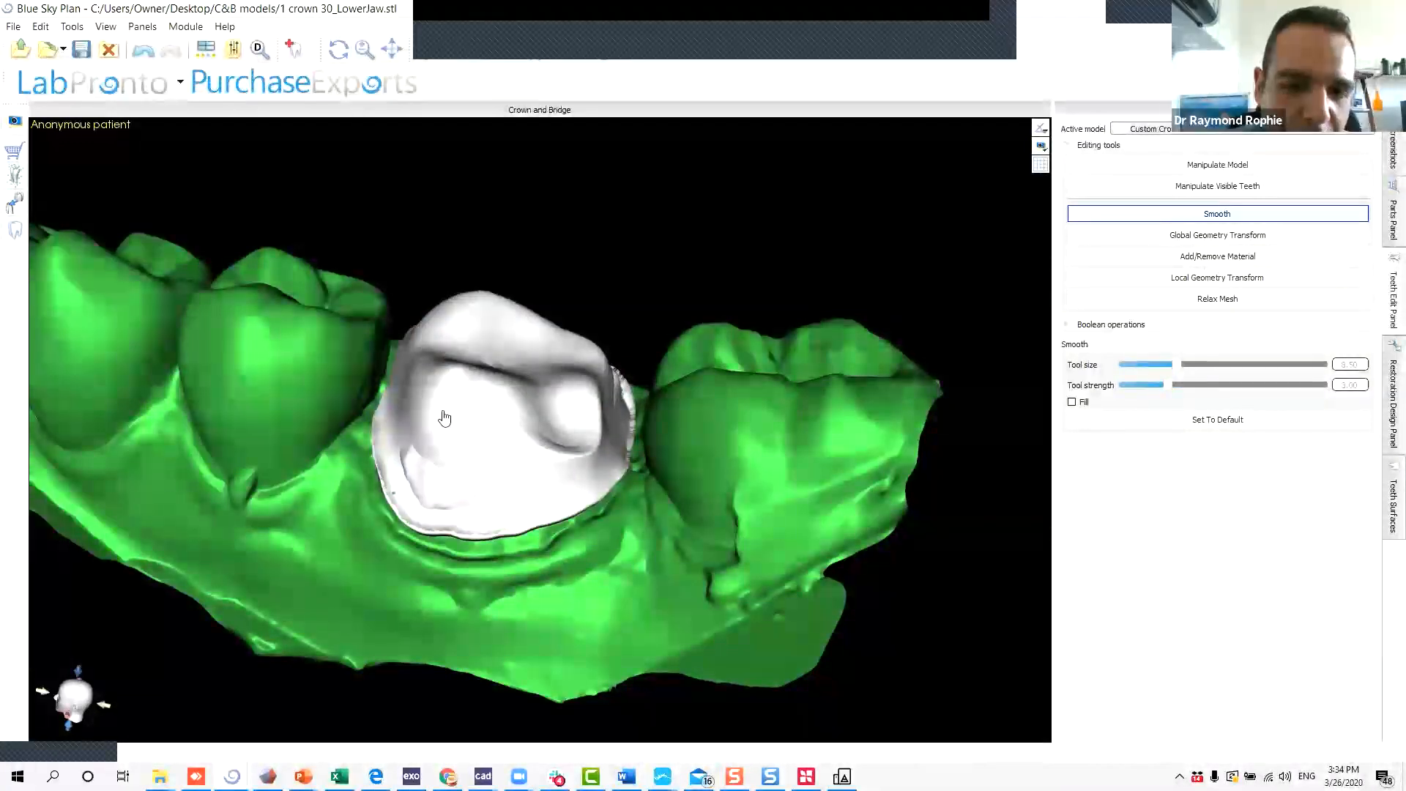
mouse_move(439, 486)
left_mouse_down()
mouse_move(538, 477)
mouse_move(404, 388)
left_mouse_up()
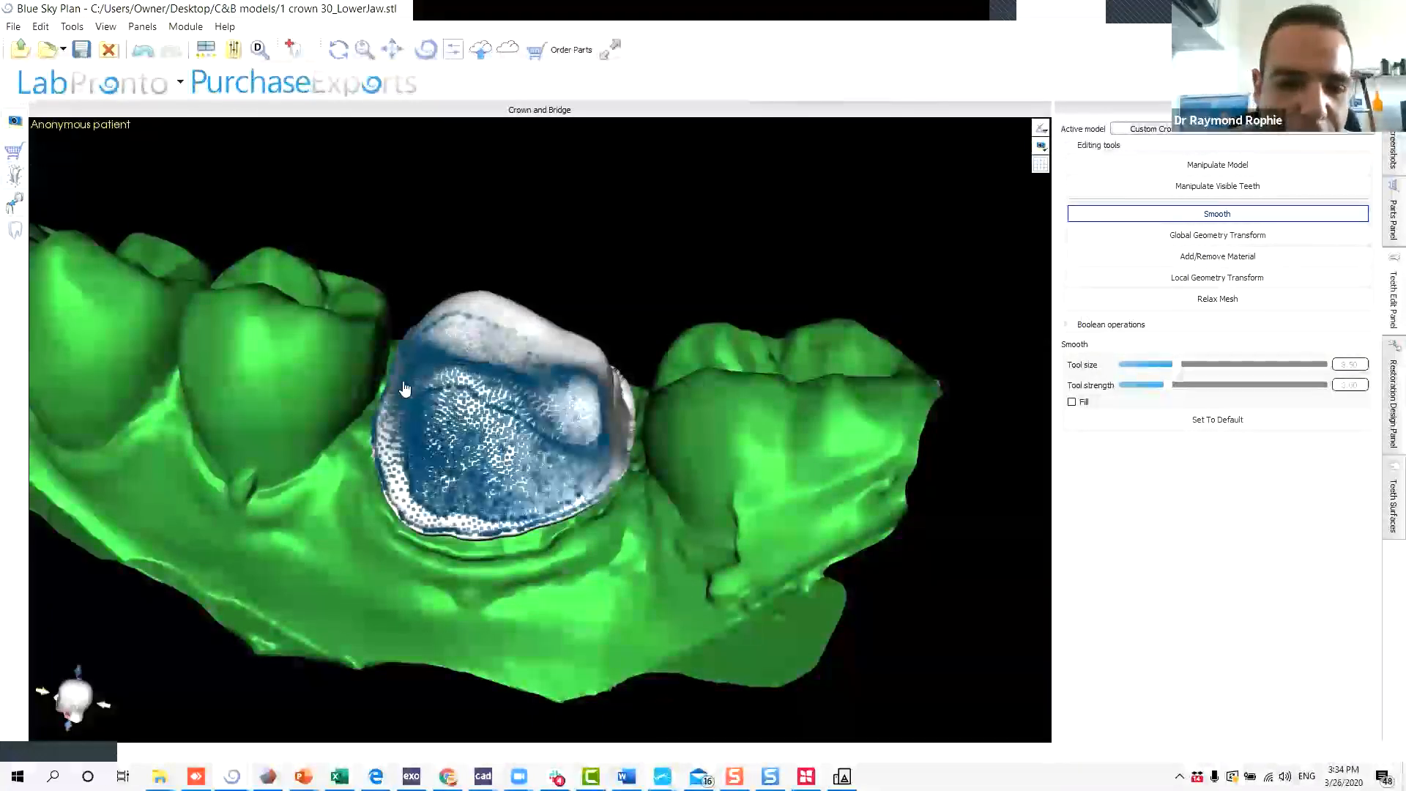
right_click_drag(580, 239, 476, 402)
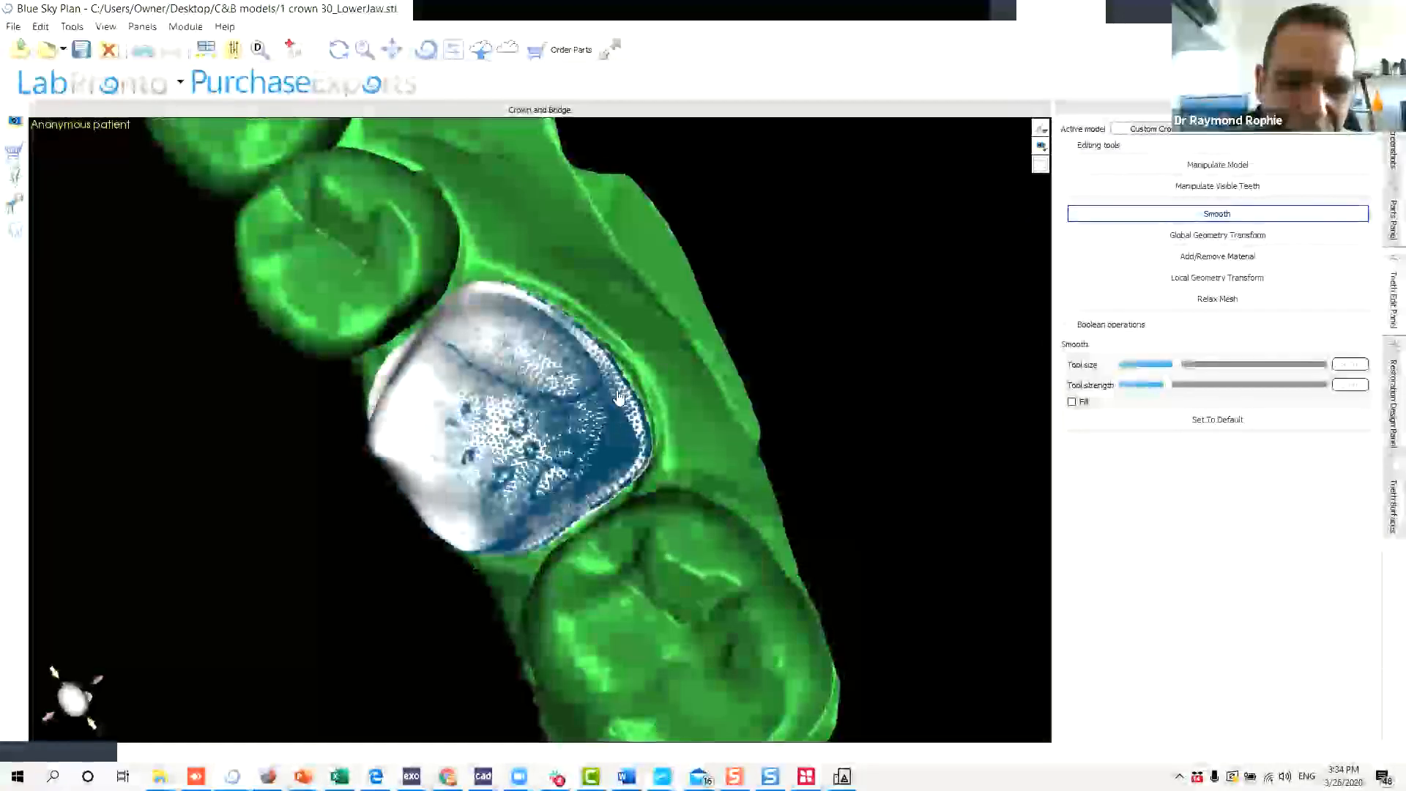
Raise the Smooth tool strength to 10.00 and smooth the custom crown again across its chewing surface and sides.
left_click_drag(1172, 387, 1319, 385)
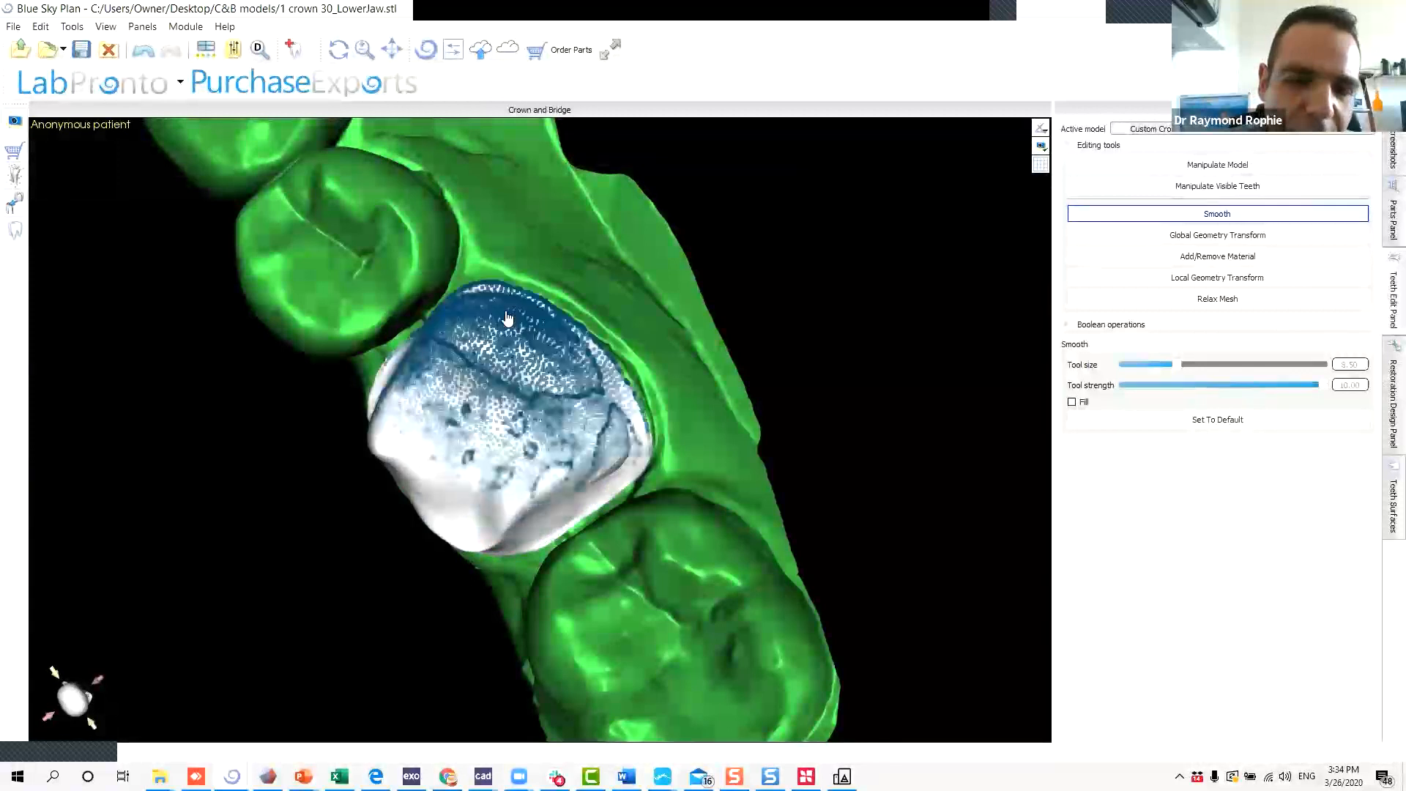
right_click_drag(355, 558, 599, 396)
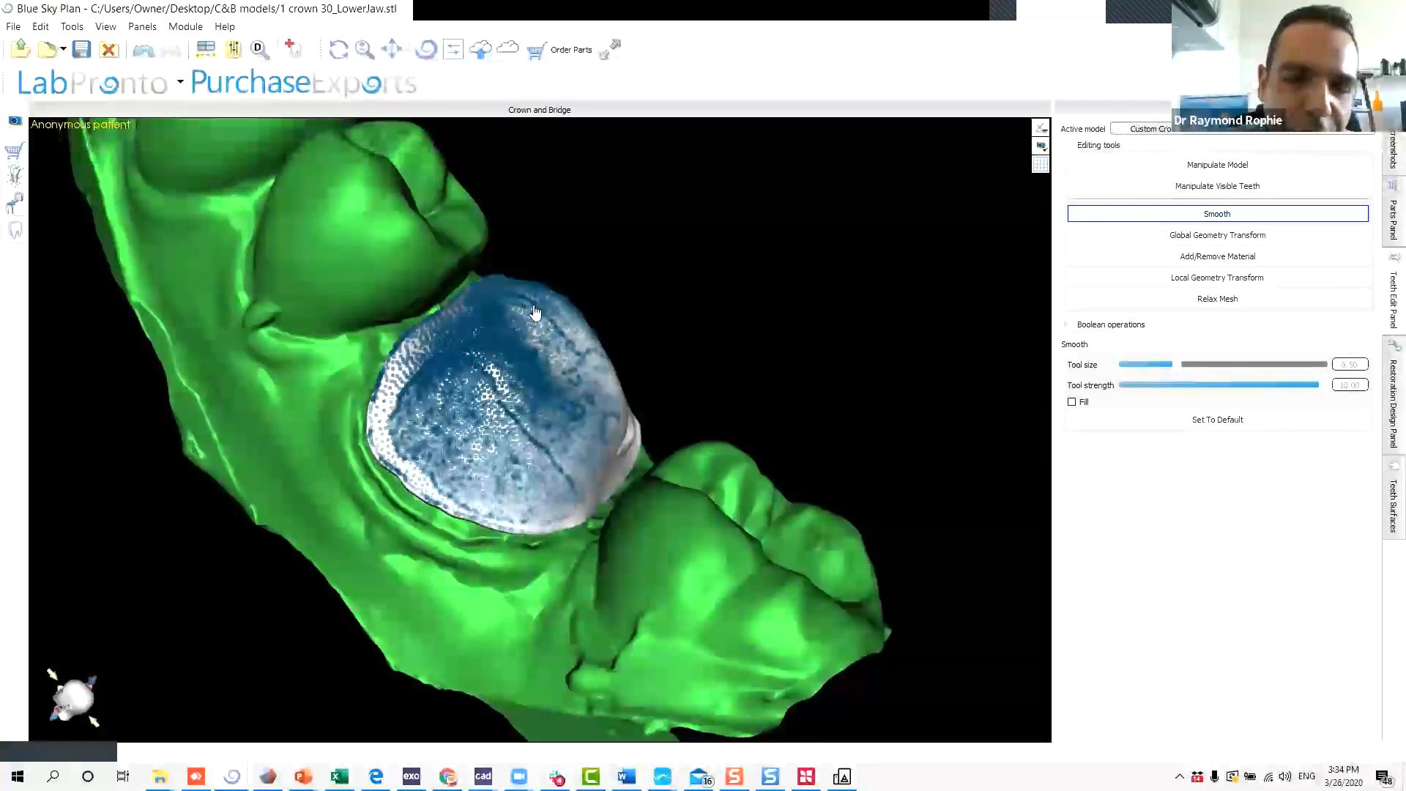
left_click_drag(621, 337, 663, 170)
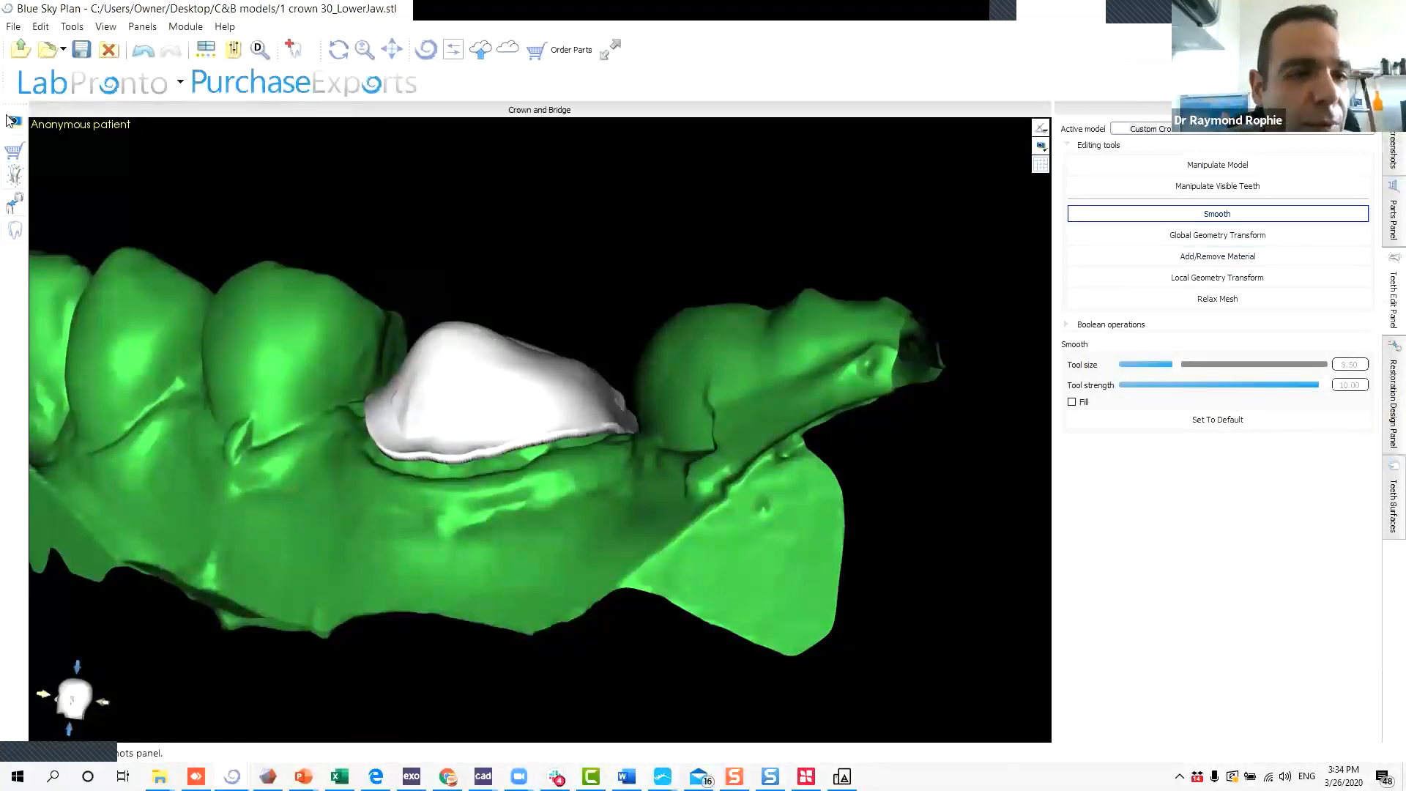
Show the surface list, keep the lower jaw and custom crown visible, and start exporting both at Standard quality.
left_click(1386, 458)
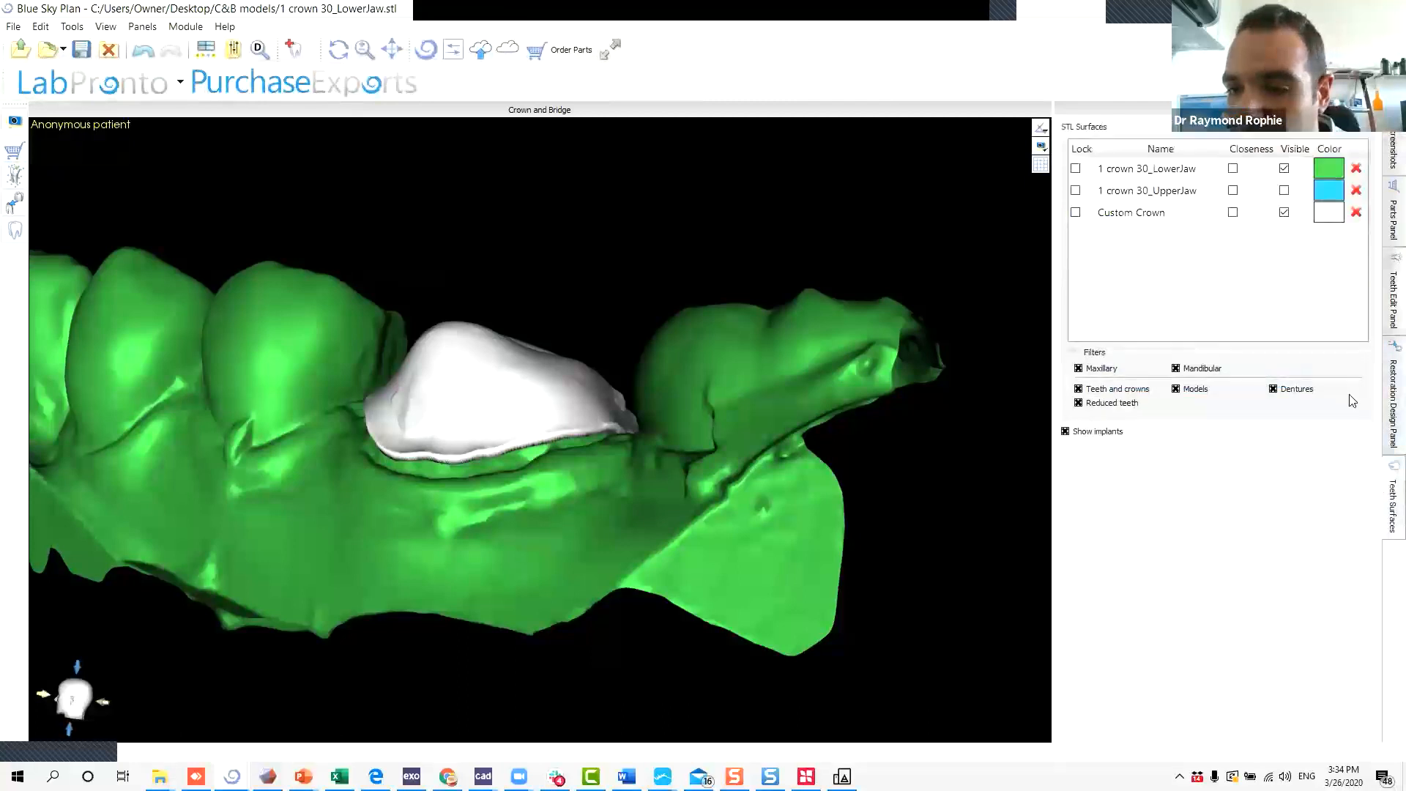
left_click(1283, 213)
left_click(1283, 214)
left_click(14, 26)
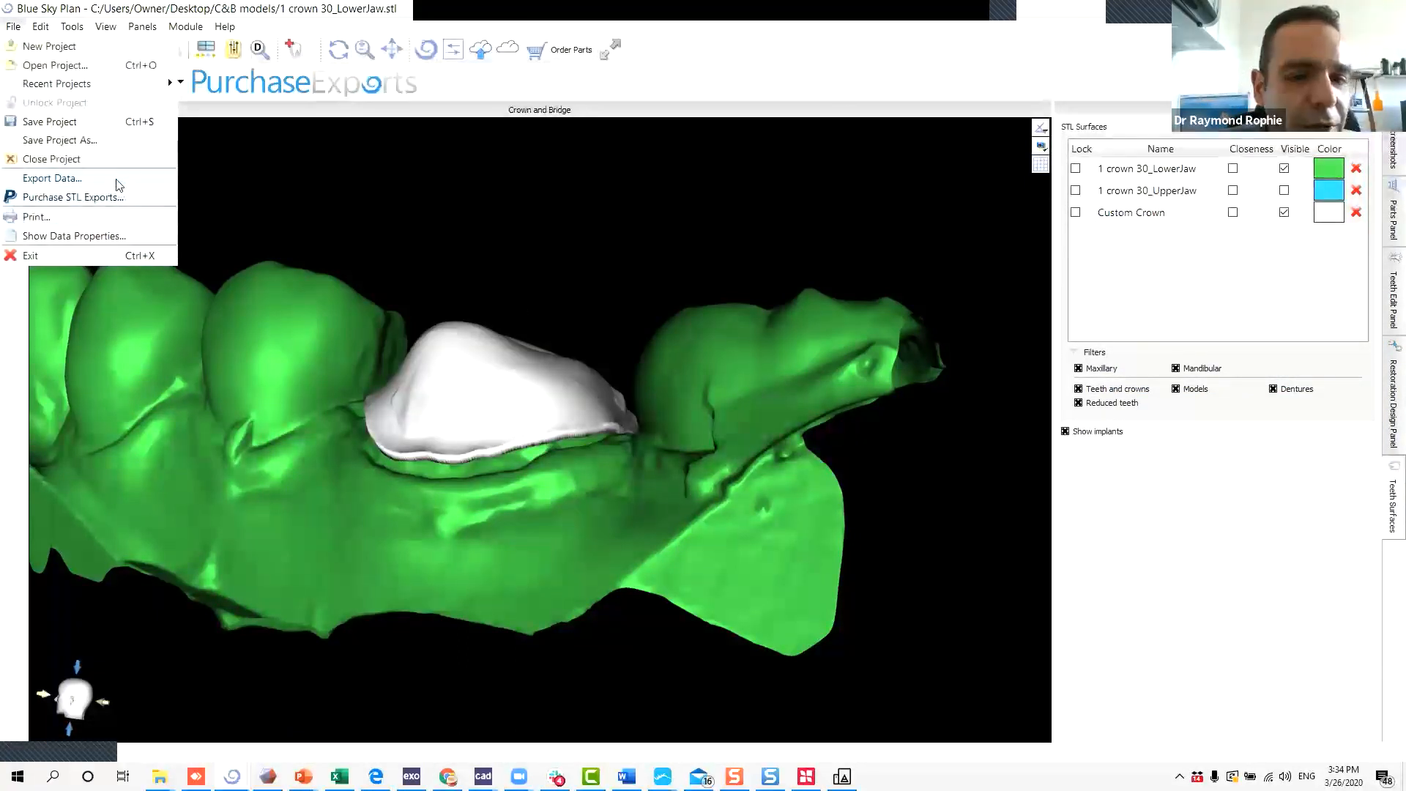
left_click(74, 178)
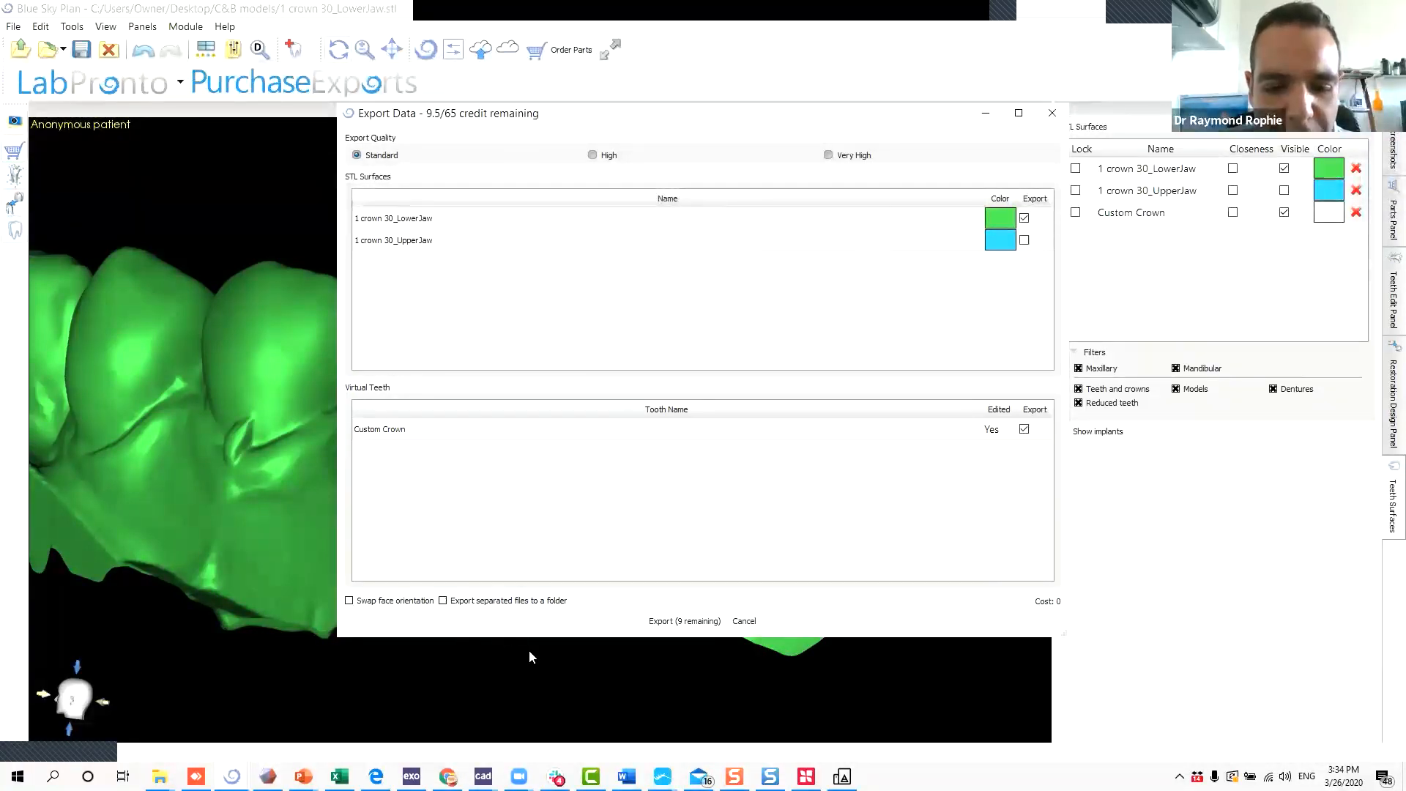
left_click(685, 621)
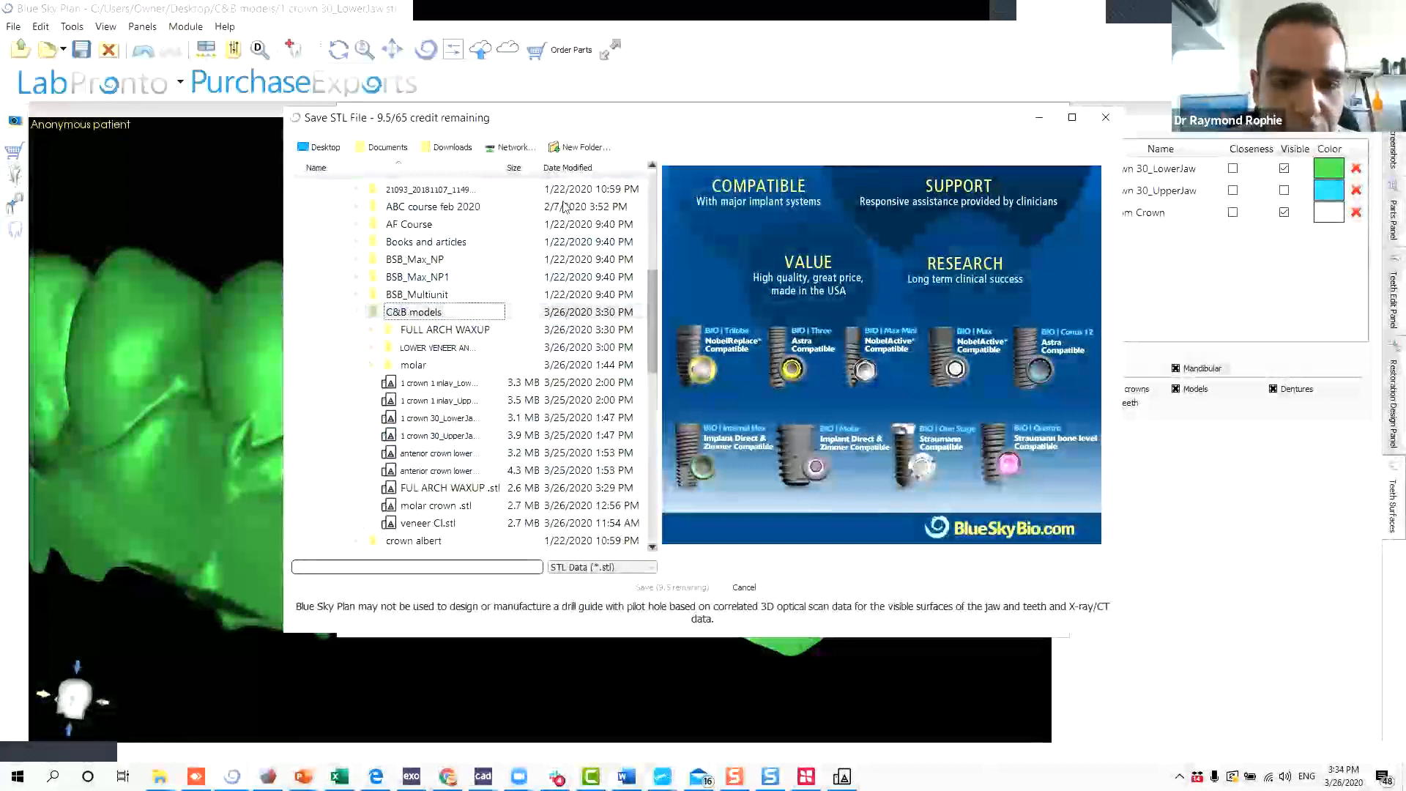
Create a COPING SPLIT FILE folder inside C&B models and try to save the STL export there as LOWER AND COPING.
left_click(579, 148)
type("COPING")
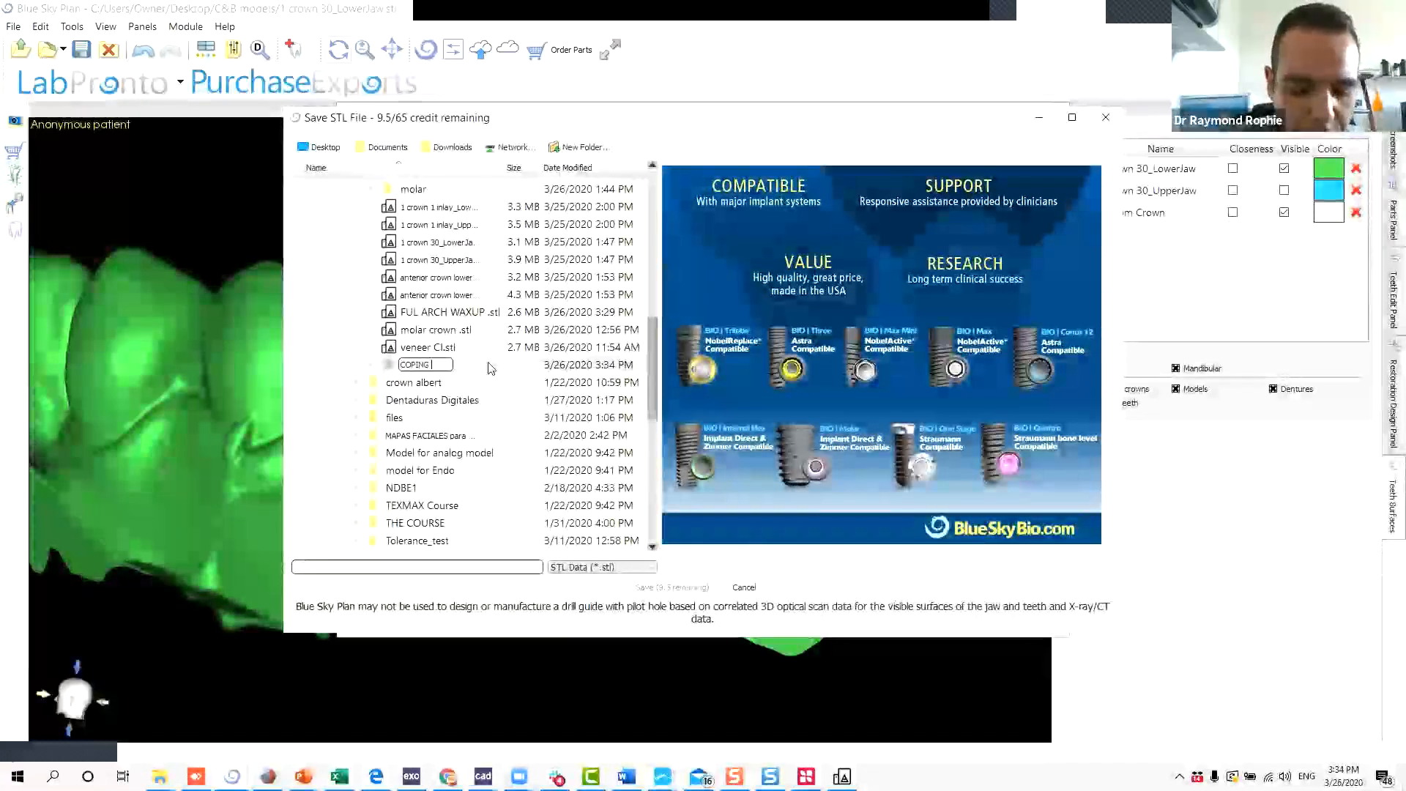
type(" SPLIT FILE")
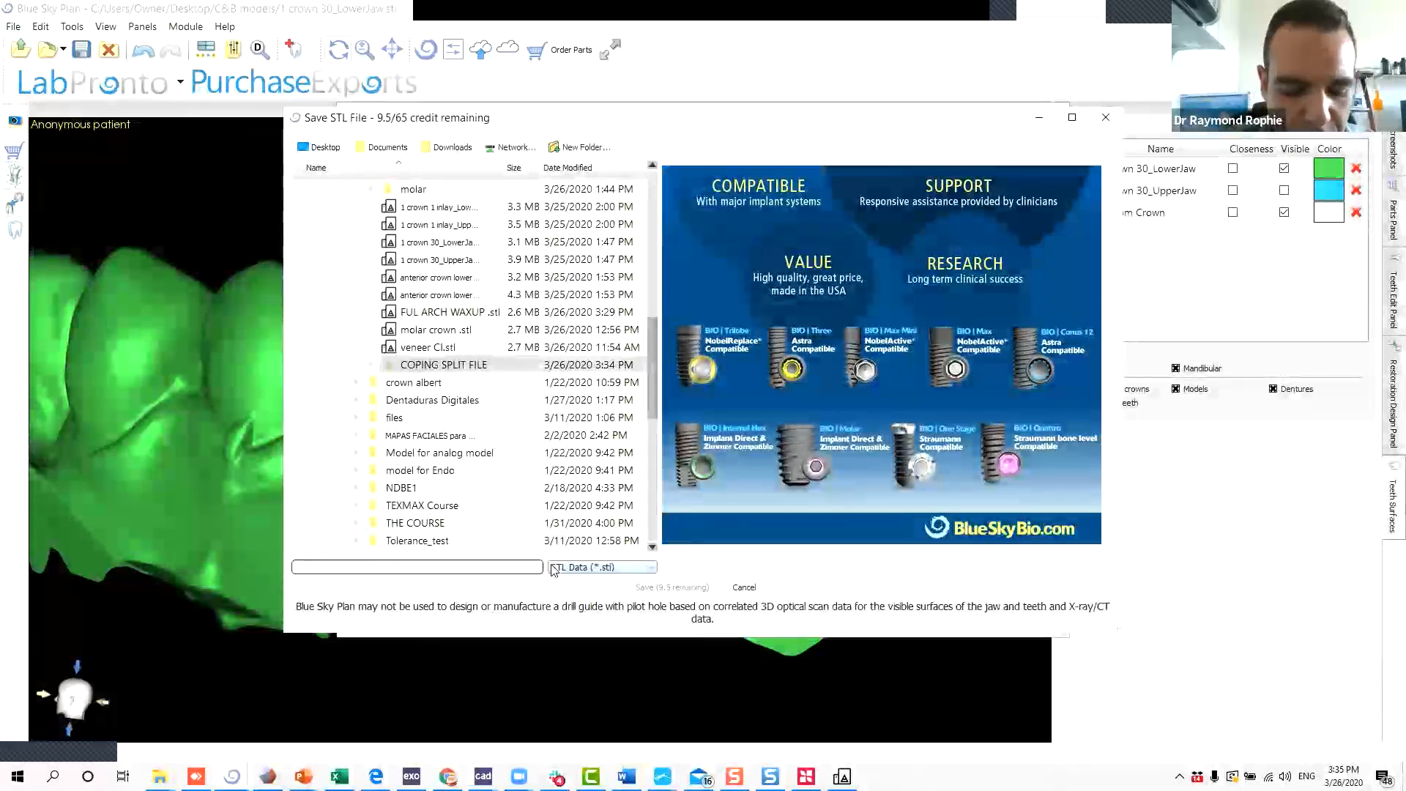
type("LOWER AND COP")
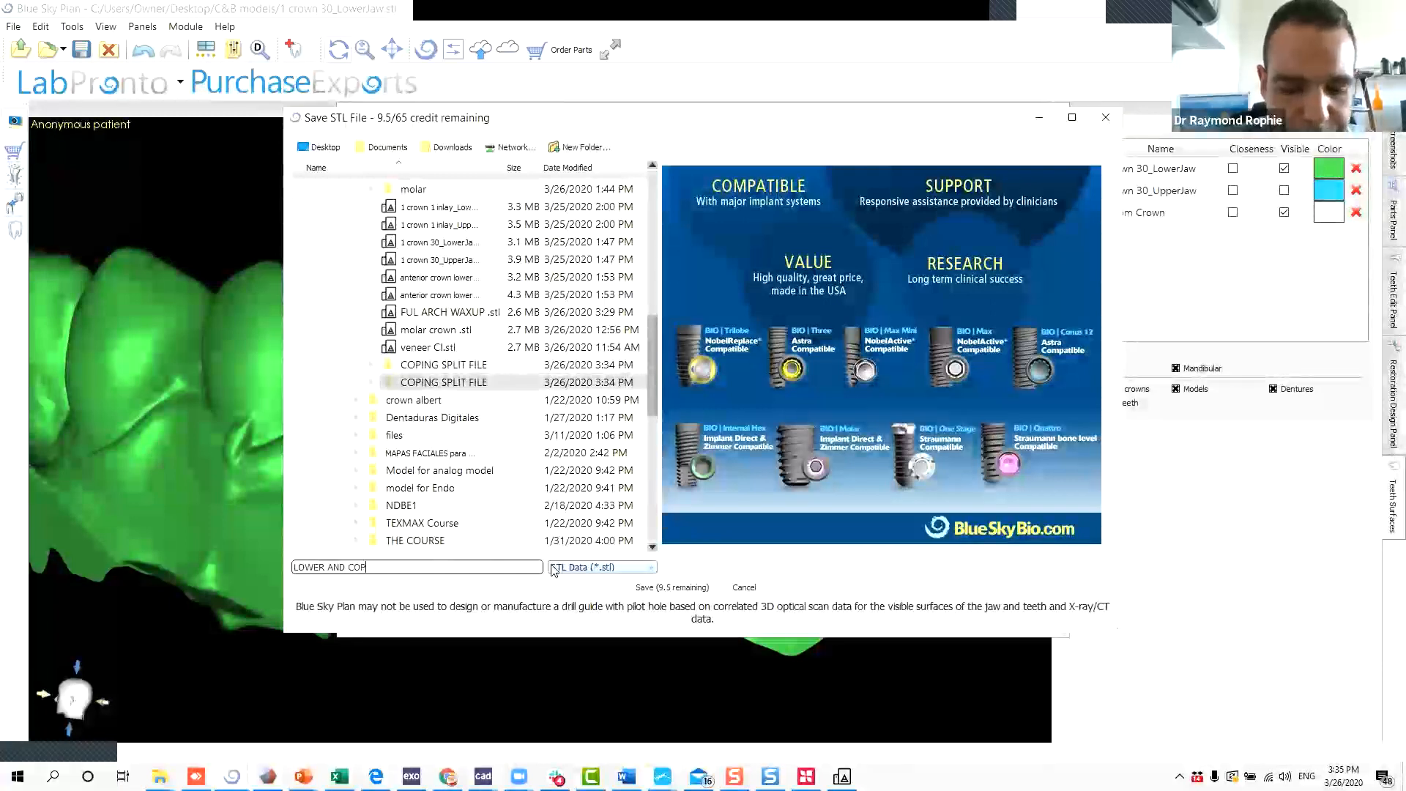
type("ING")
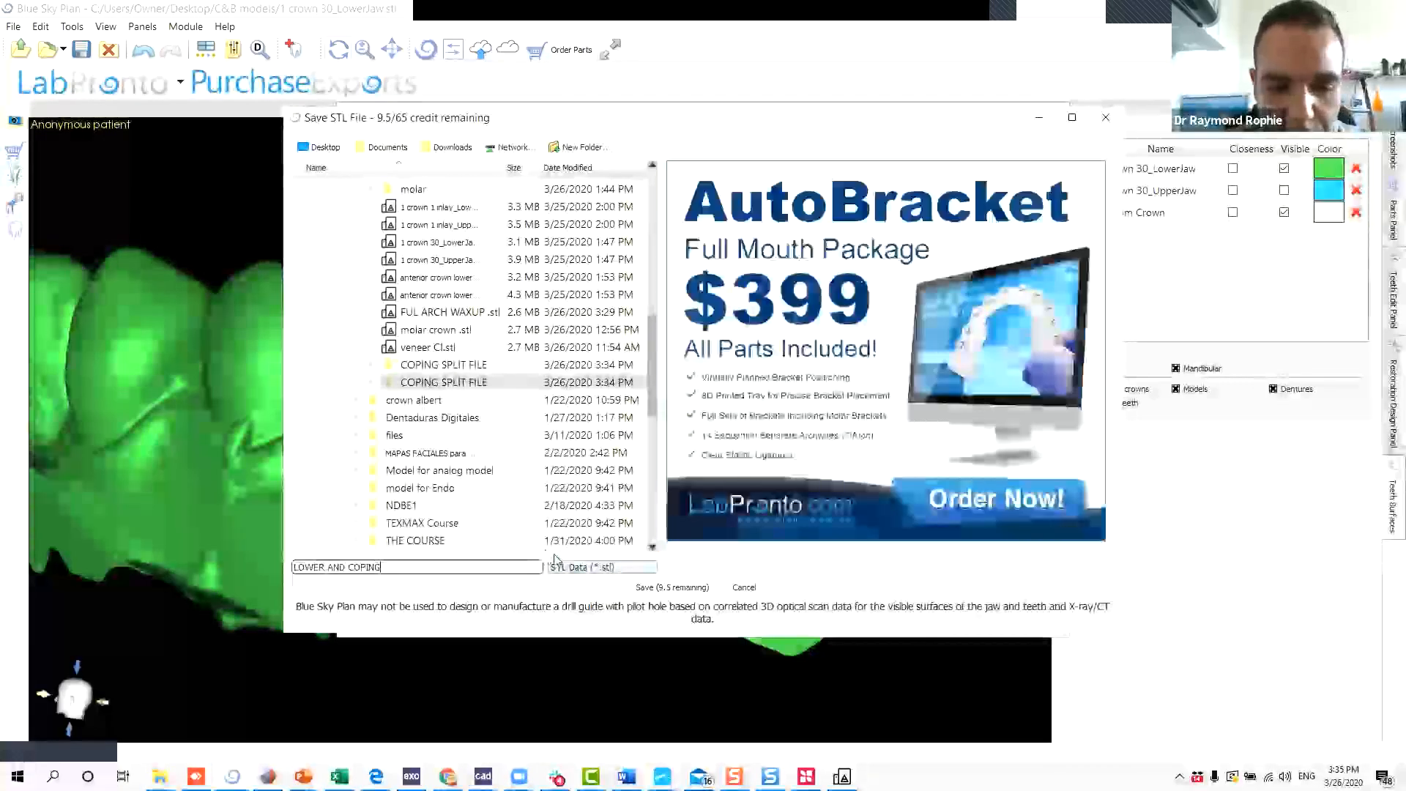
left_click(673, 586)
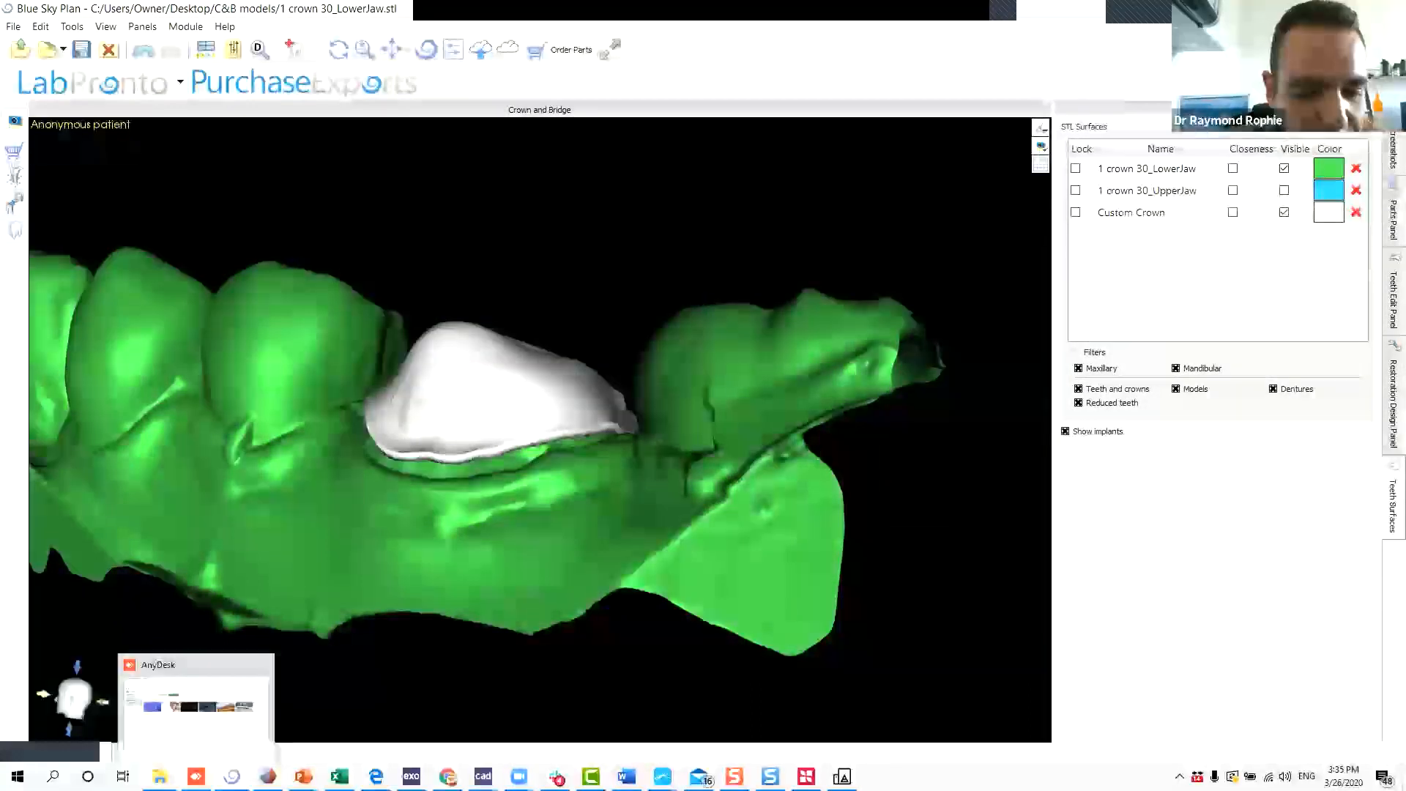
Switch to File Explorer, check the COPING SPLIT FILE folder and the C&B models folder for the export, and return to Blue Sky Plan.
mouse_move(160, 776)
left_click(873, 721)
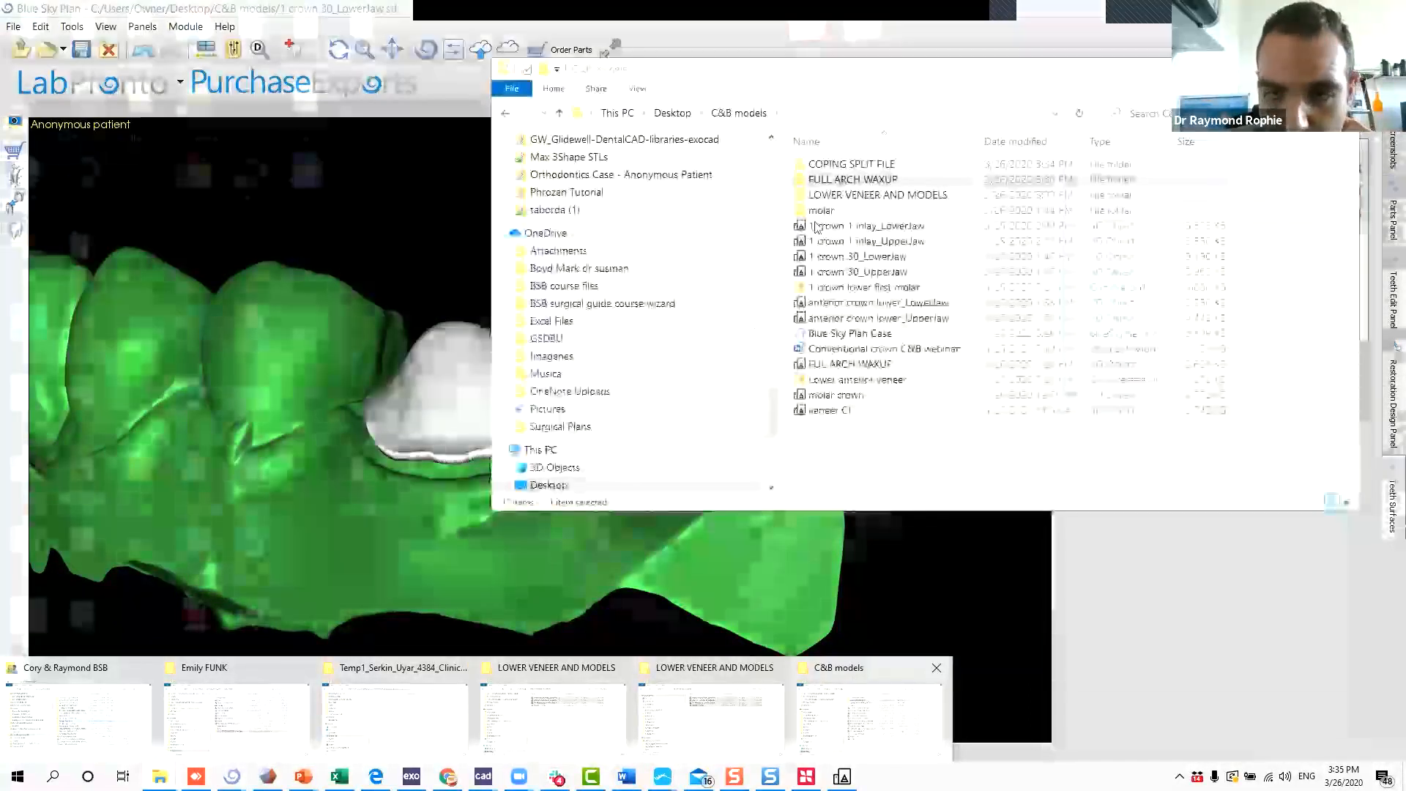
double_click(873, 163)
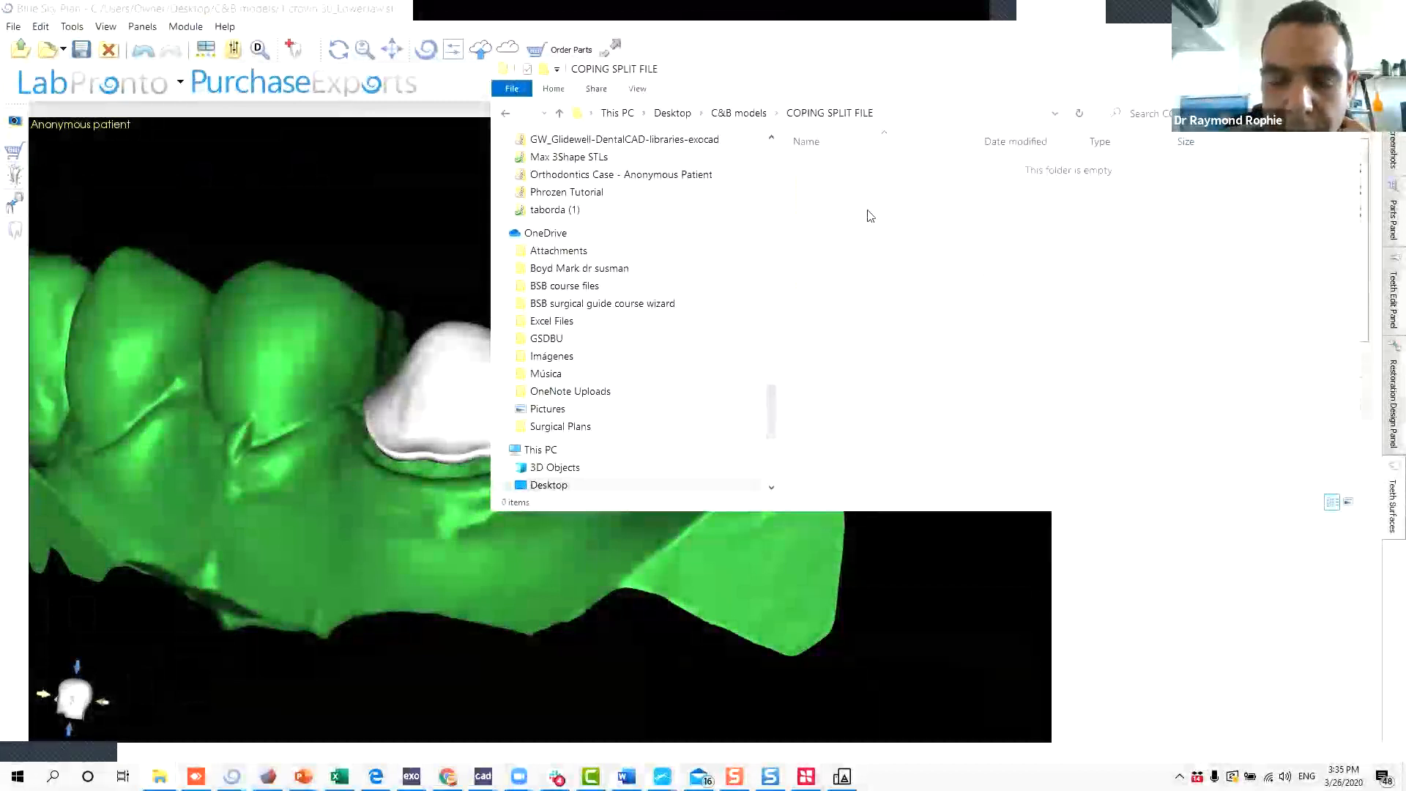
left_click(724, 432)
scroll(684, 294, "up", 15)
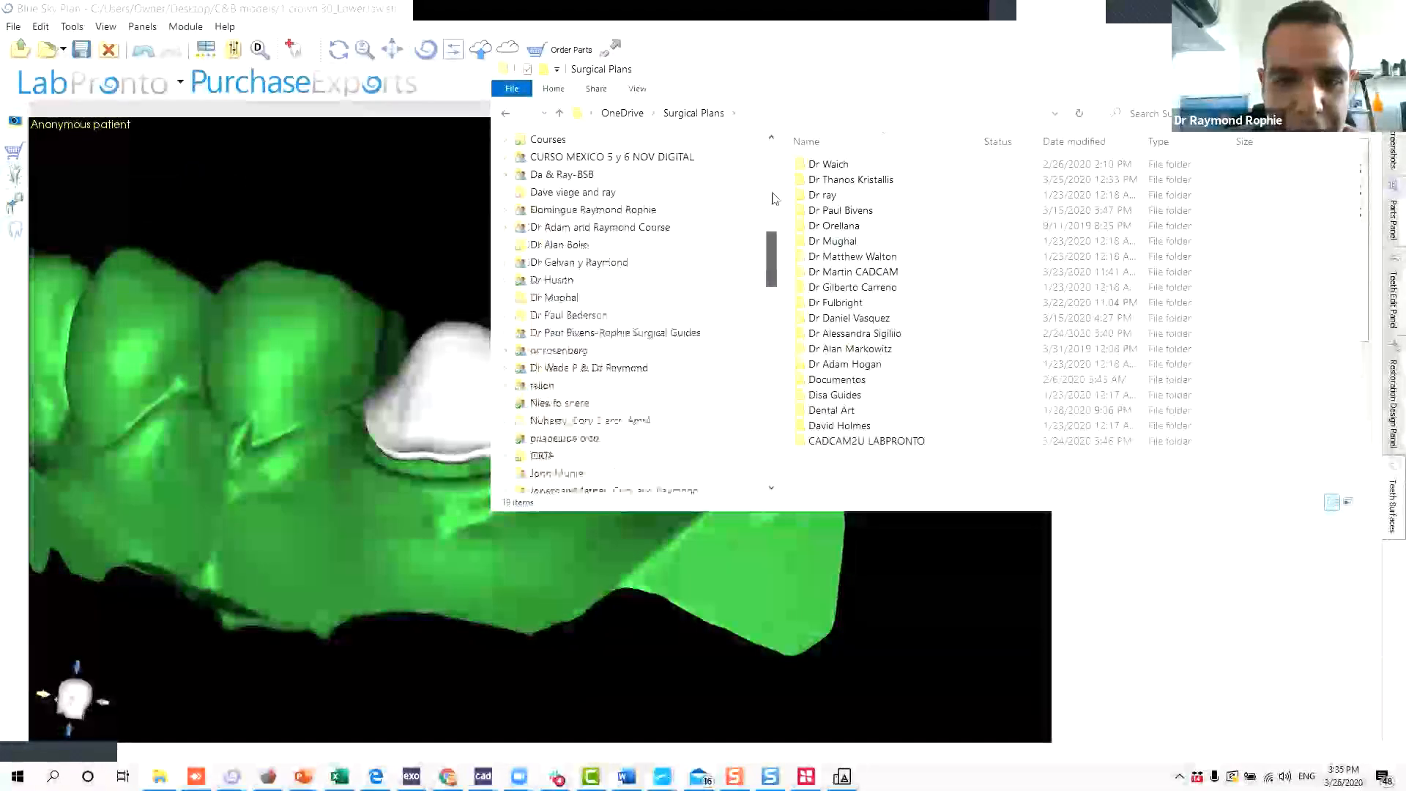
scroll(772, 183, "up", 10)
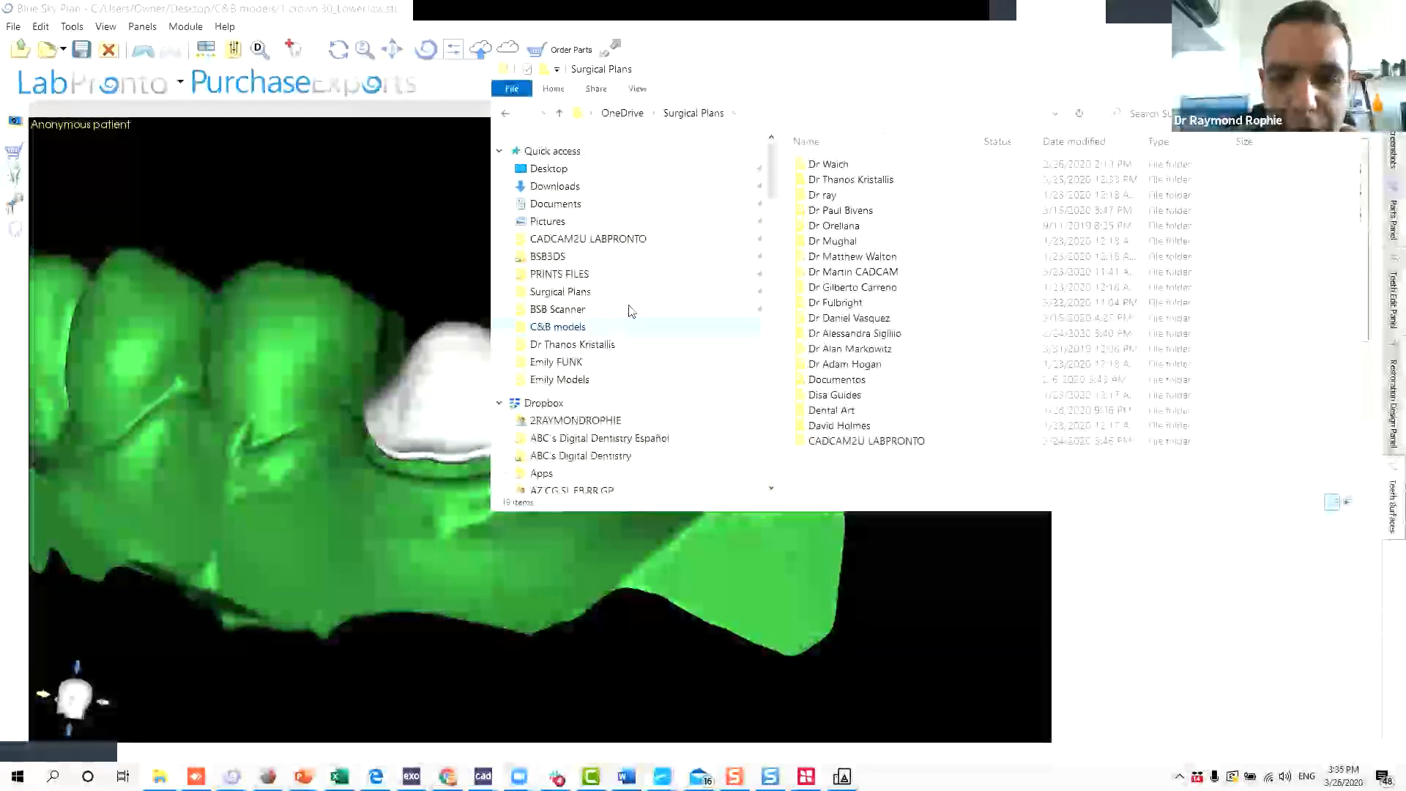
left_click(626, 326)
scroll(770, 339, "down", 10)
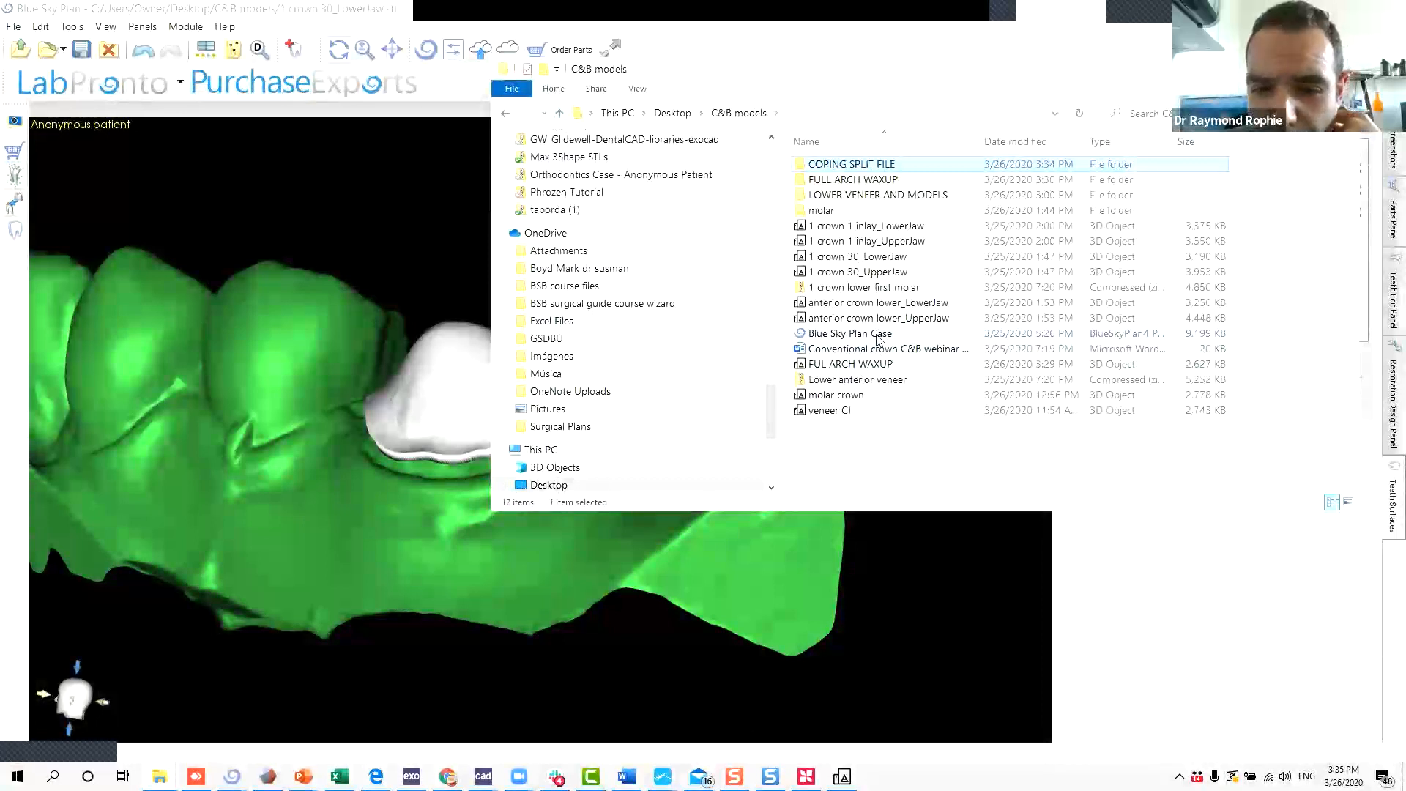
left_click(896, 561)
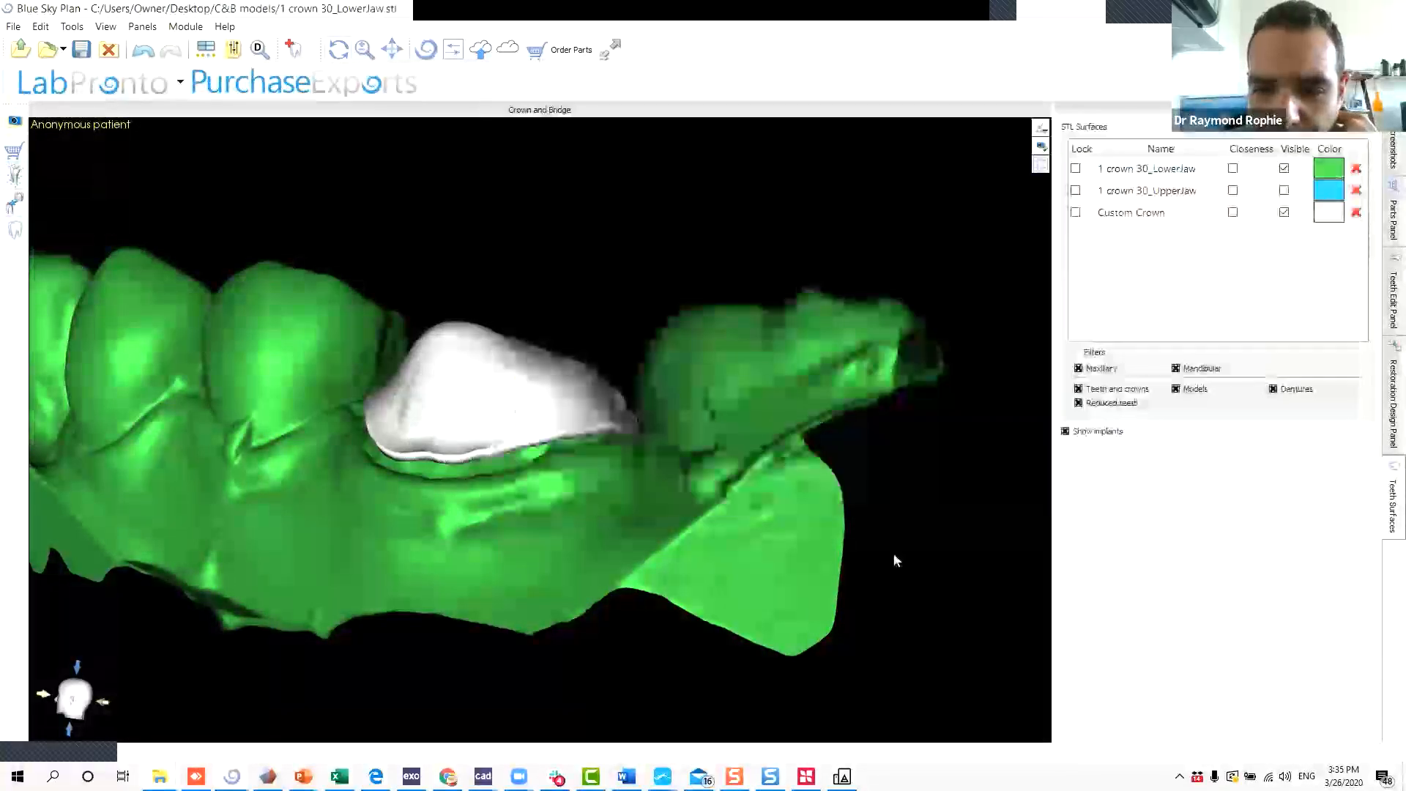
Try to export the lower jaw and custom crown again into the COPING SPLIT FILE folder as MODEL AND COPING.
left_click(13, 26)
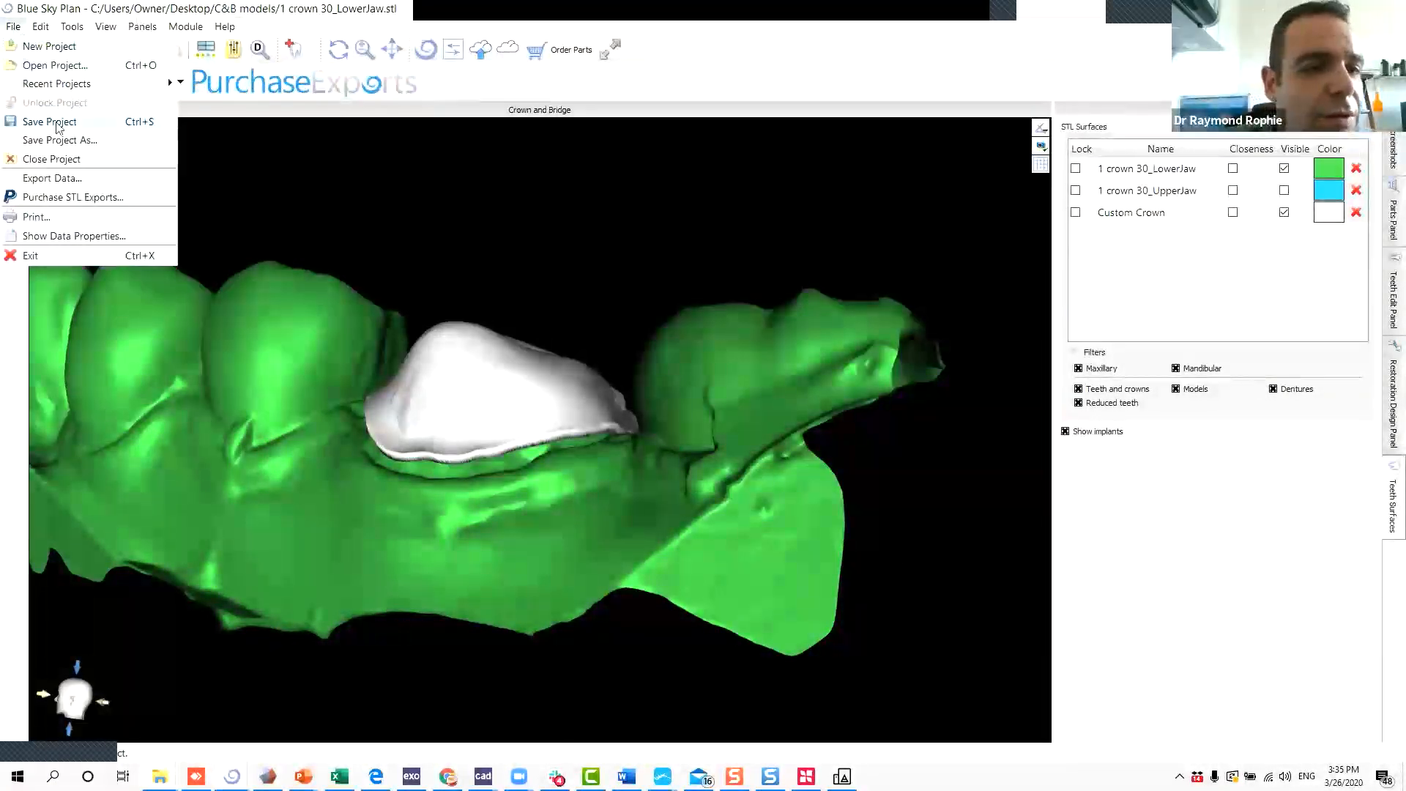
left_click(49, 178)
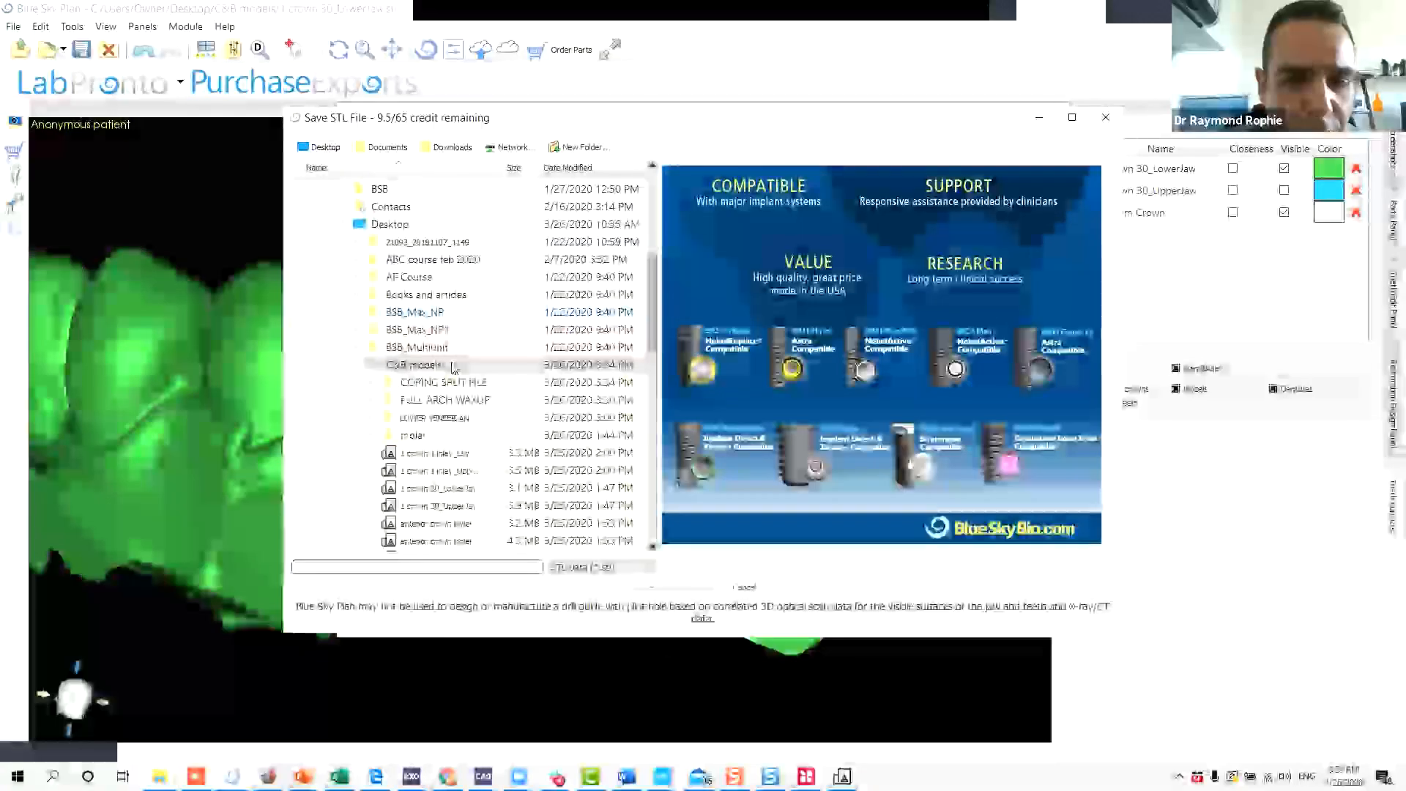
left_click(462, 385)
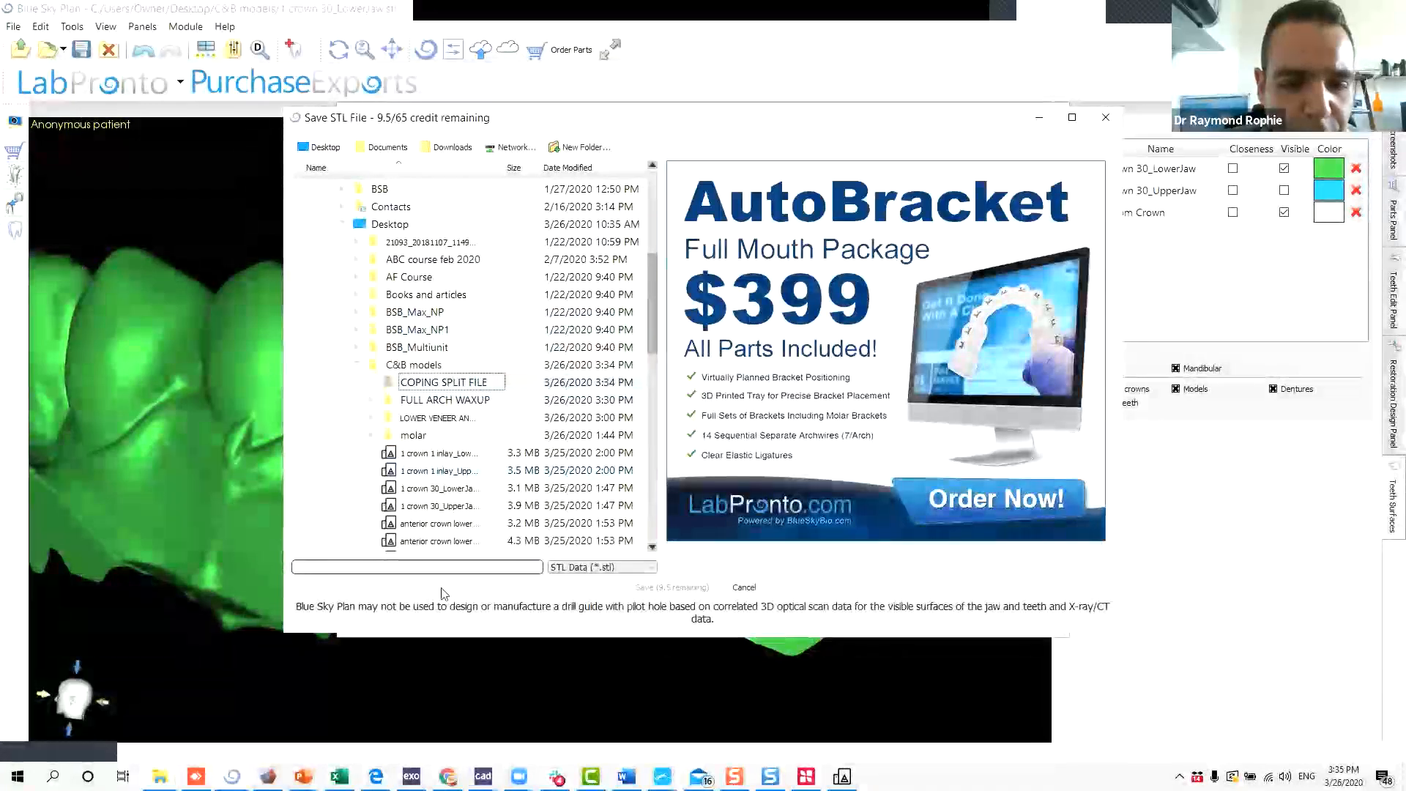
left_click(444, 570)
type("MODEL AND COPO")
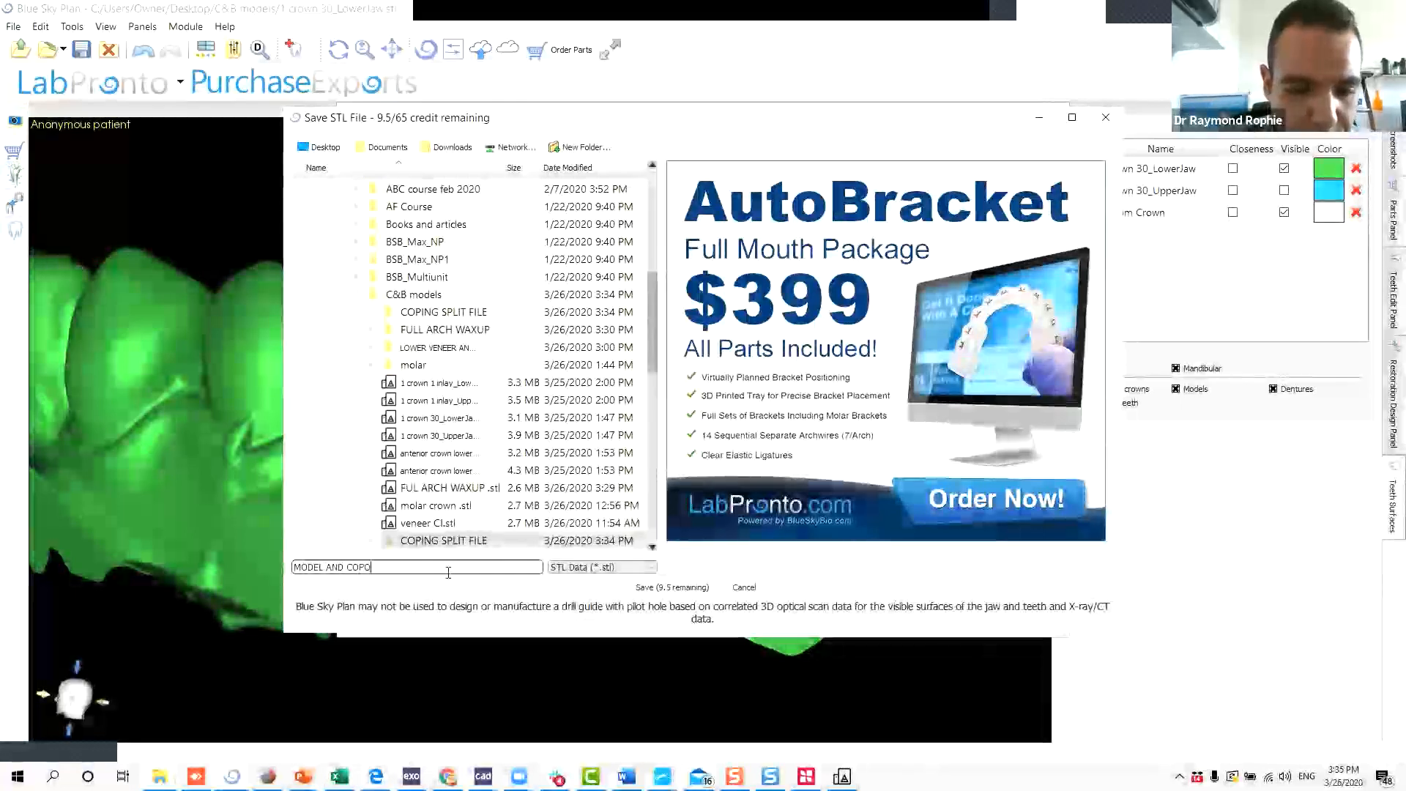
key("BackSpace")
type("ING")
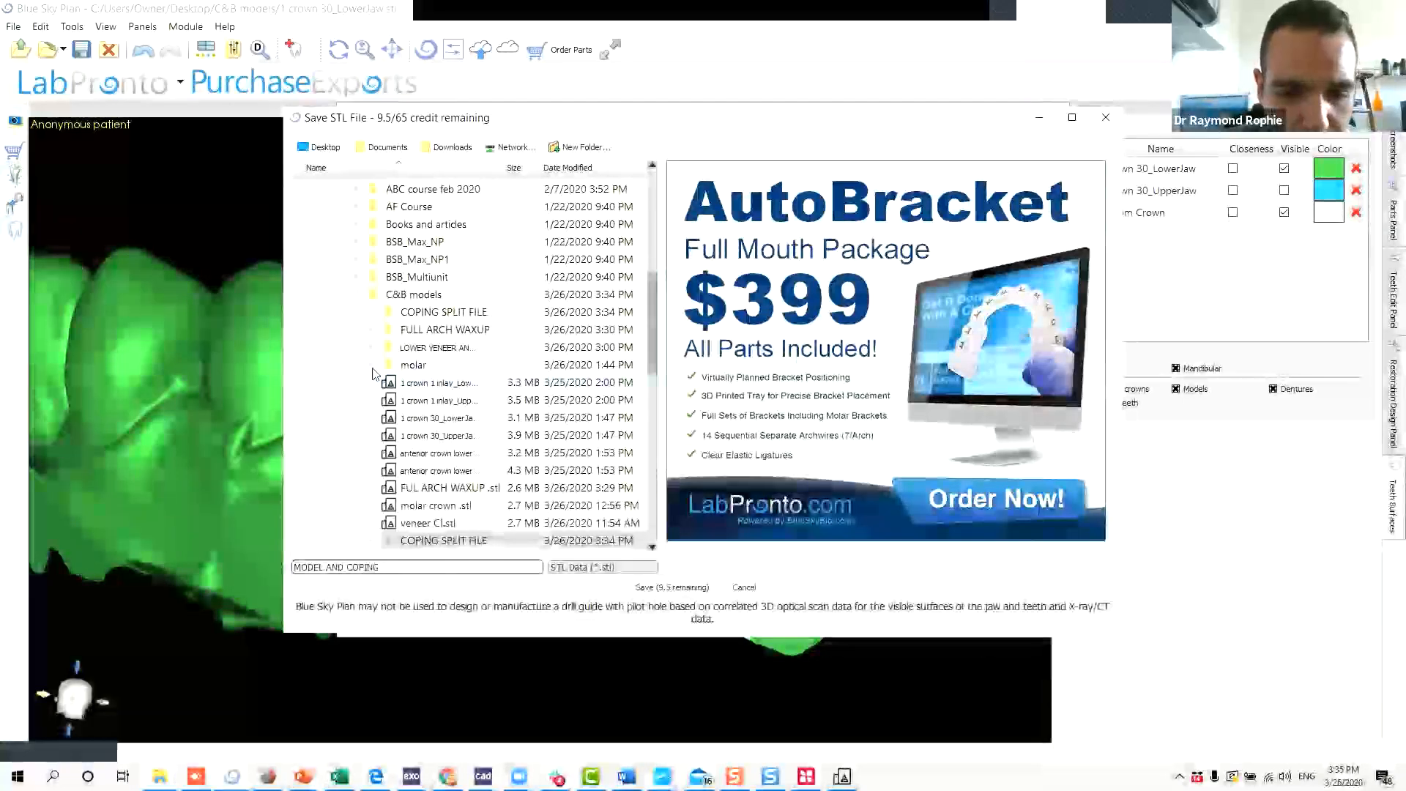
left_click(667, 588)
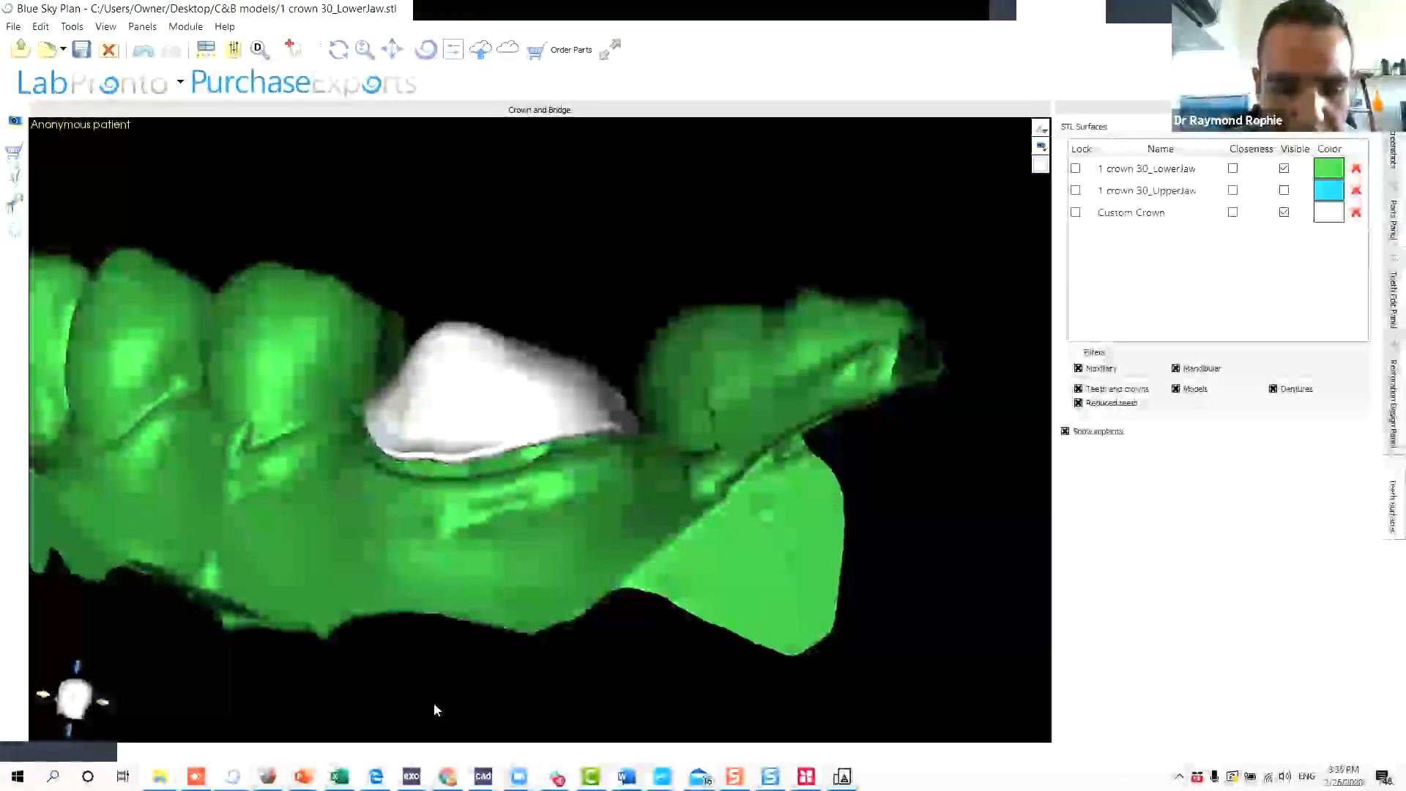
Switch to File Explorer, check the COPING SPLIT FILE and FULL ARCH WAXUP folders for the export, and return to Blue Sky Plan.
mouse_move(232, 777)
mouse_move(160, 776)
left_click(823, 723)
double_click(871, 163)
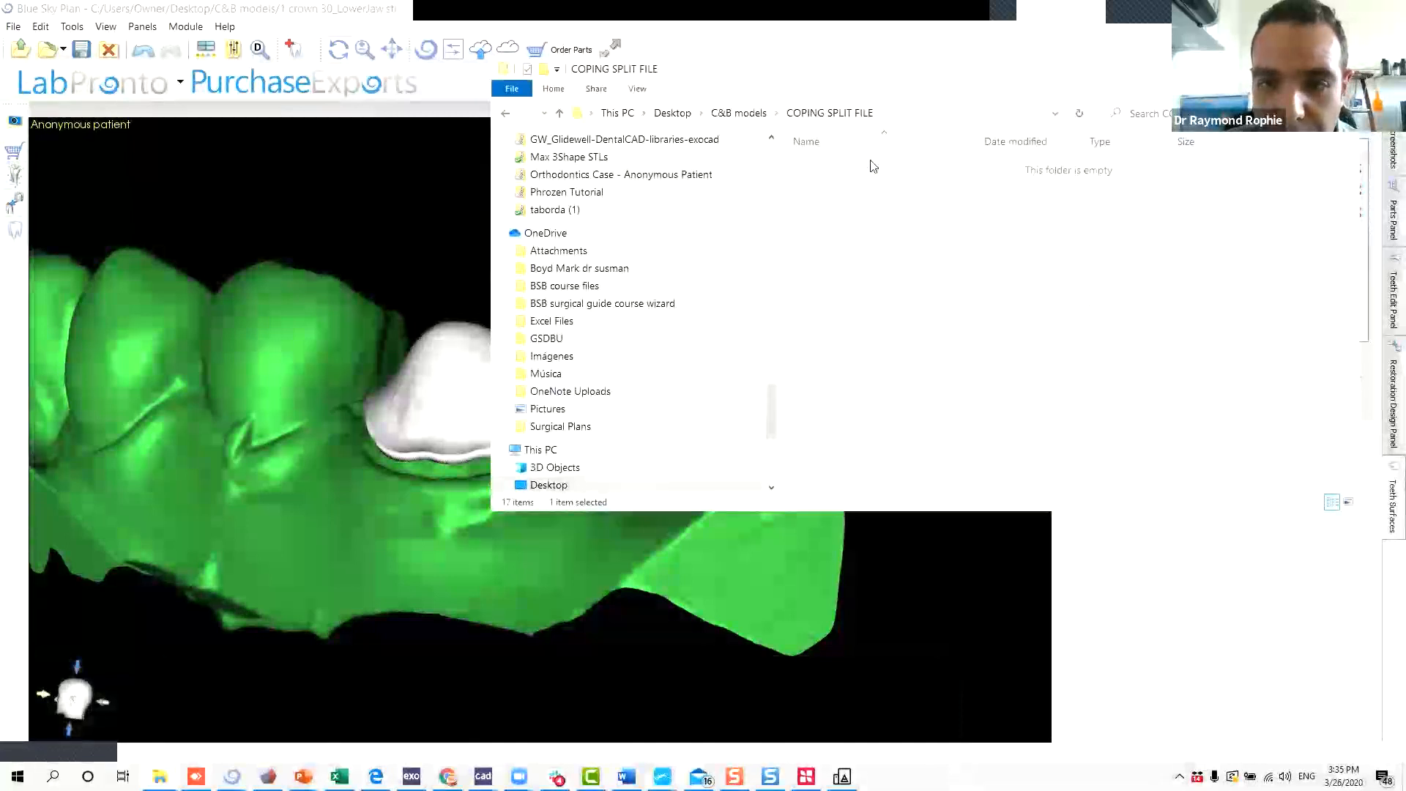
left_click(560, 114)
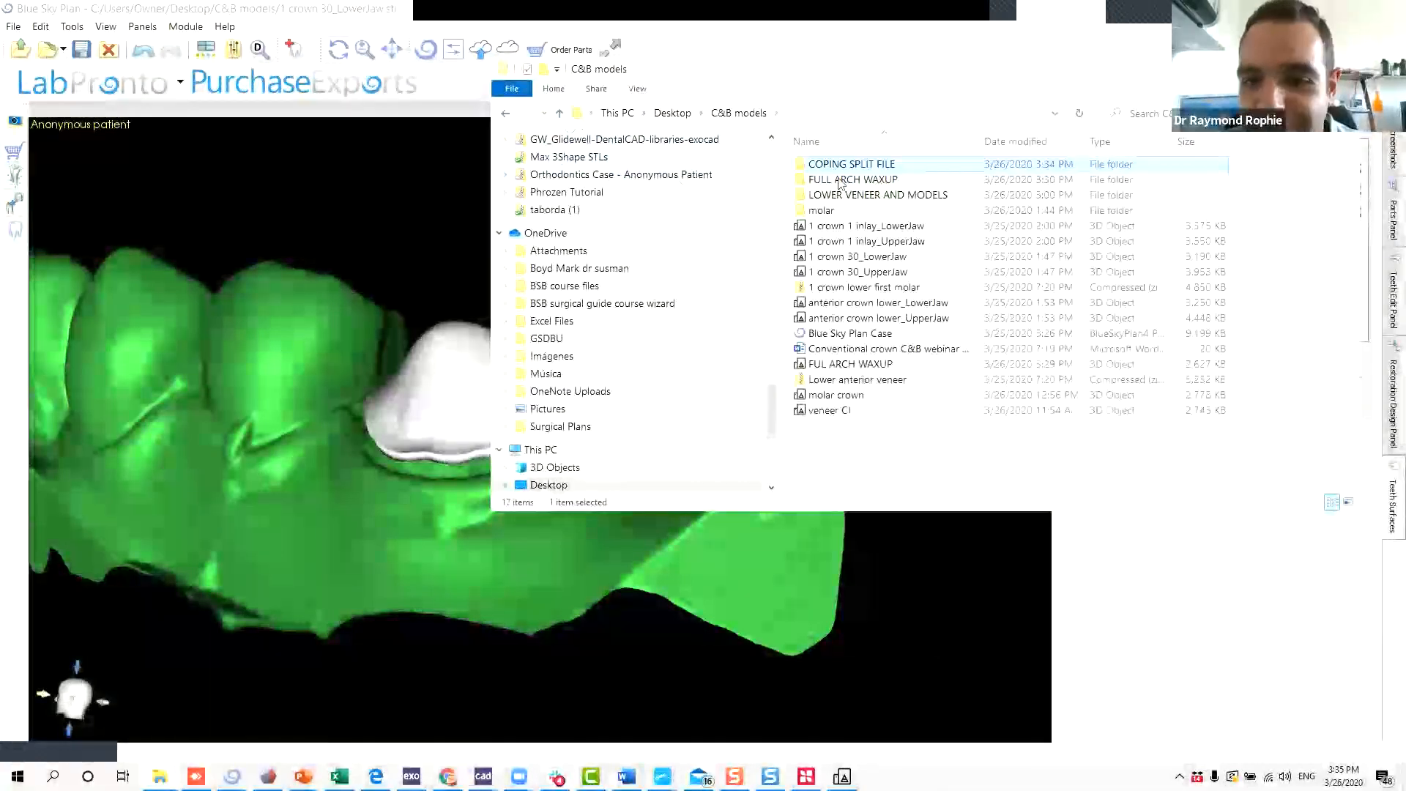
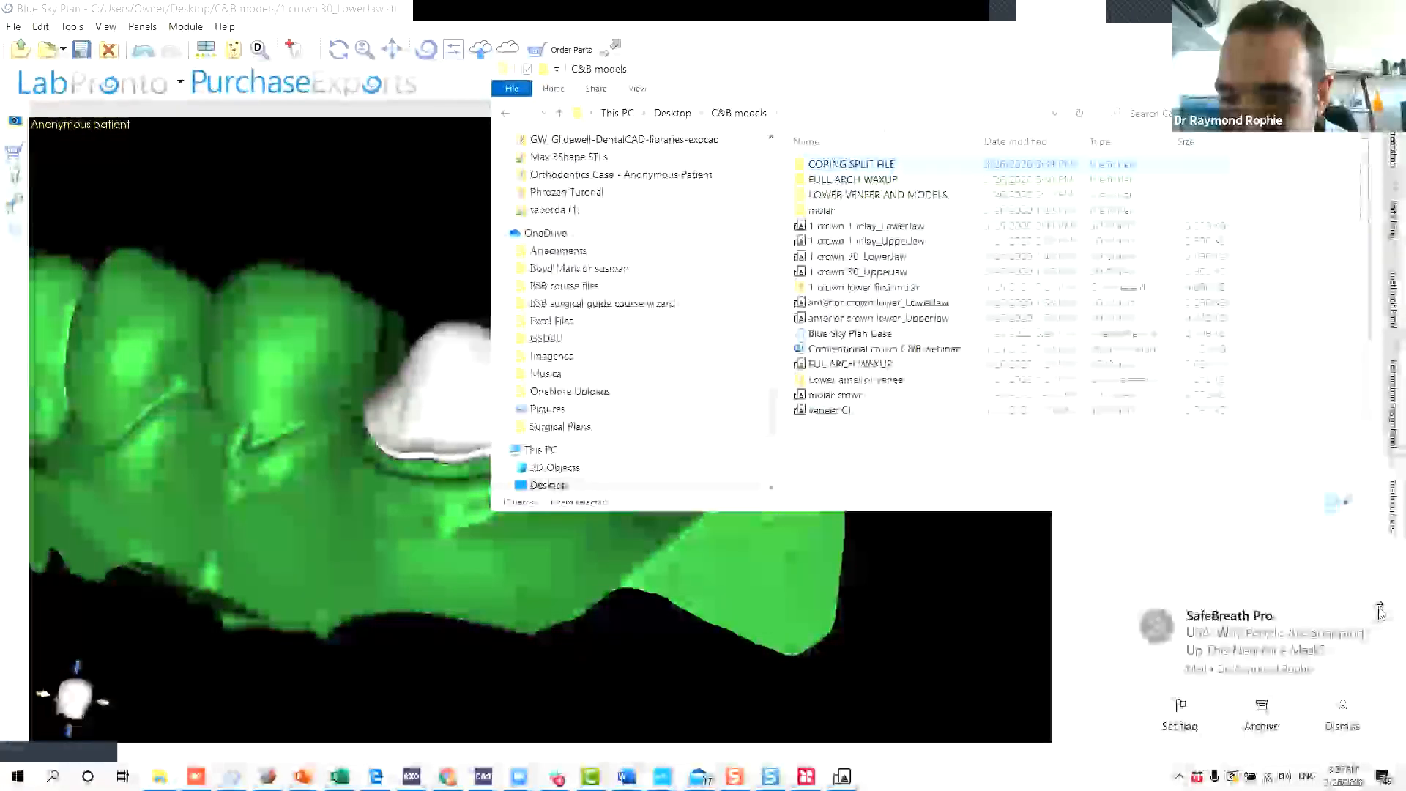
double_click(895, 180)
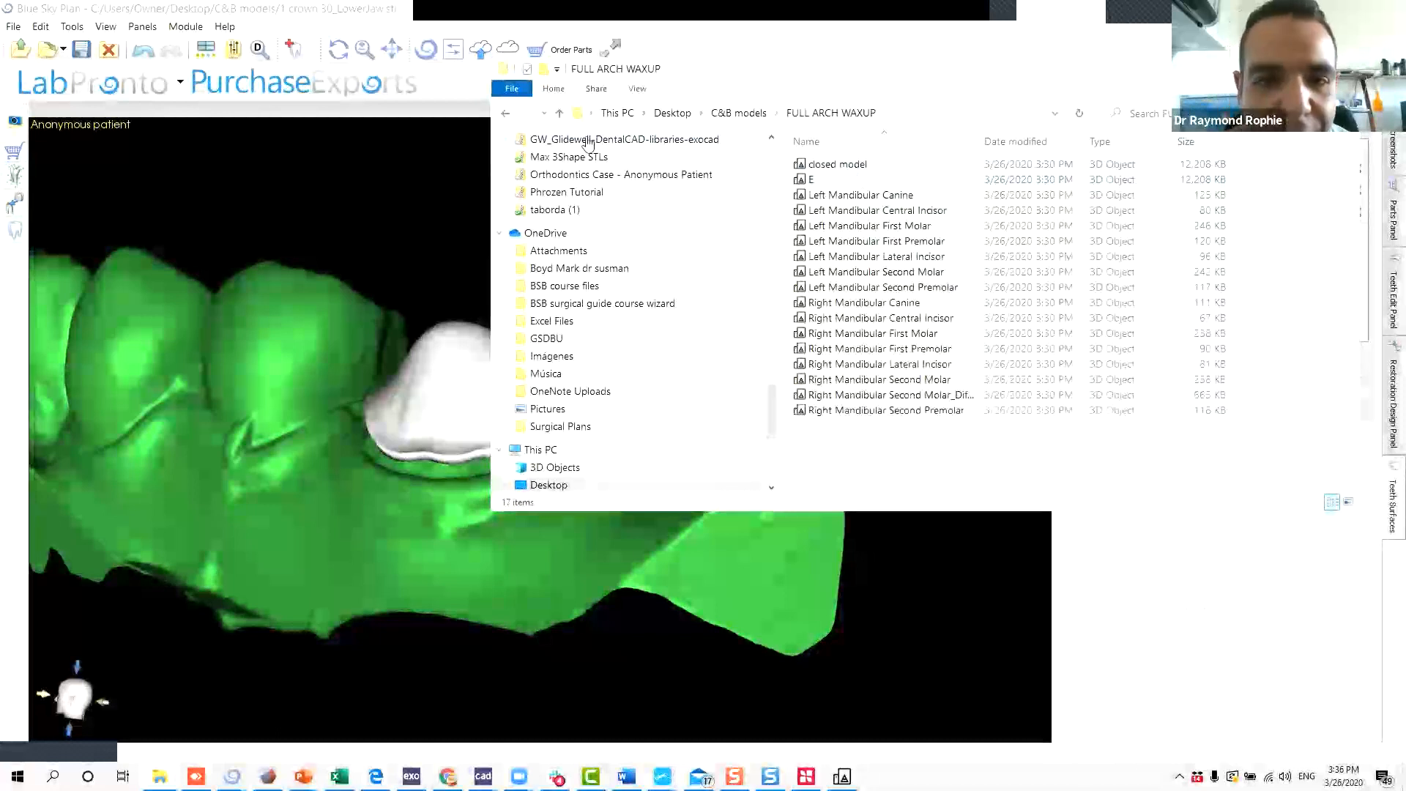
left_click(370, 248)
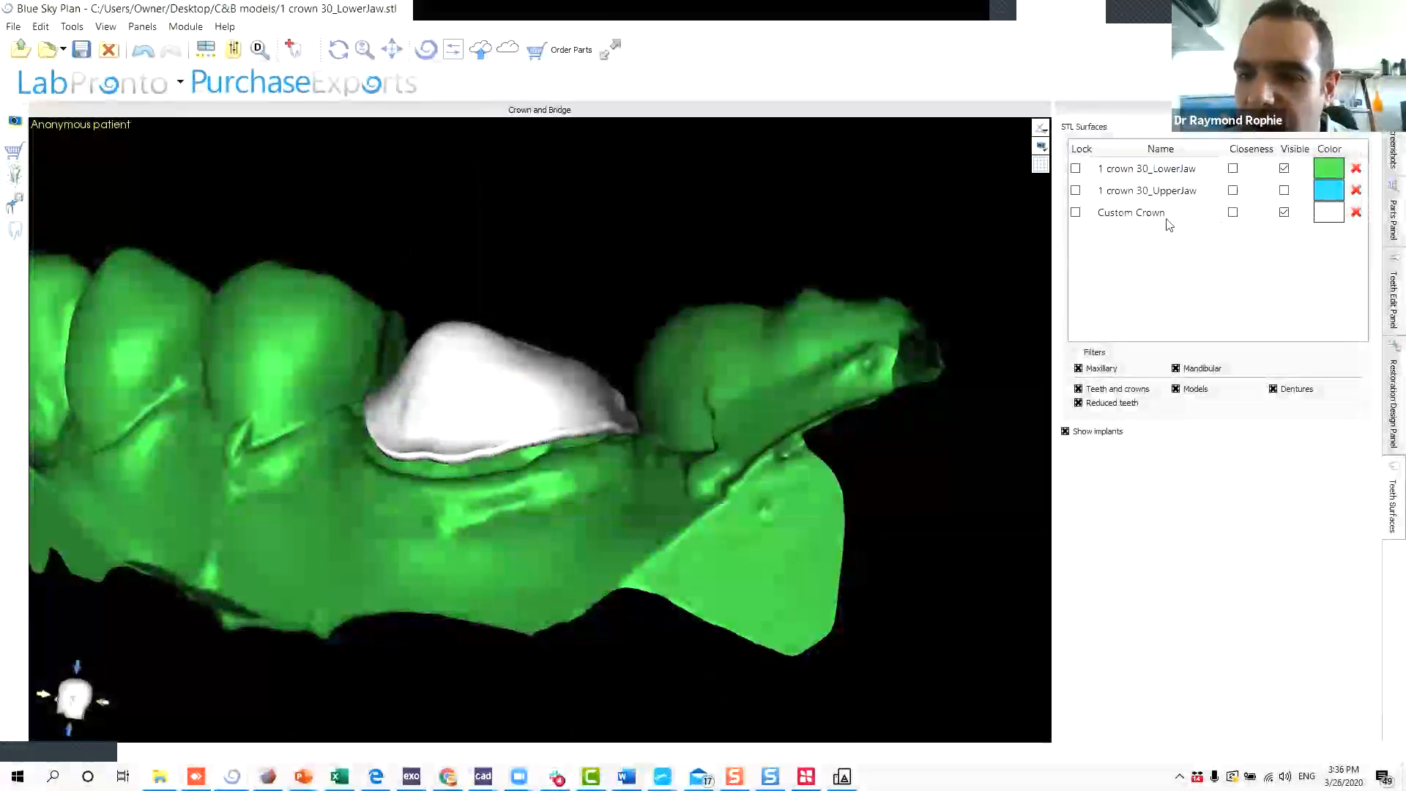
Start another Standard-quality STL export of the visible lower jaw and custom crown.
left_click(15, 27)
left_click(471, 212)
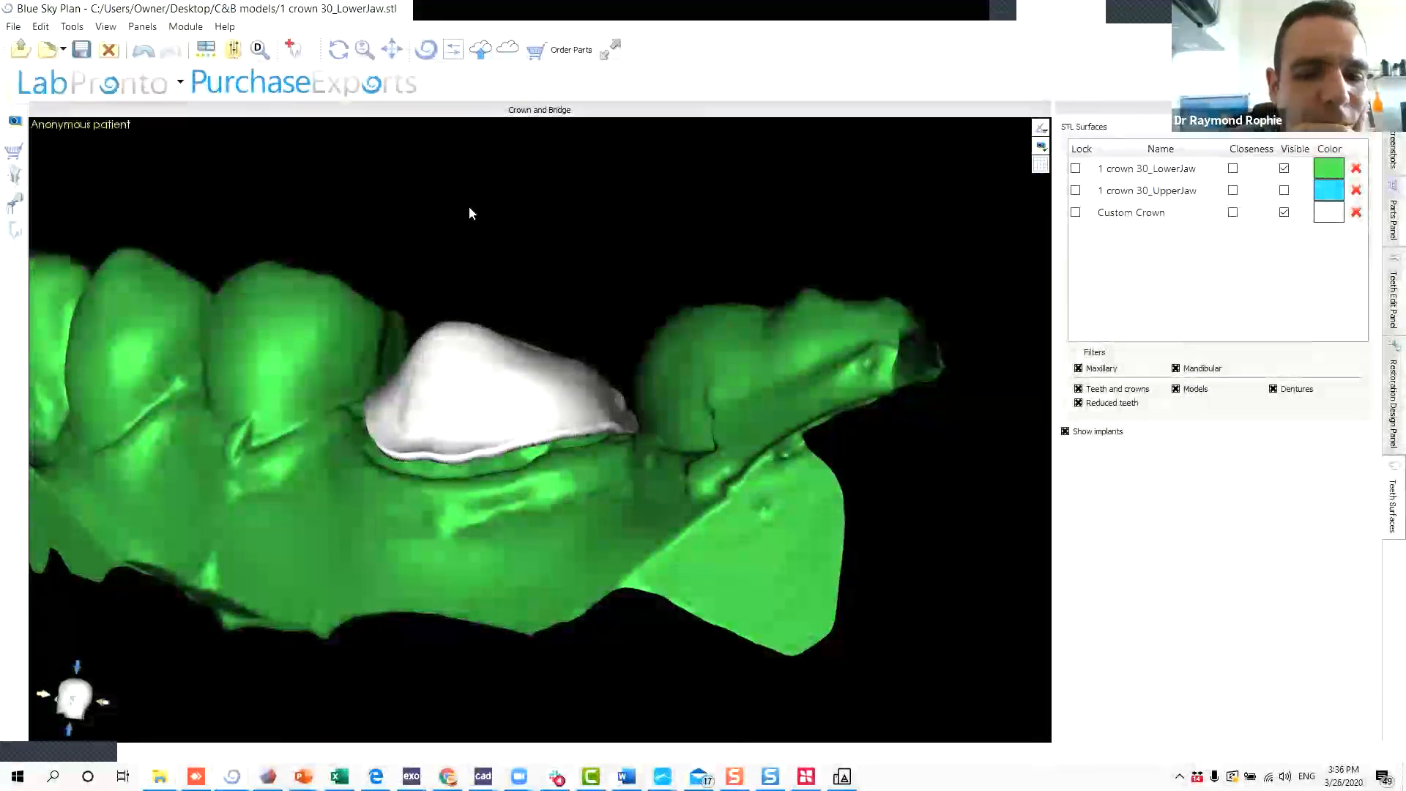
left_click_drag(576, 219, 480, 421)
left_click(13, 26)
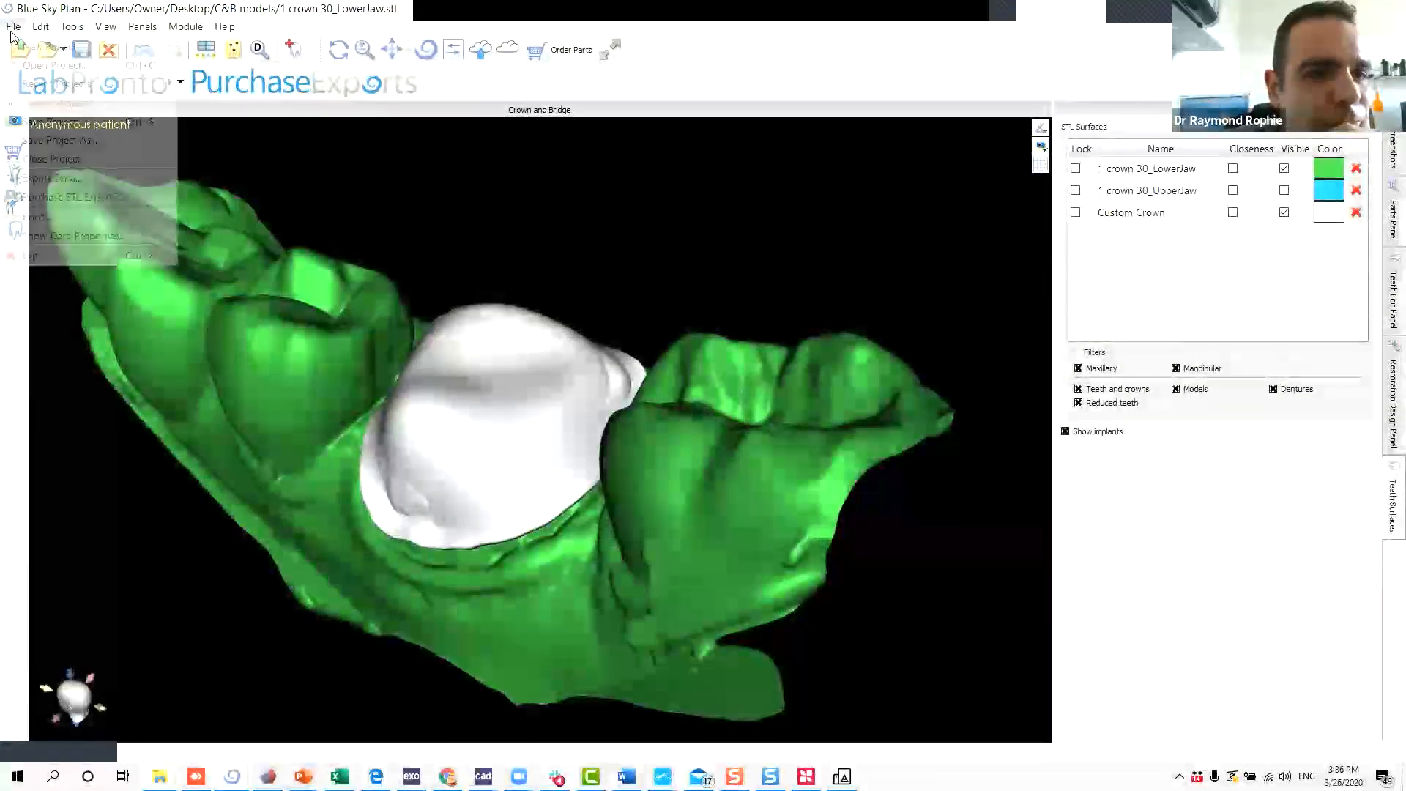
left_click(65, 178)
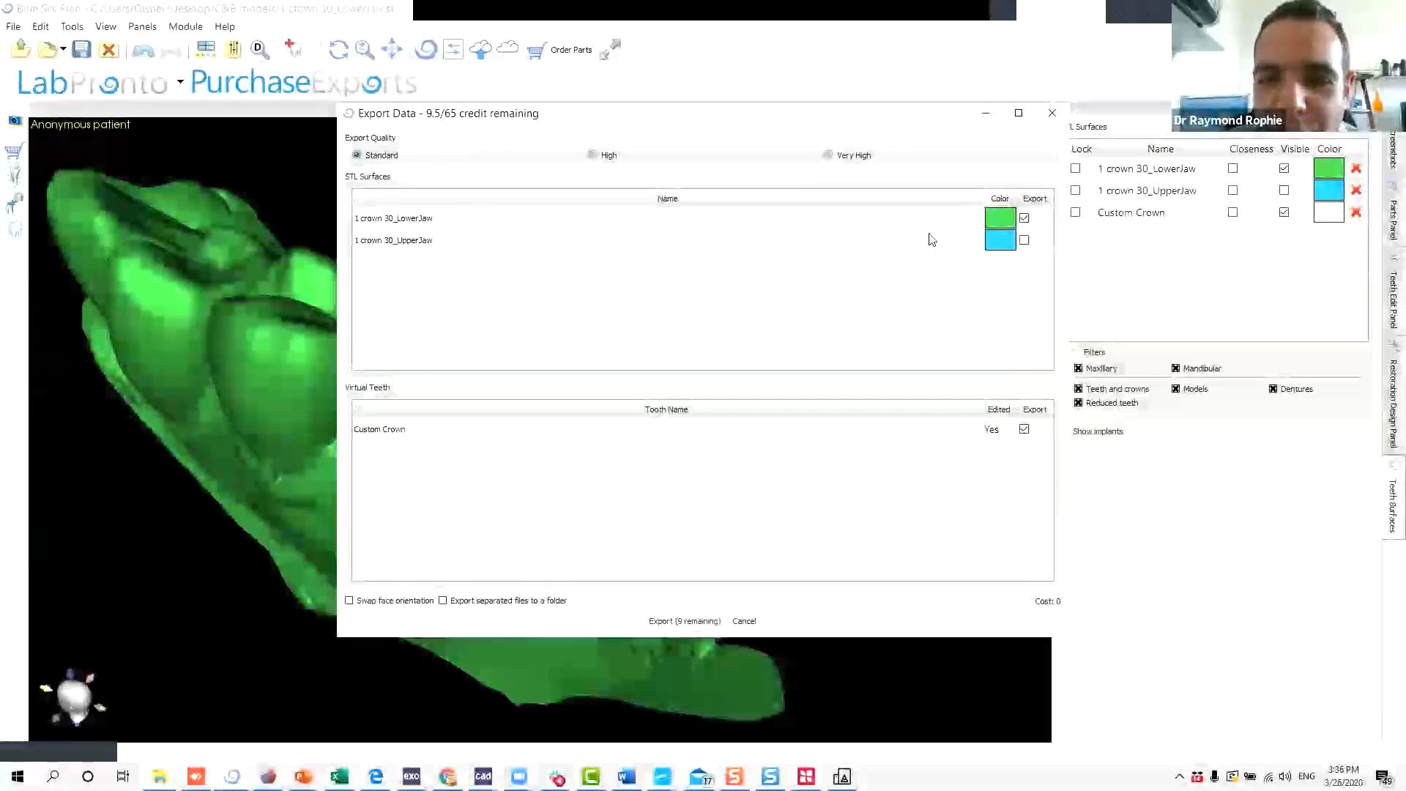
left_click(678, 621)
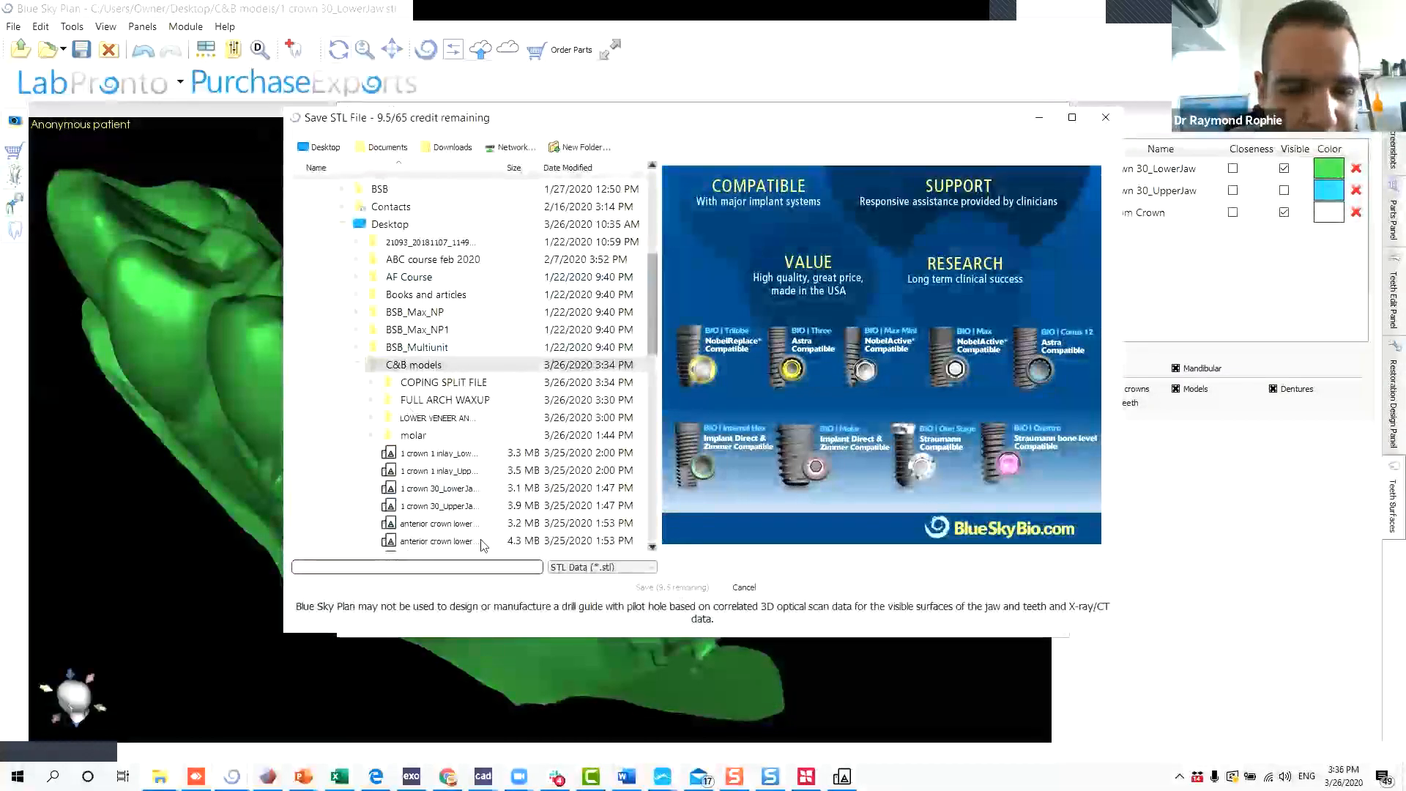
Save the STL export directly in the C&B models folder under the name 12.
left_click(399, 563)
type("1")
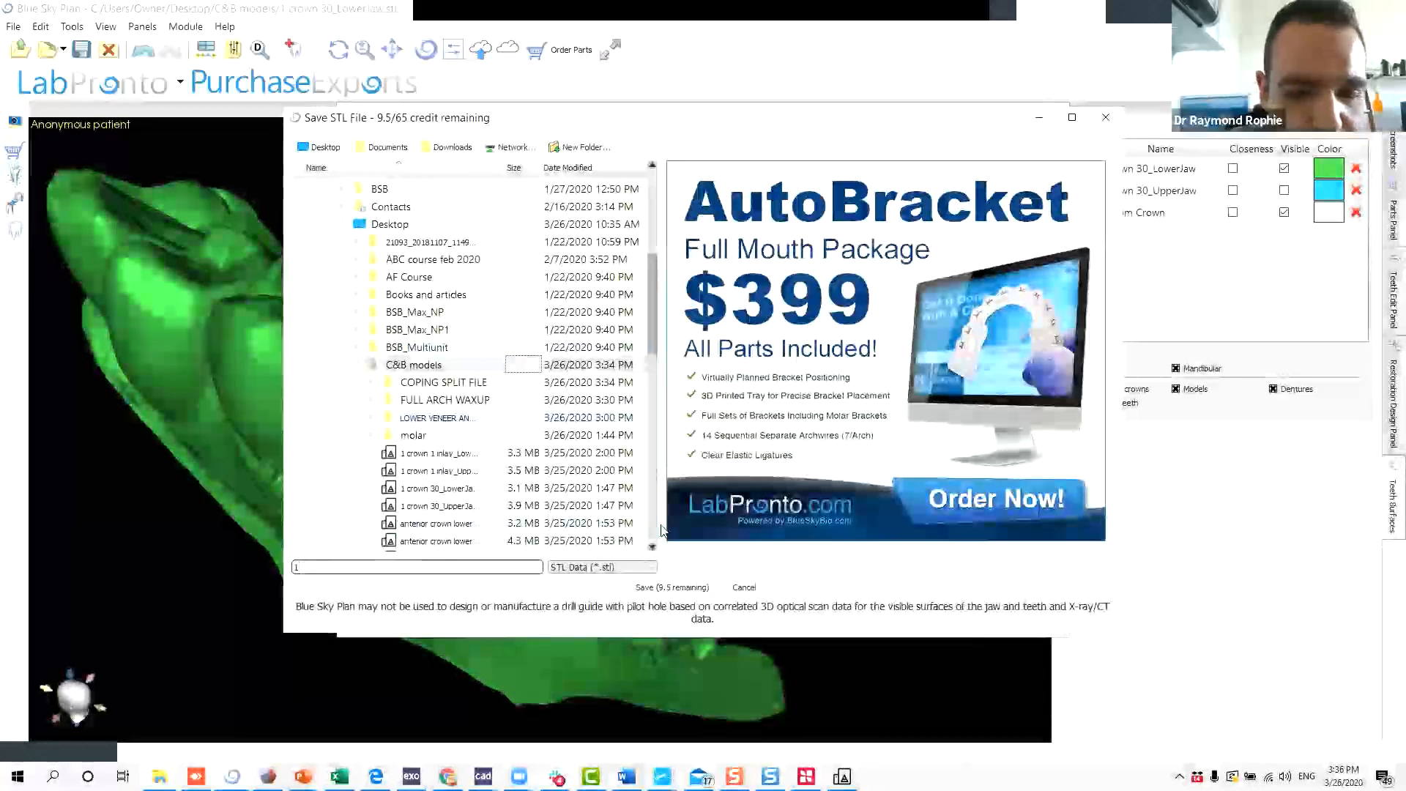
left_click(601, 550)
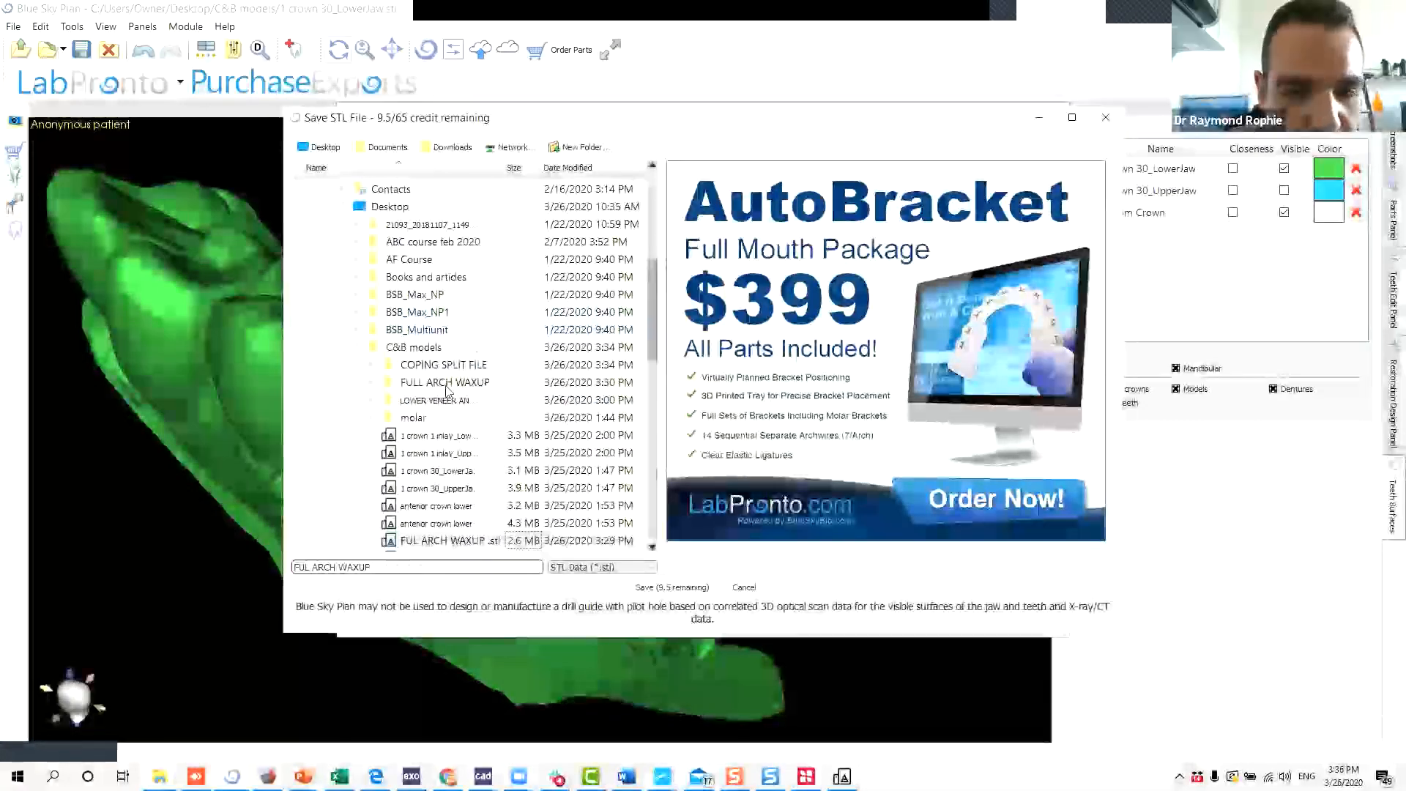
left_click(463, 351)
left_click_drag(461, 567, 299, 602)
type("12")
left_click(683, 589)
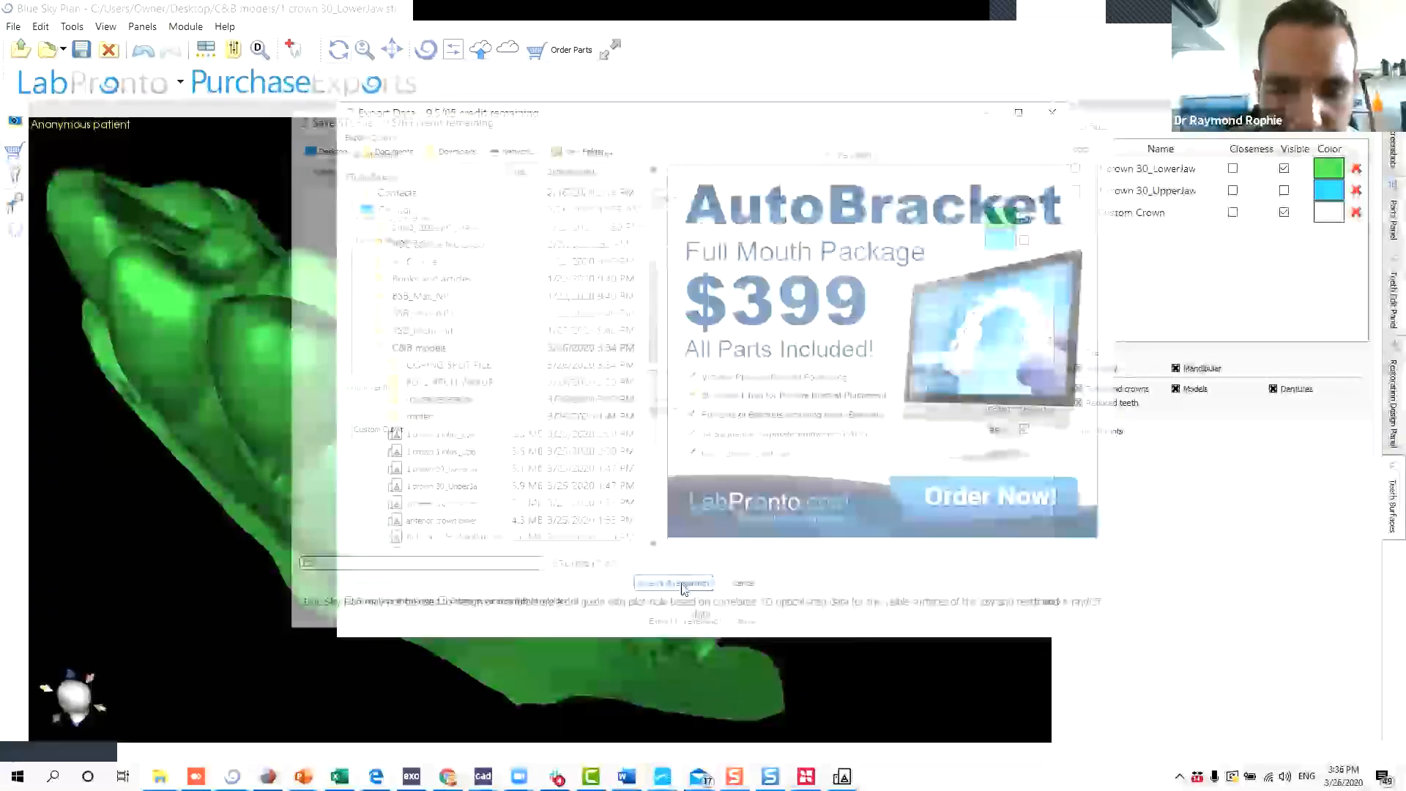
Switch to File Explorer and look for the exported file 12 in the C&B models folder.
mouse_move(339, 776)
mouse_move(160, 776)
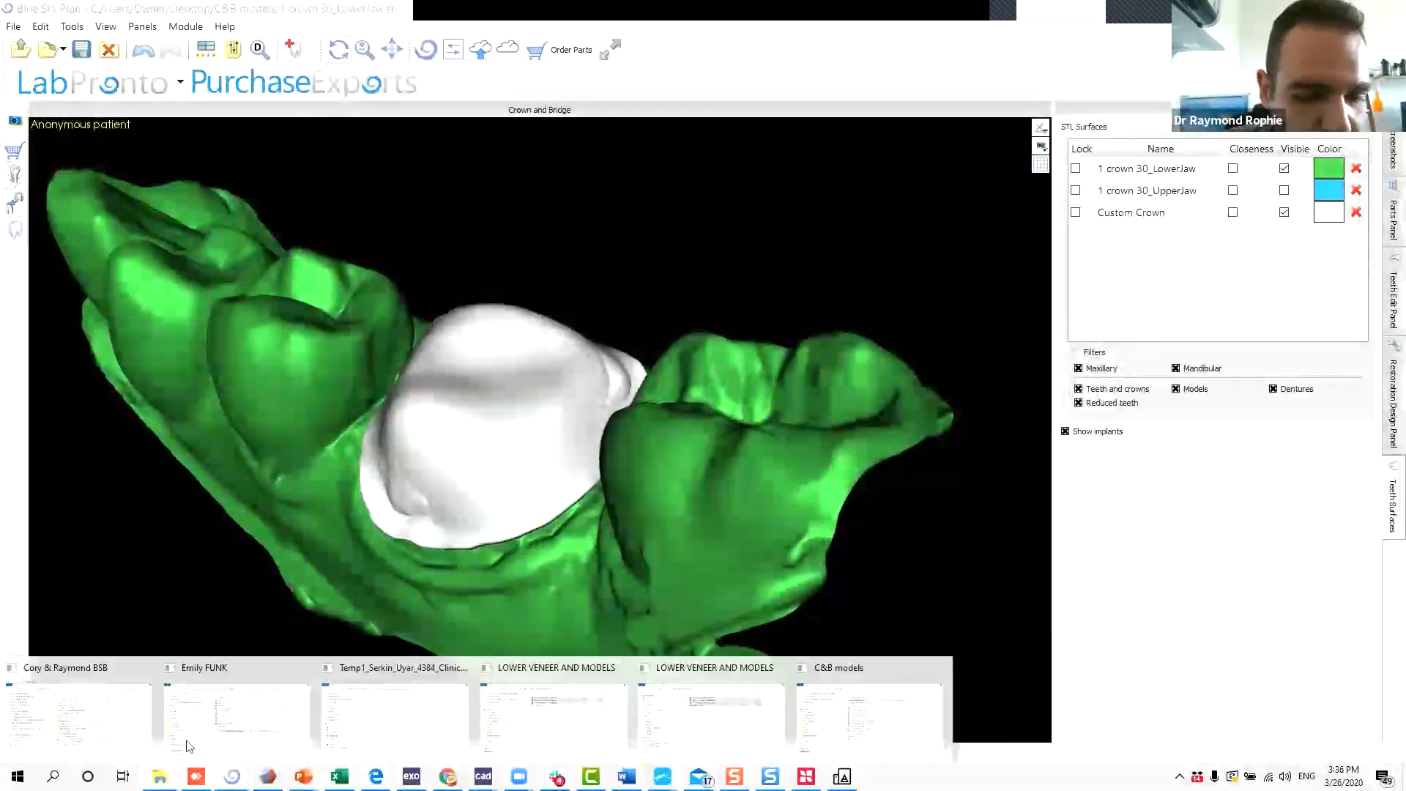
left_click(888, 659)
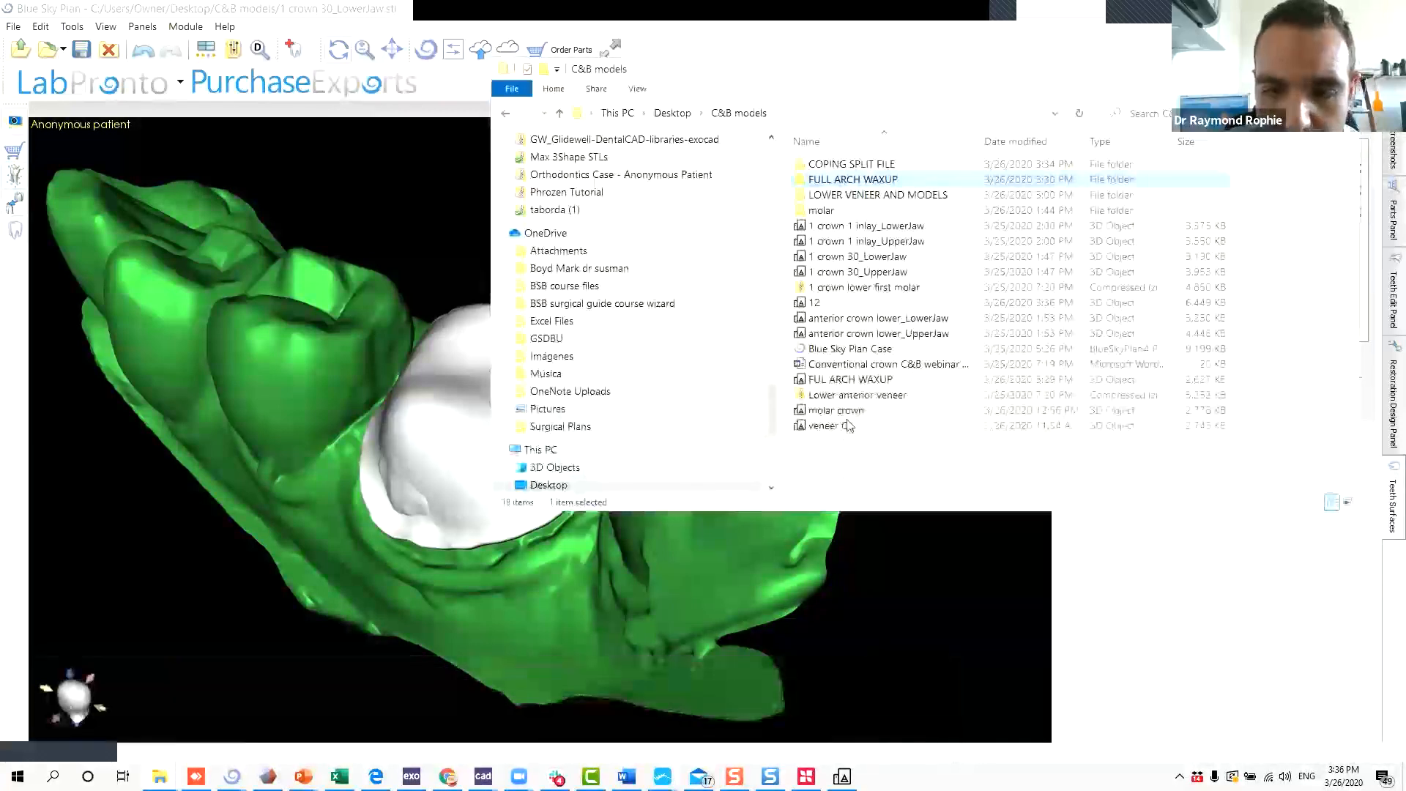
Return to Blue Sky Plan, switch from the Crown and Bridge module to the Advanced module, and open the model manipulation settings.
mouse_move(877, 304)
left_mouse_down()
mouse_move(327, 249)
mouse_move(292, 209)
mouse_move(894, 301)
mouse_move(879, 315)
left_mouse_up()
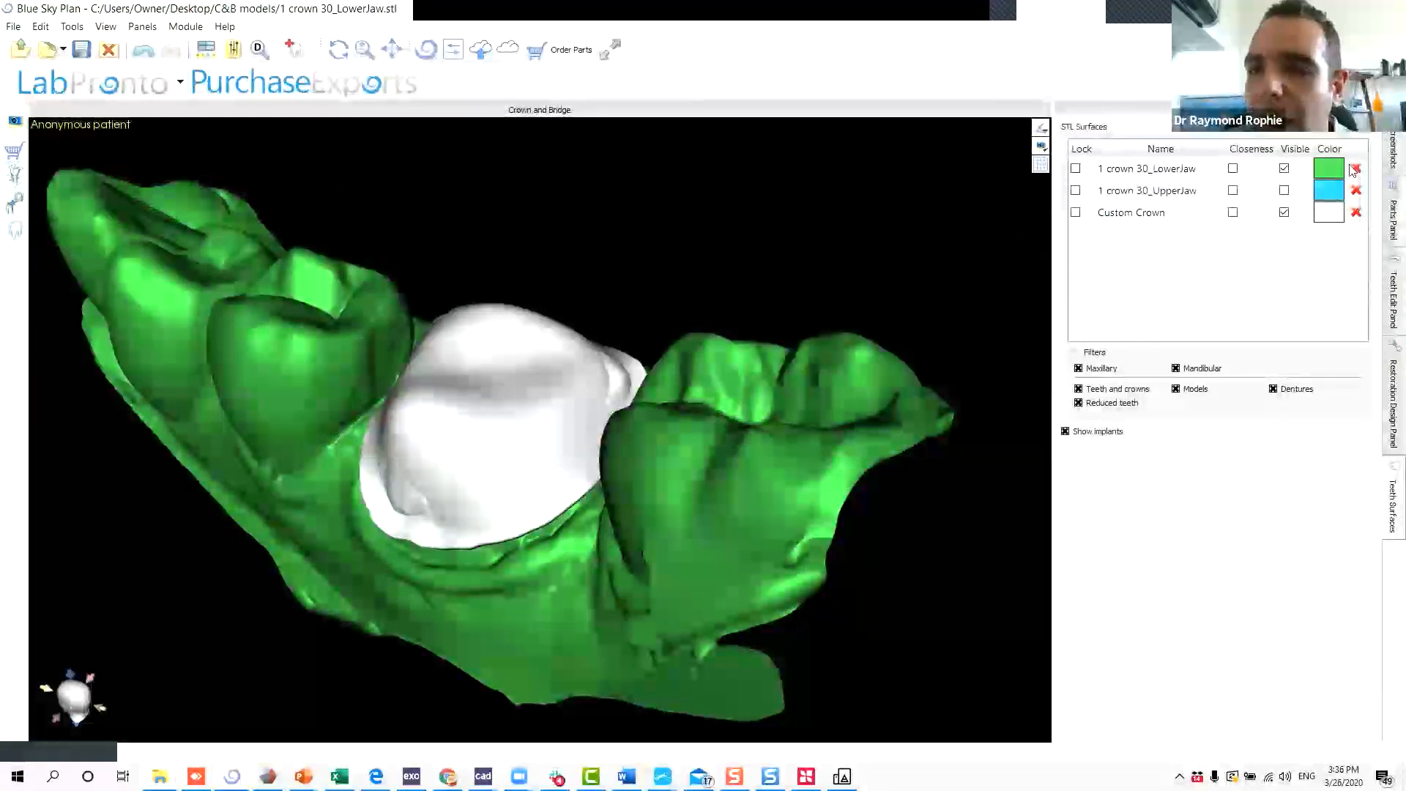
left_click(1333, 132)
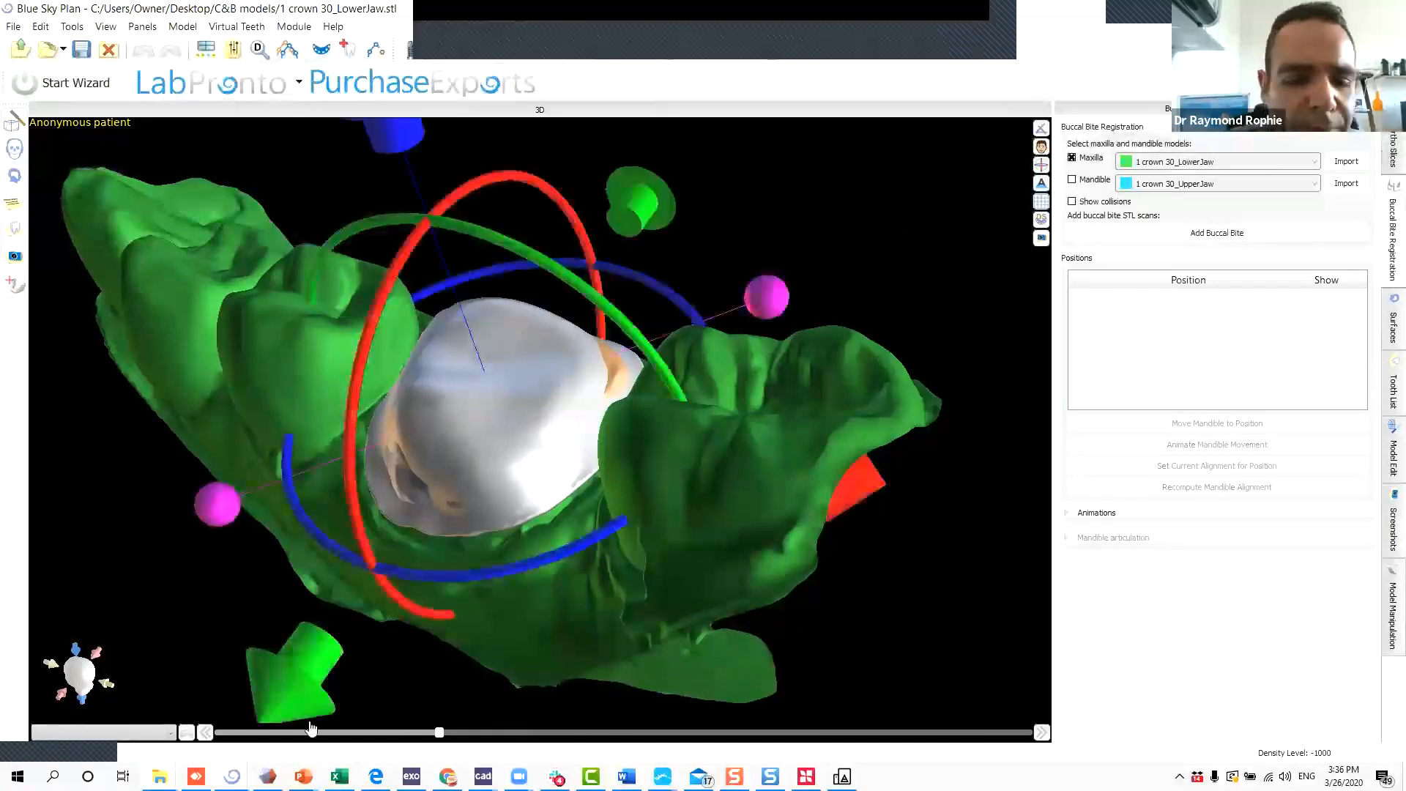
mouse_move(267, 776)
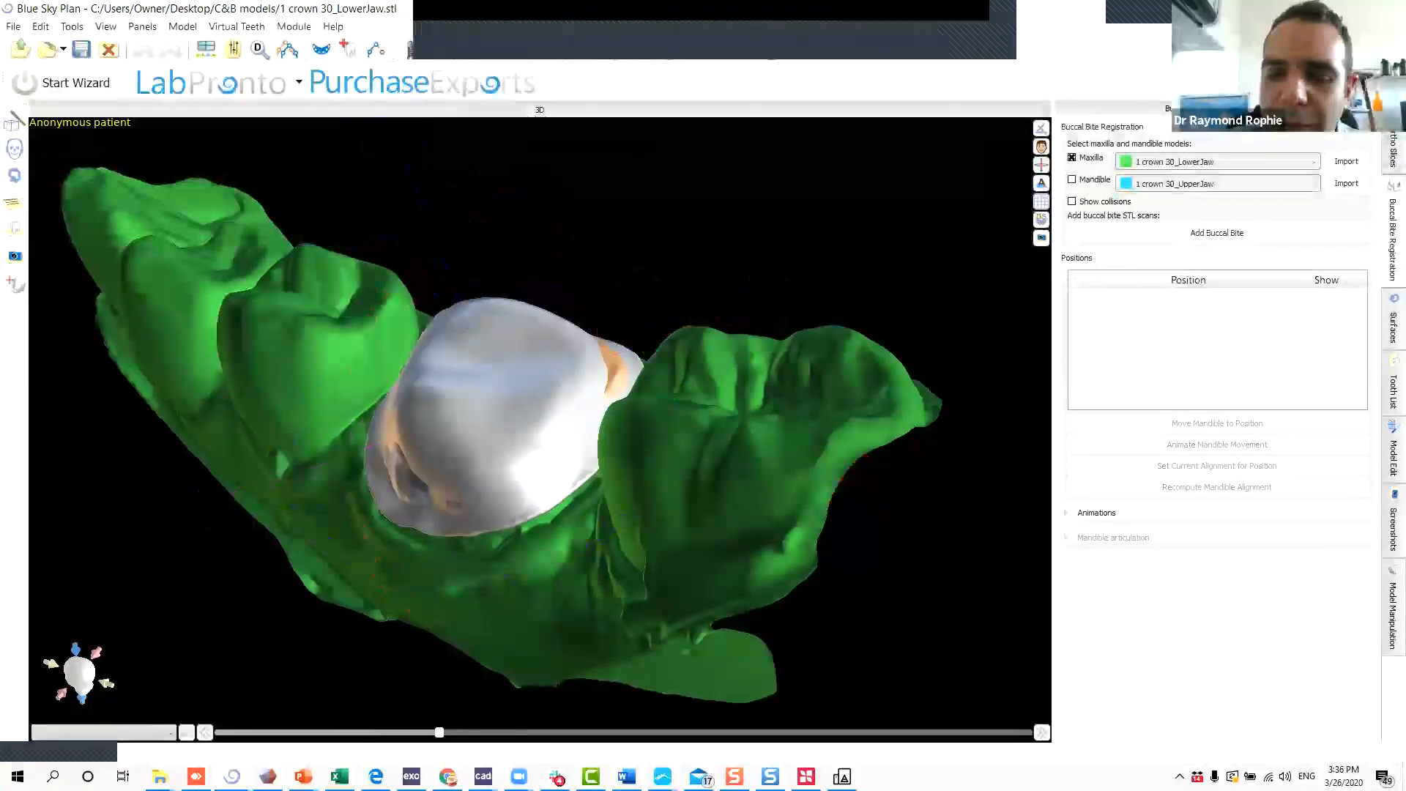
left_click(1389, 604)
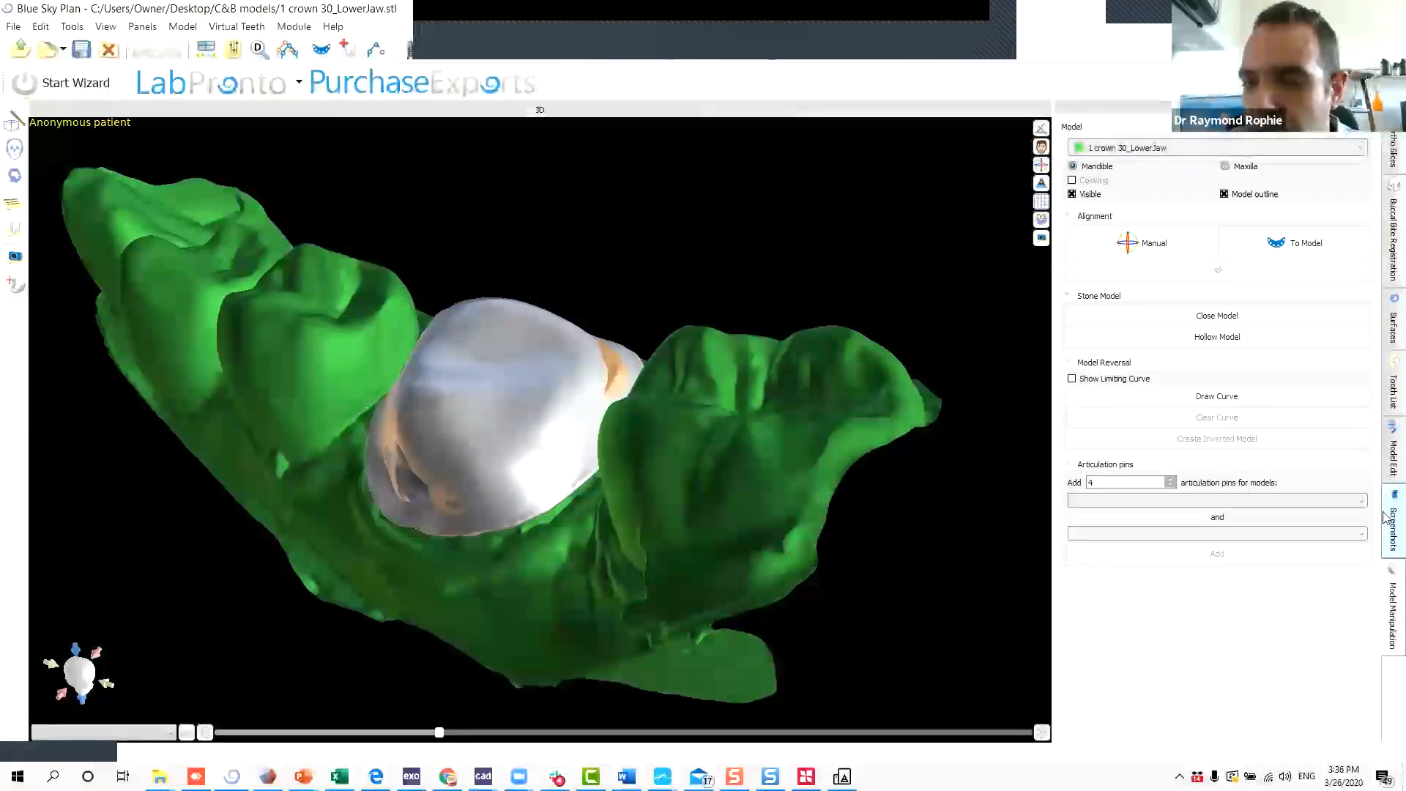
Hide the 1 crown 30_LowerJaw surface and remove the custom crown from the 3D scene.
left_click(1392, 326)
left_click(1295, 170)
left_click(1295, 191)
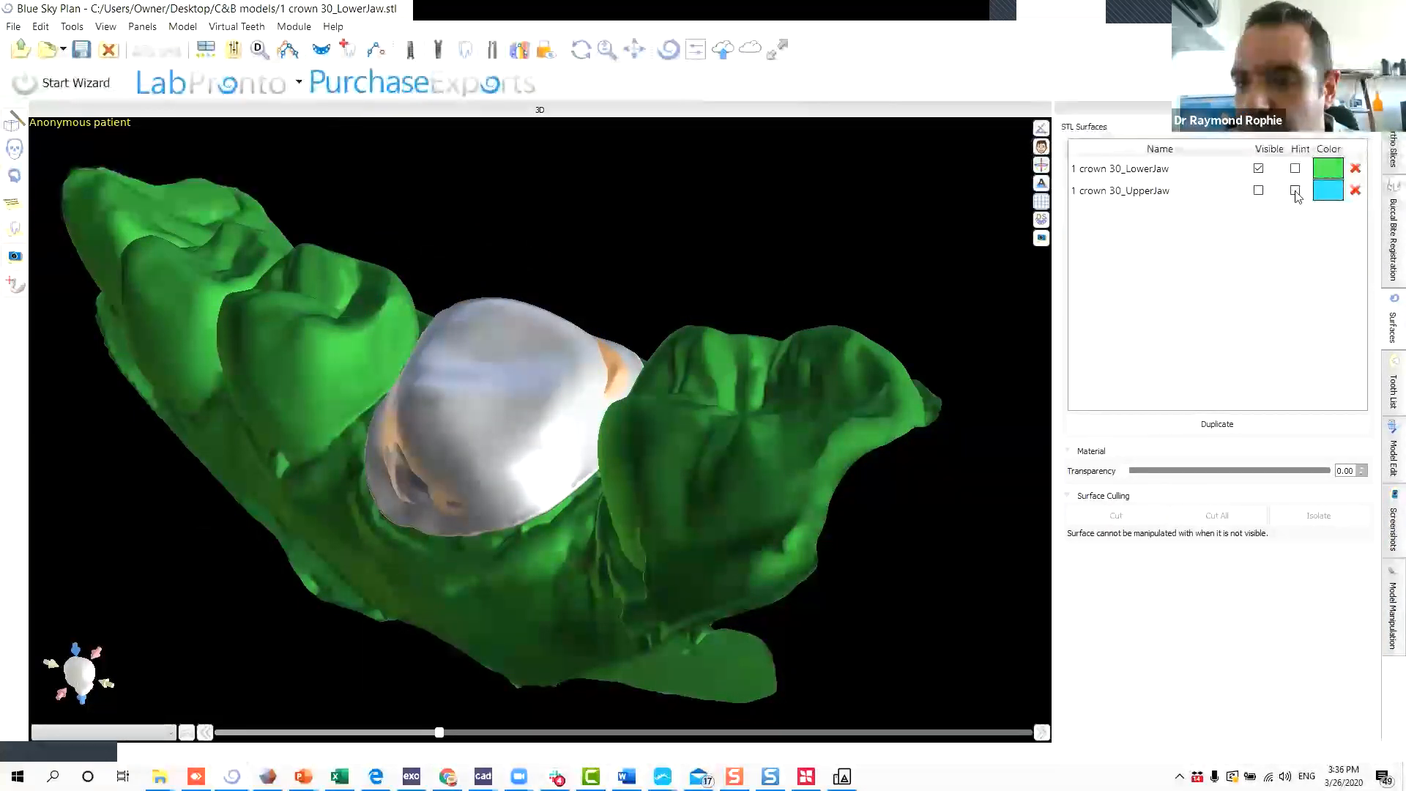
left_click(1258, 170)
right_click(468, 437)
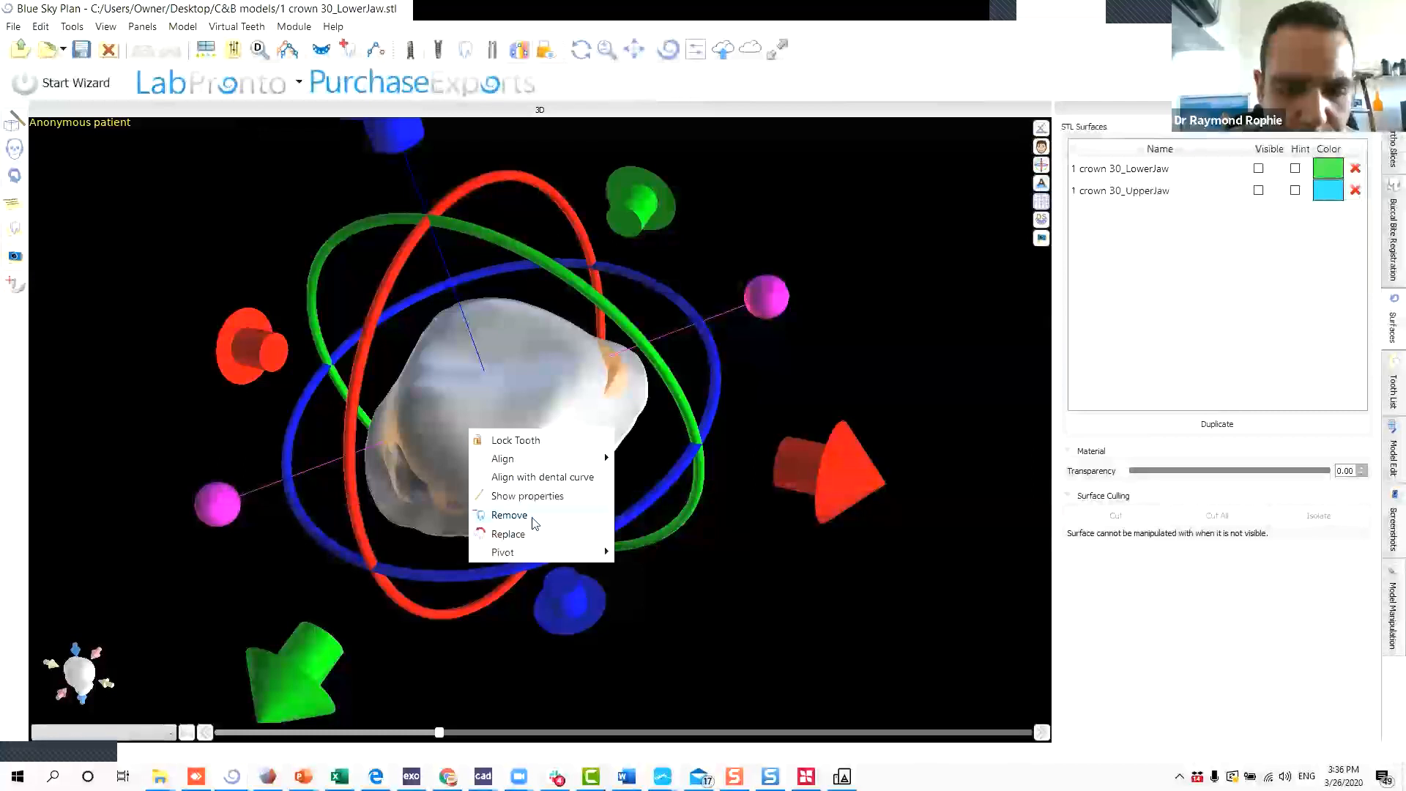
left_click(534, 522)
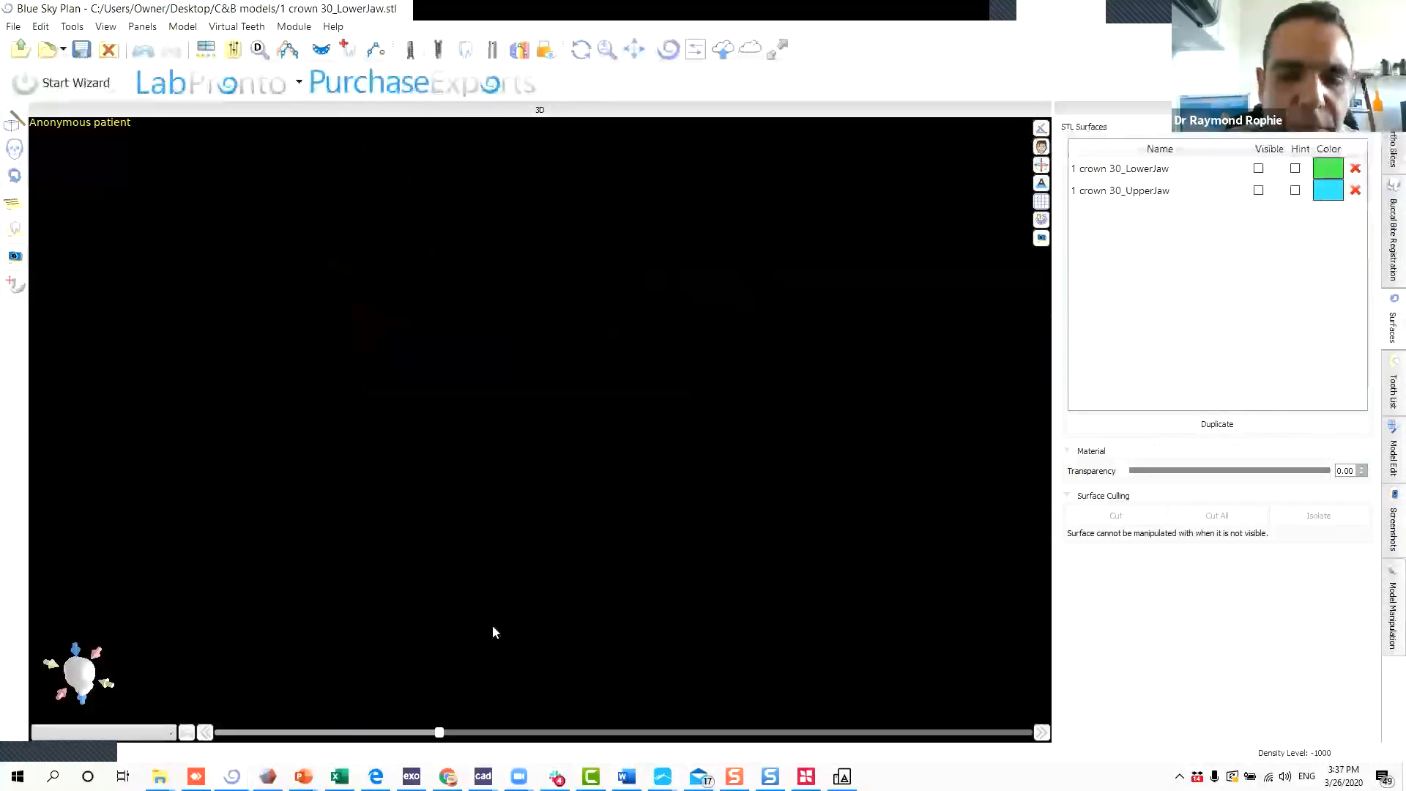
Import 12.stl from the C&B models folder as a mandibular model and skip the alignment.
mouse_move(159, 777)
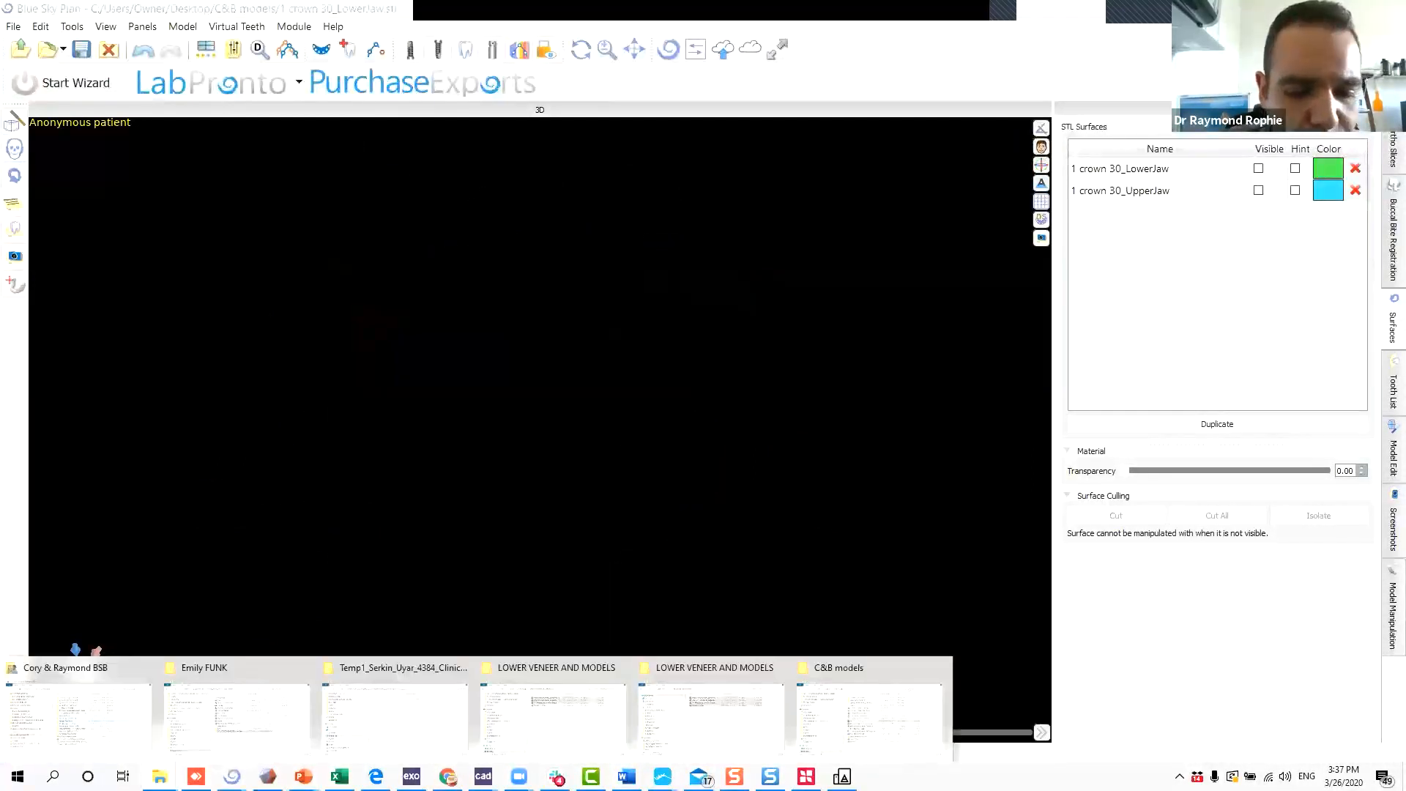
left_click(890, 685)
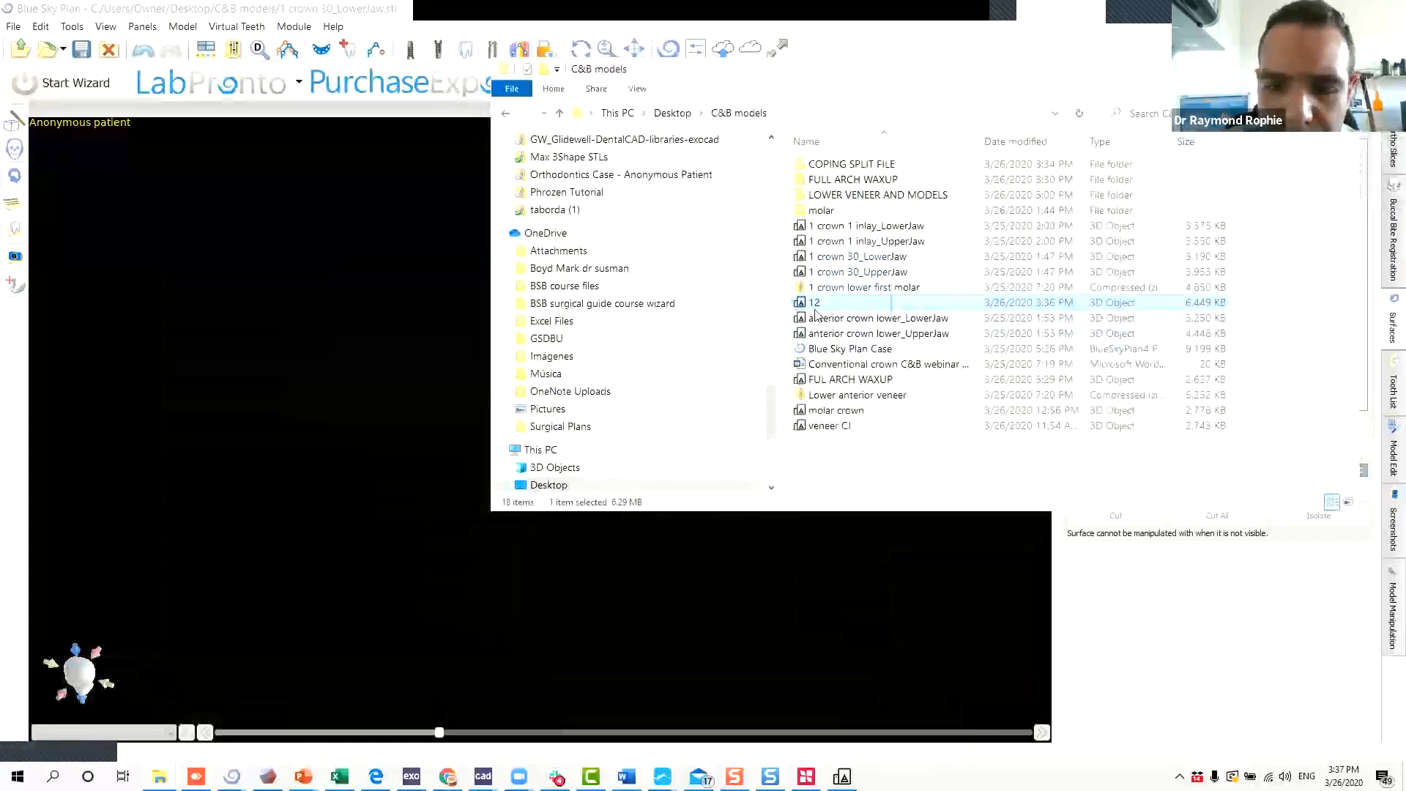
left_click_drag(267, 320, 328, 500)
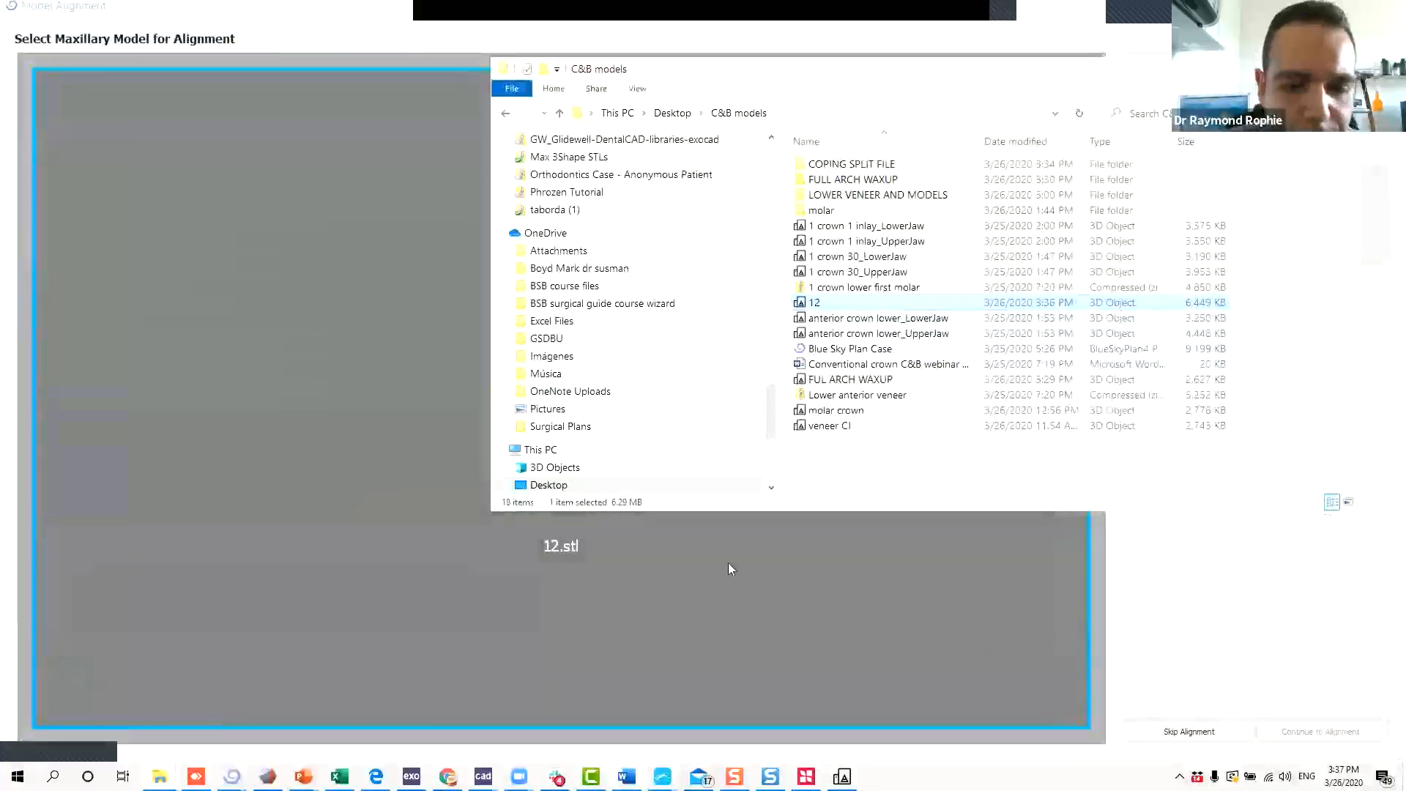
left_click(1054, 661)
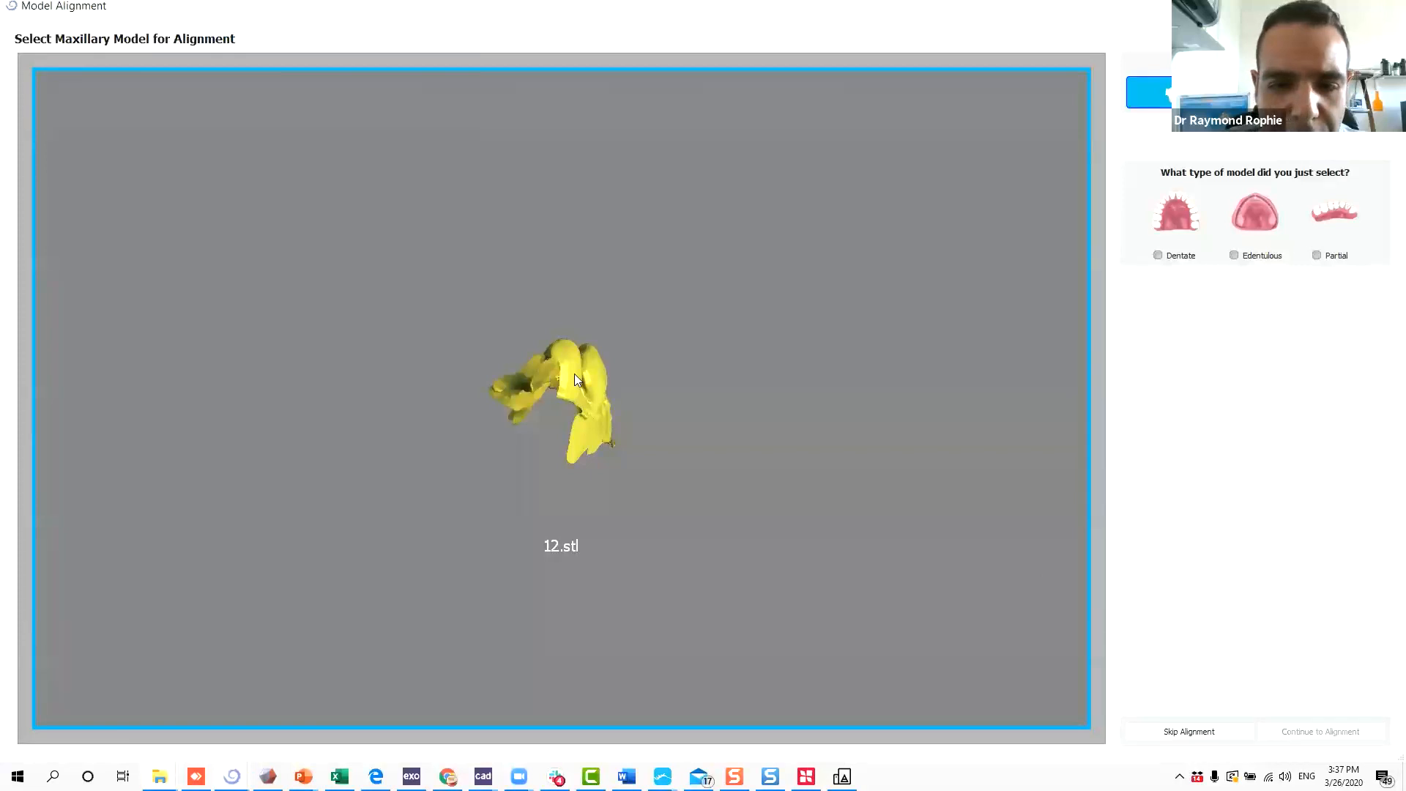
left_click(1321, 95)
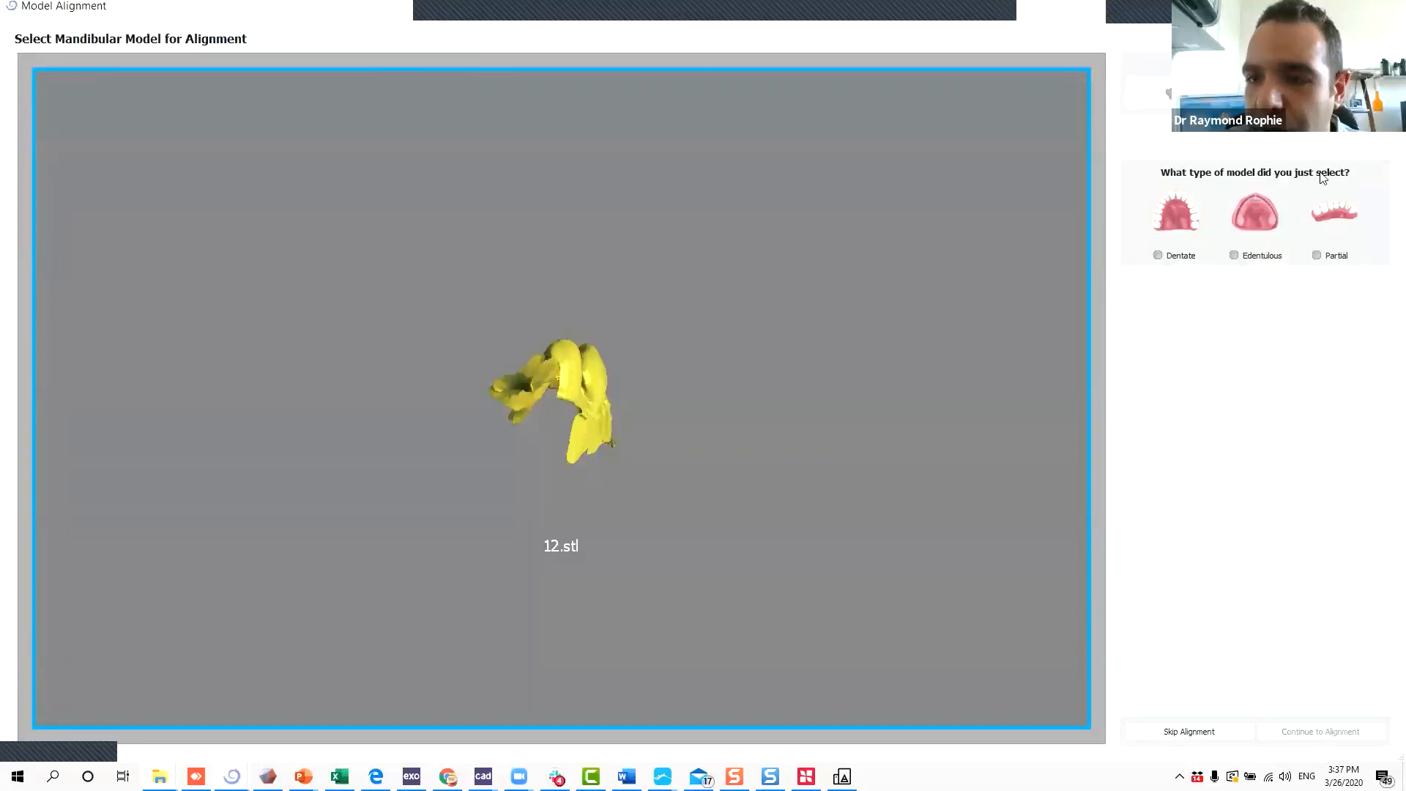
left_click(1227, 730)
Open the imported model 12 in the Crown and Bridge module.
left_click_drag(501, 462, 652, 421)
middle_click_drag(652, 421, 375, 294)
left_click_drag(375, 295, 607, 504)
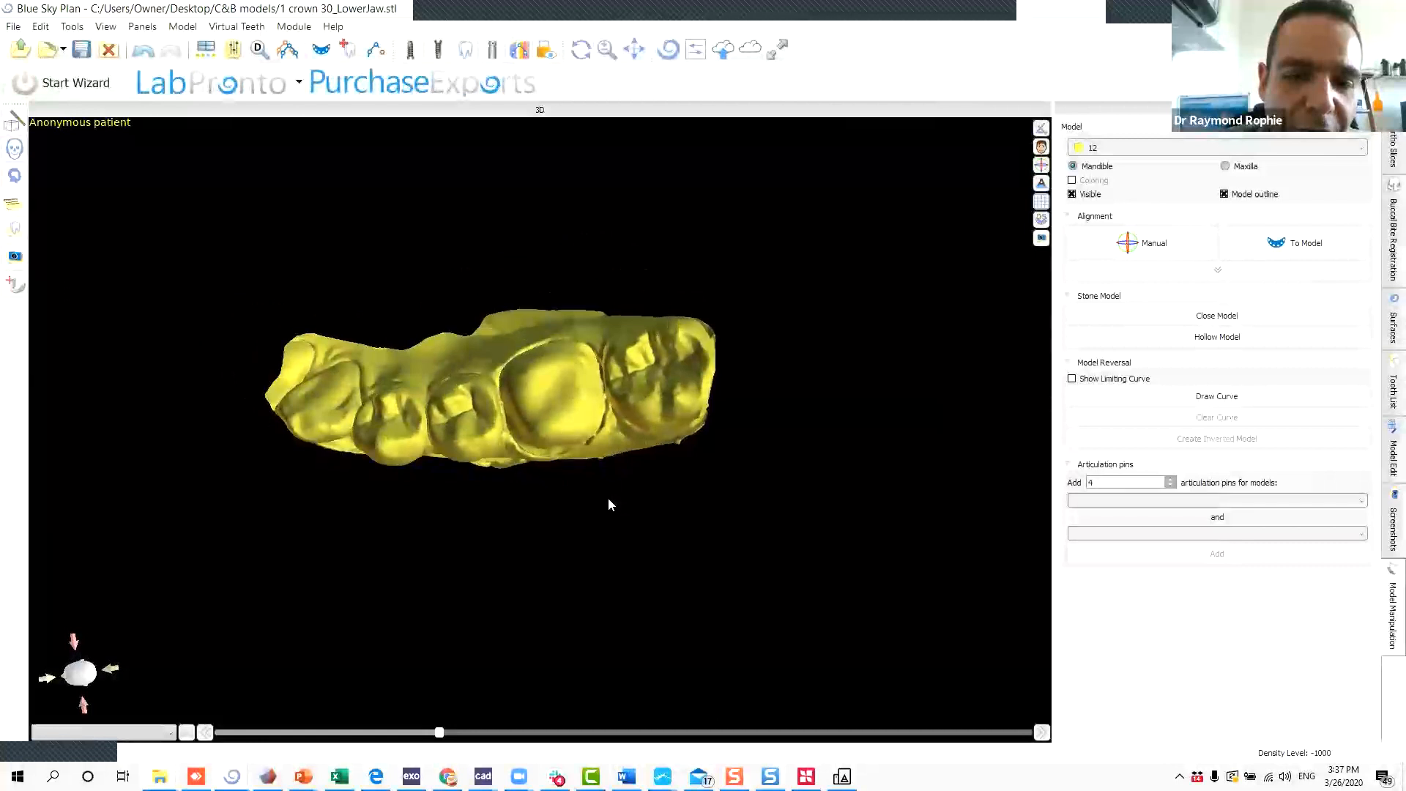
scroll(596, 428, "up", 2)
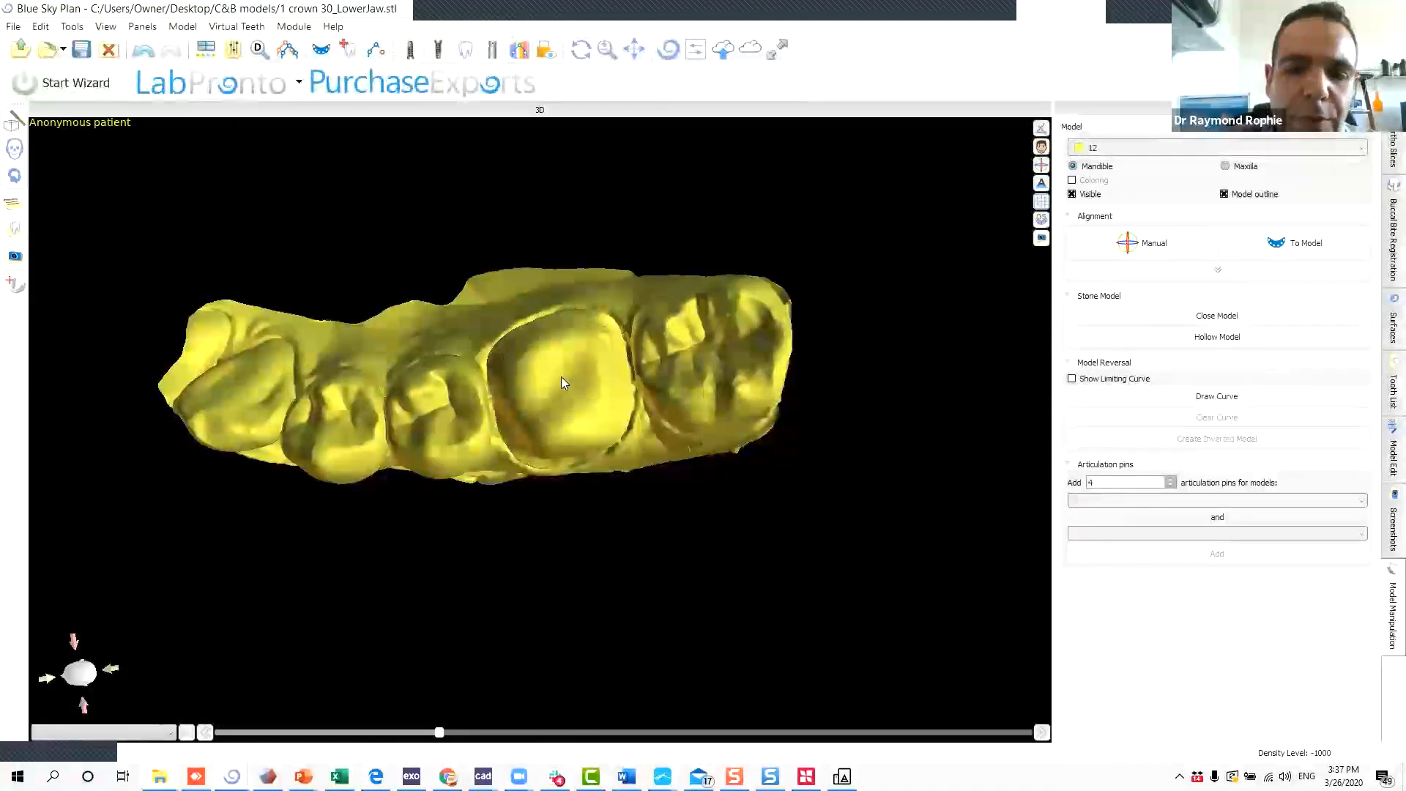
scroll(561, 381, "up", 2)
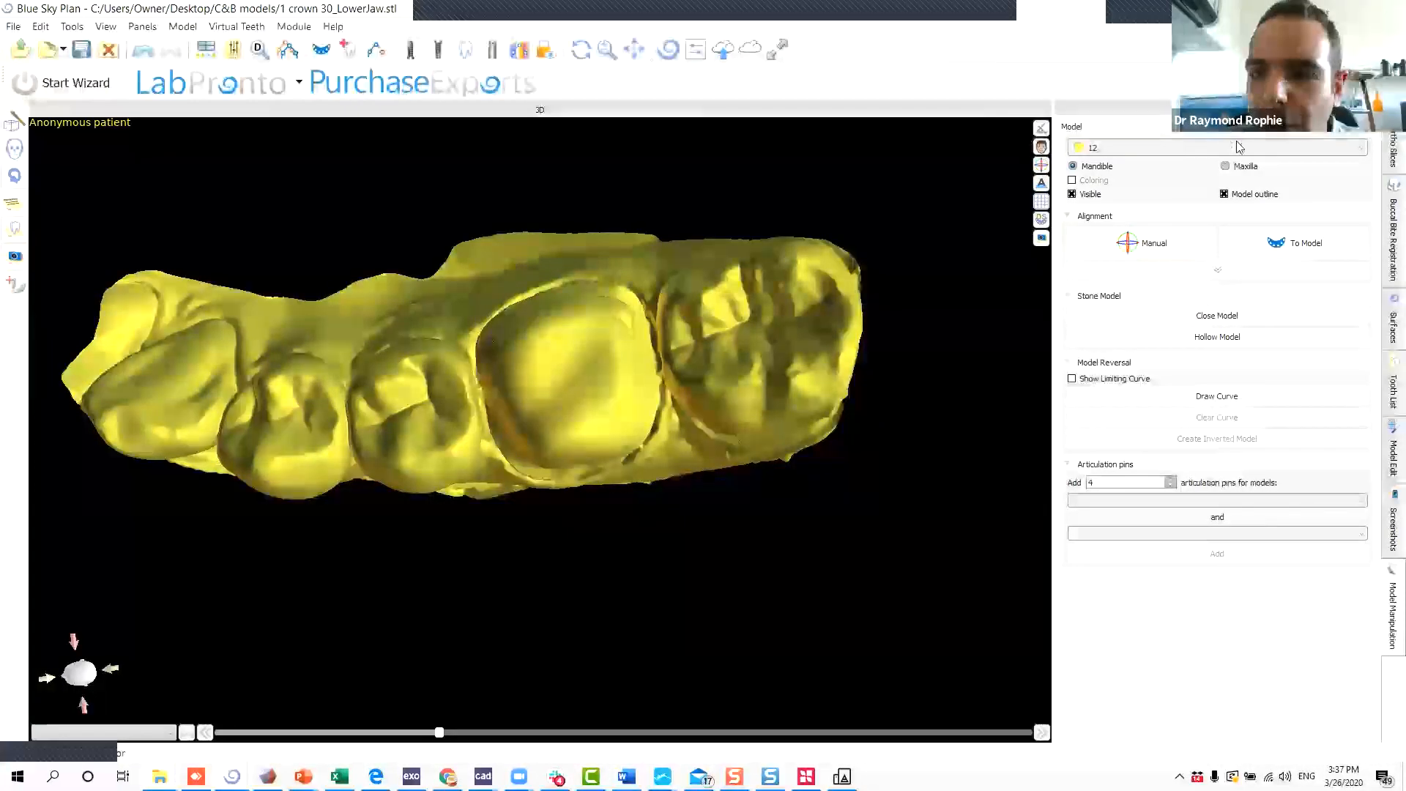
left_click(1344, 51)
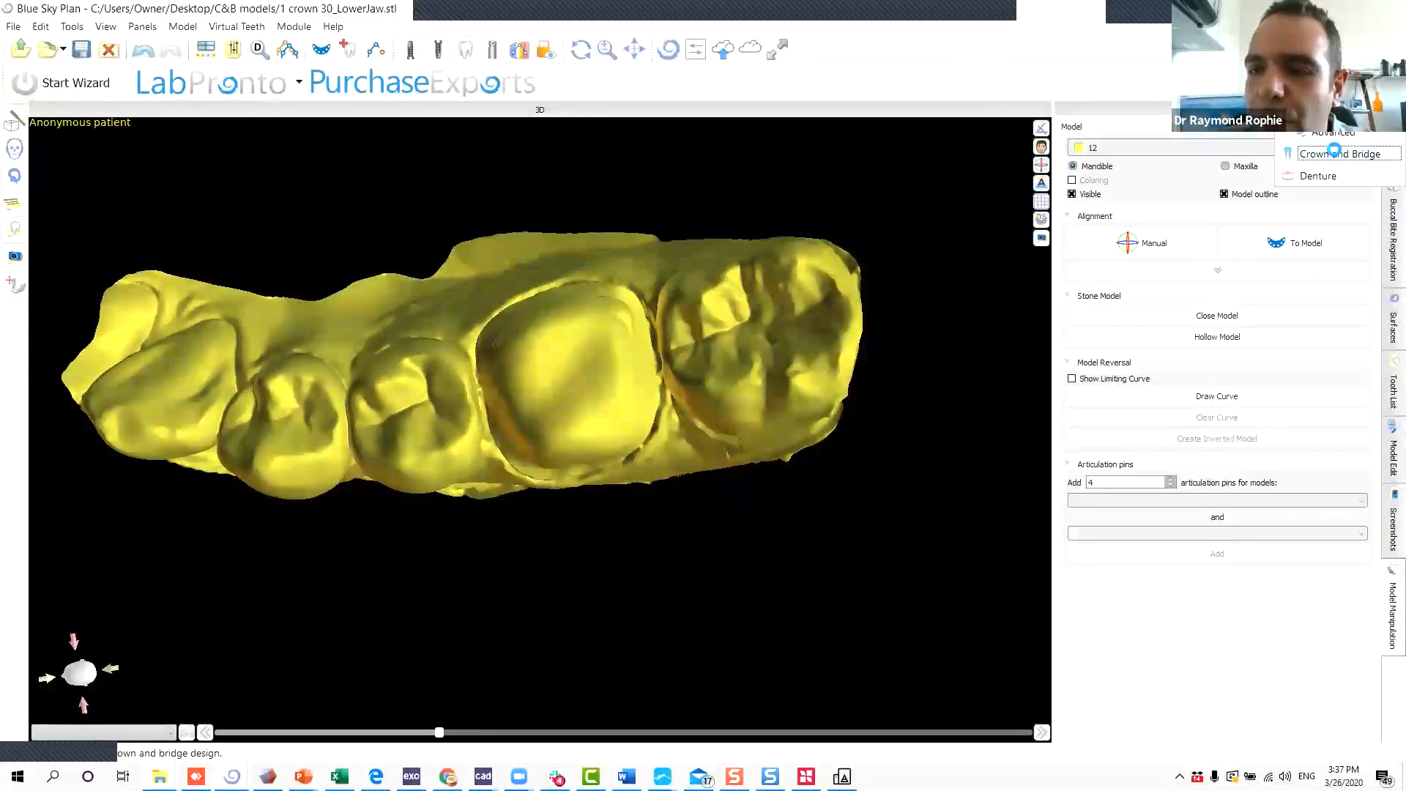
left_click(1334, 152)
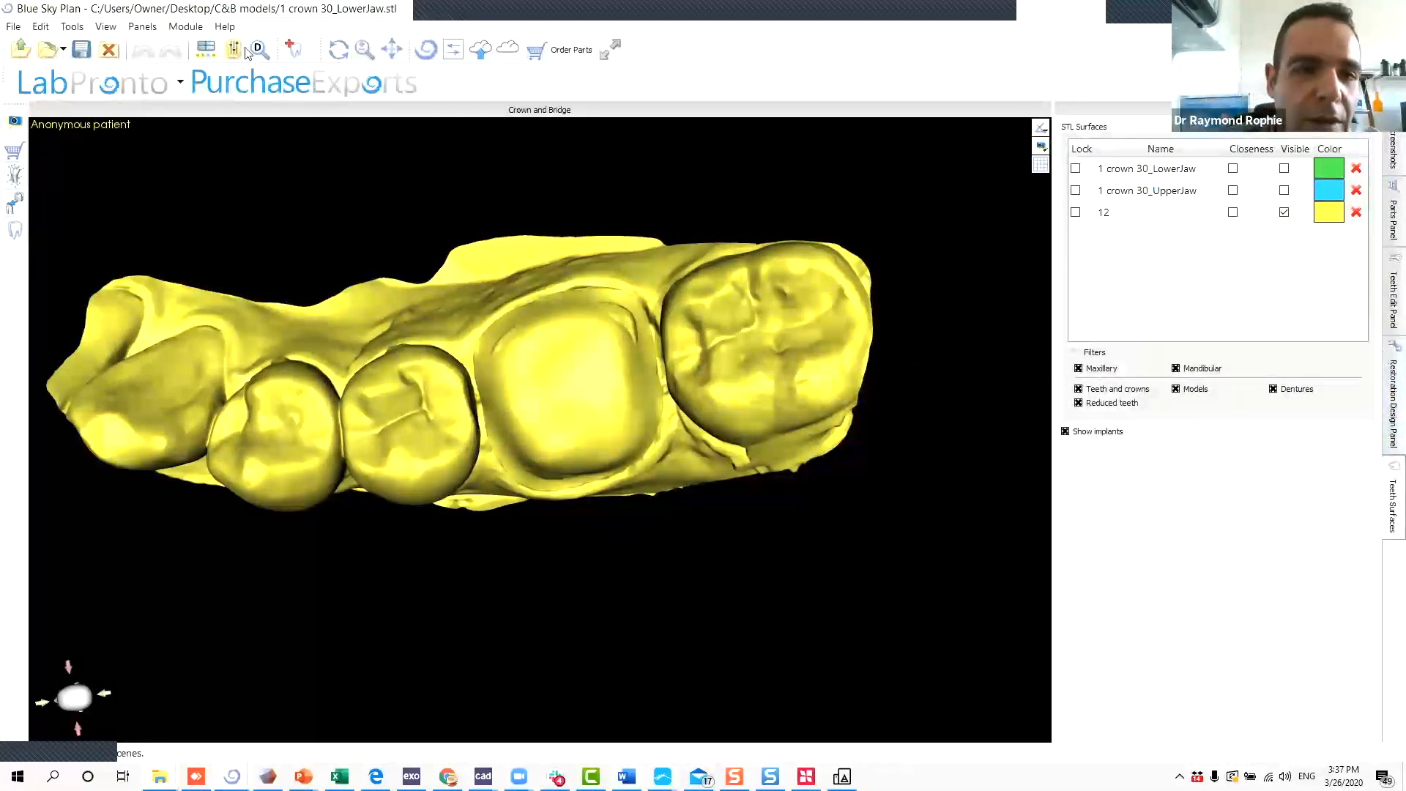
Add a medium Left Mandibular First Molar from the Mitch Hurst Pontic Library over the prepared tooth on model 12.
left_click(292, 49)
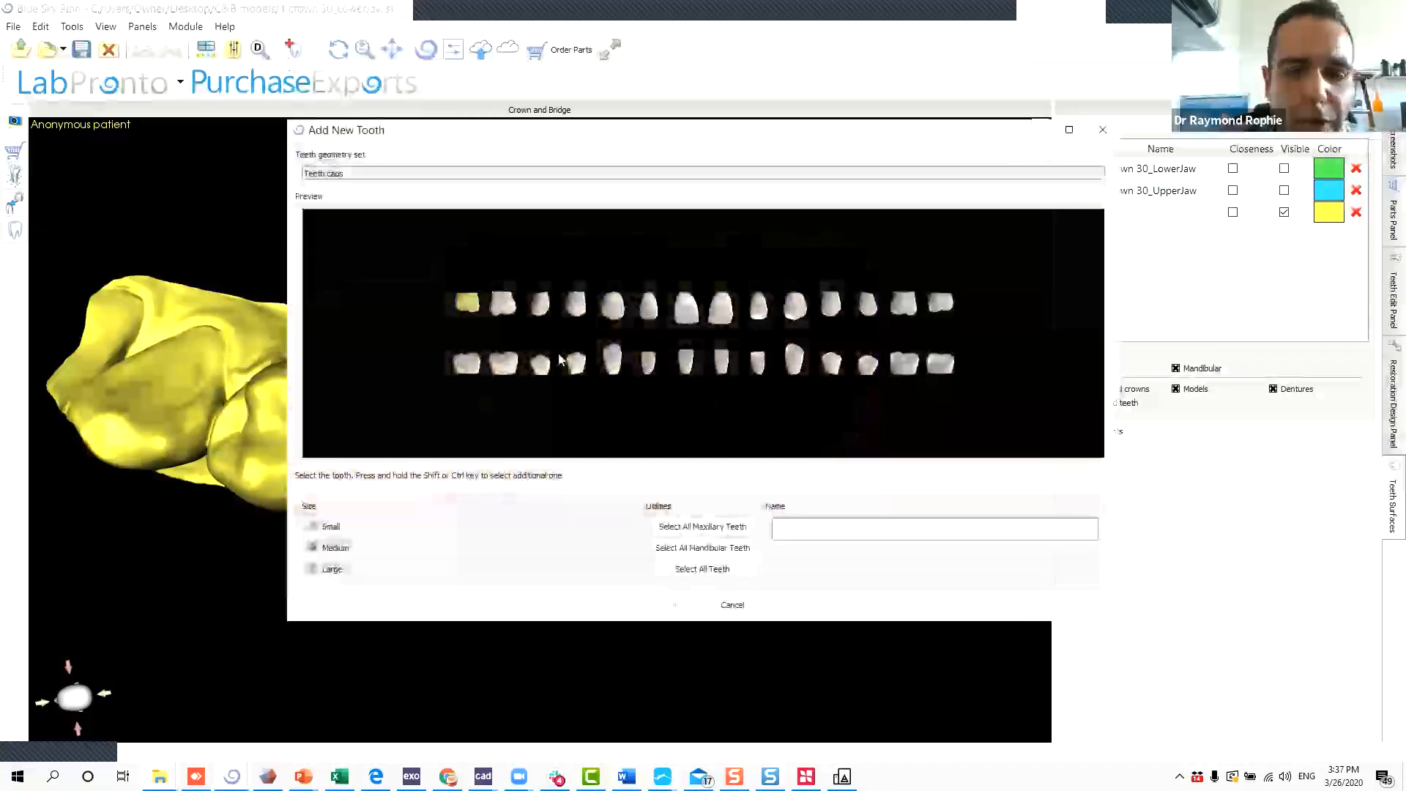
left_click(903, 363)
left_click(430, 173)
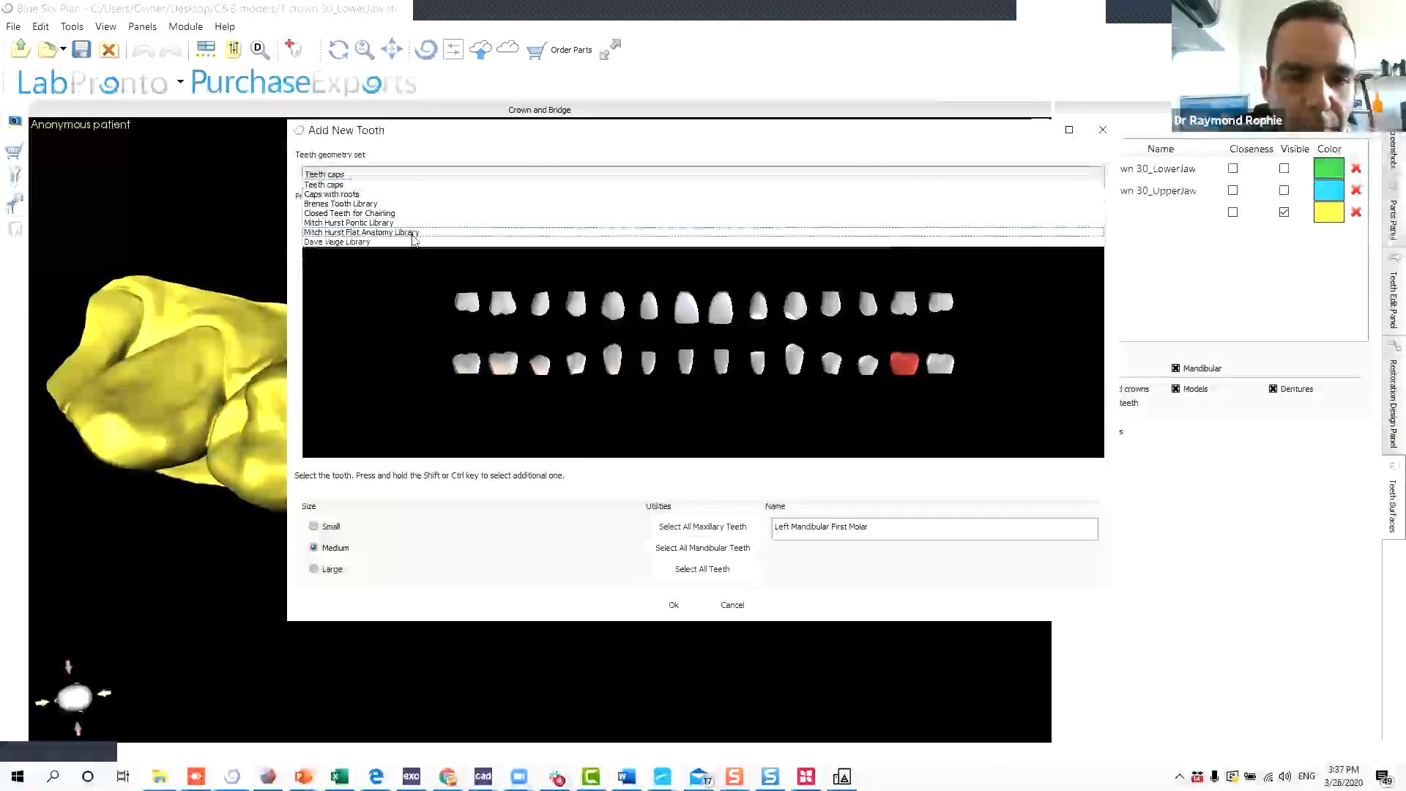
left_click(351, 227)
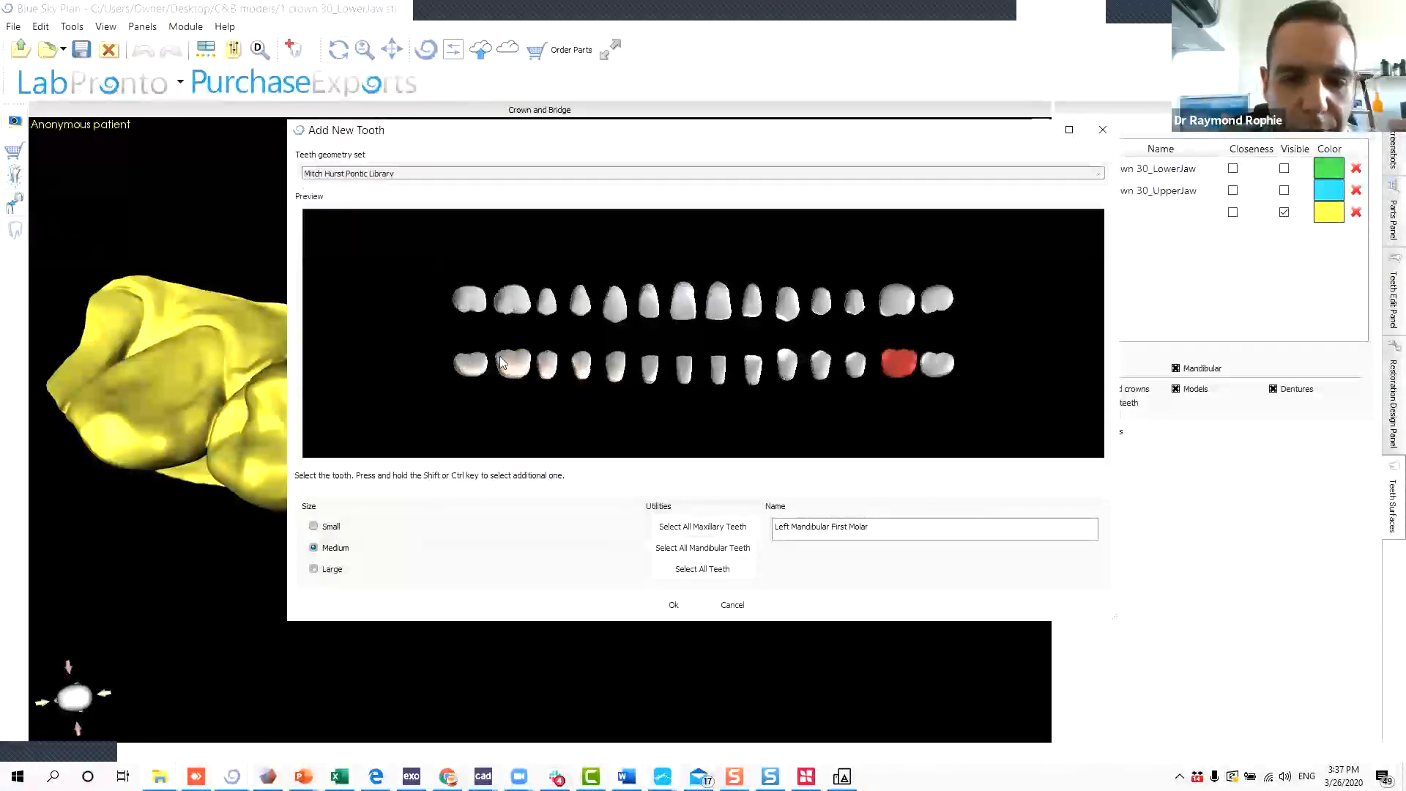
left_click(690, 606)
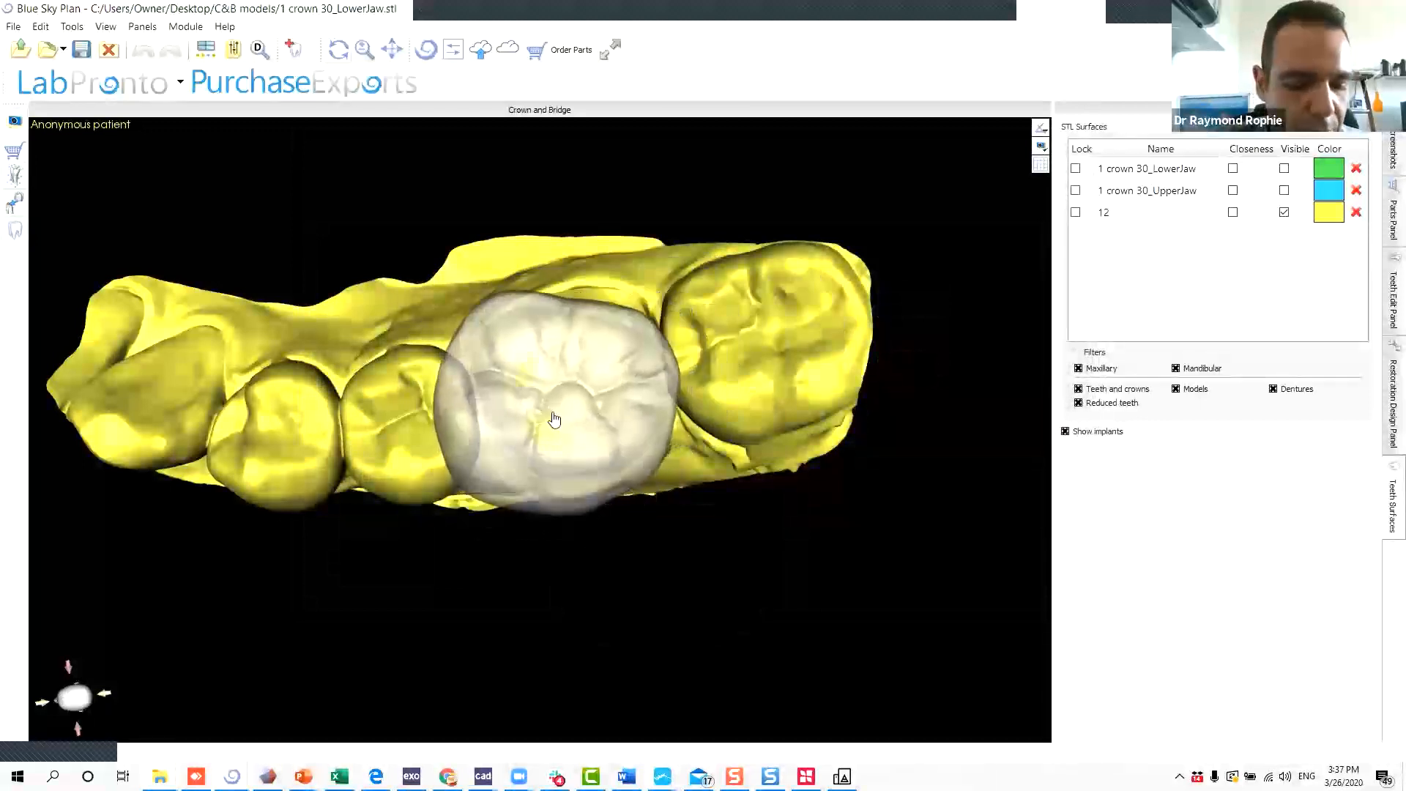
left_click(554, 420)
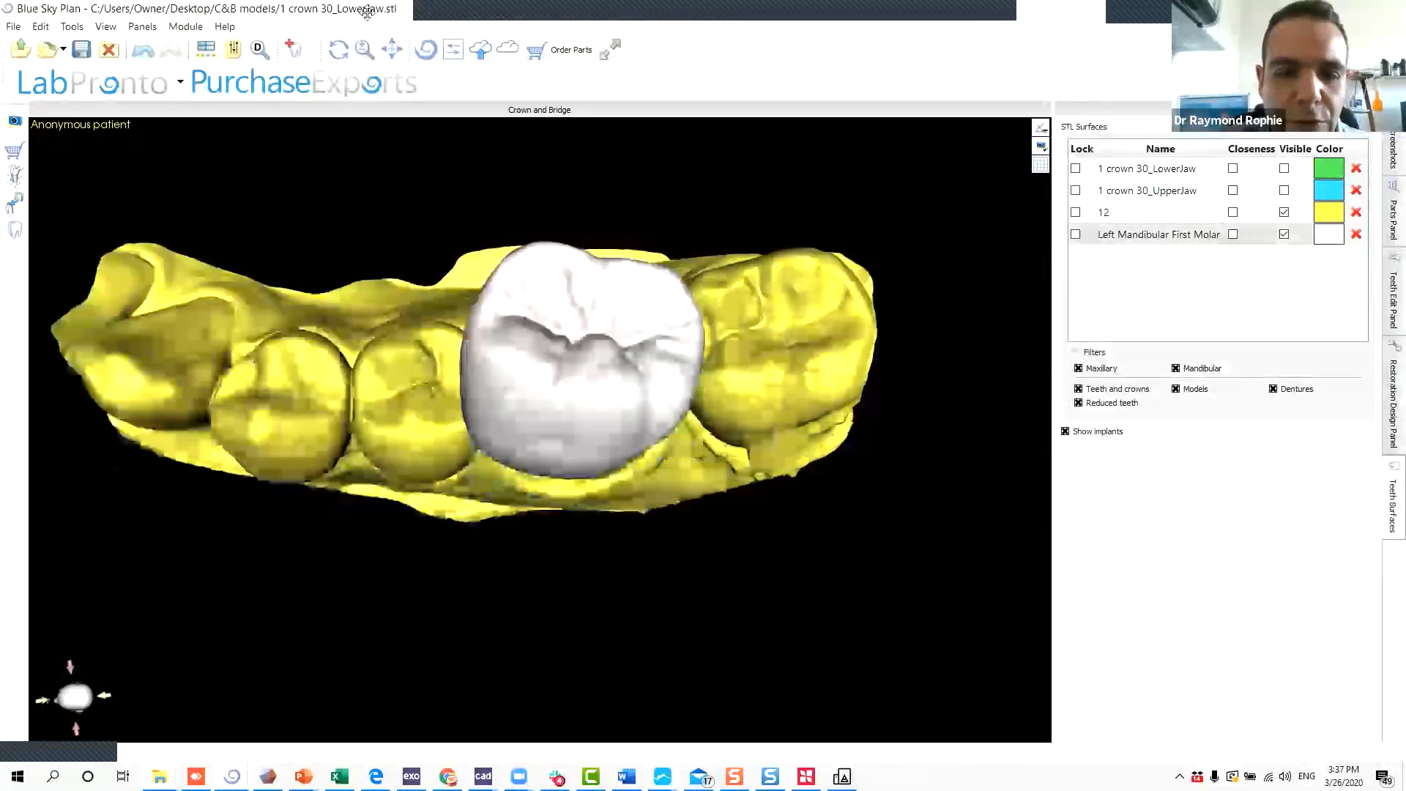
Use Manipulate Model to lower the white molar onto the preparation and center it between the neighbouring teeth.
left_click(1386, 311)
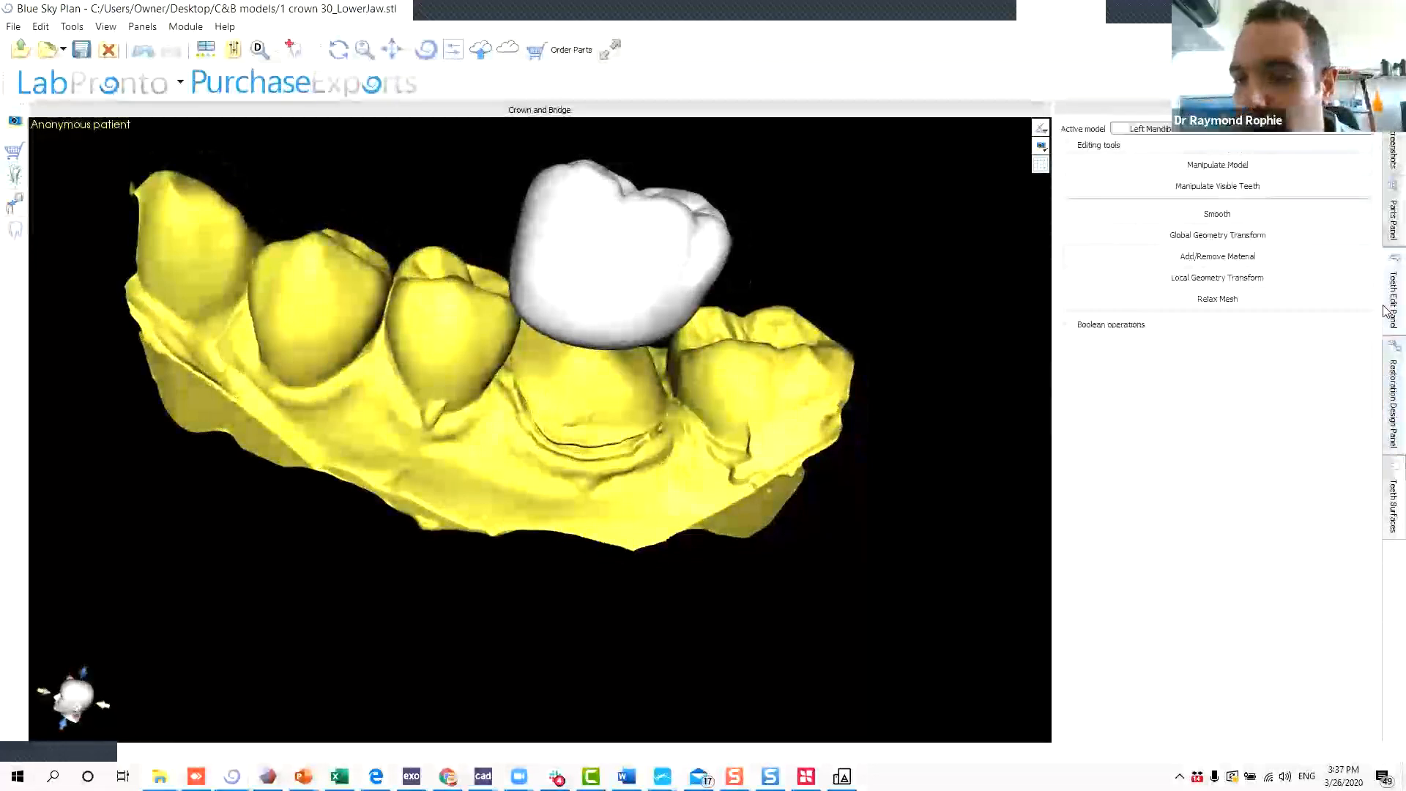
mouse_move(660, 243)
left_click_drag(660, 245, 638, 382)
left_click_drag(492, 434, 552, 460)
left_click_drag(934, 359, 400, 687)
left_click_drag(722, 477, 782, 515)
left_click_drag(636, 691, 599, 249)
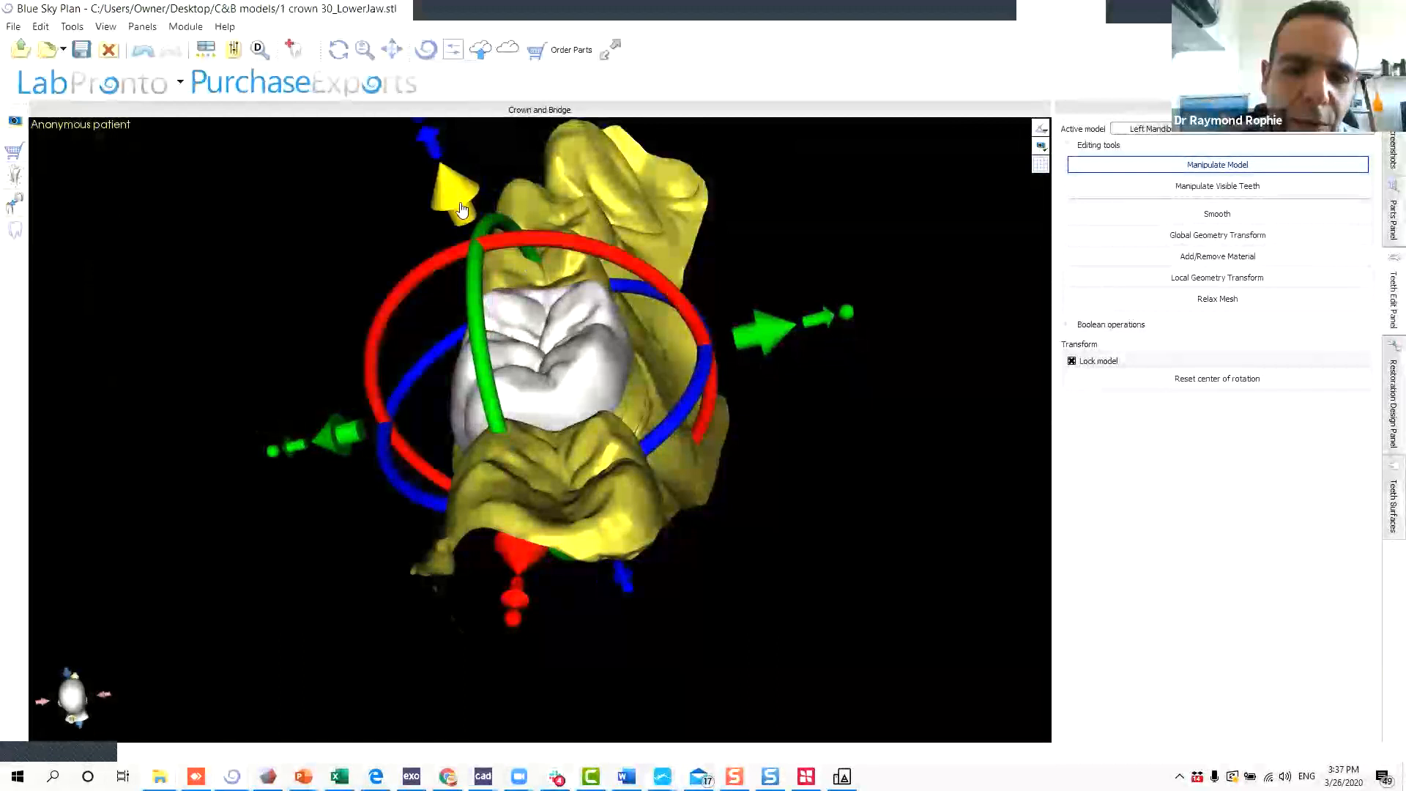
left_click_drag(457, 194, 463, 209)
left_click_drag(301, 507, 572, 432)
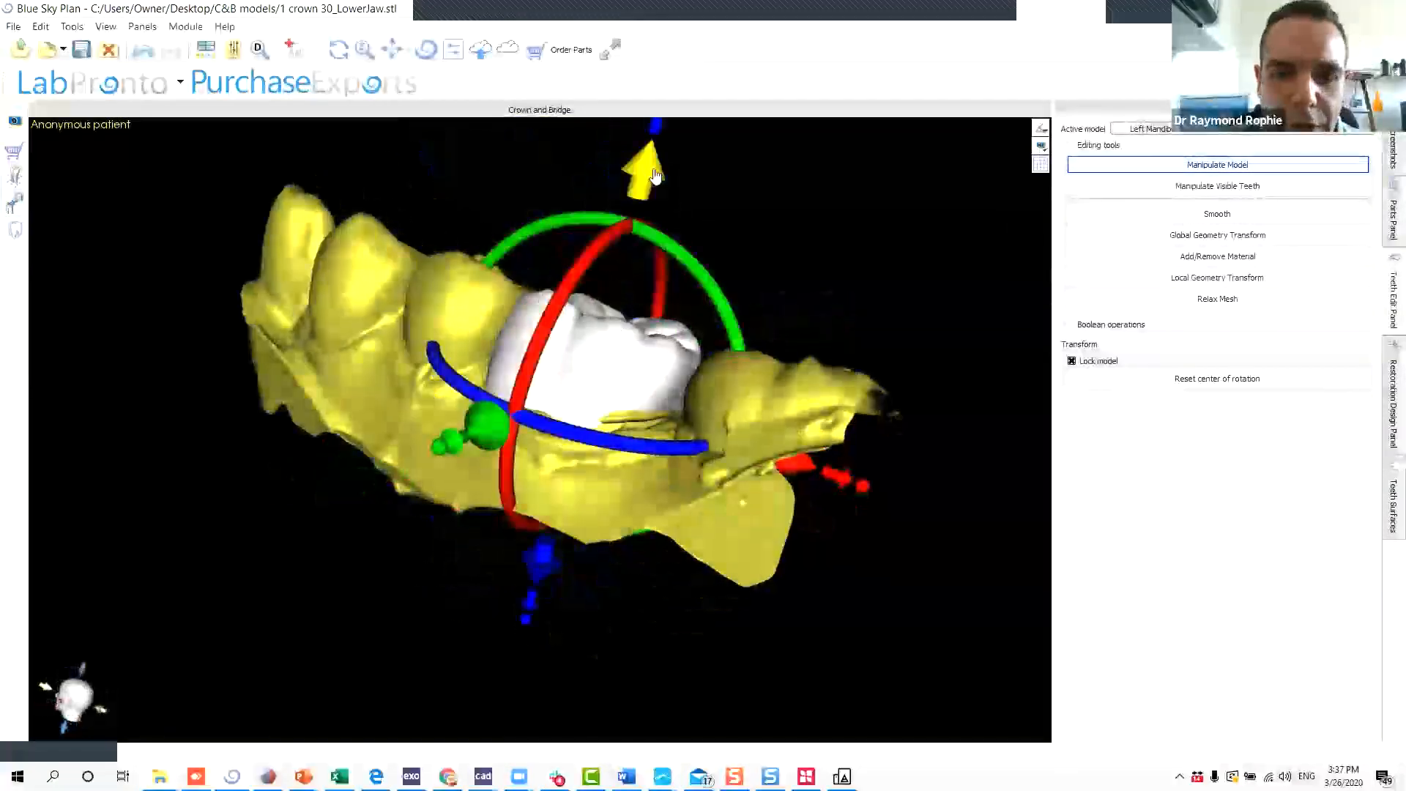
left_click_drag(654, 178, 657, 167)
left_click_drag(799, 463, 806, 472)
Fine-tune the molar's sideways position and height over the preparation so it lines up with the adjacent teeth.
left_click_drag(333, 490, 740, 477)
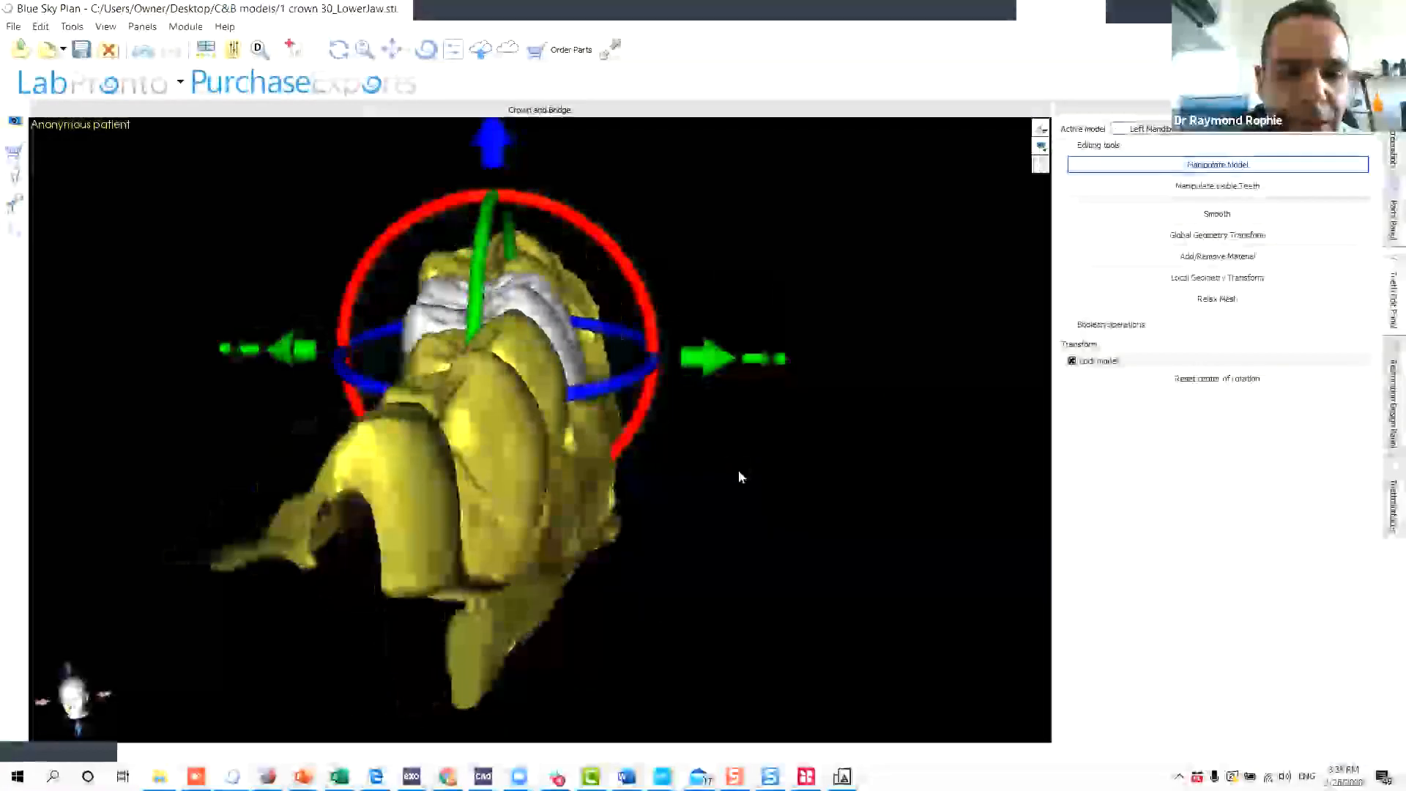
left_click_drag(762, 363, 754, 363)
left_click_drag(489, 153, 489, 112)
scroll(578, 208, "down", 1)
left_click_drag(717, 340, 706, 340)
left_click_drag(491, 162, 491, 167)
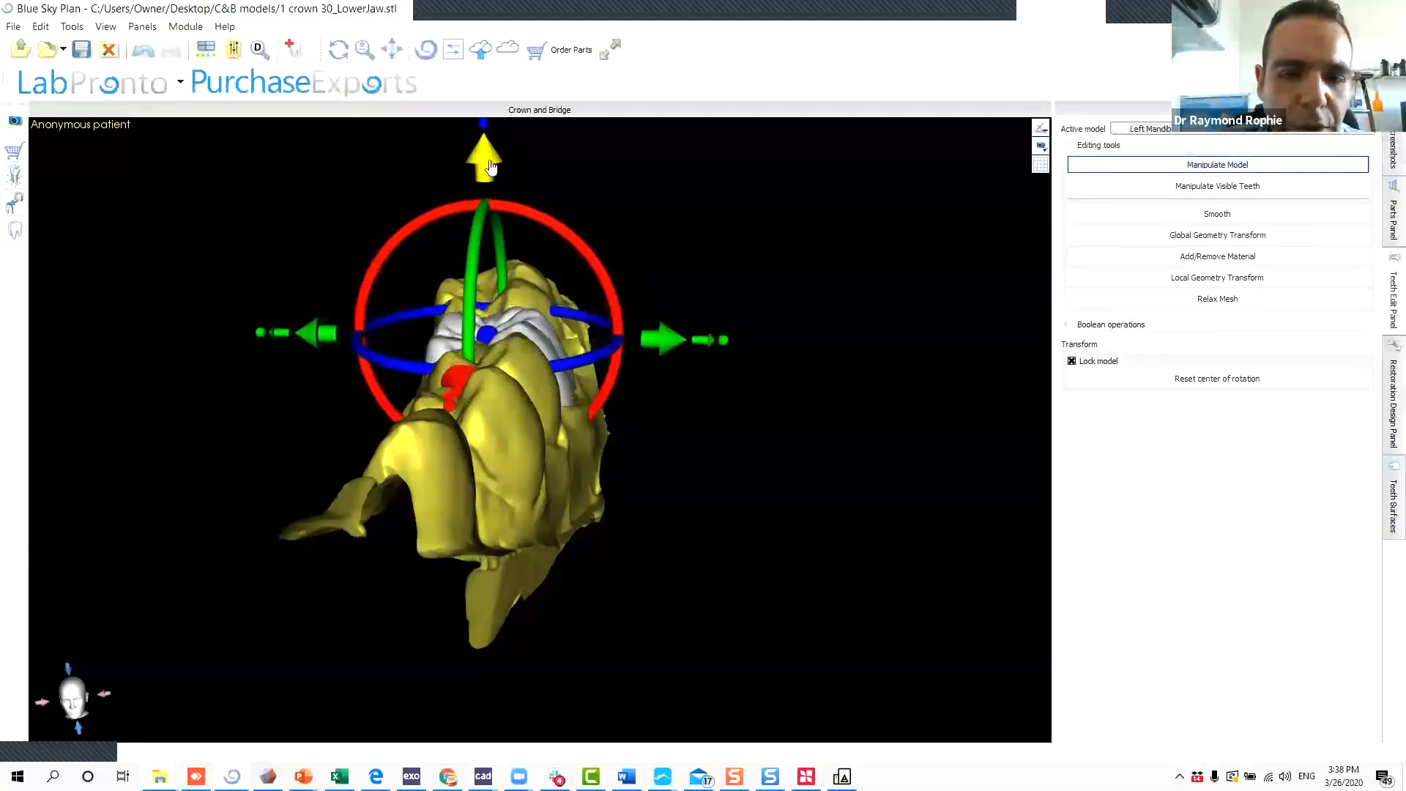
left_click_drag(876, 290, 622, 242)
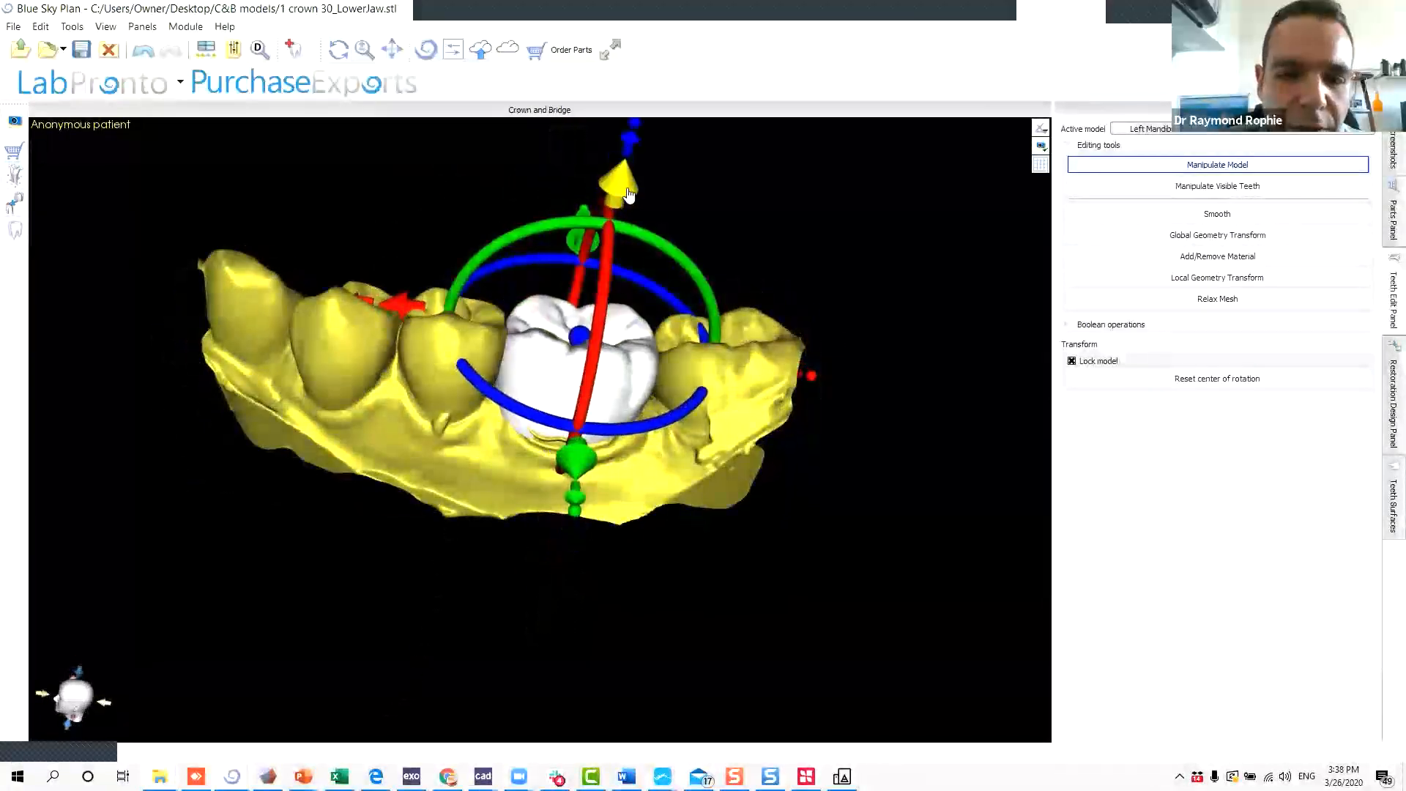
left_click_drag(659, 192, 558, 201)
left_click_drag(472, 497, 865, 652)
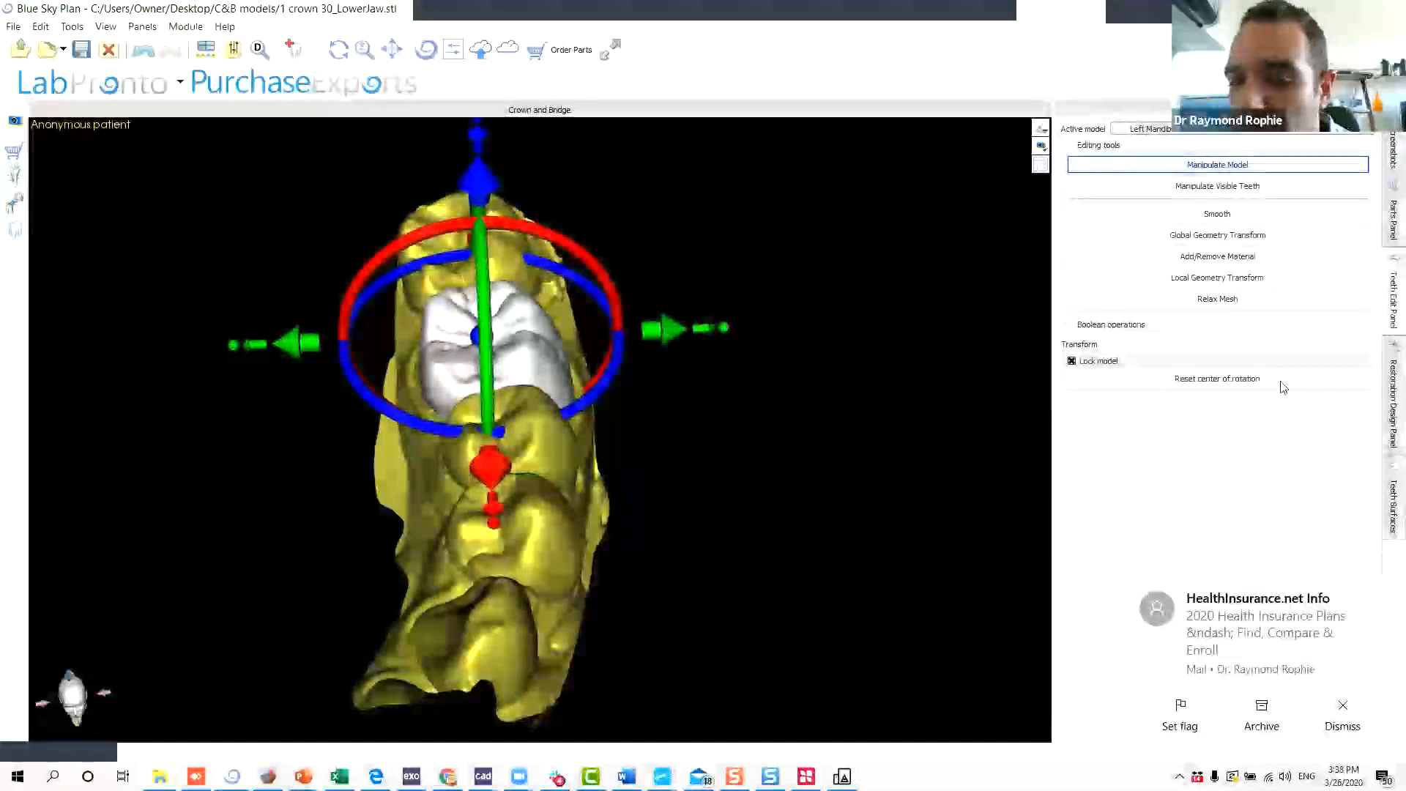
Set the restoration type to Conventional crown and select the mandible as the jaw.
left_click(1392, 378)
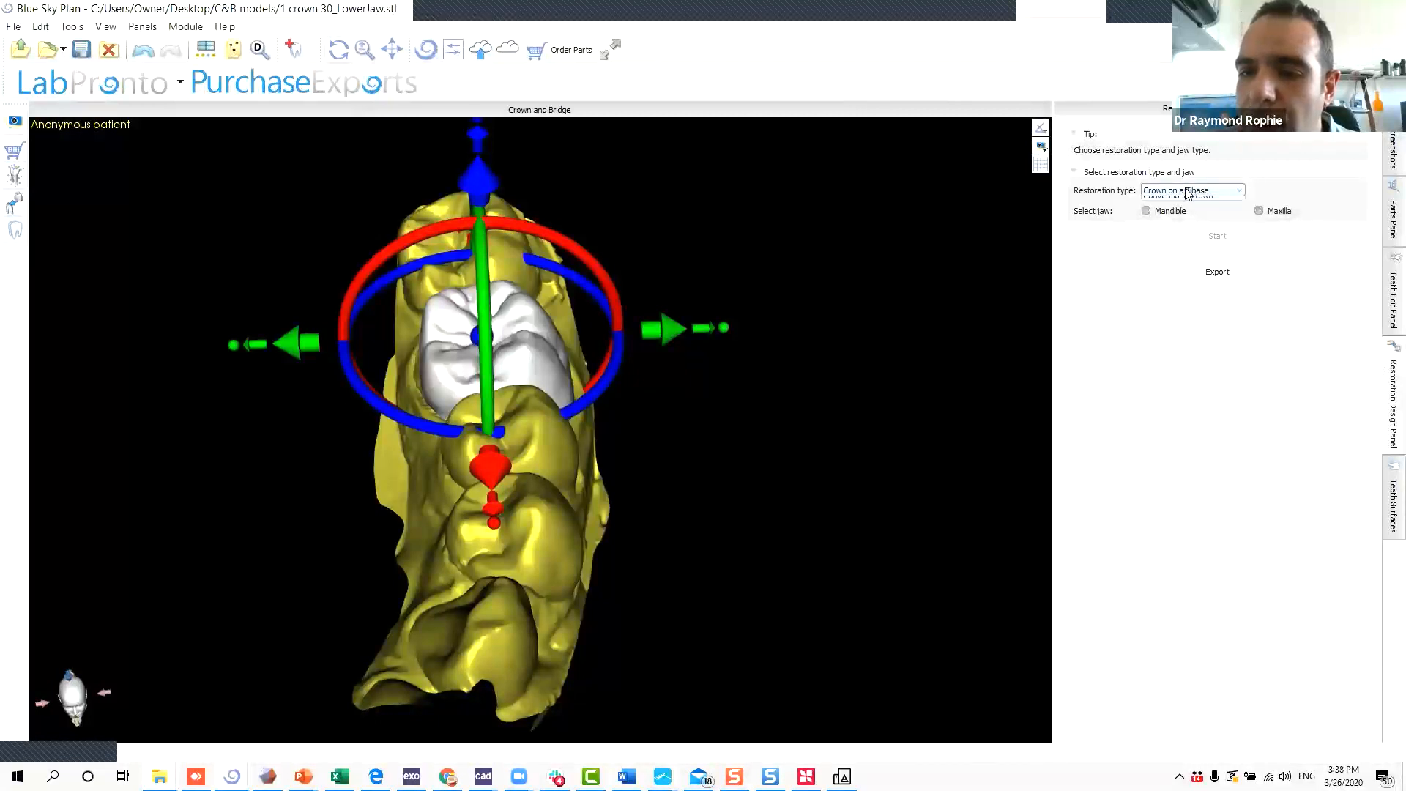
left_click(1172, 212)
left_click(1153, 211)
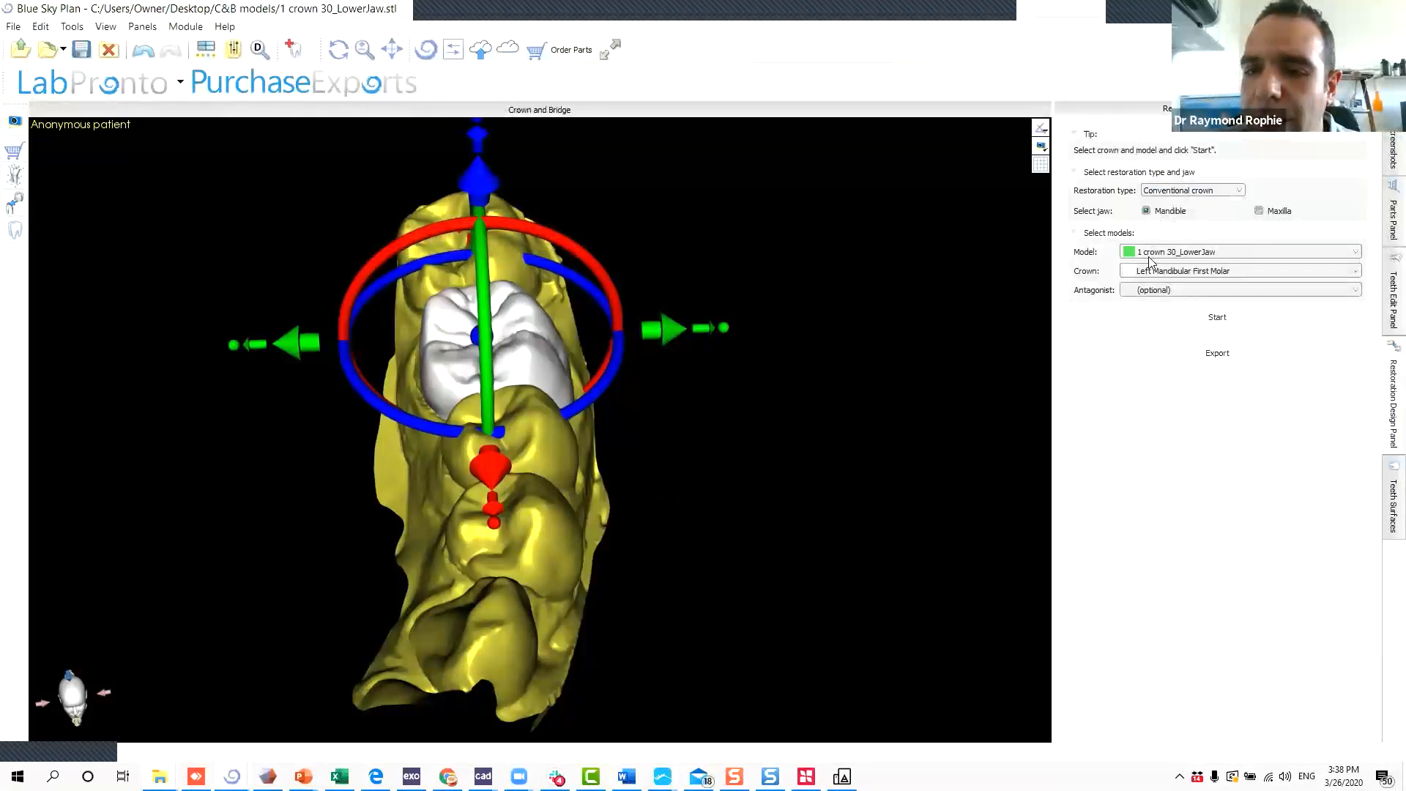
Choose 12 as the restoration model, Left Mandibular First Molar as the crown, and 1 crown 30_UpperJaw as the antagonist.
left_click(1154, 252)
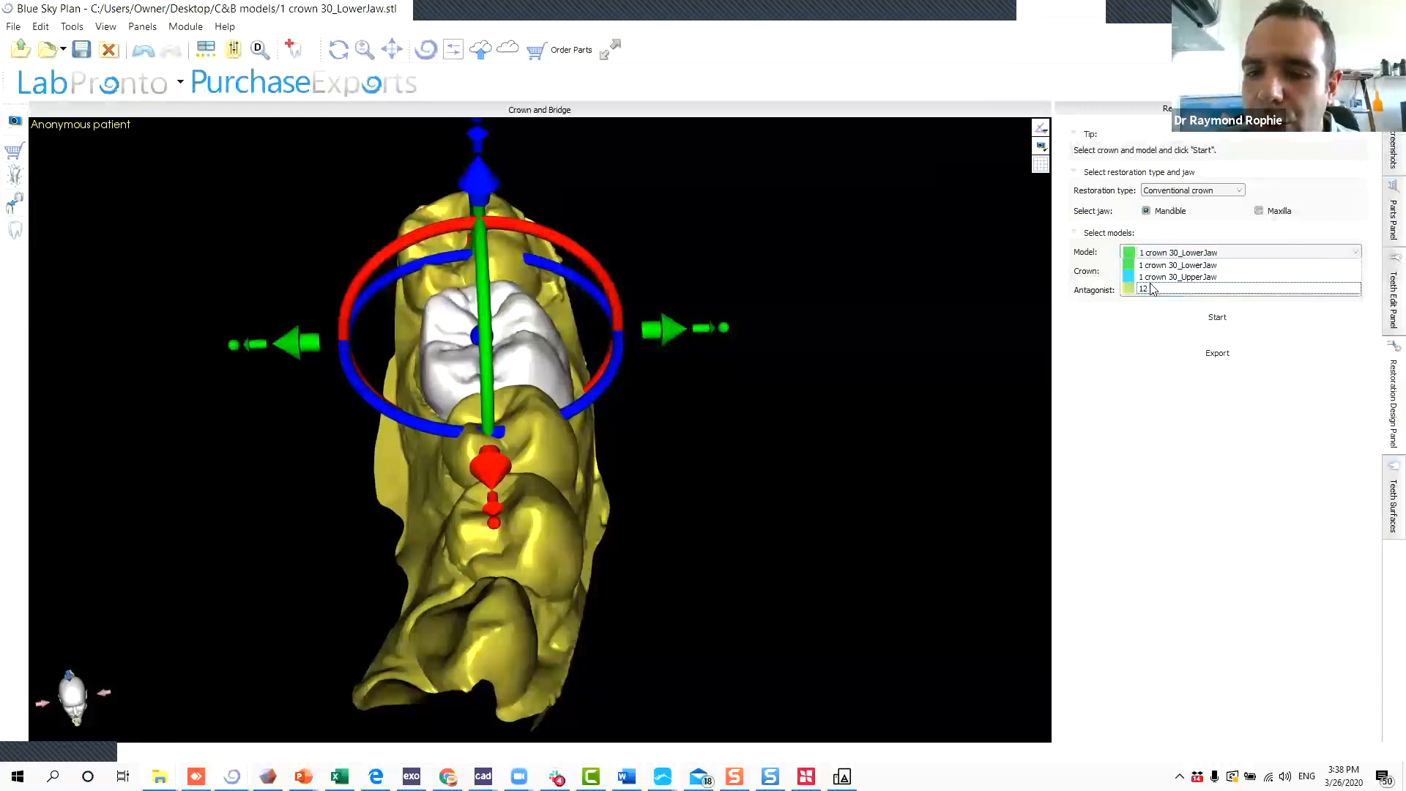
left_click(1148, 290)
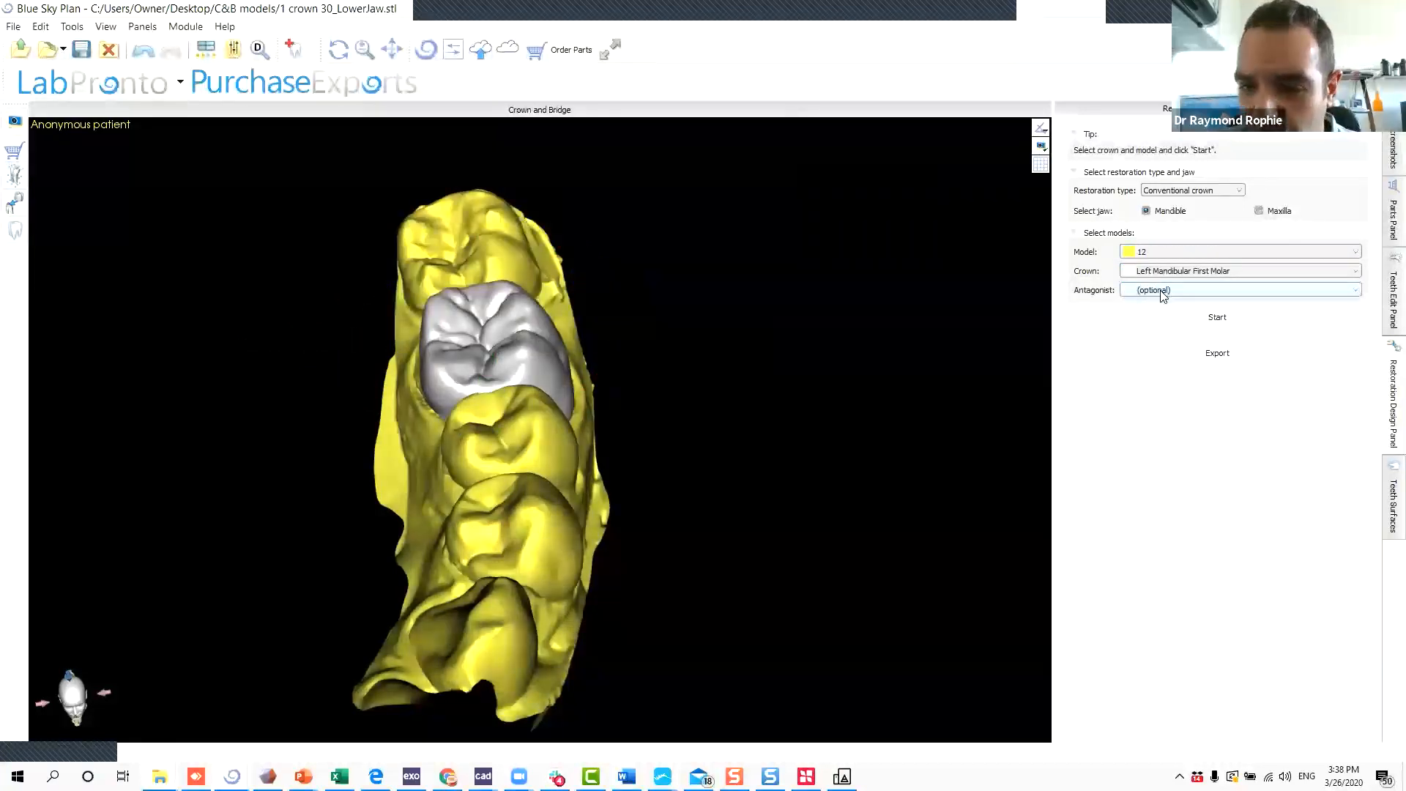
left_click(1161, 295)
left_click(1168, 332)
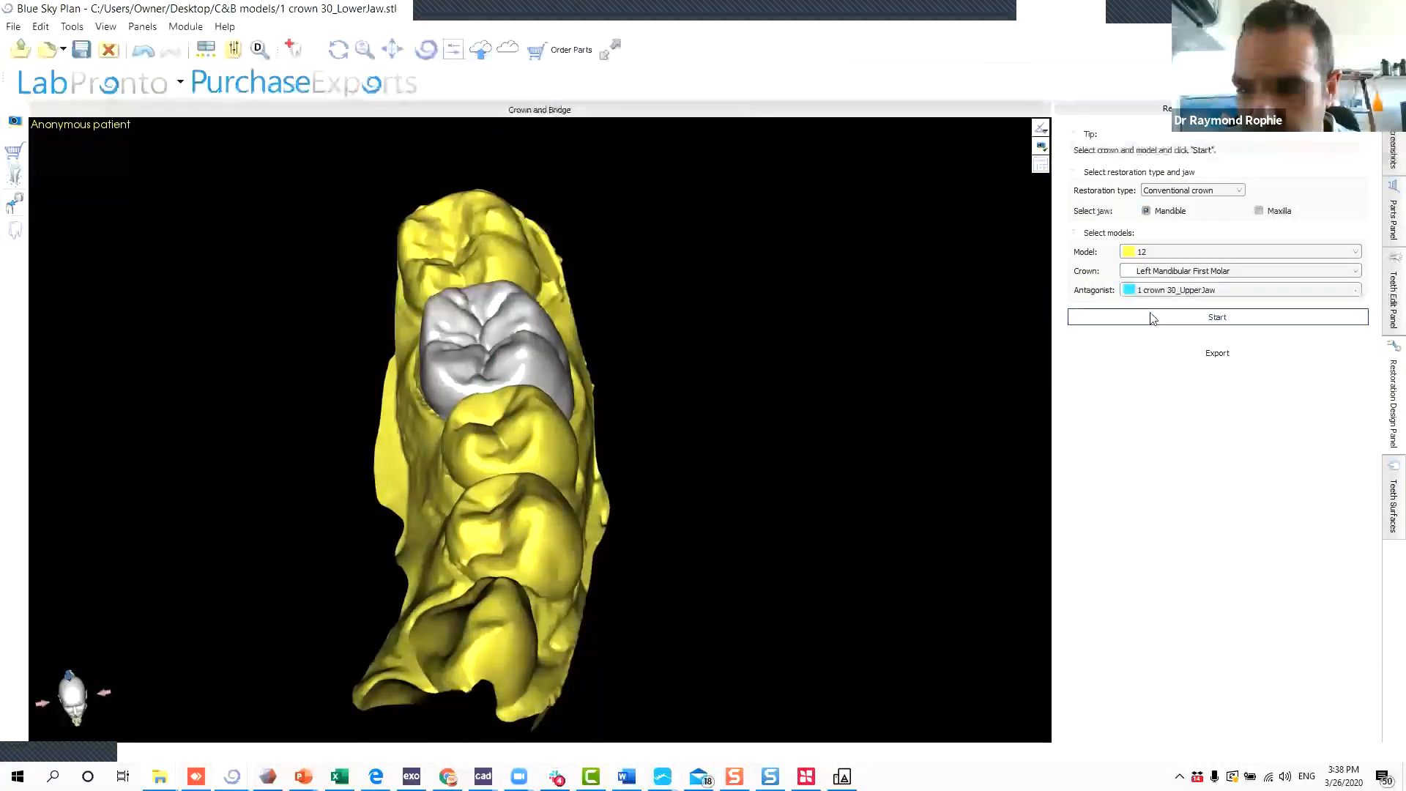
left_click(1205, 272)
left_click(1181, 298)
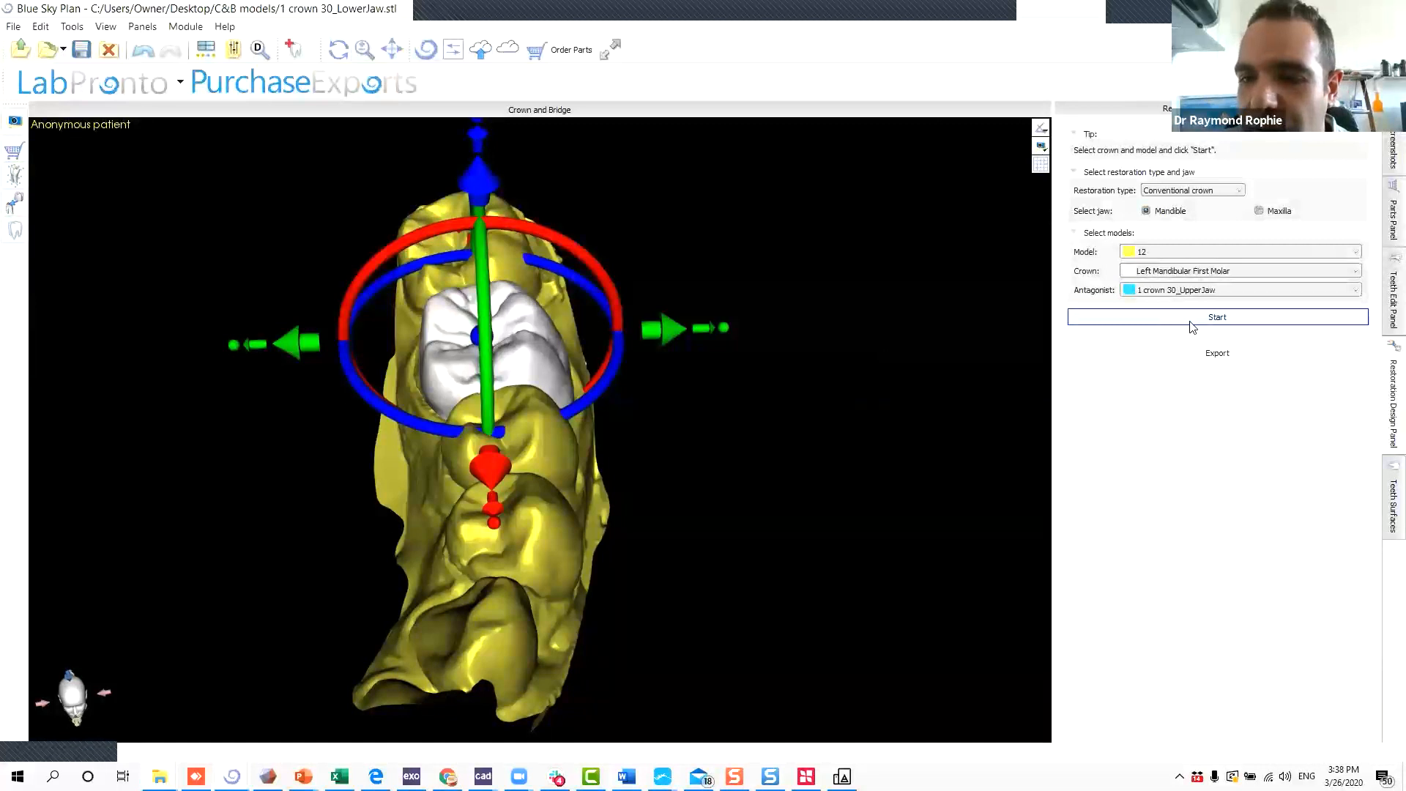
Start planning a new restoration and trace a first margin line around the molar preparation on model 12.
left_click(1192, 322)
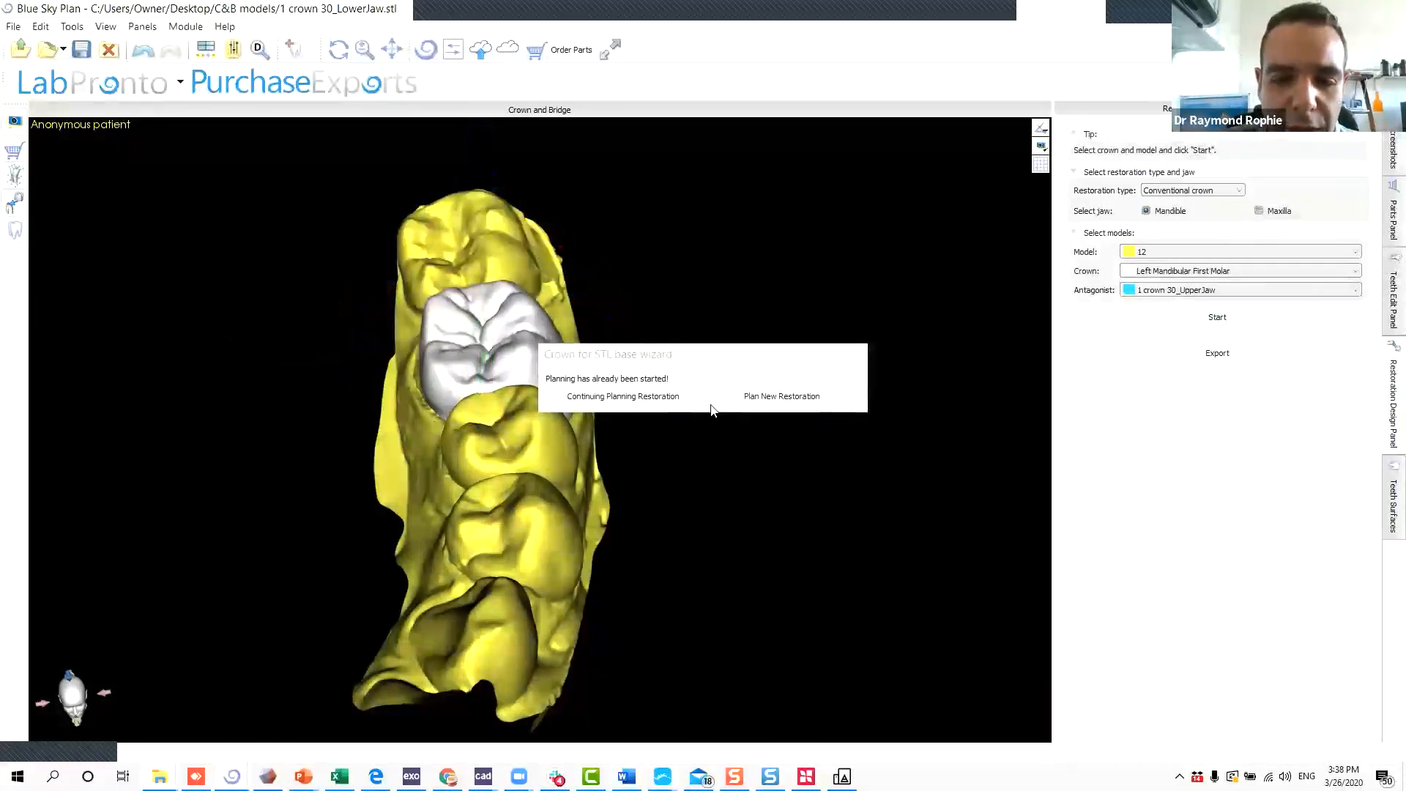
left_click(781, 396)
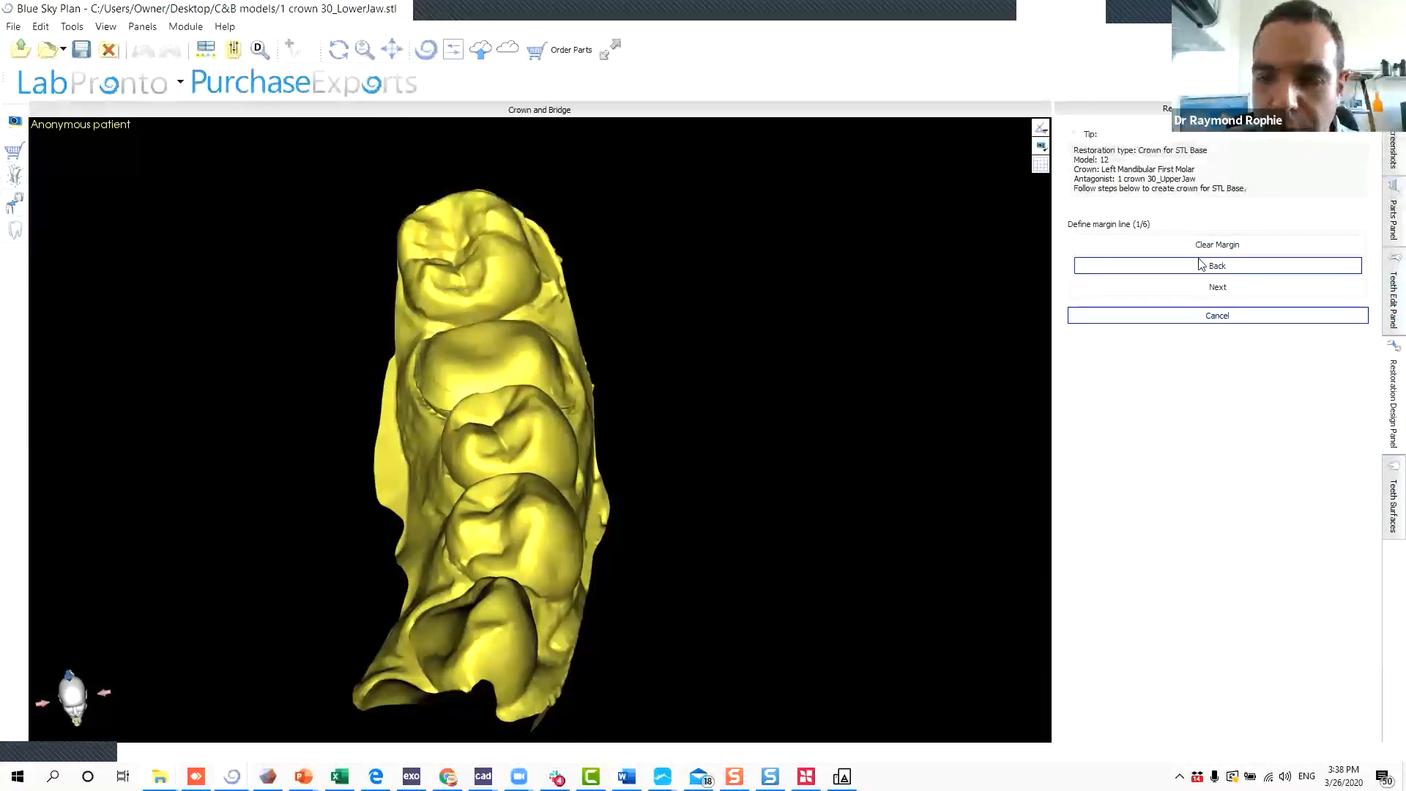
right_click_drag(425, 256, 503, 418)
scroll(512, 486, "up", 6)
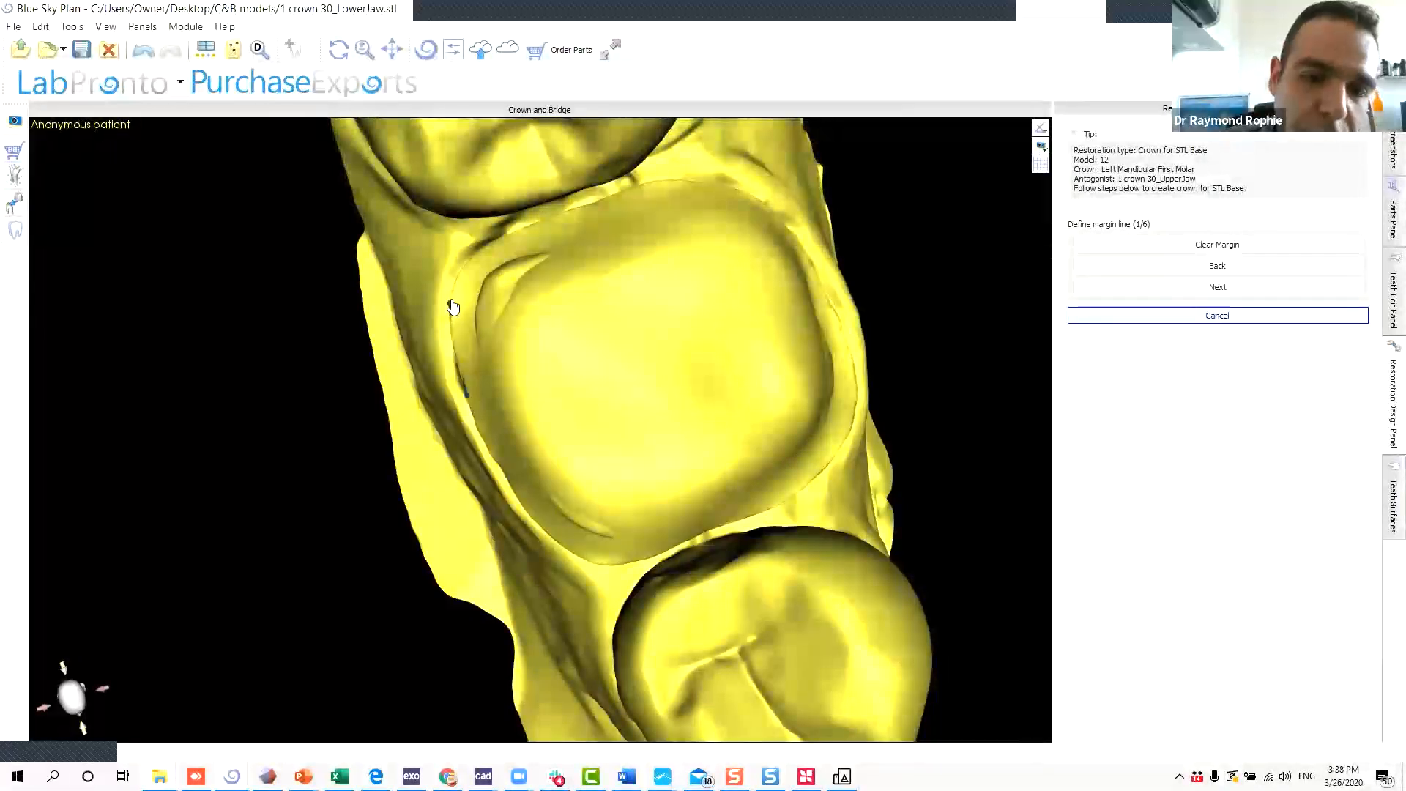
left_click(567, 221)
left_click(710, 191)
left_click(842, 343)
left_click(500, 474)
left_click(472, 403)
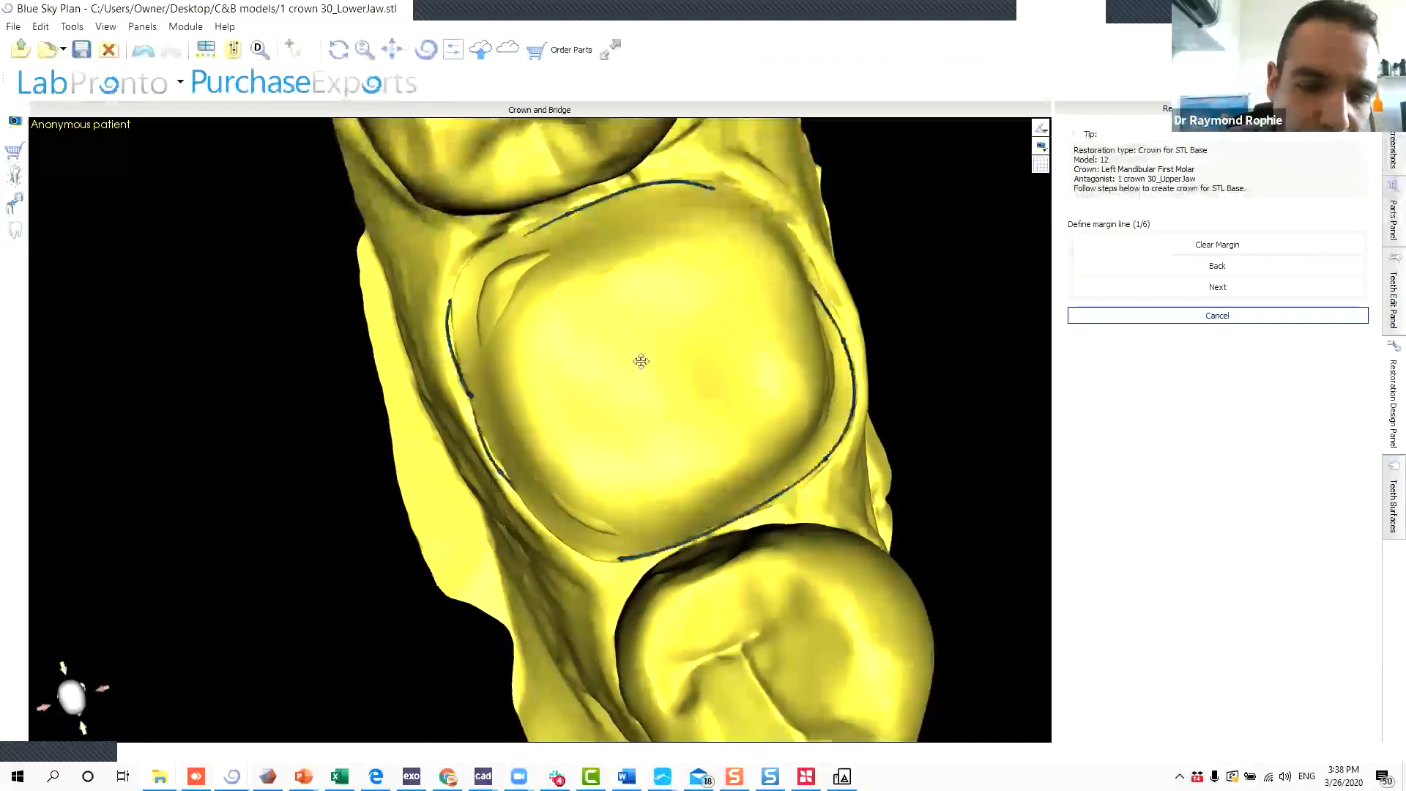
Correct the margin line along one long side of the preparation so it follows the edge between premolar and second molar.
scroll(587, 301, "up", 5)
scroll(588, 315, "up", 5)
middle_click_drag(578, 342, 443, 653)
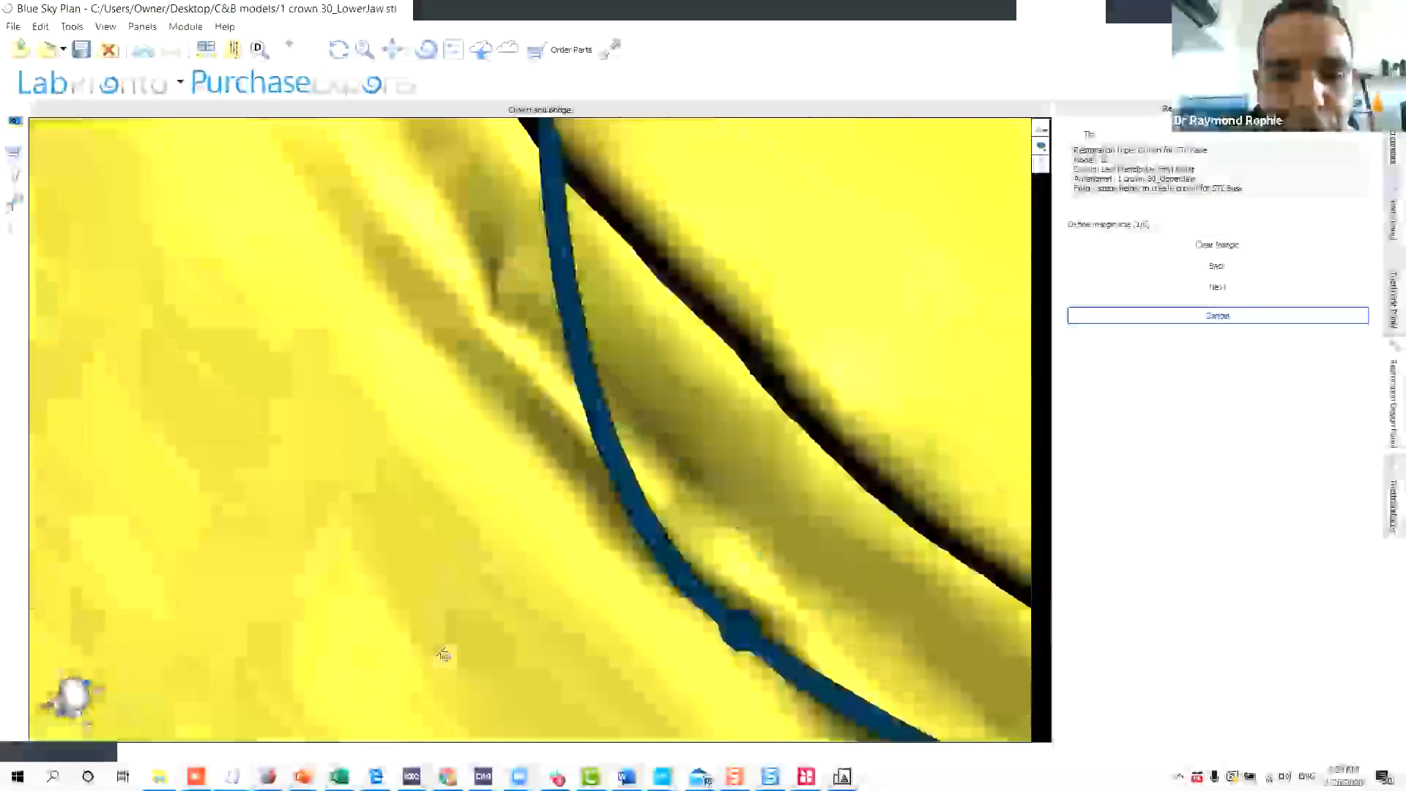
key("Delete")
key("Delete")
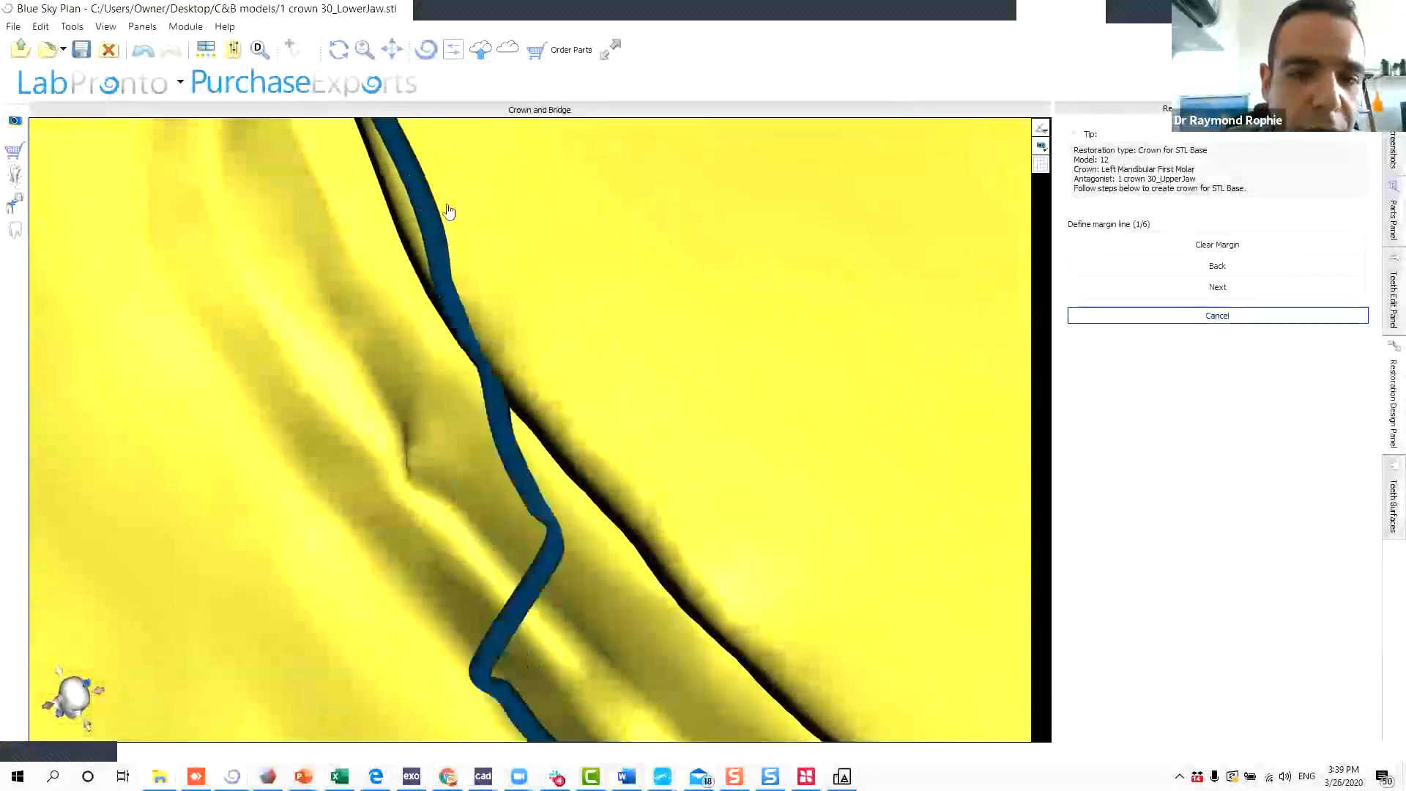
scroll(469, 249, "down", 8)
mouse_move(614, 418)
left_mouse_down()
mouse_move(589, 417)
mouse_move(599, 498)
left_mouse_up()
mouse_move(740, 591)
left_mouse_down()
mouse_move(756, 595)
mouse_move(659, 564)
mouse_move(529, 455)
mouse_move(495, 392)
left_mouse_up()
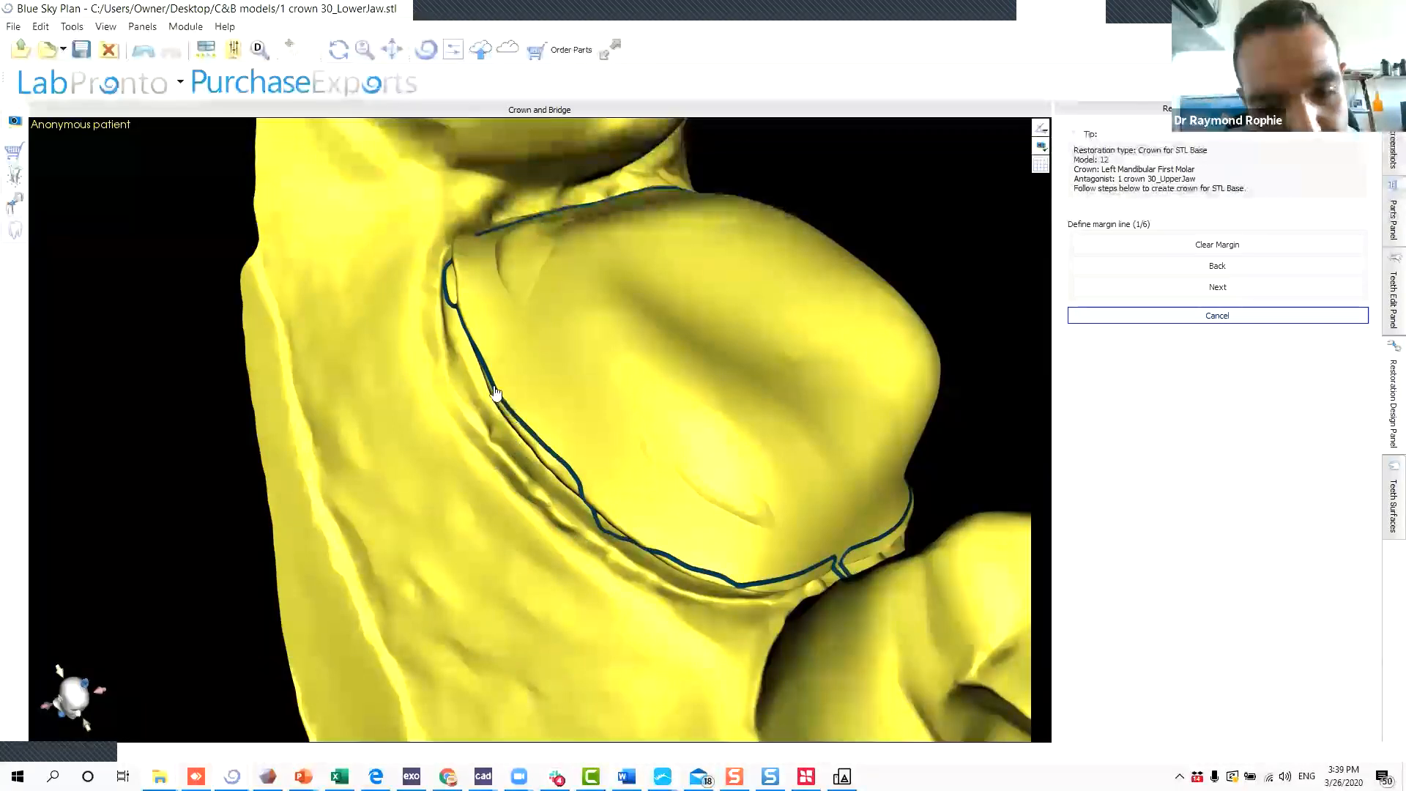
left_click_drag(586, 502, 597, 515)
mouse_move(608, 519)
right_mouse_down()
mouse_move(585, 455)
mouse_move(557, 493)
mouse_move(510, 494)
right_mouse_up()
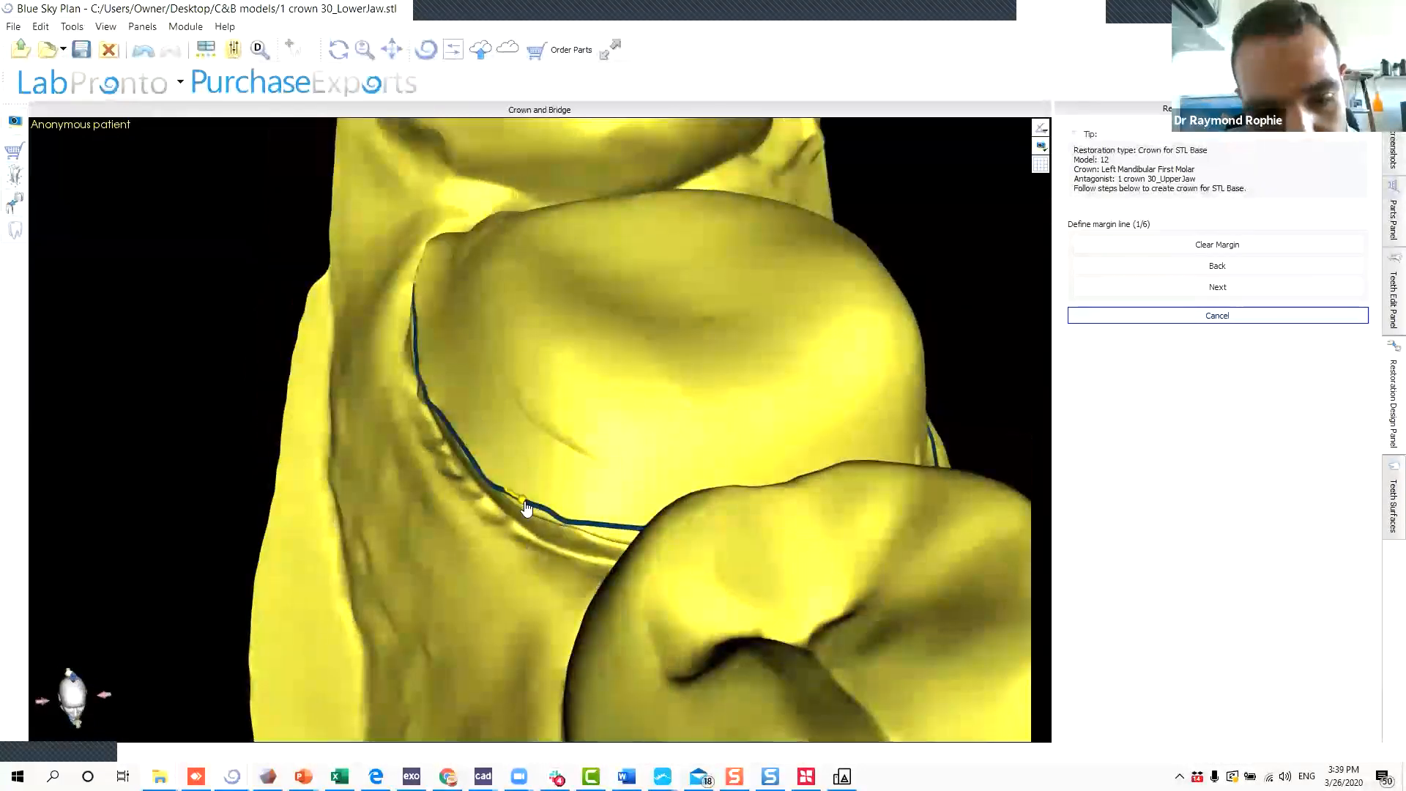
Redraw the margin line beside the premolar and around the adjoining corner so it follows the preparation edge.
right_click_drag(707, 450, 421, 534)
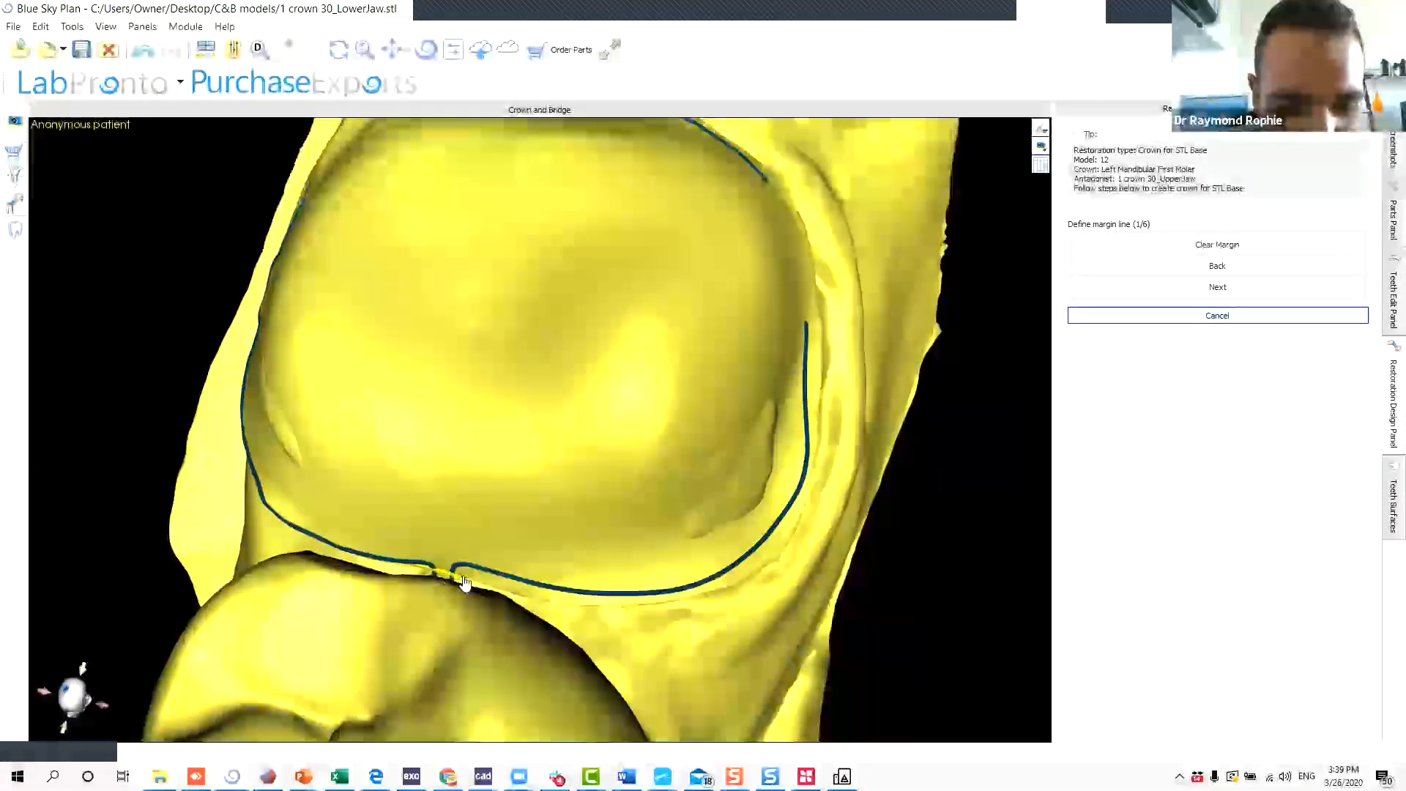
left_click(628, 608)
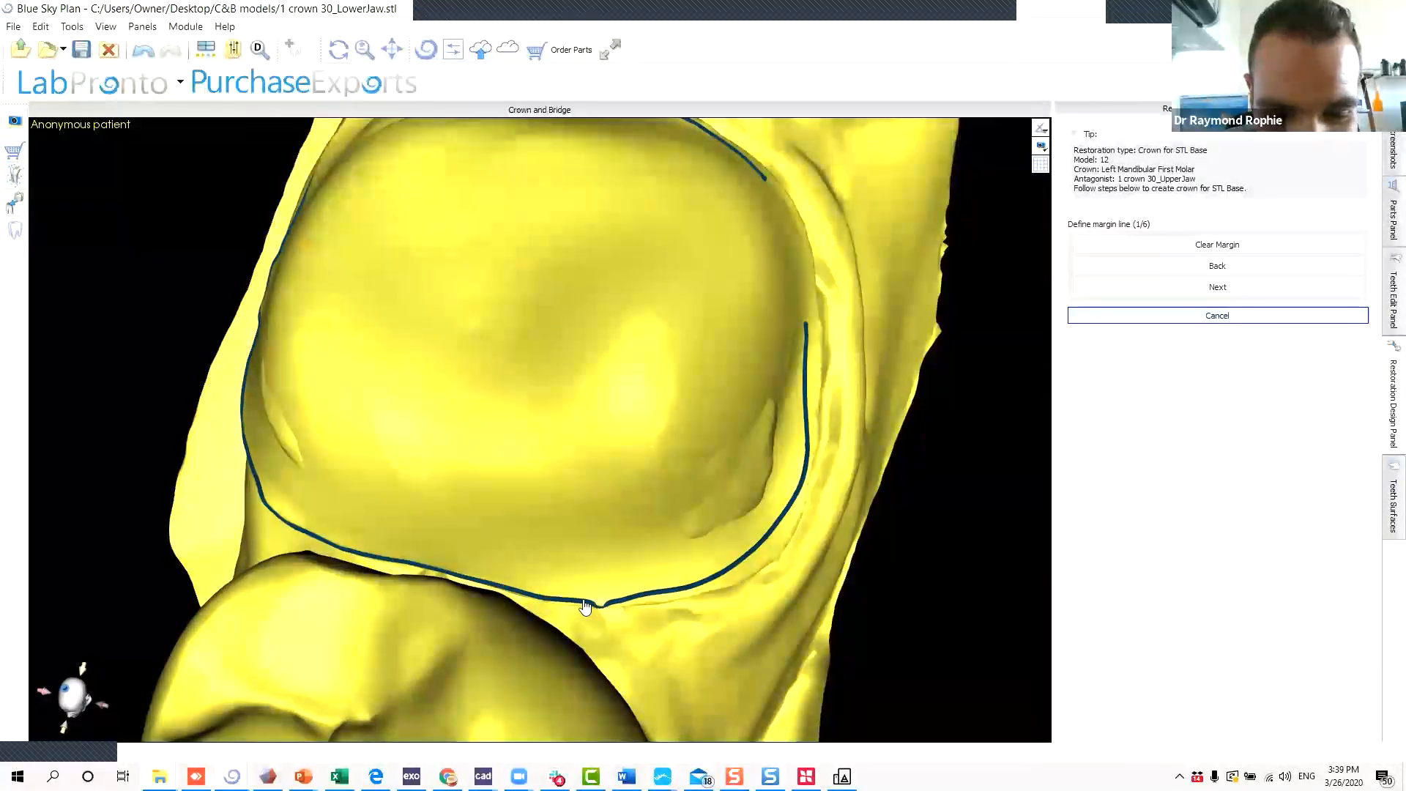
right_click_drag(618, 619, 481, 529)
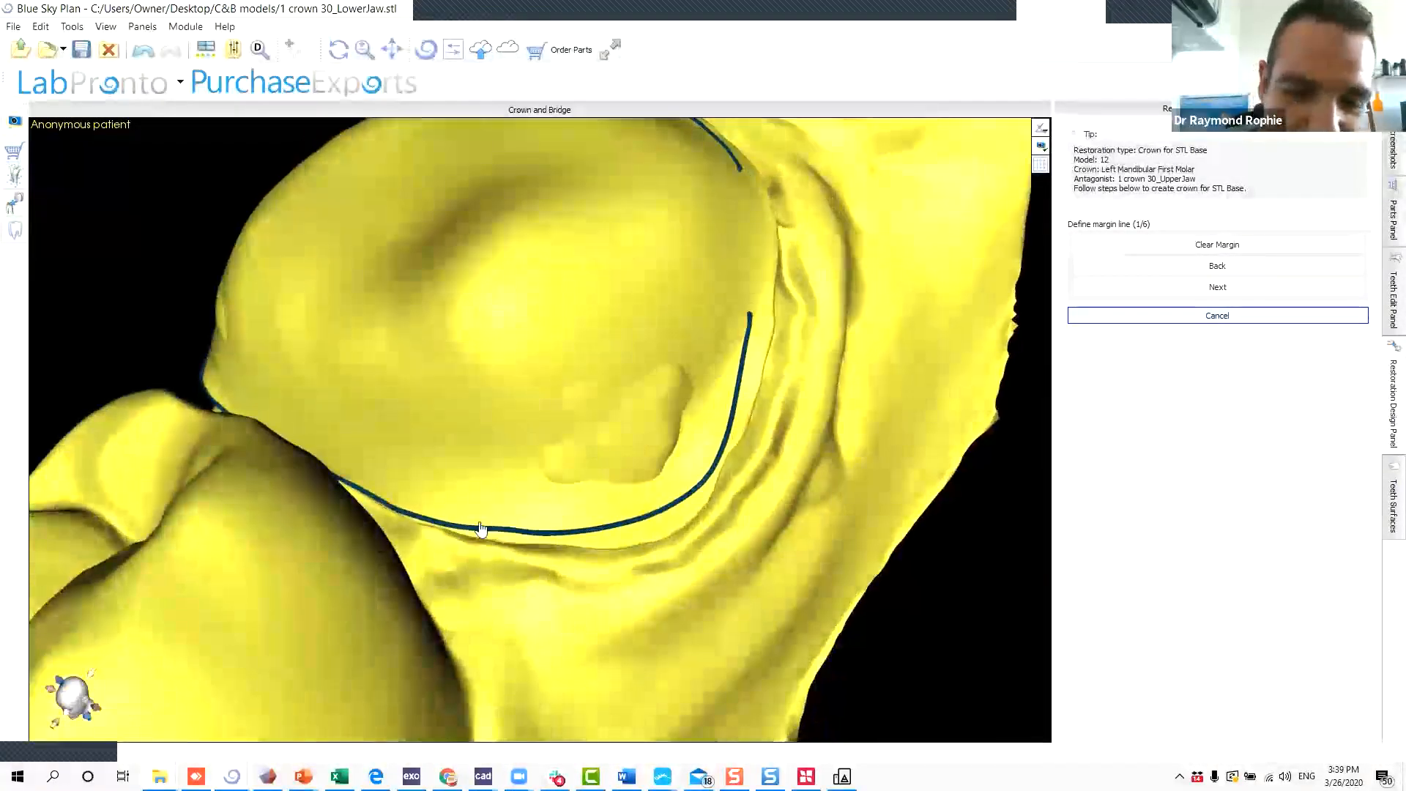
left_click(507, 543)
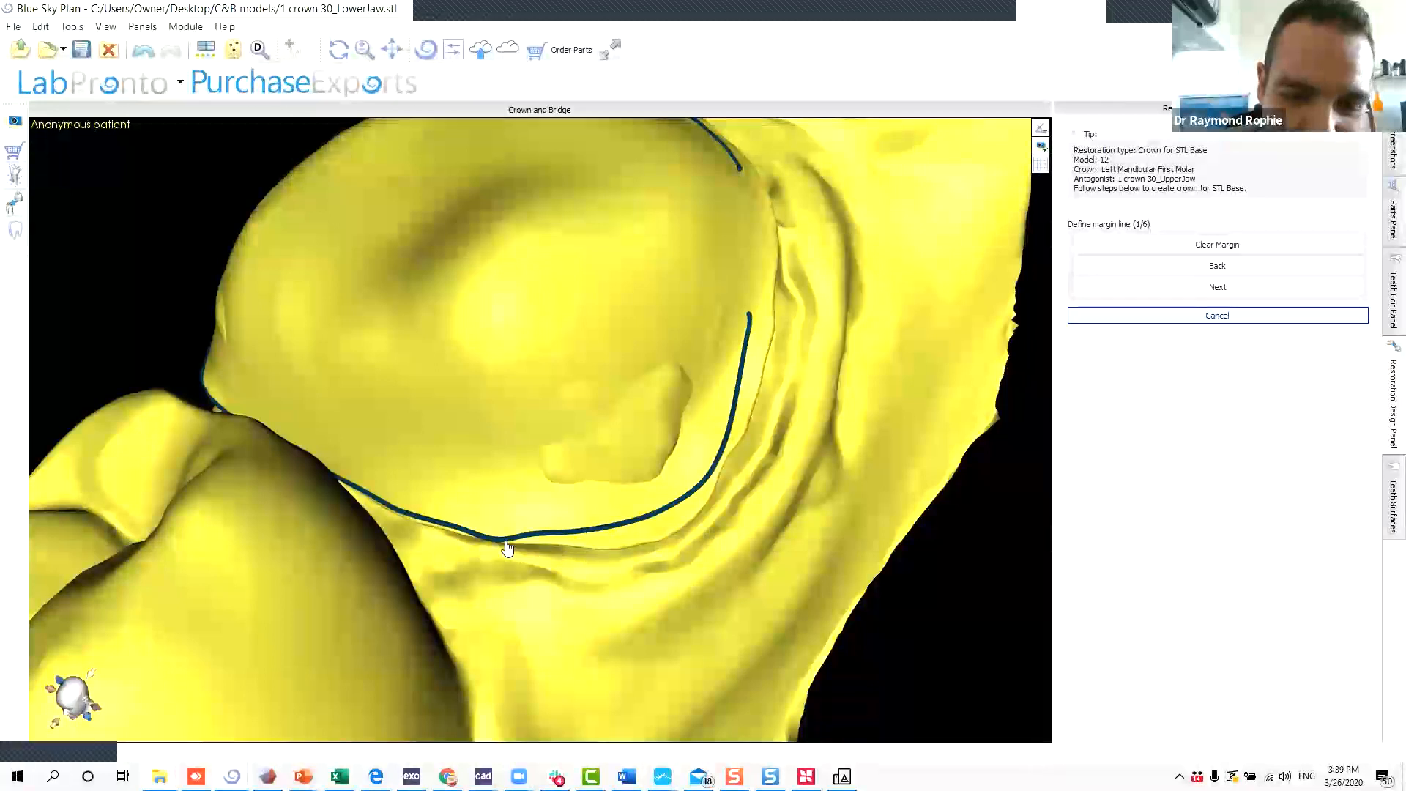
left_click(567, 548)
Close the gap in the margin line on the opposite long side, running it along the preparation edge toward the second molar.
right_click_drag(791, 466, 583, 571)
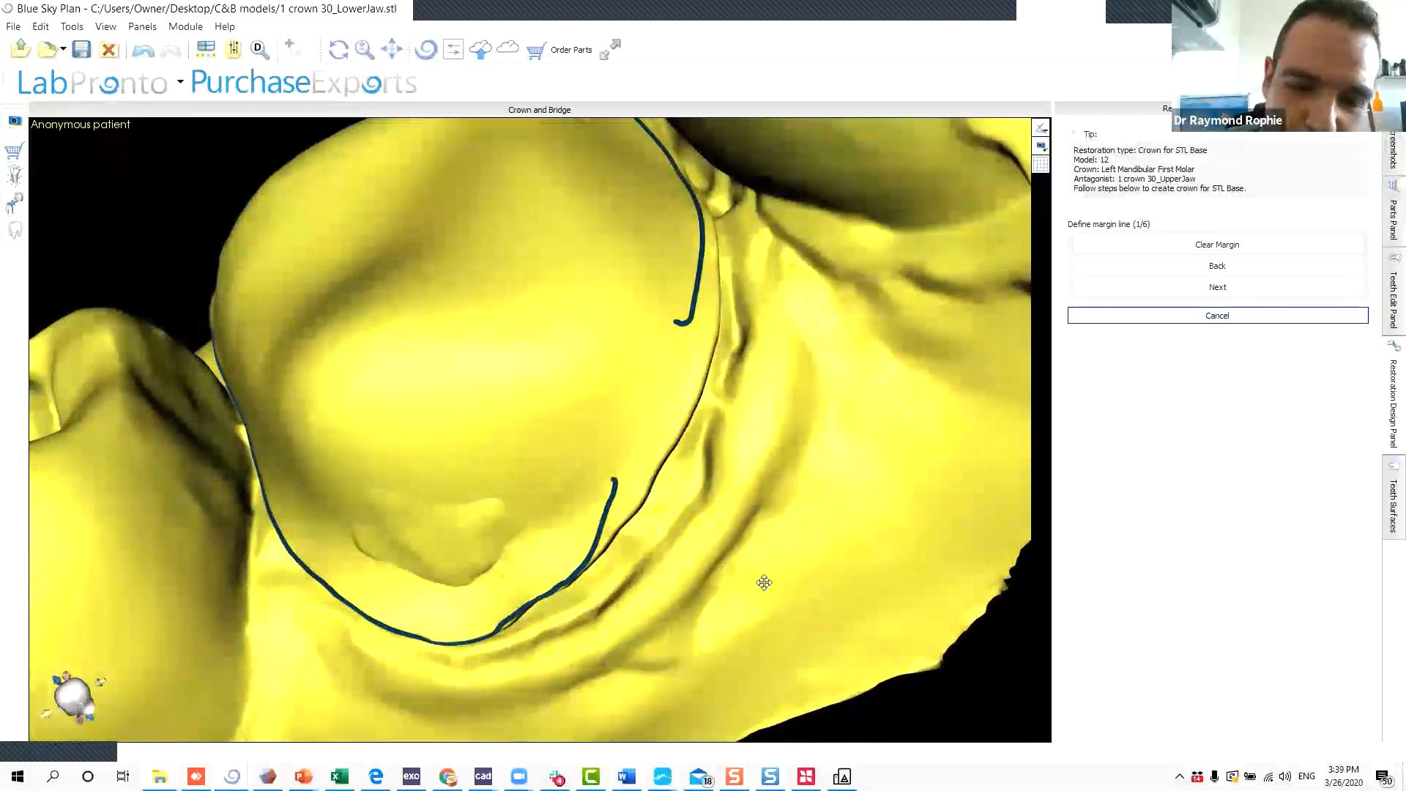
right_click_drag(764, 582, 634, 568)
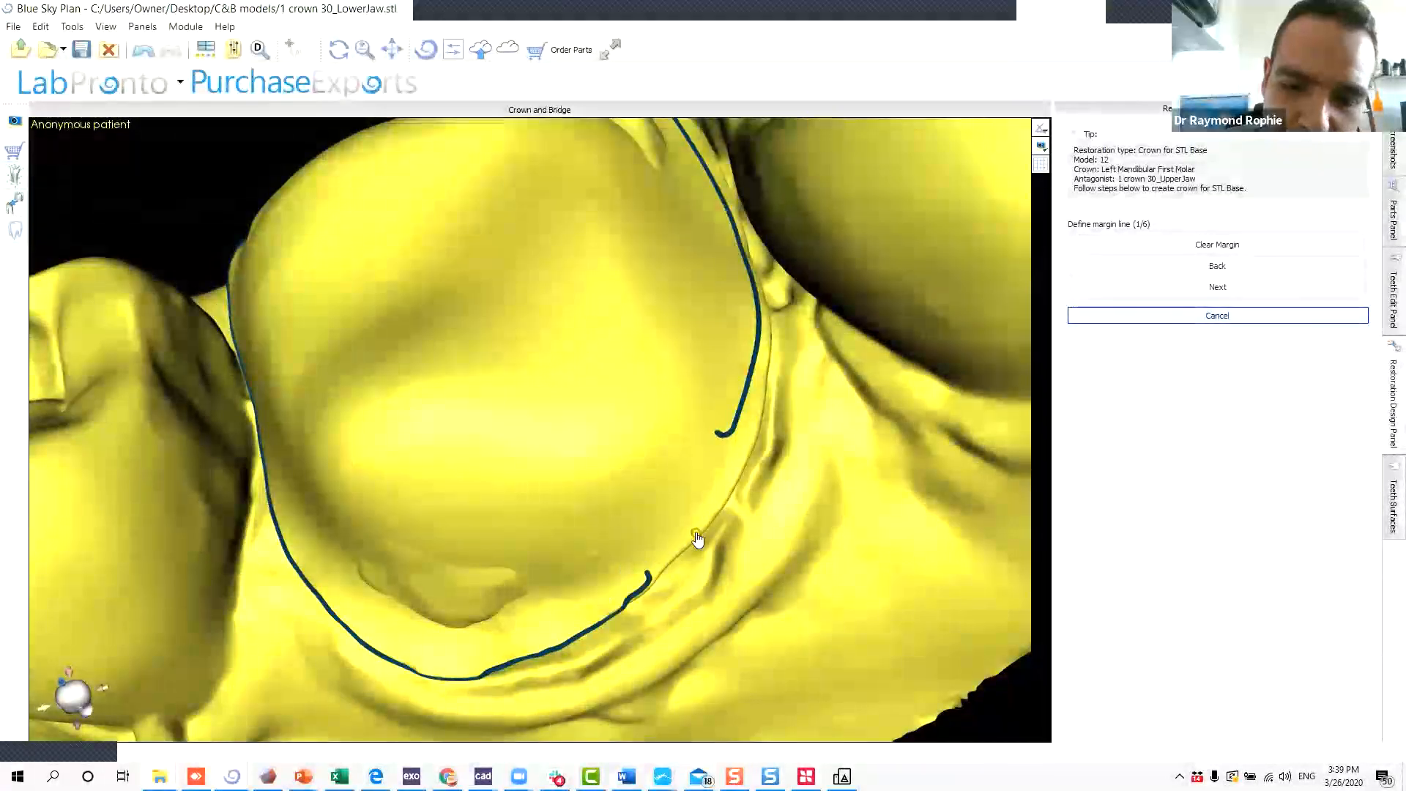
left_click(730, 477)
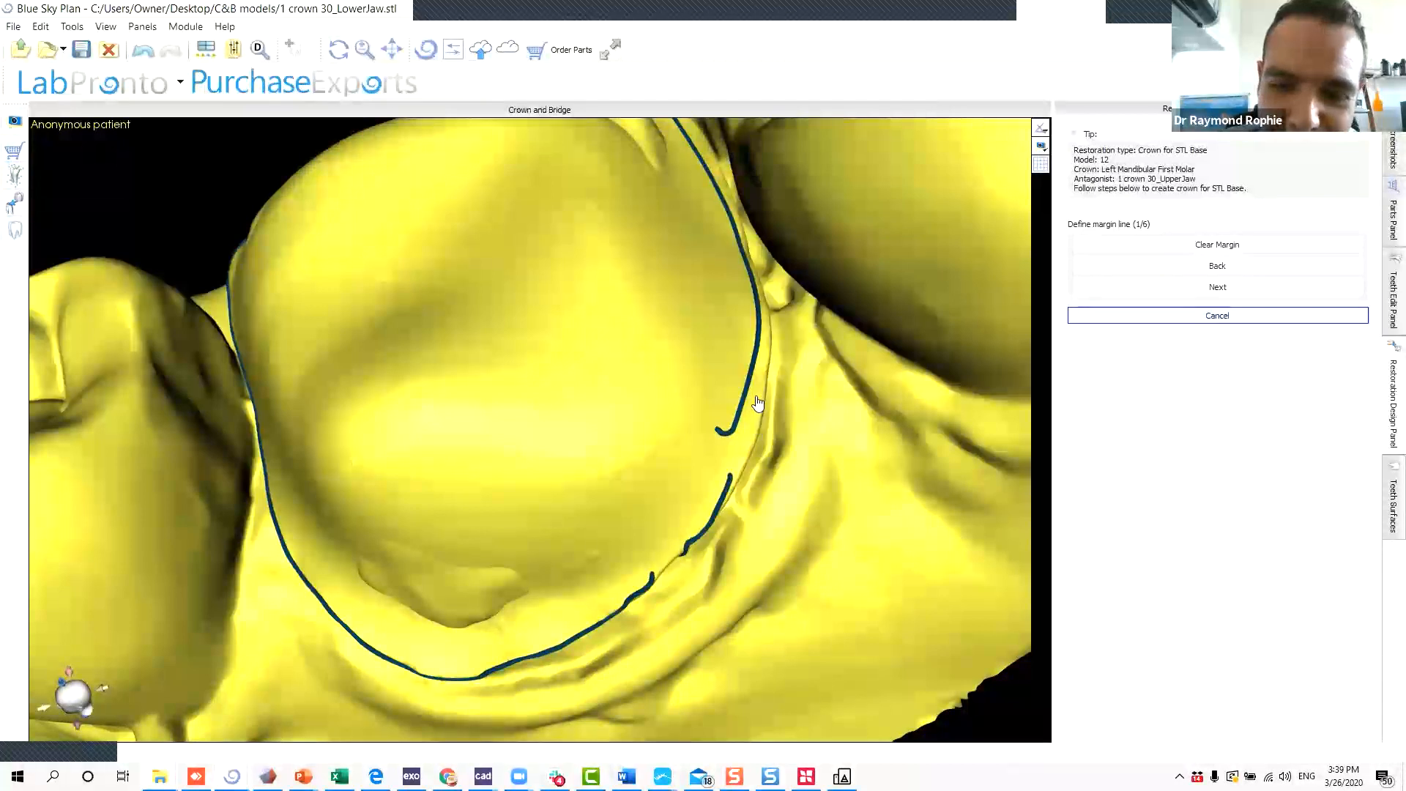
left_click(740, 494)
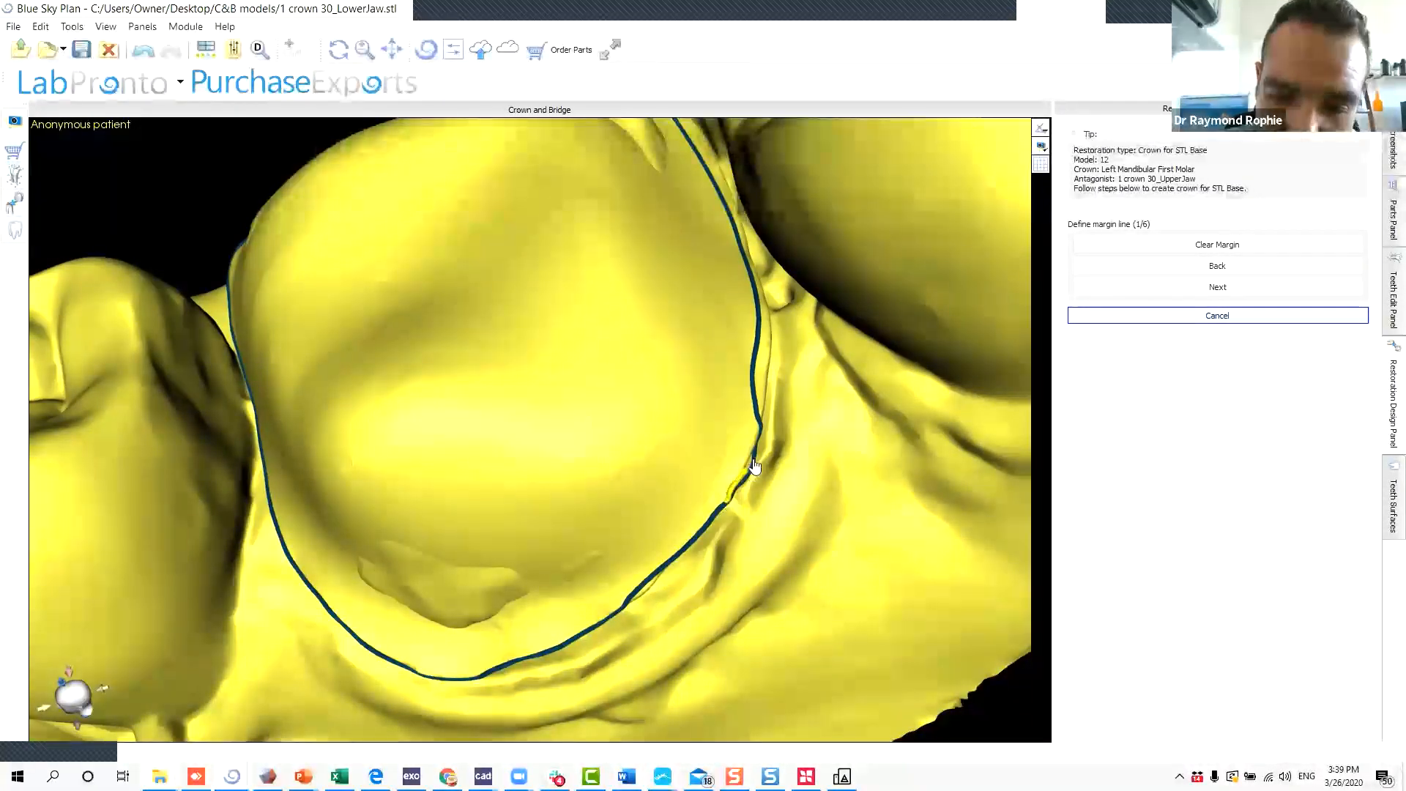
left_click(756, 407)
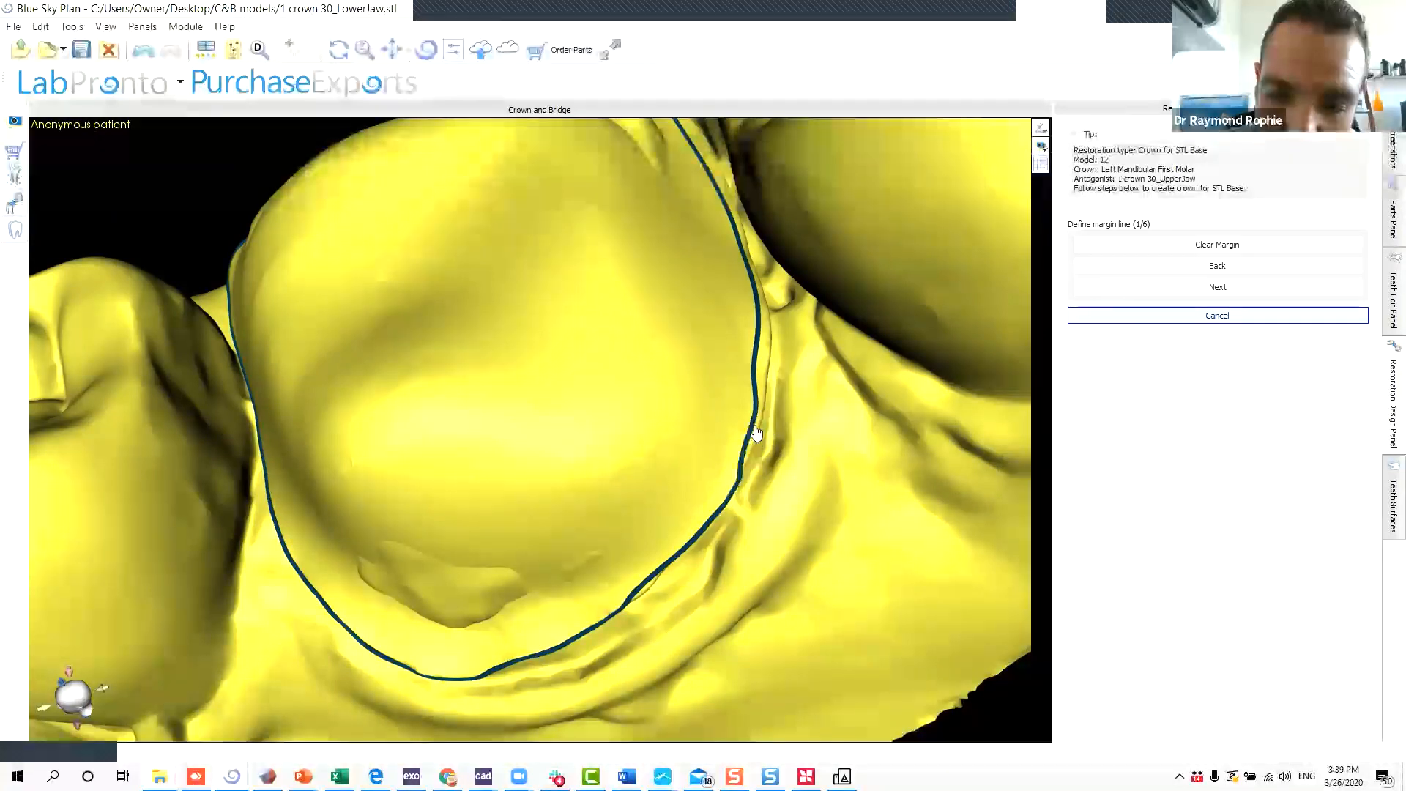
left_click(756, 414)
Reshape the margin line at the preparation corner next to the second molar so it sits on the edge.
right_click_drag(816, 361, 692, 587)
left_click_drag(716, 625, 761, 578)
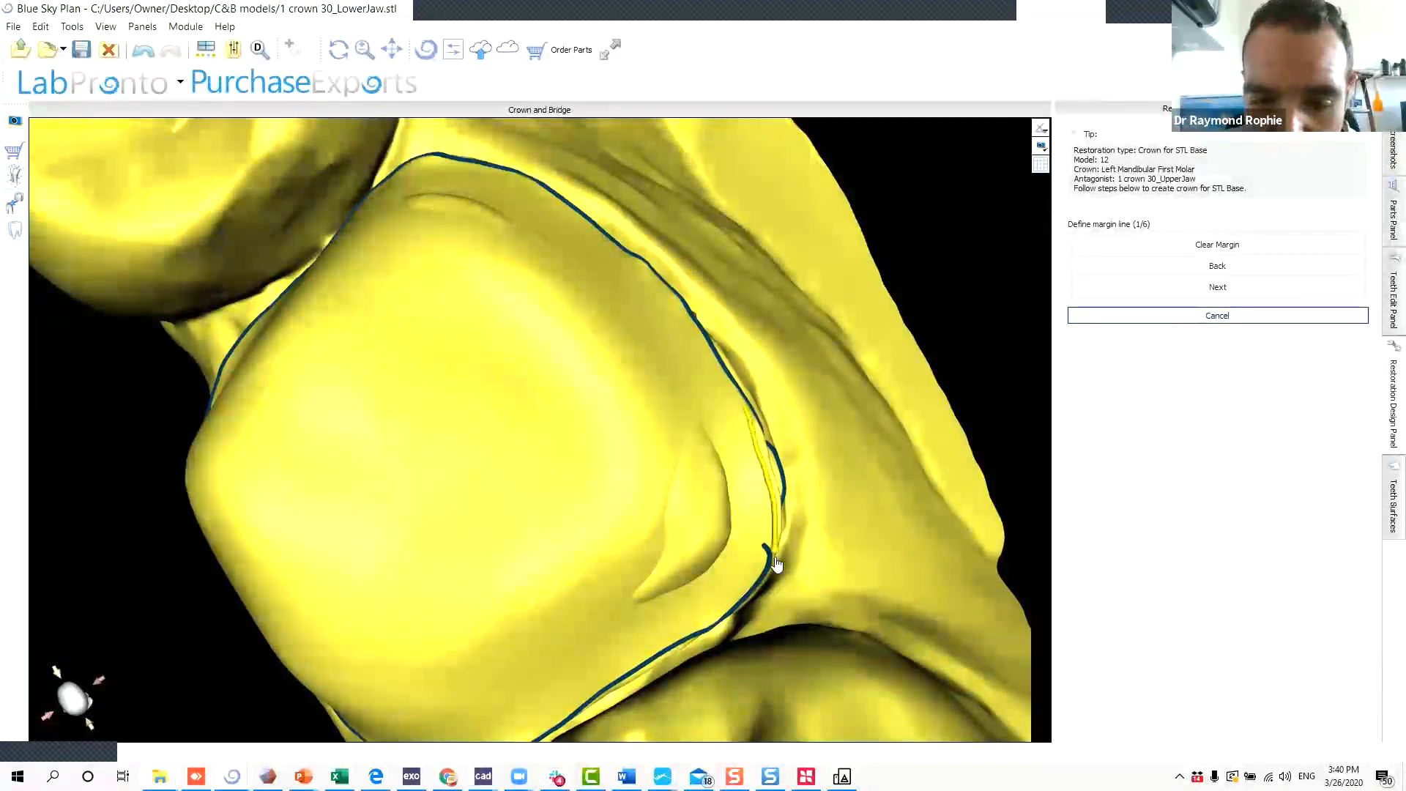
left_click_drag(777, 565, 766, 573)
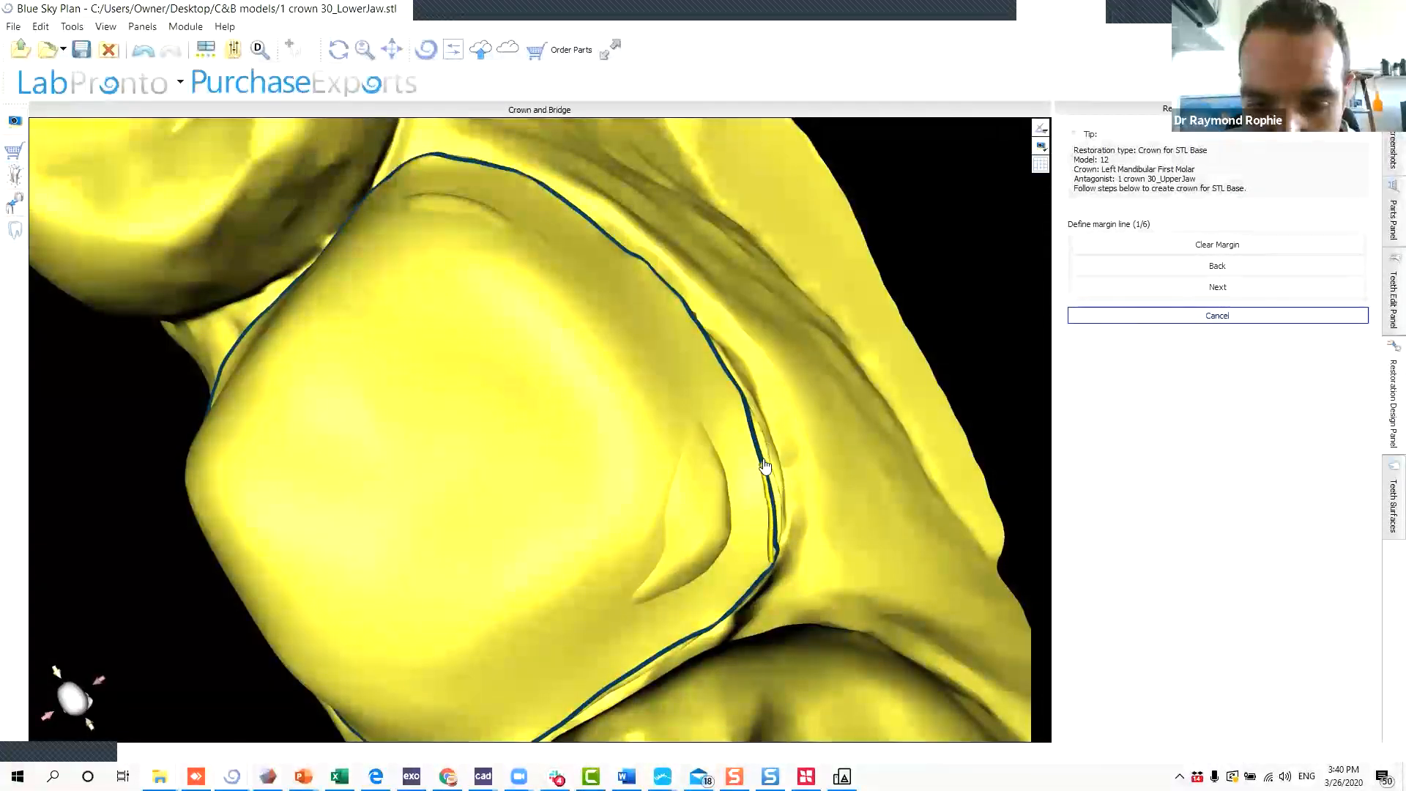
left_click_drag(754, 414, 752, 407)
mouse_move(766, 492)
left_mouse_down()
mouse_move(779, 526)
mouse_move(791, 449)
mouse_move(703, 443)
mouse_move(798, 336)
left_mouse_up()
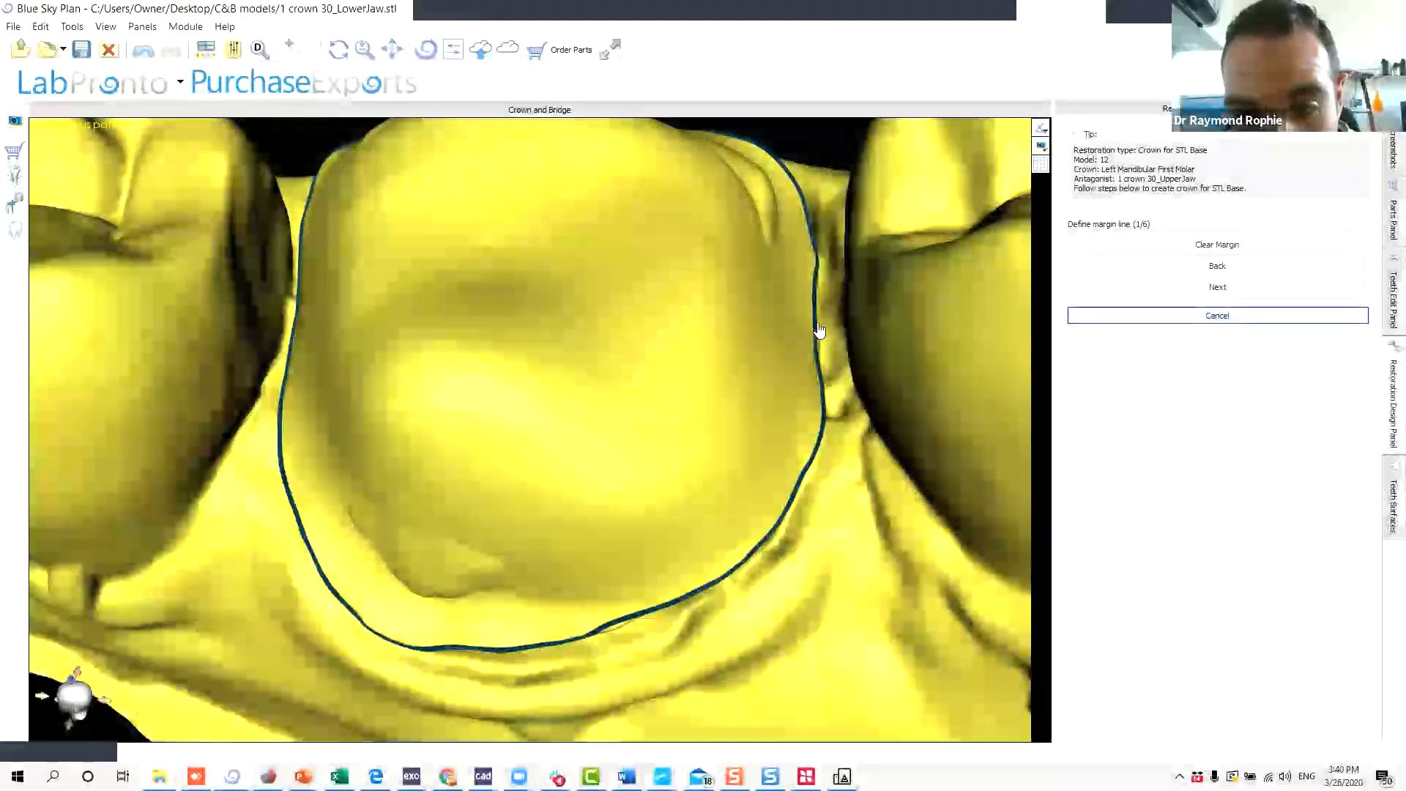
Check the margin line all around the preparation, smooth its remaining deviations and accept it.
left_click_drag(655, 400, 691, 503)
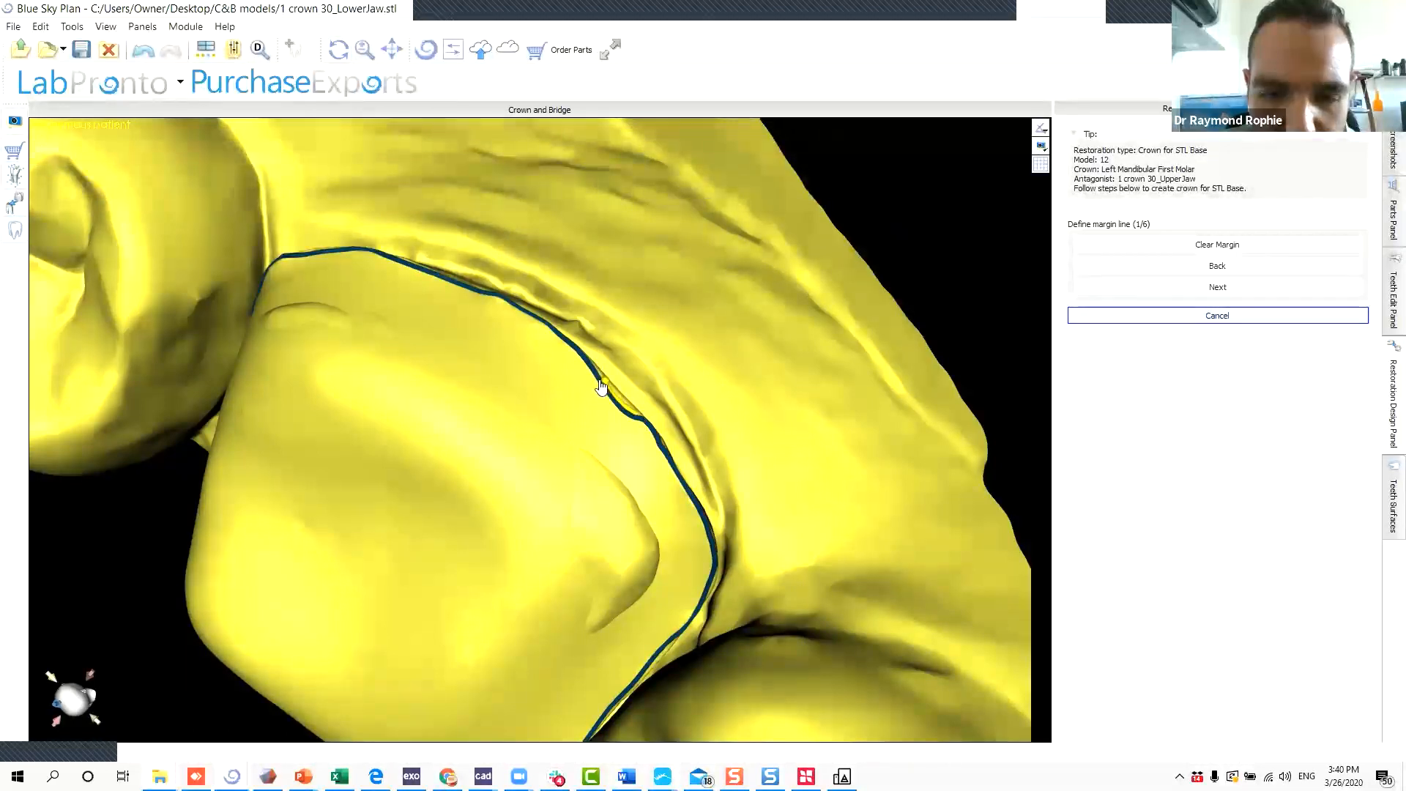
left_click_drag(455, 489, 656, 329)
scroll(656, 329, "down", 3)
middle_click_drag(656, 329, 649, 372)
left_click_drag(649, 372, 575, 415)
scroll(427, 393, "up", 4)
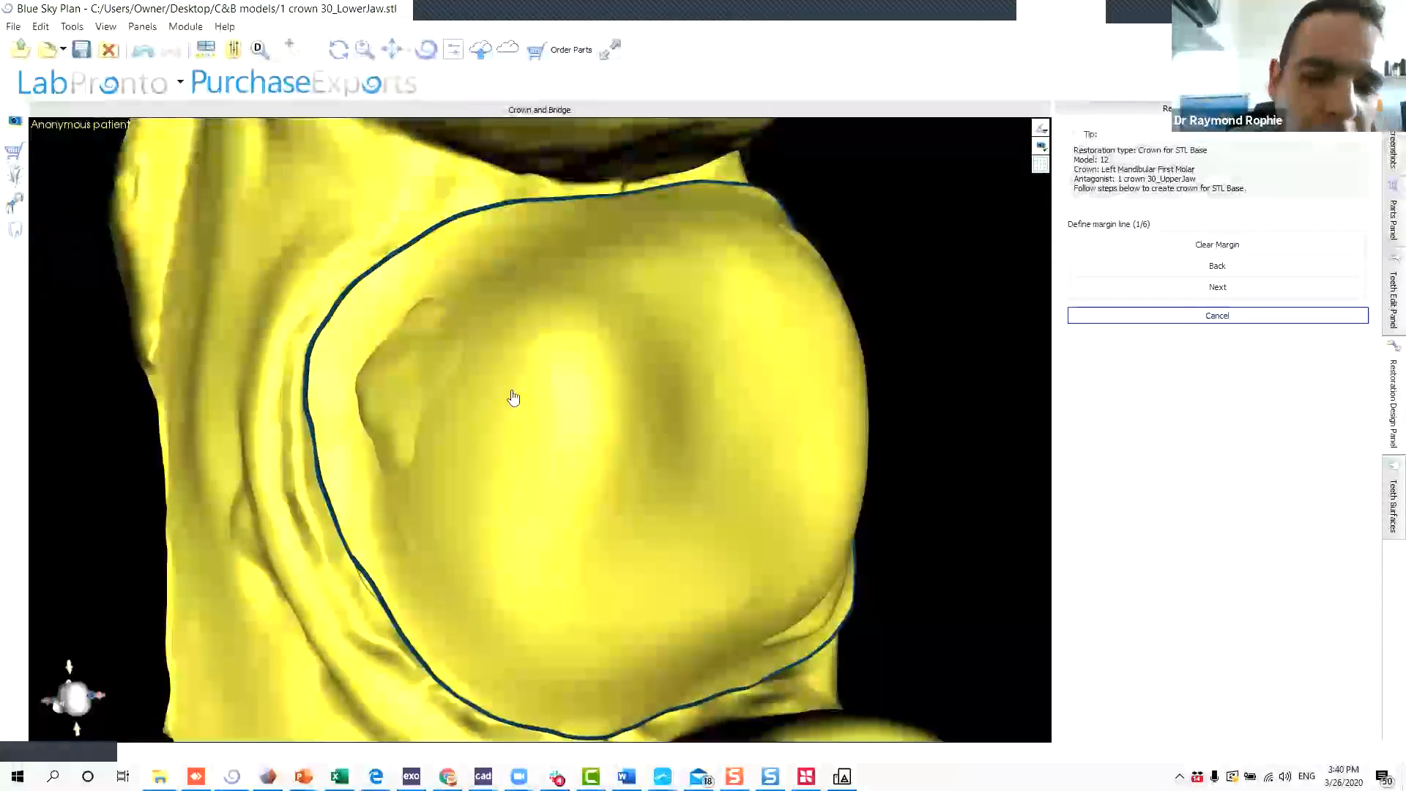
scroll(512, 402, "down", 5)
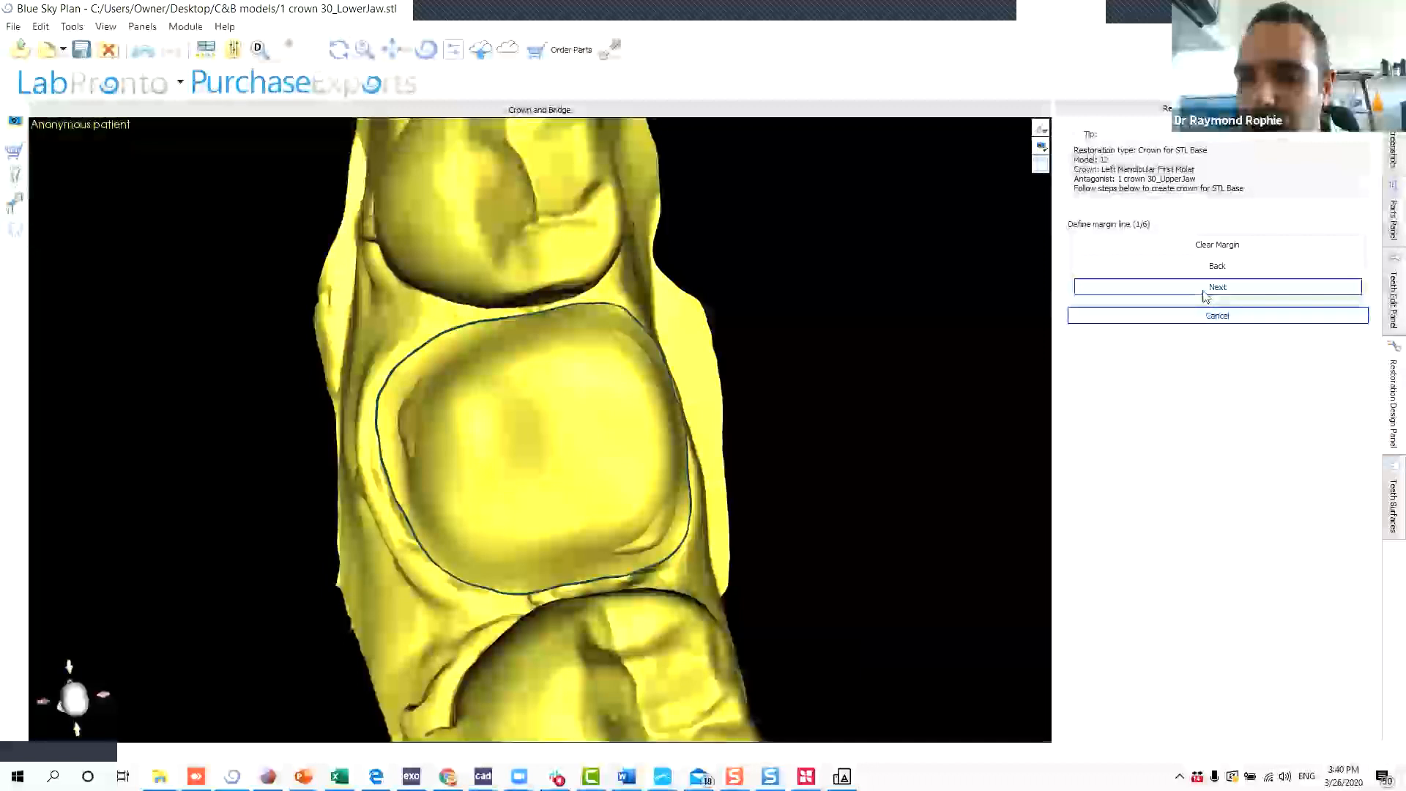
left_click(1217, 286)
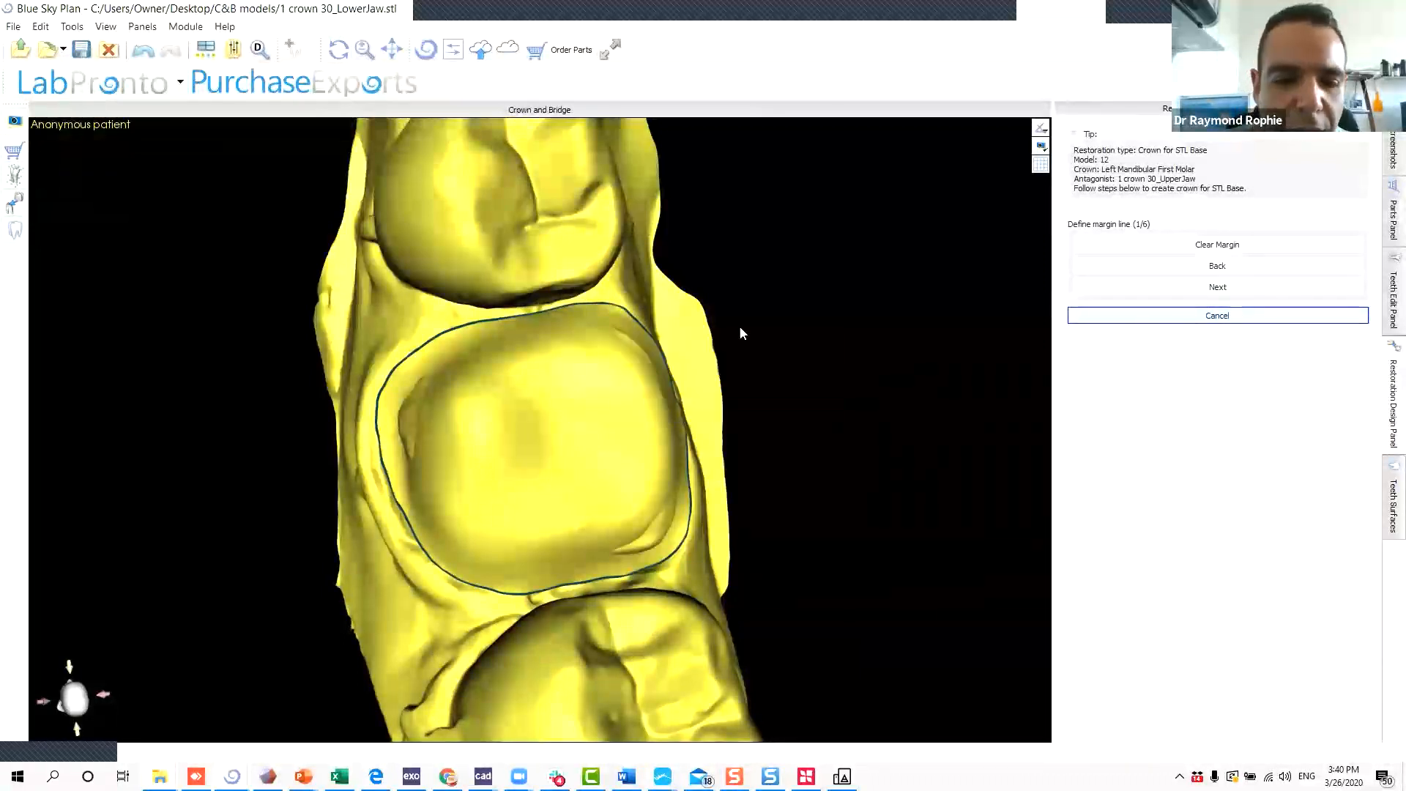
Set the insert direction from a straight occlusal view, allow undercuts up to about 1.4 and accept the settings.
scroll(689, 353, "down", 5)
left_click_drag(637, 468, 530, 428)
scroll(530, 428, "up", 3)
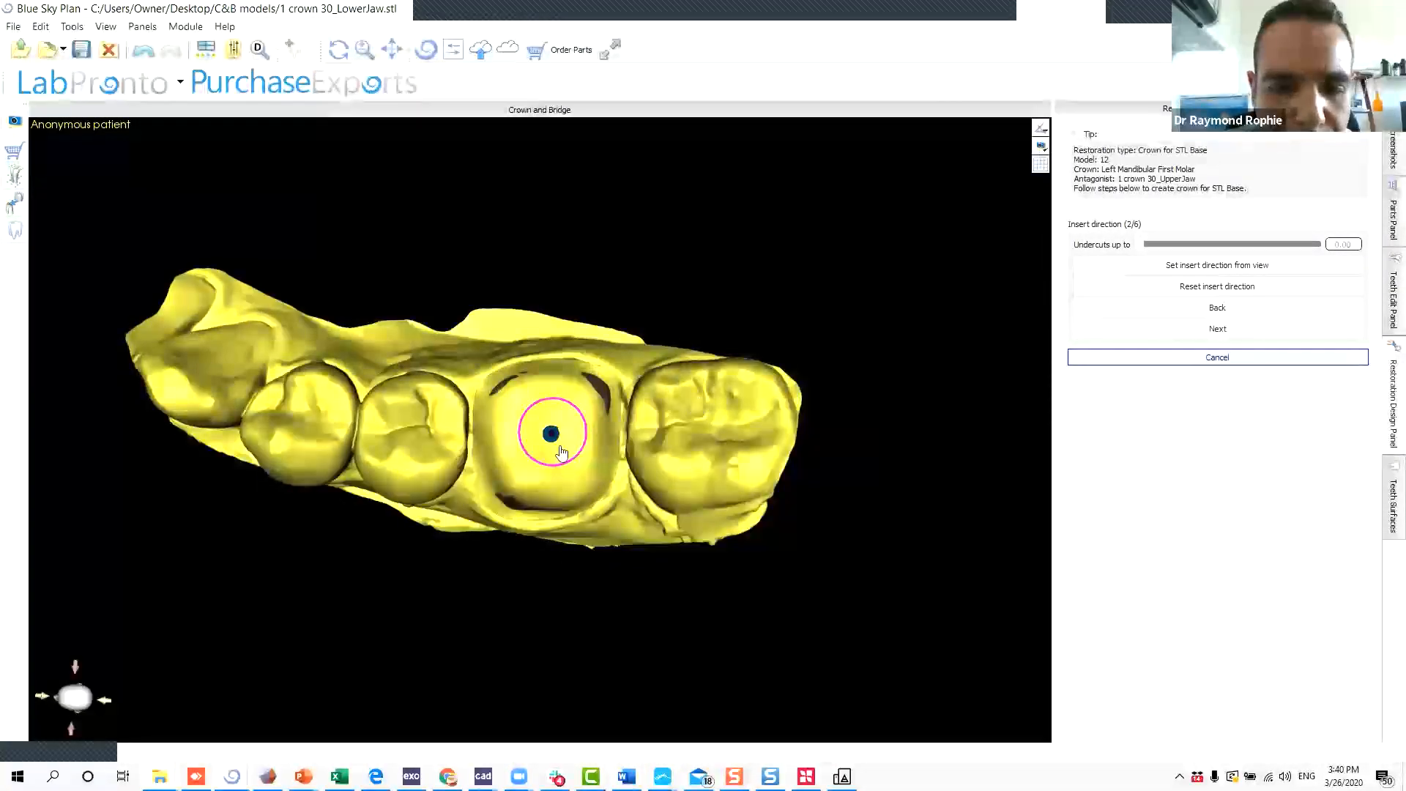
left_click_drag(555, 442, 559, 445)
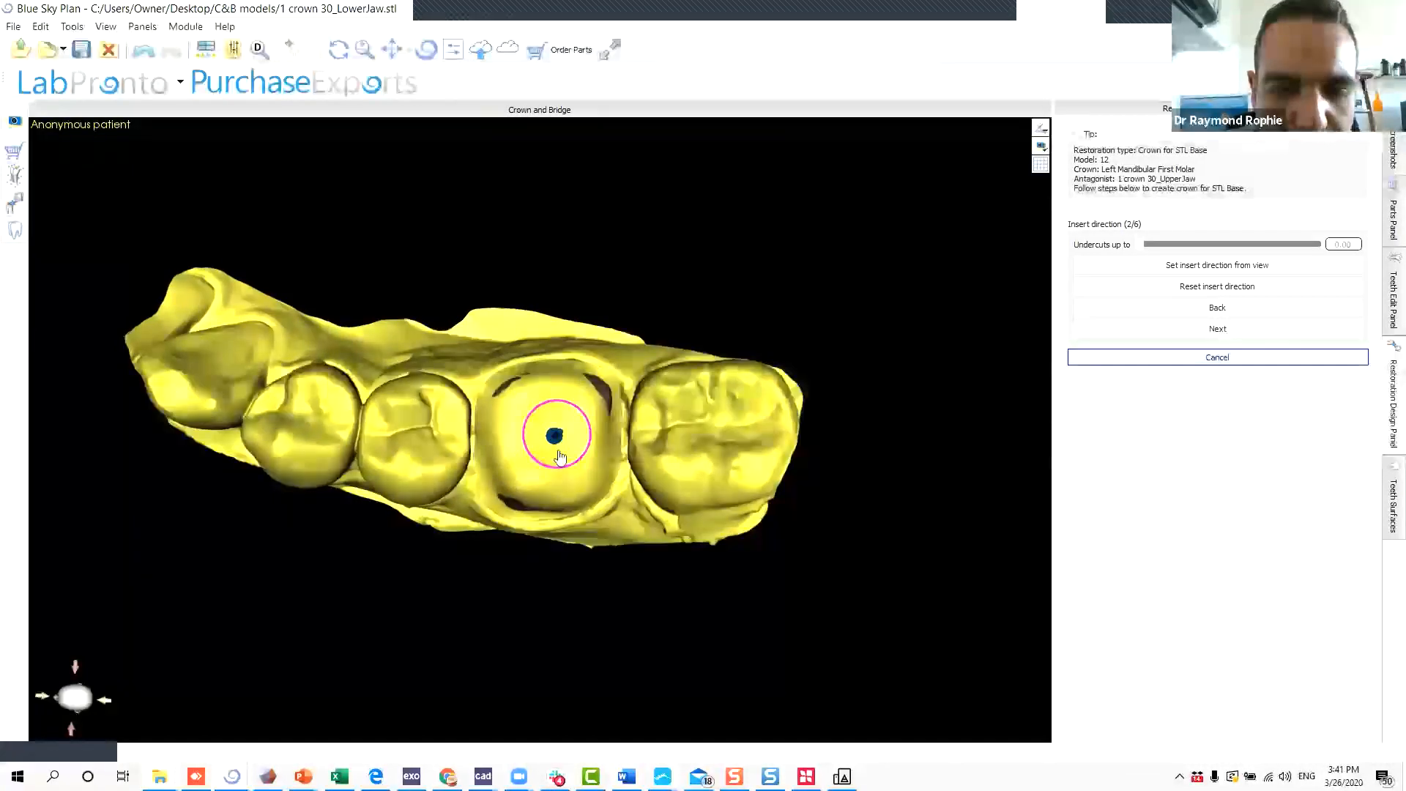
left_click(1236, 267)
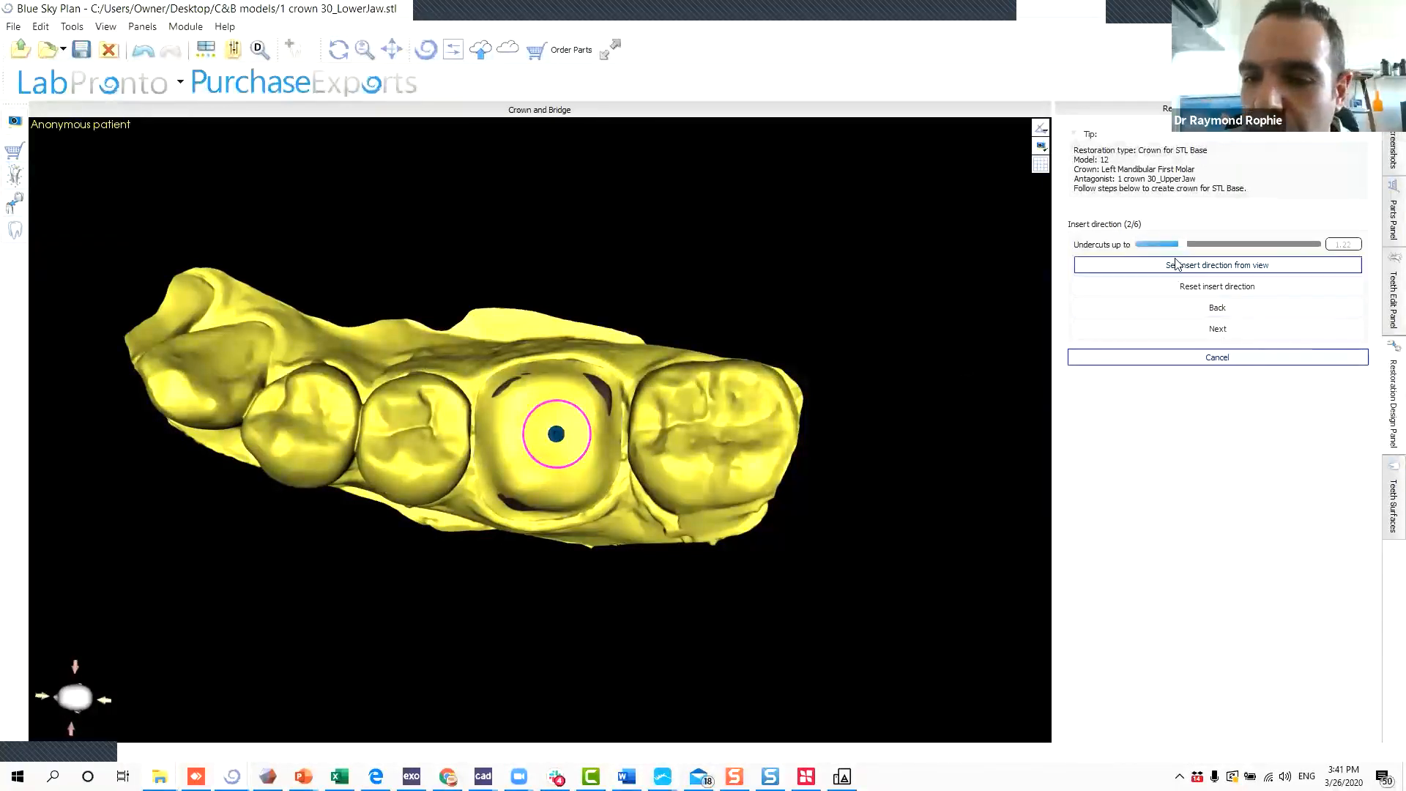
left_click_drag(1188, 252, 1212, 251)
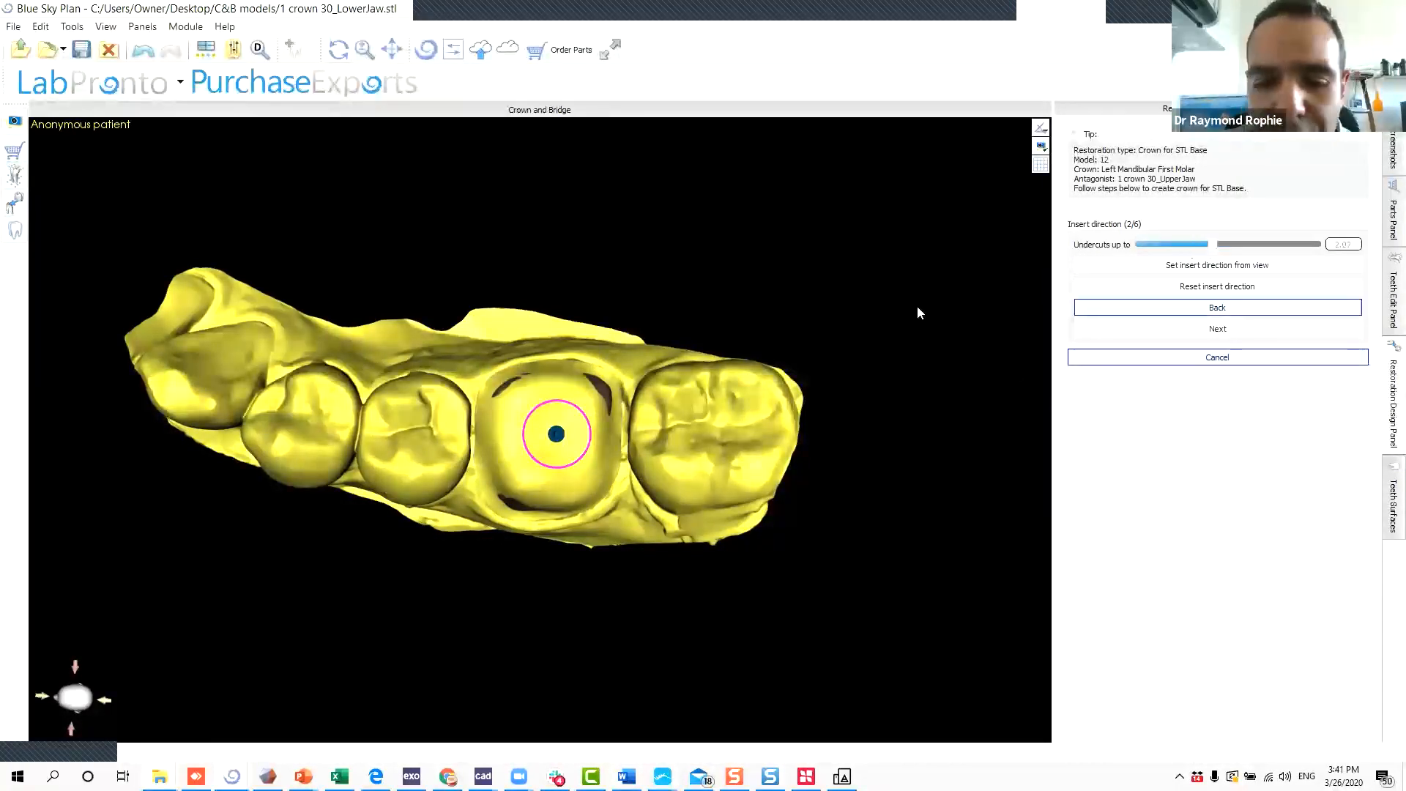
left_click_drag(1202, 250, 1186, 251)
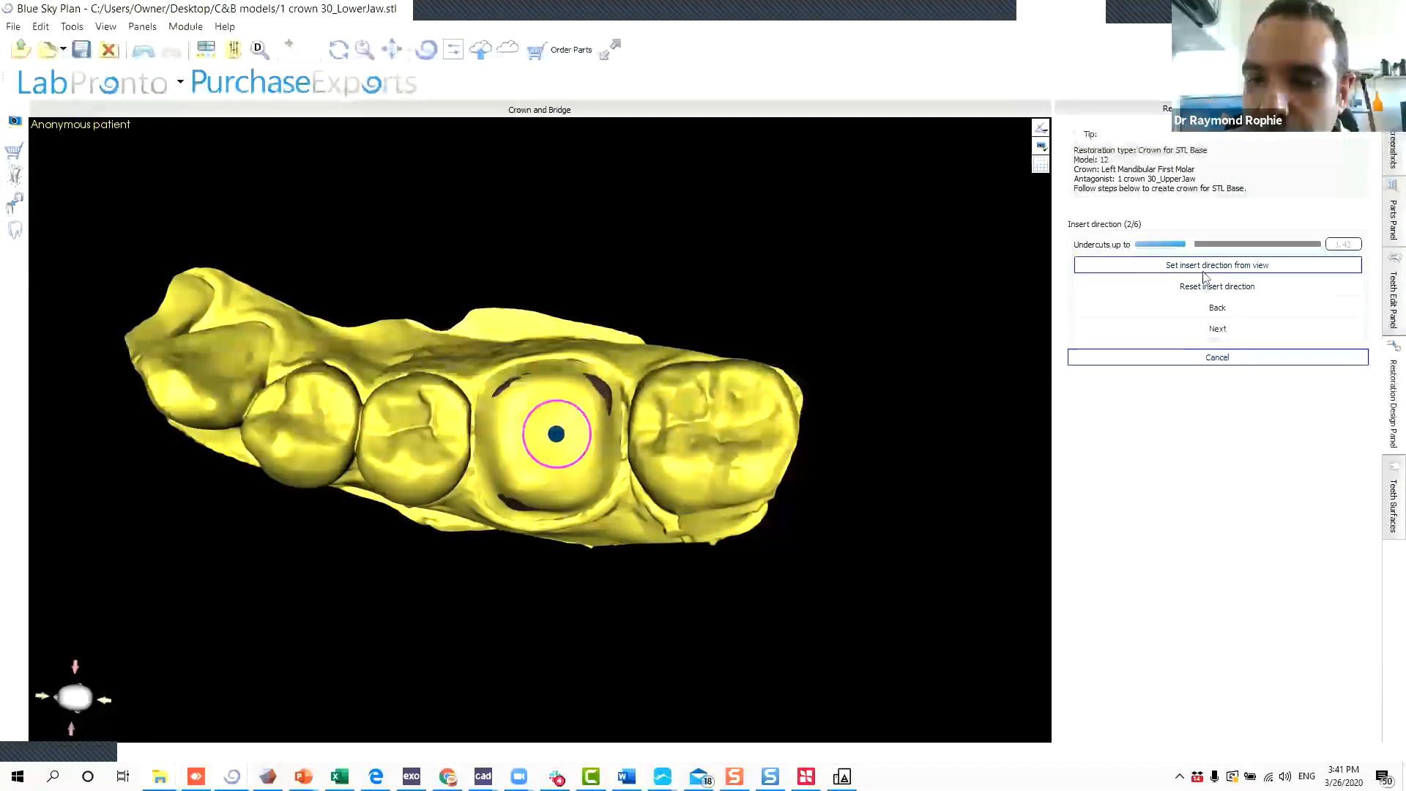
left_click(1212, 329)
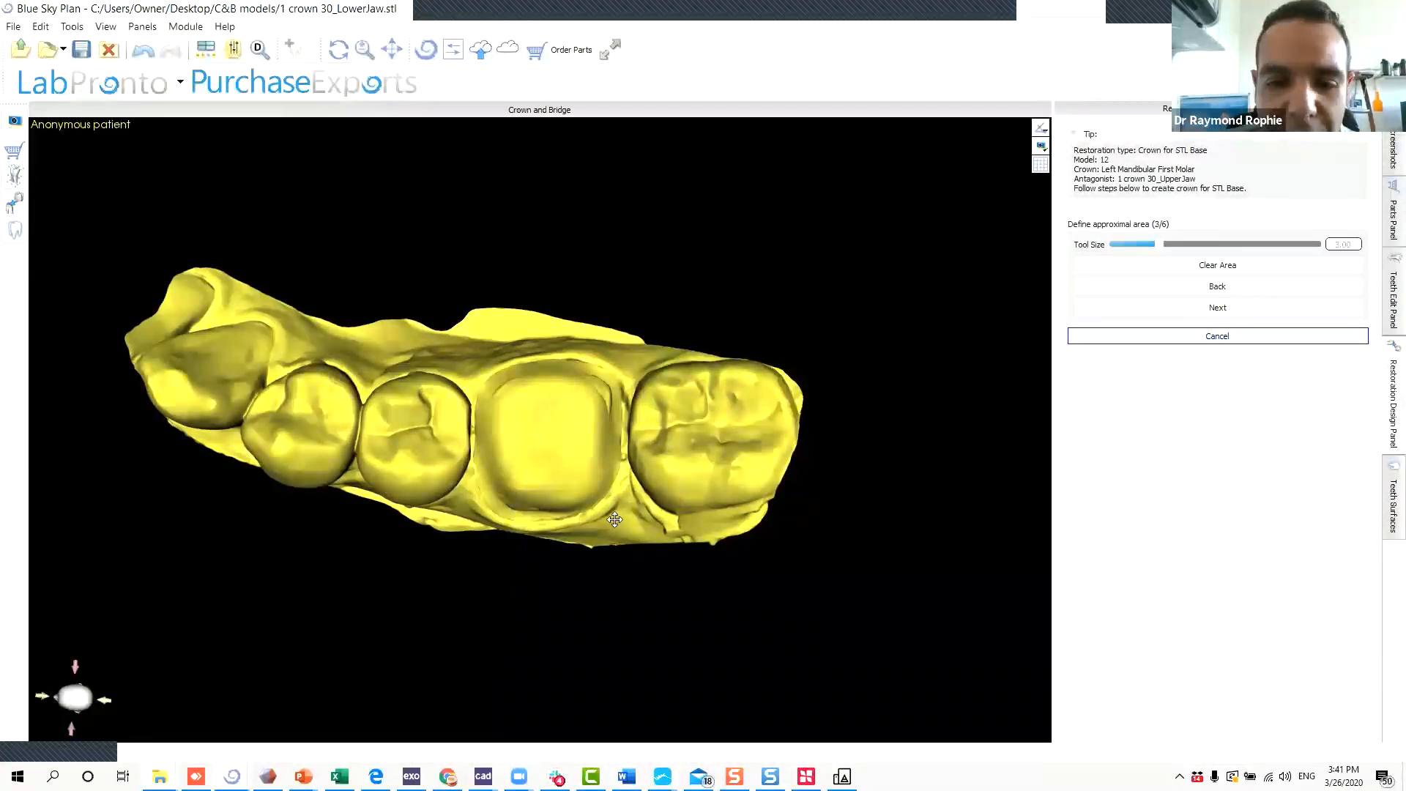
Paint the approximal areas on the premolar and second molar surfaces facing the preparation and accept them.
right_click_drag(610, 513, 658, 462)
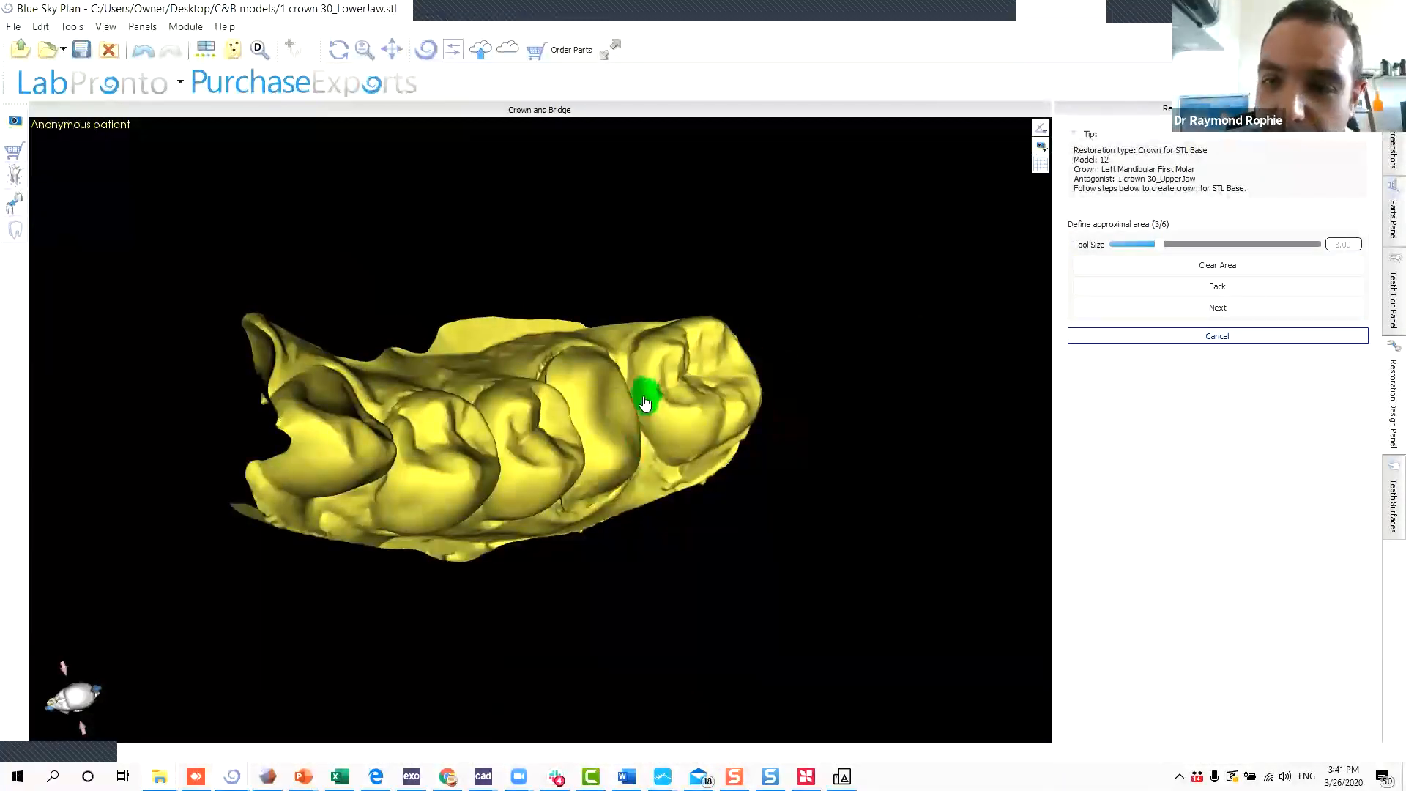
right_click_drag(764, 476, 164, 355)
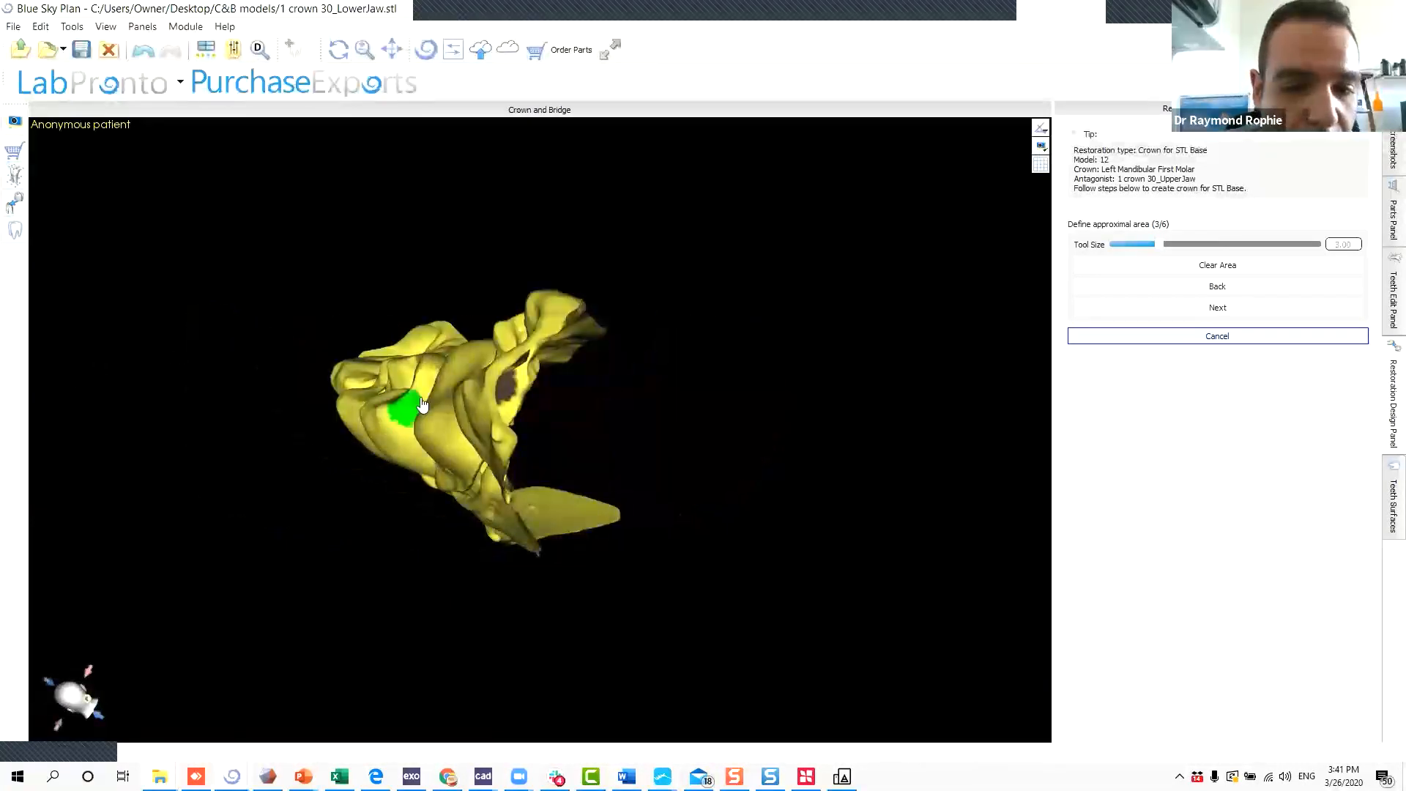
right_click_drag(431, 406, 662, 533)
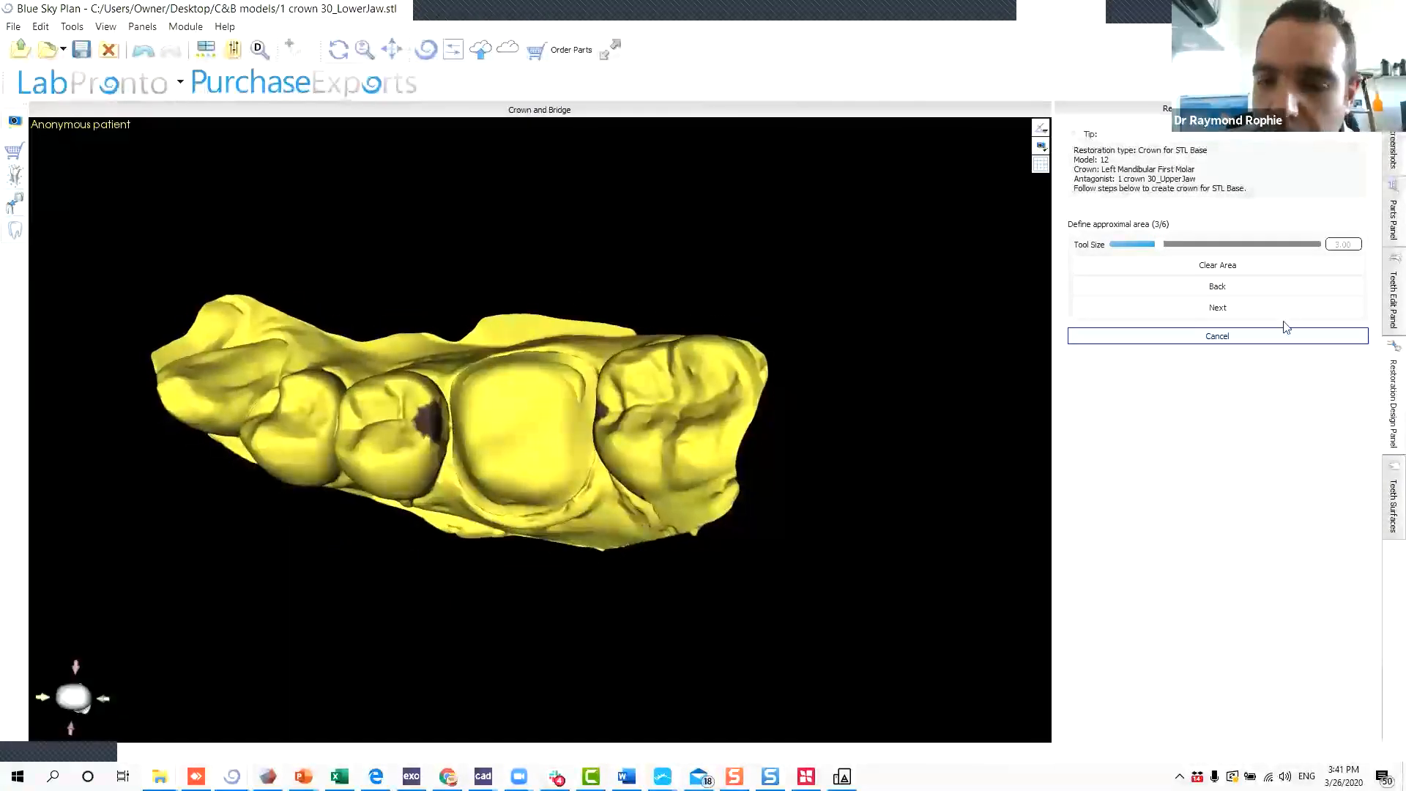
left_click(1258, 317)
Transform the first molar crown so that it sits over the preparation and fills the gap between premolar and second molar.
right_click_drag(376, 669, 740, 373)
left_click_drag(721, 385, 714, 384)
left_click_drag(438, 409, 469, 427)
right_click_drag(739, 191, 595, 501)
left_click_drag(584, 486, 588, 483)
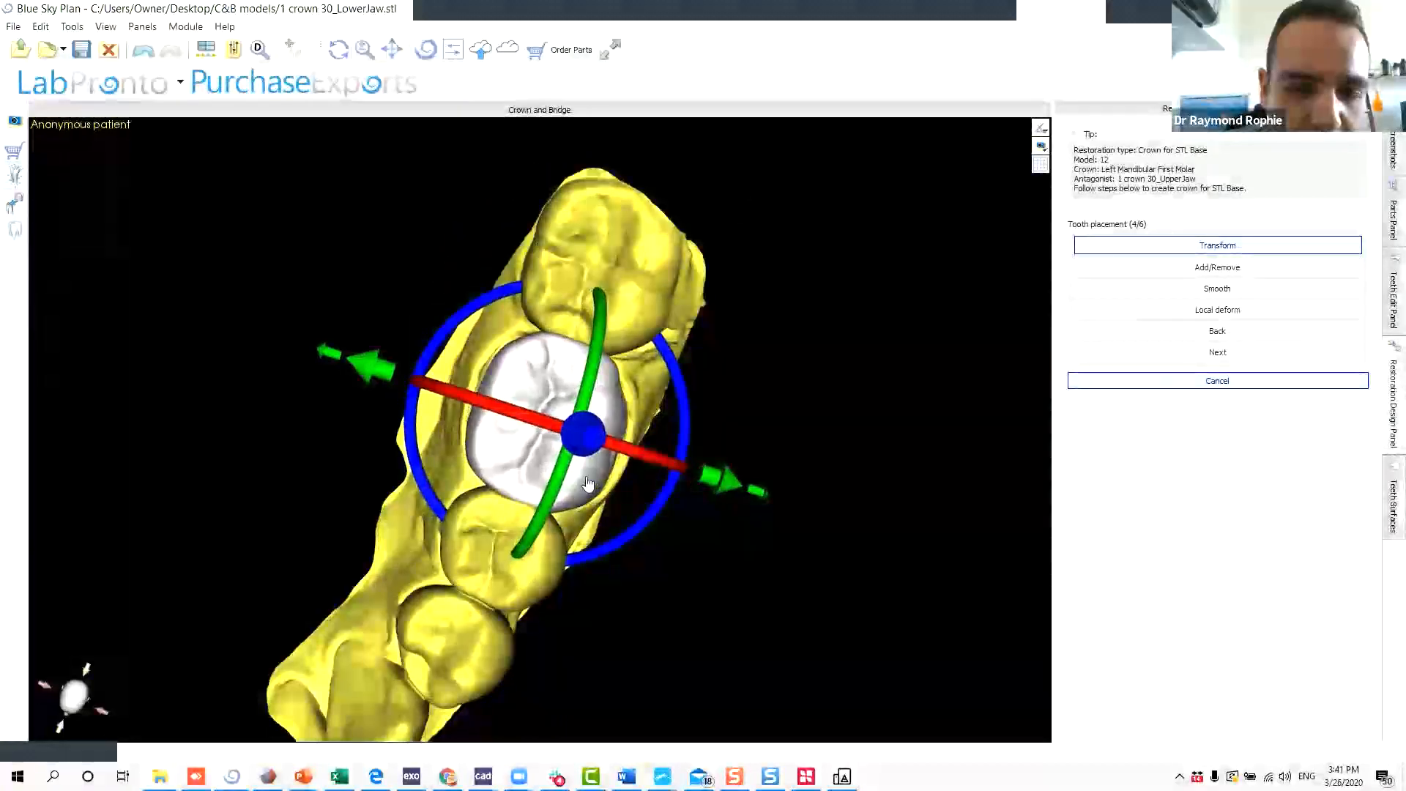
right_click_drag(662, 648, 431, 179)
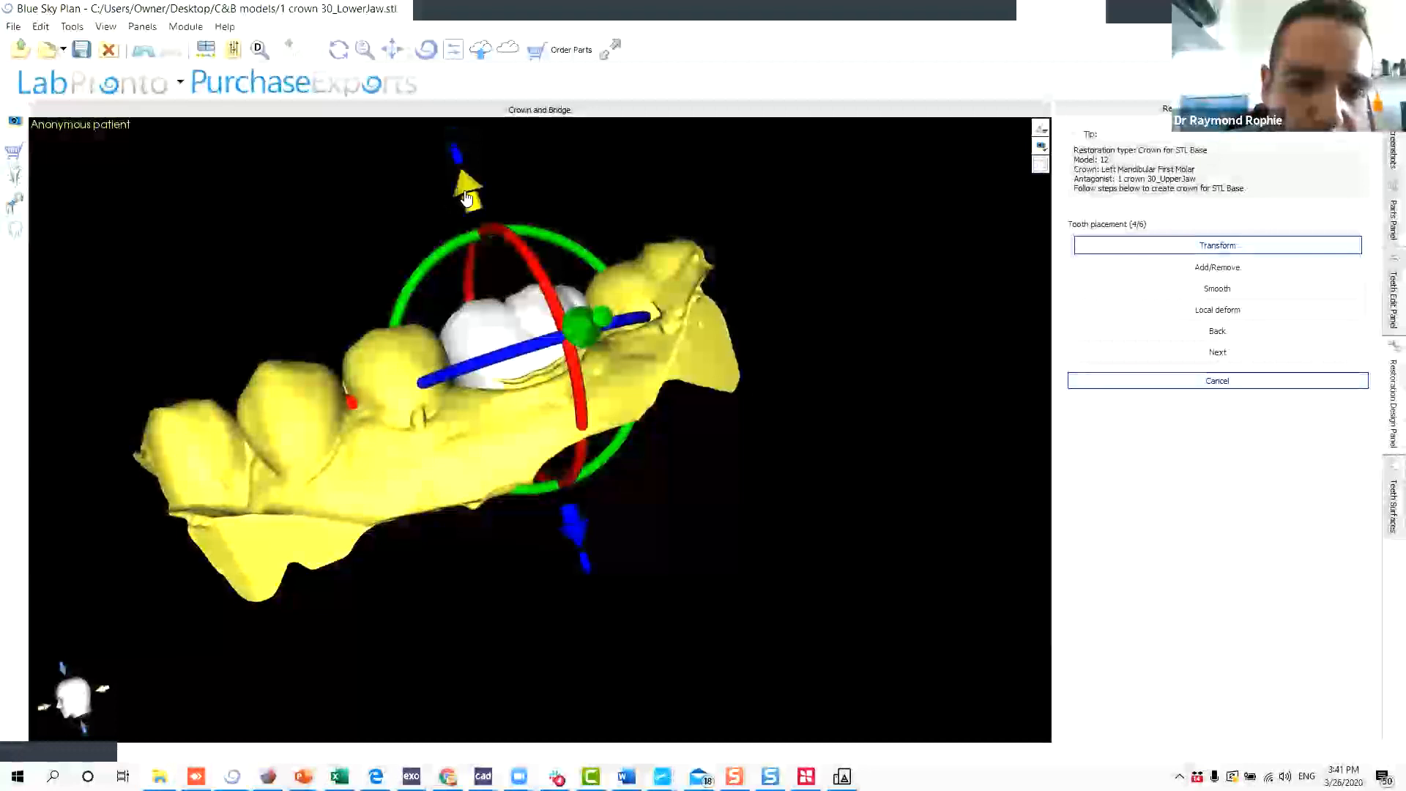
right_click_drag(368, 299, 527, 597)
right_click_drag(828, 370, 639, 253)
Locally deform the placed crown's side walls and occlusal surface to match the margin and neighbouring teeth, and accept the placement.
left_click(1172, 311)
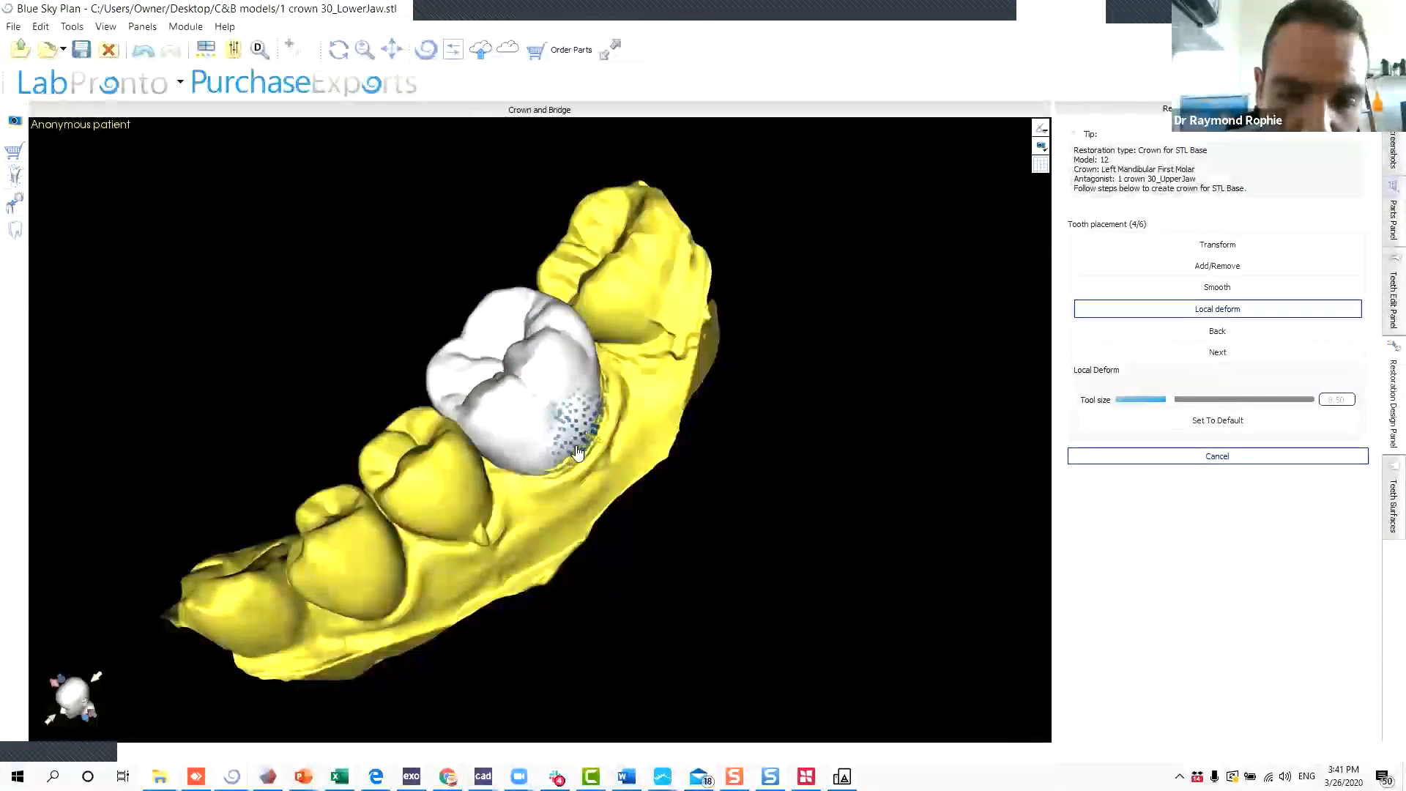
right_click_drag(598, 400, 491, 428)
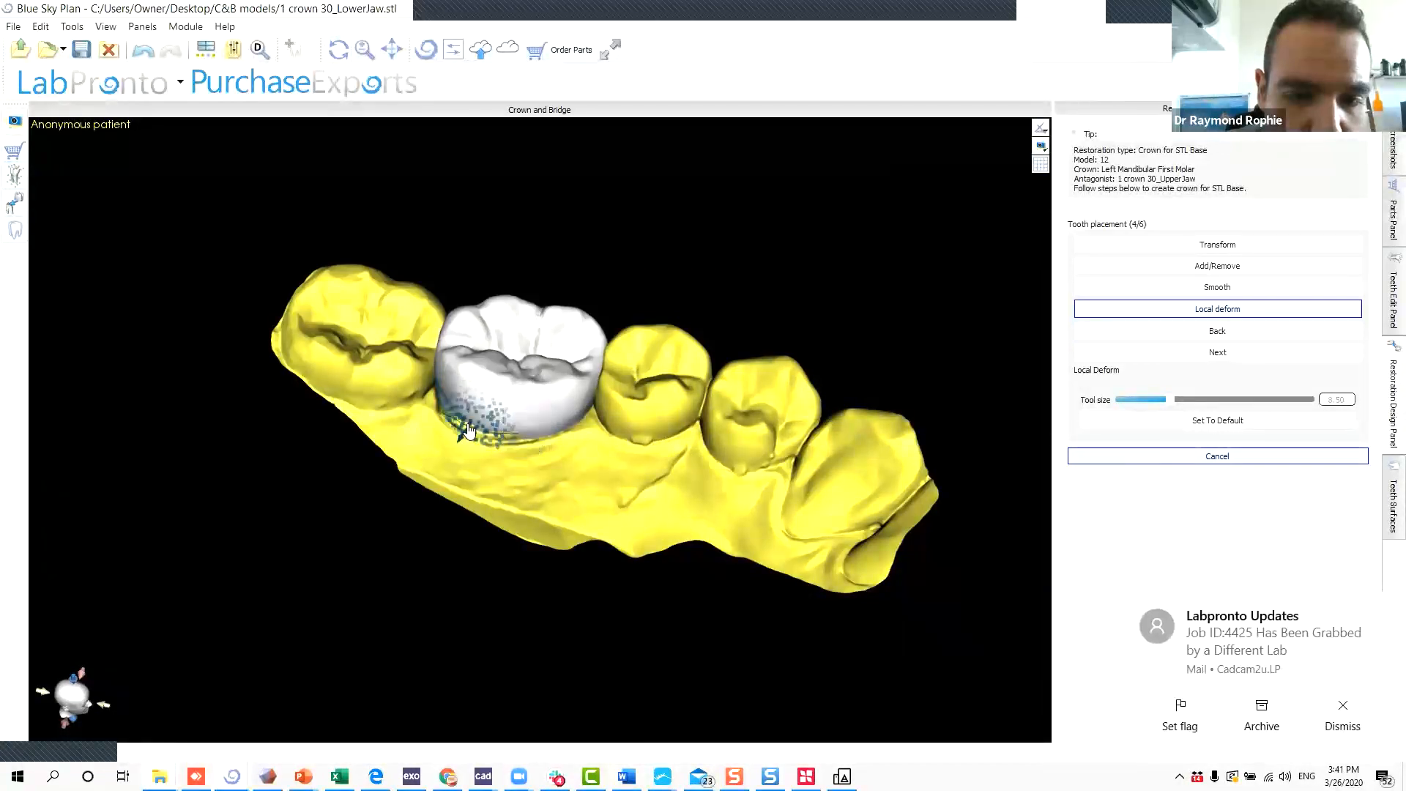
left_click(1382, 609)
mouse_move(776, 432)
left_mouse_down()
mouse_move(734, 496)
mouse_move(602, 603)
mouse_move(666, 537)
mouse_move(232, 345)
mouse_move(373, 285)
mouse_move(484, 303)
left_mouse_up()
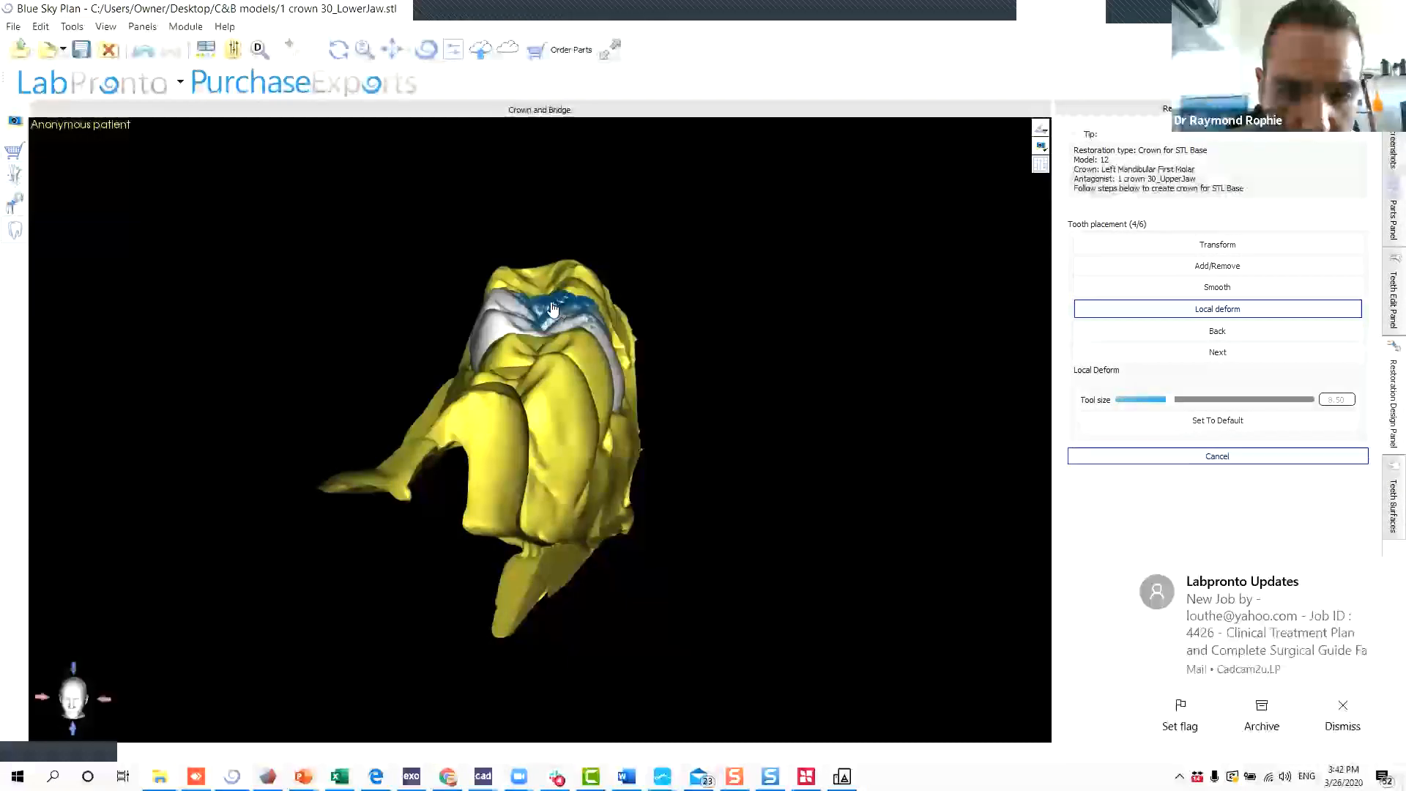
left_click_drag(583, 434, 438, 412)
left_click_drag(376, 452, 505, 351)
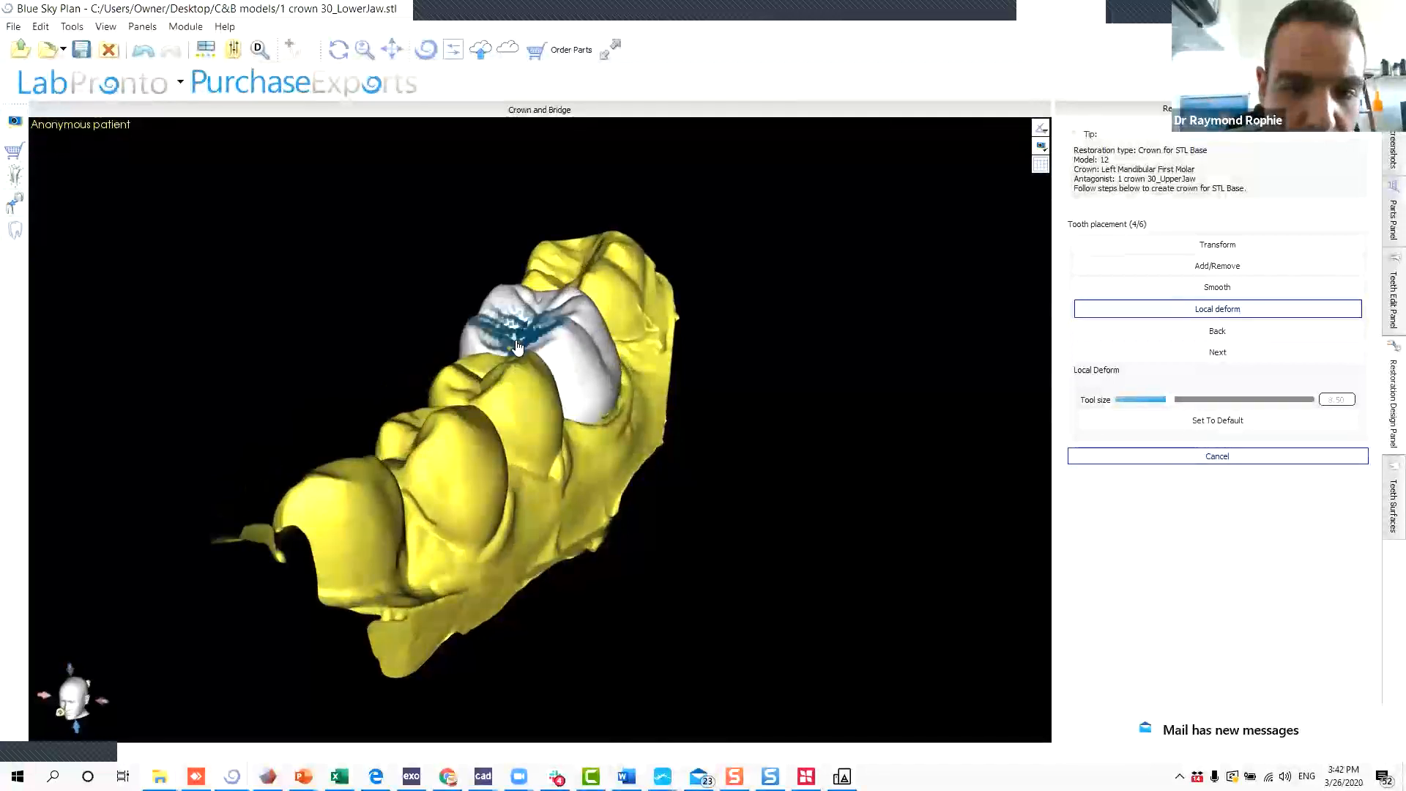
left_click_drag(816, 351, 776, 363)
left_click(1310, 352)
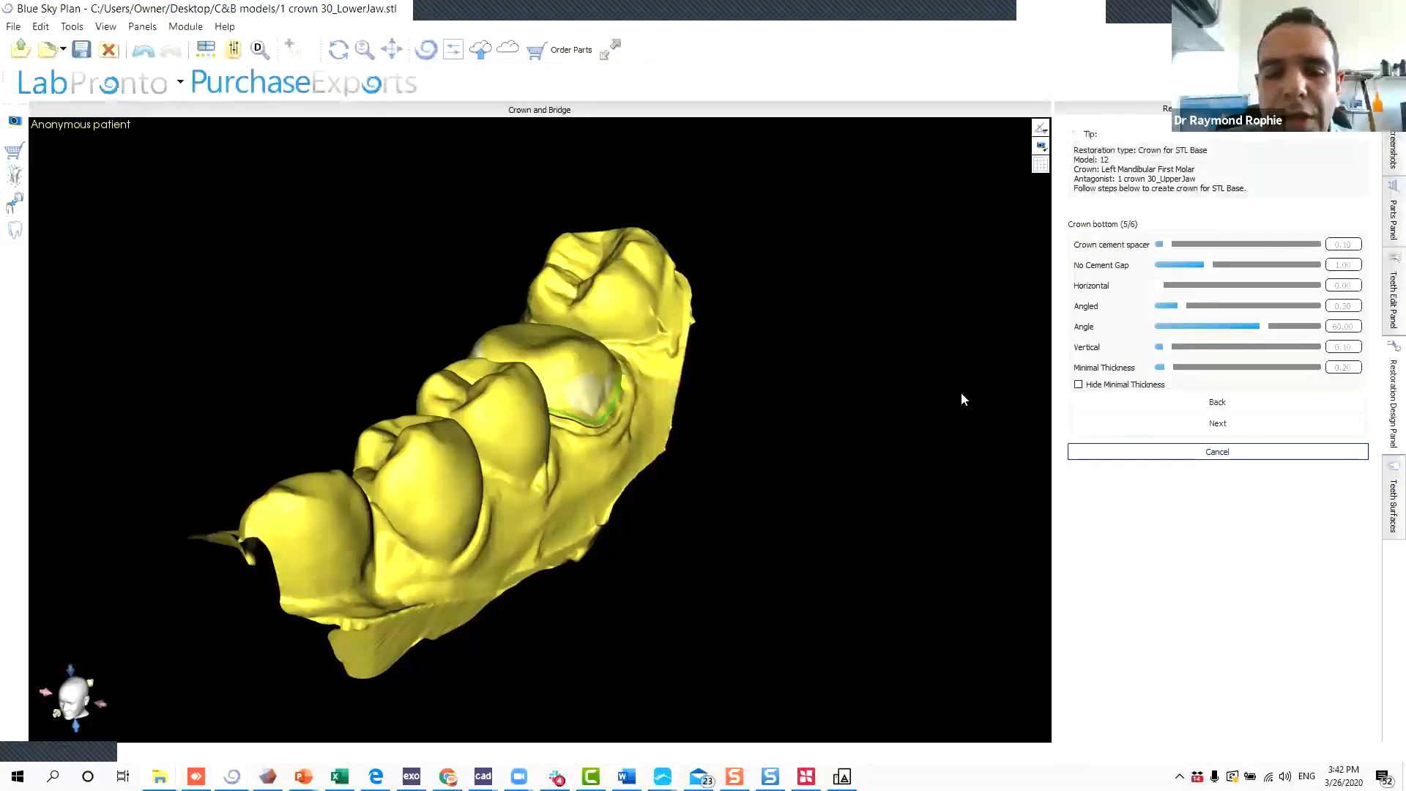
Set the cement spacer to about 0.12, no cement gap 0.23, angled 0.01, angle and vertical 0.00, raise the minimal thickness, and accept.
left_click(1179, 366)
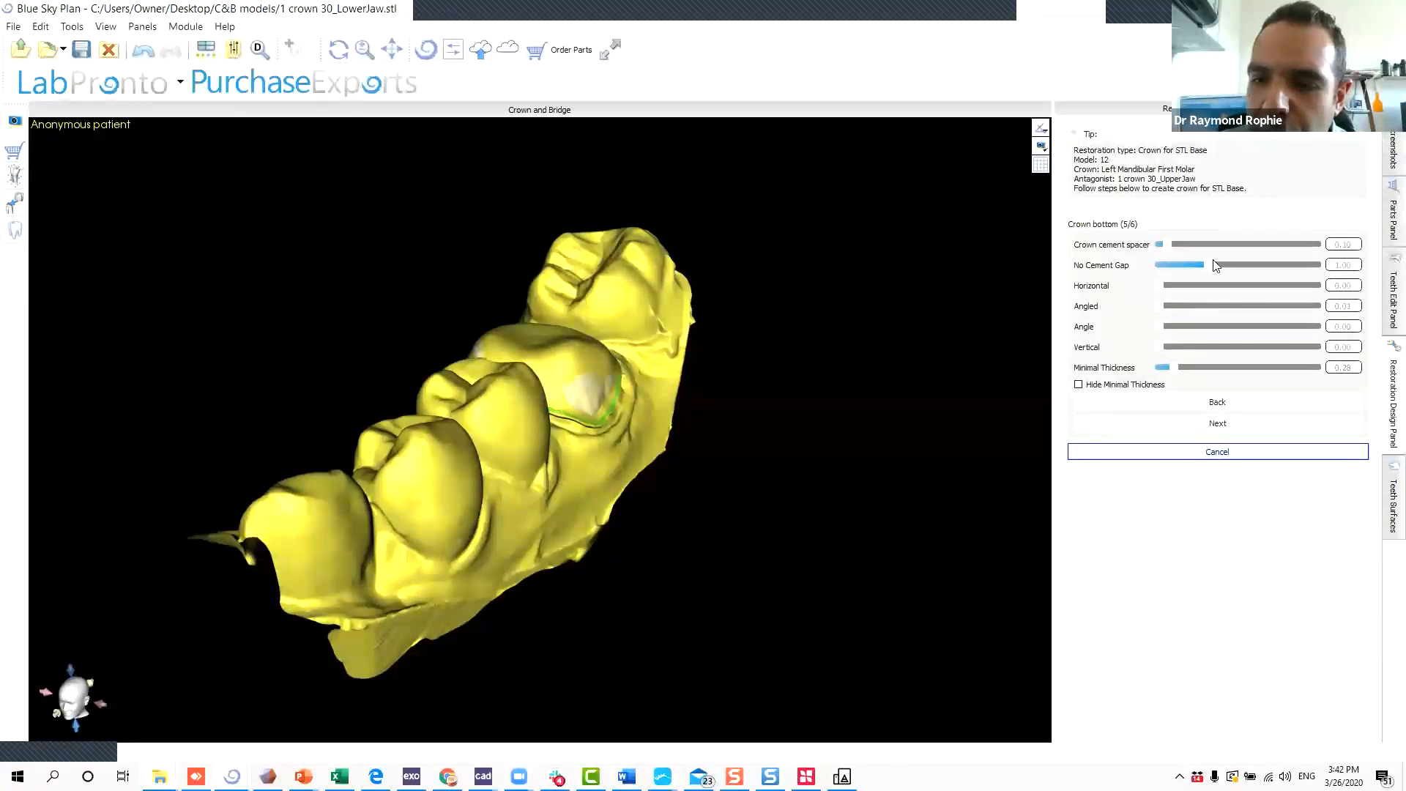
left_click(1168, 265)
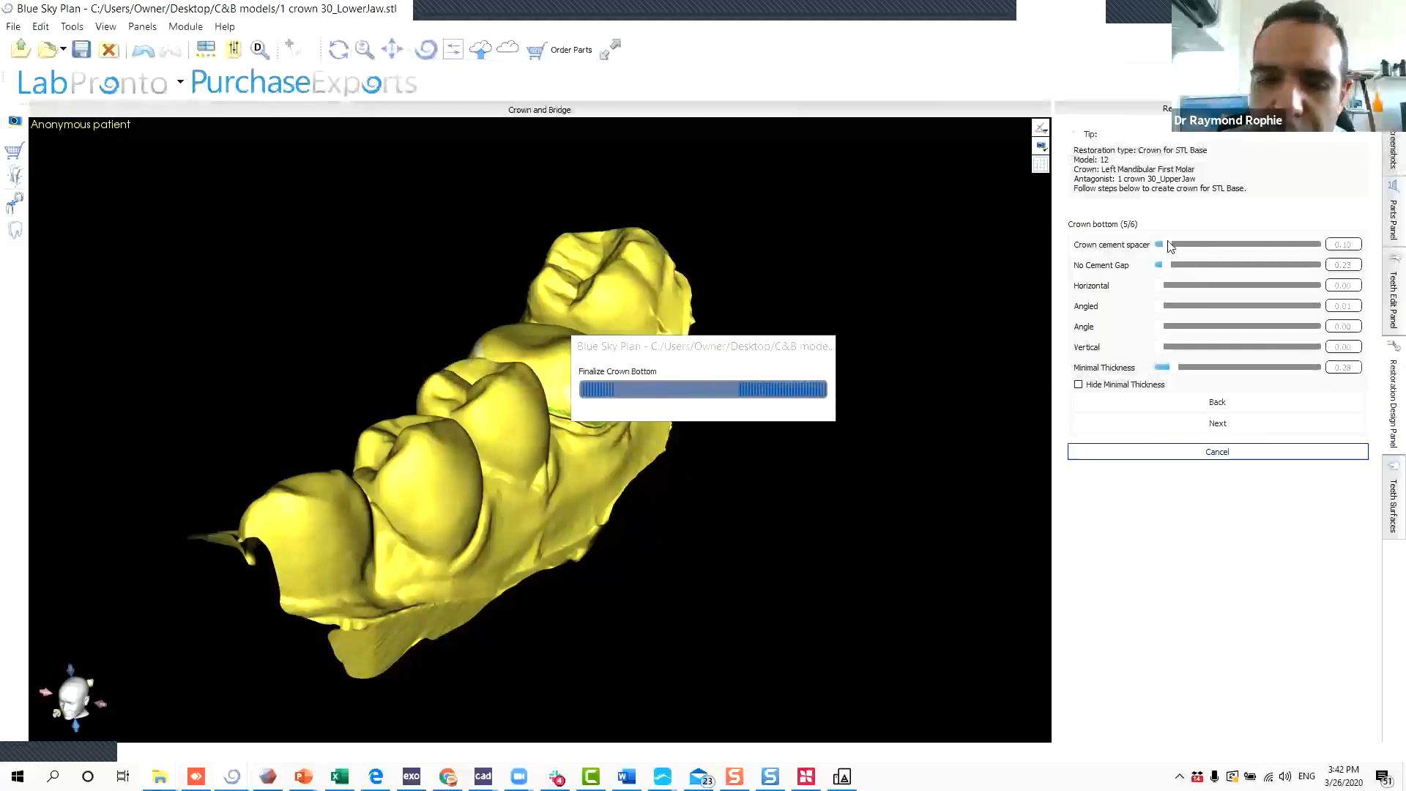
left_click(1167, 251)
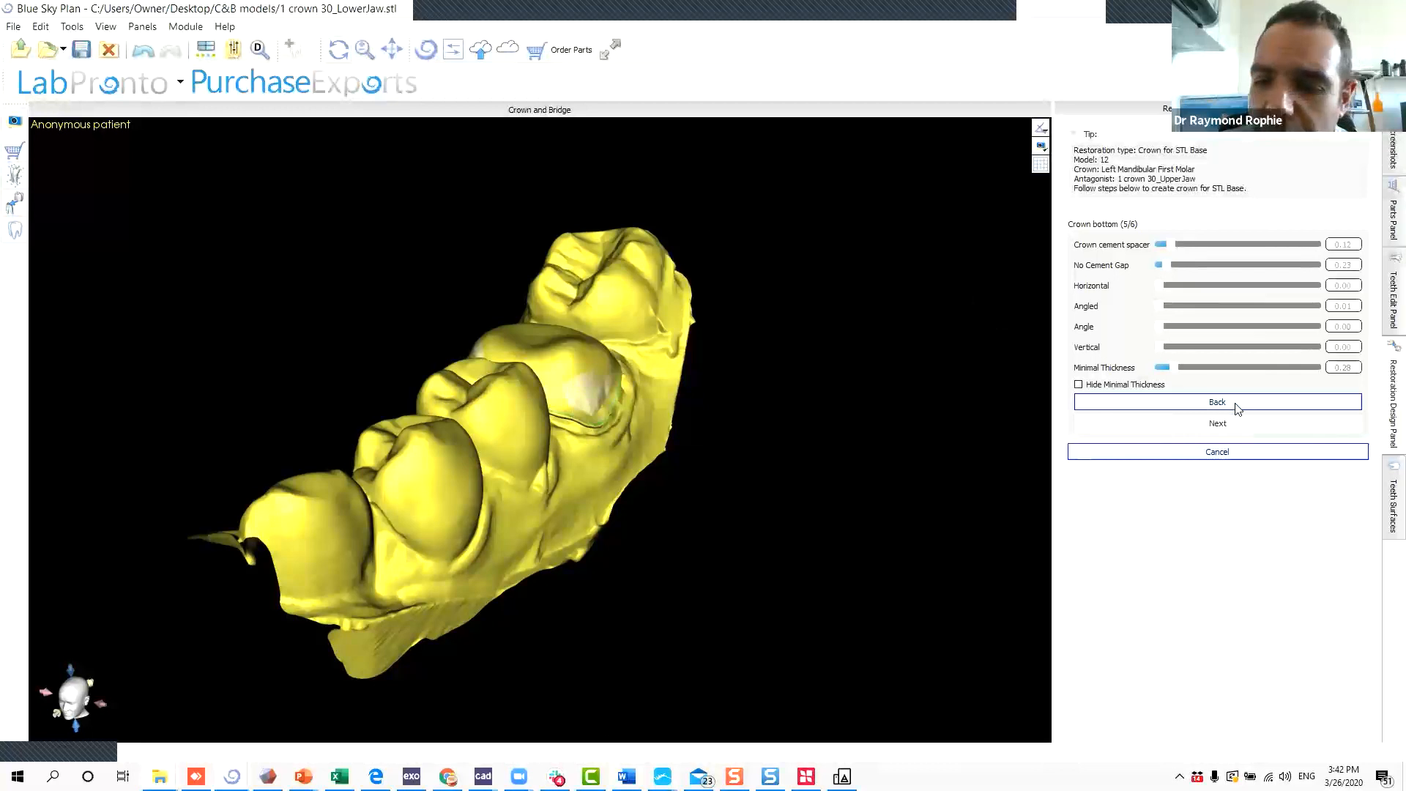
left_click(1185, 423)
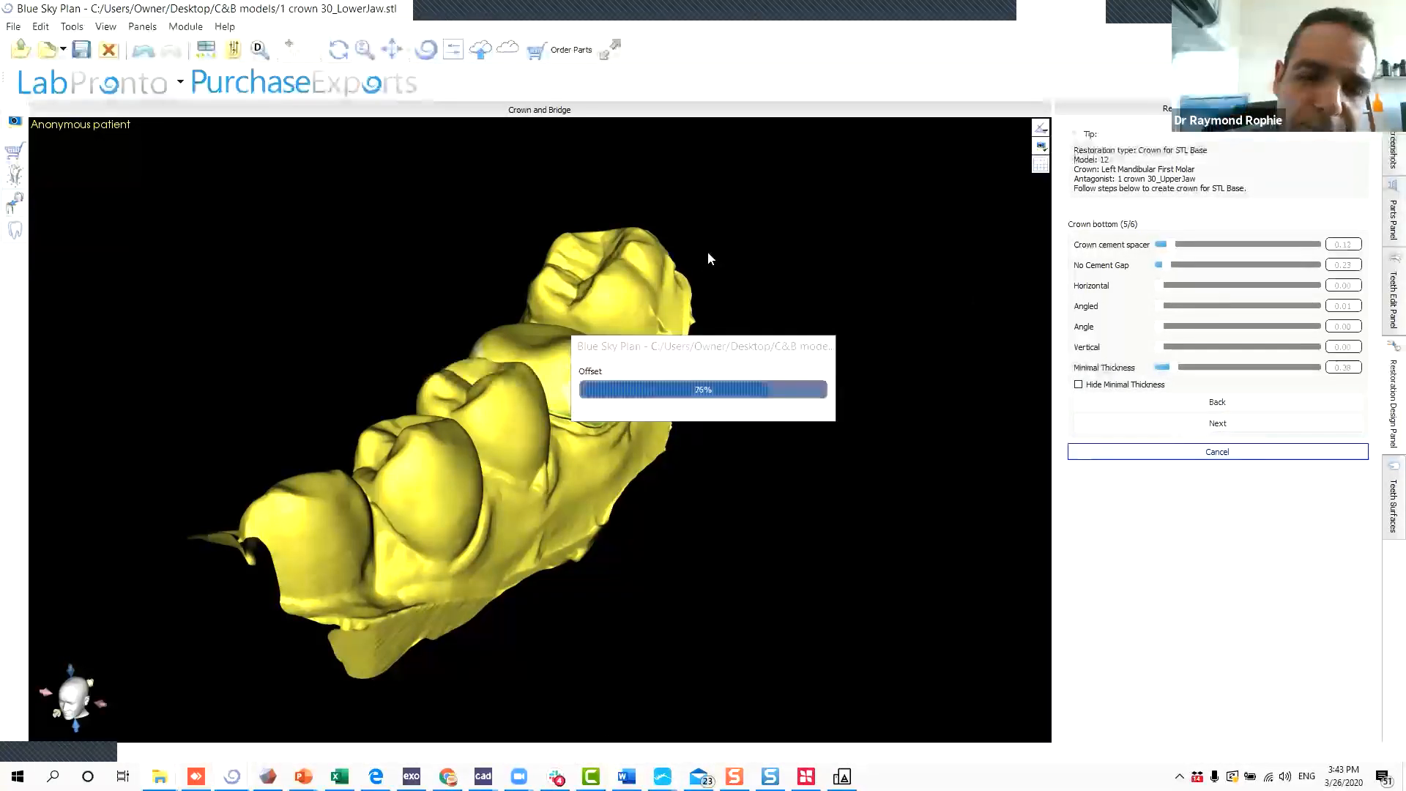
Use Local deform to reshape the red-marked cusps along one side of the crown, from the premolar towards the second molar.
left_click_drag(707, 257, 781, 427)
left_click(1217, 315)
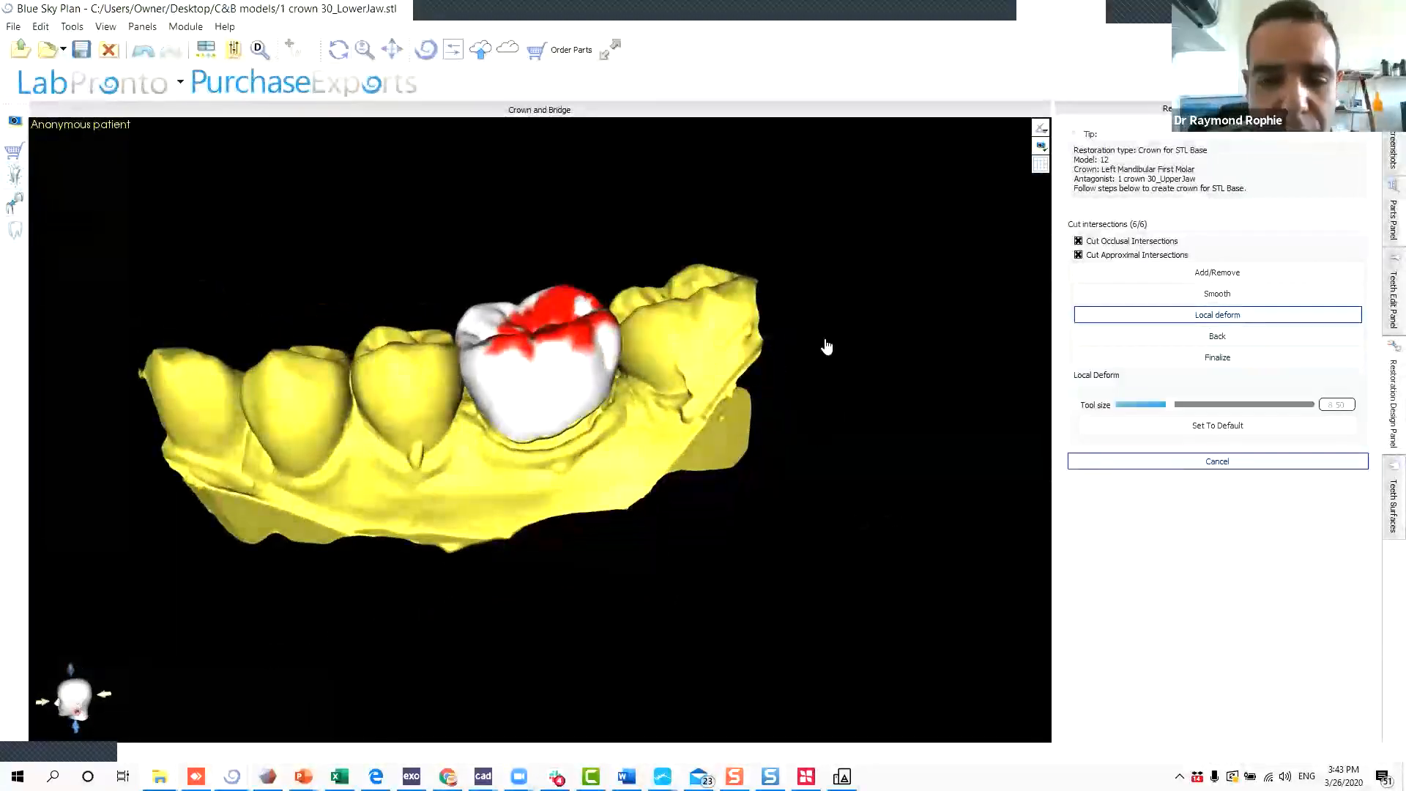
scroll(542, 355, "up", 4)
middle_click_drag(511, 274, 512, 520)
left_click_drag(403, 333, 412, 253)
left_click_drag(478, 361, 474, 380)
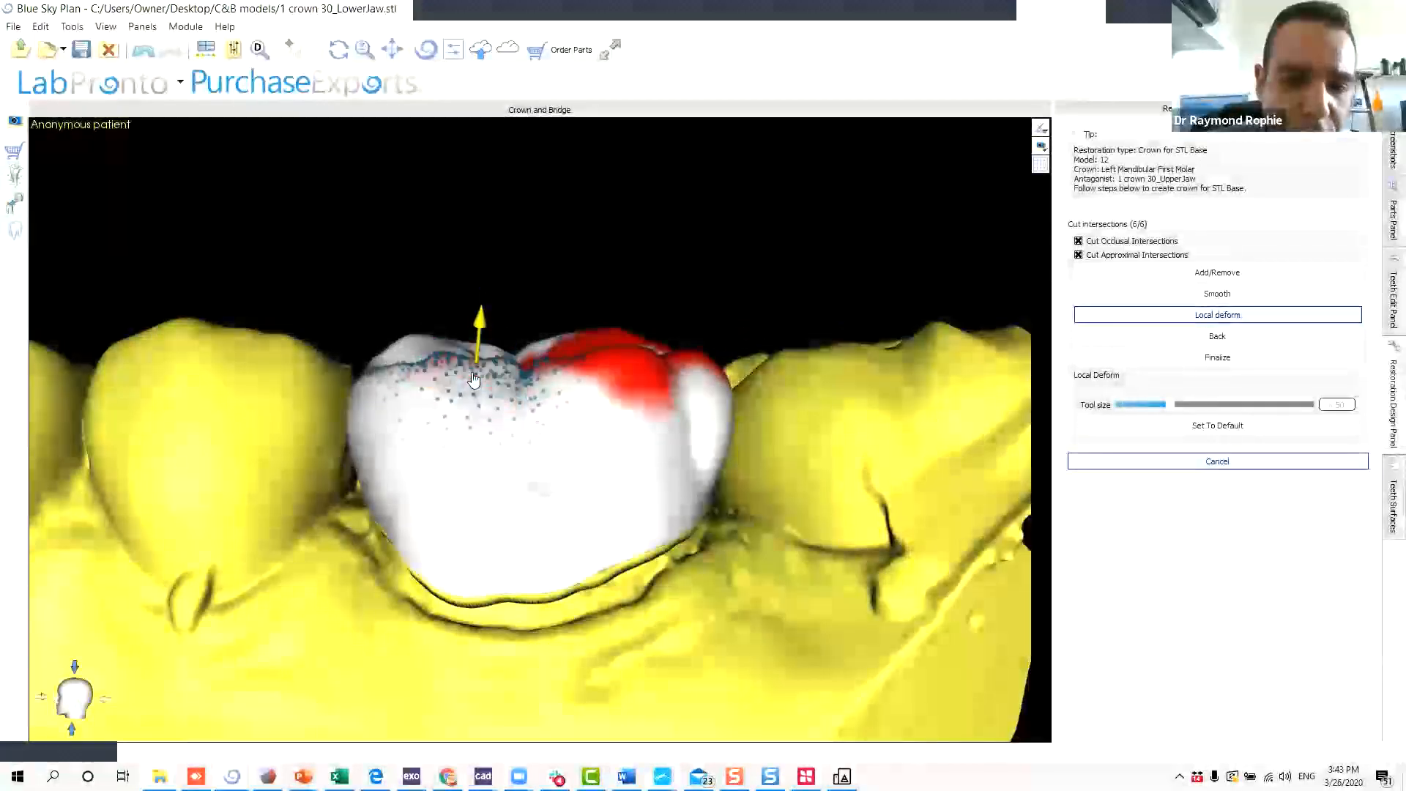
left_click_drag(627, 366, 684, 375)
Locally deform the crown cusps and ridge on the opposite side, next to the second molar.
mouse_move(796, 423)
left_mouse_down()
mouse_move(602, 437)
mouse_move(622, 422)
left_mouse_up()
left_click_drag(559, 374, 561, 382)
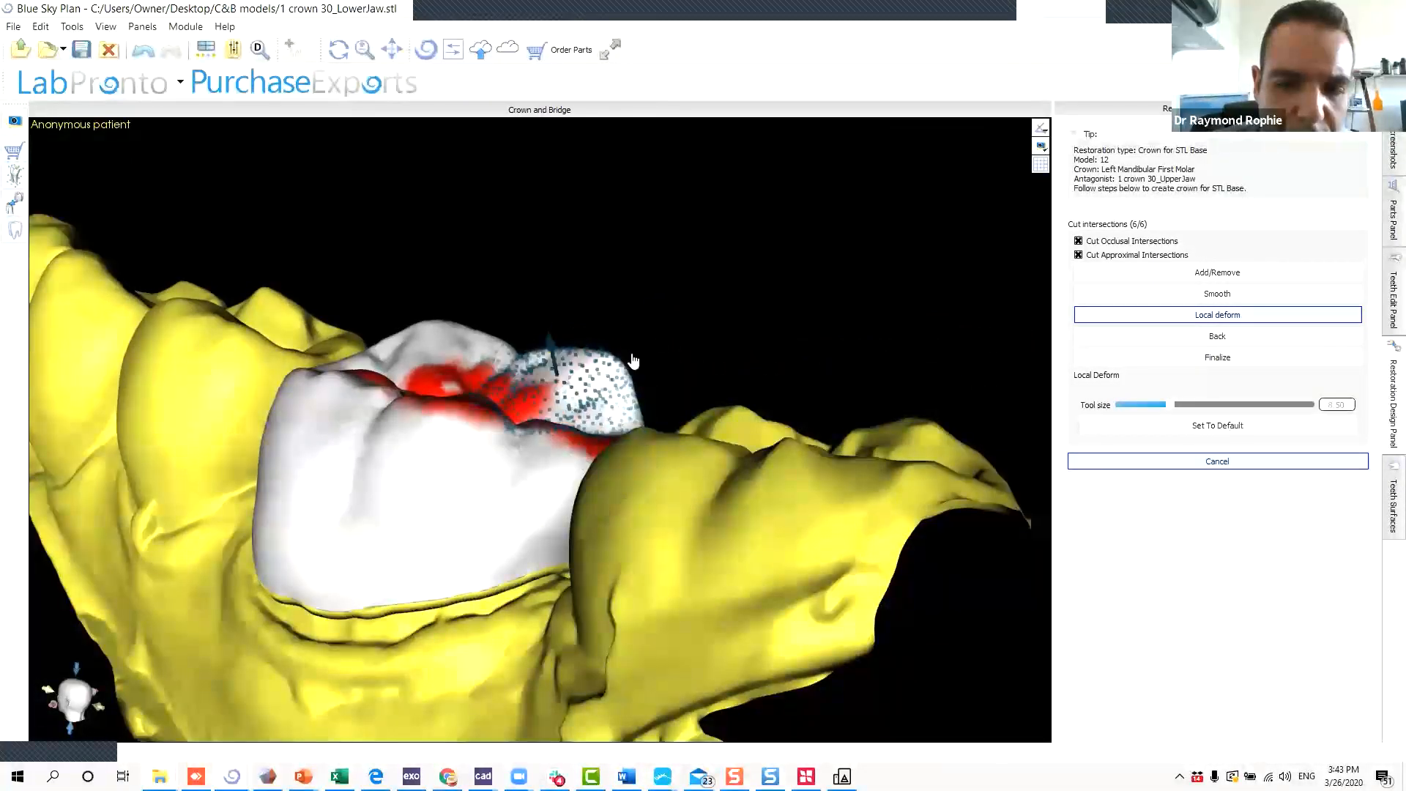
left_click_drag(677, 366, 638, 411)
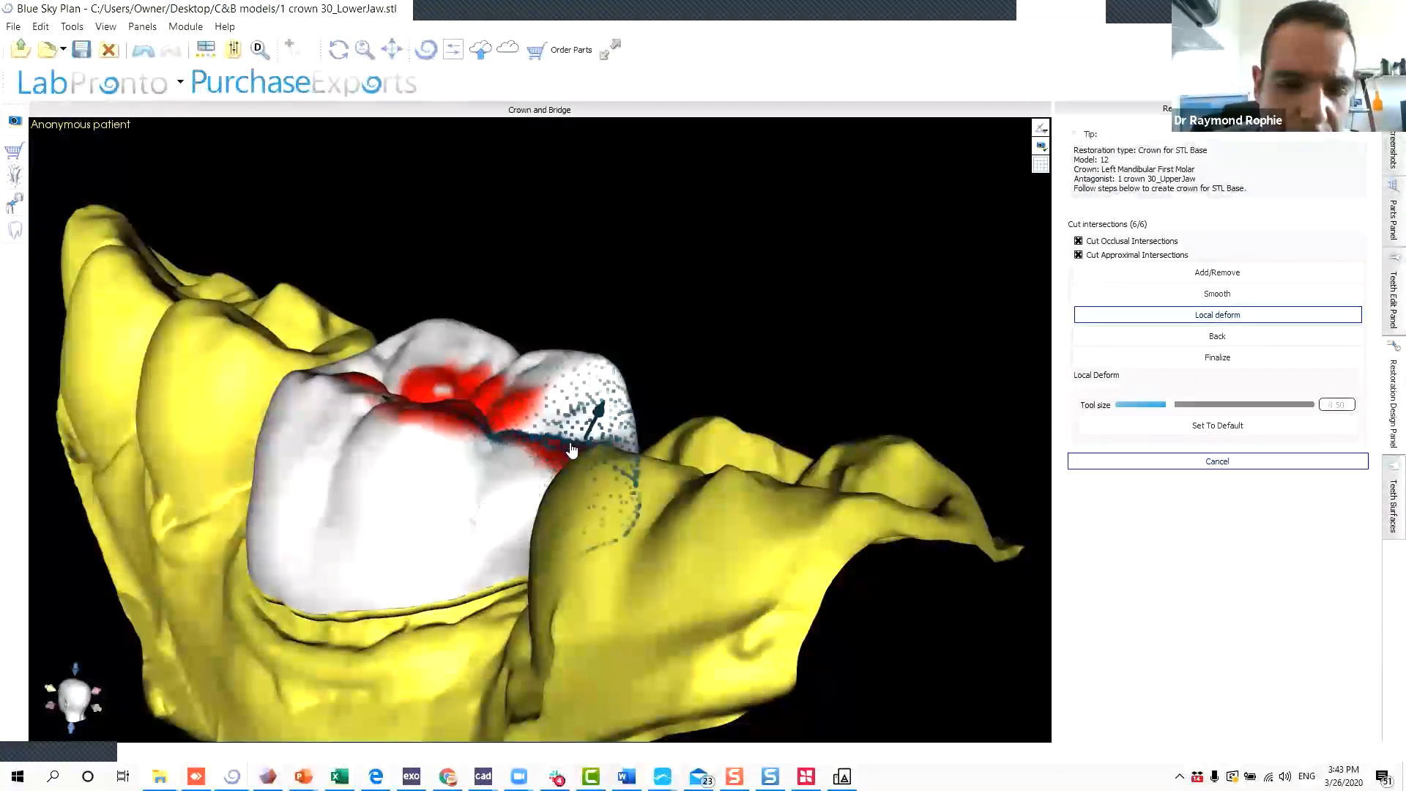
left_click_drag(559, 439, 485, 533)
Locally deform the crown's central fossa and the marginal ridge facing the second molar around the red-marked areas.
mouse_move(455, 414)
left_mouse_down()
mouse_move(413, 419)
mouse_move(401, 379)
mouse_move(369, 378)
mouse_move(410, 396)
left_mouse_up()
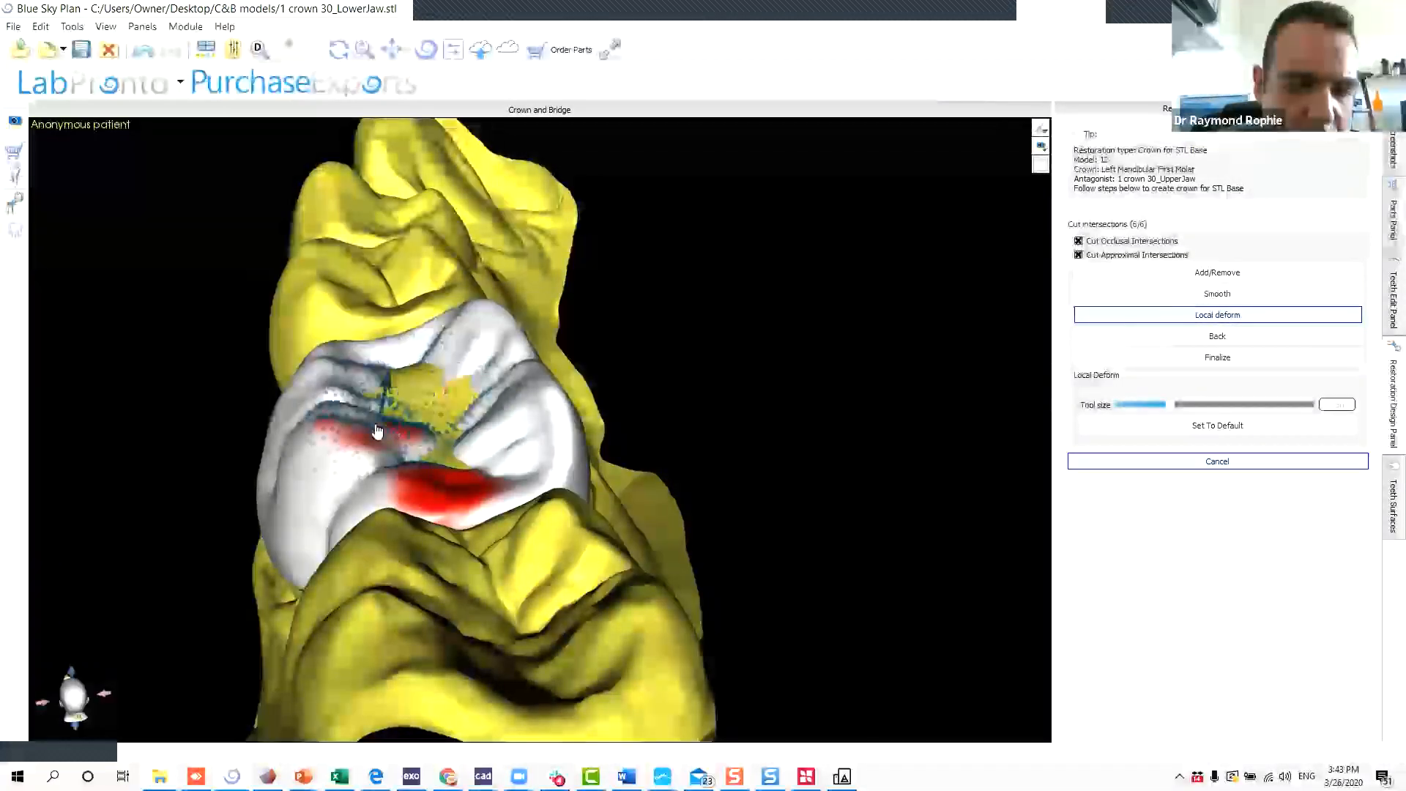
mouse_move(431, 500)
left_mouse_down()
mouse_move(451, 513)
mouse_move(448, 493)
left_mouse_up()
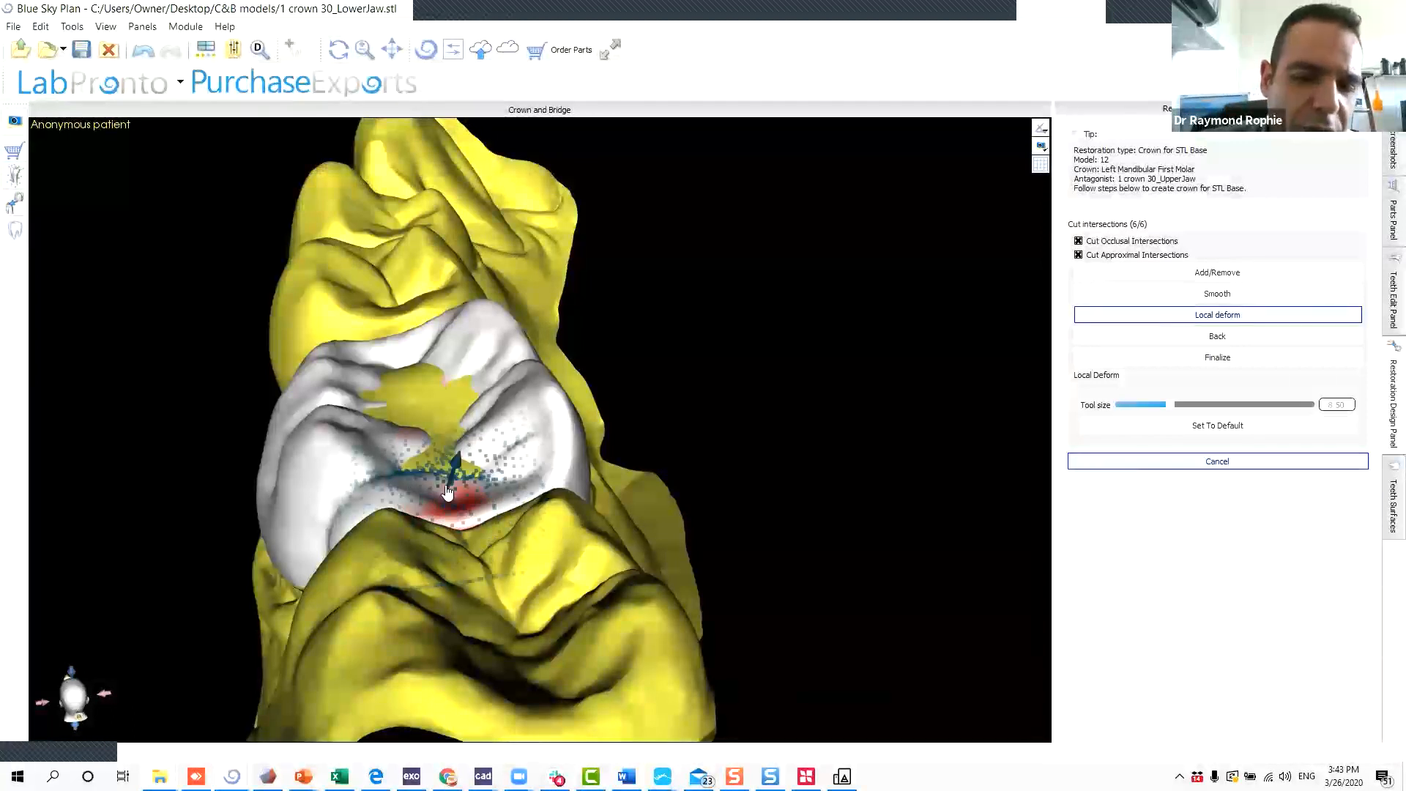
scroll(450, 496, "down", 4)
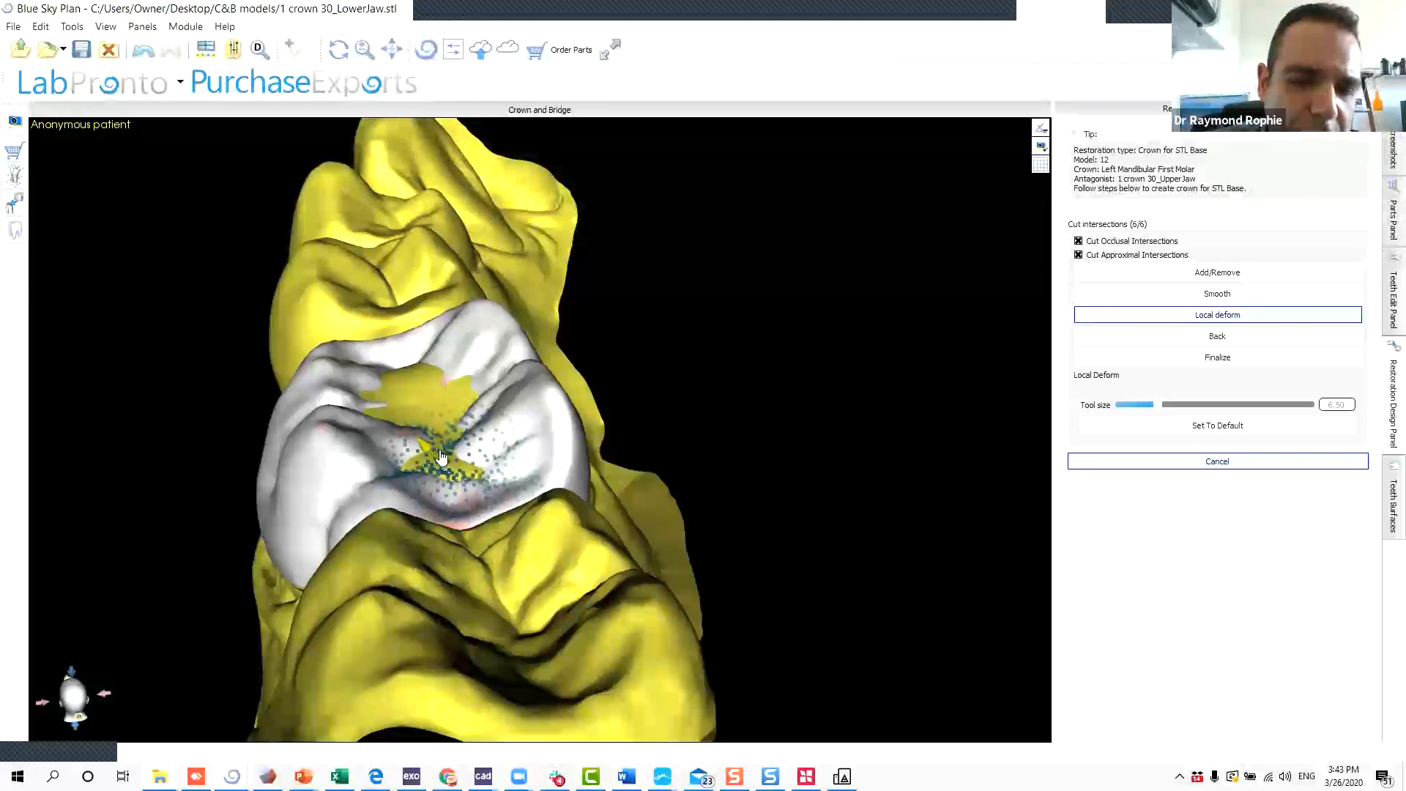
mouse_move(444, 412)
left_mouse_down()
mouse_move(412, 376)
mouse_move(403, 411)
left_mouse_up()
mouse_move(342, 320)
left_mouse_down()
mouse_move(518, 496)
mouse_move(556, 395)
mouse_move(552, 336)
left_mouse_up()
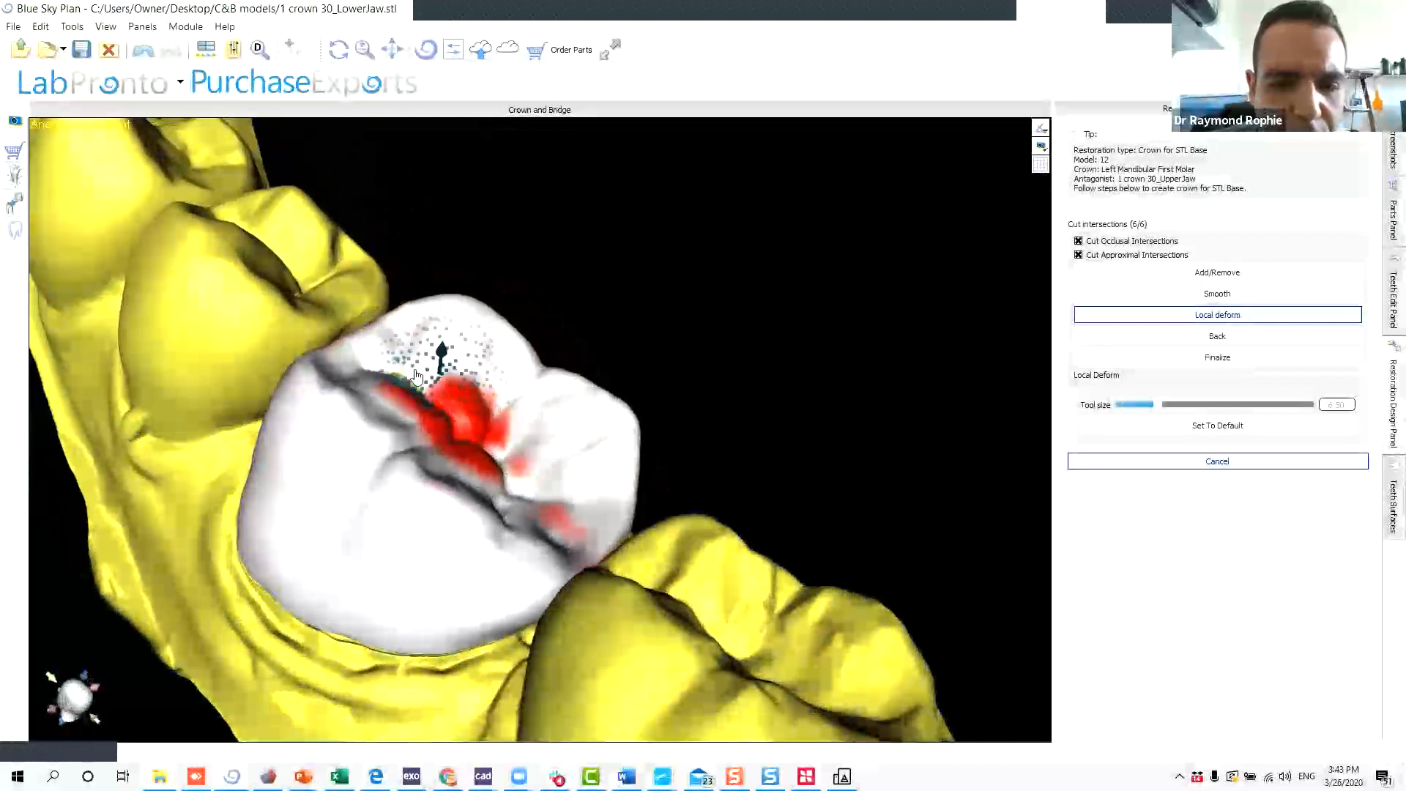
left_click_drag(587, 383, 662, 323)
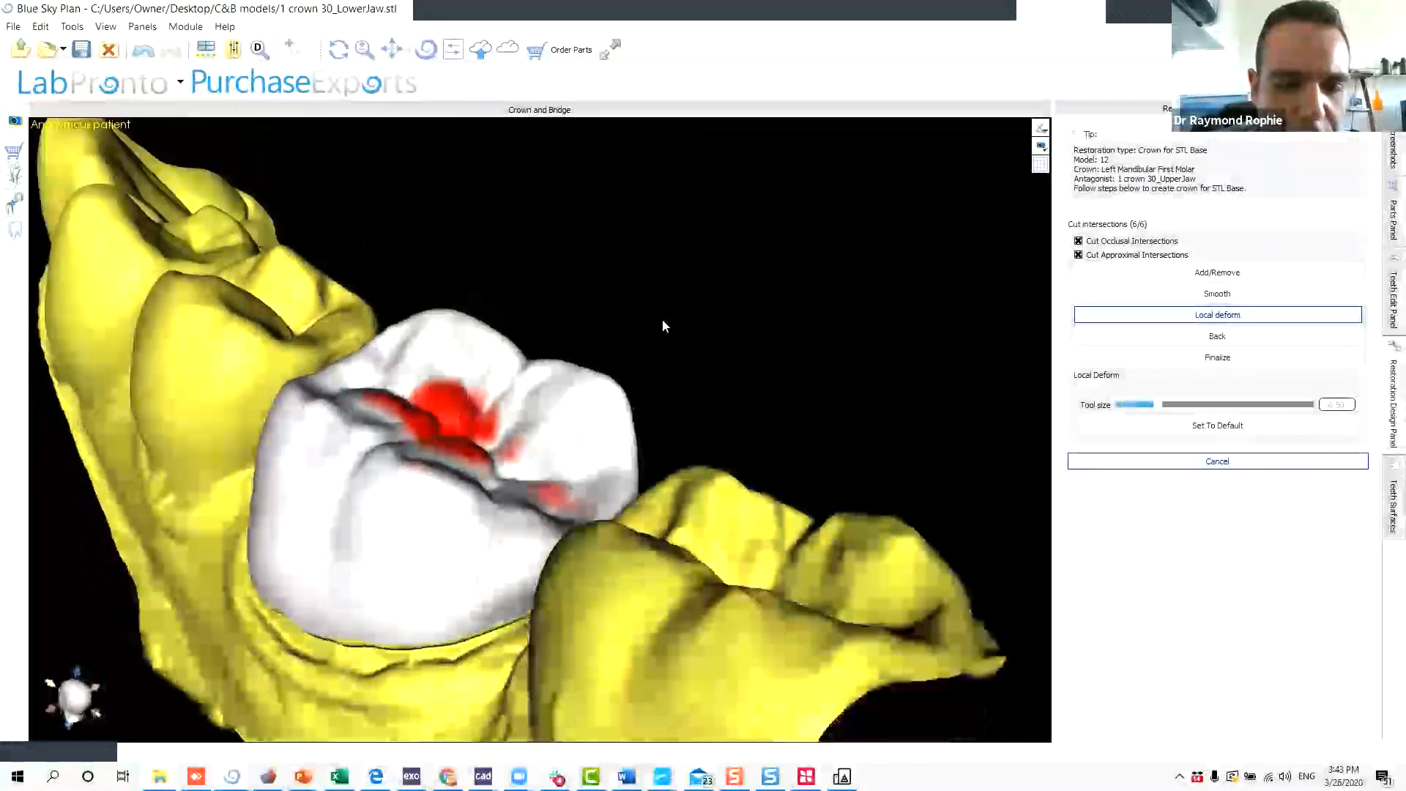
Touch up the red-marked central fossa with Add/Remove at tool size 1.50 and finalize the crown.
left_click(1217, 272)
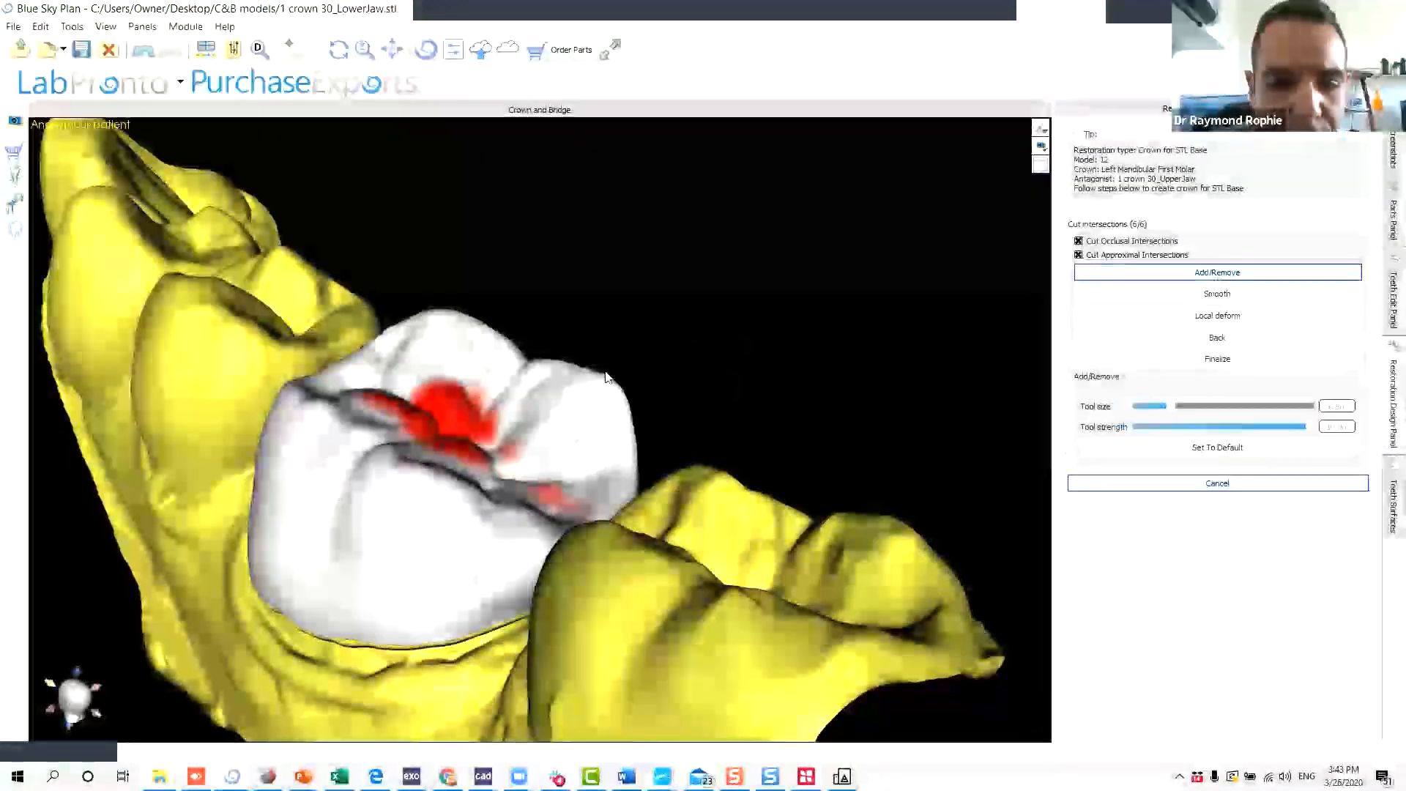
left_click(463, 426)
scroll(467, 426, "up", 5, "shift")
scroll(467, 423, "down", 5, "ctrl")
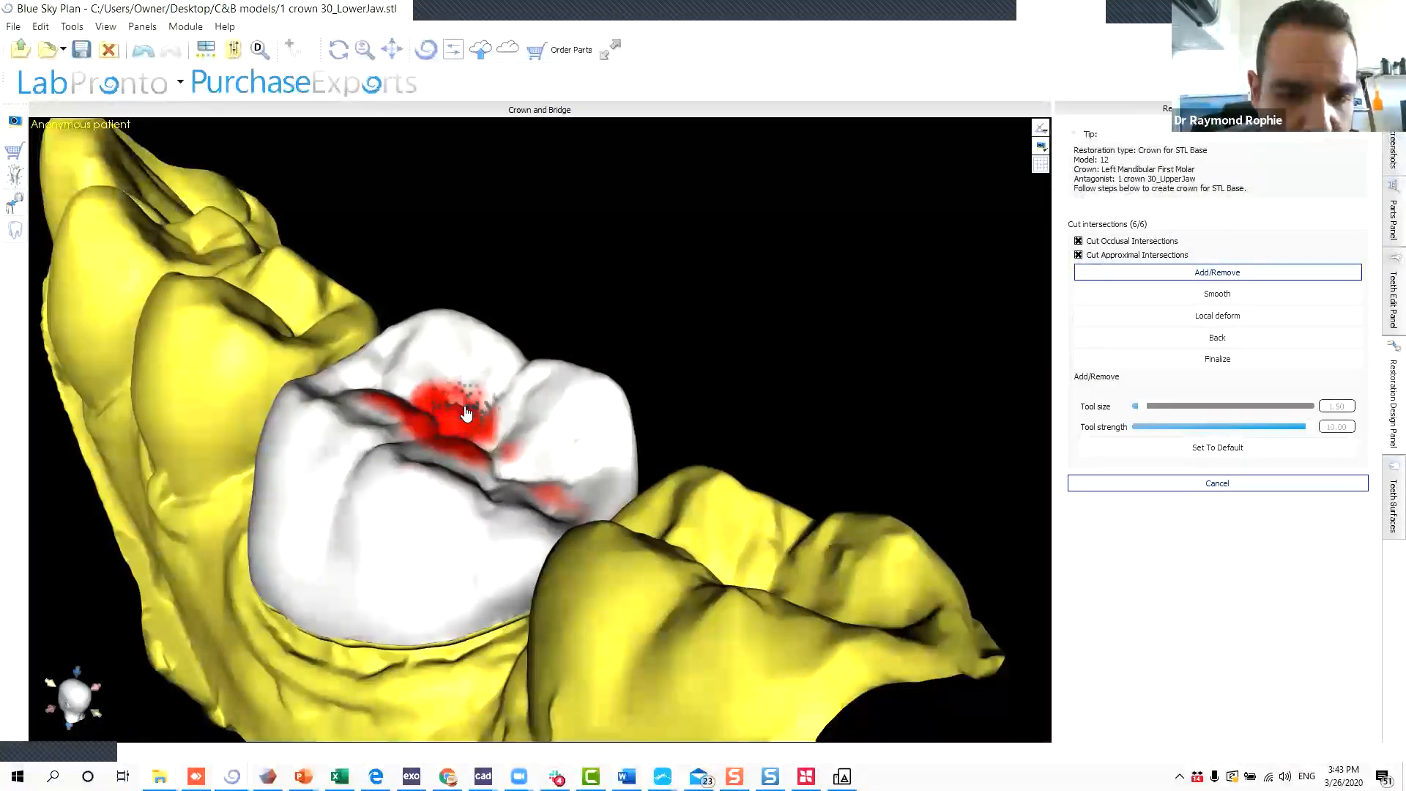
left_click_drag(742, 471, 564, 668)
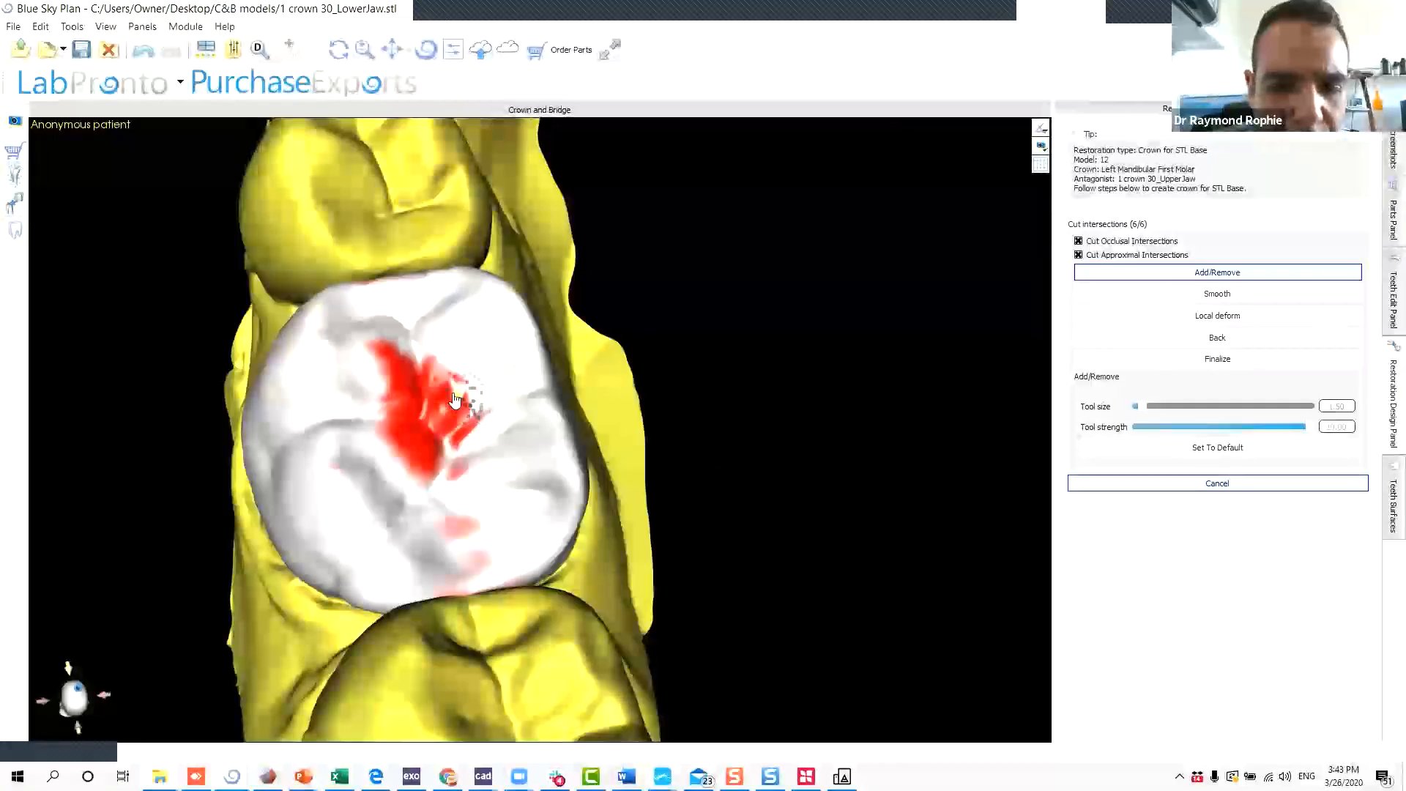
left_click_drag(775, 467, 937, 439)
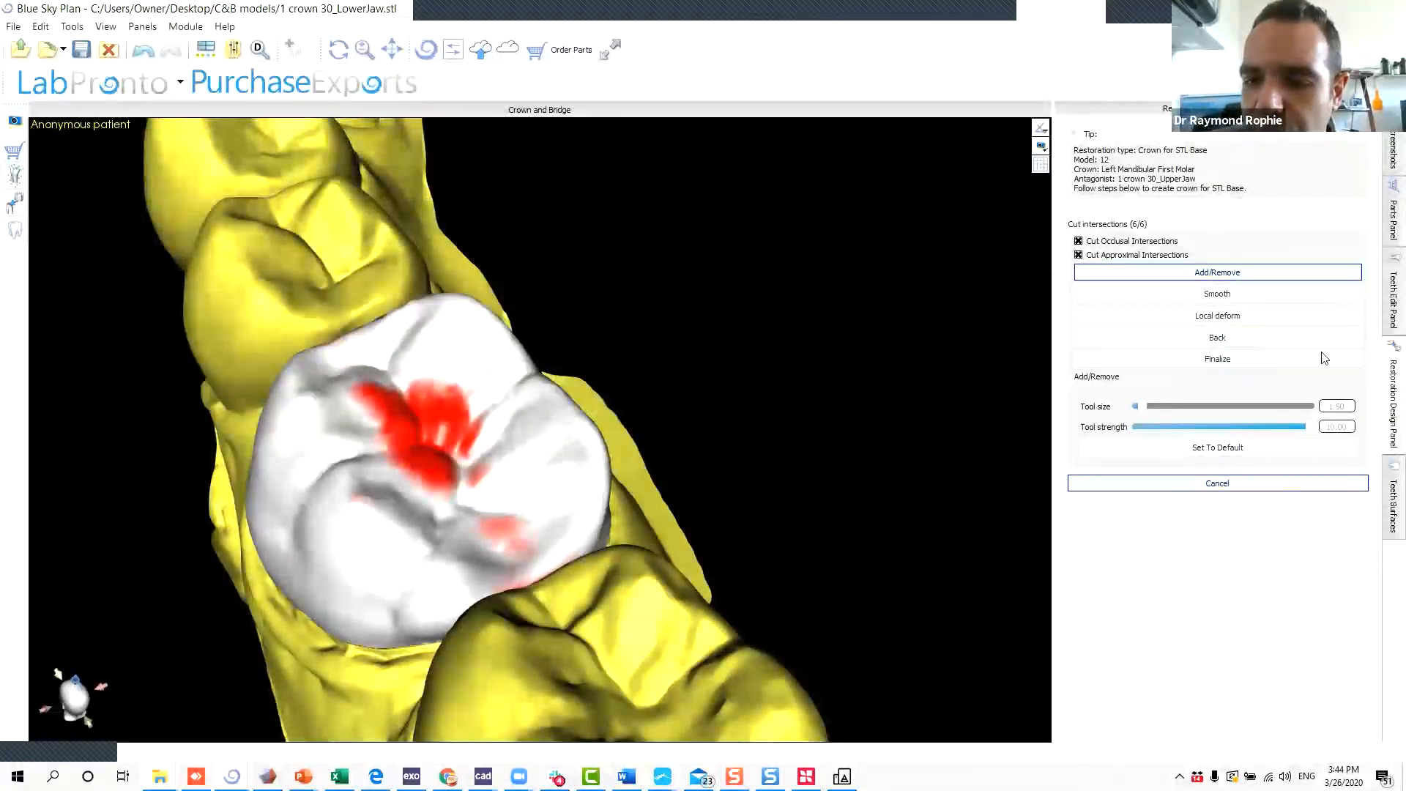
left_click(1280, 364)
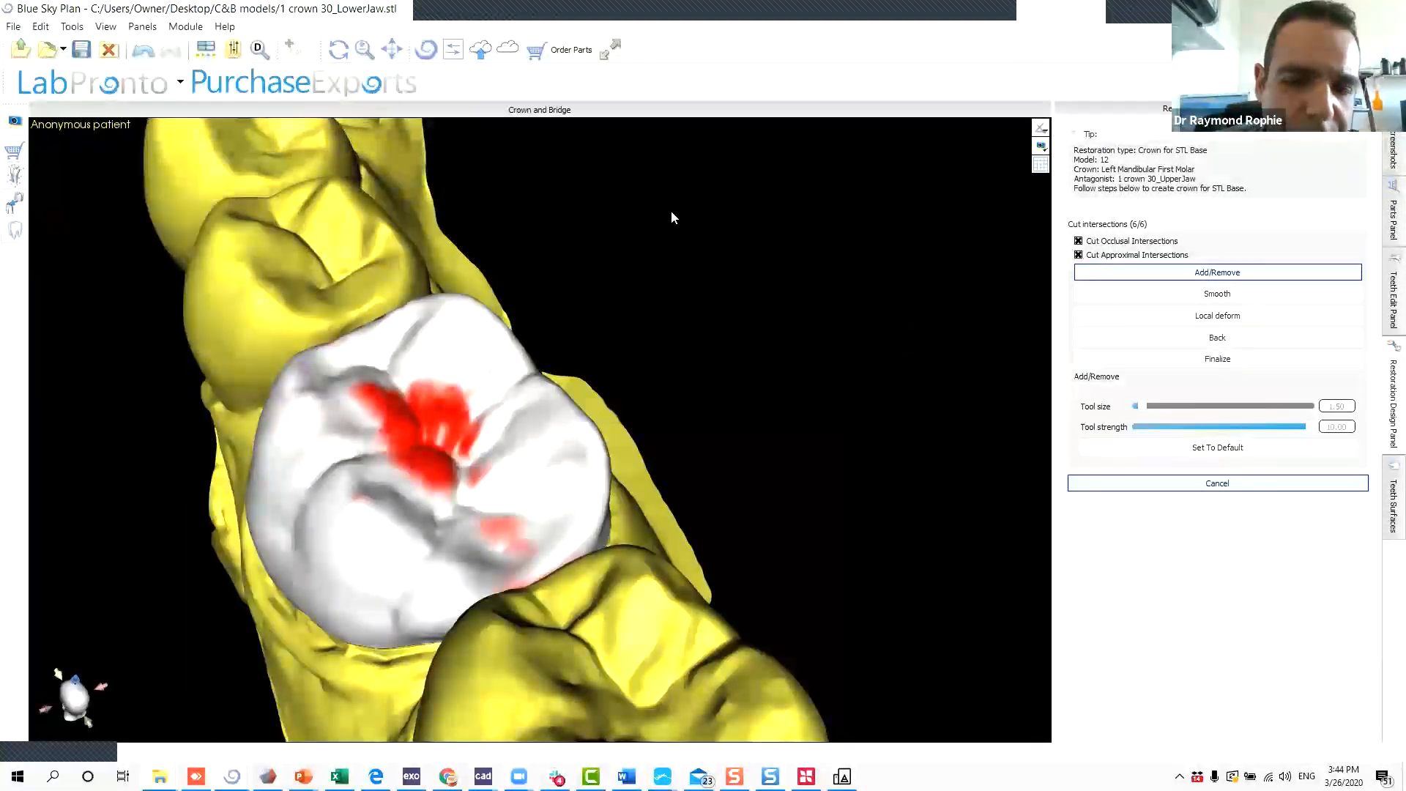
left_click_drag(613, 367, 929, 229)
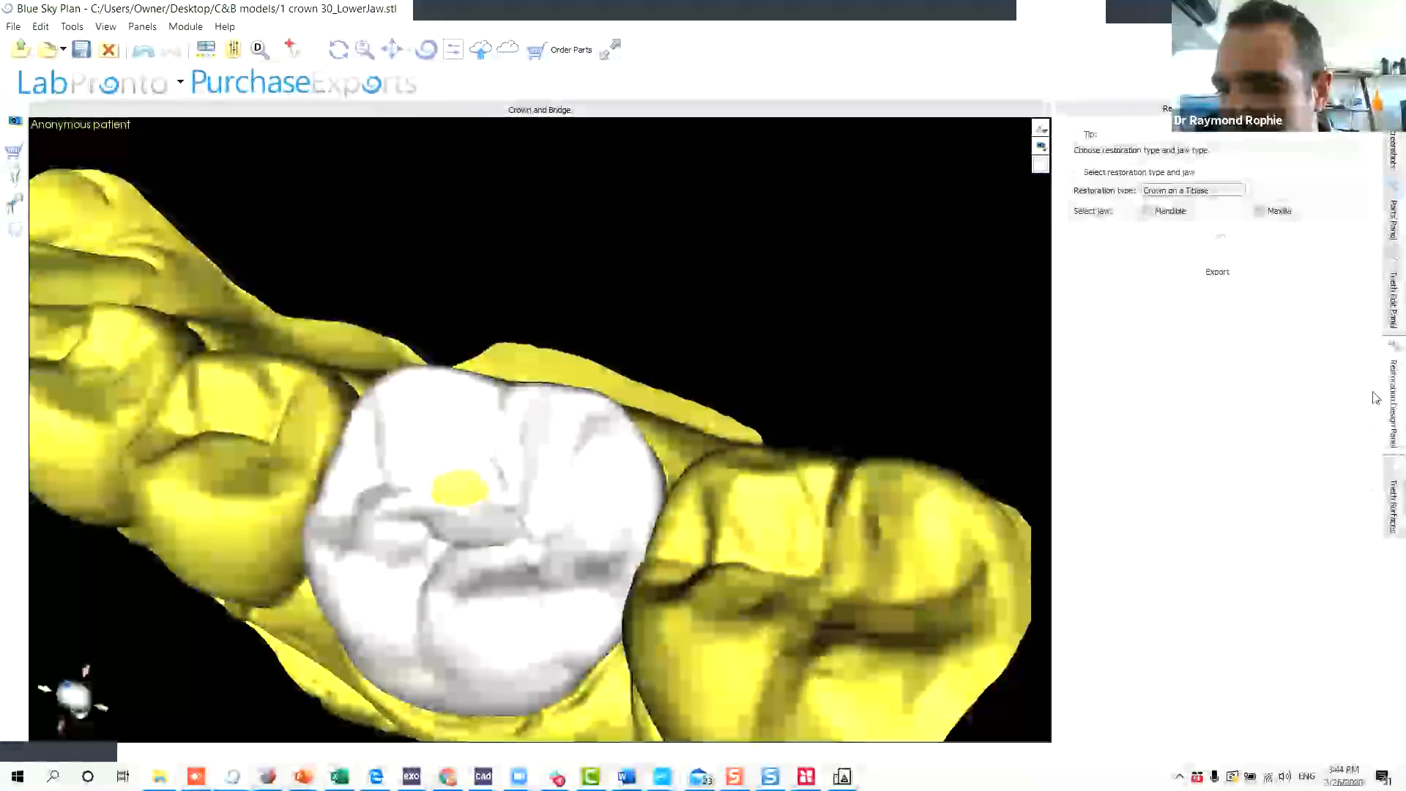
Try to close the hole in the finished crown's central fossa with Local Geometry Transform, and undo the deformation.
left_click(1386, 295)
left_click_drag(344, 433, 516, 502)
left_click(1143, 213)
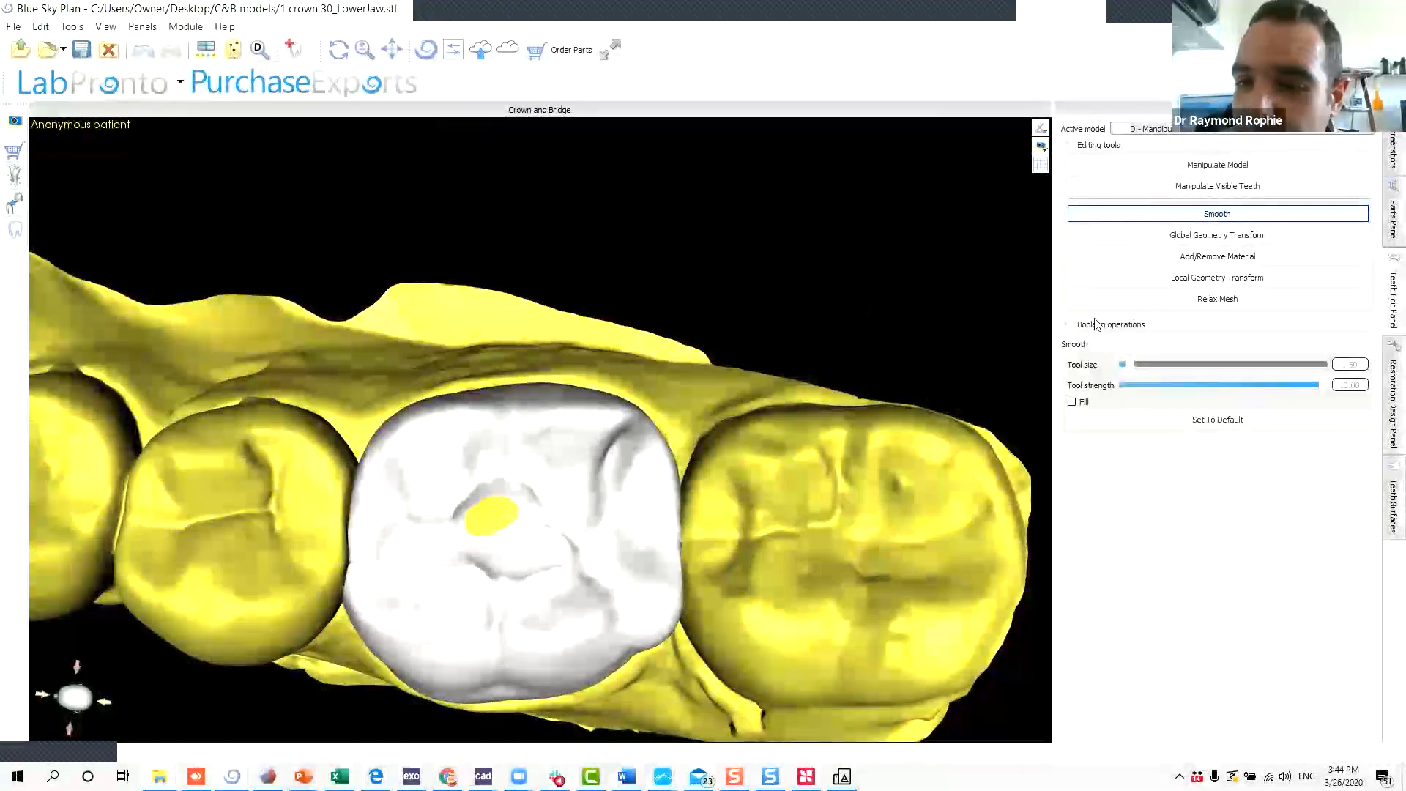
left_click(1204, 238)
left_click(1195, 281)
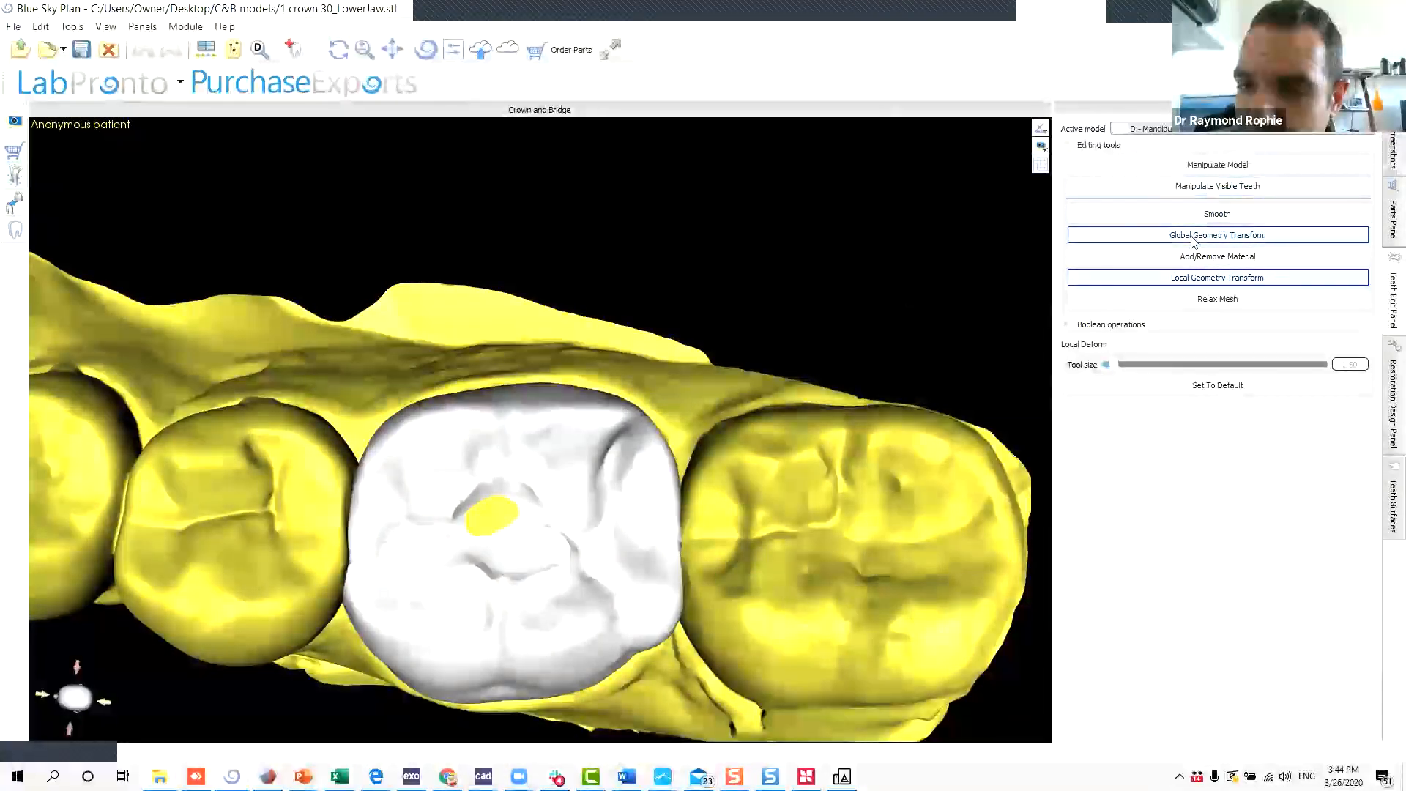
left_click_drag(492, 536, 495, 531)
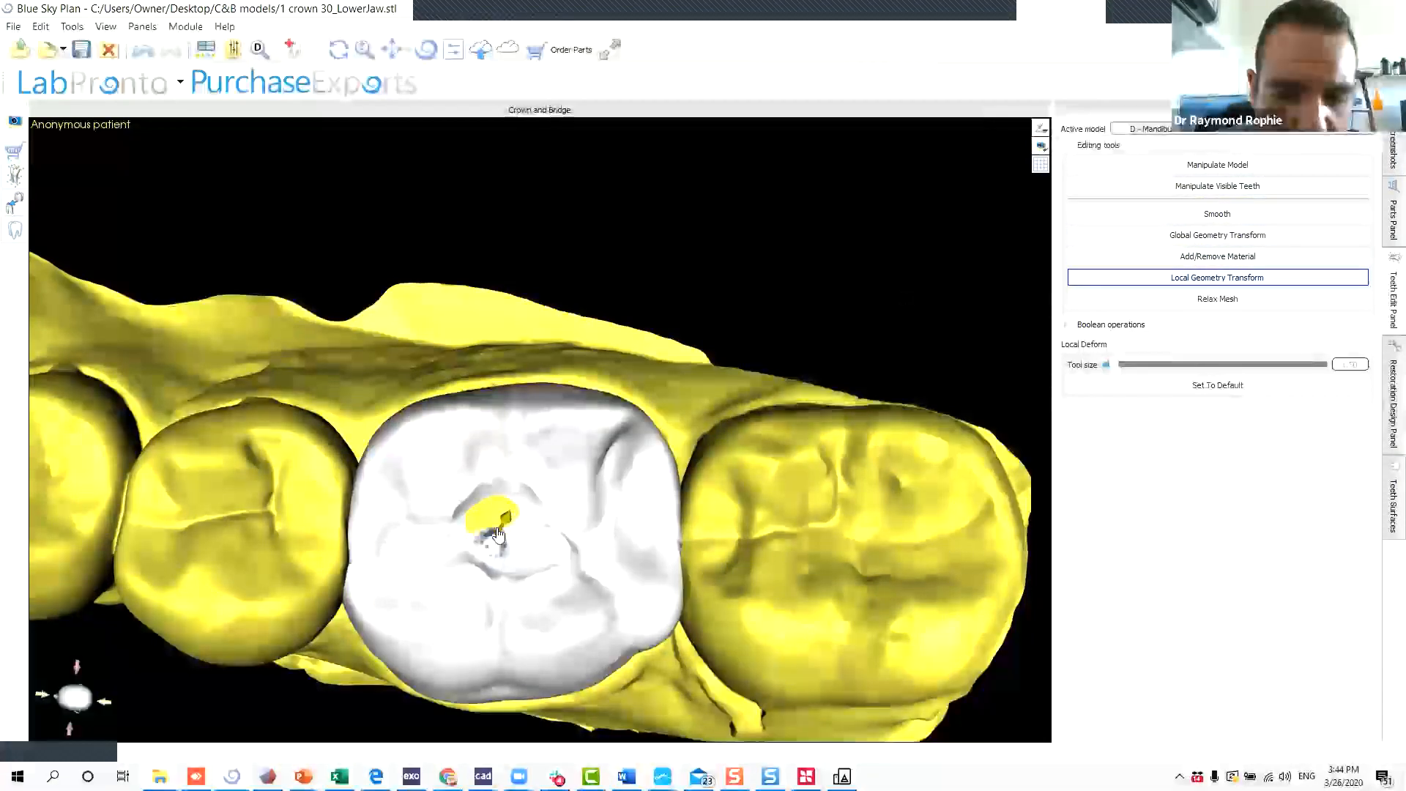
right_click_drag(506, 545, 504, 443)
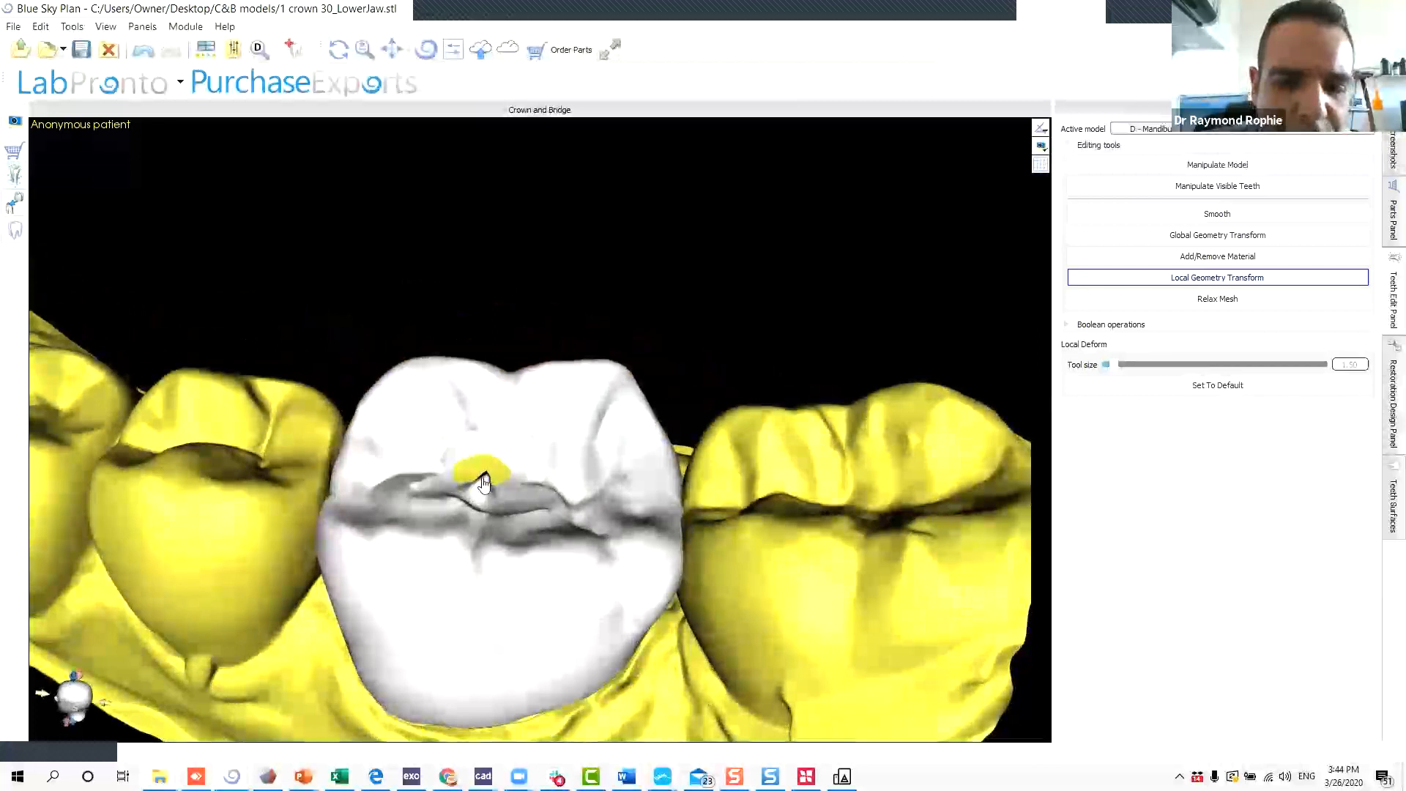
right_click_drag(485, 492, 462, 436)
key("ctrl+z")
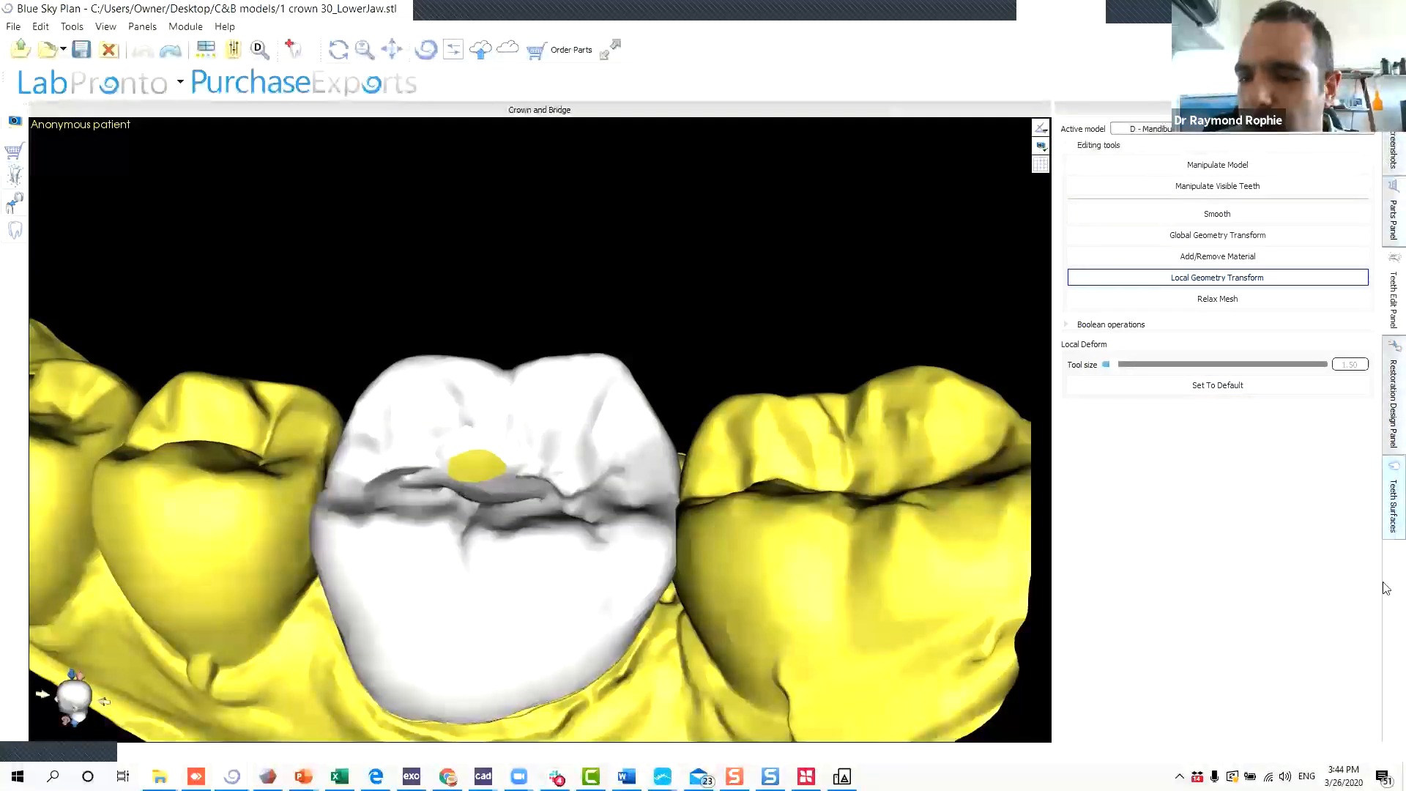
Hide model 12 to isolate the custom crown and inspect its inner surface.
left_click(1391, 505)
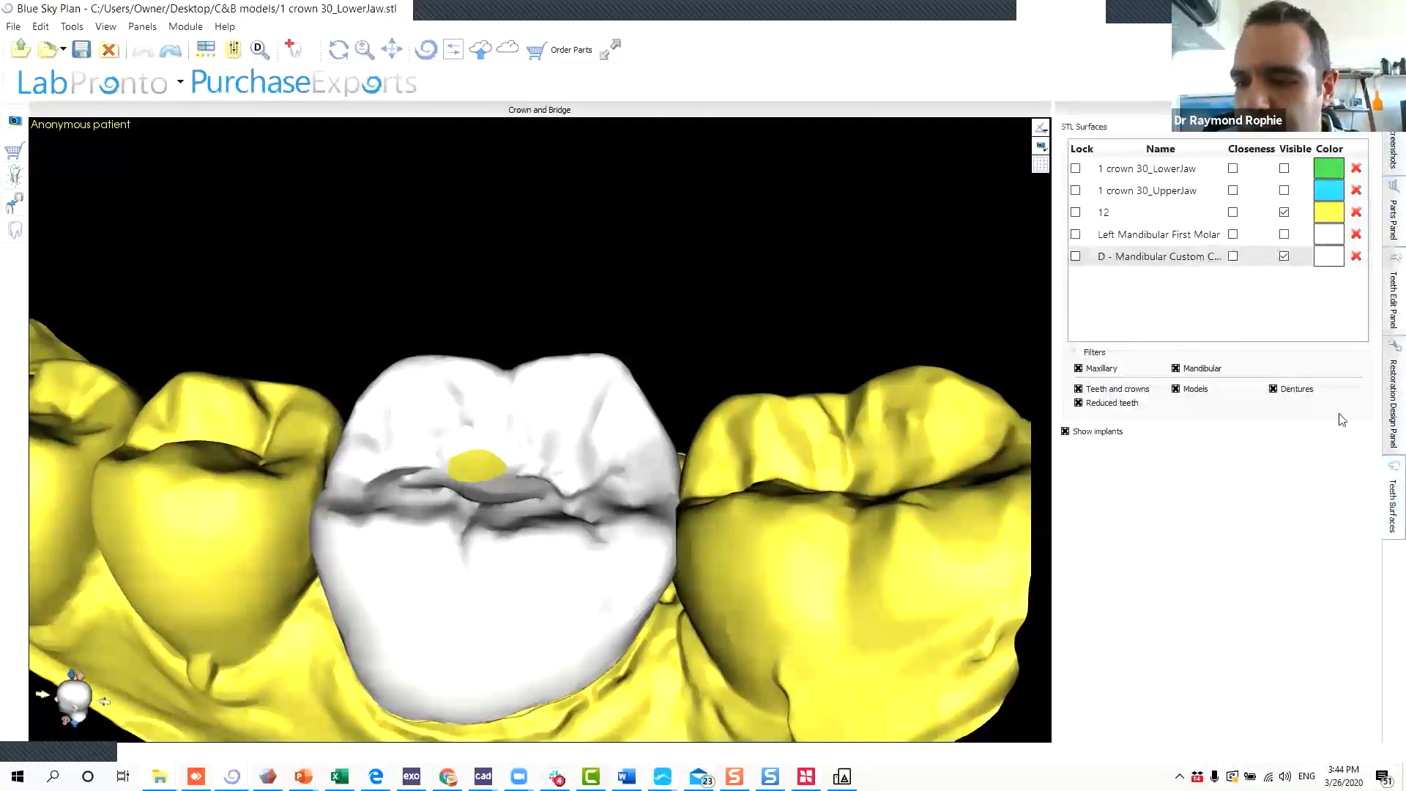
left_click(1283, 211)
left_click_drag(794, 410, 540, 376)
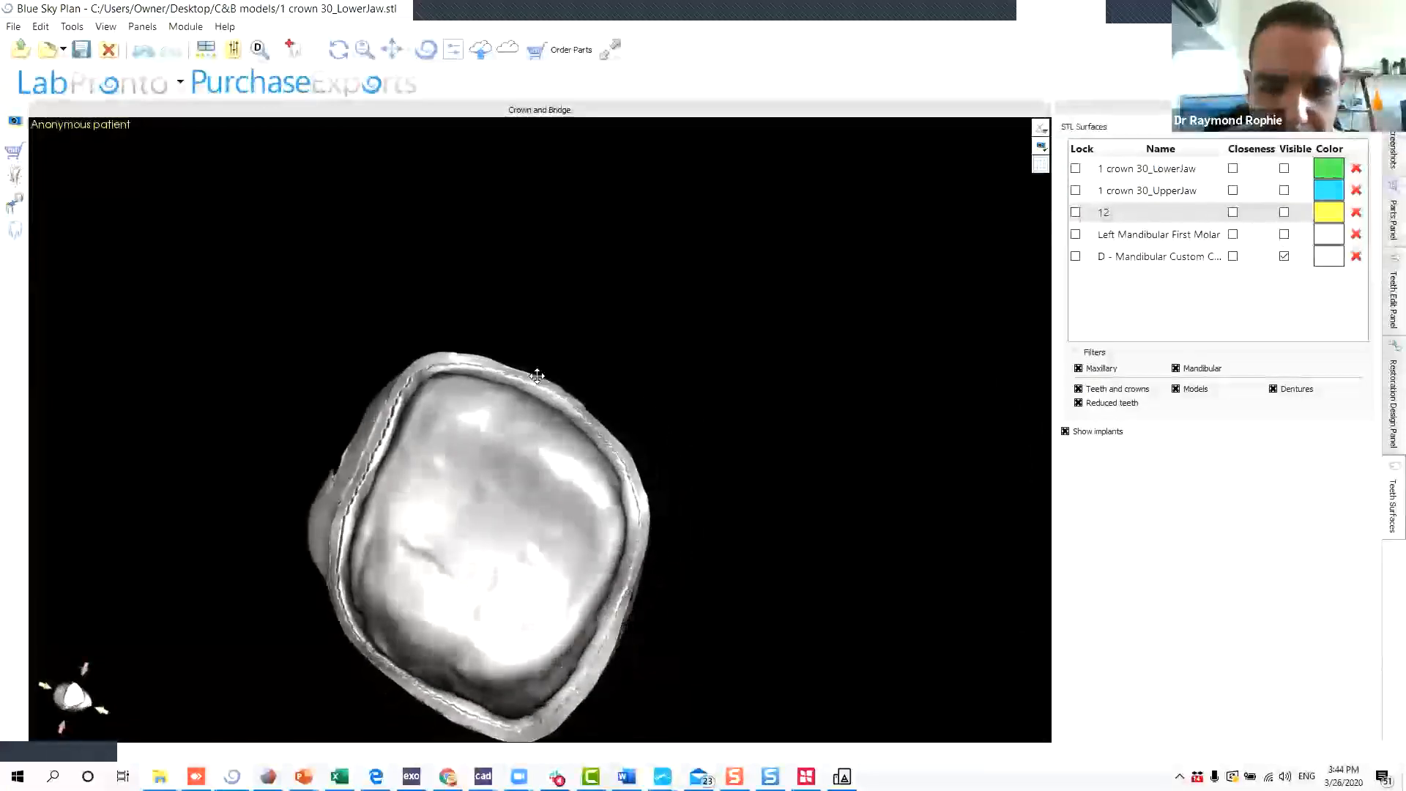
Toggle the visibility of the Left Mandibular First Molar and the custom crown, and examine the crown from its occlusal side.
left_click(1283, 235)
left_click(1284, 234)
left_click_drag(842, 396, 772, 126)
left_click_drag(611, 229, 894, 306)
left_click(1284, 256)
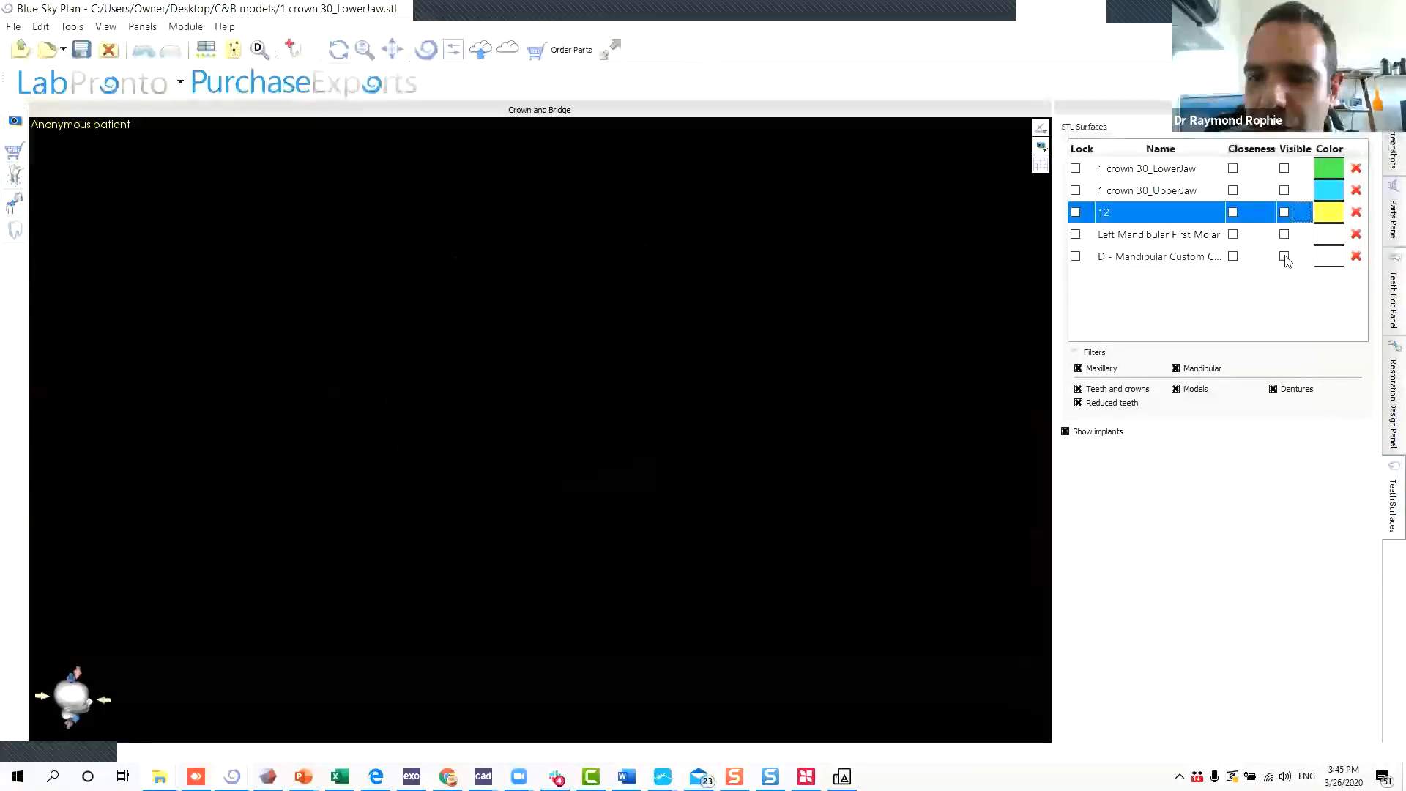
left_click(1284, 257)
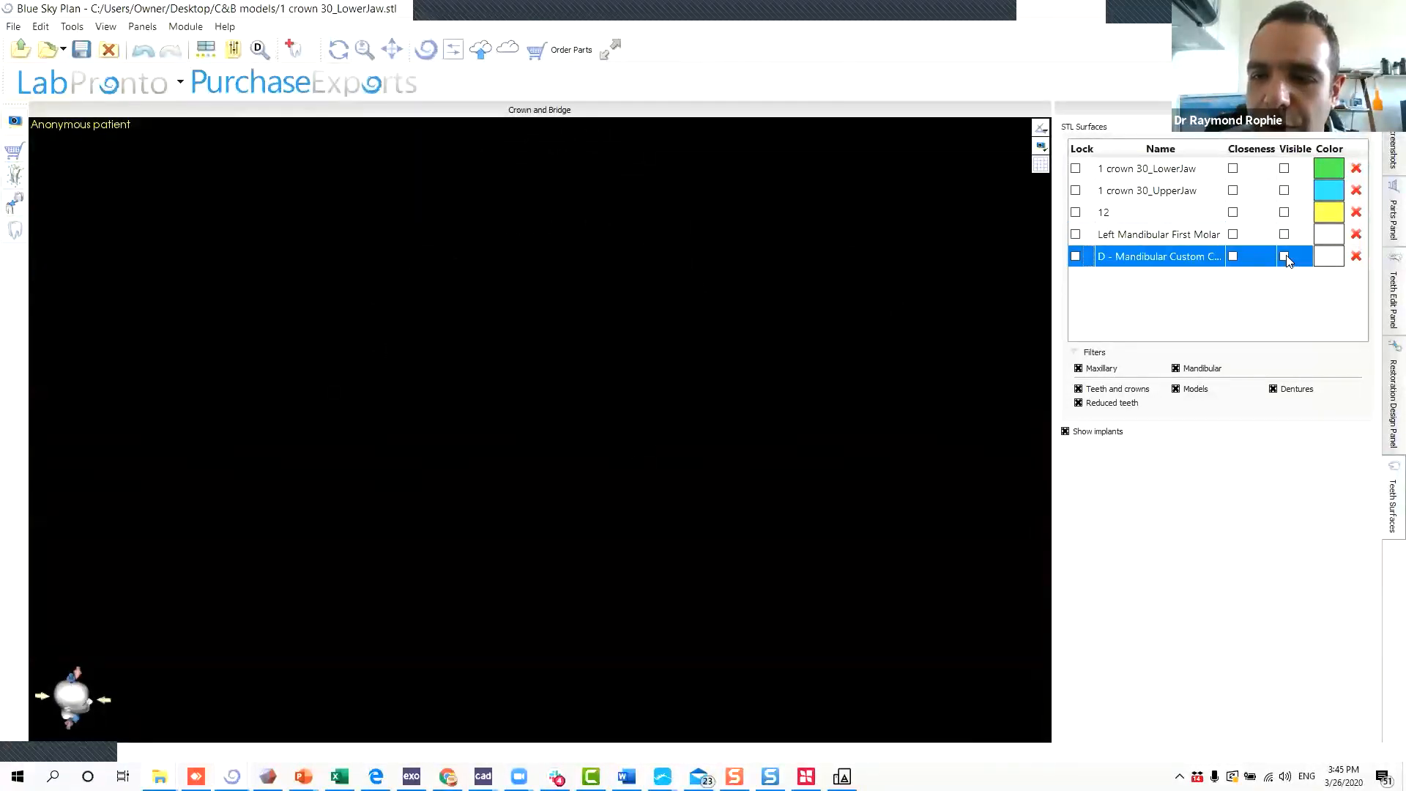
left_click_drag(556, 330, 679, 321)
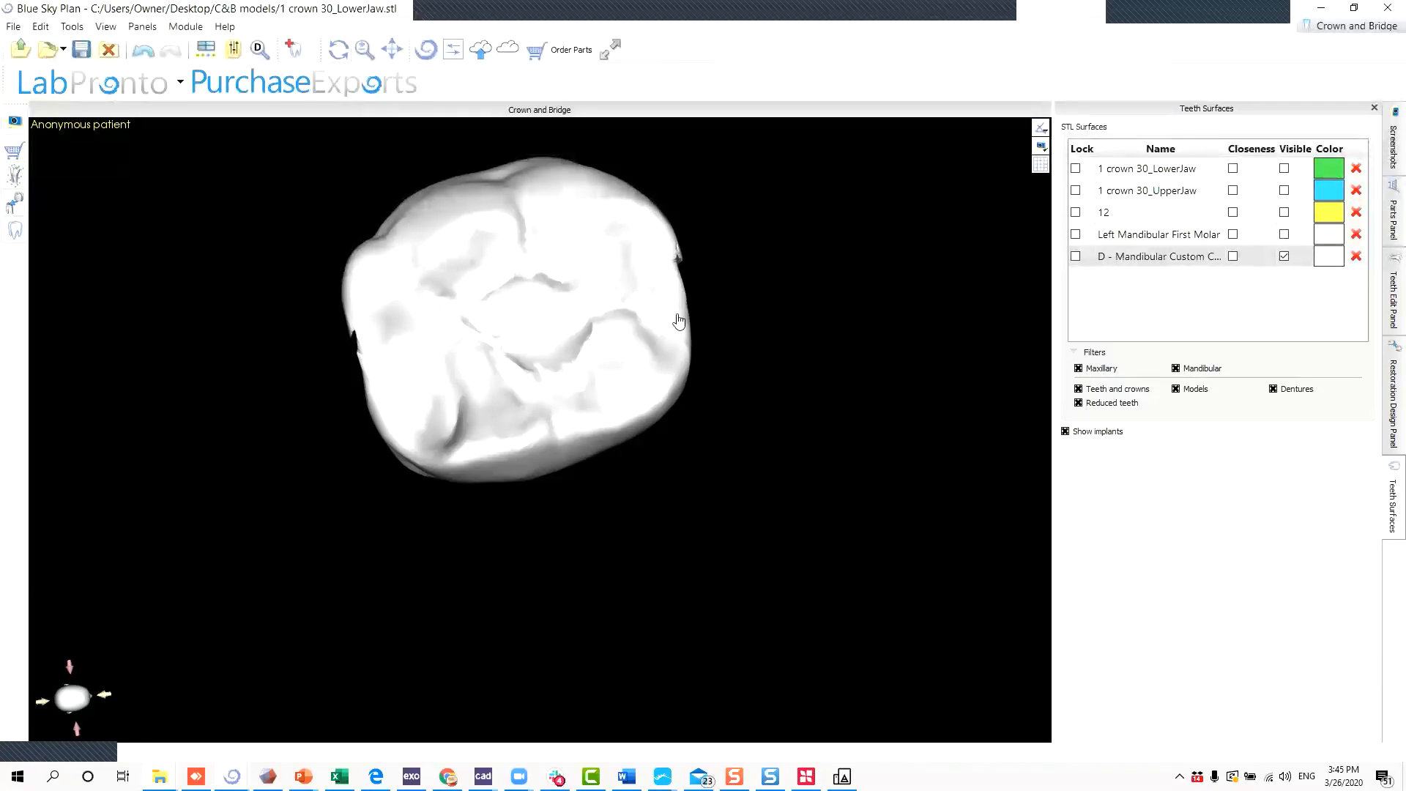
Switch to the other Blue Sky Plan case with the full upper and lower jaw models and display its teeth surfaces list.
mouse_move(232, 776)
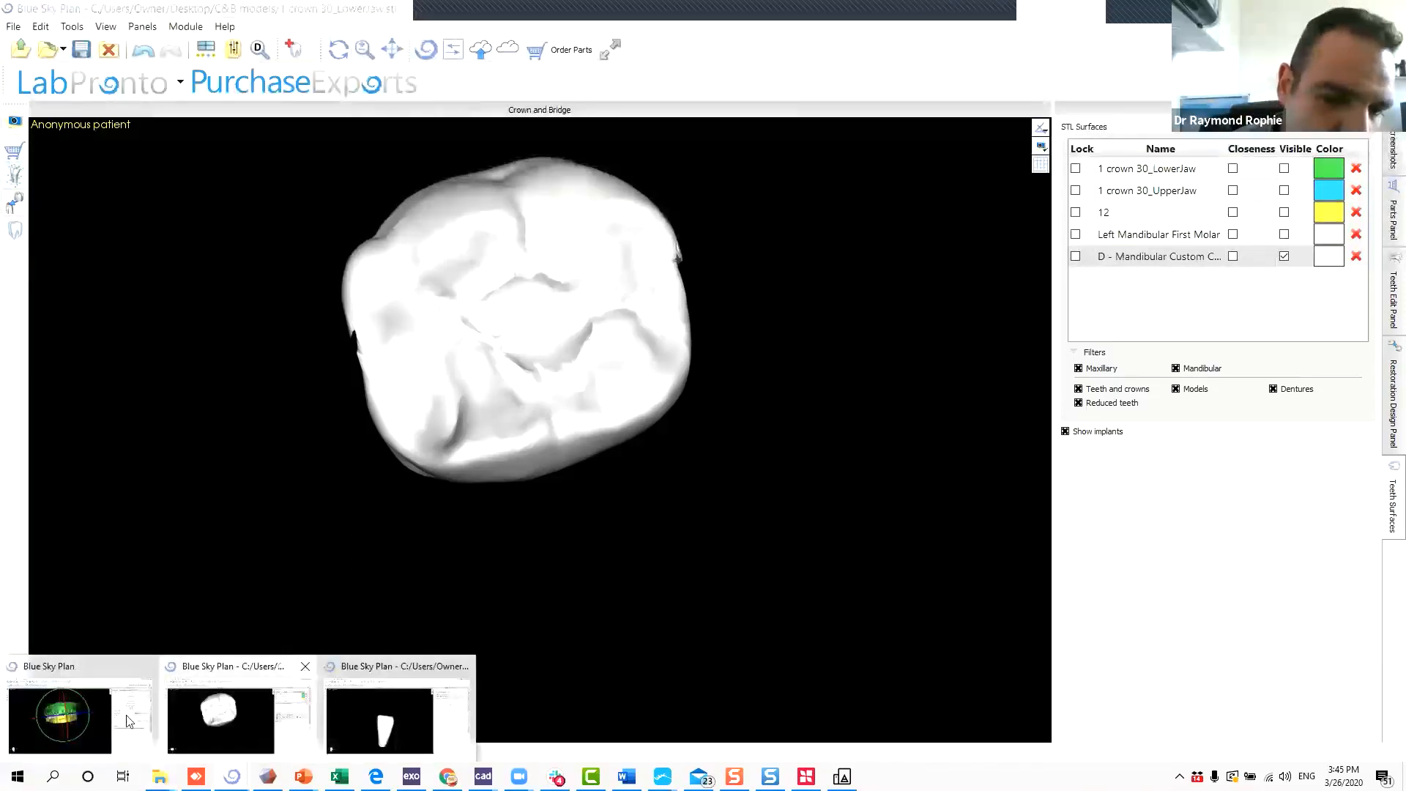
left_click(95, 709)
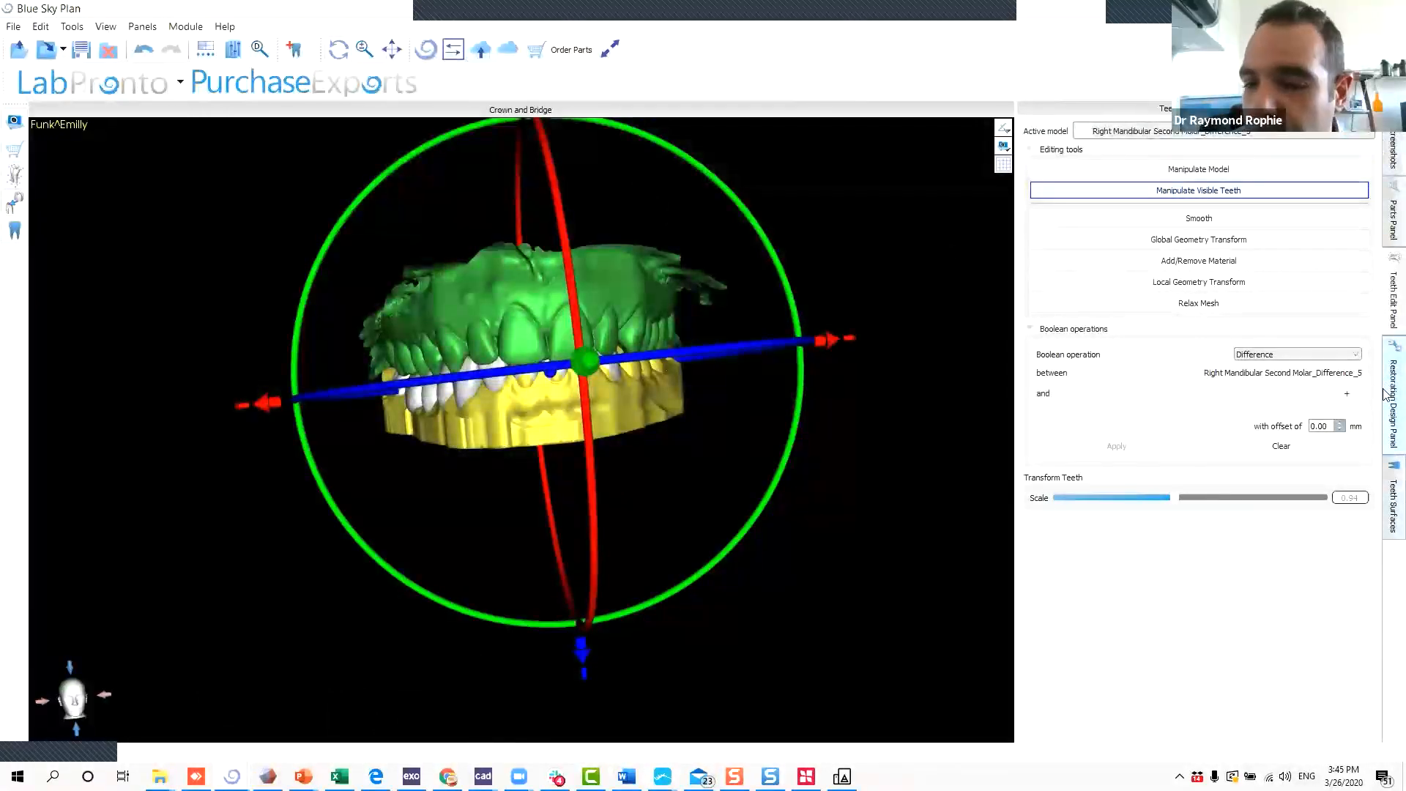
left_click(1393, 498)
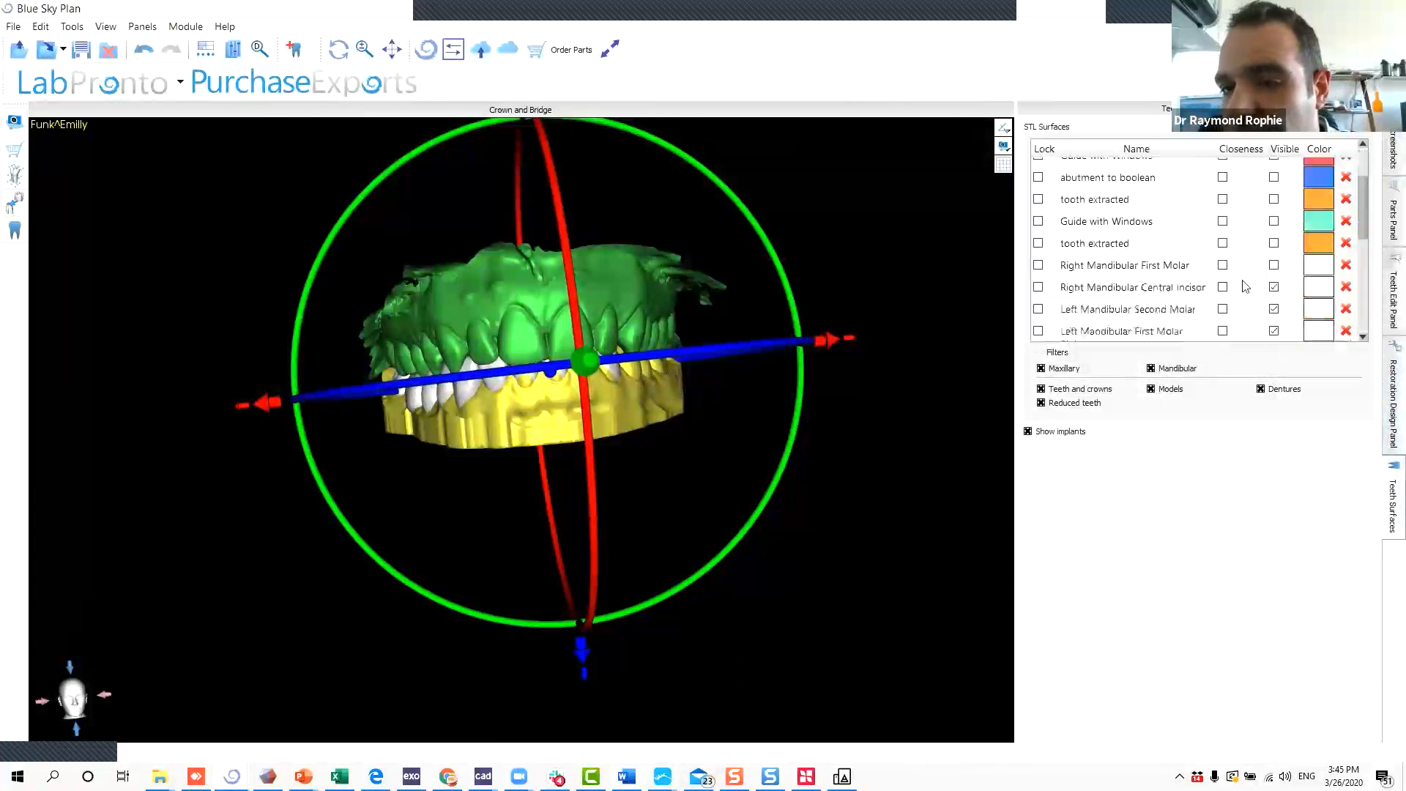
scroll(1243, 281, "down", 5)
left_click(1345, 178)
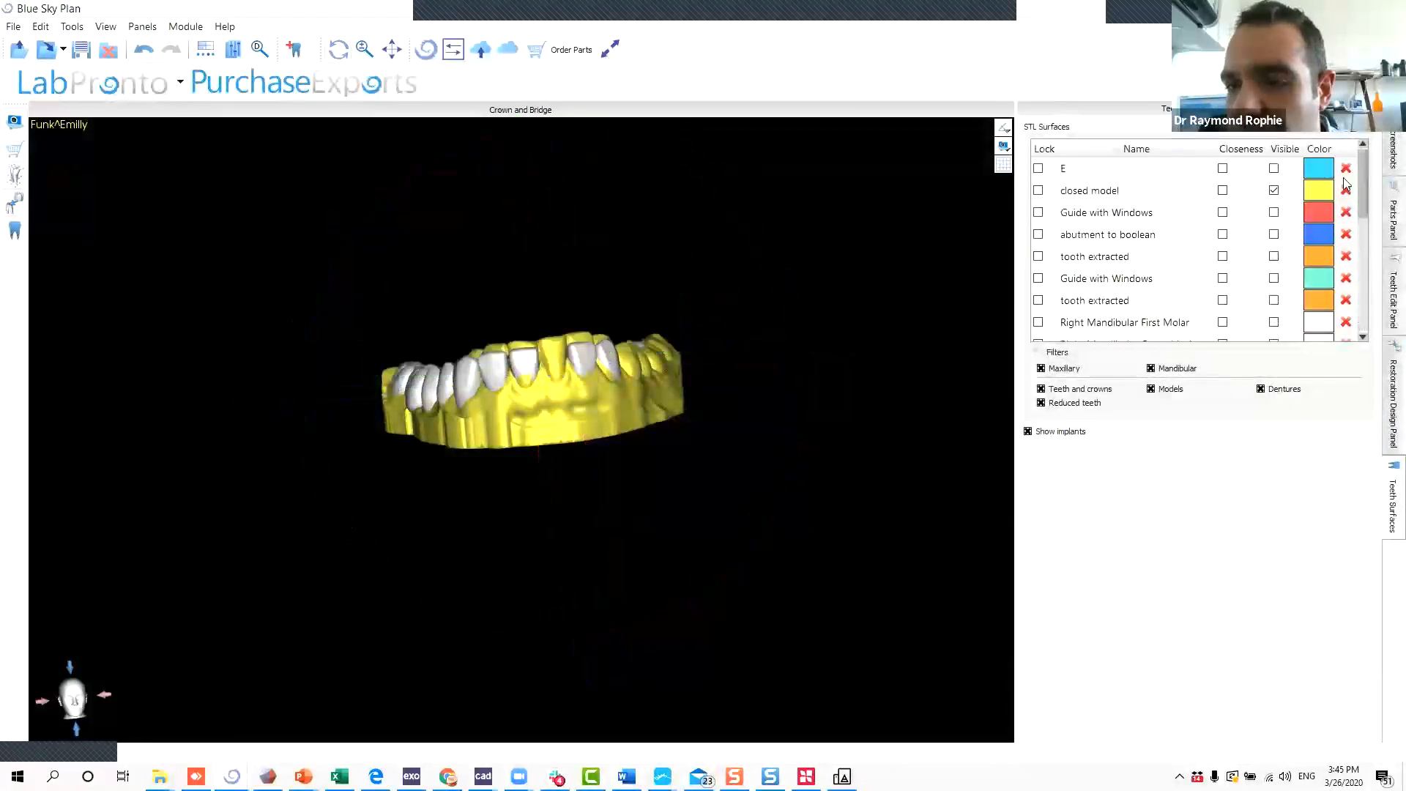
key("ctrl+z")
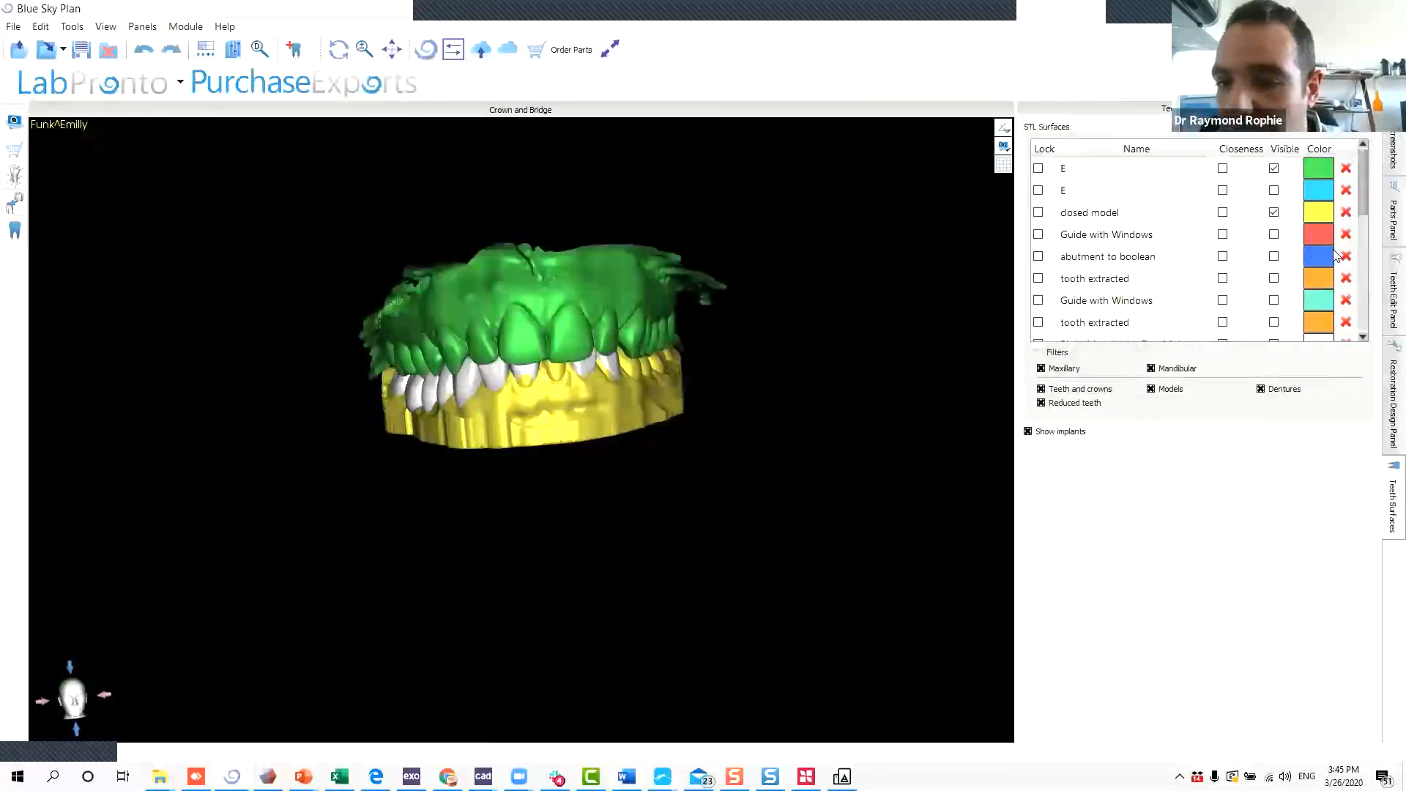
Delete the right mandibular posterior tooth surfaces from the end of the list, from second molar to first premolar.
scroll(1351, 302, "down", 5)
left_click(1346, 330)
scroll(1351, 341, "down", 5)
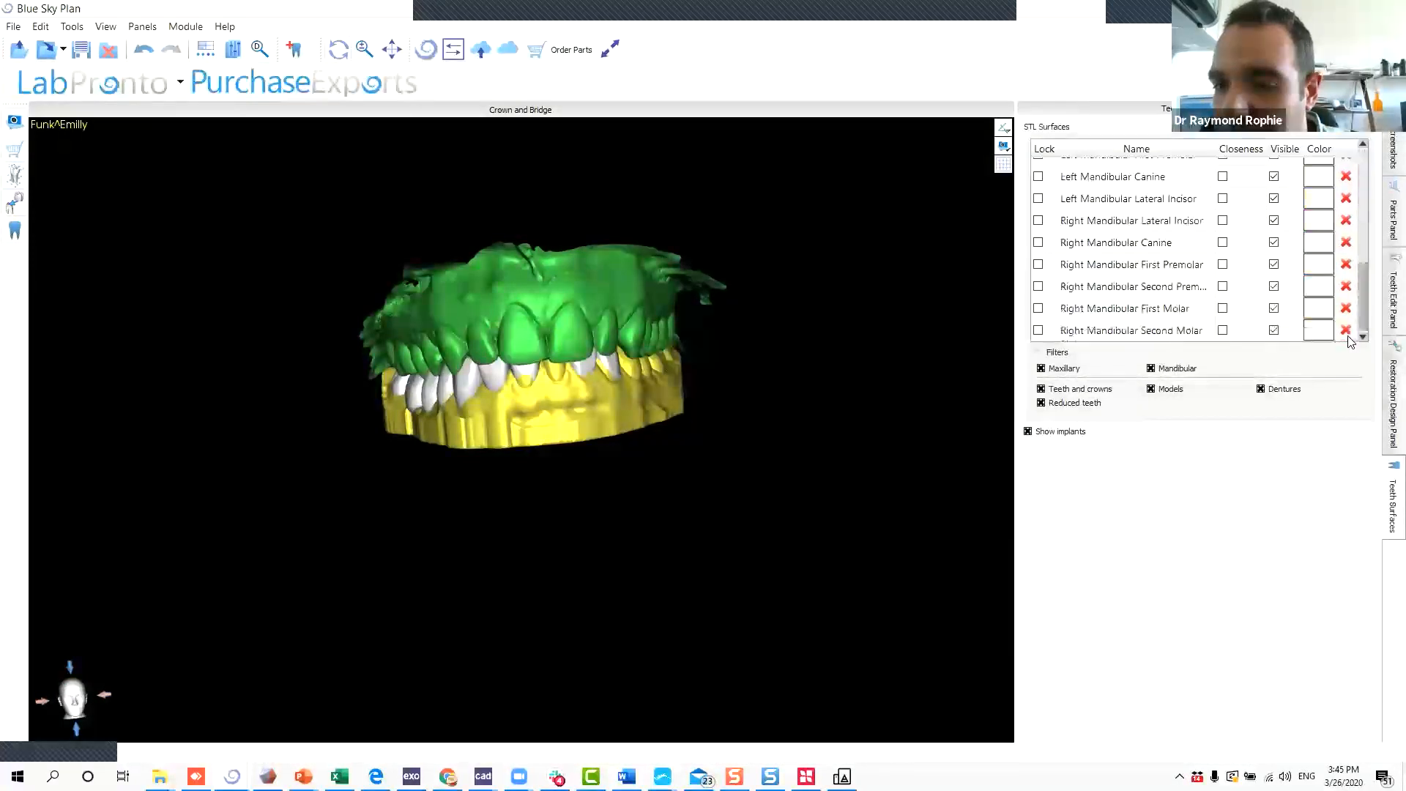
left_click(1346, 334)
scroll(1346, 334, "down", 5)
left_click(1345, 333)
scroll(1346, 332, "down", 5)
left_click(1345, 331)
scroll(1346, 335, "down", 5)
left_click(1346, 332)
scroll(1346, 334, "down", 5)
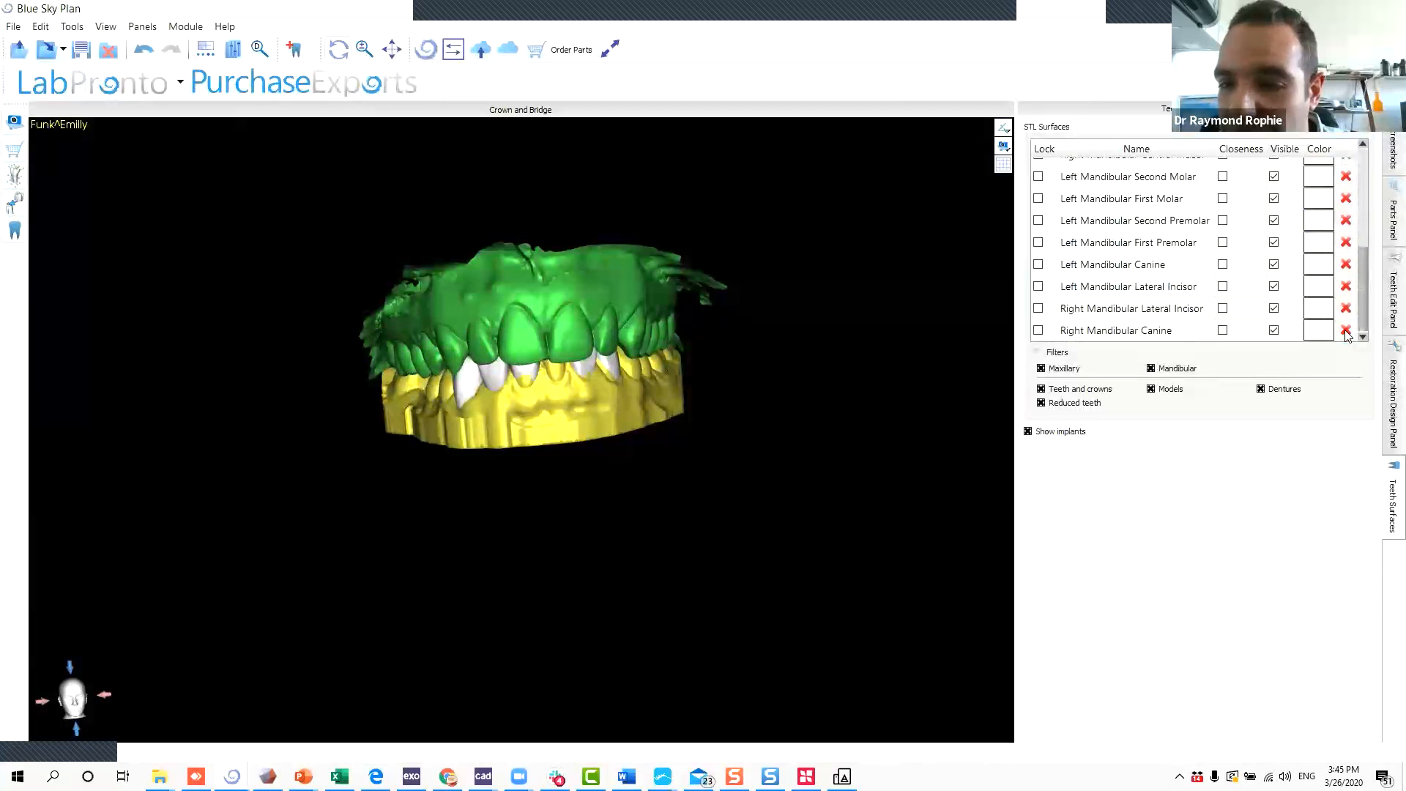
Delete the Right Mandibular Canine and both mandibular lateral incisor surfaces.
left_click(1346, 332)
scroll(1346, 335, "down", 5)
left_click(1346, 331)
scroll(1346, 333, "down", 5)
left_click(1346, 331)
scroll(1346, 333, "down", 5)
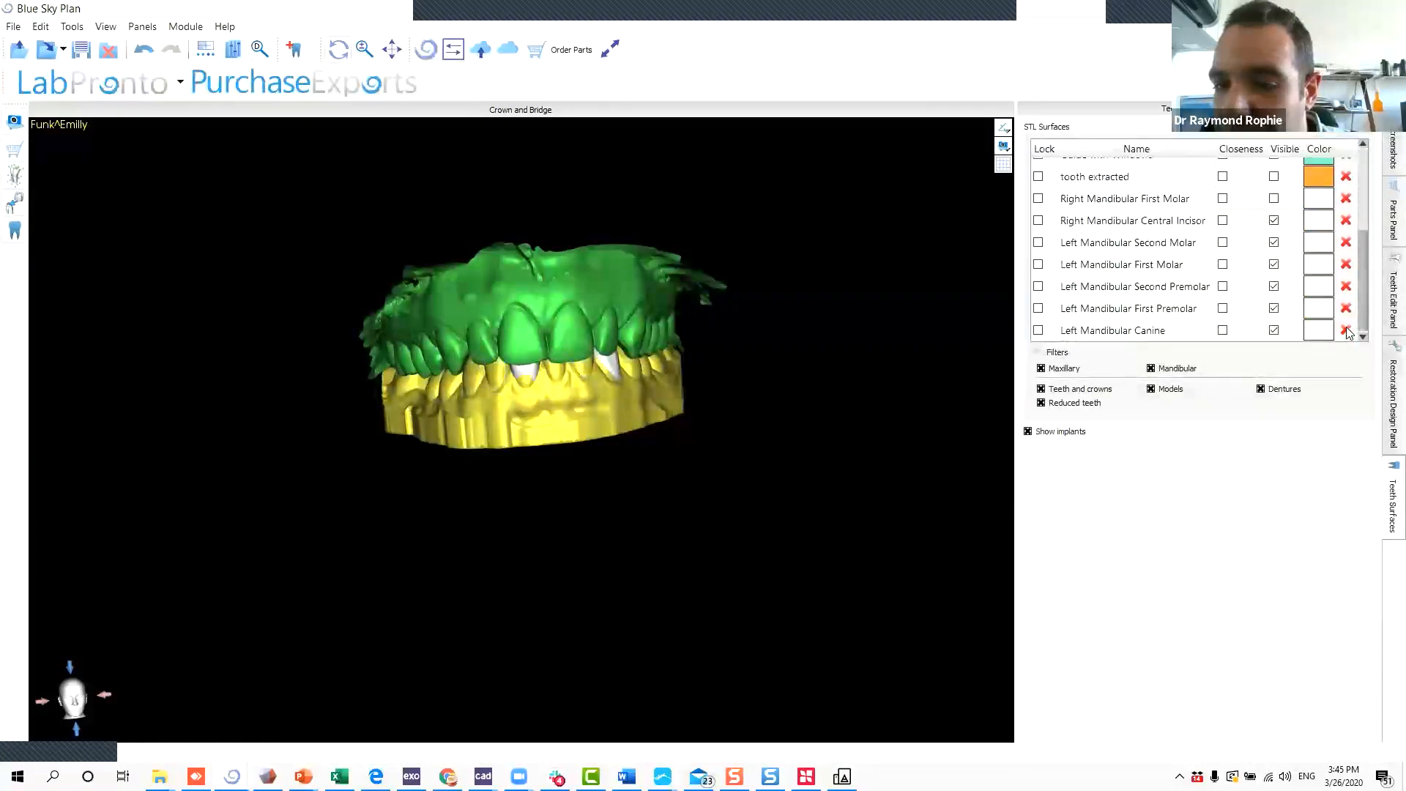
Delete the left mandibular tooth surfaces from canine to second molar and the Right Mandibular Central Incisor.
left_click(1346, 332)
scroll(1346, 334, "down", 5)
left_click(1346, 331)
scroll(1346, 333, "down", 5)
left_click(1346, 332)
scroll(1346, 333, "down", 5)
left_click(1345, 332)
scroll(1346, 333, "down", 5)
left_click(1345, 332)
scroll(1346, 333, "down", 5)
left_click(1346, 331)
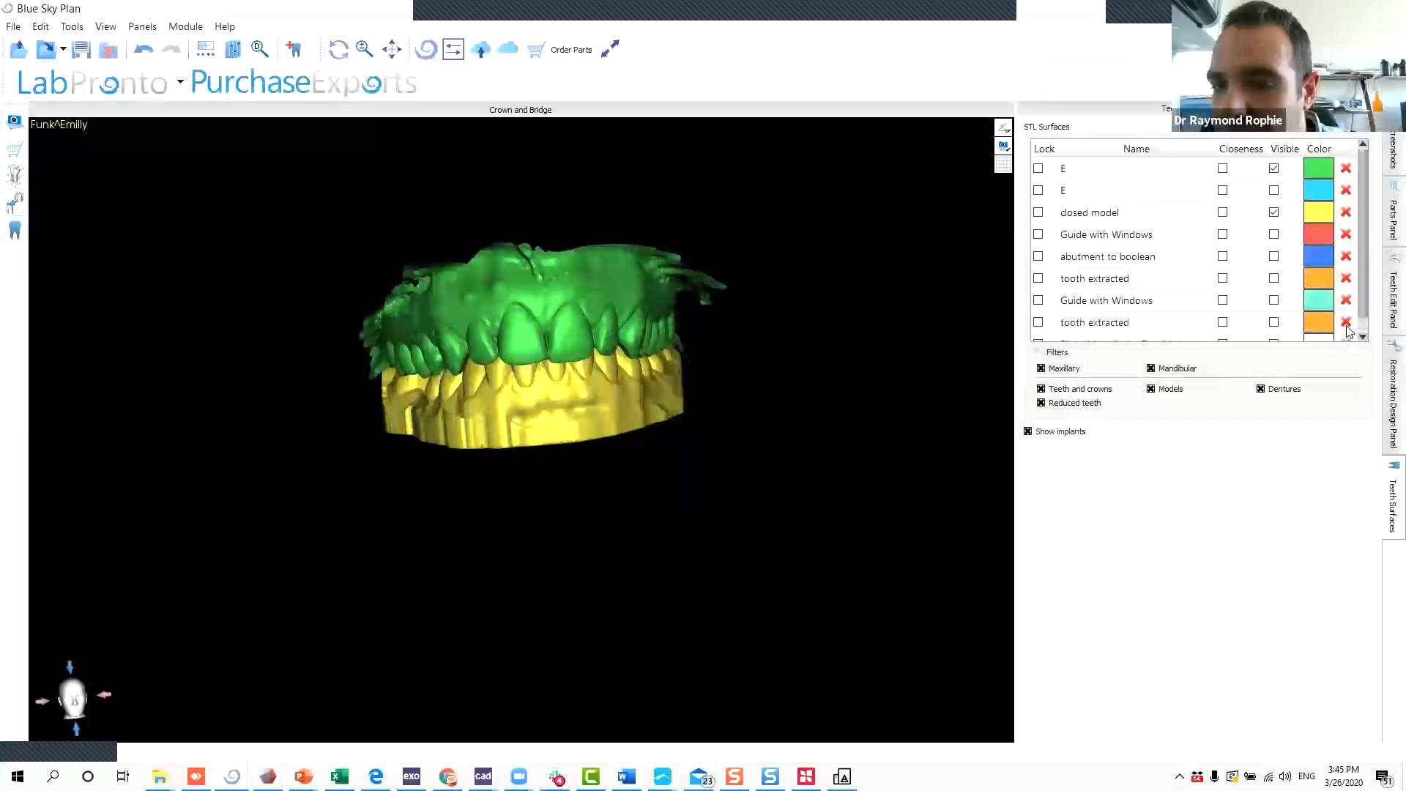
Show the remaining Right Mandibular First Molar surface and view it from the side between the jaws.
scroll(1301, 297, "down", 3)
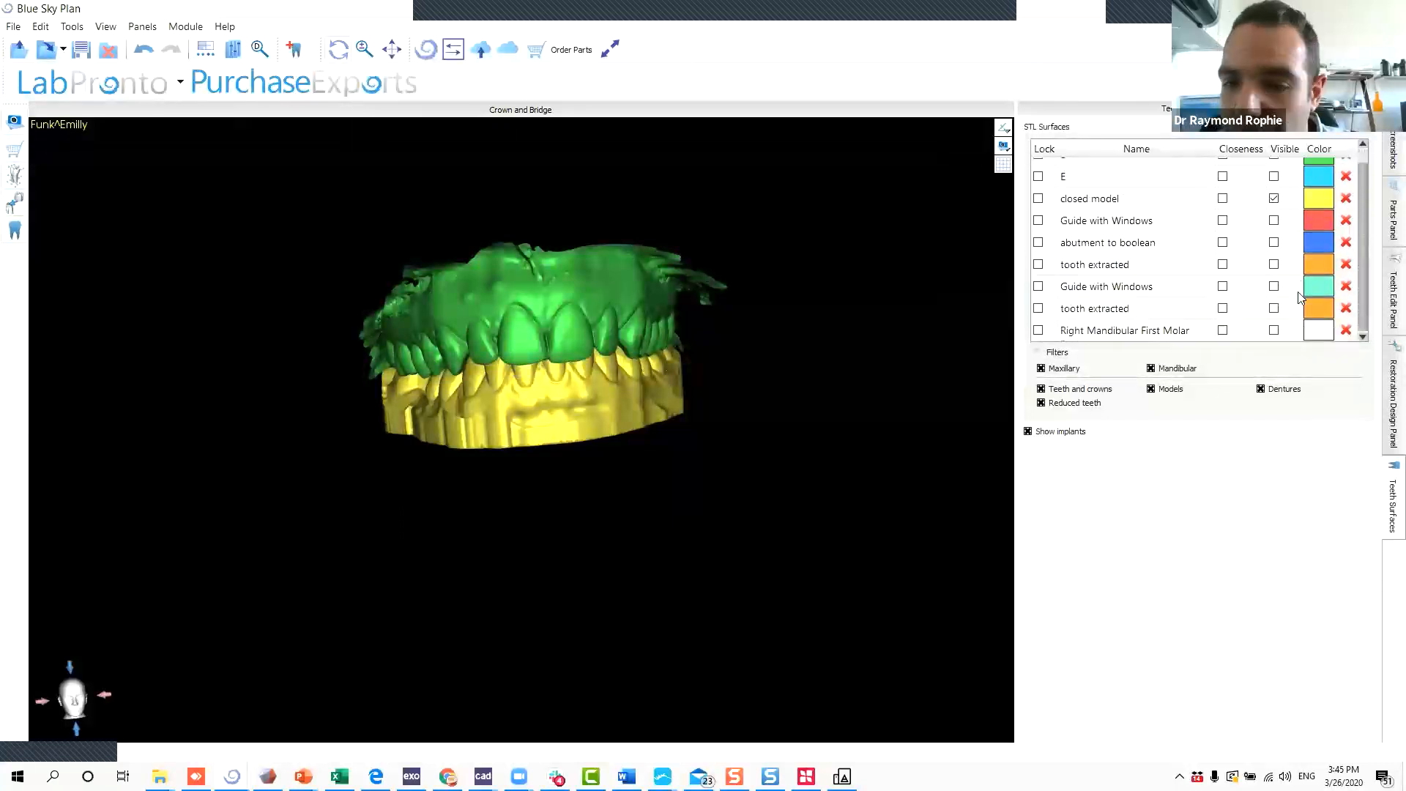
left_click(1273, 331)
left_click_drag(429, 405, 559, 379)
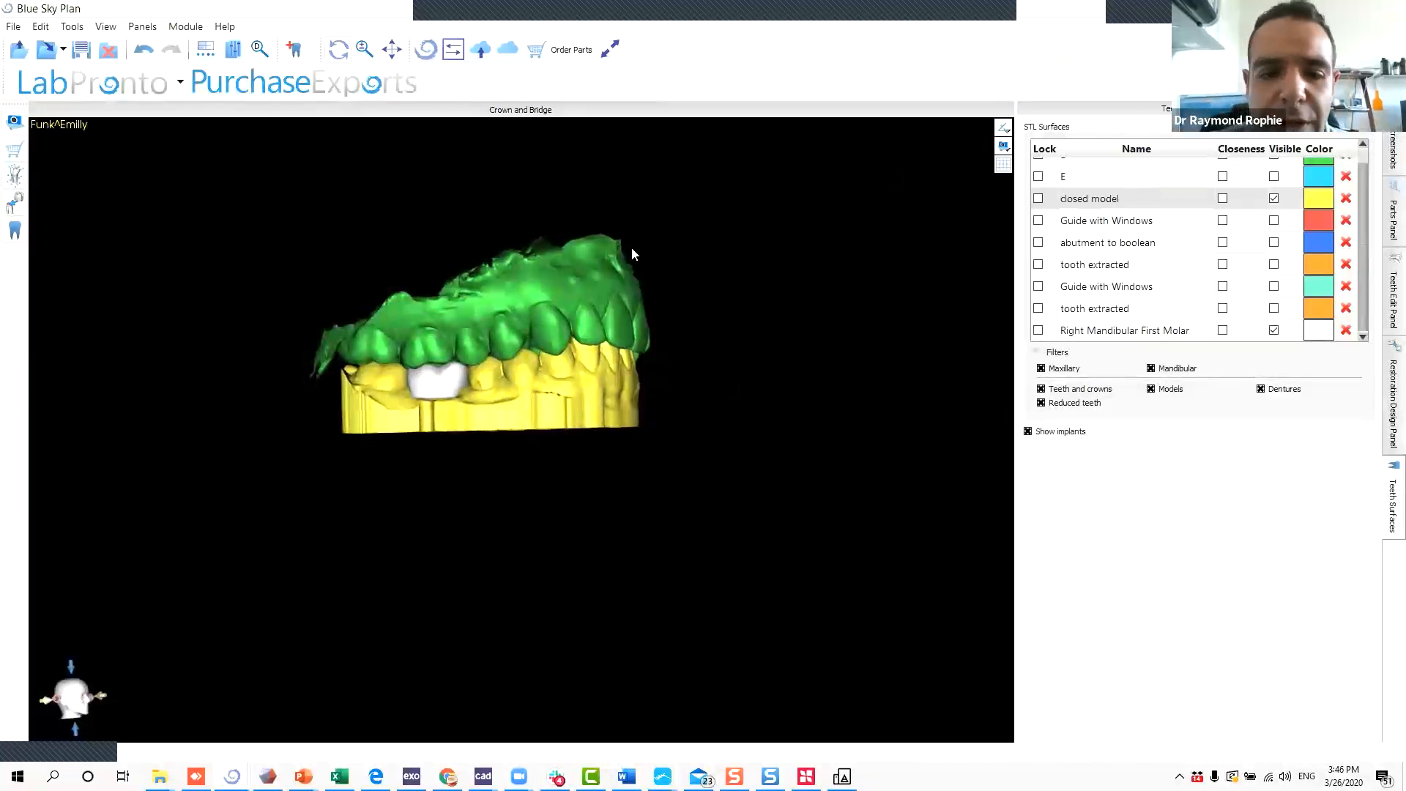
Switch to the surgical guide module and hide the green upper jaw model to view the lower arch from above.
left_click(1339, 50)
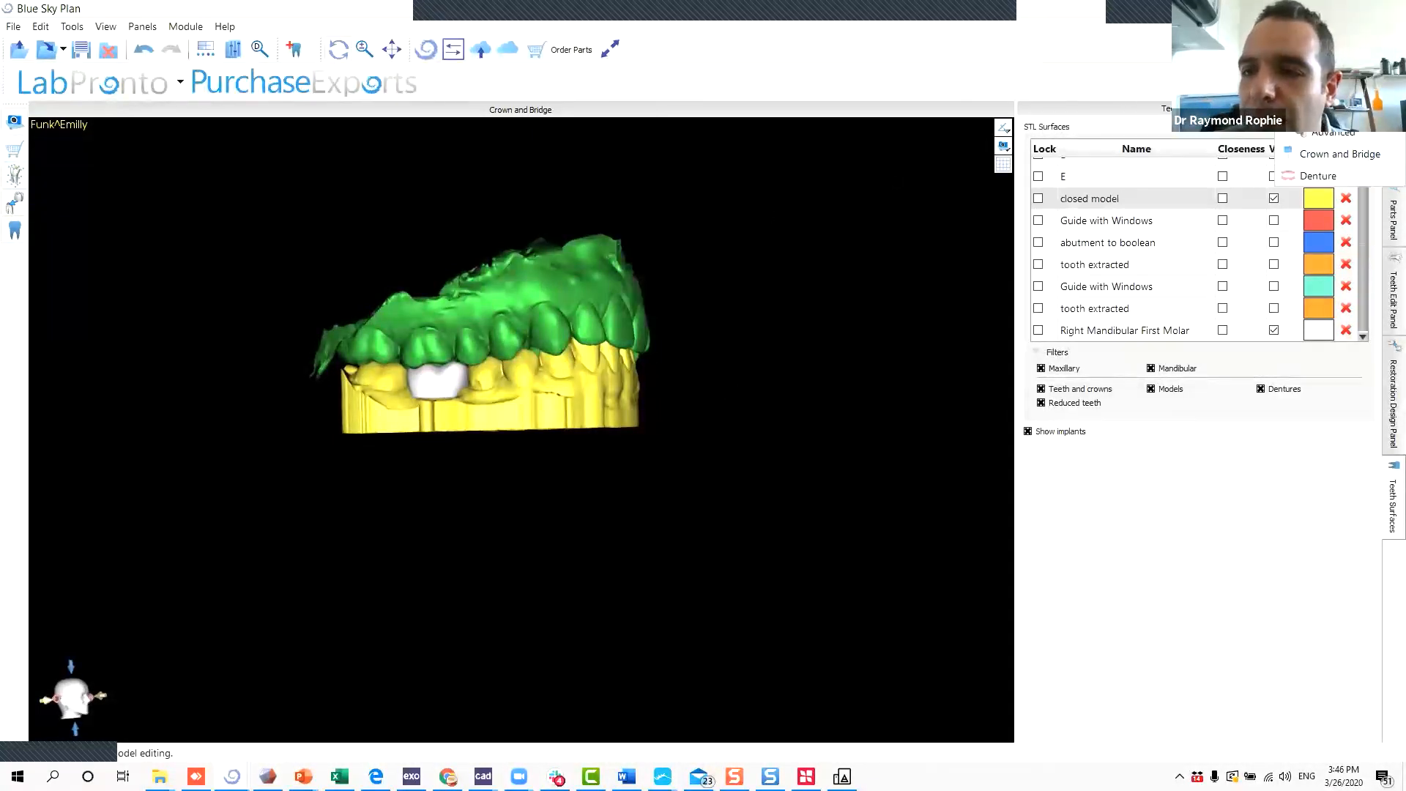
left_click(1317, 155)
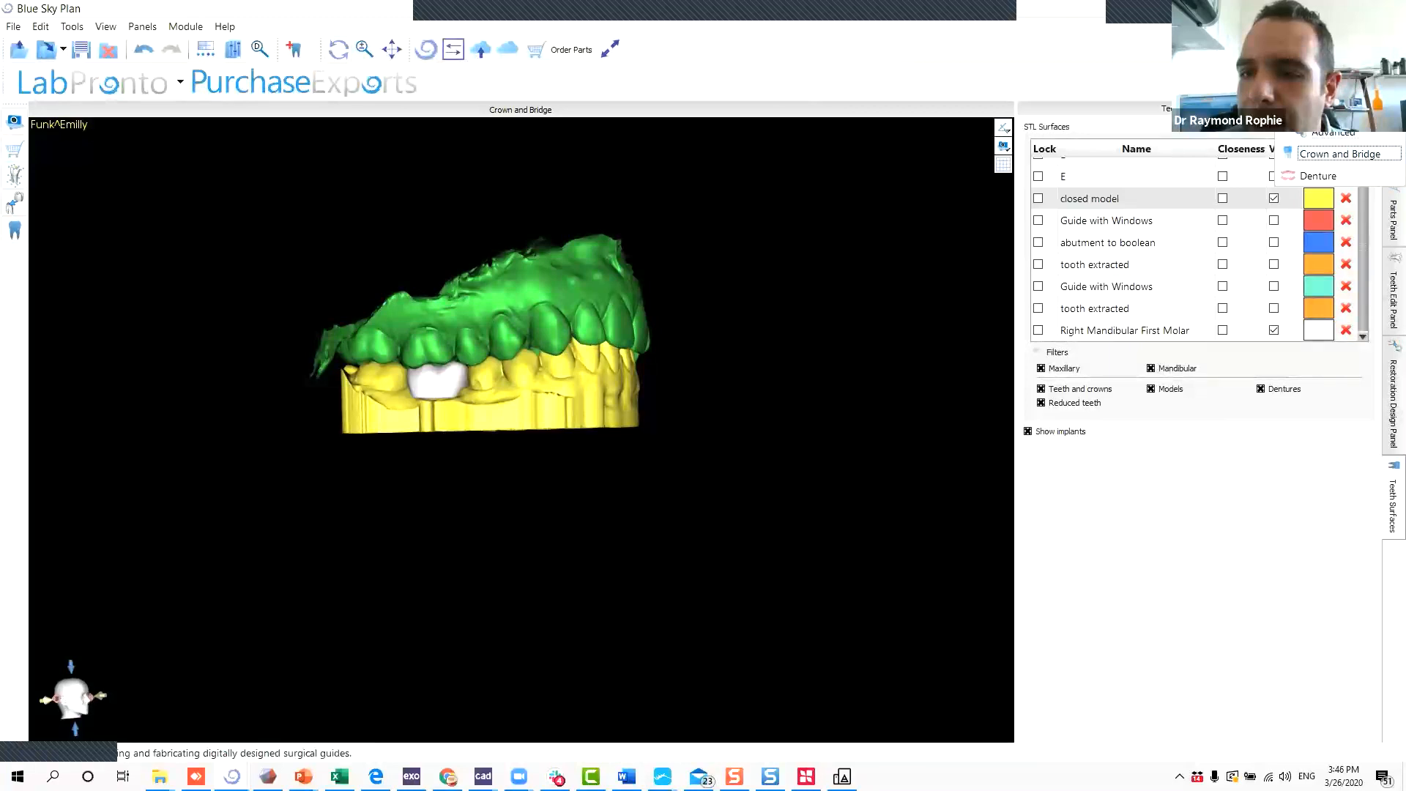
left_click_drag(439, 327, 629, 396)
scroll(511, 341, "up", 3)
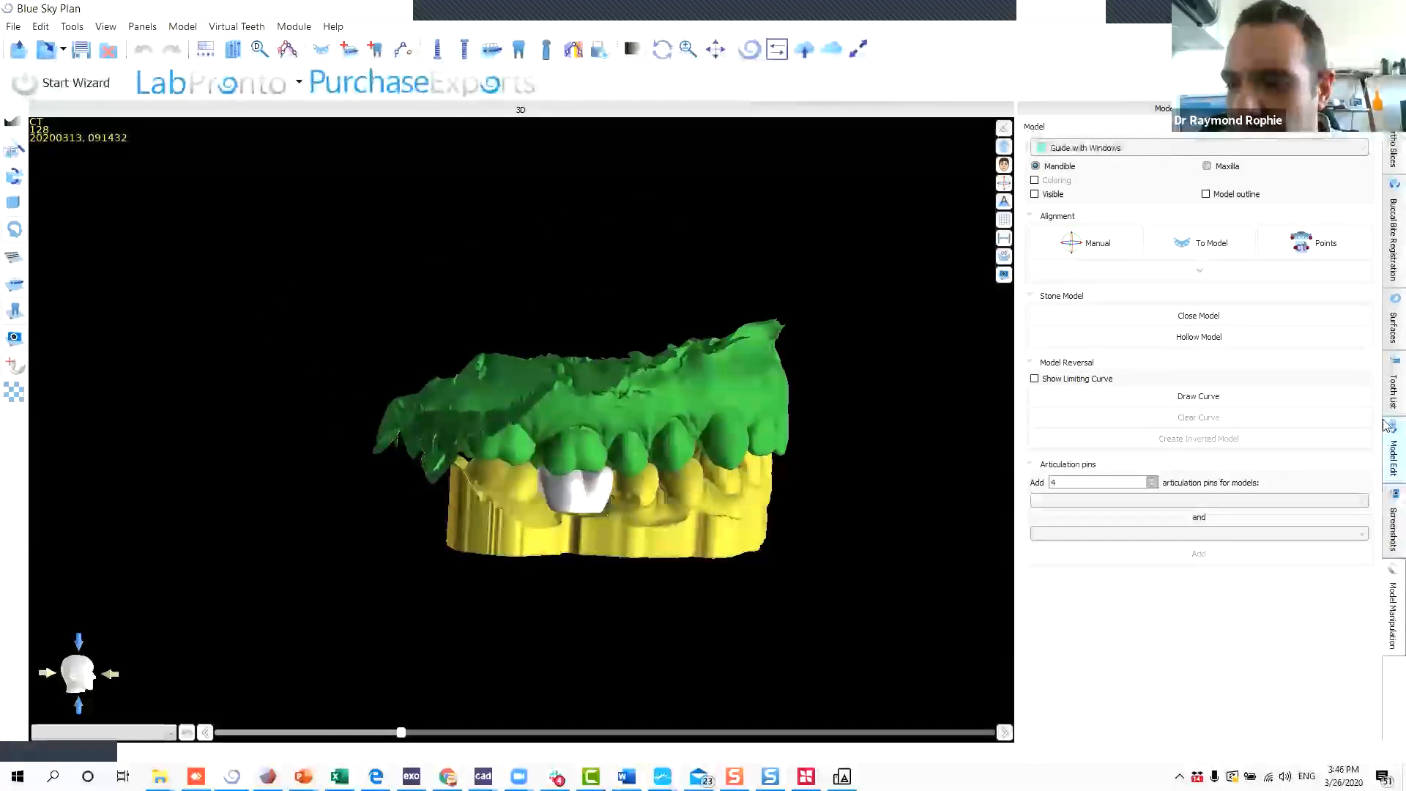
left_click(1393, 326)
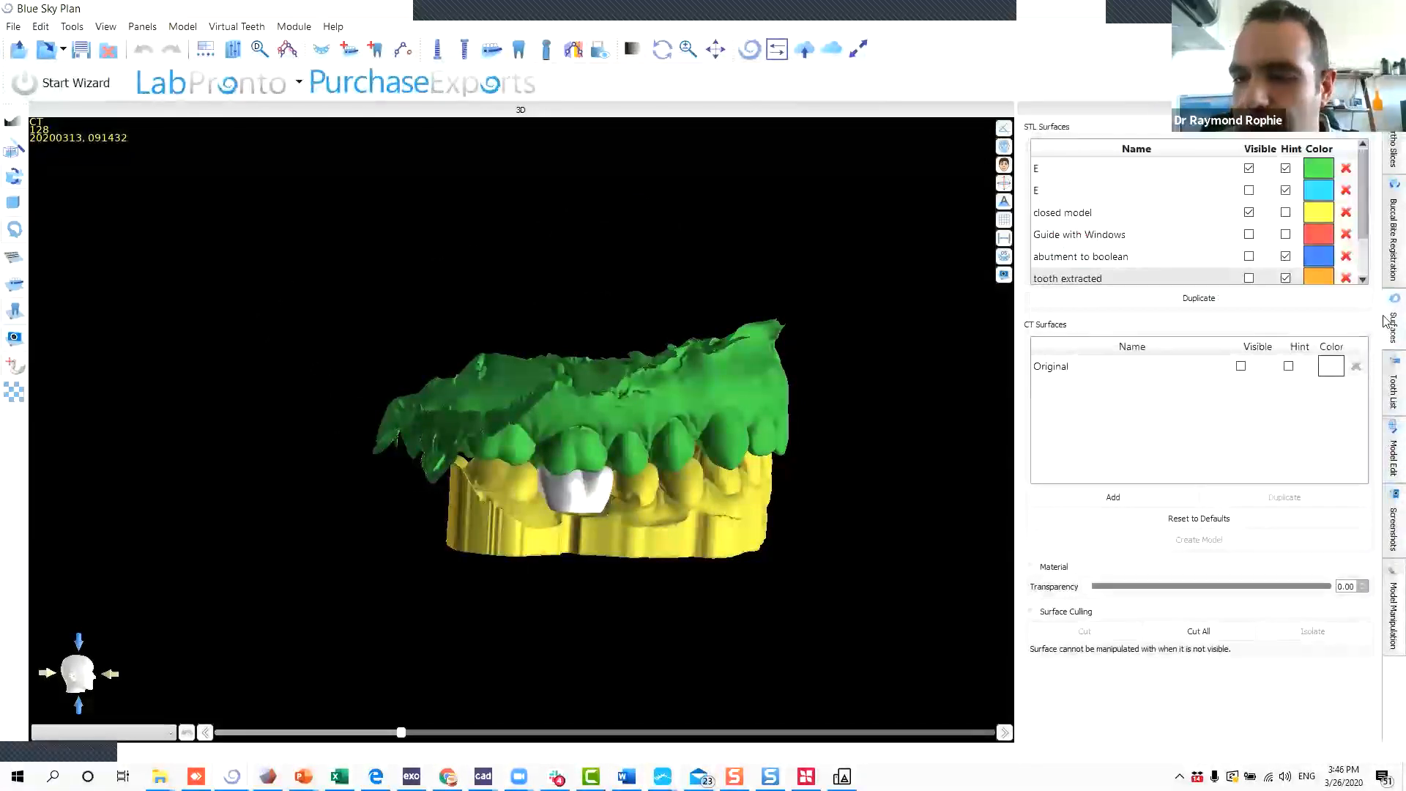
left_click(1248, 168)
left_click_drag(600, 513, 506, 766)
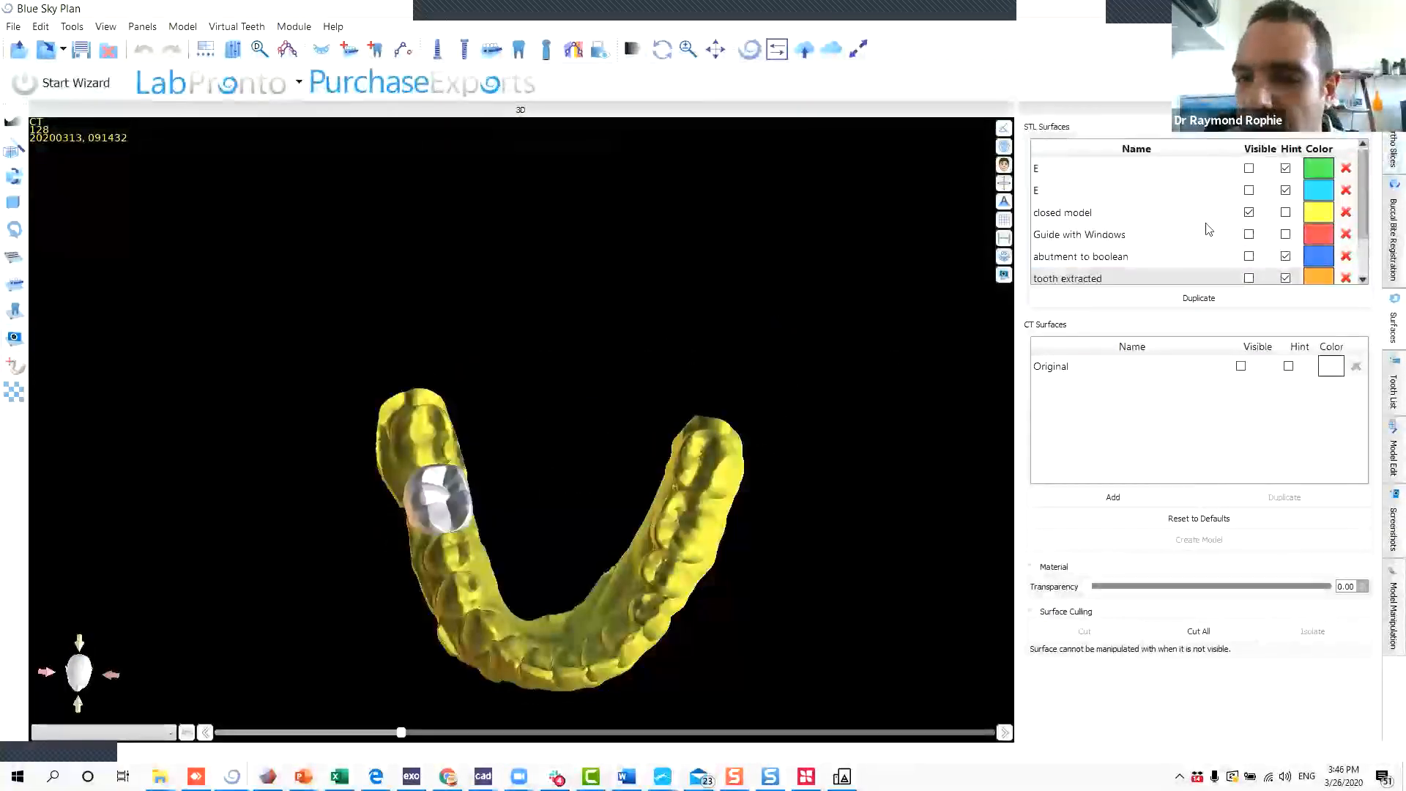
Show the upper of the two tooth extracted surfaces and hide the white virtual first molar.
scroll(1231, 253, "down", 1)
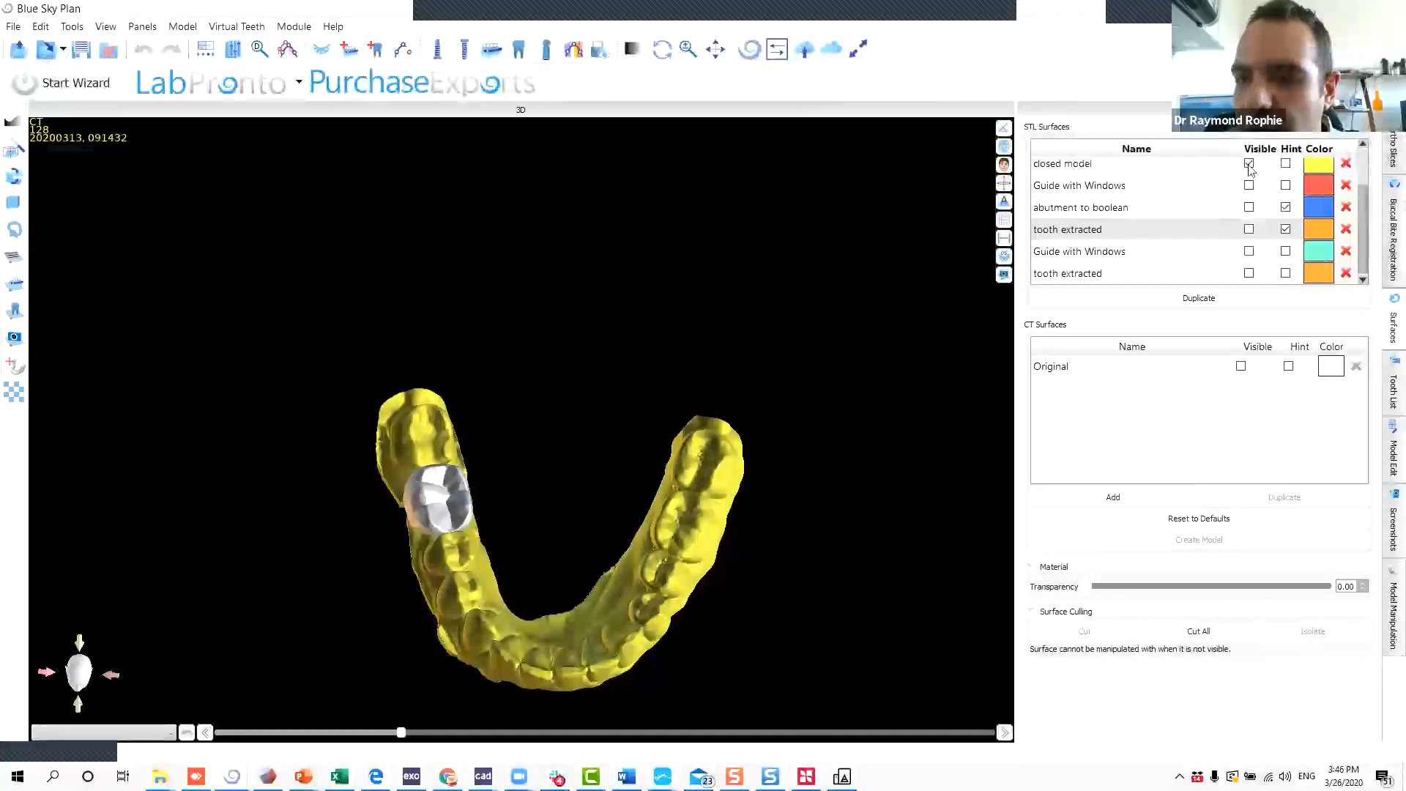
left_click(1248, 230)
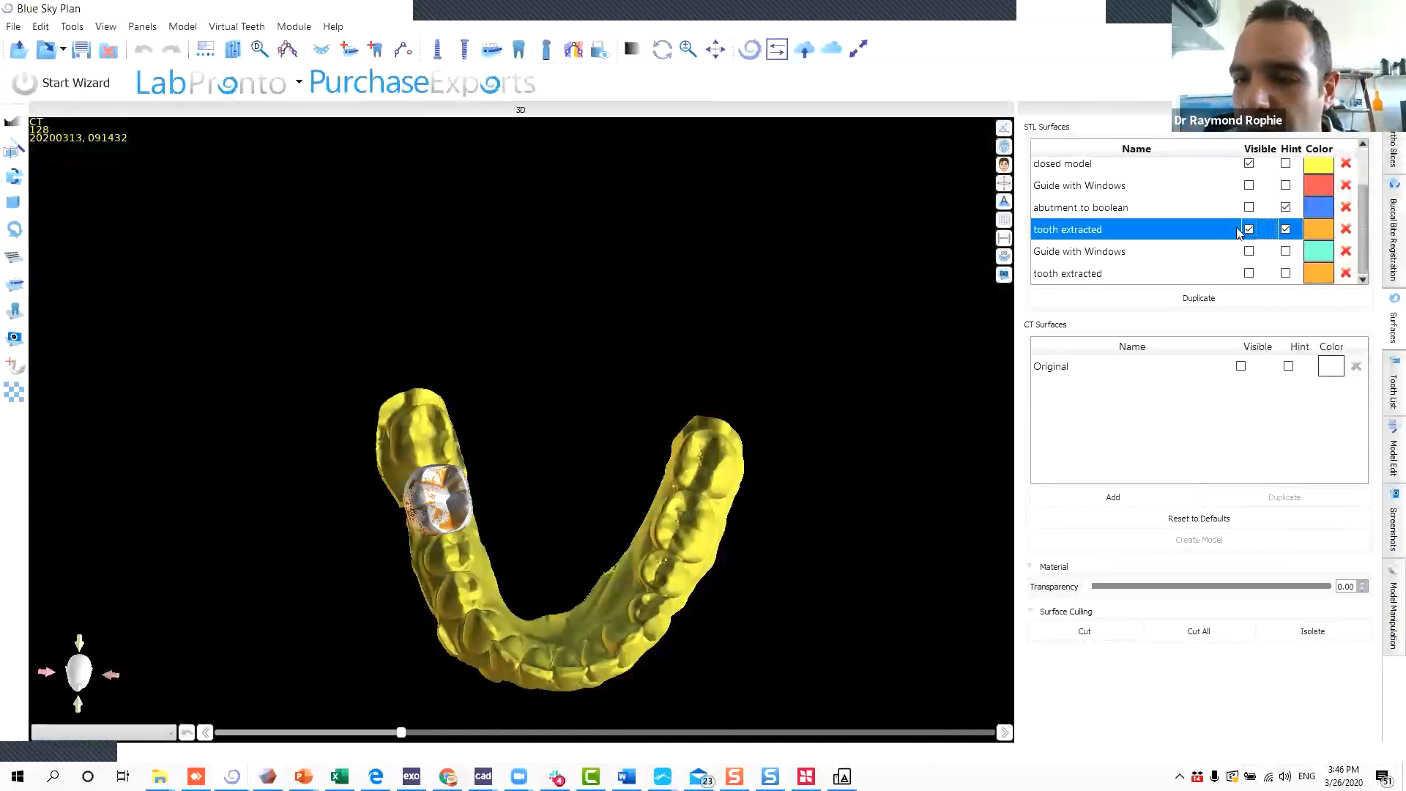
left_click(518, 51)
left_click_drag(662, 563, 652, 428)
Hide the closed model and examine the isolated extracted tooth from several sides.
left_click(1250, 162)
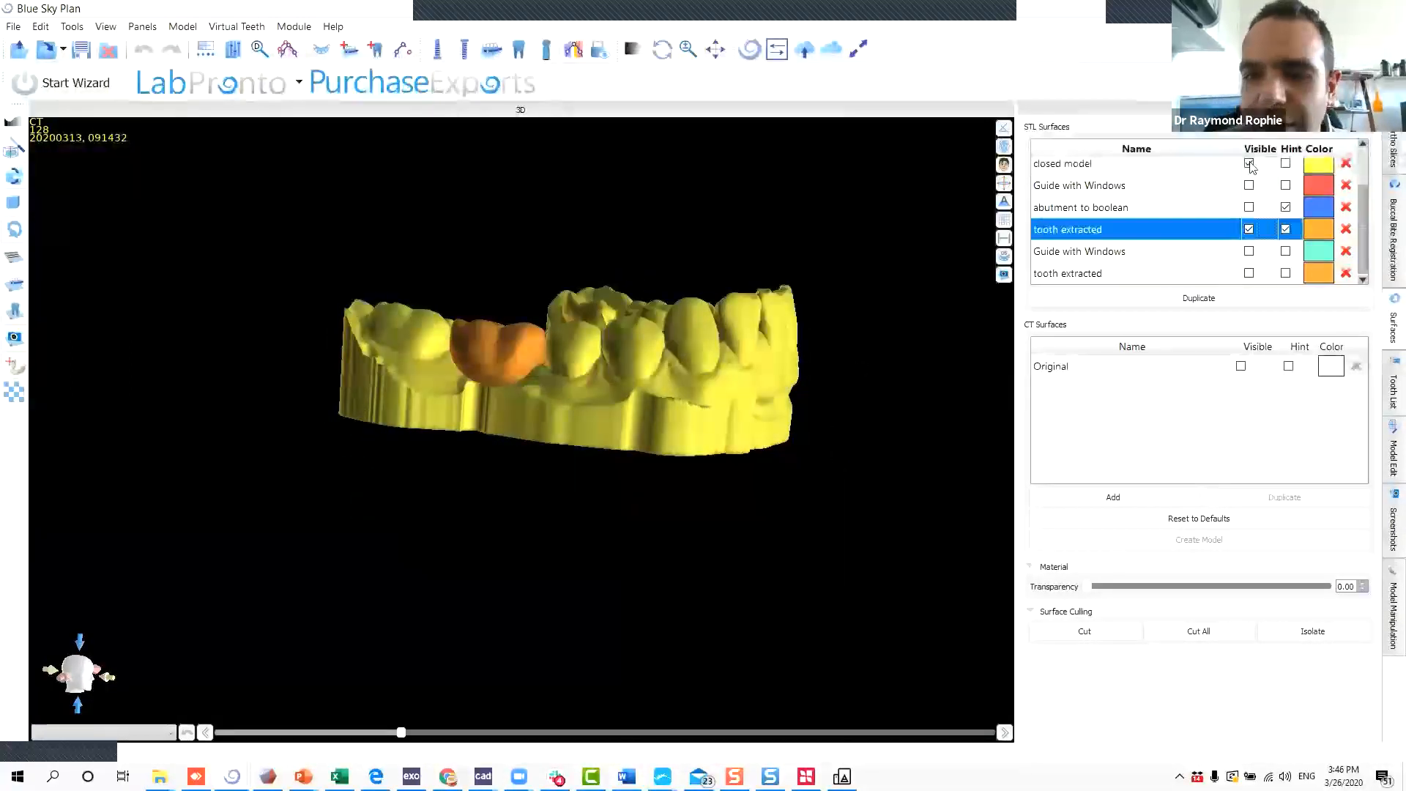
left_click(1250, 166)
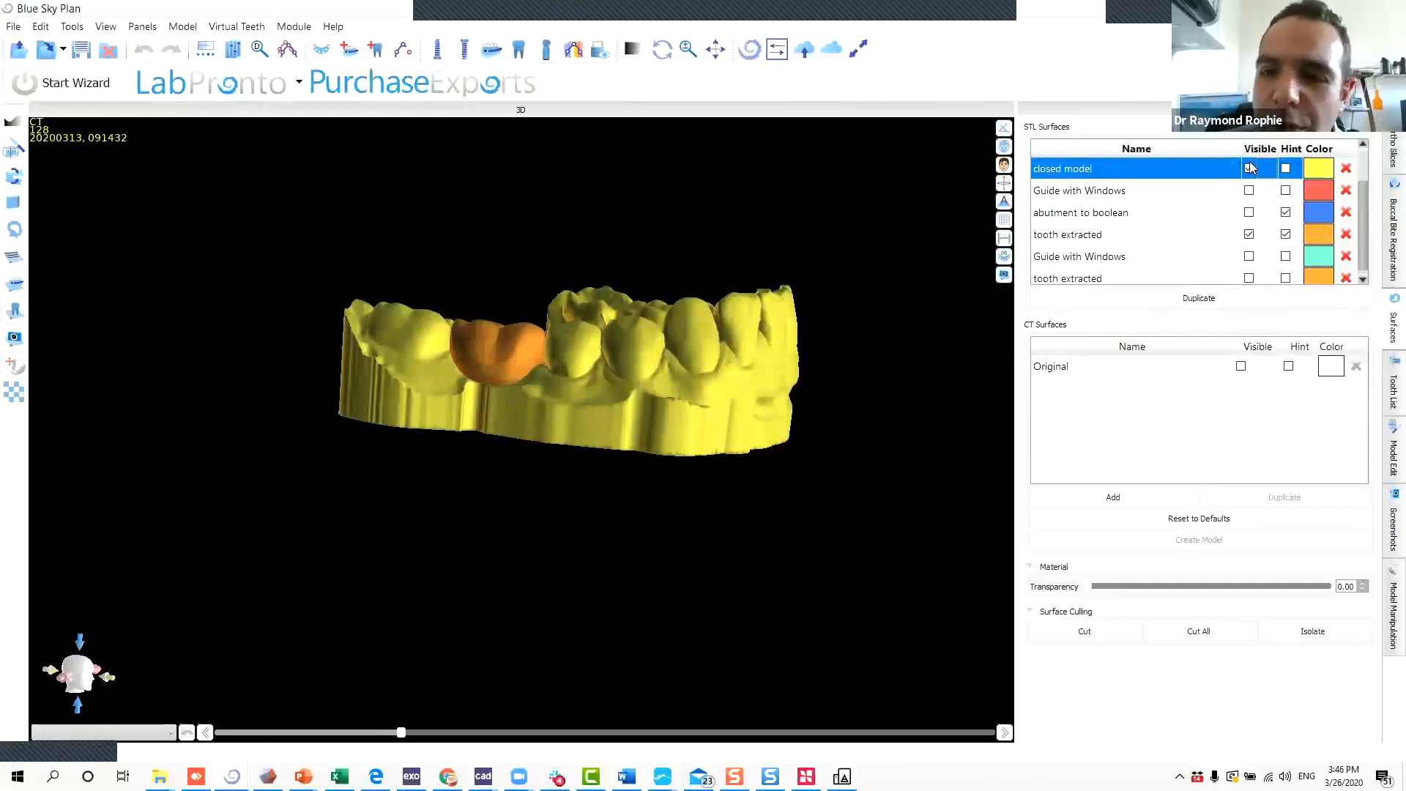
left_click(1249, 170)
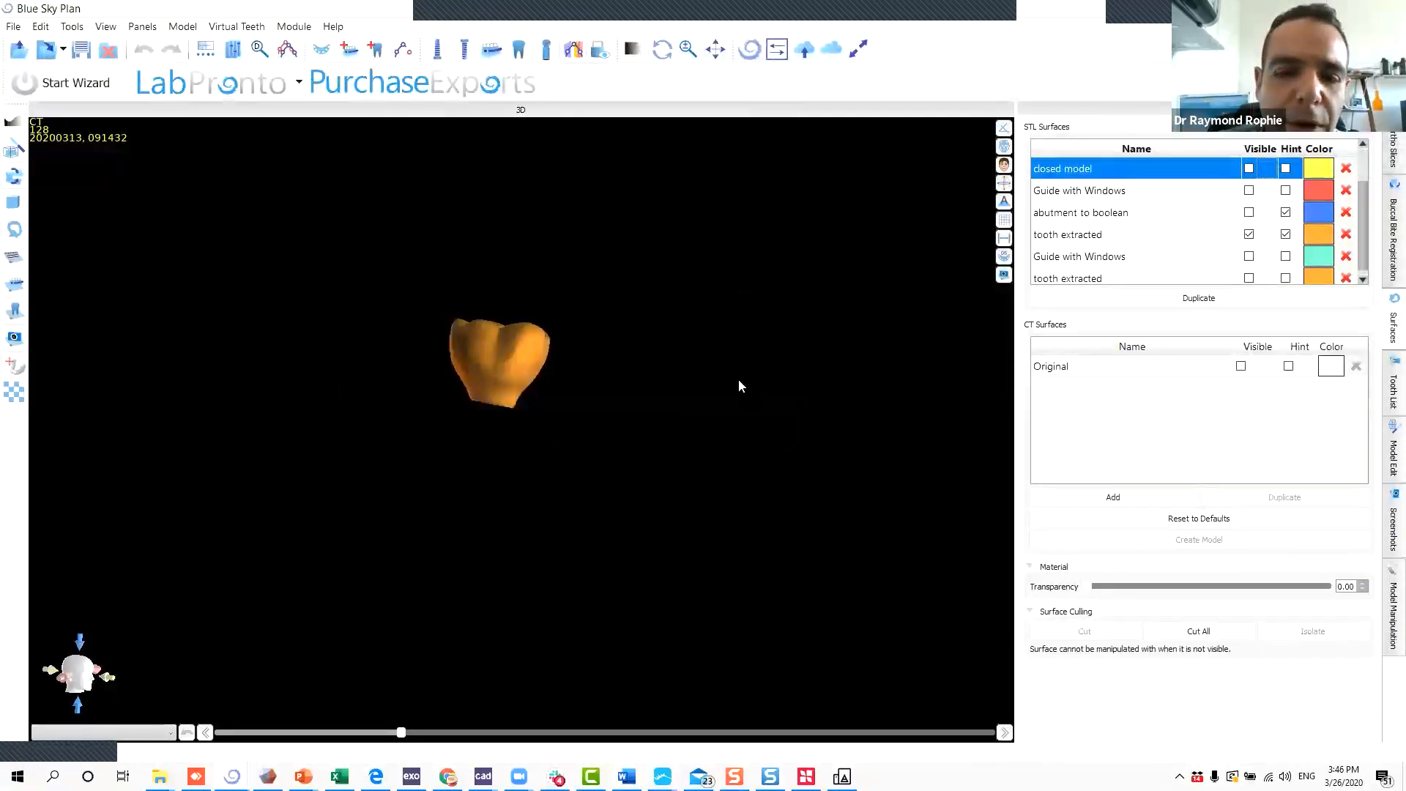
left_click_drag(740, 385, 712, 429)
scroll(573, 334, "up", 3)
left_click_drag(454, 330, 740, 344)
Show the second tooth extracted surface instead of the full tooth and examine its cut-down shape.
left_click(1249, 279)
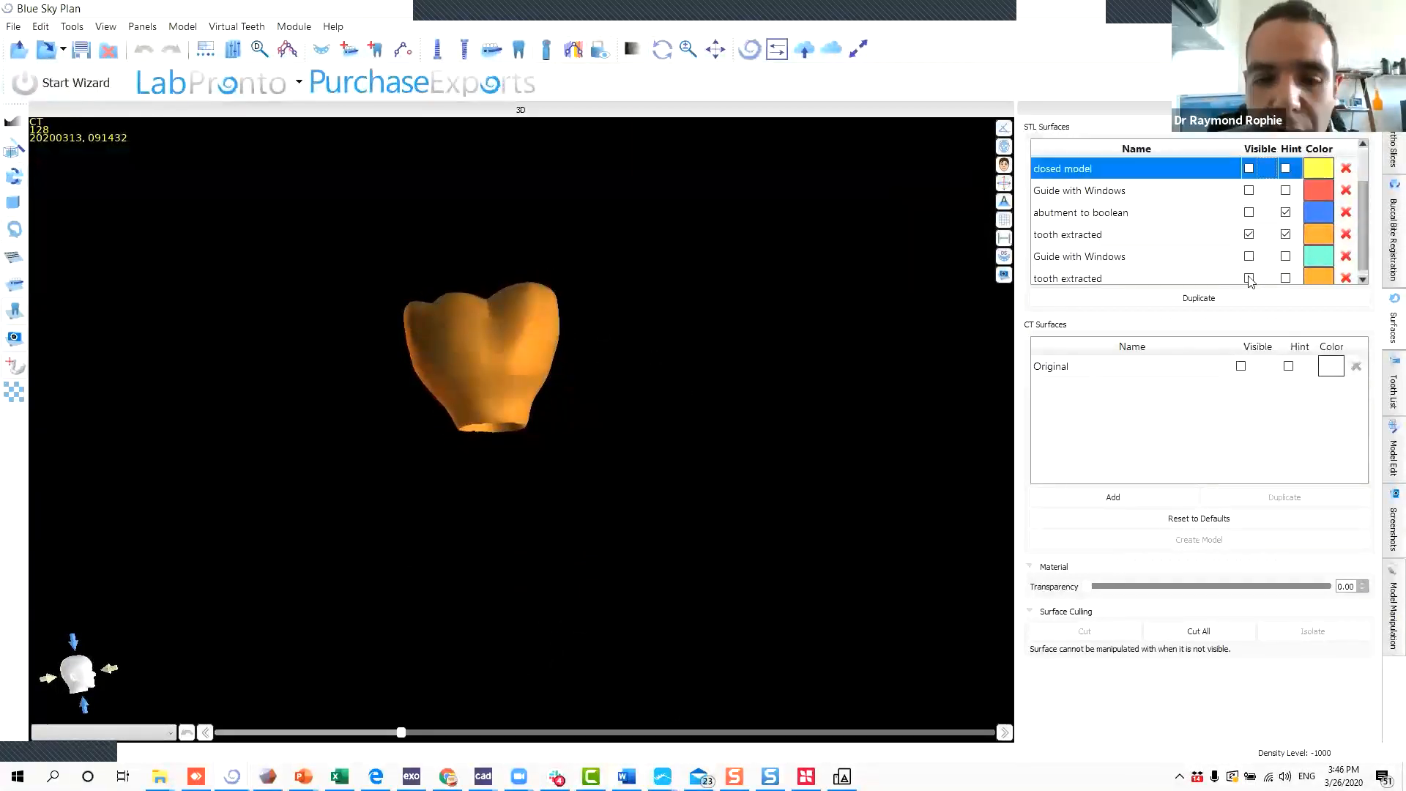
left_click(1250, 235)
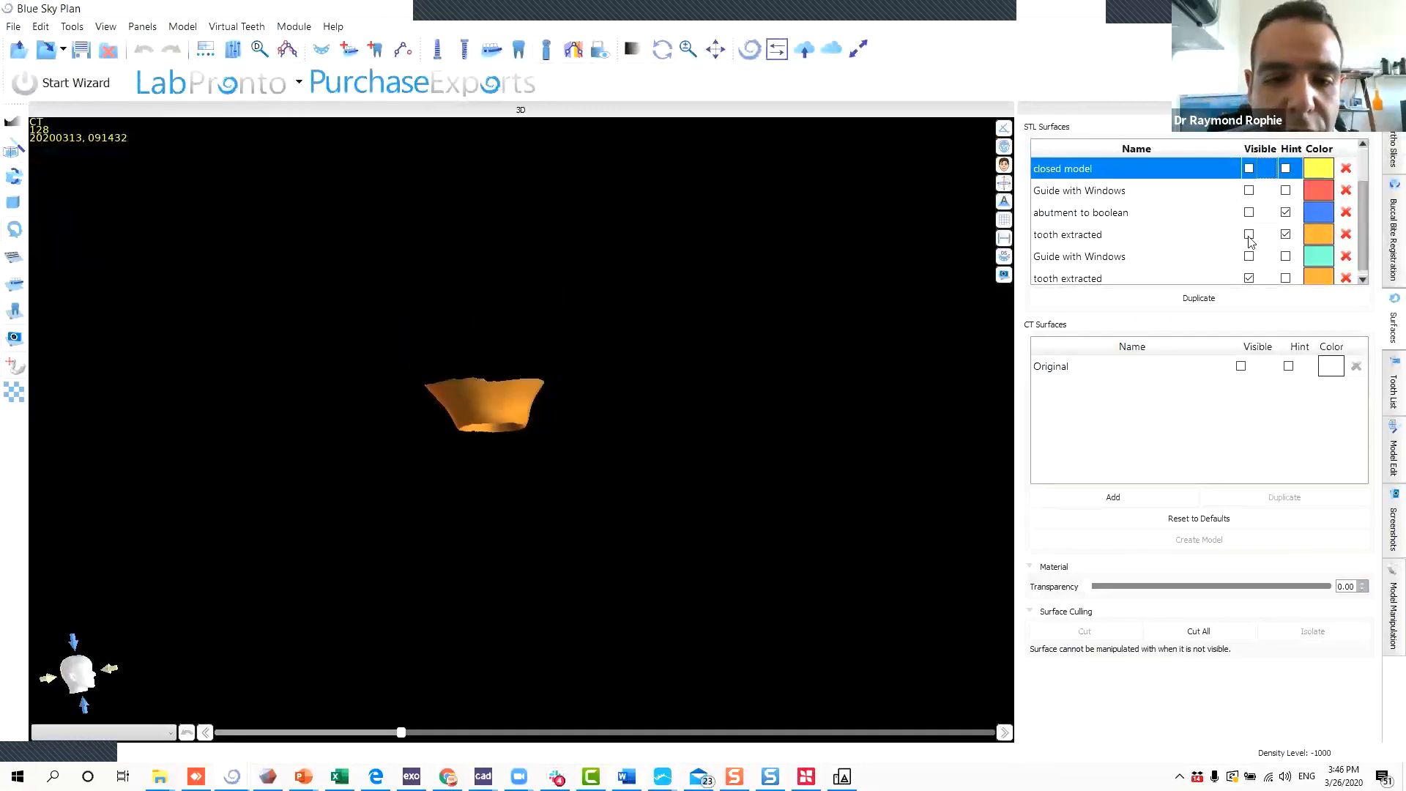
left_click_drag(890, 230, 489, 404)
left_click_drag(590, 306, 530, 339)
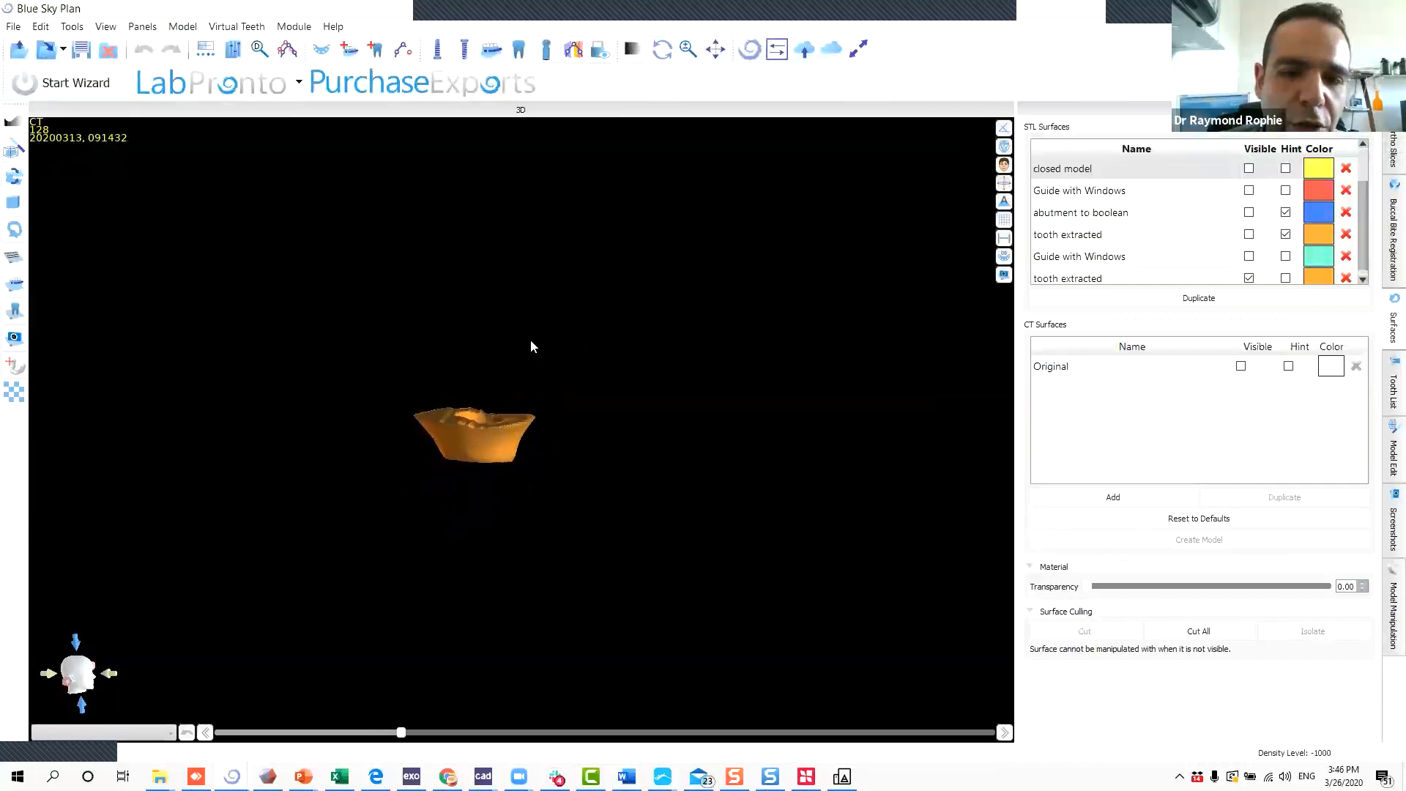
Display the implant with its abutment and hide its guide tube.
left_click(466, 54)
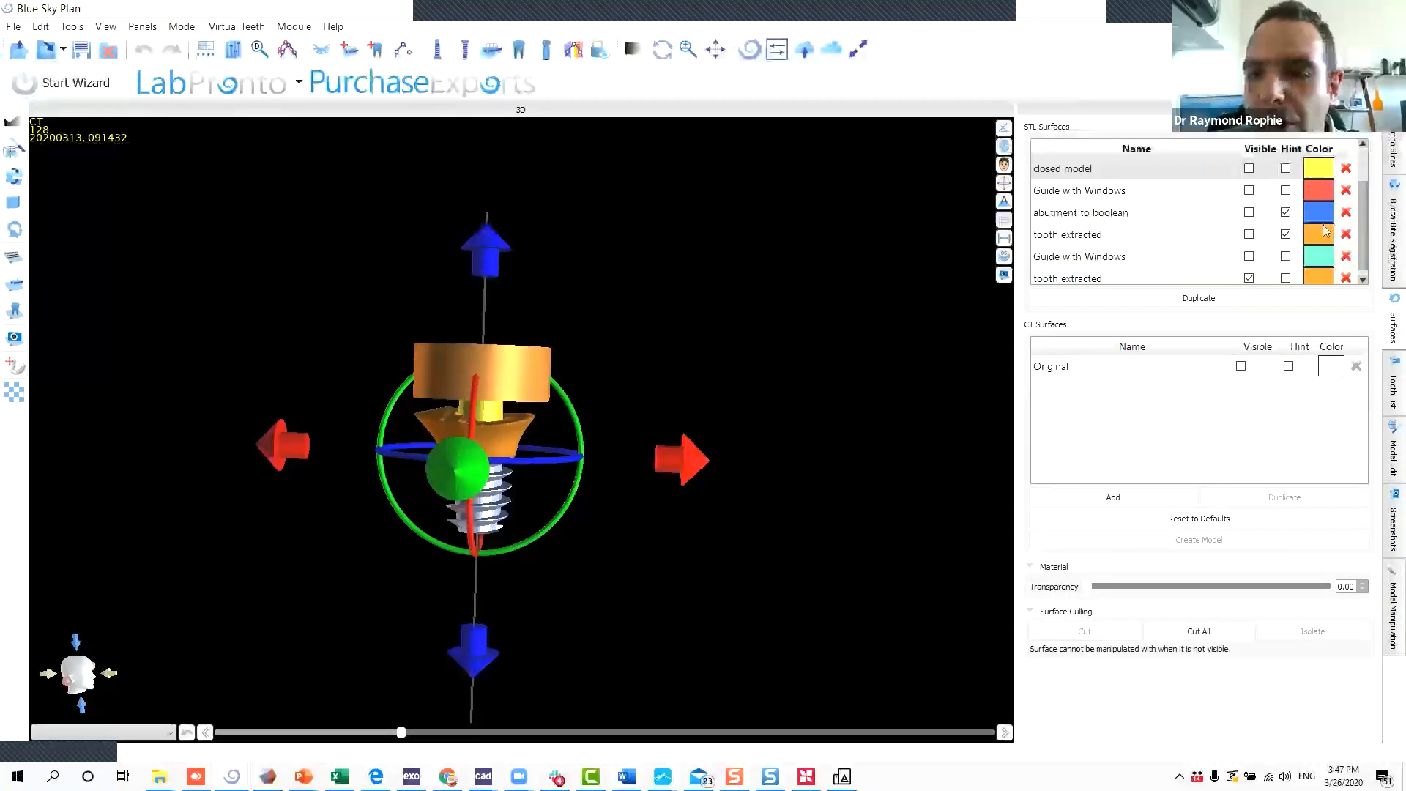
right_click(519, 375)
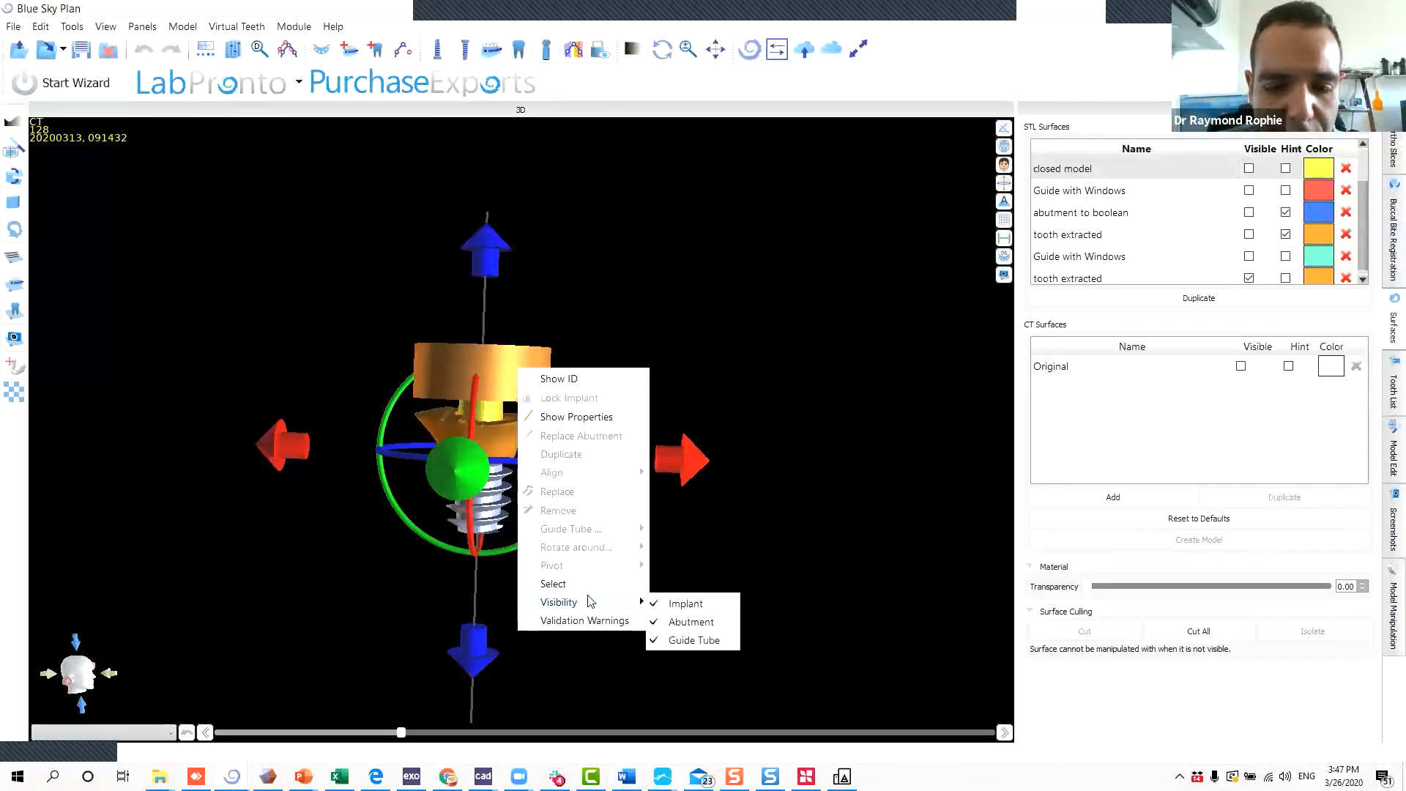
mouse_move(637, 601)
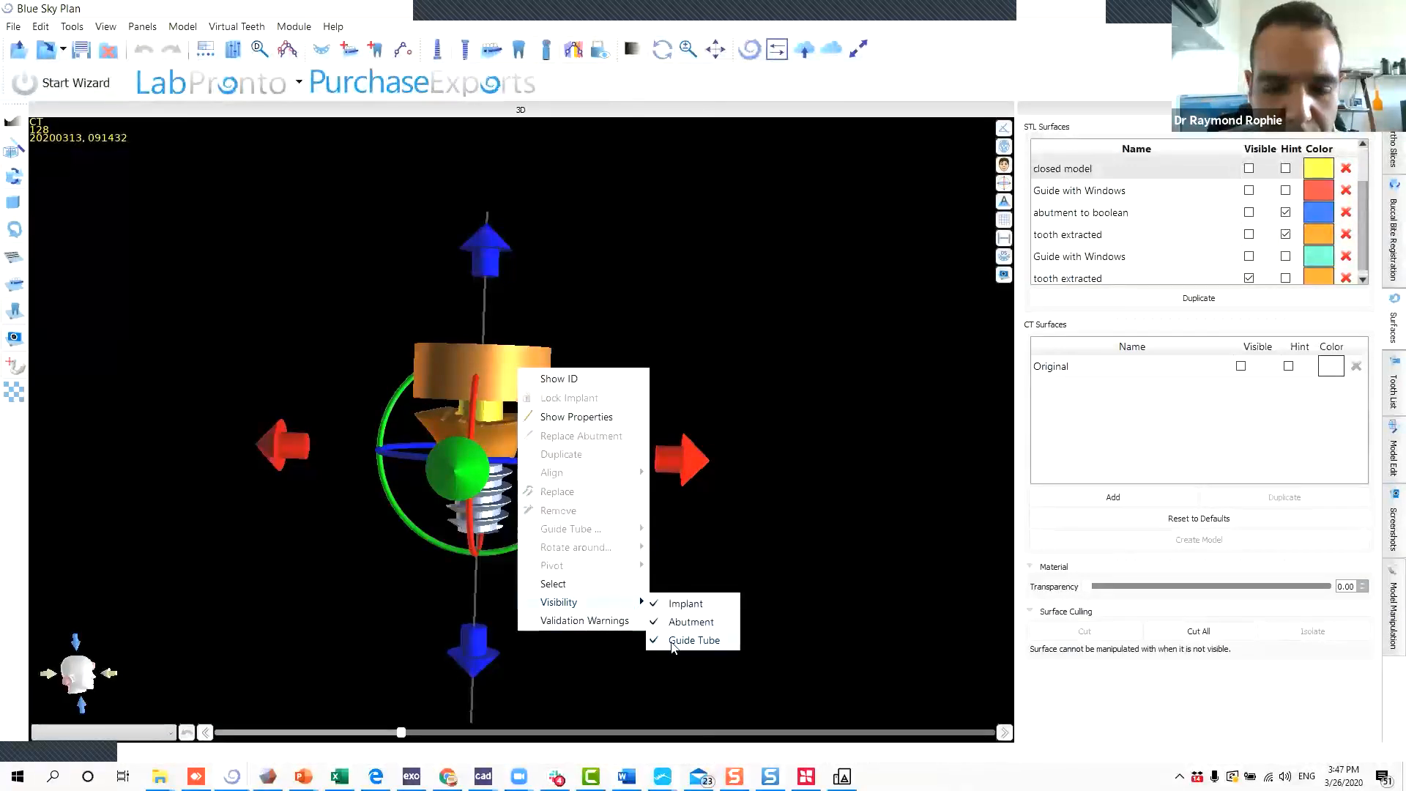
left_click(681, 640)
Examine how the cut-down extracted tooth surface sits around the implant and its abutment.
mouse_move(661, 318)
left_mouse_down()
mouse_move(741, 288)
mouse_move(635, 331)
left_mouse_up()
left_click(715, 301)
left_click(488, 423)
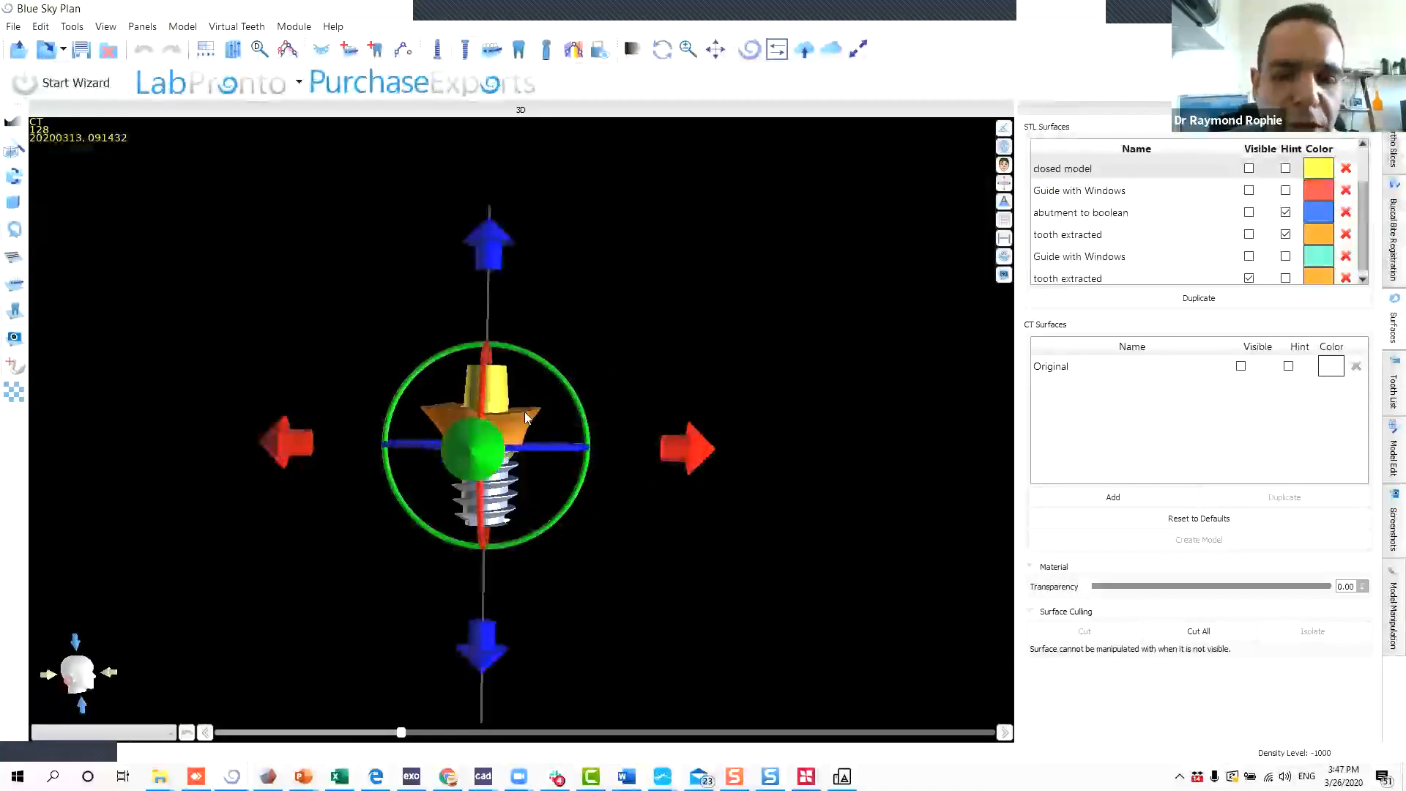
left_click(658, 365)
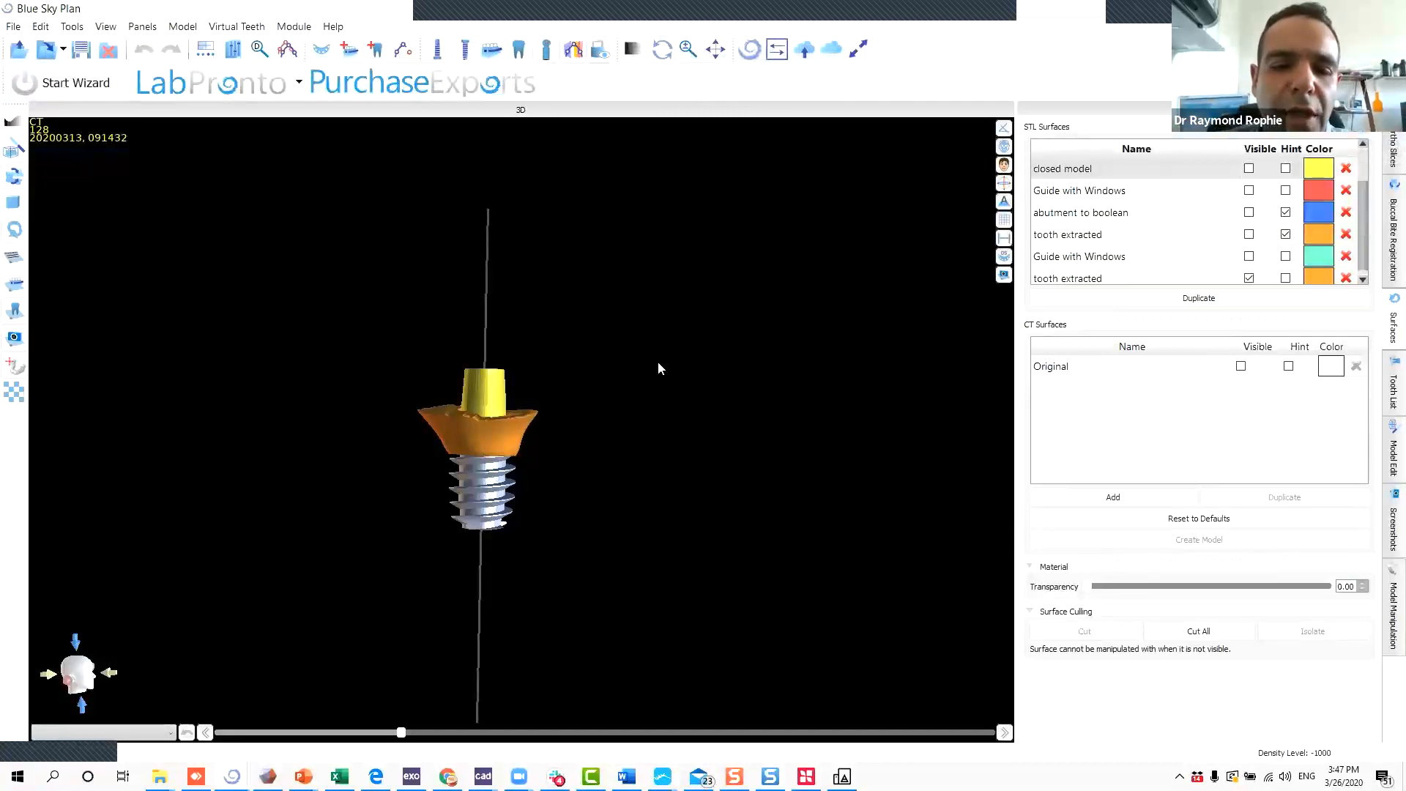
left_click(444, 417)
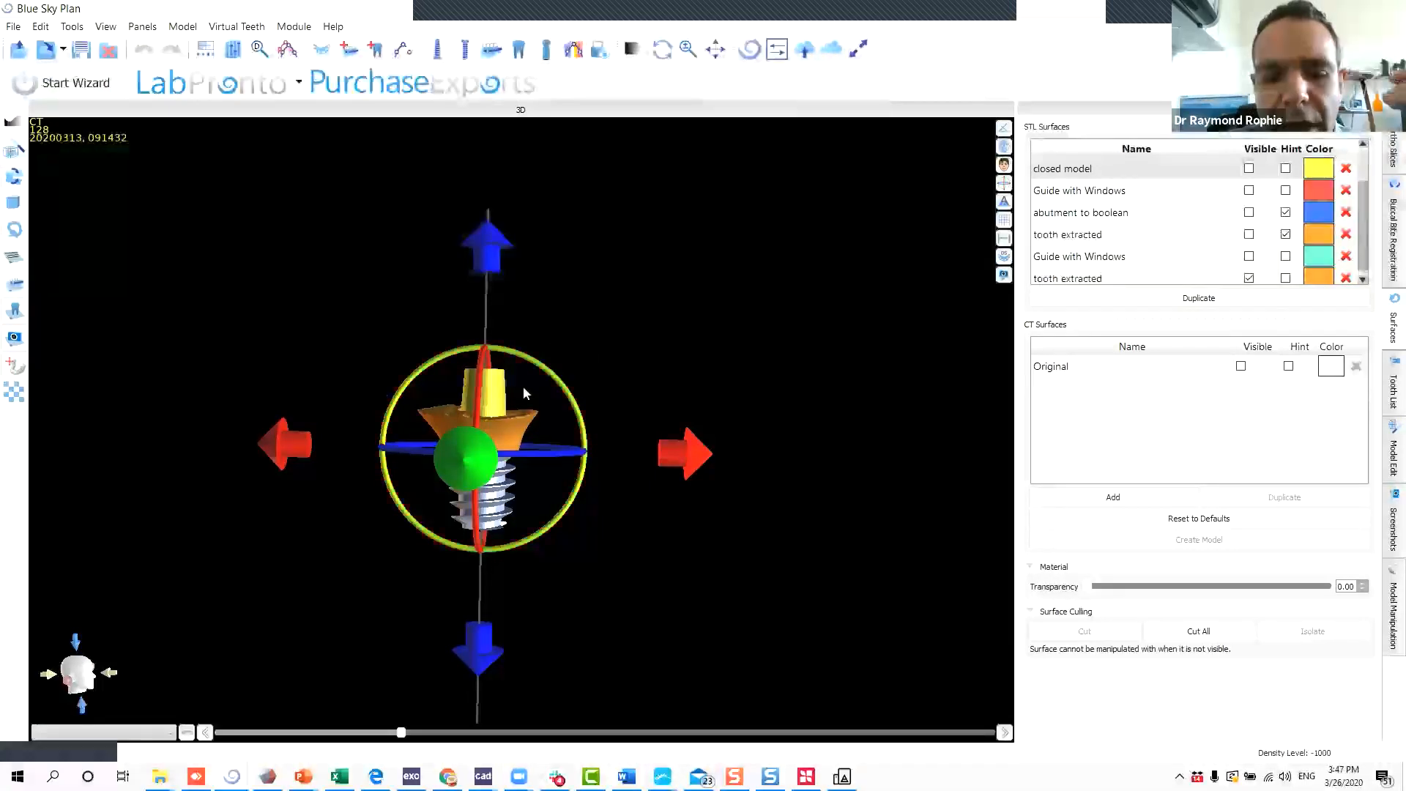
Show the full tooth extracted surface instead of the cut-down one and examine it over the implant from several sides.
left_click(1249, 278)
left_click(1249, 234)
left_click_drag(659, 374, 714, 276)
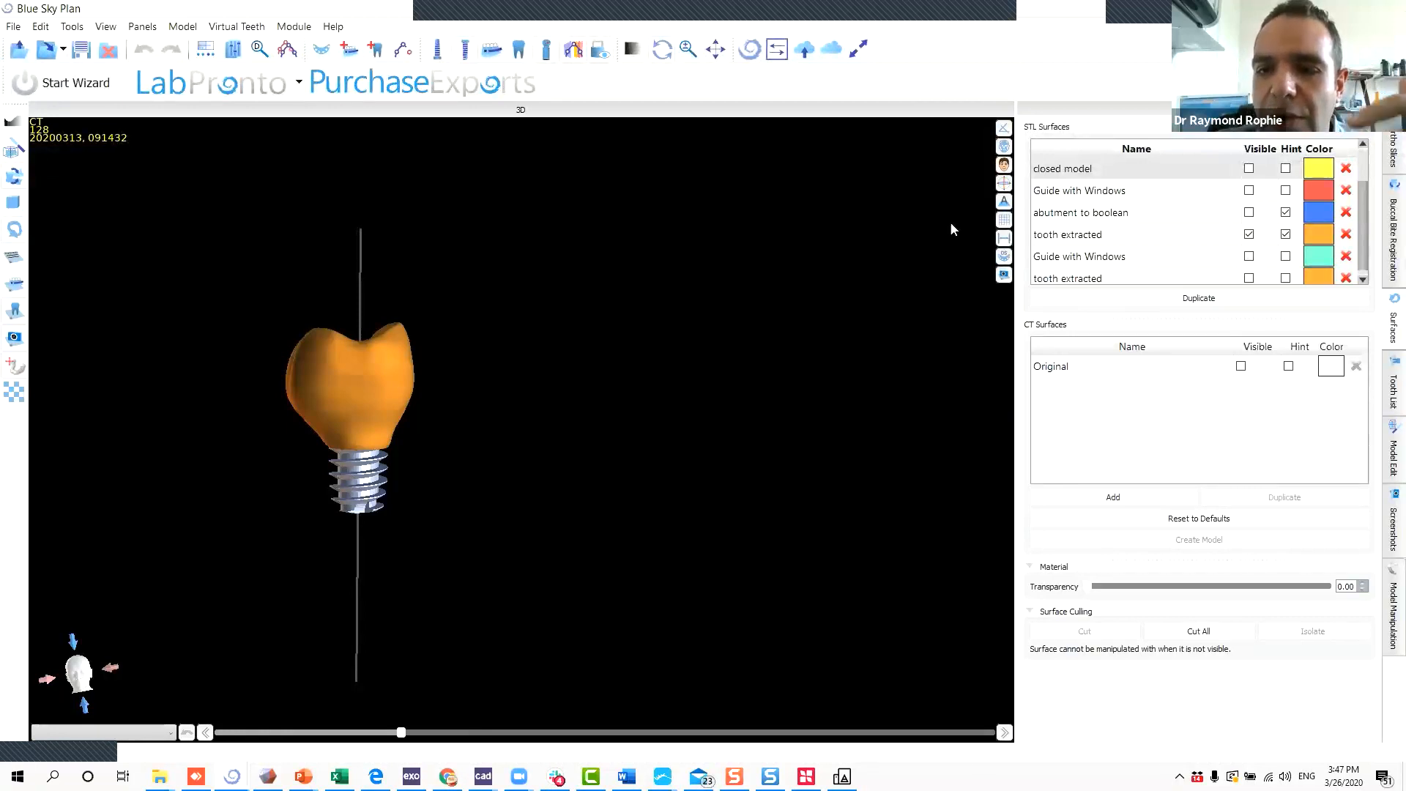
left_click_drag(436, 280, 455, 339)
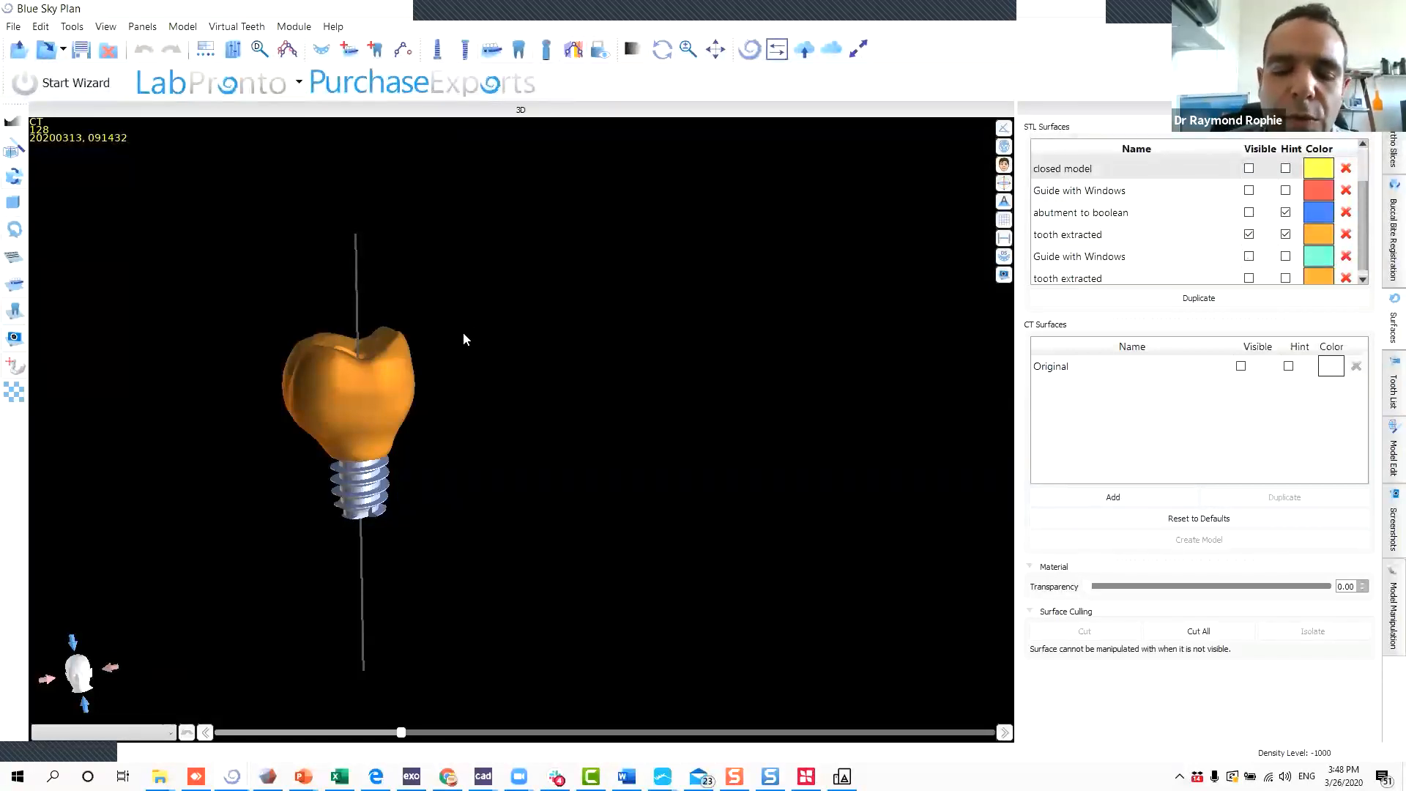
left_click_drag(455, 474, 426, 426)
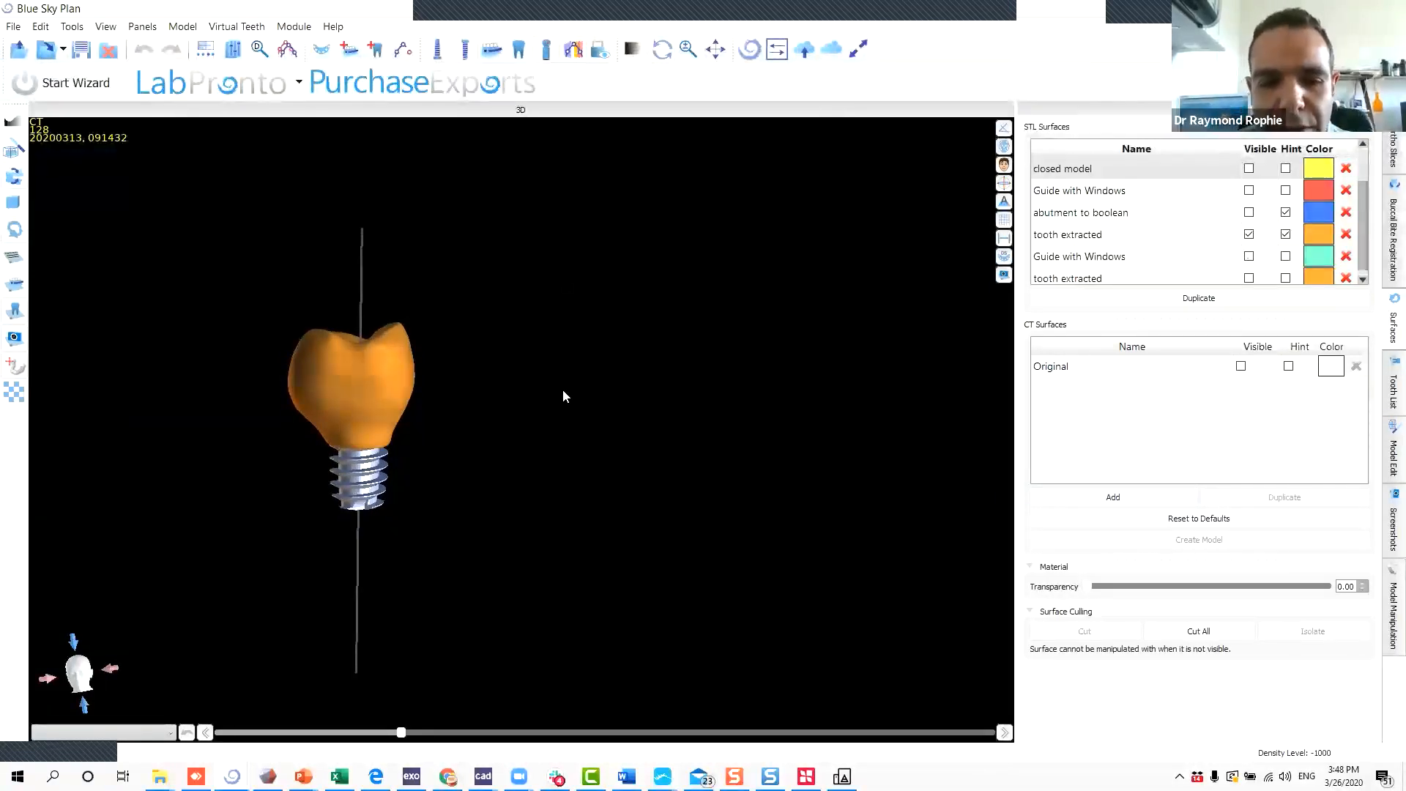
left_click_drag(702, 395, 509, 367)
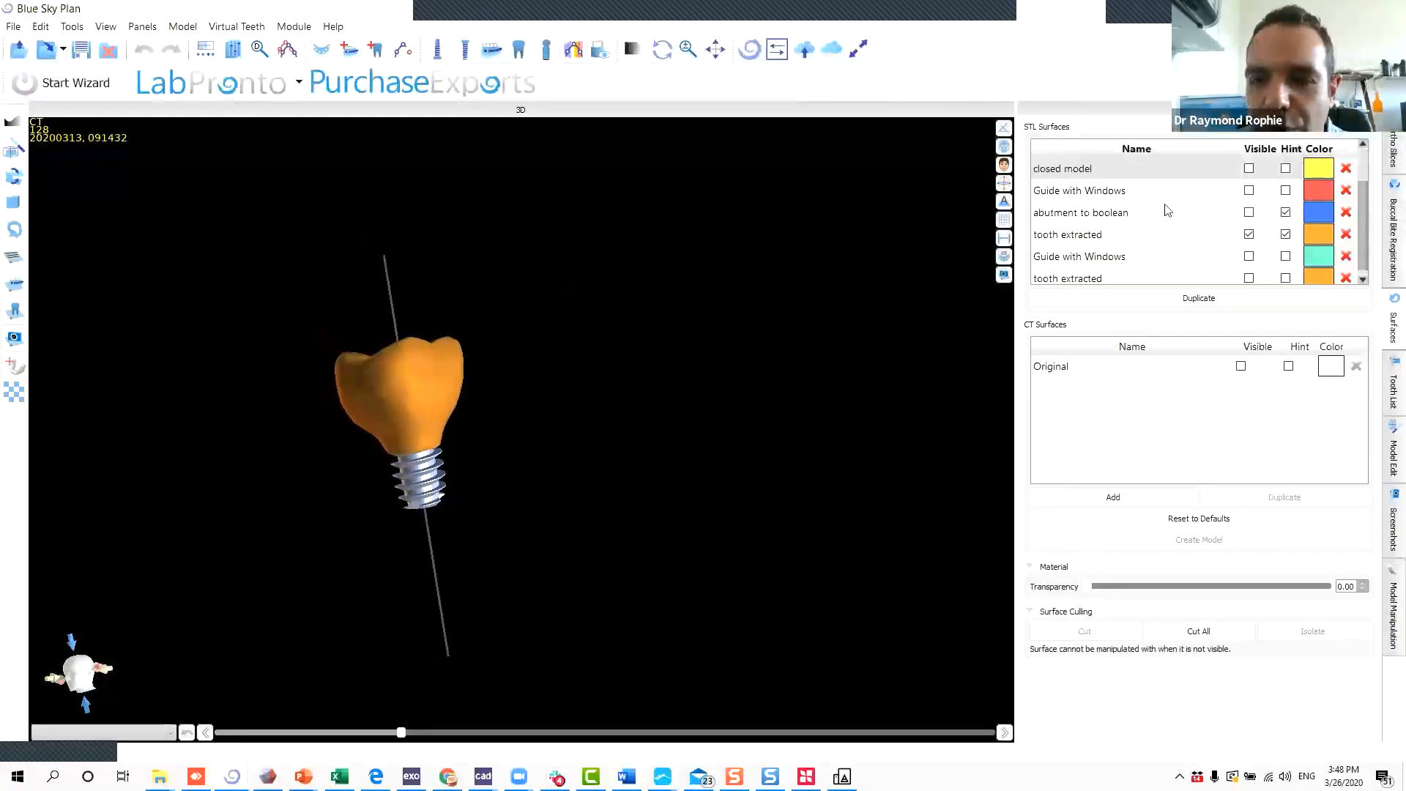
Toggle the visibility of the full extracted tooth to compare it with the bare implant and abutment.
left_click(1249, 235)
left_click(1250, 279)
left_click(1250, 279)
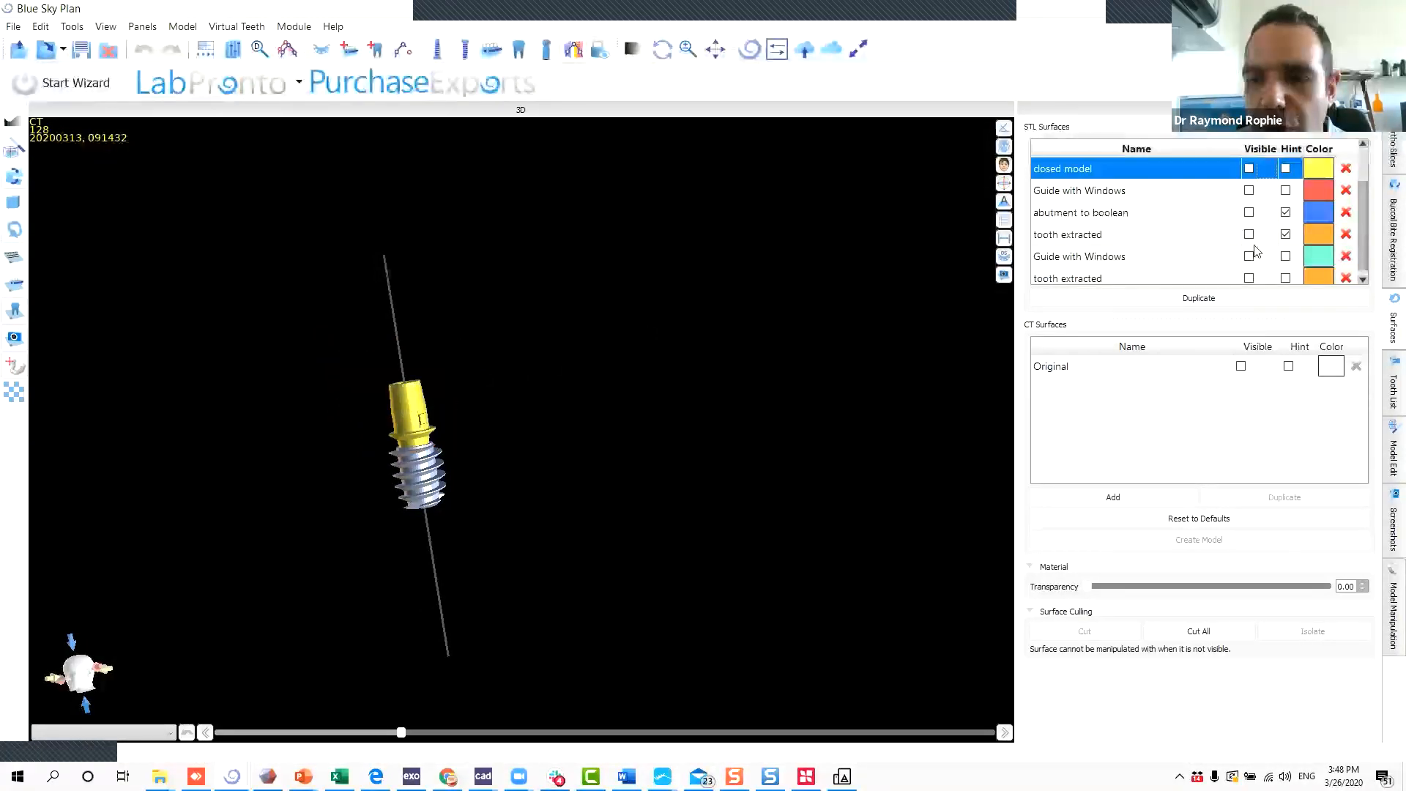
left_click(1248, 235)
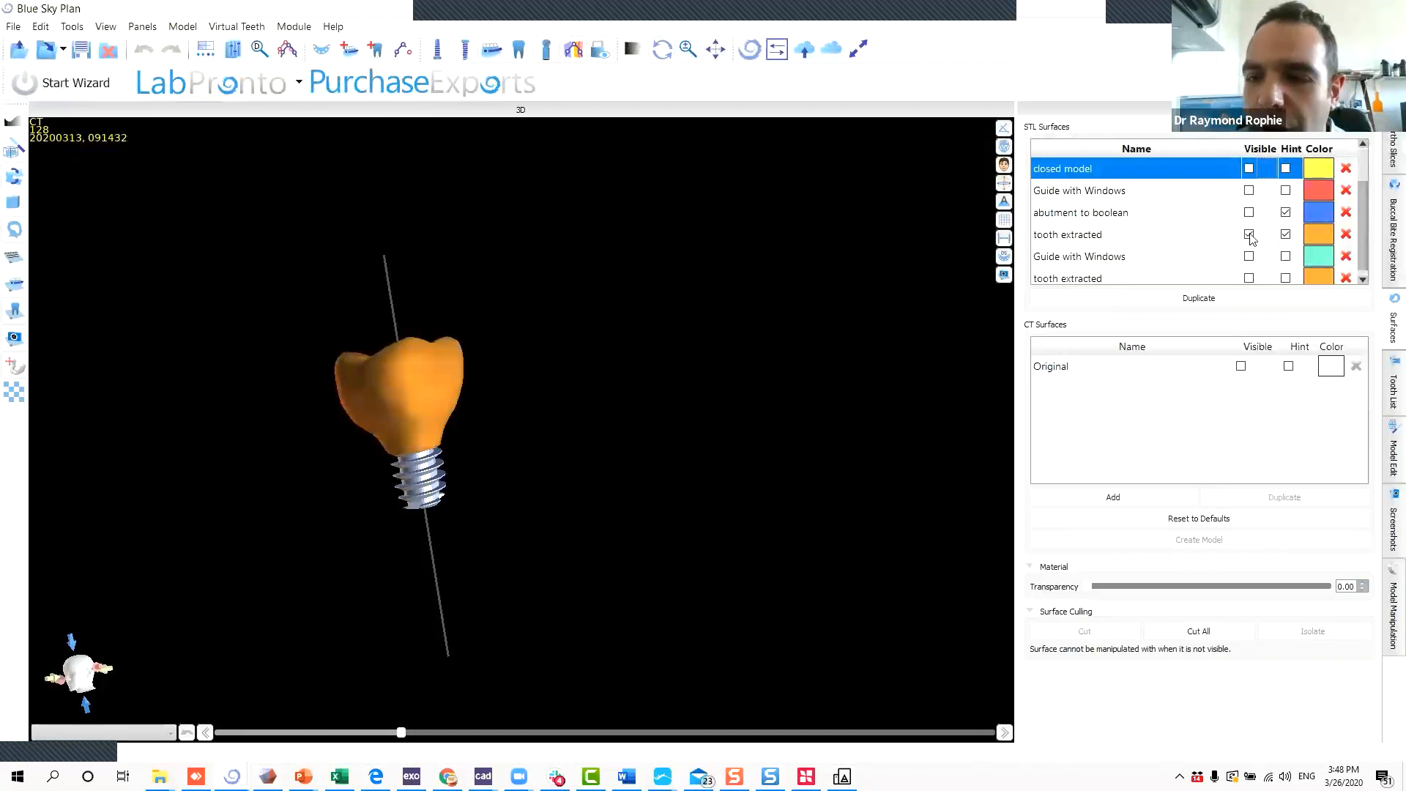
Hide the full extracted tooth, display the red Guide with Windows surface, and examine it over the implant.
left_click(1249, 235)
left_click(1249, 190)
left_click_drag(526, 444, 1112, 439)
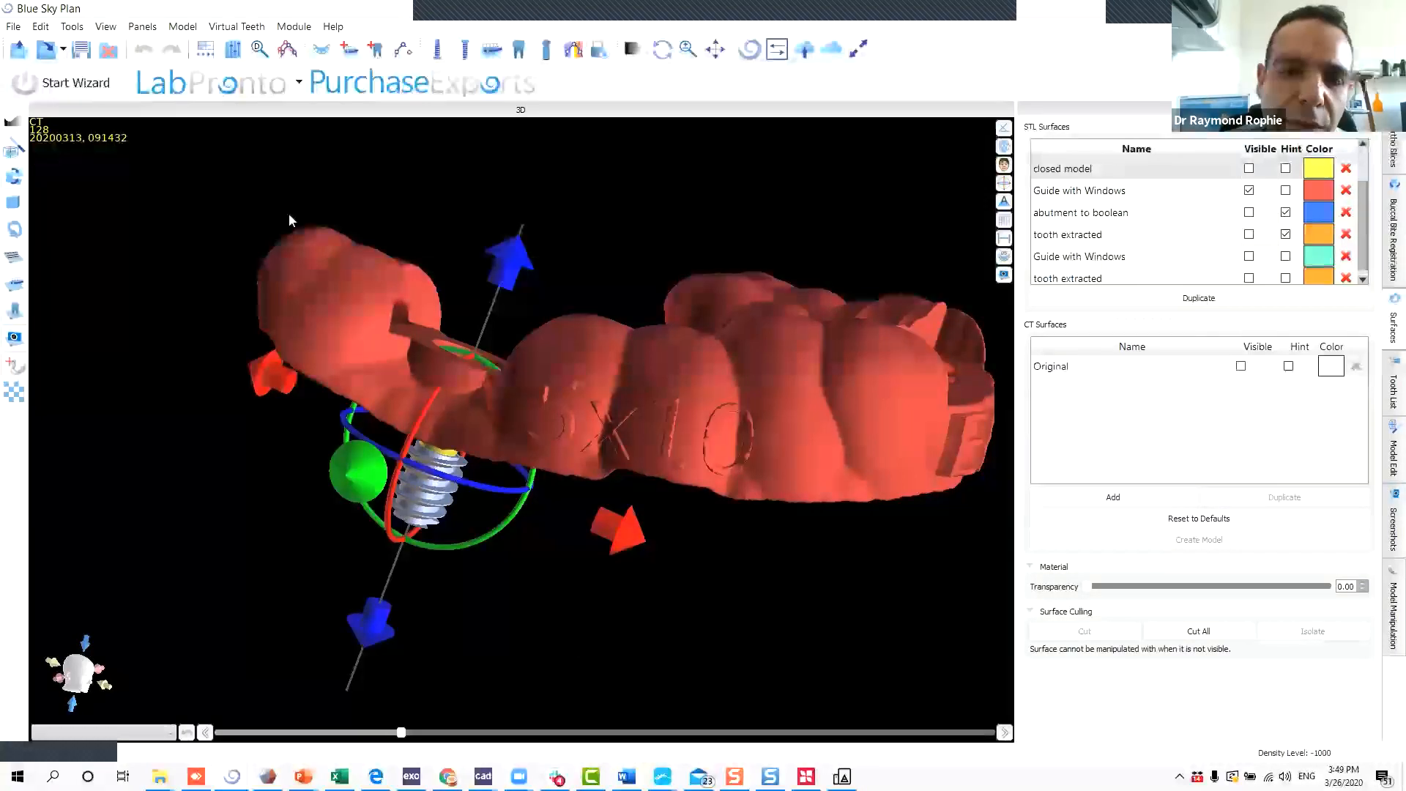
Bring up the Buccal Bite Registration settings beside the displayed guide.
left_click(15, 179)
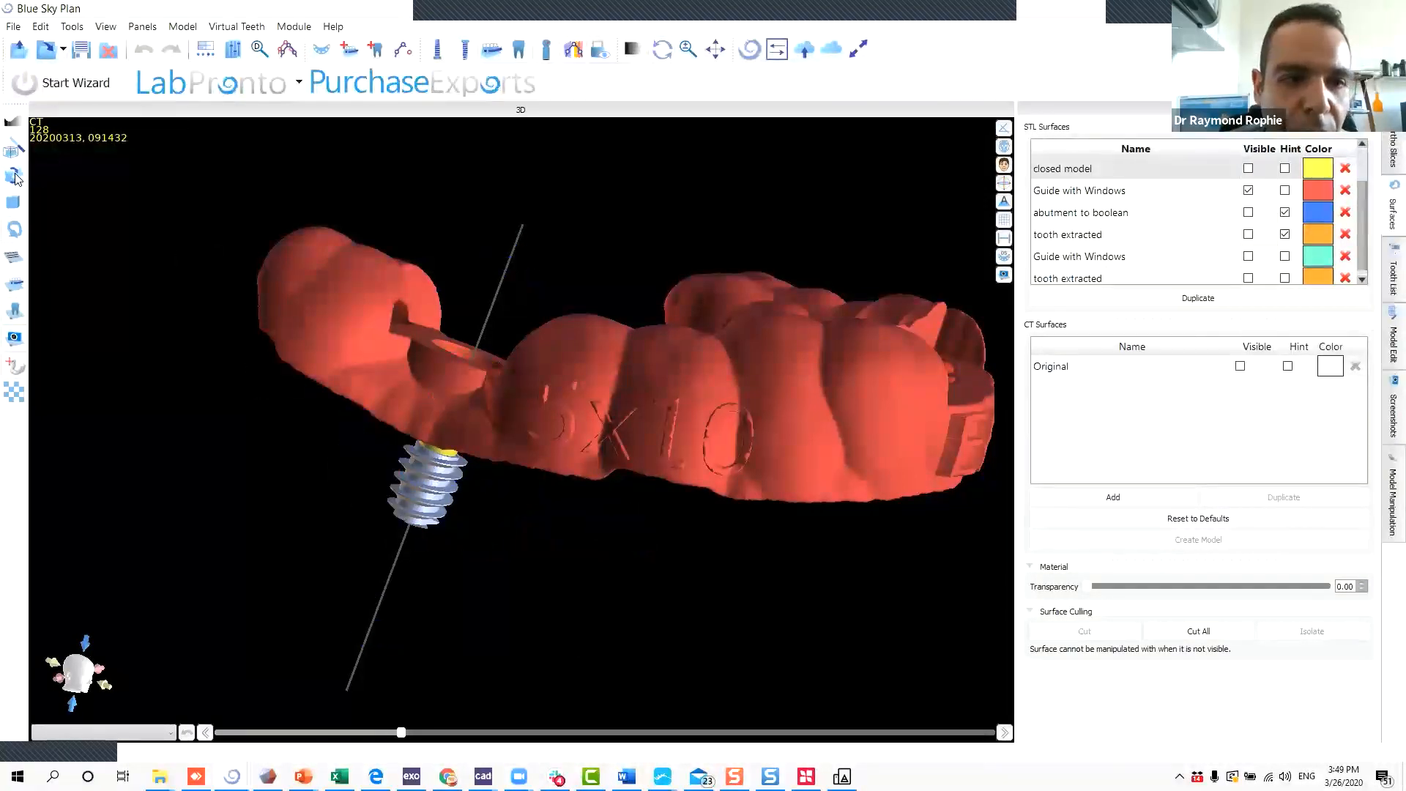
left_click(15, 179)
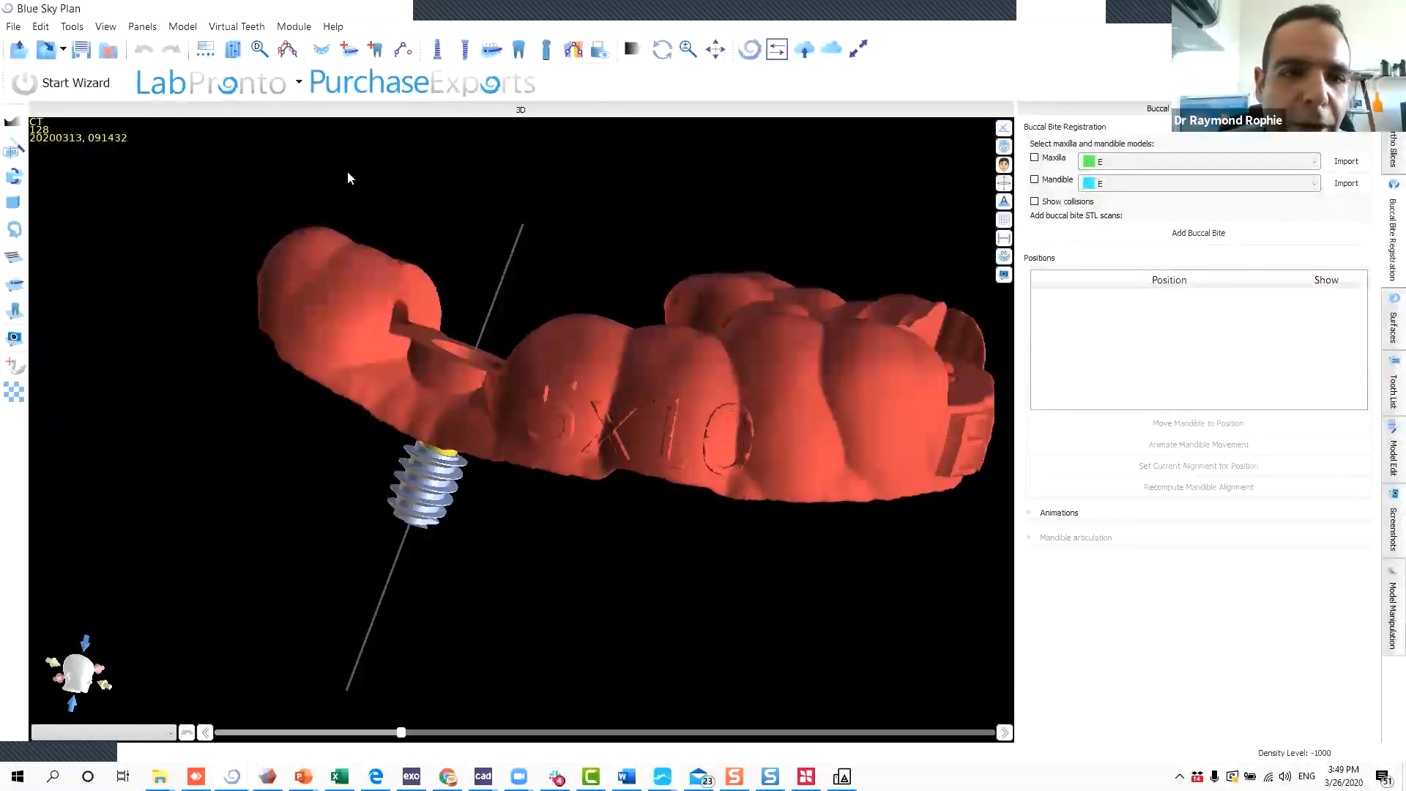
left_click_drag(844, 359, 638, 366)
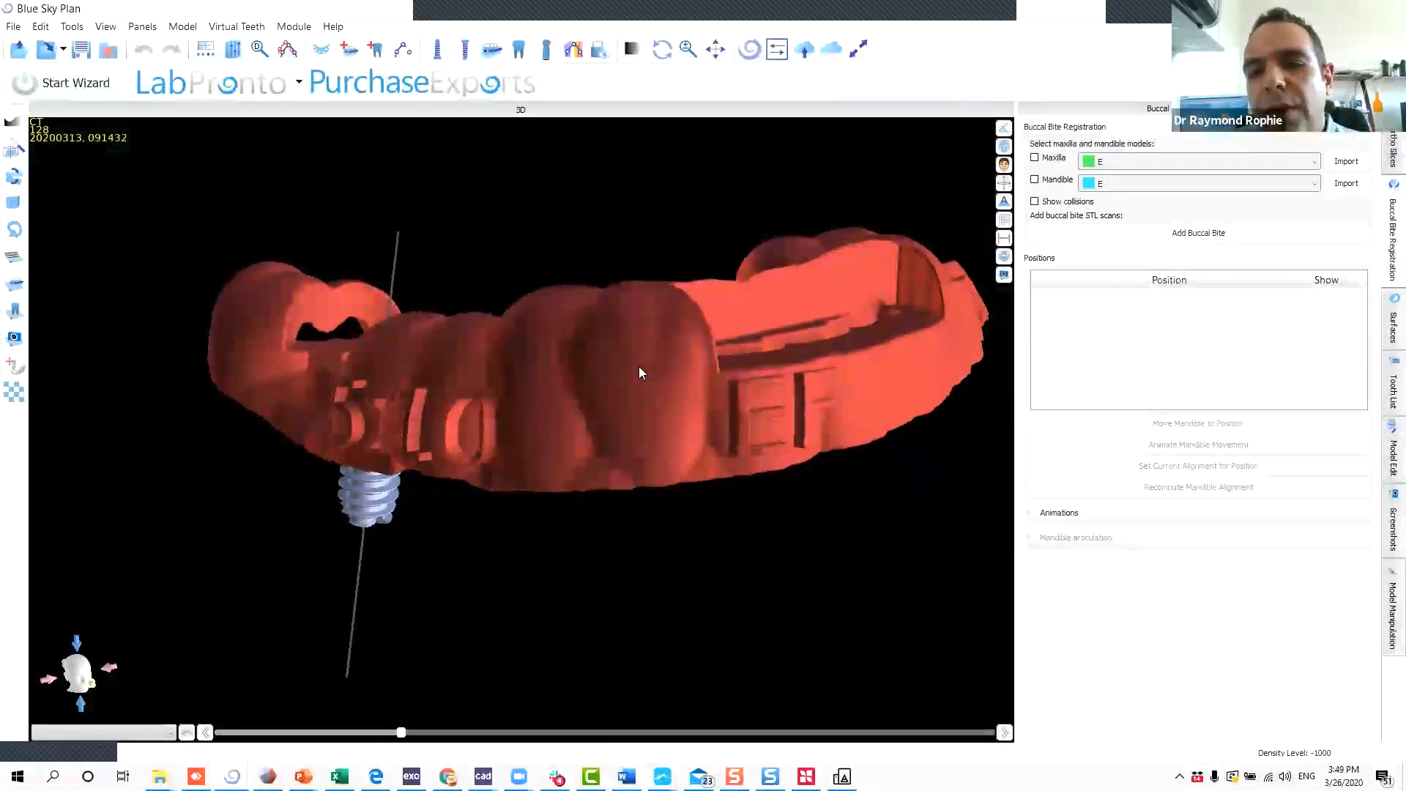
Review the available buccal bite types without adding a bite, and expand the animation settings.
left_click(1234, 236)
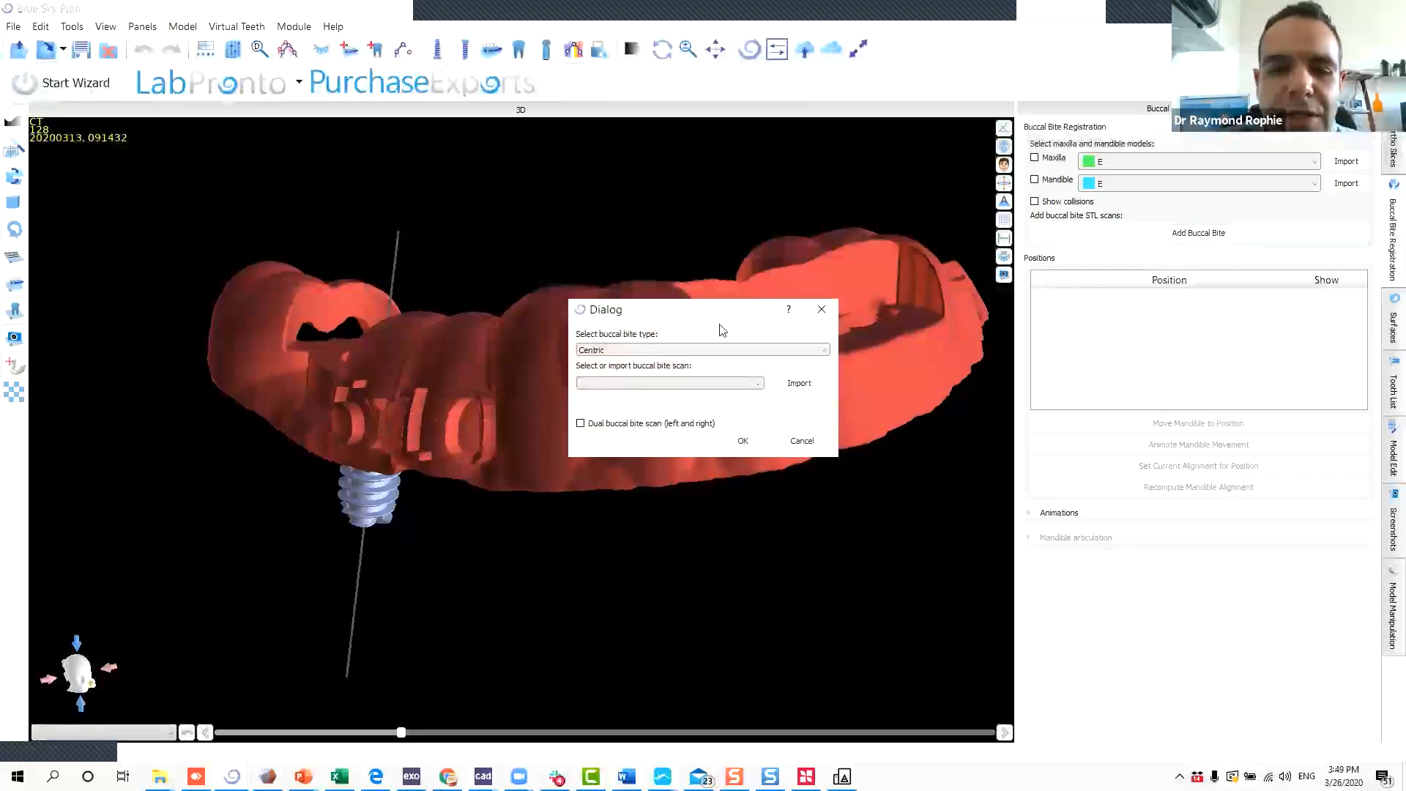
left_click(666, 351)
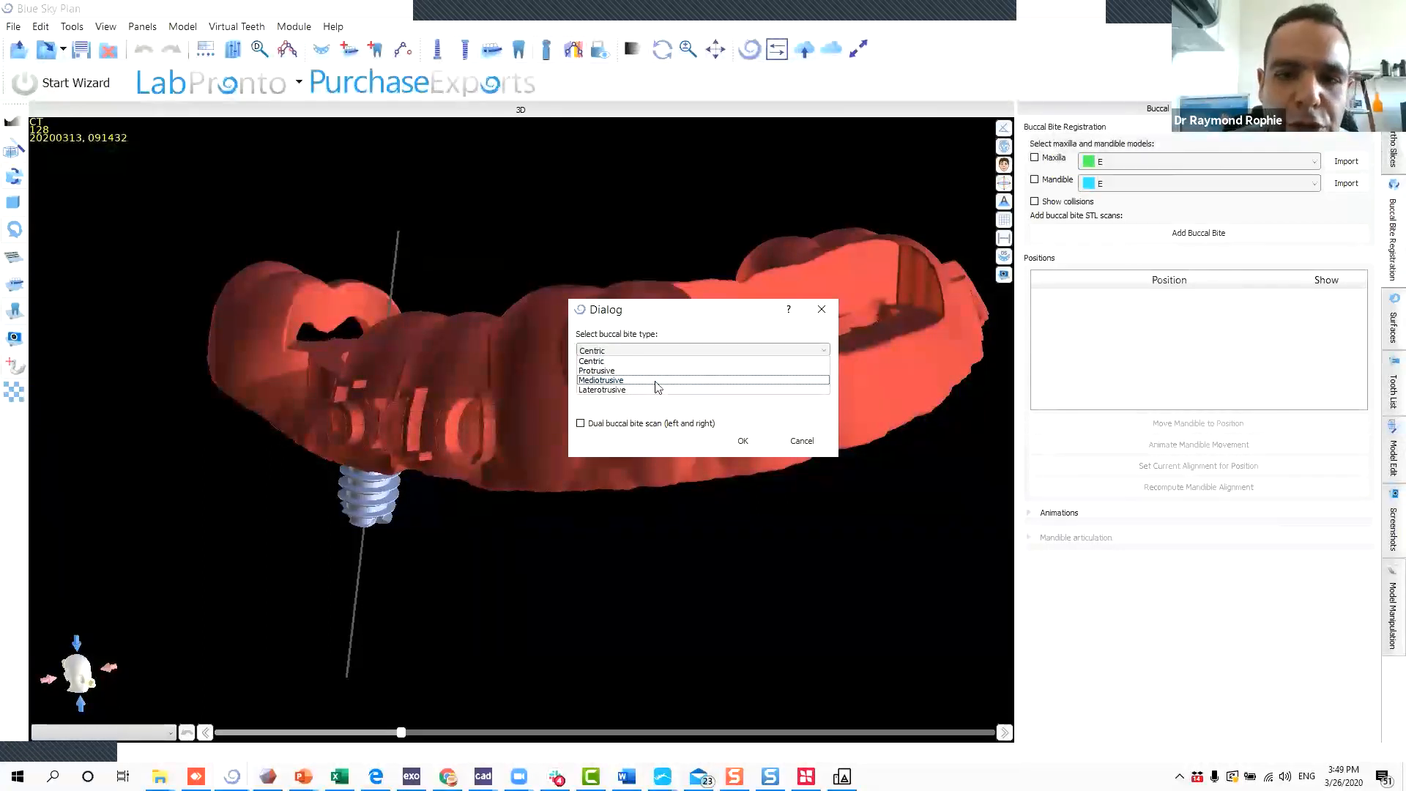
left_click(802, 442)
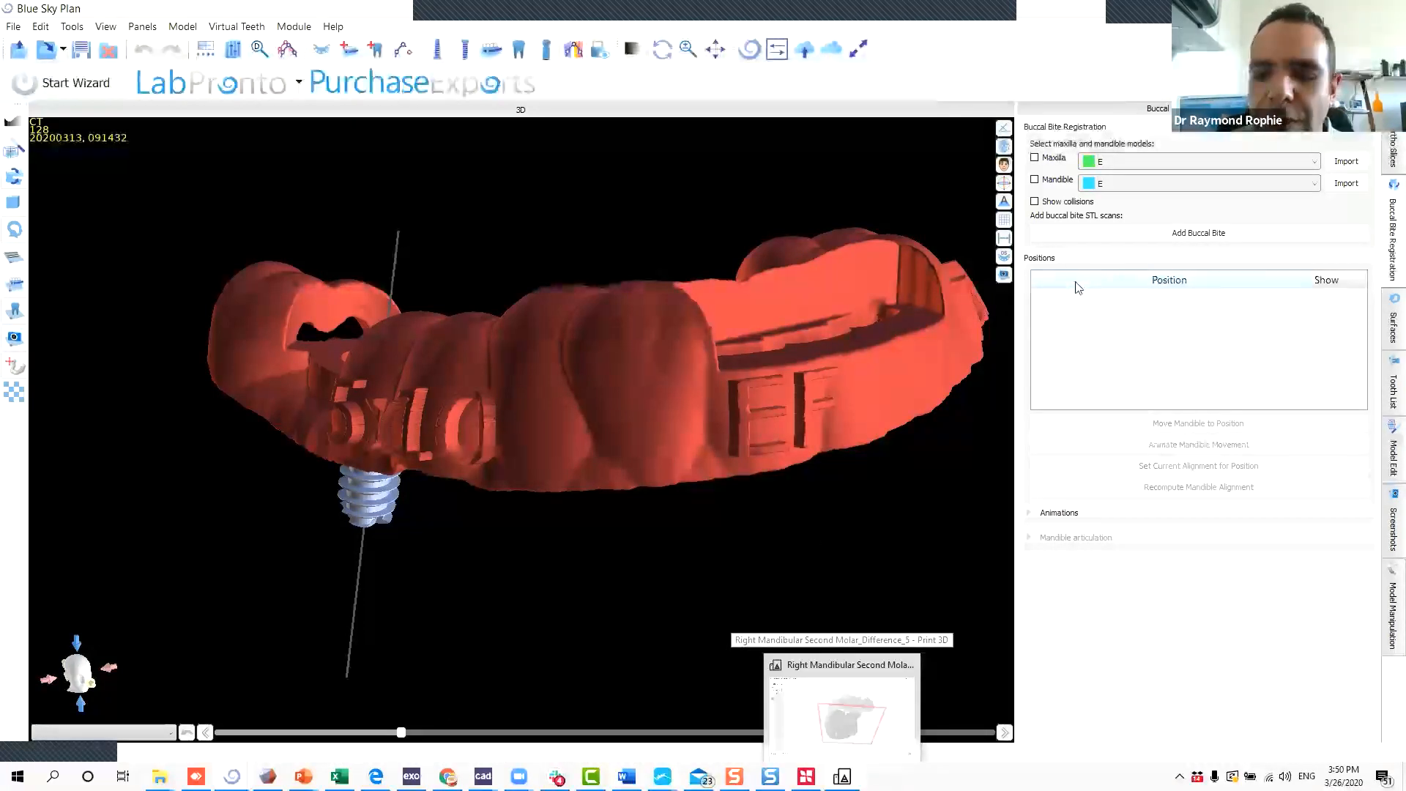
left_click(1031, 514)
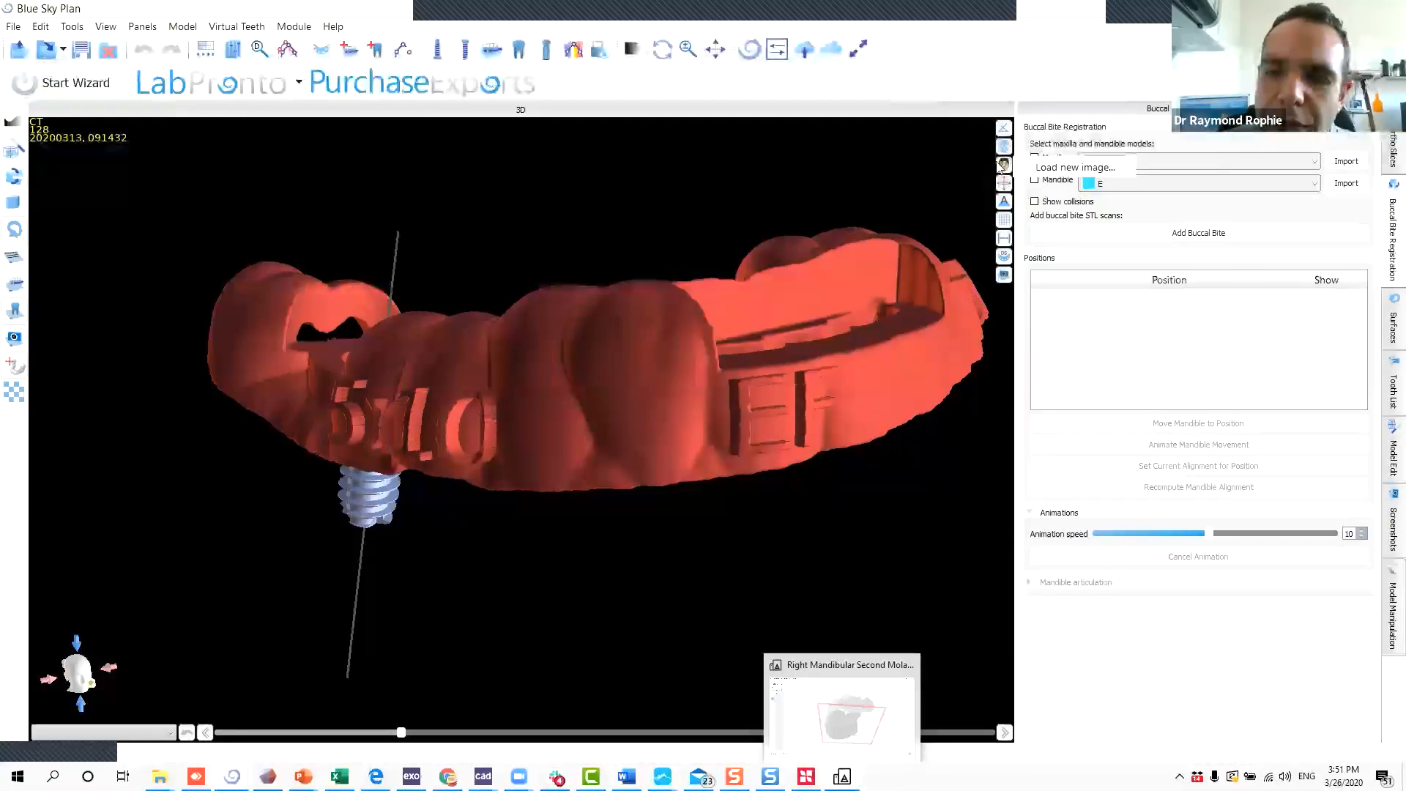
Review the options for loading a new face image and importing a face scan, without importing anything.
left_click(1003, 167)
left_click(1094, 170)
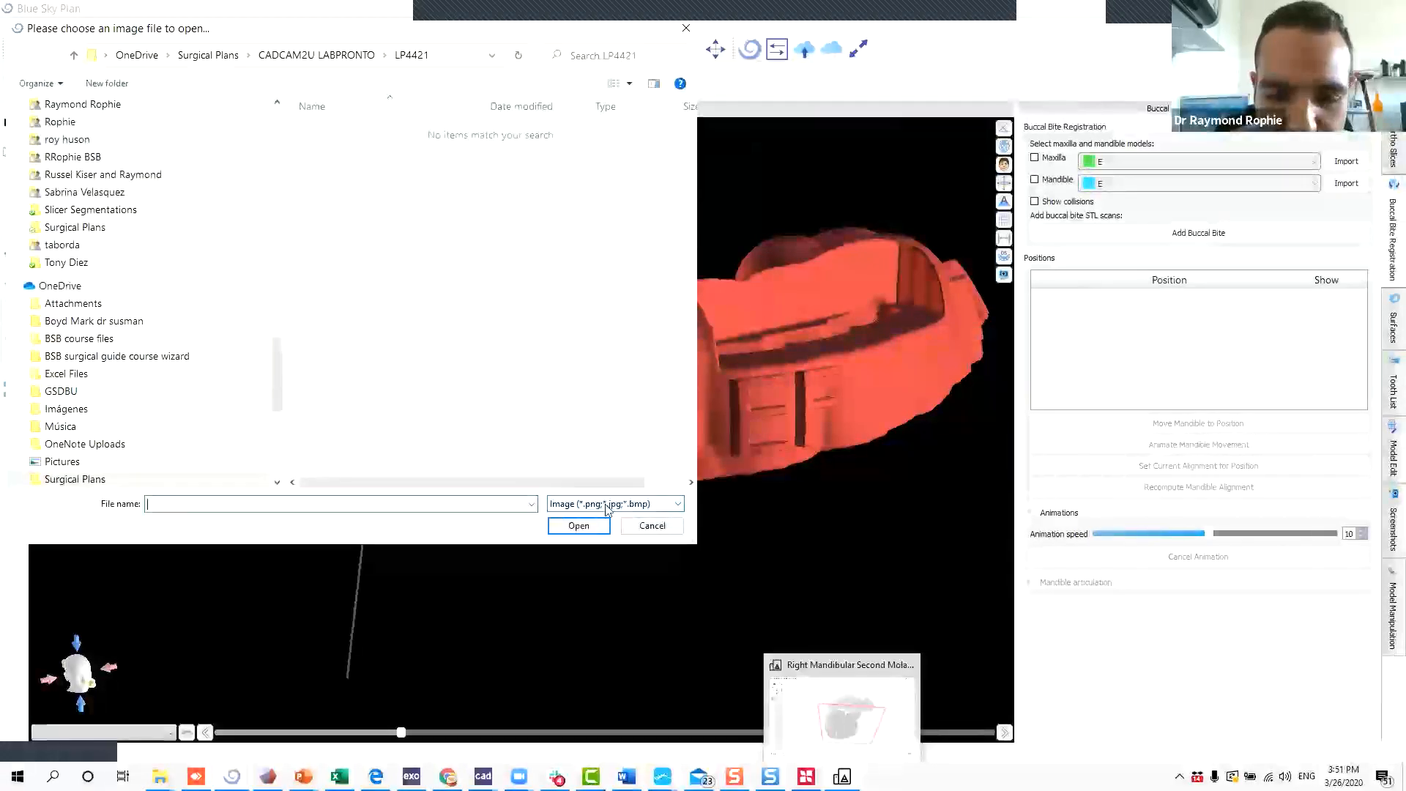
left_click(651, 525)
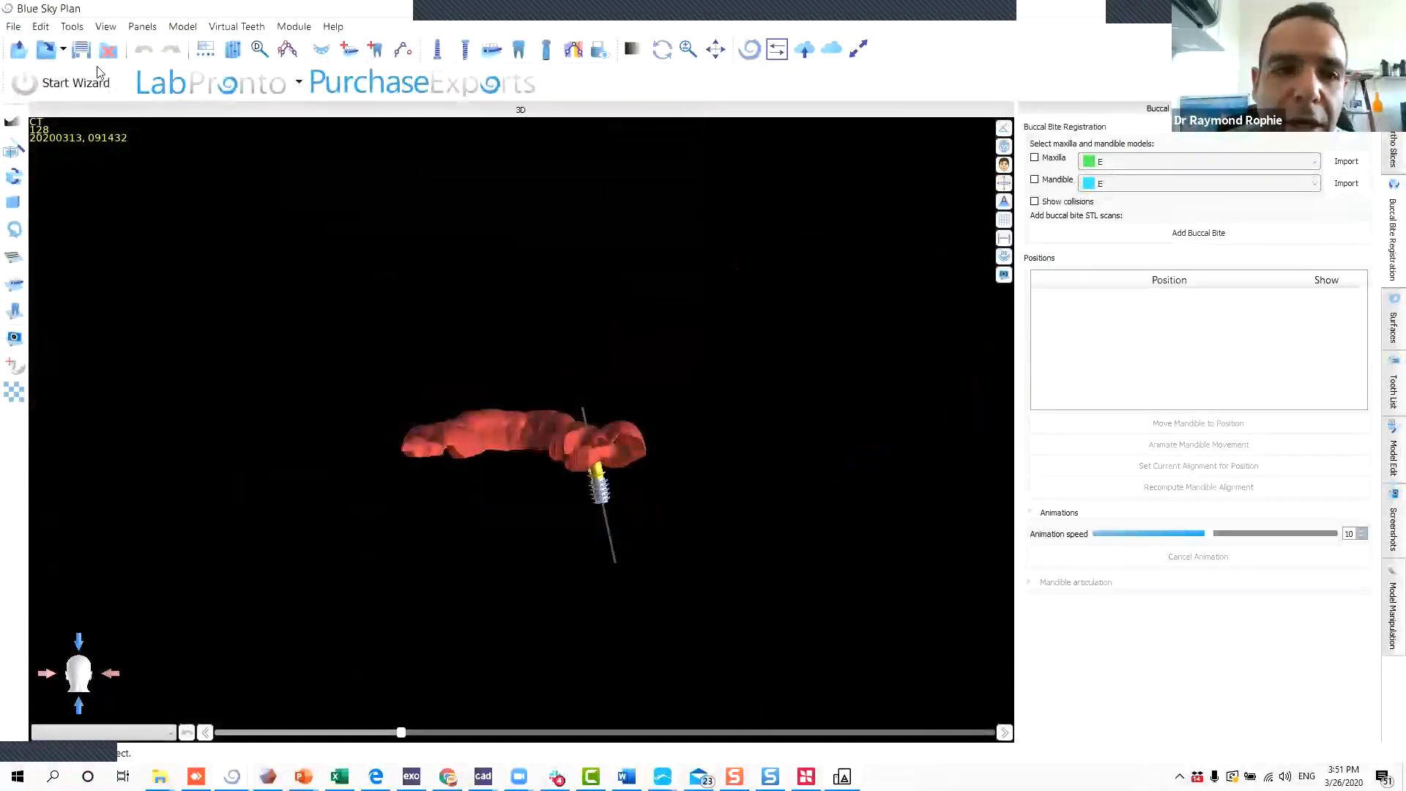
left_click(14, 27)
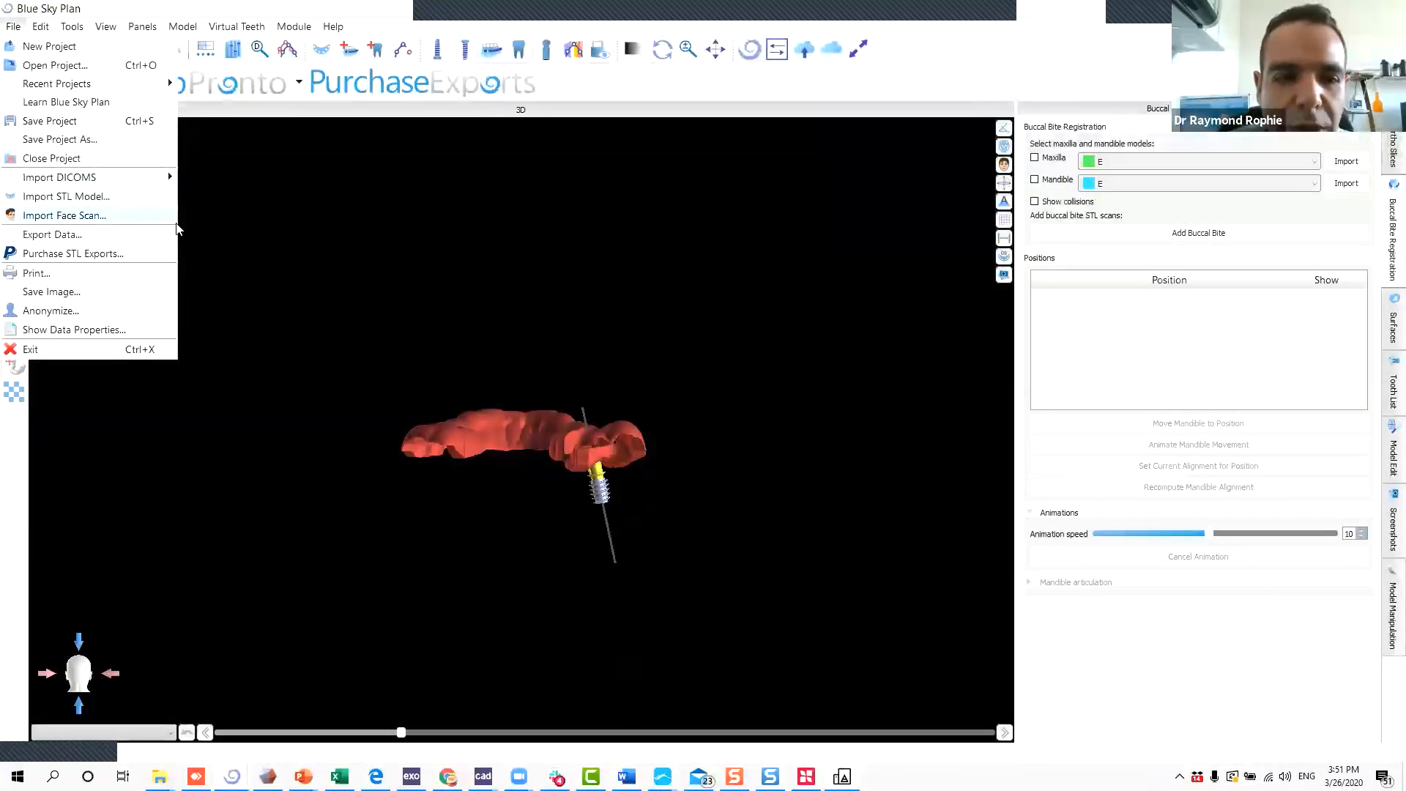
left_click(533, 282)
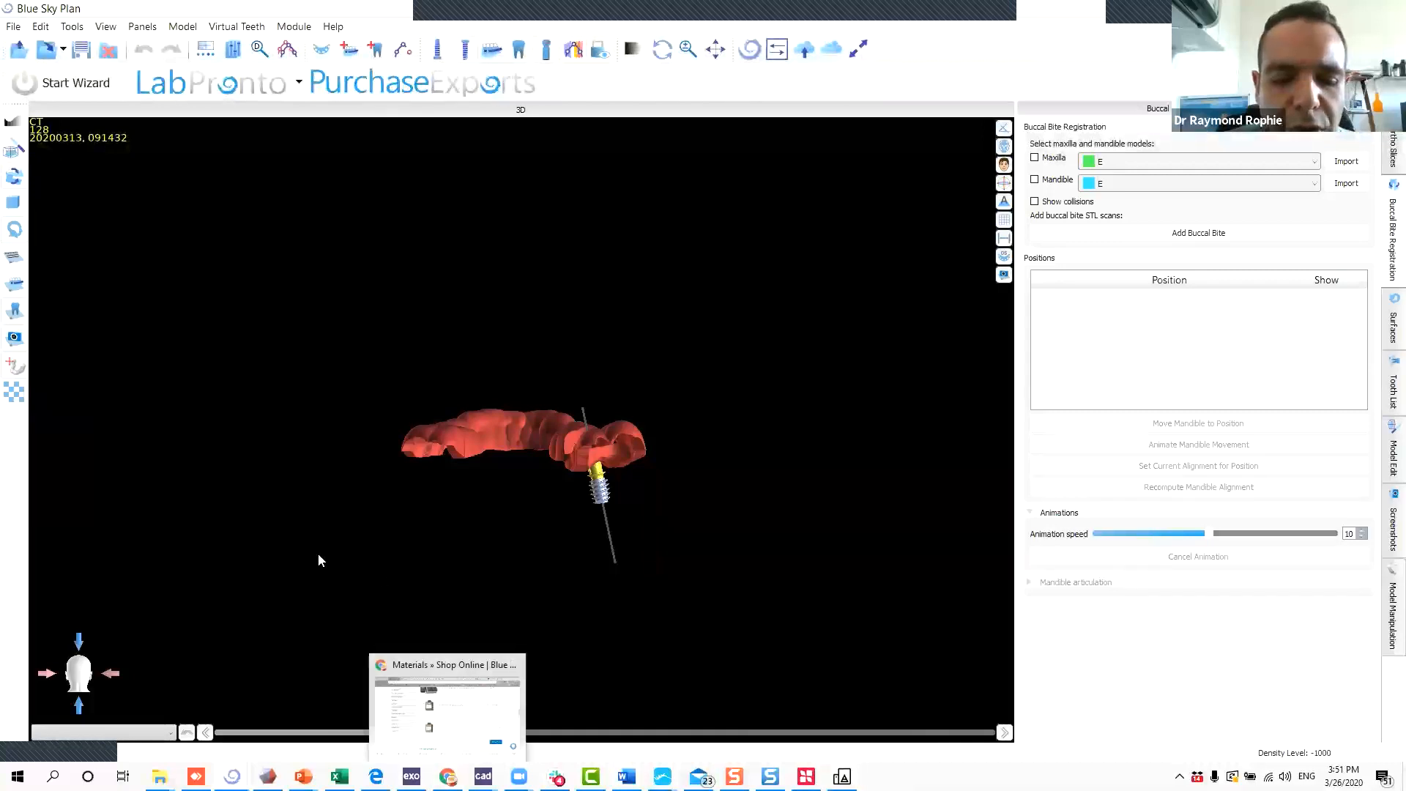
left_click_drag(644, 507, 123, 462)
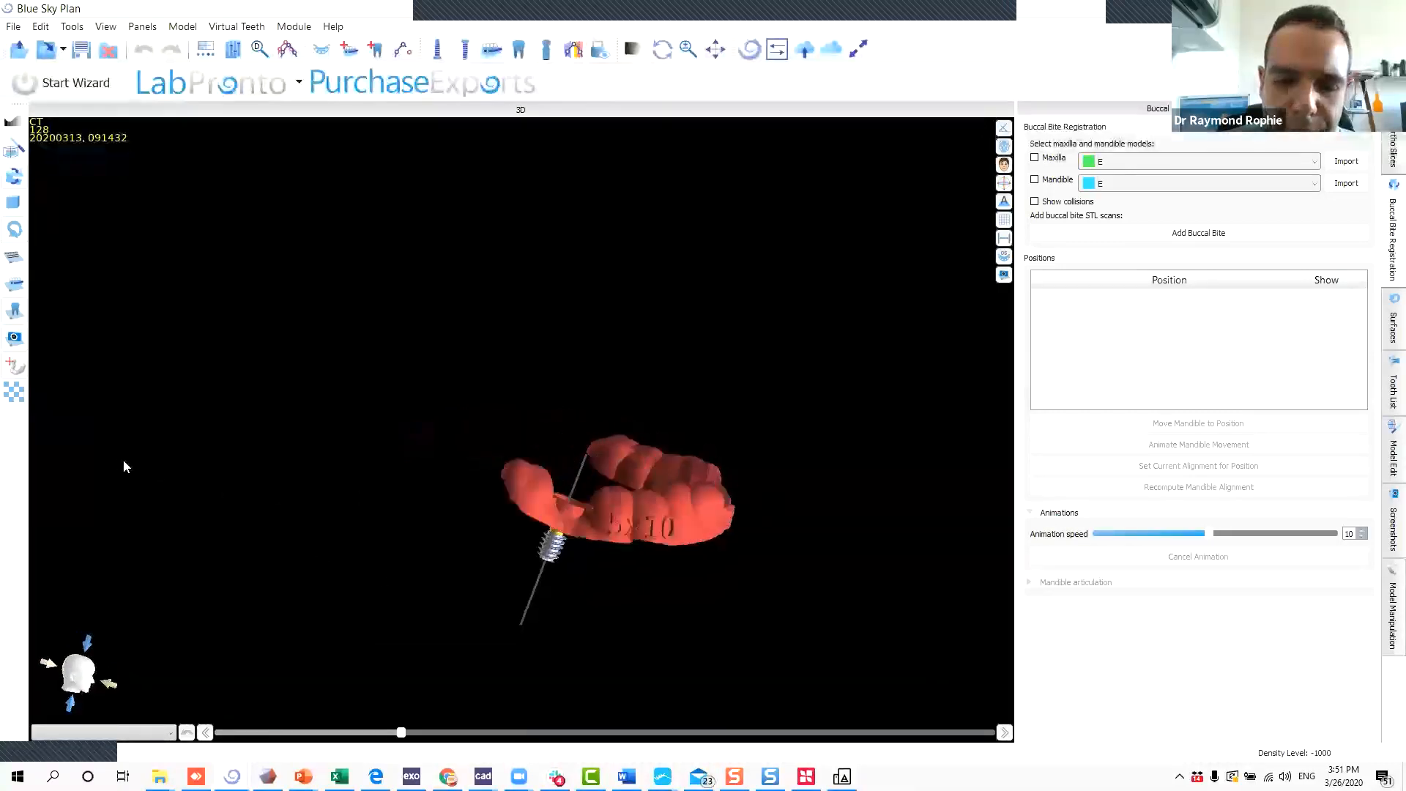
left_click_drag(527, 457, 429, 424)
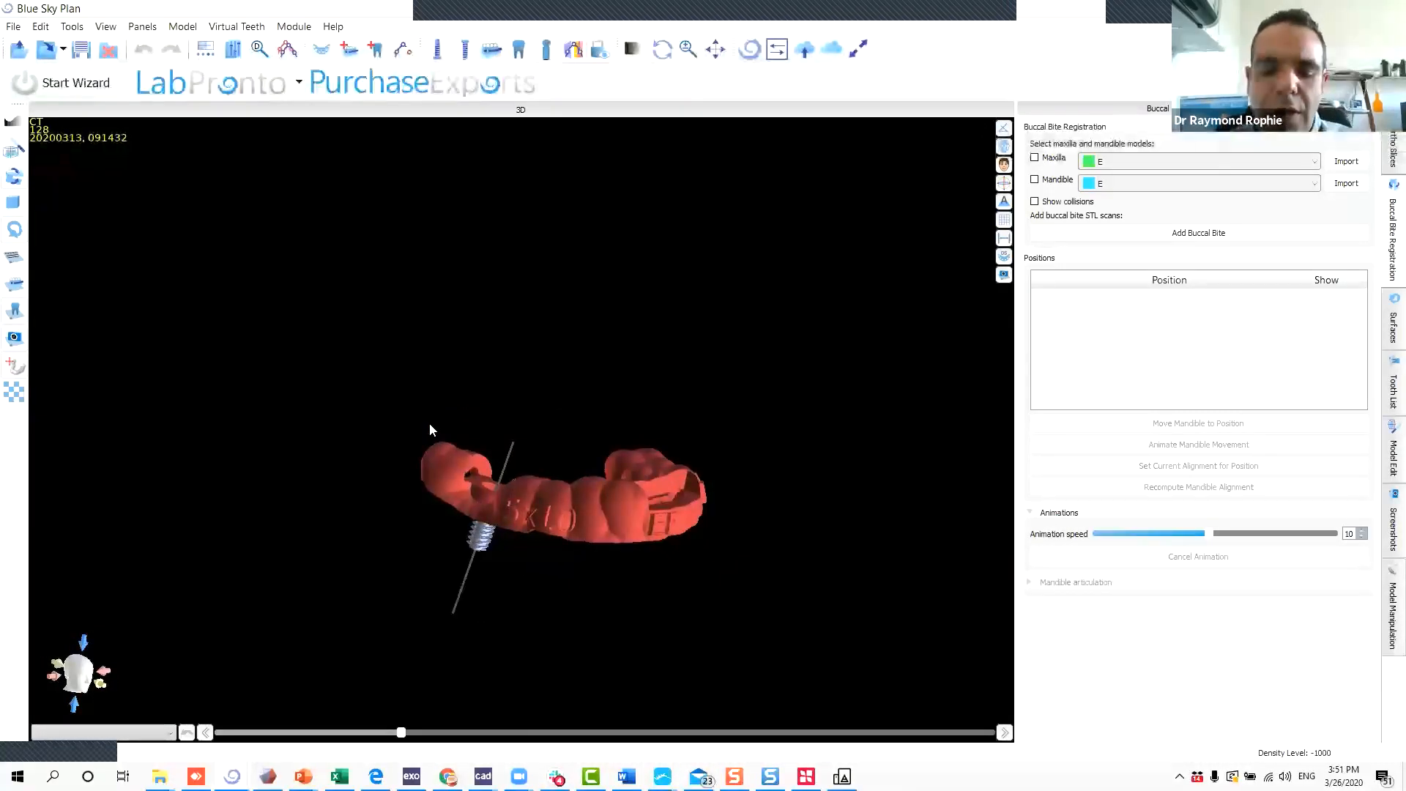